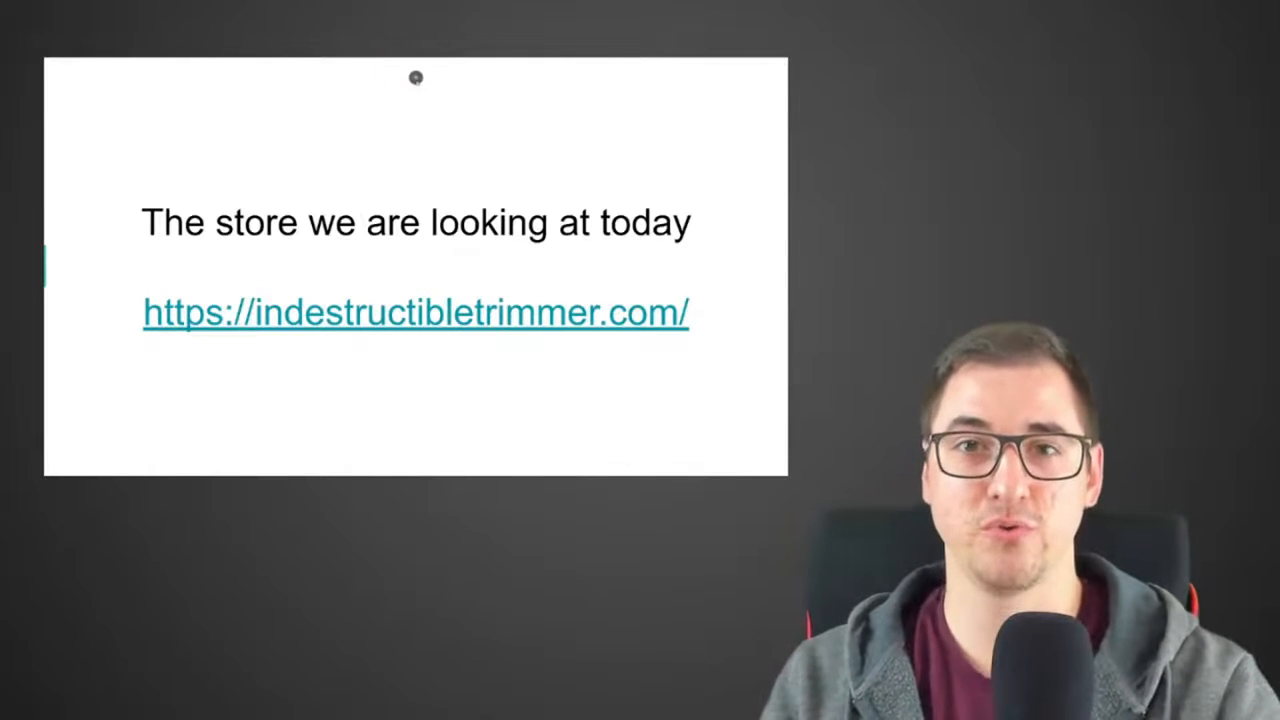
Exit the slideshow, switch to the already open Indestructible Trimmer store page and enlarge its content by two zoom levels
{"action": "key", "text": "Escape"}
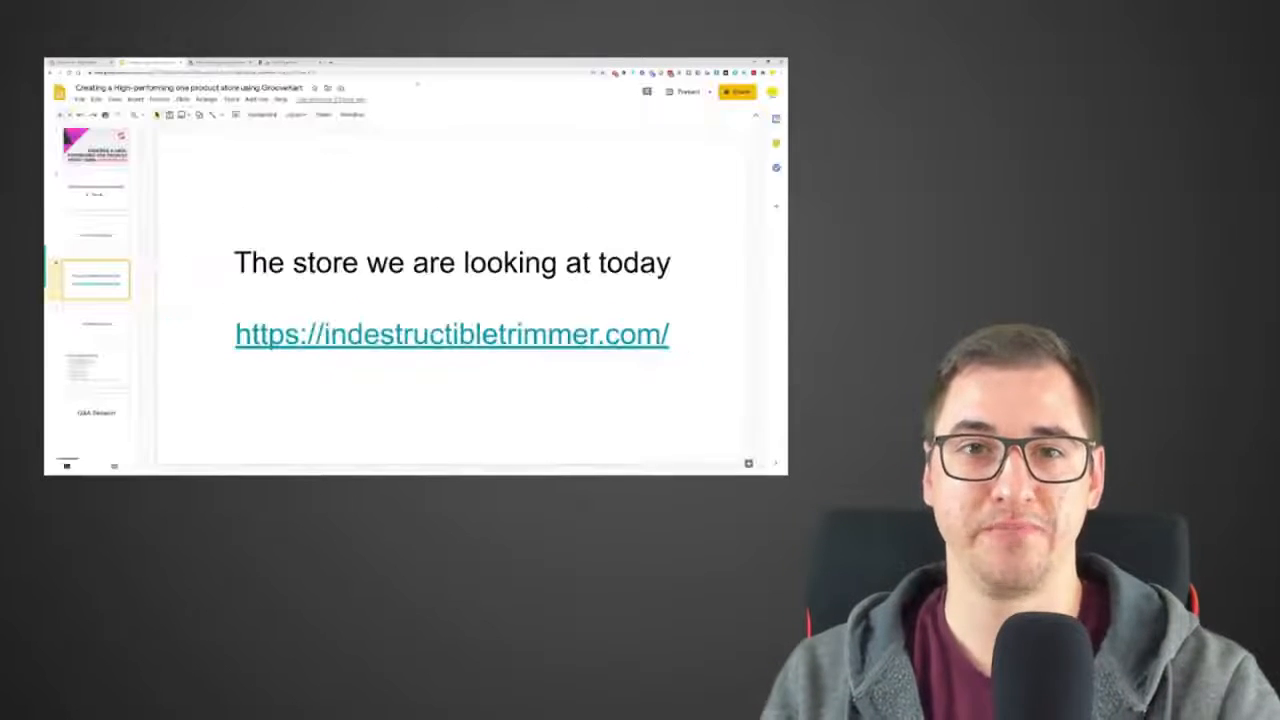
{"action": "left_click", "coordinate": [292, 62]}
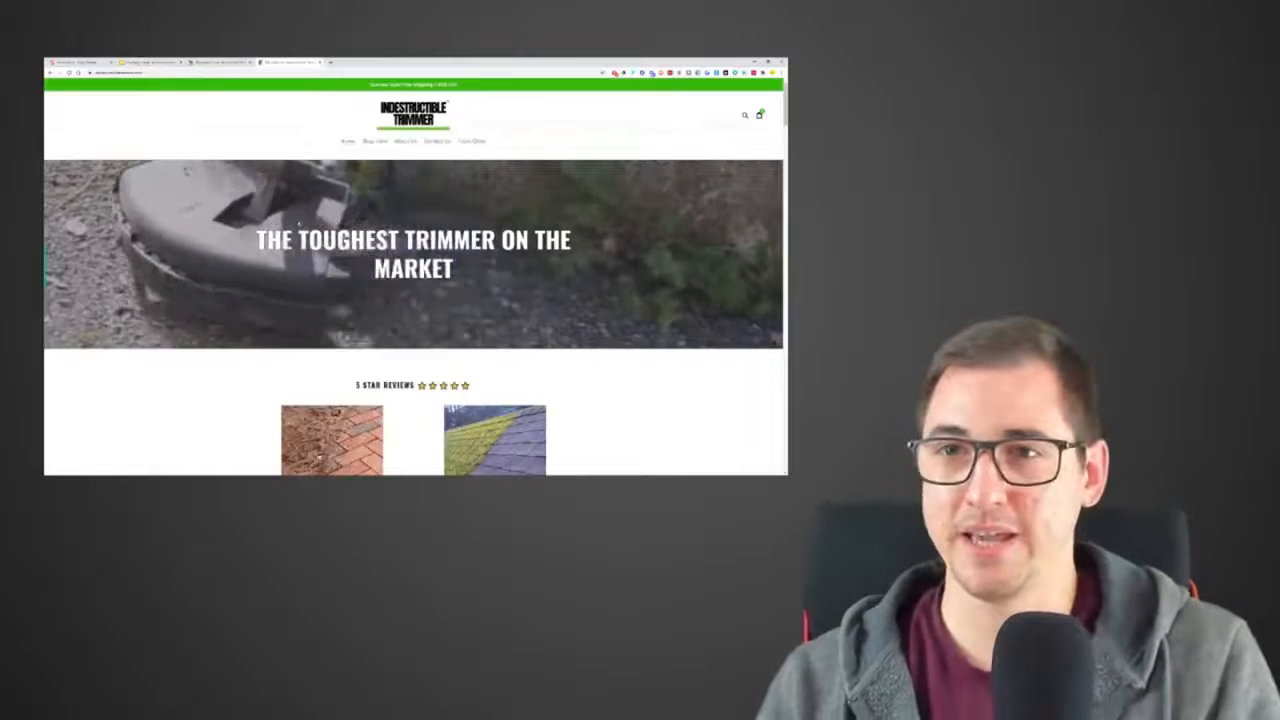
{"action": "key", "text": "ctrl+plus"}
{"action": "key", "text": "ctrl+plus"}
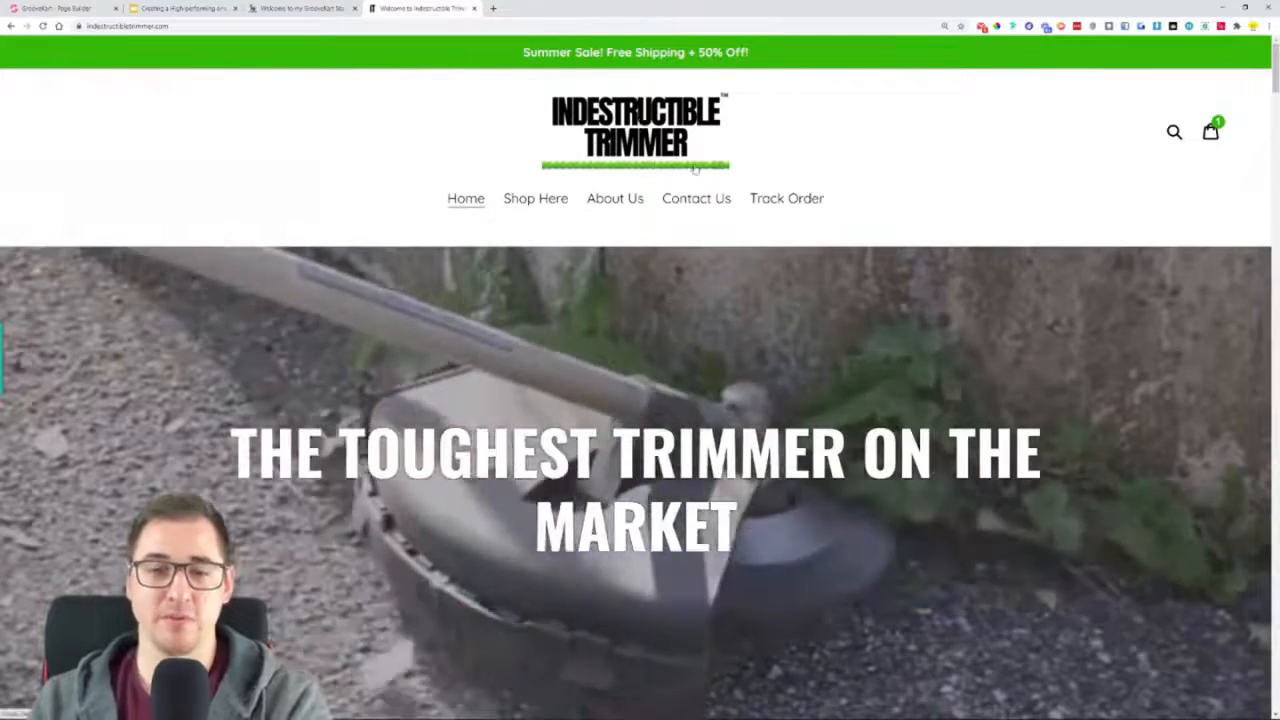
Examine the homepage's hero banner, five-star reviews, and the benefit sections with their calls to action down to the trimmer installation section
{"action": "scroll", "coordinate": [1117, 204], "scroll_direction": "down", "scroll_amount": 2}
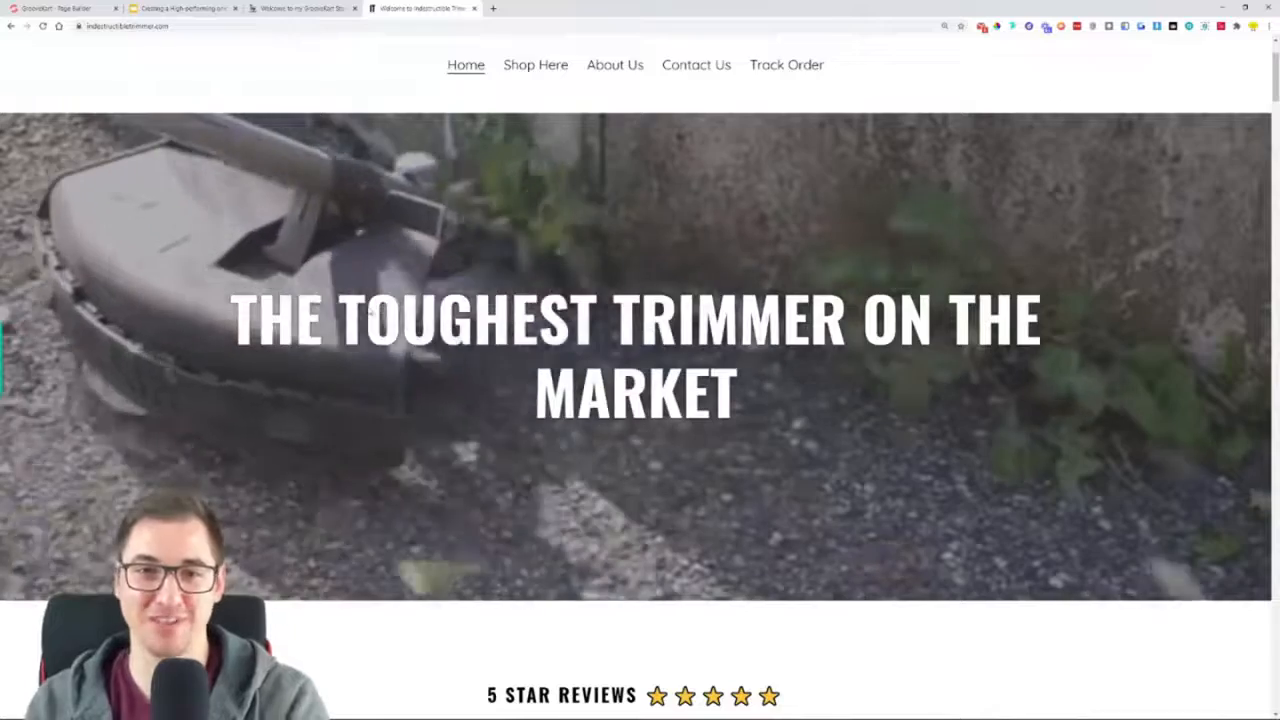
{"action": "scroll", "coordinate": [597, 246], "scroll_direction": "down", "scroll_amount": 2}
{"action": "scroll", "coordinate": [600, 245], "scroll_direction": "down", "scroll_amount": 1}
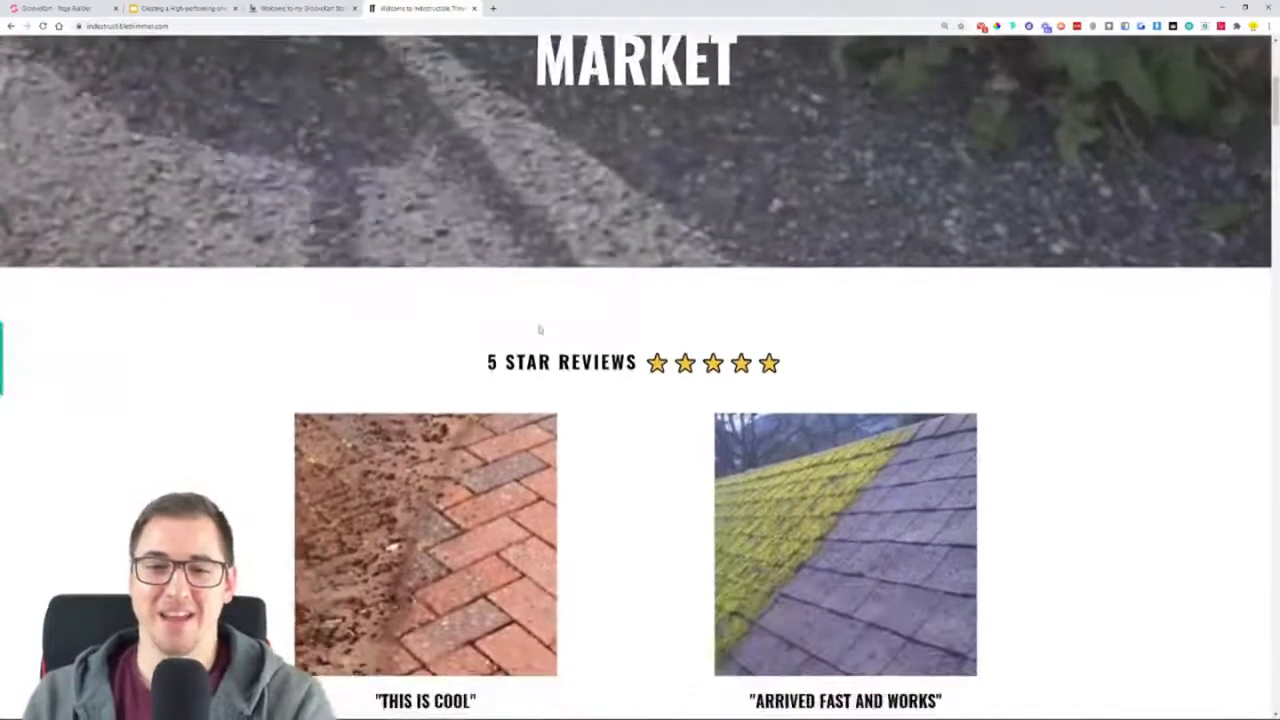
{"action": "scroll", "coordinate": [1126, 229], "scroll_direction": "down", "scroll_amount": 3}
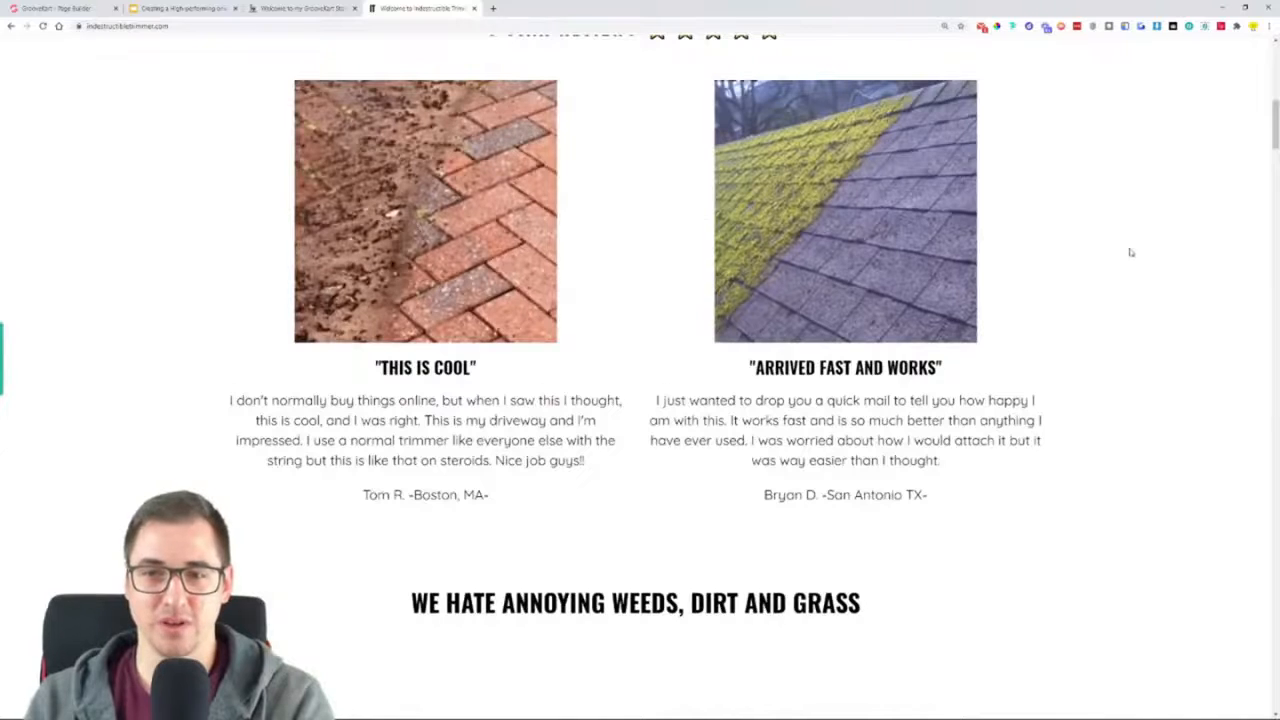
{"action": "scroll", "coordinate": [1130, 252], "scroll_direction": "down", "scroll_amount": 1}
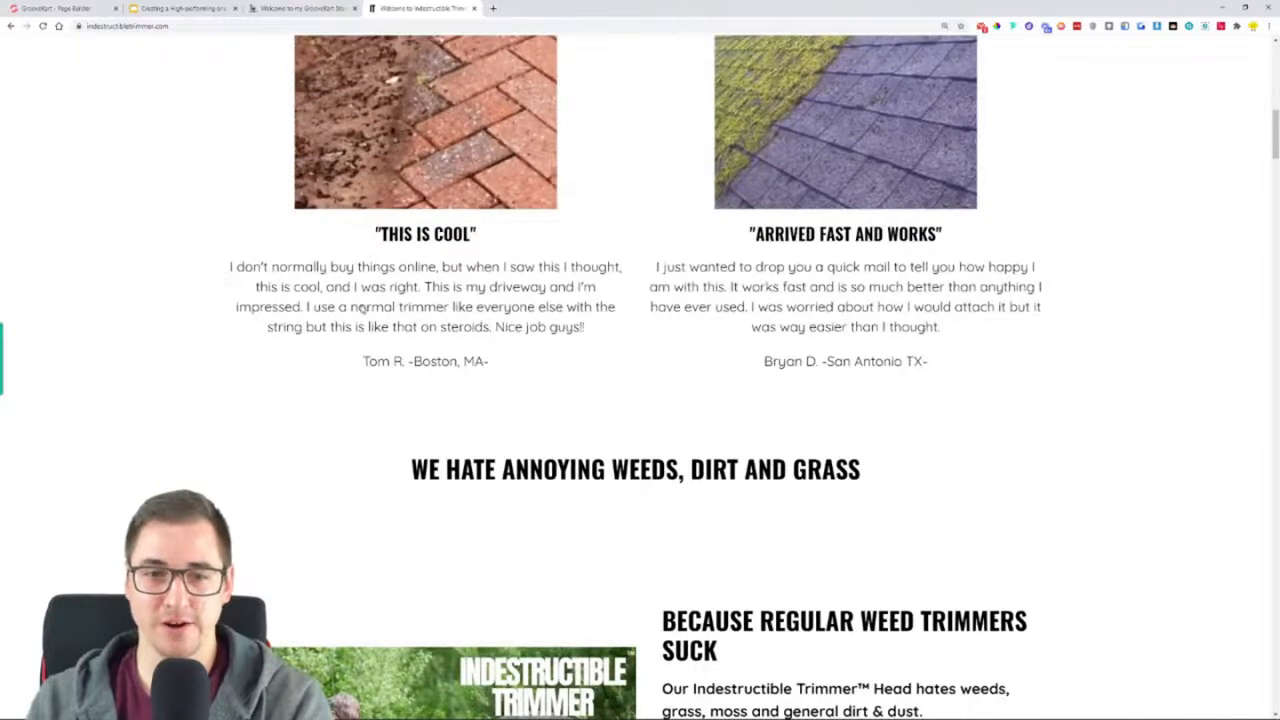
{"action": "scroll", "coordinate": [365, 308], "scroll_direction": "down", "scroll_amount": 2}
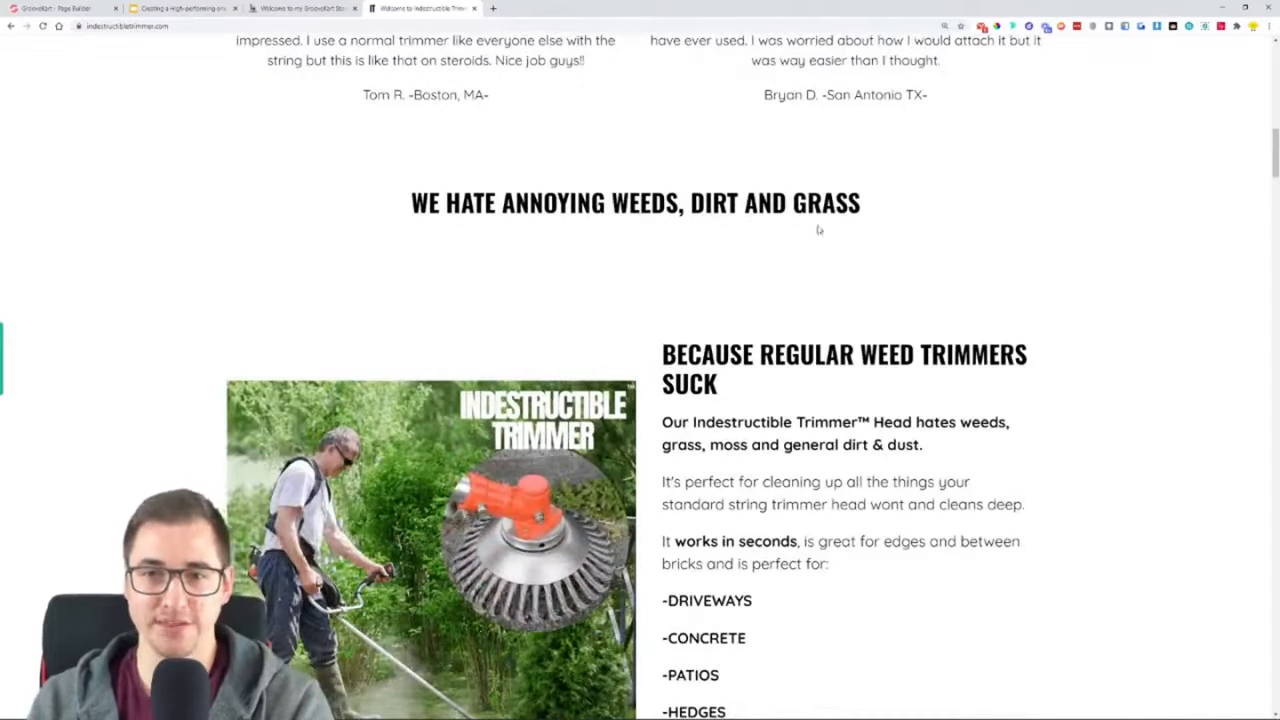
{"action": "scroll", "coordinate": [812, 232], "scroll_direction": "down", "scroll_amount": 1}
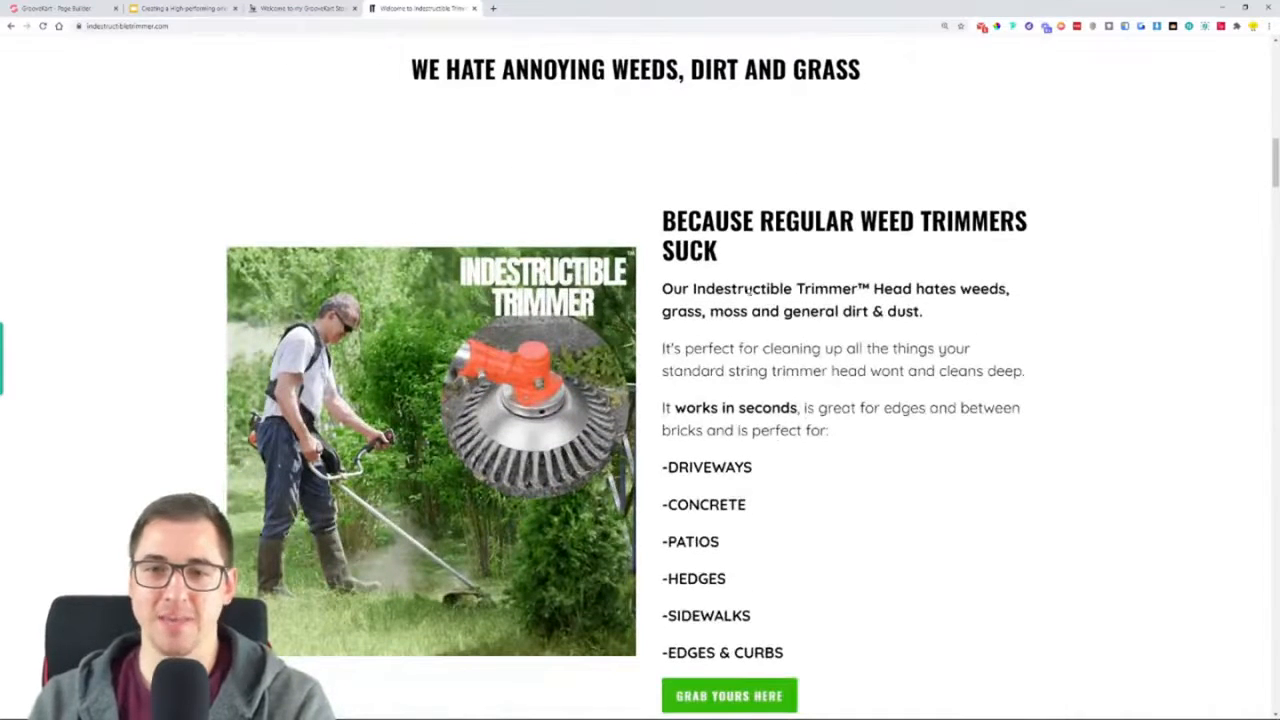
{"action": "scroll", "coordinate": [888, 380], "scroll_direction": "down", "scroll_amount": 1}
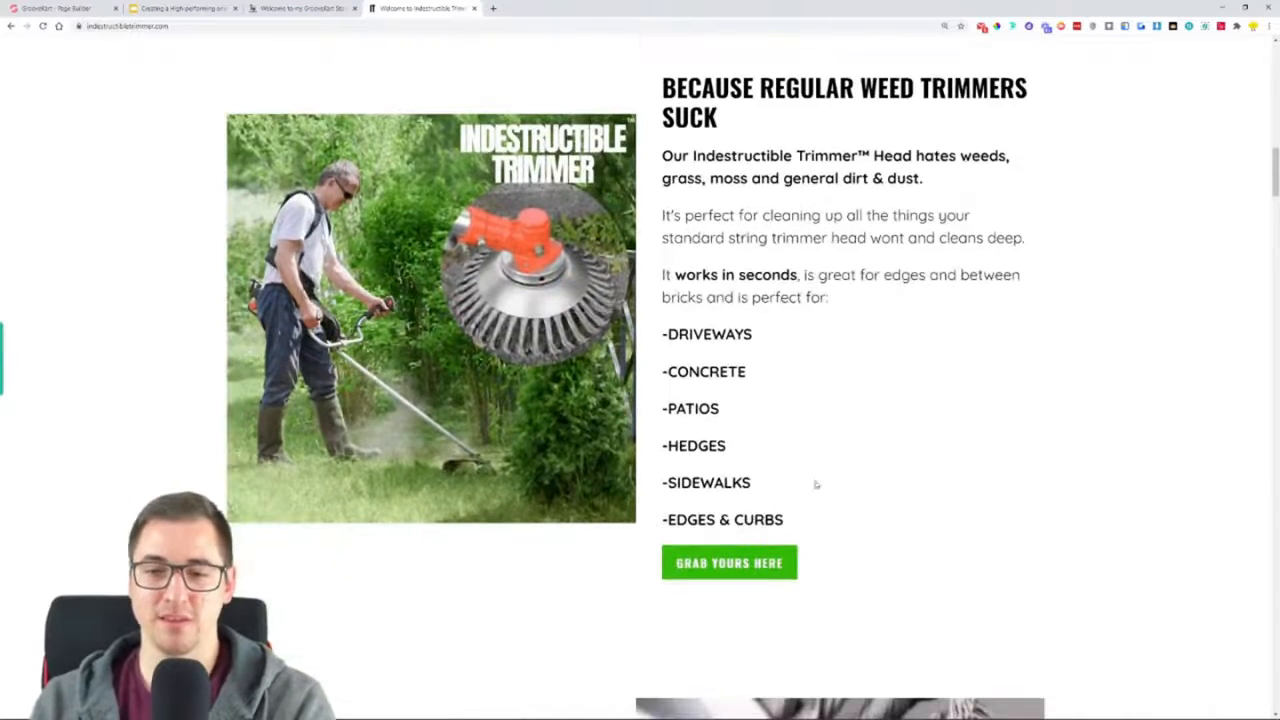
{"action": "scroll", "coordinate": [923, 451], "scroll_direction": "down", "scroll_amount": 4}
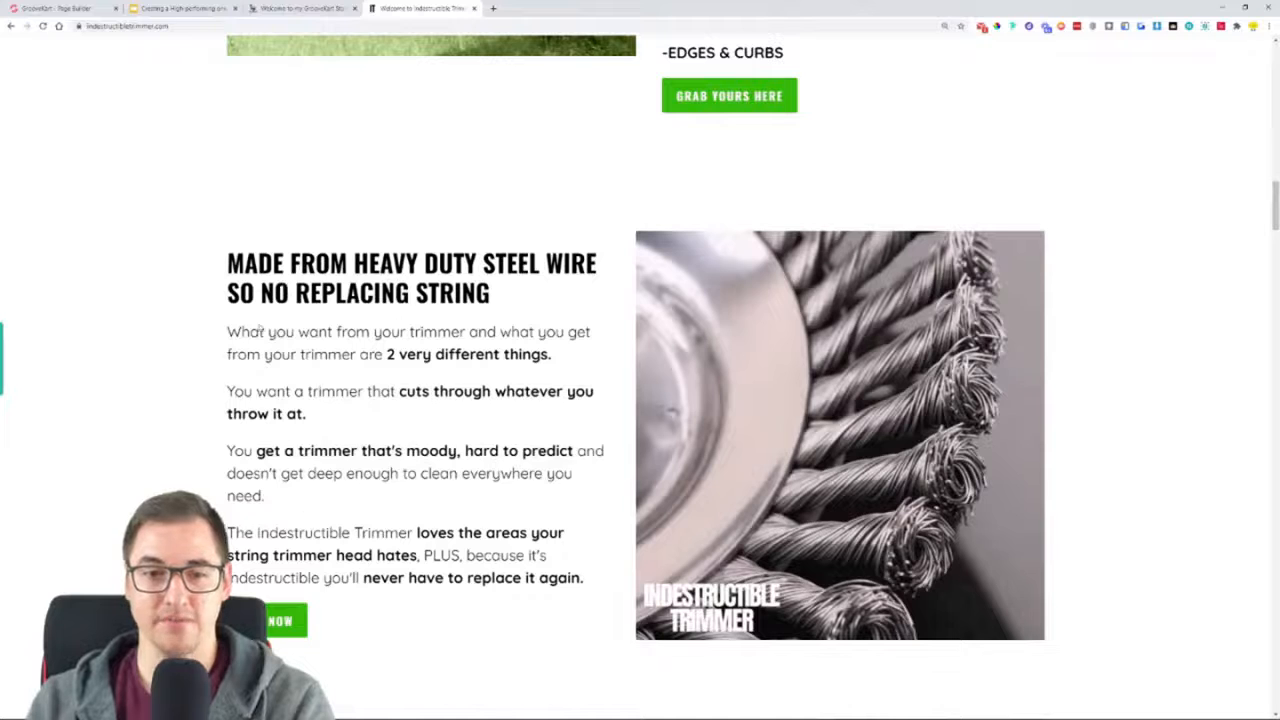
{"action": "scroll", "coordinate": [465, 494], "scroll_direction": "down", "scroll_amount": 1}
{"action": "scroll", "coordinate": [108, 480], "scroll_direction": "down", "scroll_amount": 2}
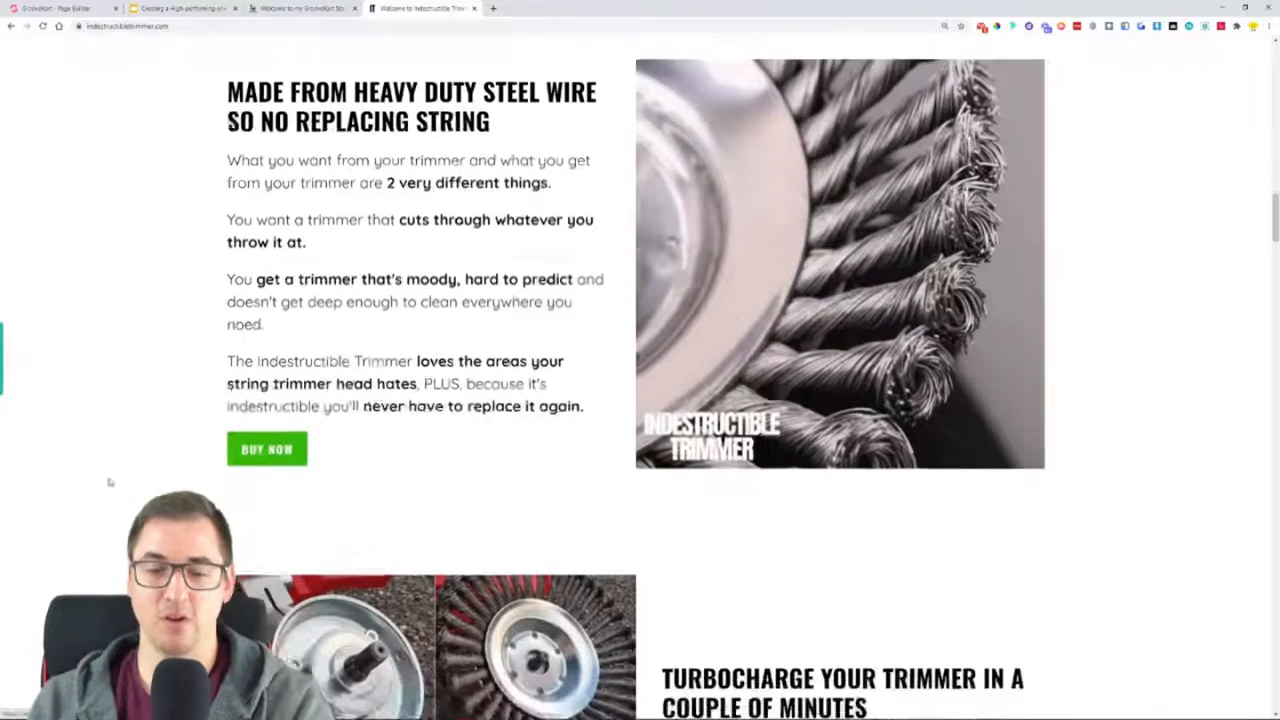
{"action": "scroll", "coordinate": [104, 452], "scroll_direction": "down", "scroll_amount": 1}
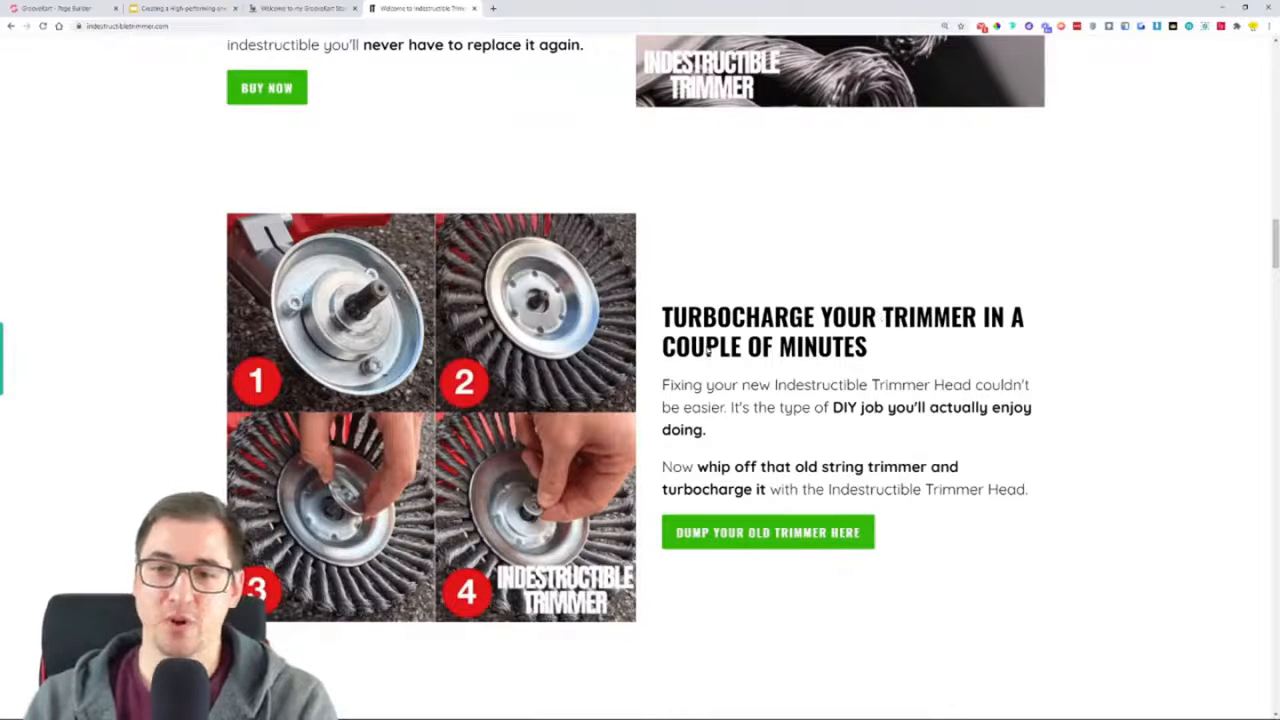
{"action": "scroll", "coordinate": [823, 440], "scroll_direction": "down", "scroll_amount": 3}
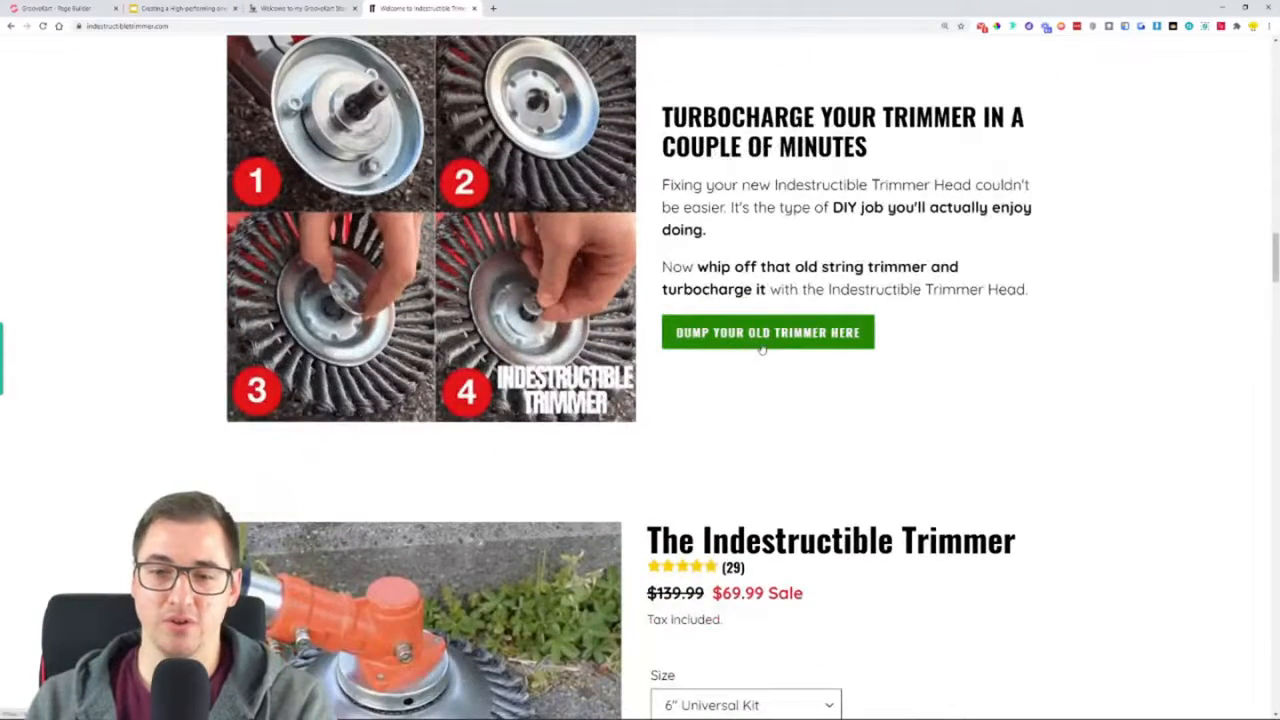
Review the homepage's product offer, including price, size option, secure checkout badges, benefit checklist and trimmer demonstration
{"action": "scroll", "coordinate": [757, 354], "scroll_direction": "down", "scroll_amount": 3}
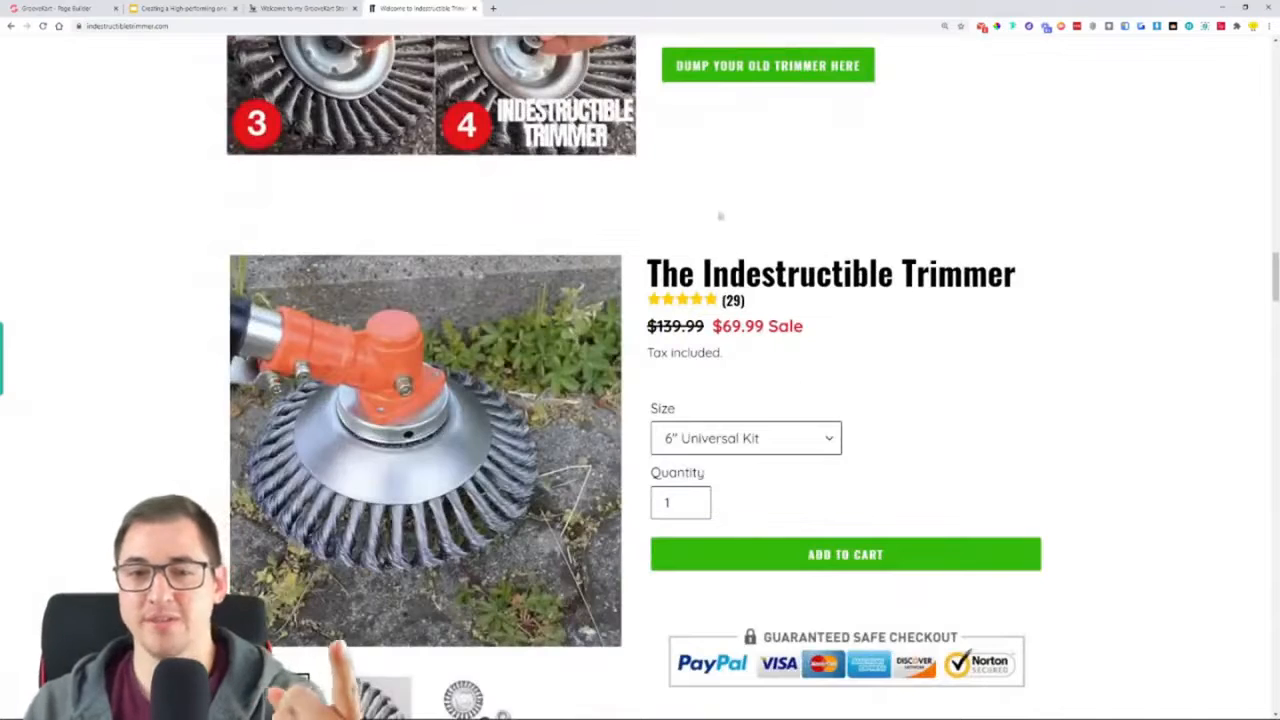
{"action": "scroll", "coordinate": [198, 440], "scroll_direction": "down", "scroll_amount": 1}
{"action": "scroll", "coordinate": [198, 440], "scroll_direction": "down", "scroll_amount": 2}
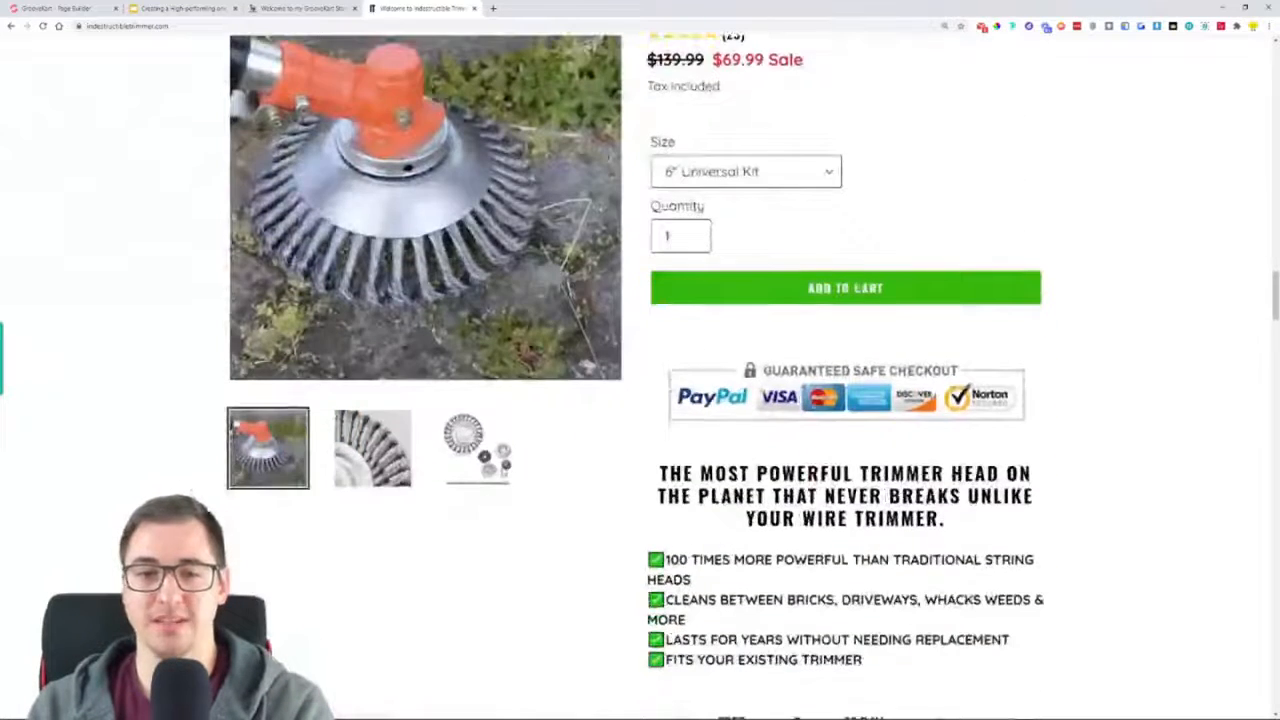
{"action": "scroll", "coordinate": [545, 518], "scroll_direction": "up", "scroll_amount": 1}
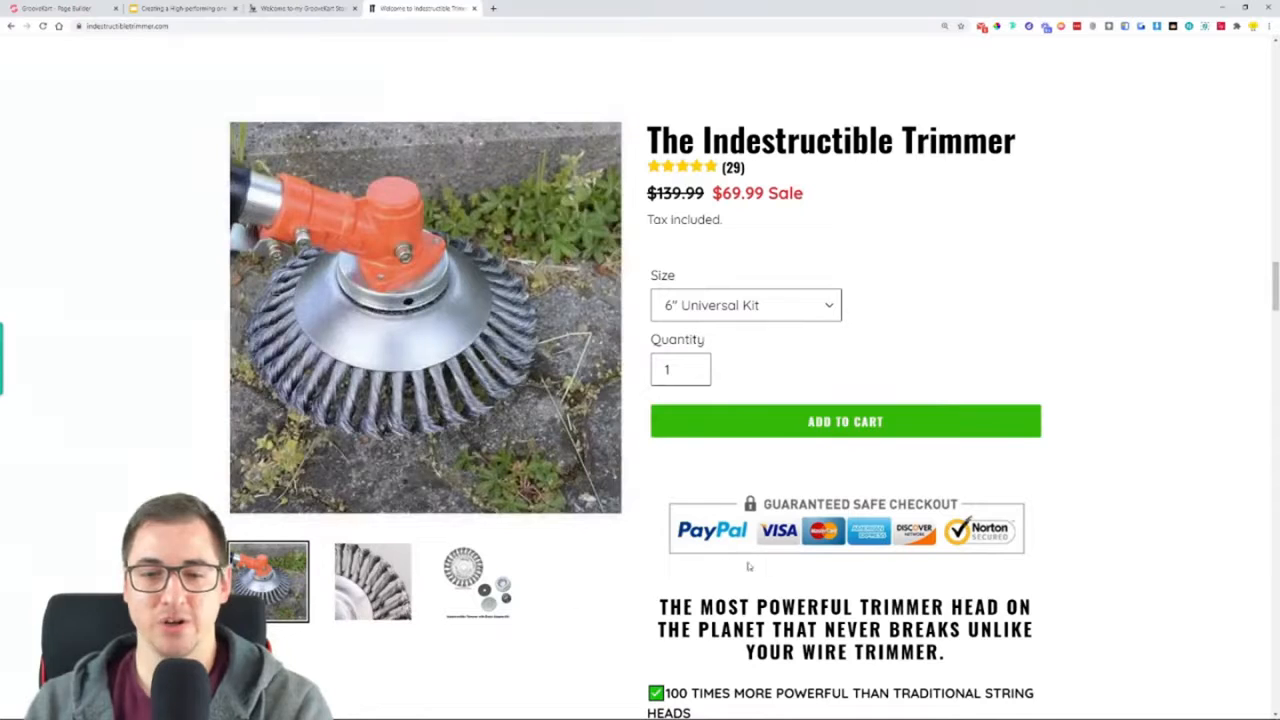
{"action": "scroll", "coordinate": [1057, 243], "scroll_direction": "down", "scroll_amount": 3}
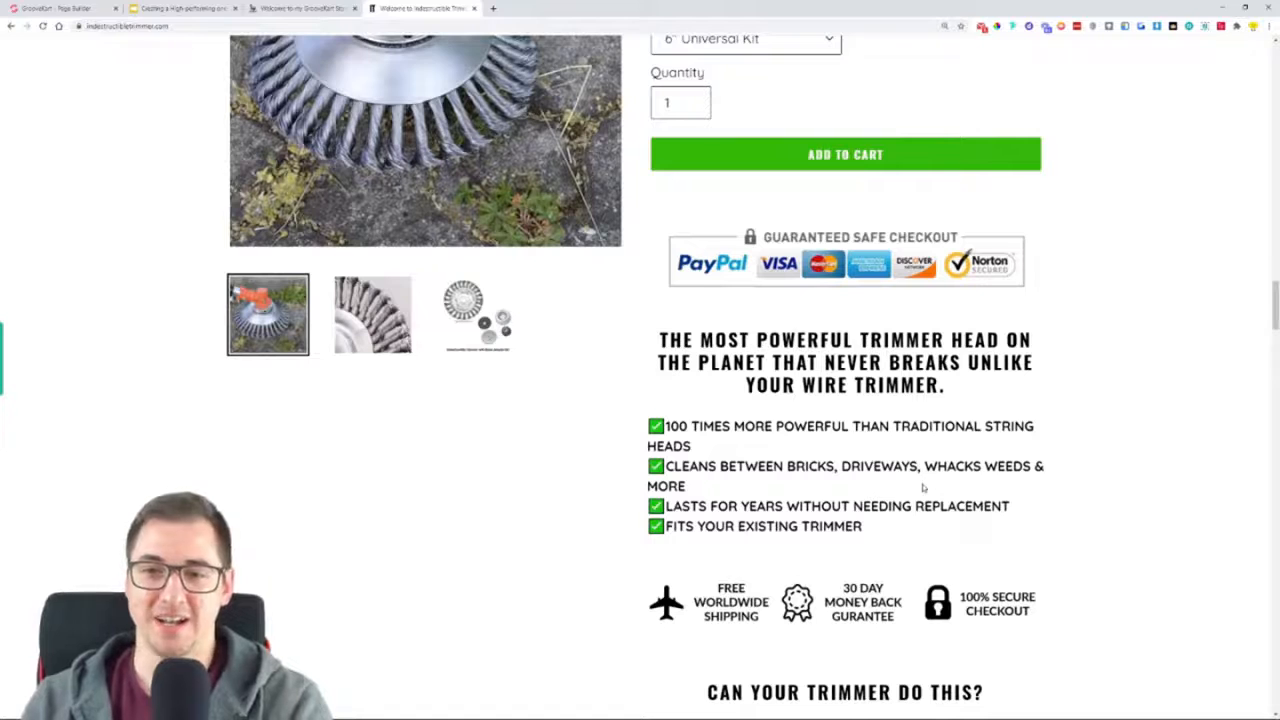
{"action": "scroll", "coordinate": [987, 372], "scroll_direction": "down", "scroll_amount": 3}
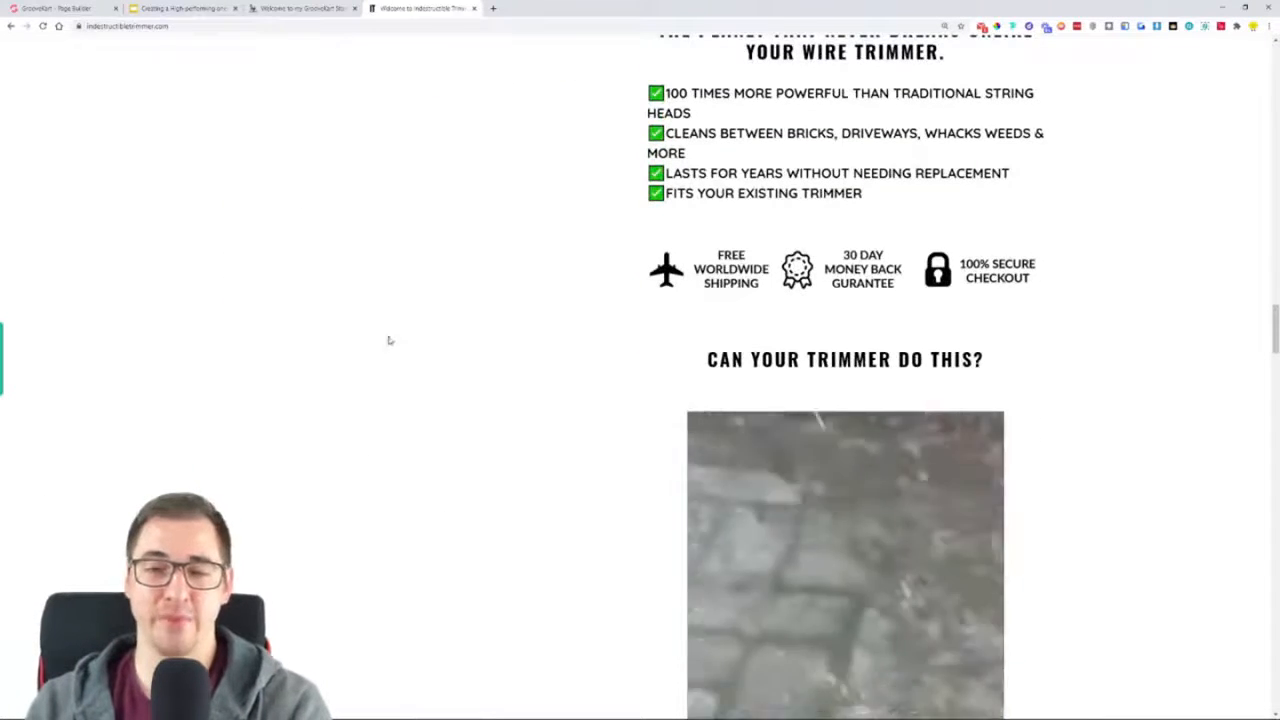
{"action": "scroll", "coordinate": [845, 400], "scroll_direction": "down", "scroll_amount": 6}
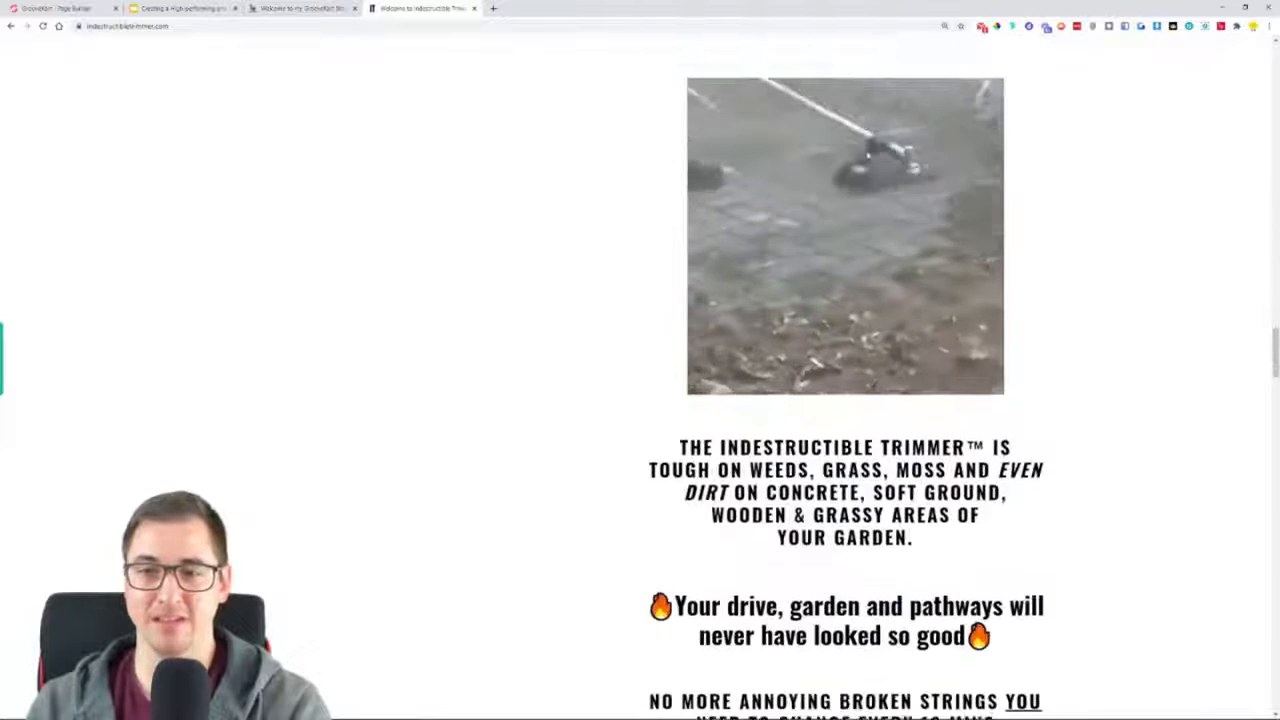
{"action": "scroll", "coordinate": [845, 400], "scroll_direction": "down", "scroll_amount": 6}
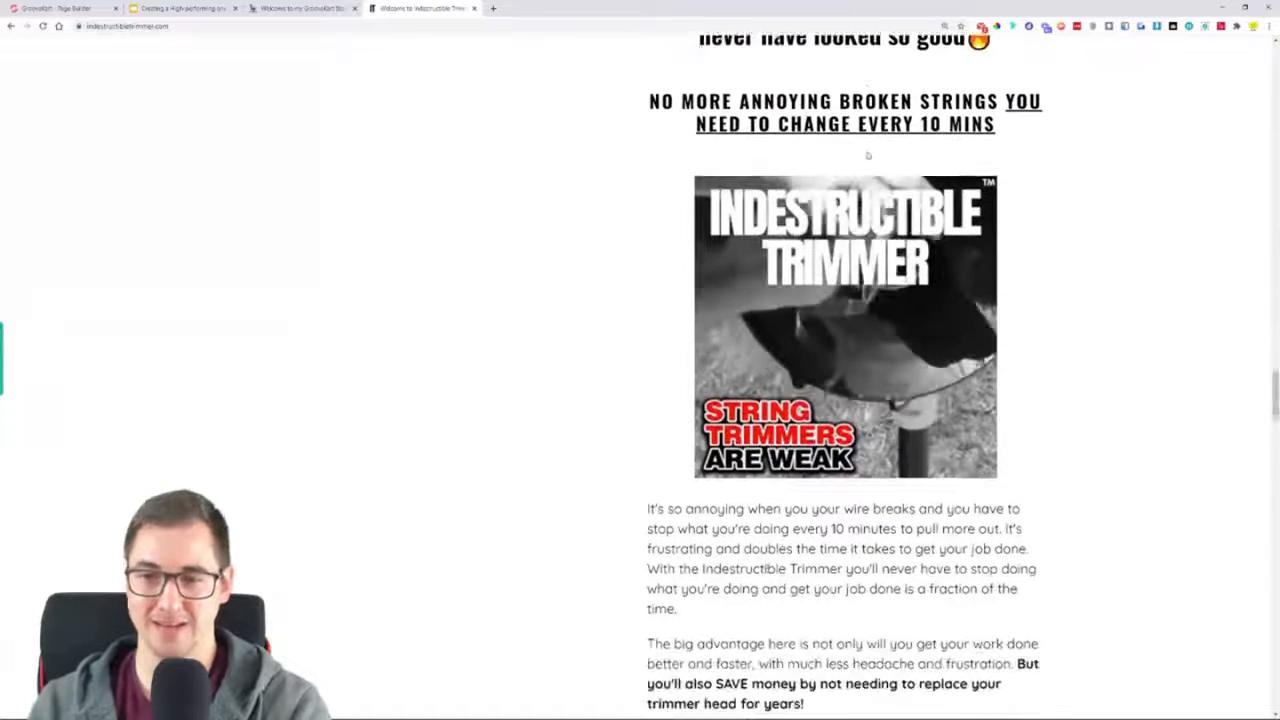
Examine the remaining product description, including design, assembly, specifications, guarantee and shipping, down to the customer reviews and footer
{"action": "scroll", "coordinate": [845, 400], "scroll_direction": "down", "scroll_amount": 4}
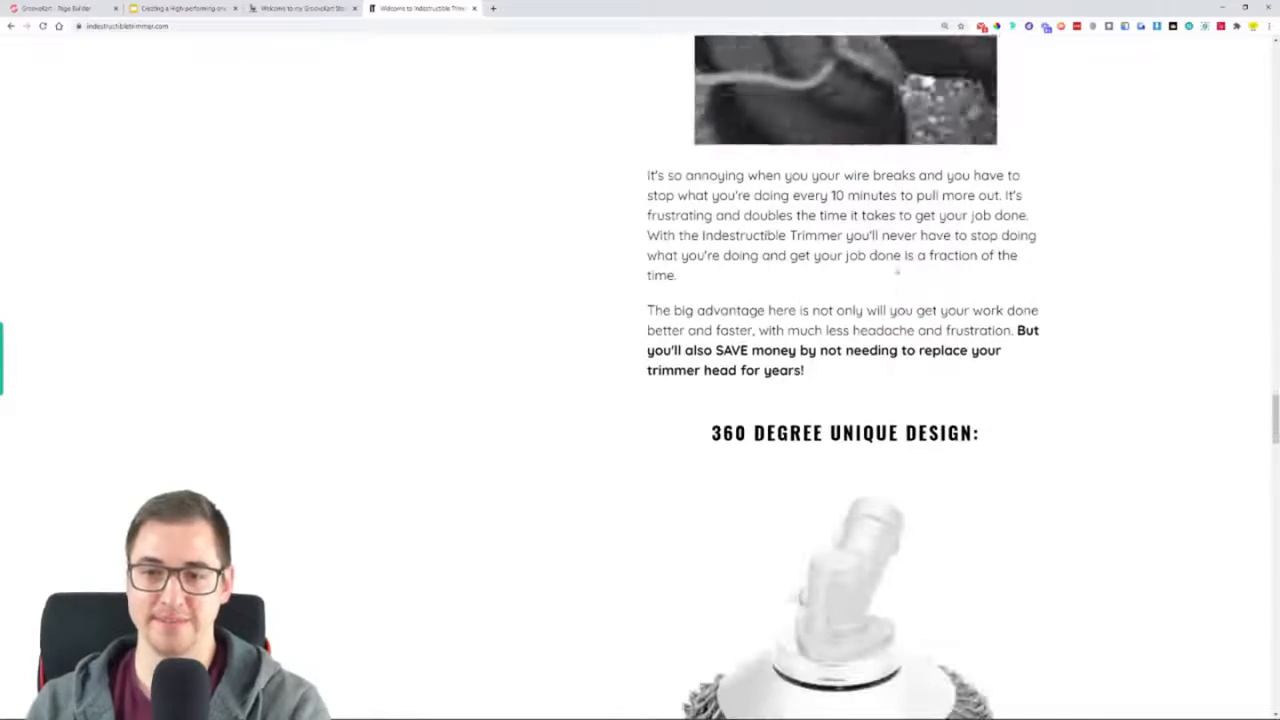
{"action": "scroll", "coordinate": [870, 265], "scroll_direction": "down", "scroll_amount": 3}
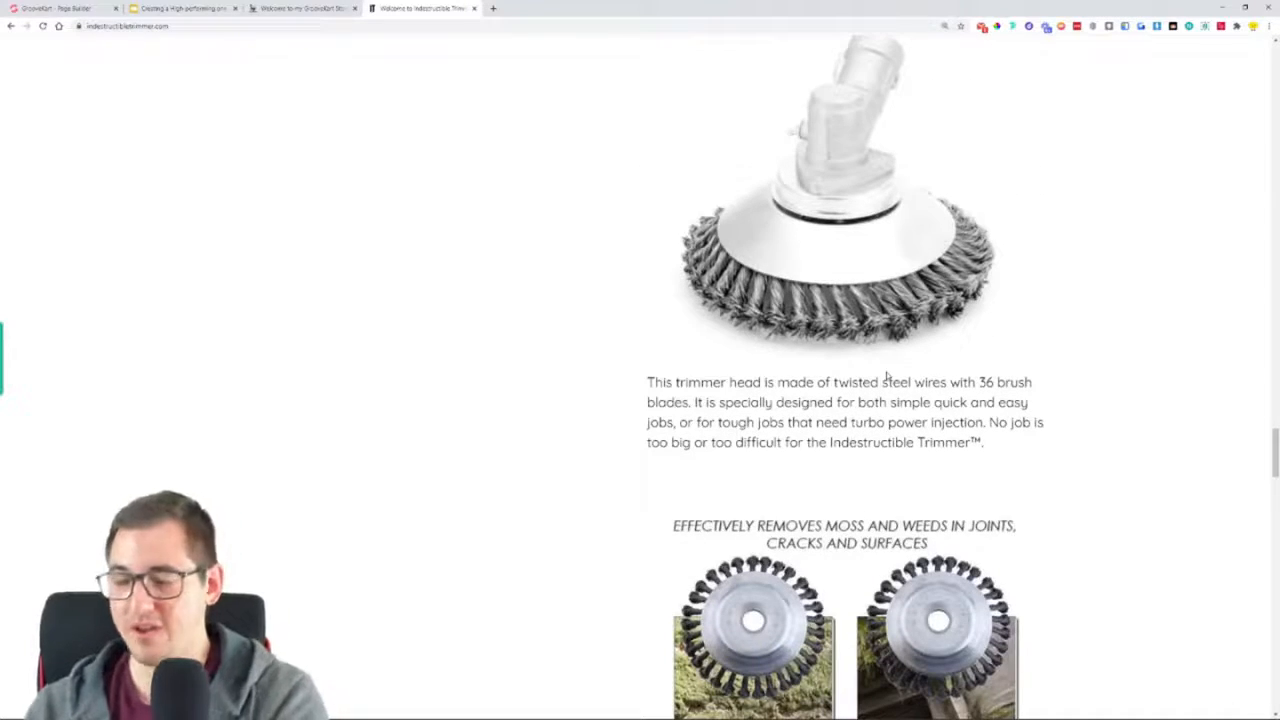
{"action": "scroll", "coordinate": [630, 250], "scroll_direction": "down", "scroll_amount": 2}
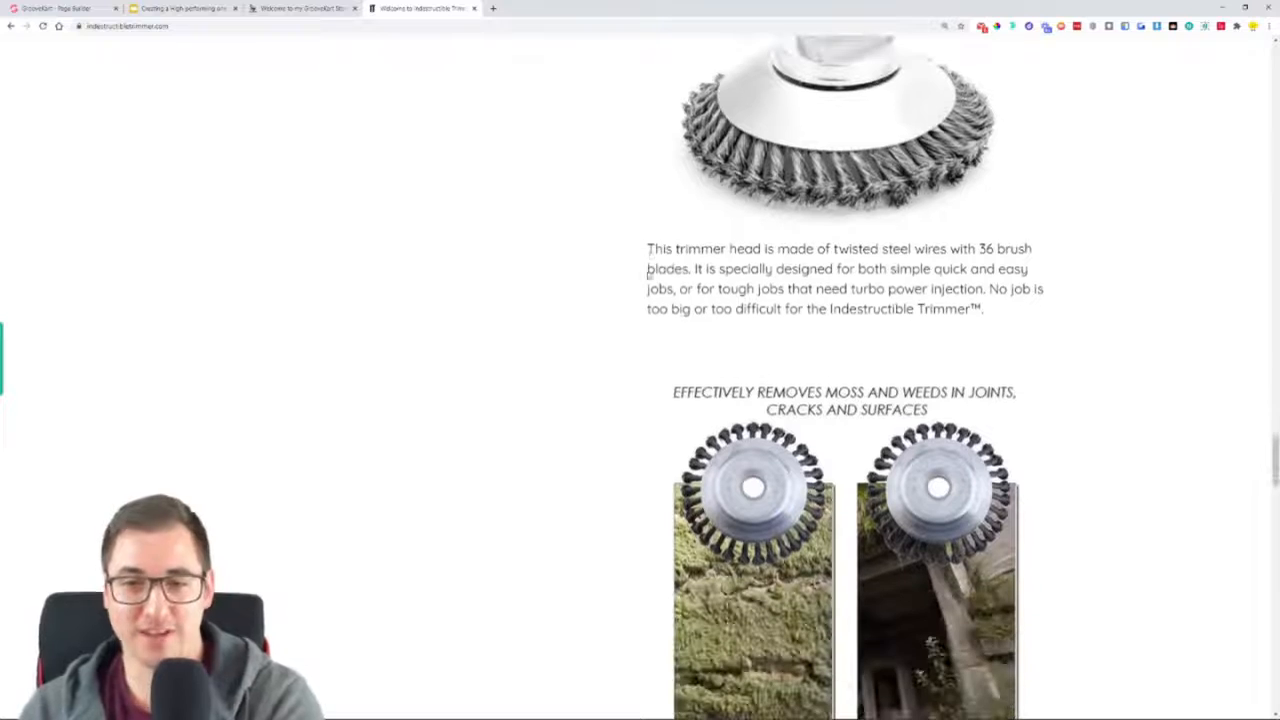
{"action": "scroll", "coordinate": [532, 389], "scroll_direction": "down", "scroll_amount": 2}
{"action": "scroll", "coordinate": [523, 403], "scroll_direction": "down", "scroll_amount": 2}
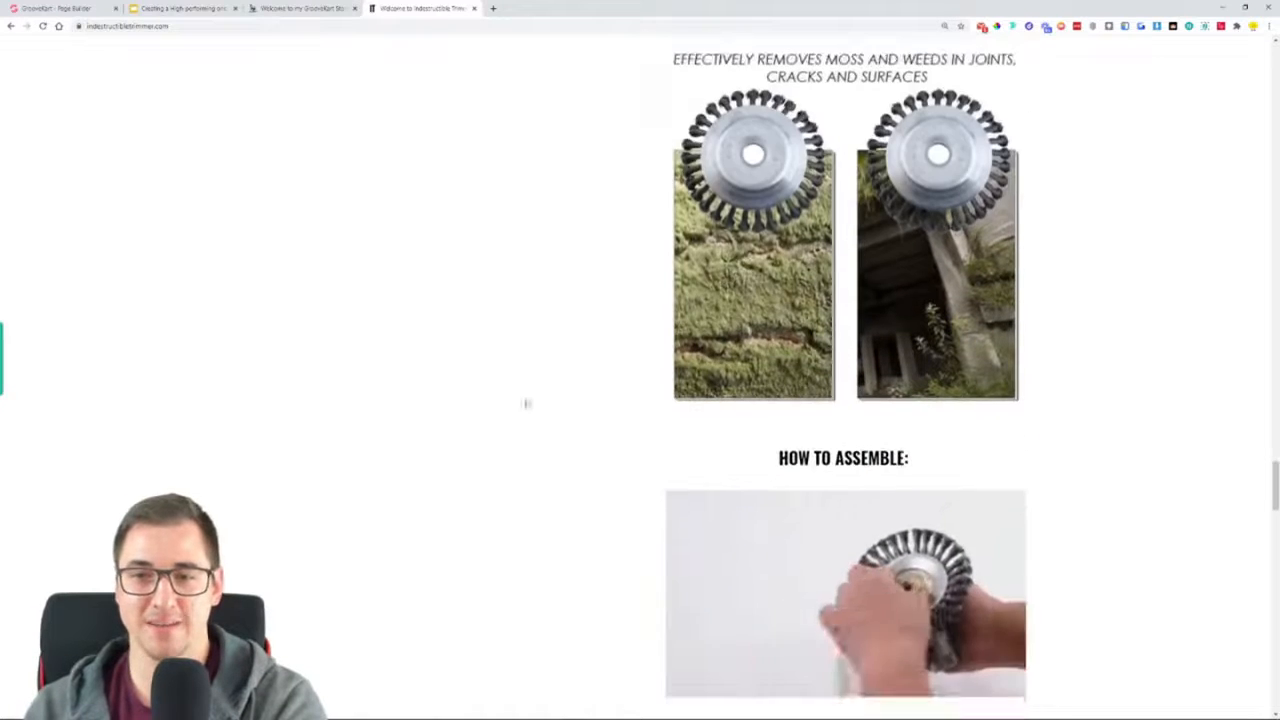
{"action": "scroll", "coordinate": [517, 409], "scroll_direction": "down", "scroll_amount": 3}
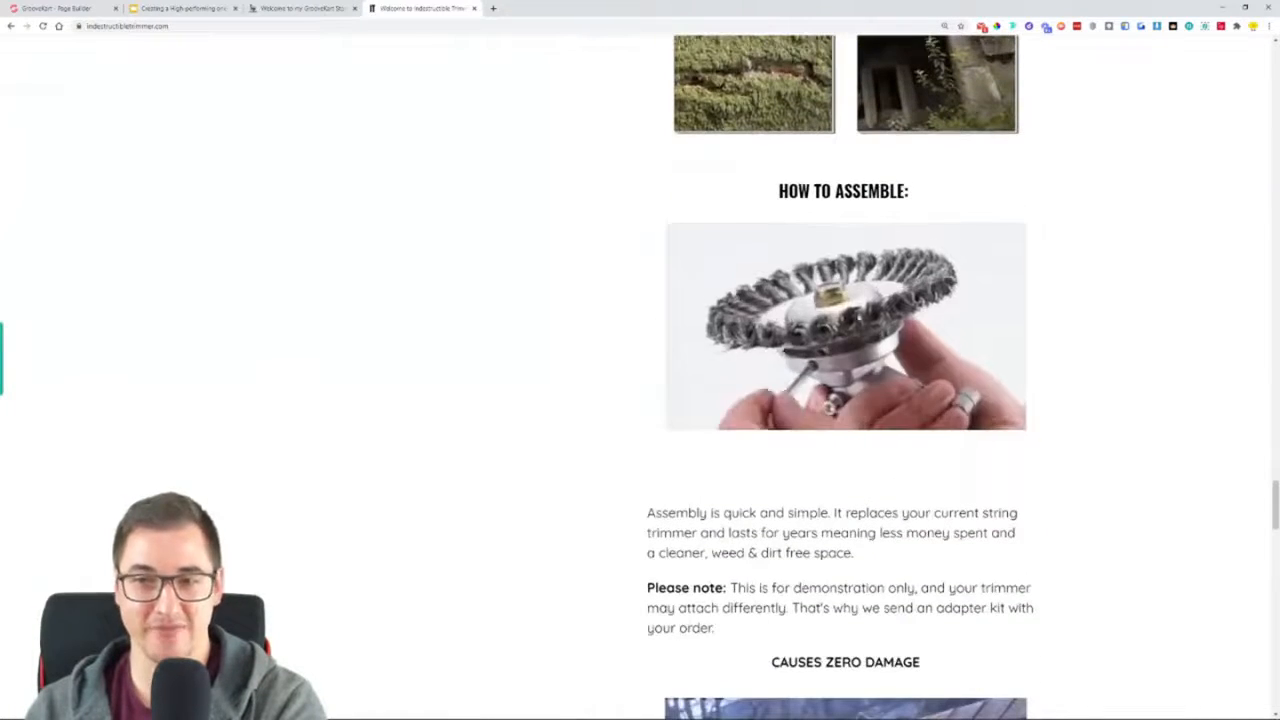
{"action": "scroll", "coordinate": [429, 451], "scroll_direction": "down", "scroll_amount": 3}
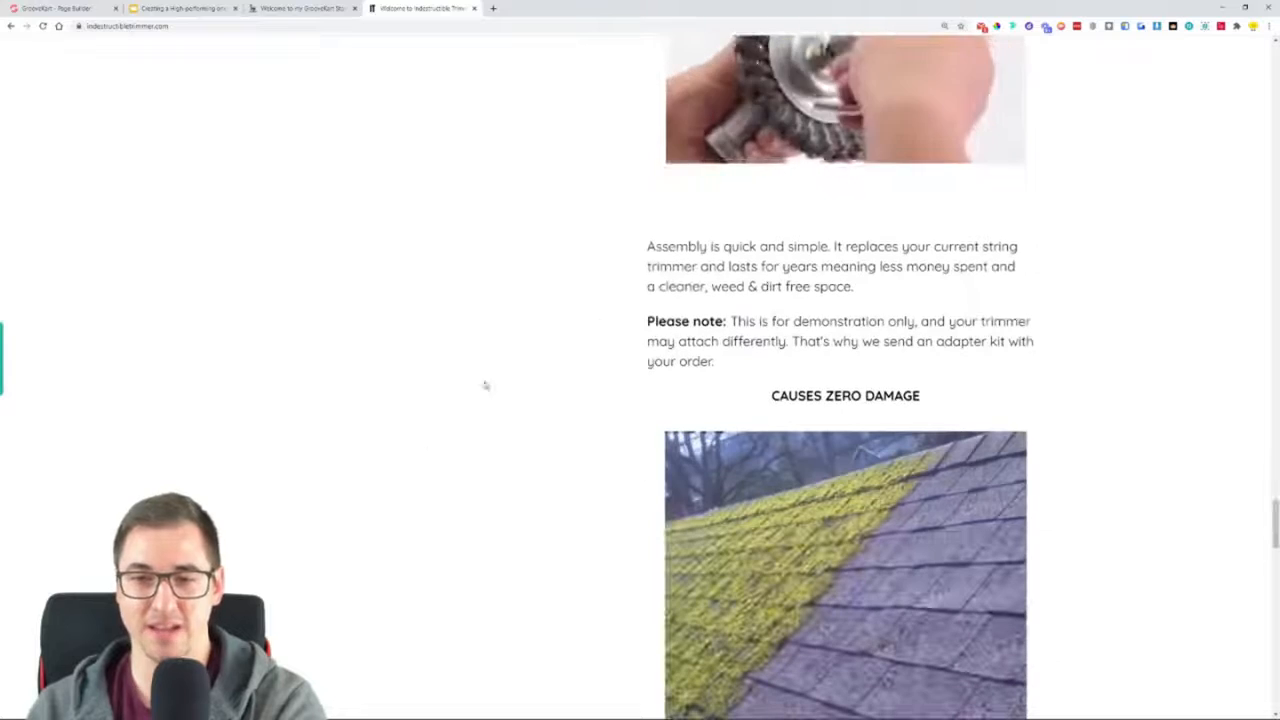
{"action": "scroll", "coordinate": [458, 385], "scroll_direction": "down", "scroll_amount": 6}
{"action": "scroll", "coordinate": [458, 382], "scroll_direction": "down", "scroll_amount": 5}
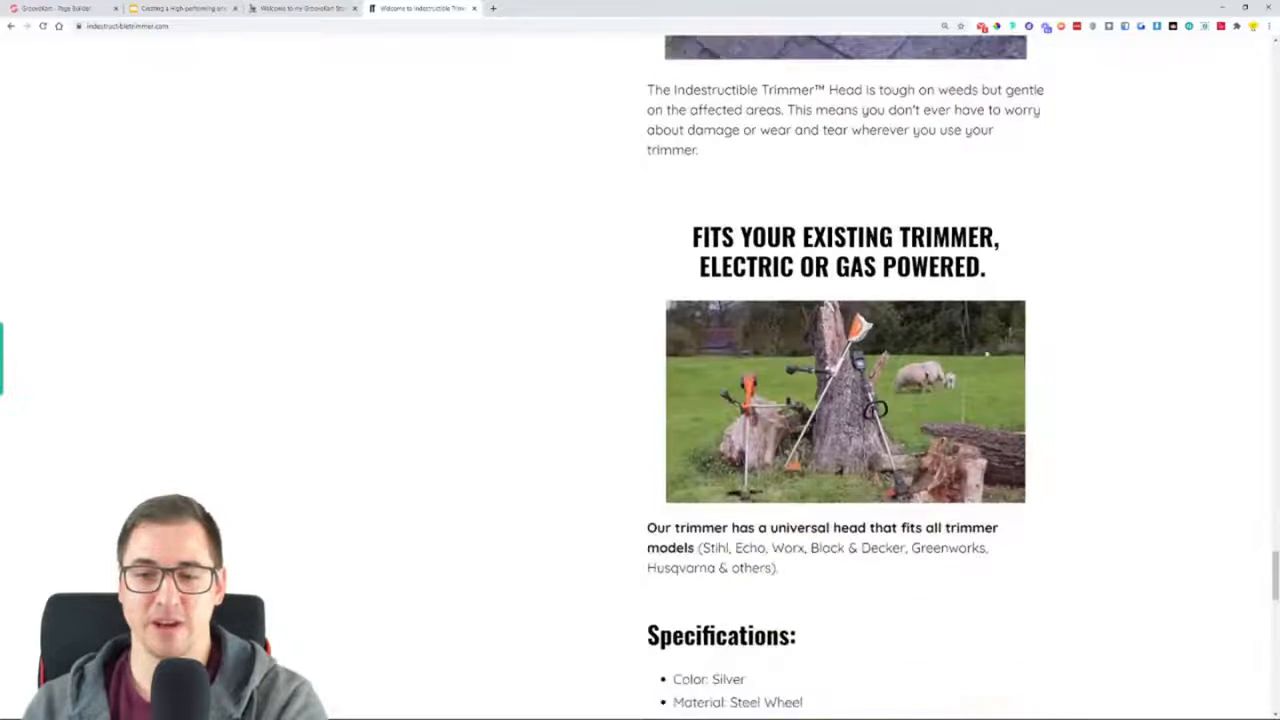
{"action": "scroll", "coordinate": [674, 460], "scroll_direction": "down", "scroll_amount": 5}
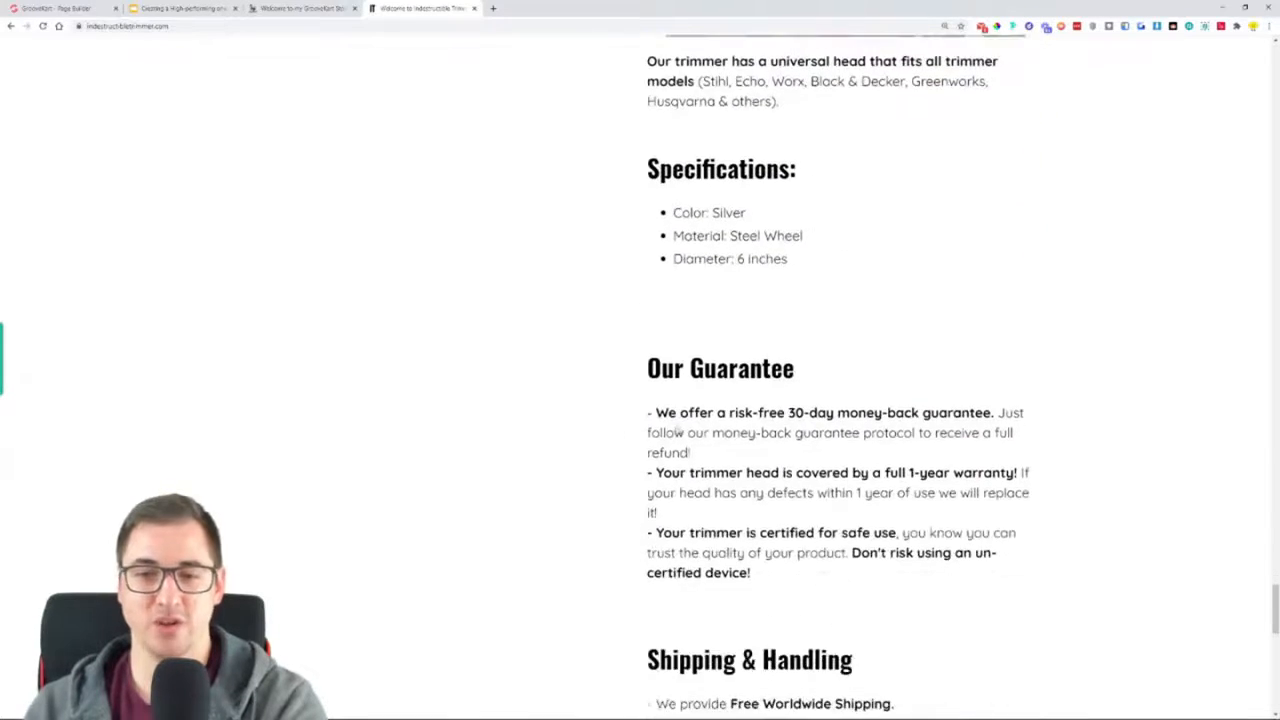
{"action": "scroll", "coordinate": [708, 411], "scroll_direction": "down", "scroll_amount": 5}
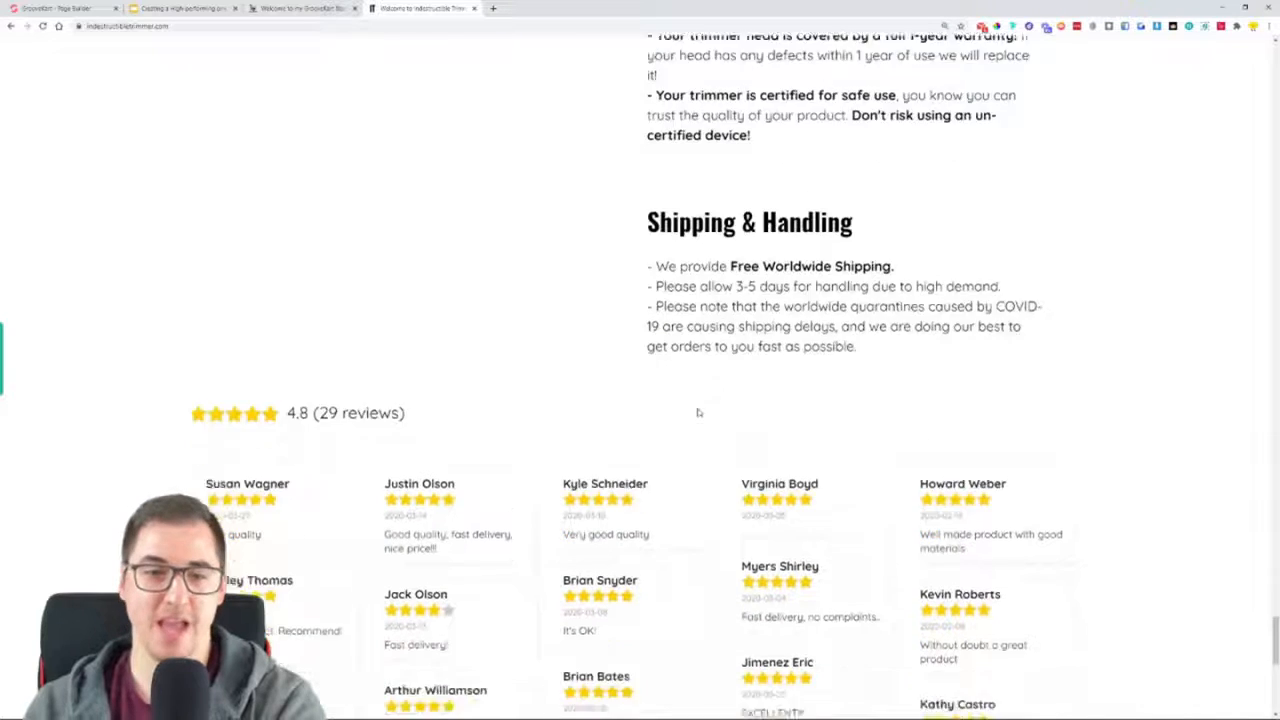
{"action": "scroll", "coordinate": [566, 430], "scroll_direction": "down", "scroll_amount": 2}
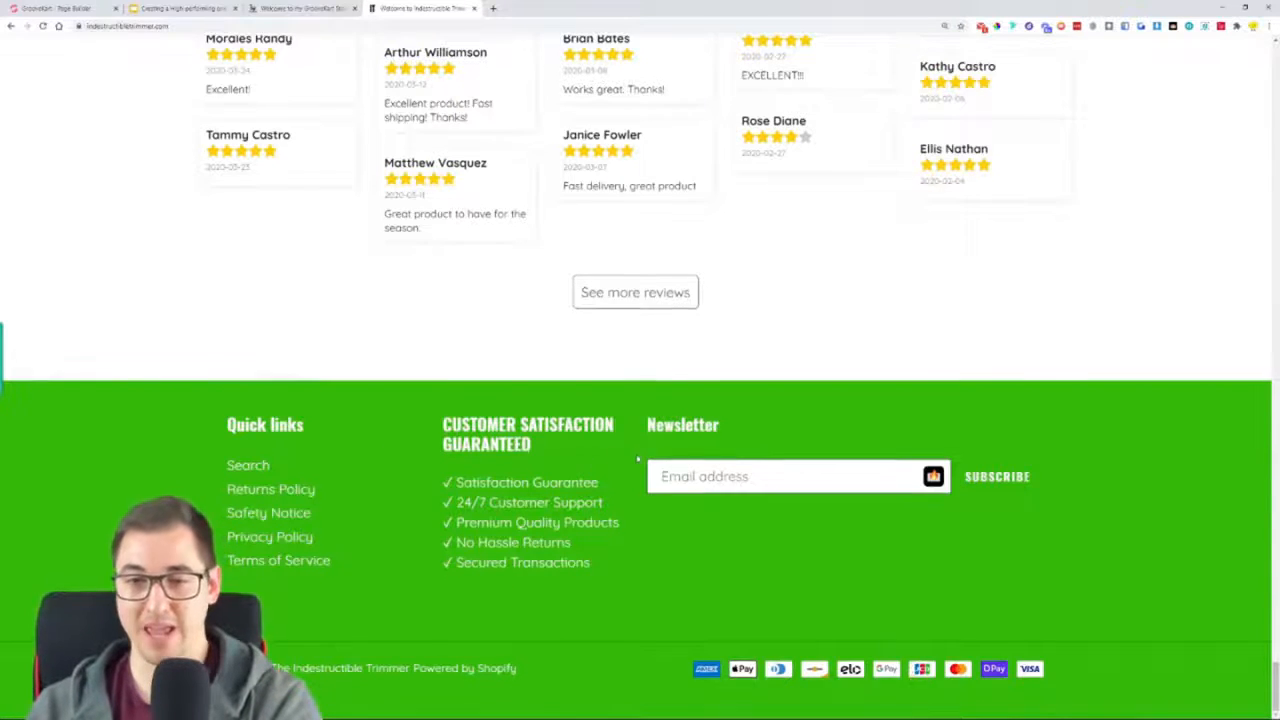
Open the trimmer's product page through the homepage's "Dump Your Old Trimmer Here" link and view its multi-buy discount offers
{"action": "scroll", "coordinate": [637, 459], "scroll_direction": "up", "scroll_amount": 20}
{"action": "scroll", "coordinate": [637, 459], "scroll_direction": "up", "scroll_amount": 10}
{"action": "scroll", "coordinate": [636, 459], "scroll_direction": "up", "scroll_amount": 15}
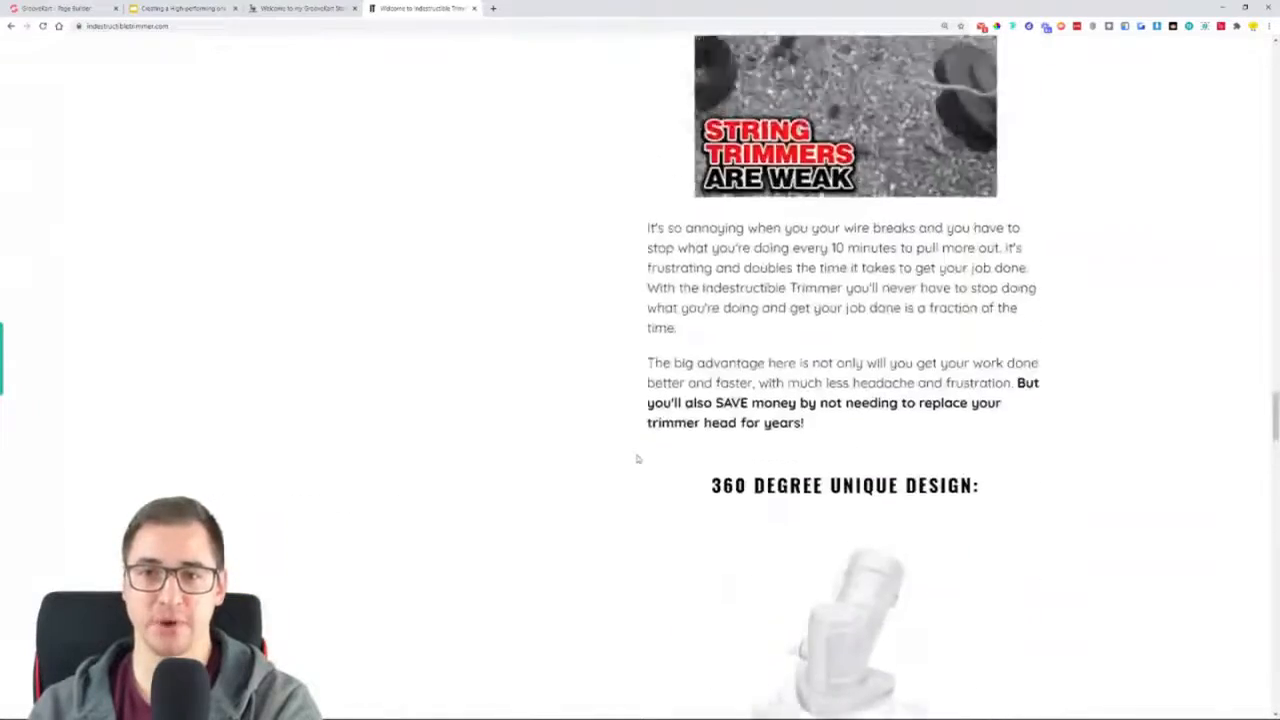
{"action": "scroll", "coordinate": [636, 459], "scroll_direction": "up", "scroll_amount": 7}
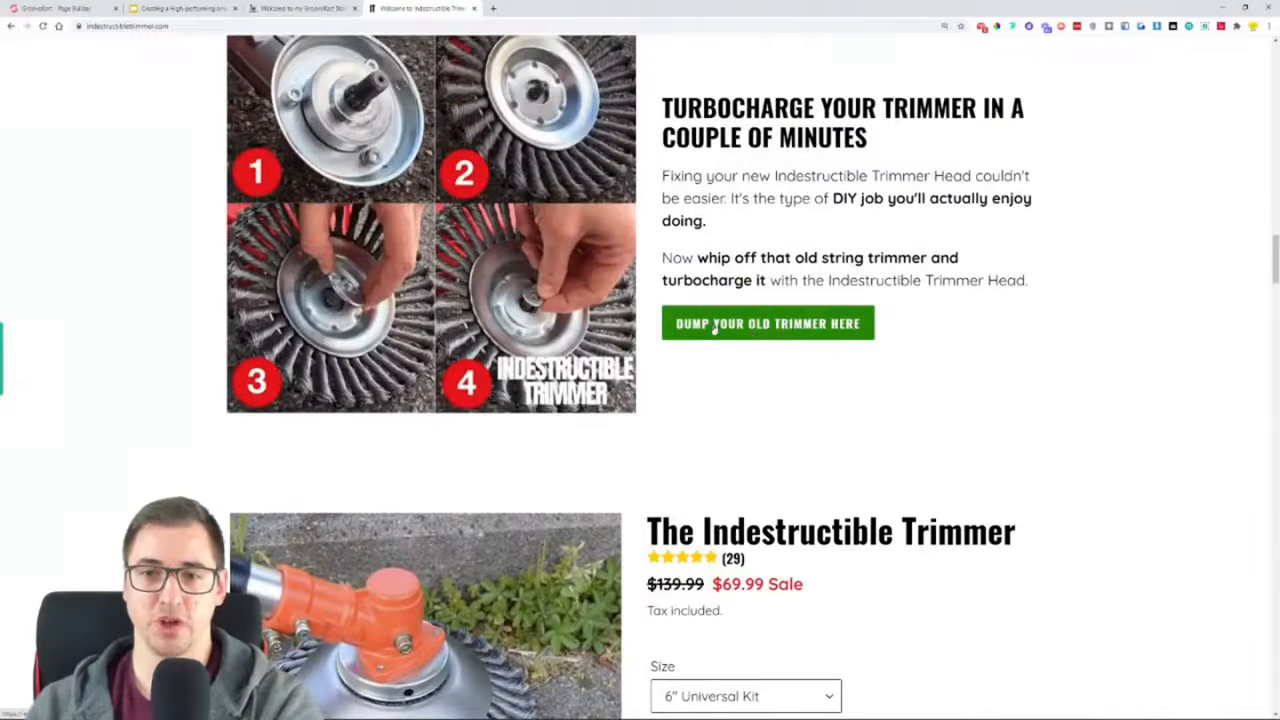
{"action": "left_click", "coordinate": [763, 324]}
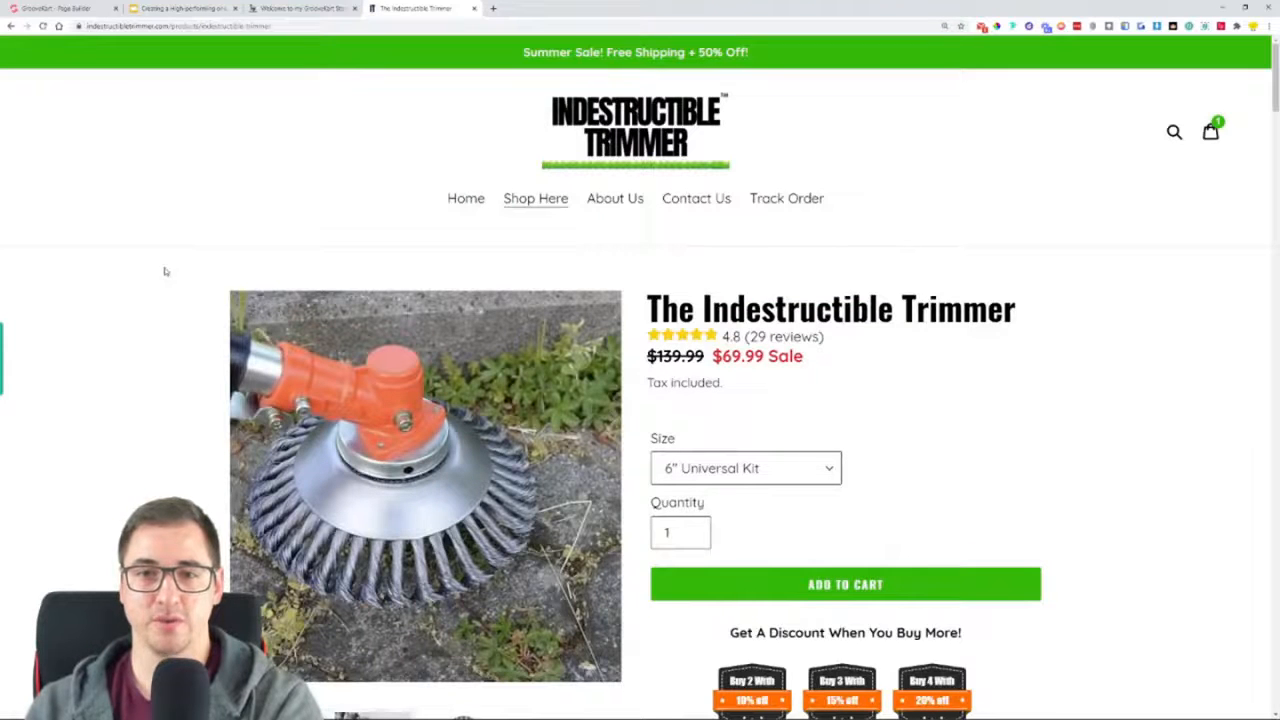
{"action": "scroll", "coordinate": [165, 271], "scroll_direction": "down", "scroll_amount": 3}
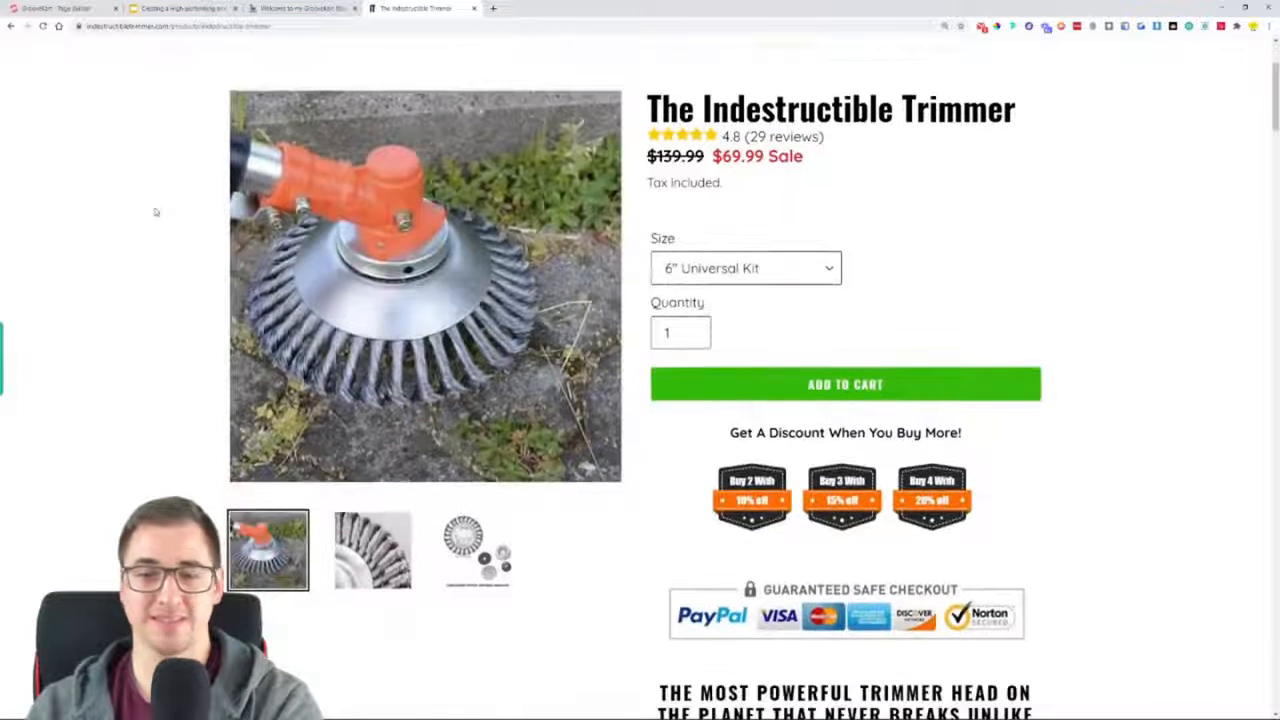
Skim the product page from the size and quantity options down to the specifications and guarantee, and return to the multi-buy discount offers
{"action": "scroll", "coordinate": [155, 210], "scroll_direction": "down", "scroll_amount": 1}
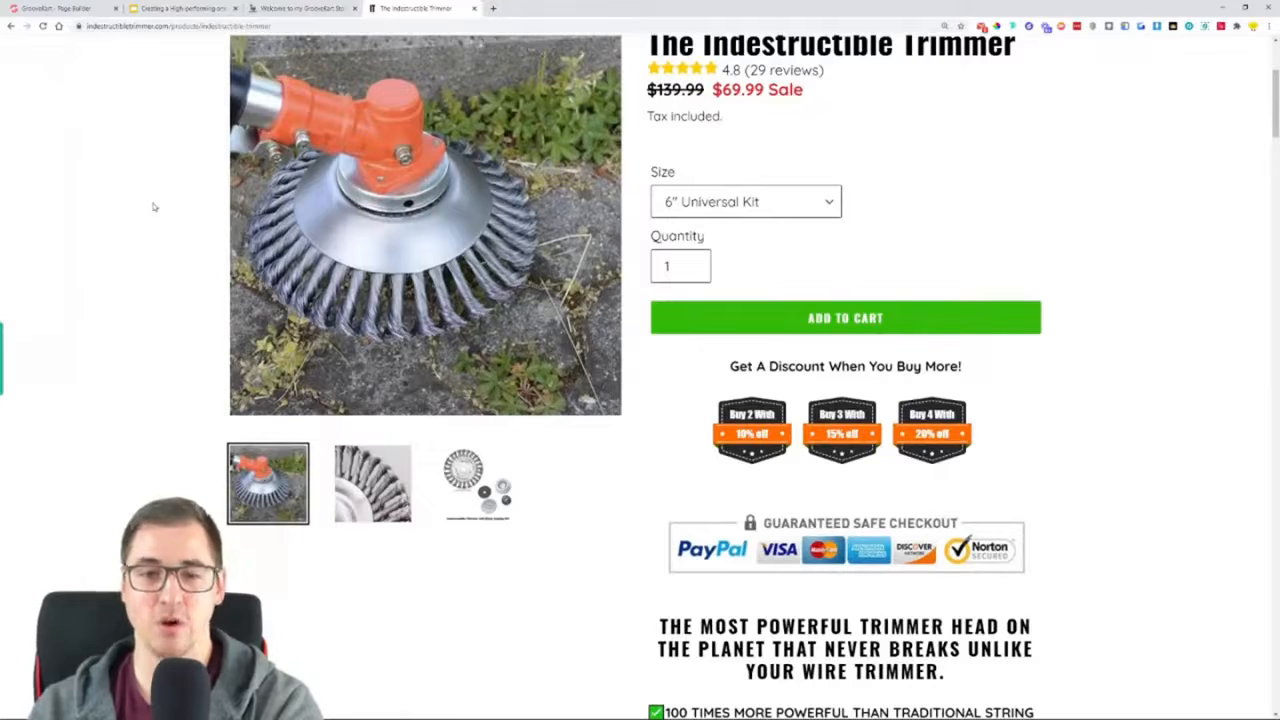
{"action": "scroll", "coordinate": [151, 215], "scroll_direction": "down", "scroll_amount": 12}
{"action": "scroll", "coordinate": [700, 215], "scroll_direction": "down", "scroll_amount": 15}
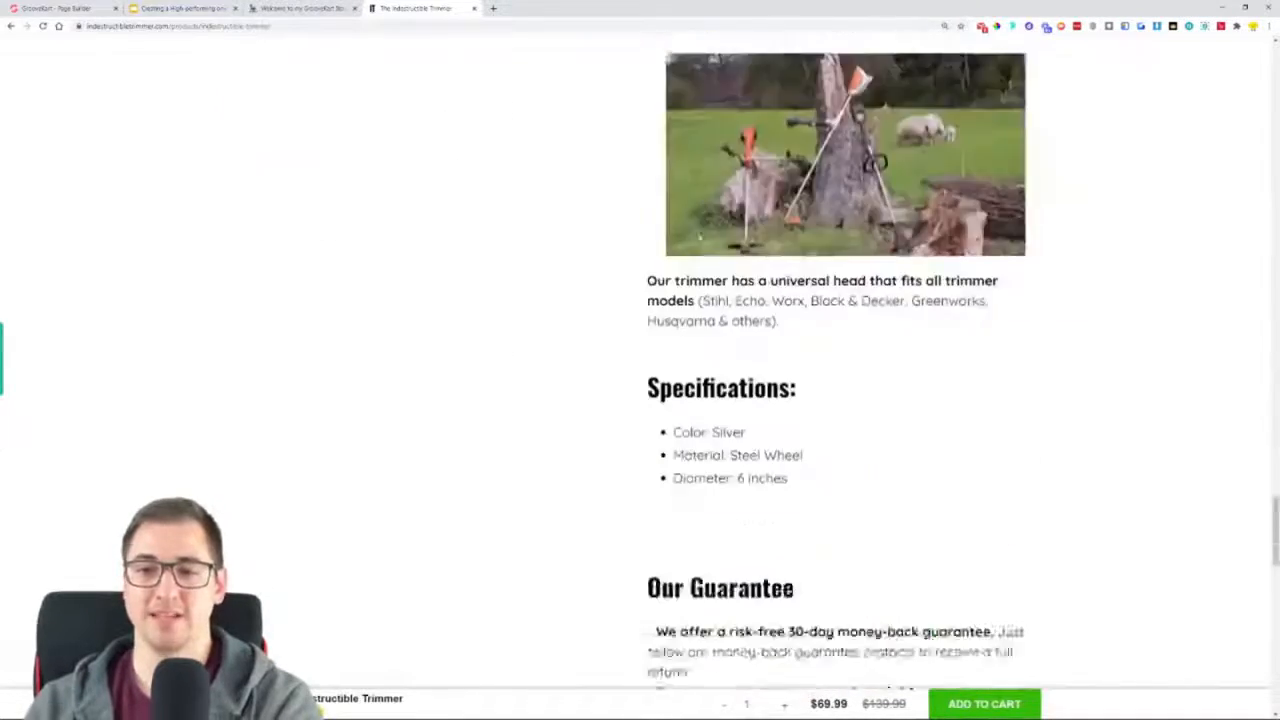
{"action": "scroll", "coordinate": [845, 360], "scroll_direction": "up", "scroll_amount": 16}
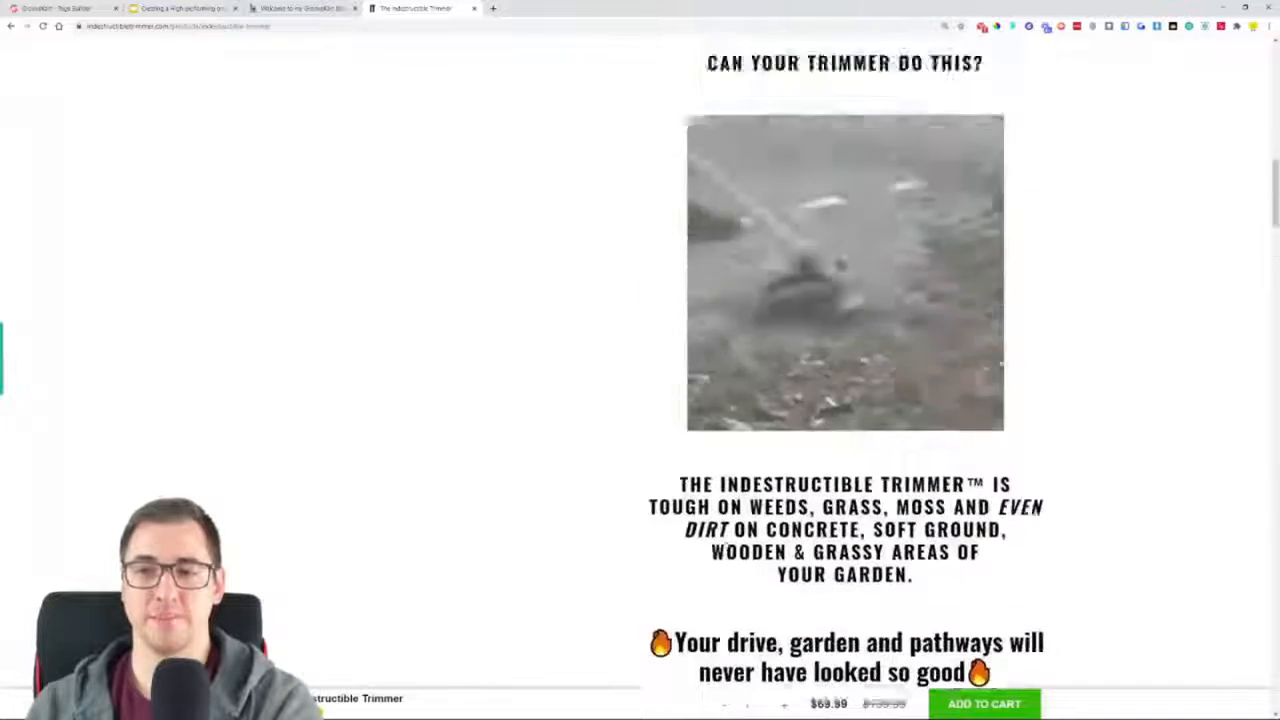
{"action": "scroll", "coordinate": [757, 372], "scroll_direction": "up", "scroll_amount": 9}
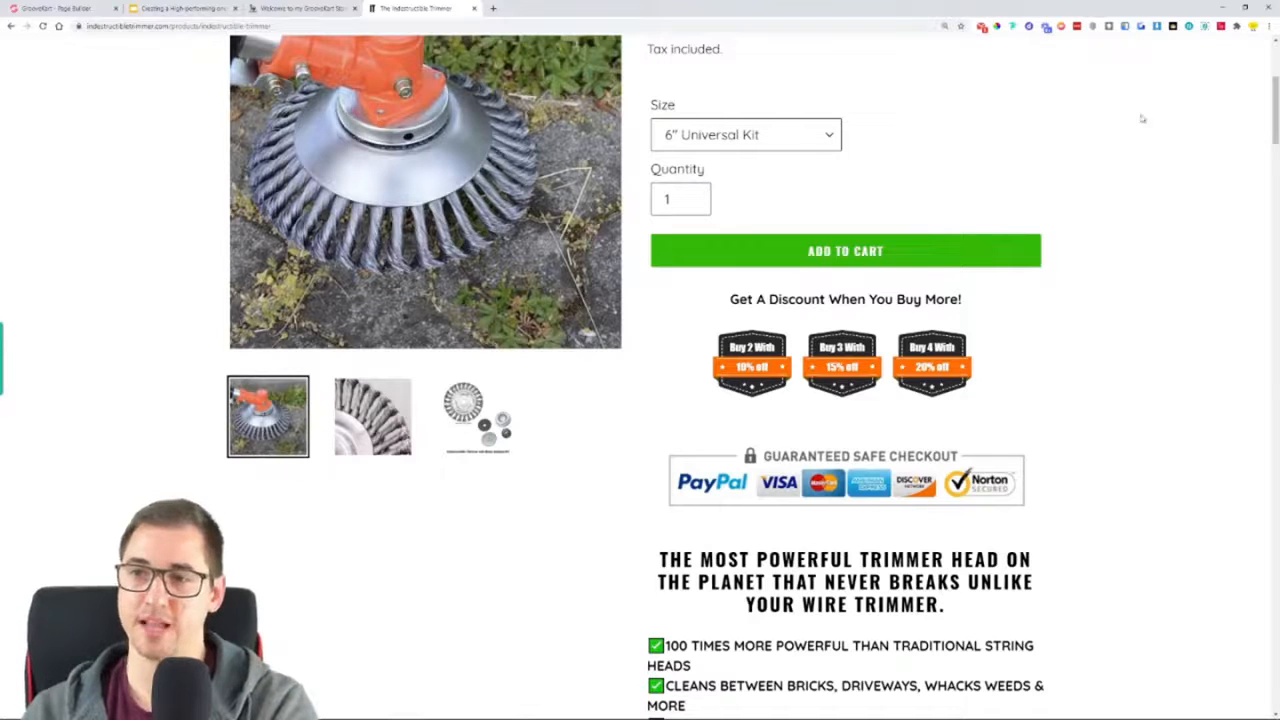
Examine the product page's benefit checklist, trimmer demonstrations, assembly guide, shipping details and customer reviews down to the footer
{"action": "scroll", "coordinate": [1211, 209], "scroll_direction": "down", "scroll_amount": 5}
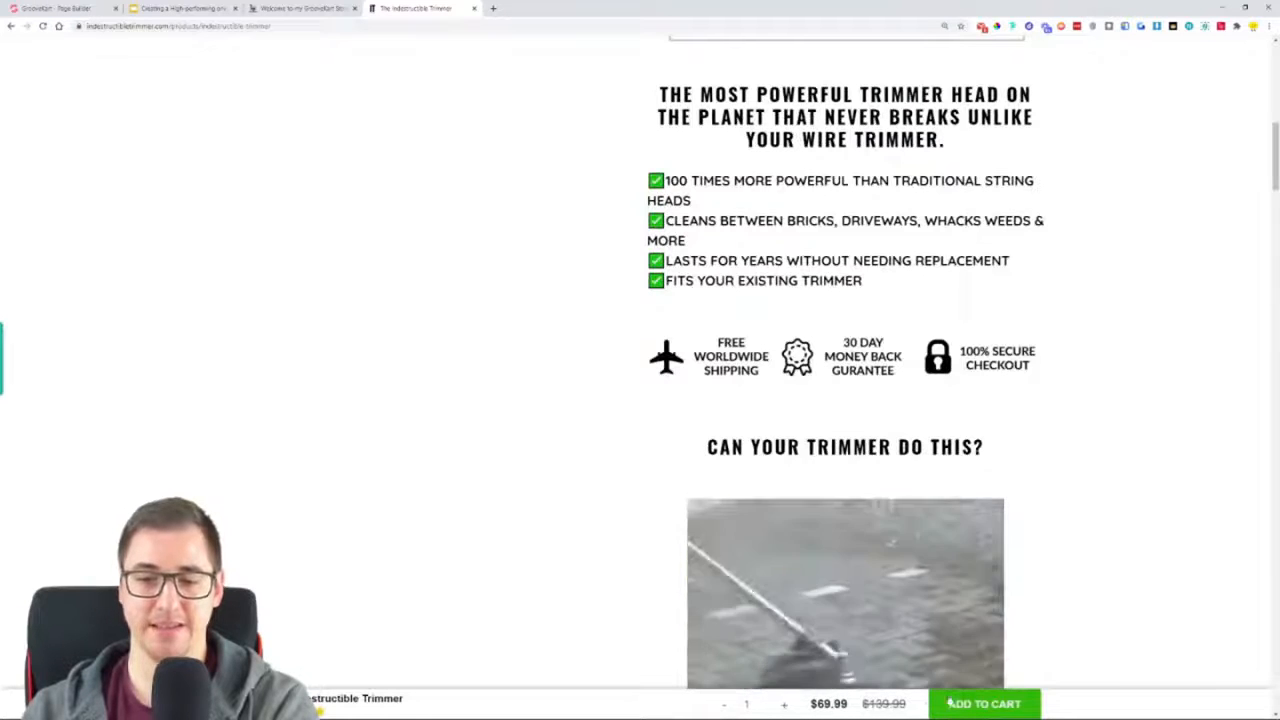
{"action": "scroll", "coordinate": [630, 514], "scroll_direction": "down", "scroll_amount": 4}
{"action": "scroll", "coordinate": [630, 514], "scroll_direction": "down", "scroll_amount": 5}
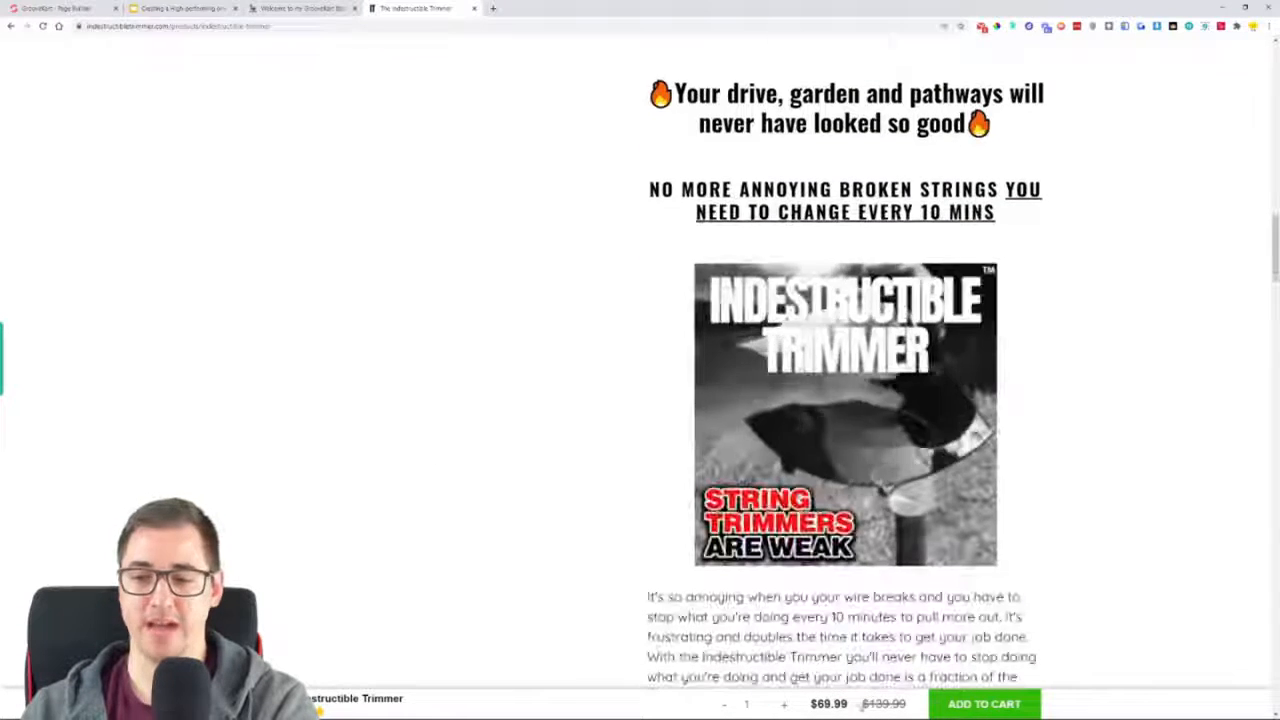
{"action": "scroll", "coordinate": [480, 412], "scroll_direction": "down", "scroll_amount": 15}
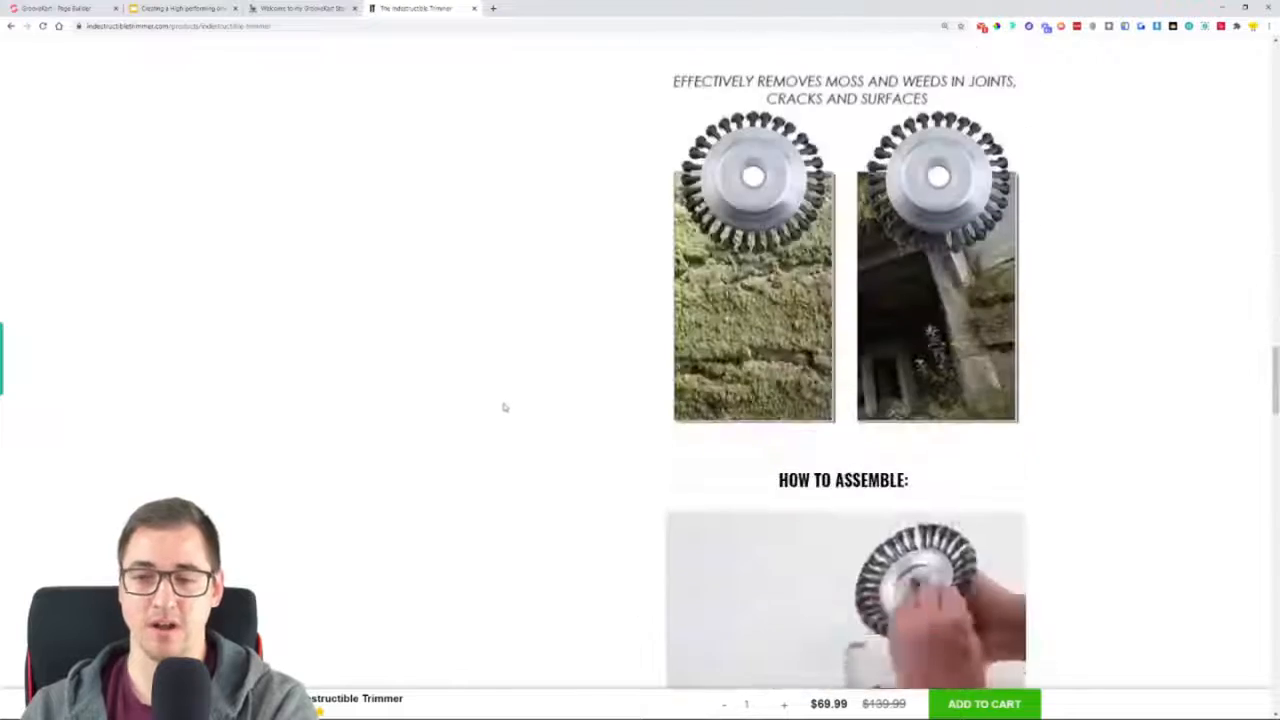
{"action": "scroll", "coordinate": [504, 408], "scroll_direction": "down", "scroll_amount": 20}
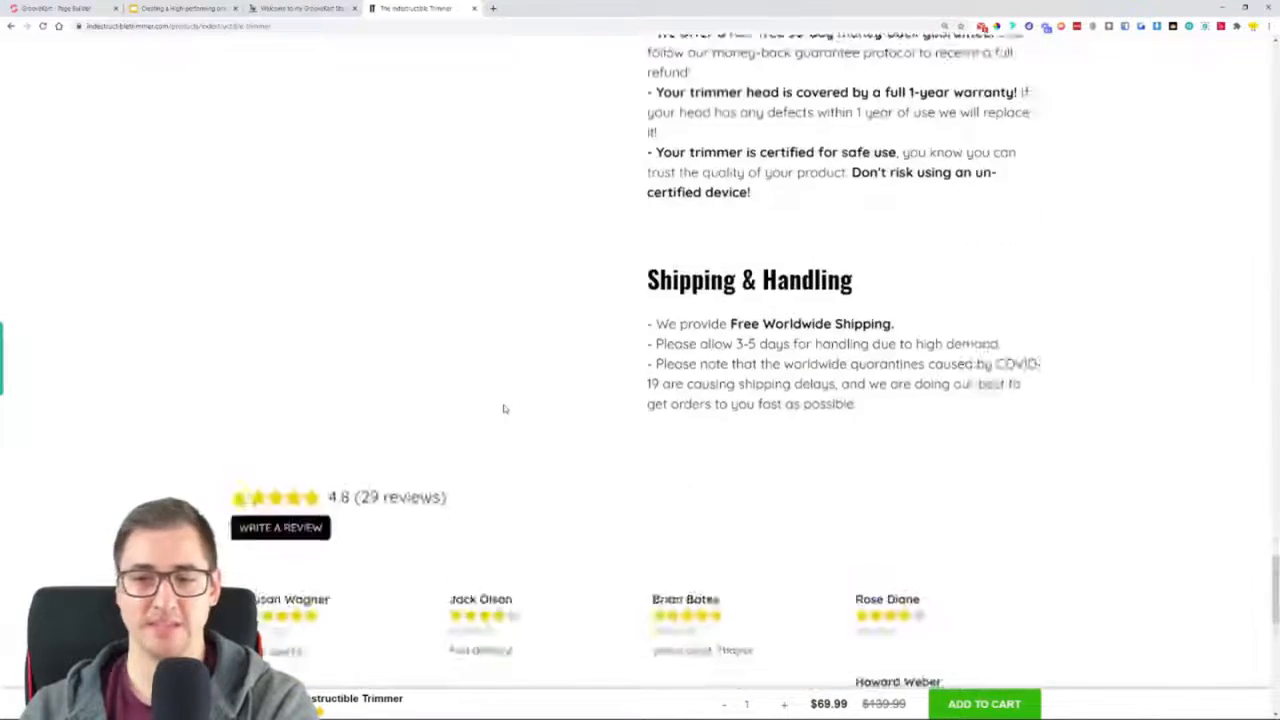
{"action": "scroll", "coordinate": [521, 401], "scroll_direction": "down", "scroll_amount": 3}
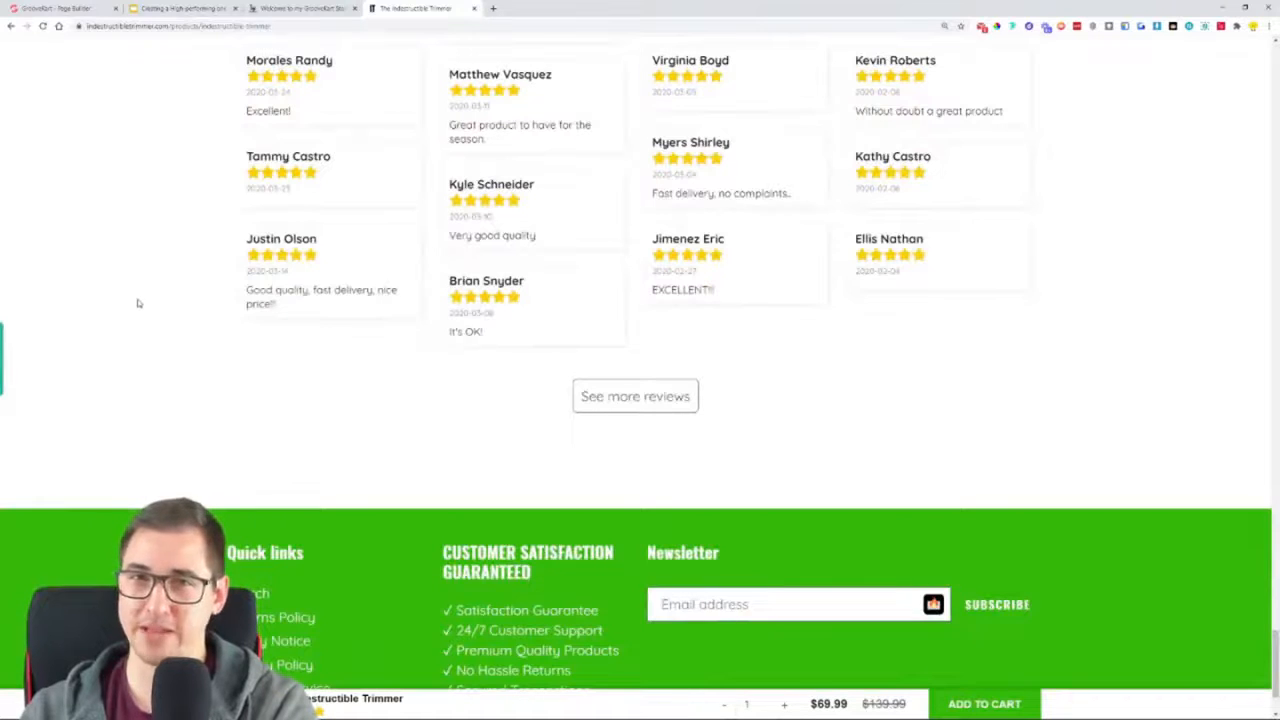
{"action": "scroll", "coordinate": [140, 298], "scroll_direction": "up", "scroll_amount": 20}
{"action": "scroll", "coordinate": [140, 290], "scroll_direction": "up", "scroll_amount": 12}
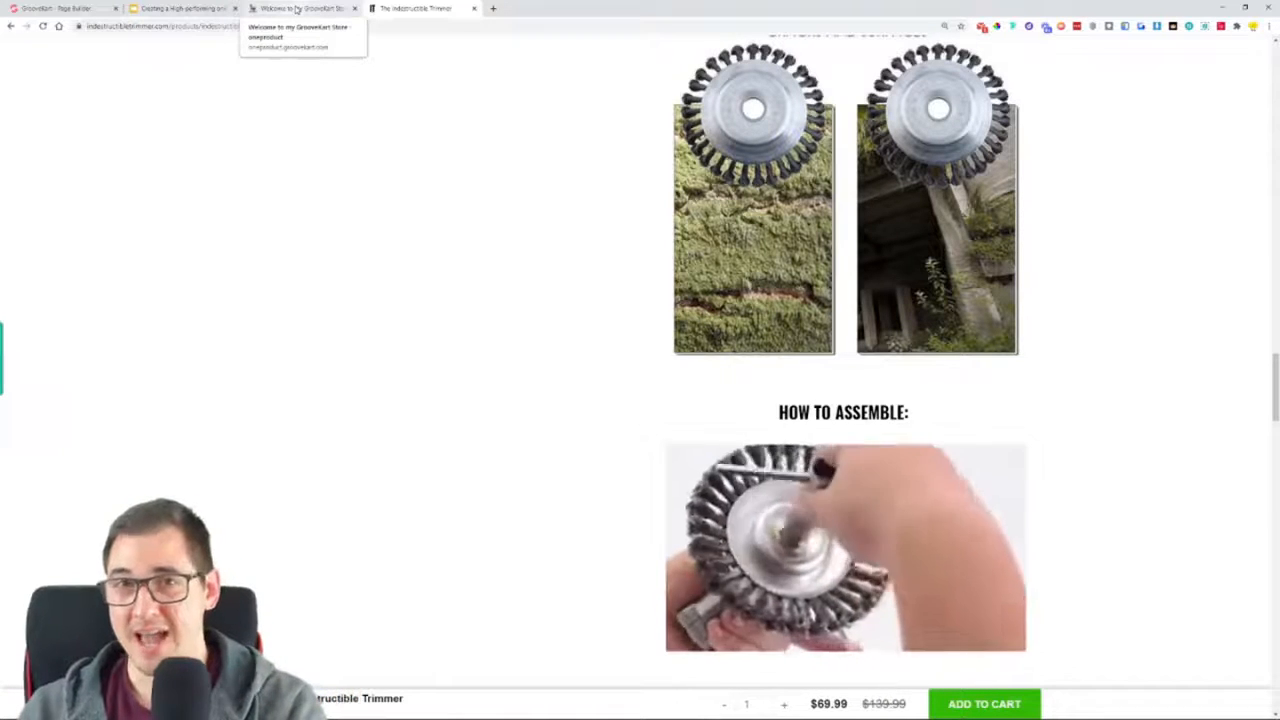
Switch to the GrooveKart version of the store and highlight its oneproduct.groovekart.com address from the top of the homepage
{"action": "left_click", "coordinate": [297, 9]}
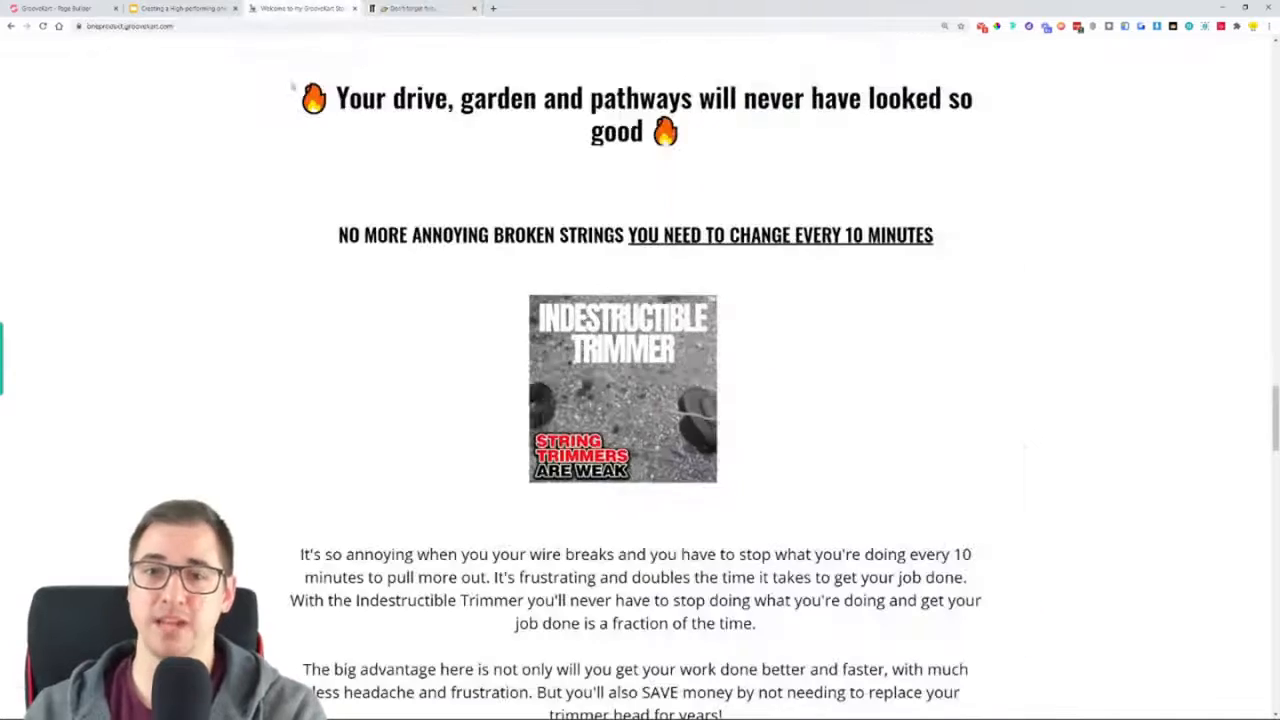
{"action": "left_click_drag", "start_coordinate": [1275, 419], "coordinate": [1275, 60]}
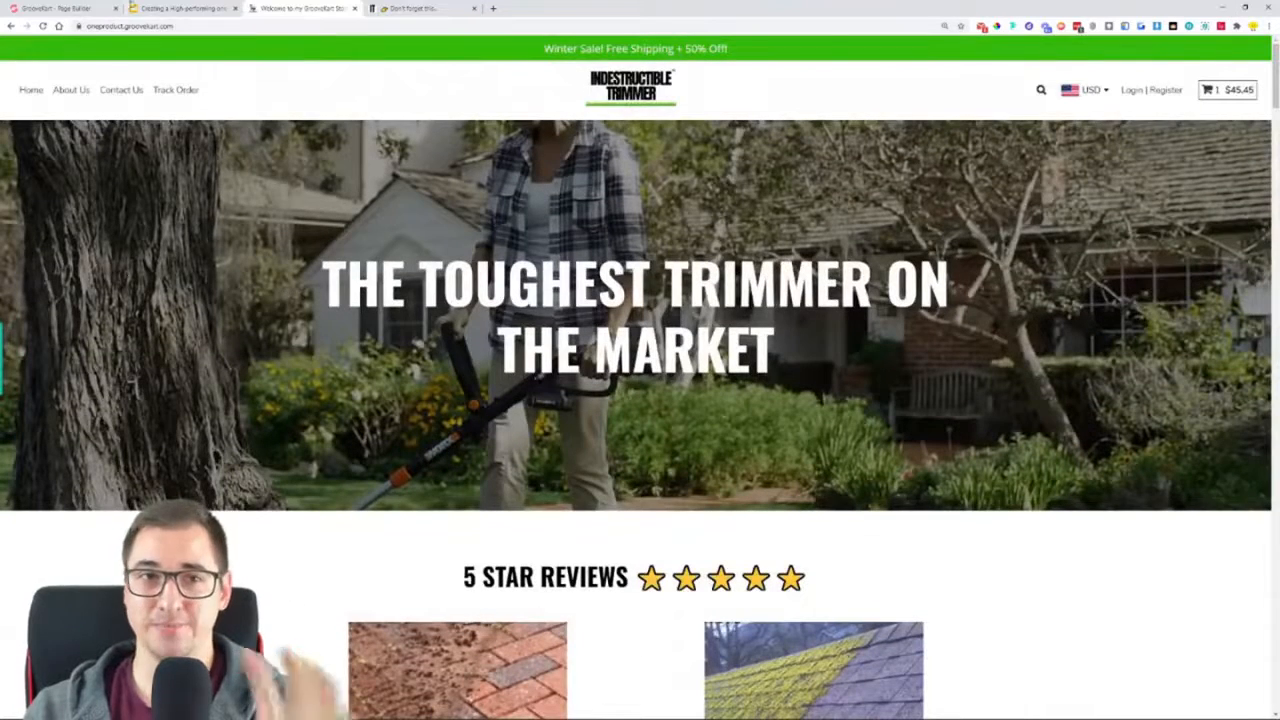
{"action": "left_click_drag", "start_coordinate": [88, 26], "coordinate": [124, 26]}
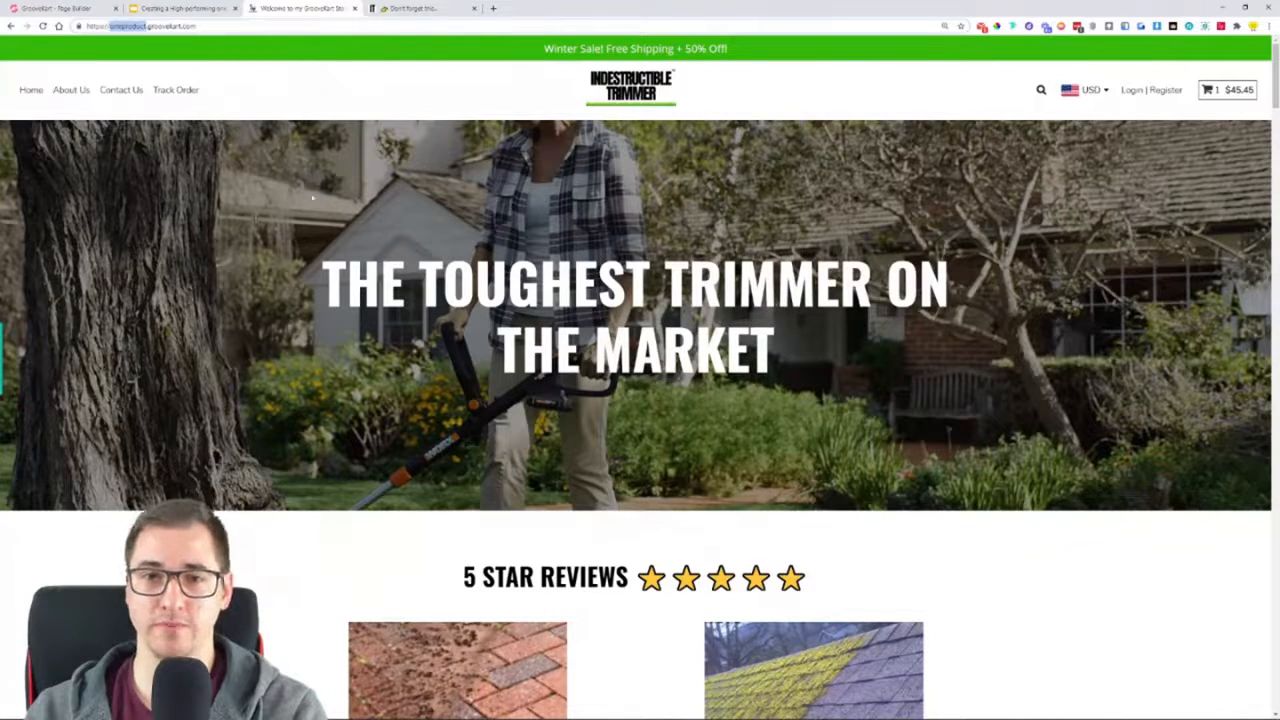
{"action": "left_click_drag", "start_coordinate": [225, 26], "coordinate": [88, 28]}
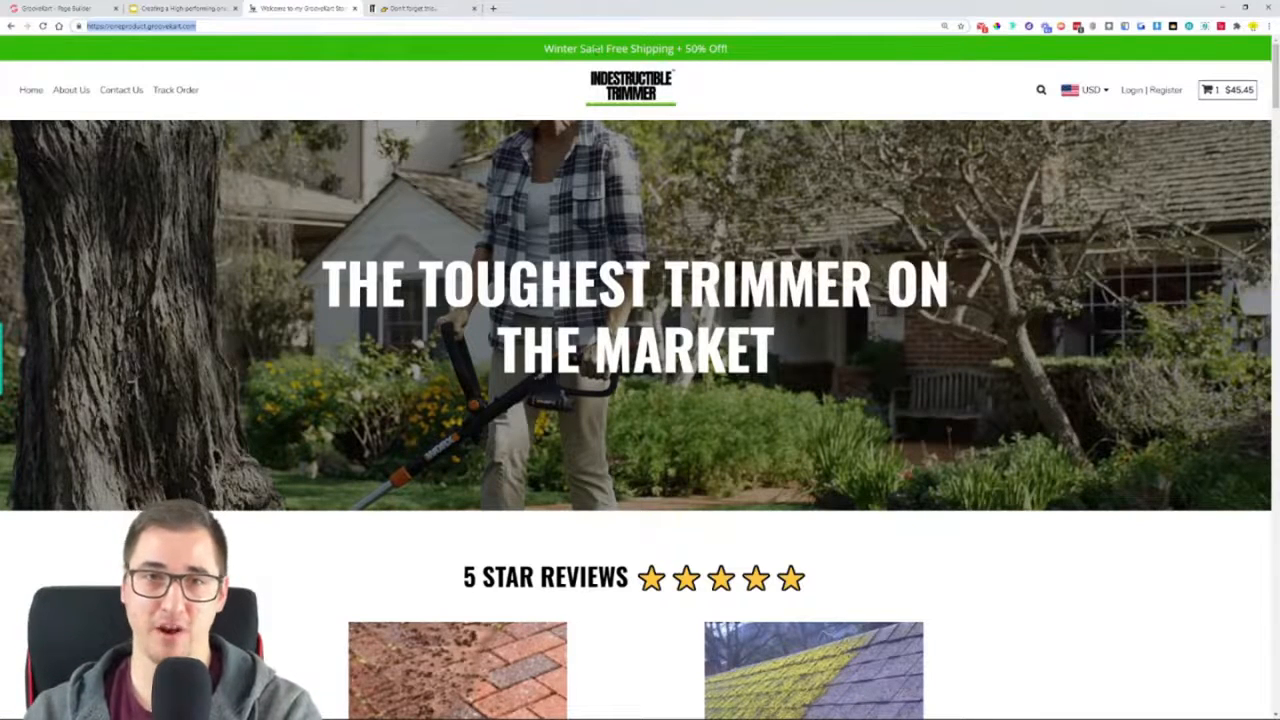
Return to the original Indestructible Trimmer store and open its homepage from the product page
{"action": "left_click", "coordinate": [425, 9]}
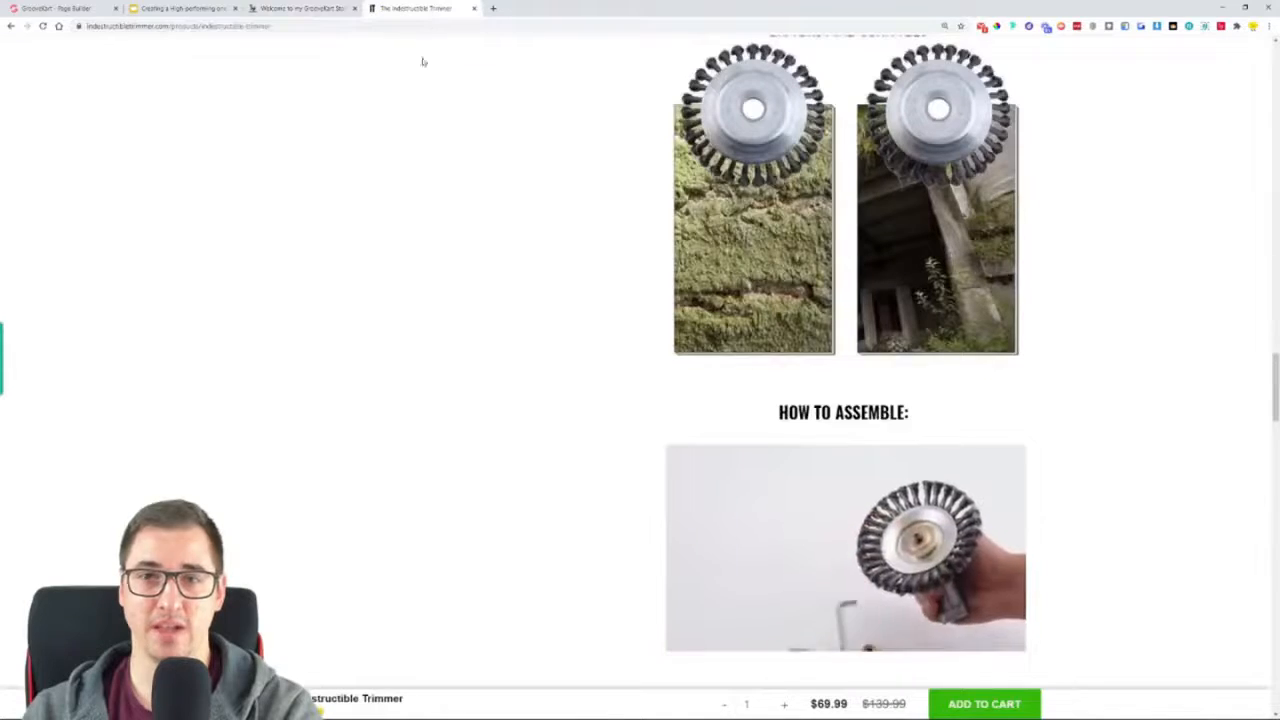
{"action": "scroll", "coordinate": [1250, 358], "scroll_direction": "up", "scroll_amount": 20}
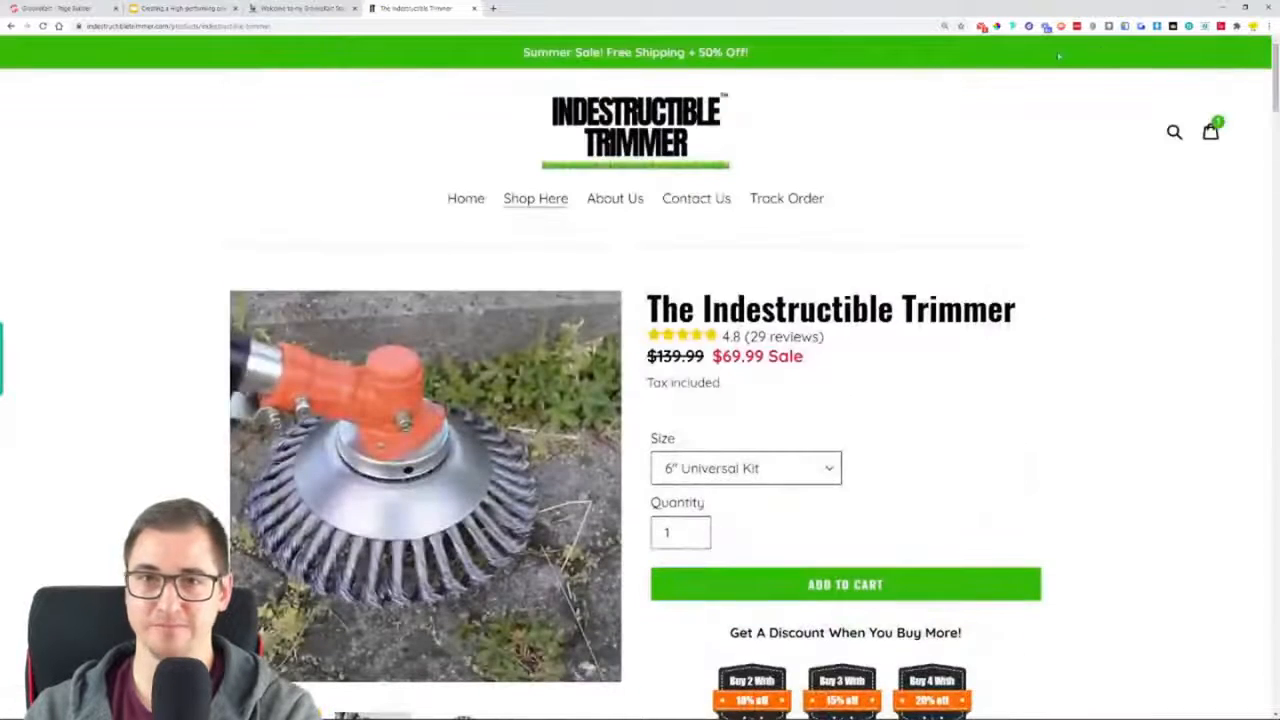
{"action": "left_click", "coordinate": [565, 106]}
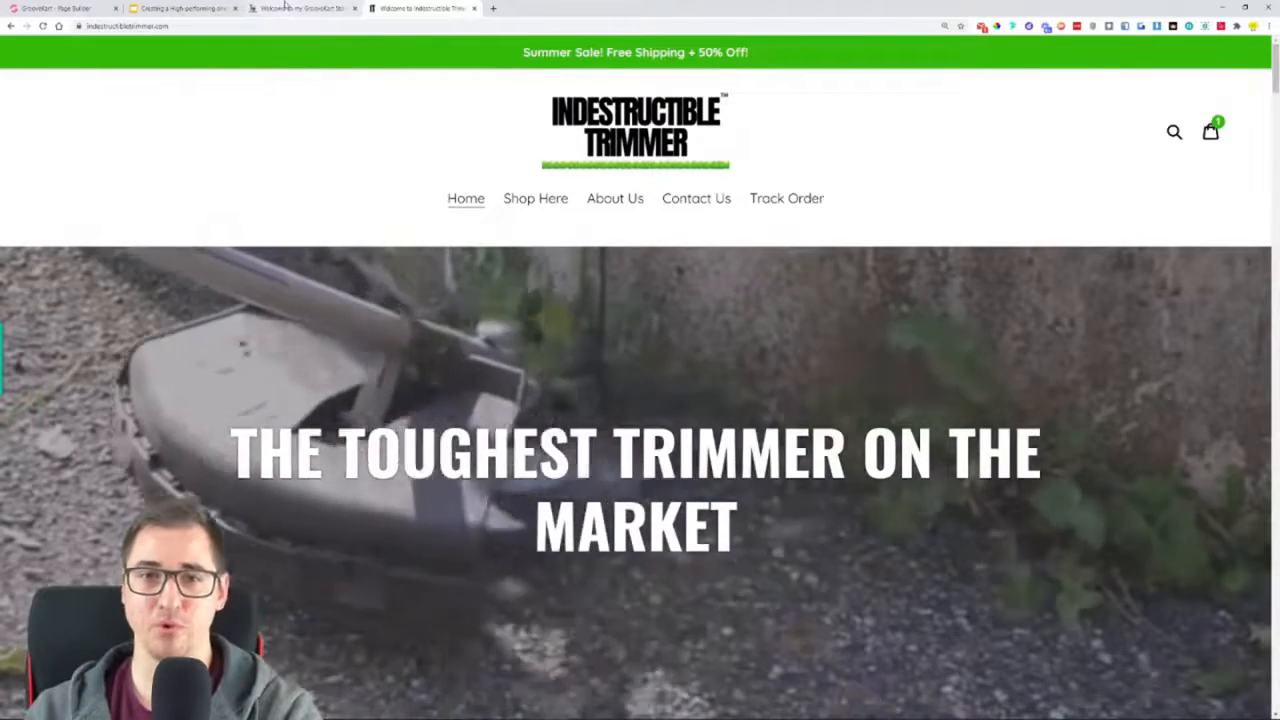
Examine the GrooveKart homepage's hero headline, five-star reviews and "We Hate Annoying Weeds, Dirt and Grass" section, highlighting the headings
{"action": "key", "text": "ctrl+shift+Tab"}
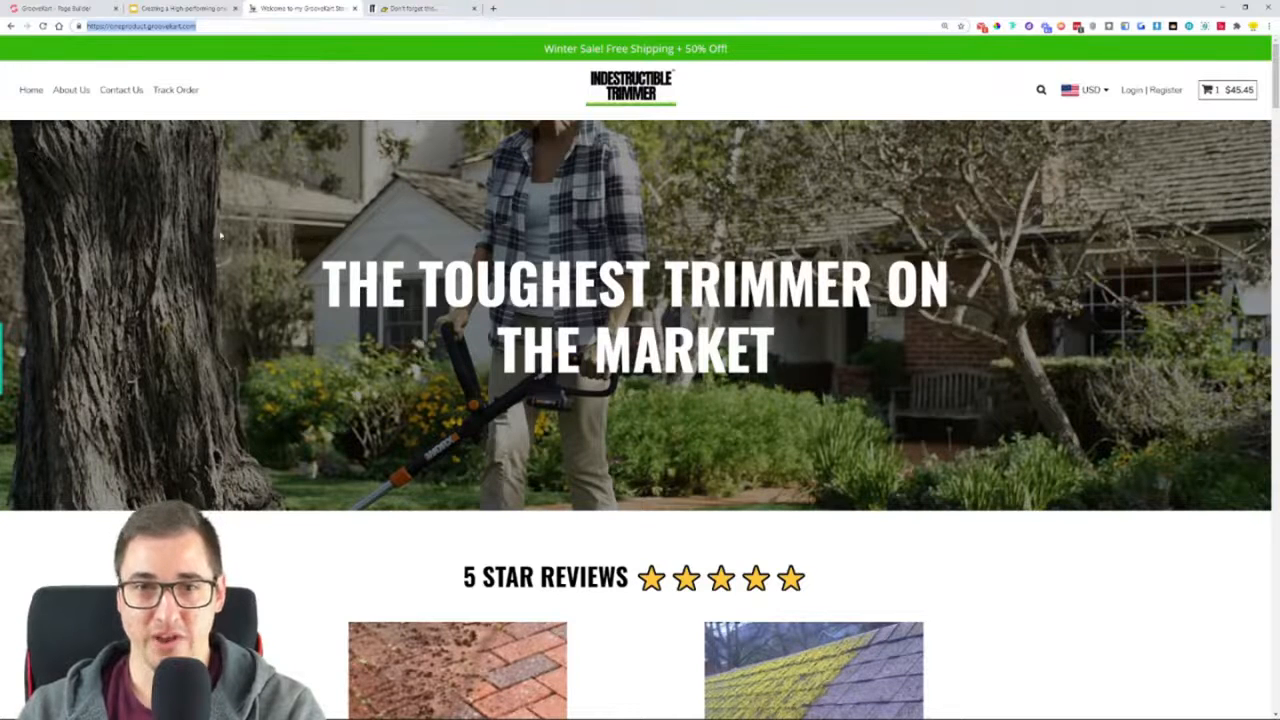
{"action": "left_click_drag", "start_coordinate": [336, 271], "coordinate": [809, 363]}
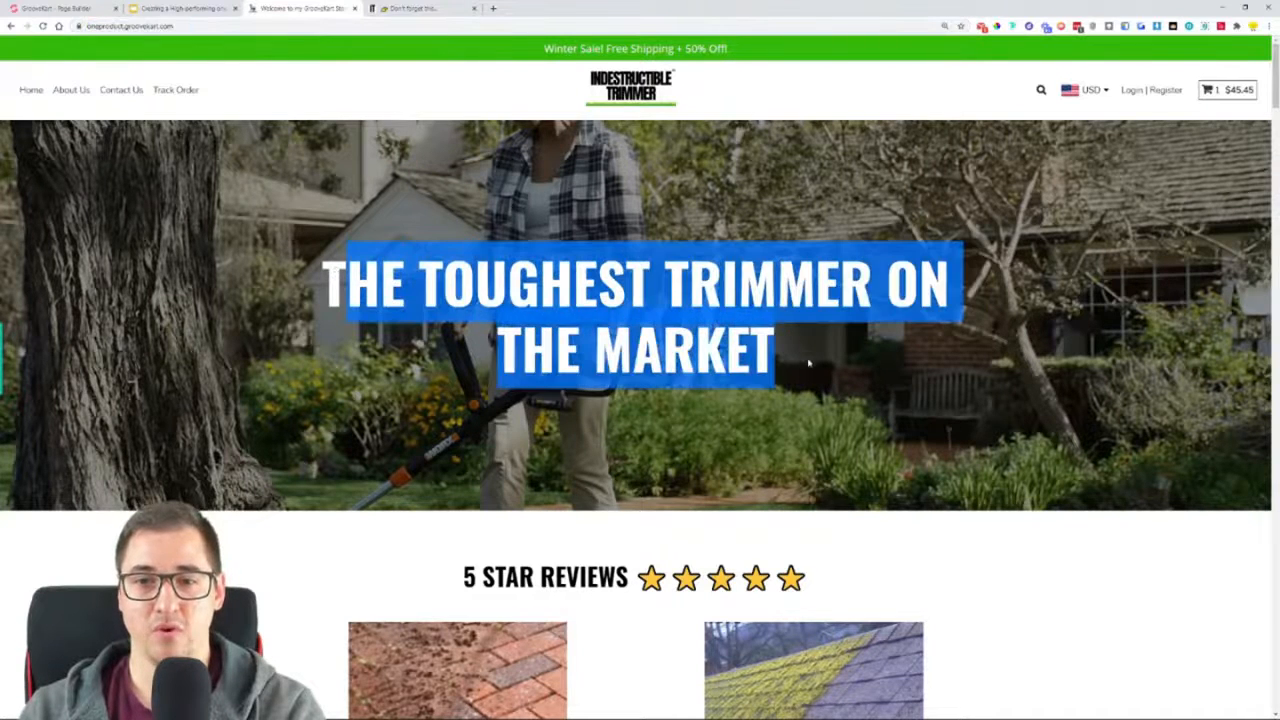
{"action": "left_click", "coordinate": [661, 224]}
{"action": "scroll", "coordinate": [661, 217], "scroll_direction": "down", "scroll_amount": 3}
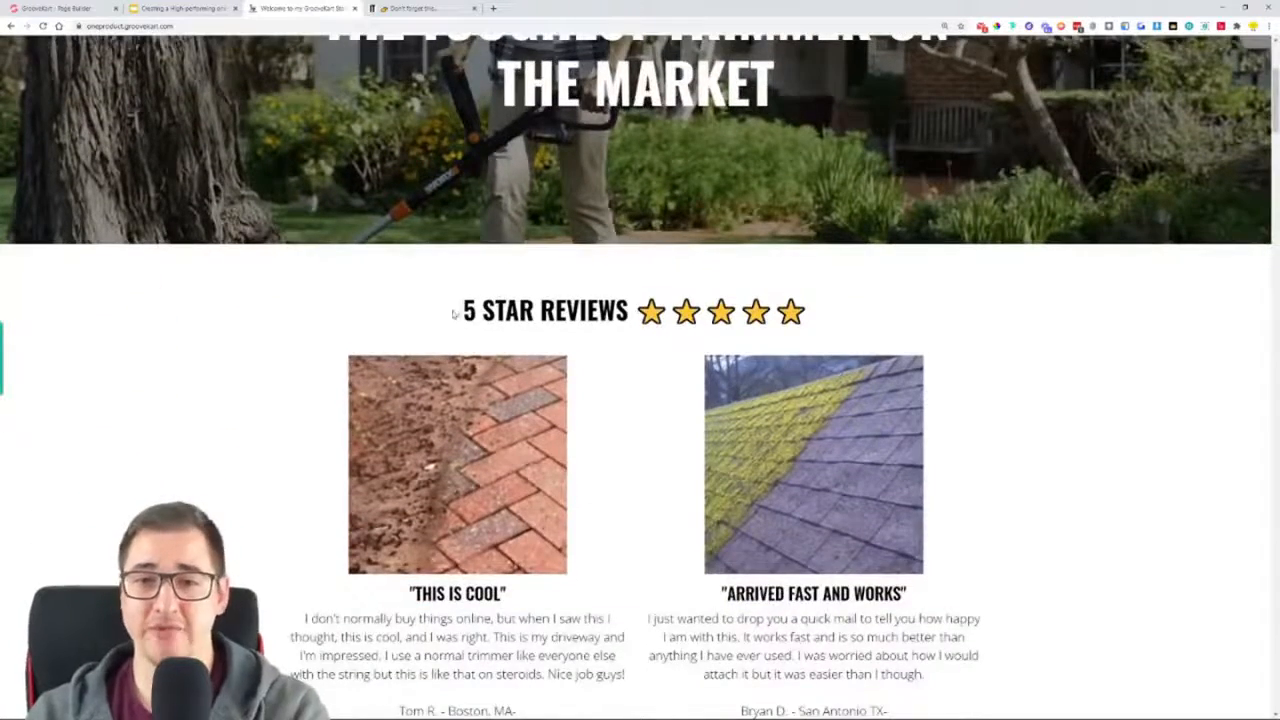
{"action": "left_click_drag", "start_coordinate": [453, 314], "coordinate": [898, 318]}
{"action": "scroll", "coordinate": [421, 336], "scroll_direction": "down", "scroll_amount": 4}
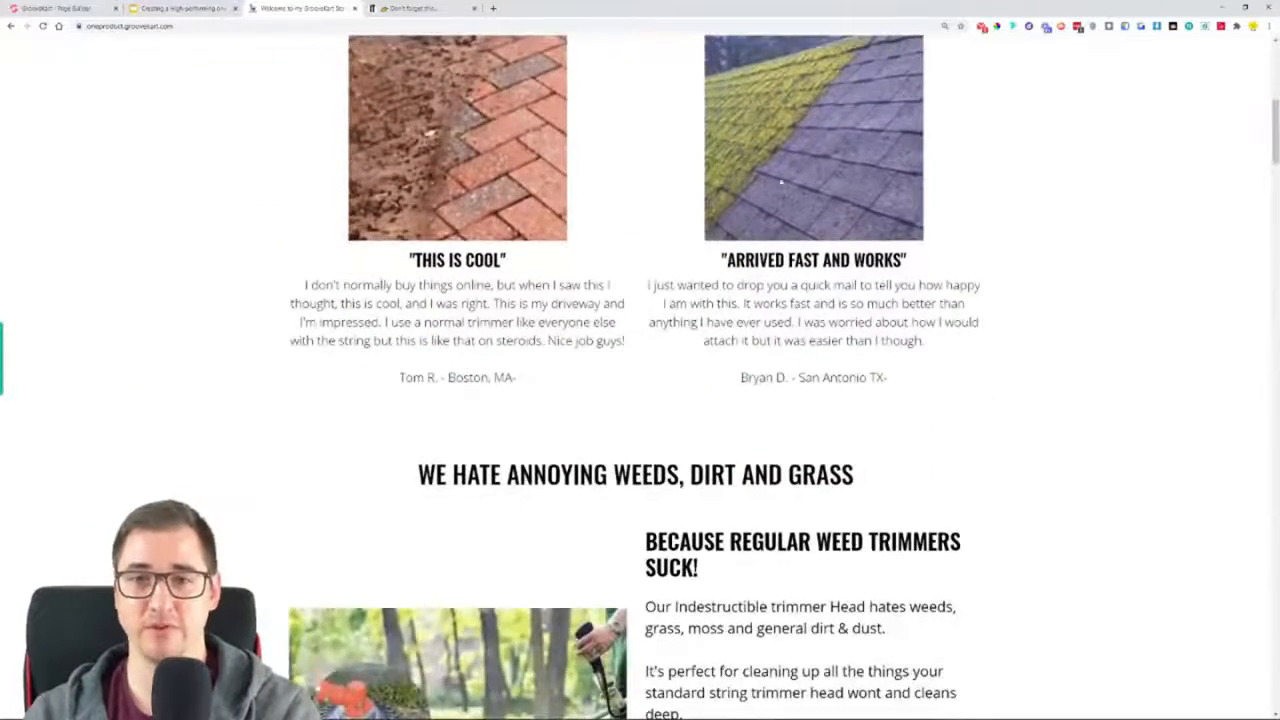
{"action": "scroll", "coordinate": [421, 336], "scroll_direction": "down", "scroll_amount": 2}
{"action": "left_click_drag", "start_coordinate": [414, 274], "coordinate": [890, 287]}
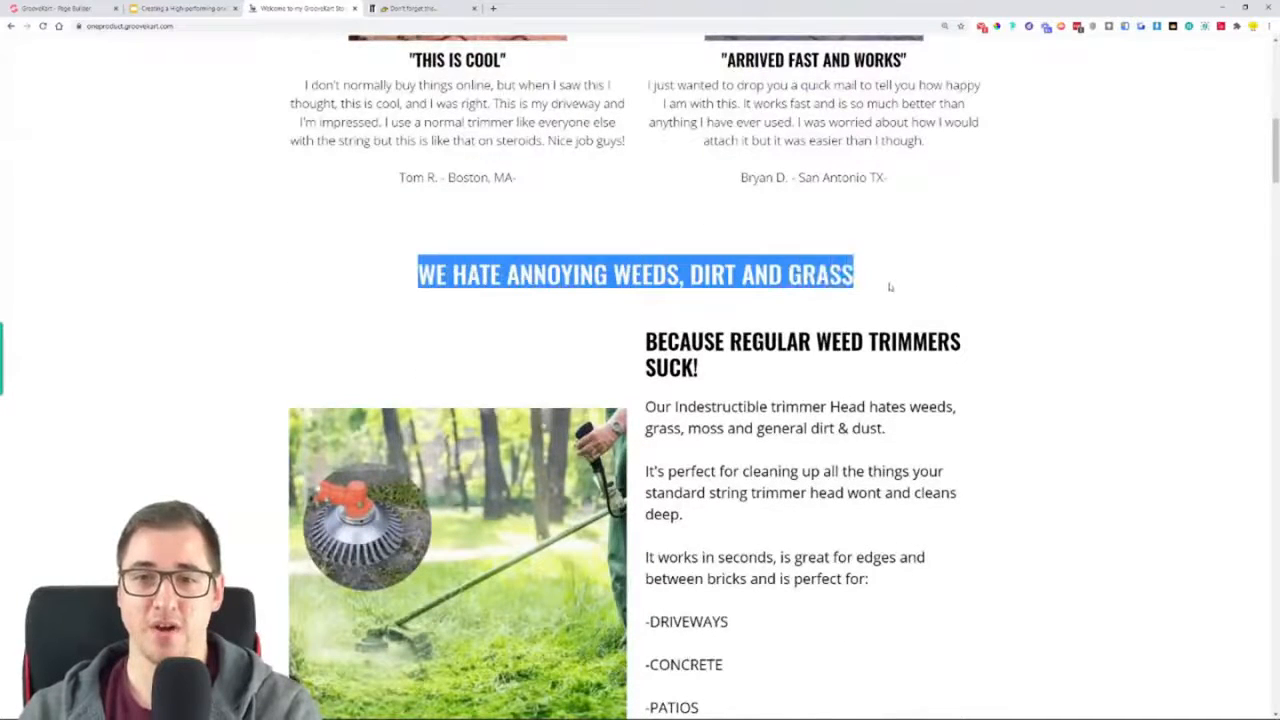
{"action": "scroll", "coordinate": [418, 298], "scroll_direction": "down", "scroll_amount": 2}
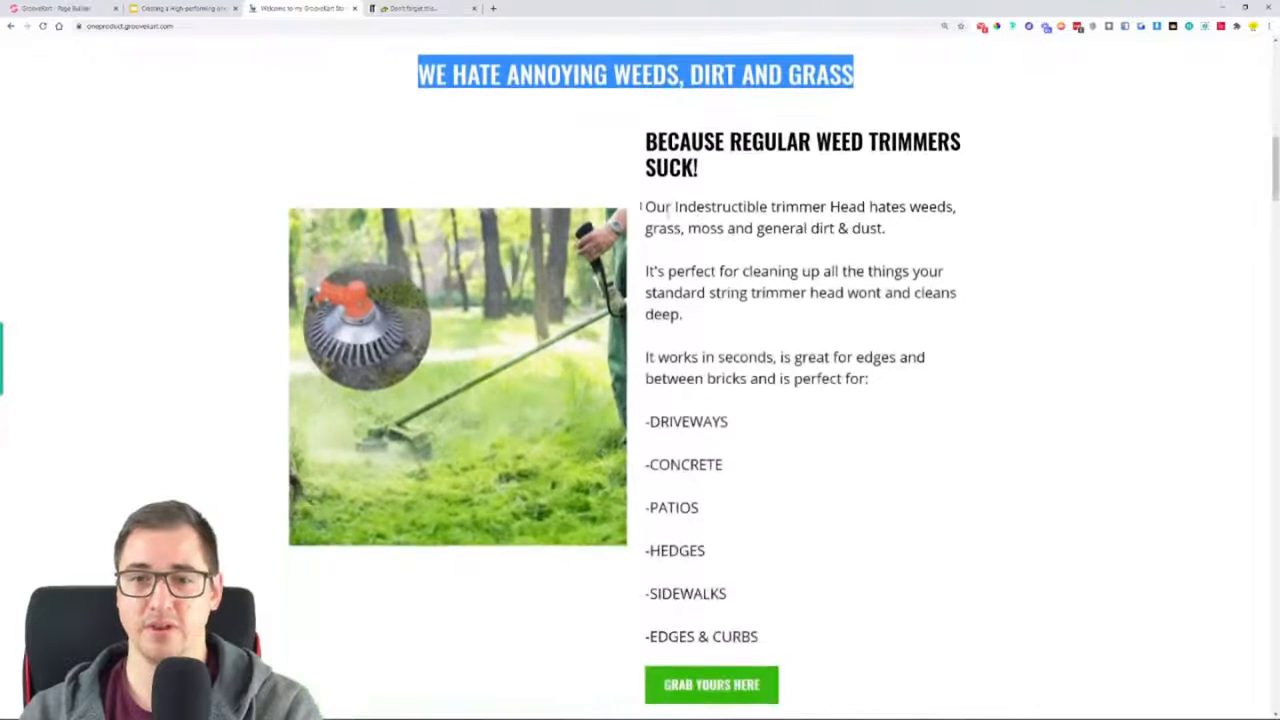
{"action": "scroll", "coordinate": [625, 376], "scroll_direction": "down", "scroll_amount": 1}
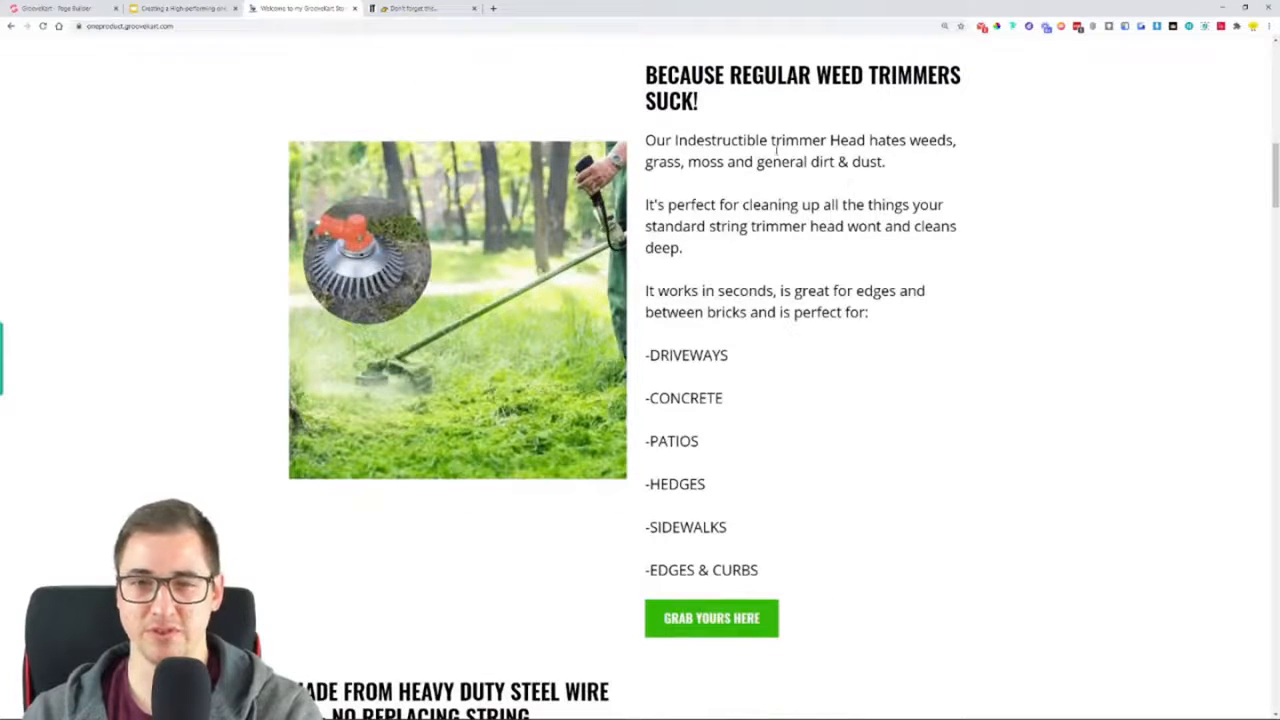
Compare the original store's "Because Regular Weed Trimmers Suck" section with the same section on the GrooveKart homepage
{"action": "left_click", "coordinate": [458, 9]}
{"action": "scroll", "coordinate": [718, 319], "scroll_direction": "down", "scroll_amount": 10}
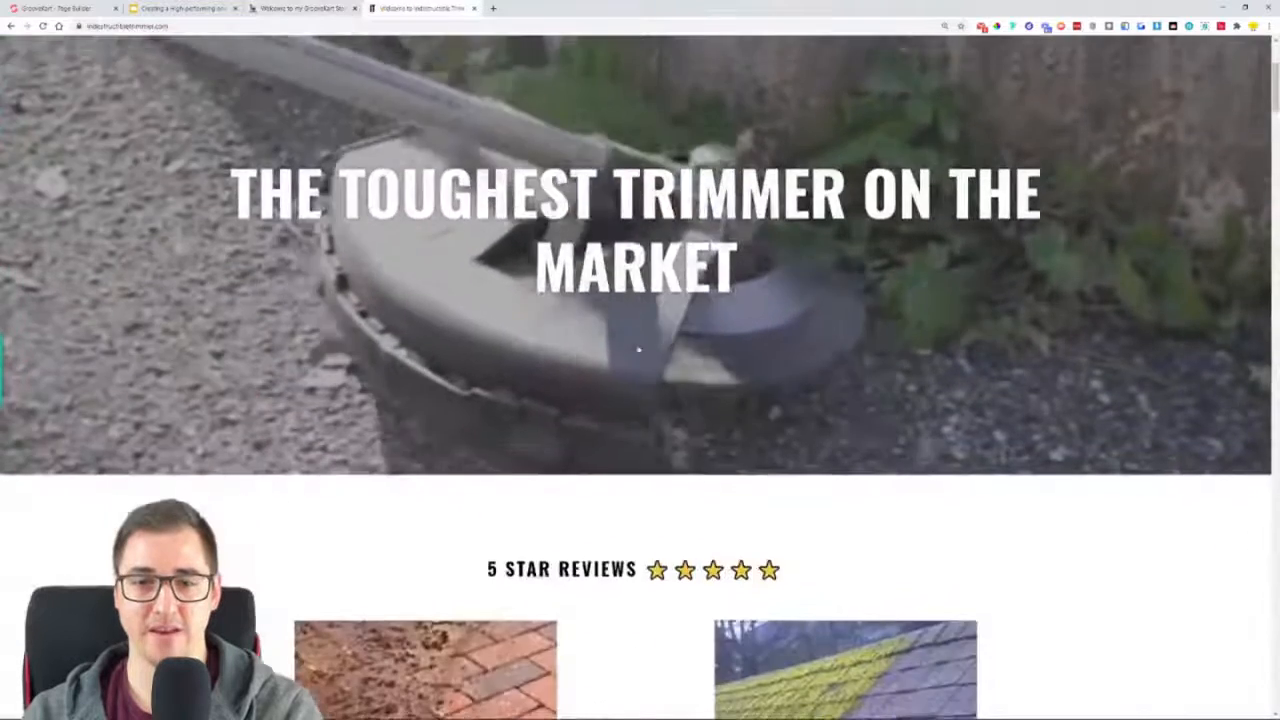
{"action": "scroll", "coordinate": [718, 319], "scroll_direction": "down", "scroll_amount": 3}
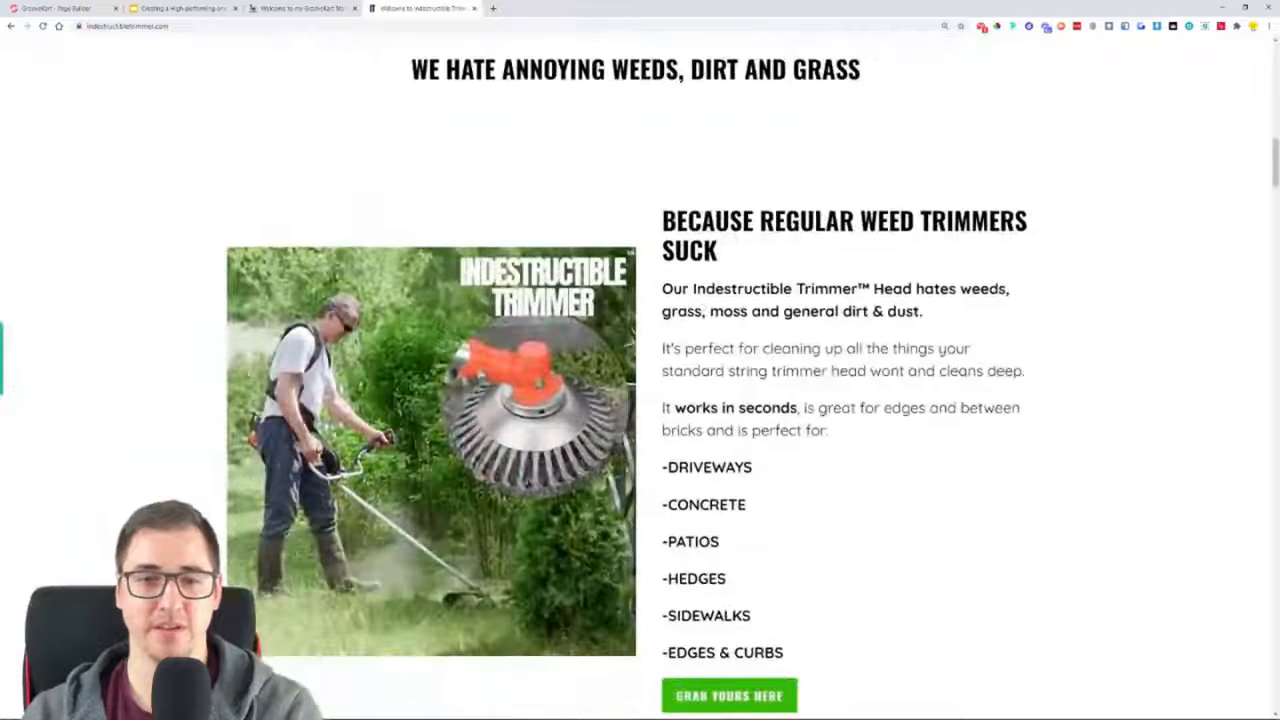
{"action": "left_click", "coordinate": [310, 8]}
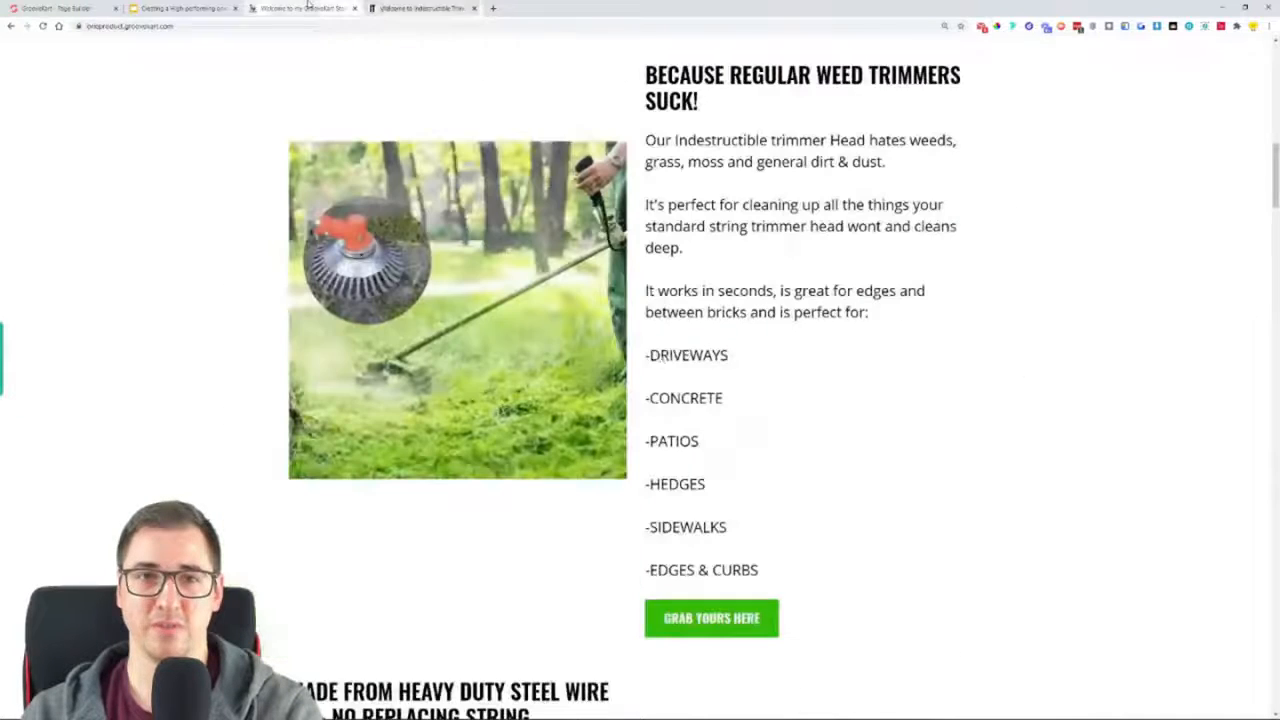
Review the GrooveKart homepage's layout from the hero banner through the weed-trimmer benefits to the heavy duty steel wire section
{"action": "scroll", "coordinate": [967, 338], "scroll_direction": "down", "scroll_amount": 2}
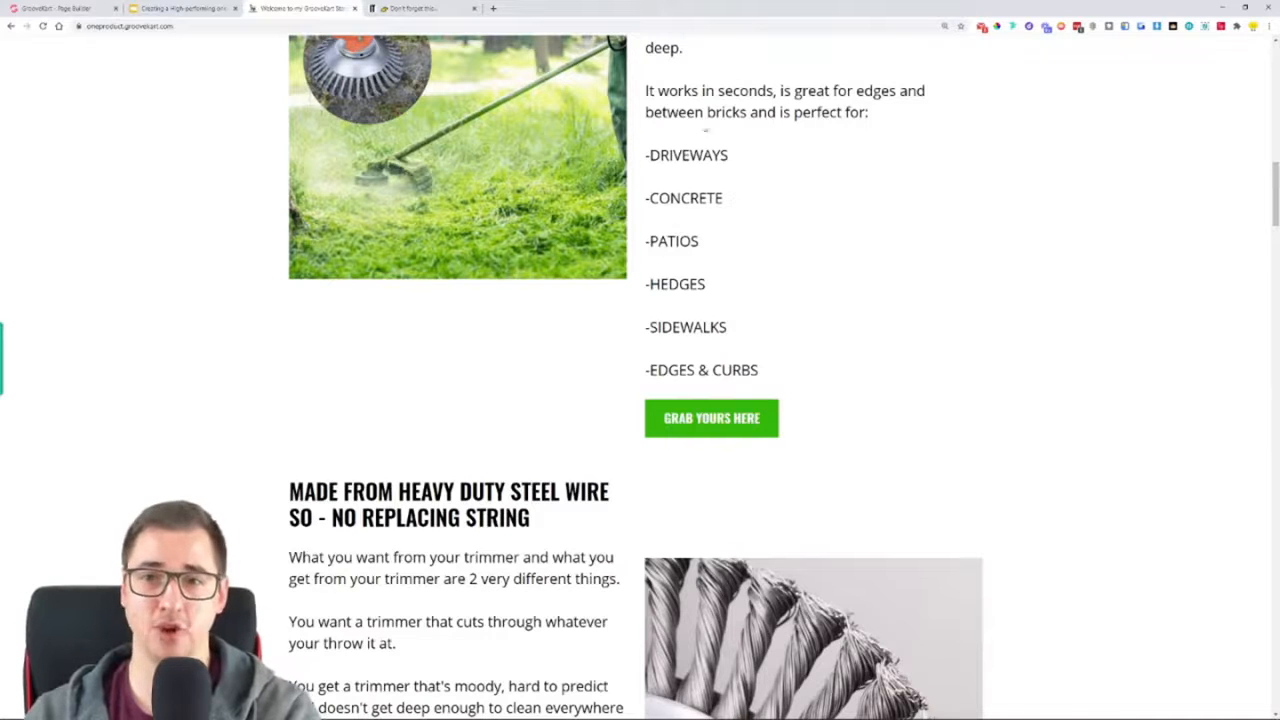
{"action": "scroll", "coordinate": [467, 476], "scroll_direction": "down", "scroll_amount": 1}
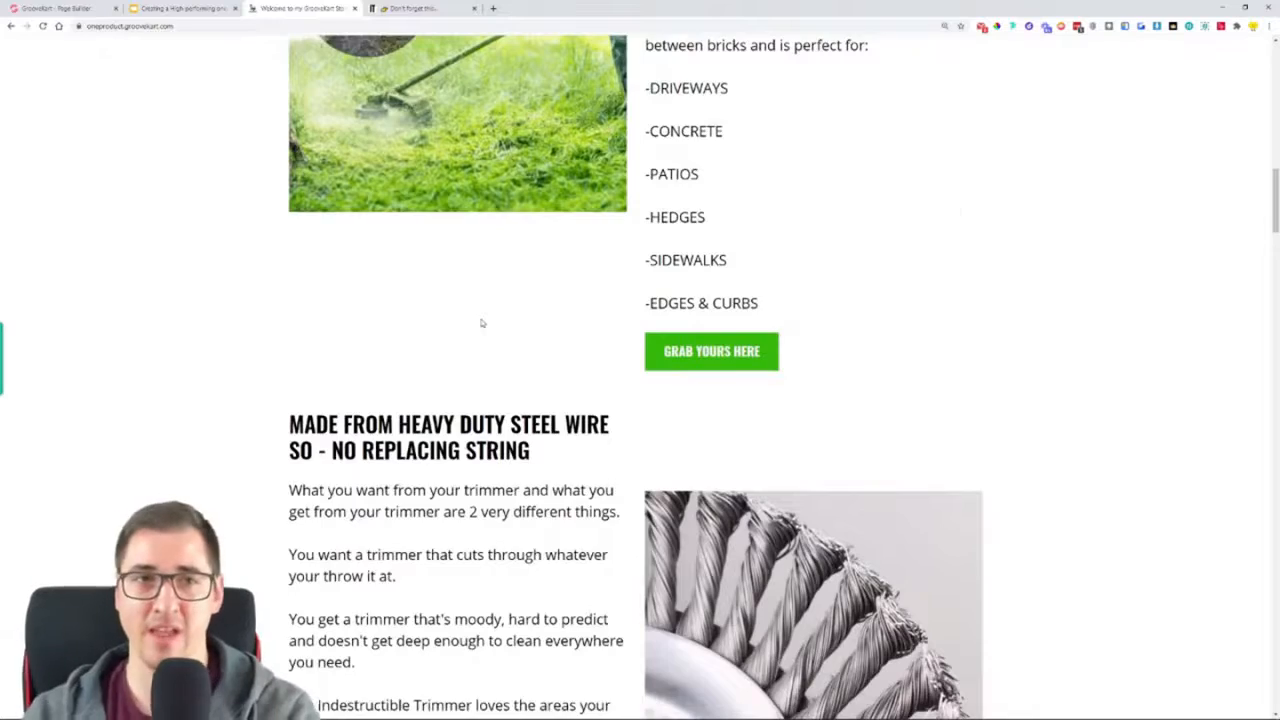
{"action": "scroll", "coordinate": [481, 323], "scroll_direction": "up", "scroll_amount": 15}
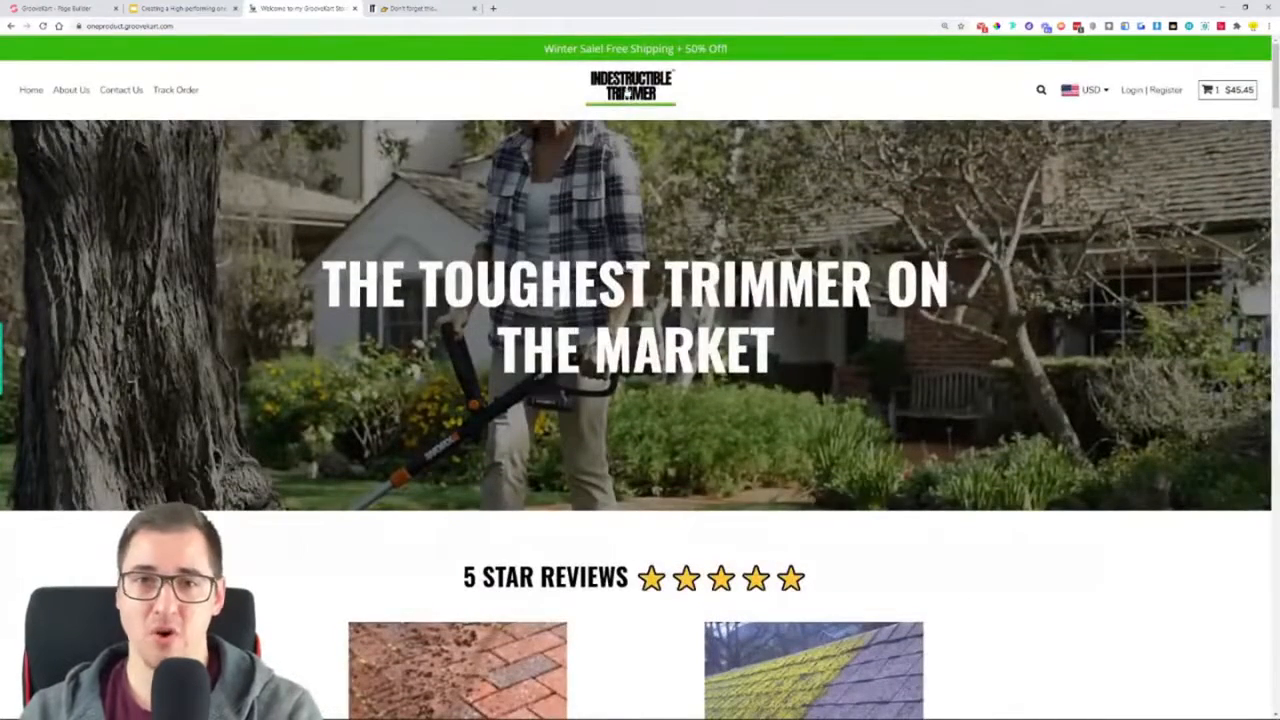
{"action": "scroll", "coordinate": [790, 190], "scroll_direction": "down", "scroll_amount": 7}
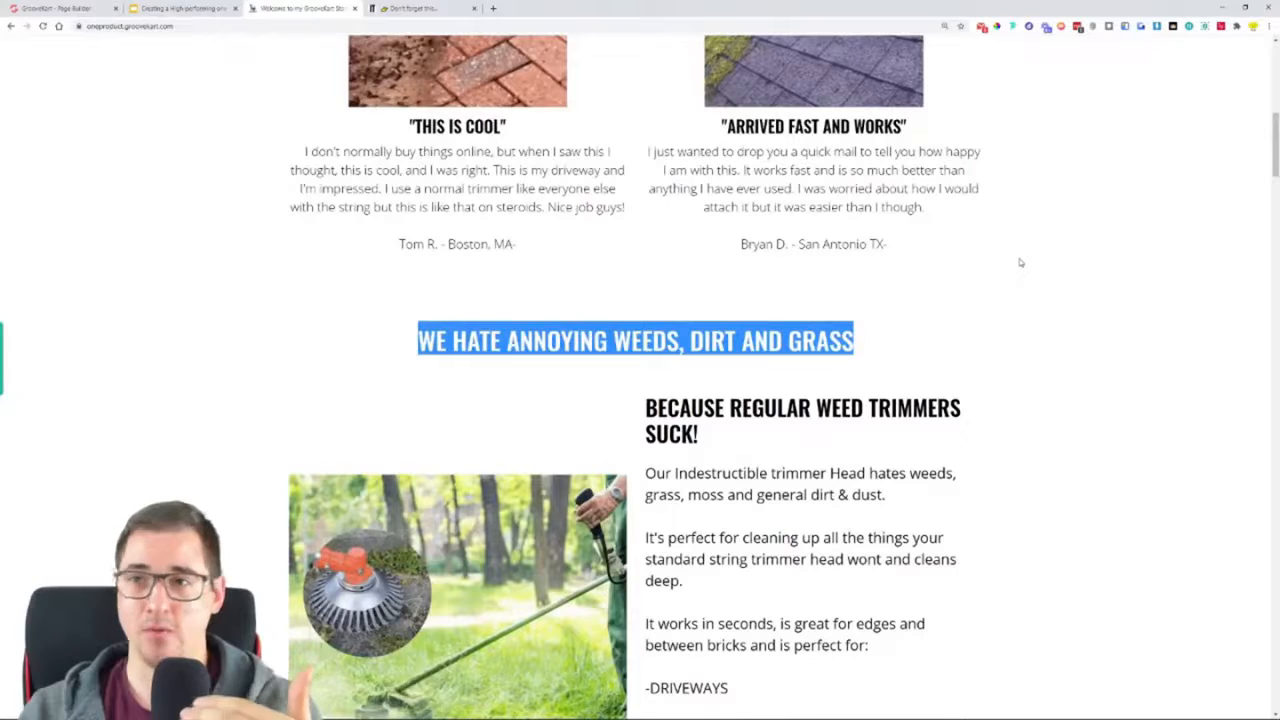
{"action": "scroll", "coordinate": [1030, 264], "scroll_direction": "down", "scroll_amount": 3}
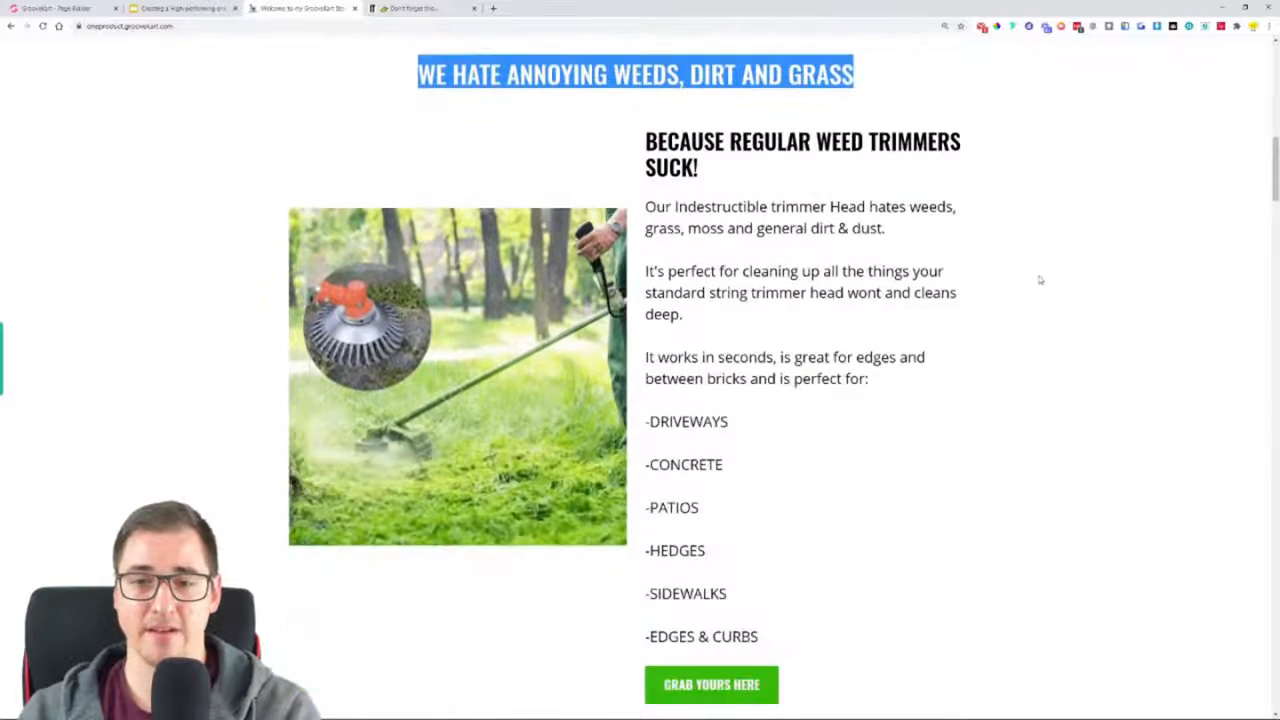
{"action": "scroll", "coordinate": [1040, 280], "scroll_direction": "down", "scroll_amount": 5}
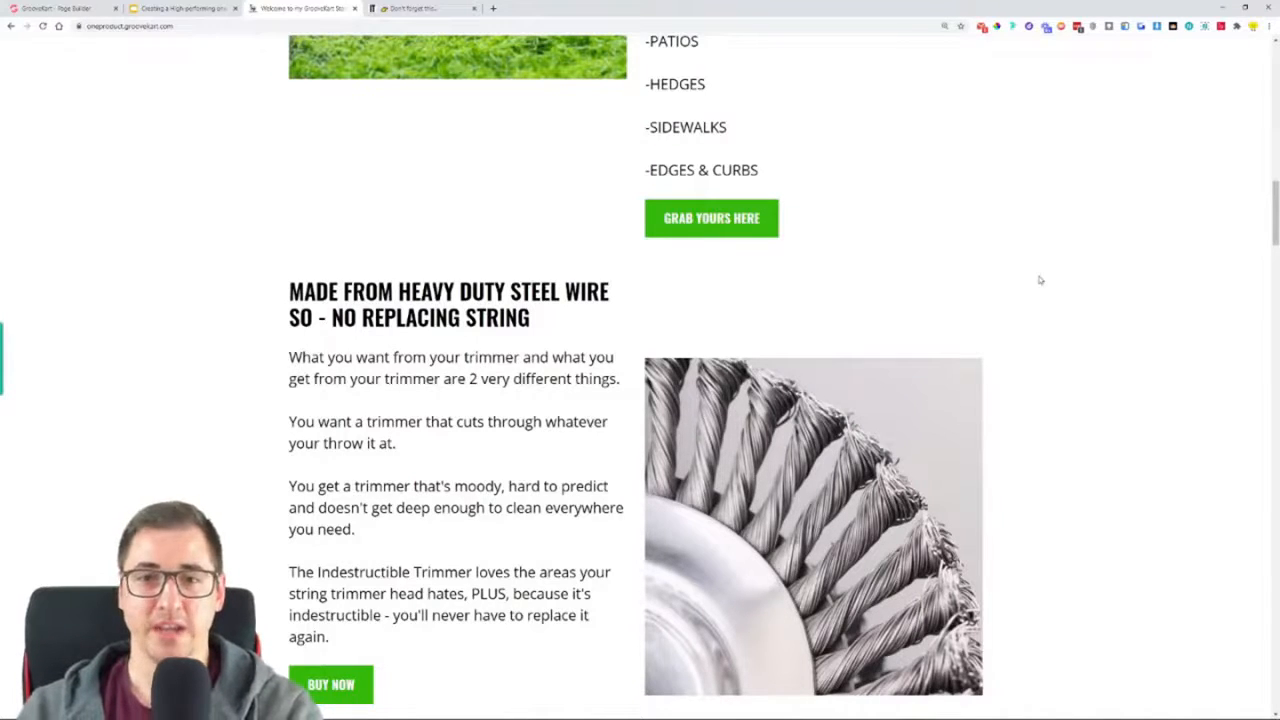
{"action": "scroll", "coordinate": [438, 283], "scroll_direction": "up", "scroll_amount": 6}
{"action": "left_click", "coordinate": [94, 291]}
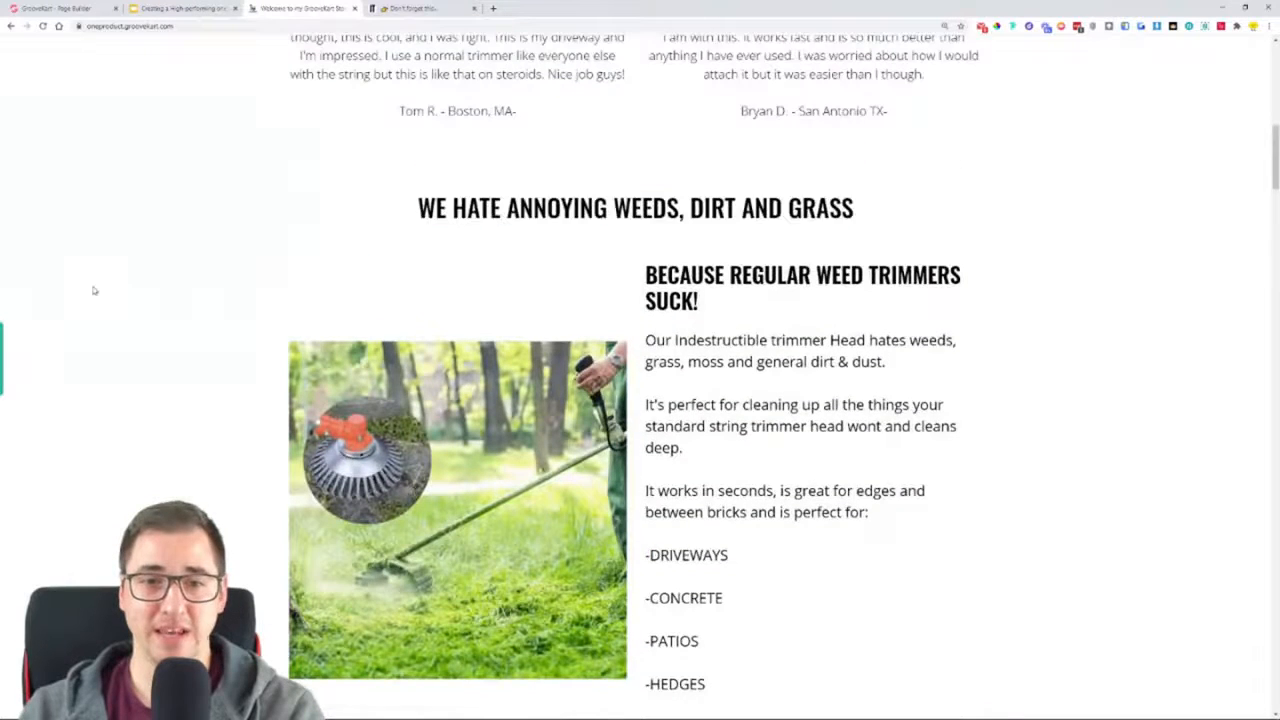
{"action": "scroll", "coordinate": [706, 287], "scroll_direction": "down", "scroll_amount": 4}
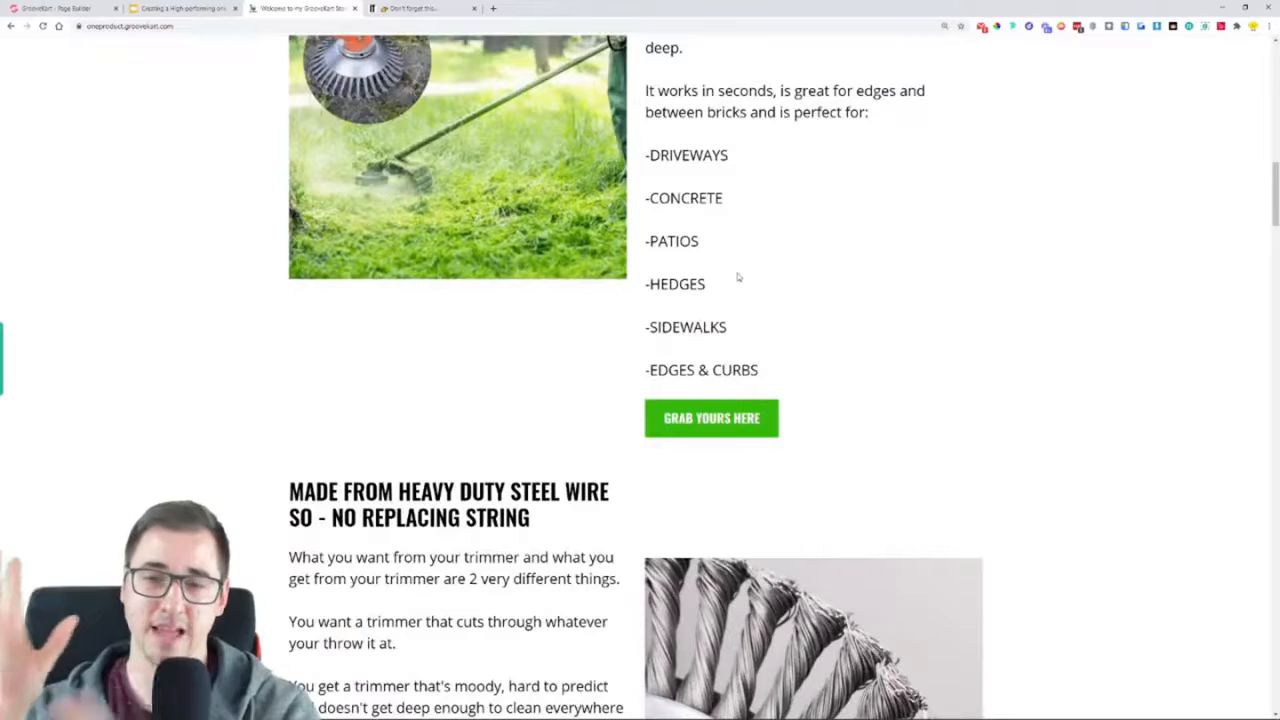
Review the GrooveKart homepage from the heavy duty steel wire section through "Turbocharge Your Trimmer in a Couple of Minutes" to the trimmer head benefits
{"action": "scroll", "coordinate": [711, 407], "scroll_direction": "down", "scroll_amount": 3}
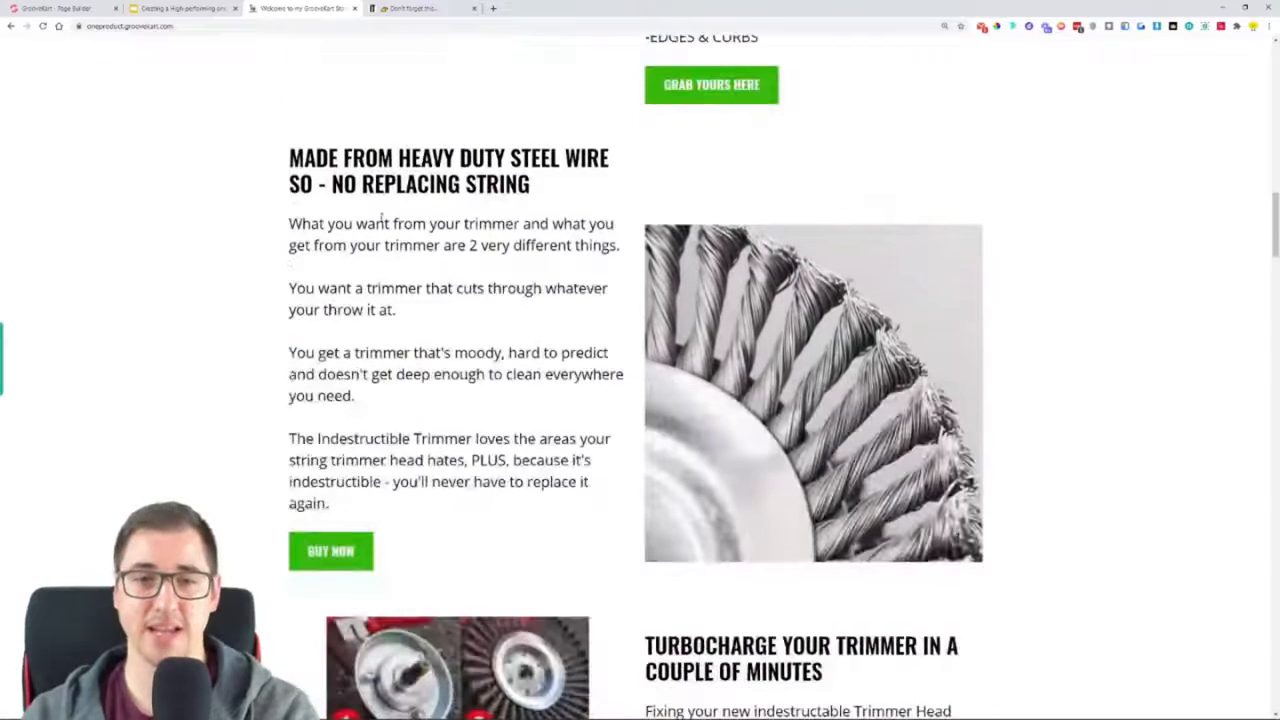
{"action": "scroll", "coordinate": [430, 350], "scroll_direction": "down", "scroll_amount": 1}
{"action": "scroll", "coordinate": [510, 305], "scroll_direction": "down", "scroll_amount": 3}
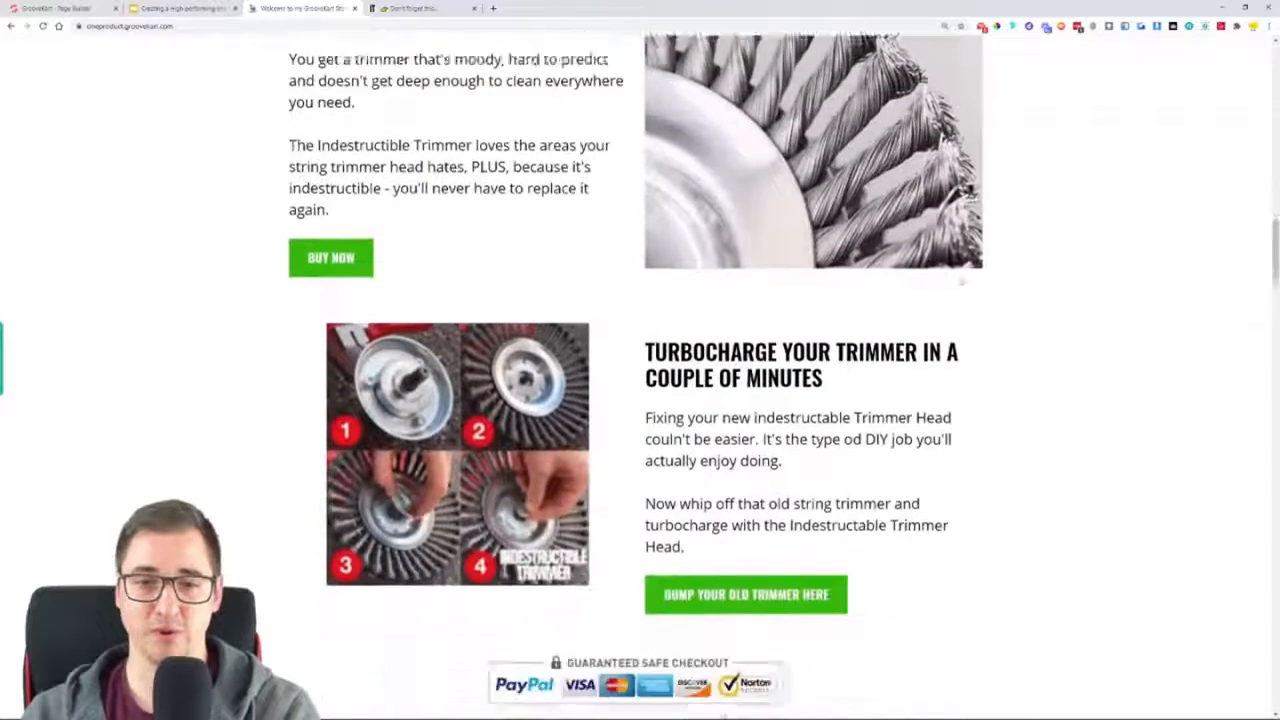
{"action": "scroll", "coordinate": [656, 256], "scroll_direction": "down", "scroll_amount": 2}
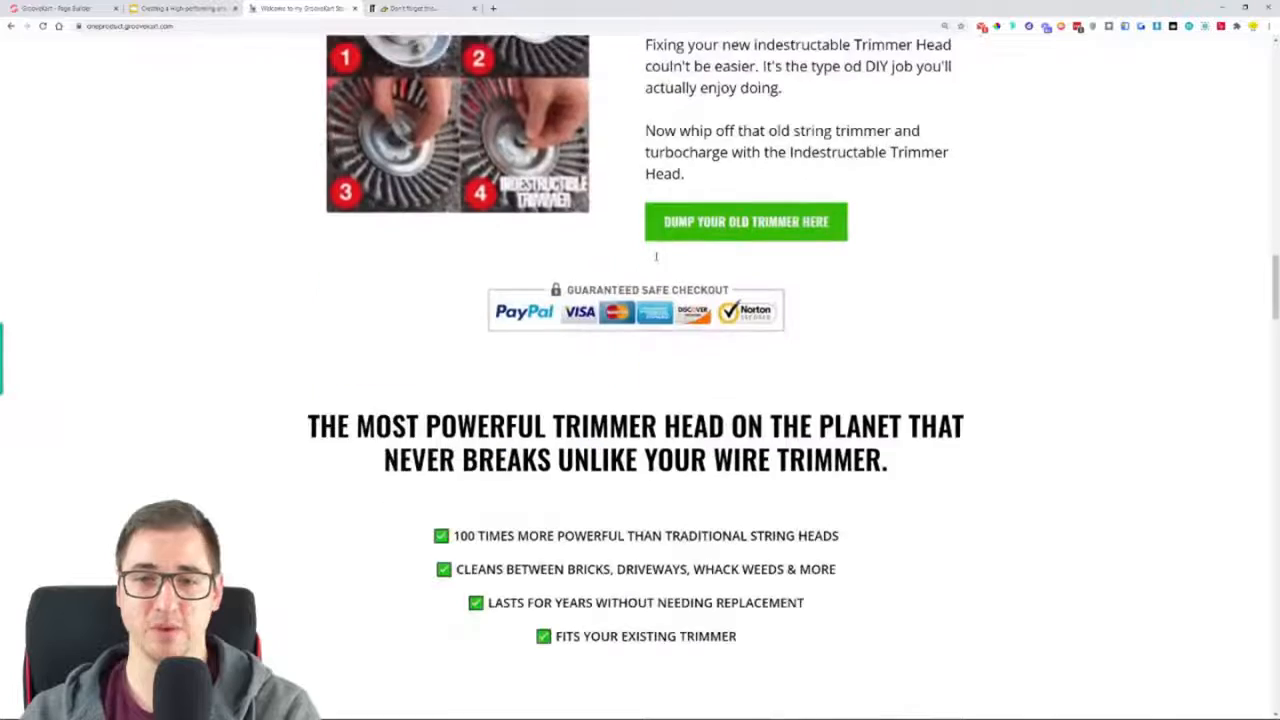
Compare the original store's embedded product purchase section with the safe checkout and benefits sections on the GrooveKart homepage
{"action": "key", "text": "ctrl+Tab"}
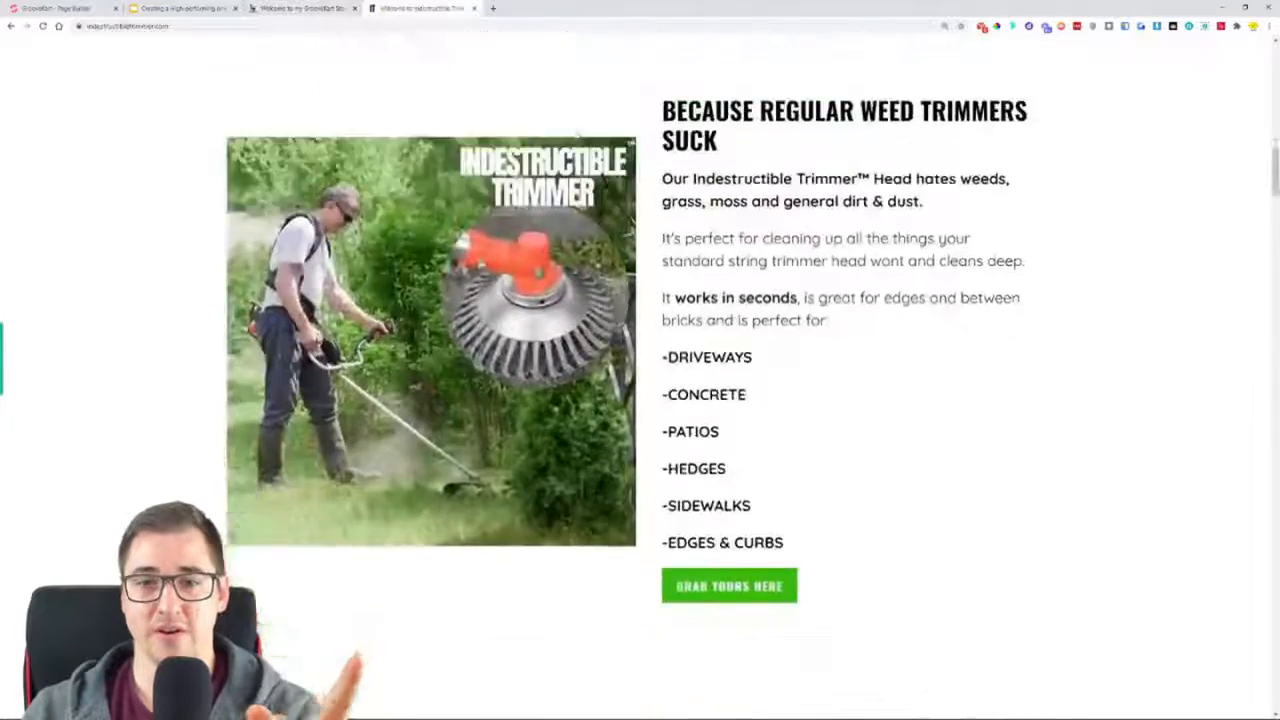
{"action": "scroll", "coordinate": [613, 263], "scroll_direction": "down", "scroll_amount": 5}
{"action": "scroll", "coordinate": [613, 263], "scroll_direction": "down", "scroll_amount": 8}
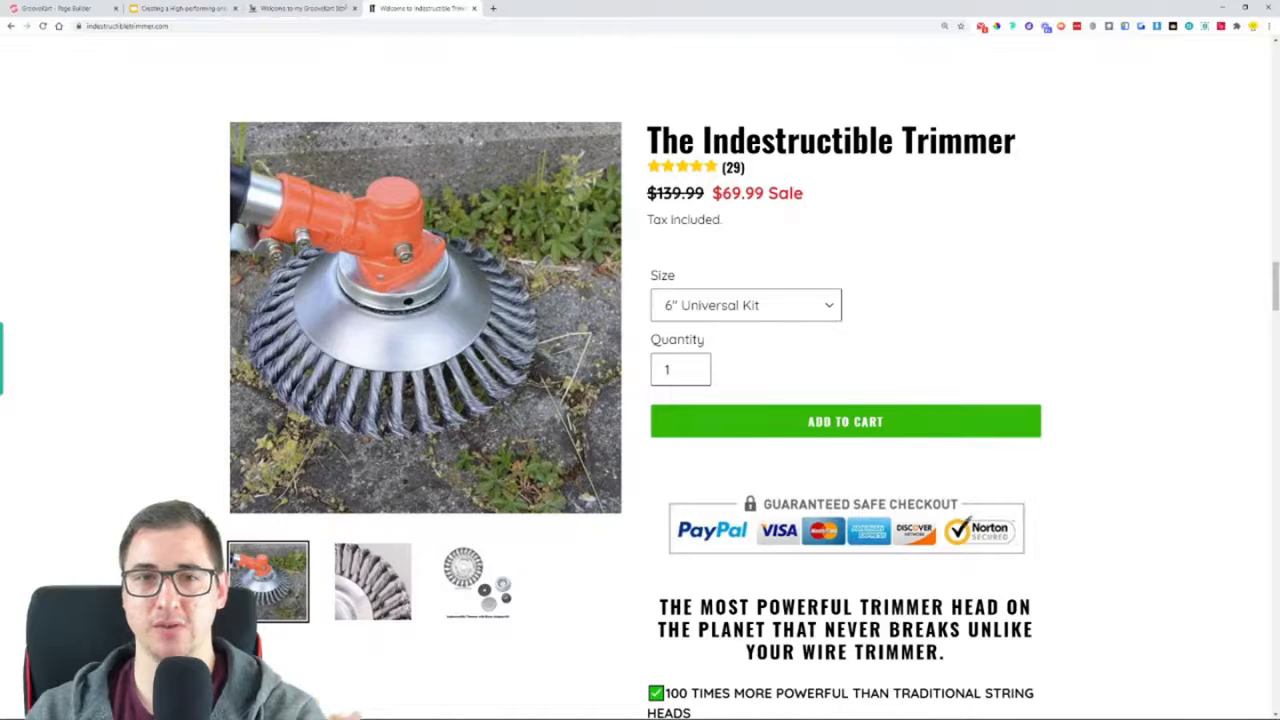
{"action": "left_click", "coordinate": [306, 8]}
{"action": "scroll", "coordinate": [496, 347], "scroll_direction": "up", "scroll_amount": 1}
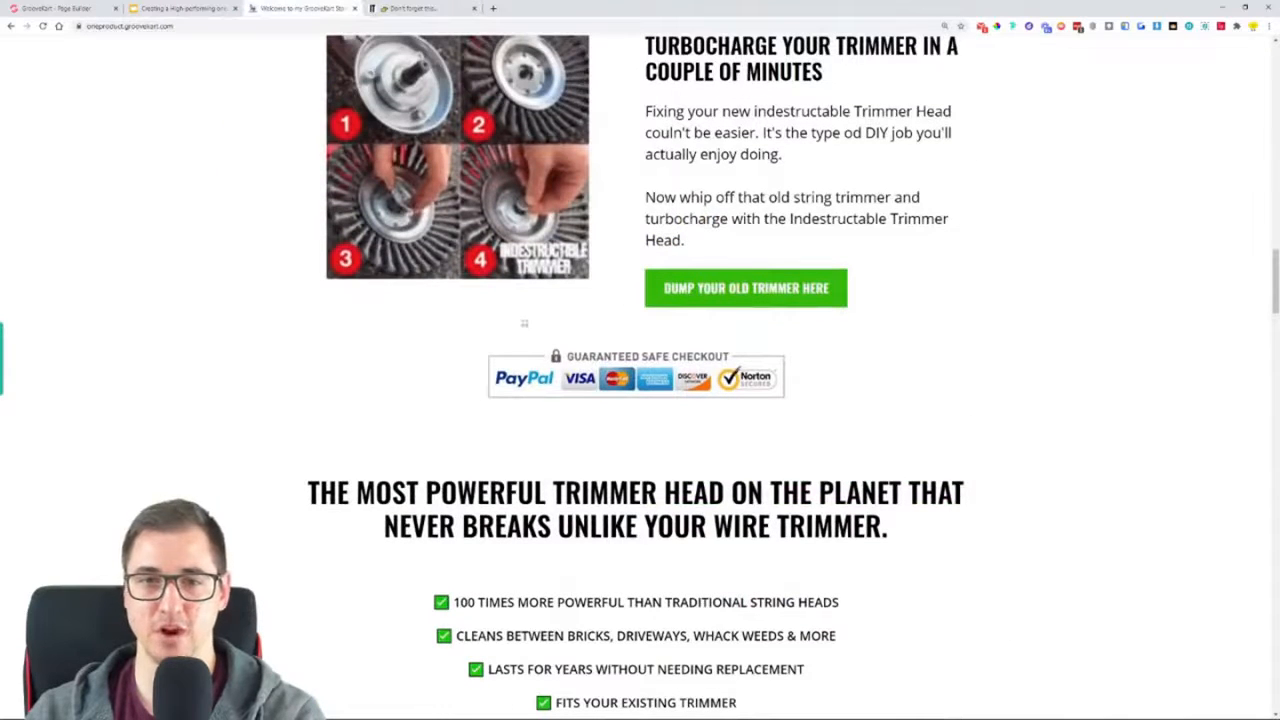
Examine the original homepage's product description from the purchase options through "Can Your Trimmer Do This?" to the broken strings section
{"action": "left_click", "coordinate": [400, 8]}
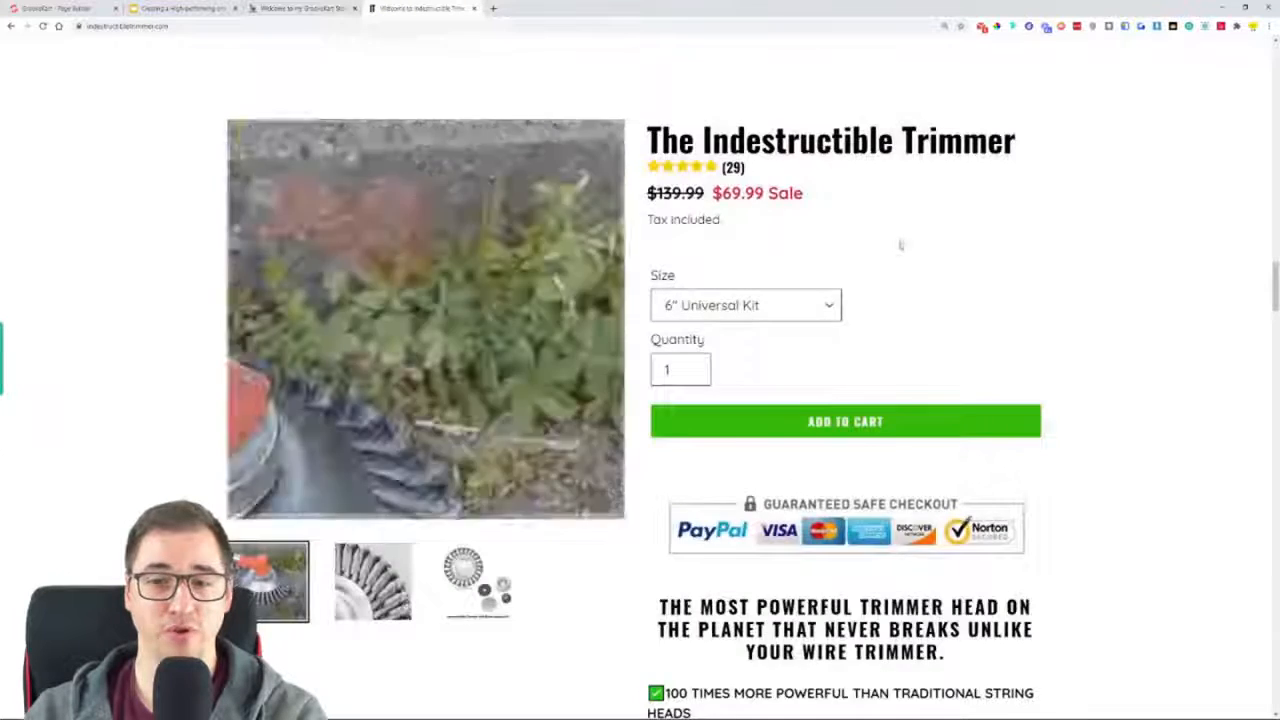
{"action": "scroll", "coordinate": [1114, 326], "scroll_direction": "down", "scroll_amount": 2}
{"action": "scroll", "coordinate": [606, 452], "scroll_direction": "down", "scroll_amount": 7}
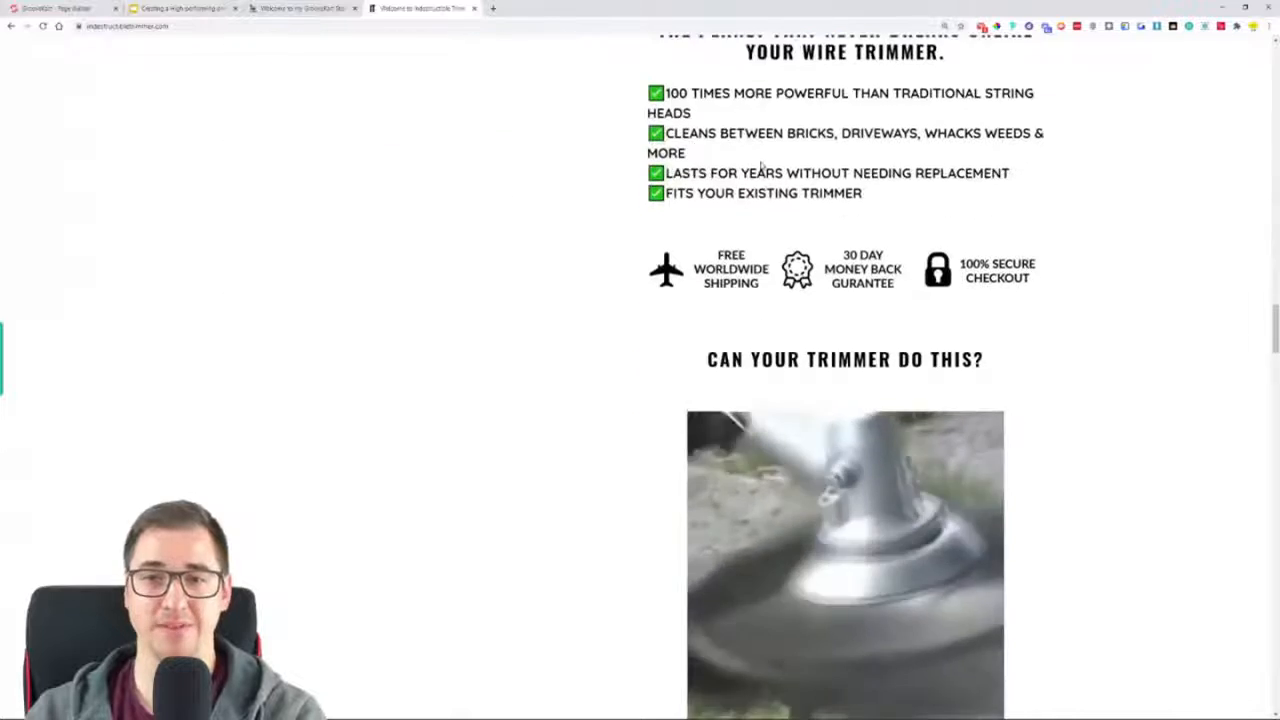
{"action": "scroll", "coordinate": [800, 170], "scroll_direction": "down", "scroll_amount": 2}
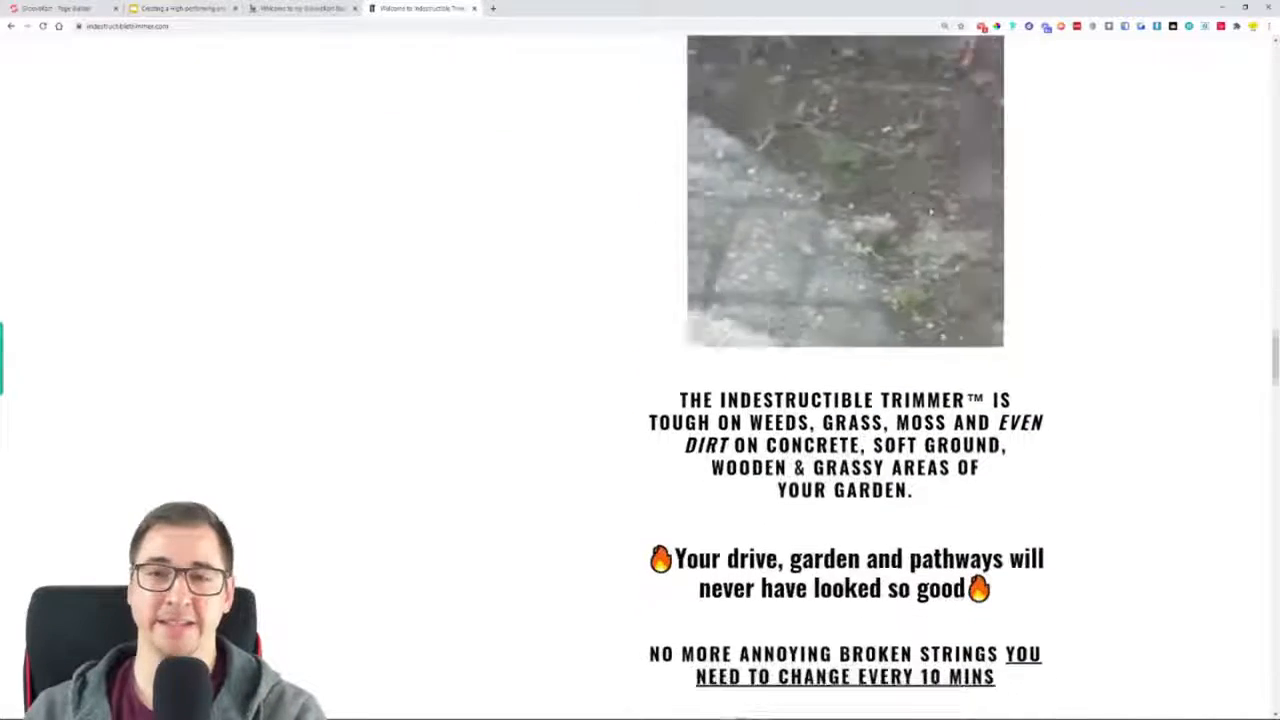
{"action": "scroll", "coordinate": [913, 188], "scroll_direction": "down", "scroll_amount": 1}
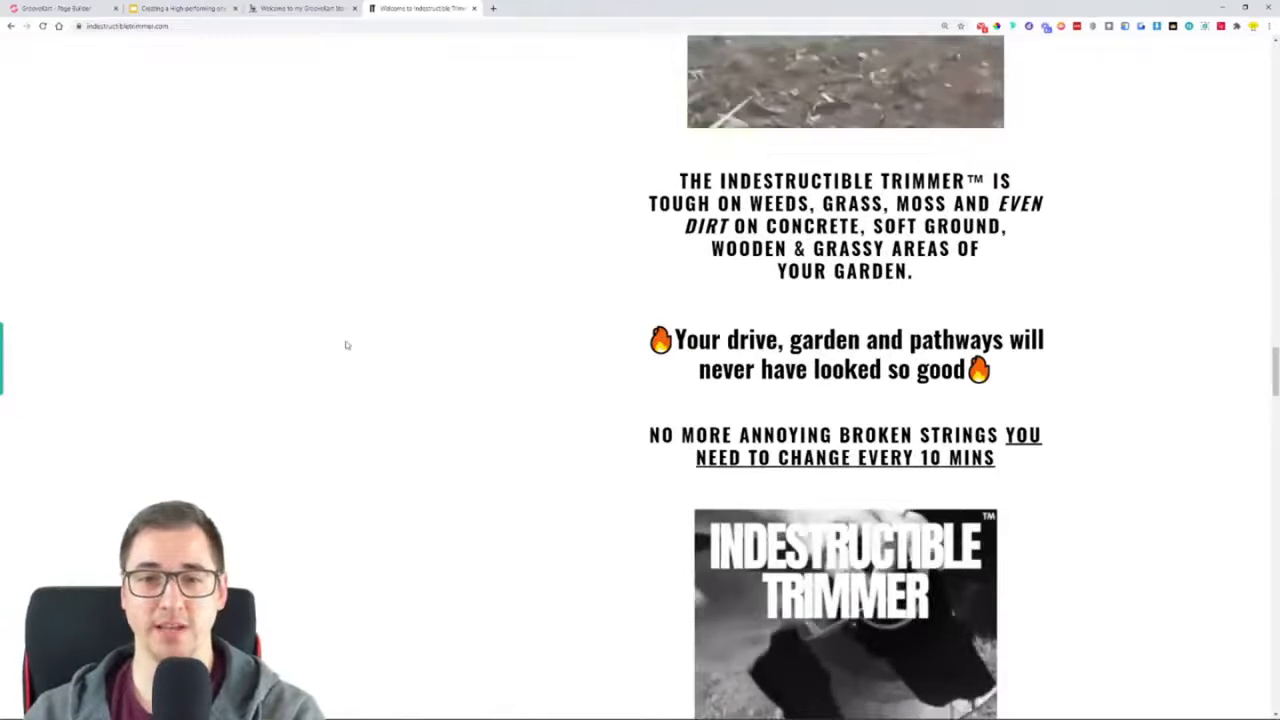
Review the GrooveKart homepage's shipping and guarantee badges, "Can Your Trimmer Do This?" demo and broken strings section
{"action": "left_click", "coordinate": [309, 8]}
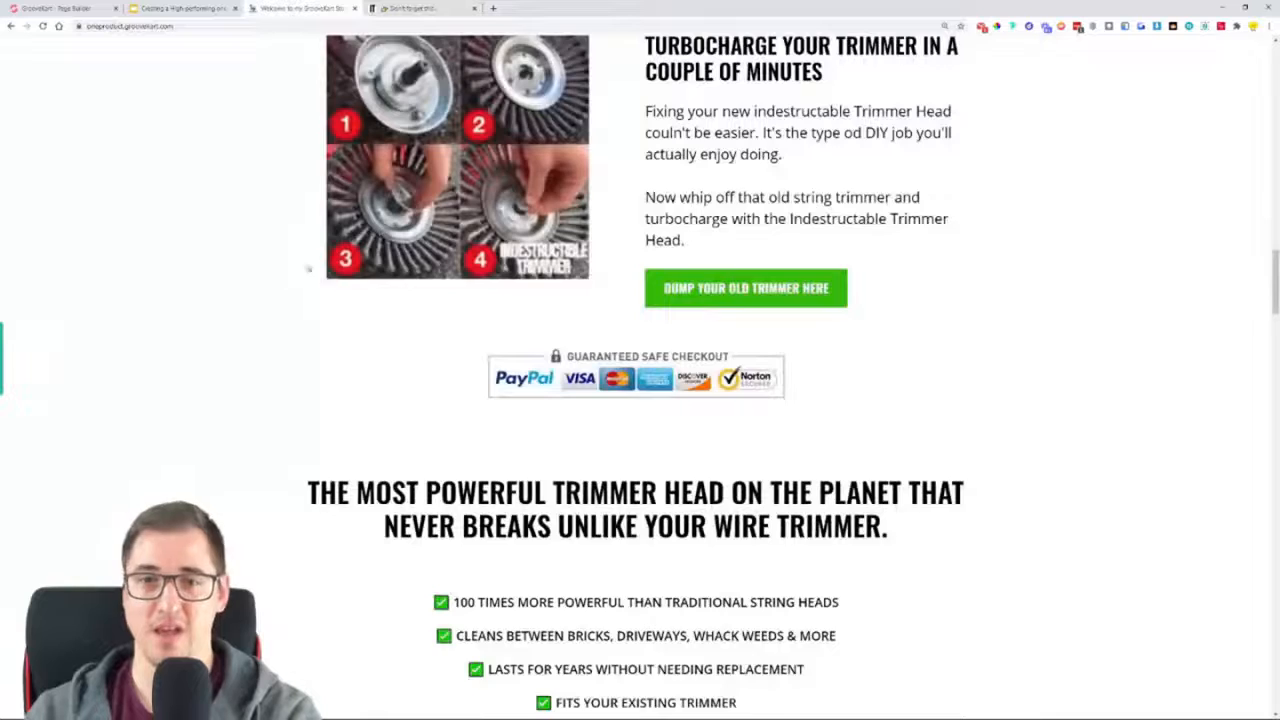
{"action": "scroll", "coordinate": [243, 278], "scroll_direction": "down", "scroll_amount": 3}
{"action": "scroll", "coordinate": [320, 200], "scroll_direction": "down", "scroll_amount": 5}
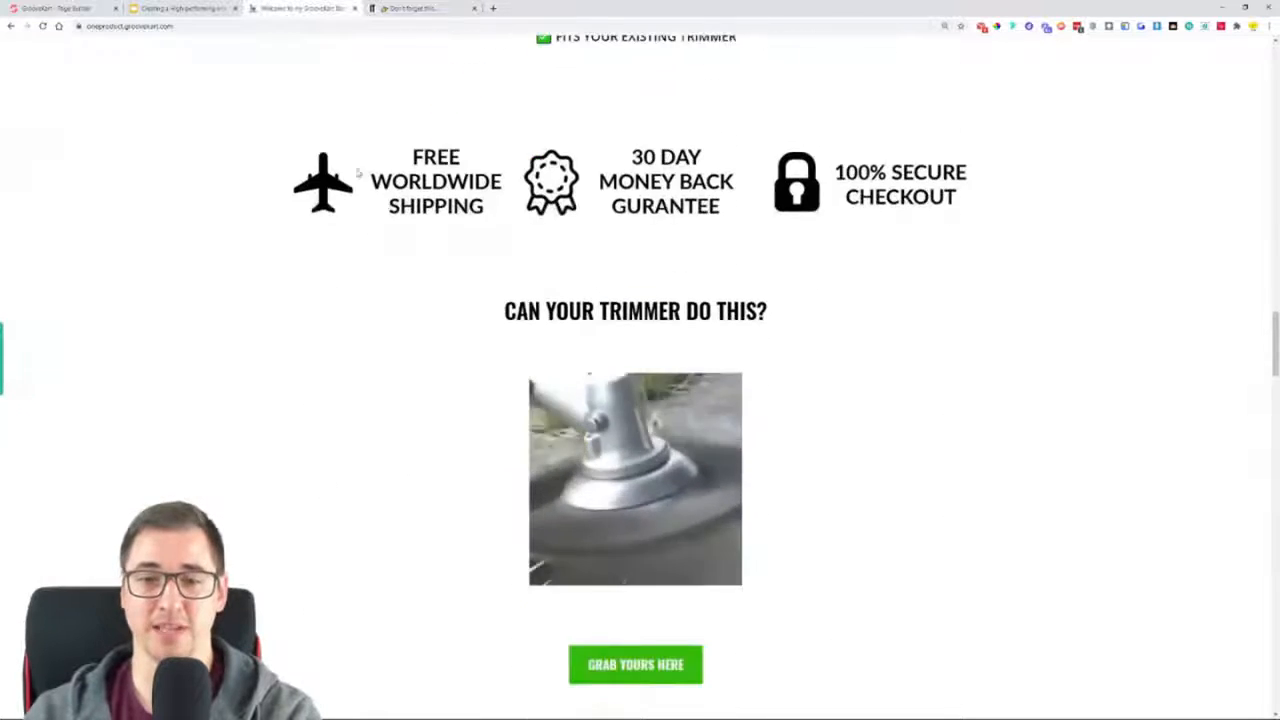
{"action": "scroll", "coordinate": [700, 270], "scroll_direction": "down", "scroll_amount": 2}
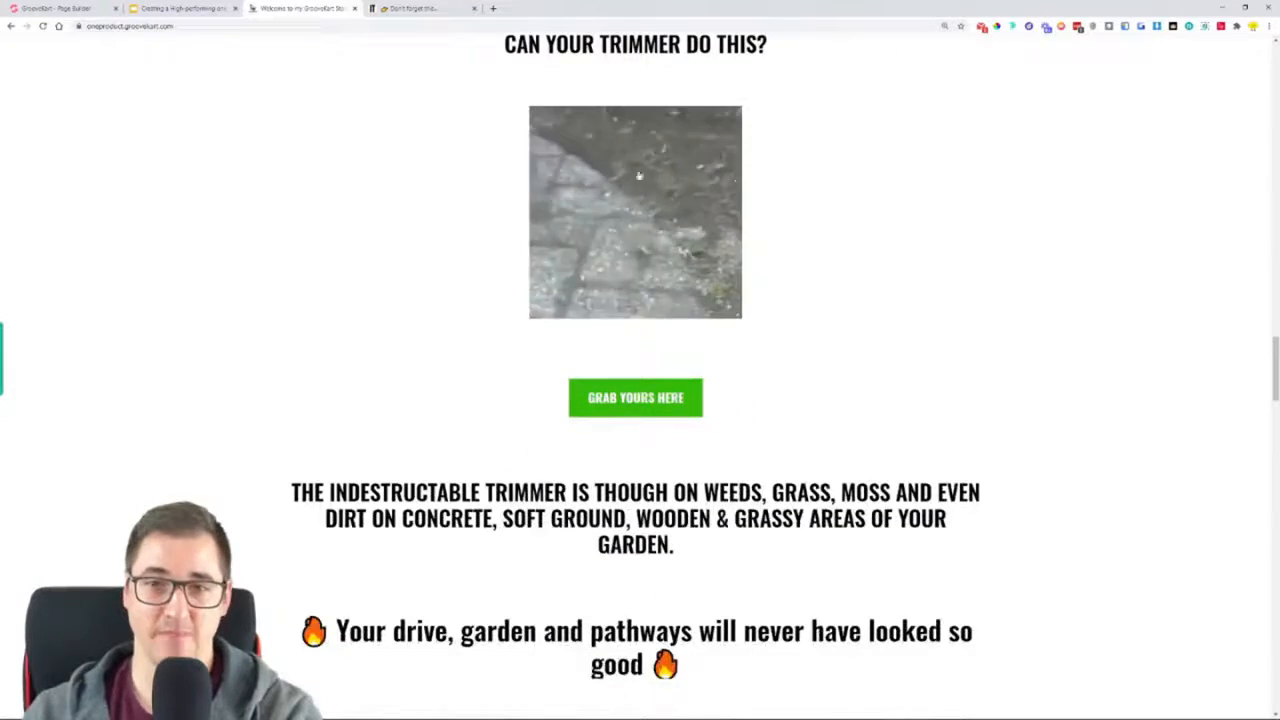
{"action": "scroll", "coordinate": [646, 414], "scroll_direction": "down", "scroll_amount": 3}
{"action": "scroll", "coordinate": [280, 286], "scroll_direction": "down", "scroll_amount": 1}
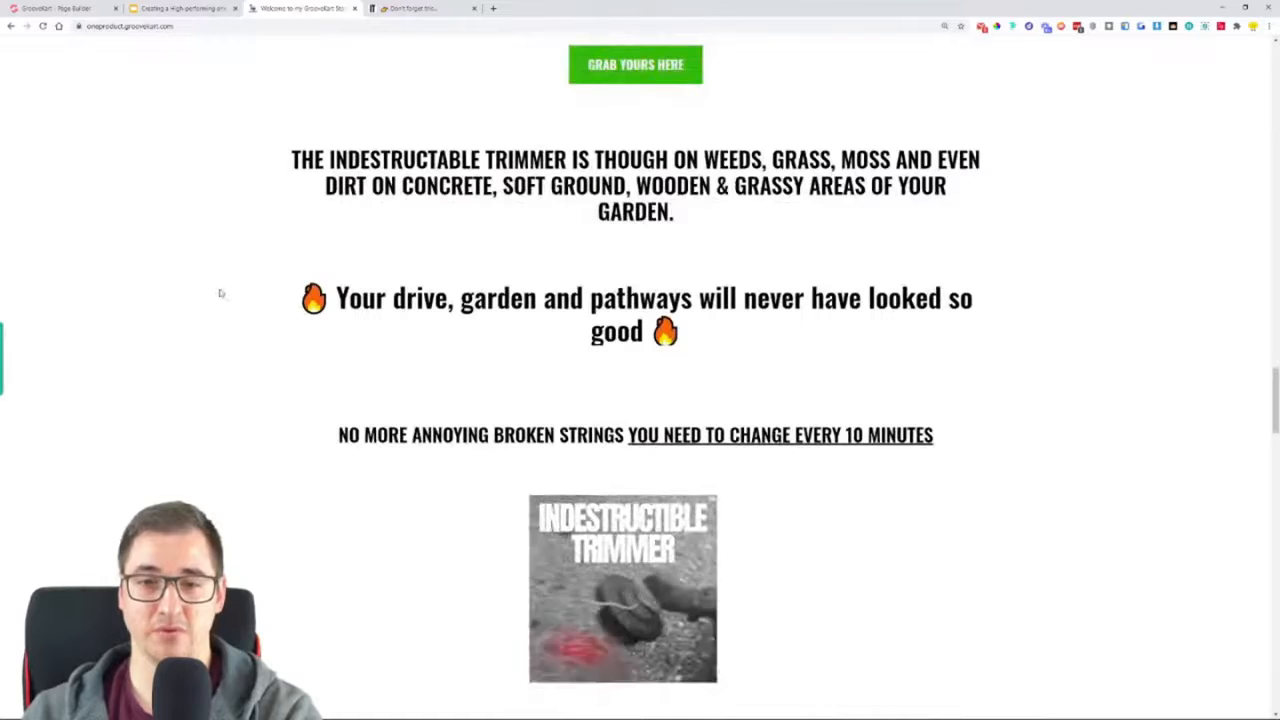
{"action": "scroll", "coordinate": [676, 218], "scroll_direction": "down", "scroll_amount": 2}
{"action": "scroll", "coordinate": [730, 210], "scroll_direction": "down", "scroll_amount": 5}
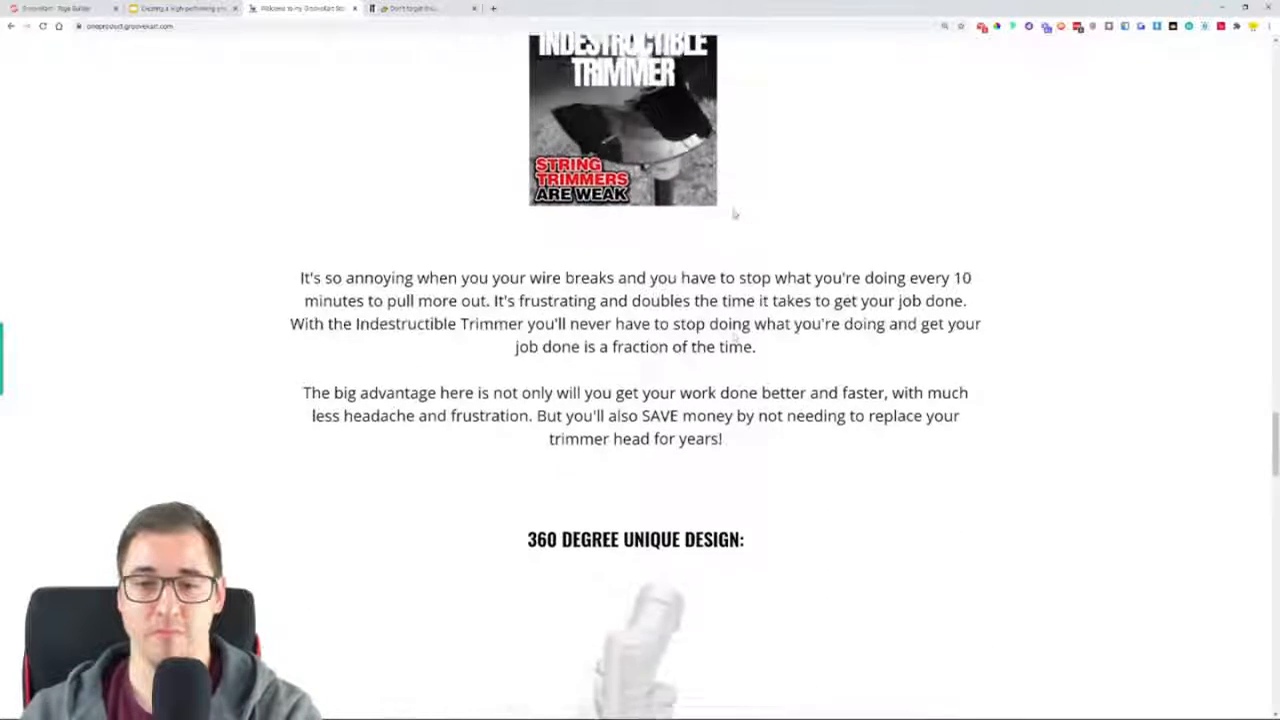
Review the GrooveKart homepage from "360 Degree Unique Design" through assembly and trimmer compatibility to the guarantee and shipping details
{"action": "scroll", "coordinate": [760, 225], "scroll_direction": "down", "scroll_amount": 4}
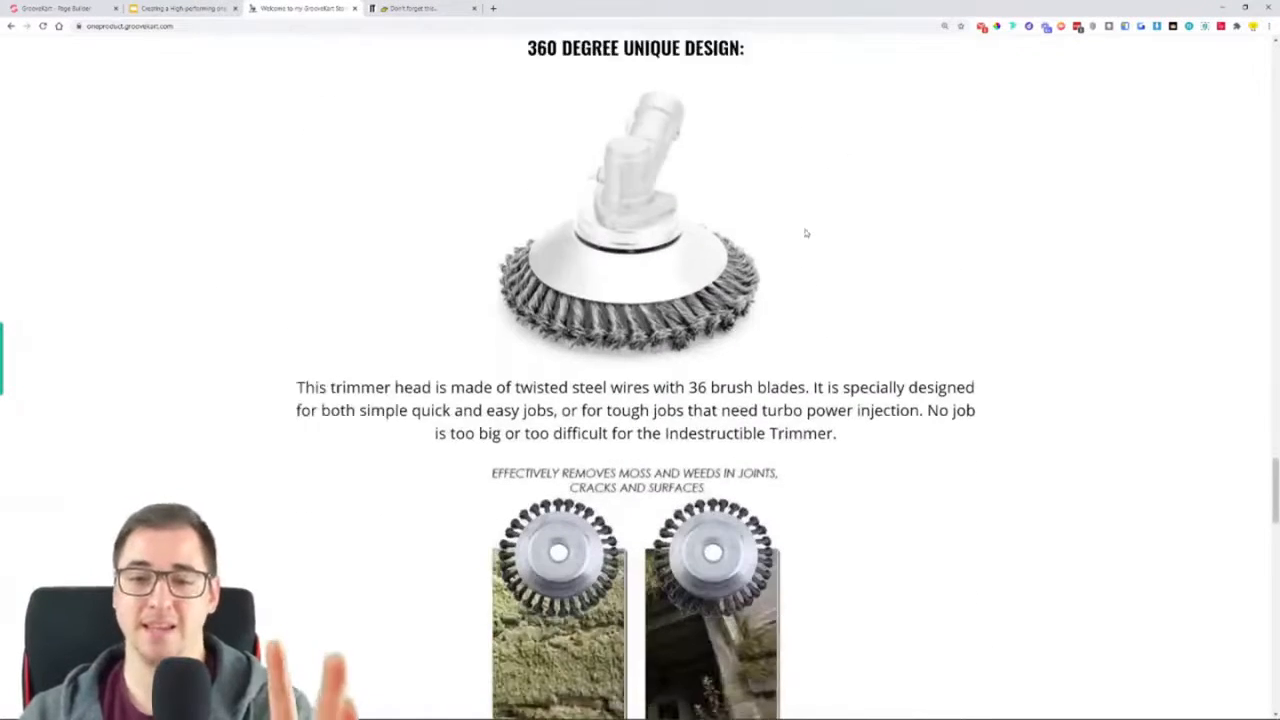
{"action": "scroll", "coordinate": [823, 237], "scroll_direction": "down", "scroll_amount": 6}
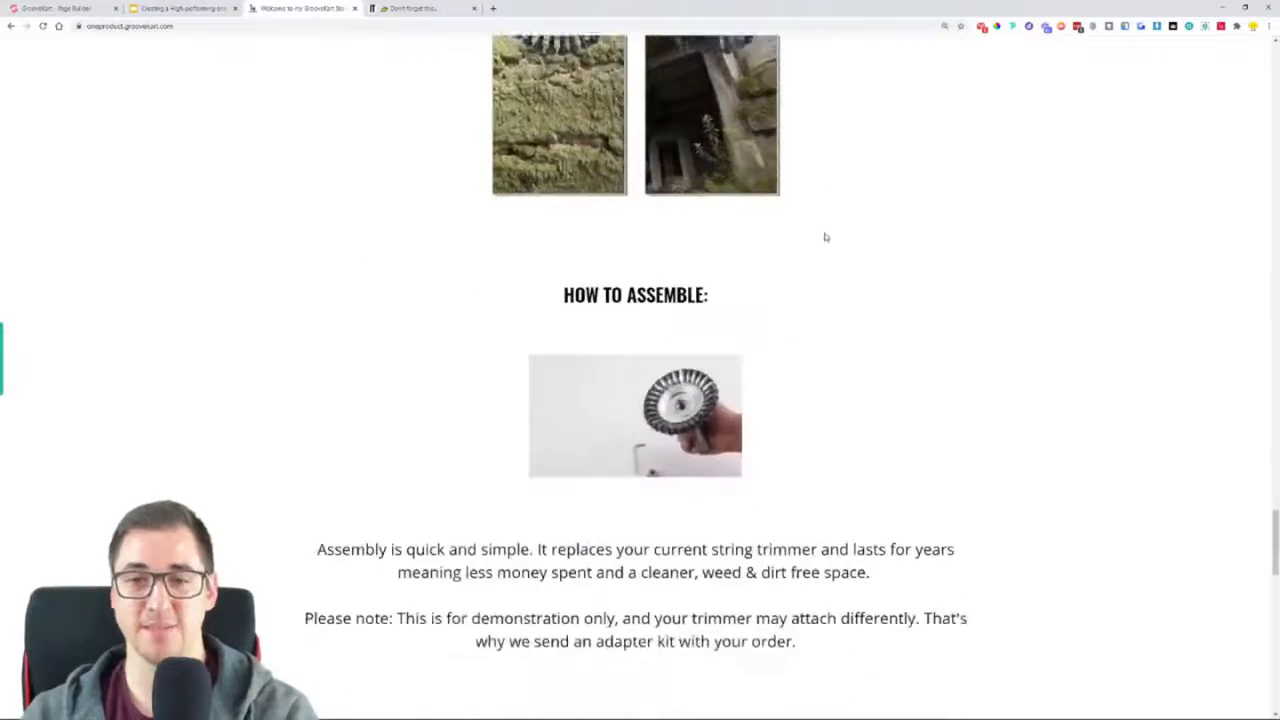
{"action": "scroll", "coordinate": [860, 250], "scroll_direction": "down", "scroll_amount": 6}
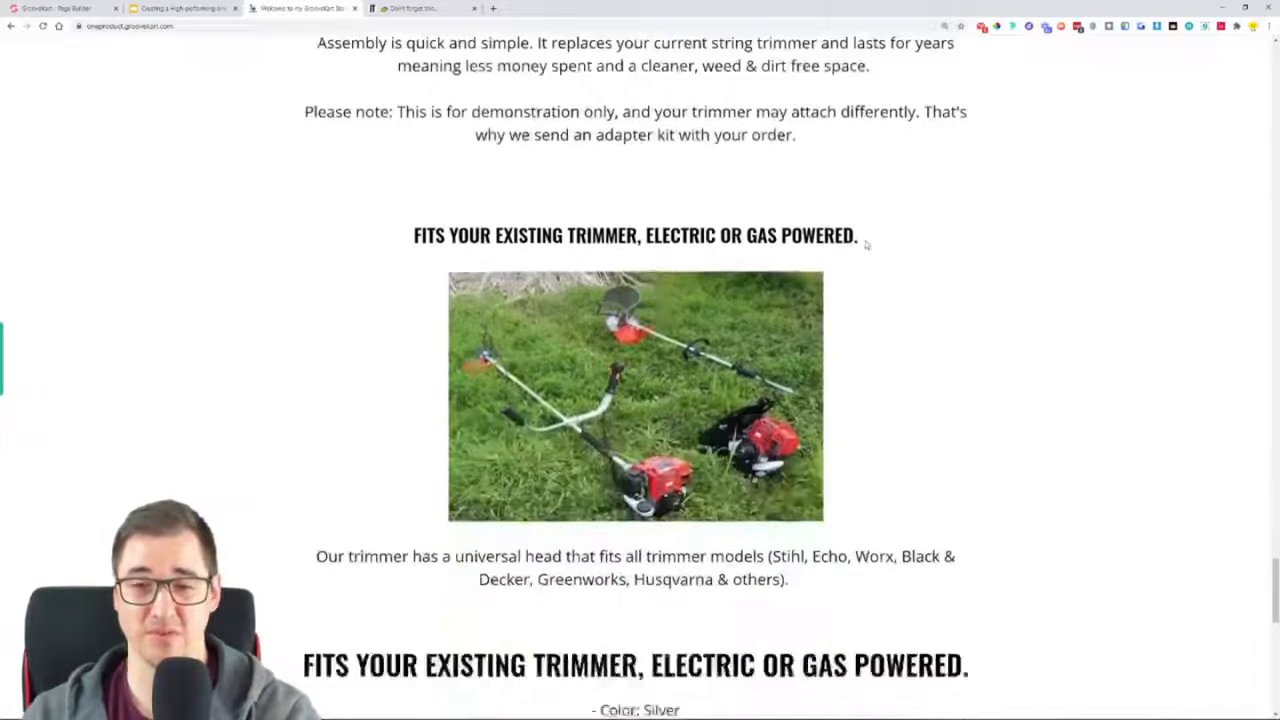
{"action": "scroll", "coordinate": [994, 235], "scroll_direction": "down", "scroll_amount": 2}
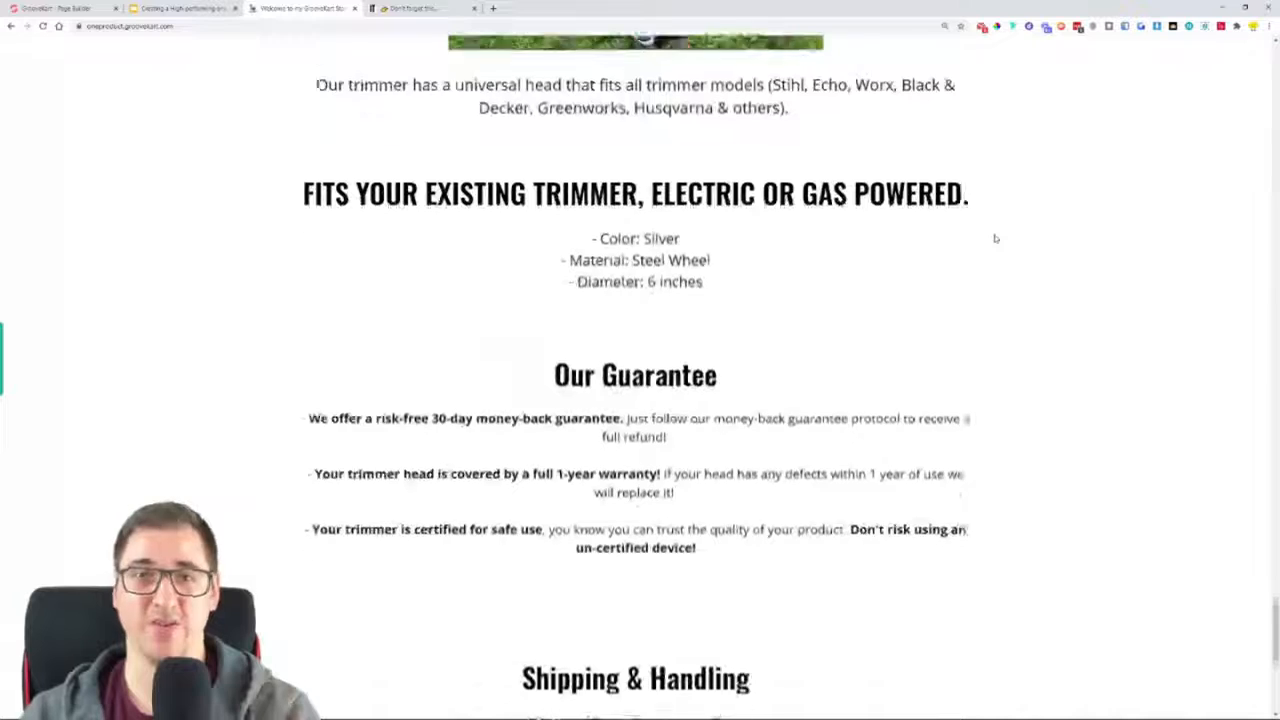
{"action": "scroll", "coordinate": [992, 235], "scroll_direction": "down", "scroll_amount": 1}
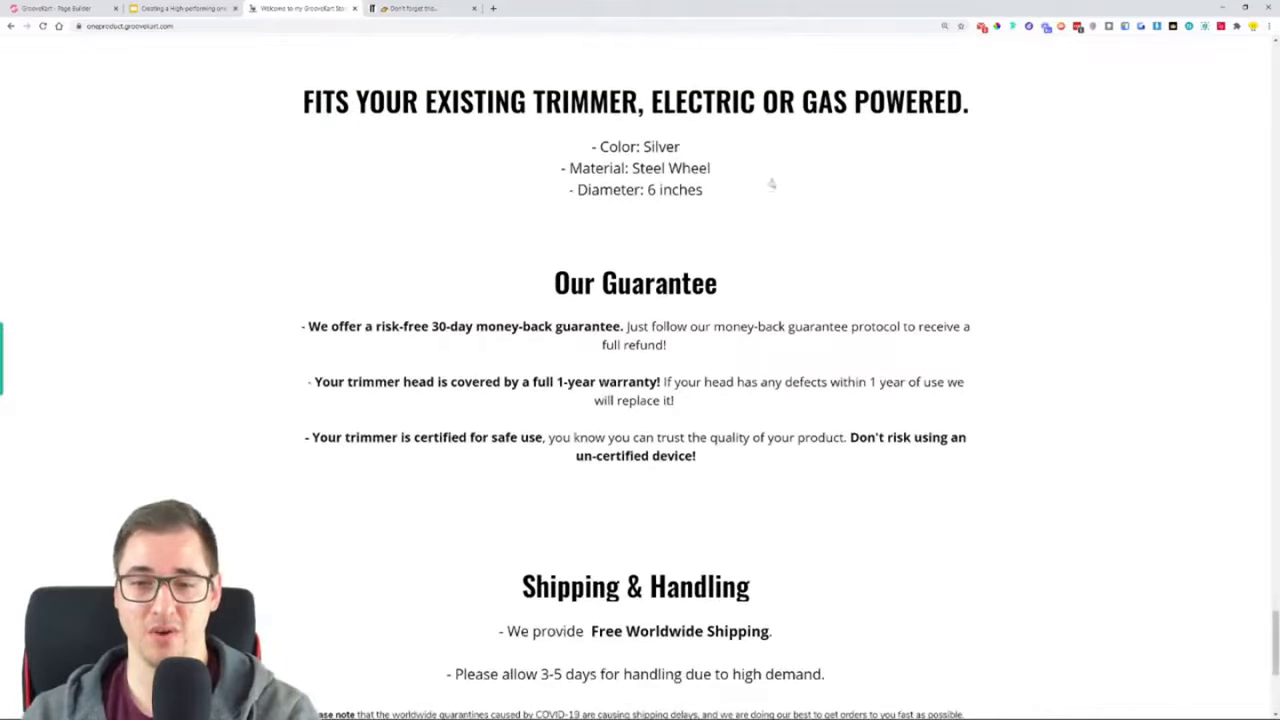
{"action": "scroll", "coordinate": [957, 236], "scroll_direction": "down", "scroll_amount": 2}
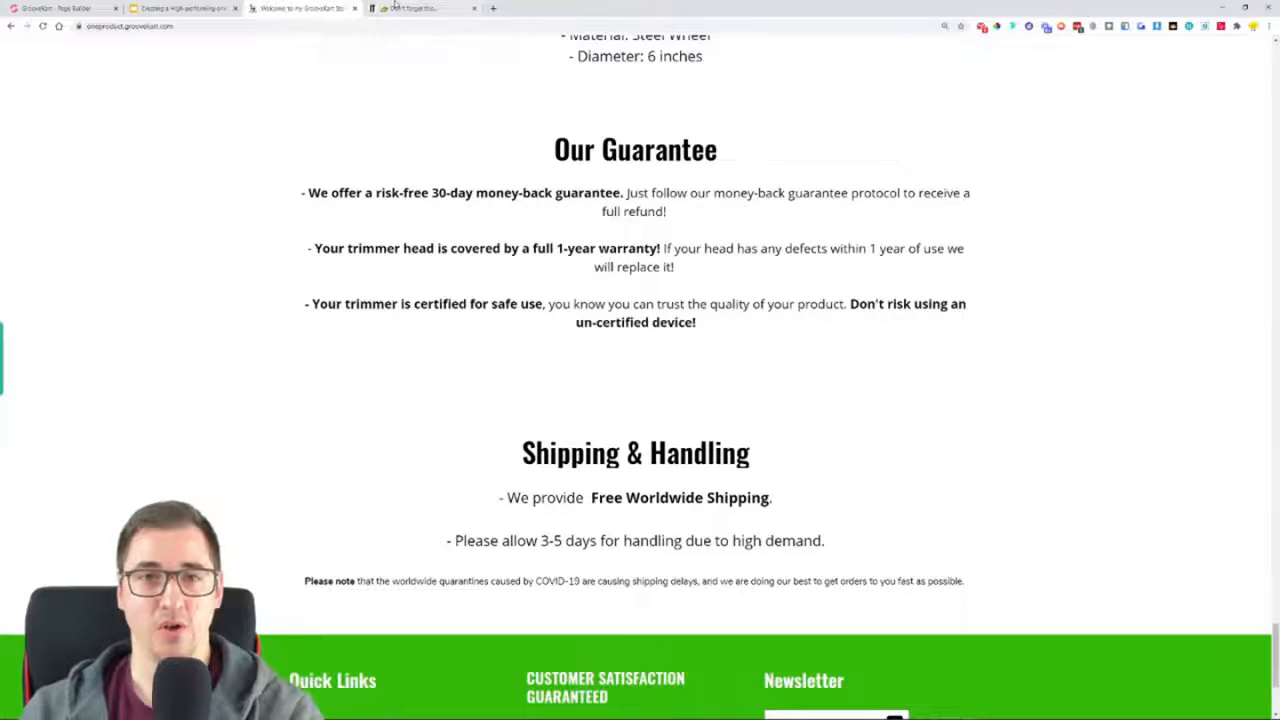
Examine the lower part of the original store's homepage, from the trimmer compatibility section down to the customer reviews
{"action": "left_click", "coordinate": [425, 8]}
{"action": "scroll", "coordinate": [601, 439], "scroll_direction": "down", "scroll_amount": 10}
{"action": "scroll", "coordinate": [601, 439], "scroll_direction": "down", "scroll_amount": 15}
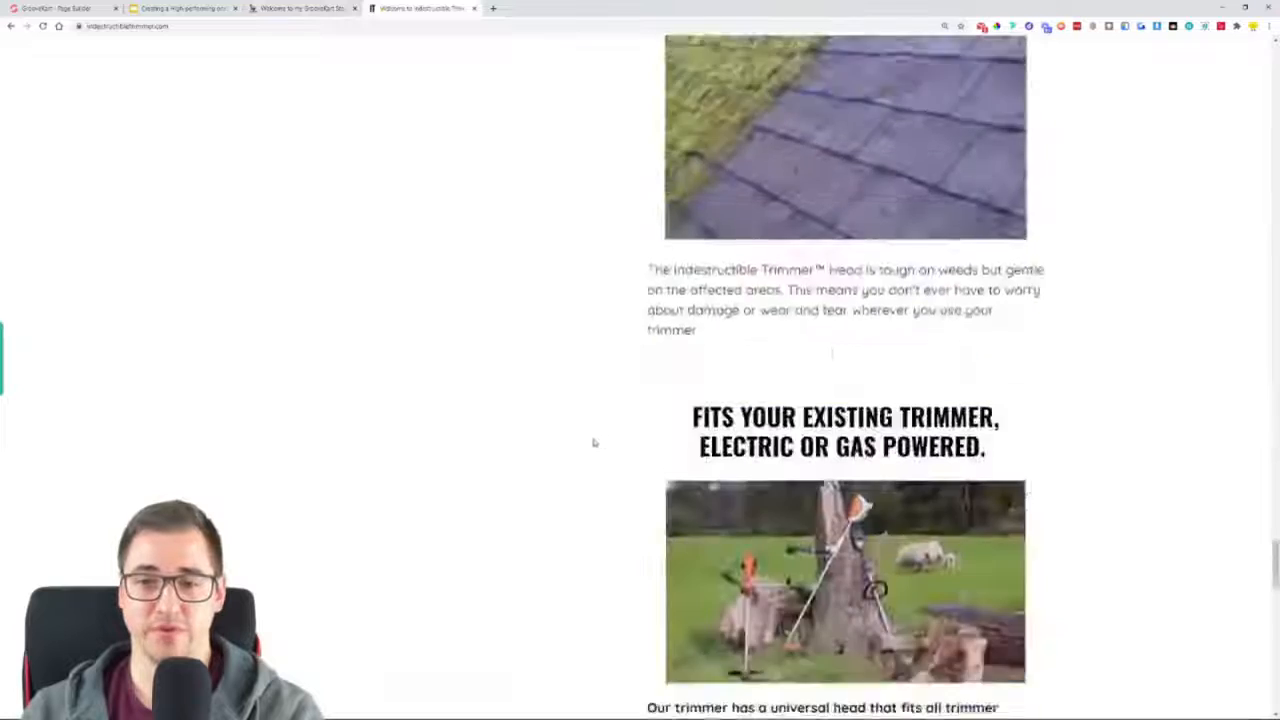
{"action": "scroll", "coordinate": [231, 437], "scroll_direction": "up", "scroll_amount": 3}
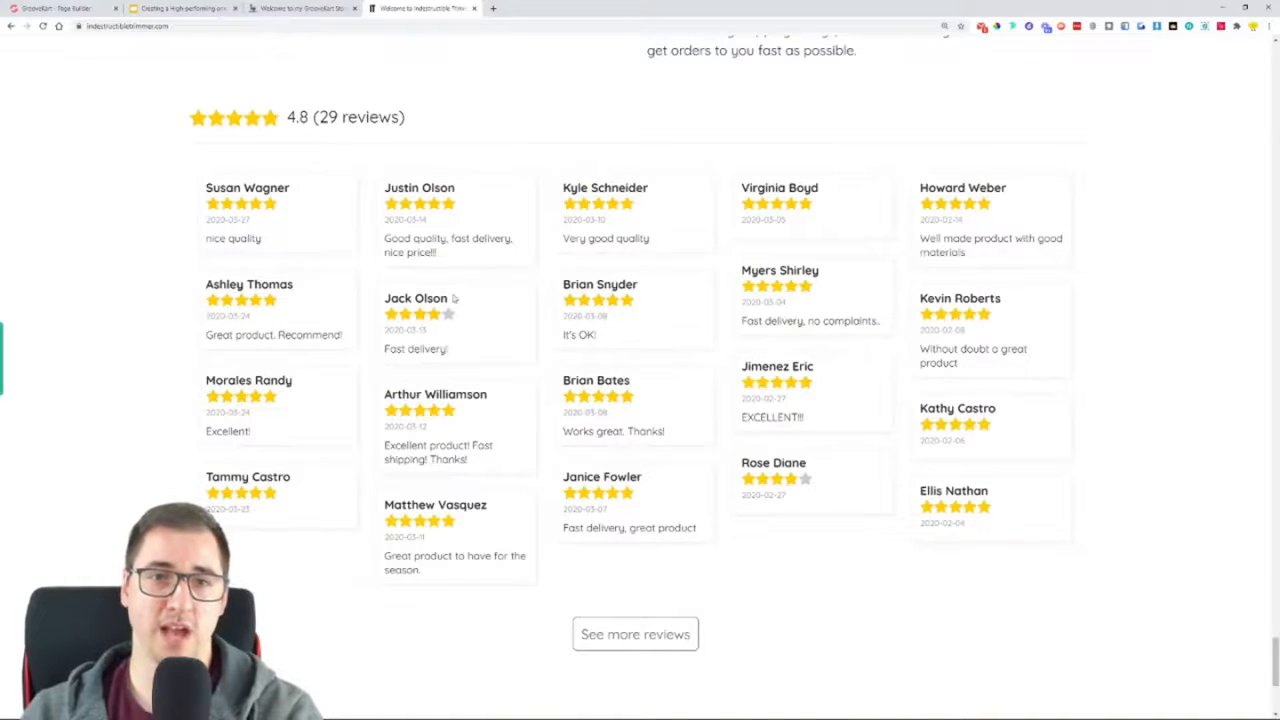
Compare the GrooveKart homepage's footer with the original store's footer, including quick links, satisfaction guarantee, newsletter and payment icons
{"action": "left_click", "coordinate": [326, 8]}
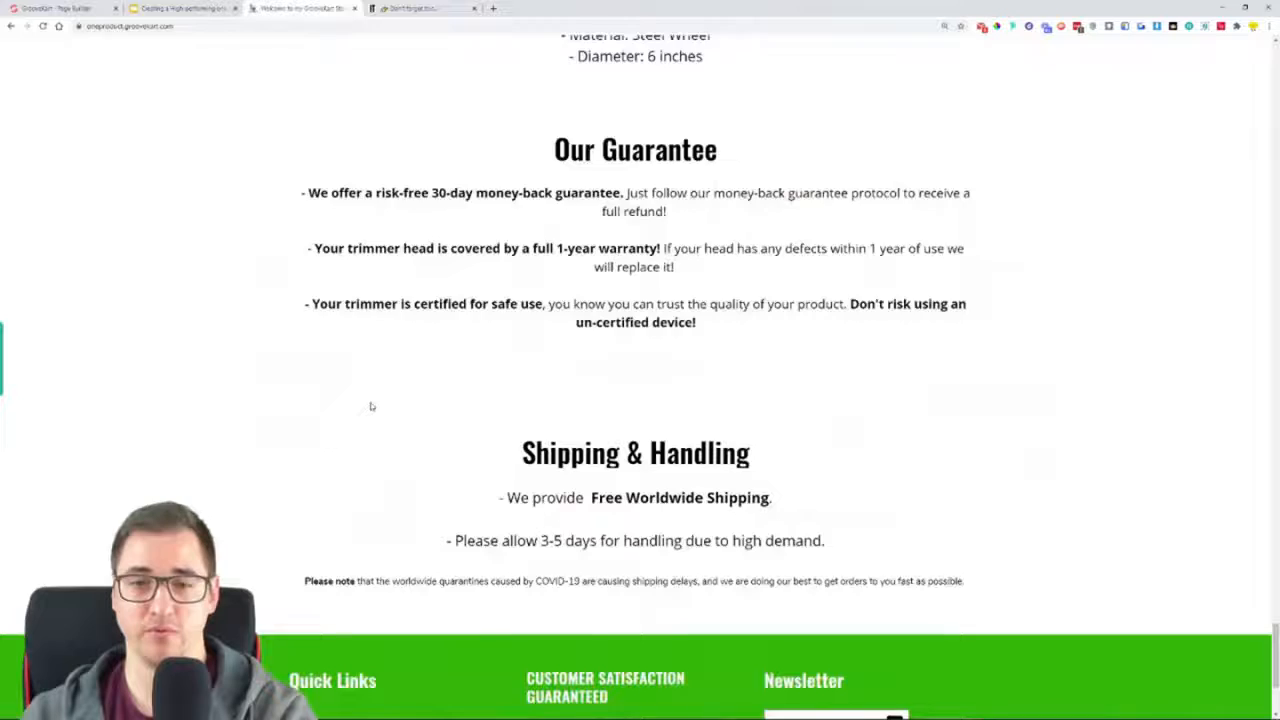
{"action": "scroll", "coordinate": [370, 406], "scroll_direction": "down", "scroll_amount": 3}
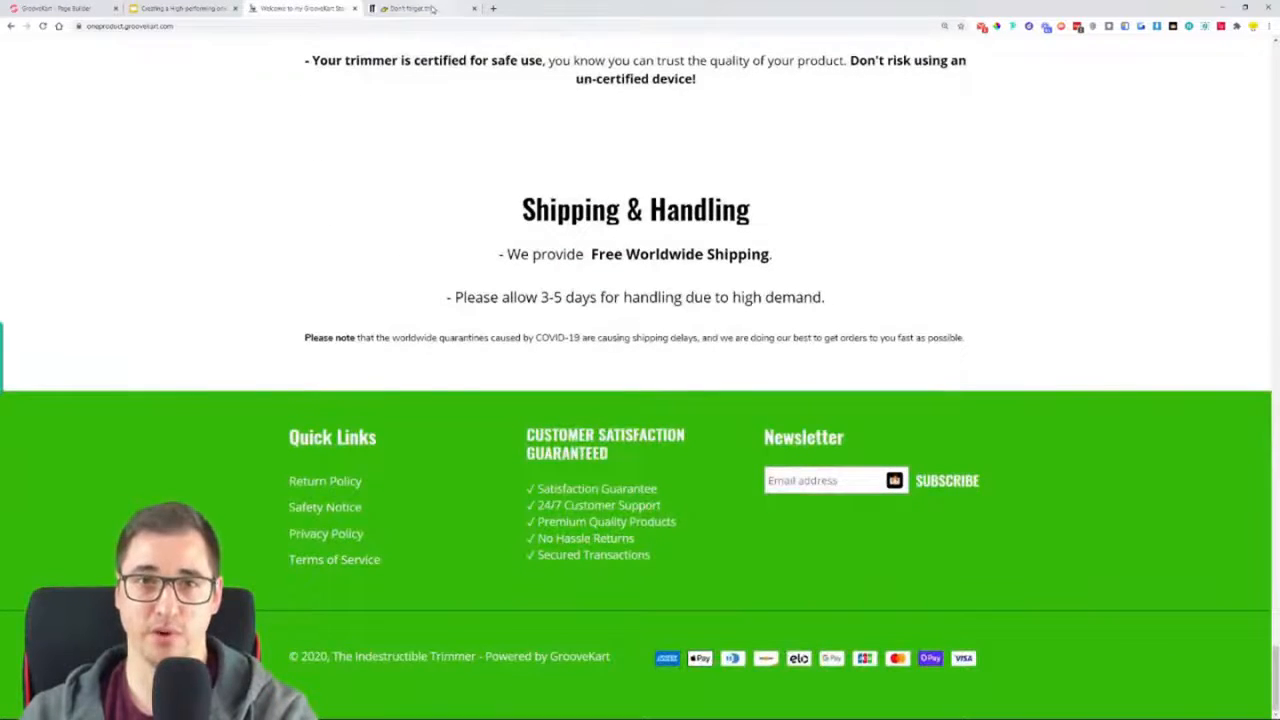
{"action": "left_click", "coordinate": [432, 8]}
{"action": "scroll", "coordinate": [240, 437], "scroll_direction": "down", "scroll_amount": 3}
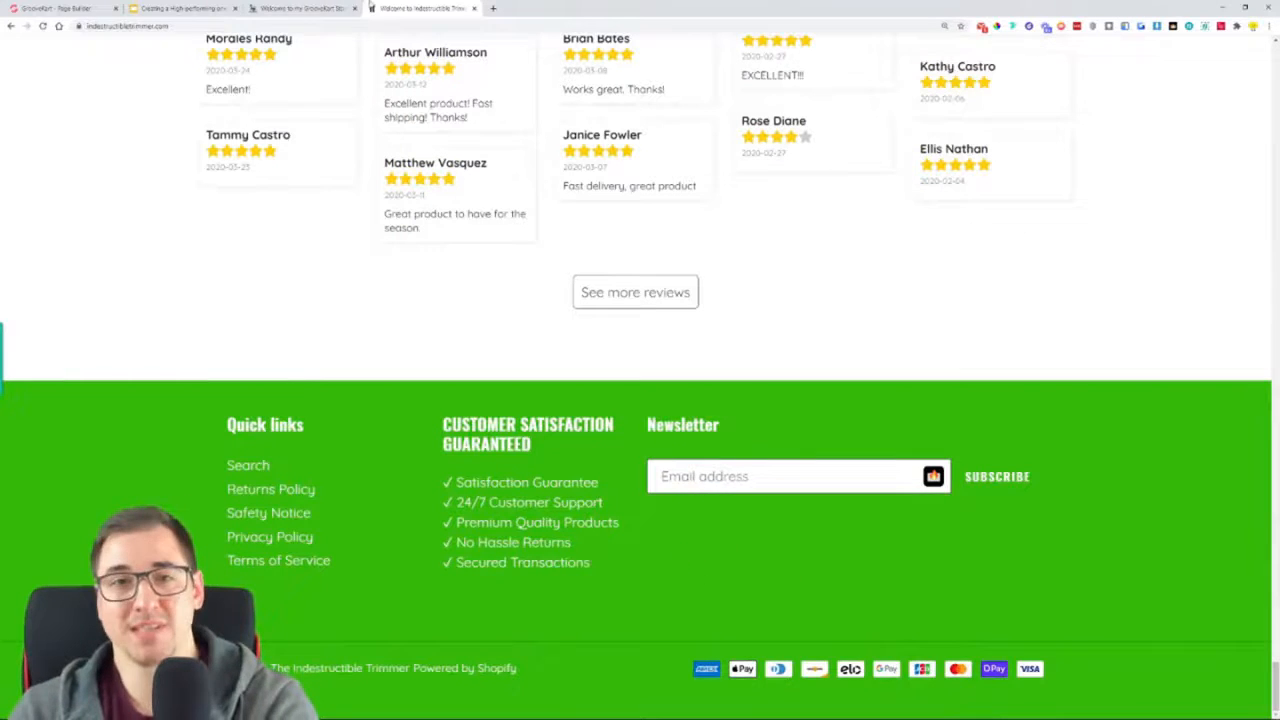
Return to the GrooveKart homepage and highlight the "The Indestructible Trimmer - Powered by GrooveKart" copyright line in its footer
{"action": "left_click", "coordinate": [290, 9]}
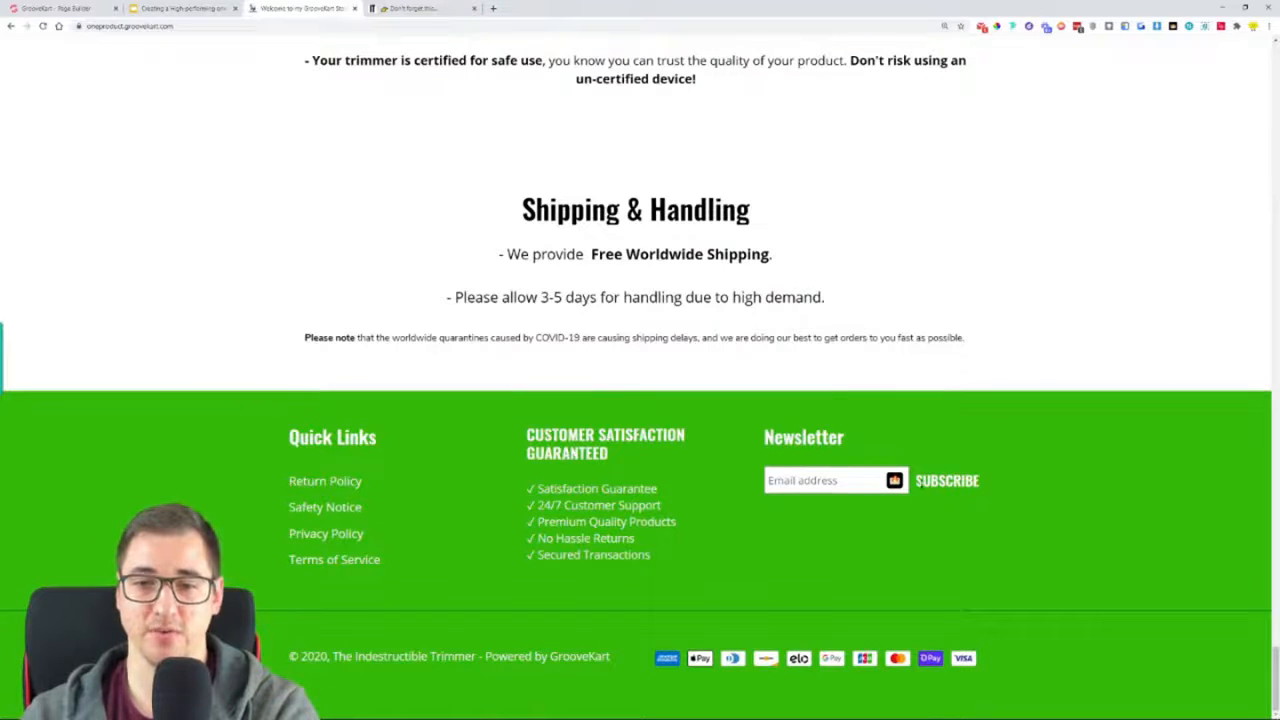
{"action": "left_click_drag", "start_coordinate": [611, 658], "coordinate": [320, 659]}
{"action": "left_click", "coordinate": [417, 662]}
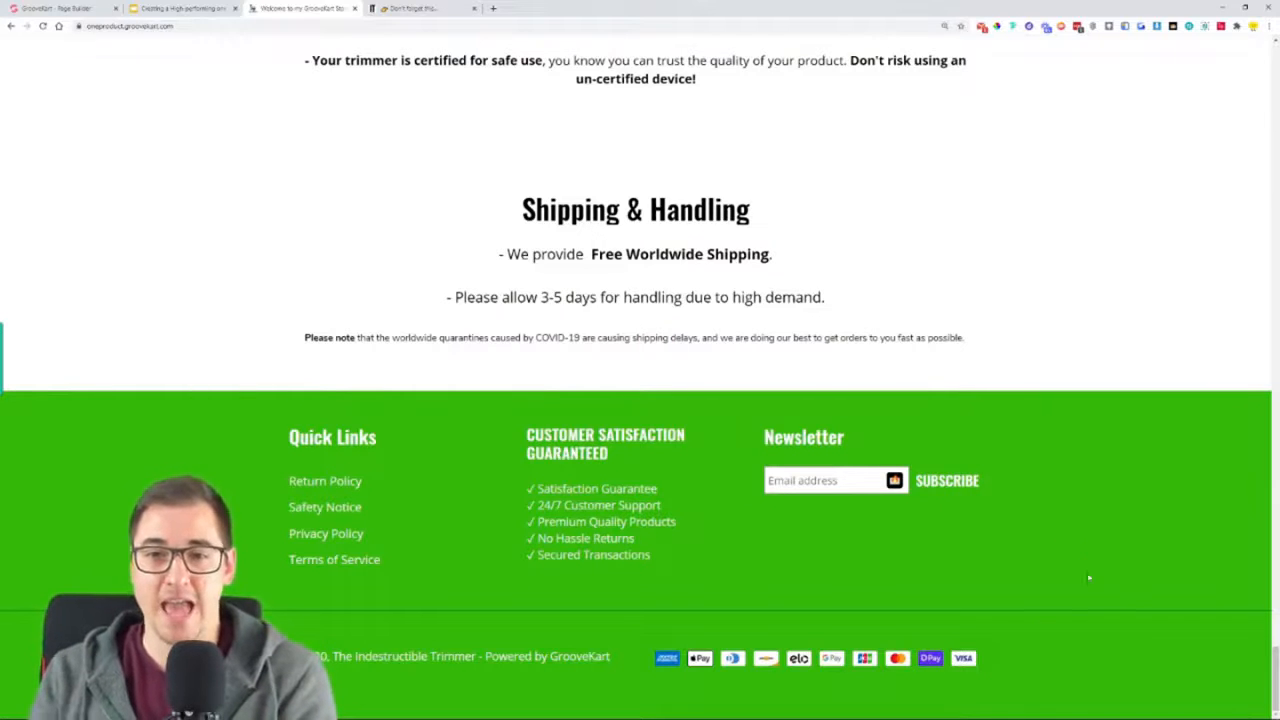
Open the GrooveKart store's trimmer product page through "Grab Yours Here" below the "Can Your Trimmer Do This?" demo
{"action": "scroll", "coordinate": [1089, 577], "scroll_direction": "up", "scroll_amount": 15}
{"action": "scroll", "coordinate": [1104, 598], "scroll_direction": "up", "scroll_amount": 15}
{"action": "scroll", "coordinate": [1104, 603], "scroll_direction": "up", "scroll_amount": 2}
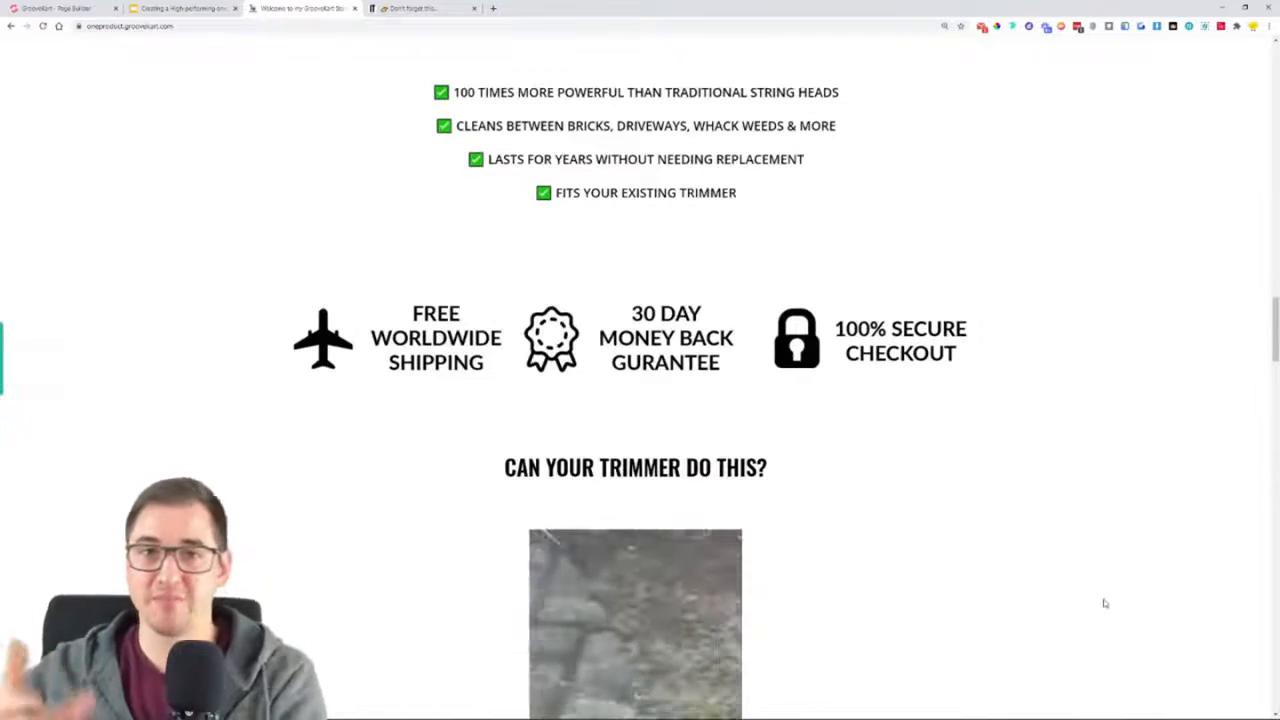
{"action": "scroll", "coordinate": [1104, 600], "scroll_direction": "down", "scroll_amount": 3}
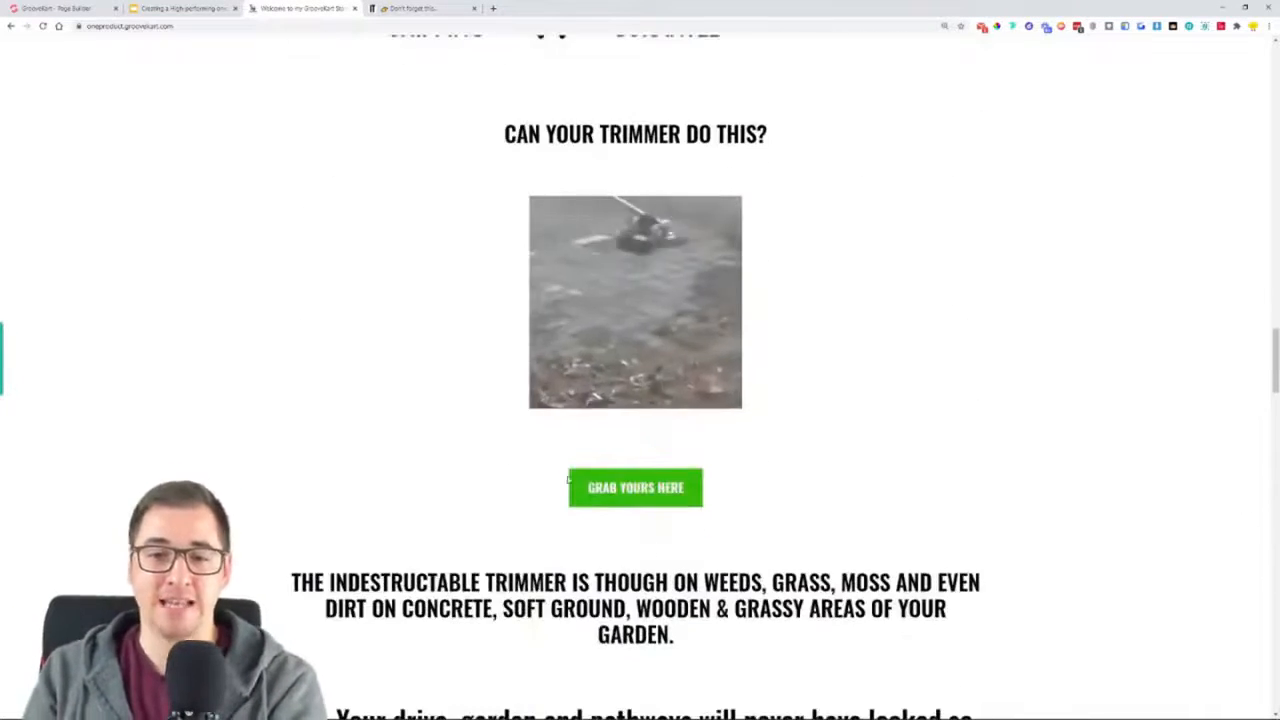
{"action": "left_click", "coordinate": [621, 488]}
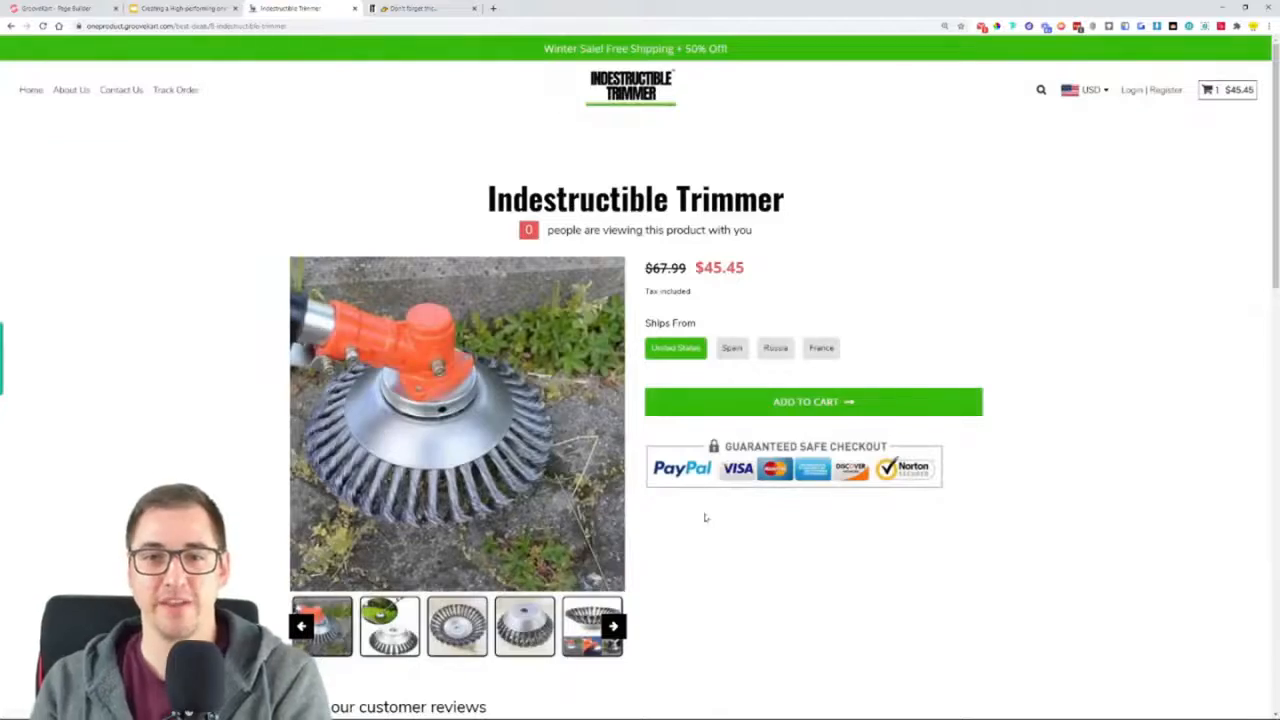
Switch to the original Indestructible Trimmer store, open its product page from the homepage and view the purchase options
{"action": "left_click", "coordinate": [421, 7]}
{"action": "scroll", "coordinate": [680, 318], "scroll_direction": "up", "scroll_amount": 20}
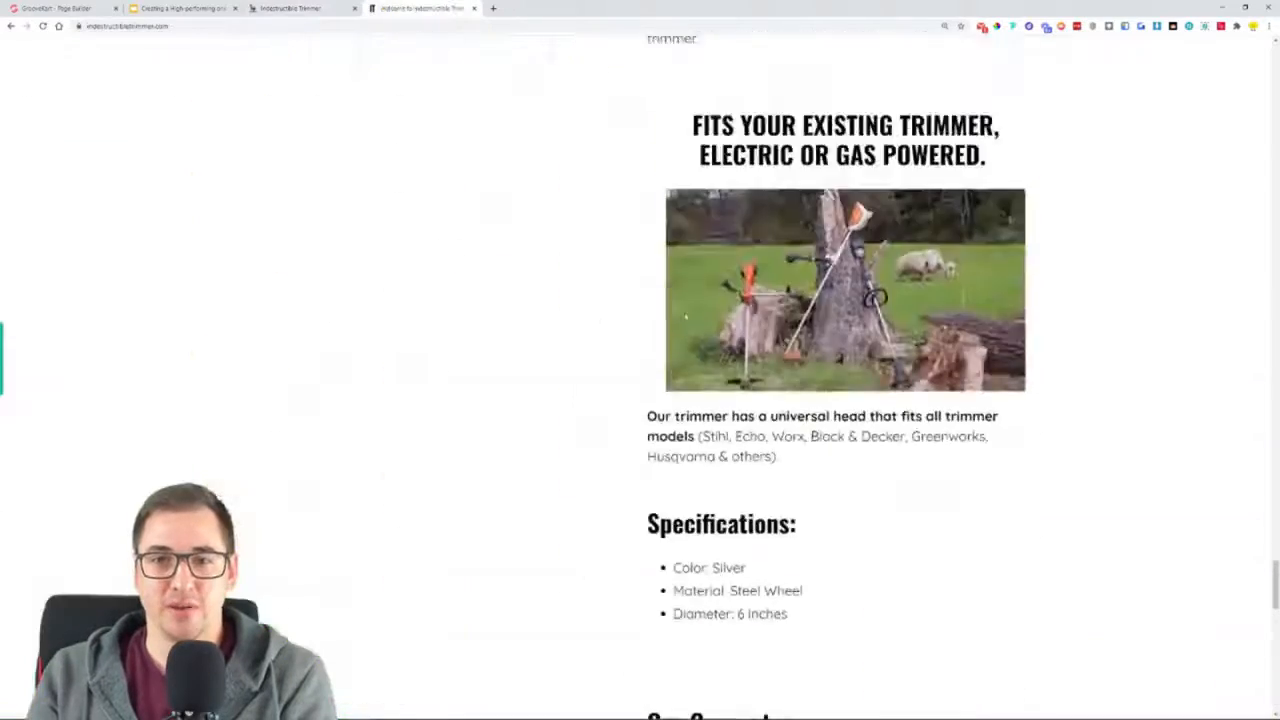
{"action": "scroll", "coordinate": [680, 318], "scroll_direction": "up", "scroll_amount": 20}
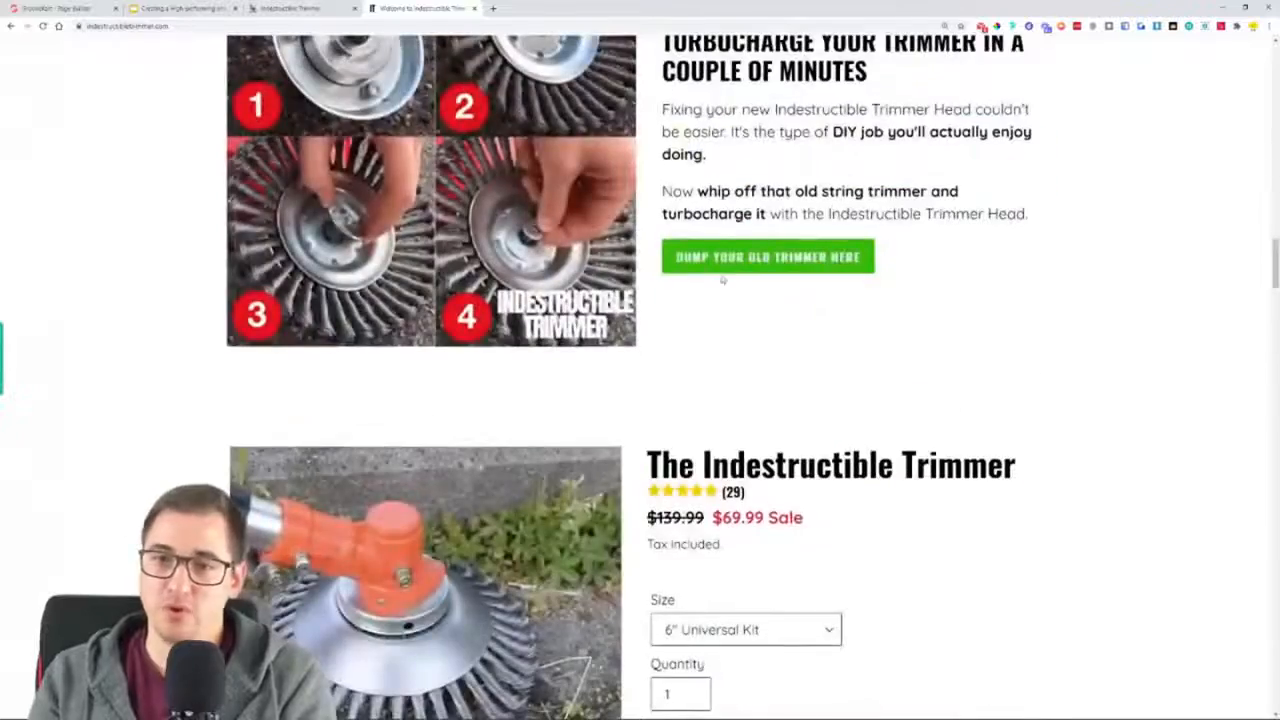
{"action": "left_click", "coordinate": [722, 262]}
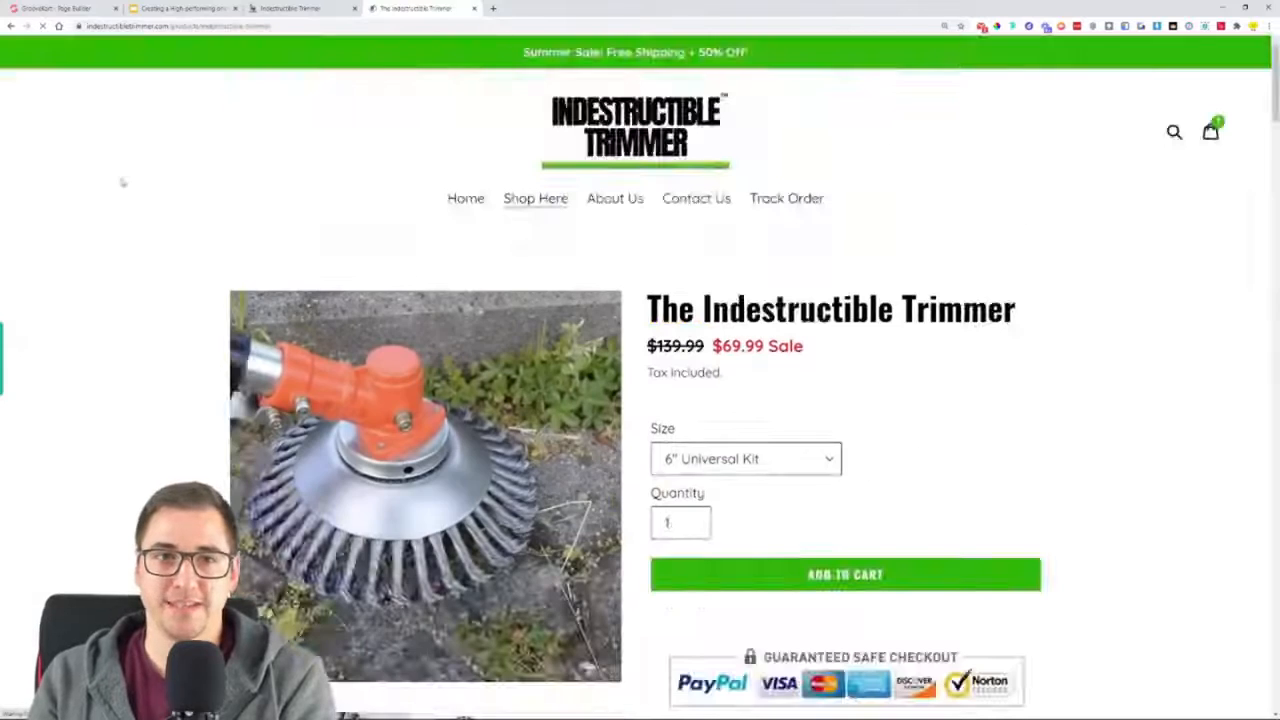
{"action": "scroll", "coordinate": [1108, 291], "scroll_direction": "down", "scroll_amount": 1}
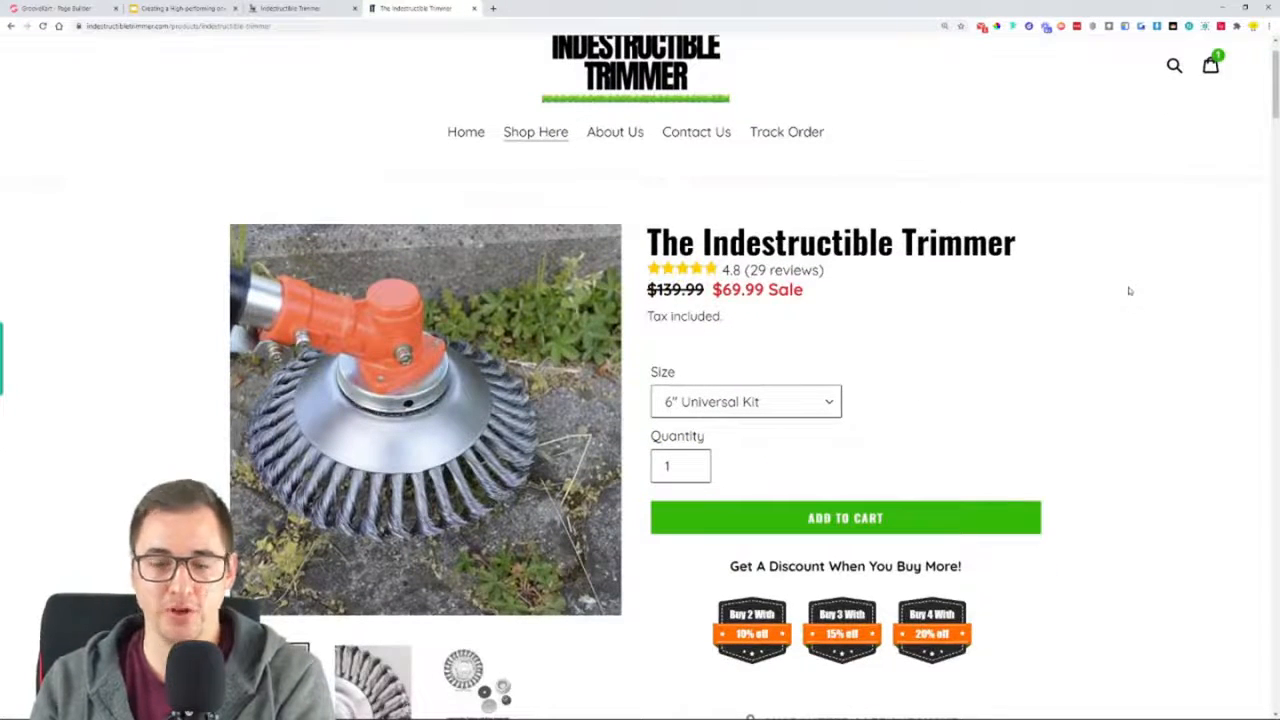
Examine the original store's product page, checking the Size choices, quantity field, multi-buy discounts and safe-checkout badges
{"action": "scroll", "coordinate": [1140, 290], "scroll_direction": "down", "scroll_amount": 1}
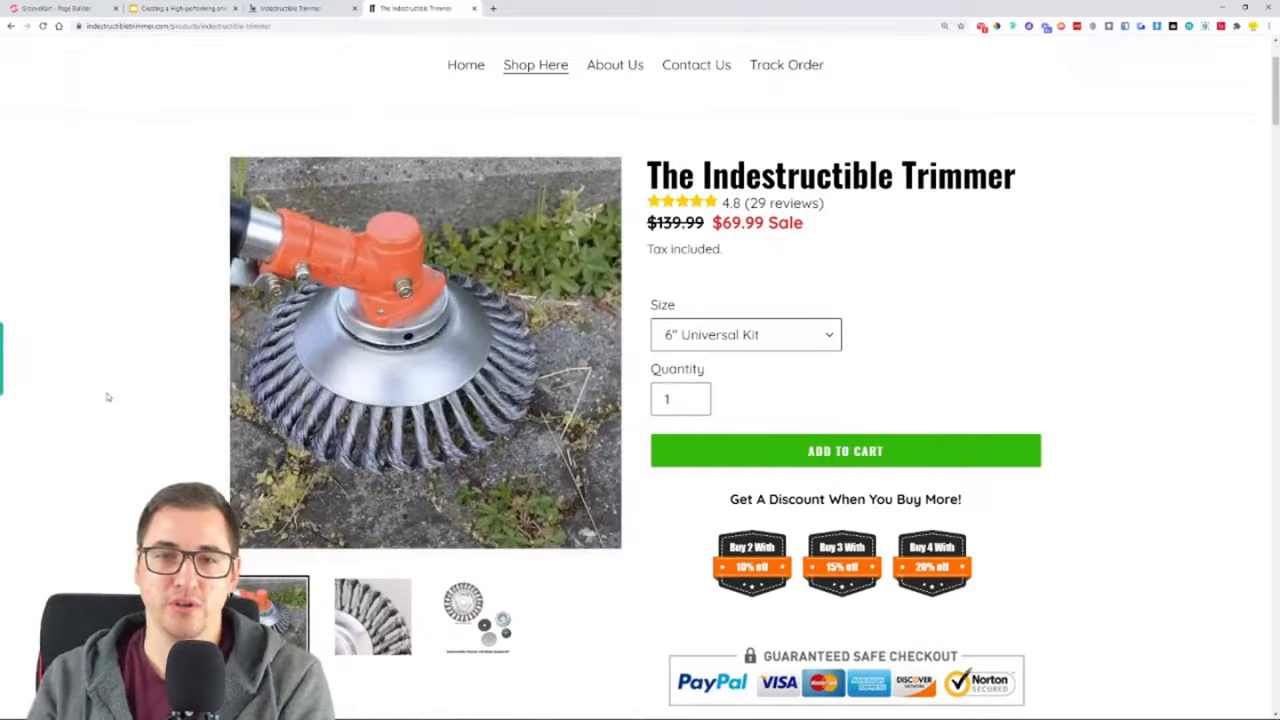
{"action": "left_click", "coordinate": [791, 332]}
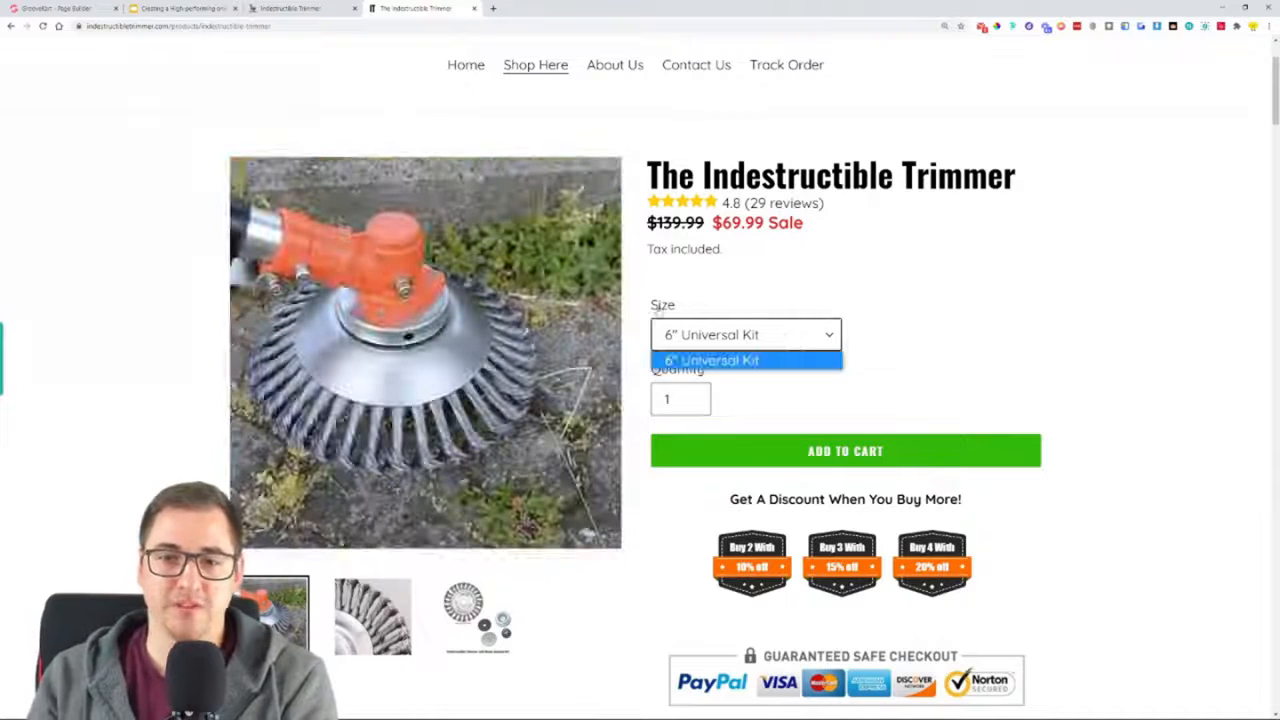
{"action": "left_click", "coordinate": [775, 331]}
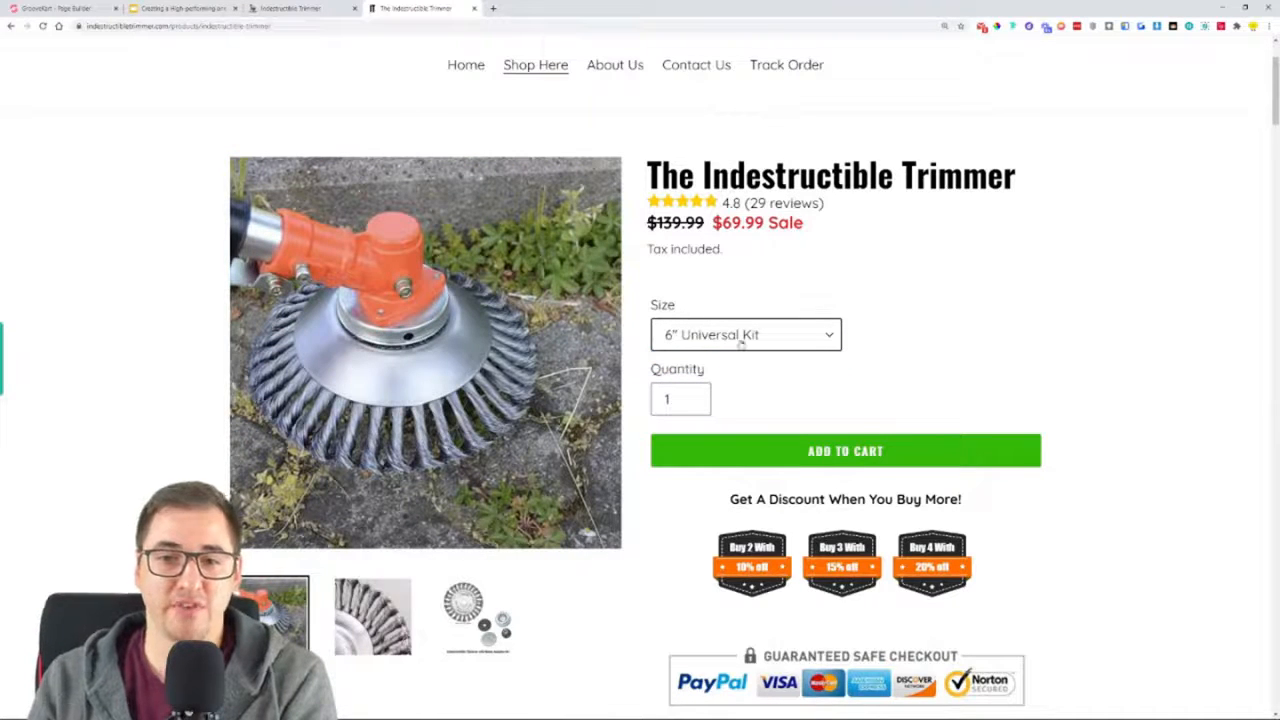
{"action": "left_click", "coordinate": [740, 340]}
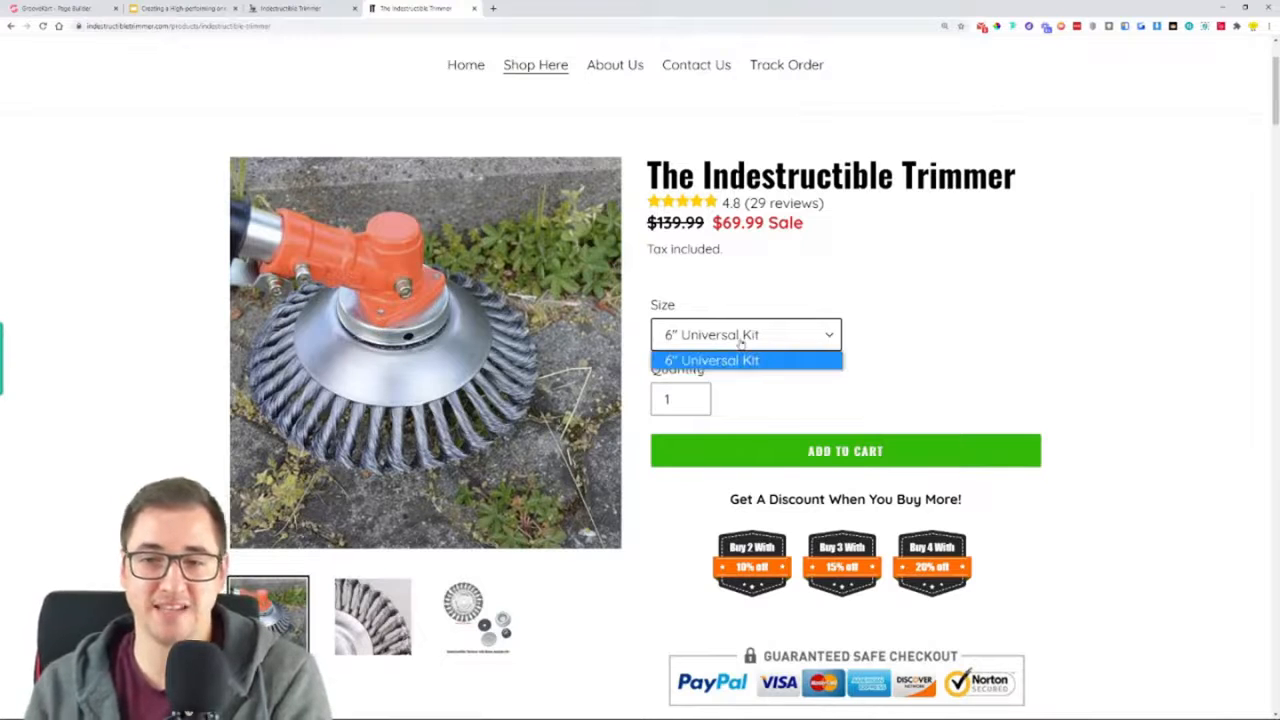
{"action": "left_click", "coordinate": [737, 343]}
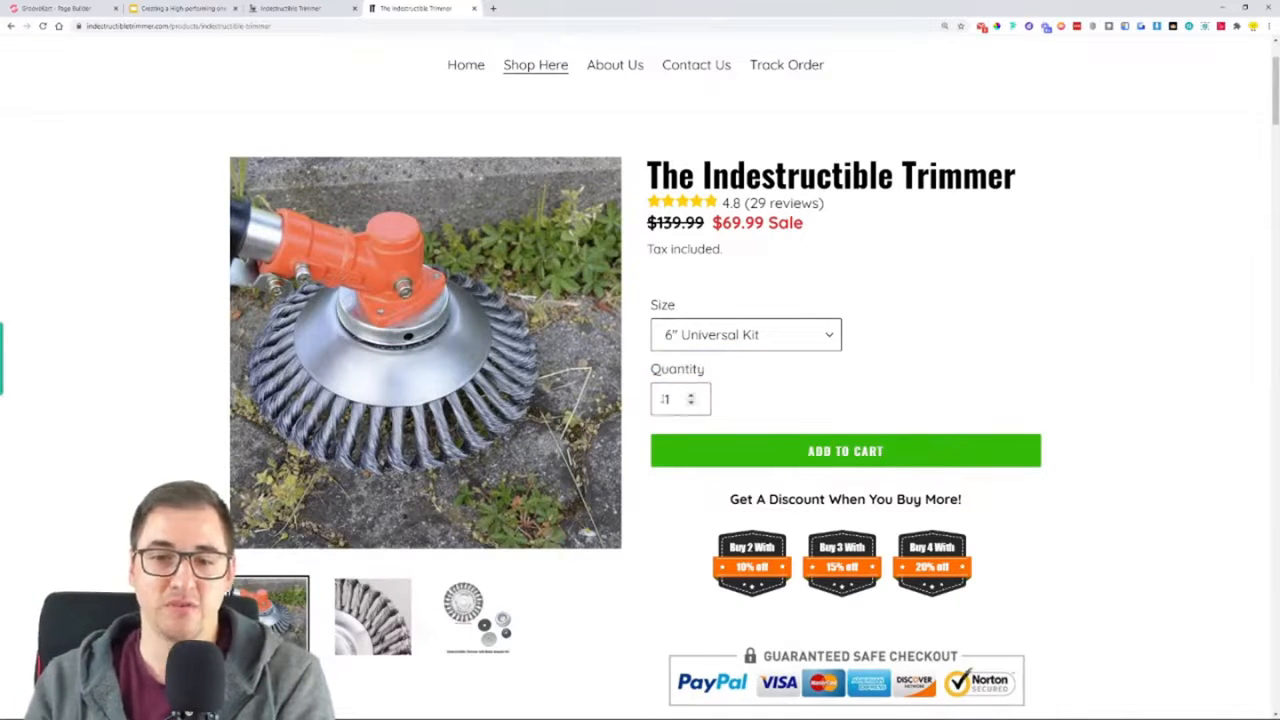
{"action": "scroll", "coordinate": [834, 460], "scroll_direction": "down", "scroll_amount": 1}
{"action": "scroll", "coordinate": [832, 455], "scroll_direction": "down", "scroll_amount": 1}
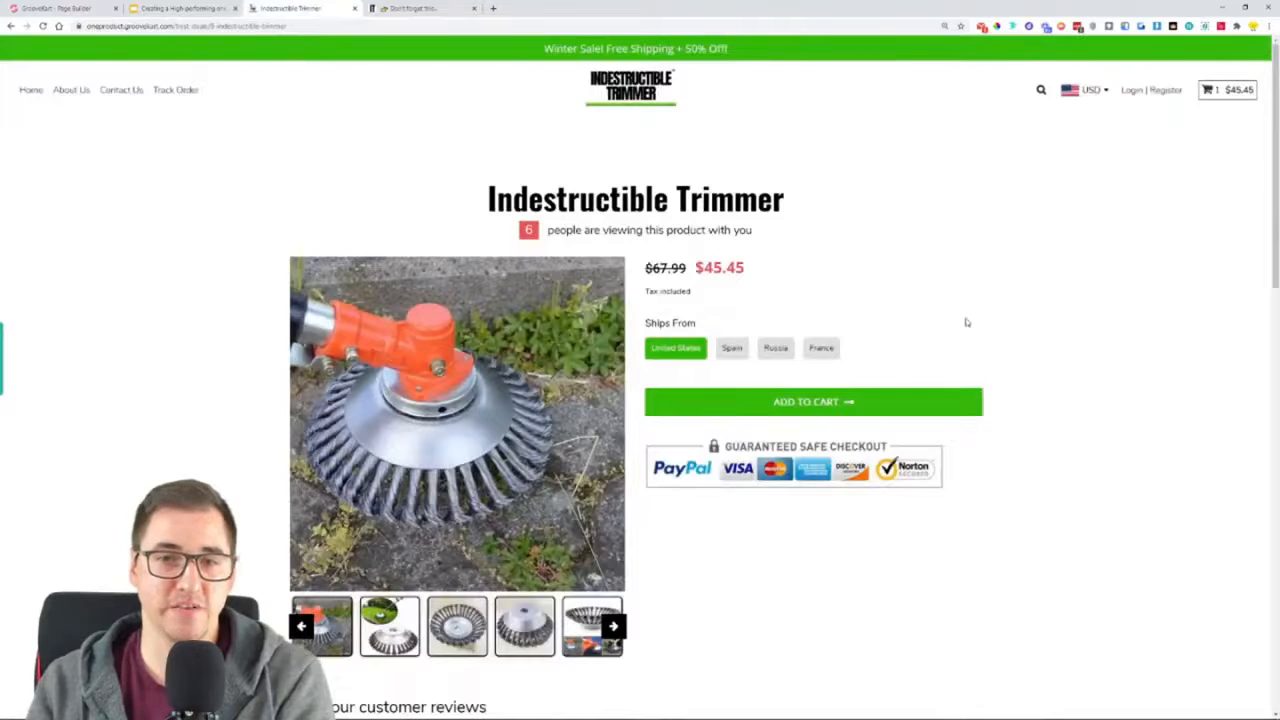
On the GrooveKart product page, highlight the product title and the line about people viewing the product
{"action": "left_click_drag", "start_coordinate": [487, 199], "coordinate": [784, 199]}
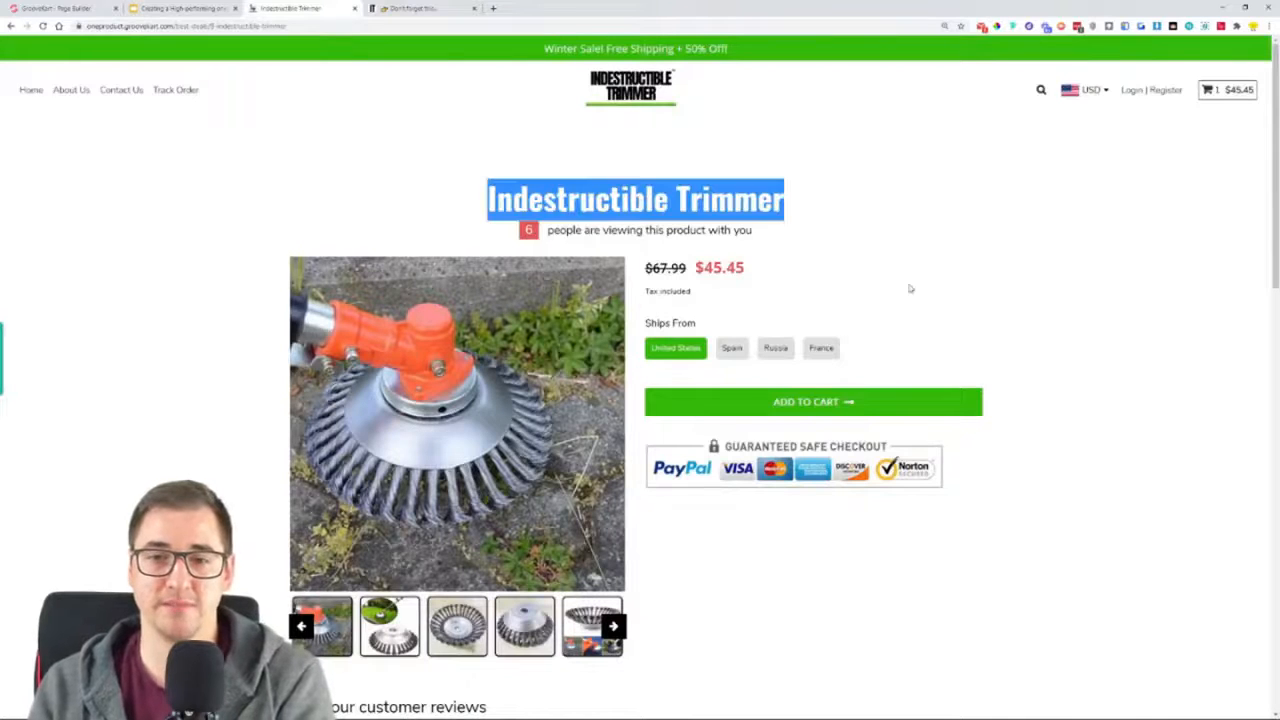
{"action": "left_click_drag", "start_coordinate": [504, 241], "coordinate": [761, 232]}
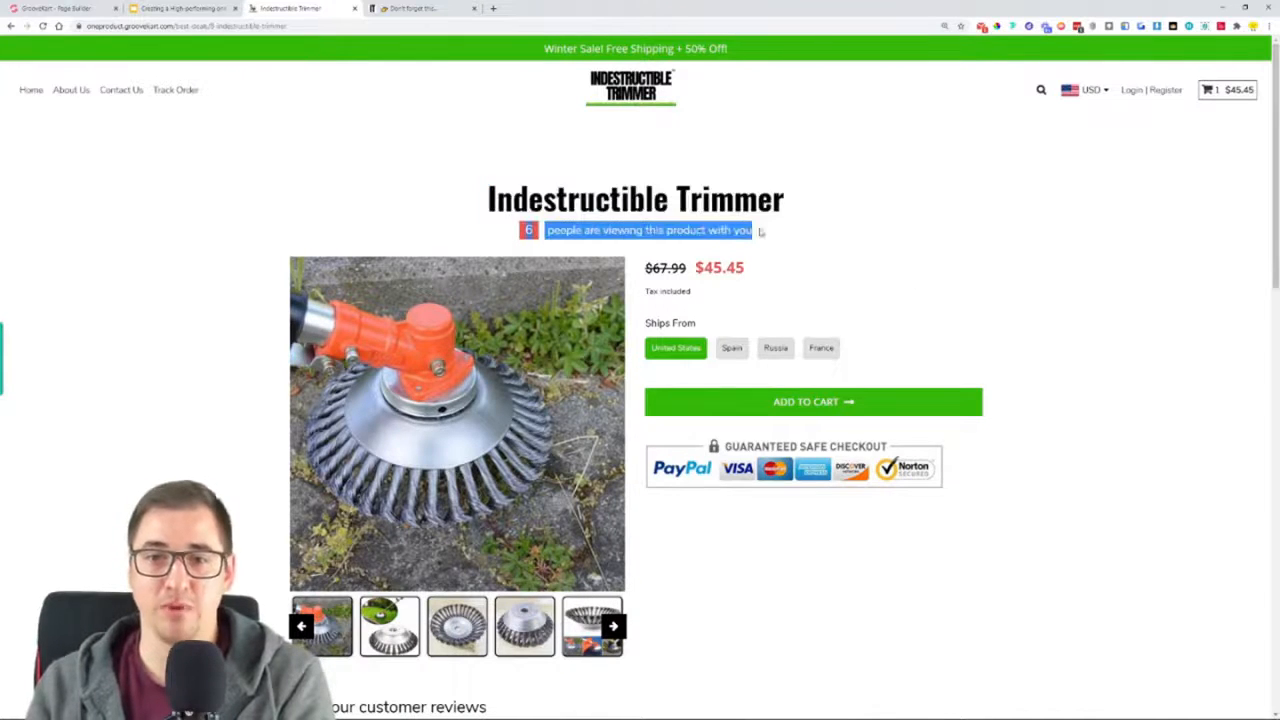
{"action": "left_click", "coordinate": [848, 260]}
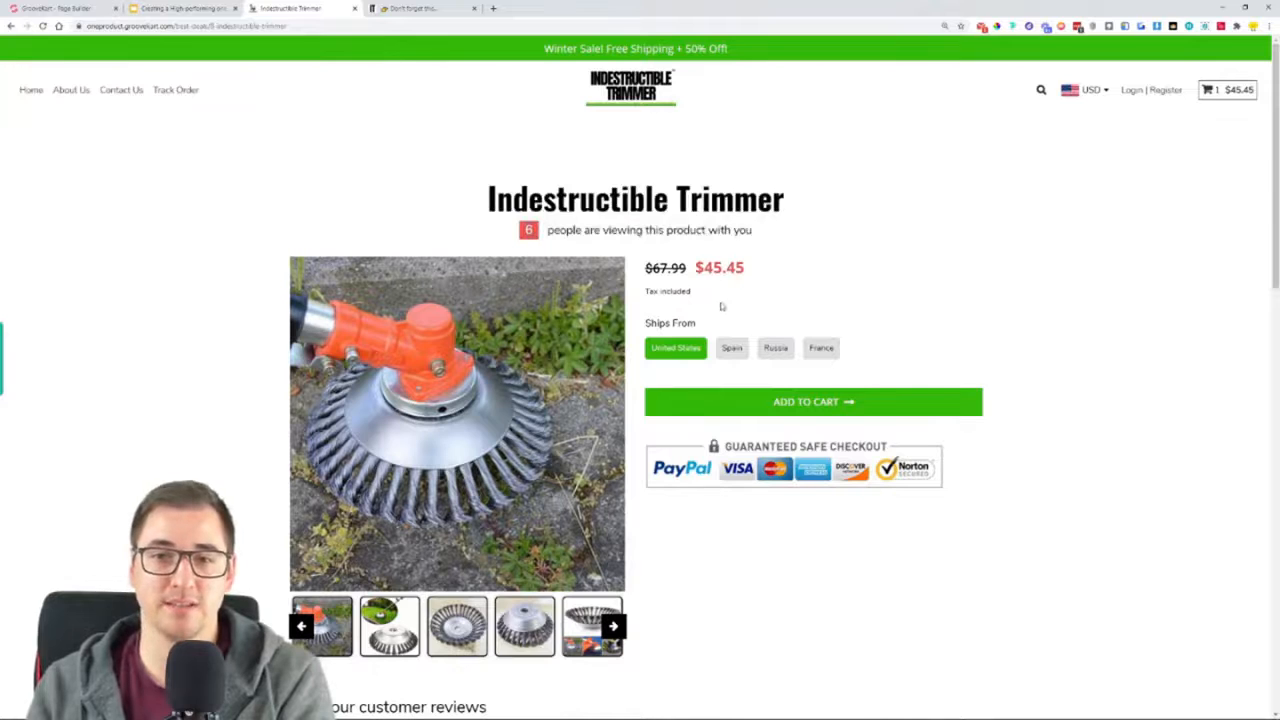
Highlight the GrooveKart product's regular price, sale price and tax note, and compare them with the original store's pricing
{"action": "left_click_drag", "start_coordinate": [645, 268], "coordinate": [688, 271]}
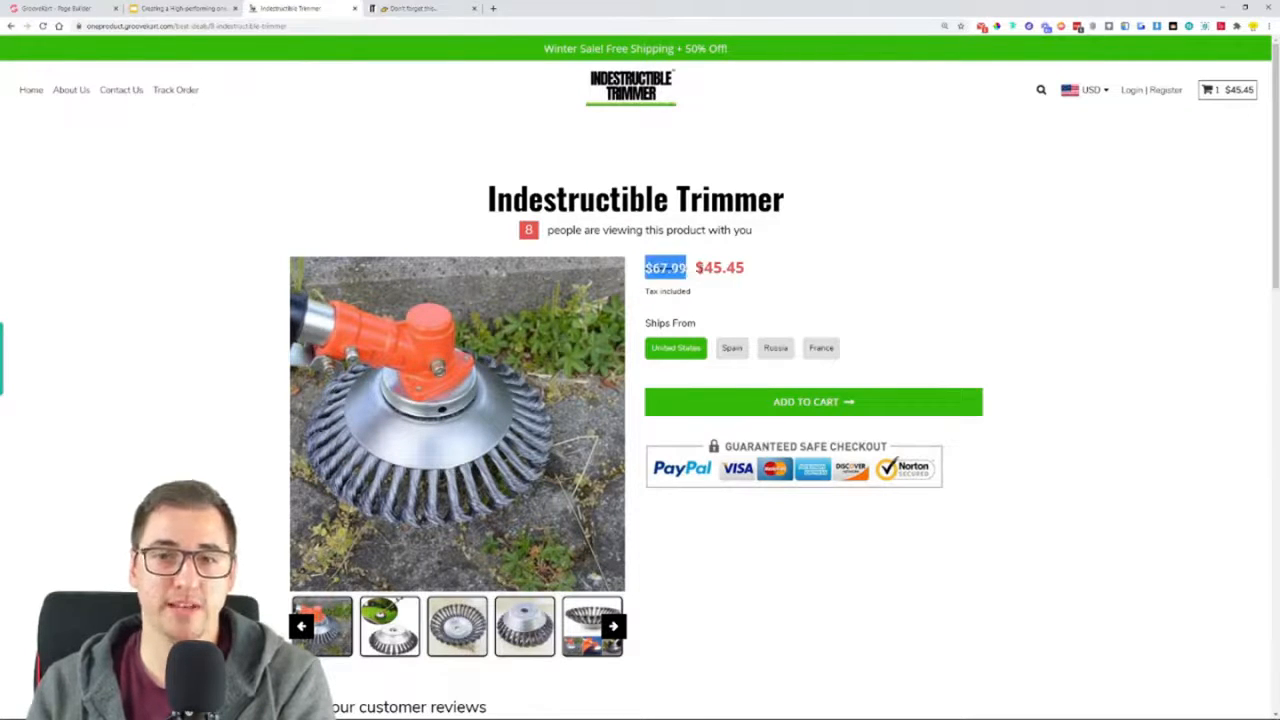
{"action": "left_click_drag", "start_coordinate": [695, 268], "coordinate": [762, 276]}
{"action": "left_click_drag", "start_coordinate": [637, 291], "coordinate": [700, 295]}
{"action": "left_click", "coordinate": [400, 6]}
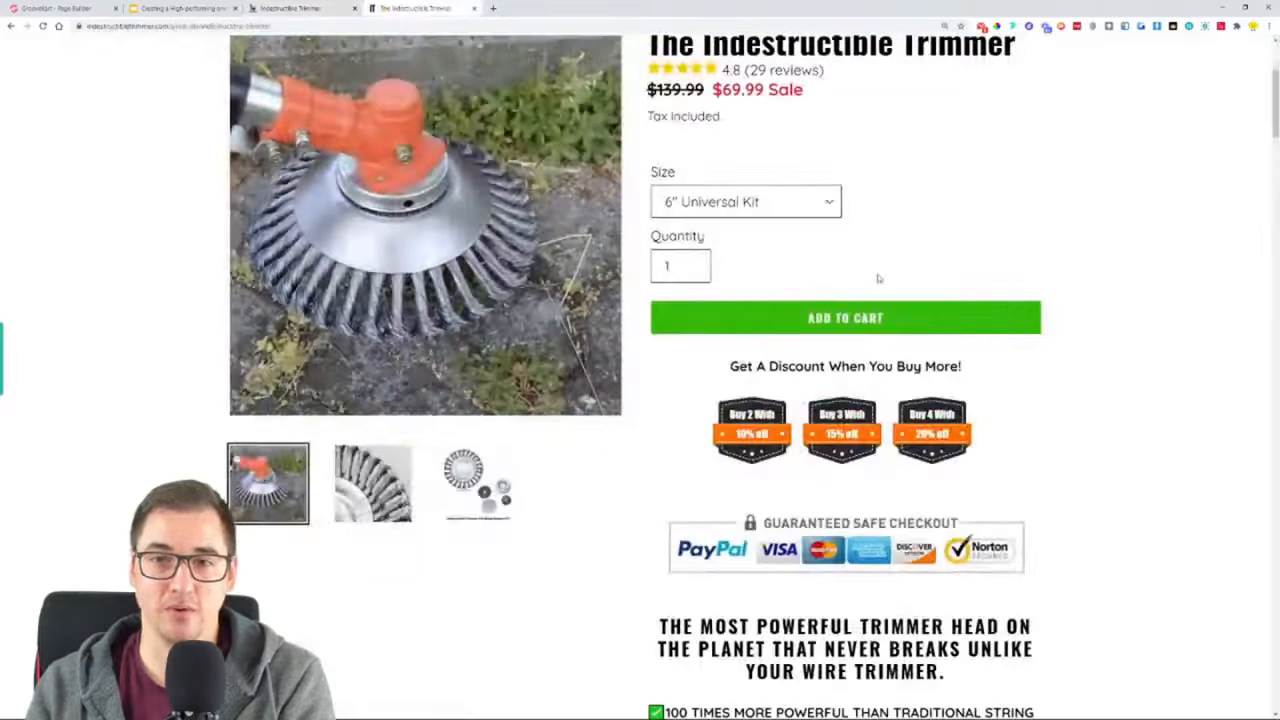
{"action": "scroll", "coordinate": [871, 277], "scroll_direction": "up", "scroll_amount": 3}
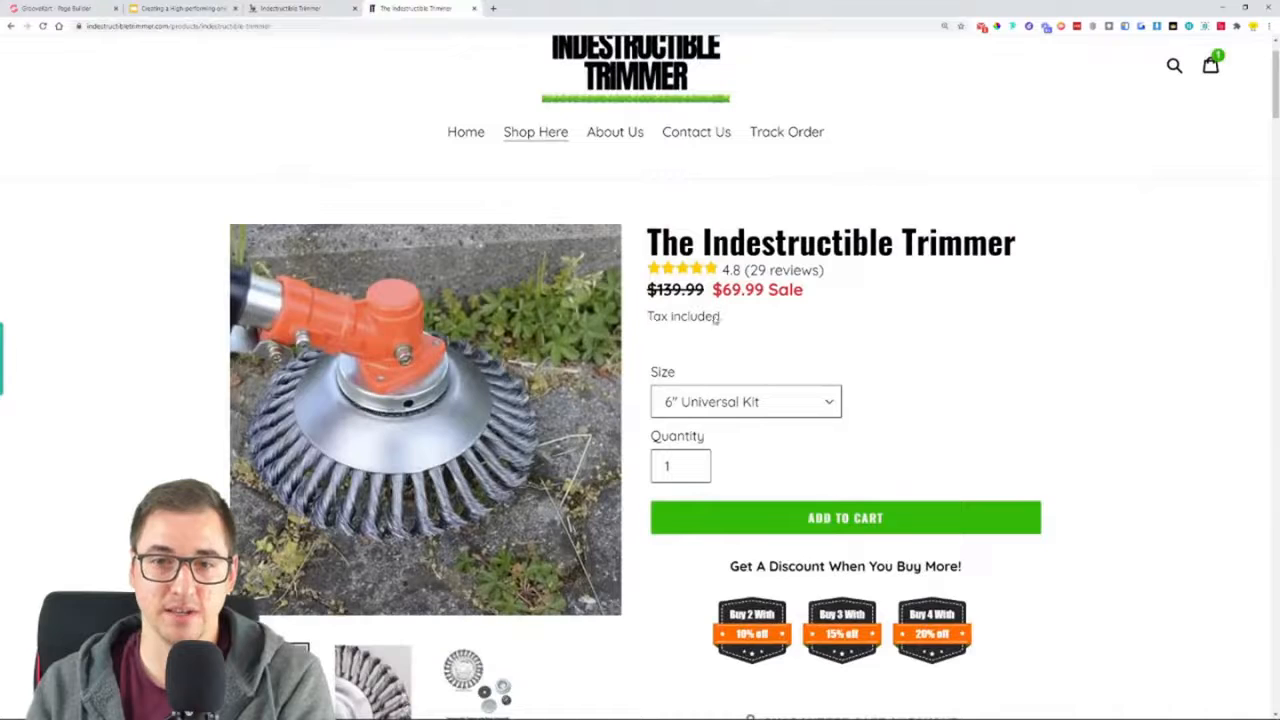
On the GrooveKart product page, try the Spain, Russia and France shipping origins and reselect United States
{"action": "left_click", "coordinate": [311, 7]}
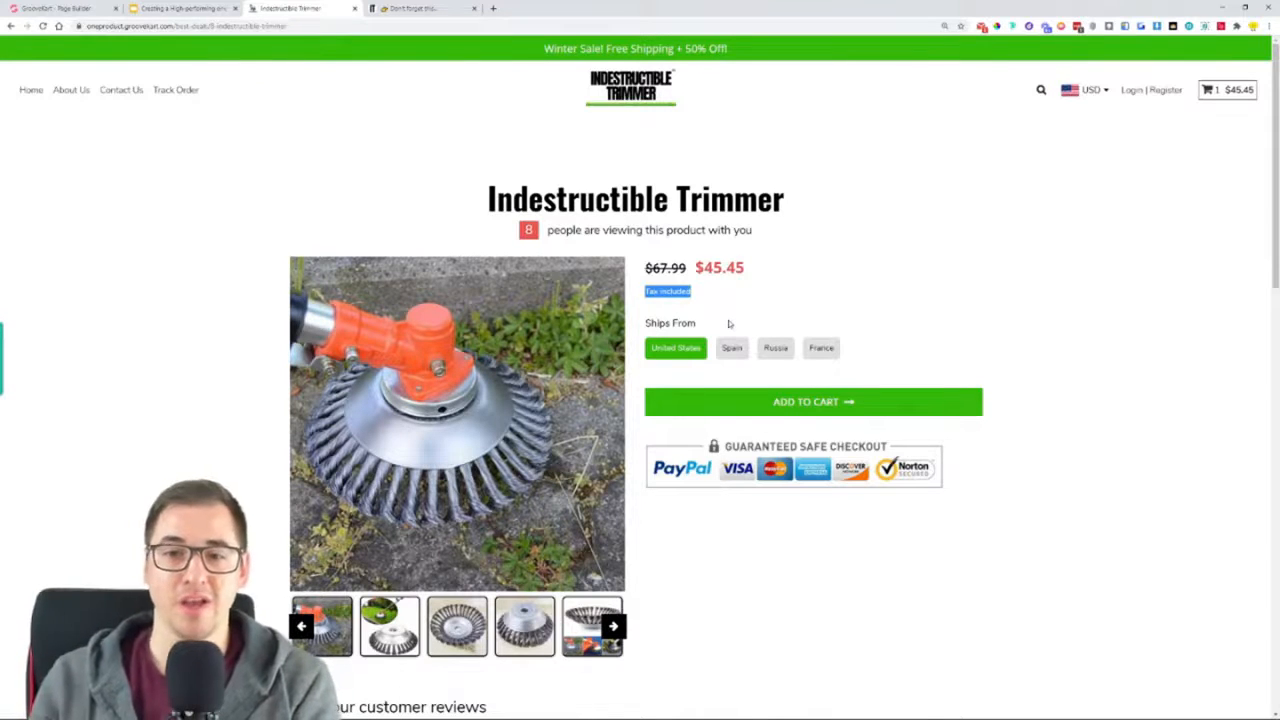
{"action": "left_click", "coordinate": [738, 350]}
{"action": "left_click", "coordinate": [783, 351]}
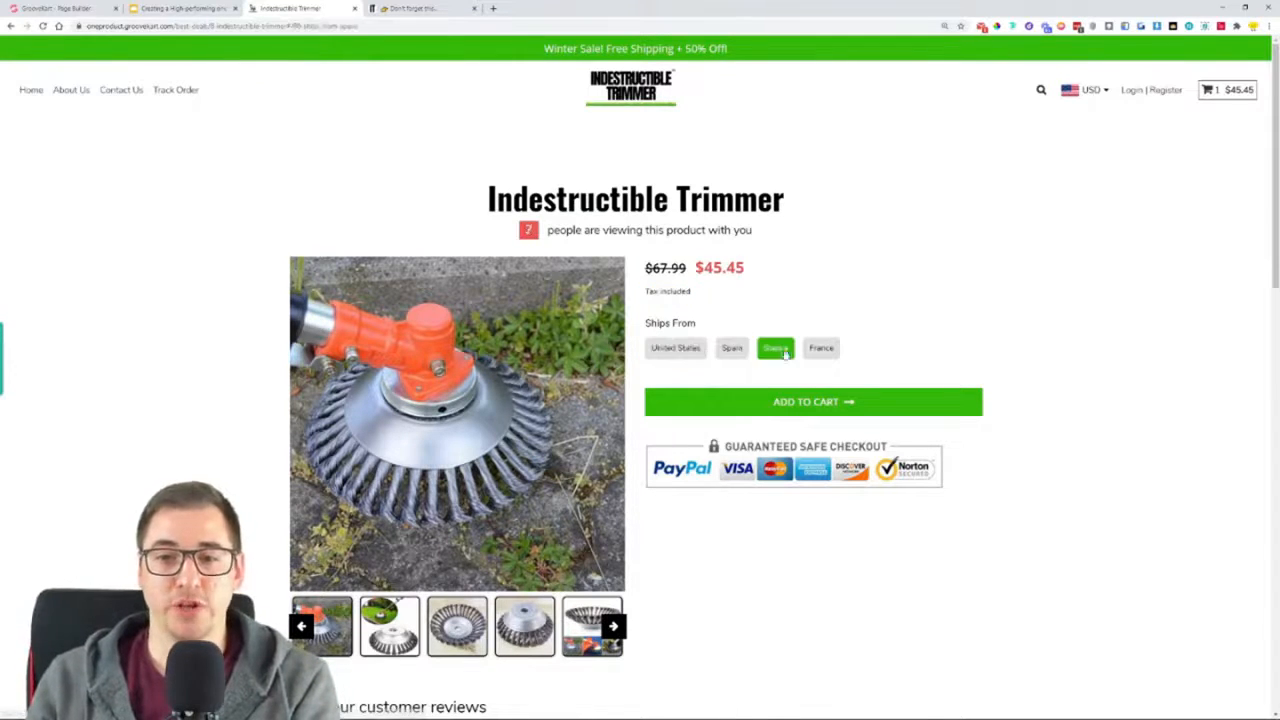
{"action": "left_click", "coordinate": [810, 352]}
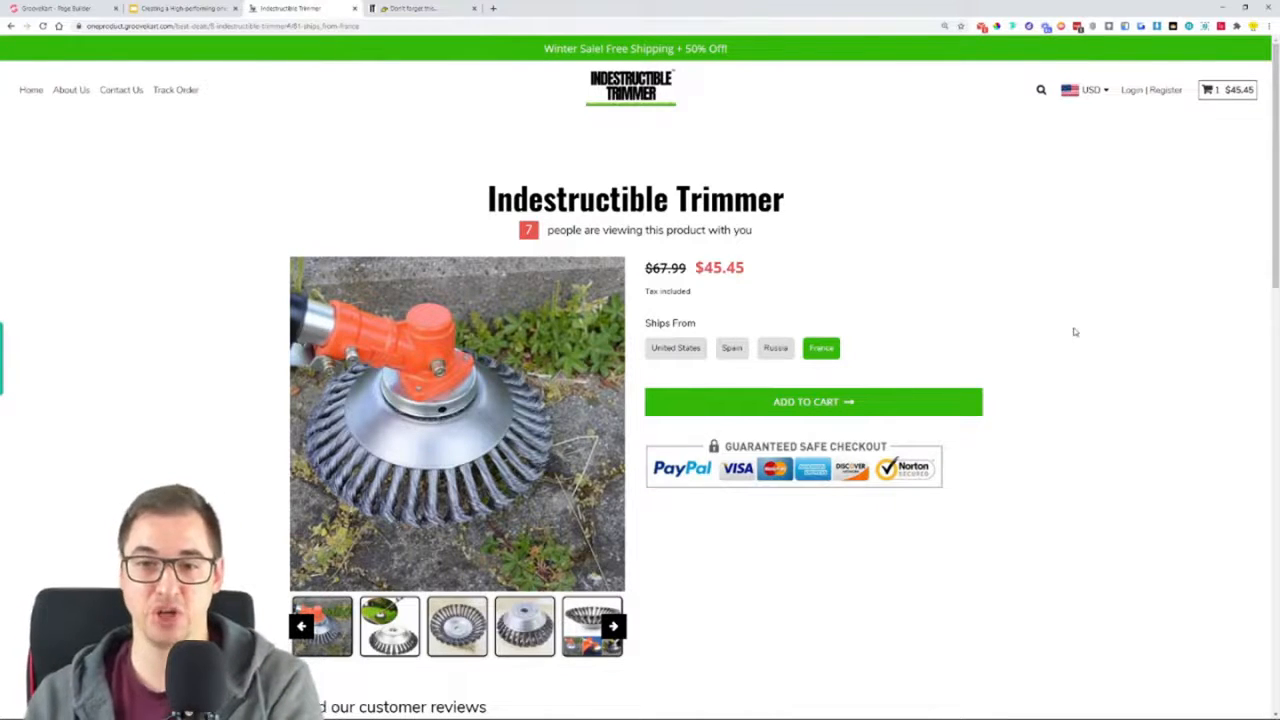
{"action": "left_click", "coordinate": [661, 354]}
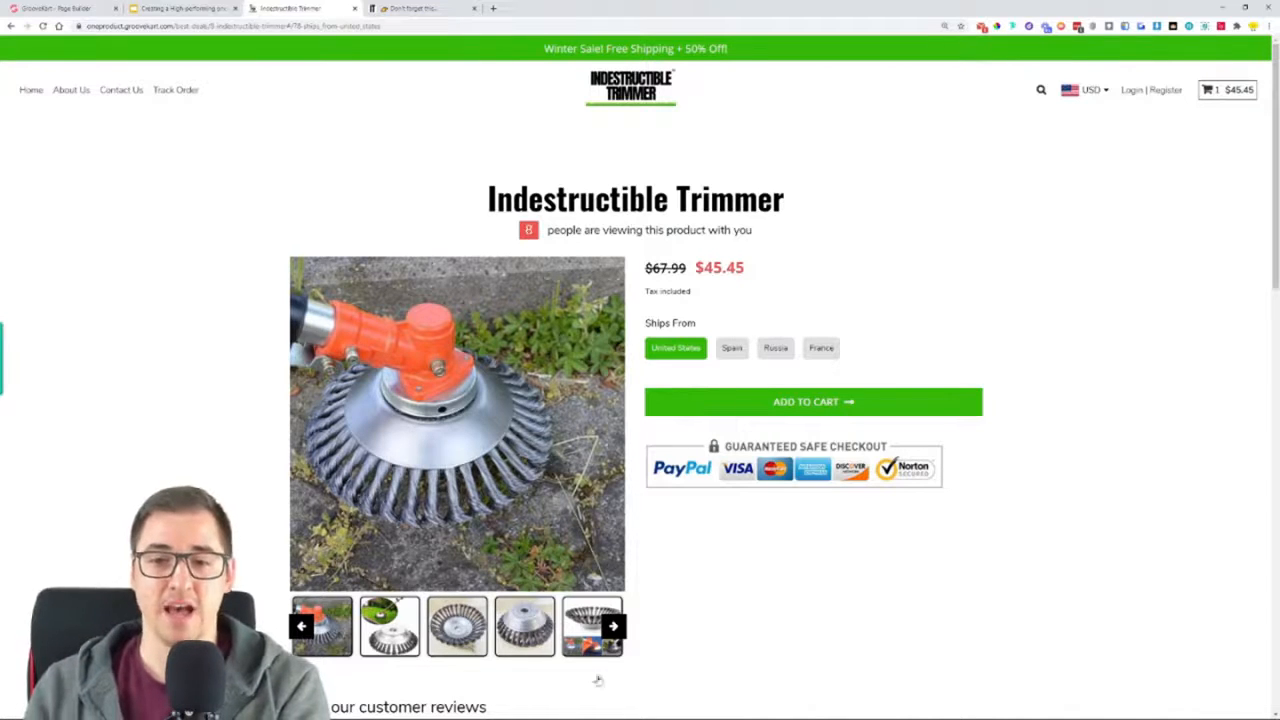
Compare the GrooveKart product gallery and checkout section with the original store's gallery, multi-buy discounts and checkout badges
{"action": "scroll", "coordinate": [807, 500], "scroll_direction": "down", "scroll_amount": 2}
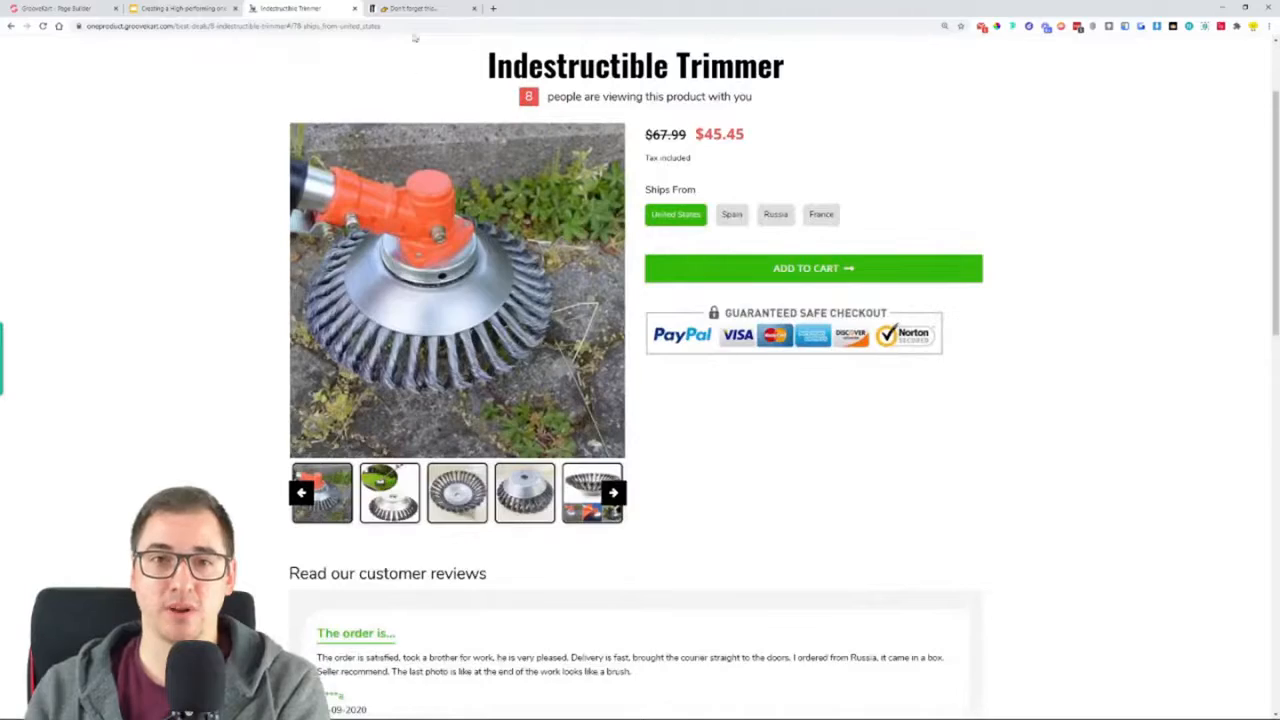
{"action": "left_click", "coordinate": [436, 8]}
{"action": "scroll", "coordinate": [944, 398], "scroll_direction": "down", "scroll_amount": 12}
{"action": "scroll", "coordinate": [944, 398], "scroll_direction": "up", "scroll_amount": 6}
{"action": "scroll", "coordinate": [944, 398], "scroll_direction": "up", "scroll_amount": 6}
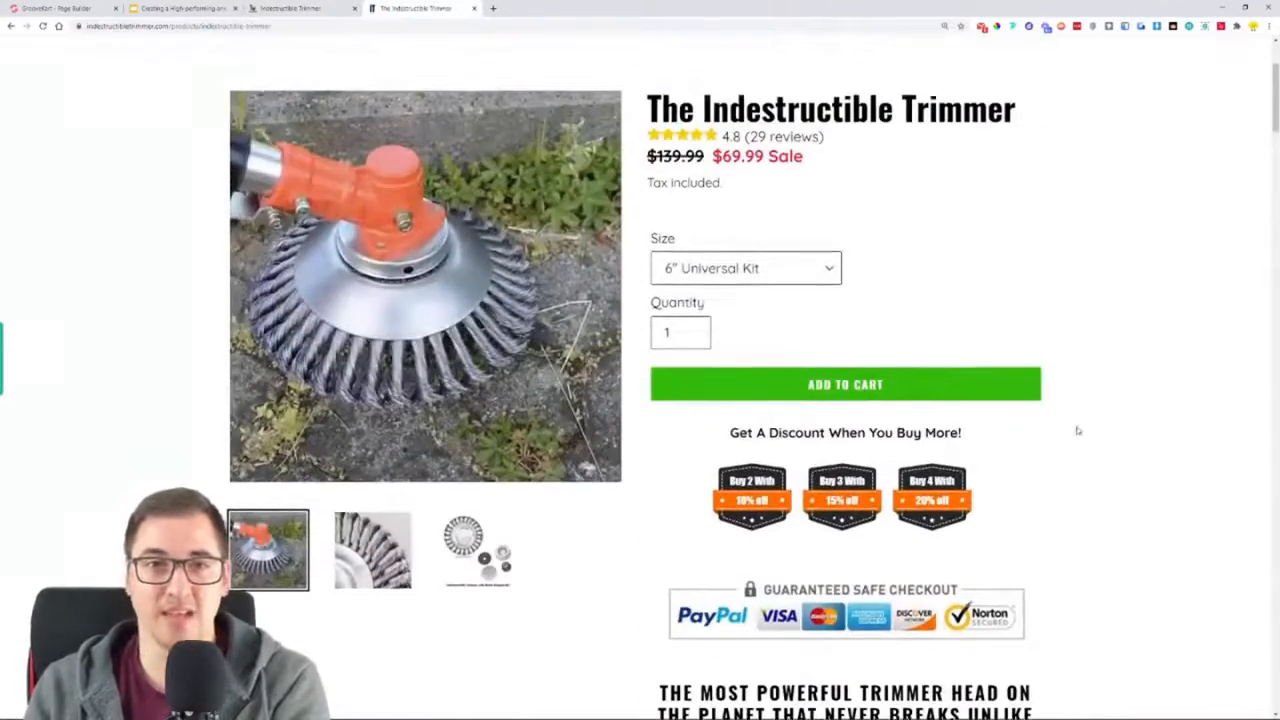
Return to the GrooveKart product page and look through its "Read our customer reviews" section
{"action": "left_click", "coordinate": [293, 8]}
{"action": "scroll", "coordinate": [997, 397], "scroll_direction": "down", "scroll_amount": 4}
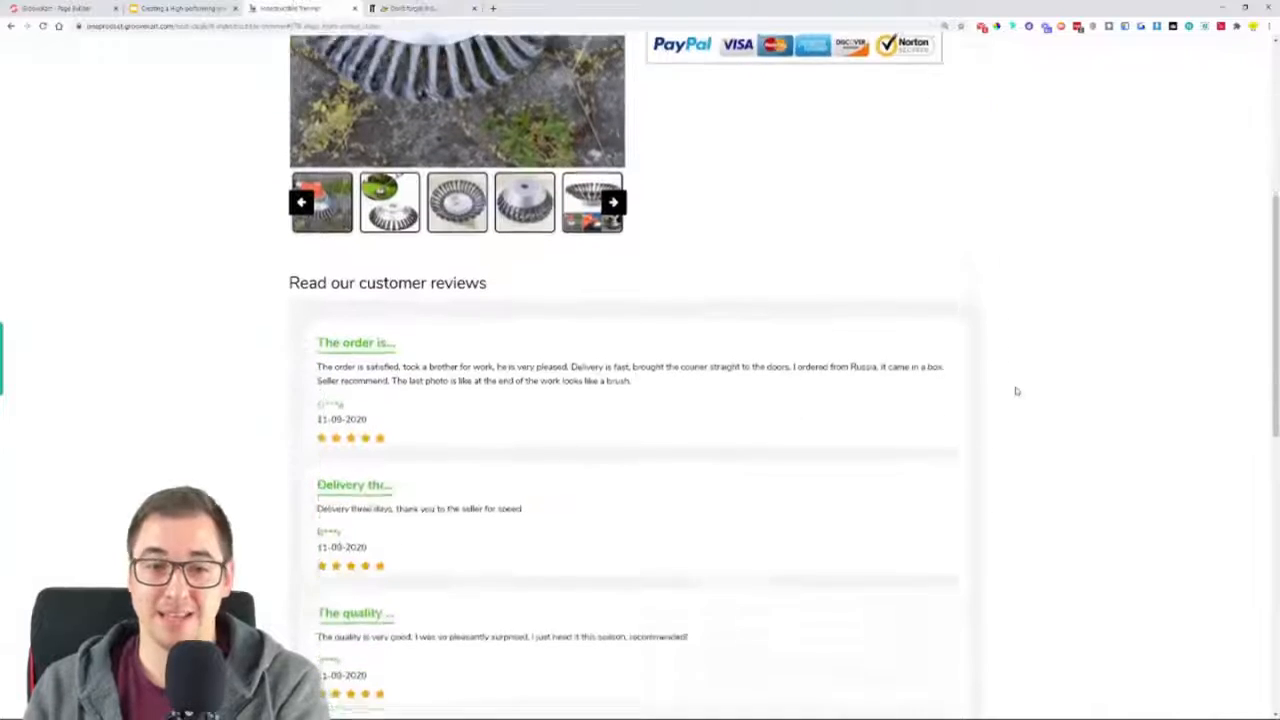
{"action": "scroll", "coordinate": [279, 285], "scroll_direction": "down", "scroll_amount": 6}
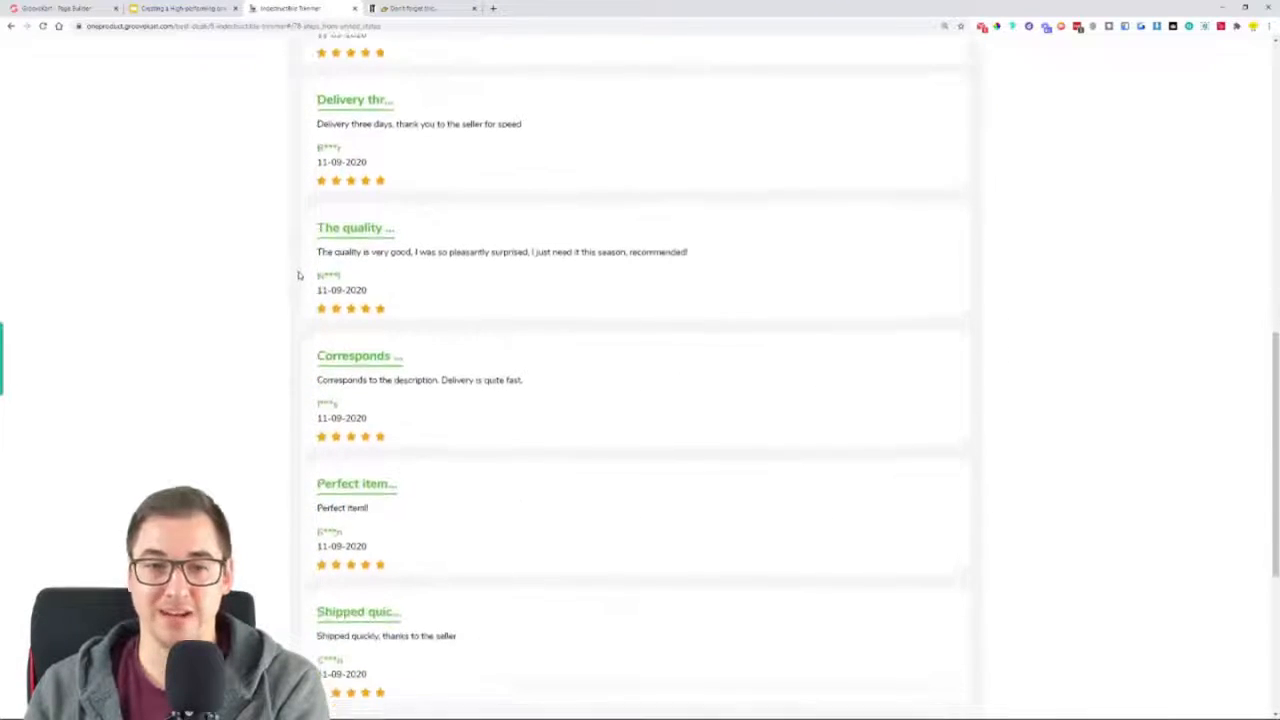
{"action": "scroll", "coordinate": [266, 349], "scroll_direction": "up", "scroll_amount": 6}
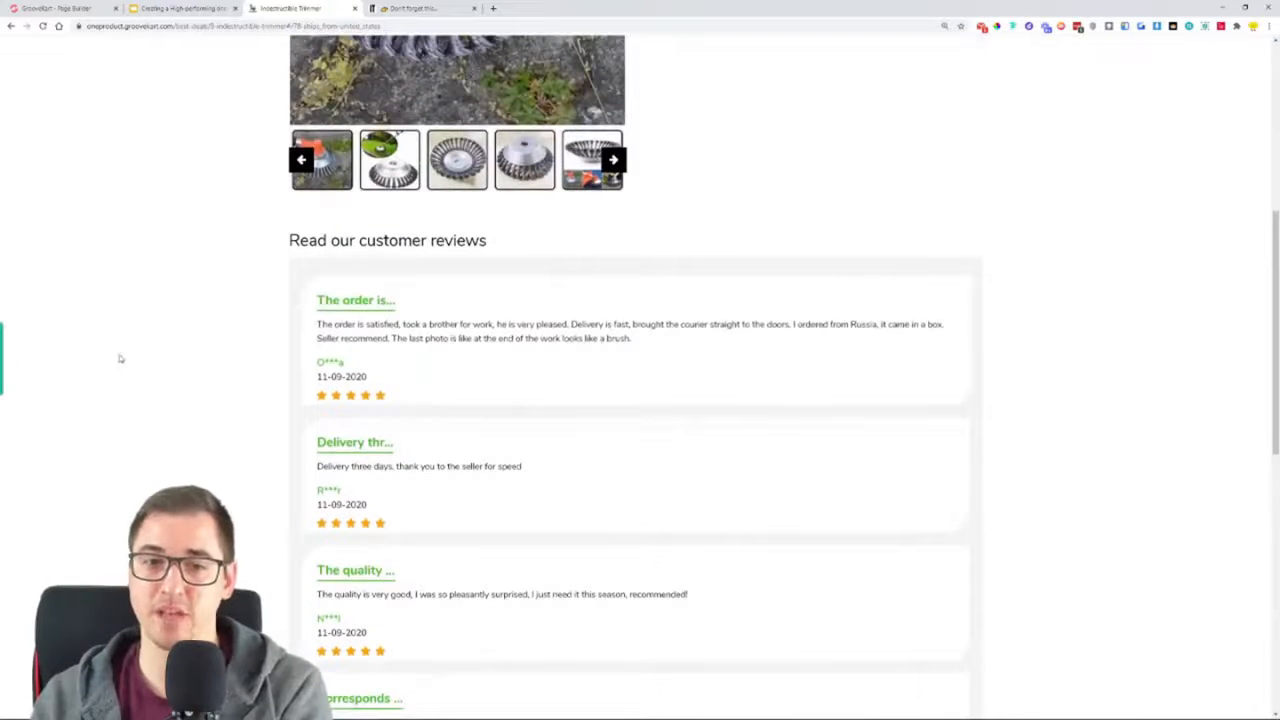
{"action": "scroll", "coordinate": [234, 323], "scroll_direction": "up", "scroll_amount": 1}
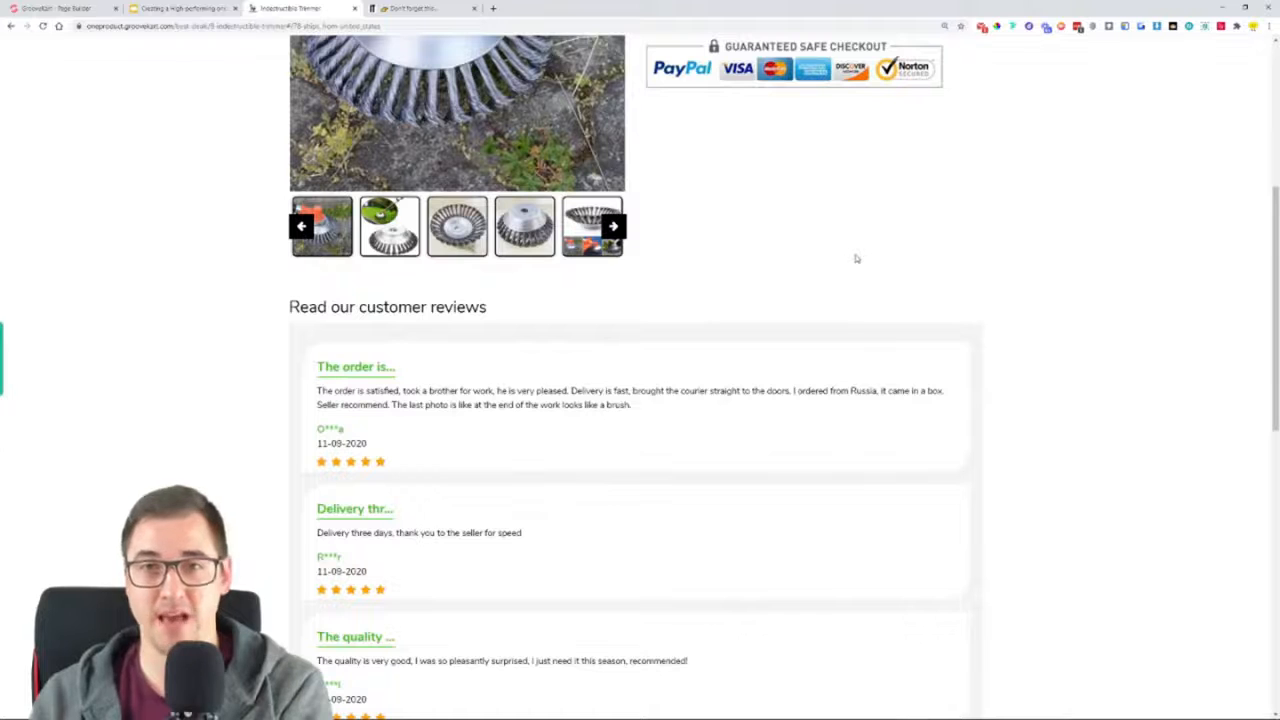
Compare the overall layout of both product pages, ending with the original store's header and purchase section
{"action": "left_click", "coordinate": [415, 8]}
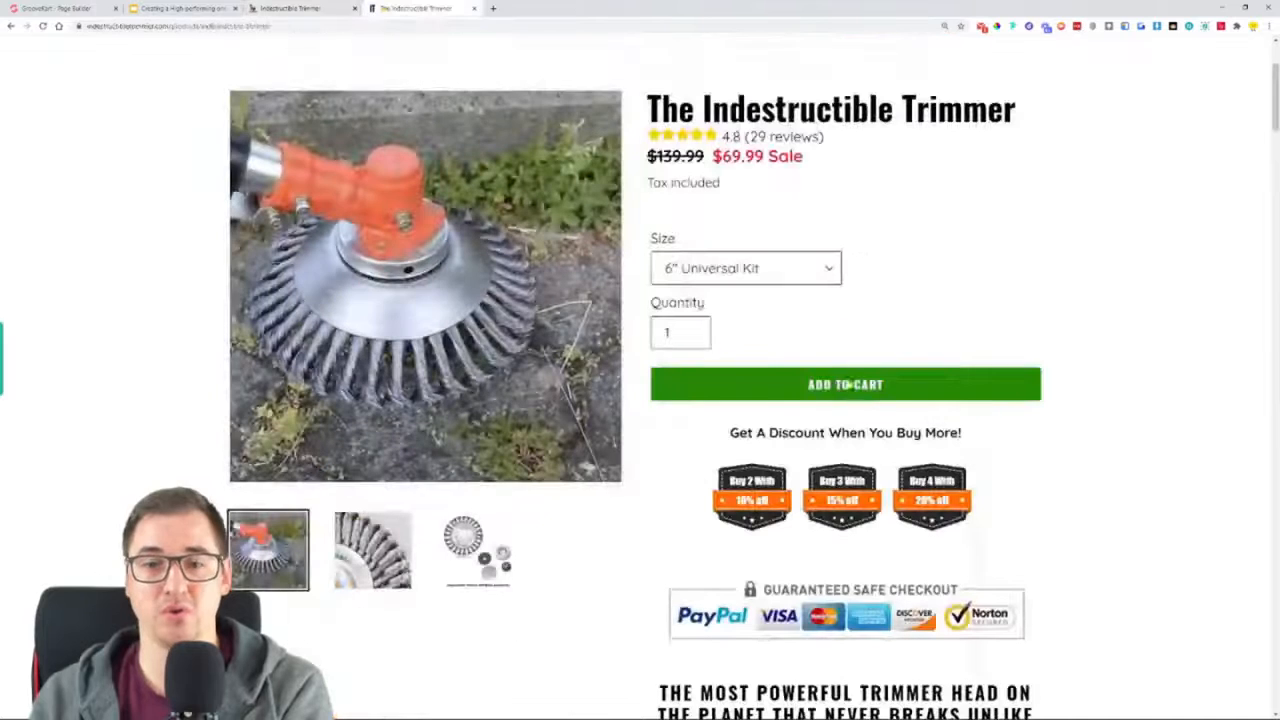
{"action": "left_click", "coordinate": [264, 8]}
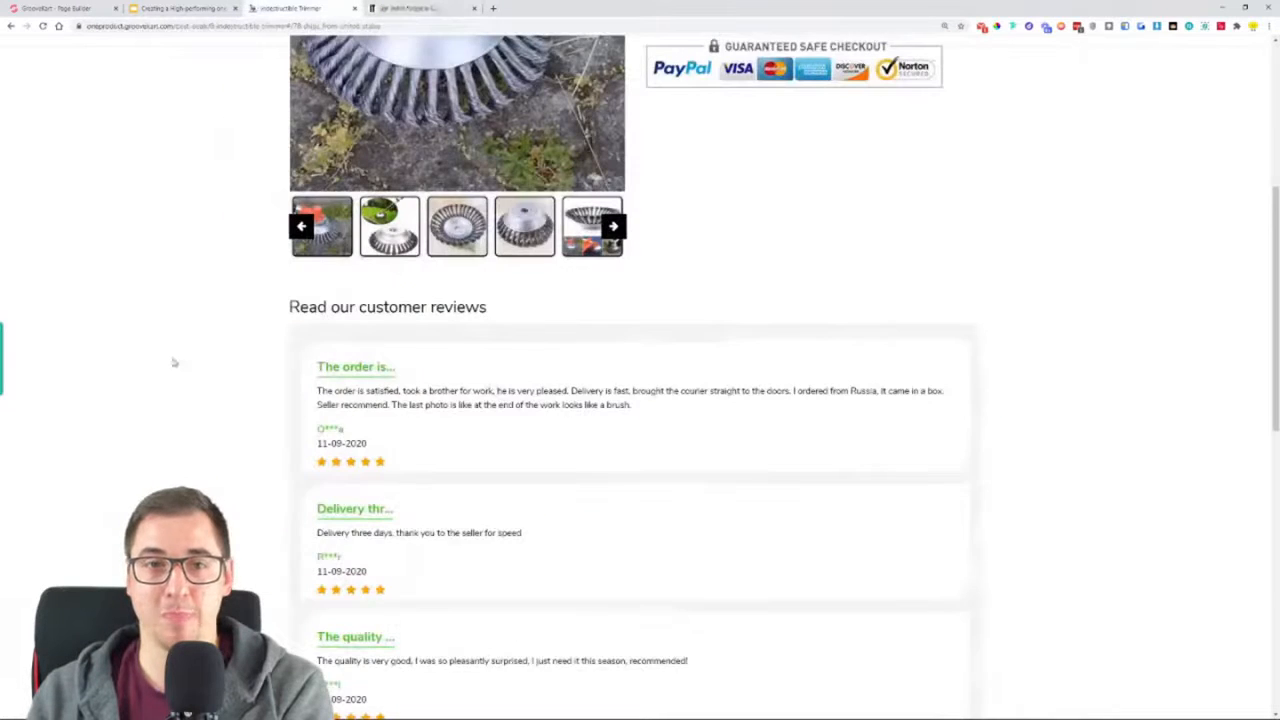
{"action": "scroll", "coordinate": [172, 363], "scroll_direction": "up", "scroll_amount": 6}
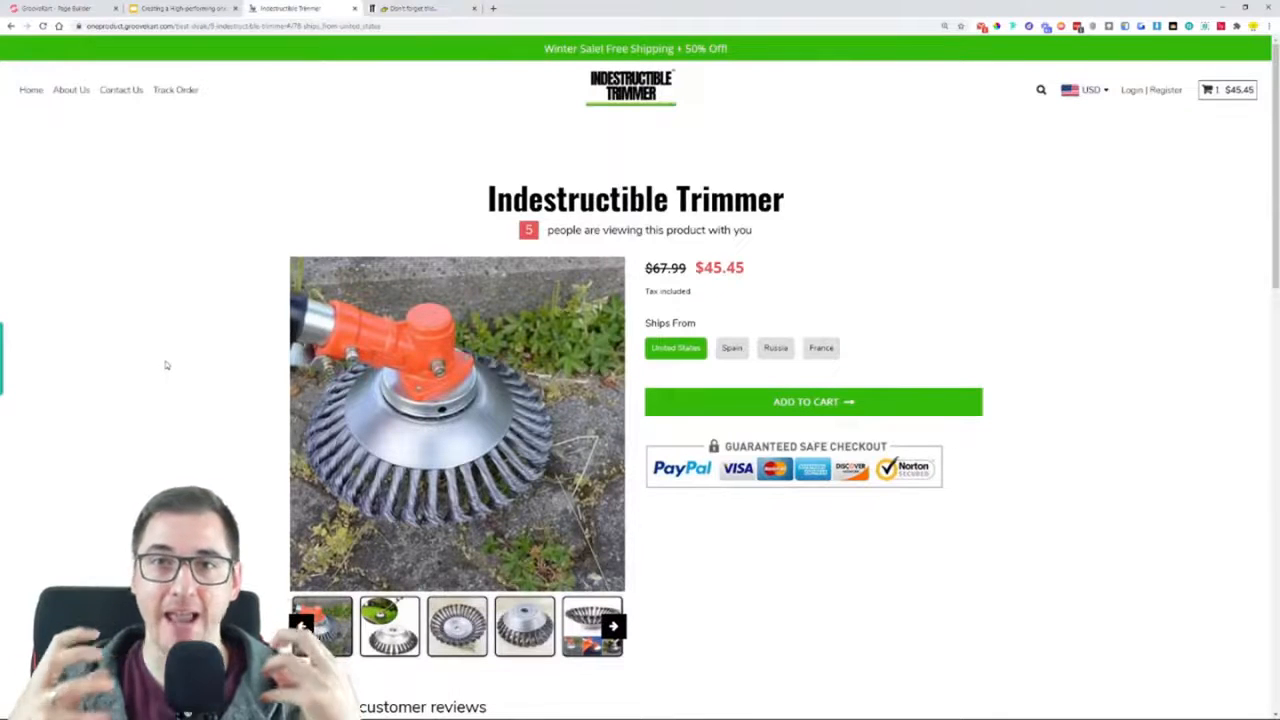
{"action": "left_click", "coordinate": [462, 7]}
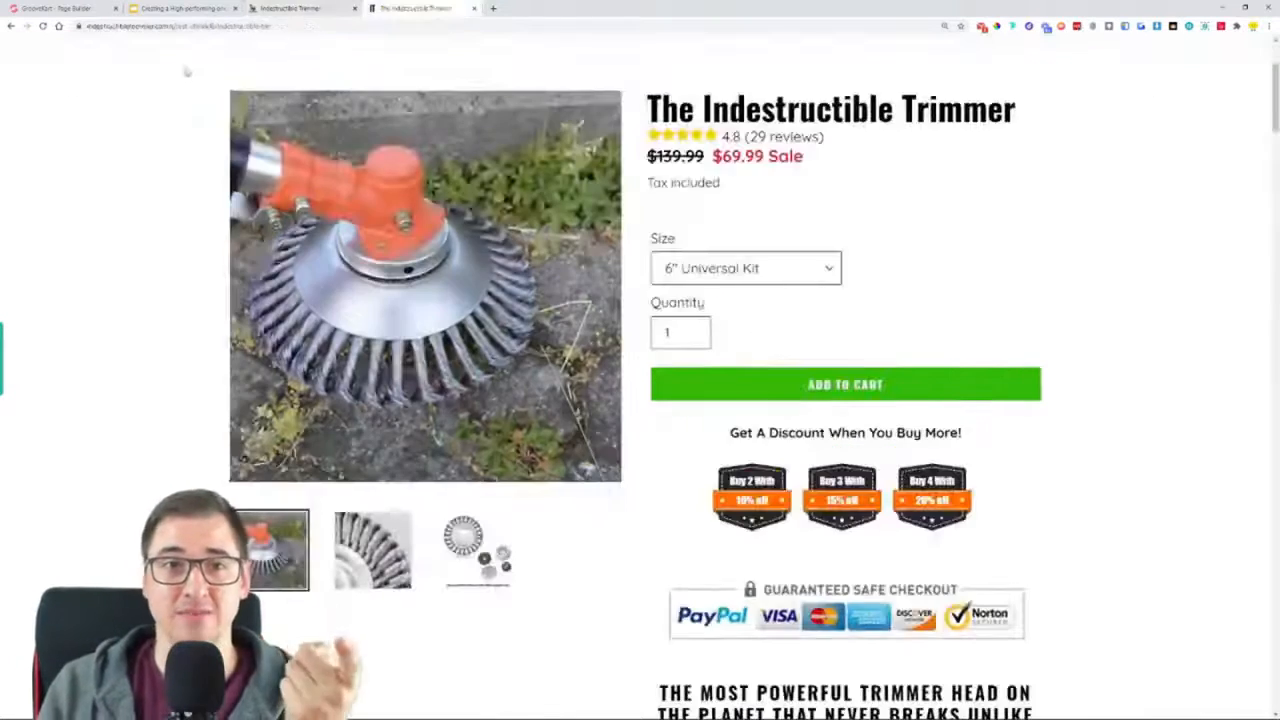
{"action": "scroll", "coordinate": [194, 309], "scroll_direction": "up", "scroll_amount": 3}
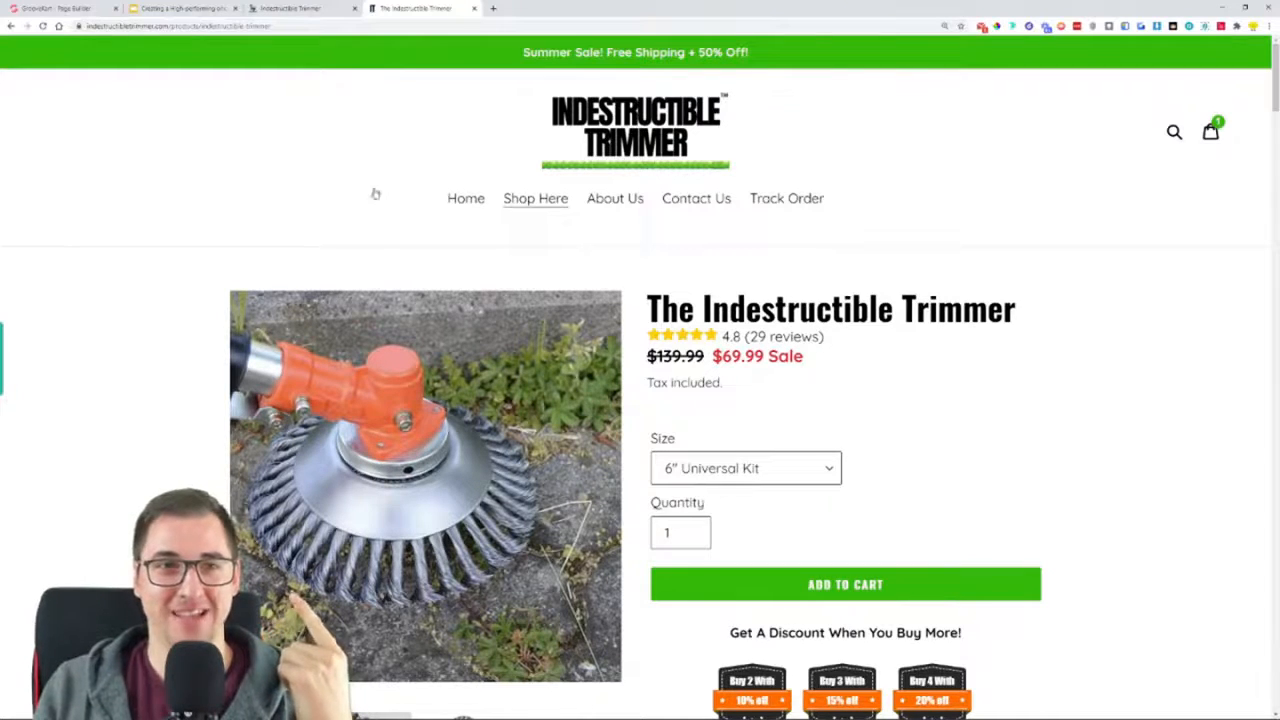
{"action": "scroll", "coordinate": [106, 360], "scroll_direction": "down", "scroll_amount": 3}
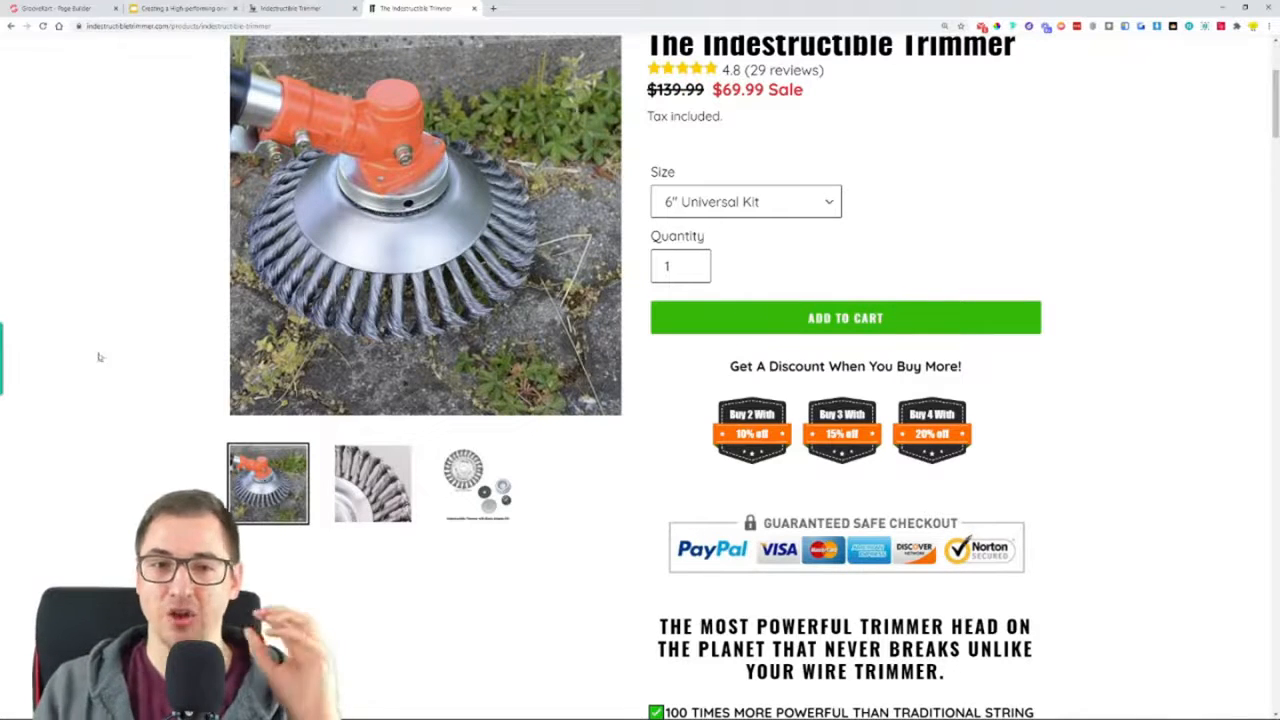
{"action": "scroll", "coordinate": [95, 380], "scroll_direction": "up", "scroll_amount": 3}
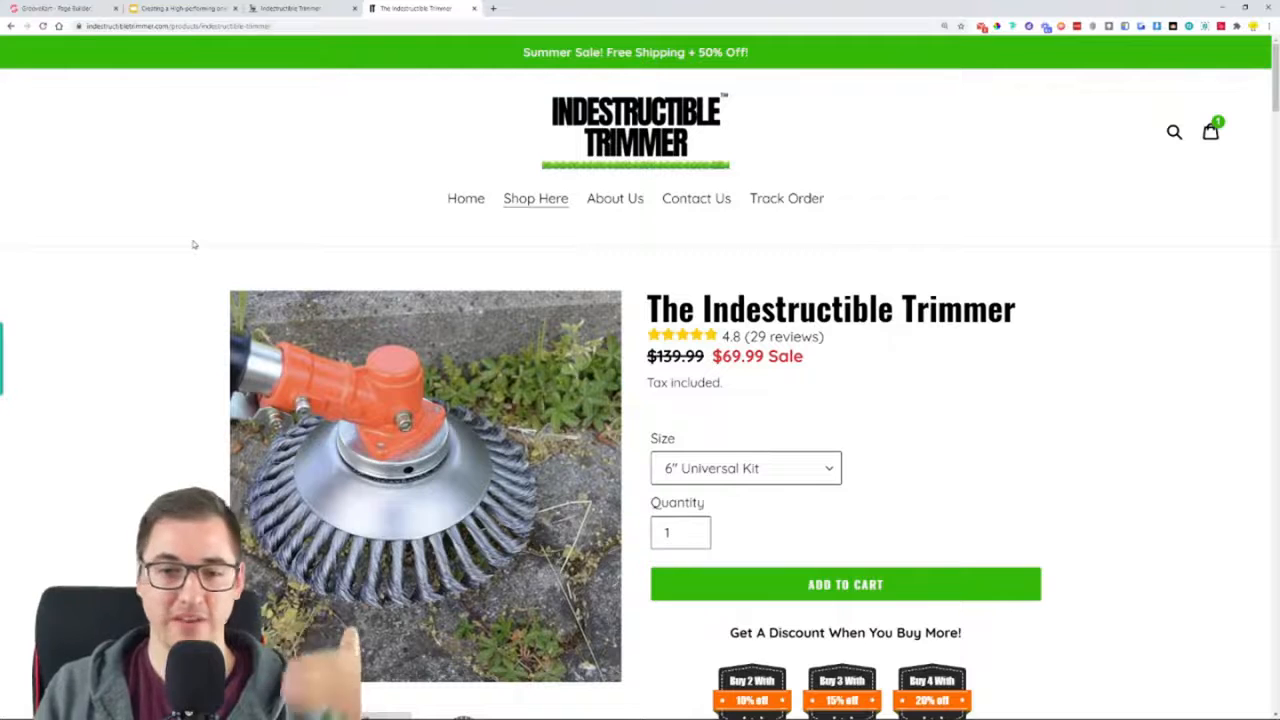
Switch to the GrooveKart product page and review it once more from the purchase section through the customer reviews
{"action": "left_click", "coordinate": [321, 18]}
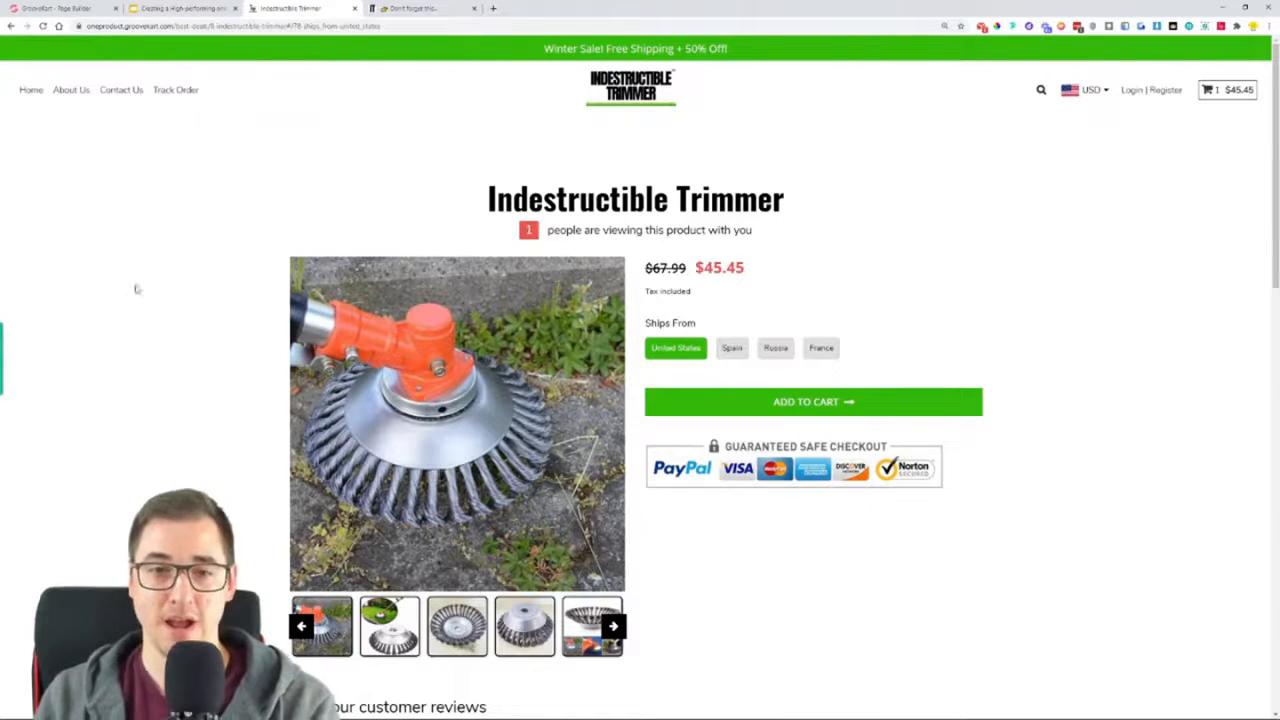
{"action": "scroll", "coordinate": [1060, 276], "scroll_direction": "down", "scroll_amount": 2}
{"action": "scroll", "coordinate": [1068, 278], "scroll_direction": "down", "scroll_amount": 3}
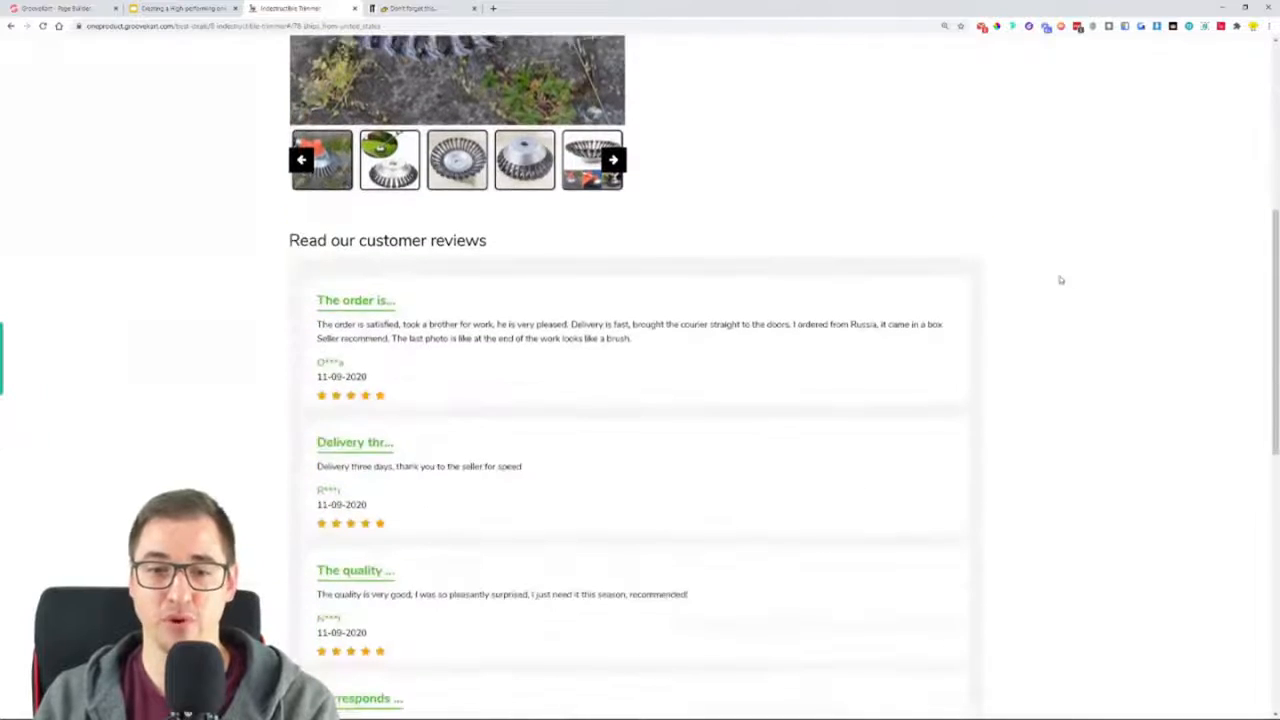
{"action": "scroll", "coordinate": [1068, 283], "scroll_direction": "down", "scroll_amount": 1}
{"action": "scroll", "coordinate": [1070, 286], "scroll_direction": "up", "scroll_amount": 2}
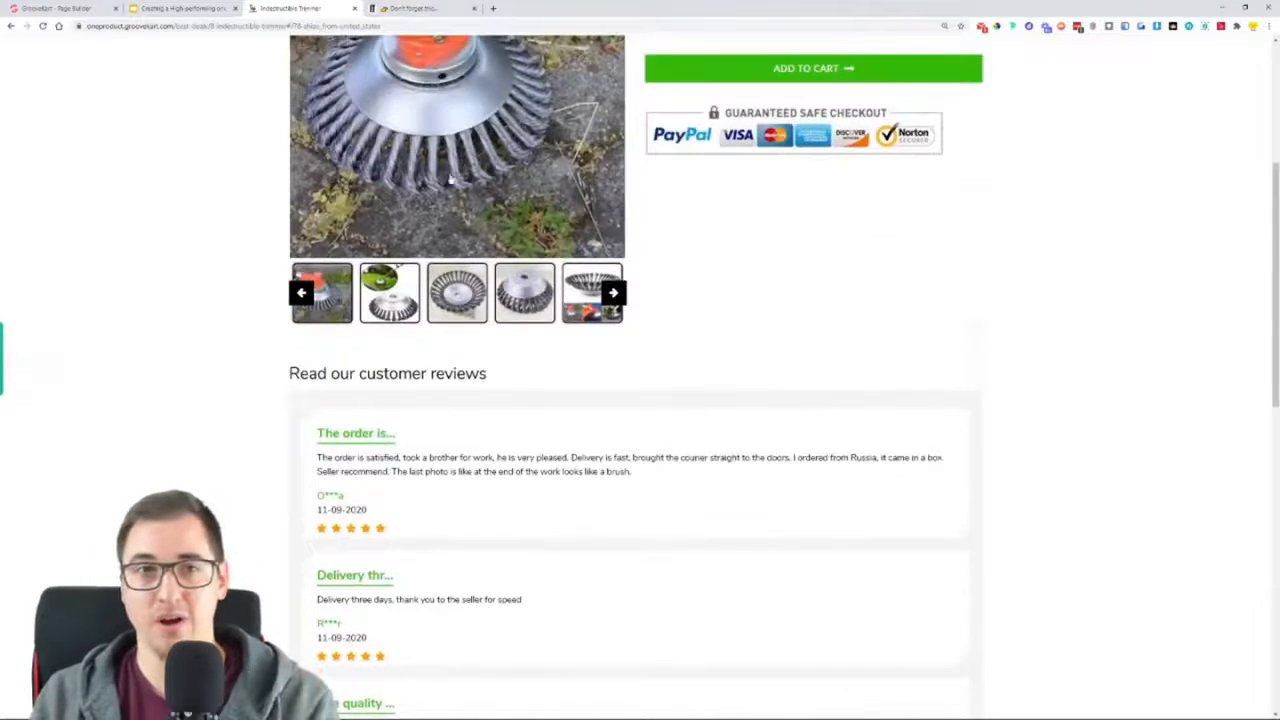
{"action": "scroll", "coordinate": [451, 196], "scroll_direction": "up", "scroll_amount": 5}
Open the GrooveKart store's homepage and view its 5 Star Reviews and "We Hate Annoying Weeds, Dirt and Grass" sections
{"action": "left_click", "coordinate": [632, 80]}
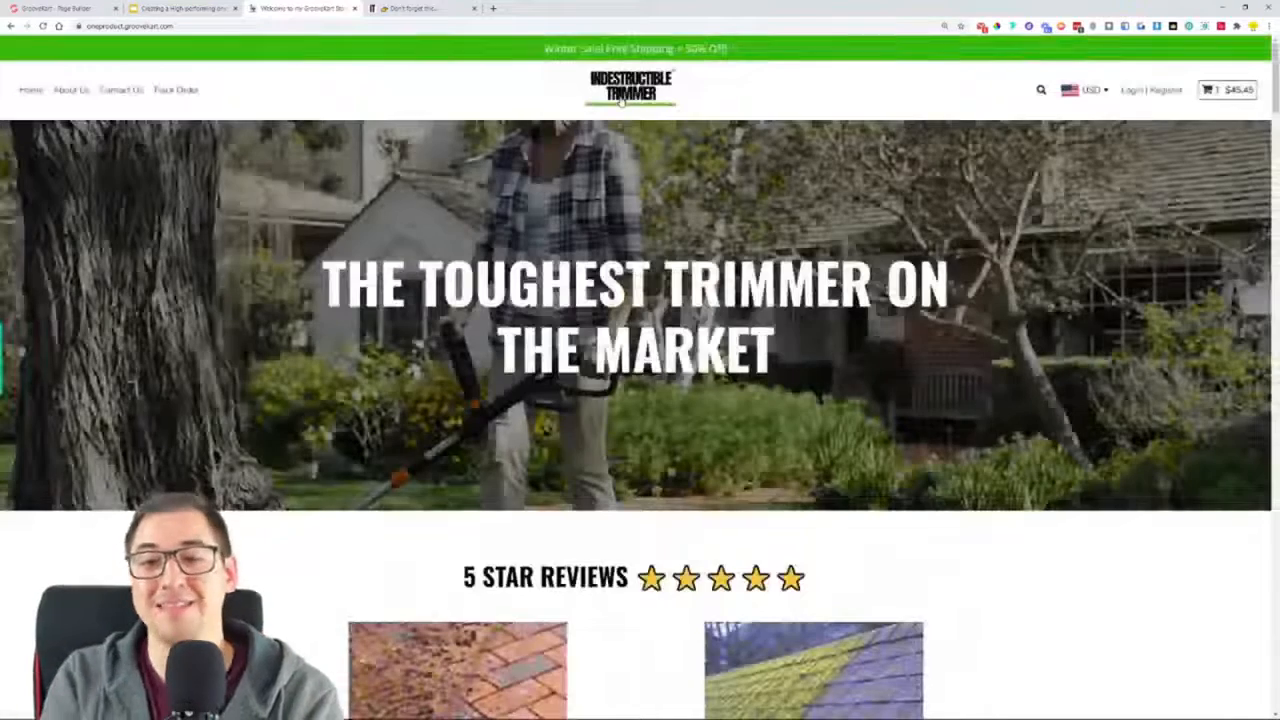
{"action": "scroll", "coordinate": [880, 328], "scroll_direction": "down", "scroll_amount": 3}
{"action": "scroll", "coordinate": [1036, 338], "scroll_direction": "down", "scroll_amount": 5}
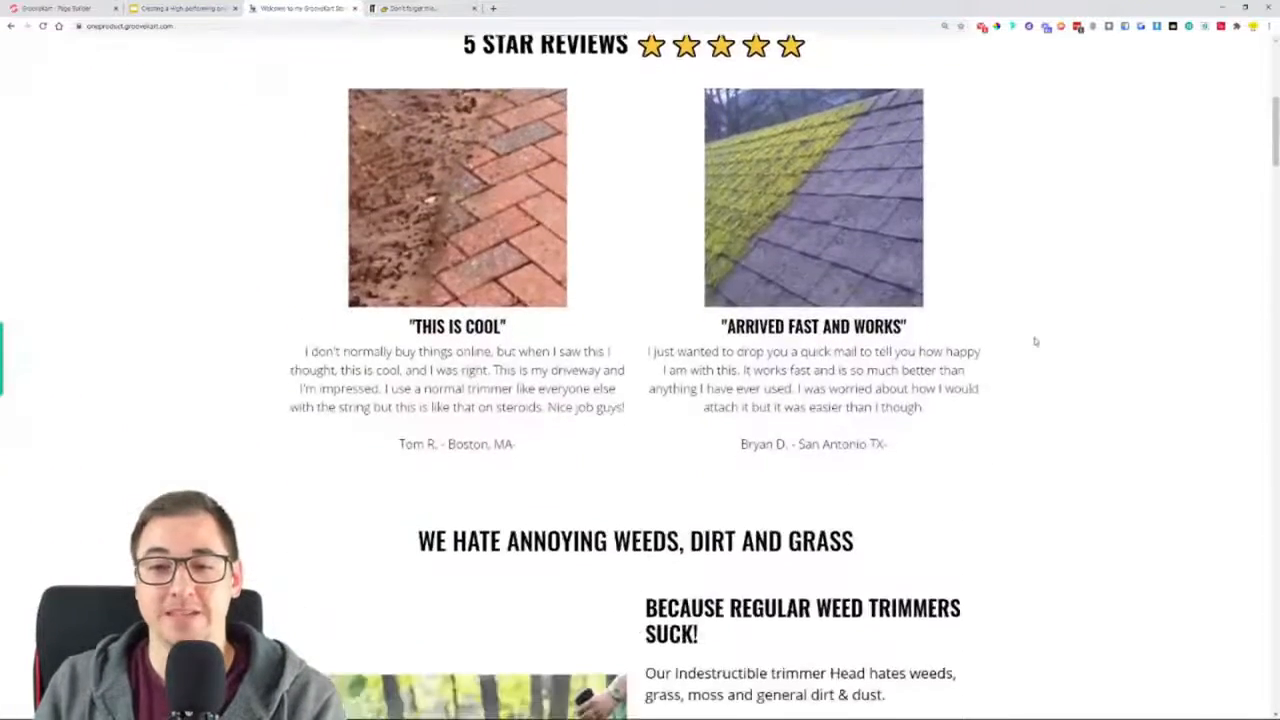
{"action": "scroll", "coordinate": [1042, 334], "scroll_direction": "down", "scroll_amount": 3}
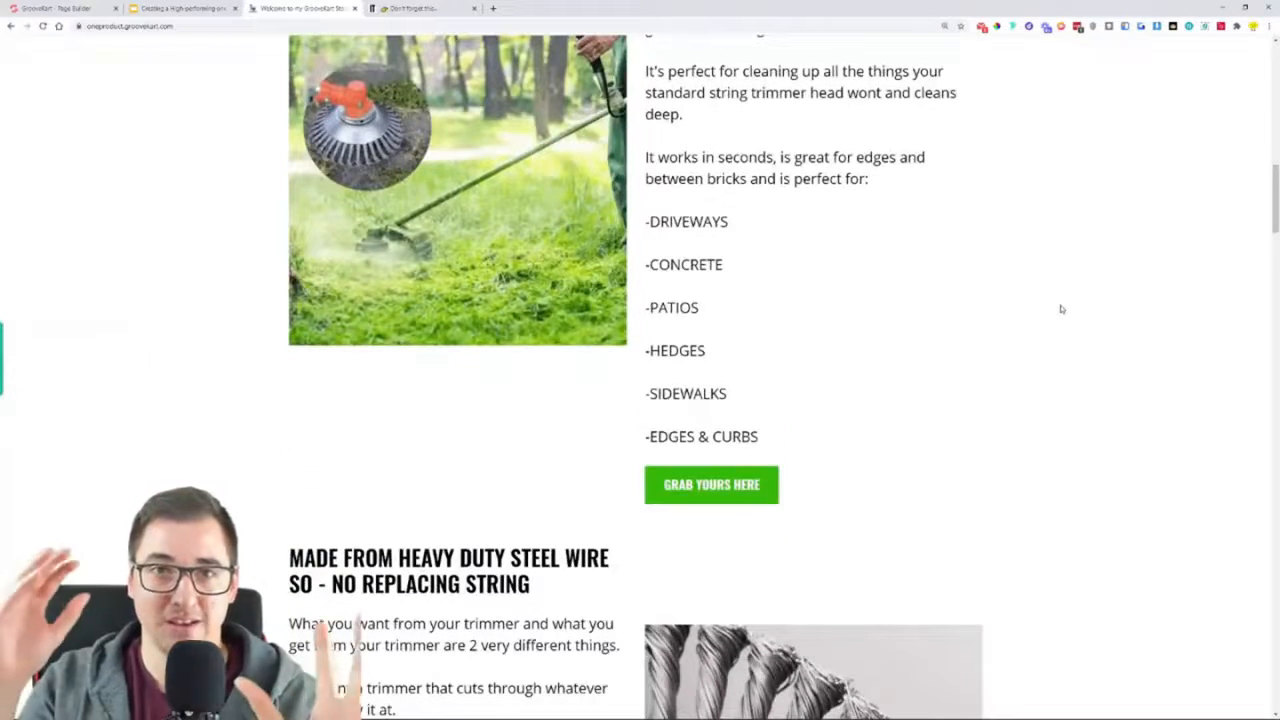
Look through the remaining GrooveKart homepage sections down to the guarantee badges and open the product page from "Dump Your Old Trimmer Here"
{"action": "scroll", "coordinate": [1046, 343], "scroll_direction": "down", "scroll_amount": 6}
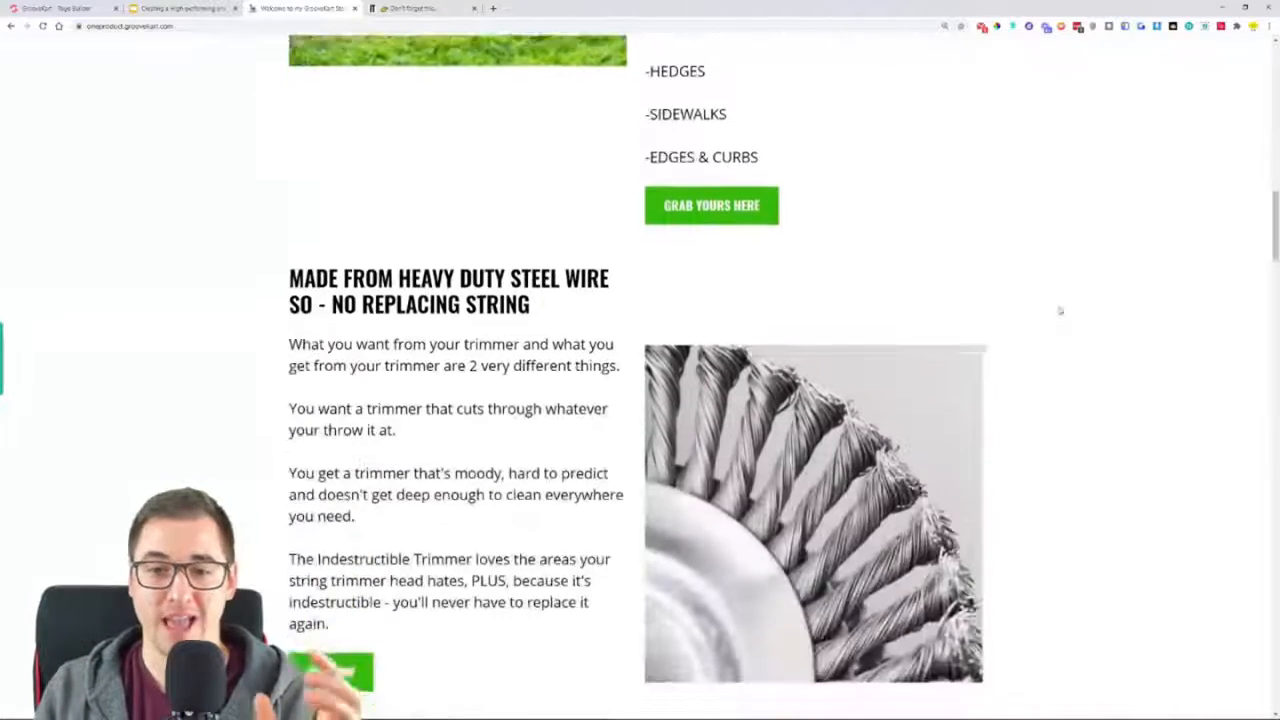
{"action": "scroll", "coordinate": [736, 397], "scroll_direction": "down", "scroll_amount": 6}
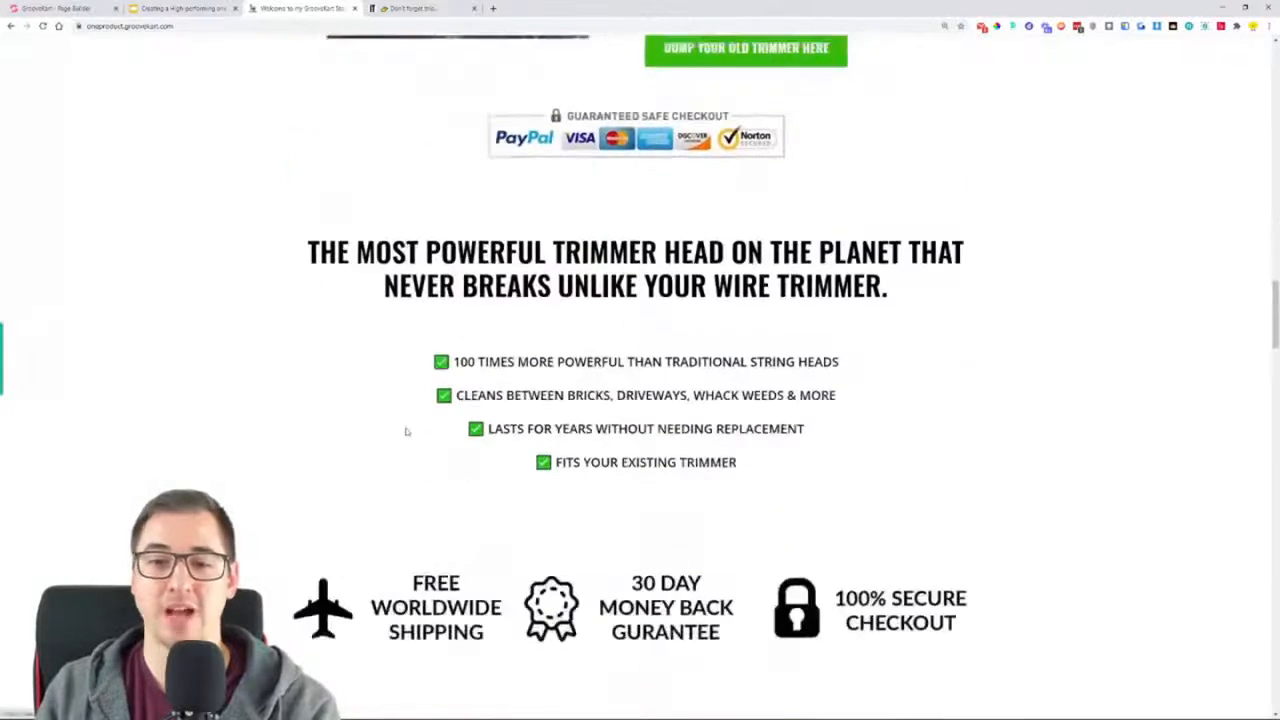
{"action": "scroll", "coordinate": [724, 320], "scroll_direction": "up", "scroll_amount": 2}
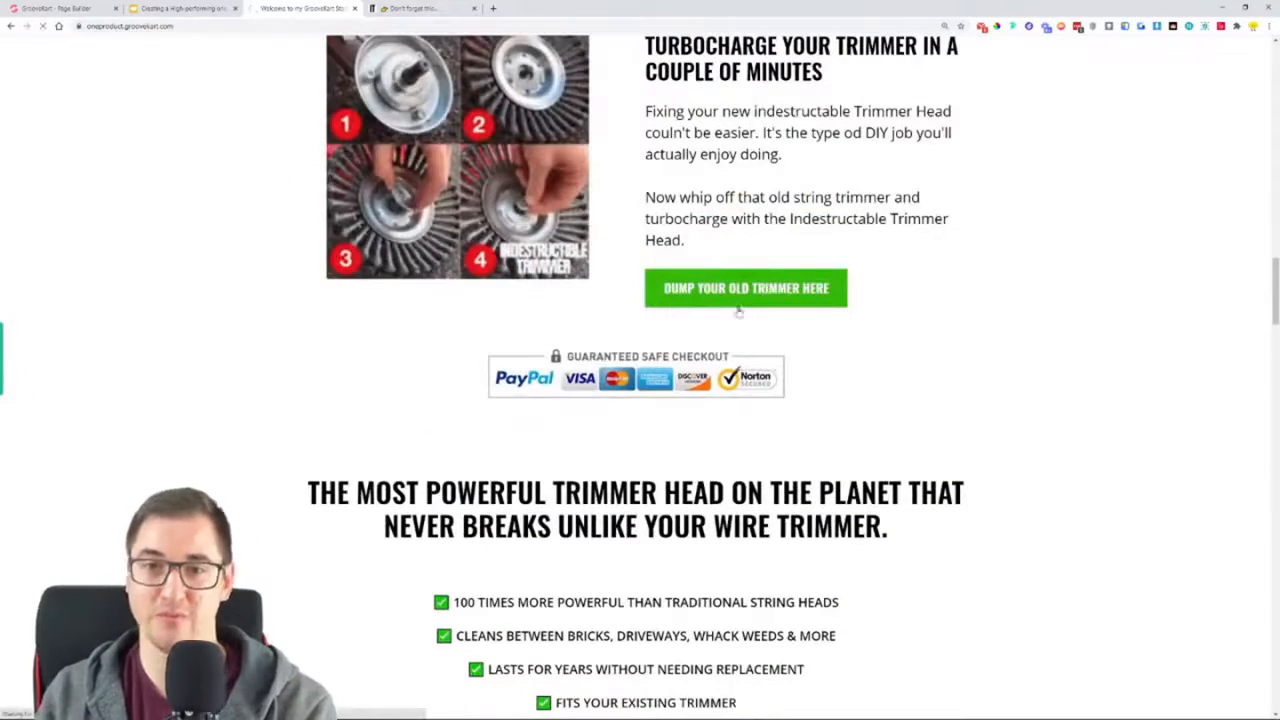
{"action": "left_click", "coordinate": [730, 300]}
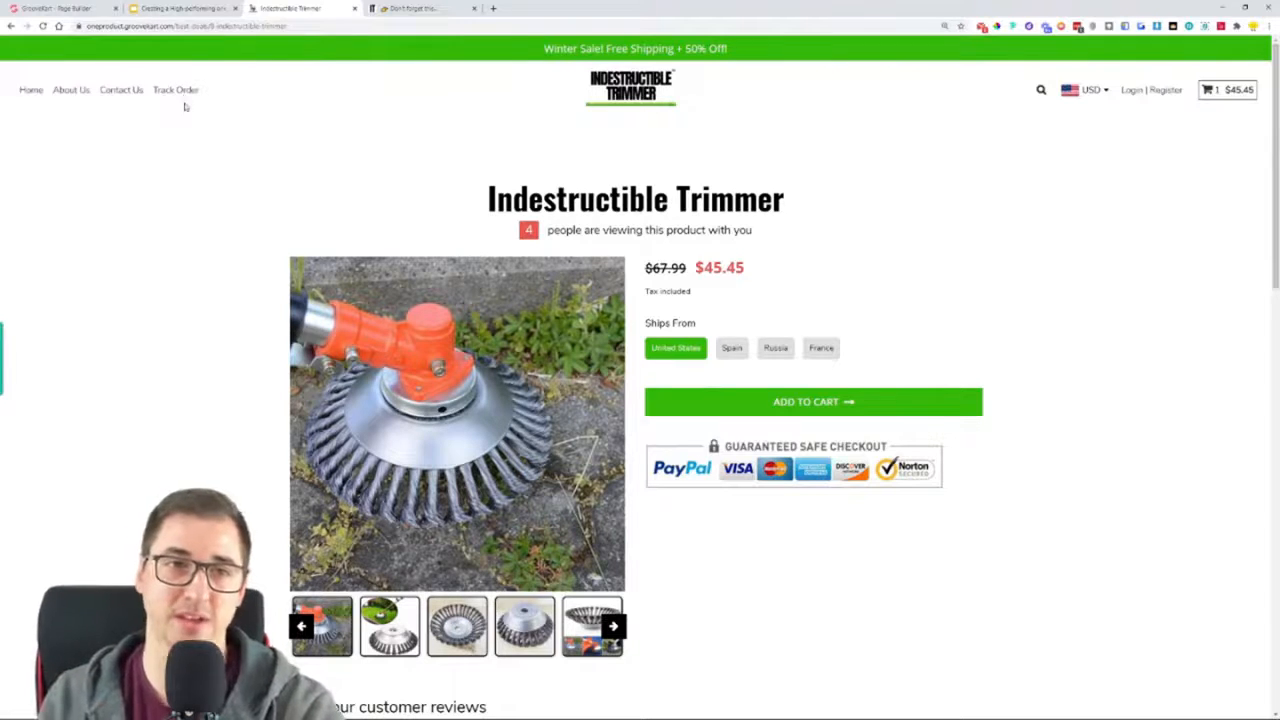
Switch to the Google Slides presentation and go past "Modelling the layout" to the "Steps for creating the store" slide
{"action": "left_click", "coordinate": [178, 8]}
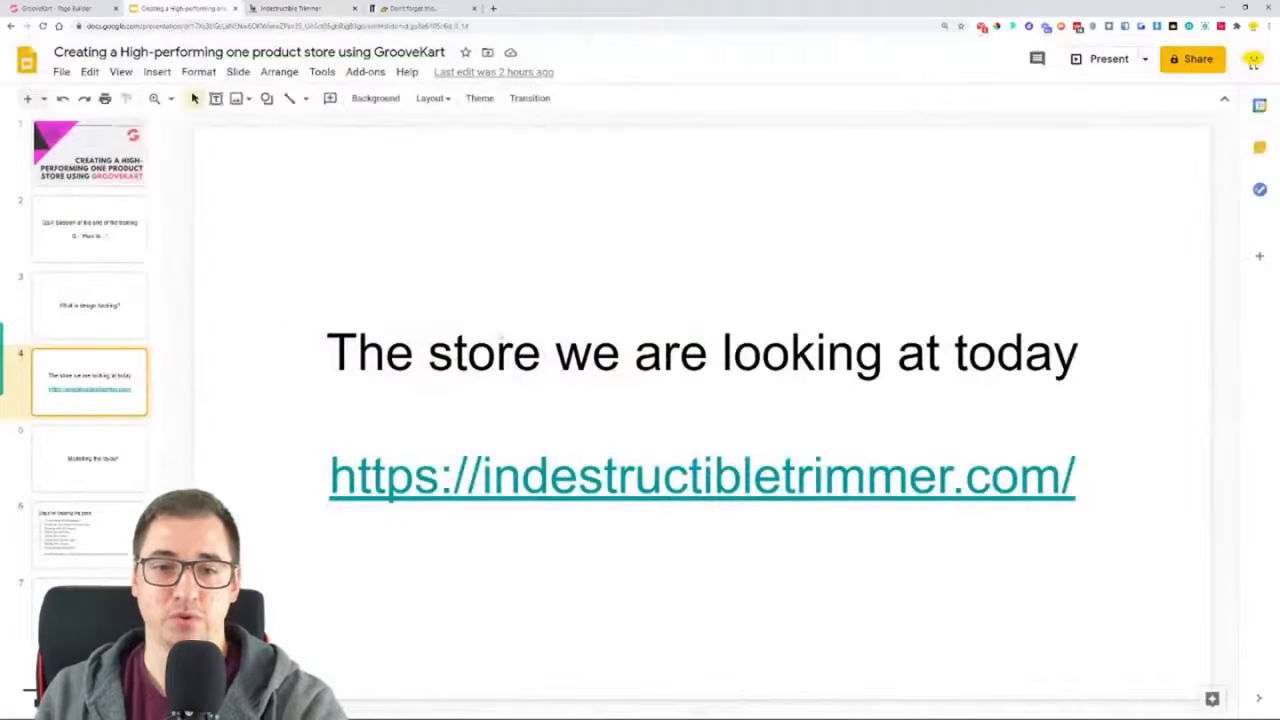
{"action": "left_click", "coordinate": [110, 455]}
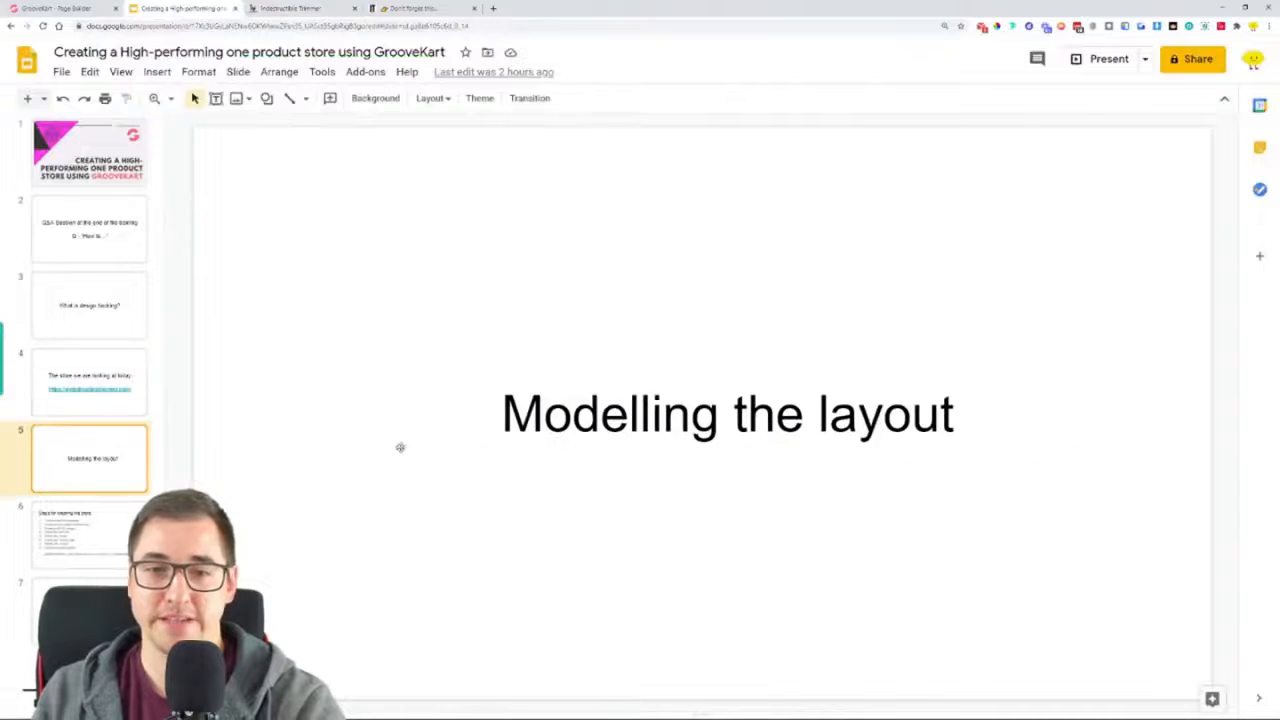
{"action": "left_click", "coordinate": [124, 522]}
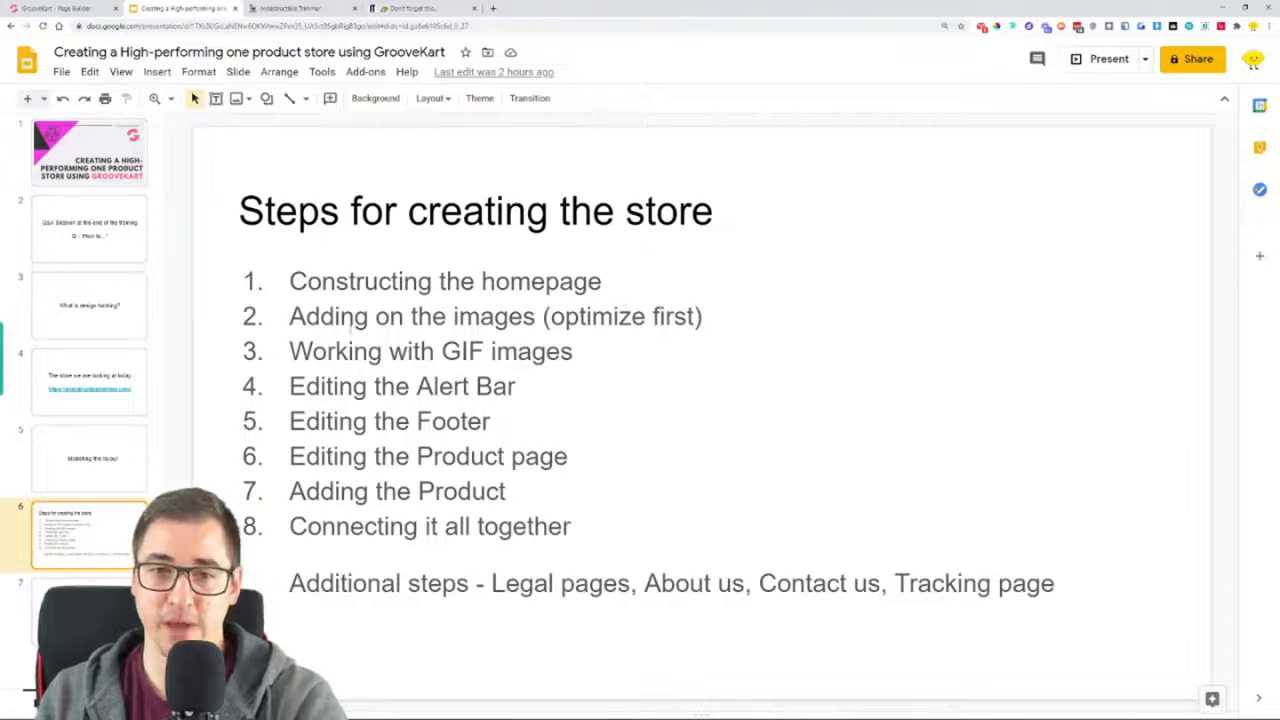
Highlight in turn the slide's list items on adding images, working with GIF images and editing the Alert Bar
{"action": "left_click_drag", "start_coordinate": [298, 316], "coordinate": [704, 316]}
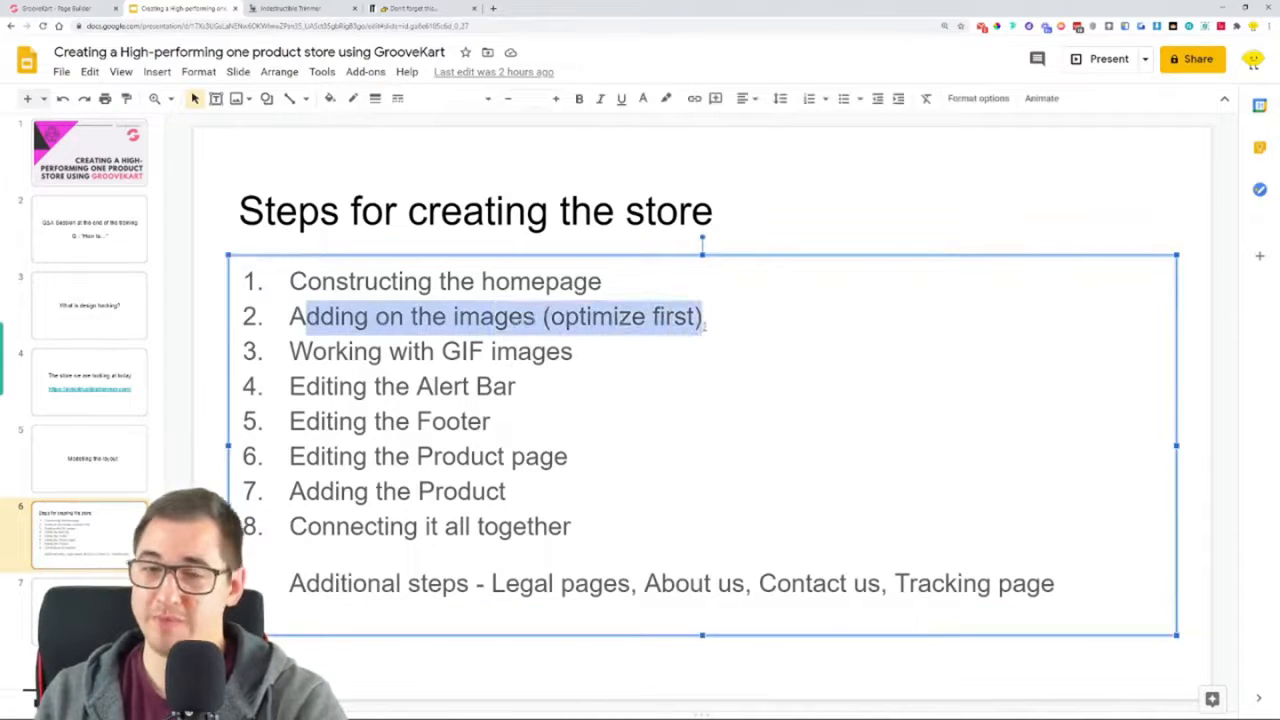
{"action": "left_click", "coordinate": [291, 352]}
{"action": "left_click_drag", "start_coordinate": [291, 352], "coordinate": [573, 352]}
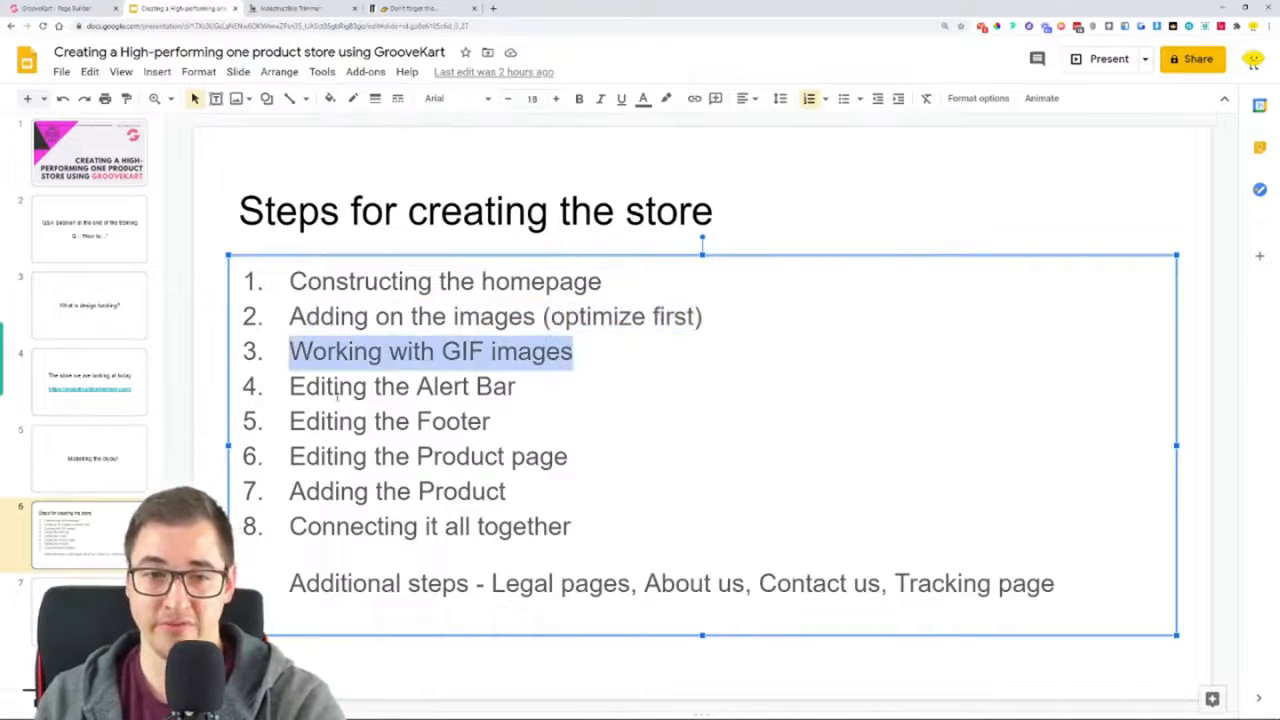
{"action": "left_click_drag", "start_coordinate": [290, 386], "coordinate": [515, 386]}
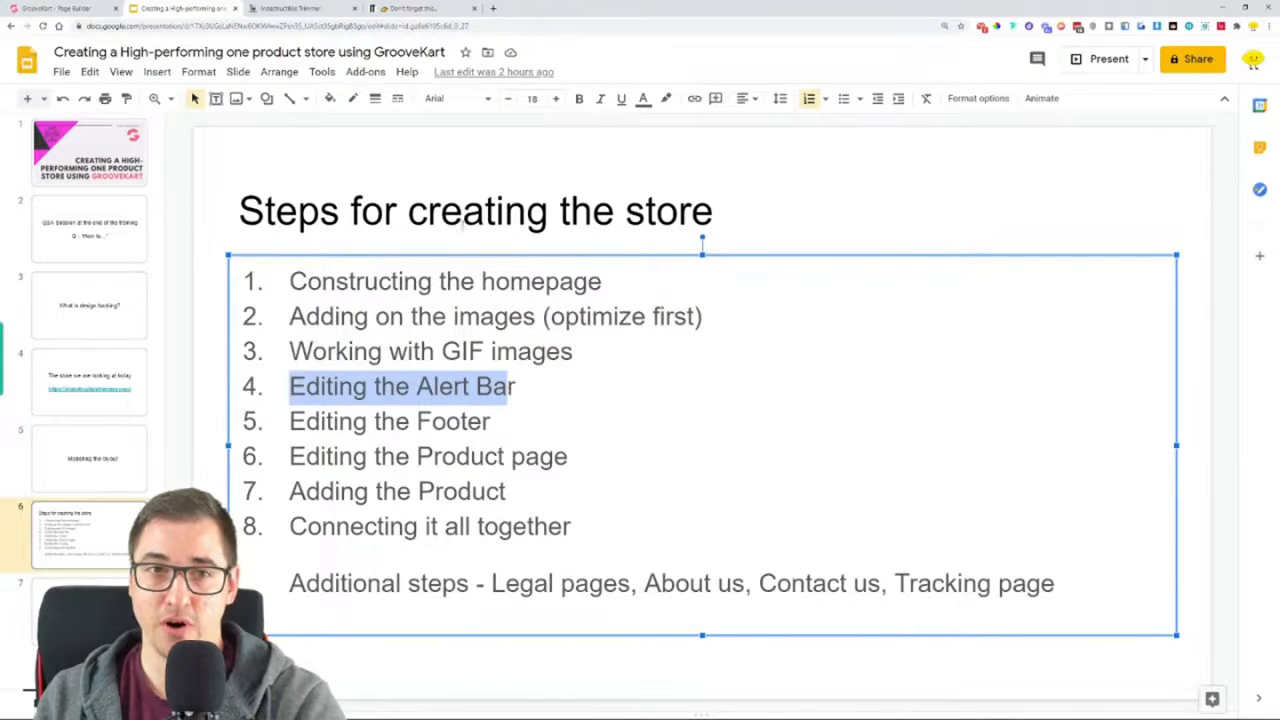
Compare the alert bars of the original and GrooveKart stores, and return to the slide's "Editing the Footer" item
{"action": "left_click", "coordinate": [425, 10]}
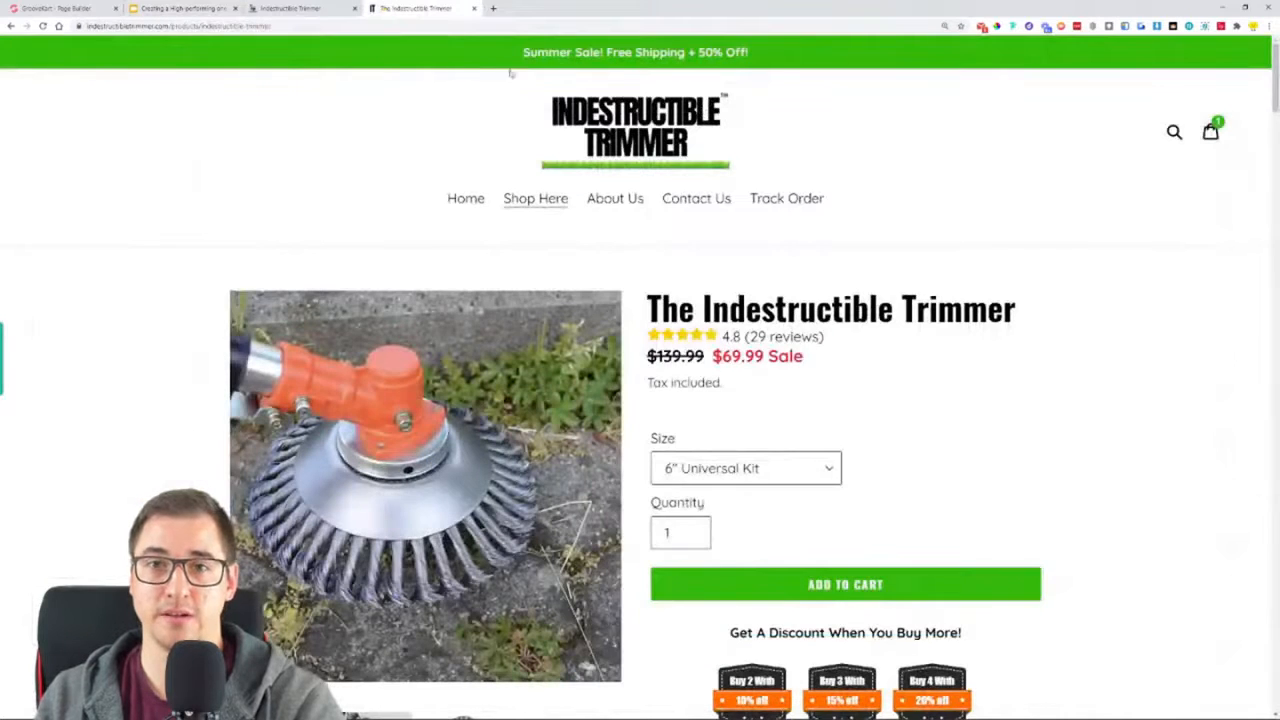
{"action": "left_click", "coordinate": [300, 8]}
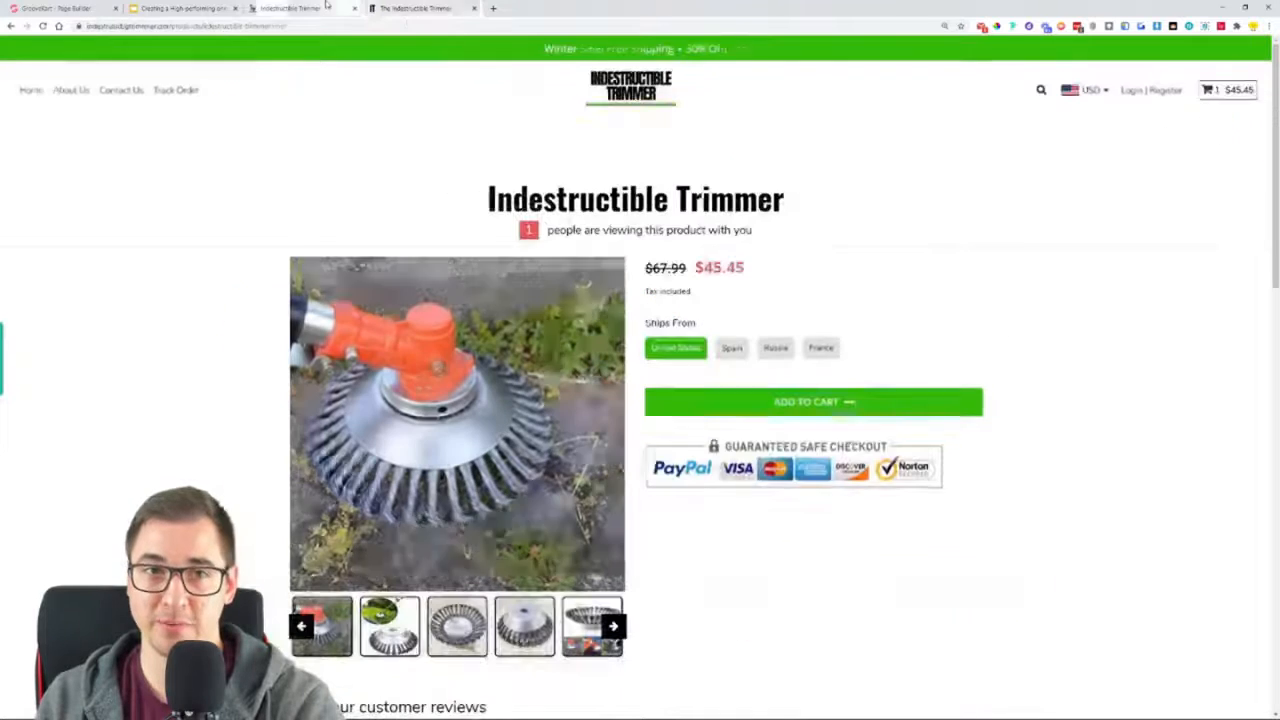
{"action": "left_click", "coordinate": [133, 8]}
{"action": "left_click_drag", "start_coordinate": [289, 421], "coordinate": [496, 421]}
{"action": "left_click", "coordinate": [583, 441]}
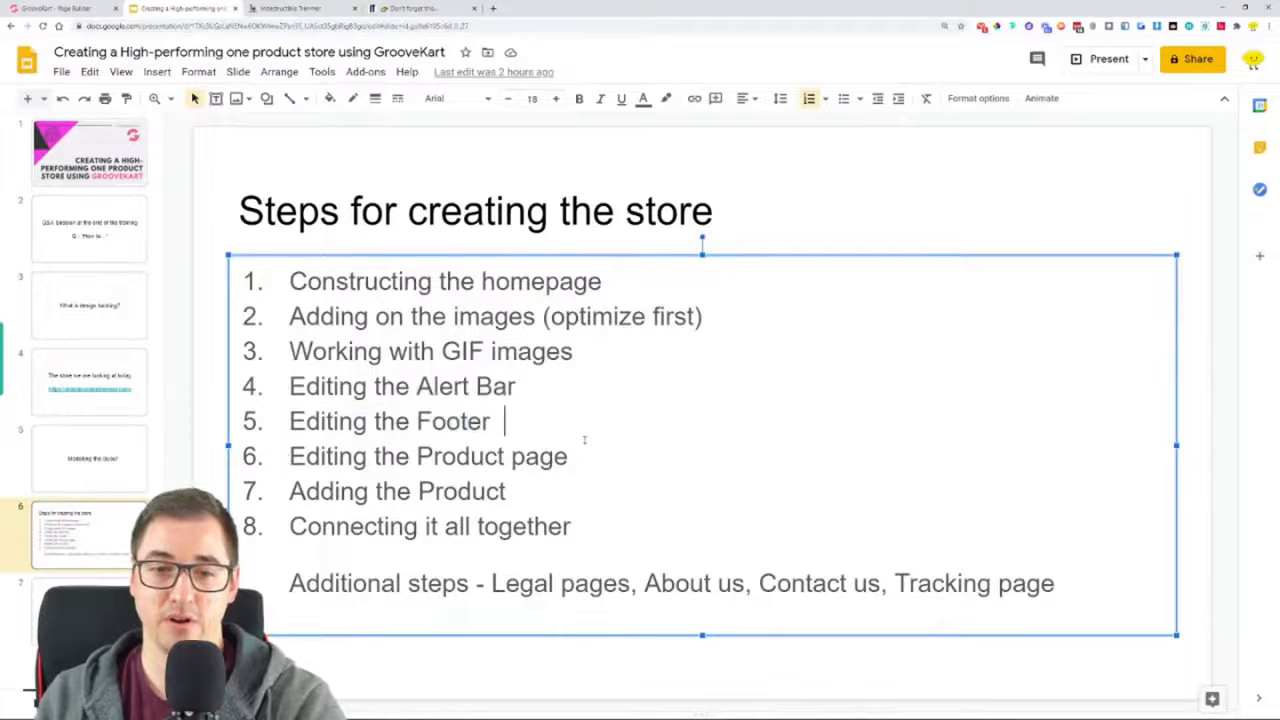
Highlight the slide's "Adding the Product", "Connecting it all together" and additional steps, from Legal pages through Tracking page
{"action": "left_click_drag", "start_coordinate": [289, 491], "coordinate": [519, 493]}
{"action": "left_click_drag", "start_coordinate": [290, 527], "coordinate": [581, 529]}
{"action": "left_click_drag", "start_coordinate": [290, 584], "coordinate": [520, 585]}
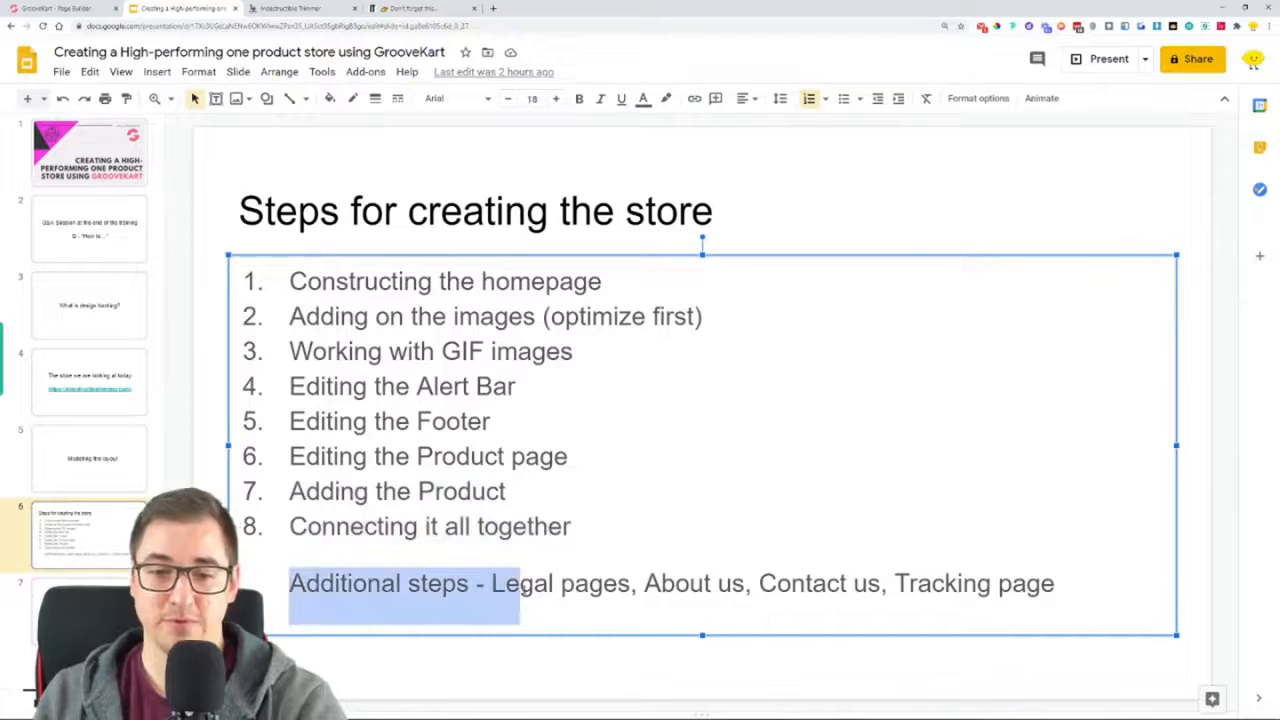
{"action": "left_click", "coordinate": [520, 585]}
{"action": "left_click_drag", "start_coordinate": [632, 585], "coordinate": [491, 586]}
{"action": "left_click_drag", "start_coordinate": [644, 585], "coordinate": [1055, 585]}
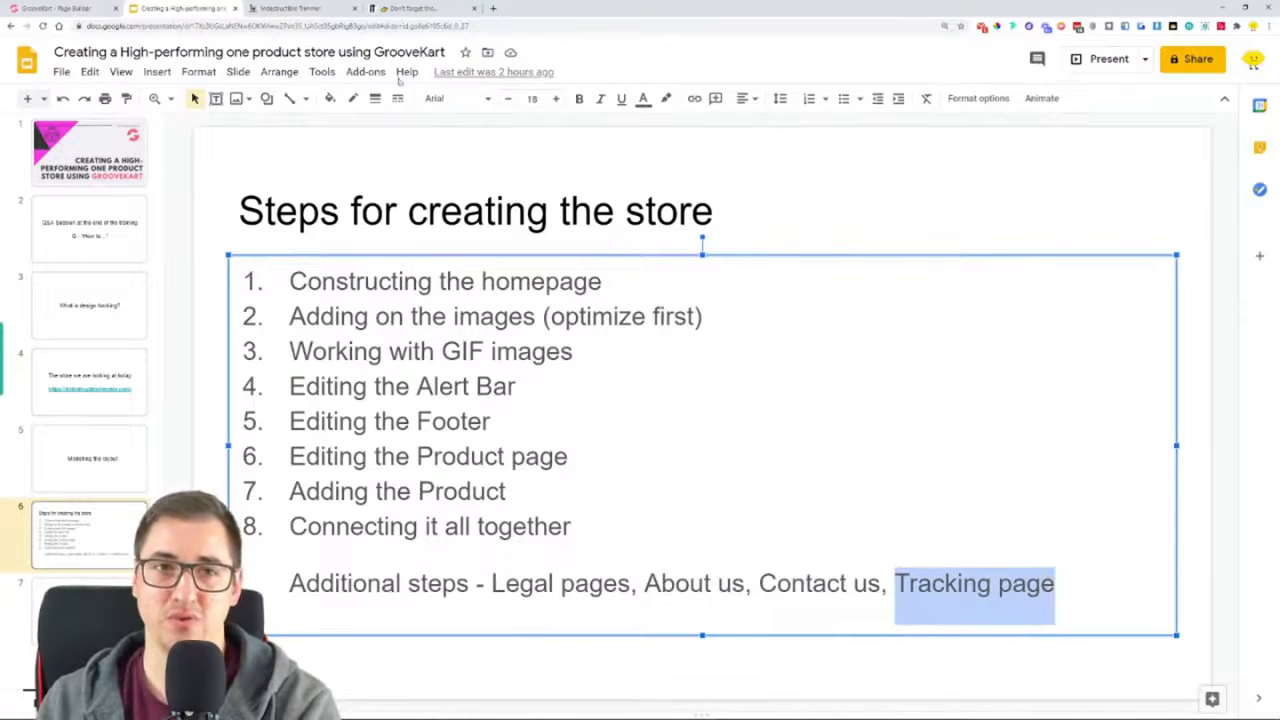
Switch to Microsoft Whiteboard and clear the old MEN/WOMAN/HOLIDAY store sketch from the board
{"action": "left_click", "coordinate": [305, 6]}
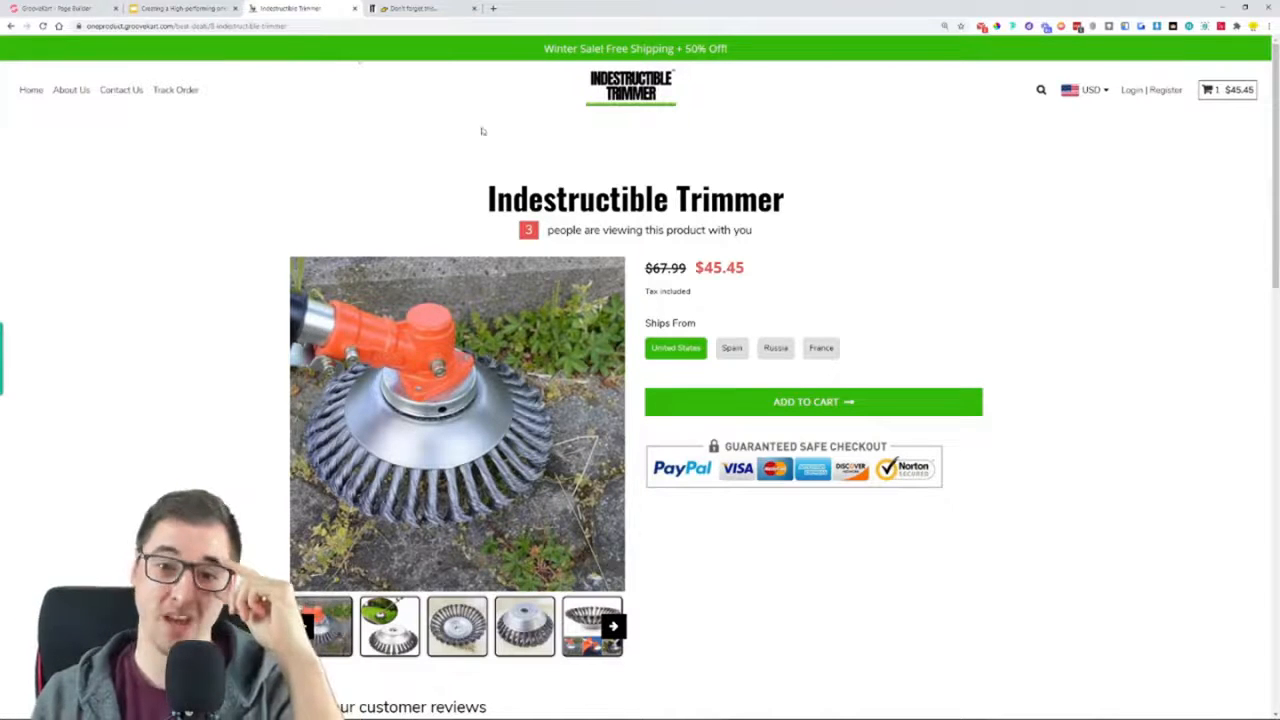
{"action": "left_click", "coordinate": [415, 8]}
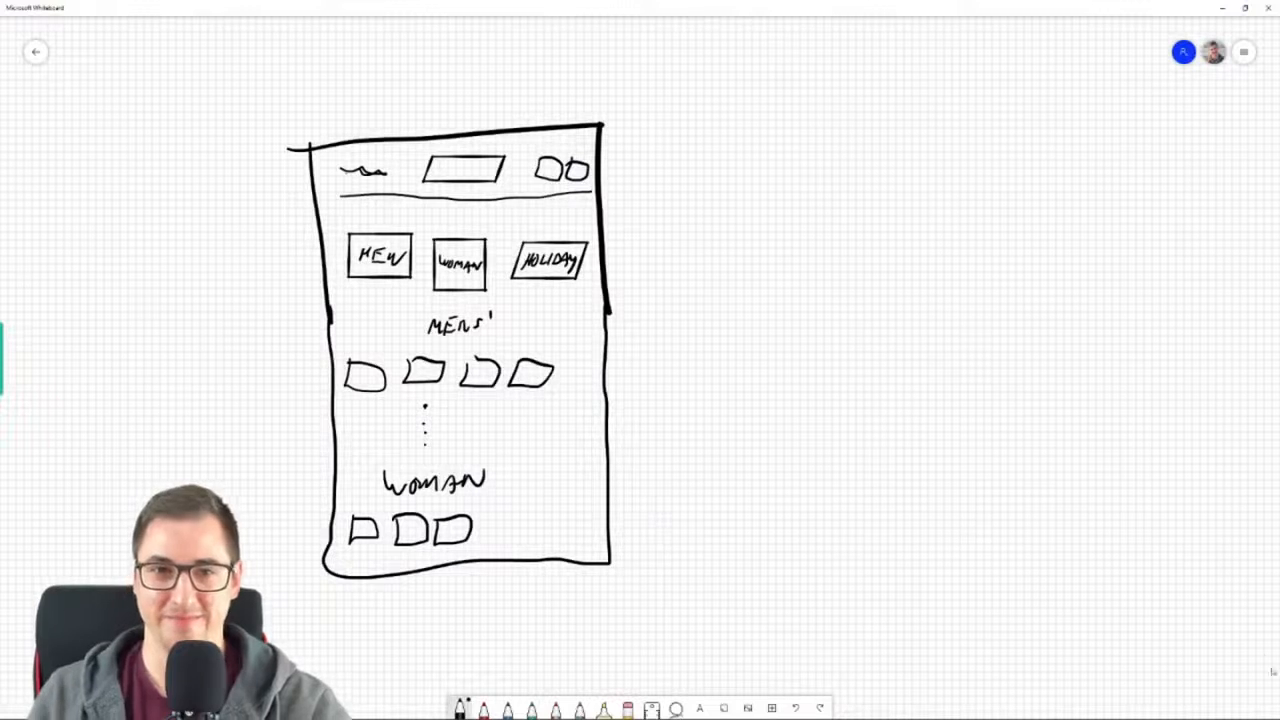
{"action": "left_click", "coordinate": [677, 708]}
{"action": "mouse_move", "coordinate": [667, 161]}
{"action": "left_mouse_down"}
{"action": "mouse_move", "coordinate": [374, 83]}
{"action": "mouse_move", "coordinate": [755, 187]}
{"action": "mouse_move", "coordinate": [314, 345]}
{"action": "mouse_move", "coordinate": [420, 640]}
{"action": "mouse_move", "coordinate": [720, 620]}
{"action": "mouse_move", "coordinate": [748, 212]}
{"action": "mouse_move", "coordinate": [700, 152]}
{"action": "left_mouse_up"}
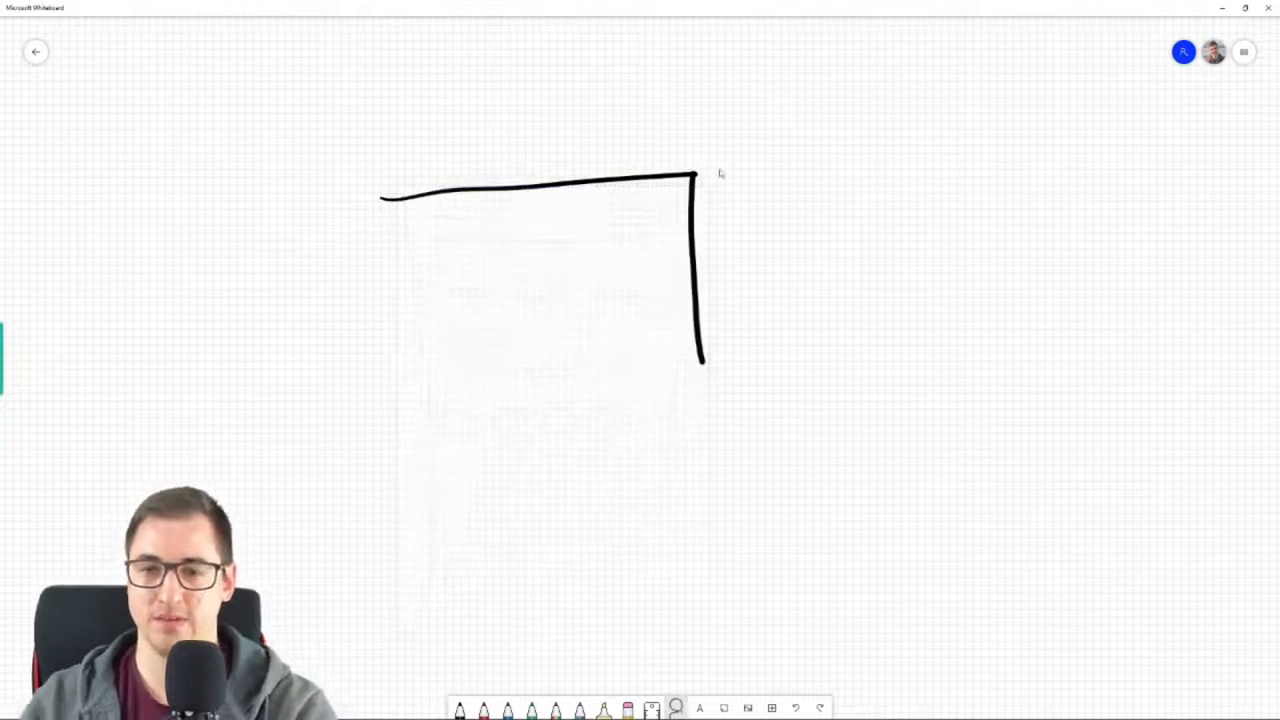
{"action": "mouse_move", "coordinate": [719, 173]}
{"action": "left_mouse_down"}
{"action": "mouse_move", "coordinate": [600, 186]}
{"action": "mouse_move", "coordinate": [500, 177]}
{"action": "mouse_move", "coordinate": [700, 278]}
{"action": "mouse_move", "coordinate": [683, 383]}
{"action": "left_mouse_up"}
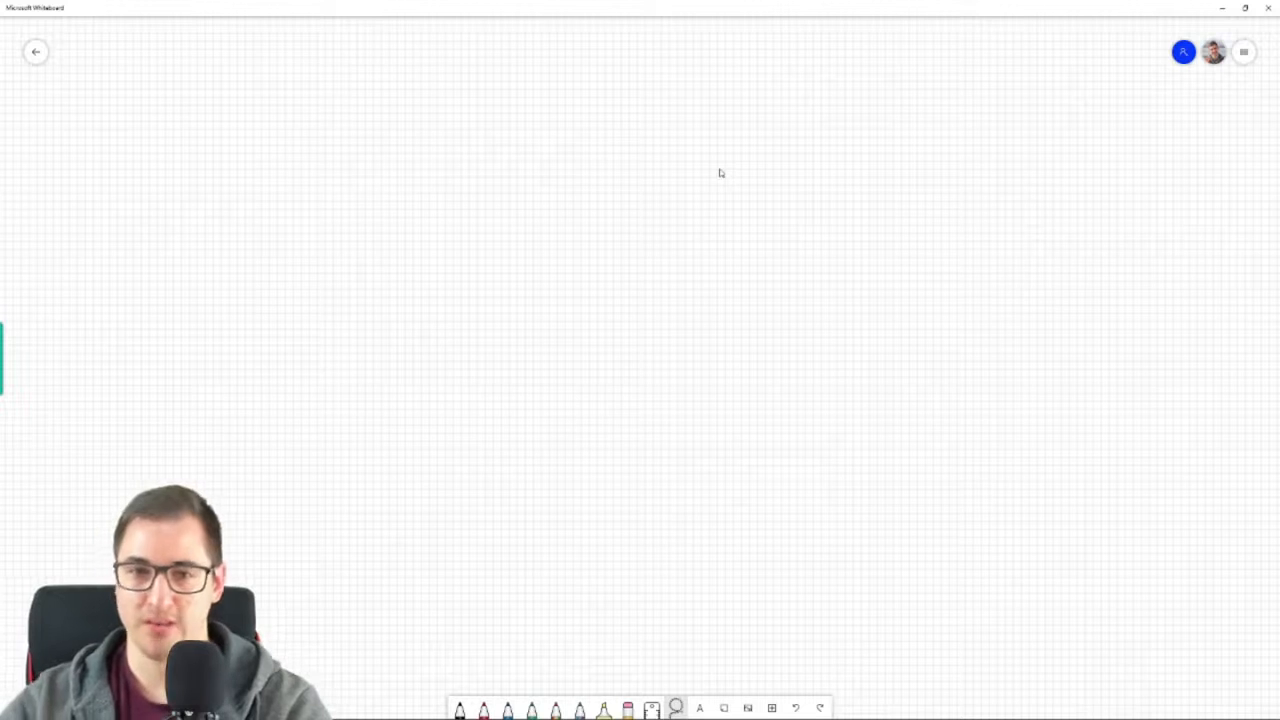
Draw the upper part of a page frame with the black pen and add a dividing line for a thin top bar
{"action": "left_click", "coordinate": [459, 707]}
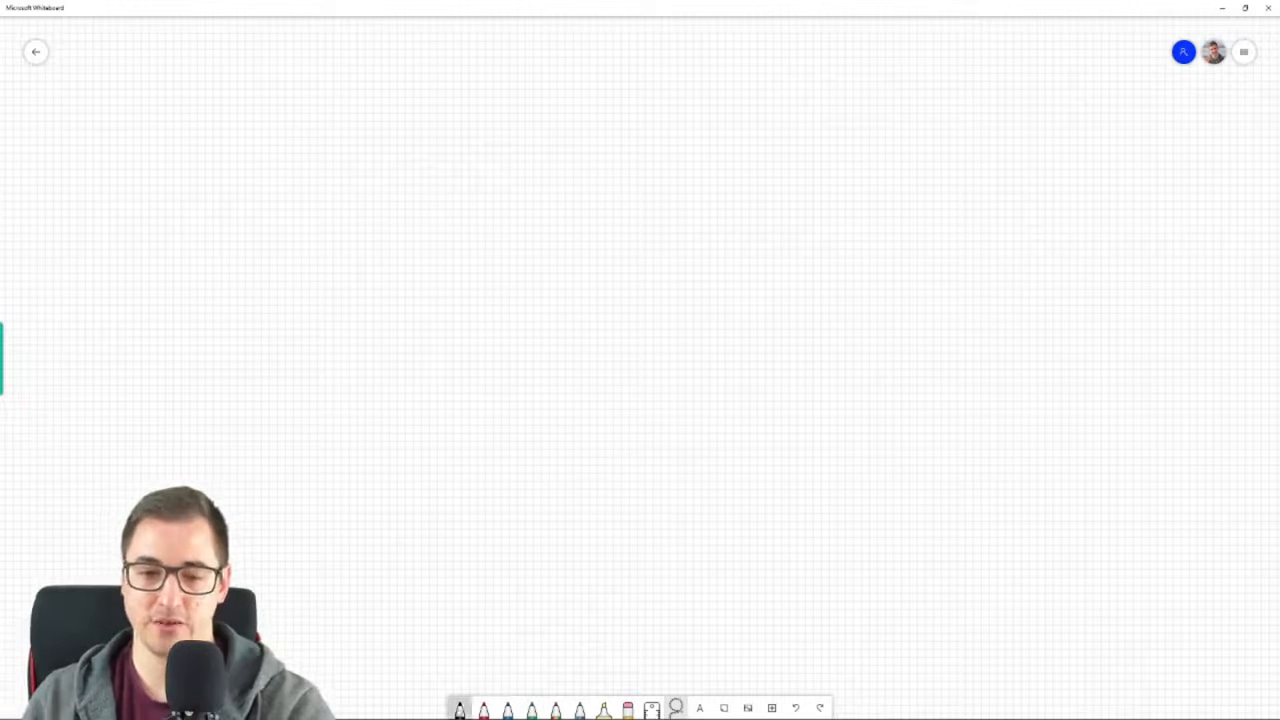
{"action": "mouse_move", "coordinate": [288, 100]}
{"action": "left_mouse_down"}
{"action": "mouse_move", "coordinate": [711, 102]}
{"action": "mouse_move", "coordinate": [710, 298]}
{"action": "left_mouse_up"}
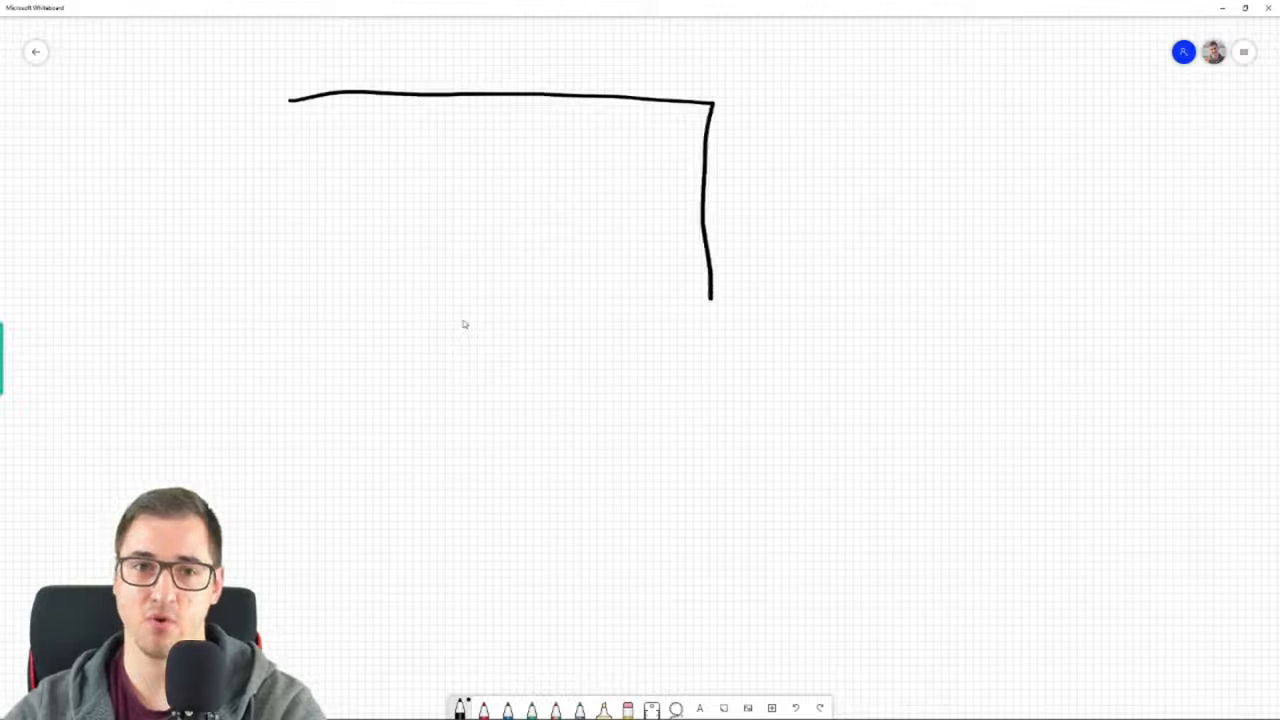
{"action": "left_click_drag", "start_coordinate": [290, 102], "coordinate": [293, 240]}
{"action": "left_click_drag", "start_coordinate": [300, 121], "coordinate": [704, 134]}
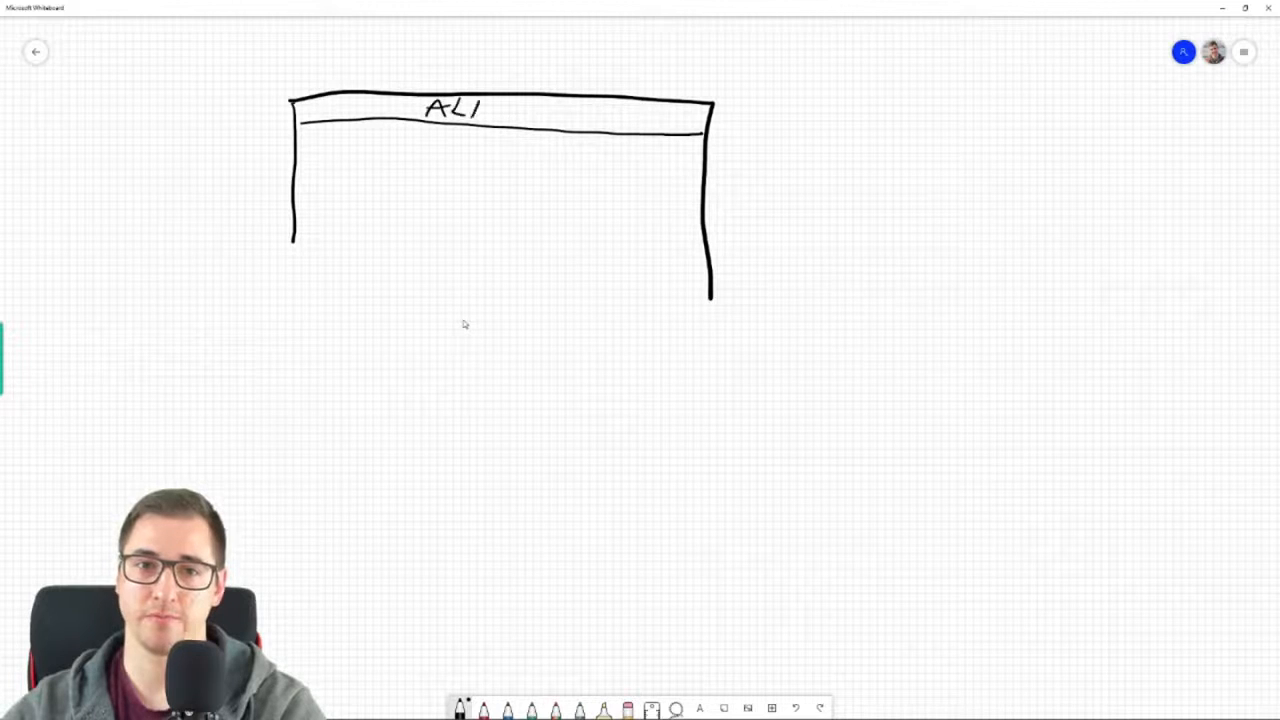
Letter ALERT in the frame's top bar, erasing and redrawing the misshapen E and the line beneath it
{"action": "left_click_drag", "start_coordinate": [470, 120], "coordinate": [488, 102]}
{"action": "mouse_move", "coordinate": [494, 104]}
{"action": "left_mouse_down"}
{"action": "mouse_move", "coordinate": [510, 120]}
{"action": "mouse_move", "coordinate": [470, 122]}
{"action": "left_mouse_up"}
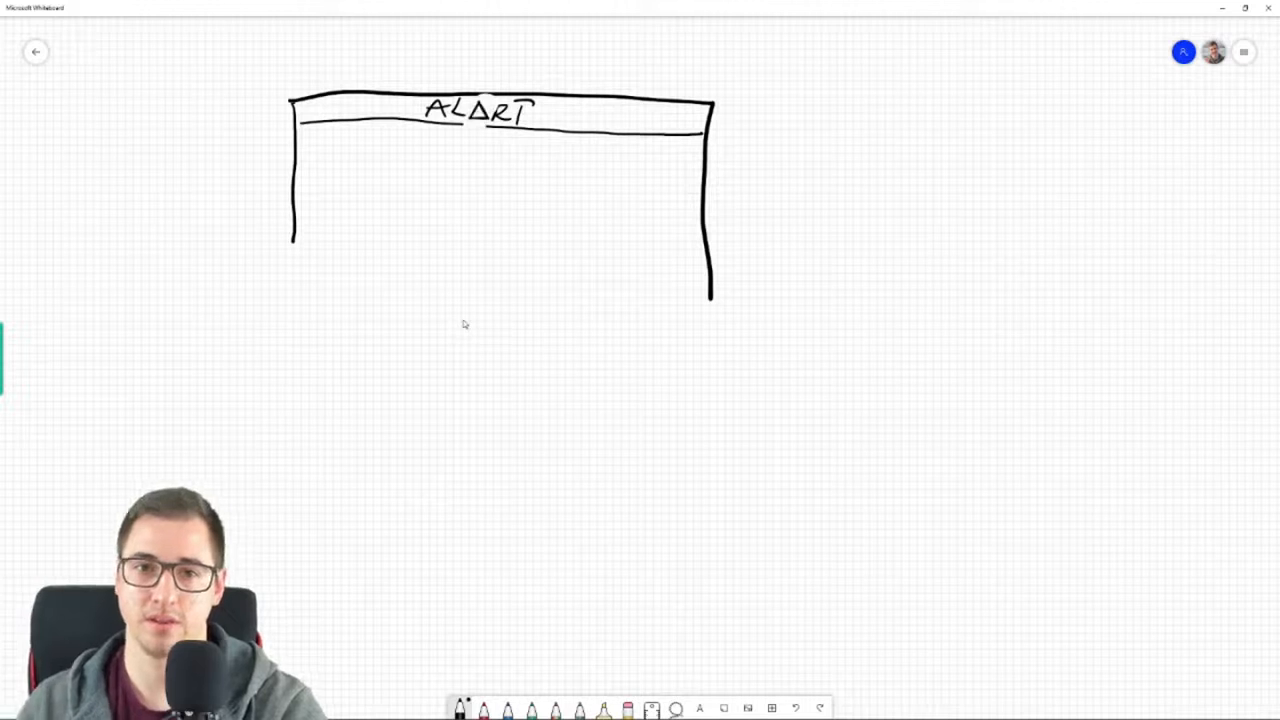
{"action": "left_click", "coordinate": [480, 112]}
{"action": "key", "text": "Delete"}
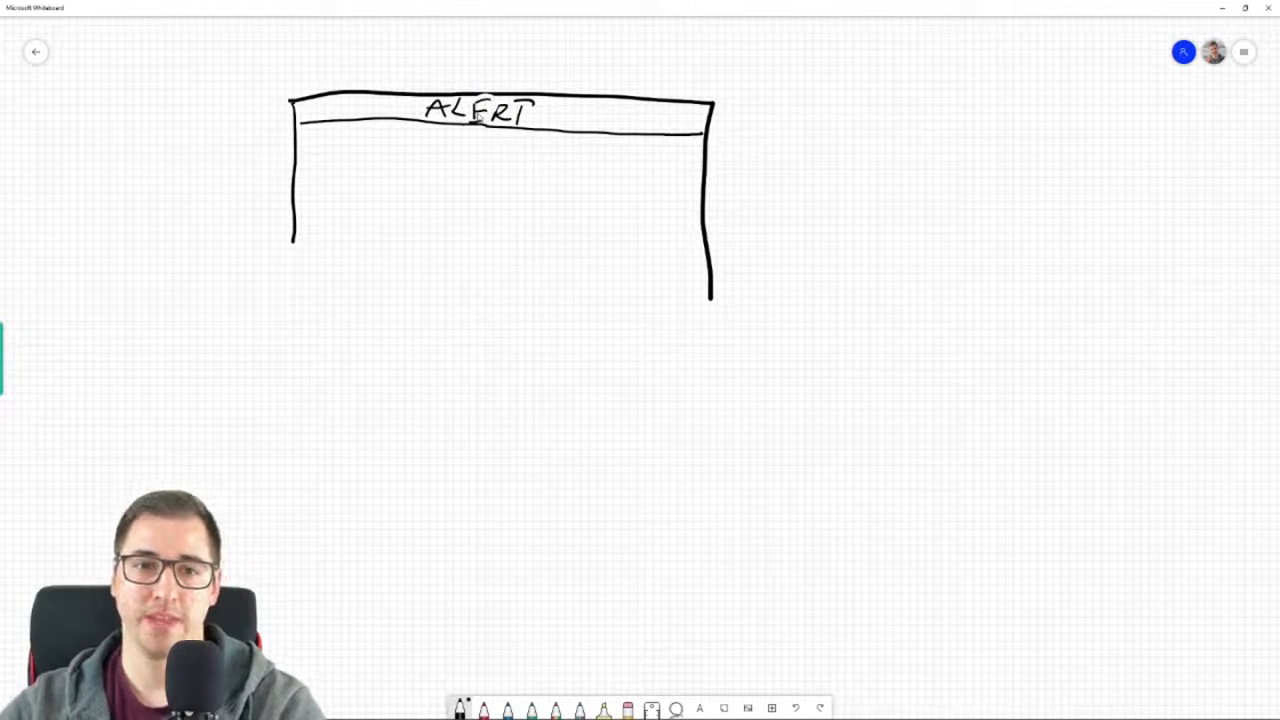
Write HEADER below the alert bar with short dashes on both sides, and close the section with a dividing line
{"action": "mouse_move", "coordinate": [415, 134]}
{"action": "left_mouse_down"}
{"action": "mouse_move", "coordinate": [410, 151]}
{"action": "mouse_move", "coordinate": [452, 158]}
{"action": "left_mouse_up"}
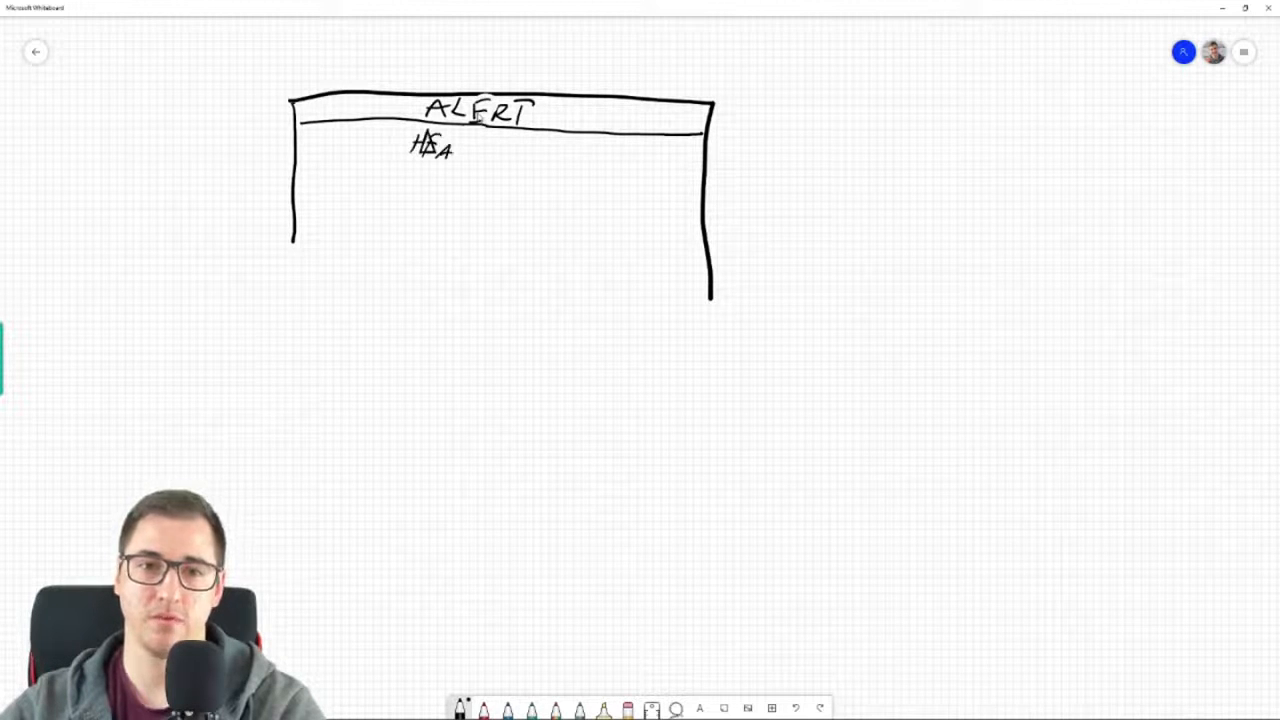
{"action": "left_click_drag", "start_coordinate": [461, 136], "coordinate": [460, 157]}
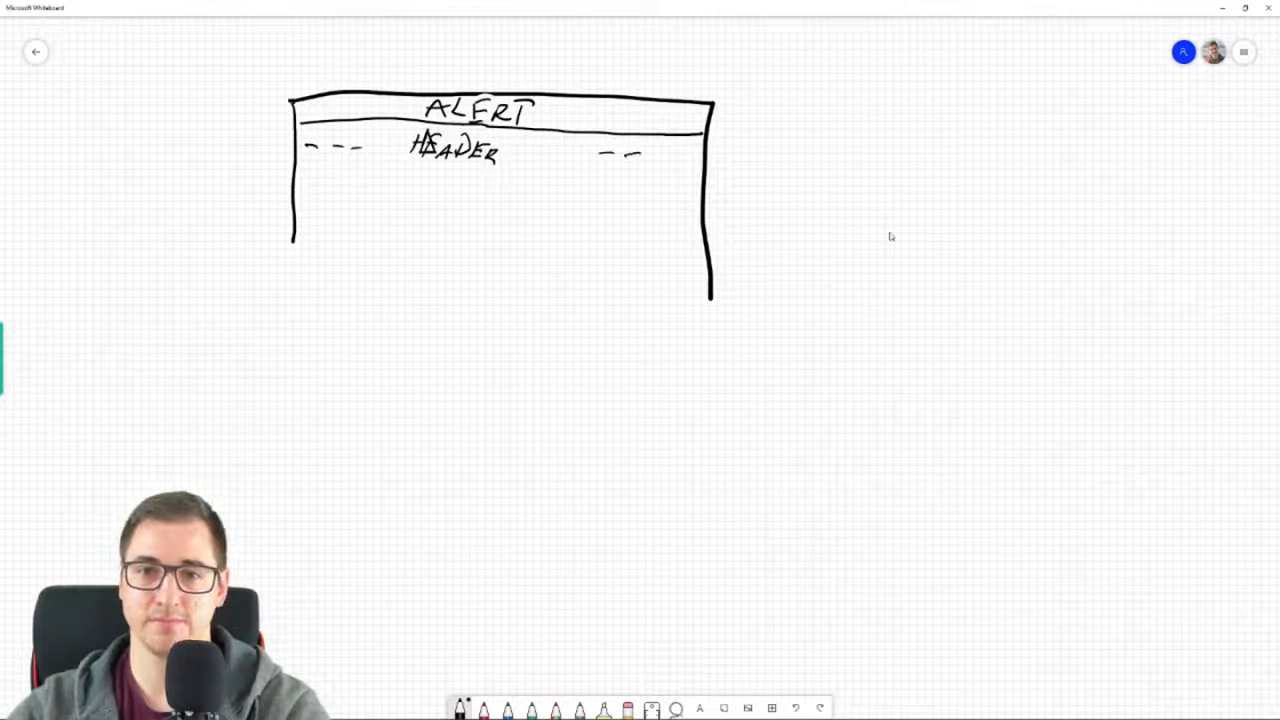
{"action": "left_click_drag", "start_coordinate": [296, 180], "coordinate": [524, 189]}
{"action": "left_click_drag", "start_coordinate": [530, 190], "coordinate": [704, 200]}
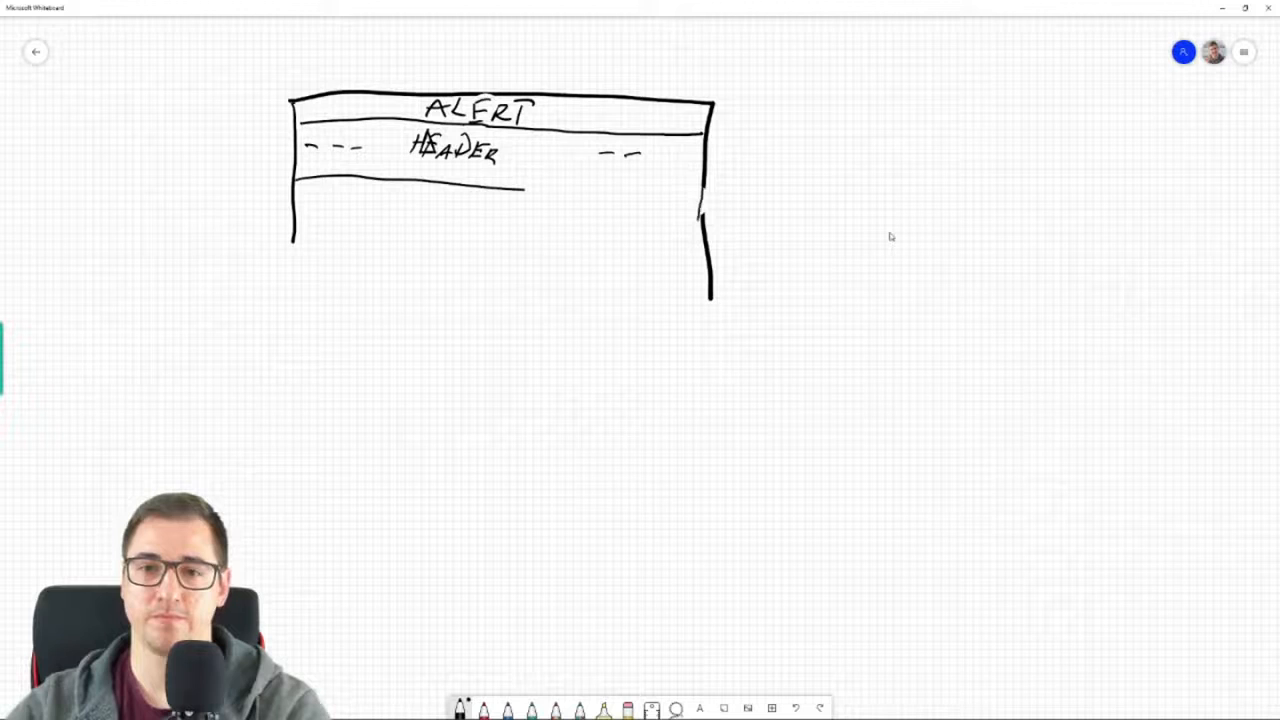
{"action": "left_click_drag", "start_coordinate": [522, 189], "coordinate": [705, 197]}
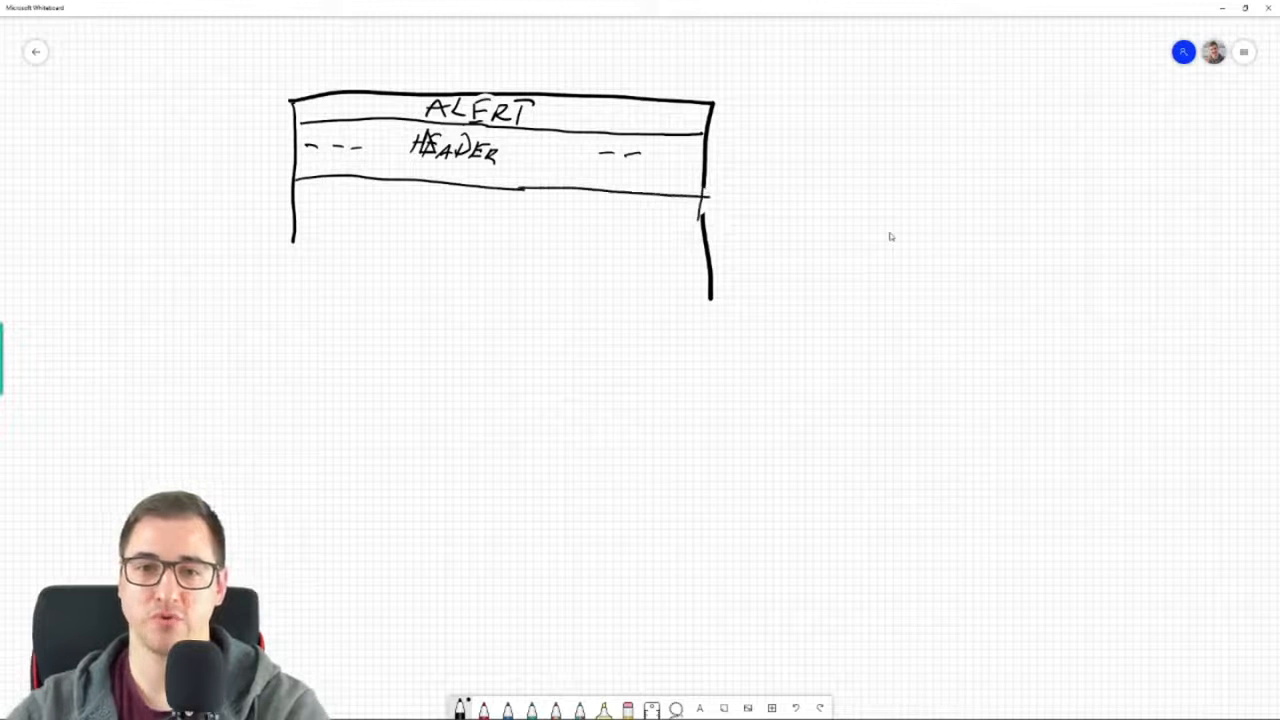
Write GIF + HEADLINE in the section below the header and extend the frame's left side downward
{"action": "left_click_drag", "start_coordinate": [442, 221], "coordinate": [405, 264]}
{"action": "mouse_move", "coordinate": [463, 230]}
{"action": "left_mouse_down"}
{"action": "mouse_move", "coordinate": [450, 268]}
{"action": "mouse_move", "coordinate": [486, 270]}
{"action": "left_mouse_up"}
{"action": "mouse_move", "coordinate": [497, 238]}
{"action": "left_mouse_down"}
{"action": "mouse_move", "coordinate": [526, 235]}
{"action": "mouse_move", "coordinate": [513, 252]}
{"action": "left_mouse_up"}
{"action": "left_click_drag", "start_coordinate": [293, 242], "coordinate": [286, 352]}
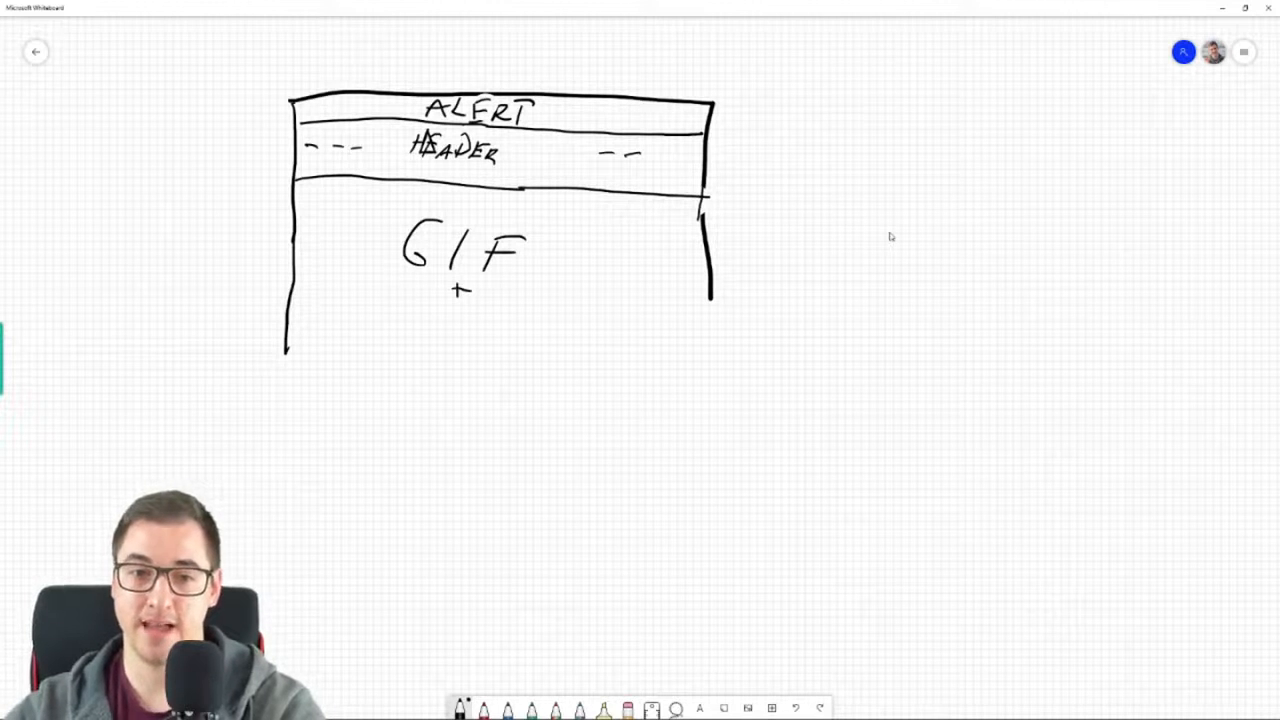
{"action": "left_click_drag", "start_coordinate": [400, 291], "coordinate": [394, 323]}
{"action": "mouse_move", "coordinate": [396, 311]}
{"action": "left_mouse_down"}
{"action": "mouse_move", "coordinate": [418, 307]}
{"action": "mouse_move", "coordinate": [409, 319]}
{"action": "left_mouse_up"}
{"action": "mouse_move", "coordinate": [425, 299]}
{"action": "left_mouse_down"}
{"action": "mouse_move", "coordinate": [423, 319]}
{"action": "mouse_move", "coordinate": [457, 312]}
{"action": "left_mouse_up"}
{"action": "left_click_drag", "start_coordinate": [465, 305], "coordinate": [467, 327]}
{"action": "left_click_drag", "start_coordinate": [492, 312], "coordinate": [507, 334]}
{"action": "mouse_move", "coordinate": [514, 314]}
{"action": "left_mouse_down"}
{"action": "mouse_move", "coordinate": [516, 338]}
{"action": "mouse_move", "coordinate": [550, 314]}
{"action": "left_mouse_up"}
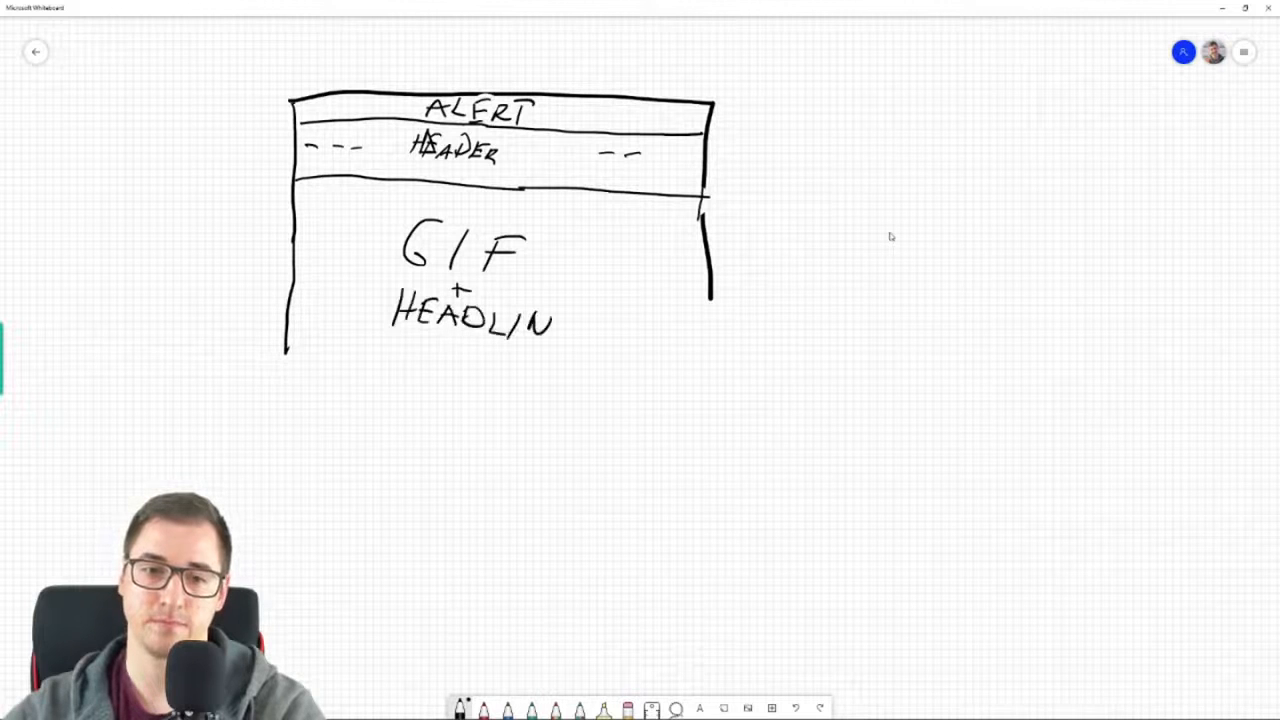
Extend both sides of the page frame downward and draw a dividing line beneath the GIF + HEADLINE section
{"action": "left_click_drag", "start_coordinate": [711, 298], "coordinate": [695, 516]}
{"action": "left_click_drag", "start_coordinate": [286, 345], "coordinate": [286, 458]}
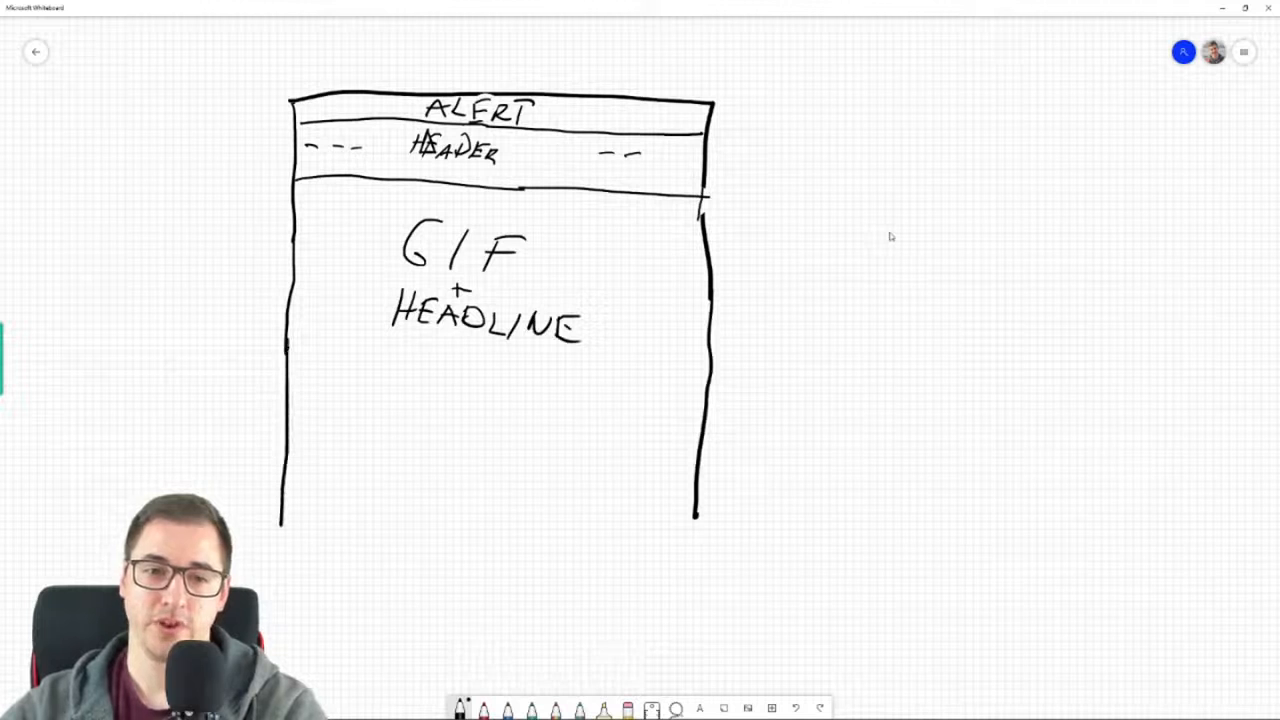
{"action": "left_click_drag", "start_coordinate": [310, 348], "coordinate": [698, 368]}
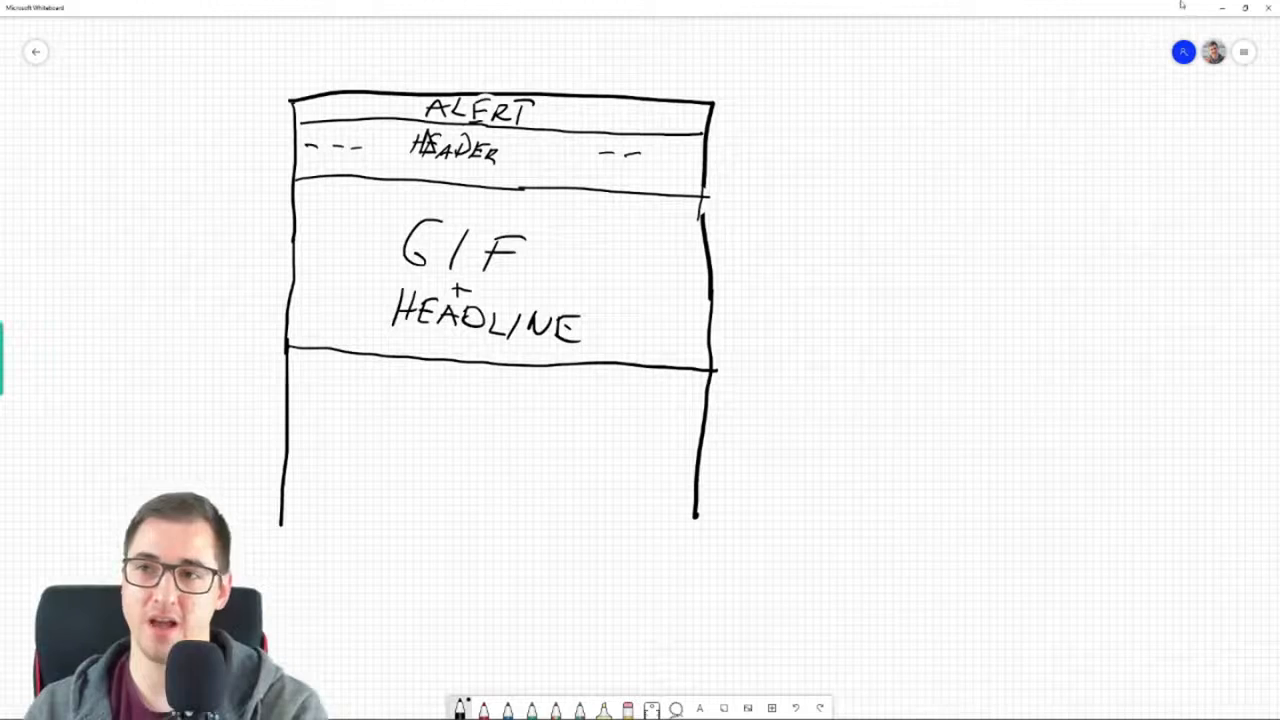
Return to the browser to check the original store homepage's header and hero section, and switch to the GrooveKart store
{"action": "left_click", "coordinate": [1221, 7]}
{"action": "left_click", "coordinate": [586, 151]}
{"action": "scroll", "coordinate": [848, 180], "scroll_direction": "down", "scroll_amount": 4}
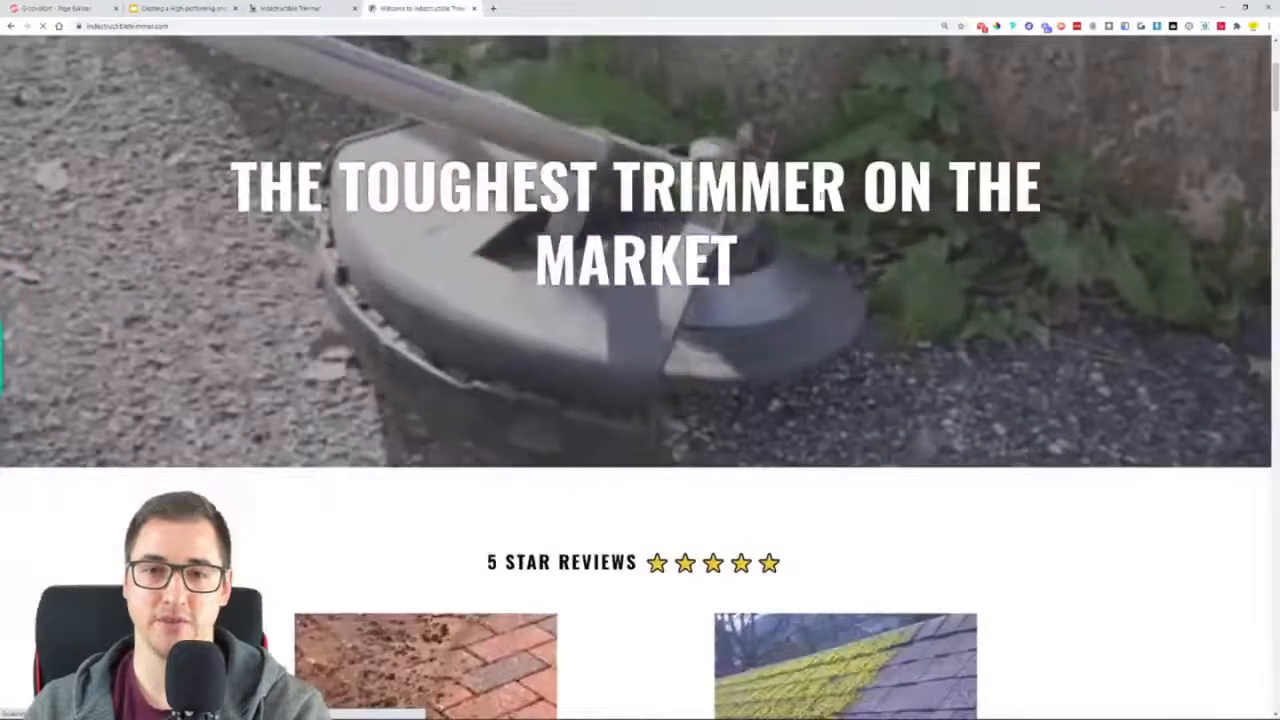
{"action": "scroll", "coordinate": [800, 177], "scroll_direction": "up", "scroll_amount": 4}
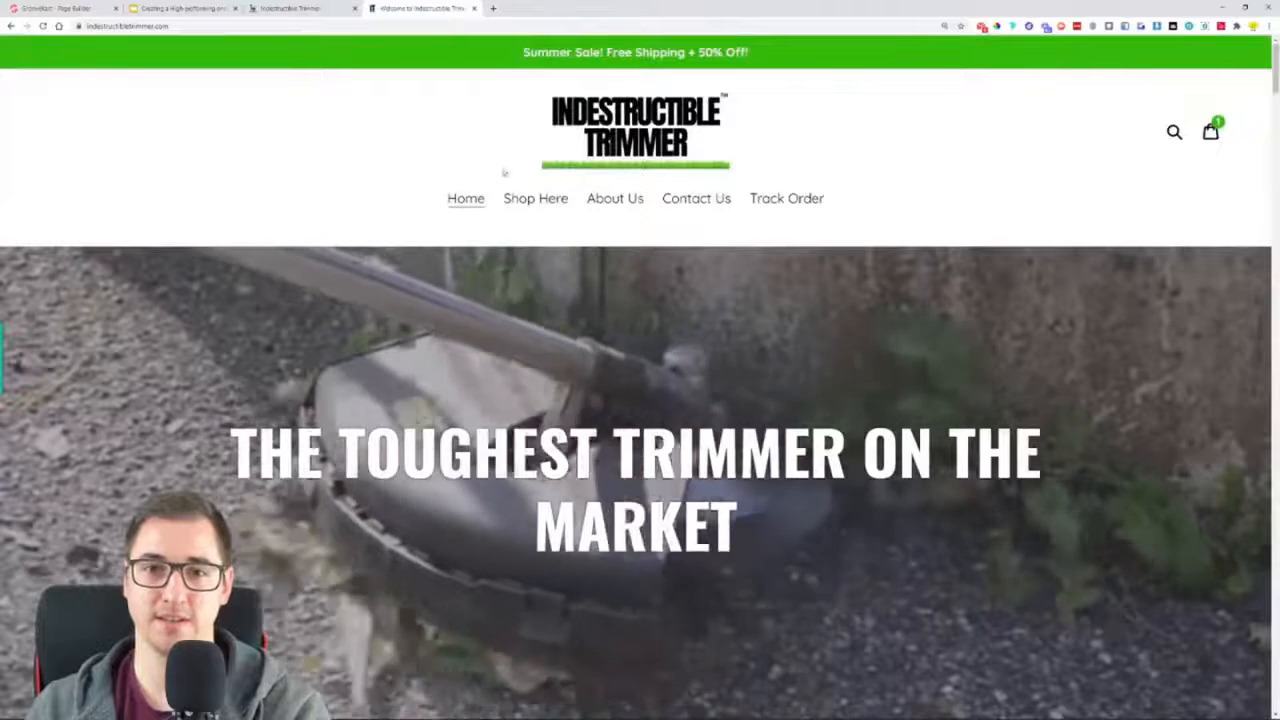
{"action": "left_click", "coordinate": [318, 9]}
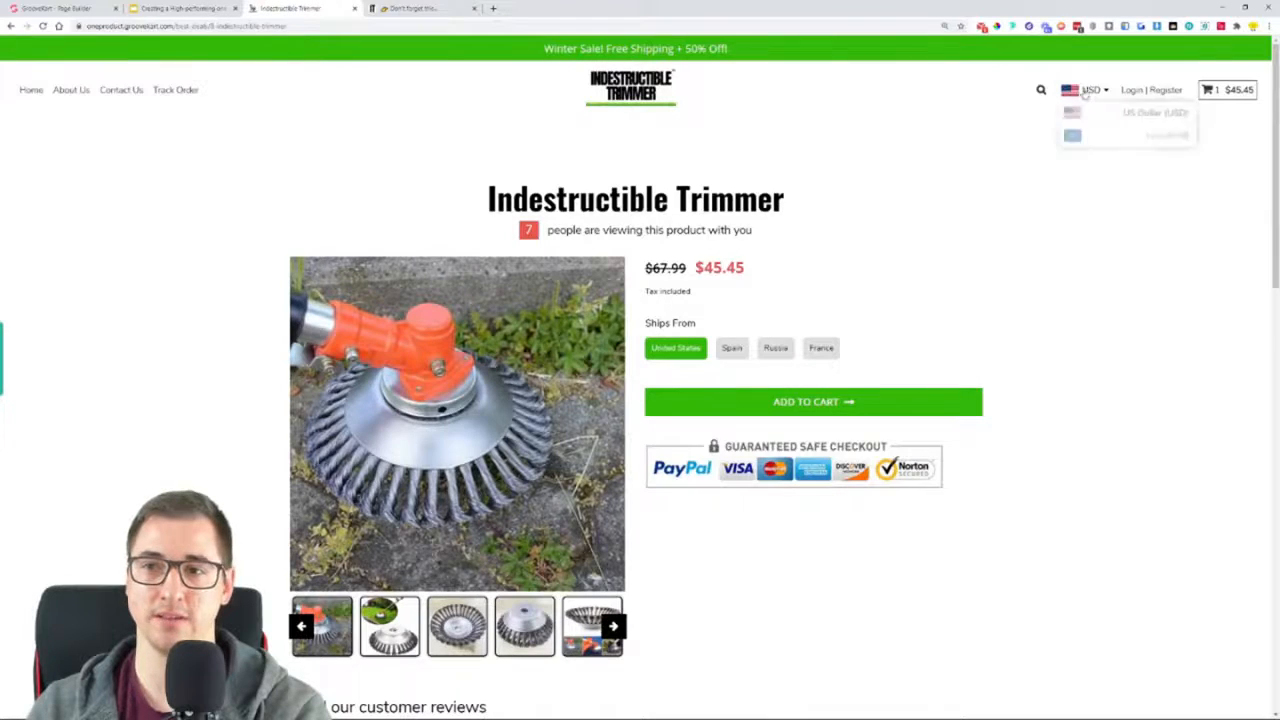
Examine the 5 Star Reviews section and the content below it on the original store homepage, and return to the whiteboard
{"action": "left_click", "coordinate": [422, 8]}
{"action": "scroll", "coordinate": [437, 147], "scroll_direction": "down", "scroll_amount": 6}
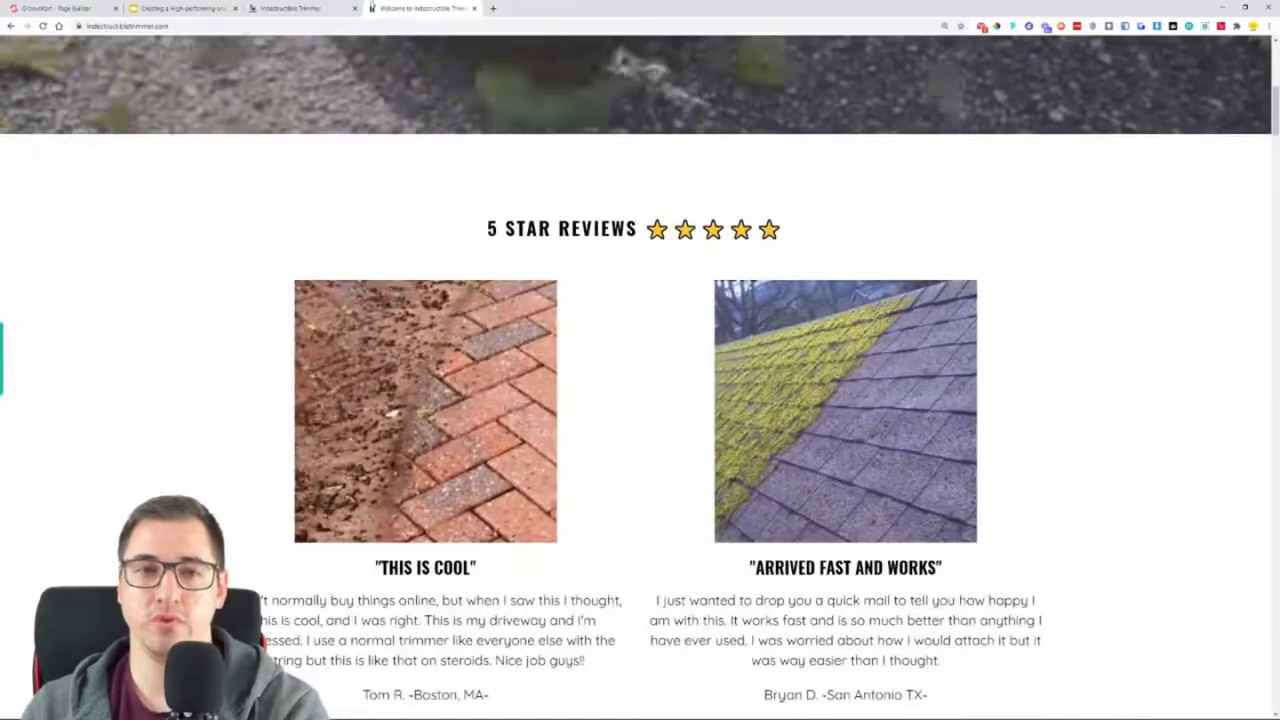
{"action": "scroll", "coordinate": [591, 280], "scroll_direction": "down", "scroll_amount": 3}
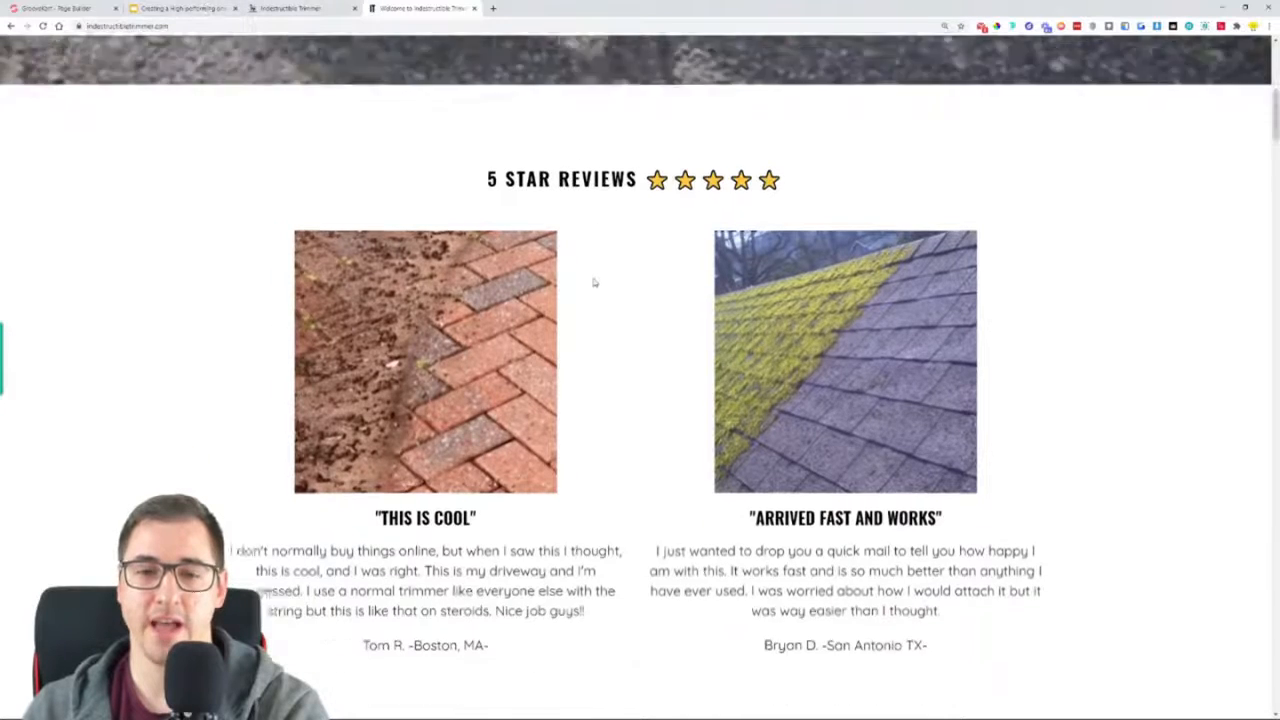
{"action": "scroll", "coordinate": [891, 344], "scroll_direction": "down", "scroll_amount": 5}
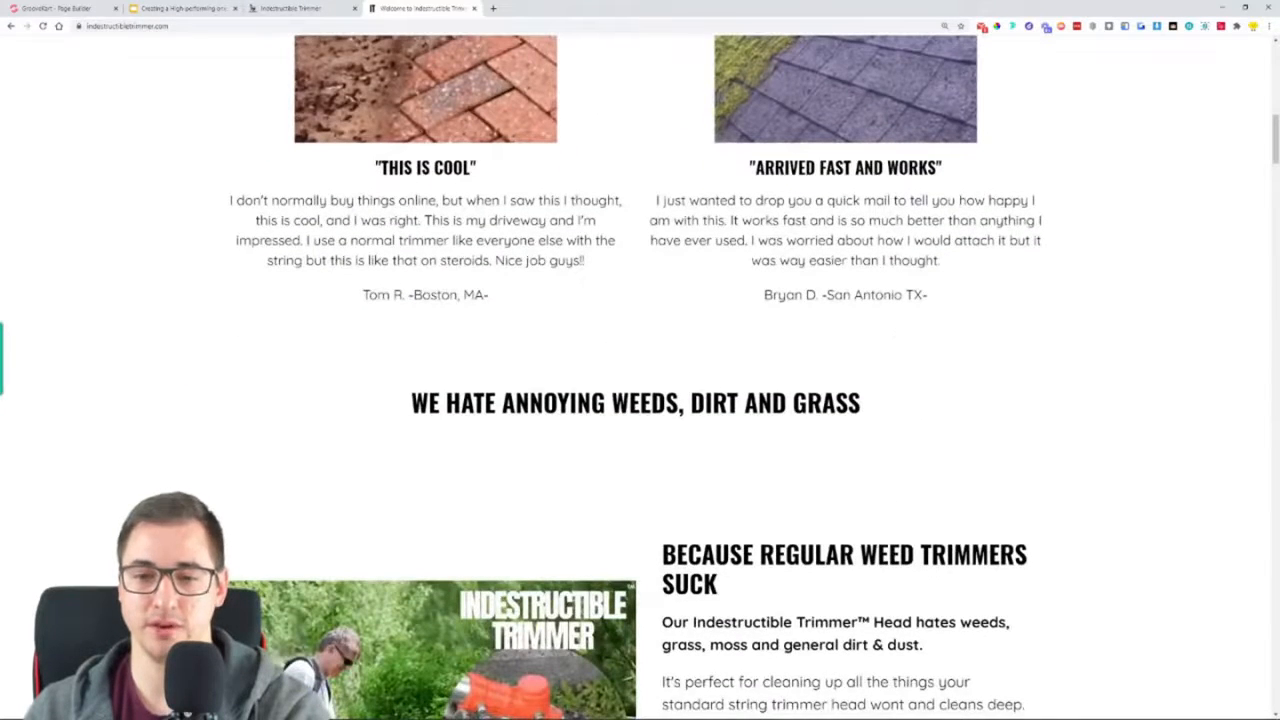
{"action": "left_click", "coordinate": [240, 711]}
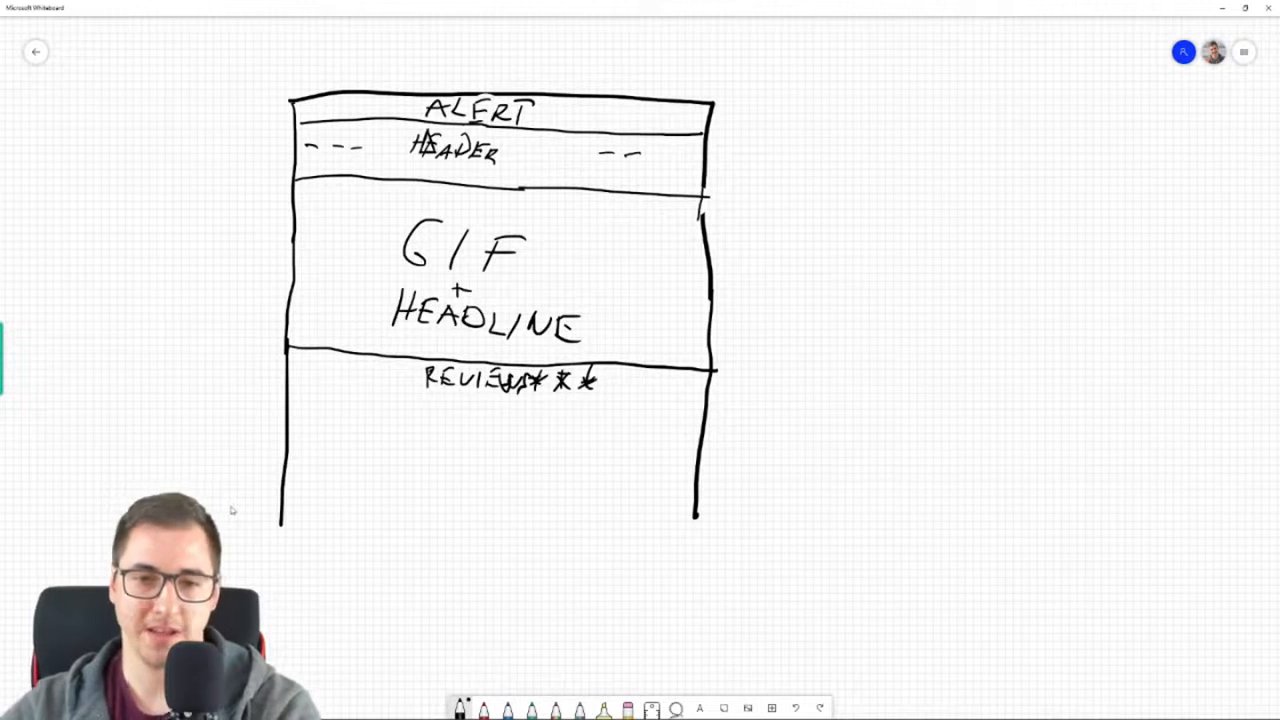
Draw two review image boxes with text lines beneath each under the REVIEWS heading, and a wavy headline across the page below them
{"action": "mouse_move", "coordinate": [355, 406]}
{"action": "left_mouse_down"}
{"action": "mouse_move", "coordinate": [351, 460]}
{"action": "mouse_move", "coordinate": [424, 416]}
{"action": "mouse_move", "coordinate": [356, 410]}
{"action": "left_mouse_up"}
{"action": "mouse_move", "coordinate": [550, 408]}
{"action": "left_mouse_down"}
{"action": "mouse_move", "coordinate": [546, 460]}
{"action": "mouse_move", "coordinate": [617, 414]}
{"action": "mouse_move", "coordinate": [549, 406]}
{"action": "left_mouse_up"}
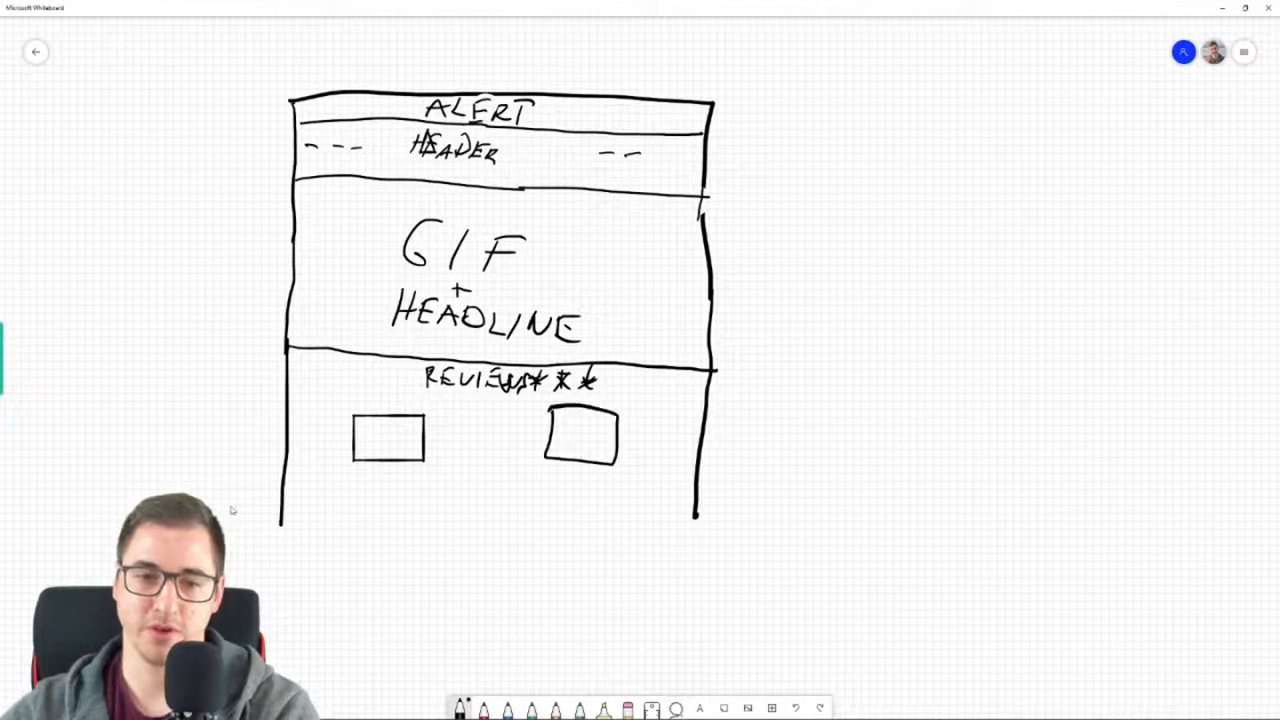
{"action": "mouse_move", "coordinate": [364, 490]}
{"action": "left_mouse_down"}
{"action": "mouse_move", "coordinate": [404, 486]}
{"action": "mouse_move", "coordinate": [409, 508]}
{"action": "left_mouse_up"}
{"action": "left_click_drag", "start_coordinate": [551, 475], "coordinate": [606, 469]}
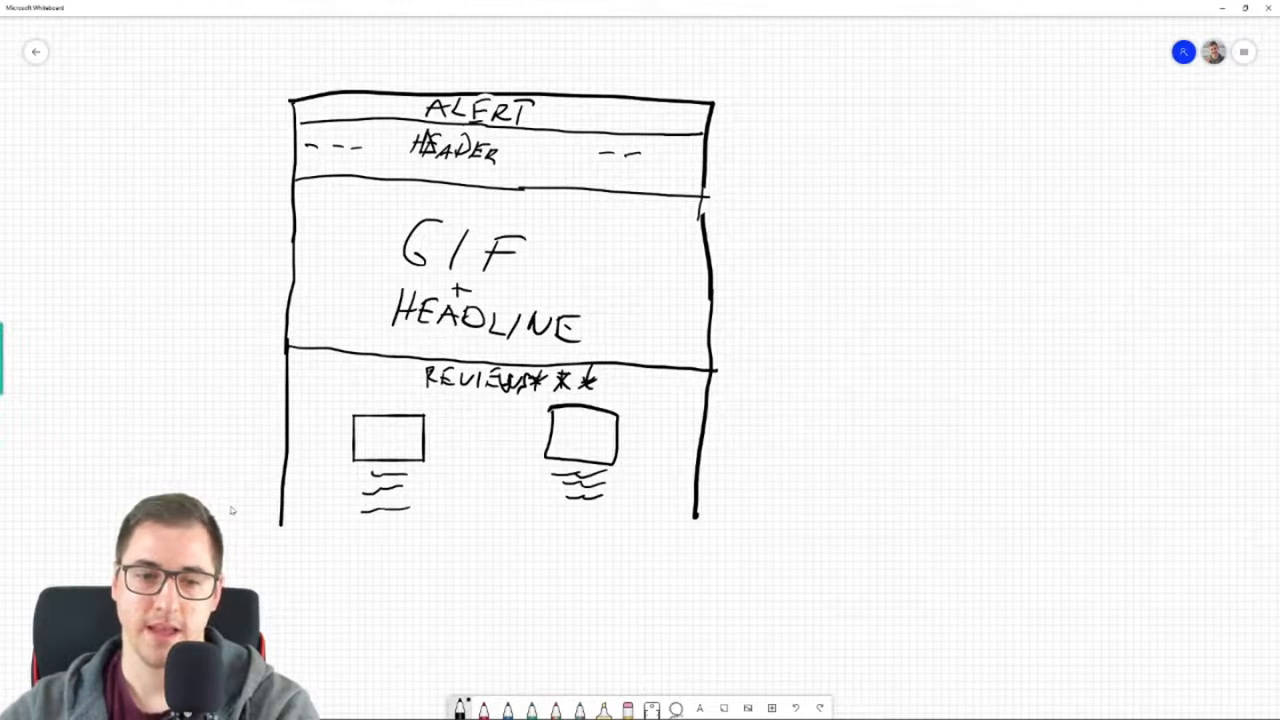
{"action": "left_click_drag", "start_coordinate": [398, 540], "coordinate": [597, 535]}
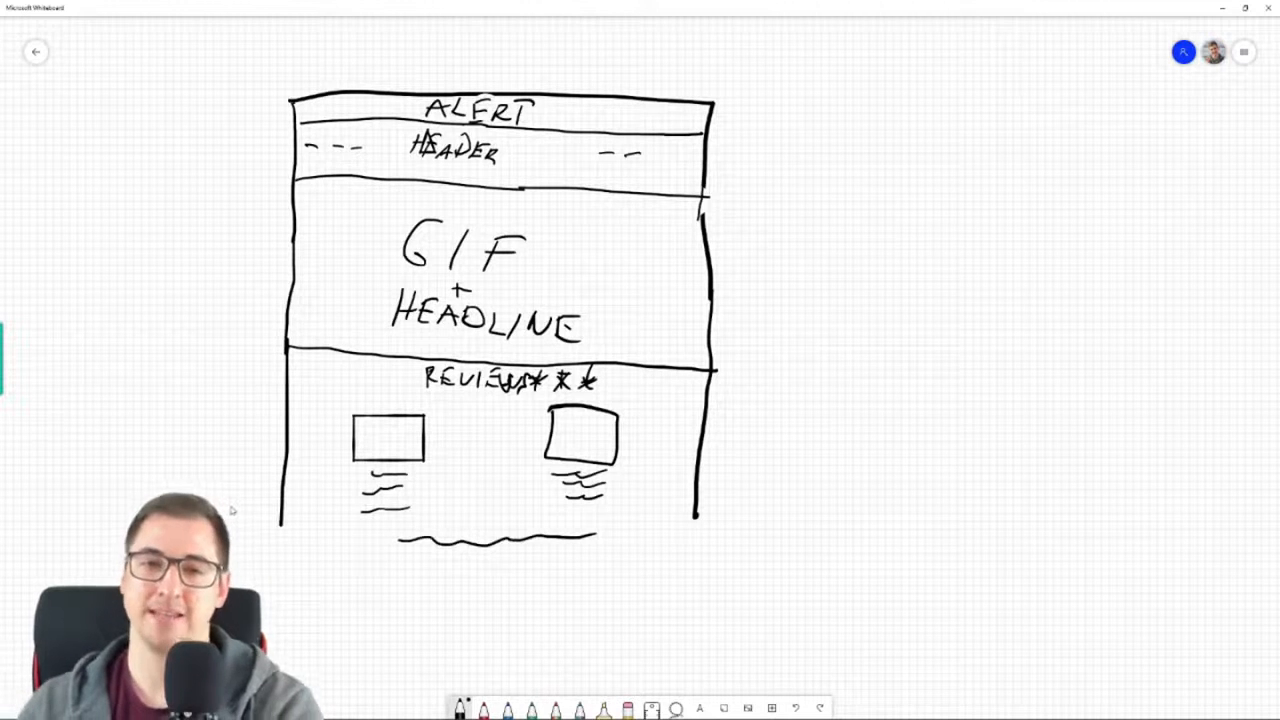
Extend both sides of the page frame downward below the reviews section
{"action": "scroll", "coordinate": [769, 272], "scroll_direction": "down", "scroll_amount": 3}
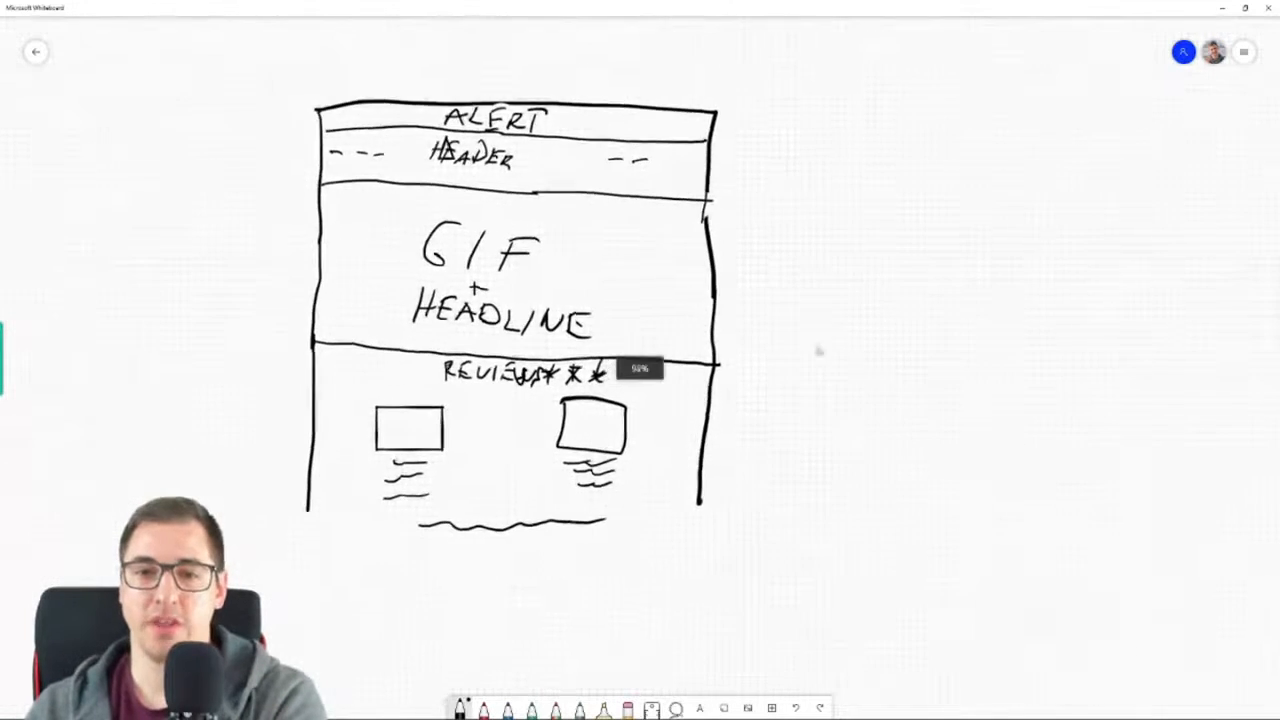
{"action": "scroll", "coordinate": [796, 480], "scroll_direction": "up", "scroll_amount": 1}
{"action": "mouse_move", "coordinate": [794, 484]}
{"action": "left_mouse_down"}
{"action": "mouse_move", "coordinate": [787, 206]}
{"action": "mouse_move", "coordinate": [1008, 555]}
{"action": "left_mouse_up"}
{"action": "left_click_drag", "start_coordinate": [1043, 430], "coordinate": [626, 217]}
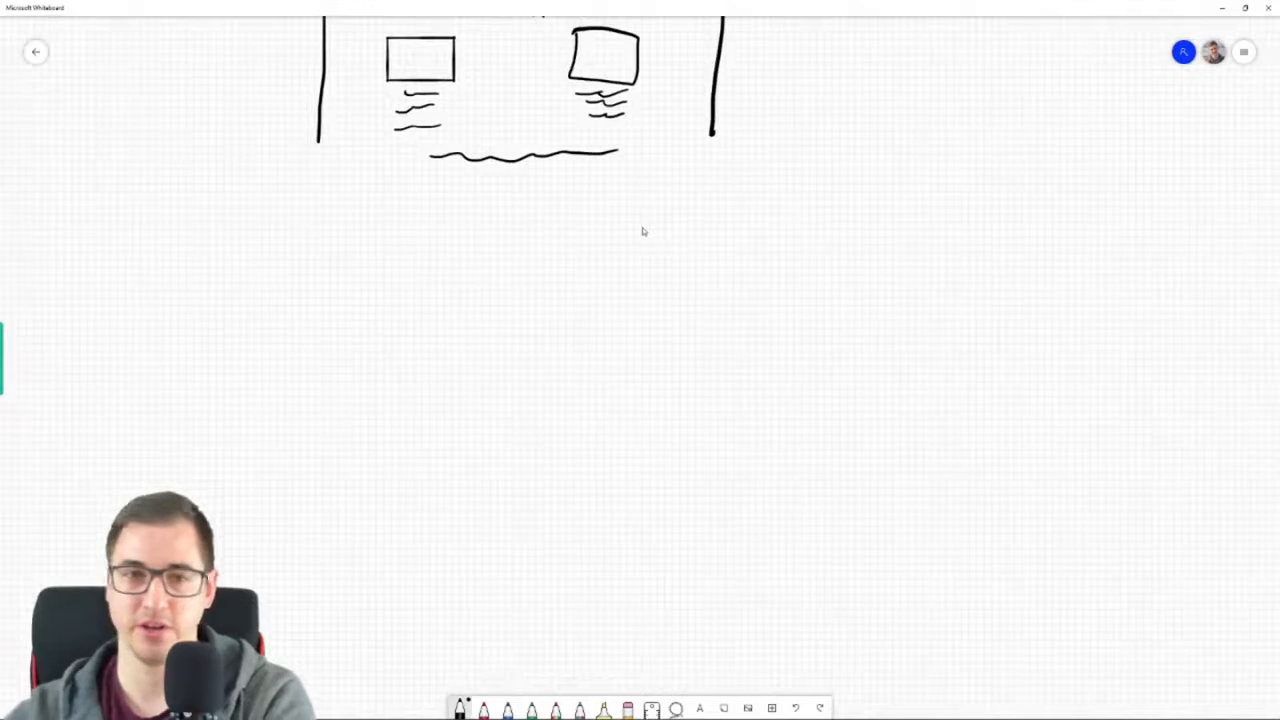
{"action": "left_click_drag", "start_coordinate": [319, 142], "coordinate": [311, 533]}
{"action": "mouse_move", "coordinate": [711, 135]}
{"action": "left_mouse_down"}
{"action": "mouse_move", "coordinate": [696, 243]}
{"action": "mouse_move", "coordinate": [703, 540]}
{"action": "left_mouse_up"}
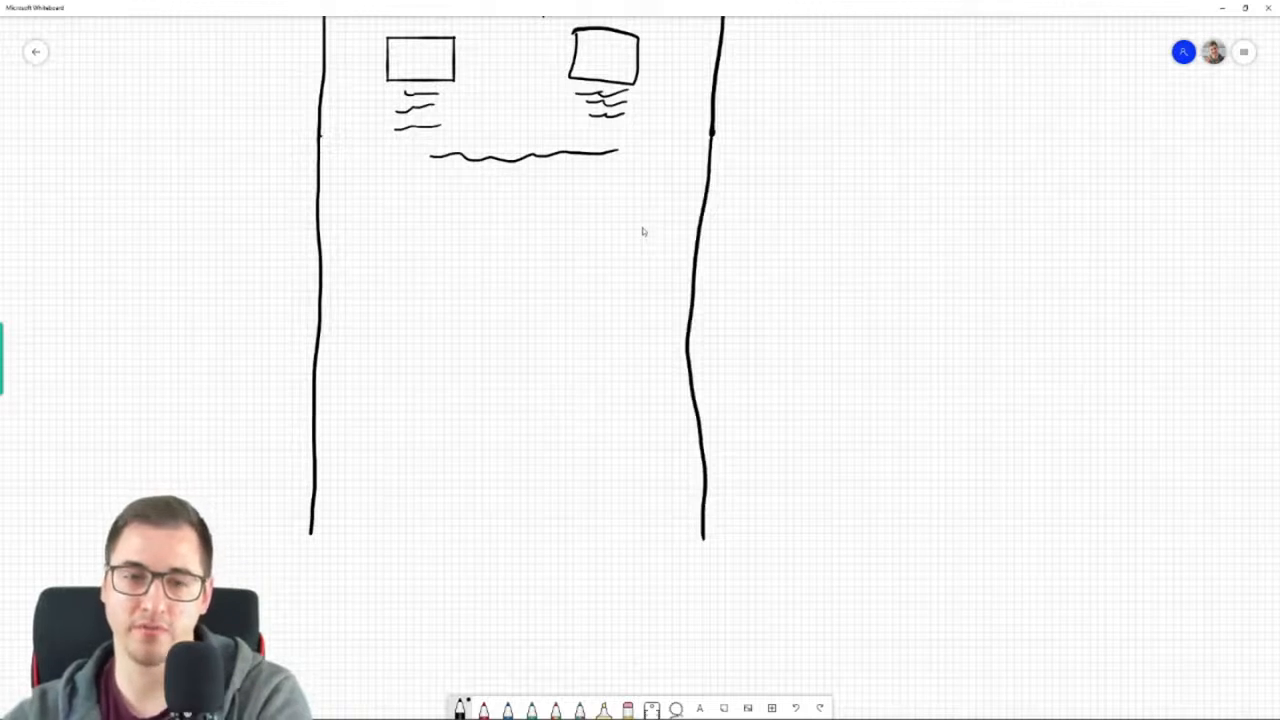
Sketch the first feature row with a square image box on its left and a headline, text lines and a small button on its right
{"action": "mouse_move", "coordinate": [352, 196]}
{"action": "left_mouse_down"}
{"action": "mouse_move", "coordinate": [349, 230]}
{"action": "mouse_move", "coordinate": [414, 292]}
{"action": "mouse_move", "coordinate": [466, 225]}
{"action": "mouse_move", "coordinate": [350, 197]}
{"action": "left_mouse_up"}
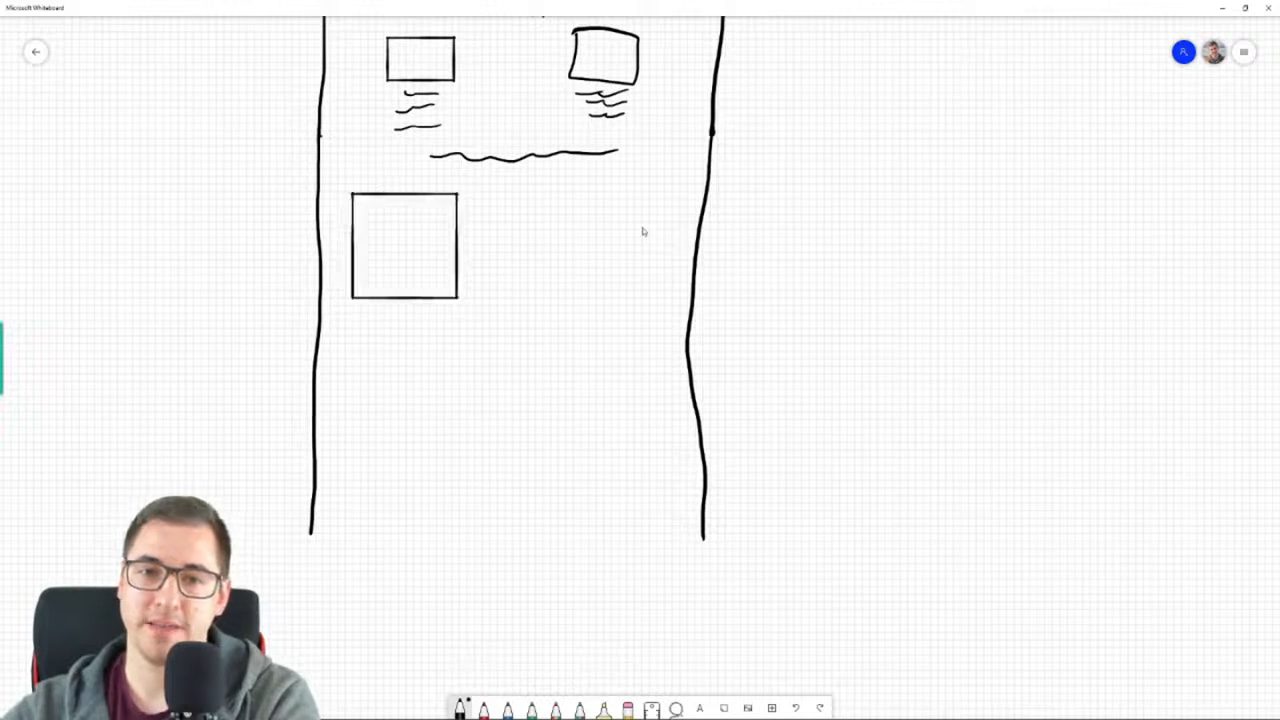
{"action": "left_click_drag", "start_coordinate": [522, 201], "coordinate": [625, 212]}
{"action": "mouse_move", "coordinate": [524, 237]}
{"action": "left_mouse_down"}
{"action": "mouse_move", "coordinate": [570, 238]}
{"action": "mouse_move", "coordinate": [612, 268]}
{"action": "left_mouse_up"}
{"action": "mouse_move", "coordinate": [536, 287]}
{"action": "left_mouse_down"}
{"action": "mouse_move", "coordinate": [608, 286]}
{"action": "mouse_move", "coordinate": [602, 319]}
{"action": "mouse_move", "coordinate": [584, 299]}
{"action": "mouse_move", "coordinate": [545, 300]}
{"action": "left_mouse_up"}
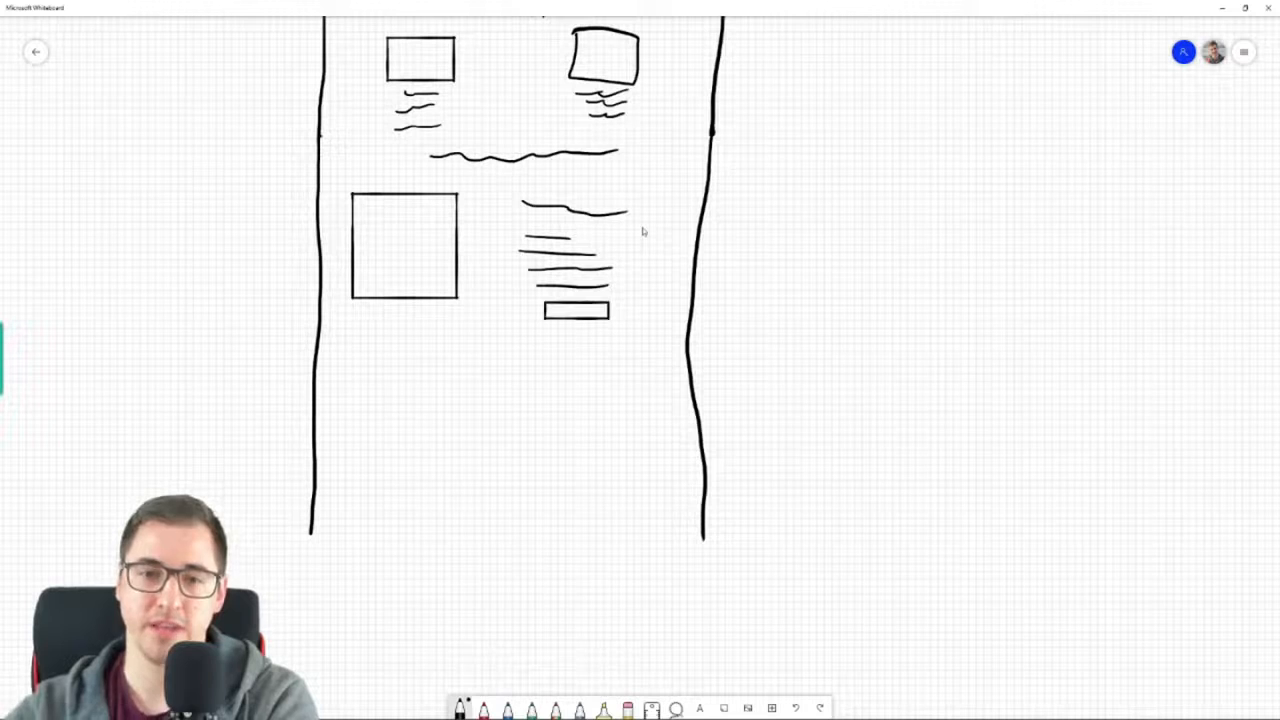
Sketch a mirrored second feature row with a large image box on its right and a headline, text lines and button on its left
{"action": "mouse_move", "coordinate": [555, 345]}
{"action": "left_mouse_down"}
{"action": "mouse_move", "coordinate": [555, 475]}
{"action": "mouse_move", "coordinate": [680, 458]}
{"action": "mouse_move", "coordinate": [665, 348]}
{"action": "mouse_move", "coordinate": [555, 345]}
{"action": "left_mouse_up"}
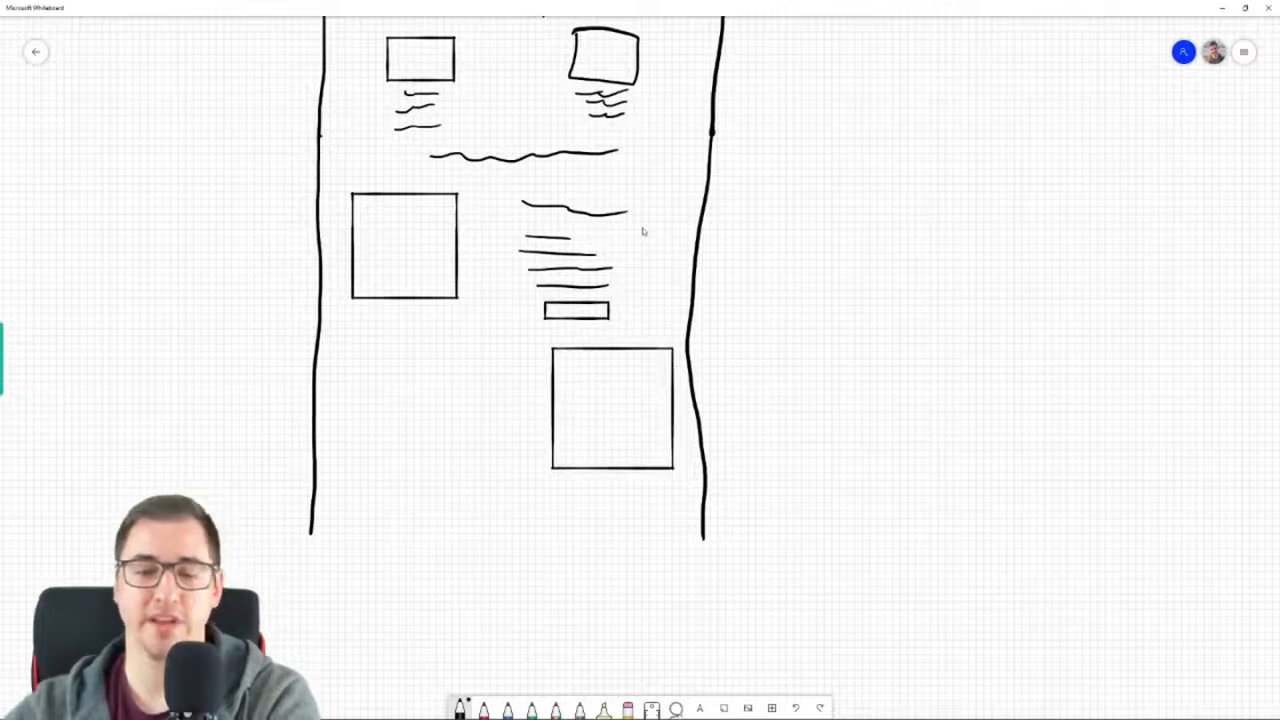
{"action": "left_click_drag", "start_coordinate": [379, 360], "coordinate": [514, 361]}
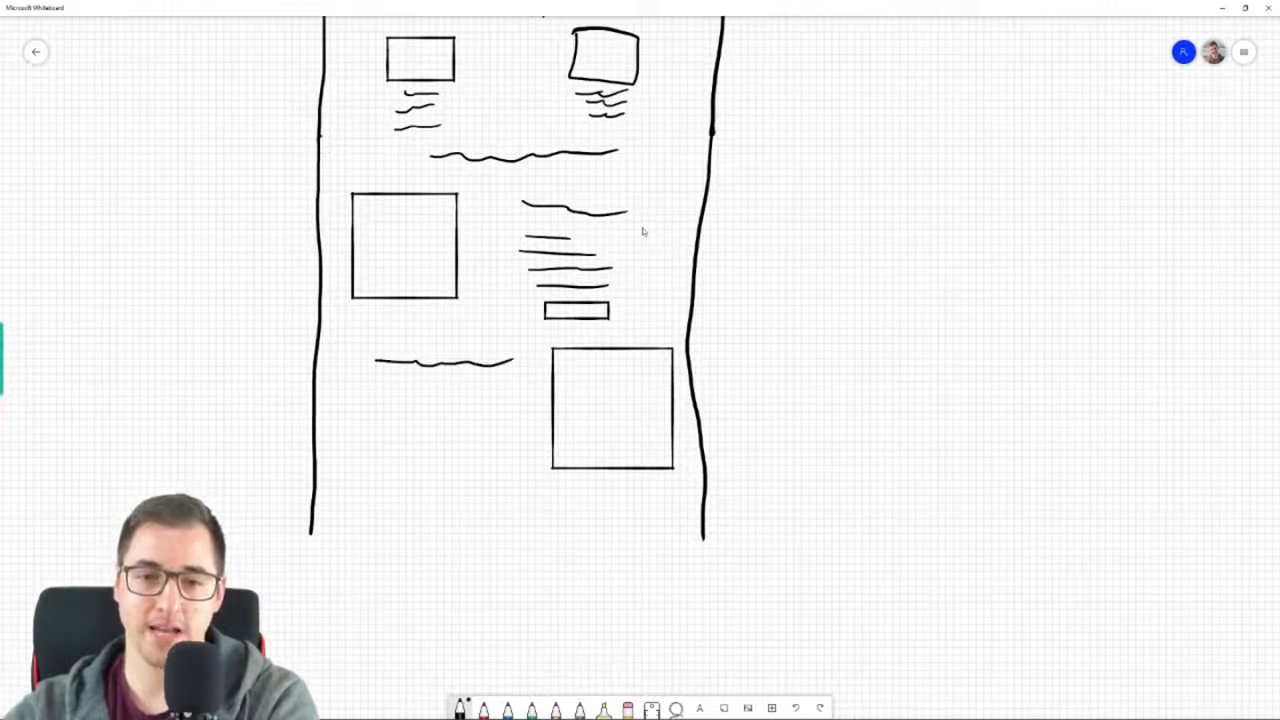
{"action": "left_click_drag", "start_coordinate": [380, 393], "coordinate": [497, 388]}
{"action": "left_click_drag", "start_coordinate": [414, 410], "coordinate": [490, 412]}
{"action": "mouse_move", "coordinate": [401, 434]}
{"action": "left_mouse_down"}
{"action": "mouse_move", "coordinate": [480, 432]}
{"action": "mouse_move", "coordinate": [458, 448]}
{"action": "left_mouse_up"}
{"action": "mouse_move", "coordinate": [400, 478]}
{"action": "left_mouse_down"}
{"action": "mouse_move", "coordinate": [476, 480]}
{"action": "mouse_move", "coordinate": [406, 464]}
{"action": "left_mouse_up"}
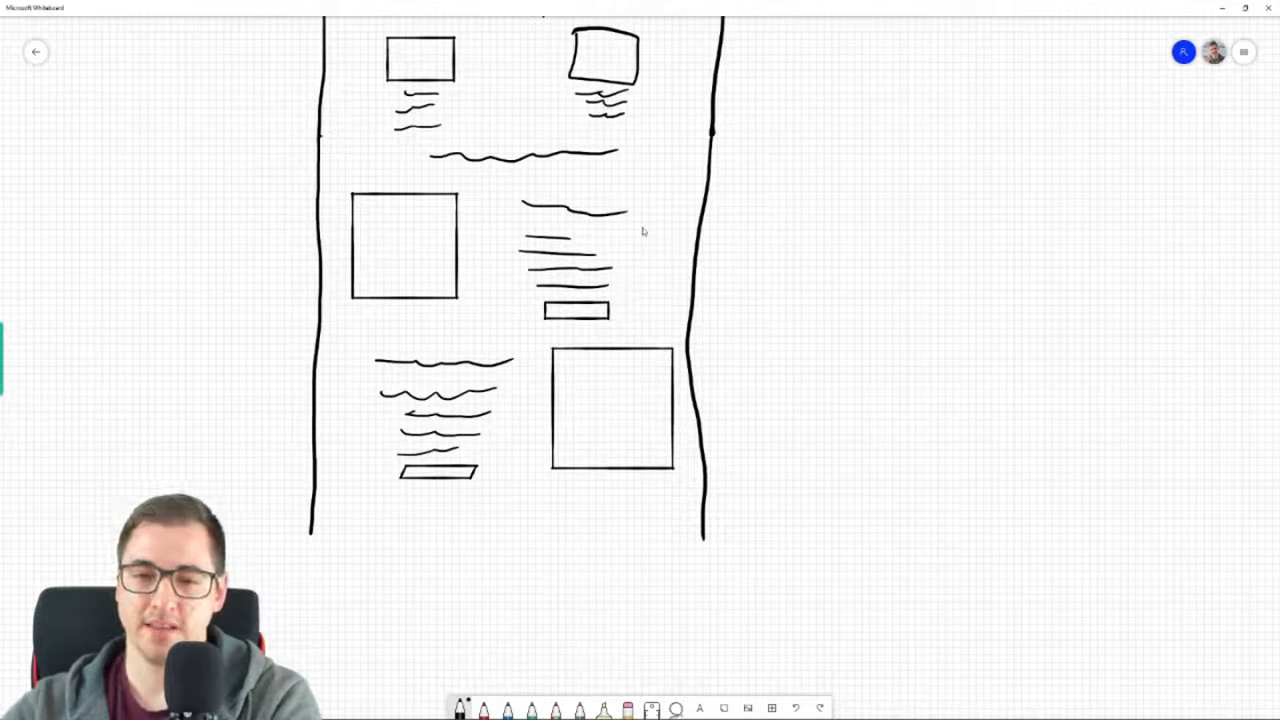
Sketch the third feature row with a wide image box on its left and a headline, text lines and small button on its right
{"action": "mouse_move", "coordinate": [548, 526]}
{"action": "left_mouse_down"}
{"action": "mouse_move", "coordinate": [549, 606]}
{"action": "mouse_move", "coordinate": [677, 607]}
{"action": "mouse_move", "coordinate": [671, 510]}
{"action": "mouse_move", "coordinate": [564, 510]}
{"action": "mouse_move", "coordinate": [547, 528]}
{"action": "left_mouse_up"}
{"action": "left_click_drag", "start_coordinate": [383, 522], "coordinate": [443, 530]}
{"action": "mouse_move", "coordinate": [678, 512]}
{"action": "left_mouse_down"}
{"action": "mouse_move", "coordinate": [545, 518]}
{"action": "mouse_move", "coordinate": [545, 605]}
{"action": "mouse_move", "coordinate": [680, 600]}
{"action": "mouse_move", "coordinate": [680, 514]}
{"action": "left_mouse_up"}
{"action": "mouse_move", "coordinate": [458, 528]}
{"action": "left_mouse_down"}
{"action": "mouse_move", "coordinate": [378, 525]}
{"action": "mouse_move", "coordinate": [358, 600]}
{"action": "mouse_move", "coordinate": [466, 600]}
{"action": "mouse_move", "coordinate": [490, 520]}
{"action": "mouse_move", "coordinate": [361, 519]}
{"action": "left_mouse_up"}
{"action": "left_click_drag", "start_coordinate": [549, 518], "coordinate": [659, 520]}
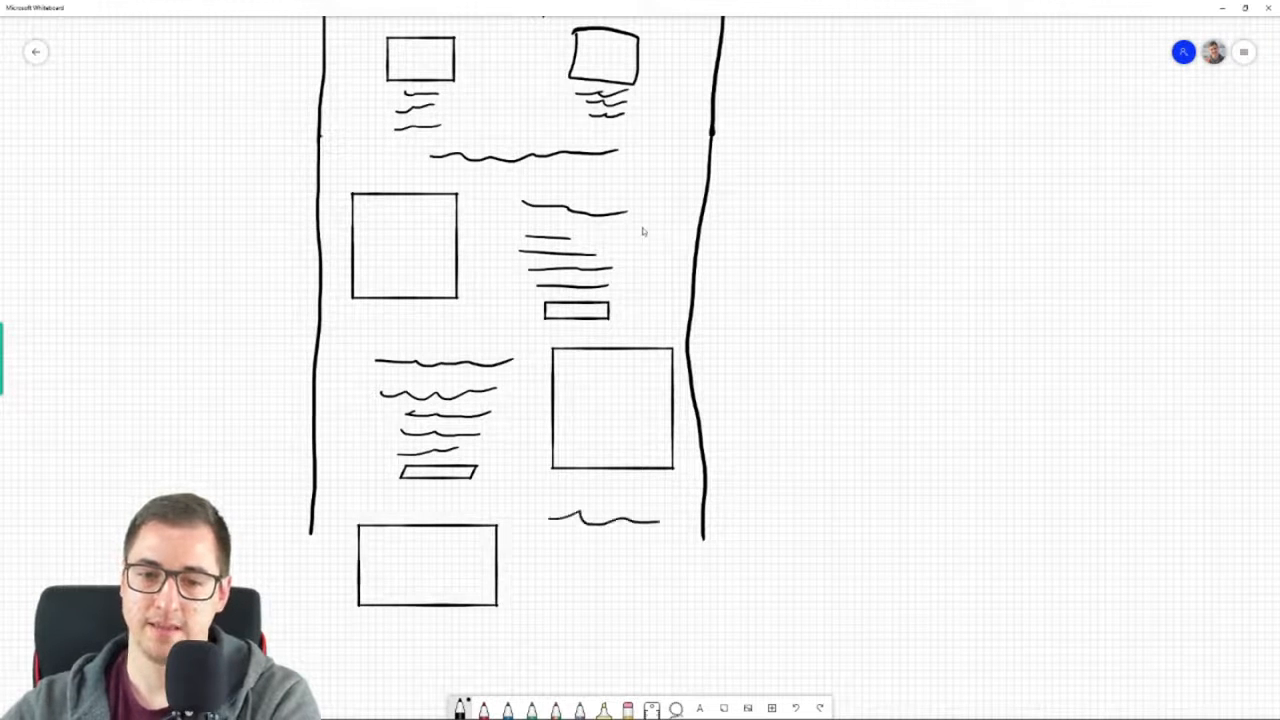
{"action": "mouse_move", "coordinate": [569, 548]}
{"action": "left_mouse_down"}
{"action": "mouse_move", "coordinate": [635, 544]}
{"action": "mouse_move", "coordinate": [635, 563]}
{"action": "left_mouse_up"}
{"action": "mouse_move", "coordinate": [575, 590]}
{"action": "left_mouse_down"}
{"action": "mouse_move", "coordinate": [602, 588]}
{"action": "mouse_move", "coordinate": [616, 619]}
{"action": "mouse_move", "coordinate": [630, 598]}
{"action": "mouse_move", "coordinate": [578, 600]}
{"action": "left_mouse_up"}
Extend both sides of the page frame downward past the third feature row
{"action": "left_click_drag", "start_coordinate": [837, 586], "coordinate": [826, 221]}
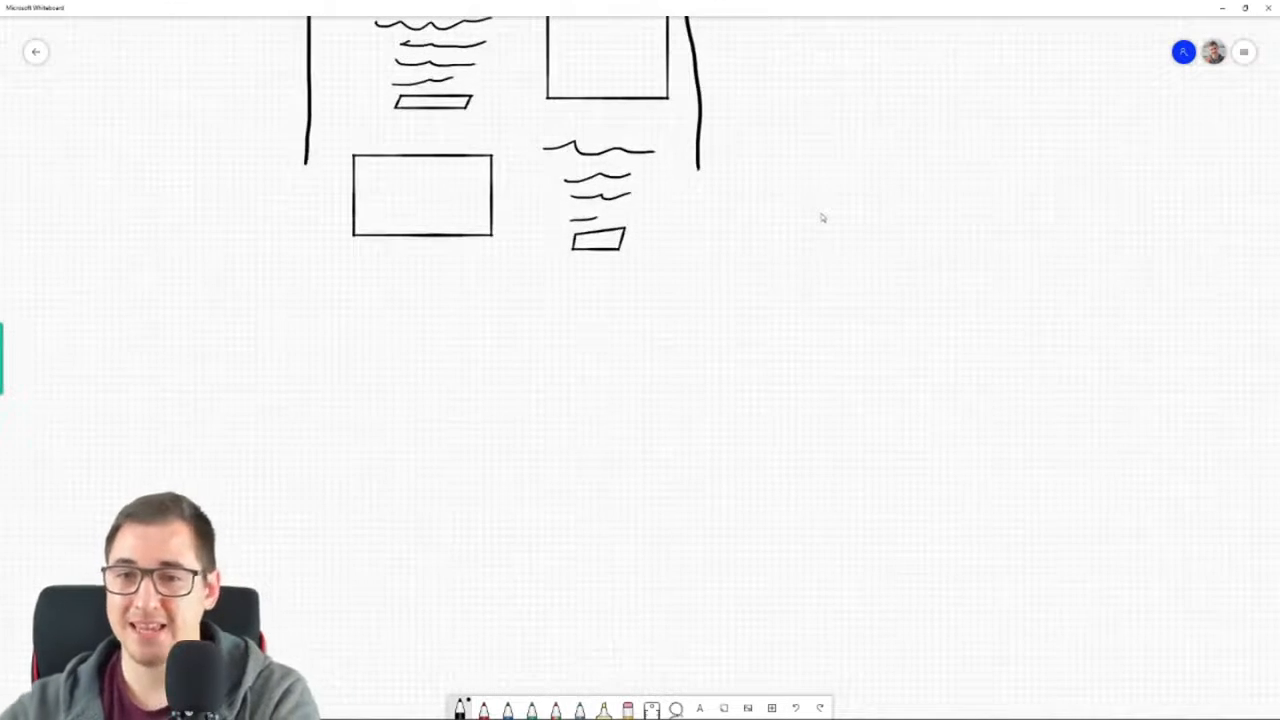
{"action": "left_click_drag", "start_coordinate": [306, 160], "coordinate": [303, 387]}
{"action": "left_click_drag", "start_coordinate": [698, 165], "coordinate": [676, 488]}
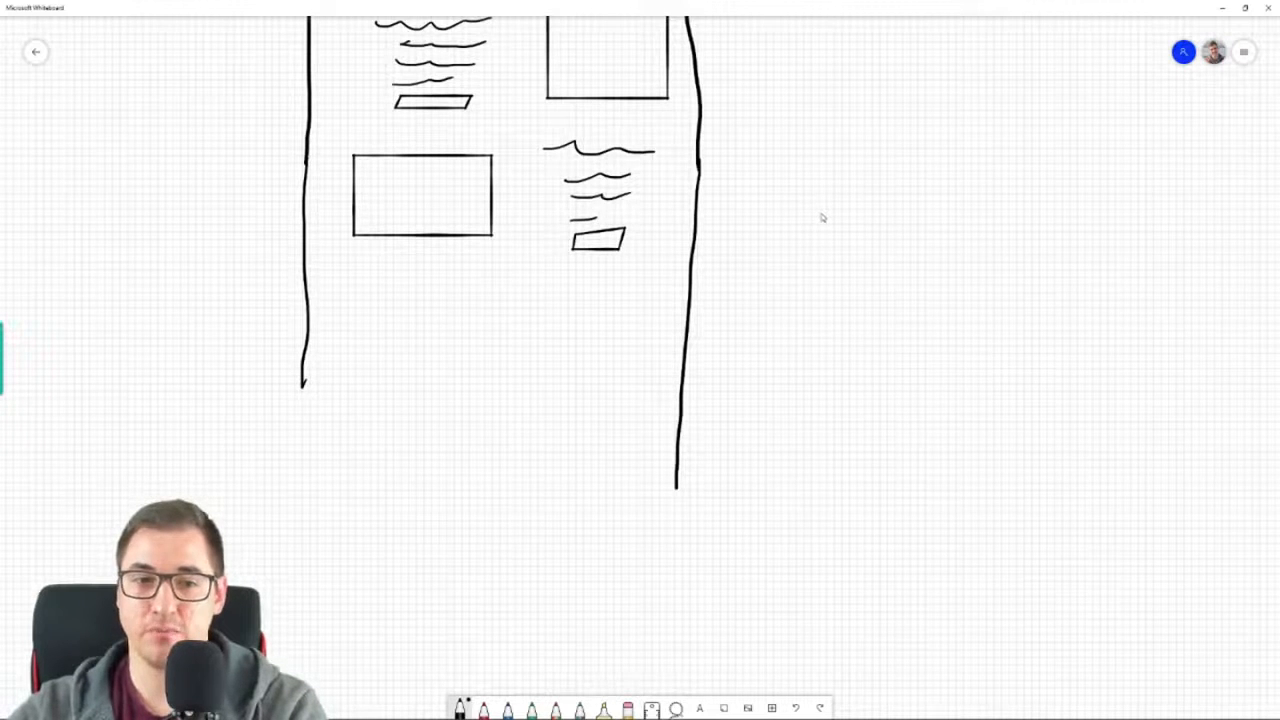
{"action": "left_click_drag", "start_coordinate": [302, 384], "coordinate": [295, 516]}
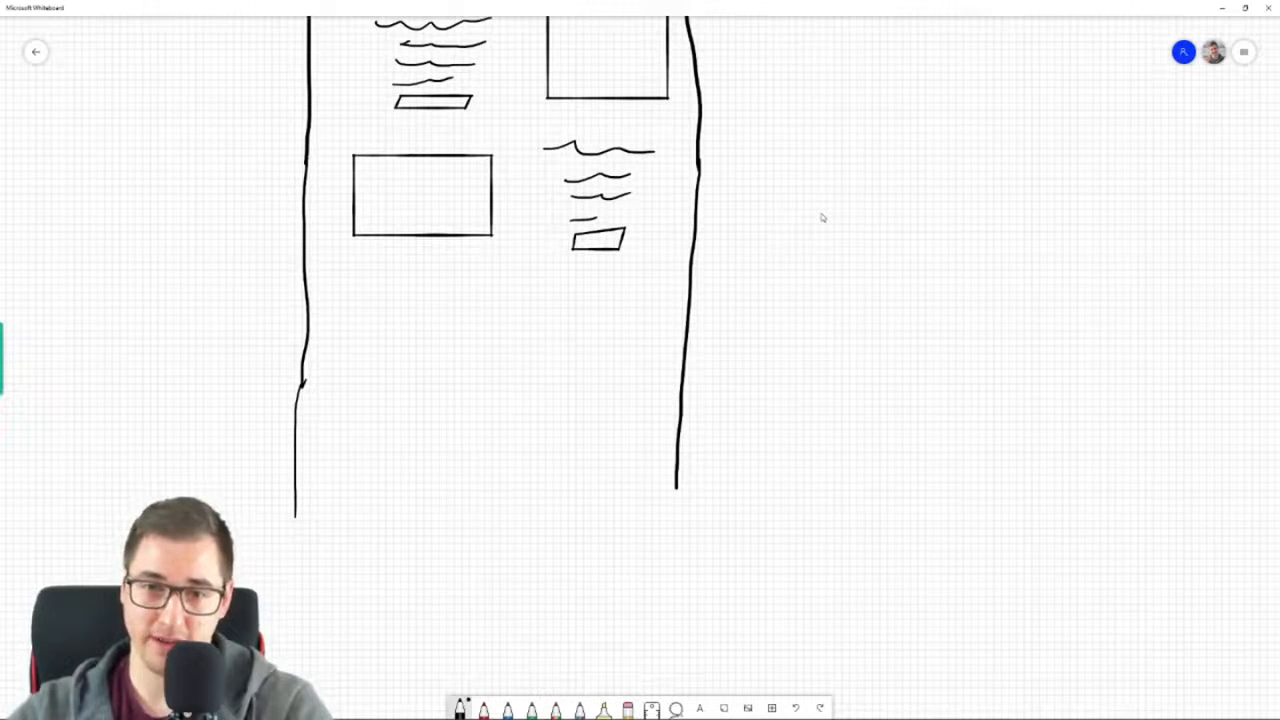
Sketch the product section's large image square with four thumbnails, a title line beside it, and a crossed-out mark and dash below the title
{"action": "mouse_move", "coordinate": [365, 303]}
{"action": "left_mouse_down"}
{"action": "mouse_move", "coordinate": [362, 365]}
{"action": "mouse_move", "coordinate": [443, 423]}
{"action": "mouse_move", "coordinate": [498, 338]}
{"action": "mouse_move", "coordinate": [402, 301]}
{"action": "left_mouse_up"}
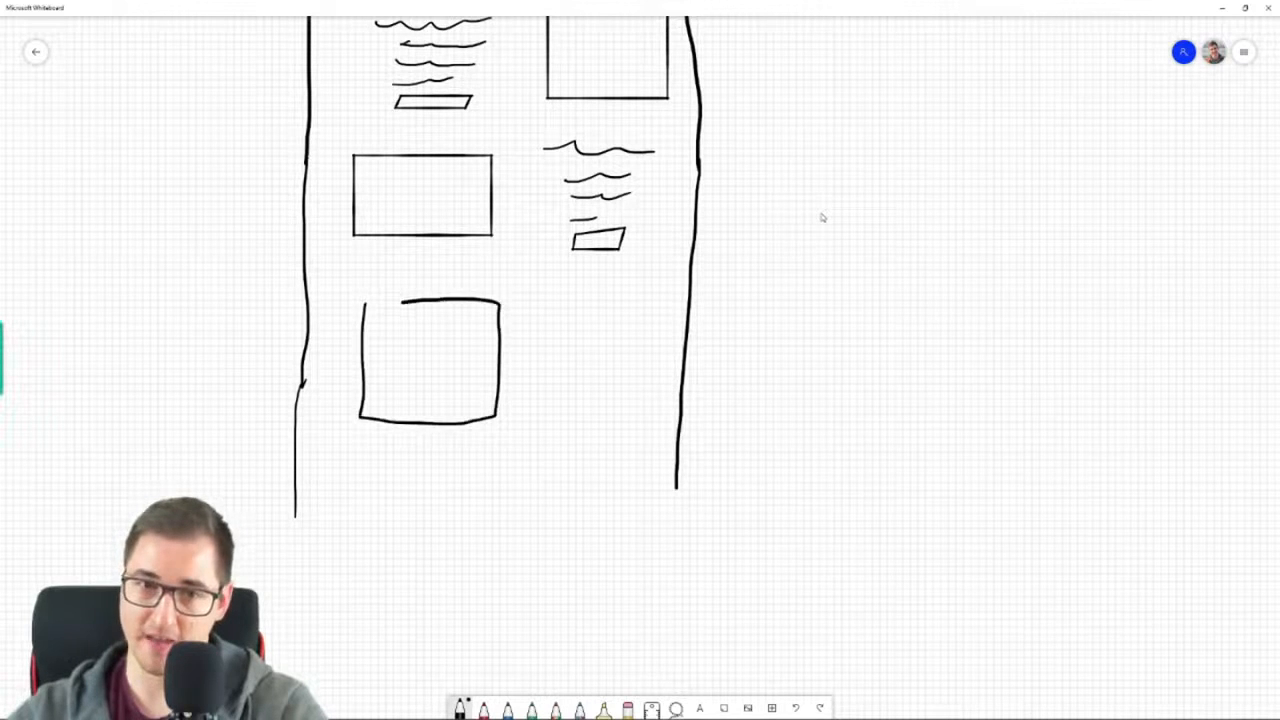
{"action": "mouse_move", "coordinate": [368, 430]}
{"action": "left_mouse_down"}
{"action": "mouse_move", "coordinate": [369, 453]}
{"action": "mouse_move", "coordinate": [390, 431]}
{"action": "mouse_move", "coordinate": [367, 430]}
{"action": "mouse_move", "coordinate": [402, 450]}
{"action": "mouse_move", "coordinate": [425, 436]}
{"action": "mouse_move", "coordinate": [406, 430]}
{"action": "mouse_move", "coordinate": [436, 453]}
{"action": "mouse_move", "coordinate": [460, 440]}
{"action": "mouse_move", "coordinate": [440, 433]}
{"action": "mouse_move", "coordinate": [474, 455]}
{"action": "mouse_move", "coordinate": [491, 434]}
{"action": "mouse_move", "coordinate": [472, 434]}
{"action": "left_mouse_up"}
{"action": "left_click_drag", "start_coordinate": [543, 309], "coordinate": [626, 322]}
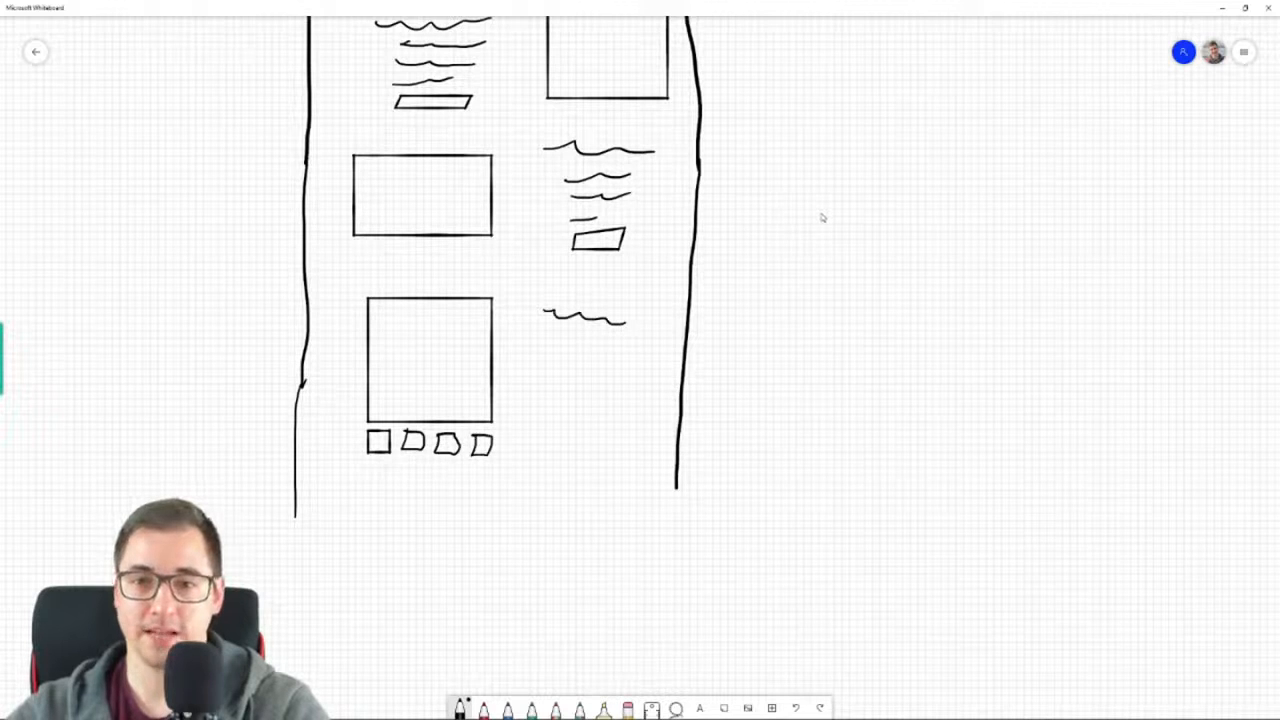
{"action": "left_click_drag", "start_coordinate": [541, 337], "coordinate": [605, 341]}
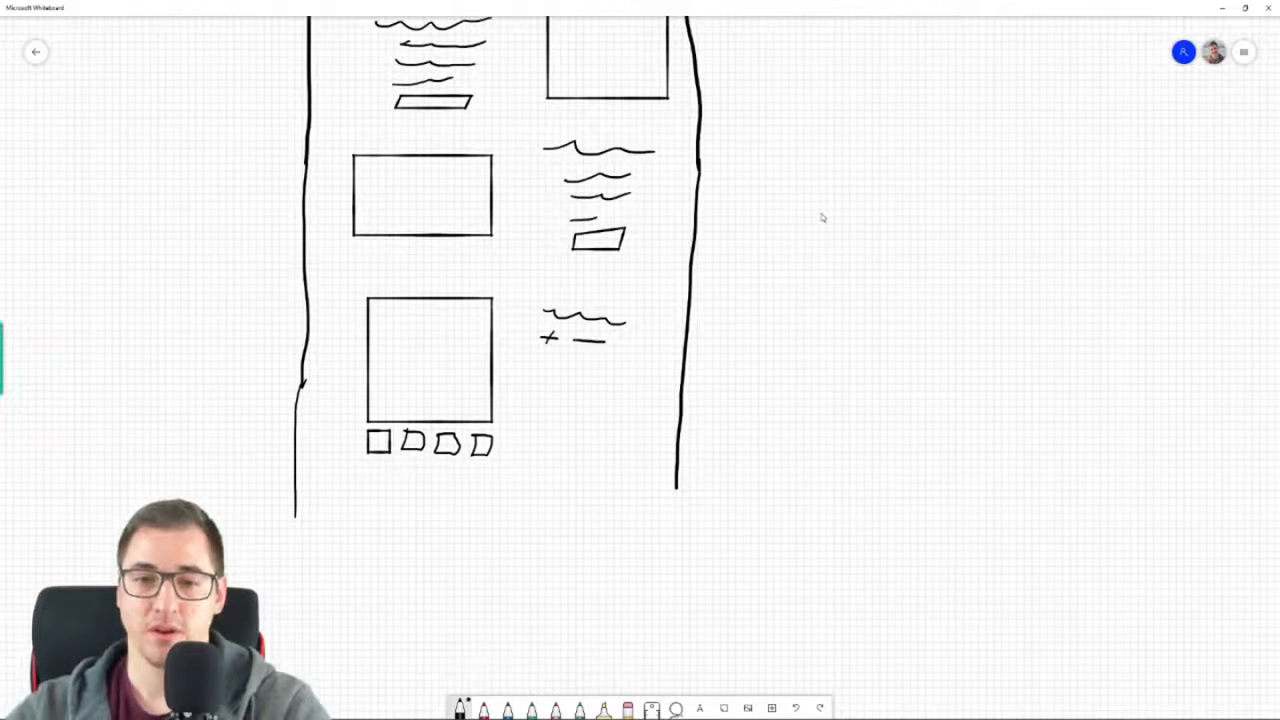
Add three small option squares and three circles under the product title, and redraw the misshapen button below them as a closed box
{"action": "mouse_move", "coordinate": [544, 369]}
{"action": "left_mouse_down"}
{"action": "mouse_move", "coordinate": [556, 390]}
{"action": "mouse_move", "coordinate": [566, 374]}
{"action": "mouse_move", "coordinate": [546, 372]}
{"action": "mouse_move", "coordinate": [592, 385]}
{"action": "mouse_move", "coordinate": [576, 372]}
{"action": "mouse_move", "coordinate": [612, 373]}
{"action": "mouse_move", "coordinate": [556, 432]}
{"action": "mouse_move", "coordinate": [566, 406]}
{"action": "mouse_move", "coordinate": [590, 436]}
{"action": "mouse_move", "coordinate": [616, 406]}
{"action": "mouse_move", "coordinate": [628, 432]}
{"action": "mouse_move", "coordinate": [644, 410]}
{"action": "left_mouse_up"}
{"action": "mouse_move", "coordinate": [544, 448]}
{"action": "left_mouse_down"}
{"action": "mouse_move", "coordinate": [540, 472]}
{"action": "mouse_move", "coordinate": [652, 464]}
{"action": "mouse_move", "coordinate": [646, 444]}
{"action": "mouse_move", "coordinate": [540, 451]}
{"action": "left_mouse_up"}
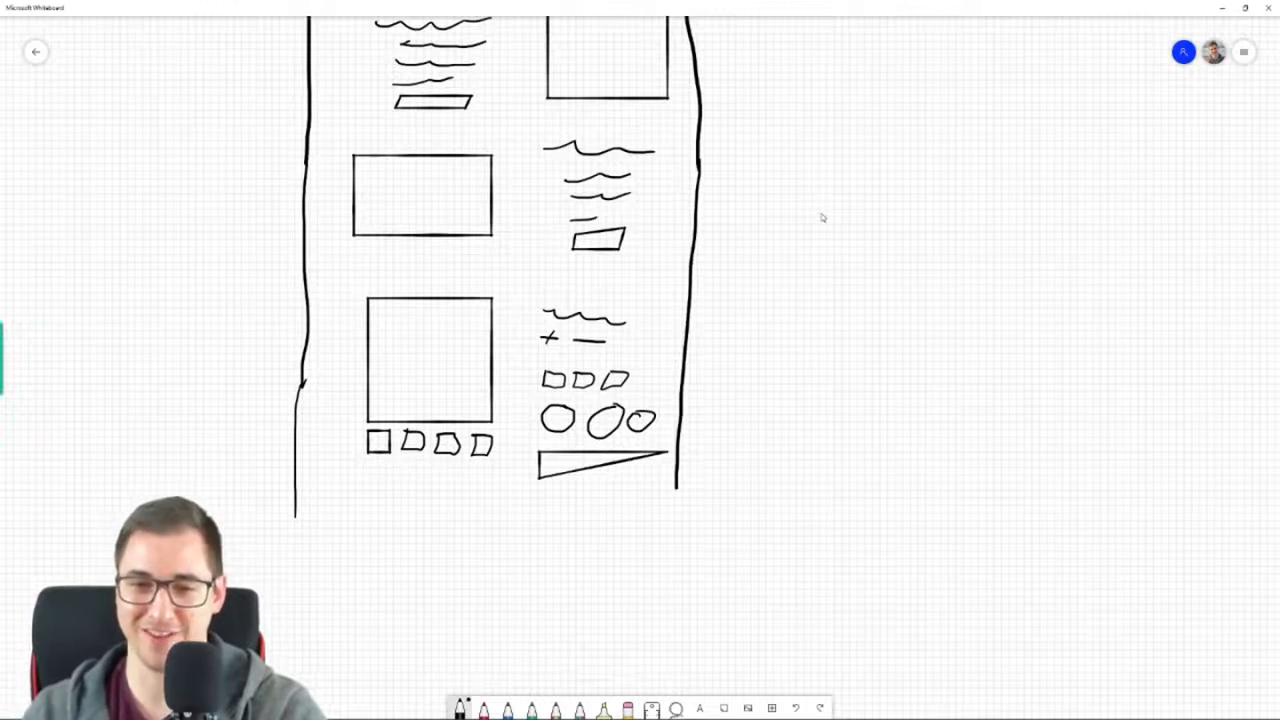
{"action": "left_click", "coordinate": [579, 471]}
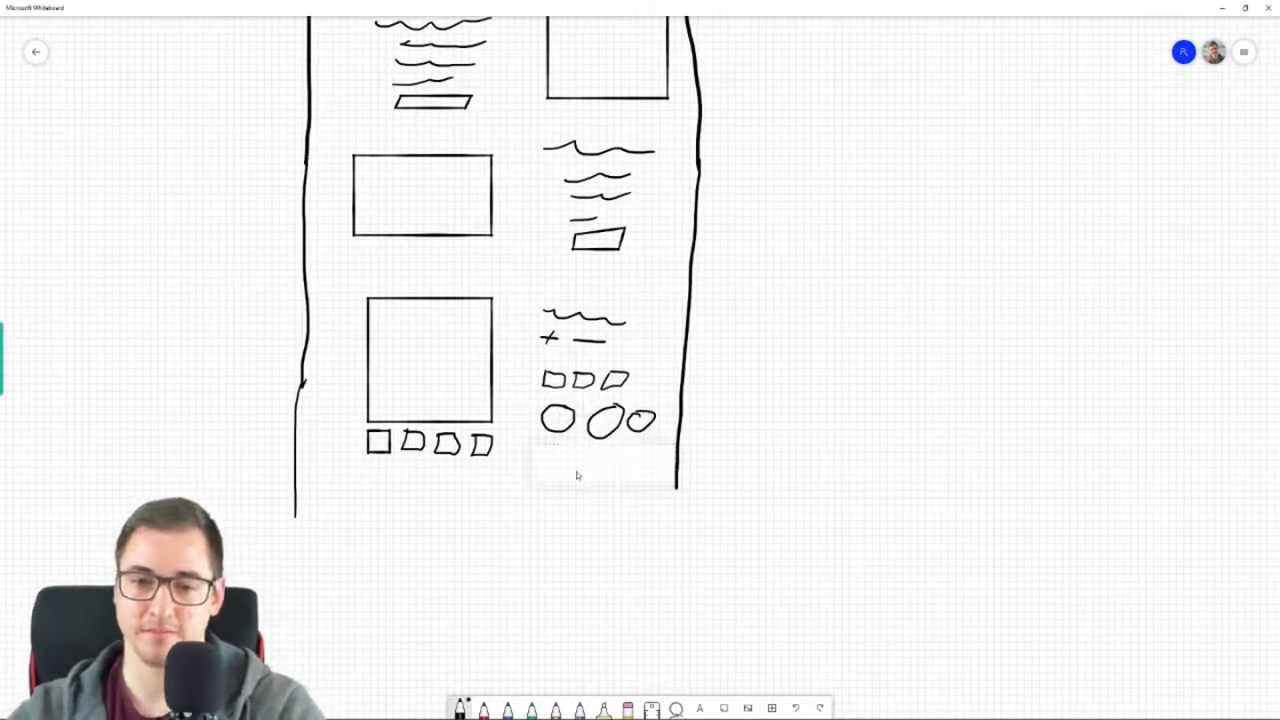
{"action": "mouse_move", "coordinate": [545, 450]}
{"action": "left_mouse_down"}
{"action": "mouse_move", "coordinate": [594, 487]}
{"action": "mouse_move", "coordinate": [655, 465]}
{"action": "mouse_move", "coordinate": [608, 445]}
{"action": "mouse_move", "coordinate": [545, 445]}
{"action": "left_mouse_up"}
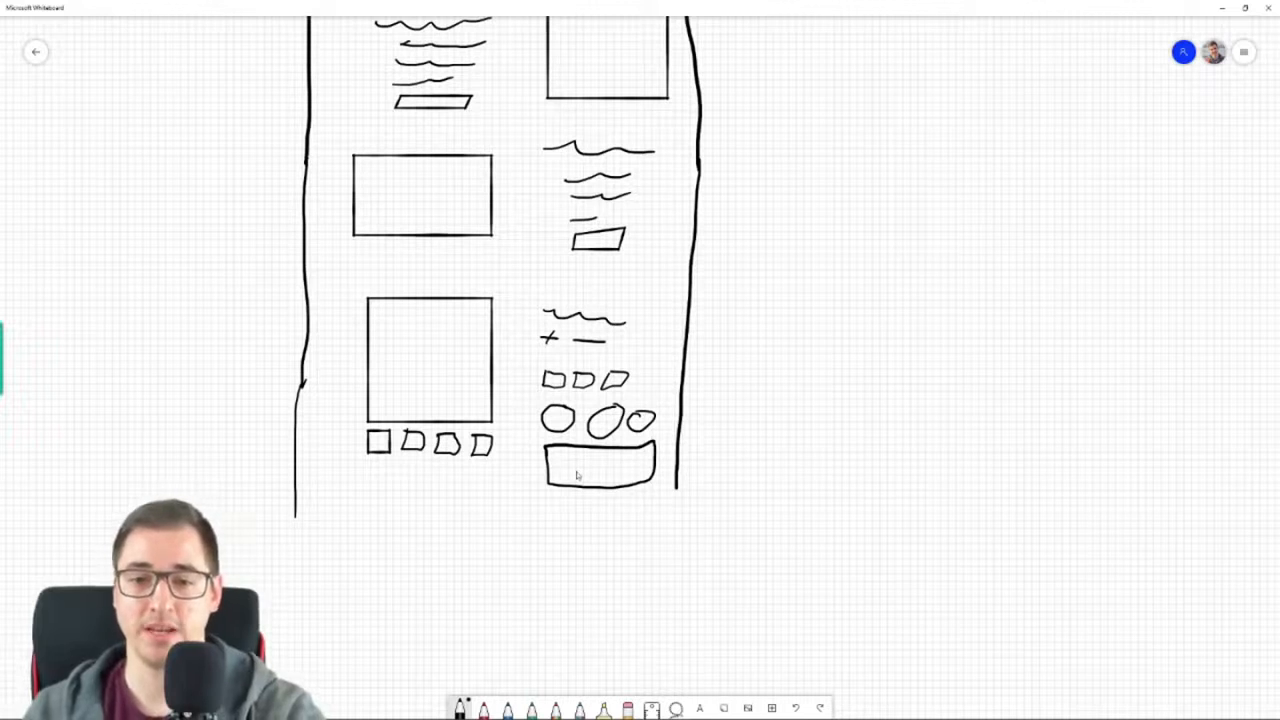
Draw long text lines below the product section and close the page frame around them with a bottom edge
{"action": "left_click_drag", "start_coordinate": [393, 514], "coordinate": [597, 508]}
{"action": "left_click_drag", "start_coordinate": [442, 548], "coordinate": [603, 558]}
{"action": "left_click_drag", "start_coordinate": [412, 597], "coordinate": [539, 614]}
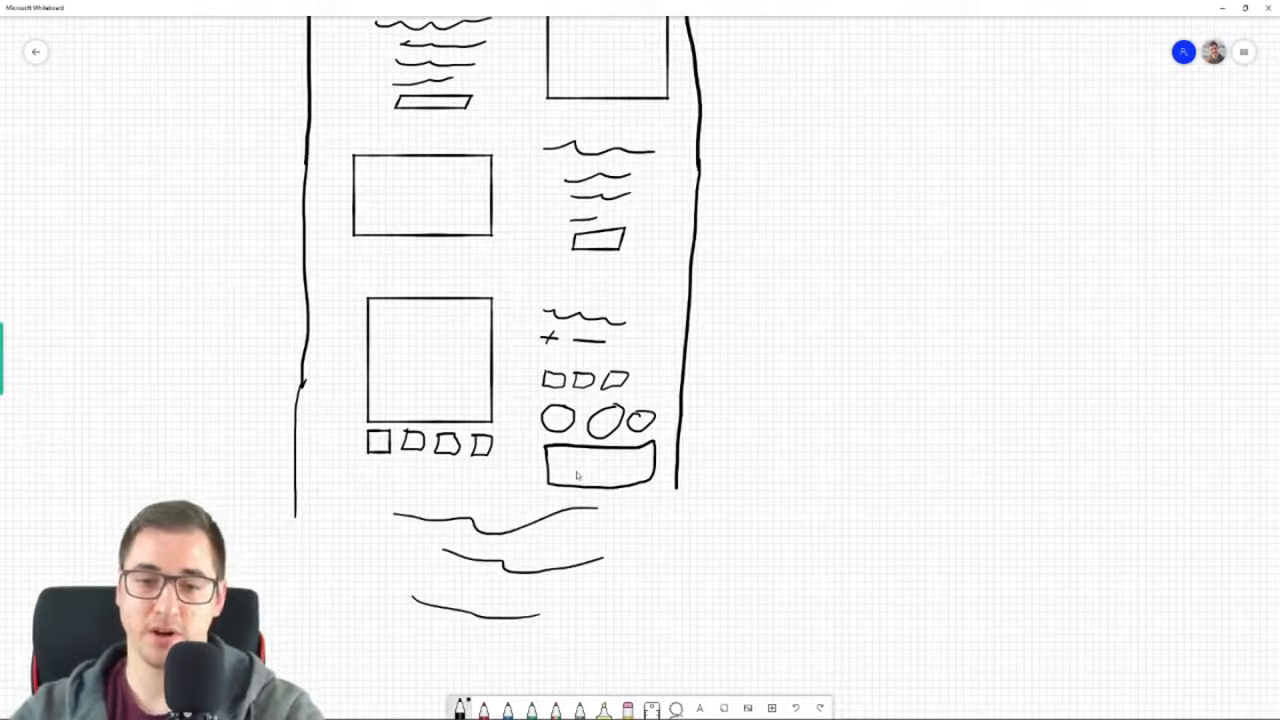
{"action": "mouse_move", "coordinate": [298, 505]}
{"action": "left_mouse_down"}
{"action": "mouse_move", "coordinate": [294, 580]}
{"action": "mouse_move", "coordinate": [376, 690]}
{"action": "mouse_move", "coordinate": [586, 684]}
{"action": "mouse_move", "coordinate": [676, 620]}
{"action": "mouse_move", "coordinate": [682, 516]}
{"action": "mouse_move", "coordinate": [675, 545]}
{"action": "left_mouse_up"}
{"action": "left_click_drag", "start_coordinate": [472, 617], "coordinate": [536, 605]}
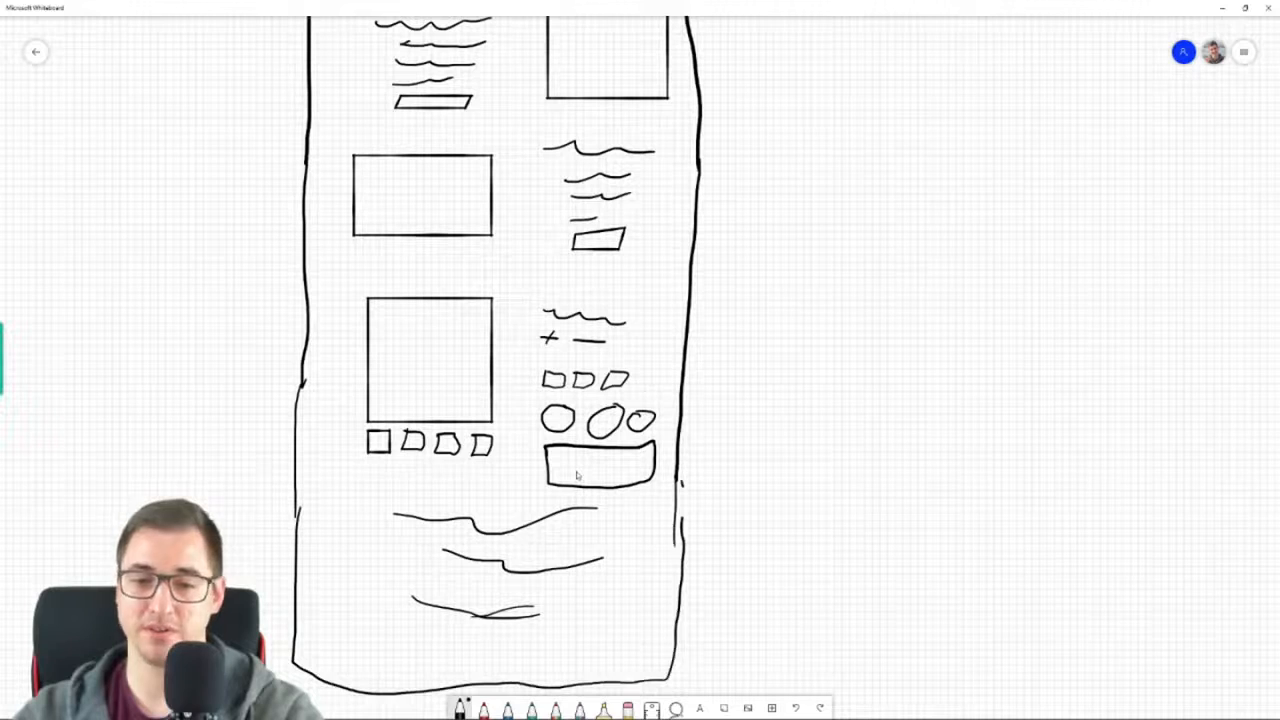
Divide off a footer strip and fill it with two columns of short lines, a form box, bottom lines and an asterisk
{"action": "mouse_move", "coordinate": [296, 622]}
{"action": "left_mouse_down"}
{"action": "mouse_move", "coordinate": [562, 640]}
{"action": "mouse_move", "coordinate": [686, 621]}
{"action": "left_mouse_up"}
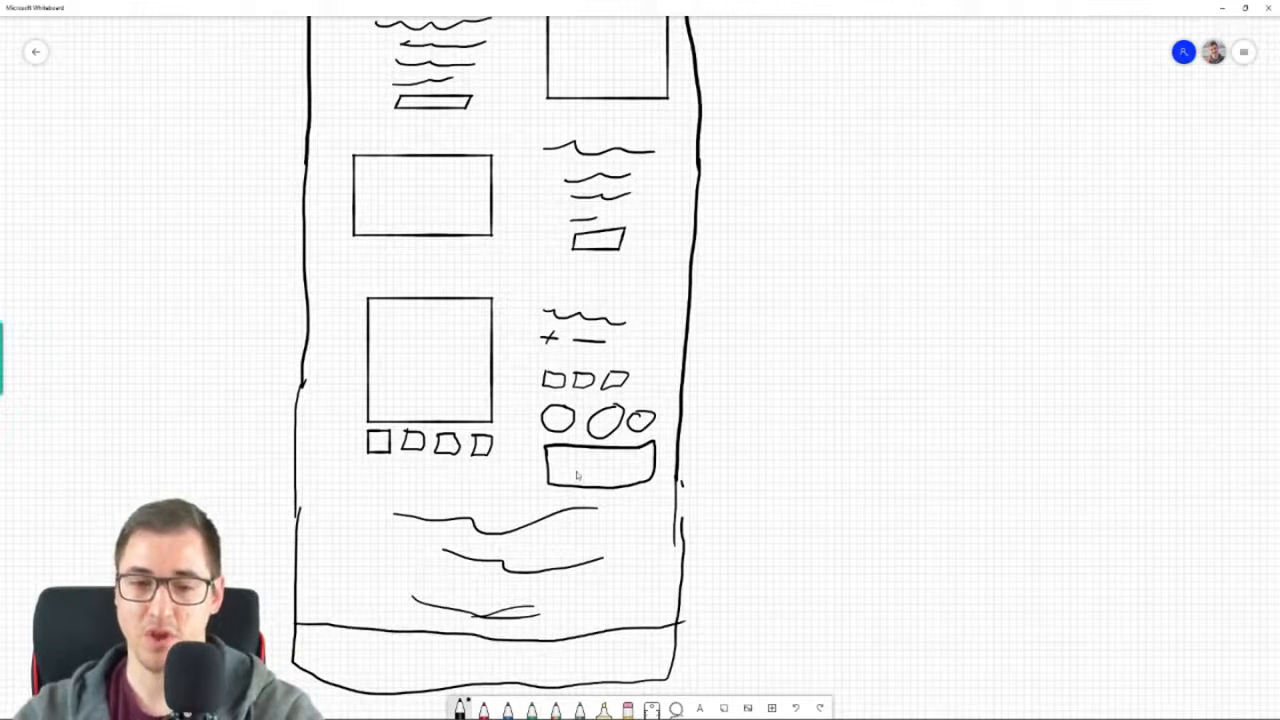
{"action": "mouse_move", "coordinate": [322, 634]}
{"action": "left_mouse_down"}
{"action": "mouse_move", "coordinate": [346, 630]}
{"action": "mouse_move", "coordinate": [347, 649]}
{"action": "mouse_move", "coordinate": [426, 633]}
{"action": "left_mouse_up"}
{"action": "mouse_move", "coordinate": [405, 647]}
{"action": "left_mouse_down"}
{"action": "mouse_move", "coordinate": [420, 642]}
{"action": "mouse_move", "coordinate": [428, 657]}
{"action": "left_mouse_up"}
{"action": "mouse_move", "coordinate": [531, 644]}
{"action": "left_mouse_down"}
{"action": "mouse_move", "coordinate": [558, 663]}
{"action": "mouse_move", "coordinate": [632, 654]}
{"action": "mouse_move", "coordinate": [532, 645]}
{"action": "left_mouse_up"}
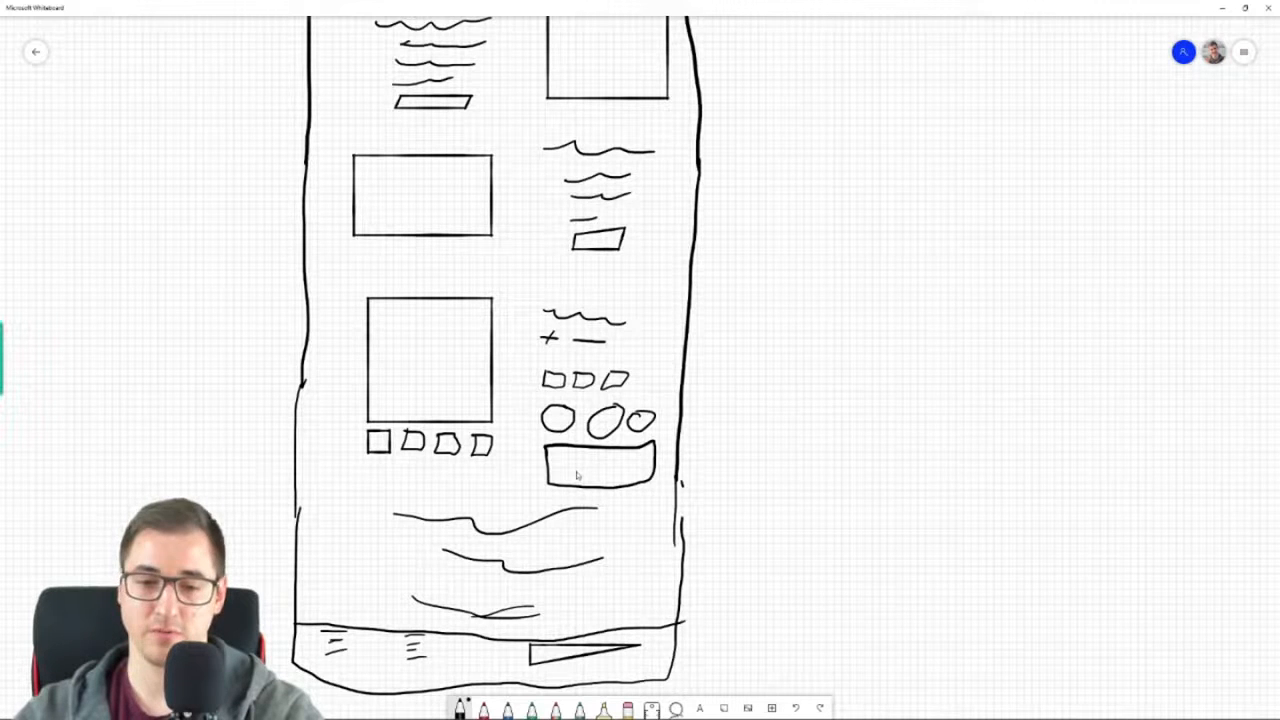
{"action": "left_click_drag", "start_coordinate": [347, 672], "coordinate": [434, 678]}
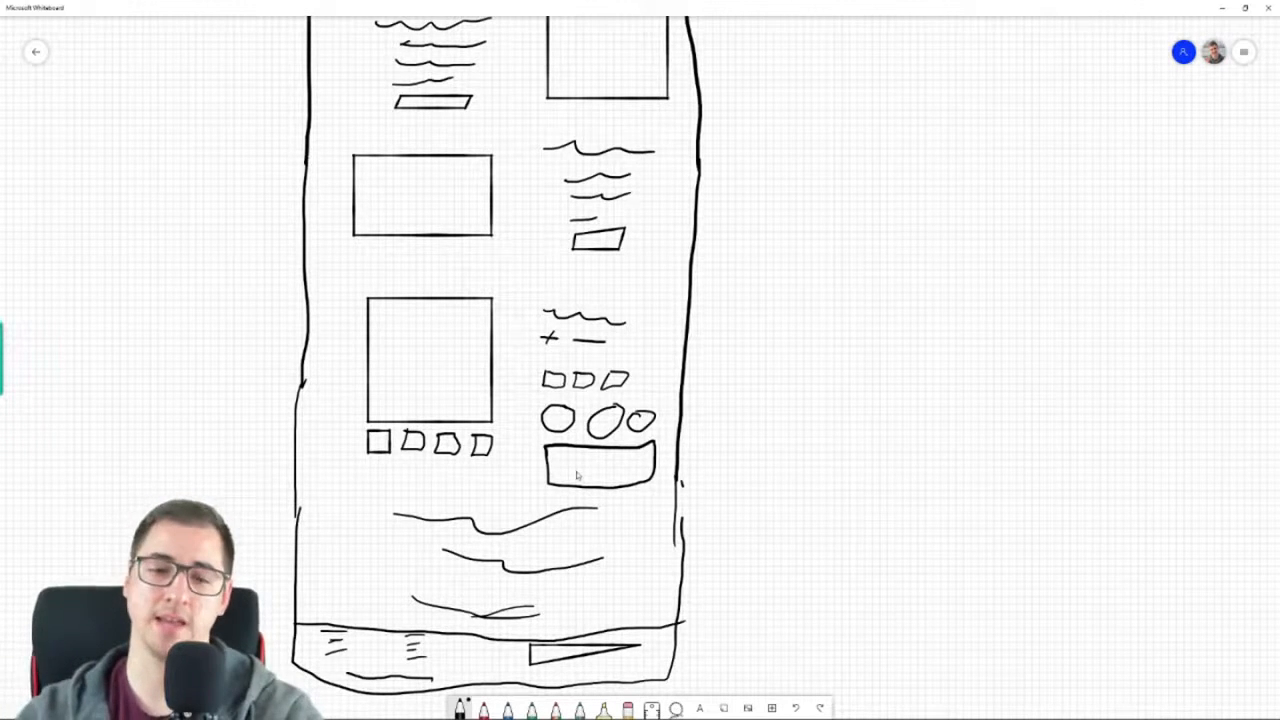
{"action": "left_click_drag", "start_coordinate": [446, 677], "coordinate": [460, 674]}
{"action": "mouse_move", "coordinate": [470, 718]}
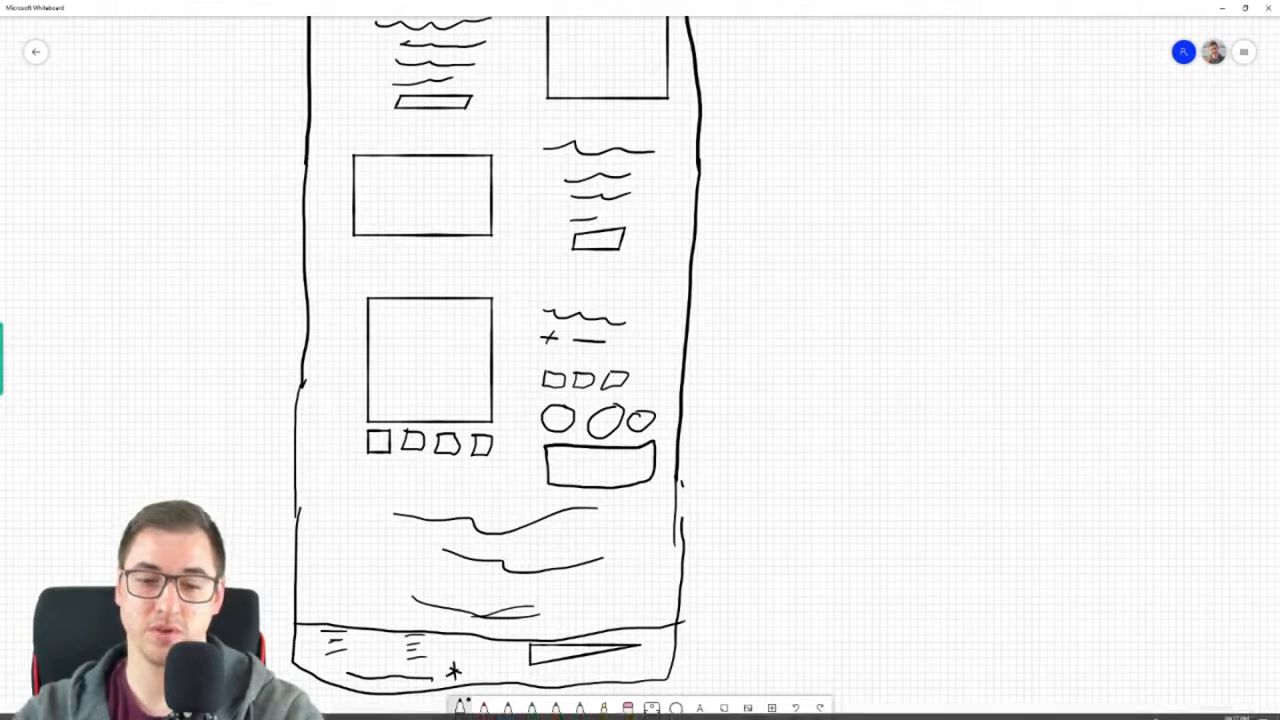
{"action": "left_click_drag", "start_coordinate": [543, 681], "coordinate": [652, 677]}
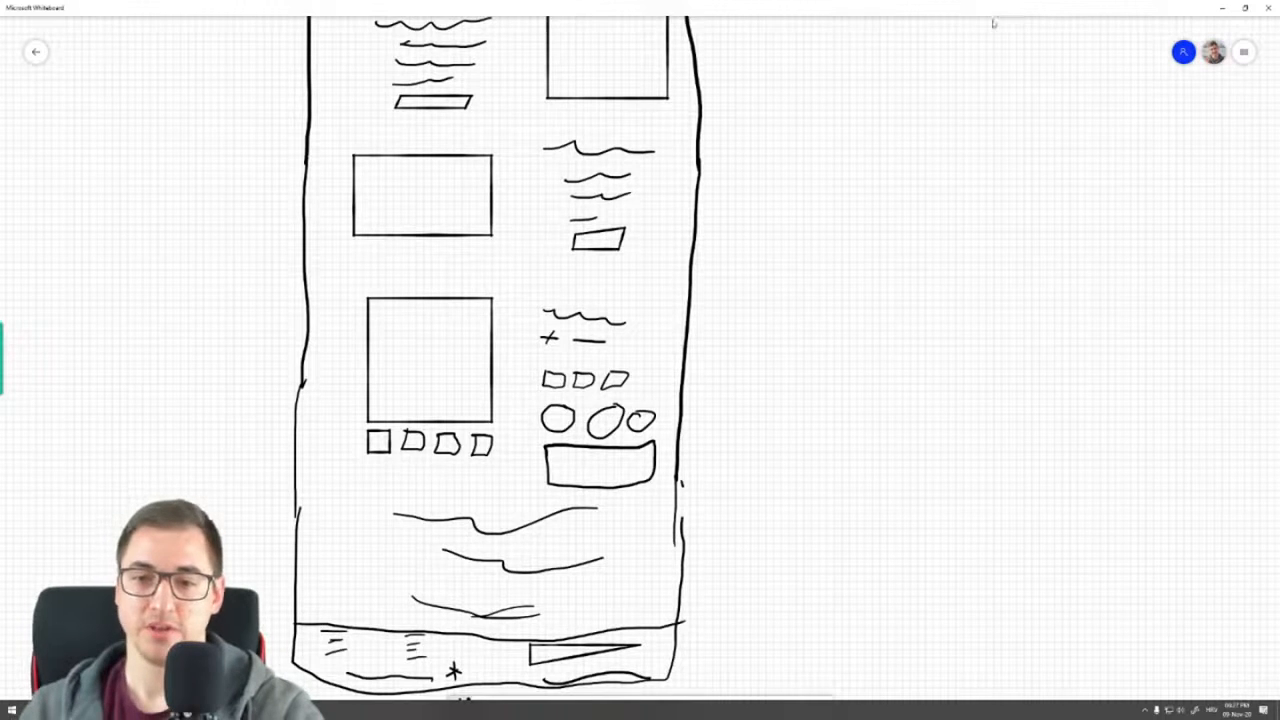
Look over the top of the page sketch, and switch to the browser to check the upper part of the original store homepage
{"action": "scroll", "coordinate": [837, 249], "scroll_direction": "up", "scroll_amount": 5}
{"action": "scroll", "coordinate": [813, 263], "scroll_direction": "up", "scroll_amount": 3}
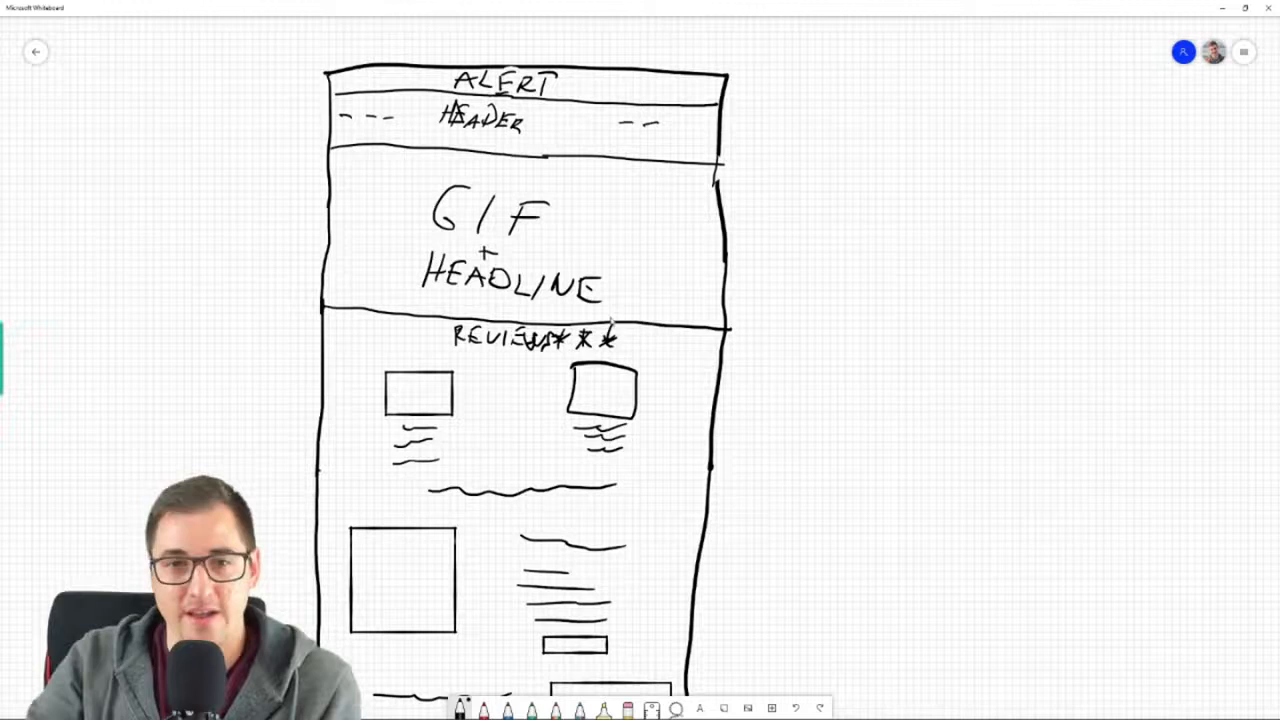
{"action": "left_click_drag", "start_coordinate": [922, 380], "coordinate": [874, 384]}
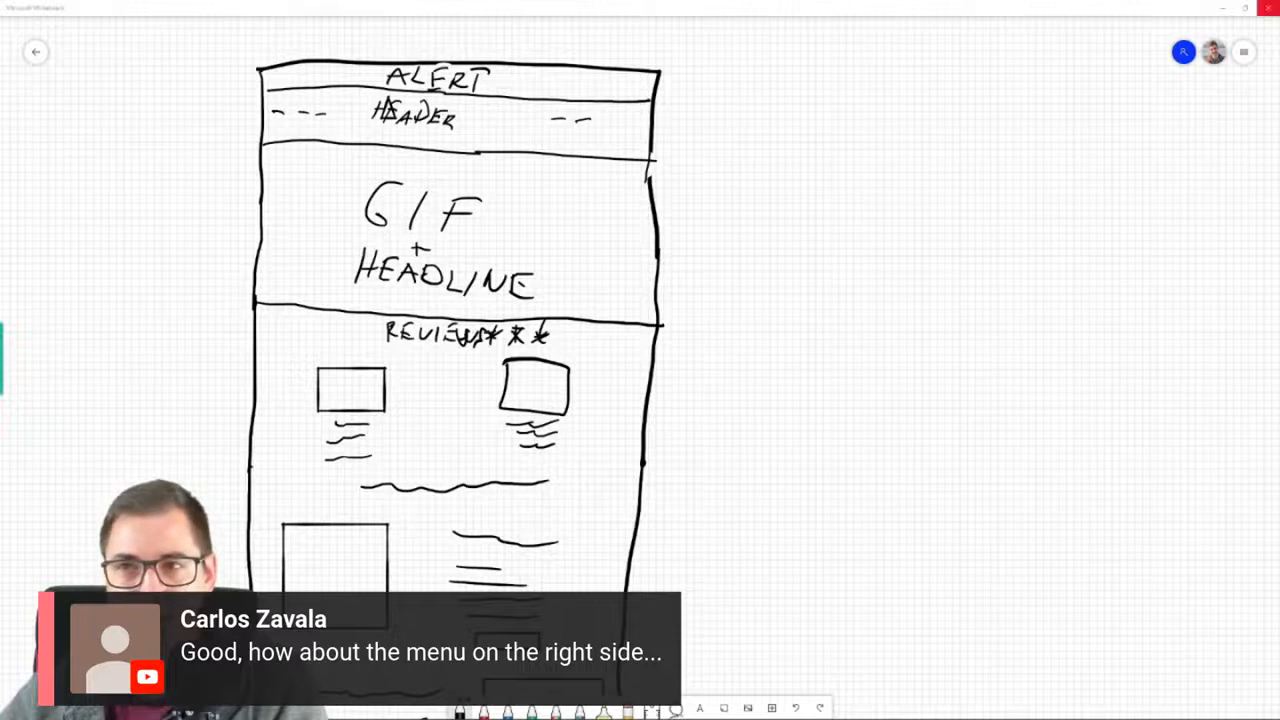
{"action": "left_click", "coordinate": [1222, 8]}
{"action": "scroll", "coordinate": [827, 322], "scroll_direction": "up", "scroll_amount": 9}
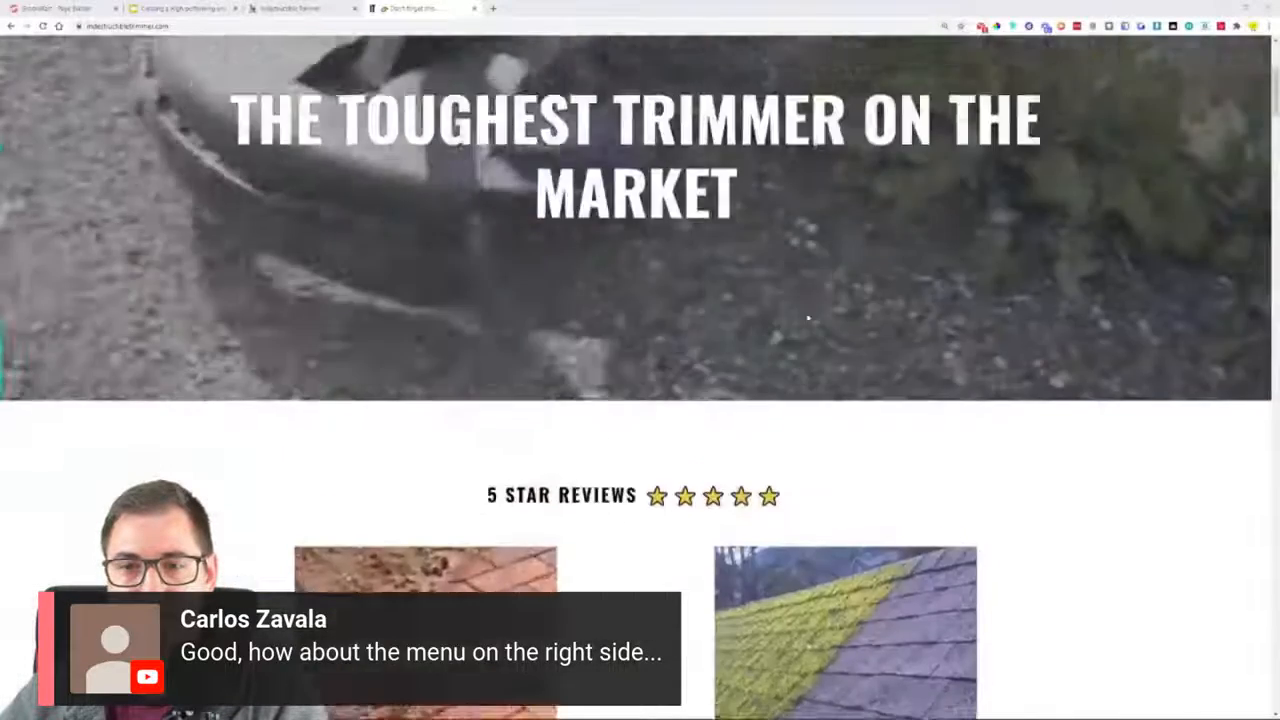
Review the original store homepage down to the product section and back, and check the list of store-creation steps in the presentation
{"action": "scroll", "coordinate": [827, 322], "scroll_direction": "down", "scroll_amount": 4}
{"action": "scroll", "coordinate": [827, 322], "scroll_direction": "down", "scroll_amount": 10}
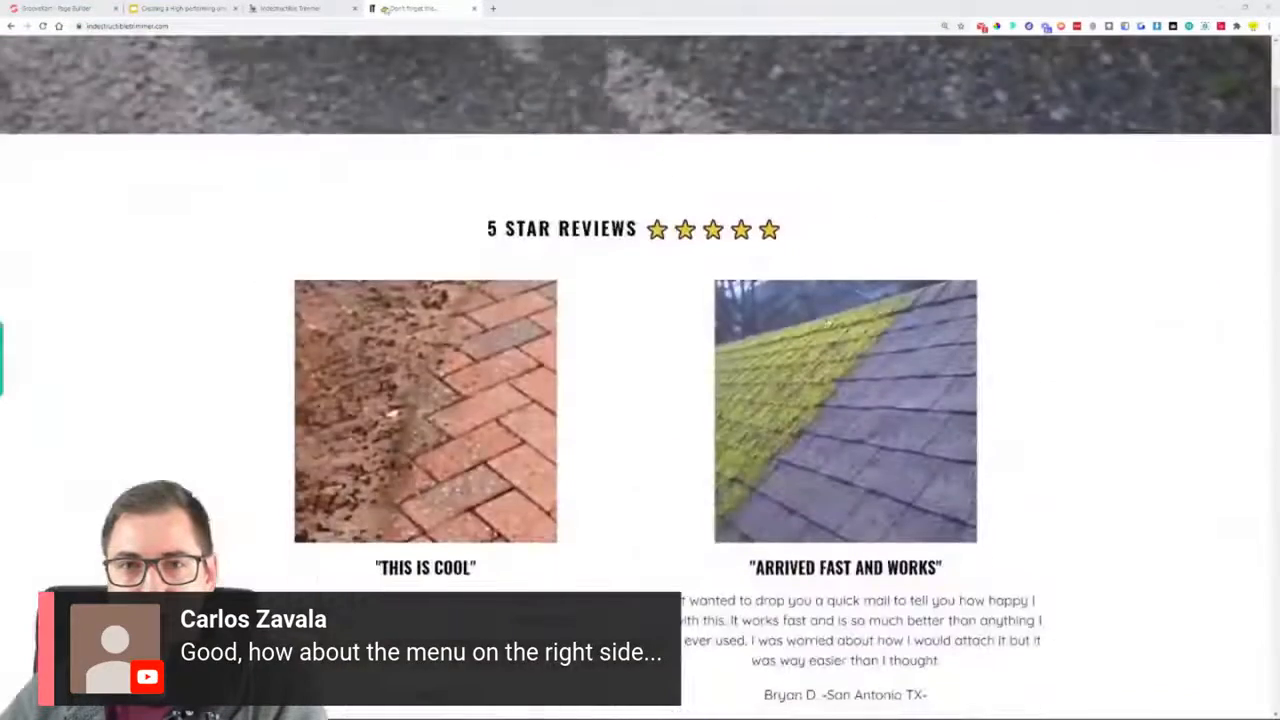
{"action": "scroll", "coordinate": [640, 380], "scroll_direction": "down", "scroll_amount": 10}
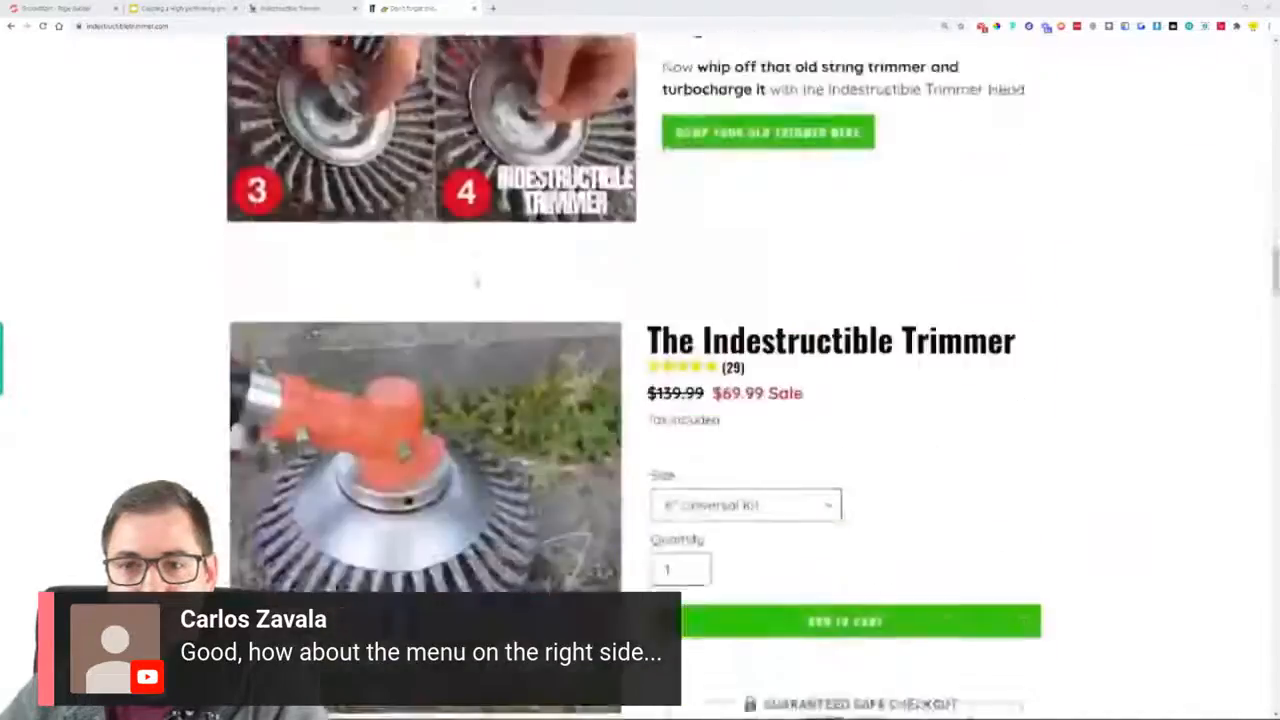
{"action": "scroll", "coordinate": [640, 380], "scroll_direction": "up", "scroll_amount": 10}
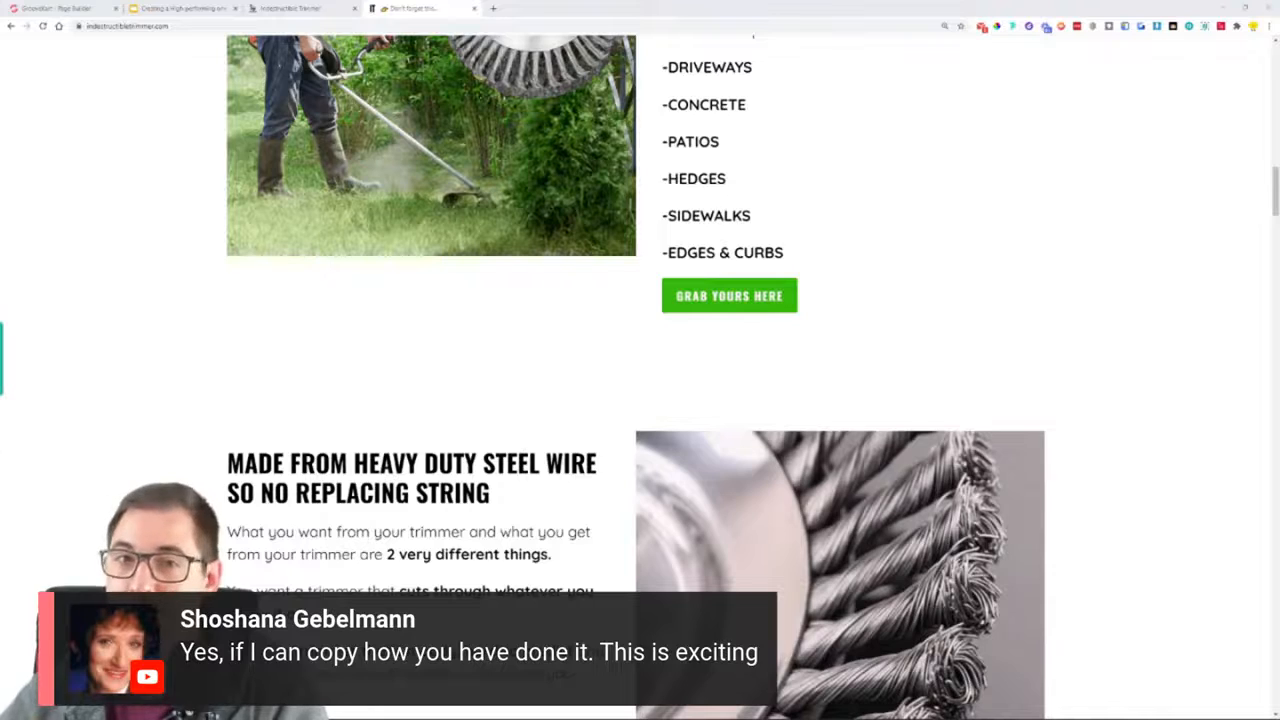
{"action": "scroll", "coordinate": [874, 272], "scroll_direction": "up", "scroll_amount": 1}
{"action": "scroll", "coordinate": [874, 272], "scroll_direction": "up", "scroll_amount": 15}
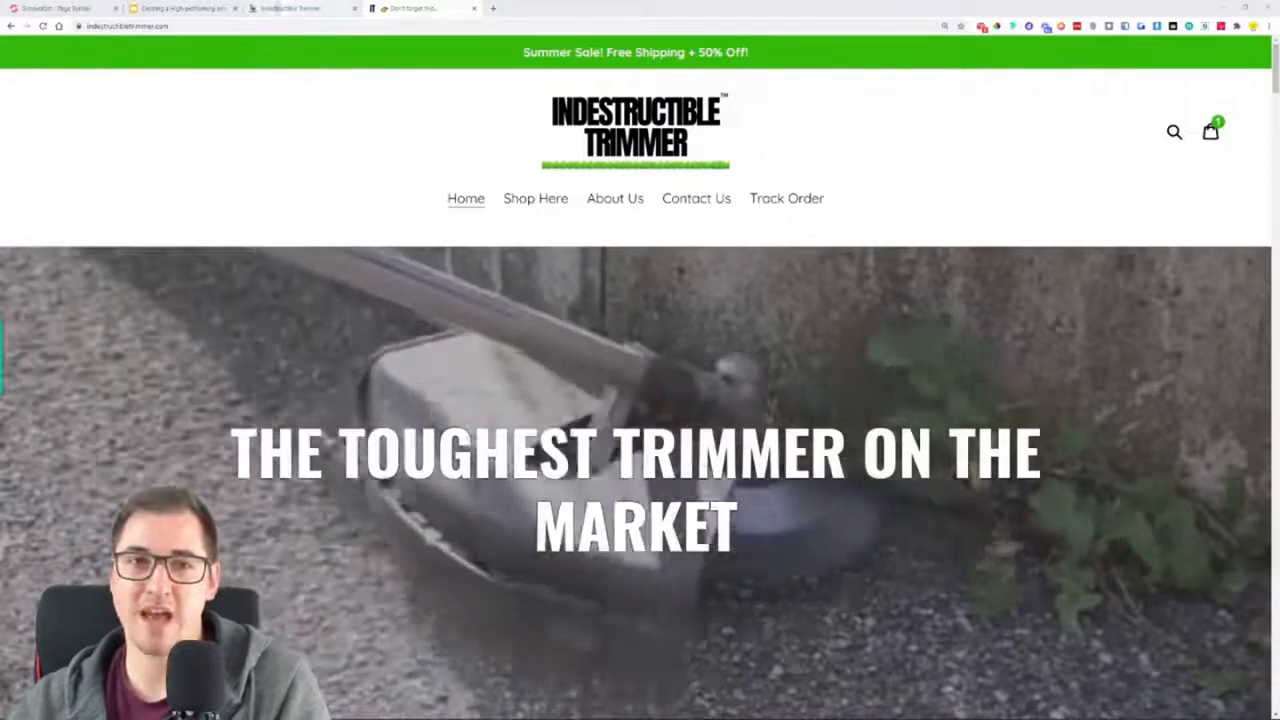
{"action": "left_click", "coordinate": [158, 7]}
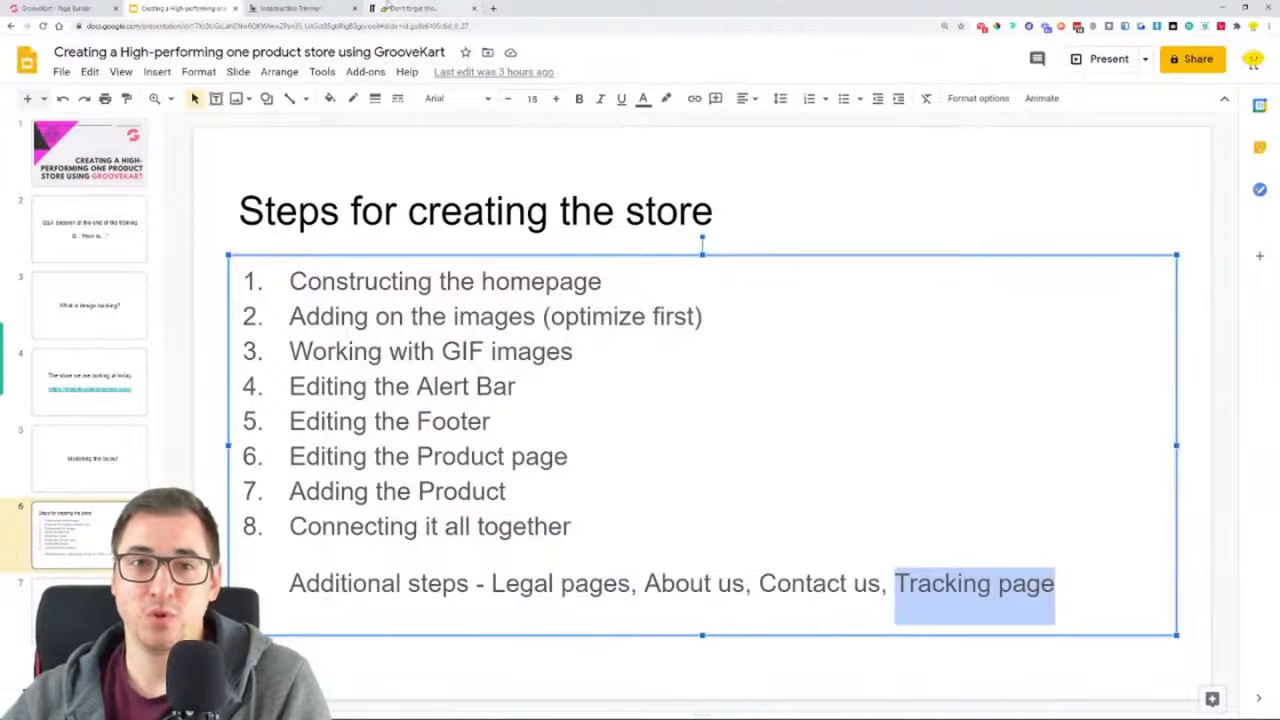
{"action": "left_click", "coordinate": [390, 8]}
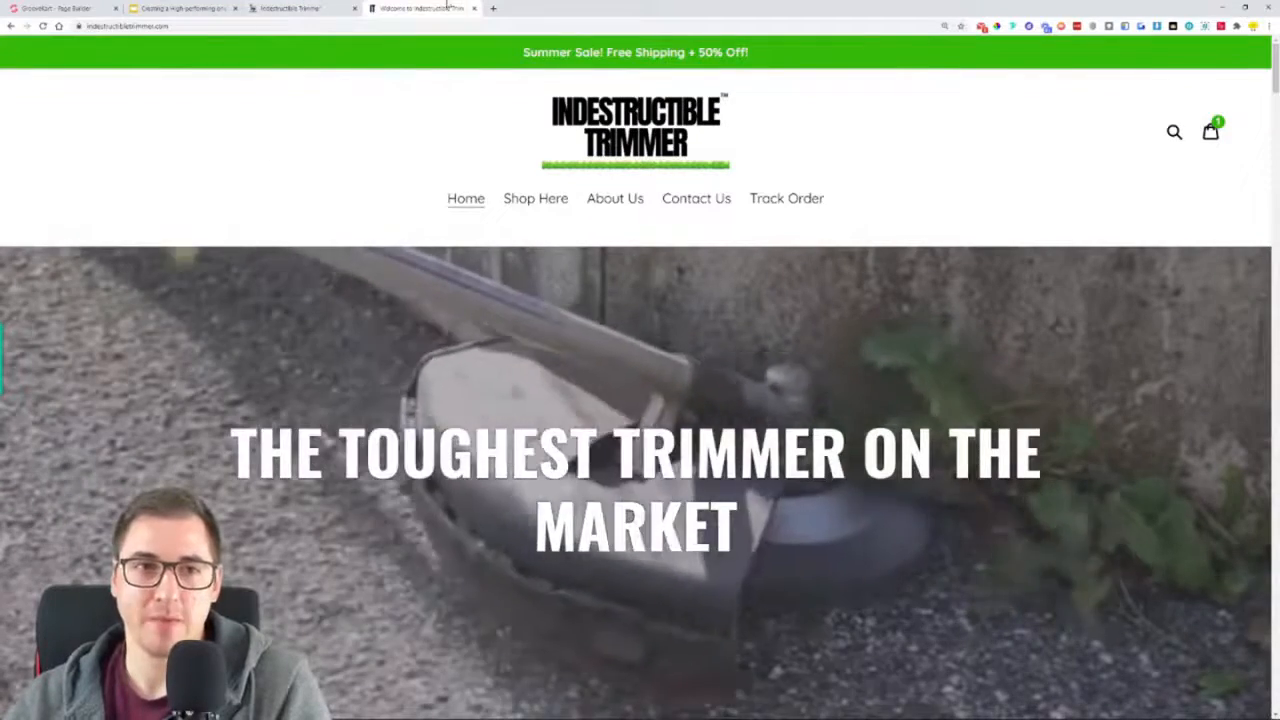
Switch to the oneproduct store's page builder and start a new custom page
{"action": "left_click", "coordinate": [55, 8]}
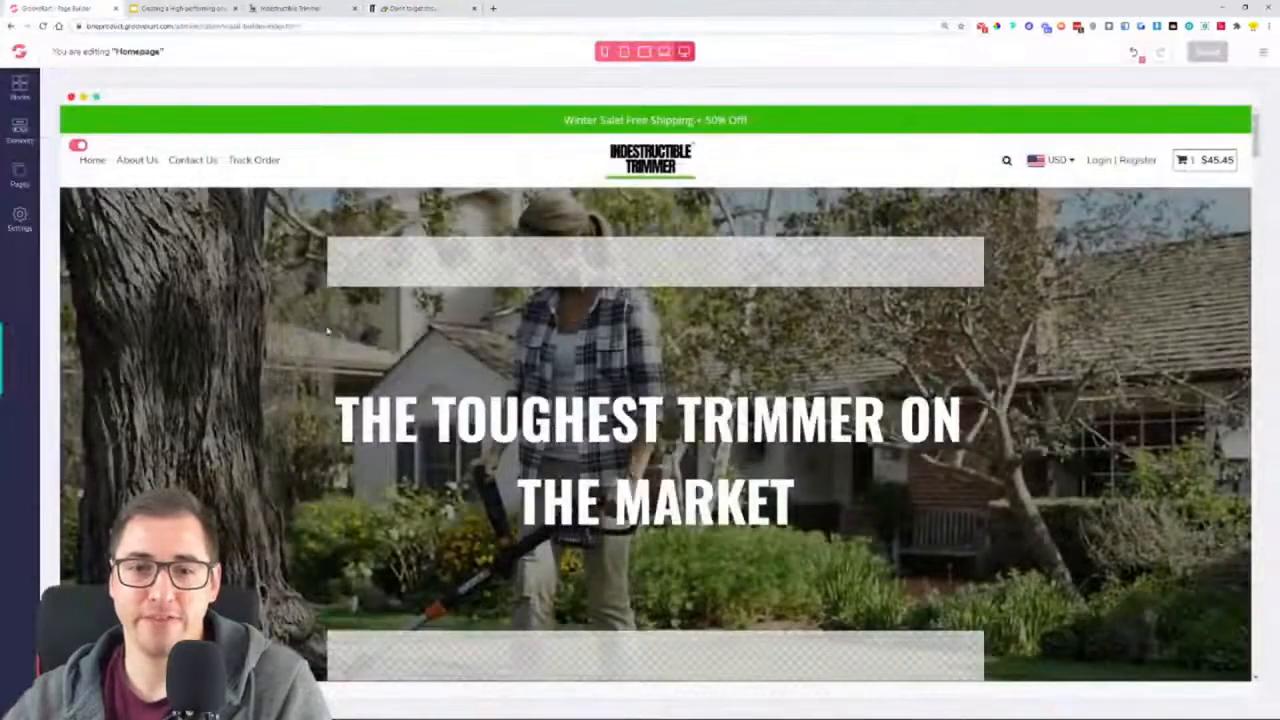
{"action": "left_click", "coordinate": [19, 175]}
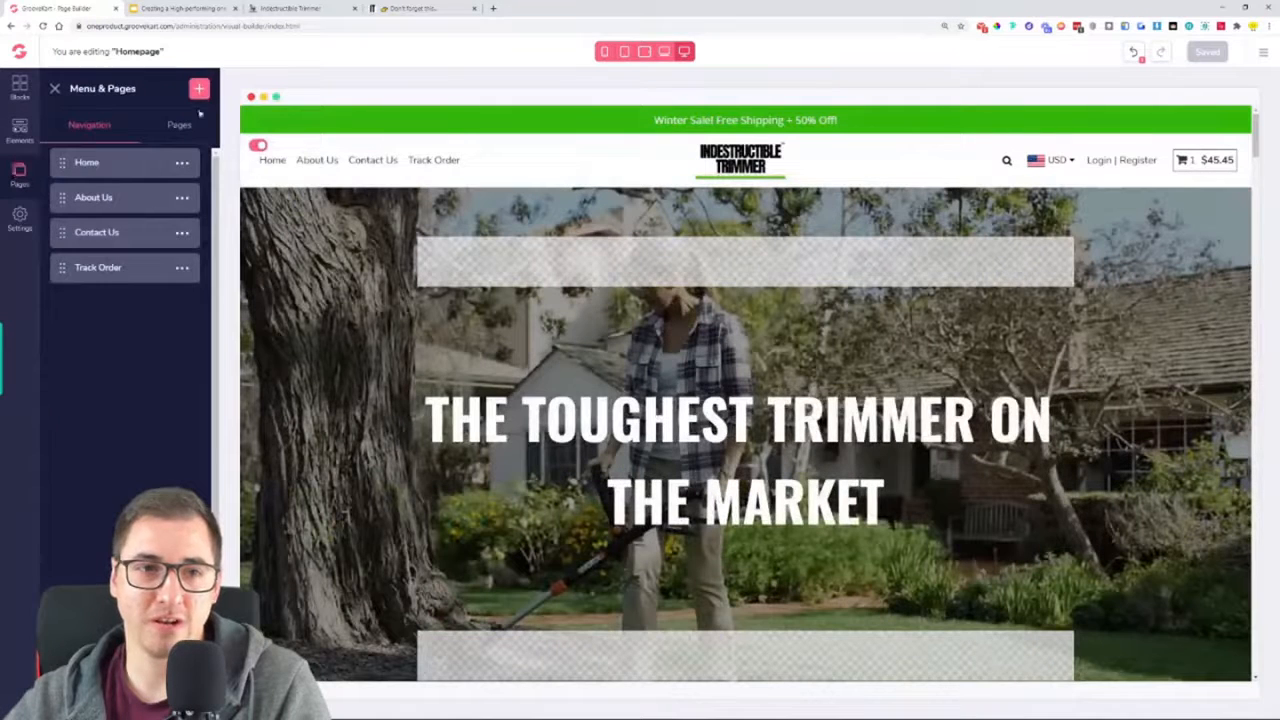
{"action": "left_click", "coordinate": [184, 125]}
{"action": "left_click", "coordinate": [199, 90]}
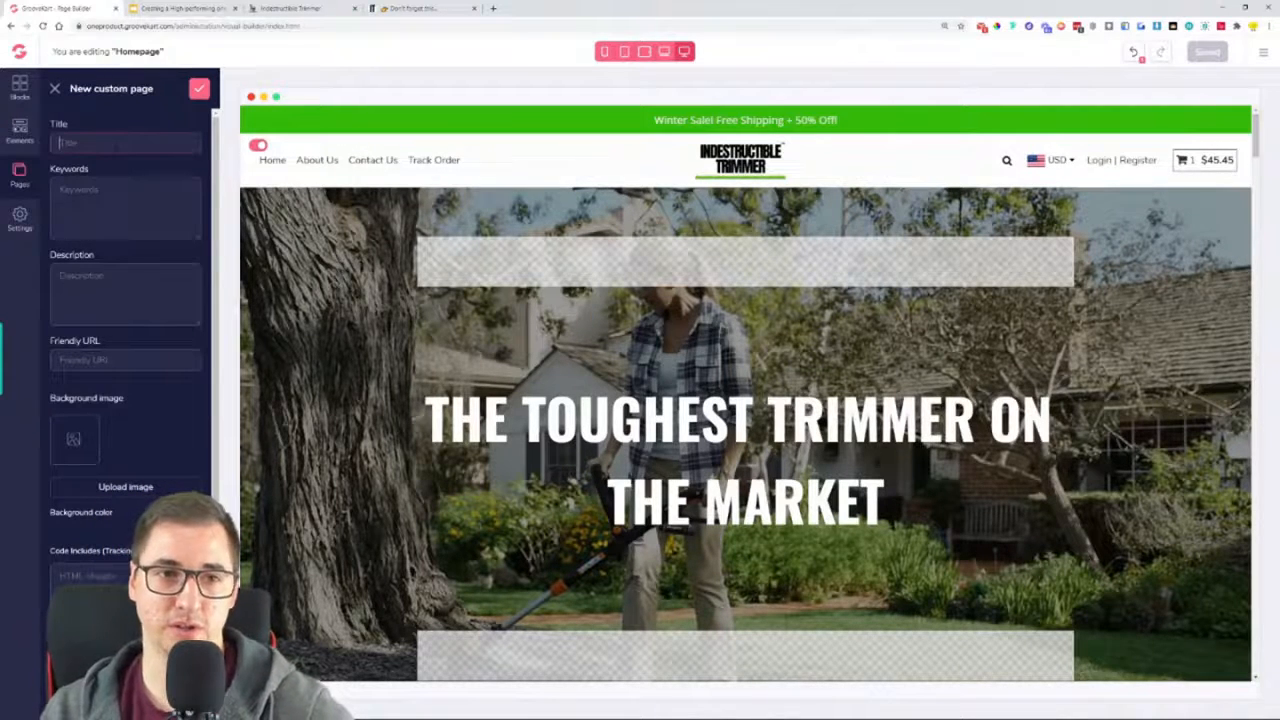
Save the custom page with the title One Product Tutorial and the friendly URL one-product, and open it for editing
{"action": "type", "text": "t"}
{"action": "key", "text": "BackSpace"}
{"action": "key", "text": "BackSpace"}
{"action": "key", "text": "BackSpace"}
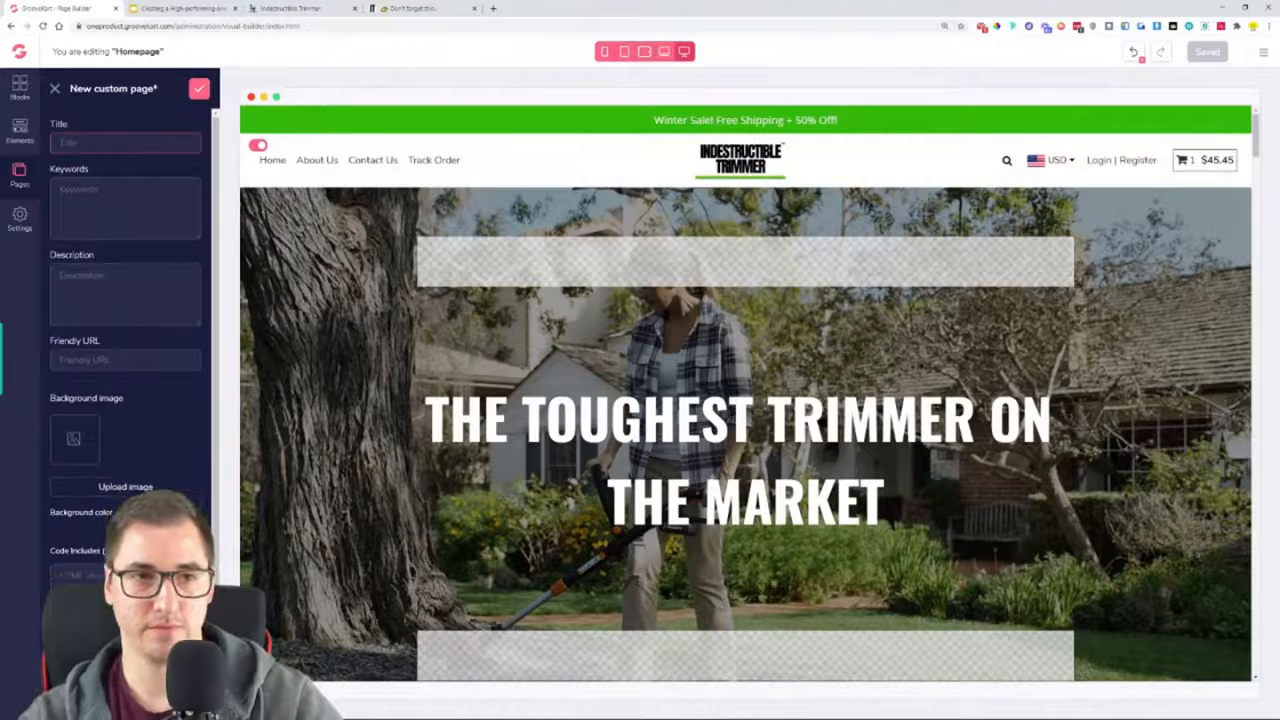
{"action": "type", "text": "One Product Tutorial"}
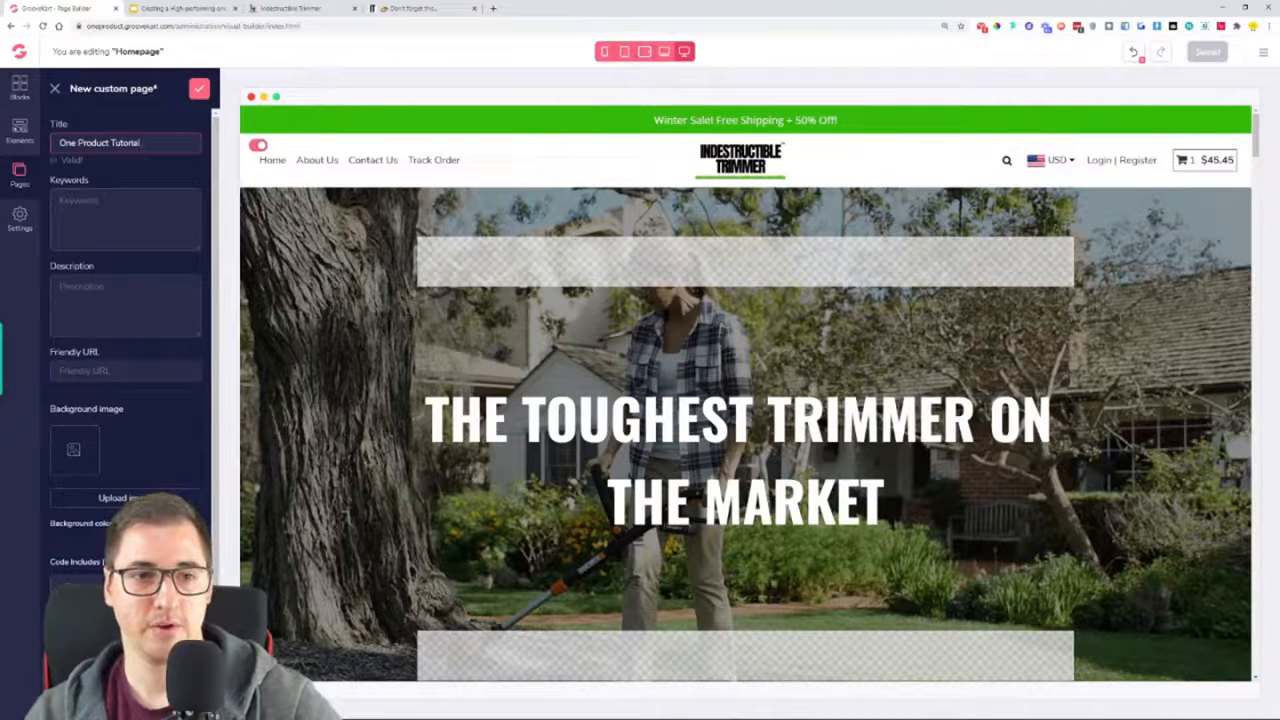
{"action": "left_click", "coordinate": [112, 371]}
{"action": "type", "text": "one-product"}
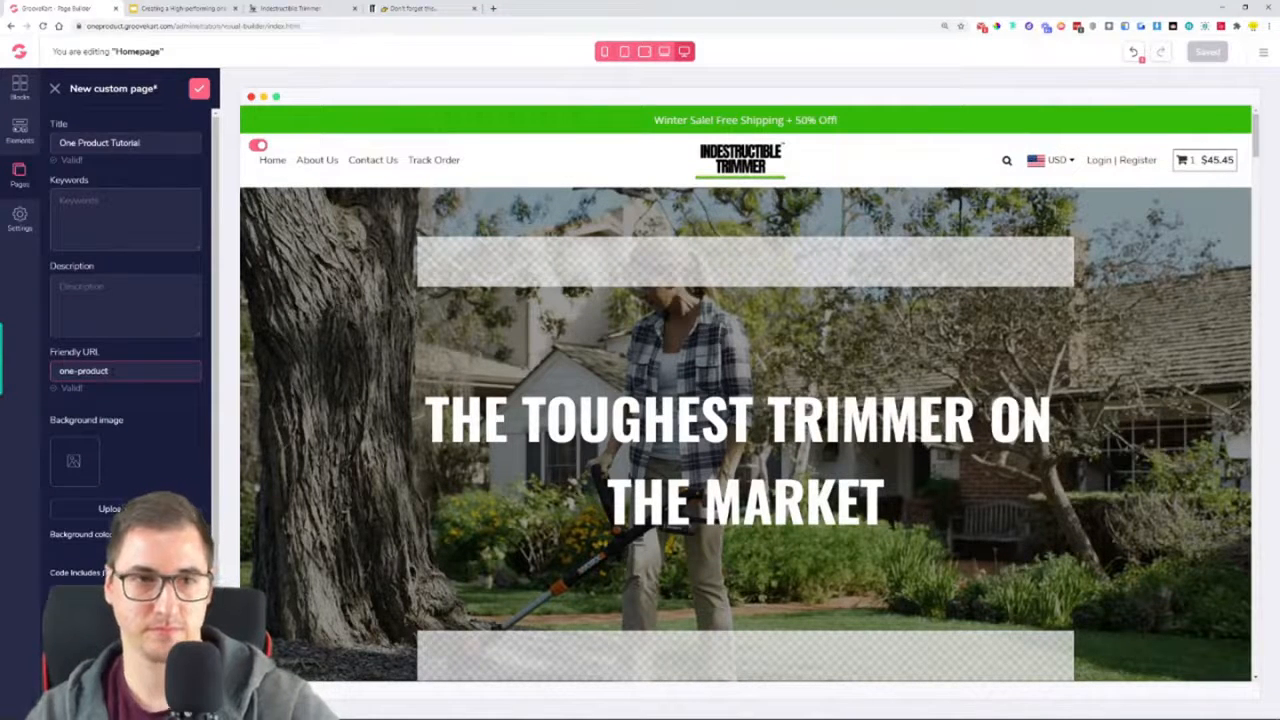
{"action": "left_click", "coordinate": [198, 90]}
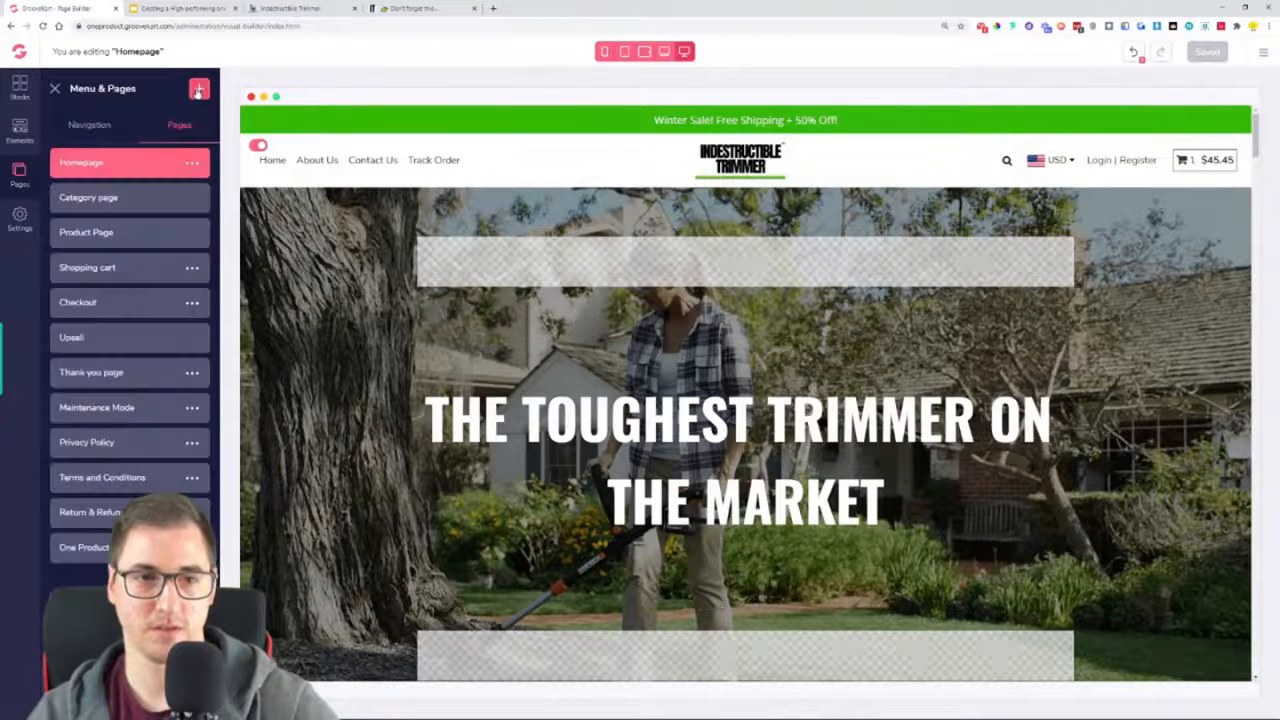
{"action": "left_click", "coordinate": [100, 546]}
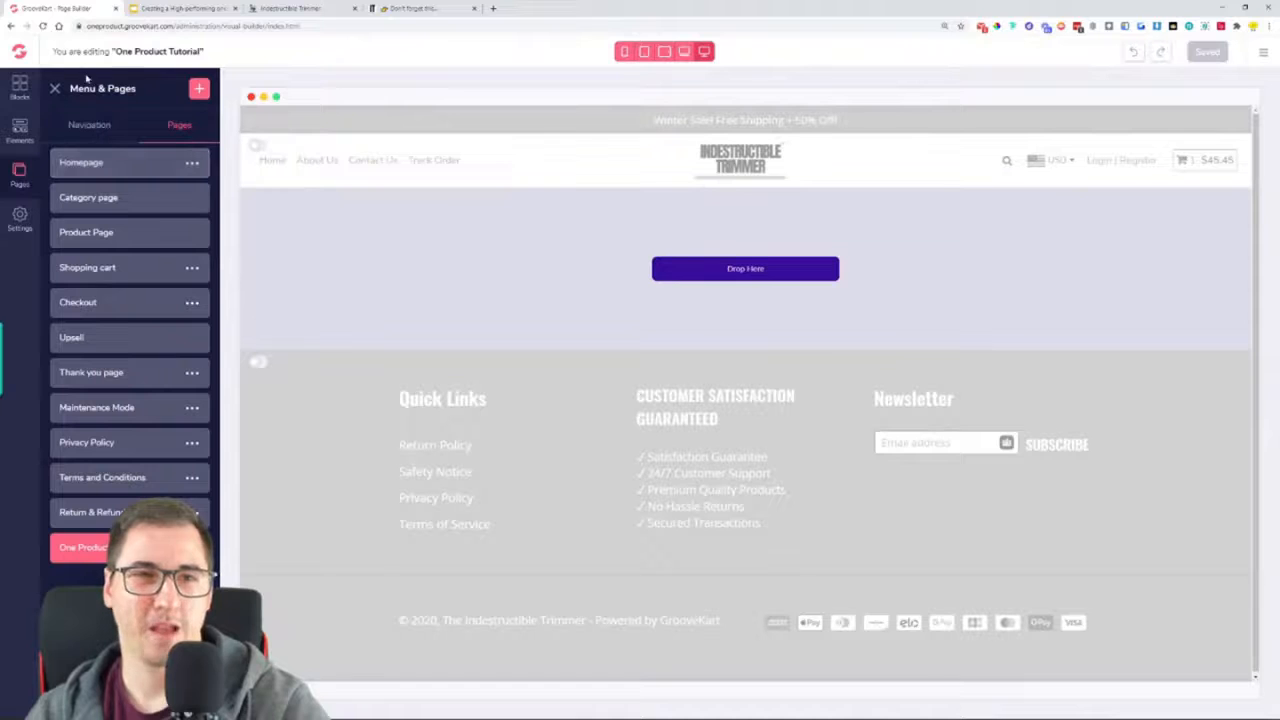
Open GrooveFunnels in a new browser tab and go through the lemon.groovekart.com back office to its page builder
{"action": "left_click", "coordinate": [494, 8]}
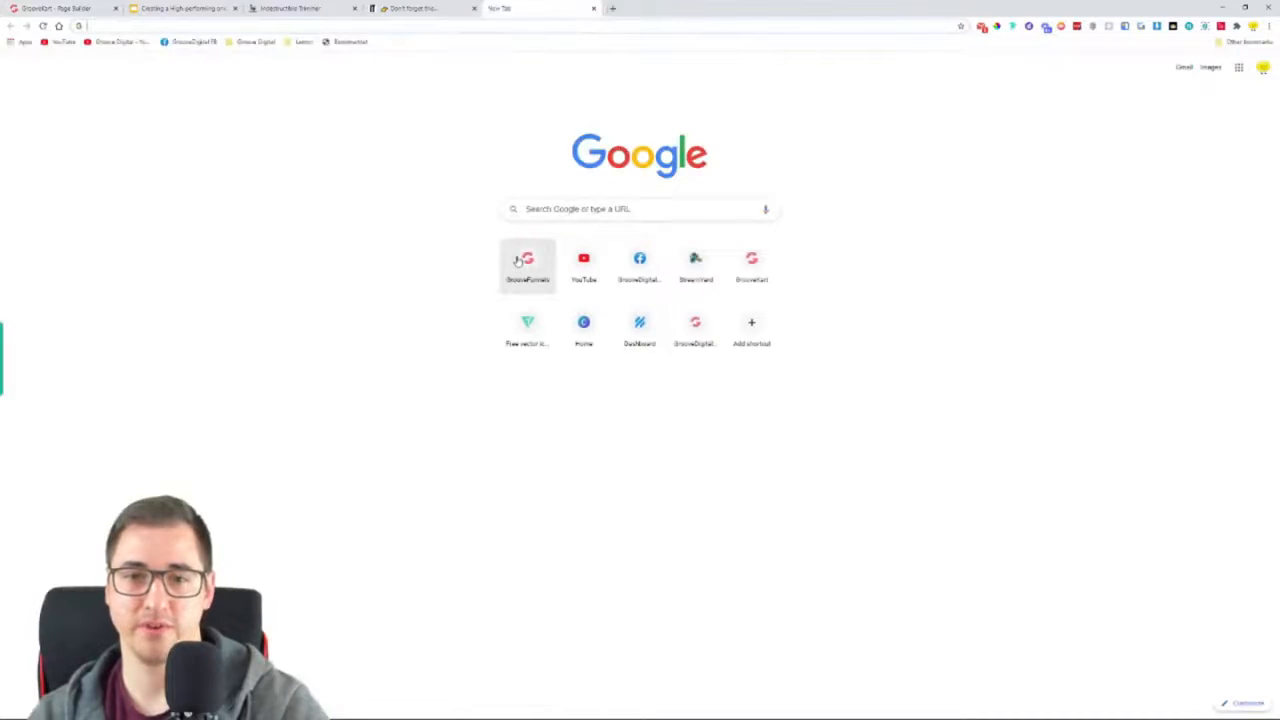
{"action": "left_click", "coordinate": [528, 260]}
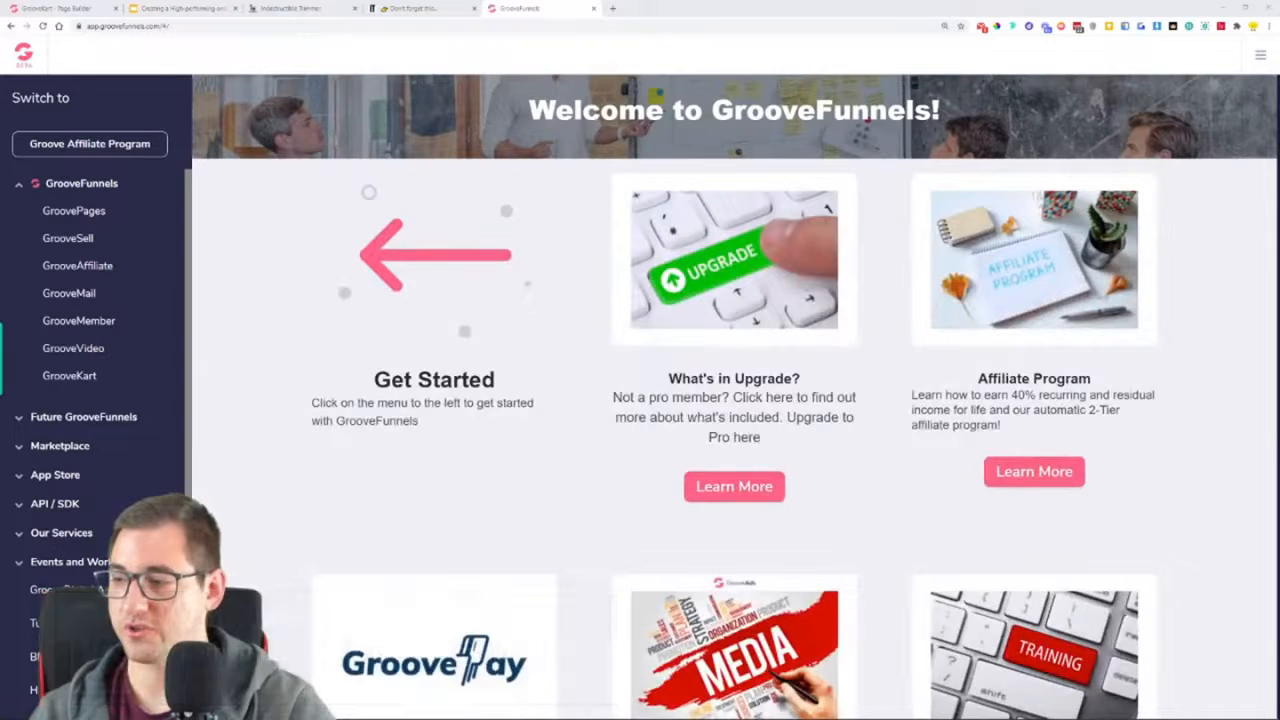
{"action": "left_click", "coordinate": [71, 379]}
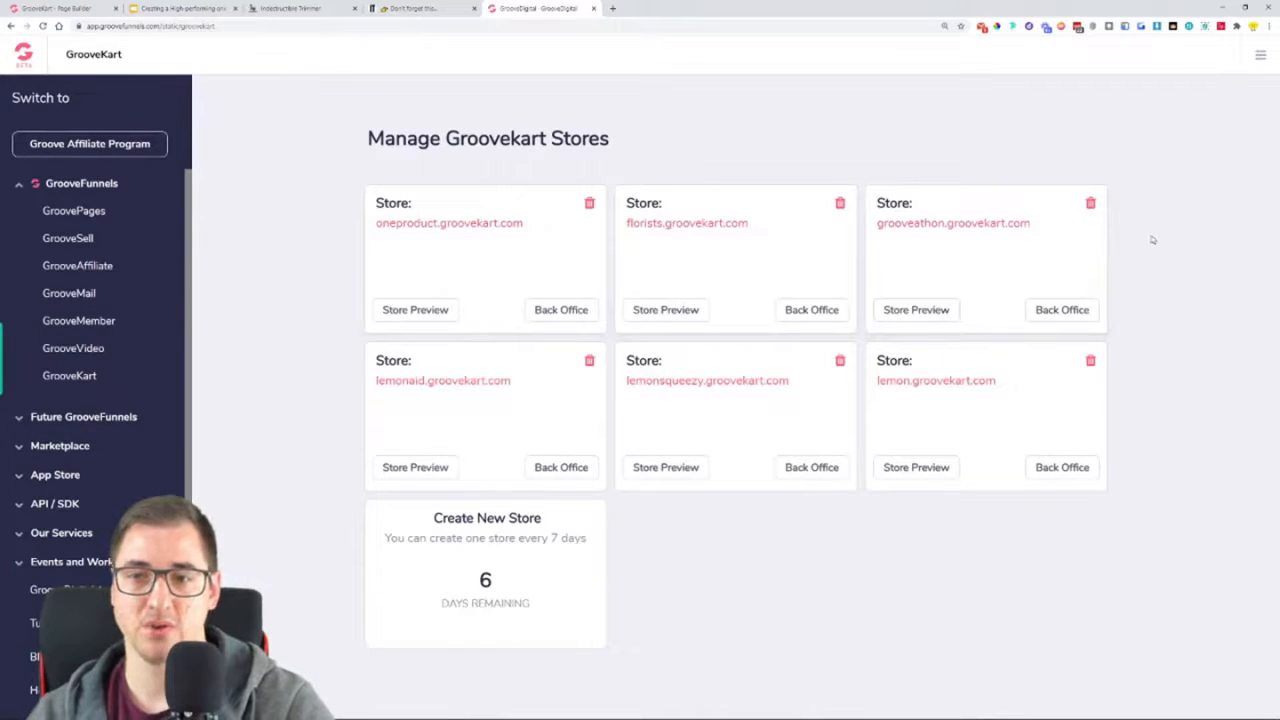
{"action": "left_click", "coordinate": [1060, 467]}
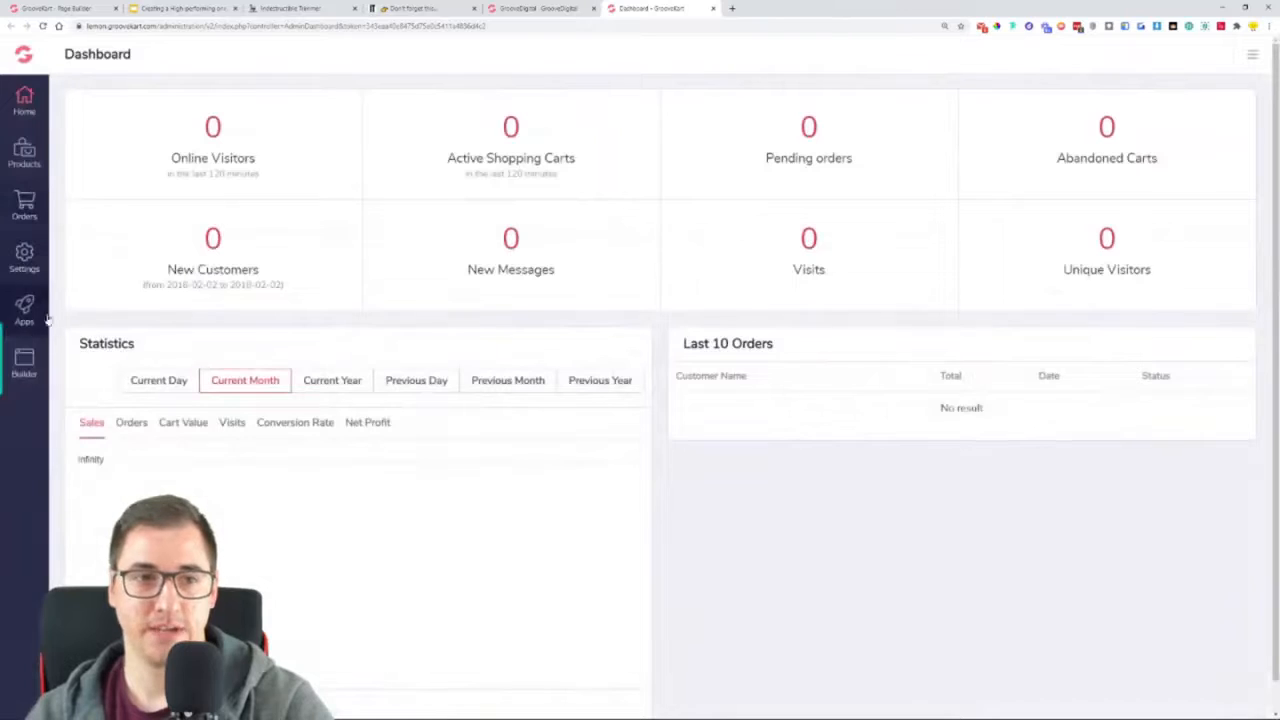
{"action": "left_click", "coordinate": [33, 374]}
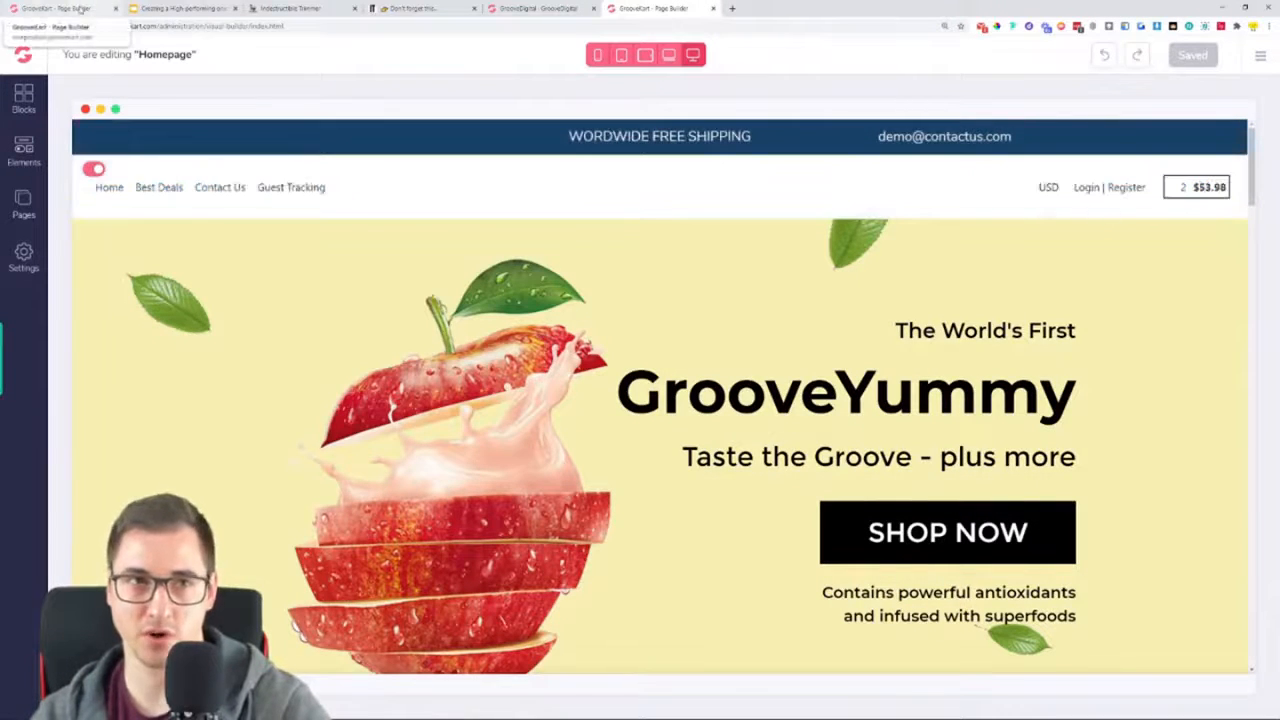
Look through the lemon store's existing homepage, and close the oneproduct store's page builder tab
{"action": "scroll", "coordinate": [699, 382], "scroll_direction": "down", "scroll_amount": 5}
{"action": "scroll", "coordinate": [699, 382], "scroll_direction": "down", "scroll_amount": 10}
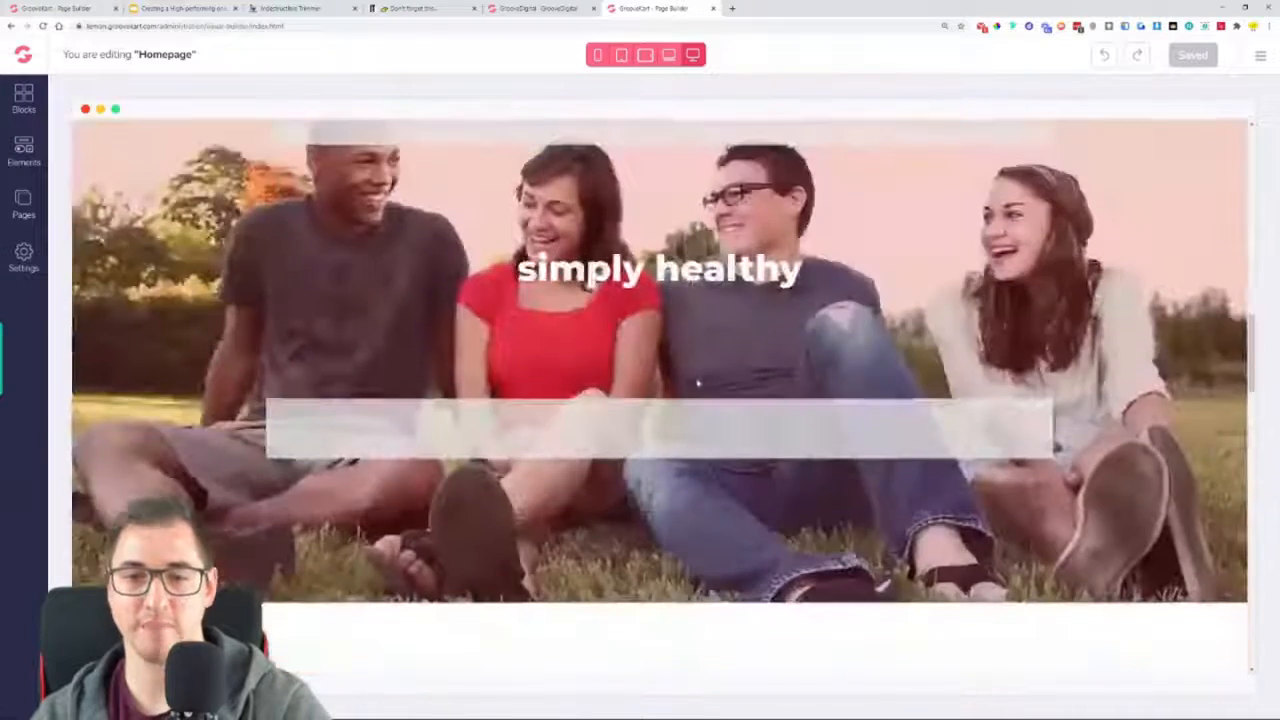
{"action": "scroll", "coordinate": [697, 387], "scroll_direction": "down", "scroll_amount": 6}
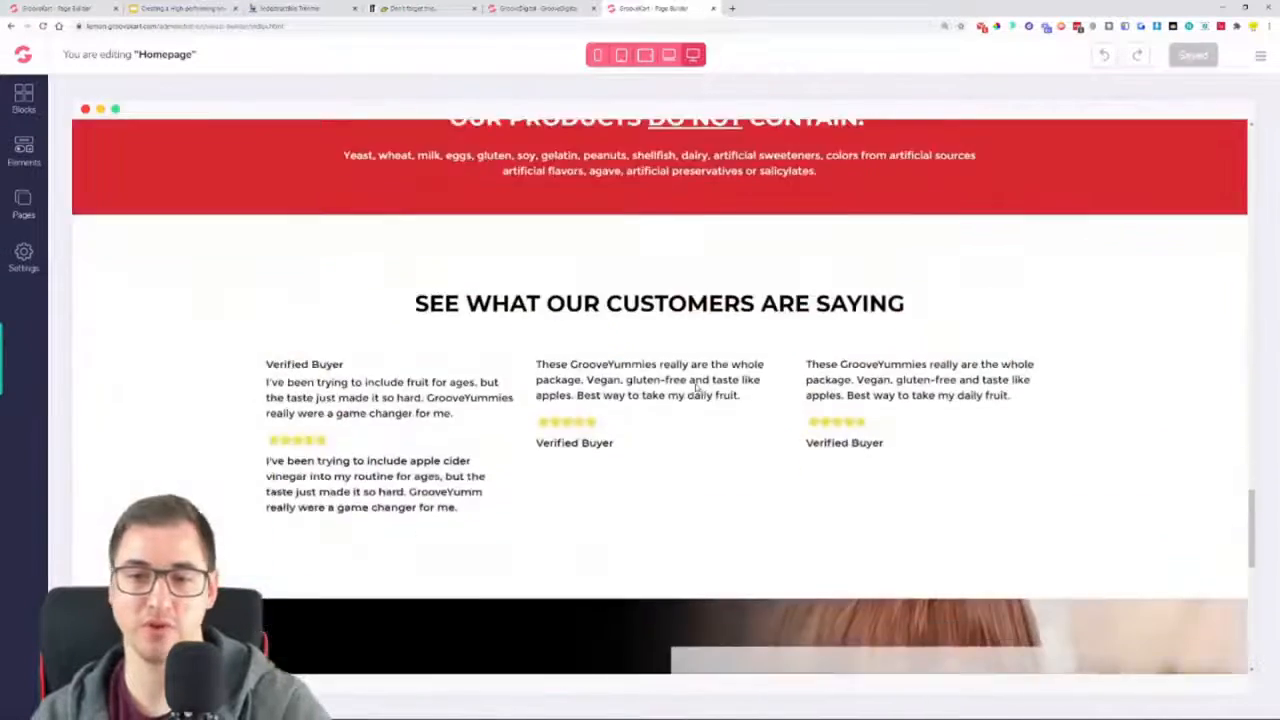
{"action": "left_click", "coordinate": [105, 8]}
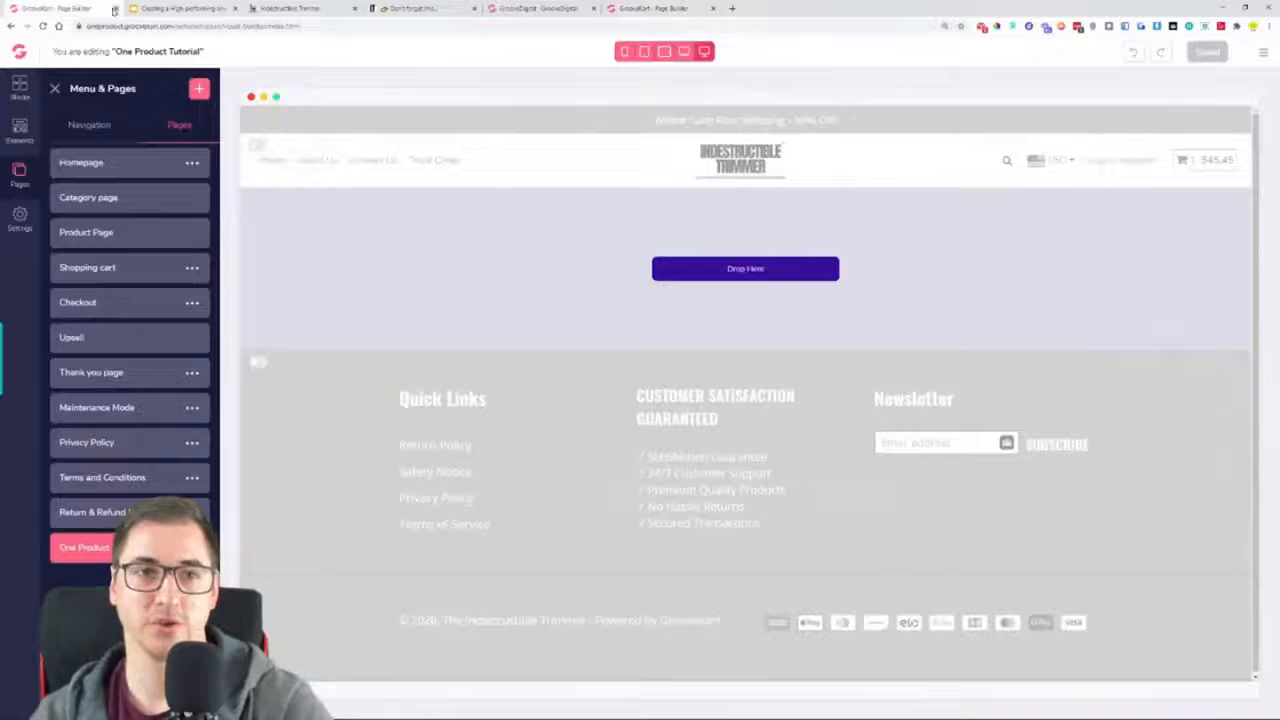
{"action": "left_click", "coordinate": [115, 8]}
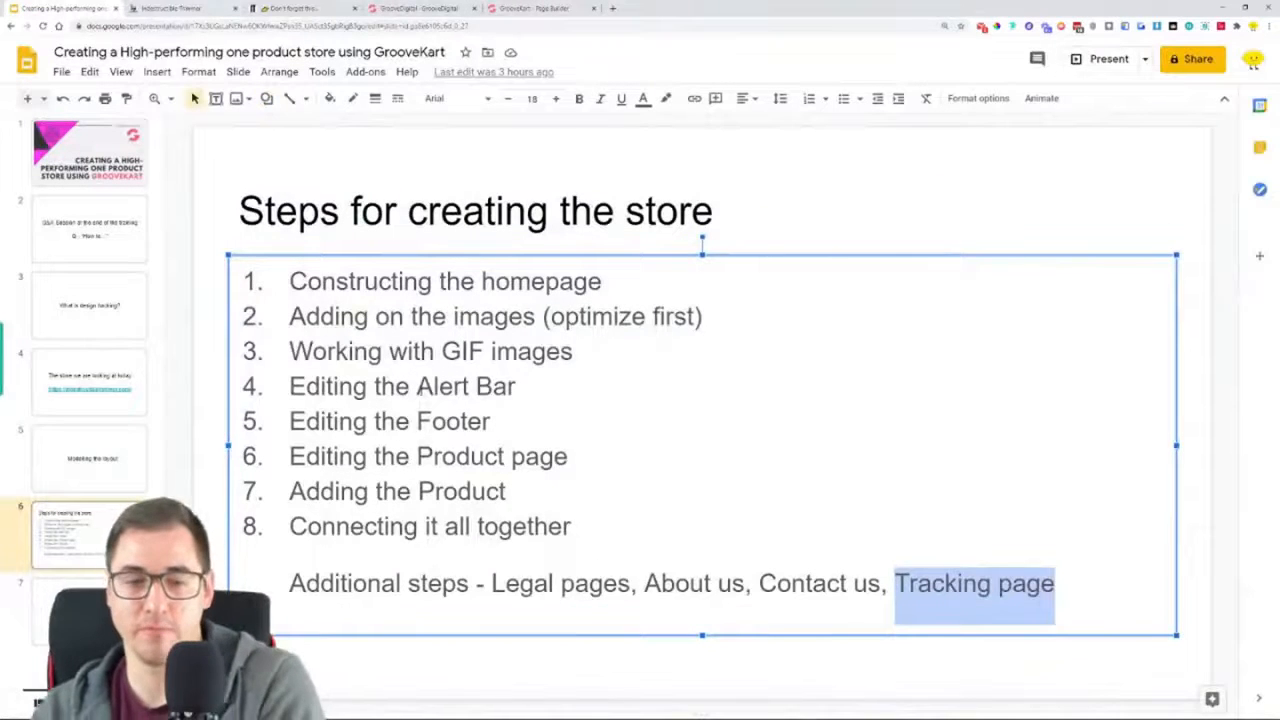
Highlight "Constructing the homepage" in the presentation, and look over the hero section and reviews of the finished oneproduct store
{"action": "left_click", "coordinate": [290, 281]}
{"action": "left_click_drag", "start_coordinate": [290, 281], "coordinate": [609, 297]}
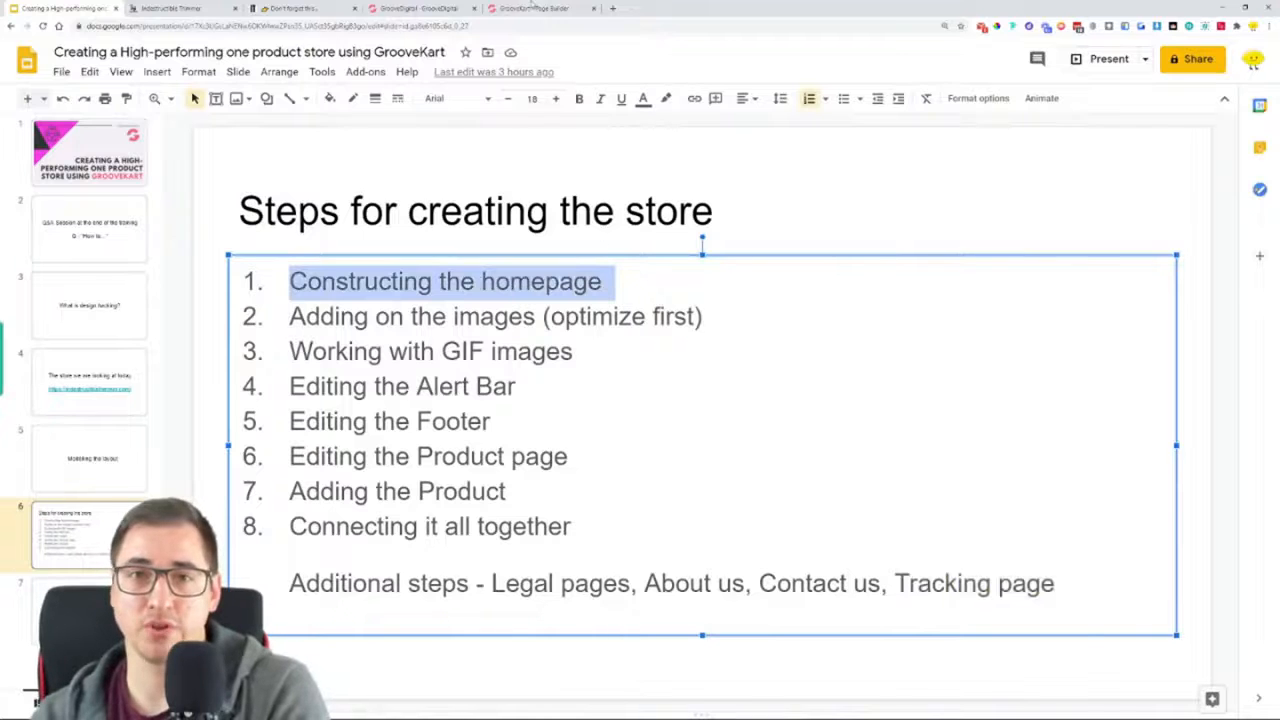
{"action": "left_click", "coordinate": [185, 8]}
{"action": "scroll", "coordinate": [560, 190], "scroll_direction": "down", "scroll_amount": 2}
{"action": "scroll", "coordinate": [609, 124], "scroll_direction": "up", "scroll_amount": 2}
{"action": "left_click", "coordinate": [620, 90]}
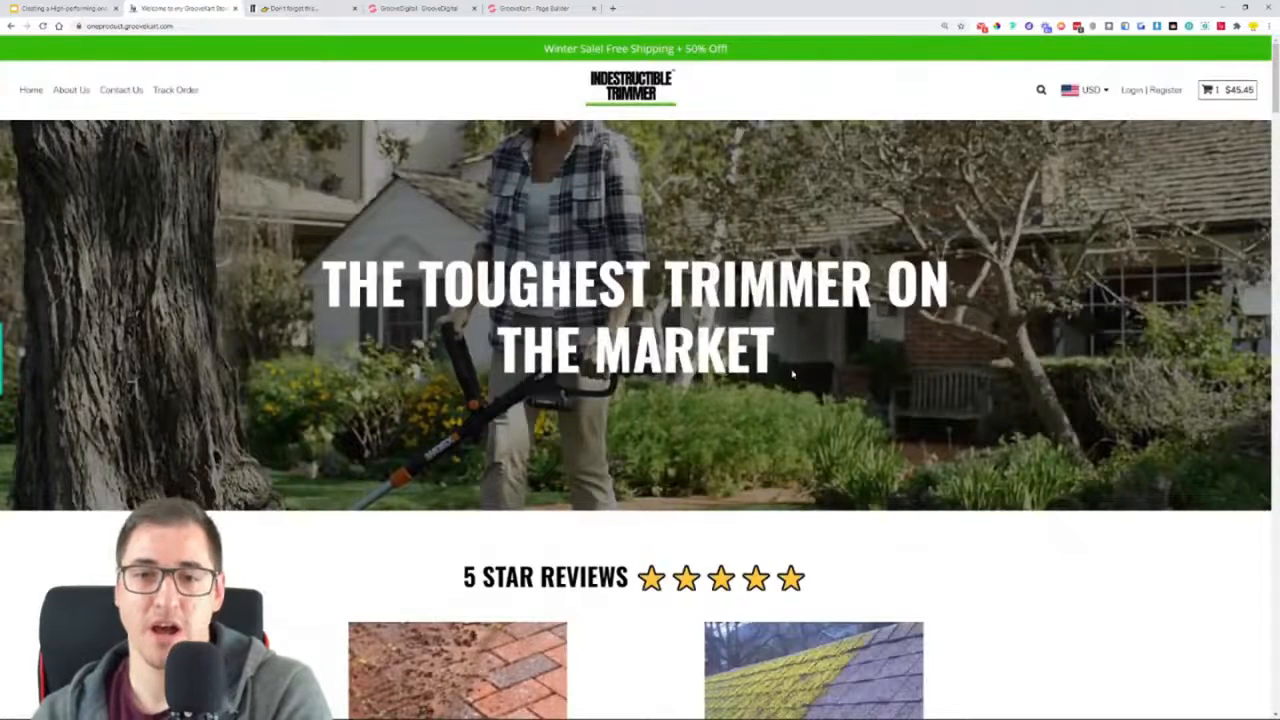
{"action": "left_click_drag", "start_coordinate": [832, 340], "coordinate": [934, 292]}
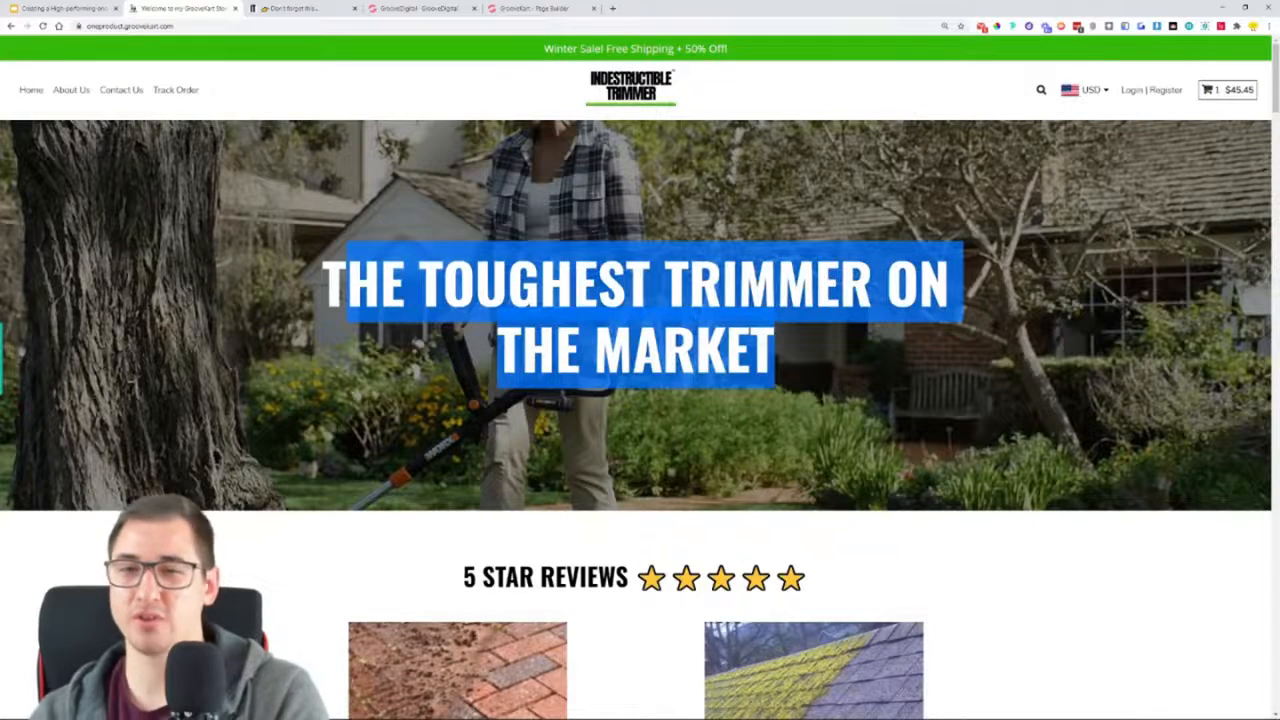
{"action": "left_click", "coordinate": [236, 309]}
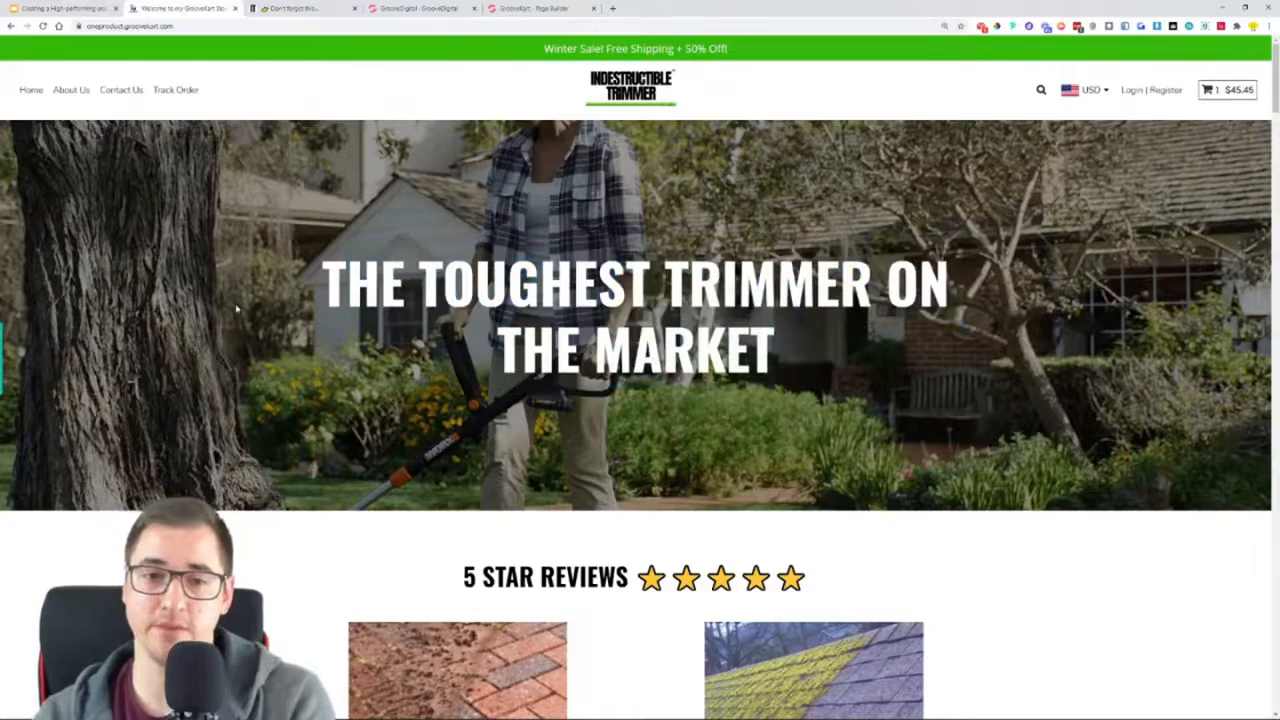
{"action": "scroll", "coordinate": [236, 309], "scroll_direction": "down", "scroll_amount": 3}
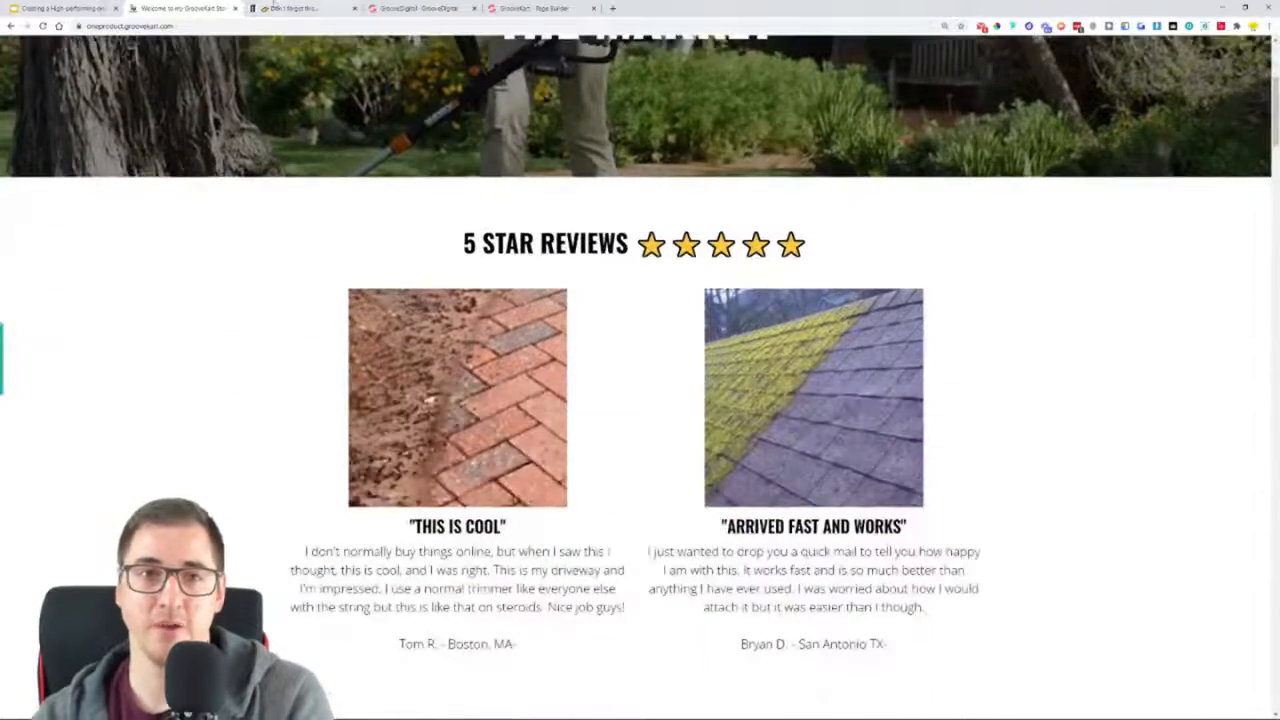
Compare the top of the original store with the oneproduct store's hero and reviews, and return to the lemon store's page builder
{"action": "left_click", "coordinate": [273, 7]}
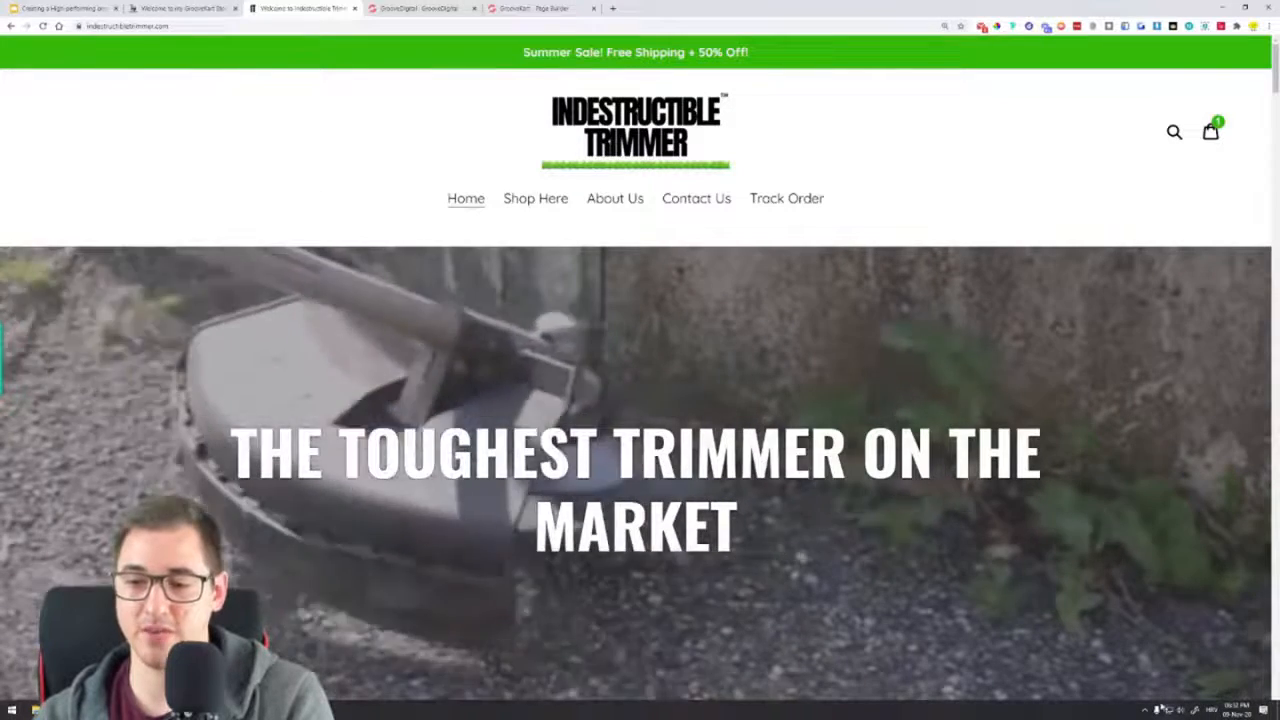
{"action": "left_click", "coordinate": [1145, 710]}
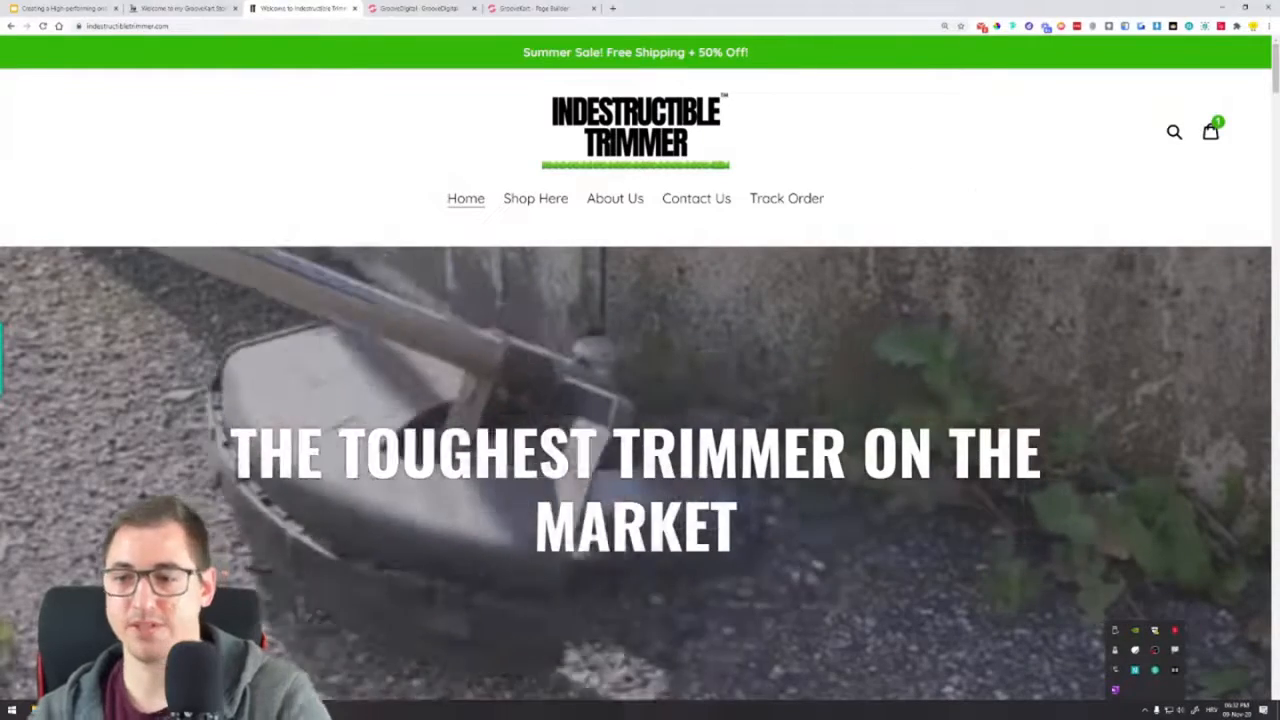
{"action": "left_click", "coordinate": [1145, 710]}
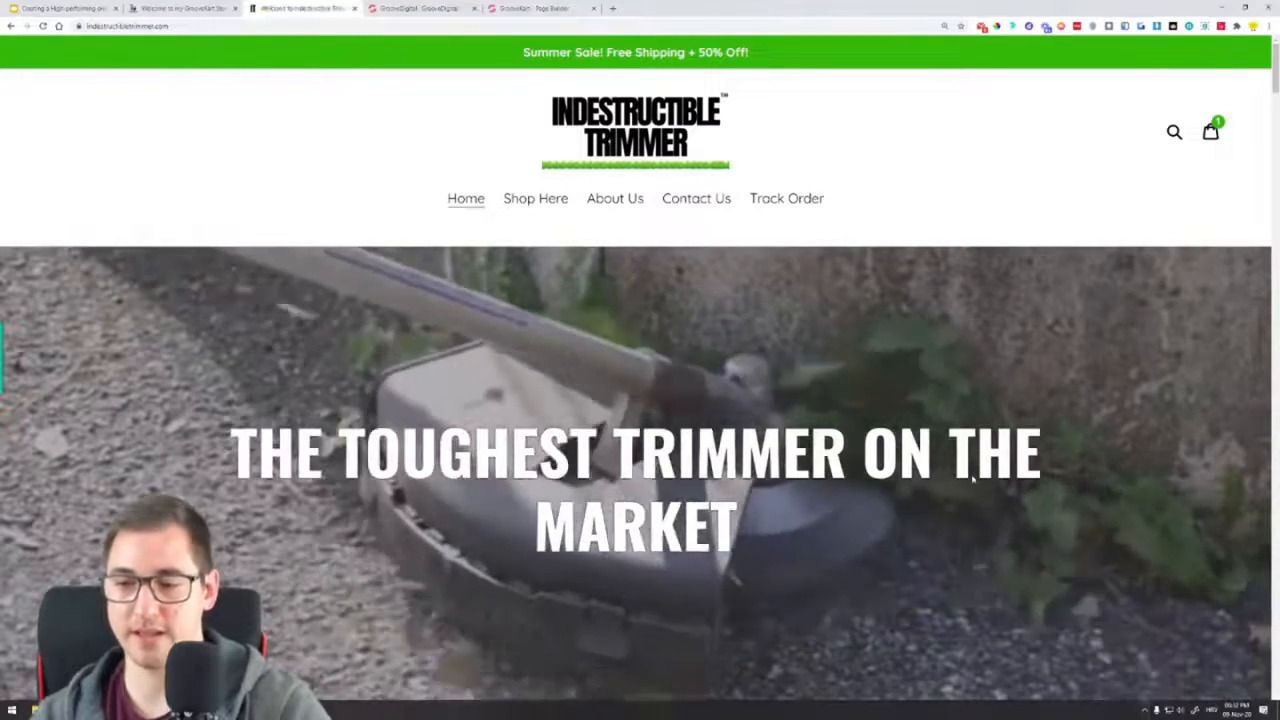
{"action": "left_click", "coordinate": [206, 8]}
{"action": "scroll", "coordinate": [578, 273], "scroll_direction": "up", "scroll_amount": 5}
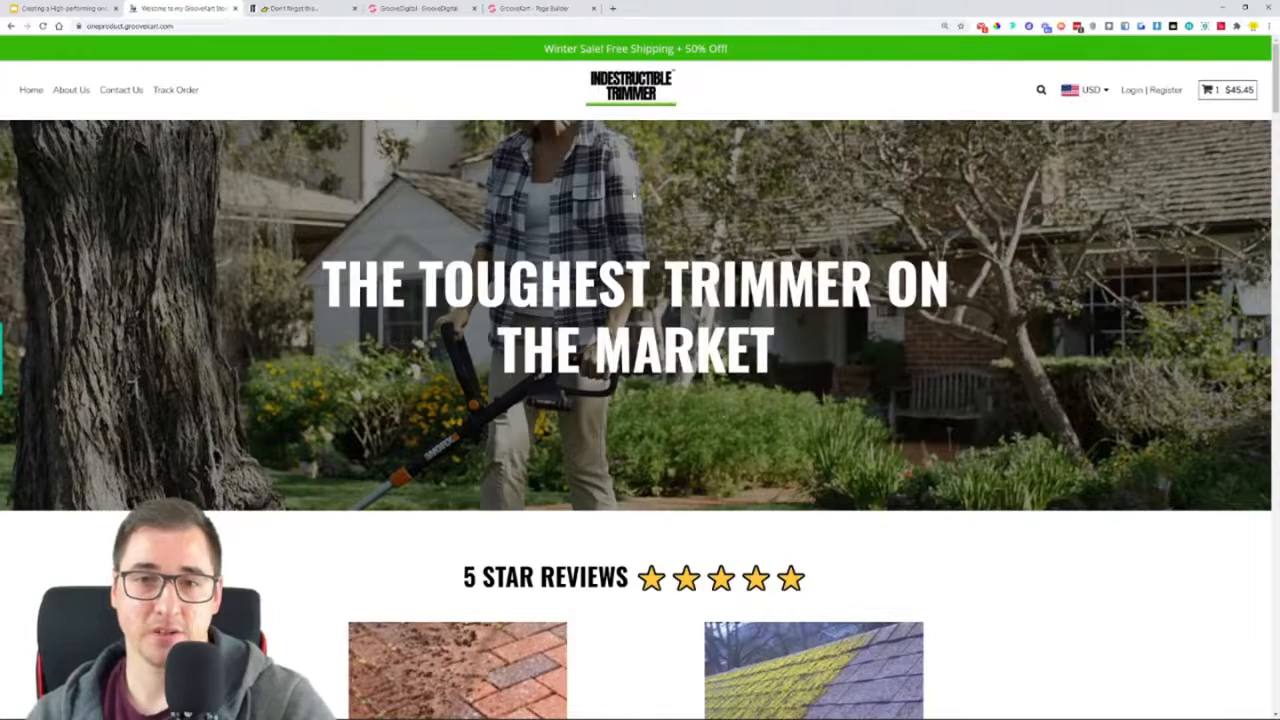
{"action": "scroll", "coordinate": [220, 234], "scroll_direction": "down", "scroll_amount": 8}
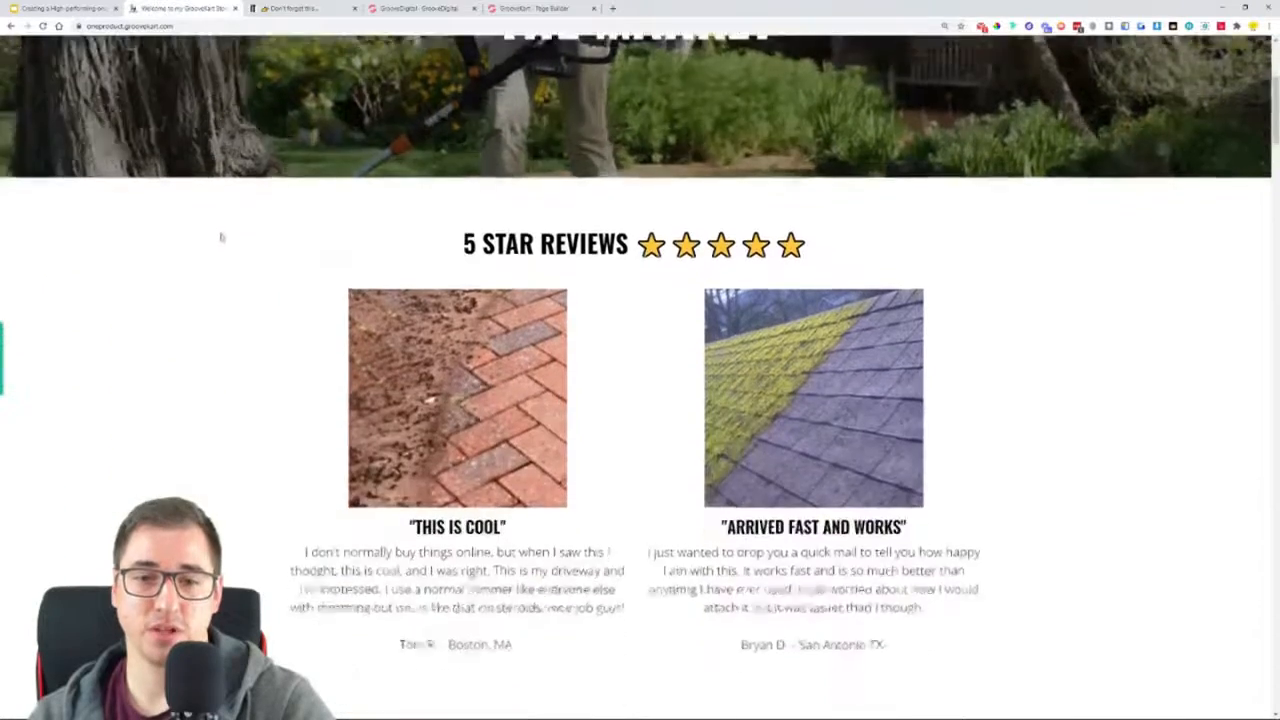
{"action": "scroll", "coordinate": [228, 250], "scroll_direction": "up", "scroll_amount": 10}
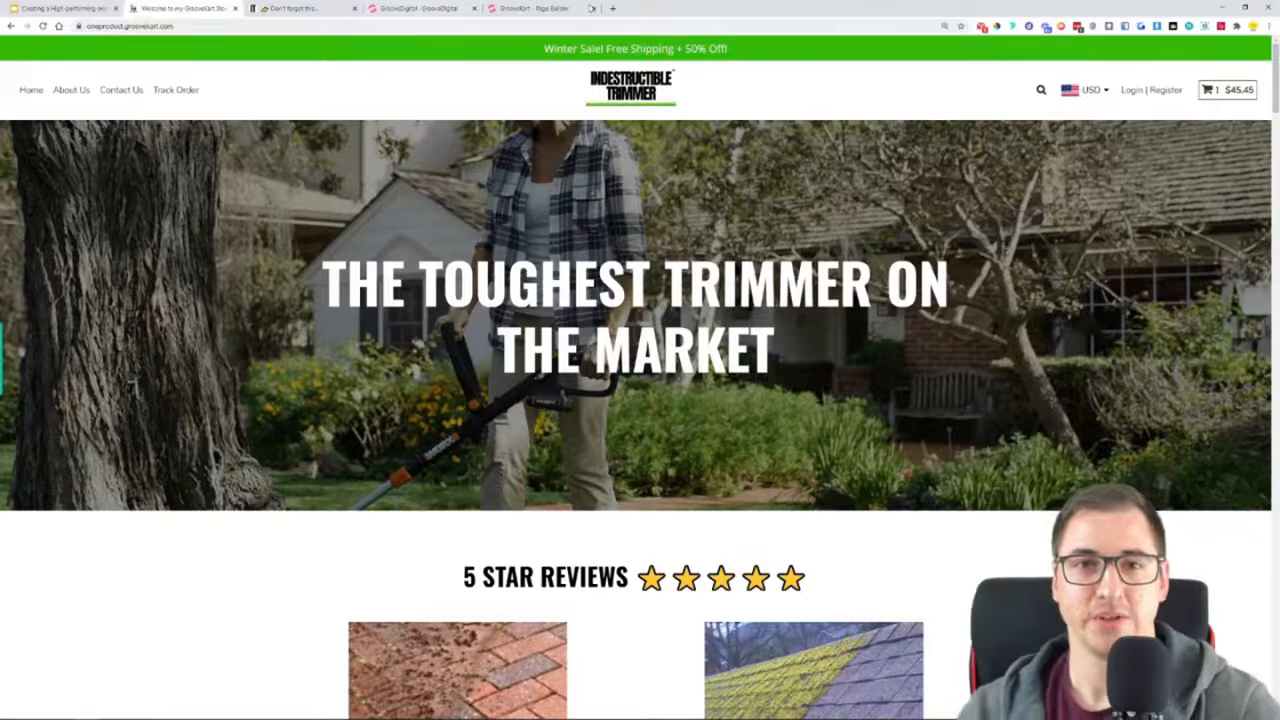
{"action": "left_click", "coordinate": [538, 8]}
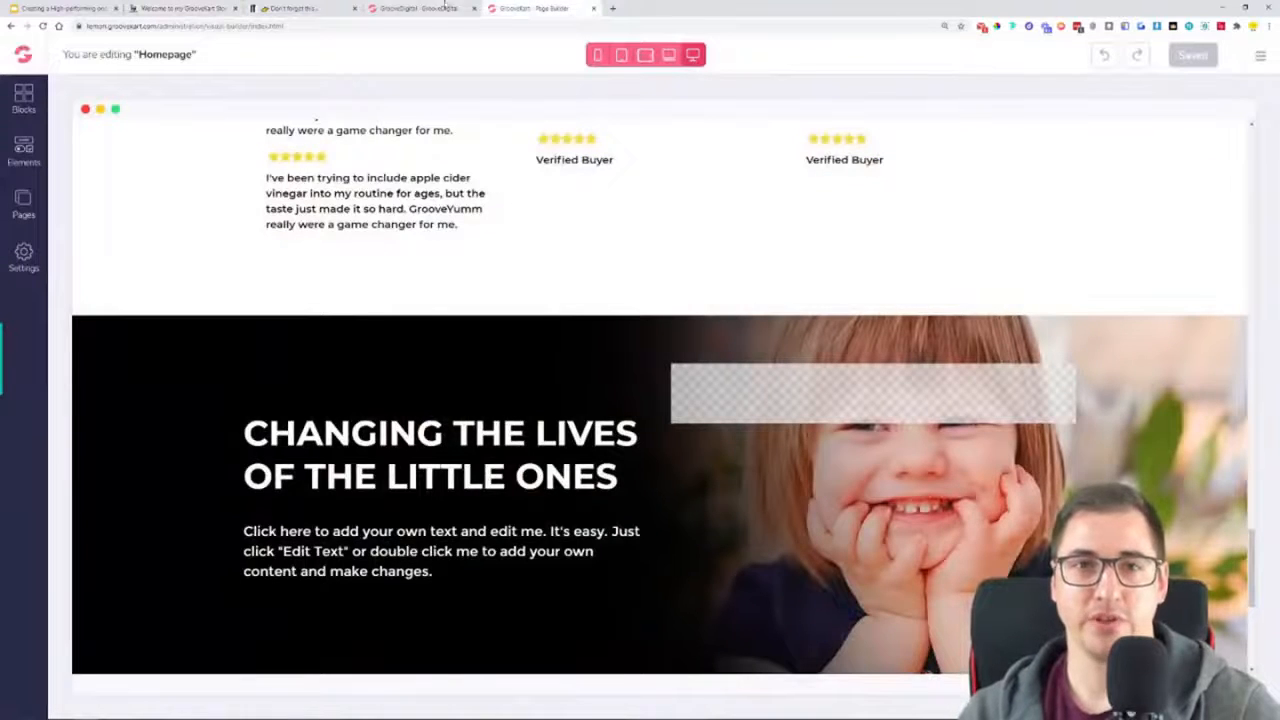
Go through GrooveFunnels' GrooveKart store list to the lemon.groovekart.com back office and its page builder entry
{"action": "left_click", "coordinate": [447, 6]}
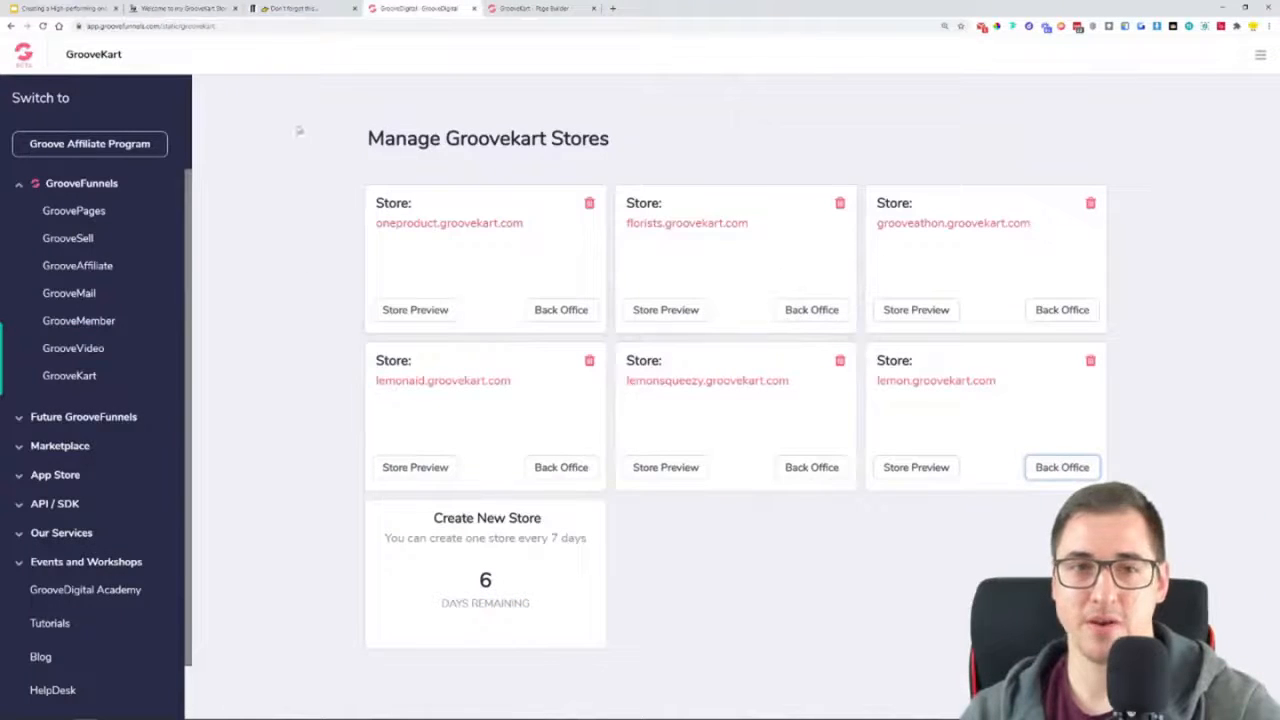
{"action": "left_click", "coordinate": [20, 55]}
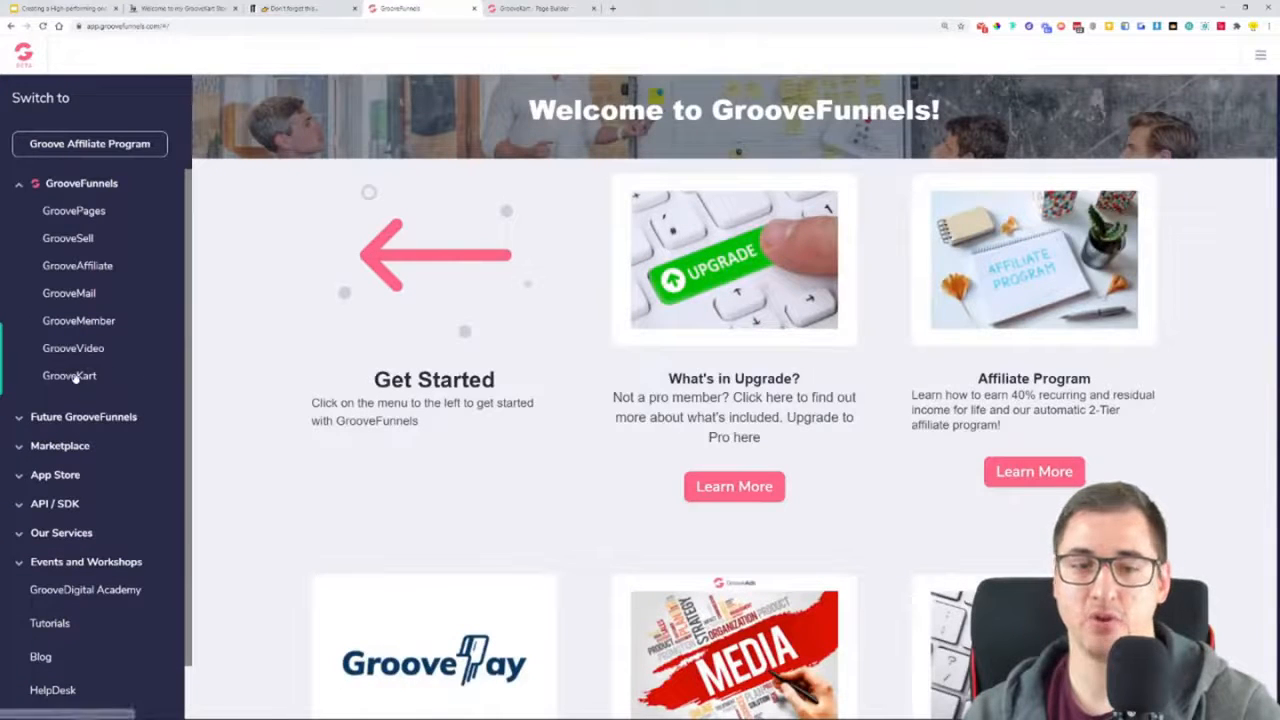
{"action": "left_click", "coordinate": [70, 376]}
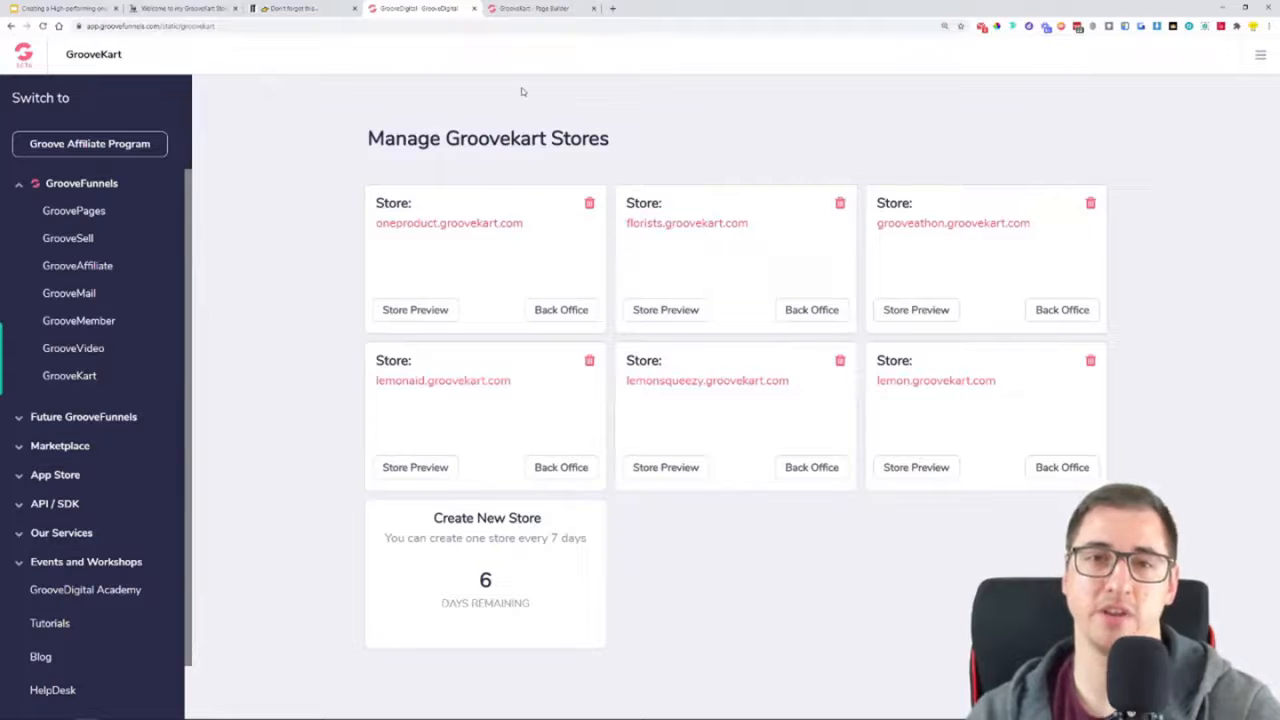
{"action": "left_click", "coordinate": [1048, 470]}
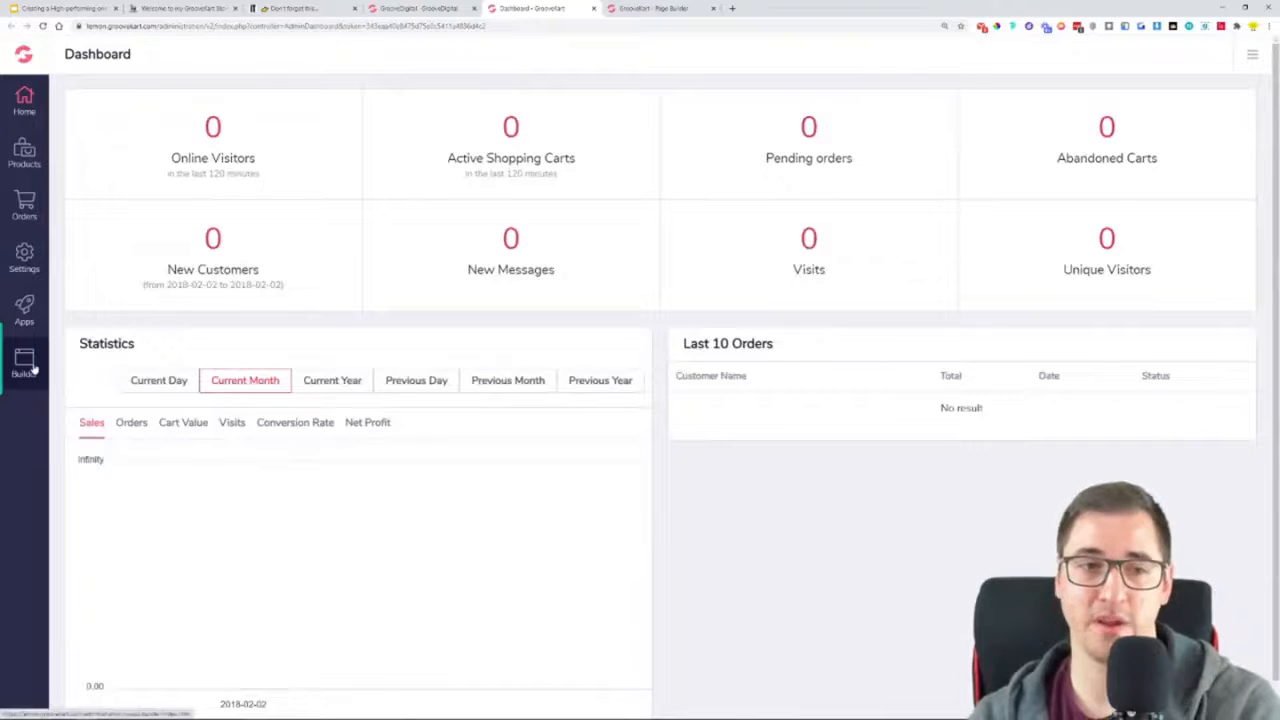
{"action": "left_click", "coordinate": [26, 368]}
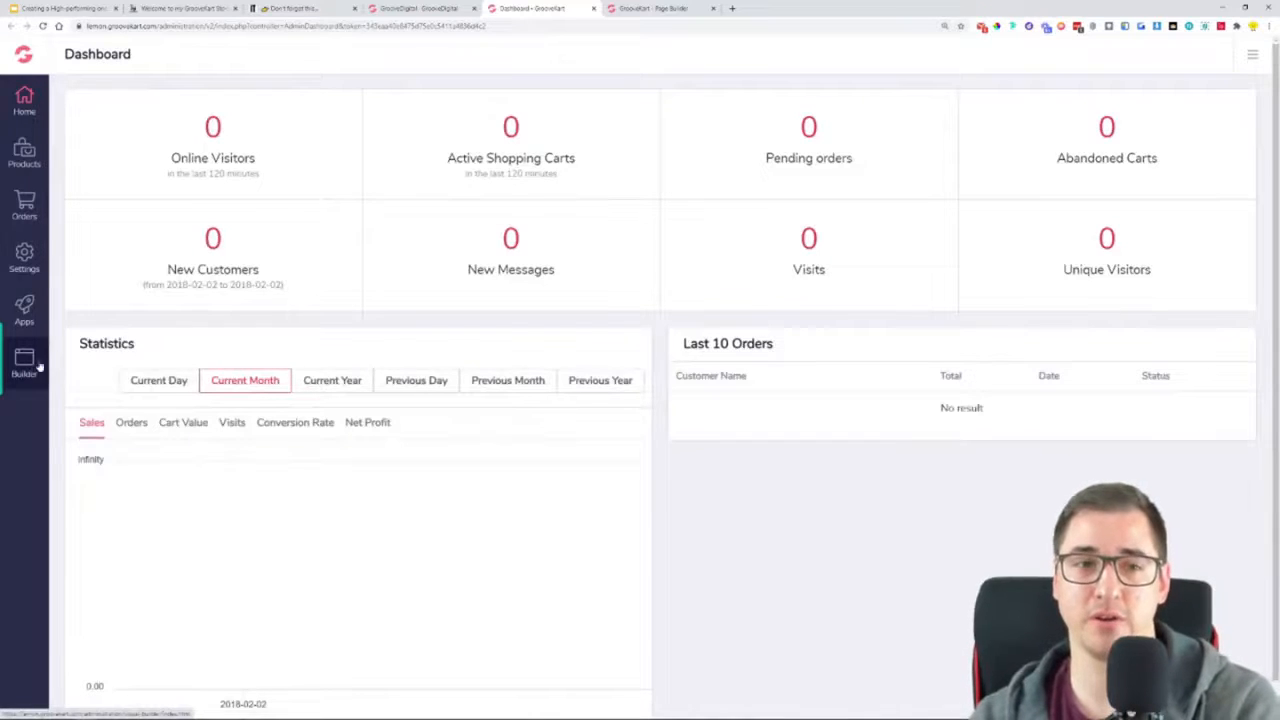
Return to the top of the lemon homepage in the open page builder and close the extra dashboard tab
{"action": "left_click", "coordinate": [630, 10]}
{"action": "scroll", "coordinate": [614, 409], "scroll_direction": "up", "scroll_amount": 20}
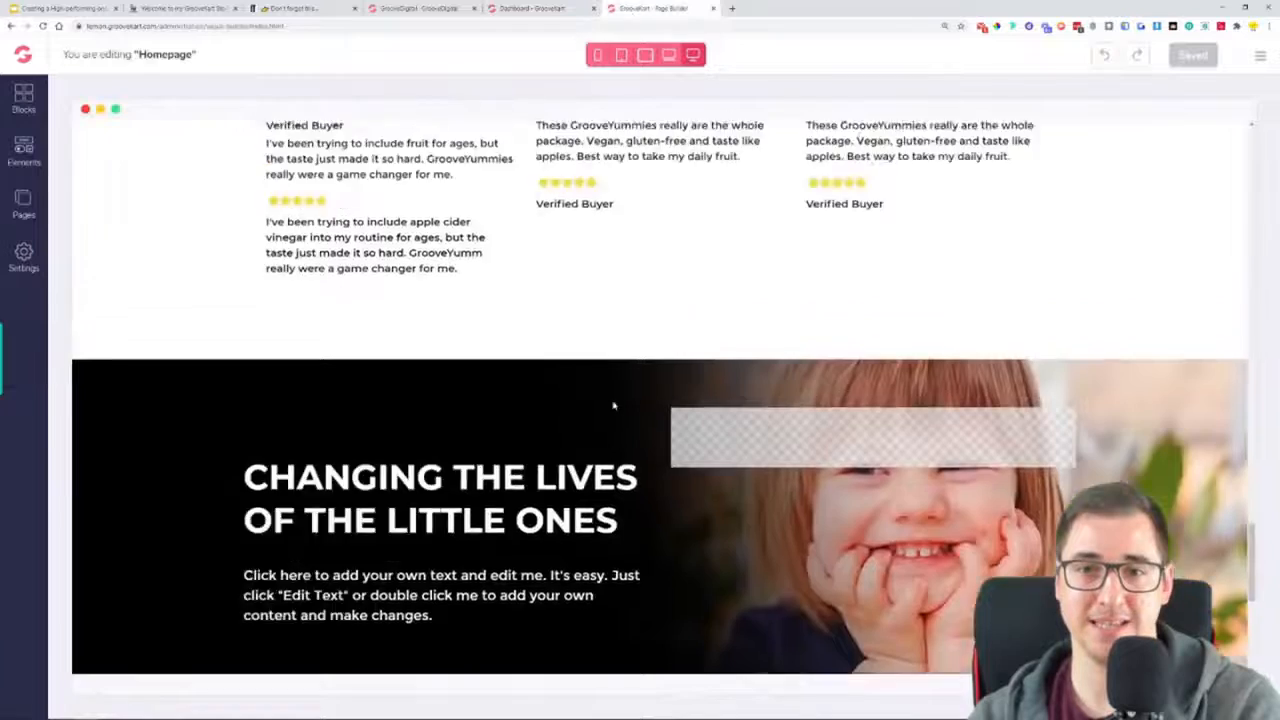
{"action": "scroll", "coordinate": [610, 299], "scroll_direction": "up", "scroll_amount": 1}
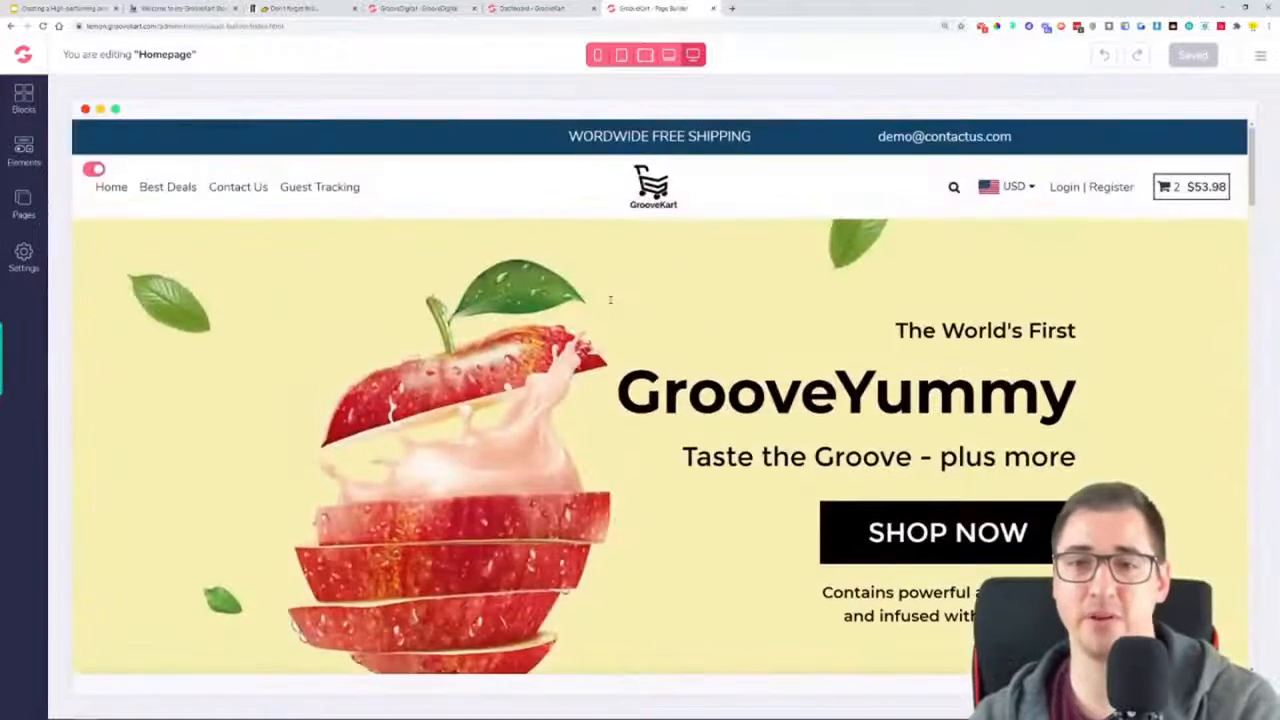
{"action": "left_click", "coordinate": [543, 10]}
{"action": "left_click", "coordinate": [594, 9]}
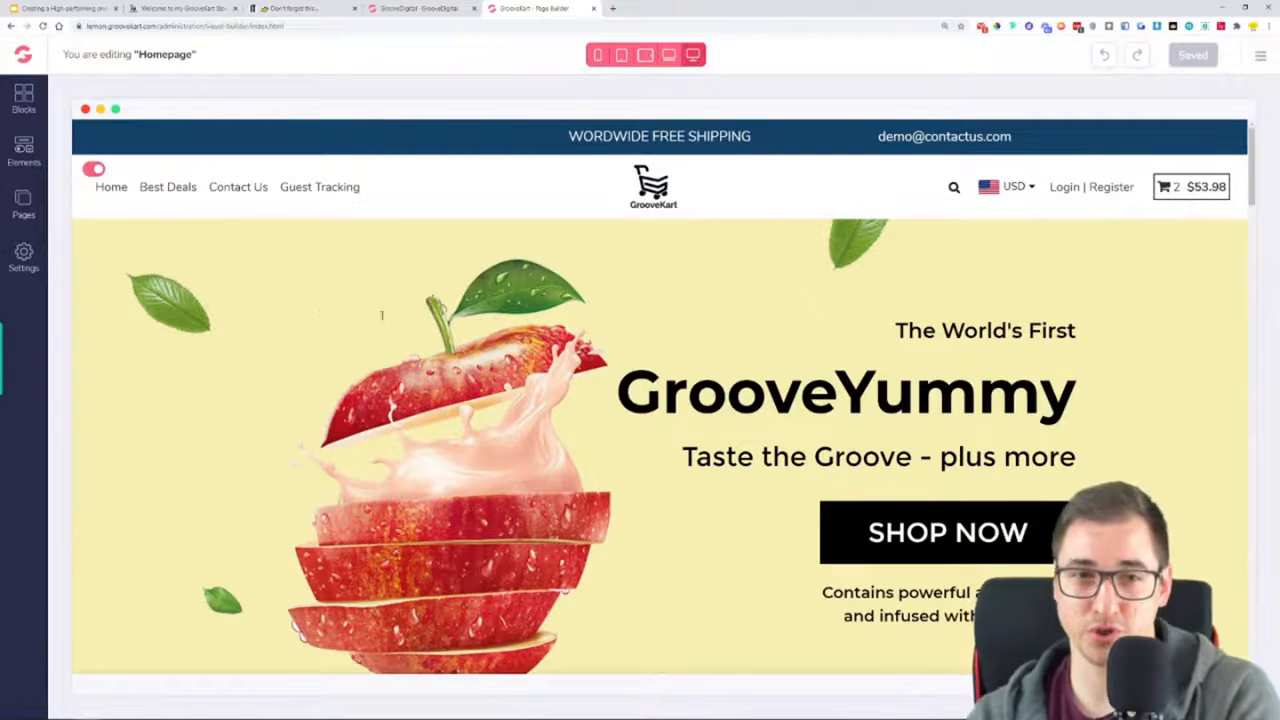
Delete the homepage's first rows, from the GrooveYummy hero through the icon and benefits rows to the one above "See our other products"
{"action": "left_click", "coordinate": [142, 253]}
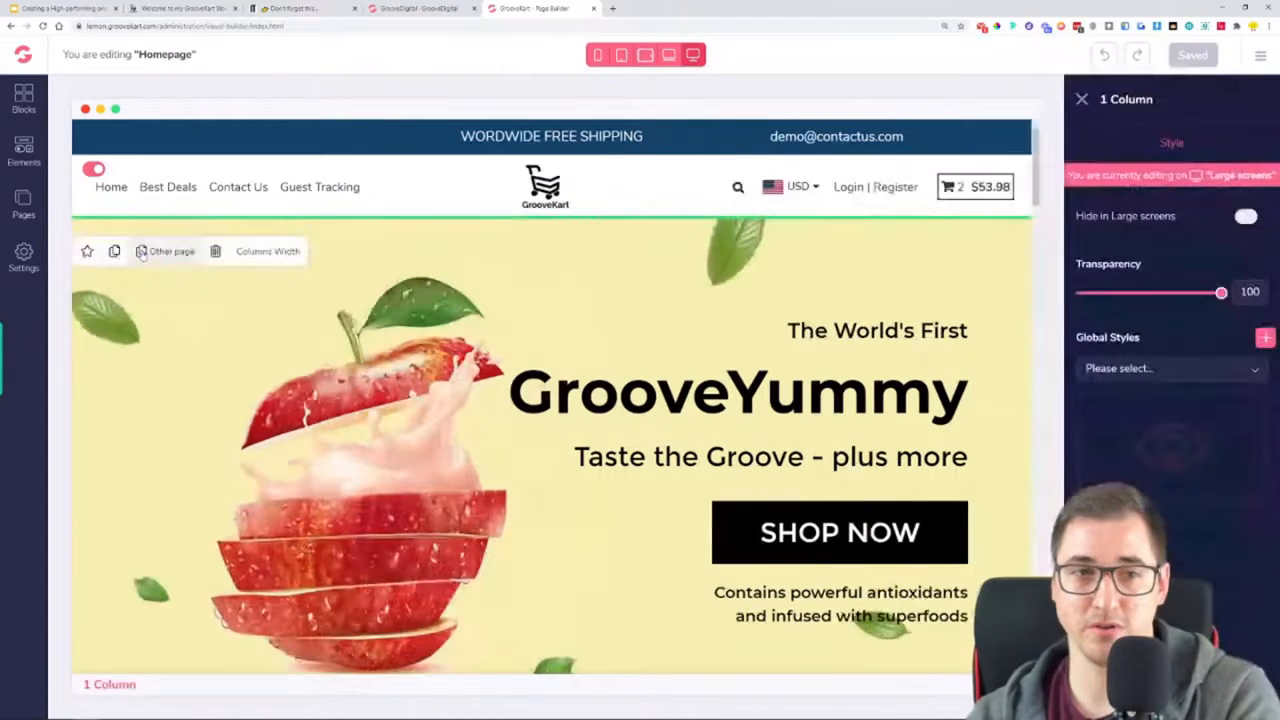
{"action": "left_click", "coordinate": [218, 256]}
{"action": "left_click", "coordinate": [195, 274]}
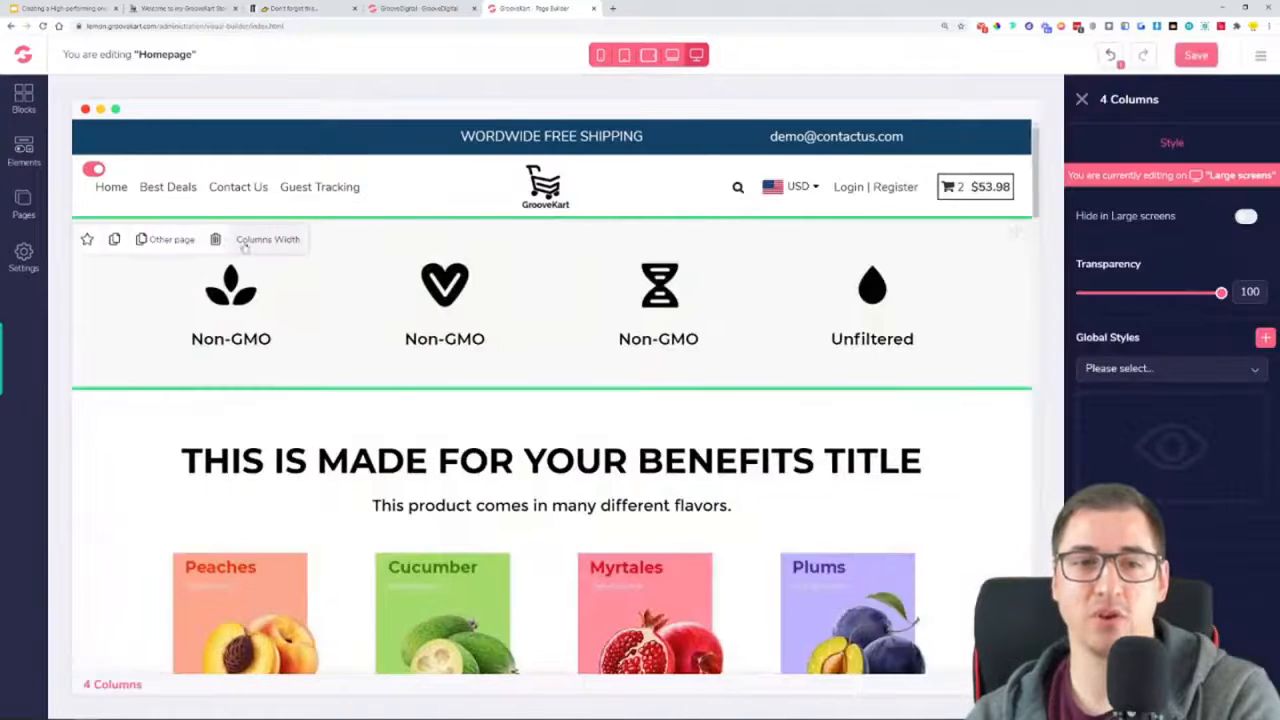
{"action": "left_click", "coordinate": [216, 246]}
{"action": "left_click", "coordinate": [151, 249]}
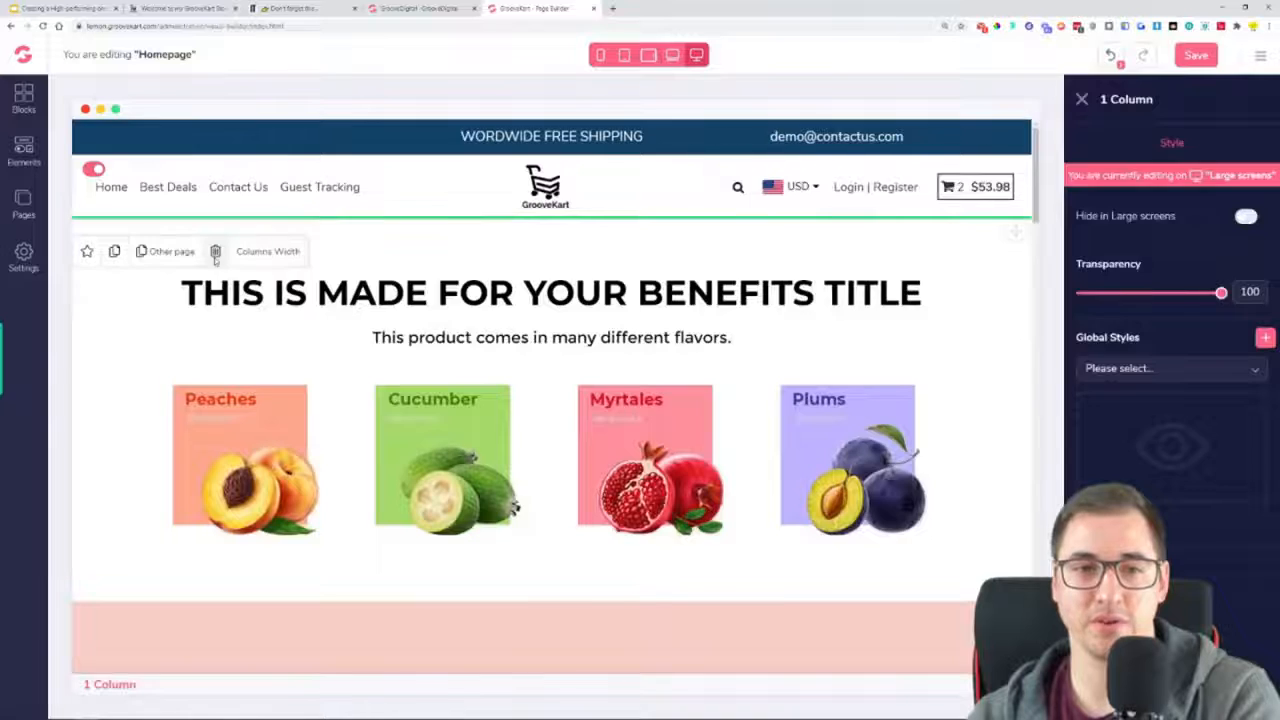
{"action": "left_click", "coordinate": [218, 251]}
{"action": "left_click", "coordinate": [117, 252]}
{"action": "left_click", "coordinate": [218, 254]}
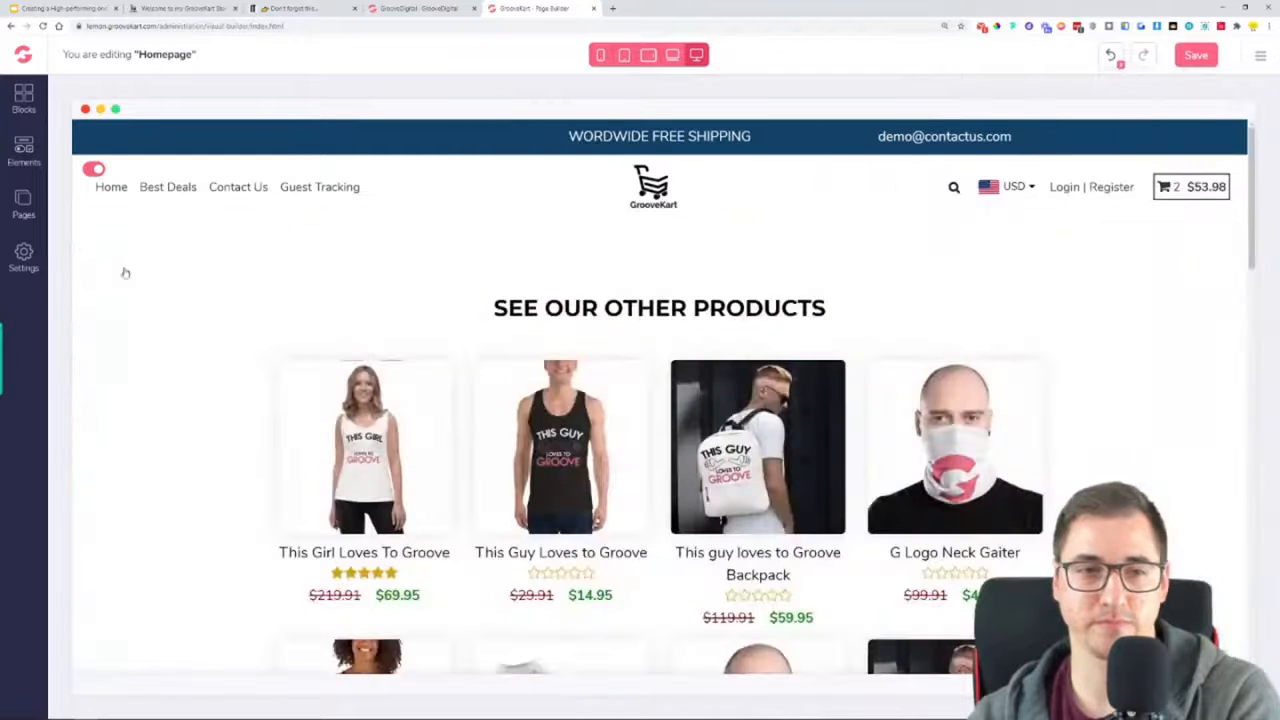
Delete the remaining homepage rows, from "See our other products" to the "Sign up for latest news" row, keeping the header and footer
{"action": "left_click", "coordinate": [125, 271]}
{"action": "left_click", "coordinate": [218, 278]}
{"action": "left_click", "coordinate": [131, 265]}
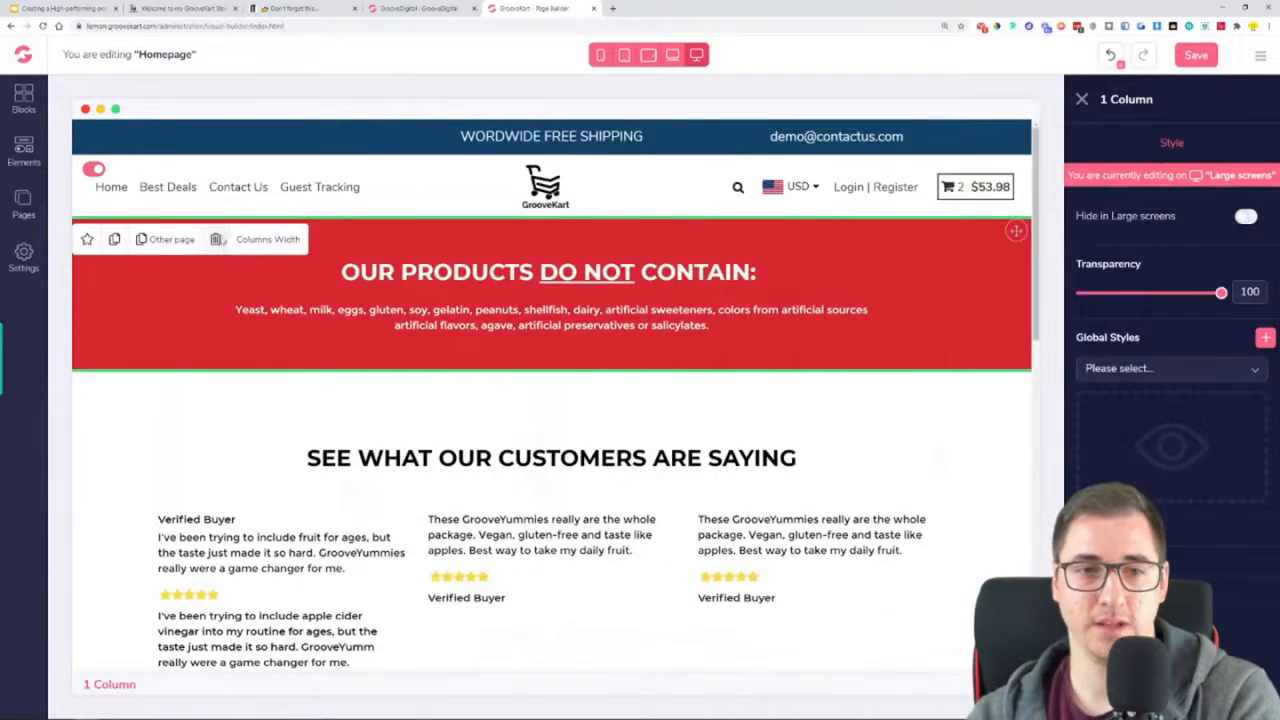
{"action": "left_click", "coordinate": [216, 239]}
{"action": "left_click", "coordinate": [178, 268]}
{"action": "left_click", "coordinate": [215, 275]}
{"action": "left_click", "coordinate": [144, 290]}
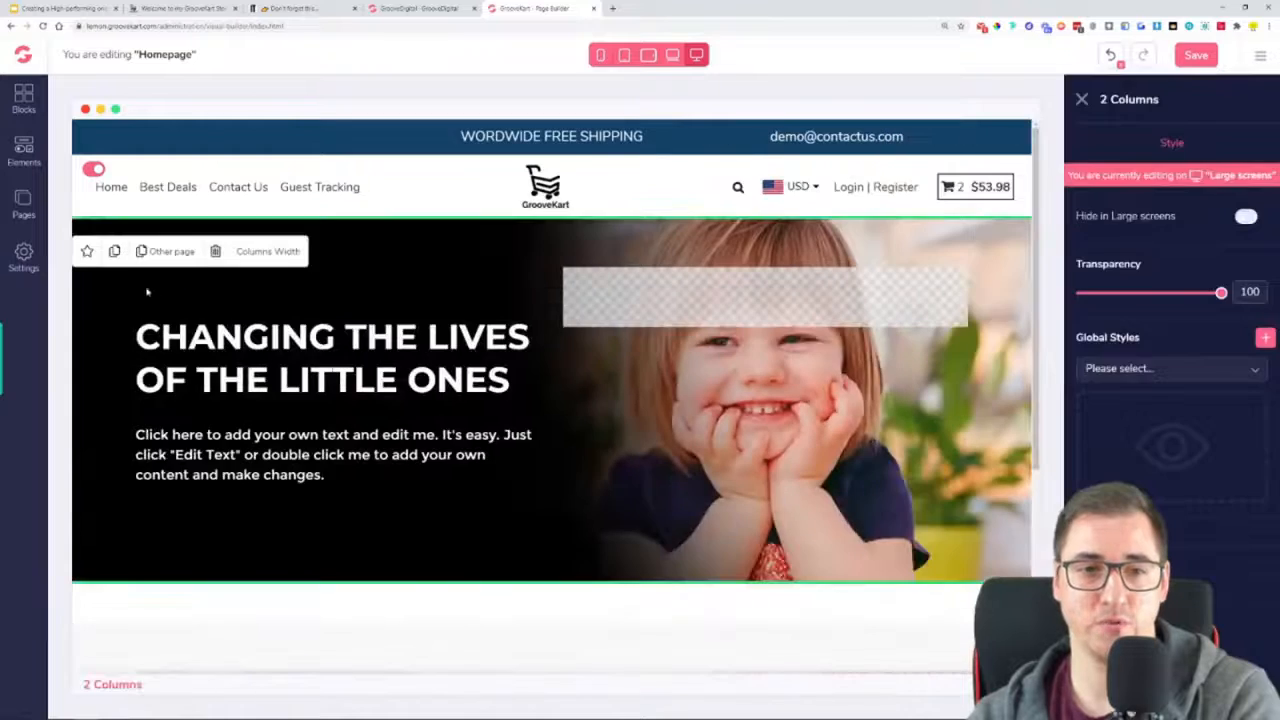
{"action": "left_click", "coordinate": [215, 251]}
{"action": "left_click", "coordinate": [103, 294]}
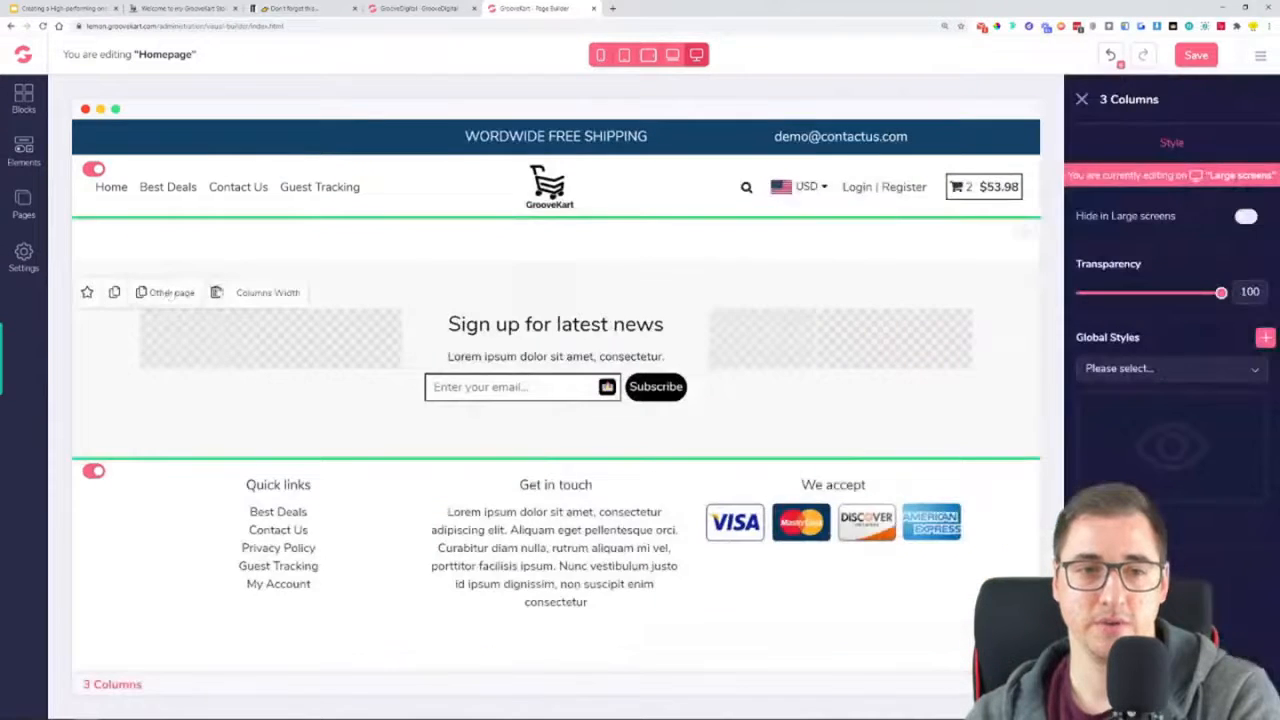
{"action": "left_click", "coordinate": [216, 292]}
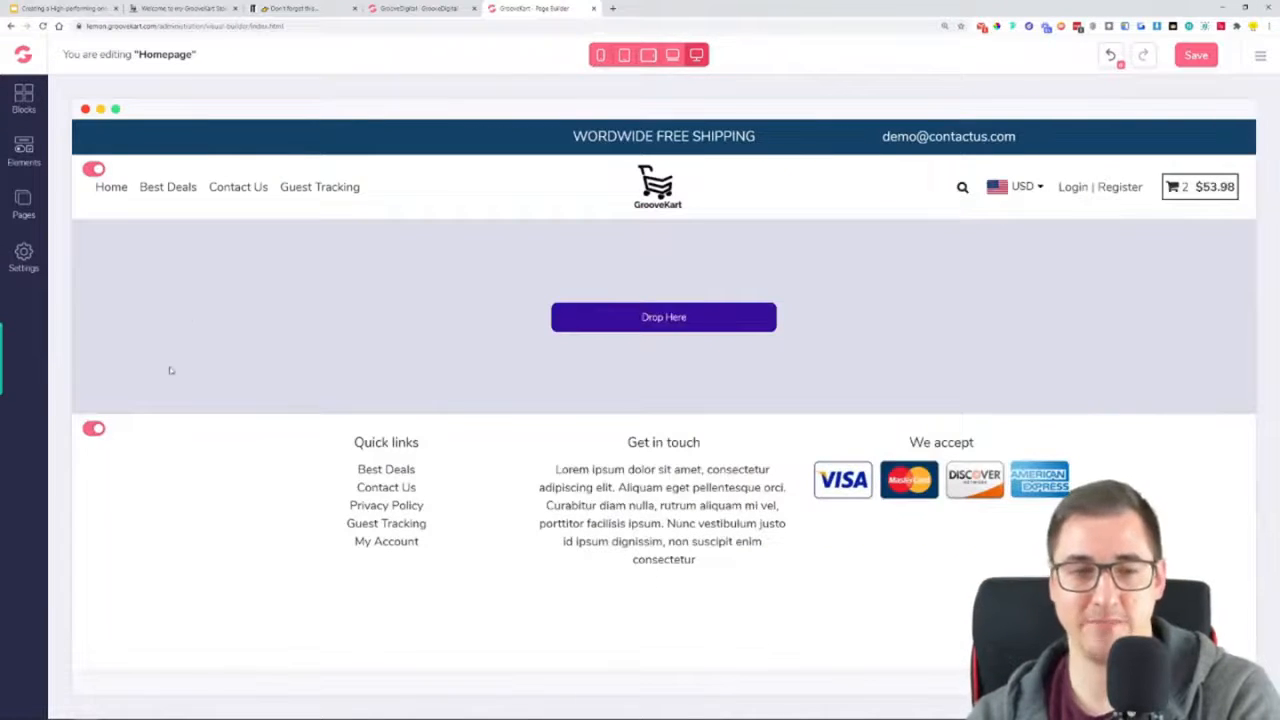
Place the oneproduct store's tab beside the page builder tab and examine its hero headline
{"action": "left_click_drag", "start_coordinate": [200, 6], "coordinate": [425, 12]}
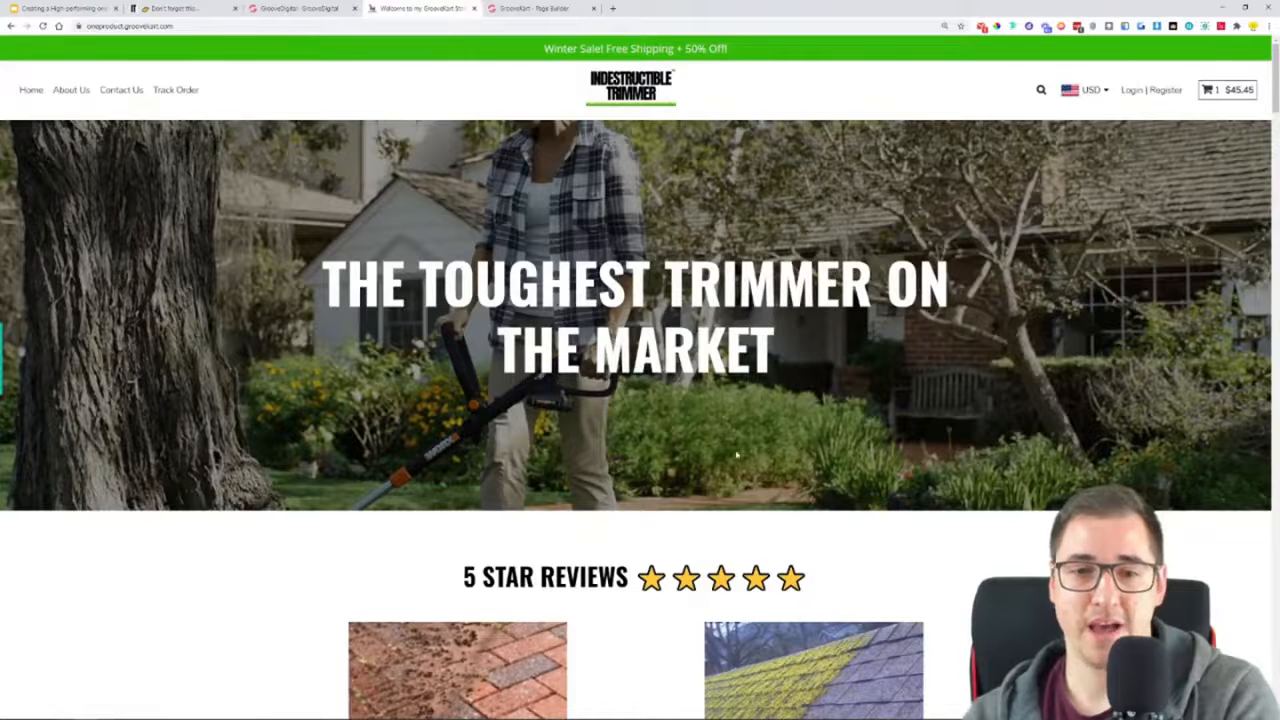
{"action": "left_click_drag", "start_coordinate": [337, 285], "coordinate": [851, 337]}
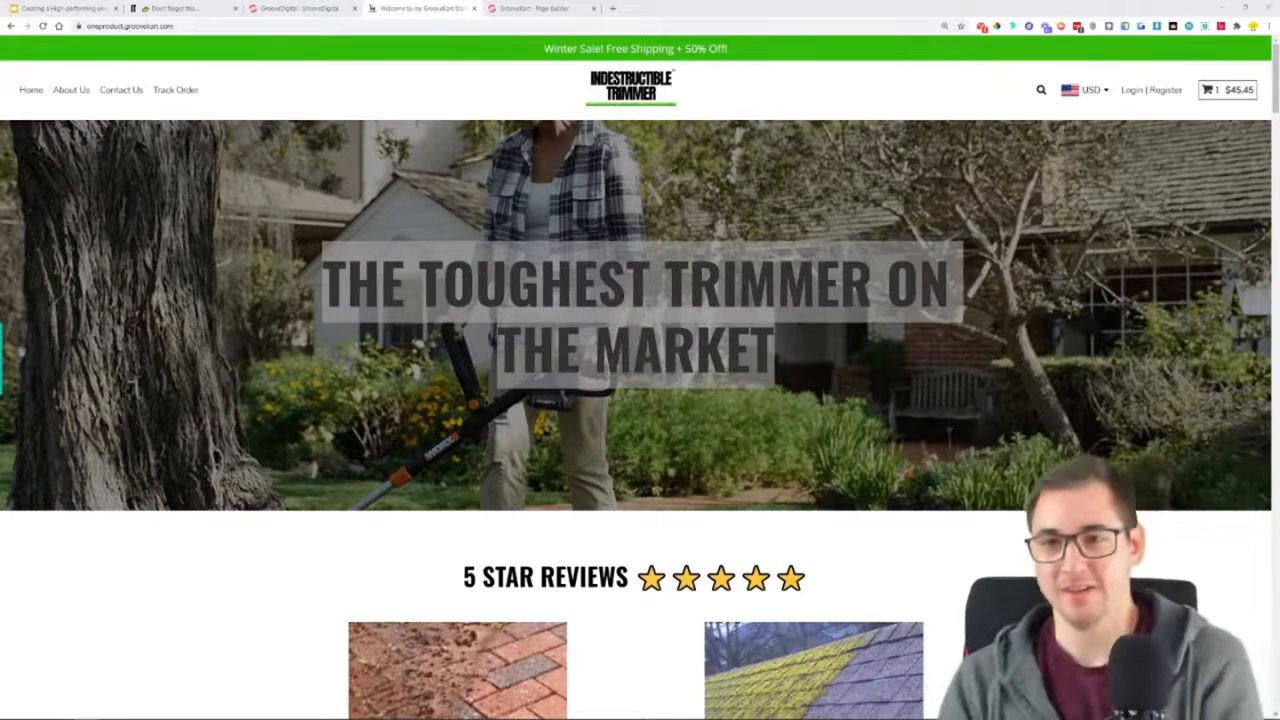
{"action": "left_click", "coordinate": [1000, 469]}
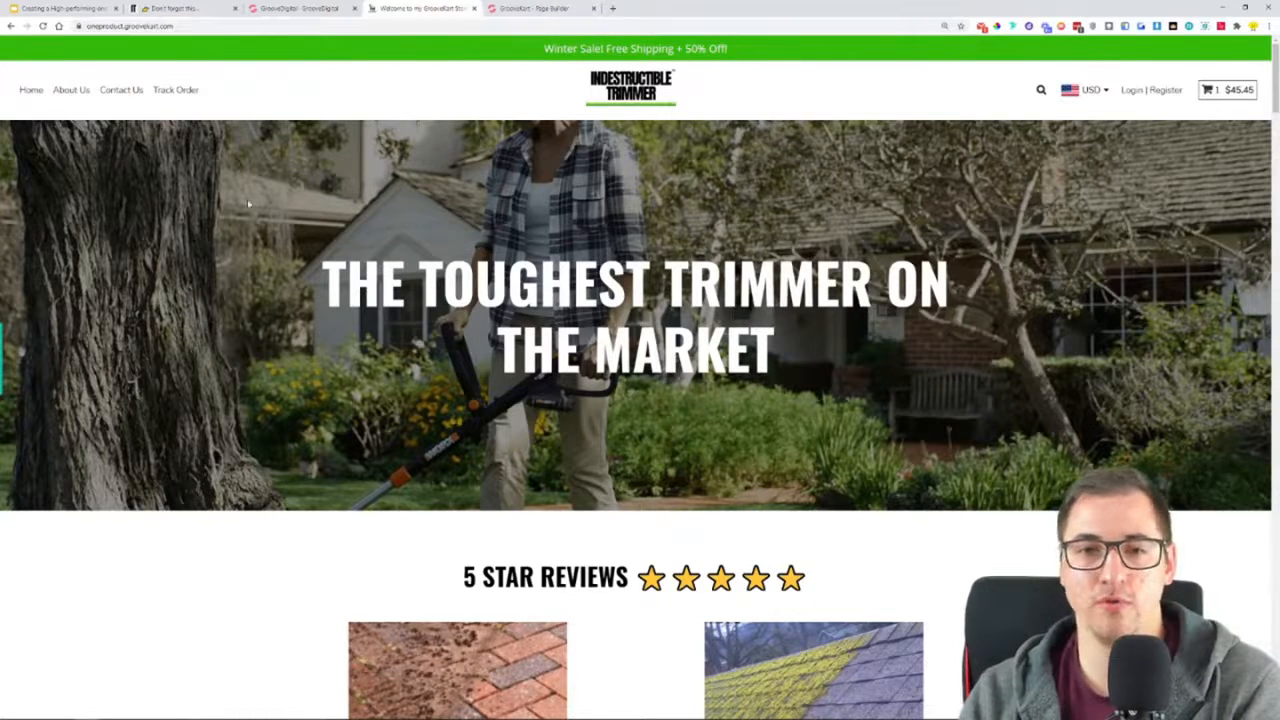
{"action": "left_click_drag", "start_coordinate": [333, 283], "coordinate": [870, 353]}
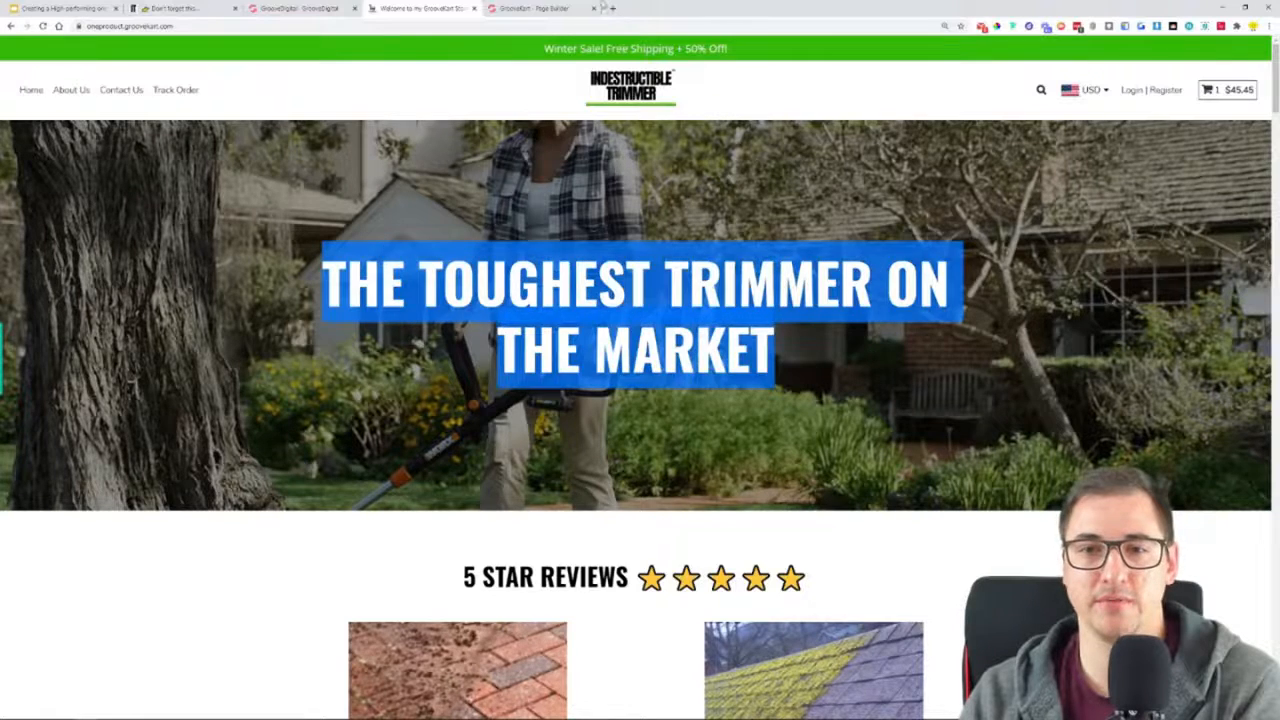
Add a one-column row to the empty lemon homepage and place an H2 heading in it
{"action": "left_click", "coordinate": [570, 8]}
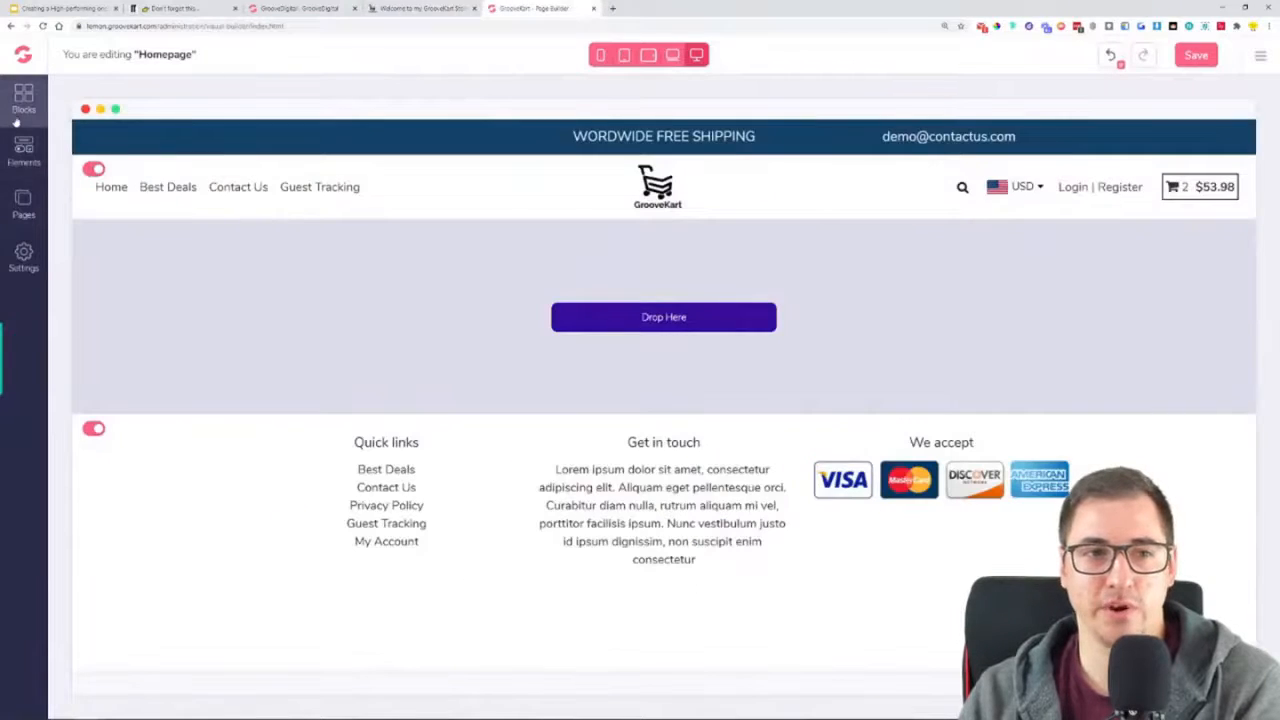
{"action": "left_click", "coordinate": [23, 150]}
{"action": "left_click", "coordinate": [91, 186]}
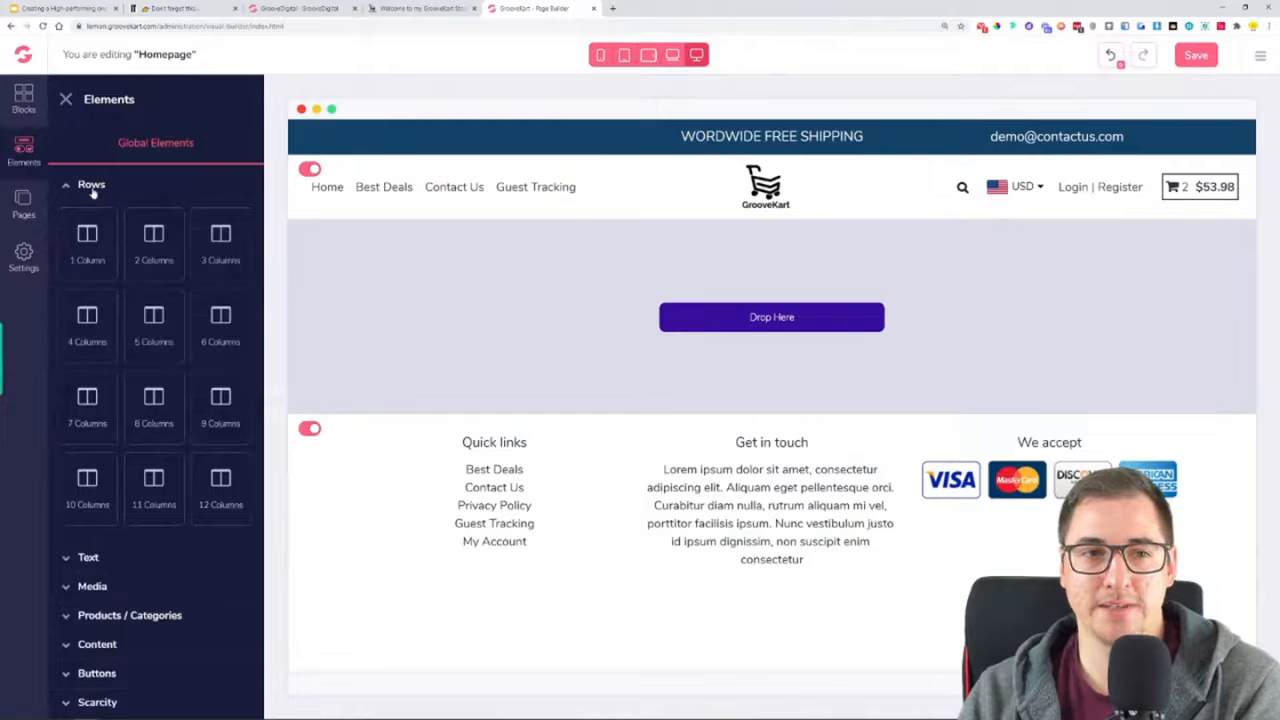
{"action": "left_click_drag", "start_coordinate": [89, 251], "coordinate": [468, 252]}
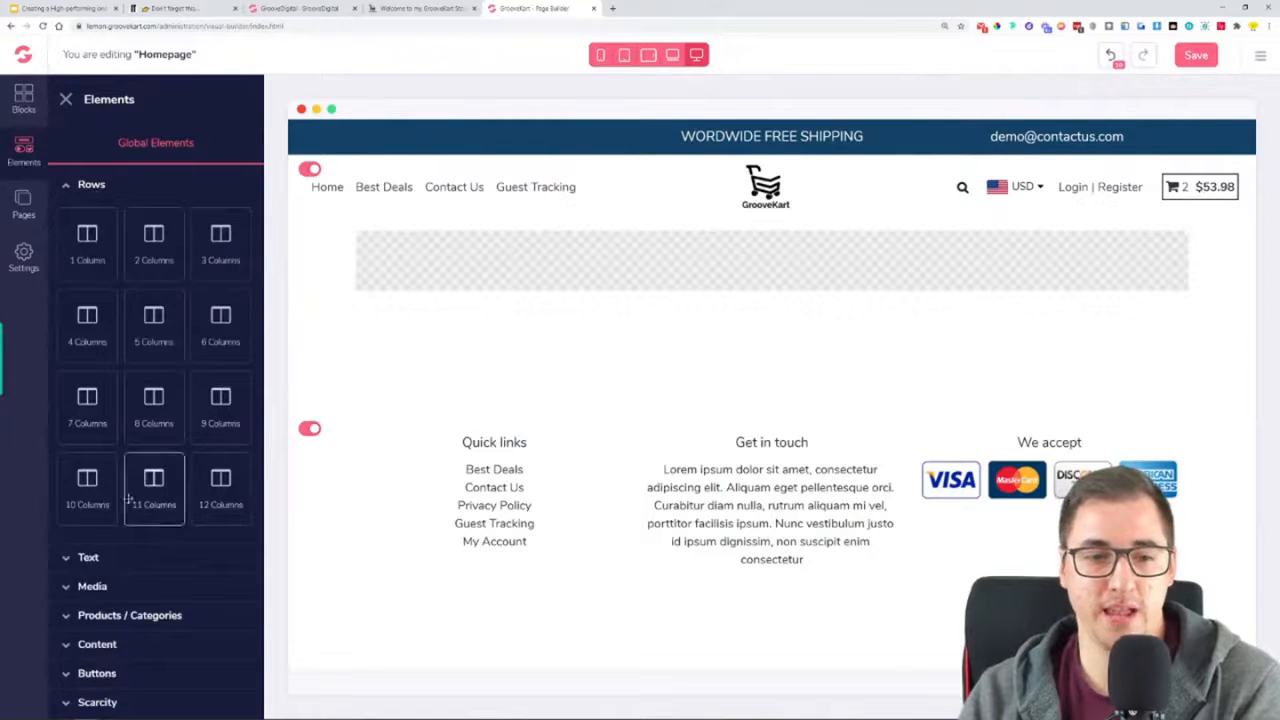
{"action": "left_click", "coordinate": [114, 564]}
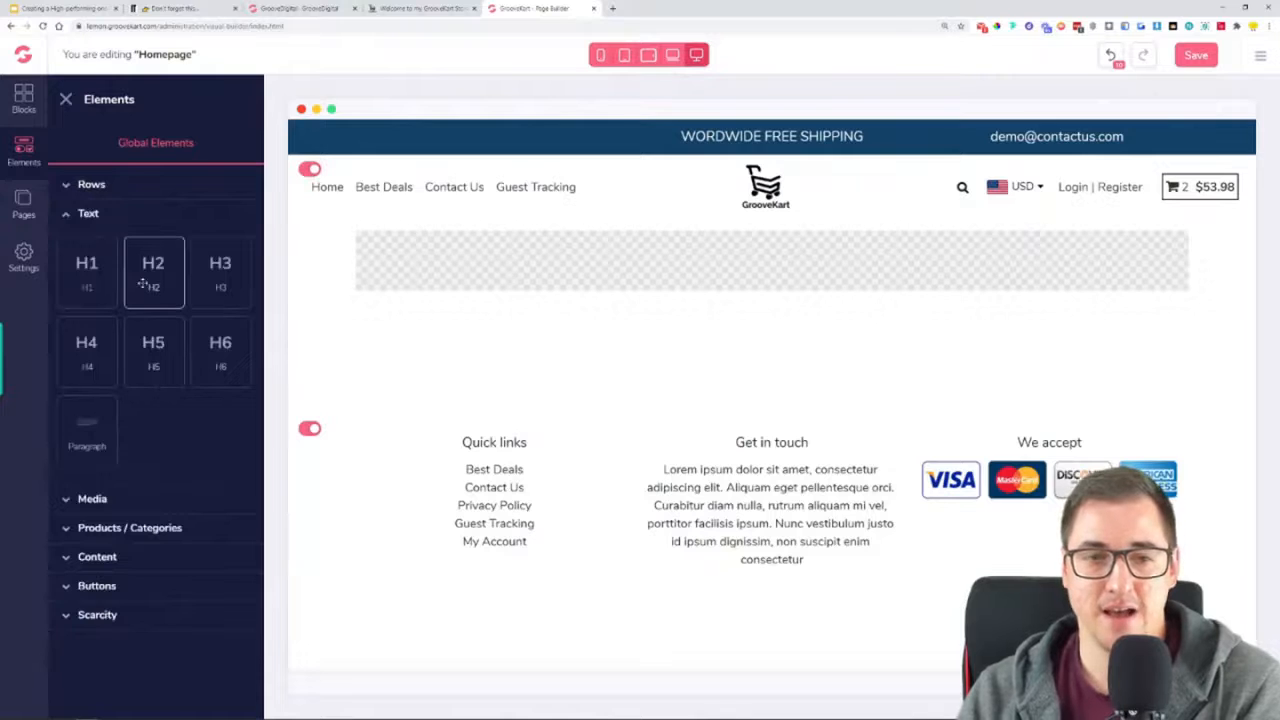
{"action": "left_click_drag", "start_coordinate": [143, 285], "coordinate": [752, 247]}
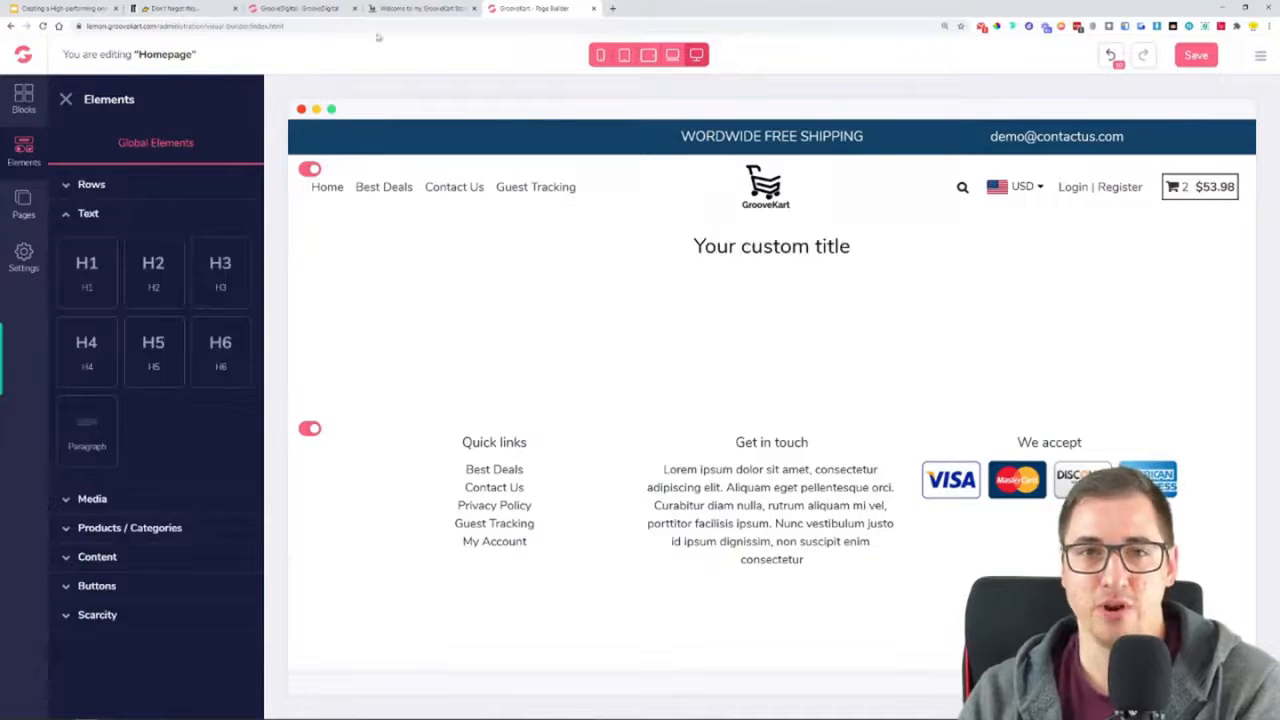
Replace the H2 placeholder with "THE TOUGHEST TRIMMER ON THE MARKET" copied from the oneproduct store's hero, without a trailing blank line
{"action": "left_click", "coordinate": [410, 8]}
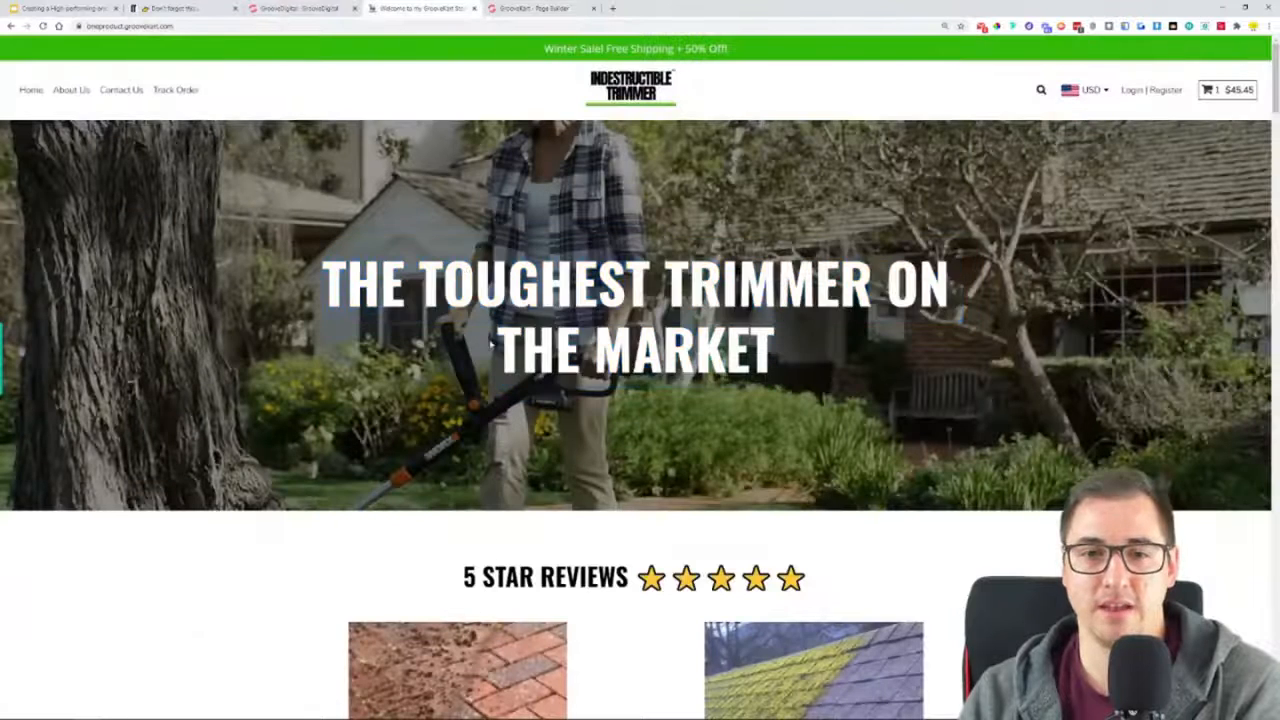
{"action": "left_click_drag", "start_coordinate": [779, 362], "coordinate": [322, 256]}
{"action": "key", "text": "ctrl+c"}
{"action": "left_click", "coordinate": [522, 8]}
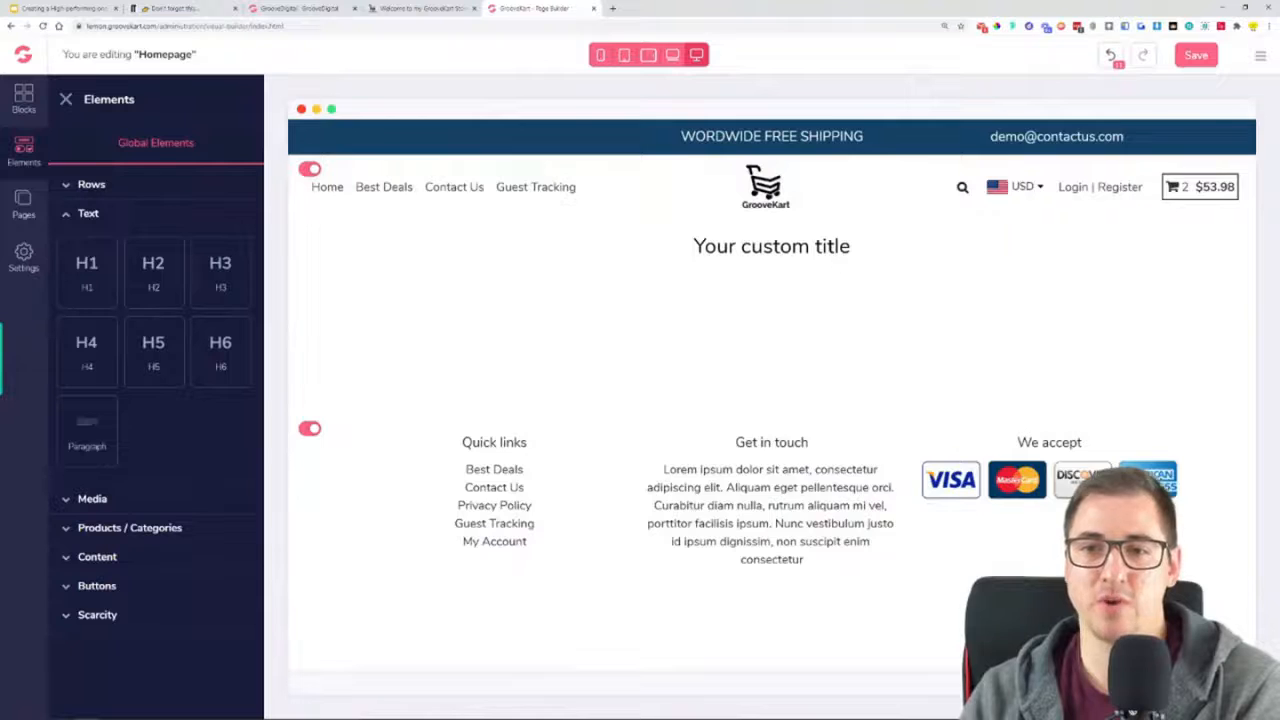
{"action": "left_click", "coordinate": [830, 247]}
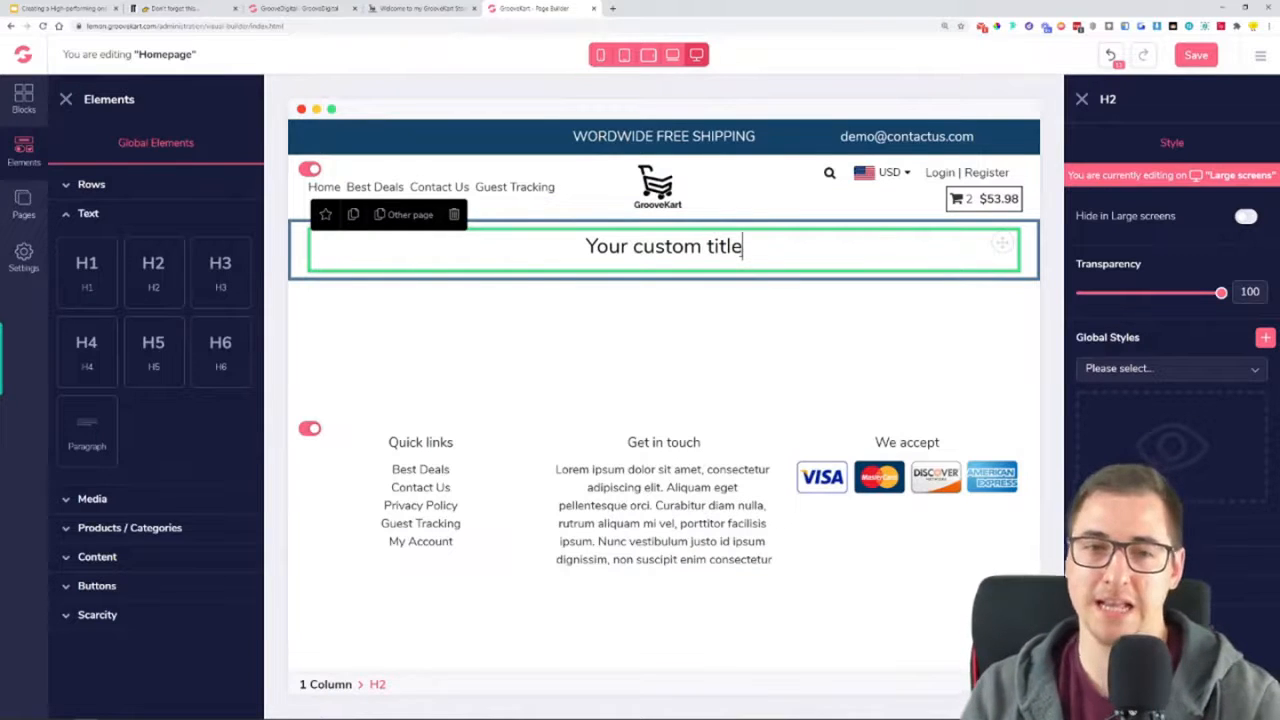
{"action": "triple_click", "coordinate": [636, 249]}
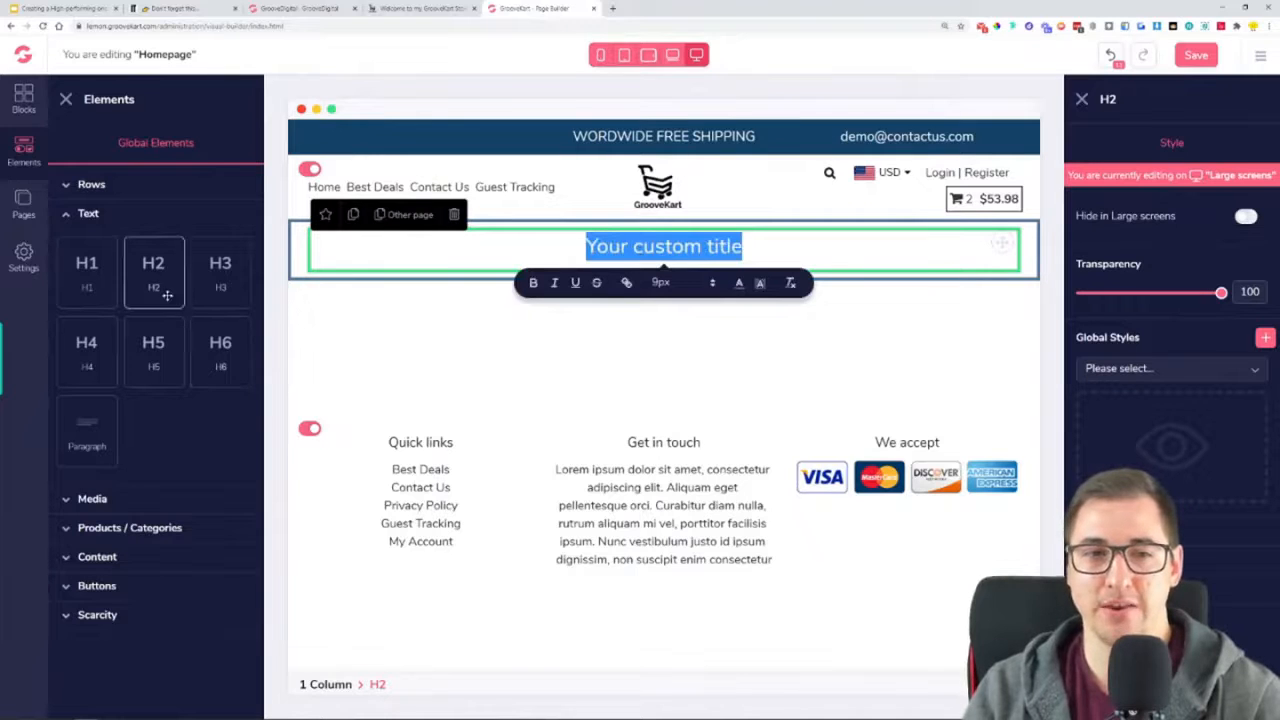
{"action": "left_click", "coordinate": [418, 8]}
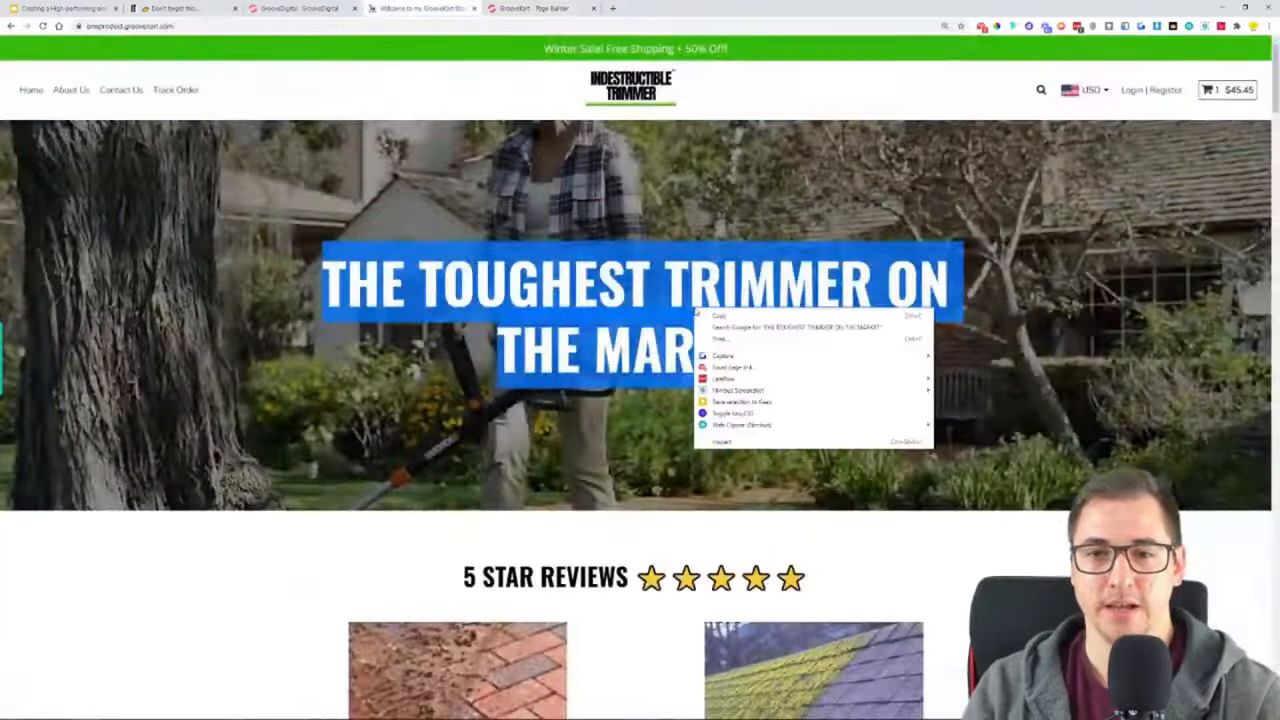
{"action": "left_click", "coordinate": [530, 8]}
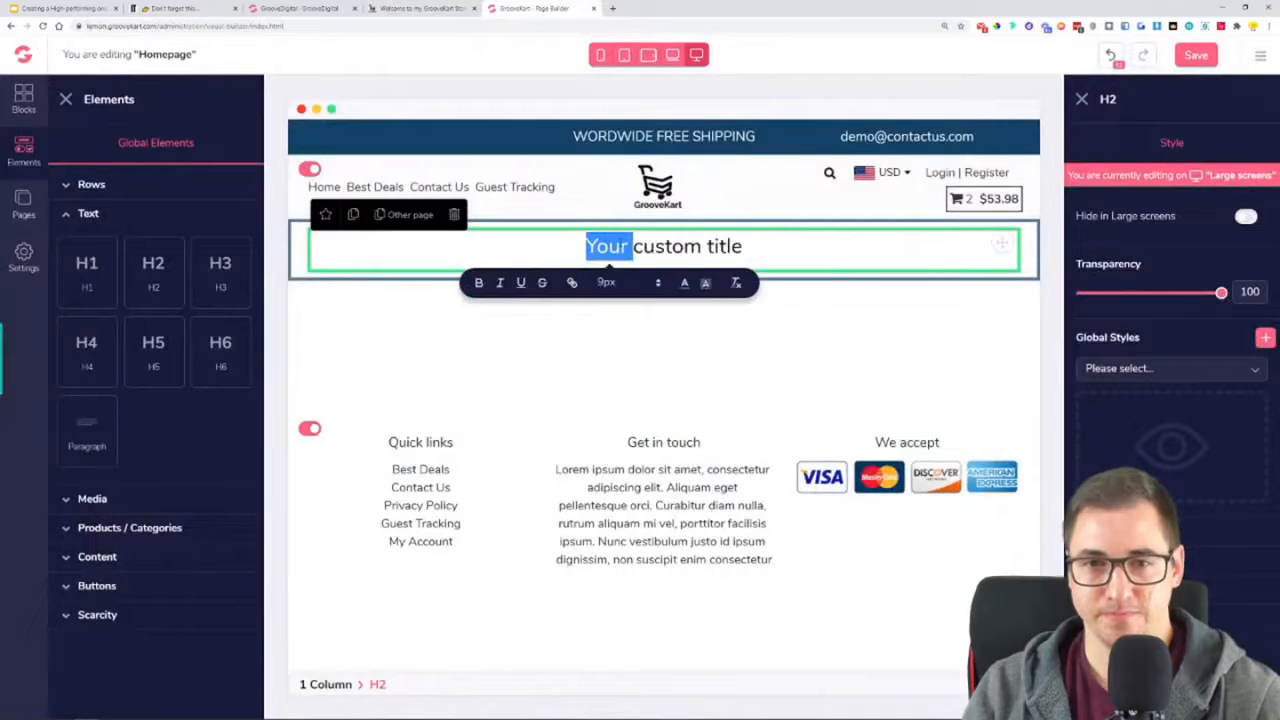
{"action": "key", "text": "ctrl+v"}
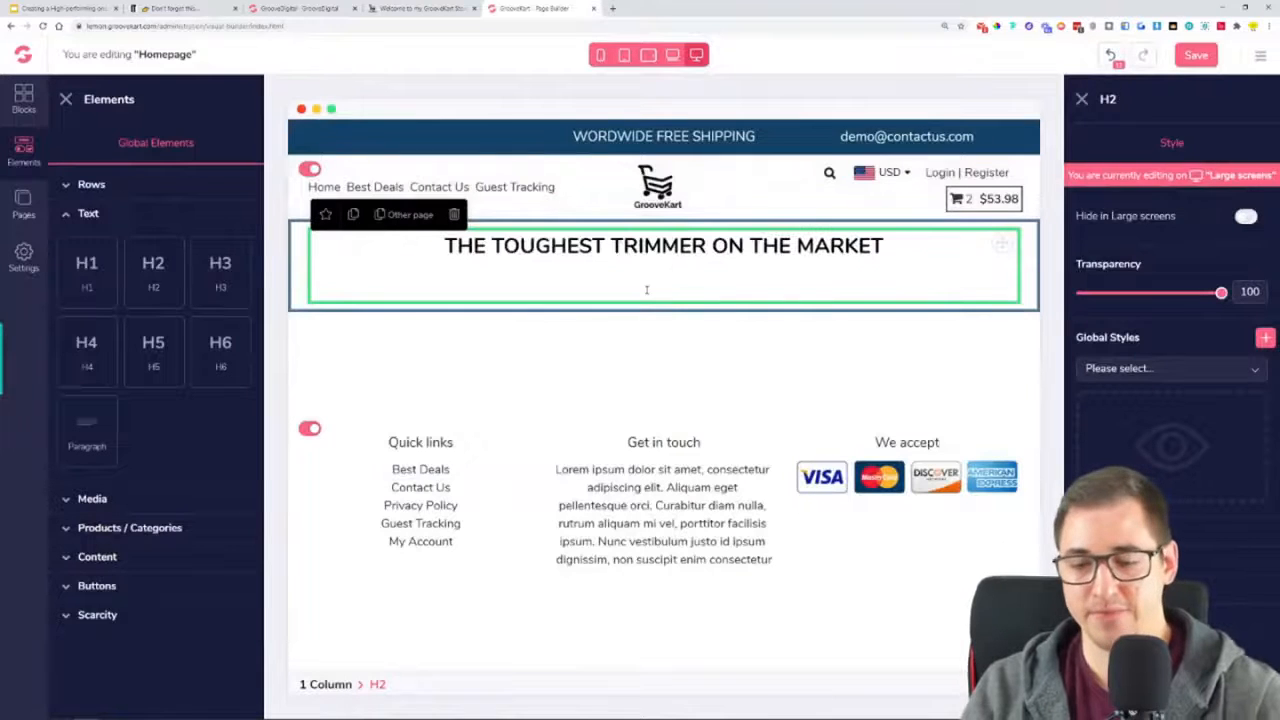
{"action": "key", "text": "BackSpace"}
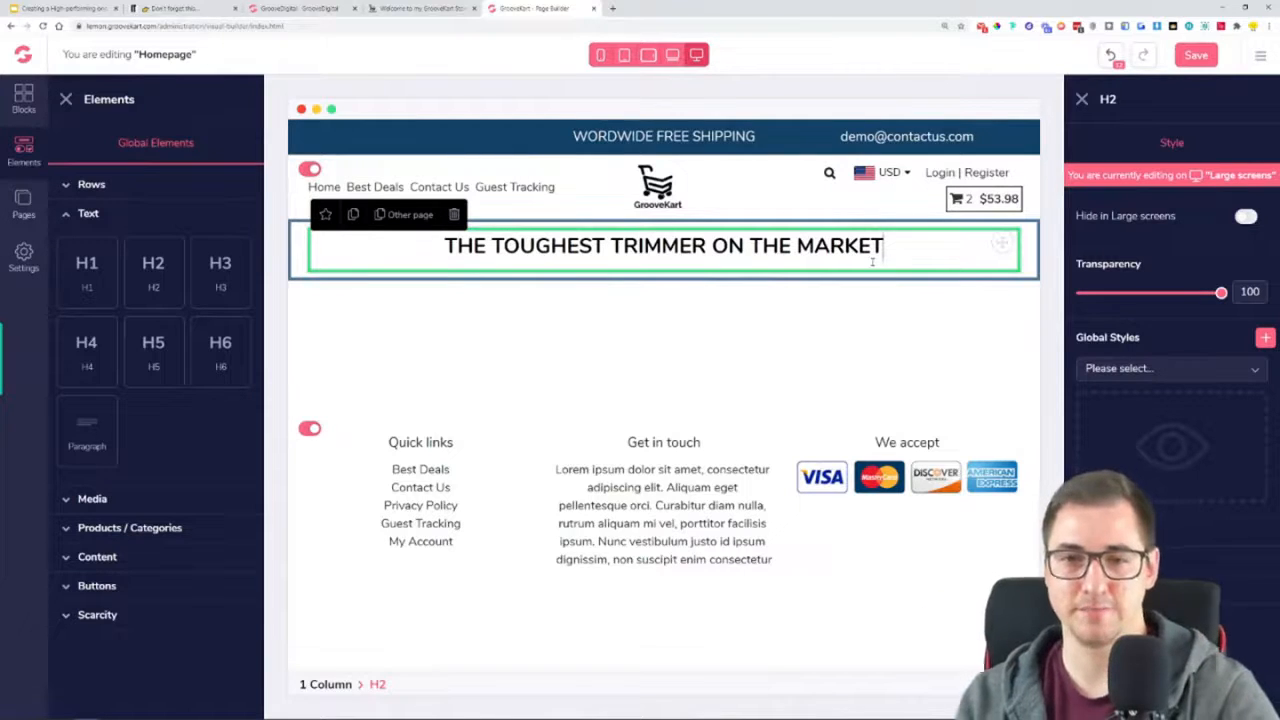
{"action": "key", "text": "Return"}
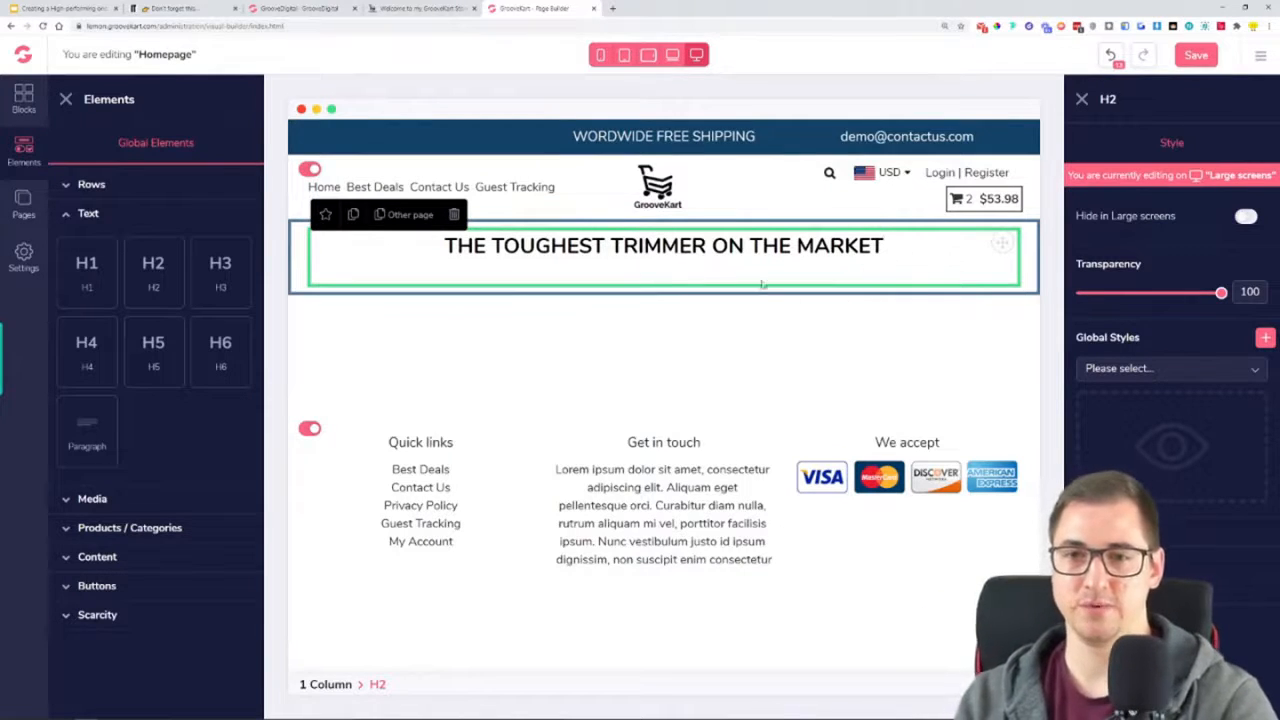
{"action": "key", "text": "BackSpace"}
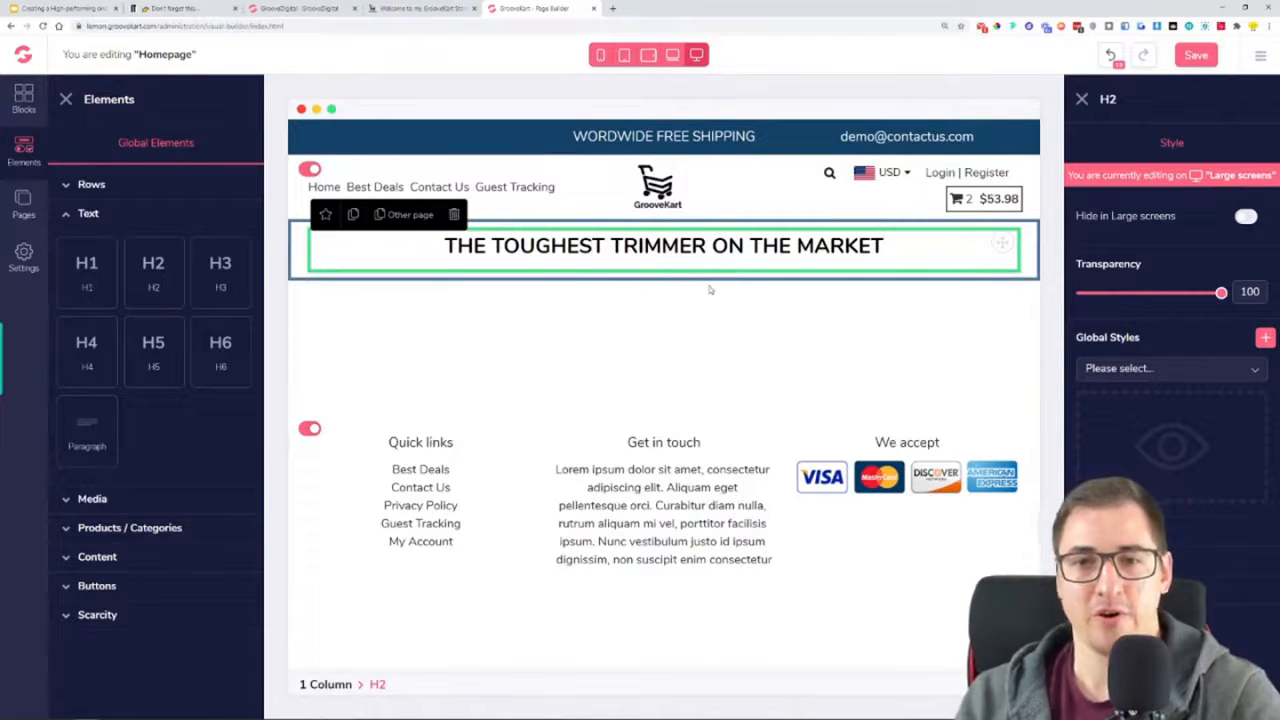
Set the Google font of the "THE TOUGHEST TRIMMER ON THE MARKET" headline to Oswald
{"action": "left_click", "coordinate": [65, 100]}
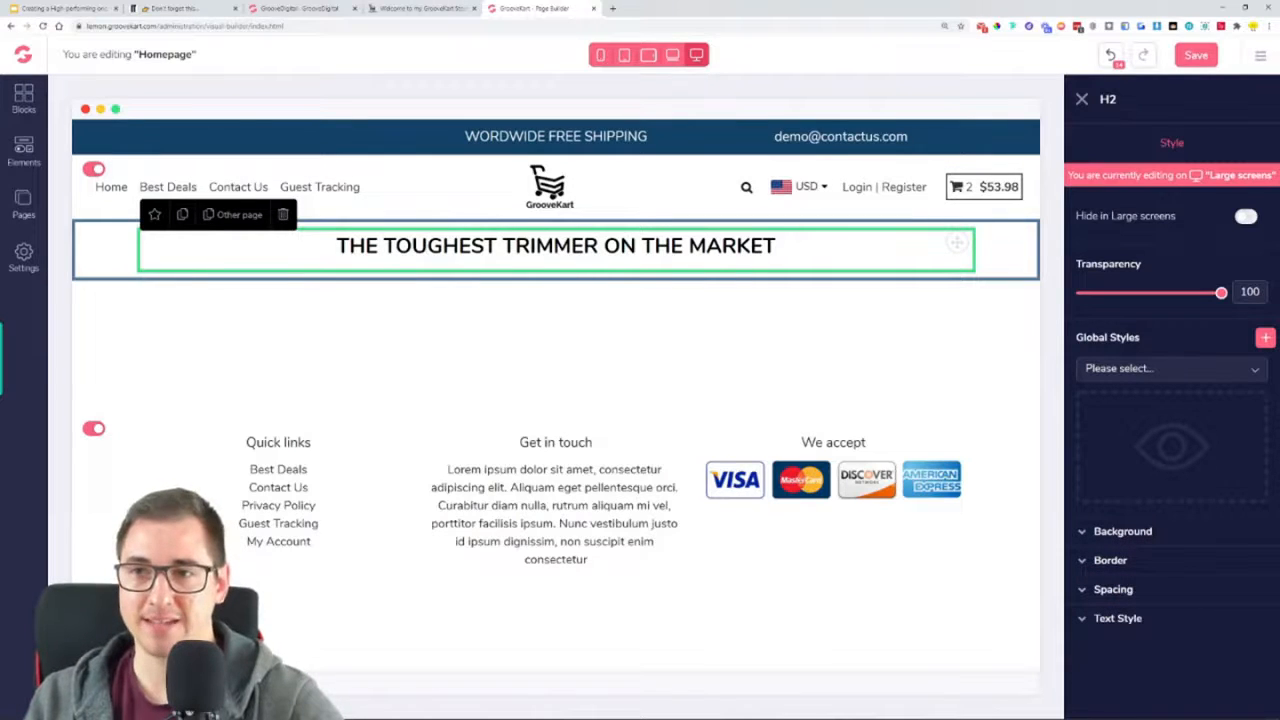
{"action": "left_click", "coordinate": [1134, 618]}
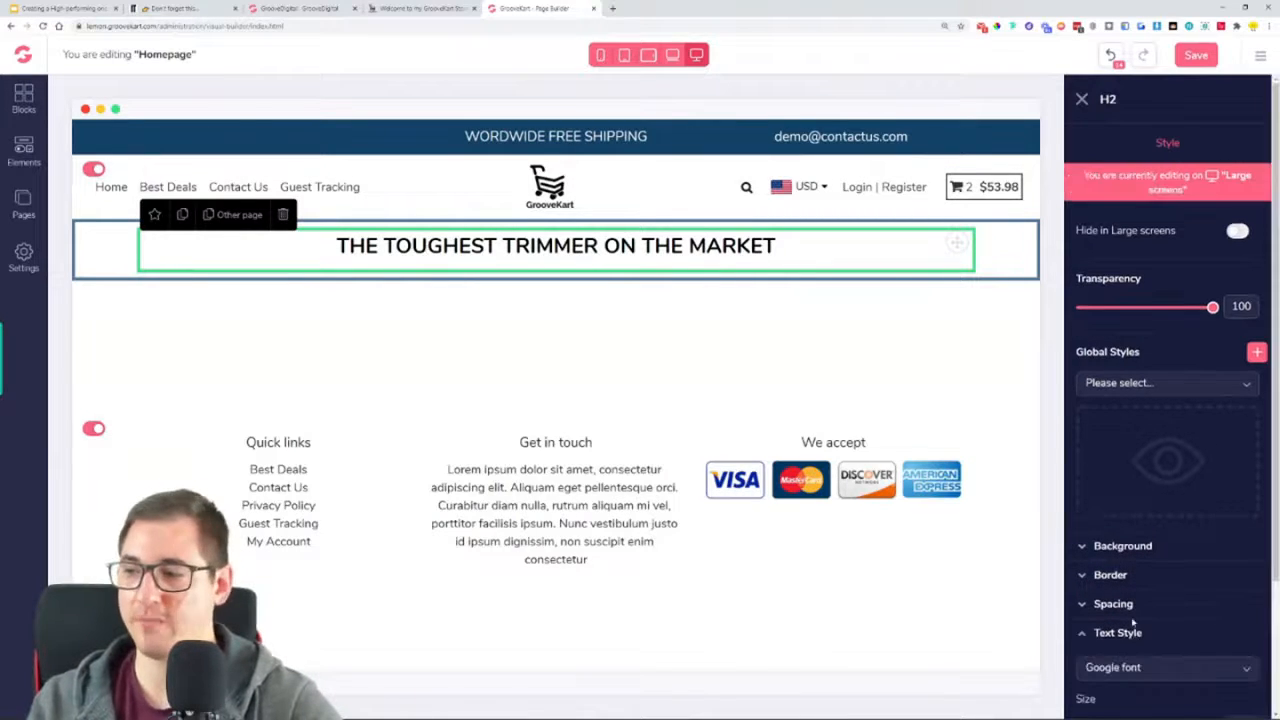
{"action": "scroll", "coordinate": [1150, 598], "scroll_direction": "down", "scroll_amount": 2}
{"action": "scroll", "coordinate": [1155, 612], "scroll_direction": "up", "scroll_amount": 2}
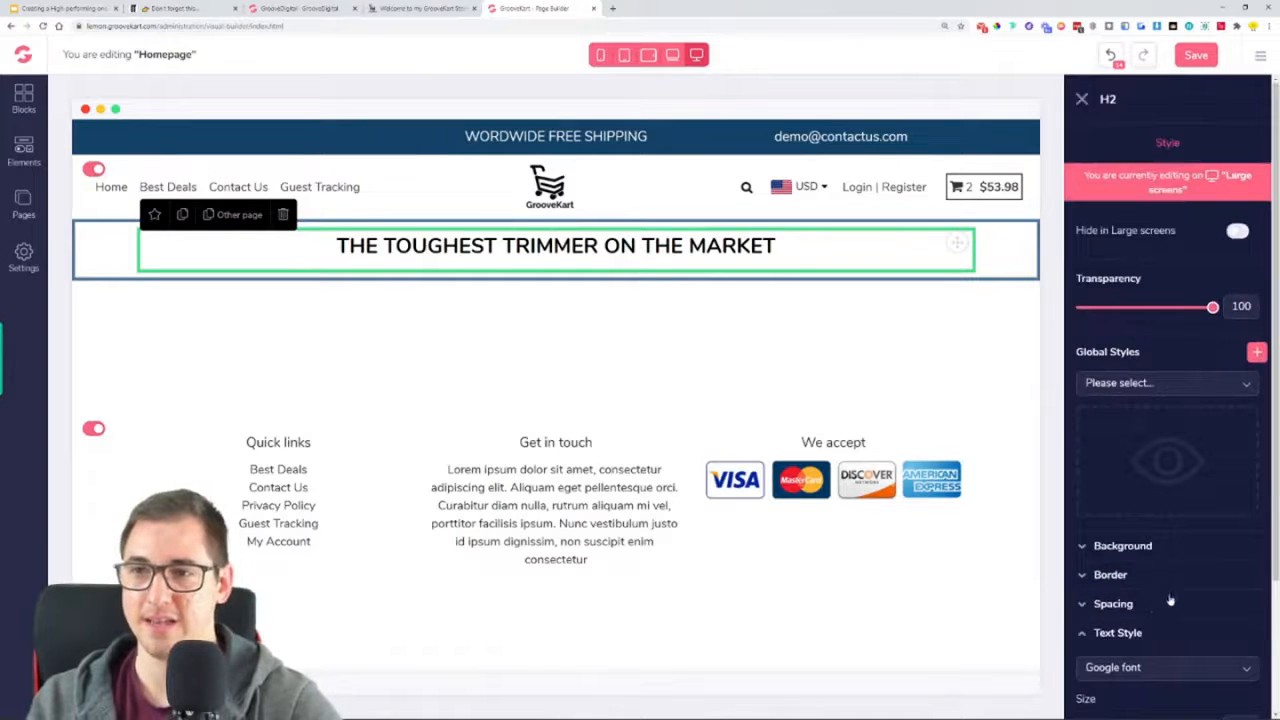
{"action": "left_click", "coordinate": [1147, 633]}
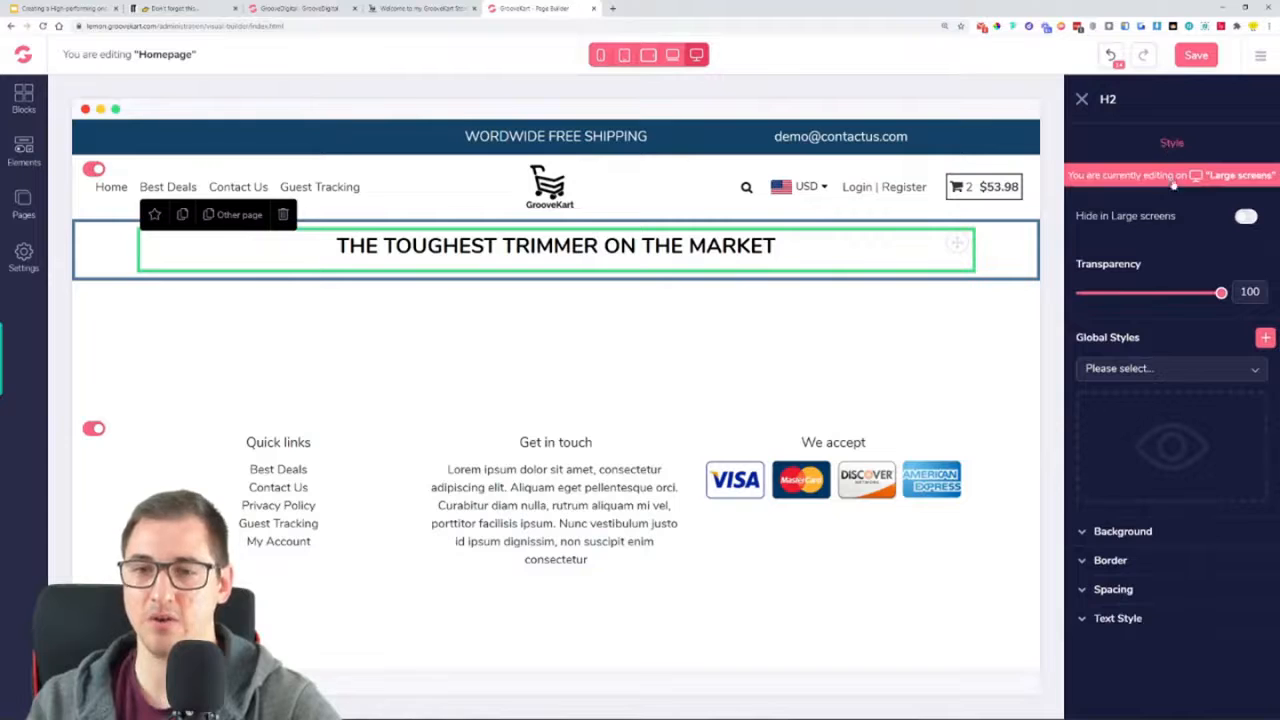
{"action": "left_click", "coordinate": [1117, 618]}
{"action": "scroll", "coordinate": [1150, 600], "scroll_direction": "down", "scroll_amount": 2}
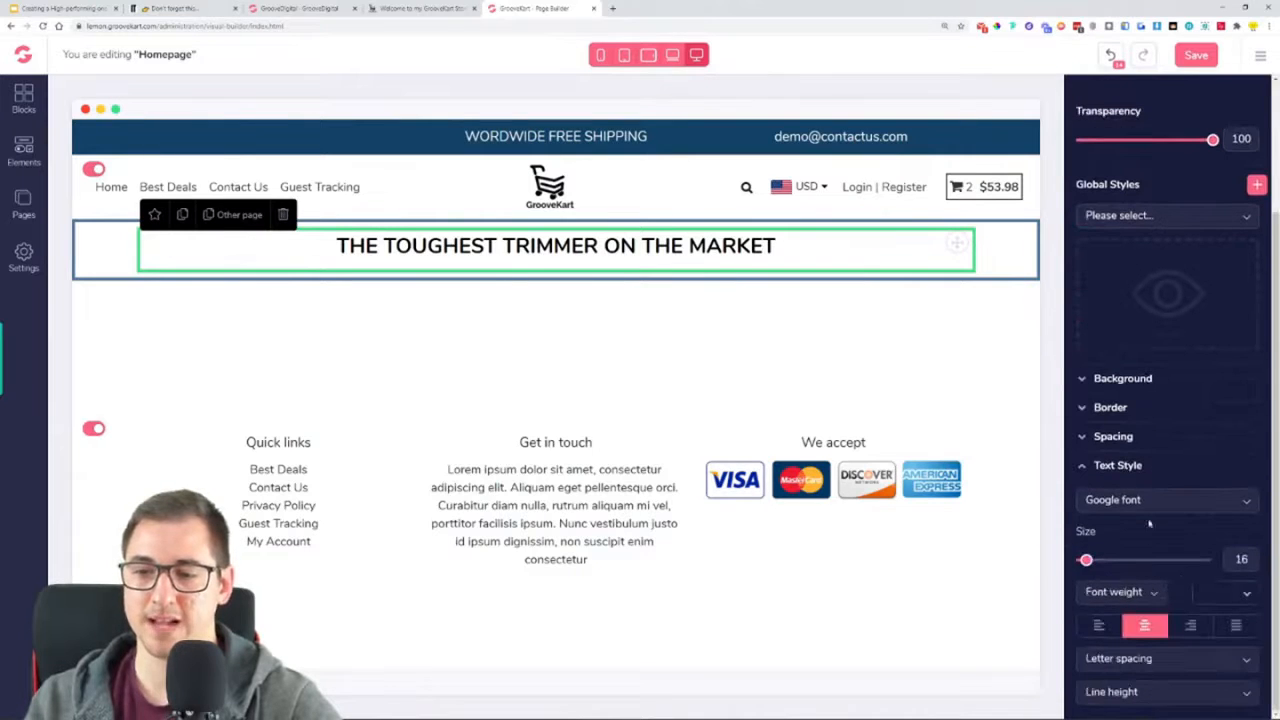
{"action": "left_click", "coordinate": [1145, 500]}
{"action": "scroll", "coordinate": [1147, 551], "scroll_direction": "down", "scroll_amount": 5}
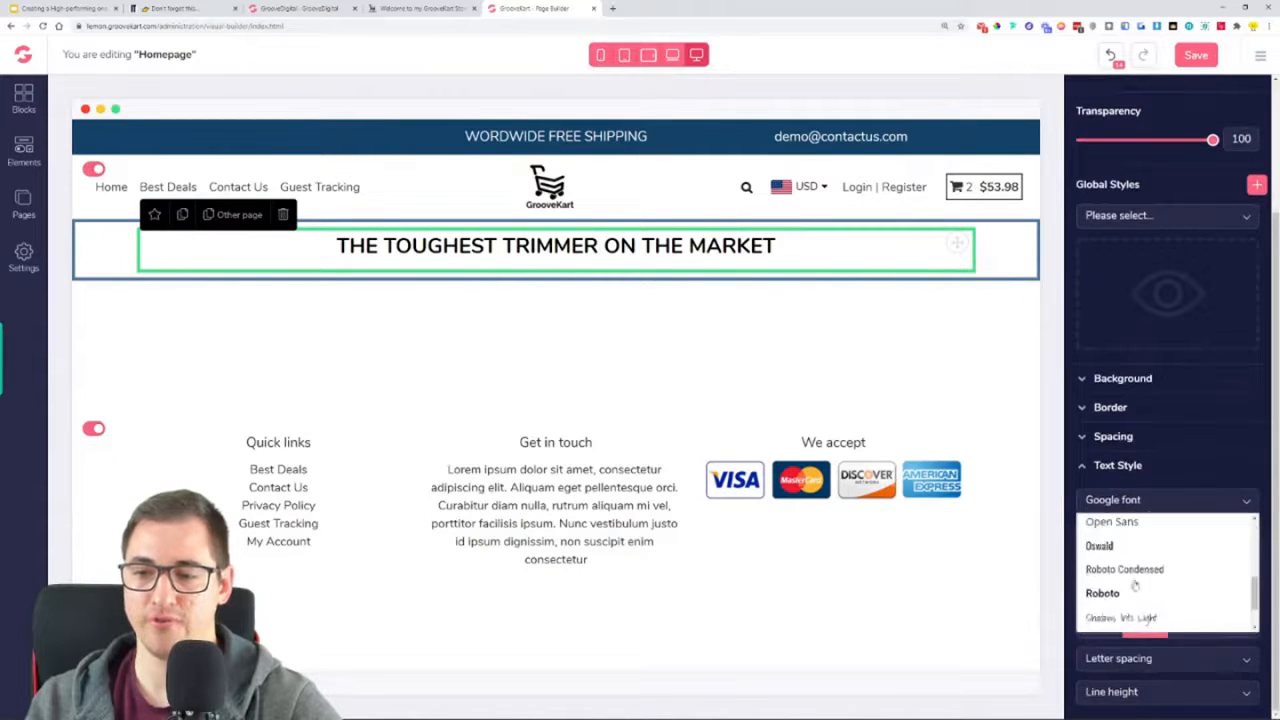
{"action": "left_click", "coordinate": [1095, 565]}
Set the headline's text size to 85 and its color to white (#FFFFFF)
{"action": "left_click_drag", "start_coordinate": [1087, 565], "coordinate": [1190, 578]}
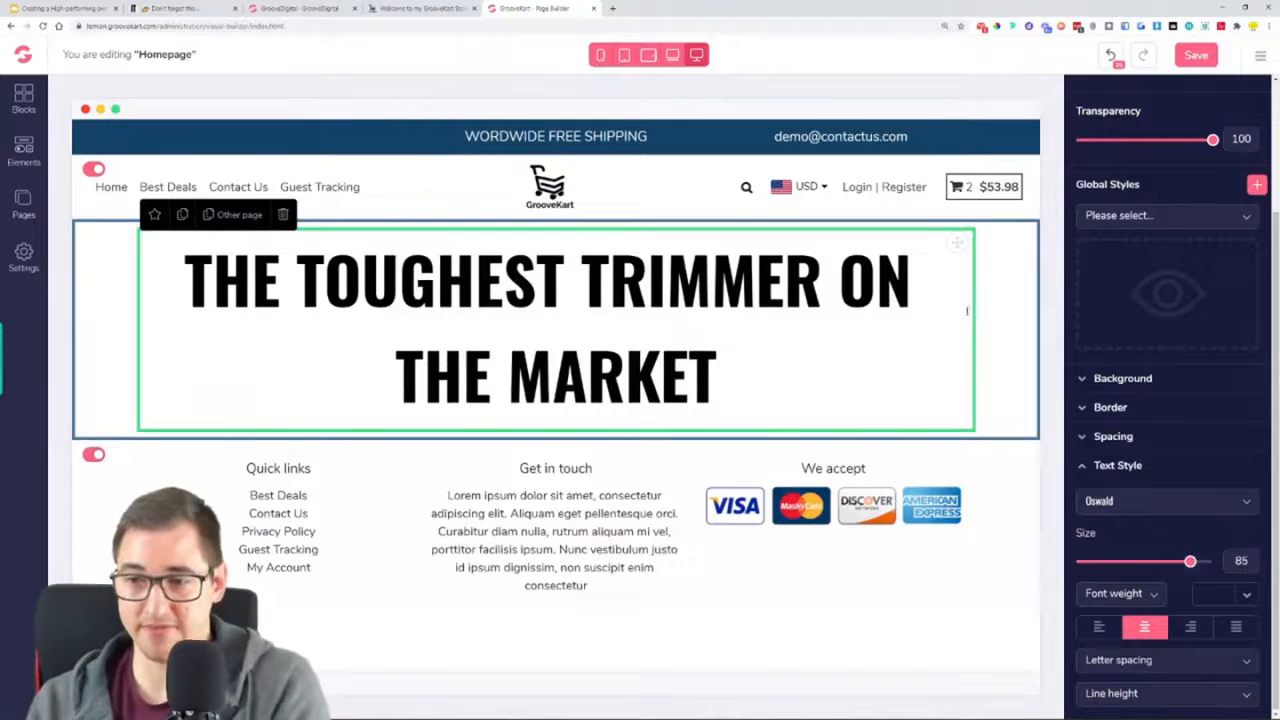
{"action": "left_click", "coordinate": [1250, 595]}
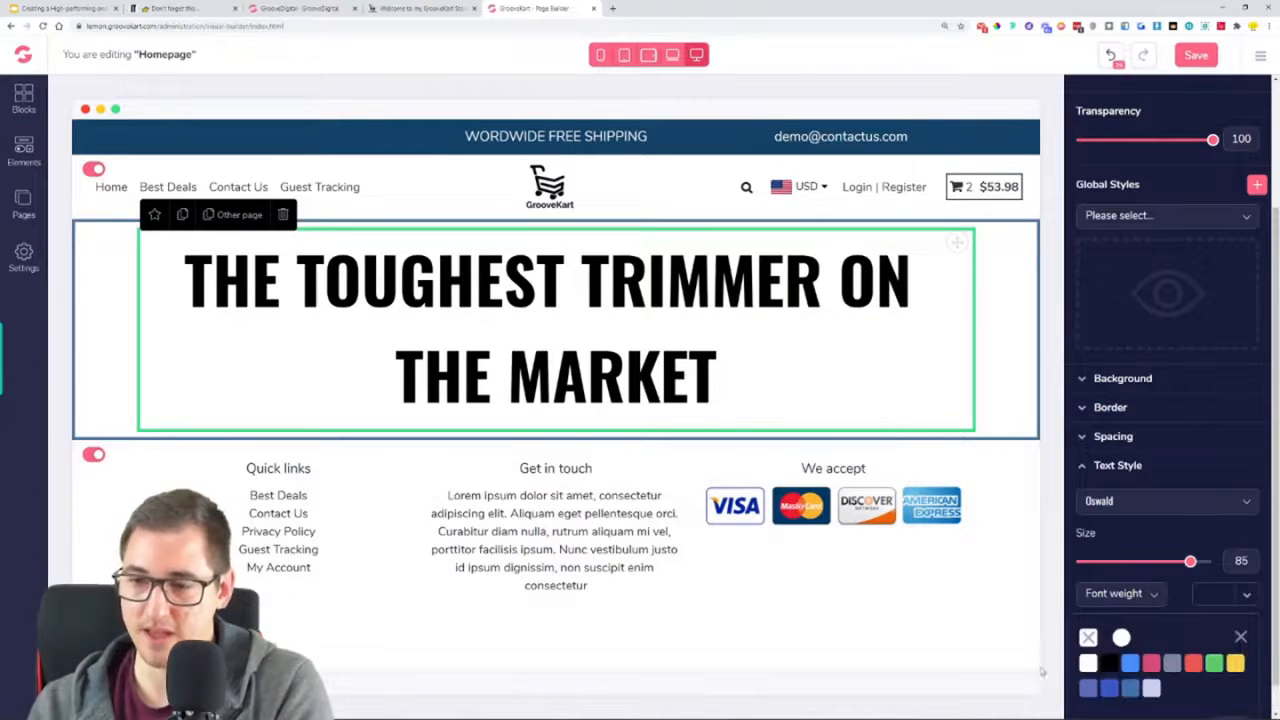
{"action": "left_click", "coordinate": [1088, 664]}
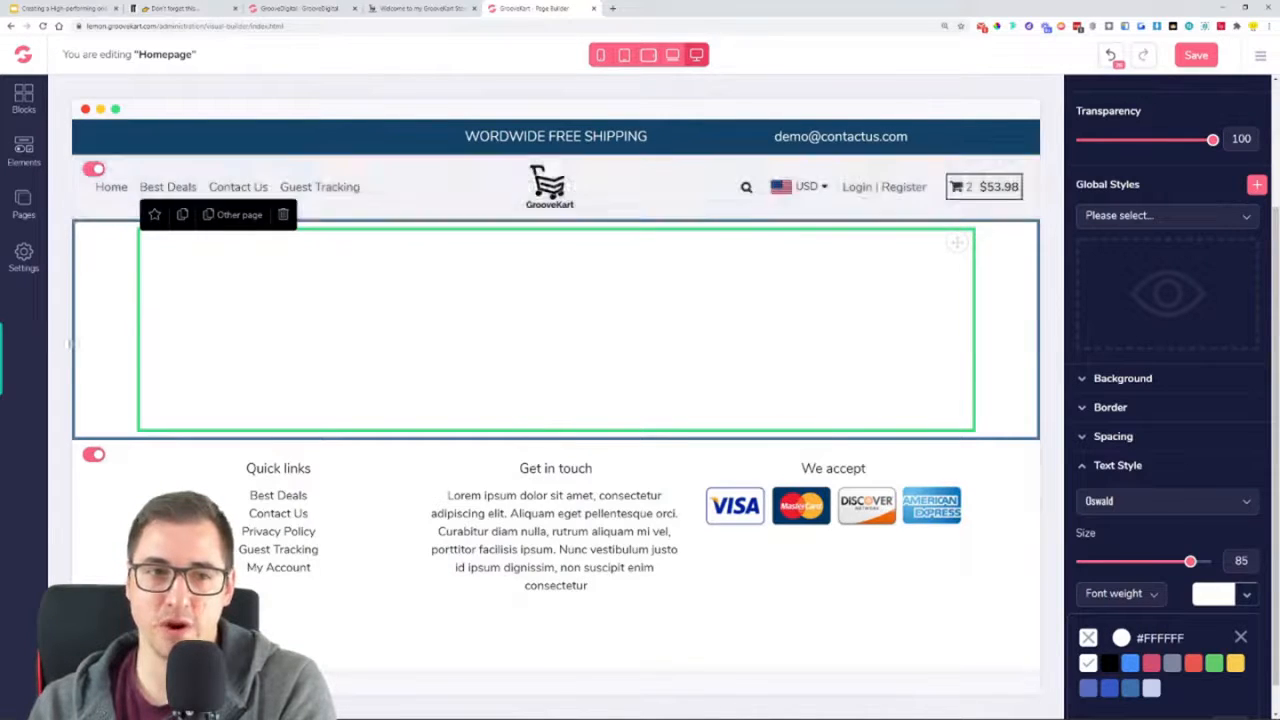
Start uploading a background image for the one-column row around the headline, browsing to the OneProductStore folder
{"action": "left_click", "coordinate": [92, 332]}
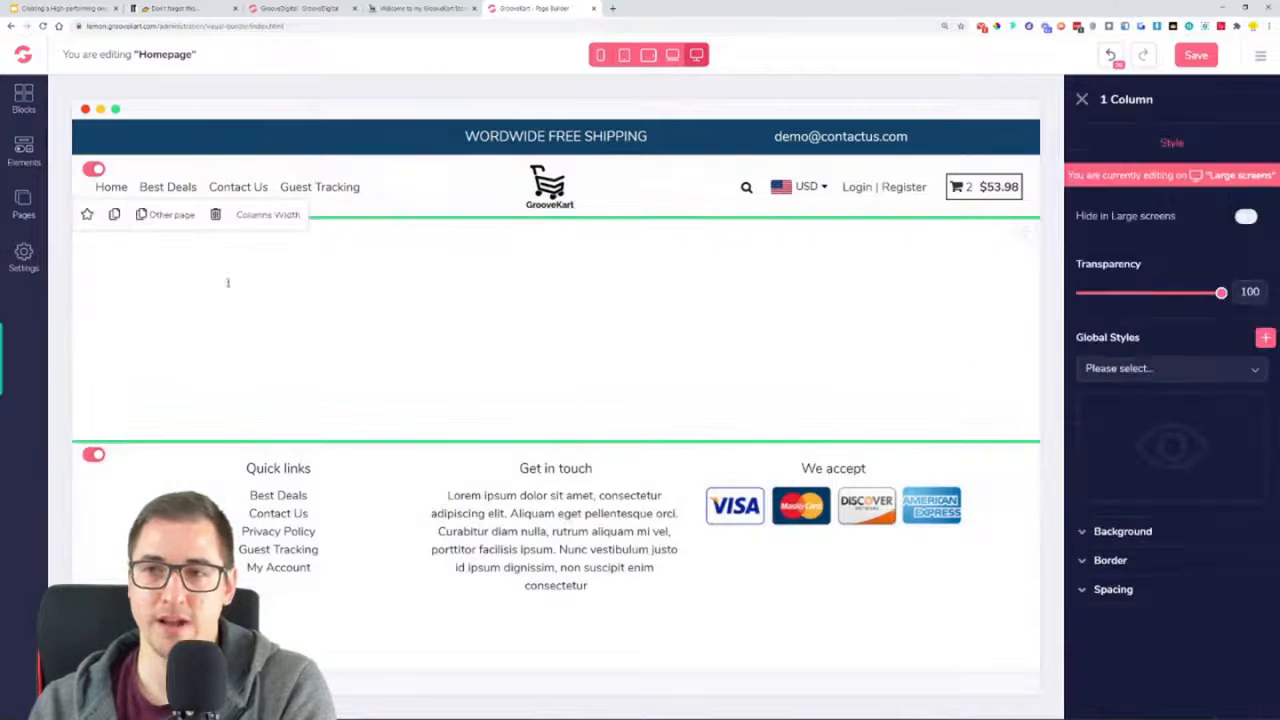
{"action": "double_click", "coordinate": [1131, 99]}
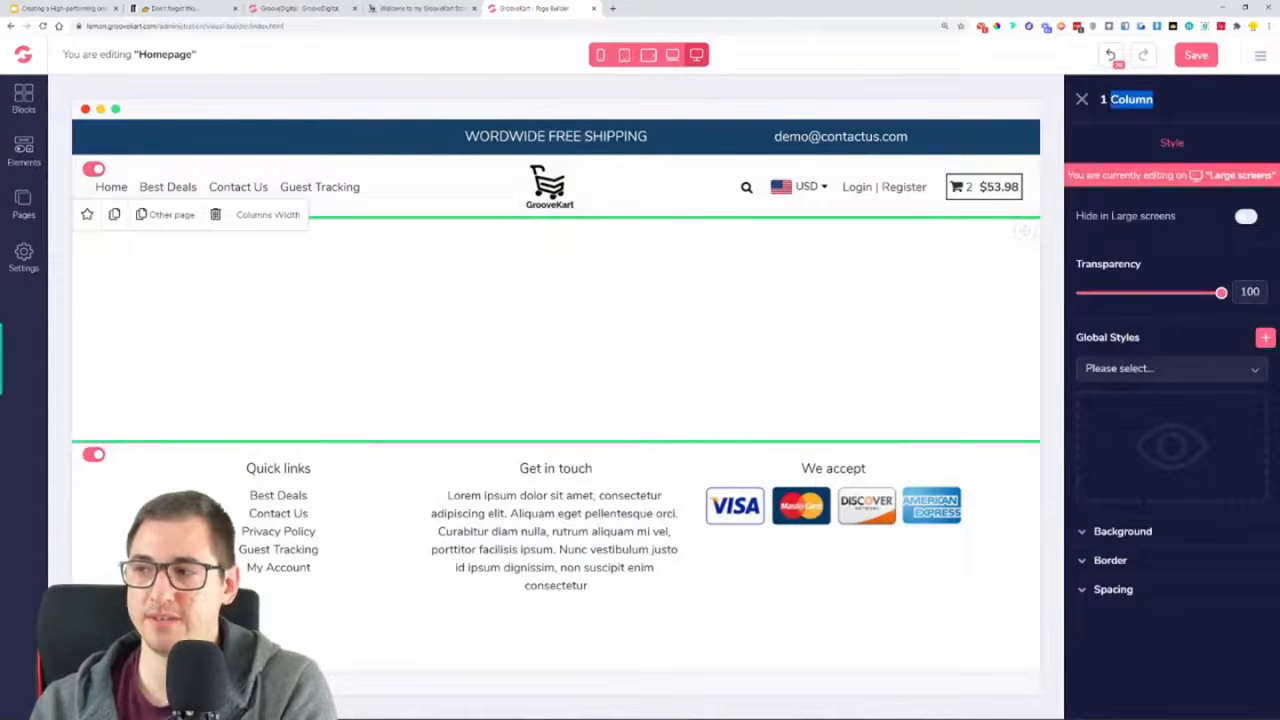
{"action": "left_click", "coordinate": [1156, 102]}
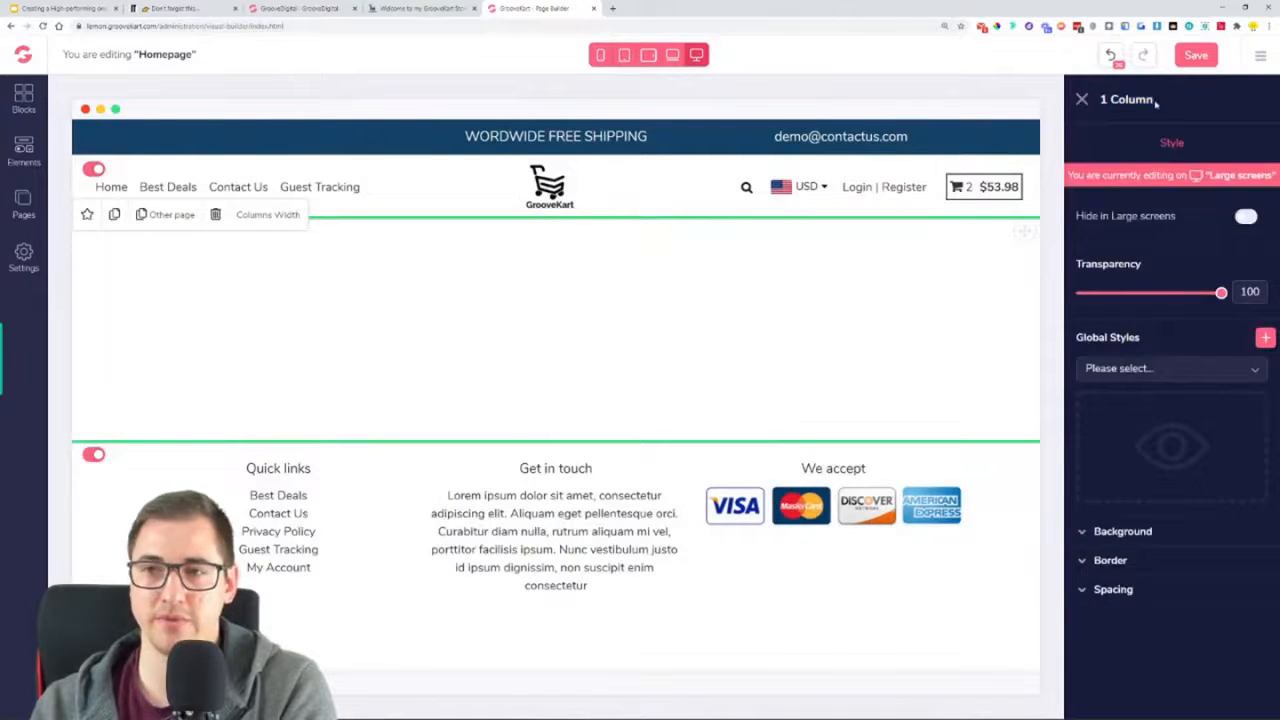
{"action": "left_click", "coordinate": [1100, 533]}
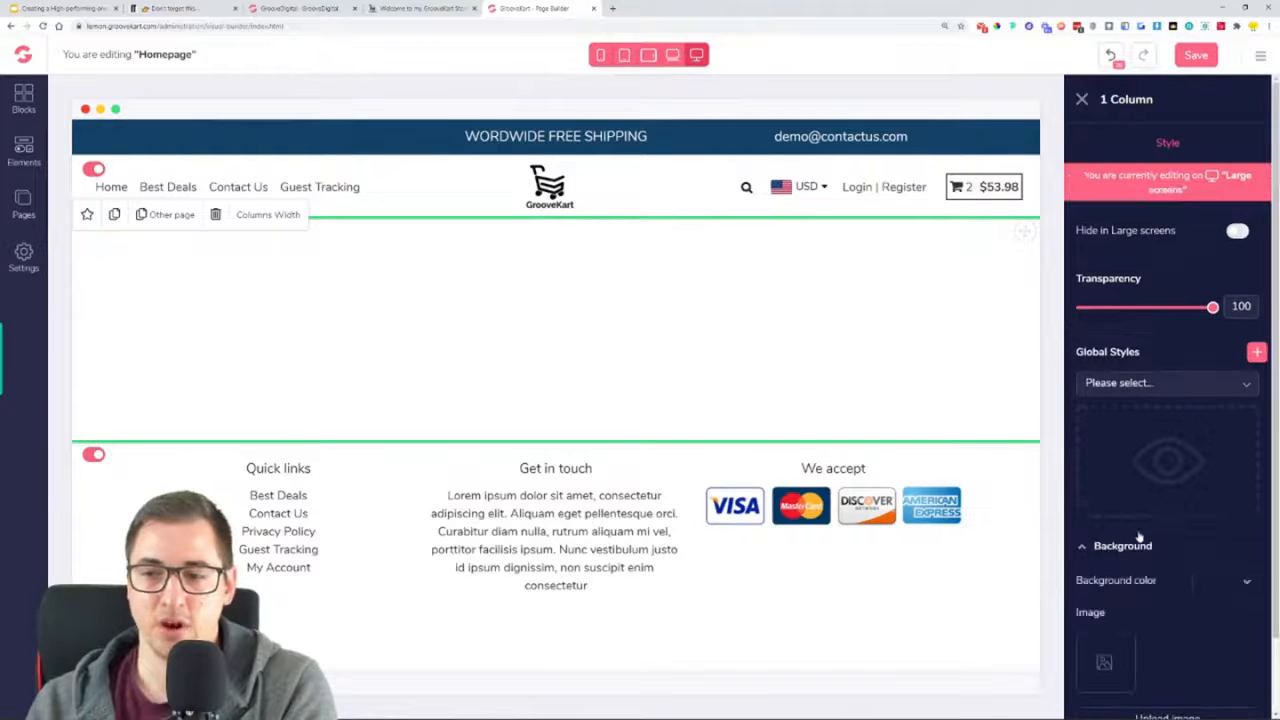
{"action": "scroll", "coordinate": [1180, 535], "scroll_direction": "down", "scroll_amount": 2}
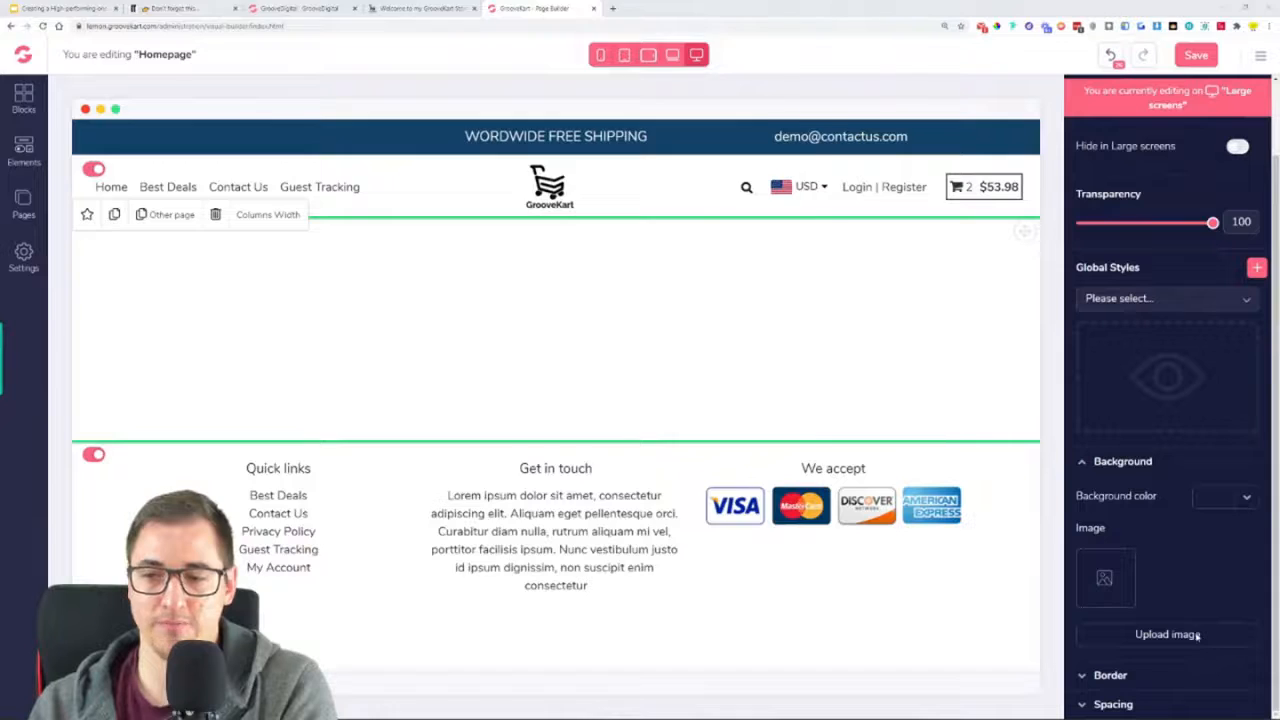
{"action": "left_click", "coordinate": [1171, 632]}
{"action": "double_click", "coordinate": [240, 272]}
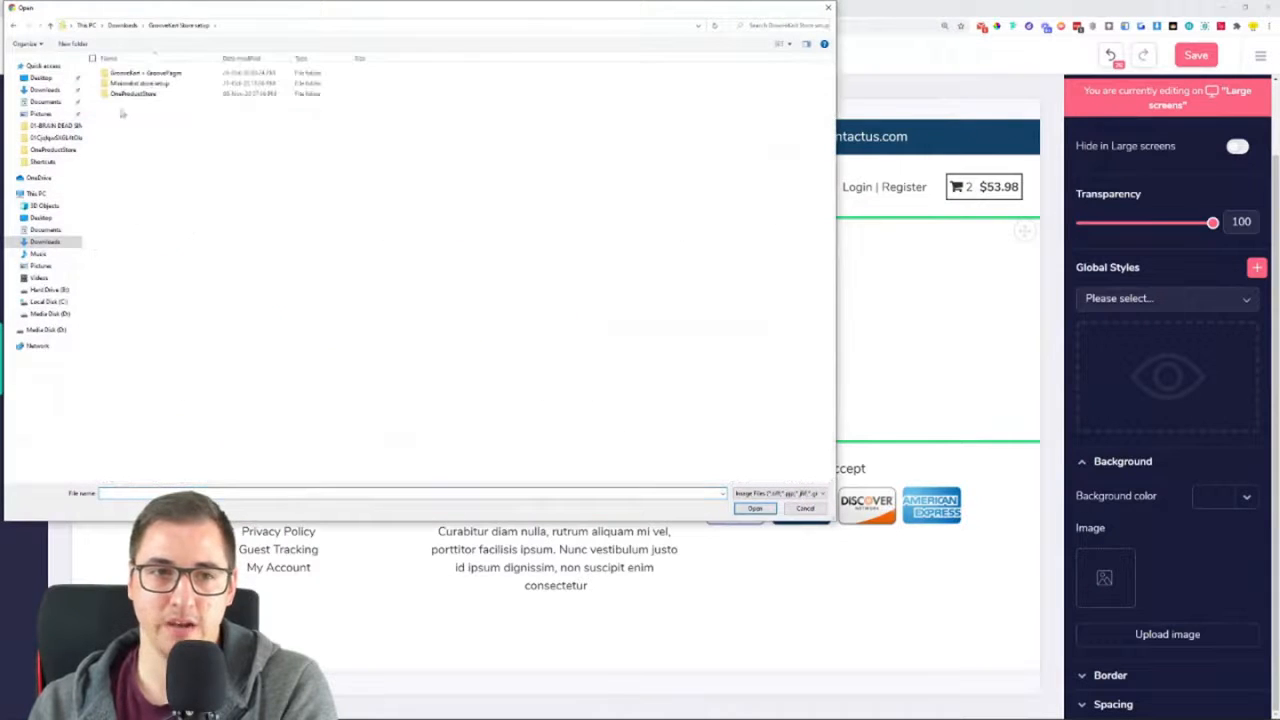
{"action": "double_click", "coordinate": [128, 94]}
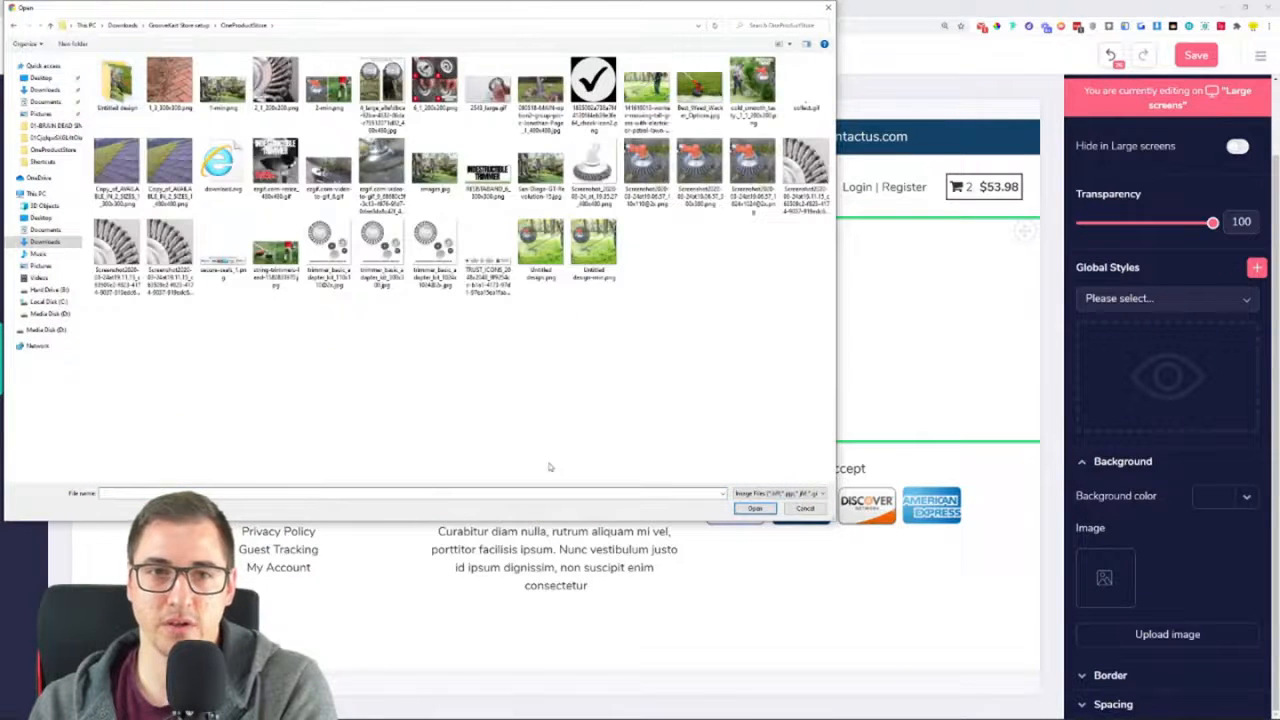
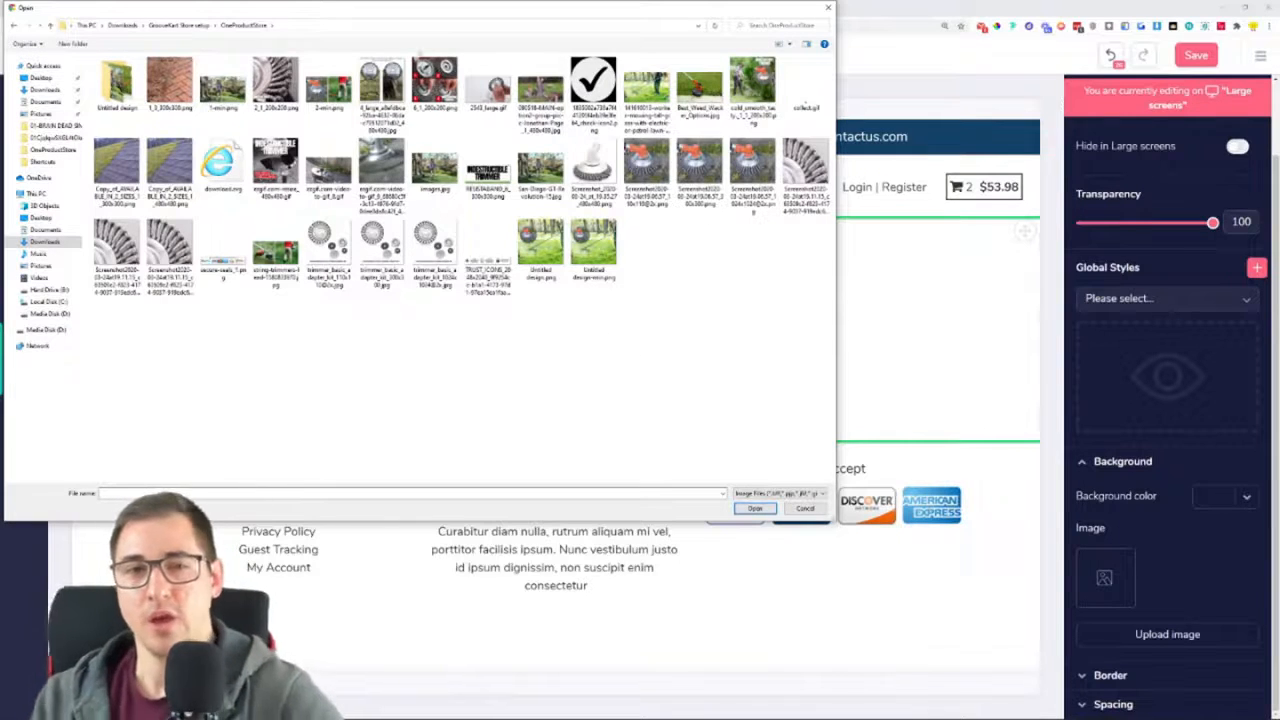
{"action": "double_click", "coordinate": [140, 95]}
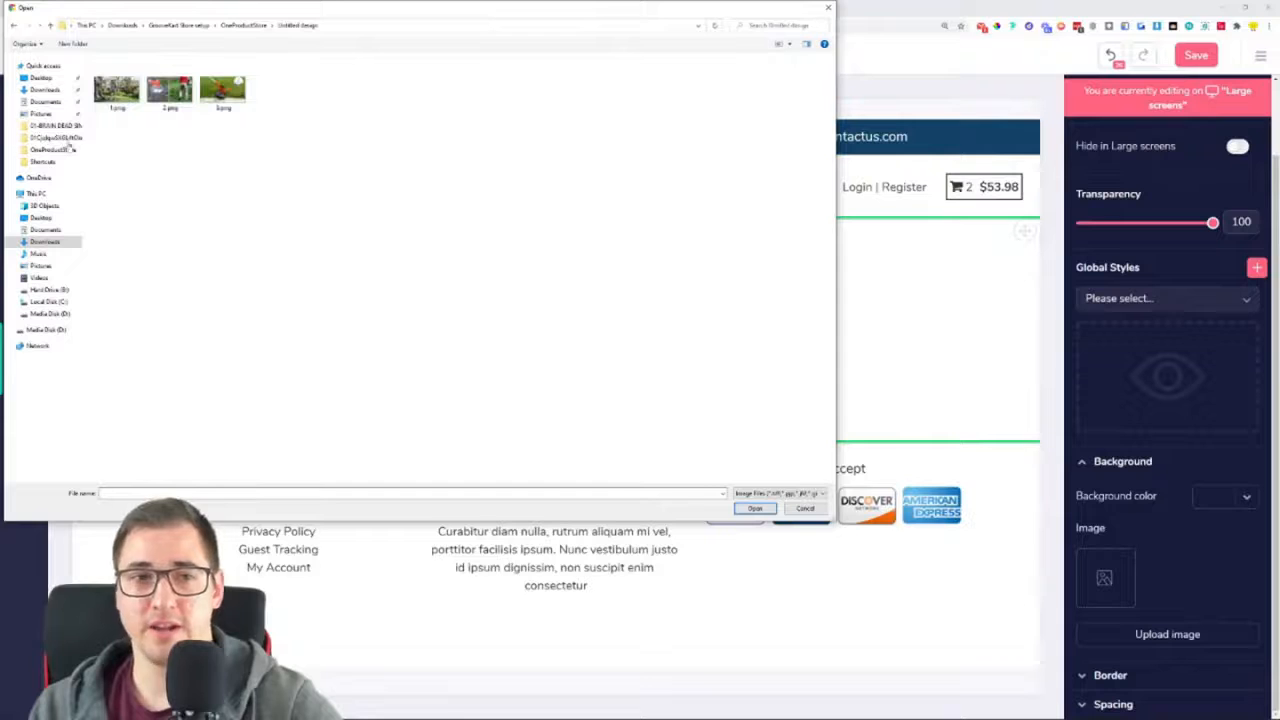
{"action": "left_click", "coordinate": [14, 26]}
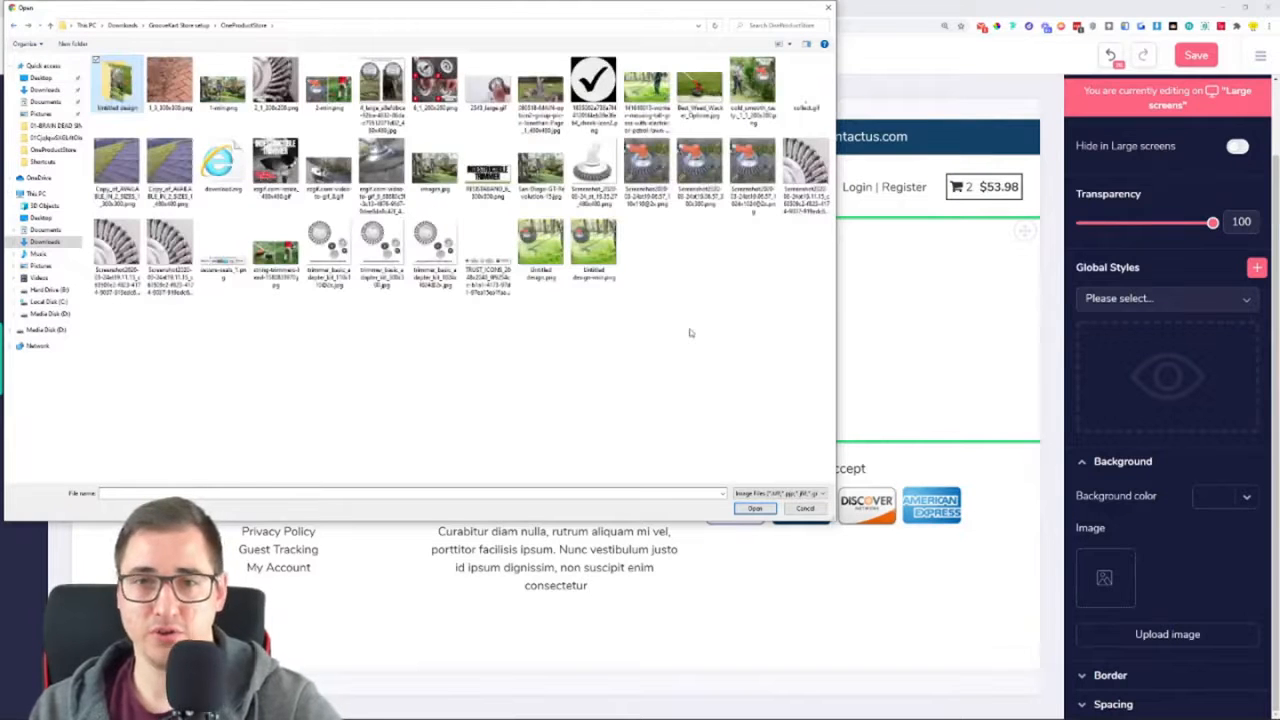
{"action": "left_click", "coordinate": [827, 8]}
Open the imagecompressor.com online image optimizer in the blank browser tab
{"action": "left_click", "coordinate": [613, 9]}
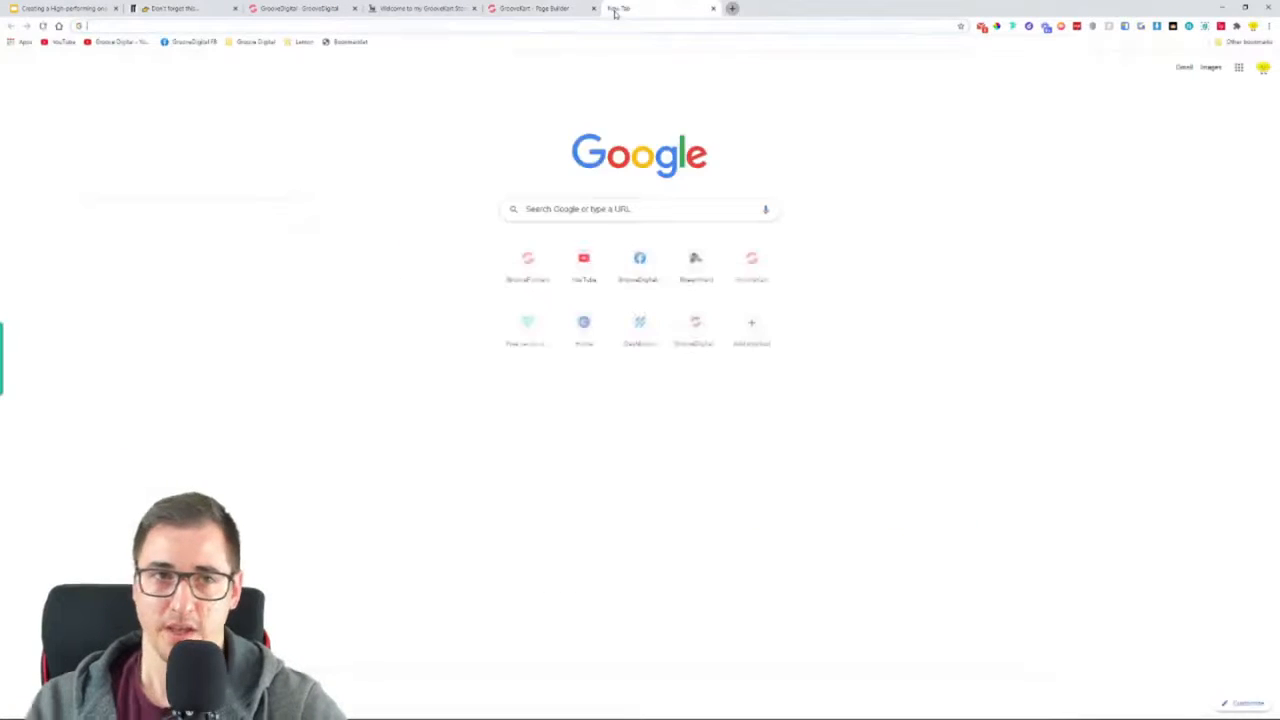
{"action": "type", "text": "image"}
{"action": "key", "text": "Return"}
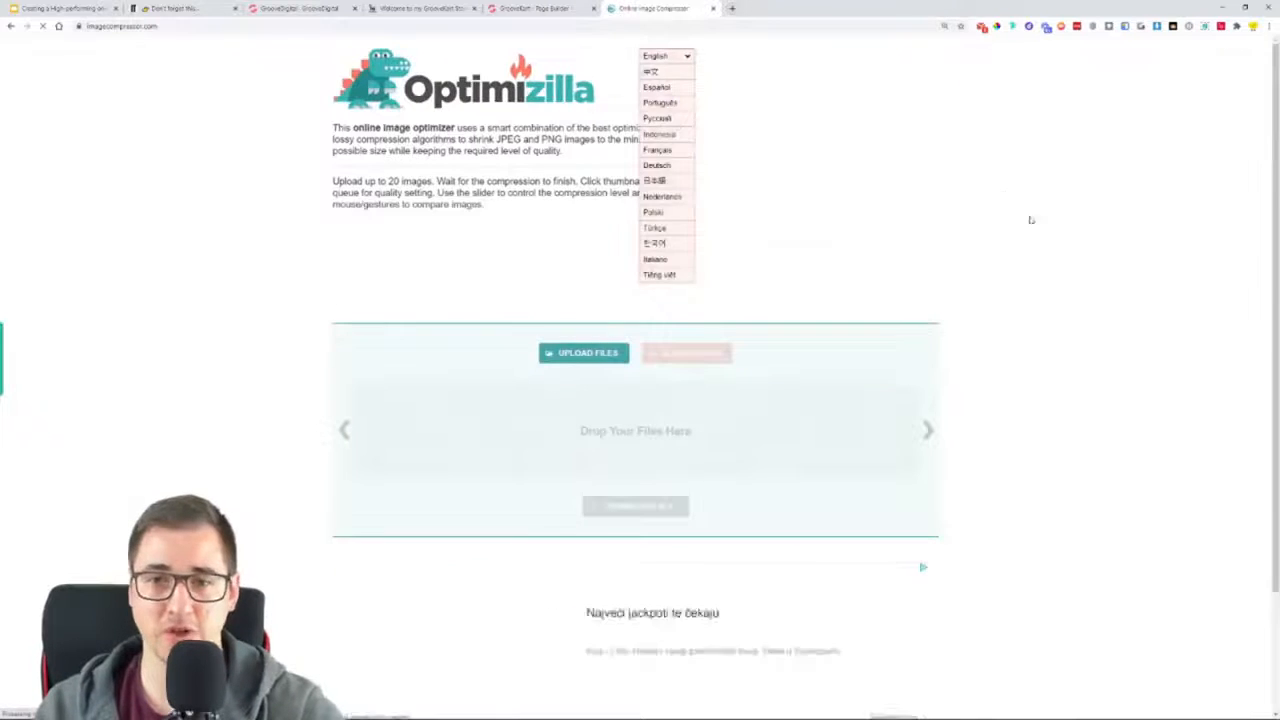
{"action": "left_click", "coordinate": [586, 354]}
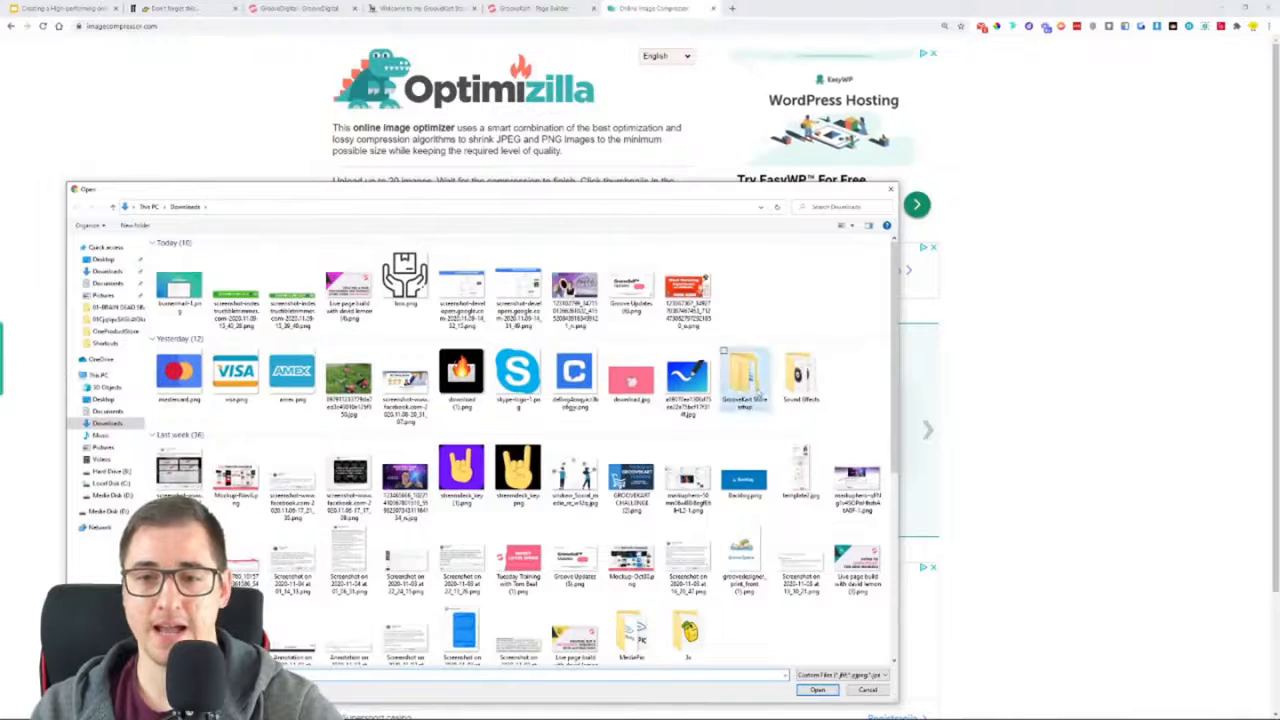
{"action": "double_click", "coordinate": [745, 378]}
{"action": "double_click", "coordinate": [215, 275]}
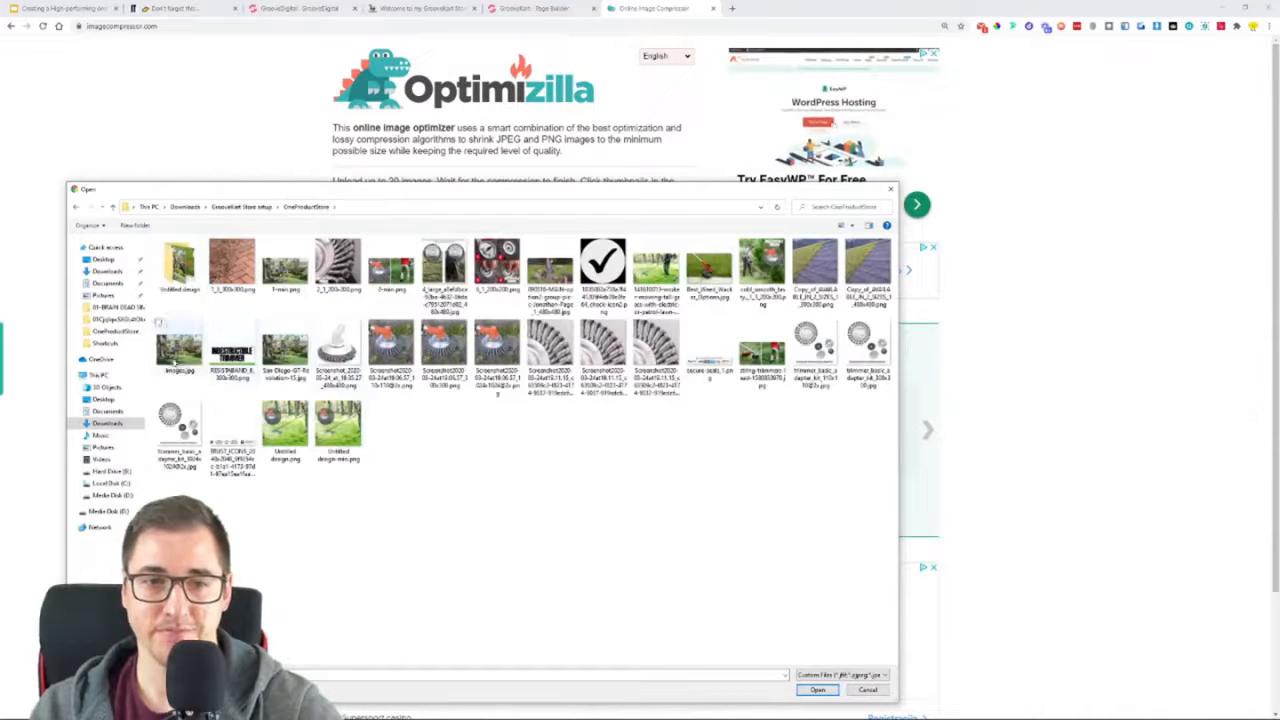
{"action": "left_click", "coordinate": [178, 352]}
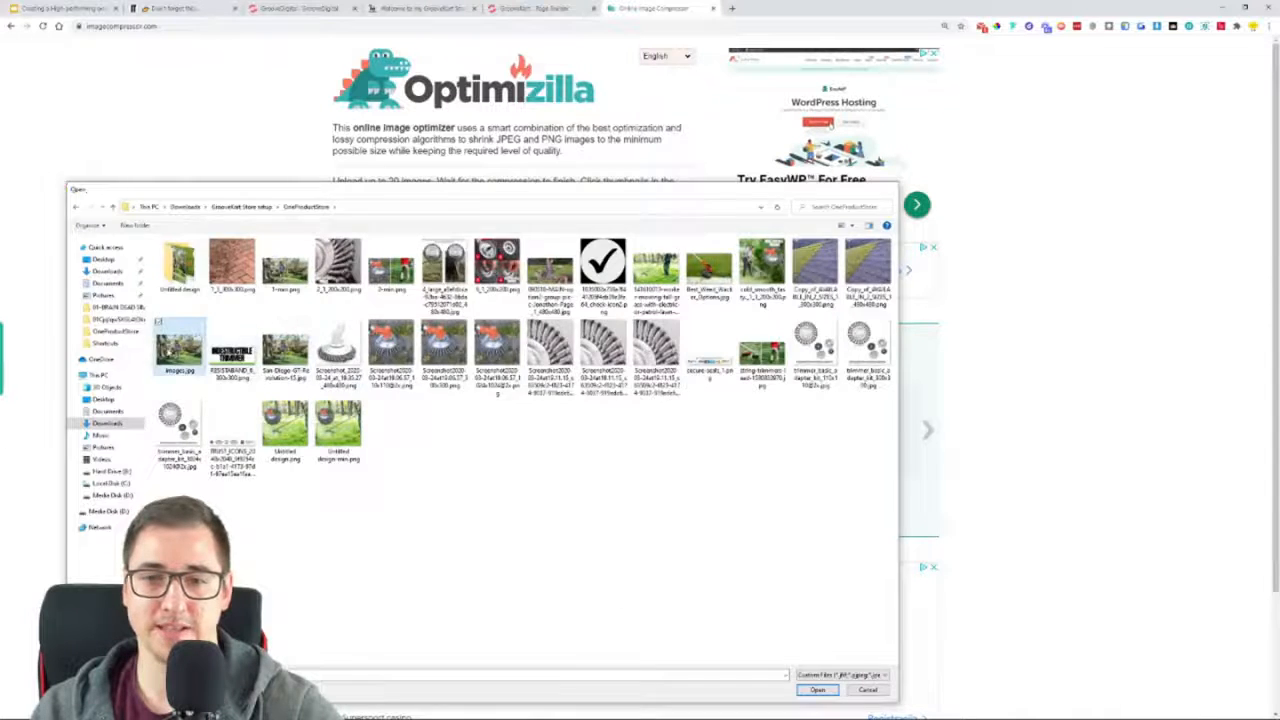
{"action": "double_click", "coordinate": [172, 351]}
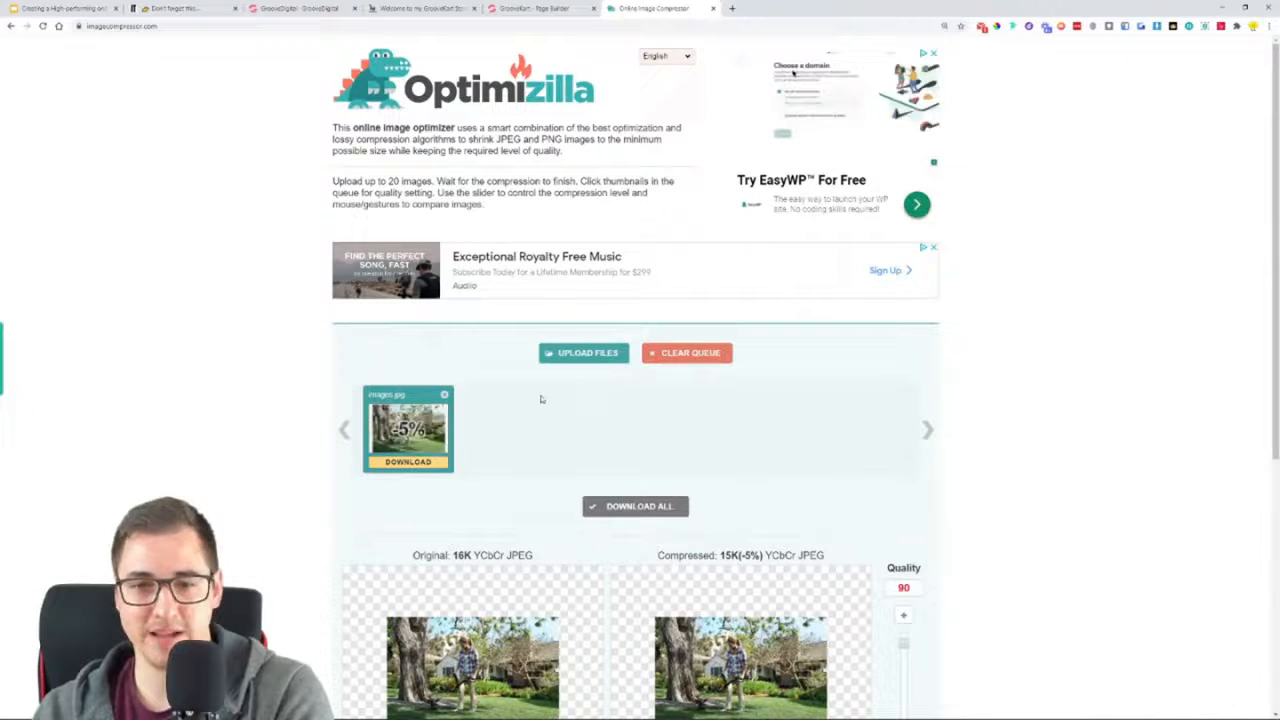
{"action": "left_click", "coordinate": [444, 394]}
Upload San-Diego-GT-Revolution-15.jpg from the OneProductStore folder to the image compressor
{"action": "left_click", "coordinate": [583, 353]}
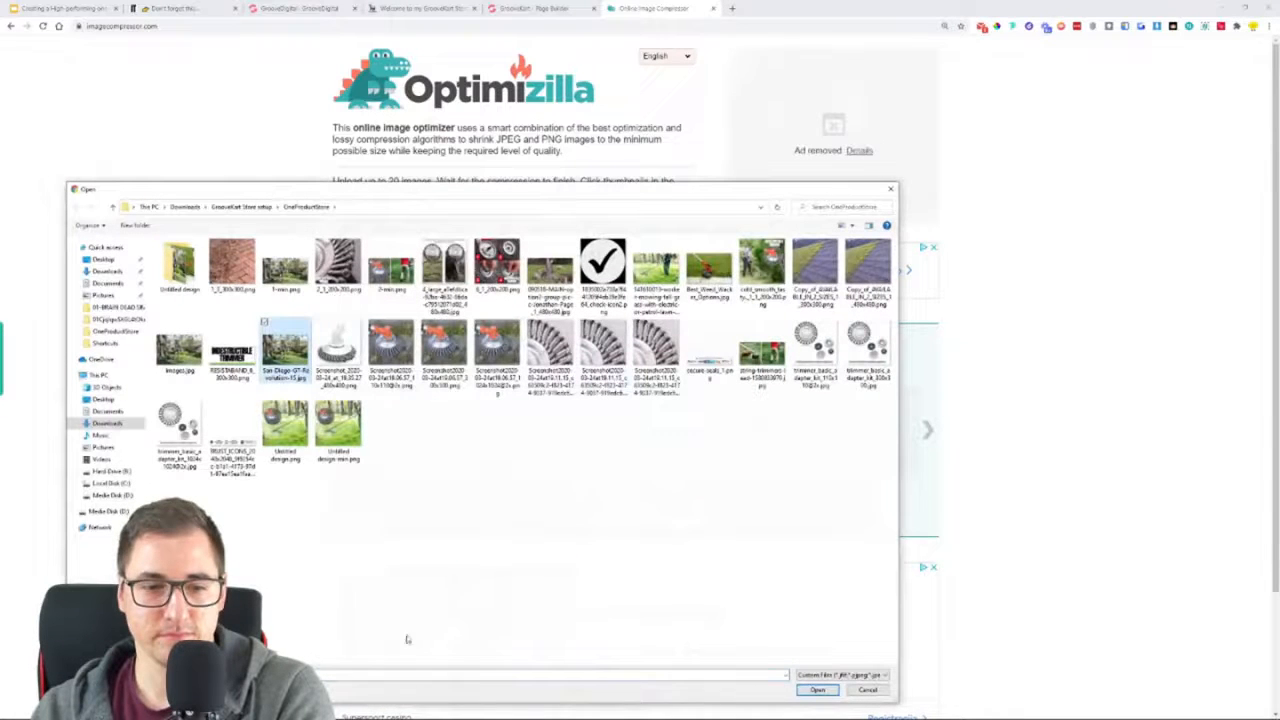
{"action": "double_click", "coordinate": [285, 355]}
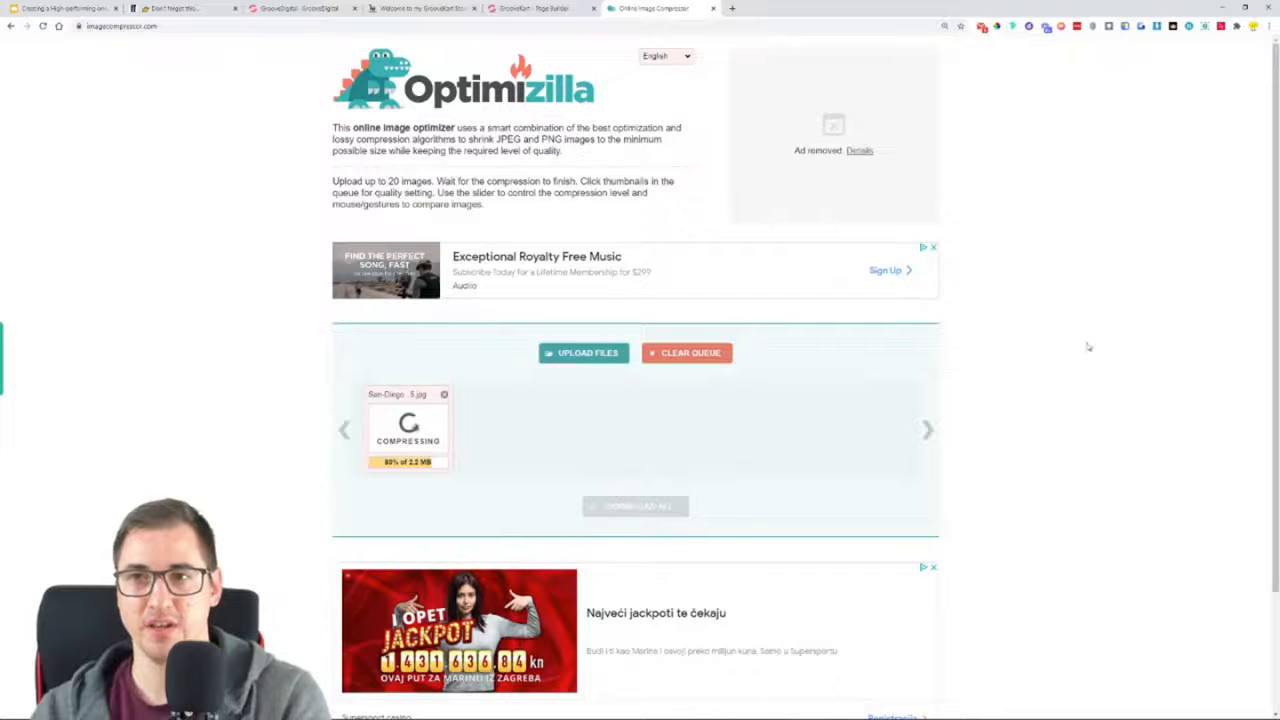
{"action": "key", "text": "ctrl+plus"}
{"action": "scroll", "coordinate": [1094, 391], "scroll_direction": "down", "scroll_amount": 2}
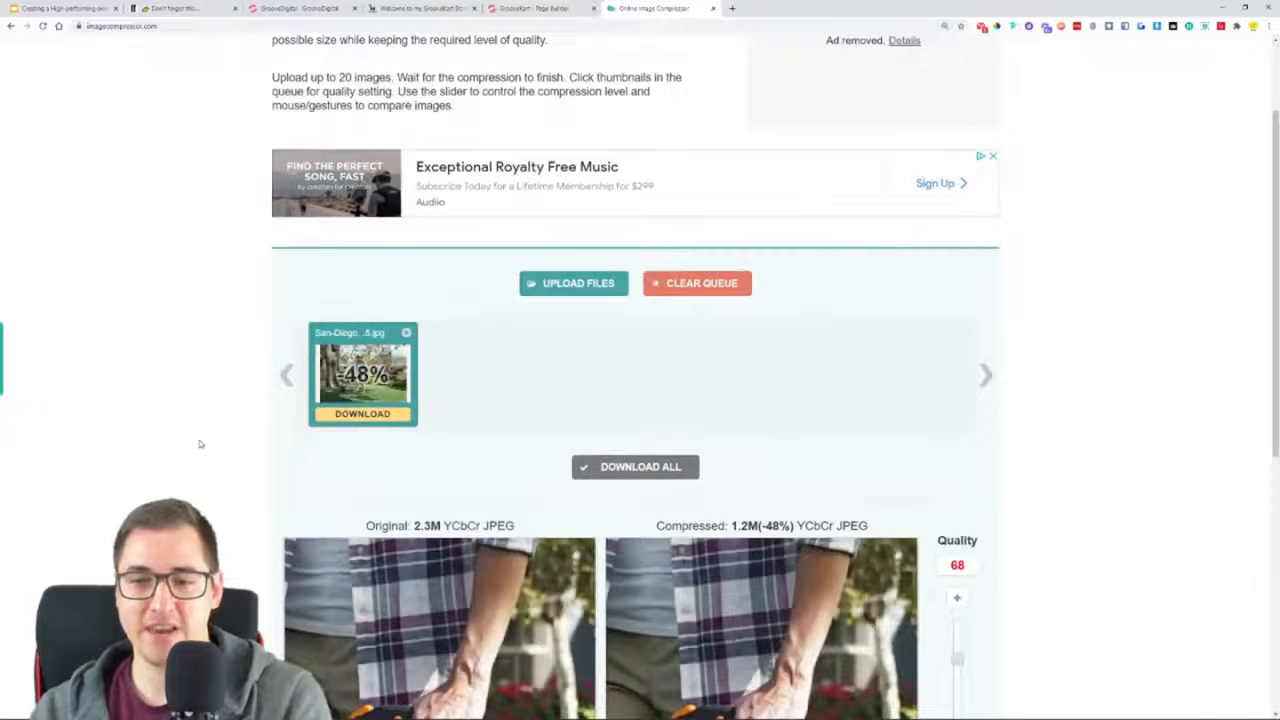
{"action": "scroll", "coordinate": [200, 444], "scroll_direction": "down", "scroll_amount": 2}
Apply a compression quality of 48 to the San Diego image and download the compressed file to the Downloads folder
{"action": "left_click_drag", "start_coordinate": [731, 393], "coordinate": [759, 393]}
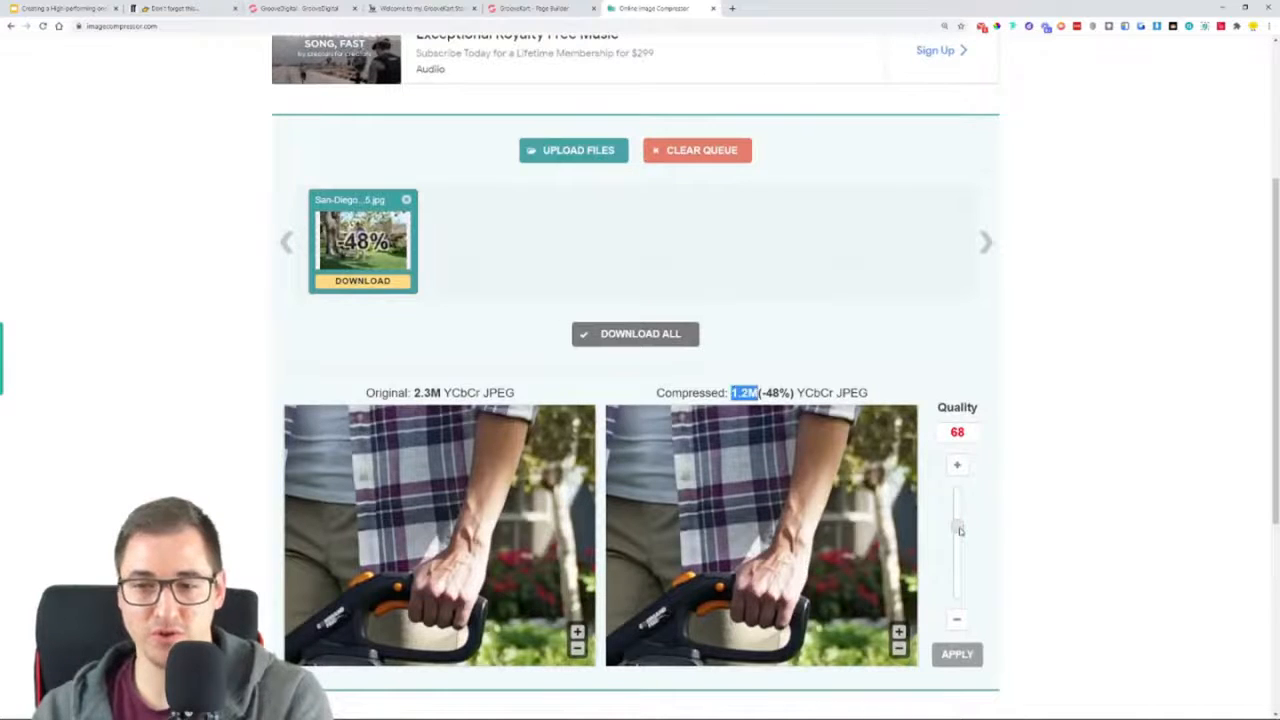
{"action": "left_click_drag", "start_coordinate": [958, 530], "coordinate": [958, 556]}
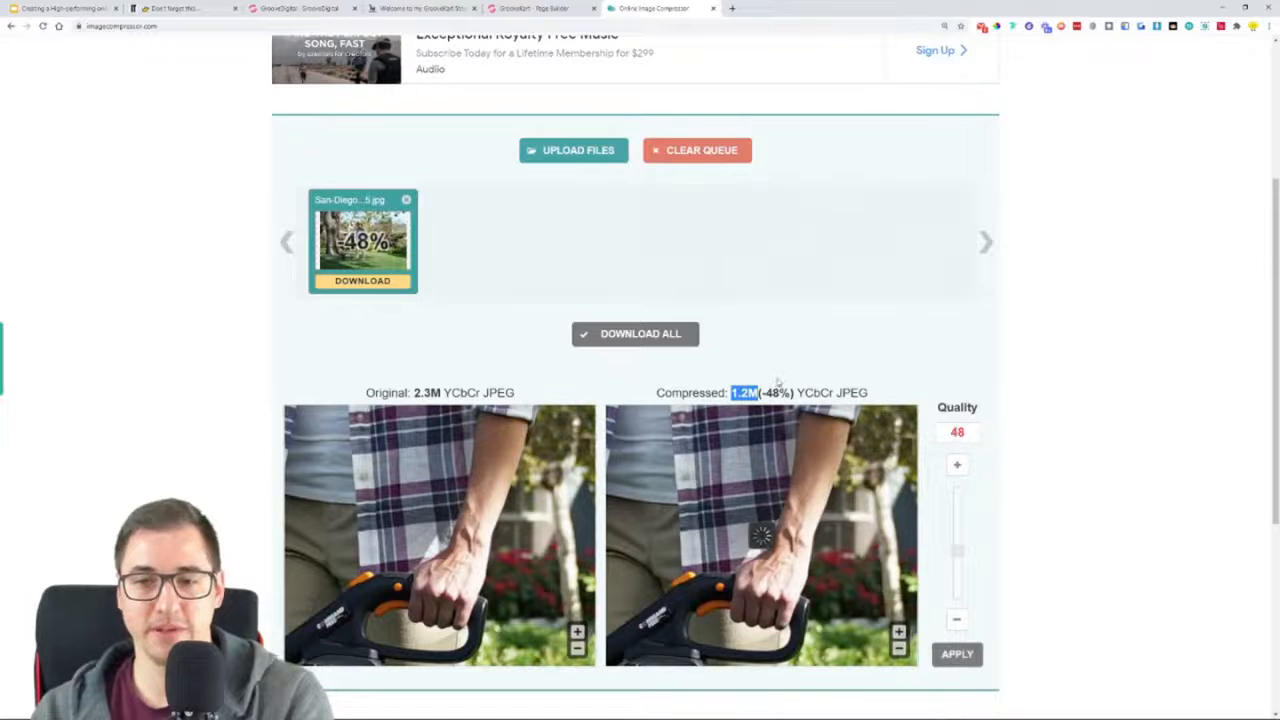
{"action": "left_click_drag", "start_coordinate": [720, 395], "coordinate": [748, 396]}
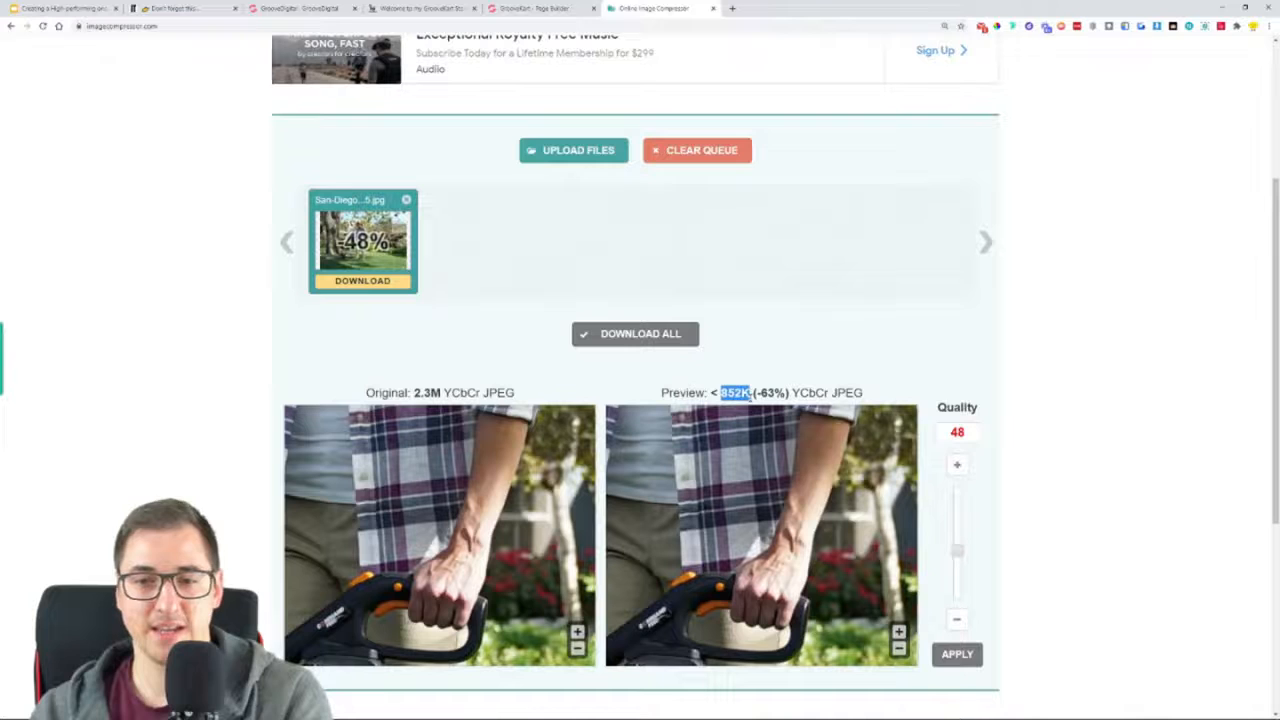
{"action": "left_click_drag", "start_coordinate": [759, 395], "coordinate": [788, 395]}
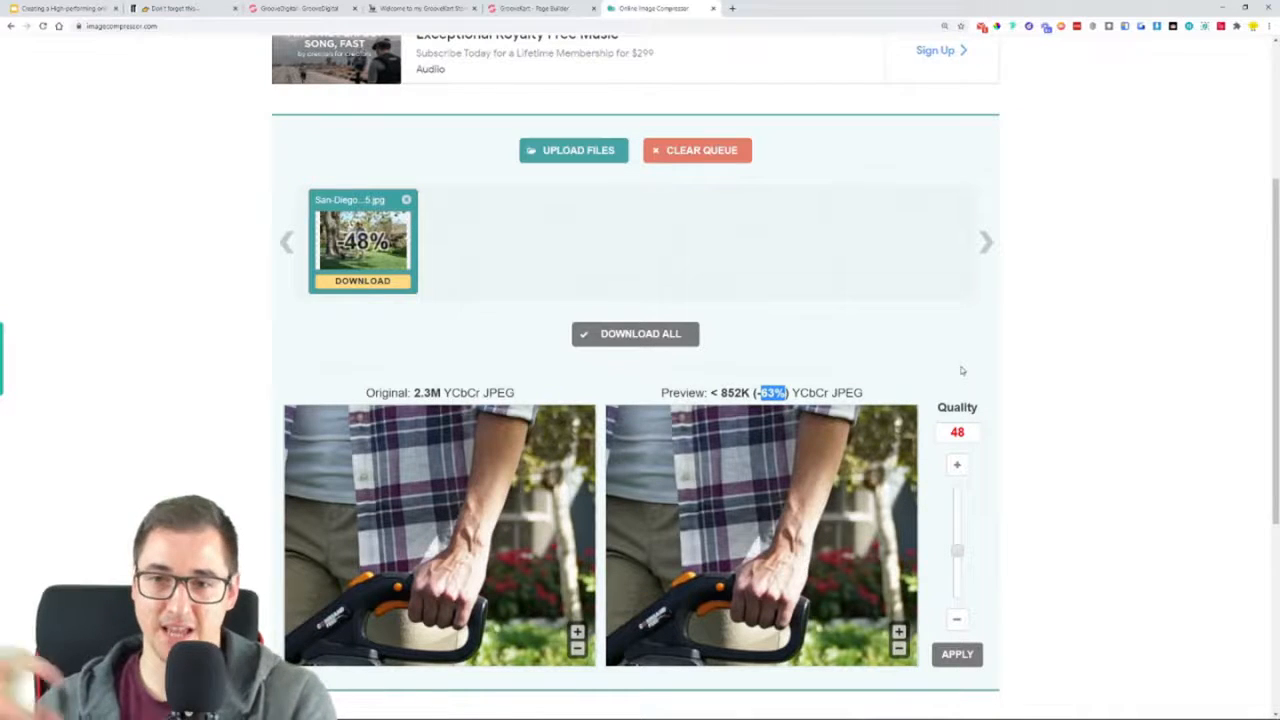
{"action": "left_click", "coordinate": [957, 654]}
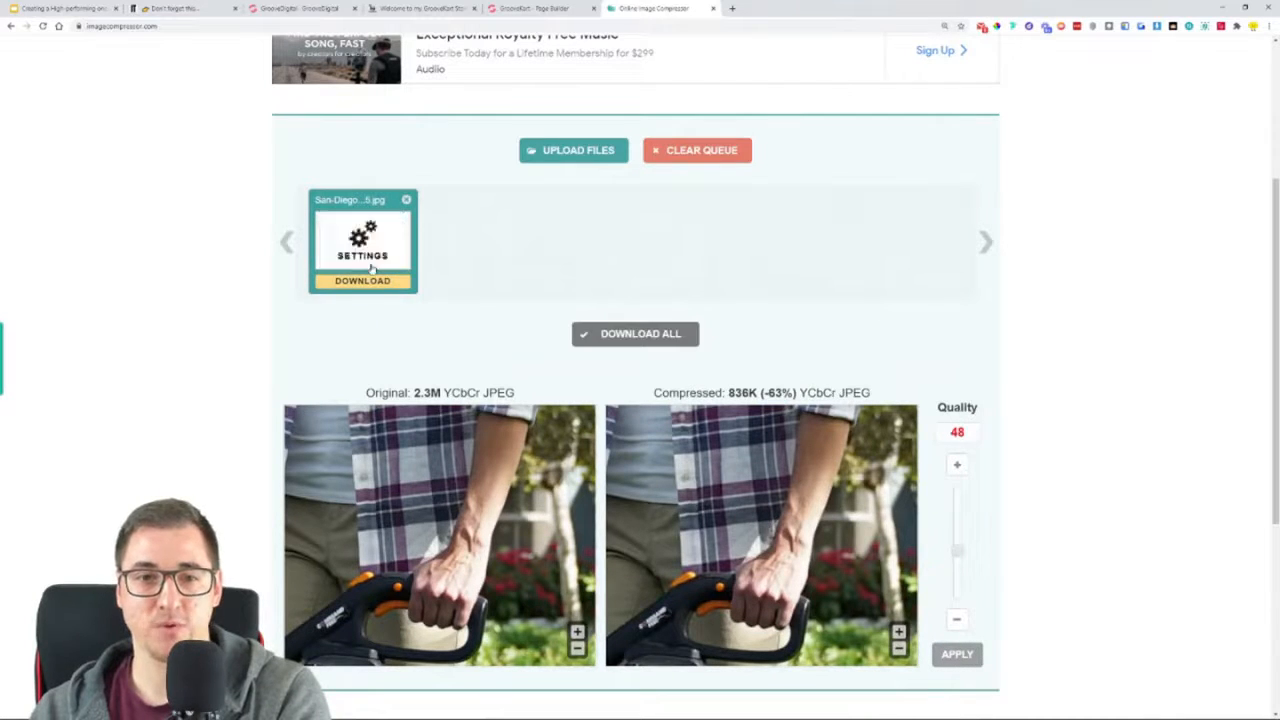
{"action": "left_click", "coordinate": [363, 281]}
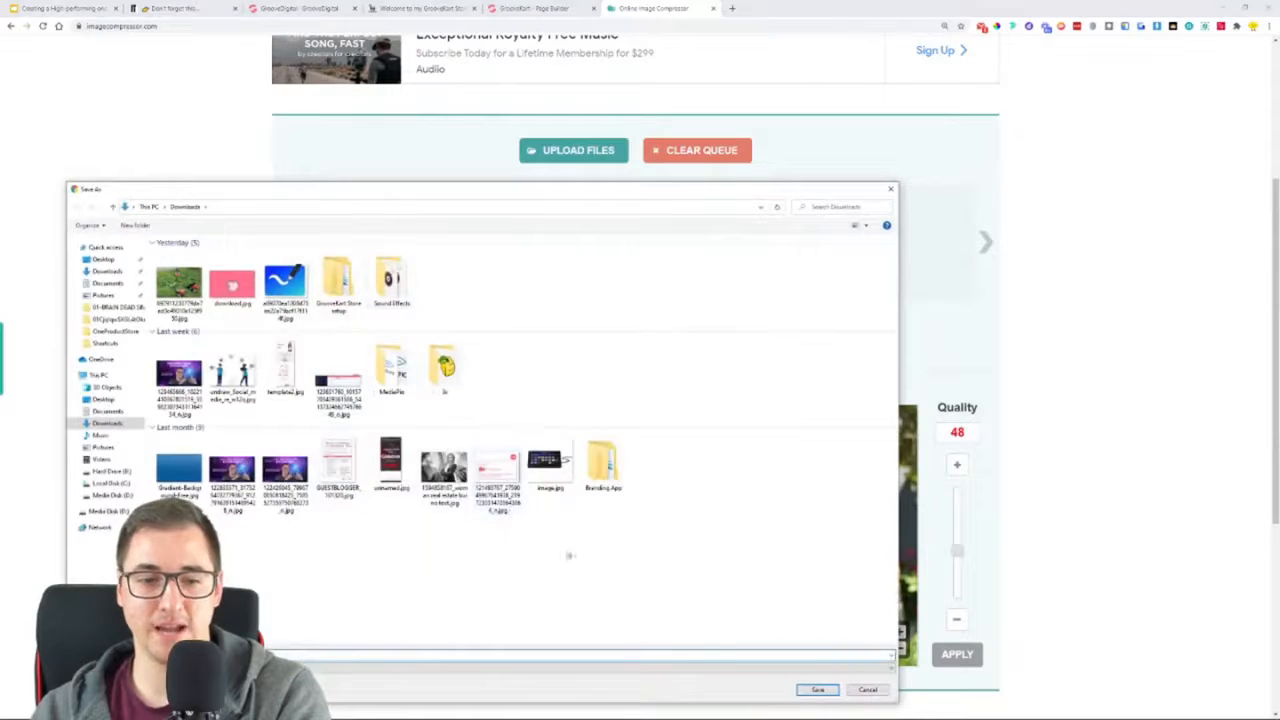
{"action": "left_click", "coordinate": [813, 692]}
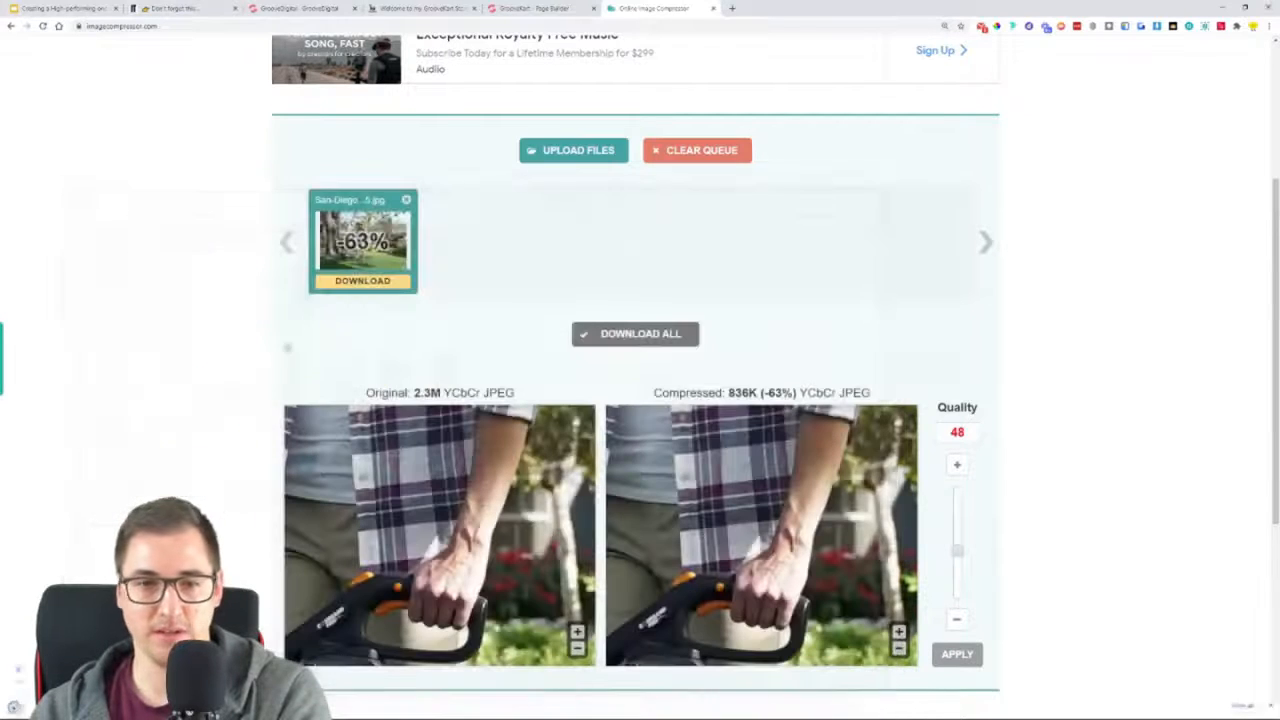
Switch back to the GrooveKart page builder and upload the compressed image from Downloads as the one-column row's background
{"action": "left_click", "coordinate": [530, 8]}
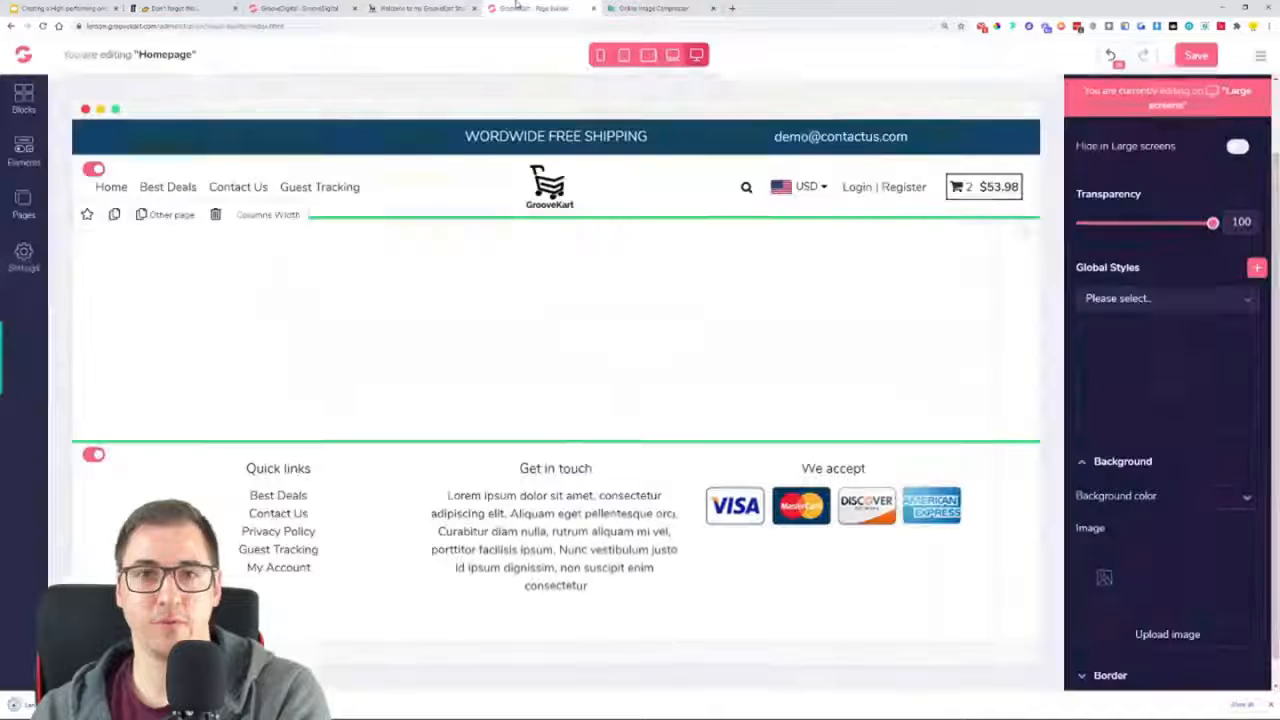
{"action": "left_click", "coordinate": [1215, 632]}
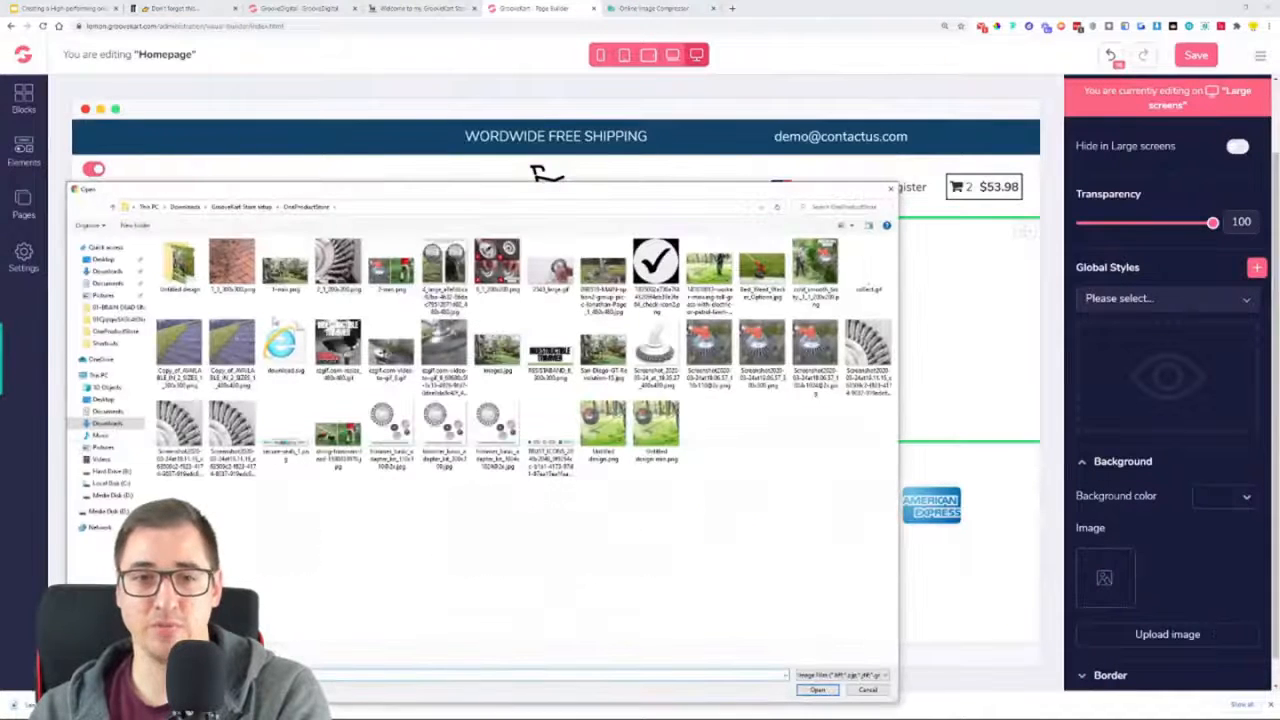
{"action": "left_click", "coordinate": [186, 208]}
{"action": "double_click", "coordinate": [201, 284]}
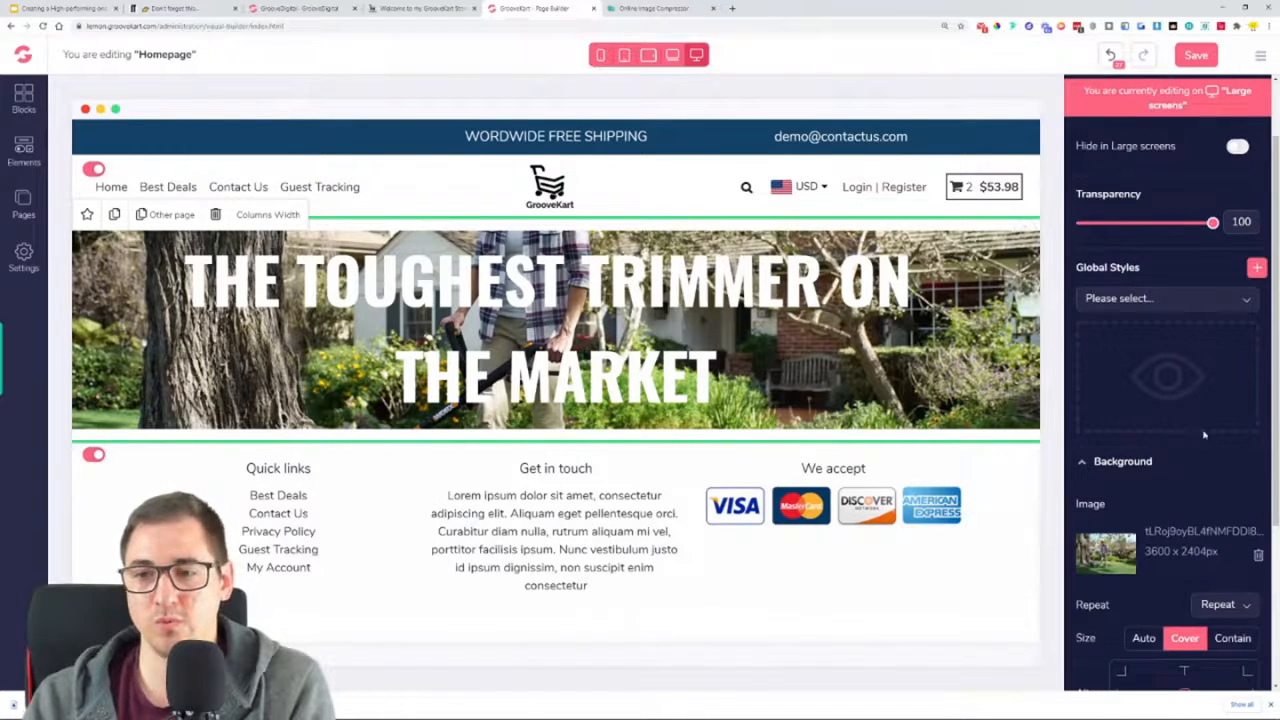
Add a black (#000000) overlay to the row's background image with an opacity of 59
{"action": "scroll", "coordinate": [1205, 435], "scroll_direction": "down", "scroll_amount": 3}
{"action": "left_click", "coordinate": [1243, 510]}
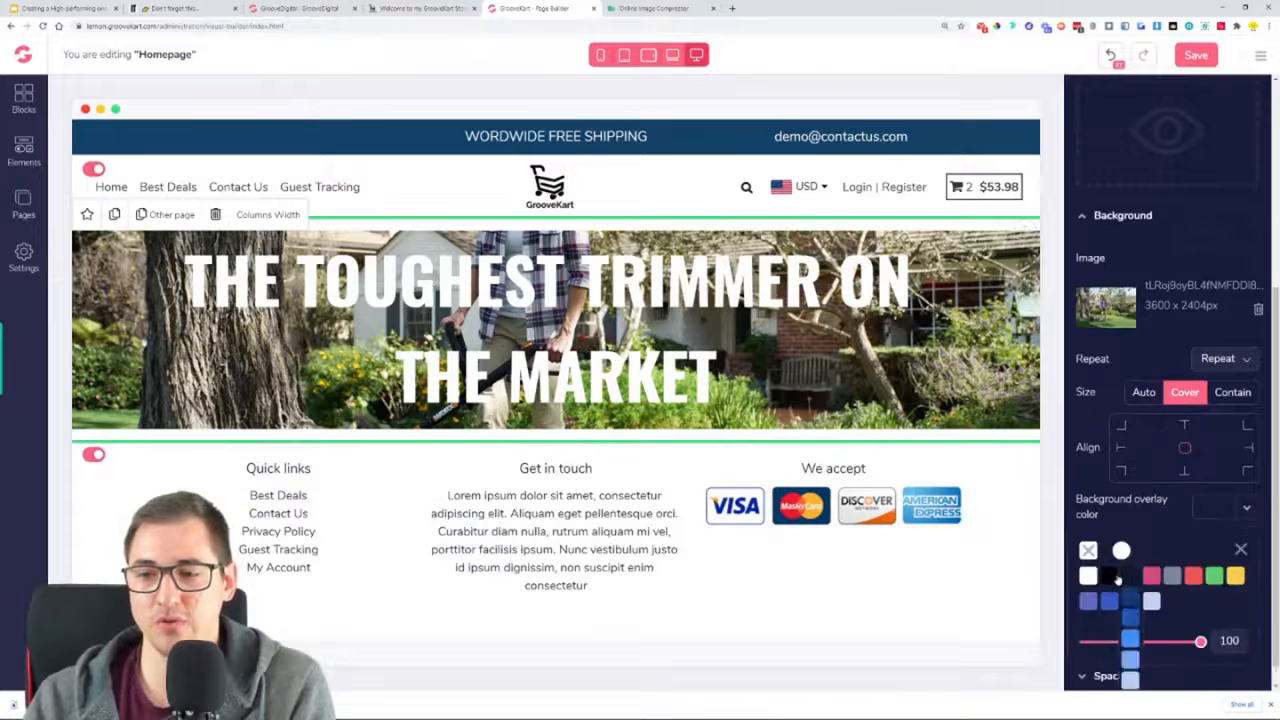
{"action": "left_click", "coordinate": [1112, 577]}
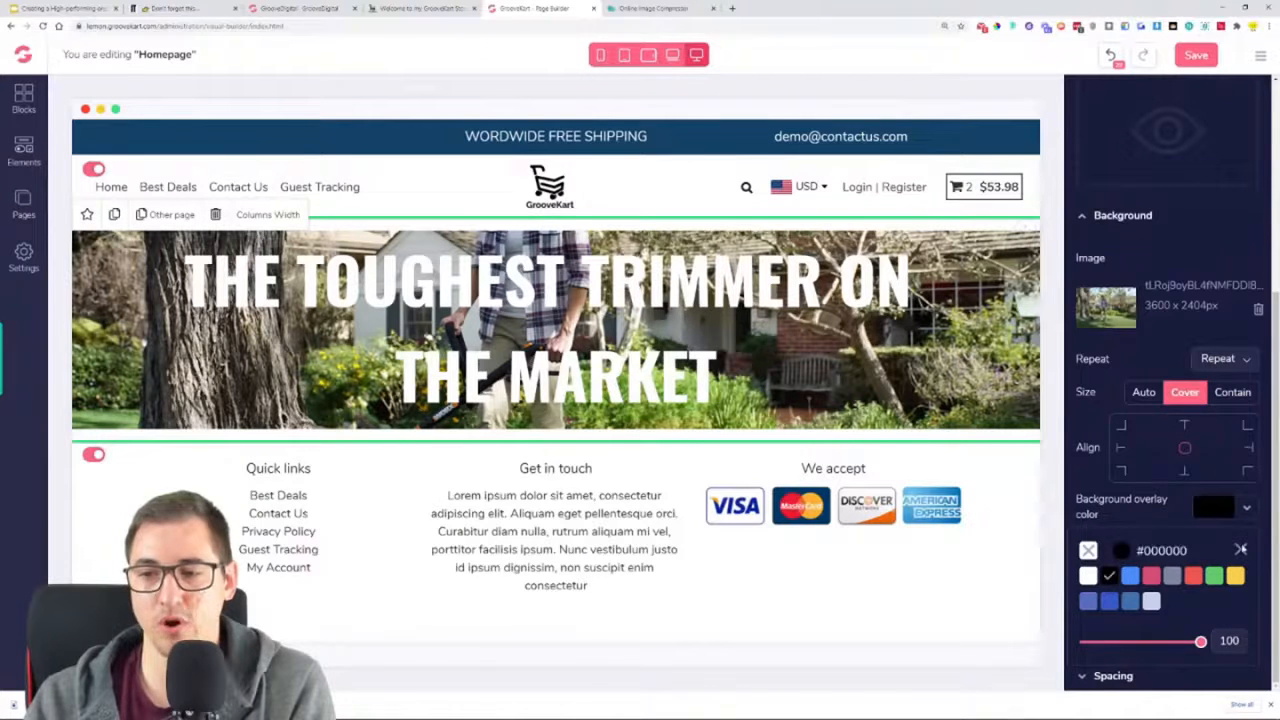
{"action": "left_click_drag", "start_coordinate": [1080, 570], "coordinate": [1157, 570]}
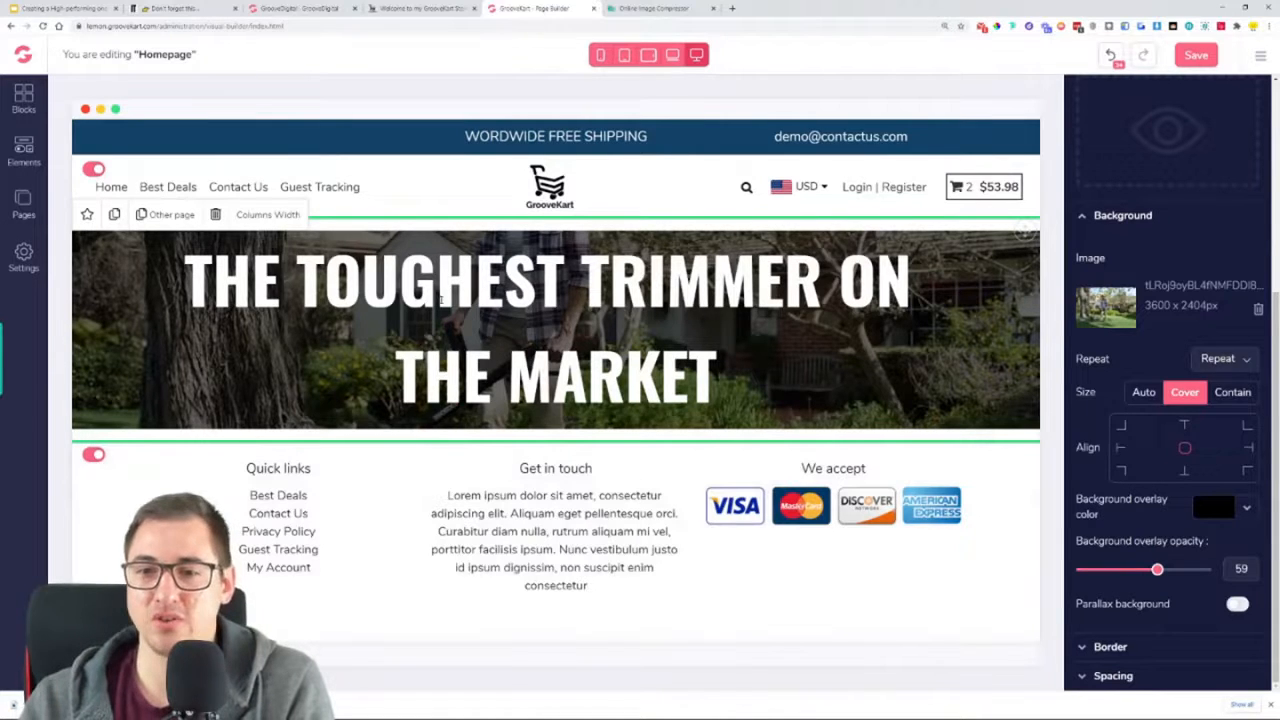
Set the hero row's top and bottom padding to 64 and its top and bottom margins to 0
{"action": "scroll", "coordinate": [1184, 370], "scroll_direction": "up", "scroll_amount": 5}
{"action": "scroll", "coordinate": [1186, 366], "scroll_direction": "down", "scroll_amount": 2}
{"action": "left_click", "coordinate": [1140, 348]}
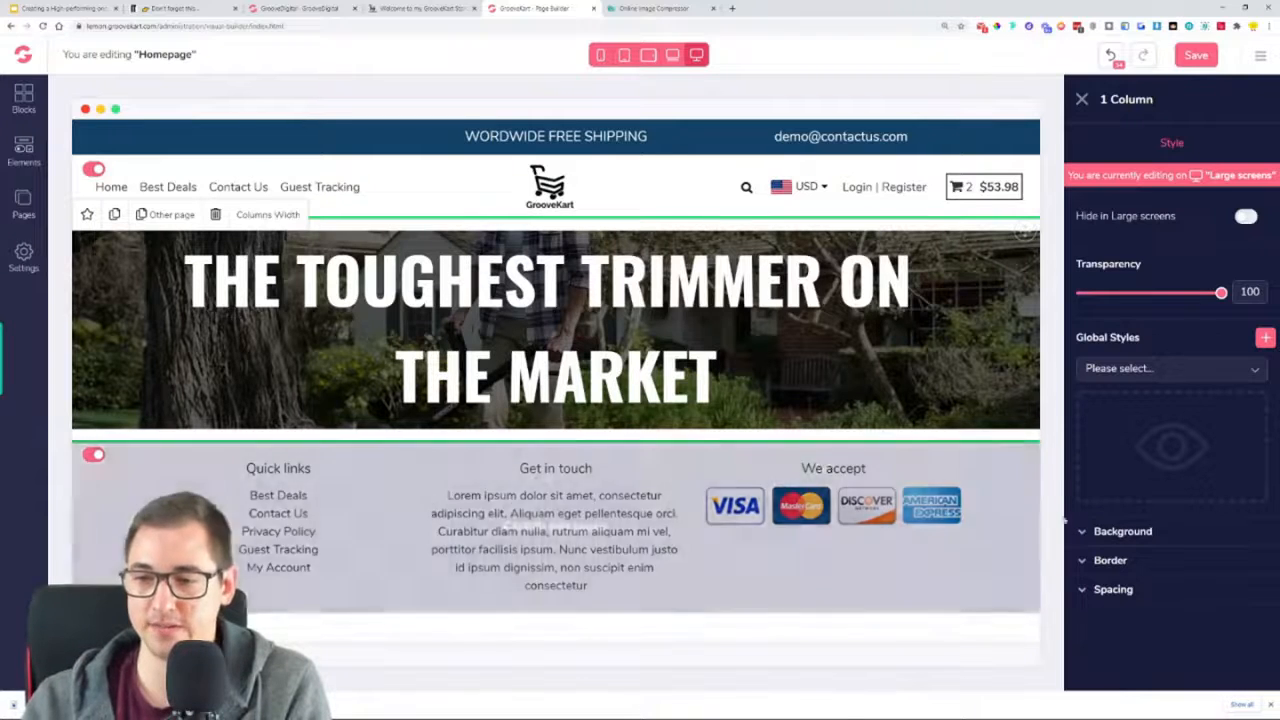
{"action": "left_click", "coordinate": [1115, 592]}
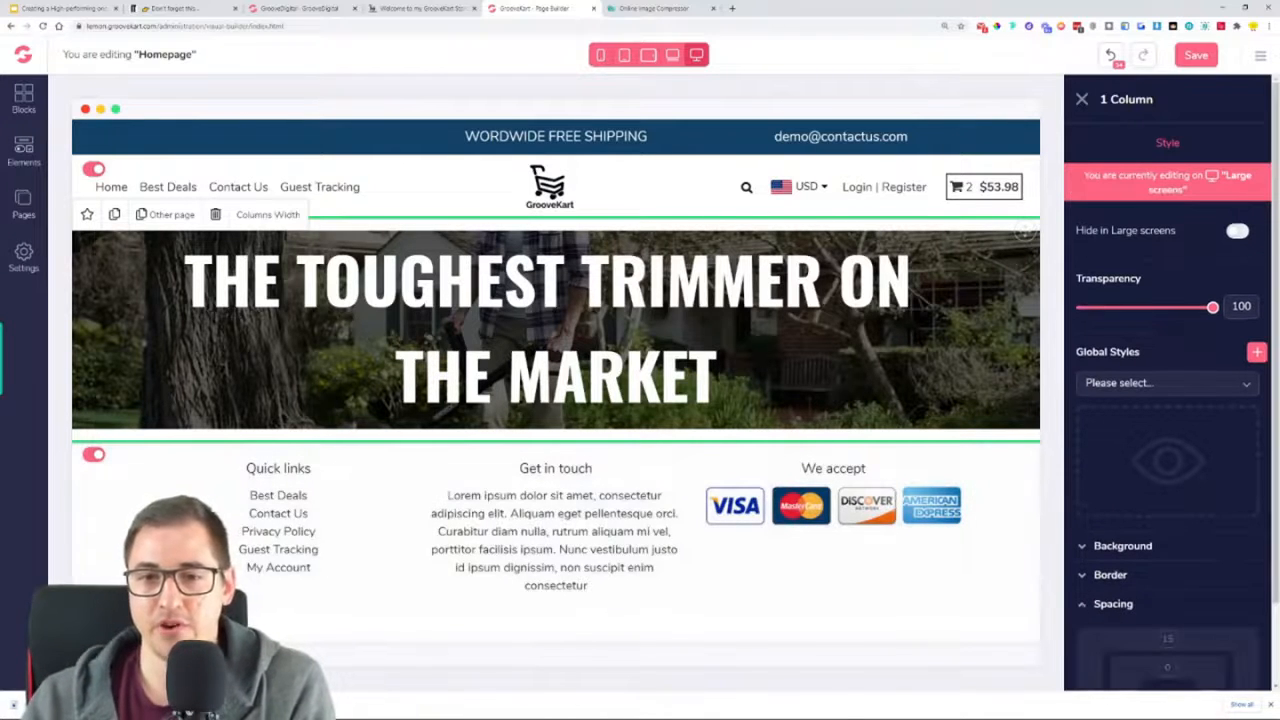
{"action": "scroll", "coordinate": [1120, 420], "scroll_direction": "down", "scroll_amount": 1}
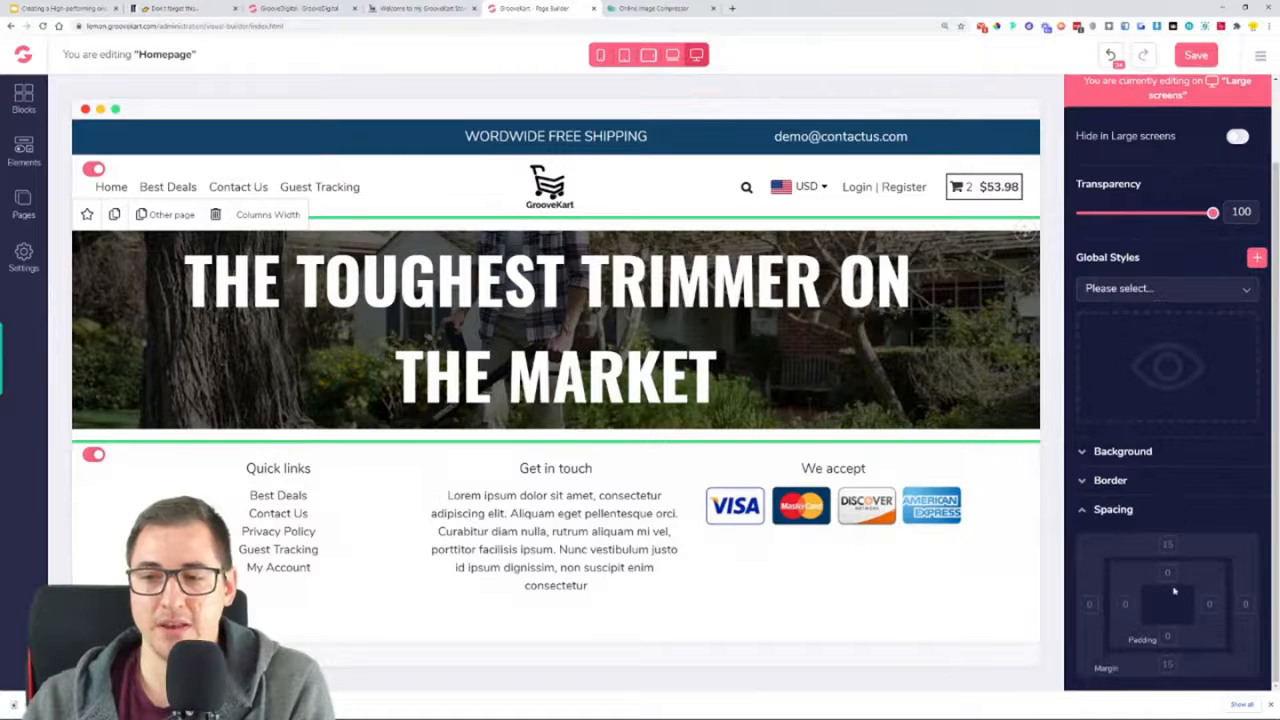
{"action": "left_click", "coordinate": [1172, 638]}
{"action": "left_click_drag", "start_coordinate": [1080, 664], "coordinate": [1212, 664]}
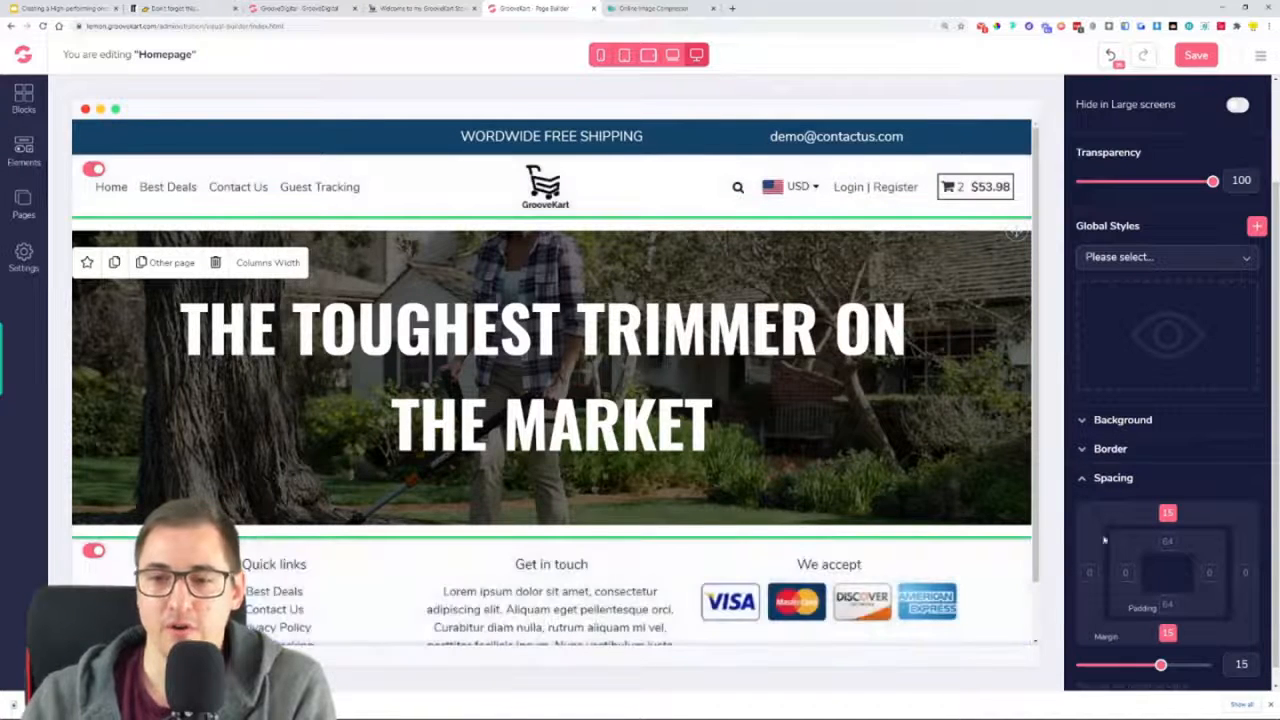
{"action": "mouse_move", "coordinate": [1160, 666]}
{"action": "left_mouse_down"}
{"action": "mouse_move", "coordinate": [1087, 670]}
{"action": "mouse_move", "coordinate": [1145, 668]}
{"action": "left_mouse_up"}
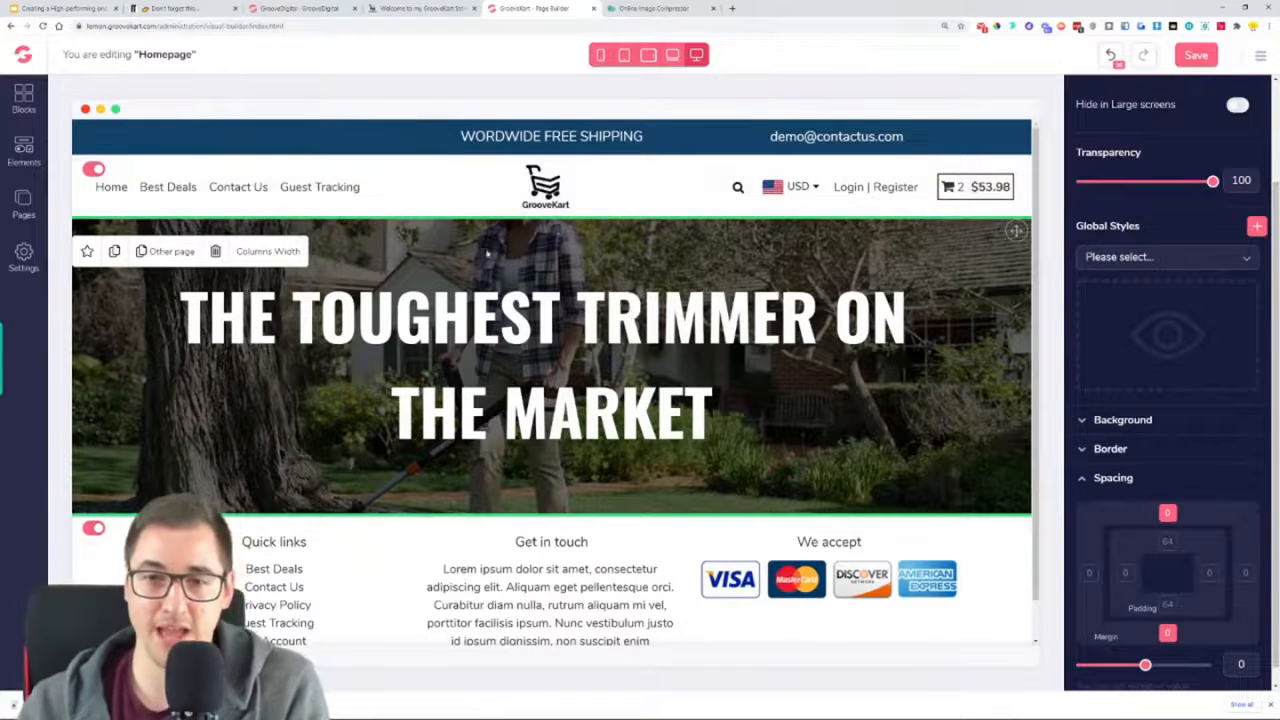
Set the top and bottom margins of the "THE TOUGHEST TRIMMER ON THE MARKET" headline to 64
{"action": "left_click", "coordinate": [655, 315]}
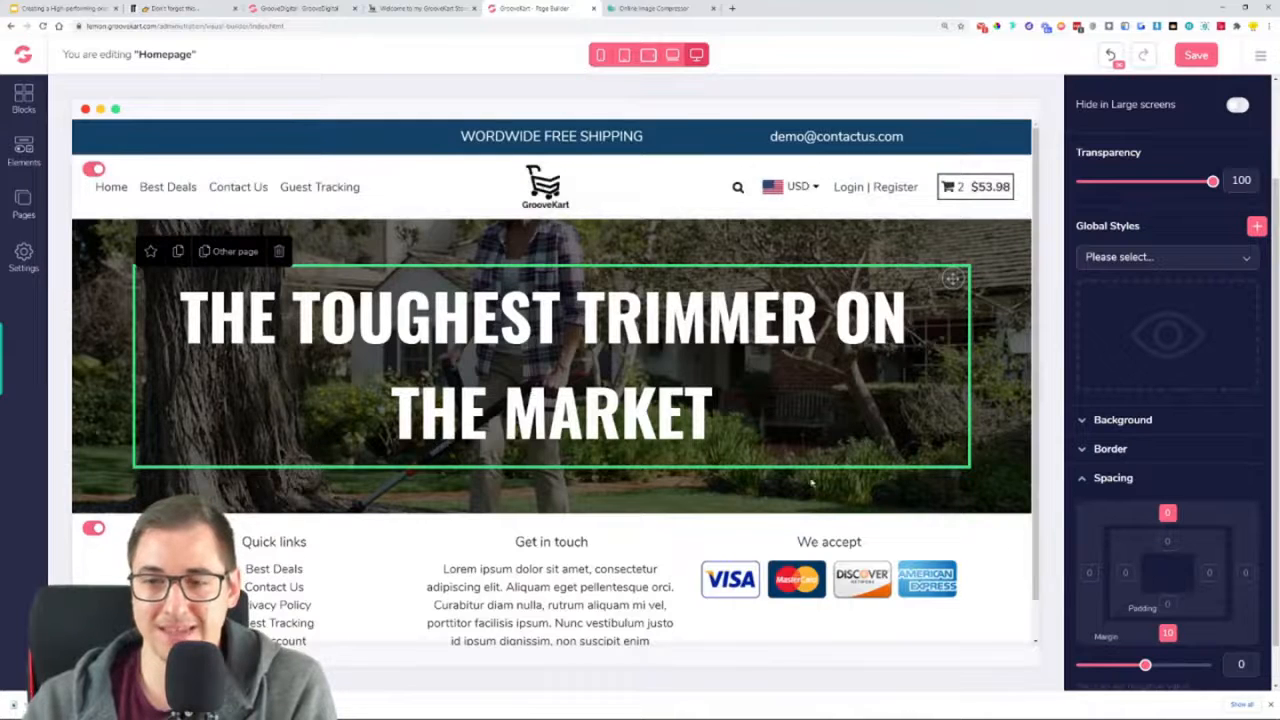
{"action": "left_click", "coordinate": [1168, 542]}
{"action": "left_click", "coordinate": [1169, 544]}
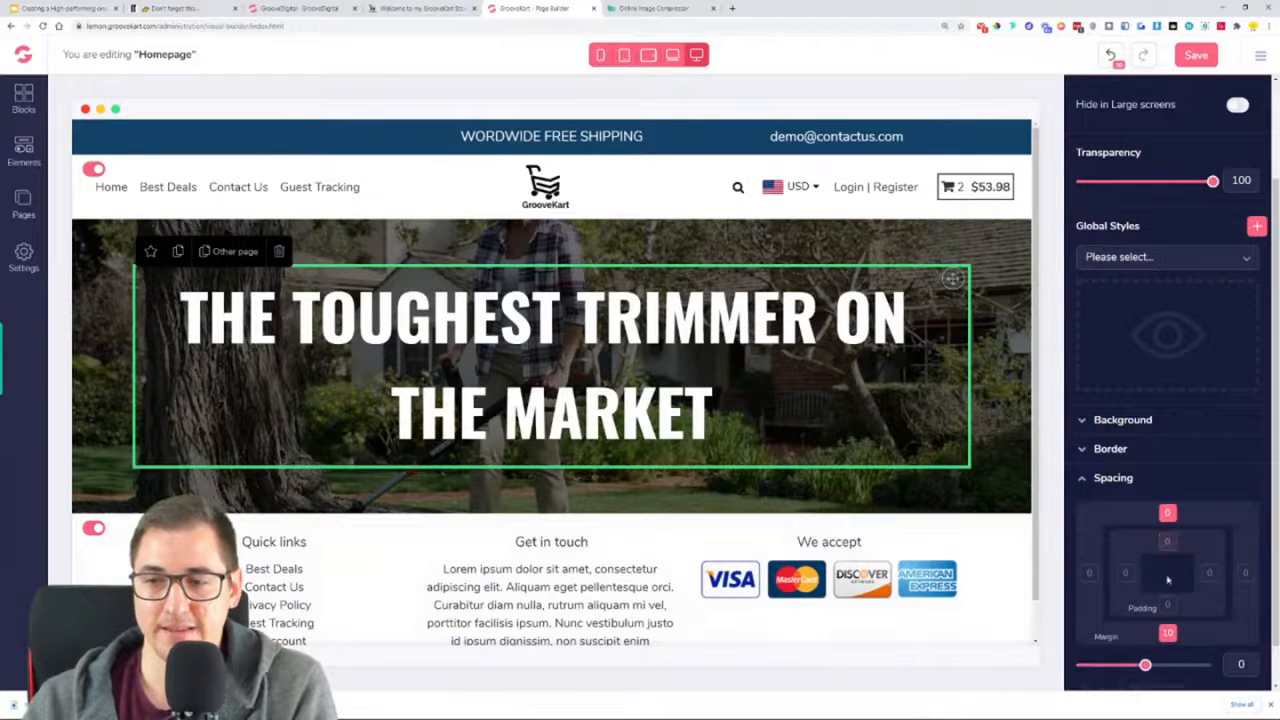
{"action": "left_click_drag", "start_coordinate": [1145, 665], "coordinate": [1213, 664]}
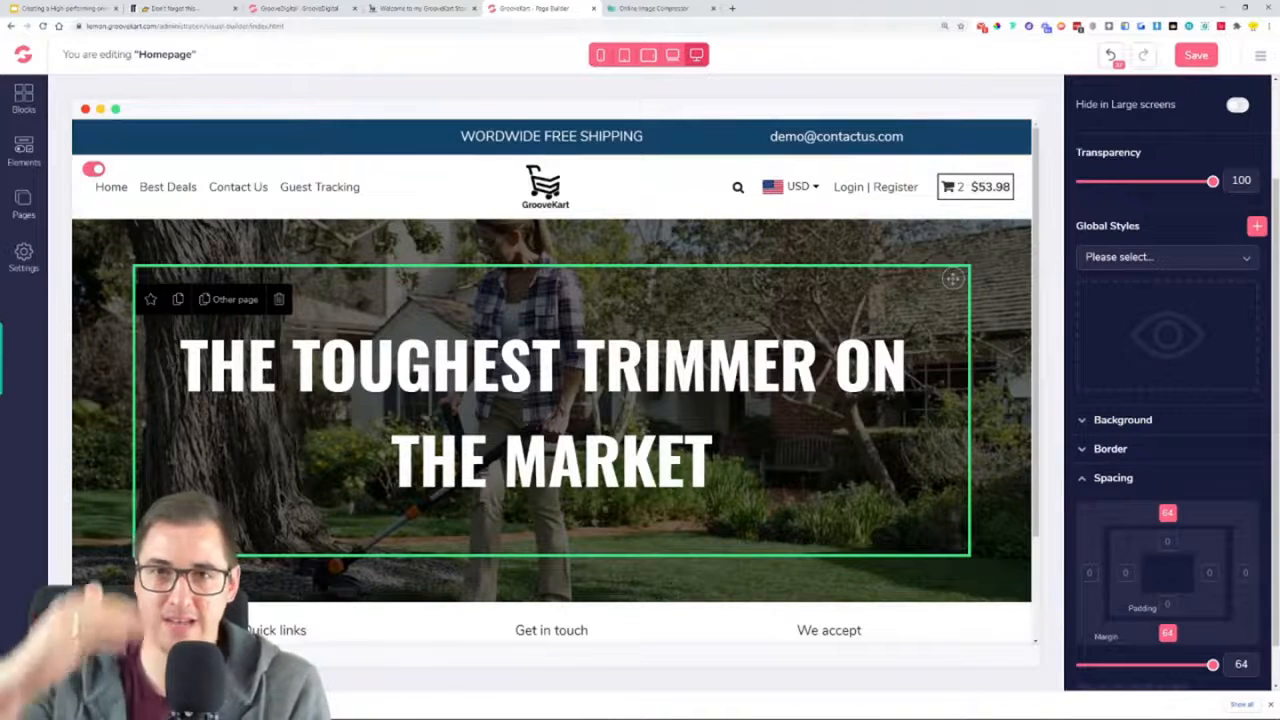
Compare the hero section with the oneproduct store's homepage and save the Homepage in the page builder
{"action": "left_click", "coordinate": [418, 8]}
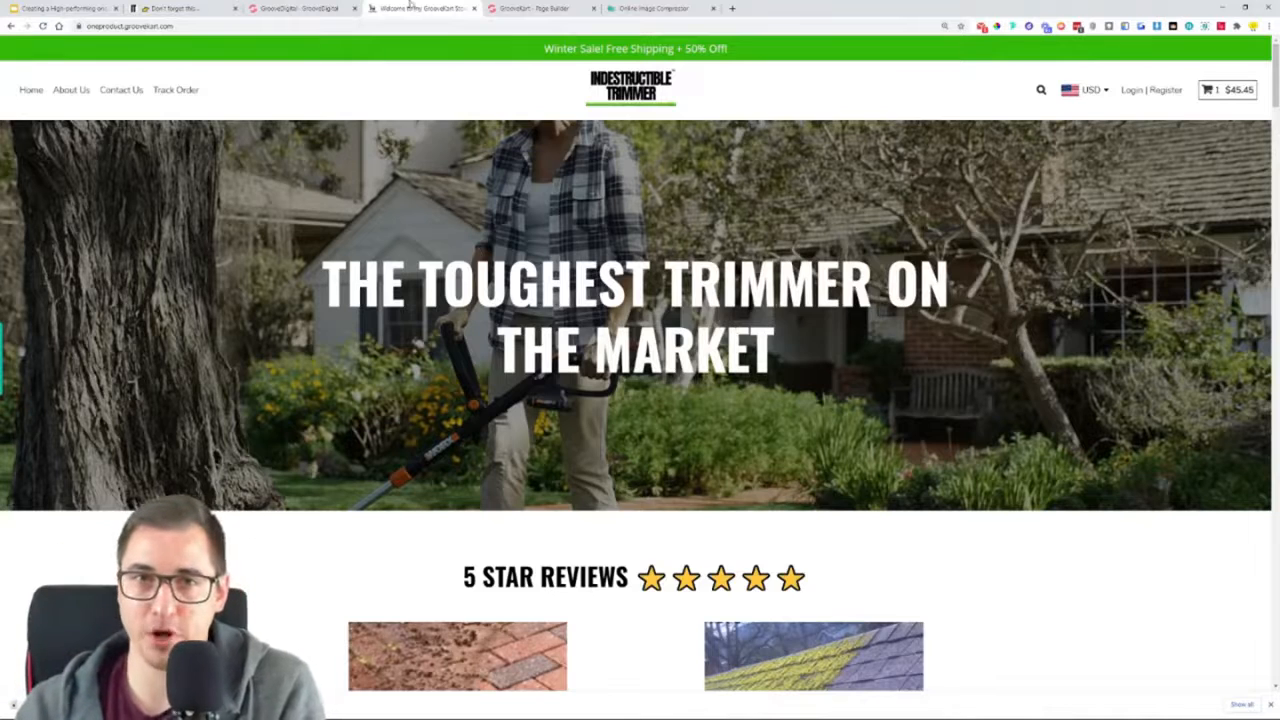
{"action": "left_click", "coordinate": [505, 8]}
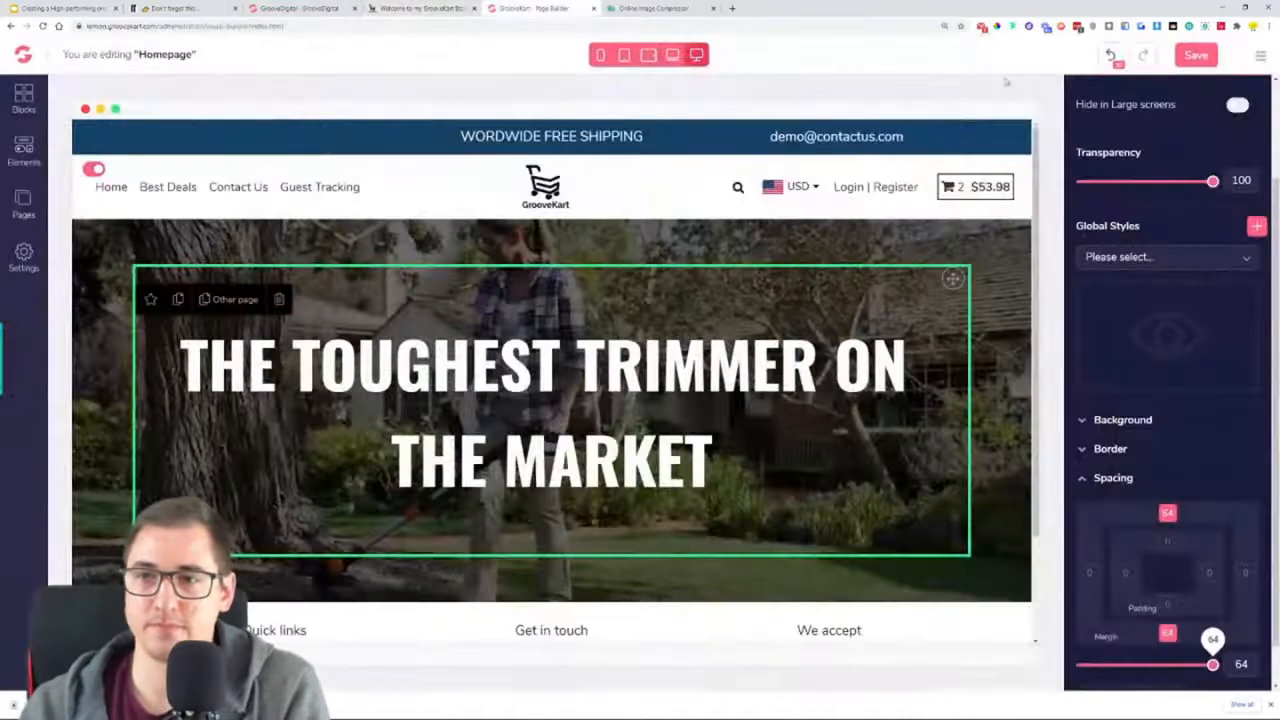
{"action": "left_click", "coordinate": [1212, 56]}
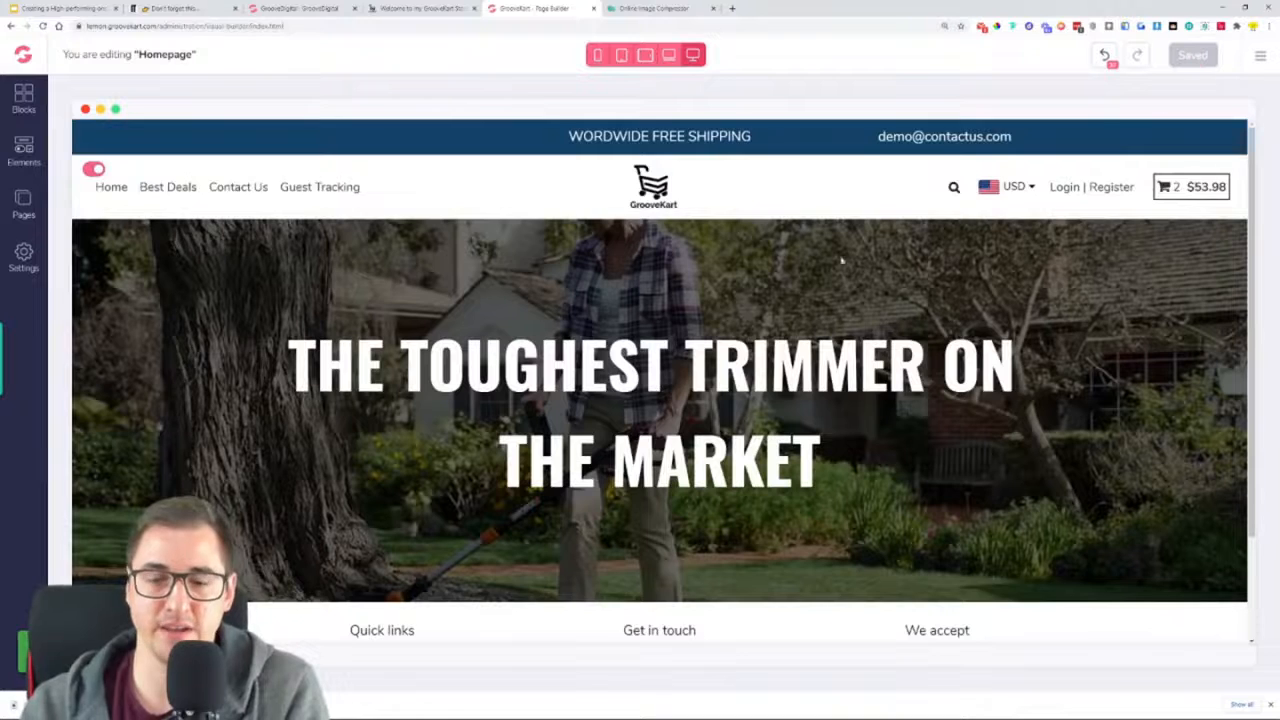
{"action": "scroll", "coordinate": [1025, 185], "scroll_direction": "down", "scroll_amount": 2}
{"action": "scroll", "coordinate": [659, 378], "scroll_direction": "up", "scroll_amount": 1}
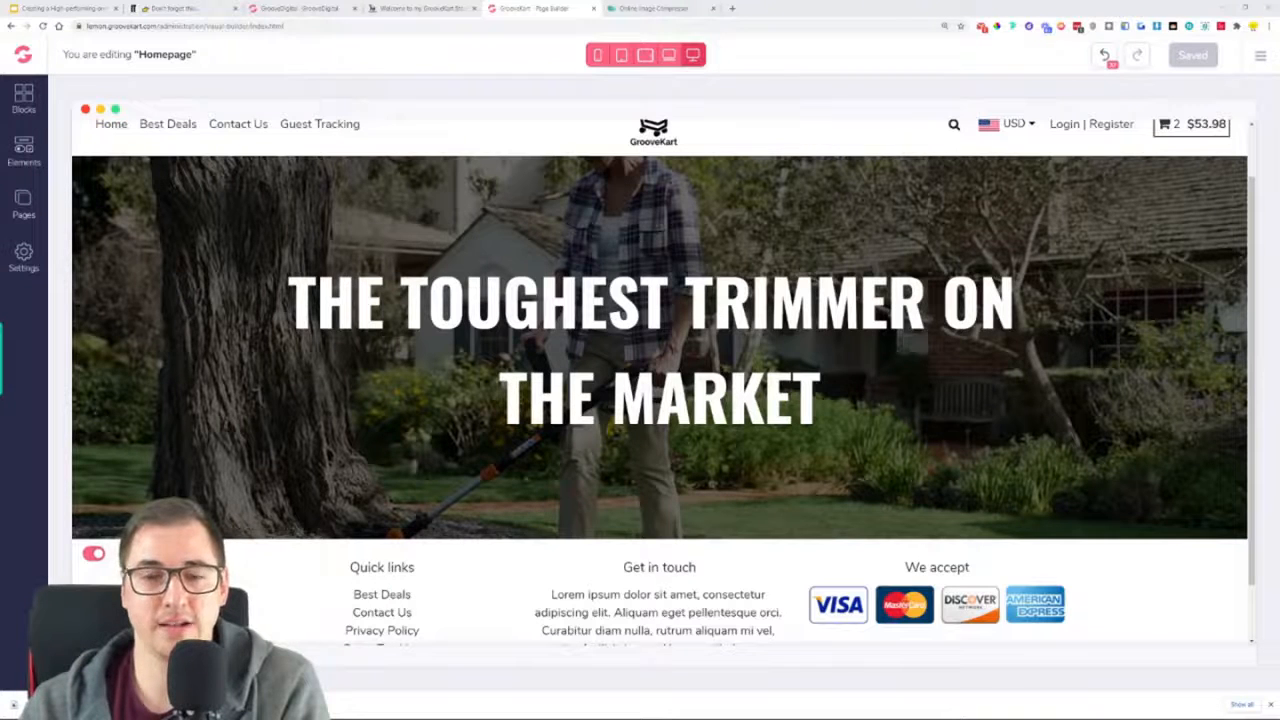
{"action": "scroll", "coordinate": [663, 380], "scroll_direction": "up", "scroll_amount": 1}
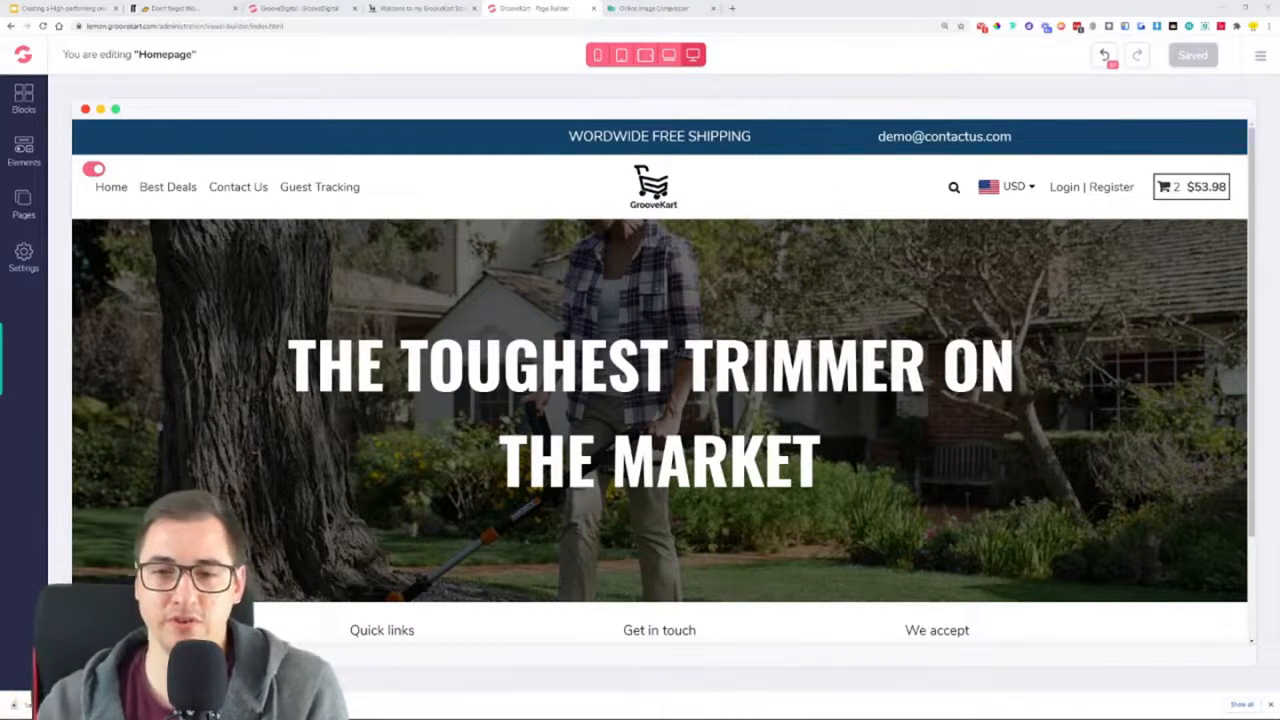
{"action": "scroll", "coordinate": [660, 380], "scroll_direction": "down", "scroll_amount": 1}
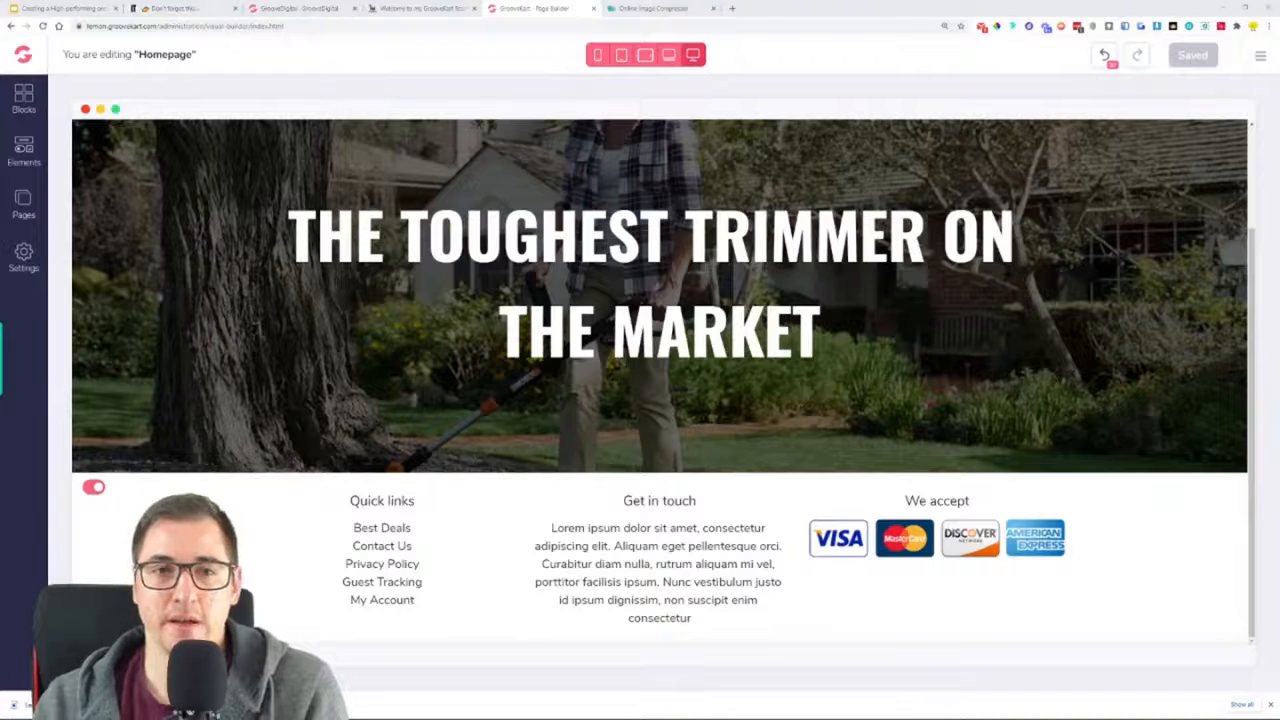
Compare the hero section with the oneproduct store's homepage and examine that store's reviews heading and star symbols
{"action": "left_click", "coordinate": [420, 8]}
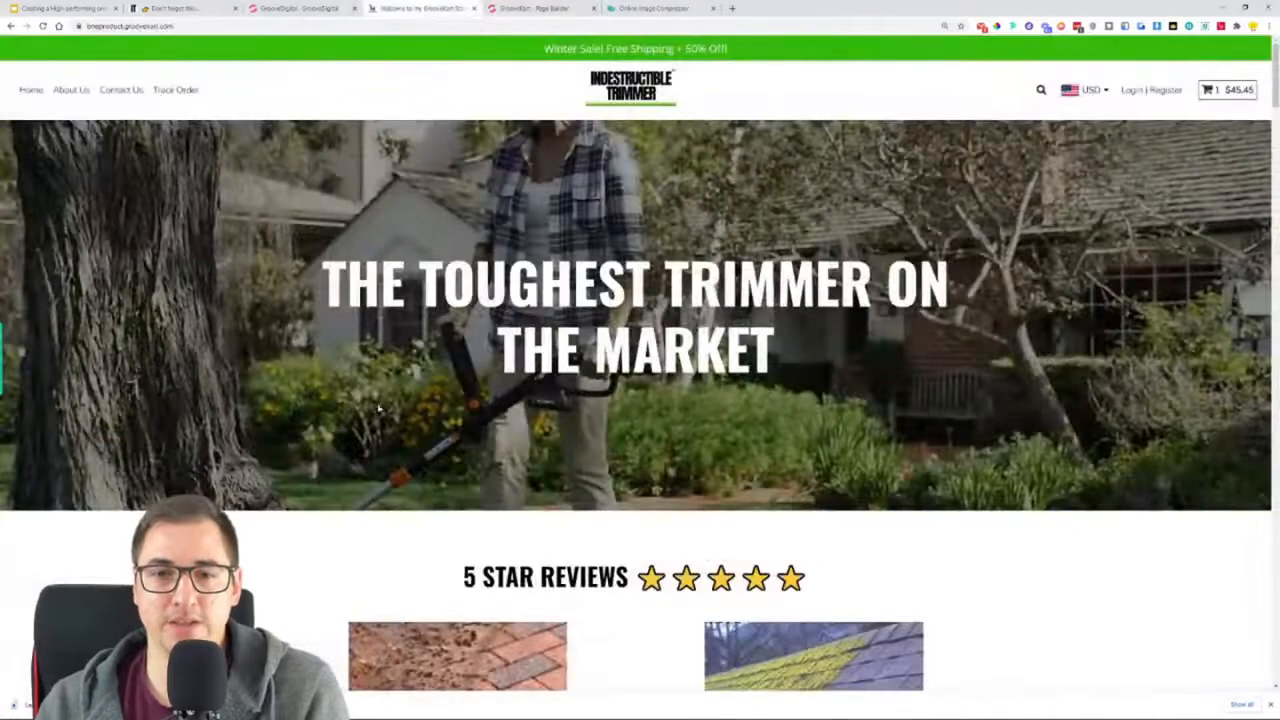
{"action": "left_click", "coordinate": [530, 8]}
{"action": "scroll", "coordinate": [660, 380], "scroll_direction": "up", "scroll_amount": 3}
{"action": "scroll", "coordinate": [660, 380], "scroll_direction": "down", "scroll_amount": 1}
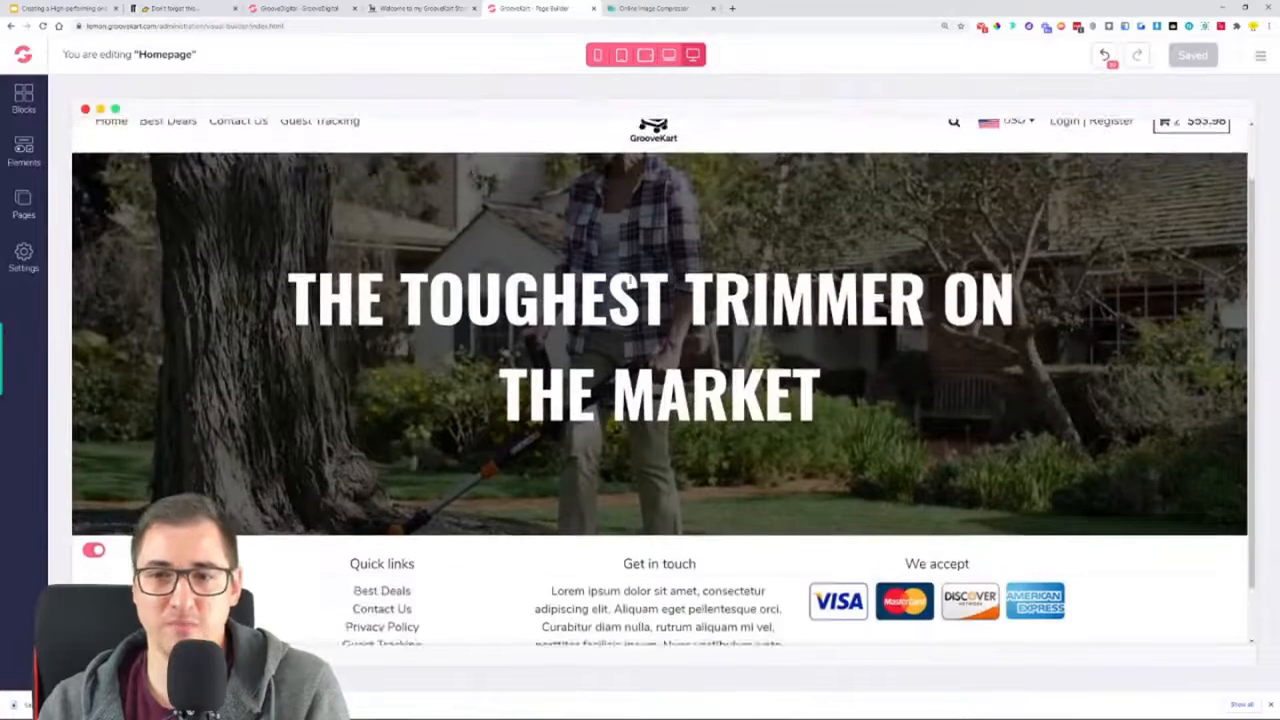
{"action": "left_click", "coordinate": [418, 8]}
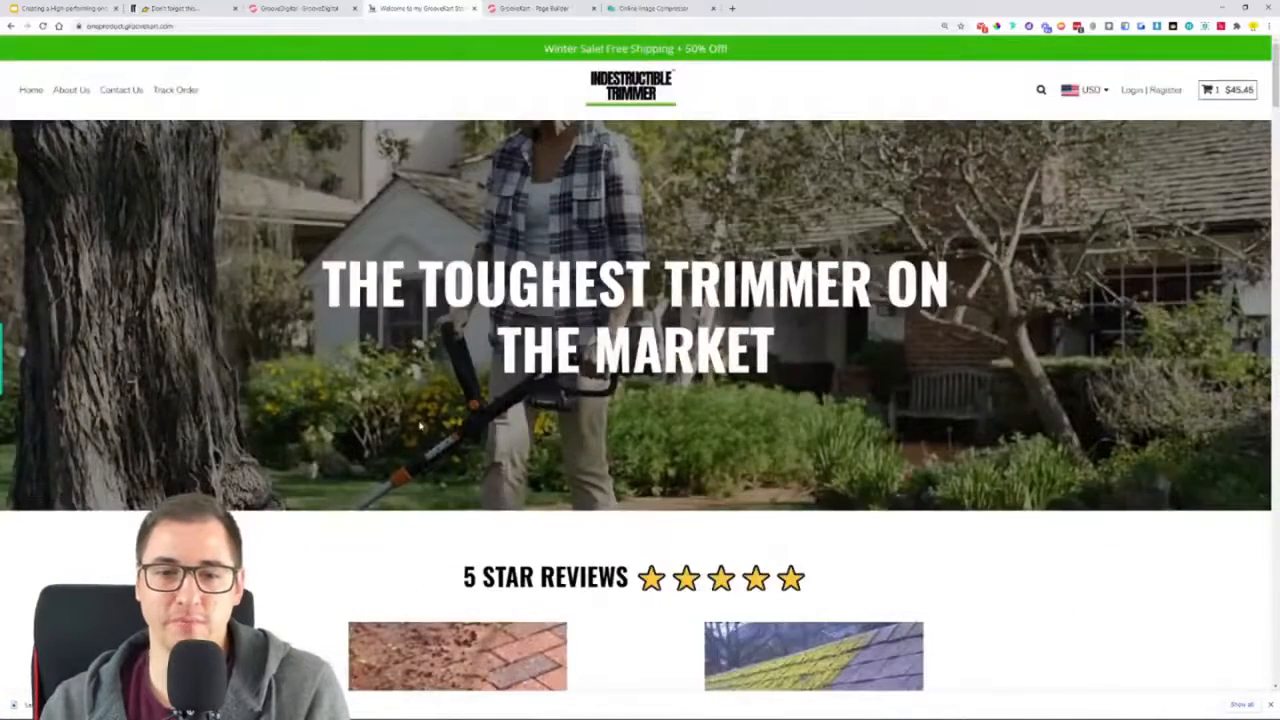
{"action": "scroll", "coordinate": [421, 428], "scroll_direction": "down", "scroll_amount": 2}
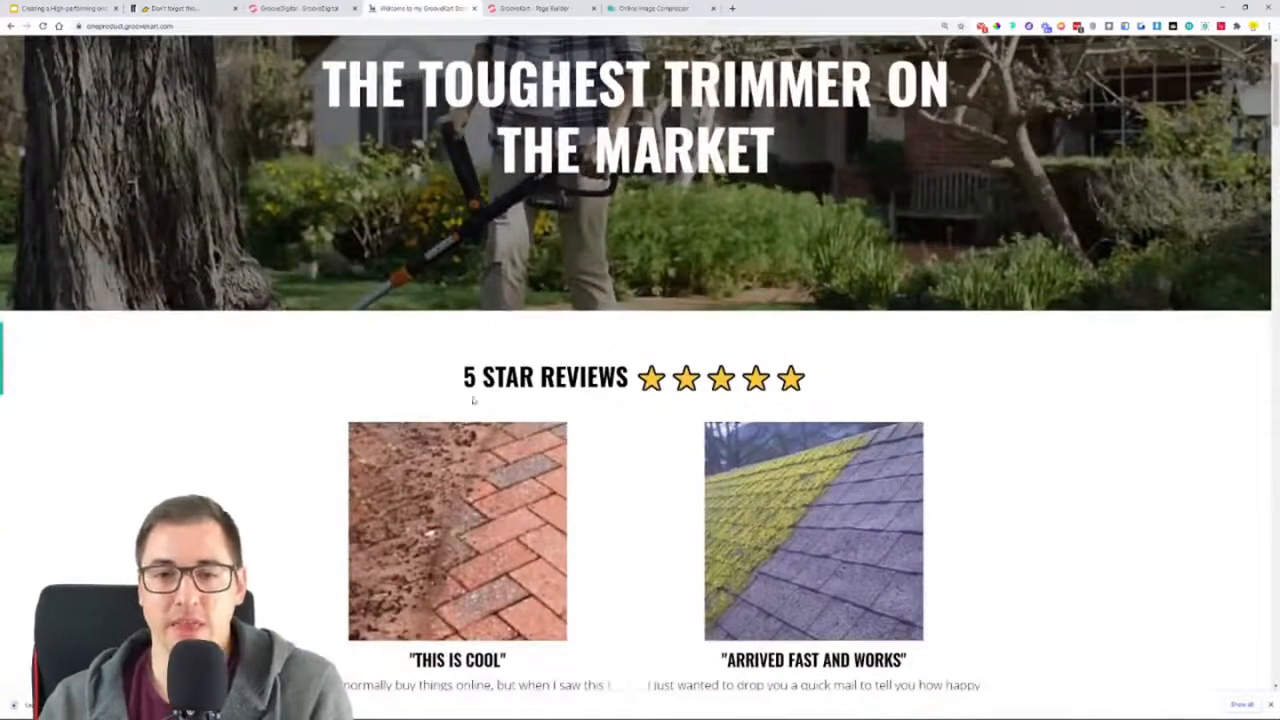
{"action": "left_click_drag", "start_coordinate": [460, 390], "coordinate": [754, 394]}
{"action": "left_click", "coordinate": [897, 378]}
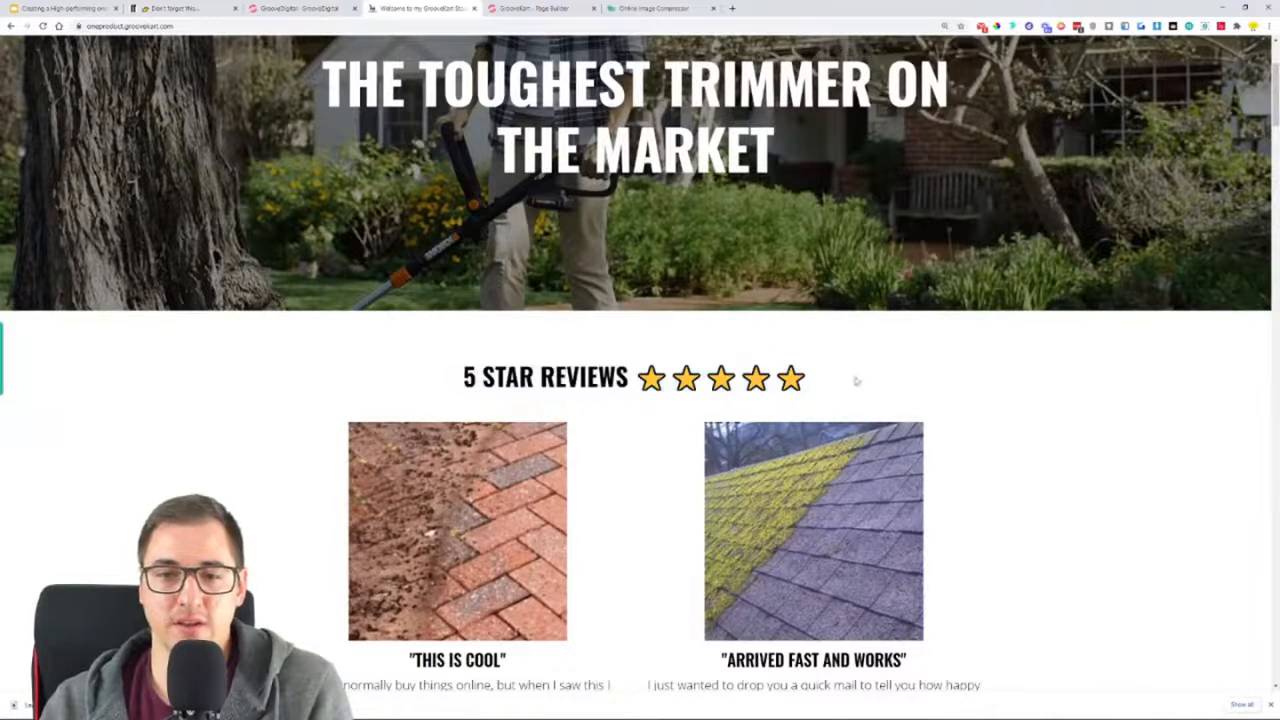
Add a one-column row to the Homepage between the hero section and the footer
{"action": "left_click", "coordinate": [553, 8]}
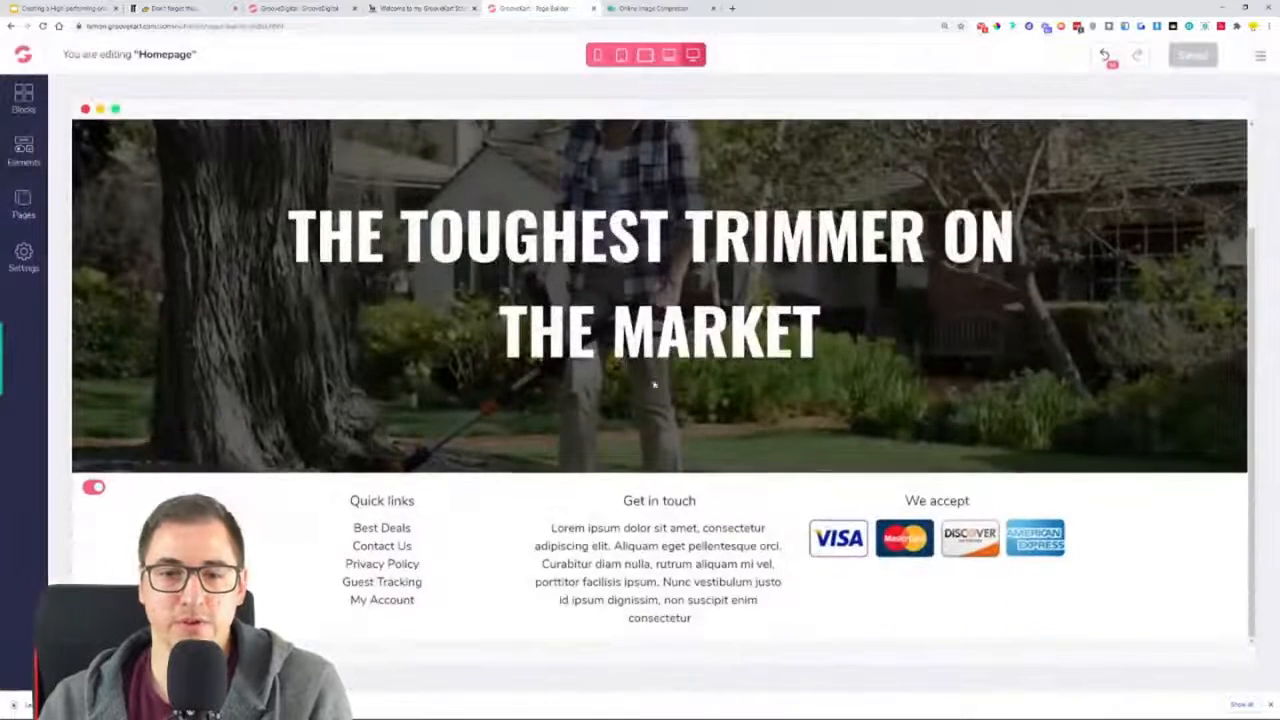
{"action": "left_click", "coordinate": [22, 155]}
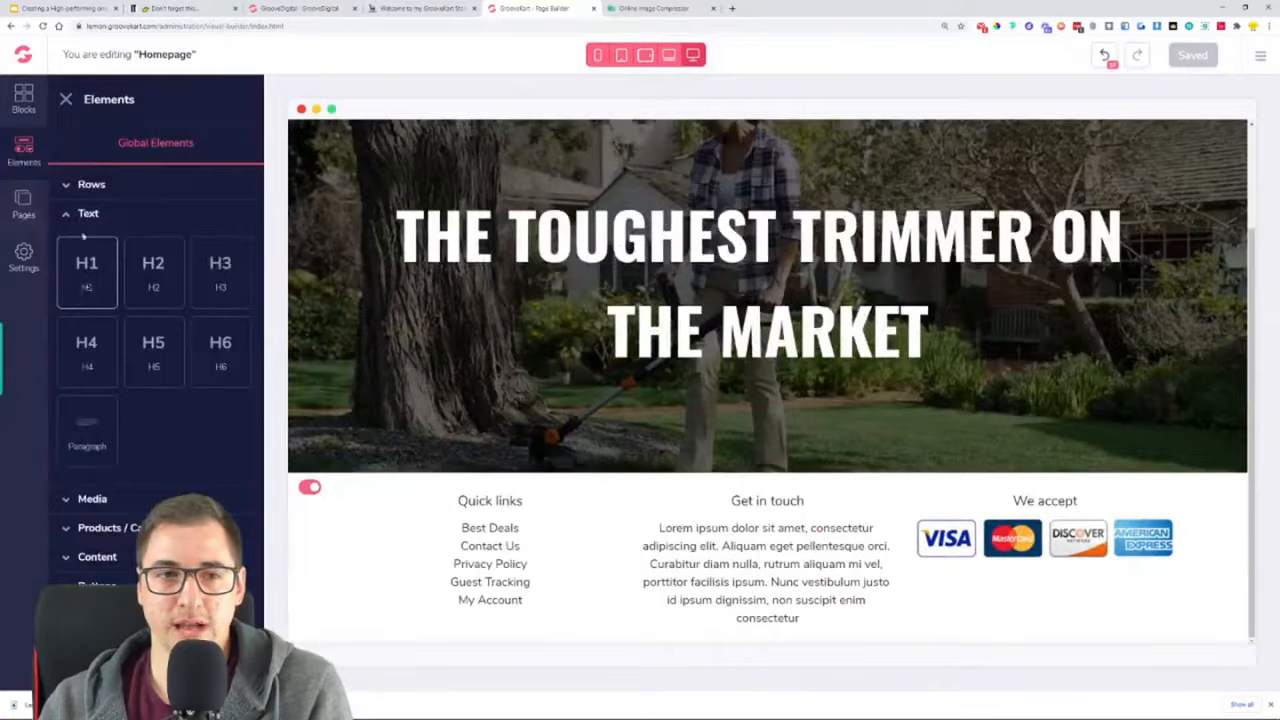
{"action": "left_click", "coordinate": [88, 190]}
{"action": "left_click_drag", "start_coordinate": [83, 235], "coordinate": [767, 458]}
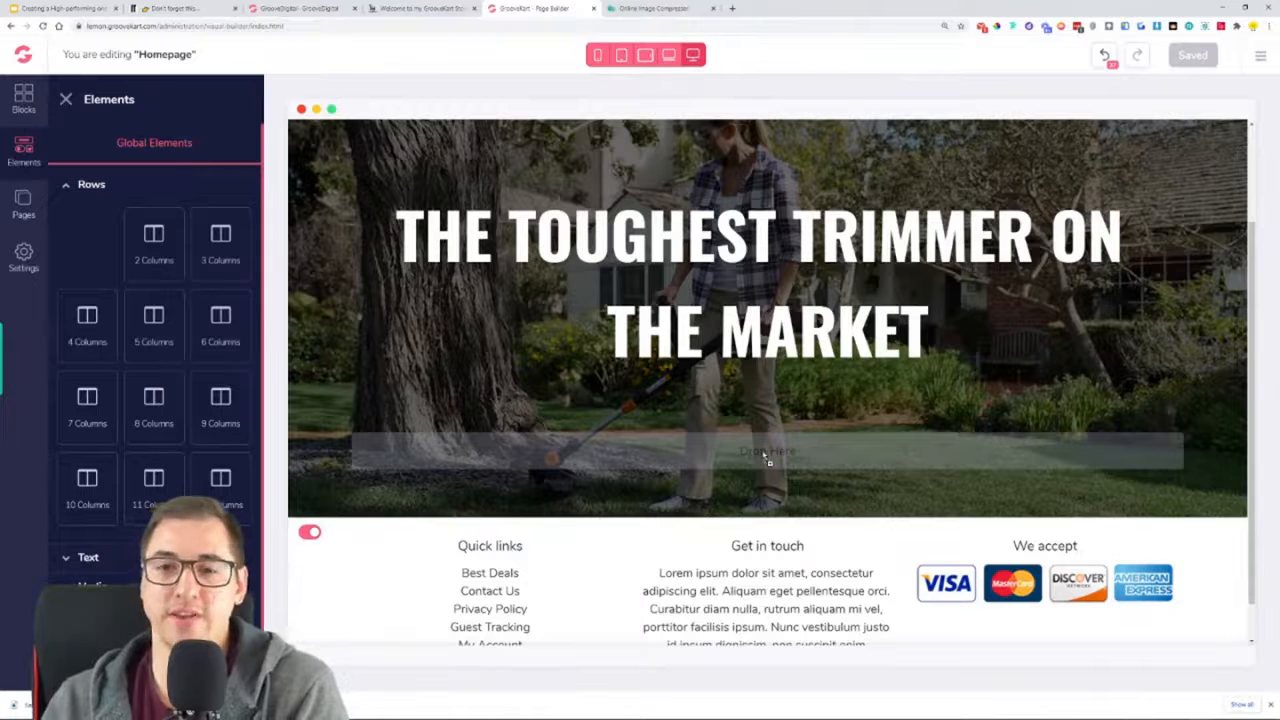
{"action": "left_click_drag", "start_coordinate": [767, 459], "coordinate": [702, 497]}
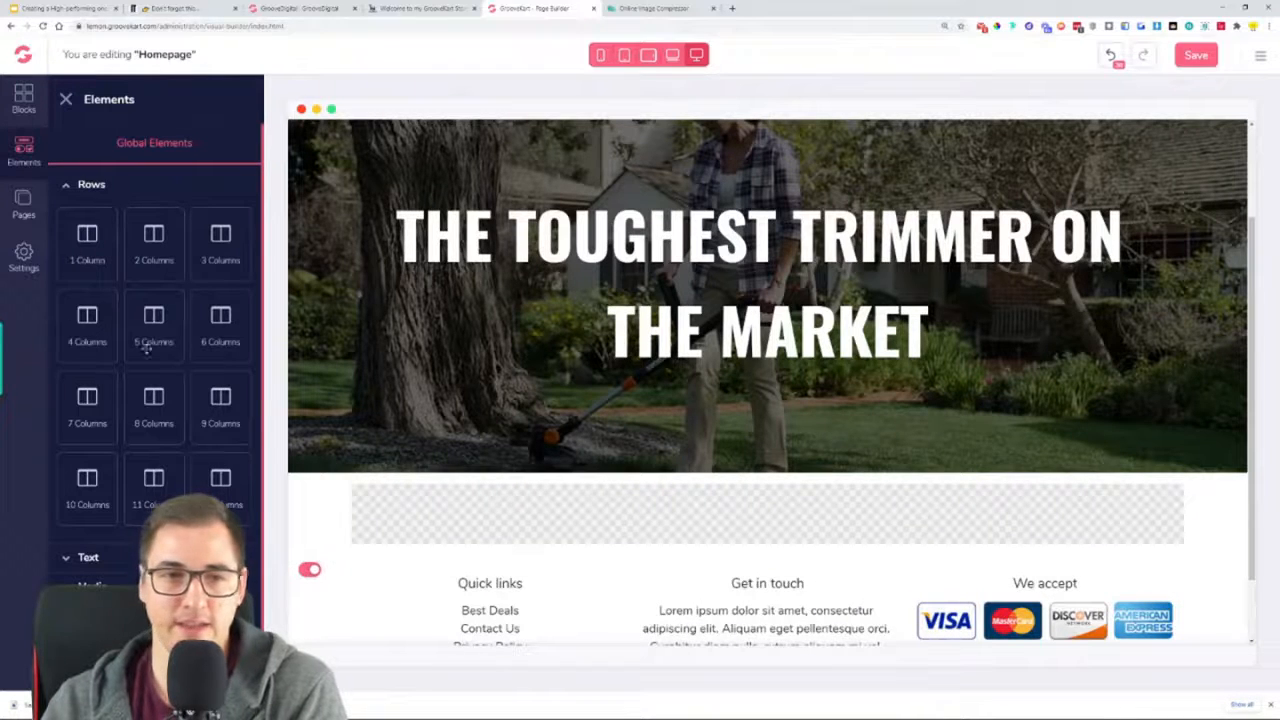
Place an H3 heading in the empty one-column row below the hero section
{"action": "left_click", "coordinate": [67, 185]}
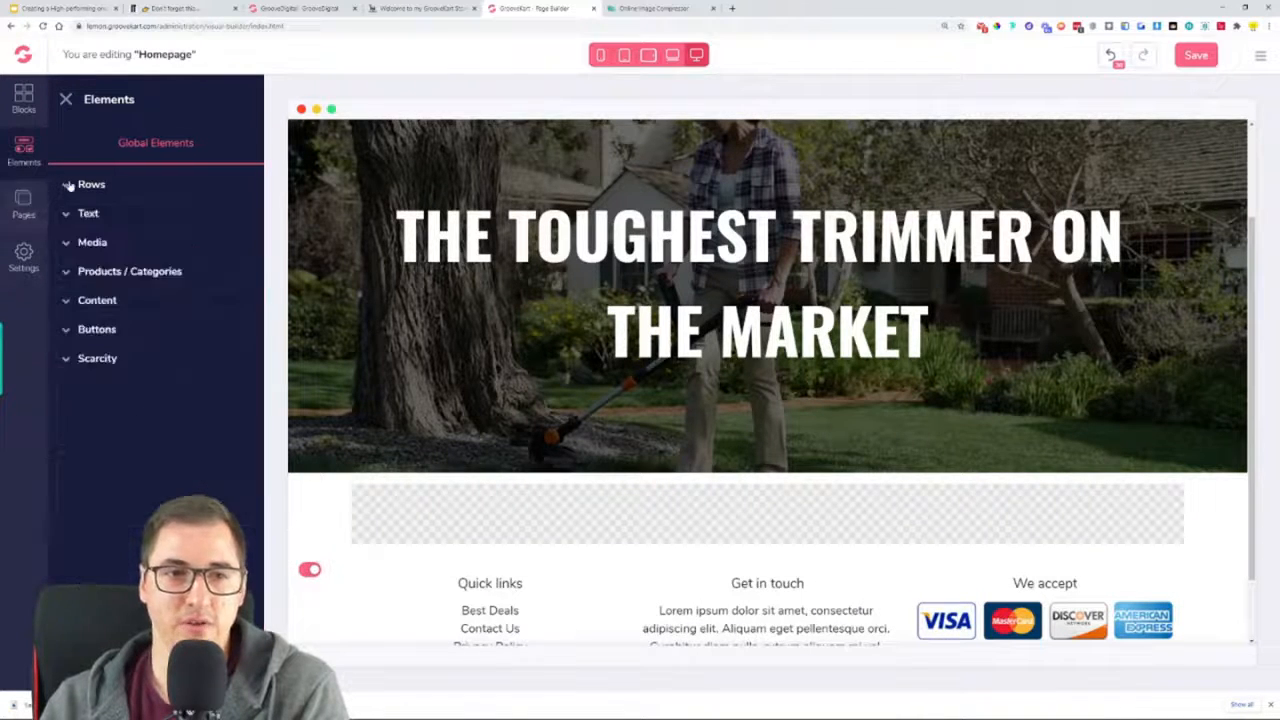
{"action": "left_click", "coordinate": [80, 213]}
{"action": "left_click_drag", "start_coordinate": [218, 277], "coordinate": [770, 515]}
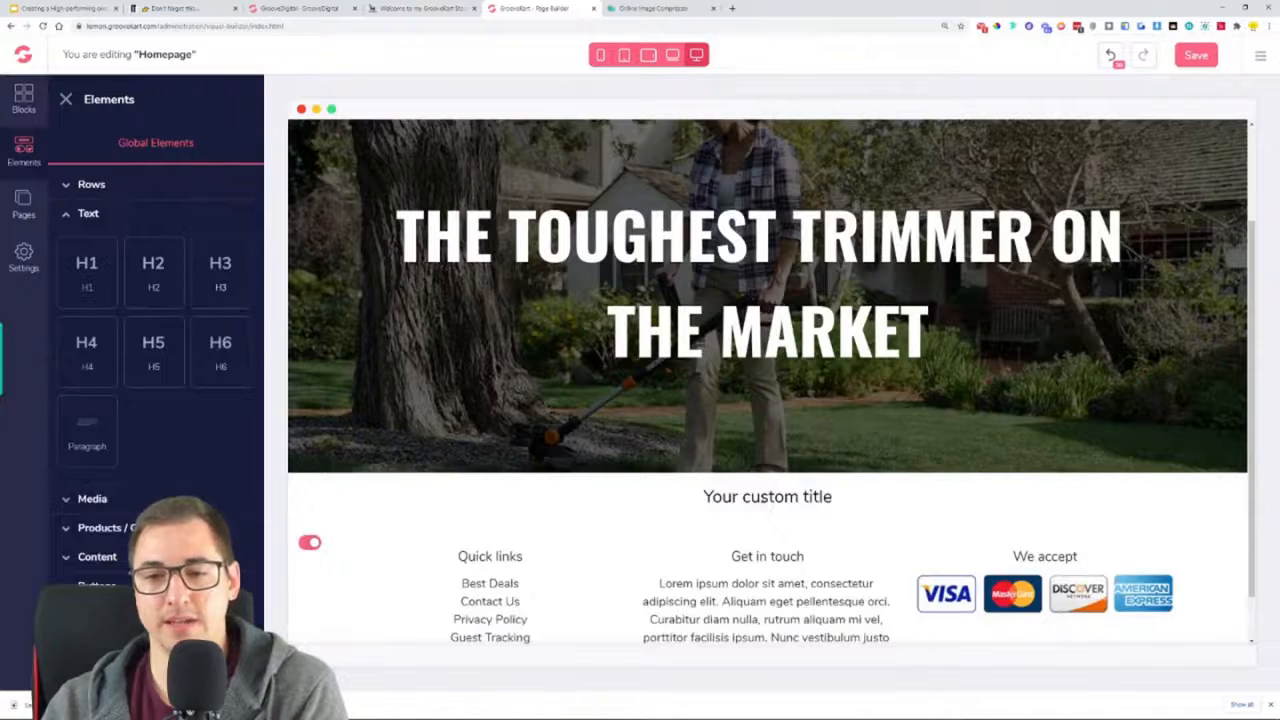
Replace the H3 placeholder text with "5 STAR REVIEWS" copied from the oneproduct store's homepage, without a trailing line break
{"action": "left_click", "coordinate": [765, 505]}
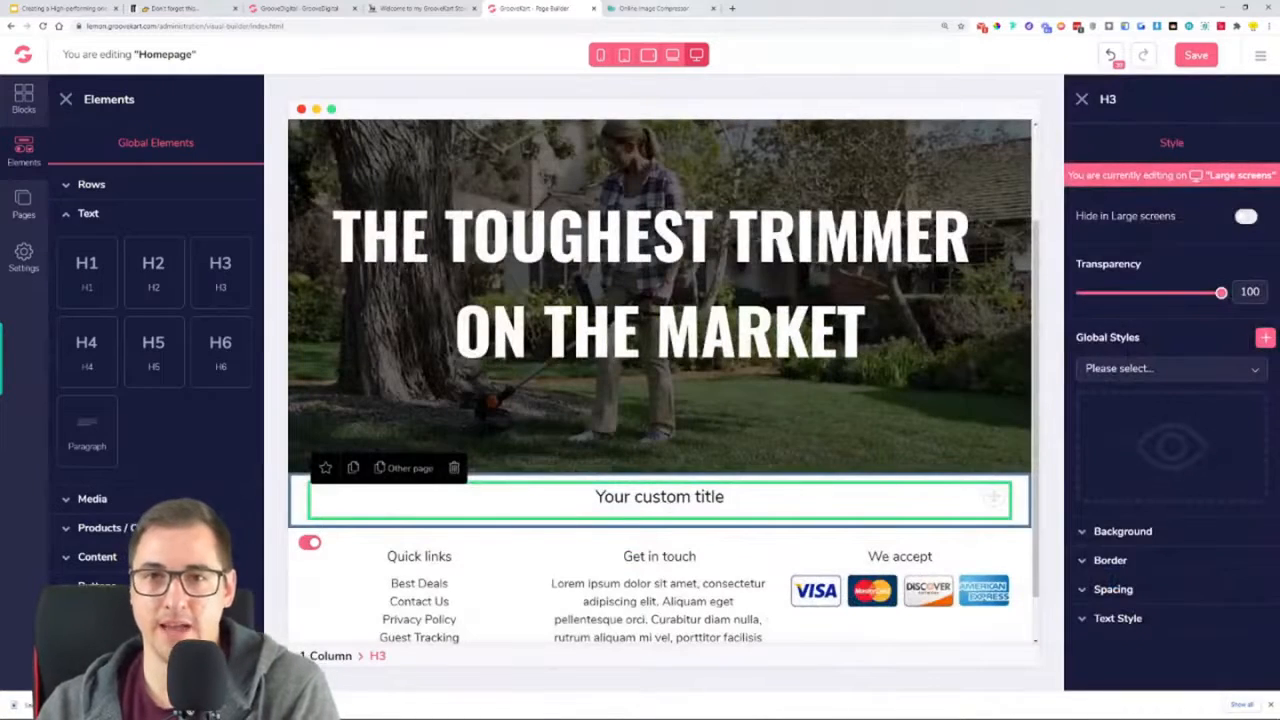
{"action": "left_click", "coordinate": [425, 8]}
{"action": "left_click_drag", "start_coordinate": [463, 390], "coordinate": [628, 380]}
{"action": "key", "text": "ctrl+c"}
{"action": "left_click", "coordinate": [530, 8]}
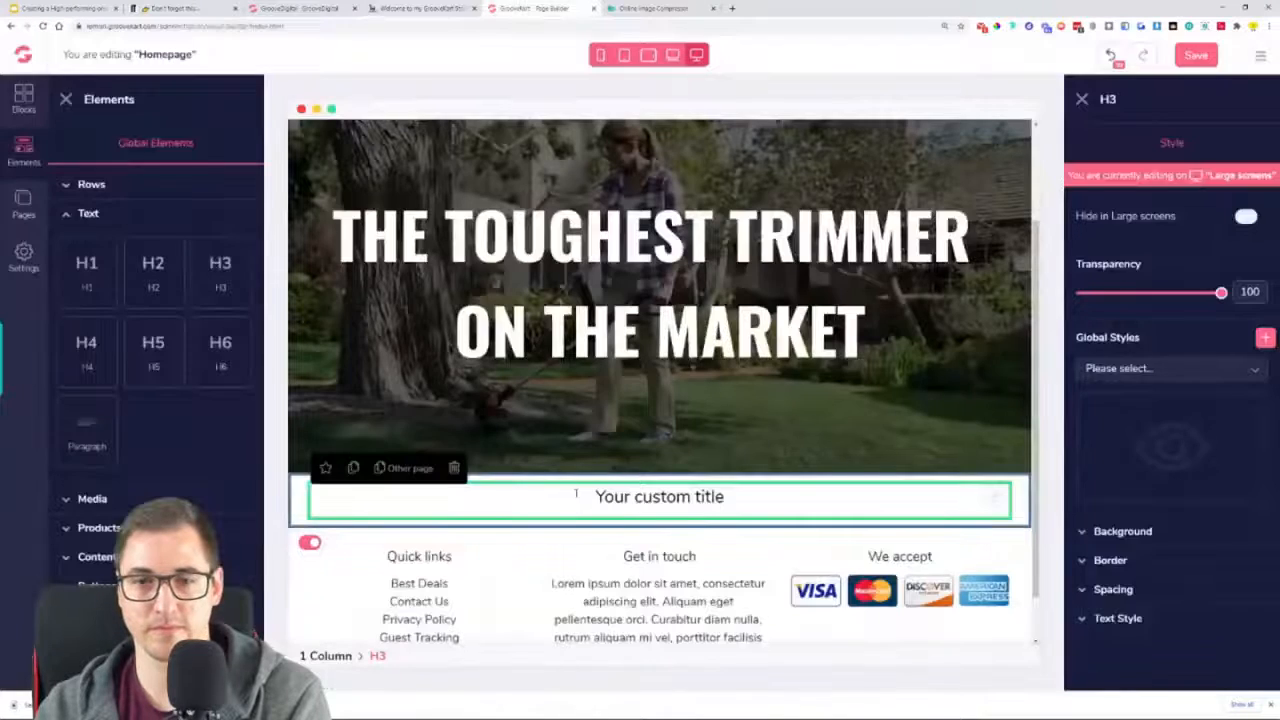
{"action": "triple_click", "coordinate": [645, 500]}
{"action": "key", "text": "ctrl+v"}
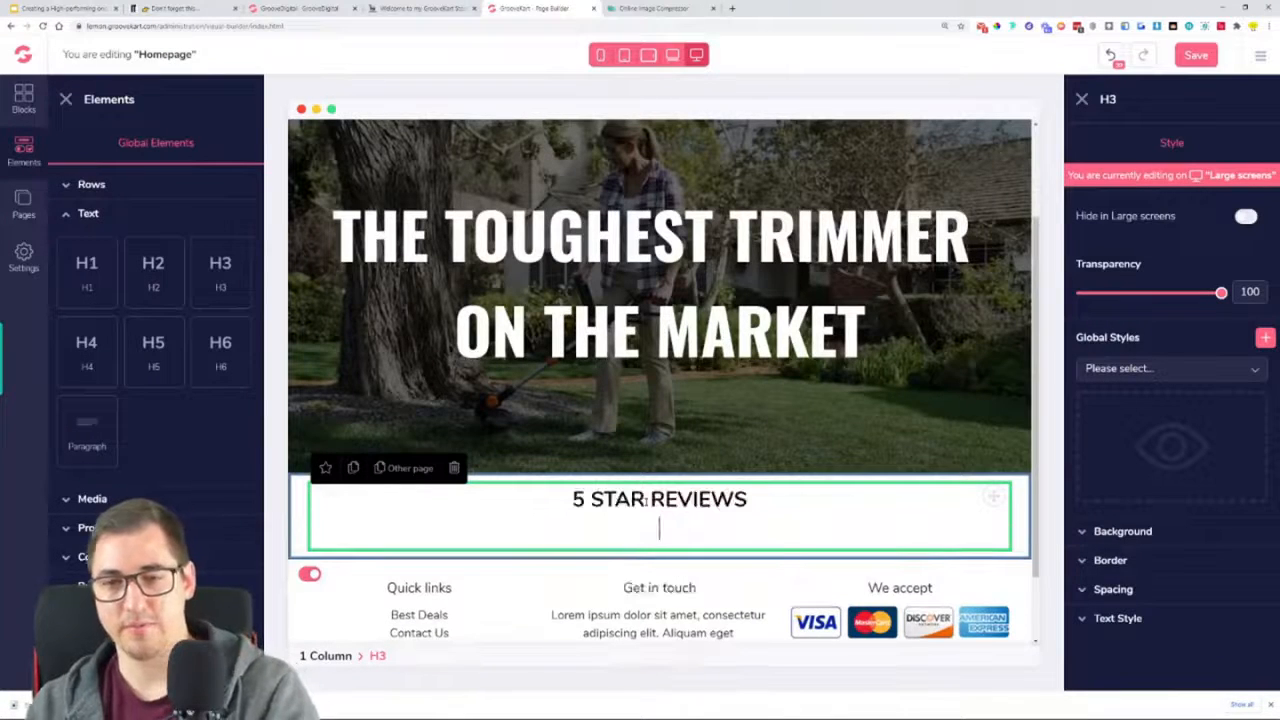
{"action": "key", "text": "BackSpace"}
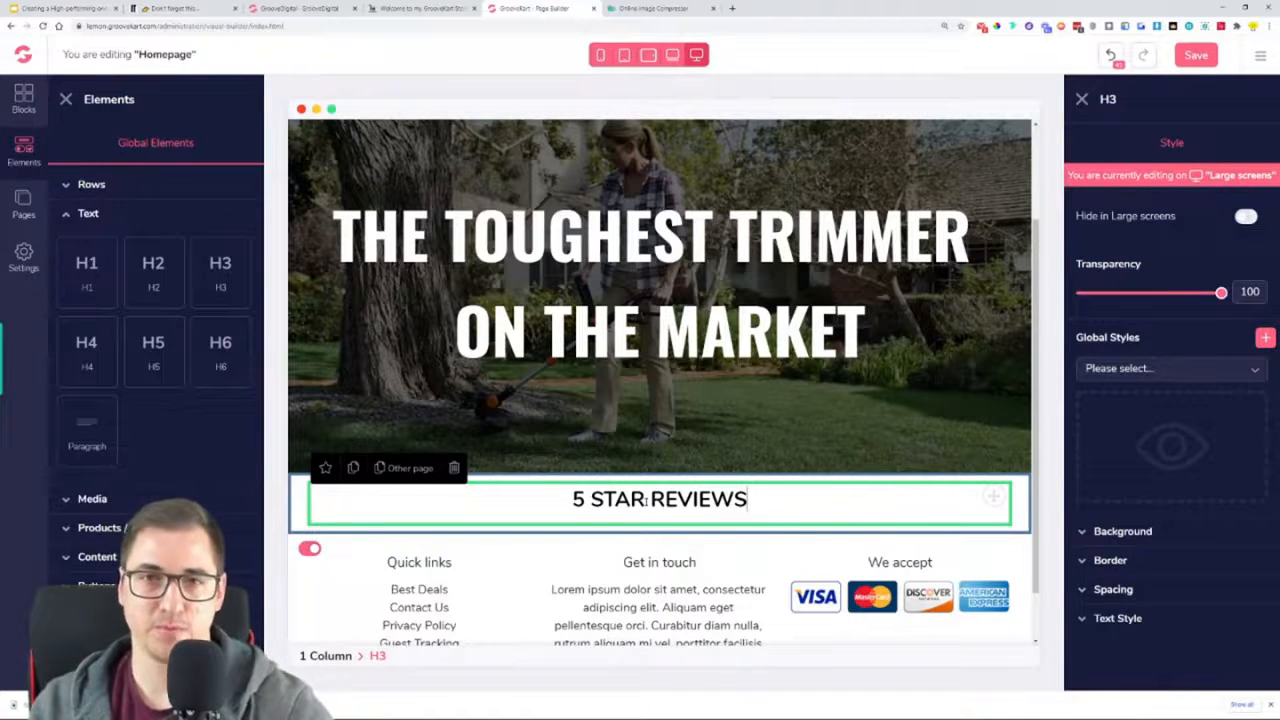
Search the web for "text symbols" in a new browser tab and open the coolsymbol.com symbol collection
{"action": "left_click", "coordinate": [400, 7]}
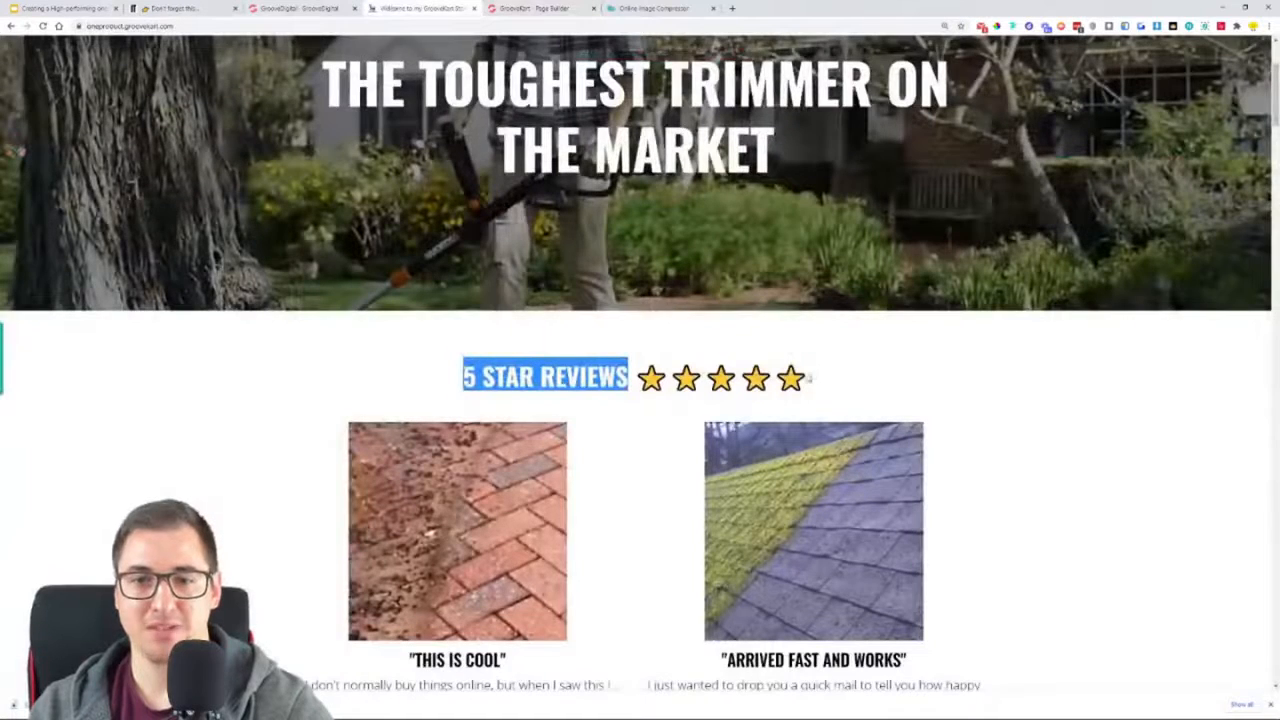
{"action": "left_click", "coordinate": [732, 8]}
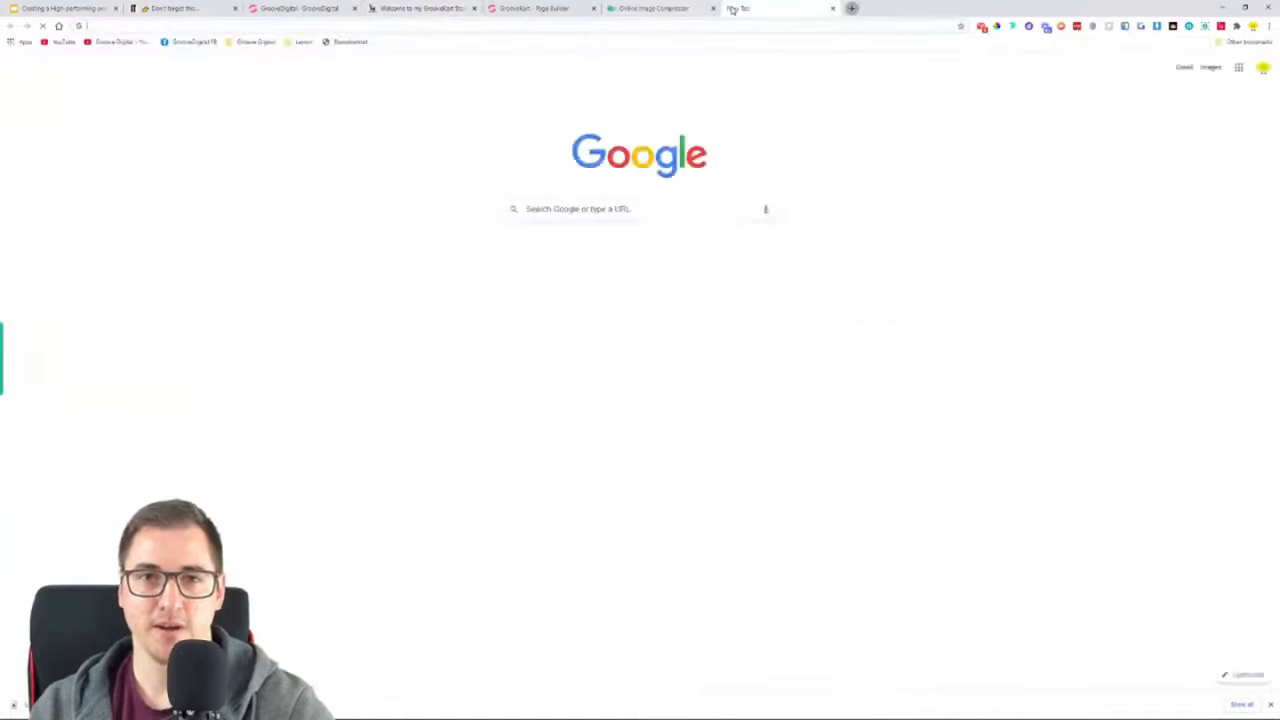
{"action": "type", "text": "text sy"}
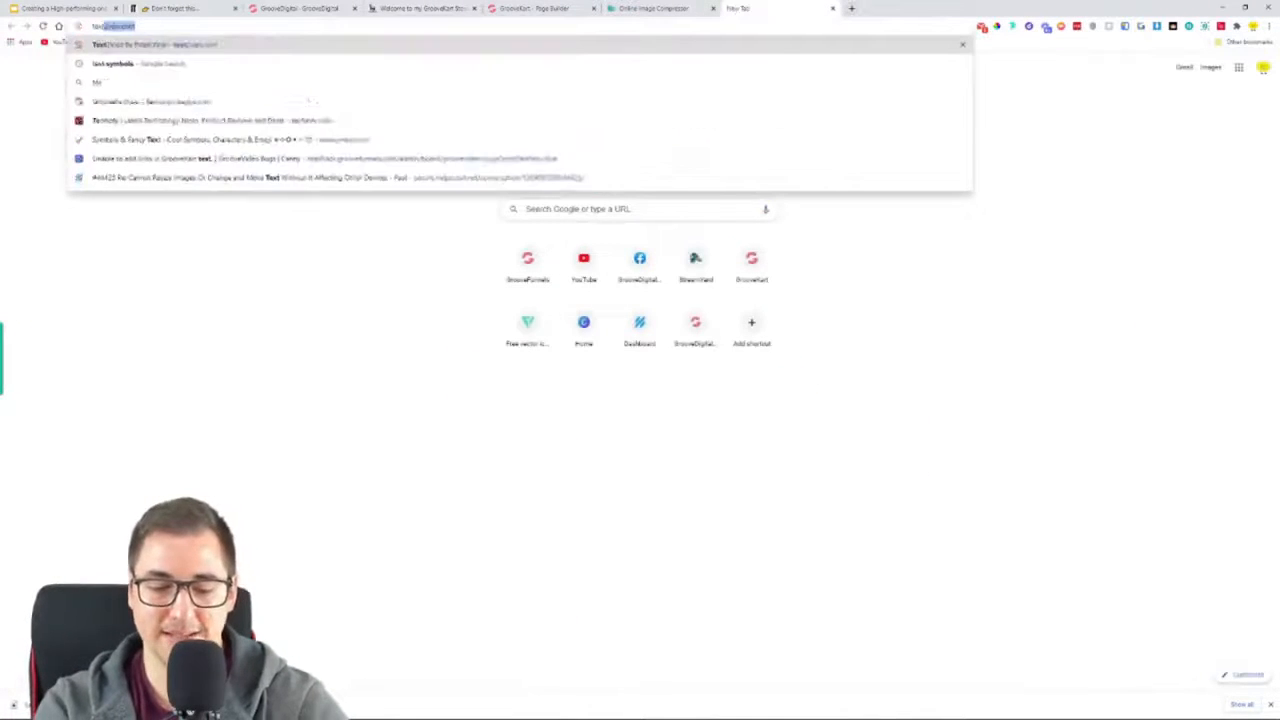
{"action": "type", "text": "mbols"}
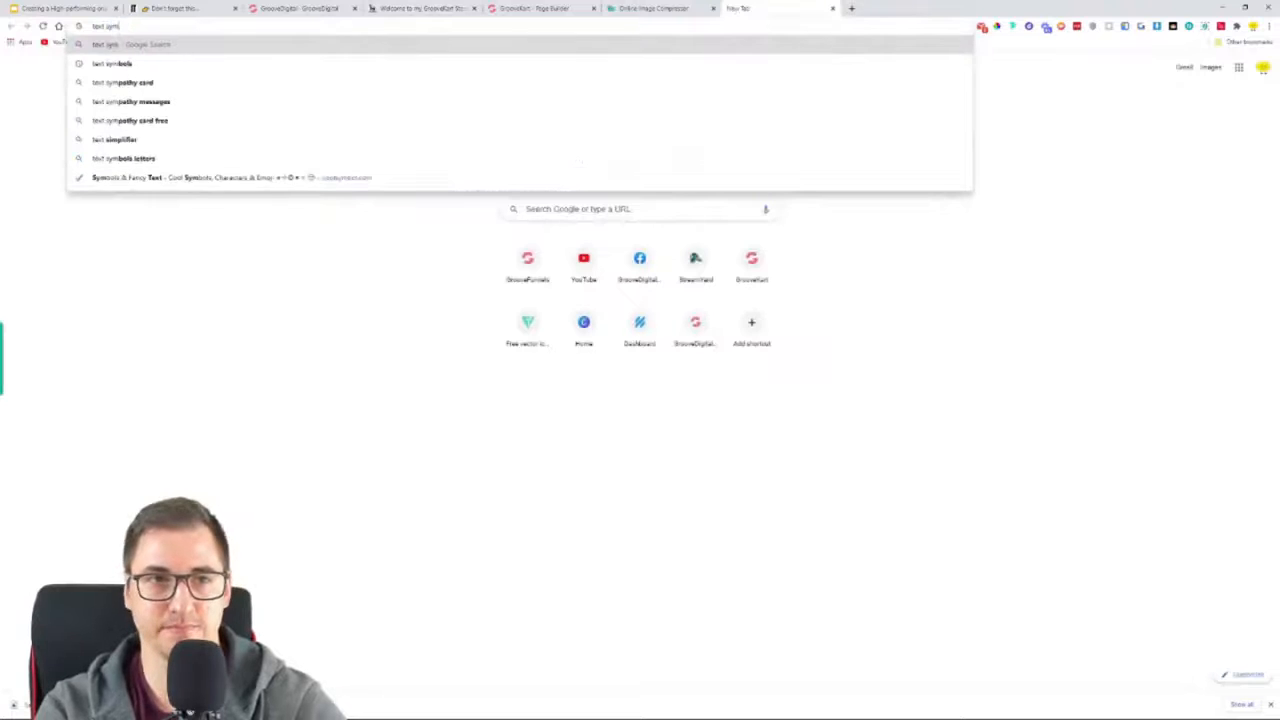
{"action": "key", "text": "Return"}
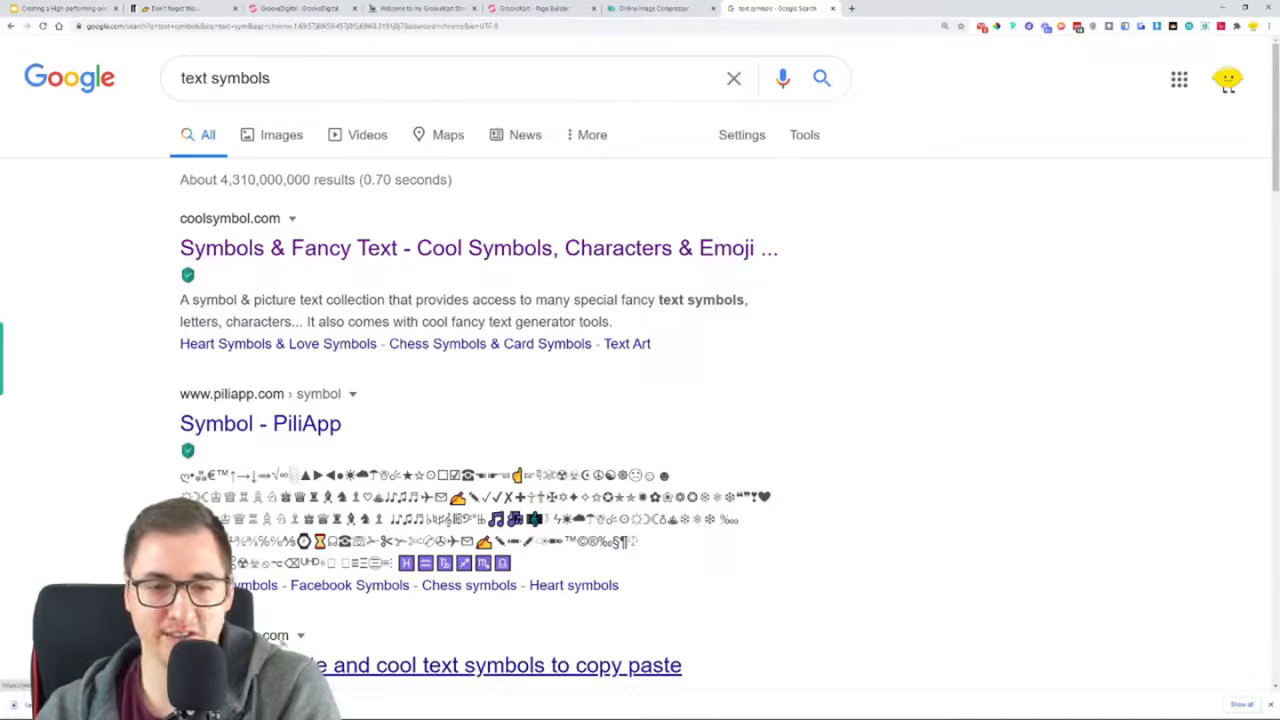
{"action": "left_click_drag", "start_coordinate": [286, 77], "coordinate": [172, 72]}
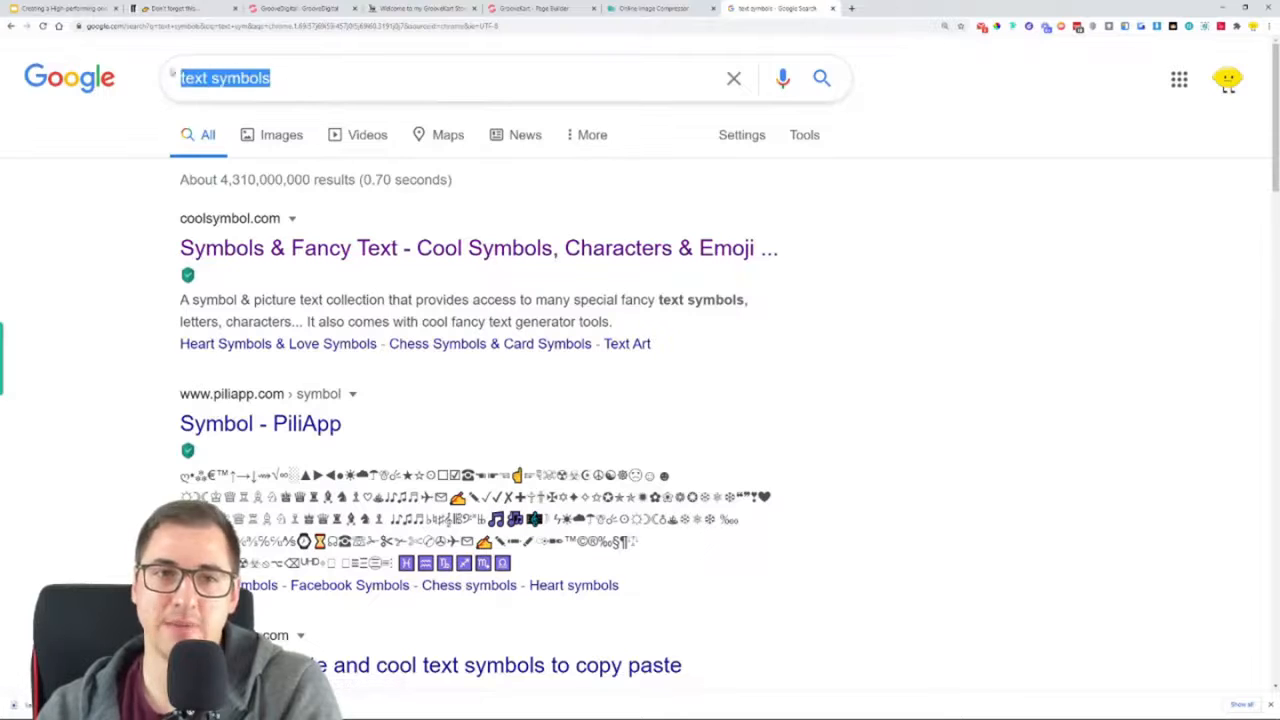
{"action": "left_click", "coordinate": [420, 256]}
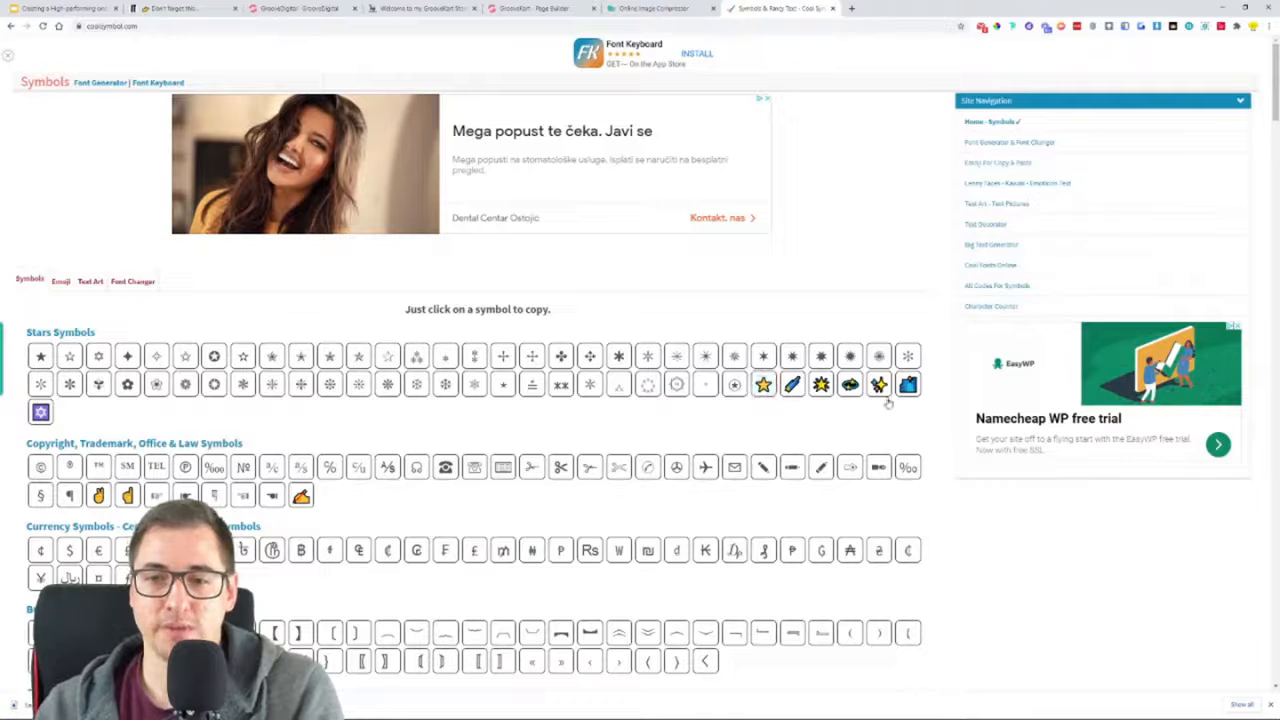
Copy the yellow star symbol and paste five of them after "5 STAR REVIEWS" in the page builder's H3 heading
{"action": "left_click", "coordinate": [763, 385]}
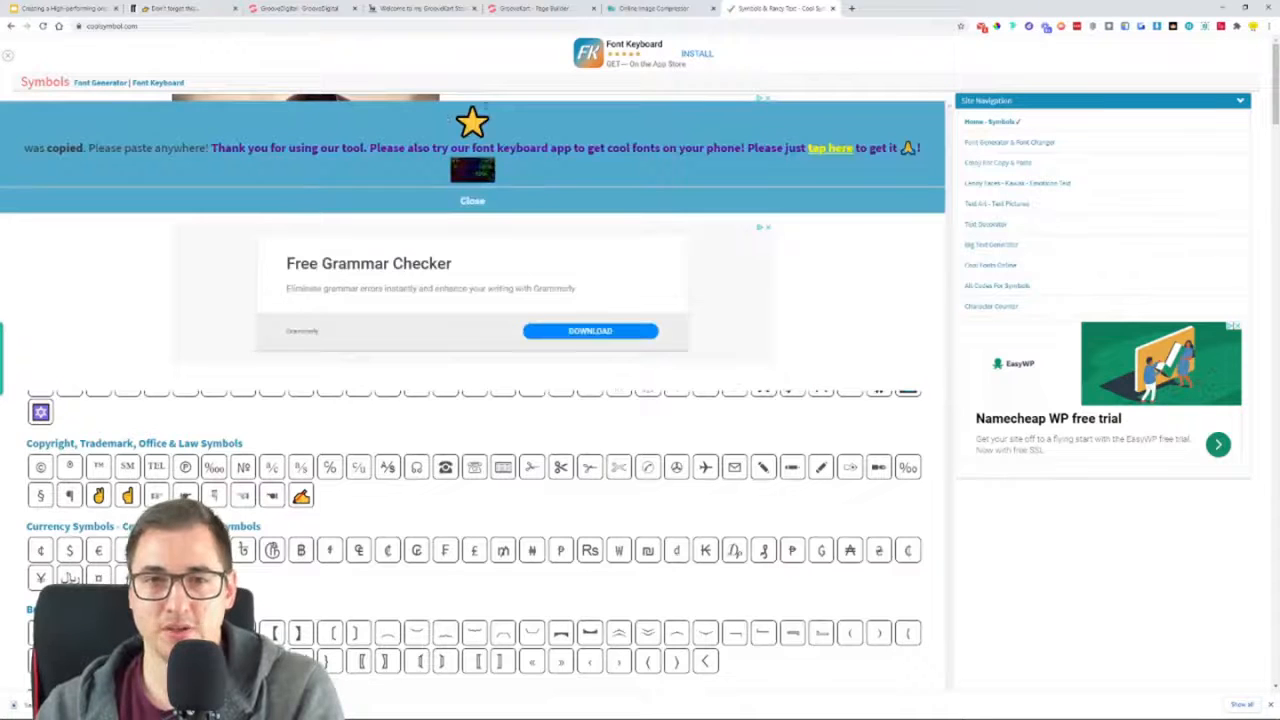
{"action": "left_click", "coordinate": [472, 201]}
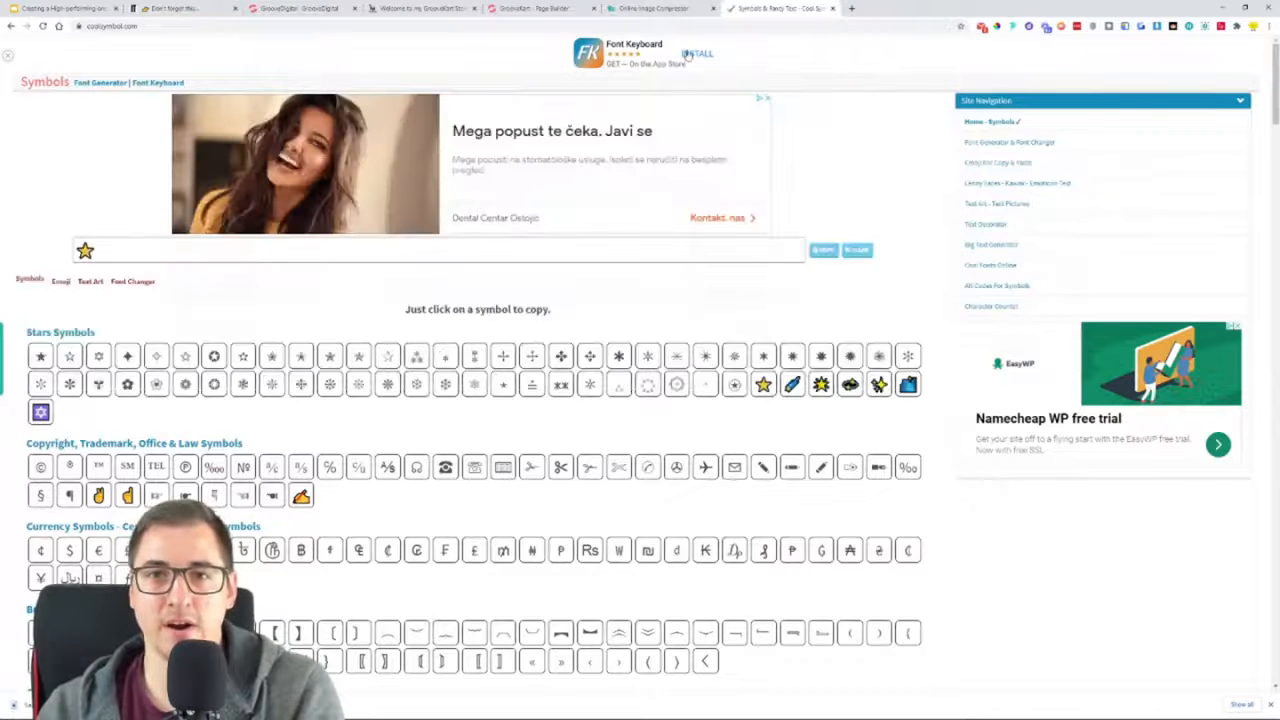
{"action": "left_click", "coordinate": [516, 10]}
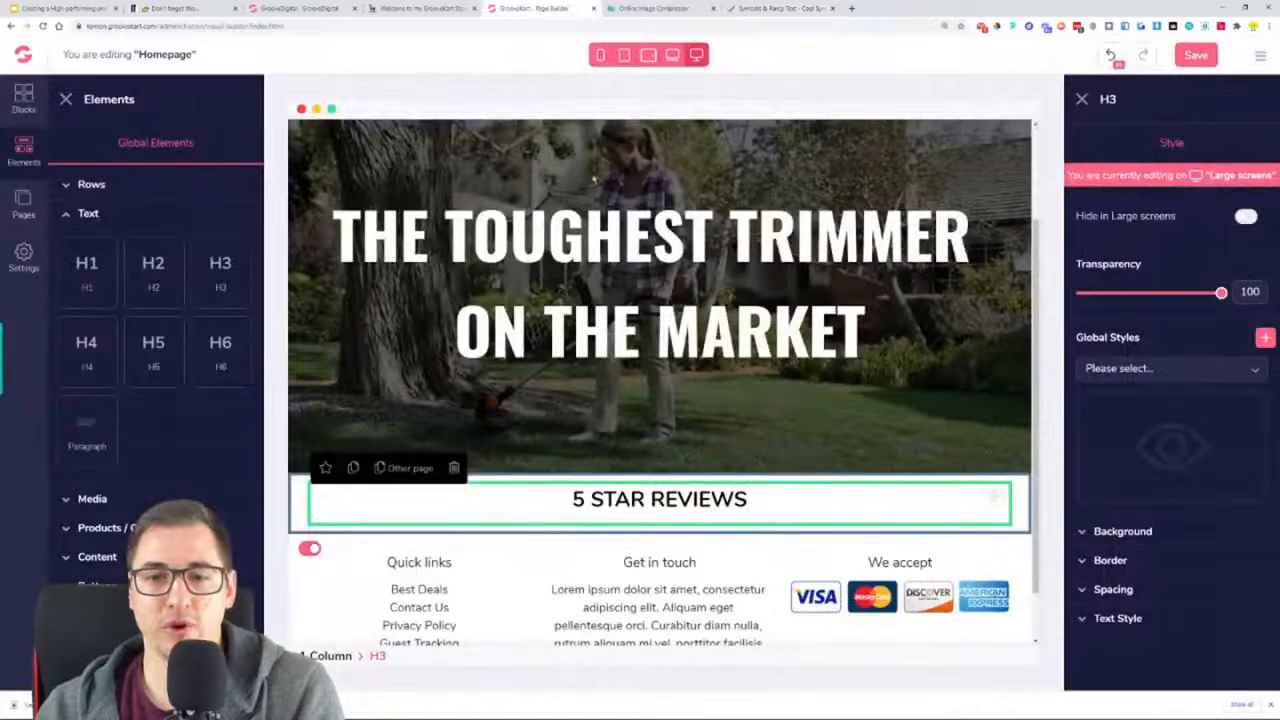
{"action": "left_click", "coordinate": [773, 503]}
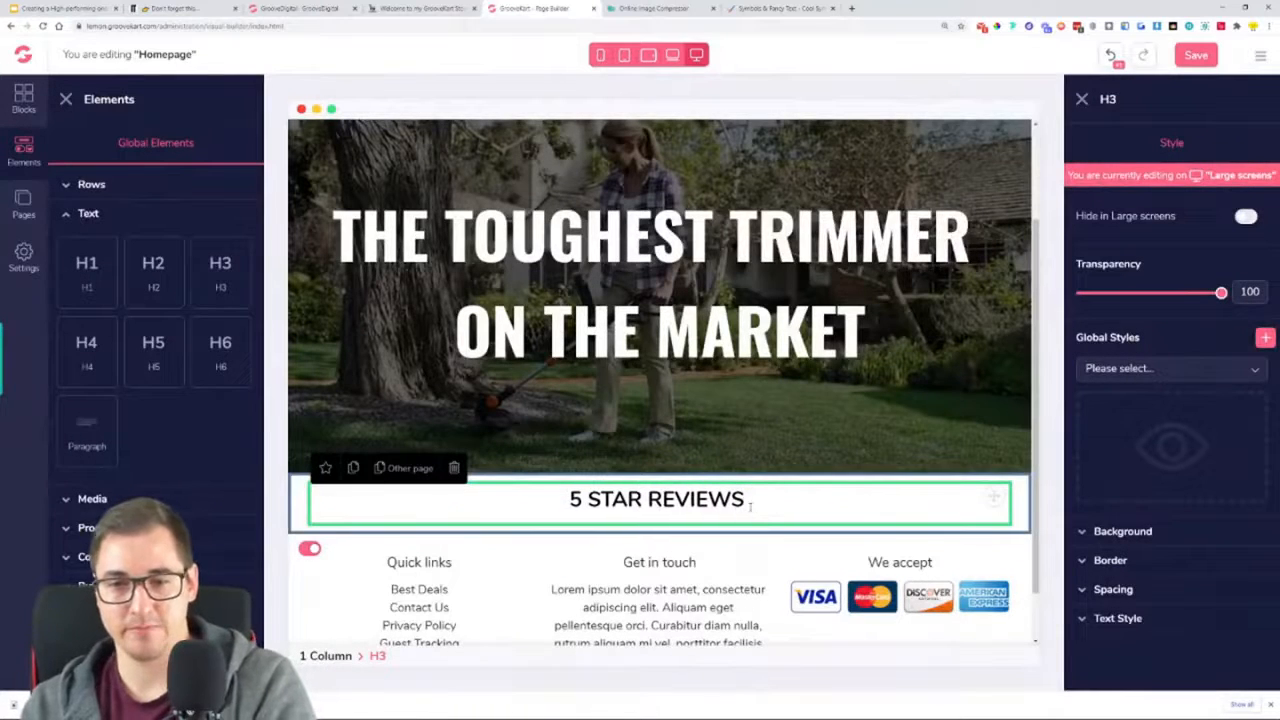
{"action": "key", "text": "ctrl+v"}
{"action": "key", "text": "ctrl+v"}
{"action": "key", "text": "ctrl+v"}
{"action": "key", "text": "ctrl+v"}
{"action": "key", "text": "ctrl+v"}
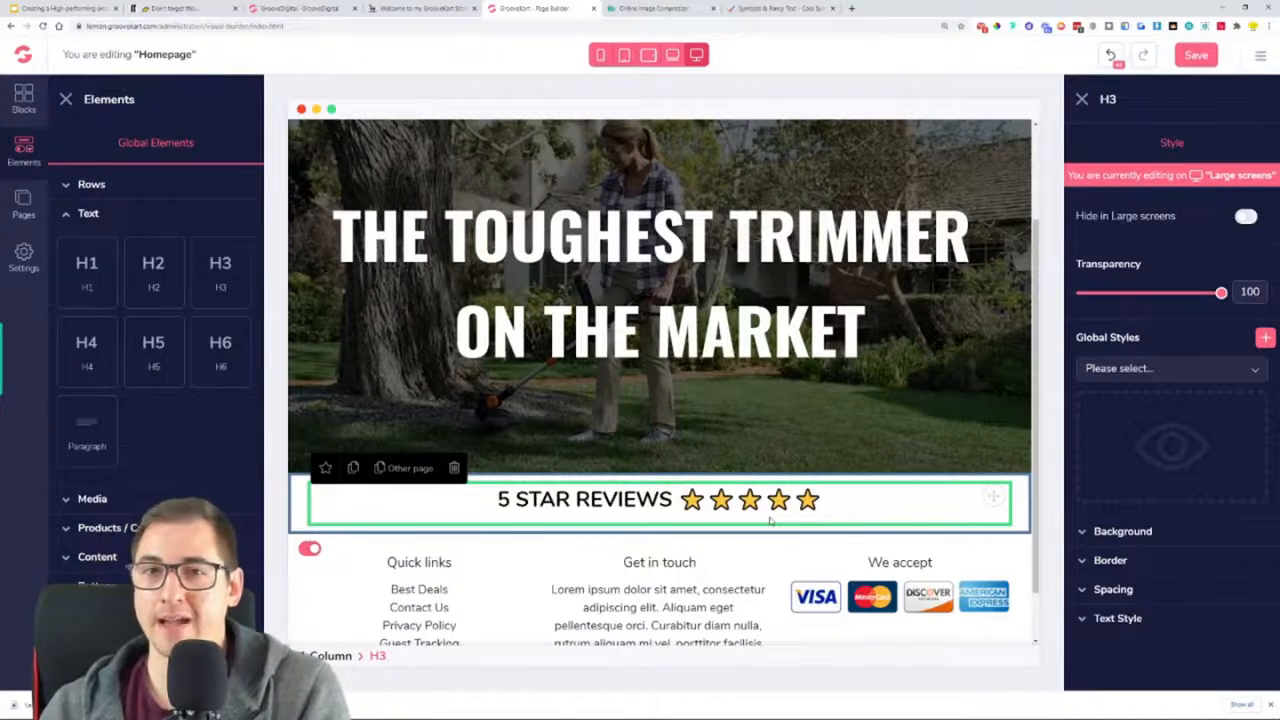
Style the "5 STAR REVIEWS" heading with the Oswald font, size 33 and semi bold weight
{"action": "left_click_drag", "start_coordinate": [636, 500], "coordinate": [512, 500]}
{"action": "left_click", "coordinate": [501, 504]}
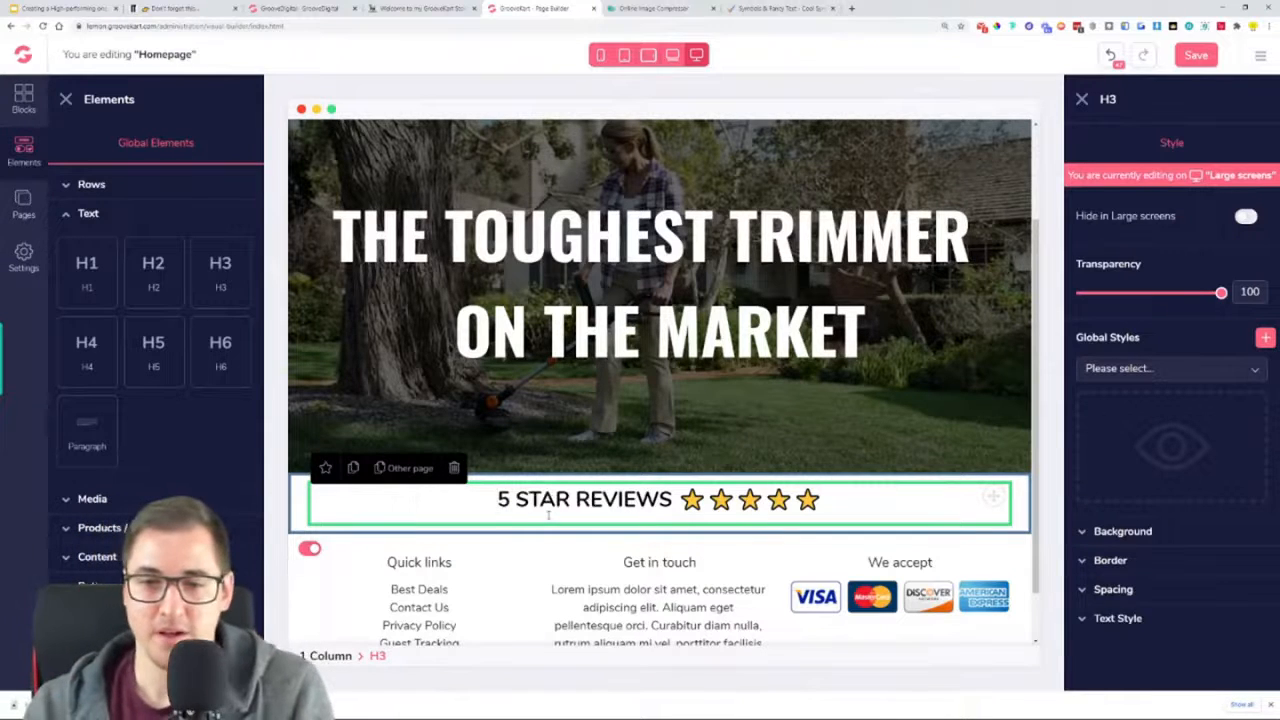
{"action": "left_click", "coordinate": [1120, 618]}
{"action": "scroll", "coordinate": [1160, 460], "scroll_direction": "down", "scroll_amount": 2}
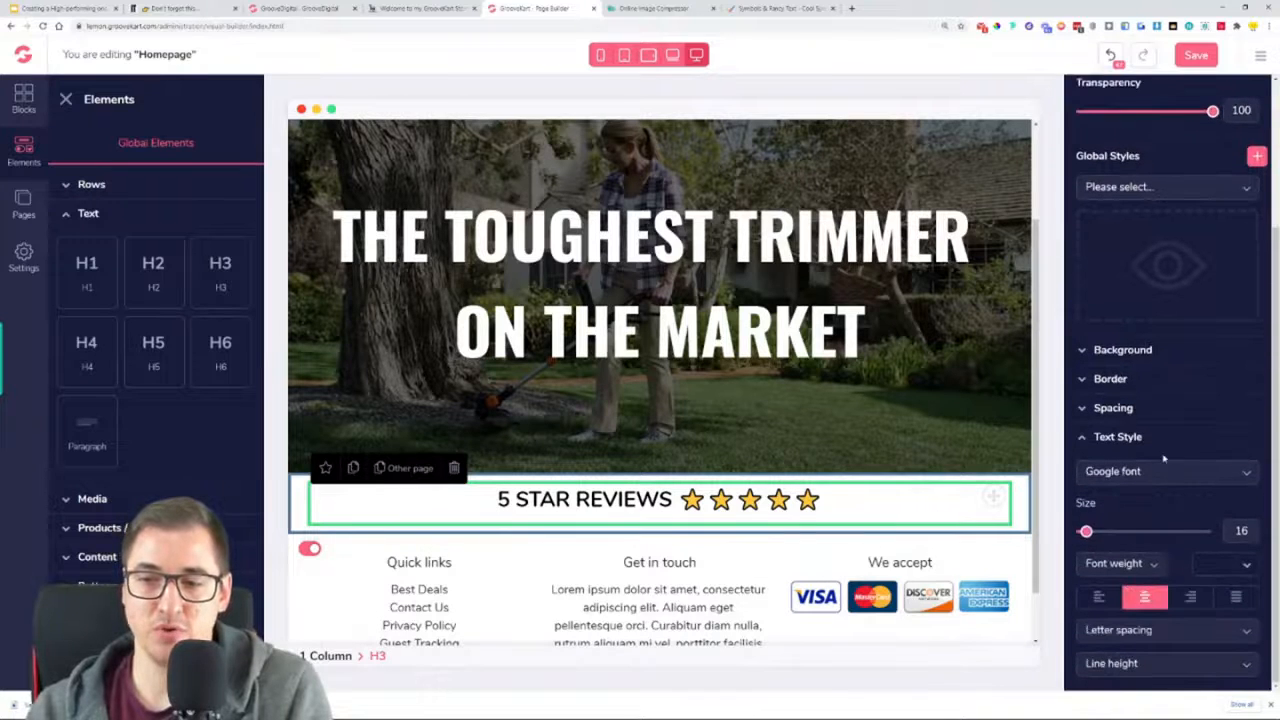
{"action": "left_click", "coordinate": [1170, 476]}
{"action": "scroll", "coordinate": [1130, 530], "scroll_direction": "down", "scroll_amount": 4}
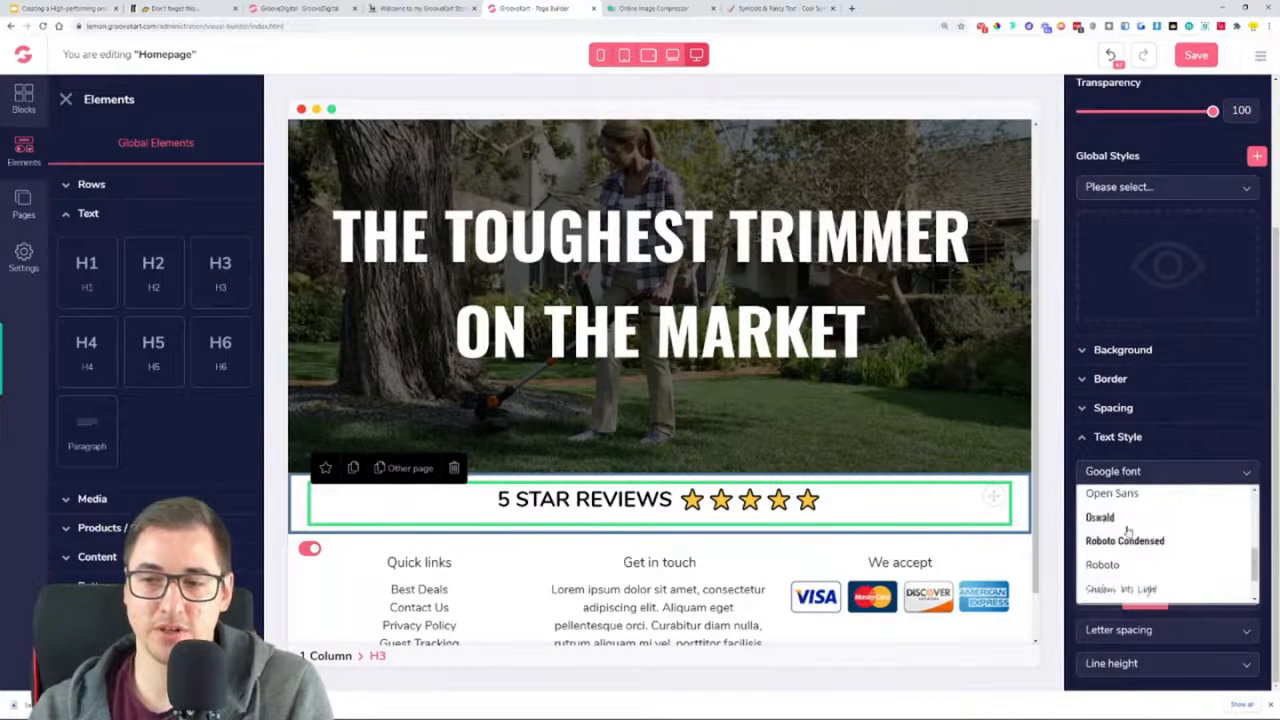
{"action": "left_click", "coordinate": [1101, 518]}
{"action": "left_click_drag", "start_coordinate": [1086, 533], "coordinate": [1111, 547]}
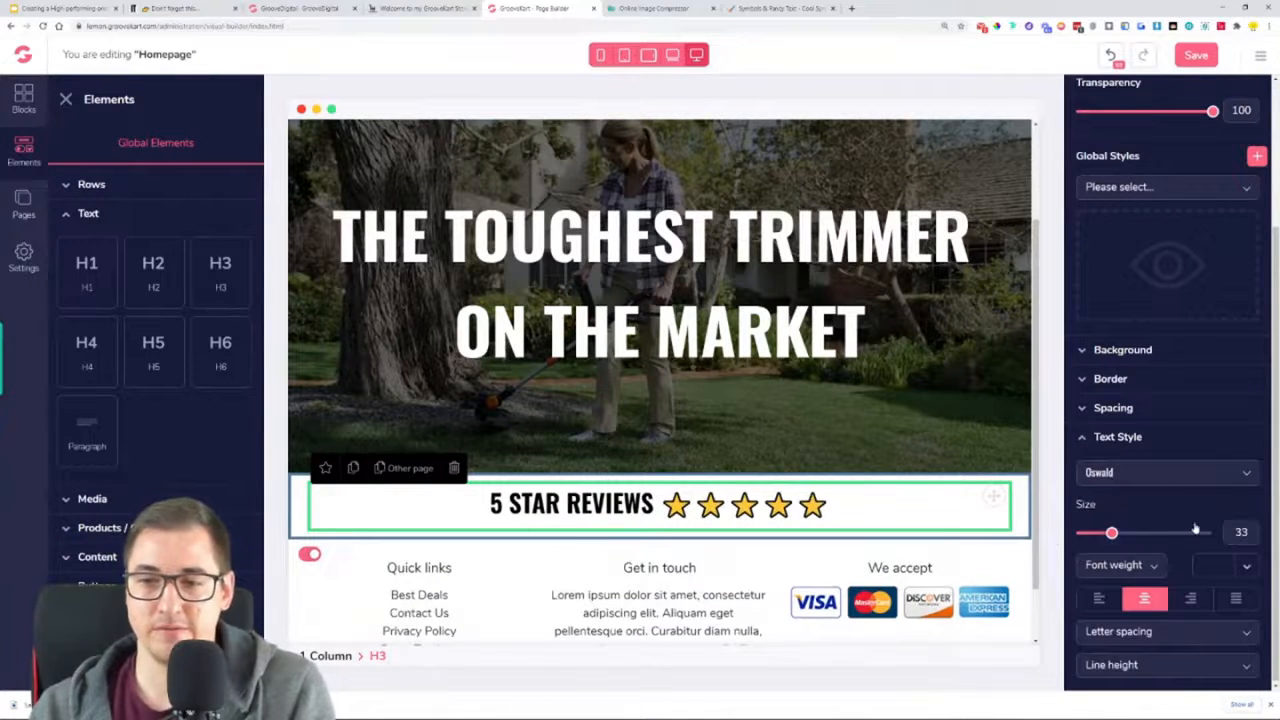
{"action": "left_click", "coordinate": [1134, 567]}
{"action": "scroll", "coordinate": [1110, 660], "scroll_direction": "down", "scroll_amount": 1}
{"action": "left_click", "coordinate": [1108, 660]}
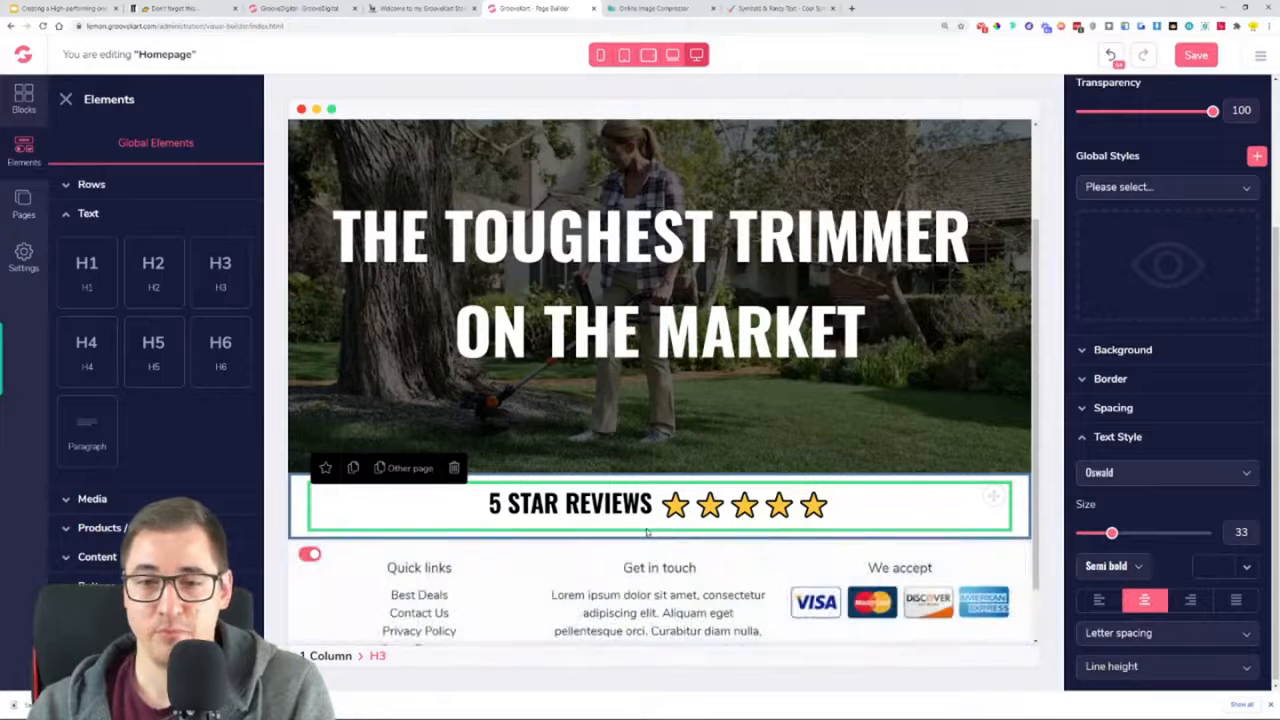
Set the top margin of the "5 STAR REVIEWS" heading to 60
{"action": "left_click", "coordinate": [1156, 407]}
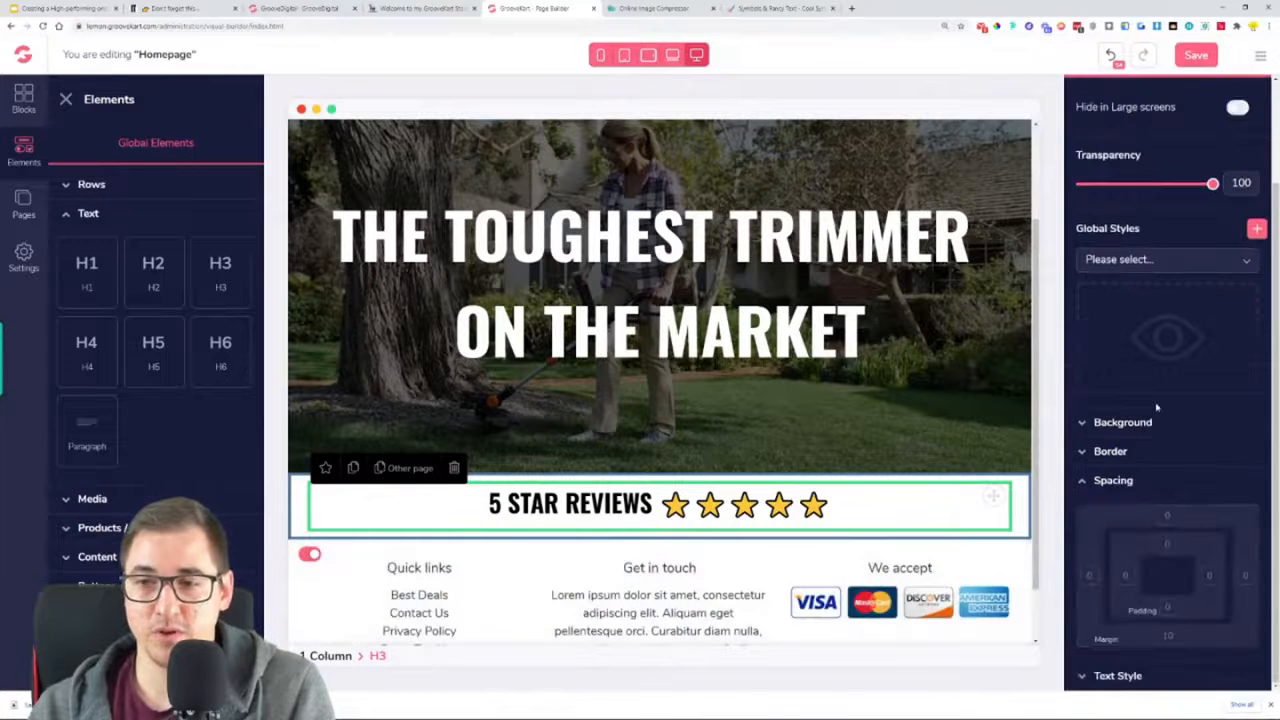
{"action": "left_click", "coordinate": [1168, 517]}
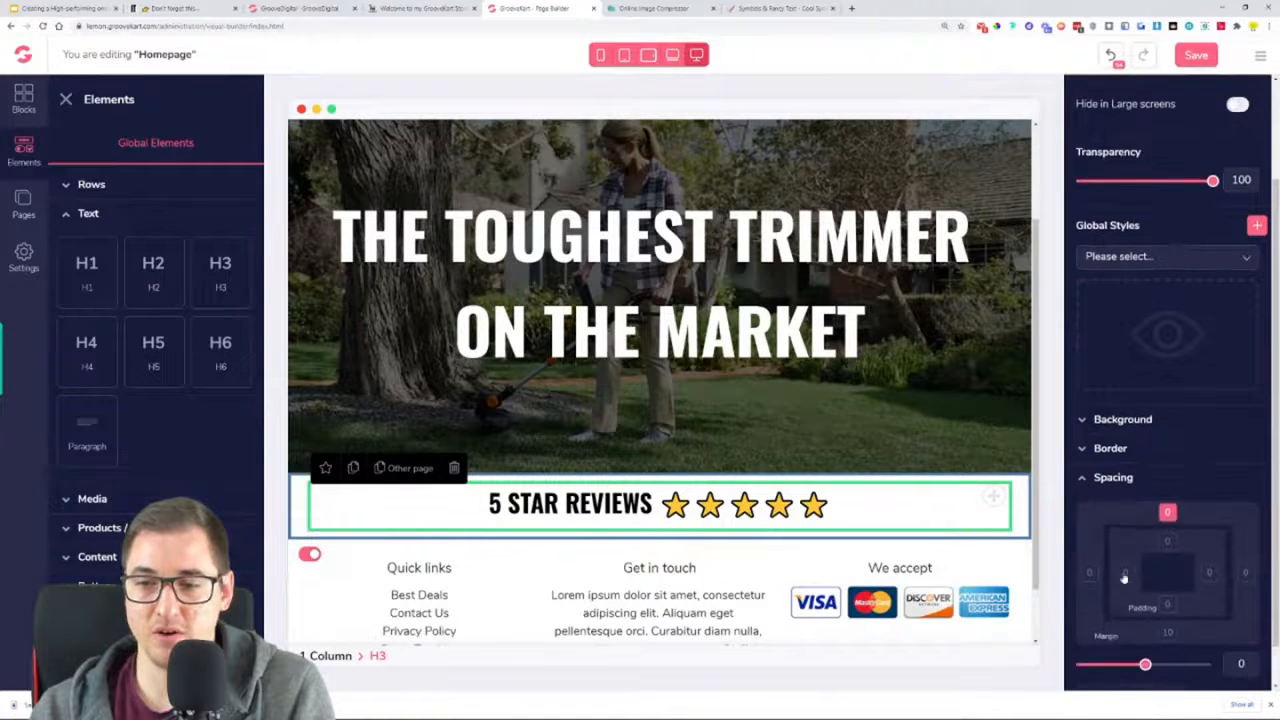
{"action": "left_click_drag", "start_coordinate": [1147, 618], "coordinate": [1207, 617]}
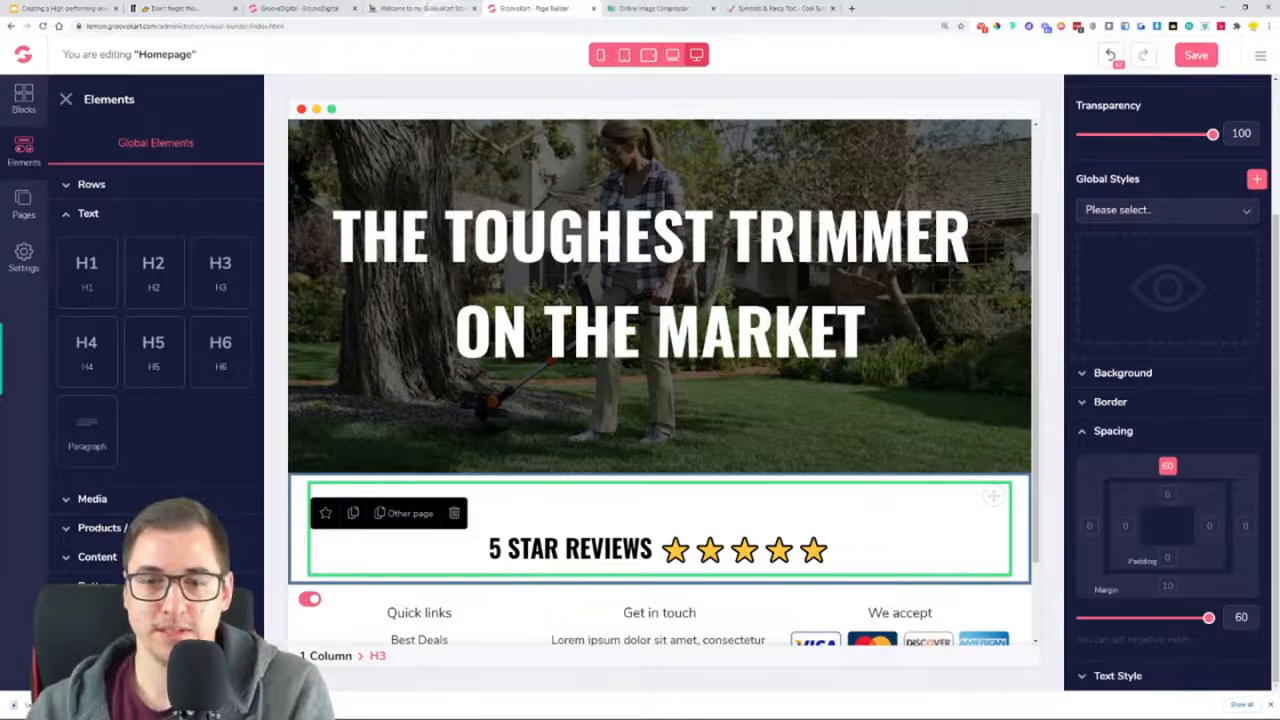
Compare the heading's spacing with the oneproduct store's reviews section, then save the homepage in the page builder
{"action": "left_click", "coordinate": [403, 6]}
{"action": "scroll", "coordinate": [640, 360], "scroll_direction": "down", "scroll_amount": 3}
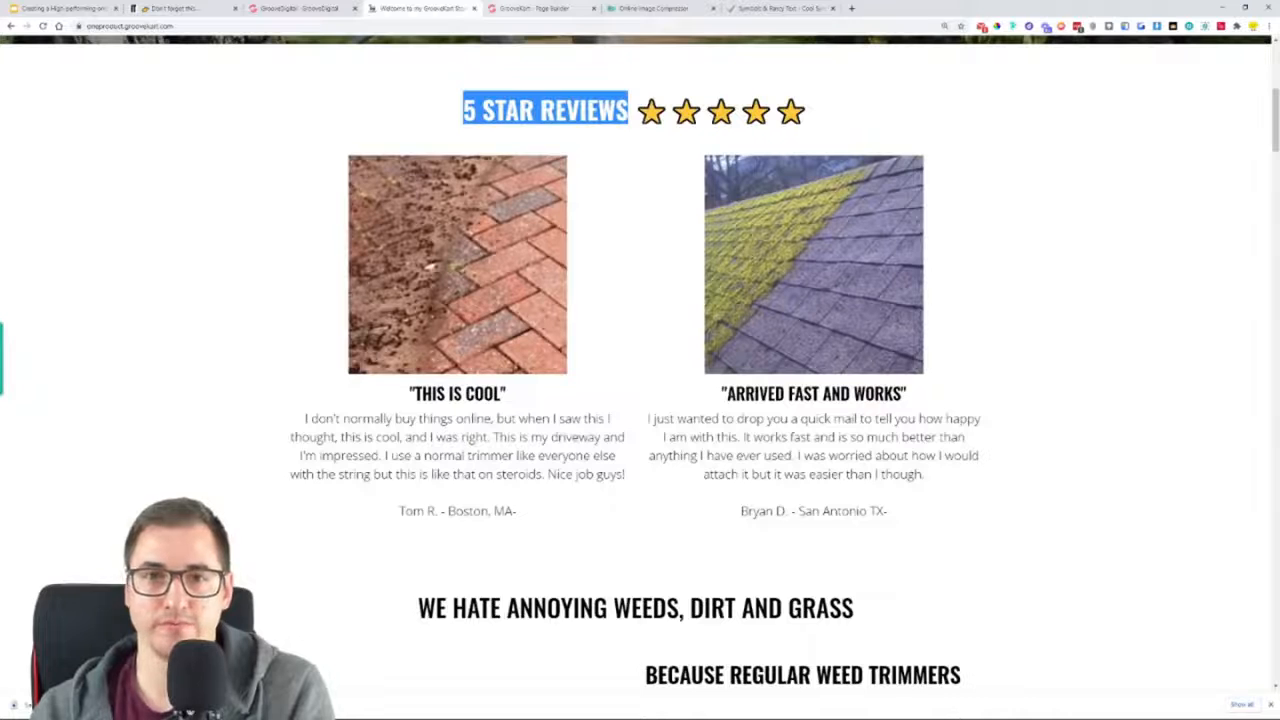
{"action": "left_click", "coordinate": [620, 176]}
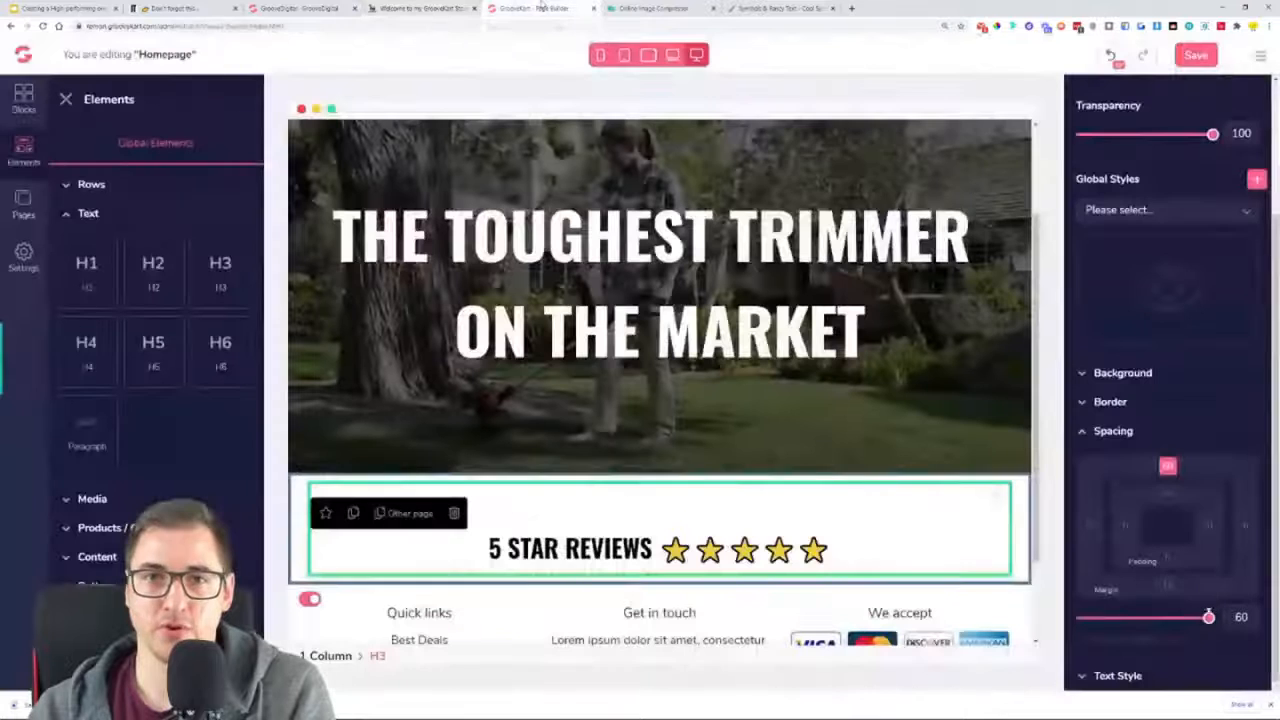
{"action": "left_click", "coordinate": [553, 6]}
{"action": "scroll", "coordinate": [793, 388], "scroll_direction": "down", "scroll_amount": 1}
{"action": "left_click", "coordinate": [1195, 58]}
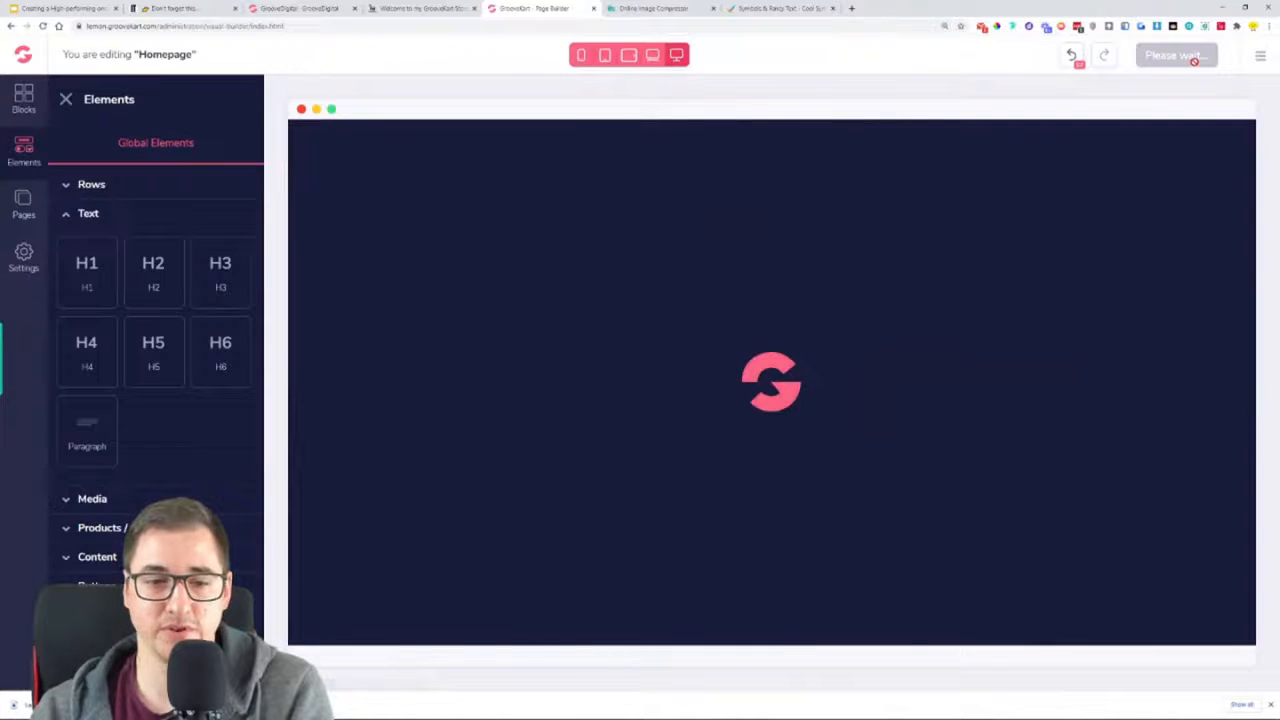
Add a two-column row inside the reviews section, directly beneath the "5 STAR REVIEWS" heading
{"action": "scroll", "coordinate": [940, 386], "scroll_direction": "down", "scroll_amount": 3}
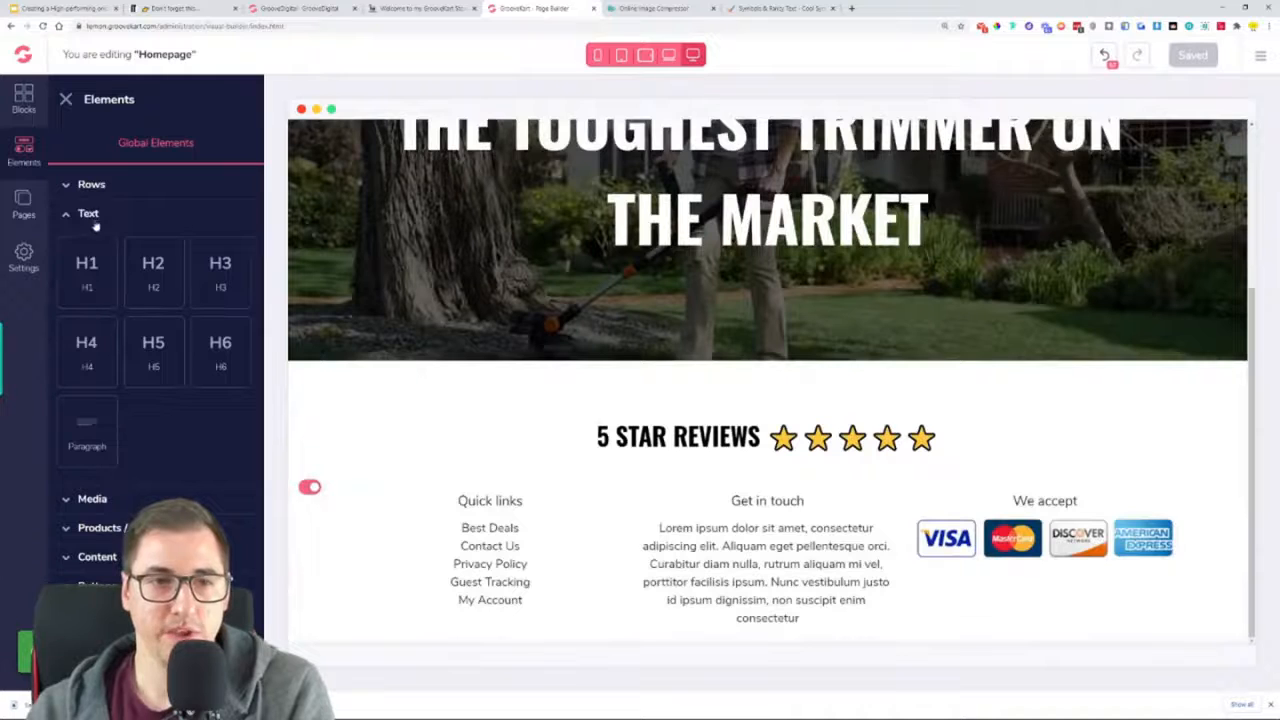
{"action": "left_click", "coordinate": [88, 188]}
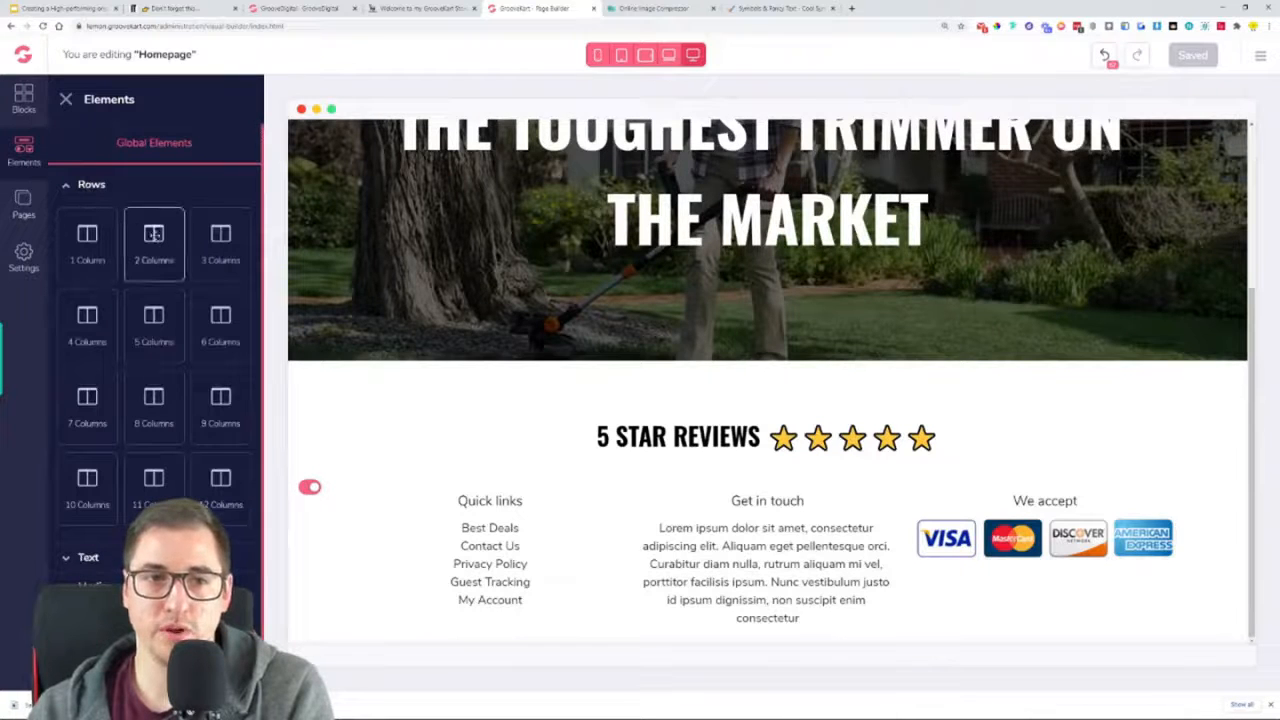
{"action": "left_click_drag", "start_coordinate": [153, 243], "coordinate": [354, 492]}
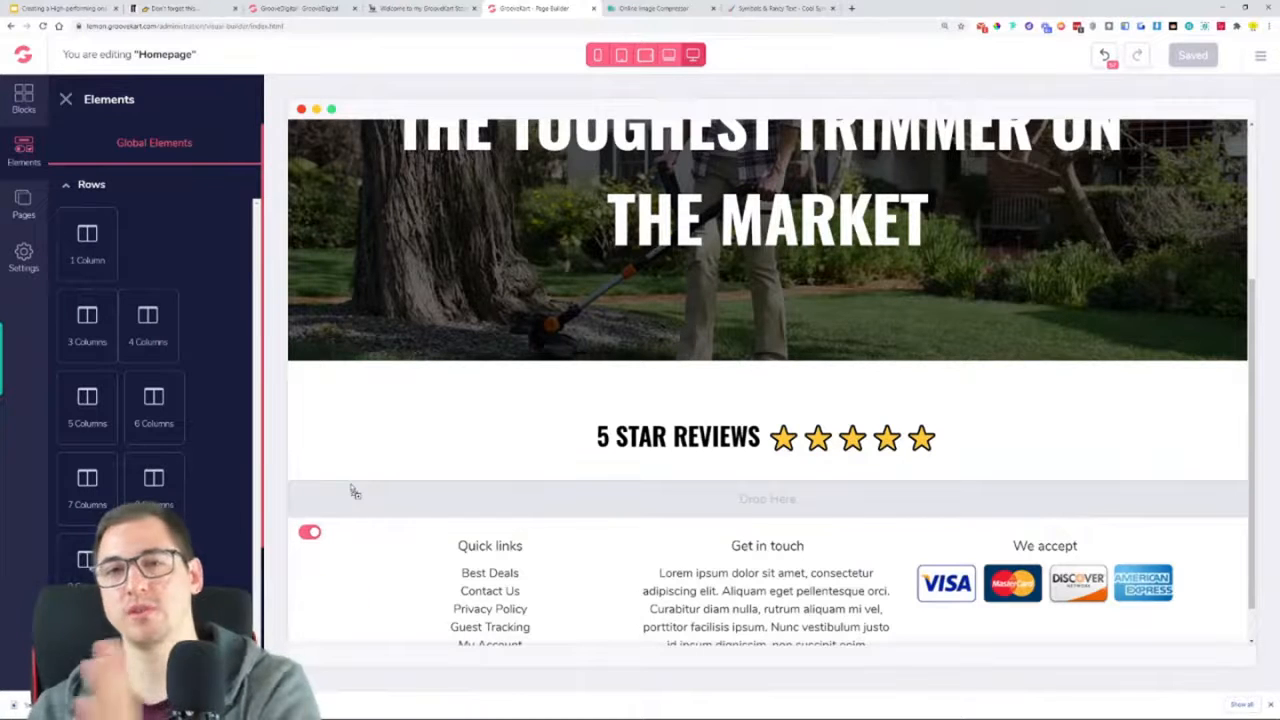
{"action": "left_click_drag", "start_coordinate": [354, 492], "coordinate": [734, 476]}
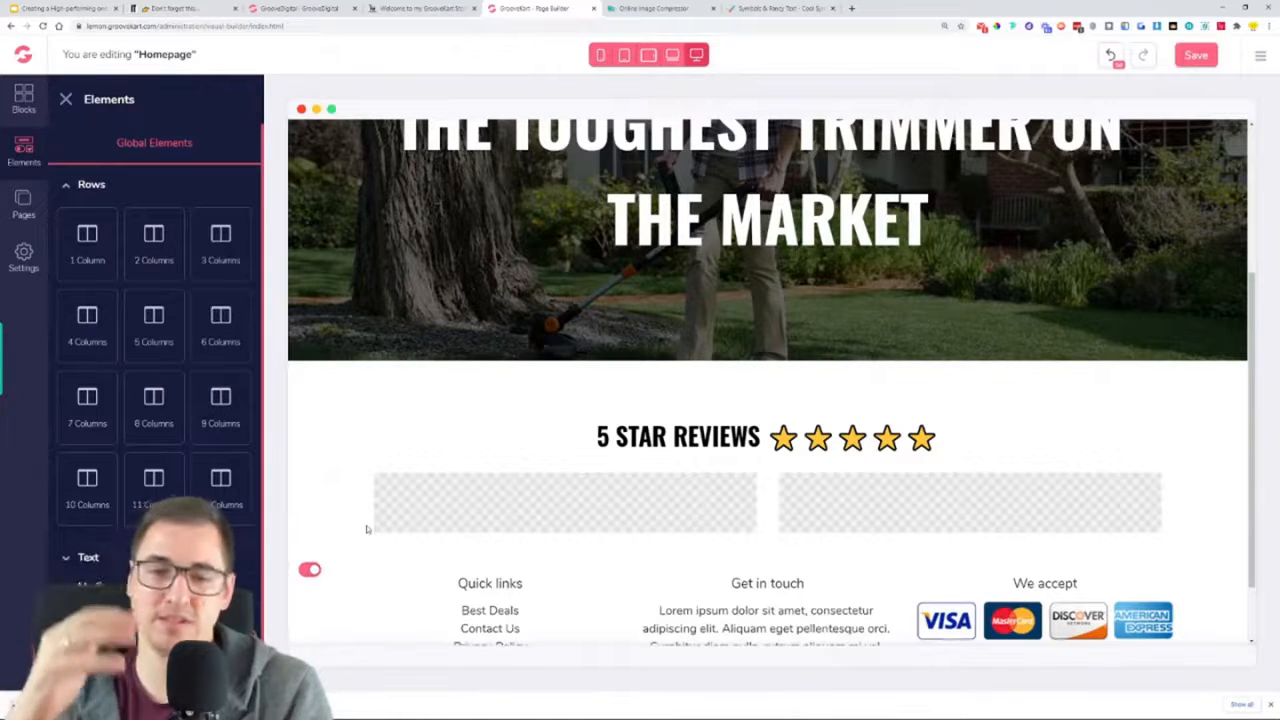
{"action": "left_click", "coordinate": [337, 416]}
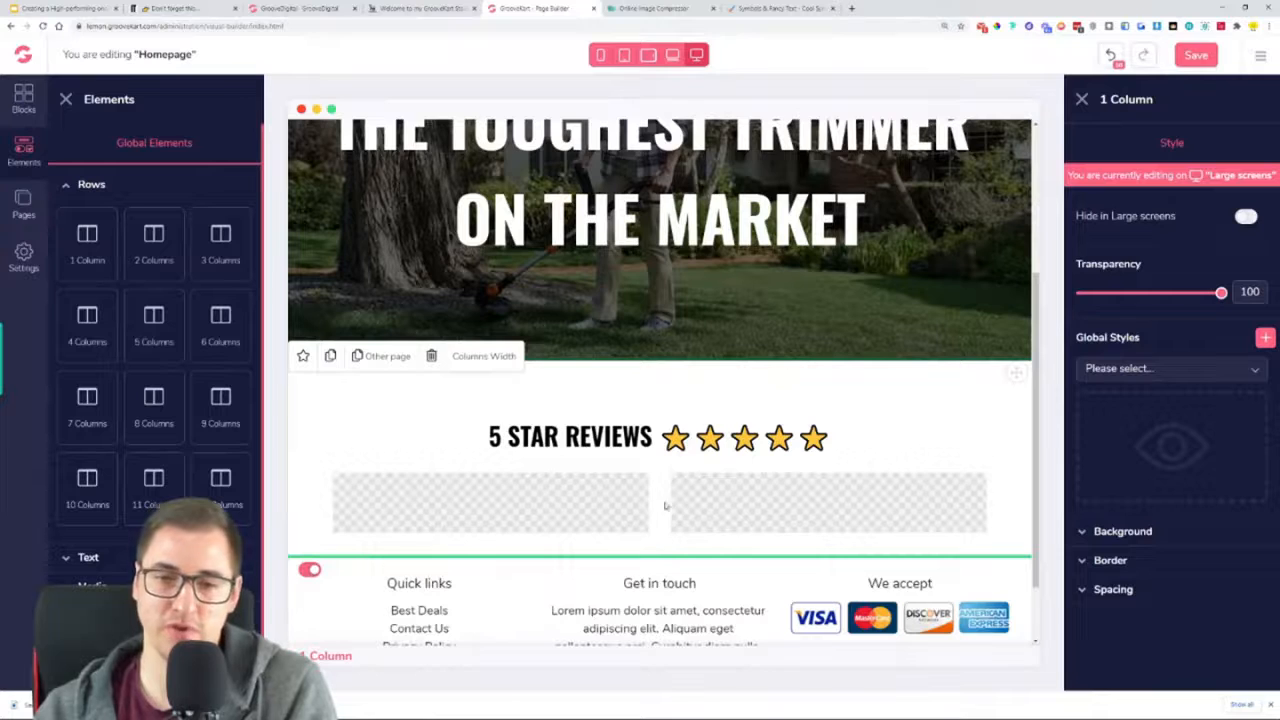
{"action": "left_click", "coordinate": [602, 449]}
{"action": "left_click", "coordinate": [577, 529]}
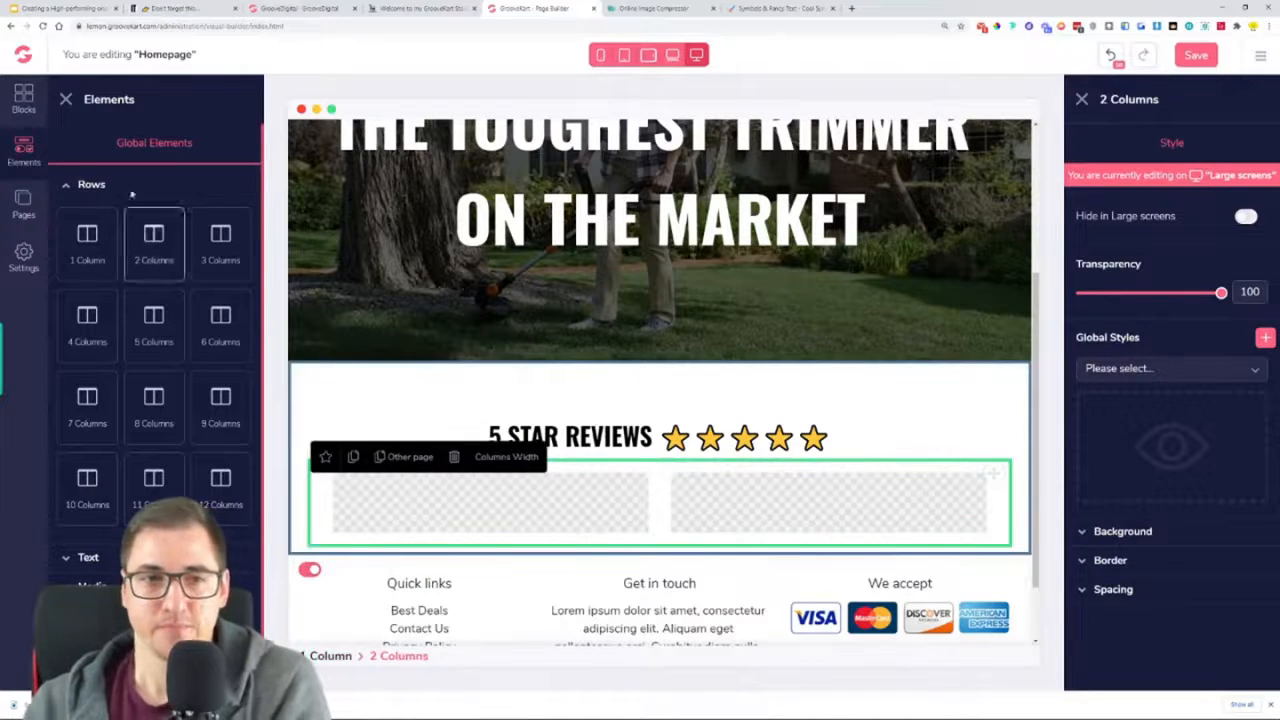
Check the review layout on the oneproduct store's homepage and add an image element to the first column of the two-column row
{"action": "left_click", "coordinate": [450, 8]}
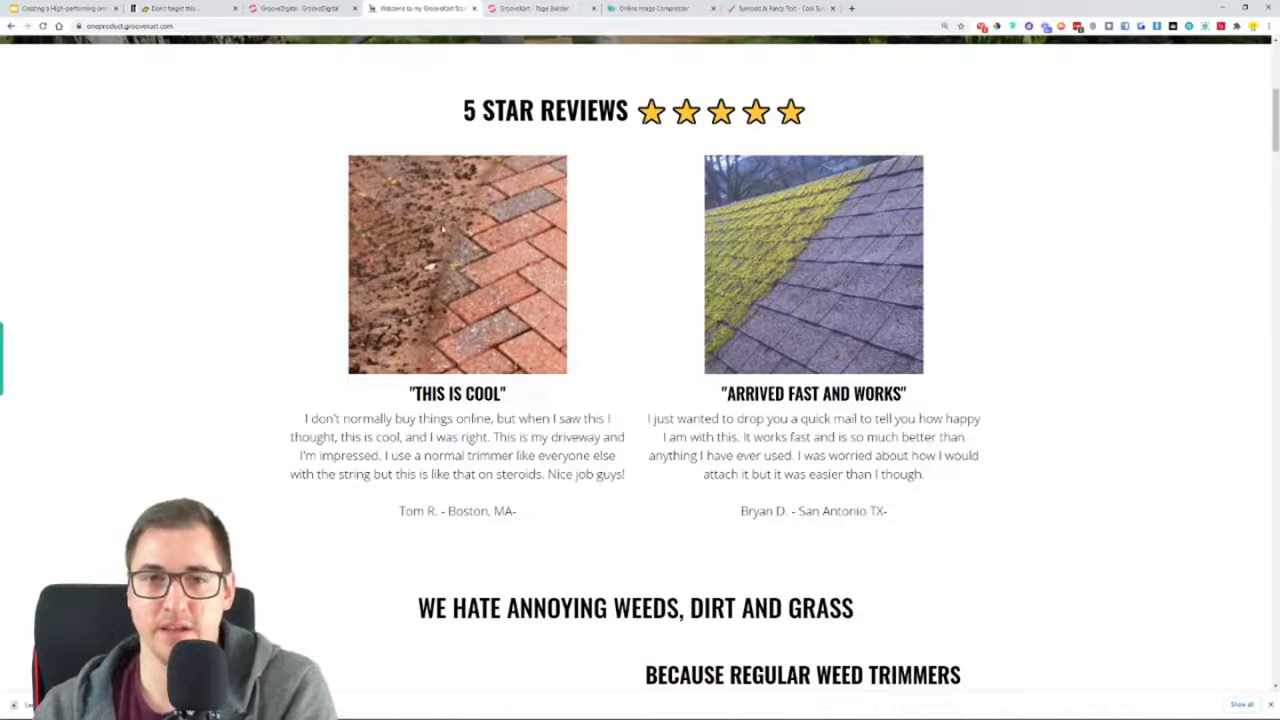
{"action": "left_click", "coordinate": [530, 8]}
{"action": "scroll", "coordinate": [109, 440], "scroll_direction": "down", "scroll_amount": 1}
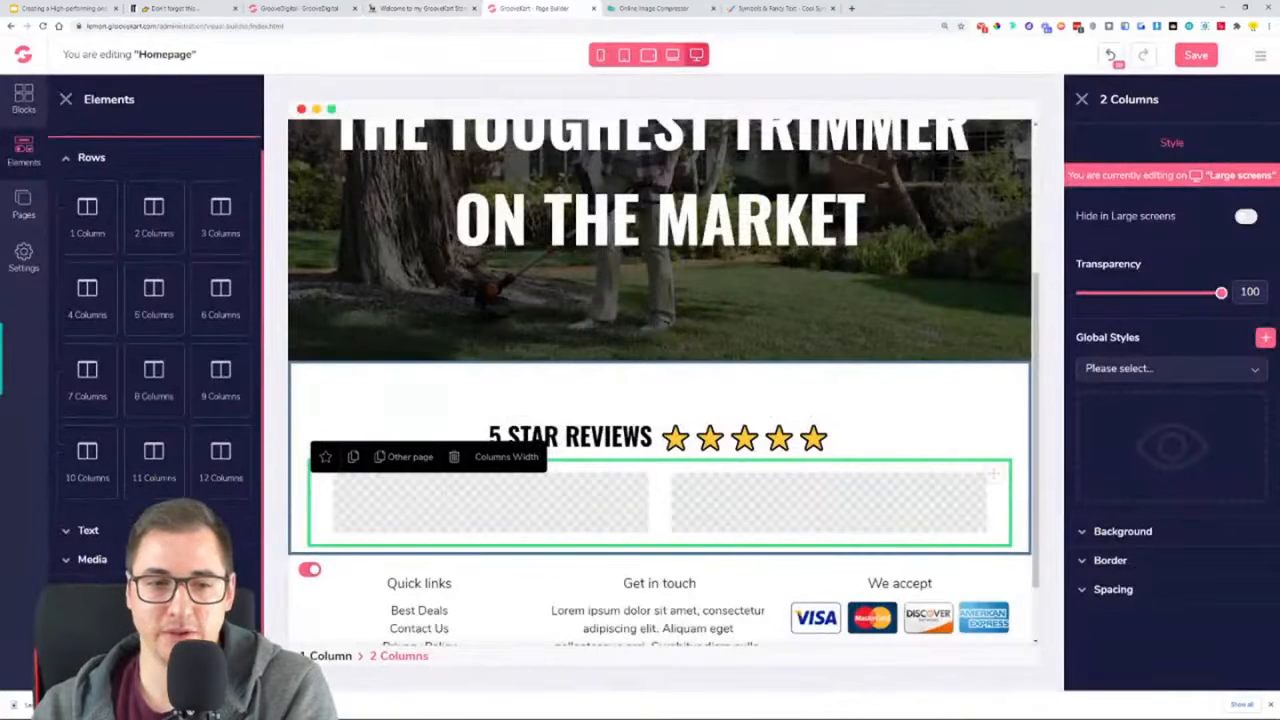
{"action": "left_click", "coordinate": [92, 561]}
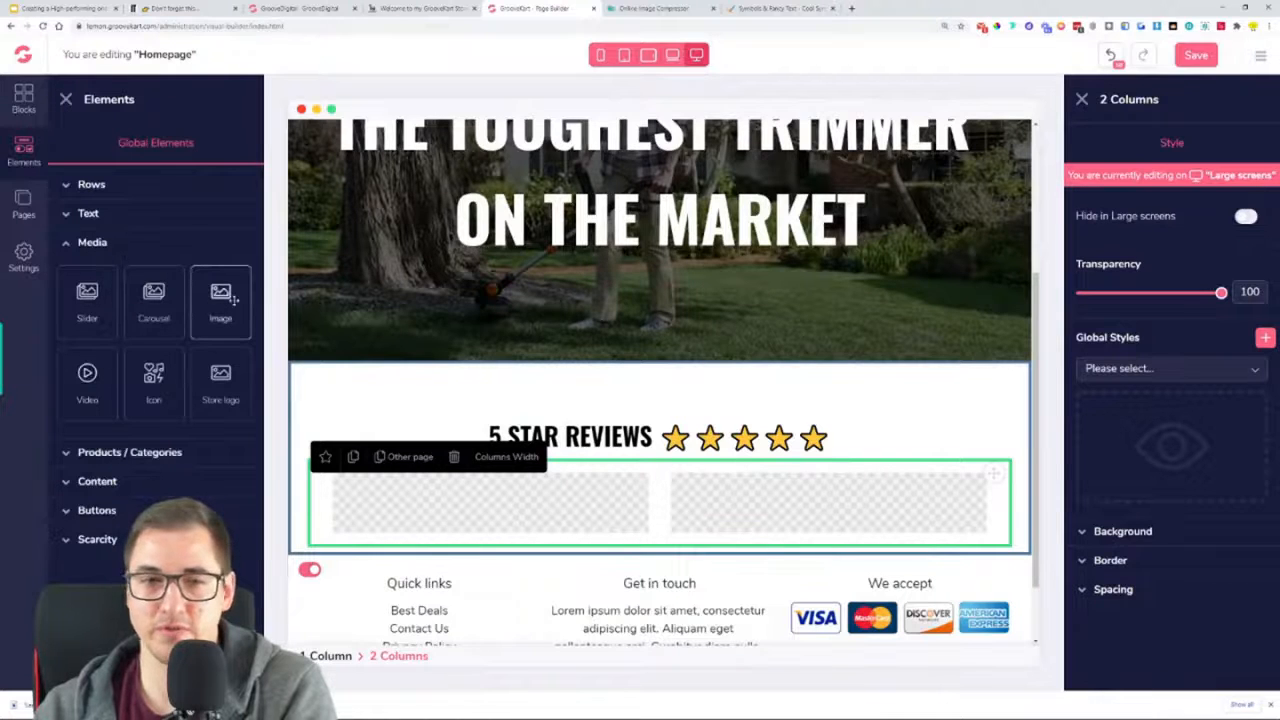
{"action": "left_click_drag", "start_coordinate": [208, 284], "coordinate": [556, 518]}
{"action": "scroll", "coordinate": [552, 556], "scroll_direction": "down", "scroll_amount": 2}
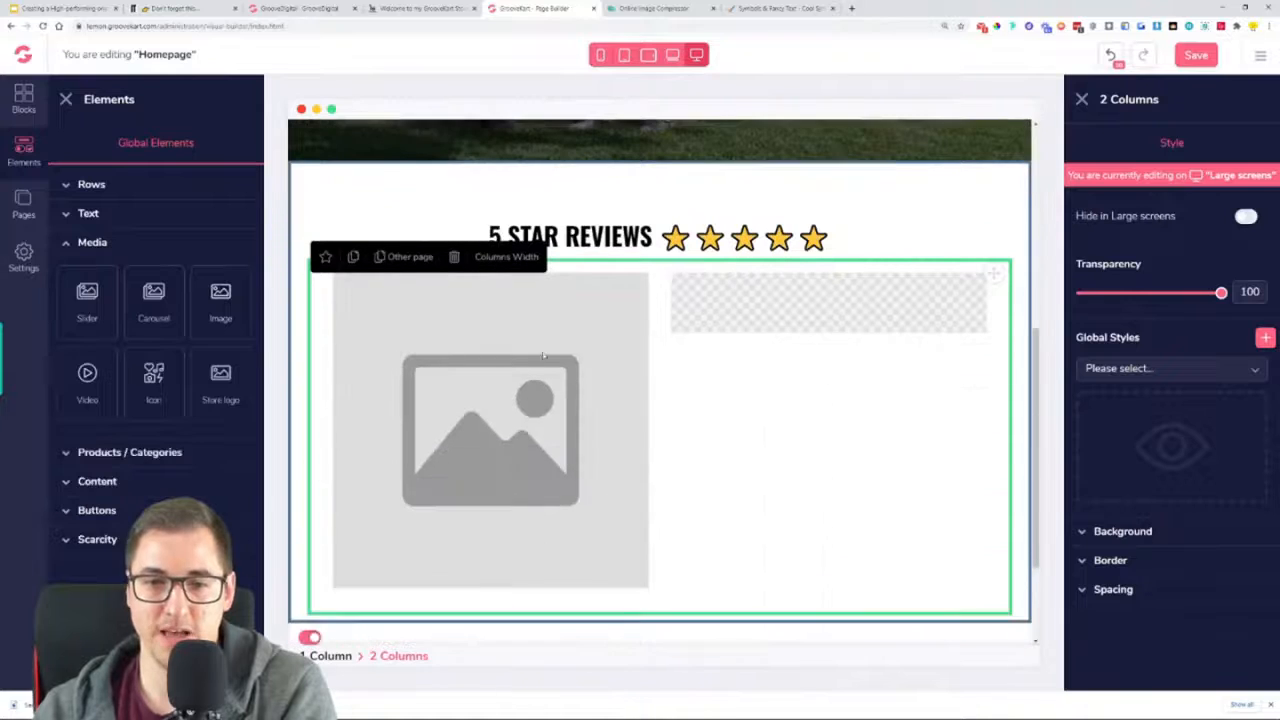
Add an H3 heading and a paragraph beneath the image placeholder in the first column, and select the image
{"action": "left_click", "coordinate": [83, 222]}
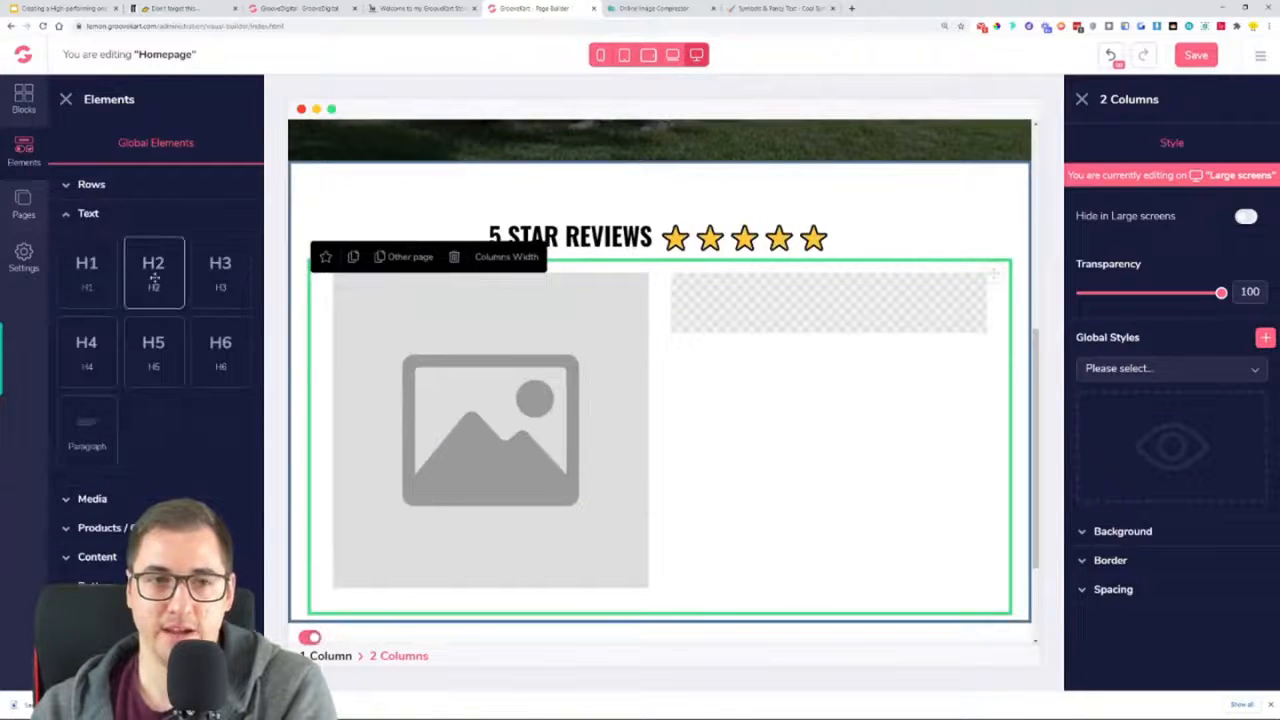
{"action": "left_click_drag", "start_coordinate": [218, 272], "coordinate": [522, 596]}
{"action": "scroll", "coordinate": [510, 570], "scroll_direction": "down", "scroll_amount": 2}
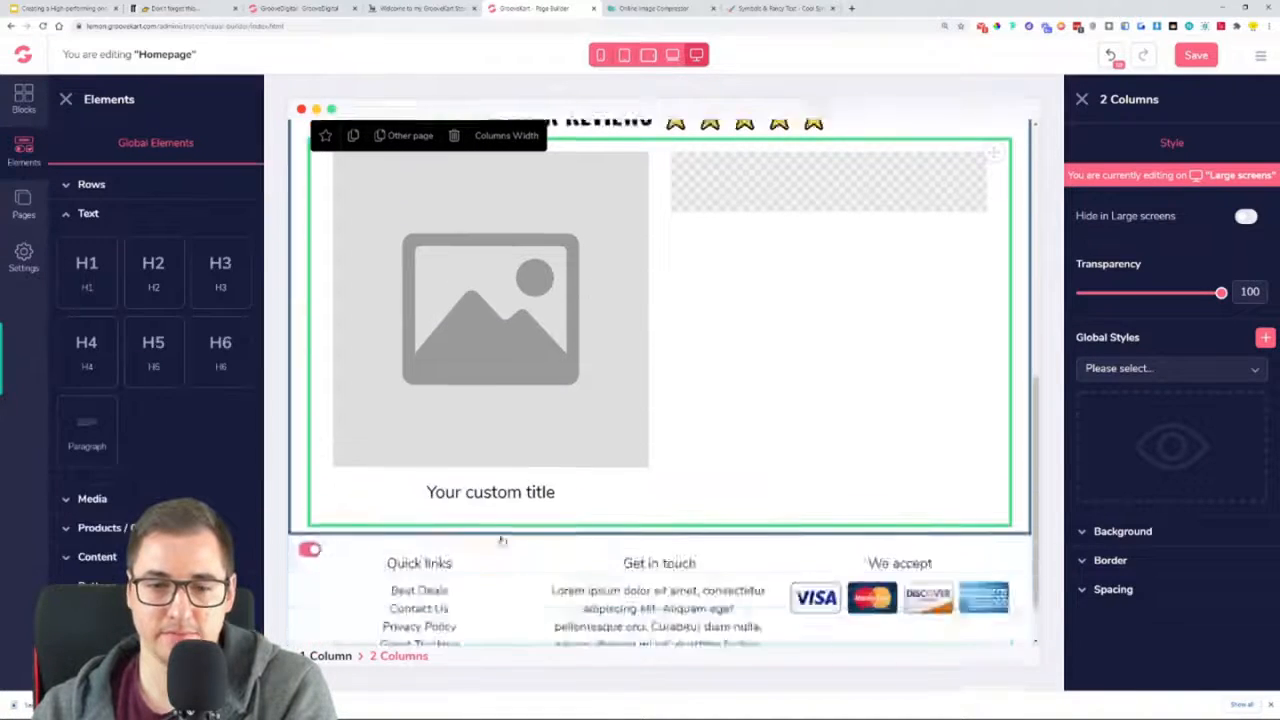
{"action": "left_click_drag", "start_coordinate": [433, 460], "coordinate": [502, 452]}
{"action": "scroll", "coordinate": [604, 458], "scroll_direction": "up", "scroll_amount": 2}
{"action": "left_click", "coordinate": [586, 417]}
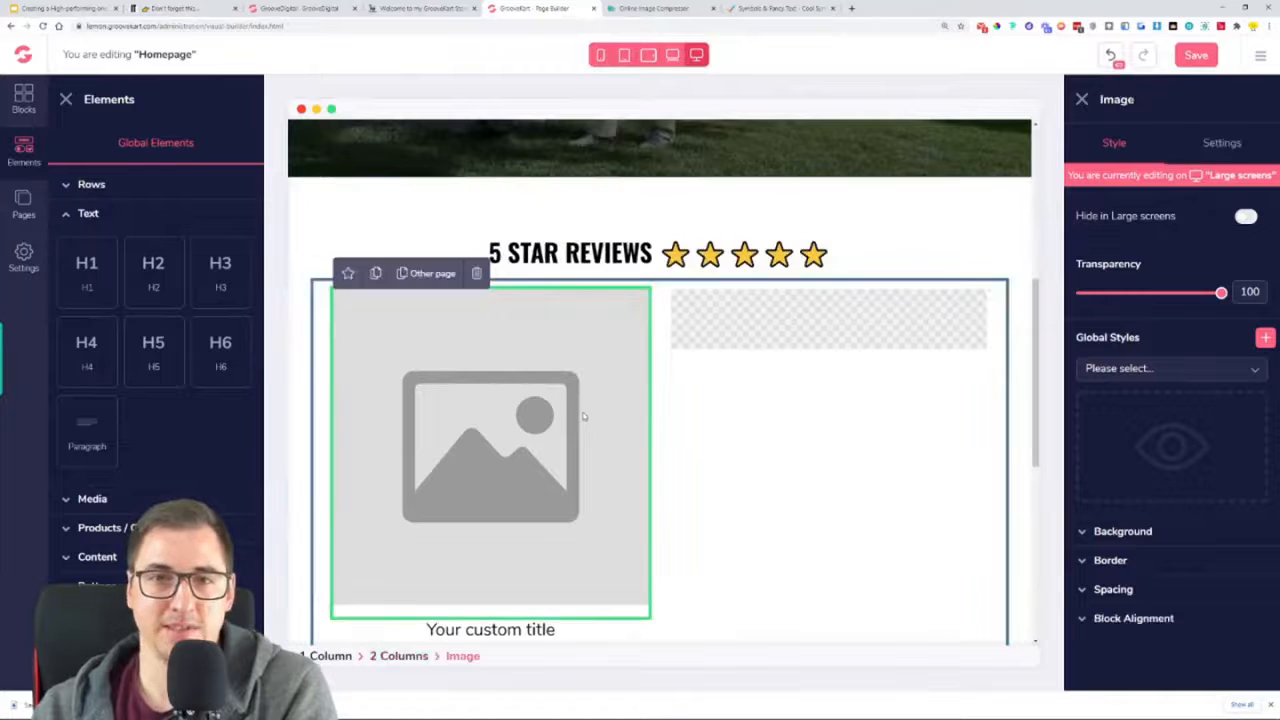
{"action": "scroll", "coordinate": [667, 640], "scroll_direction": "down", "scroll_amount": 3}
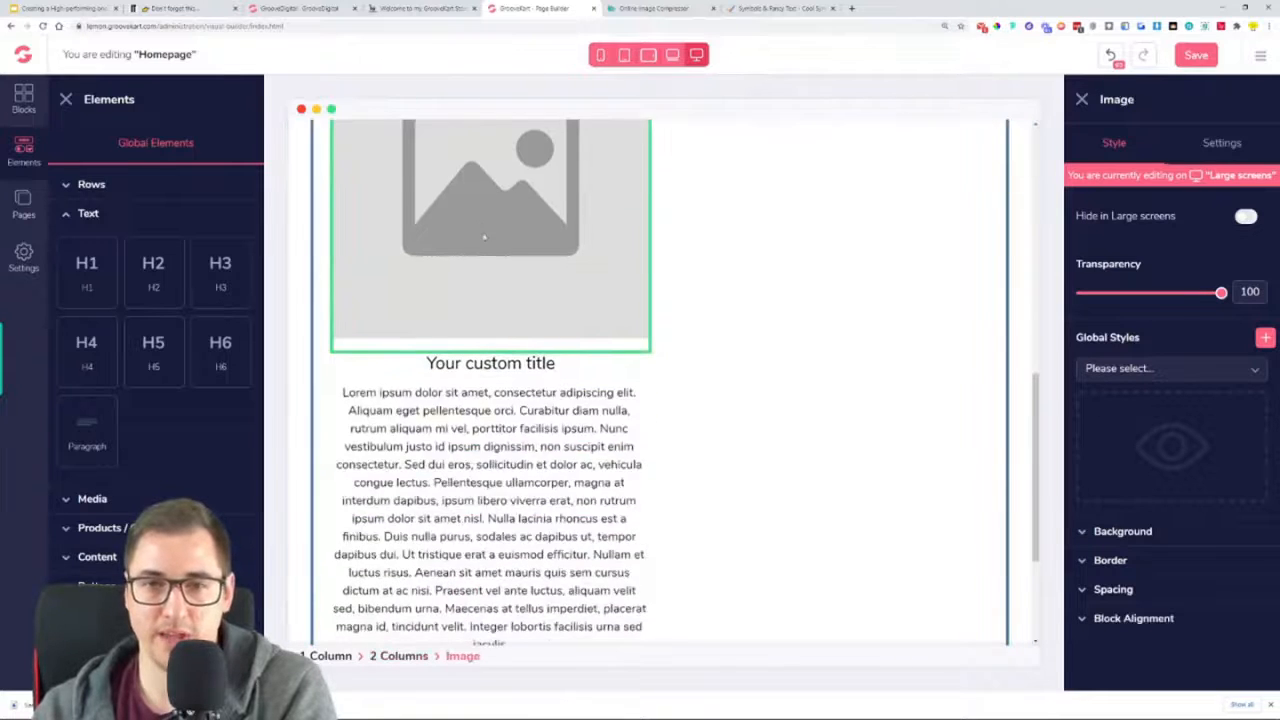
{"action": "scroll", "coordinate": [901, 253], "scroll_direction": "up", "scroll_amount": 2}
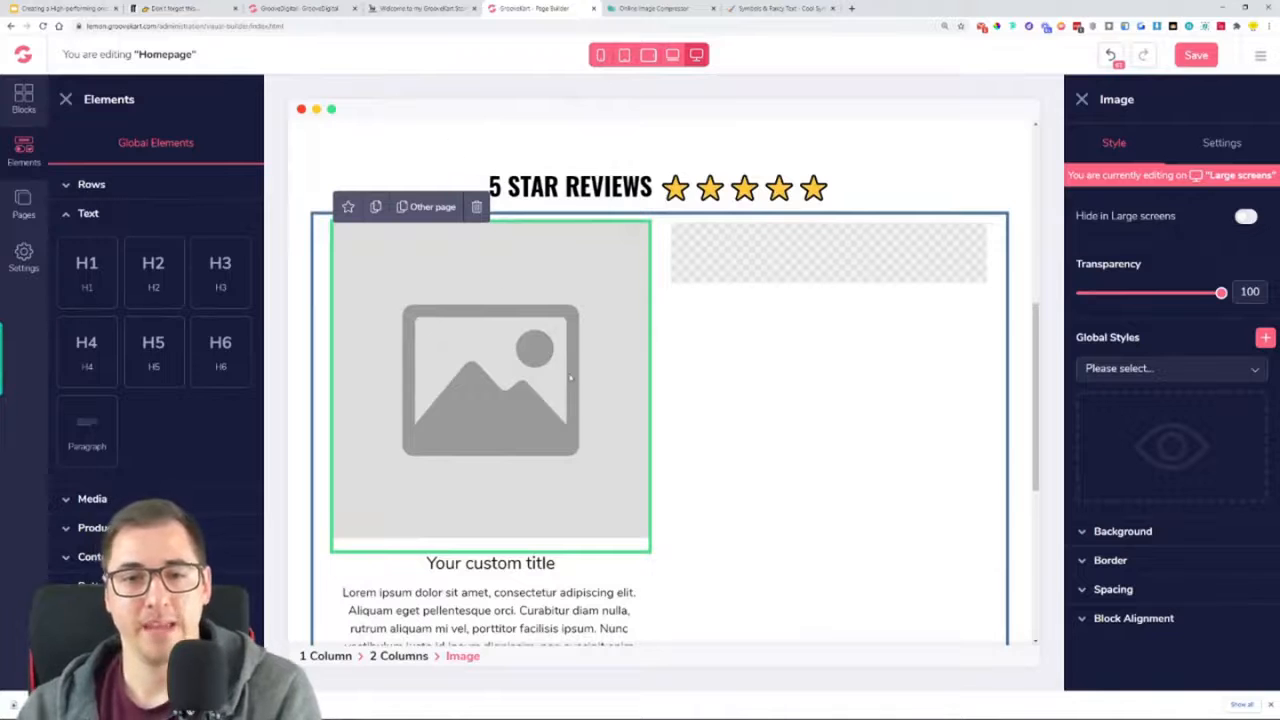
Switch to the Online Image Compressor, compress 1_3_300x300.png from the OneProductStore folder and save the result to Downloads
{"action": "left_click", "coordinate": [655, 9]}
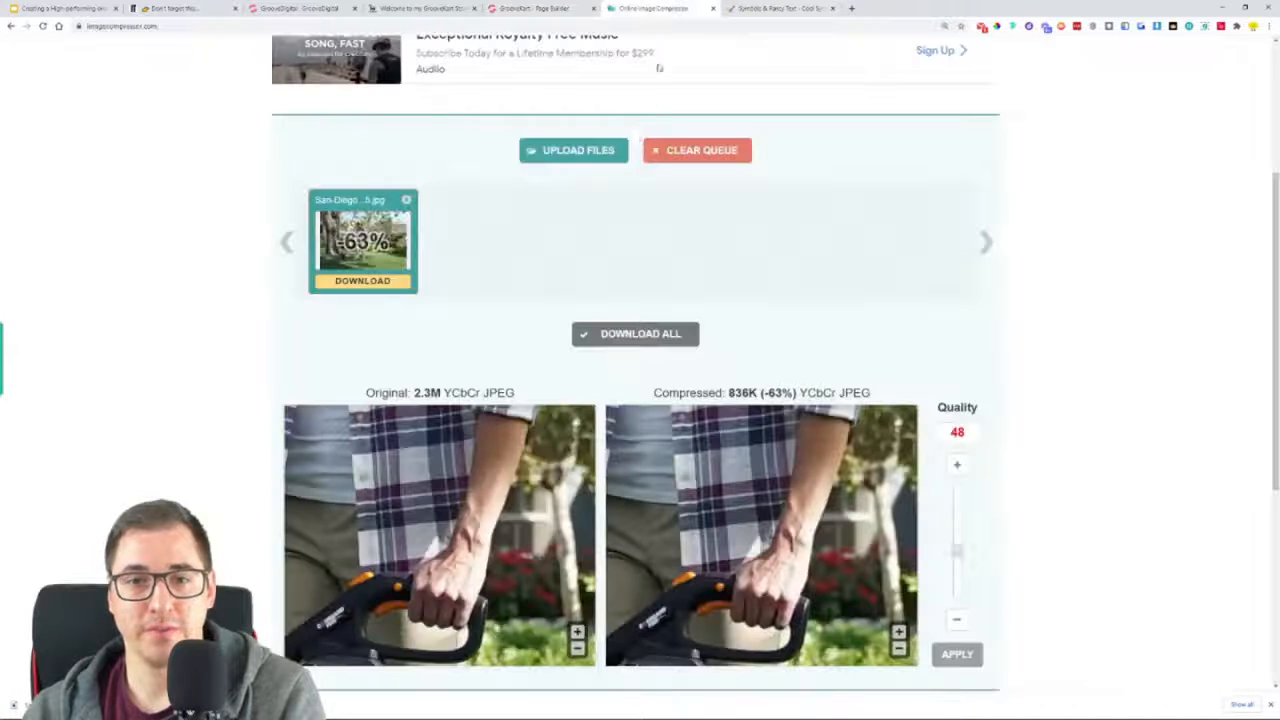
{"action": "left_click", "coordinate": [572, 150]}
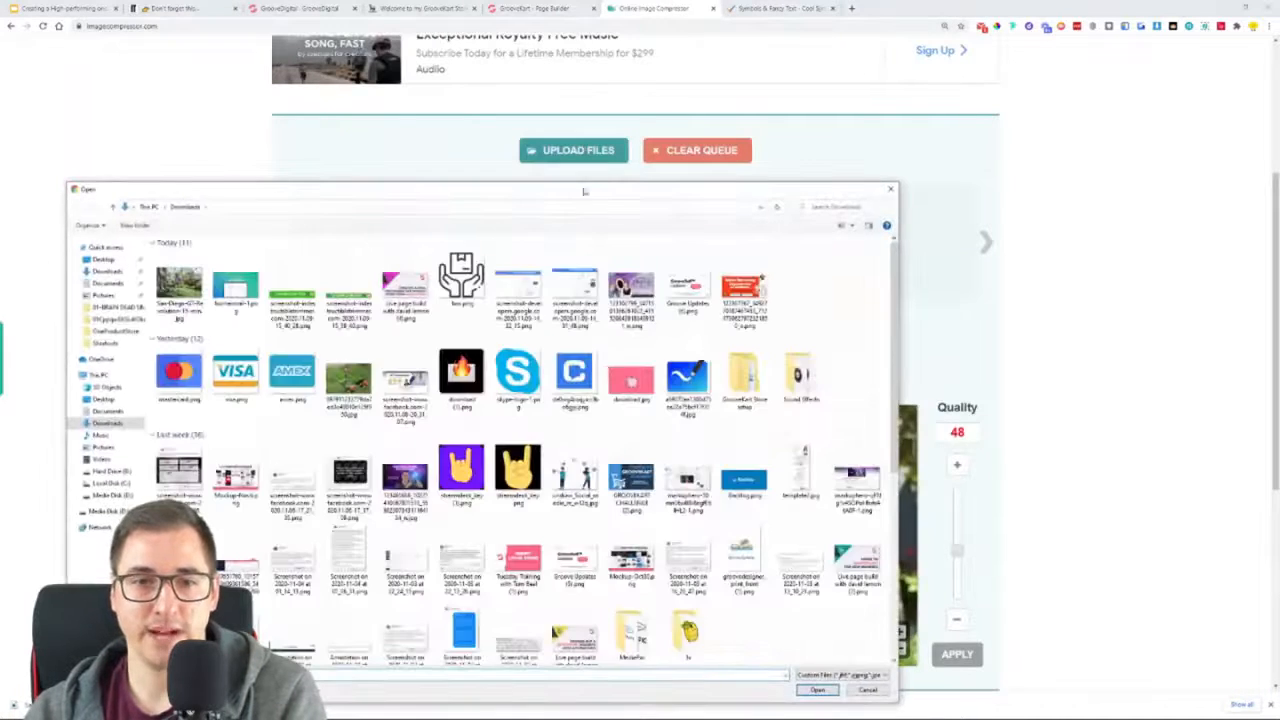
{"action": "double_click", "coordinate": [752, 386]}
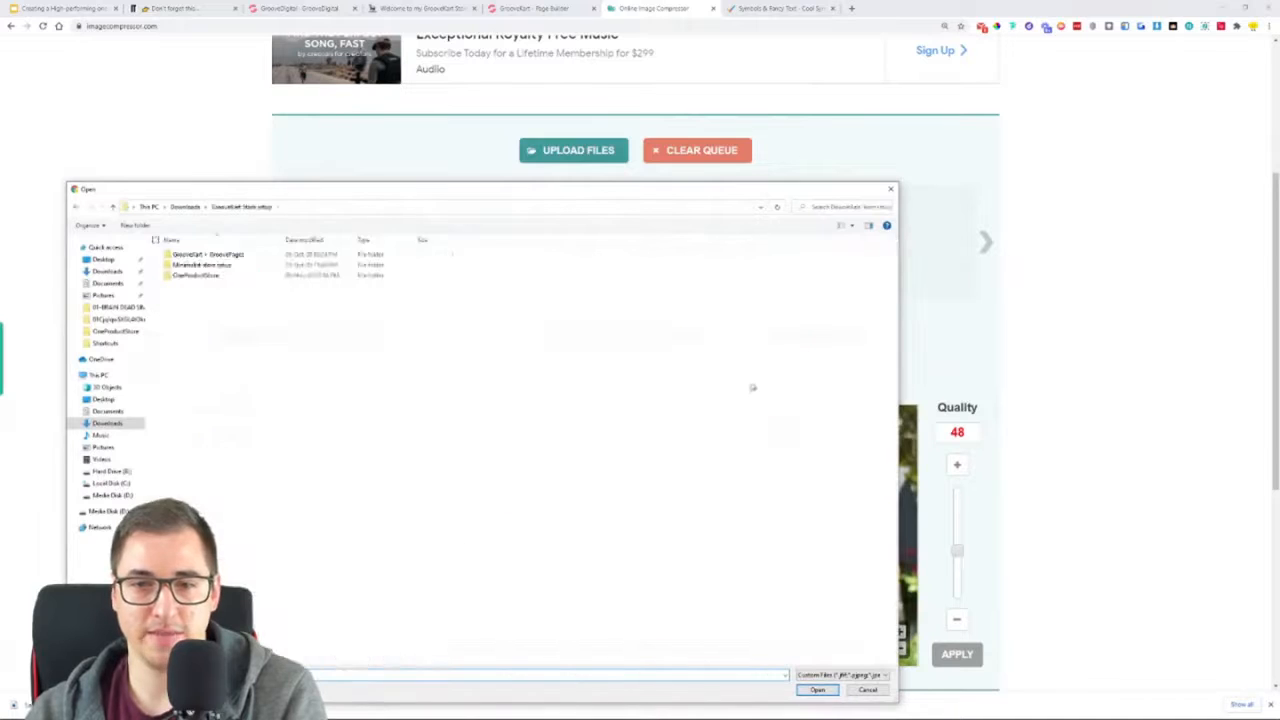
{"action": "double_click", "coordinate": [199, 276]}
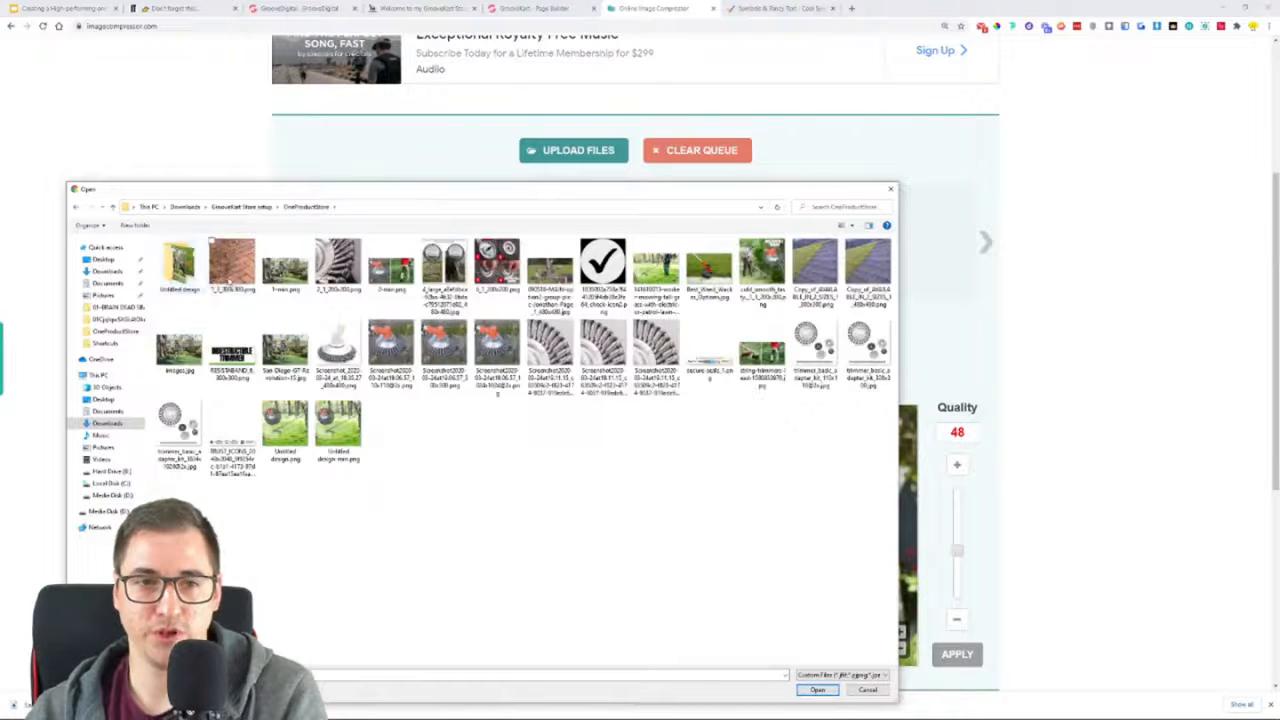
{"action": "double_click", "coordinate": [231, 266]}
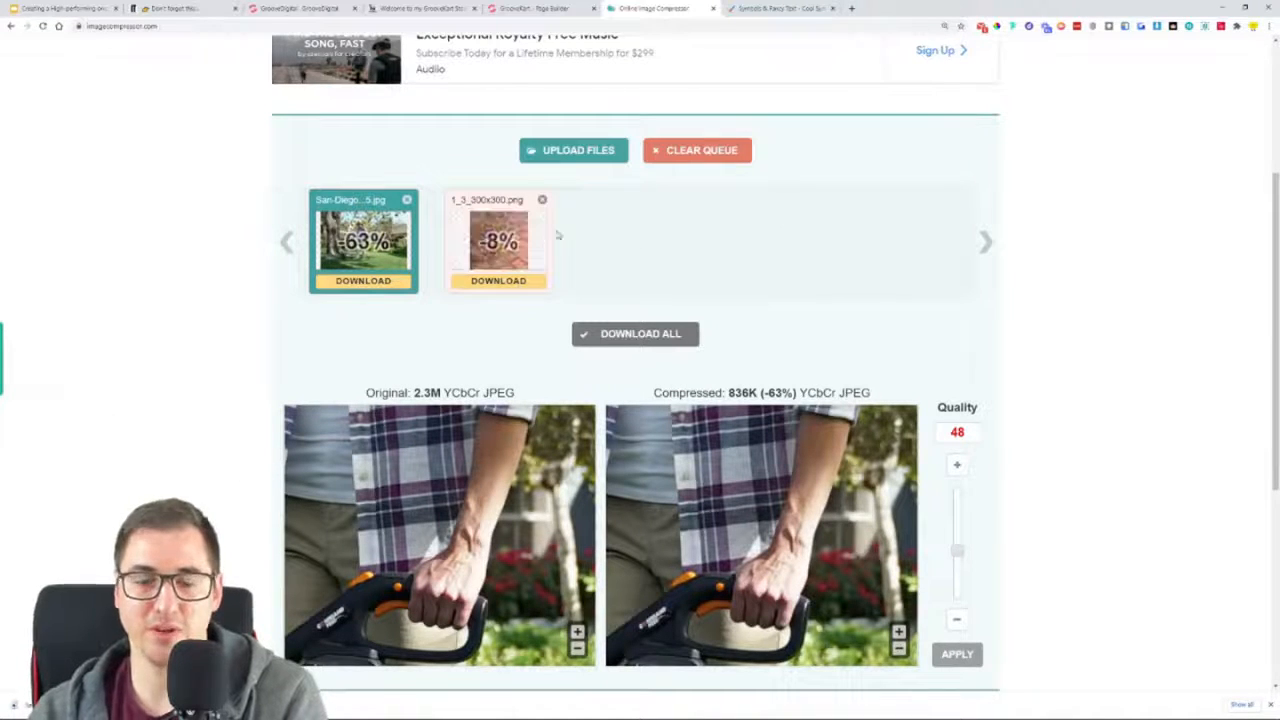
{"action": "left_click", "coordinate": [518, 281]}
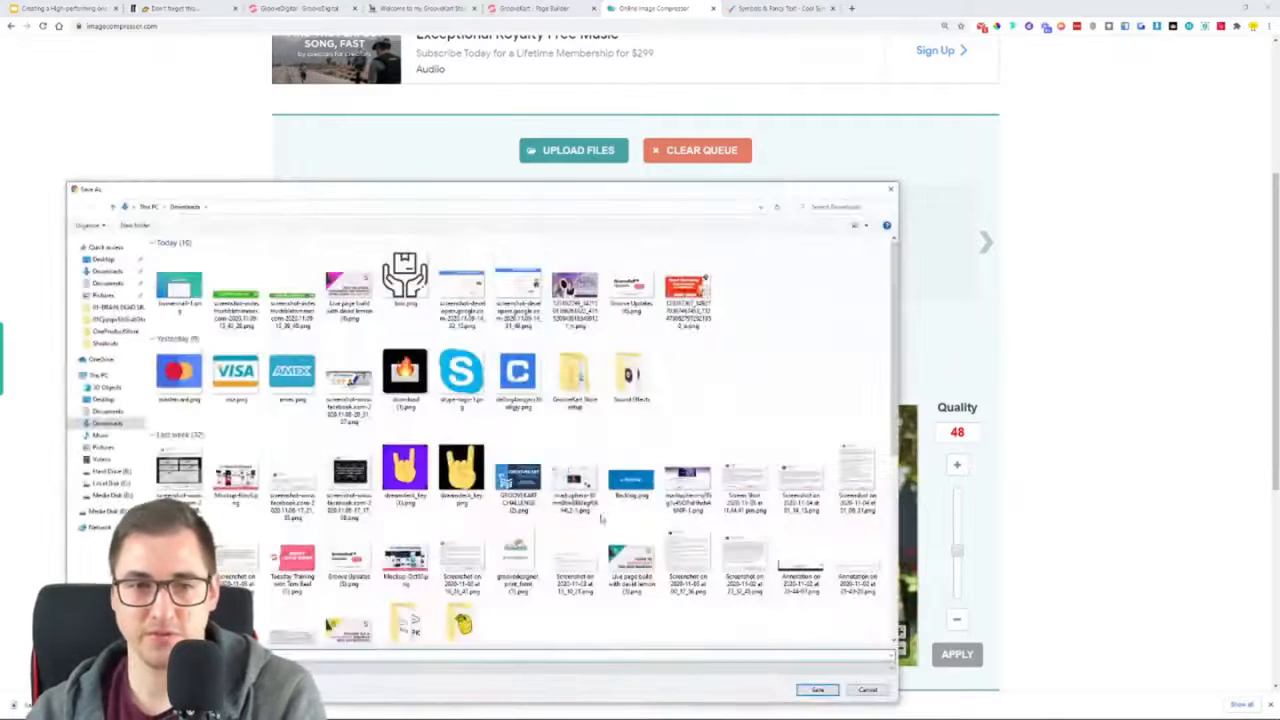
{"action": "left_click", "coordinate": [818, 690]}
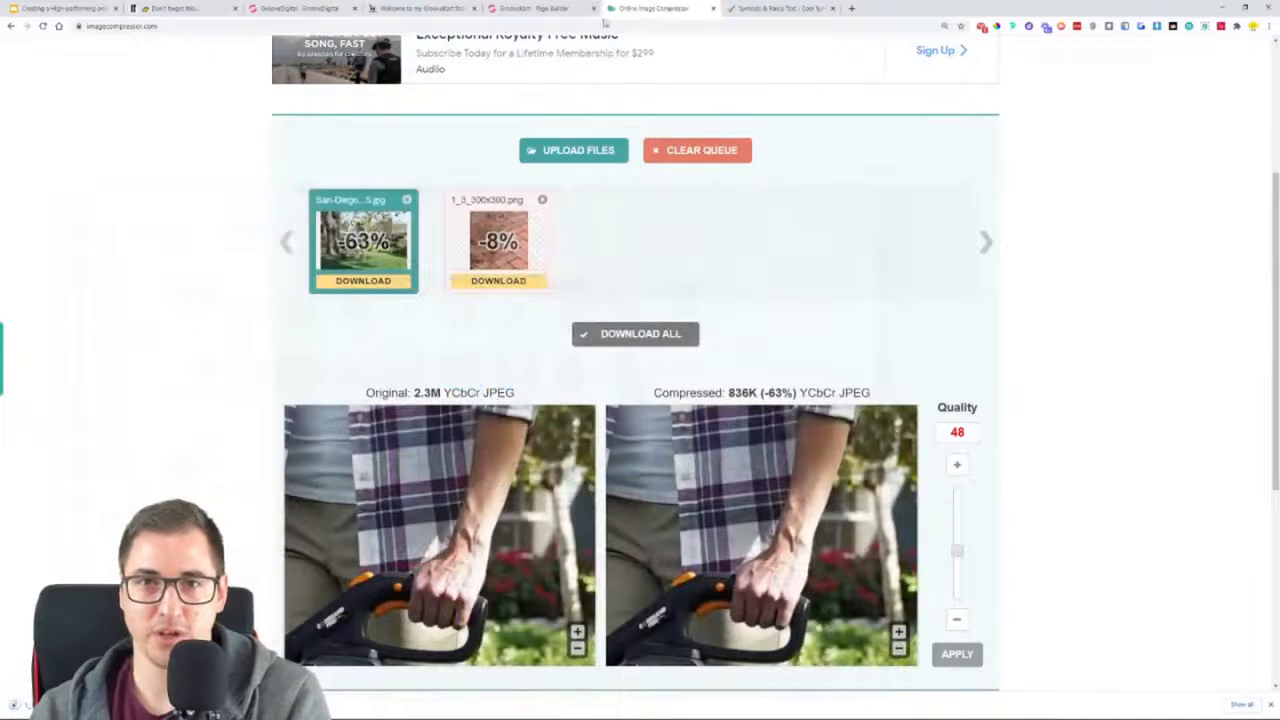
Return to the page builder and upload the compressed brick paving picture from Downloads into the first column's image element
{"action": "left_click", "coordinate": [545, 8]}
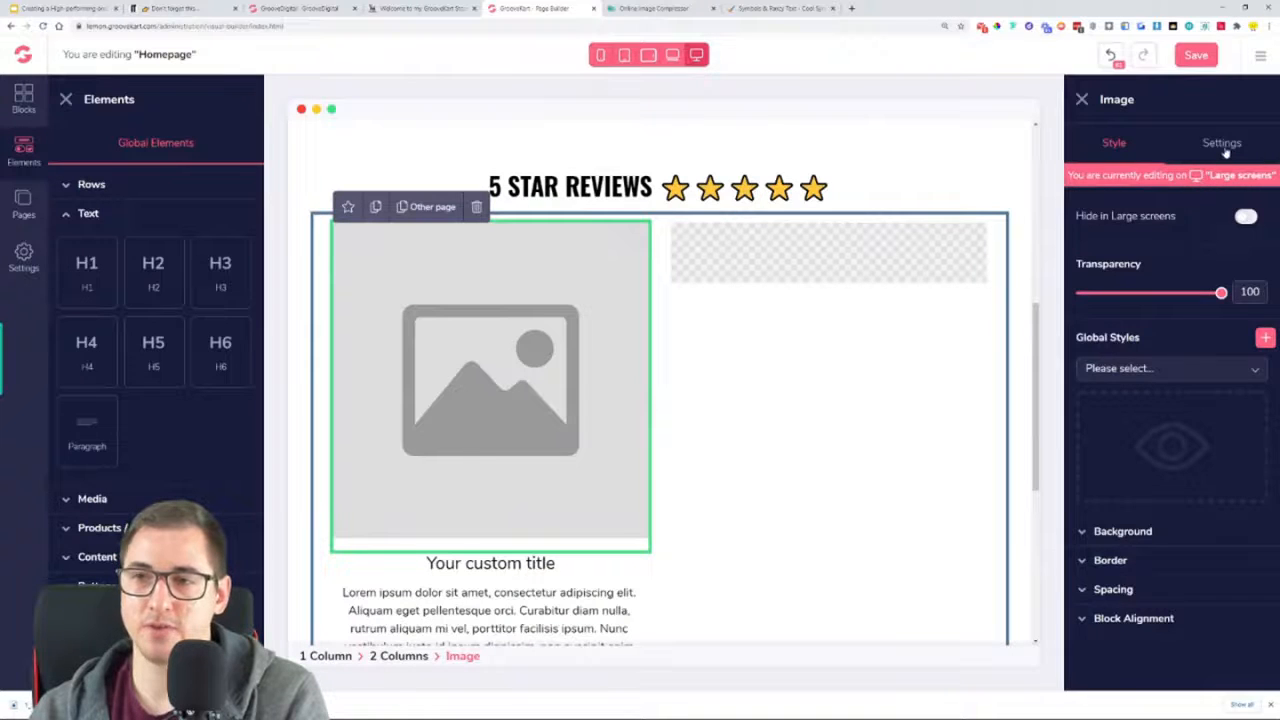
{"action": "left_click", "coordinate": [1222, 145]}
{"action": "left_click", "coordinate": [1172, 289]}
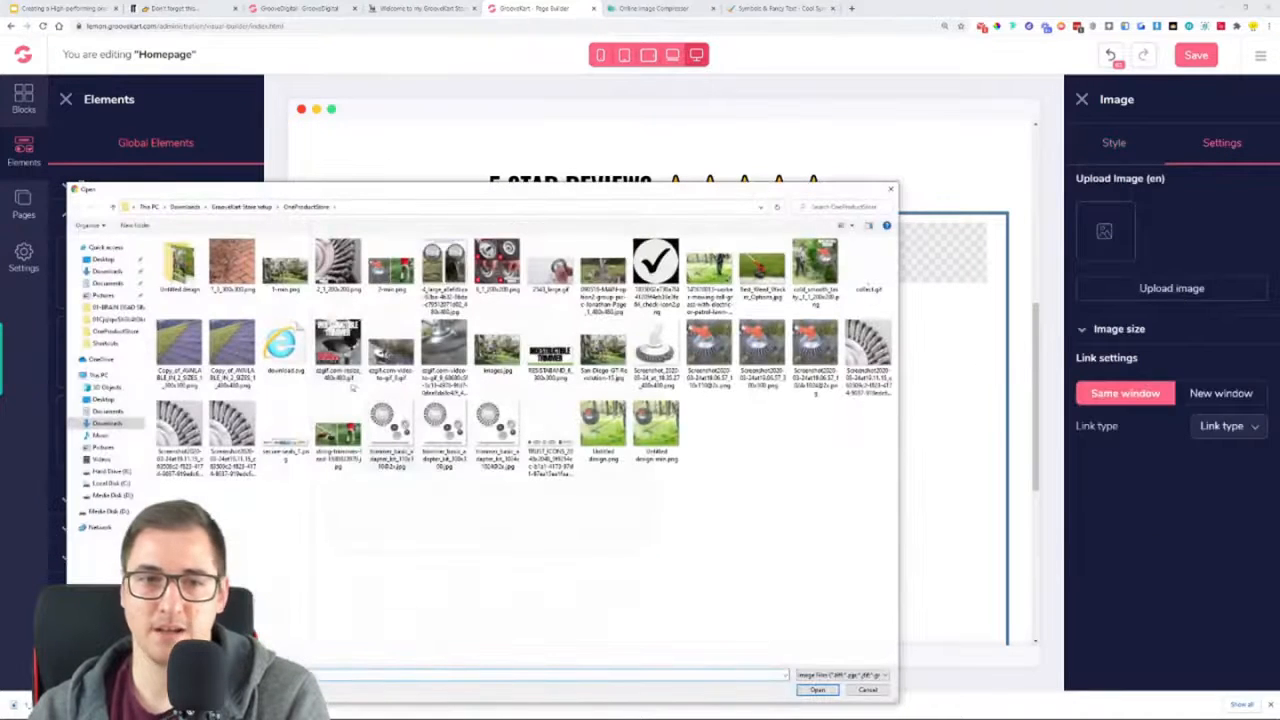
{"action": "left_click", "coordinate": [191, 206]}
{"action": "double_click", "coordinate": [190, 279]}
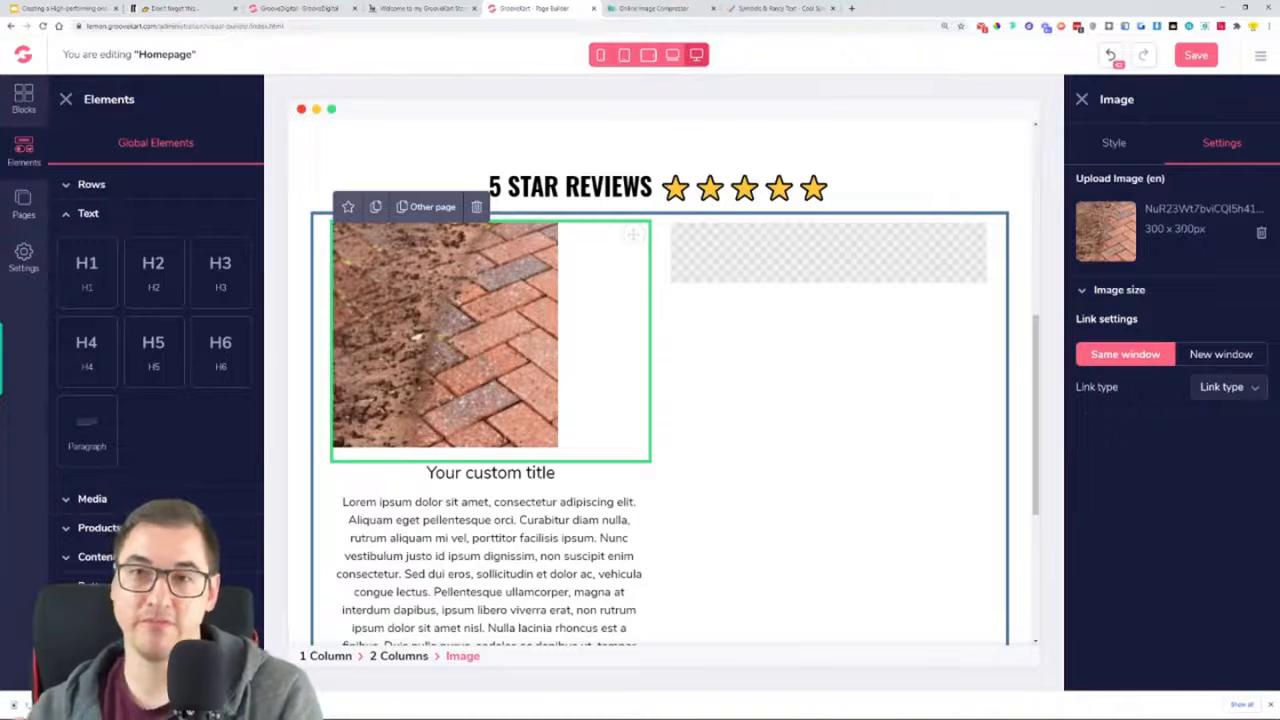
Give the brick image a custom size in Stretch mode with width 350 and height 350
{"action": "left_click", "coordinate": [1120, 292]}
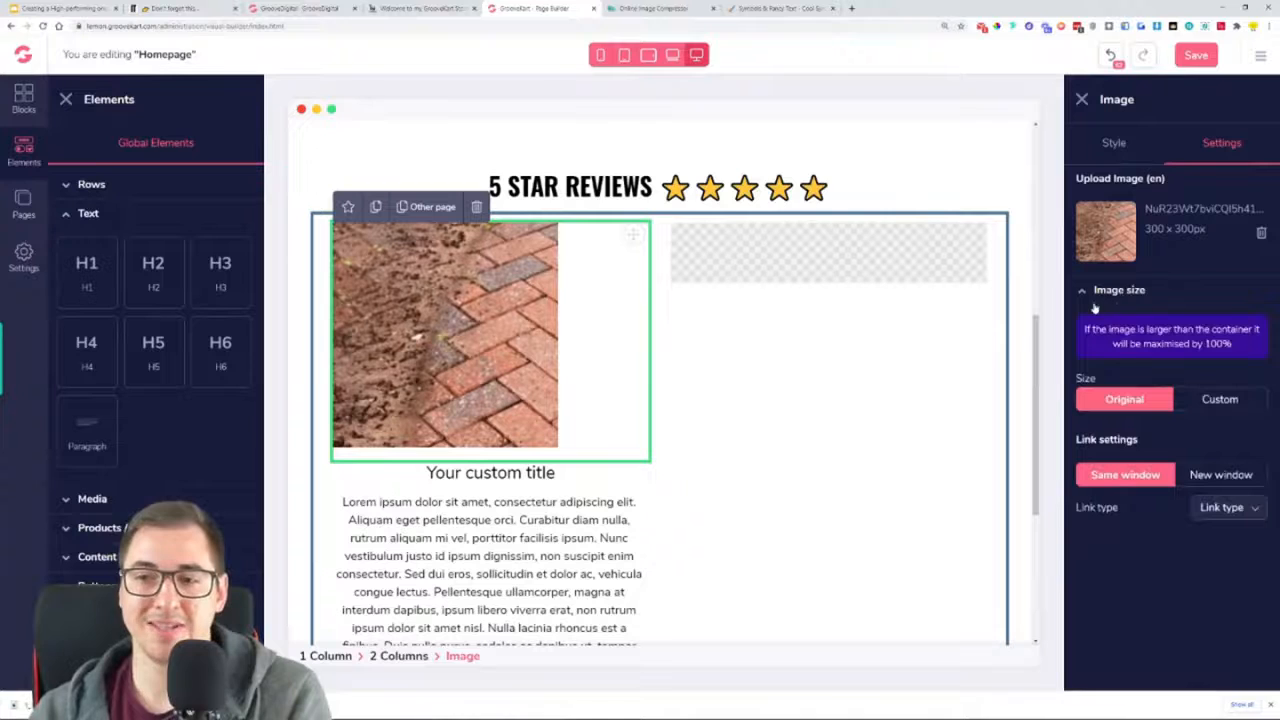
{"action": "left_click", "coordinate": [1220, 399]}
{"action": "scroll", "coordinate": [1222, 405], "scroll_direction": "down", "scroll_amount": 1}
{"action": "left_click", "coordinate": [1166, 446]}
{"action": "left_click_drag", "start_coordinate": [1130, 498], "coordinate": [1172, 507]}
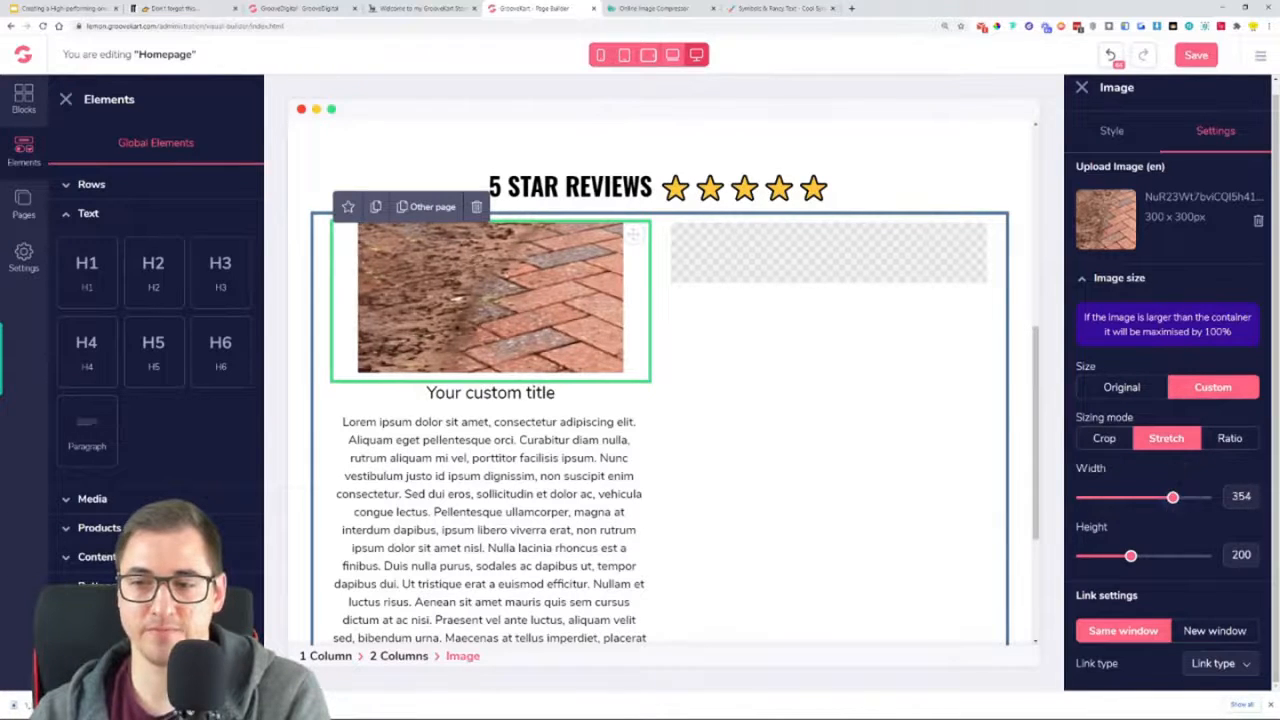
{"action": "double_click", "coordinate": [1241, 497]}
{"action": "type", "text": "350"}
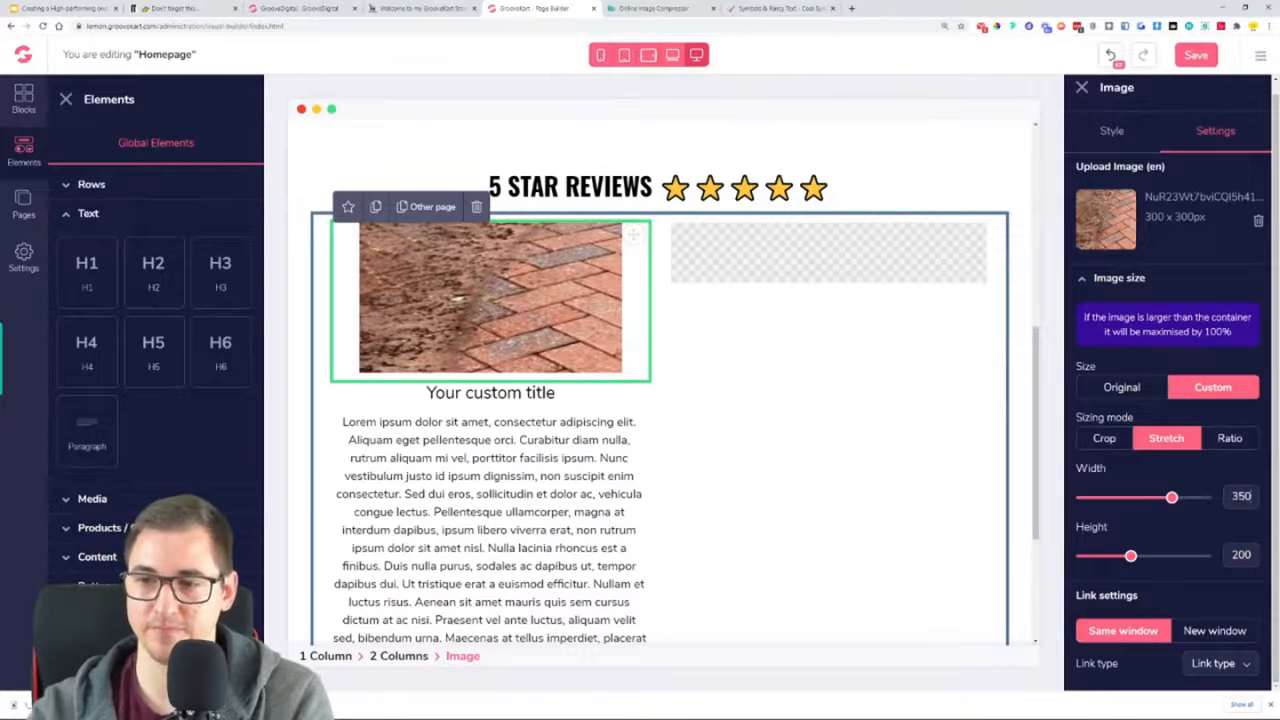
{"action": "double_click", "coordinate": [1241, 554]}
{"action": "type", "text": "350"}
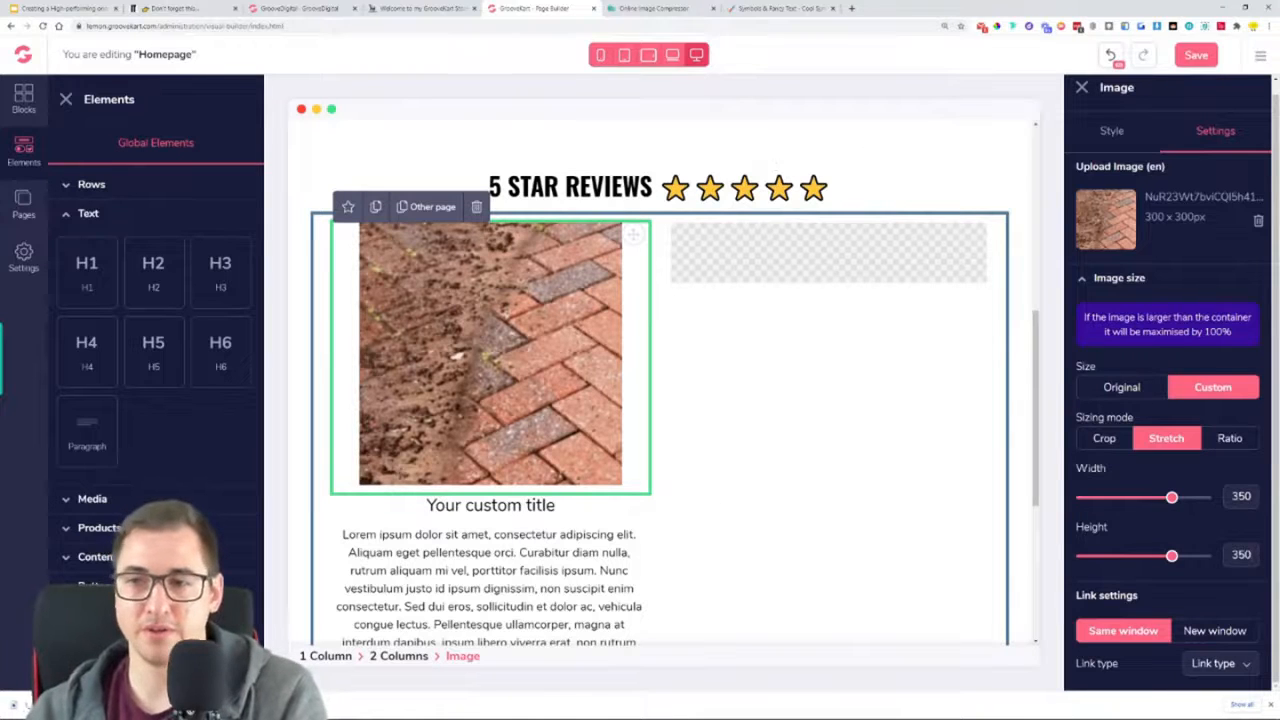
{"action": "left_click_drag", "start_coordinate": [1206, 218], "coordinate": [1150, 217]}
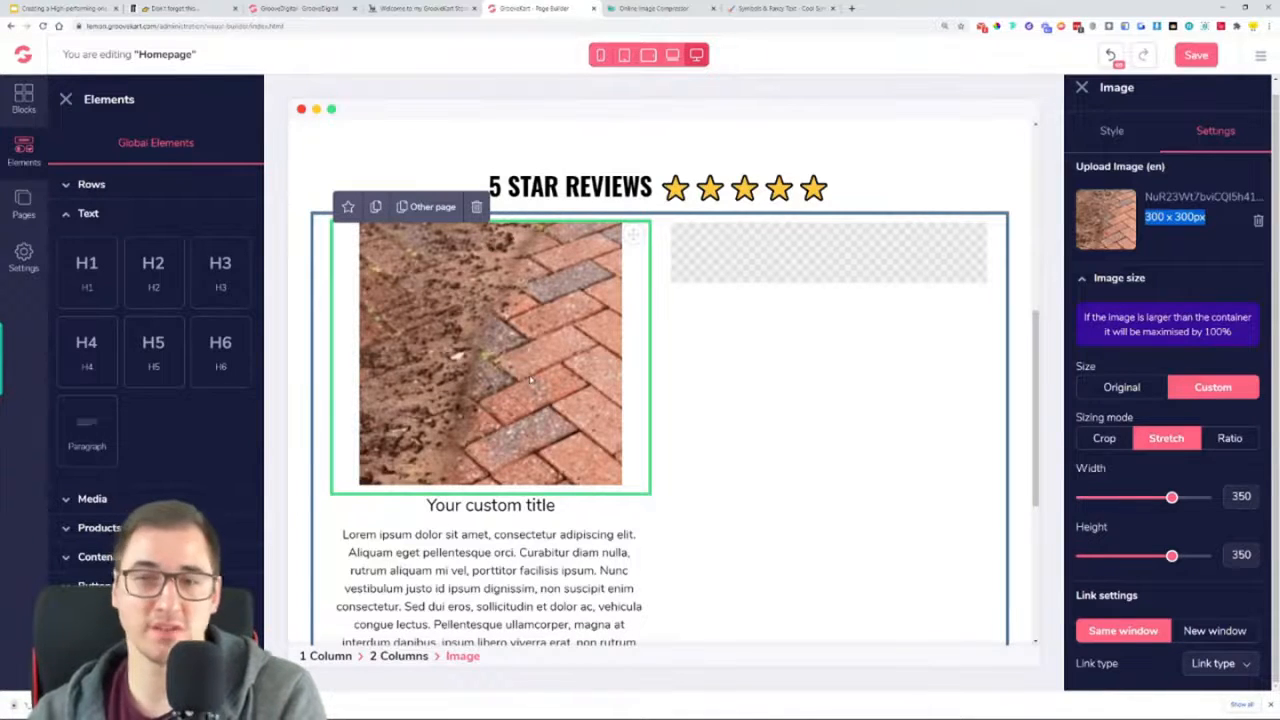
Return the brick image to its original size and center its block alignment
{"action": "left_click", "coordinate": [1106, 441]}
{"action": "left_click", "coordinate": [1236, 445]}
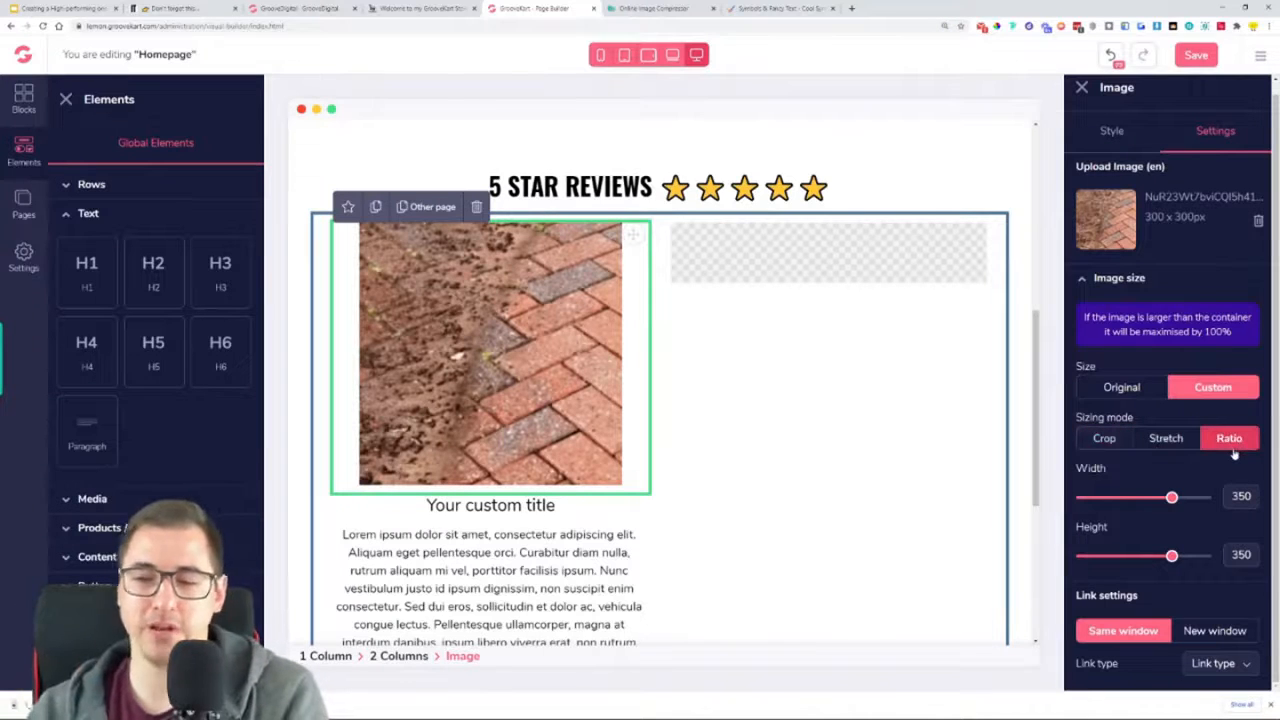
{"action": "left_click", "coordinate": [1120, 388]}
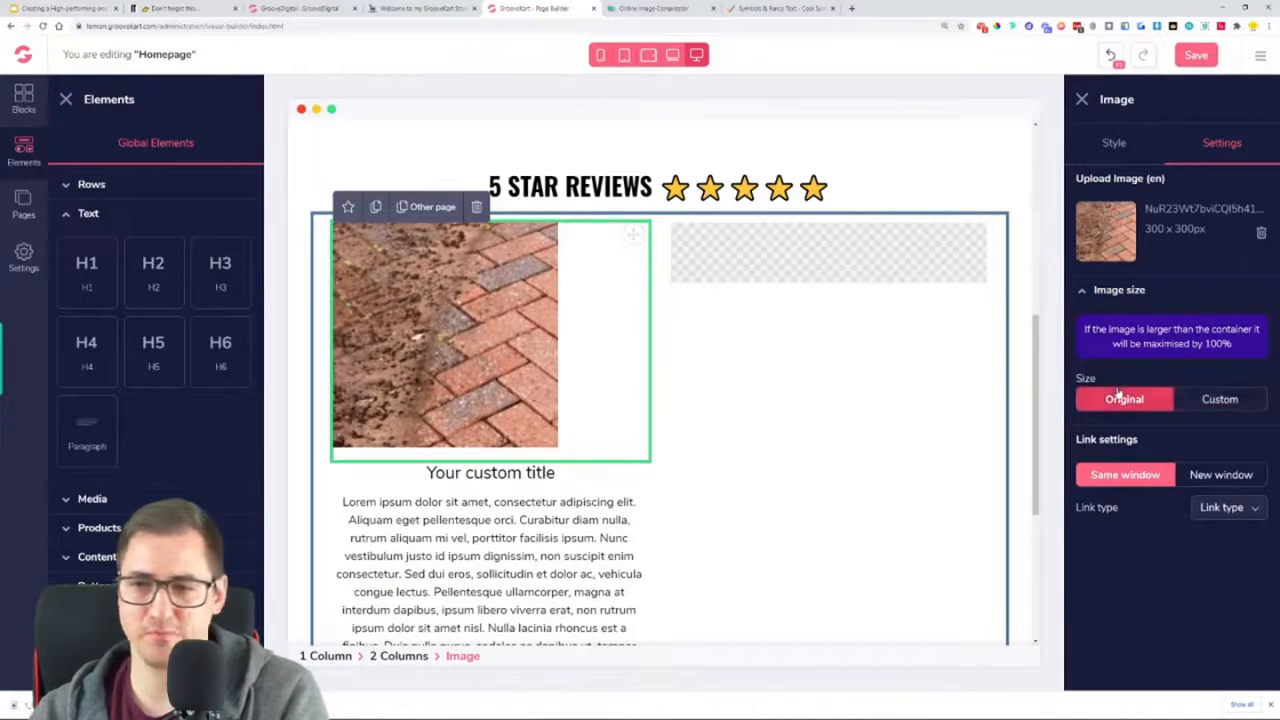
{"action": "left_click", "coordinate": [1120, 295]}
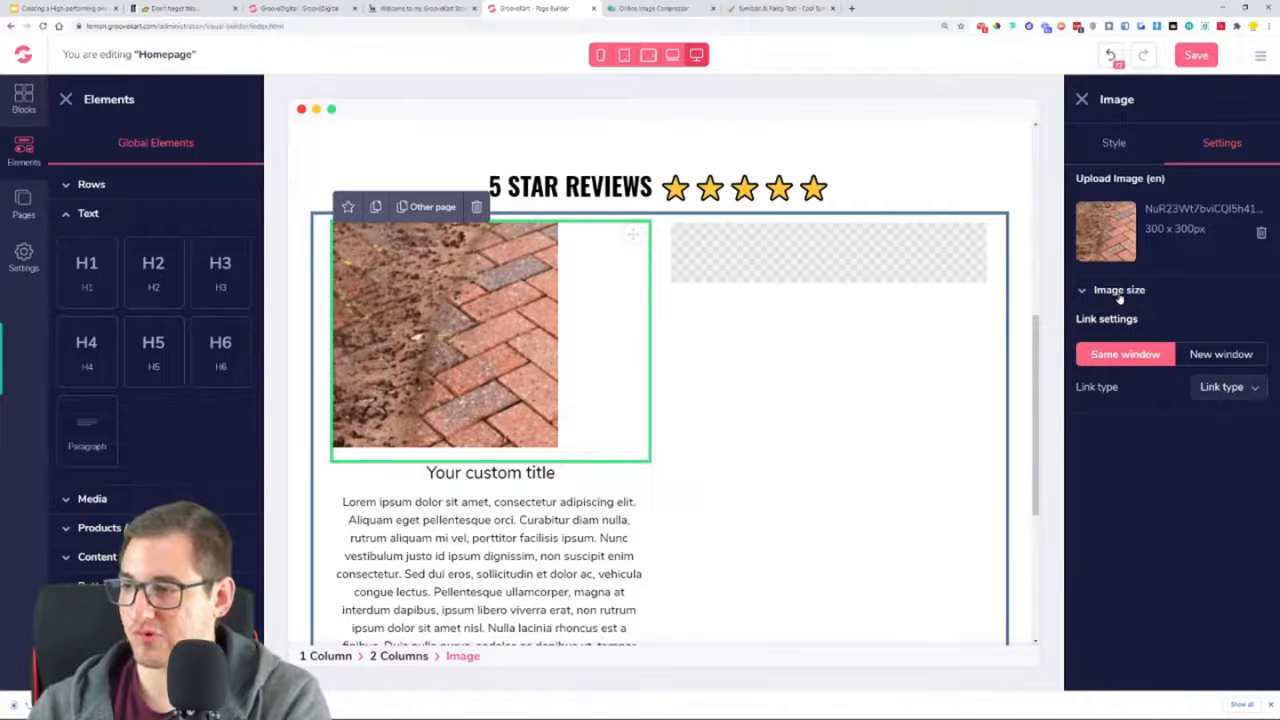
{"action": "left_click", "coordinate": [1113, 144]}
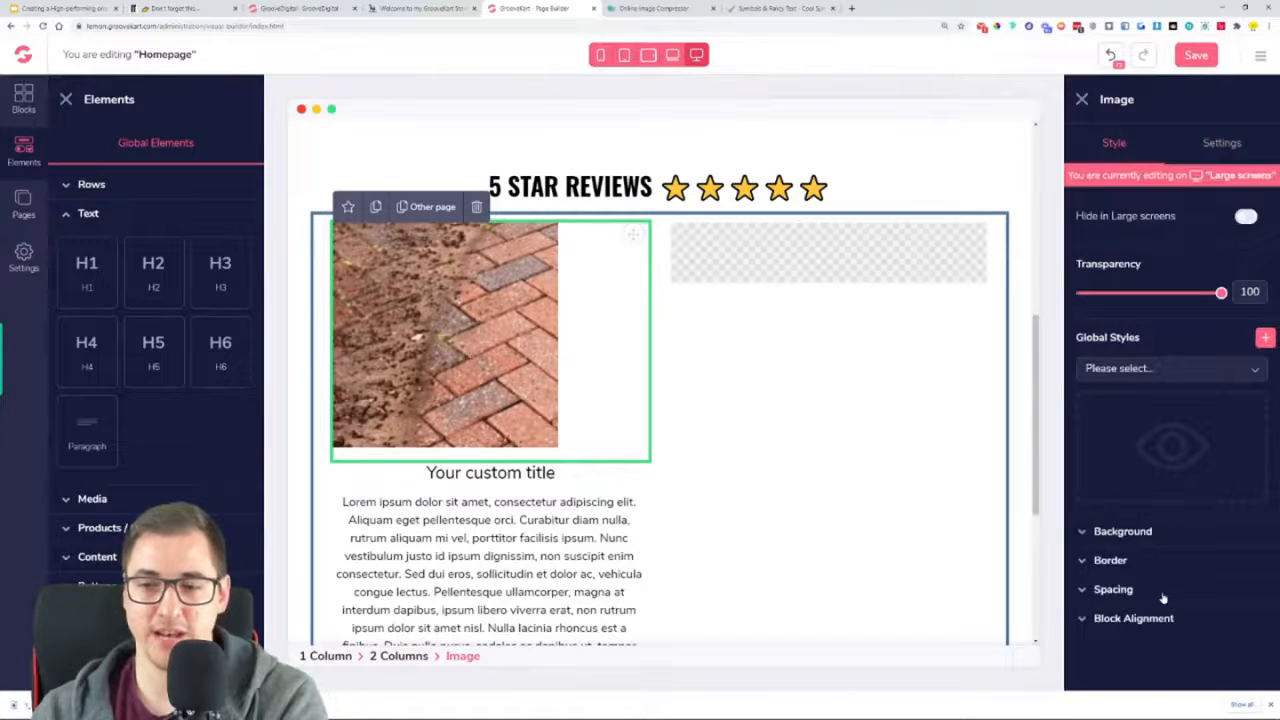
{"action": "left_click", "coordinate": [1140, 620]}
{"action": "left_click", "coordinate": [1168, 655]}
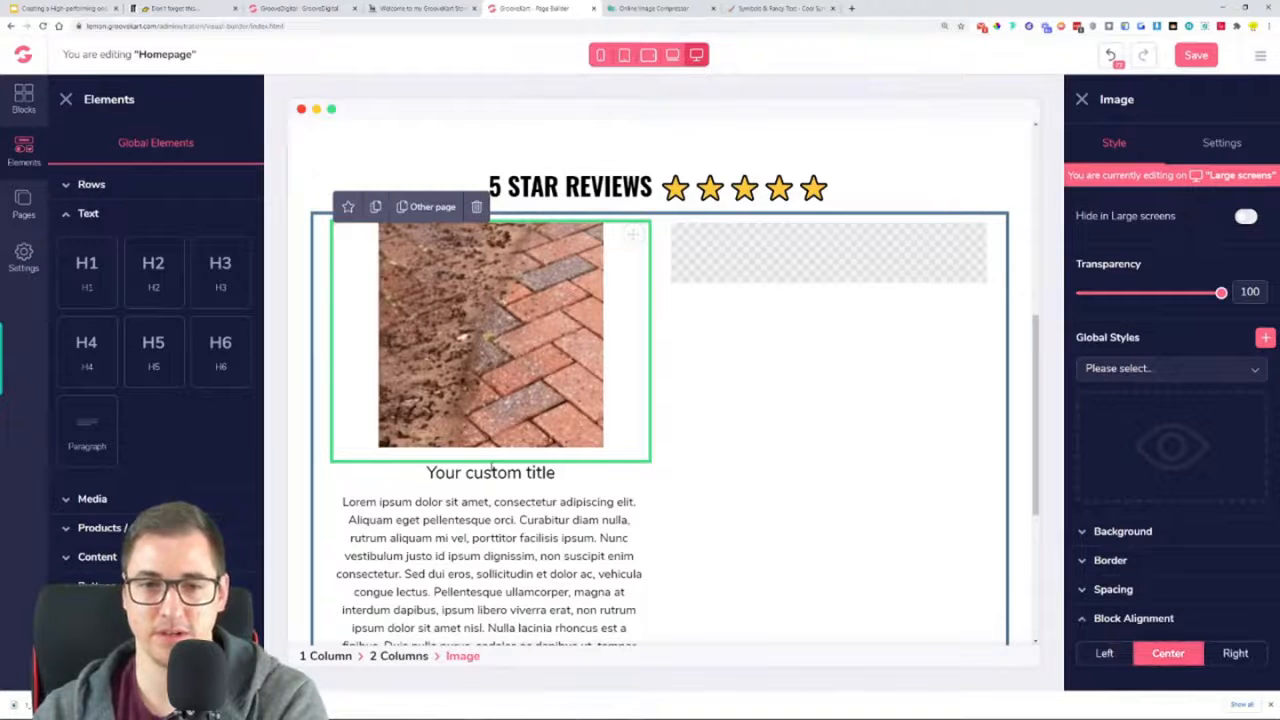
Copy the "THIS IS COOL" review title from the live store page and paste it over the first column's H3 placeholder text
{"action": "left_click", "coordinate": [490, 468]}
{"action": "left_click", "coordinate": [428, 8]}
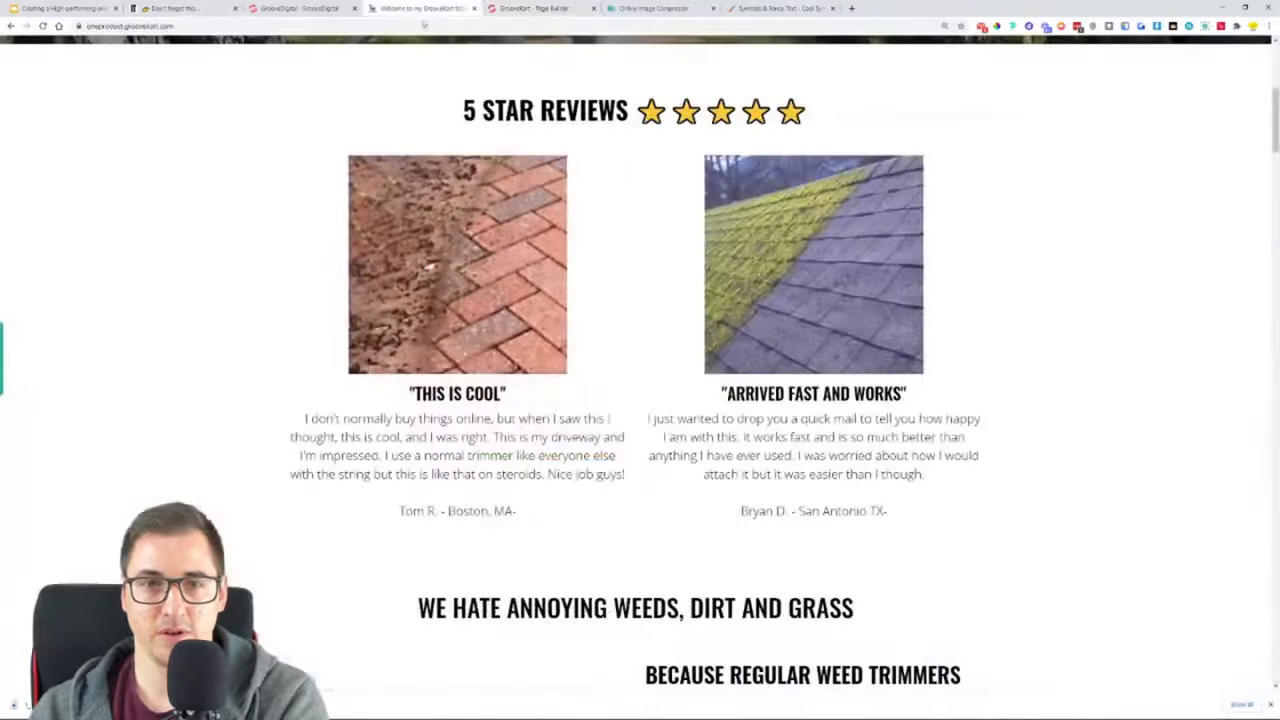
{"action": "left_click_drag", "start_coordinate": [508, 395], "coordinate": [407, 396]}
{"action": "right_click", "coordinate": [419, 396]}
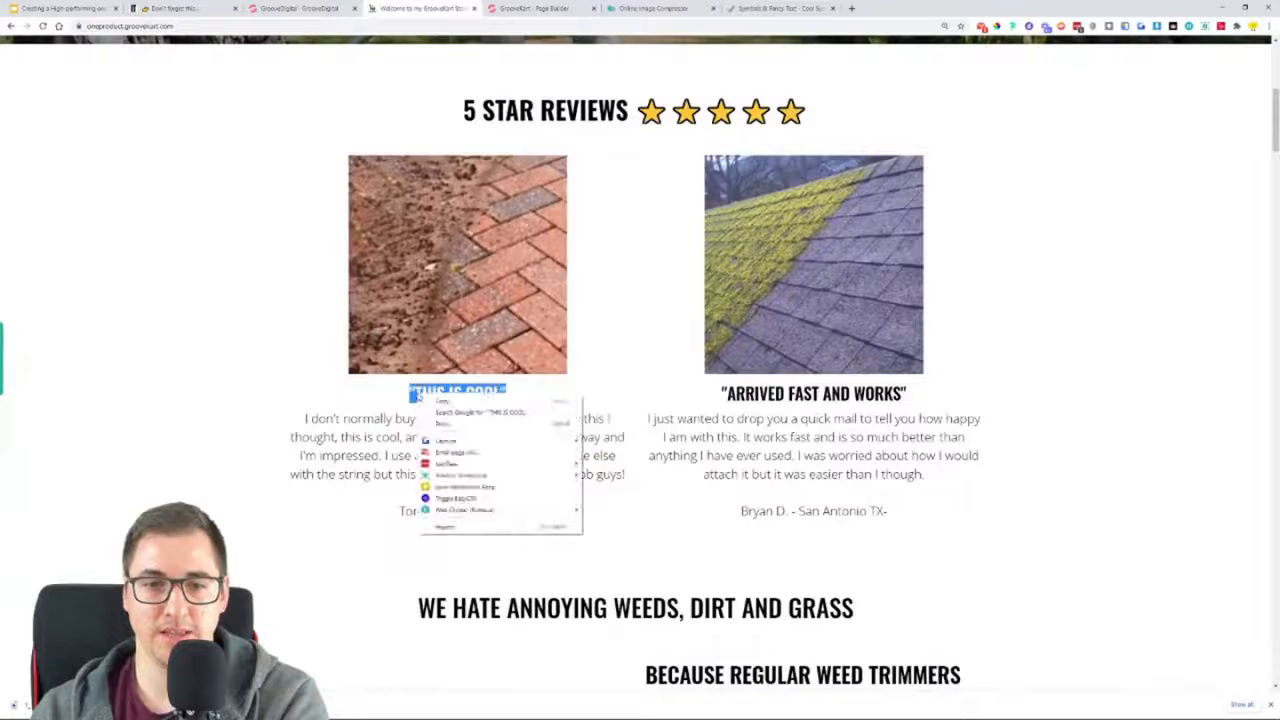
{"action": "left_click", "coordinate": [442, 401]}
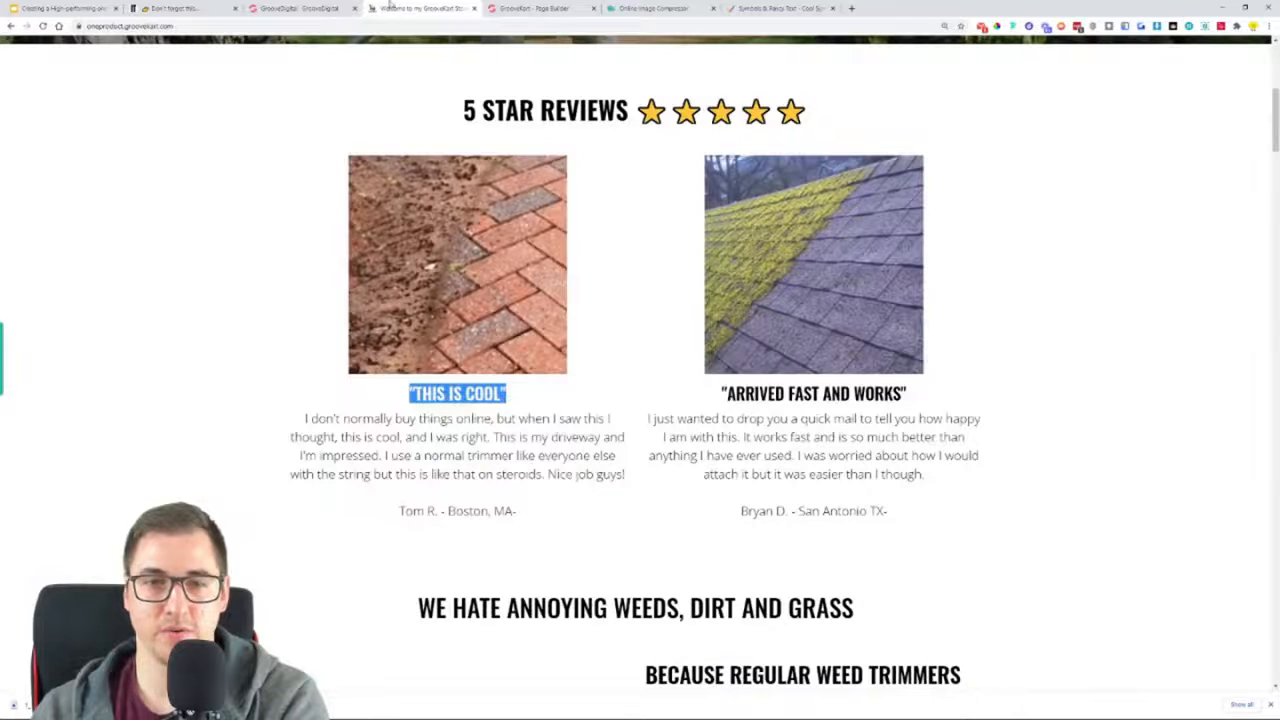
{"action": "left_click", "coordinate": [530, 8]}
{"action": "left_click", "coordinate": [474, 473]}
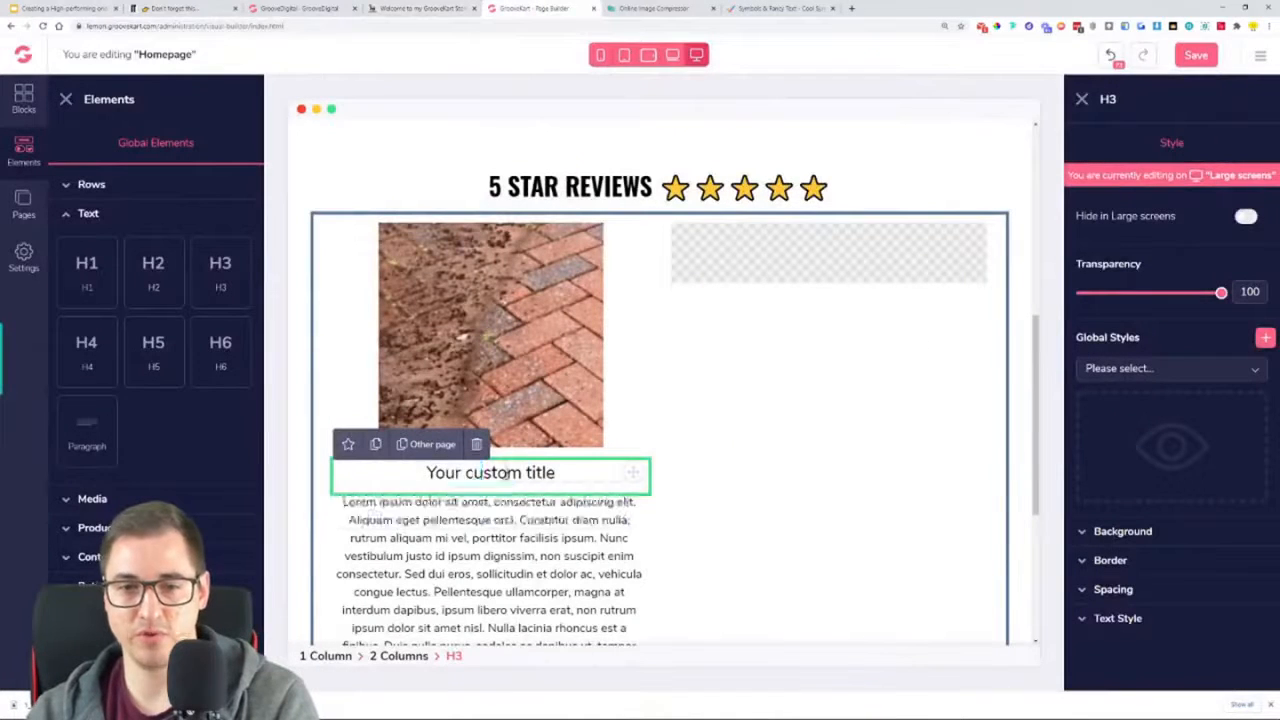
{"action": "triple_click", "coordinate": [508, 473]}
{"action": "key", "text": "ctrl+v"}
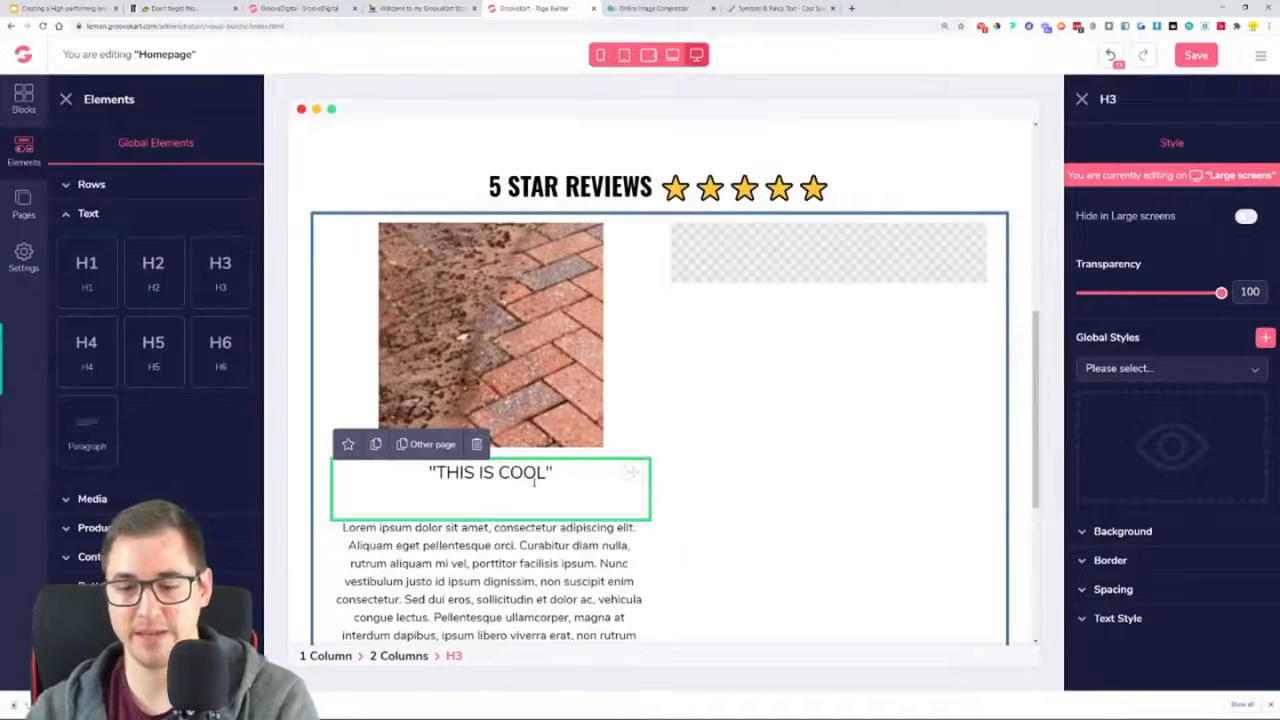
Style the first column's H3 title in Oswald, size 29, with Semi bold weight
{"action": "left_click", "coordinate": [1182, 624]}
{"action": "scroll", "coordinate": [1182, 622], "scroll_direction": "down", "scroll_amount": 2}
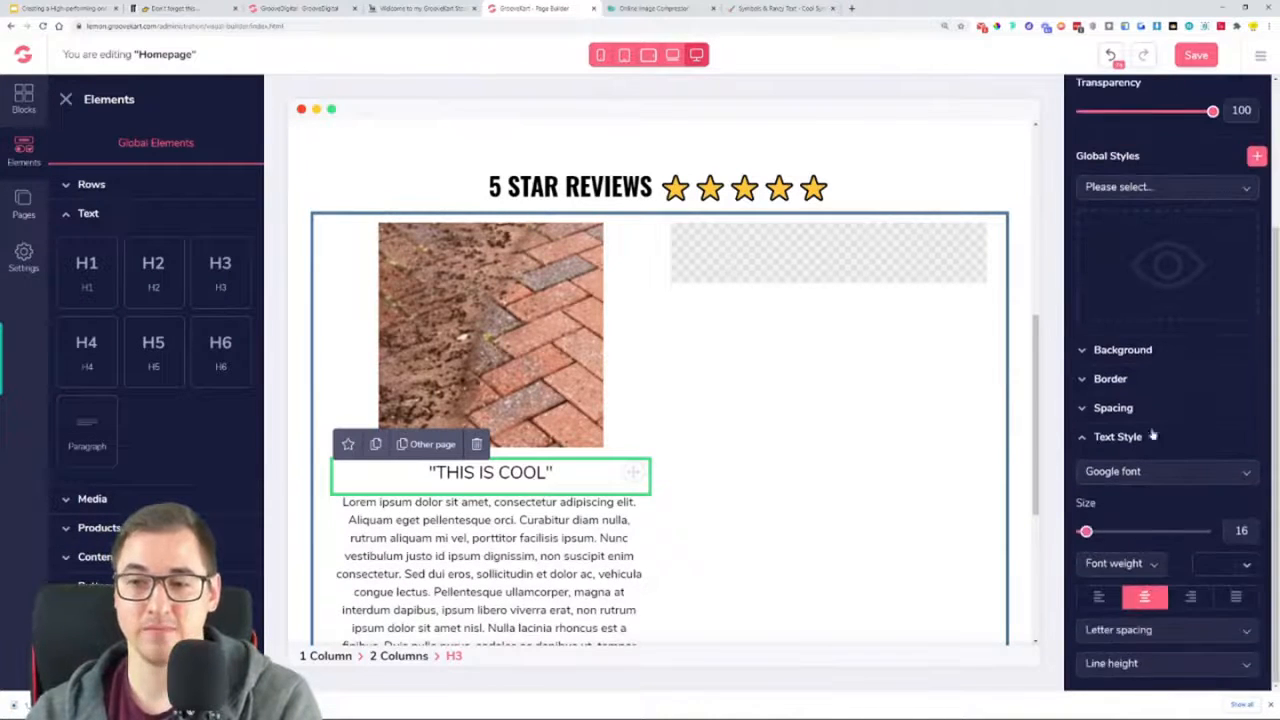
{"action": "left_click", "coordinate": [1148, 470]}
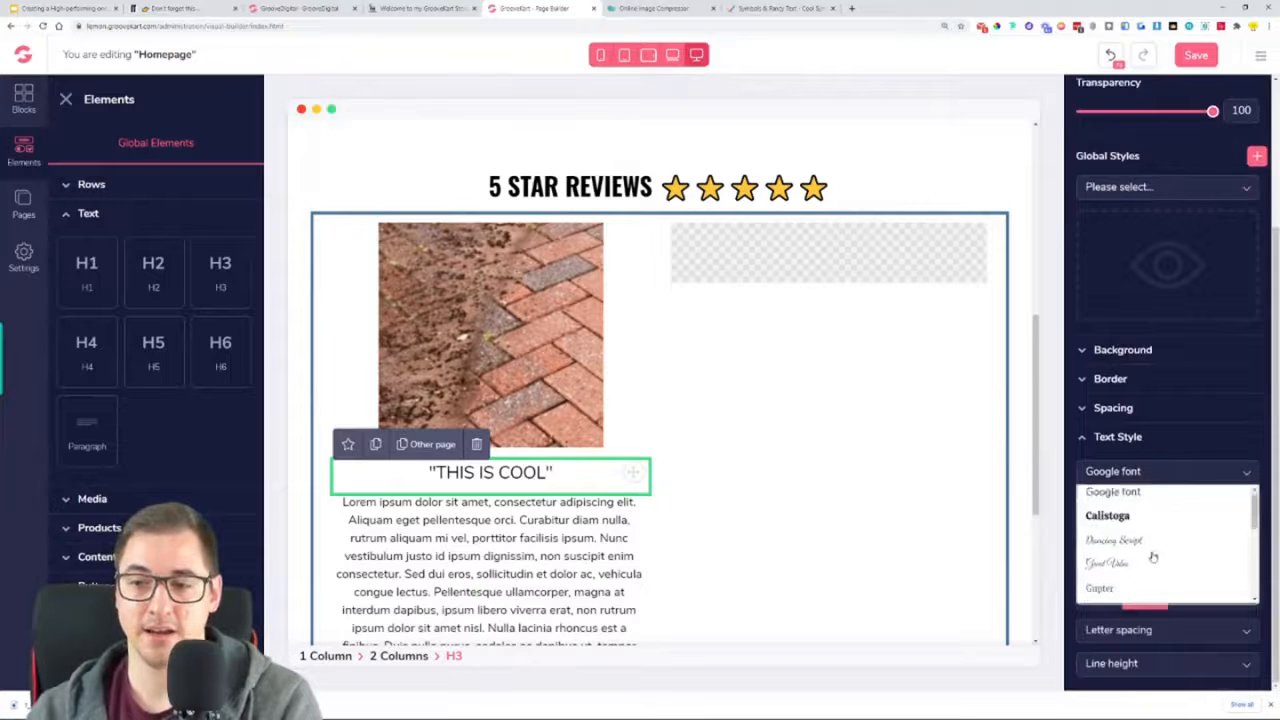
{"action": "scroll", "coordinate": [1128, 545], "scroll_direction": "down", "scroll_amount": 2}
{"action": "left_click", "coordinate": [1122, 588]}
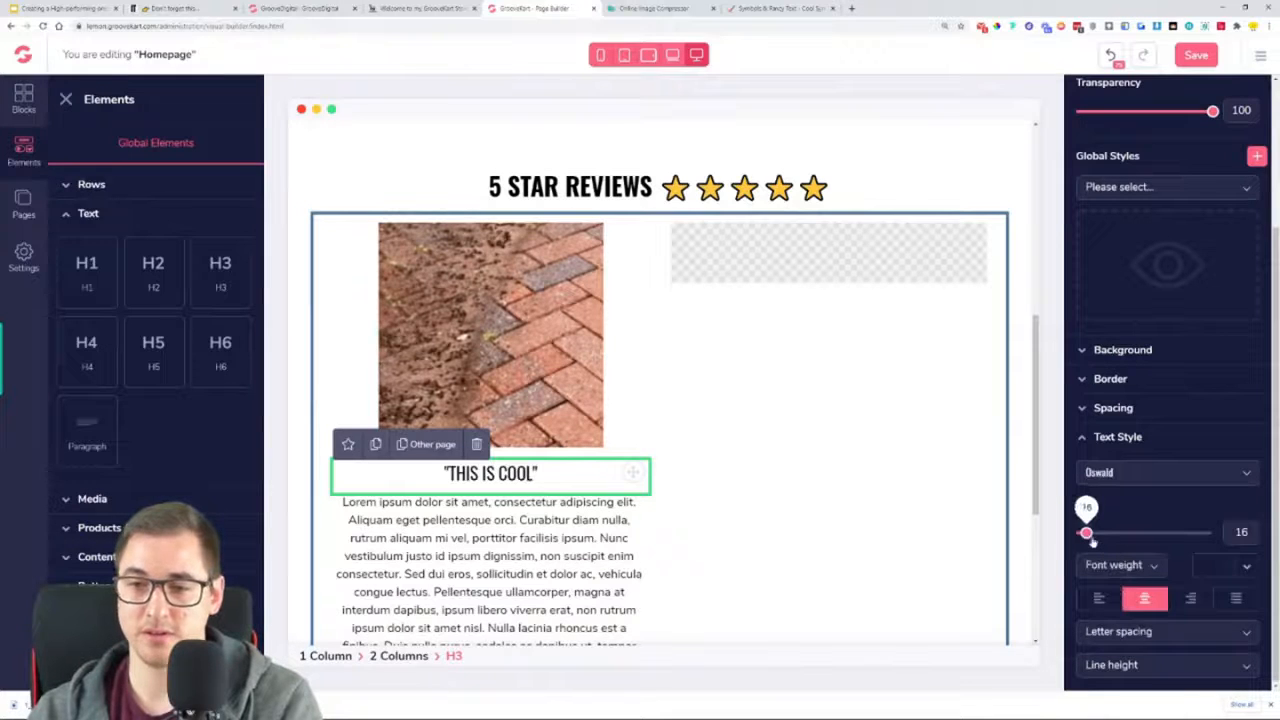
{"action": "left_click_drag", "start_coordinate": [1086, 533], "coordinate": [1105, 533]}
{"action": "left_click", "coordinate": [1140, 566]}
{"action": "scroll", "coordinate": [1135, 630], "scroll_direction": "down", "scroll_amount": 2}
{"action": "left_click", "coordinate": [1120, 660]}
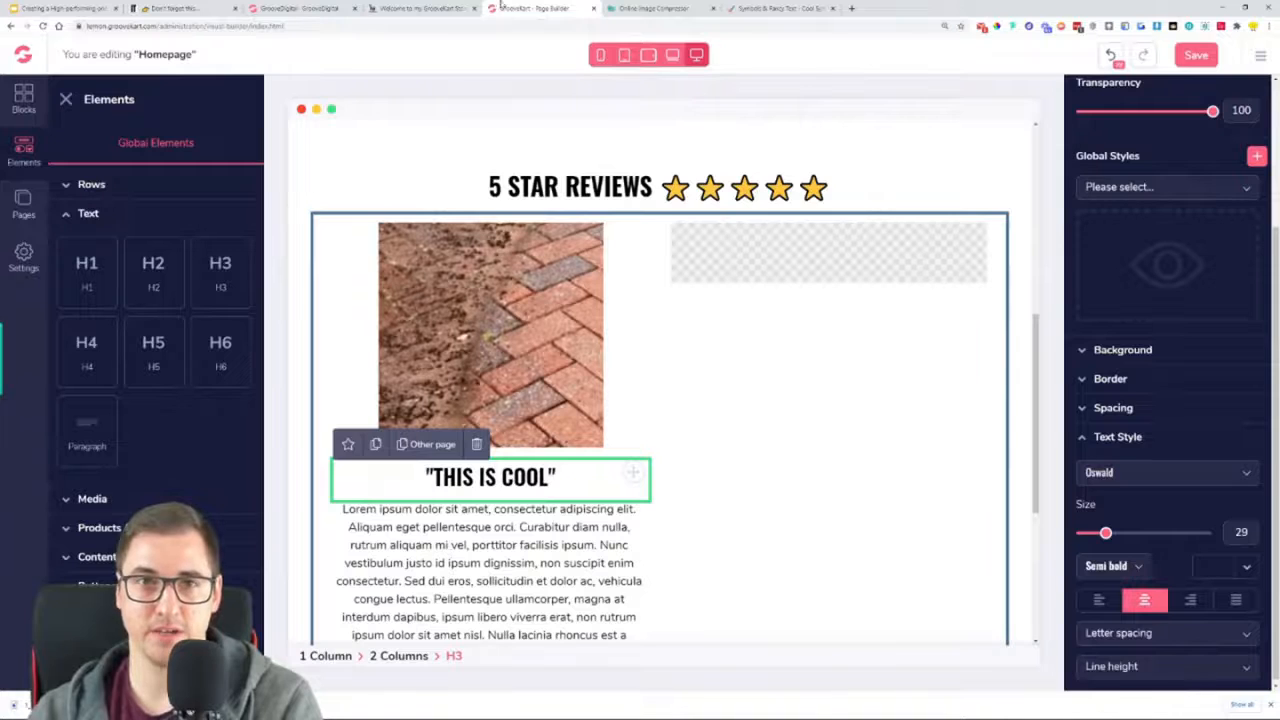
Copy the first review's text and reviewer line from the live store page and paste them over the first column's placeholder paragraph
{"action": "left_click", "coordinate": [455, 8]}
{"action": "left_click_drag", "start_coordinate": [306, 418], "coordinate": [562, 517]}
{"action": "key", "text": "ctrl+c"}
{"action": "left_click", "coordinate": [532, 9]}
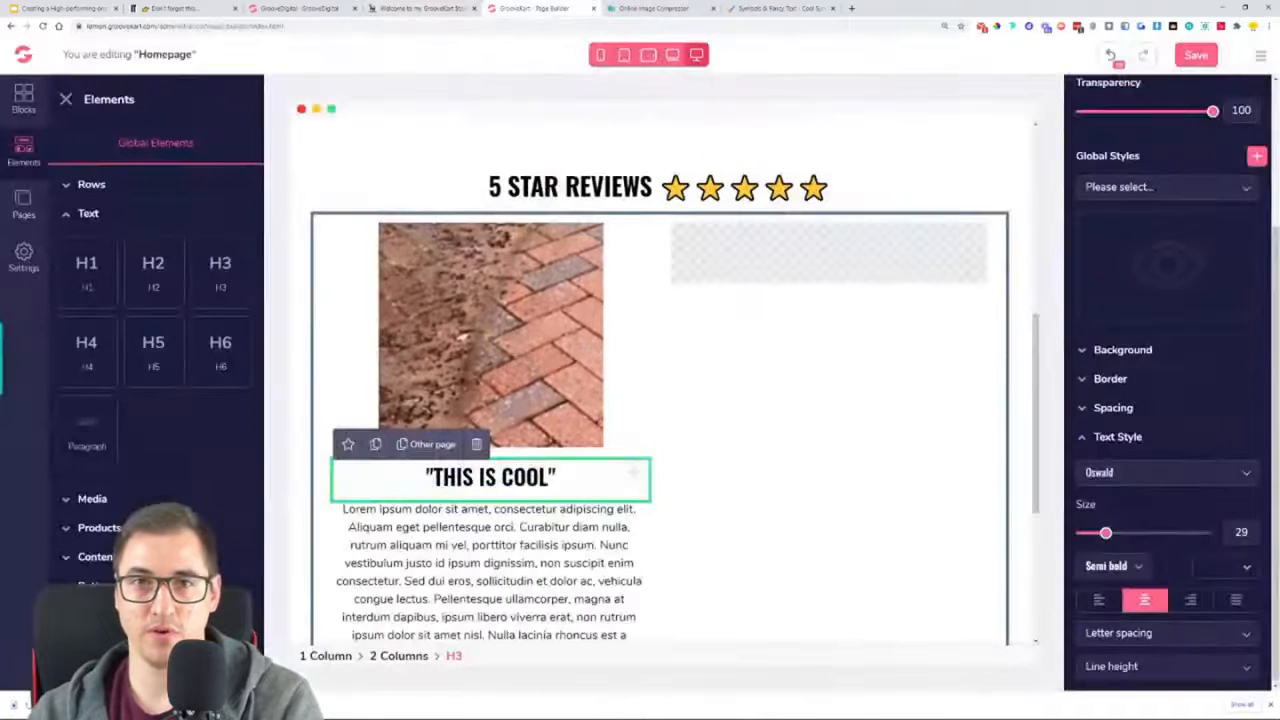
{"action": "triple_click", "coordinate": [541, 532]}
{"action": "key", "text": "ctrl+v"}
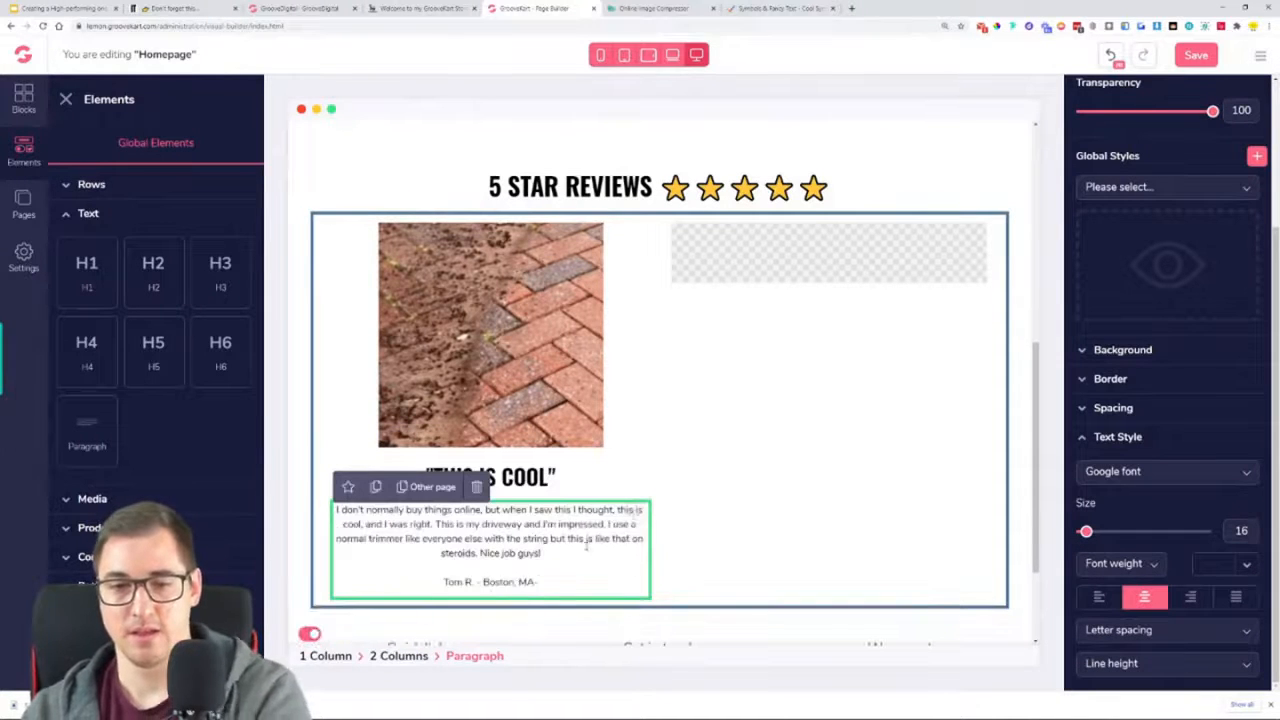
Style the first review paragraph in Open Sans, size 17, with Light weight
{"action": "left_click", "coordinate": [1156, 480]}
{"action": "scroll", "coordinate": [1155, 531], "scroll_direction": "down", "scroll_amount": 3}
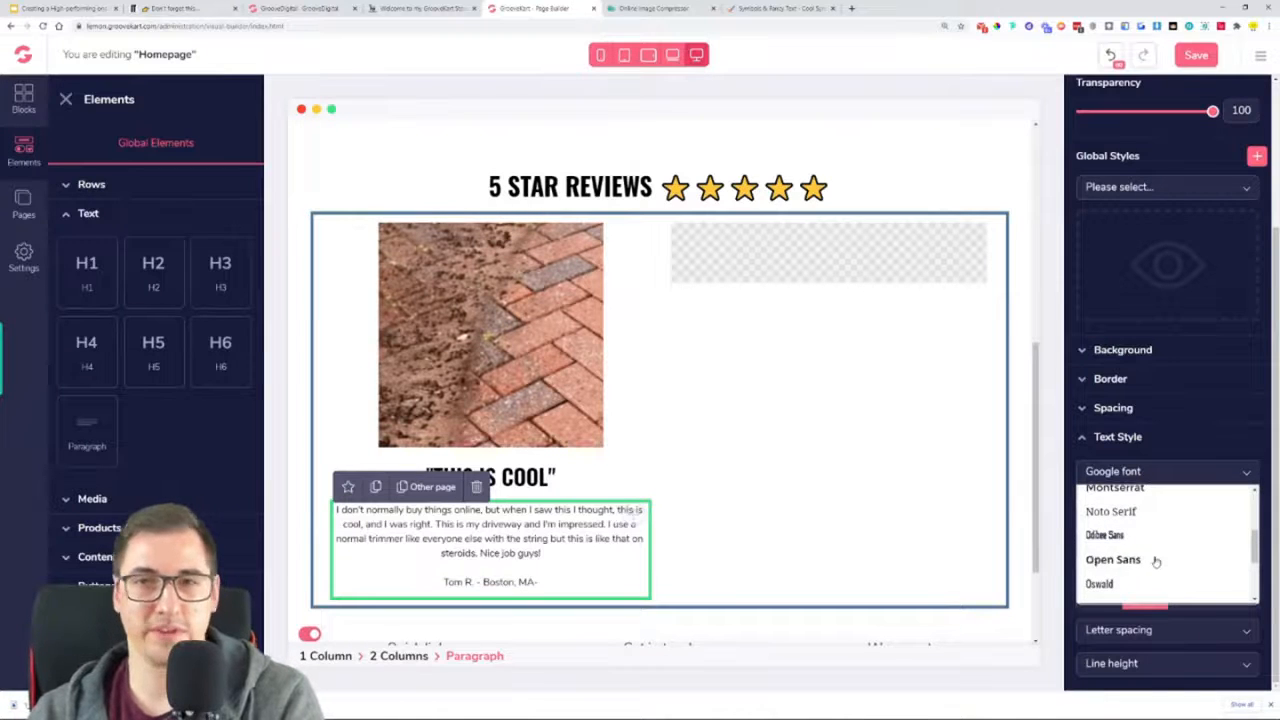
{"action": "left_click", "coordinate": [1141, 561]}
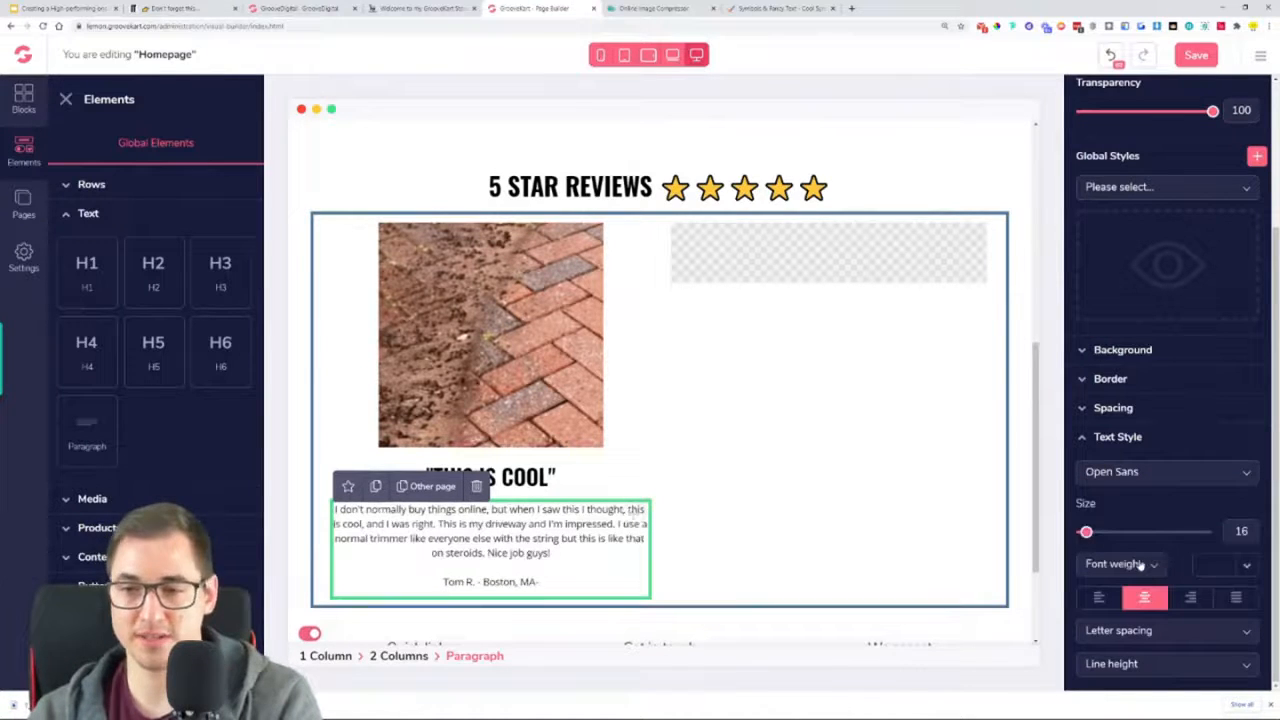
{"action": "left_click_drag", "start_coordinate": [1086, 531], "coordinate": [1090, 535]}
{"action": "left_click", "coordinate": [1113, 565]}
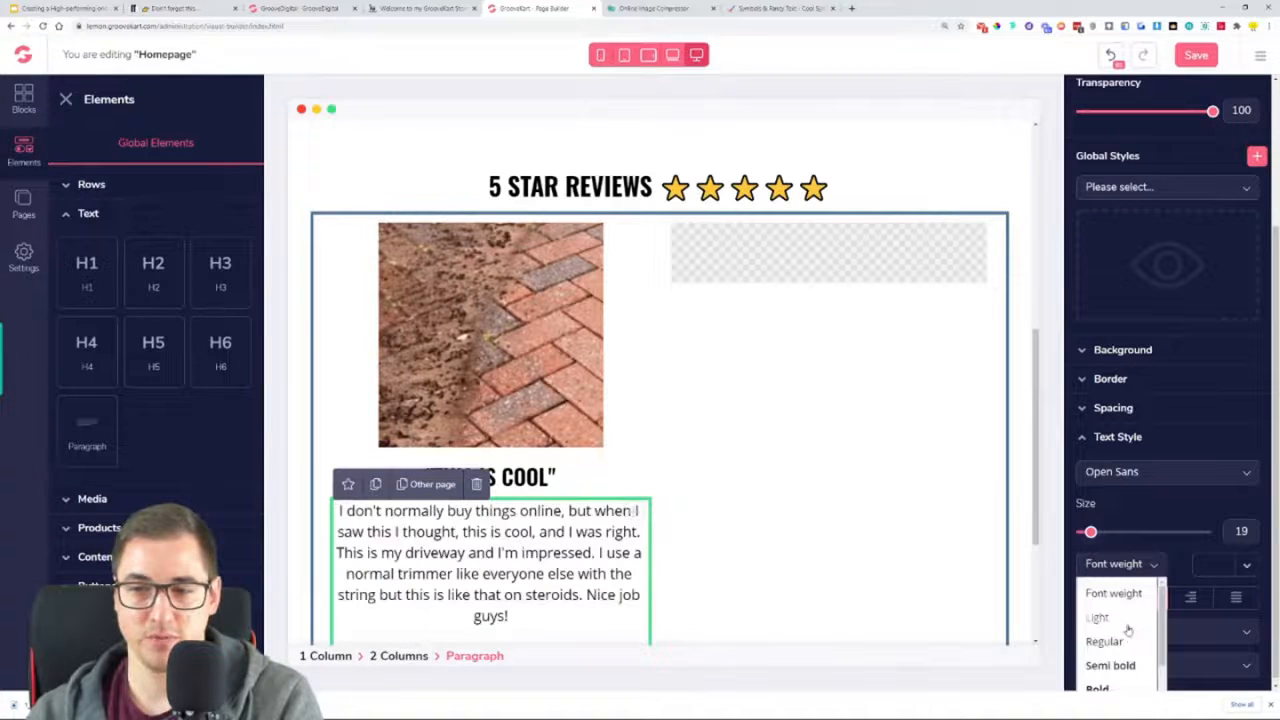
{"action": "left_click", "coordinate": [1127, 628]}
{"action": "scroll", "coordinate": [915, 511], "scroll_direction": "down", "scroll_amount": 1}
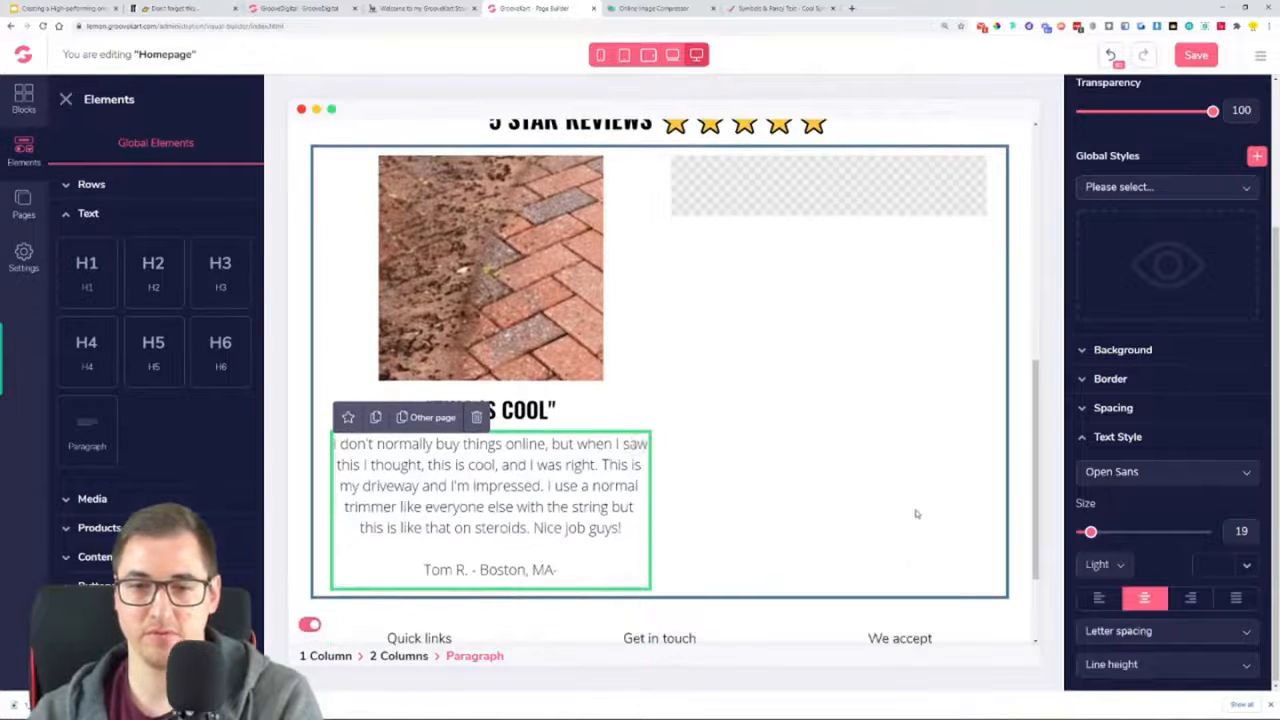
{"action": "left_click_drag", "start_coordinate": [1090, 532], "coordinate": [1088, 532]}
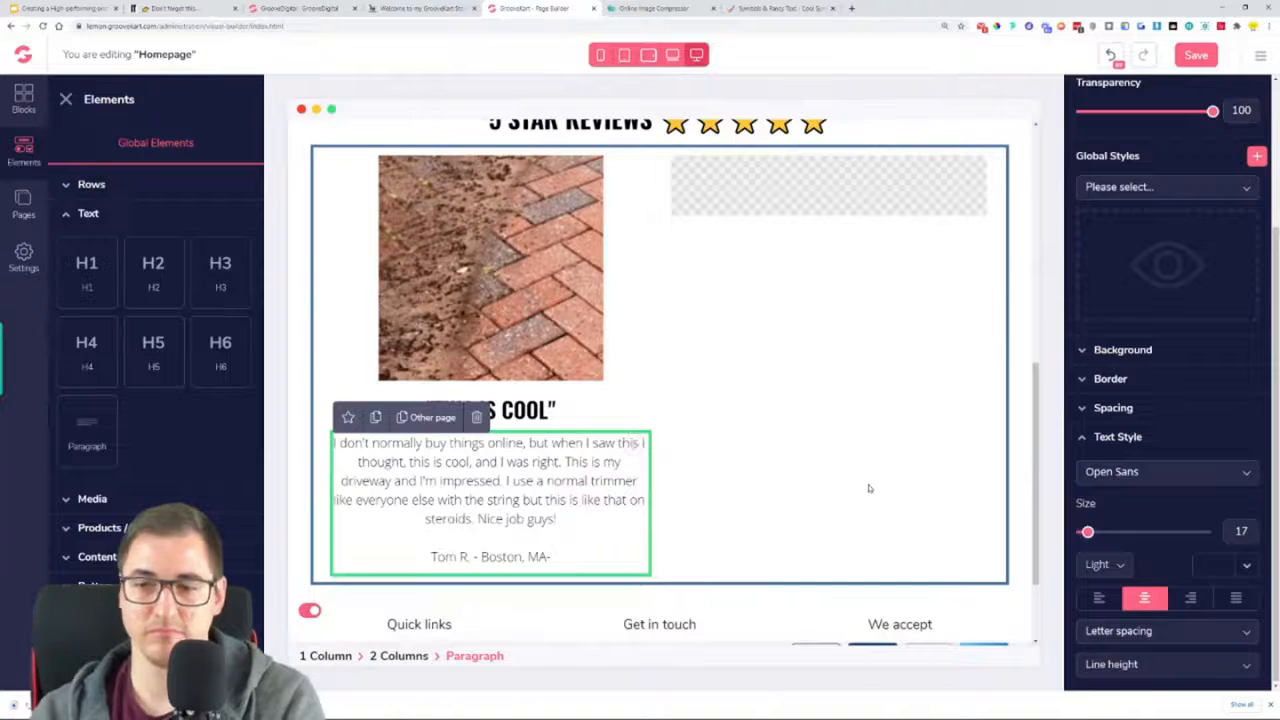
Duplicate the brick image and move the copy into the second column
{"action": "left_click", "coordinate": [869, 488]}
{"action": "scroll", "coordinate": [660, 380], "scroll_direction": "up", "scroll_amount": 1}
{"action": "left_click", "coordinate": [491, 343]}
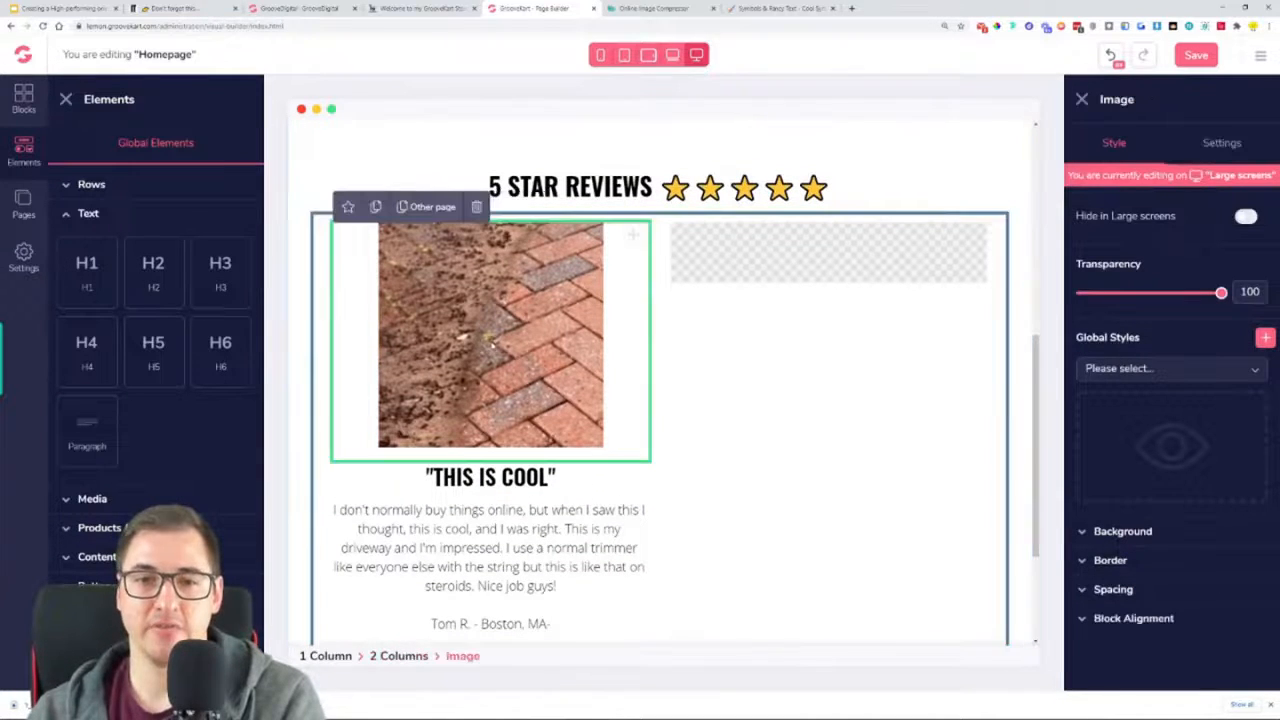
{"action": "left_click", "coordinate": [375, 207]}
{"action": "left_click_drag", "start_coordinate": [645, 510], "coordinate": [941, 256]}
{"action": "left_click_drag", "start_coordinate": [632, 468], "coordinate": [766, 291]}
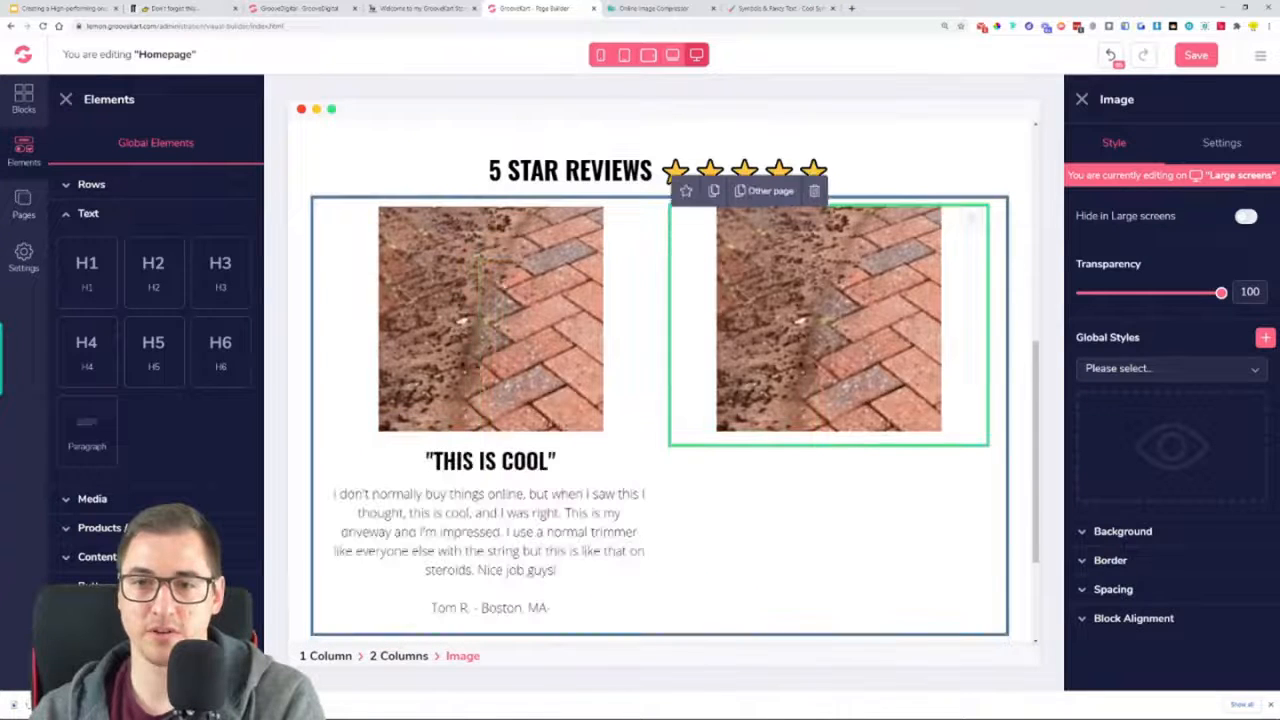
Duplicate the H3 title and the review paragraph, and place the copies beneath the second column's image
{"action": "left_click", "coordinate": [411, 460]}
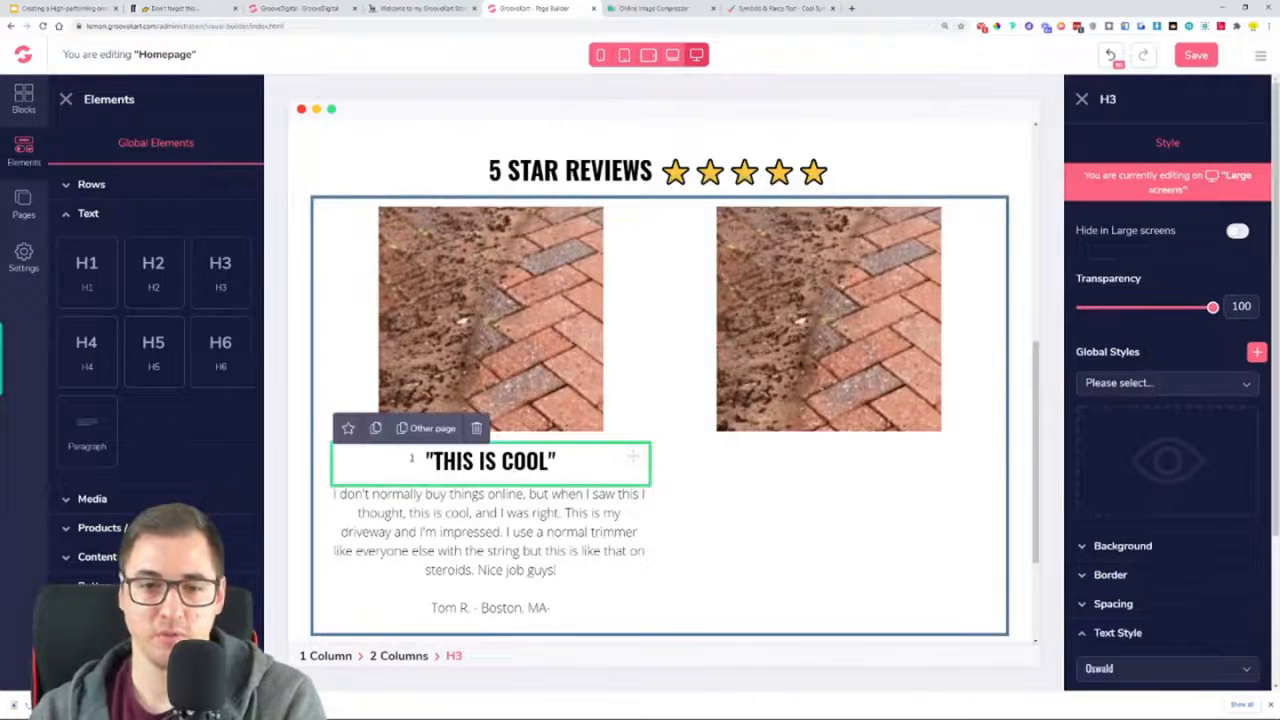
{"action": "left_click", "coordinate": [377, 430]}
{"action": "left_click_drag", "start_coordinate": [634, 457], "coordinate": [896, 402]}
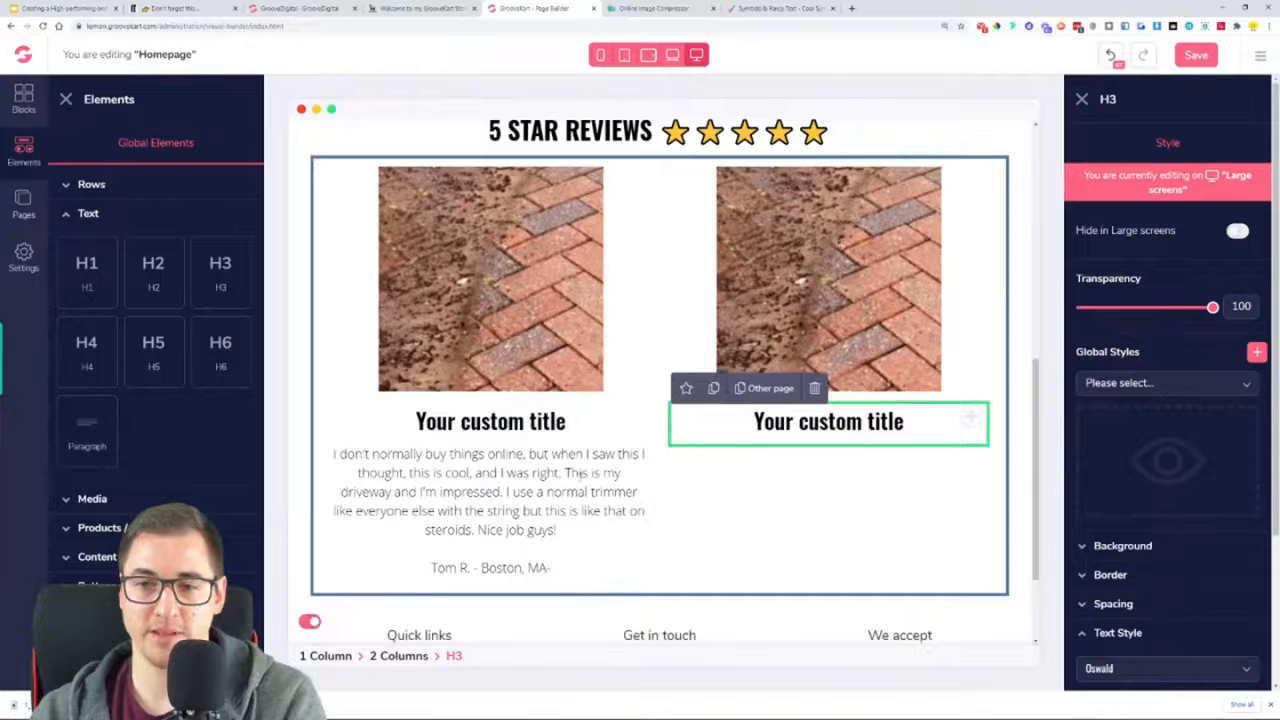
{"action": "left_click", "coordinate": [515, 468]}
{"action": "left_click_drag", "start_coordinate": [634, 455], "coordinate": [905, 160]}
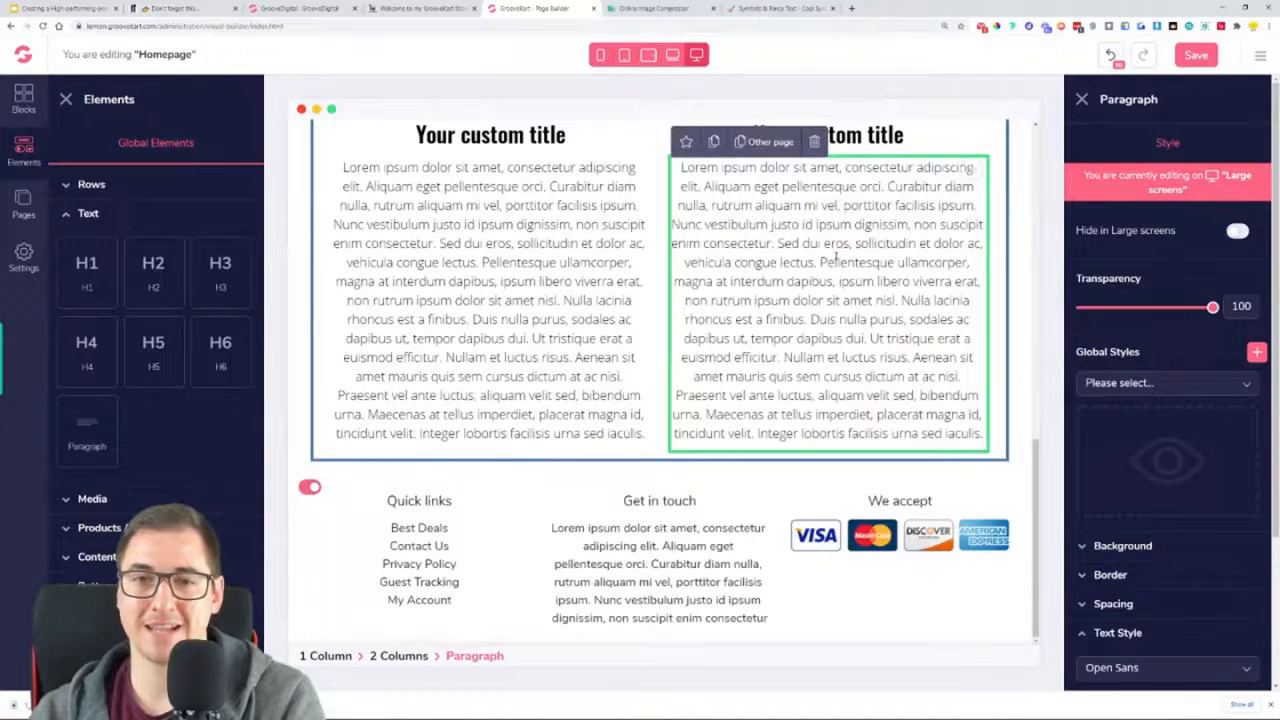
Paste the first review's text back over the placeholder text in the first column's paragraph
{"action": "scroll", "coordinate": [835, 265], "scroll_direction": "up", "scroll_amount": 3}
{"action": "left_click", "coordinate": [486, 275]}
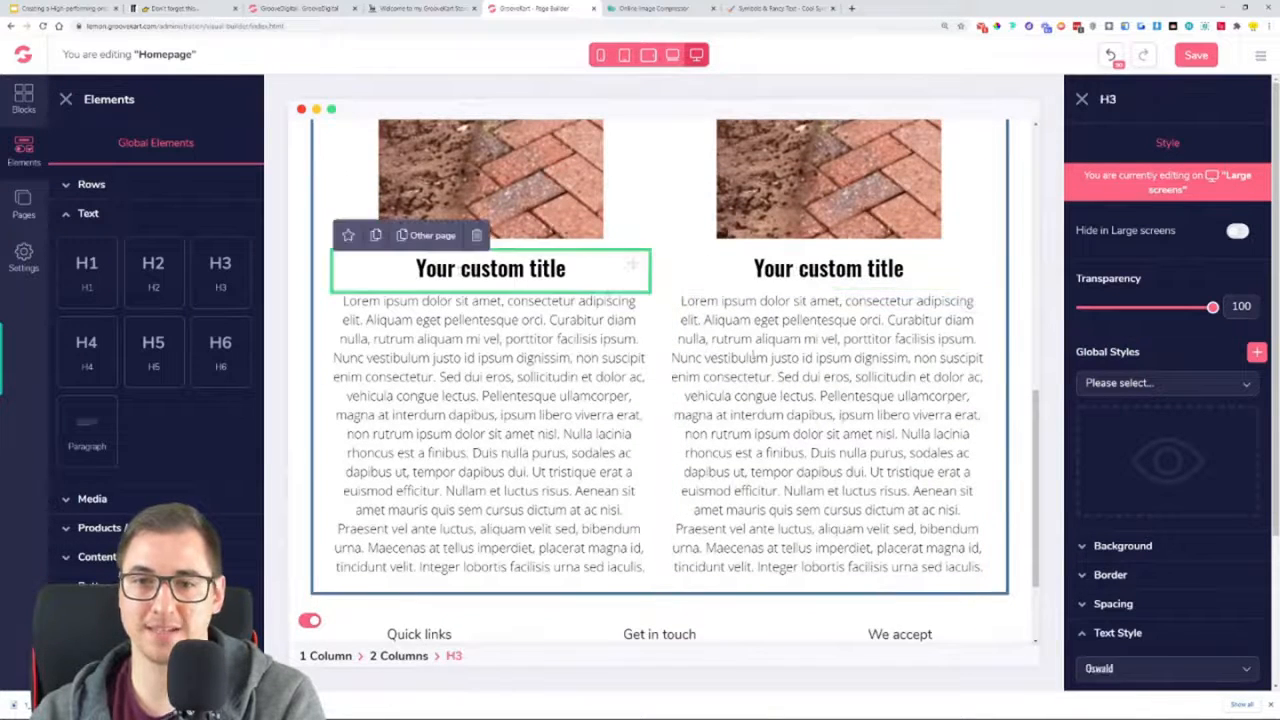
{"action": "double_click", "coordinate": [496, 357]}
{"action": "key", "text": "ctrl+a"}
{"action": "key", "text": "ctrl+v"}
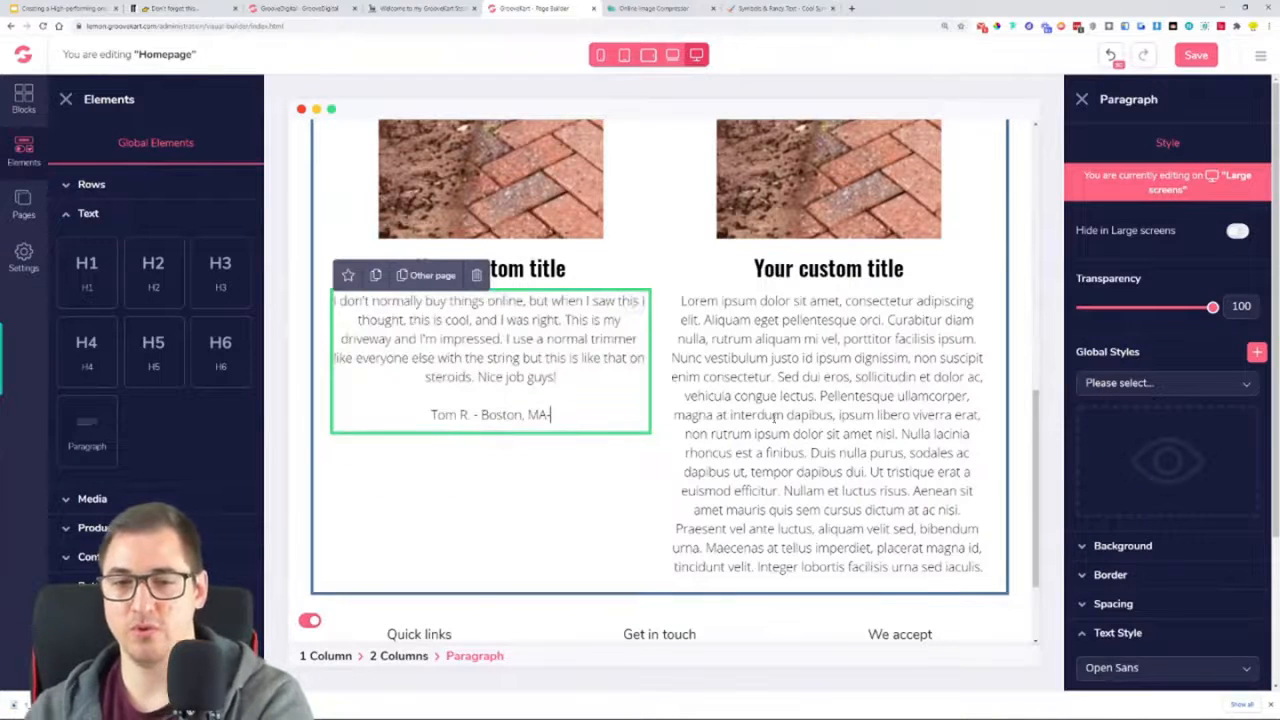
Copy the "ARRIVED FAST AND WORKS" review's text and reviewer line from the live store page into the second column's paragraph
{"action": "left_click", "coordinate": [800, 415]}
{"action": "double_click", "coordinate": [805, 415]}
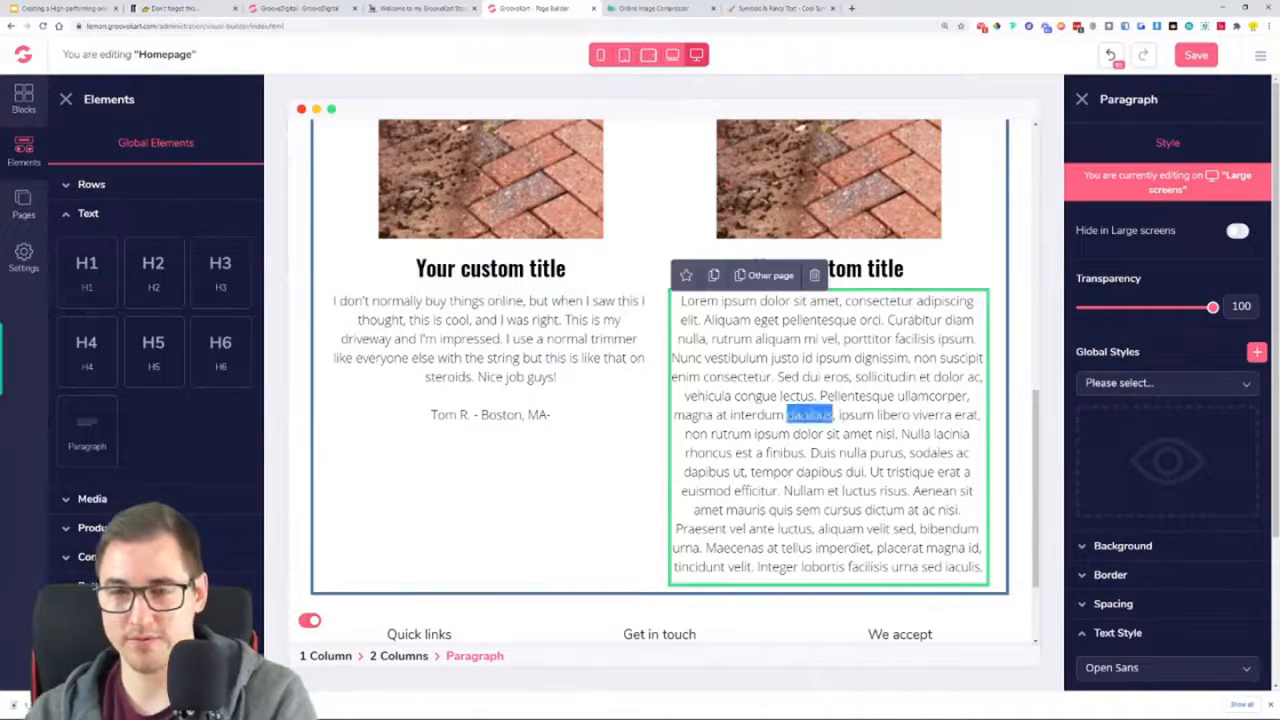
{"action": "left_click", "coordinate": [415, 8]}
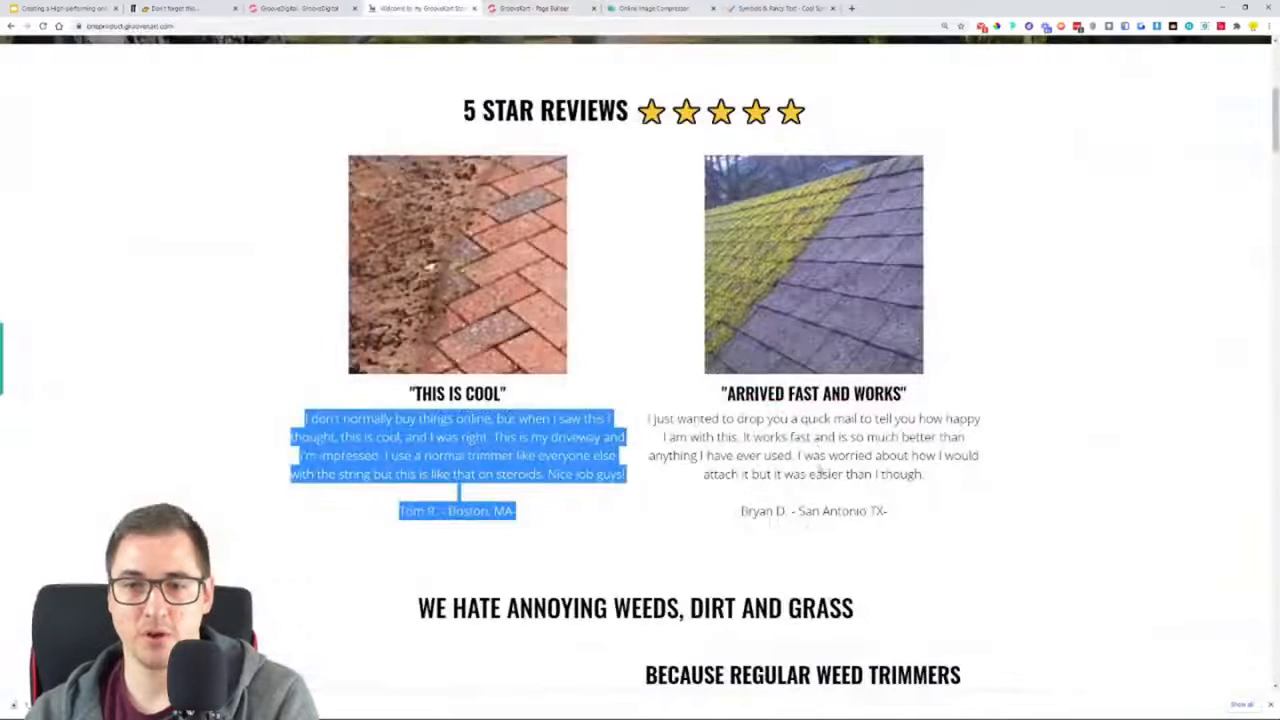
{"action": "double_click", "coordinate": [817, 440]}
{"action": "left_click_drag", "start_coordinate": [653, 418], "coordinate": [951, 526]}
{"action": "key", "text": "ctrl+c"}
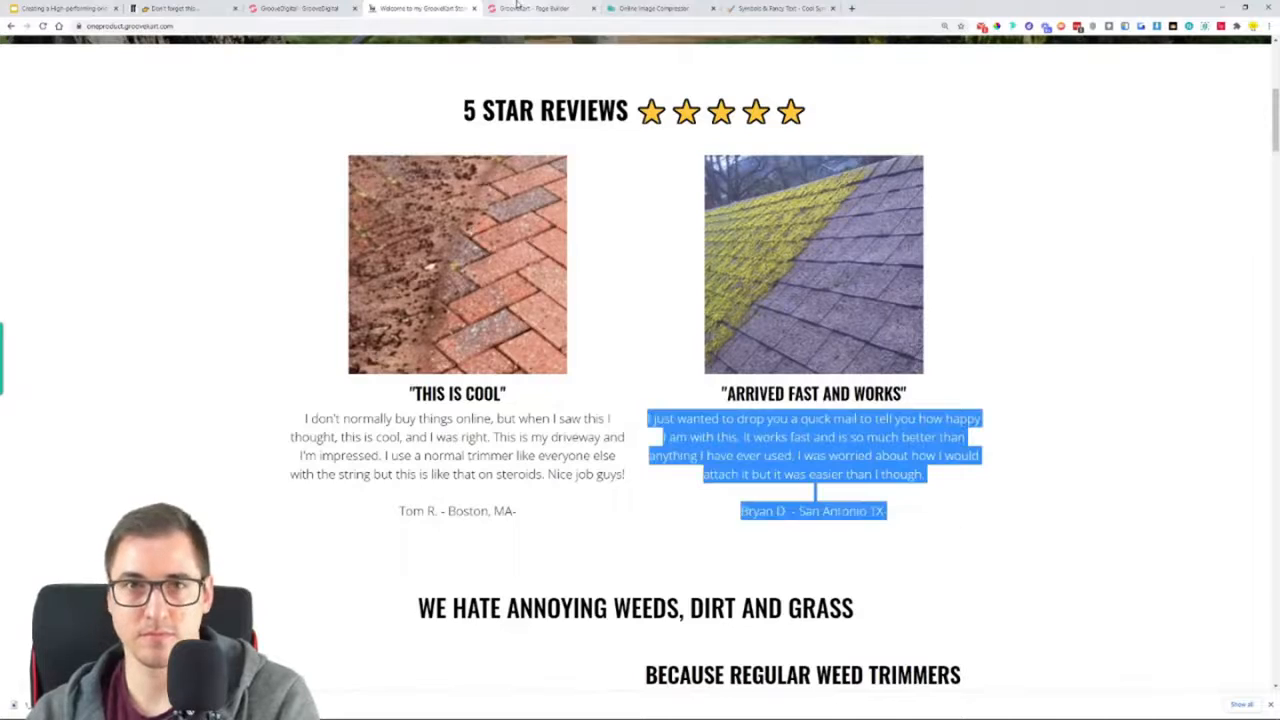
{"action": "left_click", "coordinate": [530, 8]}
{"action": "left_click", "coordinate": [797, 417]}
{"action": "key", "text": "ctrl+a"}
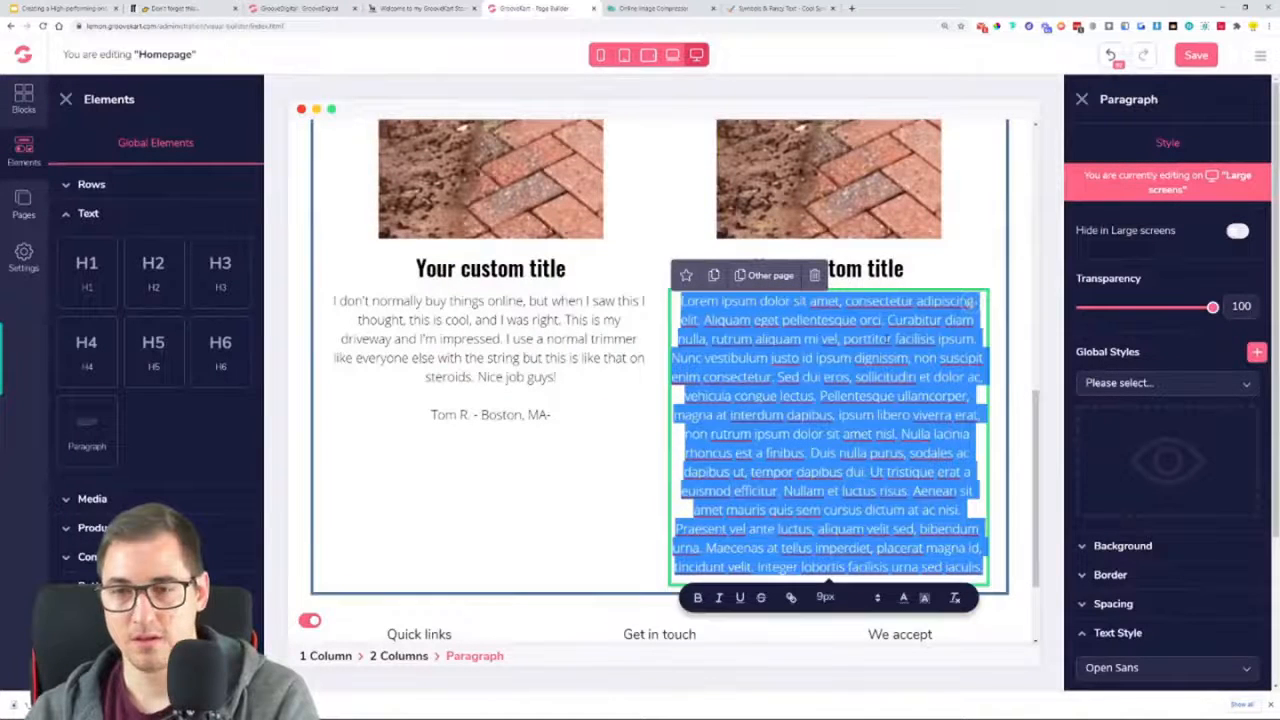
{"action": "key", "text": "ctrl+v"}
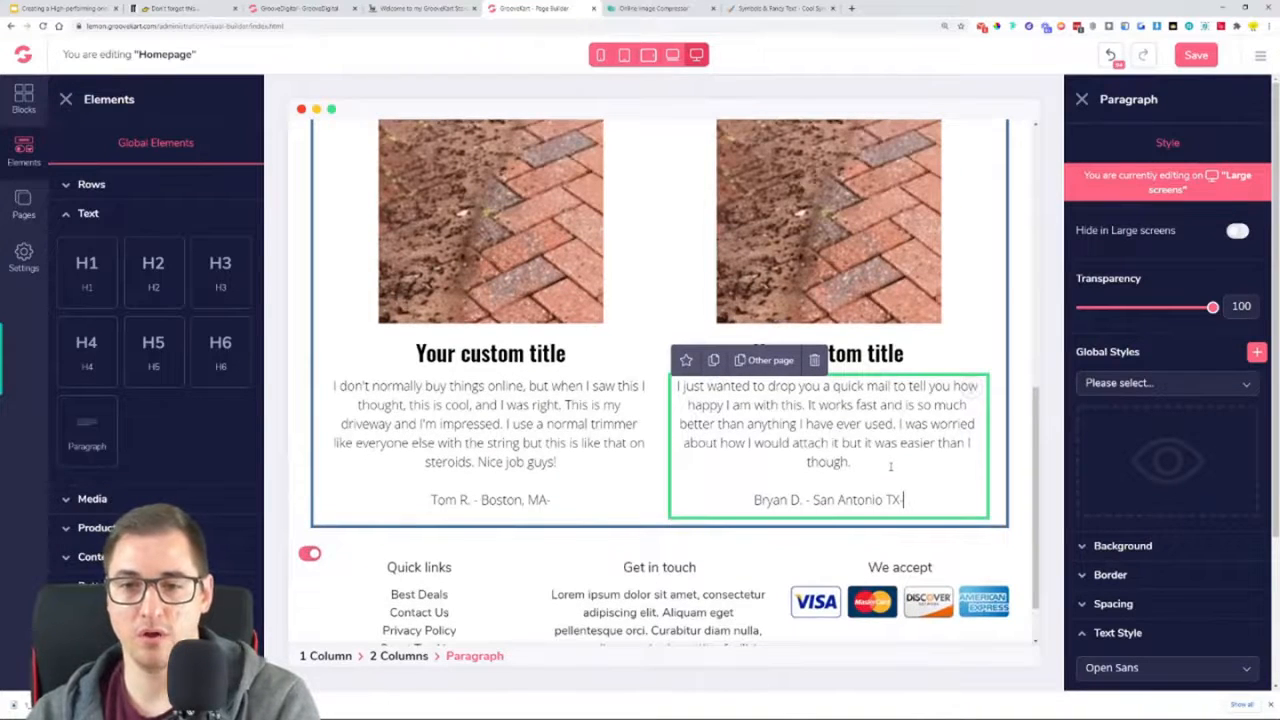
Copy the "THIS IS COOL" review title from the live store page into the first column's H3, removing the extra blank line
{"action": "left_click", "coordinate": [400, 8]}
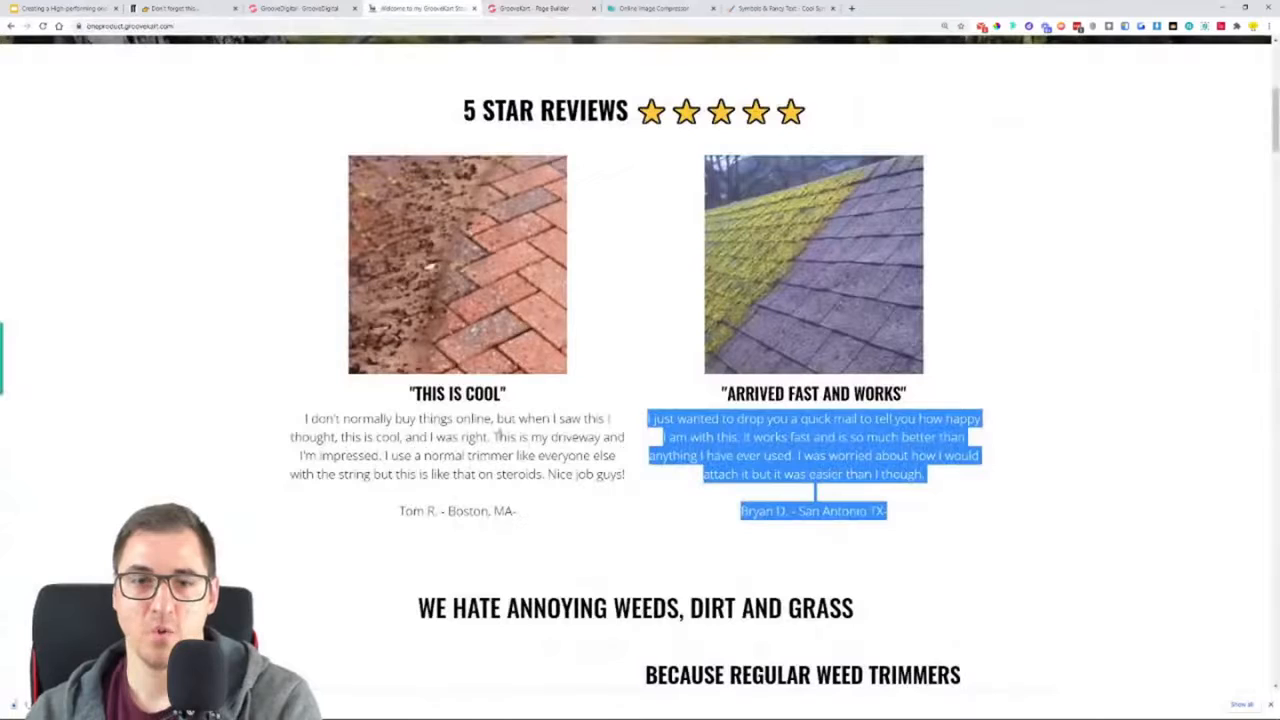
{"action": "left_click_drag", "start_coordinate": [510, 396], "coordinate": [409, 394]}
{"action": "key", "text": "ctrl+c"}
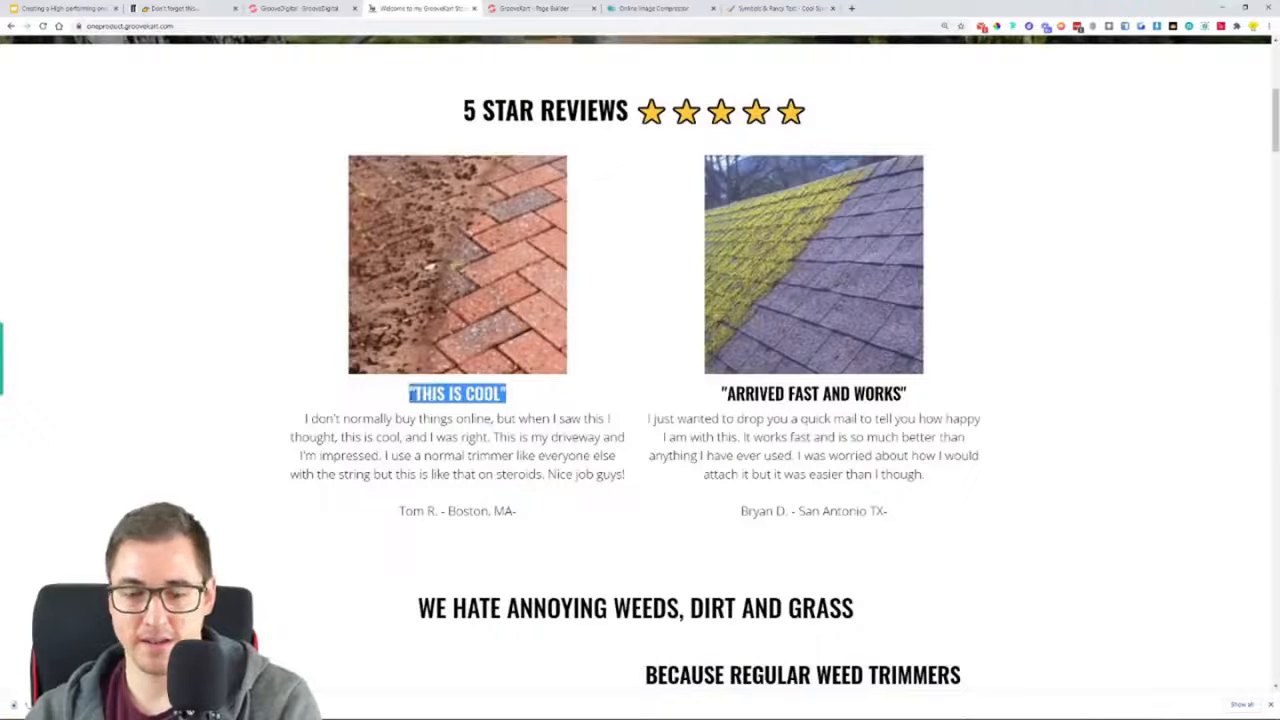
{"action": "left_click", "coordinate": [530, 8]}
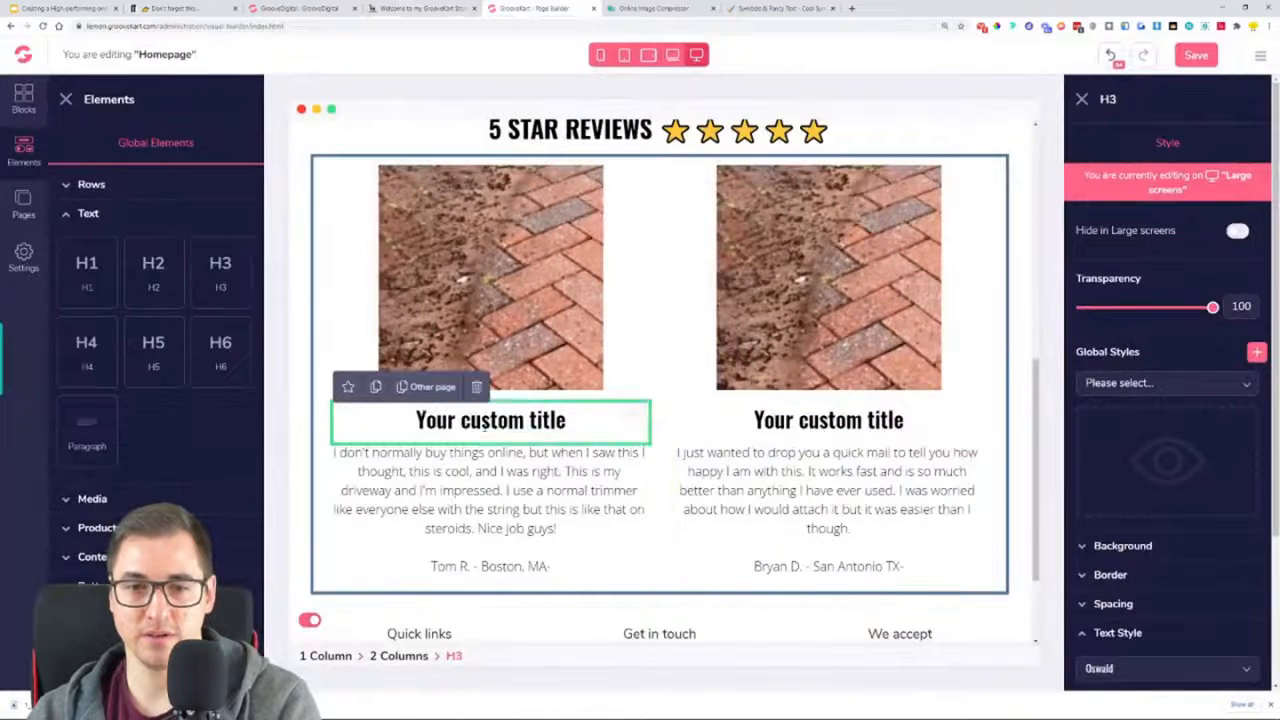
{"action": "triple_click", "coordinate": [488, 421]}
{"action": "key", "text": "ctrl+v"}
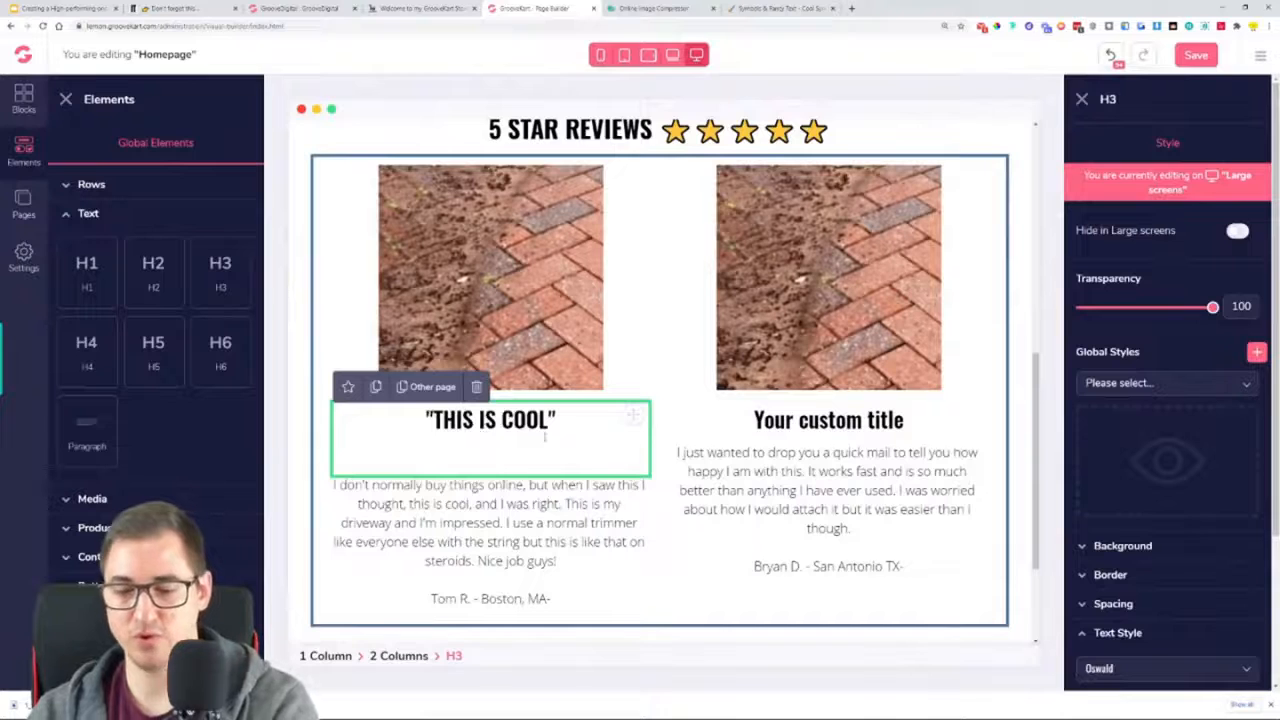
{"action": "key", "text": "BackSpace"}
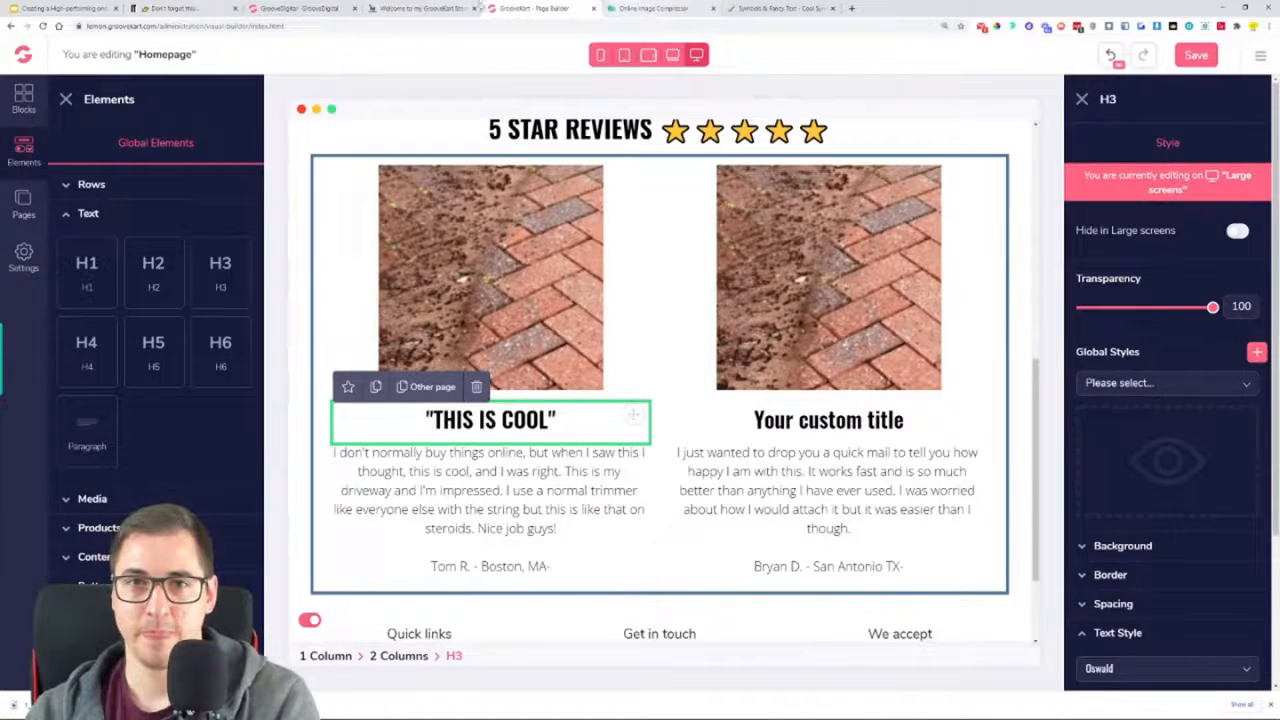
Copy the "ARRIVED FAST AND WORKS" title from the live store page into the second column's H3, removing the extra blank line
{"action": "left_click", "coordinate": [420, 8]}
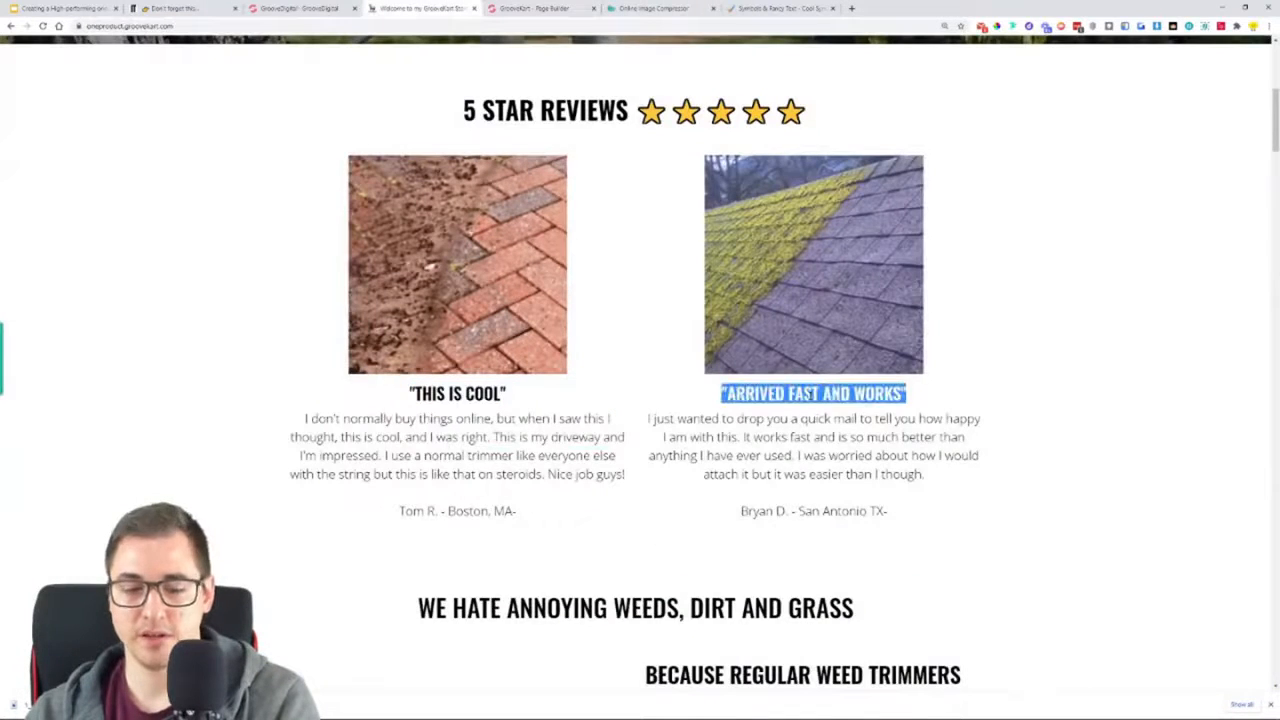
{"action": "left_click", "coordinate": [530, 8]}
{"action": "triple_click", "coordinate": [814, 424]}
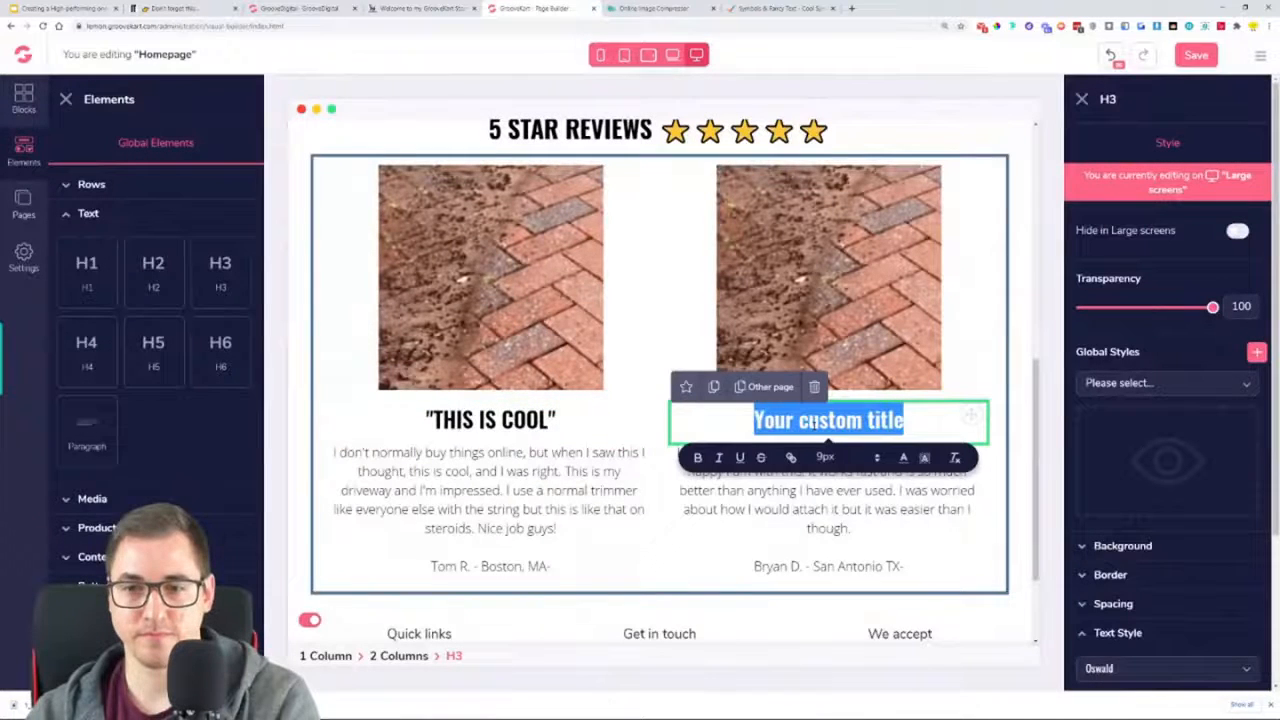
{"action": "type", "text": "\"ARRIVED FAST AND WORKS\""}
{"action": "key", "text": "BackSpace"}
{"action": "key", "text": "BackSpace"}
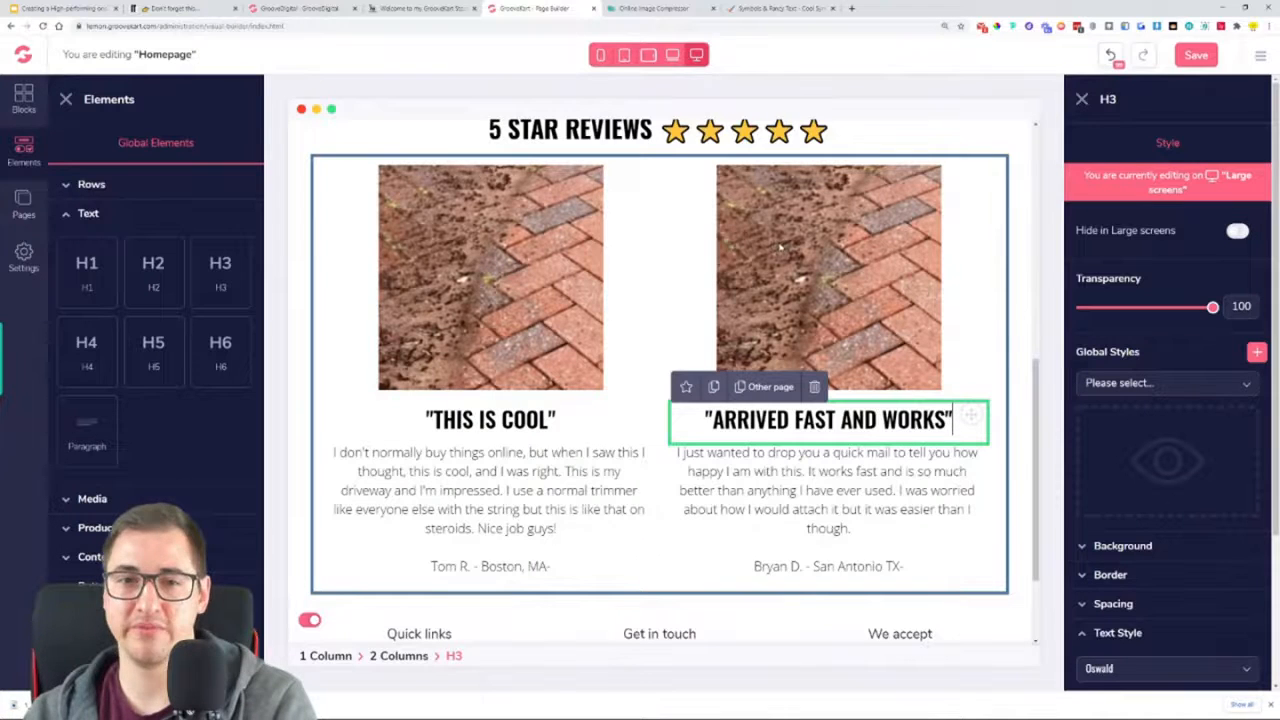
Replace the second column's brick image with the mossy roof picture from the OneProductStore folder inside GrooveKart Store setup
{"action": "left_click", "coordinate": [780, 247]}
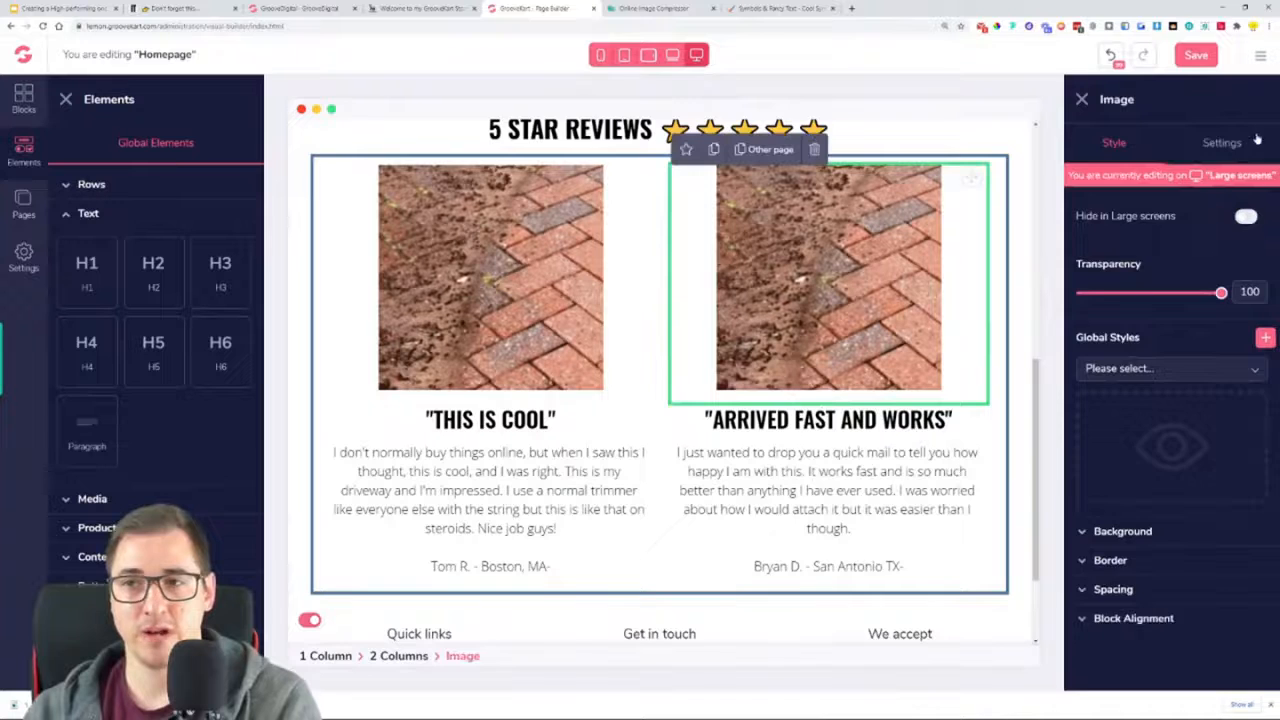
{"action": "left_click", "coordinate": [1236, 145]}
{"action": "left_click", "coordinate": [1260, 234]}
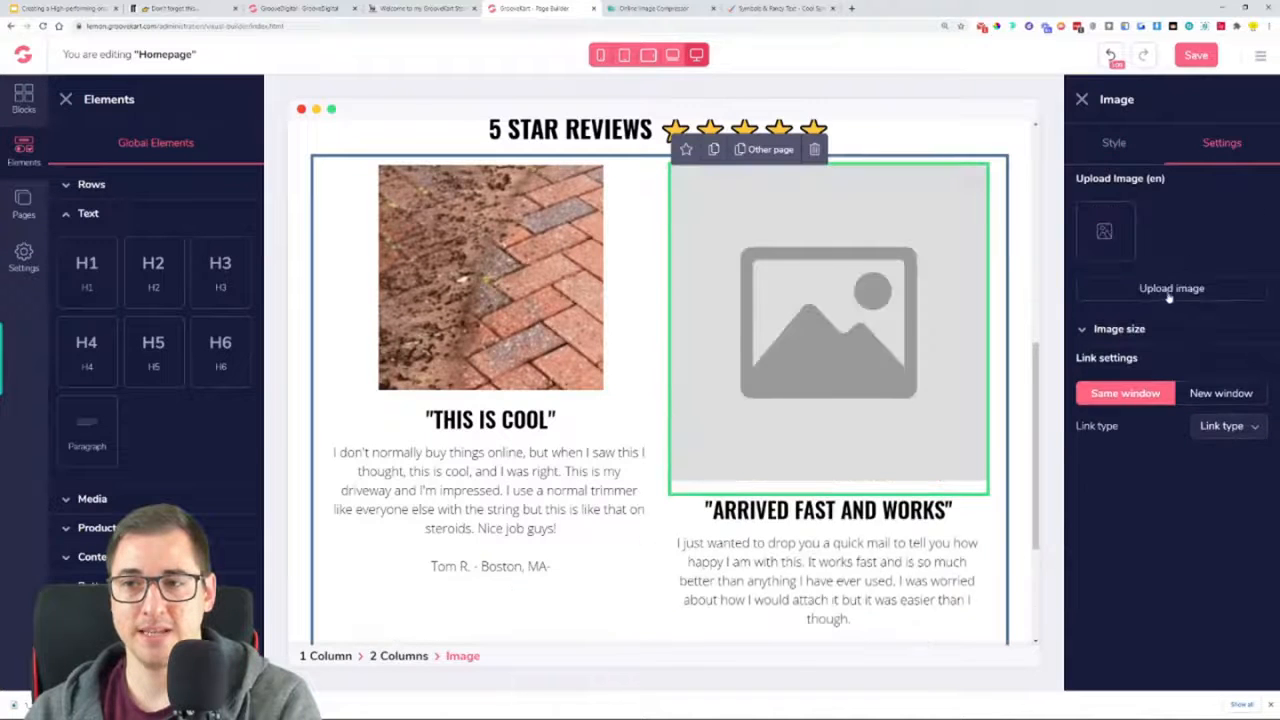
{"action": "left_click", "coordinate": [1170, 290]}
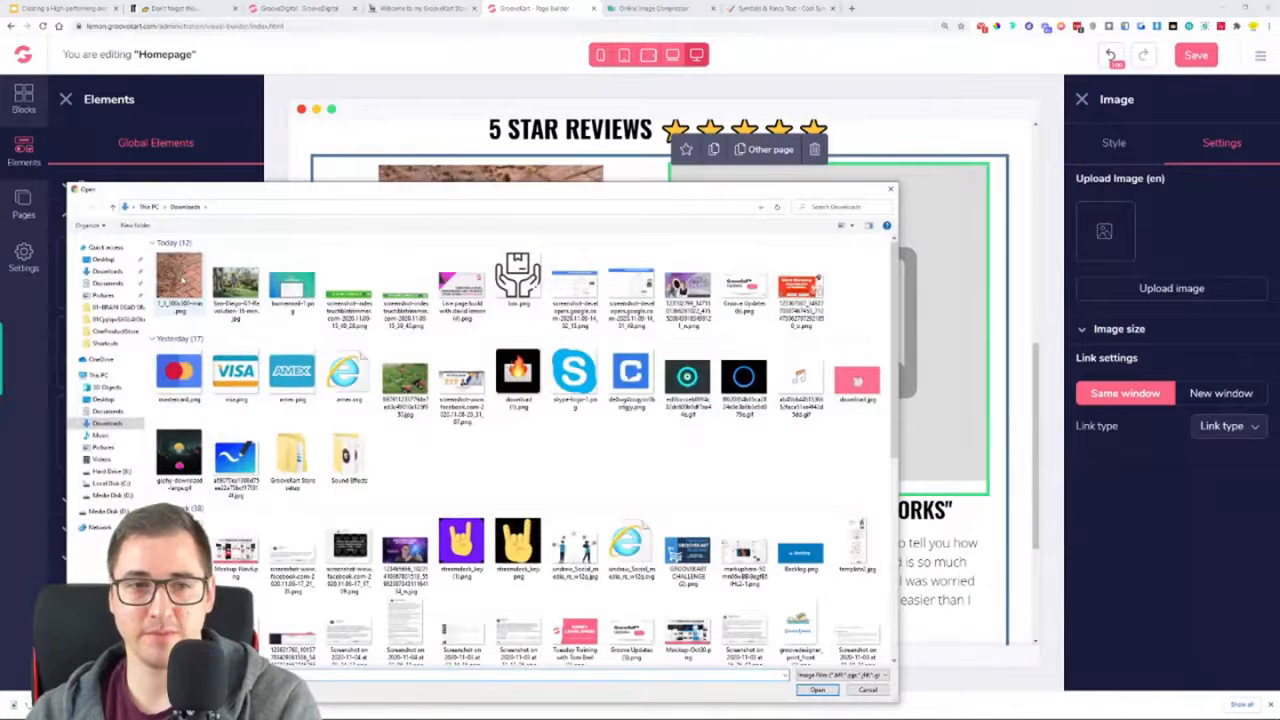
{"action": "double_click", "coordinate": [298, 458]}
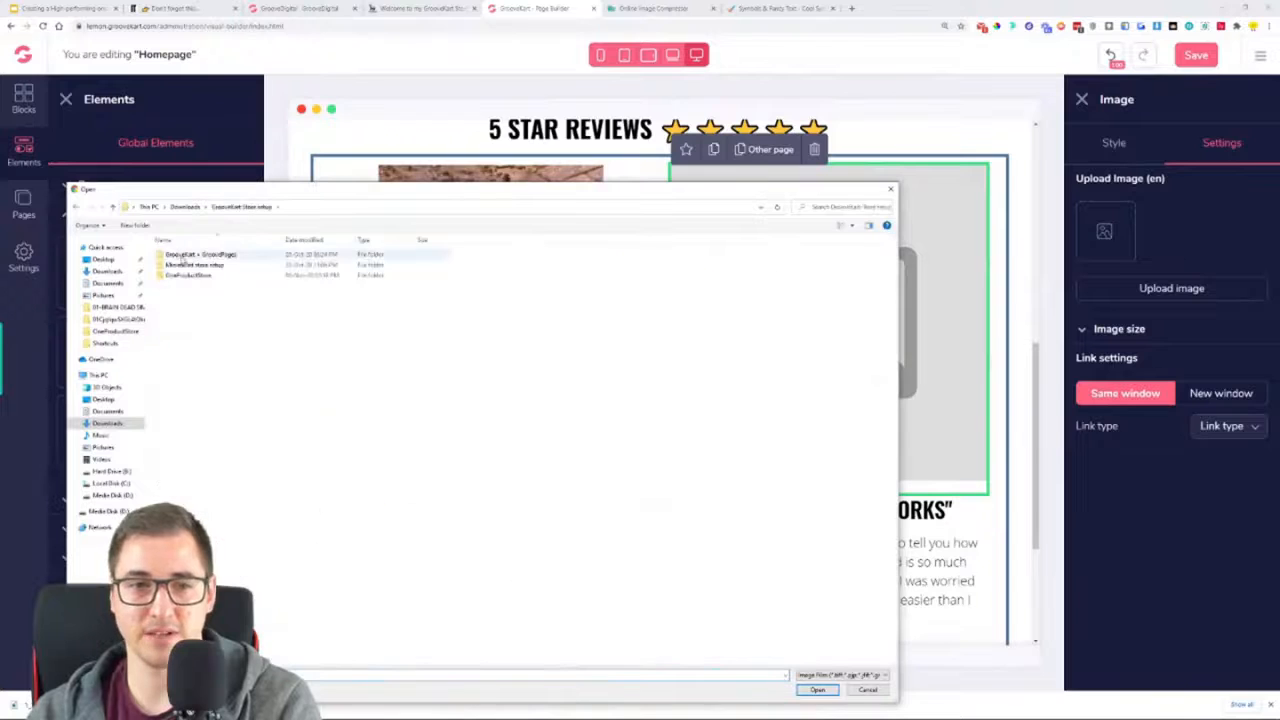
{"action": "double_click", "coordinate": [188, 275]}
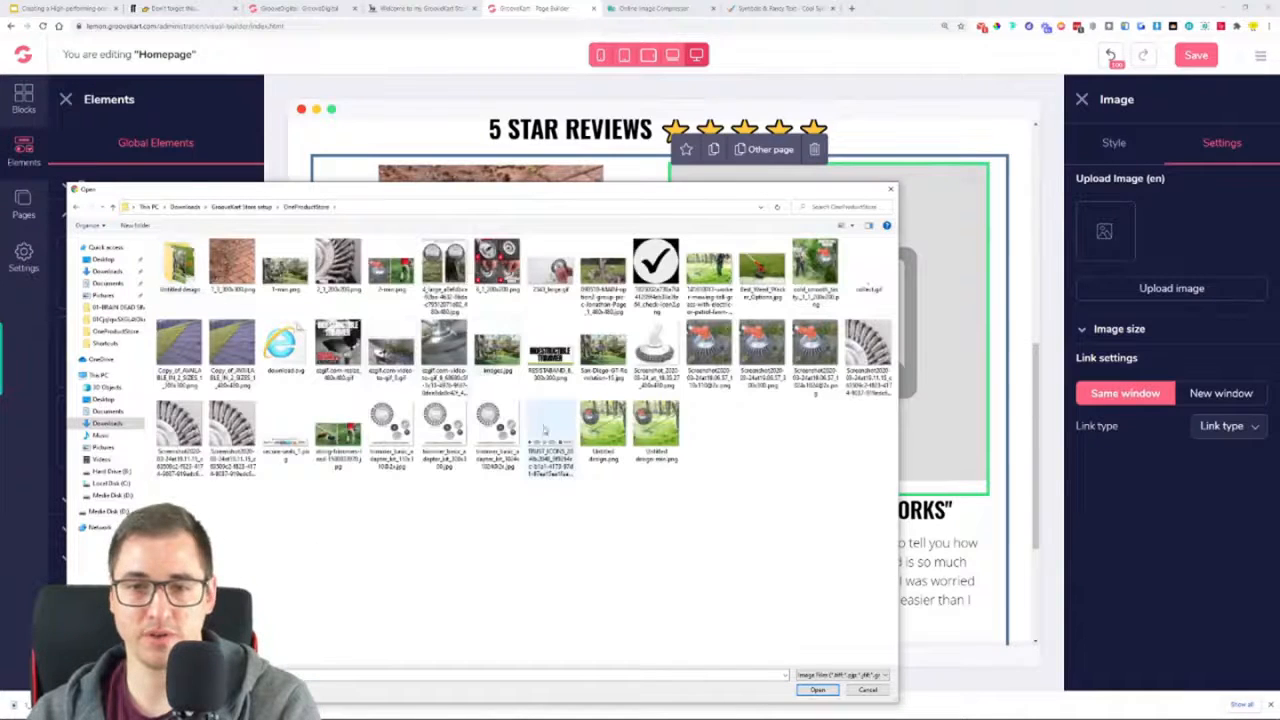
{"action": "double_click", "coordinate": [180, 345]}
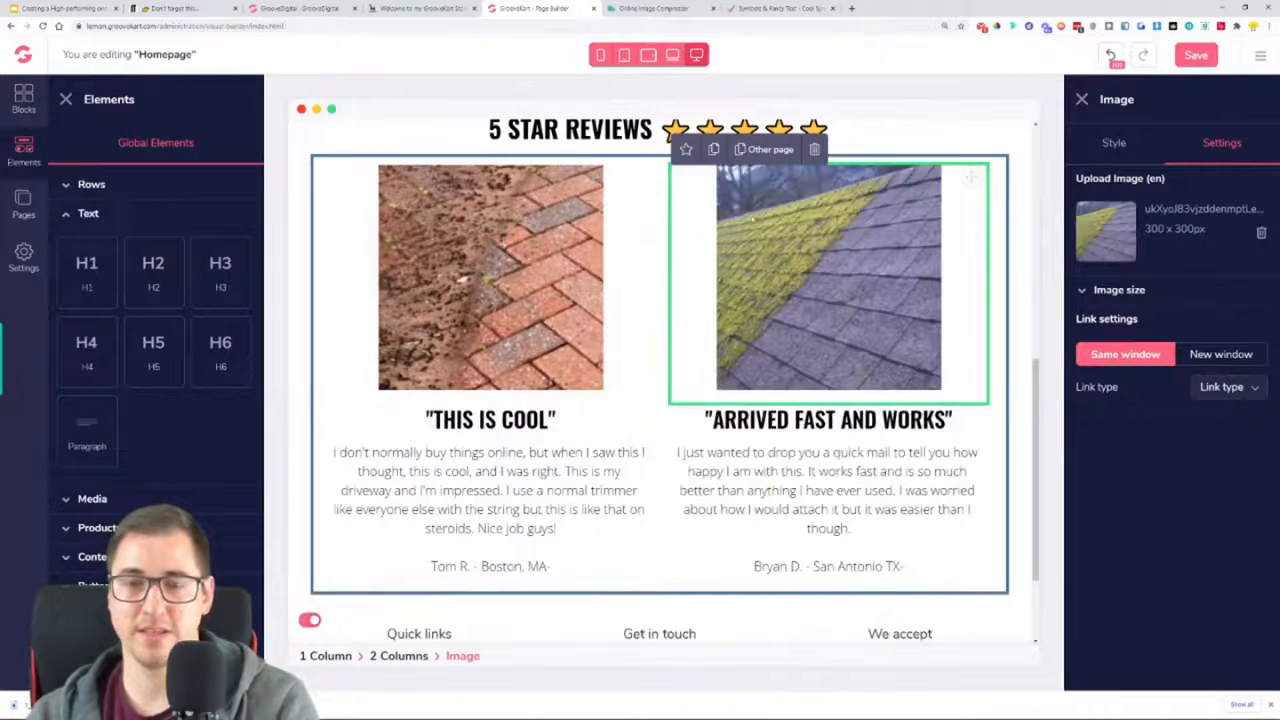
{"action": "left_click_drag", "start_coordinate": [1203, 235], "coordinate": [1151, 229]}
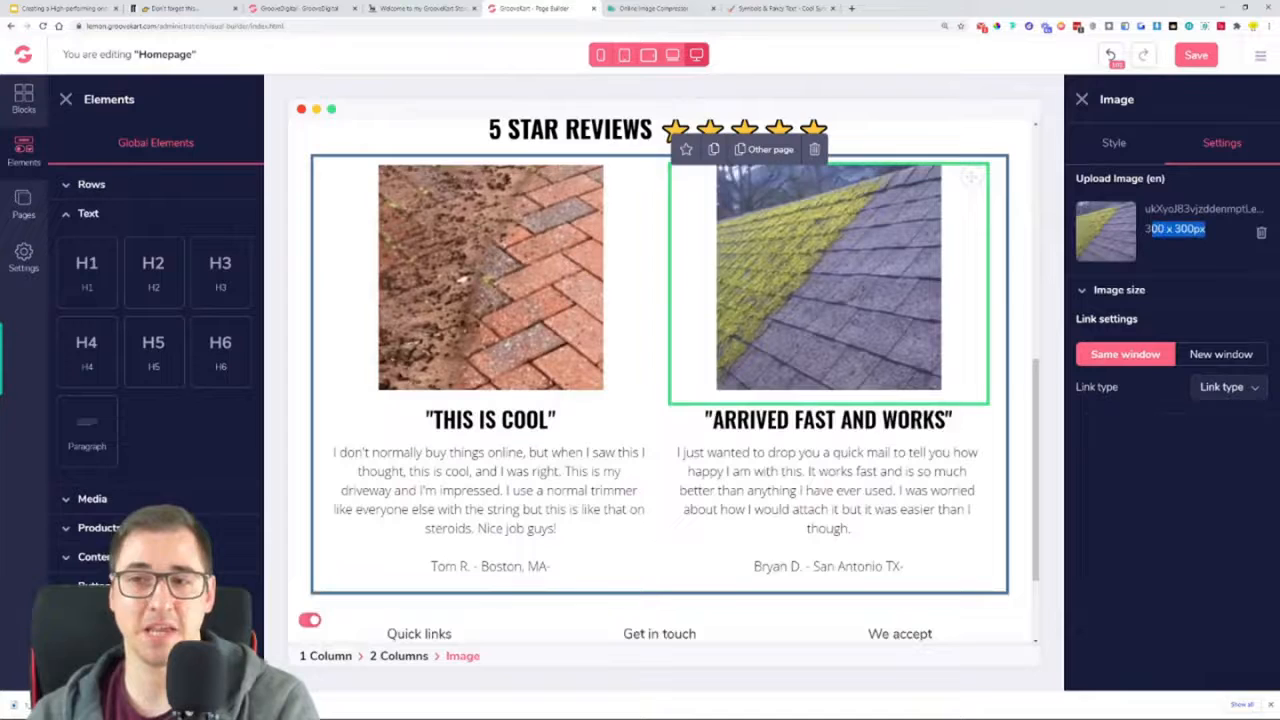
{"action": "left_click", "coordinate": [1197, 256]}
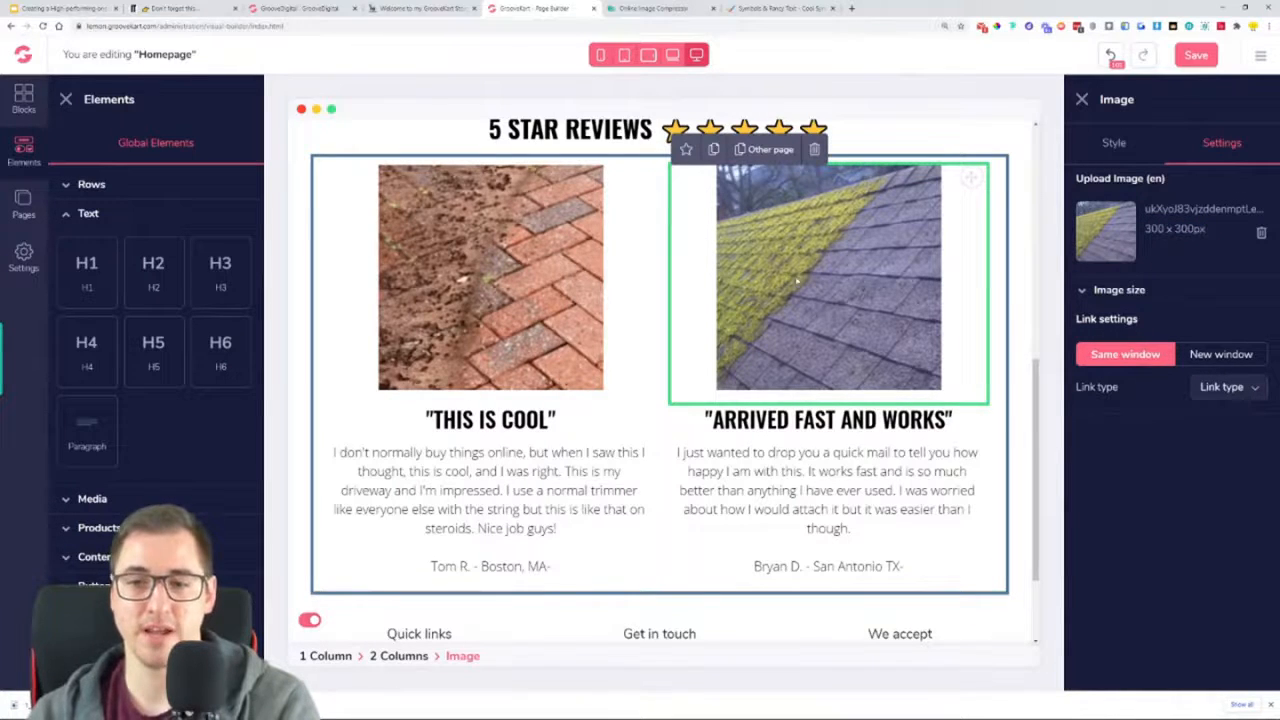
Save the homepage with the finished review columns and reload the page builder
{"action": "scroll", "coordinate": [623, 277], "scroll_direction": "down", "scroll_amount": 3}
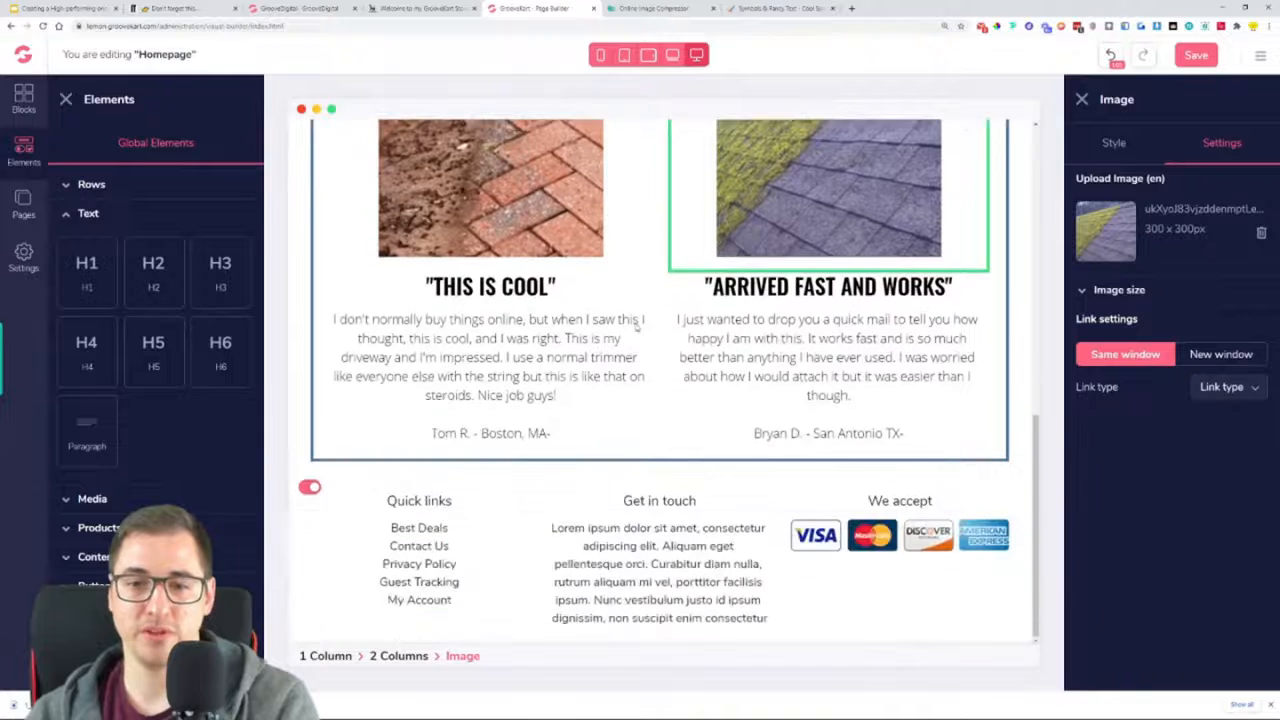
{"action": "left_click", "coordinate": [1190, 58]}
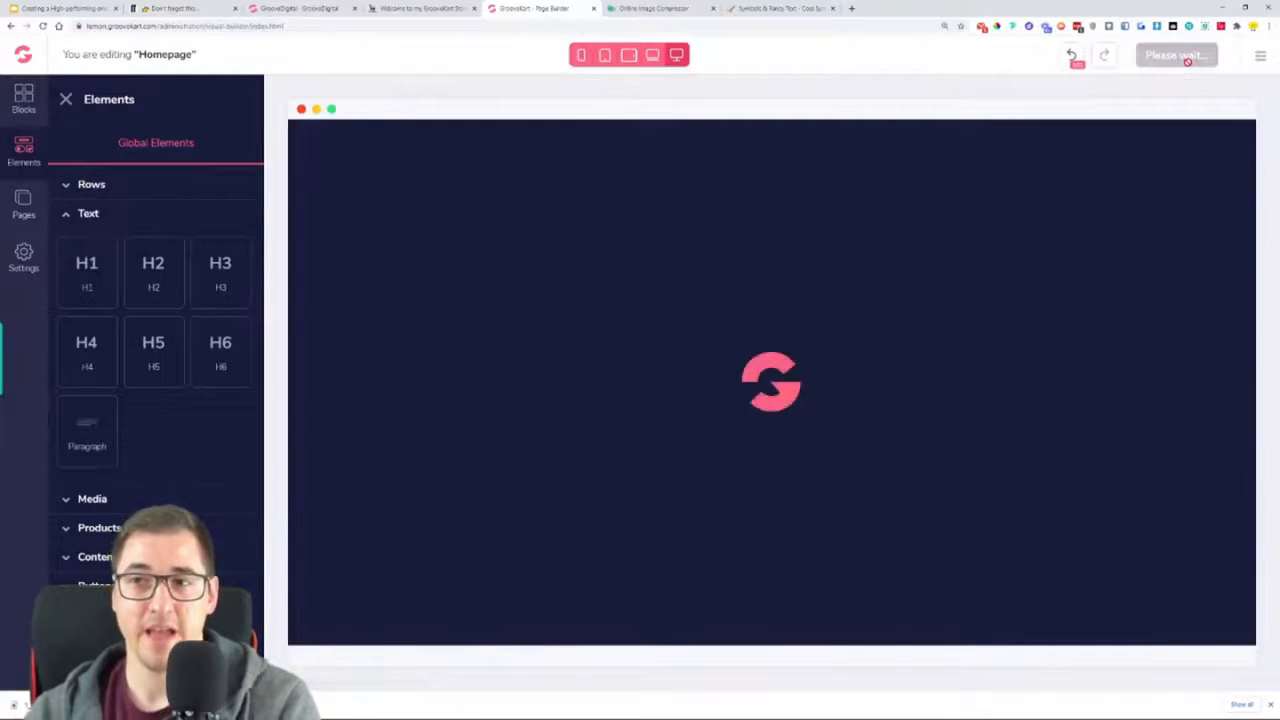
{"action": "scroll", "coordinate": [1033, 268], "scroll_direction": "down", "scroll_amount": 4}
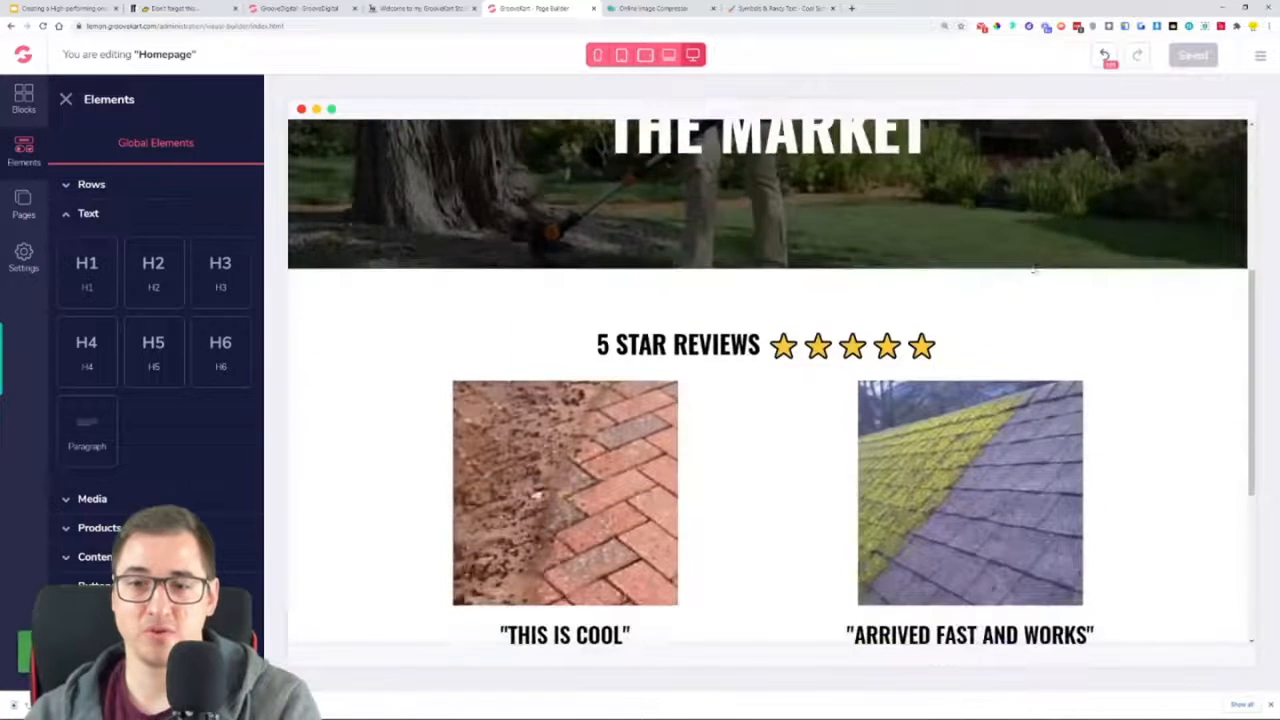
{"action": "left_click", "coordinate": [42, 27]}
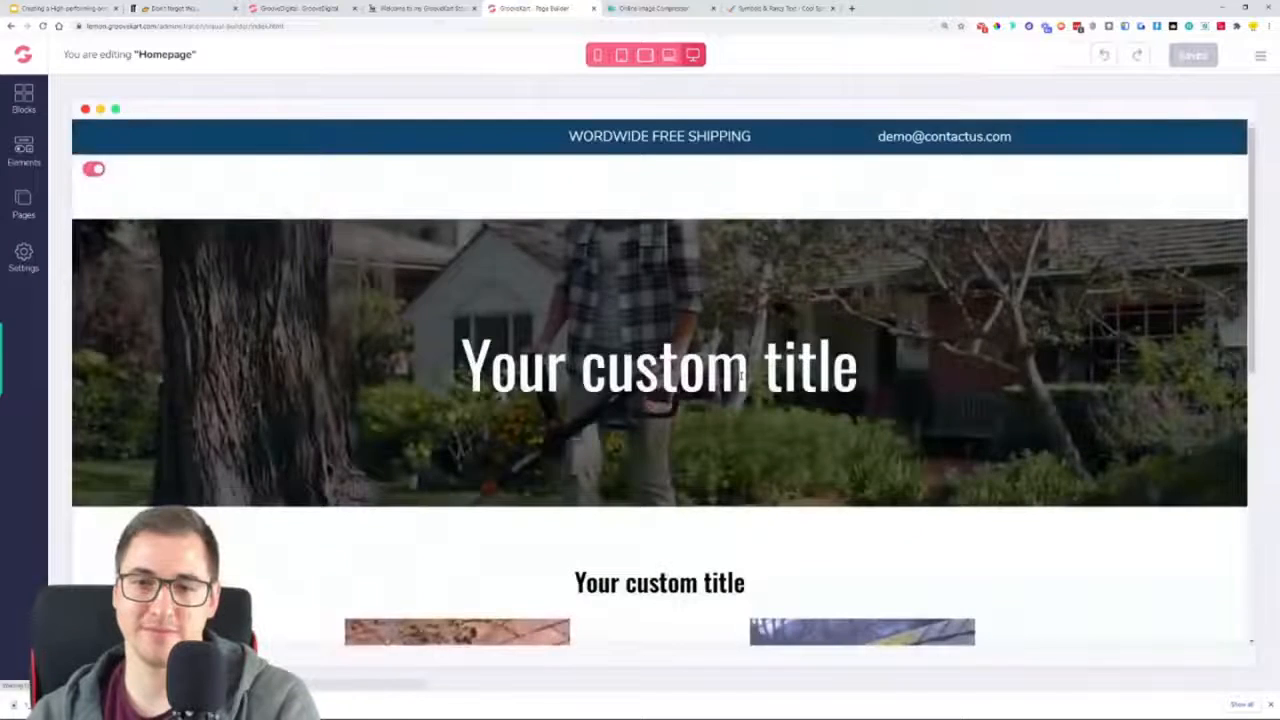
Examine the reloaded homepage from the hero banner to the footer to check which titles and review content were kept
{"action": "scroll", "coordinate": [742, 374], "scroll_direction": "down", "scroll_amount": 4}
{"action": "scroll", "coordinate": [744, 372], "scroll_direction": "up", "scroll_amount": 3}
{"action": "left_click", "coordinate": [668, 320]}
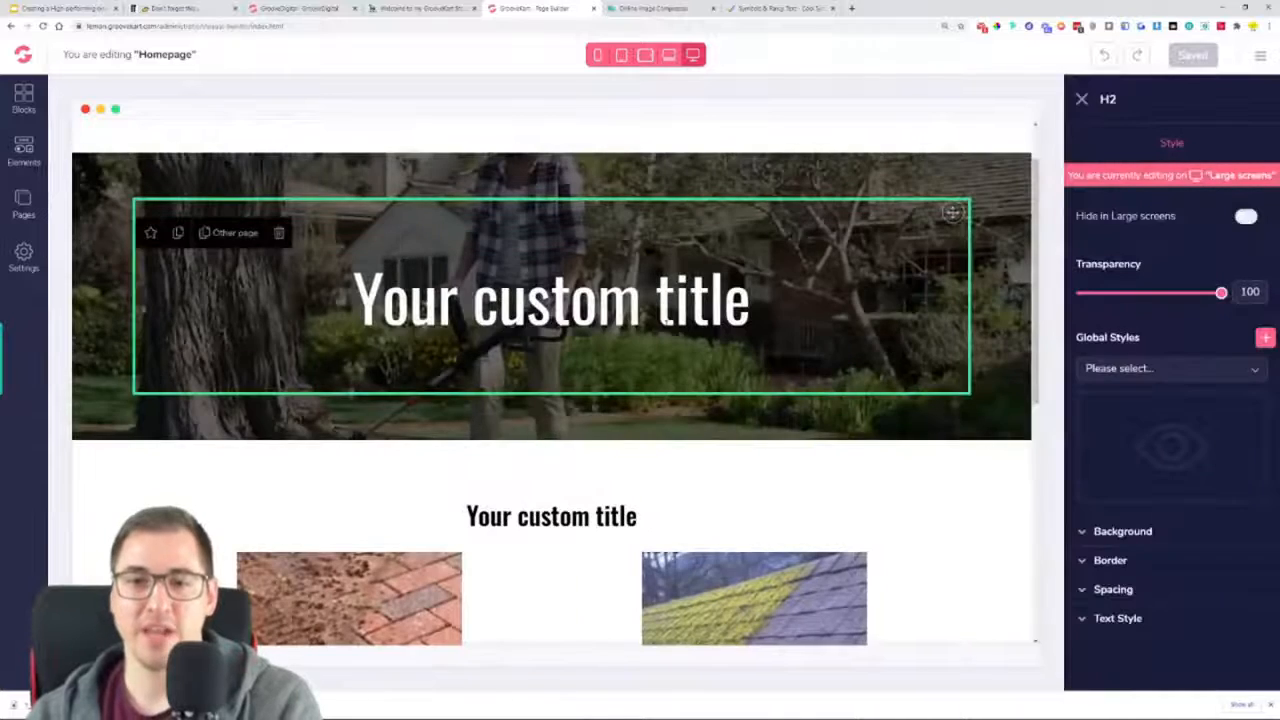
{"action": "scroll", "coordinate": [668, 322], "scroll_direction": "down", "scroll_amount": 5}
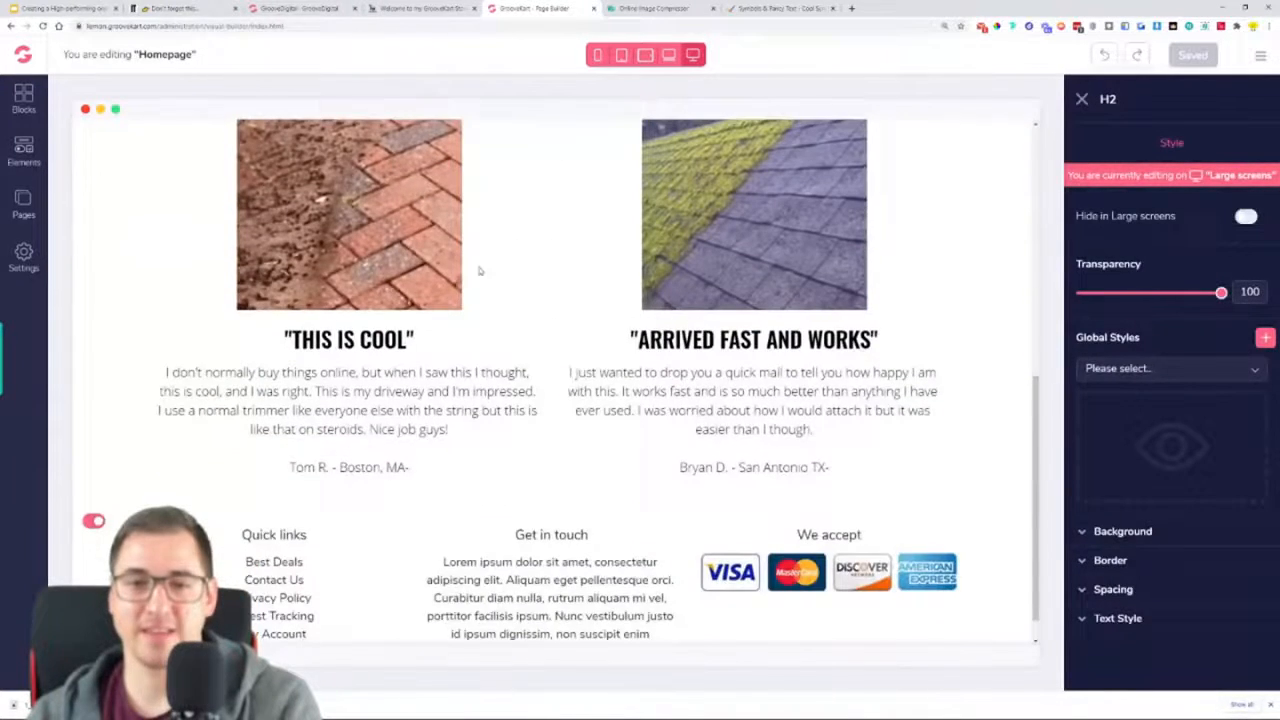
{"action": "scroll", "coordinate": [480, 270], "scroll_direction": "up", "scroll_amount": 3}
{"action": "scroll", "coordinate": [565, 320], "scroll_direction": "up", "scroll_amount": 4}
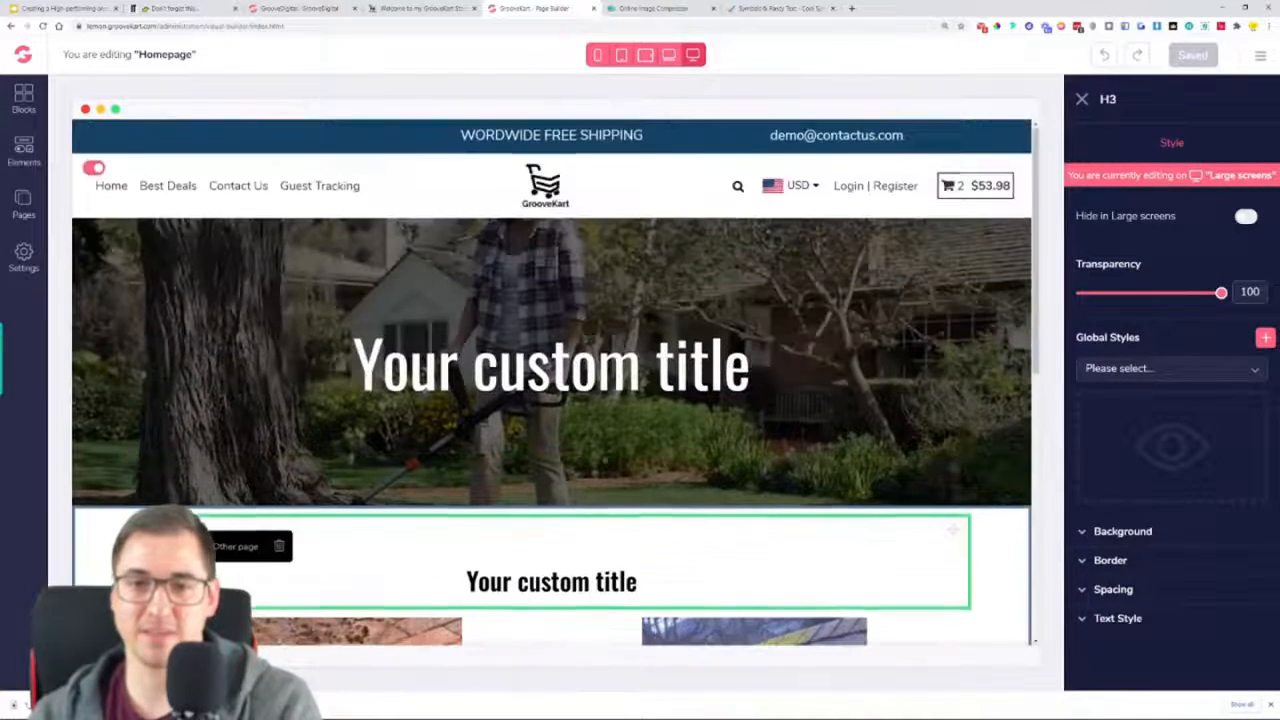
{"action": "scroll", "coordinate": [586, 443], "scroll_direction": "down", "scroll_amount": 2}
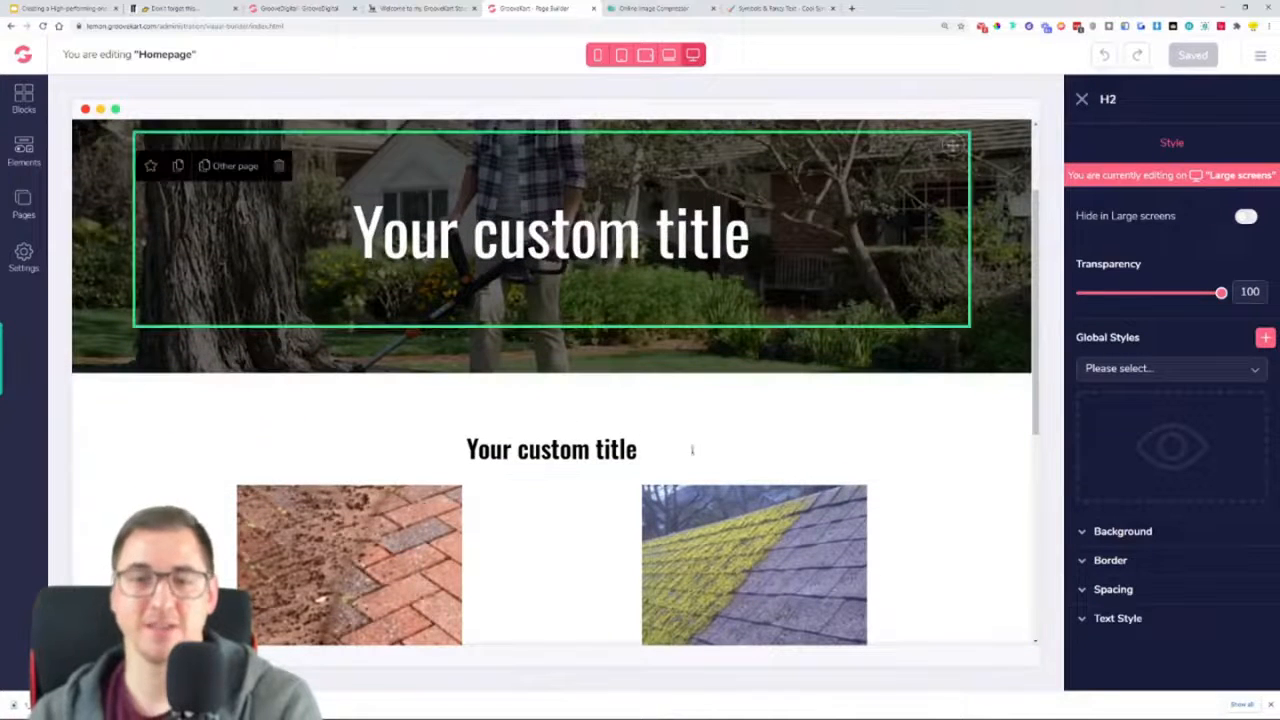
{"action": "scroll", "coordinate": [531, 471], "scroll_direction": "down", "scroll_amount": 1}
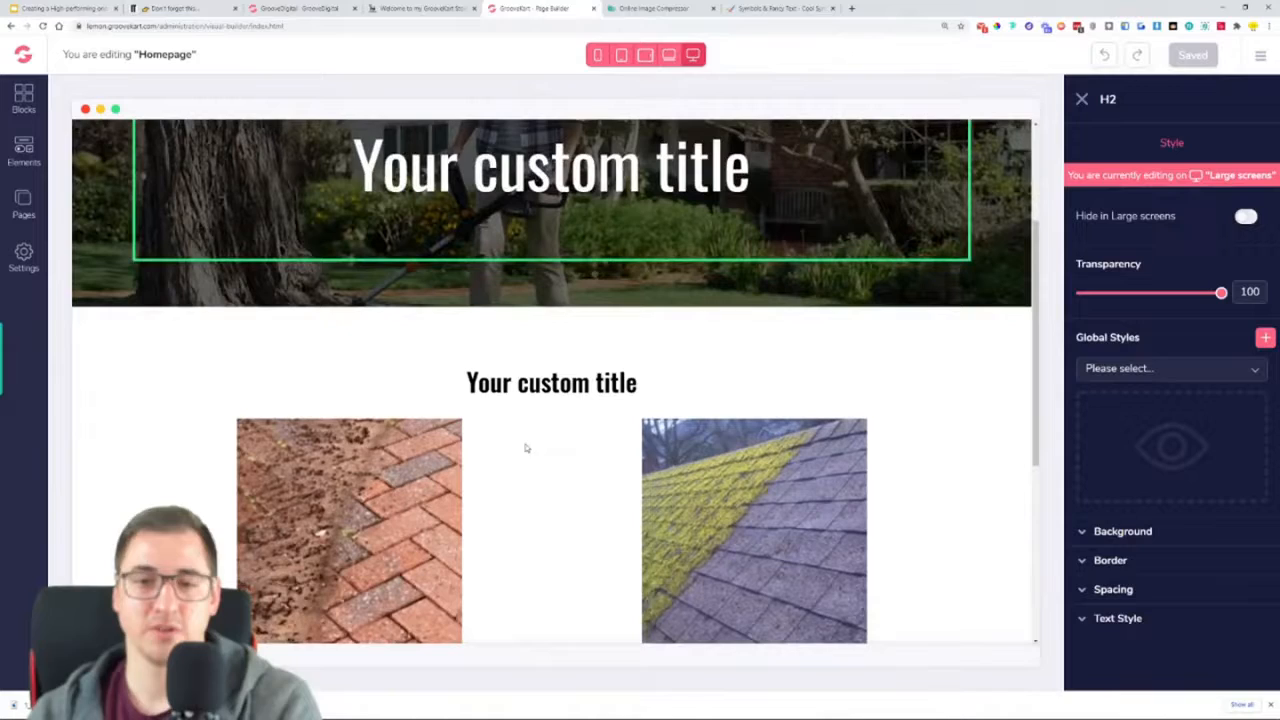
Copy the headline "THE TOUGHEST TRIMMER ON THE MARKET" from the live store page into the hero banner's H2 and save the homepage
{"action": "left_click", "coordinate": [415, 8]}
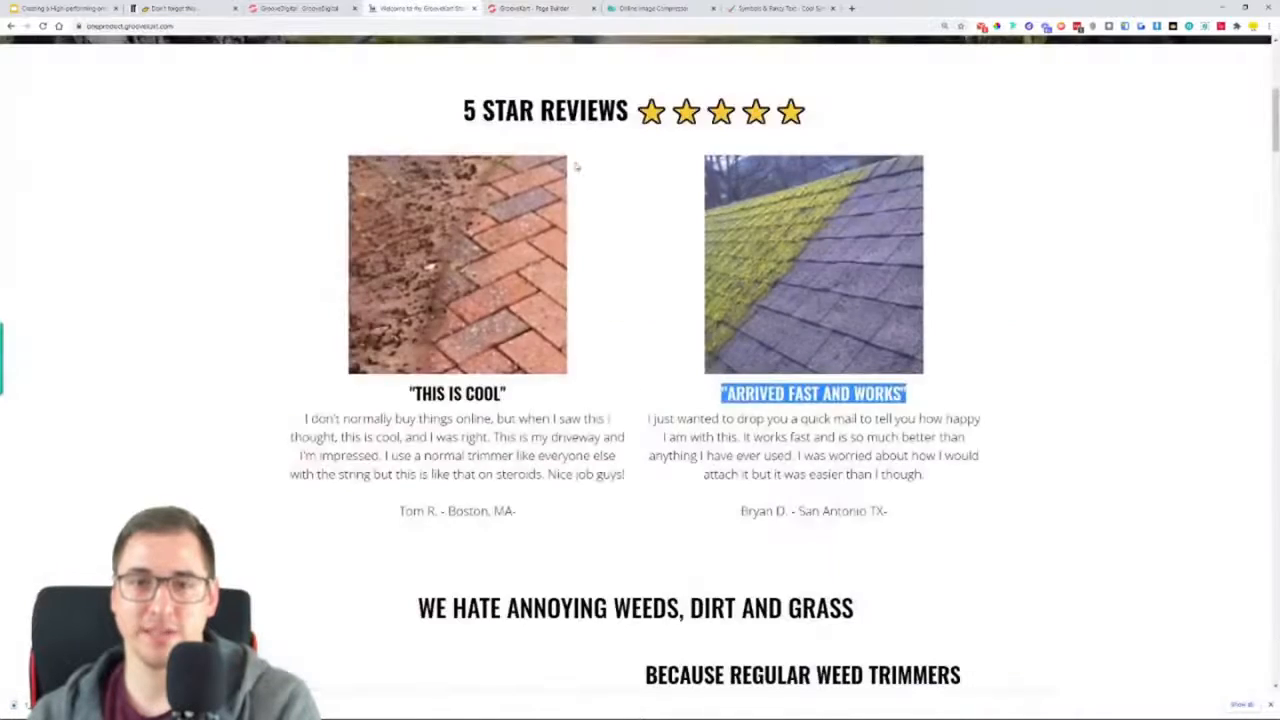
{"action": "scroll", "coordinate": [577, 168], "scroll_direction": "up", "scroll_amount": 5}
{"action": "triple_click", "coordinate": [684, 352]}
{"action": "key", "text": "ctrl+c"}
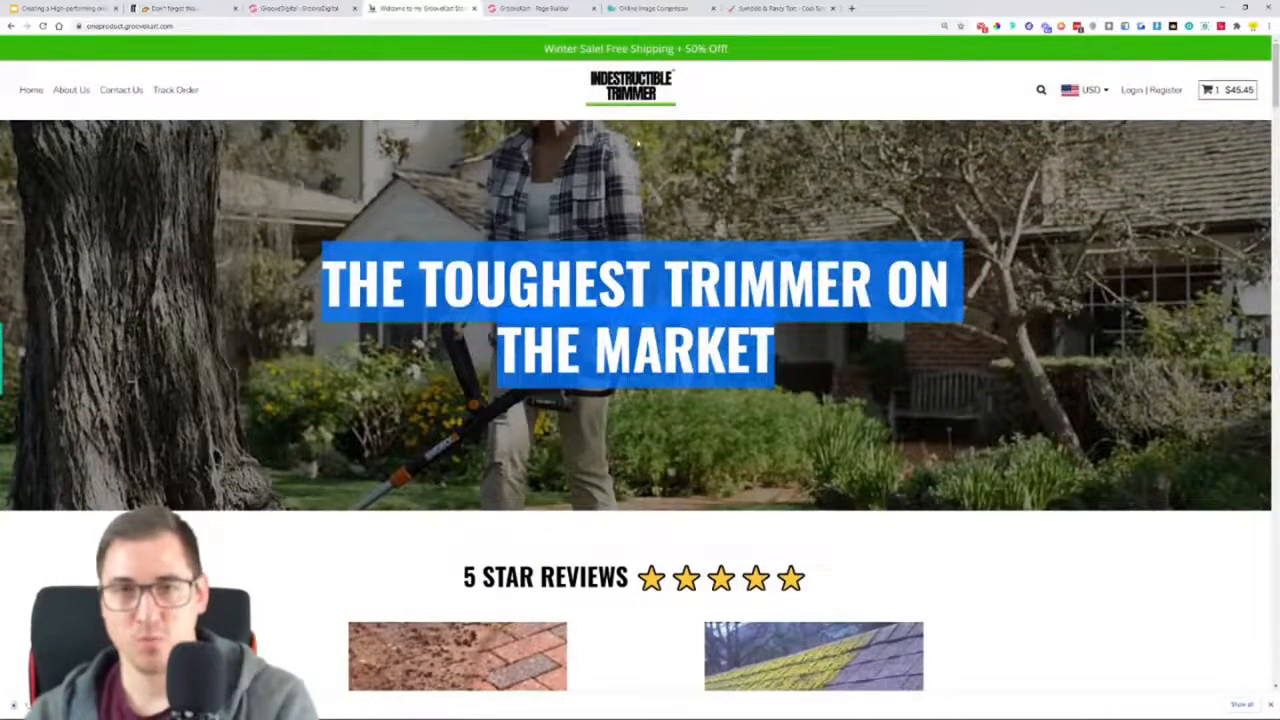
{"action": "left_click", "coordinate": [530, 8]}
{"action": "triple_click", "coordinate": [550, 165]}
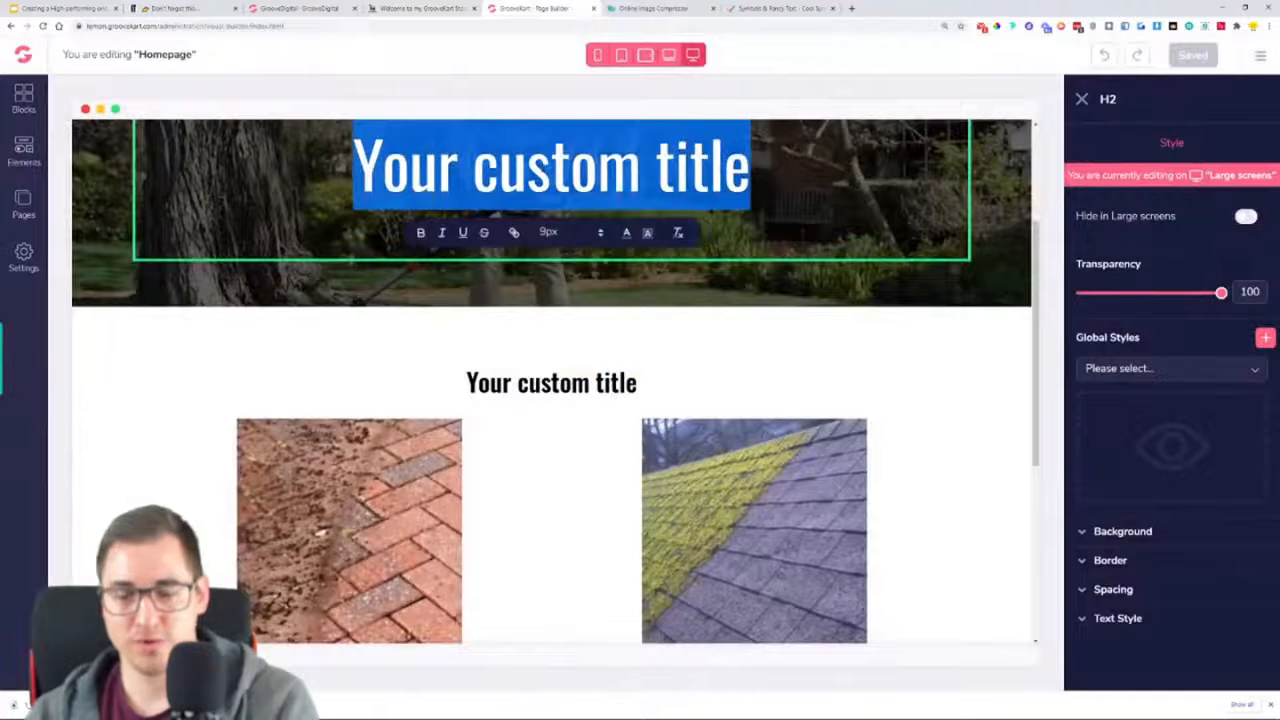
{"action": "key", "text": "ctrl+v"}
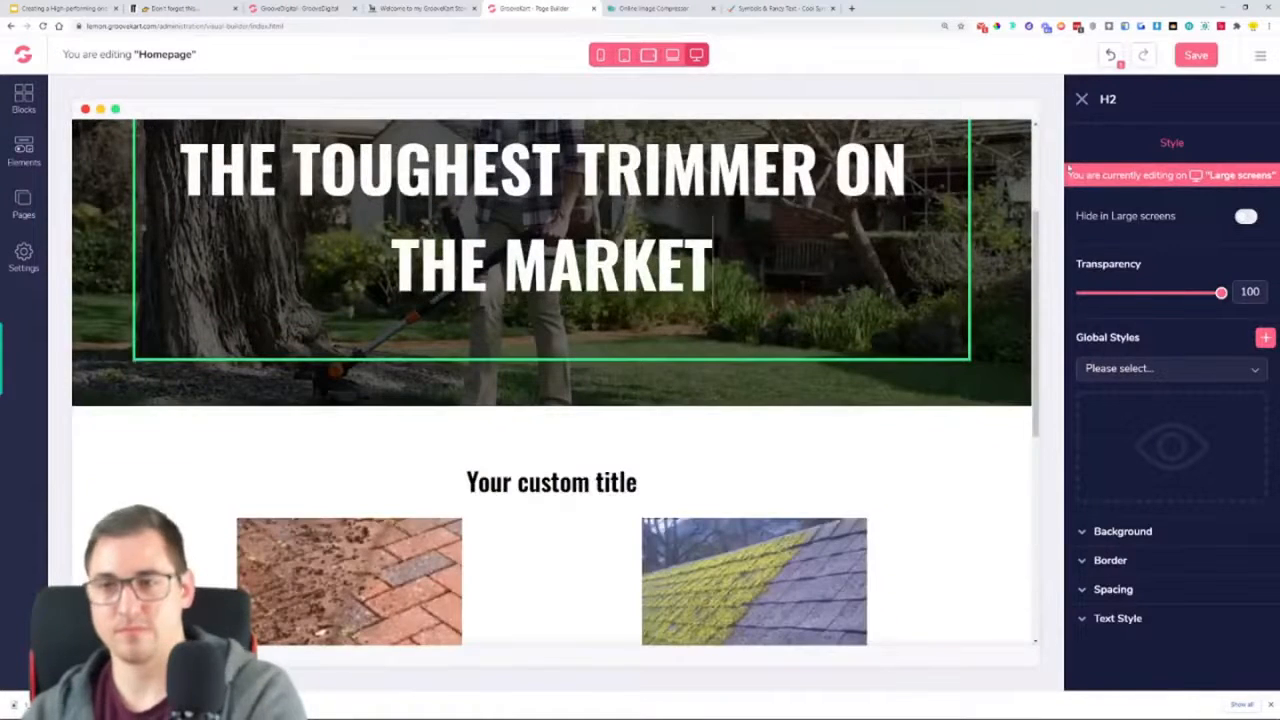
{"action": "left_click", "coordinate": [1196, 55]}
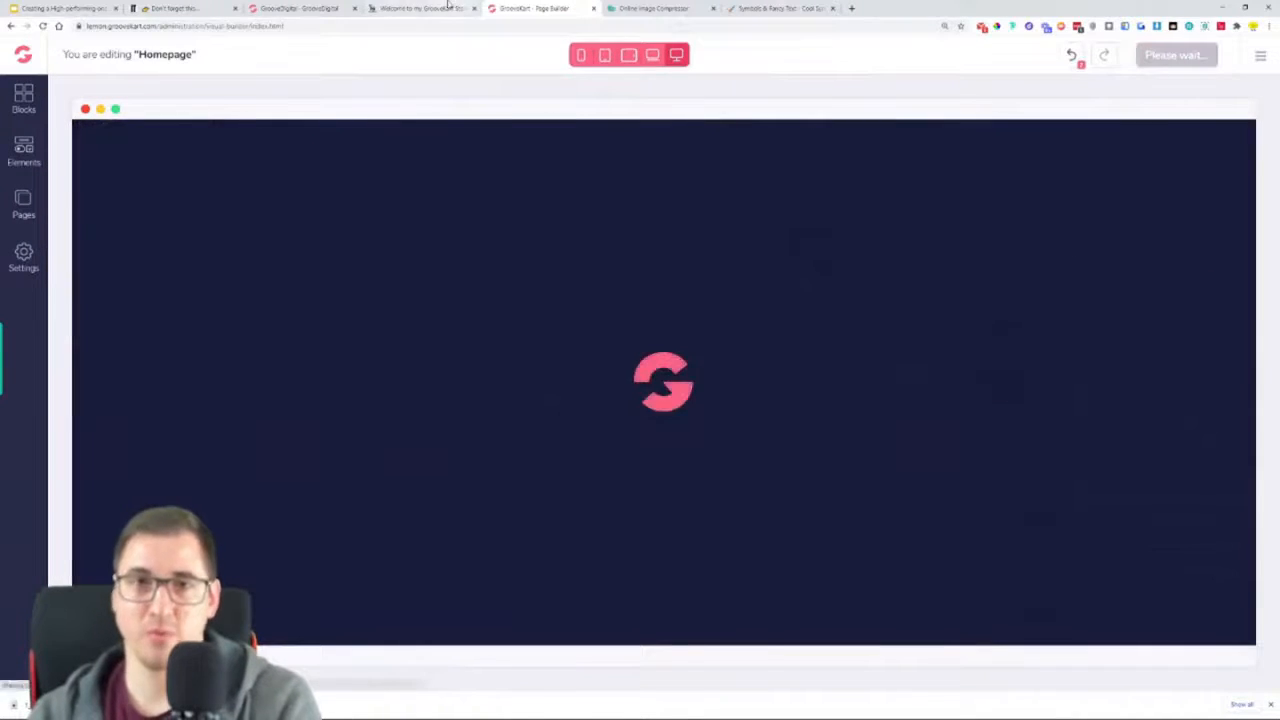
Copy the "5 STAR REVIEWS" heading with its five stars from the live store page into the reviews section's H3 and save the homepage
{"action": "left_click", "coordinate": [448, 7]}
{"action": "scroll", "coordinate": [537, 447], "scroll_direction": "down", "scroll_amount": 3}
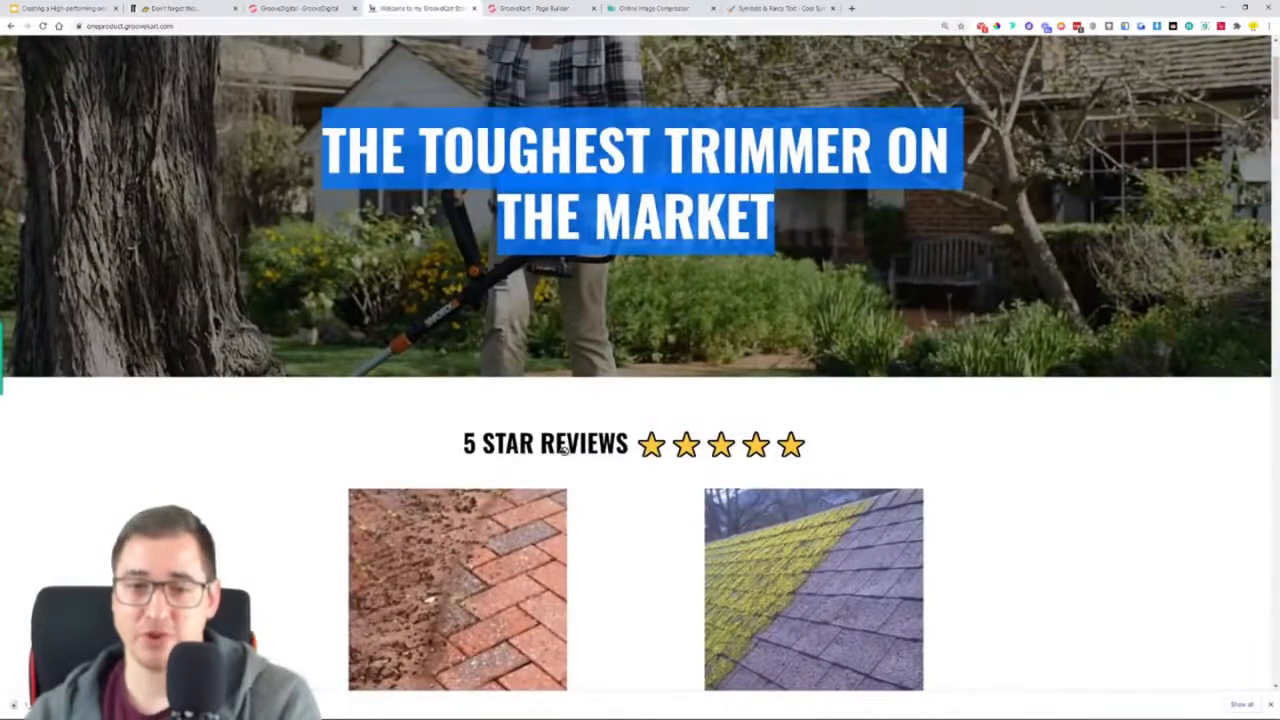
{"action": "triple_click", "coordinate": [537, 449]}
{"action": "key", "text": "ctrl+c"}
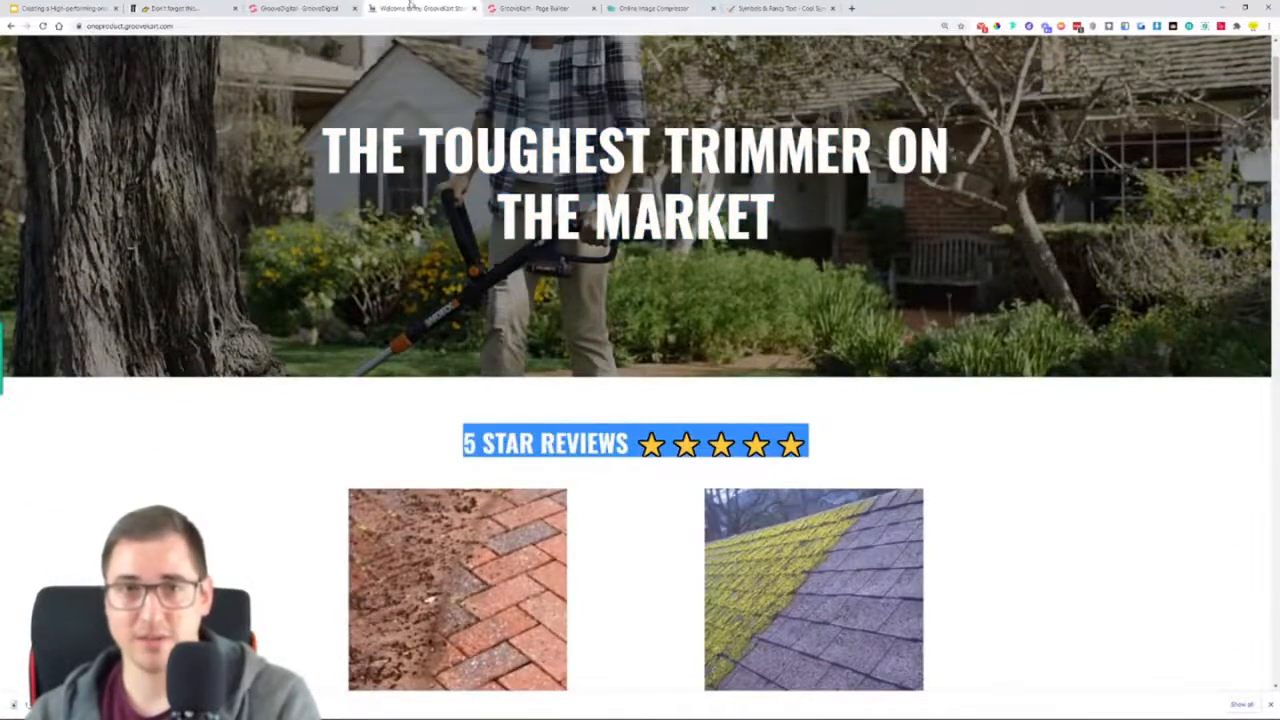
{"action": "left_click", "coordinate": [535, 8]}
{"action": "scroll", "coordinate": [657, 434], "scroll_direction": "down", "scroll_amount": 3}
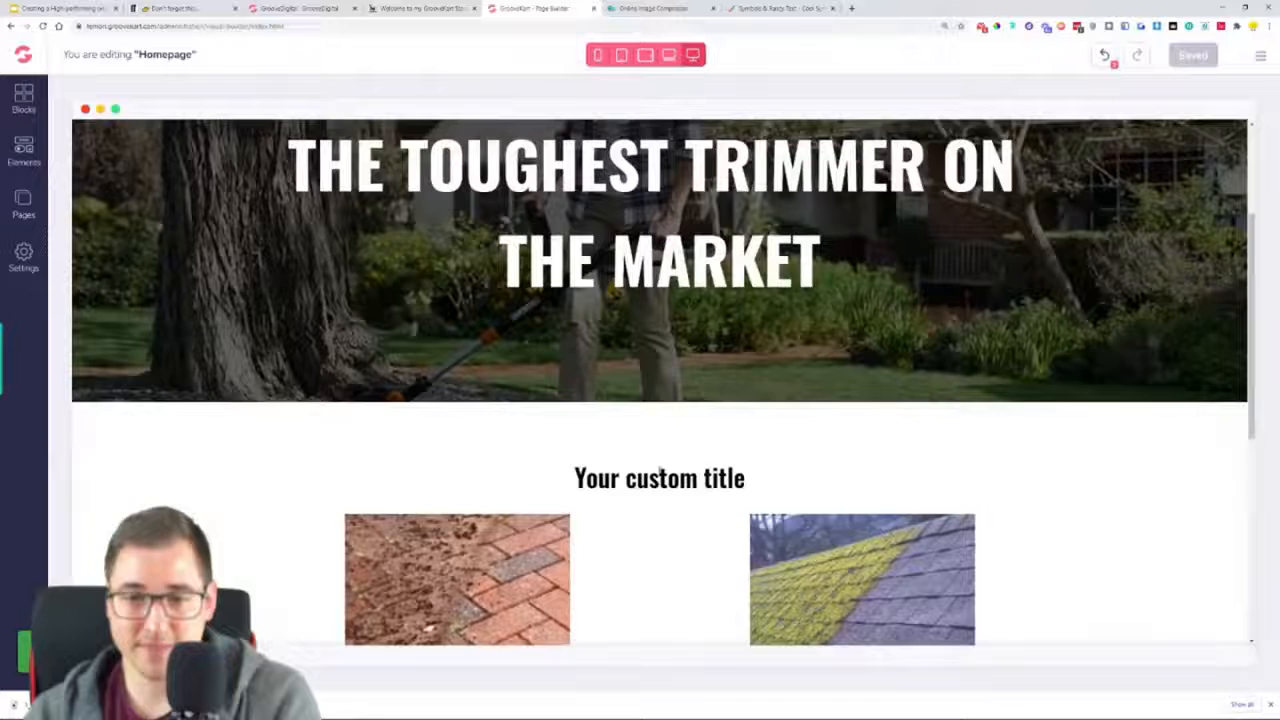
{"action": "triple_click", "coordinate": [659, 470]}
{"action": "key", "text": "ctrl+v"}
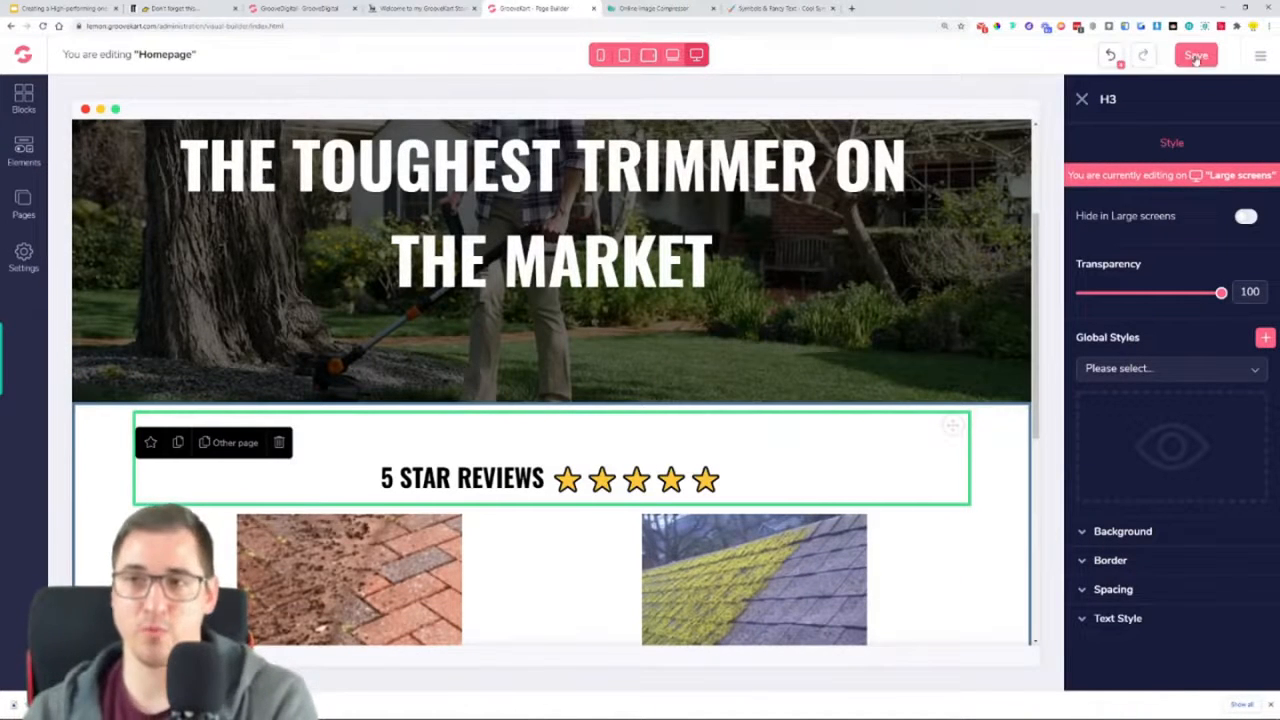
{"action": "left_click", "coordinate": [1196, 57]}
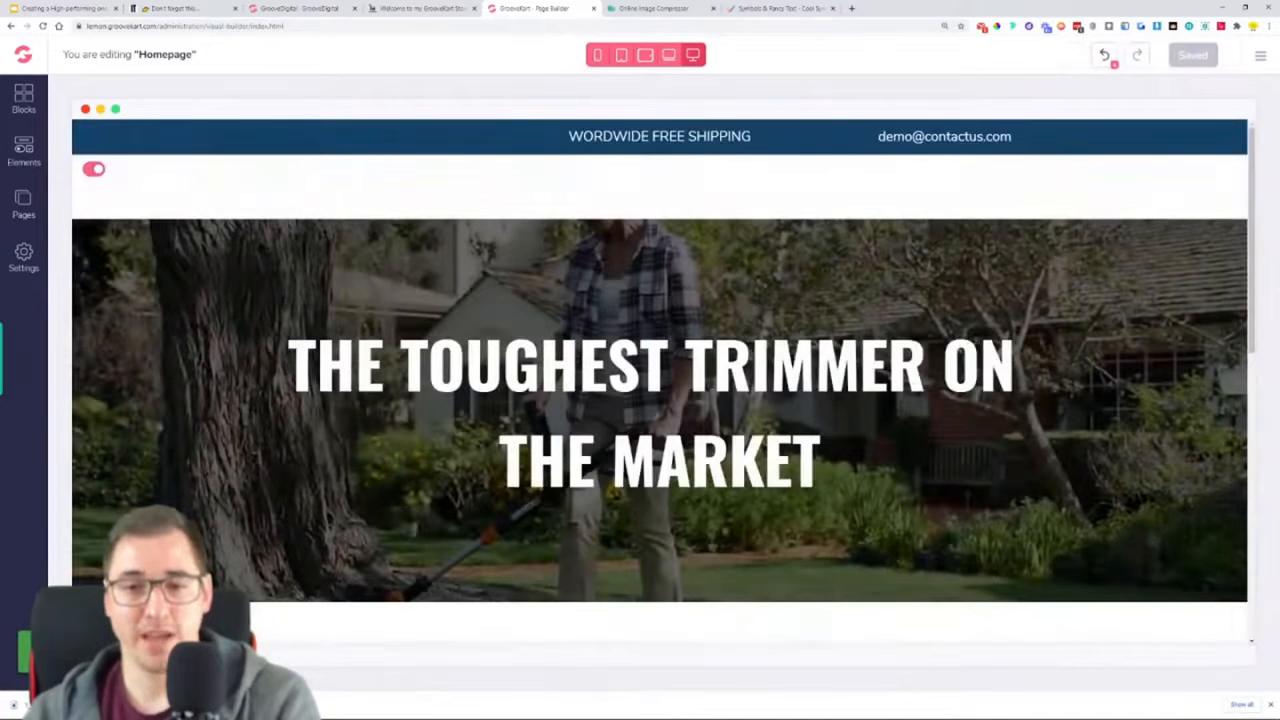
Reload the page builder and check the saved homepage from the hero banner to the footer
{"action": "scroll", "coordinate": [811, 352], "scroll_direction": "down", "scroll_amount": 3}
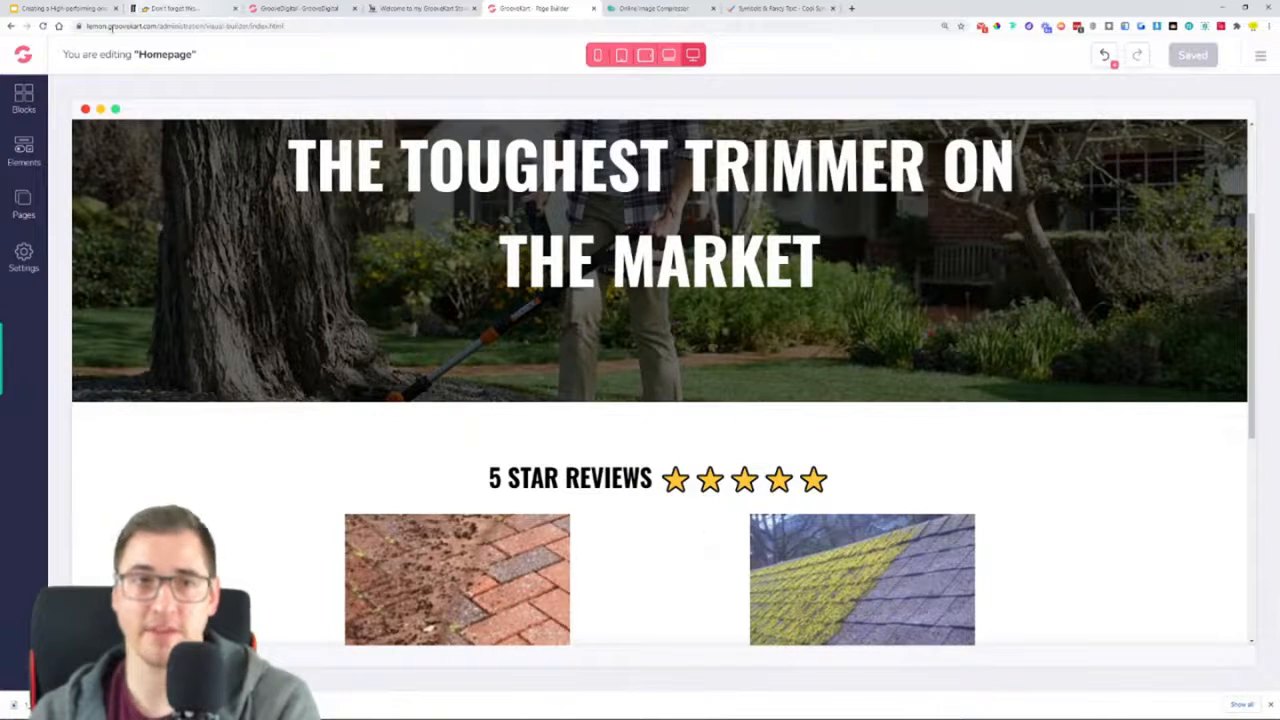
{"action": "left_click", "coordinate": [42, 26]}
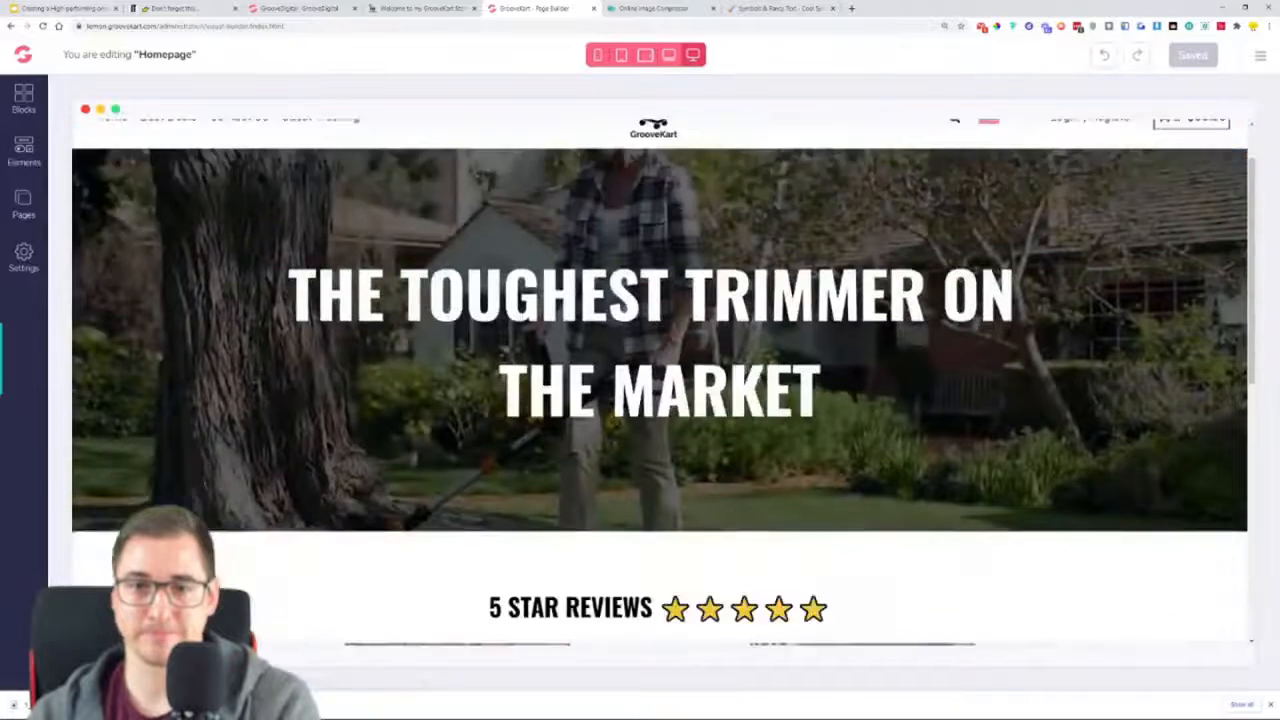
{"action": "scroll", "coordinate": [660, 380], "scroll_direction": "down", "scroll_amount": 5}
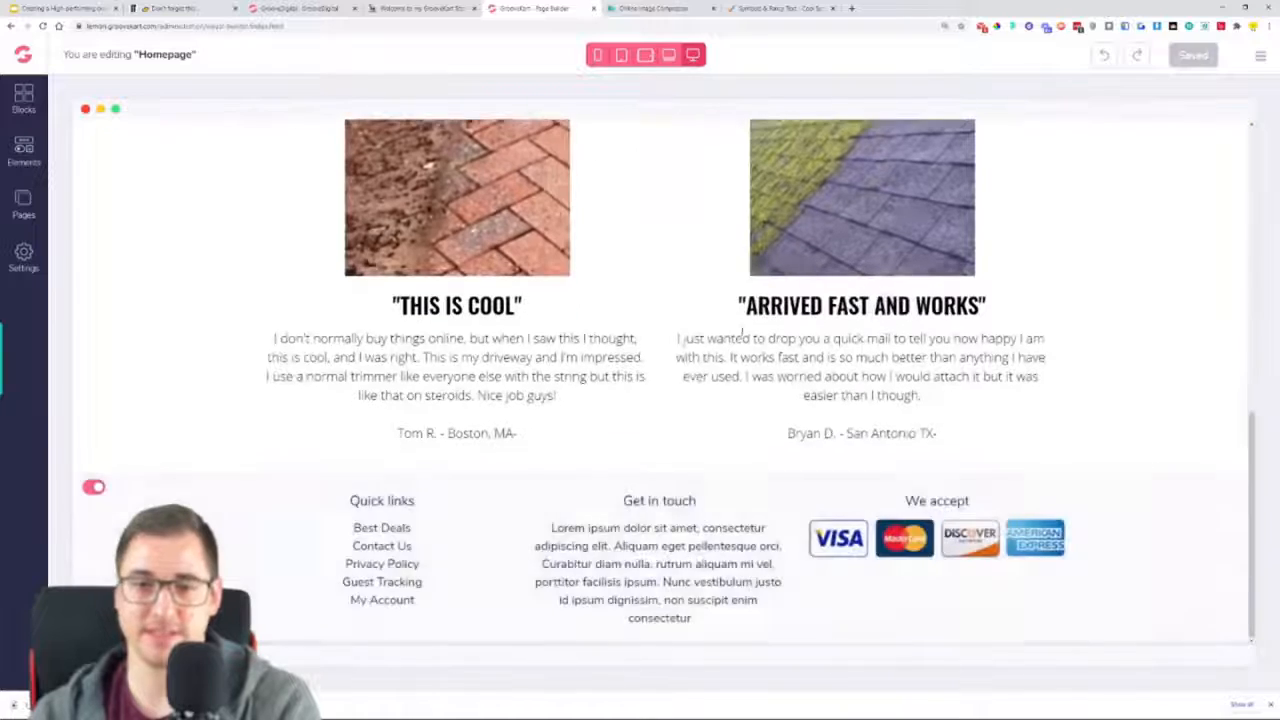
{"action": "scroll", "coordinate": [1095, 421], "scroll_direction": "up", "scroll_amount": 3}
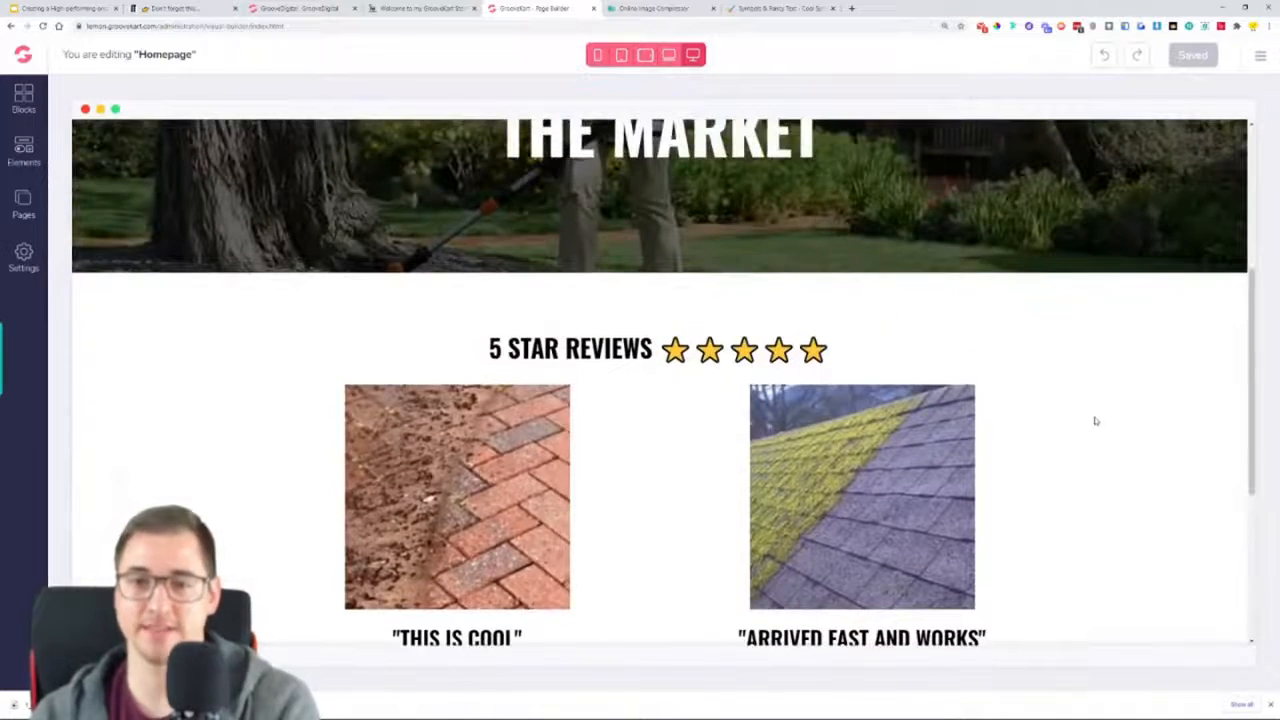
{"action": "scroll", "coordinate": [1095, 421], "scroll_direction": "up", "scroll_amount": 3}
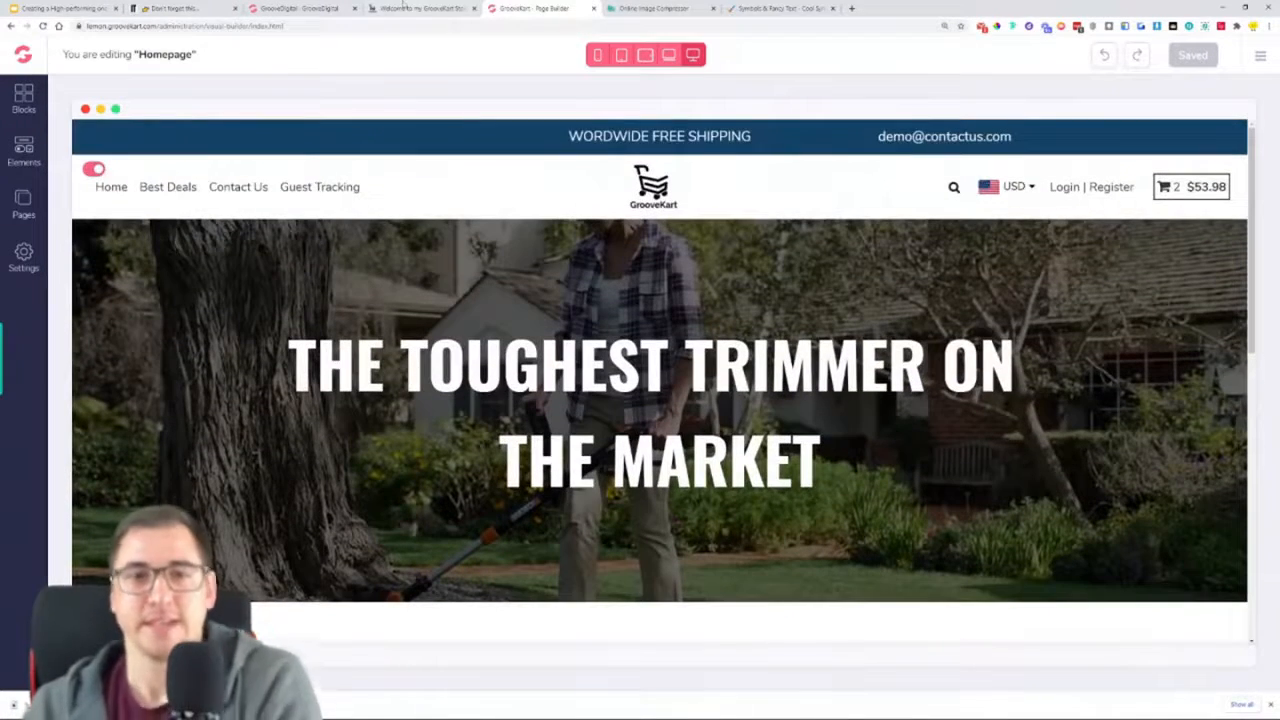
Examine the "WE HATE ANNOYING WEEDS, DIRT AND GRASS" section on the live store page for its heading and two-column layout
{"action": "left_click", "coordinate": [403, 7]}
{"action": "scroll", "coordinate": [413, 340], "scroll_direction": "down", "scroll_amount": 5}
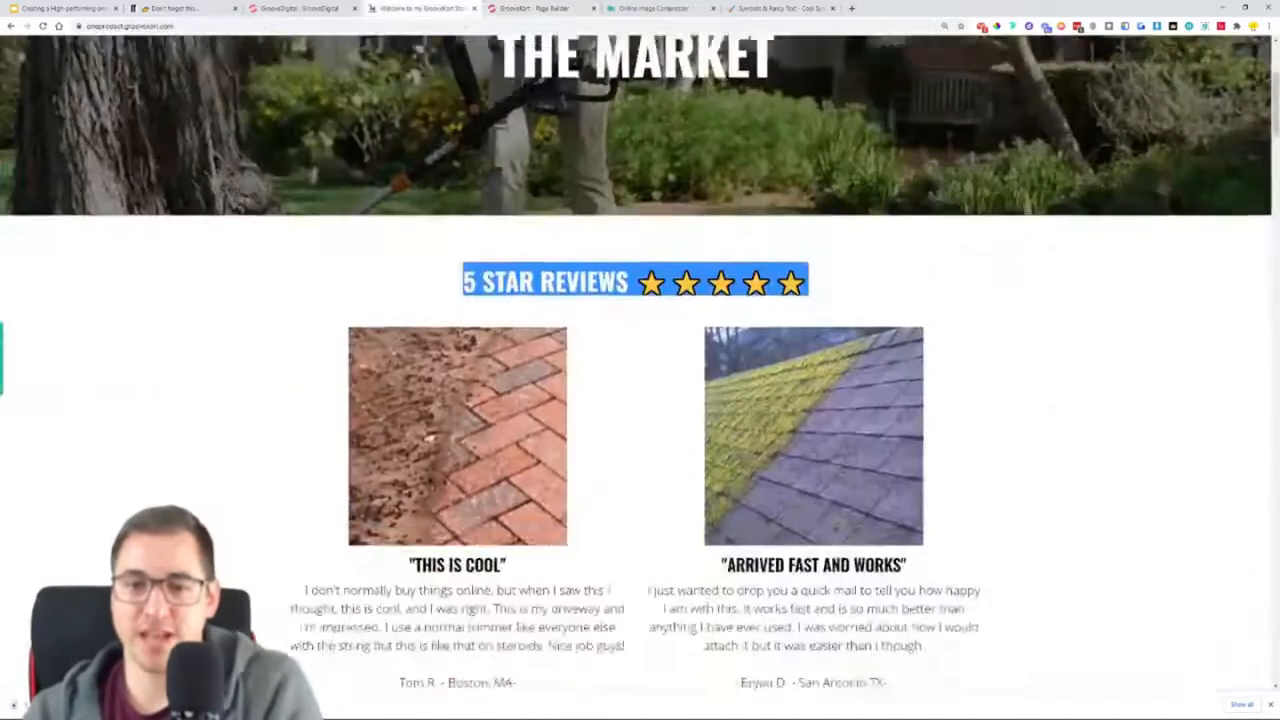
{"action": "left_click_drag", "start_coordinate": [413, 340], "coordinate": [858, 345]}
{"action": "scroll", "coordinate": [295, 240], "scroll_direction": "down", "scroll_amount": 2}
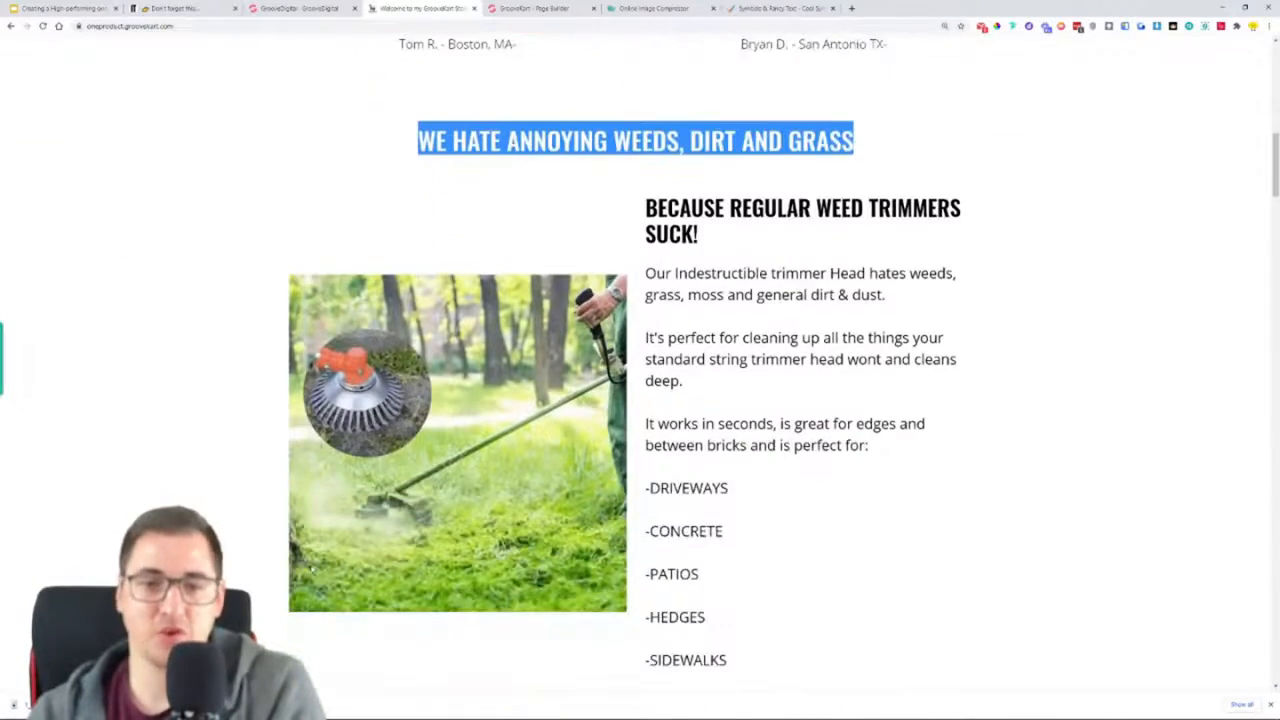
{"action": "scroll", "coordinate": [960, 590], "scroll_direction": "down", "scroll_amount": 1}
{"action": "scroll", "coordinate": [960, 590], "scroll_direction": "up", "scroll_amount": 1}
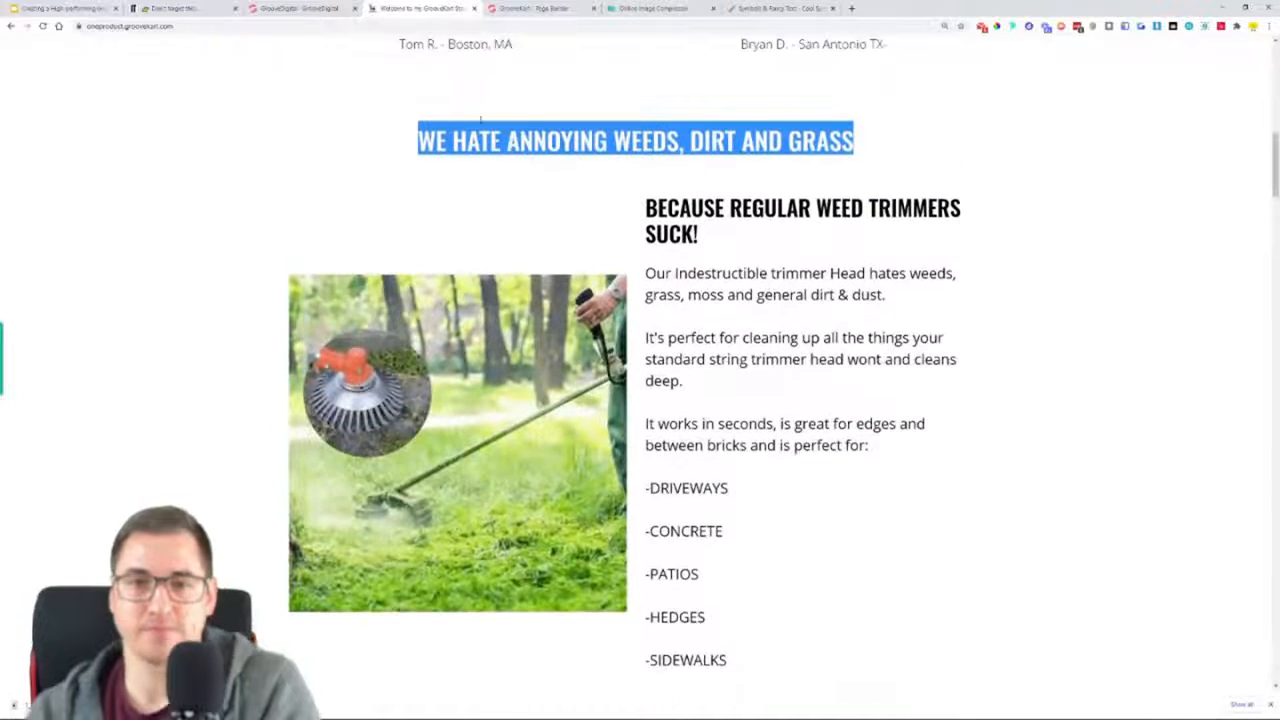
Return to the page builder and try to place an H3 heading directly between the review columns and the footer
{"action": "left_click", "coordinate": [533, 8]}
{"action": "scroll", "coordinate": [557, 371], "scroll_direction": "down", "scroll_amount": 6}
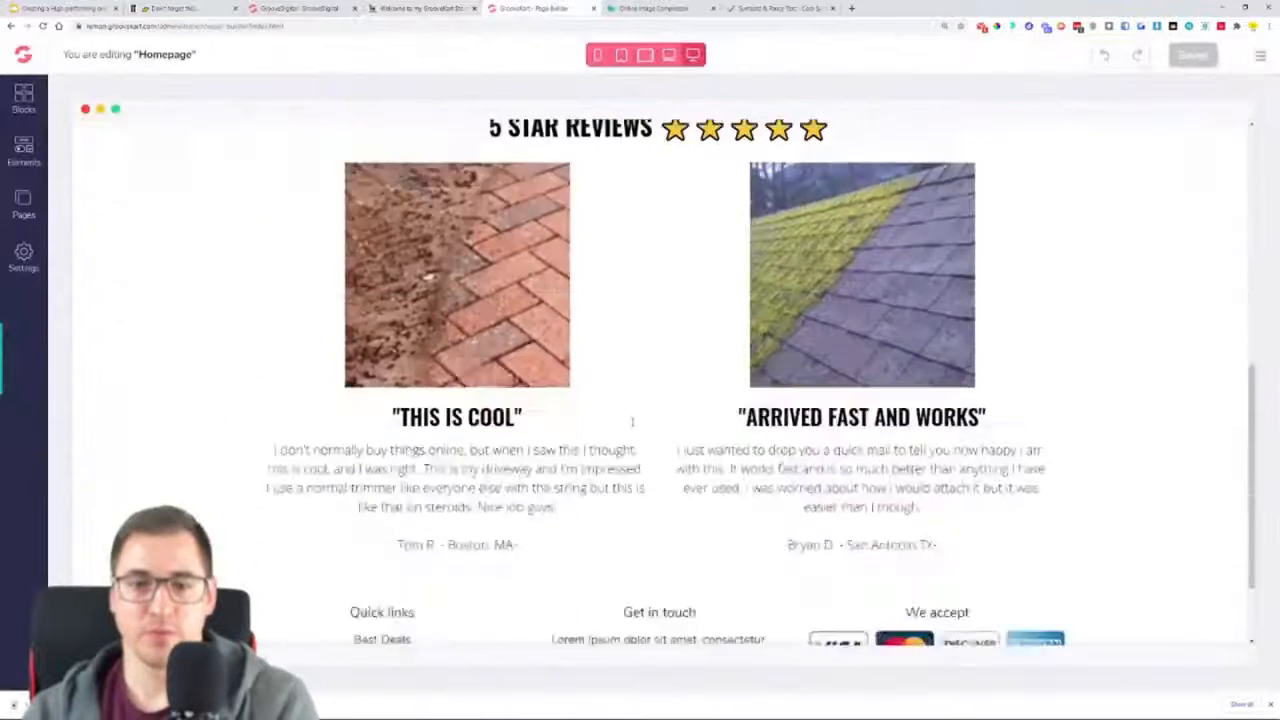
{"action": "left_click", "coordinate": [23, 150]}
{"action": "left_click", "coordinate": [88, 211]}
{"action": "left_click_drag", "start_coordinate": [203, 298], "coordinate": [772, 494]}
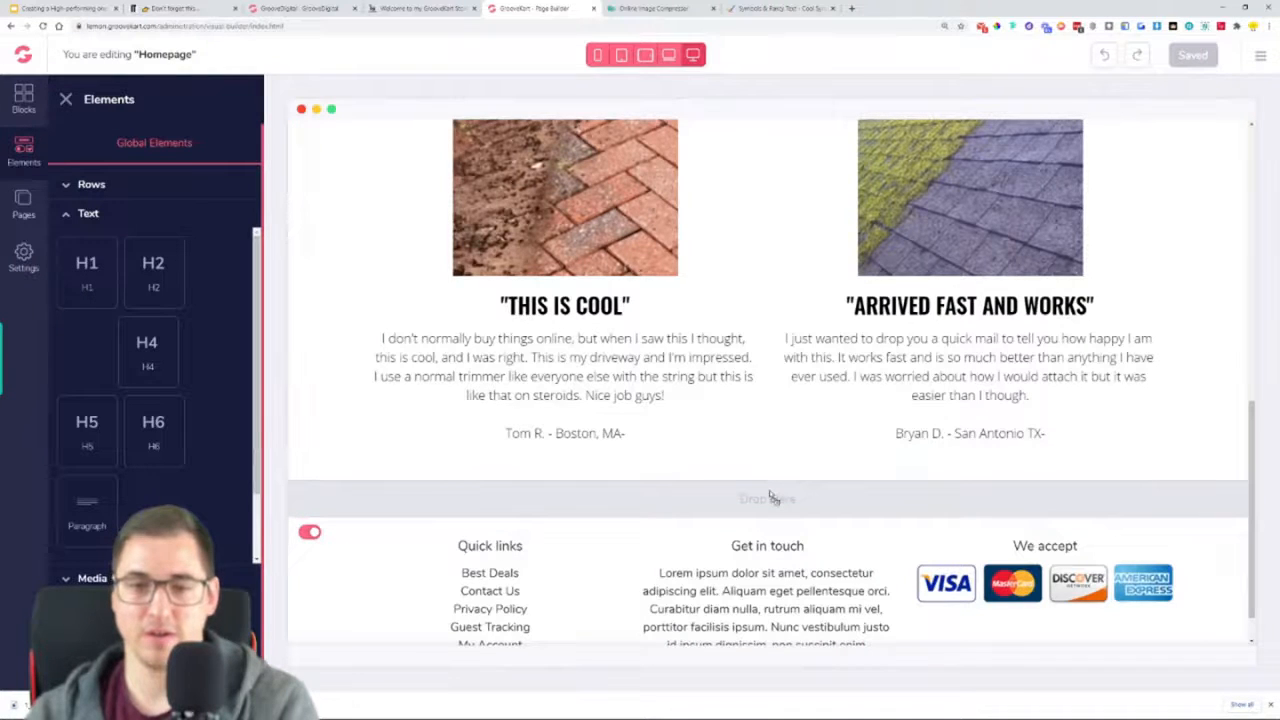
{"action": "left_click_drag", "start_coordinate": [772, 497], "coordinate": [770, 495]}
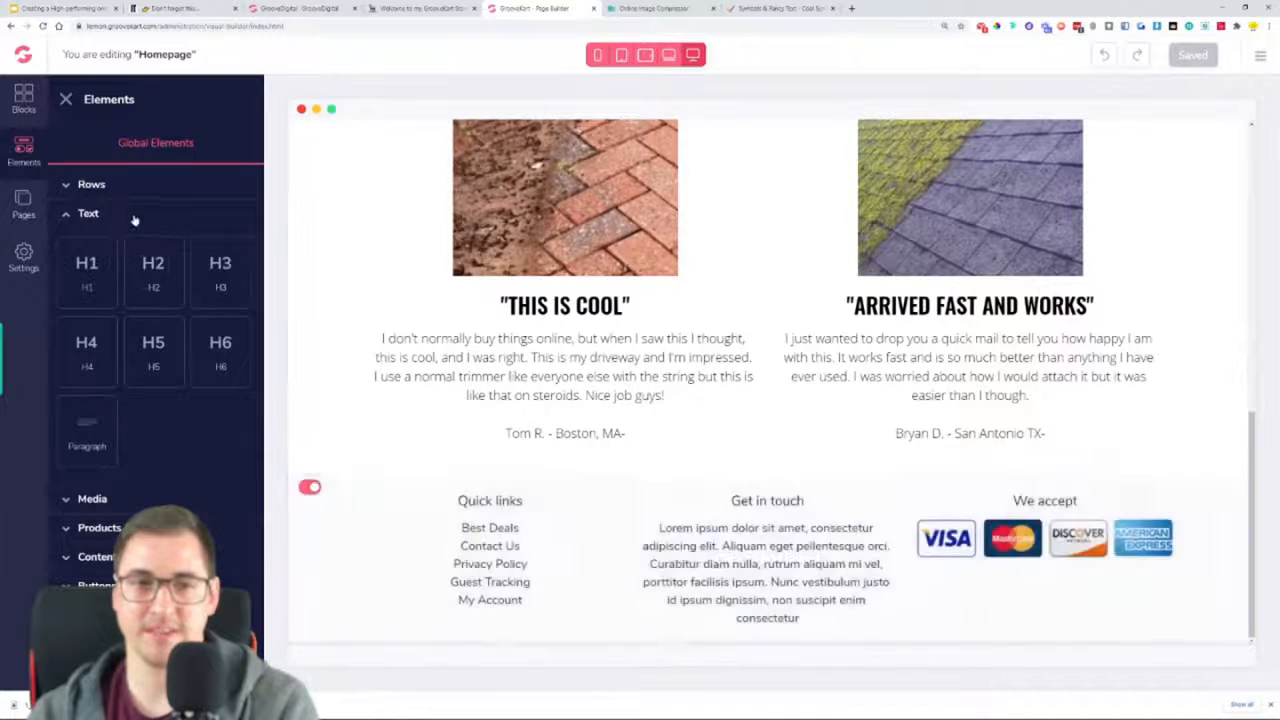
Add a one-column row between the review columns and the footer and place an H3 heading in it
{"action": "left_click", "coordinate": [91, 184]}
{"action": "left_click_drag", "start_coordinate": [90, 240], "coordinate": [774, 477]}
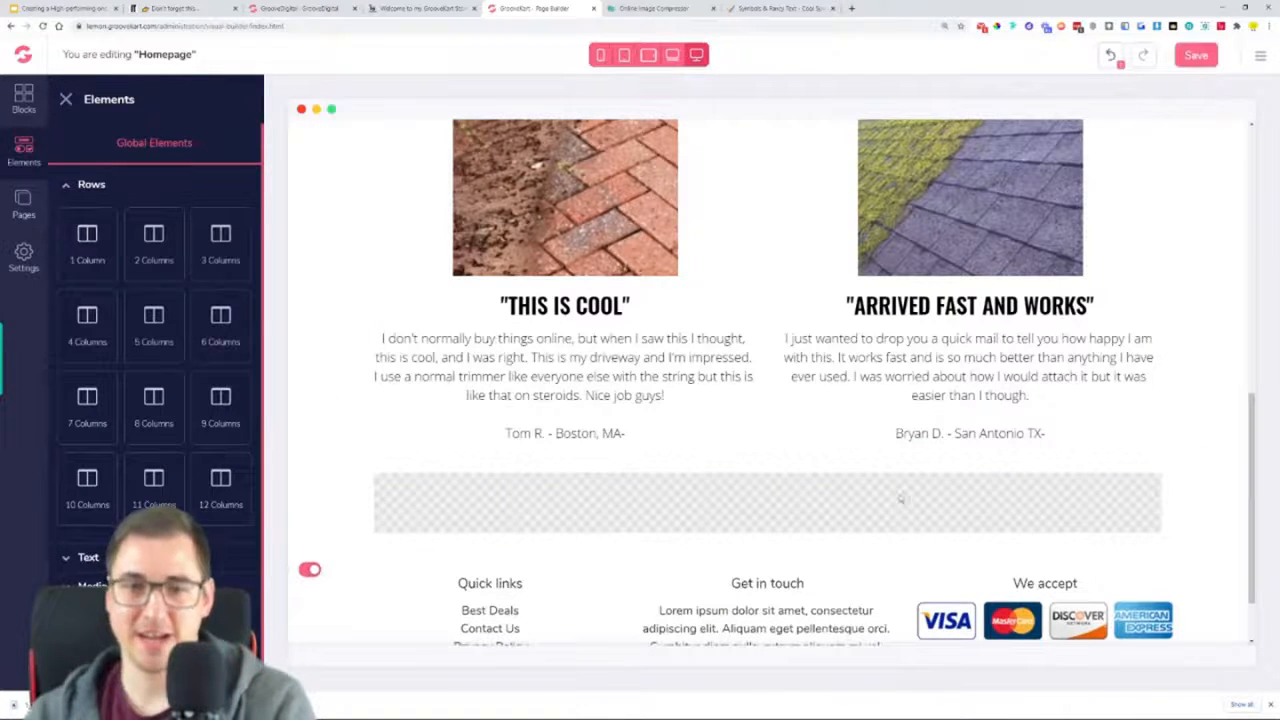
{"action": "left_click", "coordinate": [104, 190]}
{"action": "left_click", "coordinate": [106, 212]}
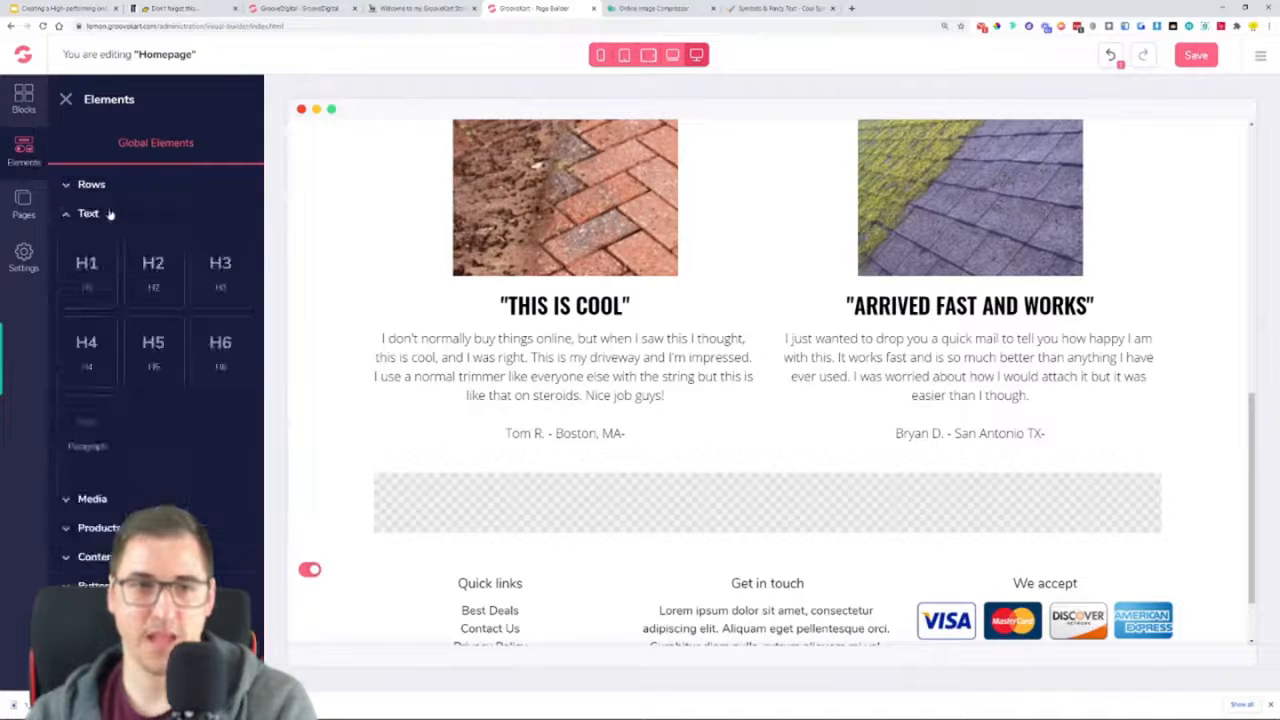
{"action": "left_click_drag", "start_coordinate": [219, 272], "coordinate": [763, 504]}
{"action": "left_click", "coordinate": [755, 496]}
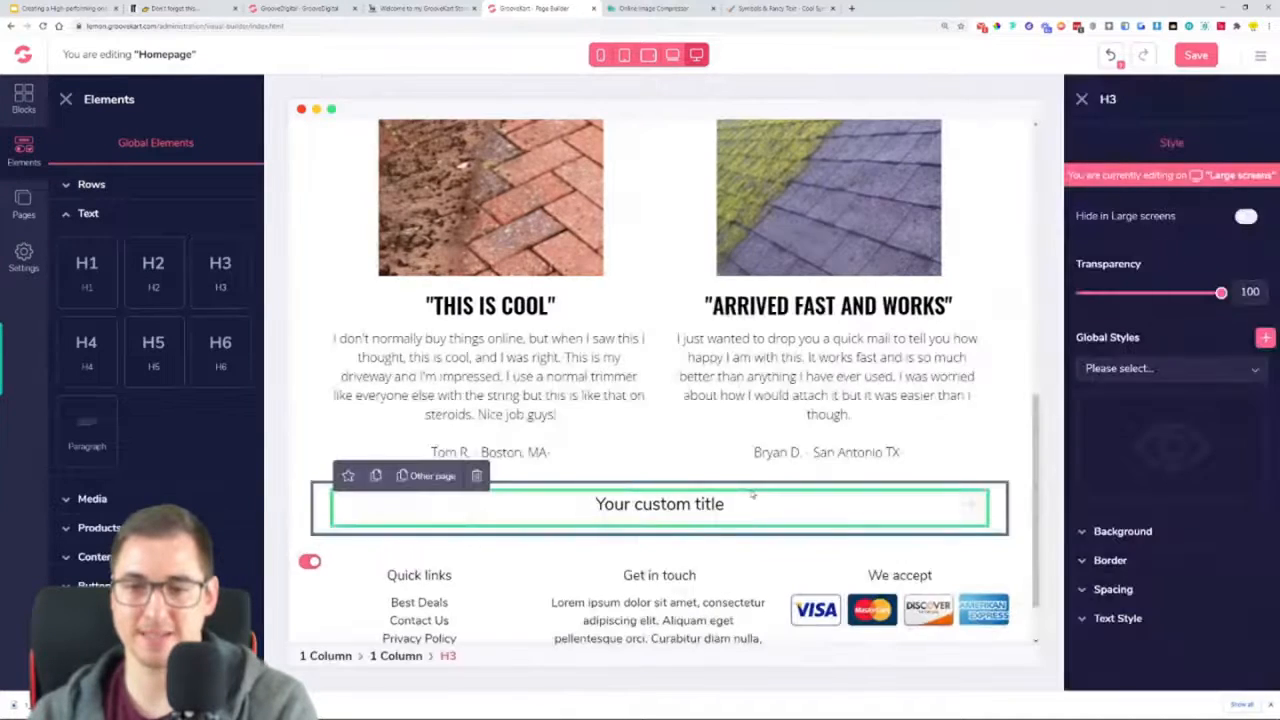
Replace the new H3's placeholder with "WE HATE ANNOYING WEEDS, DIRT AND GRASS" copied from the live store page
{"action": "triple_click", "coordinate": [689, 503]}
{"action": "left_click", "coordinate": [424, 8]}
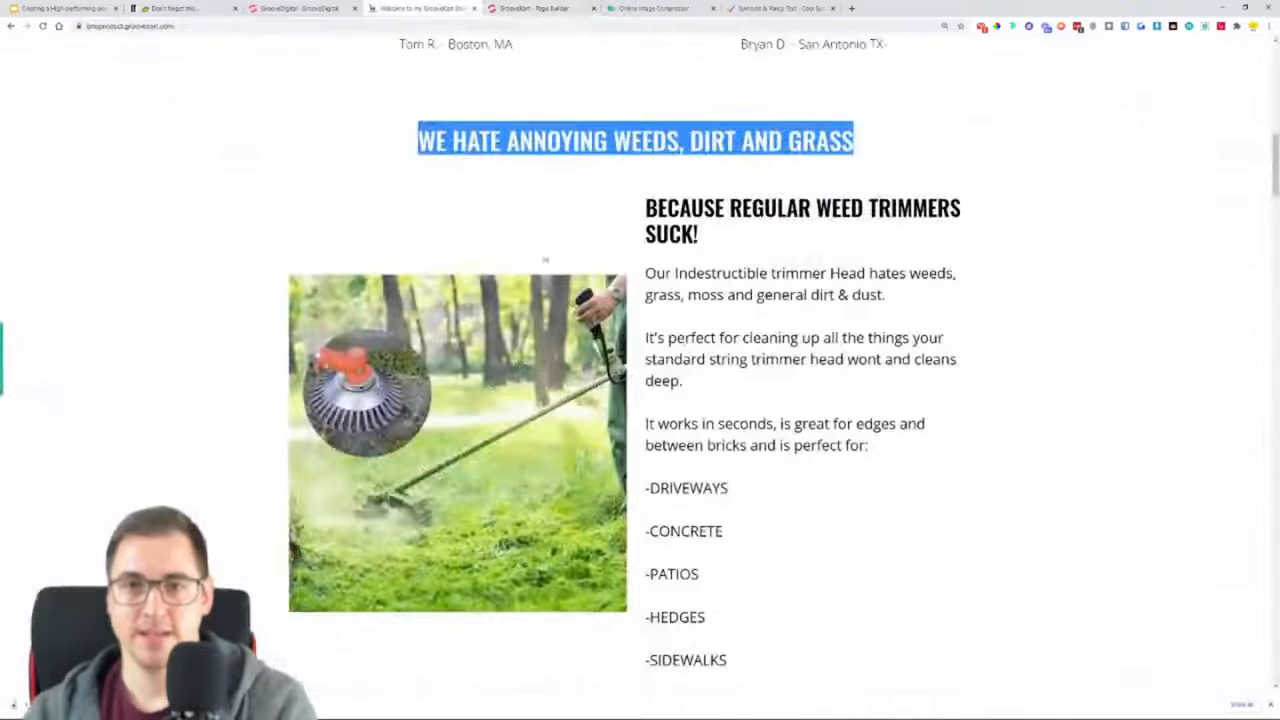
{"action": "left_click", "coordinate": [624, 145]}
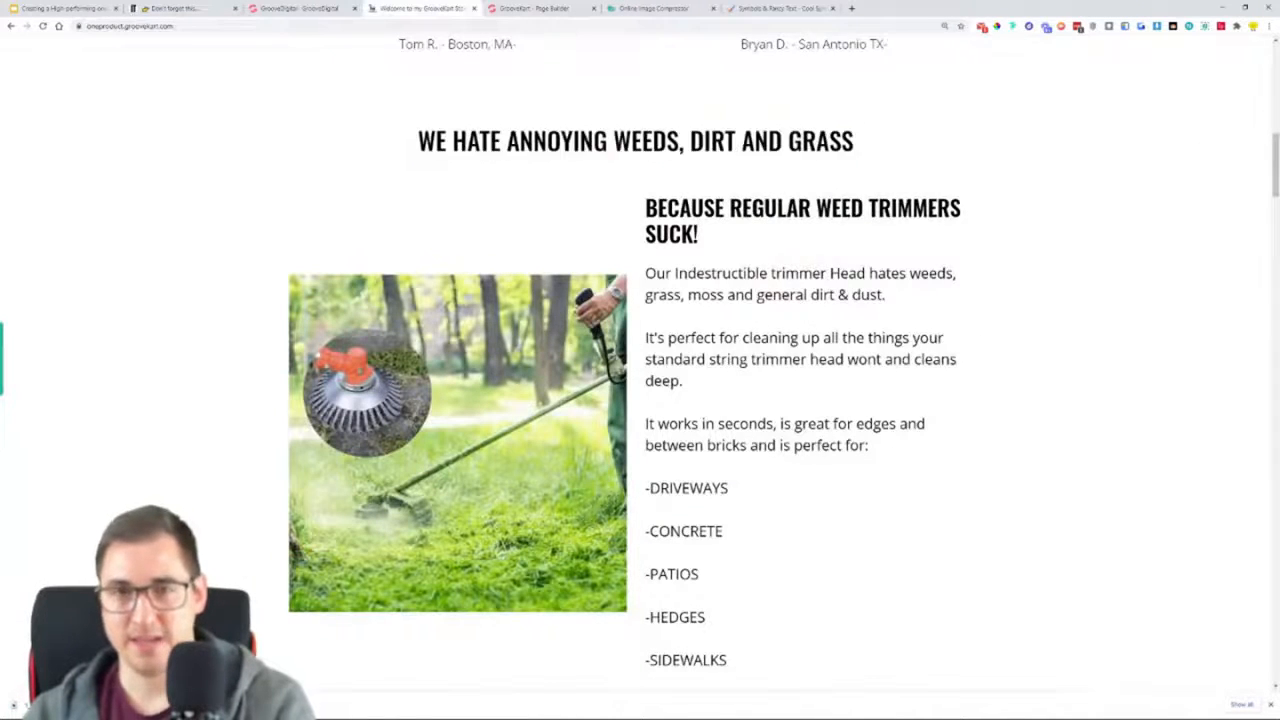
{"action": "triple_click", "coordinate": [624, 145]}
{"action": "key", "text": "ctrl+c"}
{"action": "scroll", "coordinate": [627, 181], "scroll_direction": "up", "scroll_amount": 2}
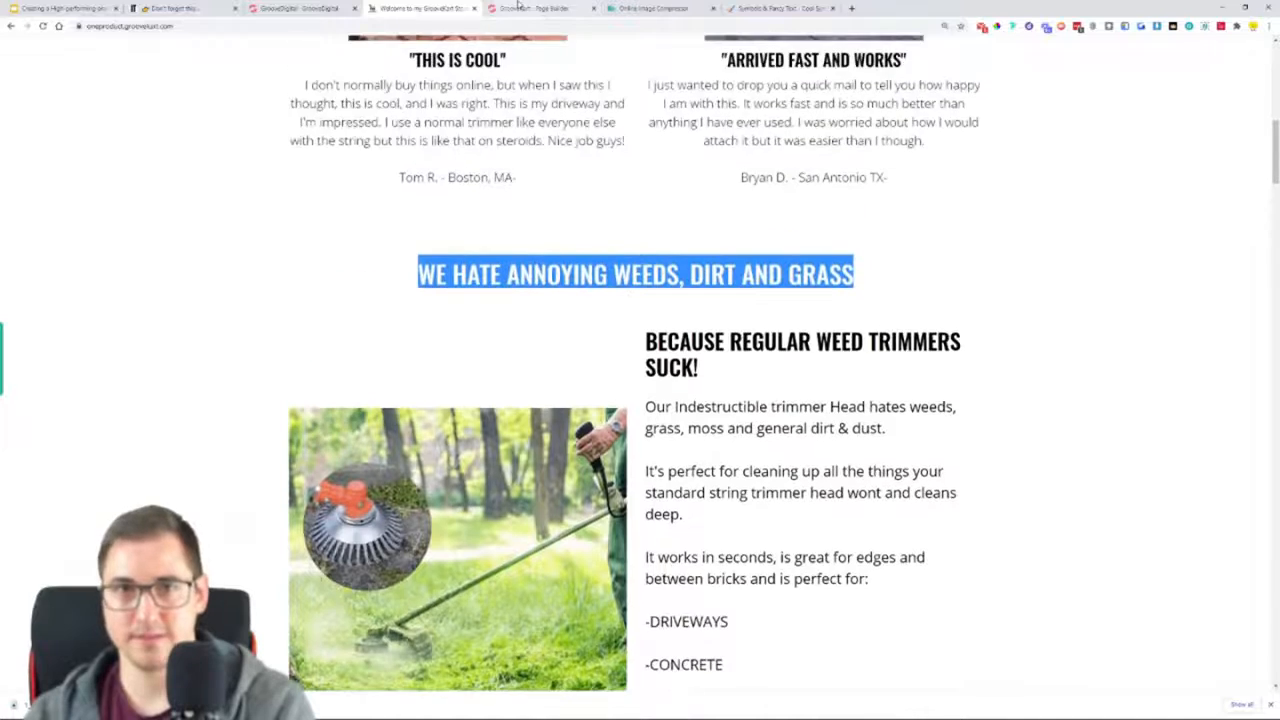
{"action": "left_click", "coordinate": [532, 8]}
{"action": "triple_click", "coordinate": [660, 504]}
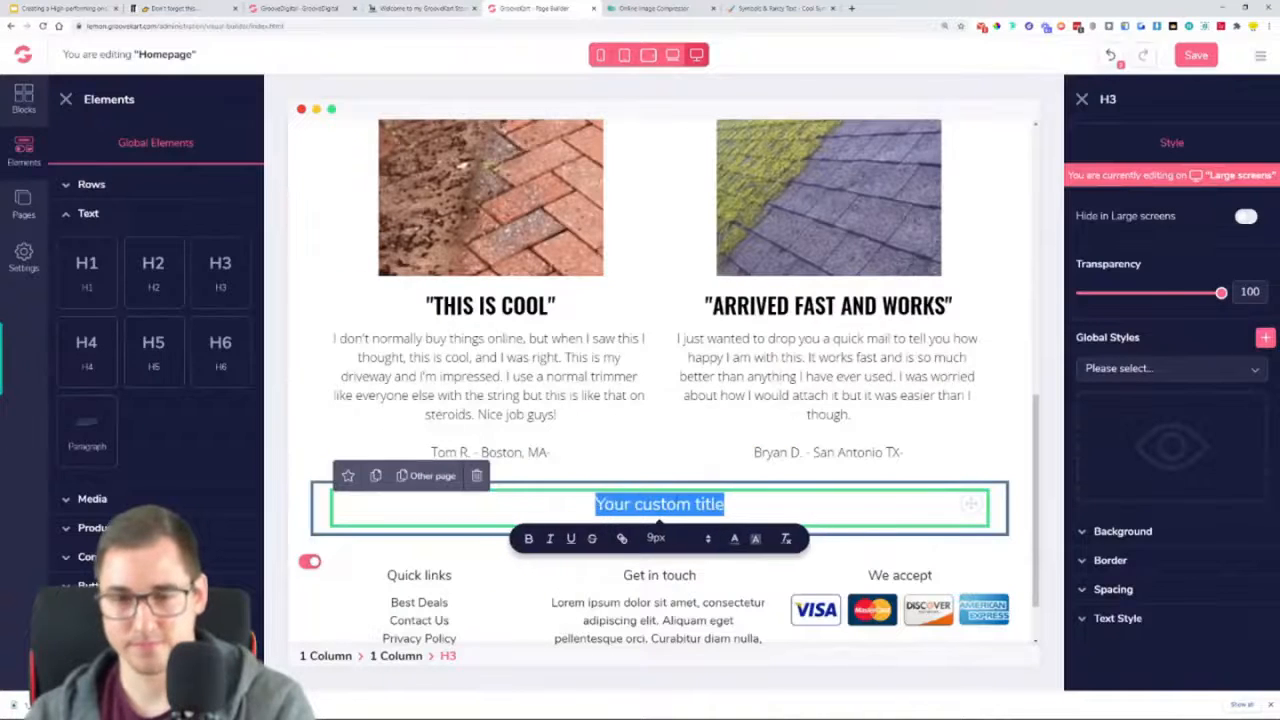
{"action": "key", "text": "ctrl+v"}
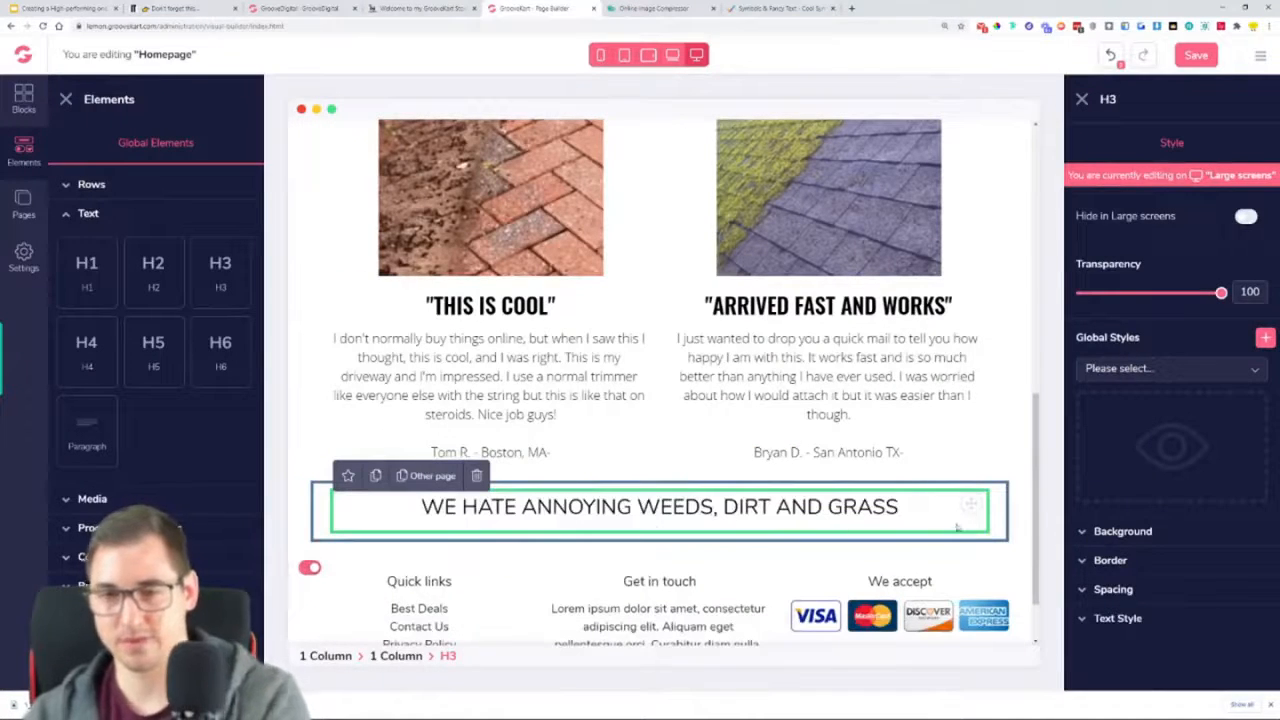
Style the new H3 heading in Oswald at size 36 with a semi bold weight
{"action": "left_click", "coordinate": [1126, 617]}
{"action": "left_click", "coordinate": [1120, 535]}
{"action": "scroll", "coordinate": [1125, 610], "scroll_direction": "down", "scroll_amount": 2}
{"action": "left_click", "coordinate": [1120, 645]}
{"action": "left_click_drag", "start_coordinate": [1086, 595], "coordinate": [1116, 596]}
{"action": "left_click", "coordinate": [1120, 627]}
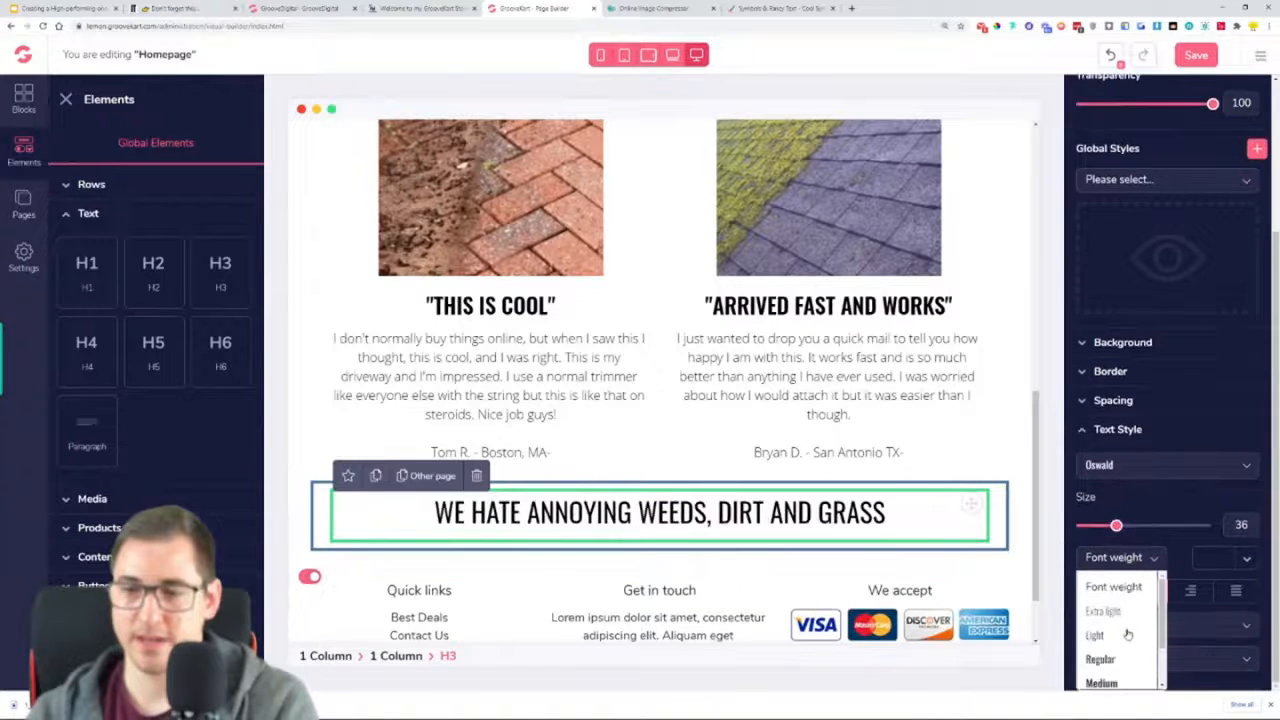
{"action": "left_click", "coordinate": [1128, 682]}
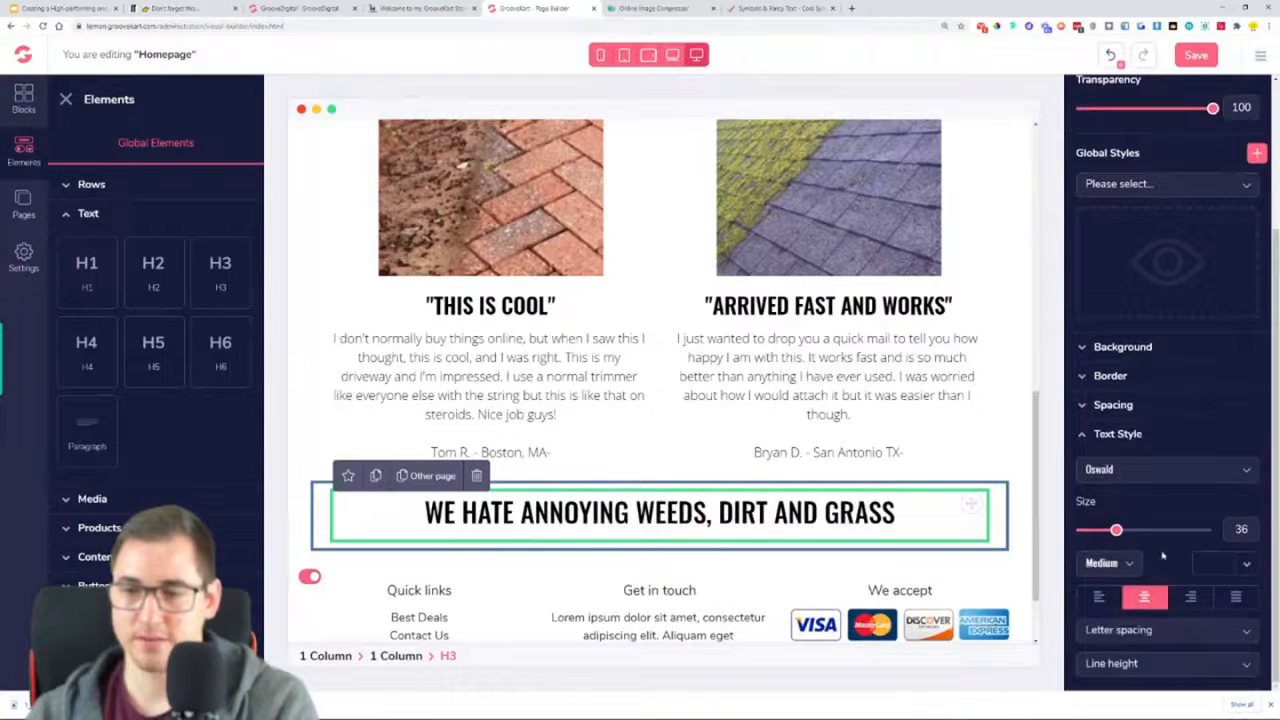
{"action": "left_click", "coordinate": [1128, 562]}
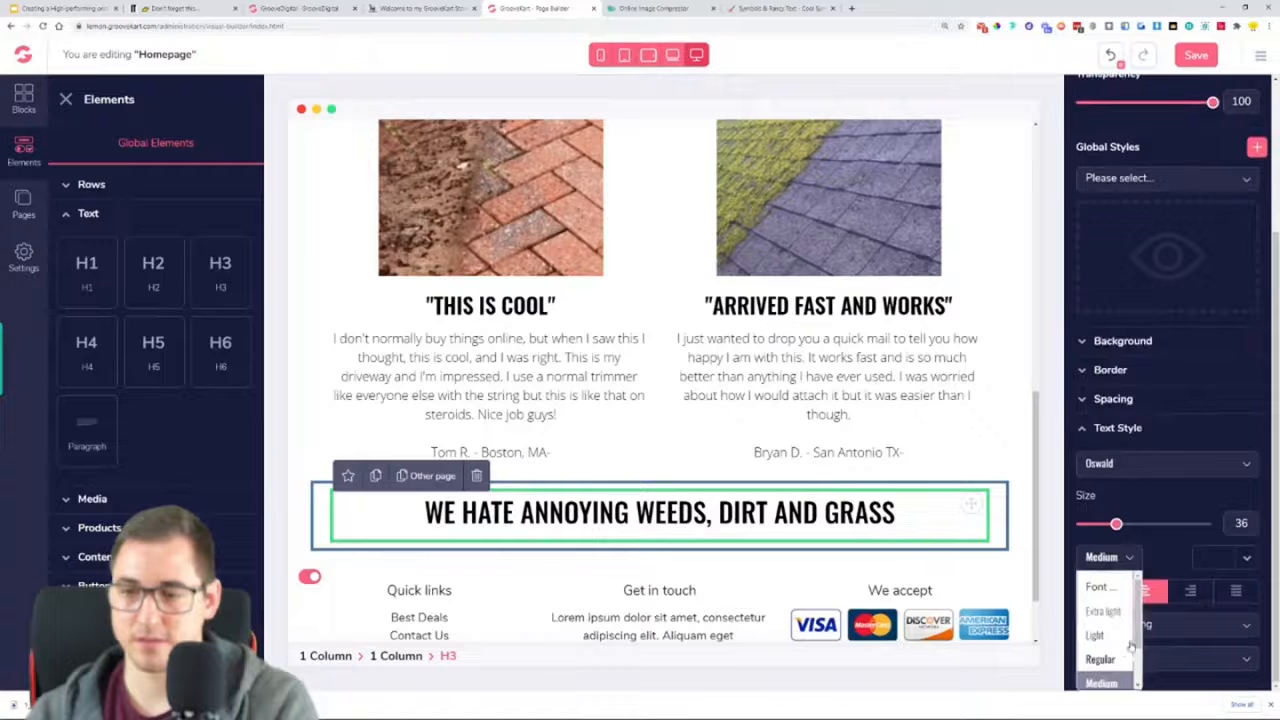
{"action": "scroll", "coordinate": [1125, 640], "scroll_direction": "down", "scroll_amount": 1}
{"action": "left_click", "coordinate": [1102, 651]}
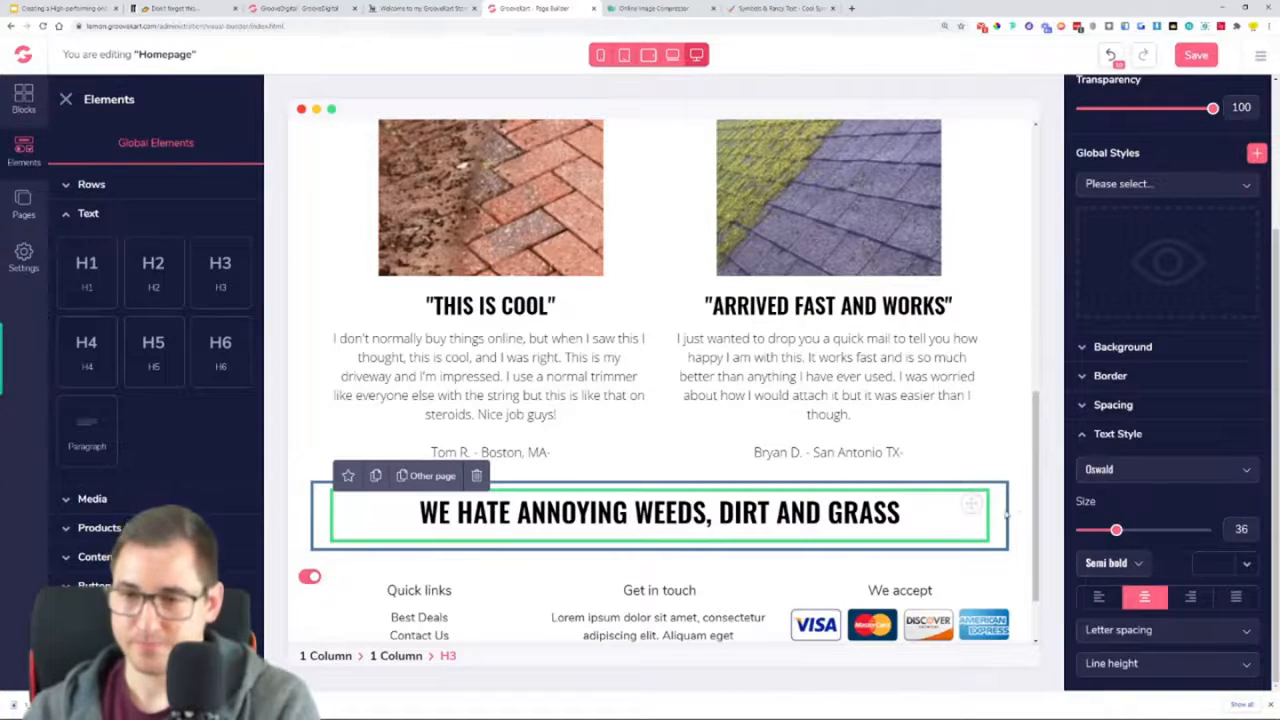
{"action": "left_click", "coordinate": [1137, 435]}
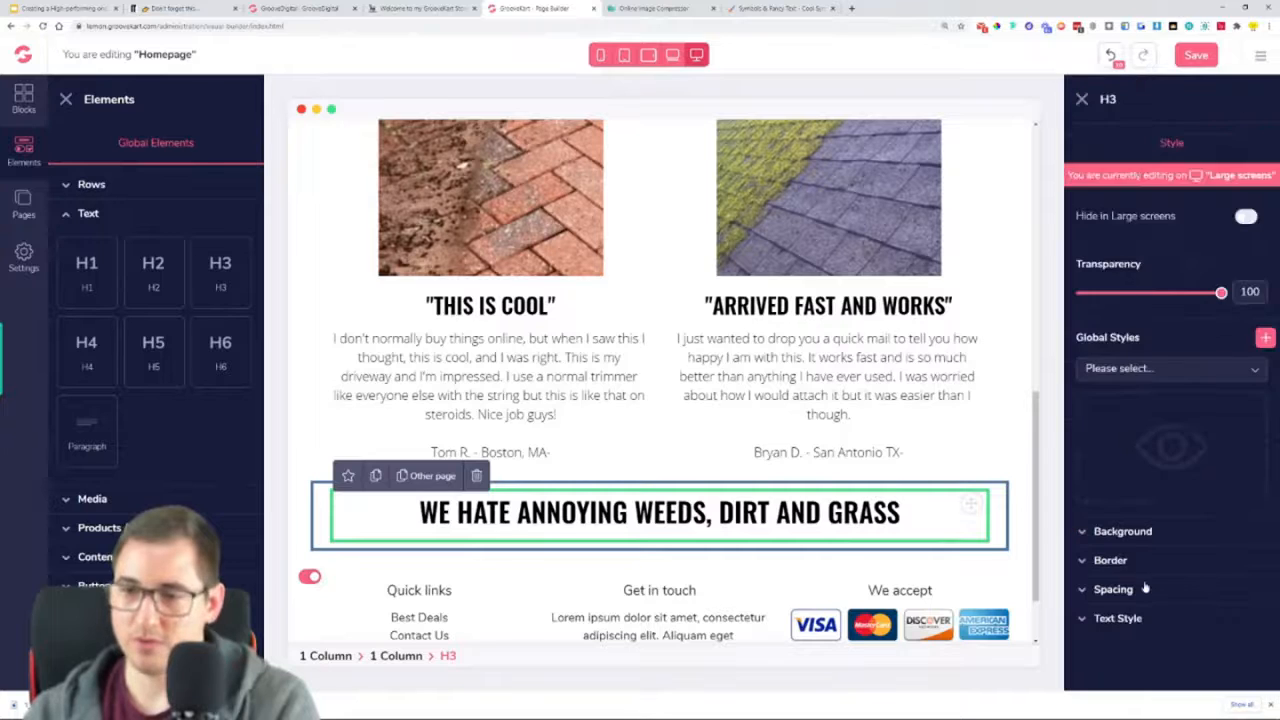
Set the top margin of the "WE HATE ANNOYING WEEDS, DIRT AND GRASS" heading to 60
{"action": "left_click", "coordinate": [1113, 589]}
{"action": "scroll", "coordinate": [1145, 600], "scroll_direction": "down", "scroll_amount": 3}
{"action": "left_click_drag", "start_coordinate": [1145, 618], "coordinate": [1208, 618]}
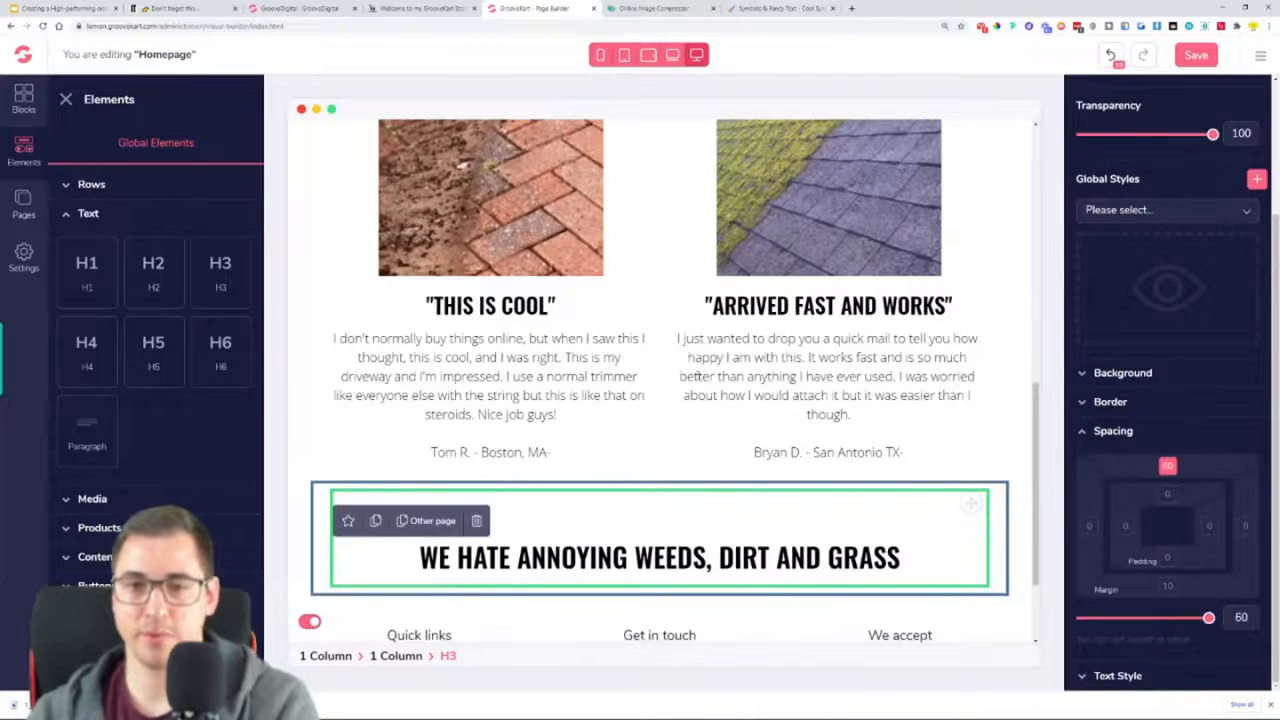
{"action": "left_click", "coordinate": [1128, 441]}
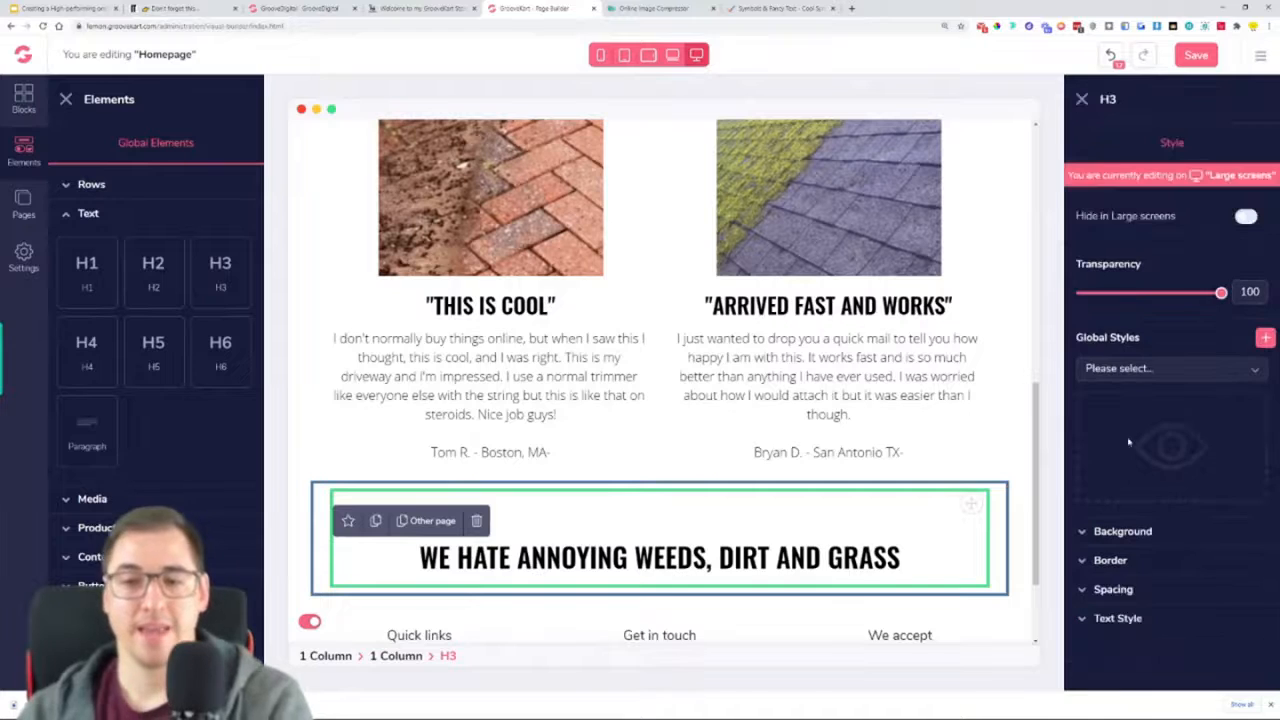
Insert a two-column row beneath the "WE HATE ANNOYING WEEDS, DIRT AND GRASS" heading, inside the same one-column row
{"action": "scroll", "coordinate": [690, 510], "scroll_direction": "down", "scroll_amount": 3}
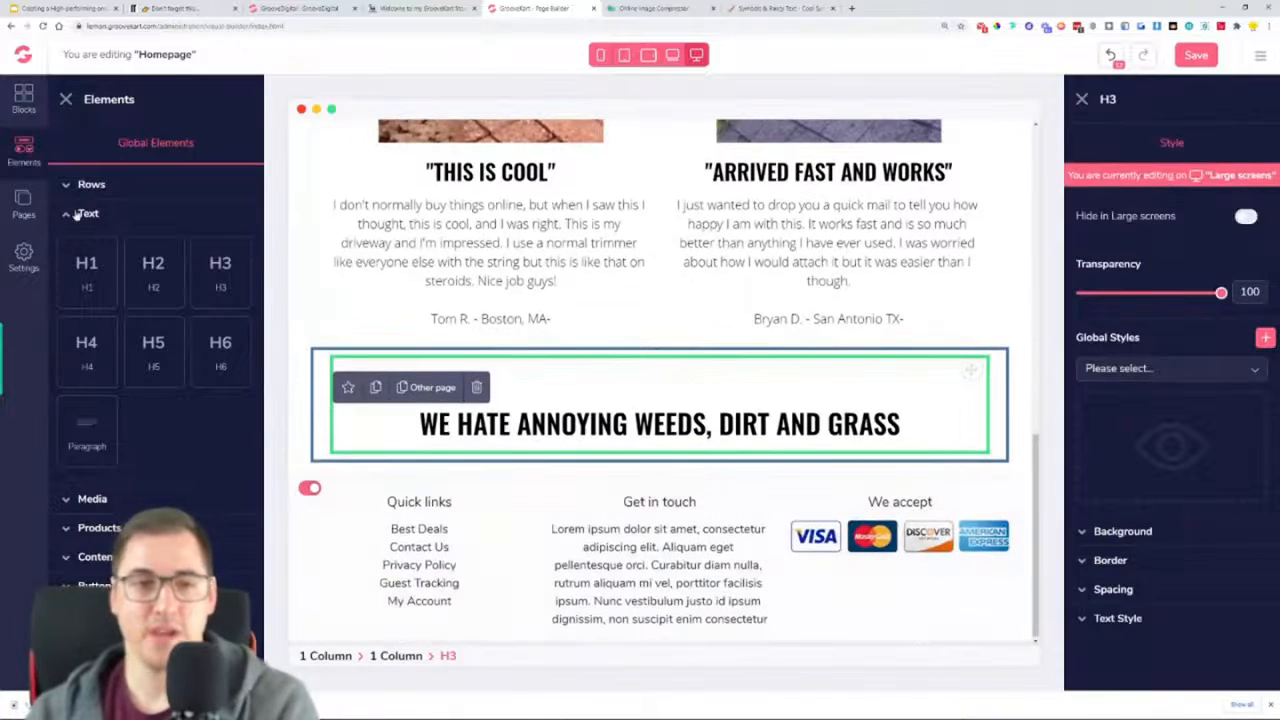
{"action": "left_click", "coordinate": [91, 184]}
{"action": "left_click_drag", "start_coordinate": [155, 235], "coordinate": [669, 489]}
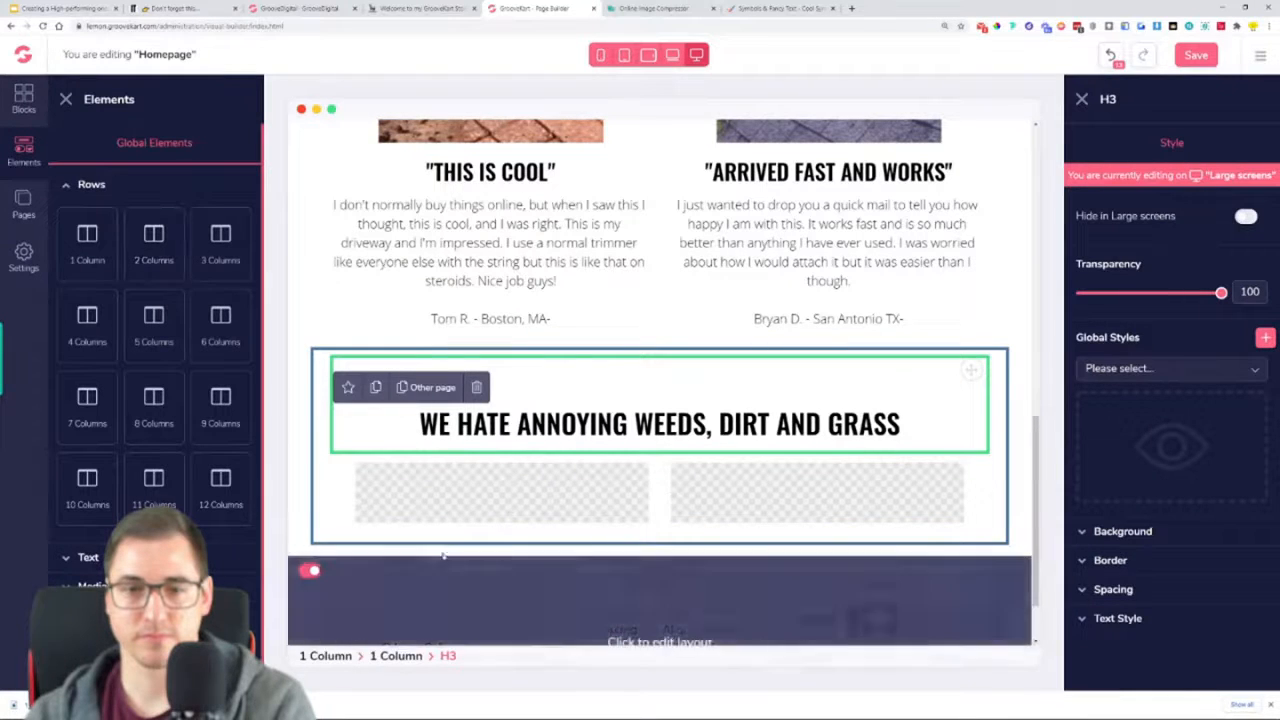
{"action": "left_click", "coordinate": [514, 483]}
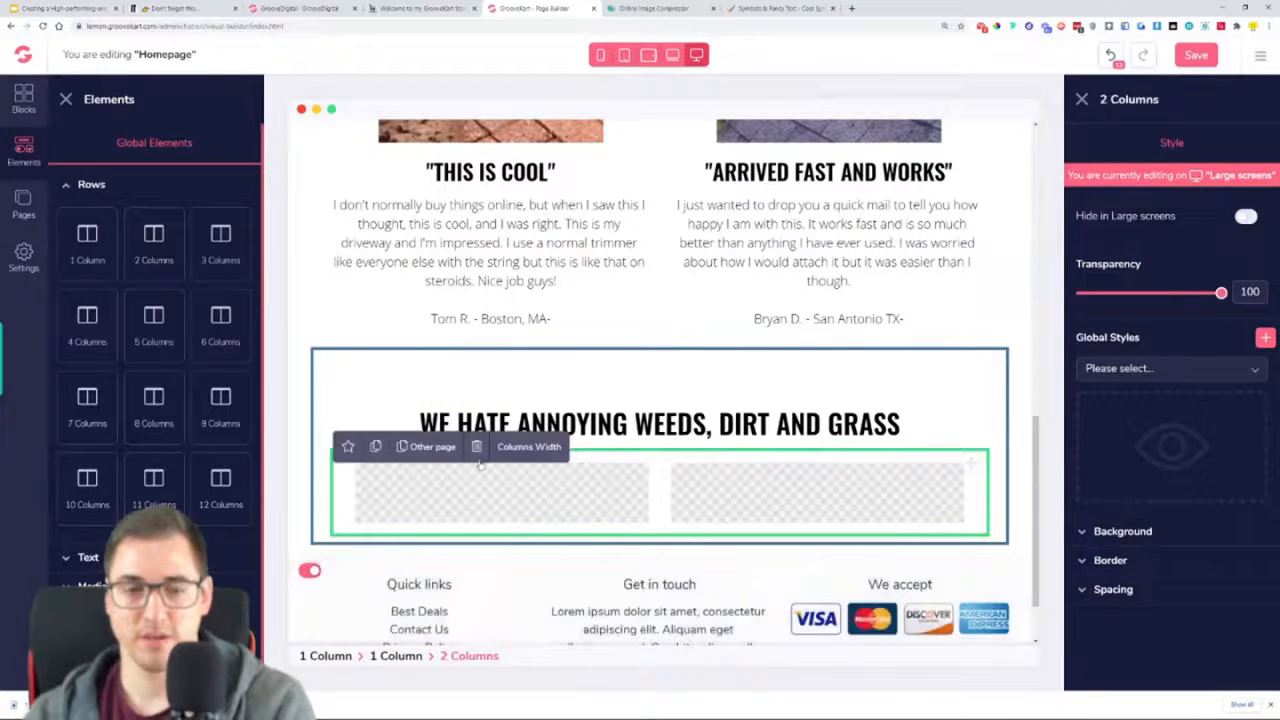
{"action": "left_click", "coordinate": [340, 390]}
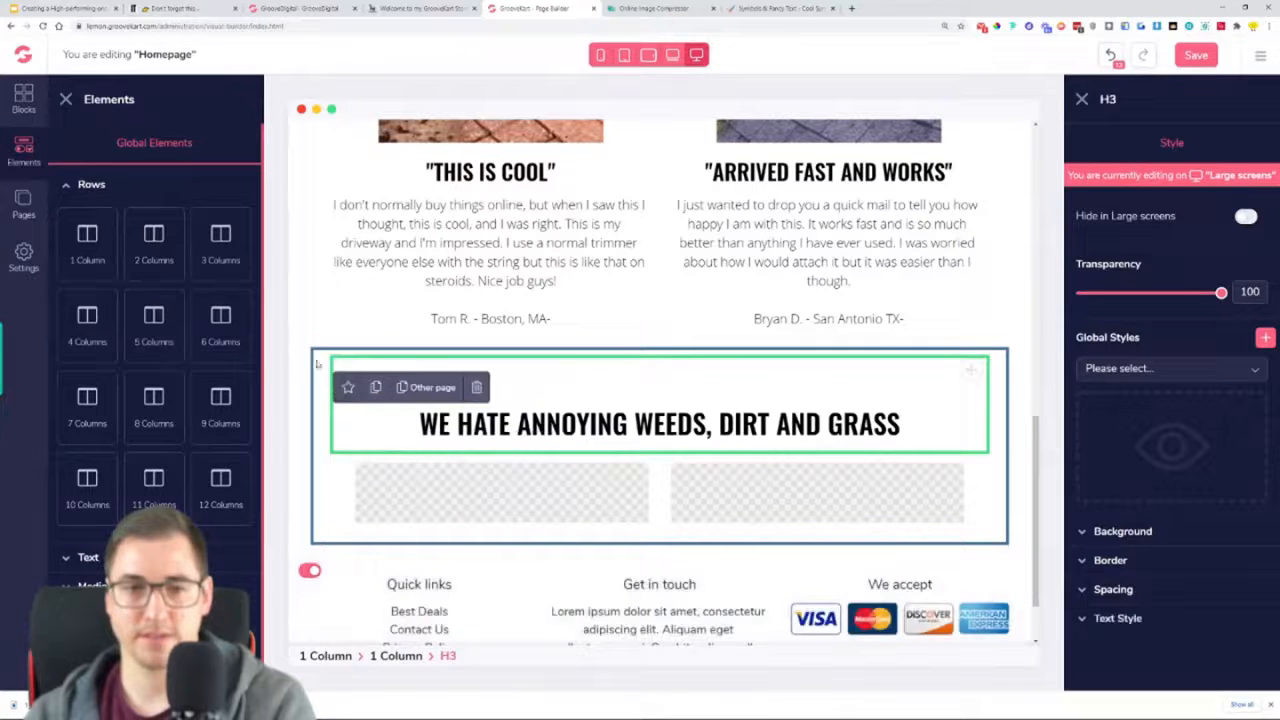
{"action": "left_click", "coordinate": [325, 366]}
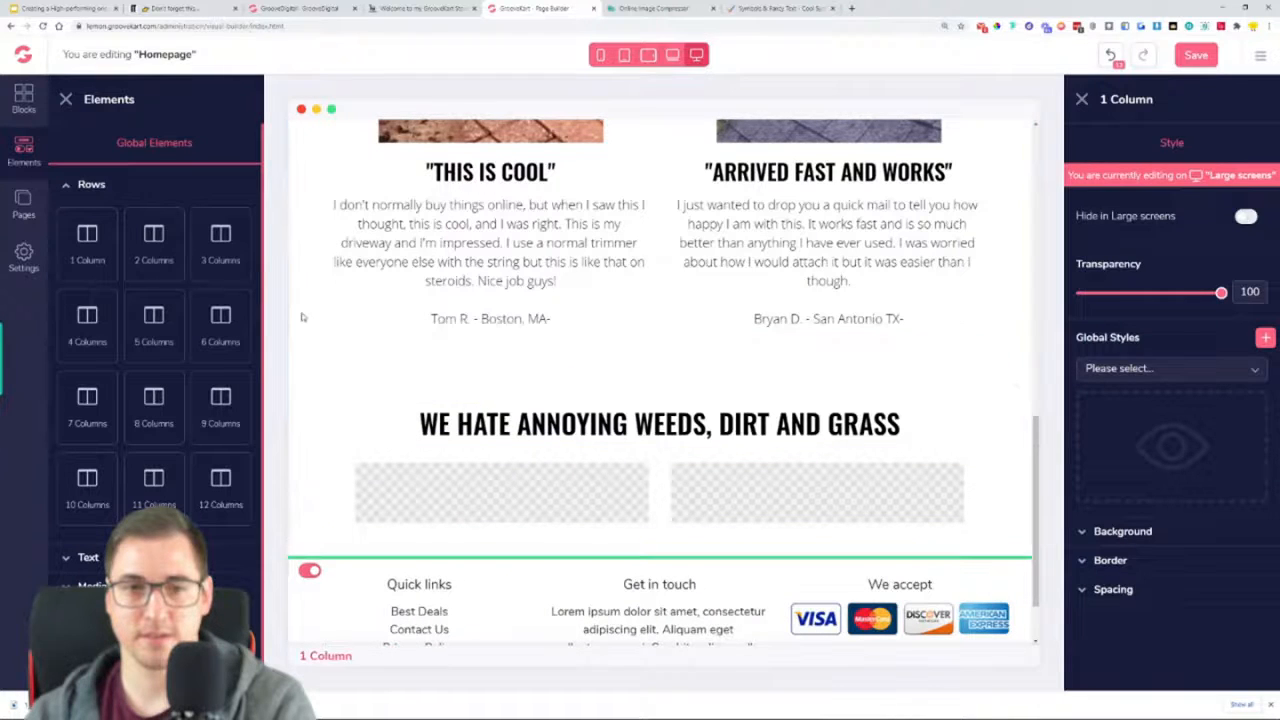
{"action": "left_click", "coordinate": [610, 451]}
{"action": "left_click", "coordinate": [572, 492]}
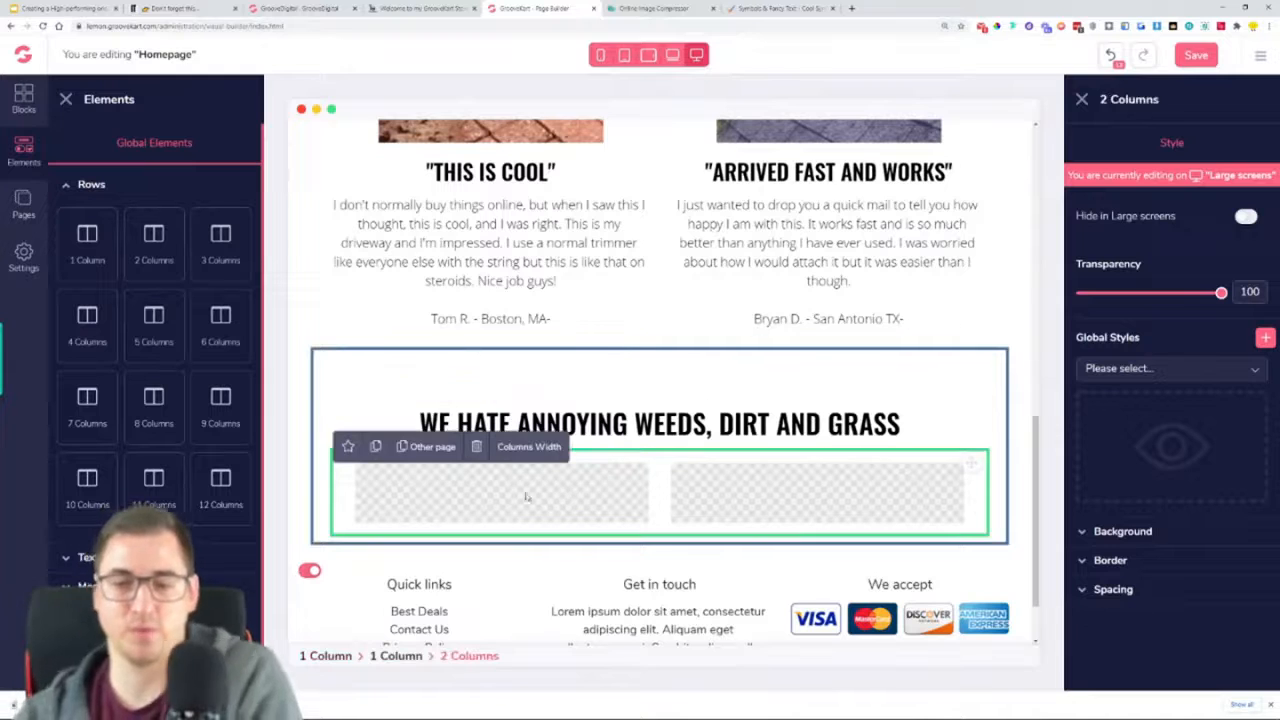
Close the element and style settings and review the new heading and empty columns at full page width
{"action": "left_click", "coordinate": [1081, 100]}
{"action": "left_click", "coordinate": [66, 98]}
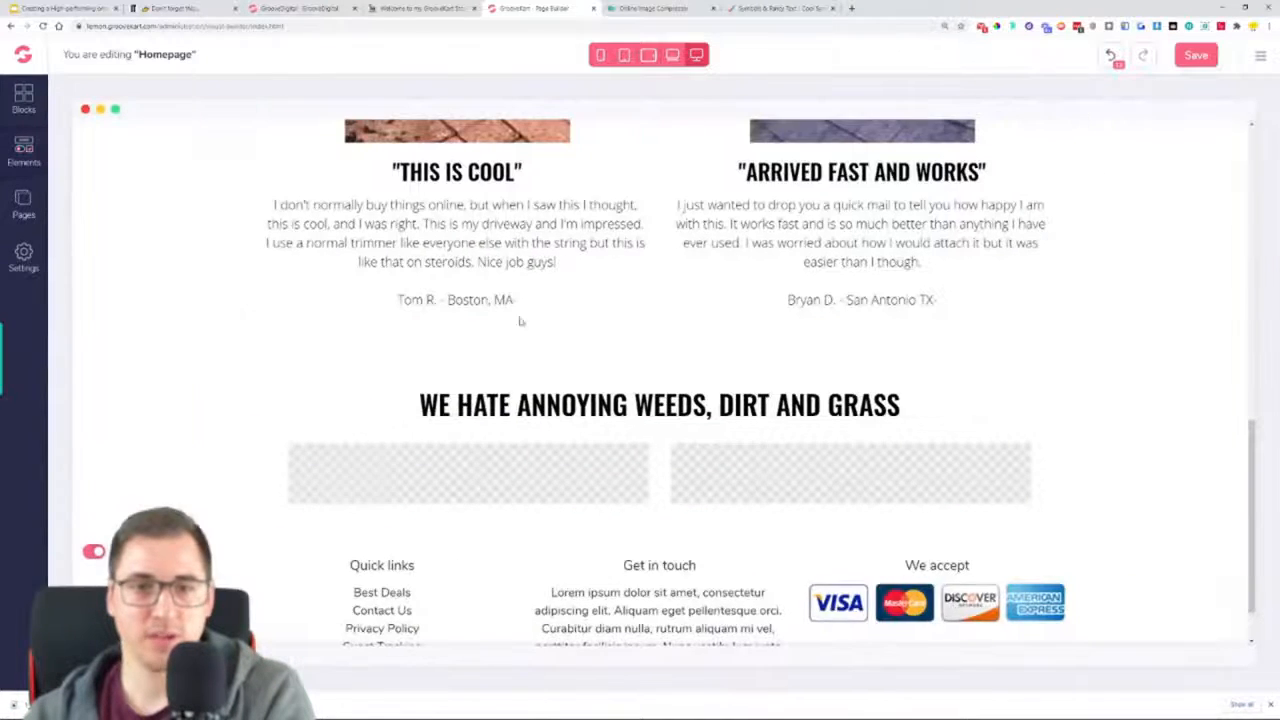
{"action": "scroll", "coordinate": [835, 412], "scroll_direction": "down", "scroll_amount": 3}
{"action": "scroll", "coordinate": [838, 420], "scroll_direction": "up", "scroll_amount": 4}
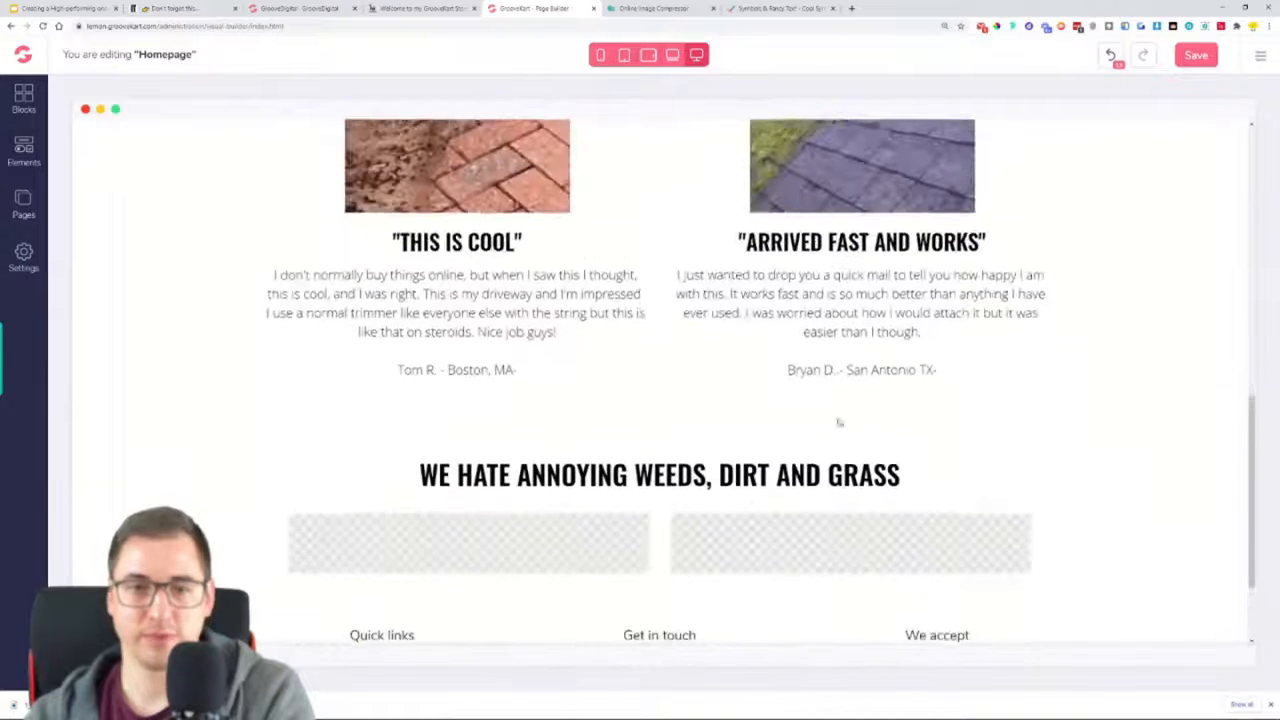
{"action": "scroll", "coordinate": [838, 420], "scroll_direction": "down", "scroll_amount": 4}
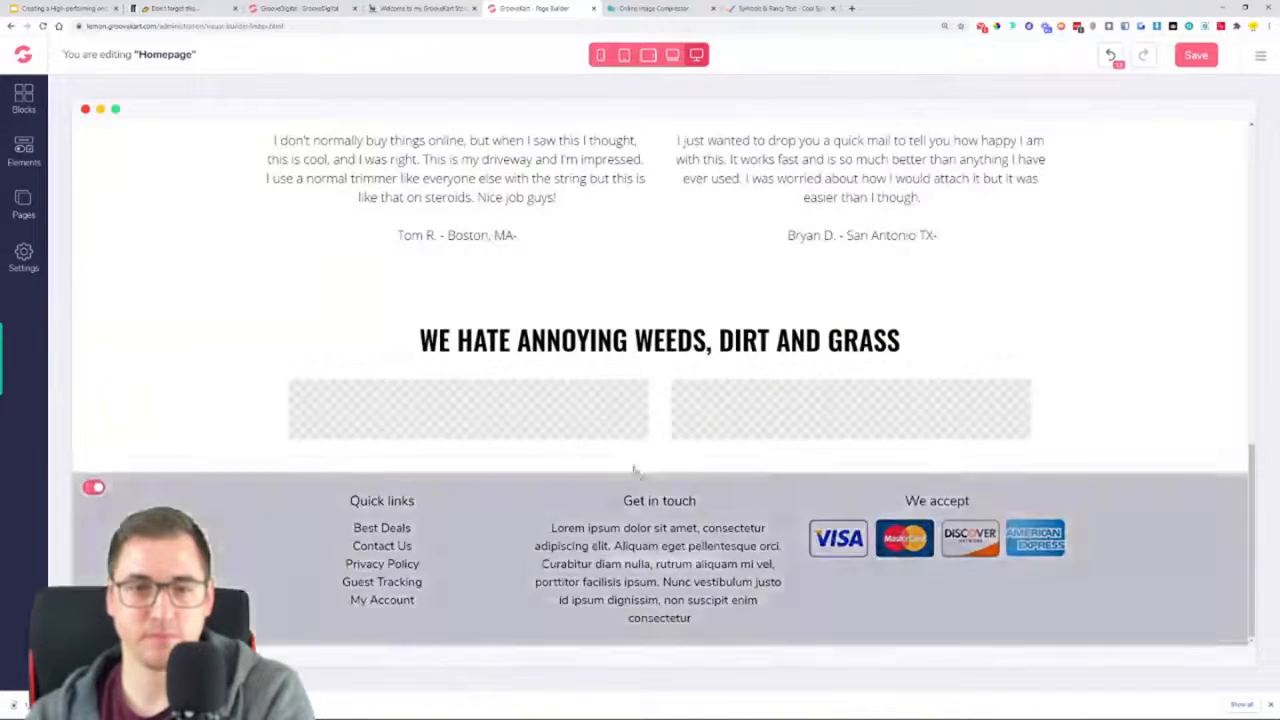
Move the empty two-column row out of the heading's one-column row and place it directly below that row
{"action": "left_click", "coordinate": [575, 428]}
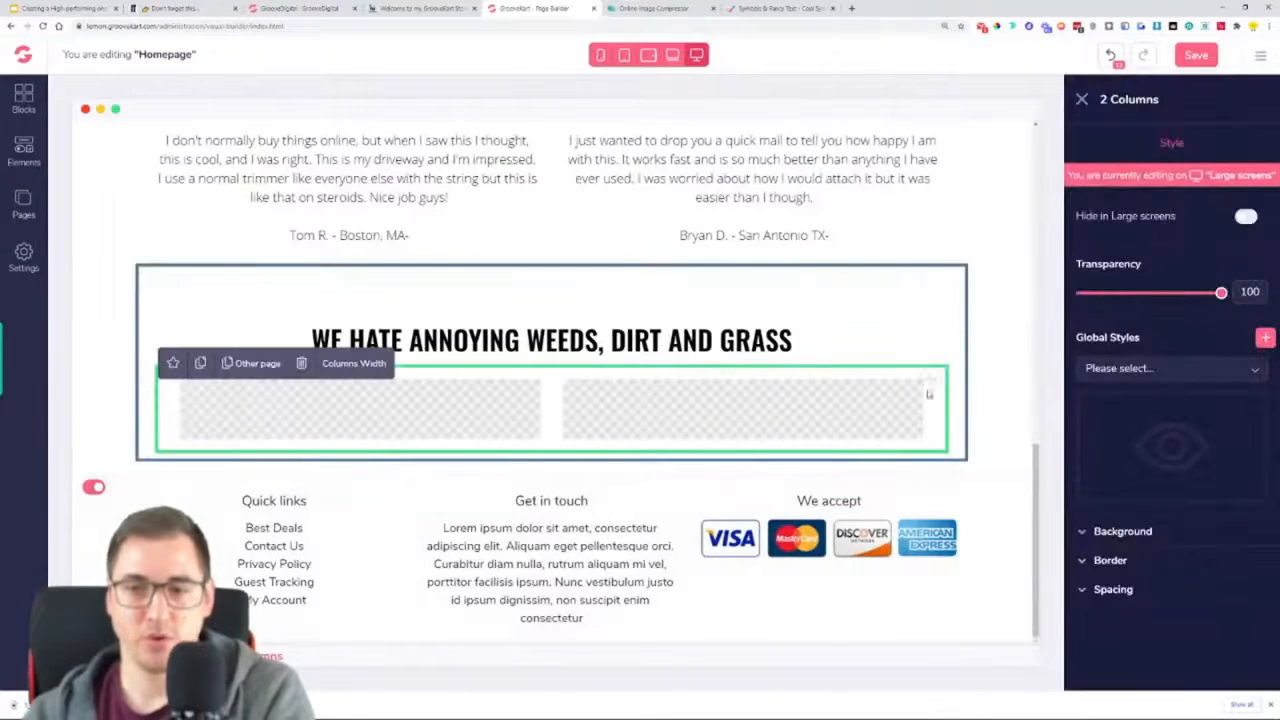
{"action": "left_click_drag", "start_coordinate": [929, 378], "coordinate": [962, 455]}
{"action": "left_click", "coordinate": [1014, 427]}
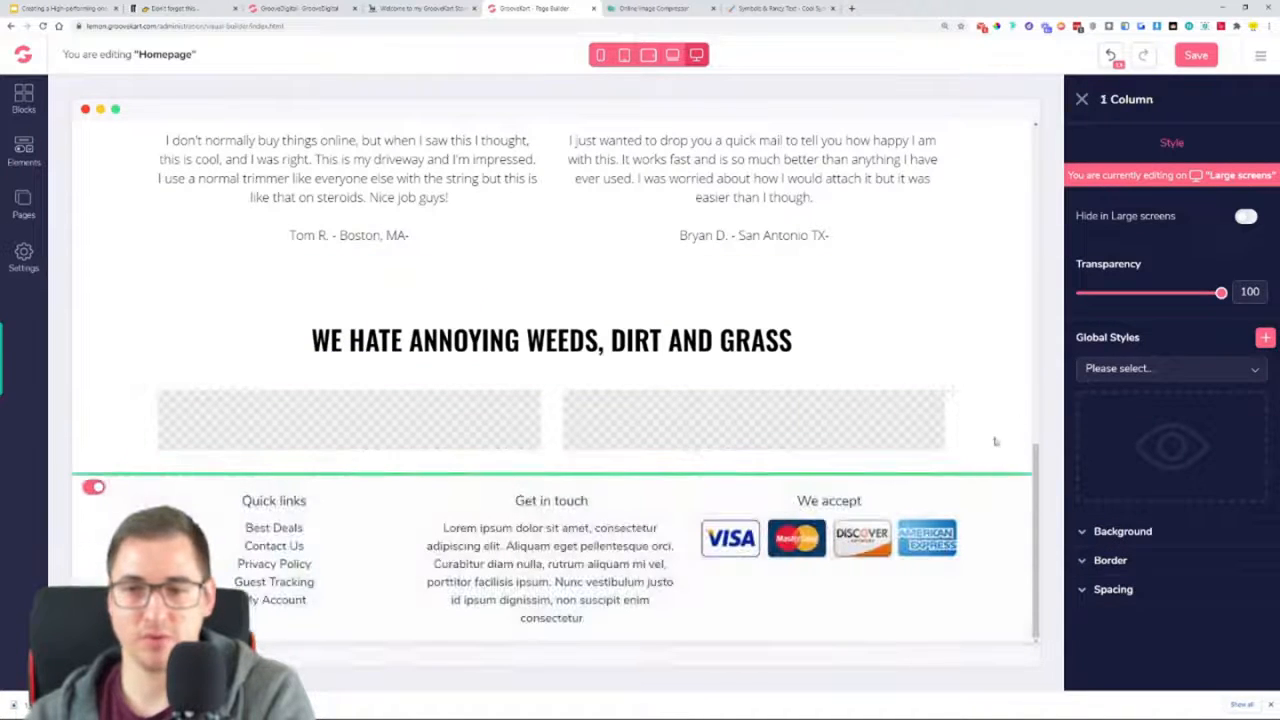
Try other drop positions for the two-column row, inside and outside the heading's row, and undo the misplaced move
{"action": "left_click", "coordinate": [580, 410]}
{"action": "left_click_drag", "start_coordinate": [955, 385], "coordinate": [934, 449]}
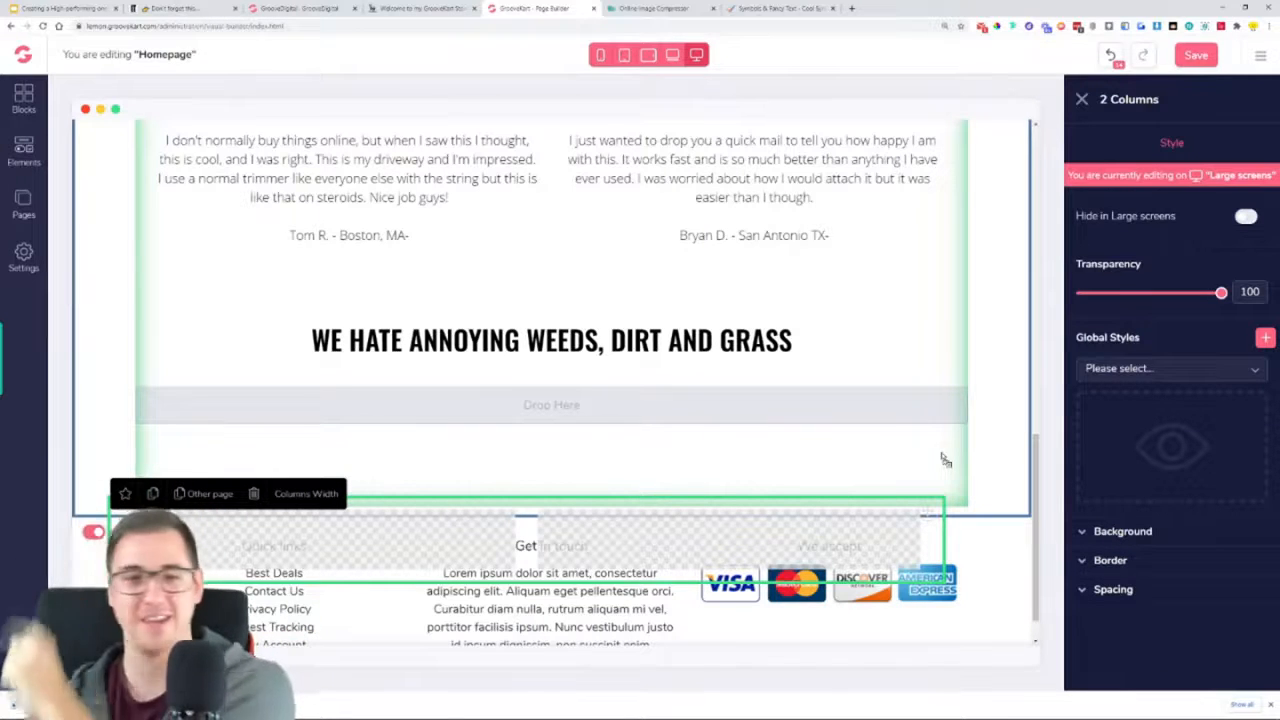
{"action": "left_click_drag", "start_coordinate": [945, 460], "coordinate": [778, 376]}
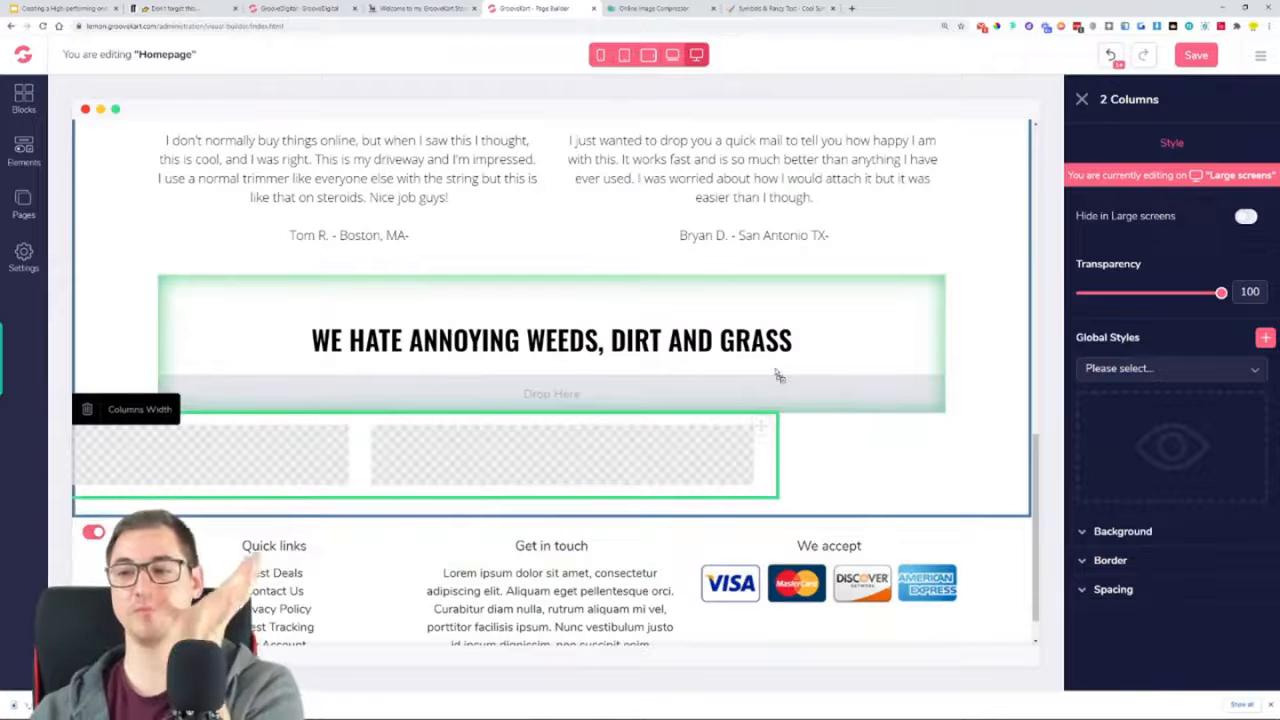
{"action": "left_click_drag", "start_coordinate": [778, 376], "coordinate": [877, 513]}
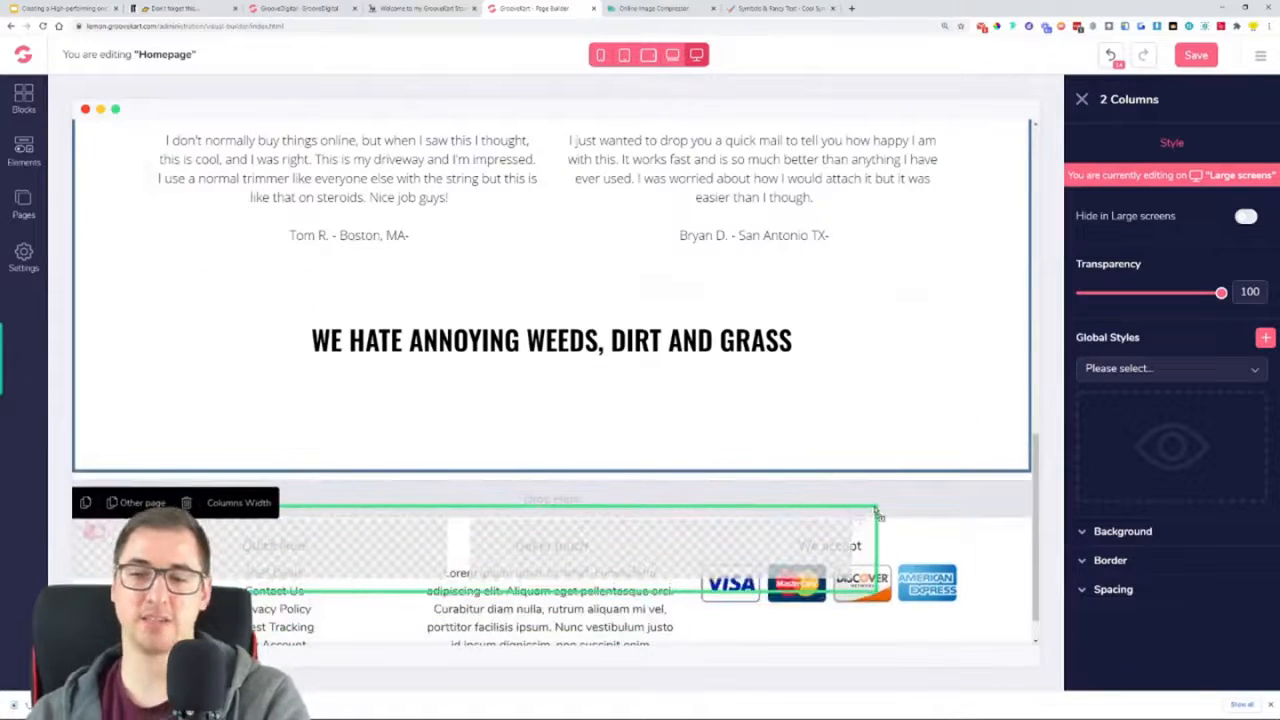
{"action": "mouse_move", "coordinate": [877, 513]}
{"action": "left_mouse_down"}
{"action": "mouse_move", "coordinate": [857, 465]}
{"action": "mouse_move", "coordinate": [809, 443]}
{"action": "mouse_move", "coordinate": [808, 506]}
{"action": "mouse_move", "coordinate": [857, 500]}
{"action": "left_mouse_up"}
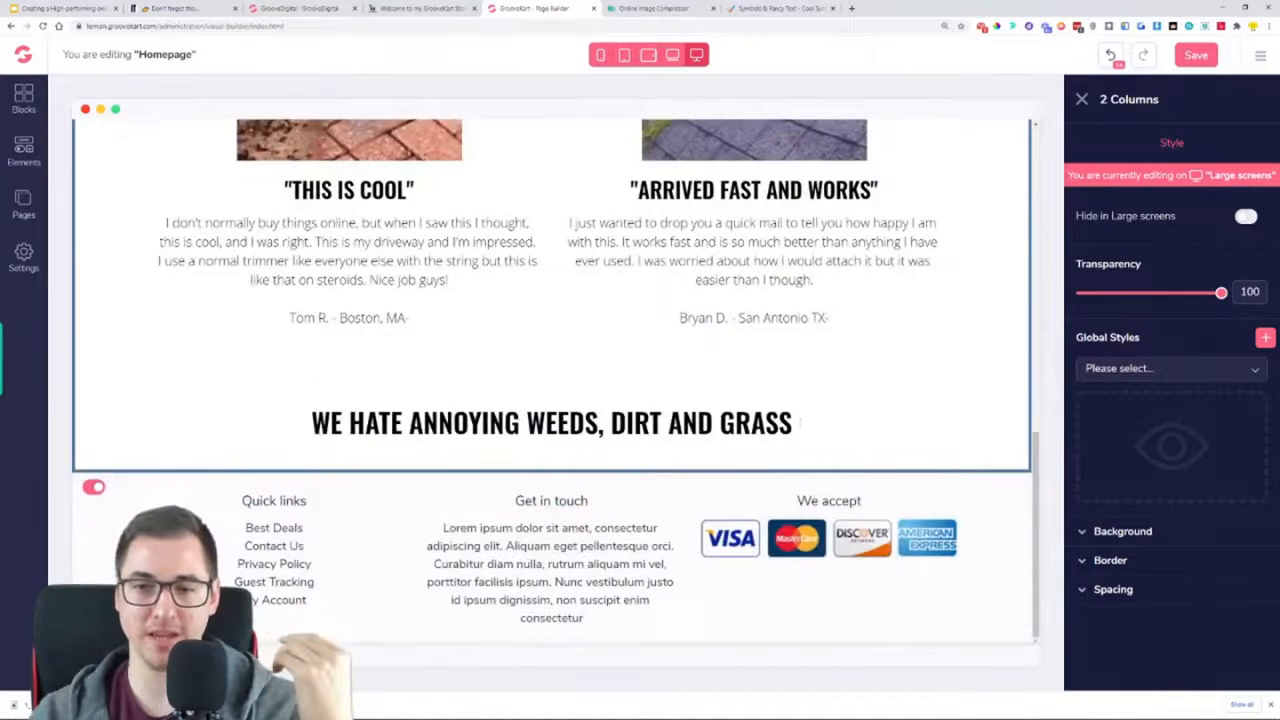
{"action": "left_click", "coordinate": [1110, 57]}
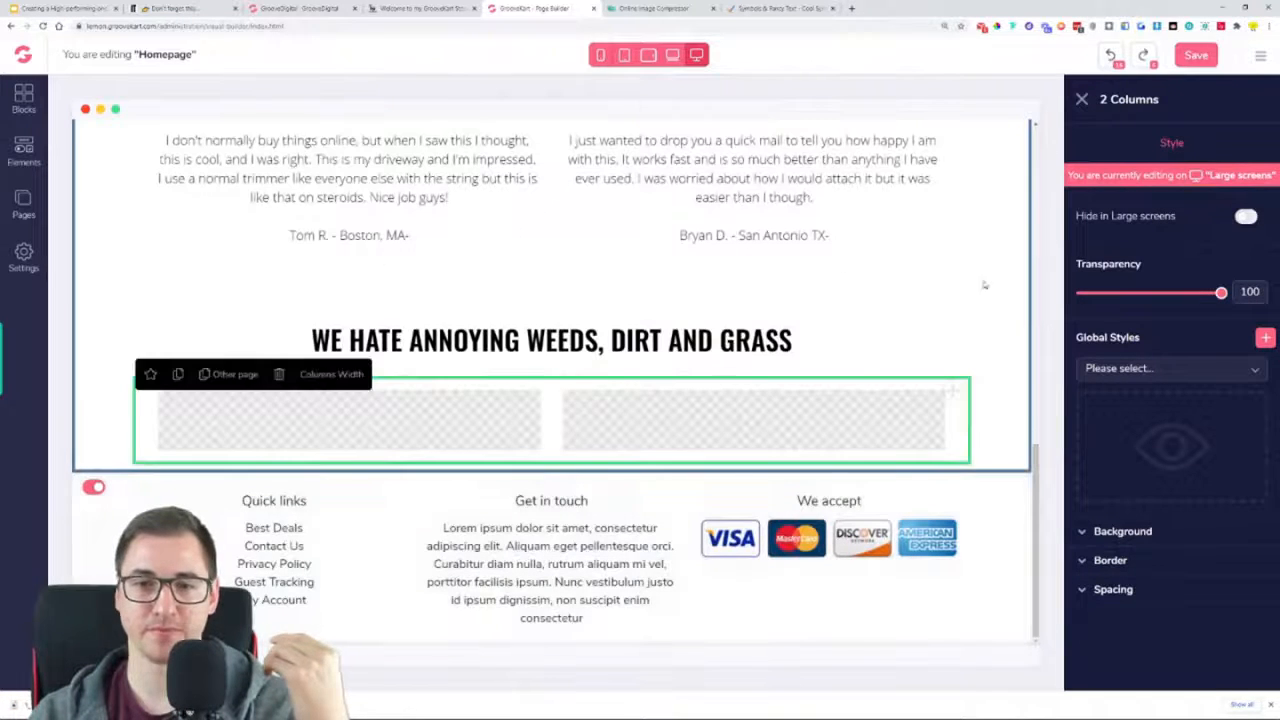
{"action": "mouse_move", "coordinate": [961, 391]}
{"action": "left_mouse_down"}
{"action": "mouse_move", "coordinate": [972, 448]}
{"action": "mouse_move", "coordinate": [982, 445]}
{"action": "mouse_move", "coordinate": [963, 400]}
{"action": "left_mouse_up"}
{"action": "left_click_drag", "start_coordinate": [956, 277], "coordinate": [955, 480]}
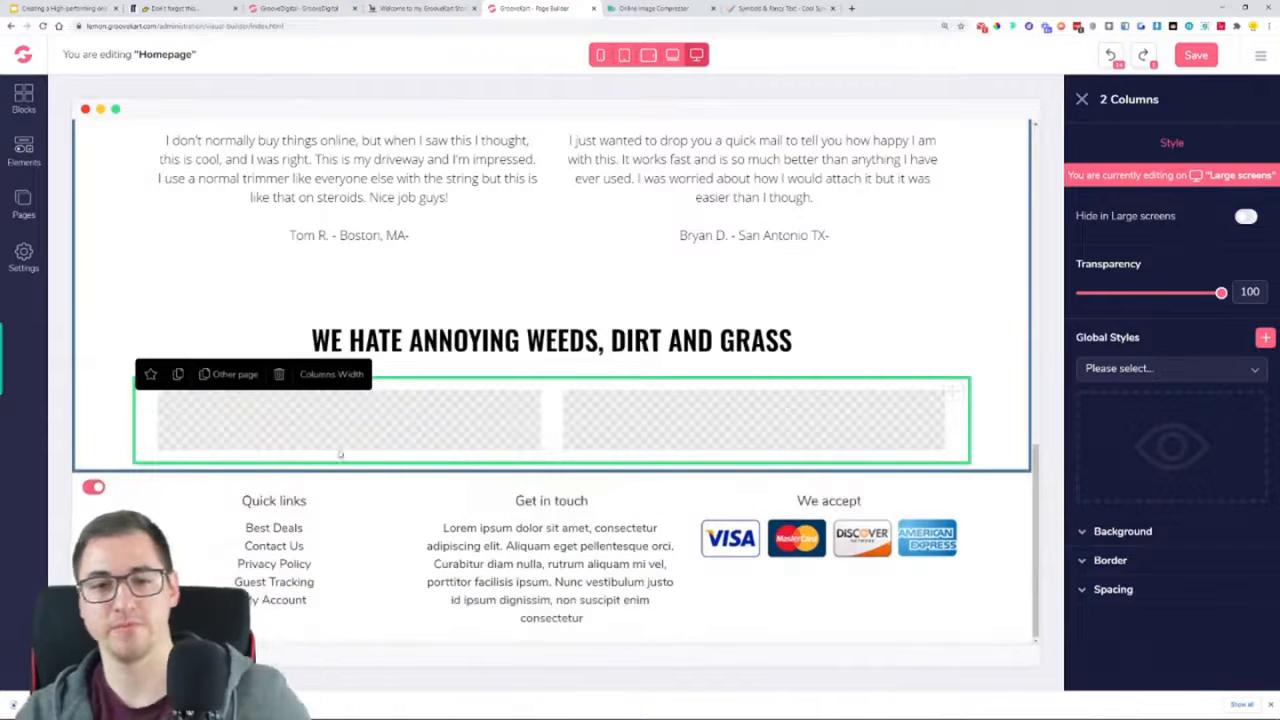
Review the reviews section, and examine the image, heading and body text under the matching heading on the reference store page
{"action": "scroll", "coordinate": [486, 394], "scroll_direction": "up", "scroll_amount": 1}
{"action": "scroll", "coordinate": [486, 394], "scroll_direction": "up", "scroll_amount": 3}
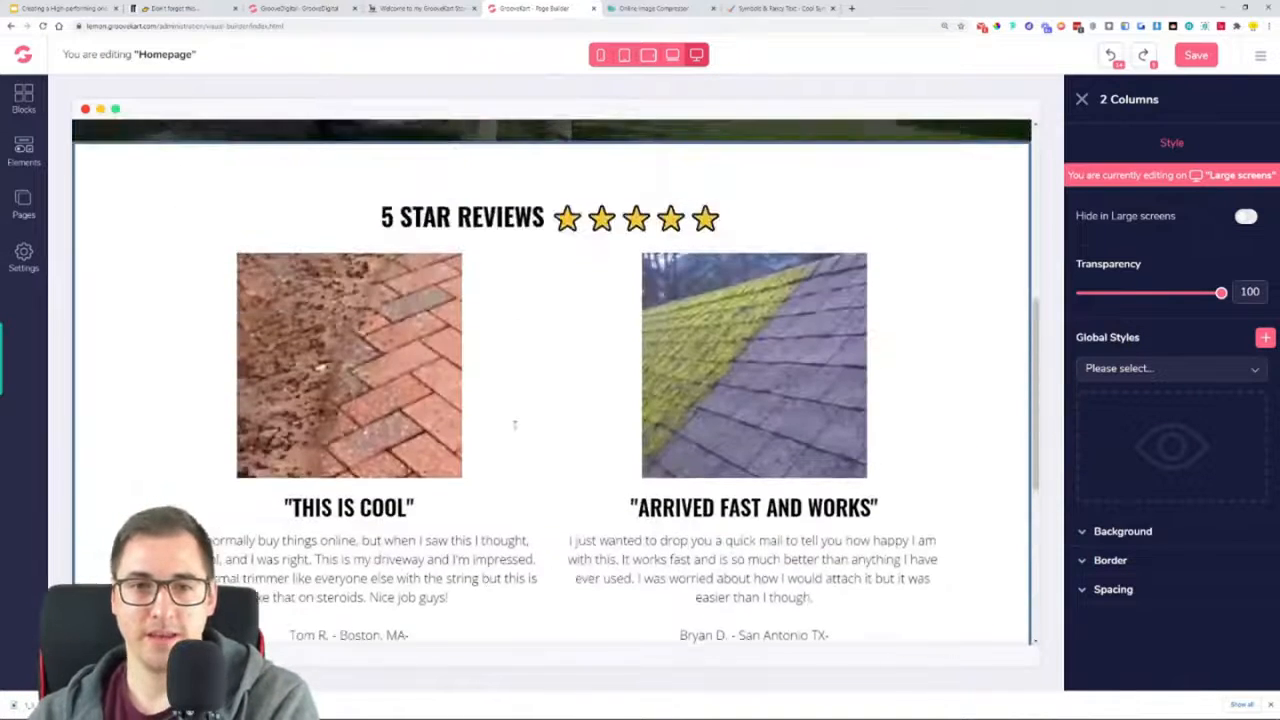
{"action": "scroll", "coordinate": [510, 418], "scroll_direction": "down", "scroll_amount": 2}
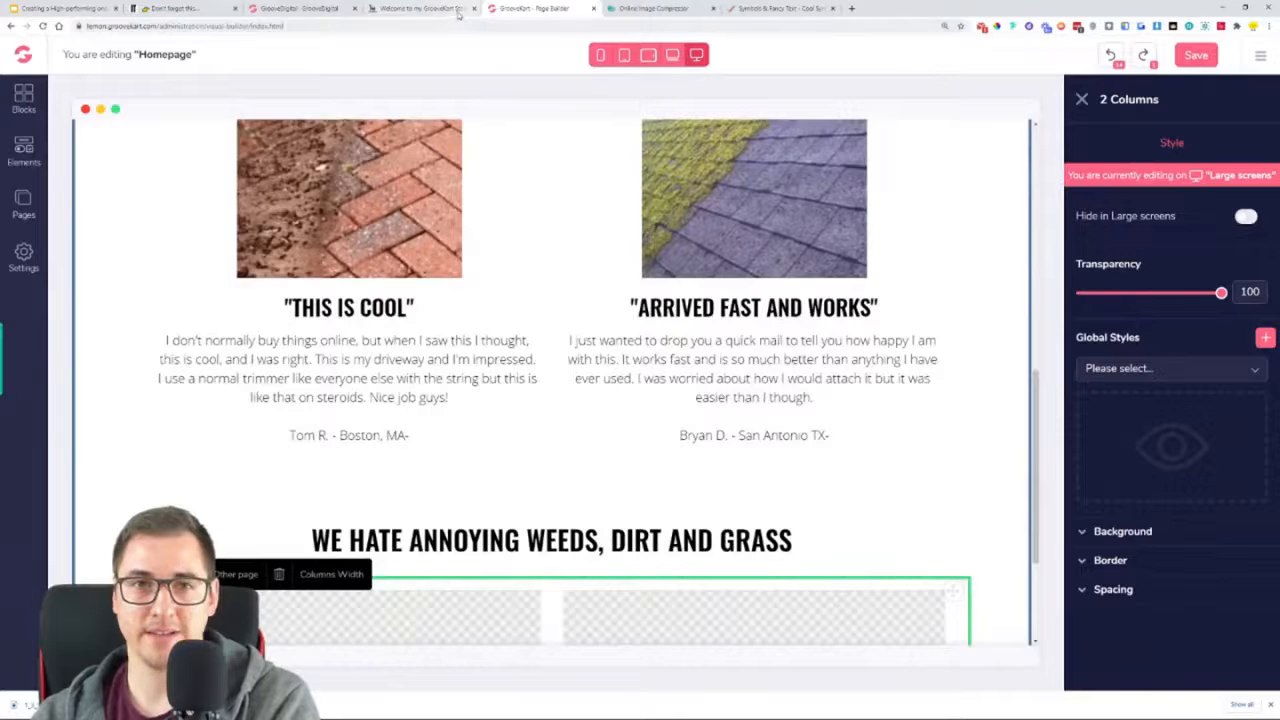
{"action": "left_click", "coordinate": [460, 9]}
{"action": "scroll", "coordinate": [640, 360], "scroll_direction": "down", "scroll_amount": 1}
{"action": "scroll", "coordinate": [352, 439], "scroll_direction": "down", "scroll_amount": 2}
{"action": "scroll", "coordinate": [700, 274], "scroll_direction": "up", "scroll_amount": 2}
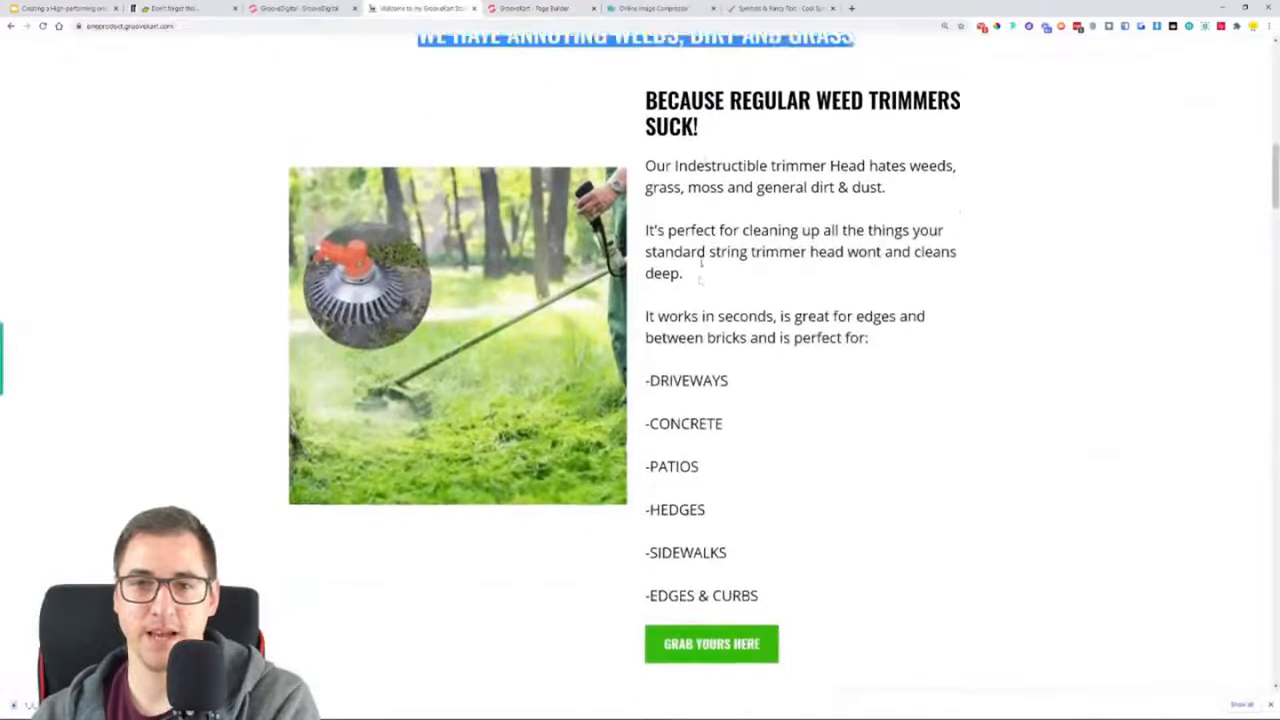
{"action": "left_click", "coordinate": [659, 212]}
{"action": "left_click_drag", "start_coordinate": [659, 212], "coordinate": [768, 275]}
{"action": "left_click", "coordinate": [810, 277]}
{"action": "scroll", "coordinate": [750, 447], "scroll_direction": "down", "scroll_amount": 3}
{"action": "scroll", "coordinate": [750, 447], "scroll_direction": "up", "scroll_amount": 3}
{"action": "left_click", "coordinate": [296, 8]}
{"action": "left_click", "coordinate": [512, 8]}
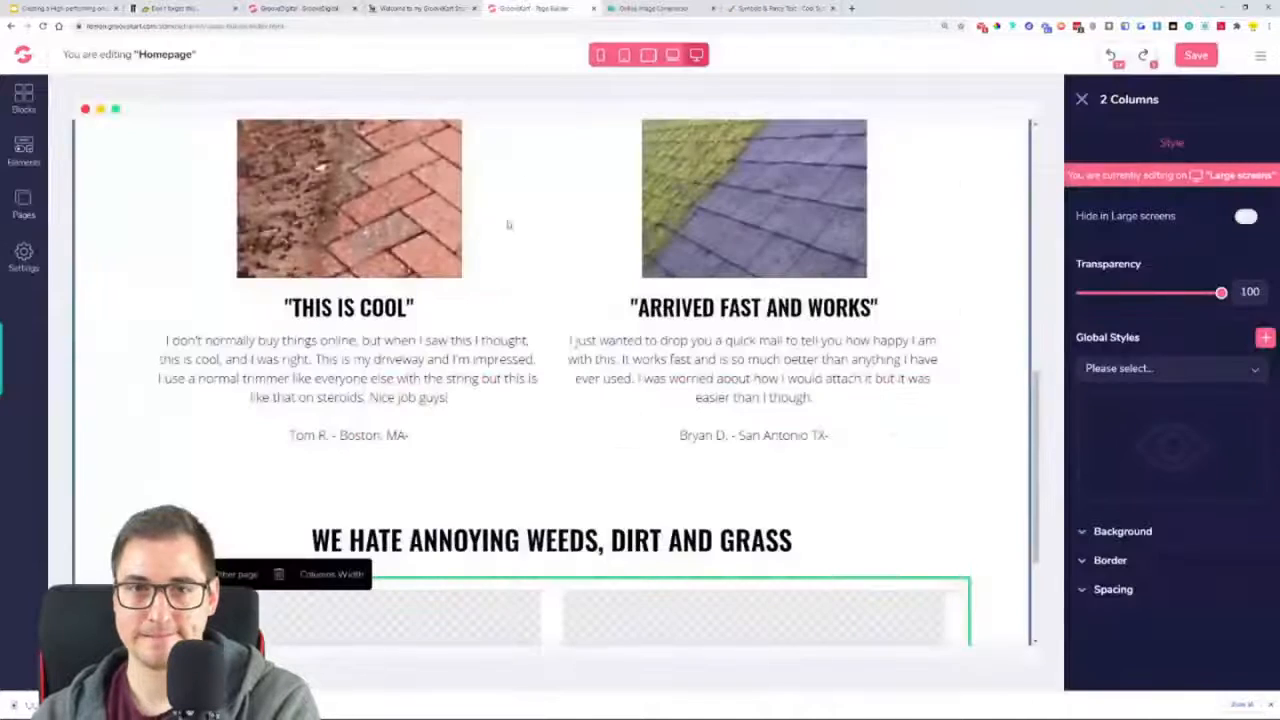
Duplicate the image above the "THIS IS COOL" review and place the copy in the new row's left column
{"action": "scroll", "coordinate": [546, 420], "scroll_direction": "down", "scroll_amount": 2}
{"action": "scroll", "coordinate": [355, 262], "scroll_direction": "up", "scroll_amount": 1}
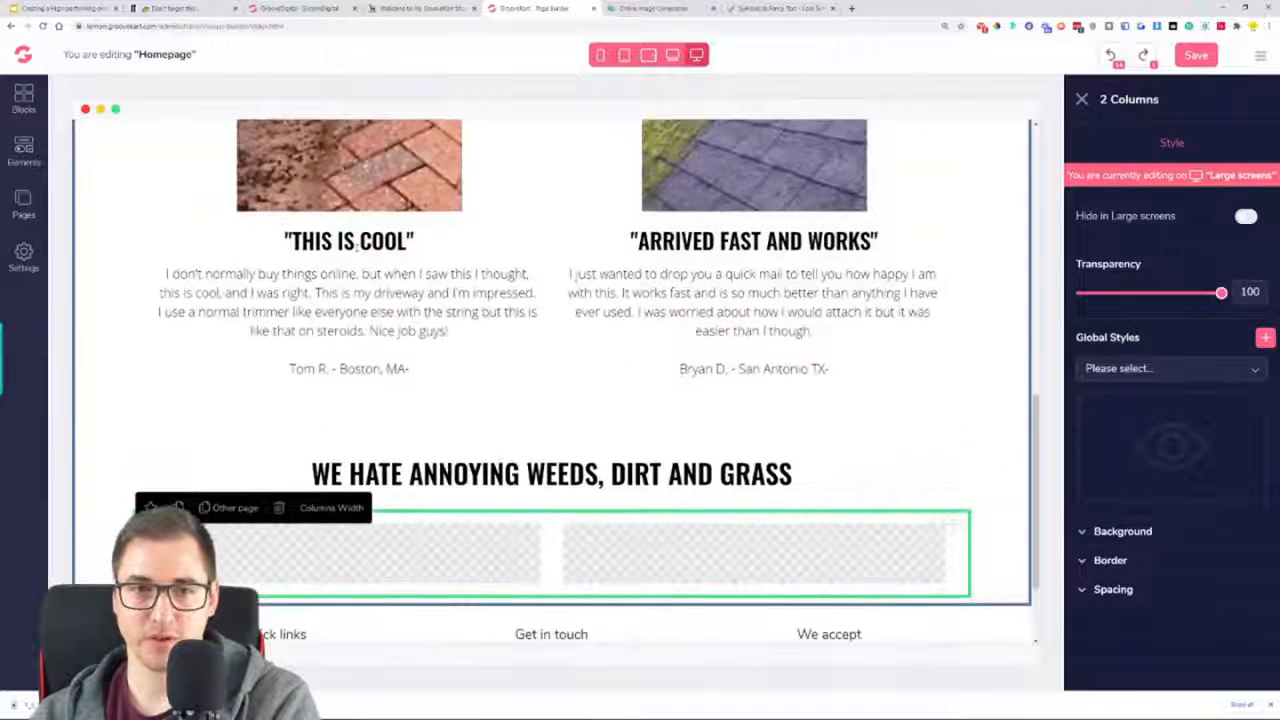
{"action": "scroll", "coordinate": [421, 330], "scroll_direction": "up", "scroll_amount": 2}
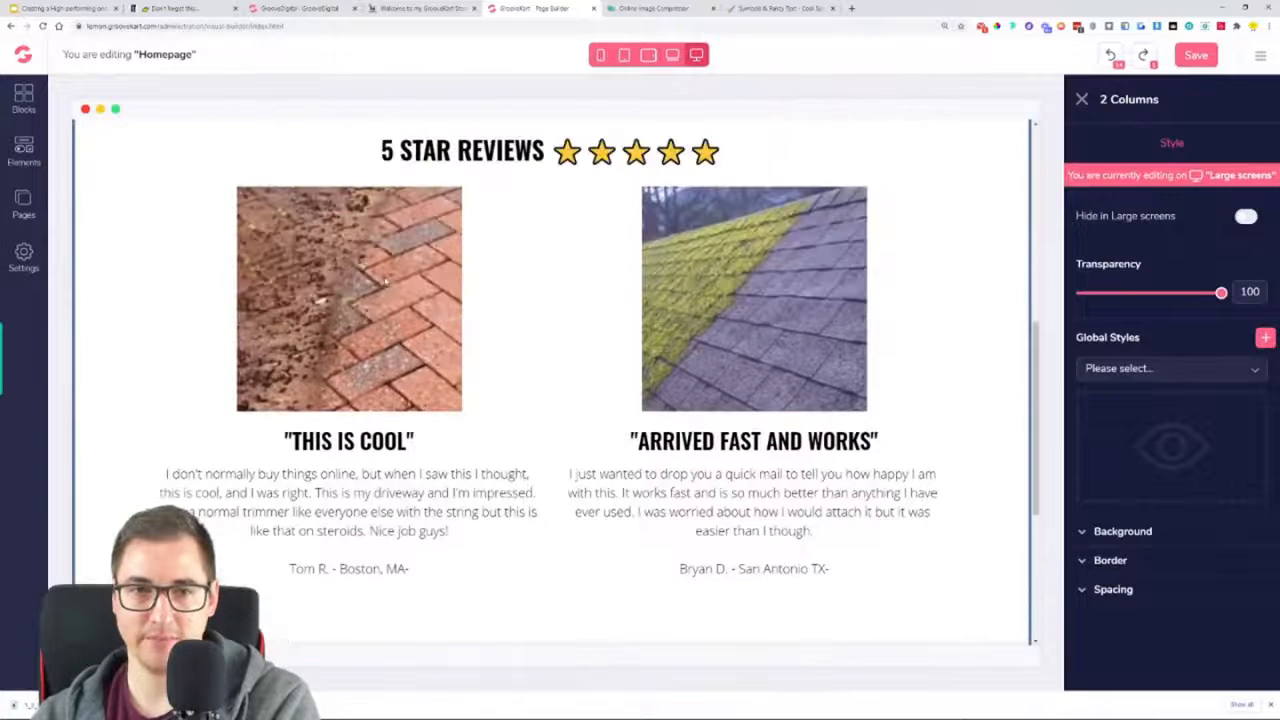
{"action": "left_click", "coordinate": [266, 213]}
{"action": "left_click", "coordinate": [202, 172]}
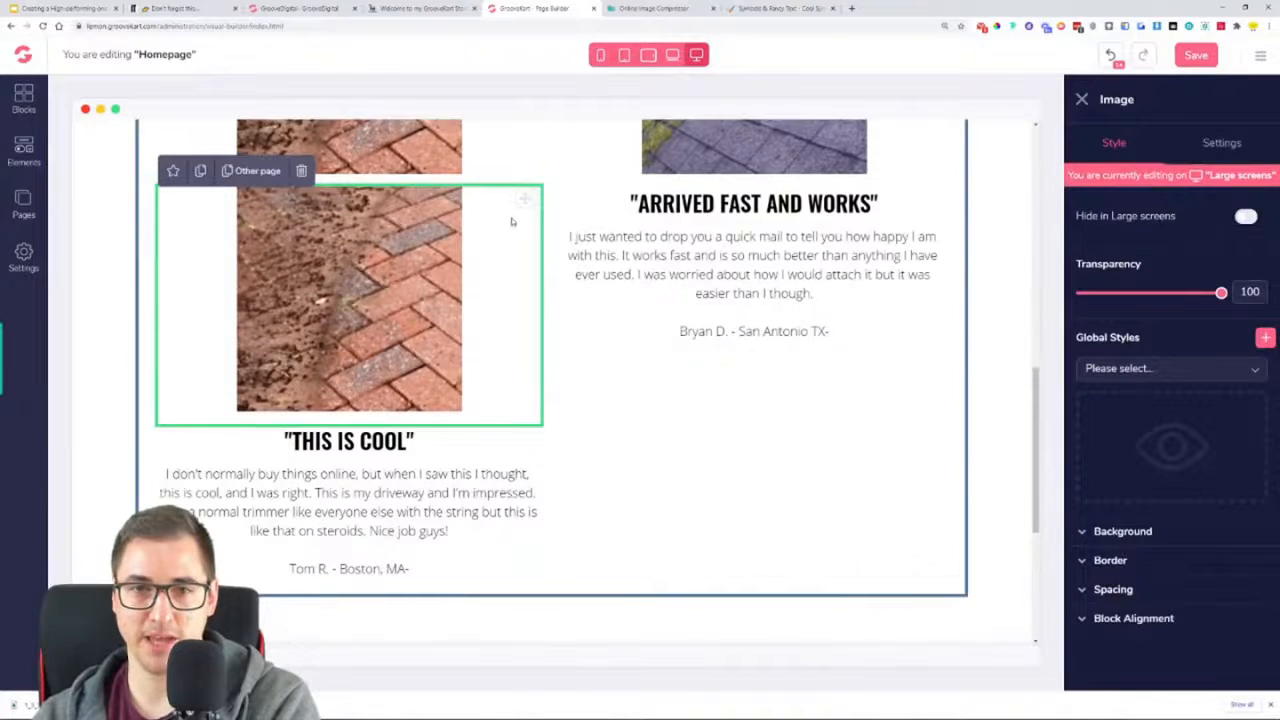
{"action": "left_click_drag", "start_coordinate": [525, 199], "coordinate": [537, 612]}
{"action": "scroll", "coordinate": [537, 612], "scroll_direction": "down", "scroll_amount": 3}
{"action": "scroll", "coordinate": [560, 590], "scroll_direction": "up", "scroll_amount": 2}
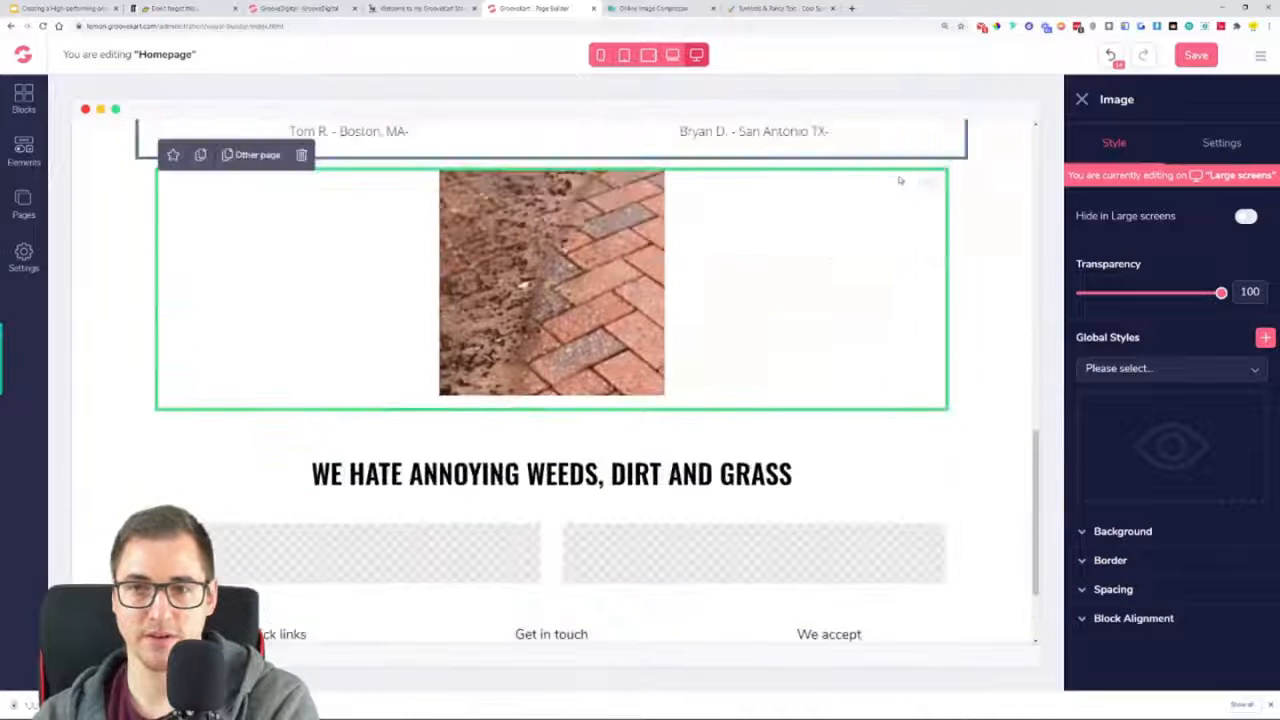
{"action": "left_click_drag", "start_coordinate": [938, 184], "coordinate": [430, 560]}
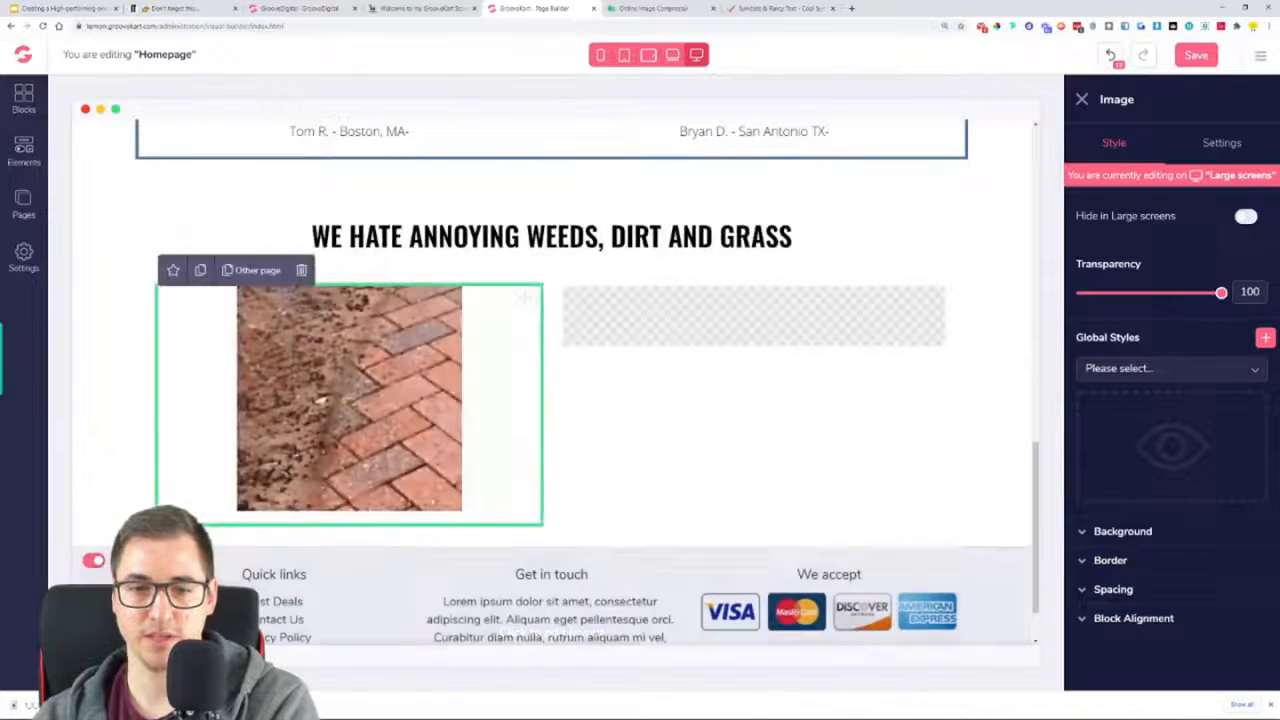
Duplicate the "THIS IS COOL" heading and place the copy in the new row's right column
{"action": "scroll", "coordinate": [488, 443], "scroll_direction": "up", "scroll_amount": 3}
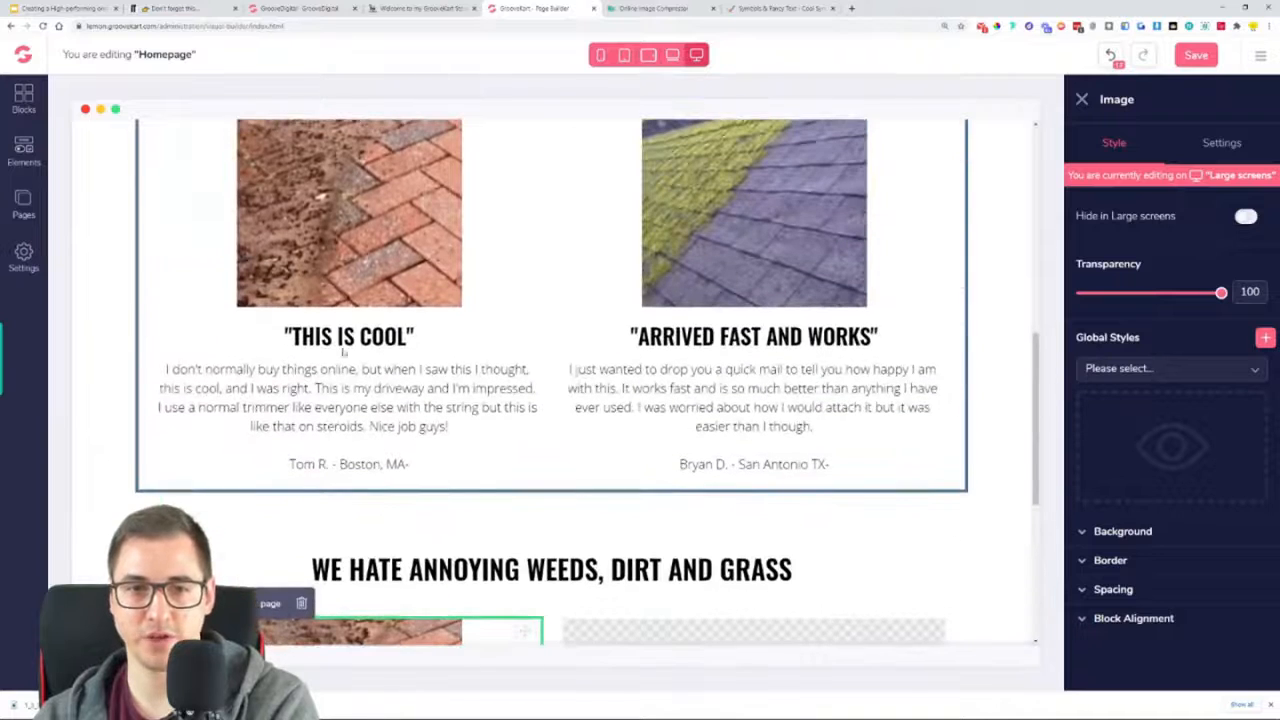
{"action": "left_click", "coordinate": [527, 332]}
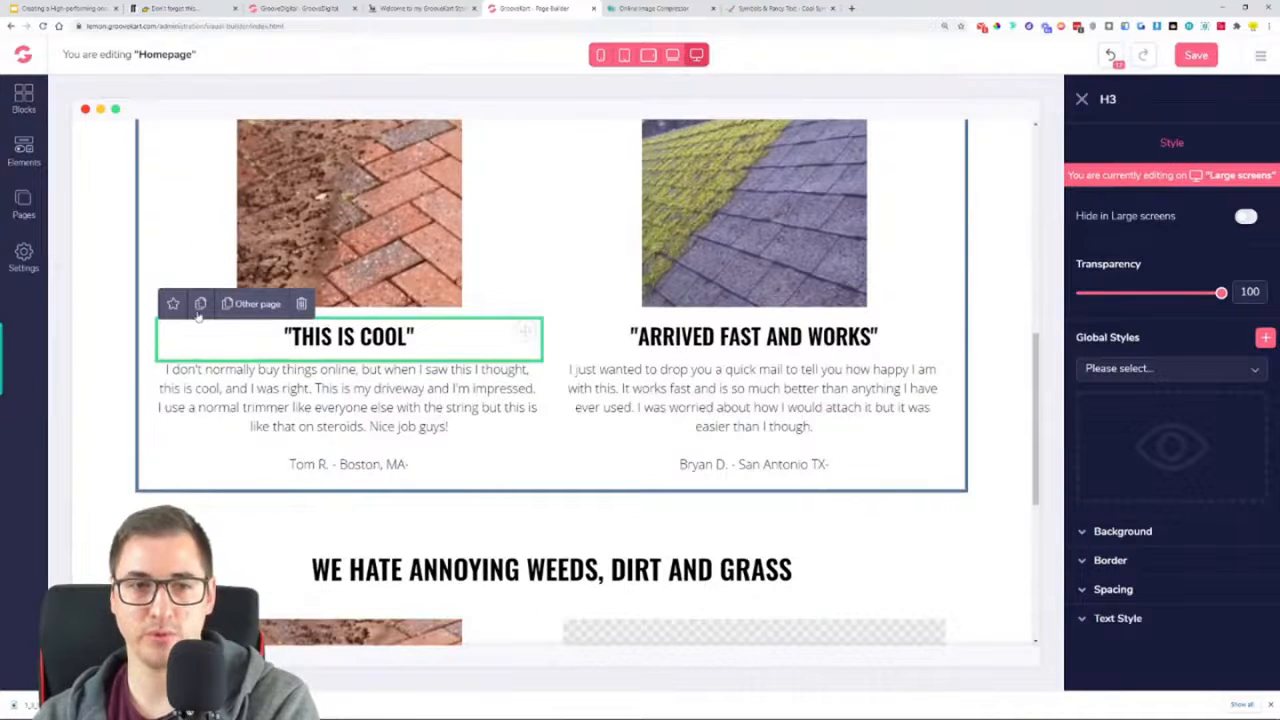
{"action": "left_click_drag", "start_coordinate": [525, 334], "coordinate": [808, 625]}
{"action": "scroll", "coordinate": [808, 625], "scroll_direction": "down", "scroll_amount": 3}
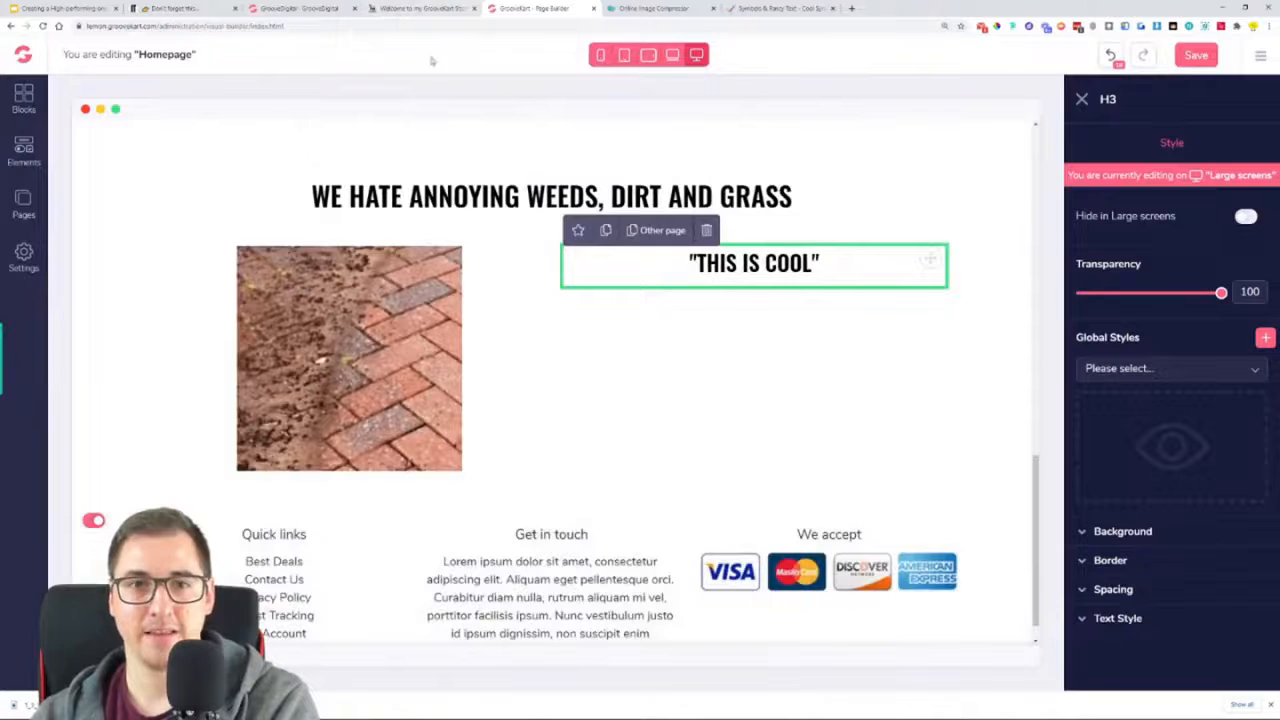
Duplicate the review paragraph below "THIS IS COOL" and place the copy under the heading in the new row's right column
{"action": "left_click", "coordinate": [425, 7]}
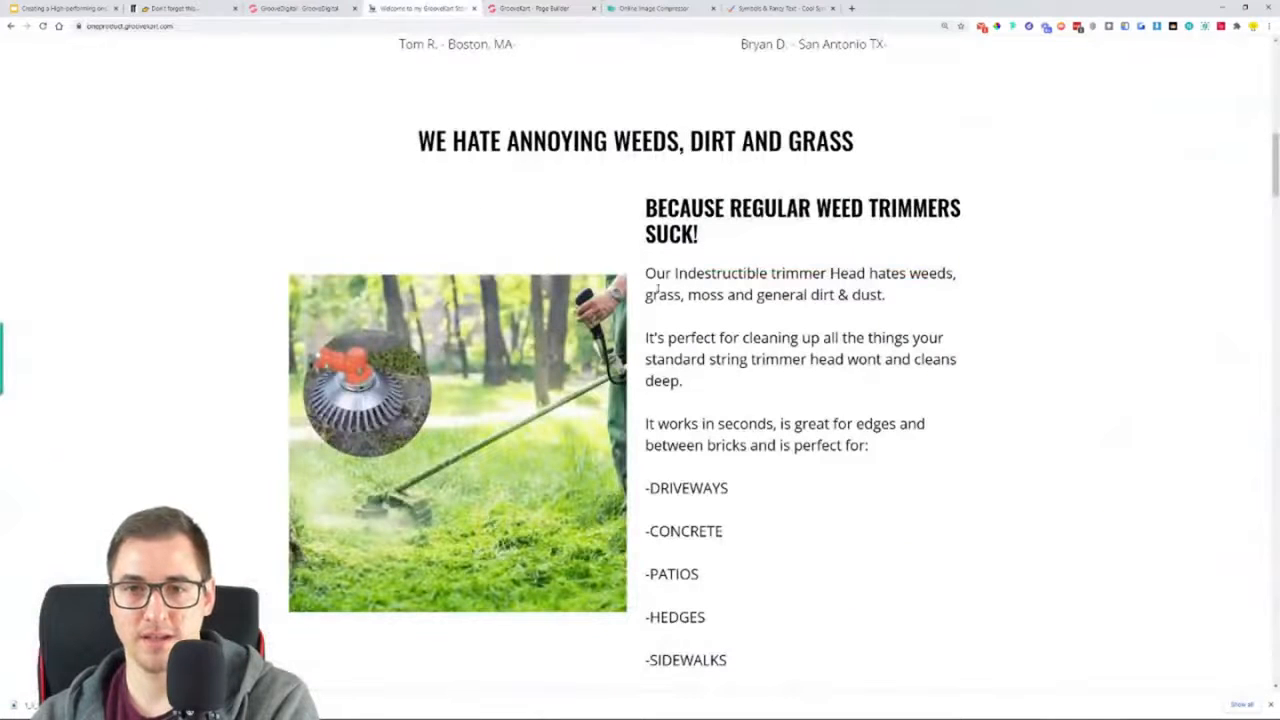
{"action": "left_click", "coordinate": [505, 7]}
{"action": "scroll", "coordinate": [383, 405], "scroll_direction": "up", "scroll_amount": 3}
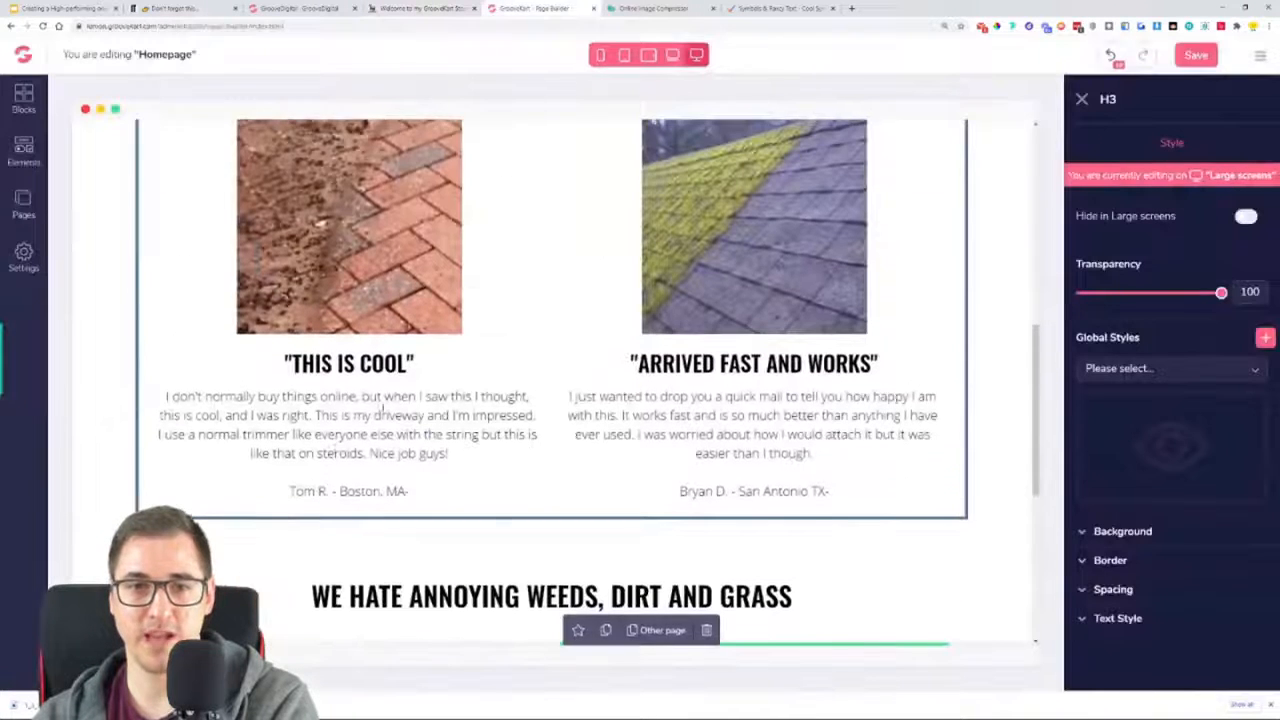
{"action": "left_click", "coordinate": [333, 451]}
{"action": "left_click", "coordinate": [200, 372]}
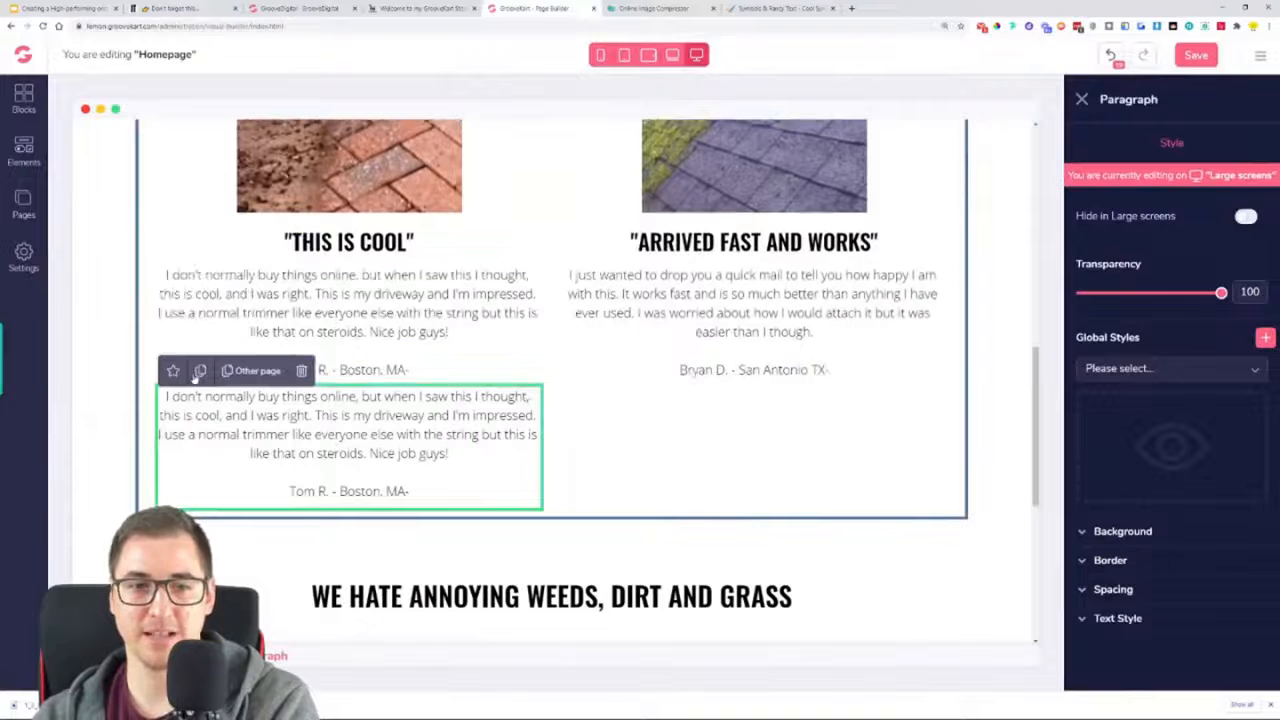
{"action": "left_click_drag", "start_coordinate": [526, 400], "coordinate": [753, 299]}
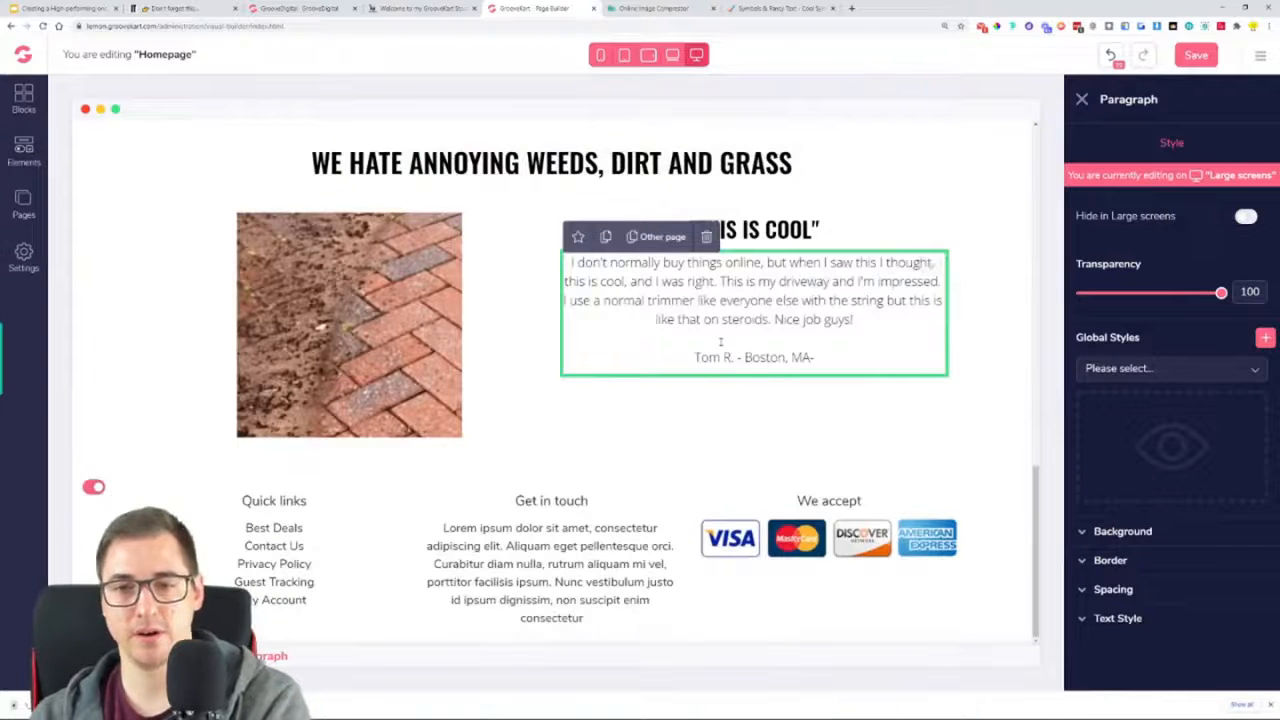
Replace the right column's paragraph with the reference store's copy, from "Our Indestructible trimmer Head hates weeds" through "-EDGES & CURBS"
{"action": "left_click", "coordinate": [418, 8]}
{"action": "left_click_drag", "start_coordinate": [645, 273], "coordinate": [783, 600]}
{"action": "key", "text": "ctrl+c"}
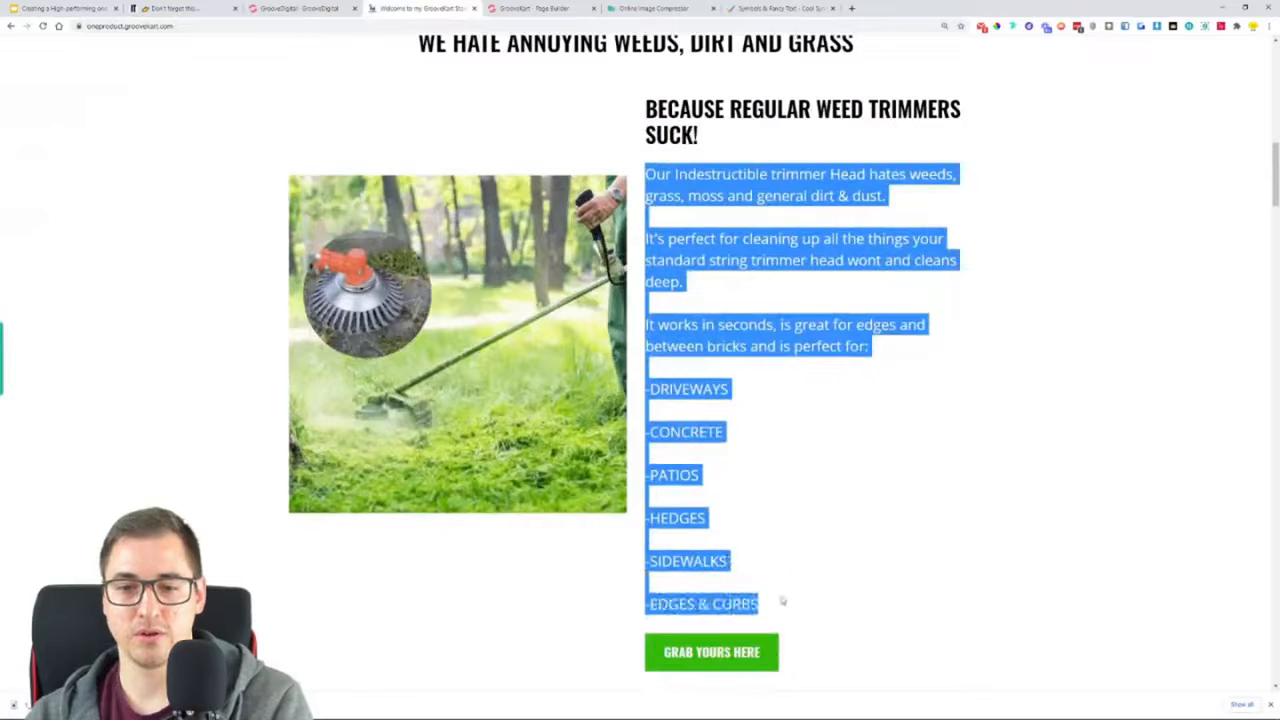
{"action": "key", "text": "ctrl+Tab"}
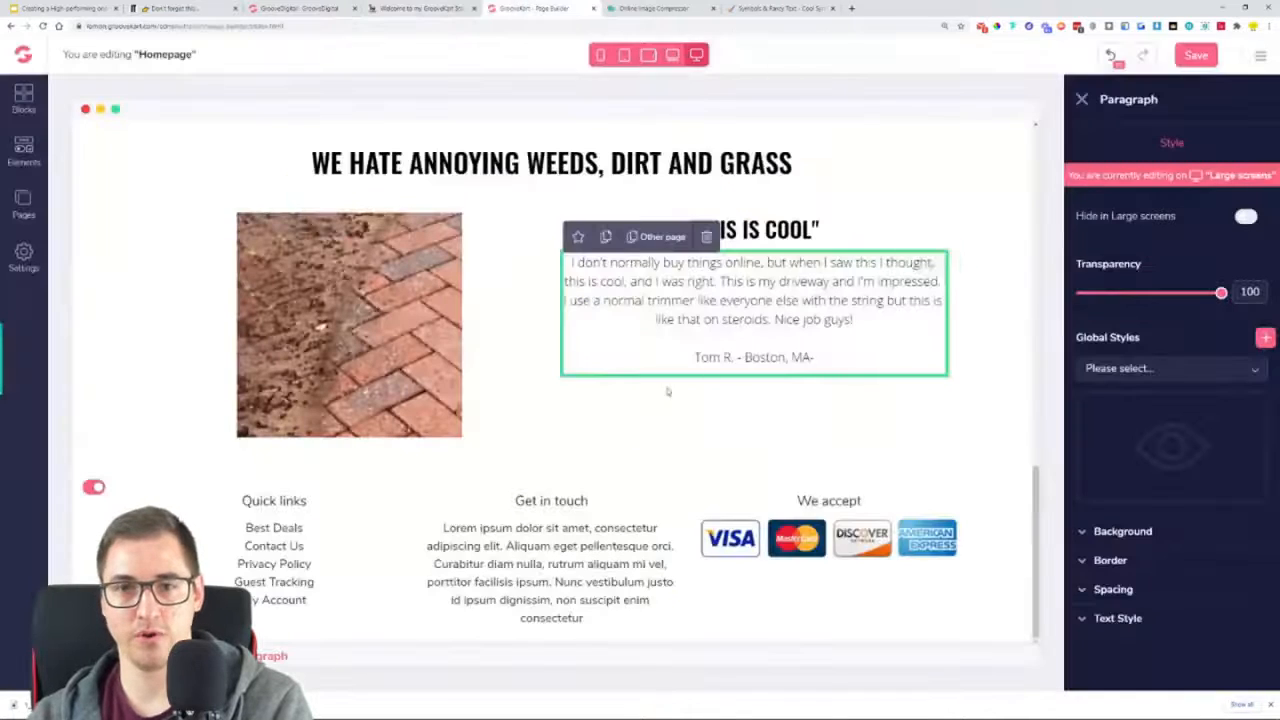
{"action": "triple_click", "coordinate": [716, 305]}
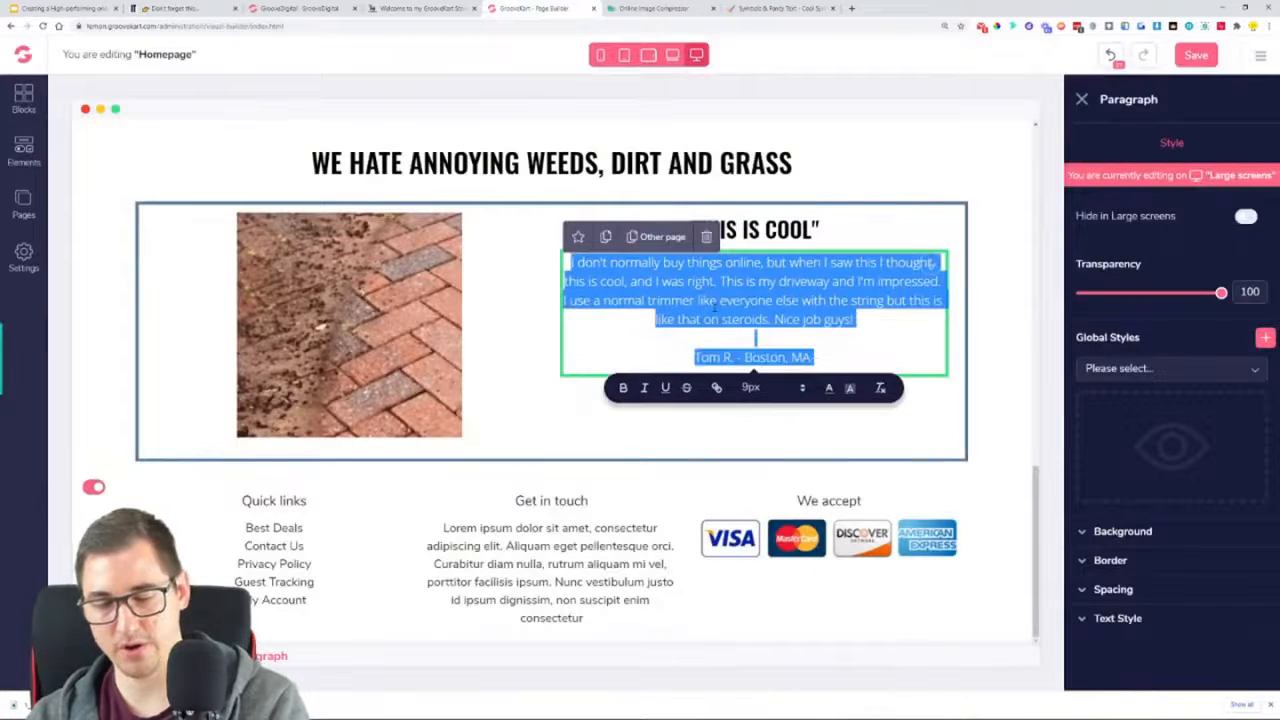
{"action": "key", "text": "ctrl+v"}
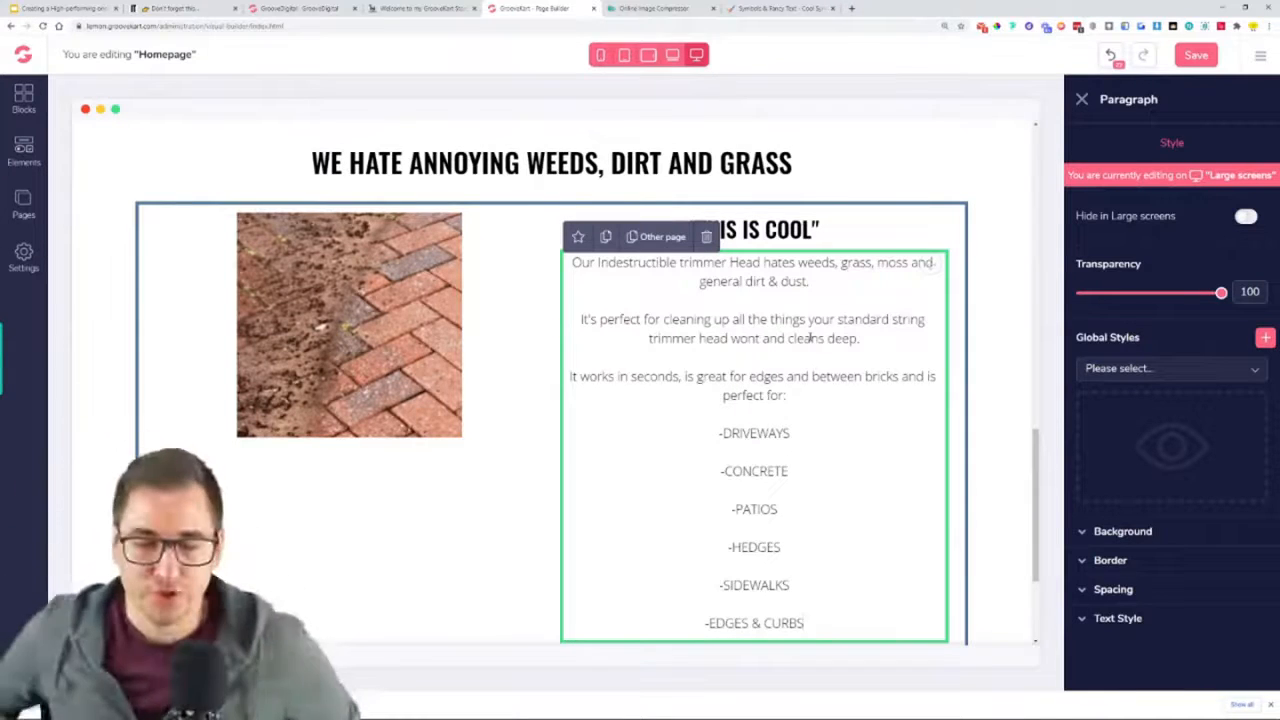
Left-align the new body paragraph and set it to Regular weight at size 19
{"action": "left_click", "coordinate": [1118, 619]}
{"action": "left_click", "coordinate": [1099, 597]}
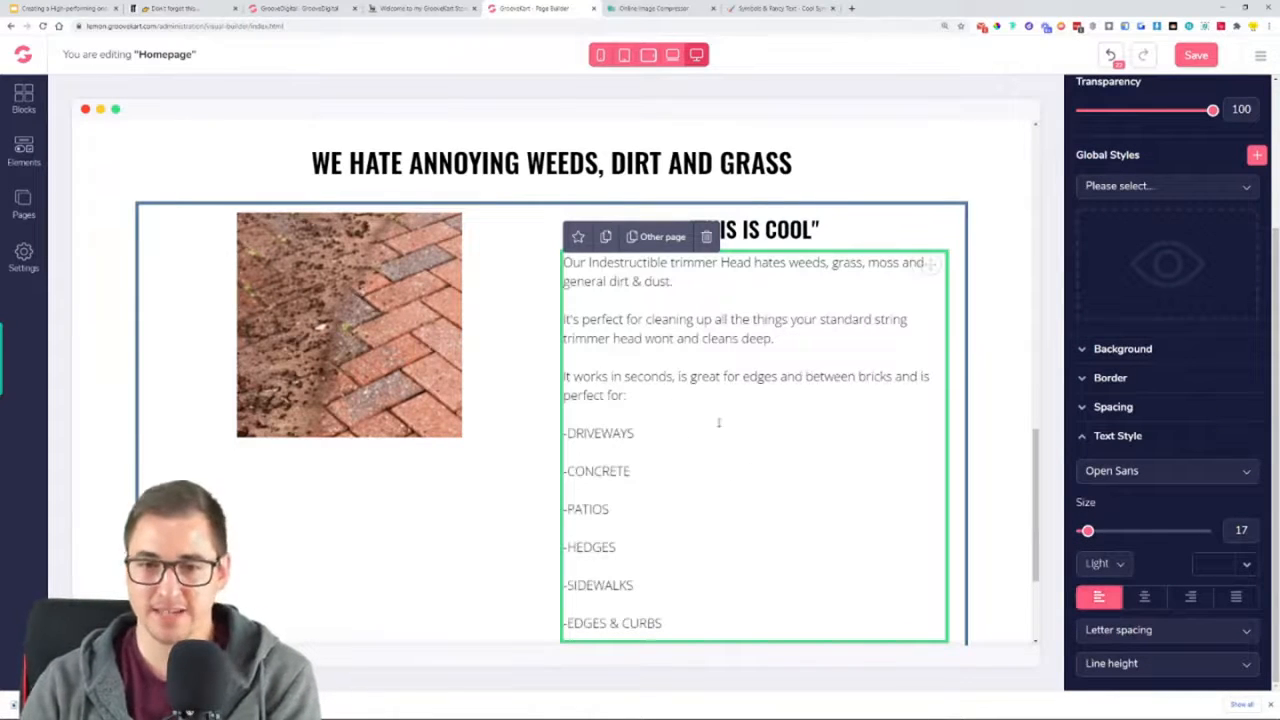
{"action": "left_click", "coordinate": [1104, 566]}
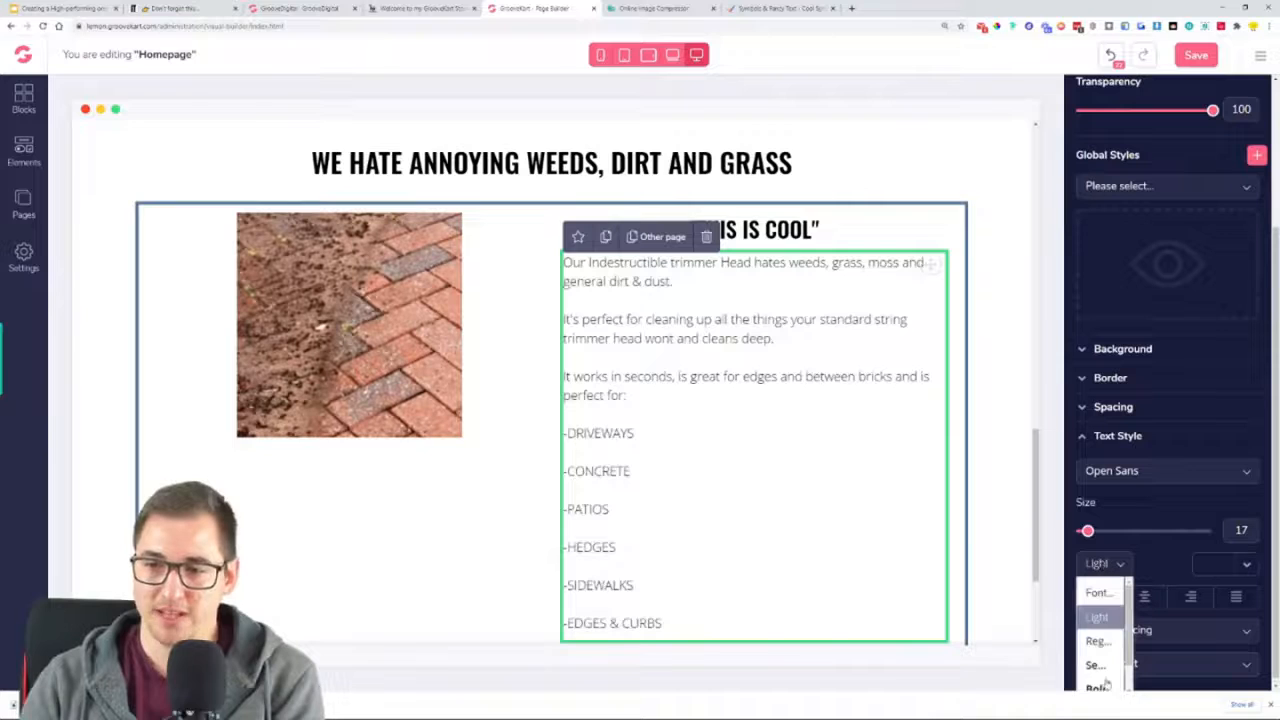
{"action": "left_click", "coordinate": [1097, 641]}
{"action": "left_click_drag", "start_coordinate": [1088, 531], "coordinate": [1090, 532]}
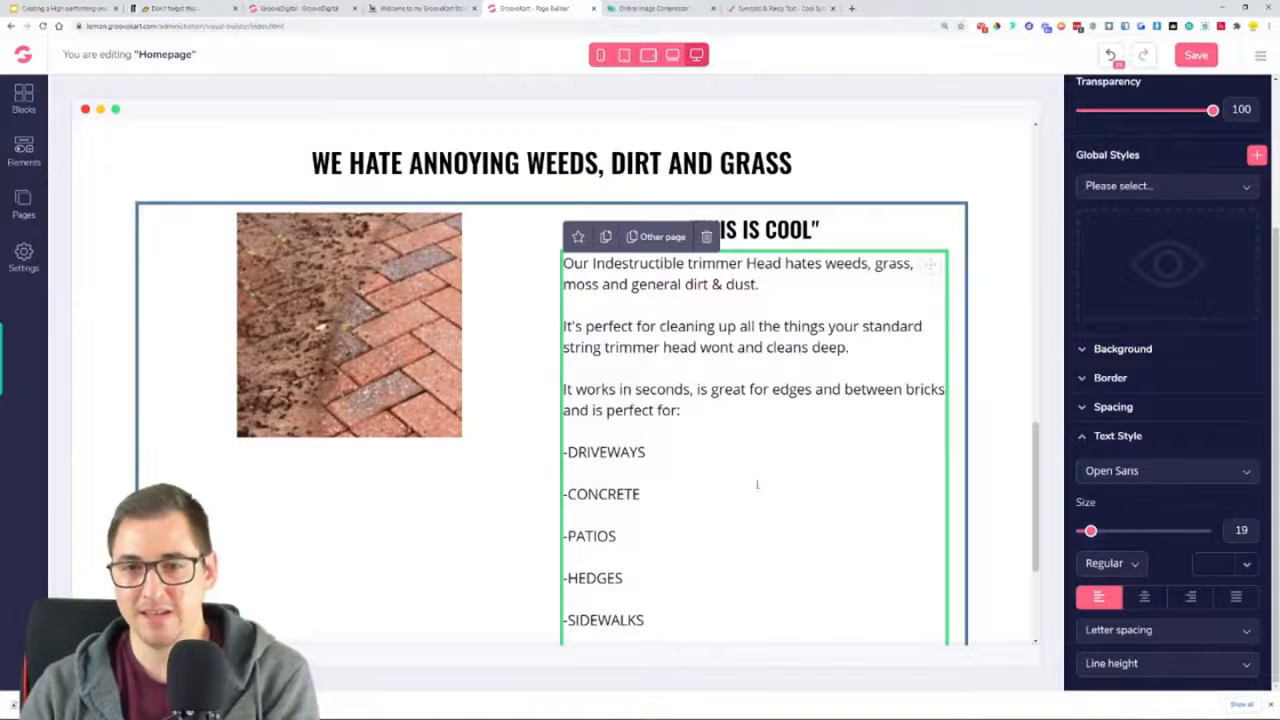
Upload "Untitled design.png" from the OneProductStore folder to the online image compressor
{"action": "left_click", "coordinate": [420, 8]}
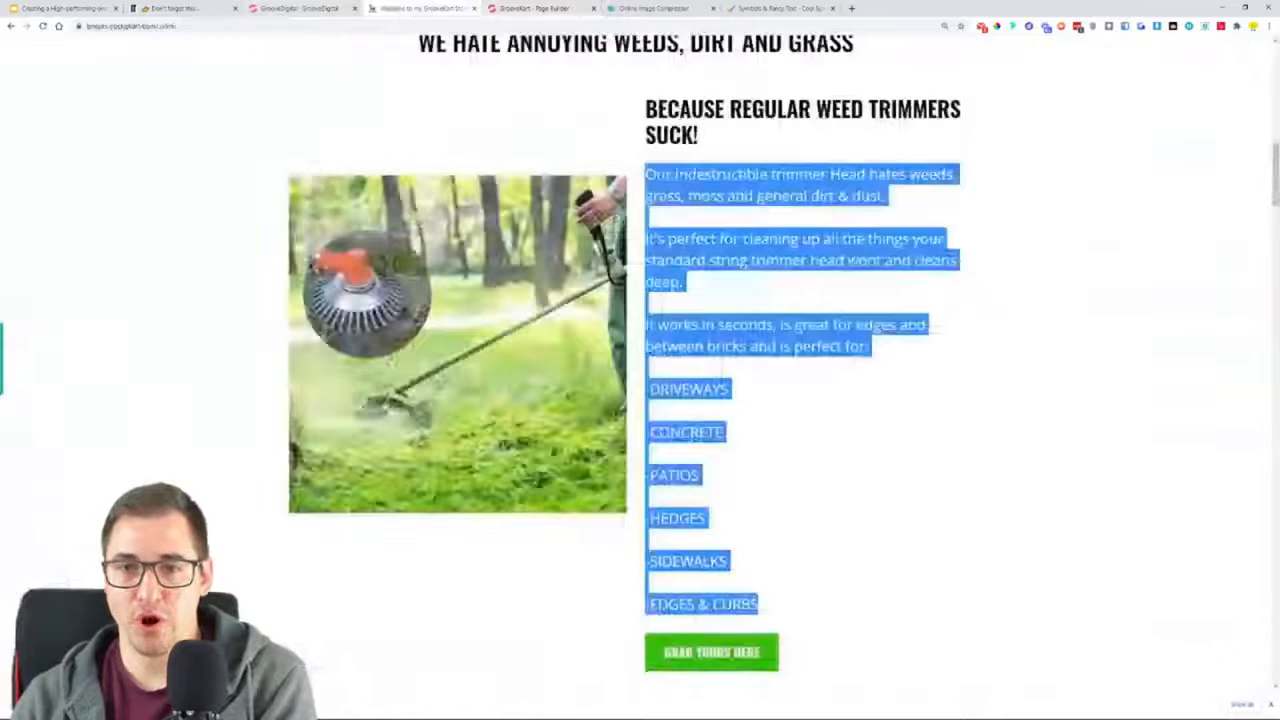
{"action": "left_click", "coordinate": [860, 387]}
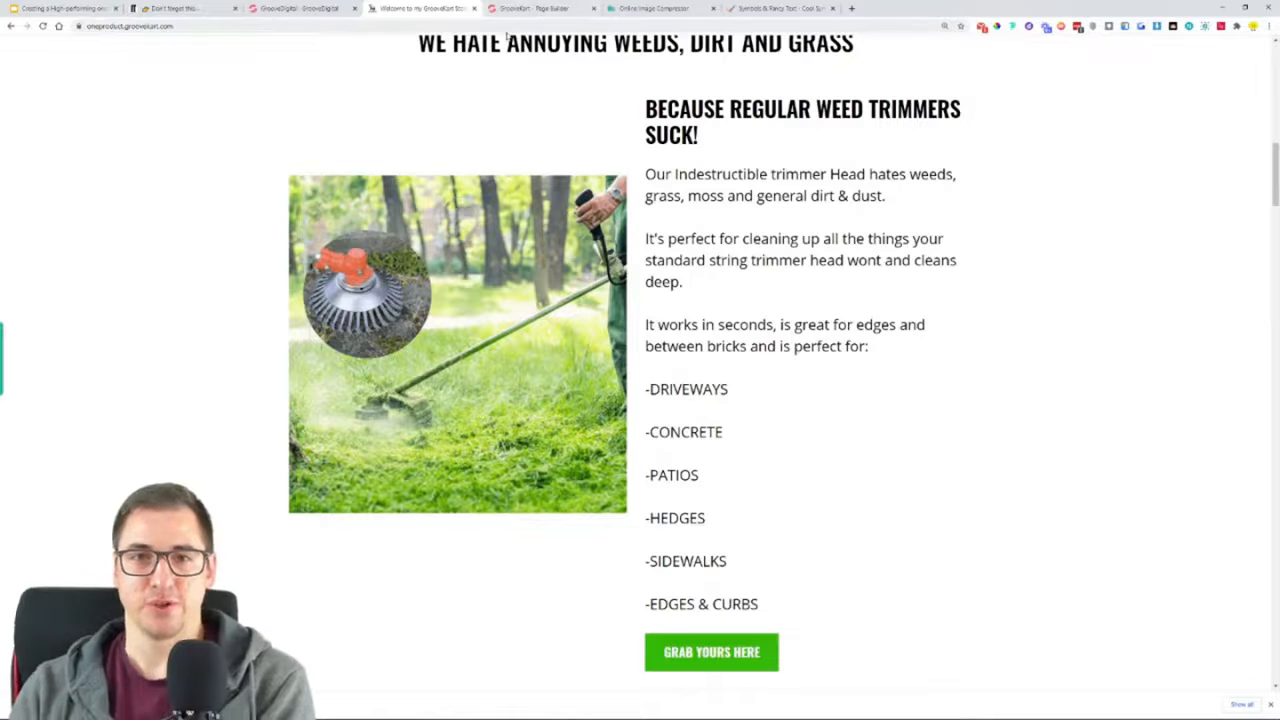
{"action": "left_click", "coordinate": [694, 12]}
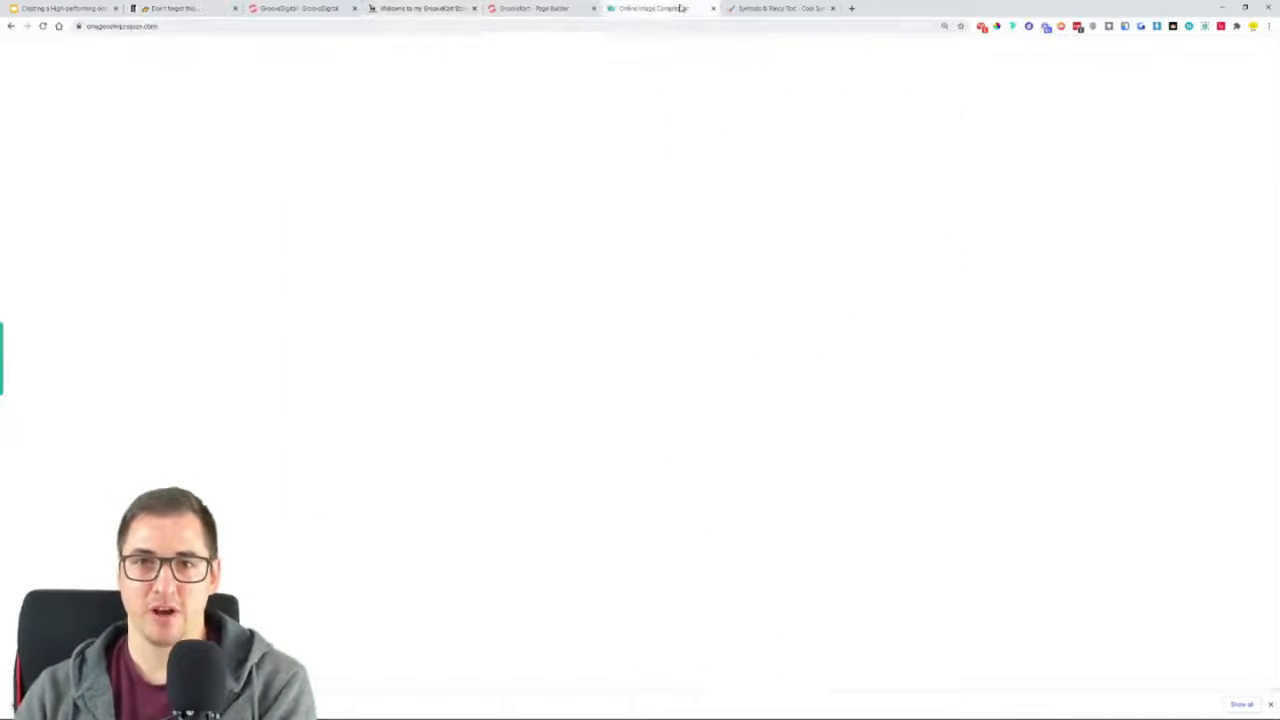
{"action": "left_click", "coordinate": [592, 151]}
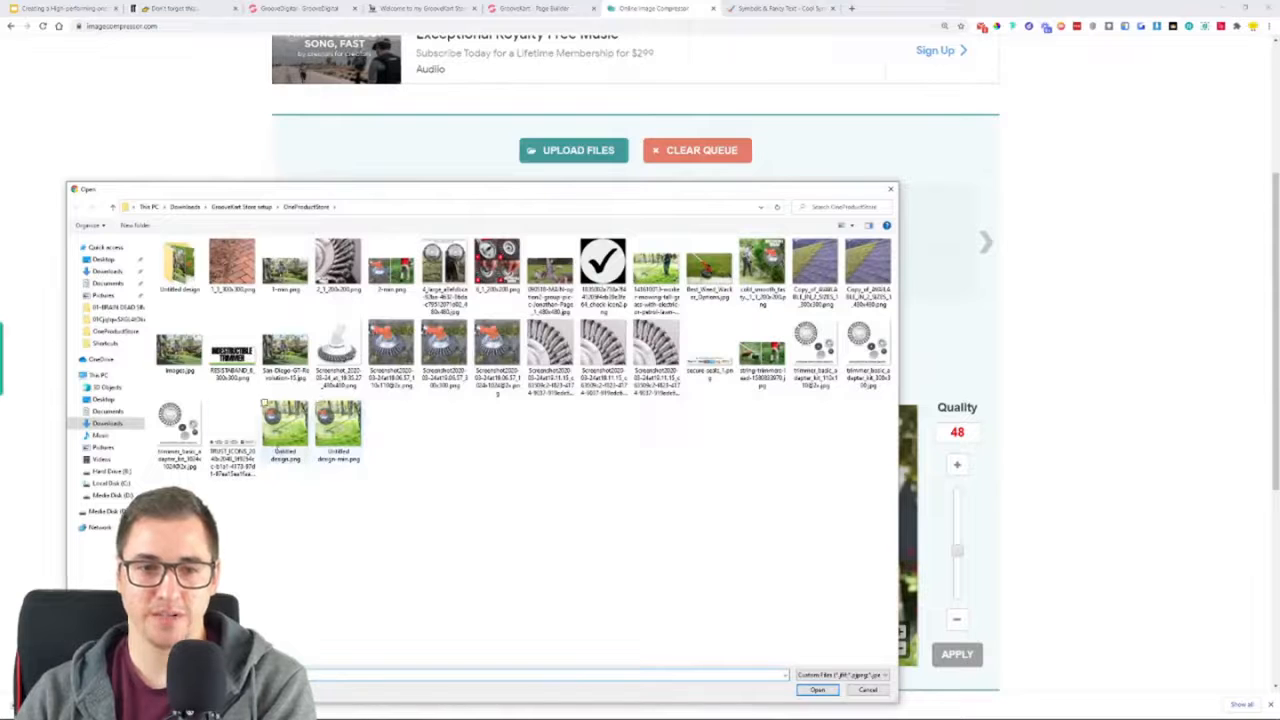
{"action": "left_click", "coordinate": [285, 428]}
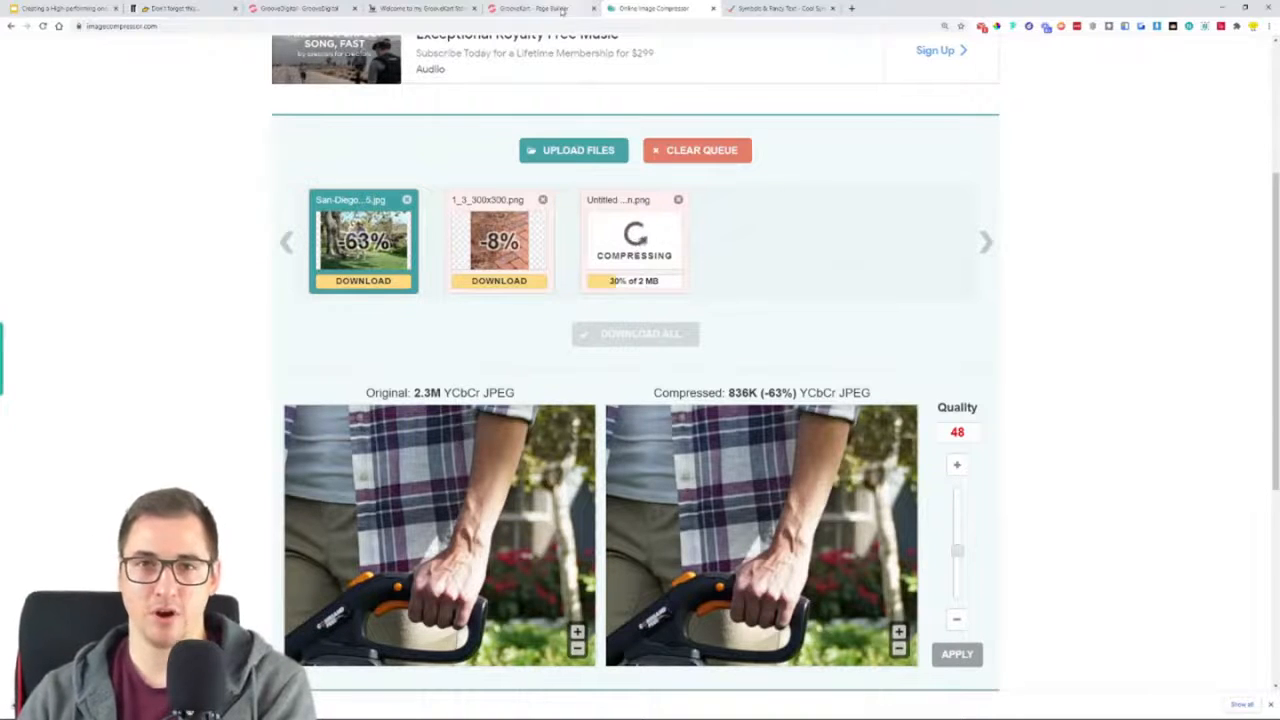
In the page builder, replace the row's brick-path image with "Untitled design-min.png" from the OneProductStore folder
{"action": "left_click", "coordinate": [560, 9]}
{"action": "left_click", "coordinate": [472, 322]}
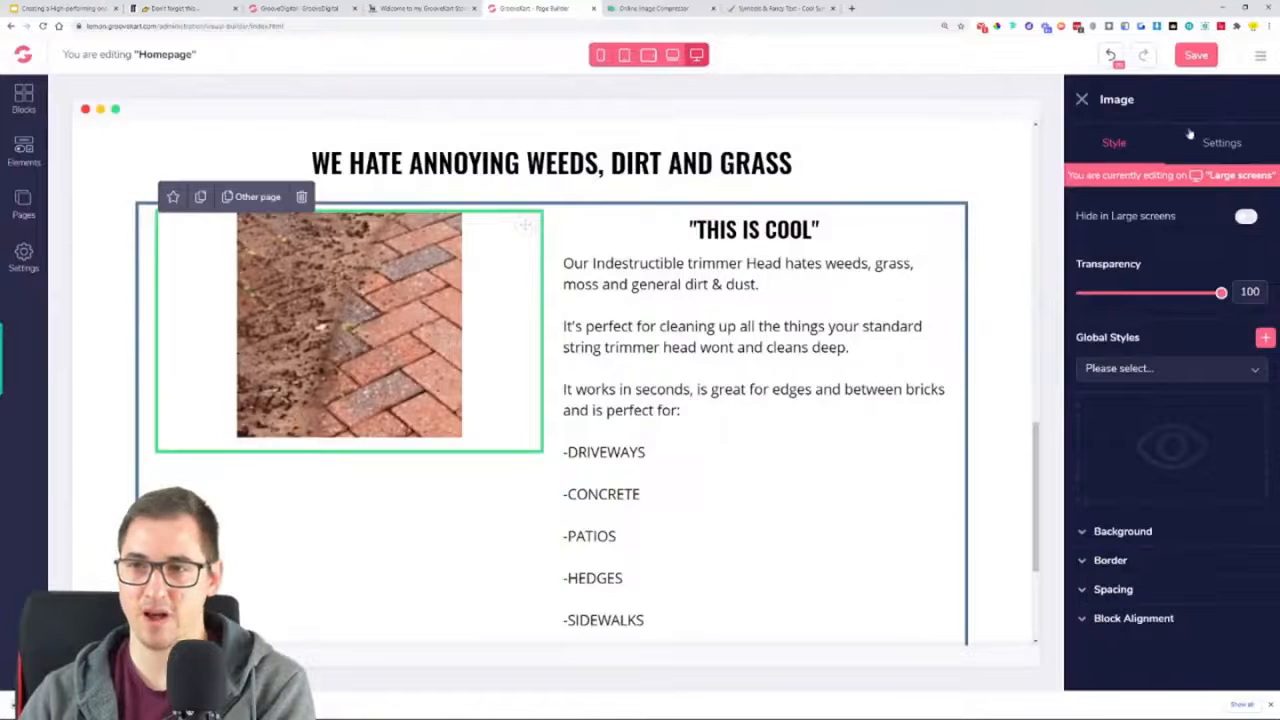
{"action": "left_click", "coordinate": [1222, 143]}
{"action": "left_click", "coordinate": [1263, 233]}
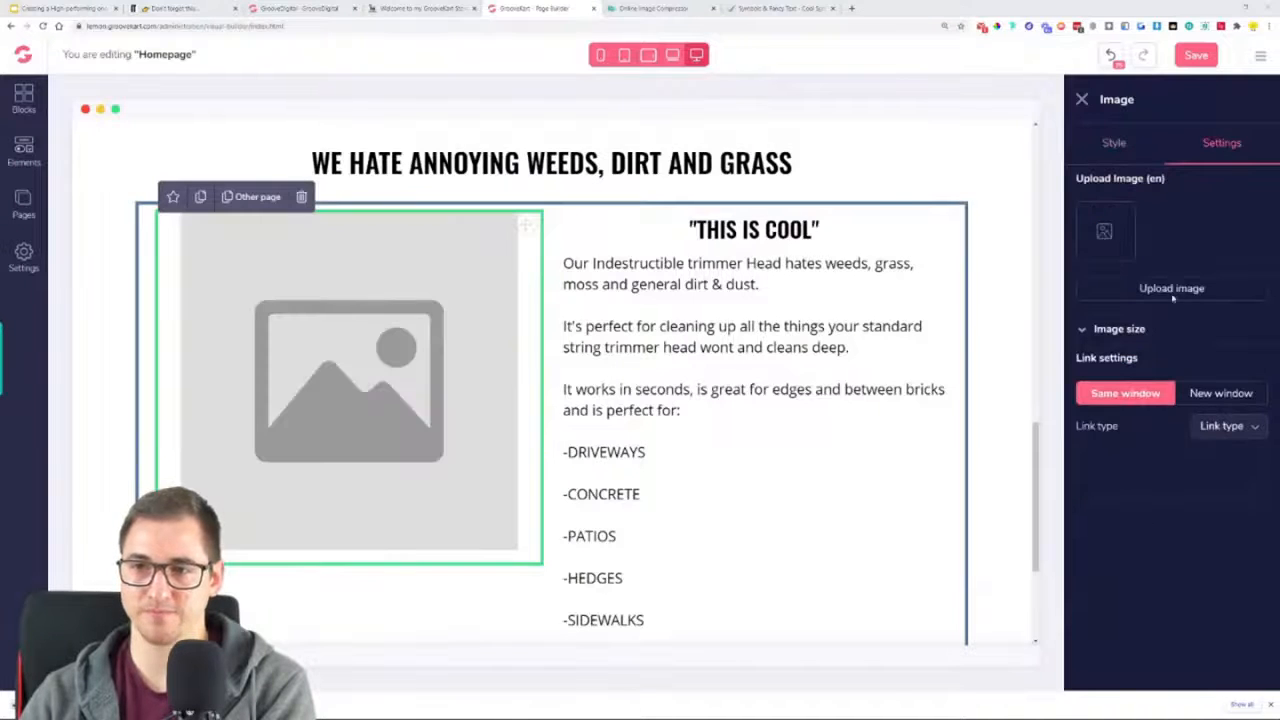
{"action": "left_click", "coordinate": [1172, 289]}
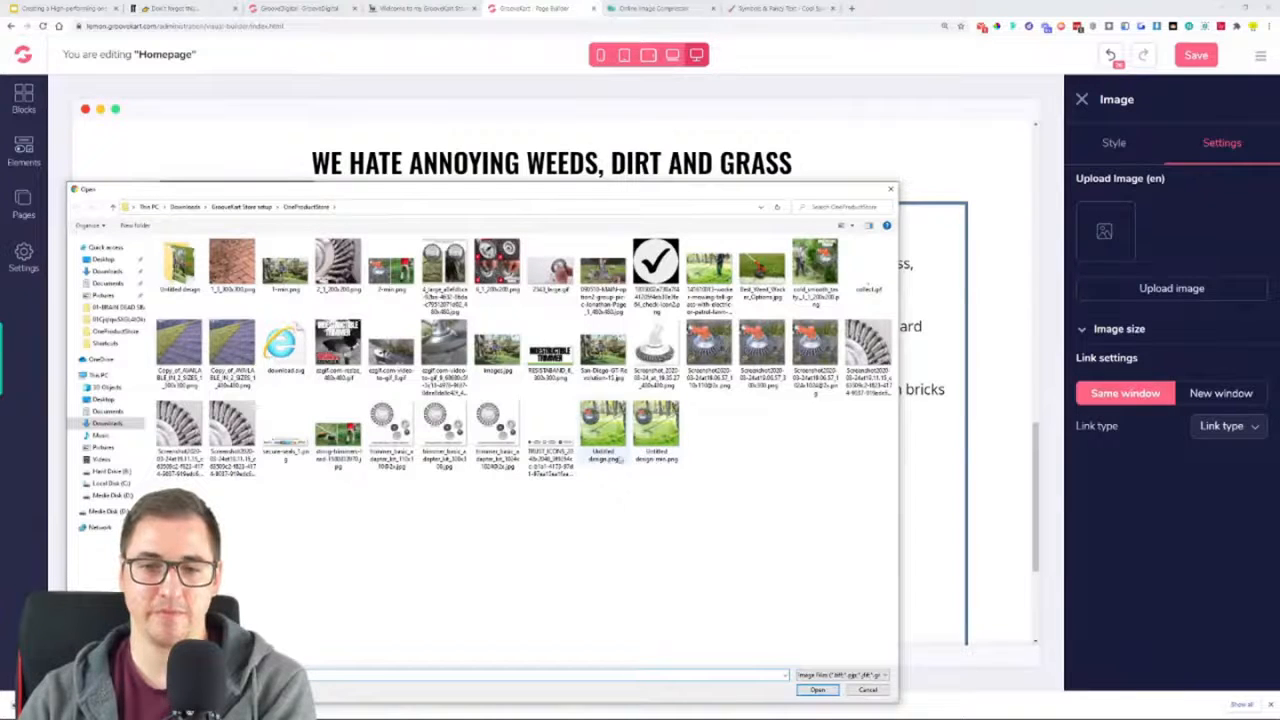
{"action": "left_click", "coordinate": [655, 463]}
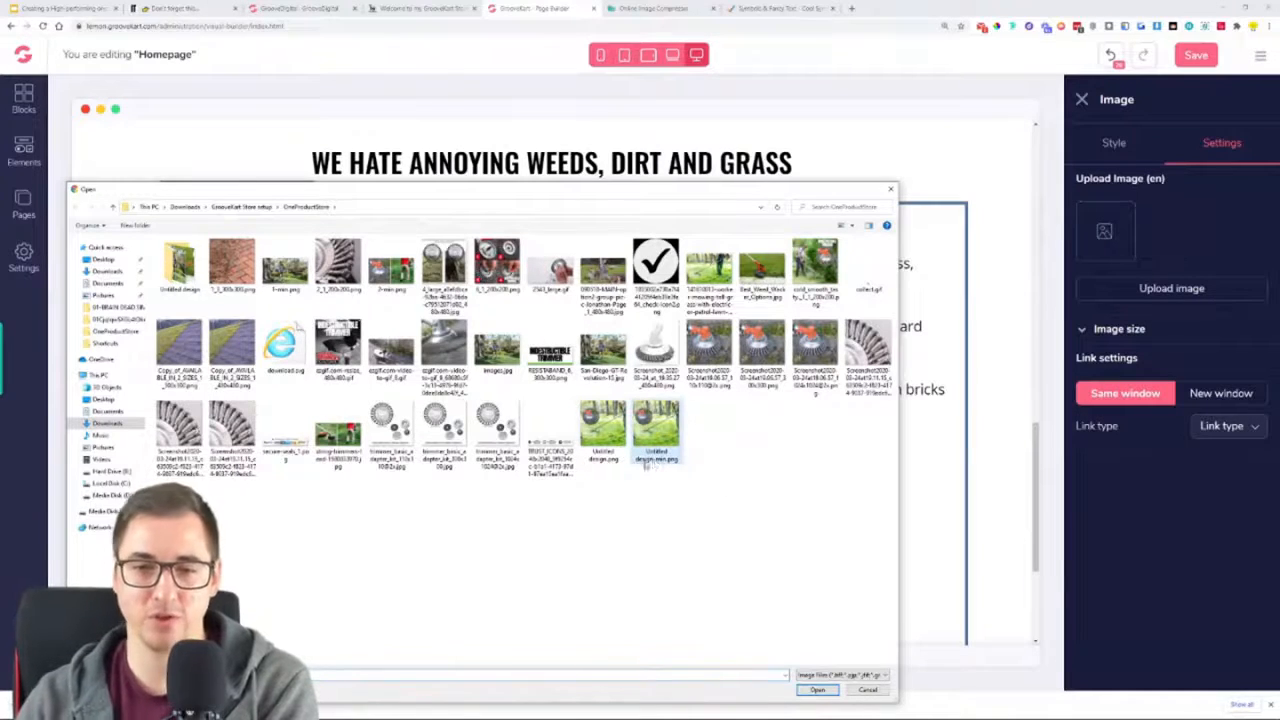
{"action": "left_click", "coordinate": [818, 690]}
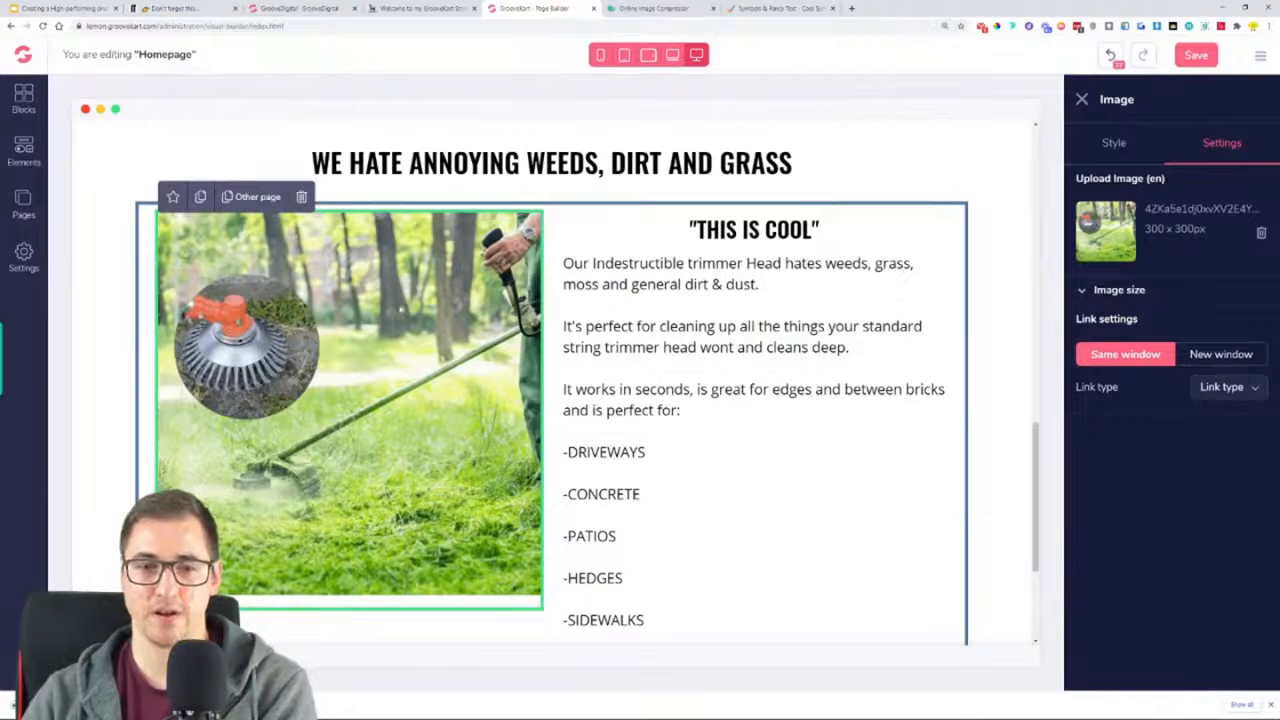
Set the trimmer image's top margin to 64
{"action": "scroll", "coordinate": [360, 385], "scroll_direction": "down", "scroll_amount": 3}
{"action": "scroll", "coordinate": [400, 380], "scroll_direction": "up", "scroll_amount": 2}
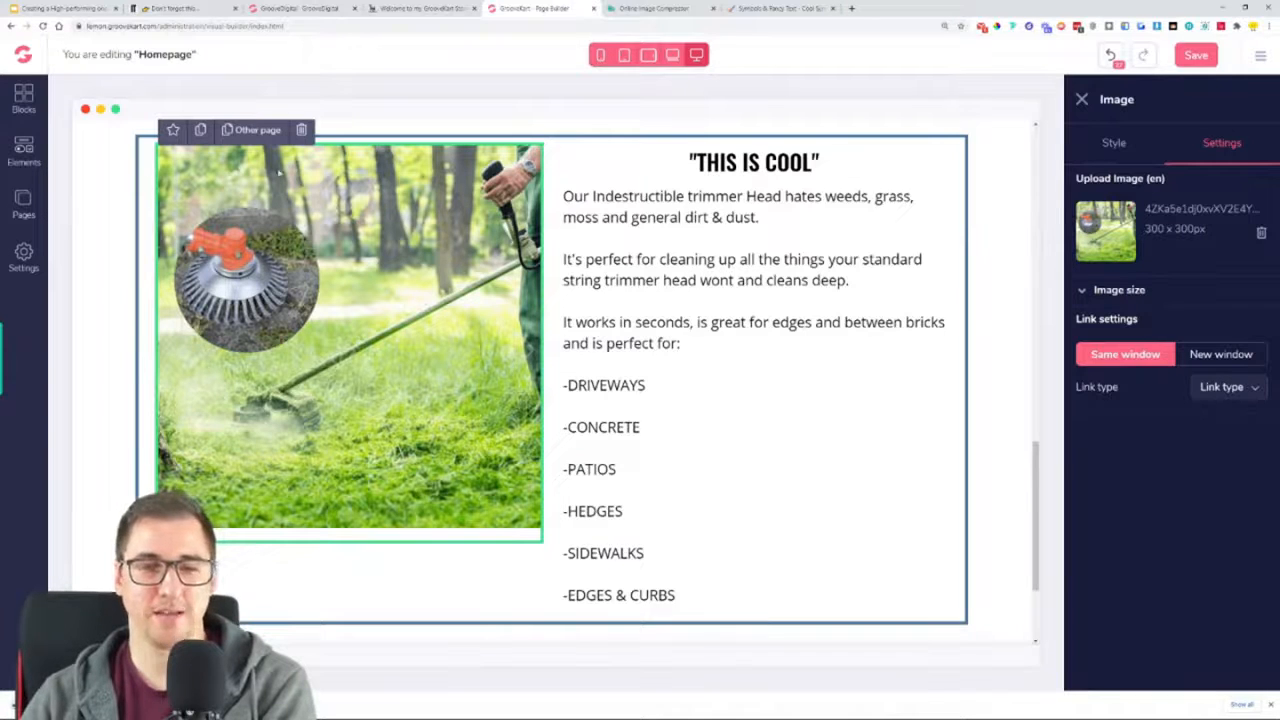
{"action": "left_click", "coordinate": [1114, 143]}
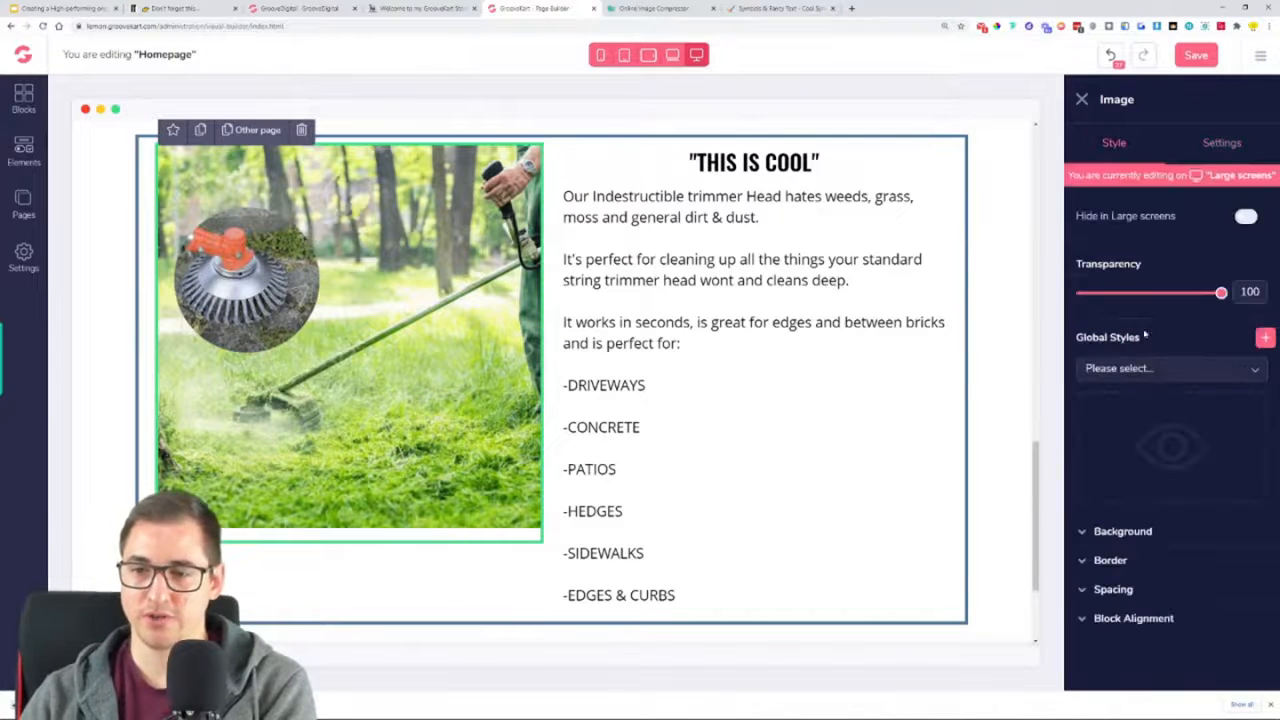
{"action": "left_click", "coordinate": [1150, 594]}
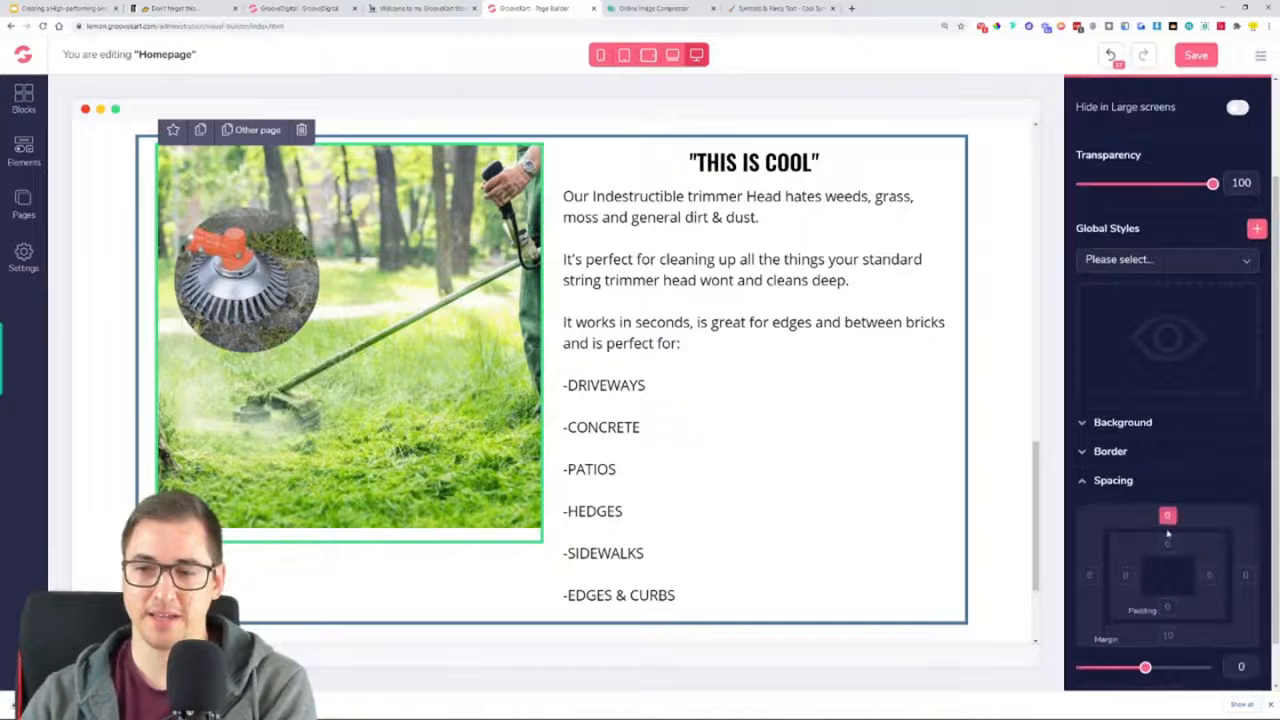
{"action": "scroll", "coordinate": [1165, 540], "scroll_direction": "down", "scroll_amount": 1}
{"action": "left_click_drag", "start_coordinate": [1145, 619], "coordinate": [1213, 619]}
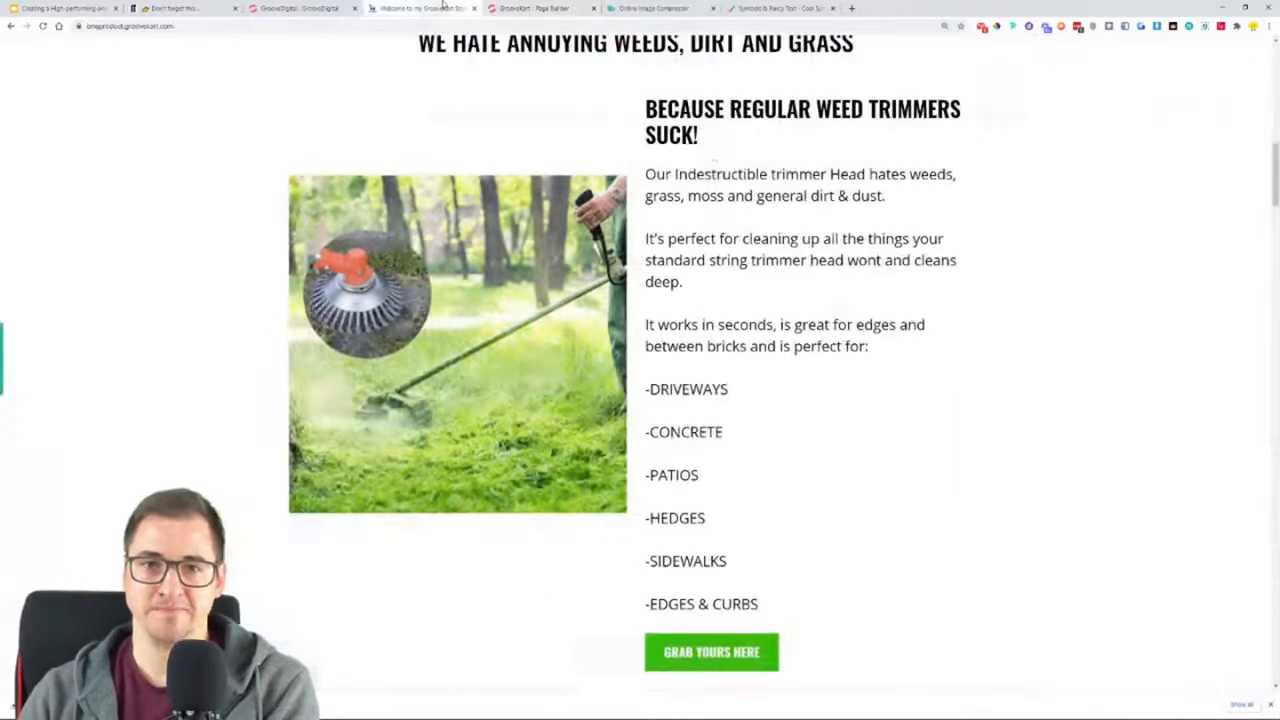
Replace the "THIS IS COOL" heading with the reference store's "BECAUSE REGULAR WEED TRIMMERS SUCK!" and left-align it
{"action": "left_click", "coordinate": [420, 8]}
{"action": "triple_click", "coordinate": [708, 108]}
{"action": "key", "text": "ctrl+c"}
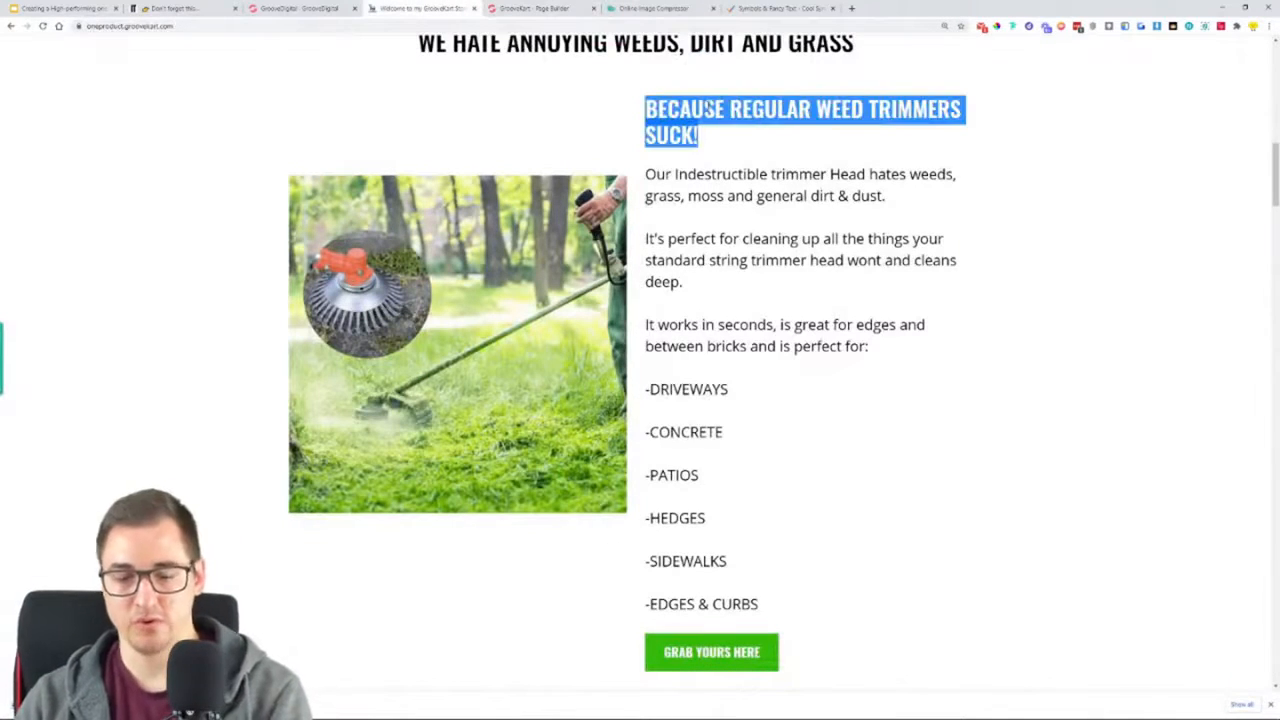
{"action": "left_click", "coordinate": [510, 8]}
{"action": "triple_click", "coordinate": [724, 172]}
{"action": "key", "text": "ctrl+v"}
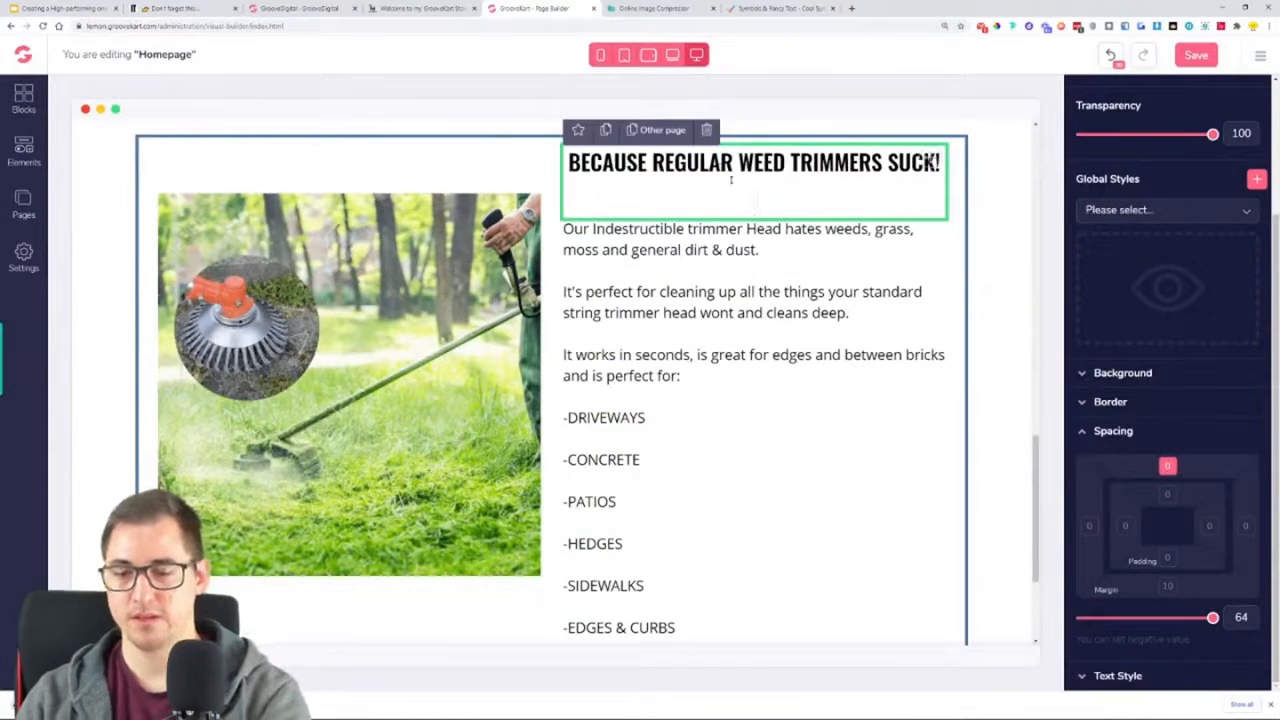
{"action": "key", "text": "BackSpace"}
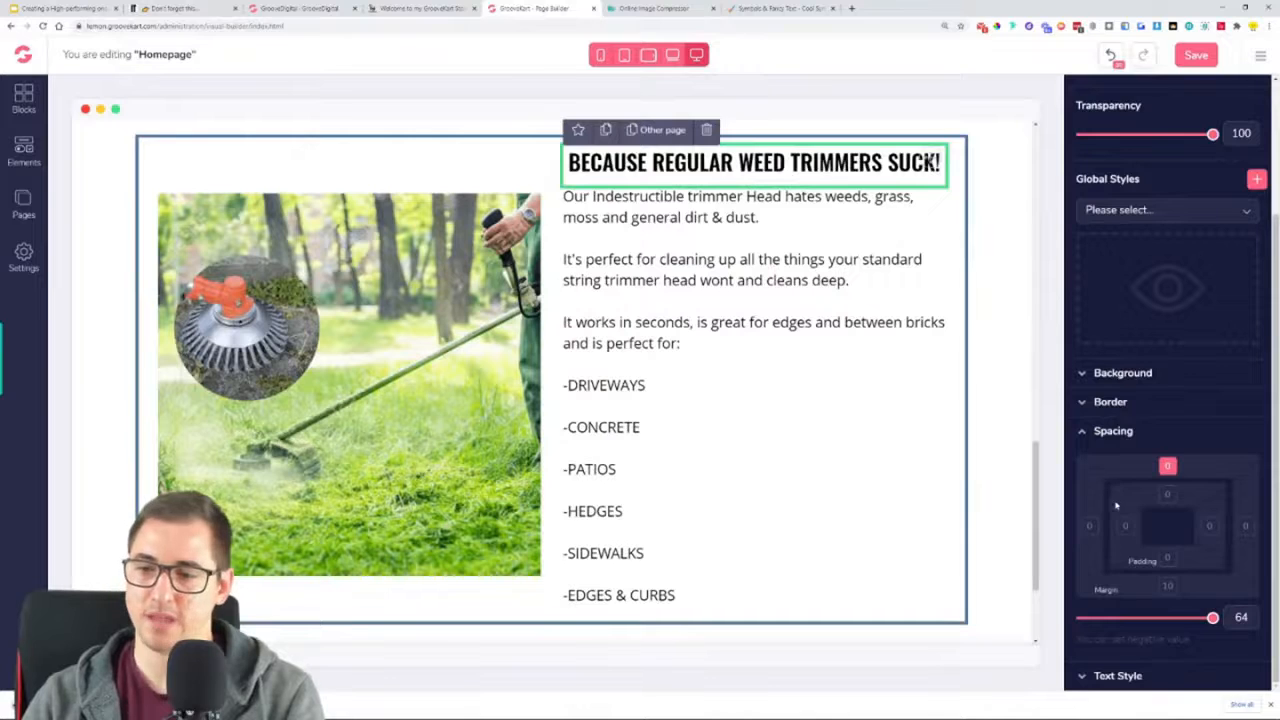
{"action": "left_click", "coordinate": [1117, 676]}
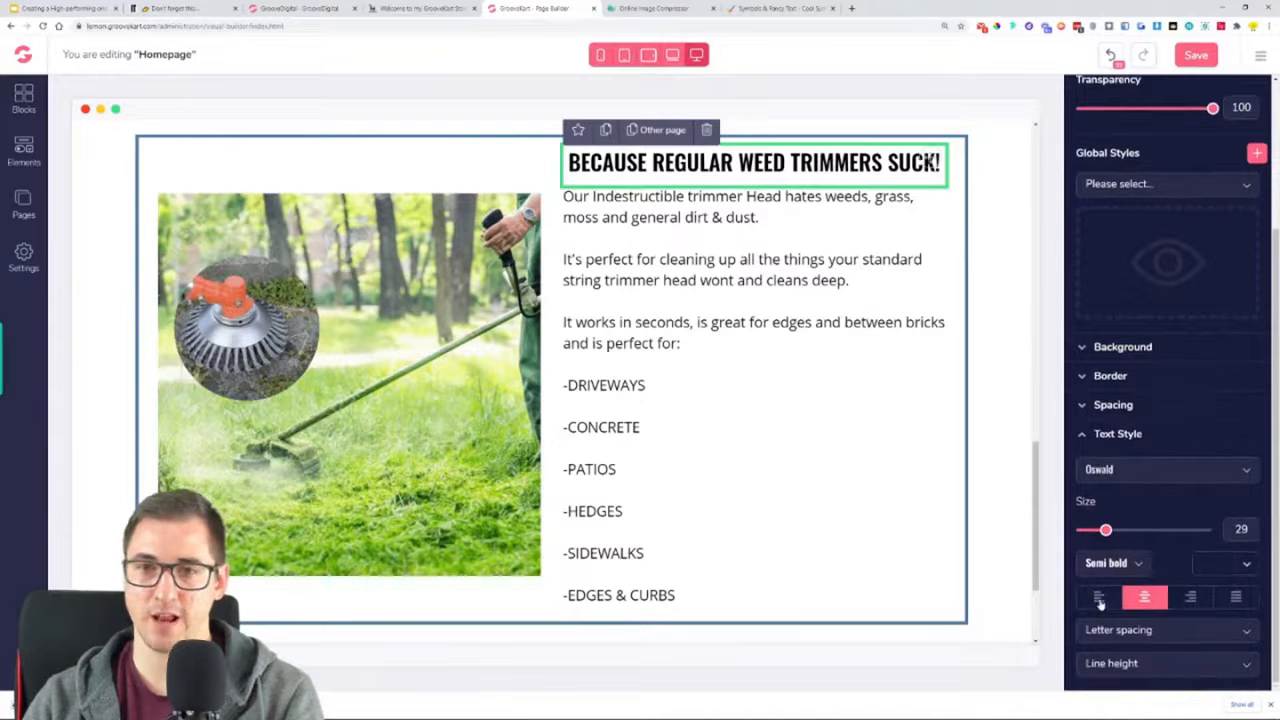
{"action": "left_click", "coordinate": [1099, 597]}
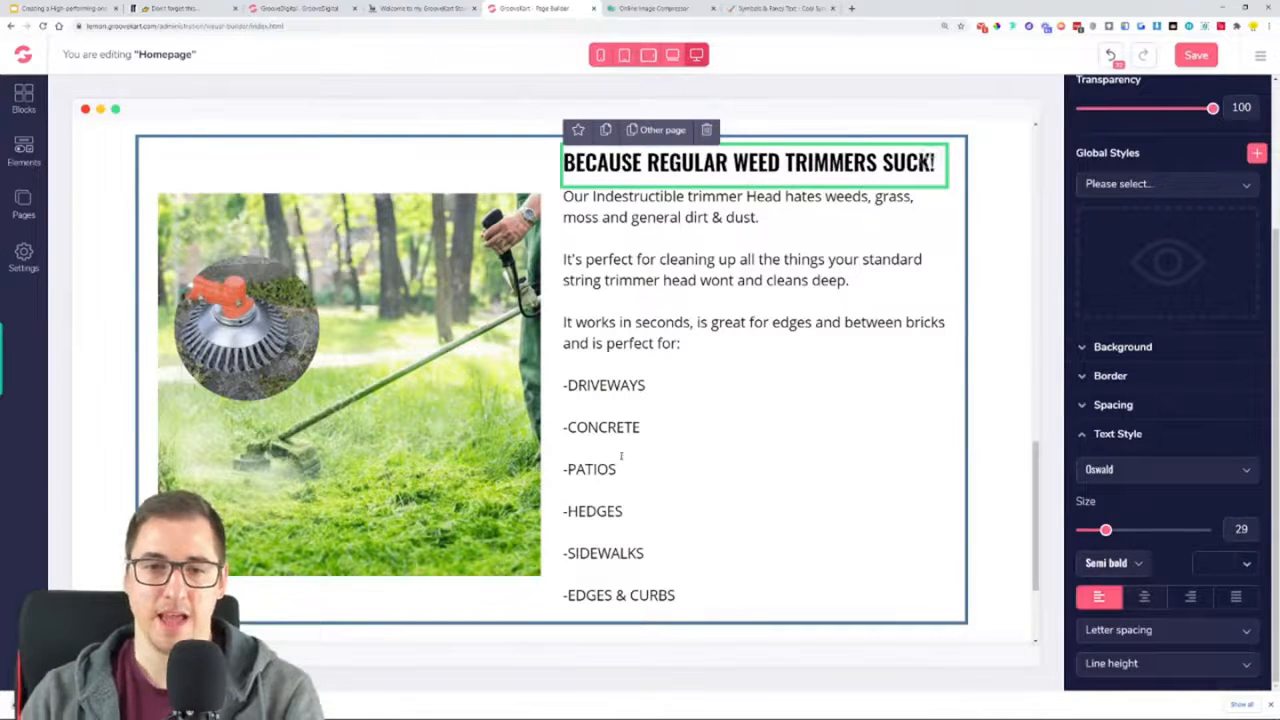
Add the blue rectangular "Click Here" button below the "-EDGES & CURBS" line in the row's right column
{"action": "left_click", "coordinate": [785, 562]}
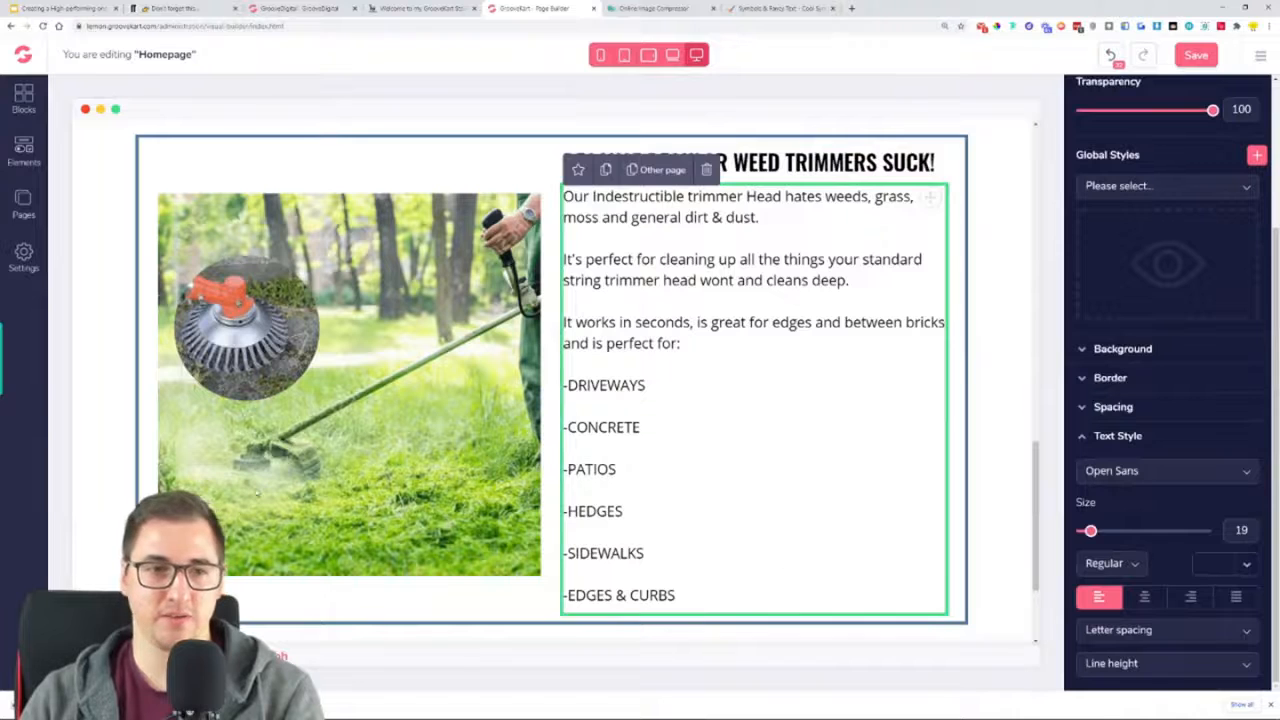
{"action": "left_click", "coordinate": [23, 153]}
{"action": "left_click", "coordinate": [63, 184]}
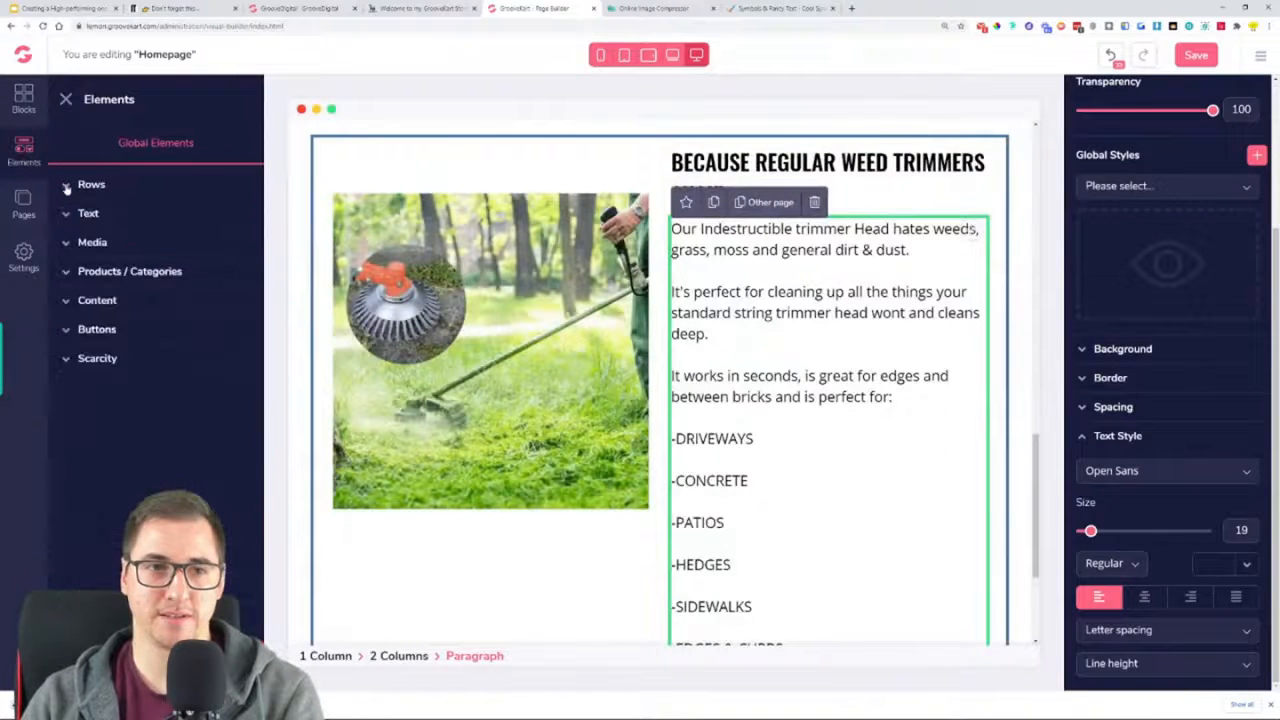
{"action": "left_click", "coordinate": [84, 328]}
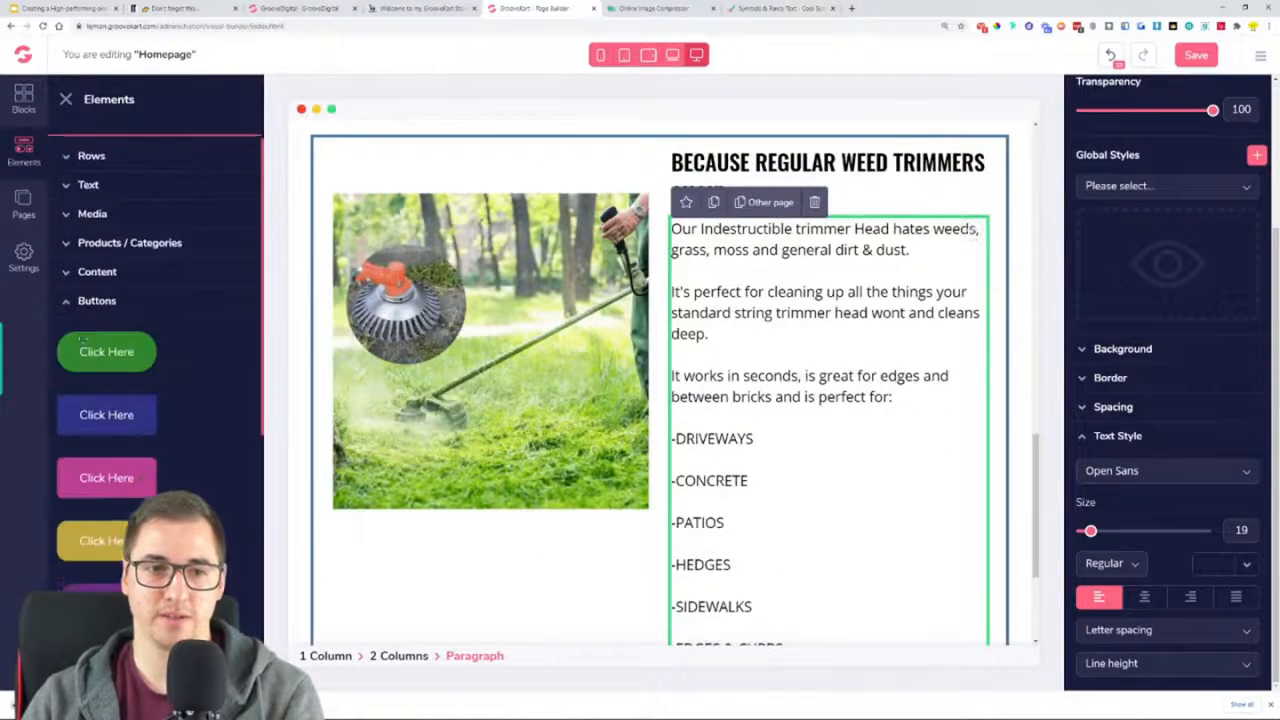
{"action": "scroll", "coordinate": [189, 294], "scroll_direction": "down", "scroll_amount": 3}
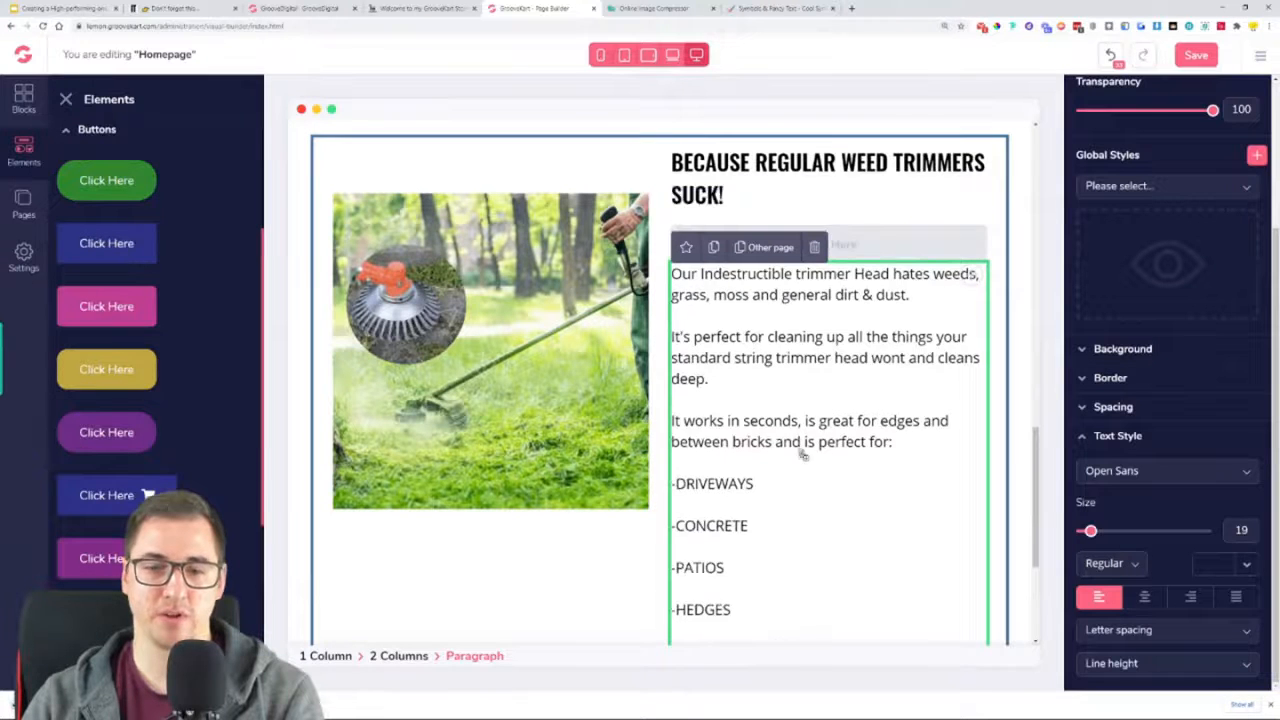
{"action": "scroll", "coordinate": [780, 605], "scroll_direction": "down", "scroll_amount": 3}
{"action": "left_click", "coordinate": [835, 443]}
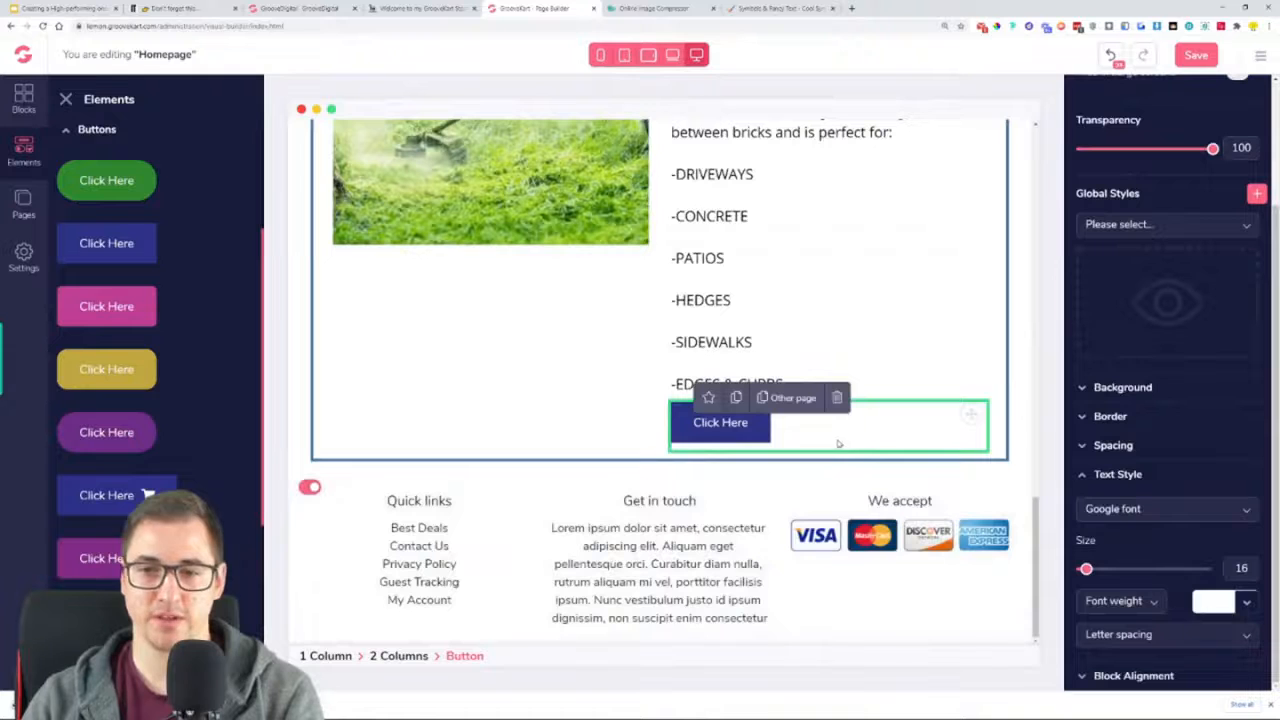
Change the new button's label to "GRAB YOURS HERE", matching the reference store
{"action": "left_click", "coordinate": [414, 7]}
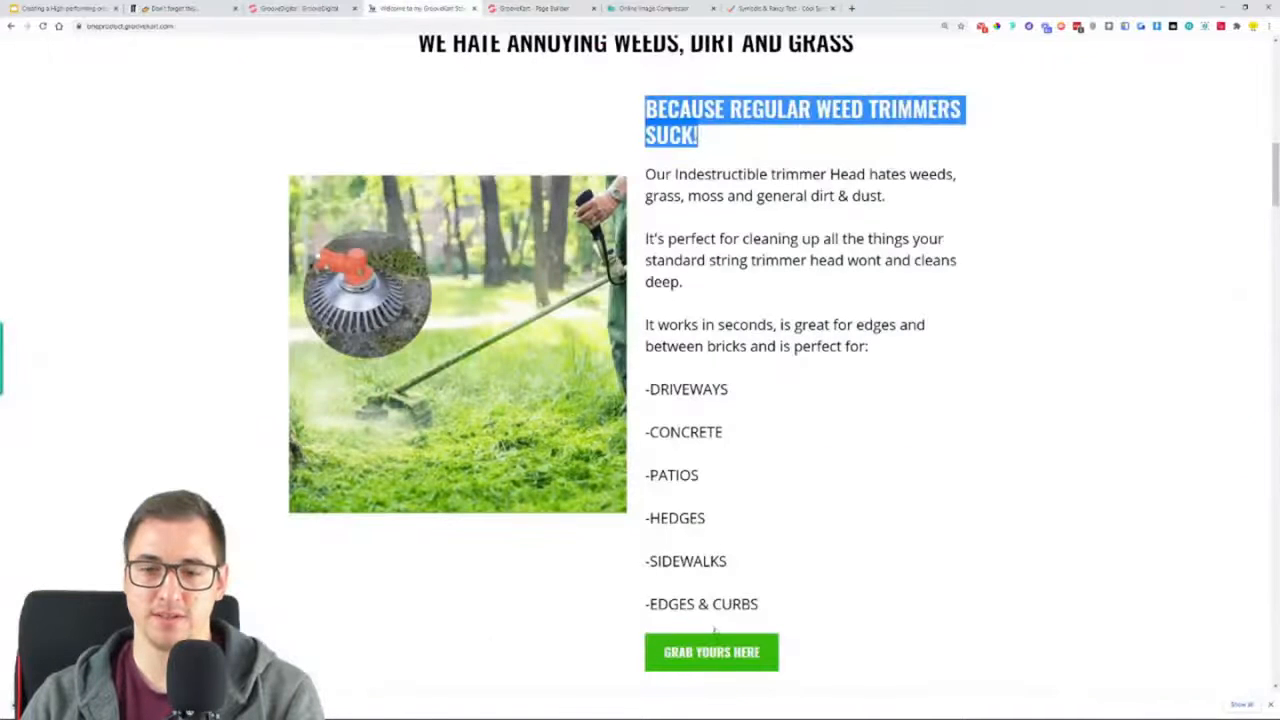
{"action": "left_click", "coordinate": [530, 8]}
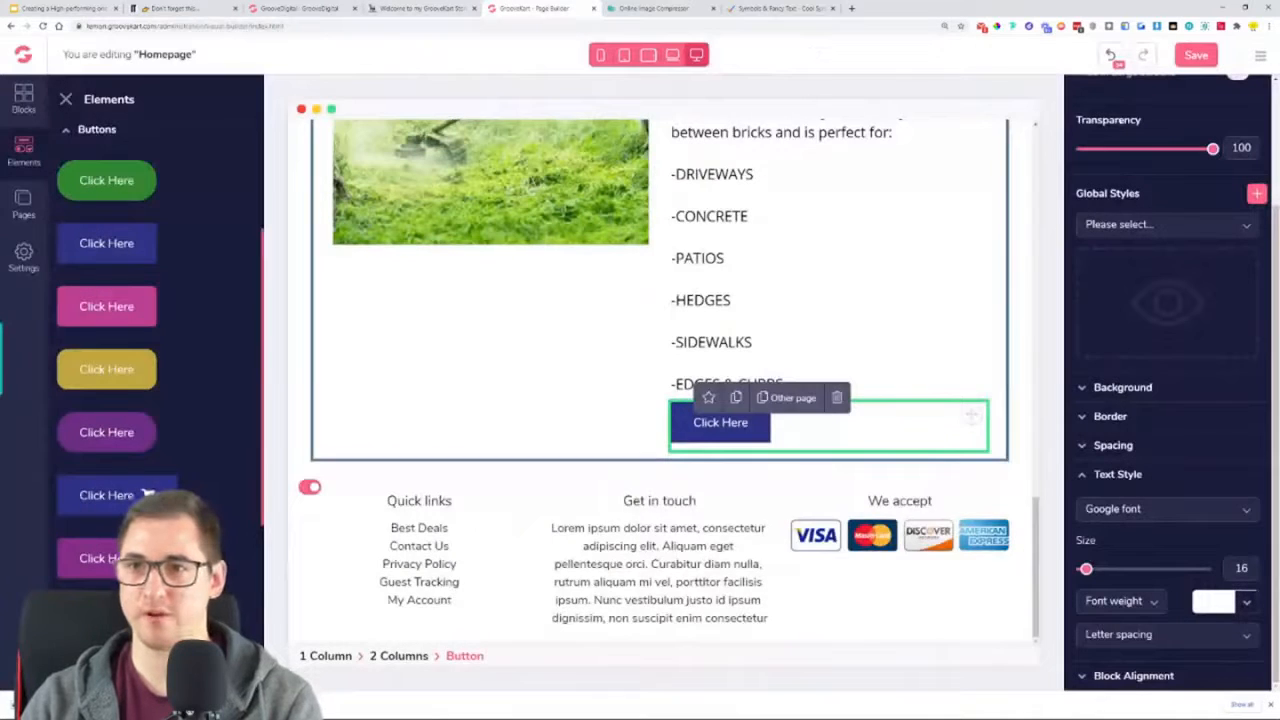
{"action": "scroll", "coordinate": [605, 468], "scroll_direction": "up", "scroll_amount": 2}
{"action": "scroll", "coordinate": [1165, 338], "scroll_direction": "up", "scroll_amount": 3}
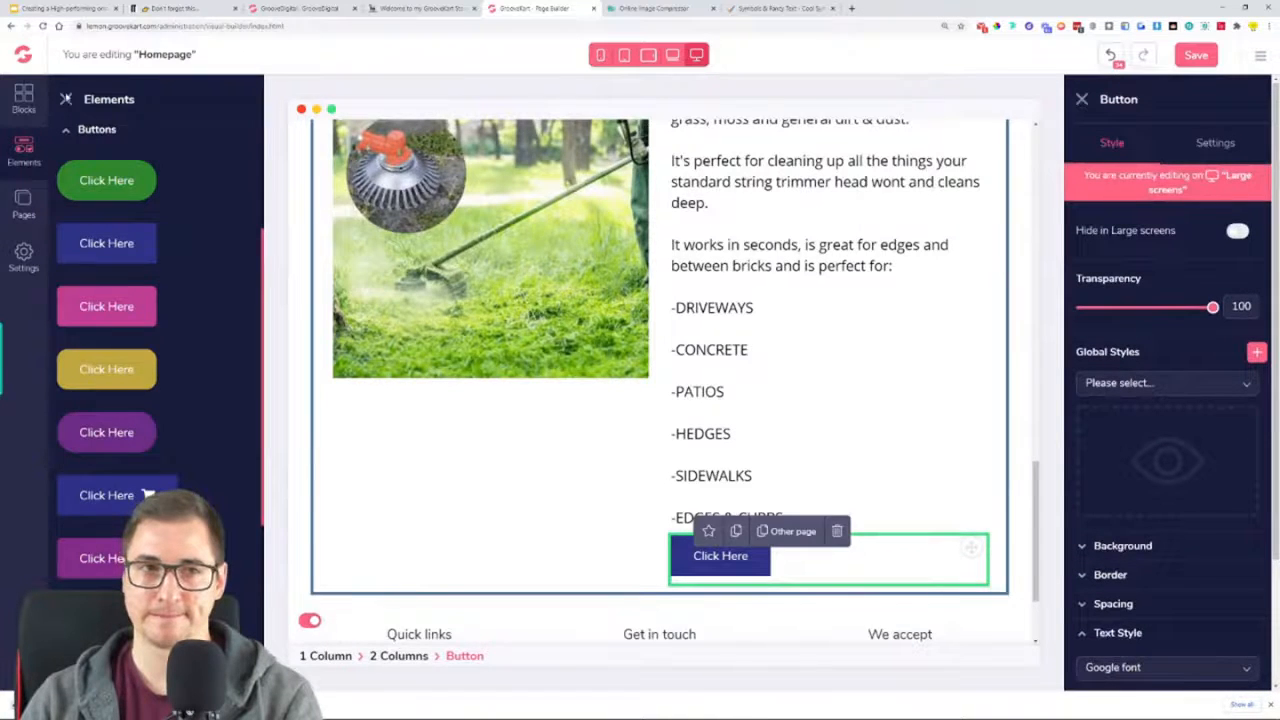
{"action": "left_click", "coordinate": [67, 99]}
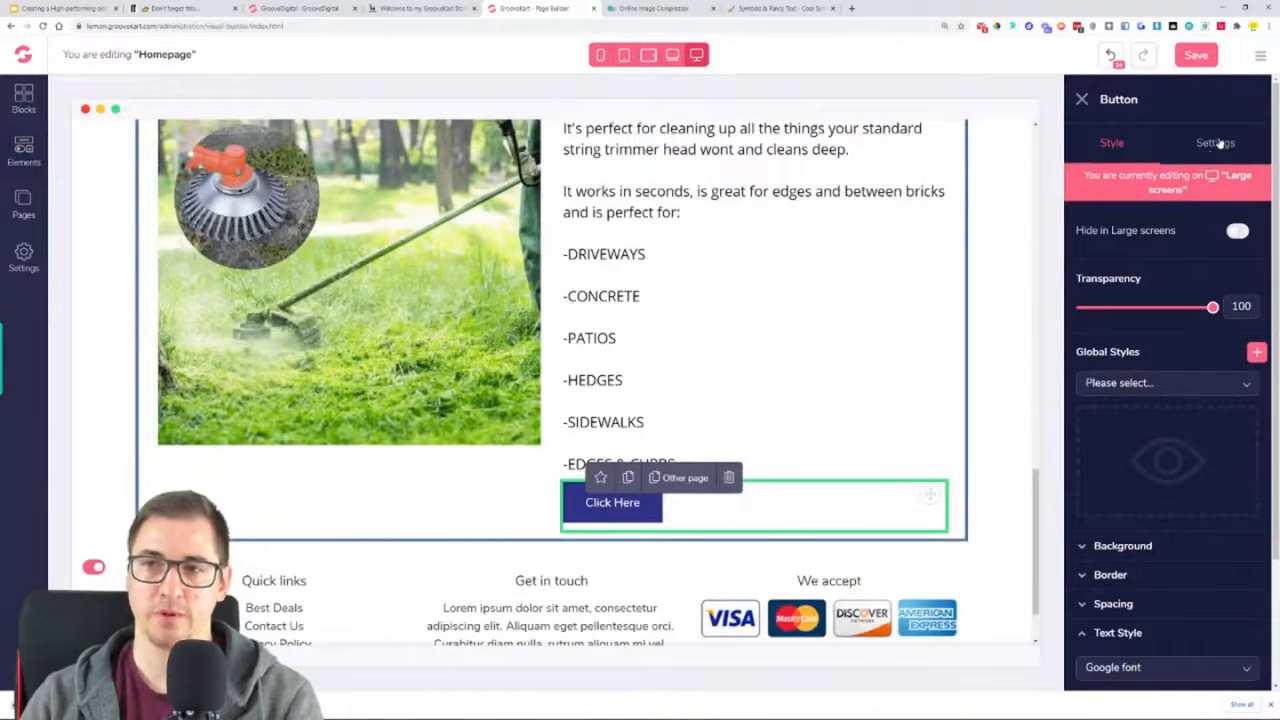
{"action": "left_click", "coordinate": [1217, 144]}
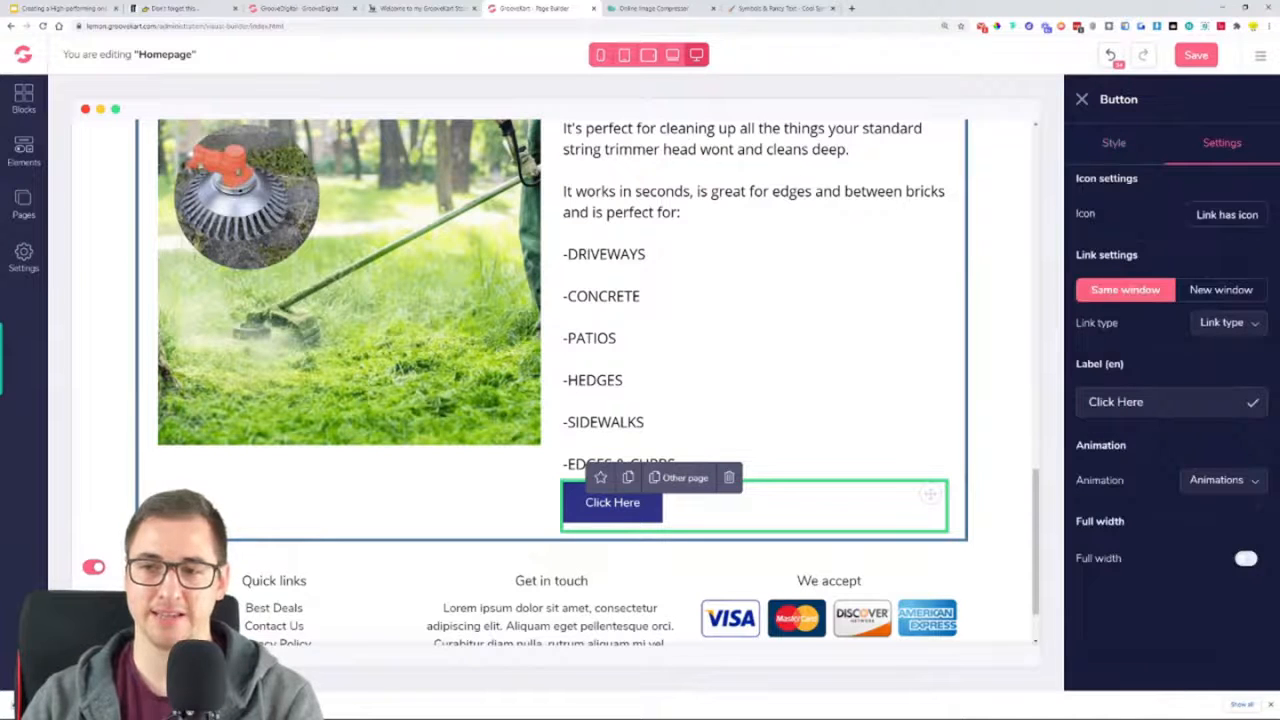
{"action": "left_click_drag", "start_coordinate": [1148, 402], "coordinate": [1063, 408]}
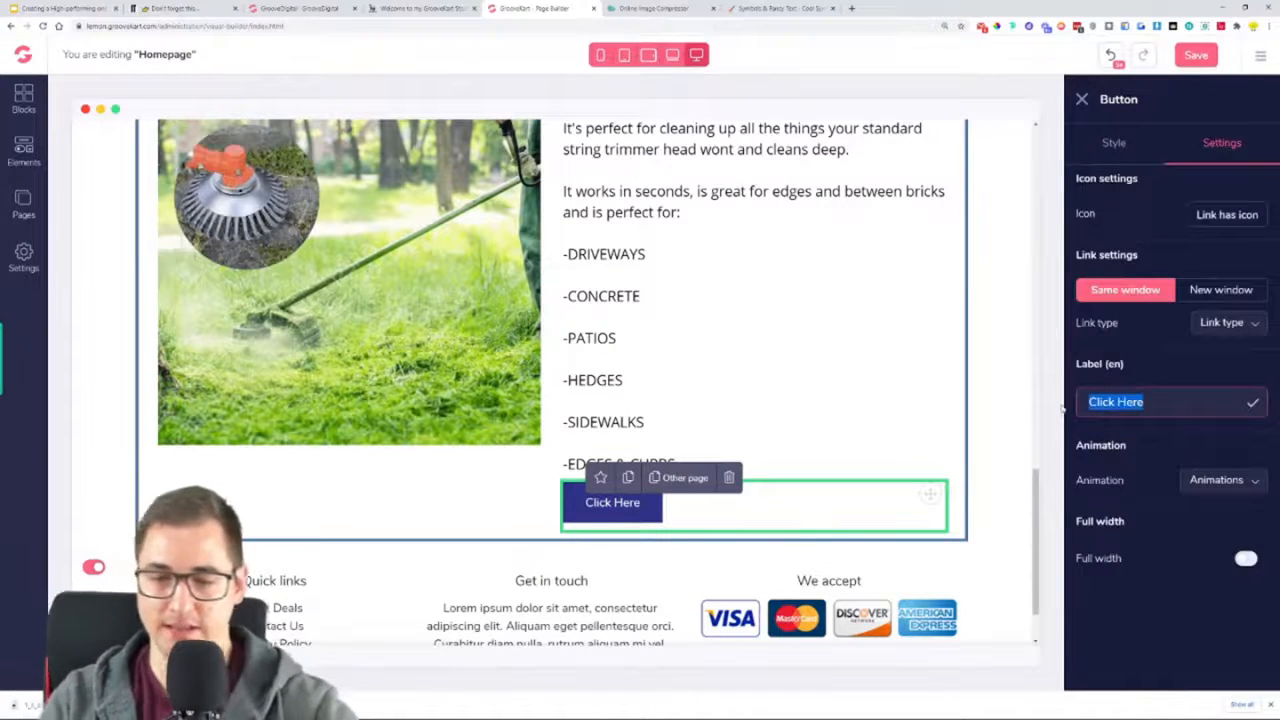
{"action": "type", "text": "GR"}
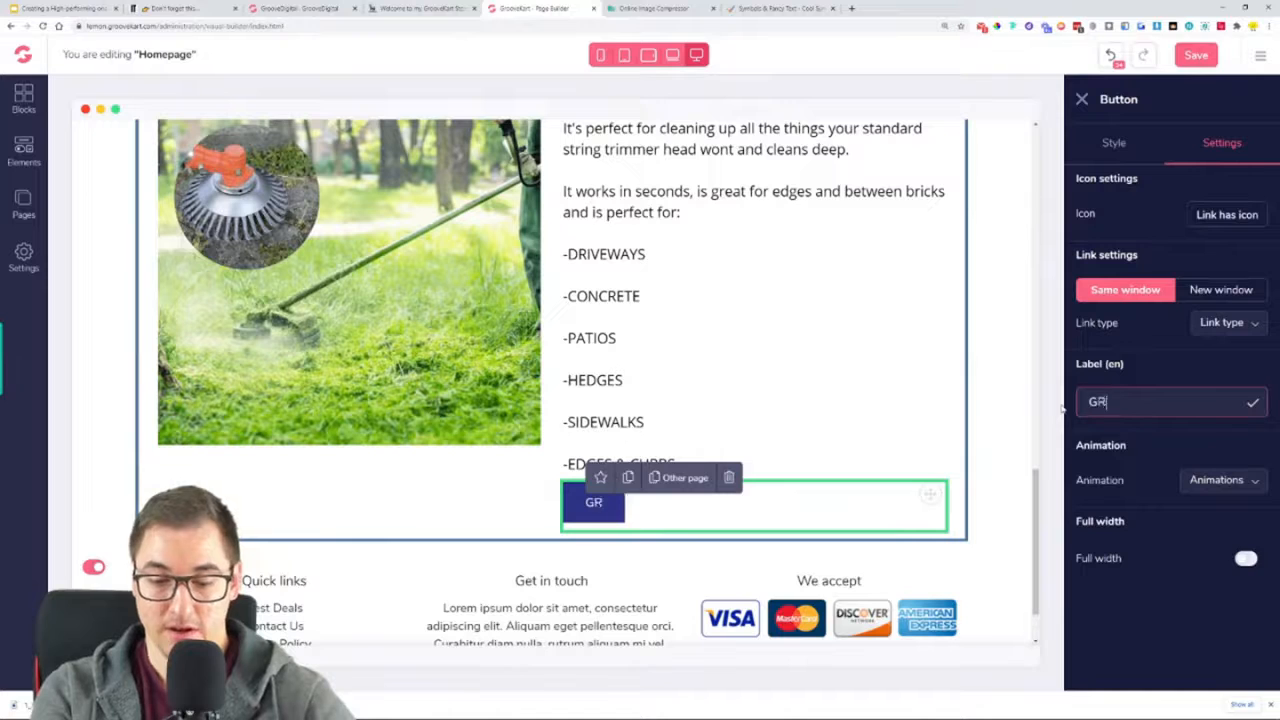
{"action": "type", "text": "AB YOURS HERE"}
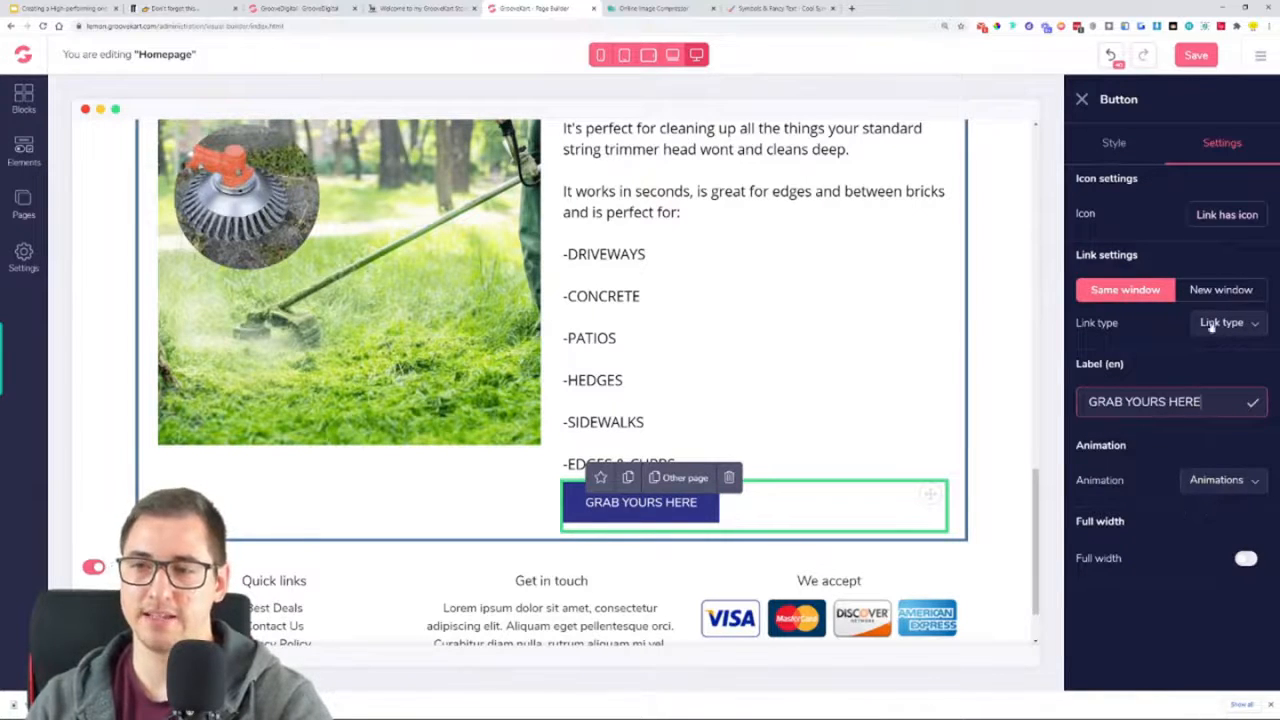
Show the button's background colour settings and start the ColorPick Eyedropper on the reference store page with the green "GRAB YOURS HERE" button
{"action": "left_click", "coordinate": [1112, 144]}
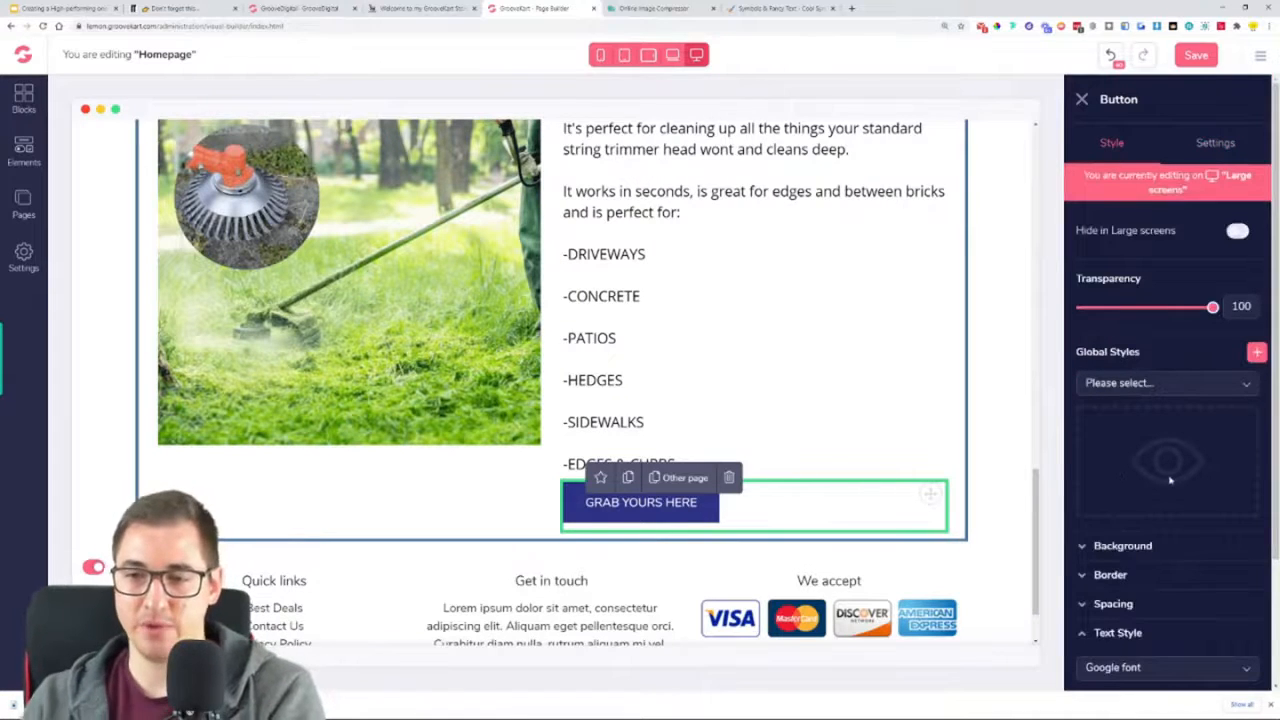
{"action": "scroll", "coordinate": [863, 481], "scroll_direction": "up", "scroll_amount": 2}
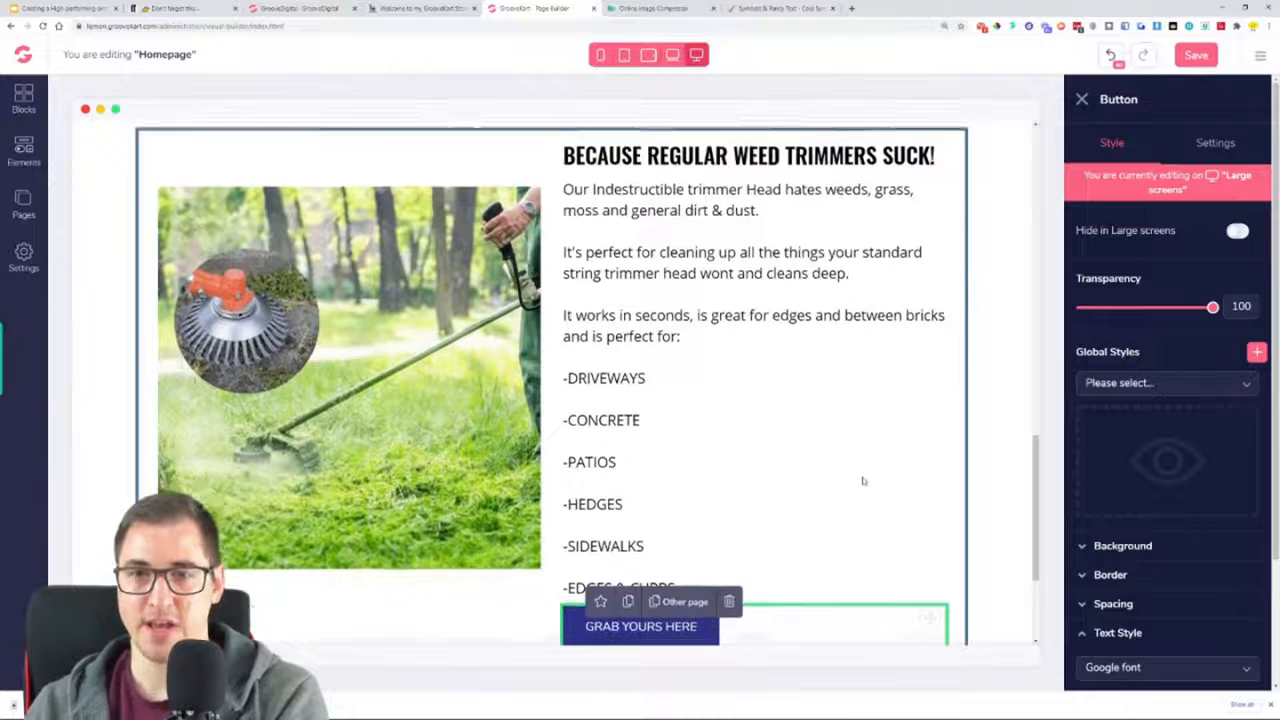
{"action": "scroll", "coordinate": [863, 481], "scroll_direction": "down", "scroll_amount": 3}
{"action": "left_click", "coordinate": [1124, 546]}
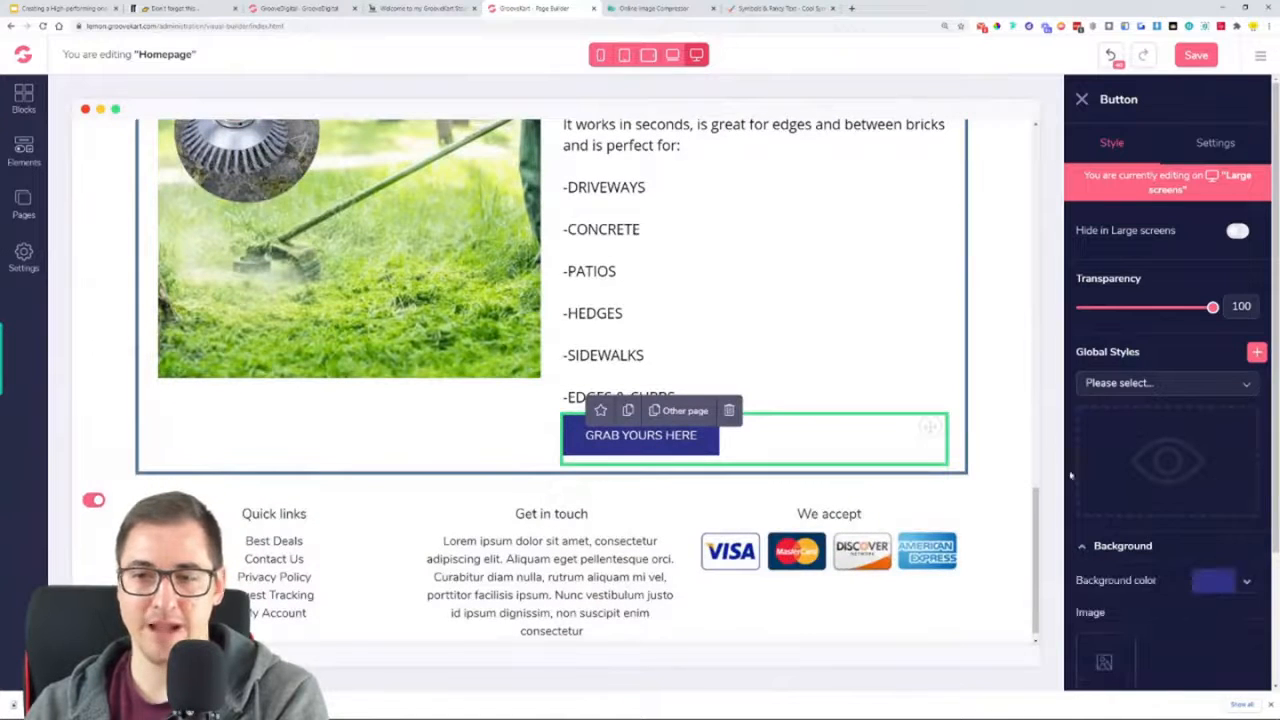
{"action": "left_click", "coordinate": [415, 7]}
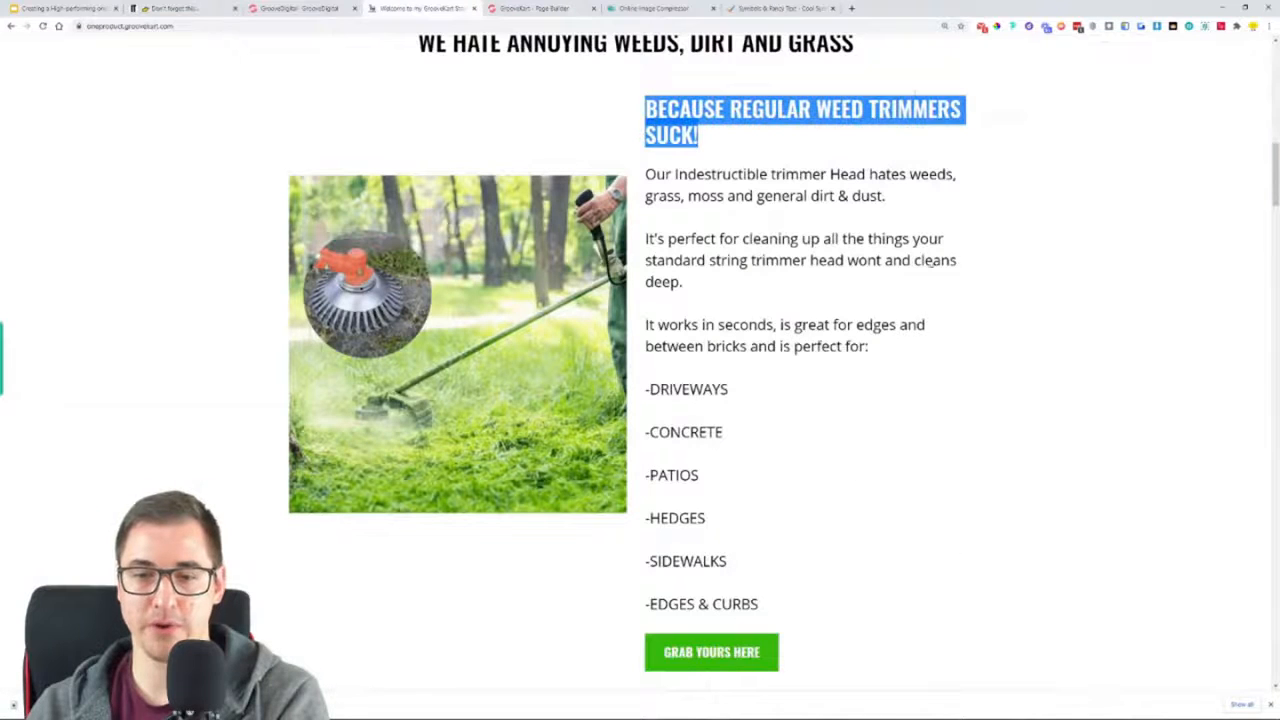
{"action": "left_click", "coordinate": [997, 26]}
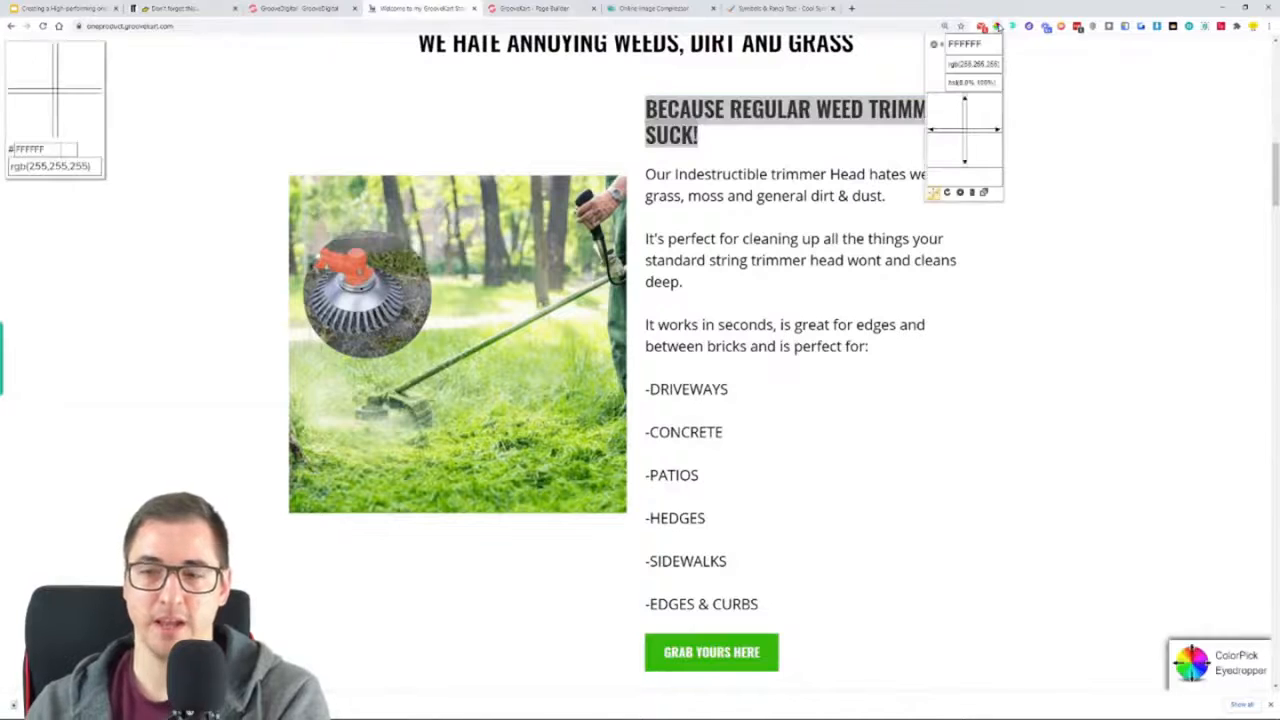
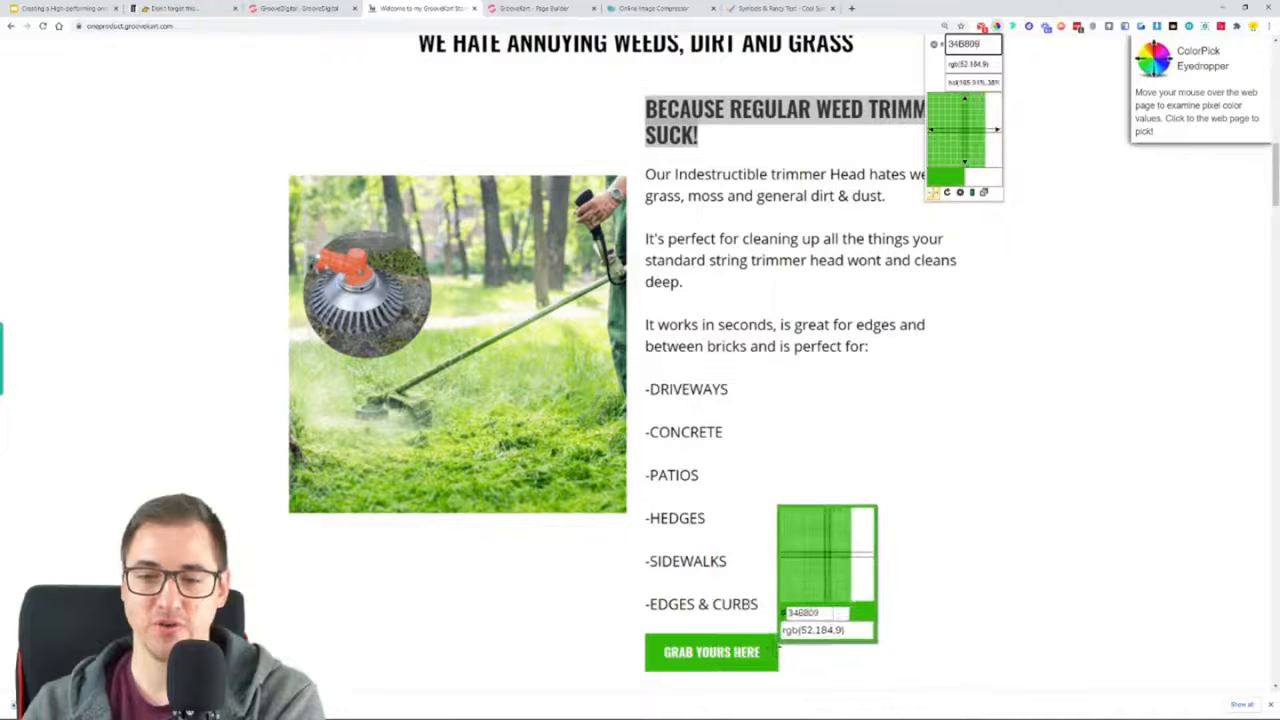
Pick the green #34B809 from the reference store's "GRAB YOURS HERE" button, copy its hex code and close the eyedropper
{"action": "left_click", "coordinate": [772, 649]}
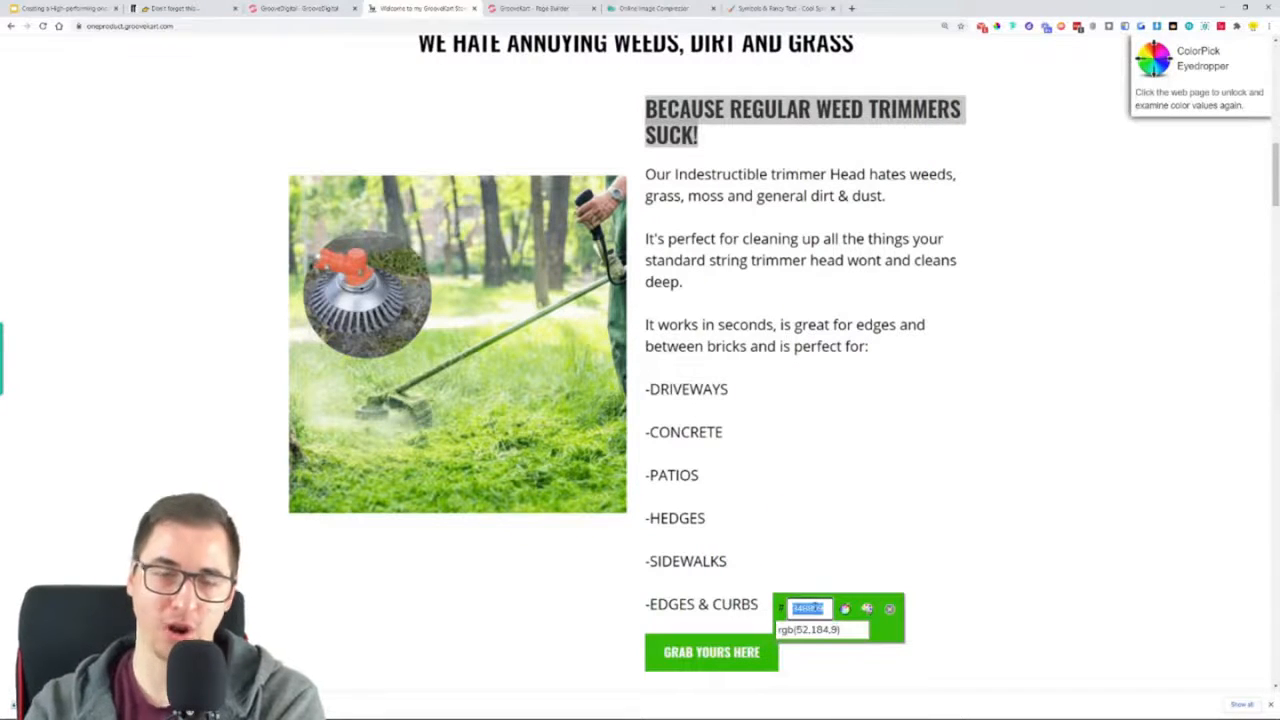
{"action": "right_click", "coordinate": [812, 608]}
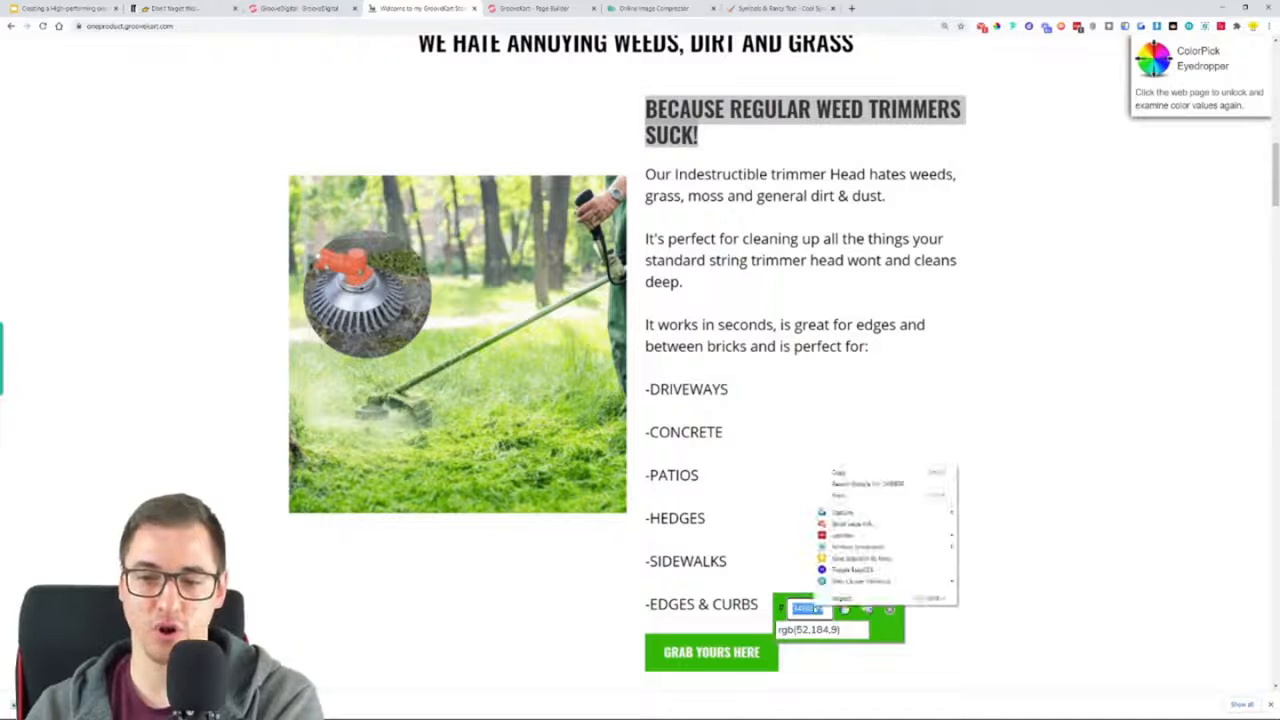
{"action": "left_click", "coordinate": [877, 471]}
{"action": "left_click", "coordinate": [889, 609]}
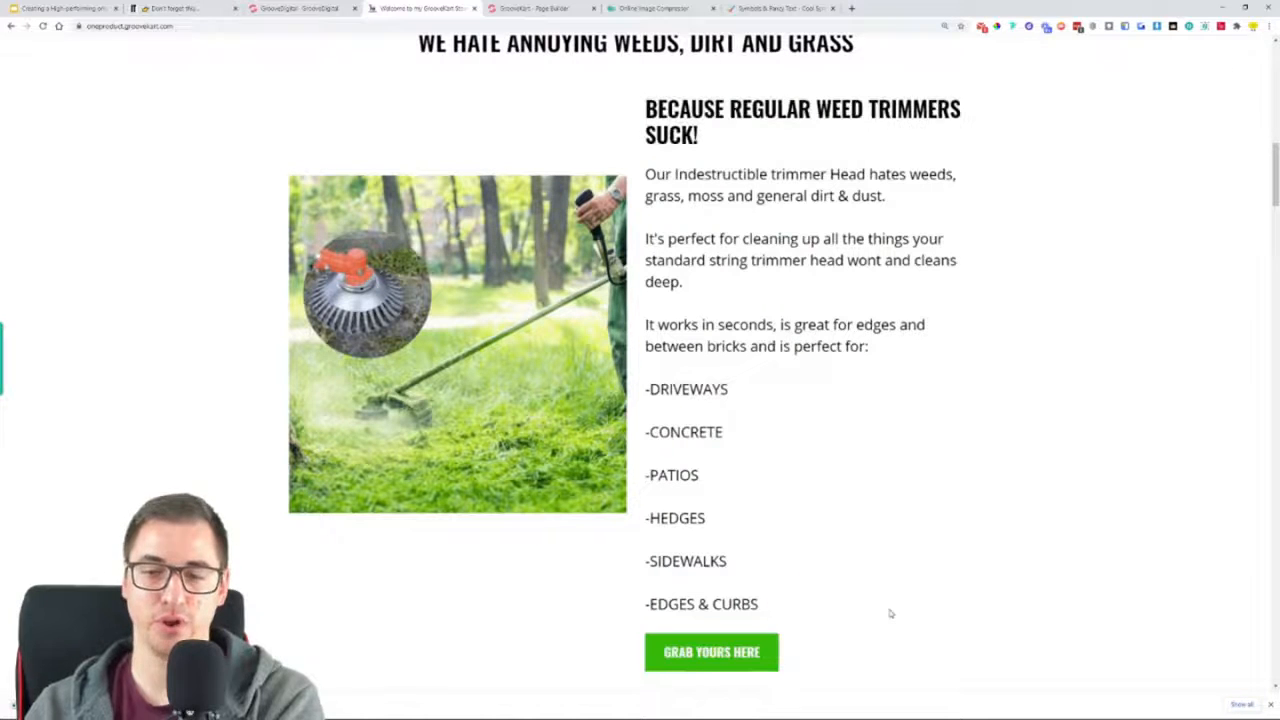
Back in the page builder, set the "GRAB YOURS HERE" button's background colour to #34B809
{"action": "key", "text": "ctrl+Tab"}
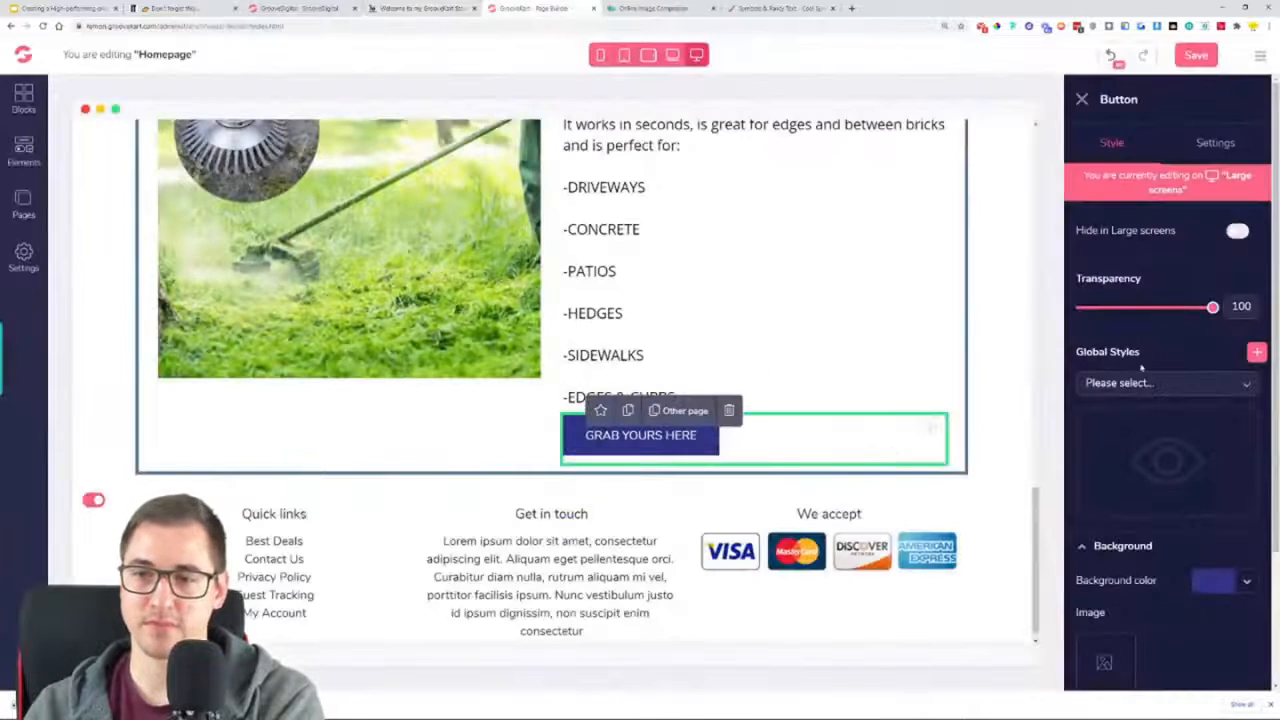
{"action": "left_click", "coordinate": [1246, 581]}
{"action": "scroll", "coordinate": [1150, 500], "scroll_direction": "down", "scroll_amount": 3}
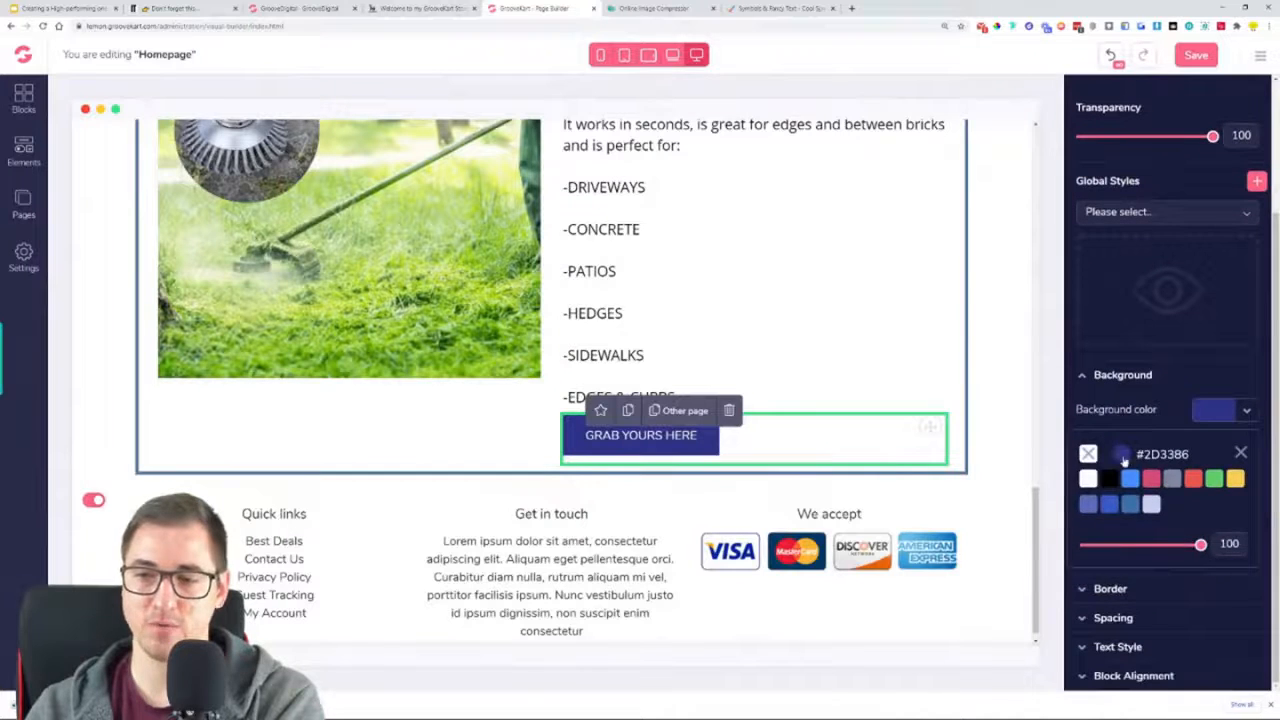
{"action": "left_click", "coordinate": [1123, 456]}
{"action": "triple_click", "coordinate": [1158, 571]}
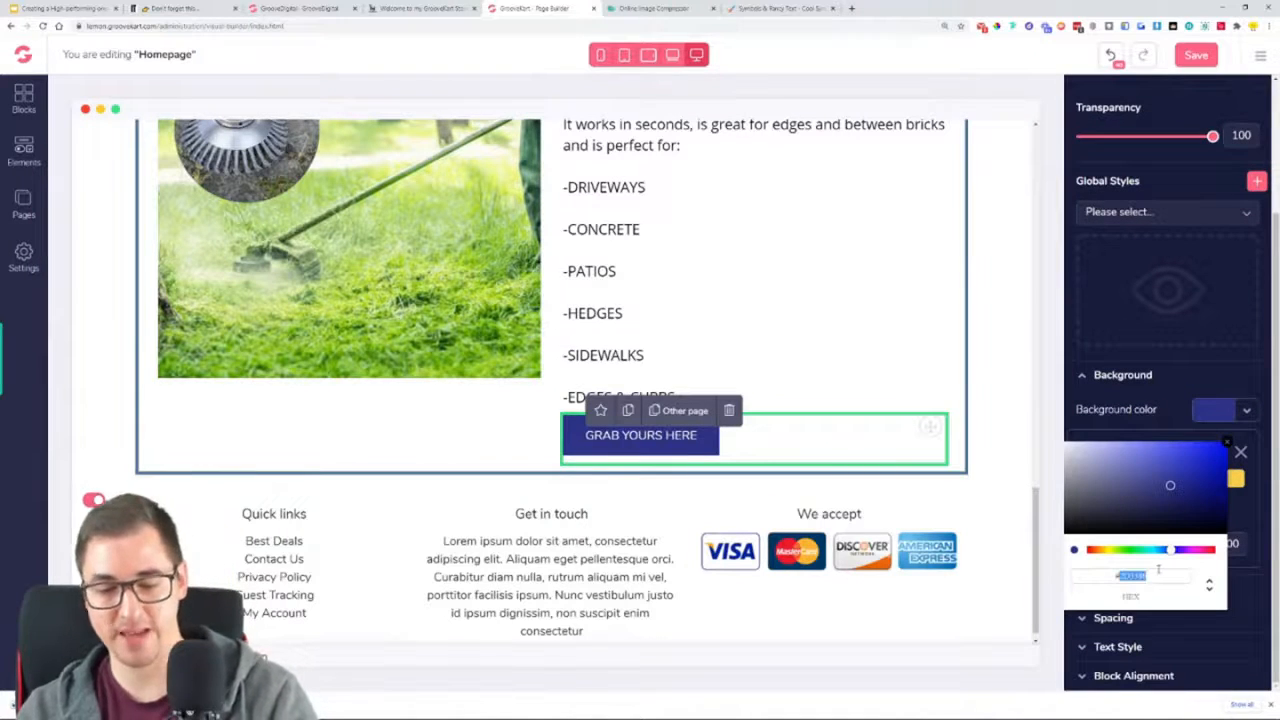
{"action": "type", "text": "#34B809"}
{"action": "left_click", "coordinate": [1240, 452]}
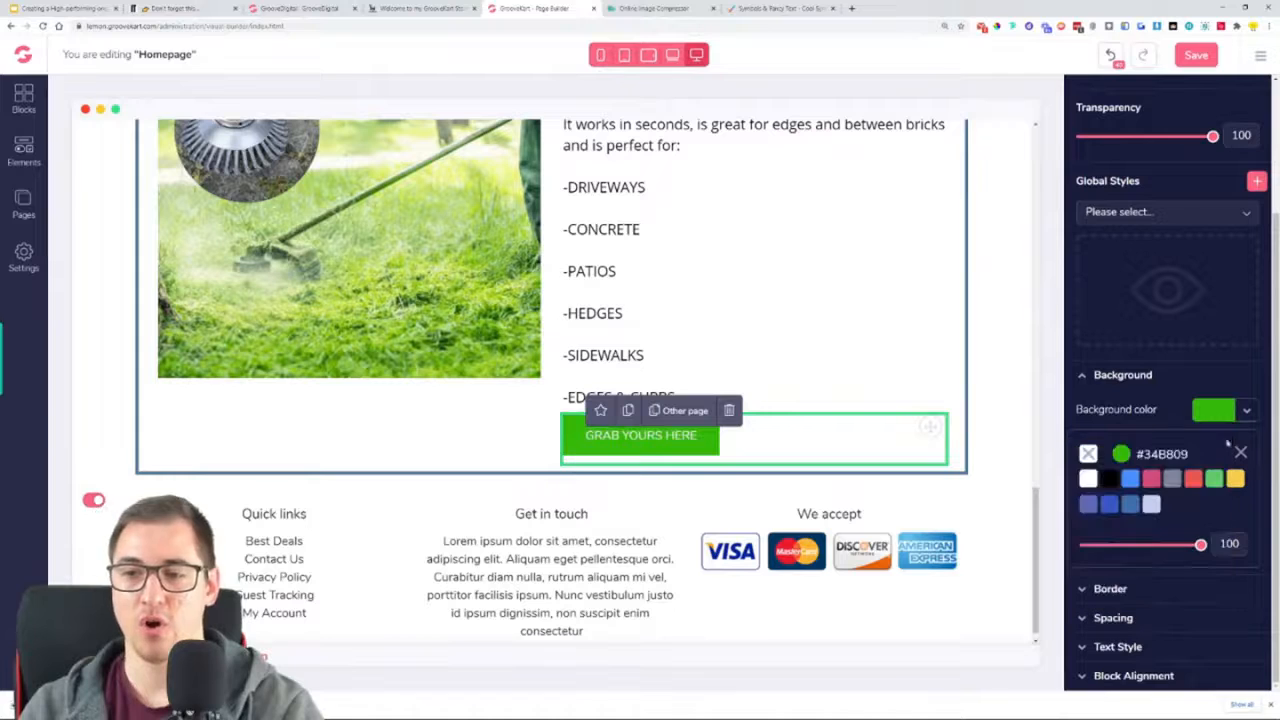
{"action": "left_click", "coordinate": [1240, 455]}
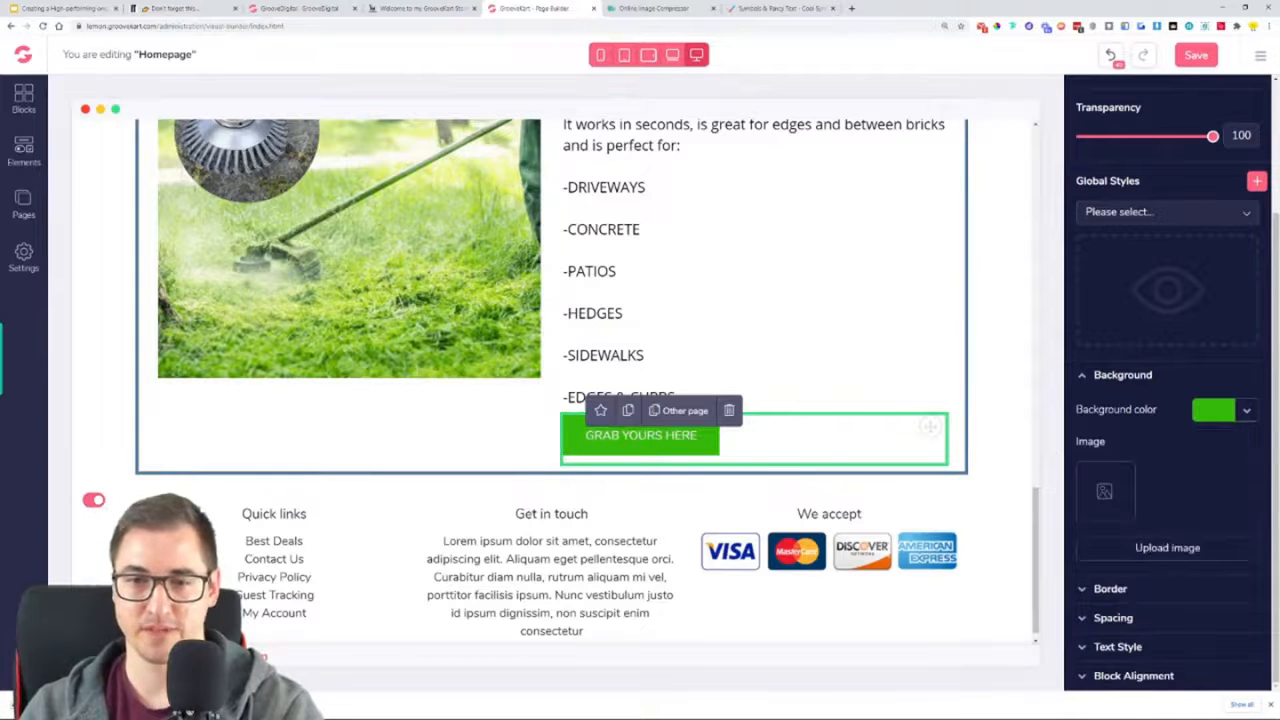
Style the "GRAB YOURS HERE" button's text with the Oswald font at size 20 in bold weight
{"action": "left_click", "coordinate": [1115, 645]}
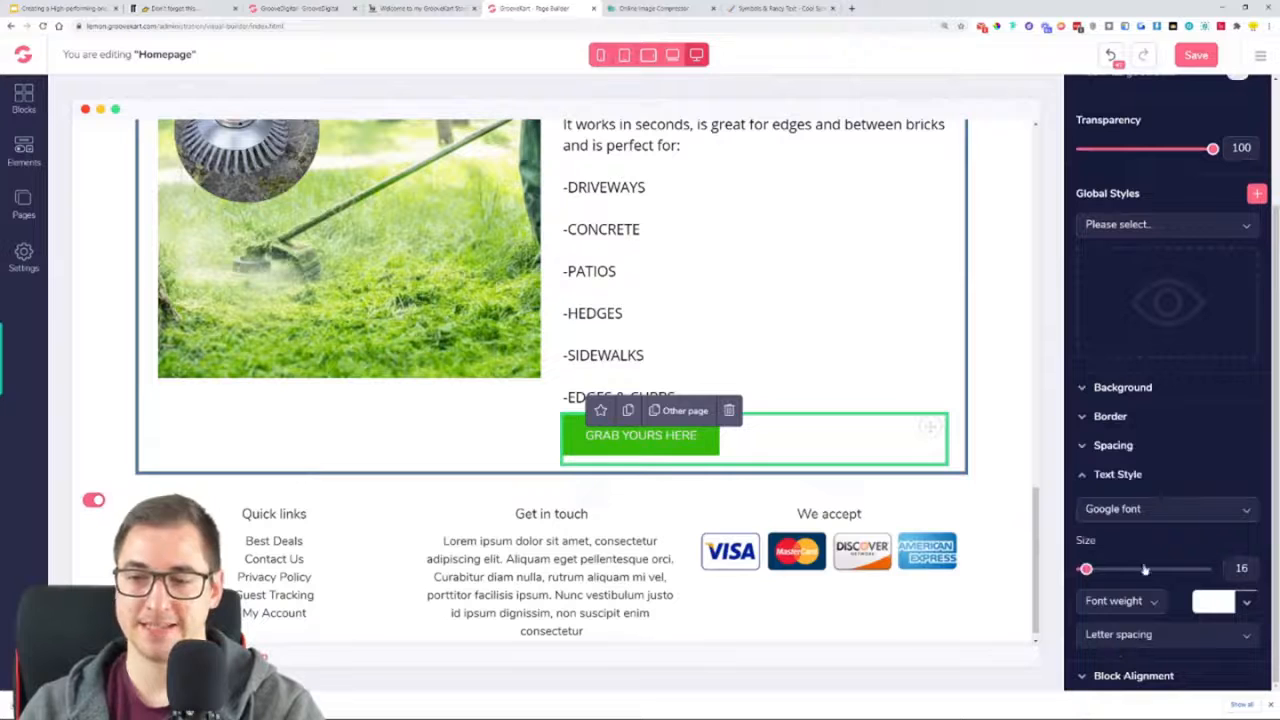
{"action": "left_click", "coordinate": [1141, 600]}
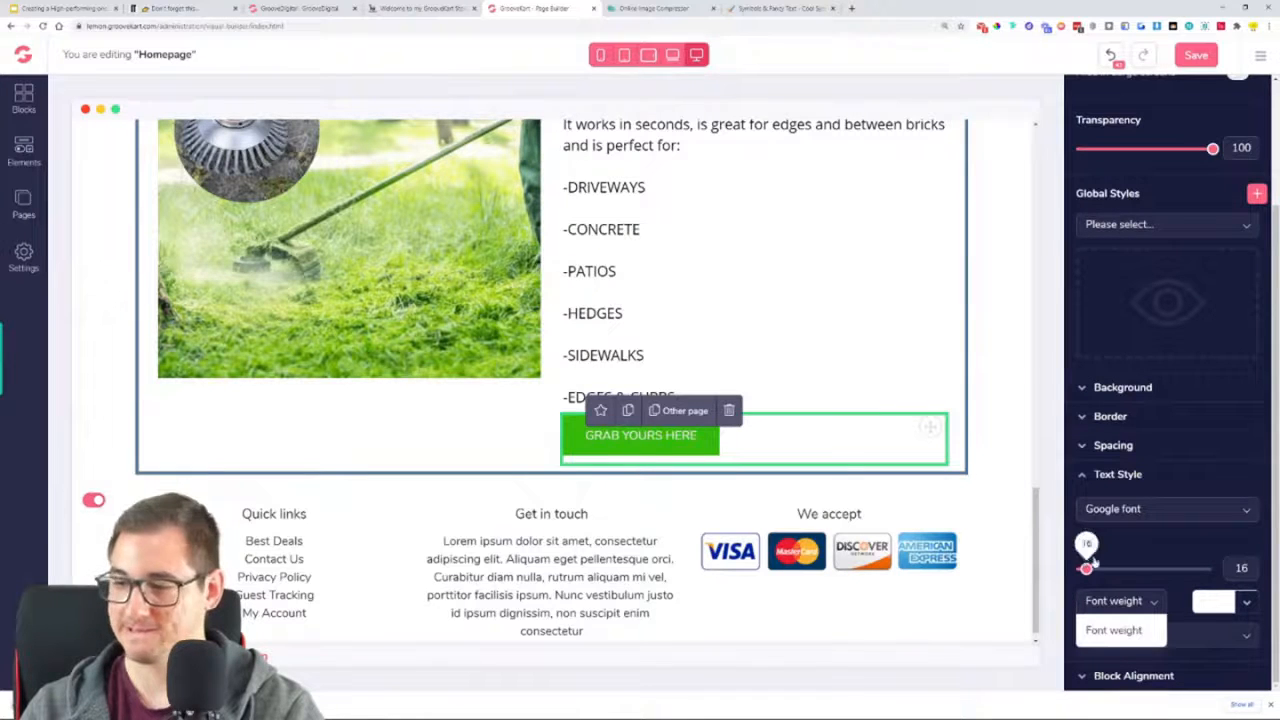
{"action": "left_click", "coordinate": [1150, 602]}
{"action": "left_click", "coordinate": [1147, 509]}
{"action": "scroll", "coordinate": [1155, 560], "scroll_direction": "down", "scroll_amount": 5}
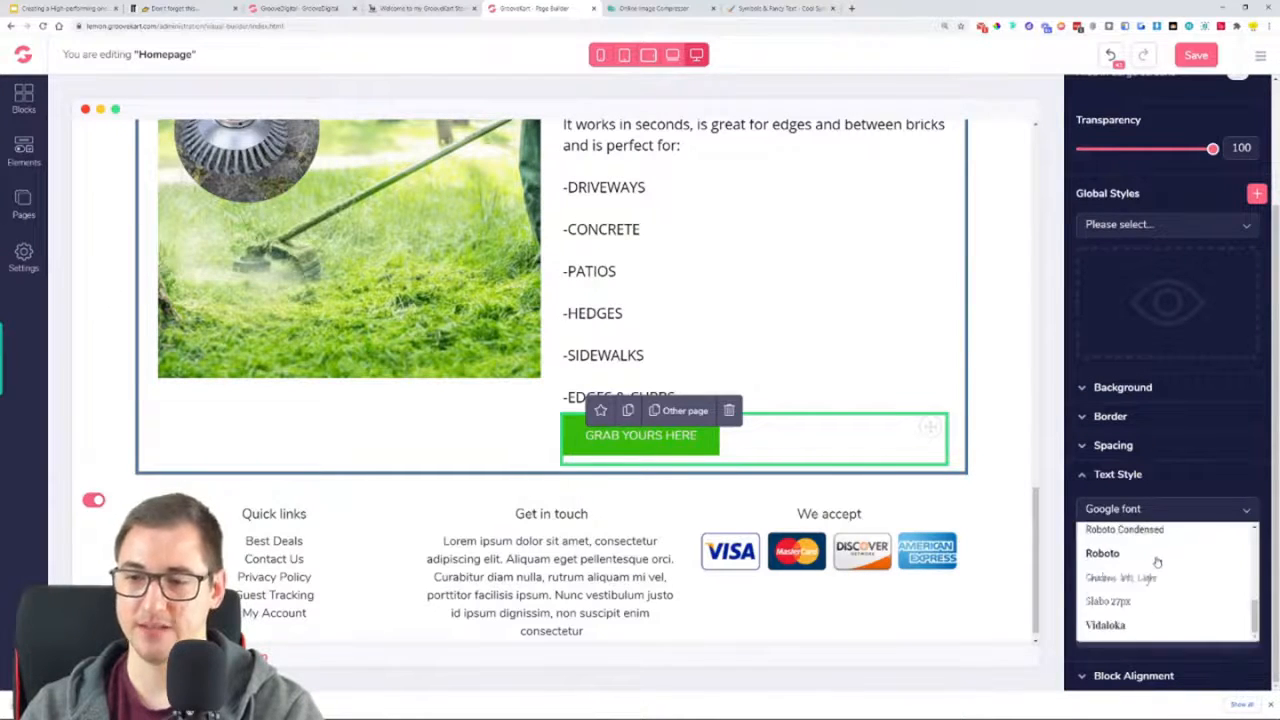
{"action": "scroll", "coordinate": [1150, 585], "scroll_direction": "up", "scroll_amount": 1}
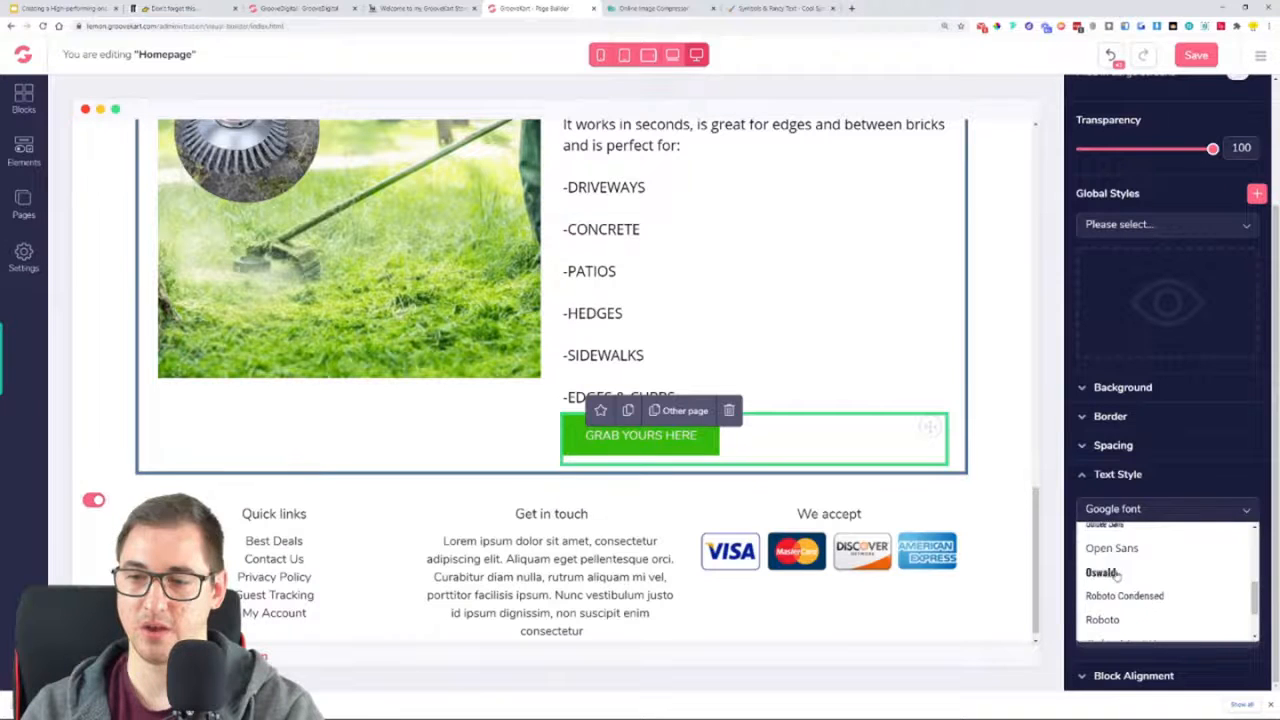
{"action": "left_click", "coordinate": [1115, 569]}
{"action": "left_click_drag", "start_coordinate": [1087, 571], "coordinate": [1092, 571]}
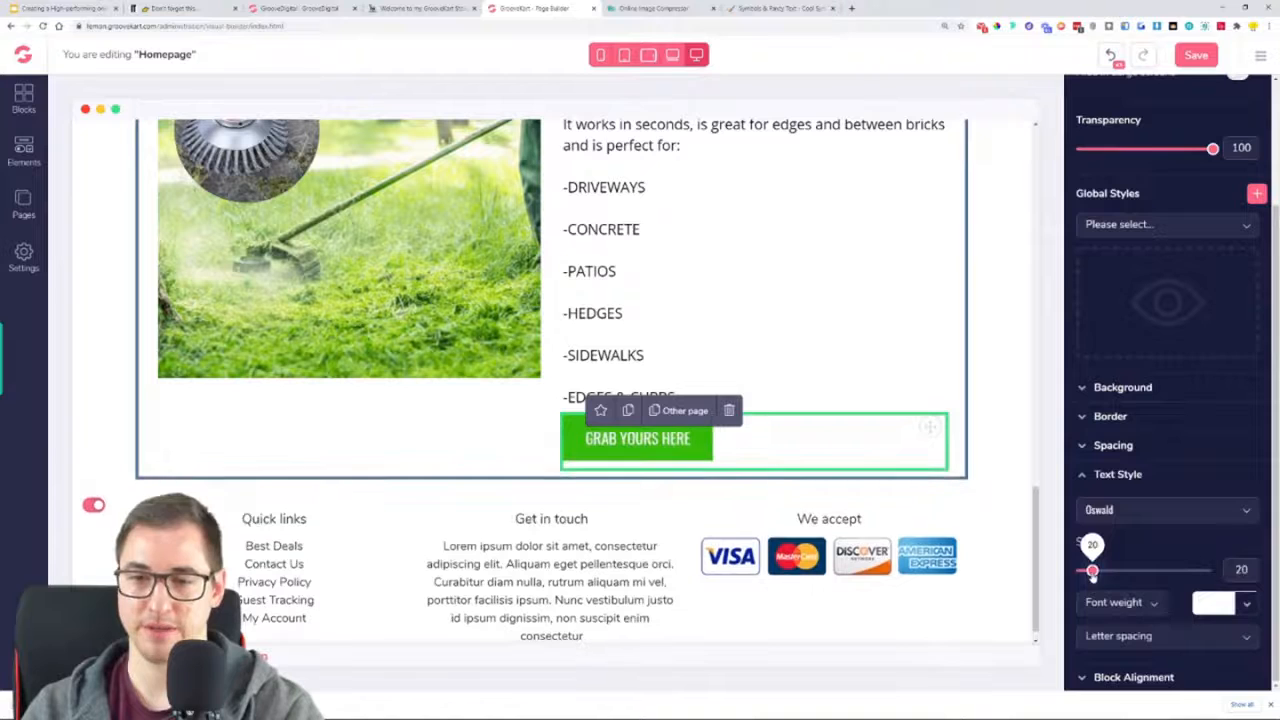
{"action": "left_click", "coordinate": [1113, 602]}
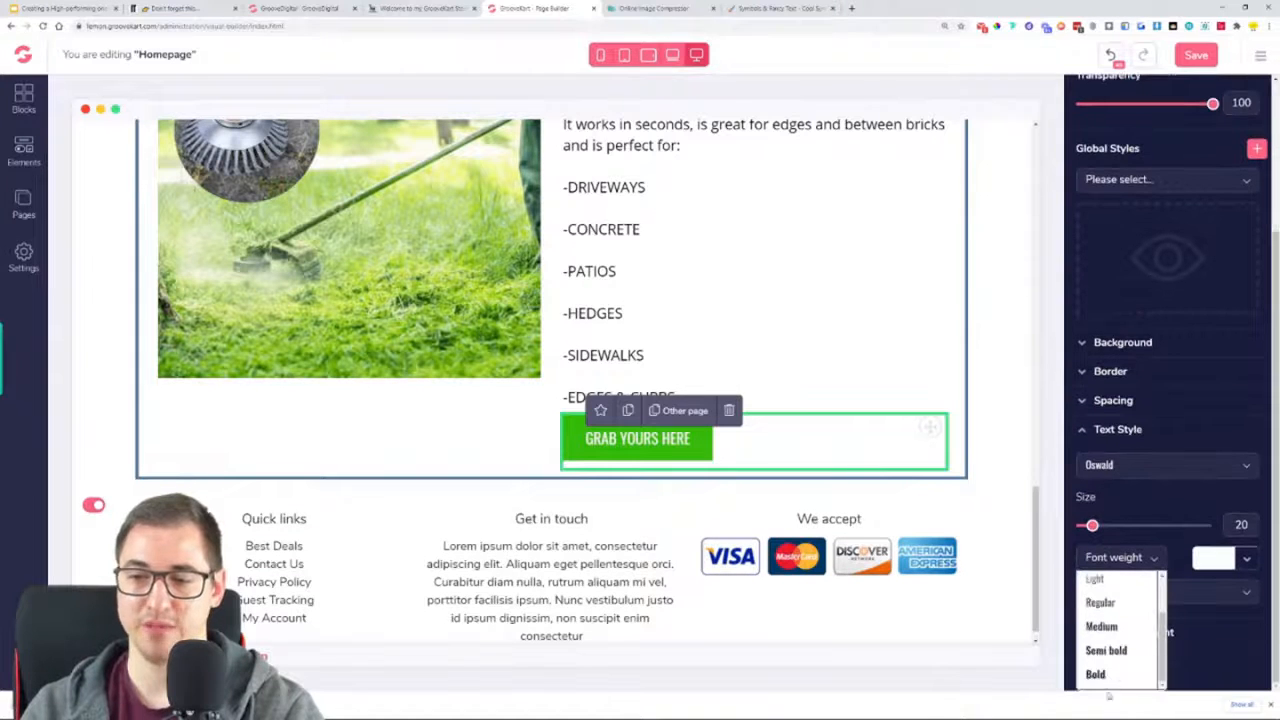
{"action": "left_click", "coordinate": [1103, 676]}
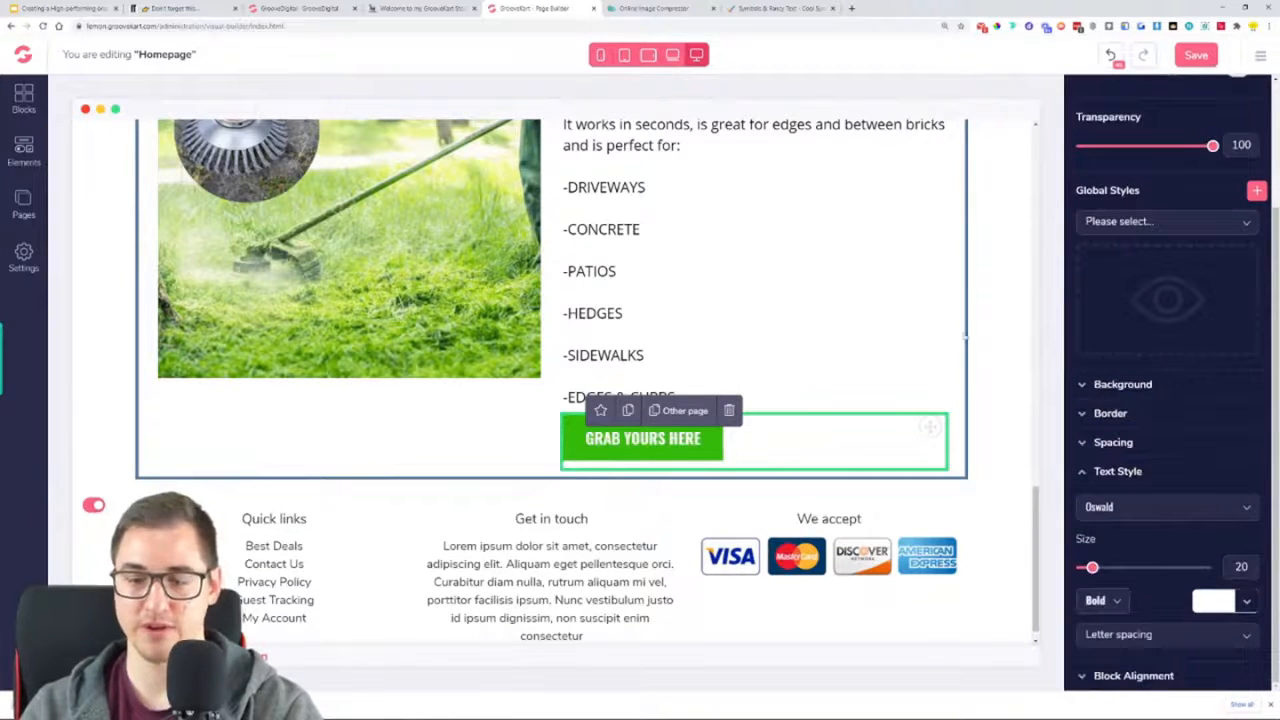
{"action": "left_click", "coordinate": [951, 331]}
{"action": "scroll", "coordinate": [951, 331], "scroll_direction": "up", "scroll_amount": 3}
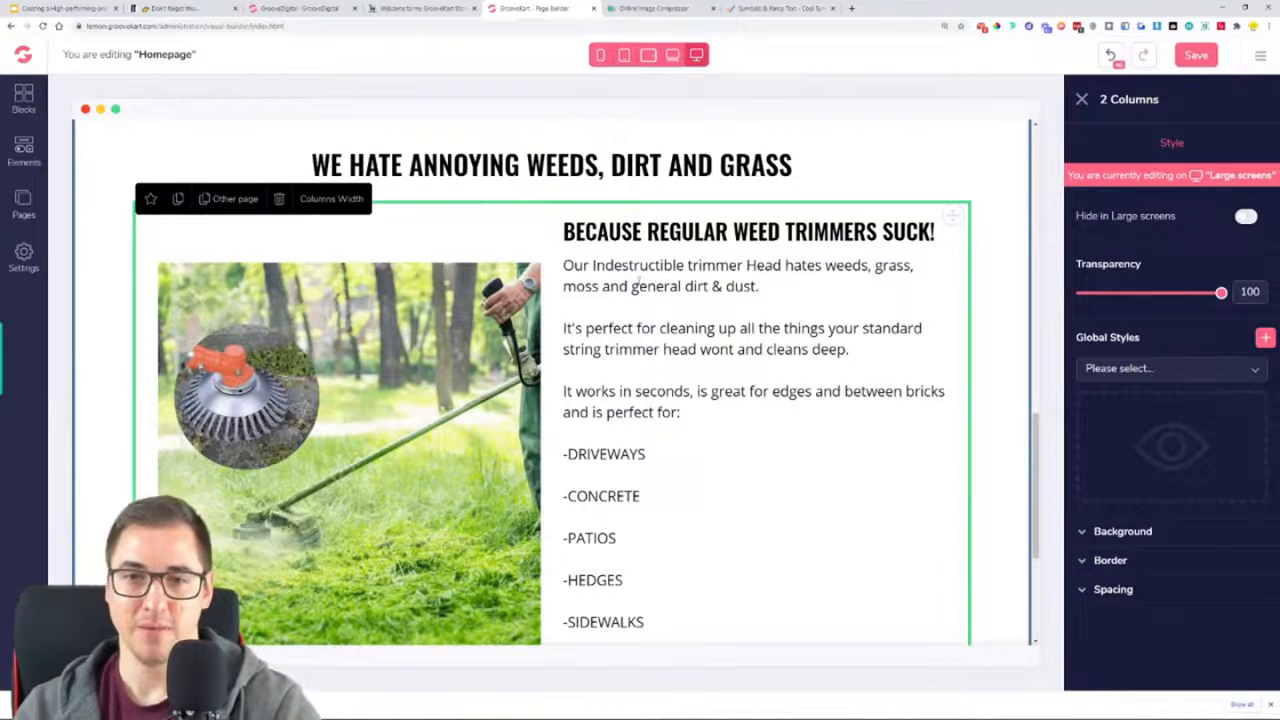
Set the top and bottom margins of the paragraph below "BECAUSE REGULAR WEED TRIMMERS SUCK!" to 20
{"action": "left_click", "coordinate": [805, 353]}
{"action": "scroll", "coordinate": [800, 366], "scroll_direction": "down", "scroll_amount": 1}
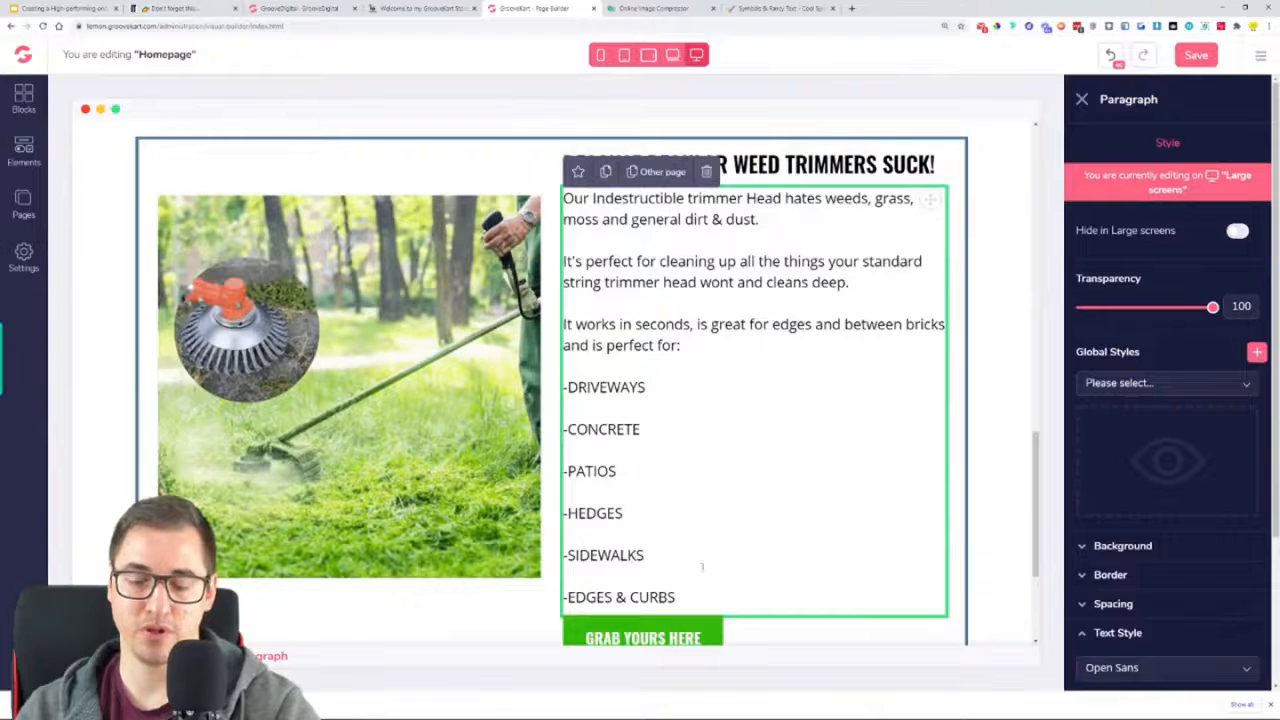
{"action": "left_click", "coordinate": [1113, 603]}
{"action": "scroll", "coordinate": [1165, 520], "scroll_direction": "down", "scroll_amount": 3}
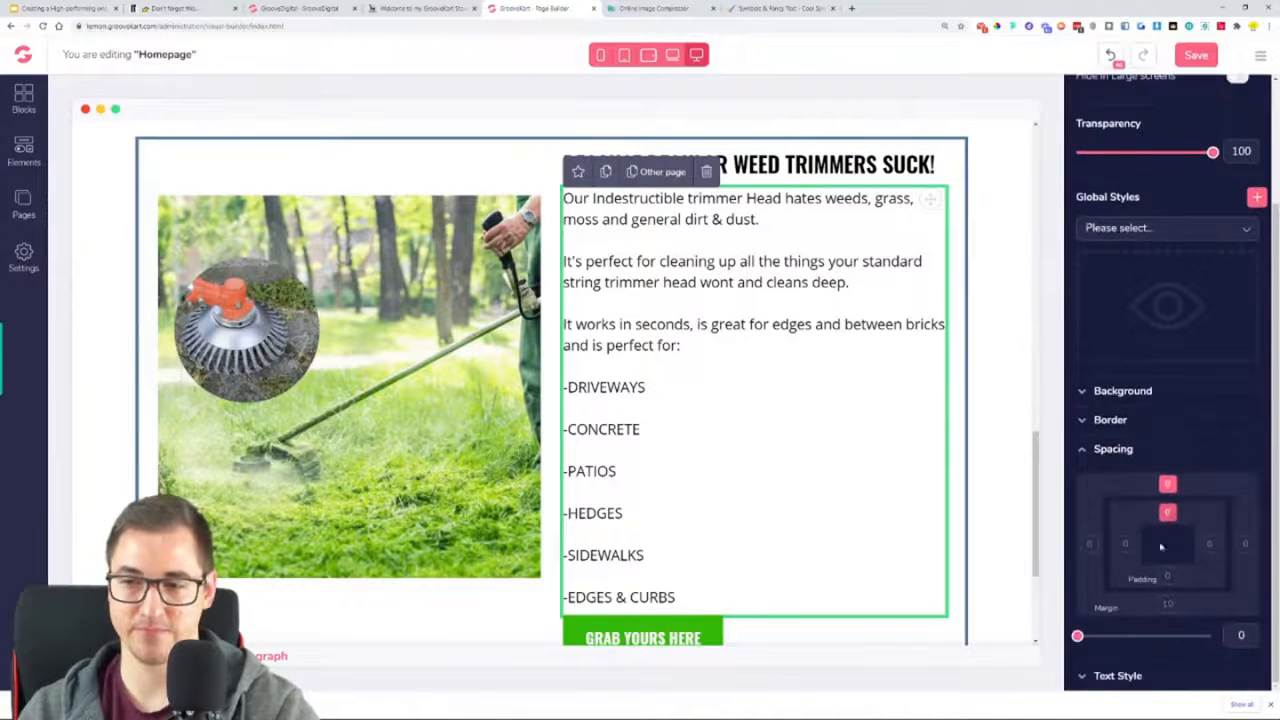
{"action": "left_click", "coordinate": [1168, 579]}
{"action": "left_click", "coordinate": [1170, 485]}
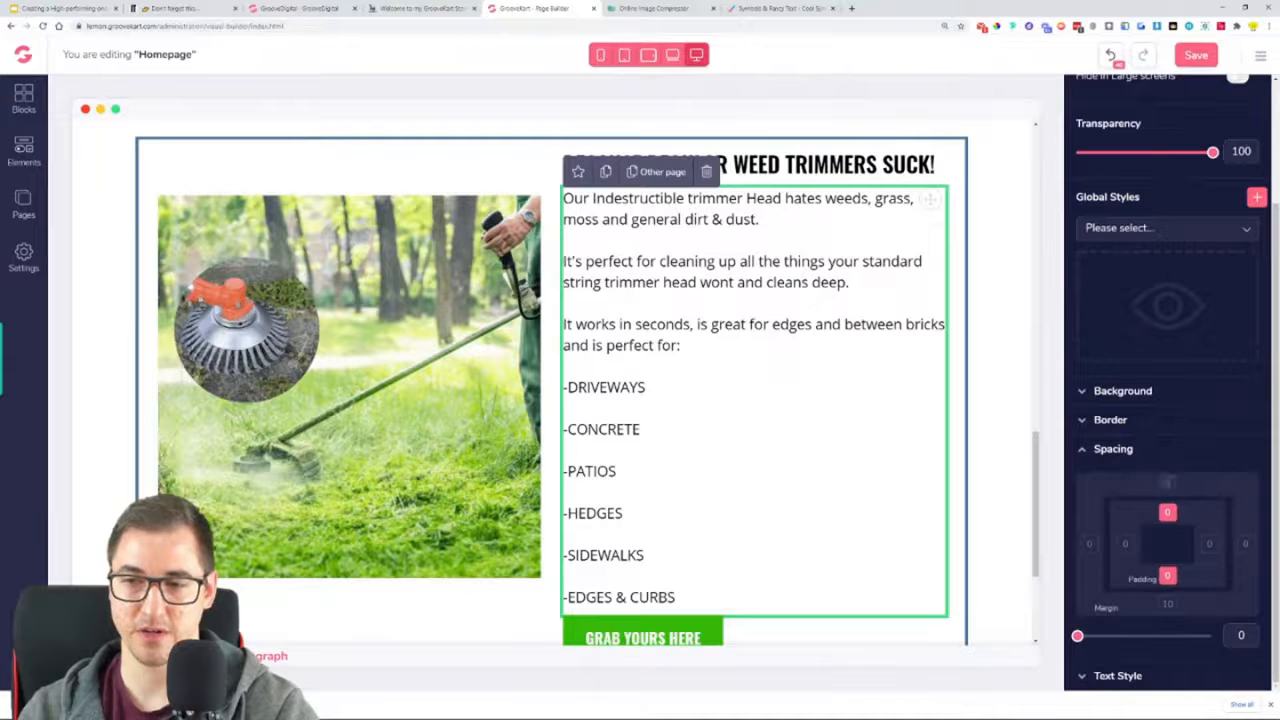
{"action": "left_click_drag", "start_coordinate": [1078, 636], "coordinate": [1078, 636]}
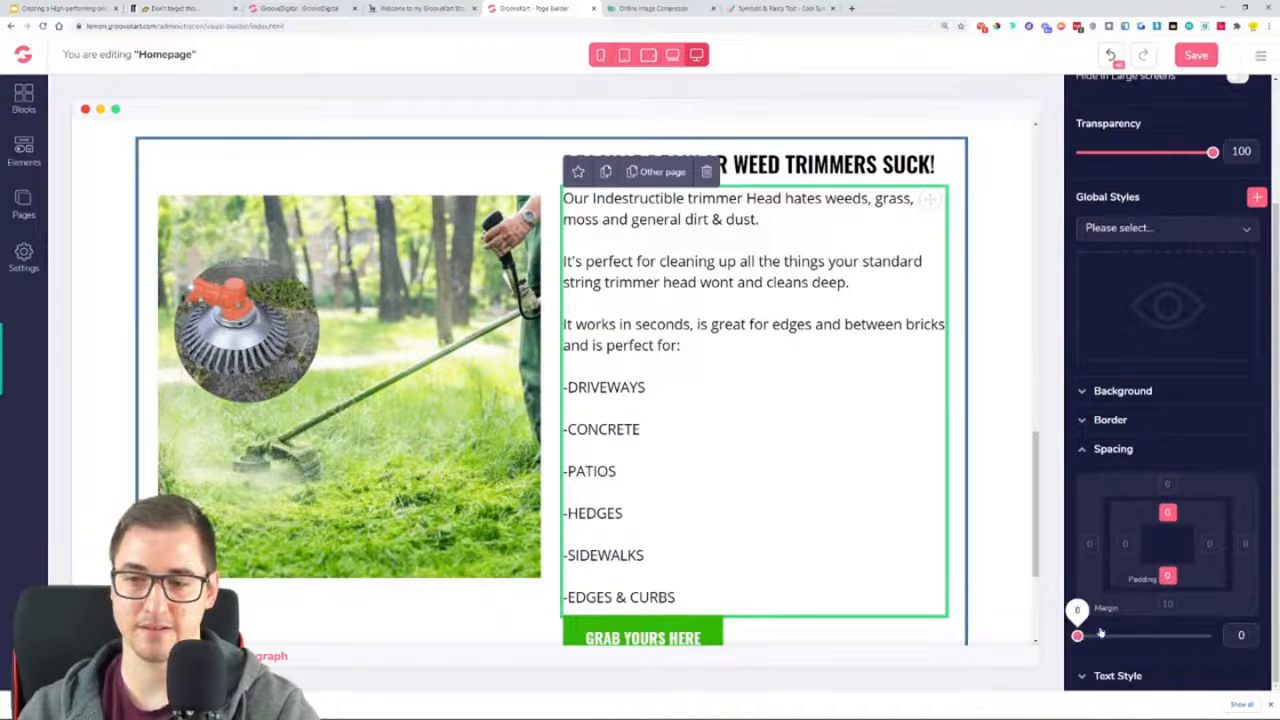
{"action": "left_click", "coordinate": [1167, 484]}
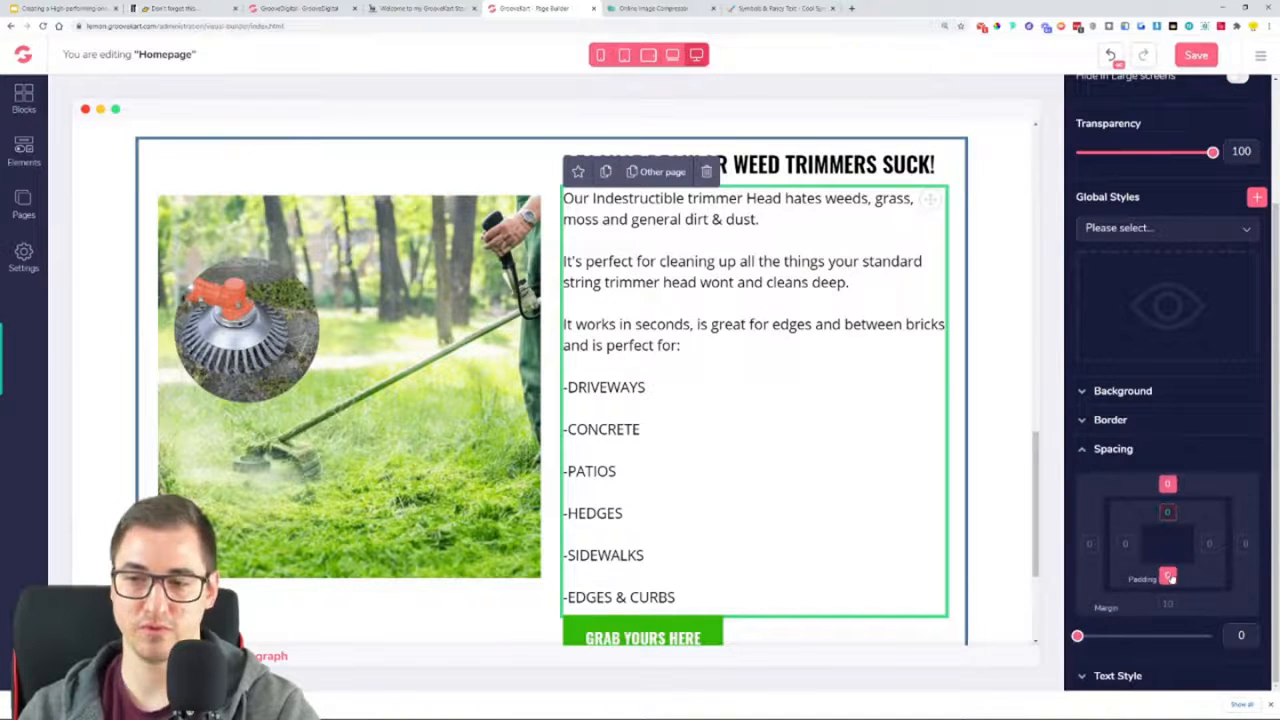
{"action": "left_click_drag", "start_coordinate": [1146, 636], "coordinate": [1157, 636]}
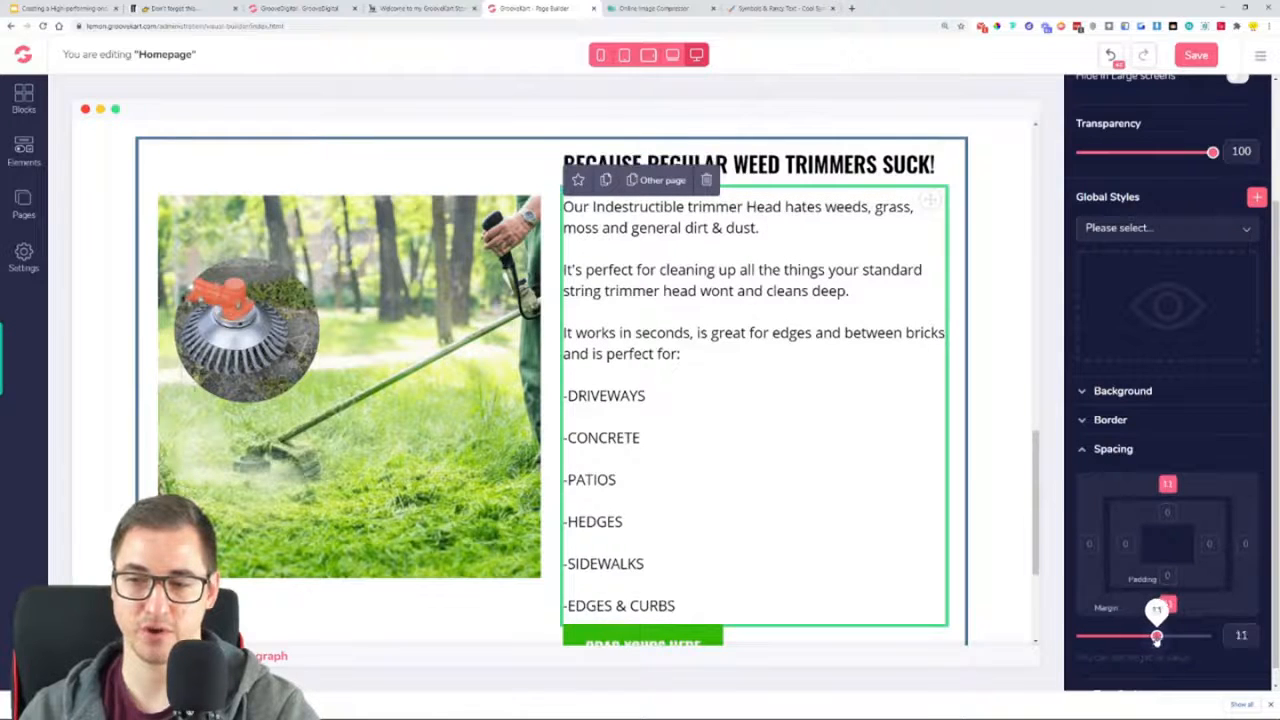
{"action": "left_click_drag", "start_coordinate": [1157, 636], "coordinate": [1159, 636]}
{"action": "left_click_drag", "start_coordinate": [1167, 640], "coordinate": [1165, 643]}
{"action": "double_click", "coordinate": [1244, 636]}
{"action": "type", "text": "20"}
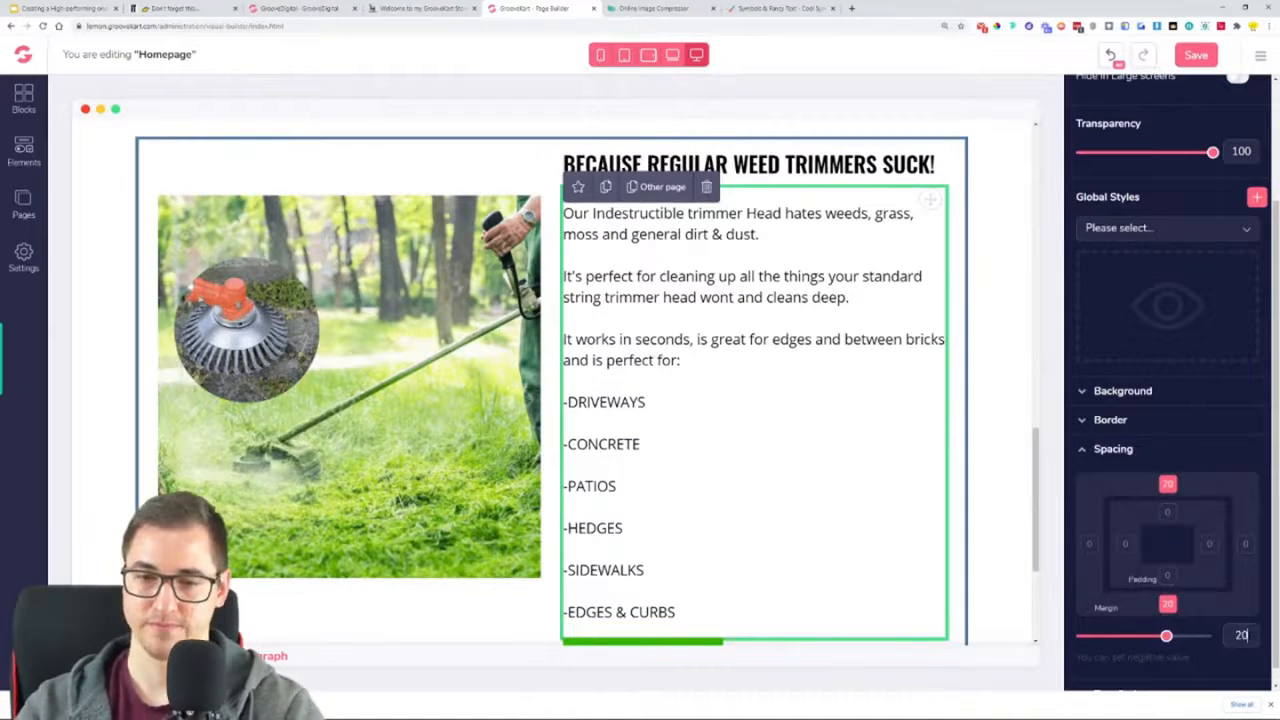
{"action": "left_click", "coordinate": [907, 445]}
{"action": "scroll", "coordinate": [907, 445], "scroll_direction": "up", "scroll_amount": 3}
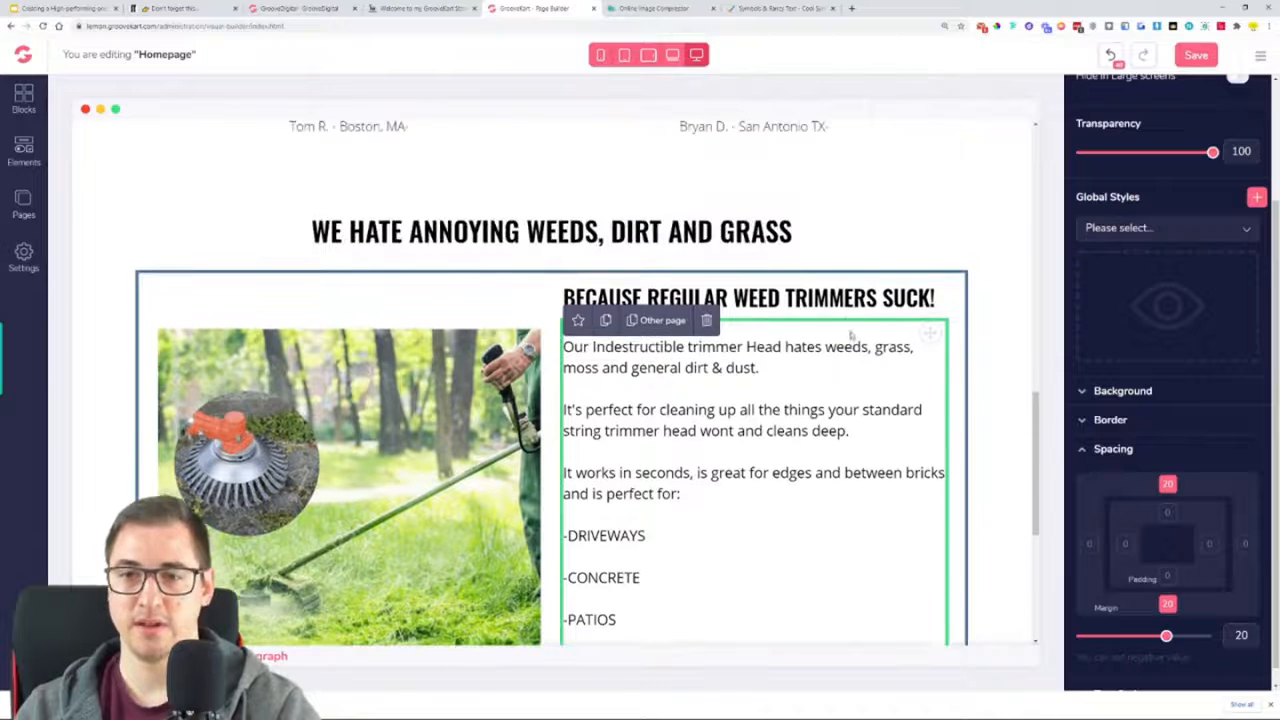
{"action": "scroll", "coordinate": [848, 312], "scroll_direction": "down", "scroll_amount": 8}
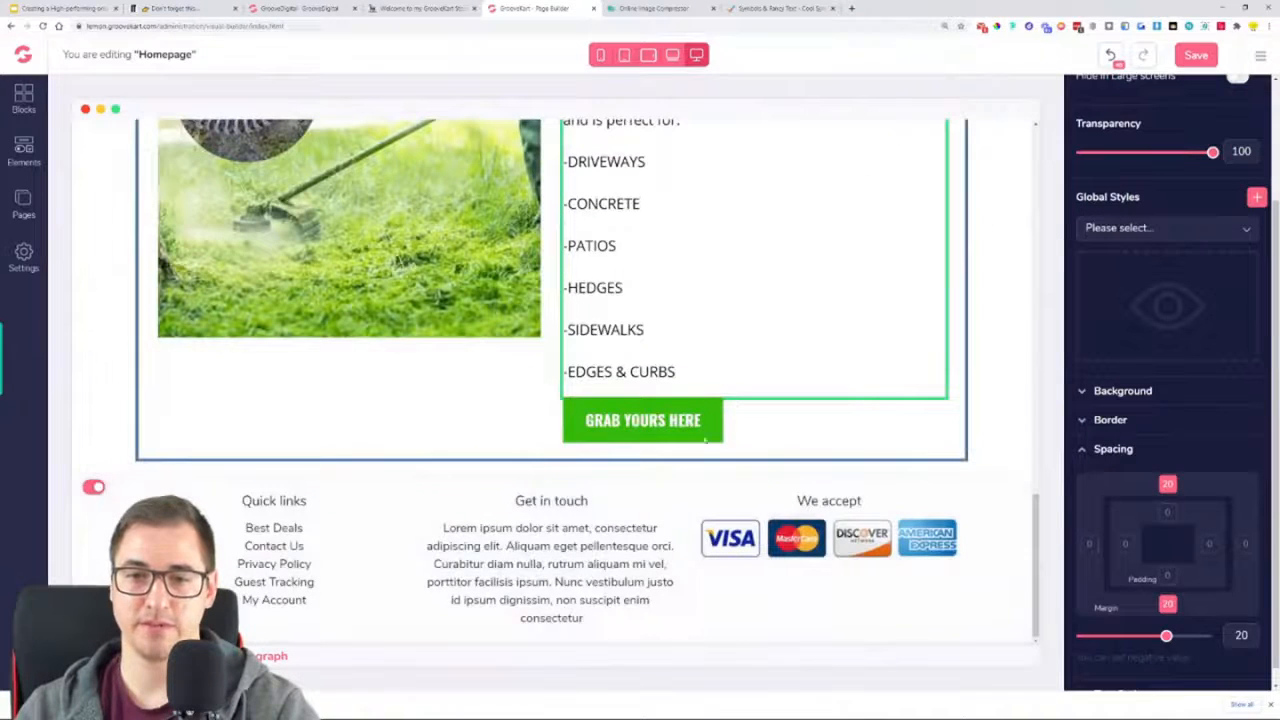
{"action": "scroll", "coordinate": [818, 445], "scroll_direction": "up", "scroll_amount": 2}
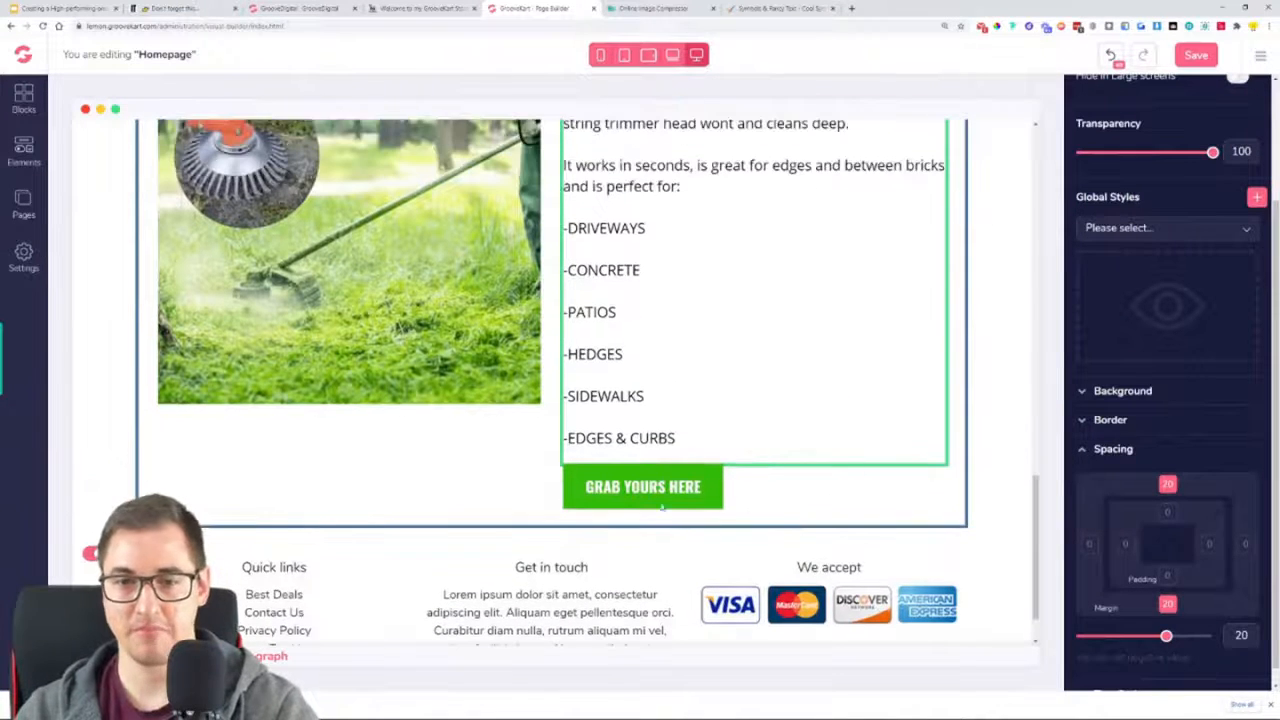
Duplicate the two-column row containing the trimmer image and "BECAUSE REGULAR WEED TRIMMERS SUCK!" text, and save the homepage
{"action": "left_click", "coordinate": [409, 449]}
{"action": "scroll", "coordinate": [414, 517], "scroll_direction": "up", "scroll_amount": 4}
{"action": "scroll", "coordinate": [658, 520], "scroll_direction": "down", "scroll_amount": 4}
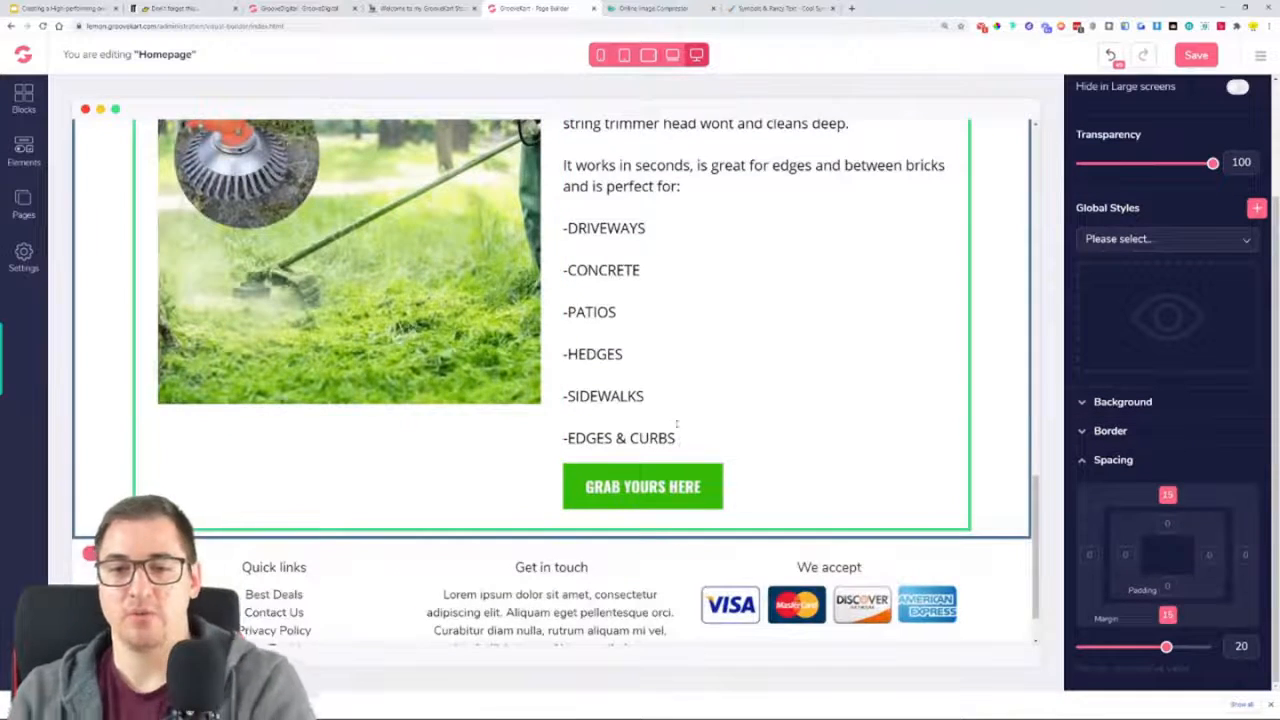
{"action": "scroll", "coordinate": [674, 414], "scroll_direction": "up", "scroll_amount": 4}
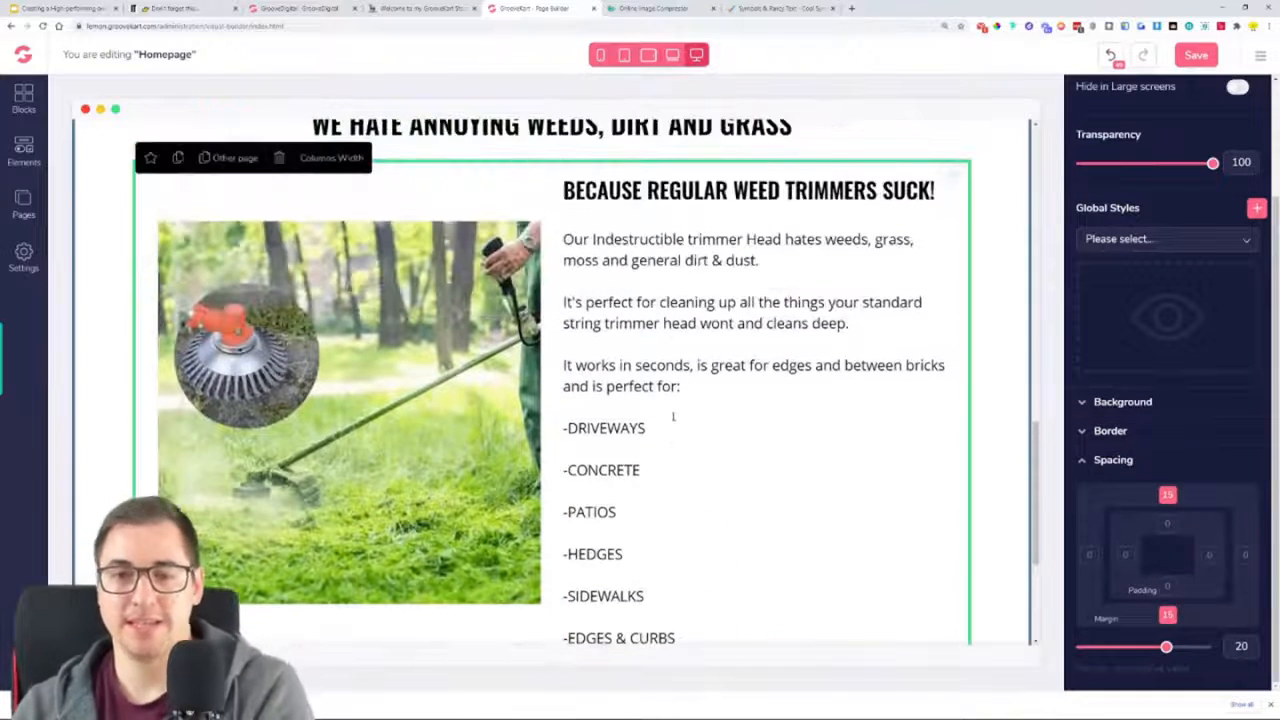
{"action": "left_click", "coordinate": [177, 164]}
{"action": "scroll", "coordinate": [605, 323], "scroll_direction": "down", "scroll_amount": 3}
{"action": "scroll", "coordinate": [554, 272], "scroll_direction": "up", "scroll_amount": 6}
{"action": "scroll", "coordinate": [458, 328], "scroll_direction": "up", "scroll_amount": 3}
{"action": "scroll", "coordinate": [520, 340], "scroll_direction": "down", "scroll_amount": 6}
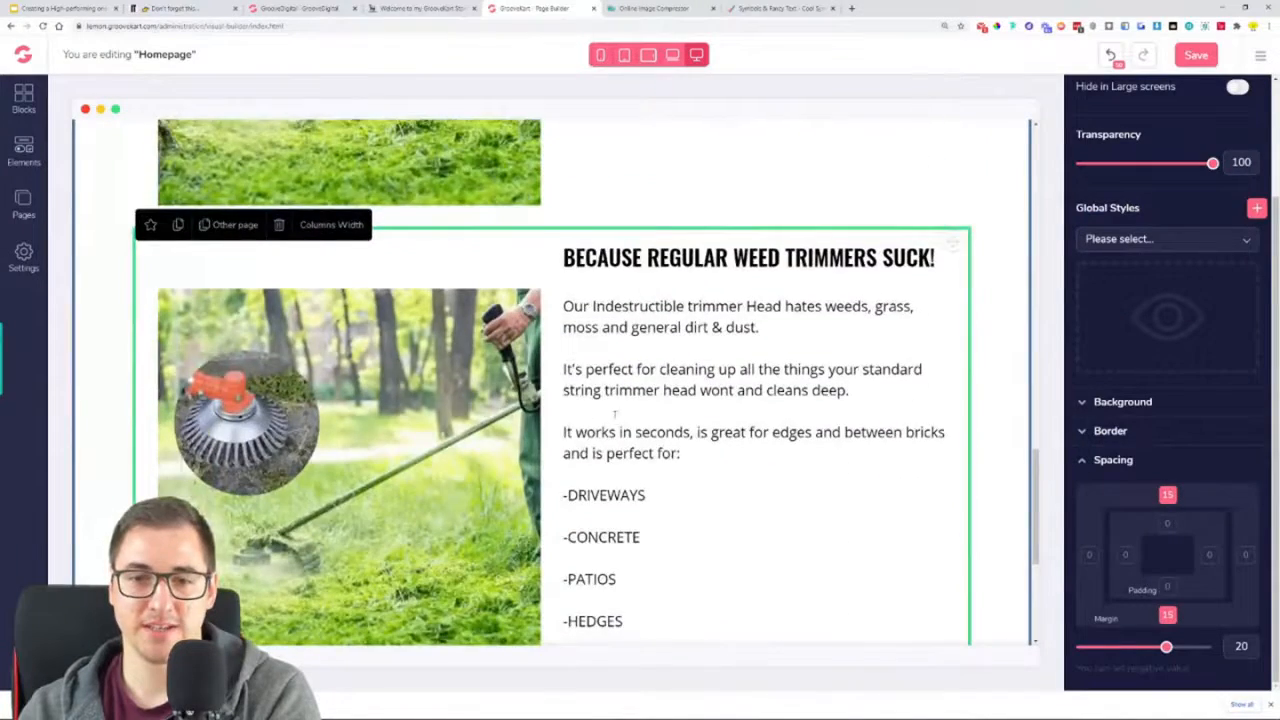
{"action": "scroll", "coordinate": [615, 414], "scroll_direction": "down", "scroll_amount": 3}
{"action": "scroll", "coordinate": [620, 480], "scroll_direction": "up", "scroll_amount": 6}
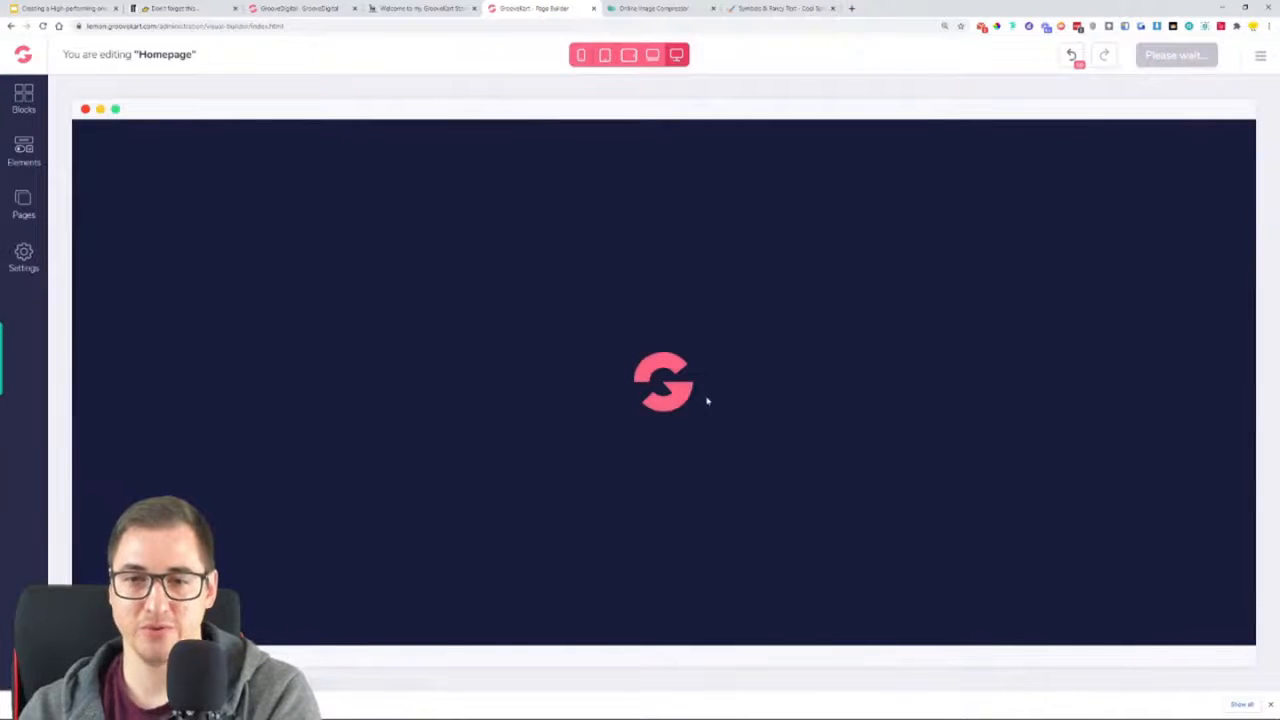
{"action": "scroll", "coordinate": [720, 394], "scroll_direction": "down", "scroll_amount": 15}
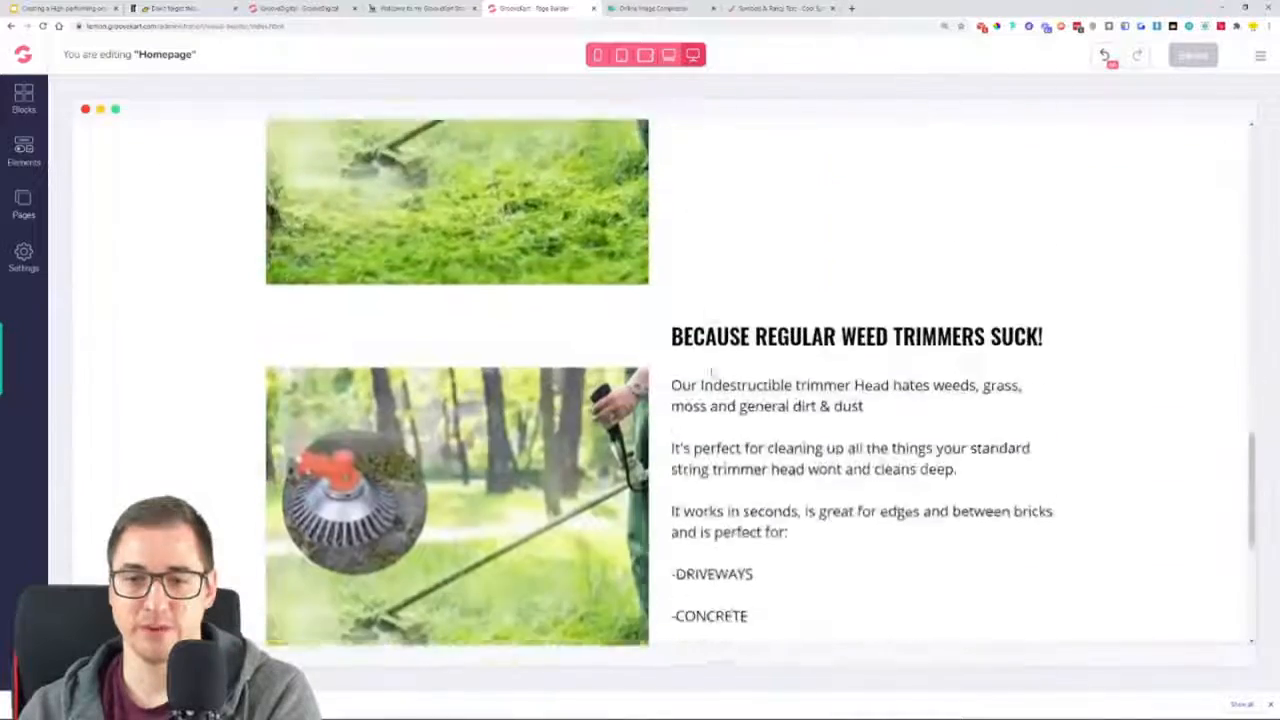
{"action": "scroll", "coordinate": [712, 370], "scroll_direction": "down", "scroll_amount": 3}
{"action": "scroll", "coordinate": [797, 352], "scroll_direction": "up", "scroll_amount": 5}
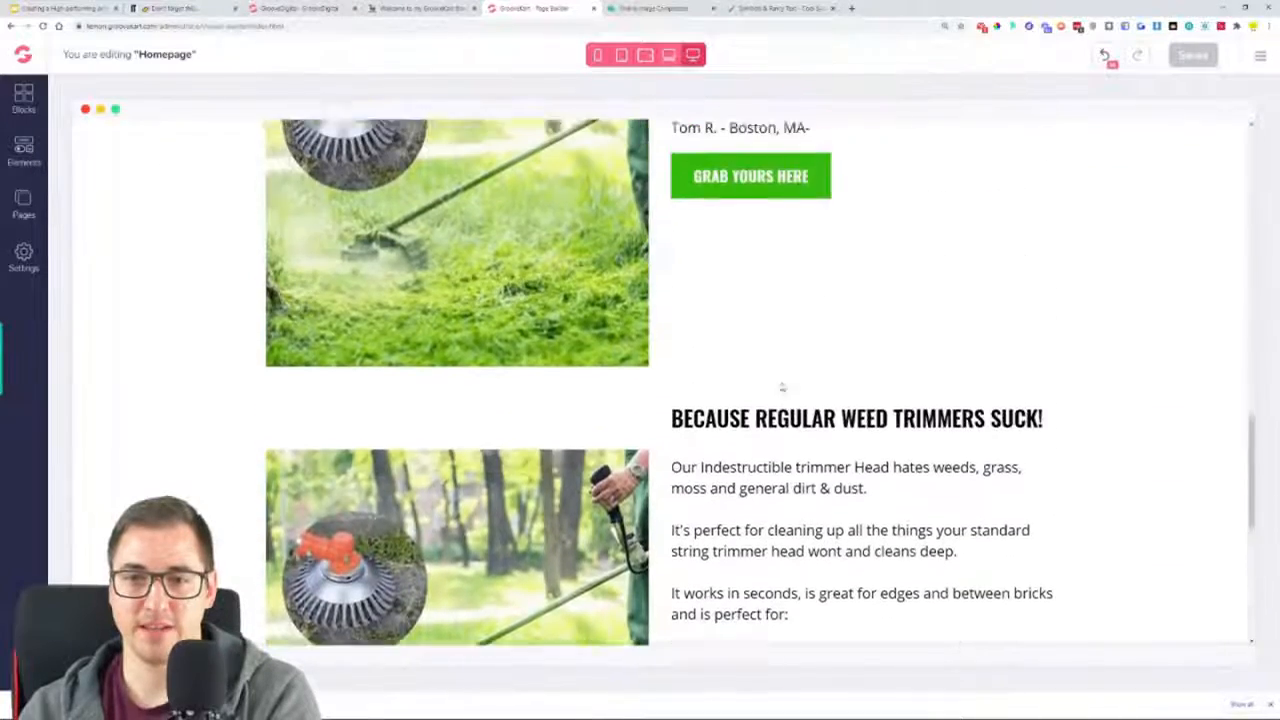
Try duplicating the "BECAUSE REGULAR WEED TRIMMERS SUCK!" heading in the lower row and delete the extra "THIS IS COOL" heading
{"action": "left_click", "coordinate": [752, 533]}
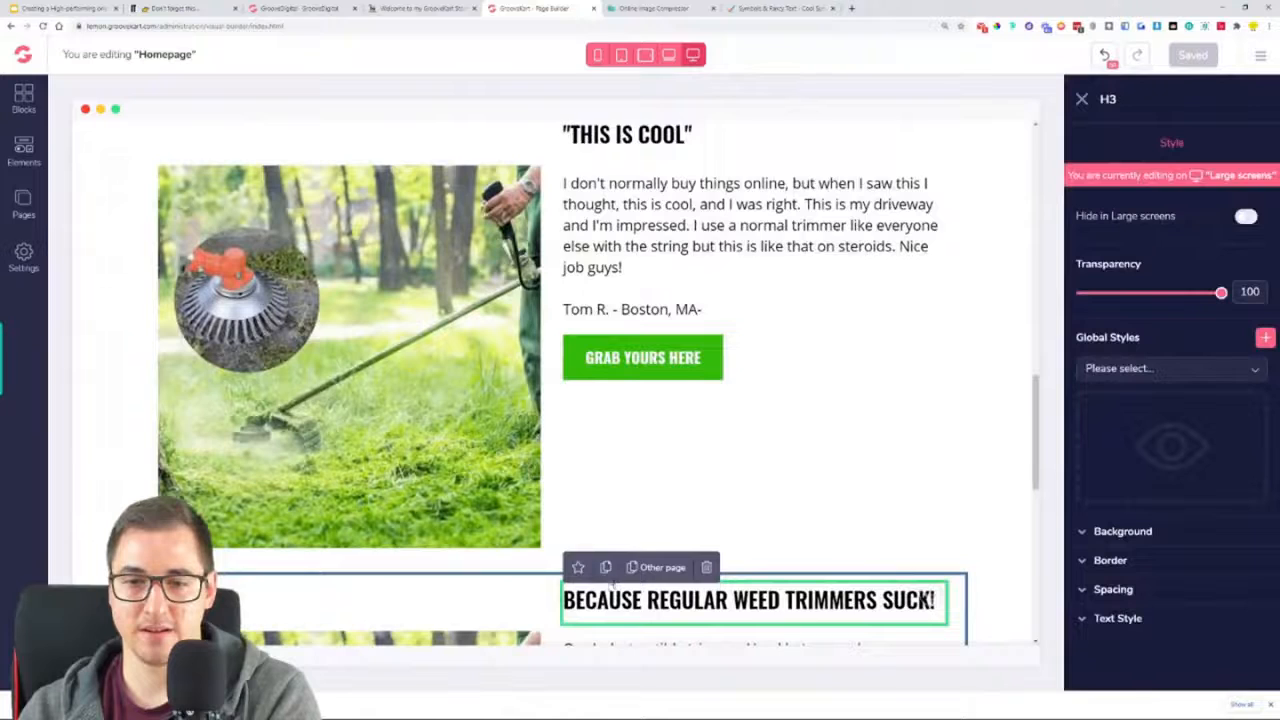
{"action": "scroll", "coordinate": [610, 585], "scroll_direction": "down", "scroll_amount": 3}
{"action": "left_click", "coordinate": [829, 456]}
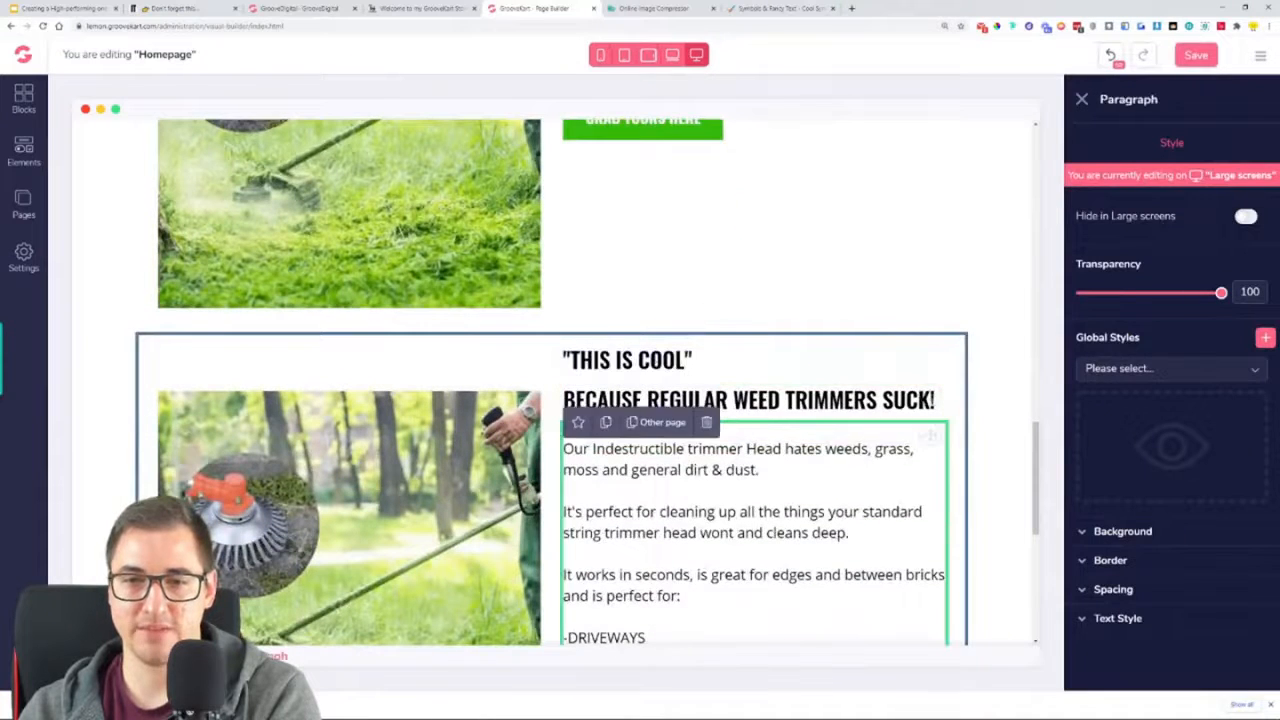
{"action": "left_click", "coordinate": [660, 362]}
{"action": "left_click", "coordinate": [706, 328]}
{"action": "left_click", "coordinate": [712, 360]}
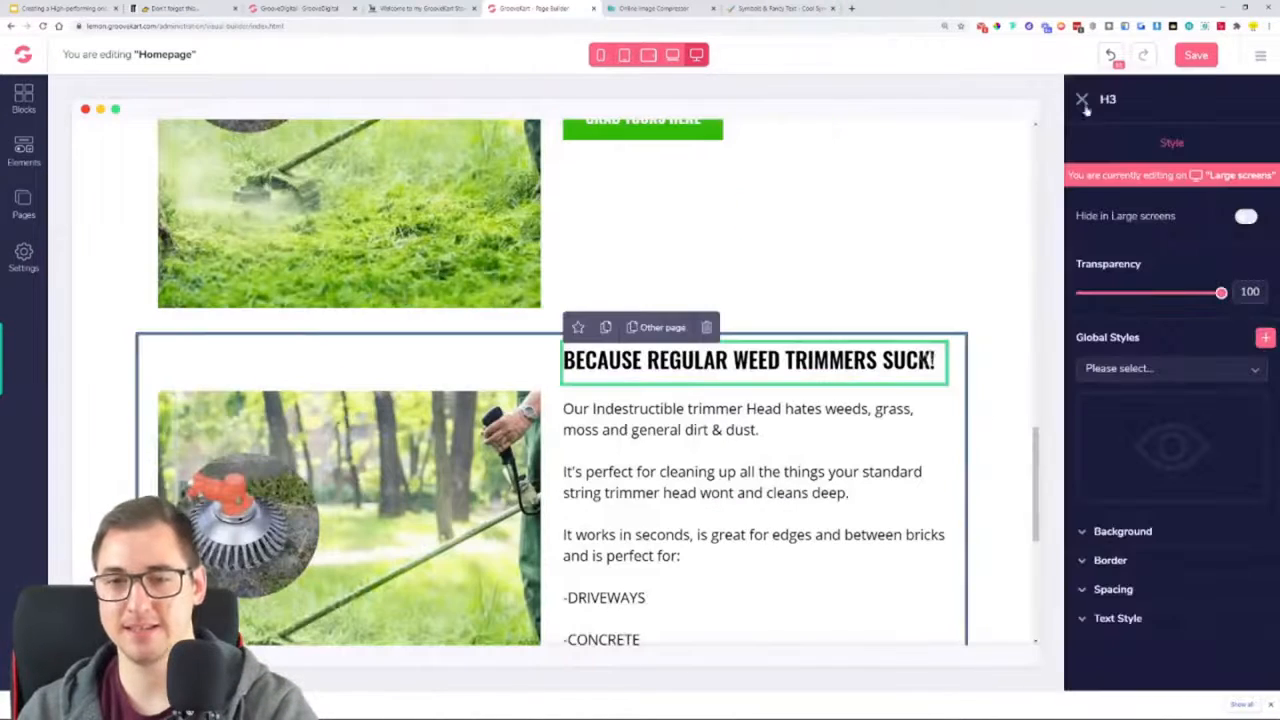
Save the homepage, reload the page builder, and check the two duplicated trimmer image rows
{"action": "left_click", "coordinate": [1190, 56]}
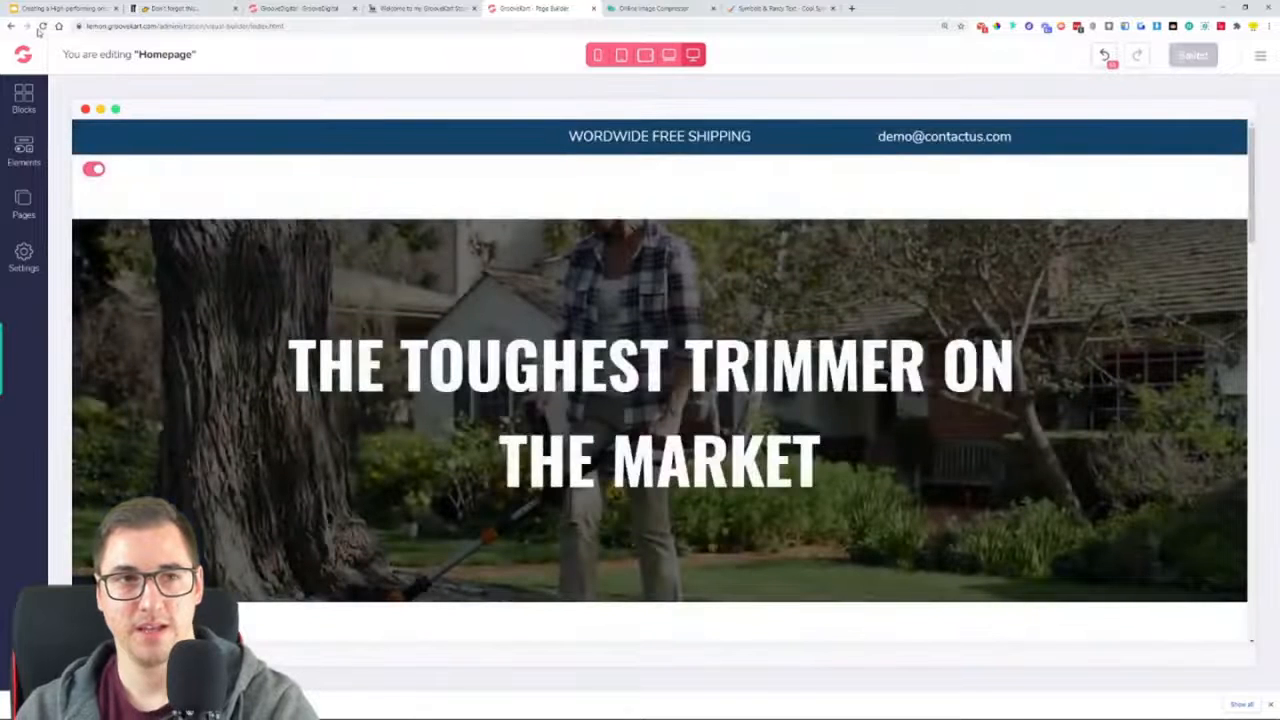
{"action": "left_click", "coordinate": [42, 28]}
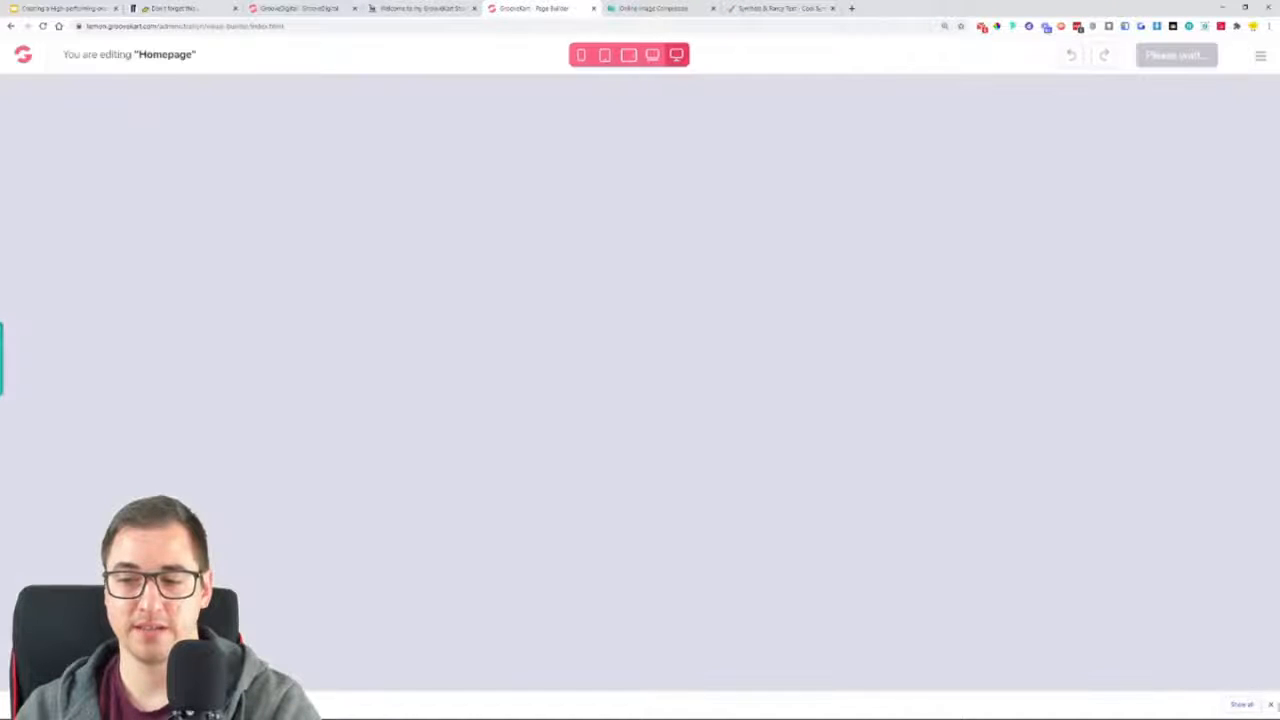
{"action": "scroll", "coordinate": [749, 354], "scroll_direction": "down", "scroll_amount": 10}
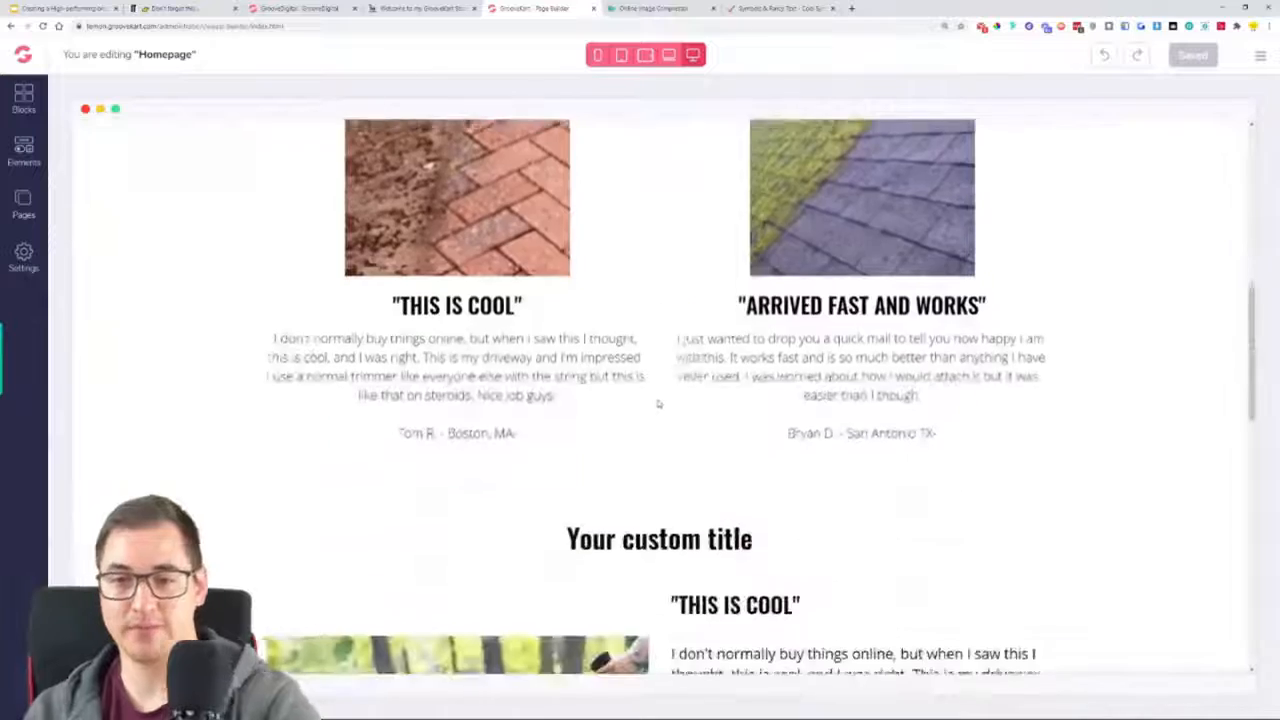
{"action": "scroll", "coordinate": [750, 354], "scroll_direction": "down", "scroll_amount": 5}
{"action": "scroll", "coordinate": [865, 348], "scroll_direction": "up", "scroll_amount": 6}
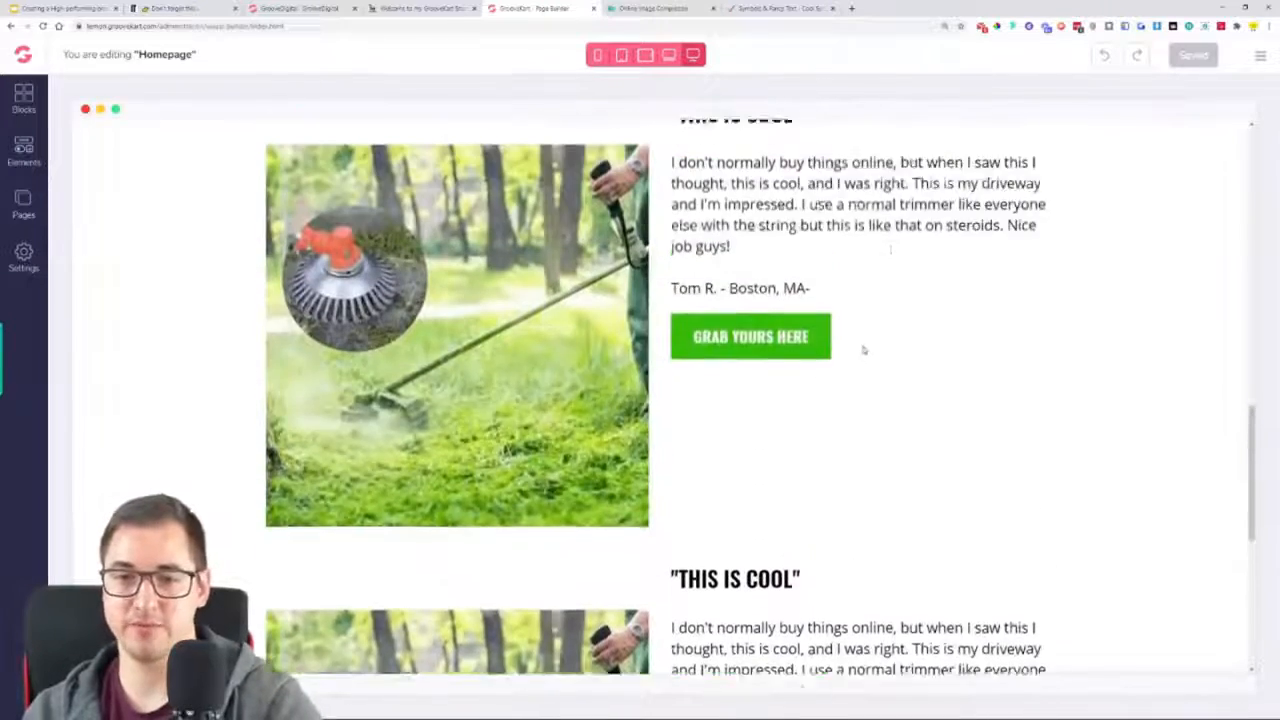
Replace the upper trimmer row's "THIS IS COOL" heading with "BECAUSE REGULAR WEED TRIMMERS SUCK!" copied from the finished example store
{"action": "left_click", "coordinate": [410, 8]}
{"action": "scroll", "coordinate": [732, 200], "scroll_direction": "up", "scroll_amount": 1}
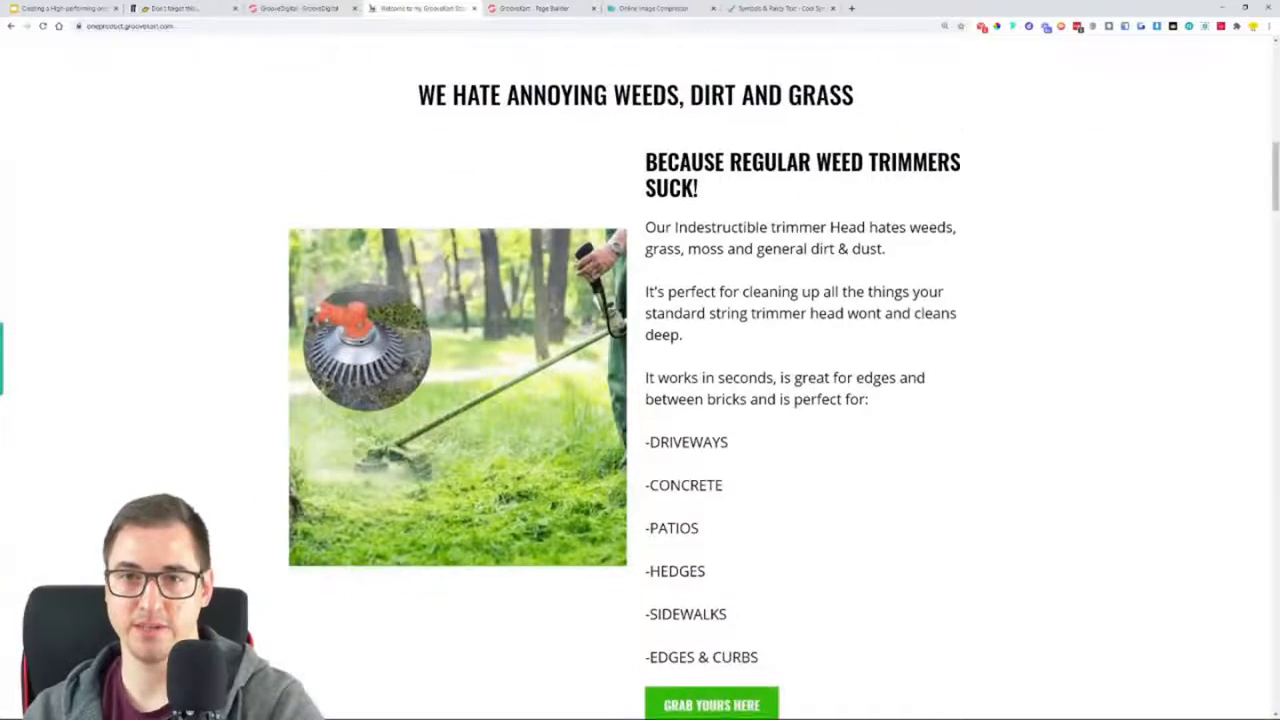
{"action": "triple_click", "coordinate": [732, 176]}
{"action": "key", "text": "ctrl+c"}
{"action": "key", "text": "ctrl+Tab"}
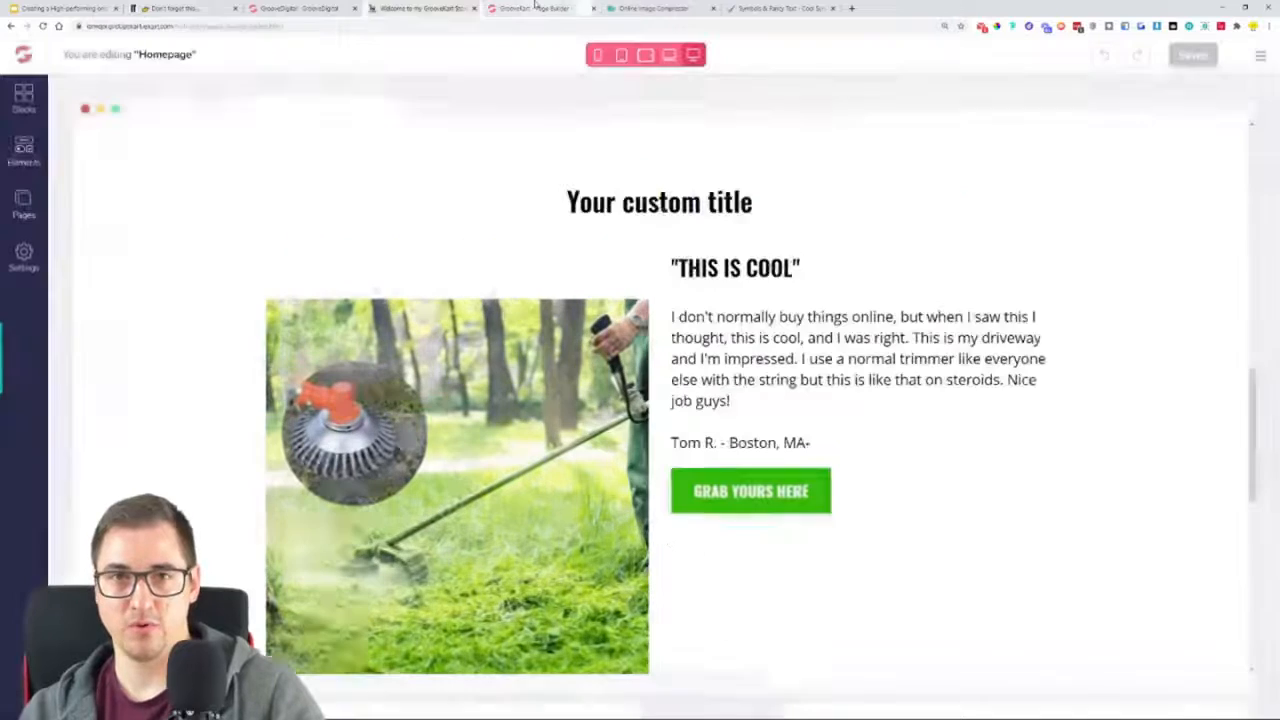
{"action": "triple_click", "coordinate": [732, 265]}
{"action": "key", "text": "ctrl+b"}
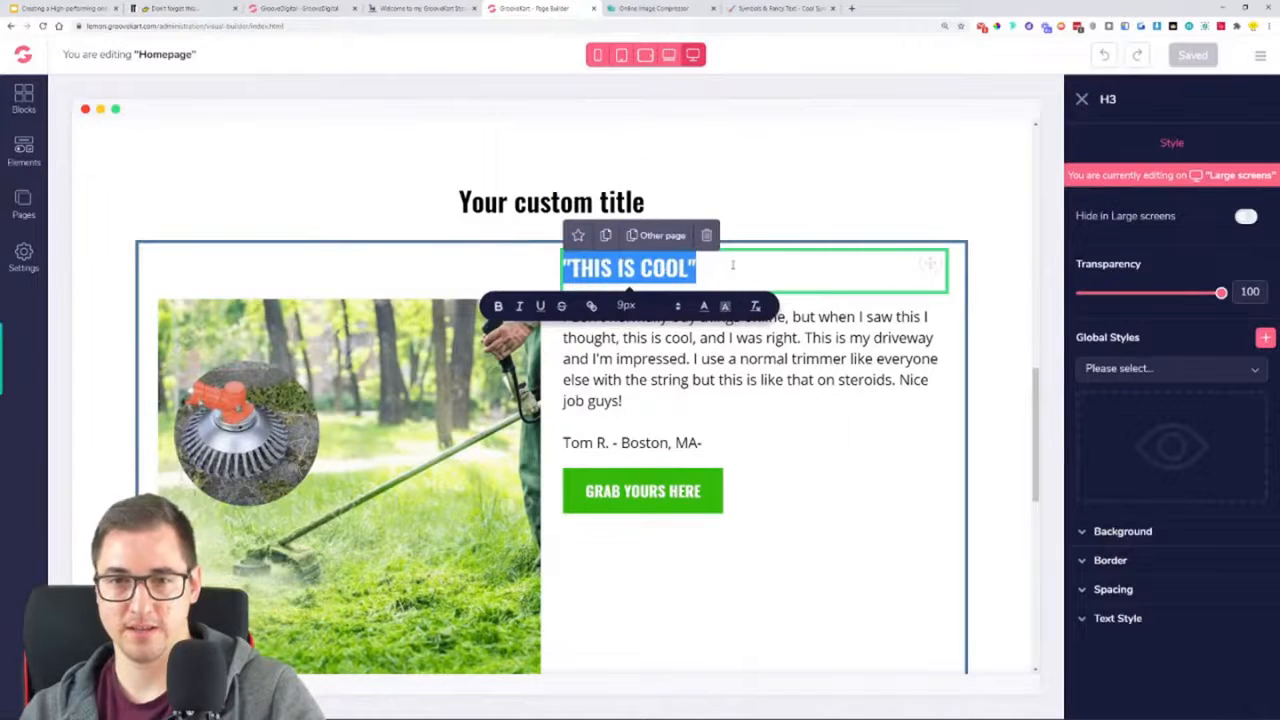
{"action": "key", "text": "ctrl+v"}
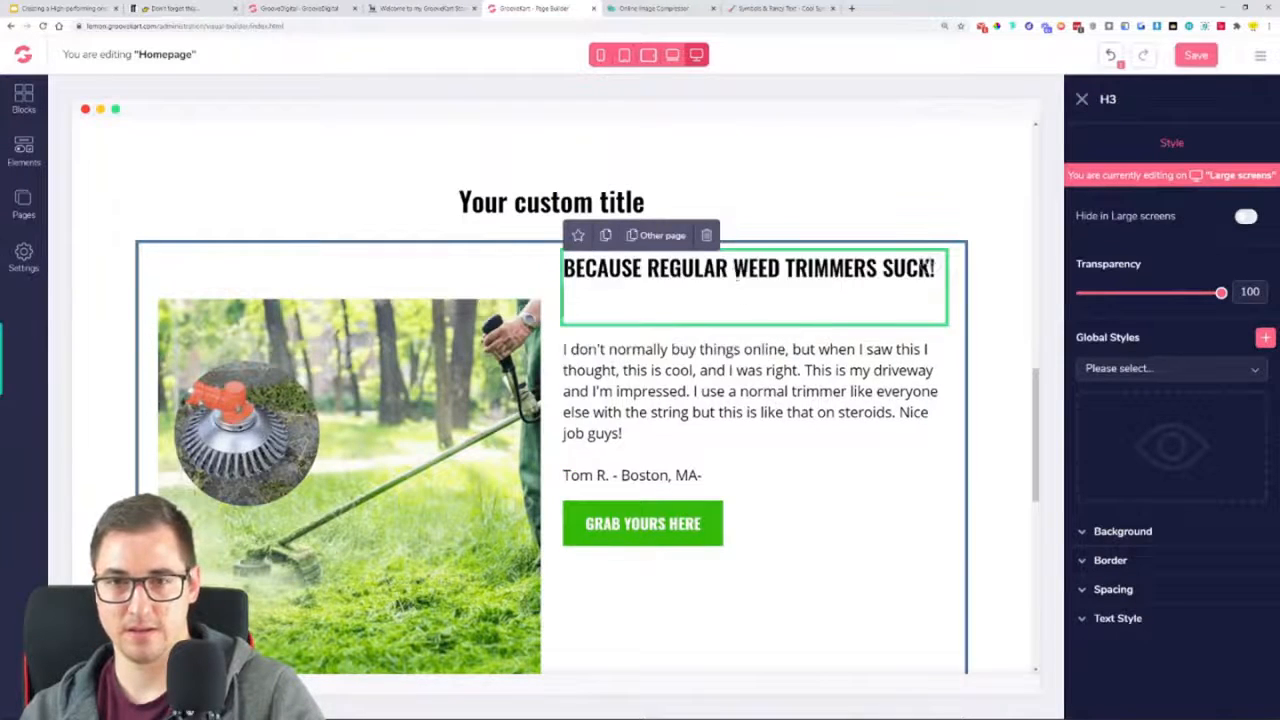
Replace the review paragraph under that heading with the Indestructible trimmer Head description and its DRIVEWAYS to EDGES & CURBS list from the example store
{"action": "key", "text": "ctrl+shift+Tab"}
{"action": "left_click", "coordinate": [650, 262]}
{"action": "left_click_drag", "start_coordinate": [647, 243], "coordinate": [760, 676]}
{"action": "key", "text": "ctrl+c"}
{"action": "left_click", "coordinate": [503, 8]}
{"action": "left_click", "coordinate": [686, 351]}
{"action": "triple_click", "coordinate": [686, 351]}
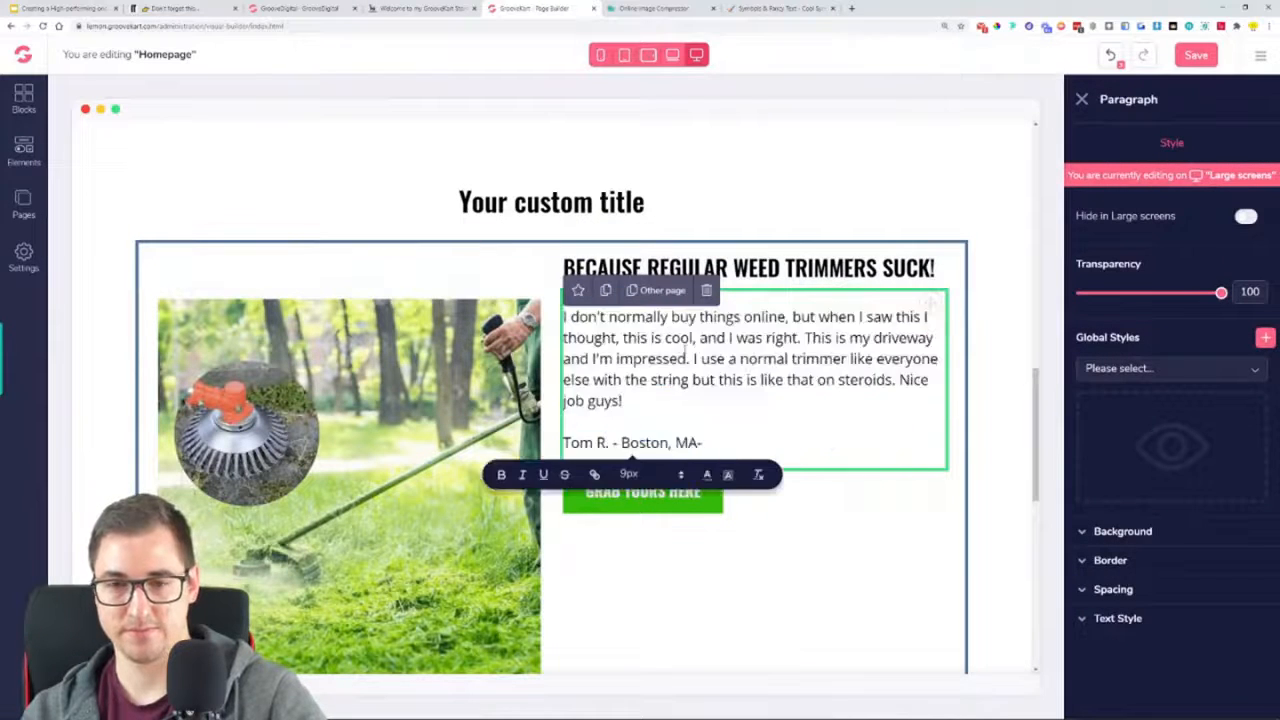
{"action": "key", "text": "ctrl+v"}
Remove the blank lines after "-EDGES & CURBS" in the description paragraph and save the homepage
{"action": "scroll", "coordinate": [740, 400], "scroll_direction": "down", "scroll_amount": 3}
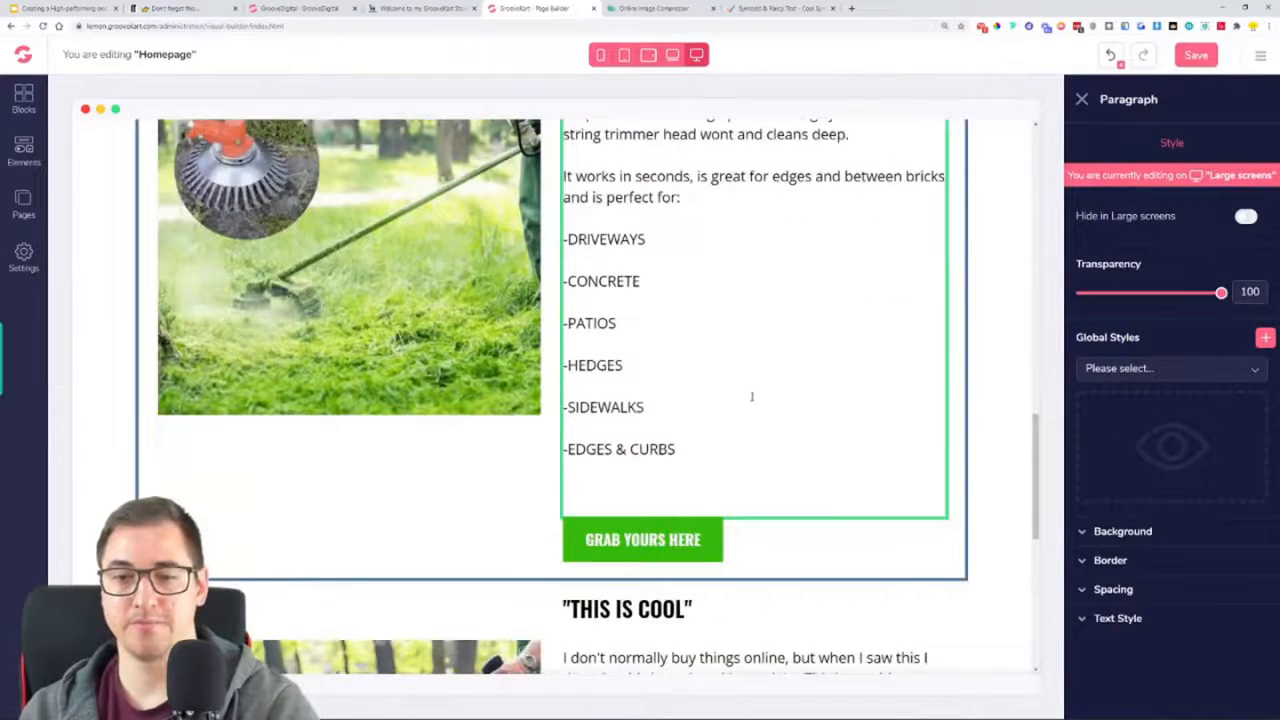
{"action": "key", "text": "BackSpace"}
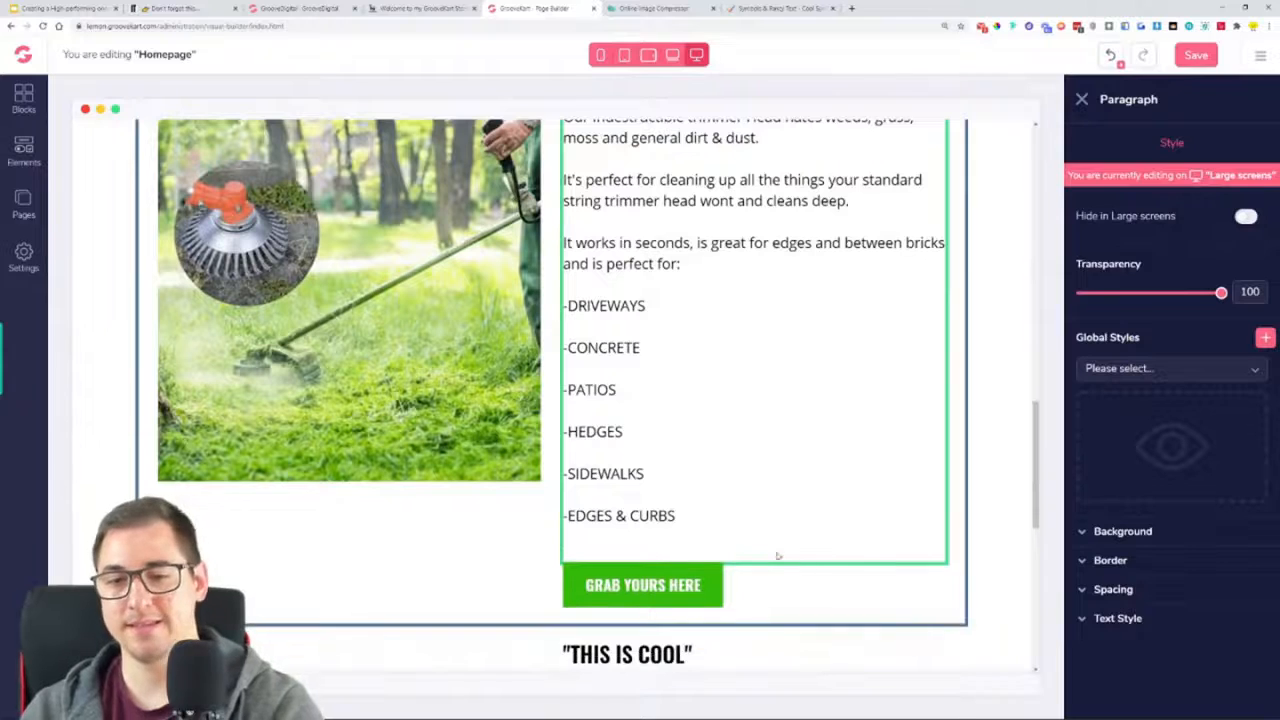
{"action": "key", "text": "BackSpace"}
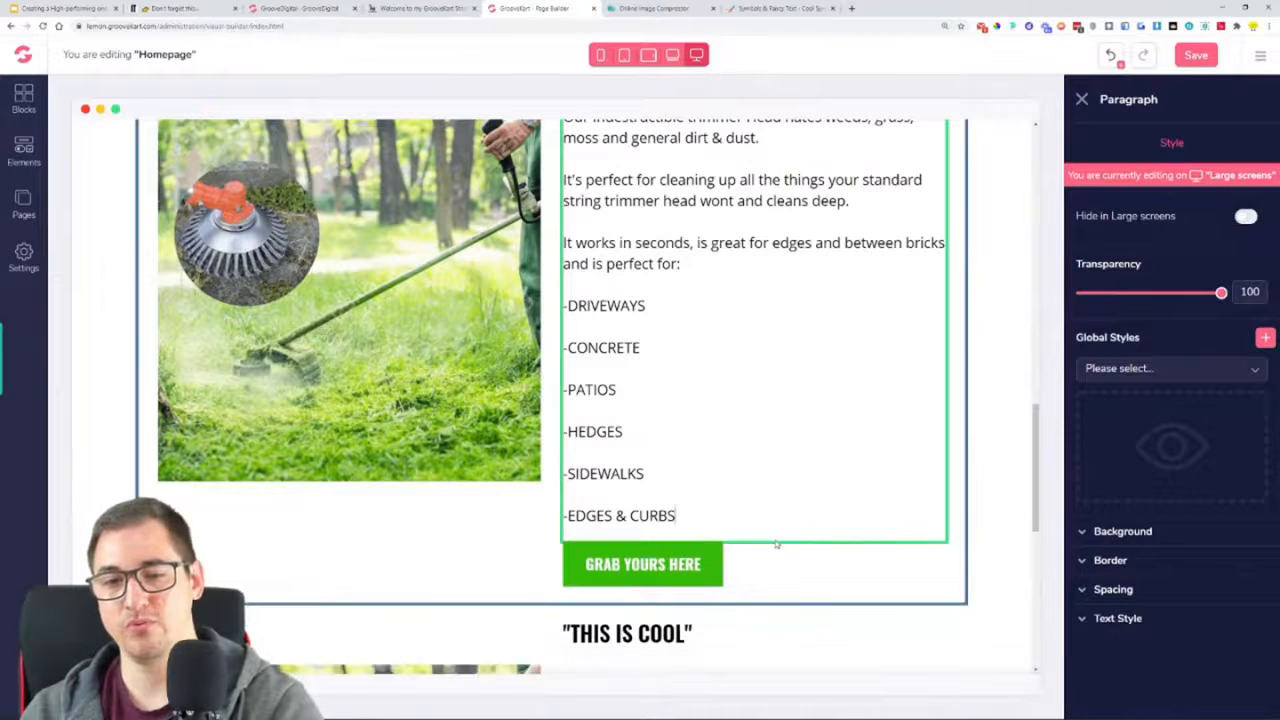
{"action": "left_click", "coordinate": [1204, 56]}
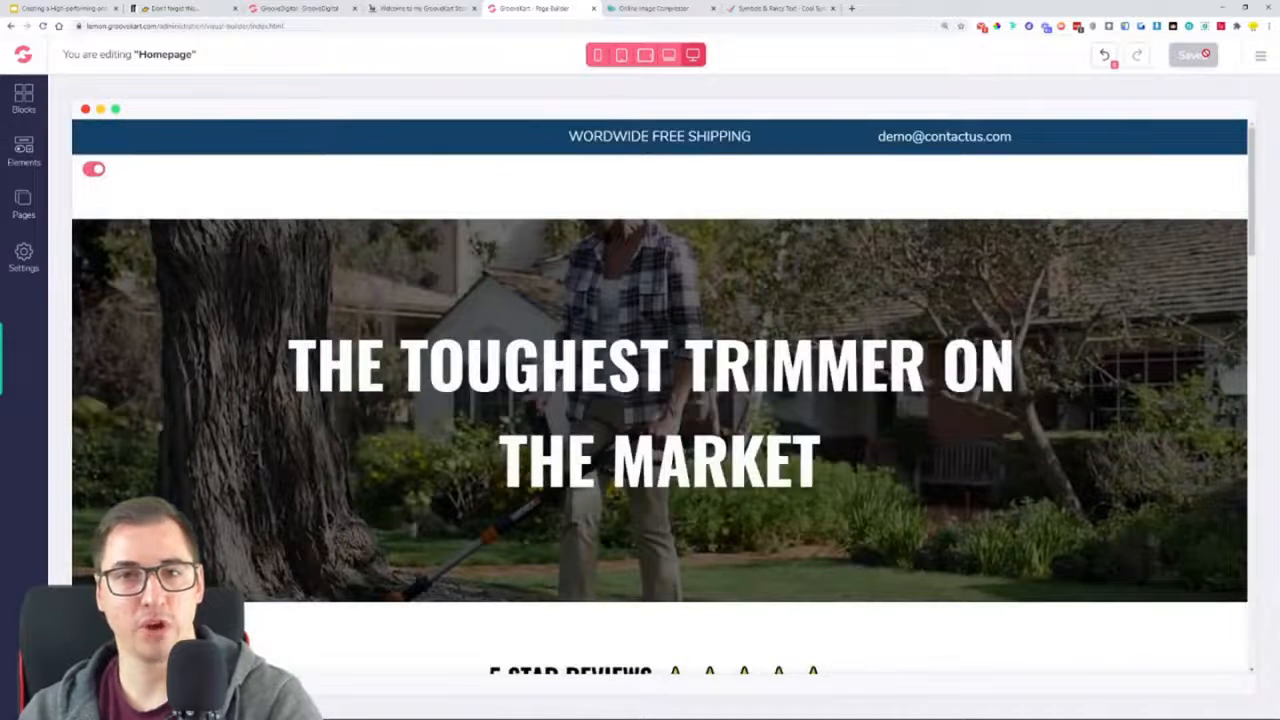
Replace "Your custom title" with "WE HATE ANNOYING WEEDS, DIRT AND GRASS" copied from the example store, and save the homepage
{"action": "scroll", "coordinate": [1057, 271], "scroll_direction": "down", "scroll_amount": 8}
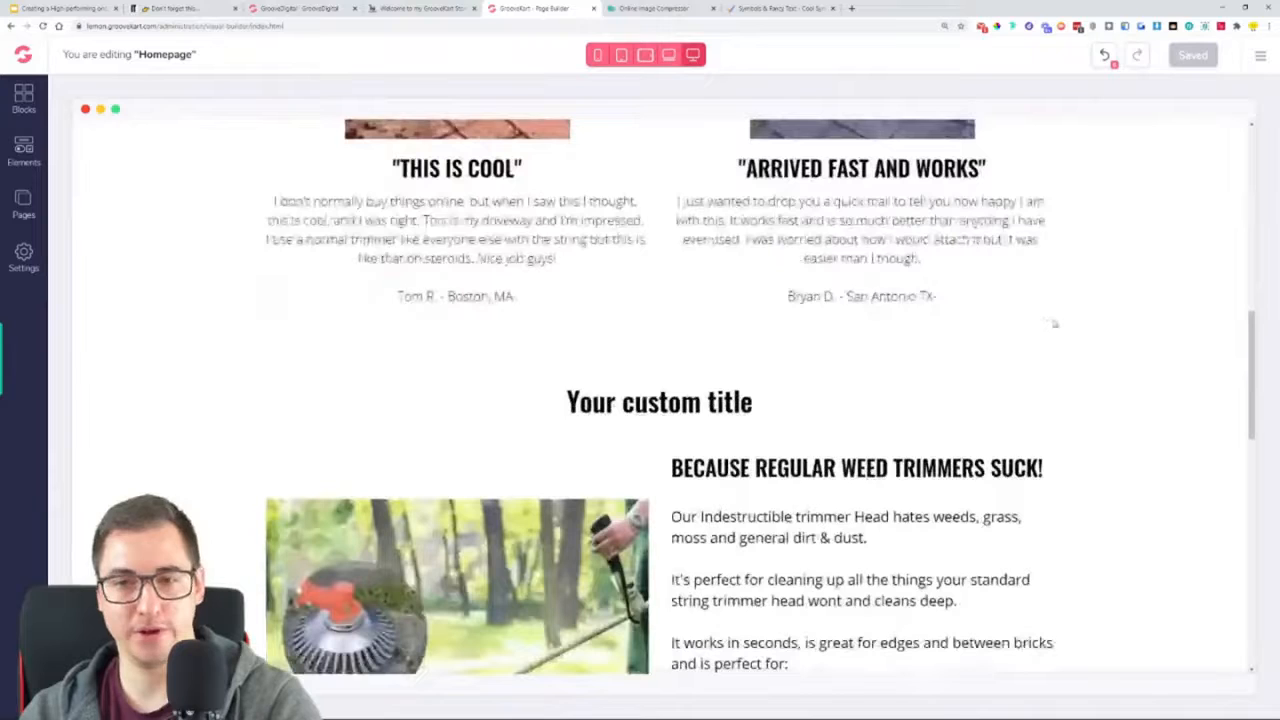
{"action": "scroll", "coordinate": [1177, 372], "scroll_direction": "down", "scroll_amount": 2}
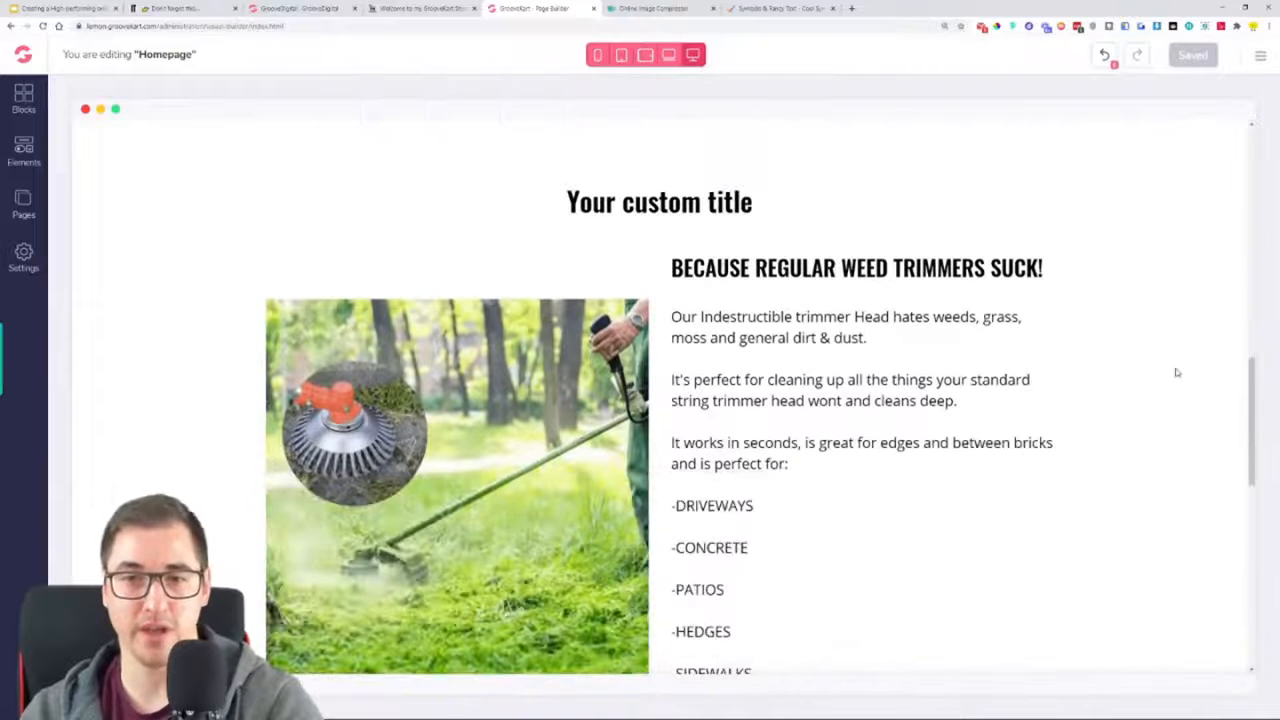
{"action": "left_click", "coordinate": [420, 8]}
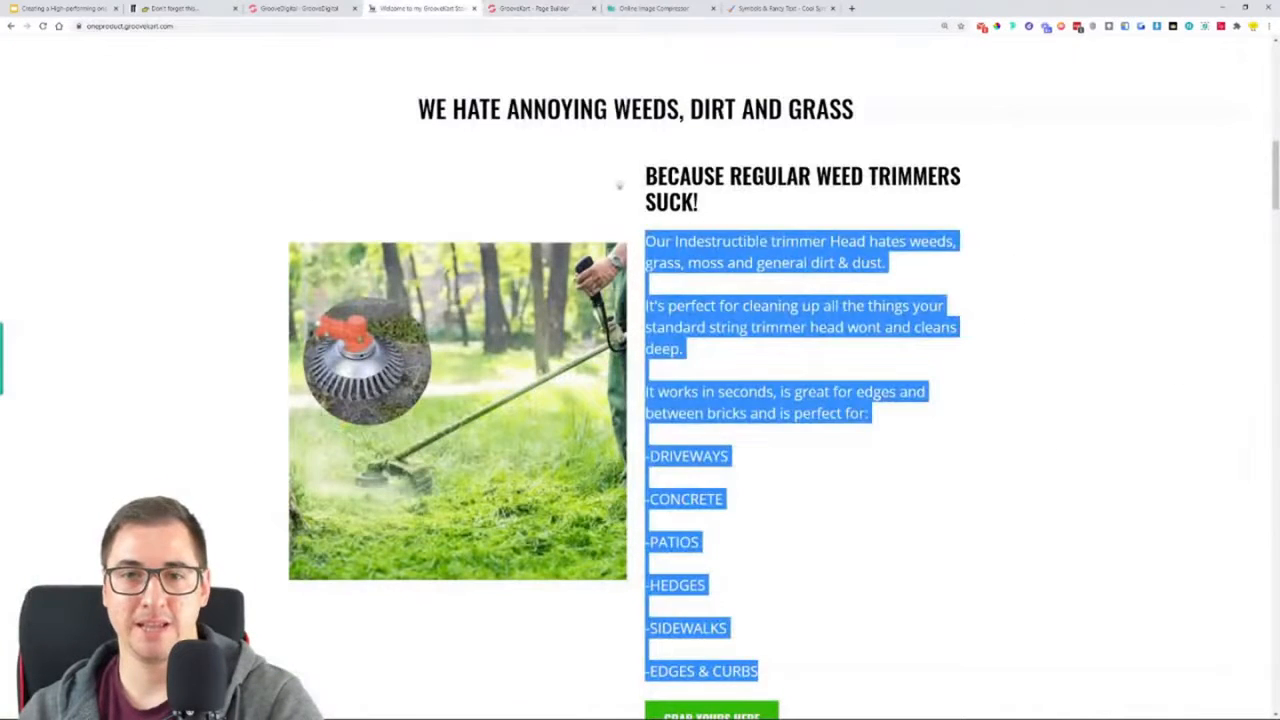
{"action": "triple_click", "coordinate": [618, 110]}
{"action": "right_click", "coordinate": [618, 112]}
{"action": "left_click", "coordinate": [650, 122]}
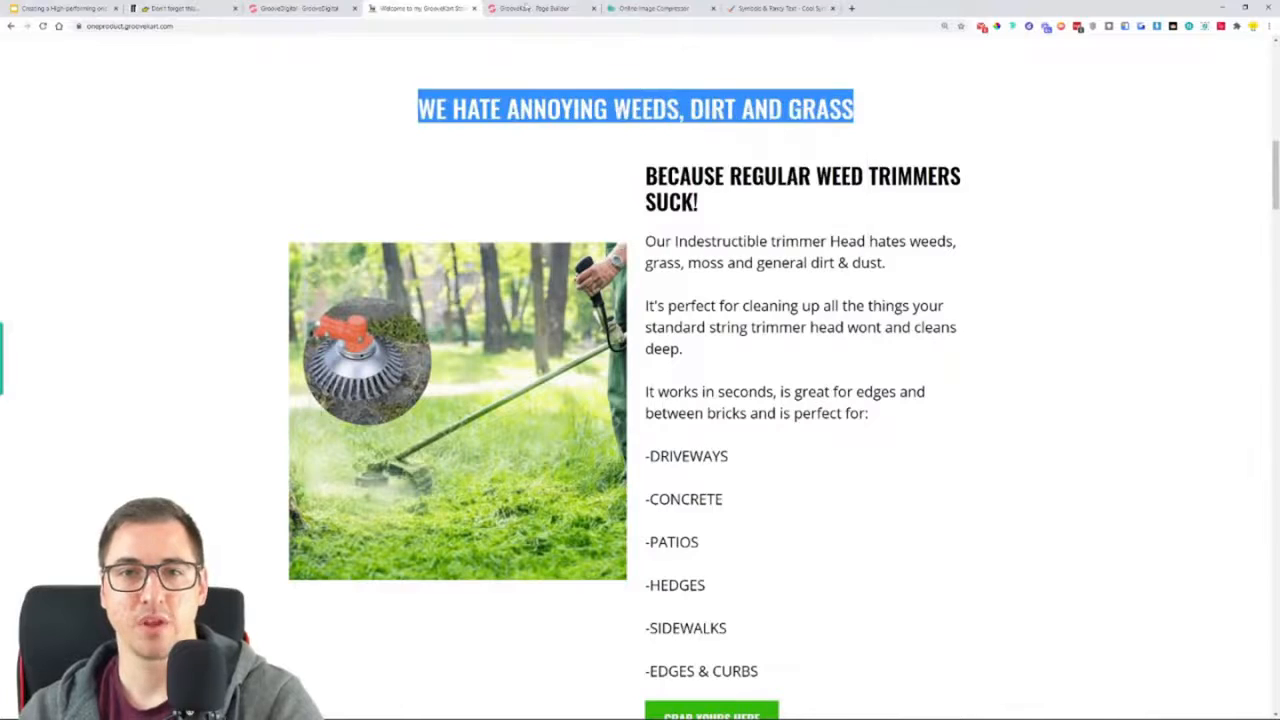
{"action": "left_click", "coordinate": [530, 8]}
{"action": "triple_click", "coordinate": [673, 199]}
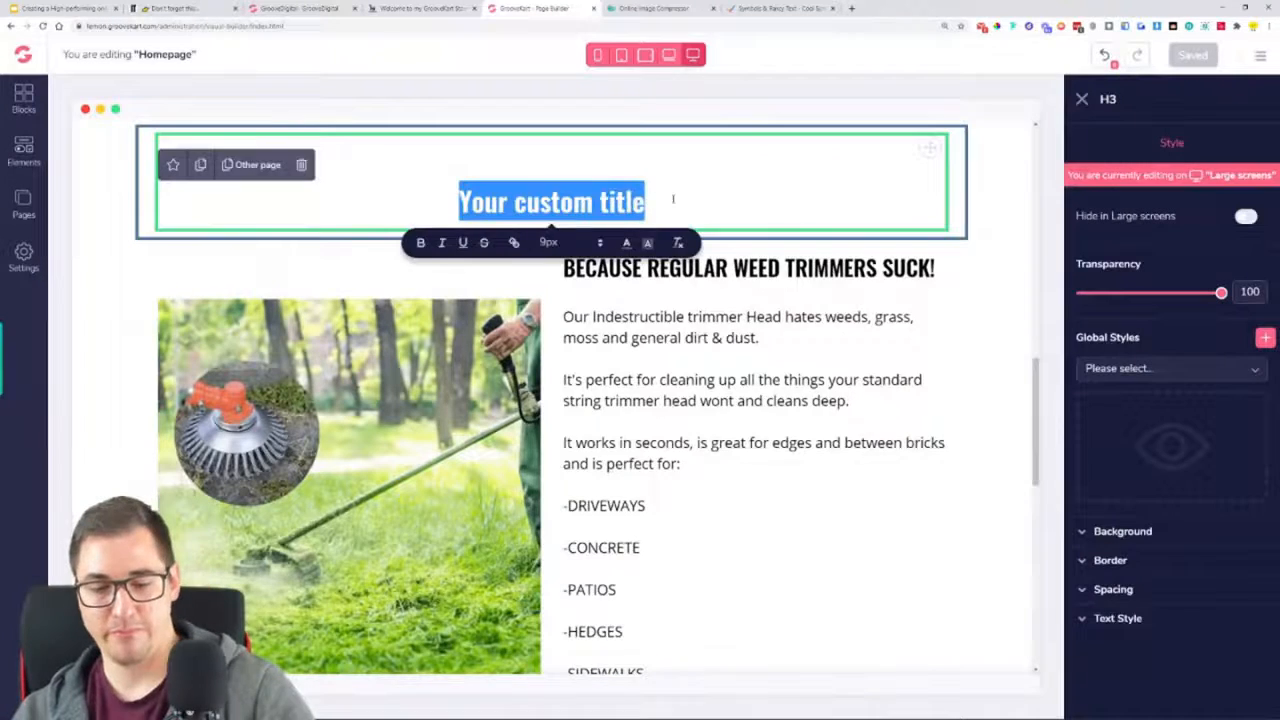
{"action": "key", "text": "ctrl+v"}
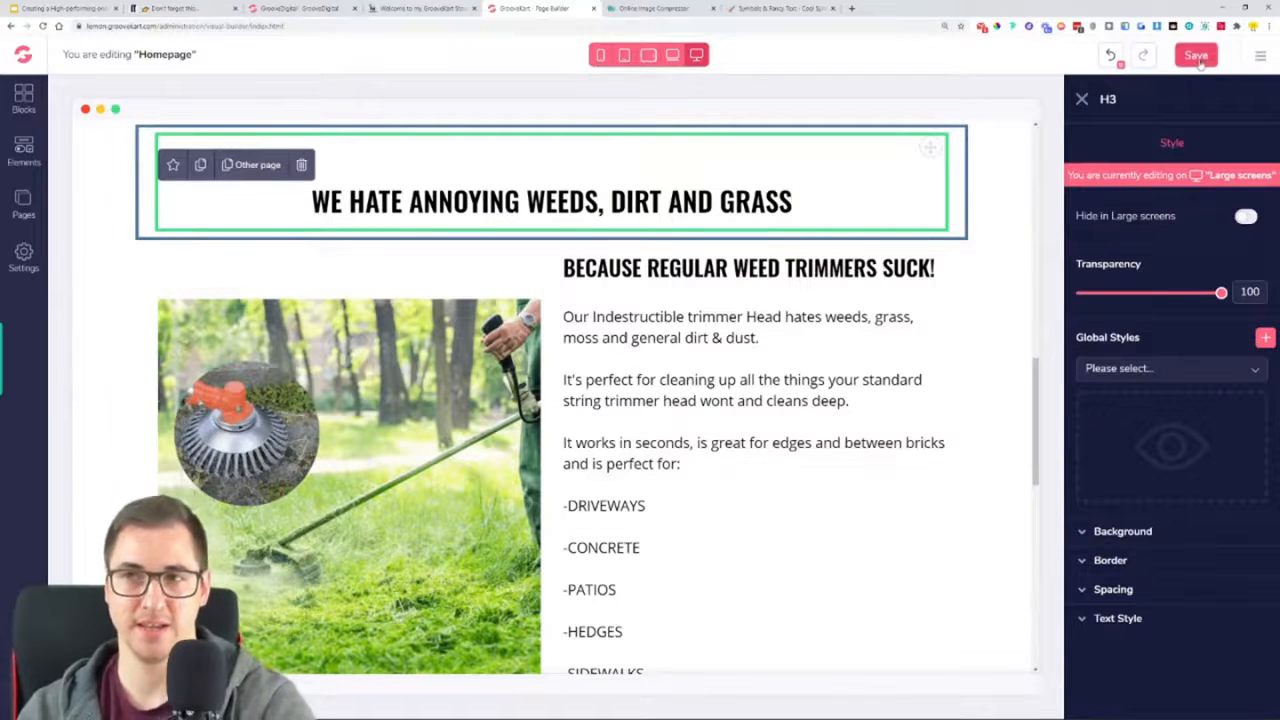
{"action": "left_click", "coordinate": [1196, 55]}
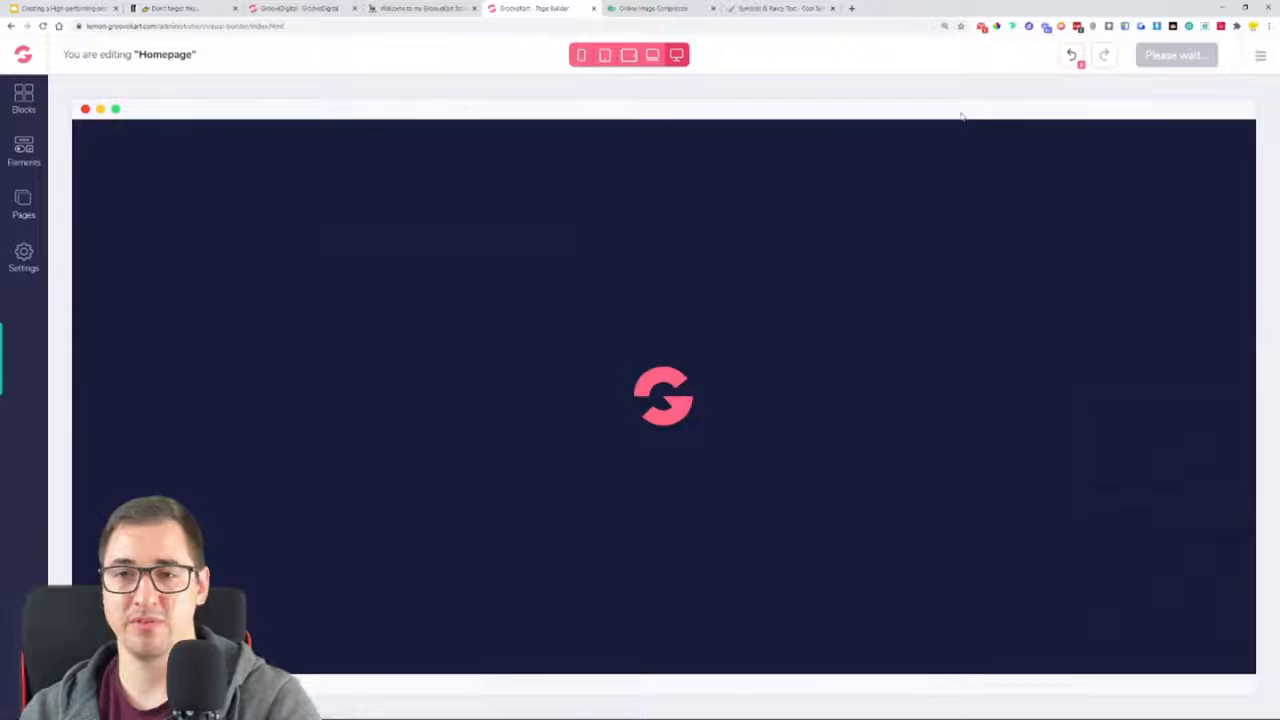
Reload the page builder and check the section title, description text and both trimmer rows against the saved edits
{"action": "scroll", "coordinate": [918, 262], "scroll_direction": "down", "scroll_amount": 10}
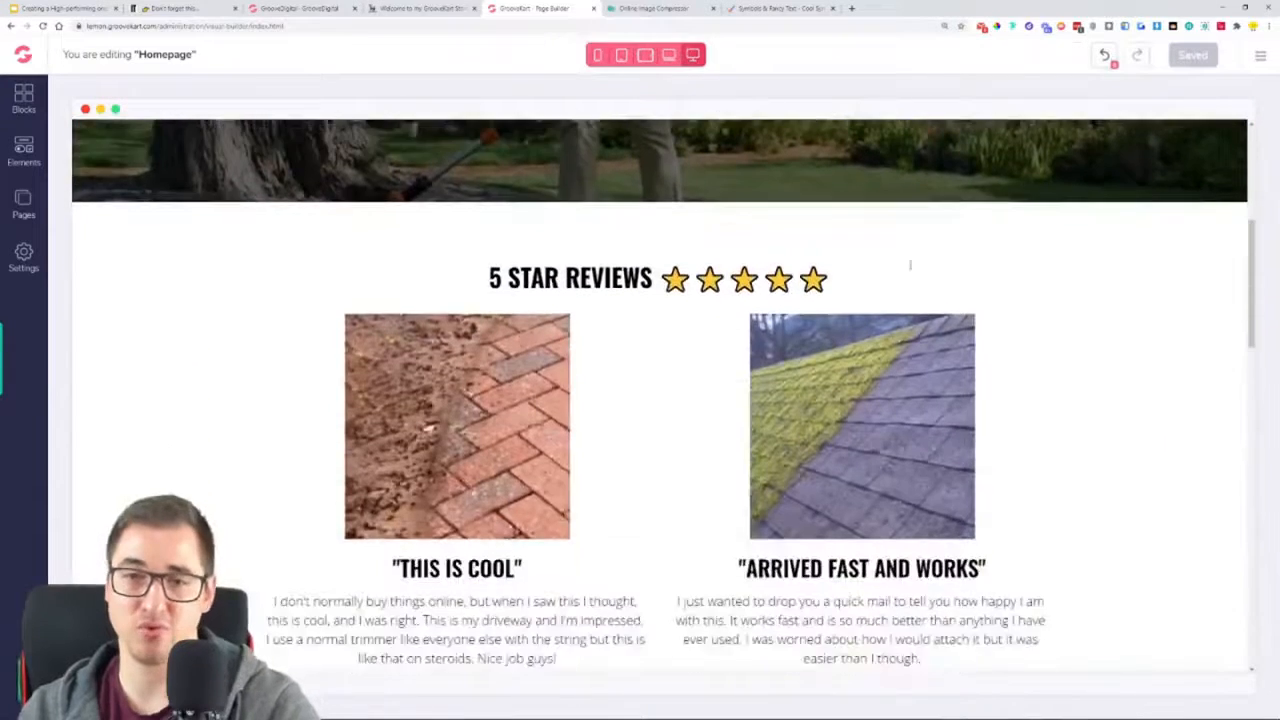
{"action": "scroll", "coordinate": [911, 279], "scroll_direction": "down", "scroll_amount": 2}
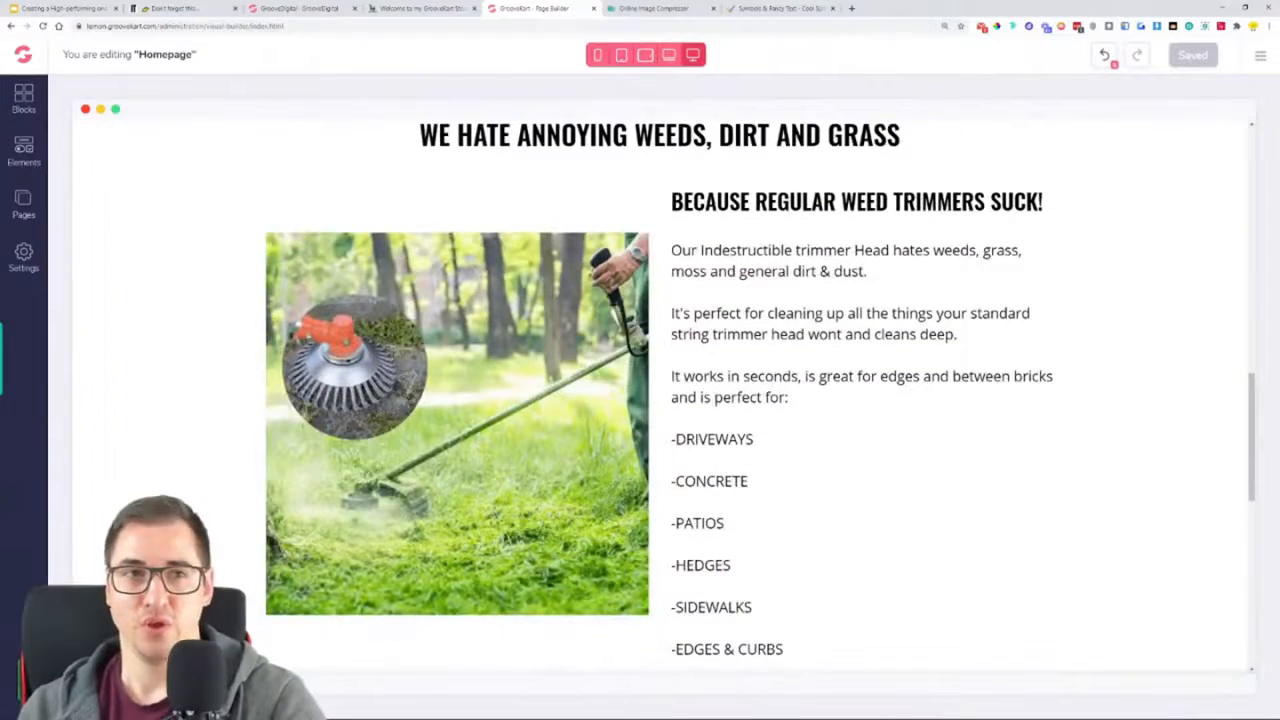
{"action": "left_click", "coordinate": [42, 27]}
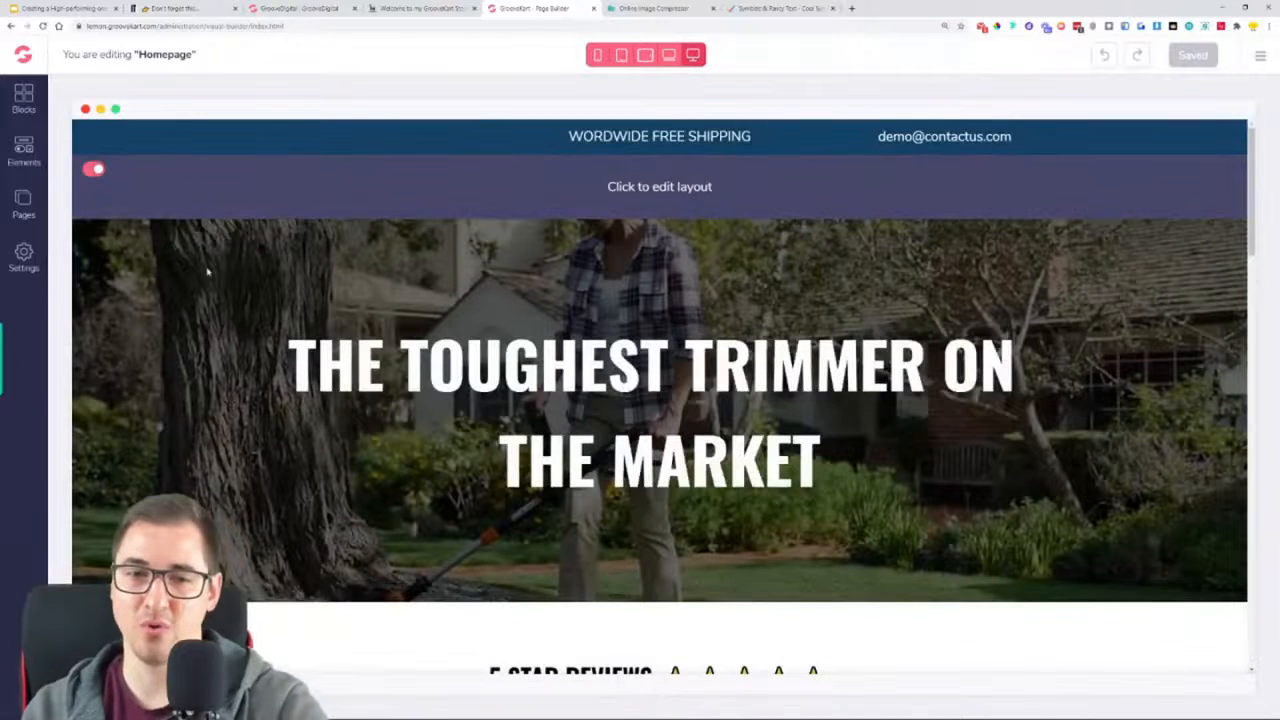
{"action": "scroll", "coordinate": [660, 400], "scroll_direction": "down", "scroll_amount": 10}
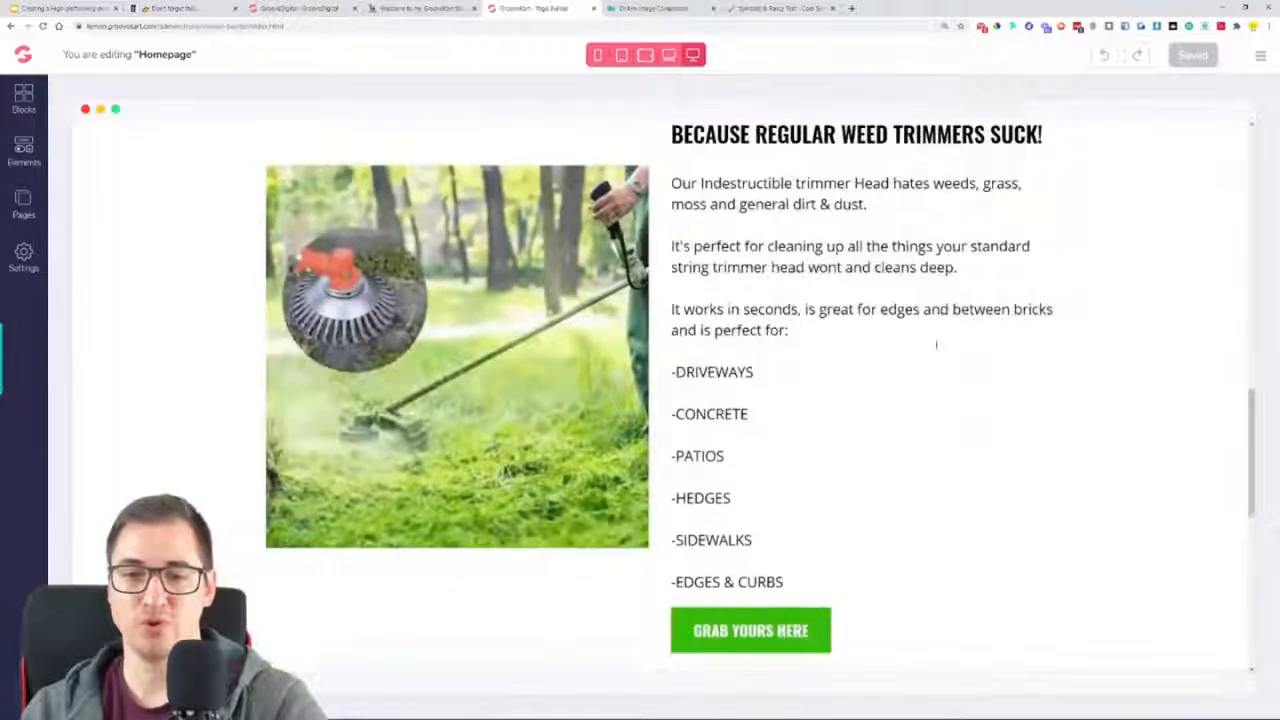
{"action": "scroll", "coordinate": [950, 341], "scroll_direction": "down", "scroll_amount": 3}
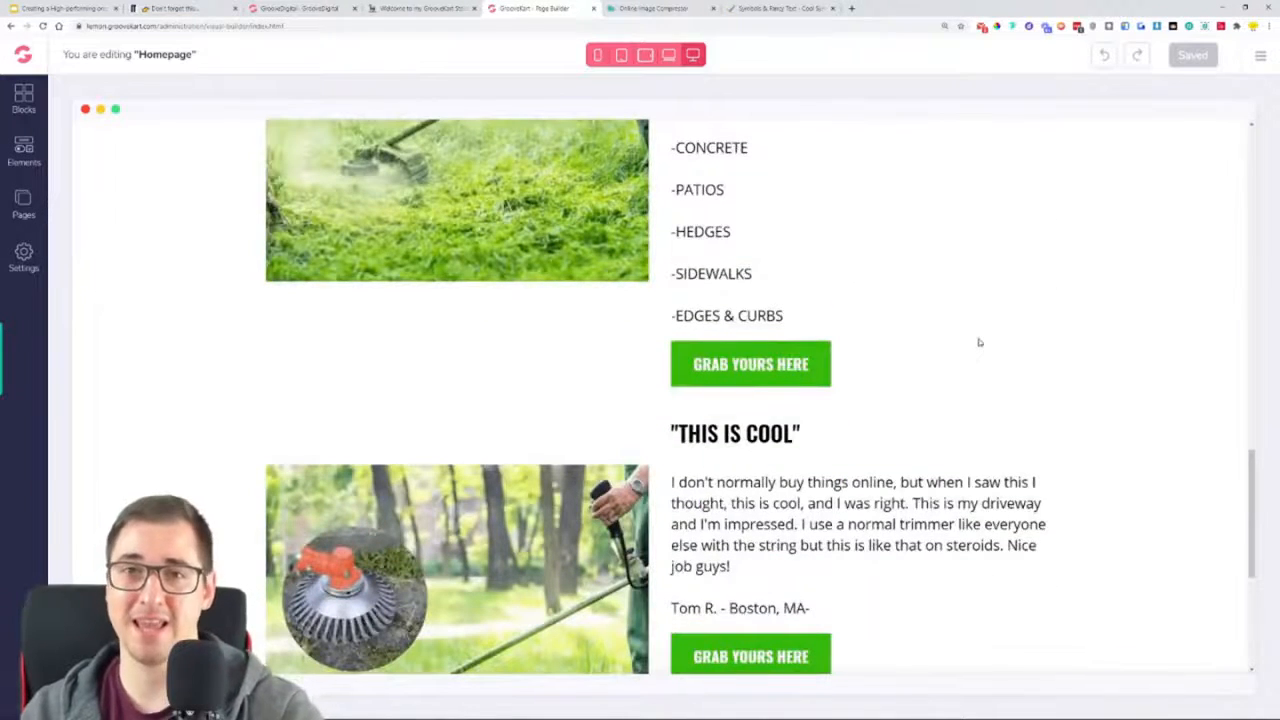
{"action": "scroll", "coordinate": [1015, 352], "scroll_direction": "down", "scroll_amount": 2}
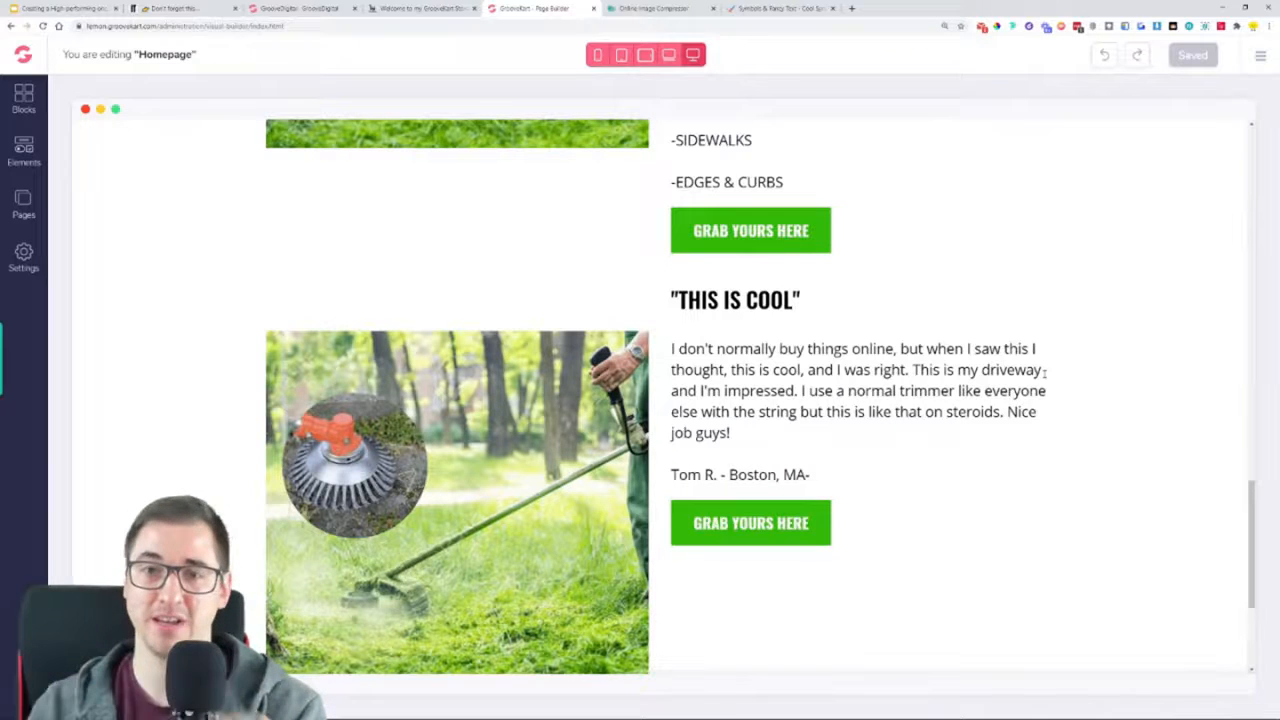
{"action": "scroll", "coordinate": [929, 357], "scroll_direction": "up", "scroll_amount": 4}
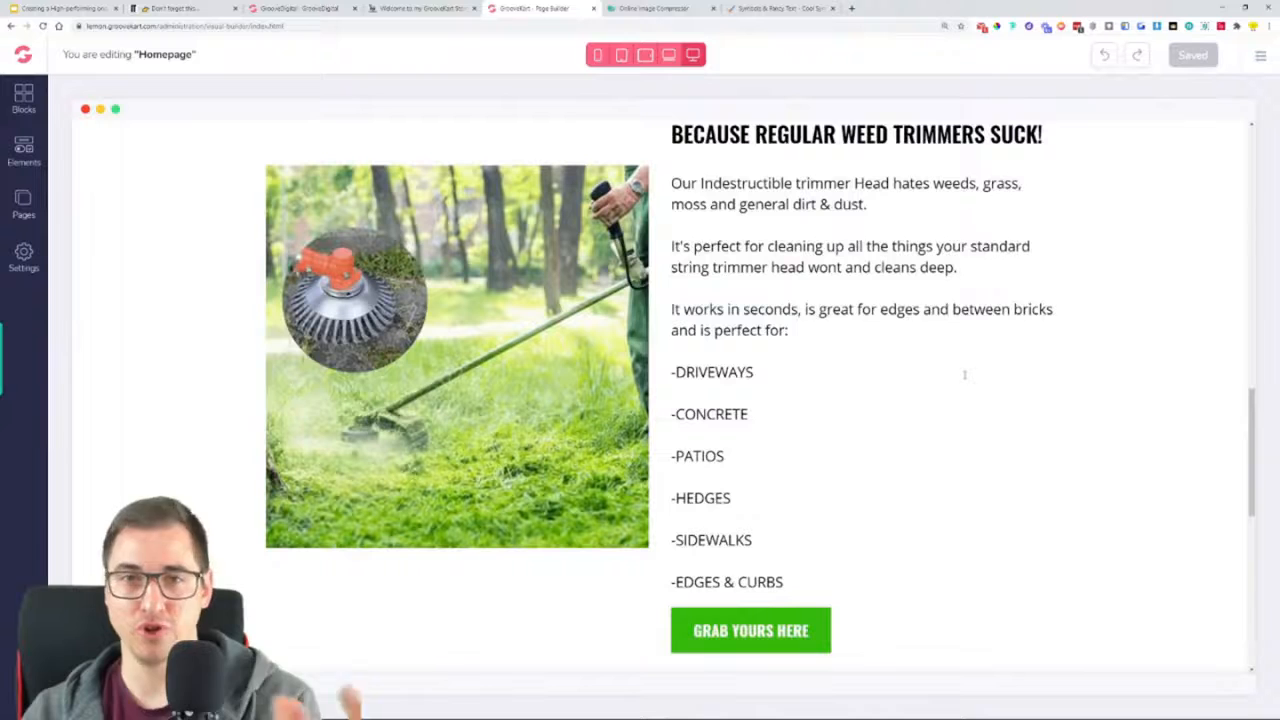
{"action": "scroll", "coordinate": [972, 371], "scroll_direction": "down", "scroll_amount": 4}
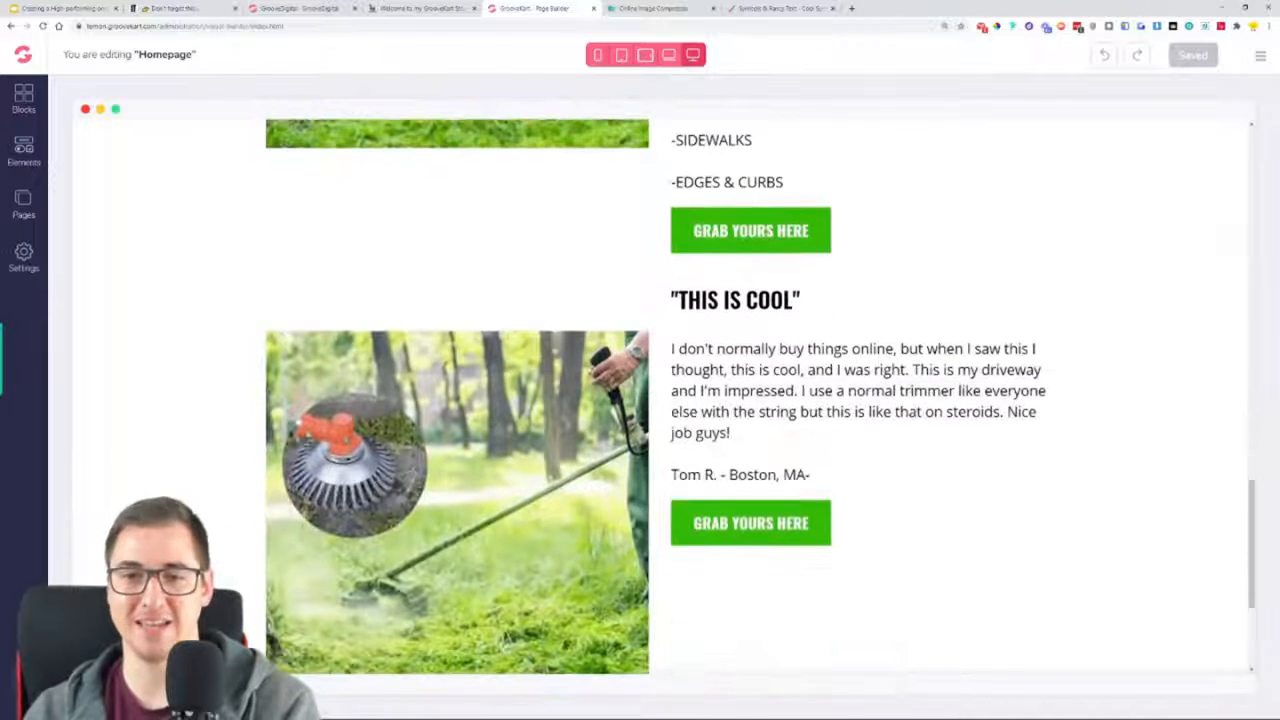
Delete the lower two-column row containing the "THIS IS COOL" heading and review text
{"action": "left_click", "coordinate": [430, 308]}
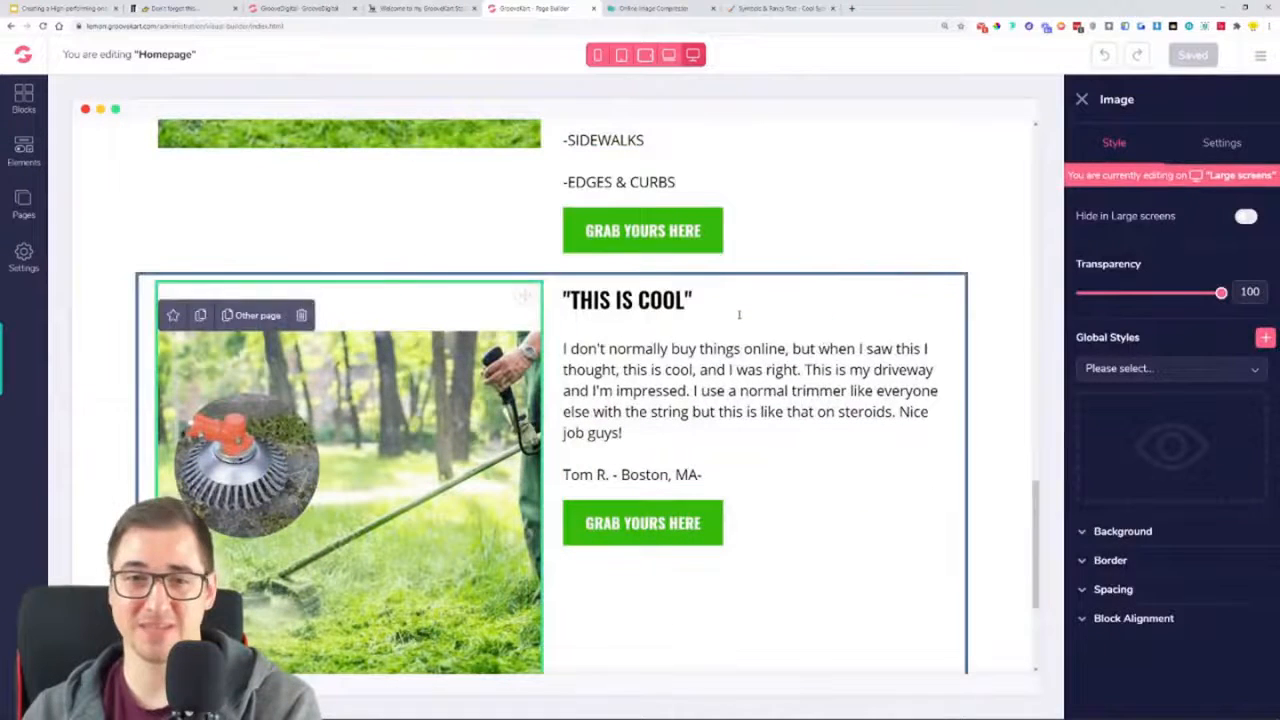
{"action": "left_click", "coordinate": [688, 320]}
{"action": "left_click", "coordinate": [158, 285]}
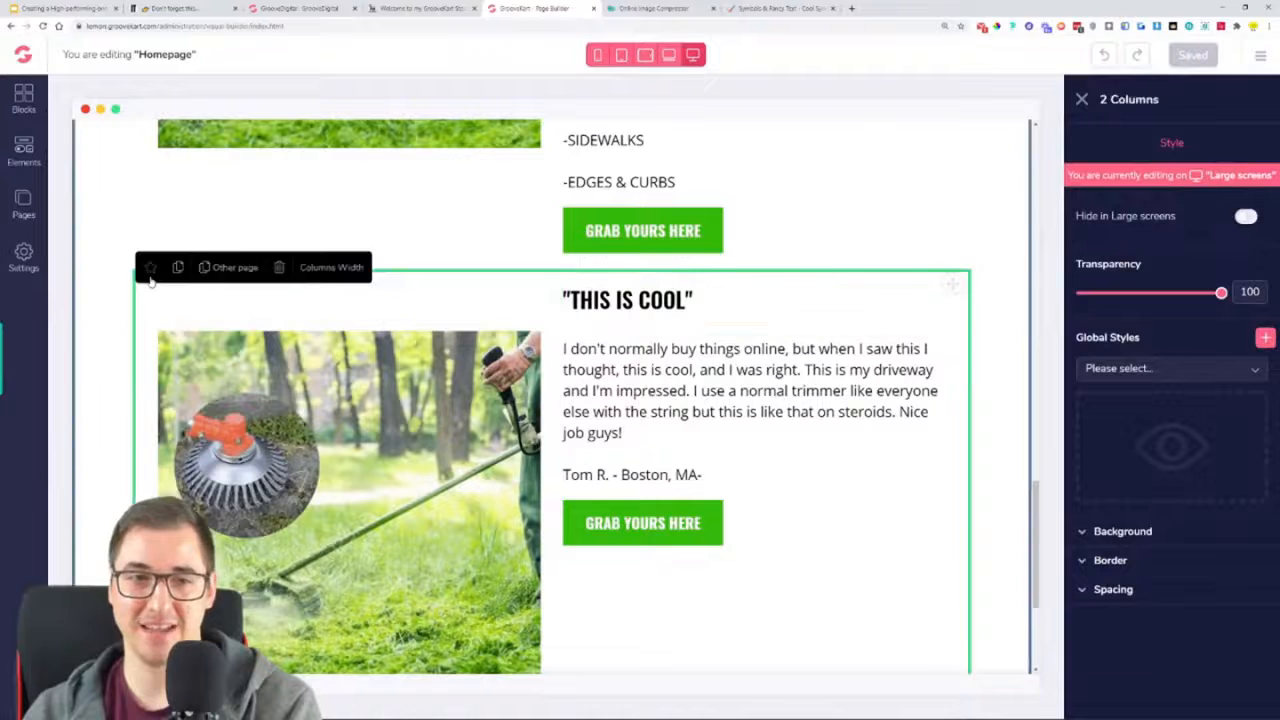
{"action": "left_click", "coordinate": [286, 266]}
Duplicate the two-column row containing the trimmer image and the "BECAUSE REGULAR WEED TRIMMERS SUCK!" text
{"action": "scroll", "coordinate": [883, 408], "scroll_direction": "up", "scroll_amount": 4}
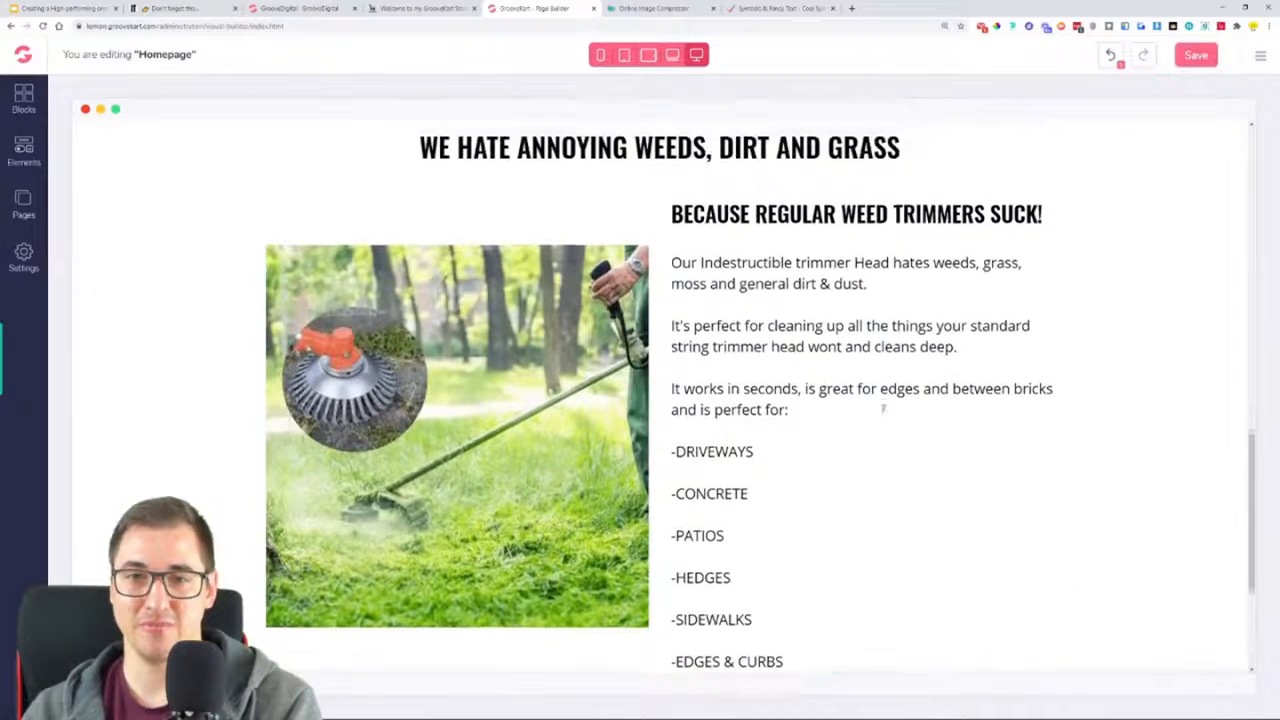
{"action": "left_click", "coordinate": [434, 245]}
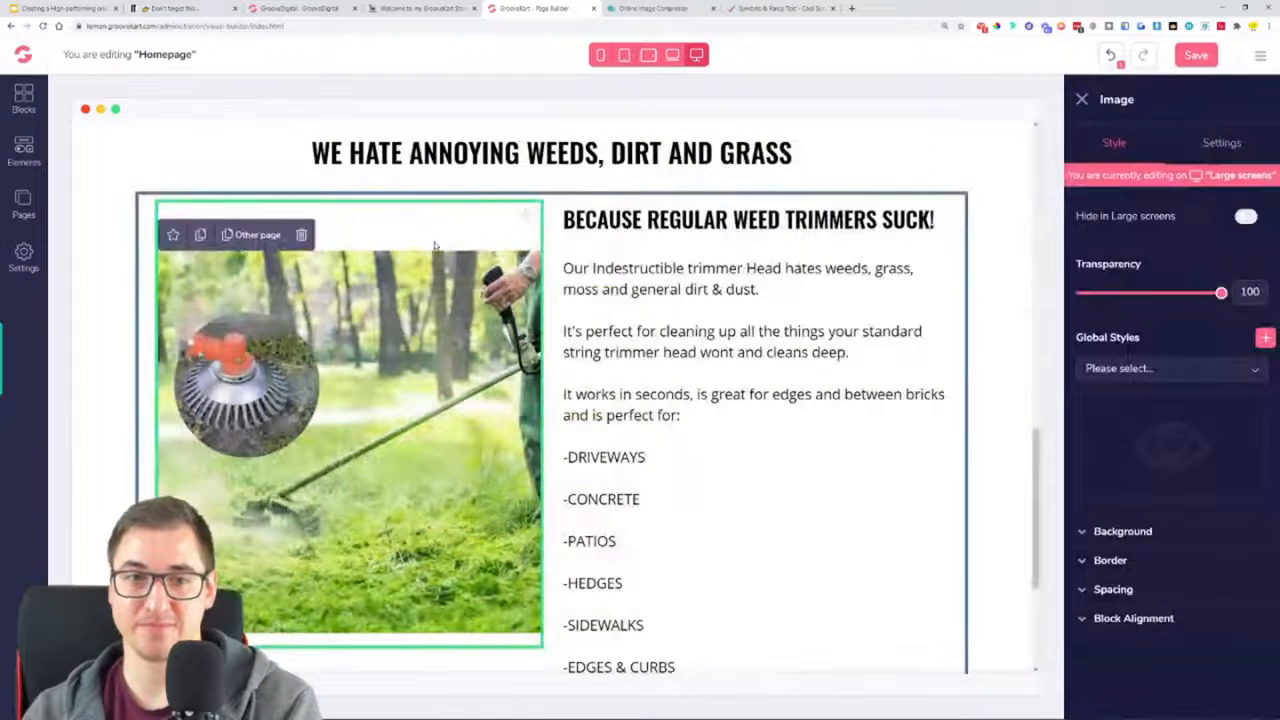
{"action": "left_click", "coordinate": [145, 221]}
{"action": "left_click", "coordinate": [177, 187]}
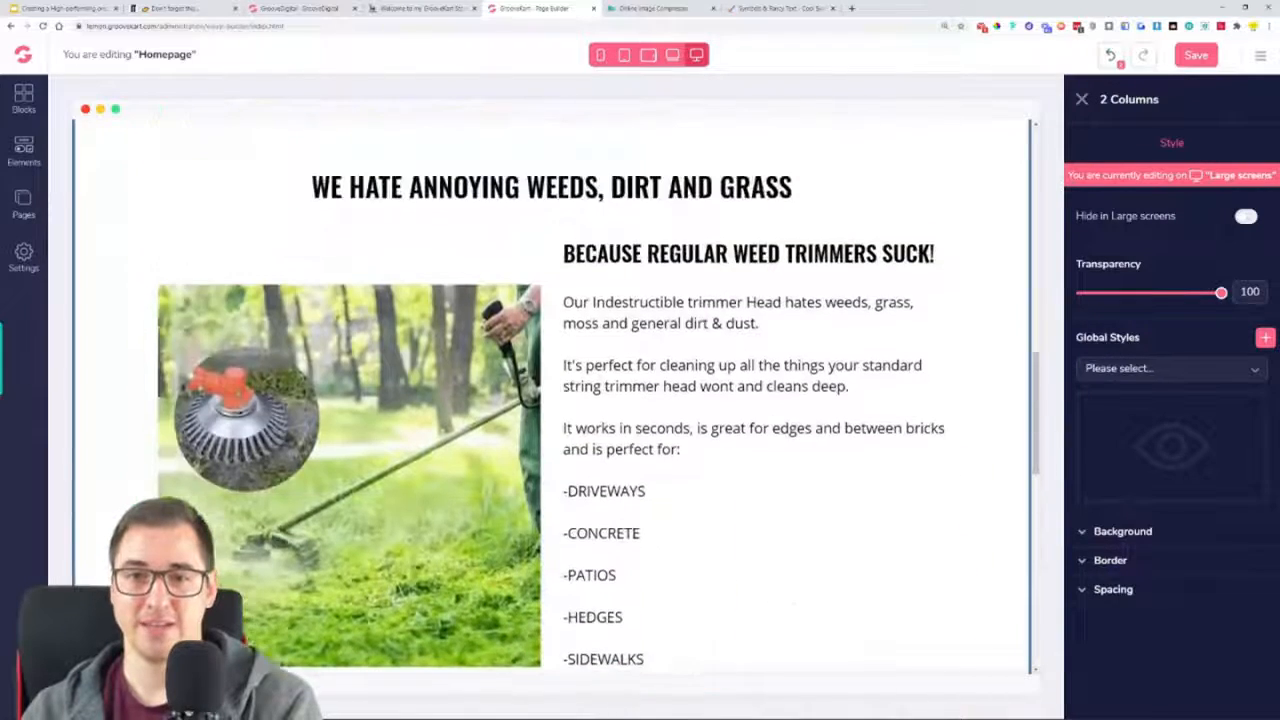
{"action": "scroll", "coordinate": [667, 425], "scroll_direction": "down", "scroll_amount": 2}
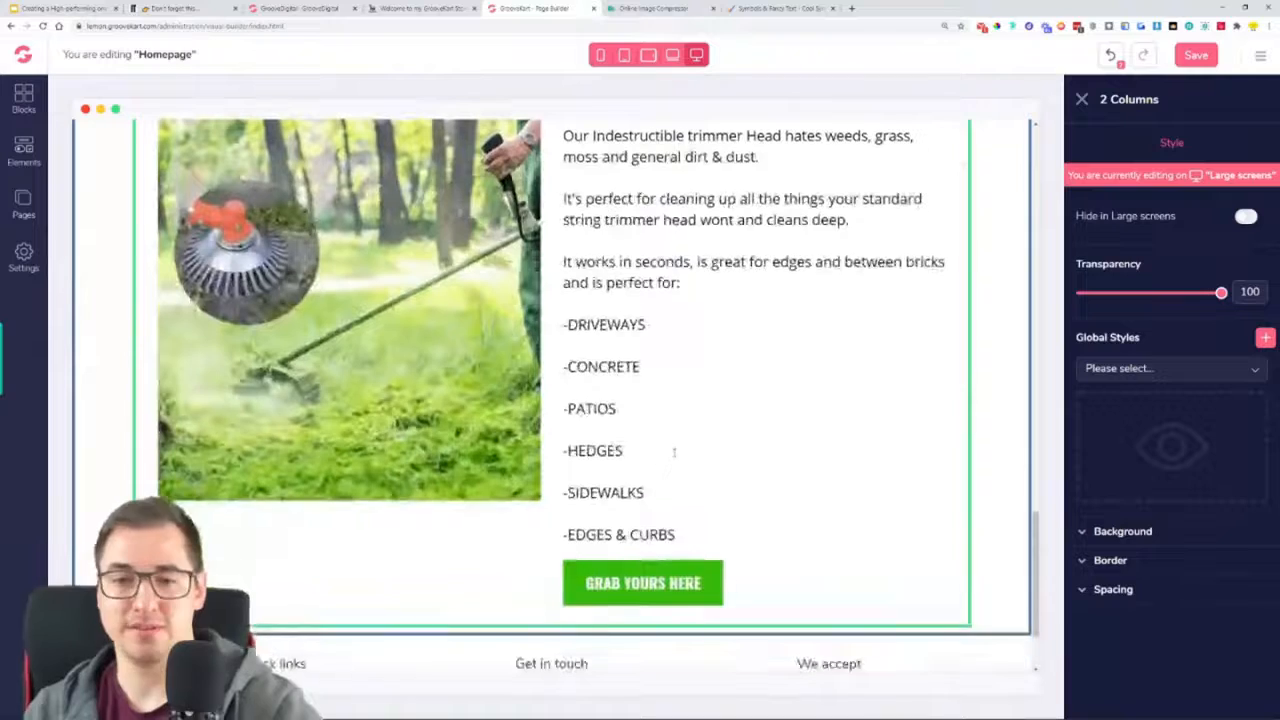
{"action": "scroll", "coordinate": [711, 263], "scroll_direction": "up", "scroll_amount": 4}
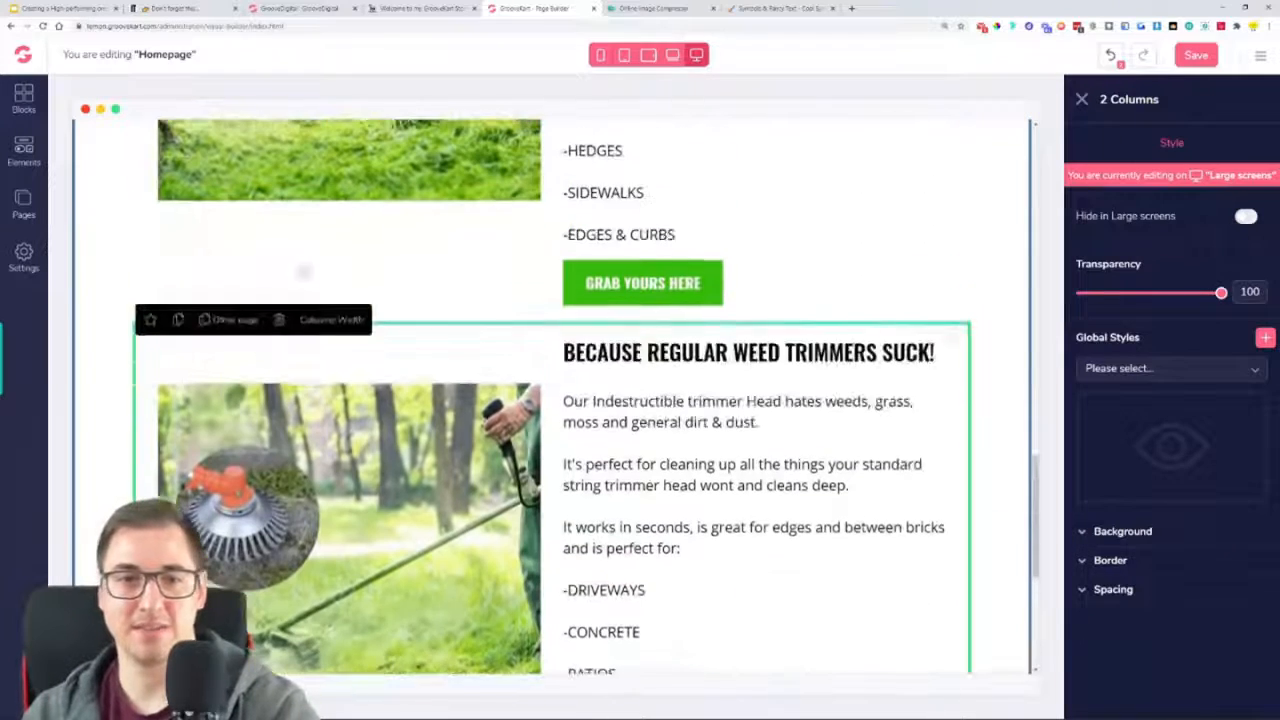
Make one more duplicate of the two-column row with the trimmer image and the "BECAUSE REGULAR WEED TRIMMERS SUCK!" heading
{"action": "left_click", "coordinate": [175, 318]}
{"action": "scroll", "coordinate": [630, 380], "scroll_direction": "down", "scroll_amount": 12}
{"action": "scroll", "coordinate": [630, 380], "scroll_direction": "down", "scroll_amount": 2}
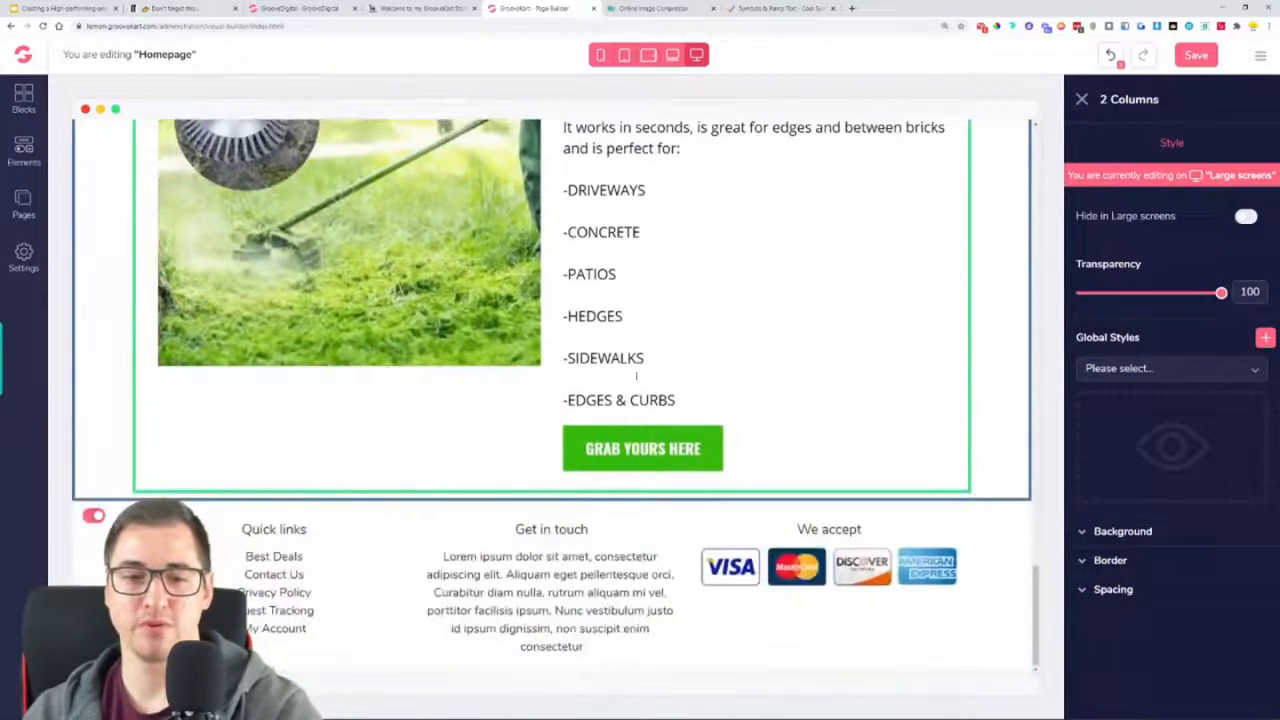
Move the trimmer image into the right column of the middle "BECAUSE REGULAR WEED TRIMMERS SUCK!" row
{"action": "scroll", "coordinate": [657, 371], "scroll_direction": "up", "scroll_amount": 11}
{"action": "scroll", "coordinate": [791, 600], "scroll_direction": "up", "scroll_amount": 12}
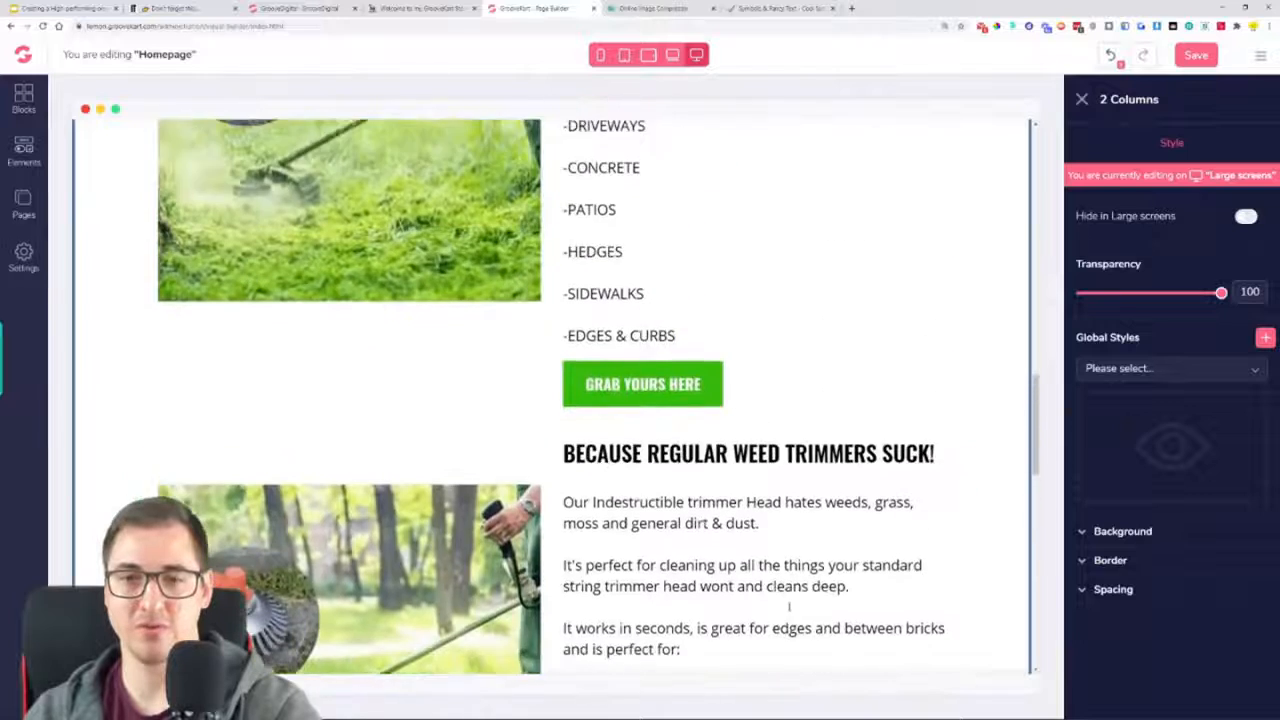
{"action": "left_click", "coordinate": [430, 440]}
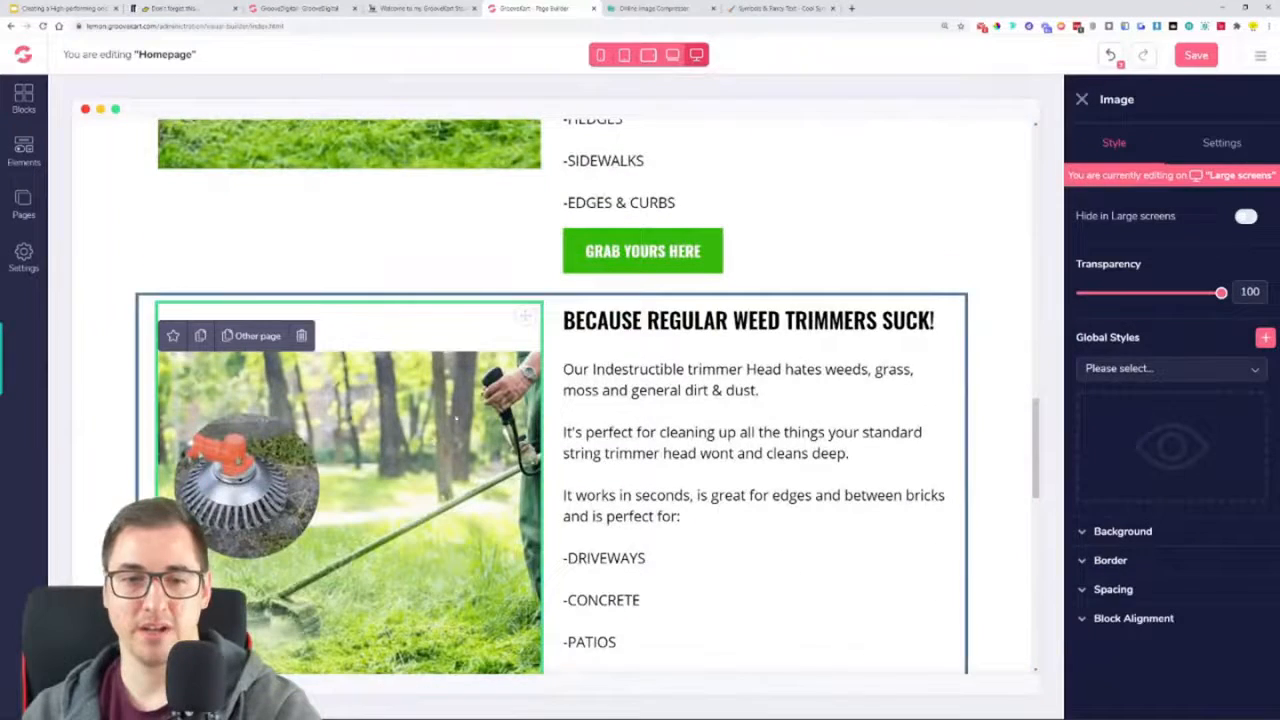
{"action": "left_click_drag", "start_coordinate": [522, 318], "coordinate": [926, 318]}
Try to move the middle row's "BECAUSE REGULAR WEED TRIMMERS SUCK!" heading into its left column
{"action": "scroll", "coordinate": [926, 318], "scroll_direction": "down", "scroll_amount": 3}
{"action": "left_click", "coordinate": [930, 493]}
{"action": "left_click_drag", "start_coordinate": [930, 493], "coordinate": [453, 112]}
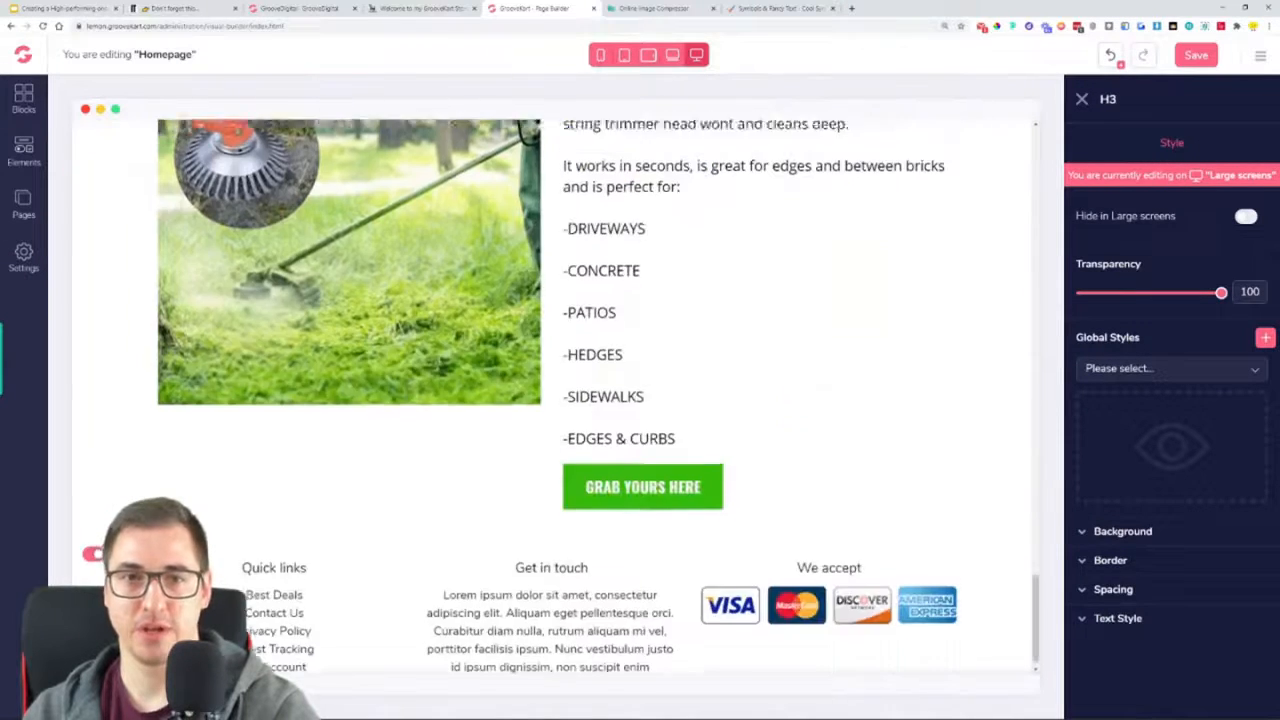
{"action": "left_click_drag", "start_coordinate": [460, 290], "coordinate": [463, 313]}
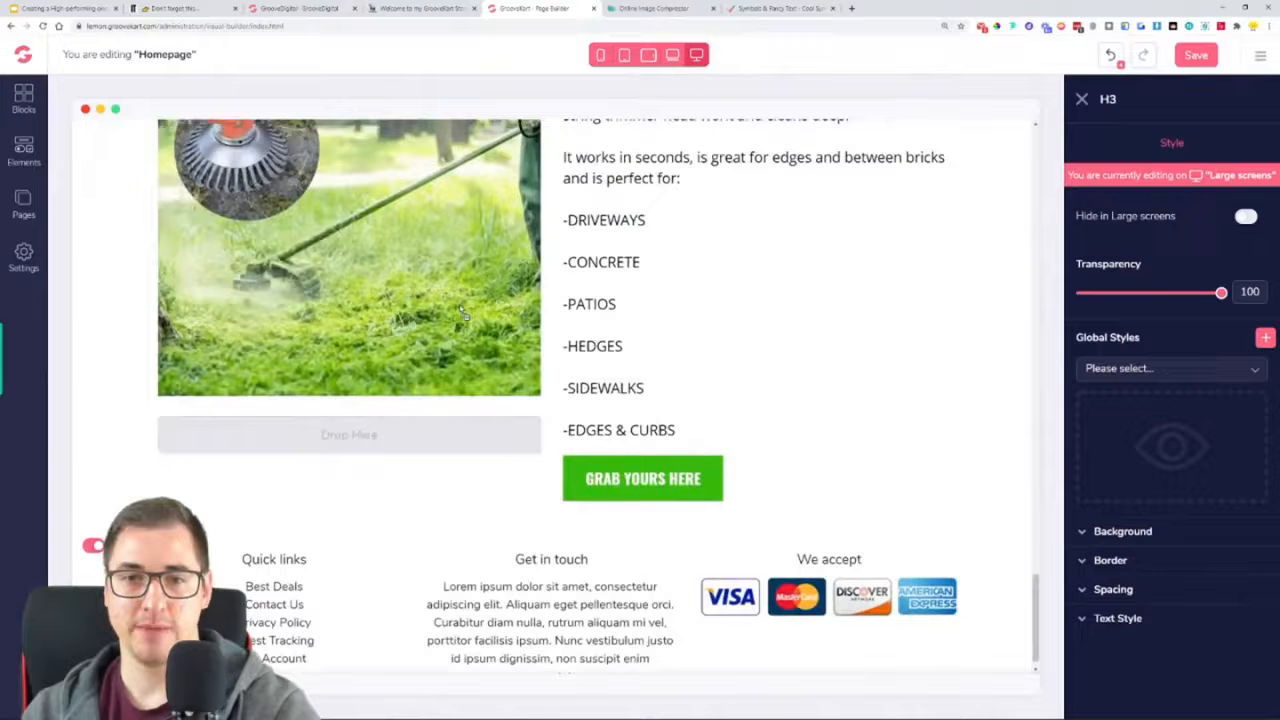
{"action": "left_click_drag", "start_coordinate": [466, 360], "coordinate": [466, 355]}
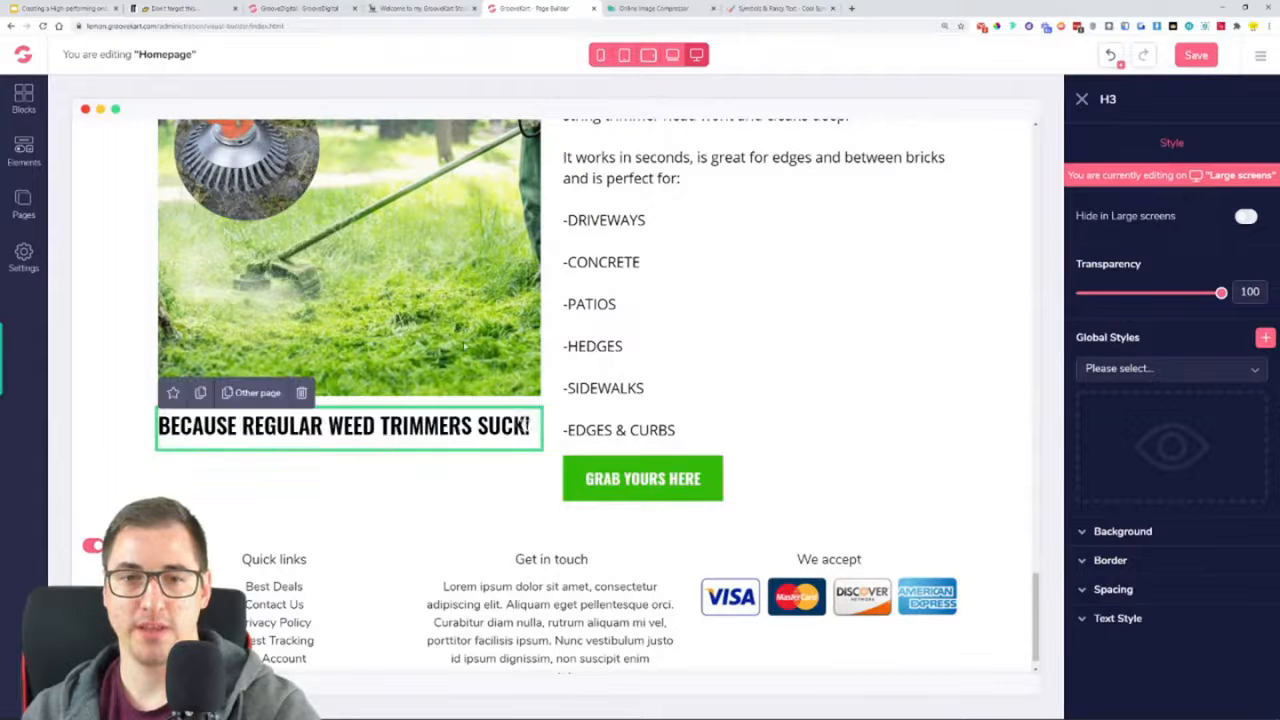
{"action": "scroll", "coordinate": [485, 406], "scroll_direction": "up", "scroll_amount": 10}
{"action": "scroll", "coordinate": [481, 440], "scroll_direction": "down", "scroll_amount": 8}
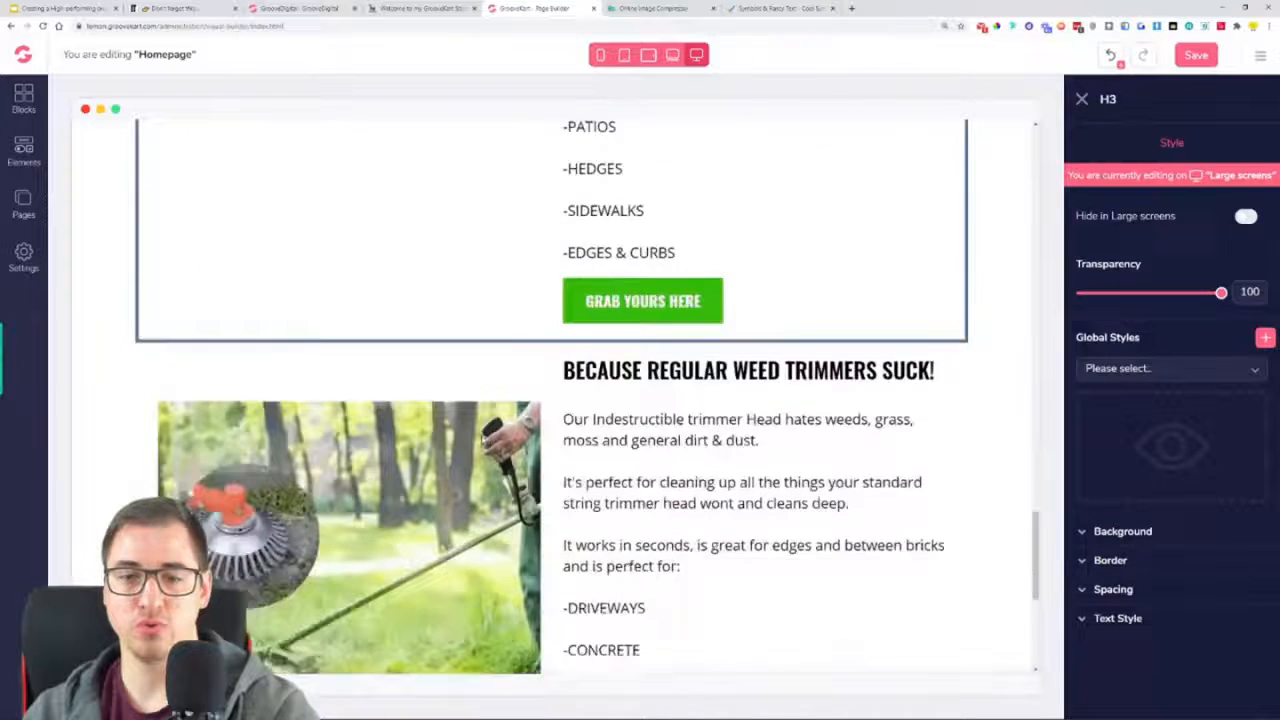
Bring the misplaced "BECAUSE REGULAR WEED TRIMMERS SUCK!" heading back into the middle row and place it in the empty left column
{"action": "left_click_drag", "start_coordinate": [522, 622], "coordinate": [640, 150]}
{"action": "scroll", "coordinate": [906, 634], "scroll_direction": "up", "scroll_amount": 5}
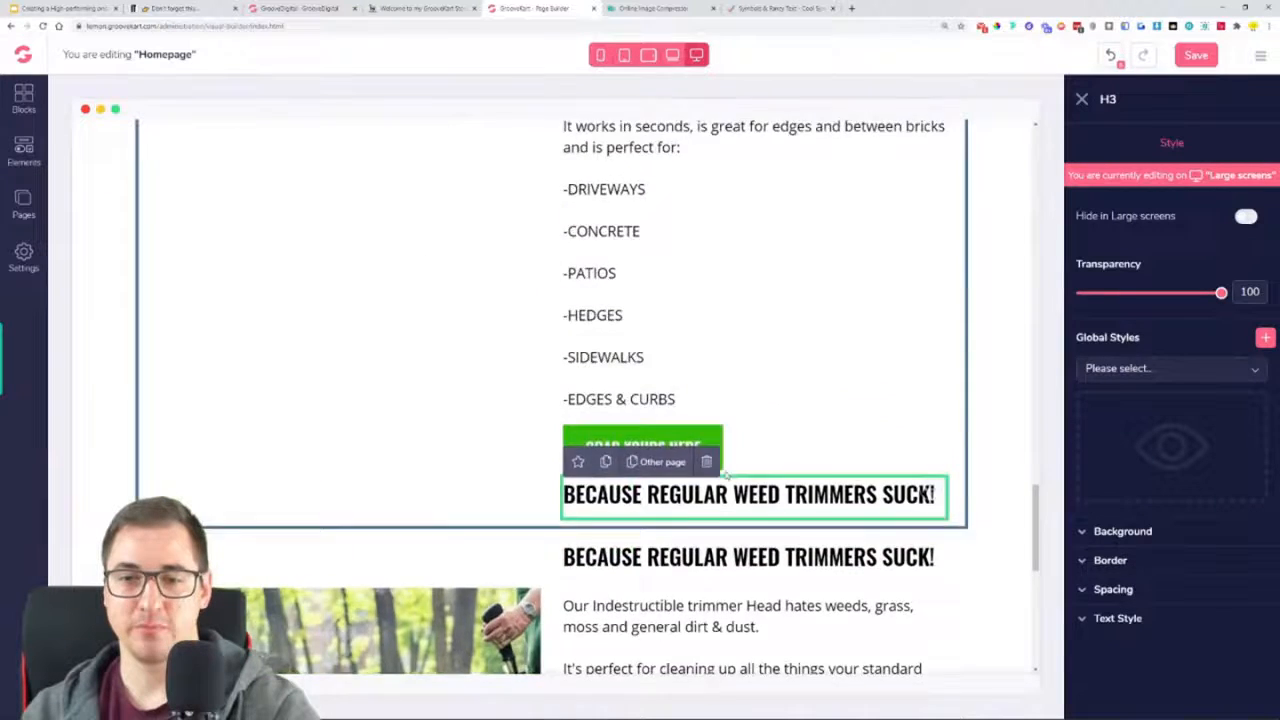
{"action": "left_click_drag", "start_coordinate": [931, 617], "coordinate": [690, 150]}
{"action": "scroll", "coordinate": [691, 414], "scroll_direction": "up", "scroll_amount": 5}
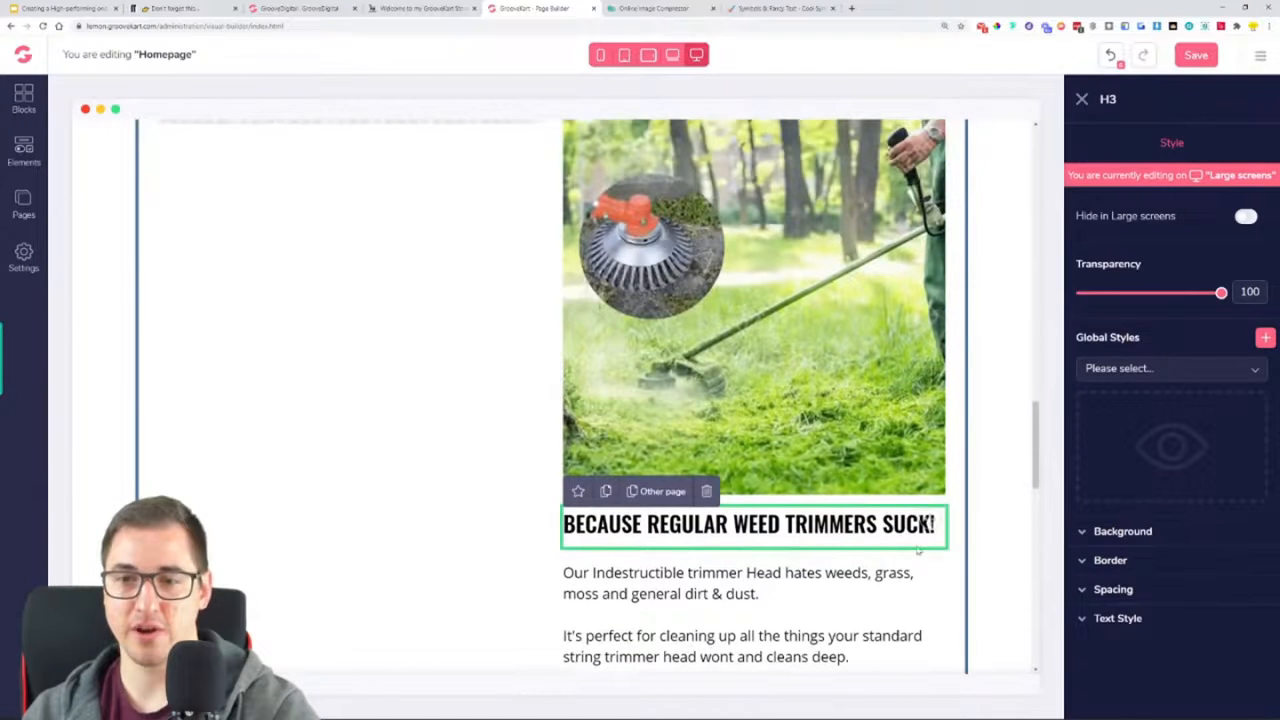
{"action": "left_click_drag", "start_coordinate": [931, 585], "coordinate": [516, 175]}
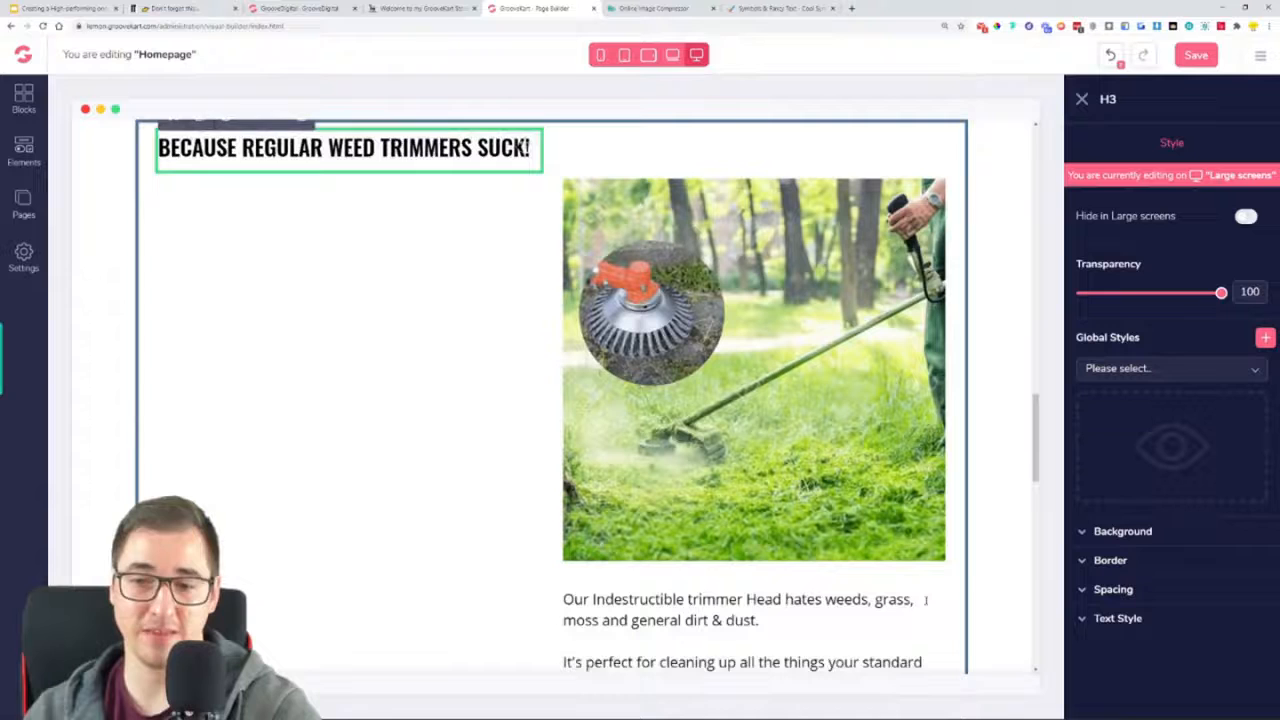
Move the description paragraph and the "GRAB YOURS HERE" button into the left column beneath the heading
{"action": "left_click", "coordinate": [887, 612]}
{"action": "left_click_drag", "start_coordinate": [931, 585], "coordinate": [396, 172]}
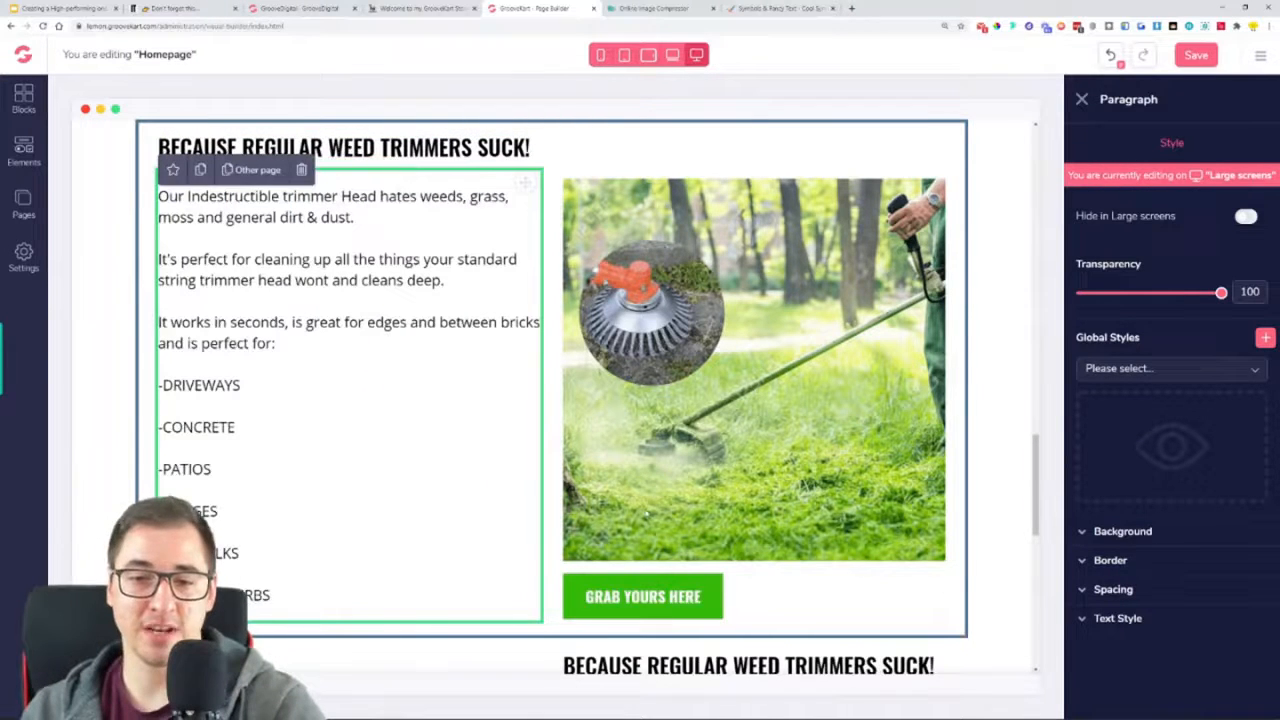
{"action": "left_click", "coordinate": [656, 589]}
{"action": "left_click_drag", "start_coordinate": [927, 598], "coordinate": [323, 617]}
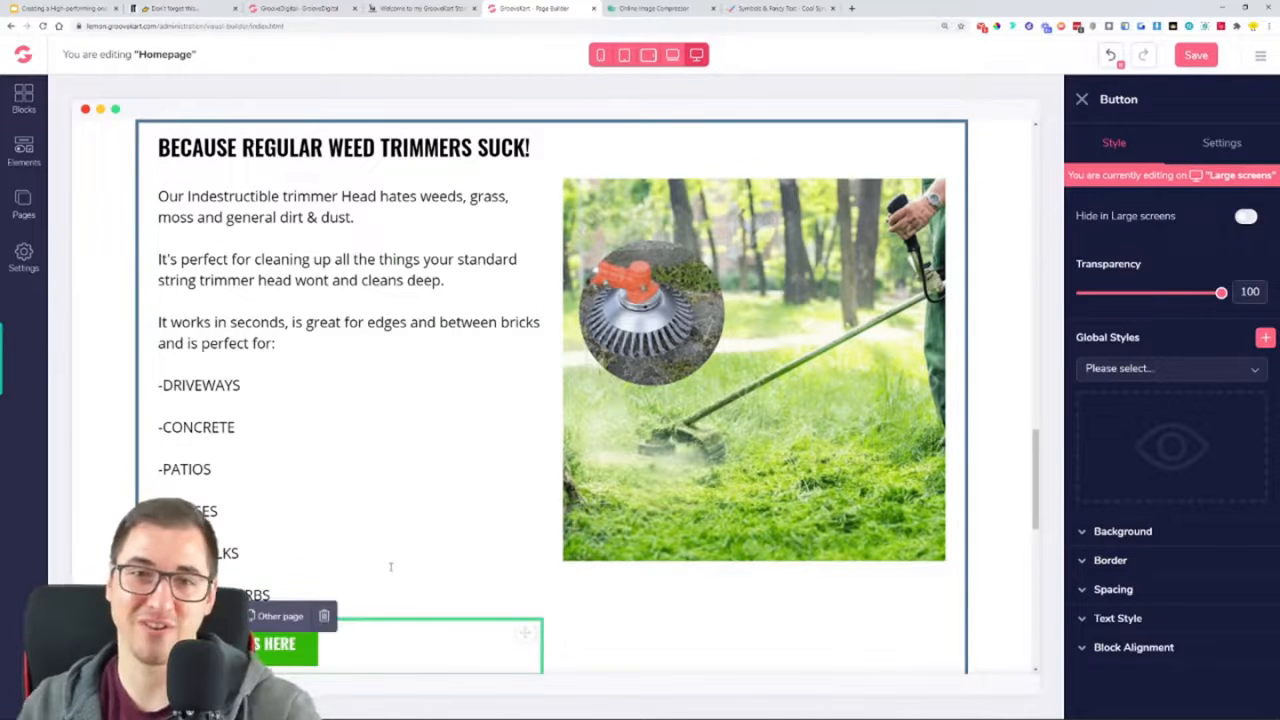
Replace the middle row's heading with "MADE FROM HEAVY DUTY STEEL WIRE SO - NO REPLACING STRING" copied from the example store, without a trailing blank line
{"action": "left_click", "coordinate": [410, 8]}
{"action": "left_click", "coordinate": [508, 10]}
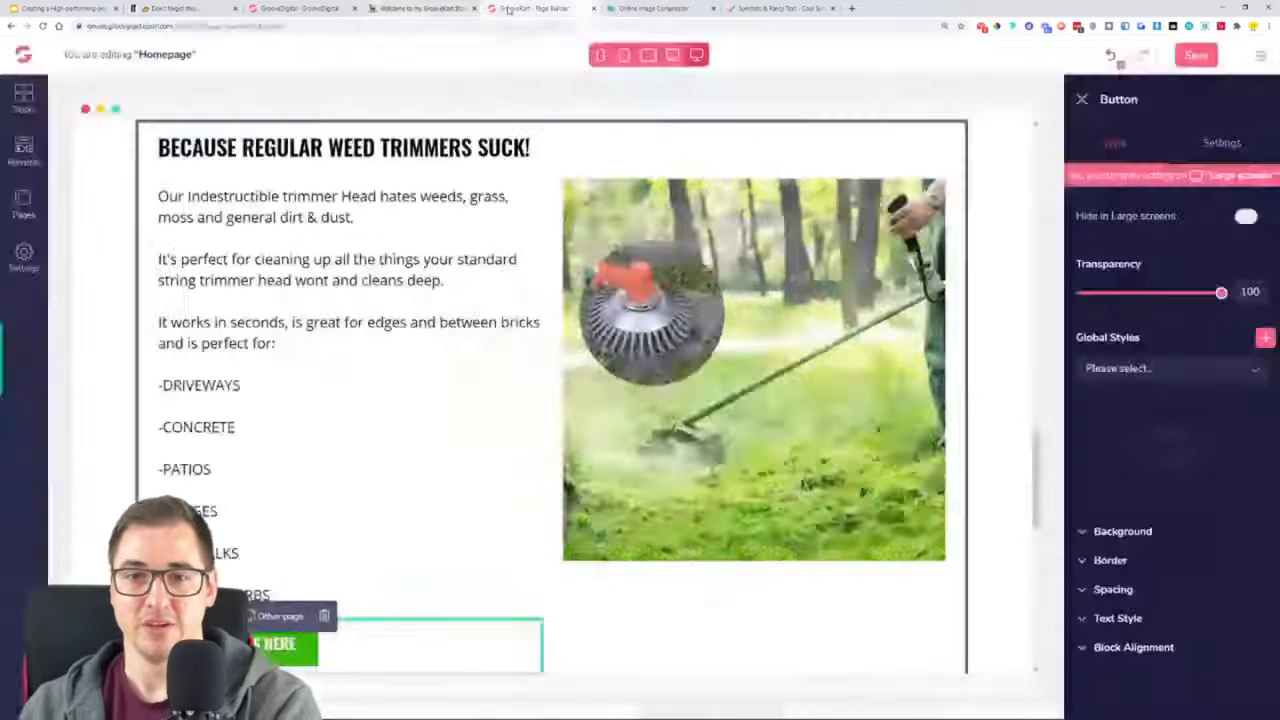
{"action": "left_click", "coordinate": [428, 8]}
{"action": "scroll", "coordinate": [731, 347], "scroll_direction": "down", "scroll_amount": 4}
{"action": "scroll", "coordinate": [731, 347], "scroll_direction": "down", "scroll_amount": 2}
{"action": "left_click_drag", "start_coordinate": [540, 220], "coordinate": [289, 192]}
{"action": "key", "text": "ctrl+c"}
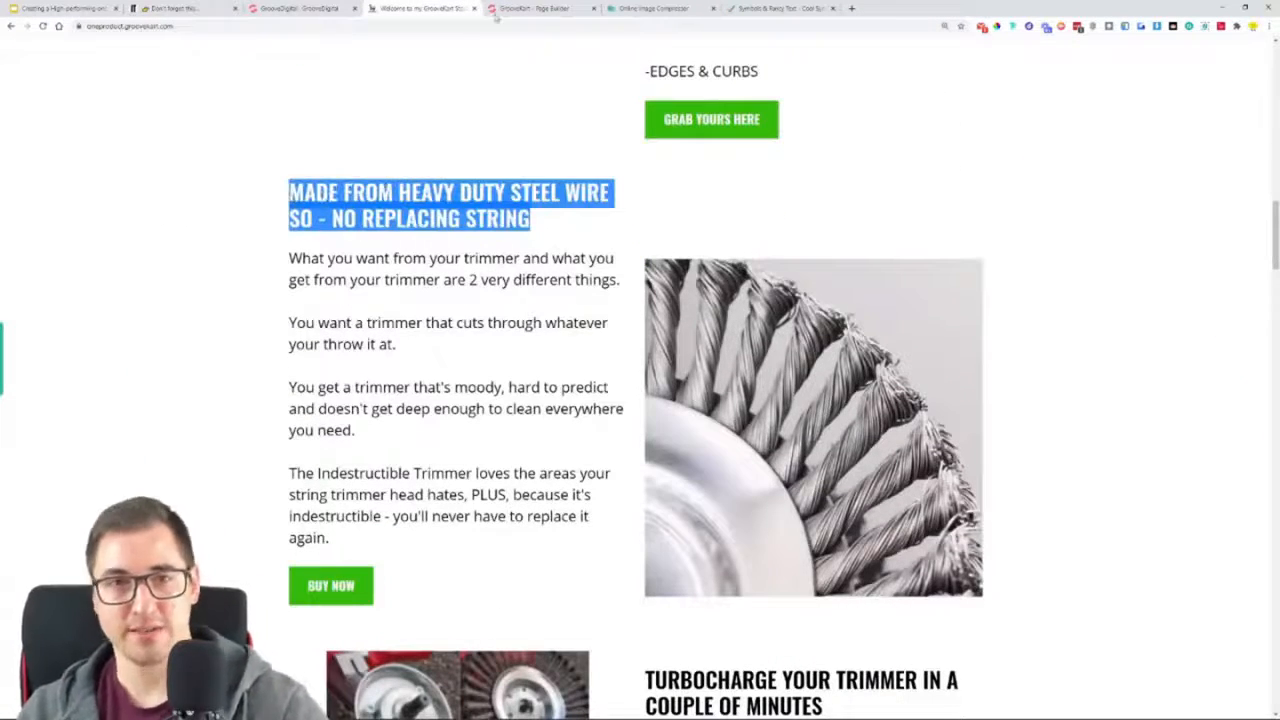
{"action": "left_click", "coordinate": [530, 9]}
{"action": "triple_click", "coordinate": [325, 156]}
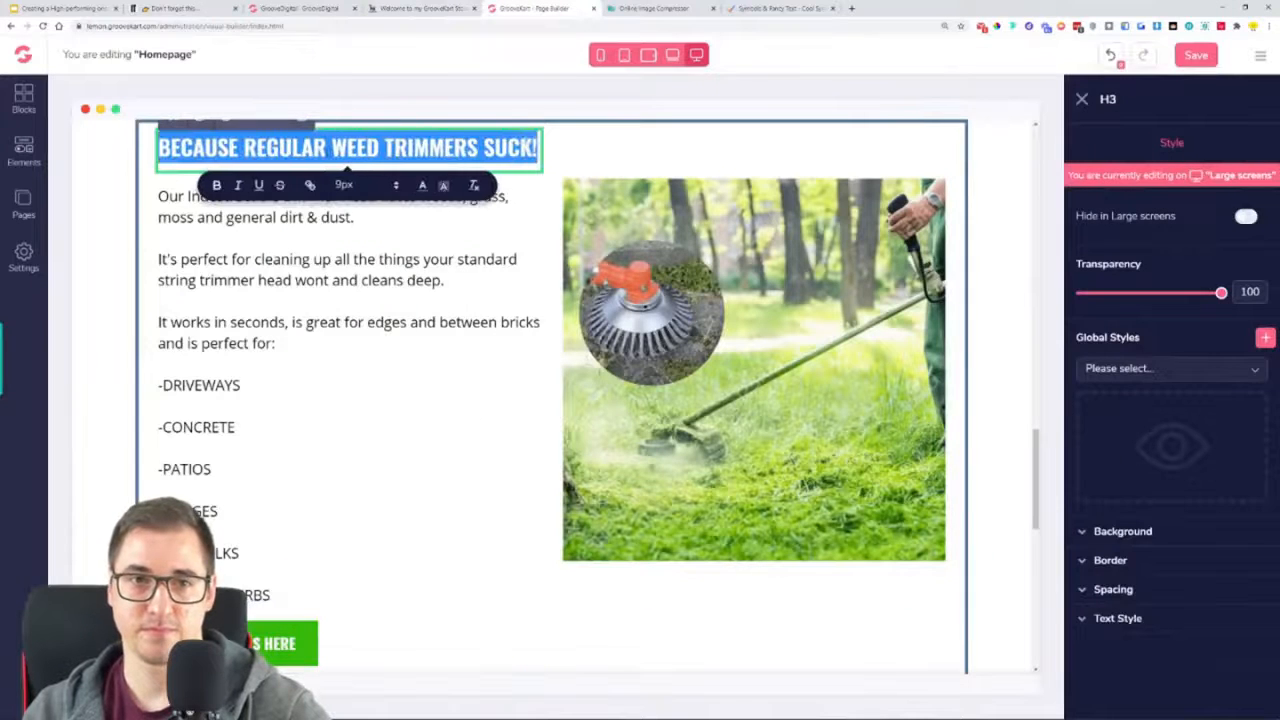
{"action": "key", "text": "ctrl+v"}
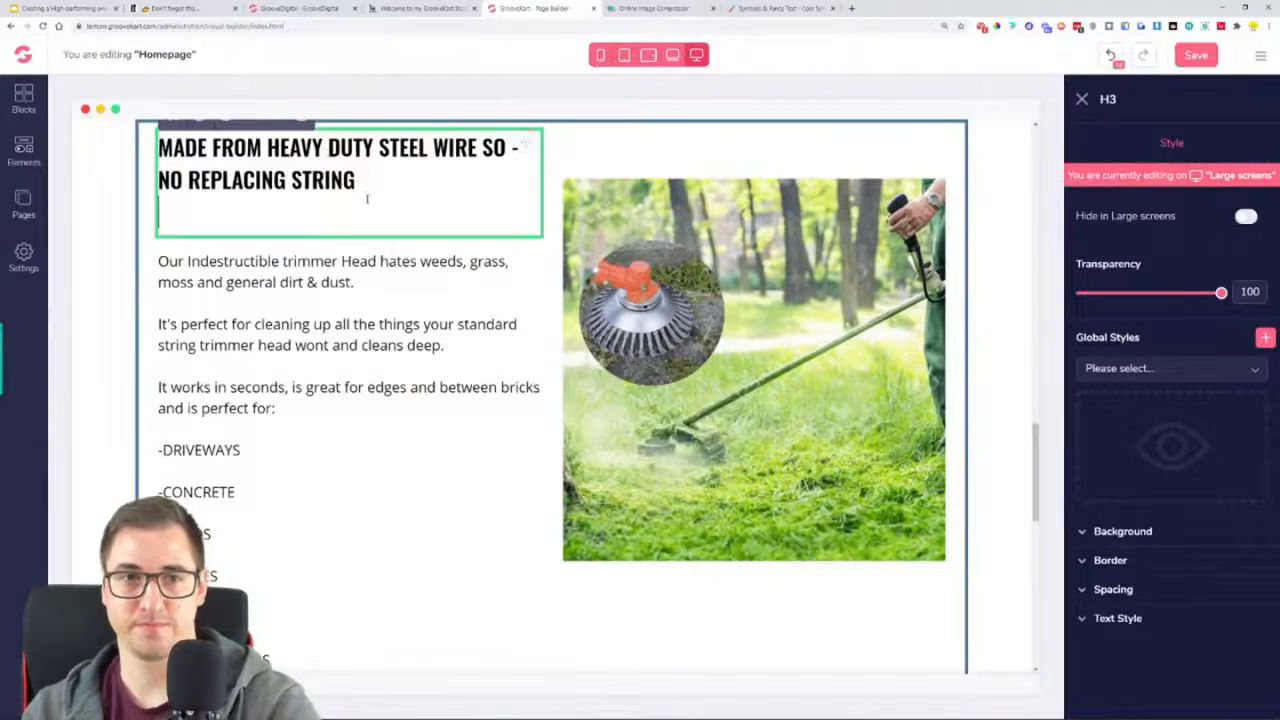
{"action": "key", "text": "BackSpace"}
Replace the paragraph below the steel wire heading with the example store's text, from "What you want from your trimmer" to "replace it again."
{"action": "left_click", "coordinate": [418, 8]}
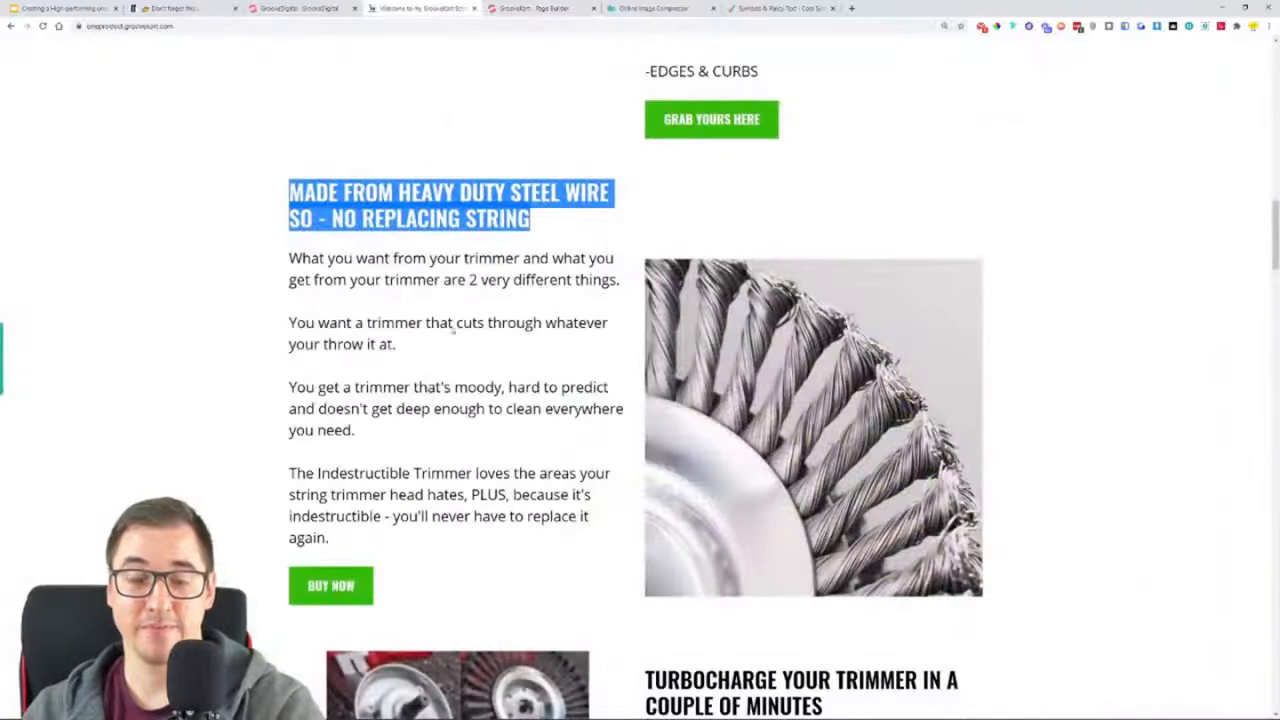
{"action": "left_click", "coordinate": [295, 263]}
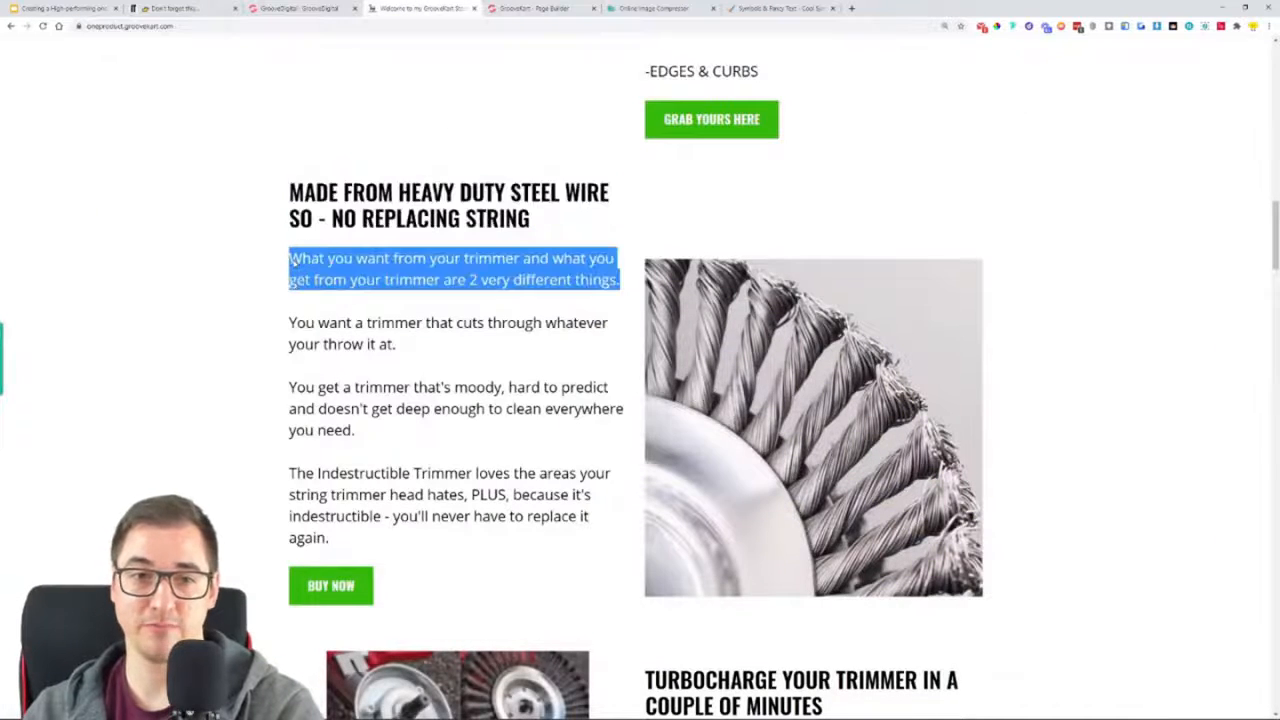
{"action": "left_click_drag", "start_coordinate": [340, 538], "coordinate": [289, 258]}
{"action": "right_click", "coordinate": [292, 262]}
{"action": "left_click", "coordinate": [301, 269]}
{"action": "left_click", "coordinate": [560, 9]}
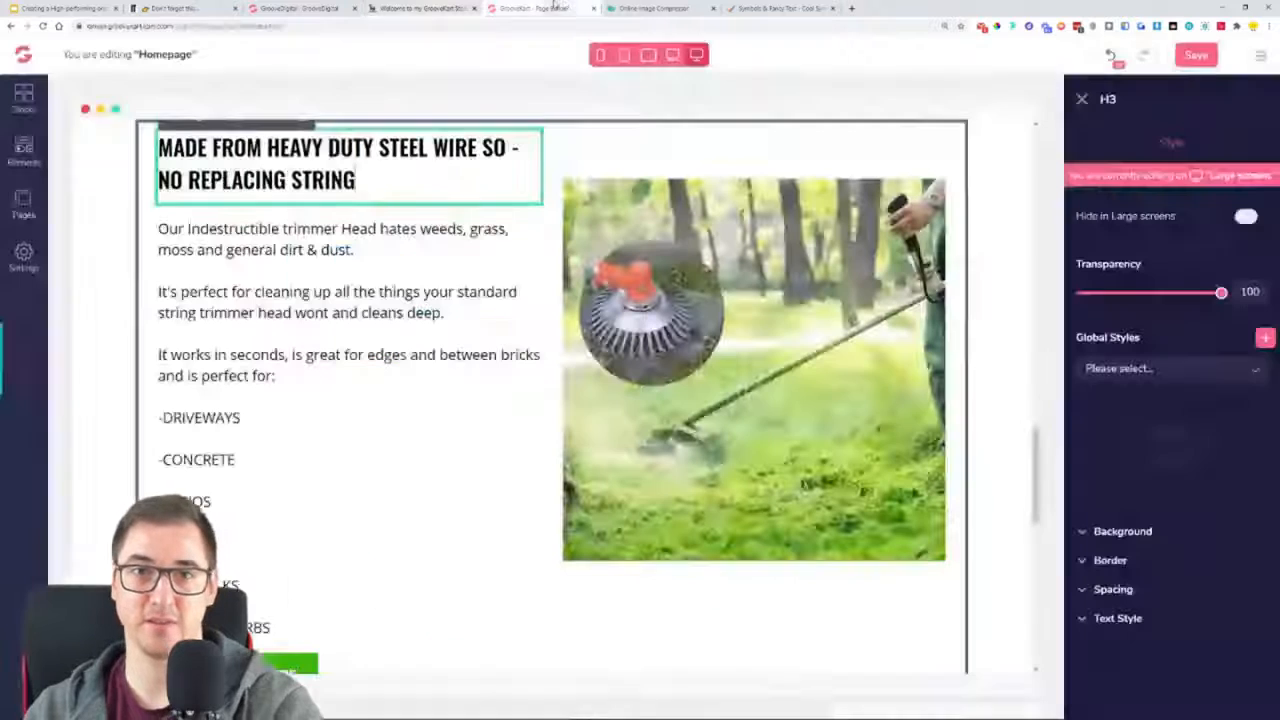
{"action": "double_click", "coordinate": [336, 249]}
{"action": "key", "text": "ctrl+a"}
{"action": "key", "text": "ctrl+v"}
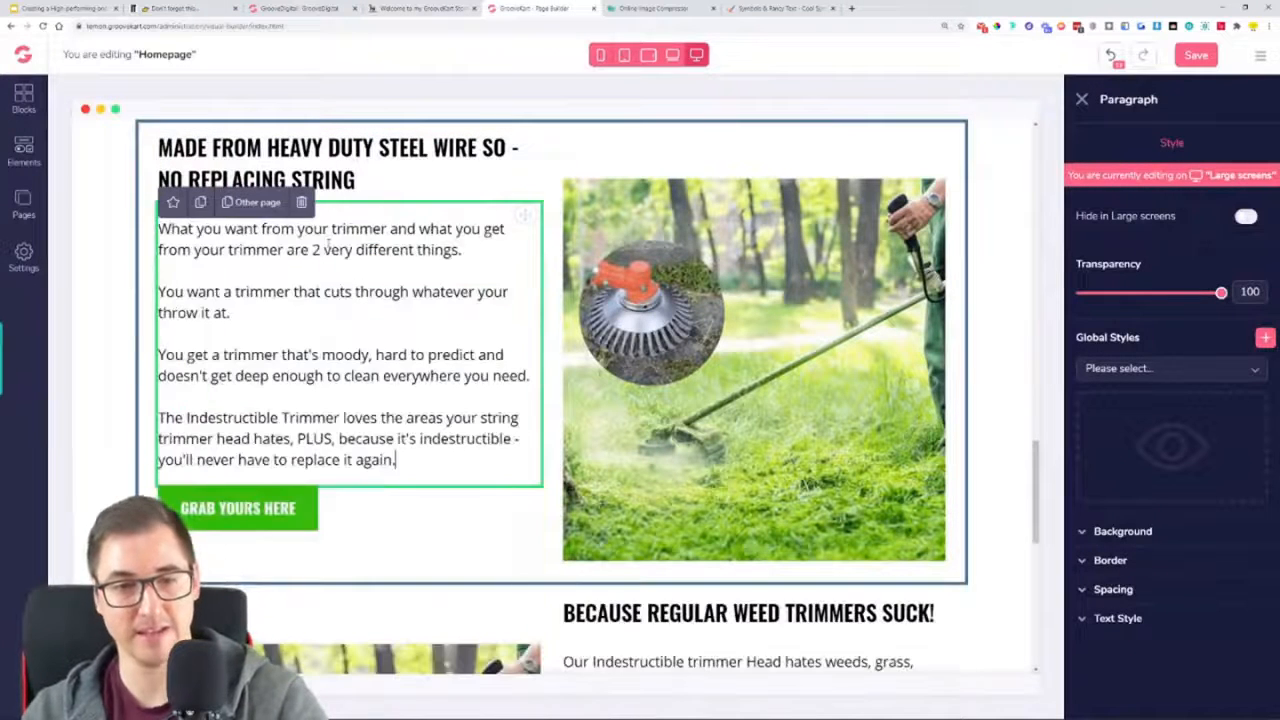
Change the label of the button in the steel wire row to "BUY NOW", matching the example store, and save the homepage
{"action": "left_click", "coordinate": [405, 12]}
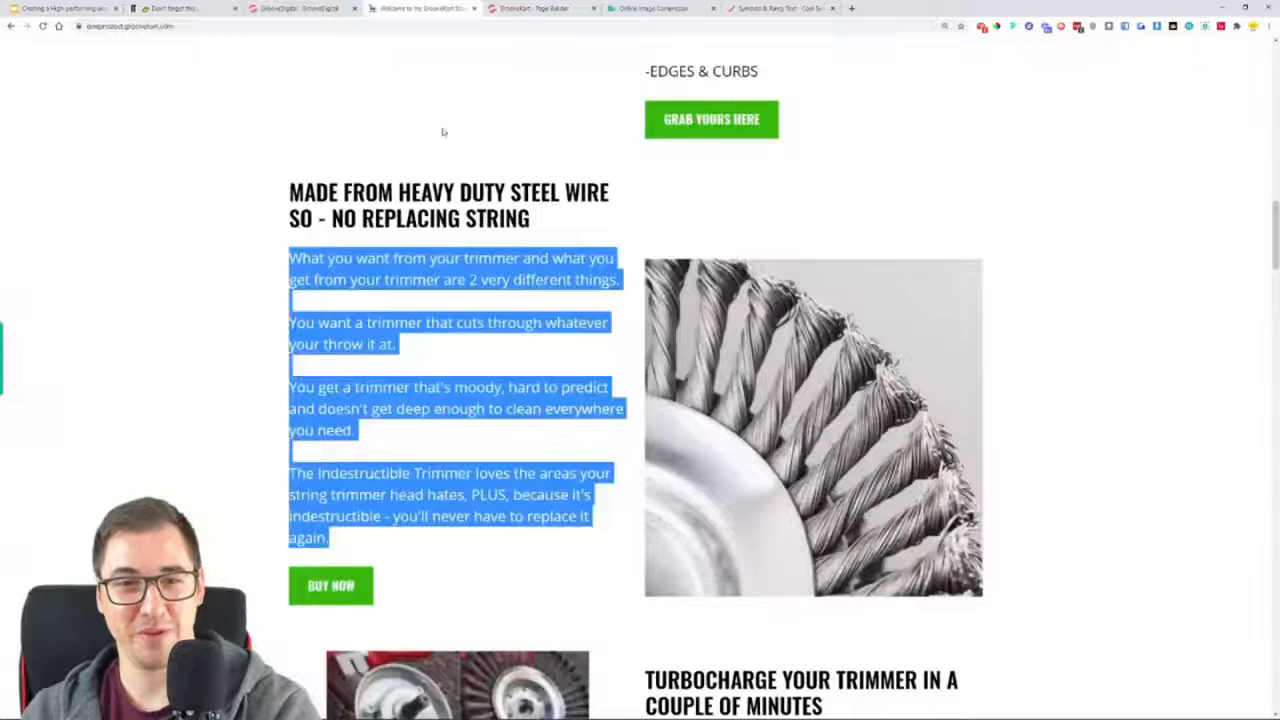
{"action": "left_click", "coordinate": [574, 341]}
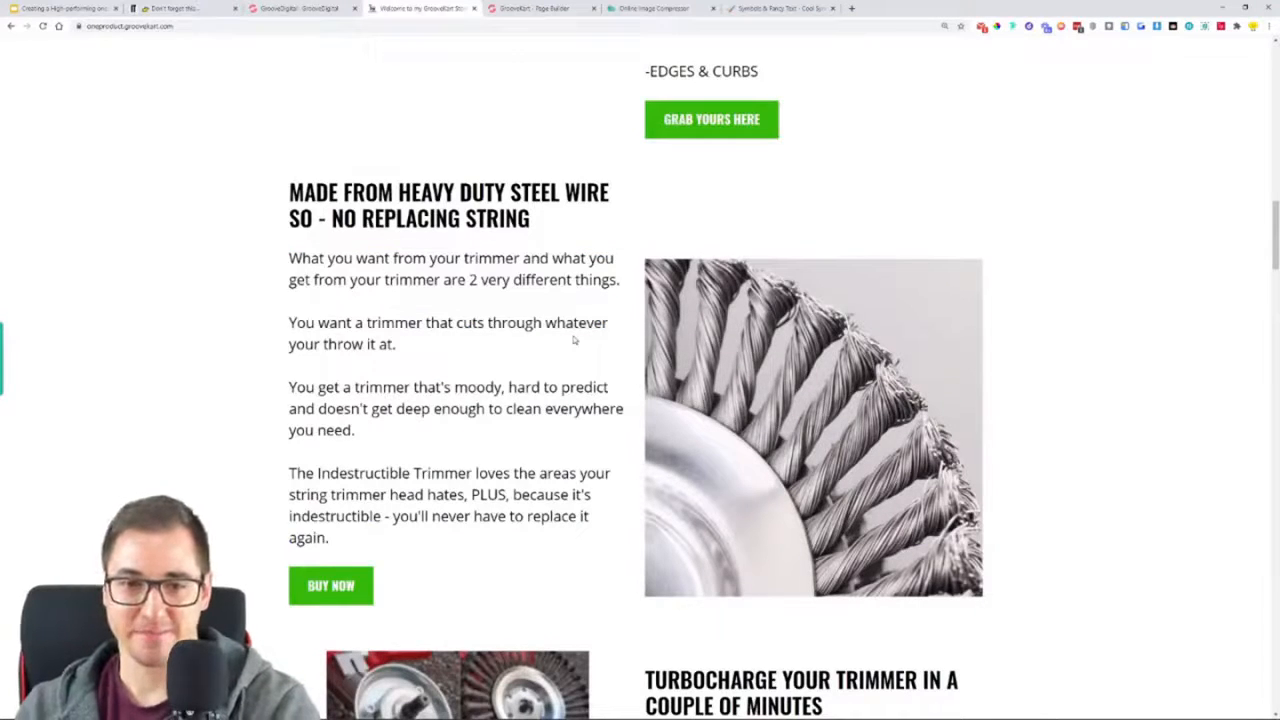
{"action": "left_click", "coordinate": [522, 8]}
{"action": "left_click", "coordinate": [244, 528]}
{"action": "left_click", "coordinate": [1221, 143]}
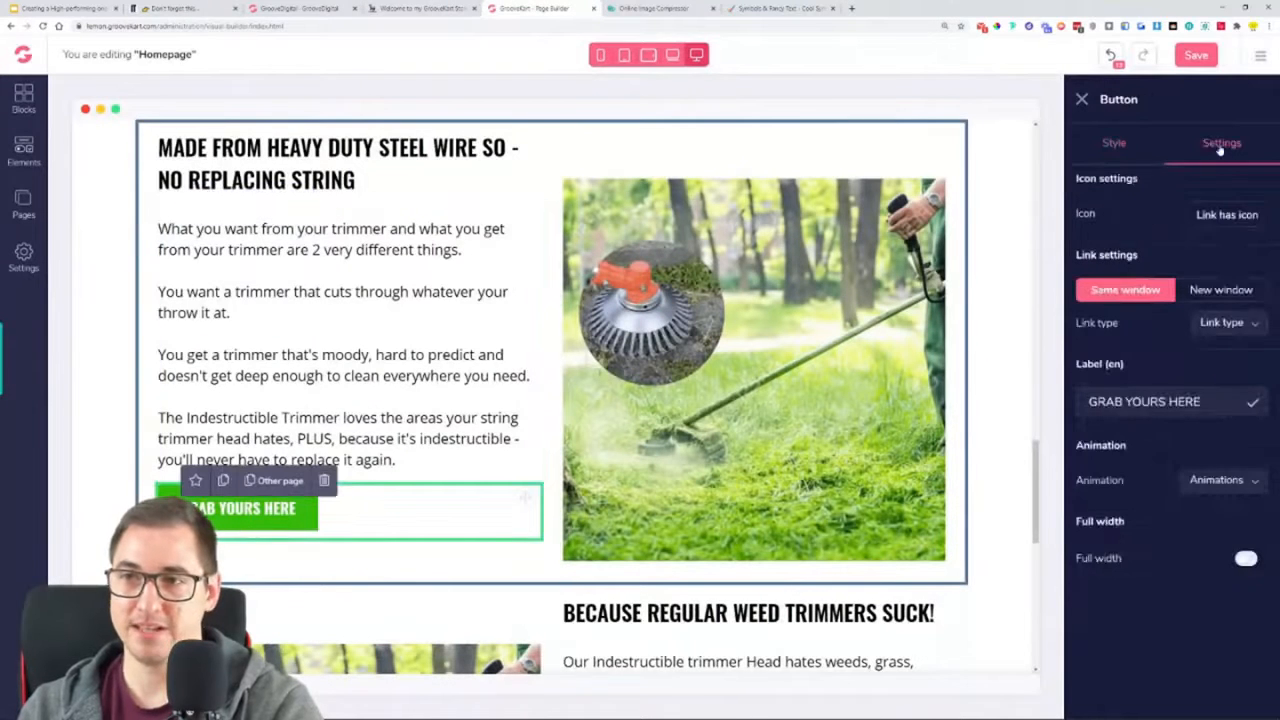
{"action": "left_click_drag", "start_coordinate": [1202, 401], "coordinate": [988, 432]}
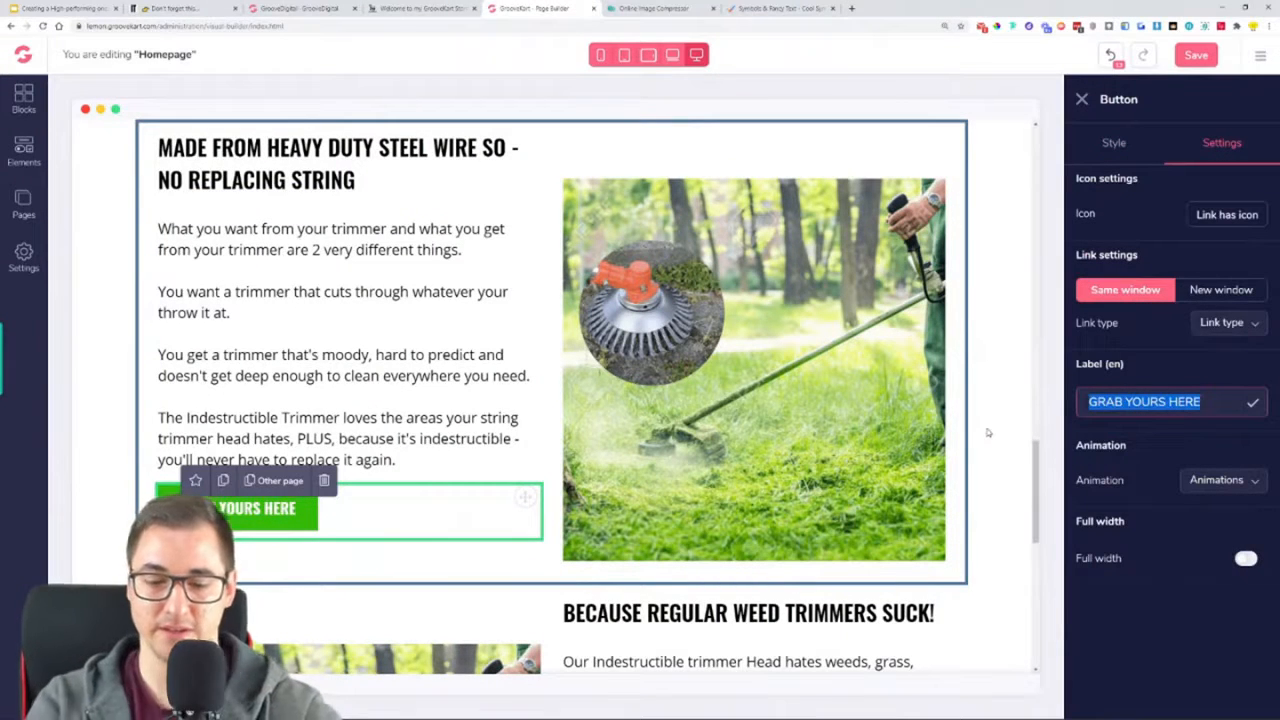
{"action": "type", "text": "BUY NOW"}
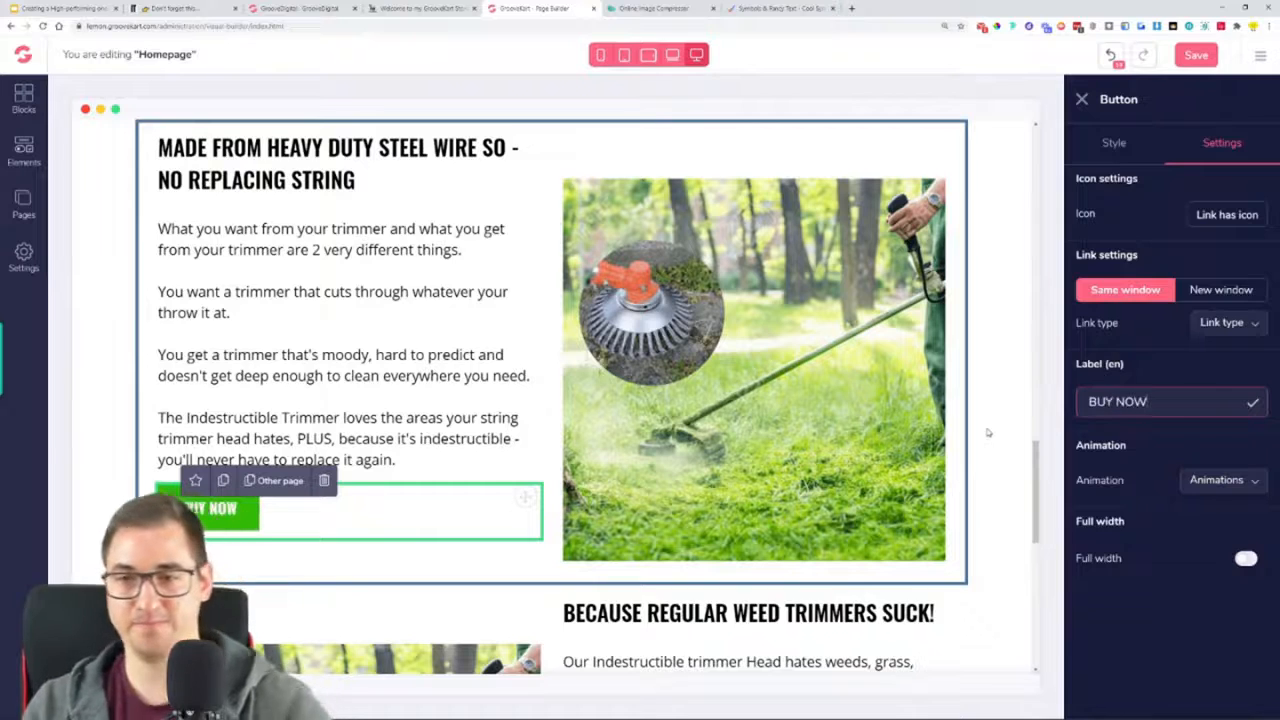
{"action": "left_click", "coordinate": [1179, 56]}
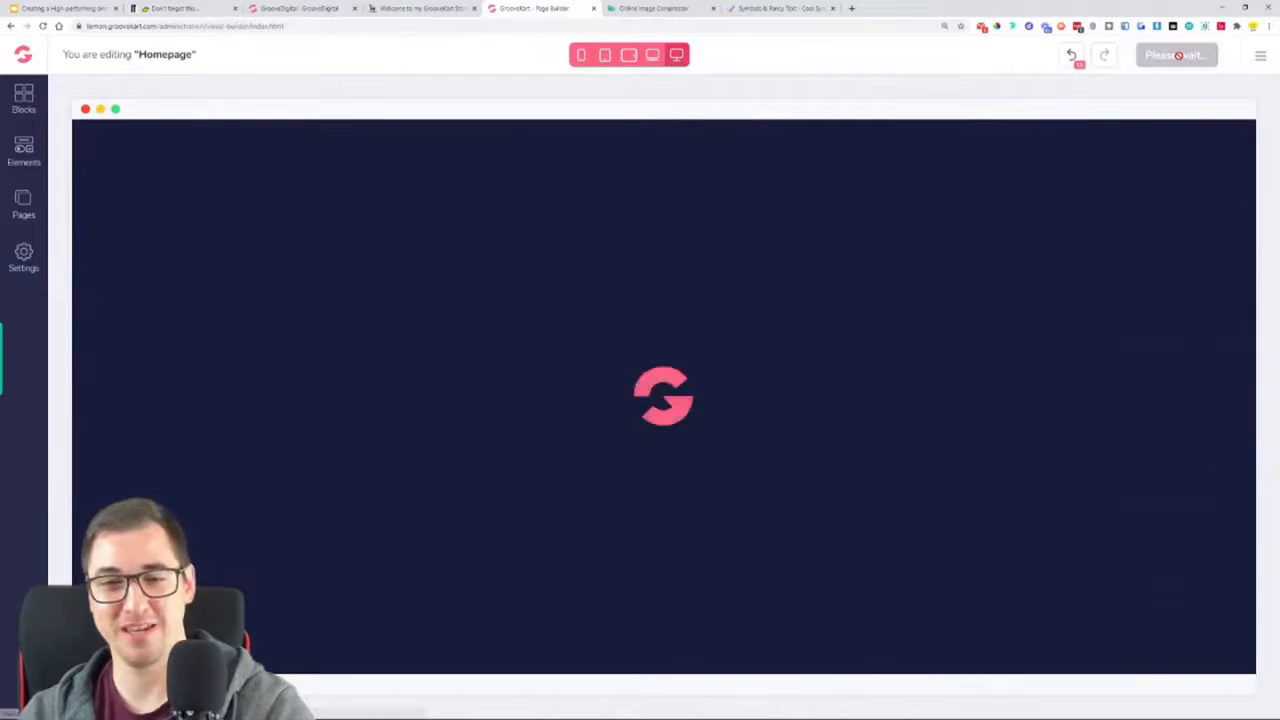
Remove the trimmer picture from the image element beside the "MADE FROM HEAVY DUTY STEEL WIRE" text
{"action": "scroll", "coordinate": [803, 350], "scroll_direction": "down", "scroll_amount": 15}
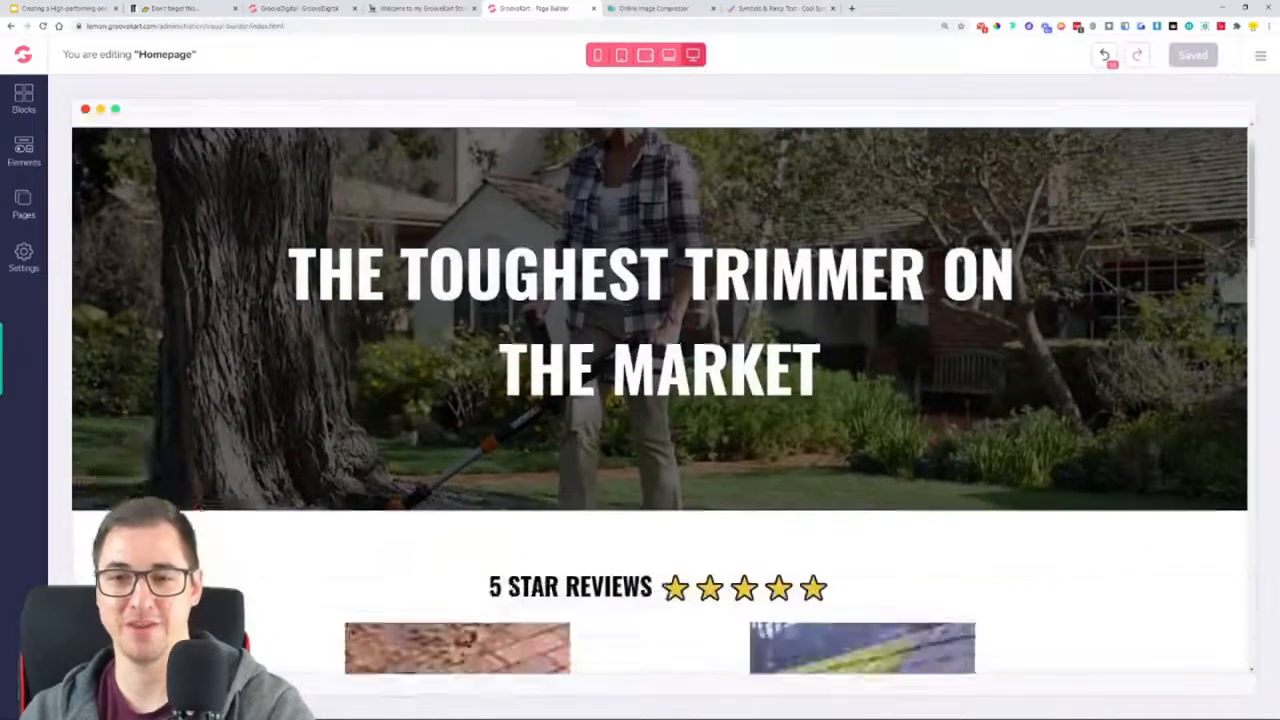
{"action": "scroll", "coordinate": [745, 384], "scroll_direction": "down", "scroll_amount": 2}
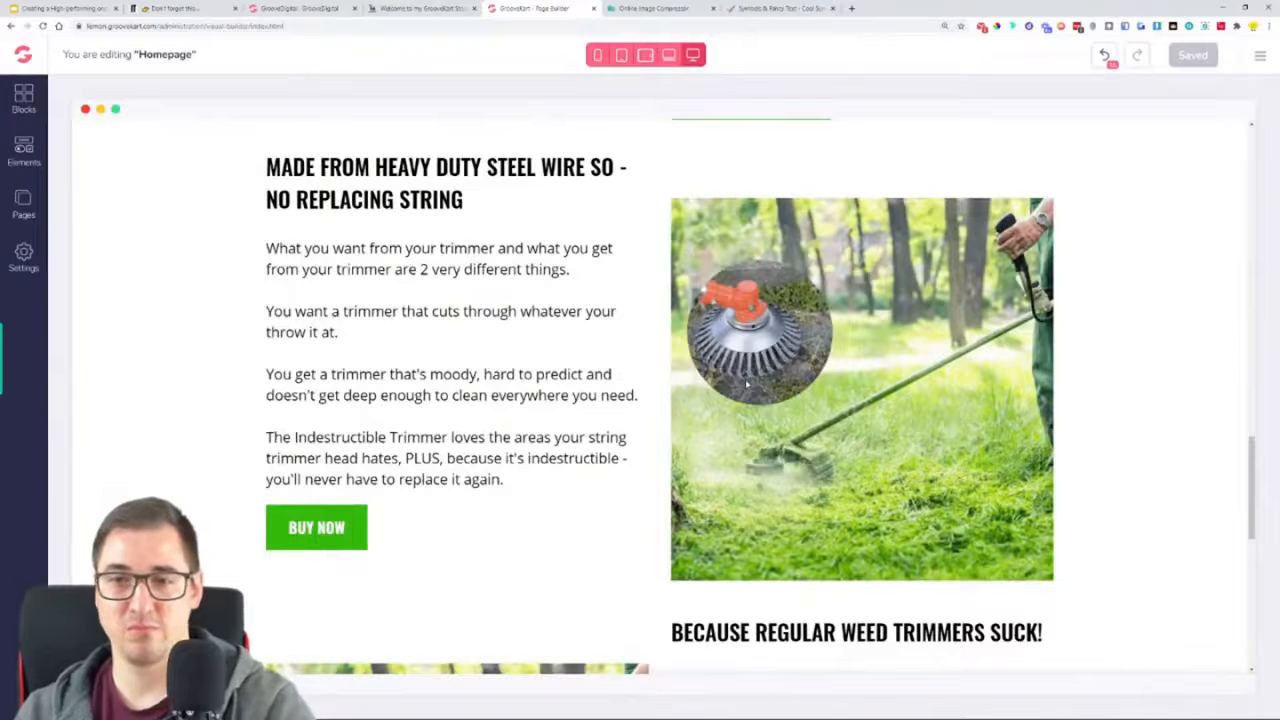
{"action": "left_click", "coordinate": [870, 350]}
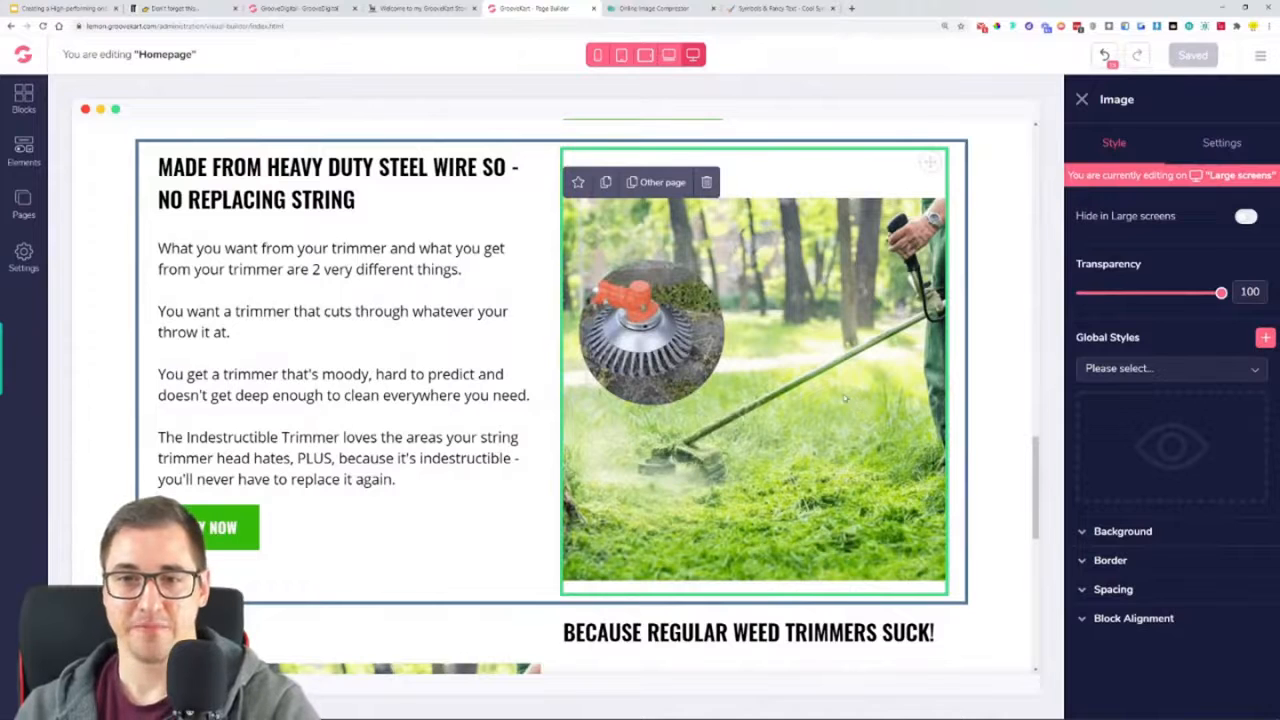
{"action": "left_click", "coordinate": [1222, 143]}
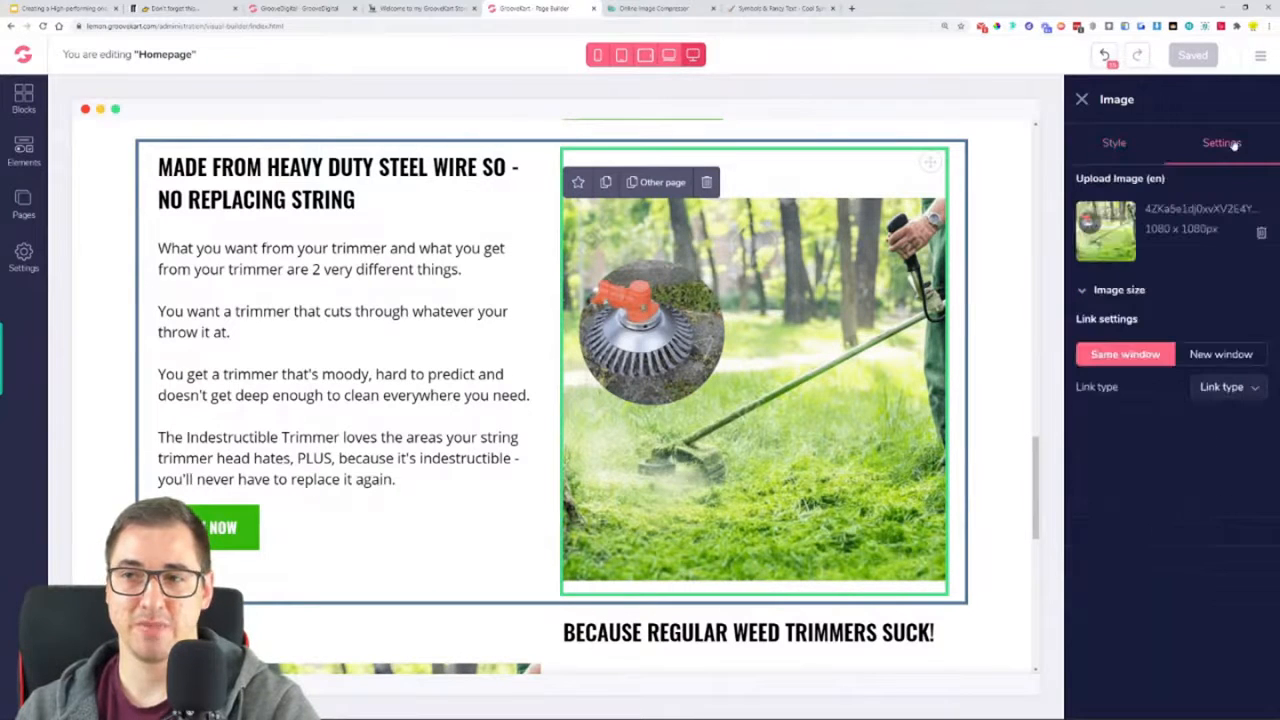
{"action": "left_click", "coordinate": [1262, 234]}
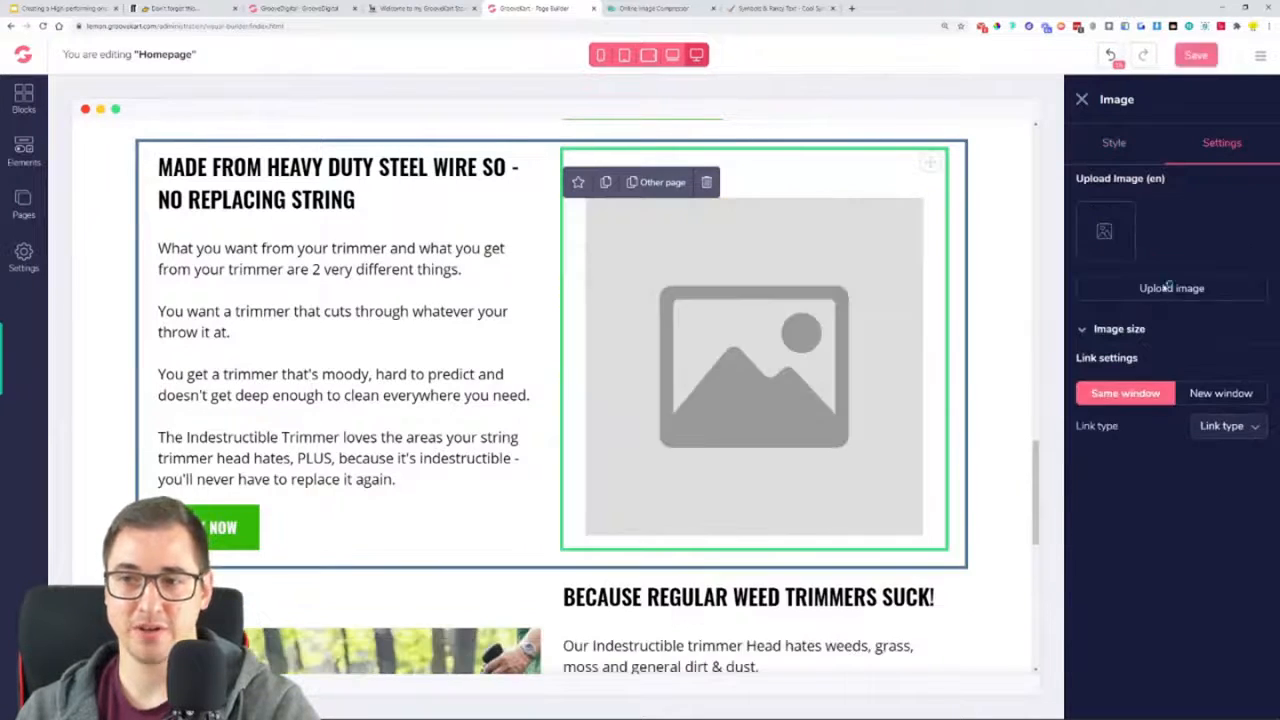
{"action": "left_click", "coordinate": [1165, 289]}
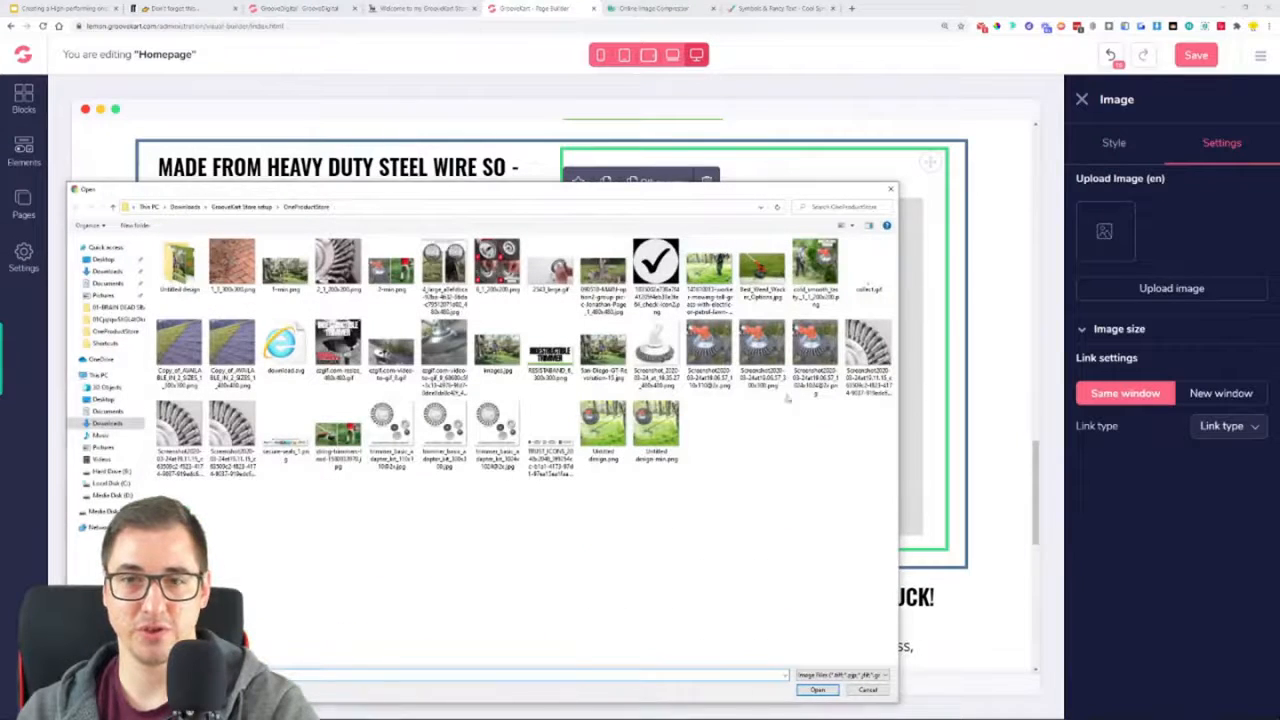
{"action": "left_click", "coordinate": [894, 188]}
{"action": "left_click", "coordinate": [447, 10]}
{"action": "scroll", "coordinate": [765, 455], "scroll_direction": "down", "scroll_amount": 2}
{"action": "scroll", "coordinate": [765, 455], "scroll_direction": "up", "scroll_amount": 2}
{"action": "left_click", "coordinate": [530, 8]}
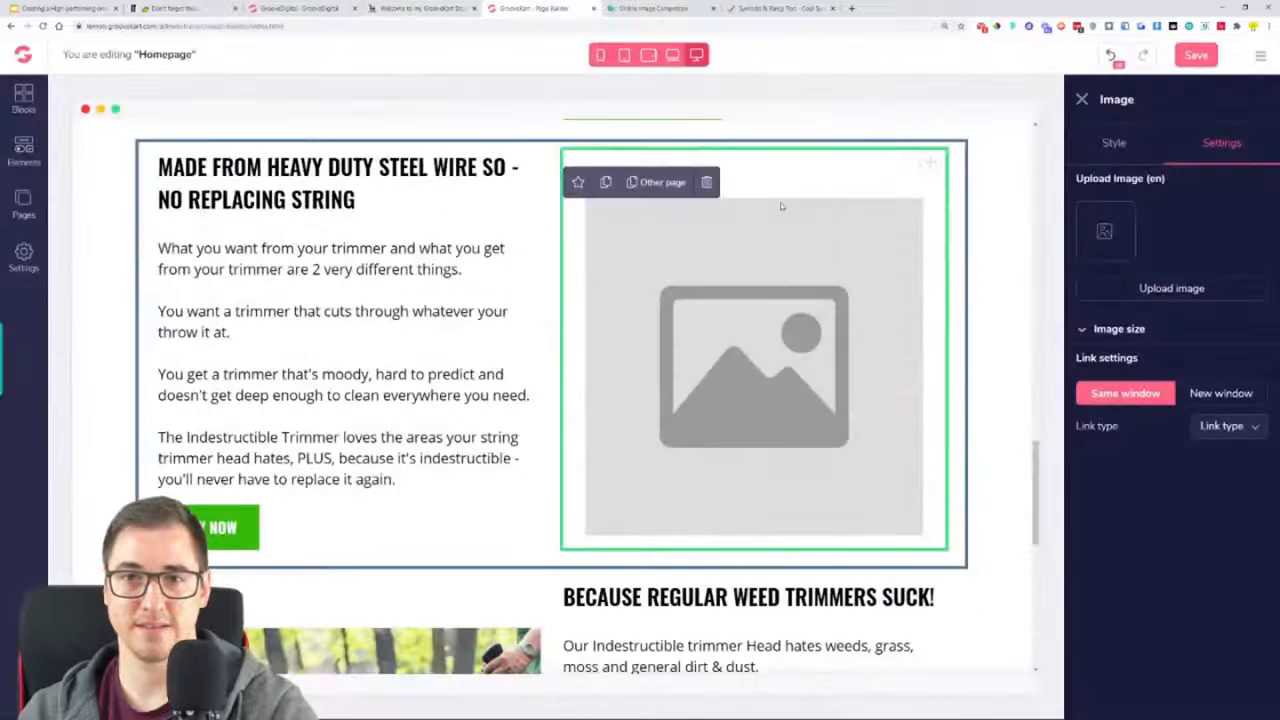
{"action": "left_click", "coordinate": [1190, 294]}
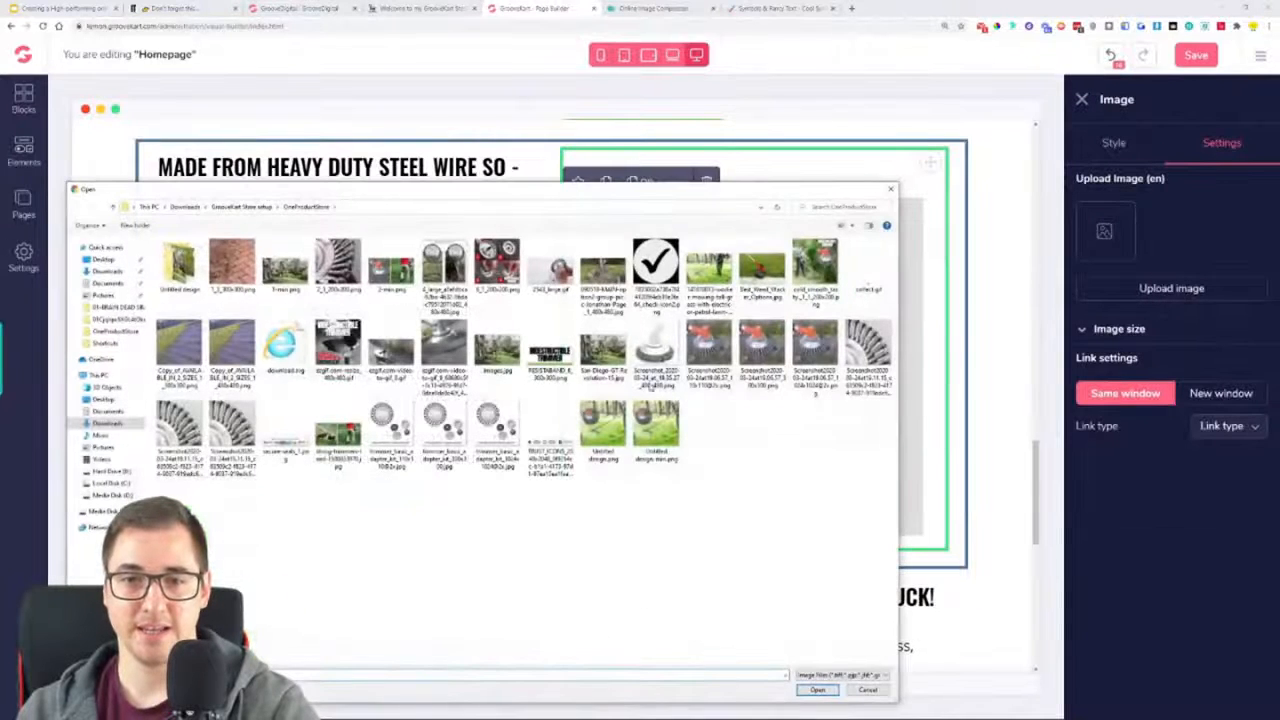
{"action": "left_click", "coordinate": [851, 363]}
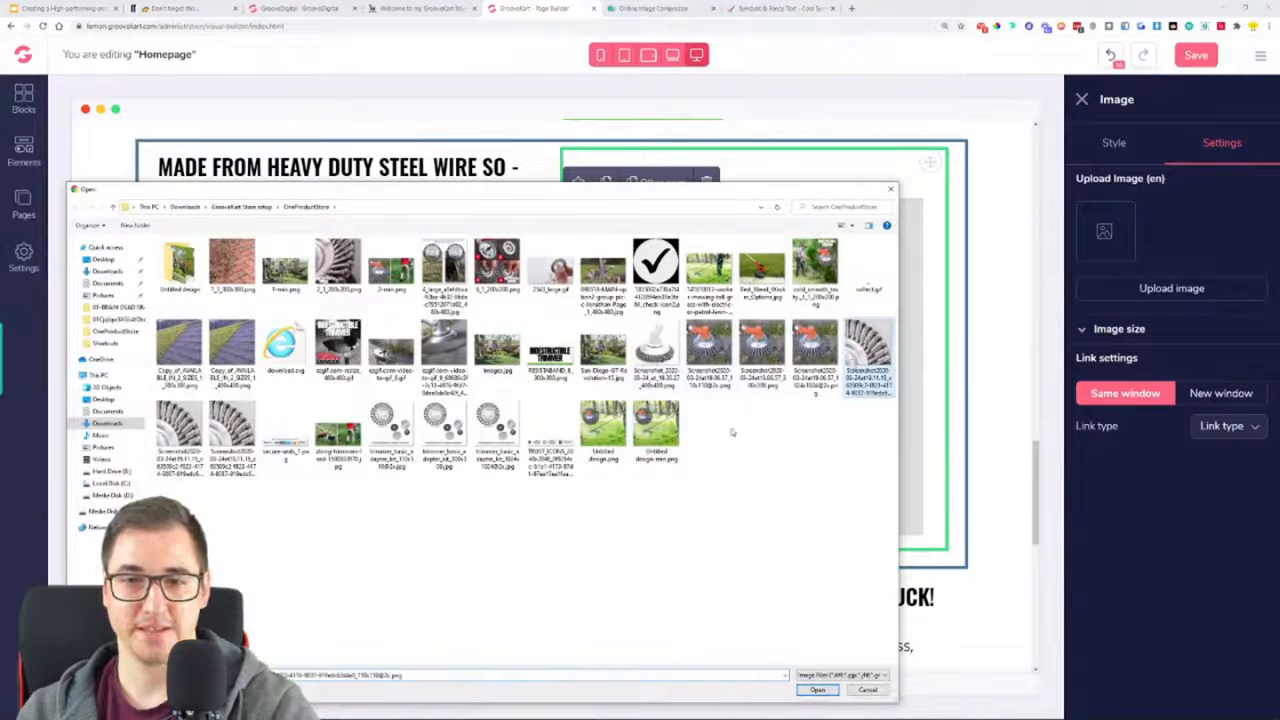
{"action": "left_click", "coordinate": [890, 188]}
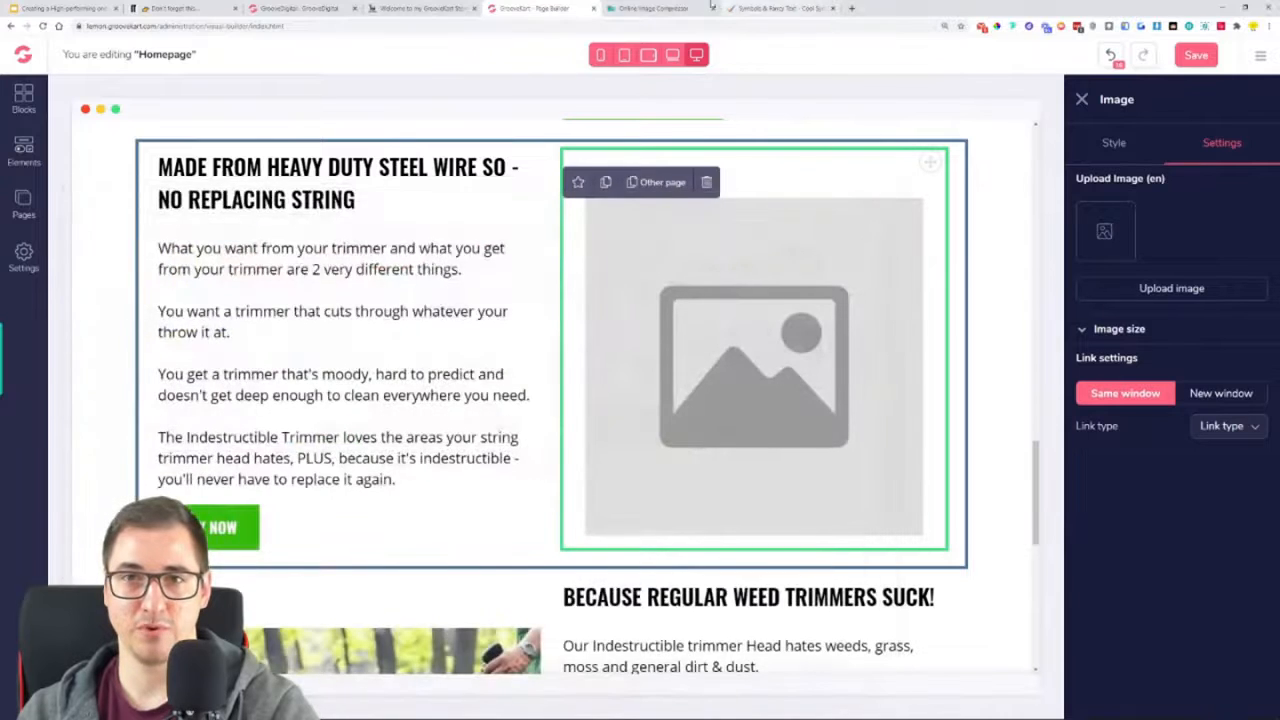
Switch to Online Image Compressor, try uploading 2_1_200x200.png for compression, and remove it from the queue
{"action": "left_click", "coordinate": [700, 8]}
{"action": "left_click", "coordinate": [585, 148]}
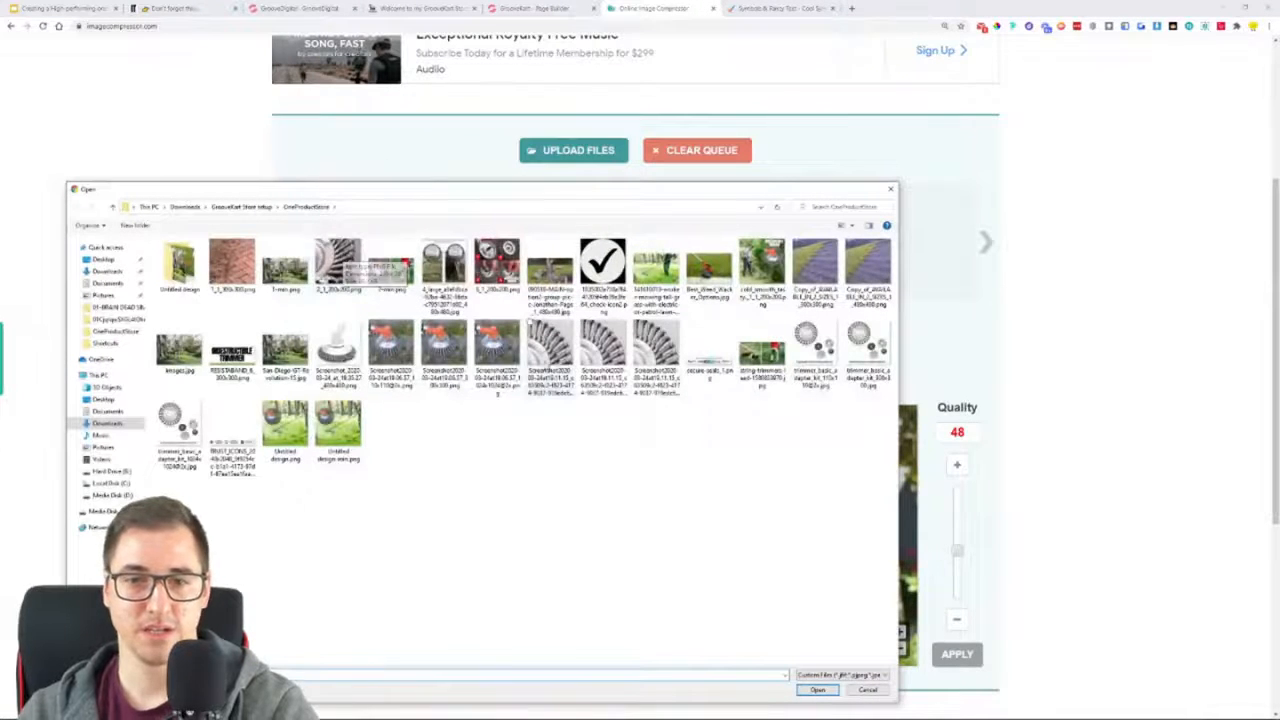
{"action": "double_click", "coordinate": [335, 258]}
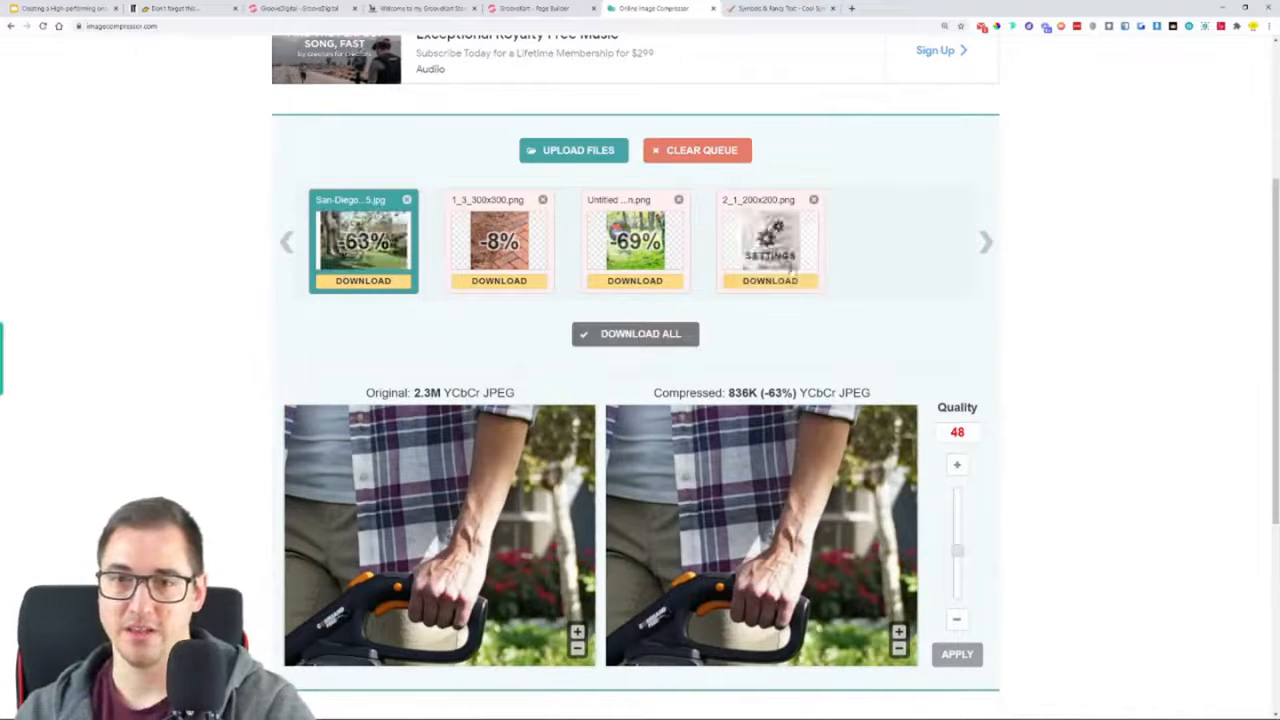
{"action": "left_click", "coordinate": [814, 200]}
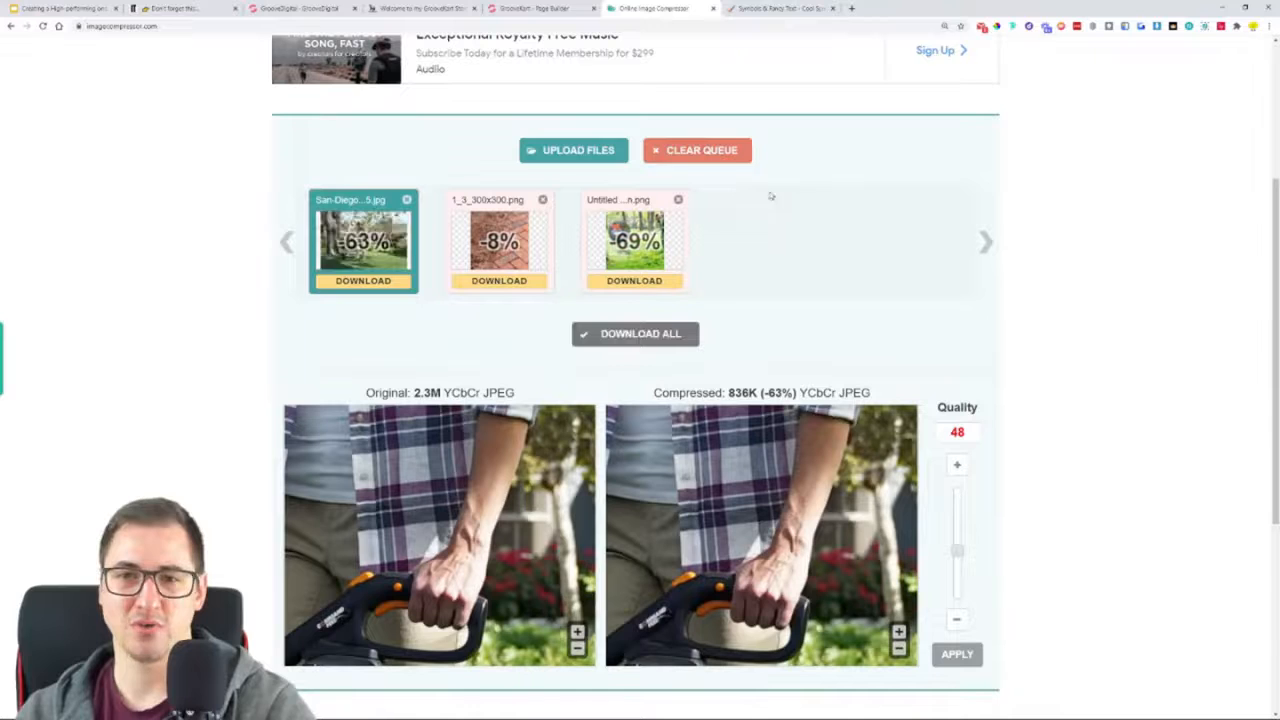
Upload the larger close-up screenshot of the steel wire head for compression and save the compressed PNG to the computer
{"action": "left_click", "coordinate": [594, 152]}
{"action": "left_click", "coordinate": [655, 355]}
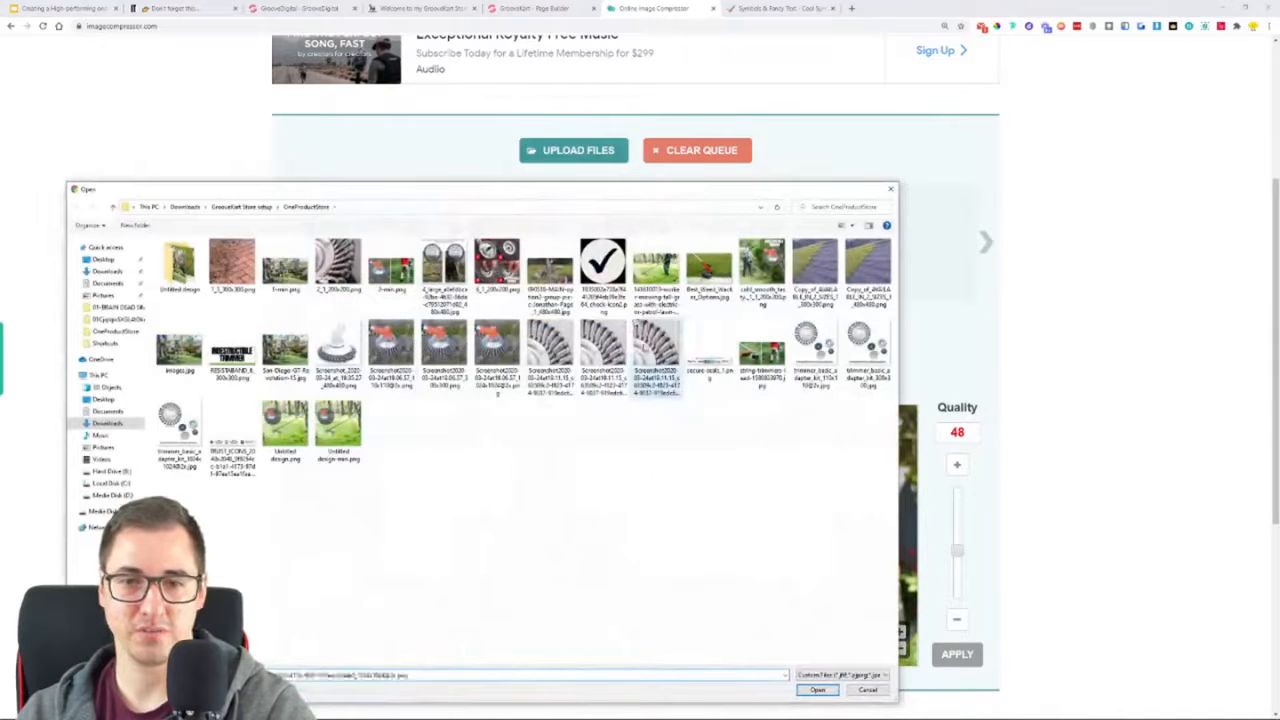
{"action": "left_click", "coordinate": [817, 690]}
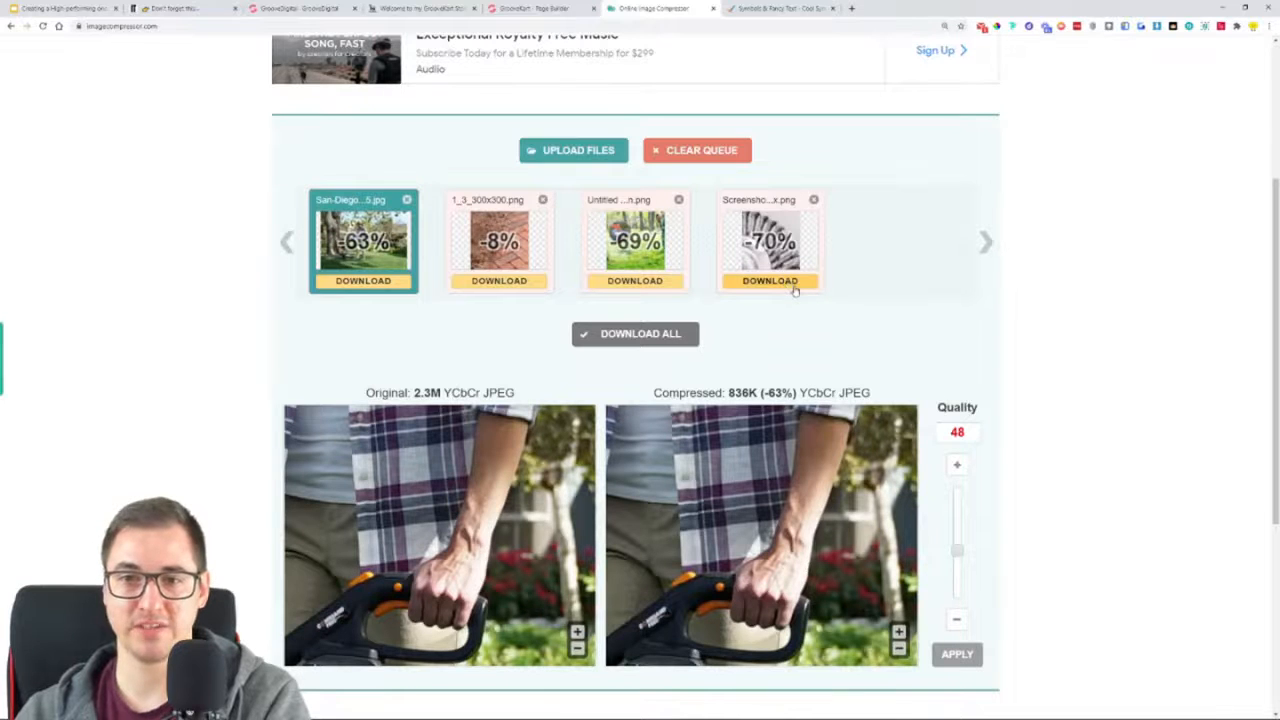
{"action": "left_click", "coordinate": [794, 286]}
{"action": "left_click", "coordinate": [818, 690]}
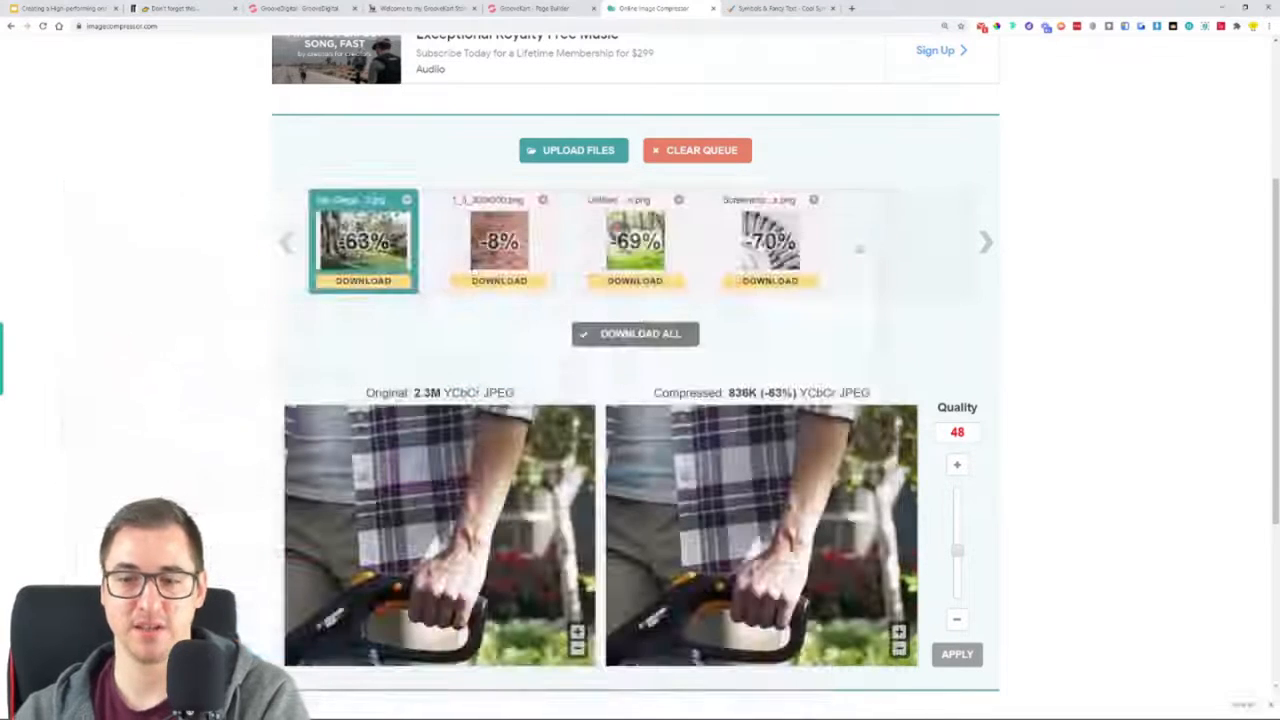
Return to the GrooveKart page builder and upload the compressed steel wire close-up into the empty image element
{"action": "left_click", "coordinate": [565, 8]}
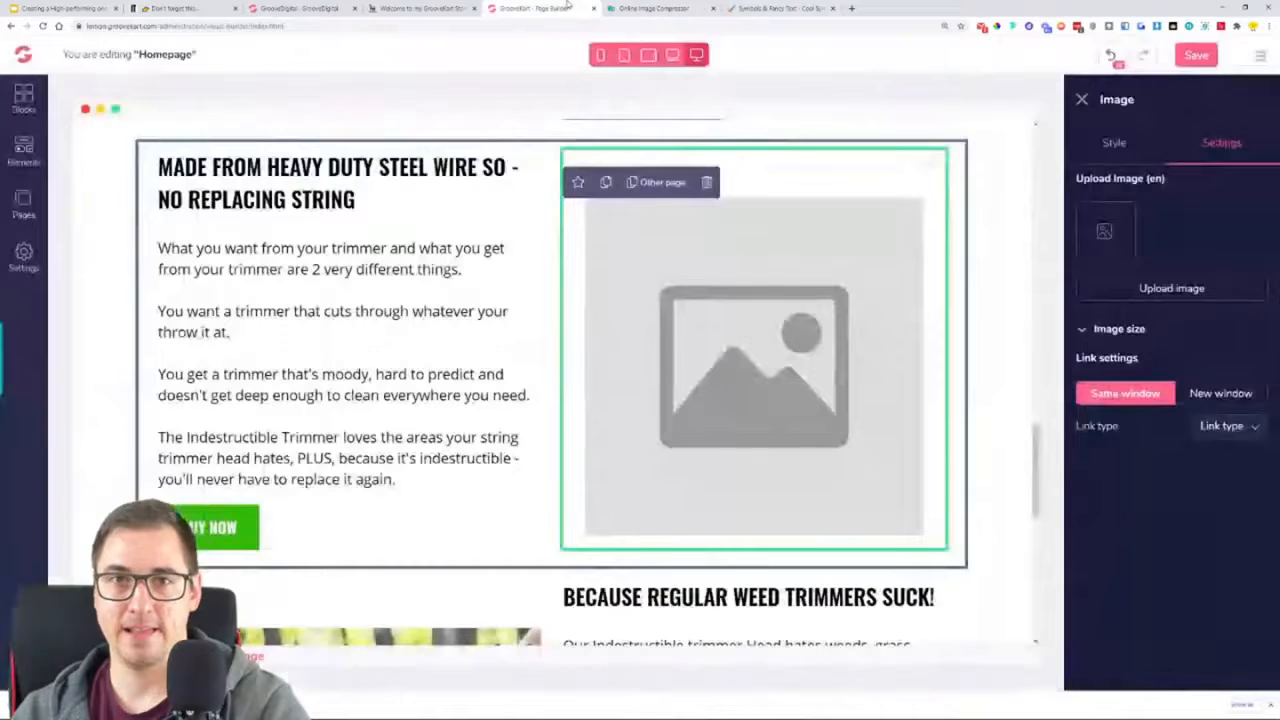
{"action": "left_click", "coordinate": [1178, 293]}
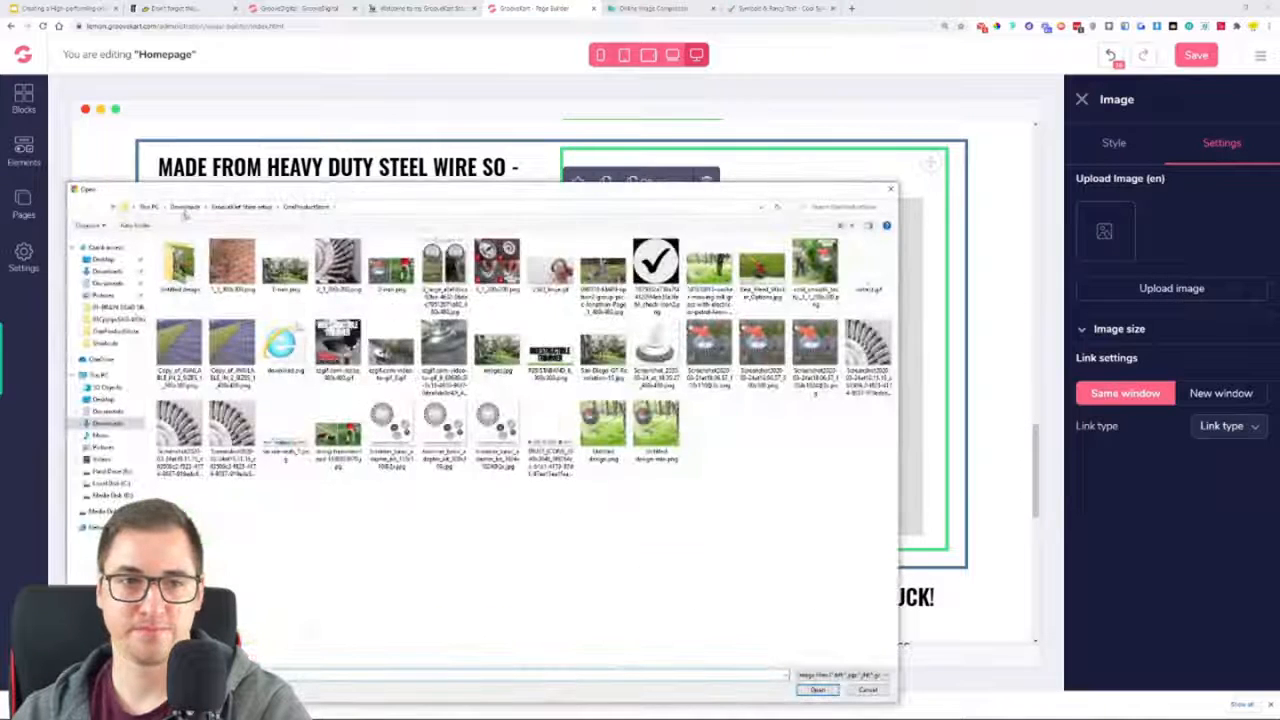
{"action": "double_click", "coordinate": [178, 282]}
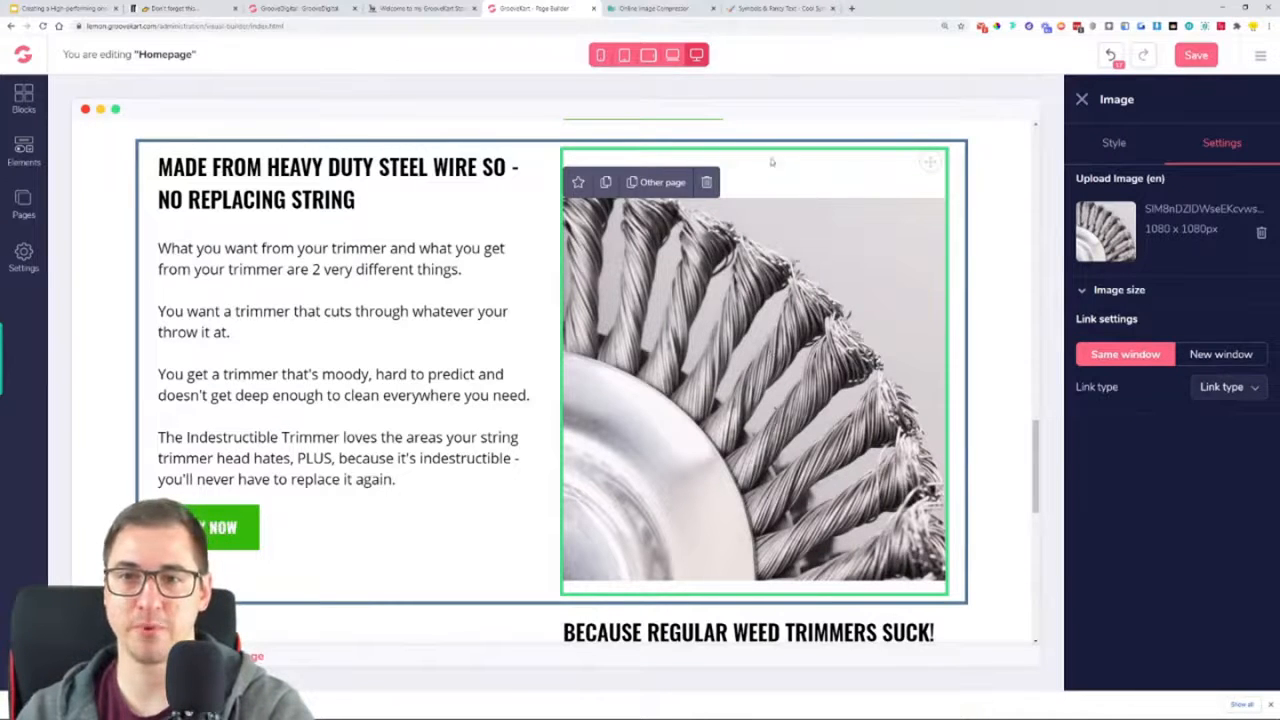
Set the top margin of the steel wire image to 0 and dismiss the browser's downloads bar
{"action": "left_click", "coordinate": [1105, 146]}
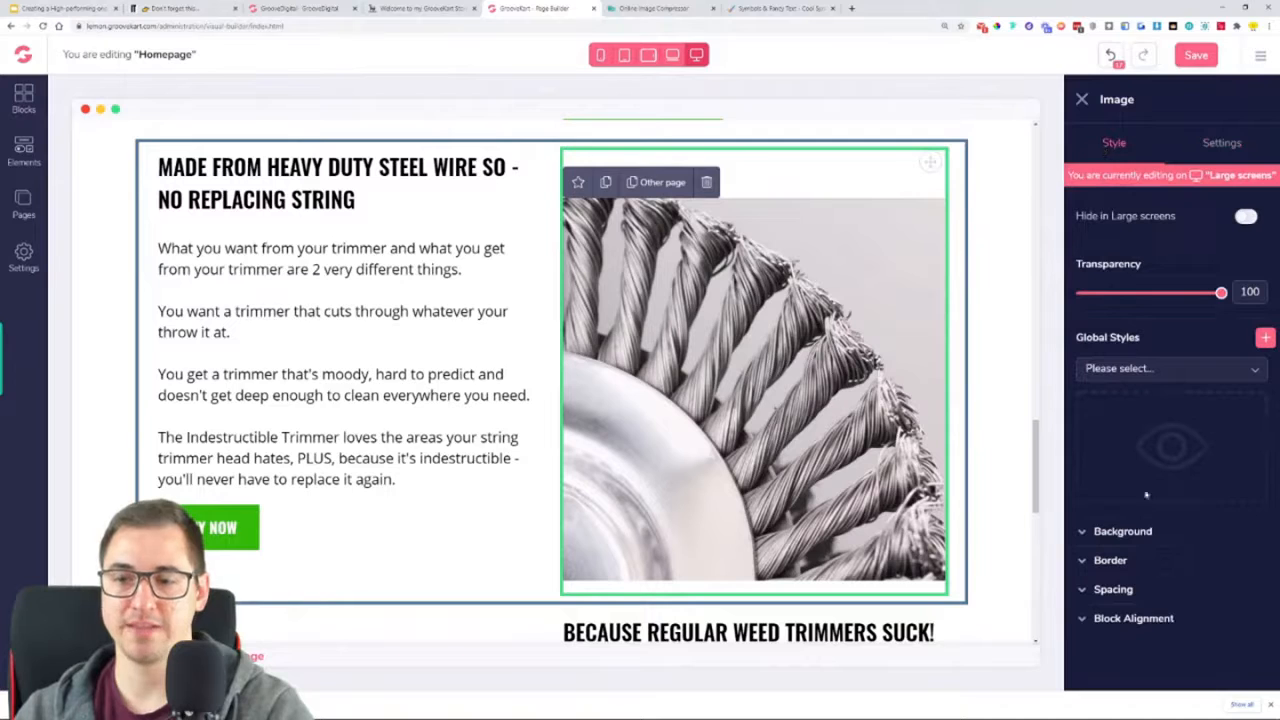
{"action": "left_click", "coordinate": [1144, 587]}
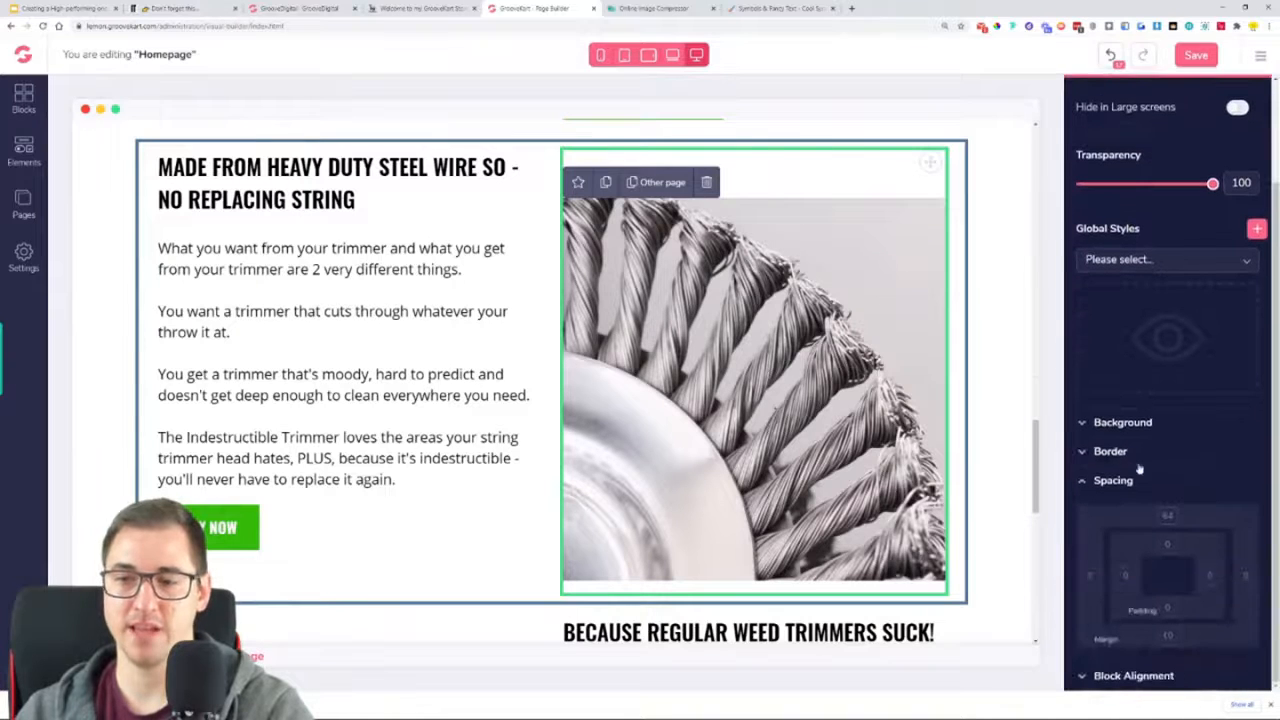
{"action": "left_click", "coordinate": [1172, 519]}
{"action": "left_click_drag", "start_coordinate": [1211, 667], "coordinate": [1146, 688]}
{"action": "left_click", "coordinate": [1270, 706]}
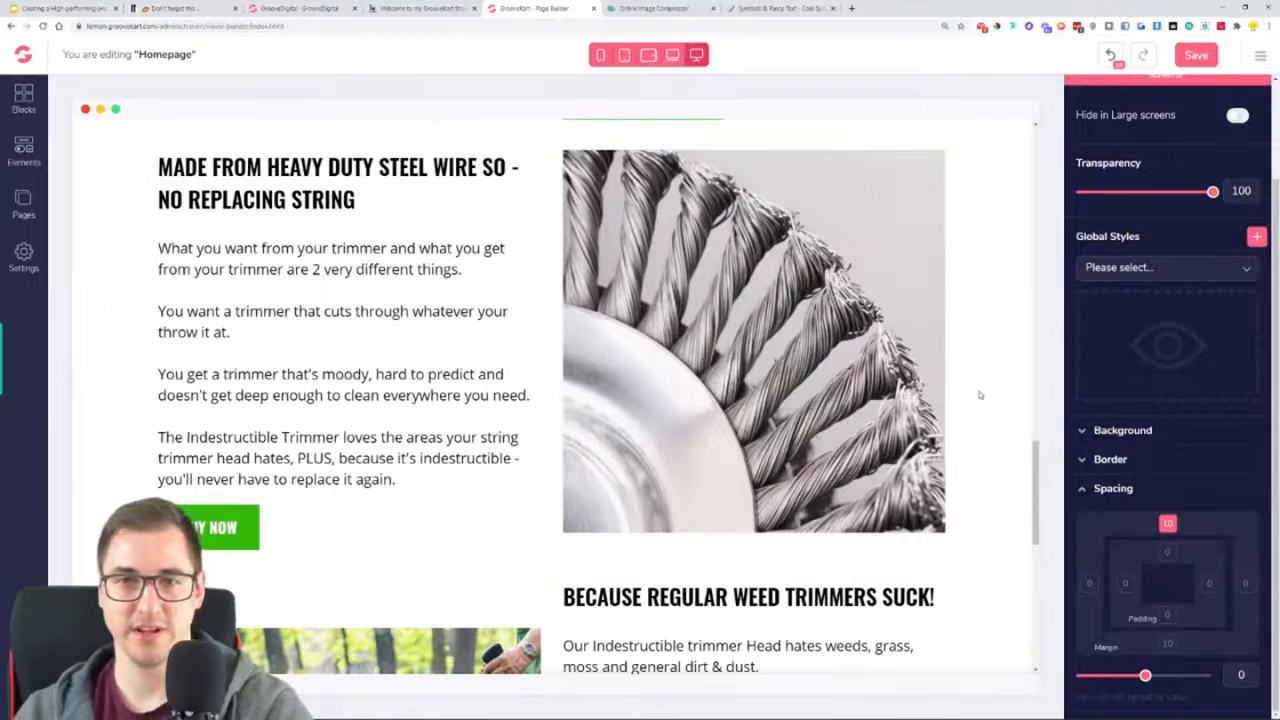
Set the top and bottom margins of the "MADE FROM HEAVY DUTY STEEL WIRE" row to 50 and save the homepage
{"action": "scroll", "coordinate": [980, 395], "scroll_direction": "up", "scroll_amount": 2}
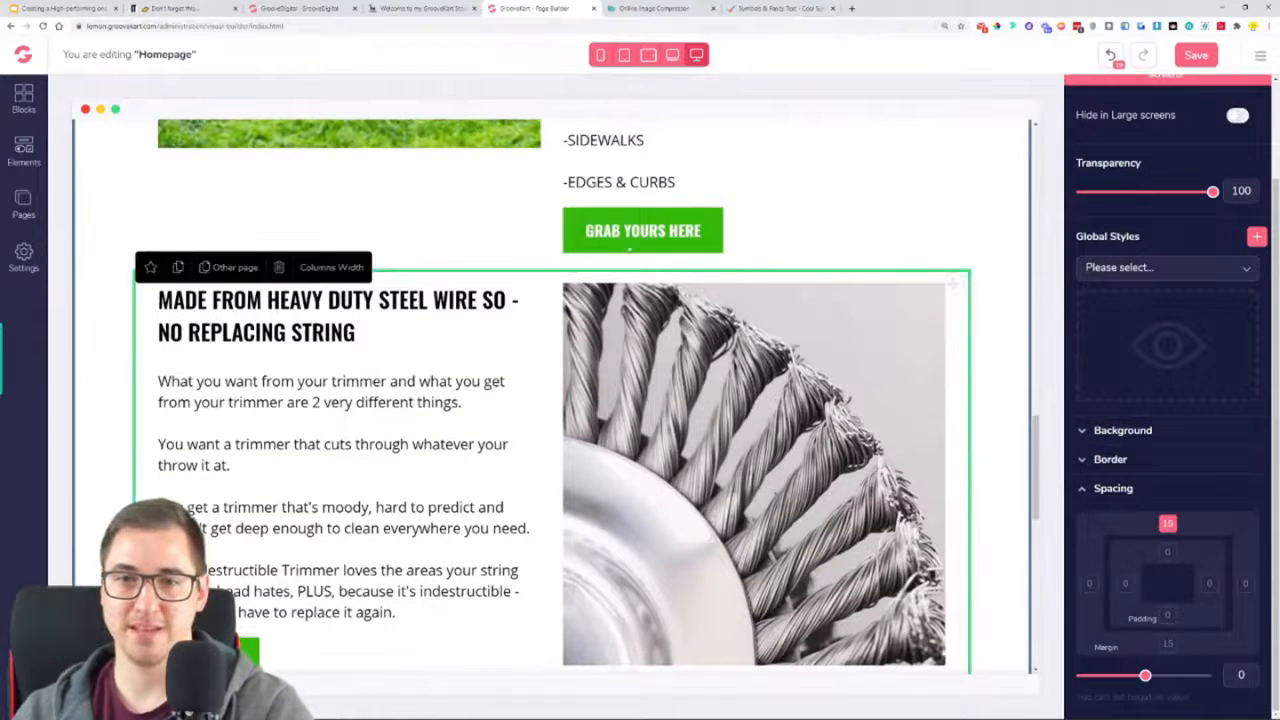
{"action": "scroll", "coordinate": [619, 260], "scroll_direction": "down", "scroll_amount": 5}
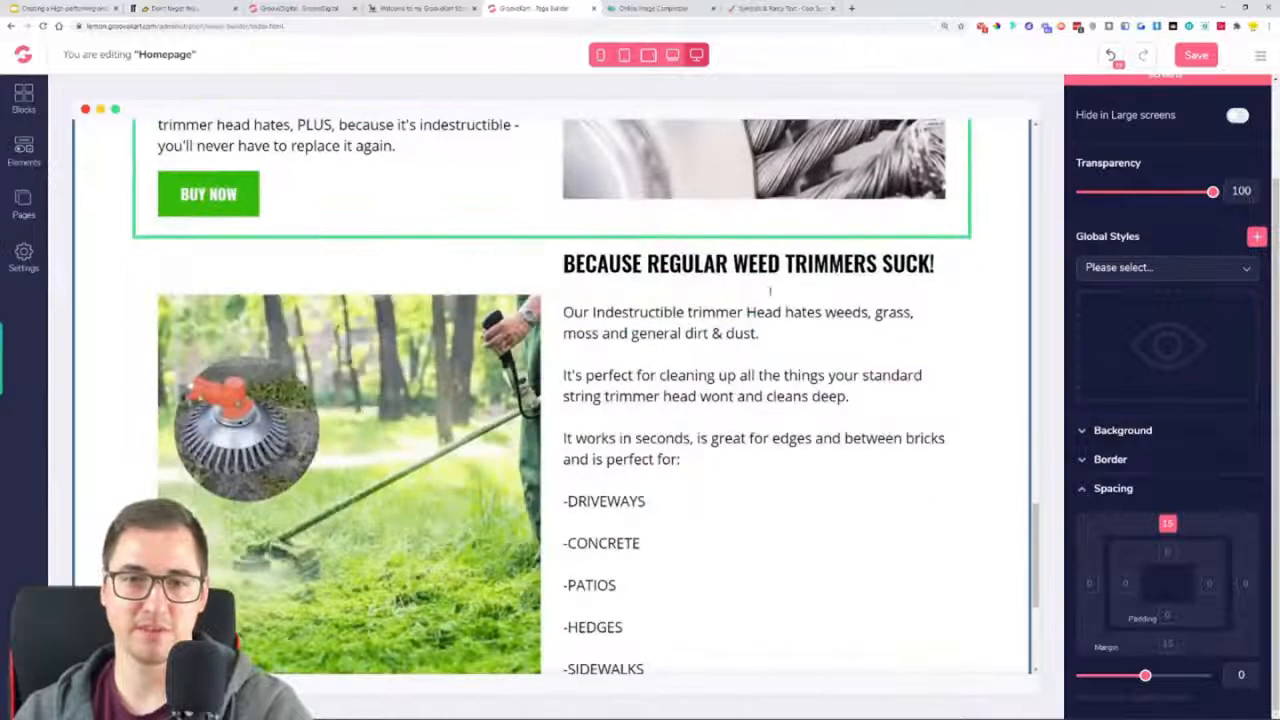
{"action": "scroll", "coordinate": [645, 255], "scroll_direction": "up", "scroll_amount": 3}
{"action": "scroll", "coordinate": [143, 206], "scroll_direction": "up", "scroll_amount": 2}
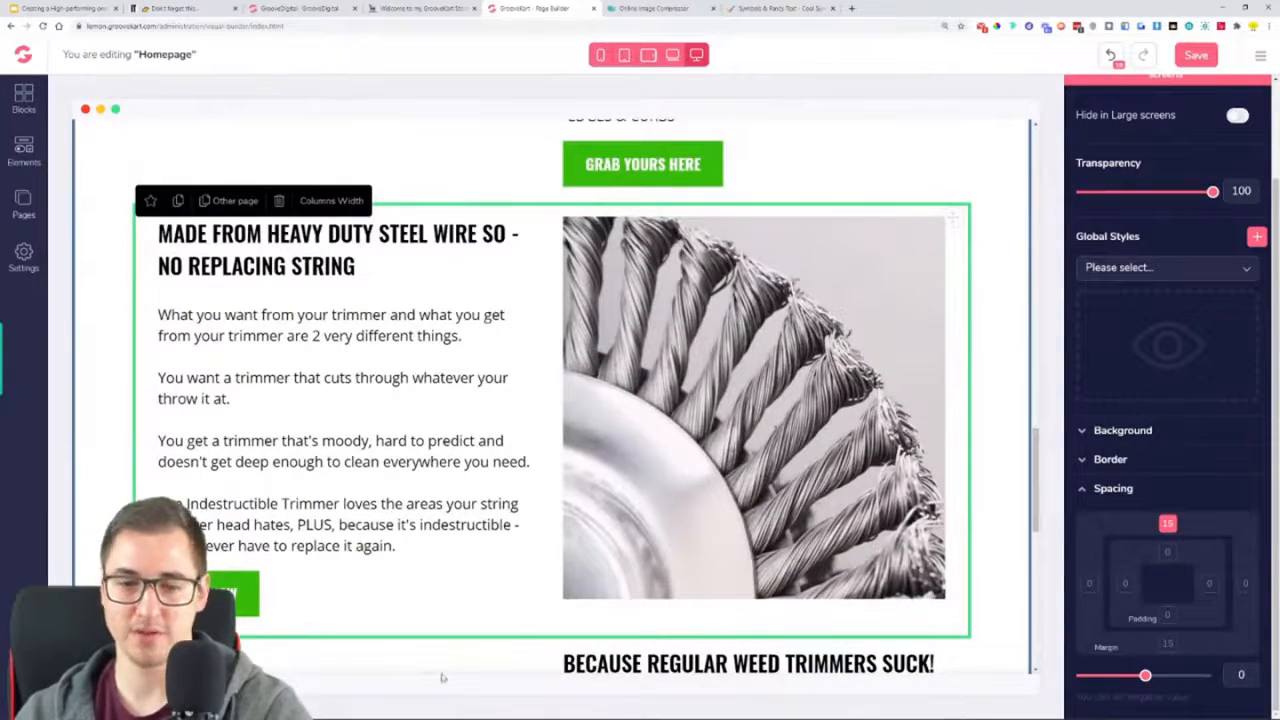
{"action": "left_click_drag", "start_coordinate": [1145, 675], "coordinate": [1198, 691]}
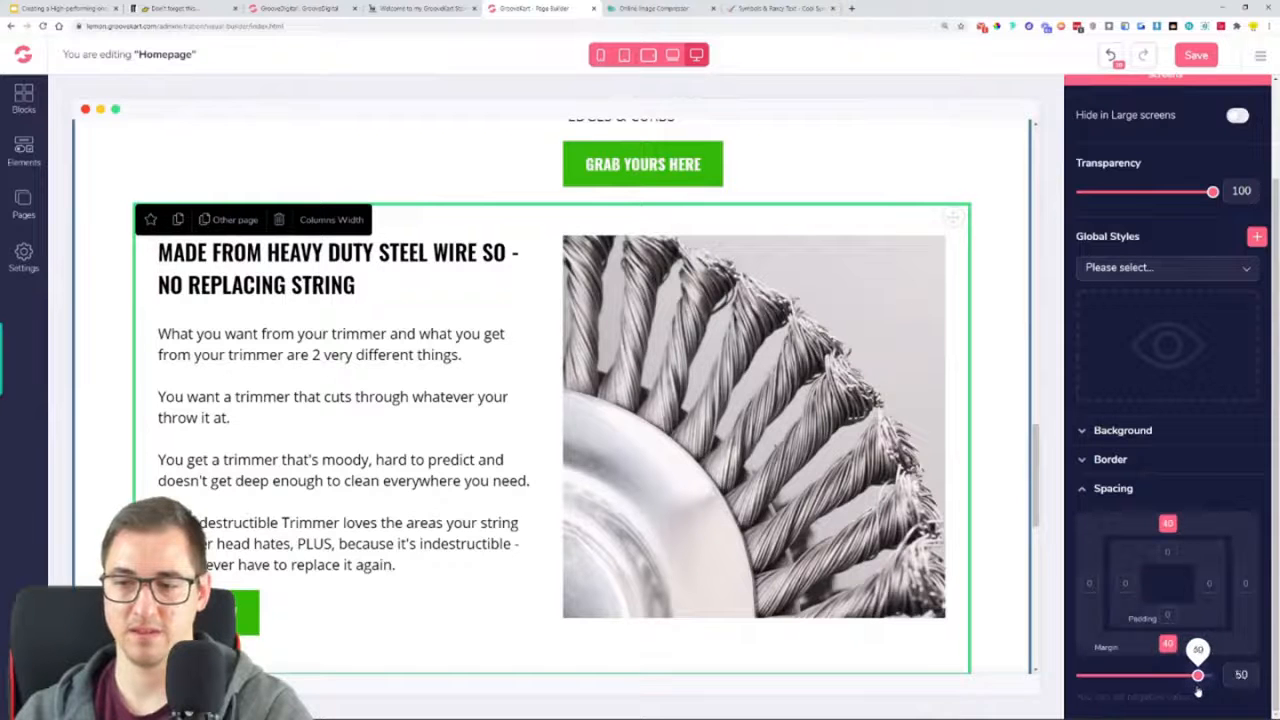
{"action": "scroll", "coordinate": [868, 441], "scroll_direction": "down", "scroll_amount": 2}
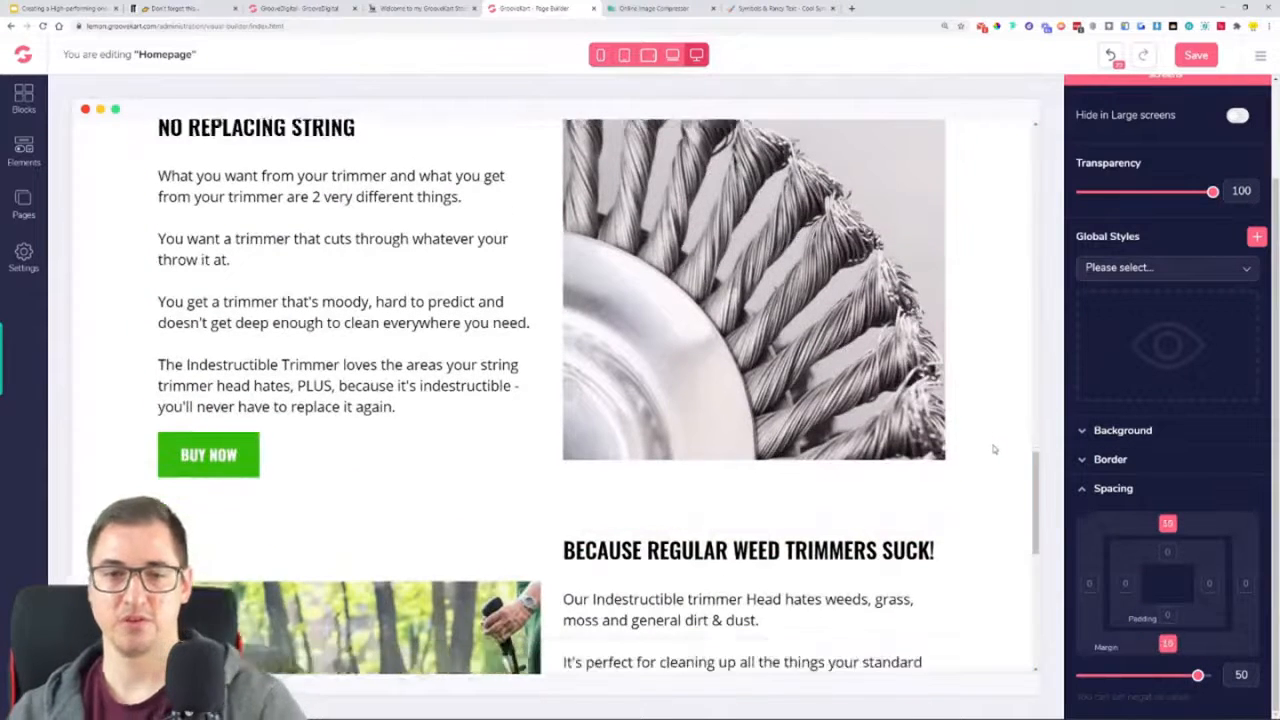
{"action": "scroll", "coordinate": [987, 450], "scroll_direction": "up", "scroll_amount": 4}
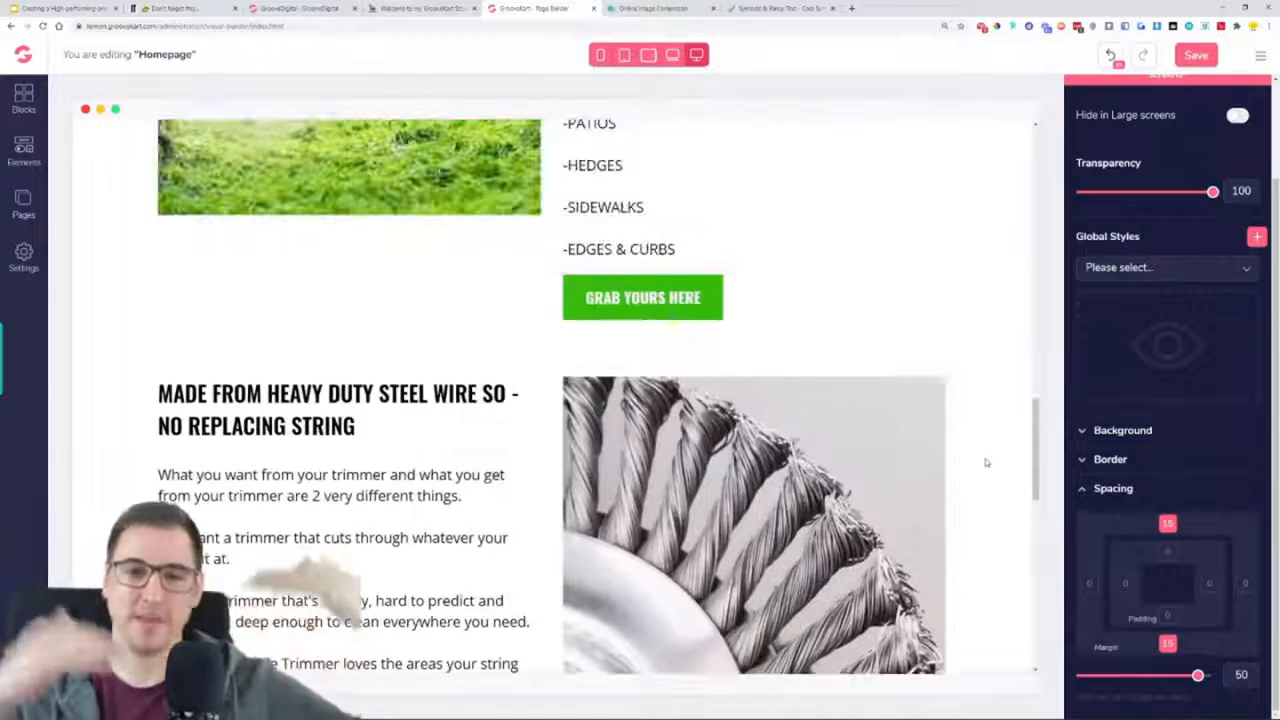
{"action": "scroll", "coordinate": [1018, 484], "scroll_direction": "down", "scroll_amount": 3}
{"action": "scroll", "coordinate": [834, 416], "scroll_direction": "down", "scroll_amount": 3}
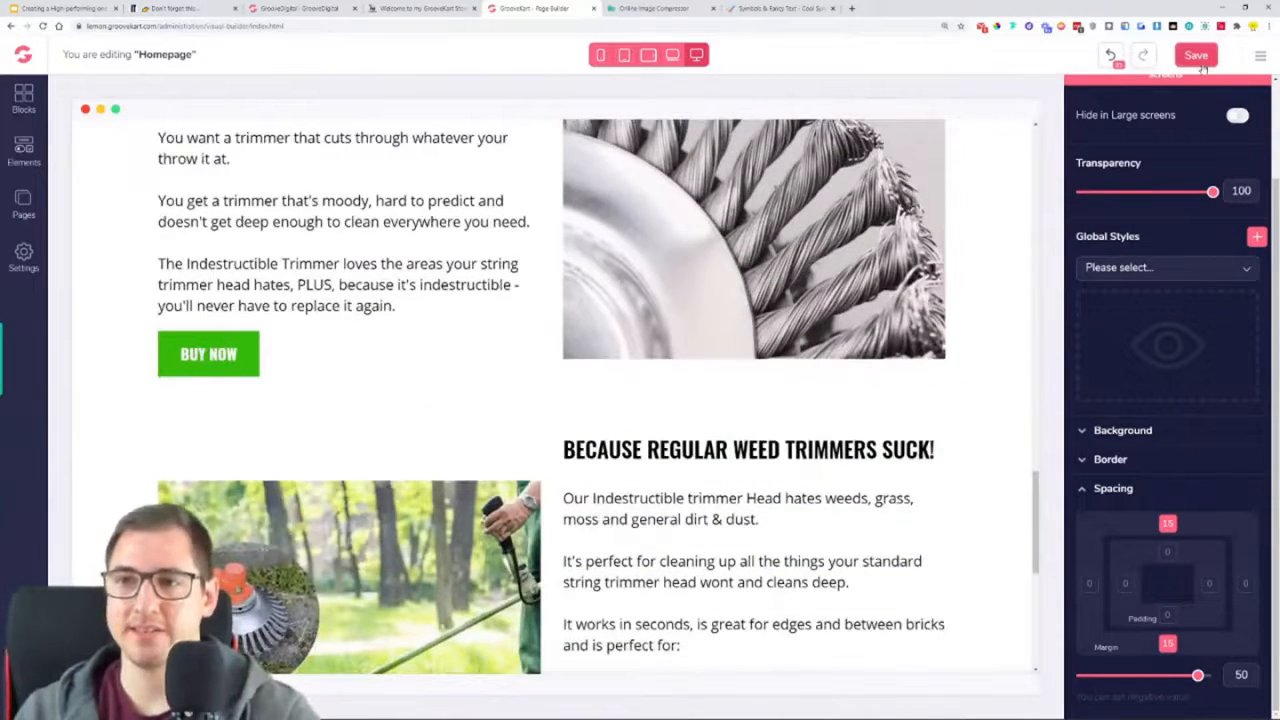
{"action": "left_click", "coordinate": [1200, 60]}
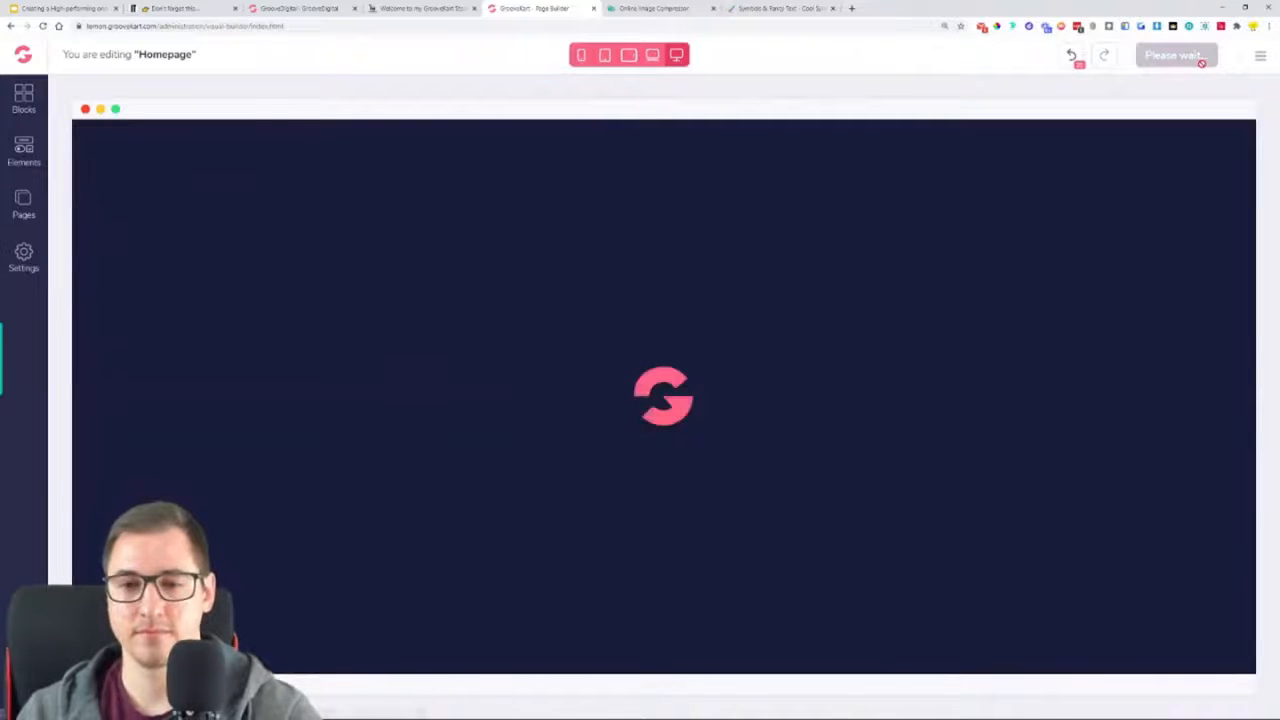
Review the saved homepage, reload the page builder, and return to the last "BECAUSE REGULAR WEED TRIMMERS SUCK!" row
{"action": "scroll", "coordinate": [960, 354], "scroll_direction": "down", "scroll_amount": 15}
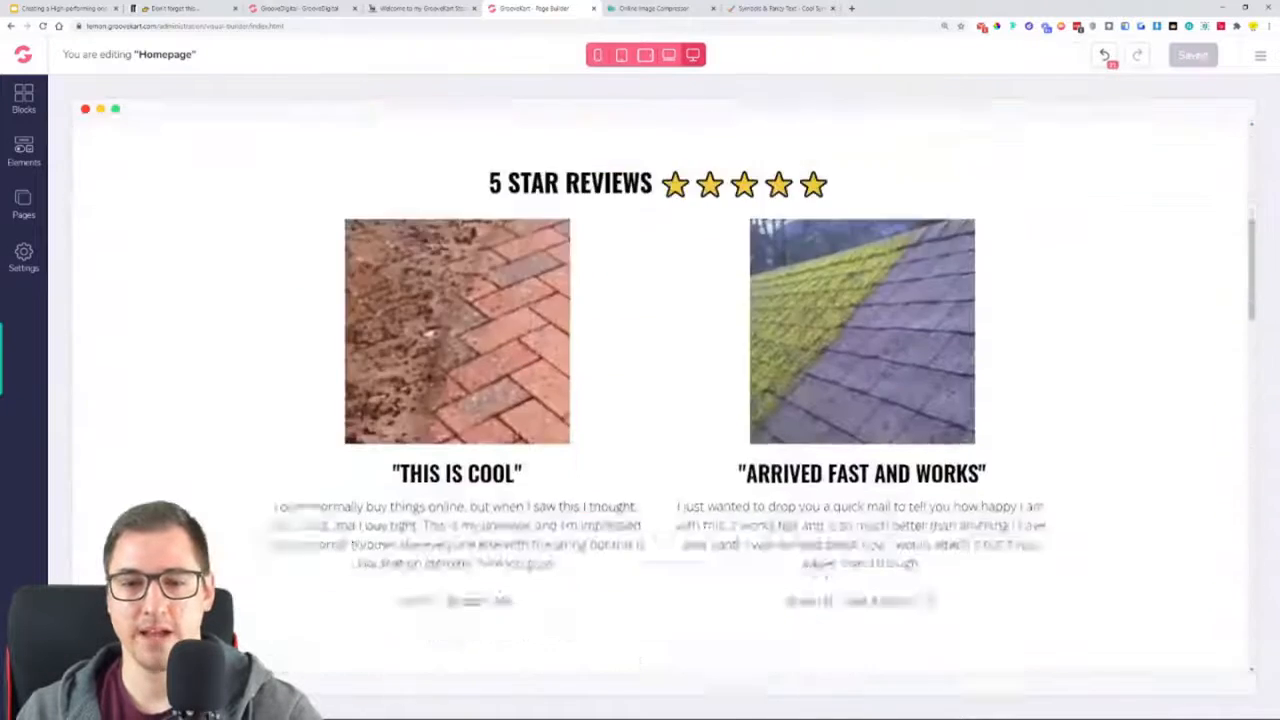
{"action": "scroll", "coordinate": [985, 347], "scroll_direction": "down", "scroll_amount": 2}
{"action": "scroll", "coordinate": [985, 346], "scroll_direction": "up", "scroll_amount": 3}
{"action": "scroll", "coordinate": [985, 344], "scroll_direction": "down", "scroll_amount": 1}
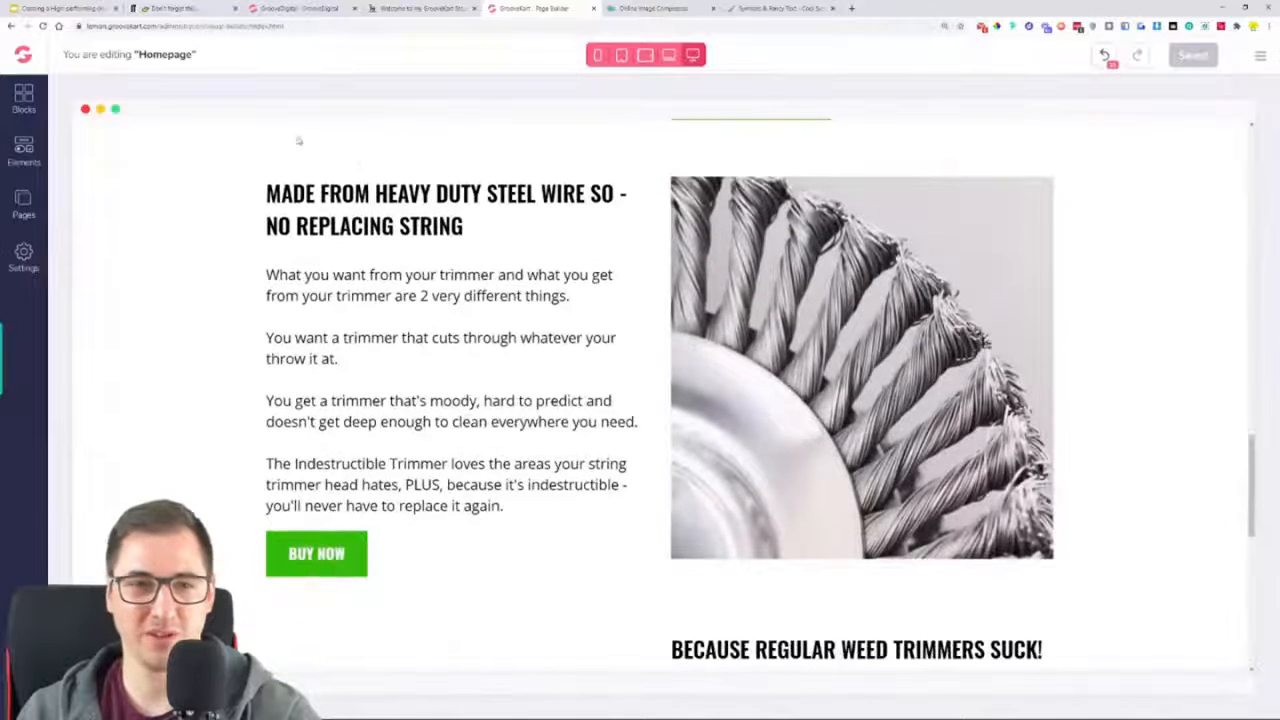
{"action": "left_click", "coordinate": [43, 26]}
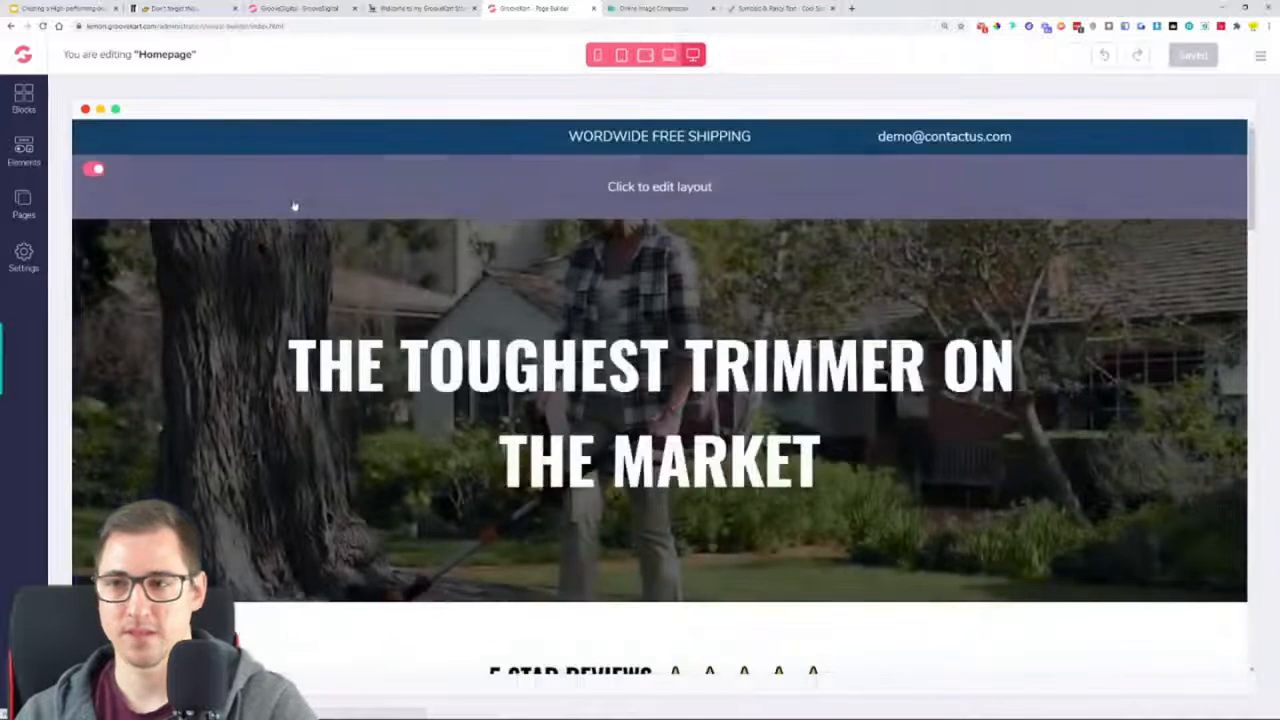
{"action": "scroll", "coordinate": [451, 263], "scroll_direction": "down", "scroll_amount": 15}
{"action": "scroll", "coordinate": [451, 263], "scroll_direction": "down", "scroll_amount": 5}
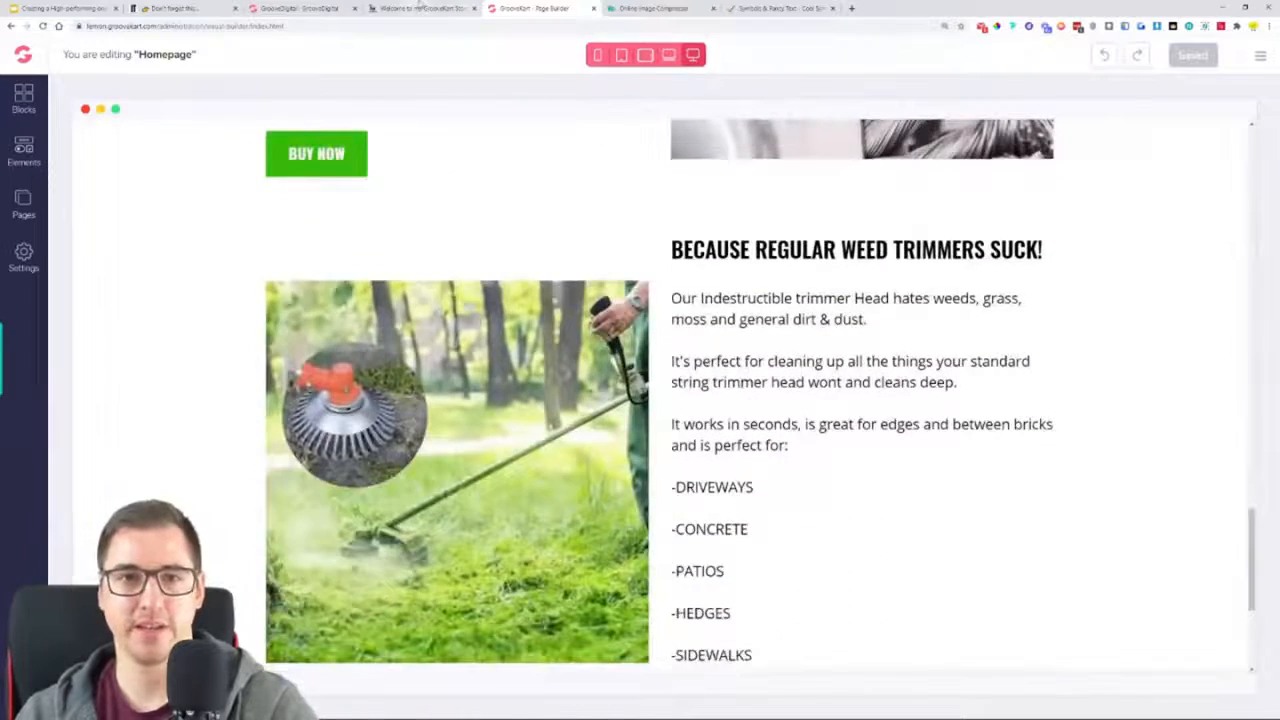
Replace the last row's heading with "TURBOCHARGE YOUR TRIMMER IN A COUPLE OF MINUTES" copied from the example store, without a trailing blank line
{"action": "left_click", "coordinate": [421, 7]}
{"action": "scroll", "coordinate": [963, 457], "scroll_direction": "down", "scroll_amount": 5}
{"action": "triple_click", "coordinate": [760, 215]}
{"action": "right_click", "coordinate": [762, 214]}
{"action": "left_click", "coordinate": [766, 226]}
{"action": "key", "text": "ctrl+Tab"}
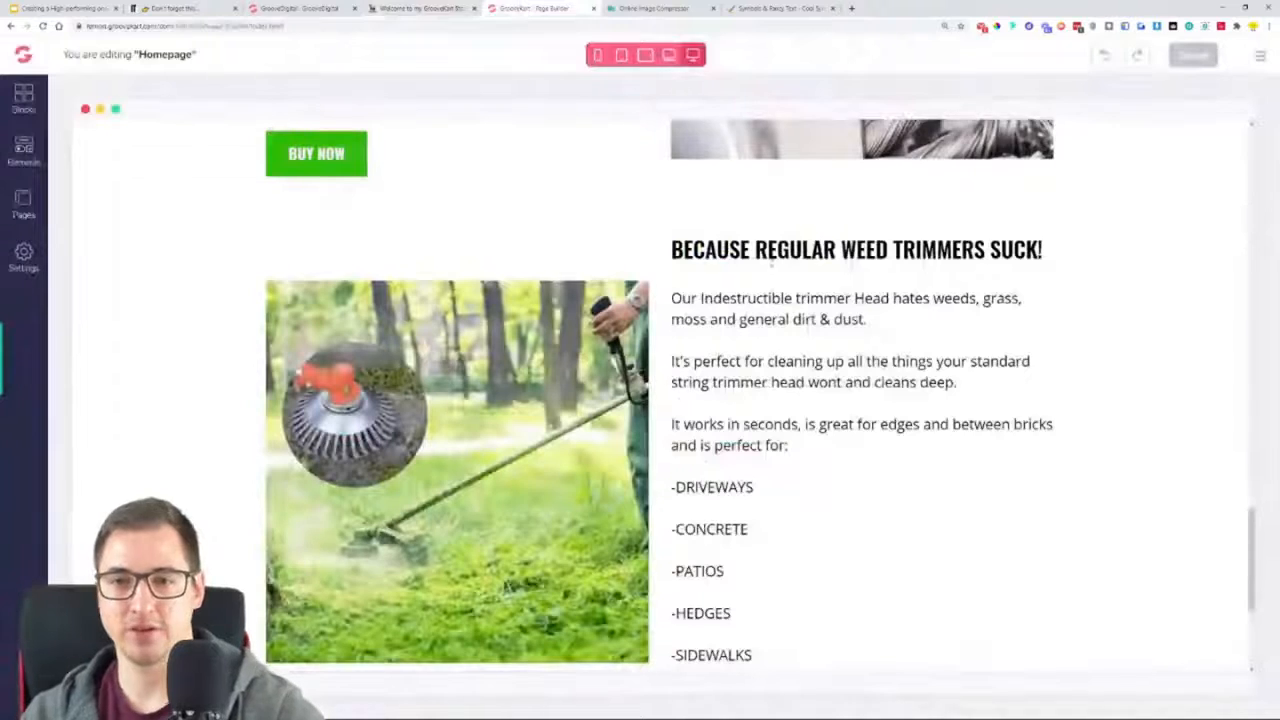
{"action": "triple_click", "coordinate": [771, 252]}
{"action": "key", "text": "ctrl+v"}
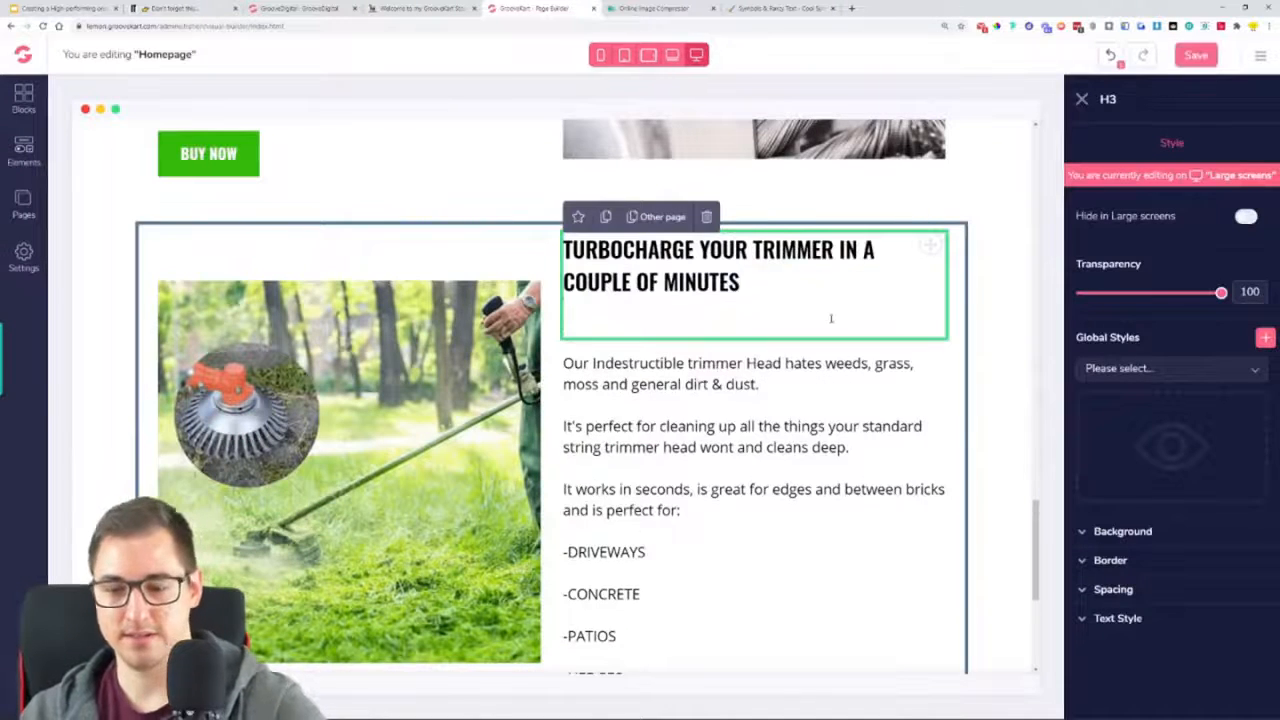
{"action": "key", "text": "BackSpace"}
Replace the paragraph below the turbocharge heading with the example store's text, from "Fixing your new" to "Trimmer Head."
{"action": "key", "text": "ctrl+shift+Tab"}
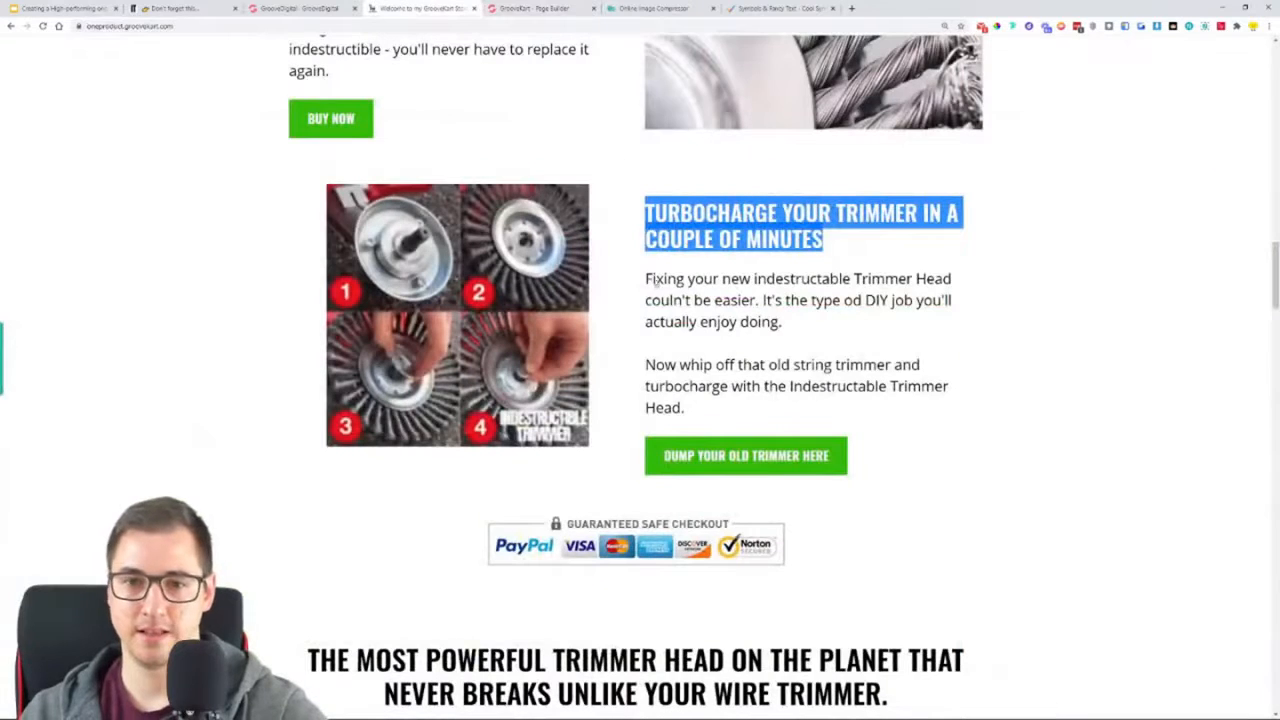
{"action": "left_click", "coordinate": [712, 342]}
{"action": "double_click", "coordinate": [718, 322]}
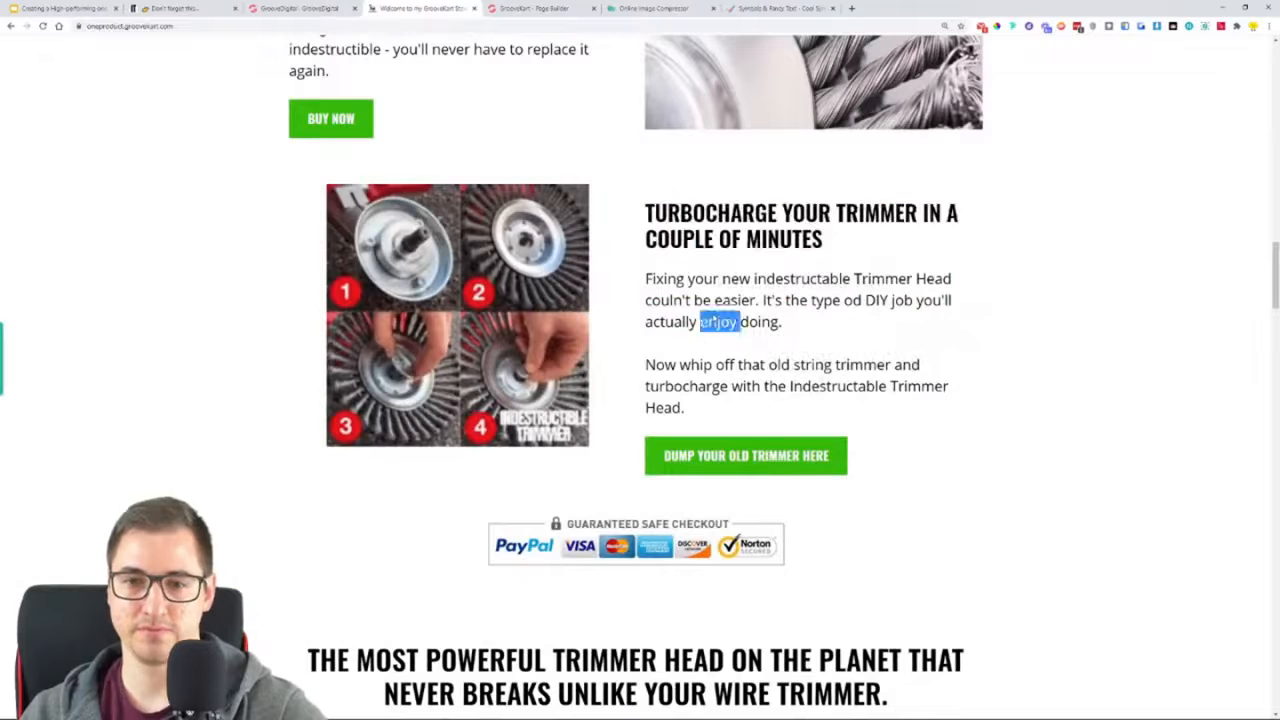
{"action": "triple_click", "coordinate": [714, 320]}
{"action": "left_click_drag", "start_coordinate": [688, 409], "coordinate": [647, 283]}
{"action": "left_click", "coordinate": [530, 8]}
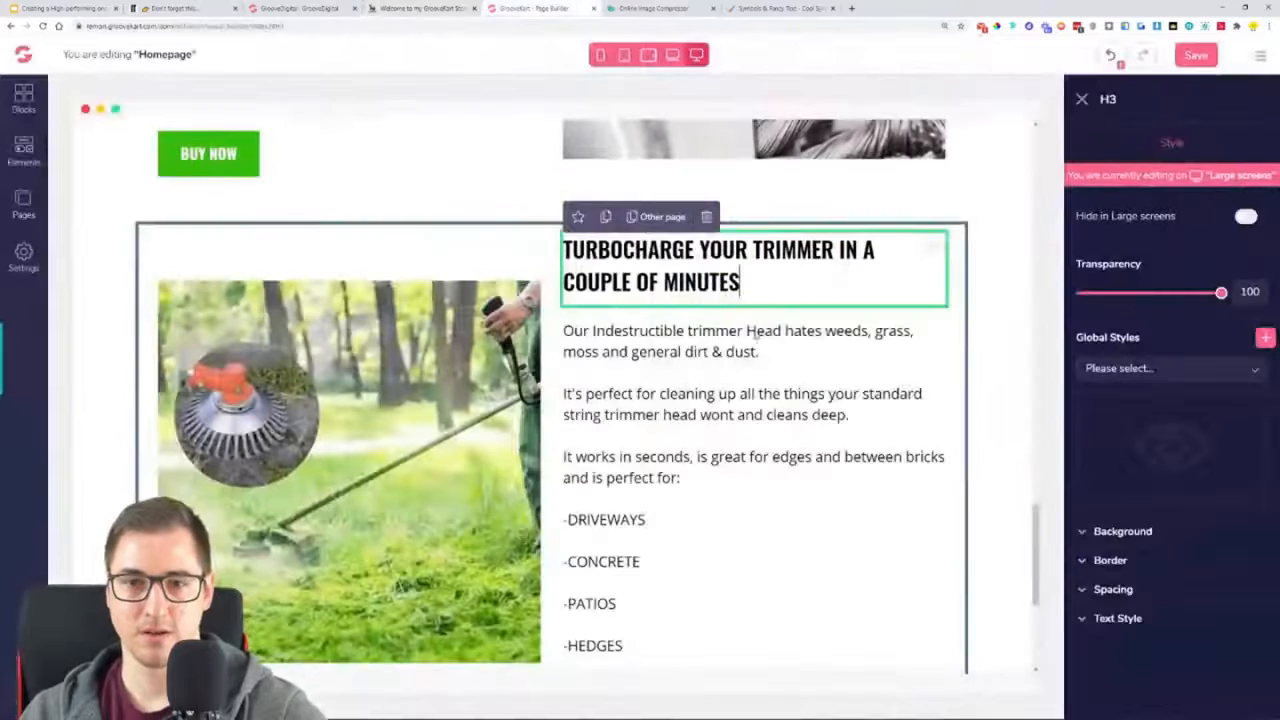
{"action": "double_click", "coordinate": [720, 414]}
{"action": "triple_click", "coordinate": [728, 420]}
{"action": "key", "text": "ctrl+v"}
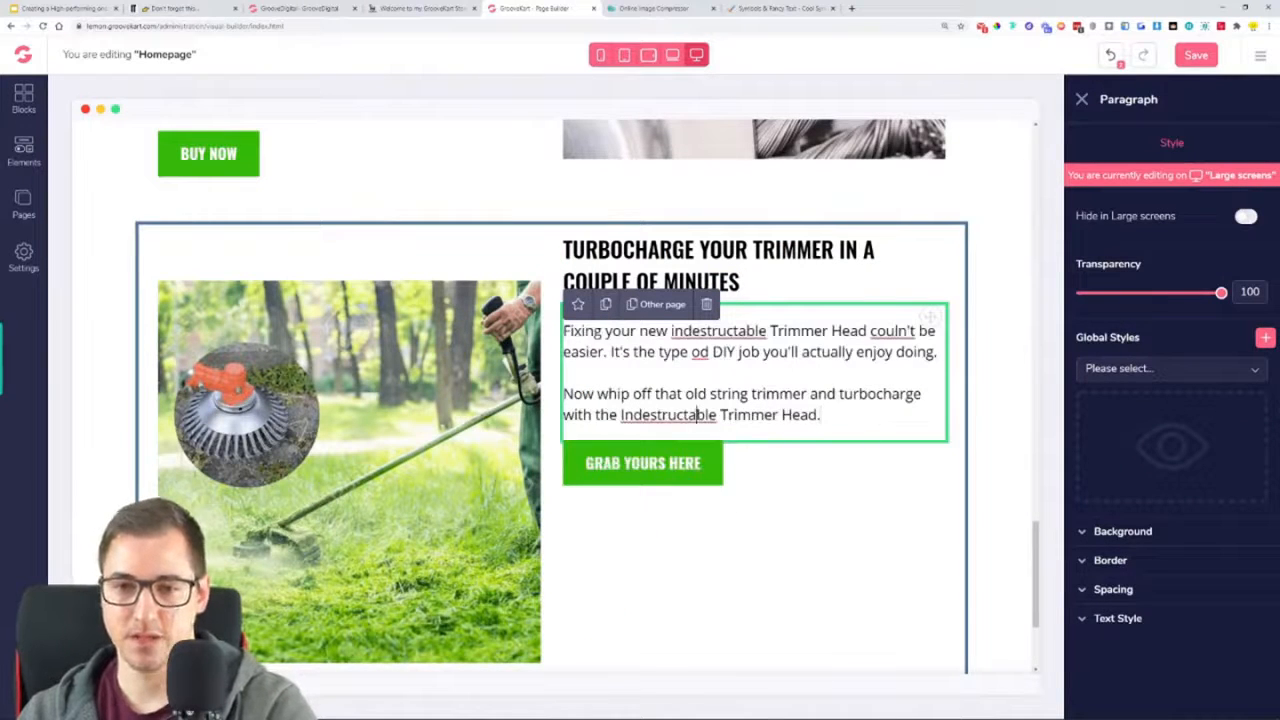
Correct the turbocharge paragraph's spelling to "Indestructible" in both places, "couldn't" and "of"
{"action": "key", "text": "BackSpace"}
{"action": "type", "text": "i"}
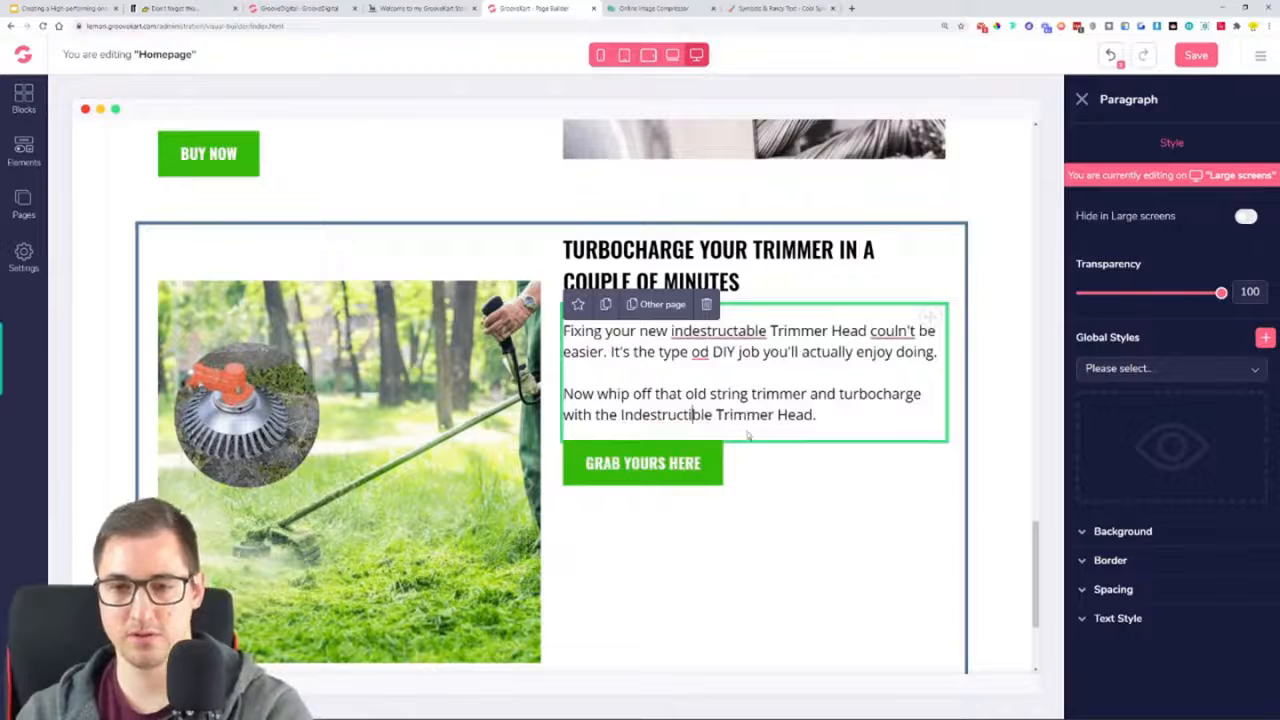
{"action": "key", "text": "BackSpace"}
{"action": "type", "text": "i"}
{"action": "right_click", "coordinate": [893, 330]}
{"action": "left_click", "coordinate": [940, 345]}
{"action": "right_click", "coordinate": [700, 352]}
{"action": "left_click", "coordinate": [656, 352]}
{"action": "key", "text": "BackSpace"}
{"action": "key", "text": "BackSpace"}
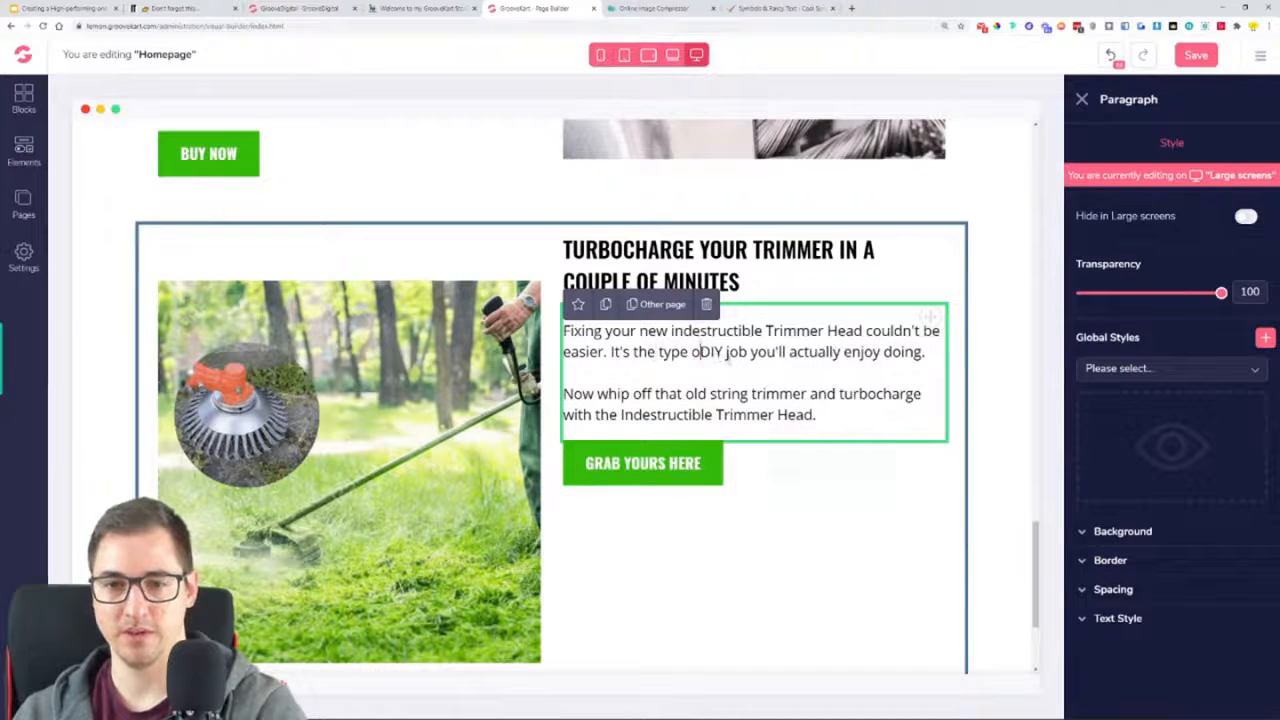
{"action": "type", "text": "f"}
{"action": "left_click", "coordinate": [870, 517]}
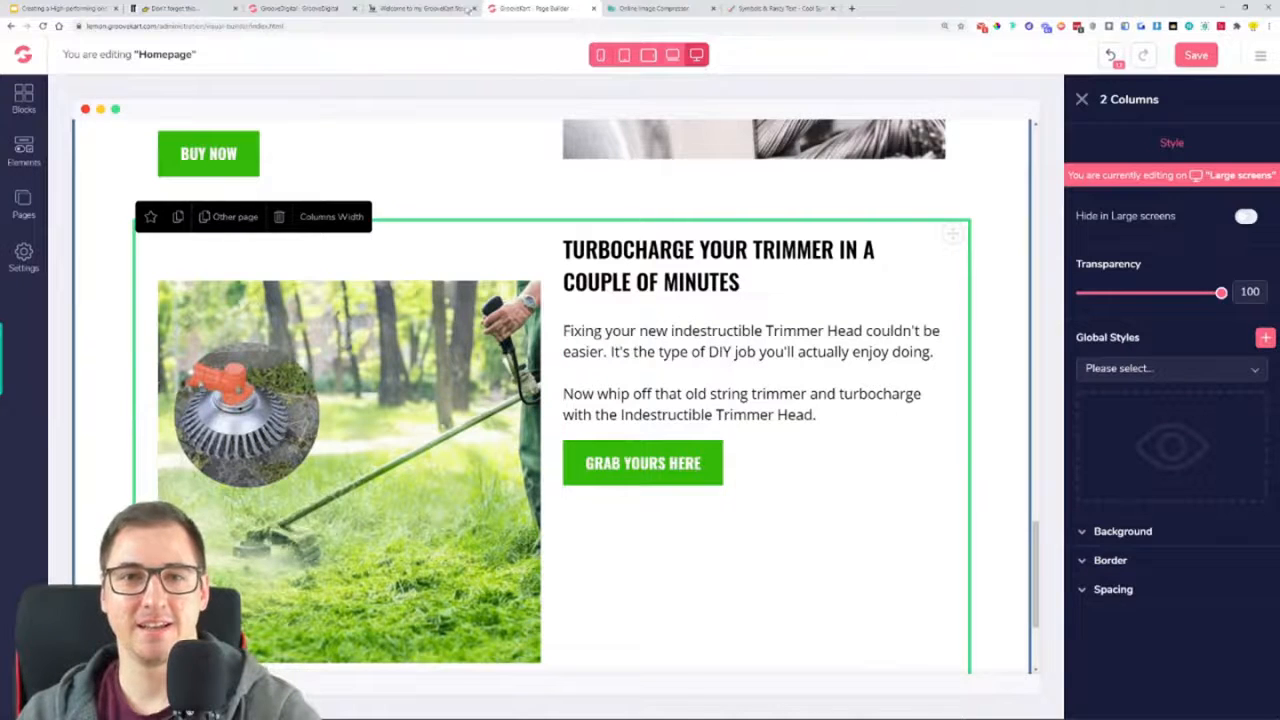
Change the label of the button in the turbocharge row to "DUMP YOUR OLD TRIMMER HERE", as in the example store
{"action": "left_click", "coordinate": [440, 8]}
{"action": "left_click", "coordinate": [990, 425]}
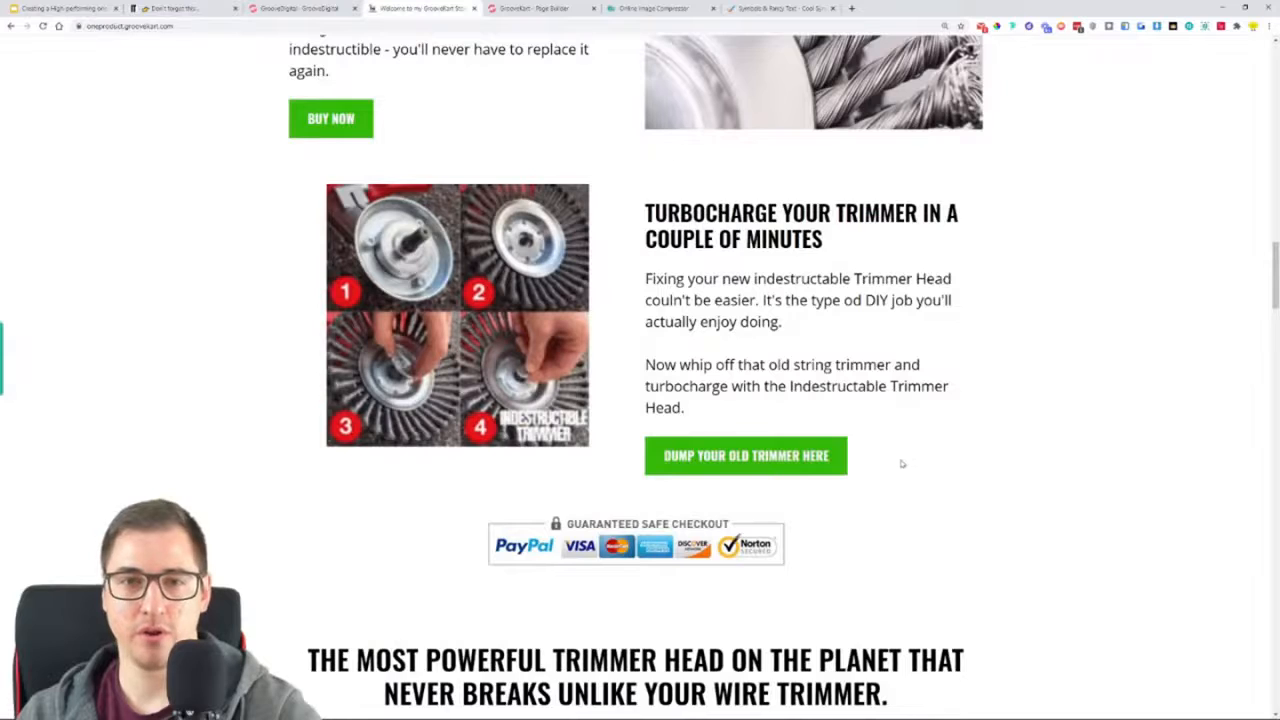
{"action": "left_click", "coordinate": [540, 8]}
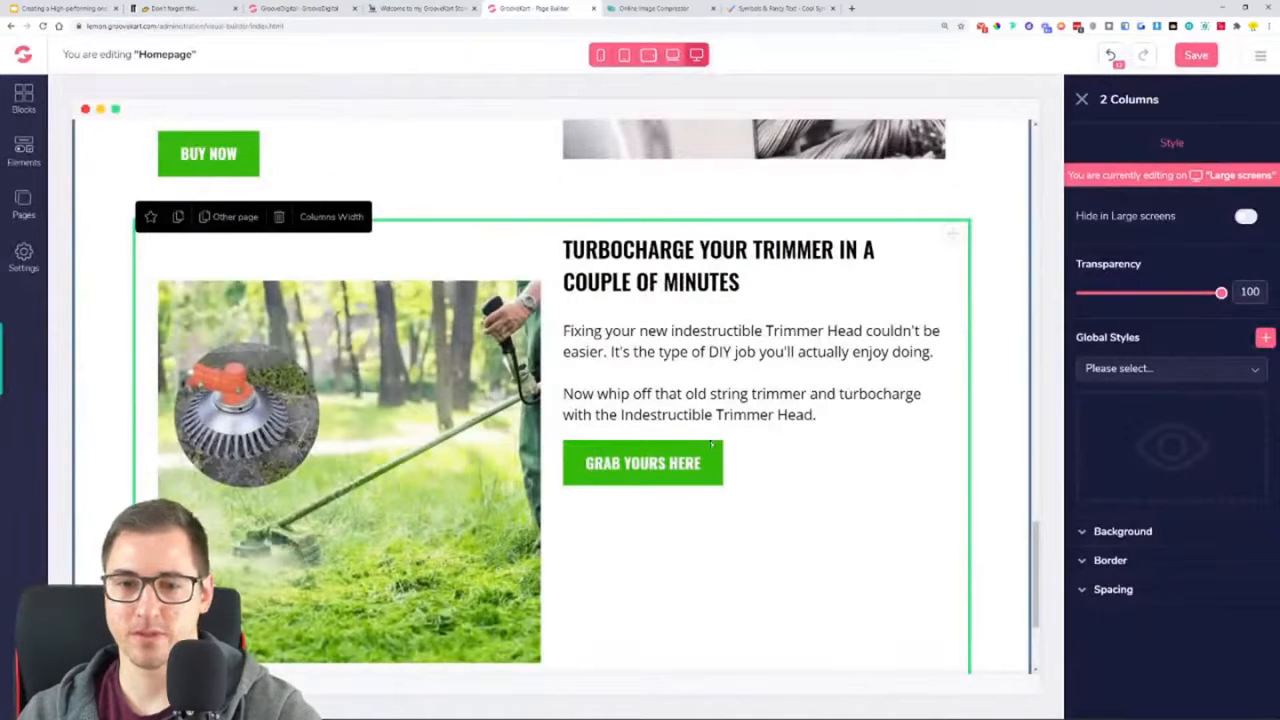
{"action": "left_click", "coordinate": [644, 486]}
{"action": "left_click", "coordinate": [1225, 143]}
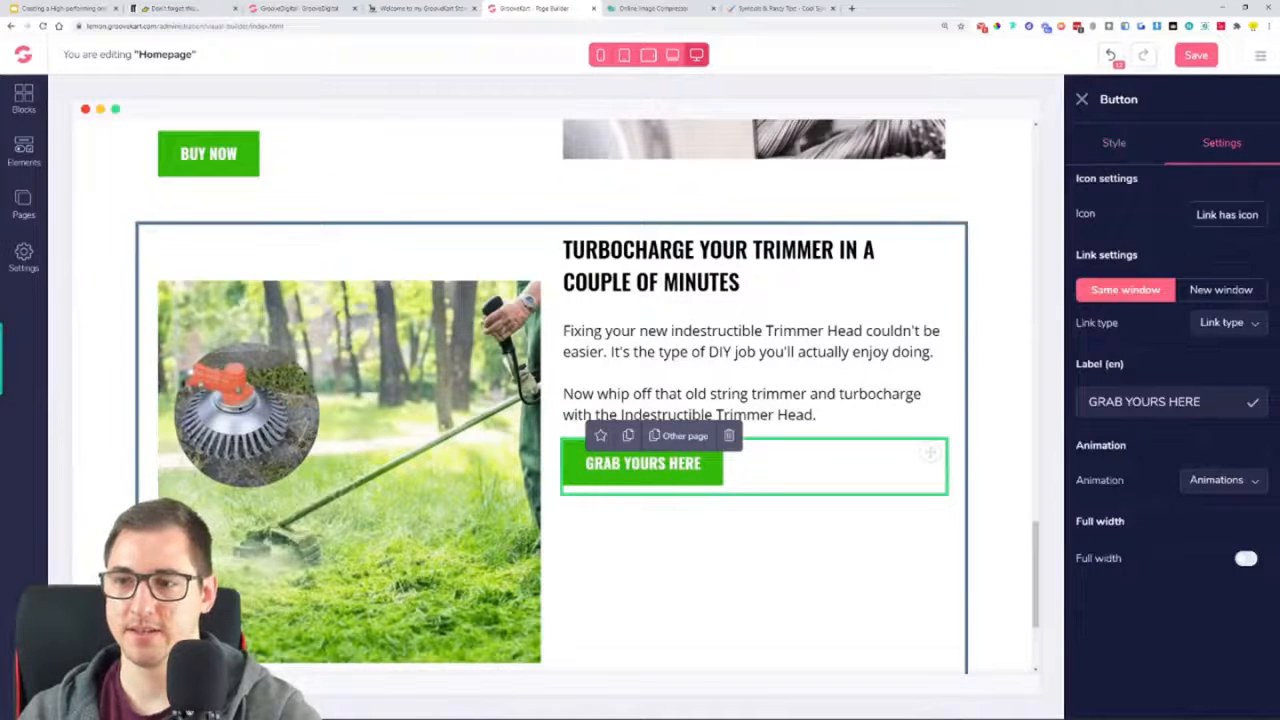
{"action": "triple_click", "coordinate": [1186, 402]}
{"action": "type", "text": "DUM"}
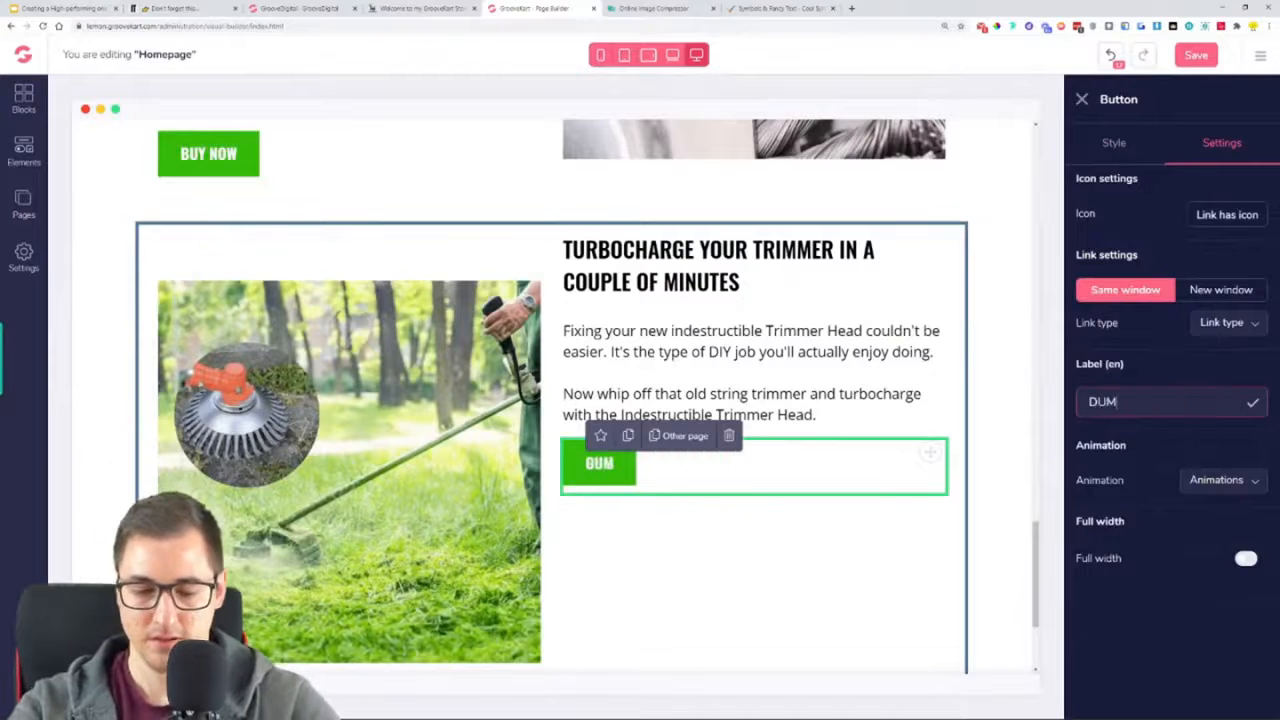
{"action": "type", "text": "P YOUR OLD TRIMMET"}
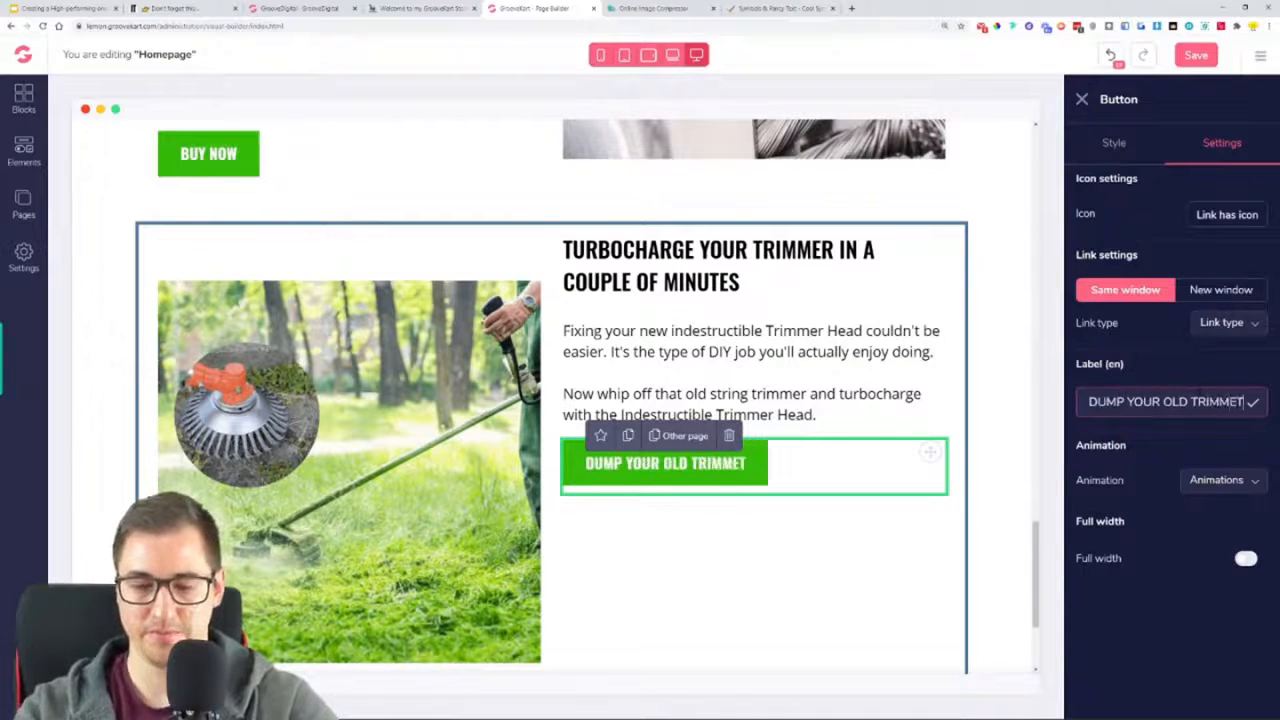
{"action": "key", "text": "BackSpace"}
{"action": "type", "text": "RIMMER"}
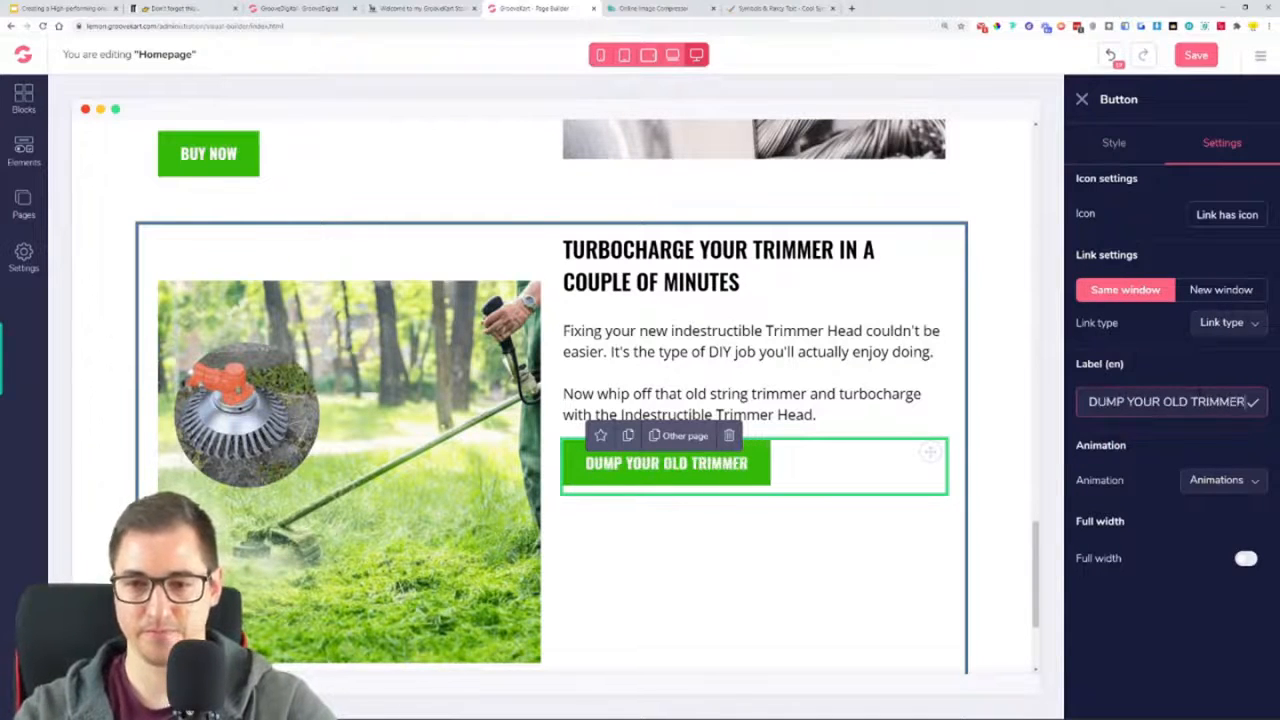
{"action": "type", "text": " HERE"}
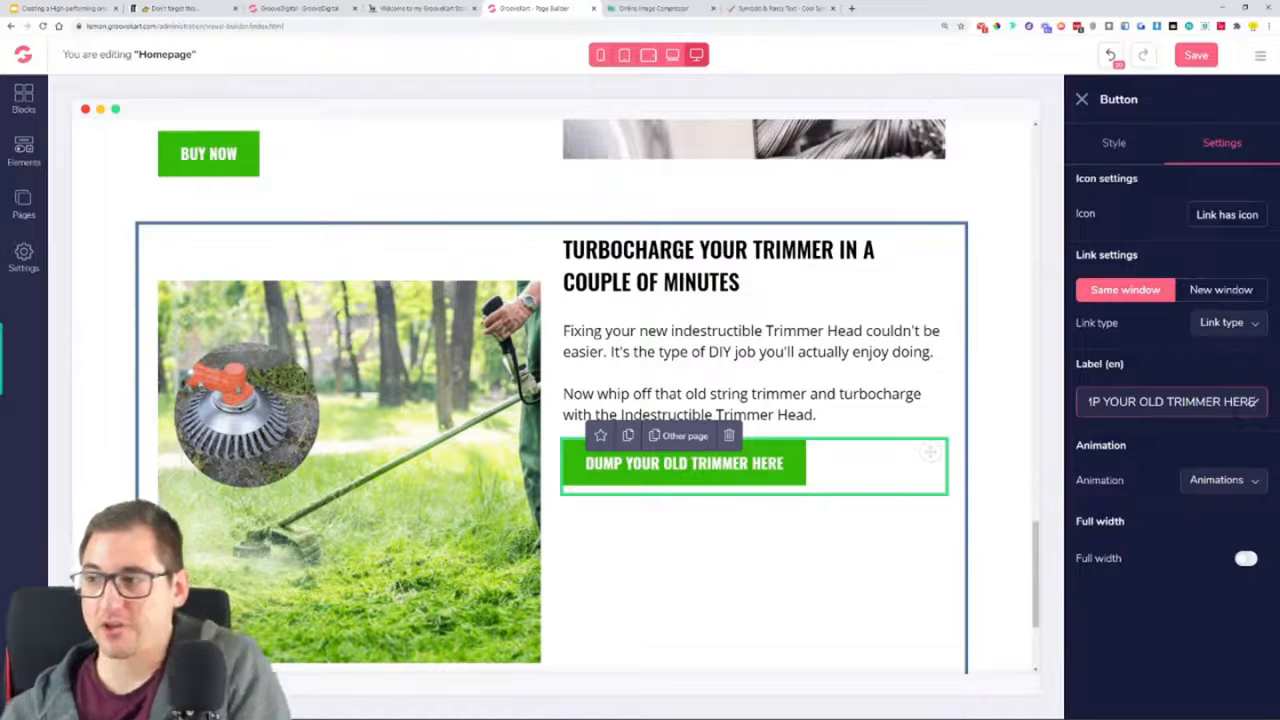
View the Q&A session slide with its "How to…" line in the Google Slides presentation, and return to the page builder
{"action": "left_click", "coordinate": [60, 8]}
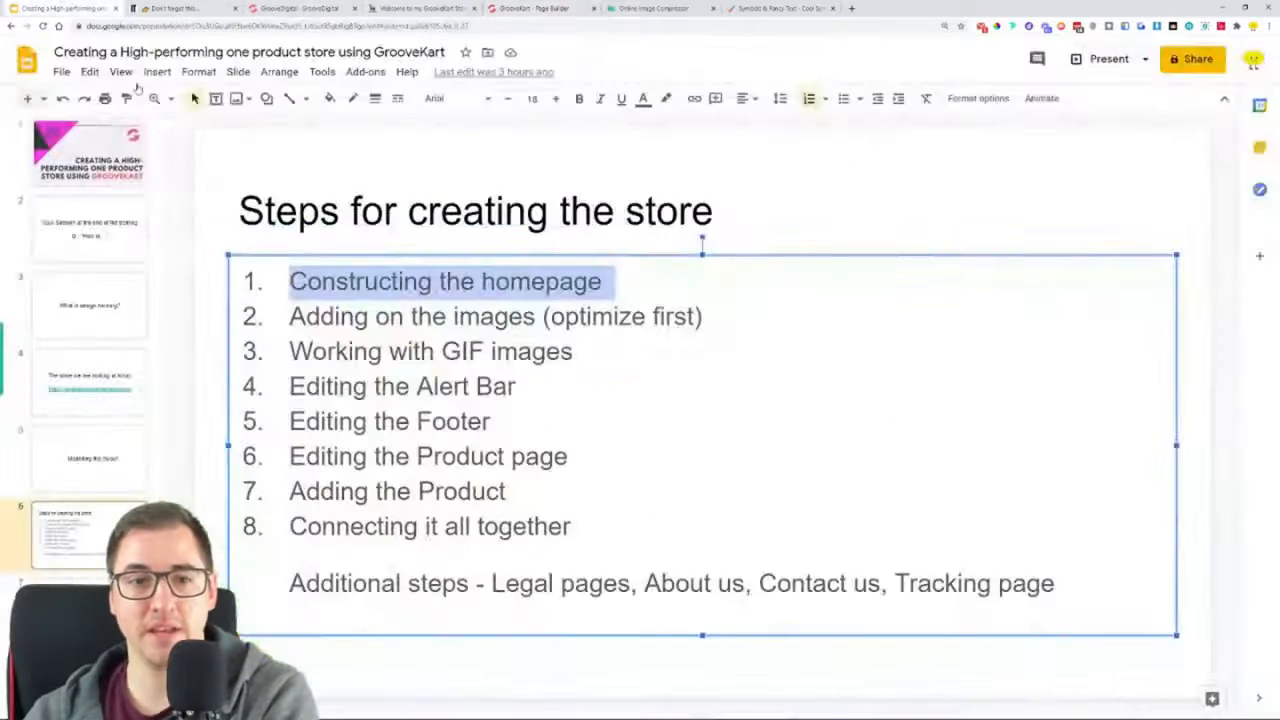
{"action": "left_click", "coordinate": [93, 256]}
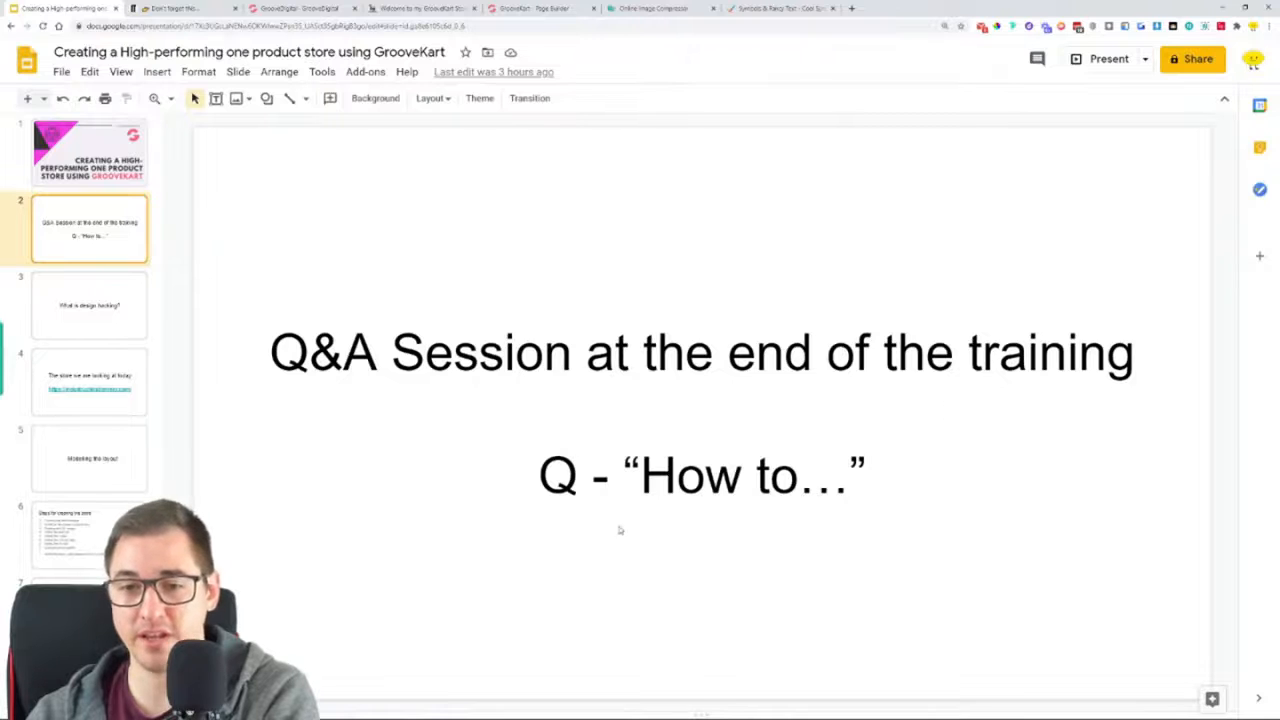
{"action": "left_click_drag", "start_coordinate": [540, 490], "coordinate": [941, 504]}
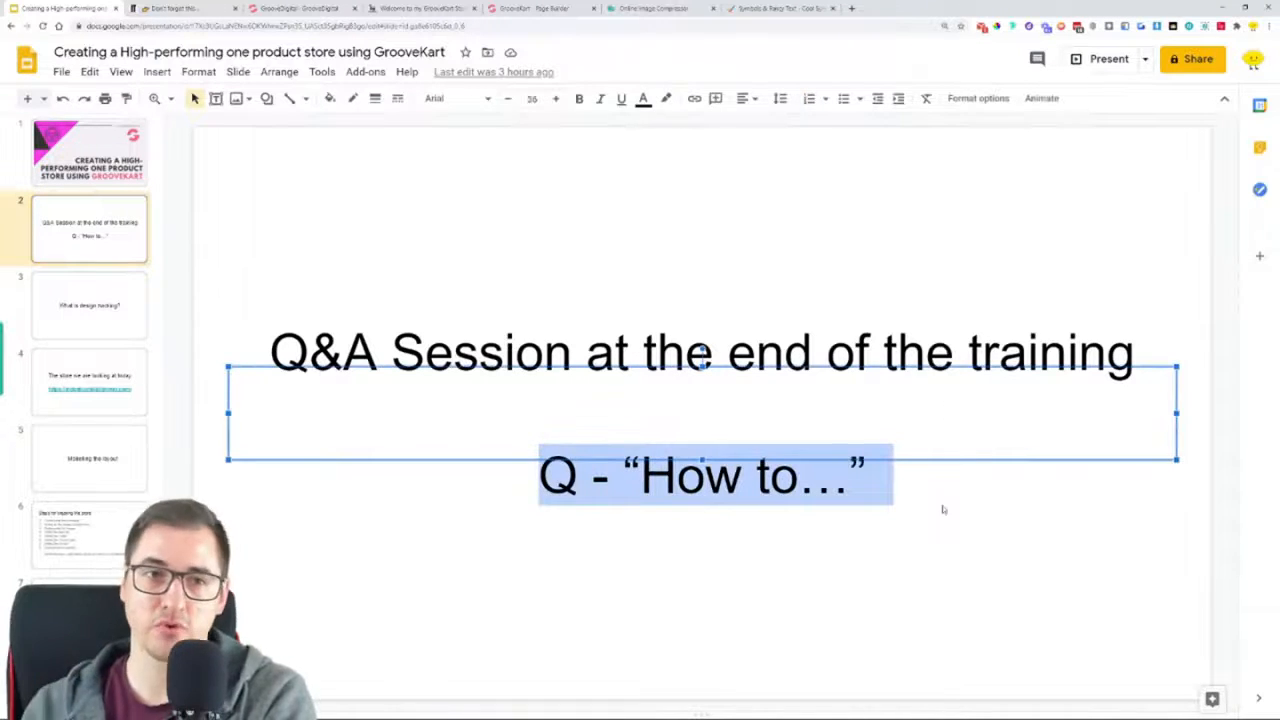
{"action": "left_click", "coordinate": [965, 516]}
{"action": "left_click", "coordinate": [730, 345]}
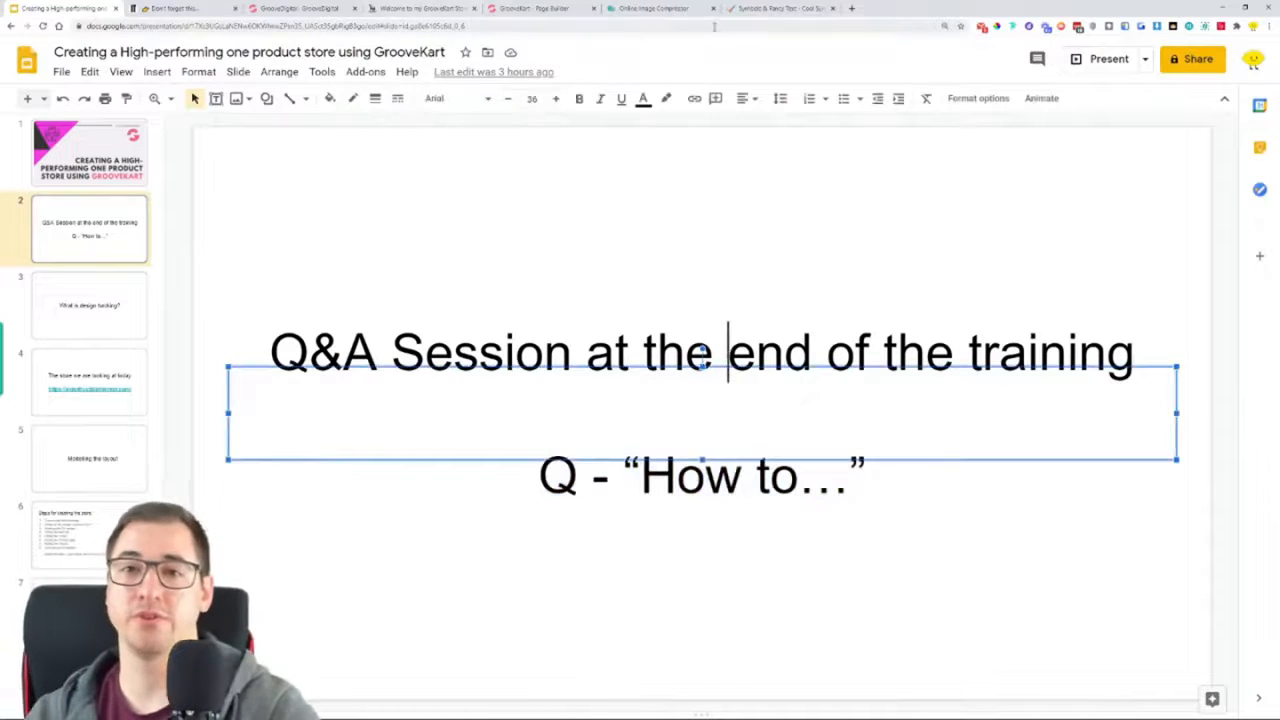
{"action": "left_click", "coordinate": [520, 8]}
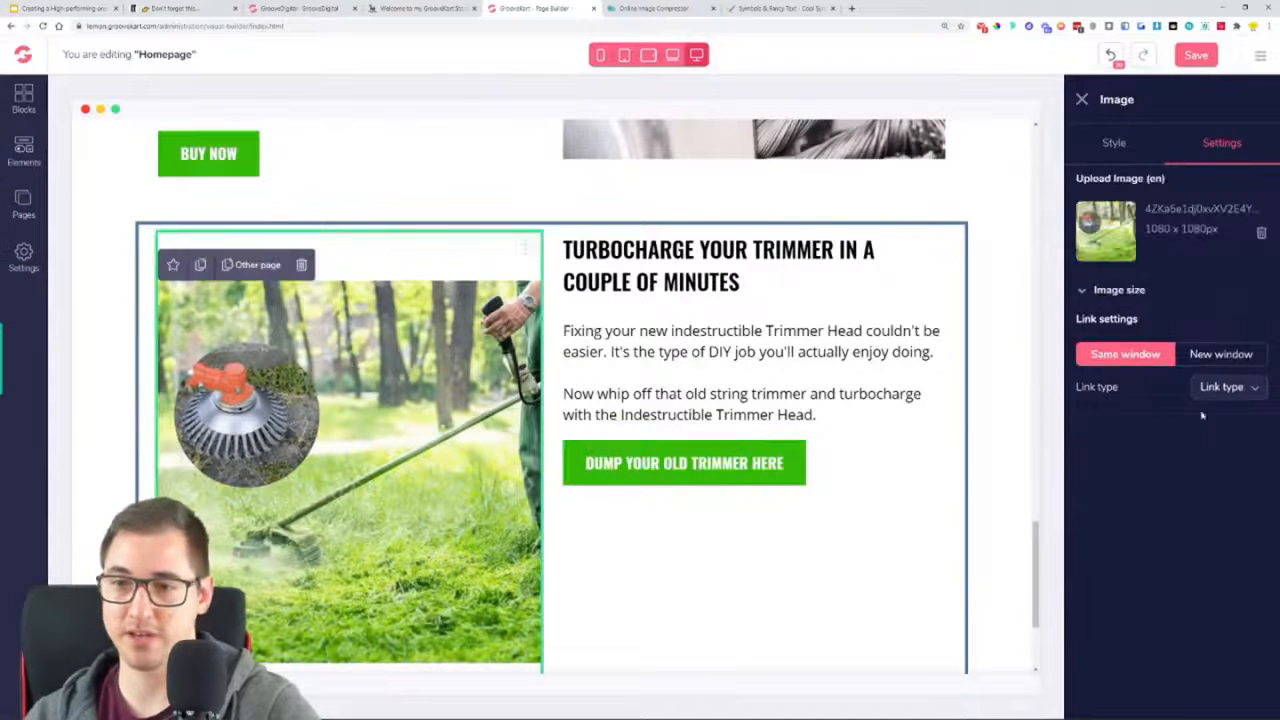
Set the top margin of the turbocharge row's image to 0
{"action": "left_click", "coordinate": [1110, 148]}
{"action": "left_click", "coordinate": [1133, 598]}
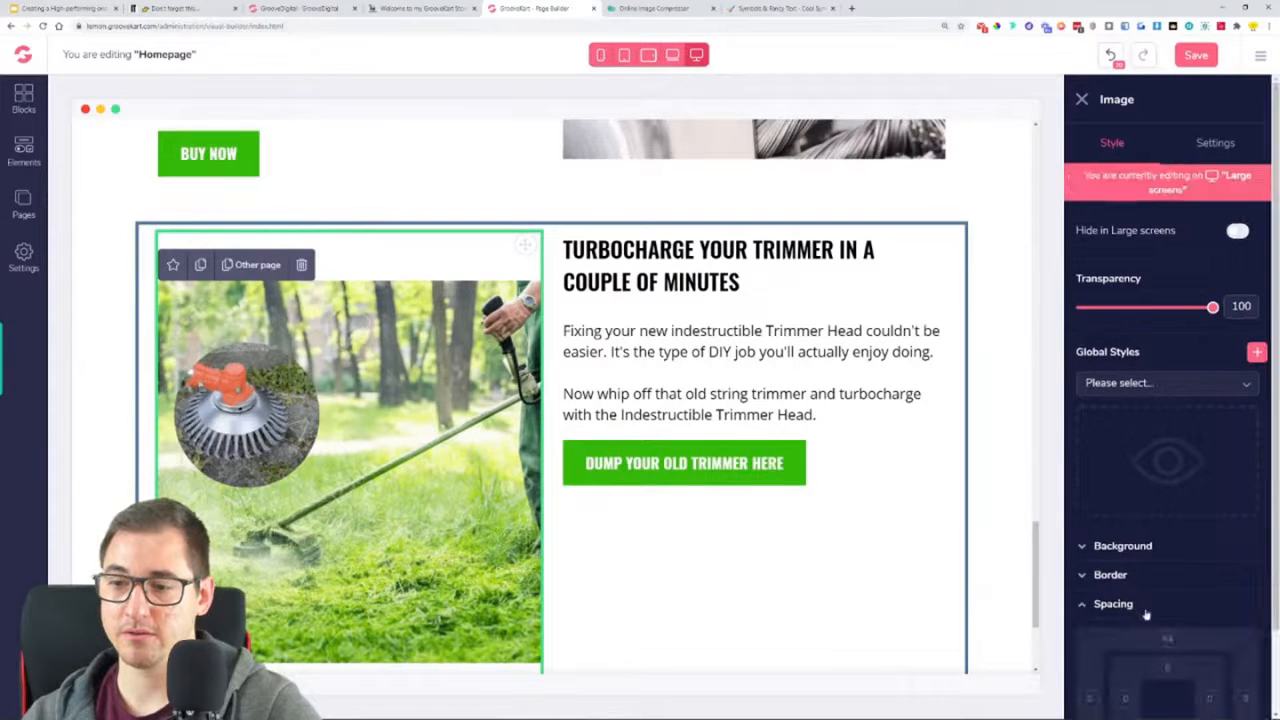
{"action": "scroll", "coordinate": [1164, 637], "scroll_direction": "down", "scroll_amount": 2}
{"action": "left_click_drag", "start_coordinate": [1211, 648], "coordinate": [1145, 664]}
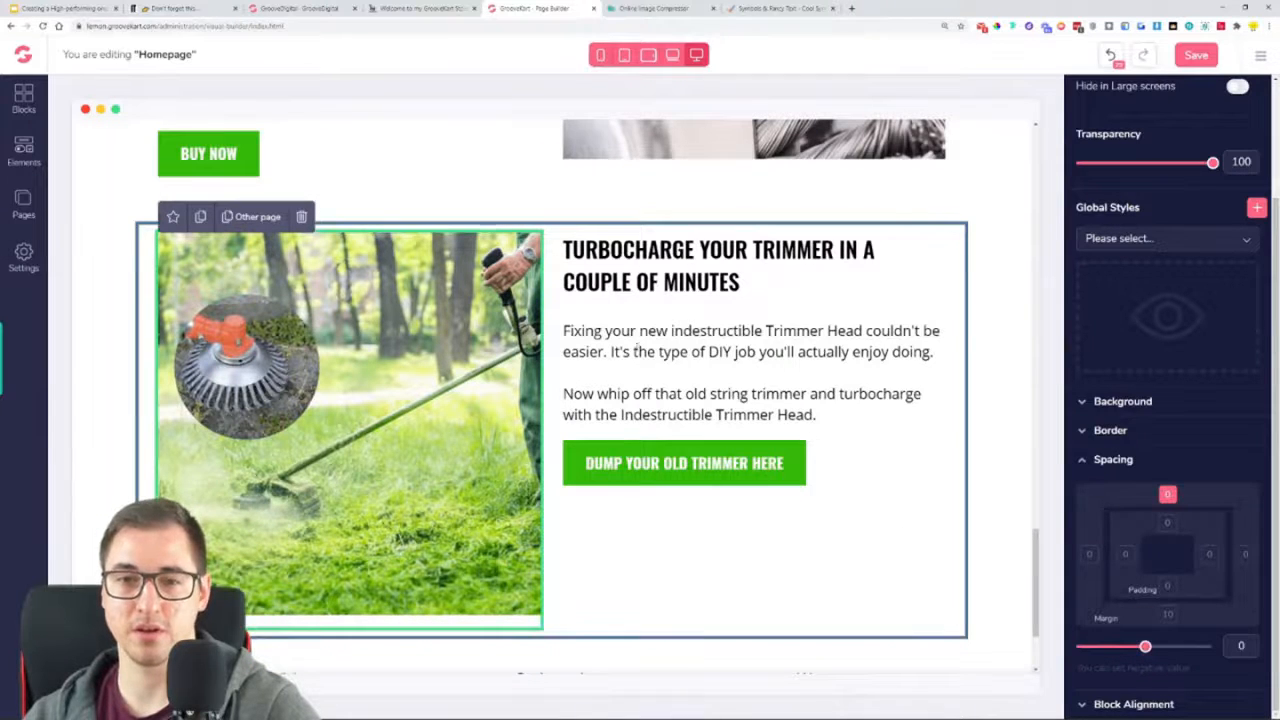
Set the top margin of the "TURBOCHARGE YOUR TRIMMER IN A COUPLE OF MINUTES" heading to 64
{"action": "left_click", "coordinate": [649, 247]}
{"action": "left_click_drag", "start_coordinate": [1146, 647], "coordinate": [1213, 655]}
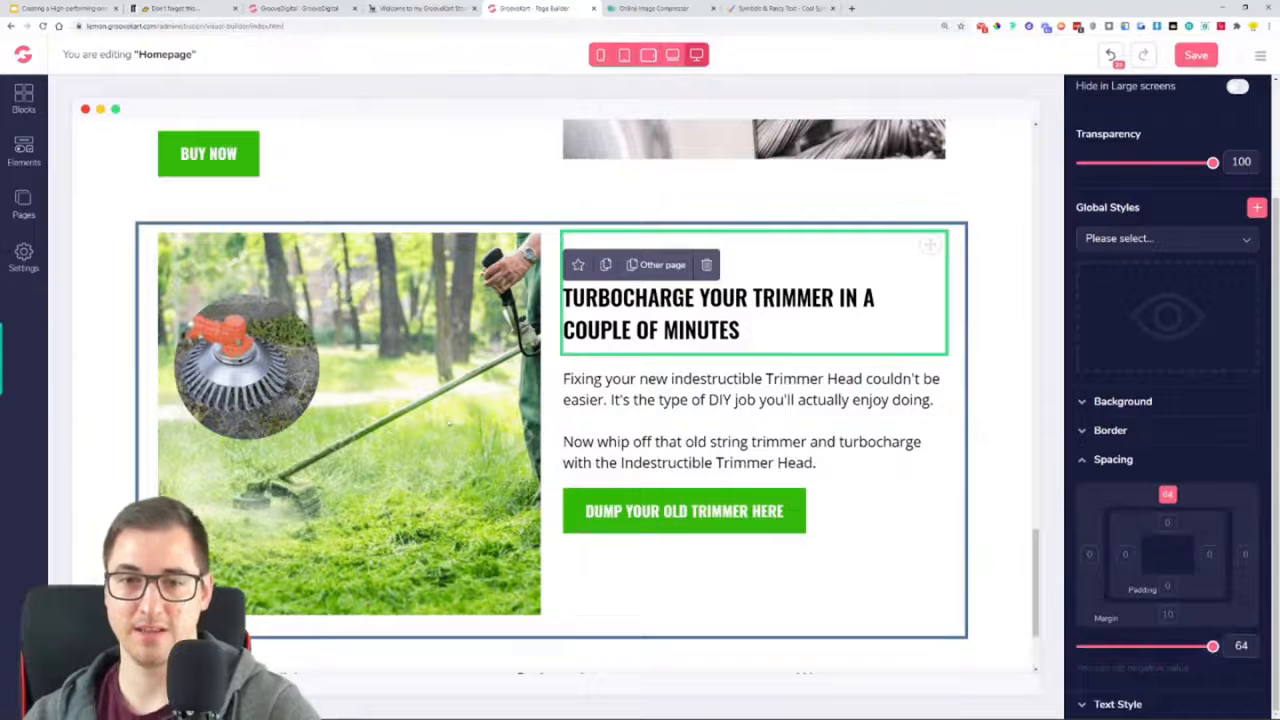
{"action": "left_click", "coordinate": [768, 580]}
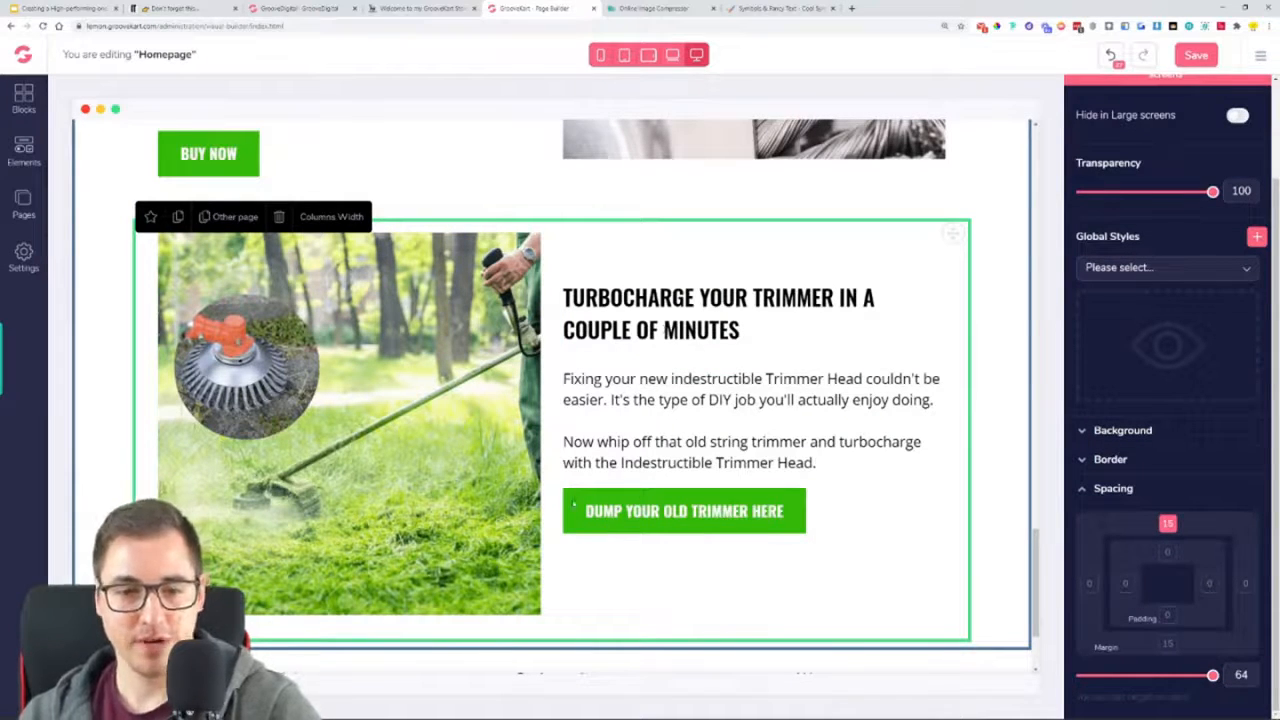
Set the top margin of the "DUMP YOUR OLD TRIMMER HERE" button to 30
{"action": "scroll", "coordinate": [631, 356], "scroll_direction": "up", "scroll_amount": 5}
{"action": "scroll", "coordinate": [700, 370], "scroll_direction": "down", "scroll_amount": 6}
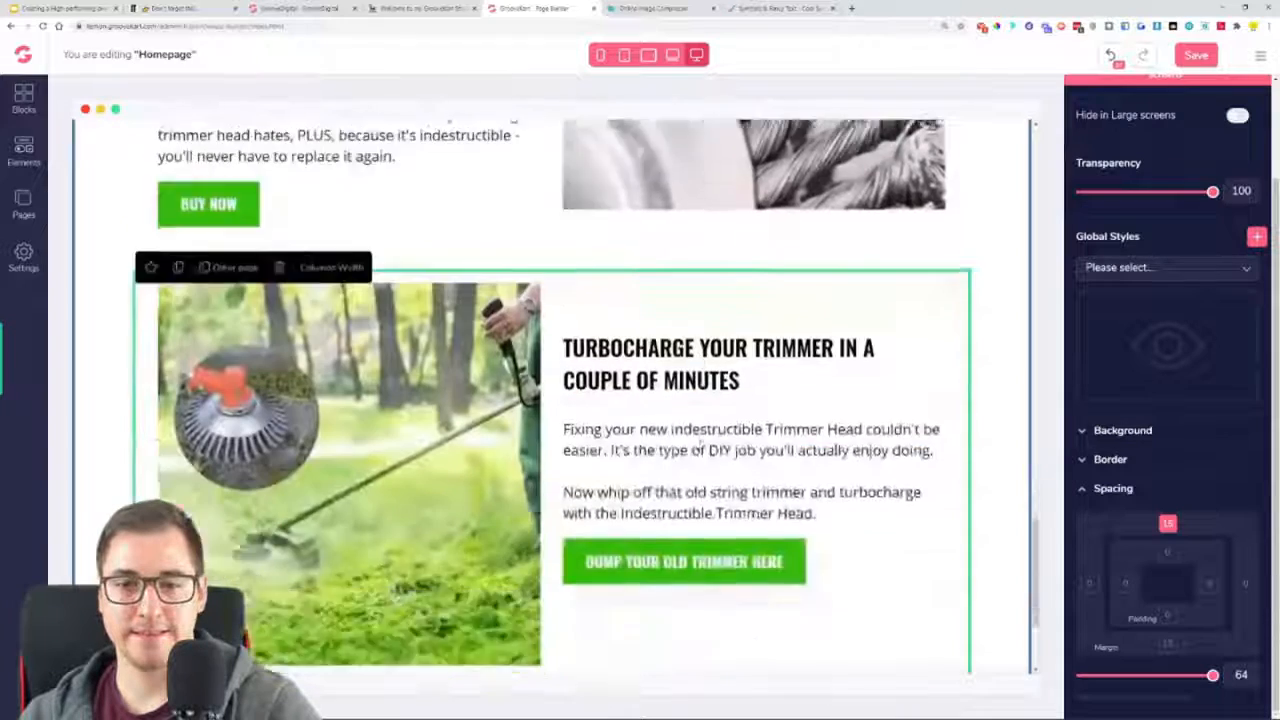
{"action": "left_click", "coordinate": [716, 380]}
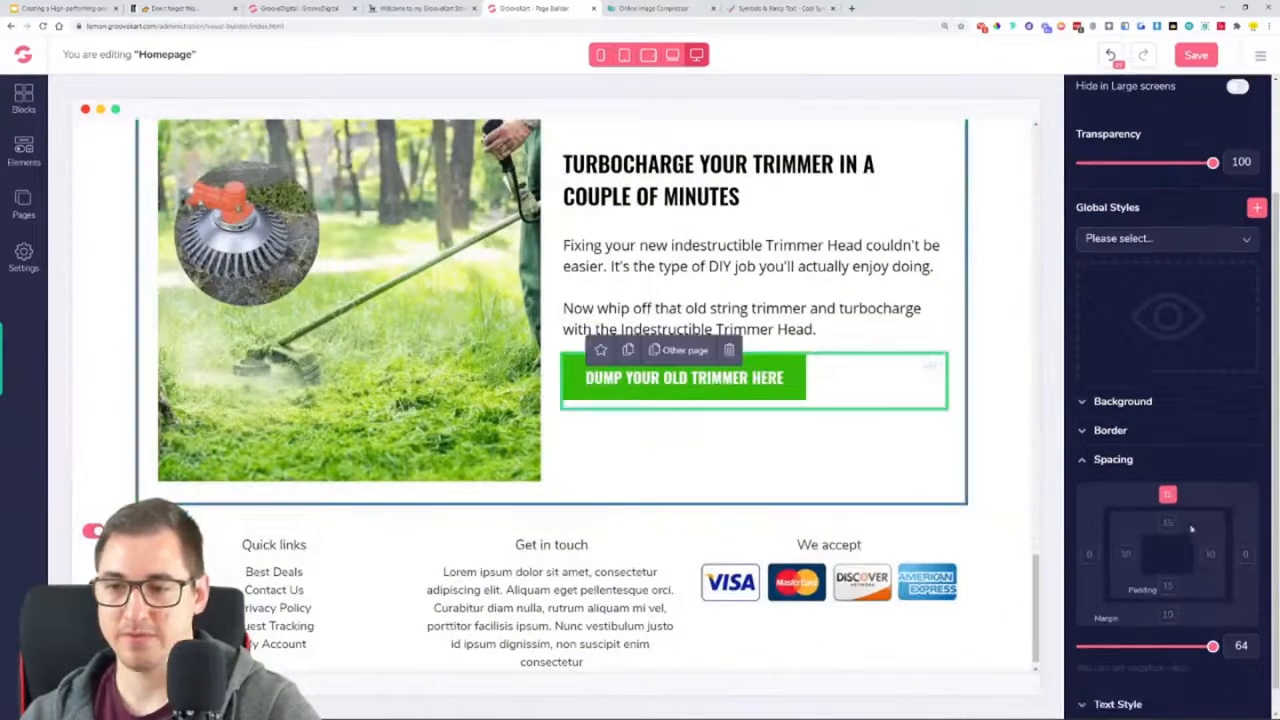
{"action": "left_click_drag", "start_coordinate": [1210, 648], "coordinate": [1177, 648]}
{"action": "left_click", "coordinate": [958, 432]}
Check the new row against the sections above it and save the homepage
{"action": "scroll", "coordinate": [958, 432], "scroll_direction": "up", "scroll_amount": 3}
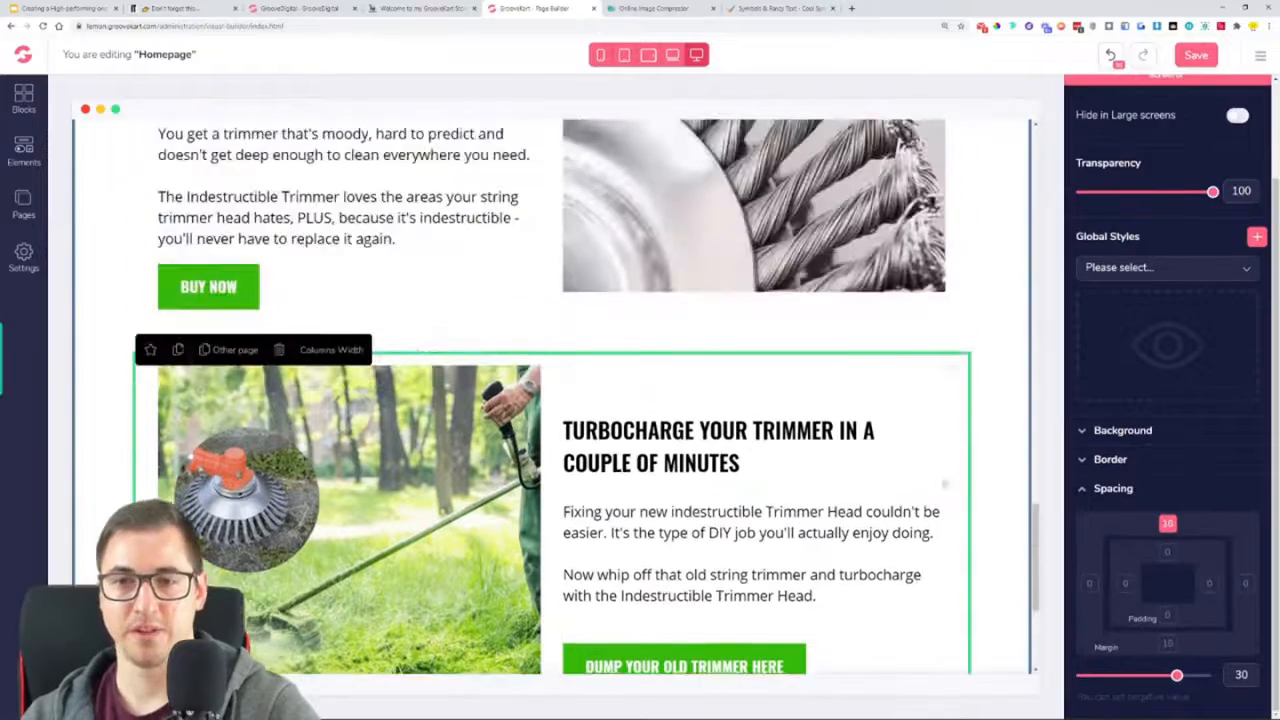
{"action": "scroll", "coordinate": [854, 477], "scroll_direction": "up", "scroll_amount": 10}
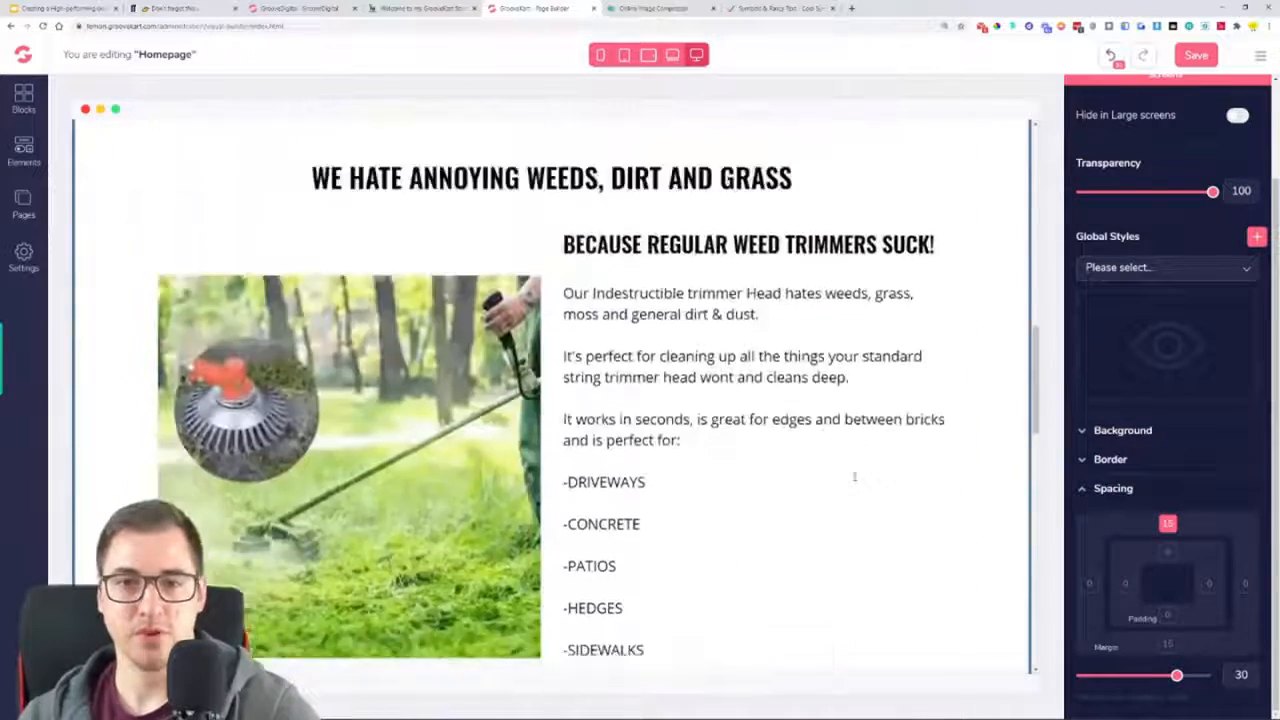
{"action": "scroll", "coordinate": [854, 477], "scroll_direction": "down", "scroll_amount": 8}
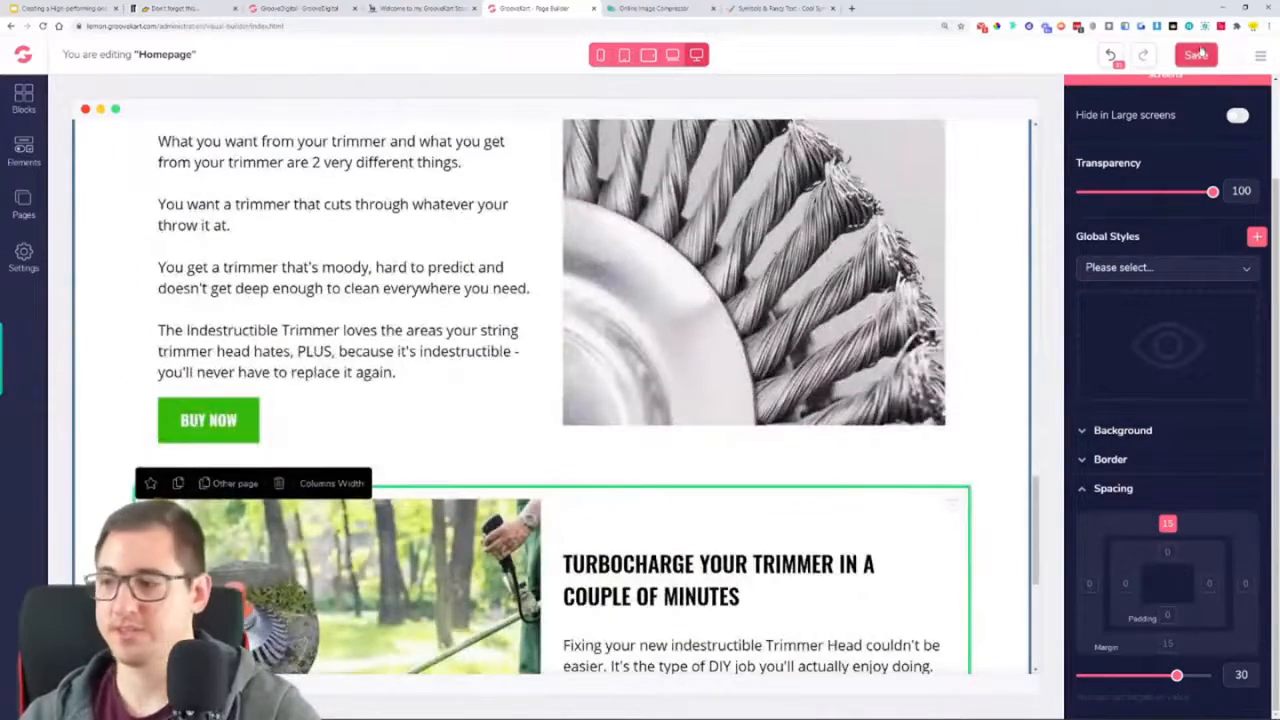
{"action": "left_click", "coordinate": [1199, 54]}
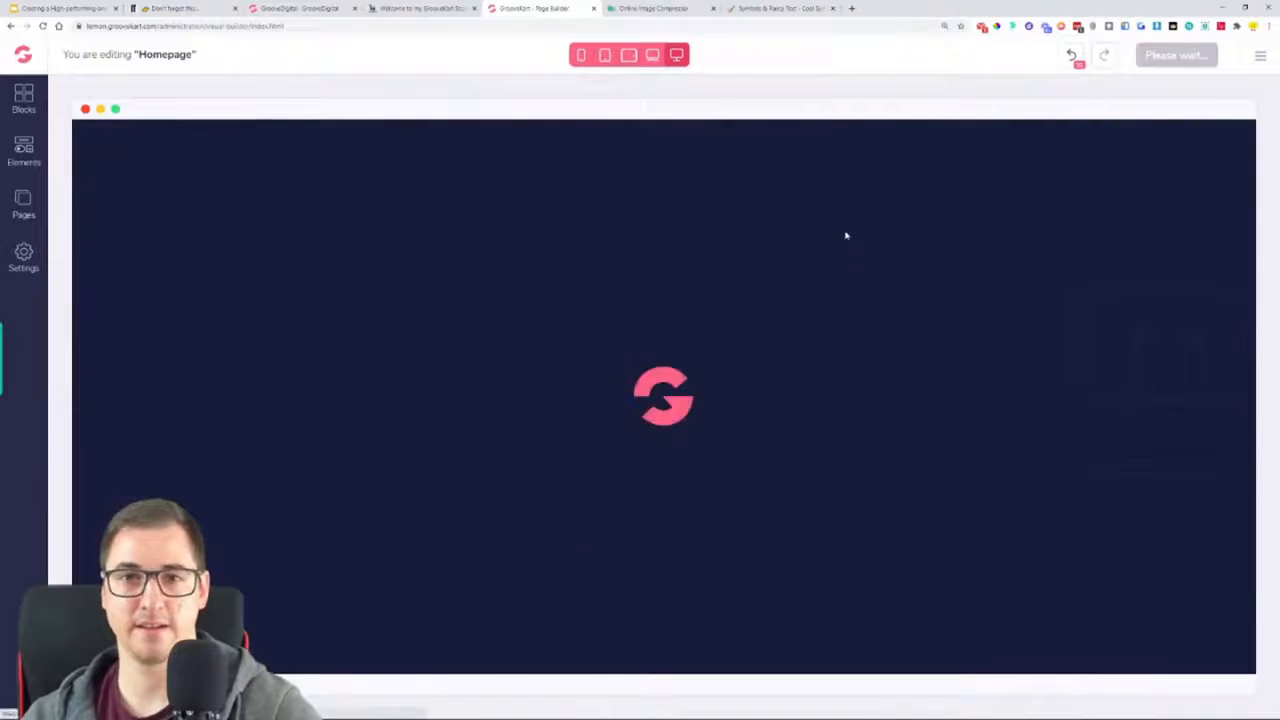
Review the saved homepage down to the footer, reload the page builder, and check the turbocharge row again
{"action": "scroll", "coordinate": [850, 260], "scroll_direction": "down", "scroll_amount": 10}
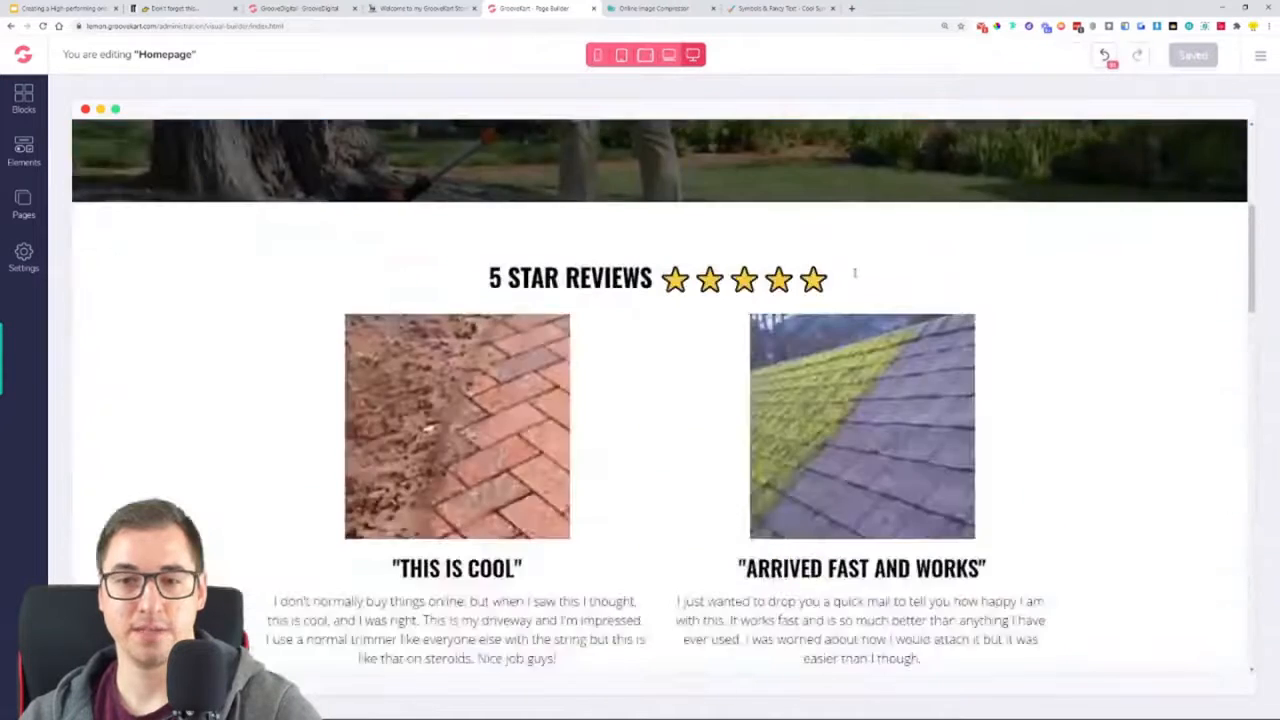
{"action": "scroll", "coordinate": [855, 267], "scroll_direction": "down", "scroll_amount": 15}
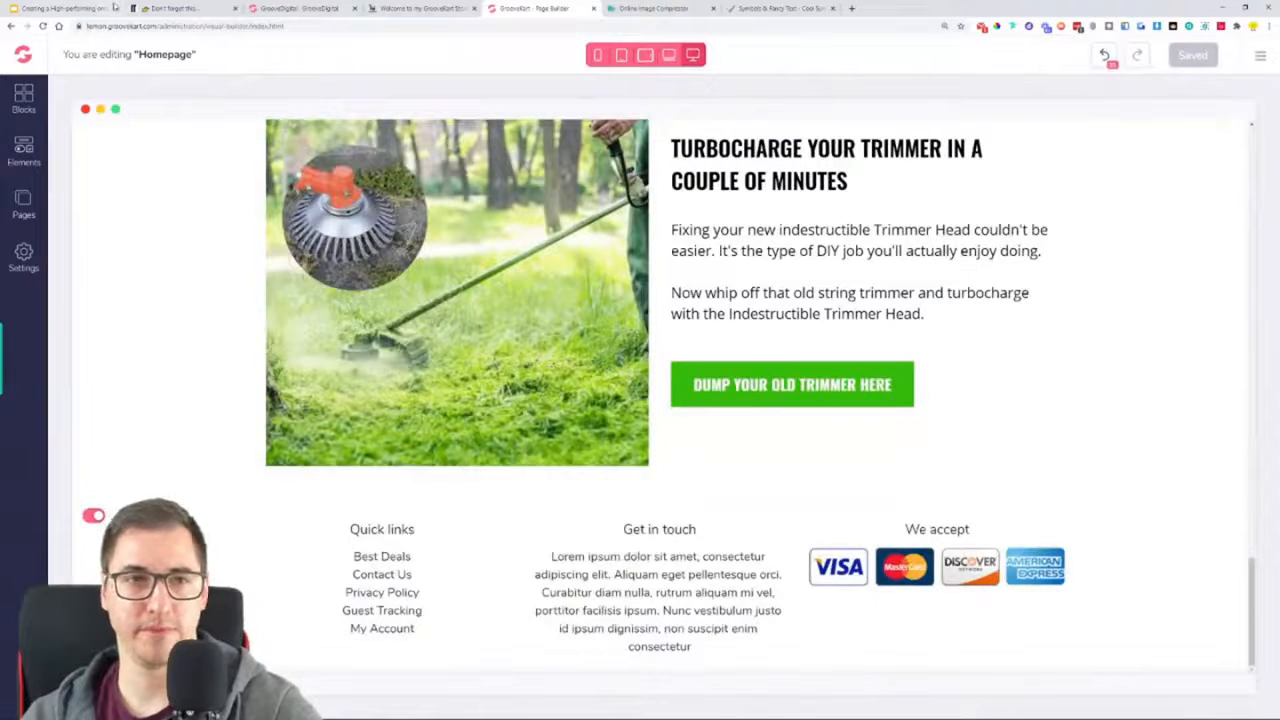
{"action": "left_click", "coordinate": [42, 26]}
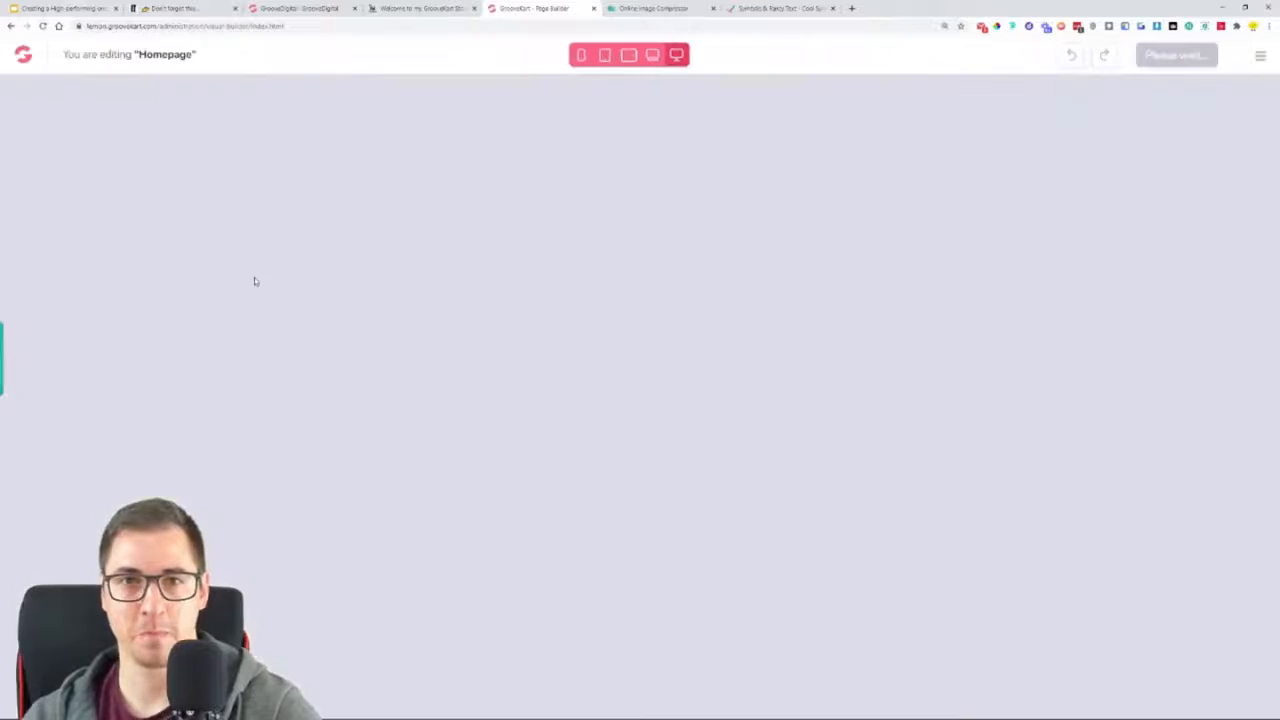
{"action": "scroll", "coordinate": [672, 428], "scroll_direction": "down", "scroll_amount": 15}
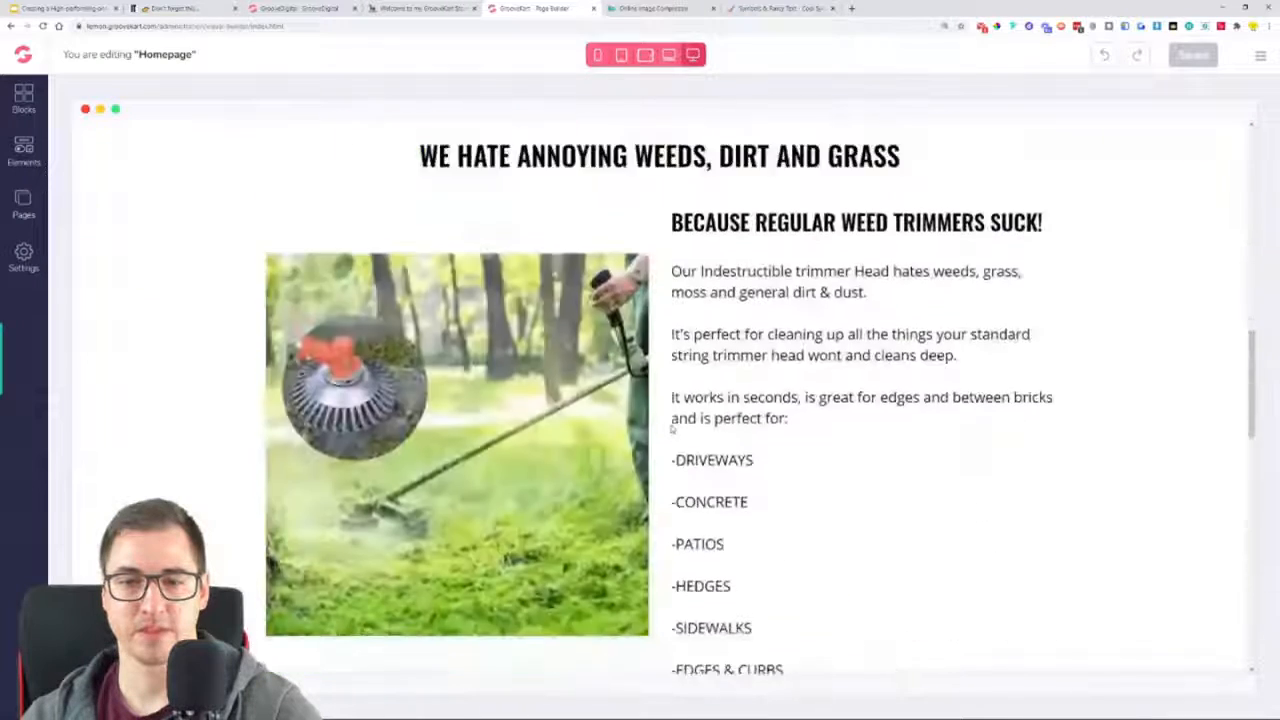
{"action": "scroll", "coordinate": [672, 428], "scroll_direction": "down", "scroll_amount": 5}
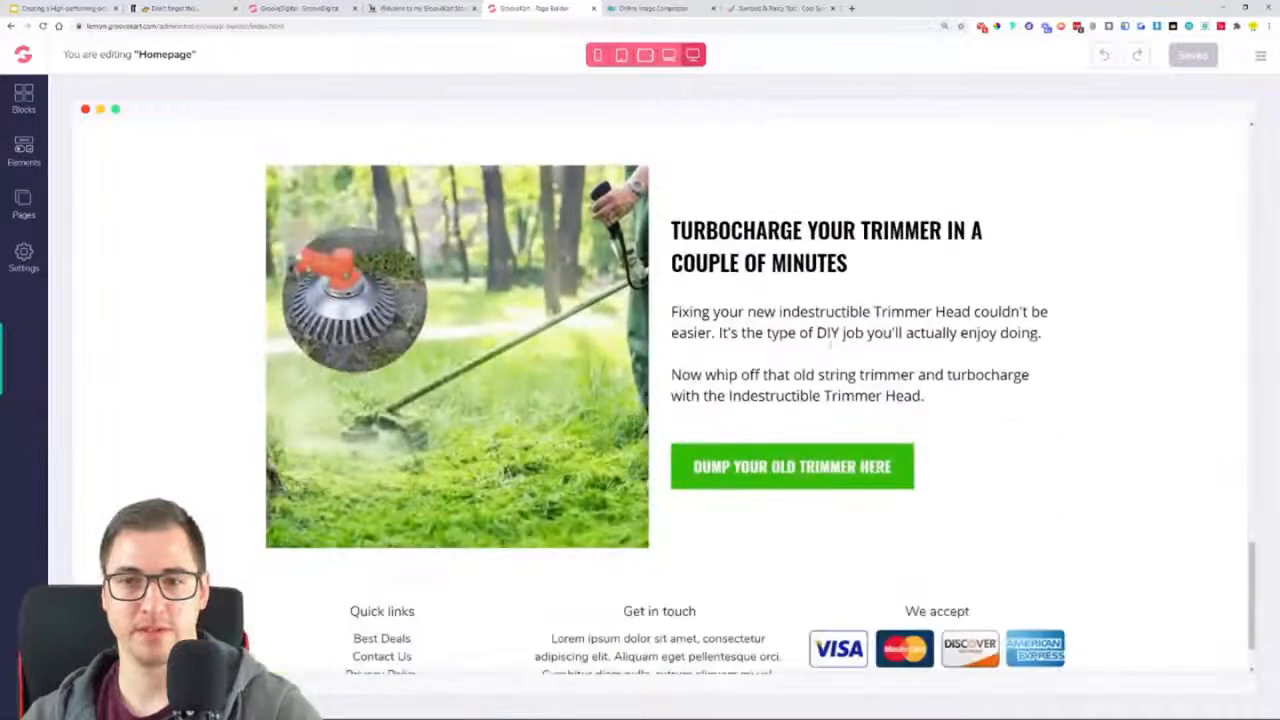
{"action": "scroll", "coordinate": [951, 345], "scroll_direction": "down", "scroll_amount": 2}
{"action": "scroll", "coordinate": [951, 424], "scroll_direction": "up", "scroll_amount": 6}
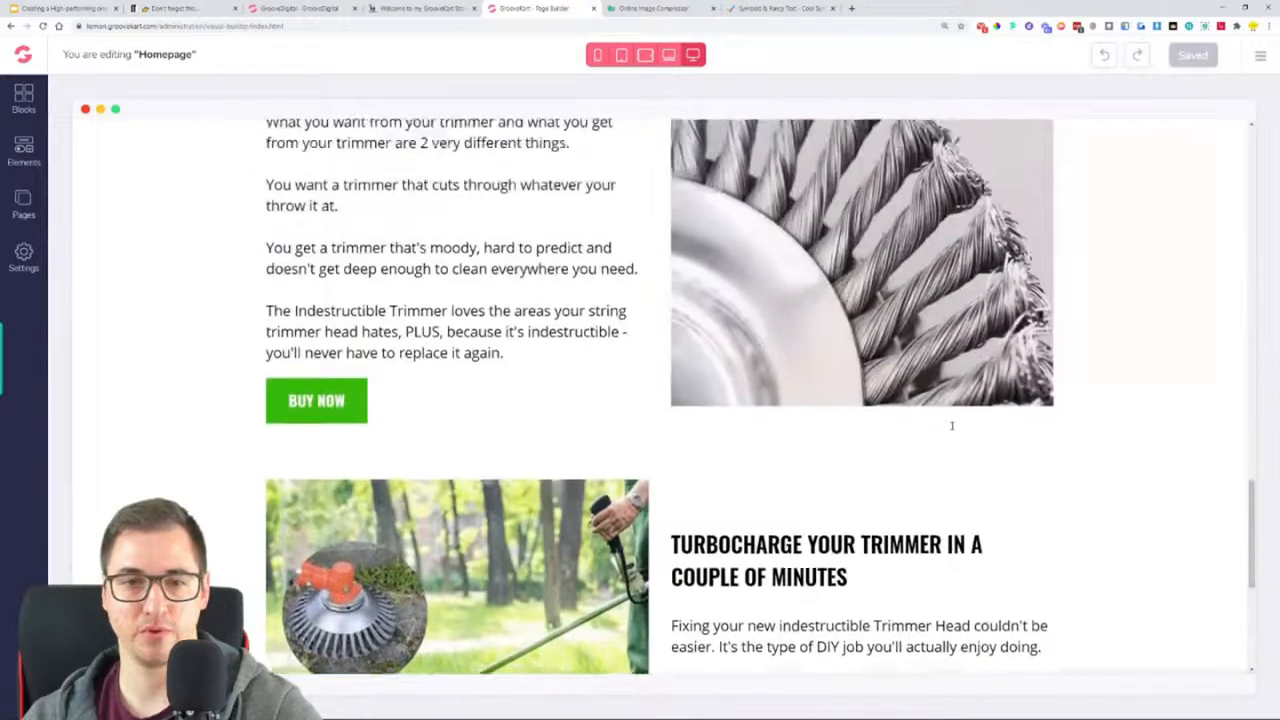
{"action": "scroll", "coordinate": [952, 427], "scroll_direction": "down", "scroll_amount": 6}
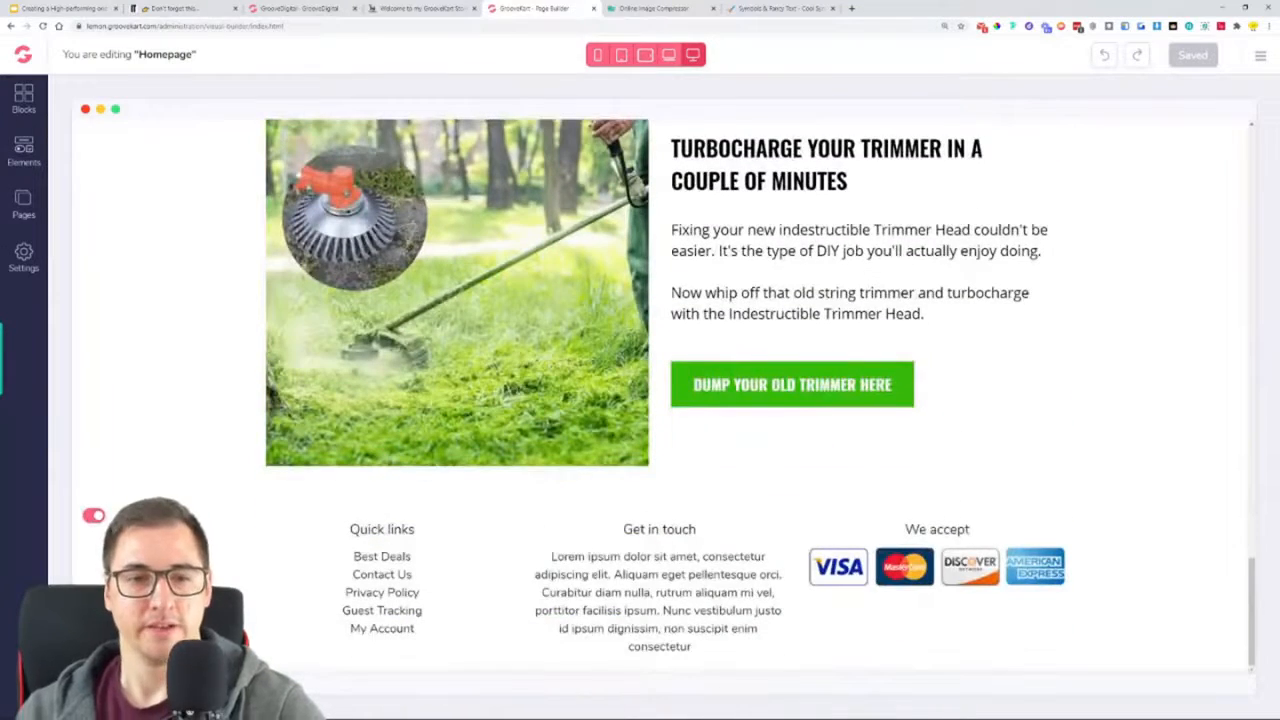
Examine the guaranteed safe checkout badge below the turbocharge section of the example store, and look at the online image compressor
{"action": "left_click", "coordinate": [410, 8]}
{"action": "scroll", "coordinate": [640, 250], "scroll_direction": "down", "scroll_amount": 3}
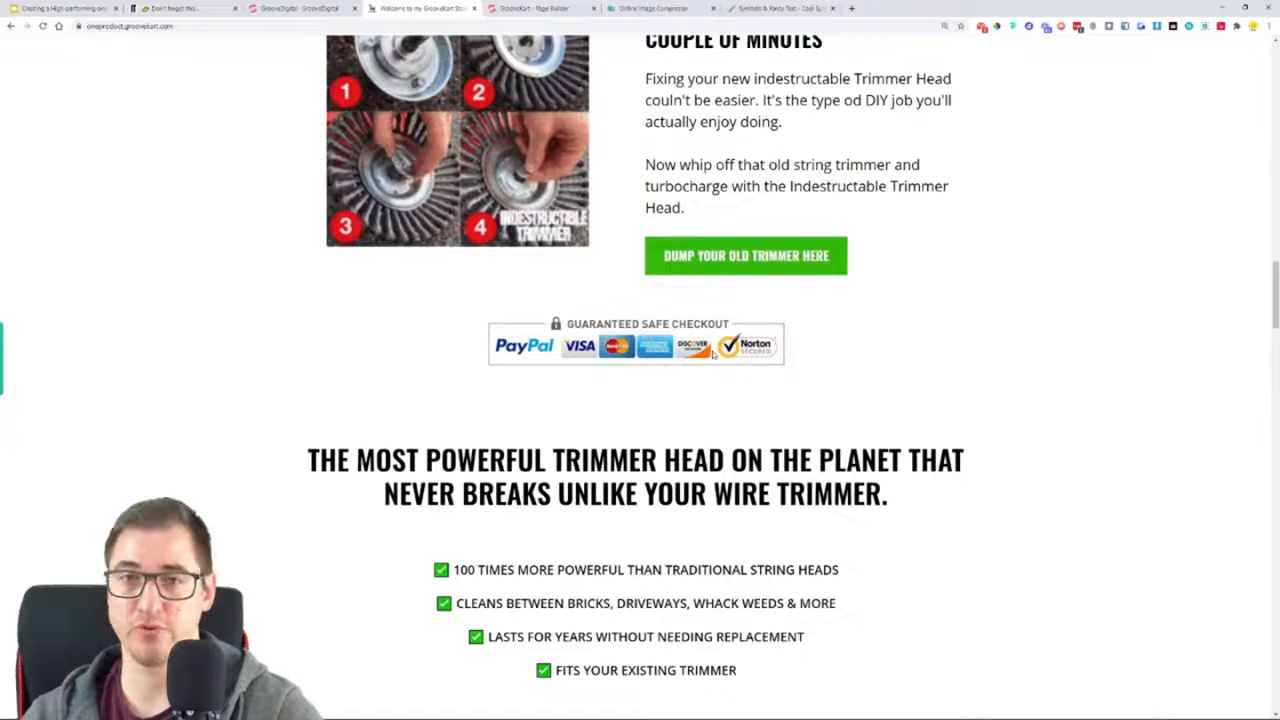
{"action": "left_click", "coordinate": [680, 8]}
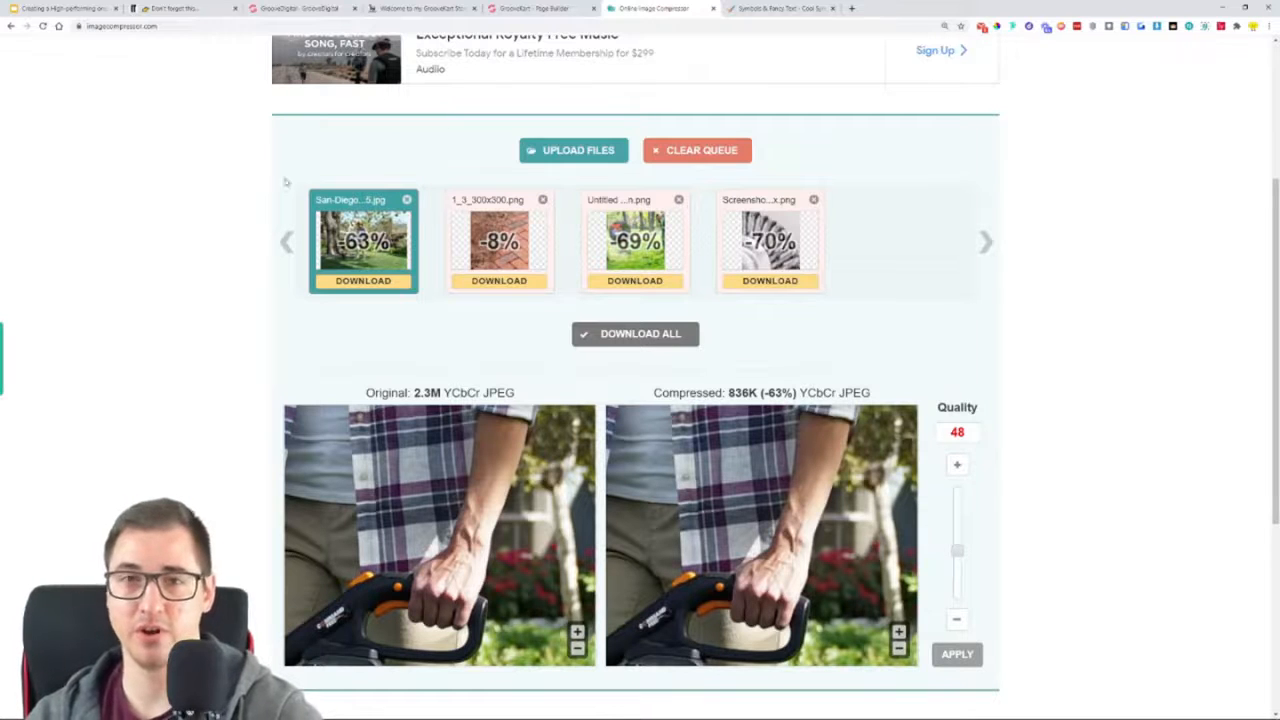
{"action": "left_click", "coordinate": [449, 8]}
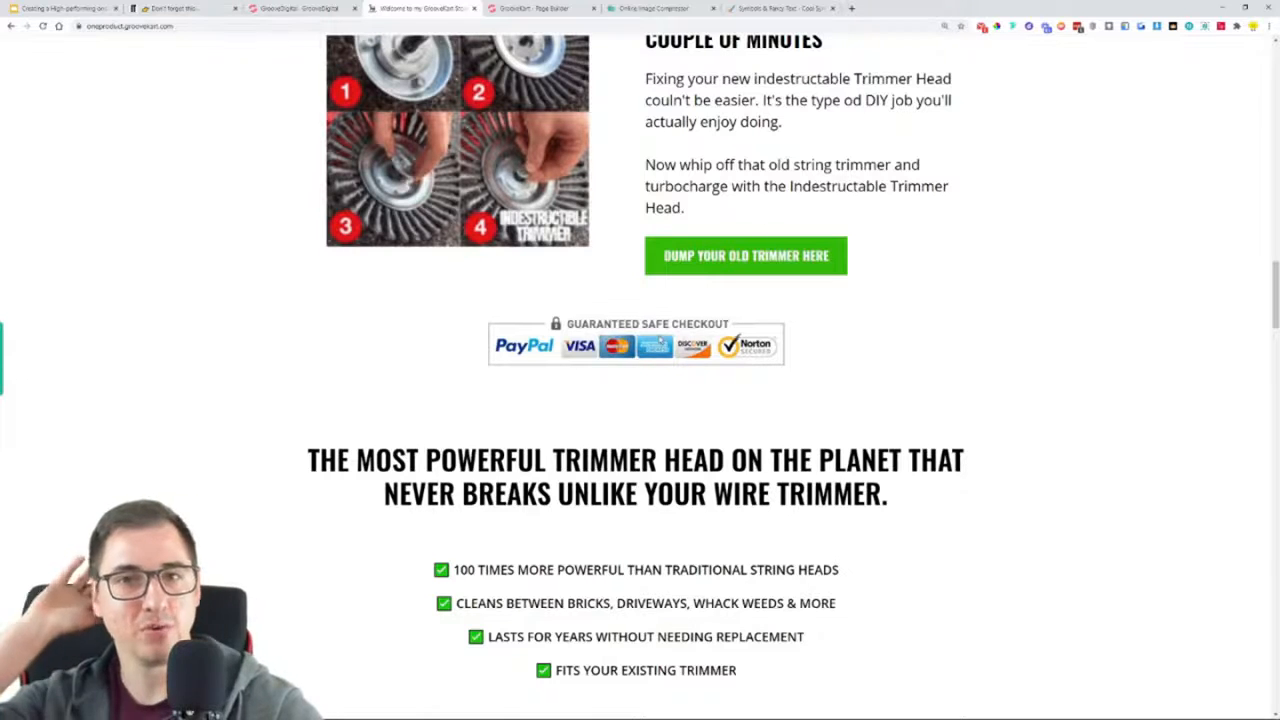
Search Google Images for "safe checkout png" in a new browser tab
{"action": "left_click", "coordinate": [851, 8]}
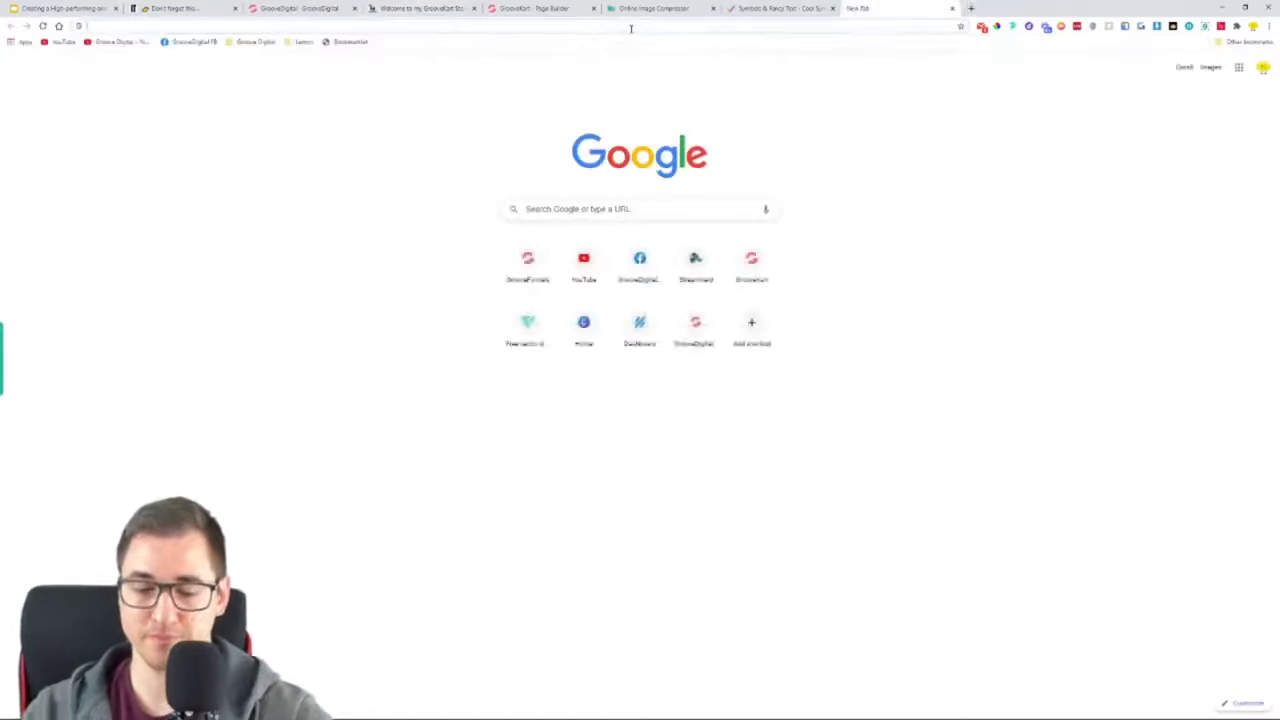
{"action": "type", "text": "gr"}
{"action": "key", "text": "BackSpace"}
{"action": "key", "text": "BackSpace"}
{"action": "key", "text": "BackSpace"}
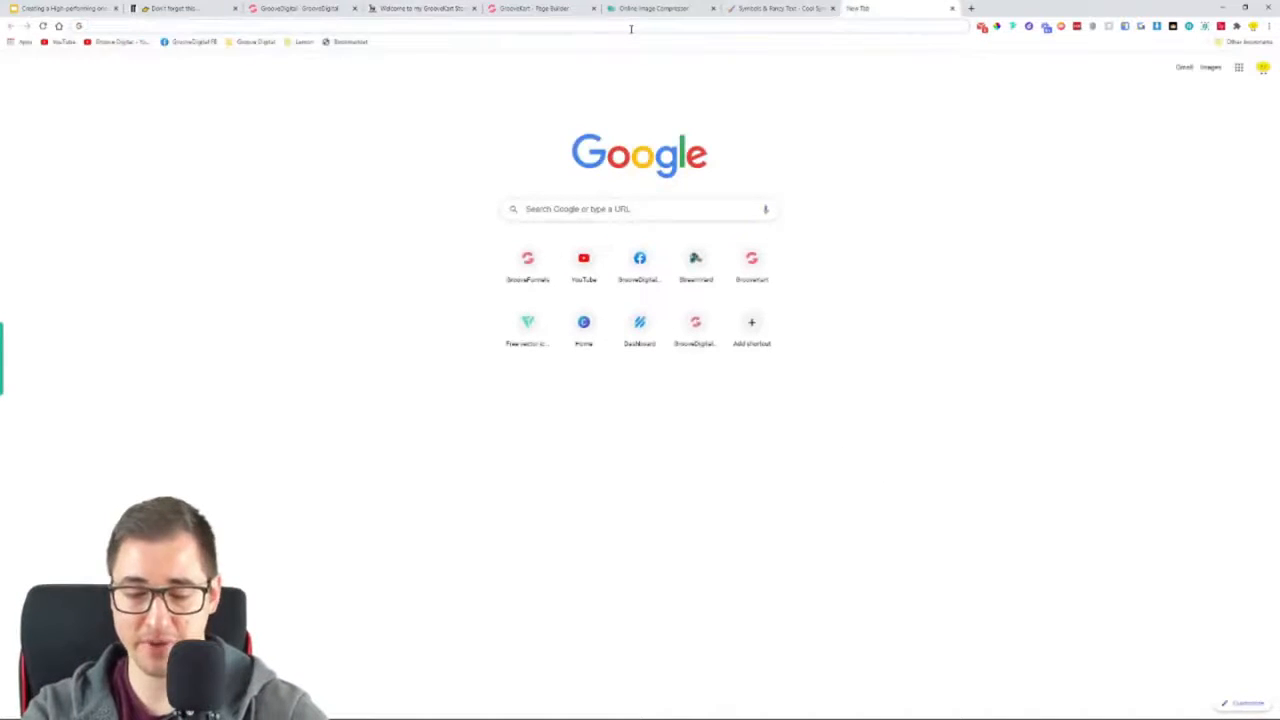
{"action": "type", "text": "safe chec"}
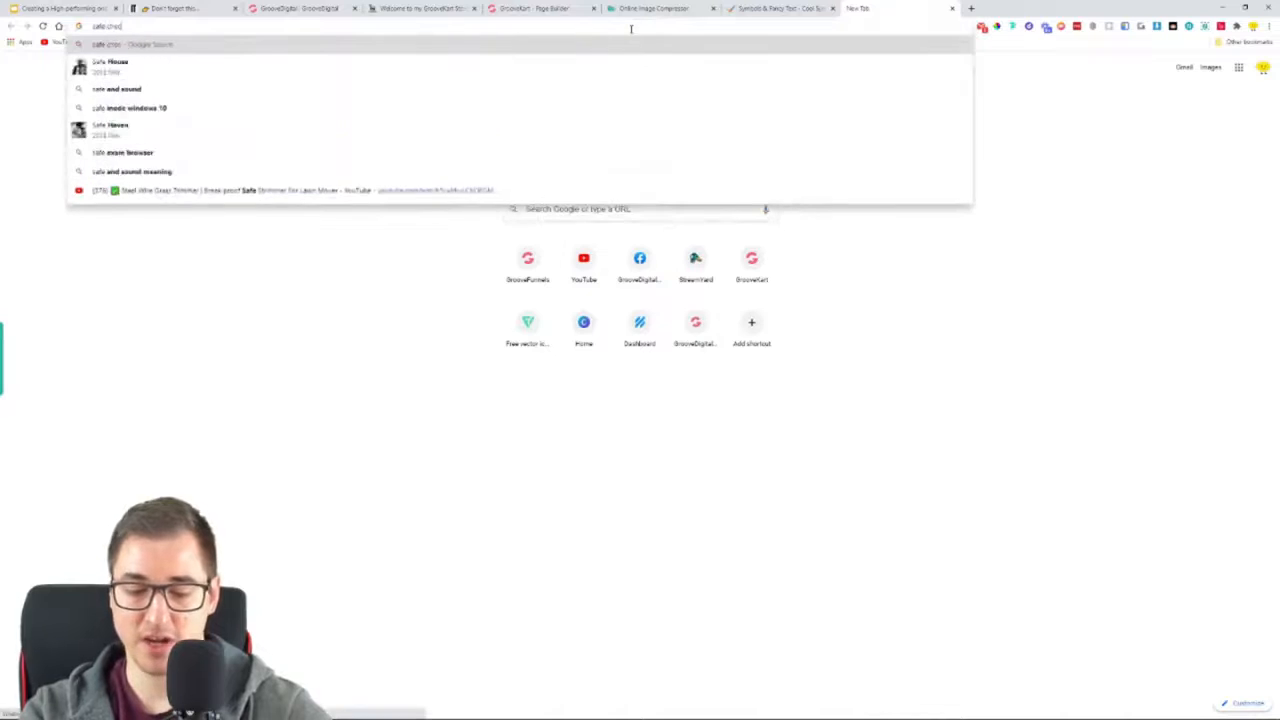
{"action": "type", "text": "kout png"}
{"action": "key", "text": "Return"}
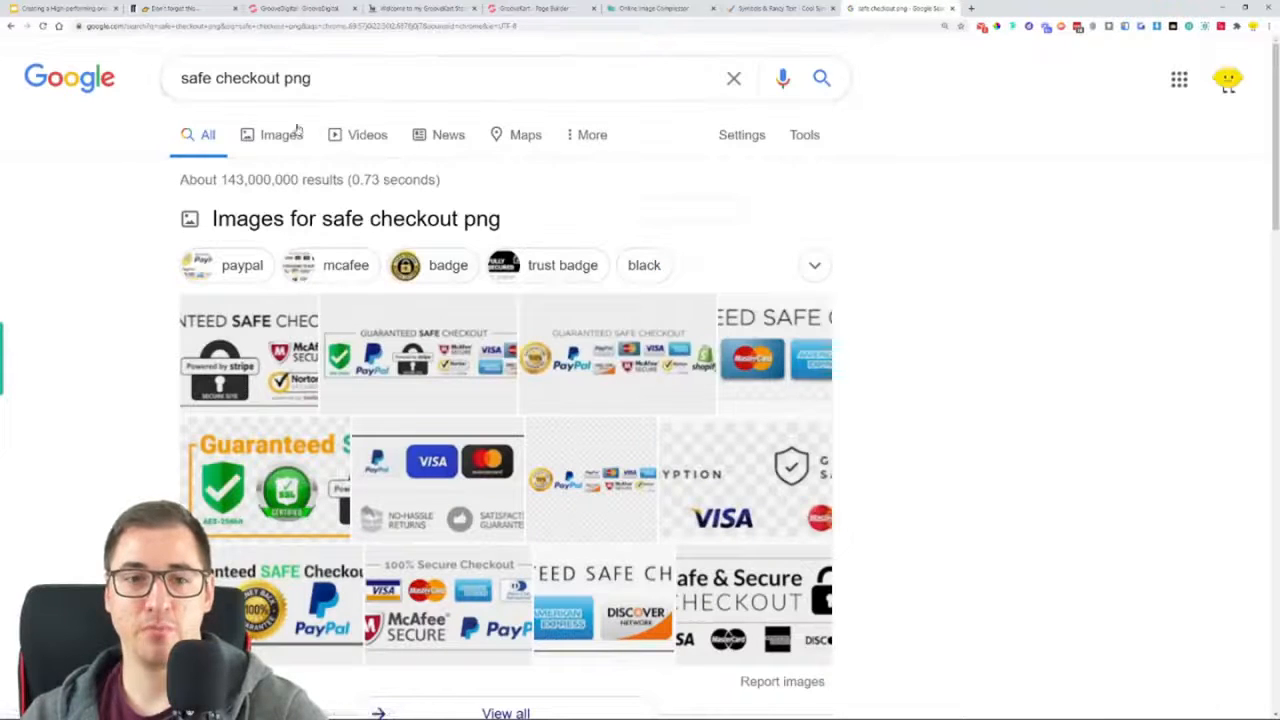
{"action": "left_click", "coordinate": [281, 138]}
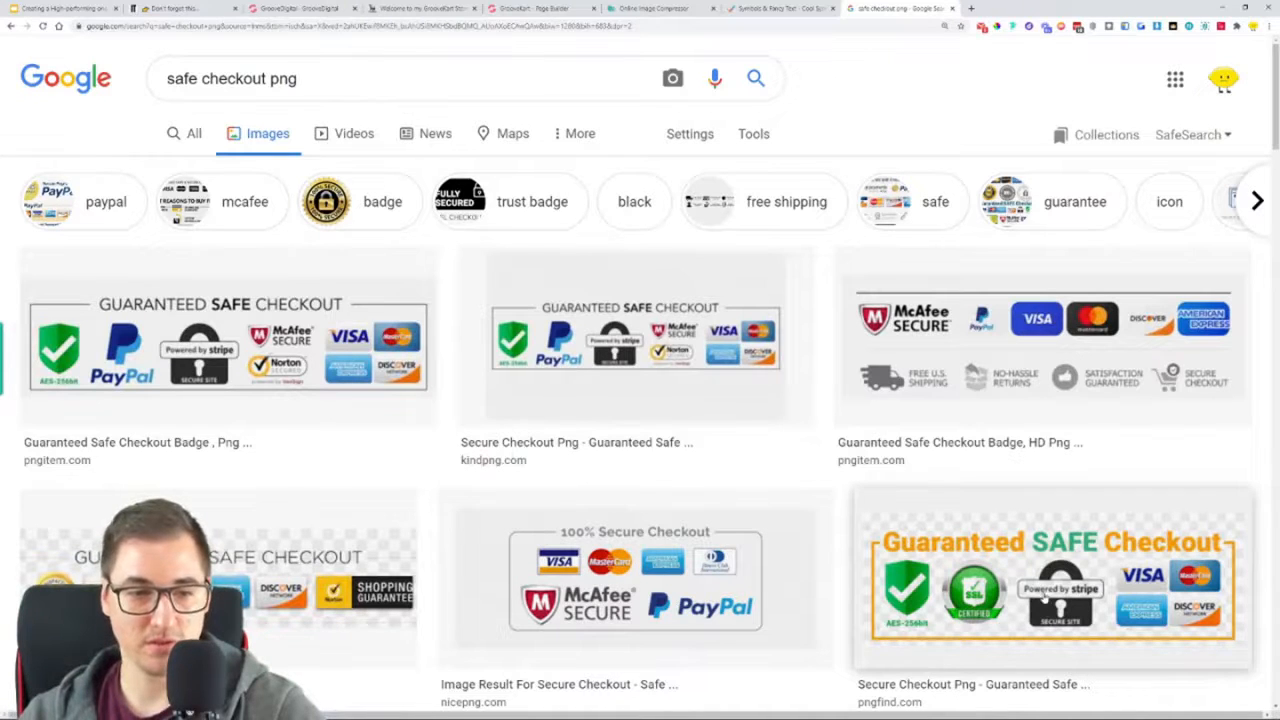
Preview several safe checkout badges from the image results and compare their designs and backgrounds
{"action": "left_click", "coordinate": [350, 600]}
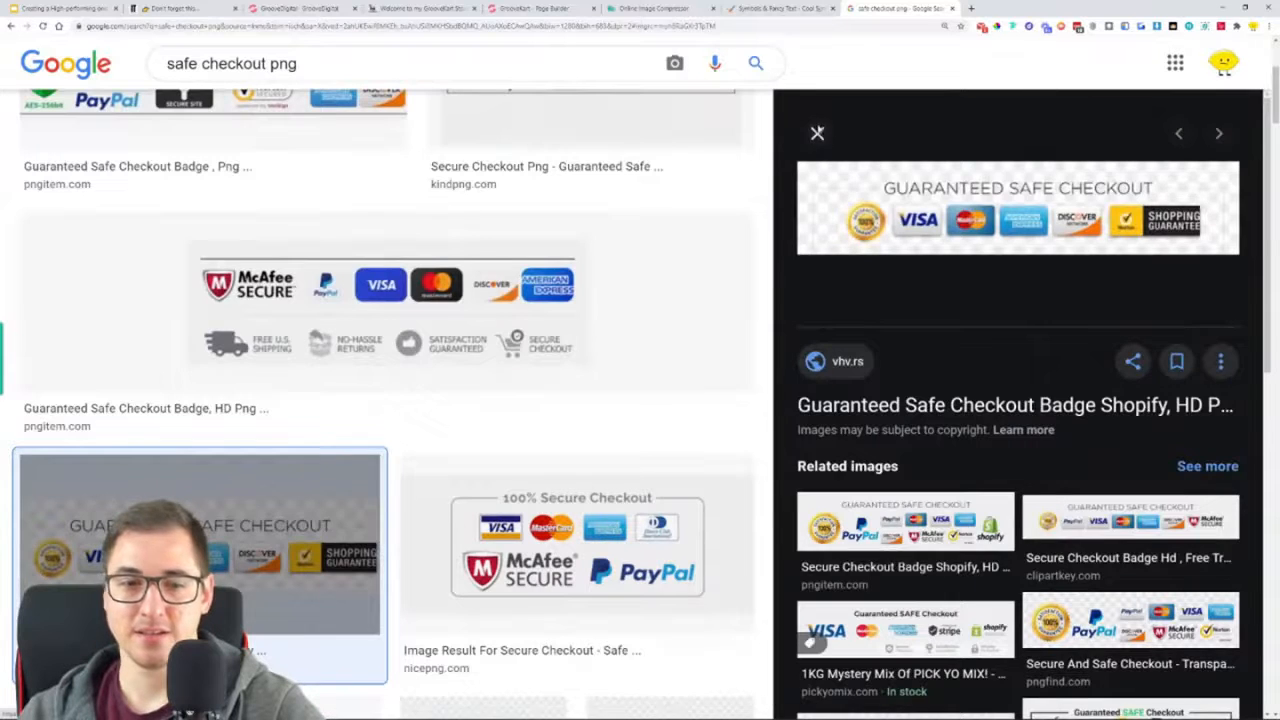
{"action": "left_click", "coordinate": [817, 133]}
{"action": "left_click", "coordinate": [1052, 541]}
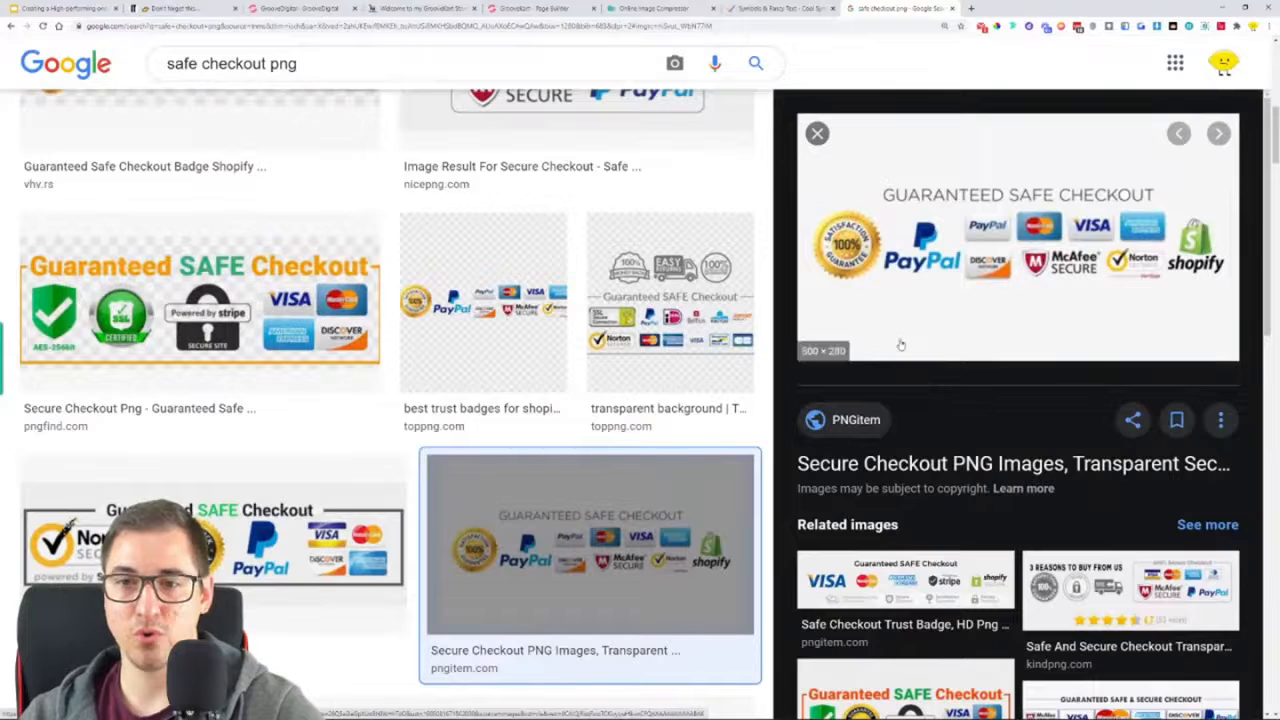
{"action": "left_click", "coordinate": [817, 133]}
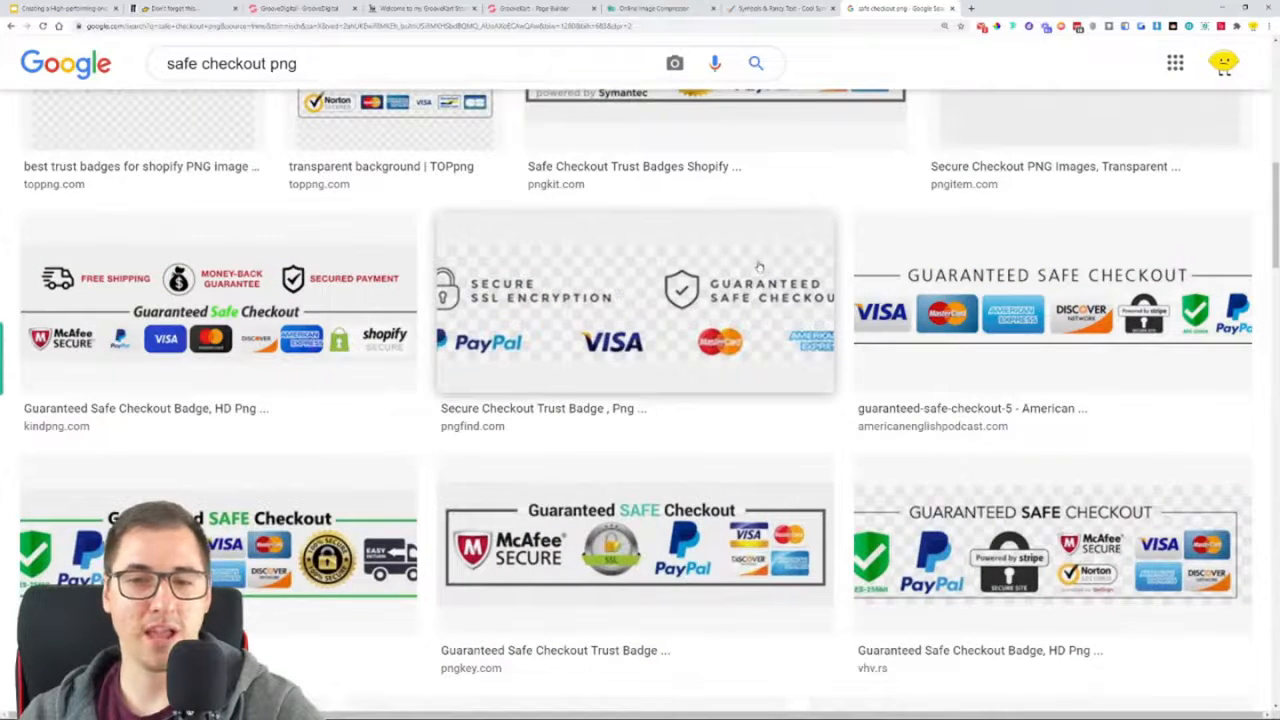
{"action": "left_click", "coordinate": [764, 268]}
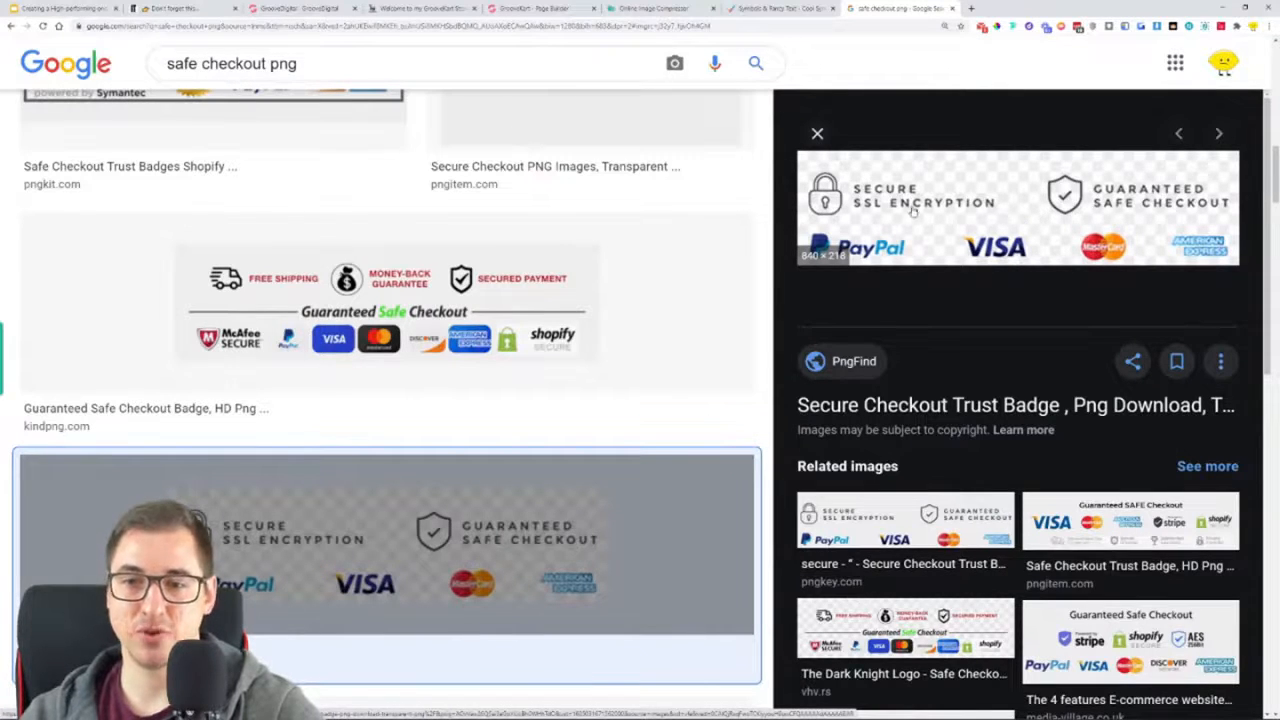
{"action": "scroll", "coordinate": [560, 417], "scroll_direction": "up", "scroll_amount": 3}
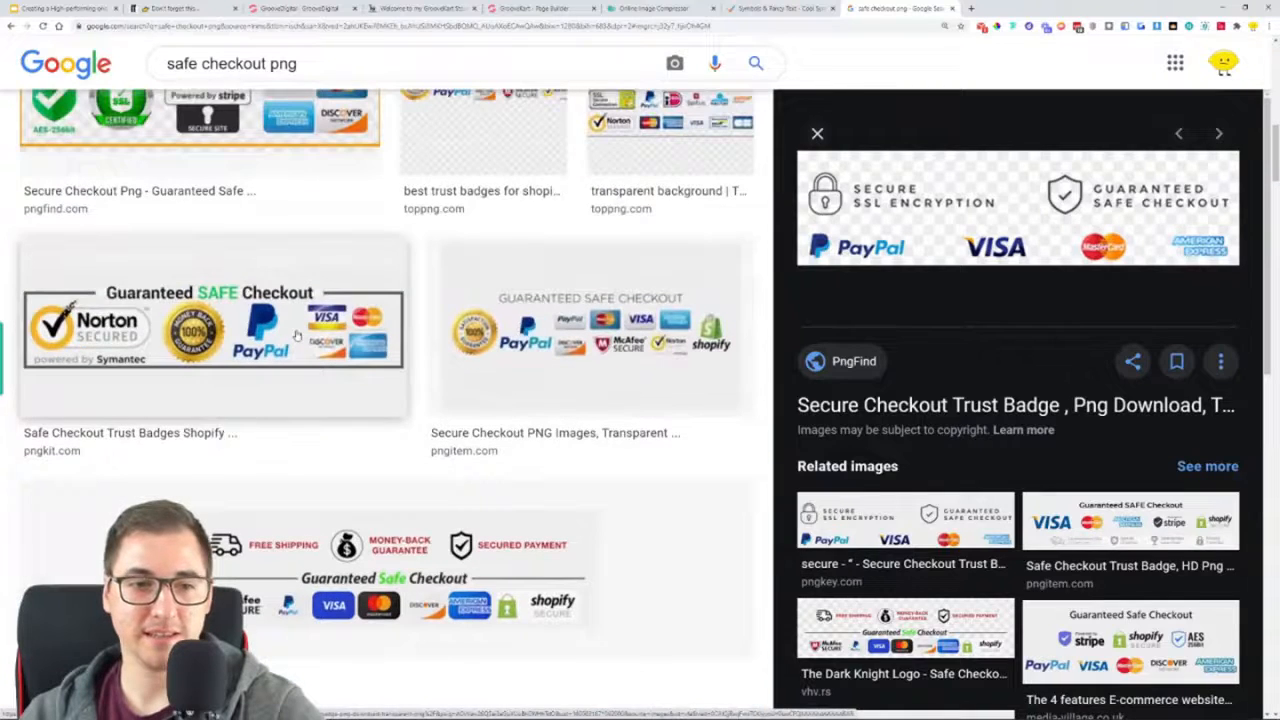
{"action": "left_click", "coordinate": [296, 336]}
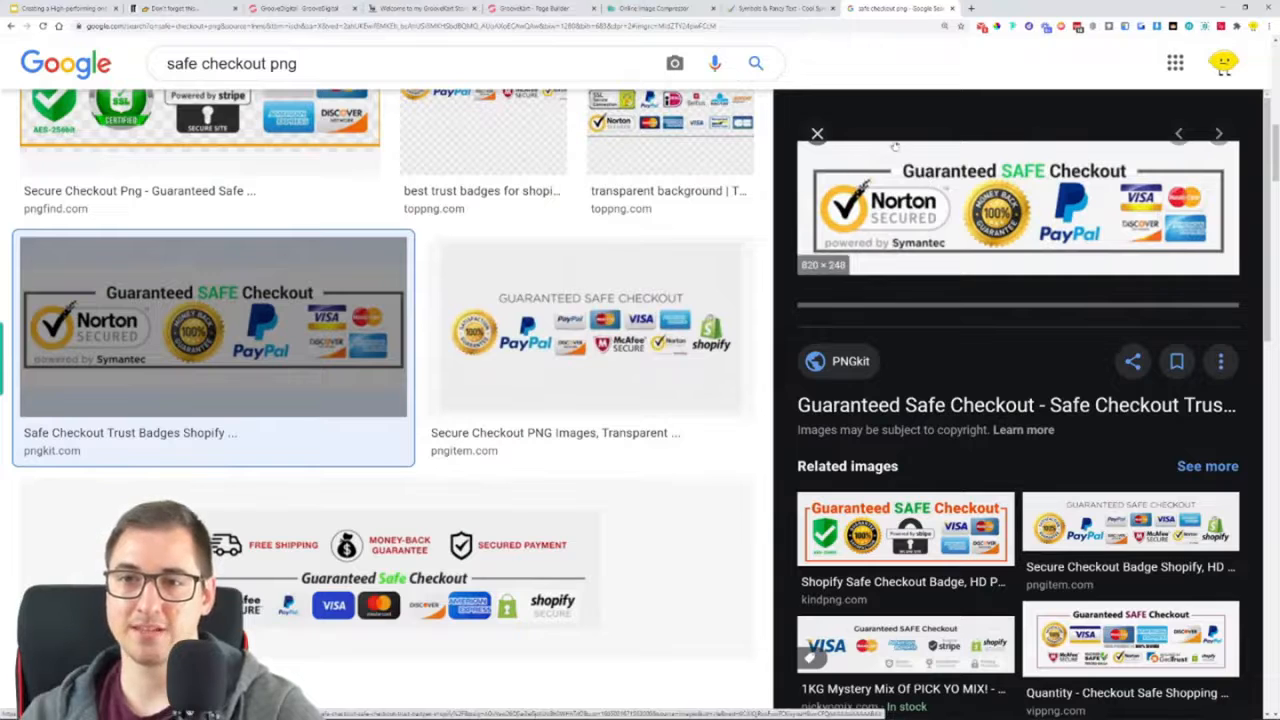
{"action": "scroll", "coordinate": [645, 243], "scroll_direction": "up", "scroll_amount": 1}
{"action": "scroll", "coordinate": [645, 243], "scroll_direction": "up", "scroll_amount": 2}
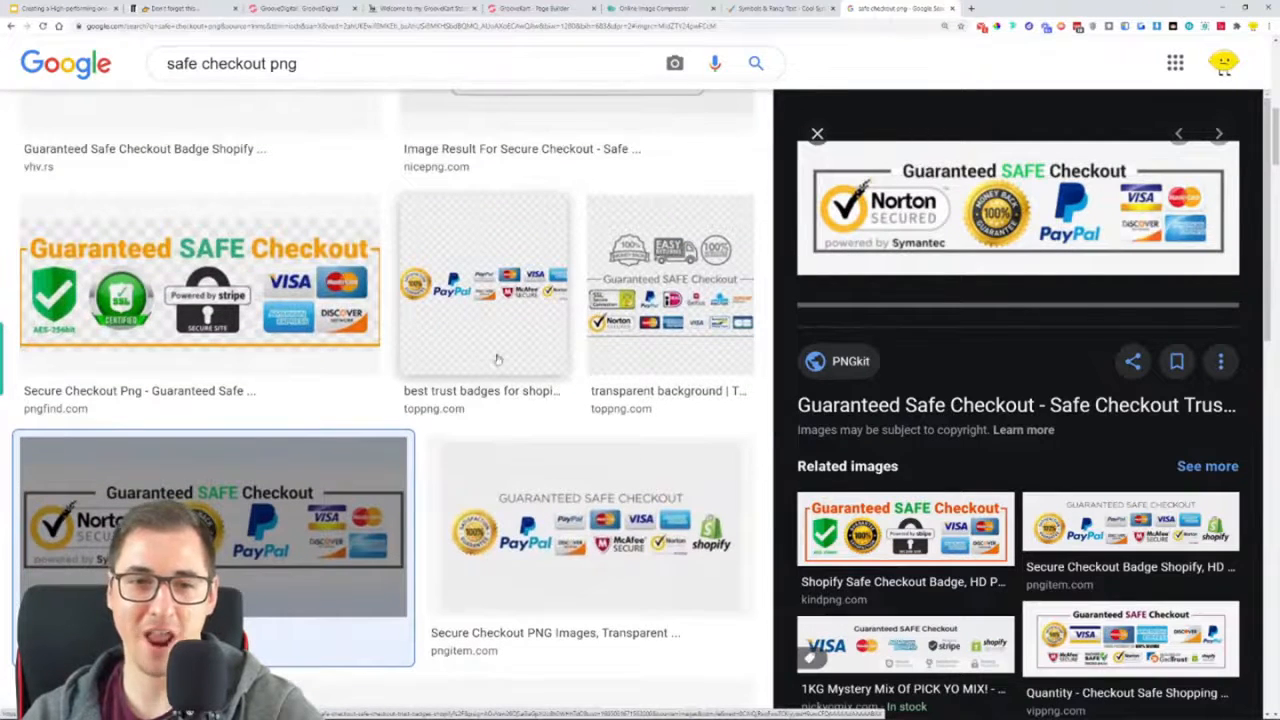
{"action": "scroll", "coordinate": [491, 325], "scroll_direction": "up", "scroll_amount": 3}
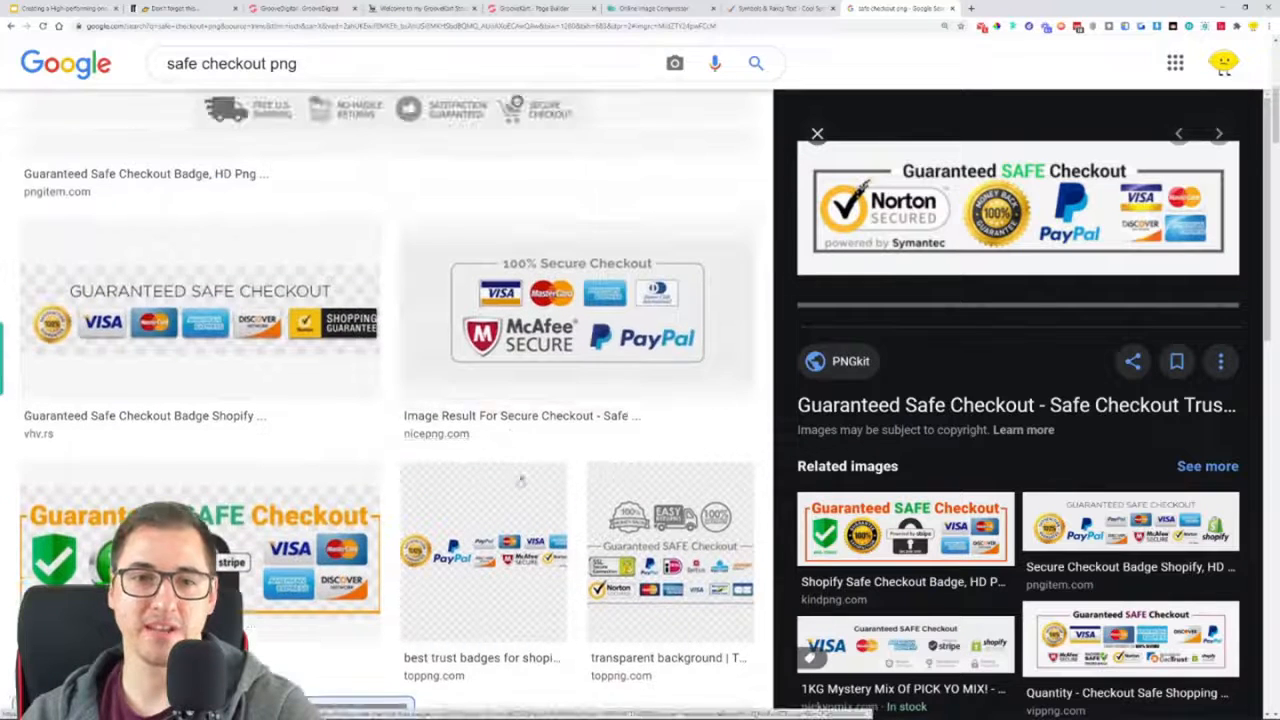
View the "100% Secure Checkout" badge from nicepng.com at full size to check its background, and close the image
{"action": "left_click", "coordinate": [491, 318]}
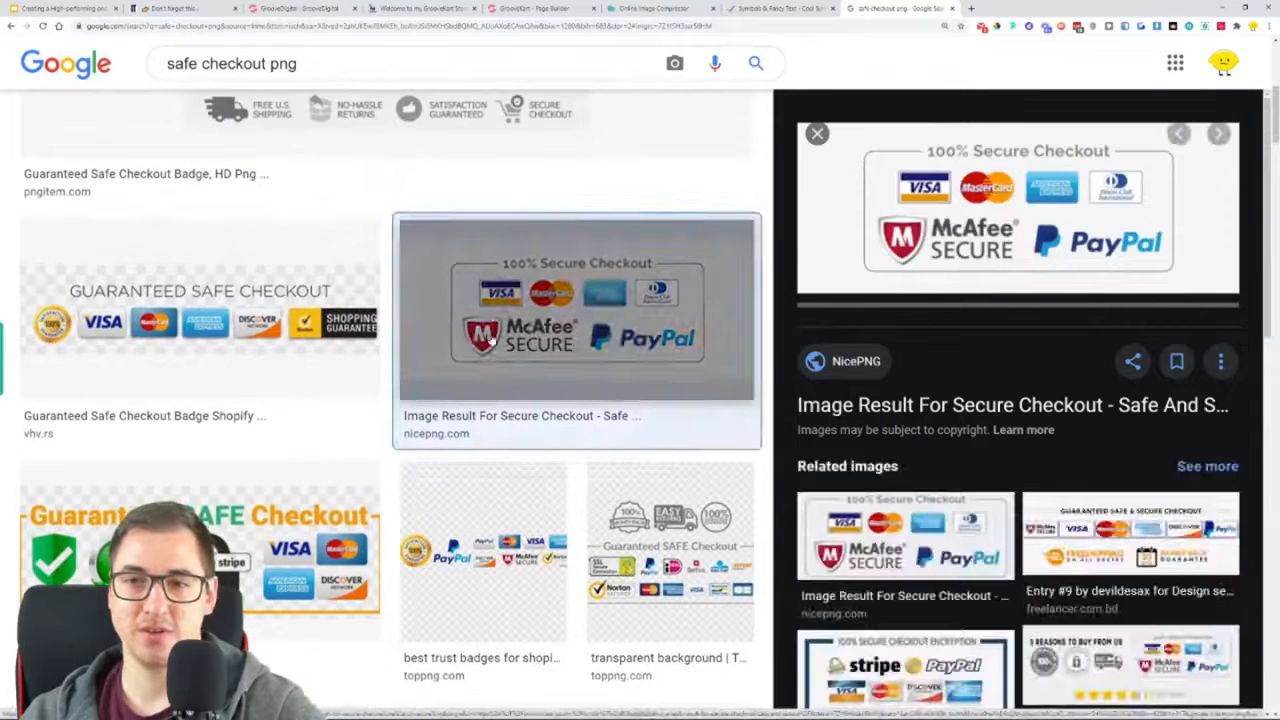
{"action": "right_click", "coordinate": [868, 204]}
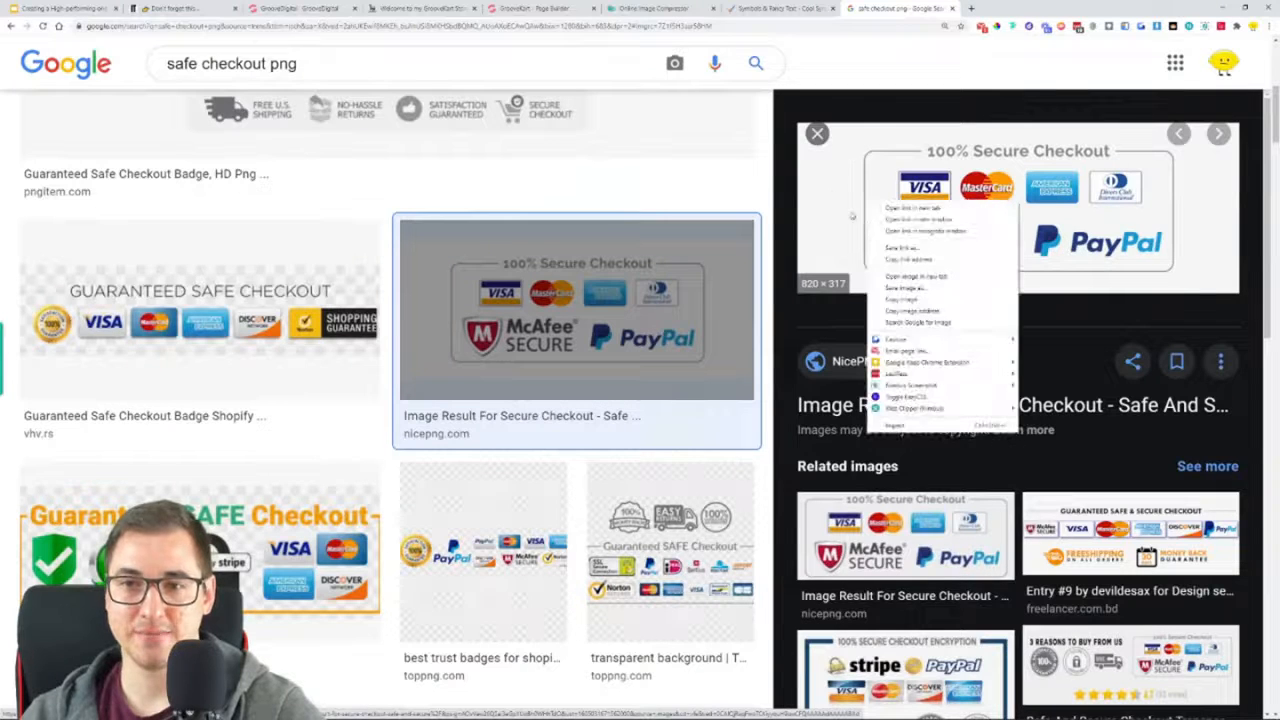
{"action": "left_click", "coordinate": [912, 276]}
{"action": "left_click", "coordinate": [995, 9]}
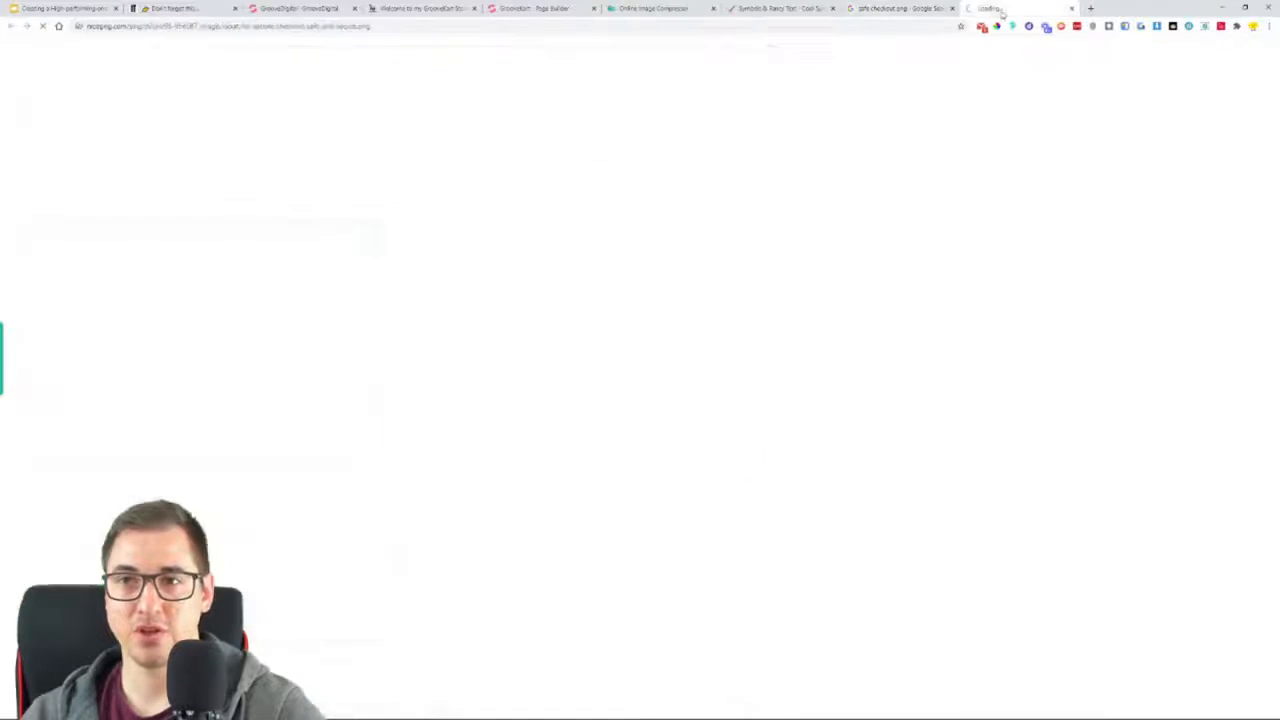
{"action": "left_click_drag", "start_coordinate": [467, 339], "coordinate": [425, 360]}
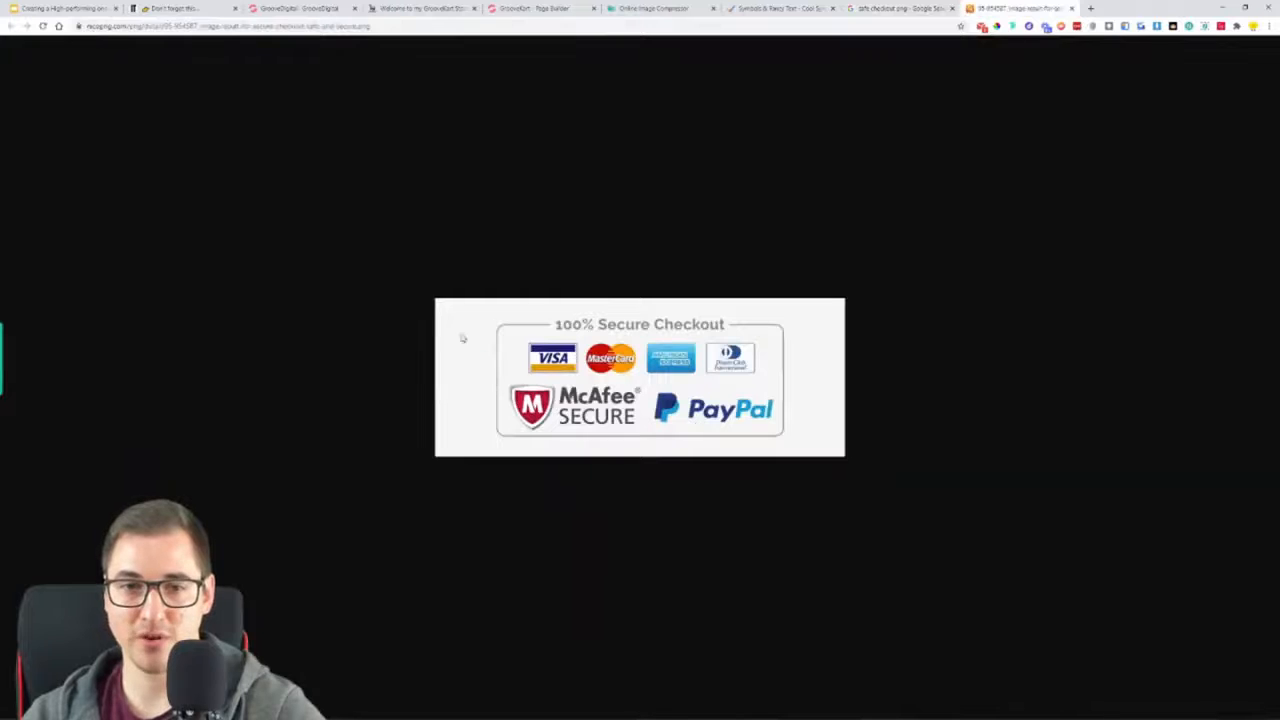
{"action": "left_click", "coordinate": [1072, 8]}
View the orange-framed "Guaranteed SAFE Checkout" badge from pngfind.com at full size to check its background, and close the image
{"action": "scroll", "coordinate": [384, 400], "scroll_direction": "down", "scroll_amount": 3}
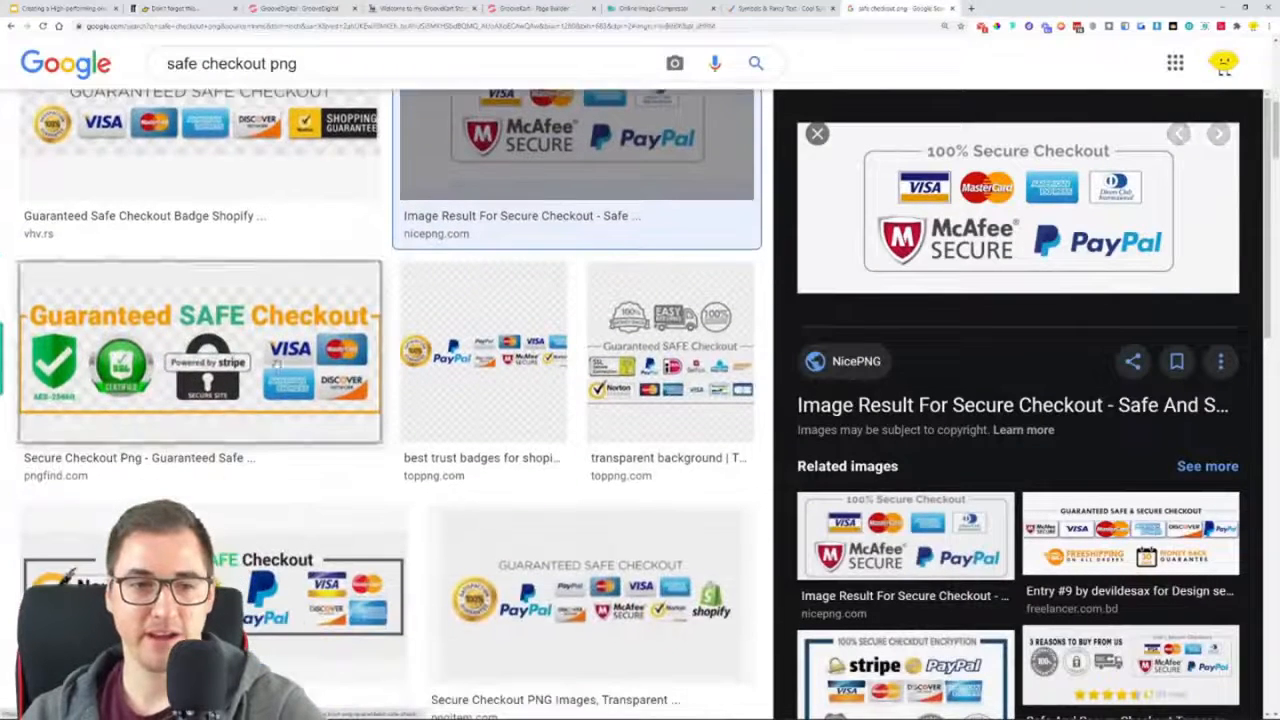
{"action": "left_click", "coordinate": [277, 364]}
{"action": "right_click", "coordinate": [929, 187]}
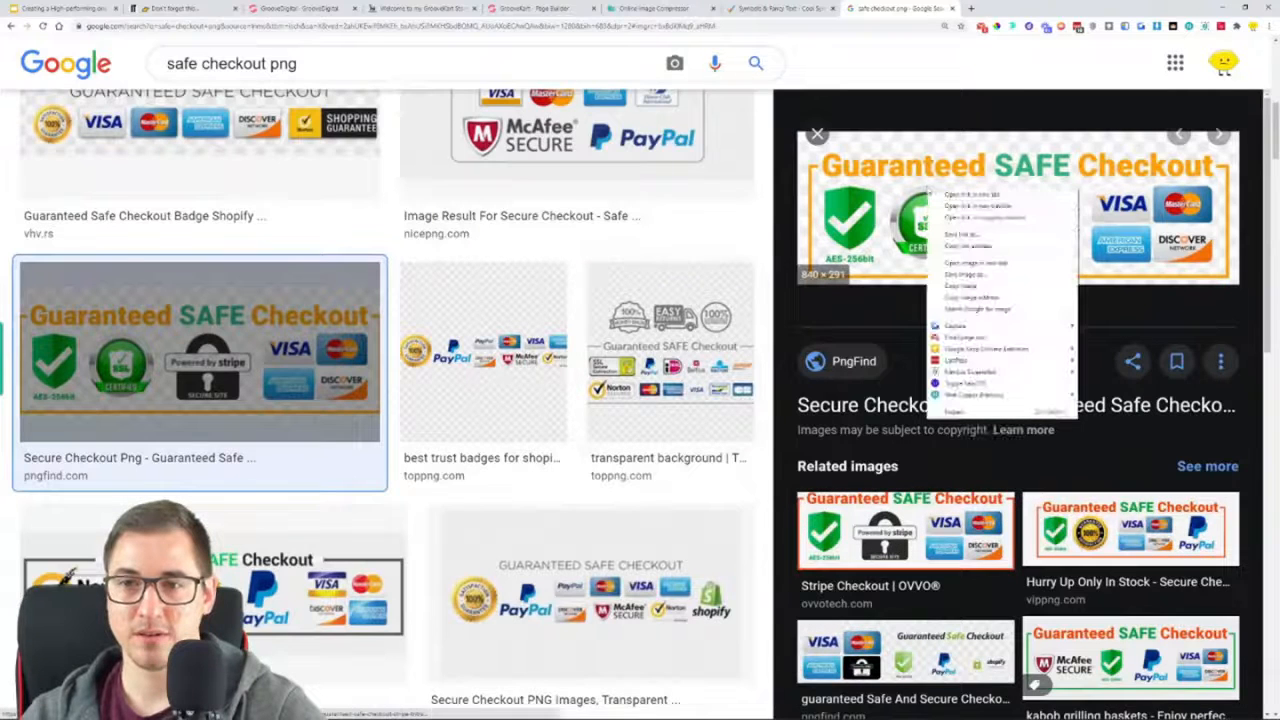
{"action": "left_click", "coordinate": [975, 263]}
{"action": "left_click", "coordinate": [1020, 8]}
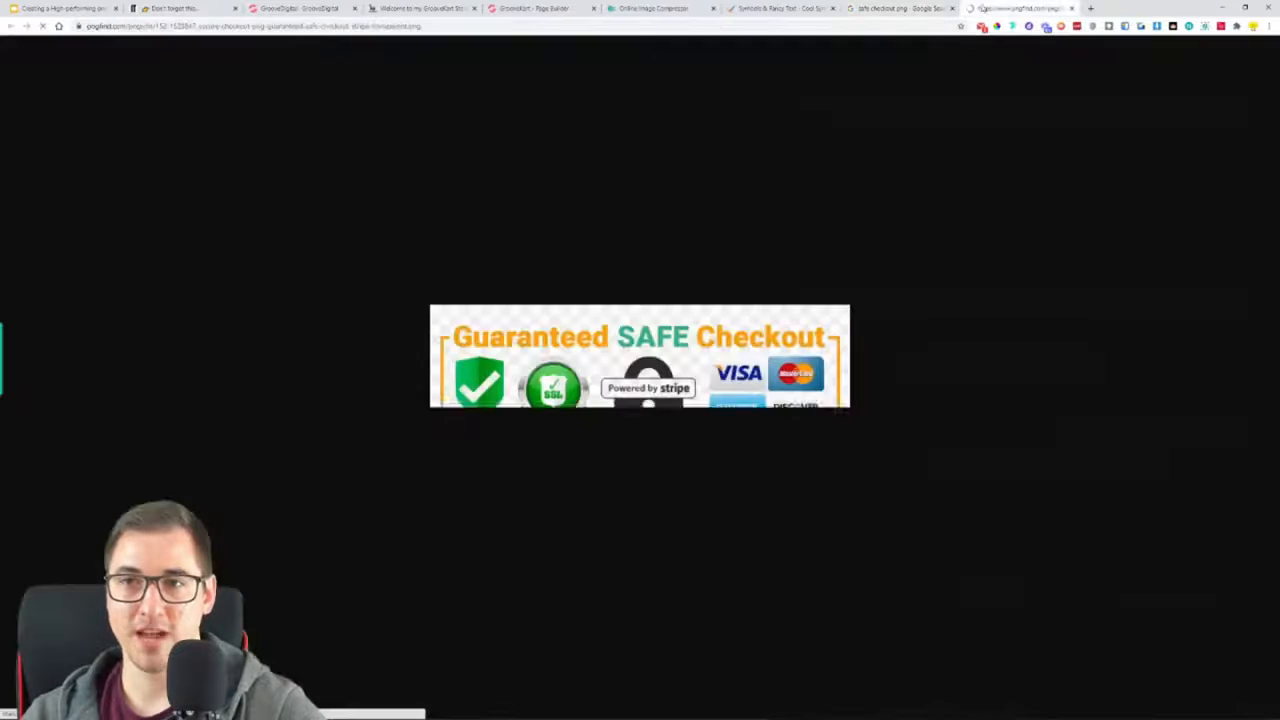
{"action": "left_click_drag", "start_coordinate": [448, 277], "coordinate": [456, 235]}
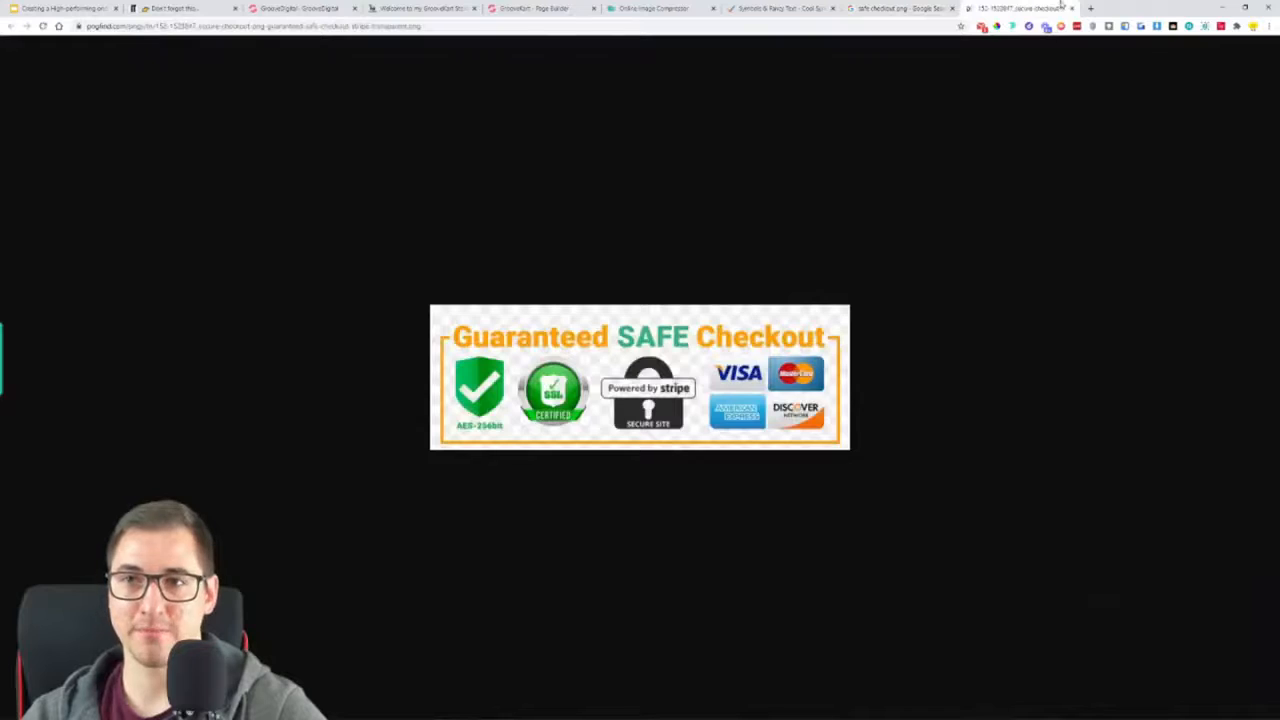
{"action": "left_click", "coordinate": [1072, 8]}
Preview the Norton, Shopify and SSL encryption checkout badges further down the image results
{"action": "scroll", "coordinate": [300, 400], "scroll_direction": "down", "scroll_amount": 2}
{"action": "left_click", "coordinate": [214, 390]}
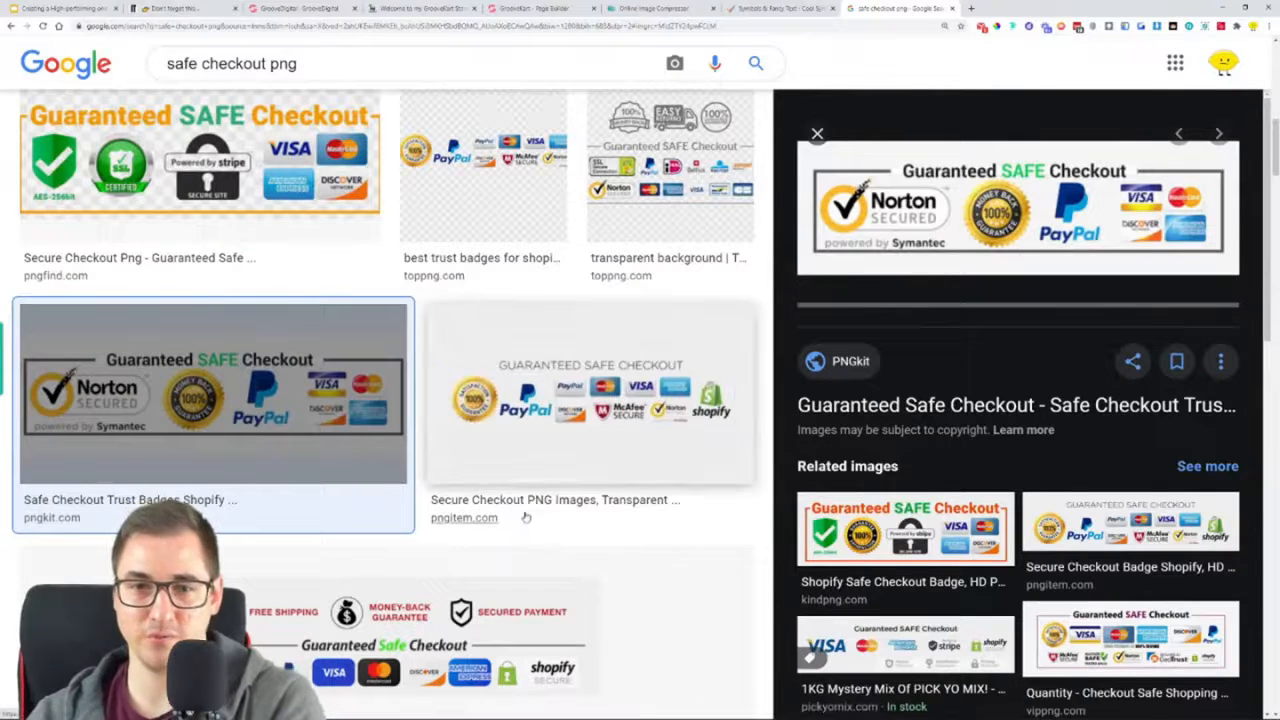
{"action": "left_click", "coordinate": [531, 438]}
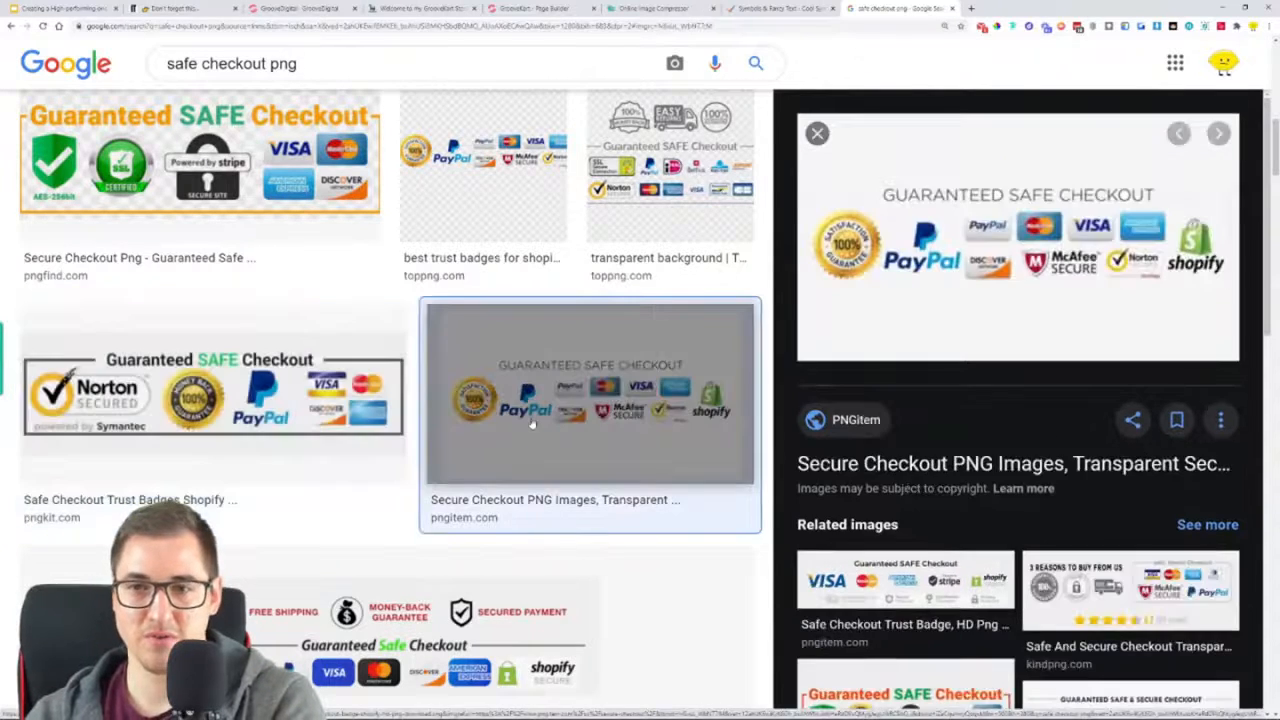
{"action": "scroll", "coordinate": [484, 471], "scroll_direction": "down", "scroll_amount": 3}
{"action": "left_click", "coordinate": [414, 505]}
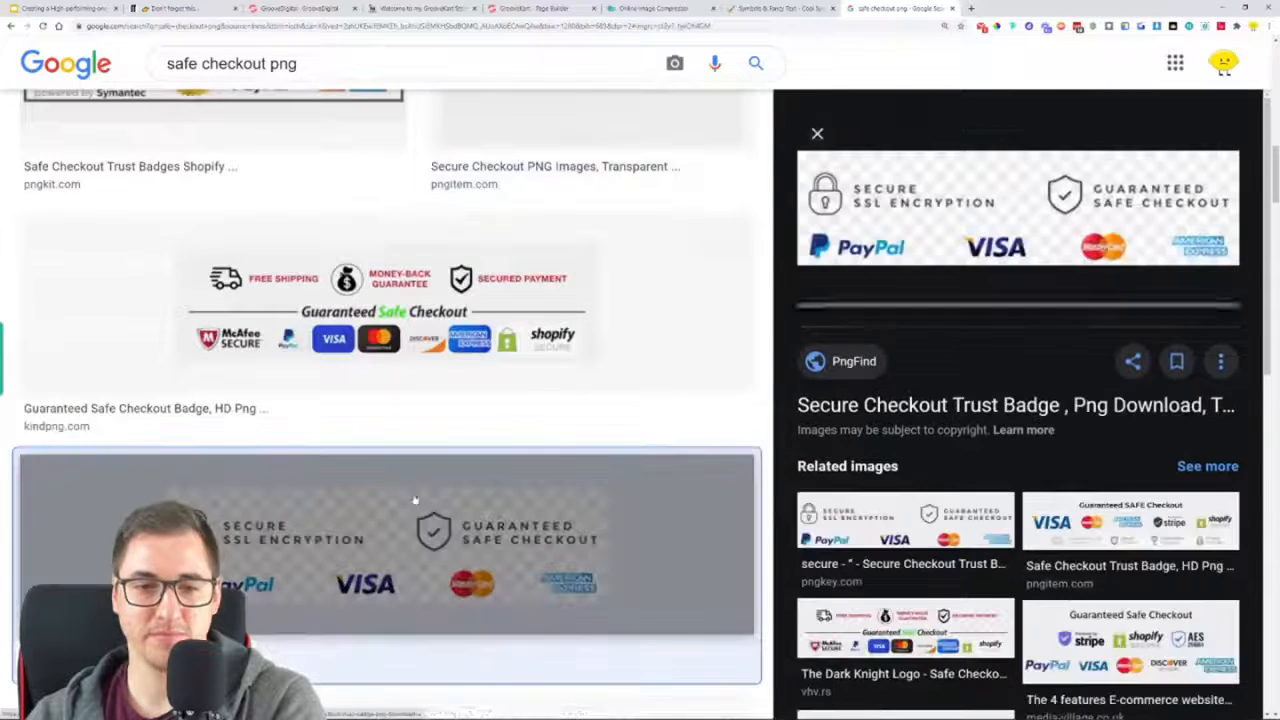
{"action": "scroll", "coordinate": [510, 405], "scroll_direction": "down", "scroll_amount": 4}
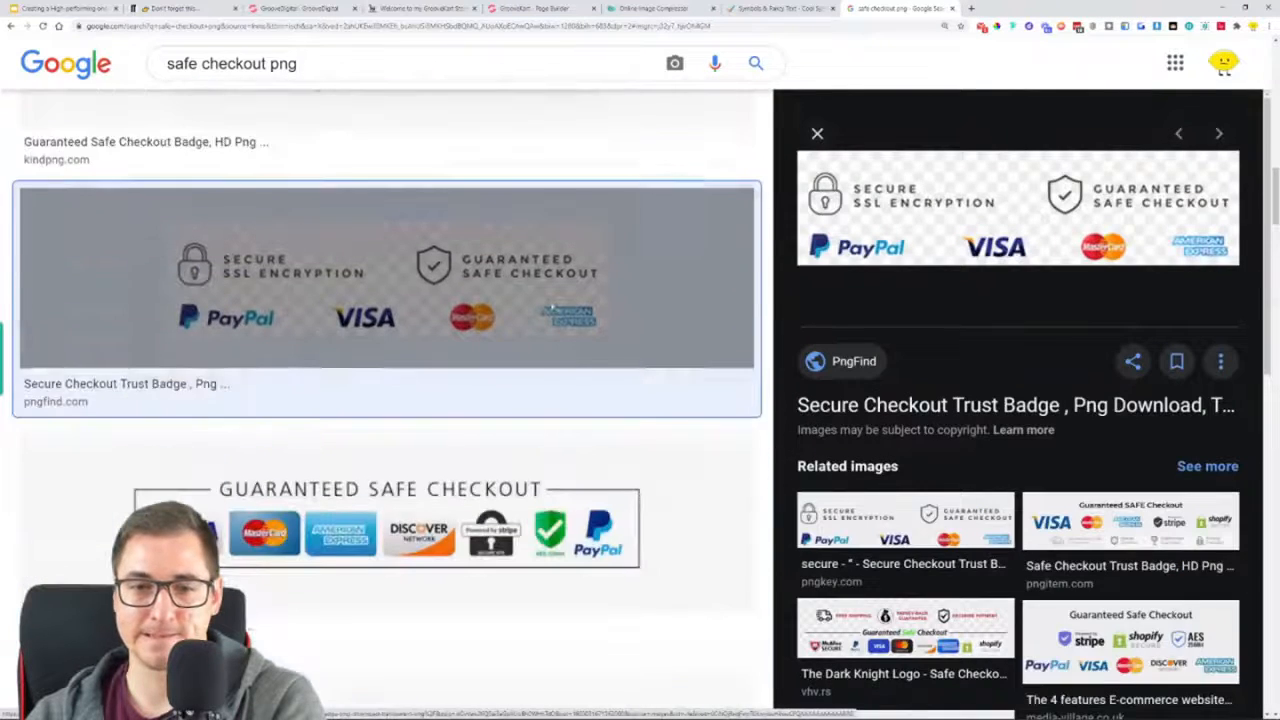
Open the guaranteed-safe-checkout-5 badge from American English Podcast at full size, save it to the computer and close the image
{"action": "left_click", "coordinate": [510, 405]}
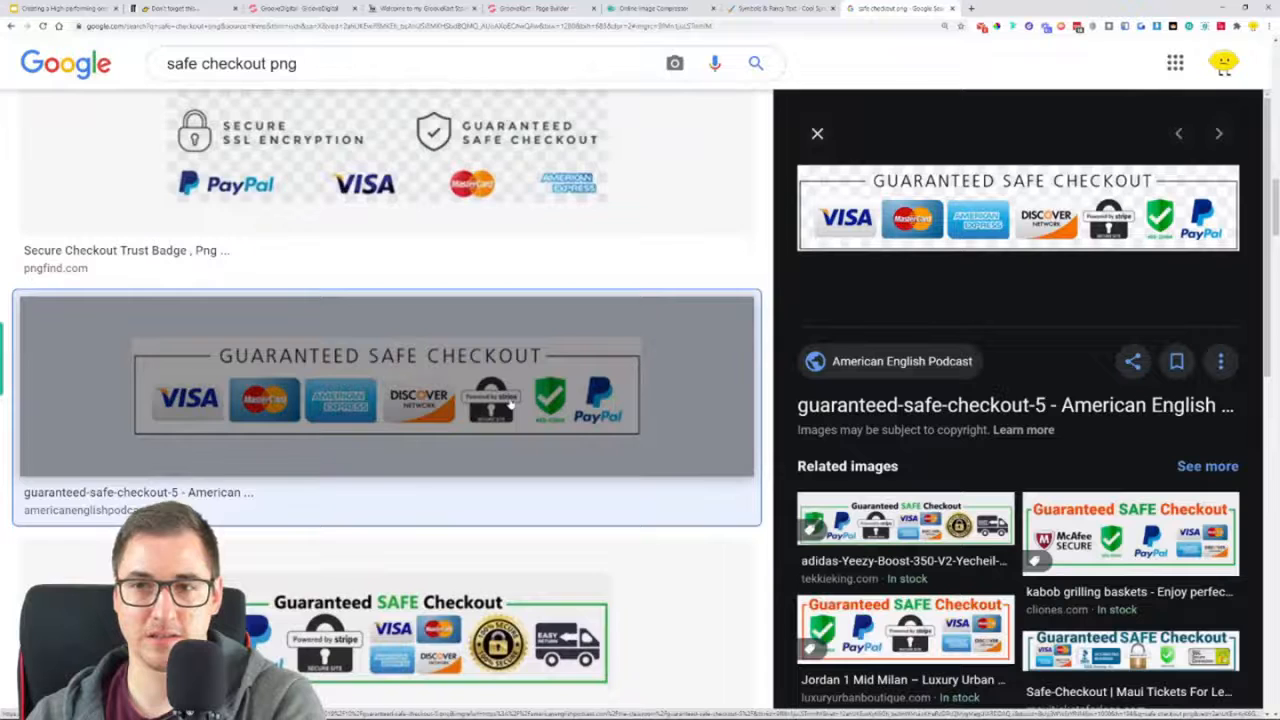
{"action": "scroll", "coordinate": [512, 405], "scroll_direction": "up", "scroll_amount": 1}
{"action": "right_click", "coordinate": [950, 185]}
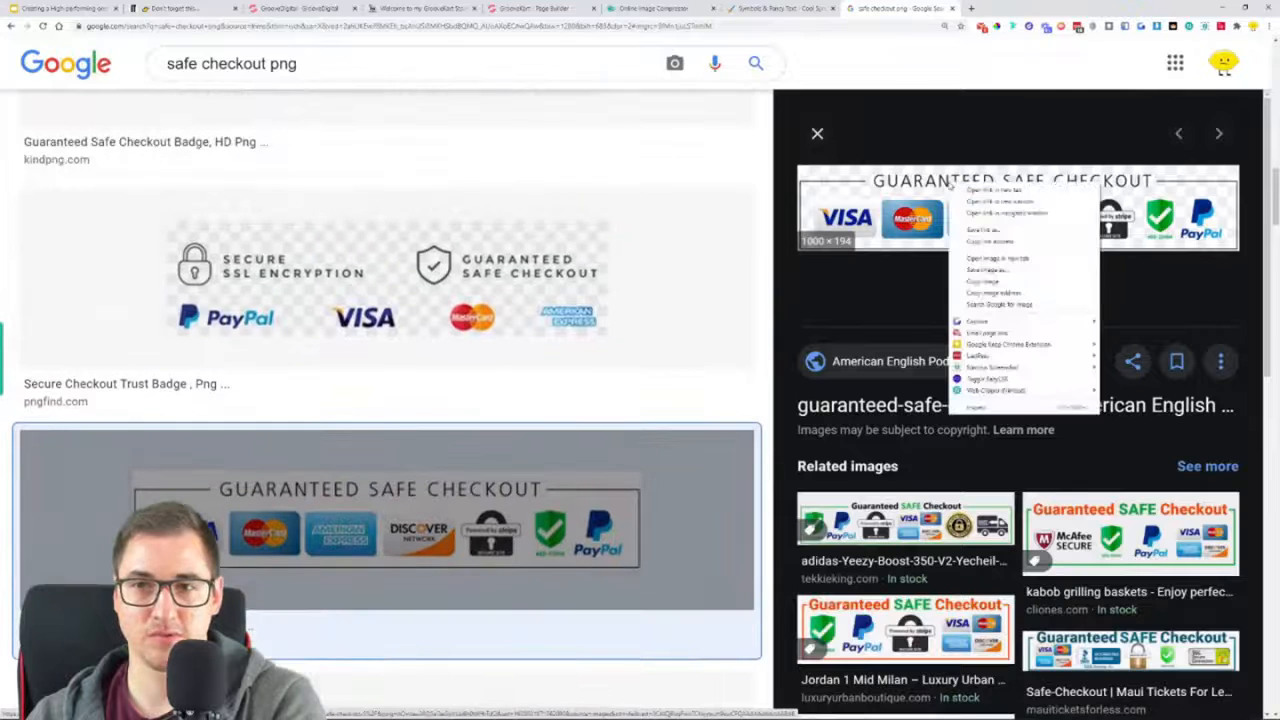
{"action": "left_click", "coordinate": [997, 258]}
{"action": "left_click", "coordinate": [1040, 9]}
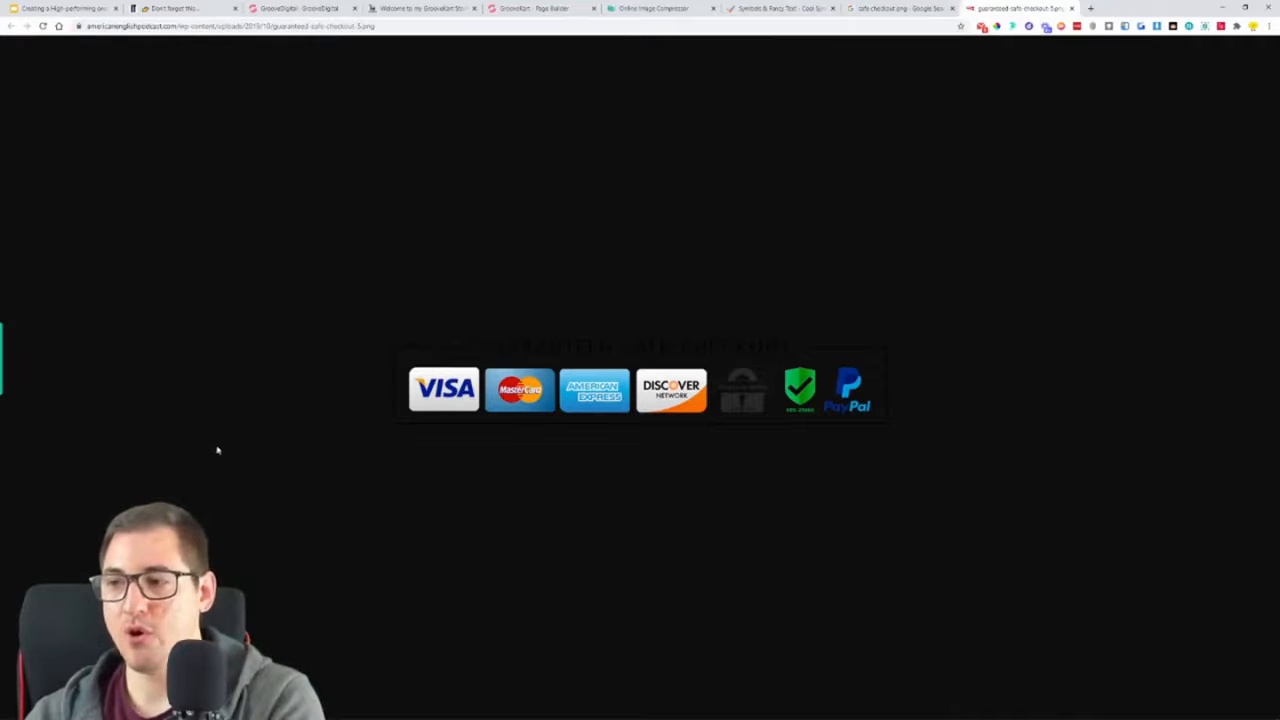
{"action": "right_click", "coordinate": [601, 393]}
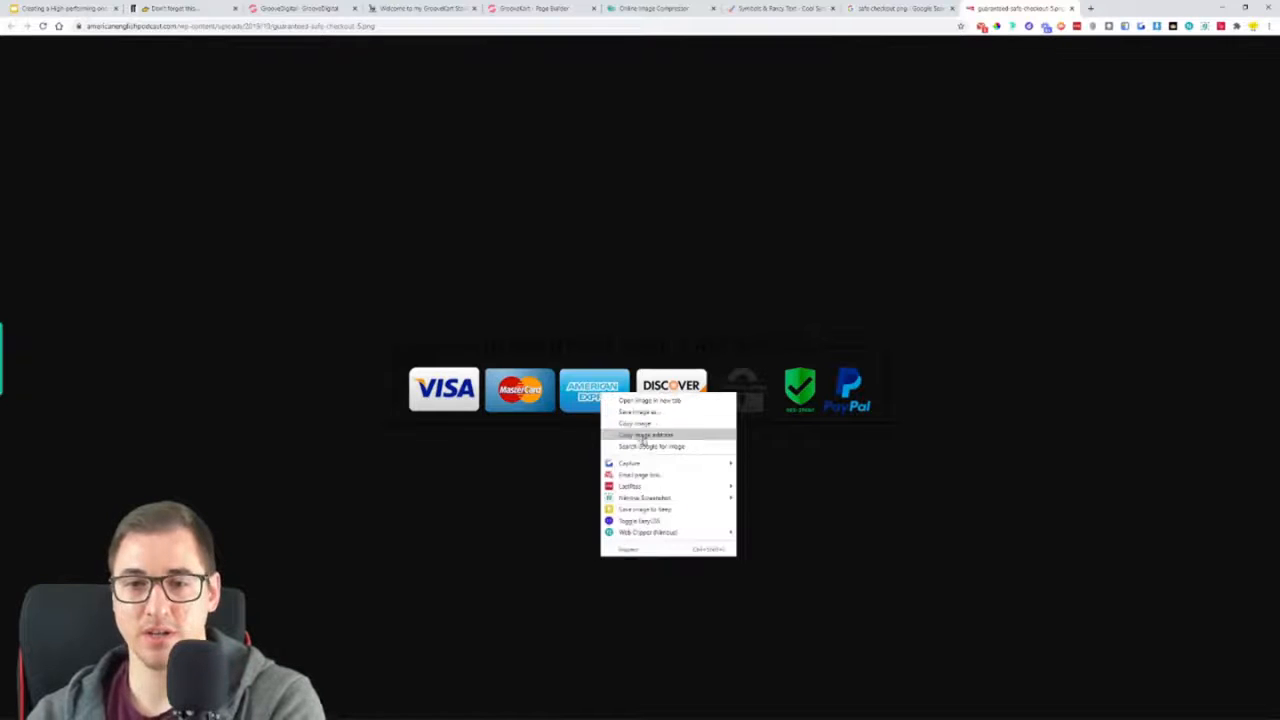
{"action": "left_click", "coordinate": [662, 412]}
{"action": "left_click", "coordinate": [834, 690]}
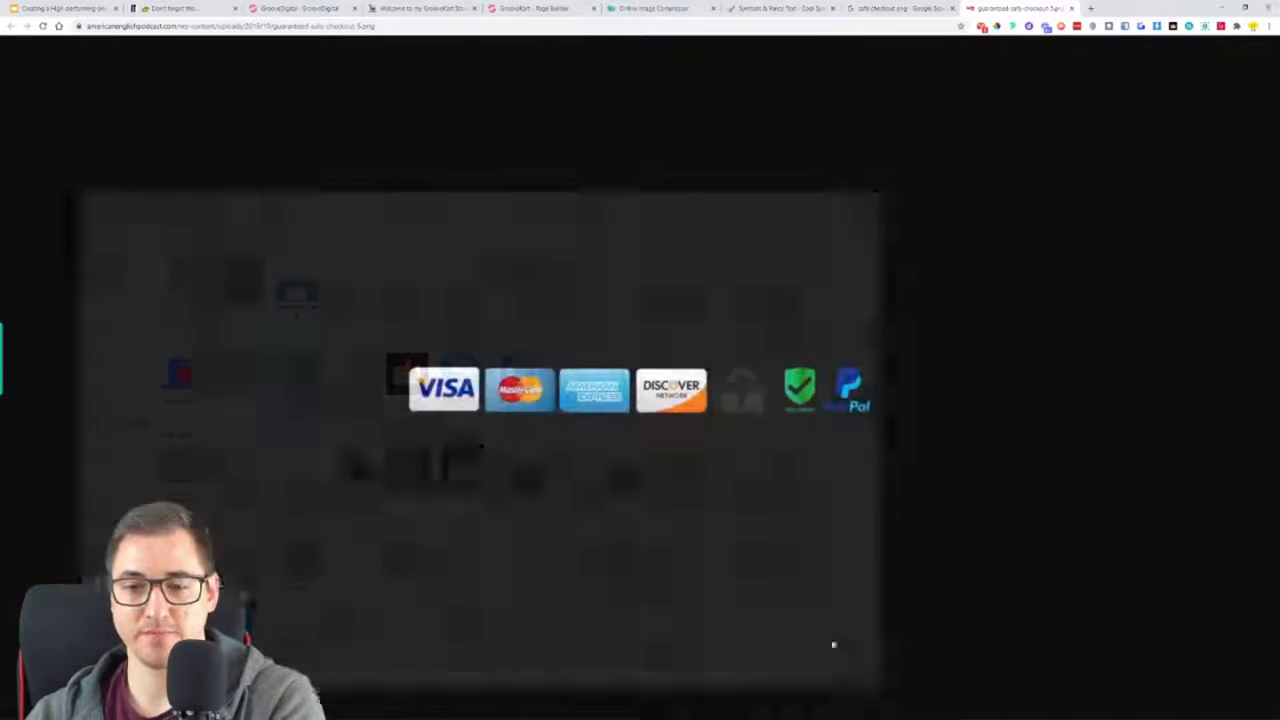
{"action": "left_click", "coordinate": [1071, 8]}
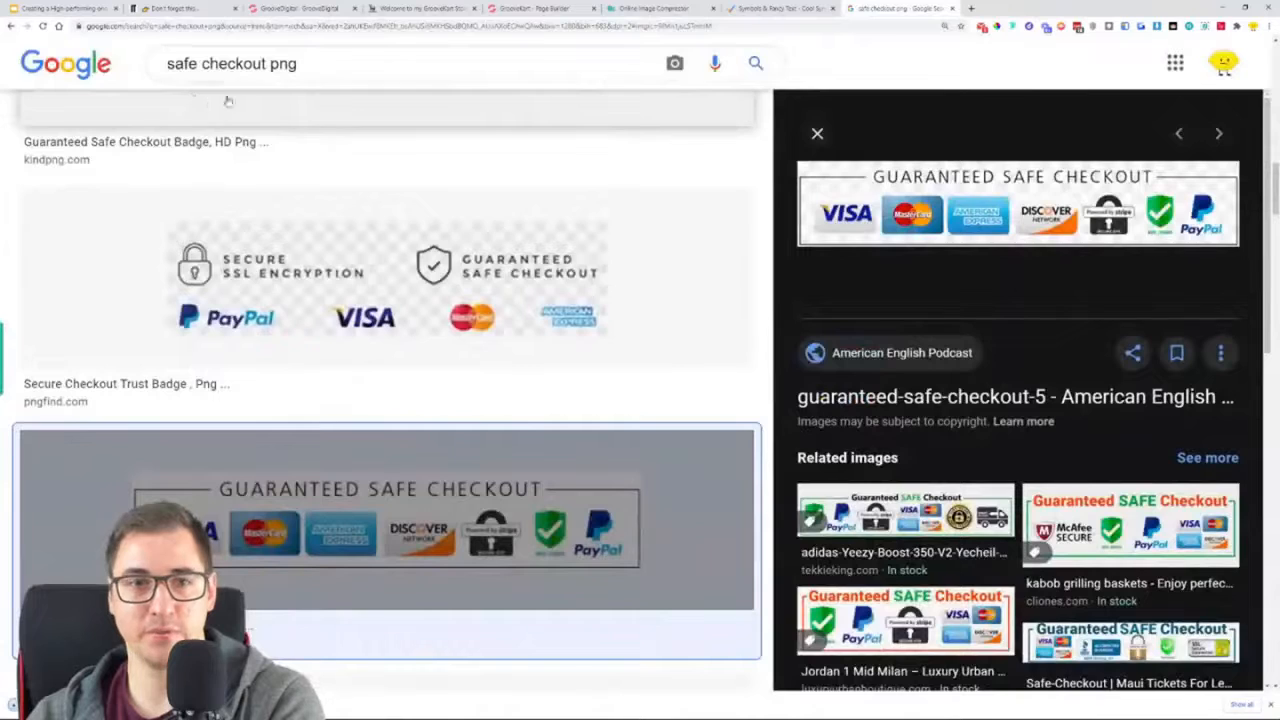
Return to the GrooveKart page builder and add an Image element between the turbocharge row and the footer
{"action": "left_click", "coordinate": [555, 8]}
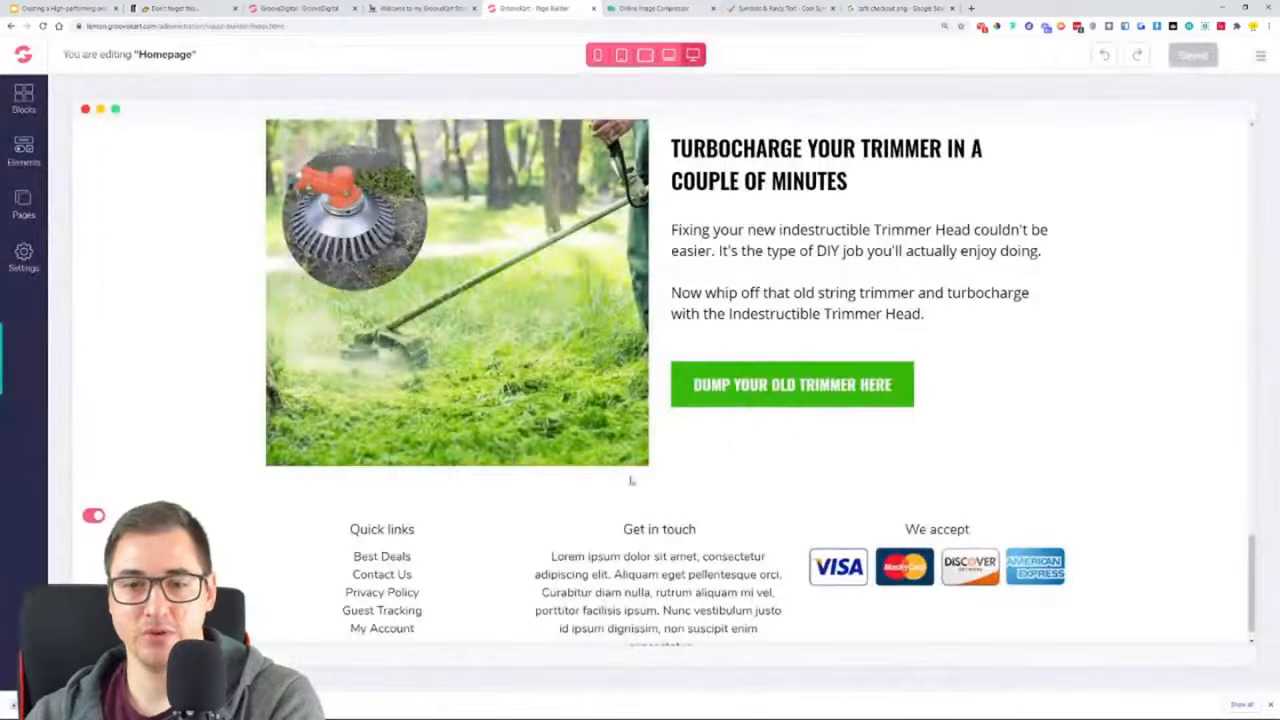
{"action": "left_click", "coordinate": [24, 152]}
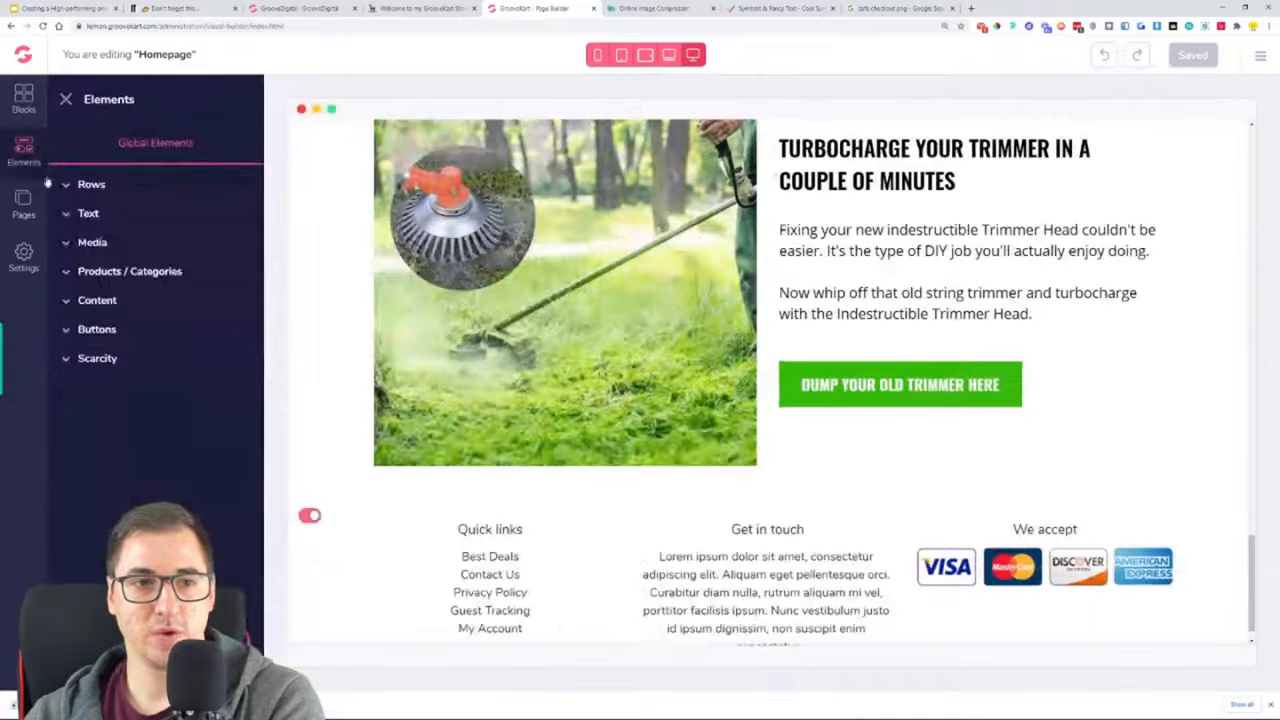
{"action": "left_click", "coordinate": [100, 244]}
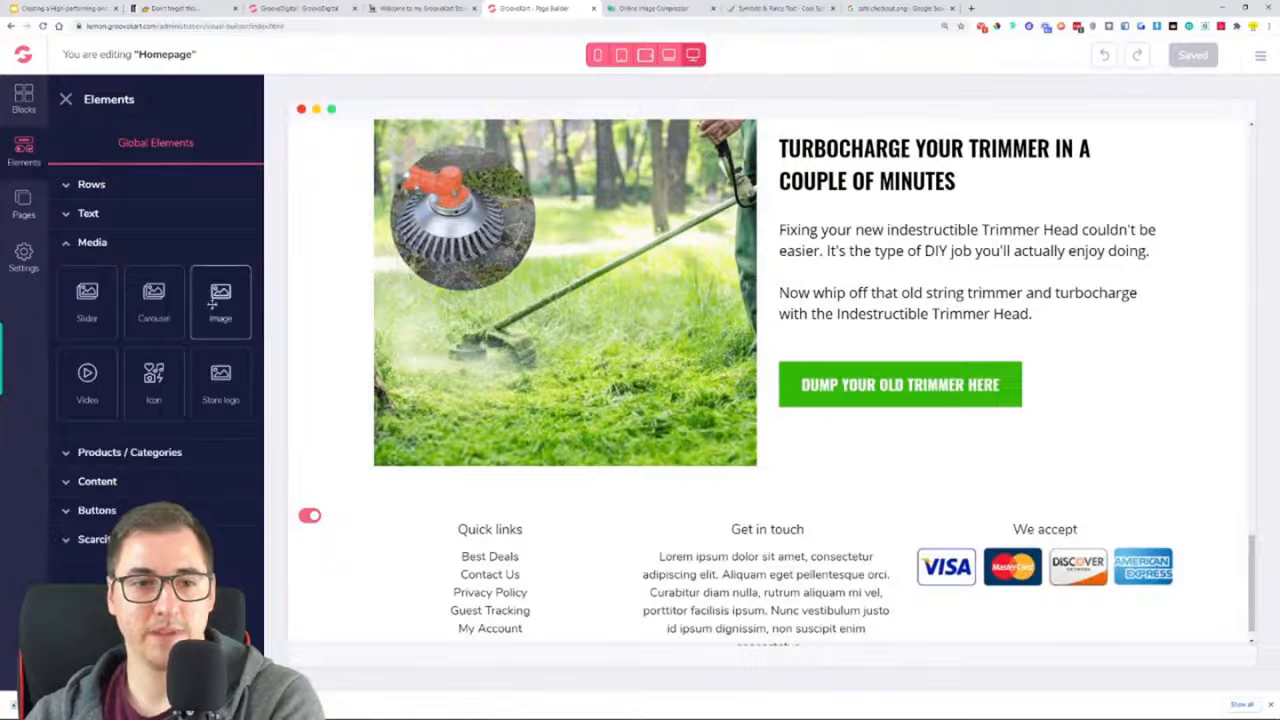
{"action": "left_click_drag", "start_coordinate": [220, 300], "coordinate": [757, 503]}
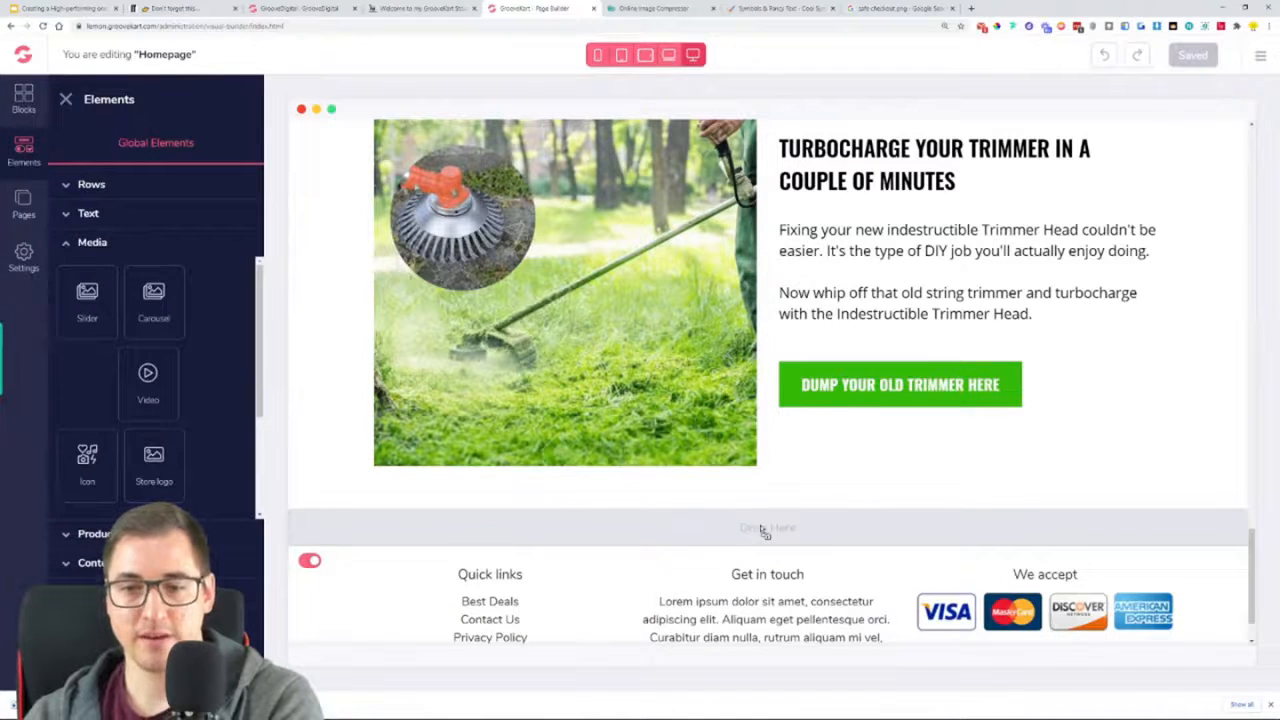
Place the Image element between the turbocharge row and the footer, and set its block alignment to Center
{"action": "left_click_drag", "start_coordinate": [762, 531], "coordinate": [763, 531]}
{"action": "scroll", "coordinate": [680, 545], "scroll_direction": "down", "scroll_amount": 2}
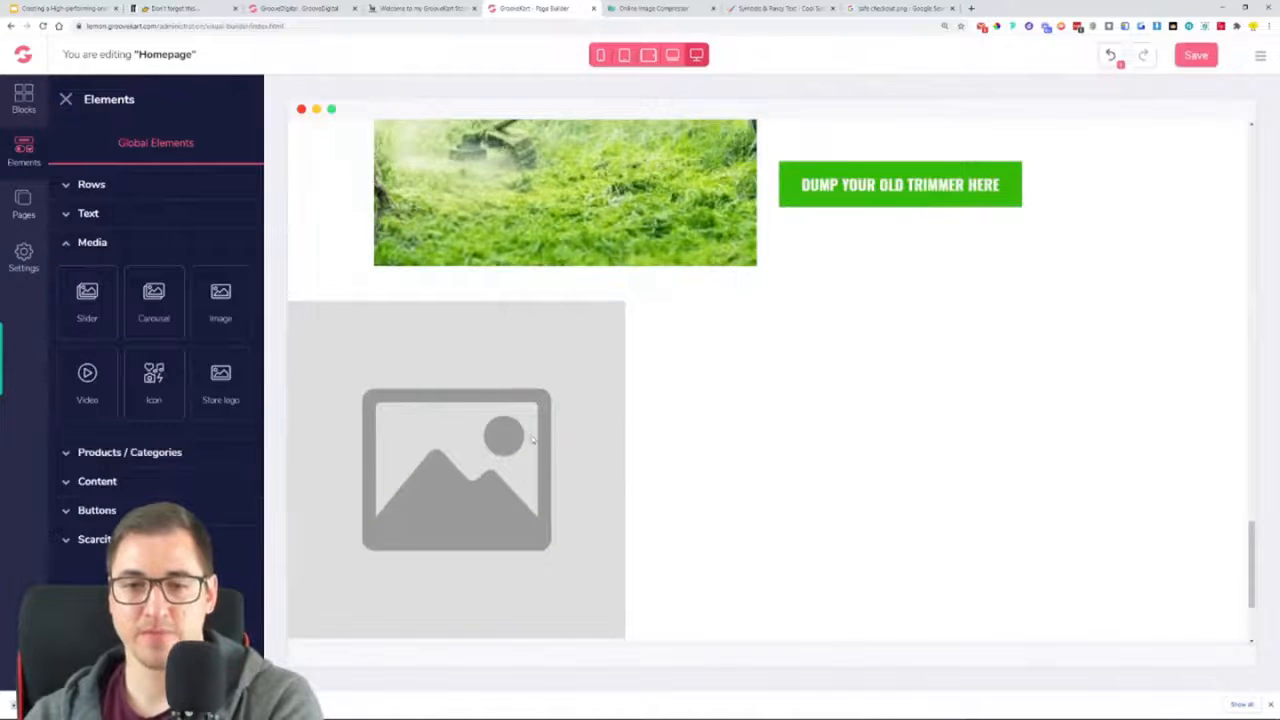
{"action": "left_click", "coordinate": [533, 440]}
{"action": "left_click", "coordinate": [1187, 622]}
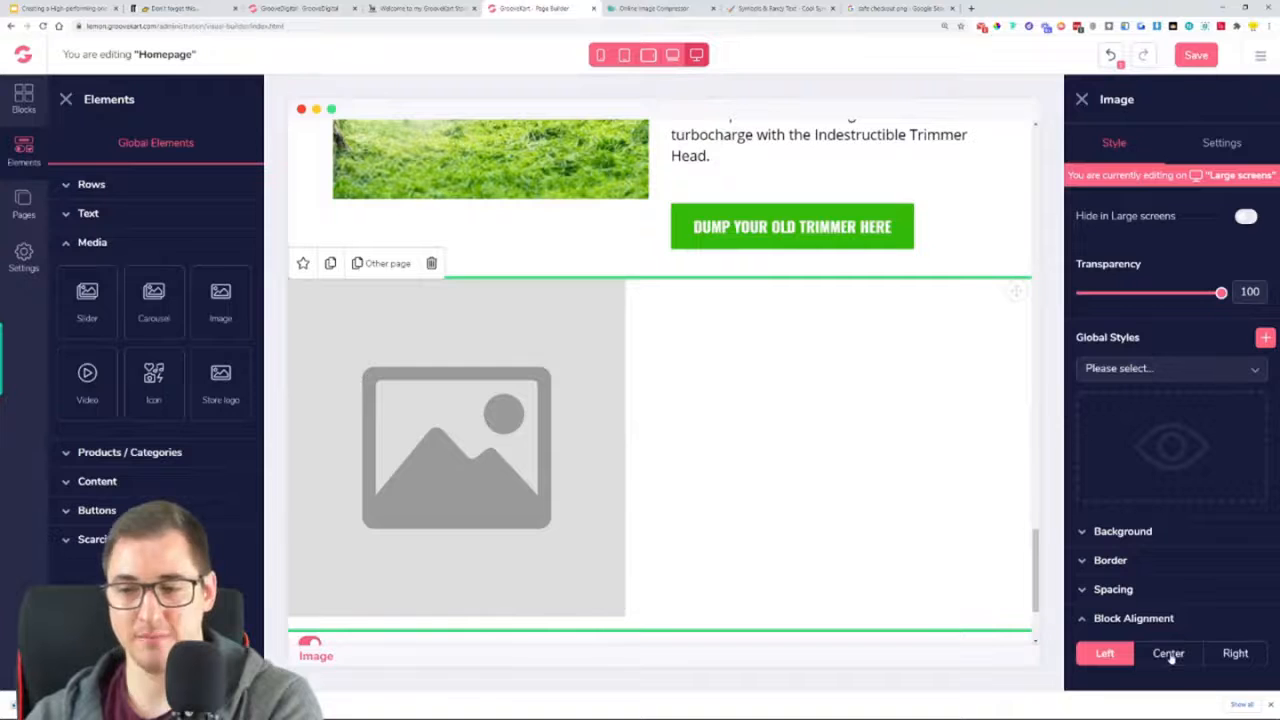
{"action": "left_click", "coordinate": [1169, 654]}
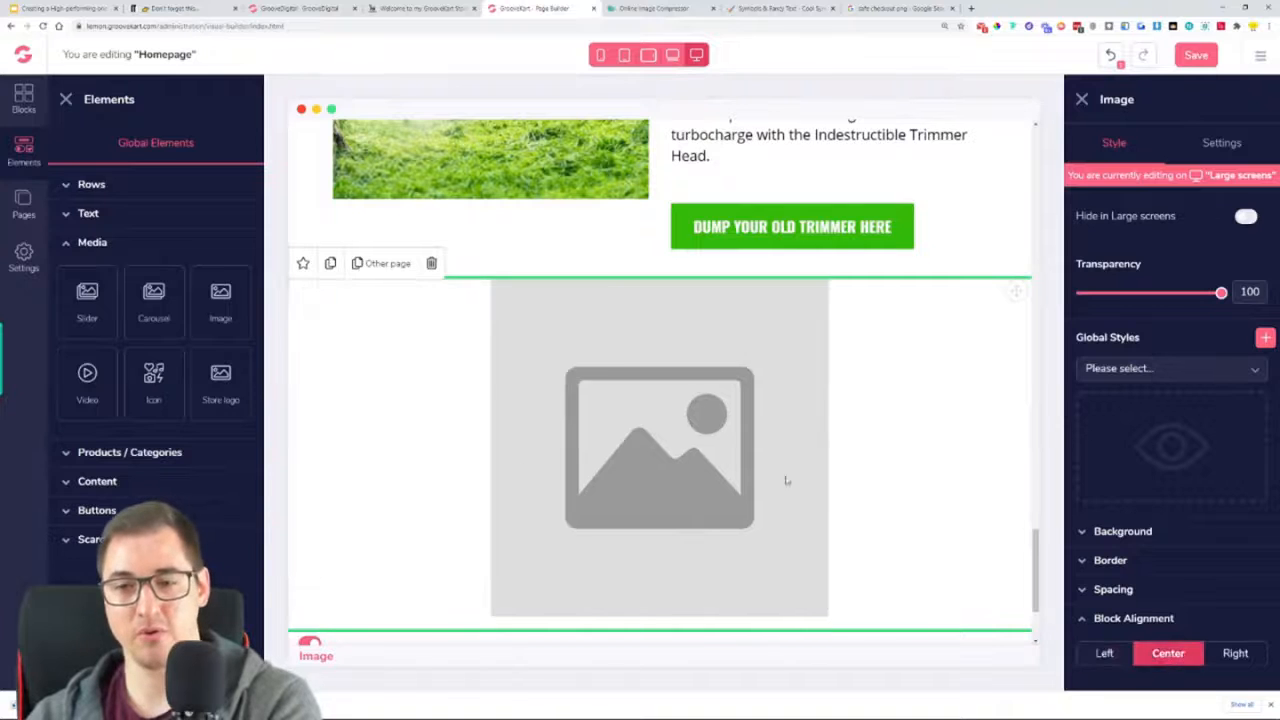
Upload the downloaded guaranteed-safe-checkout badge from the Downloads folder into the Image element and close the editing panels
{"action": "left_click", "coordinate": [1215, 144]}
{"action": "left_click", "coordinate": [1161, 288]}
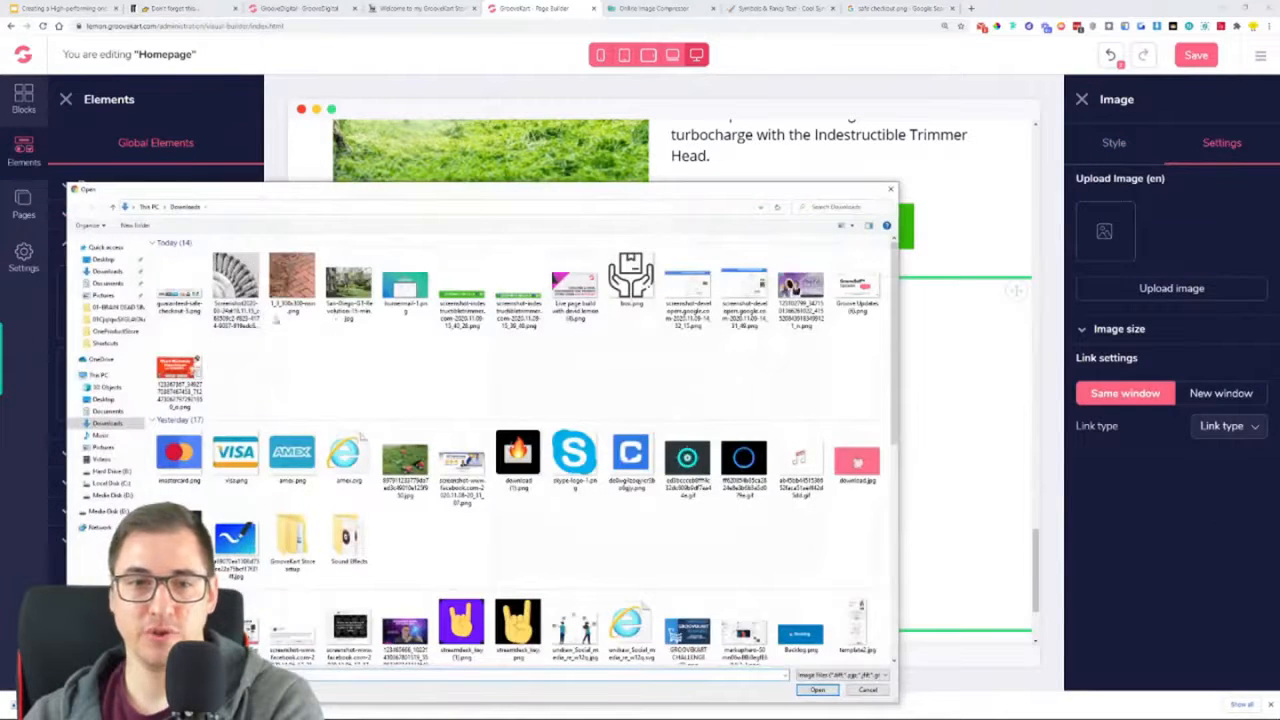
{"action": "double_click", "coordinate": [460, 381]}
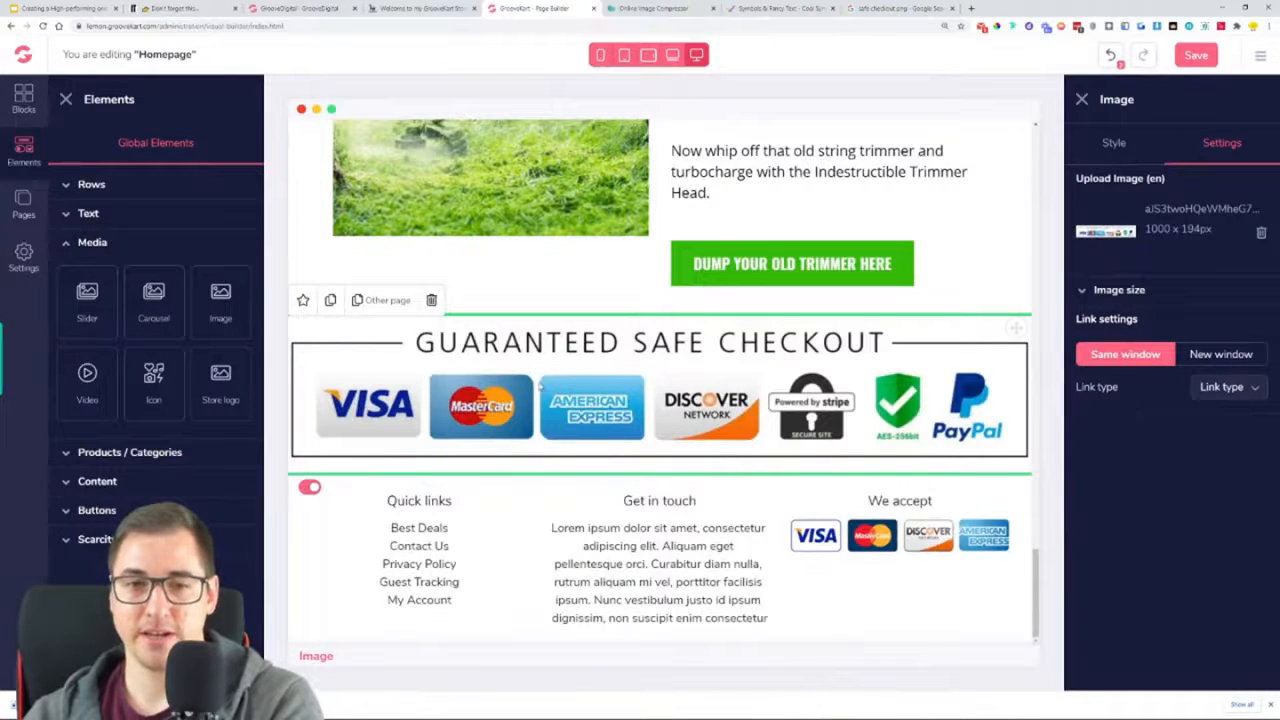
{"action": "left_click", "coordinate": [66, 99]}
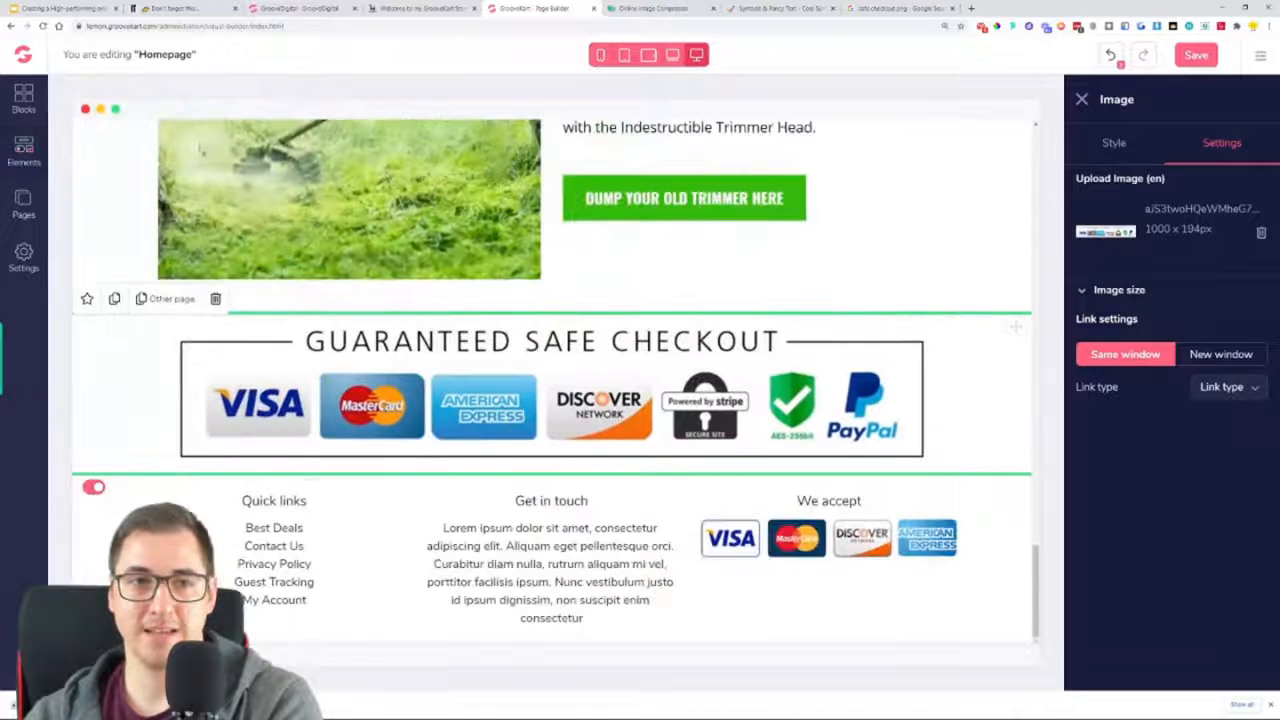
{"action": "left_click", "coordinate": [1083, 100]}
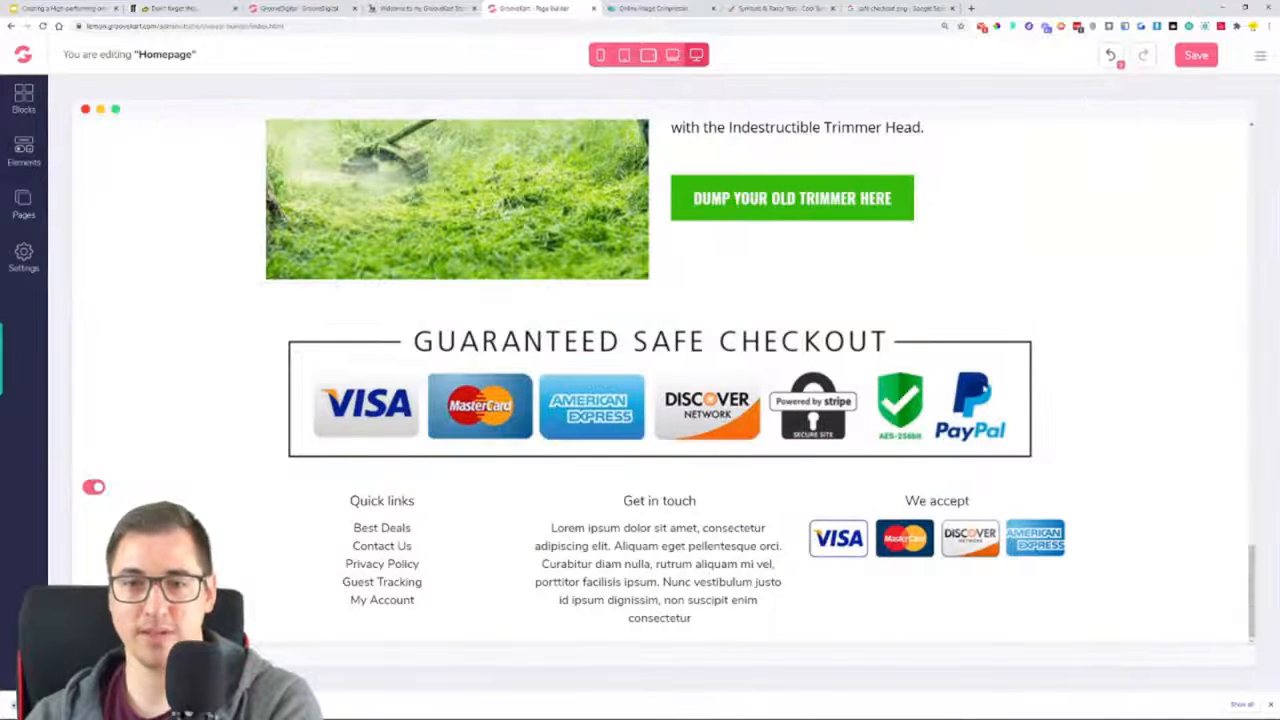
{"action": "scroll", "coordinate": [880, 451], "scroll_direction": "up", "scroll_amount": 2}
{"action": "scroll", "coordinate": [880, 451], "scroll_direction": "down", "scroll_amount": 1}
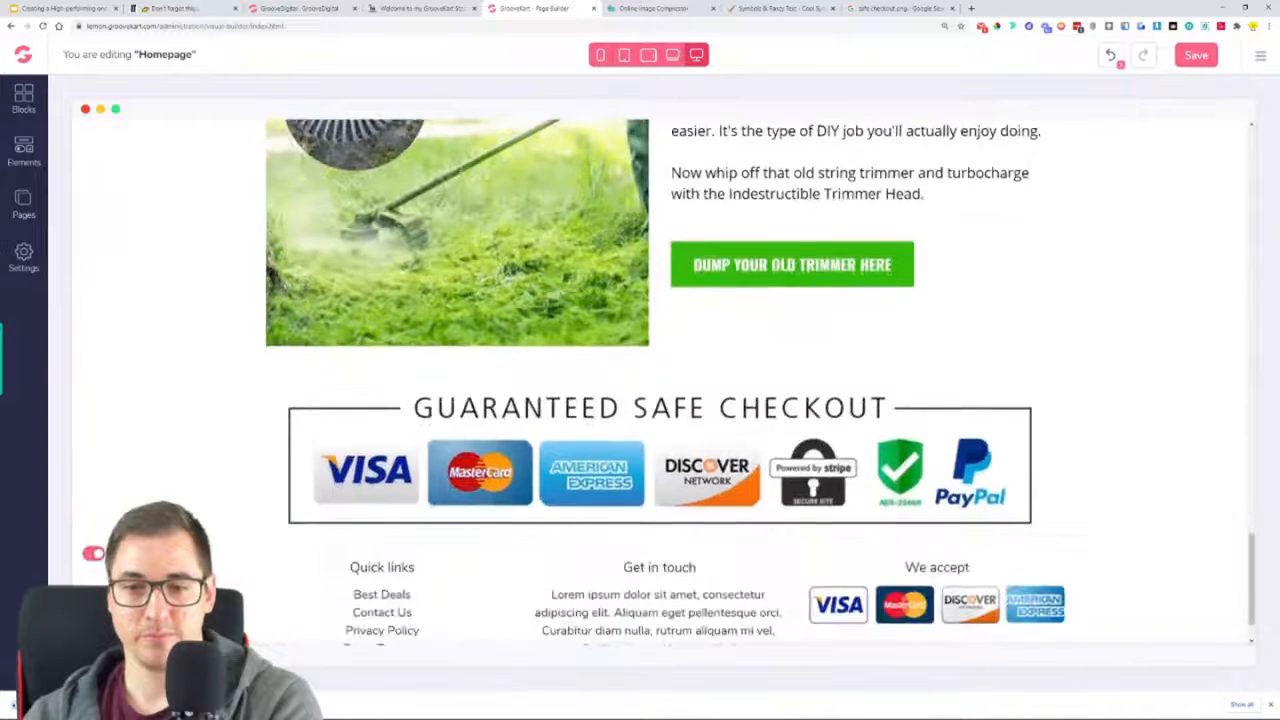
Give the safe checkout badge a custom cropped size of 500 width by 94 height and save the homepage
{"action": "left_click", "coordinate": [698, 467]}
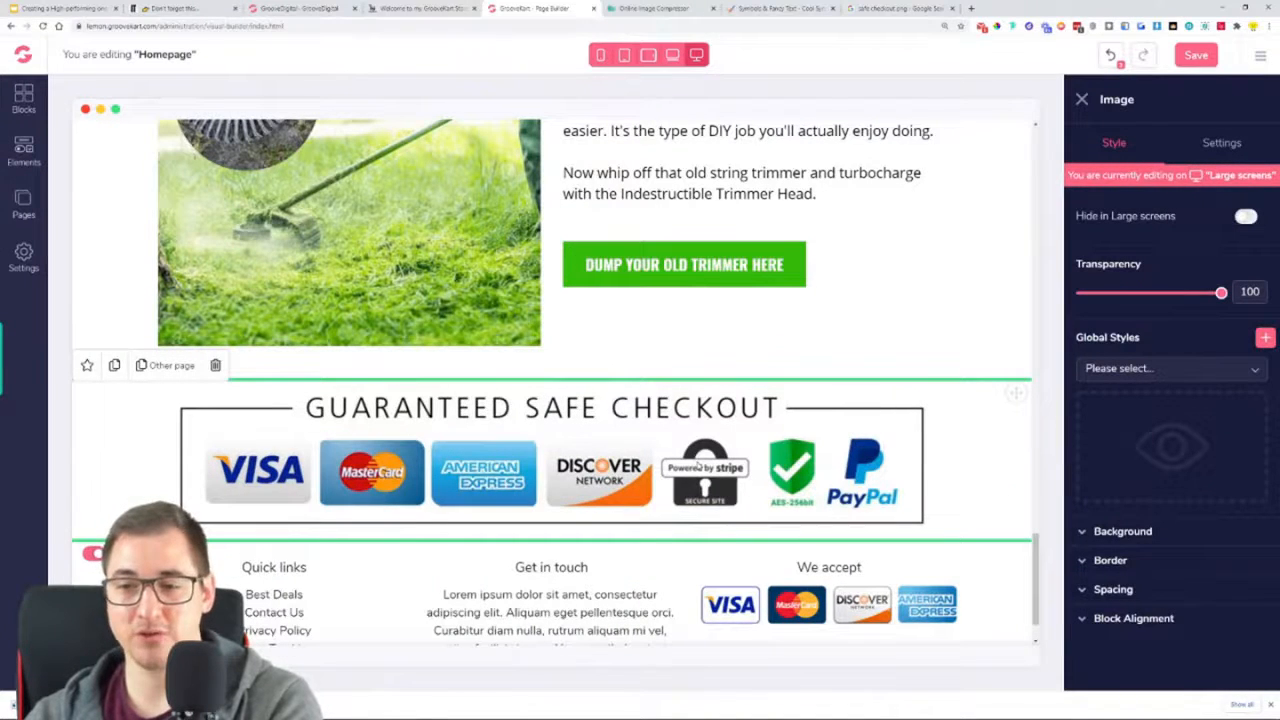
{"action": "scroll", "coordinate": [703, 405], "scroll_direction": "up", "scroll_amount": 1}
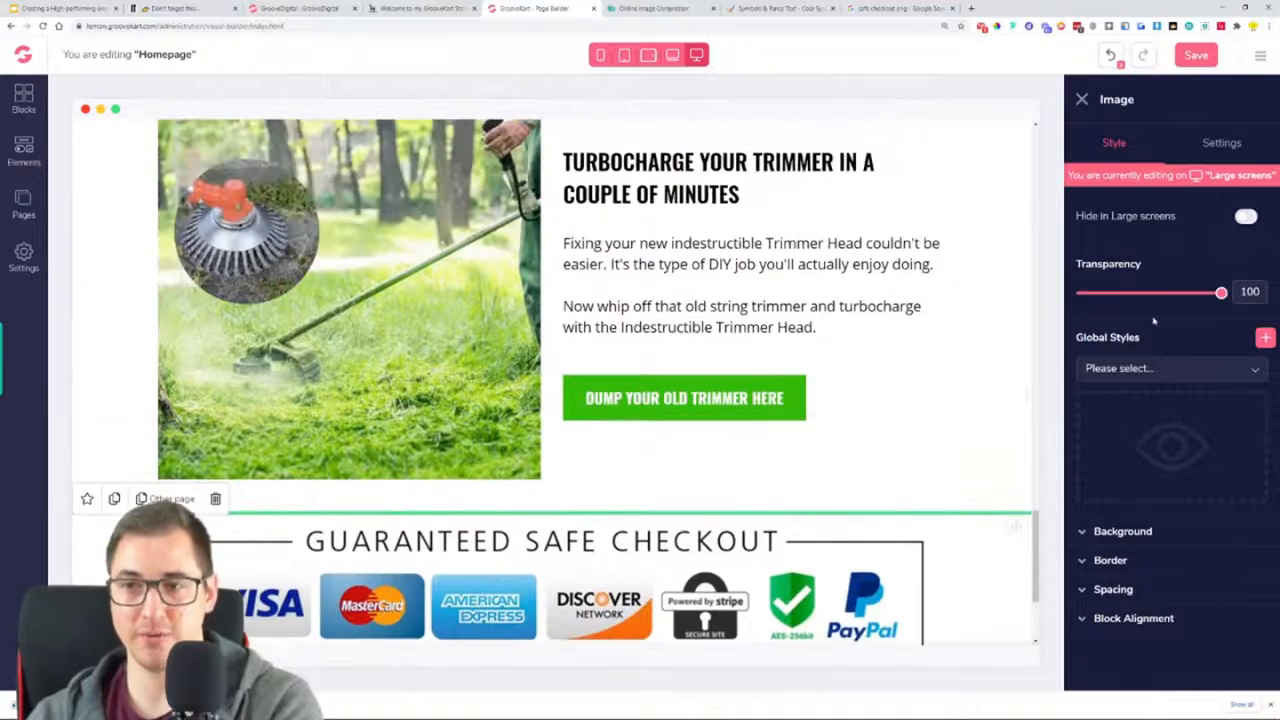
{"action": "scroll", "coordinate": [651, 428], "scroll_direction": "down", "scroll_amount": 1}
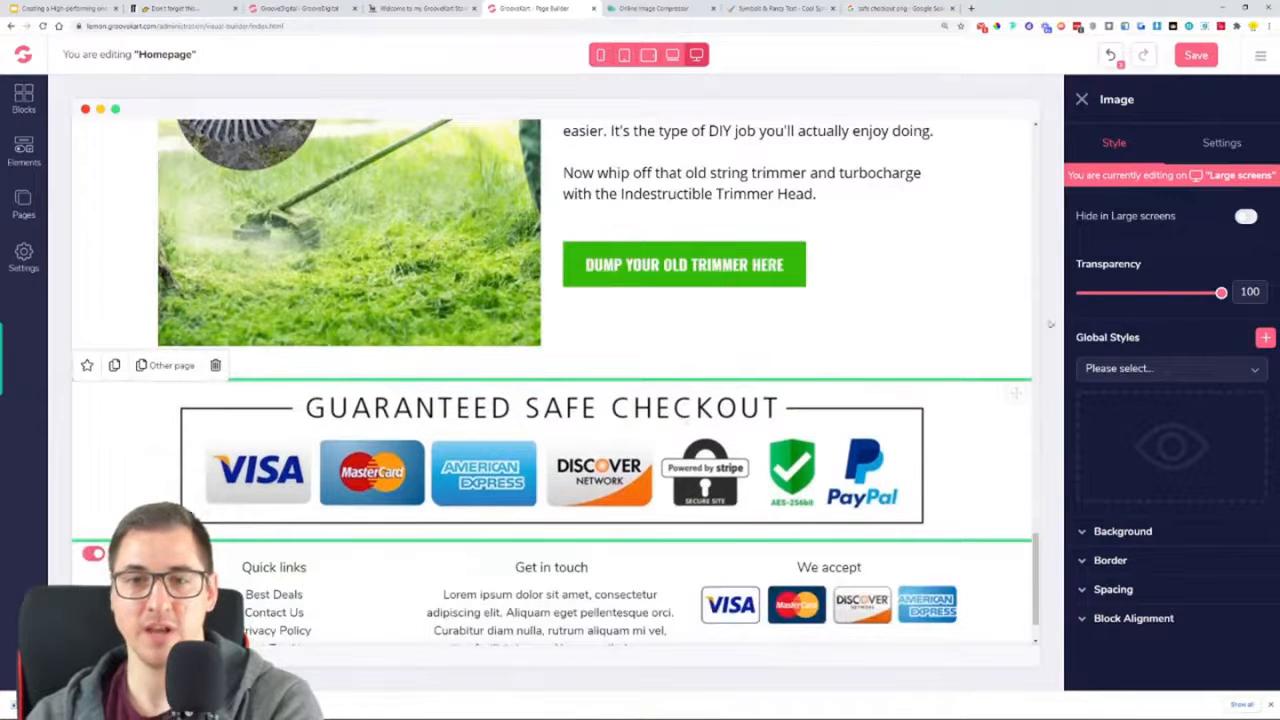
{"action": "left_click", "coordinate": [1220, 143]}
{"action": "left_click", "coordinate": [1158, 296]}
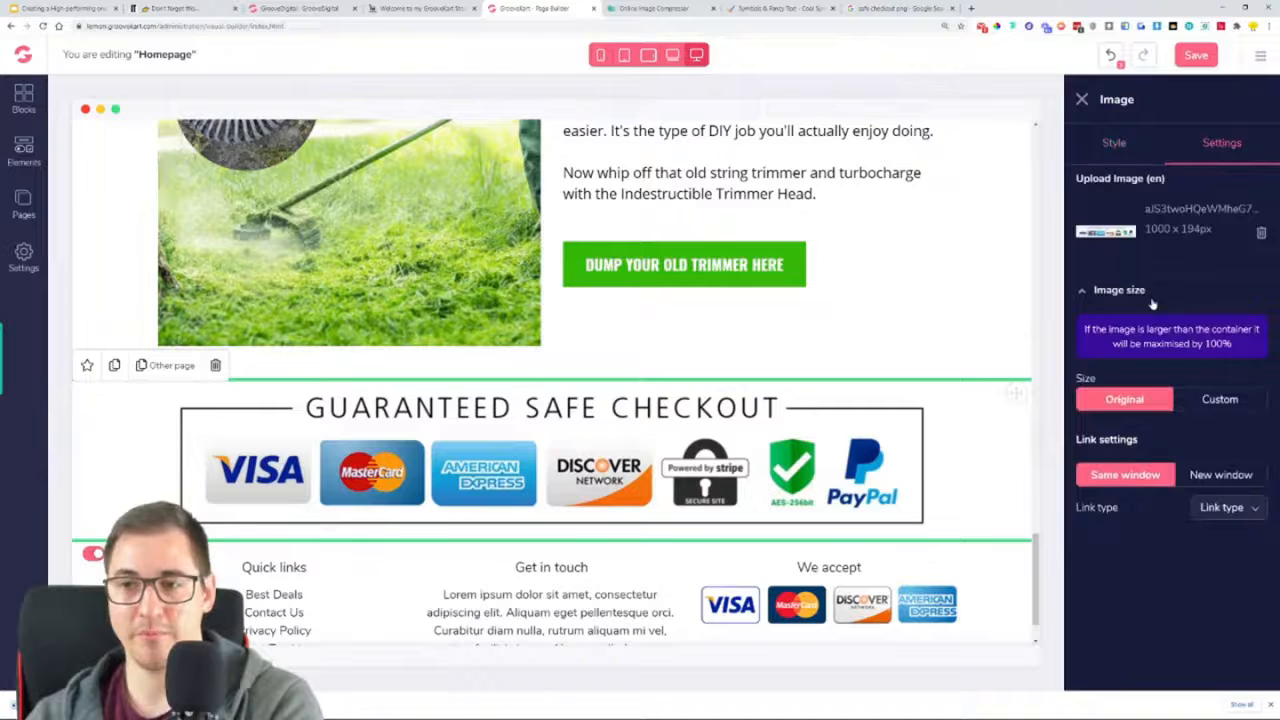
{"action": "left_click", "coordinate": [1217, 400]}
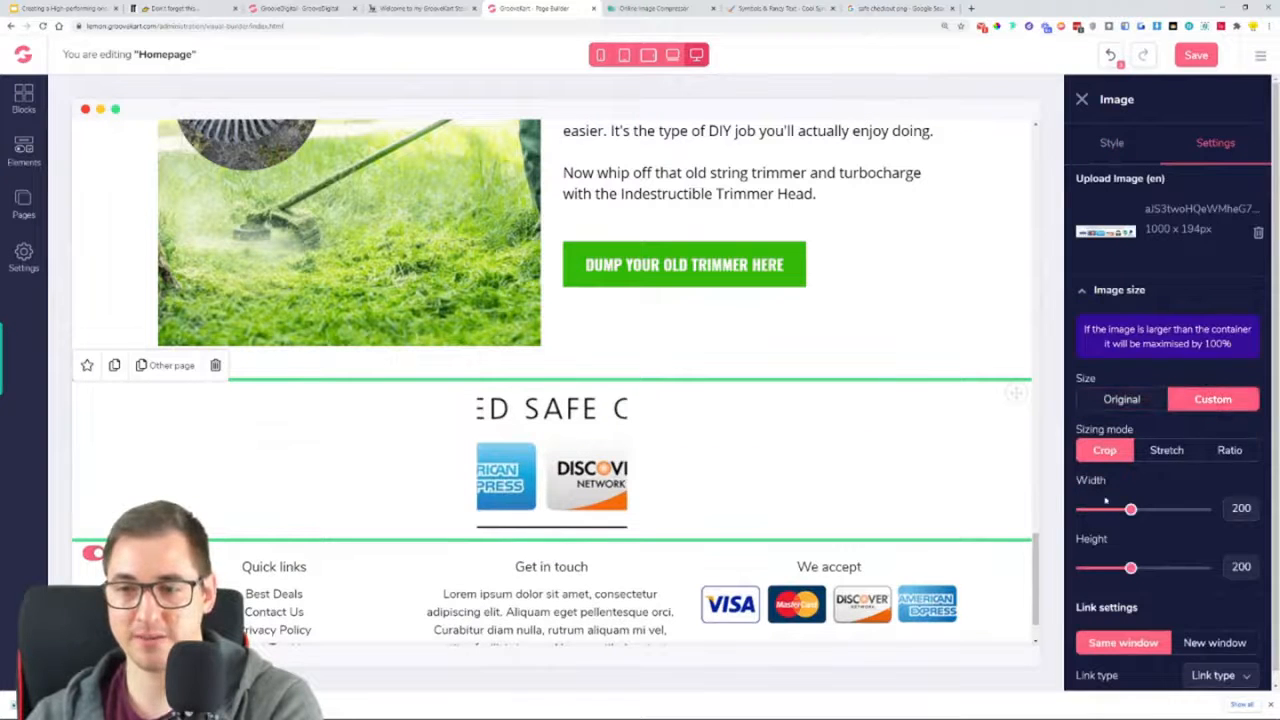
{"action": "scroll", "coordinate": [1185, 475], "scroll_direction": "down", "scroll_amount": 1}
{"action": "left_click_drag", "start_coordinate": [1131, 497], "coordinate": [1213, 497]}
{"action": "left_click_drag", "start_coordinate": [1131, 556], "coordinate": [1102, 560]}
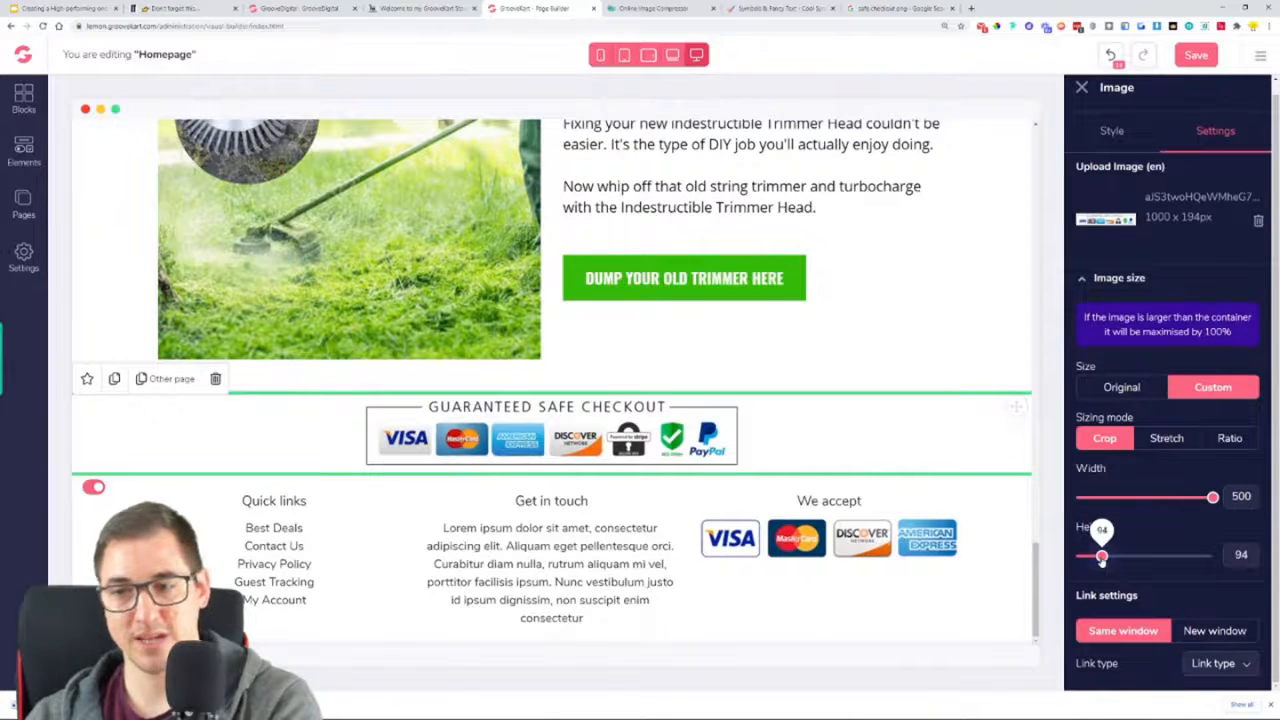
{"action": "mouse_move", "coordinate": [1216, 500]}
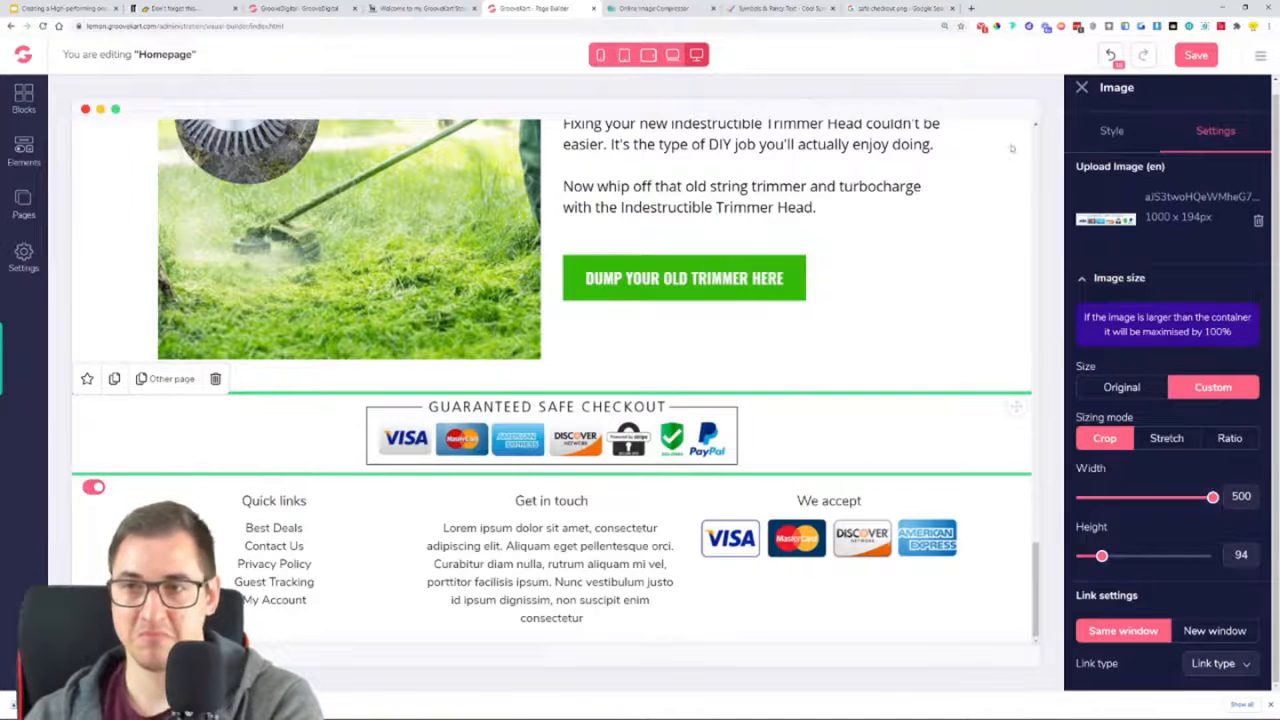
{"action": "left_click", "coordinate": [1192, 56]}
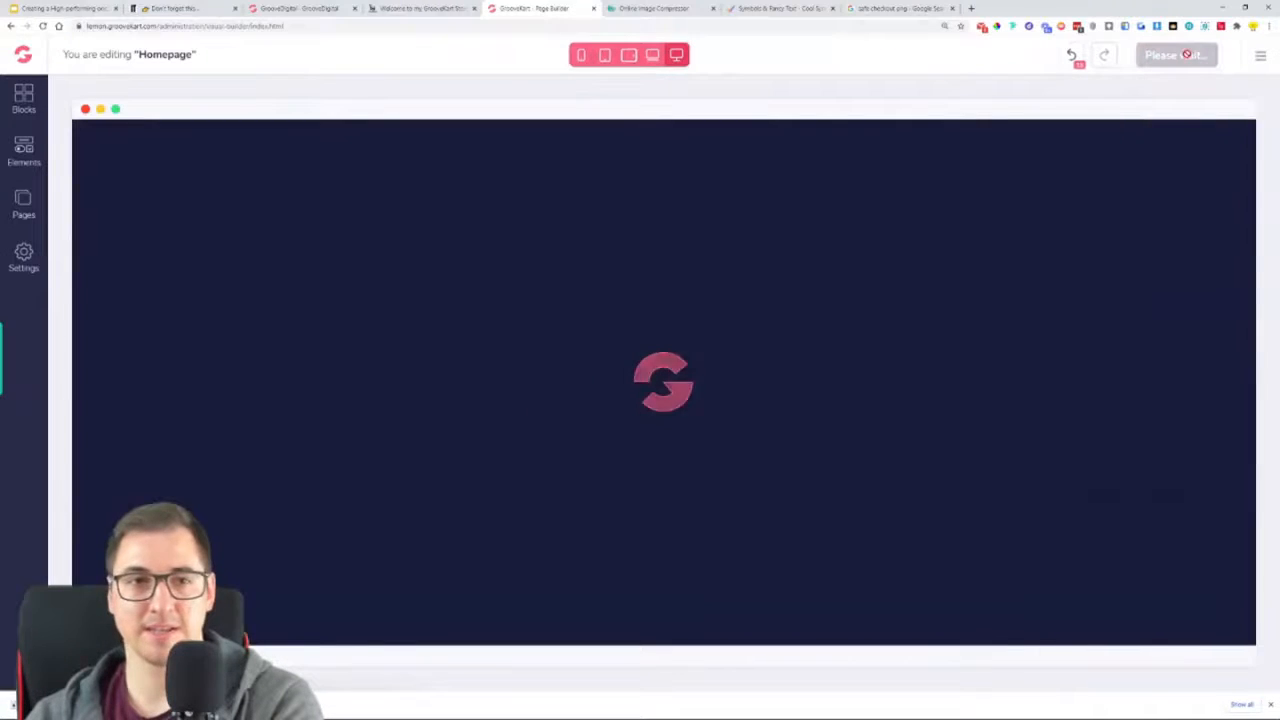
Open the live store at lemon.groovekart.com in a new browser tab and review the published homepage's sections
{"action": "left_click_drag", "start_coordinate": [159, 27], "coordinate": [90, 26]}
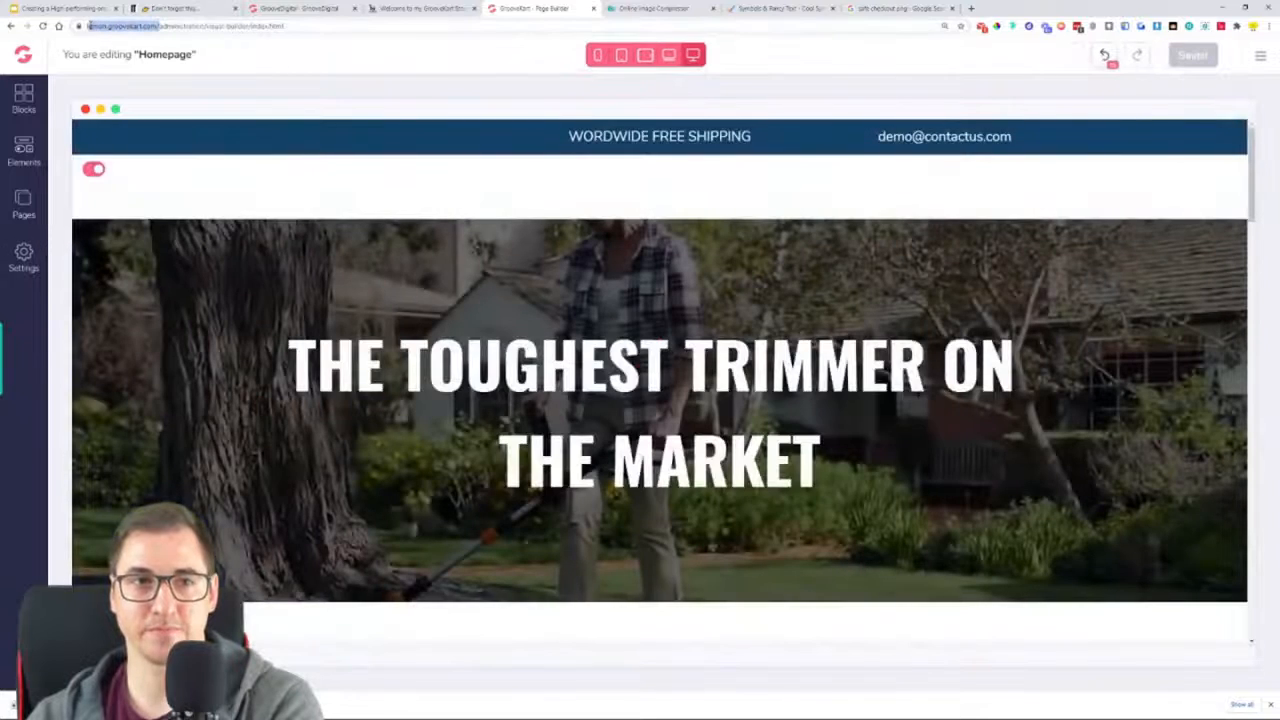
{"action": "right_click", "coordinate": [92, 28]}
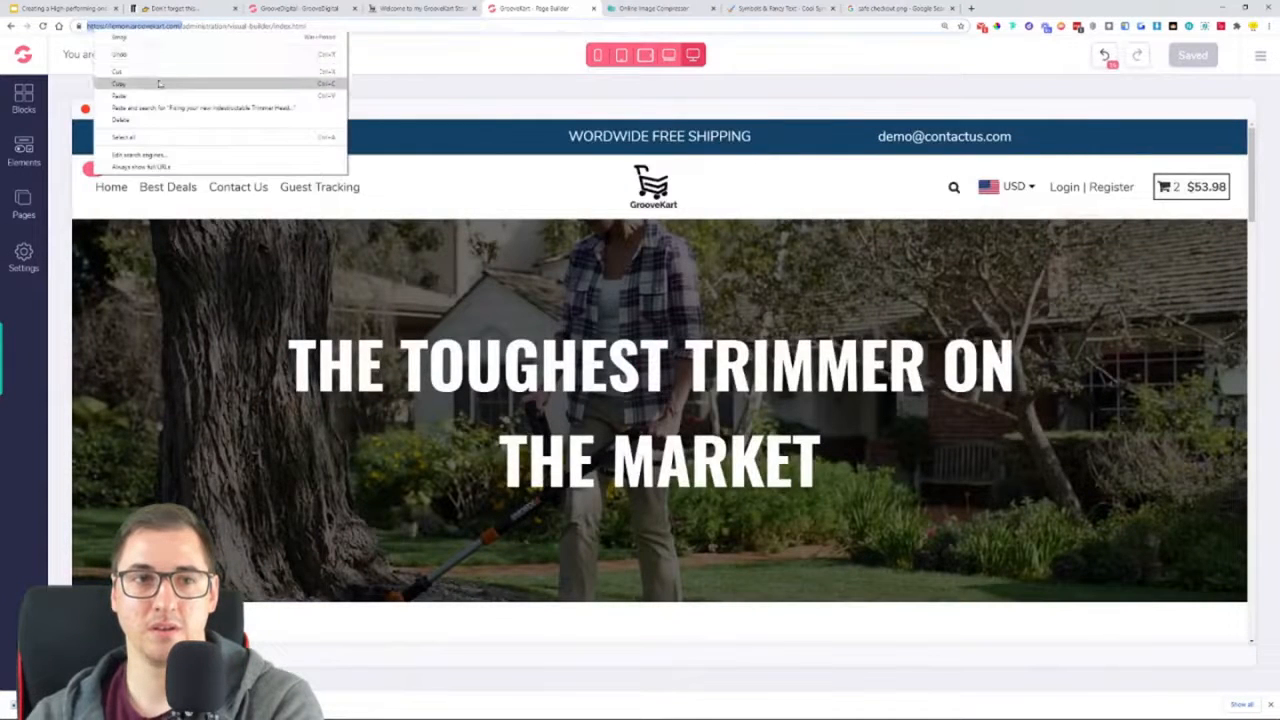
{"action": "left_click", "coordinate": [226, 81]}
{"action": "left_click", "coordinate": [971, 8]}
{"action": "right_click", "coordinate": [908, 24]}
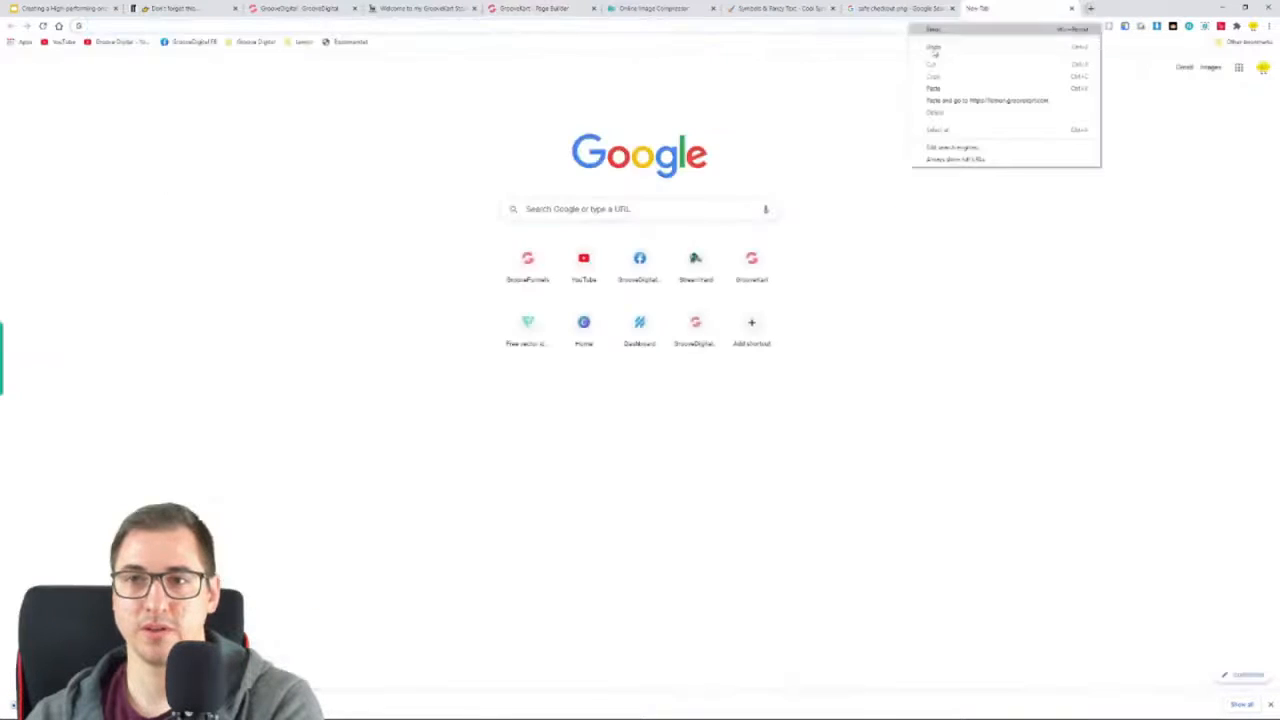
{"action": "left_click", "coordinate": [960, 100]}
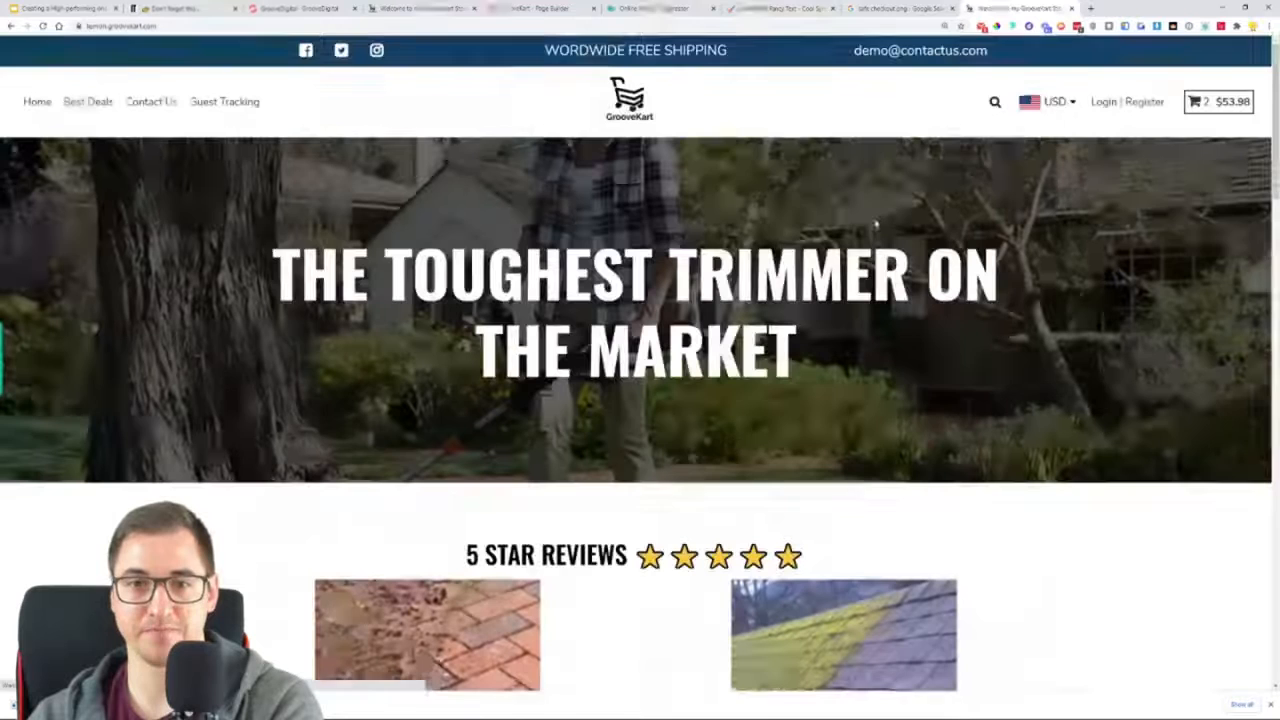
{"action": "scroll", "coordinate": [1117, 292], "scroll_direction": "down", "scroll_amount": 10}
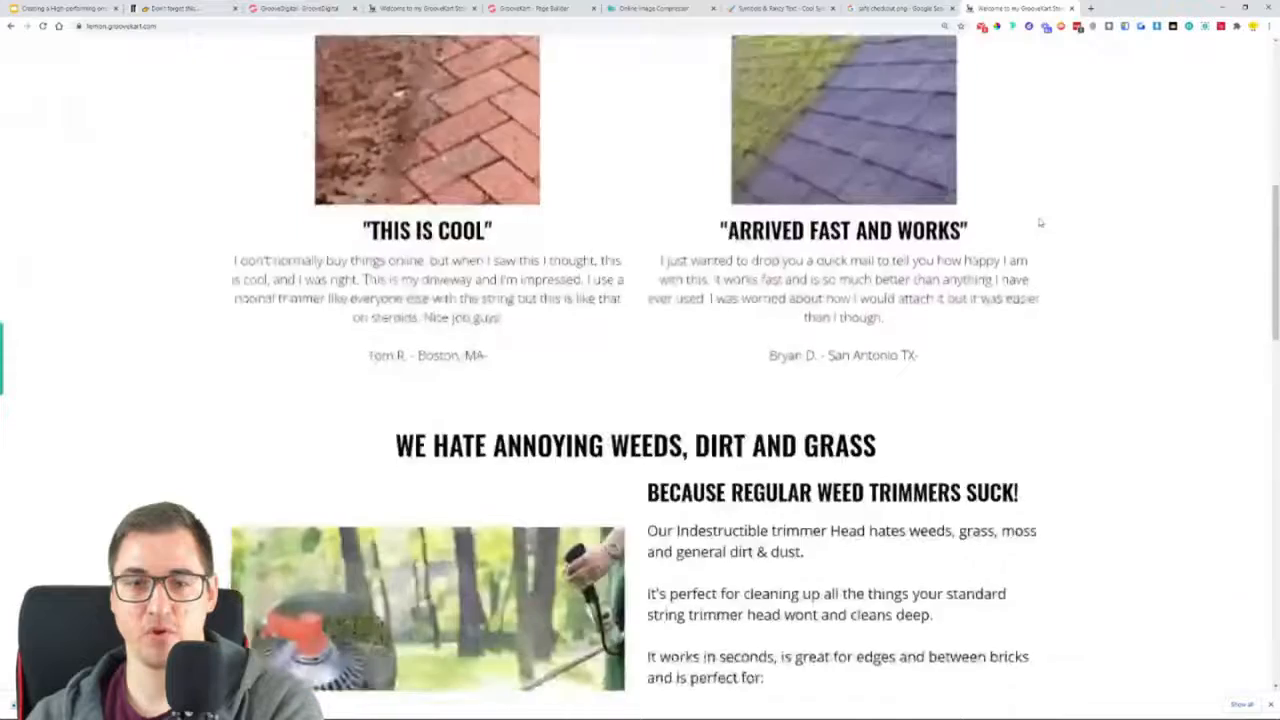
{"action": "scroll", "coordinate": [1047, 234], "scroll_direction": "down", "scroll_amount": 10}
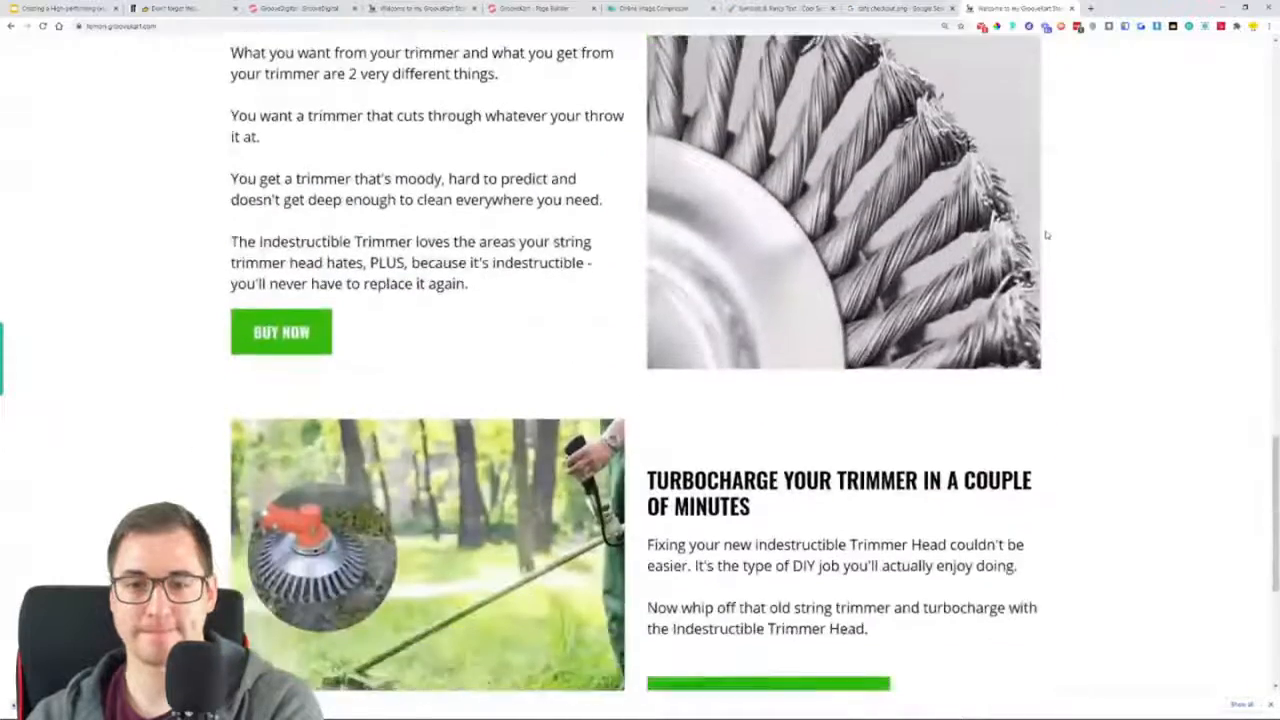
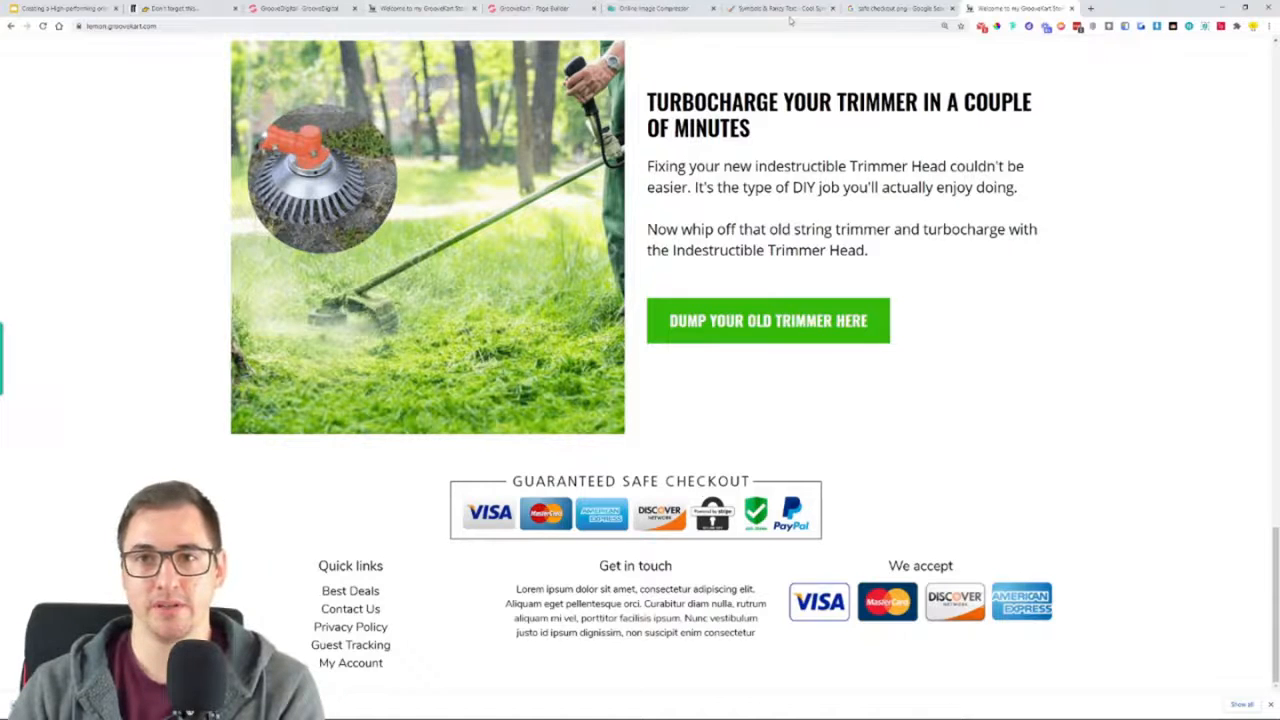
Switch to the online image compressor, upload the guaranteed-safe-checkout PNG, and save the compressed version to the Downloads folder
{"action": "left_click", "coordinate": [652, 8]}
{"action": "left_click", "coordinate": [572, 155]}
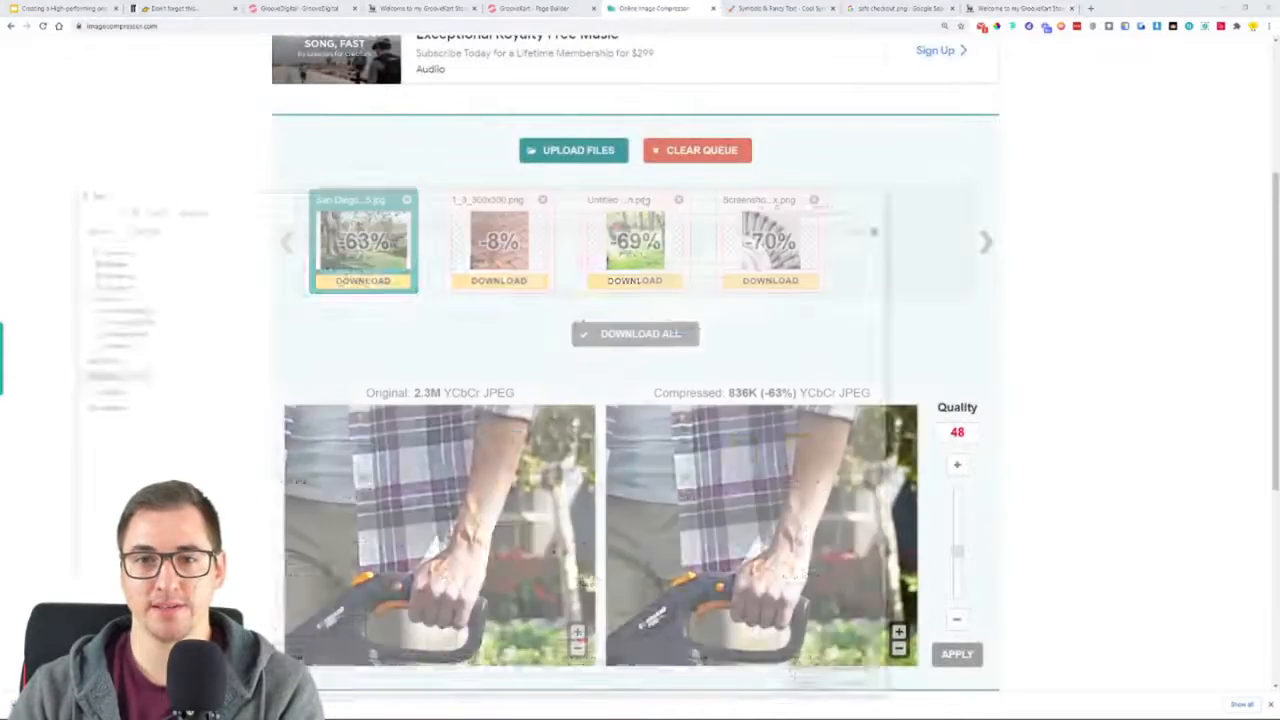
{"action": "double_click", "coordinate": [188, 300]}
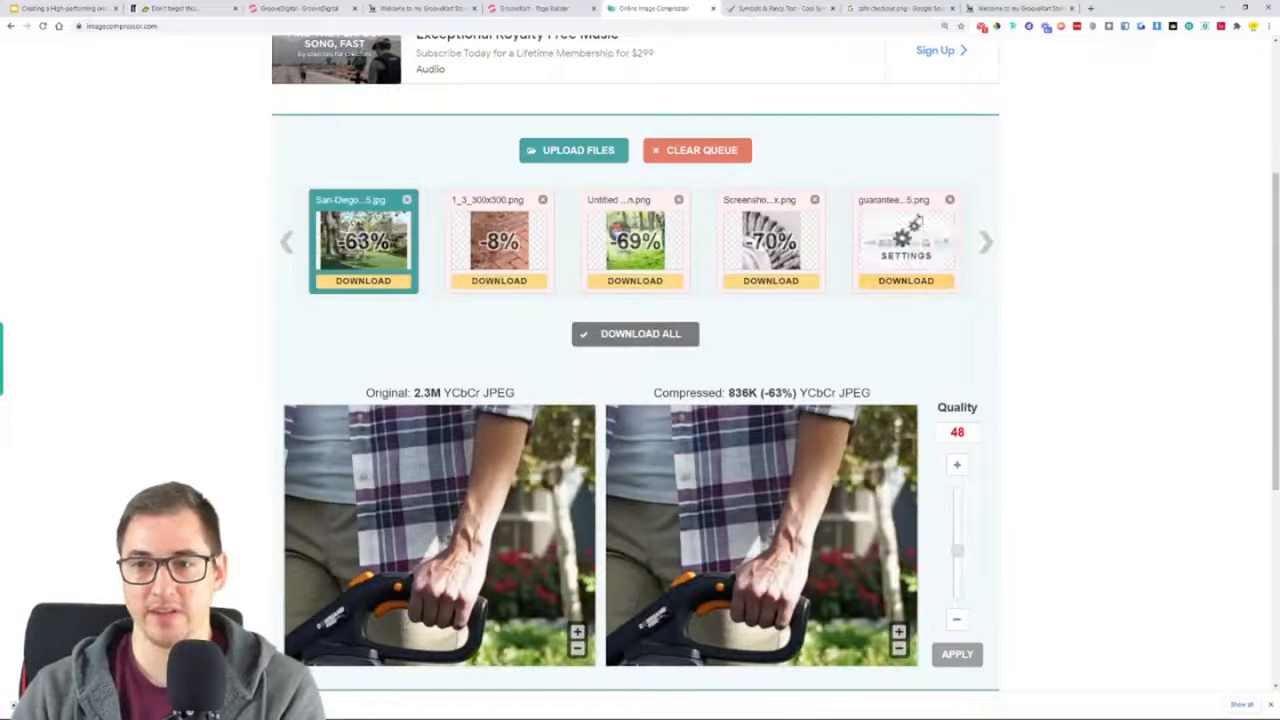
{"action": "left_click", "coordinate": [906, 280]}
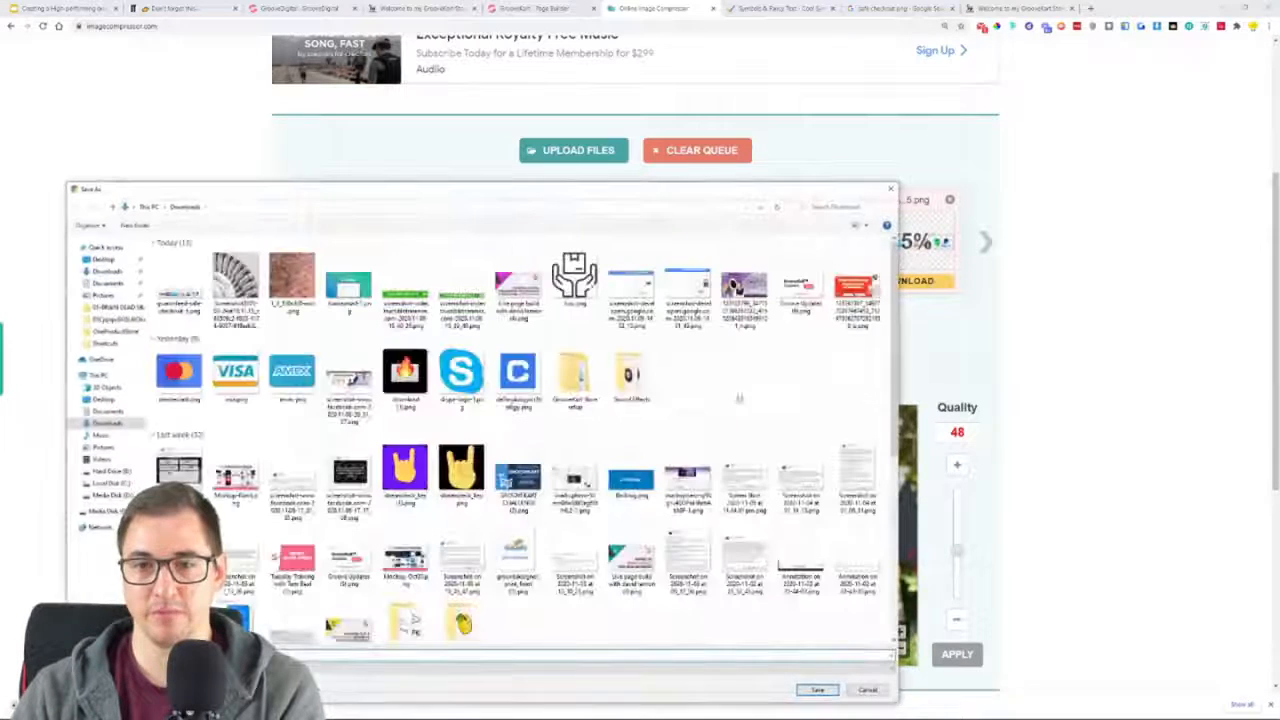
{"action": "left_click", "coordinate": [840, 688]}
Switch to the GrooveKart page builder and replace the Guaranteed Safe Checkout image above the homepage footer with the compressed guaranteed-safe-checkout PNG
{"action": "left_click", "coordinate": [572, 8]}
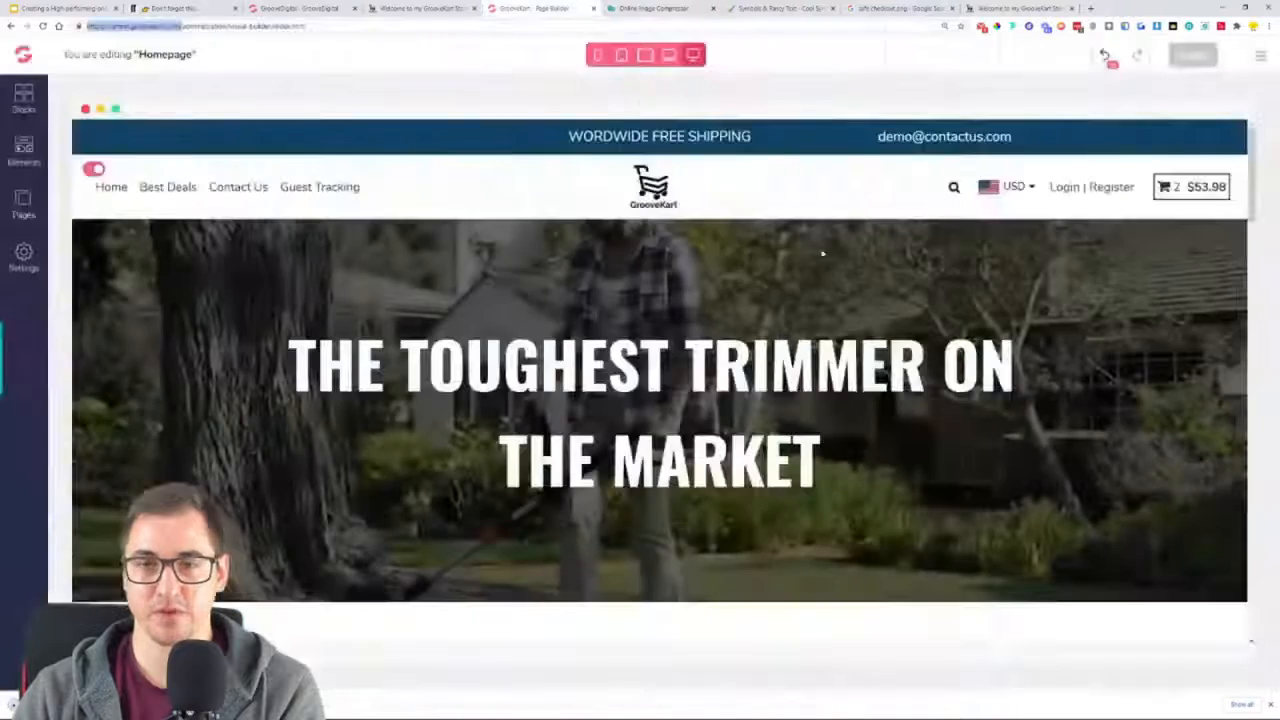
{"action": "scroll", "coordinate": [738, 467], "scroll_direction": "down", "scroll_amount": 20}
{"action": "scroll", "coordinate": [738, 467], "scroll_direction": "down", "scroll_amount": 15}
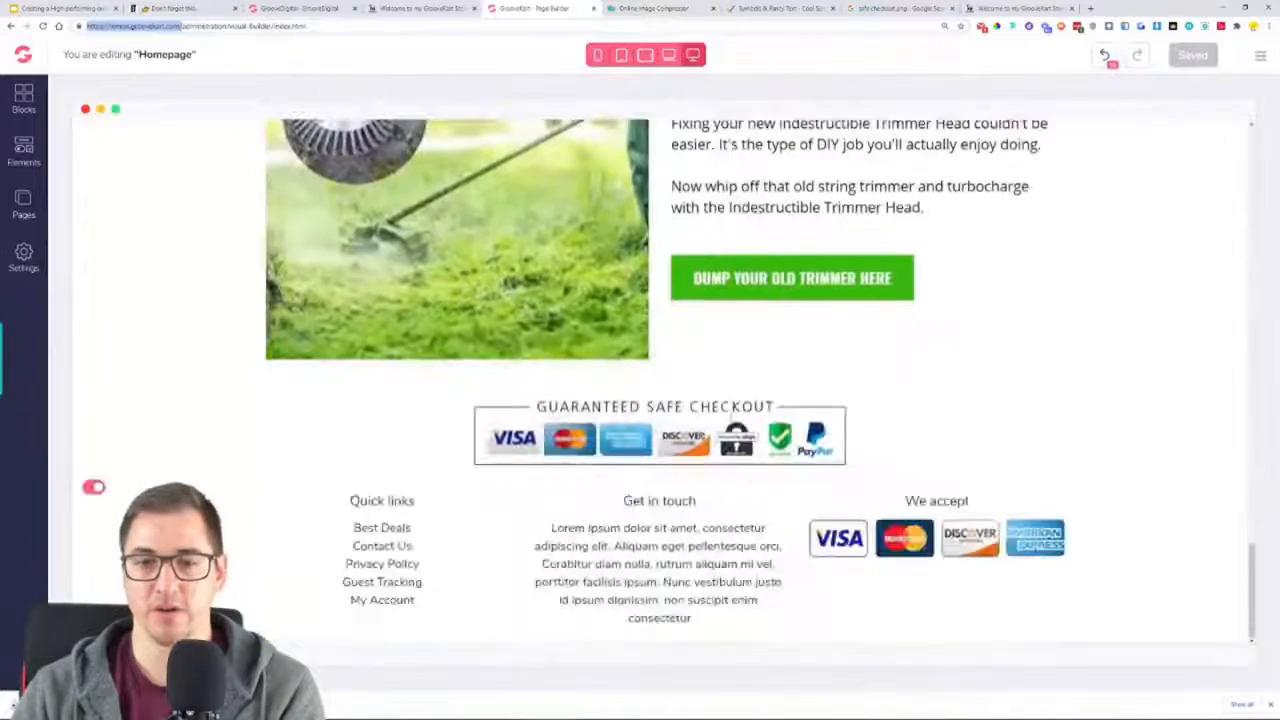
{"action": "left_click", "coordinate": [725, 444]}
{"action": "left_click", "coordinate": [1222, 145]}
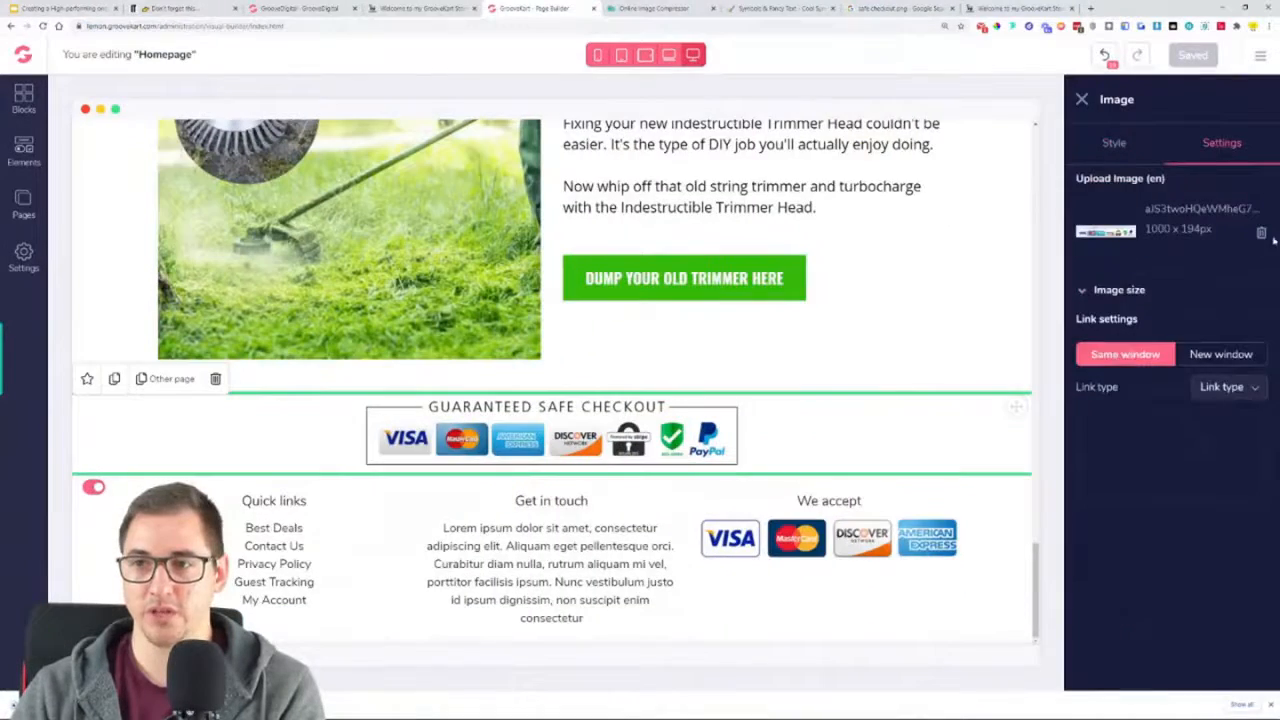
{"action": "left_click", "coordinate": [1261, 232]}
{"action": "left_click", "coordinate": [1171, 288]}
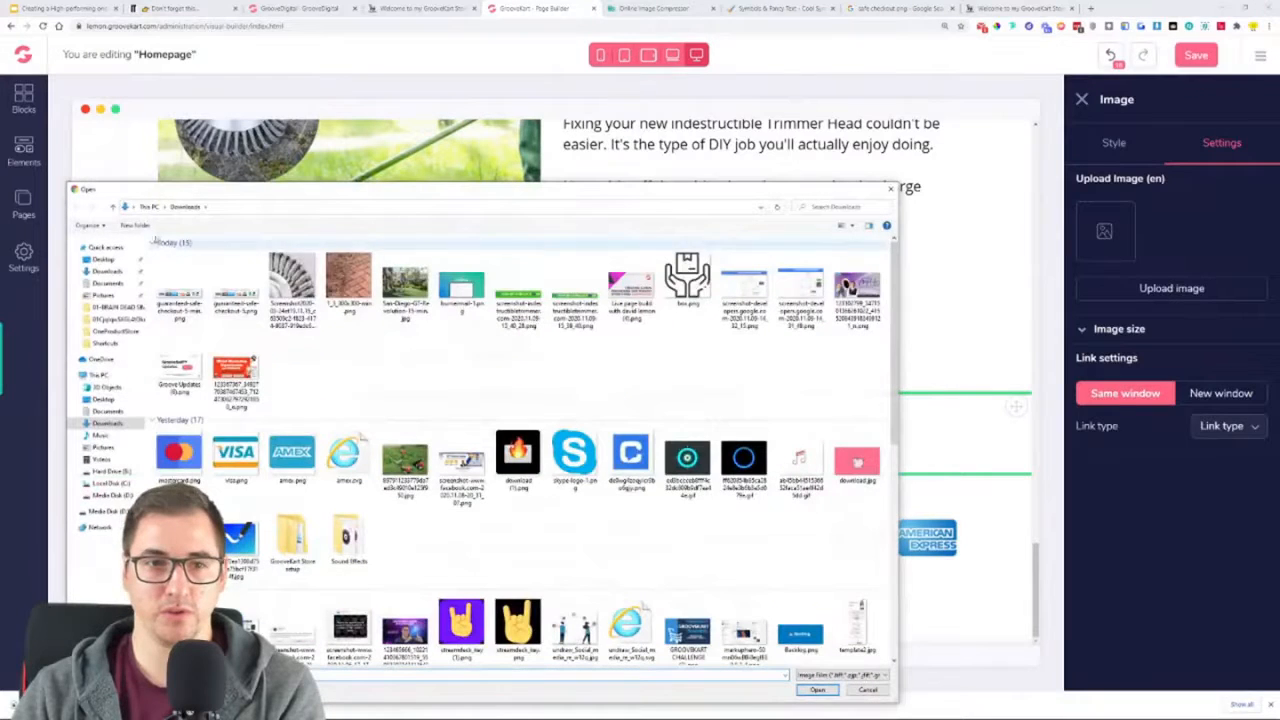
{"action": "double_click", "coordinate": [180, 285]}
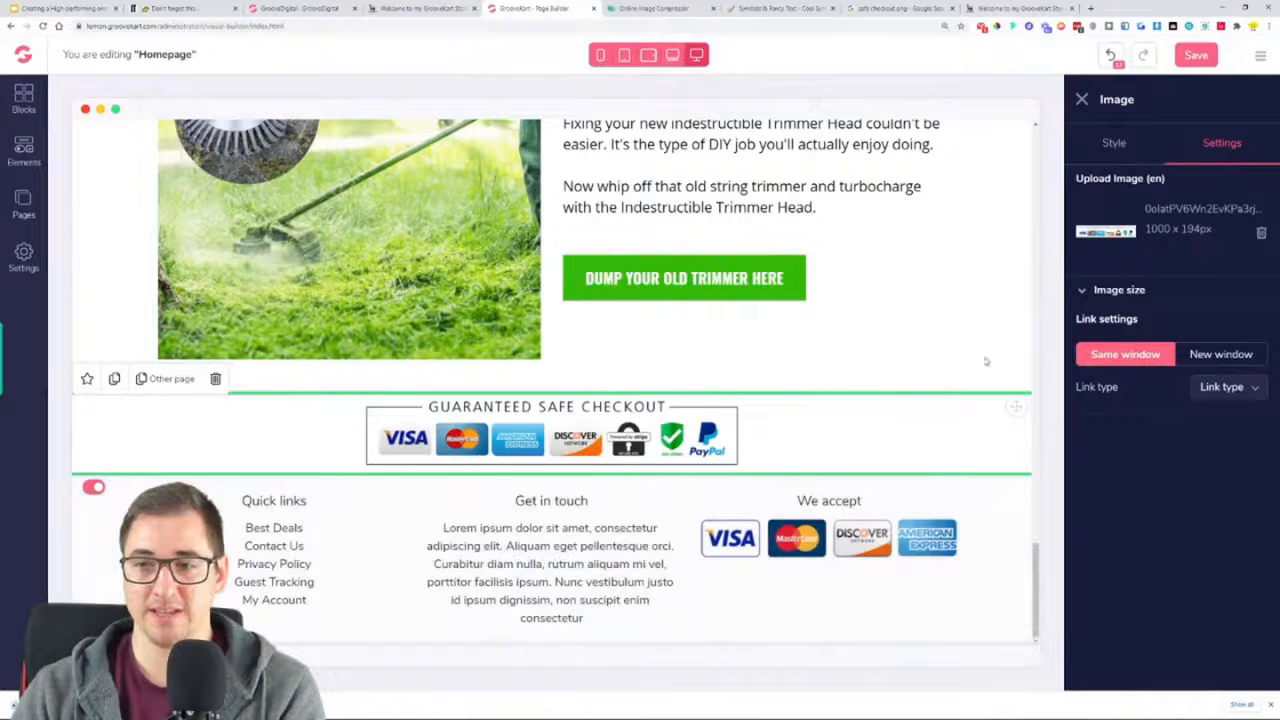
Check the size and style options of the Guaranteed Safe Checkout image and save the homepage
{"action": "left_click", "coordinate": [1155, 298]}
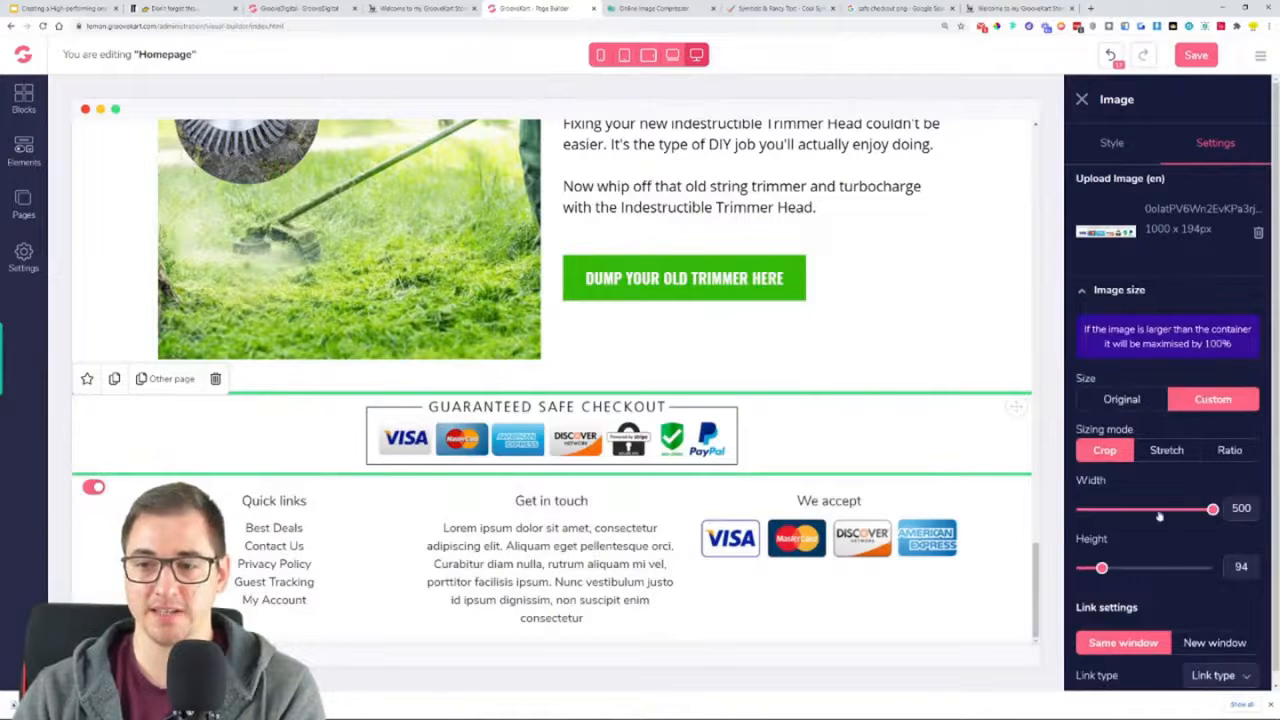
{"action": "left_click", "coordinate": [1088, 151]}
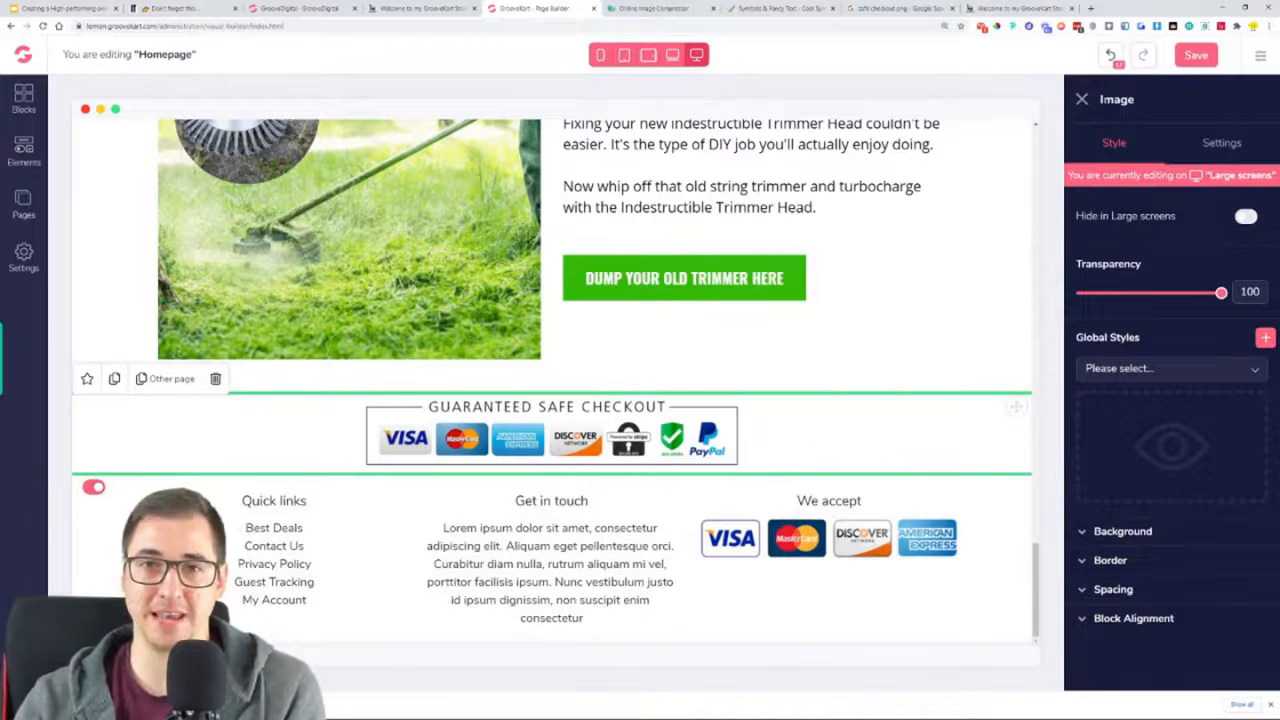
{"action": "left_click", "coordinate": [1203, 55]}
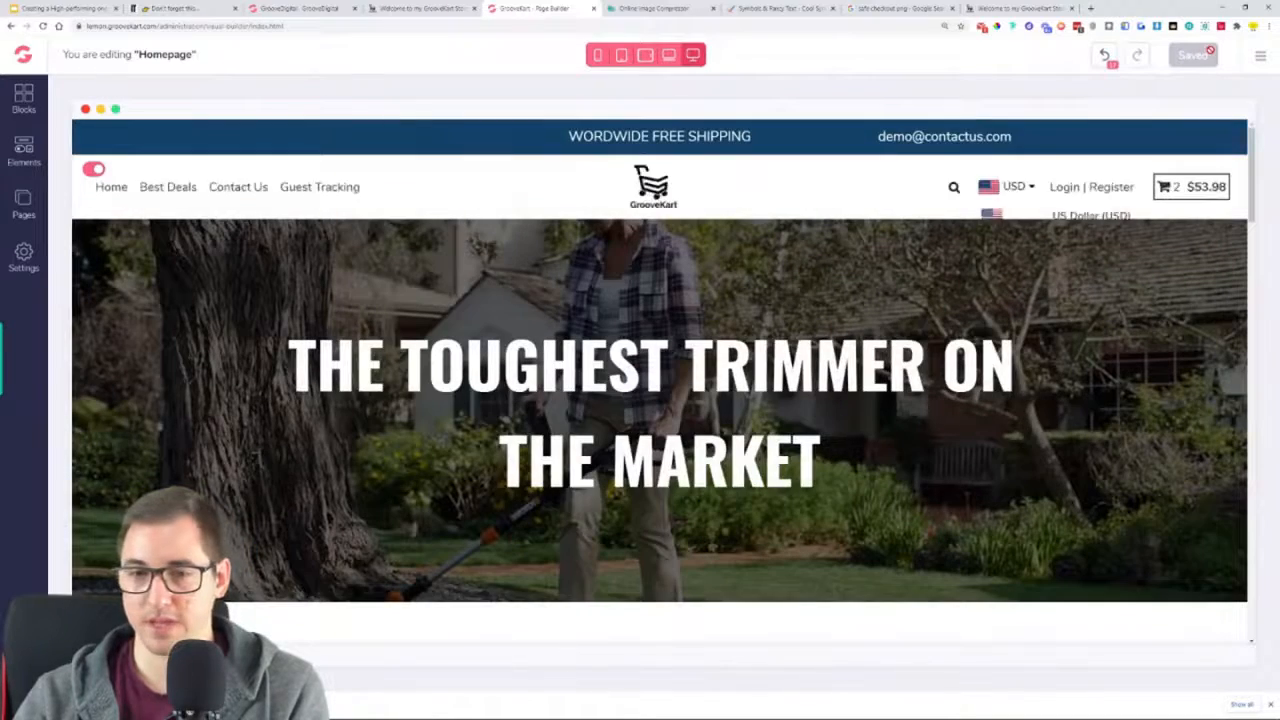
Examine the saved page bottom and compare it with the sections around the safe checkout badge on the reference store
{"action": "scroll", "coordinate": [489, 350], "scroll_direction": "down", "scroll_amount": 10}
{"action": "scroll", "coordinate": [489, 352], "scroll_direction": "down", "scroll_amount": 12}
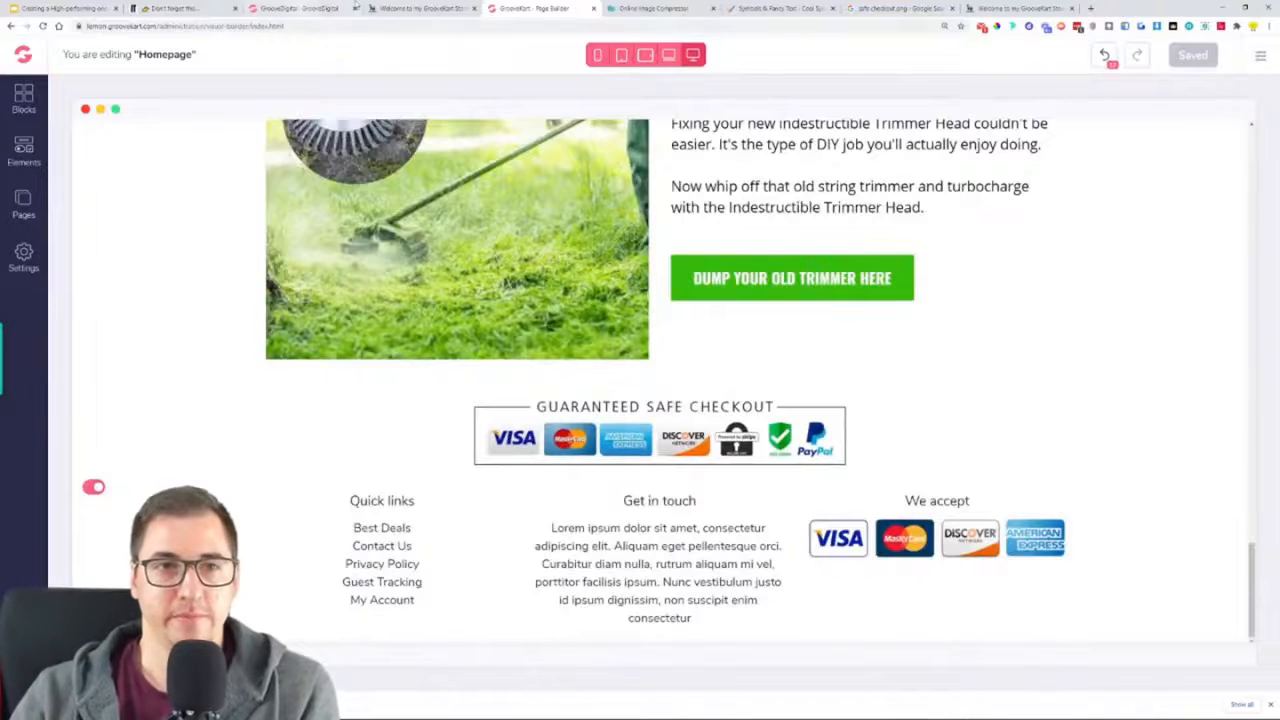
{"action": "left_click", "coordinate": [418, 8]}
{"action": "scroll", "coordinate": [535, 326], "scroll_direction": "down", "scroll_amount": 1}
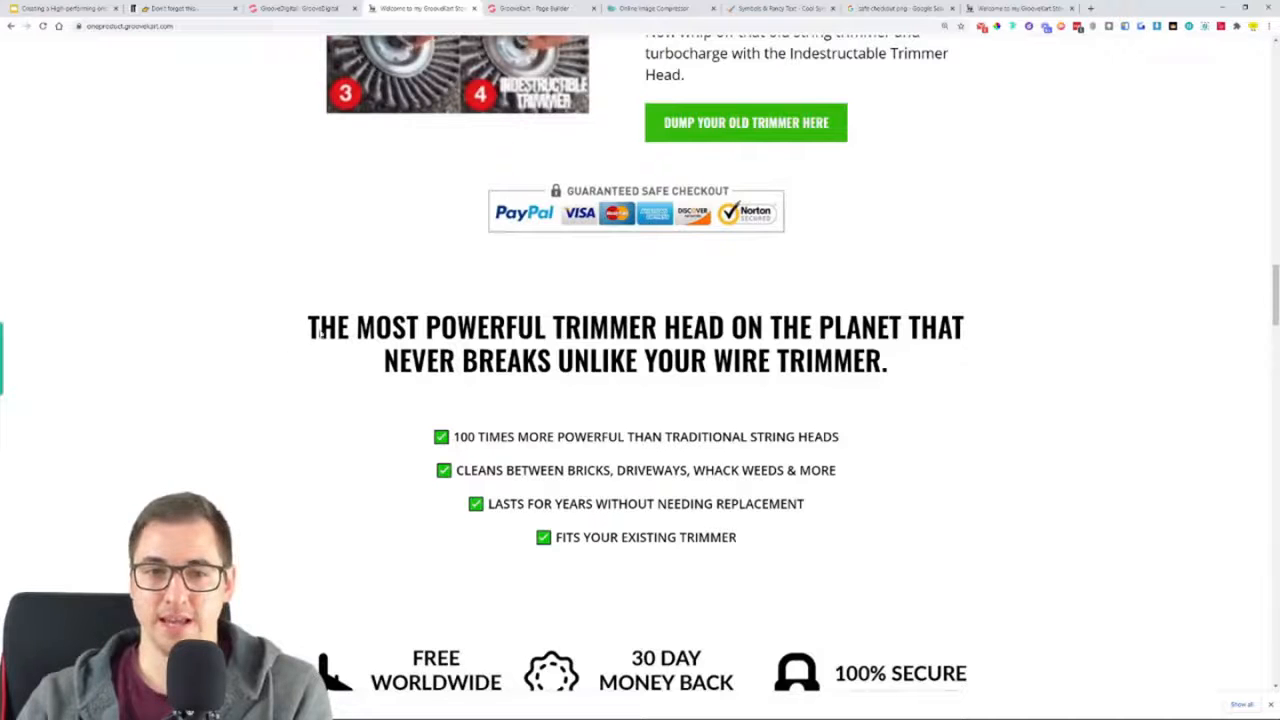
{"action": "scroll", "coordinate": [872, 362], "scroll_direction": "up", "scroll_amount": 6}
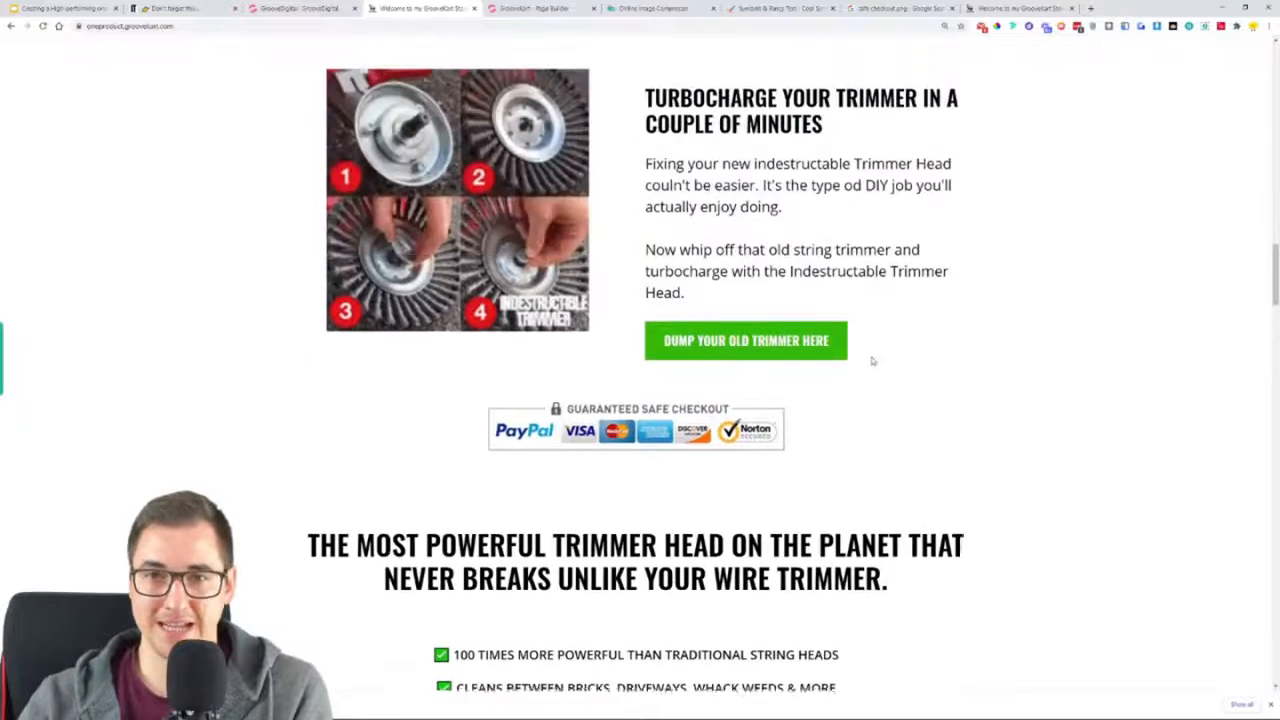
Set the top and bottom margins of the Guaranteed Safe Checkout image in the page builder to 45
{"action": "key", "text": "ctrl+Tab"}
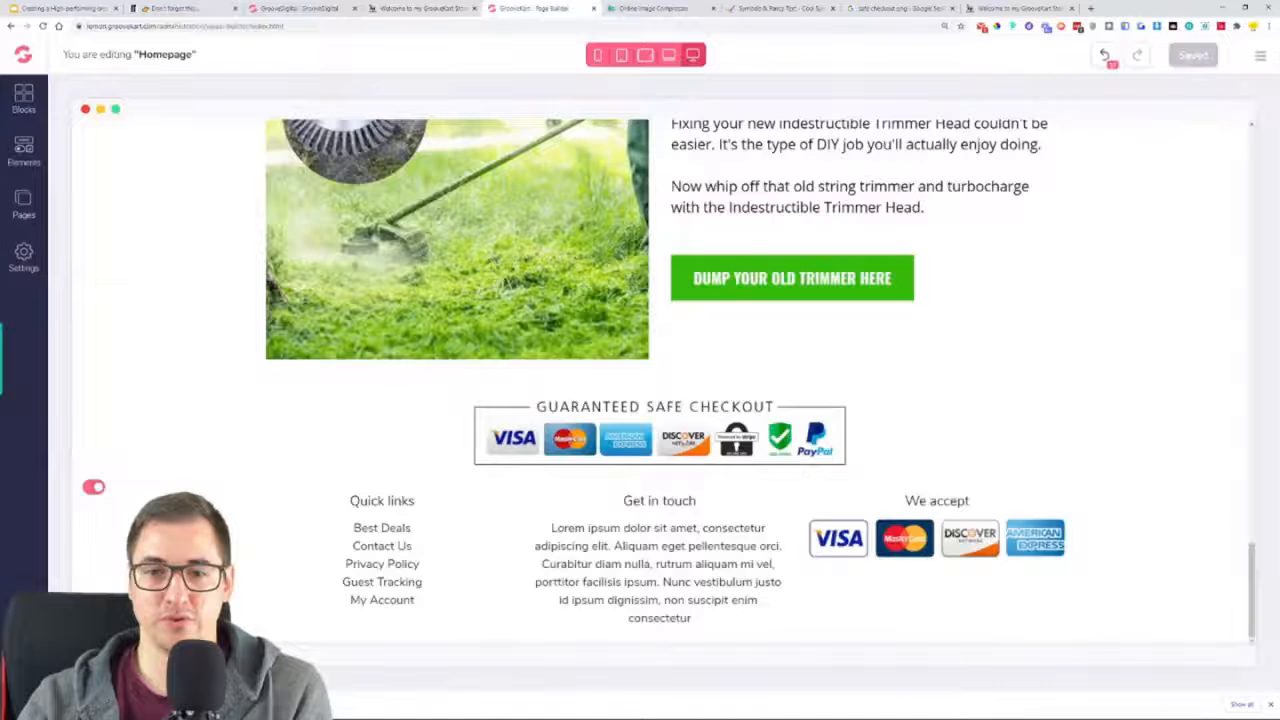
{"action": "left_click", "coordinate": [697, 427]}
{"action": "left_click", "coordinate": [1143, 589]}
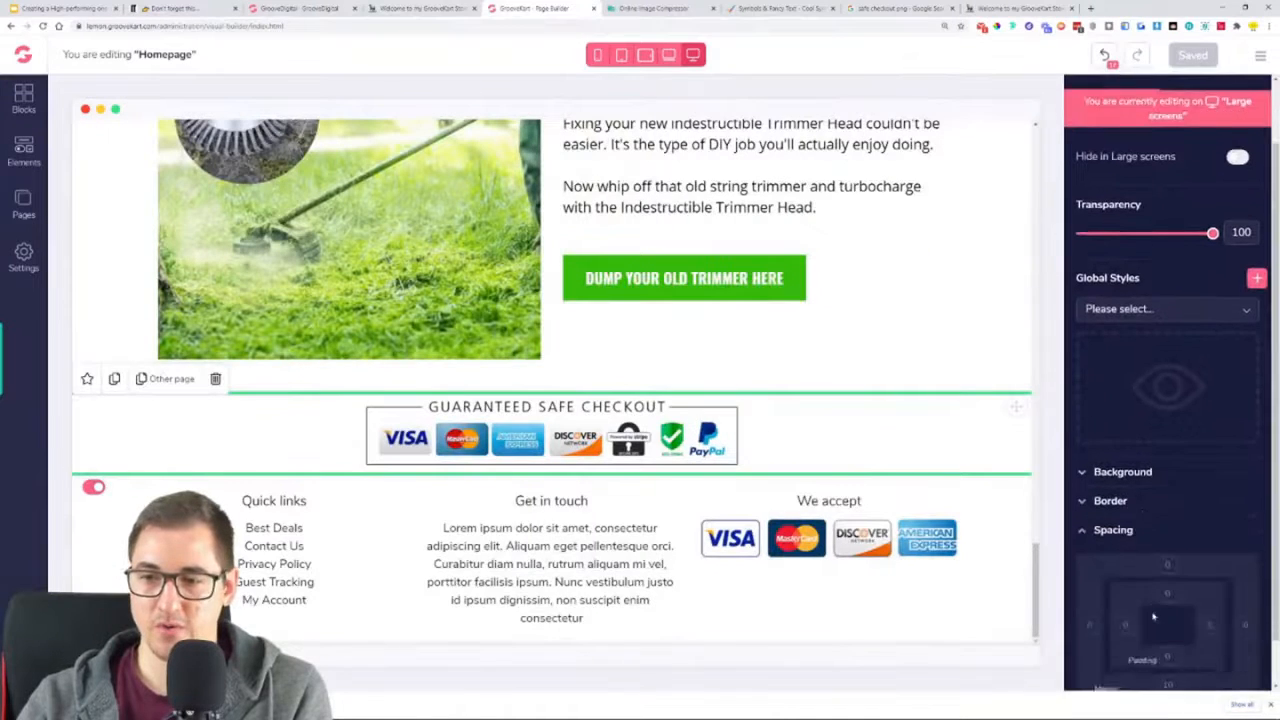
{"action": "left_click", "coordinate": [1176, 526]}
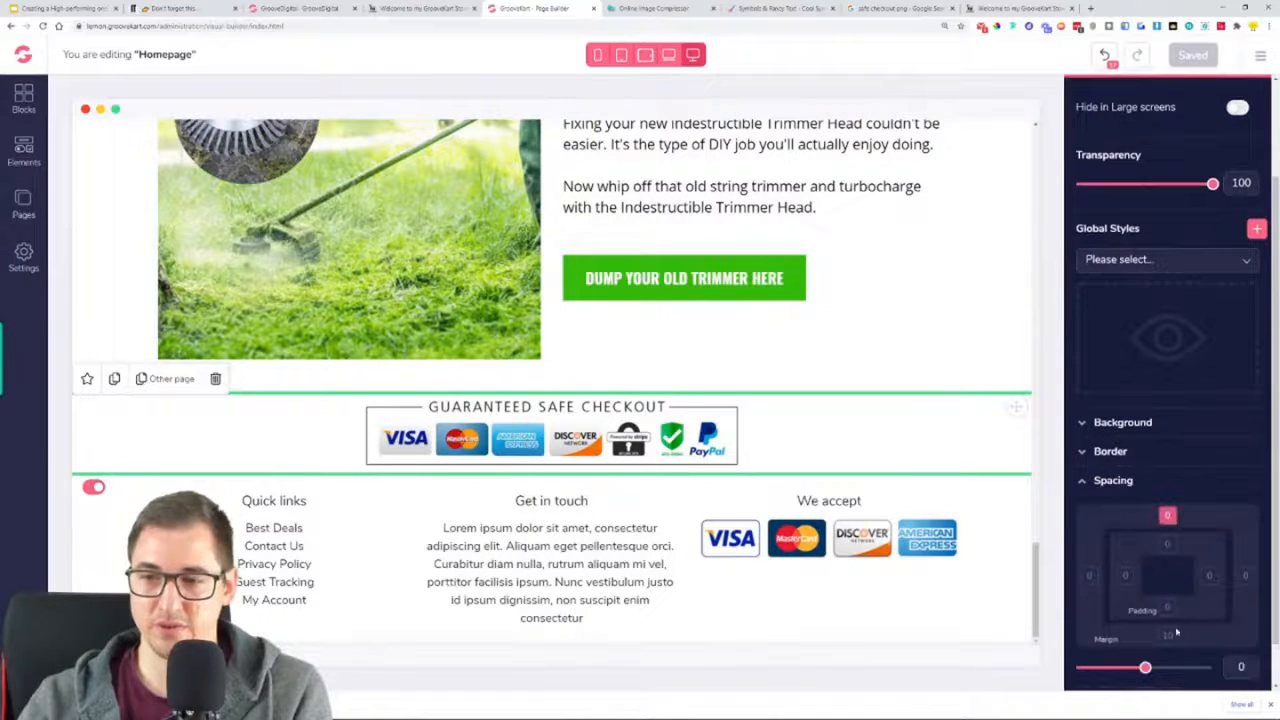
{"action": "left_click_drag", "start_coordinate": [1137, 677], "coordinate": [1190, 670]}
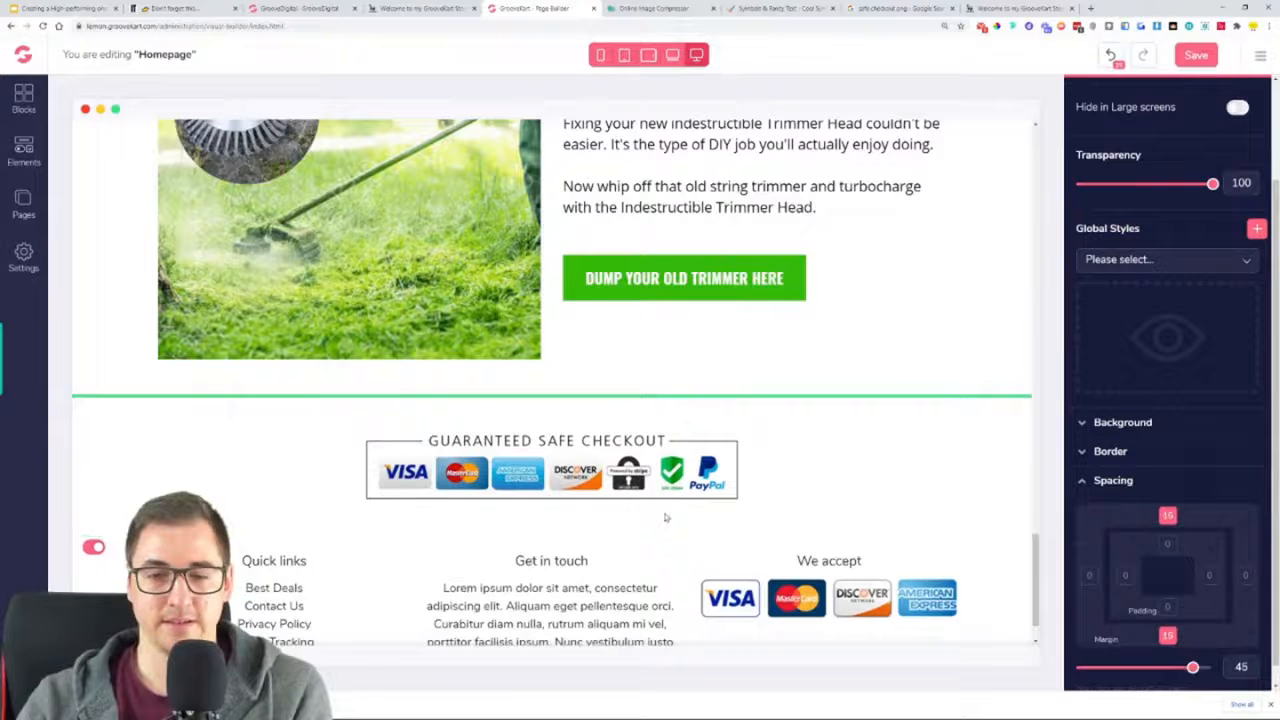
Duplicate the heading "WE HATE ANNOYING WEEDS, DIRT AND GRASS" and move the copy beneath "BECAUSE REGULAR WEED TRIMMERS SUCK!"
{"action": "scroll", "coordinate": [710, 380], "scroll_direction": "up", "scroll_amount": 3}
{"action": "scroll", "coordinate": [710, 360], "scroll_direction": "up", "scroll_amount": 10}
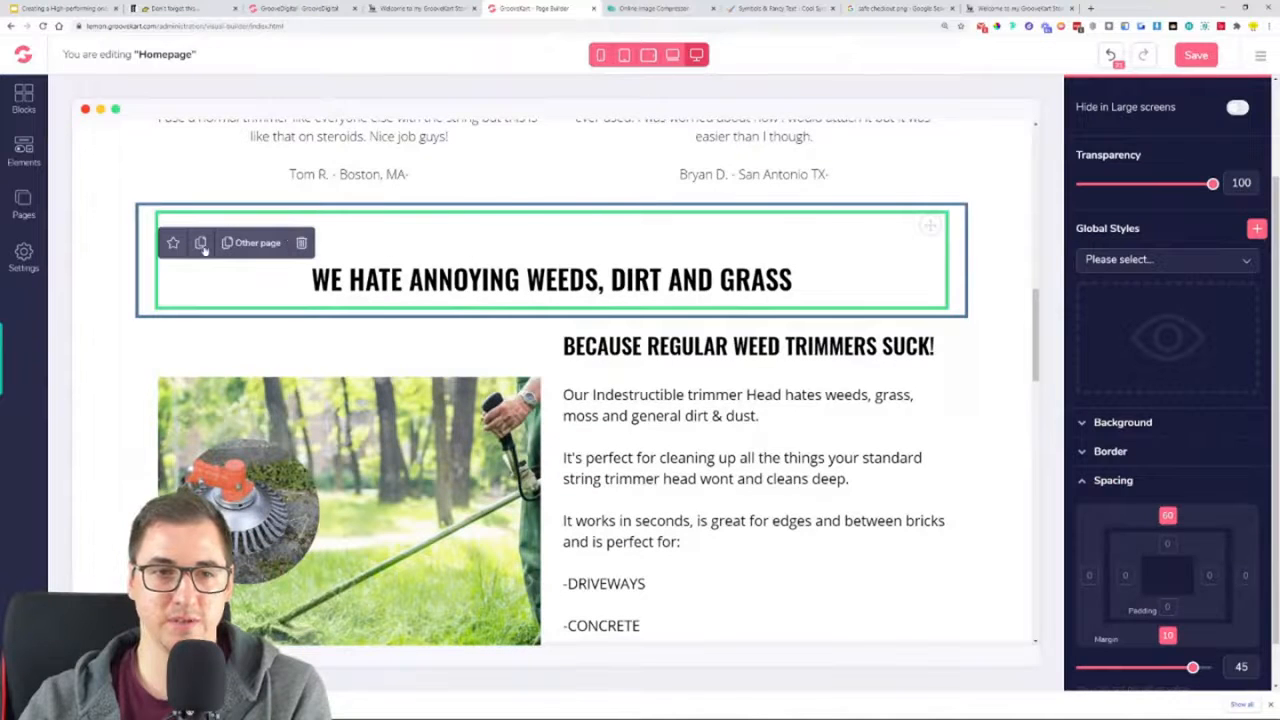
{"action": "left_click", "coordinate": [201, 244]}
{"action": "left_click_drag", "start_coordinate": [930, 226], "coordinate": [748, 500]}
{"action": "scroll", "coordinate": [748, 480], "scroll_direction": "down", "scroll_amount": 3}
{"action": "scroll", "coordinate": [915, 248], "scroll_direction": "up", "scroll_amount": 1}
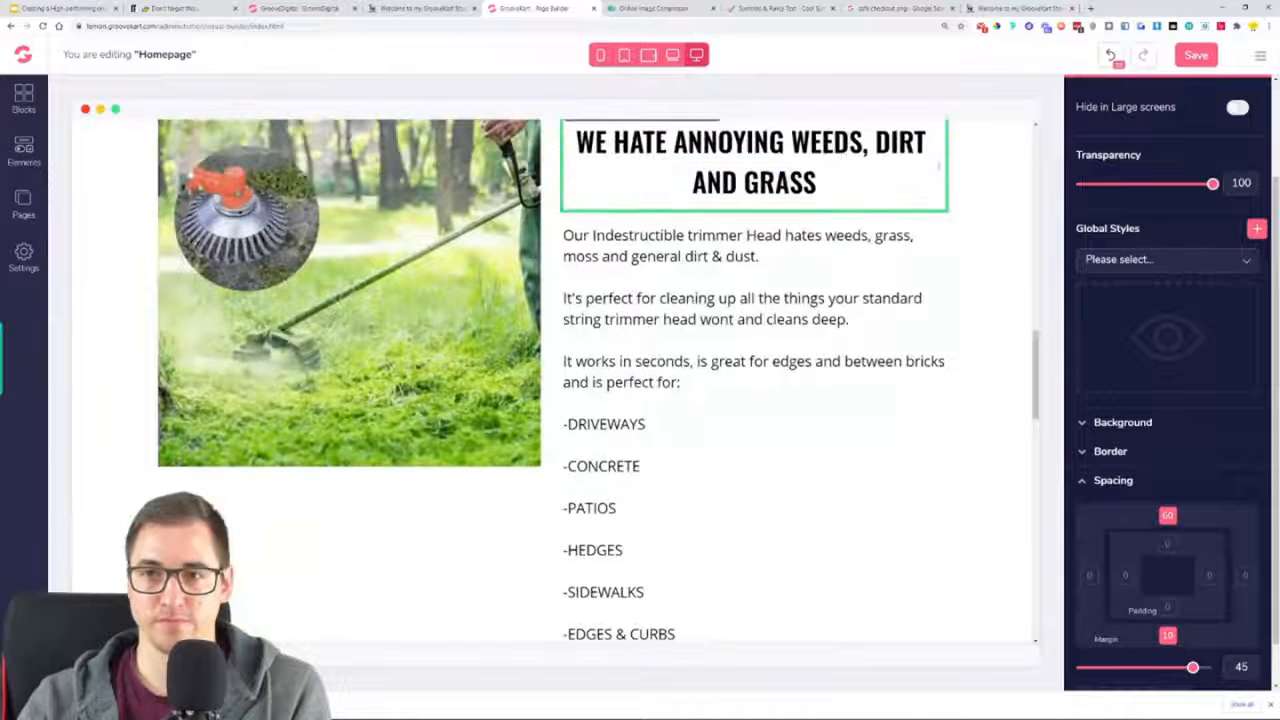
{"action": "scroll", "coordinate": [939, 170], "scroll_direction": "up", "scroll_amount": 1}
{"action": "left_click_drag", "start_coordinate": [931, 155], "coordinate": [631, 650]}
{"action": "left_click_drag", "start_coordinate": [644, 622], "coordinate": [623, 521]}
{"action": "scroll", "coordinate": [729, 529], "scroll_direction": "down", "scroll_amount": 2}
{"action": "scroll", "coordinate": [850, 400], "scroll_direction": "up", "scroll_amount": 4}
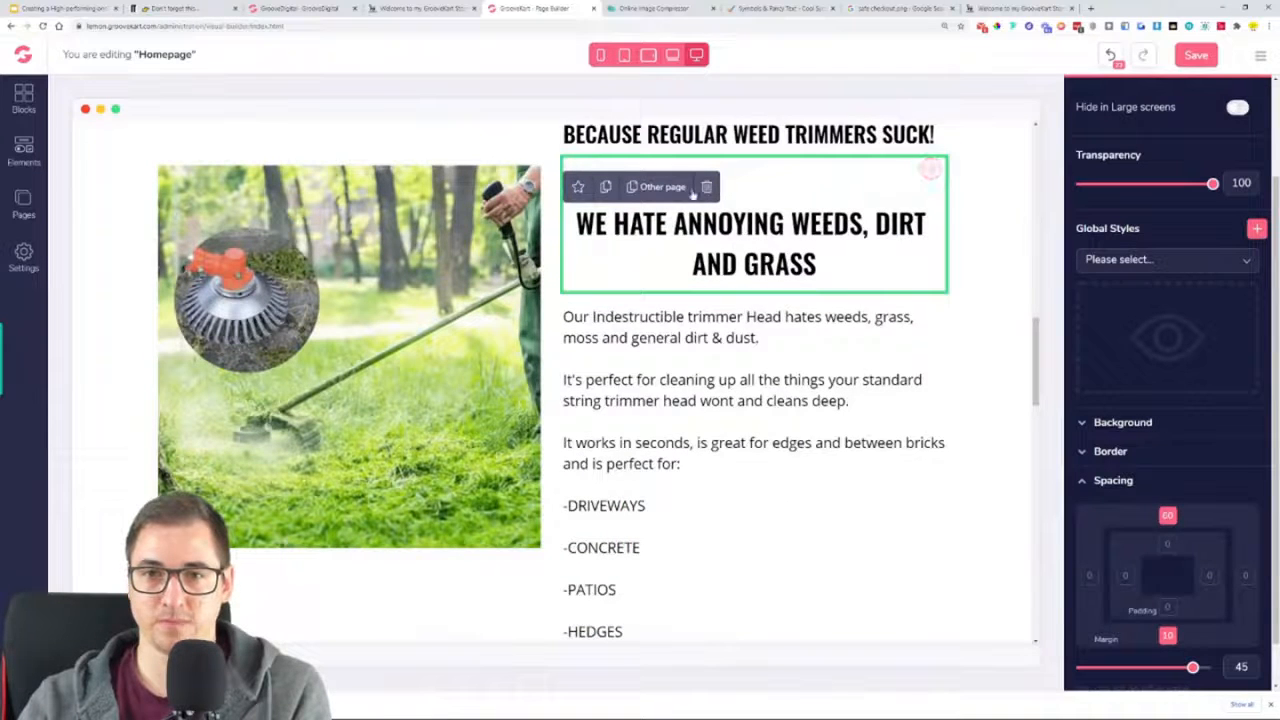
Move the heading copy down the page to beneath the steel wire image in the heavy-duty section
{"action": "left_click_drag", "start_coordinate": [917, 182], "coordinate": [531, 326]}
{"action": "scroll", "coordinate": [531, 322], "scroll_direction": "down", "scroll_amount": 4}
{"action": "scroll", "coordinate": [534, 288], "scroll_direction": "up", "scroll_amount": 3}
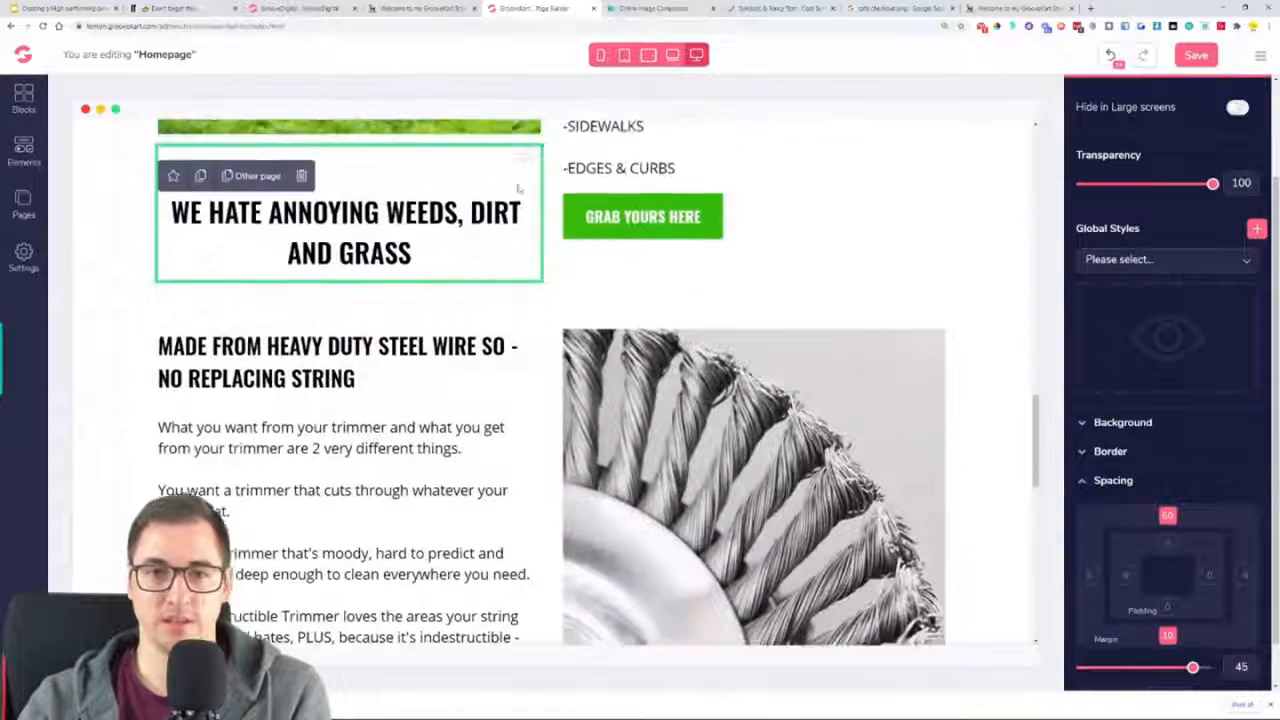
{"action": "left_click_drag", "start_coordinate": [525, 238], "coordinate": [401, 506]}
{"action": "scroll", "coordinate": [405, 495], "scroll_direction": "down", "scroll_amount": 5}
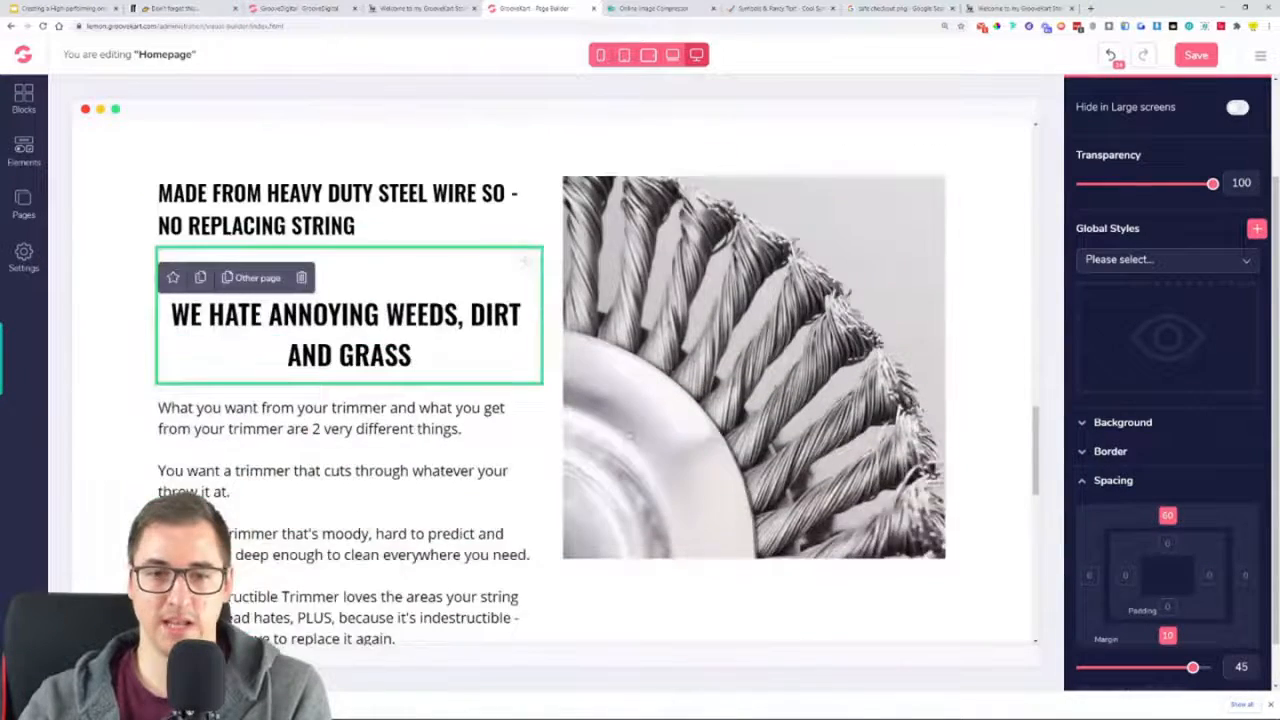
{"action": "left_click_drag", "start_coordinate": [525, 129], "coordinate": [775, 455]}
{"action": "scroll", "coordinate": [790, 440], "scroll_direction": "down", "scroll_amount": 5}
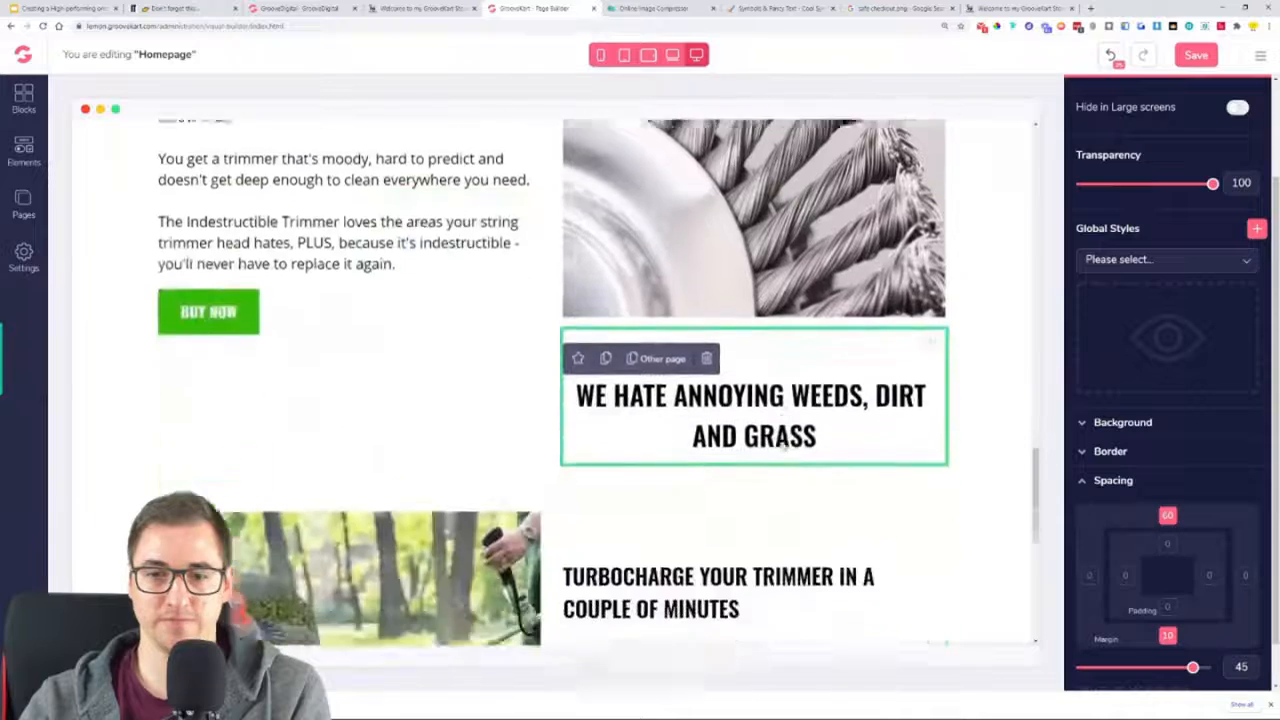
Move the heading copy to a full-width row between the Guaranteed Safe Checkout badge and the footer, and undo its removal
{"action": "left_click_drag", "start_coordinate": [931, 128], "coordinate": [656, 545]}
{"action": "scroll", "coordinate": [770, 555], "scroll_direction": "down", "scroll_amount": 5}
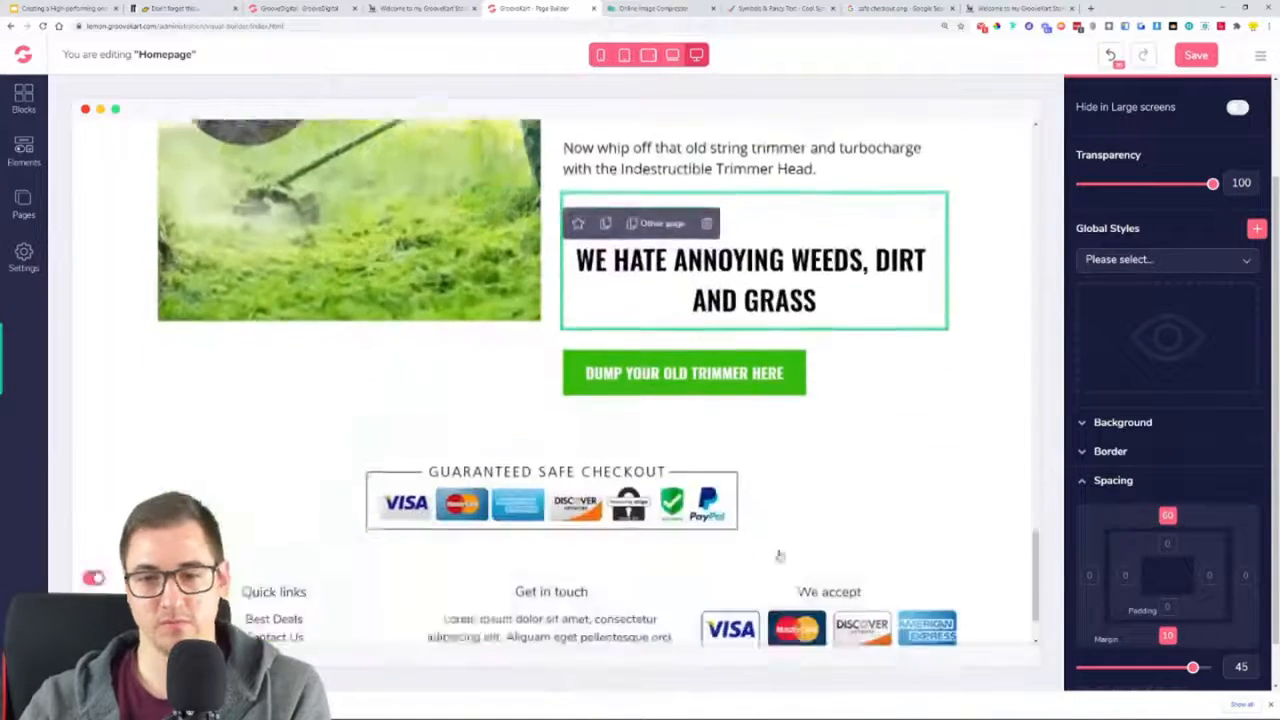
{"action": "left_click_drag", "start_coordinate": [930, 124], "coordinate": [648, 482]}
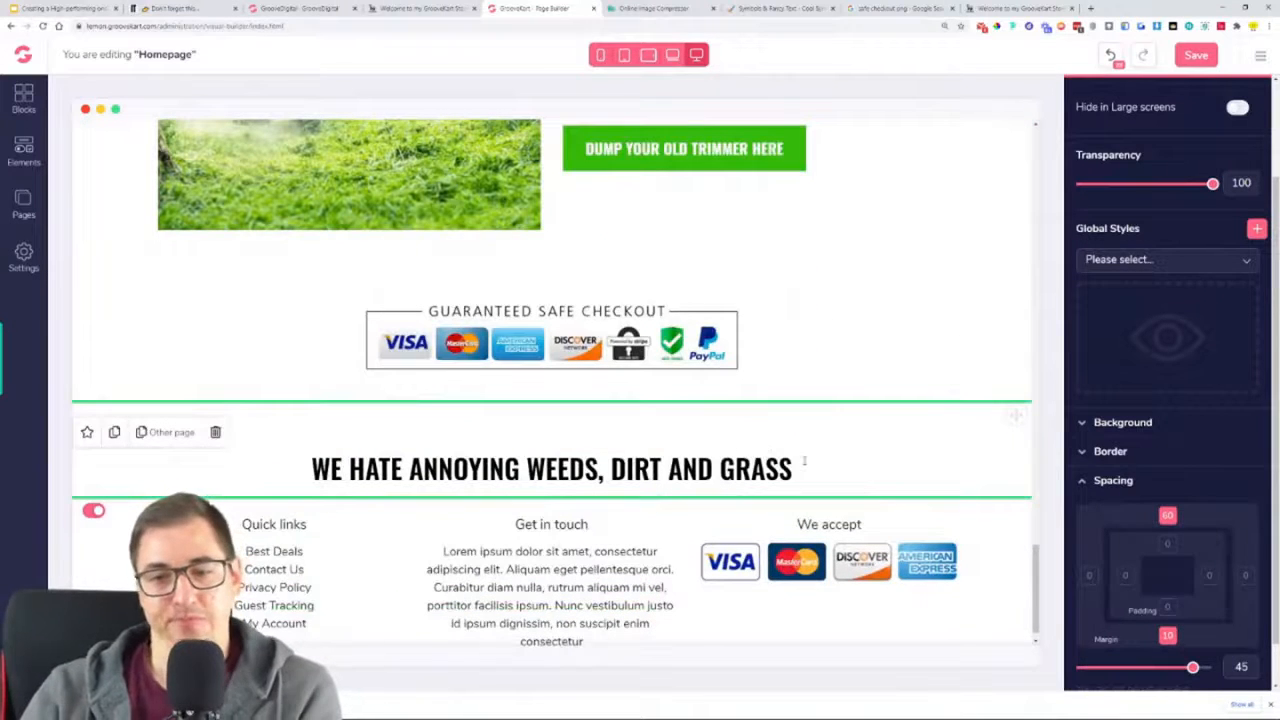
{"action": "left_click_drag", "start_coordinate": [1014, 414], "coordinate": [678, 422]}
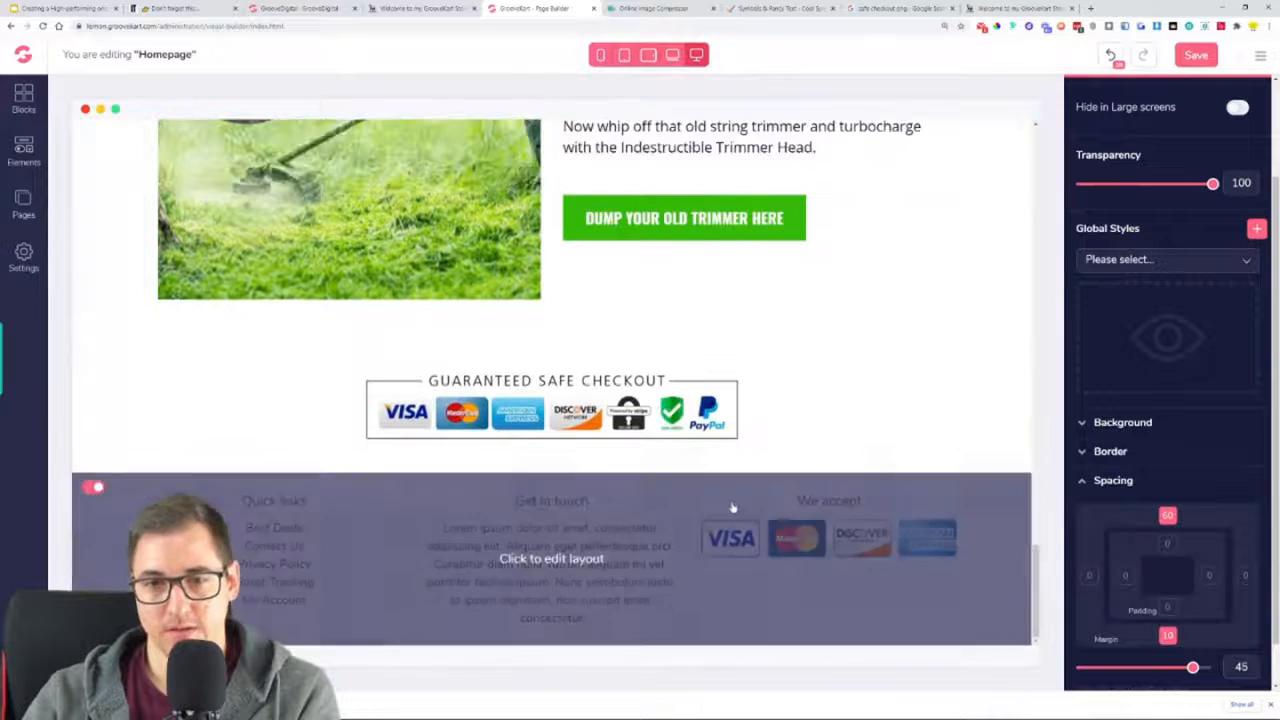
{"action": "left_click", "coordinate": [1112, 57]}
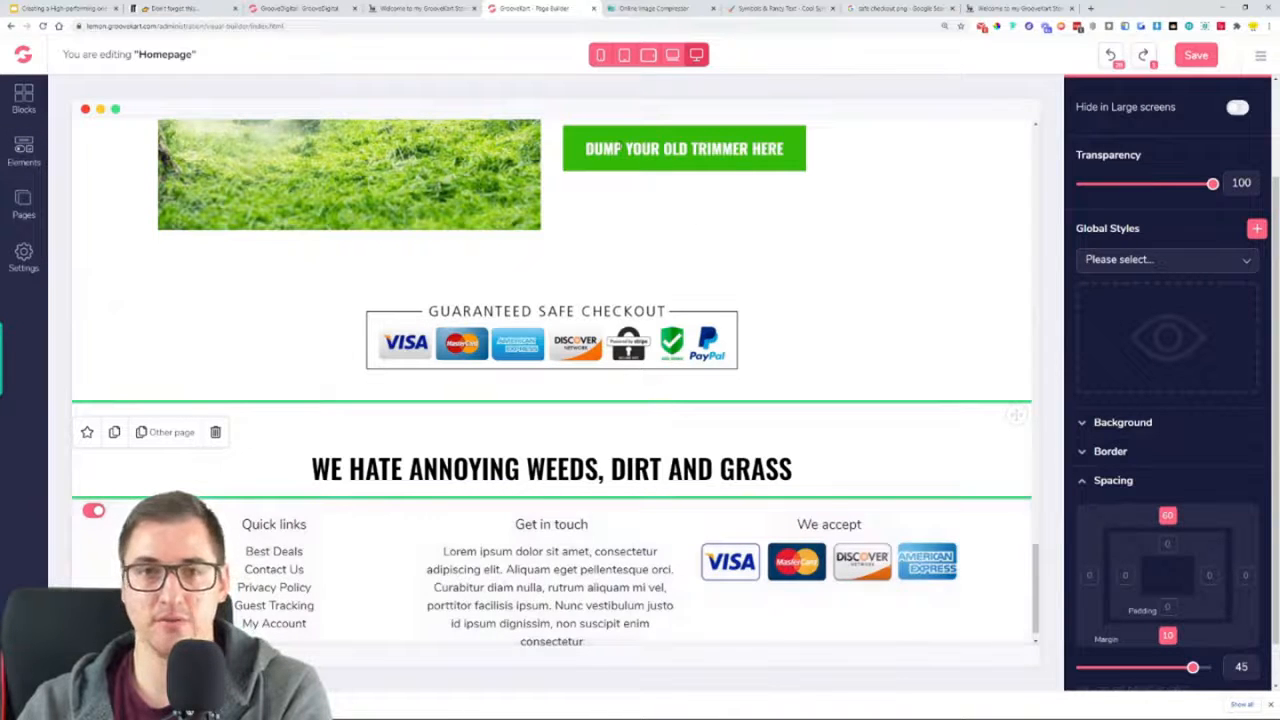
Examine the "Most powerful trimmer head" headline and the check-marked benefits list on the reference store
{"action": "left_click", "coordinate": [405, 6]}
{"action": "scroll", "coordinate": [628, 328], "scroll_direction": "down", "scroll_amount": 5}
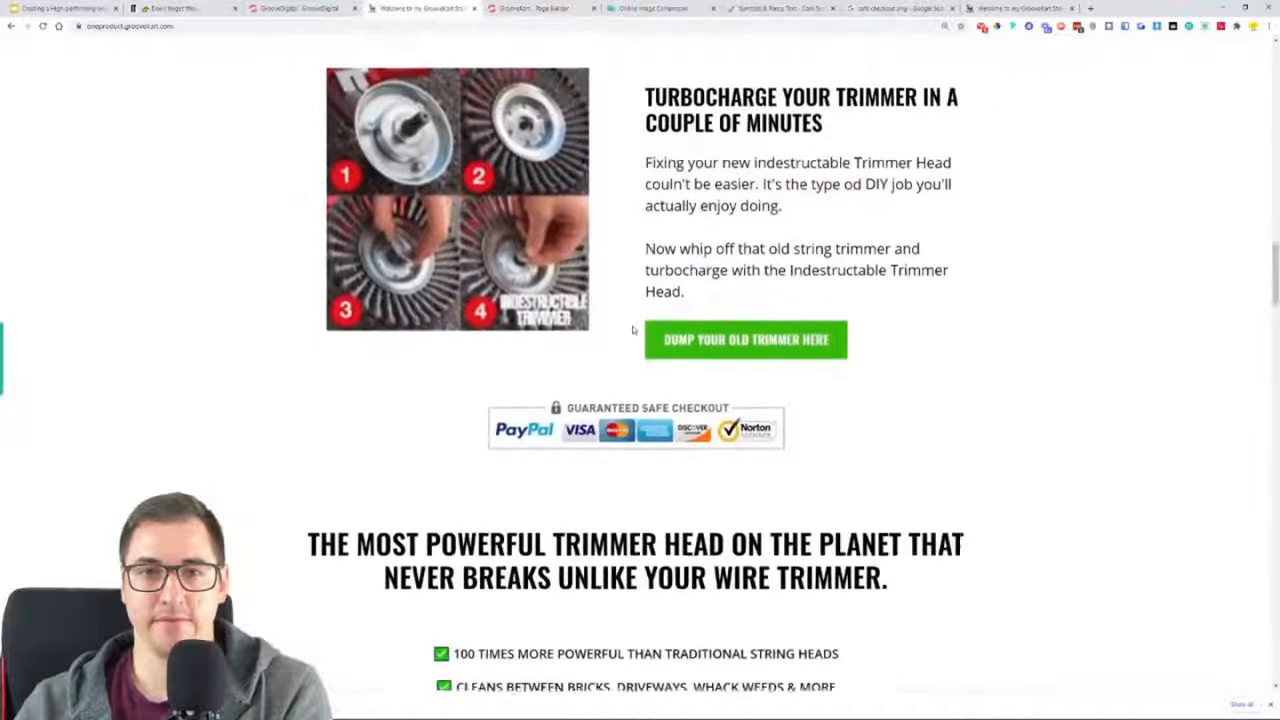
{"action": "scroll", "coordinate": [632, 330], "scroll_direction": "down", "scroll_amount": 2}
{"action": "left_click_drag", "start_coordinate": [437, 303], "coordinate": [791, 429]}
{"action": "left_click", "coordinate": [798, 431]}
{"action": "left_click_drag", "start_coordinate": [603, 310], "coordinate": [474, 331]}
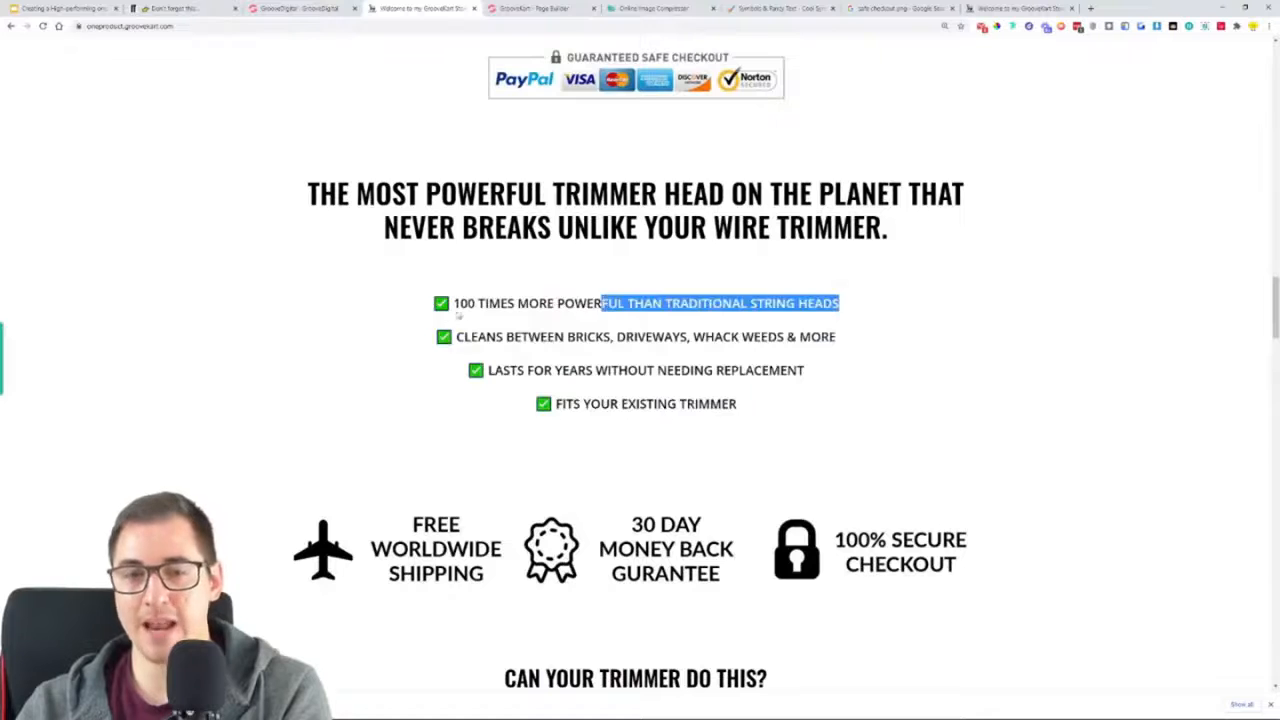
Try a List element below the Guaranteed Safe Checkout badge in the page builder, open its list item settings, and delete the list
{"action": "left_click", "coordinate": [545, 8]}
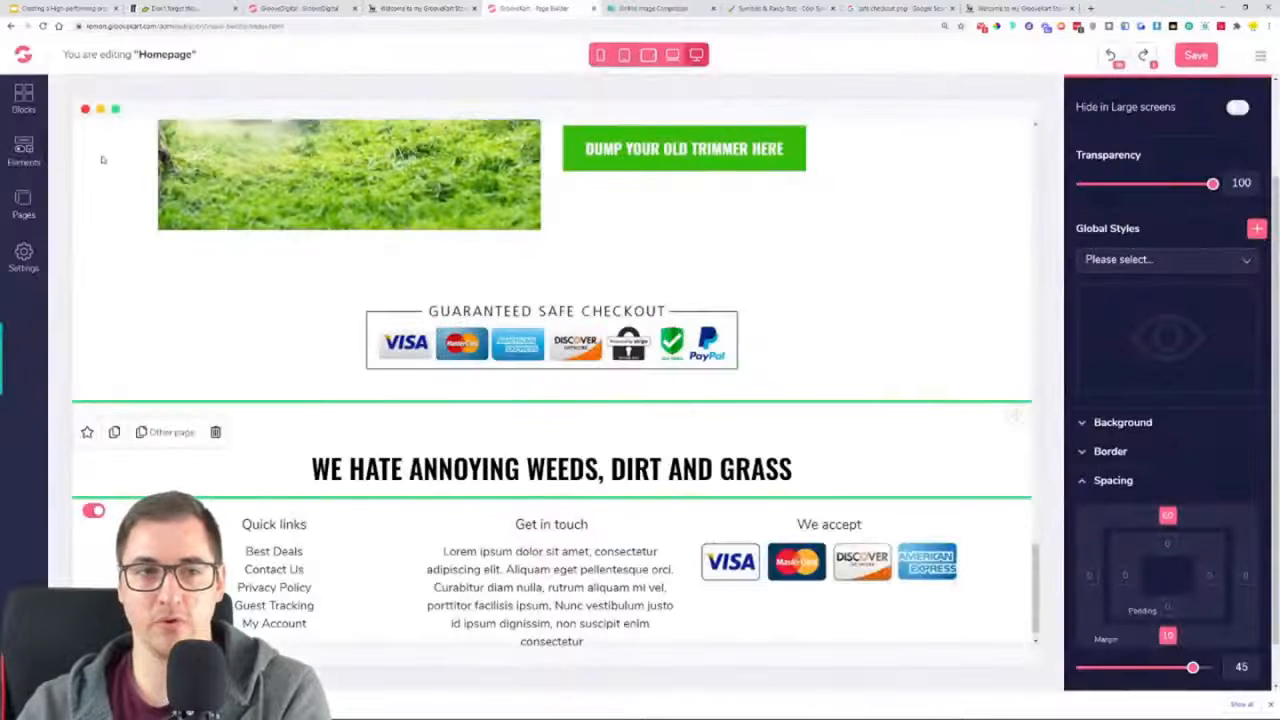
{"action": "left_click", "coordinate": [23, 150]}
{"action": "left_click", "coordinate": [130, 482]}
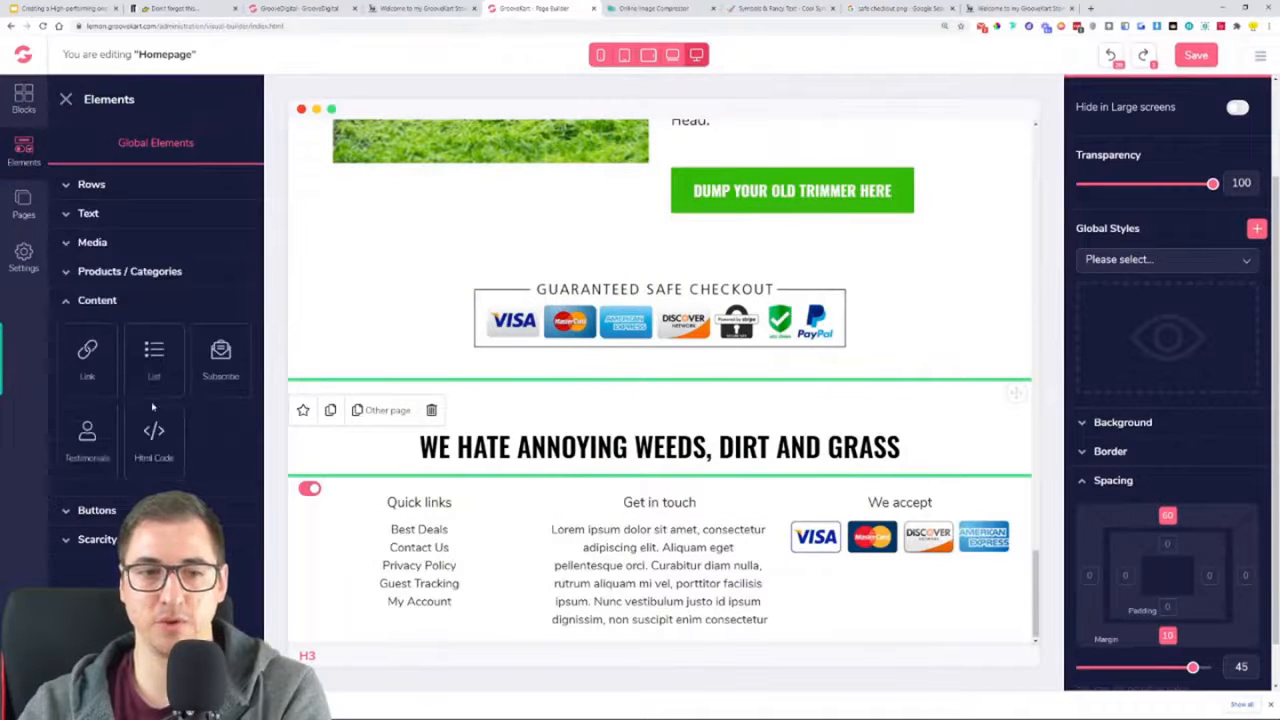
{"action": "left_click_drag", "start_coordinate": [154, 362], "coordinate": [660, 505]}
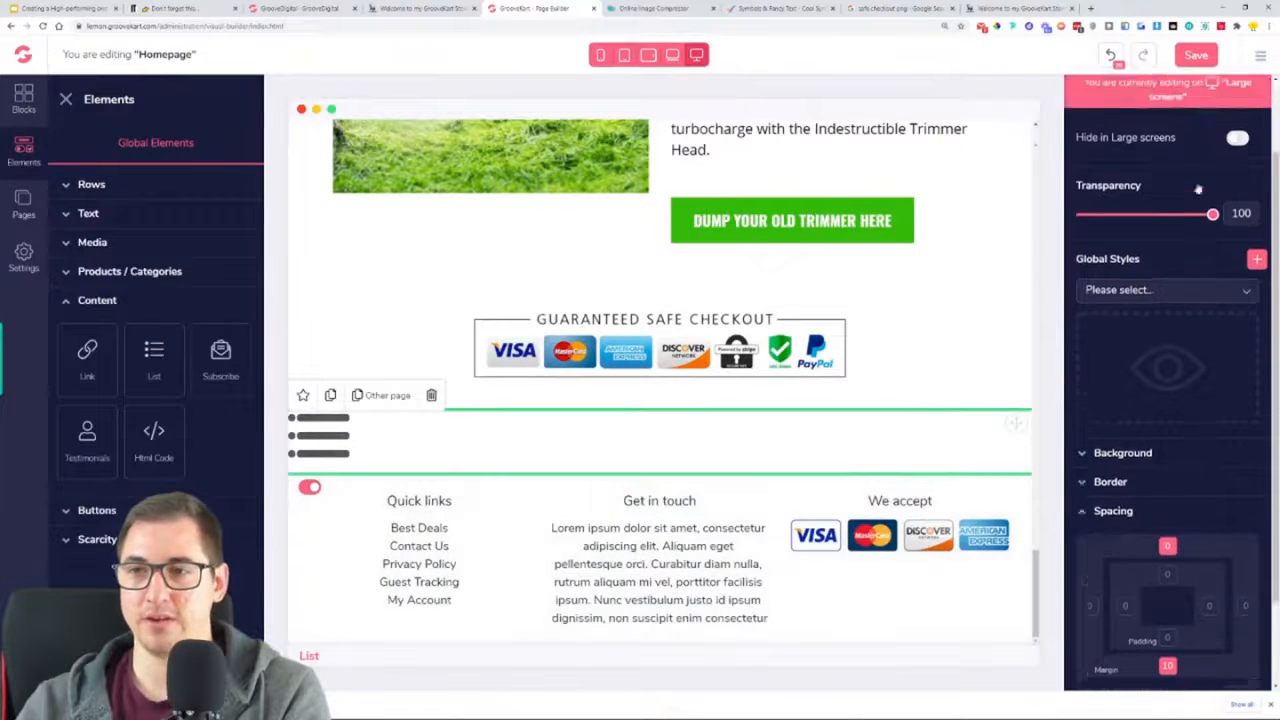
{"action": "left_click", "coordinate": [1221, 146]}
{"action": "left_click", "coordinate": [1130, 332]}
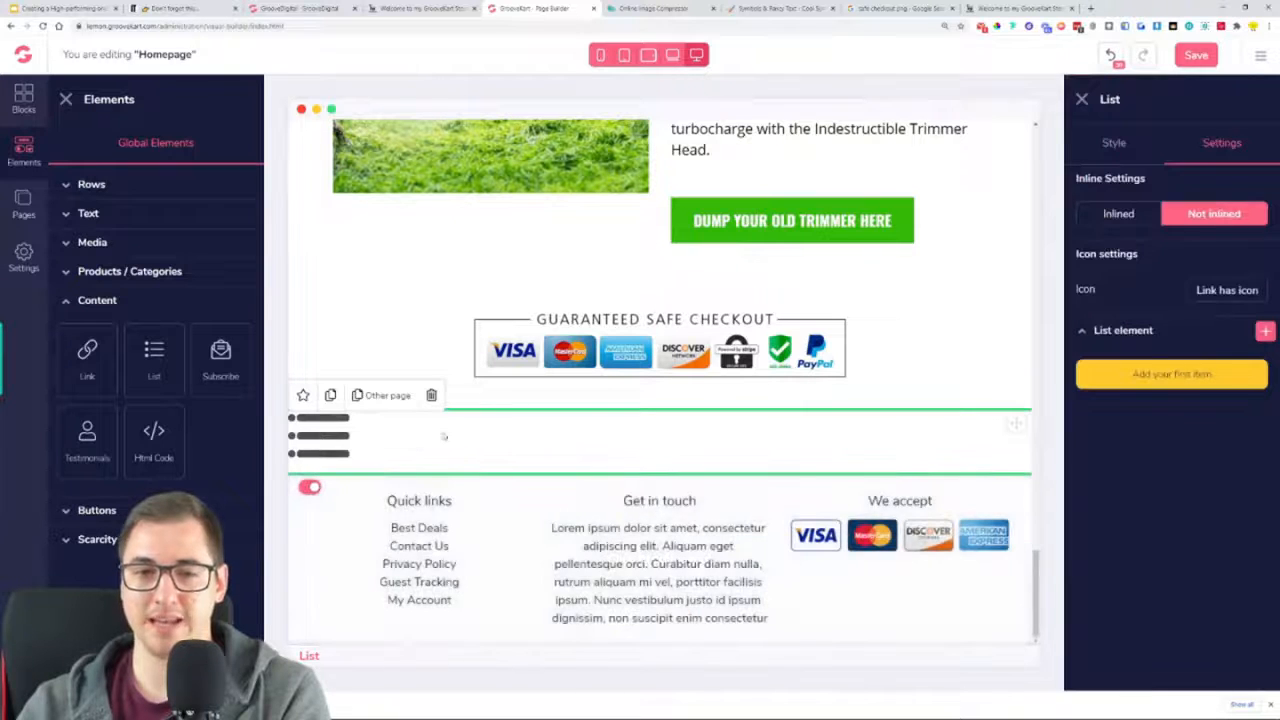
{"action": "left_click", "coordinate": [431, 395]}
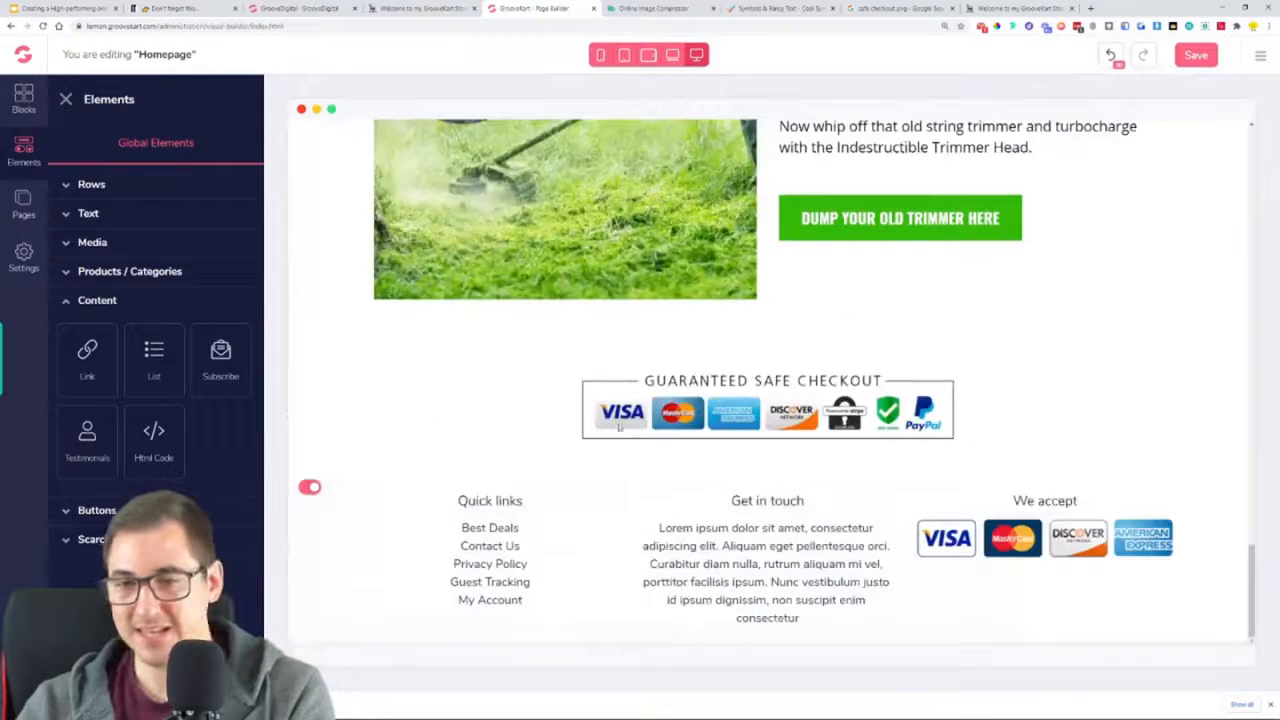
Try to place a Paragraph element in the gap between the Guaranteed Safe Checkout badge and the footer
{"action": "left_click", "coordinate": [88, 213]}
{"action": "left_click_drag", "start_coordinate": [87, 428], "coordinate": [613, 484]}
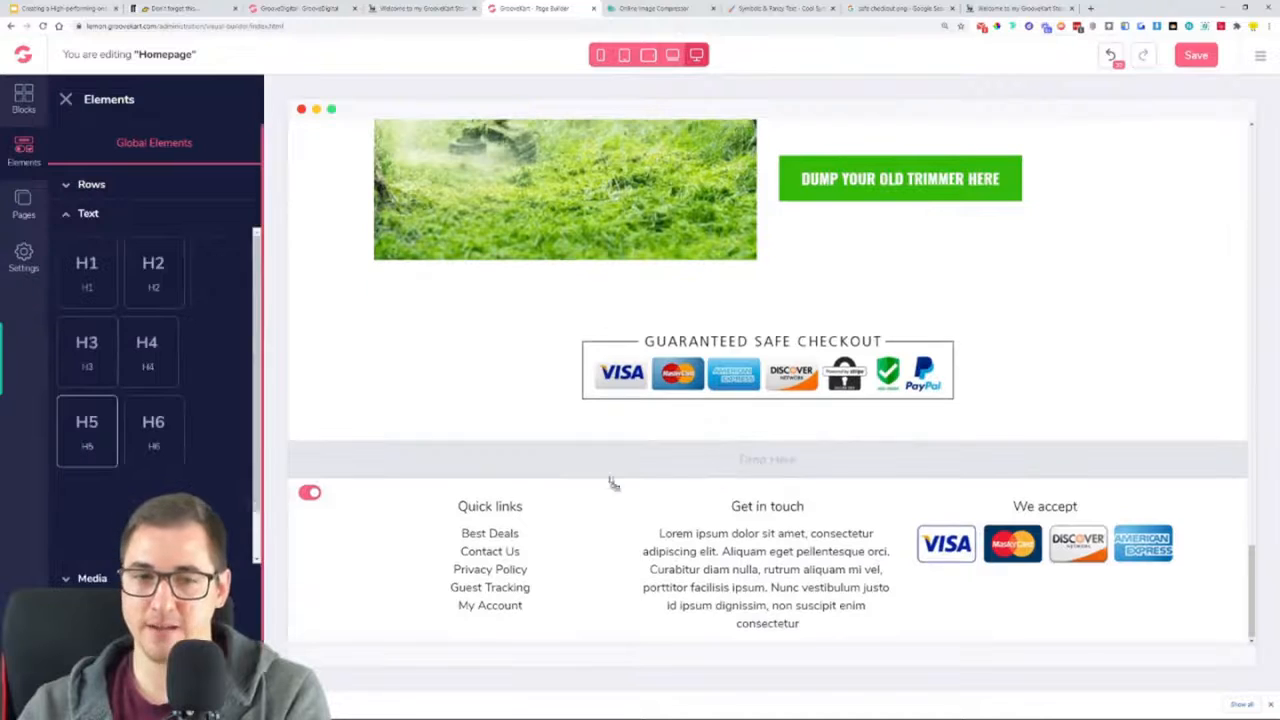
{"action": "left_click_drag", "start_coordinate": [757, 476], "coordinate": [781, 463]}
Undo back to the state with the heading below the safe checkout badge, save the homepage and reload the page builder
{"action": "left_click", "coordinate": [1112, 57]}
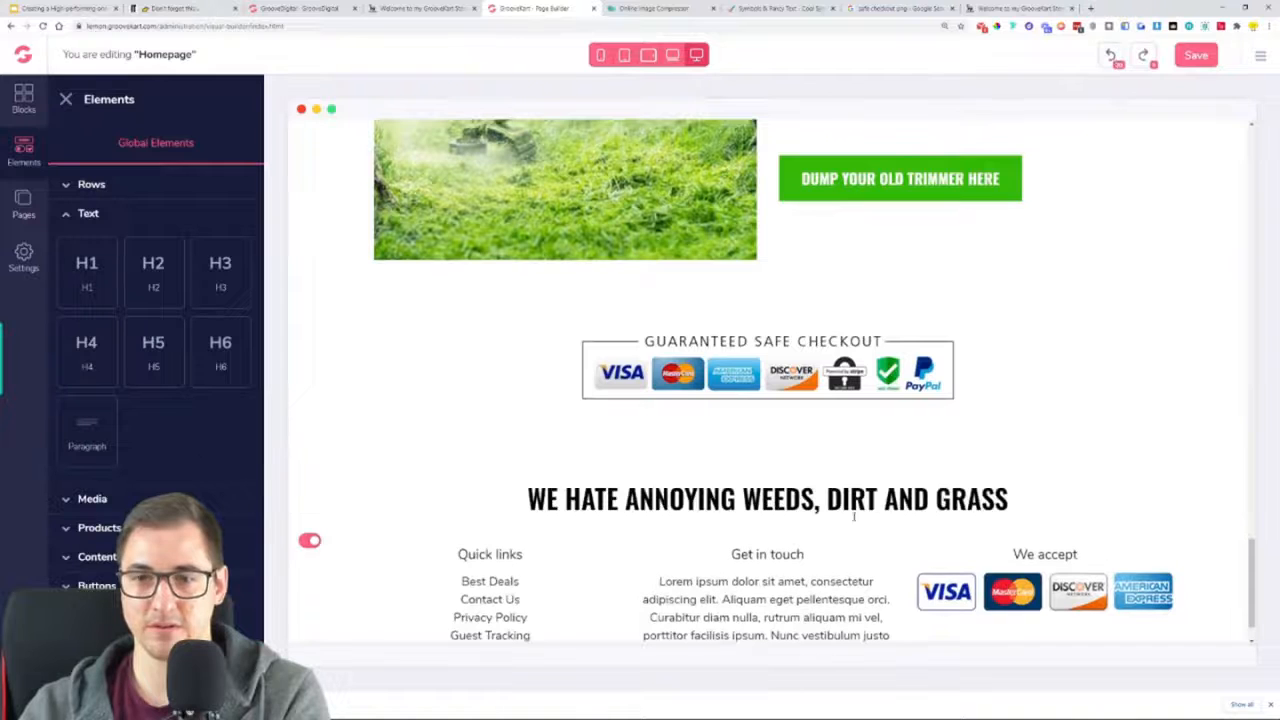
{"action": "left_click", "coordinate": [1196, 55]}
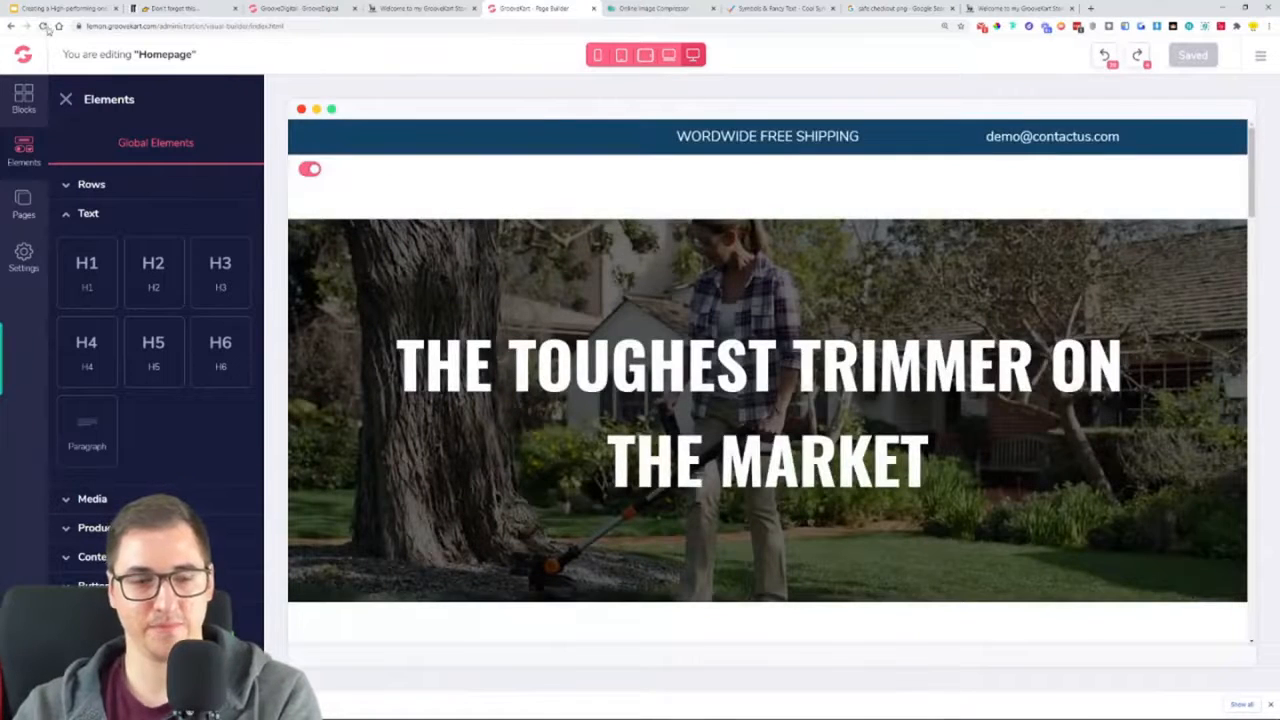
{"action": "left_click", "coordinate": [43, 26]}
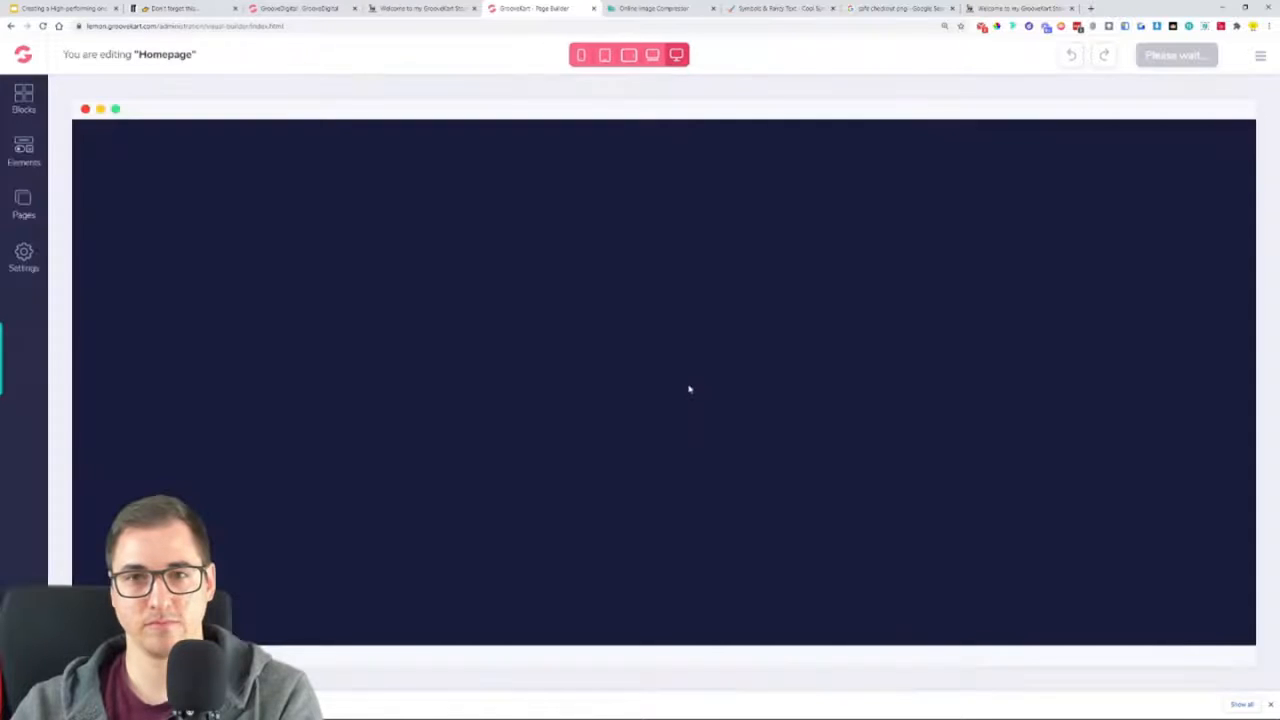
Add a Paragraph element directly beneath the "We hate annoying weeds, dirt and grass" heading above the footer
{"action": "scroll", "coordinate": [732, 403], "scroll_direction": "down", "scroll_amount": 20}
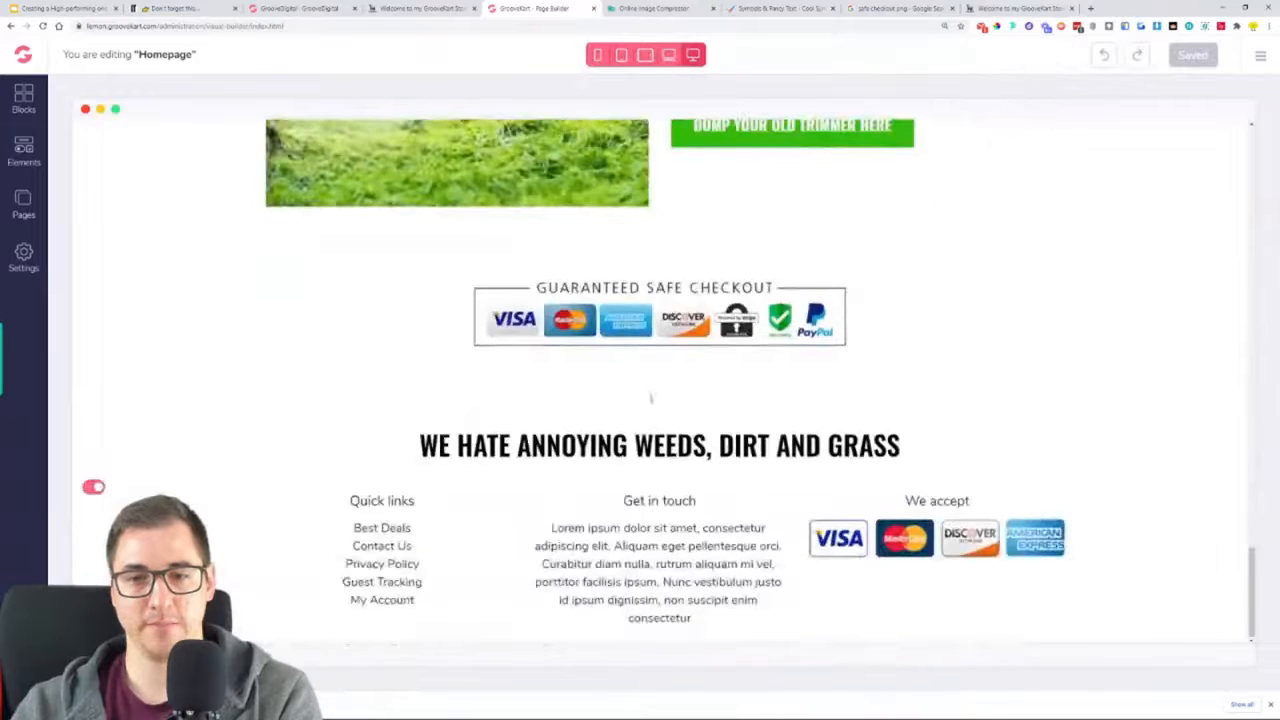
{"action": "left_click", "coordinate": [24, 152]}
{"action": "left_click", "coordinate": [90, 215]}
{"action": "left_click_drag", "start_coordinate": [87, 430], "coordinate": [768, 470]}
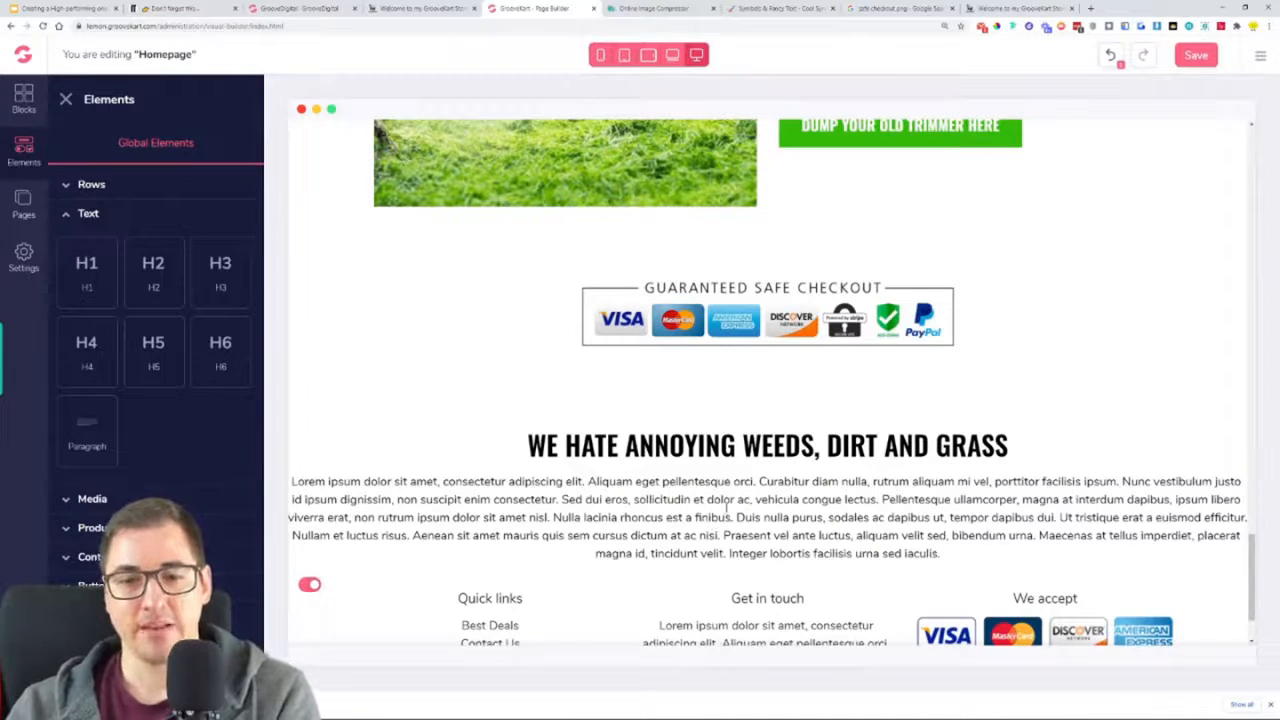
Insert a 1-column row below the safe checkout badge and move the heading and the placeholder paragraph into it
{"action": "left_click", "coordinate": [726, 508]}
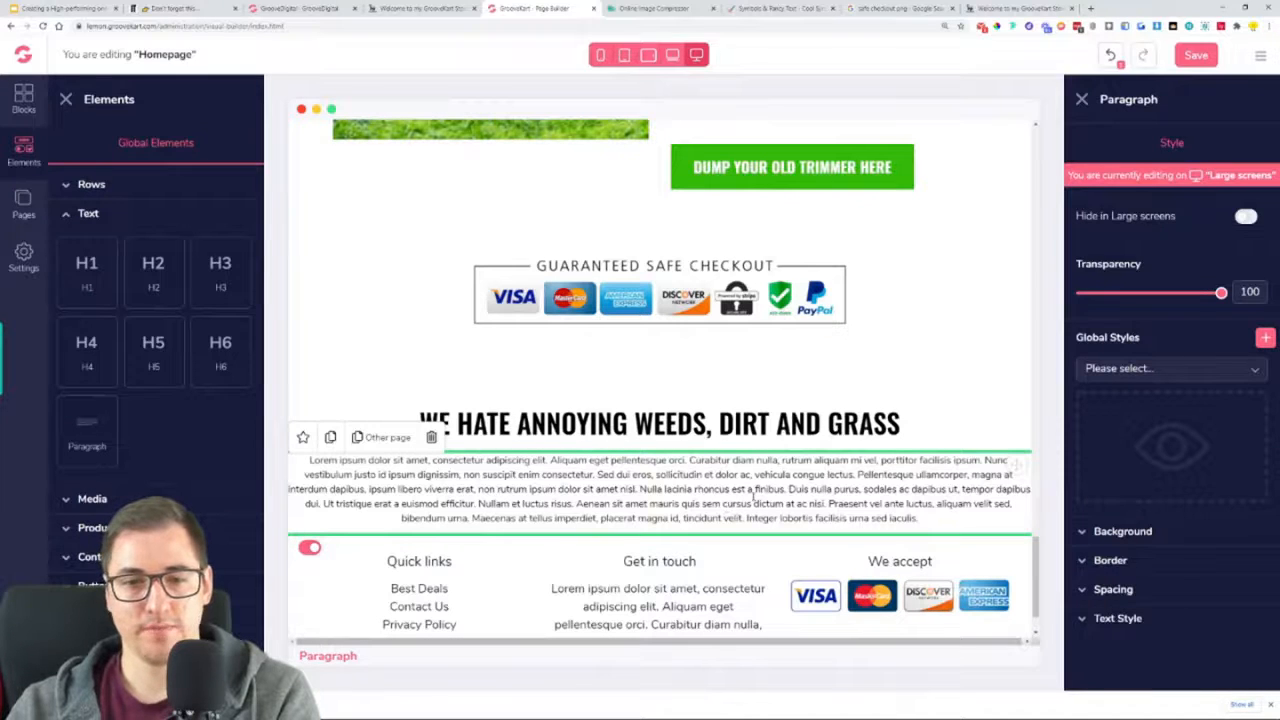
{"action": "left_click", "coordinate": [91, 184]}
{"action": "left_click_drag", "start_coordinate": [87, 245], "coordinate": [699, 432]}
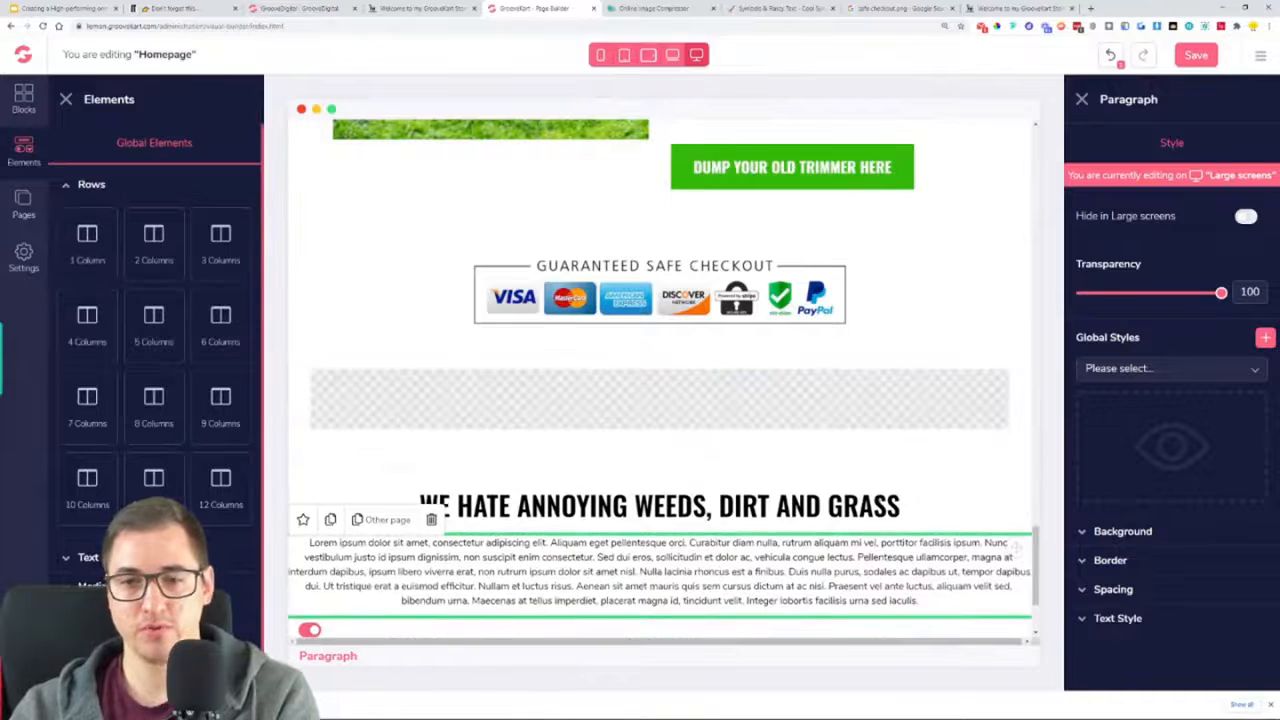
{"action": "left_click", "coordinate": [907, 488]}
{"action": "left_click_drag", "start_coordinate": [1016, 452], "coordinate": [958, 410]}
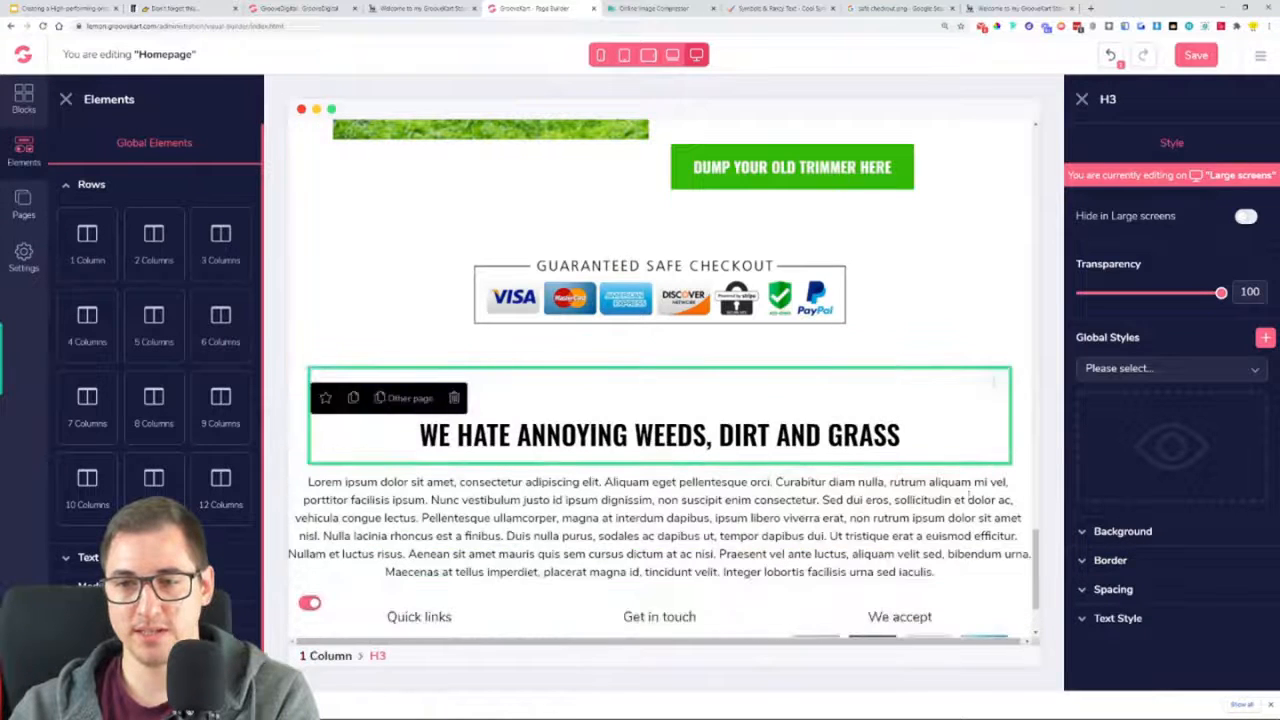
{"action": "left_click", "coordinate": [1005, 485]}
{"action": "left_click_drag", "start_coordinate": [1014, 486], "coordinate": [885, 488]}
{"action": "left_click", "coordinate": [957, 408]}
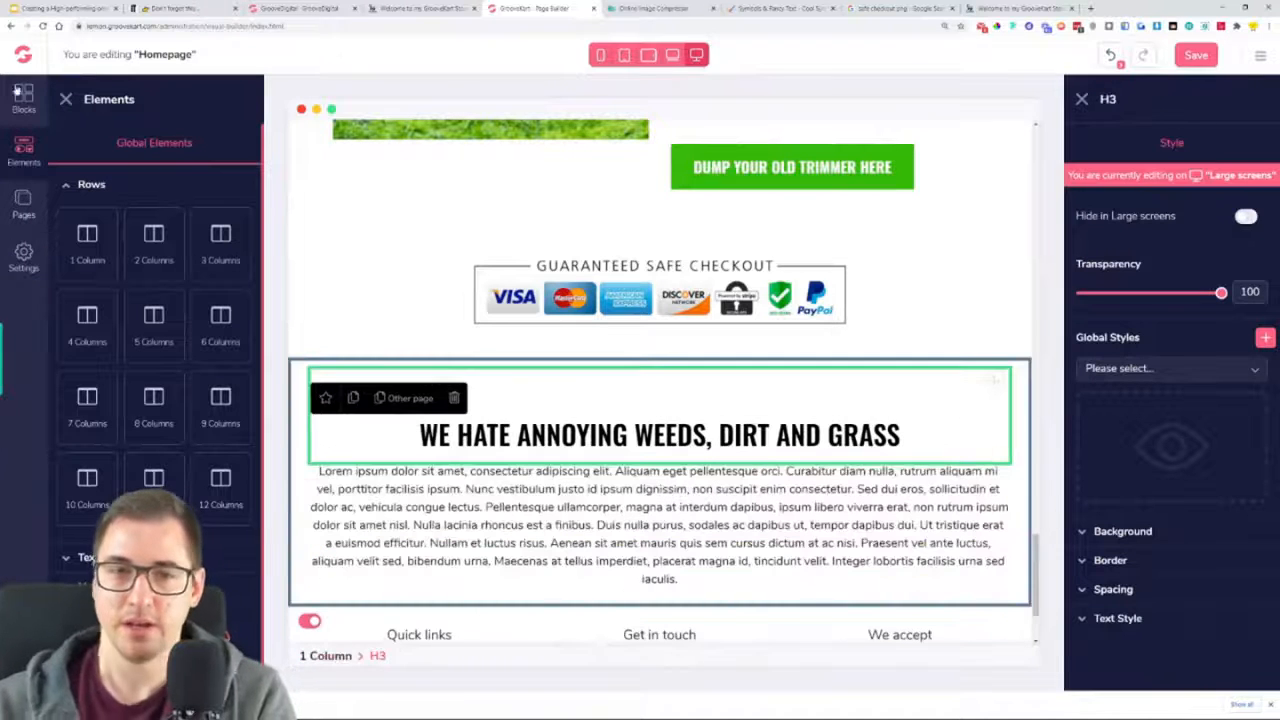
{"action": "left_click", "coordinate": [65, 99]}
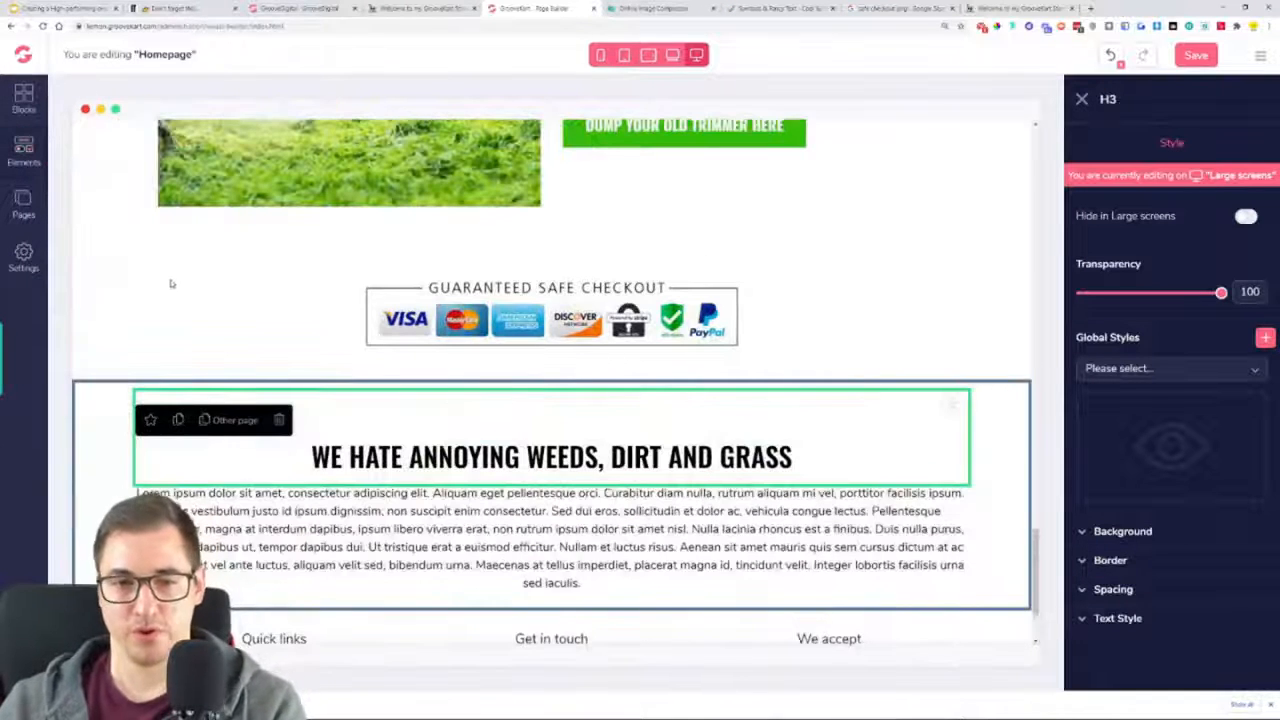
Check the benefits list's bullets on the reference store and copy the green check mark symbol from the Cool Symbol site
{"action": "left_click", "coordinate": [518, 537]}
{"action": "left_click", "coordinate": [425, 8]}
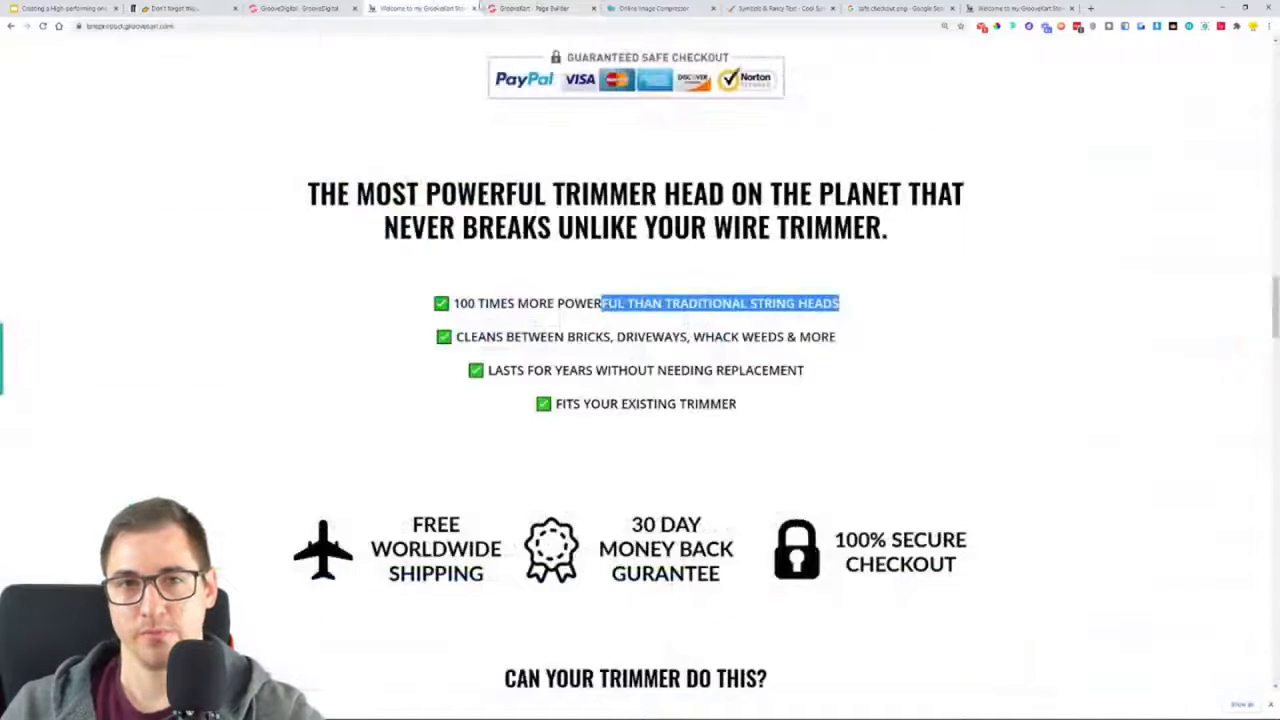
{"action": "left_click", "coordinate": [448, 300]}
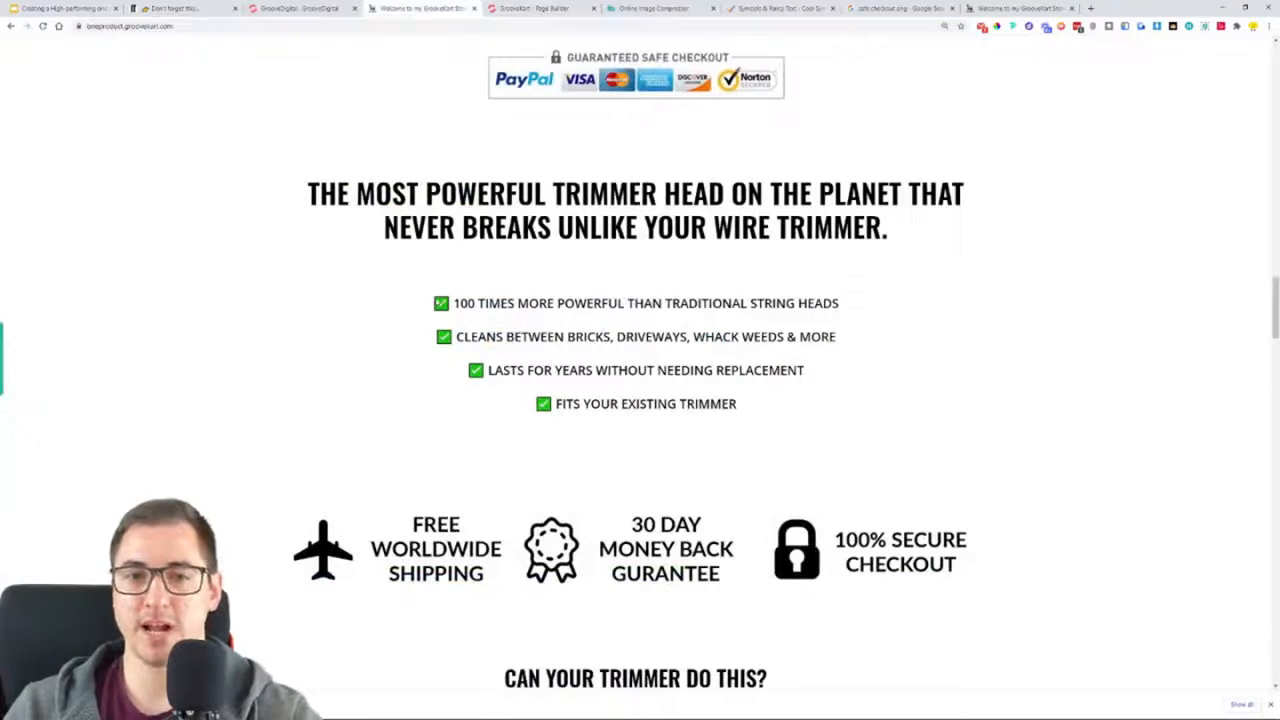
{"action": "left_click", "coordinate": [771, 7]}
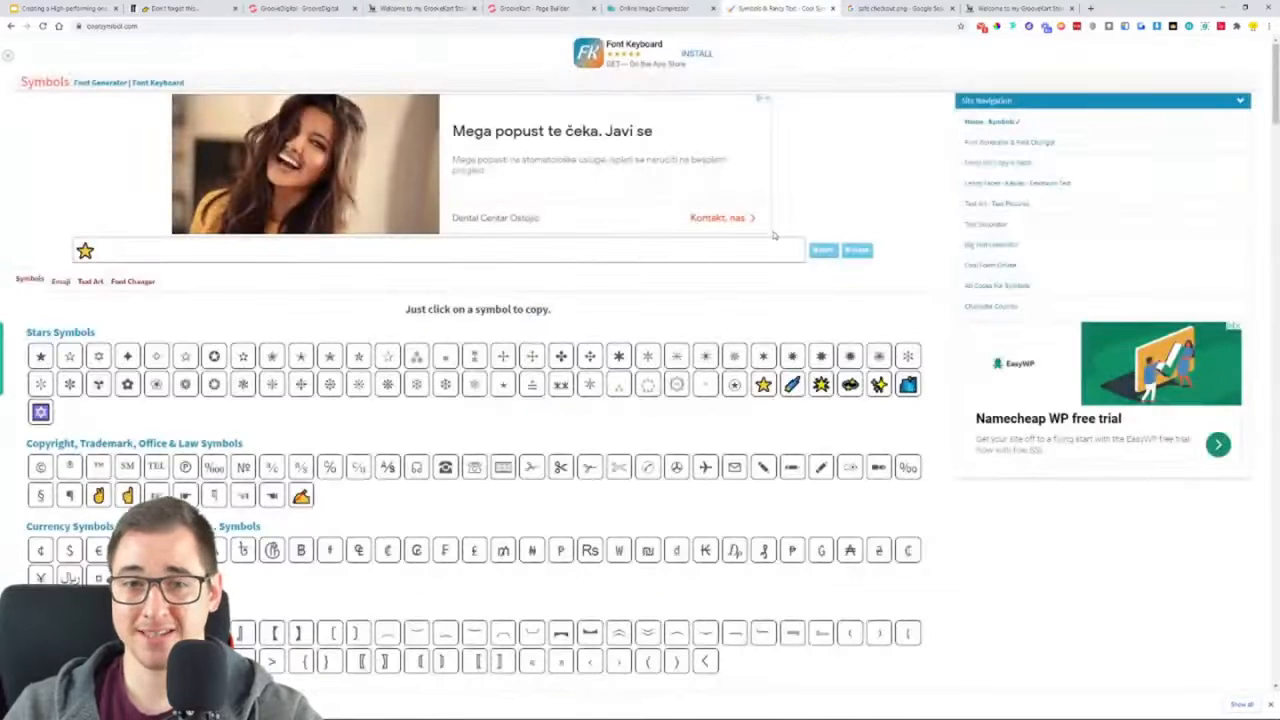
{"action": "scroll", "coordinate": [490, 320], "scroll_direction": "down", "scroll_amount": 1}
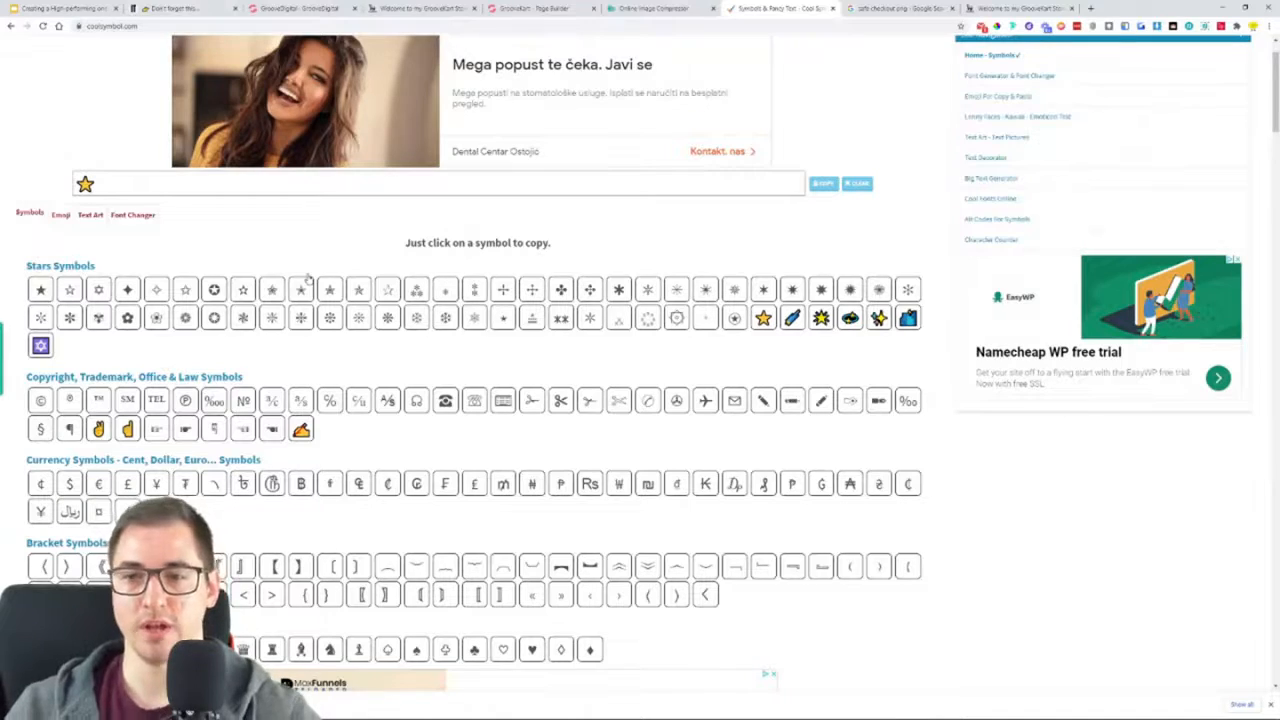
{"action": "scroll", "coordinate": [537, 372], "scroll_direction": "down", "scroll_amount": 10}
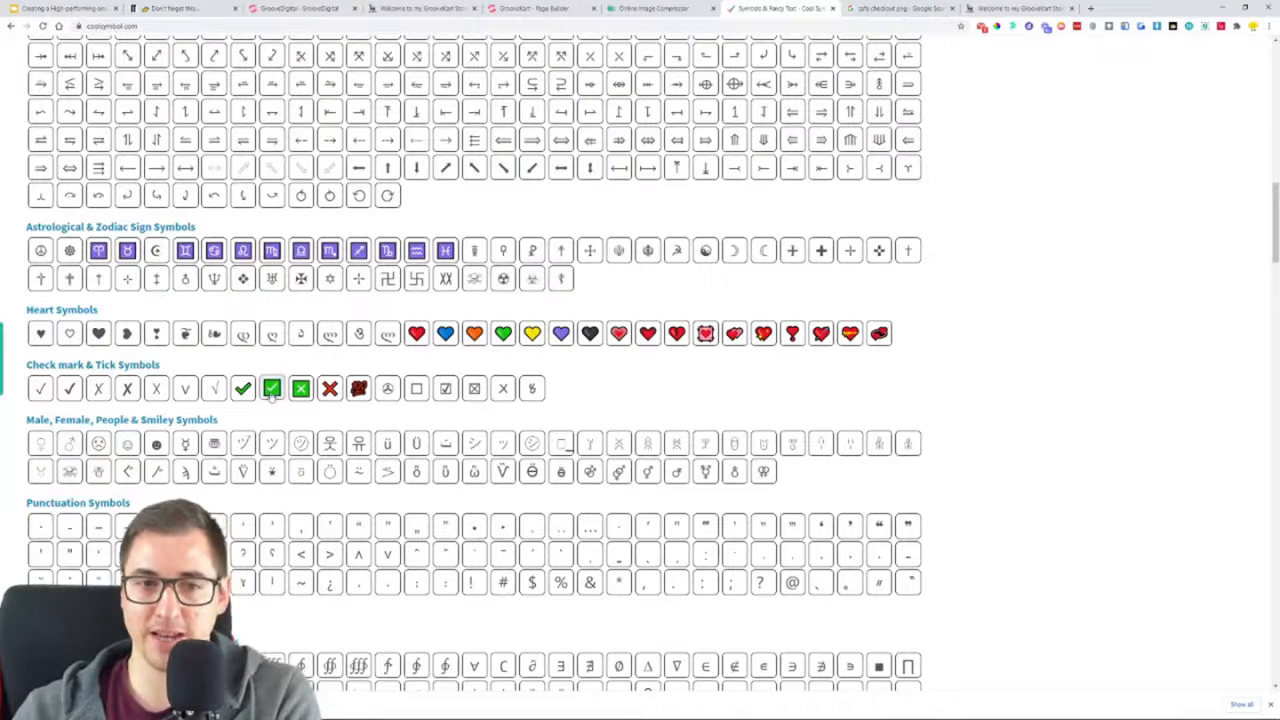
{"action": "left_click", "coordinate": [359, 388]}
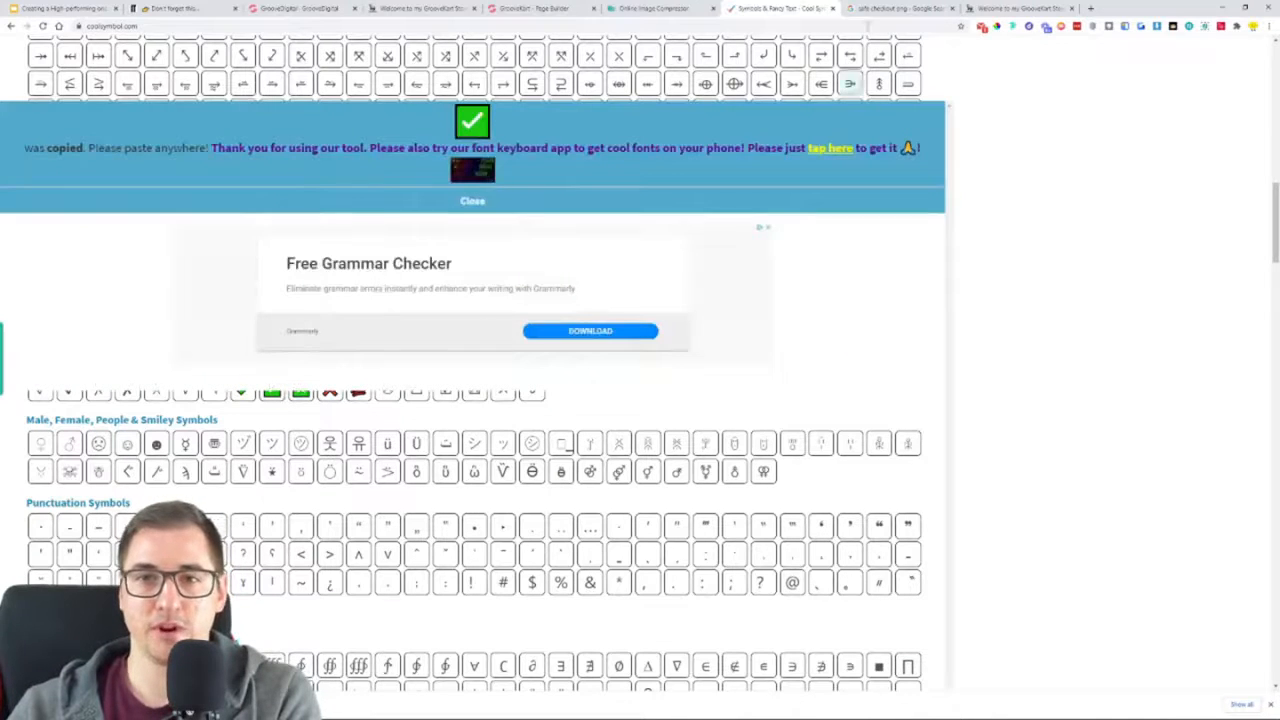
Replace the placeholder paragraph with the four check-marked benefits copied from the reference store, without a trailing blank line
{"action": "left_click", "coordinate": [530, 8]}
{"action": "key", "text": "ctrl+shift+Tab"}
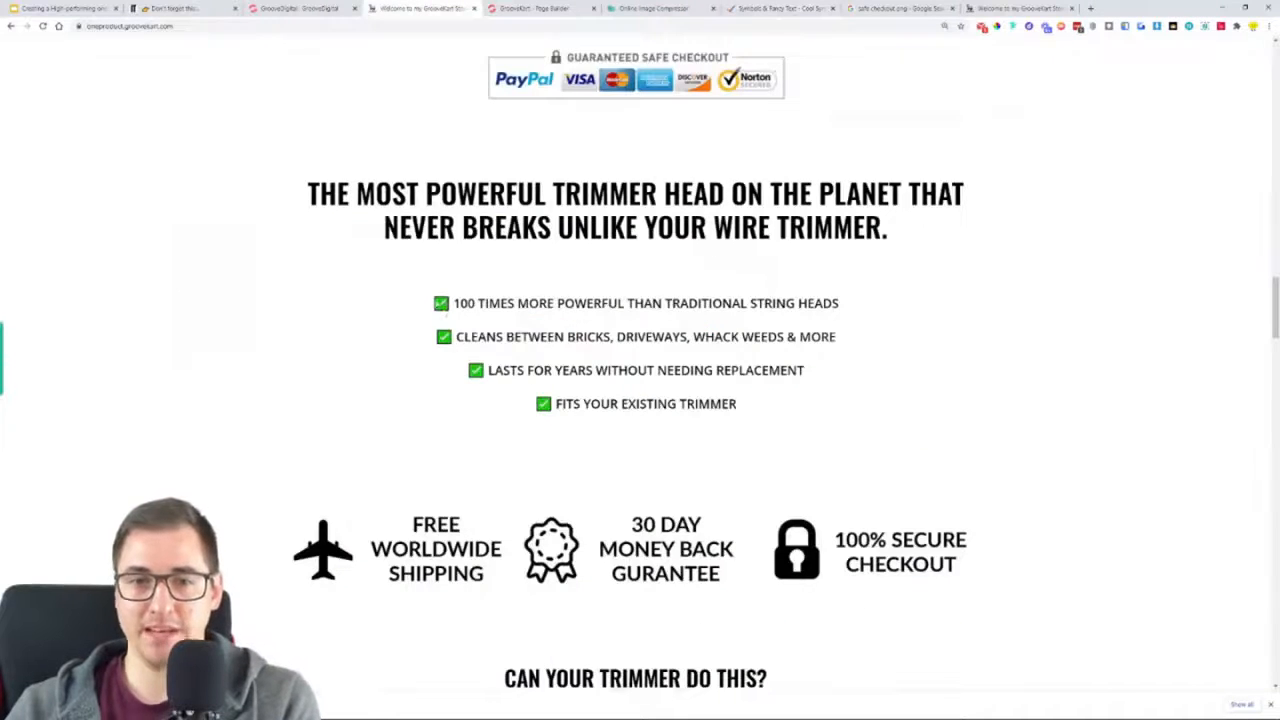
{"action": "left_click_drag", "start_coordinate": [432, 303], "coordinate": [808, 432]}
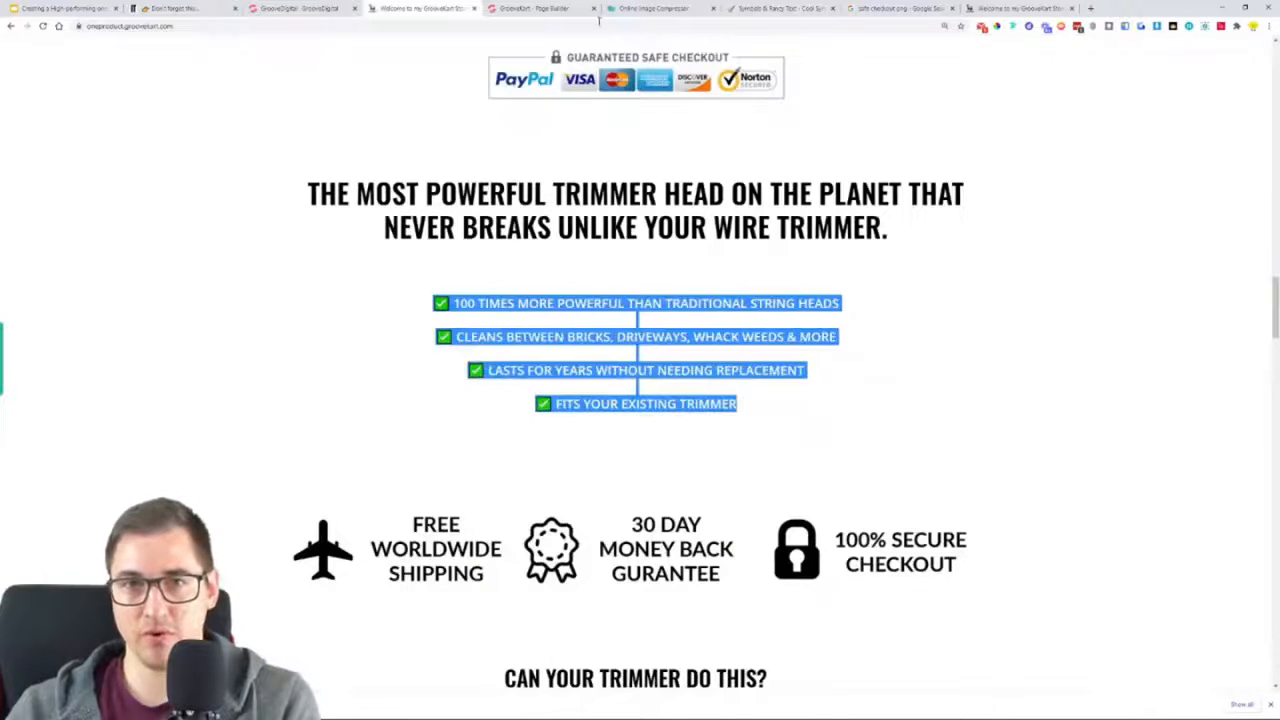
{"action": "left_click", "coordinate": [550, 8]}
{"action": "triple_click", "coordinate": [550, 522]}
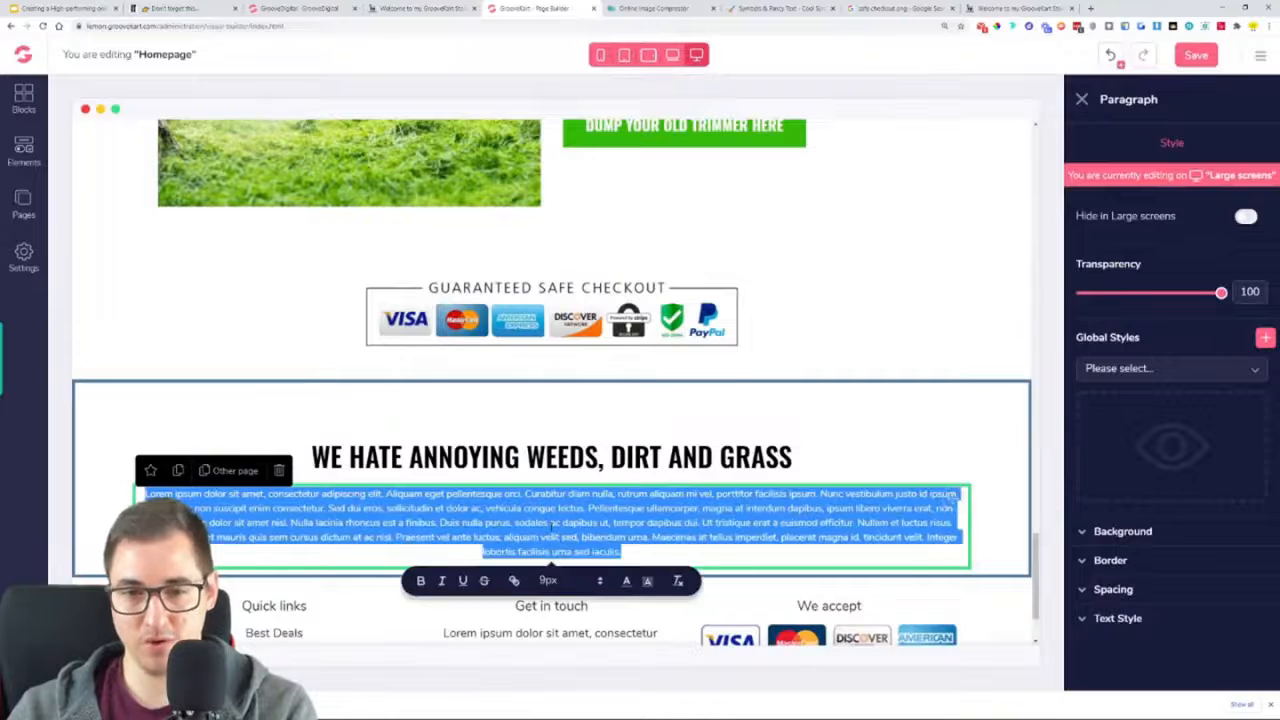
{"action": "key", "text": "ctrl+v"}
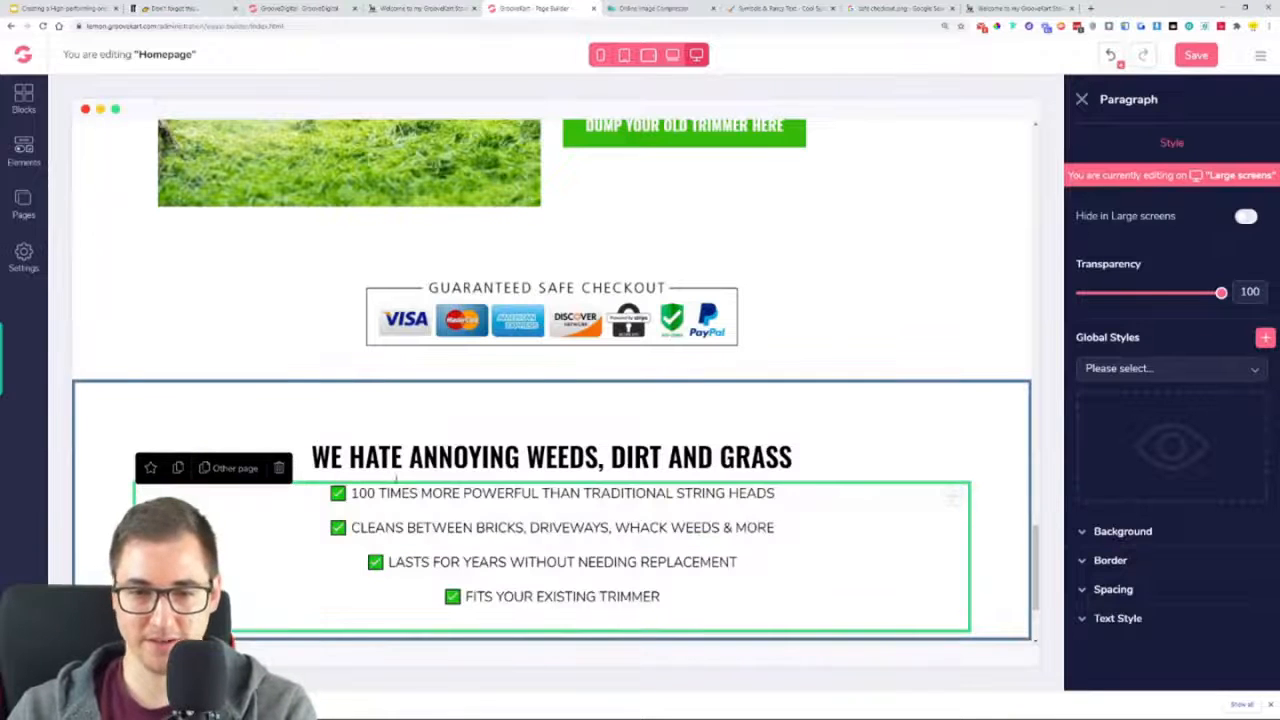
{"action": "key", "text": "BackSpace"}
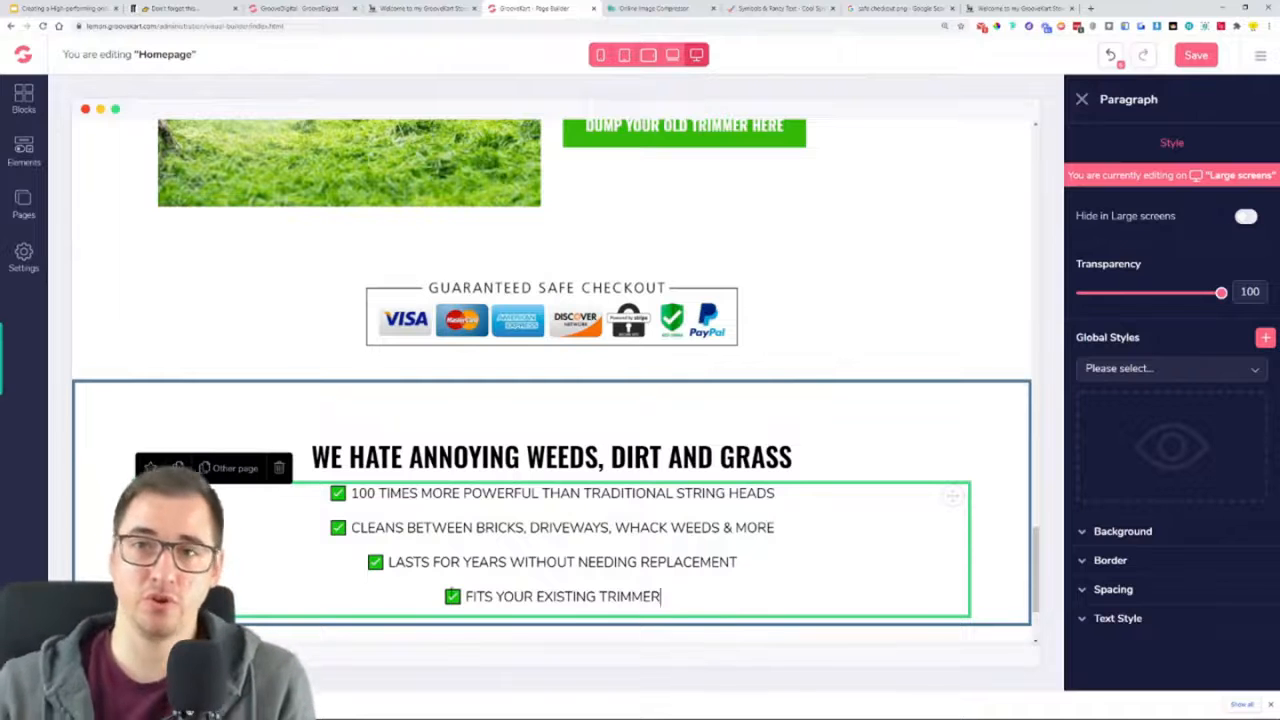
{"action": "left_click", "coordinate": [785, 7]}
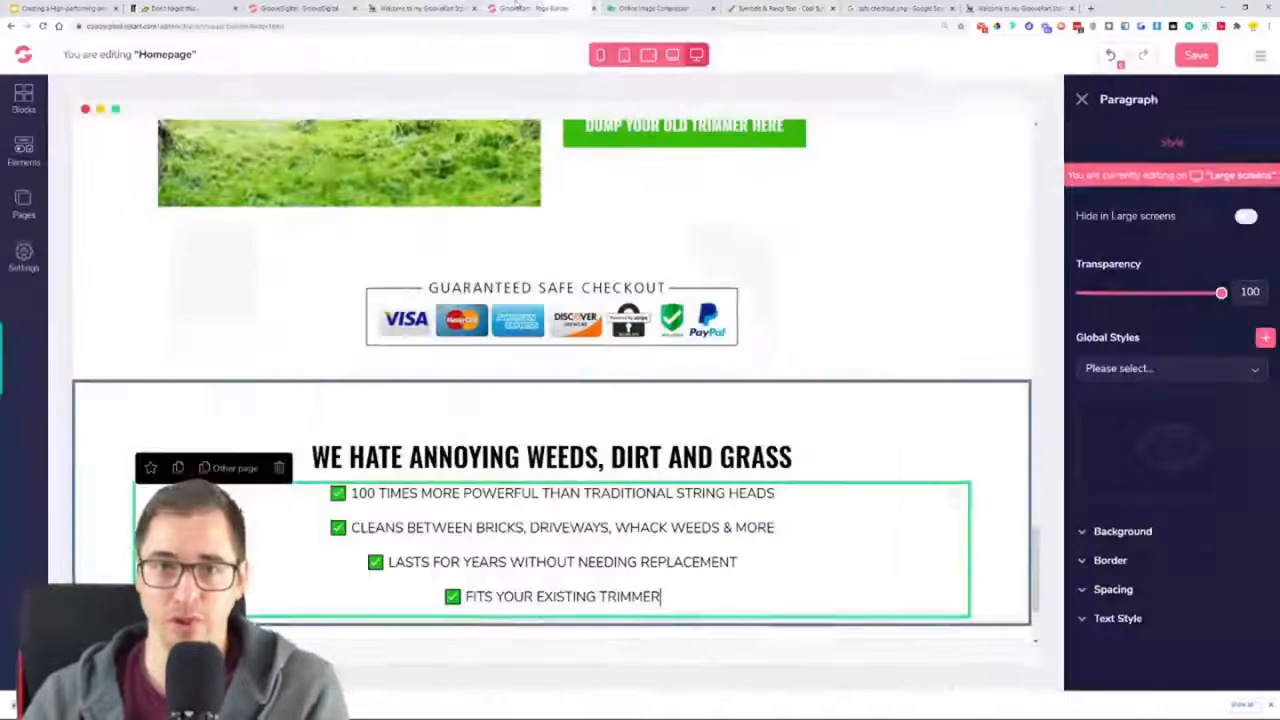
{"action": "left_click", "coordinate": [530, 8]}
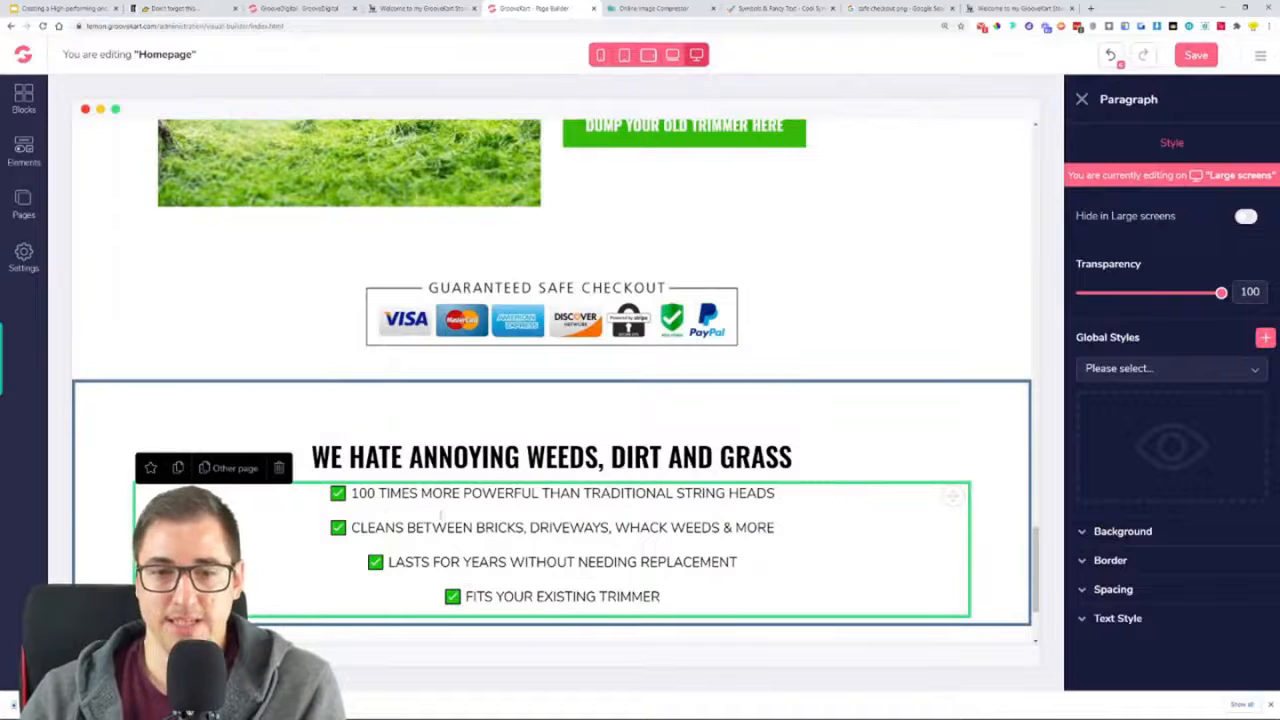
Set the benefits paragraph's font to Open Sans with Regular weight
{"action": "left_click", "coordinate": [1166, 619]}
{"action": "scroll", "coordinate": [1166, 540], "scroll_direction": "down", "scroll_amount": 2}
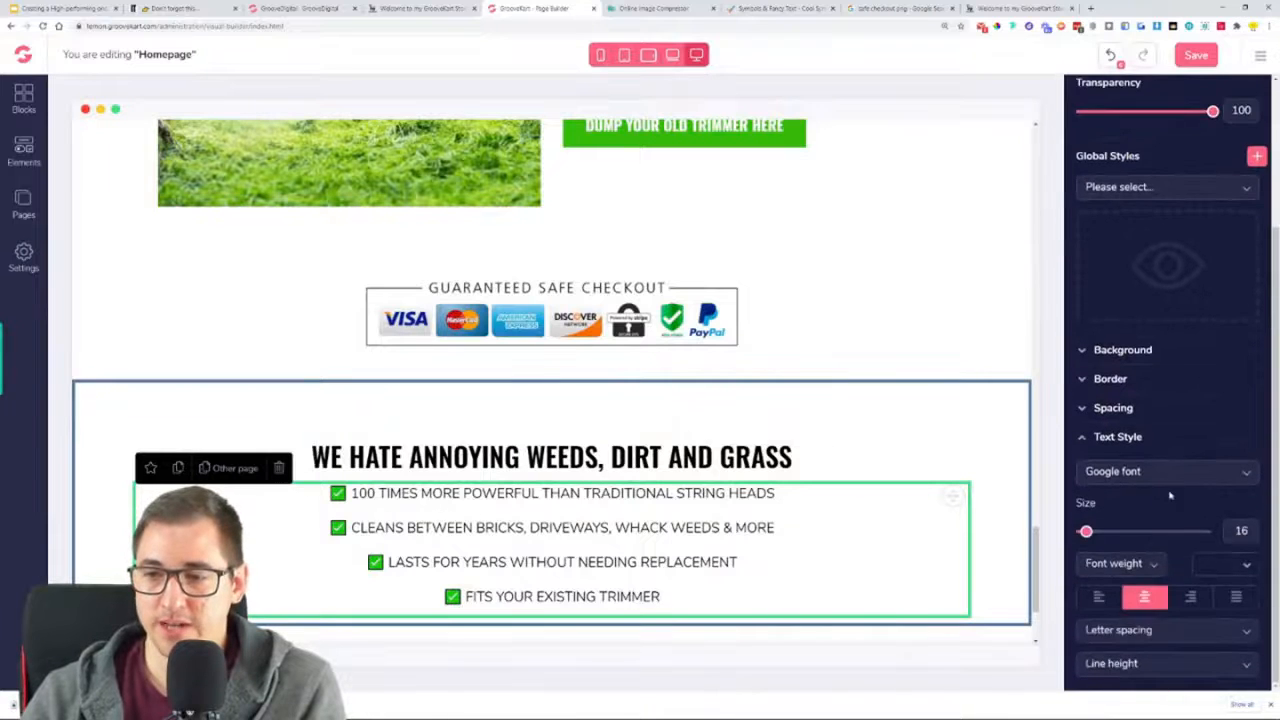
{"action": "left_click", "coordinate": [1168, 478]}
{"action": "scroll", "coordinate": [1158, 560], "scroll_direction": "down", "scroll_amount": 2}
{"action": "scroll", "coordinate": [1154, 569], "scroll_direction": "down", "scroll_amount": 1}
{"action": "left_click", "coordinate": [1148, 558]}
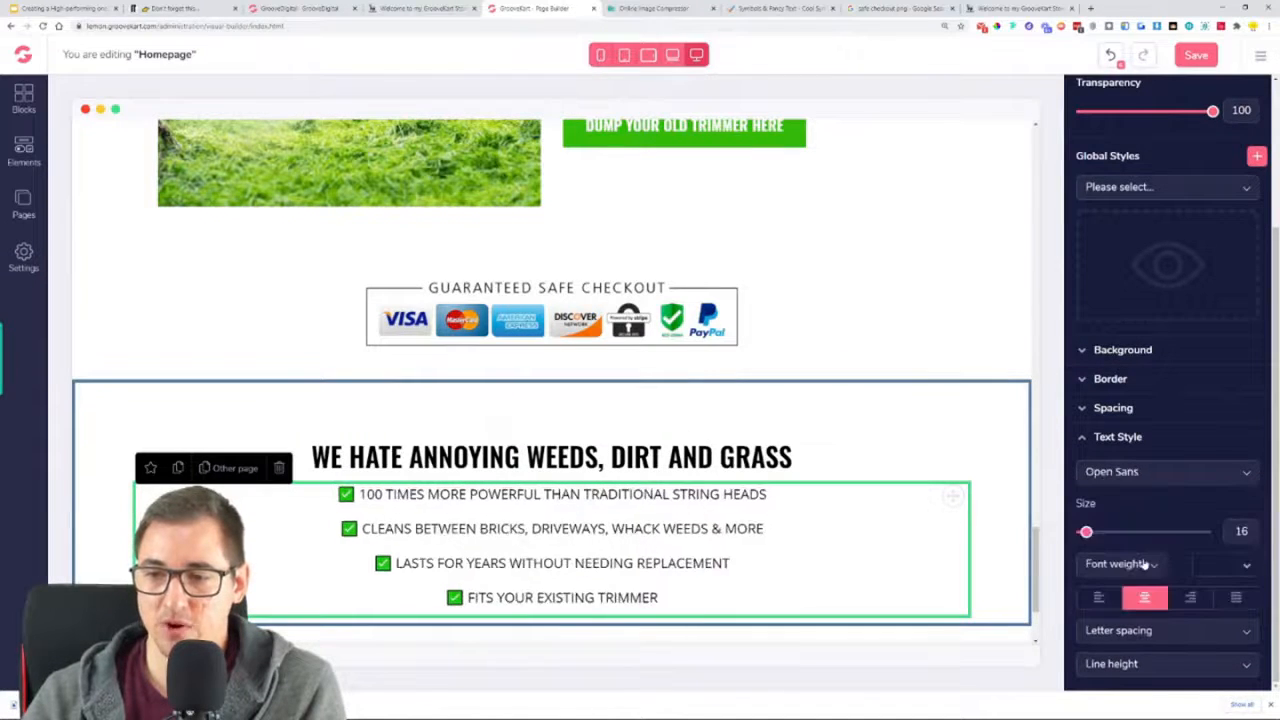
{"action": "left_click", "coordinate": [1120, 564]}
{"action": "left_click", "coordinate": [1131, 645]}
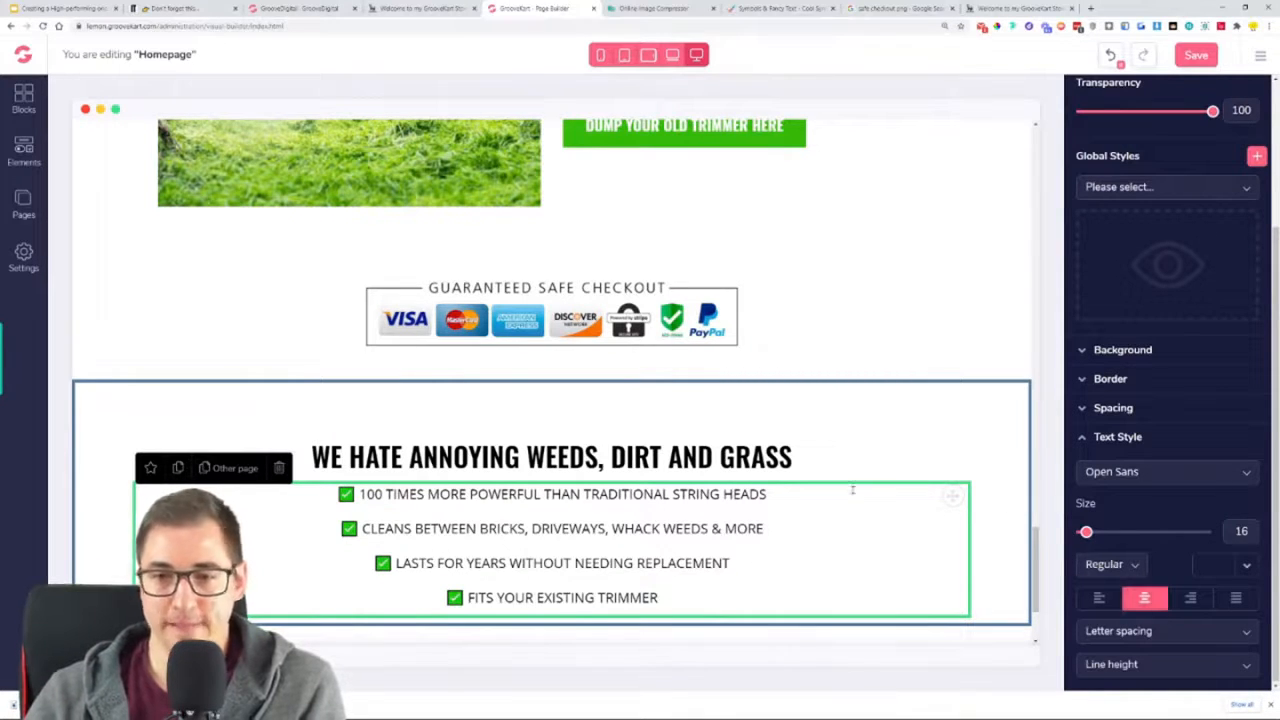
Set the benefits paragraph's top and bottom margins to 40
{"action": "left_click", "coordinate": [1130, 412]}
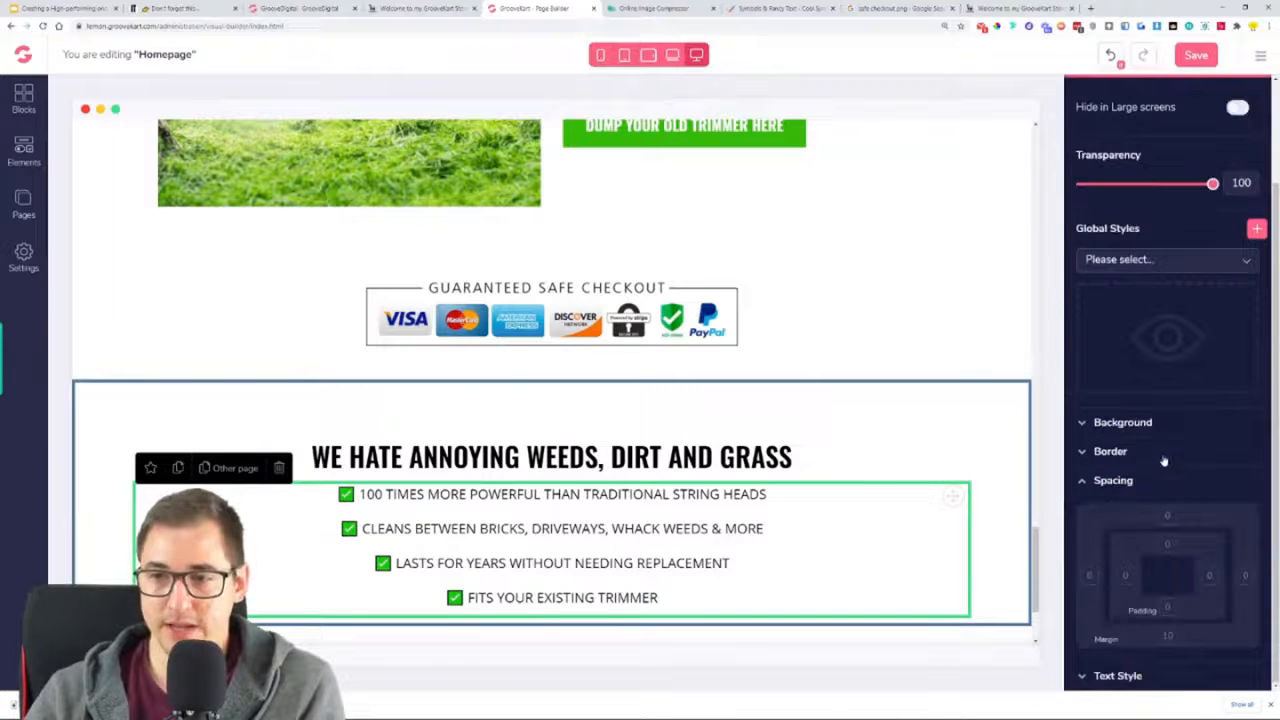
{"action": "left_click", "coordinate": [1168, 517]}
{"action": "left_click_drag", "start_coordinate": [1145, 667], "coordinate": [1187, 669]}
{"action": "scroll", "coordinate": [550, 400], "scroll_direction": "down", "scroll_amount": 2}
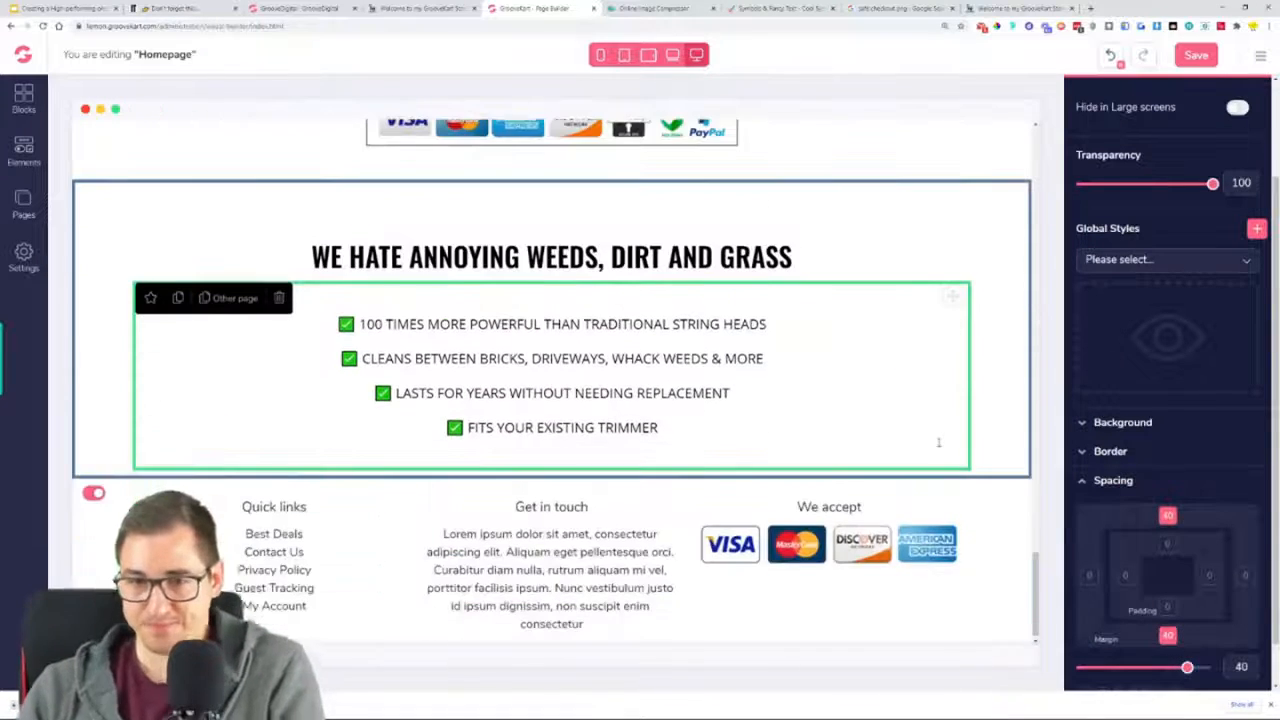
Check the trust badge row on the reference store and search Google Images for "trust badges png"
{"action": "left_click", "coordinate": [420, 8]}
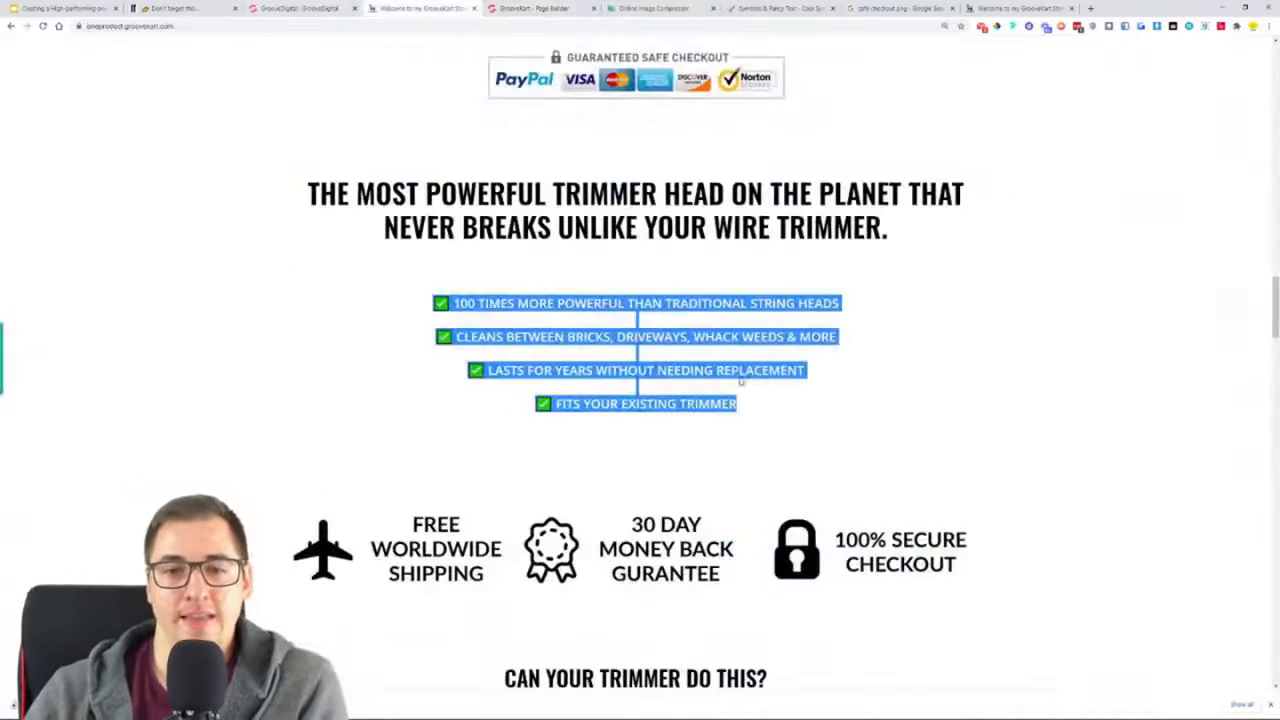
{"action": "scroll", "coordinate": [946, 389], "scroll_direction": "down", "scroll_amount": 3}
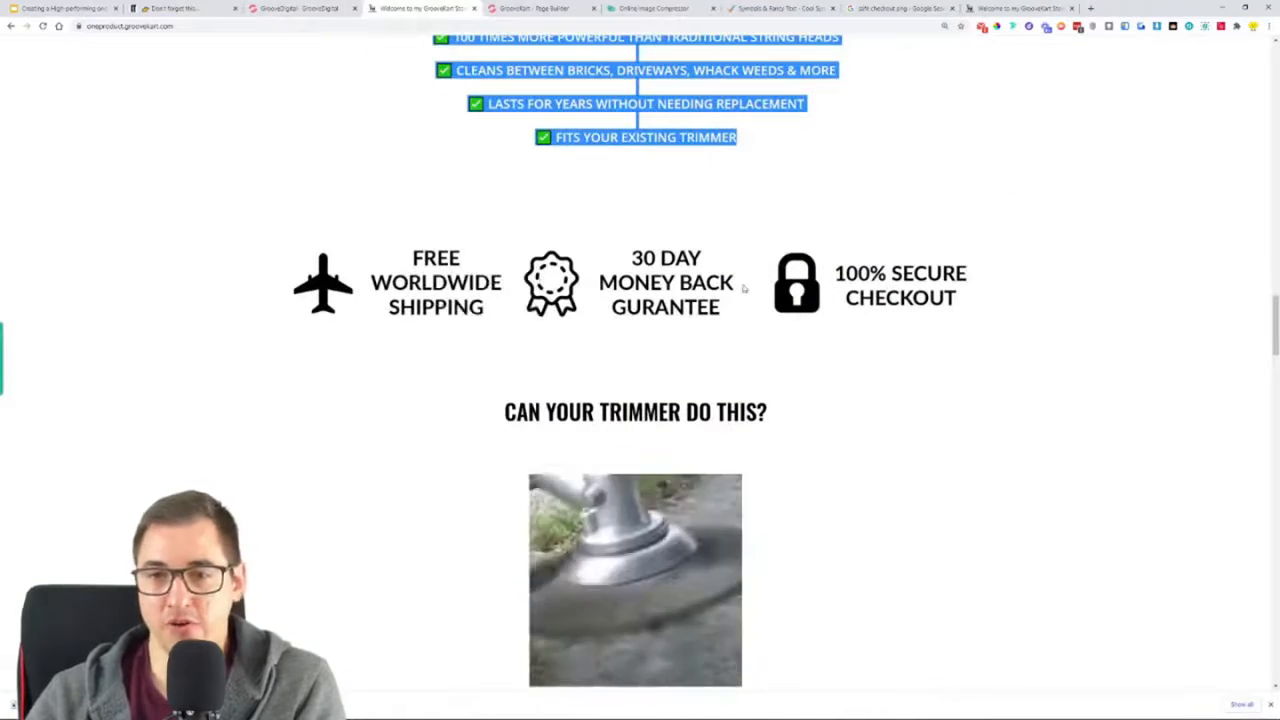
{"action": "left_click", "coordinate": [900, 8]}
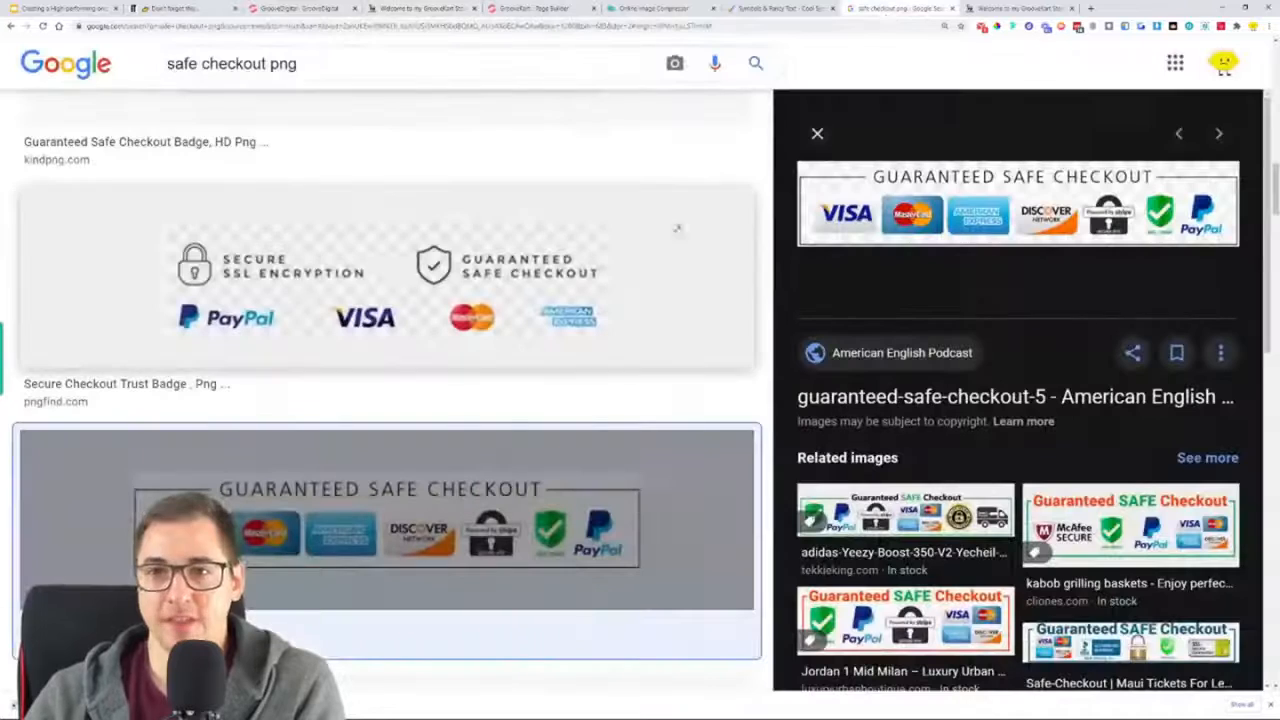
{"action": "scroll", "coordinate": [238, 173], "scroll_direction": "up", "scroll_amount": 15}
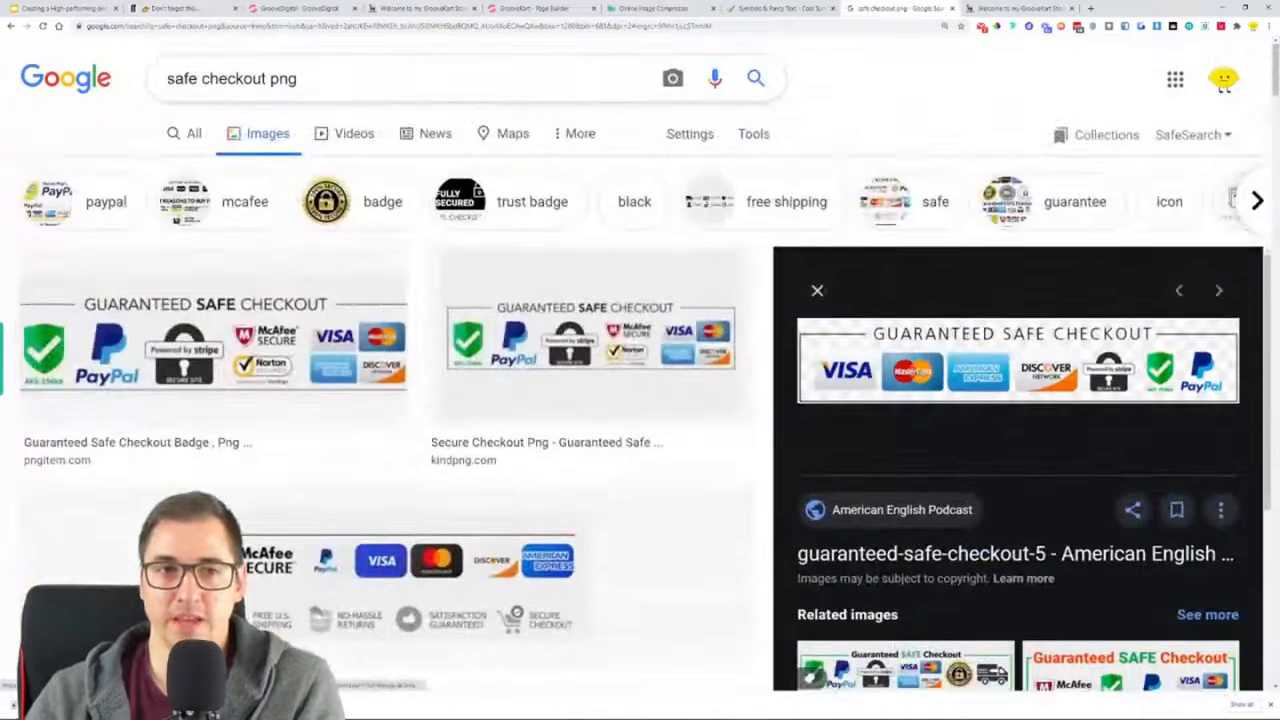
{"action": "left_click_drag", "start_coordinate": [167, 78], "coordinate": [266, 78]}
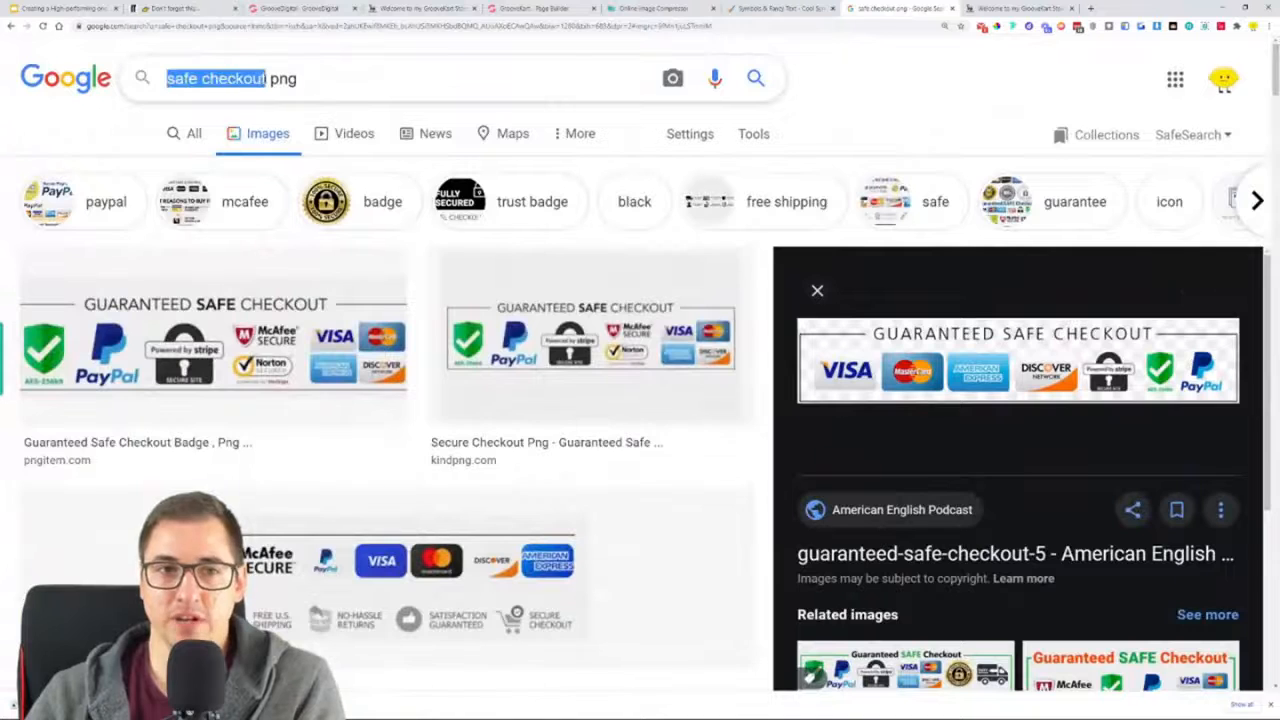
{"action": "type", "text": "trudt b"}
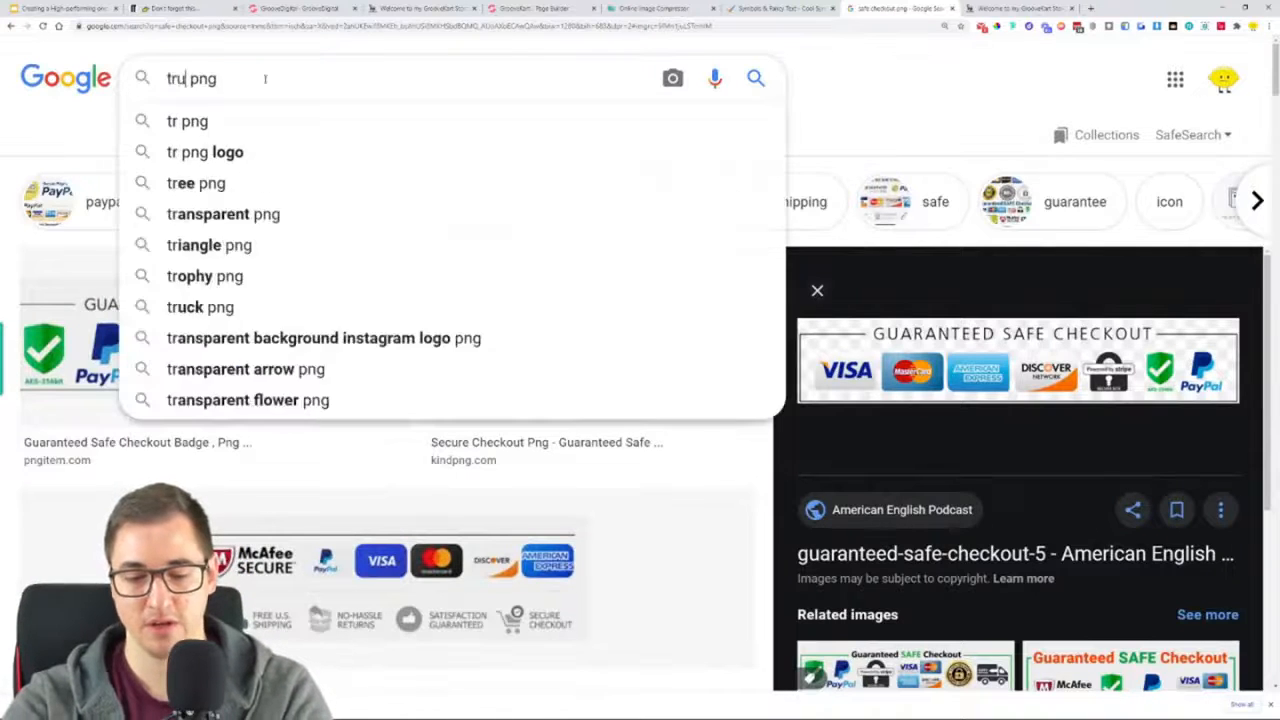
{"action": "type", "text": "adh"}
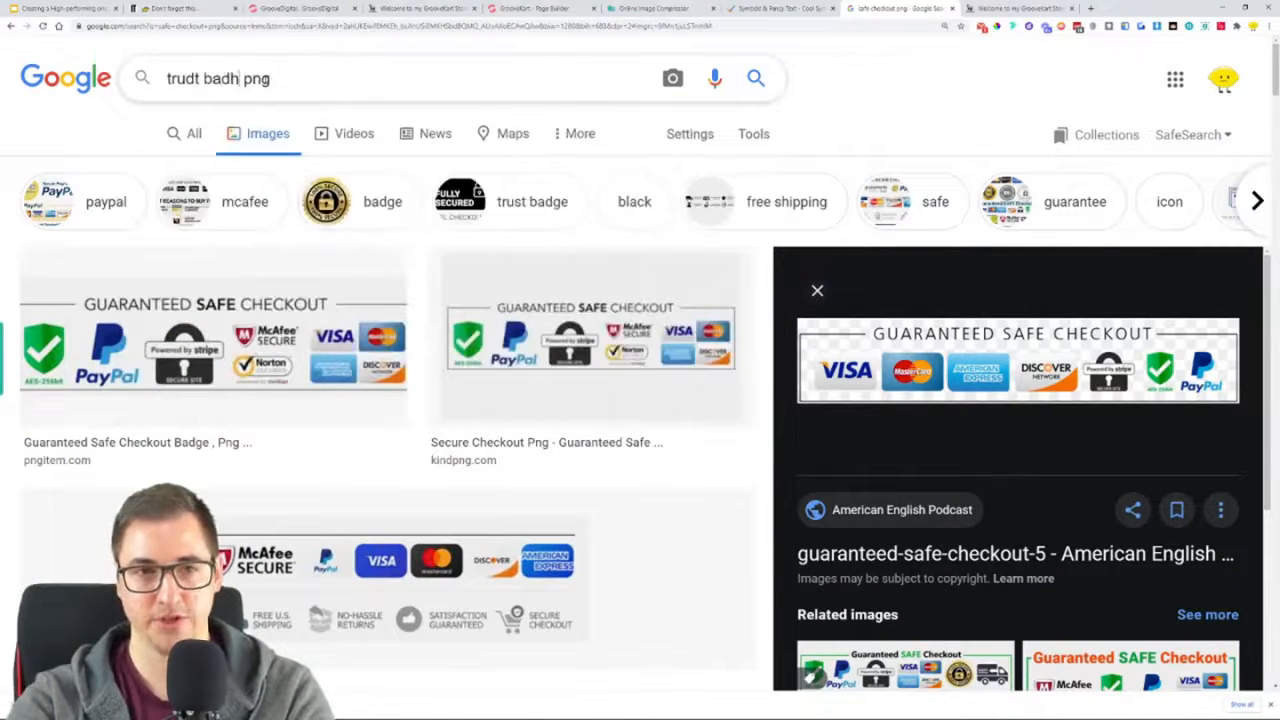
{"action": "type", "text": "er"}
{"action": "key", "text": "BackSpace"}
{"action": "type", "text": "s"}
{"action": "key", "text": "Return"}
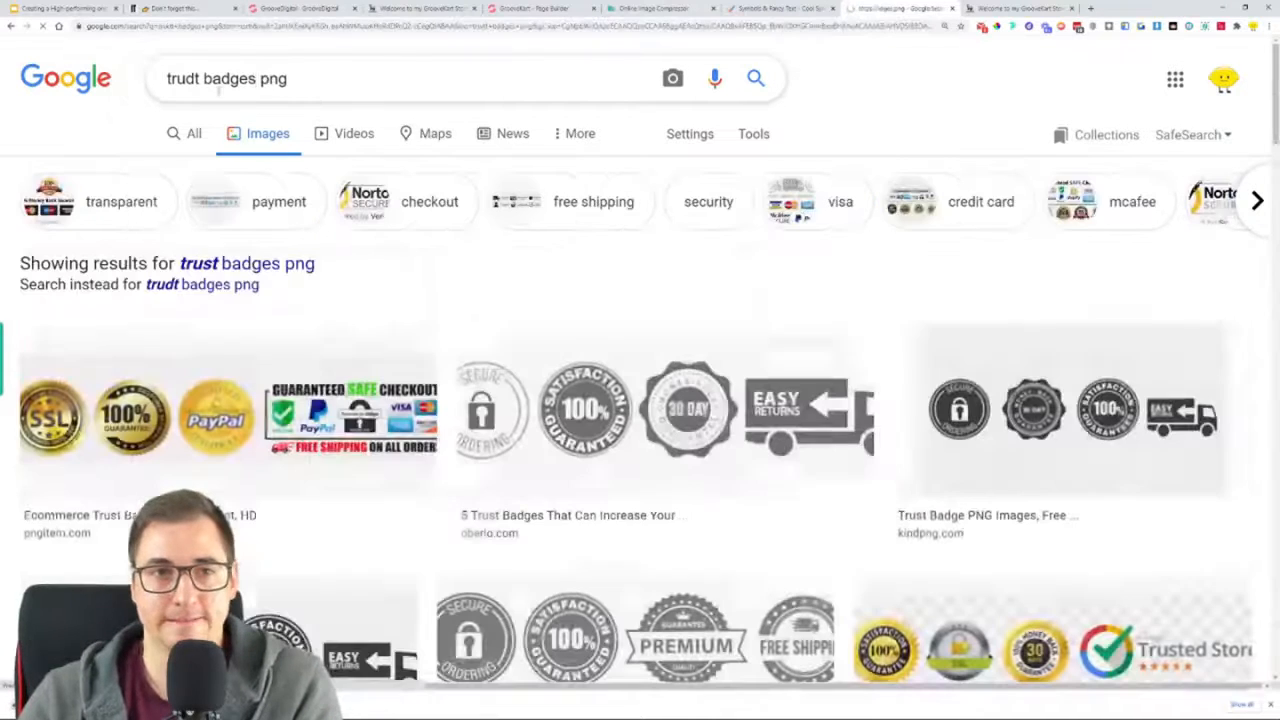
{"action": "left_click", "coordinate": [279, 262]}
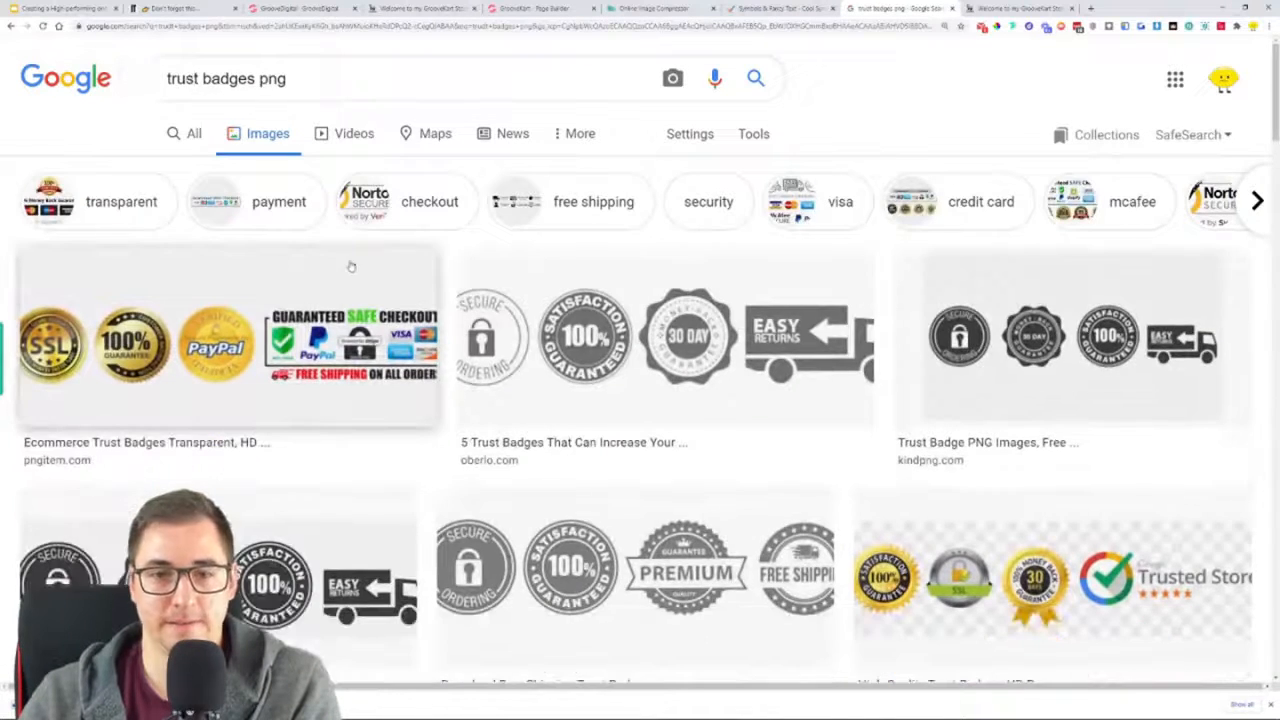
Browse the badge results, view the vhv.rs image with gold seals and Trusted Store logo in its own tab, and close it
{"action": "scroll", "coordinate": [442, 268], "scroll_direction": "down", "scroll_amount": 1}
{"action": "scroll", "coordinate": [831, 296], "scroll_direction": "down", "scroll_amount": 2}
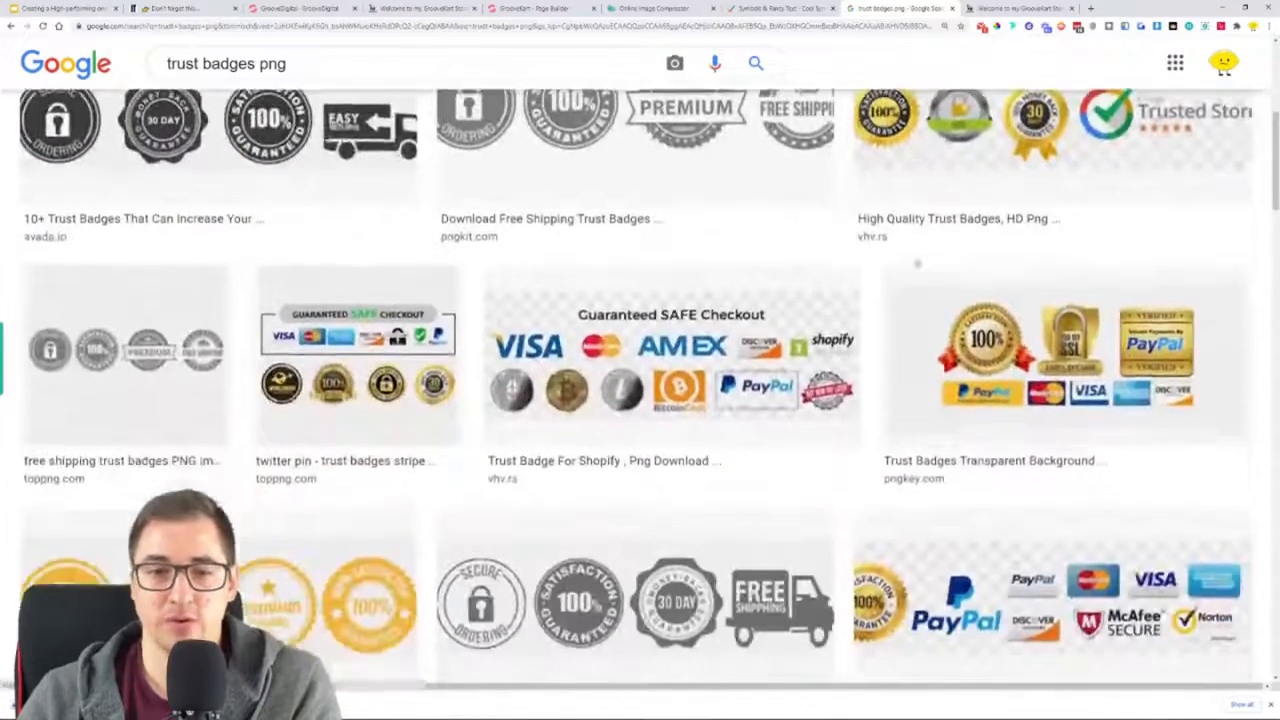
{"action": "scroll", "coordinate": [640, 360], "scroll_direction": "up", "scroll_amount": 4}
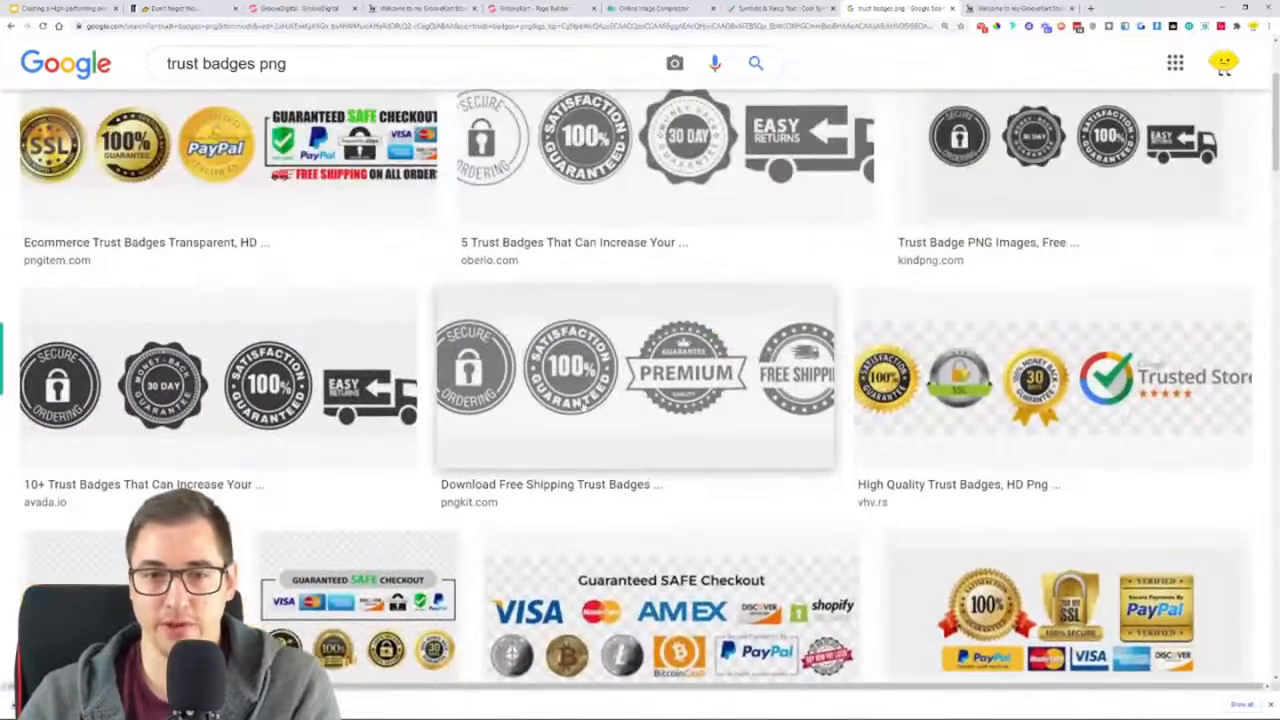
{"action": "scroll", "coordinate": [667, 388], "scroll_direction": "down", "scroll_amount": 2}
{"action": "left_click", "coordinate": [900, 185]}
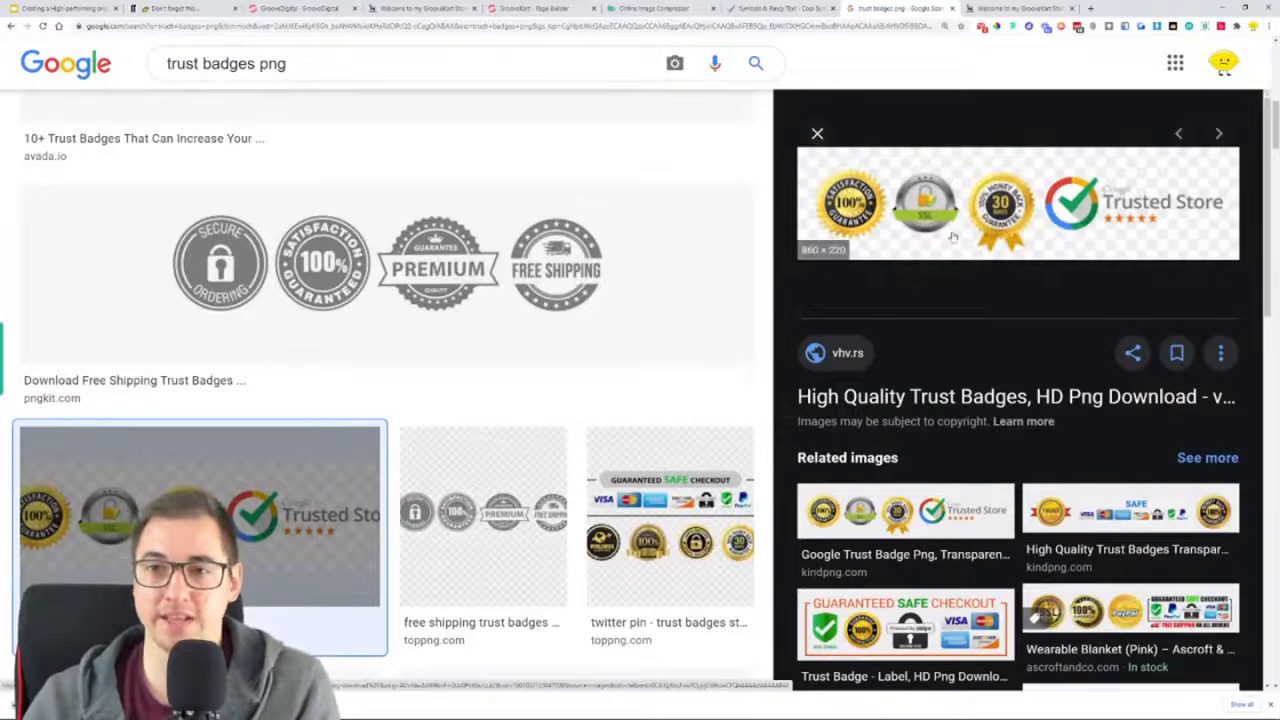
{"action": "right_click", "coordinate": [950, 192]}
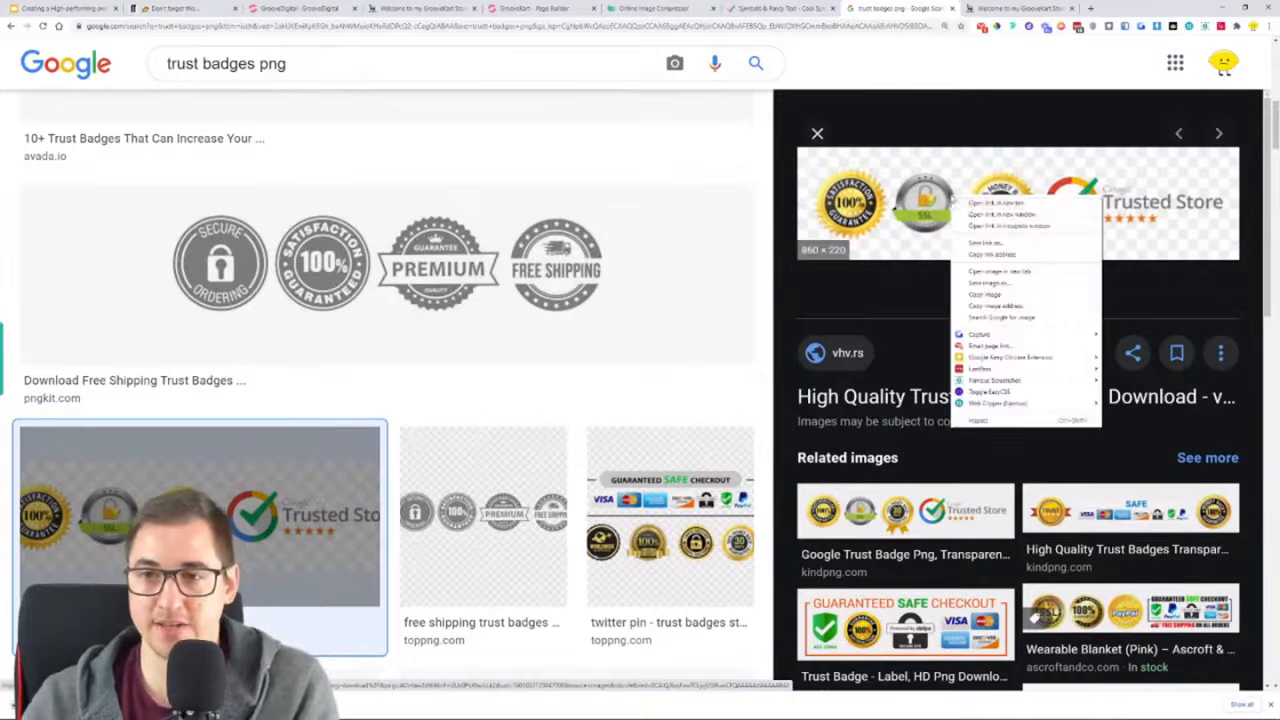
{"action": "left_click", "coordinate": [986, 272]}
{"action": "left_click", "coordinate": [1018, 7]}
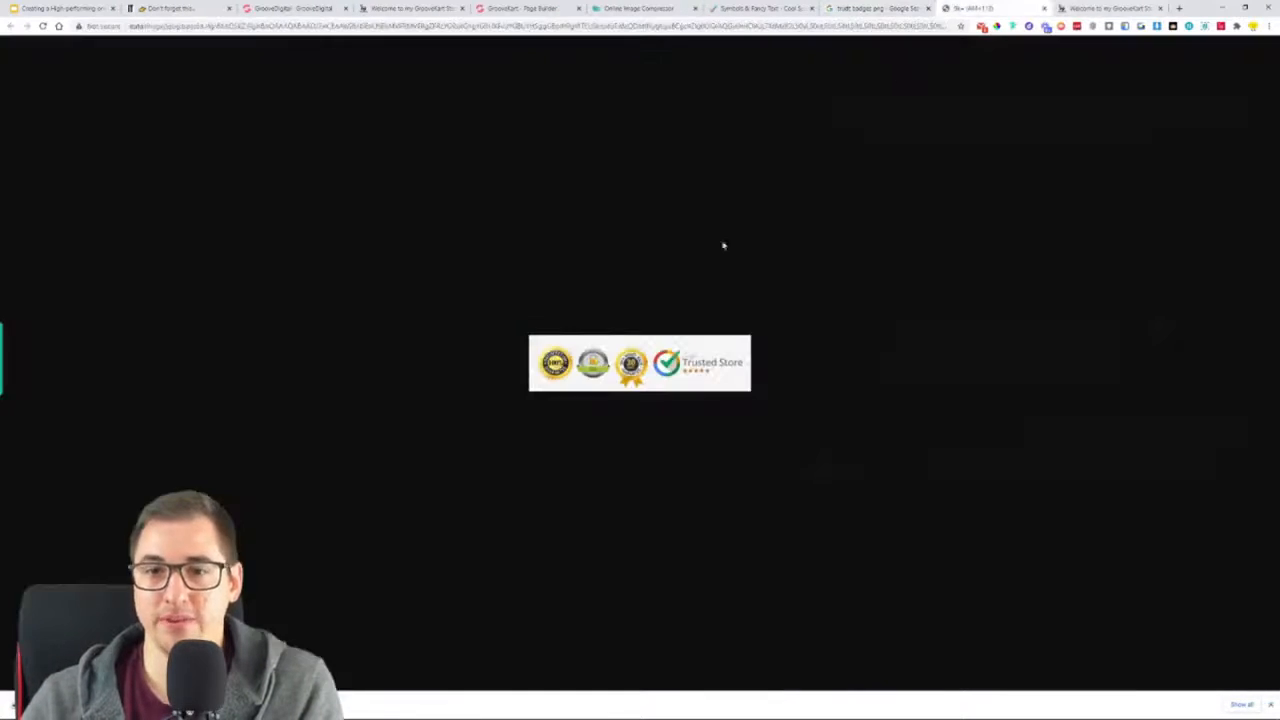
{"action": "left_click", "coordinate": [1045, 9]}
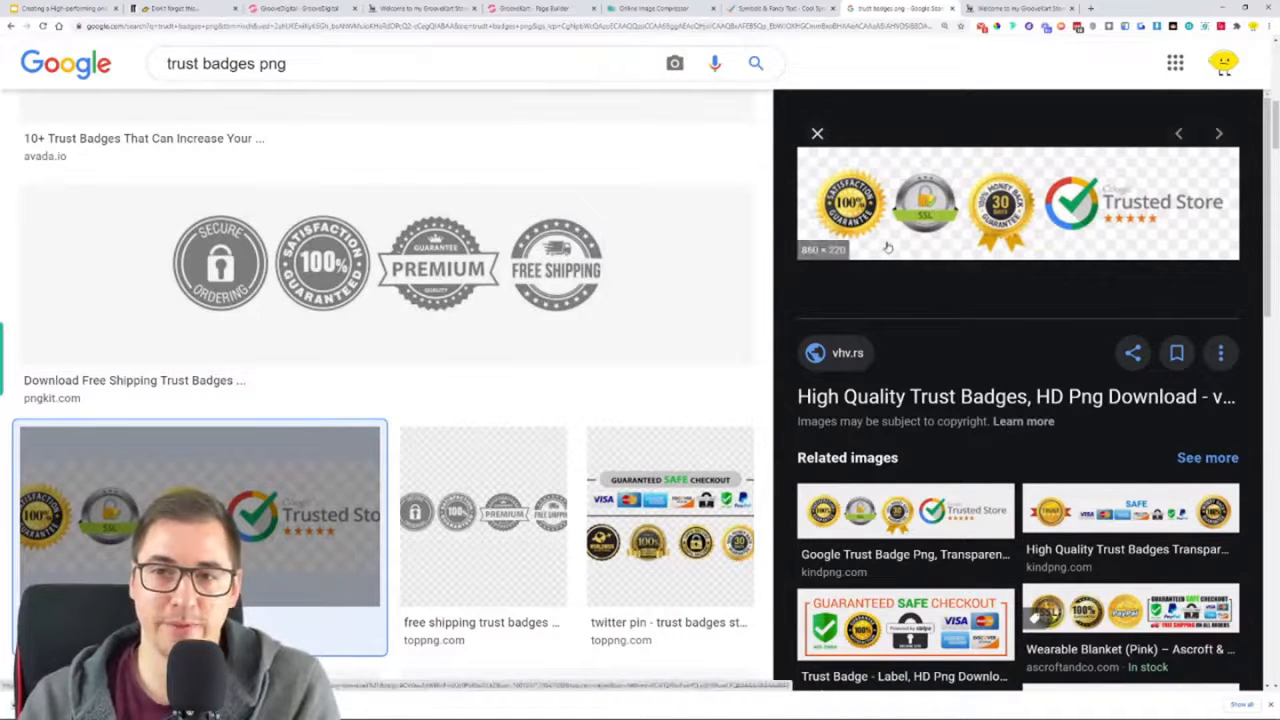
Preview the next result, TopPNG's free shipping trust badges, view the image in its own tab to check its background, and close it
{"action": "key", "text": "Right"}
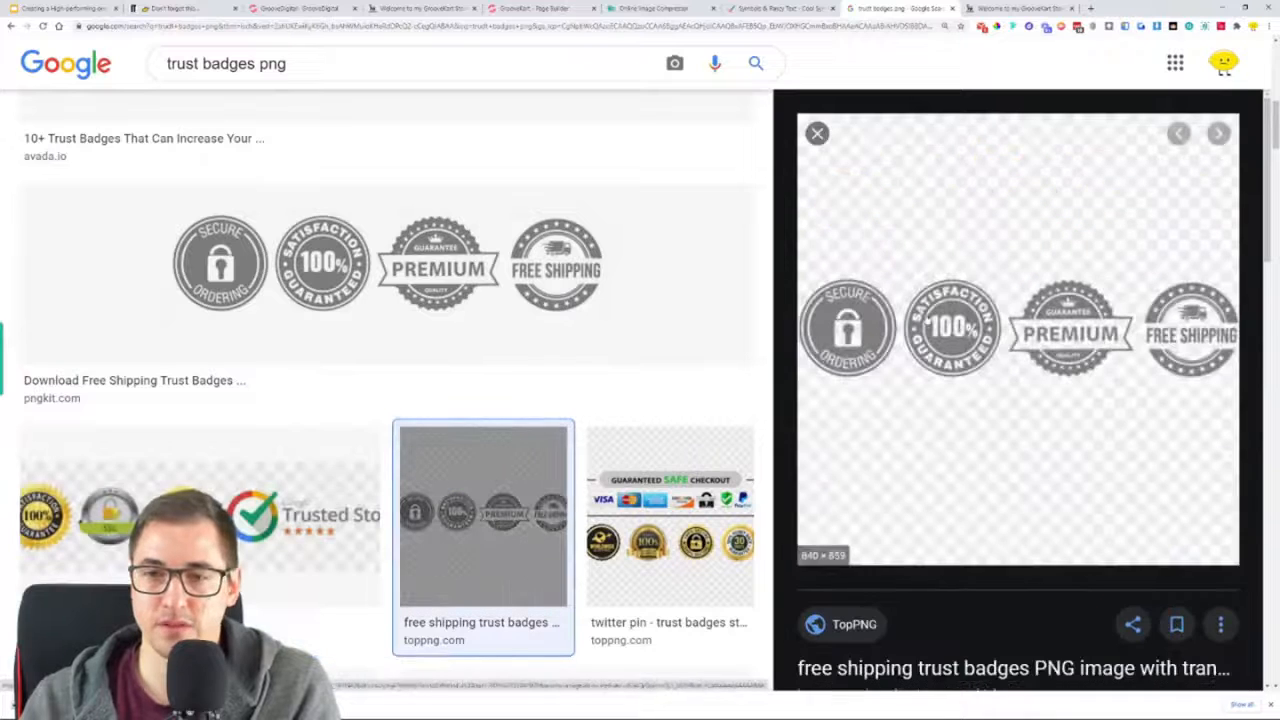
{"action": "right_click", "coordinate": [985, 253]}
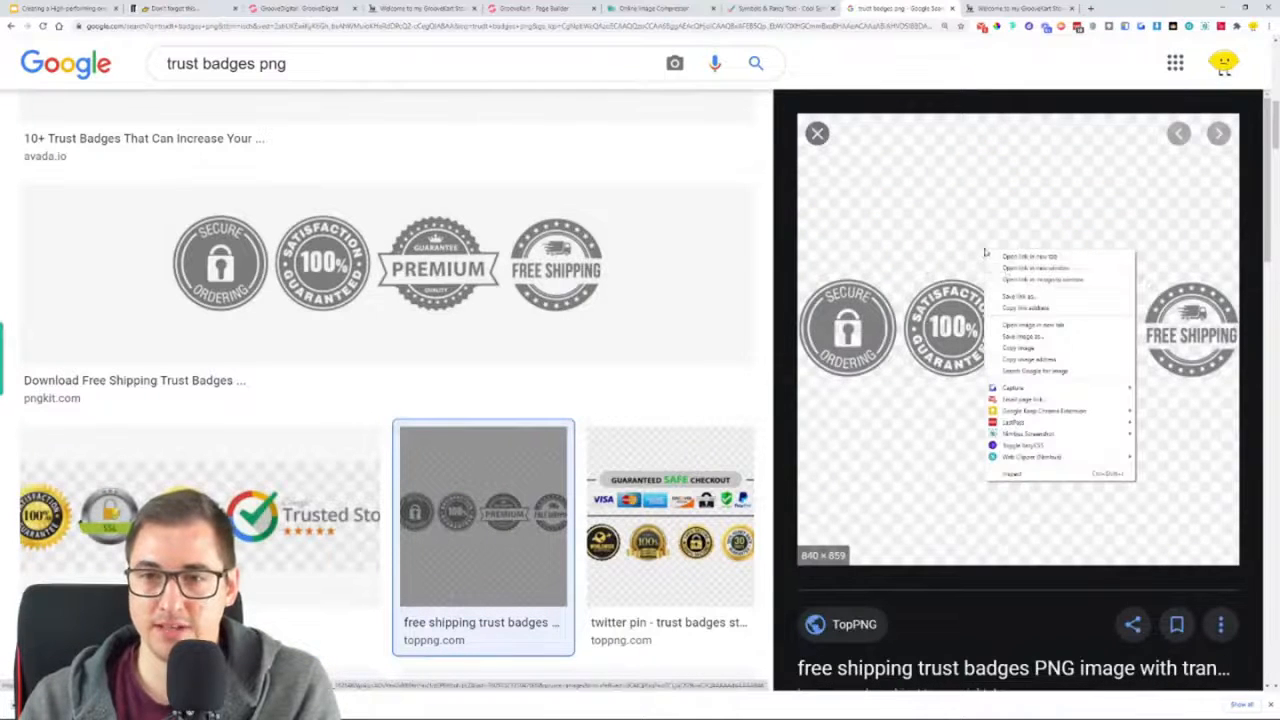
{"action": "left_click", "coordinate": [1030, 325]}
{"action": "left_click", "coordinate": [983, 9]}
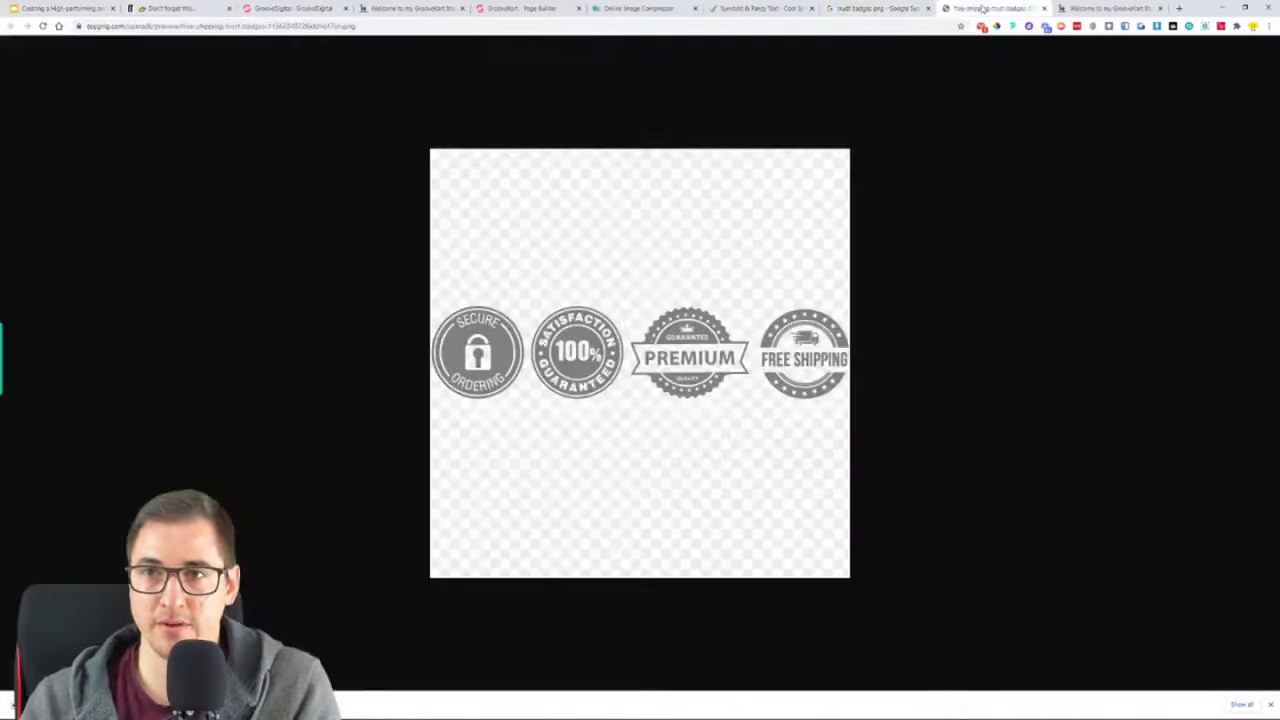
{"action": "left_click", "coordinate": [1044, 9]}
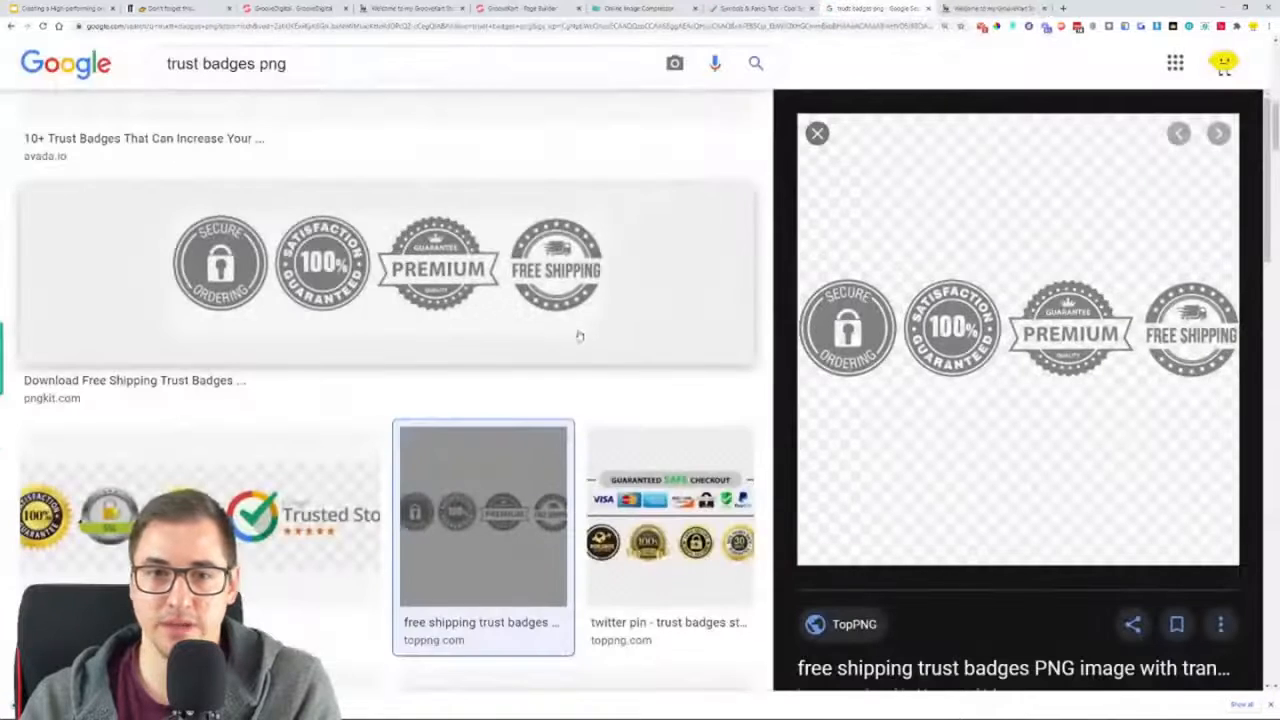
Find the PNGitem grey badges with the free shipping truck, view the image in its own tab, and close it
{"action": "scroll", "coordinate": [560, 336], "scroll_direction": "down", "scroll_amount": 8}
{"action": "scroll", "coordinate": [540, 338], "scroll_direction": "down", "scroll_amount": 2}
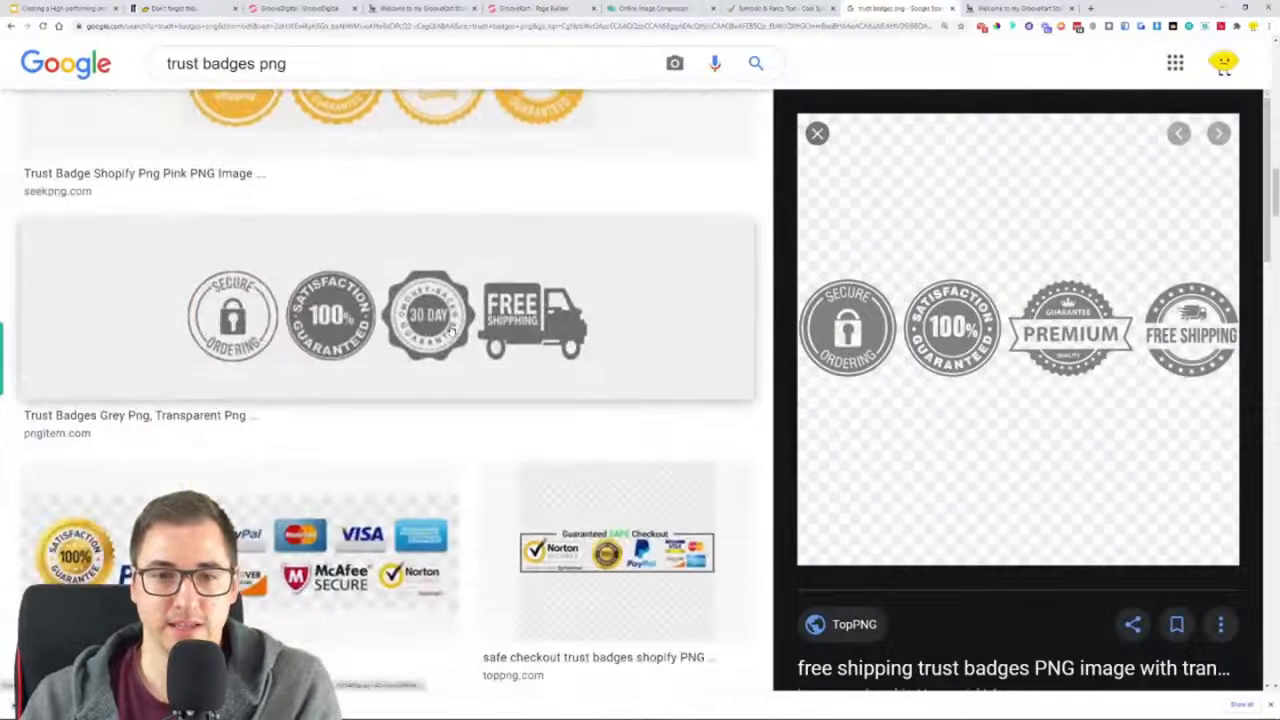
{"action": "left_click", "coordinate": [540, 318]}
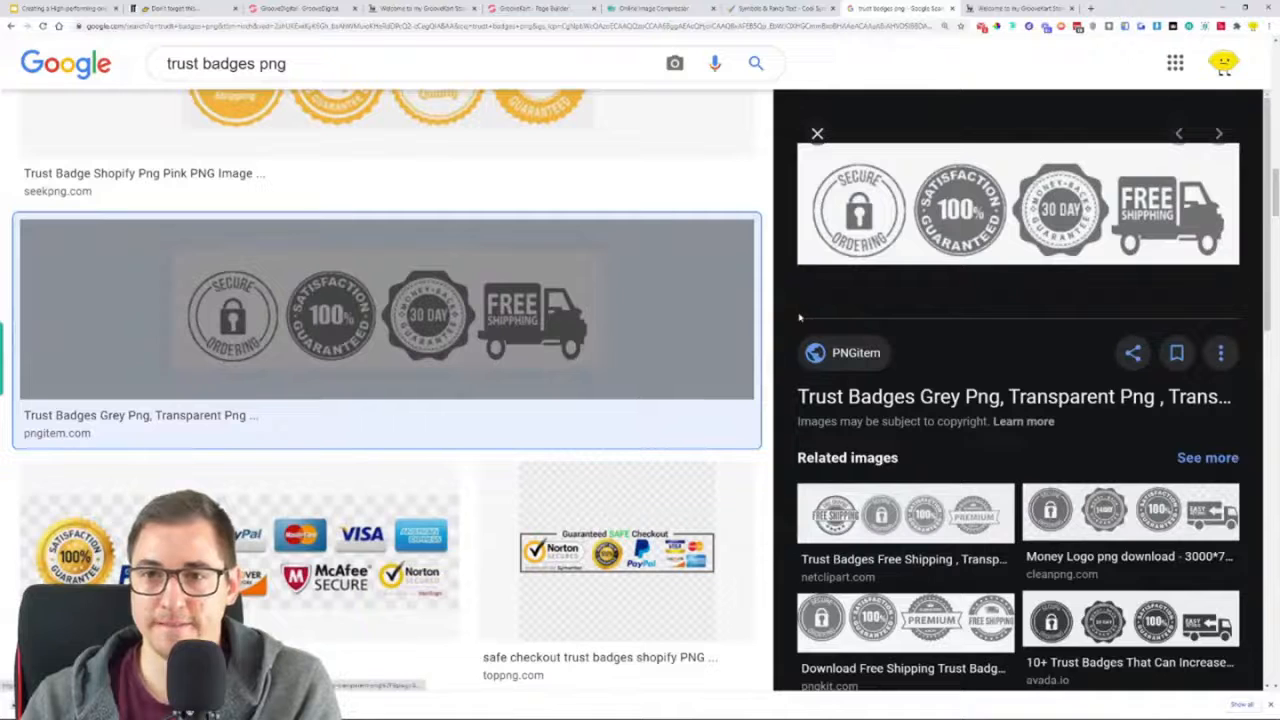
{"action": "right_click", "coordinate": [893, 230]}
{"action": "left_click", "coordinate": [945, 304]}
{"action": "left_click", "coordinate": [990, 9]}
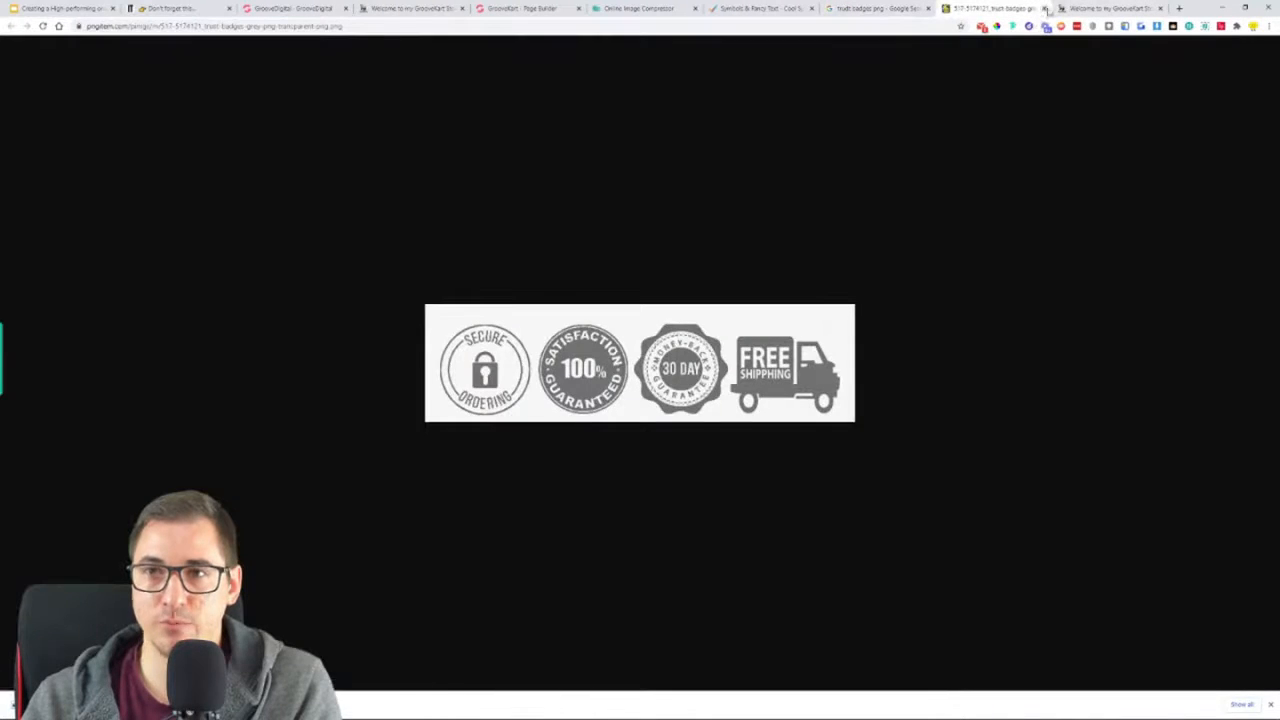
{"action": "left_click", "coordinate": [1045, 8]}
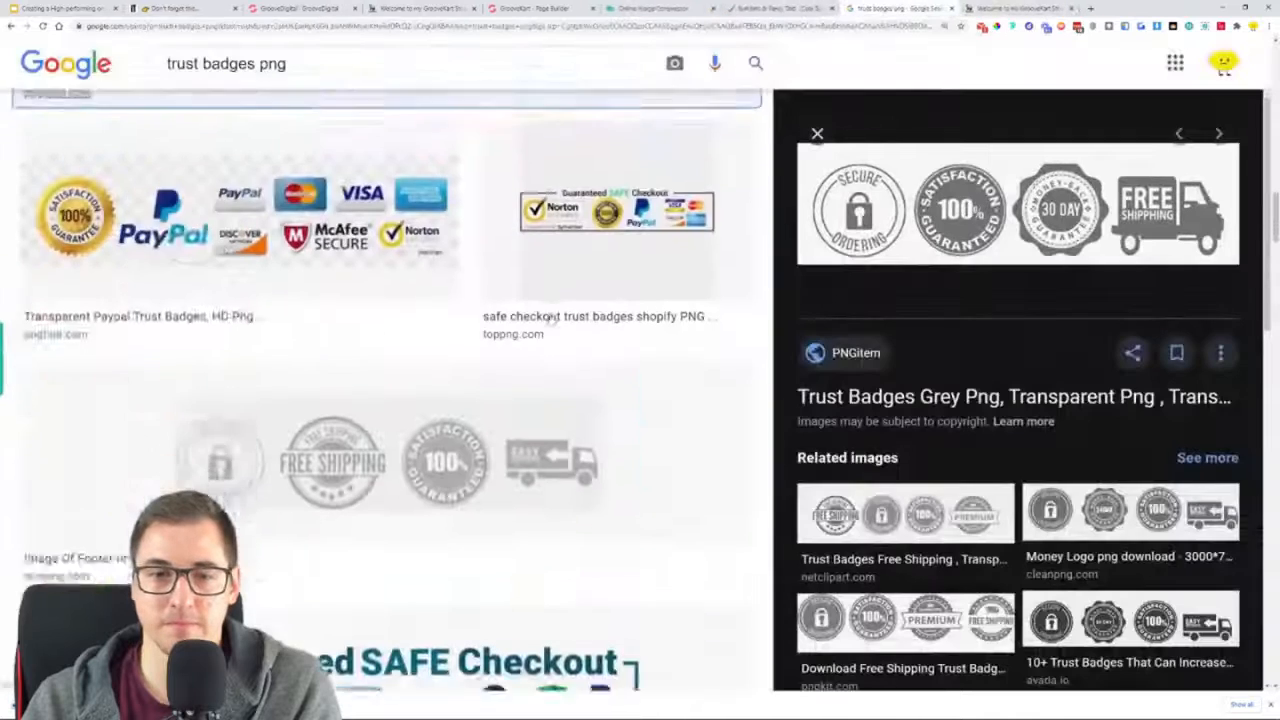
Compare further badge results by previewing the NicePNG footer badges, PayPal badges, "Checkout securely with" image and orange-framed Guaranteed Safe Checkout label
{"action": "left_click", "coordinate": [443, 266]}
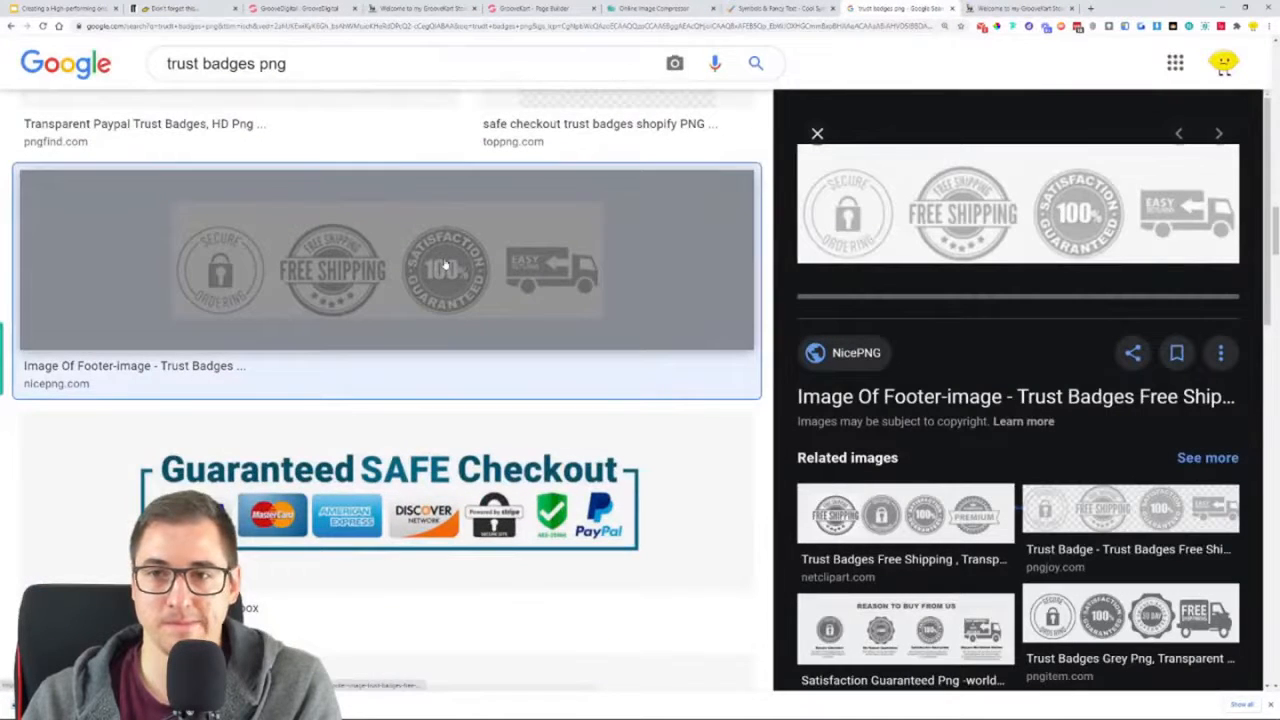
{"action": "scroll", "coordinate": [450, 340], "scroll_direction": "up", "scroll_amount": 1}
{"action": "scroll", "coordinate": [451, 370], "scroll_direction": "up", "scroll_amount": 2}
{"action": "left_click", "coordinate": [366, 277]}
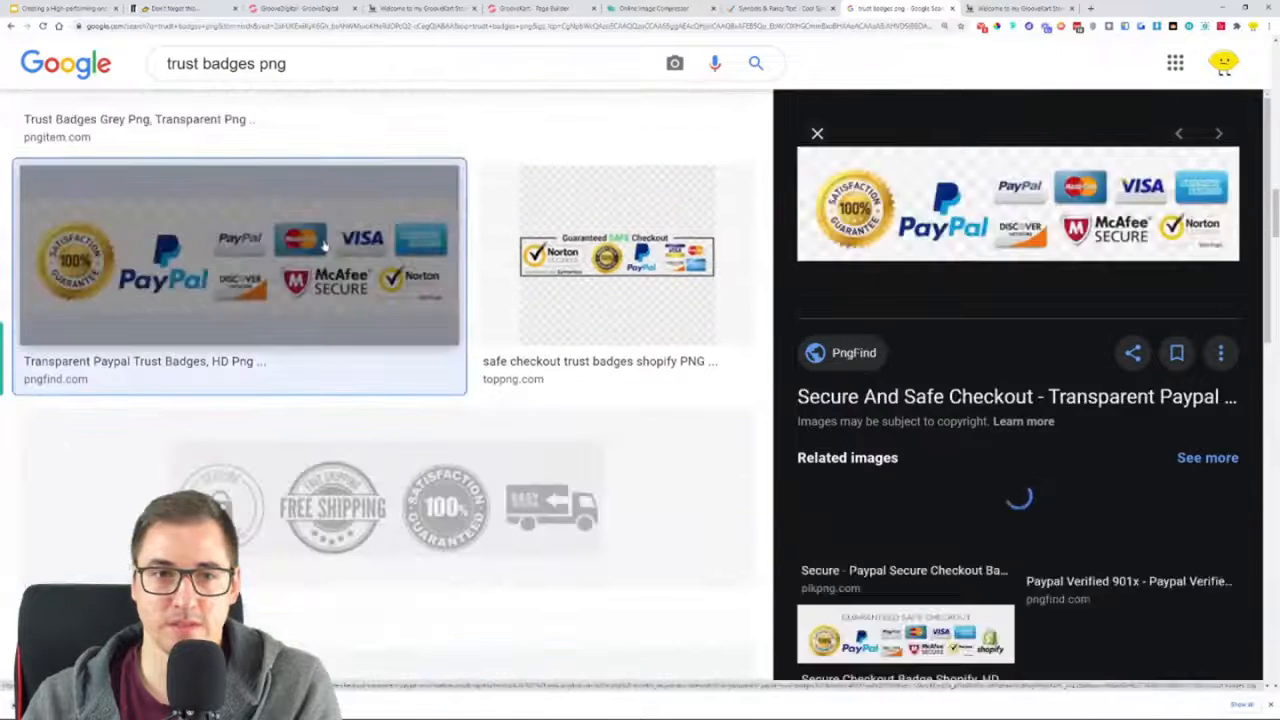
{"action": "scroll", "coordinate": [386, 297], "scroll_direction": "down", "scroll_amount": 6}
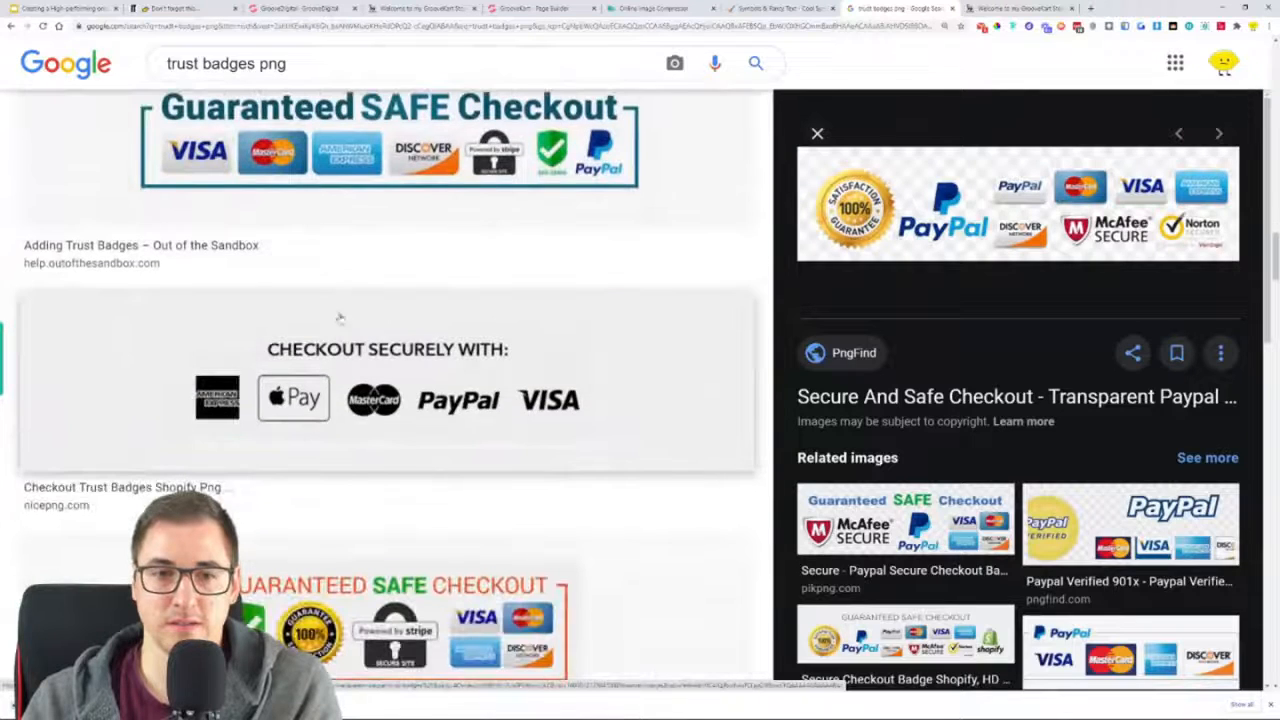
{"action": "left_click", "coordinate": [388, 410]}
{"action": "scroll", "coordinate": [417, 374], "scroll_direction": "down", "scroll_amount": 4}
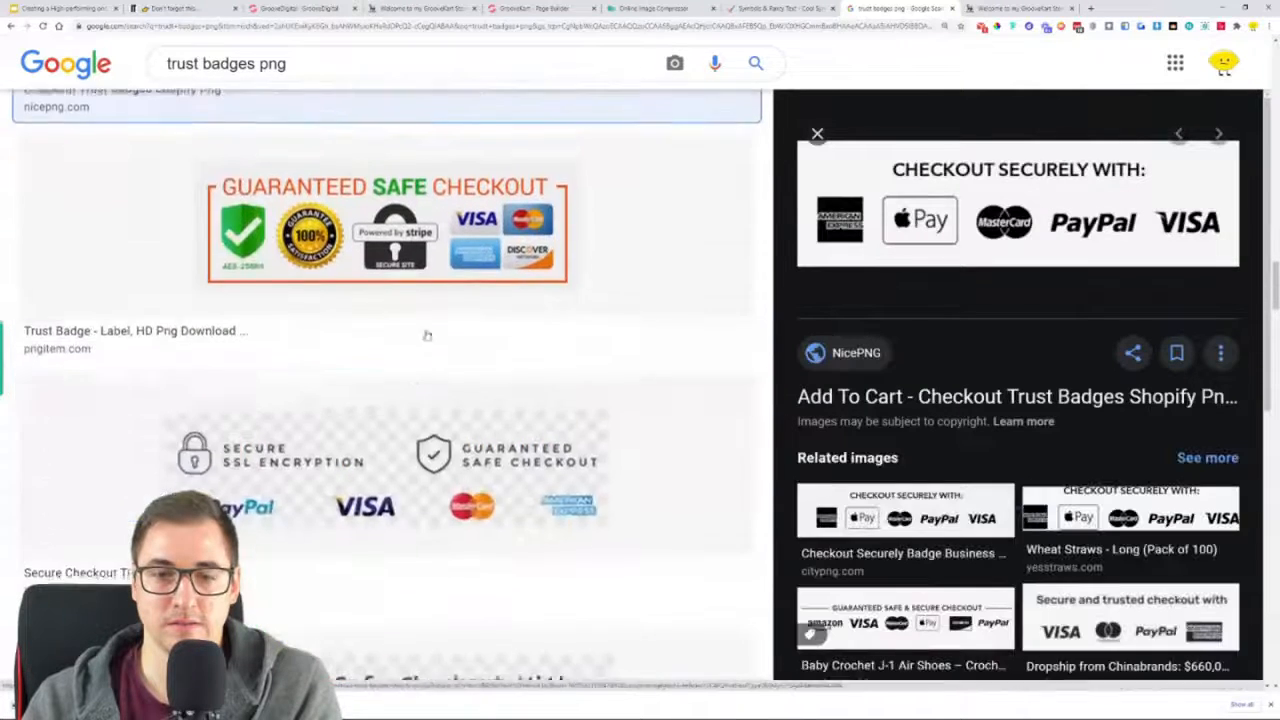
{"action": "left_click", "coordinate": [431, 288]}
{"action": "scroll", "coordinate": [431, 289], "scroll_direction": "down", "scroll_amount": 11}
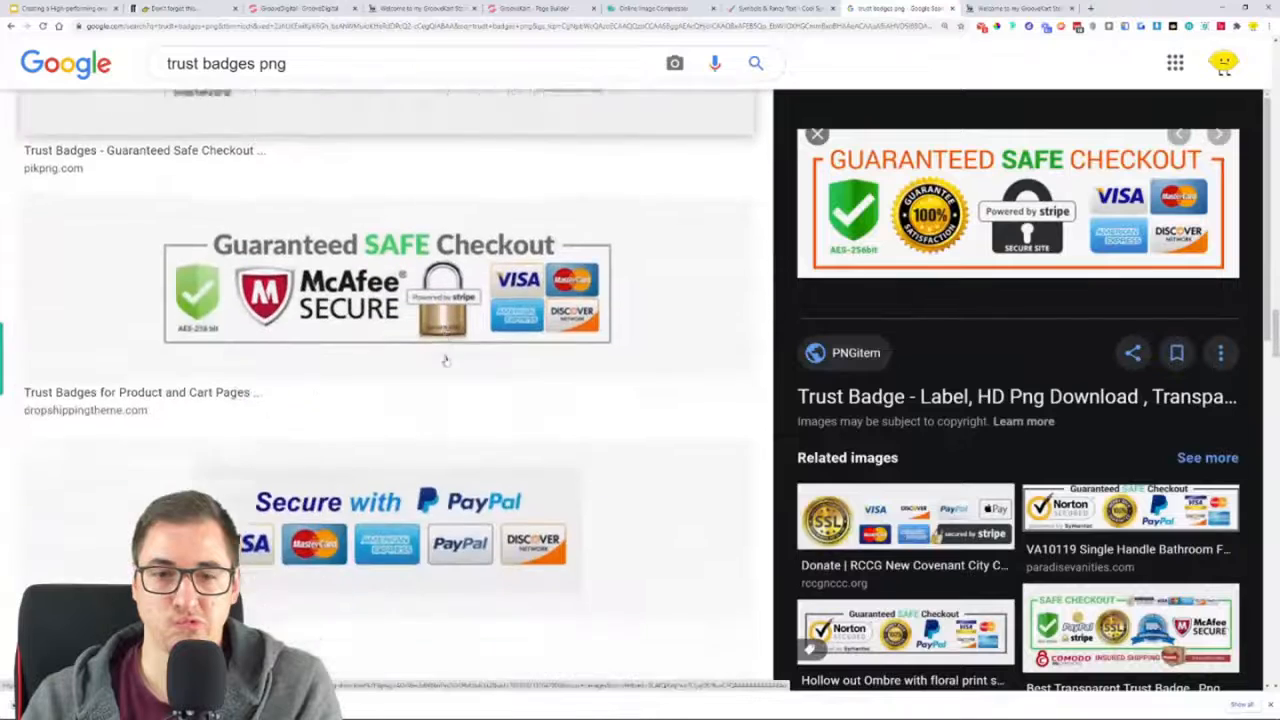
{"action": "scroll", "coordinate": [446, 361], "scroll_direction": "down", "scroll_amount": 2}
Preview the kindpng black and white trust badge strip, view the image in its own tab, and close it
{"action": "left_click", "coordinate": [288, 393]}
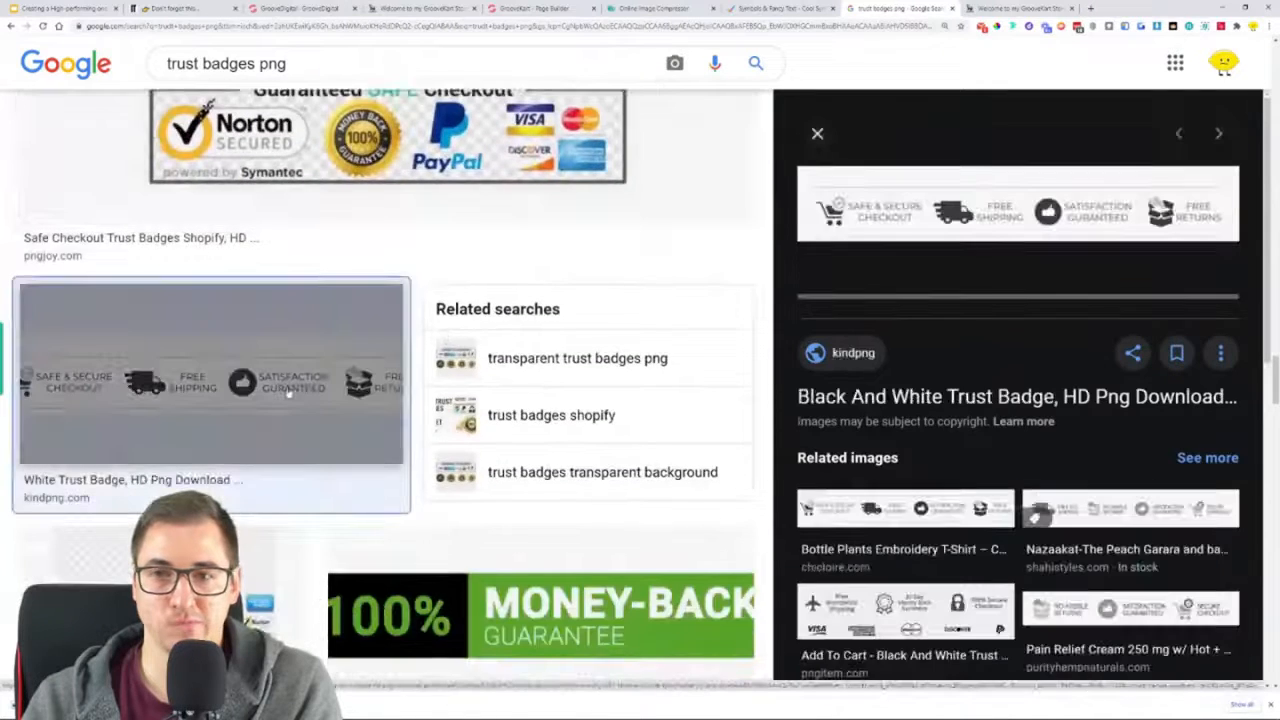
{"action": "right_click", "coordinate": [1080, 229]}
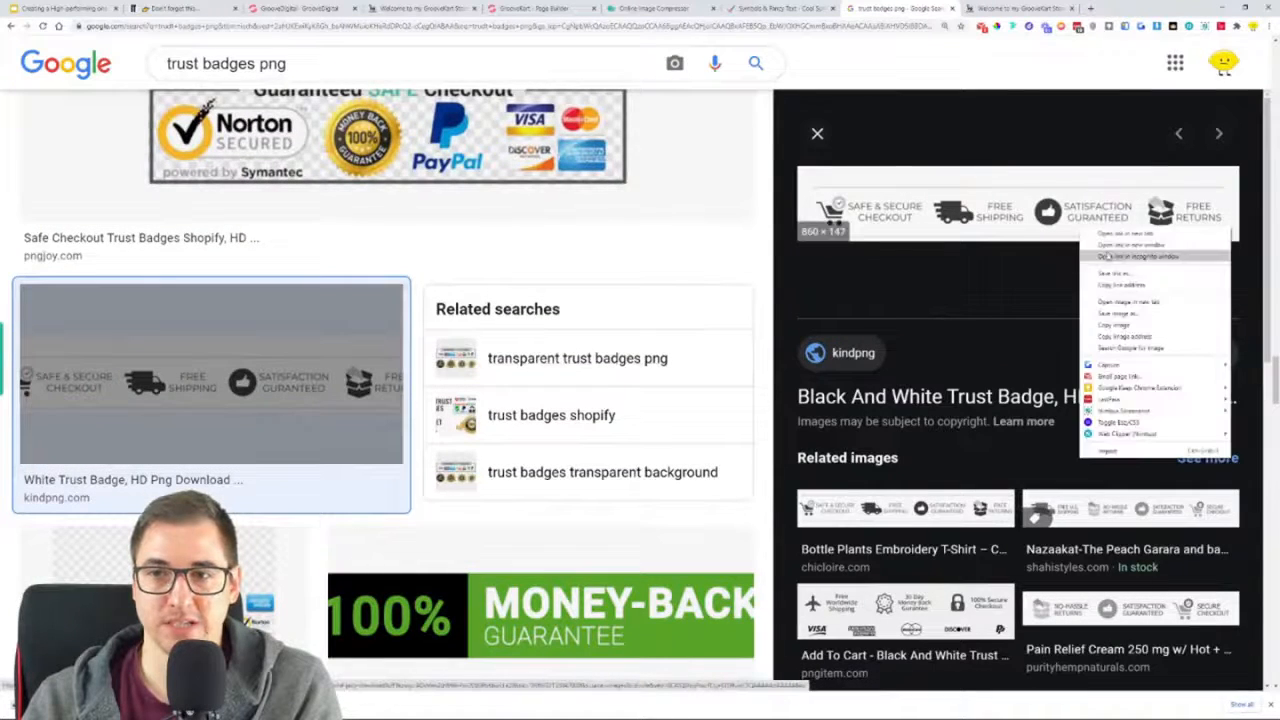
{"action": "left_click", "coordinate": [1135, 301]}
{"action": "left_click", "coordinate": [1020, 8]}
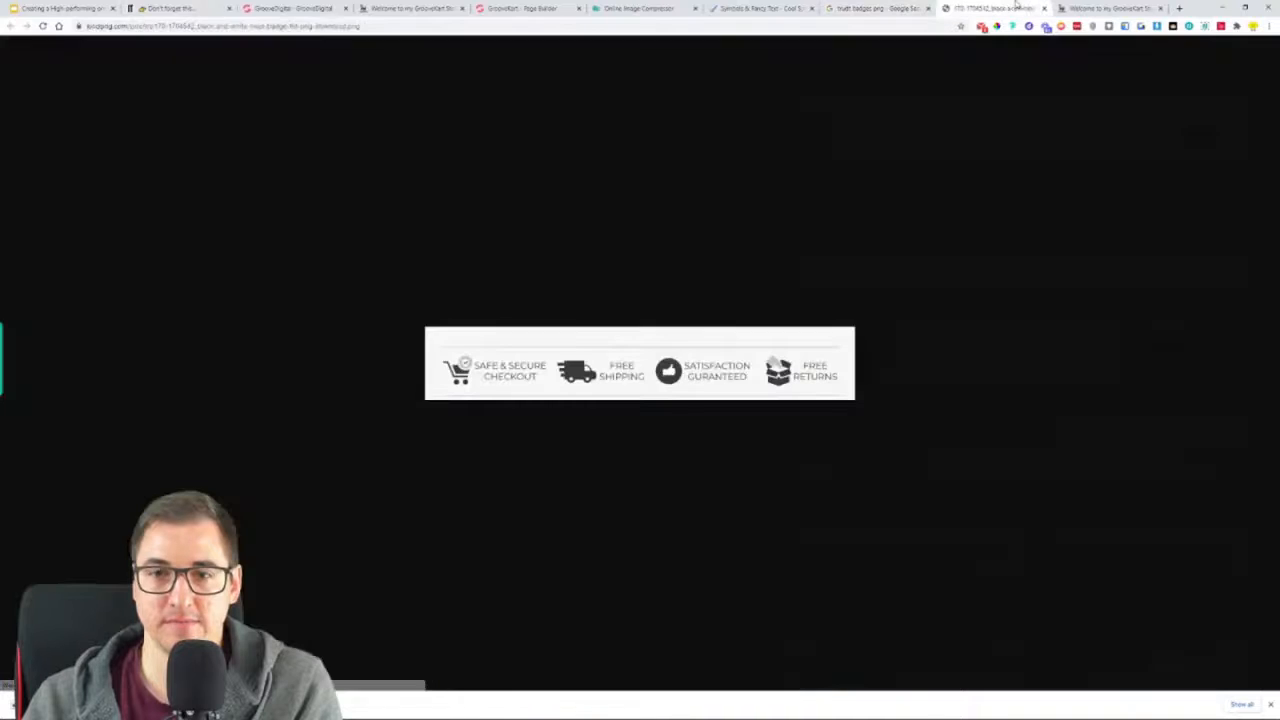
{"action": "left_click", "coordinate": [1046, 8]}
Find the Convertful image with Secure Payments, Satisfaction Guarantee and Premium 100% Quality badges and open it in its own tab
{"action": "scroll", "coordinate": [334, 357], "scroll_direction": "down", "scroll_amount": 8}
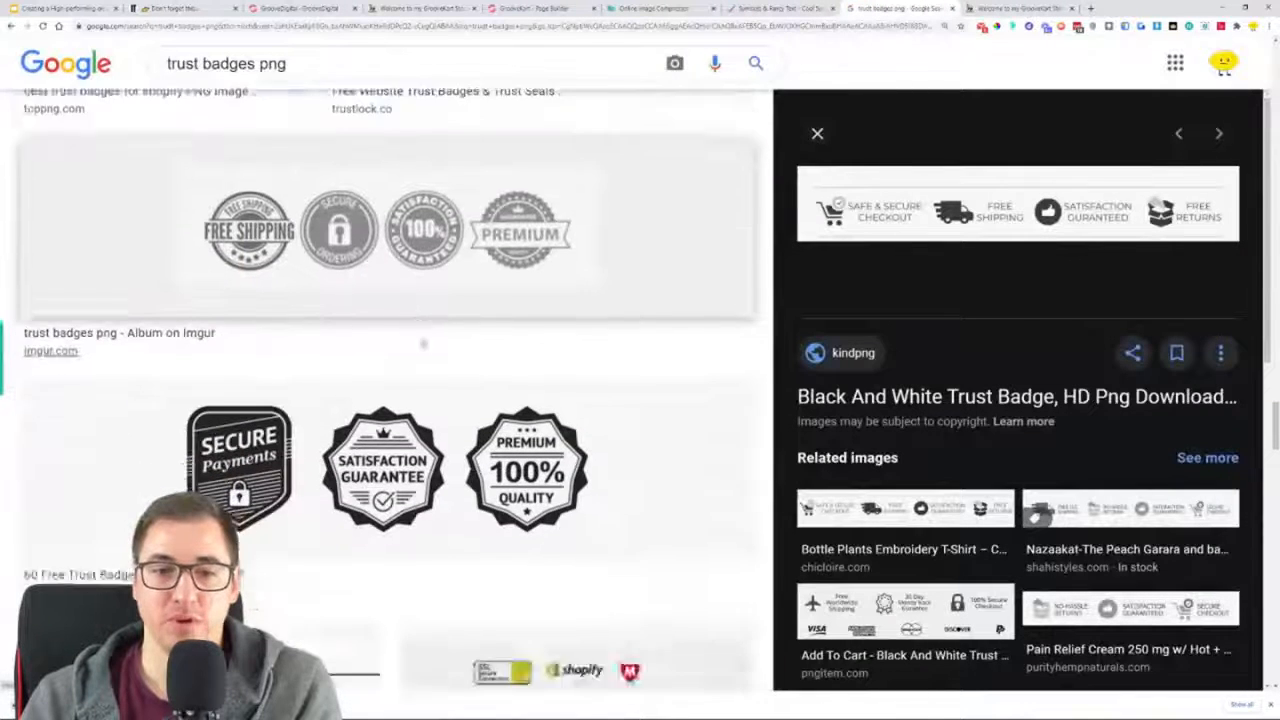
{"action": "left_click", "coordinate": [375, 285]}
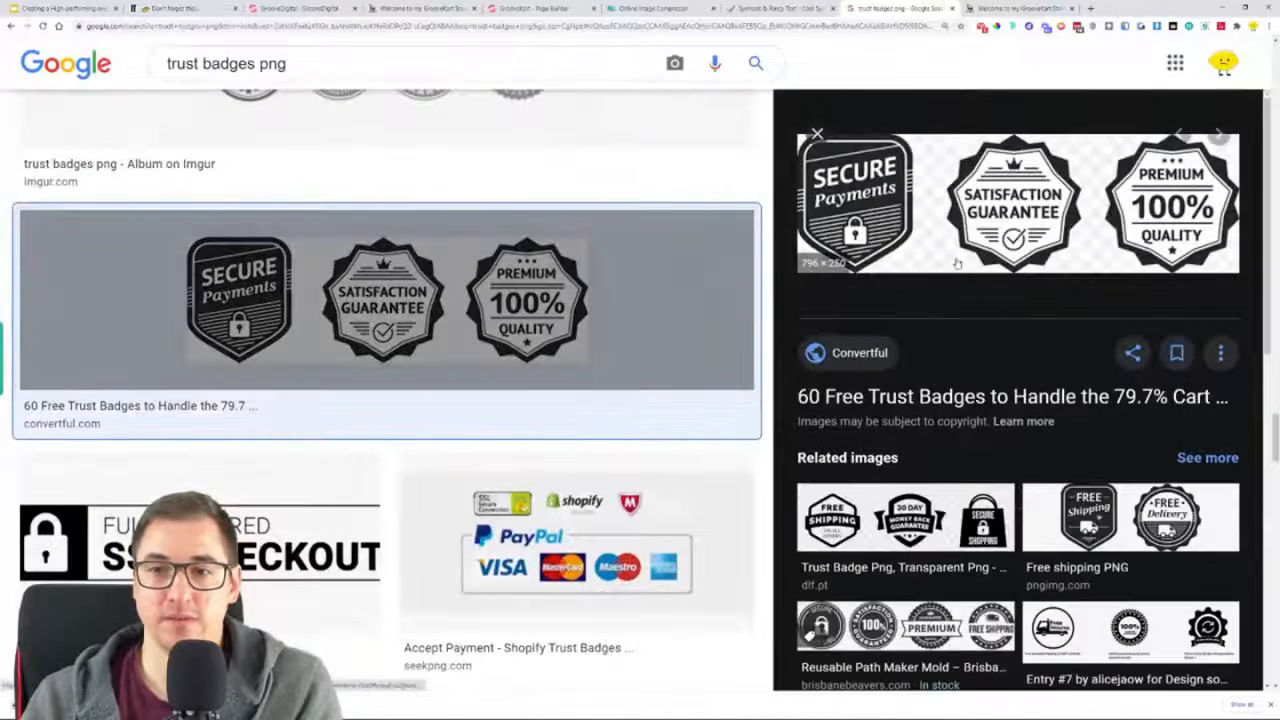
{"action": "right_click", "coordinate": [936, 193]}
{"action": "left_click", "coordinate": [982, 265]}
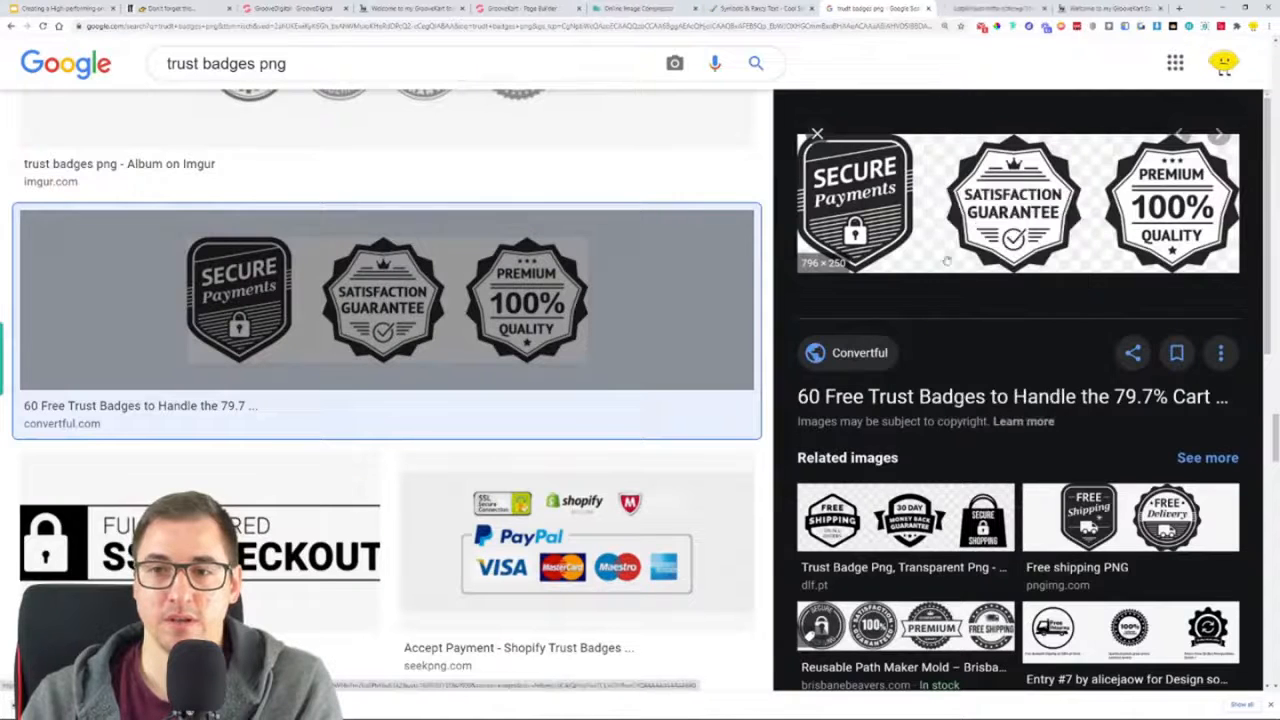
{"action": "left_click", "coordinate": [985, 10]}
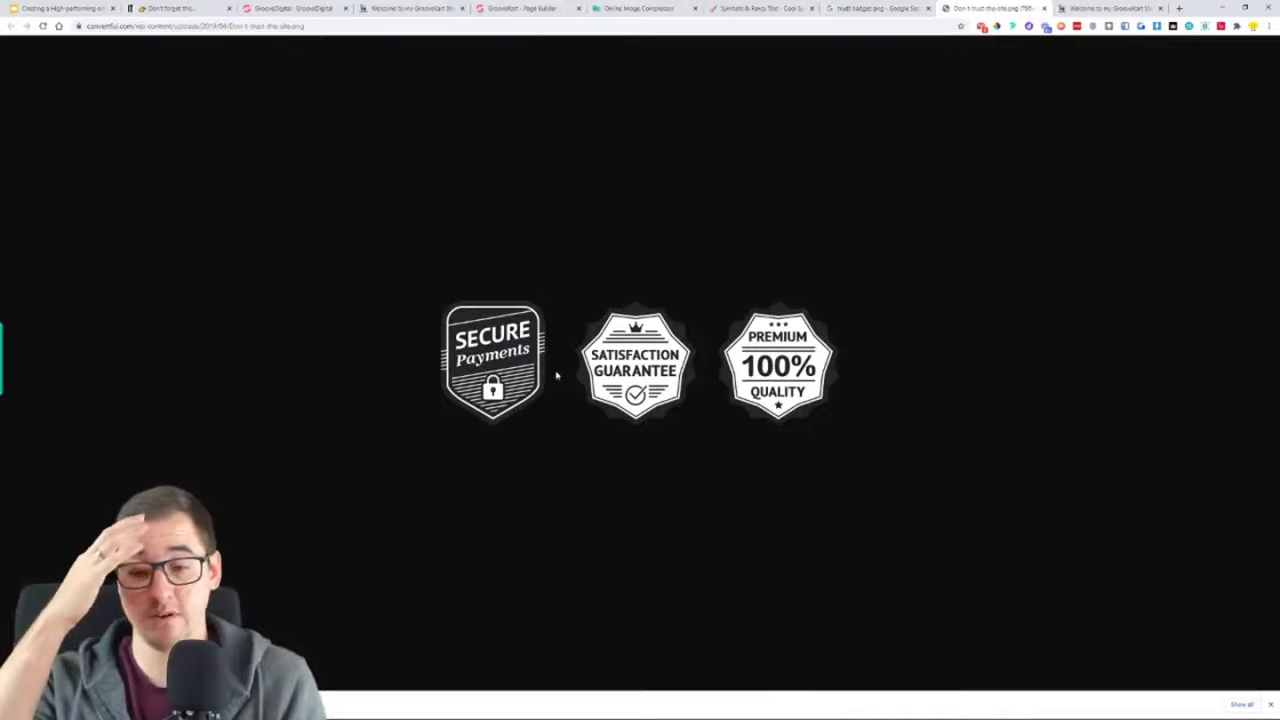
Save the Secure Payments, Satisfaction Guarantee and Premium 100% Quality badge image to the Downloads folder
{"action": "right_click", "coordinate": [551, 377]}
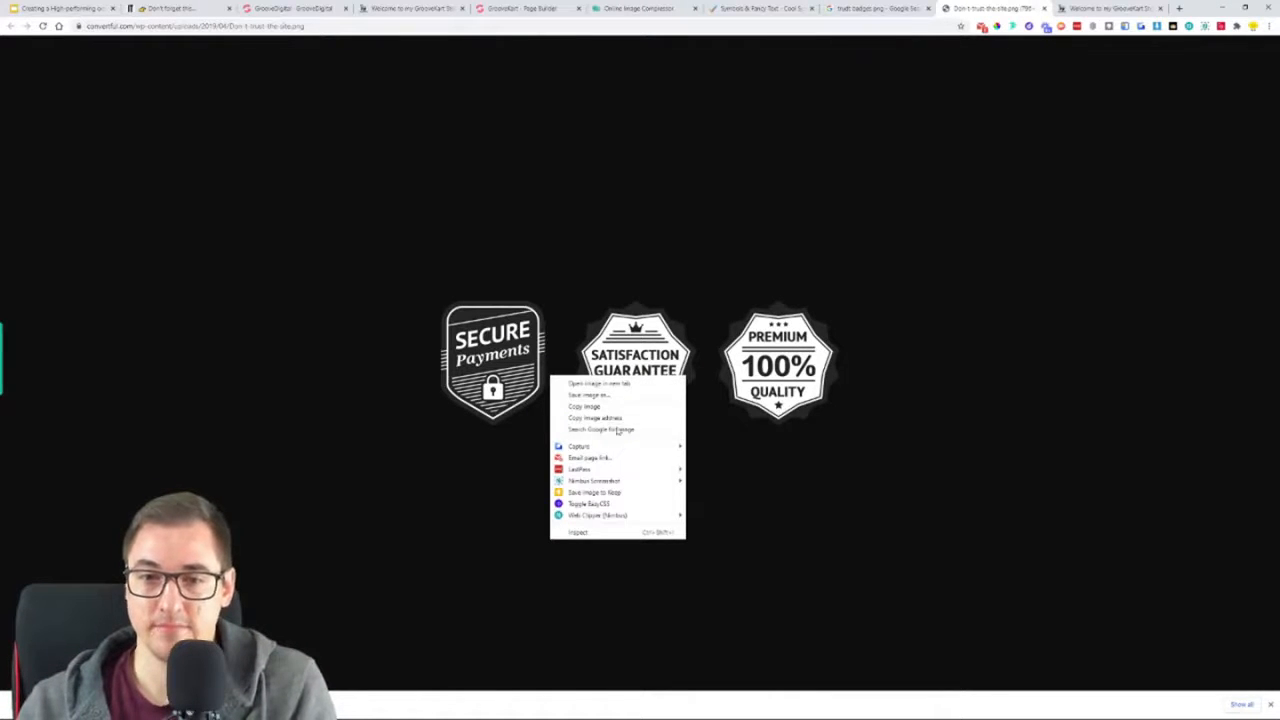
{"action": "left_click", "coordinate": [620, 396]}
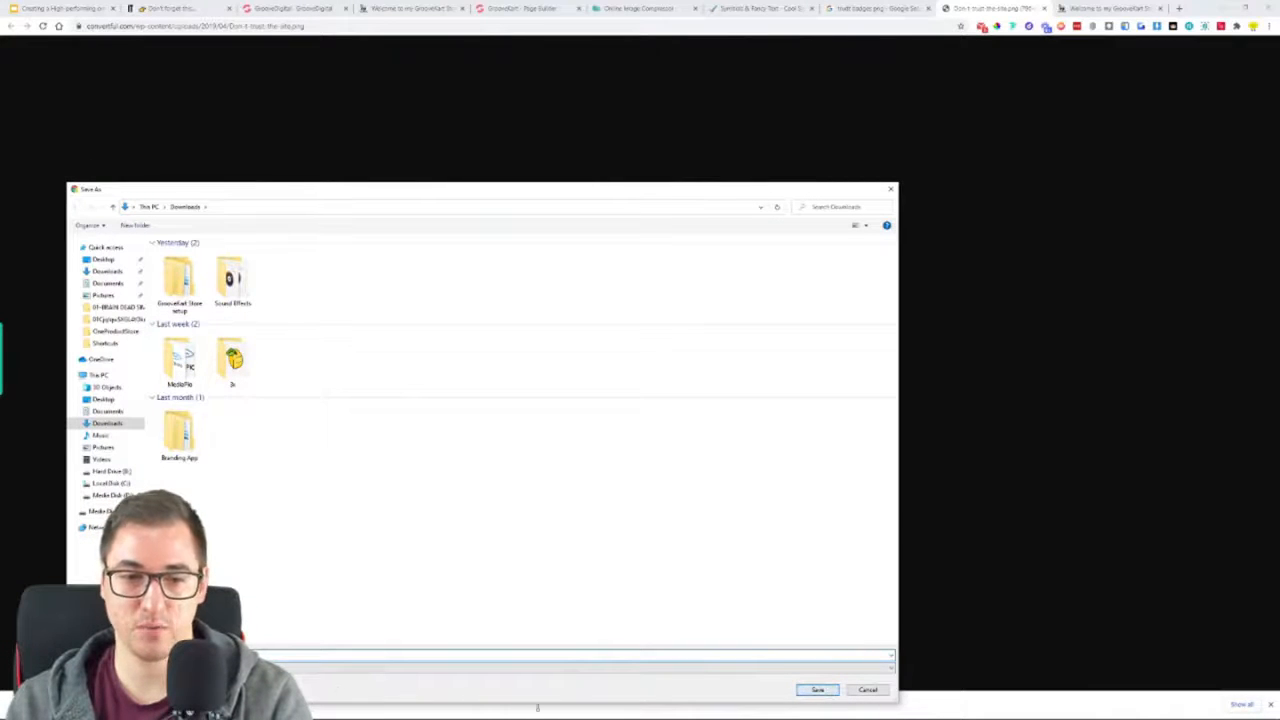
{"action": "left_click", "coordinate": [815, 690]}
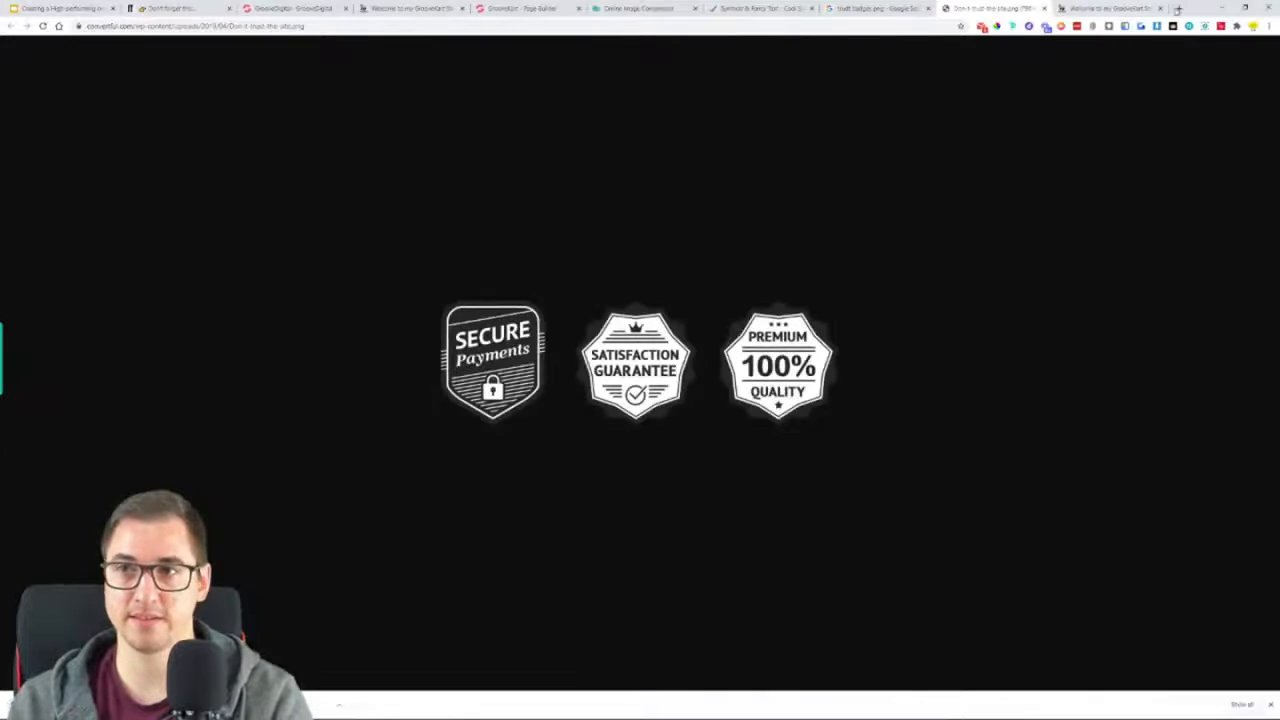
Search Google for "webp to png" in a new tab and open the Ezgif online WebP to PNG converter
{"action": "left_click", "coordinate": [1178, 8]}
{"action": "type", "text": "webp to png"}
{"action": "key", "text": "Return"}
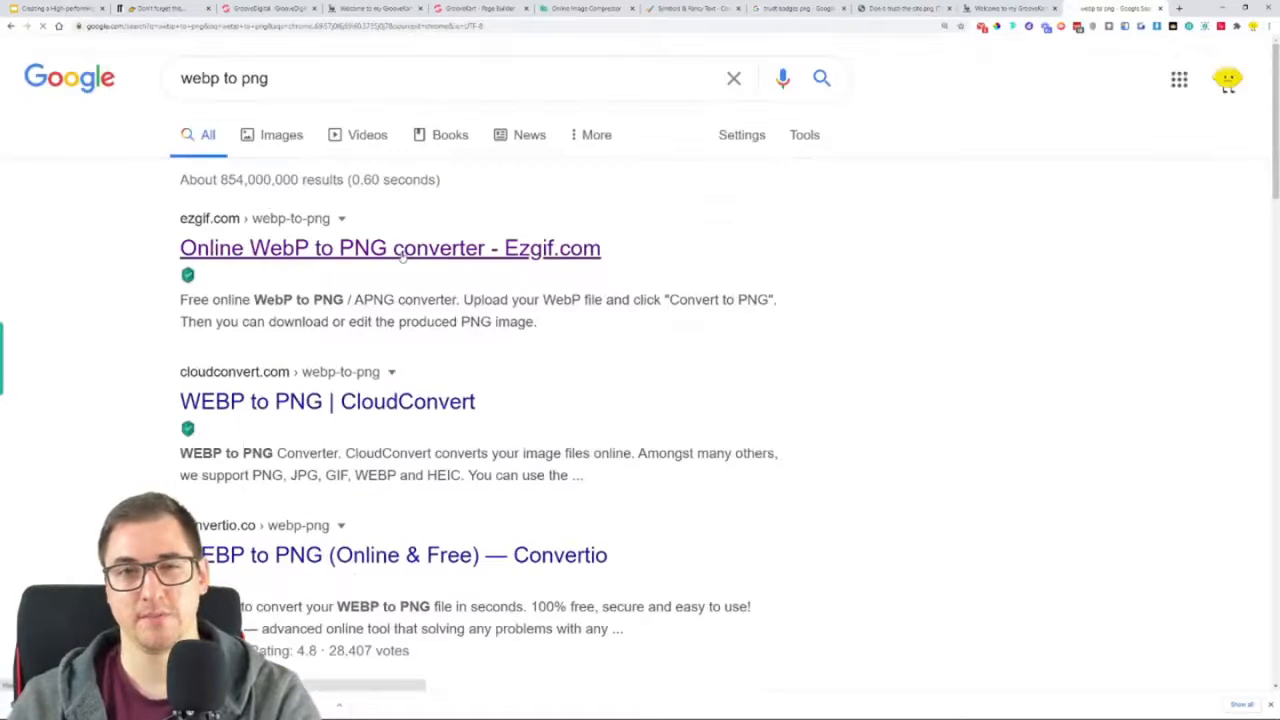
{"action": "left_click", "coordinate": [403, 250]}
Upload the downloaded WebP badge file, convert it to PNG and save the converted image to Downloads
{"action": "left_click", "coordinate": [515, 228]}
{"action": "double_click", "coordinate": [161, 287]}
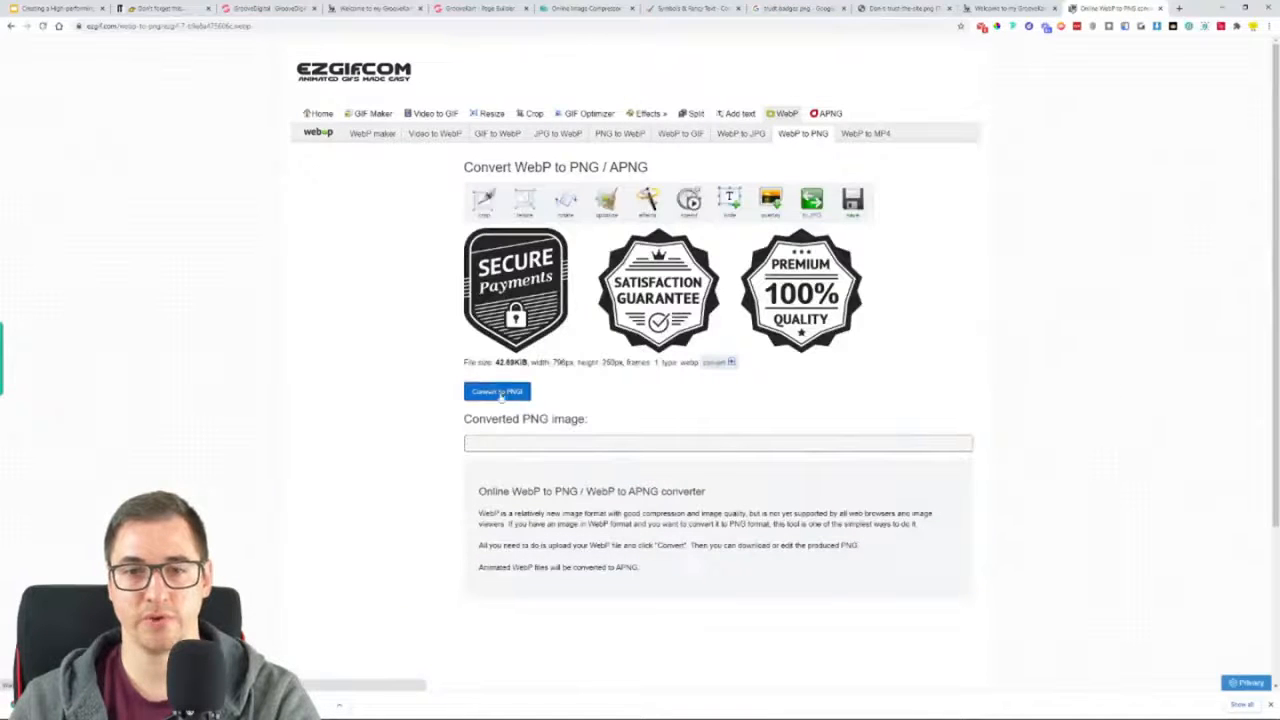
{"action": "scroll", "coordinate": [600, 420], "scroll_direction": "down", "scroll_amount": 2}
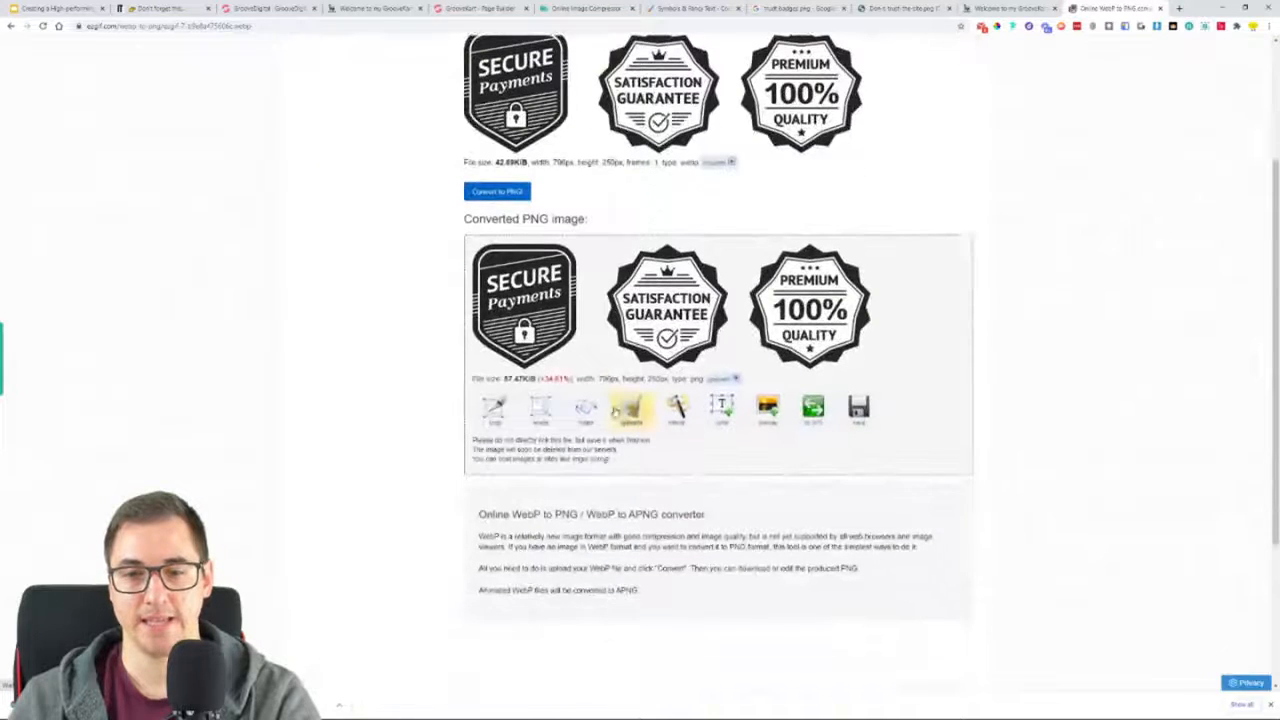
{"action": "scroll", "coordinate": [817, 475], "scroll_direction": "down", "scroll_amount": 2}
{"action": "scroll", "coordinate": [814, 471], "scroll_direction": "up", "scroll_amount": 2}
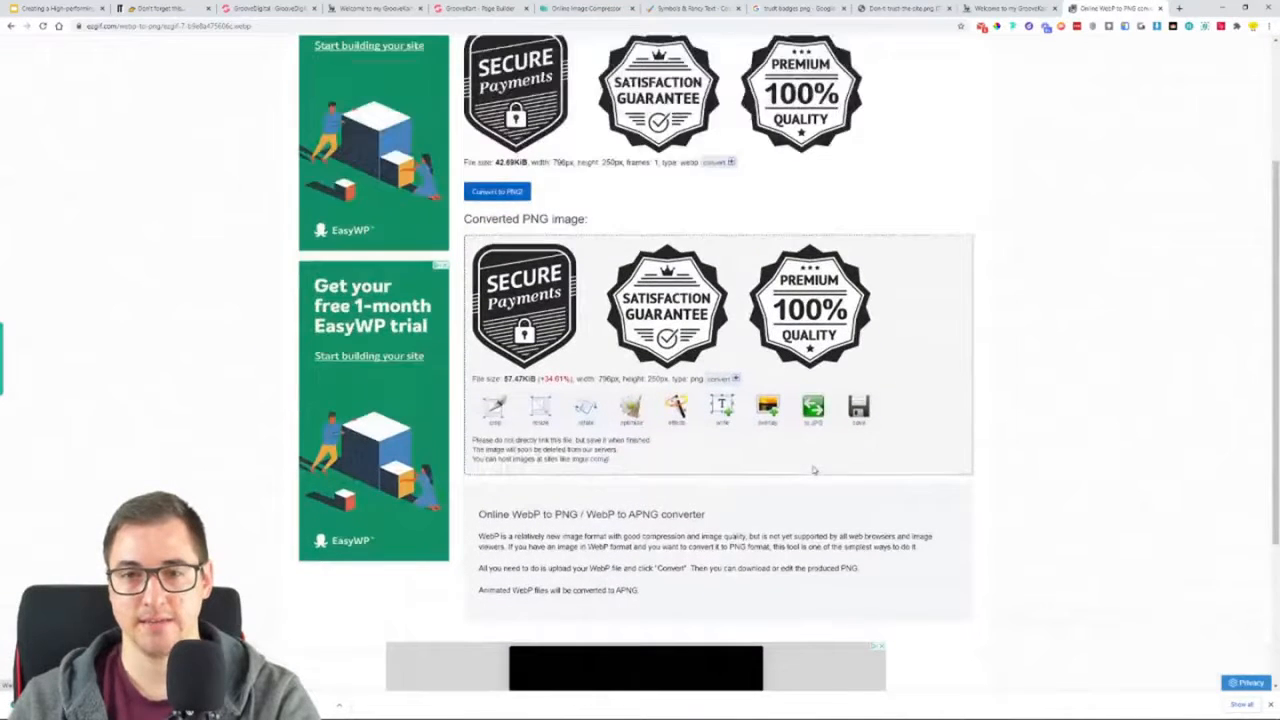
{"action": "left_click", "coordinate": [862, 418]}
{"action": "left_click", "coordinate": [817, 690]}
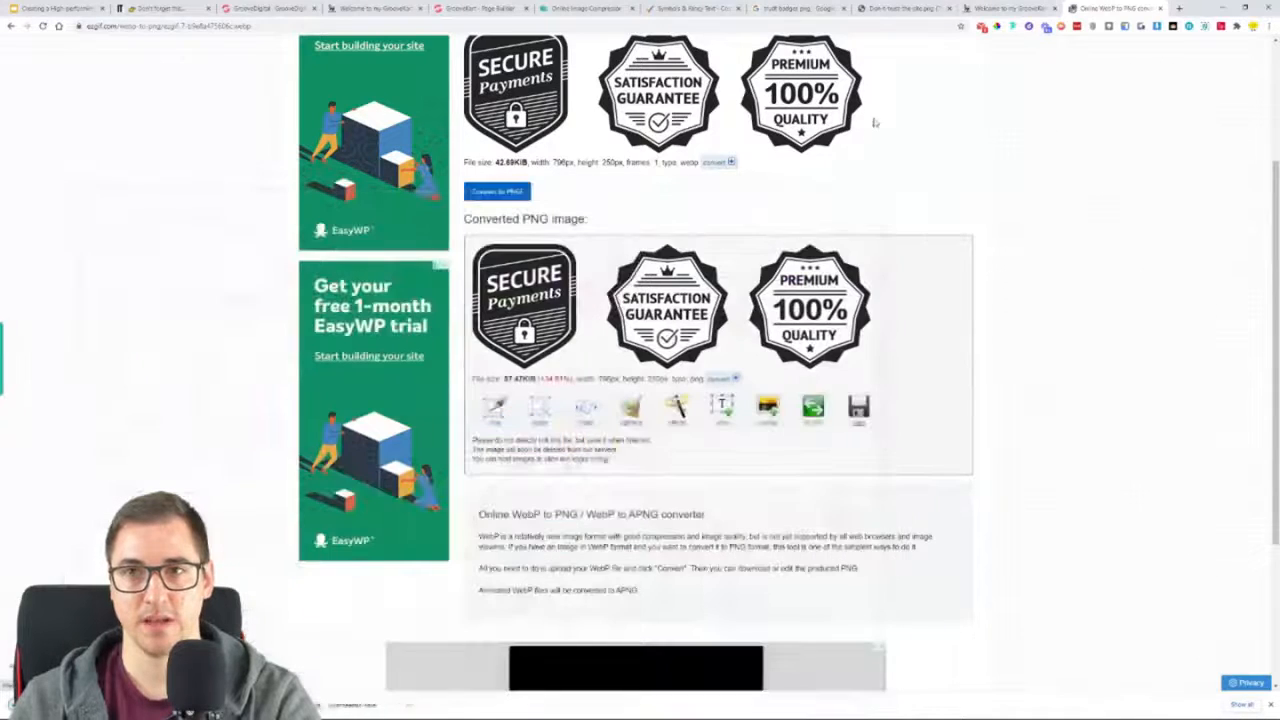
Compress the converted badge PNG in the Online Image Compressor and download the compressed file to Downloads
{"action": "left_click", "coordinate": [705, 8]}
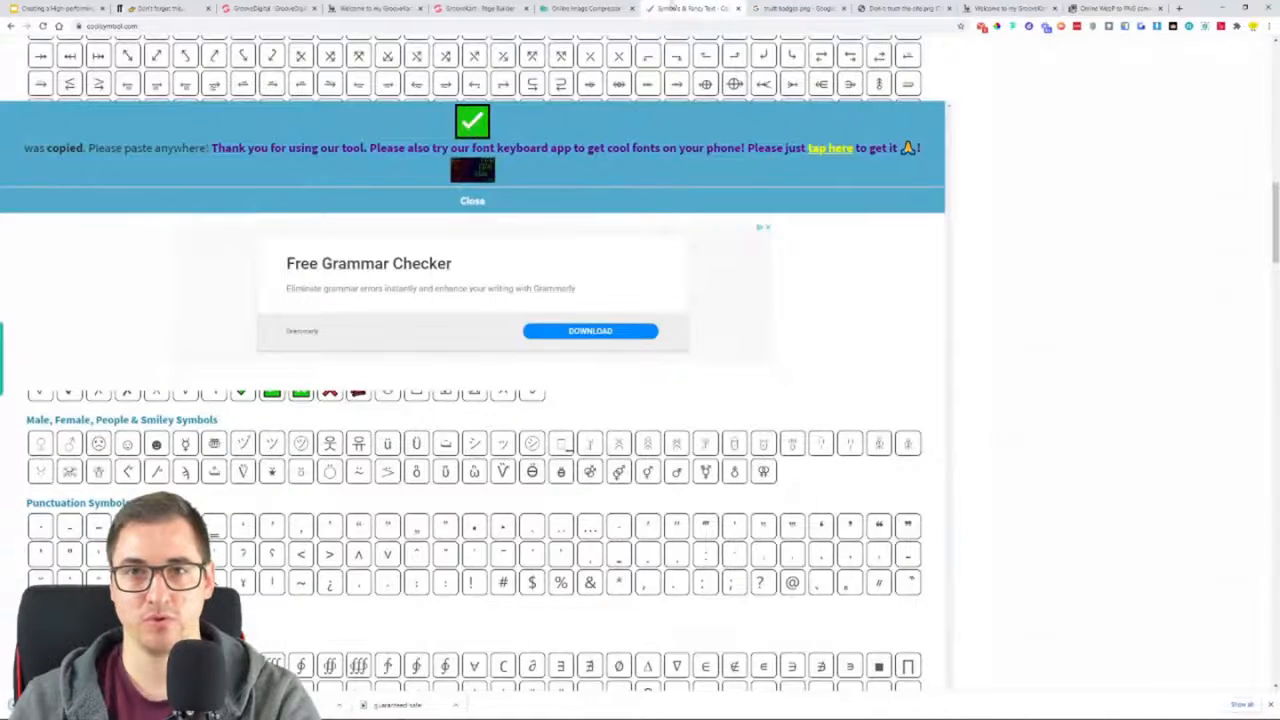
{"action": "left_click", "coordinate": [574, 12]}
{"action": "left_click", "coordinate": [611, 153]}
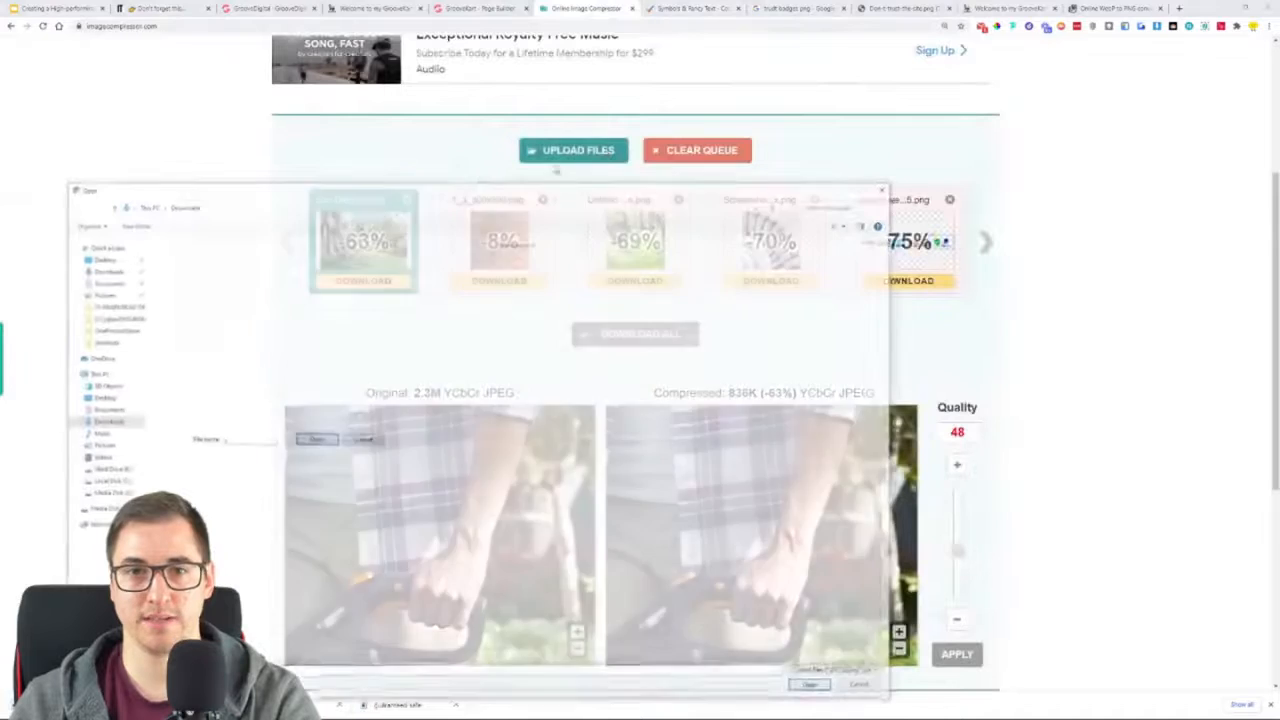
{"action": "double_click", "coordinate": [179, 283]}
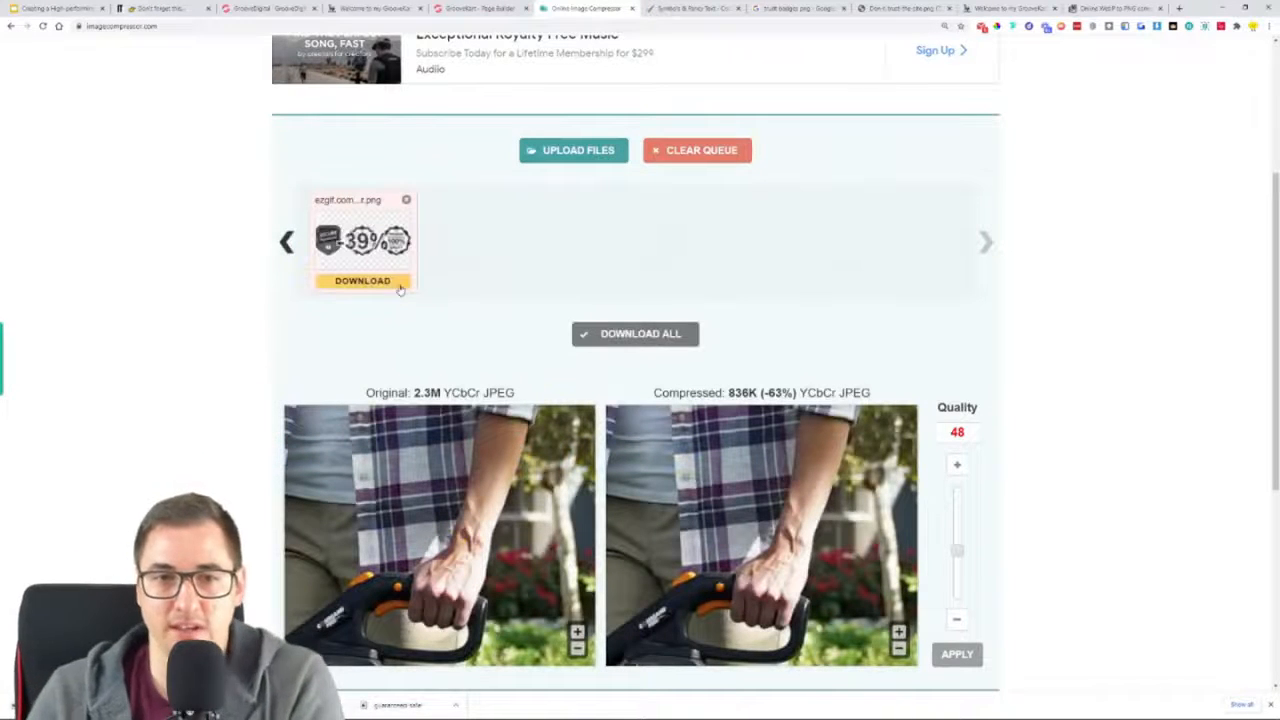
{"action": "left_click", "coordinate": [362, 281]}
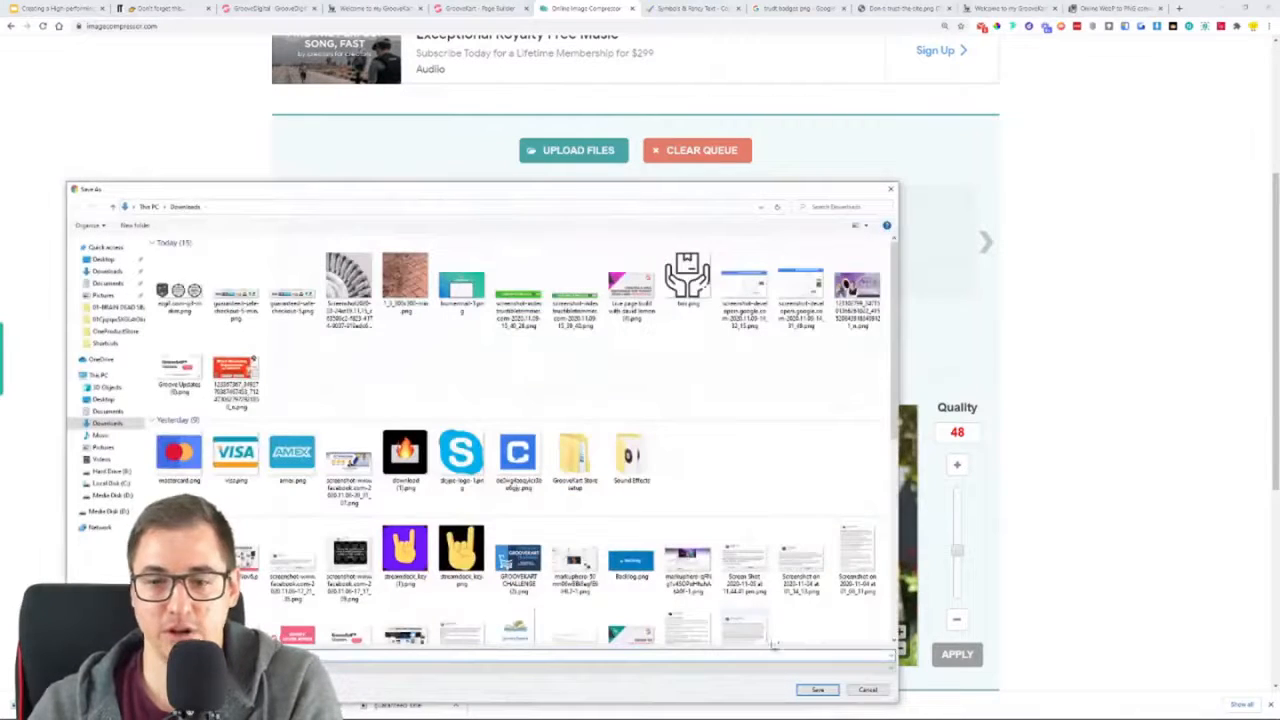
{"action": "left_click", "coordinate": [822, 690]}
In the GrooveKart page builder, add an Image element below the check-marked benefits and centre its block alignment
{"action": "left_click", "coordinate": [478, 8]}
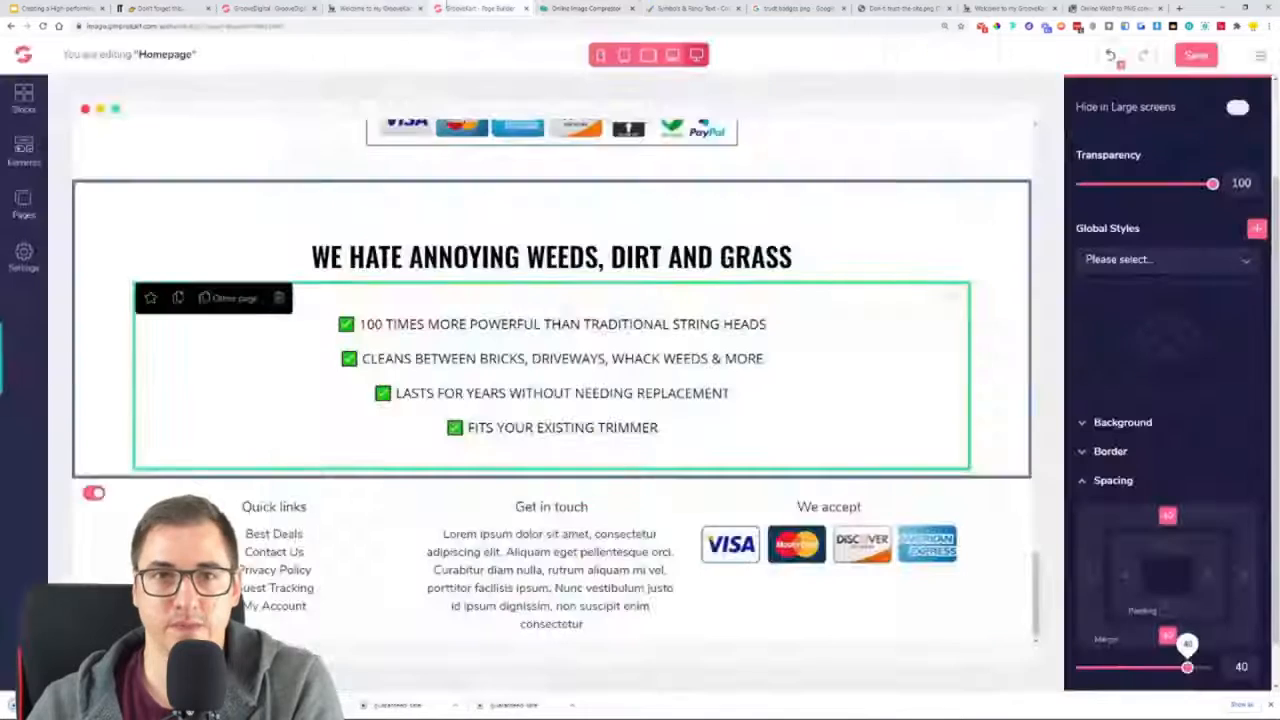
{"action": "left_click", "coordinate": [24, 150]}
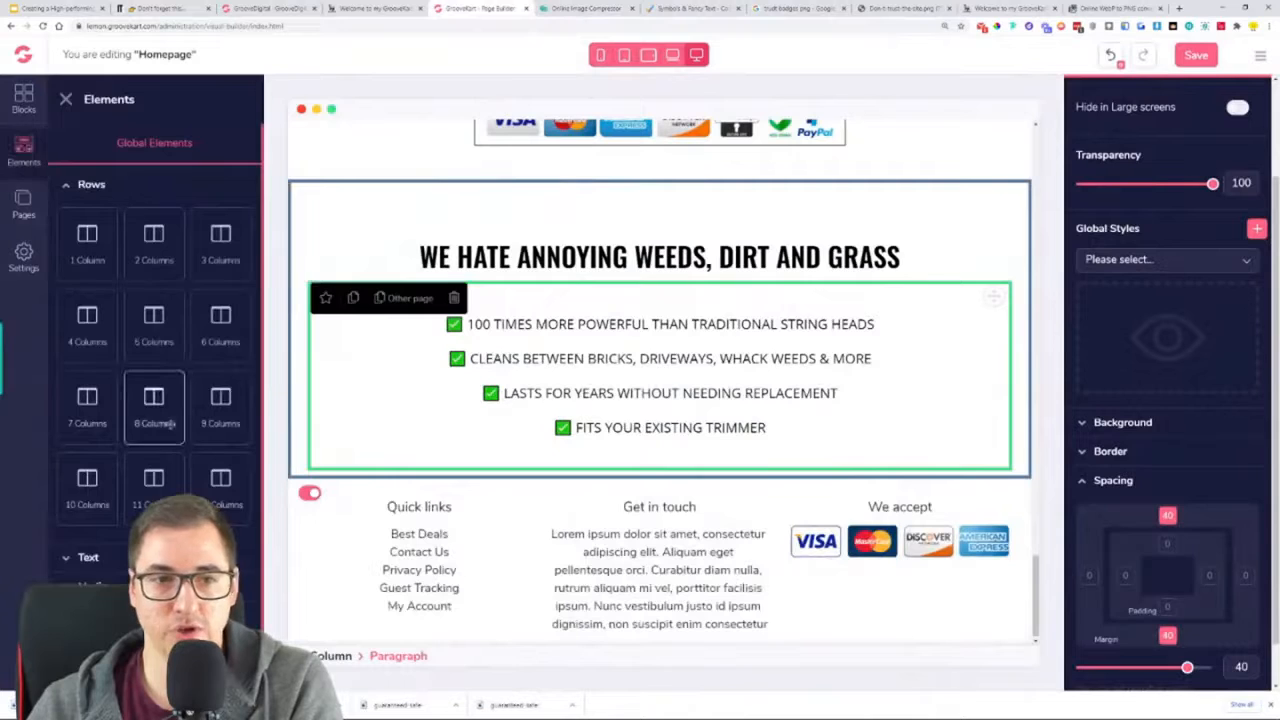
{"action": "left_click_drag", "start_coordinate": [88, 398], "coordinate": [700, 480]}
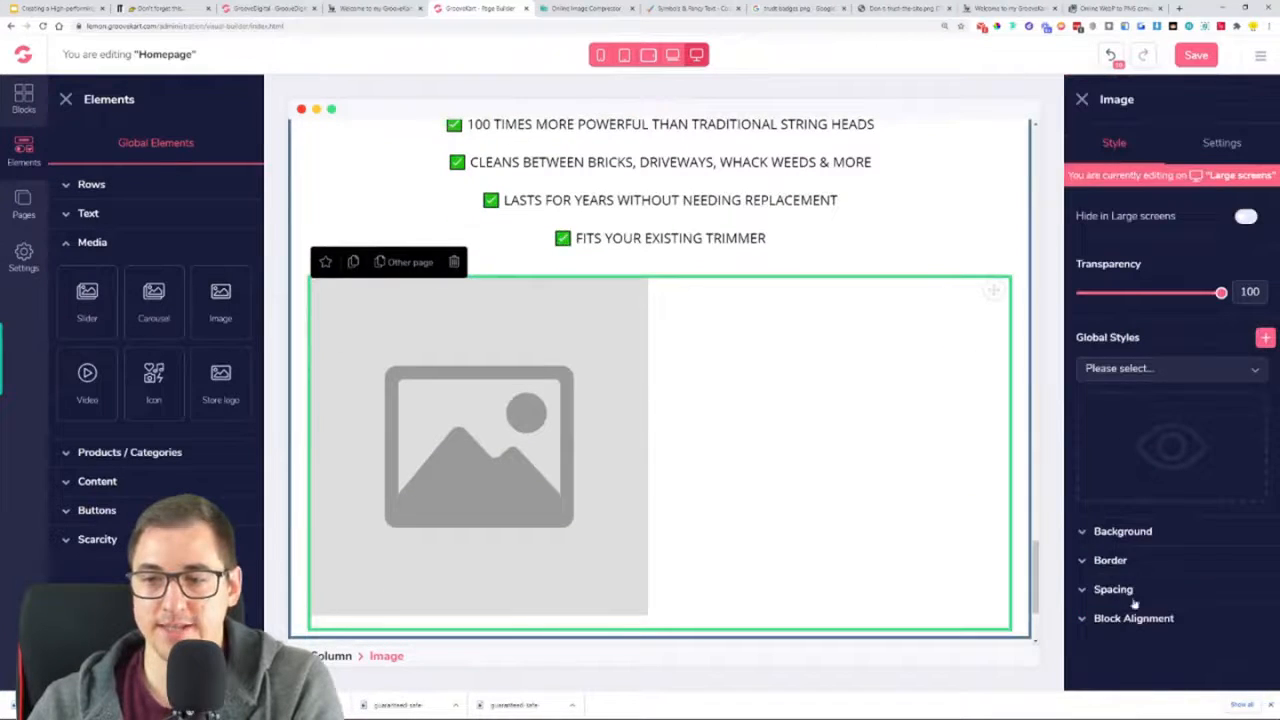
{"action": "left_click", "coordinate": [1133, 621]}
{"action": "left_click", "coordinate": [1166, 653]}
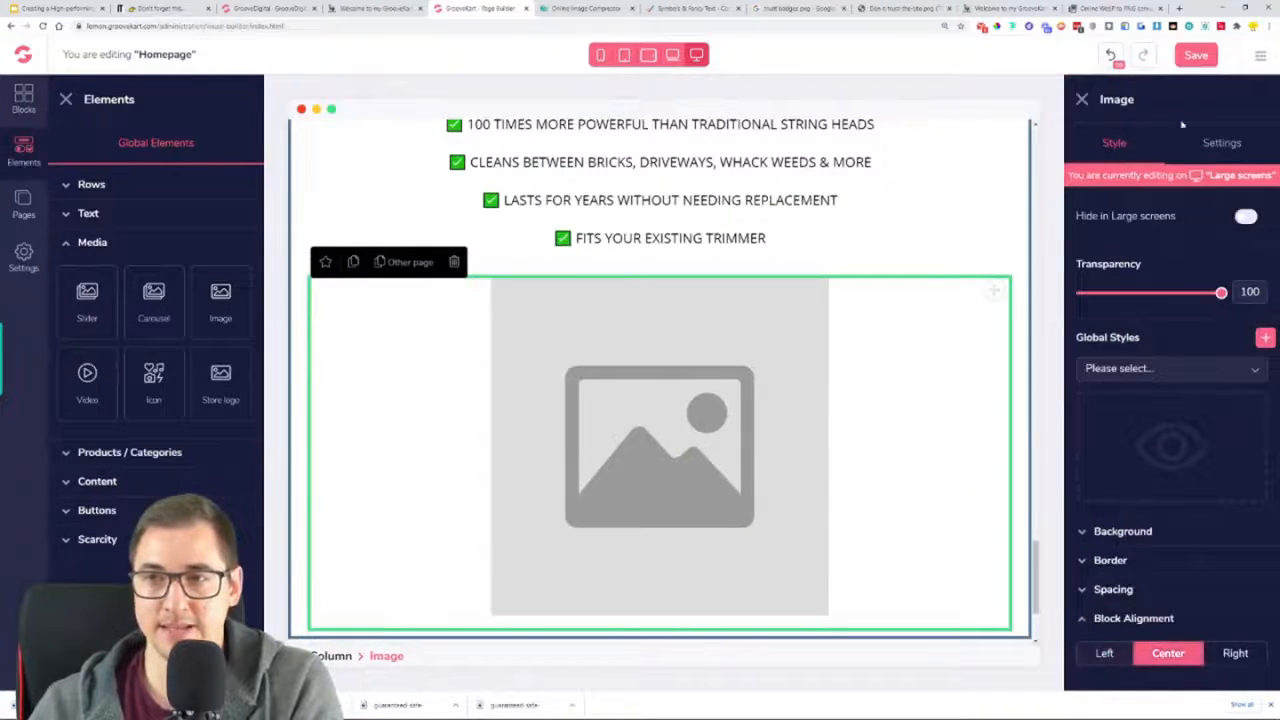
Upload the compressed badge PNG from Downloads into the new image element
{"action": "left_click", "coordinate": [1228, 144]}
{"action": "left_click", "coordinate": [1196, 288]}
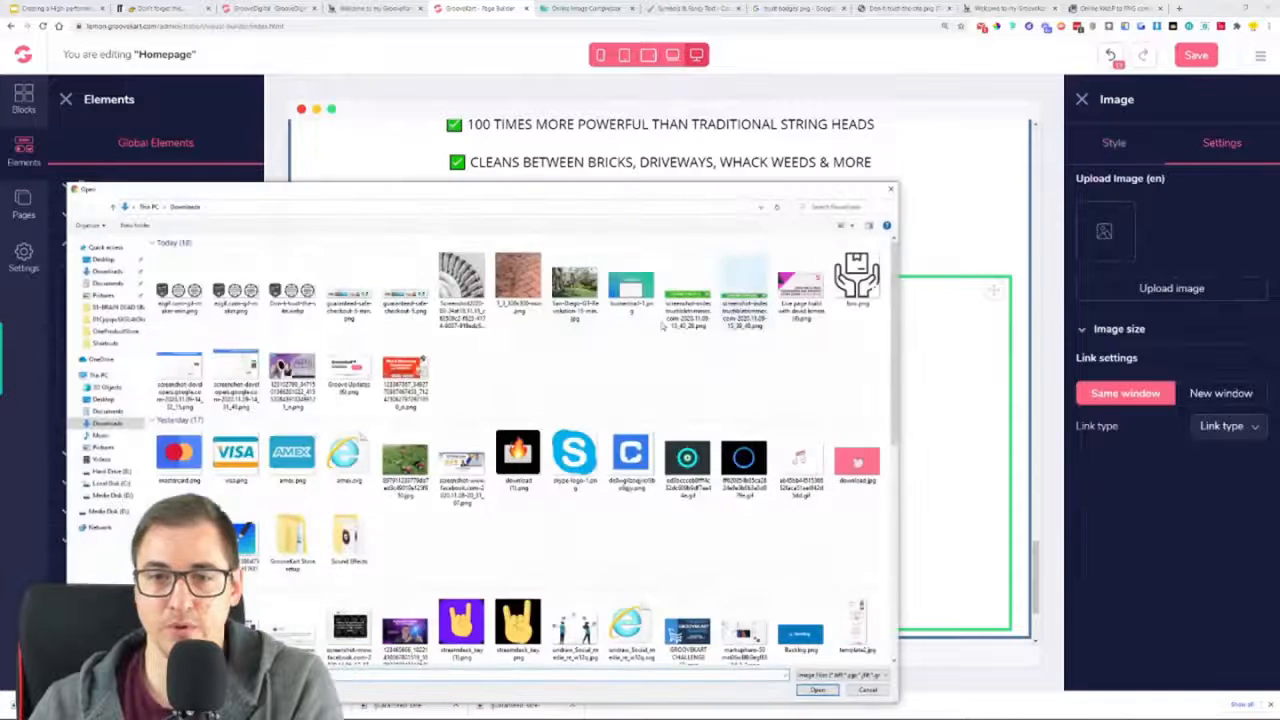
{"action": "double_click", "coordinate": [178, 293]}
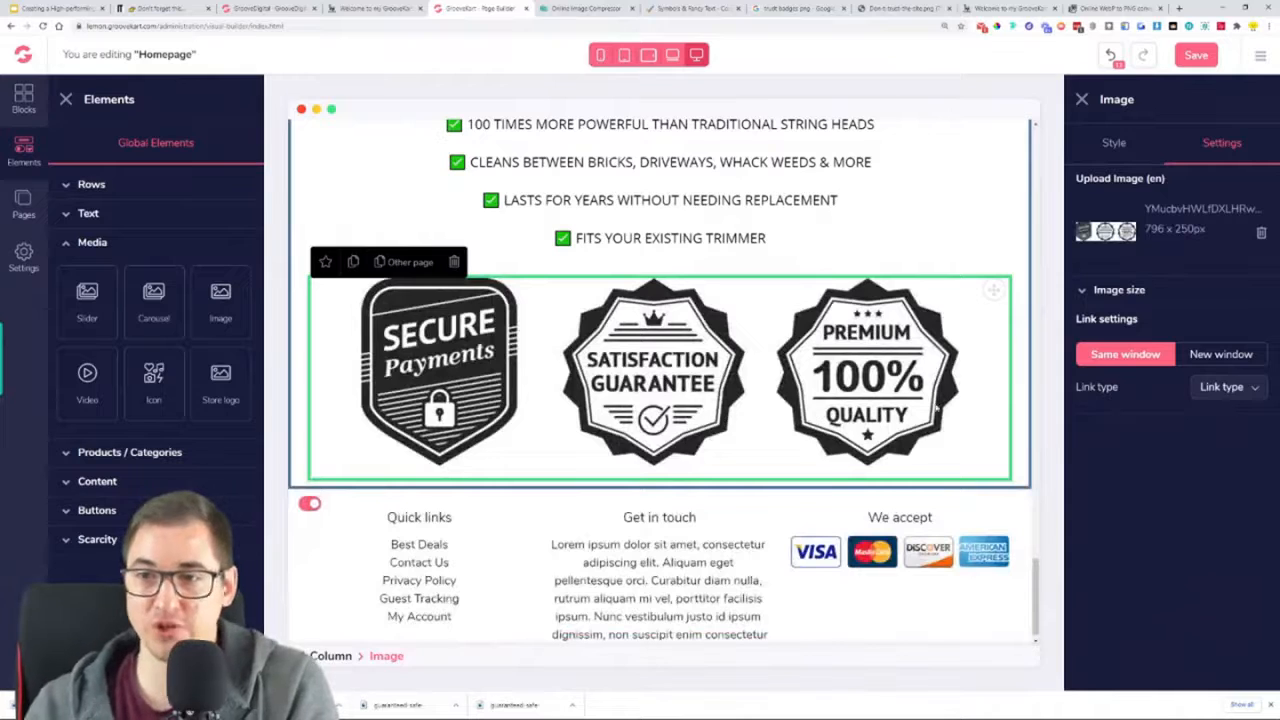
Switch the badge image to a custom size with height 91 and width 288
{"action": "left_click", "coordinate": [1130, 290]}
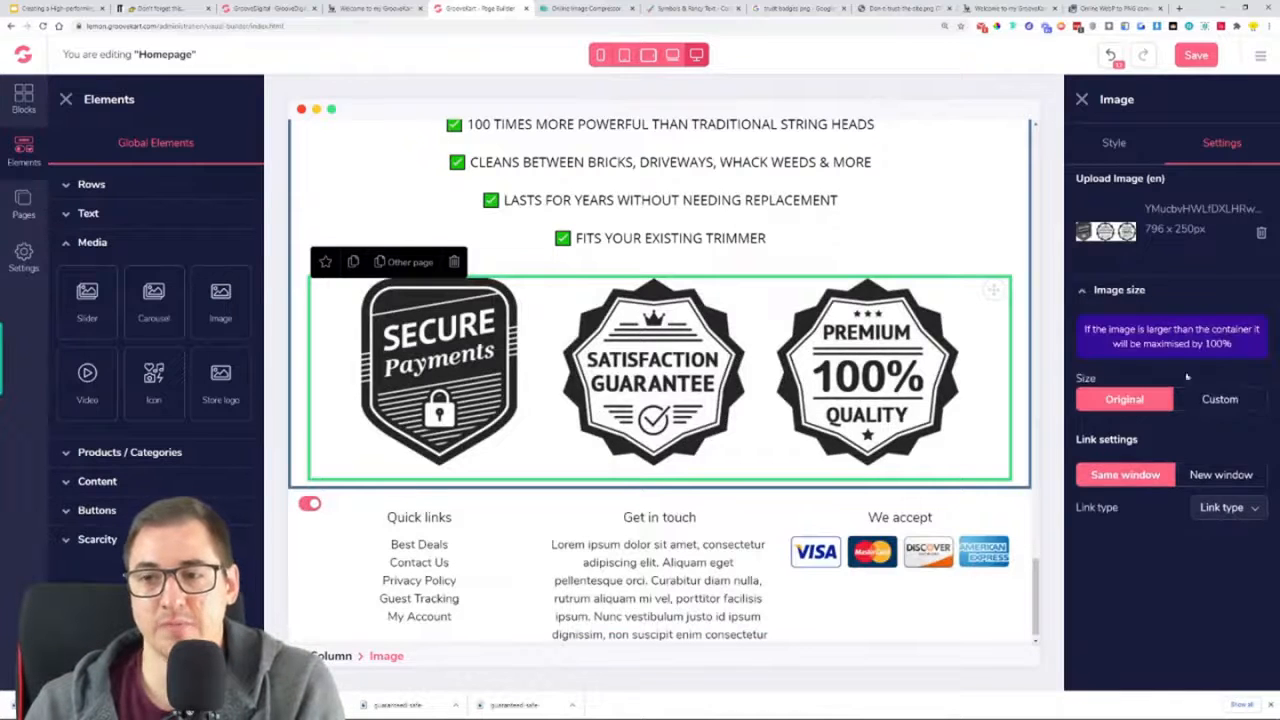
{"action": "left_click", "coordinate": [1192, 402]}
{"action": "left_click_drag", "start_coordinate": [1131, 567], "coordinate": [1100, 569]}
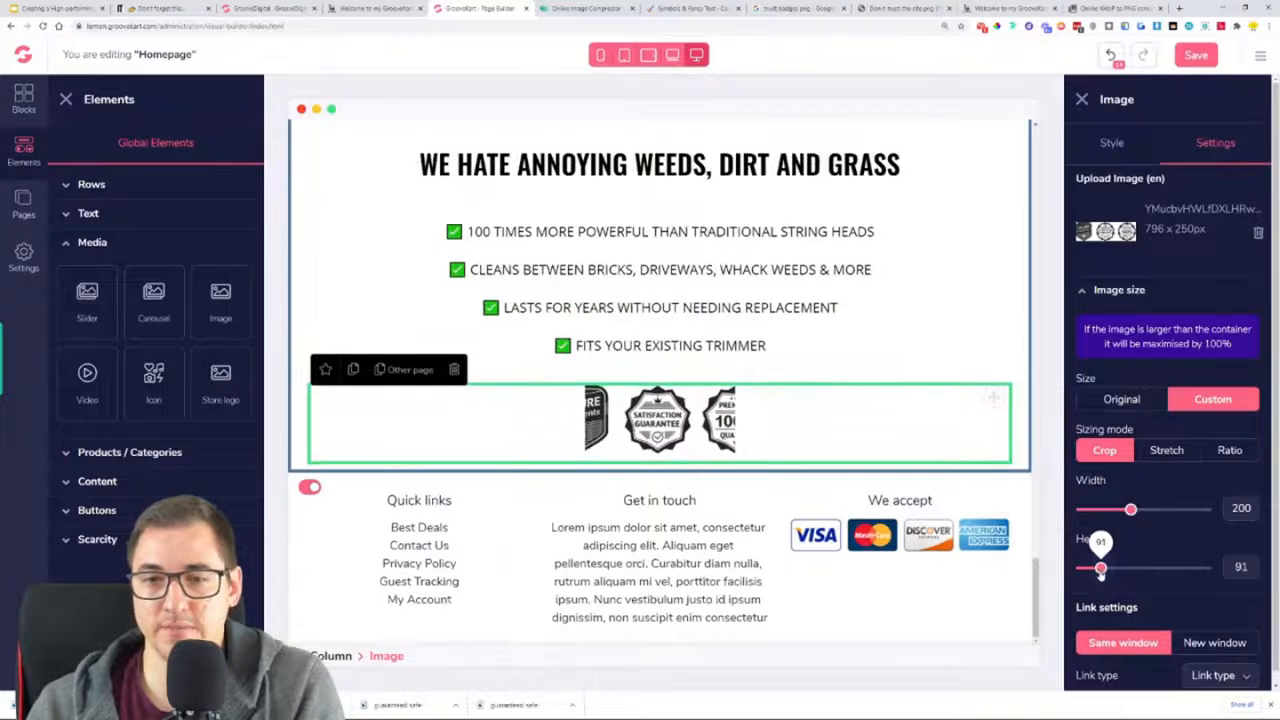
{"action": "left_click_drag", "start_coordinate": [1130, 521], "coordinate": [1155, 512]}
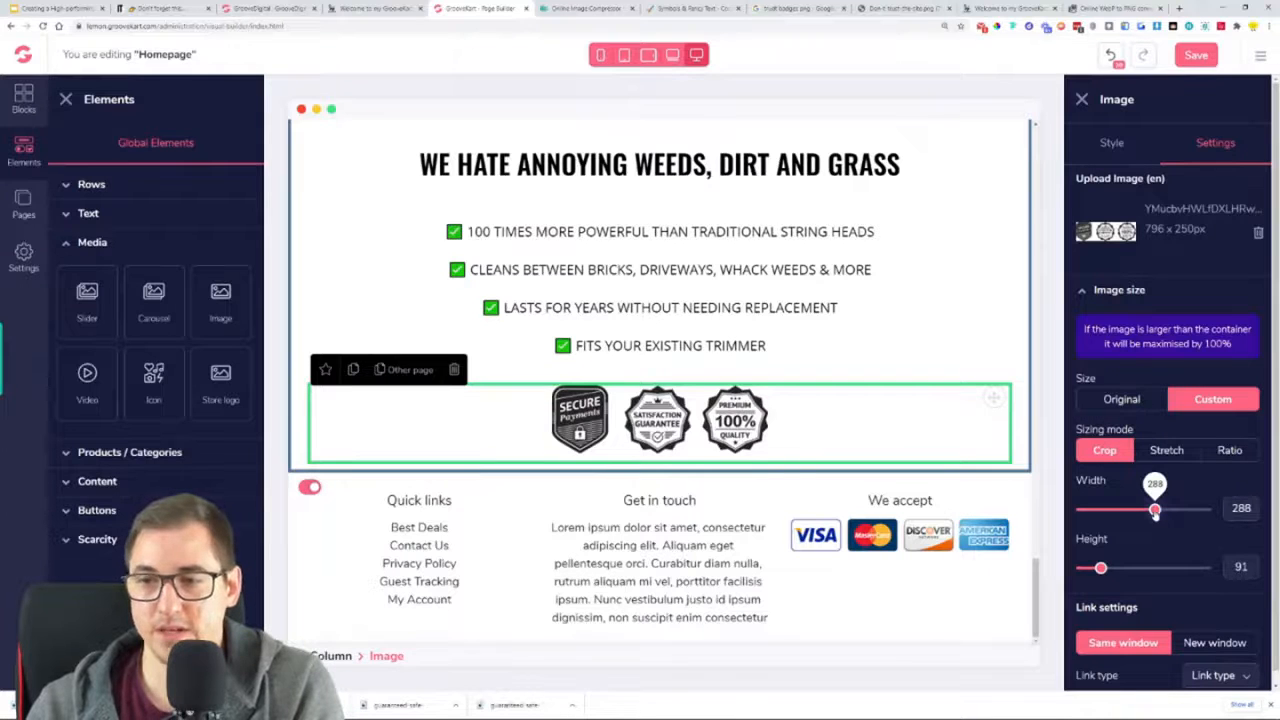
Enlarge the badge image to width 430 and height 135, and save the homepage
{"action": "left_click", "coordinate": [1113, 143]}
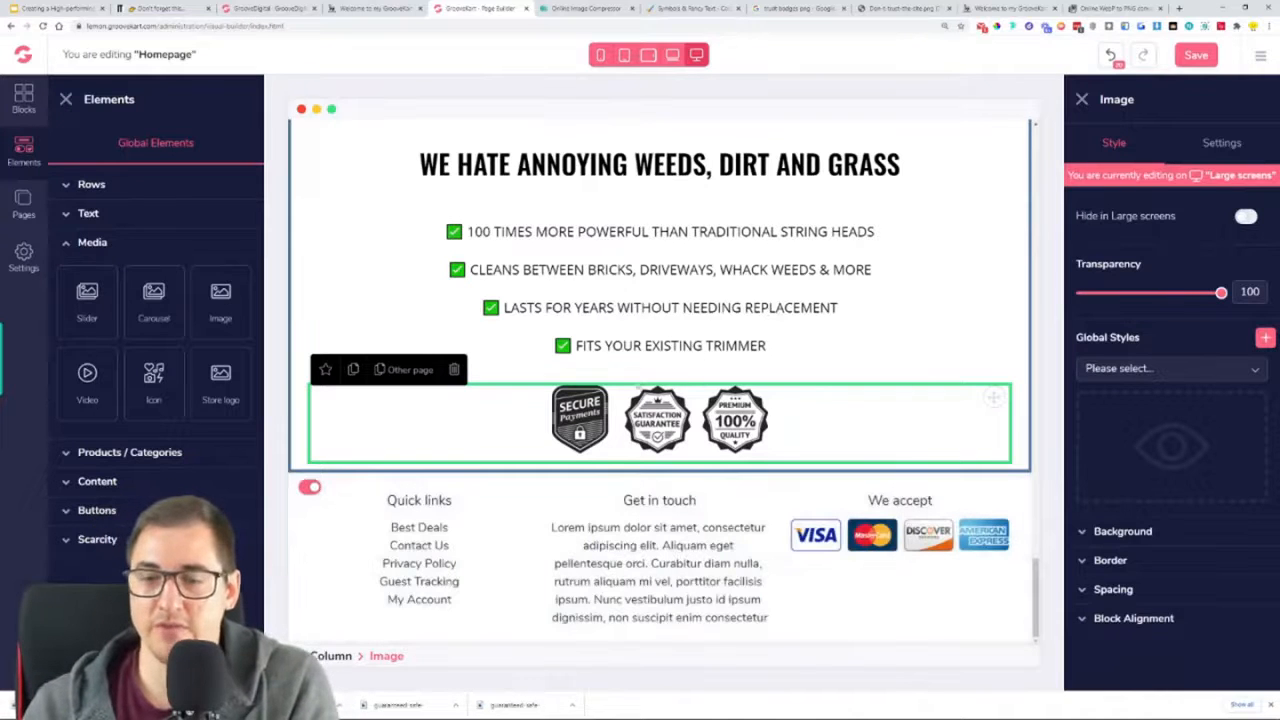
{"action": "left_click", "coordinate": [1210, 150]}
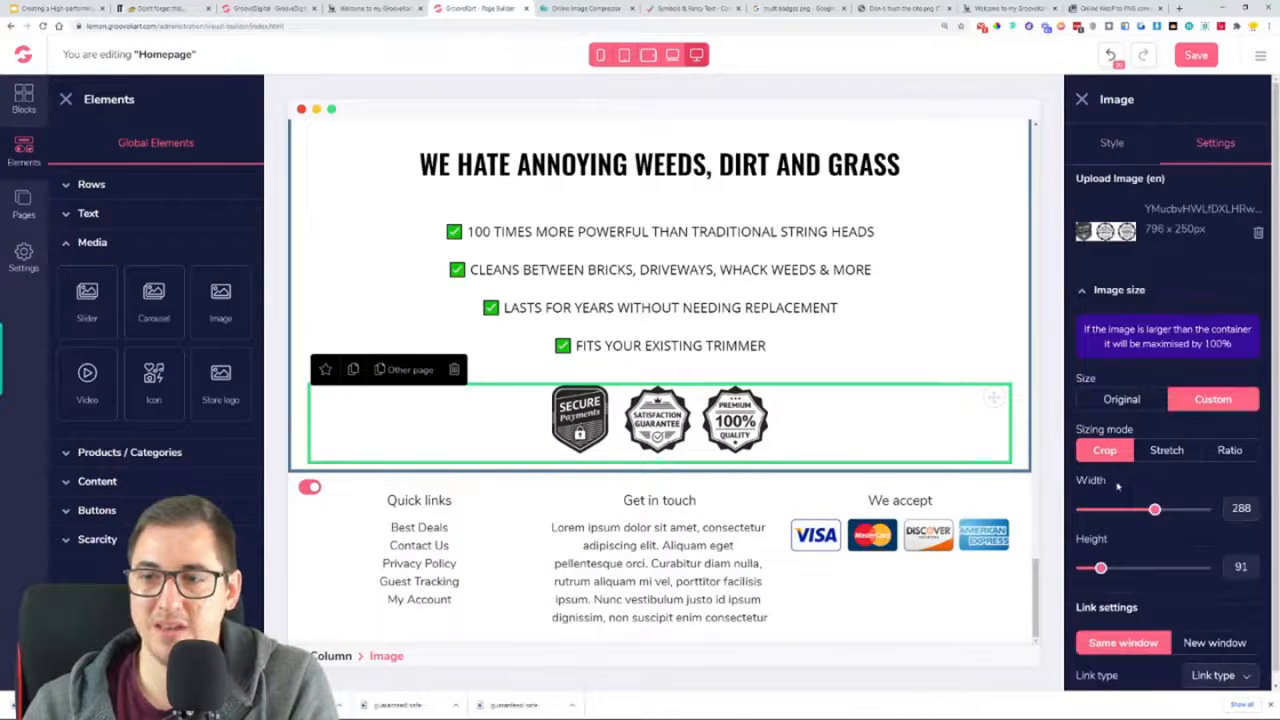
{"action": "left_click_drag", "start_coordinate": [1100, 568], "coordinate": [1112, 568]}
{"action": "left_click_drag", "start_coordinate": [1162, 511], "coordinate": [1196, 512]}
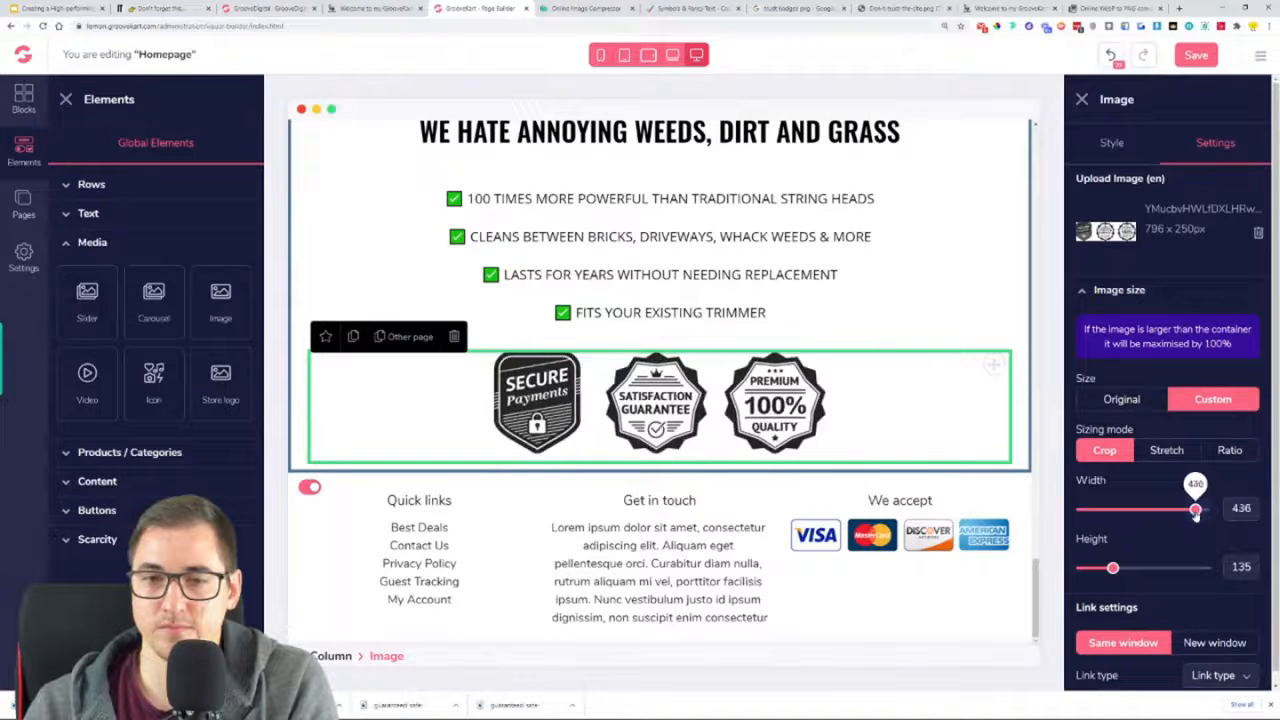
{"action": "left_click_drag", "start_coordinate": [1195, 512], "coordinate": [1193, 512]}
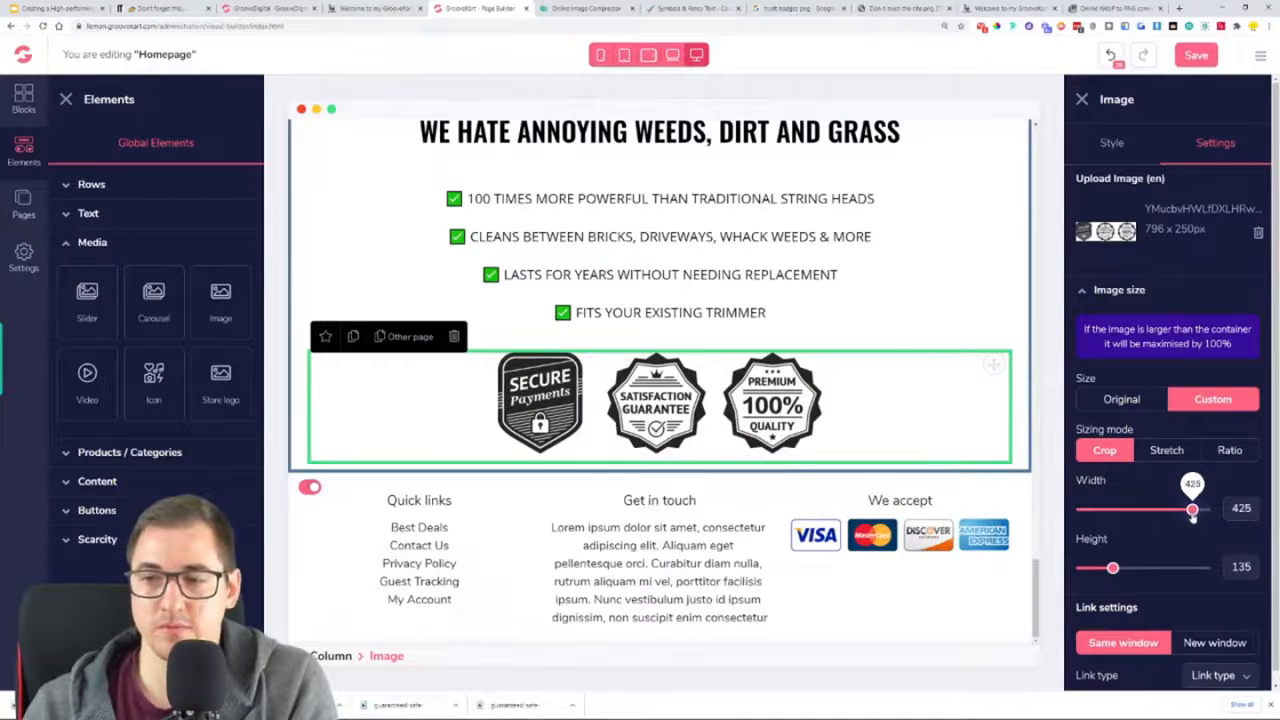
{"action": "double_click", "coordinate": [1242, 509]}
{"action": "type", "text": "430"}
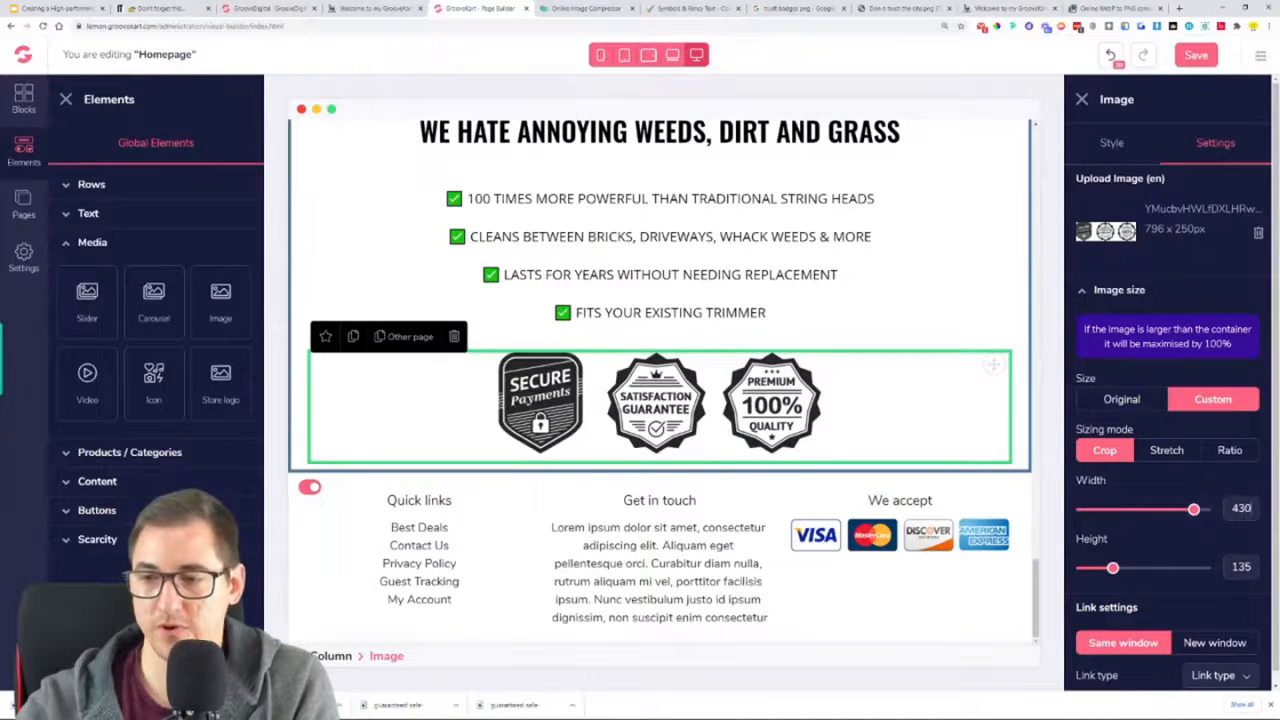
{"action": "left_click", "coordinate": [1186, 62]}
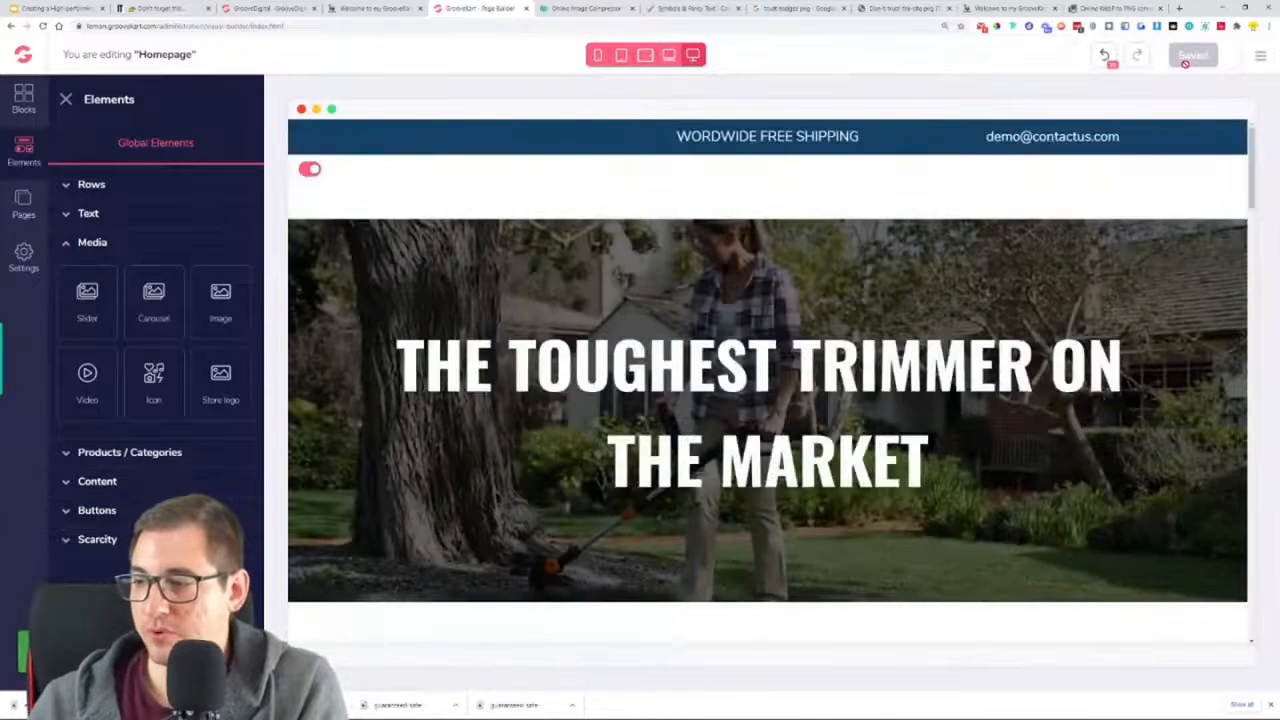
Review the saved homepage from the hero banner through the product sections to the Guaranteed Safe Checkout badges
{"action": "scroll", "coordinate": [707, 308], "scroll_direction": "down", "scroll_amount": 8}
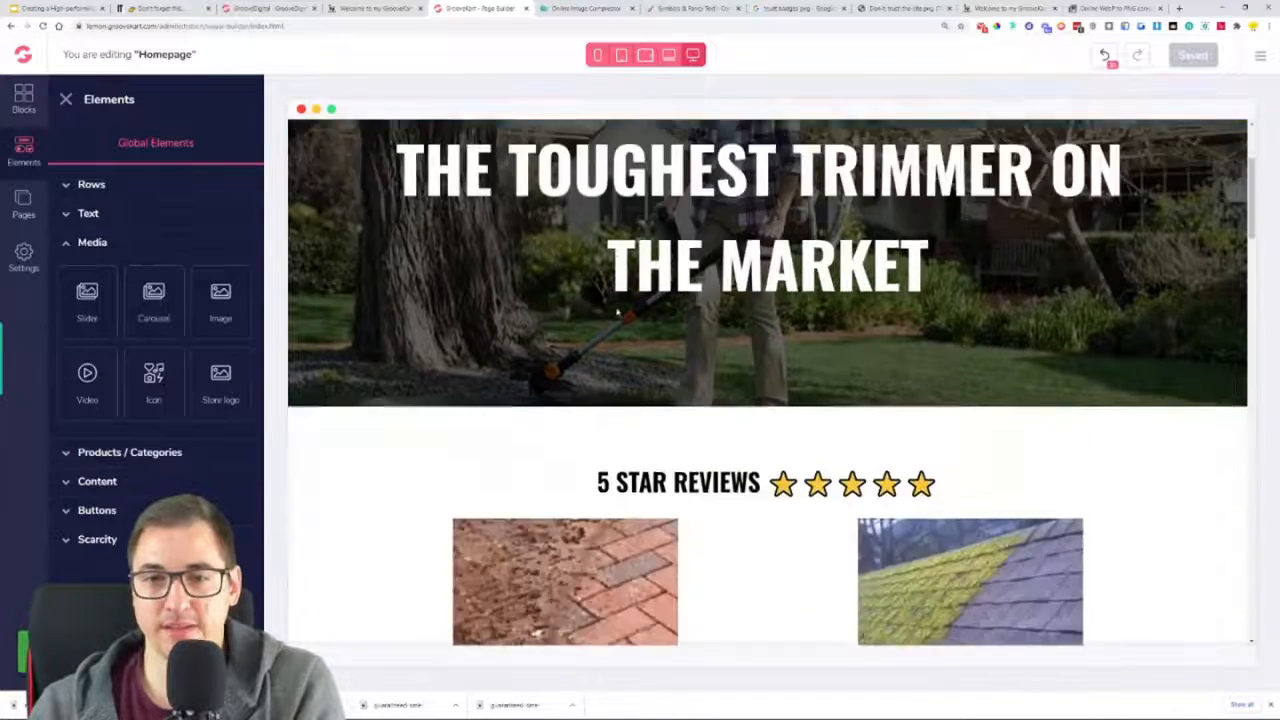
{"action": "scroll", "coordinate": [707, 308], "scroll_direction": "down", "scroll_amount": 4}
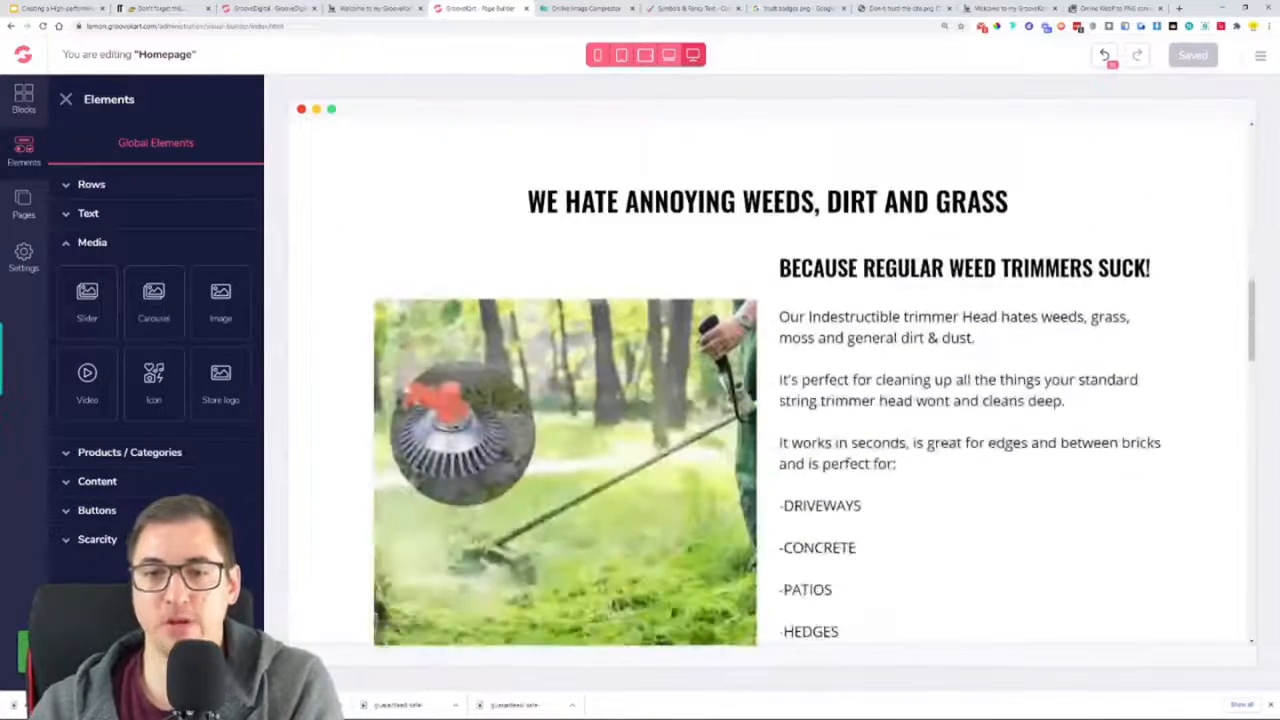
{"action": "scroll", "coordinate": [350, 224], "scroll_direction": "down", "scroll_amount": 6}
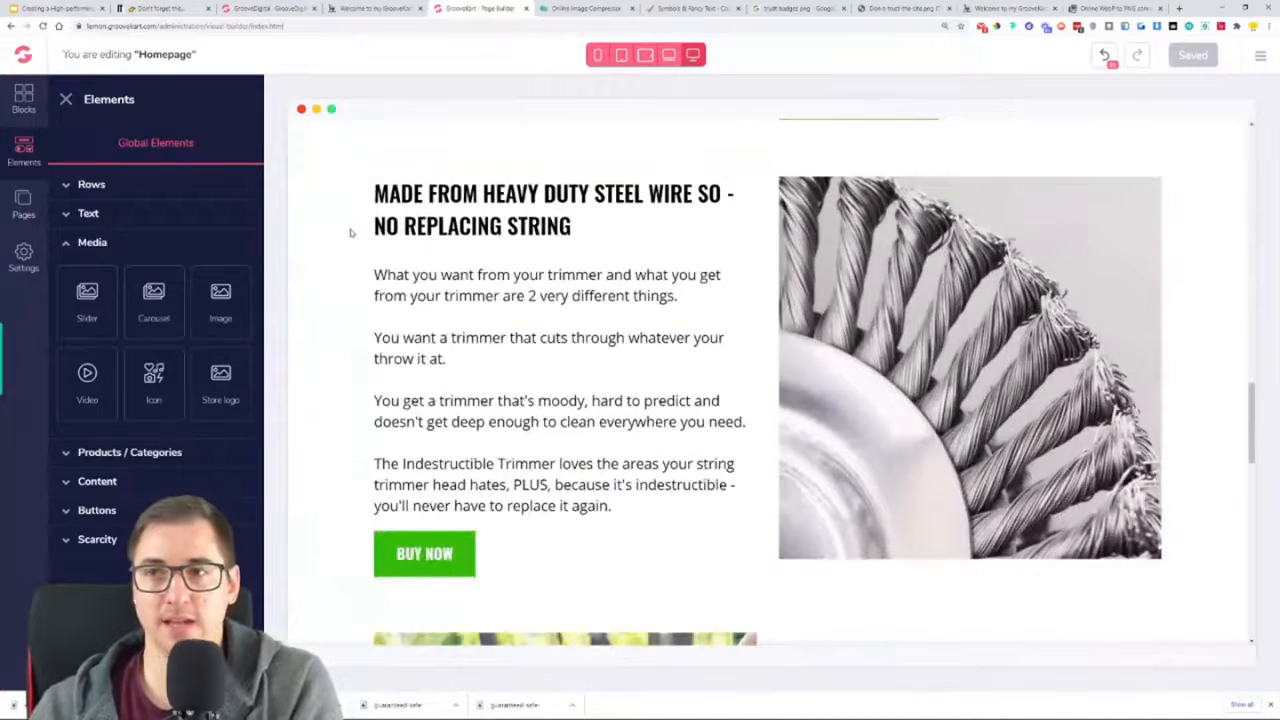
{"action": "scroll", "coordinate": [350, 232], "scroll_direction": "down", "scroll_amount": 1}
{"action": "scroll", "coordinate": [356, 227], "scroll_direction": "down", "scroll_amount": 3}
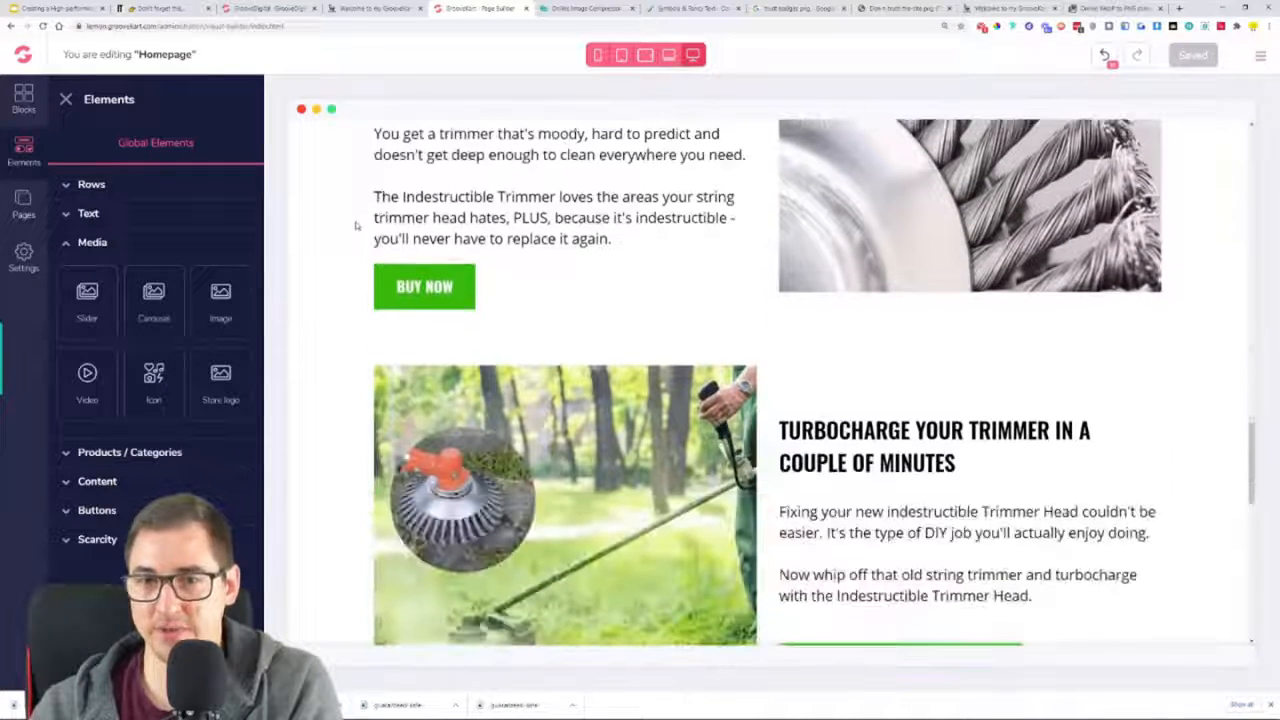
{"action": "scroll", "coordinate": [760, 443], "scroll_direction": "down", "scroll_amount": 12}
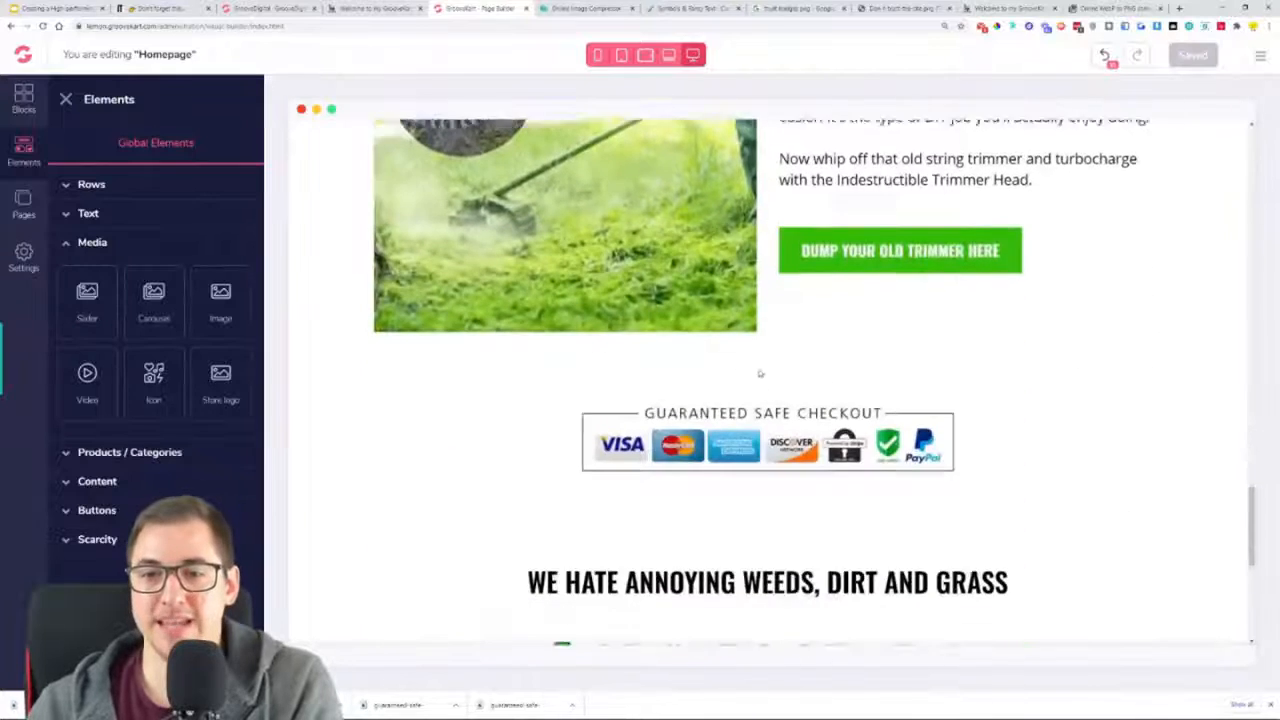
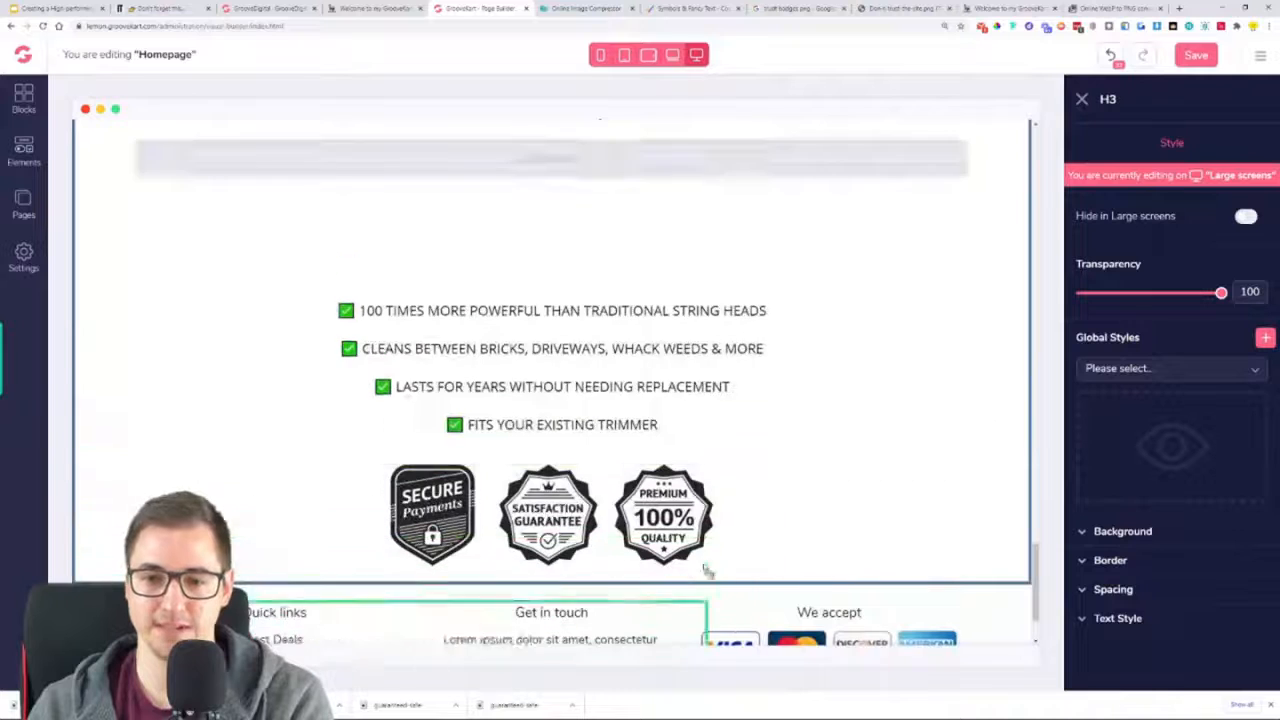
Center the new heading below the trust badges and set its font size to 30
{"action": "left_click", "coordinate": [1144, 630]}
{"action": "scroll", "coordinate": [1145, 631], "scroll_direction": "down", "scroll_amount": 3}
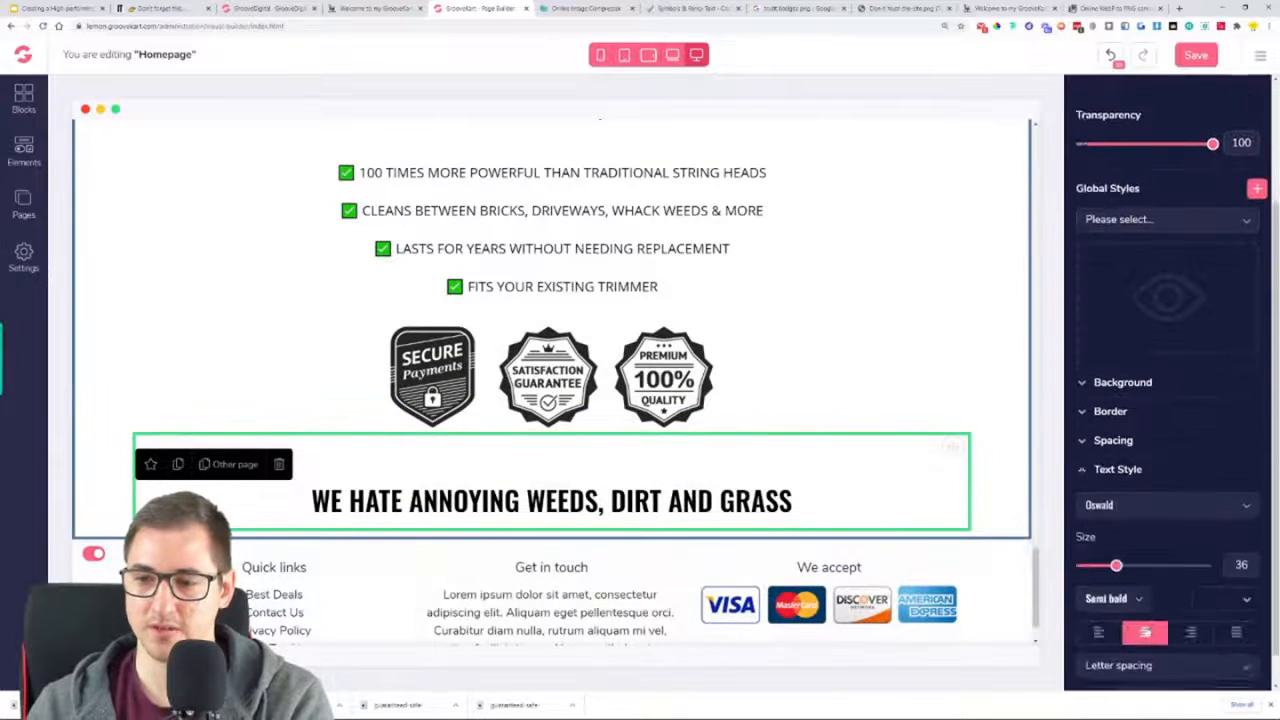
{"action": "left_click_drag", "start_coordinate": [1118, 534], "coordinate": [1107, 536]}
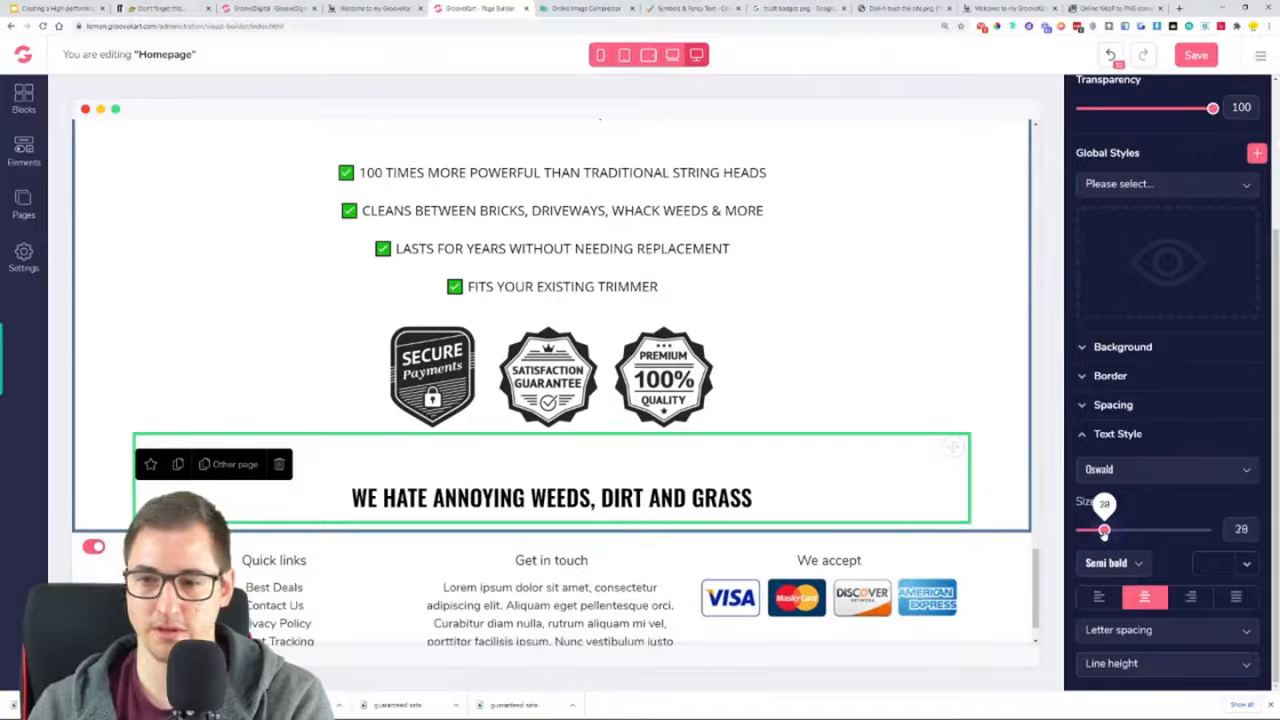
Replace the heading's text with "CAN YOUR TRIMMER DO THIS?"
{"action": "triple_click", "coordinate": [595, 497]}
{"action": "type", "text": "CAN YOUR TRIMMER DO THIS?"}
{"action": "key", "text": "BackSpace"}
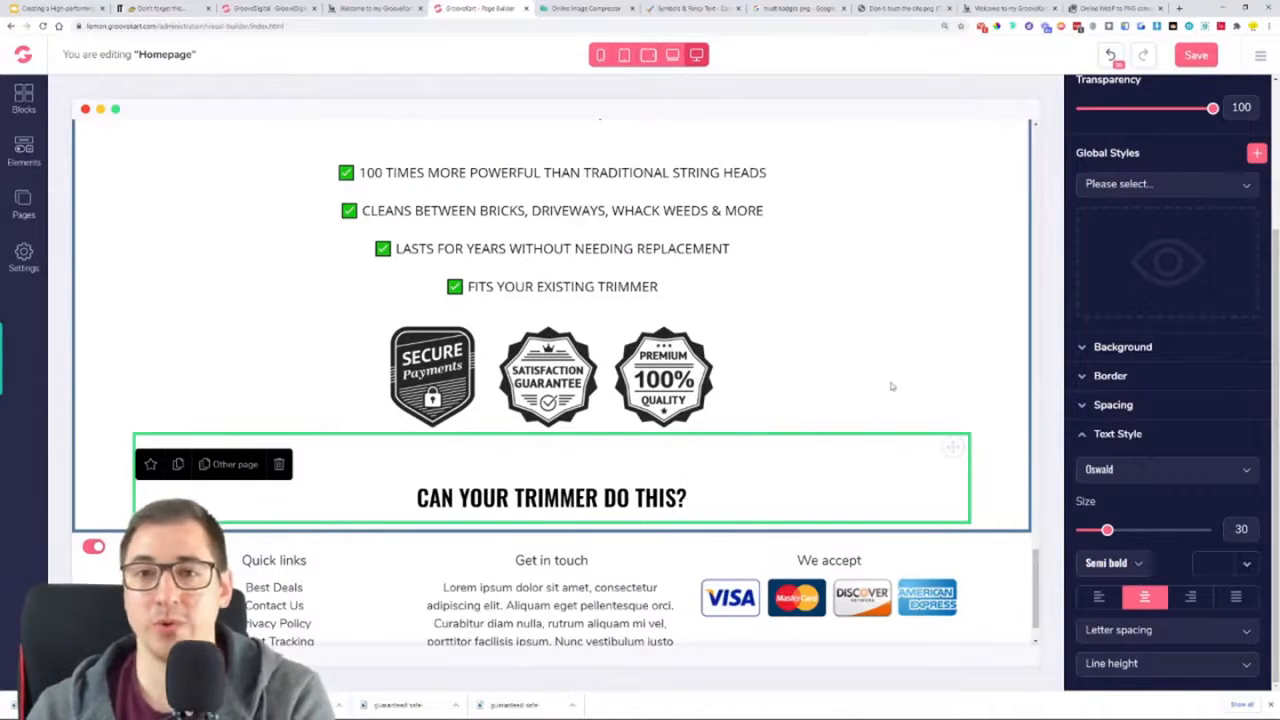
Look at the trimmer animation on the oneproduct reference store and the product page it links to, and return to the homepage
{"action": "left_click", "coordinate": [373, 10]}
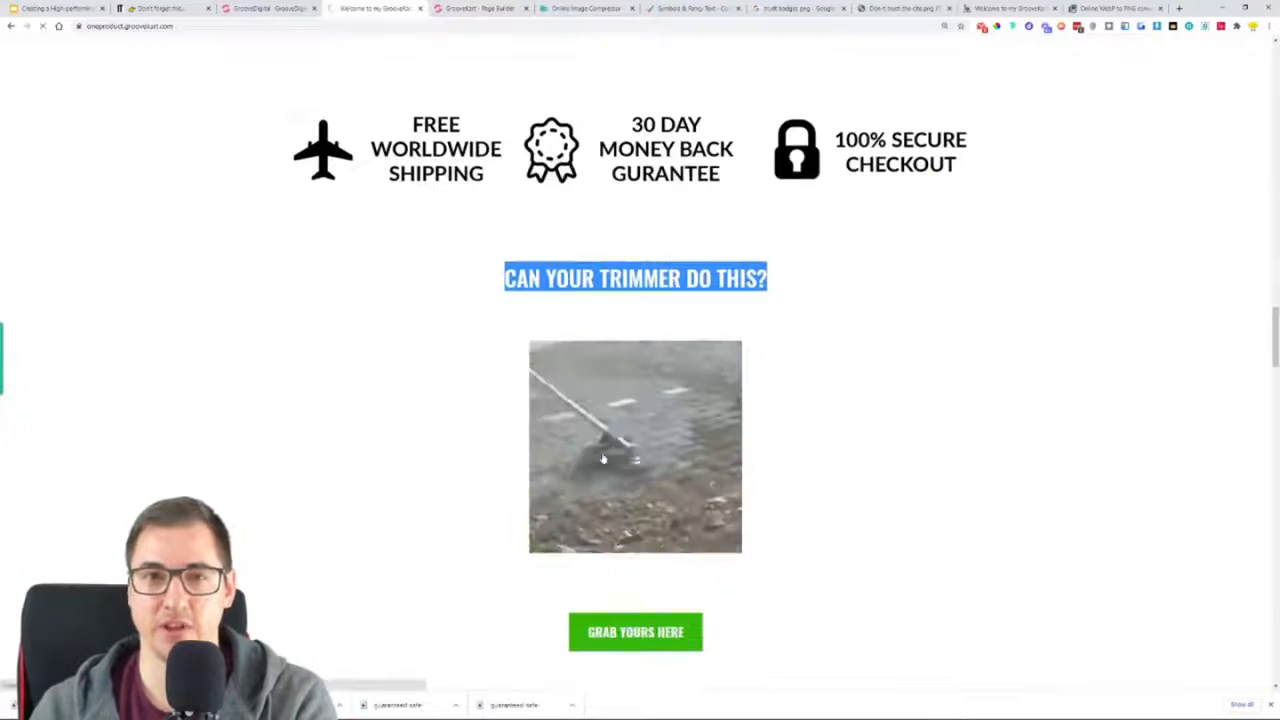
{"action": "left_click", "coordinate": [603, 457]}
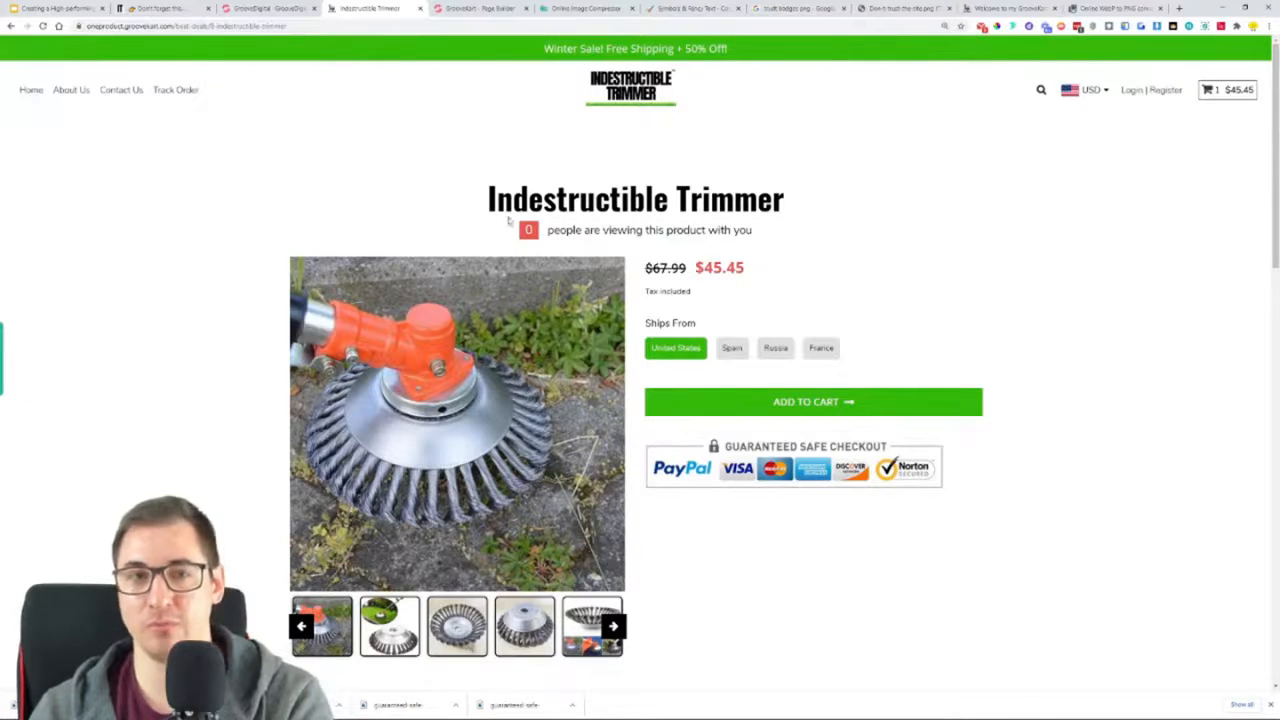
{"action": "left_click", "coordinate": [8, 26]}
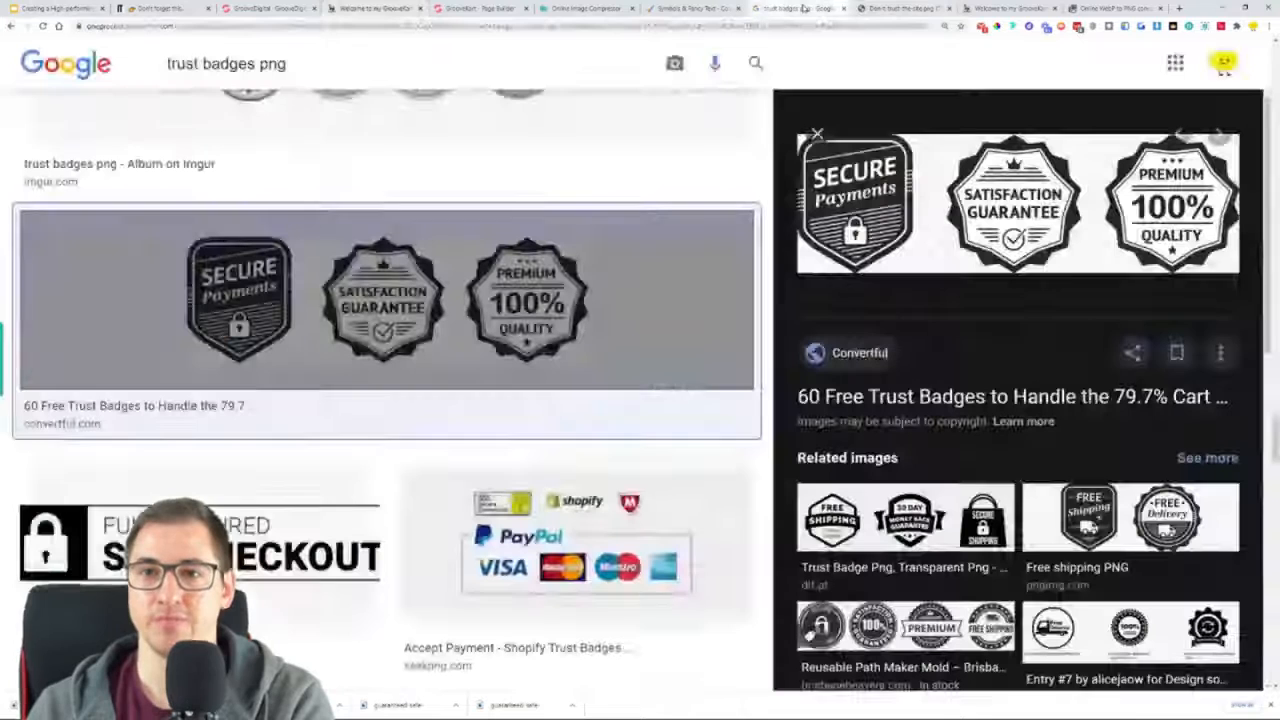
Search Google for gifyu and show the general web results instead of images
{"action": "left_click", "coordinate": [800, 8]}
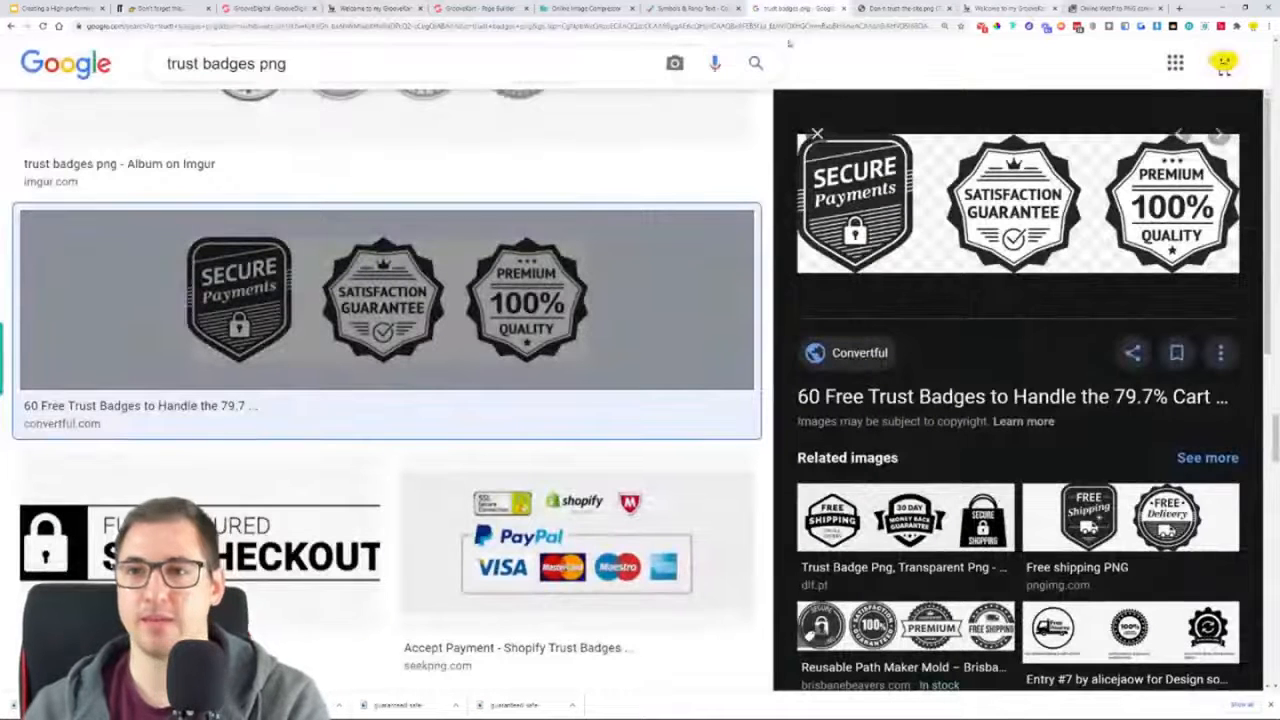
{"action": "left_click", "coordinate": [371, 60]}
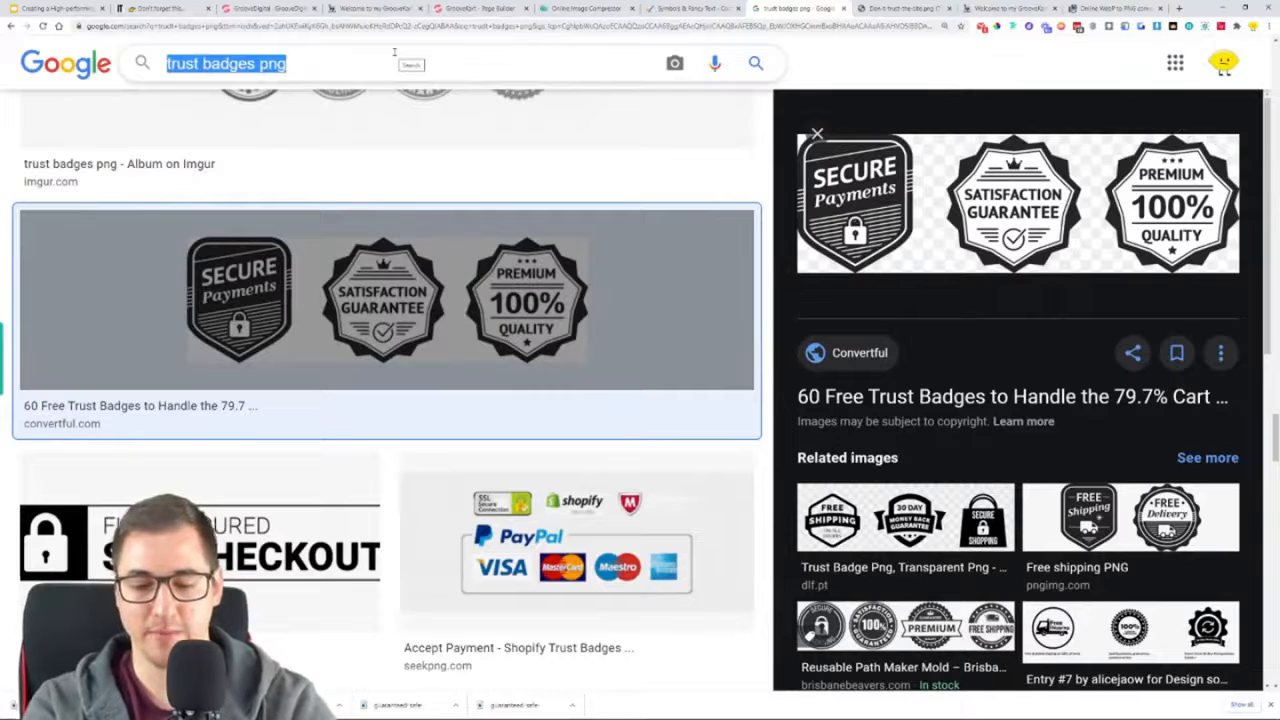
{"action": "type", "text": "gifyu"}
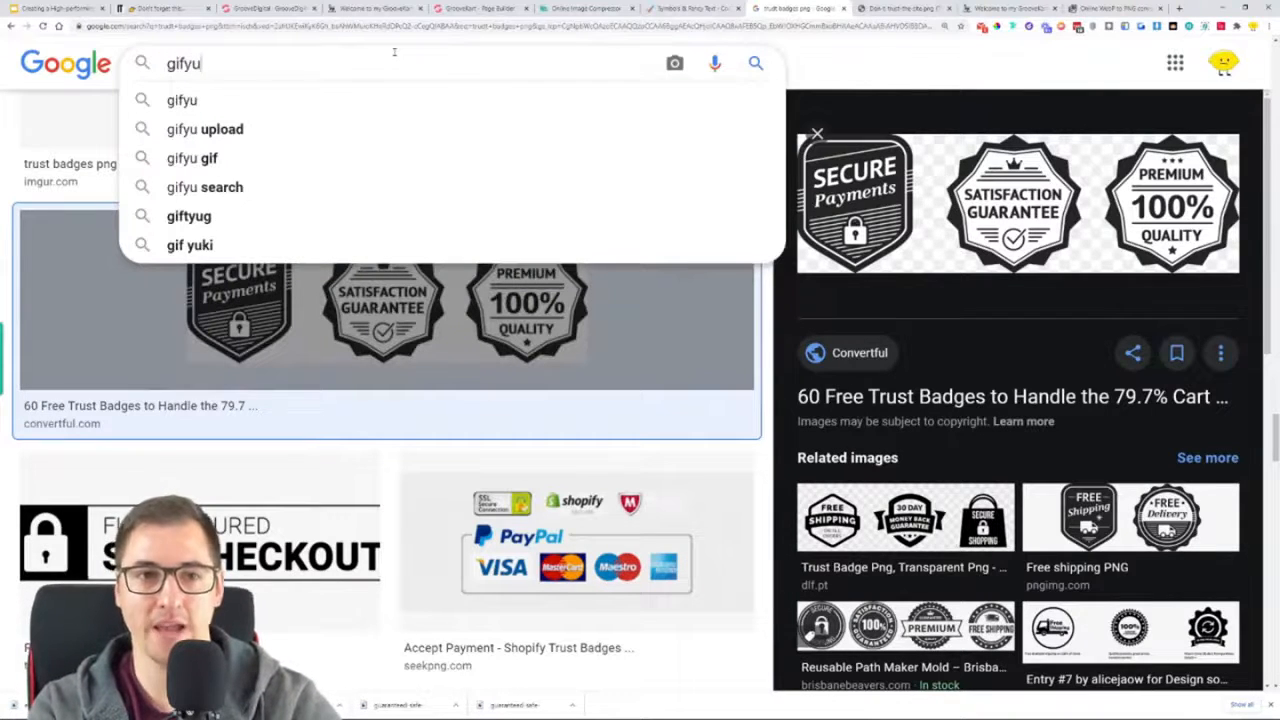
{"action": "key", "text": "Return"}
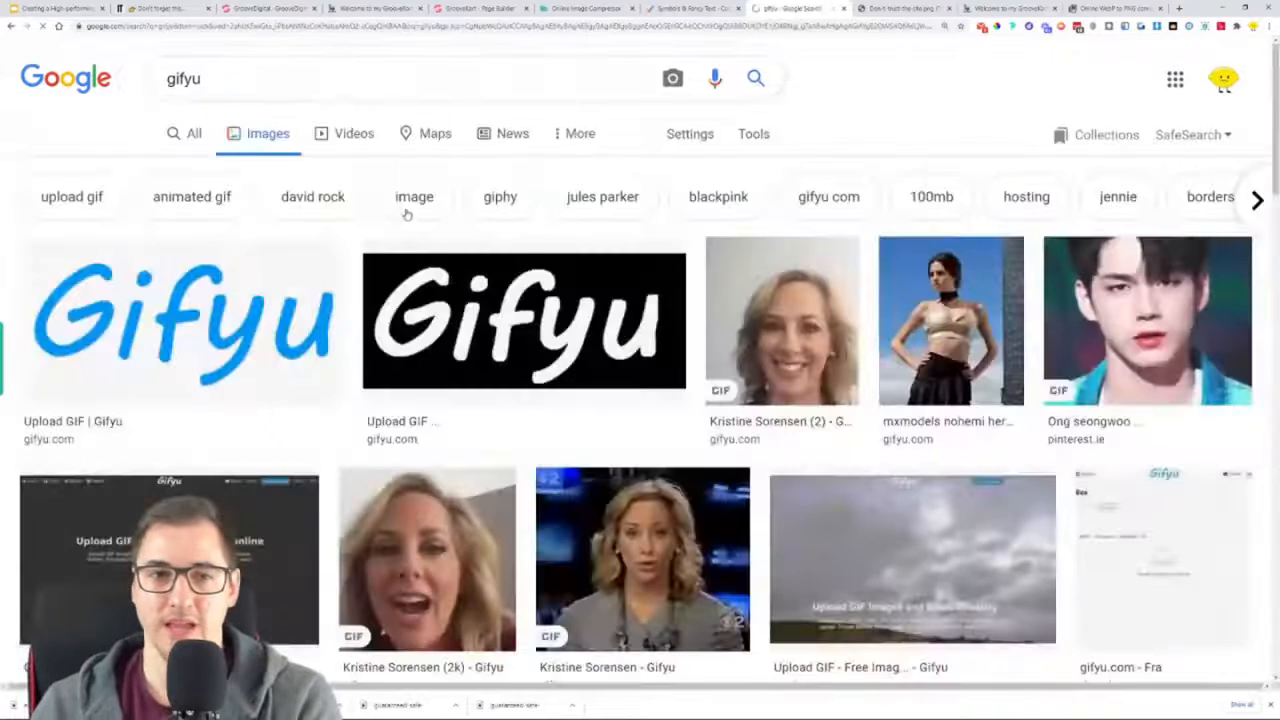
{"action": "left_click", "coordinate": [188, 134]}
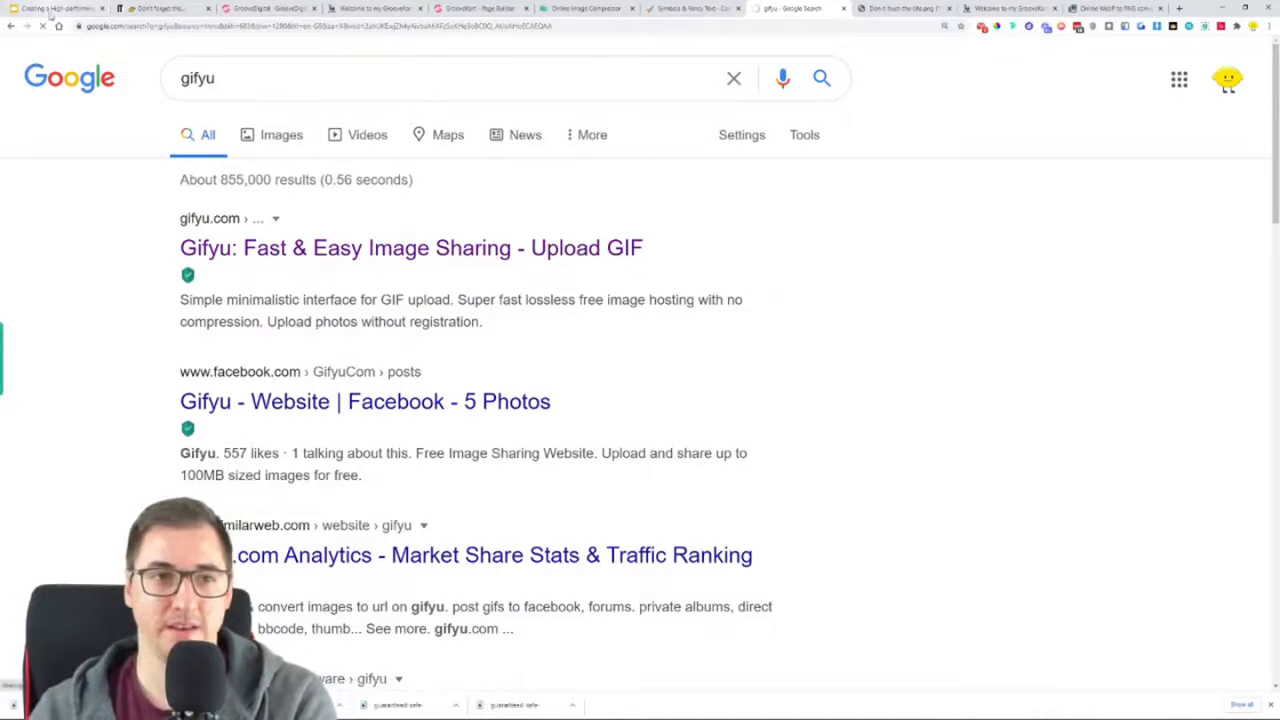
Try to open the Gifyu image sharing site in a new browser tab, and return to the search results
{"action": "right_click", "coordinate": [332, 242]}
{"action": "left_click", "coordinate": [388, 247]}
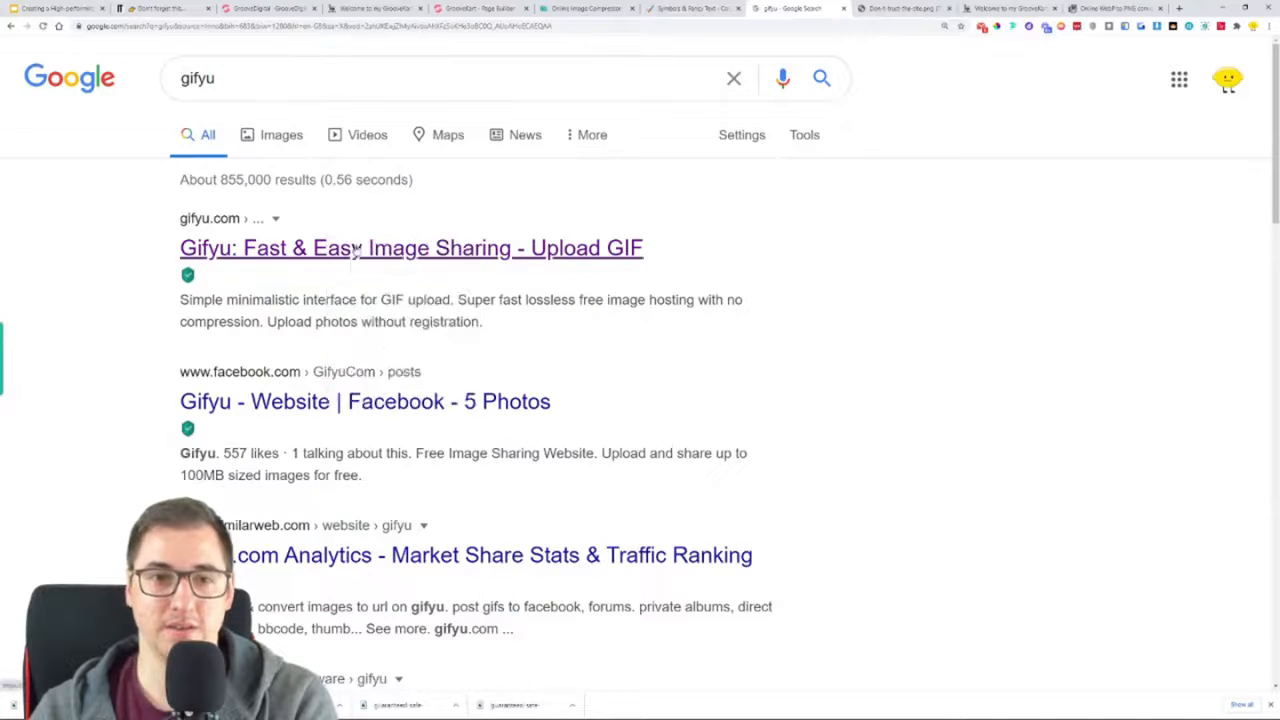
{"action": "left_click", "coordinate": [812, 8]}
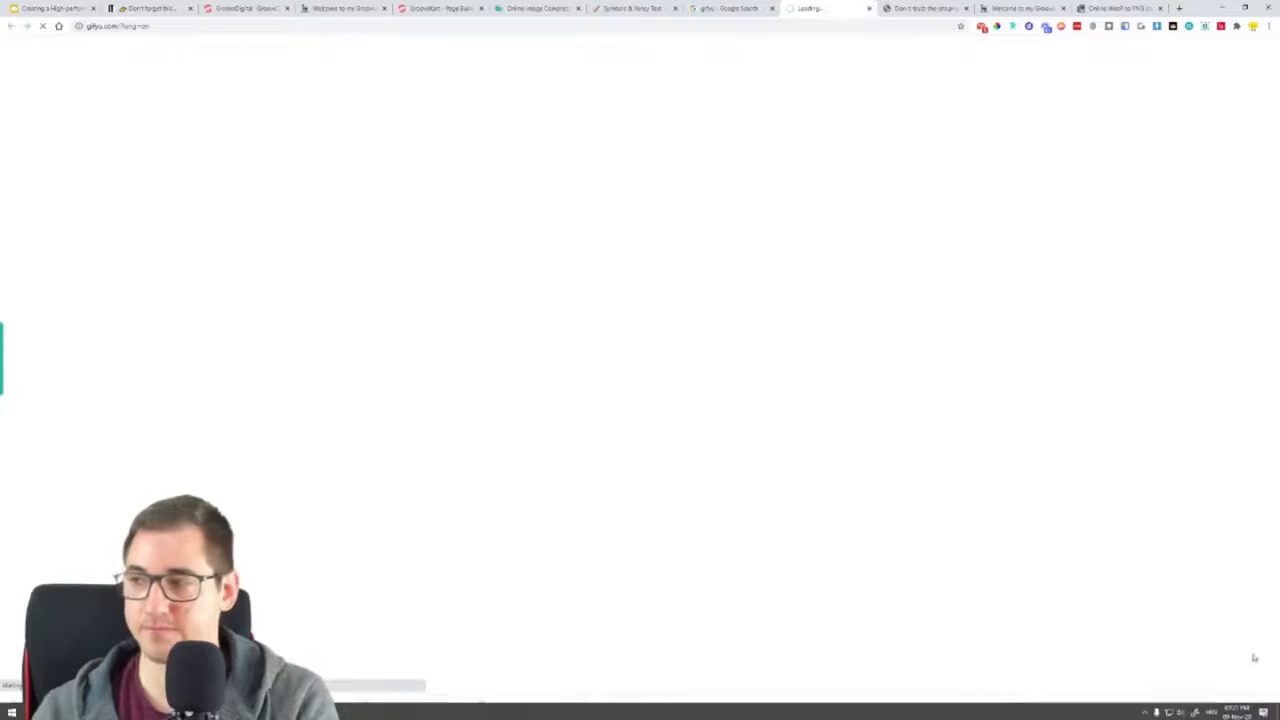
{"action": "left_click", "coordinate": [1270, 705]}
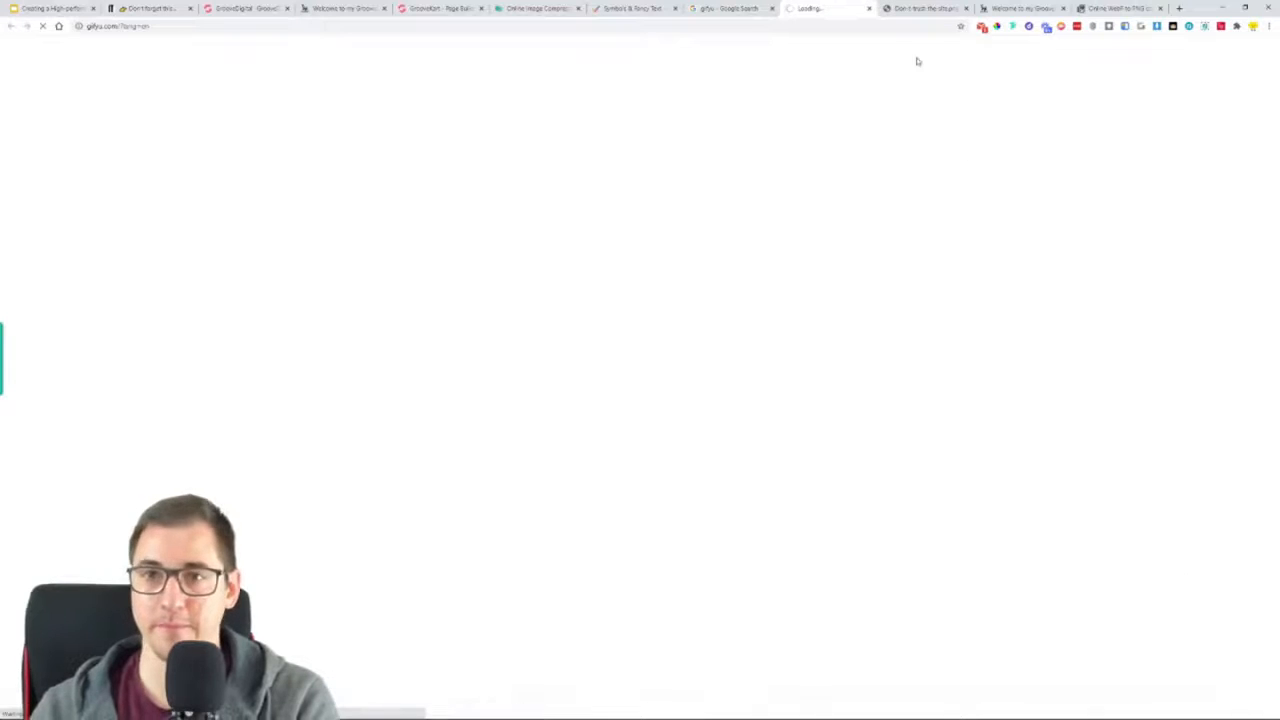
{"action": "left_click", "coordinate": [727, 9]}
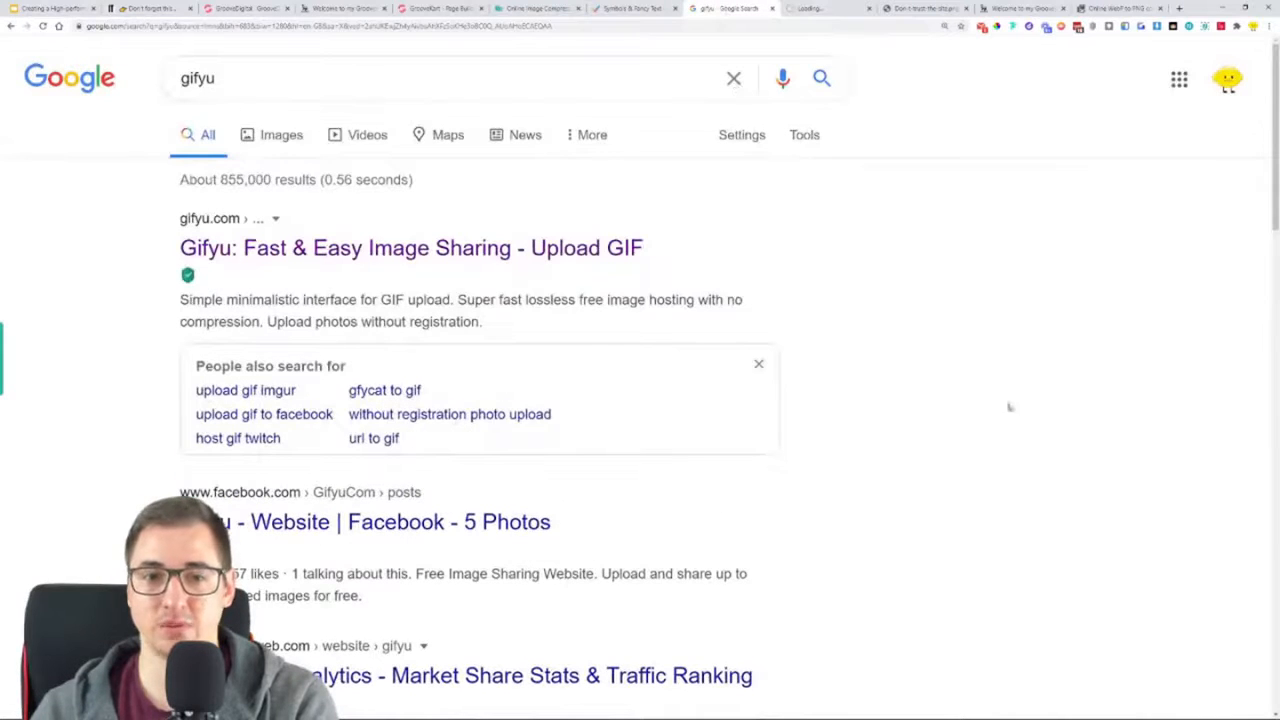
{"action": "scroll", "coordinate": [962, 318], "scroll_direction": "down", "scroll_amount": 1}
{"action": "scroll", "coordinate": [941, 297], "scroll_direction": "up", "scroll_amount": 1}
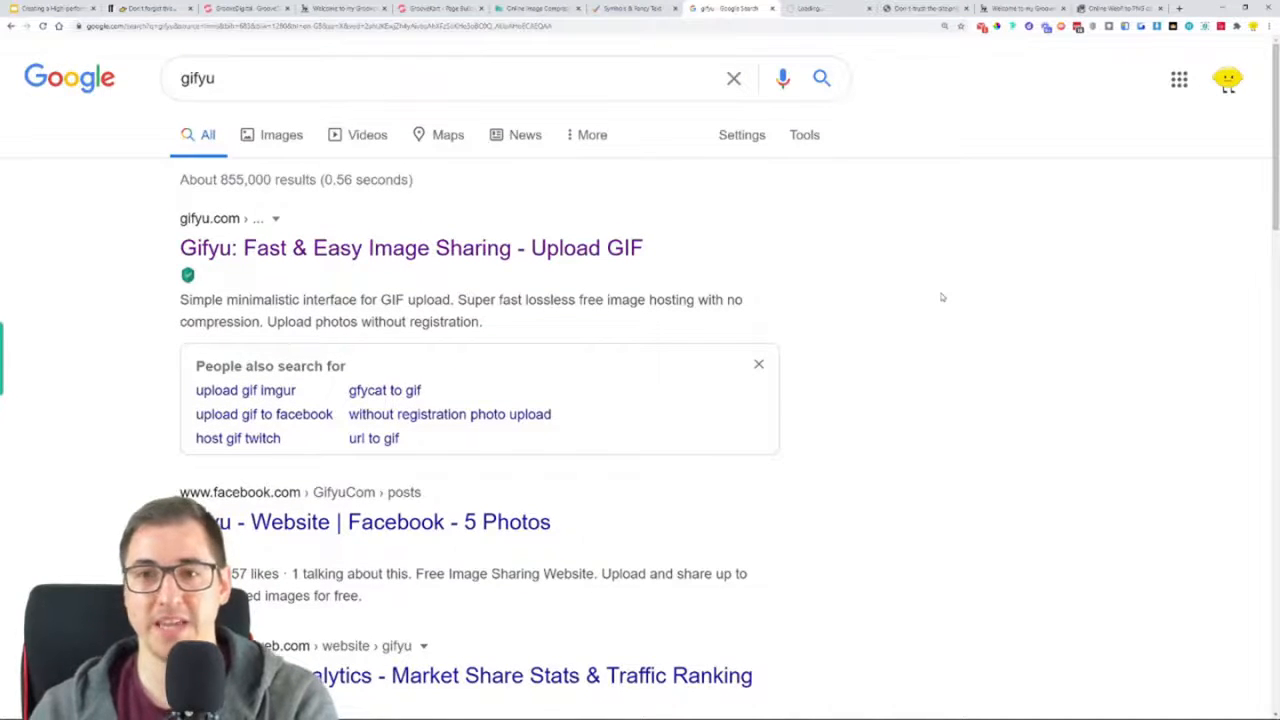
{"action": "scroll", "coordinate": [941, 297], "scroll_direction": "down", "scroll_amount": 5}
{"action": "scroll", "coordinate": [951, 289], "scroll_direction": "up", "scroll_amount": 2}
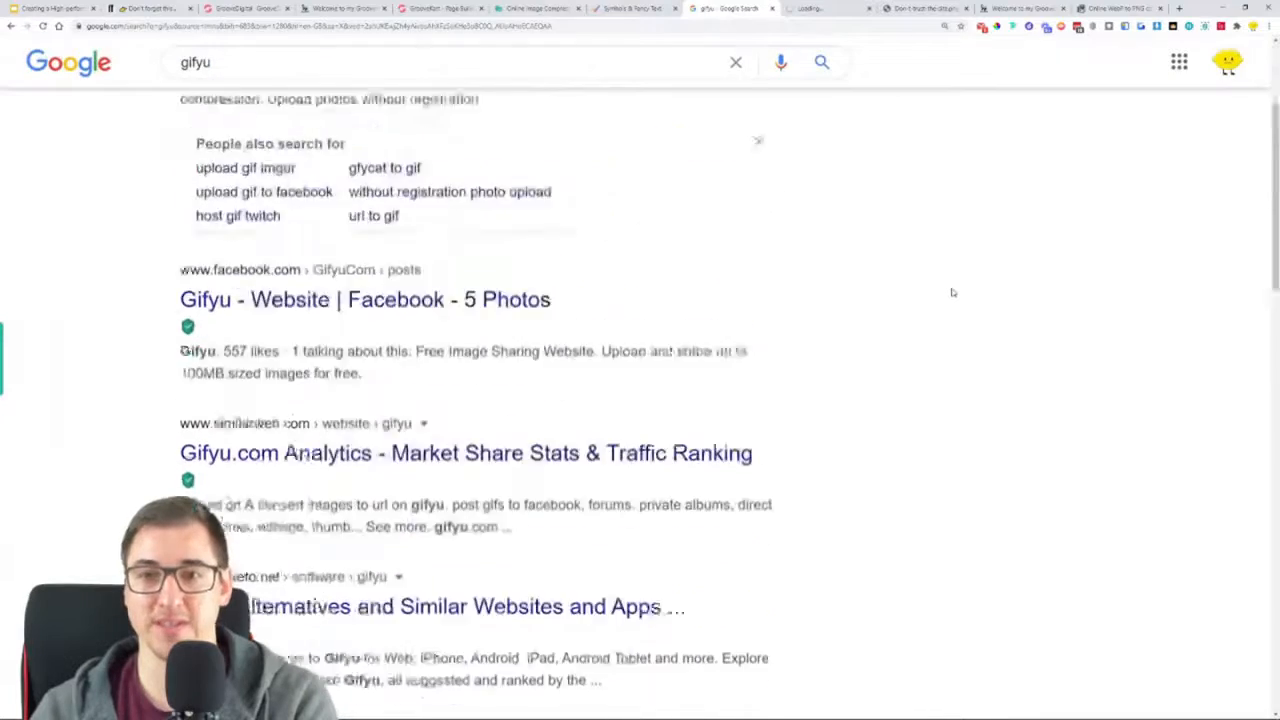
{"action": "scroll", "coordinate": [952, 292], "scroll_direction": "up", "scroll_amount": 4}
Close the Gifyu page and search Google for gif hosting
{"action": "left_click", "coordinate": [486, 83]}
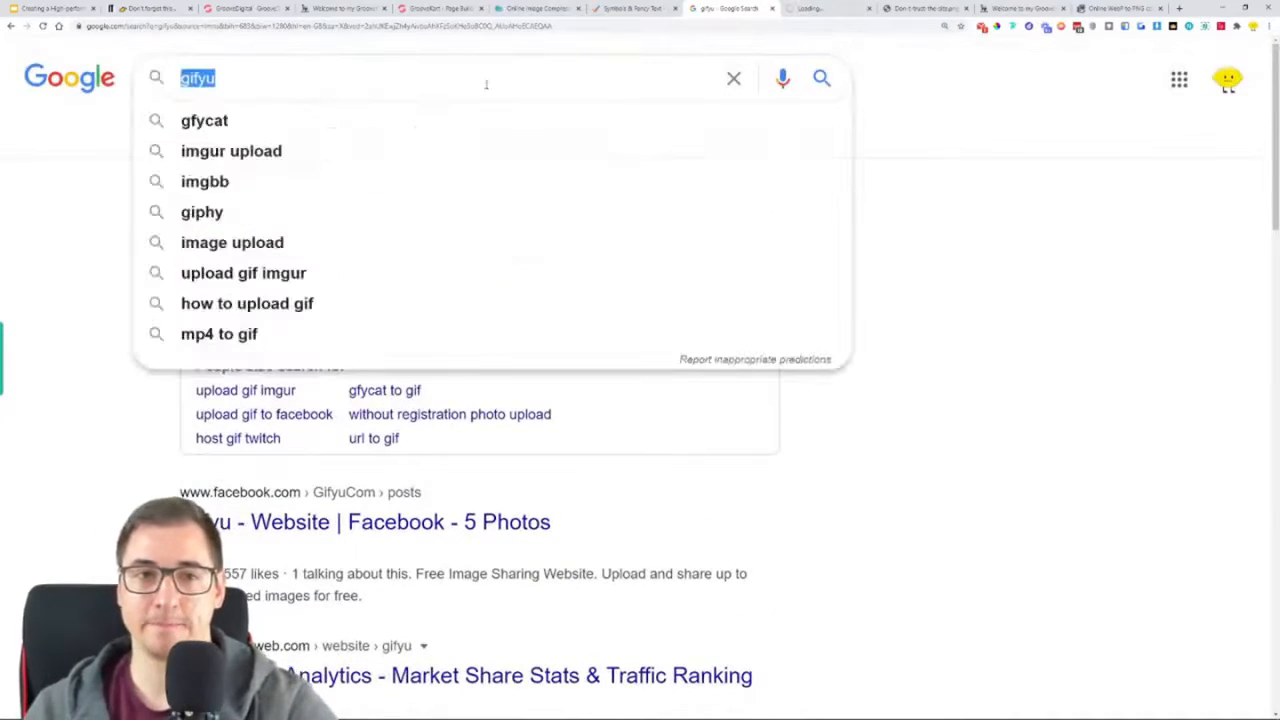
{"action": "left_click", "coordinate": [840, 6]}
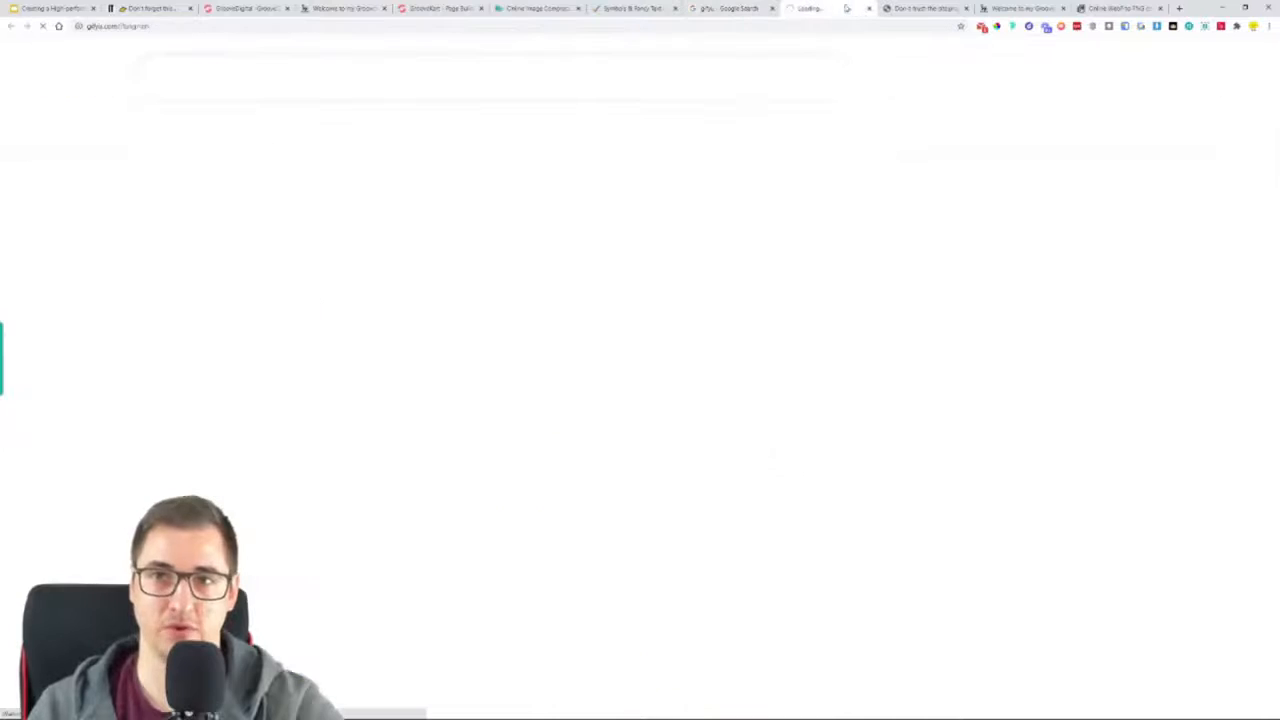
{"action": "left_click", "coordinate": [867, 10]}
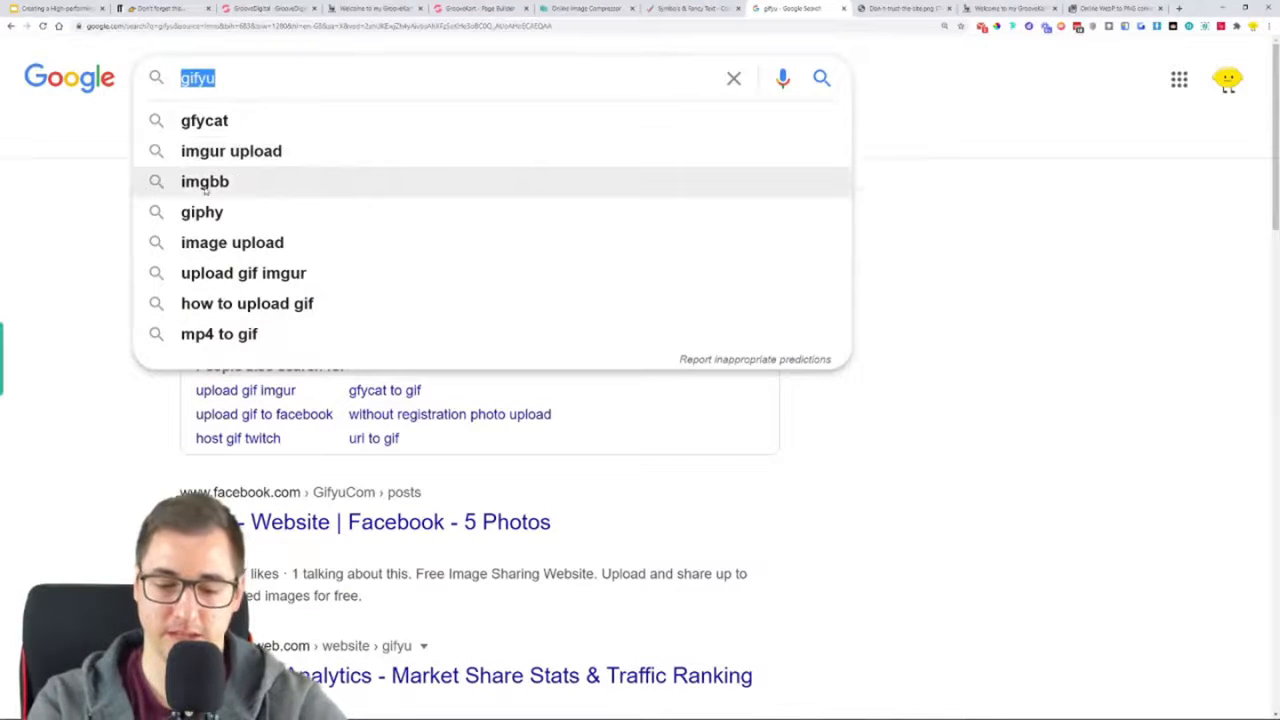
{"action": "type", "text": "gif hi"}
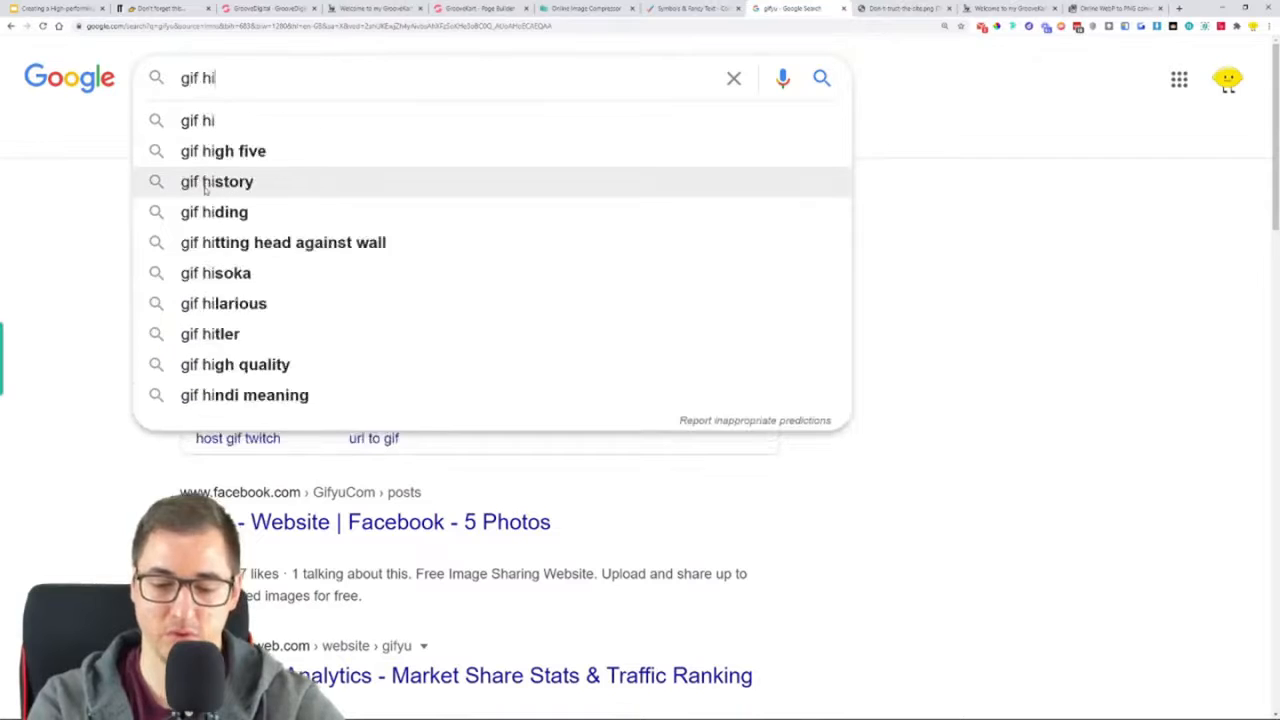
{"action": "key", "text": "BackSpace"}
{"action": "type", "text": "os"}
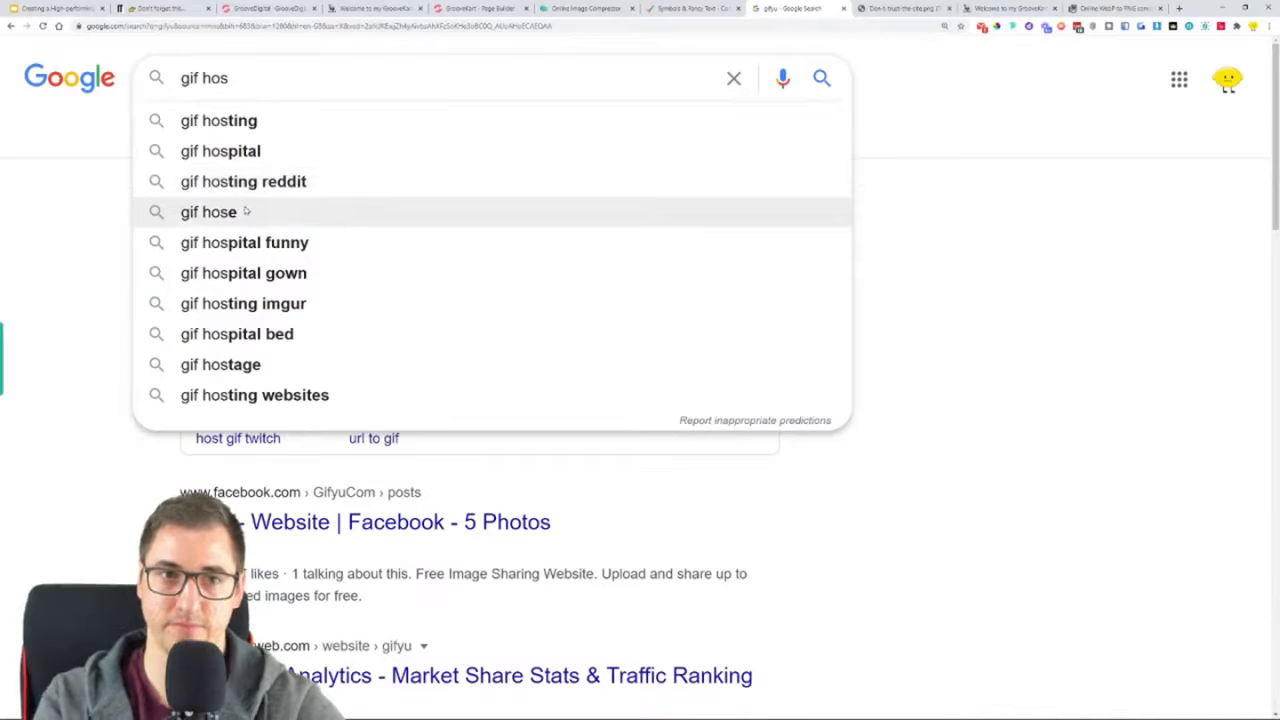
{"action": "left_click", "coordinate": [230, 122]}
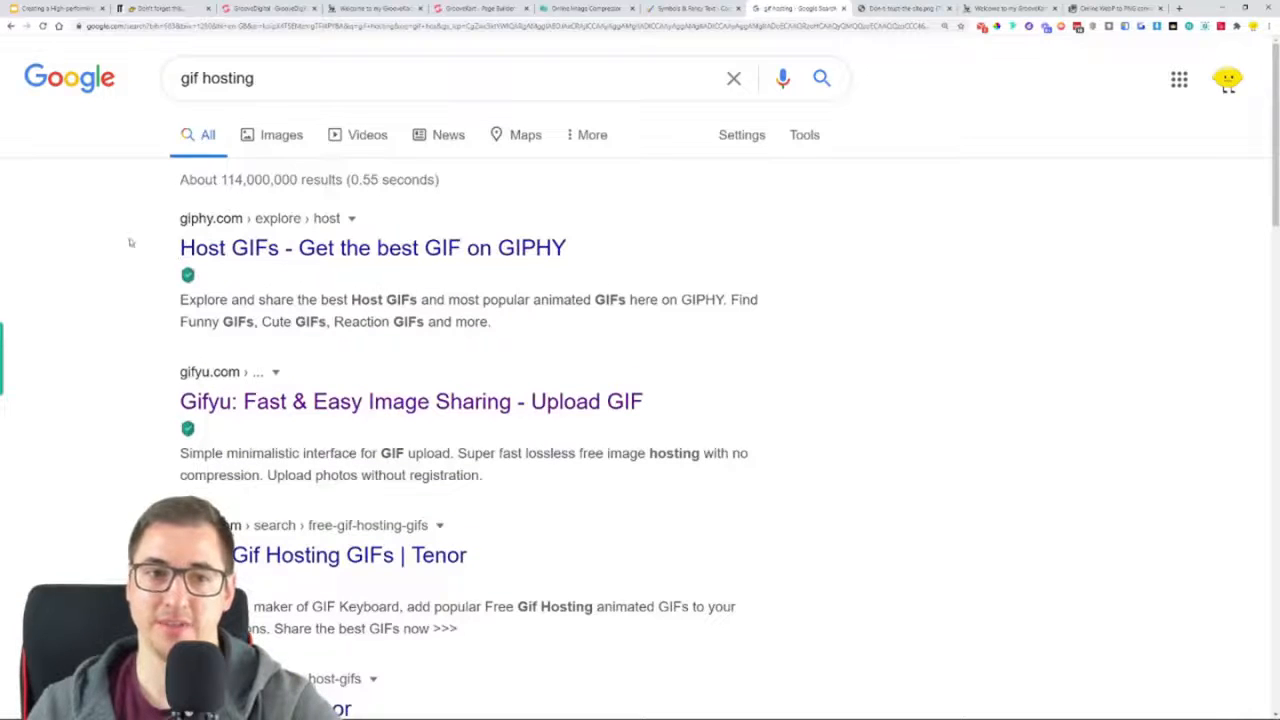
Try the Gifyu upload site again from the gif hosting results, and return to the results list
{"action": "scroll", "coordinate": [118, 264], "scroll_direction": "down", "scroll_amount": 1}
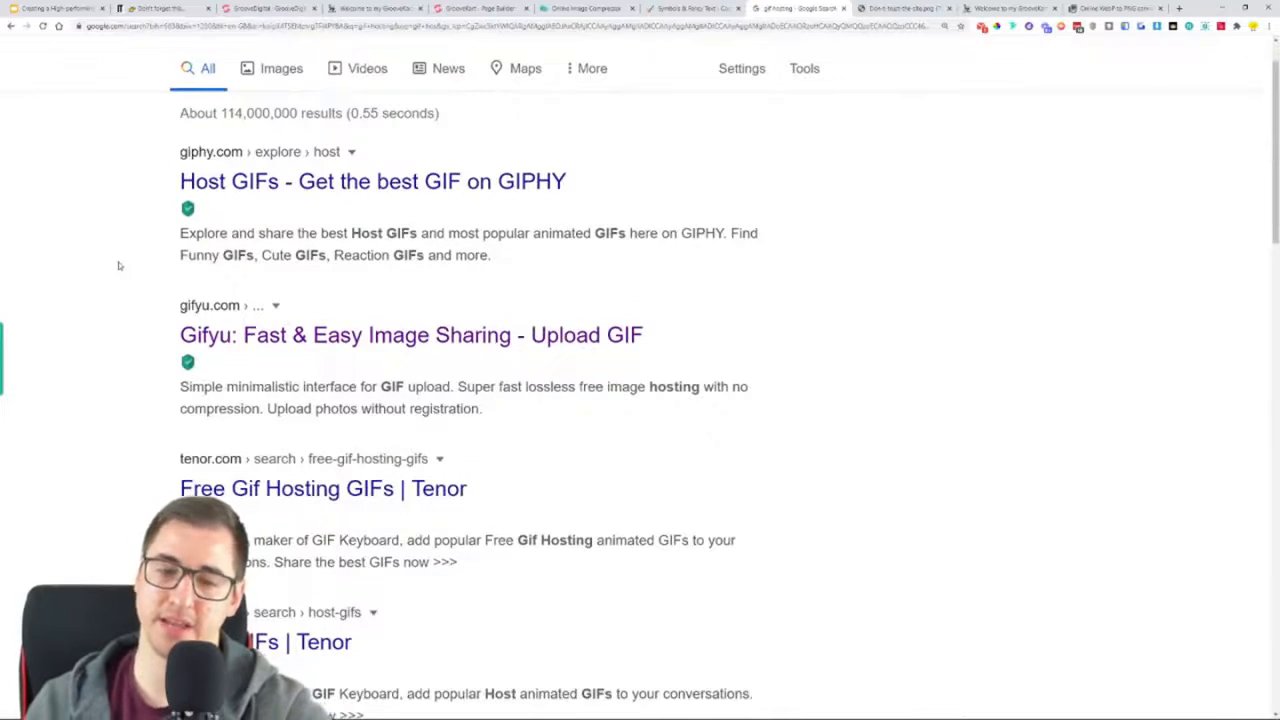
{"action": "scroll", "coordinate": [118, 266], "scroll_direction": "down", "scroll_amount": 3}
{"action": "scroll", "coordinate": [117, 270], "scroll_direction": "up", "scroll_amount": 2}
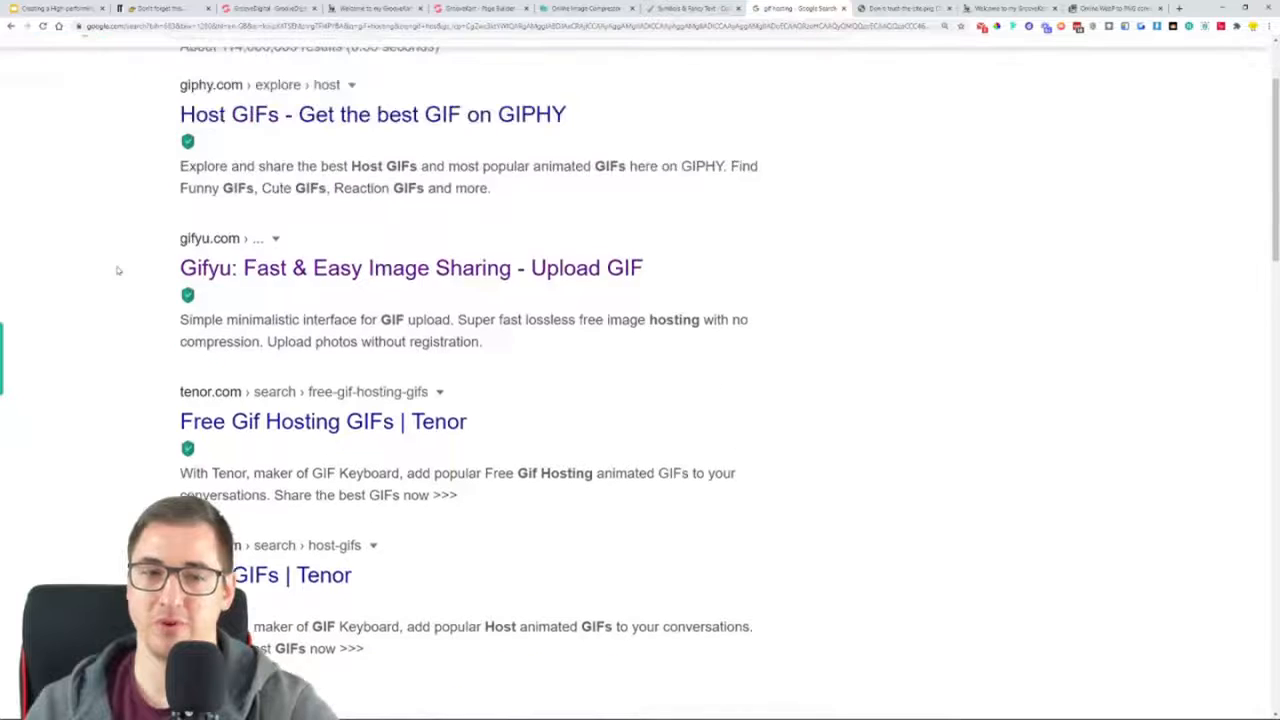
{"action": "left_click", "coordinate": [337, 278]}
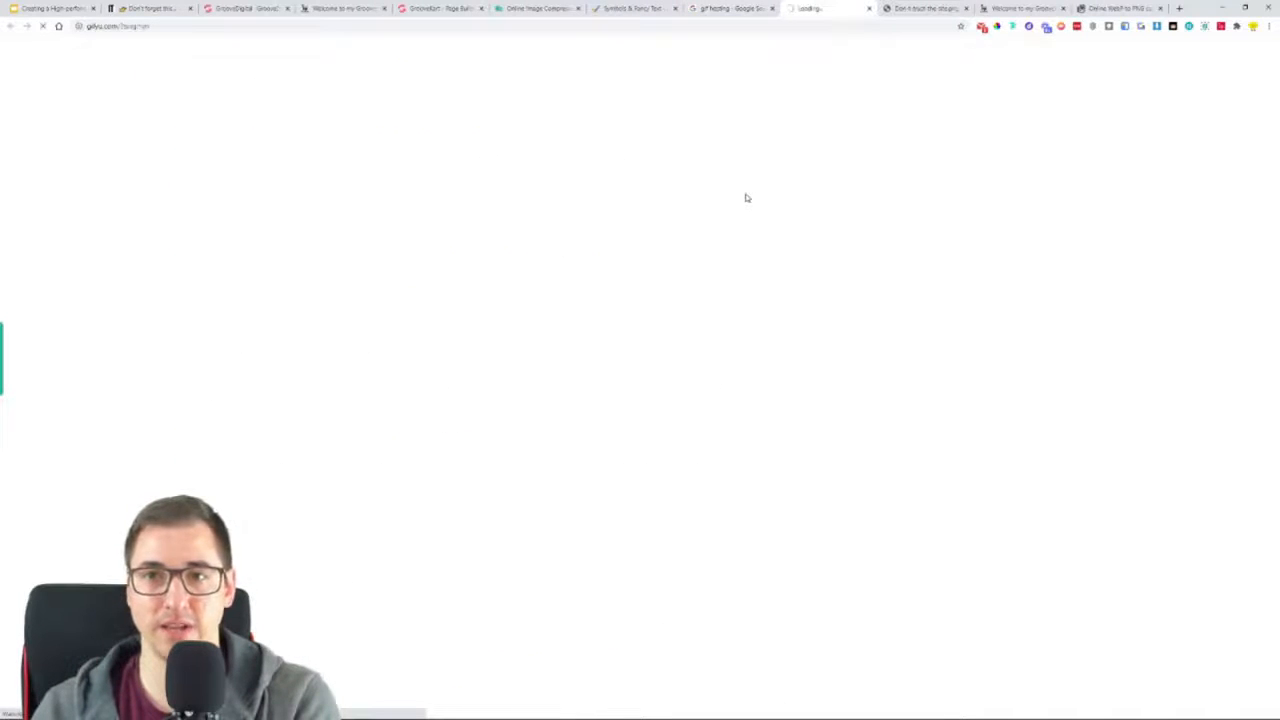
{"action": "left_click", "coordinate": [728, 7]}
Open the SENDEYO GIF hosting result in a separate tab and switch to it
{"action": "scroll", "coordinate": [114, 305], "scroll_direction": "down", "scroll_amount": 4}
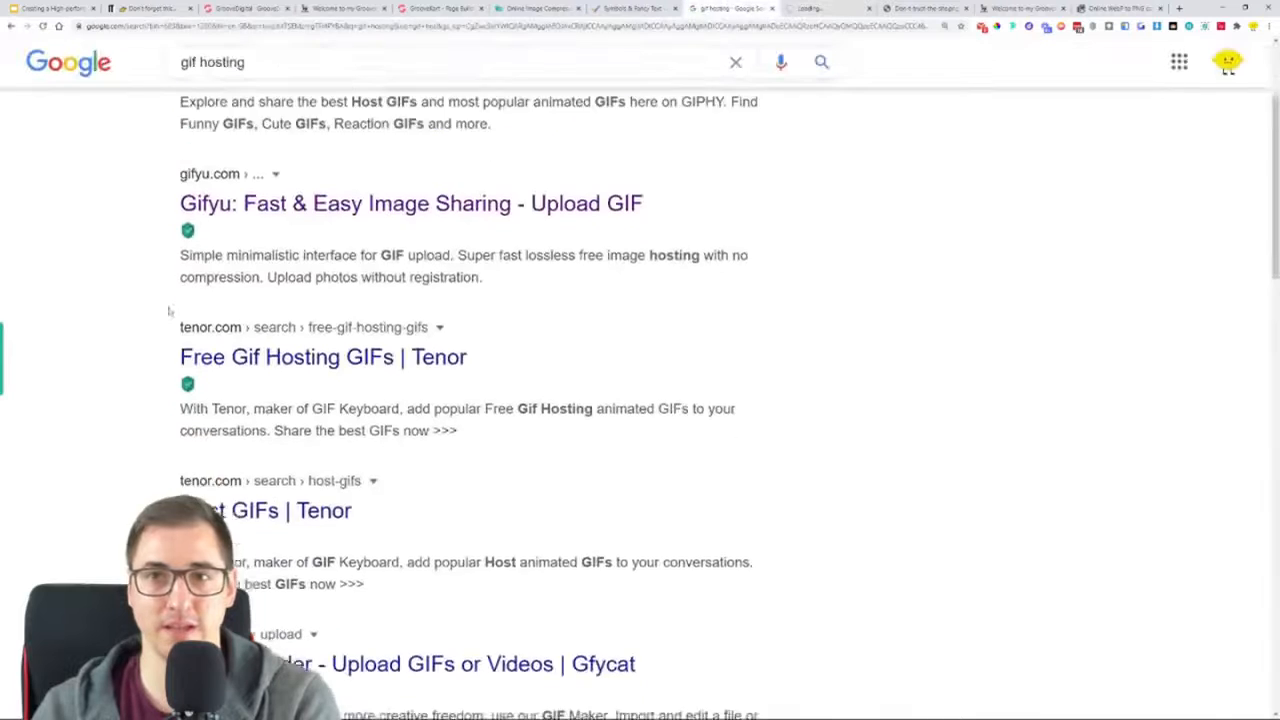
{"action": "scroll", "coordinate": [118, 343], "scroll_direction": "down", "scroll_amount": 3}
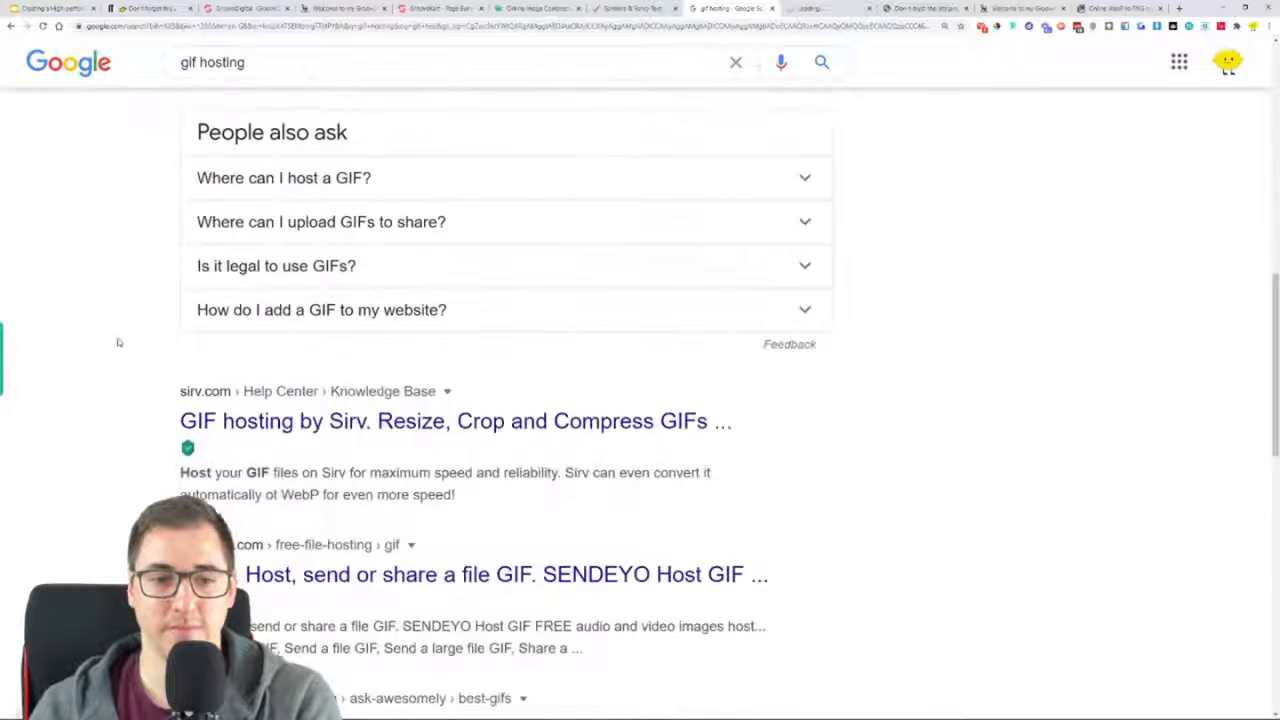
{"action": "scroll", "coordinate": [118, 342], "scroll_direction": "down", "scroll_amount": 2}
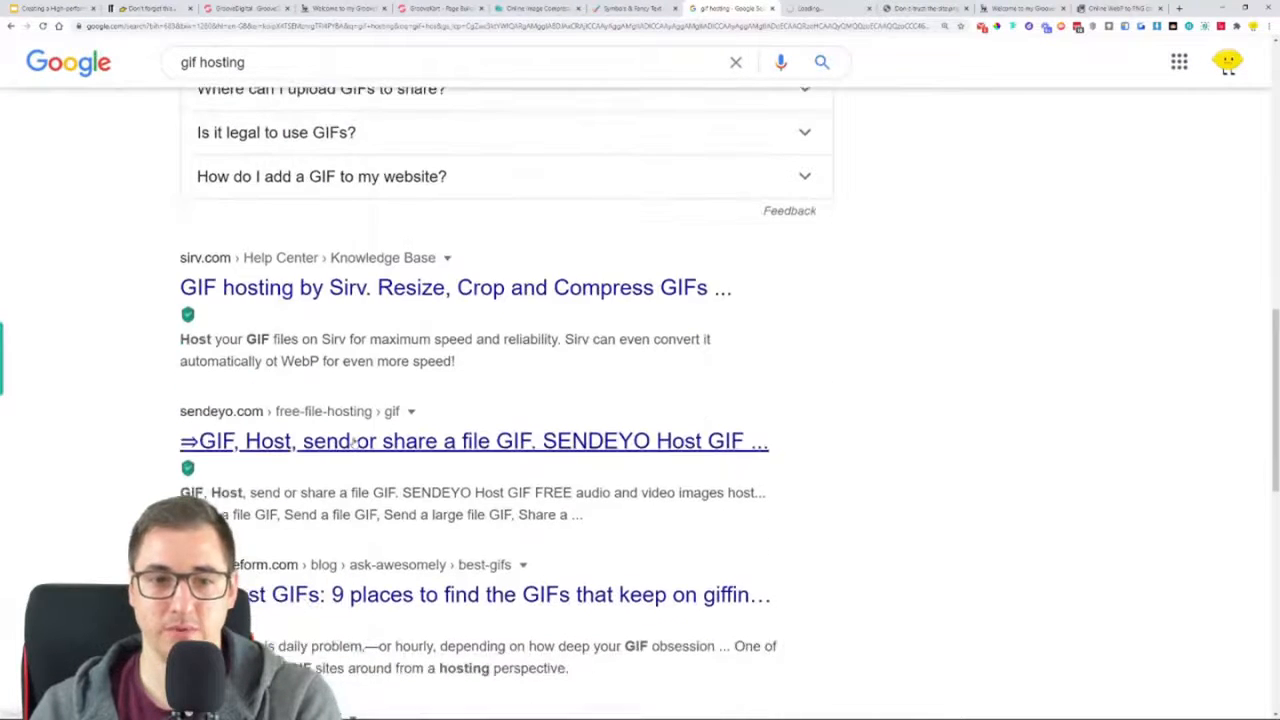
{"action": "middle_click", "coordinate": [352, 441]}
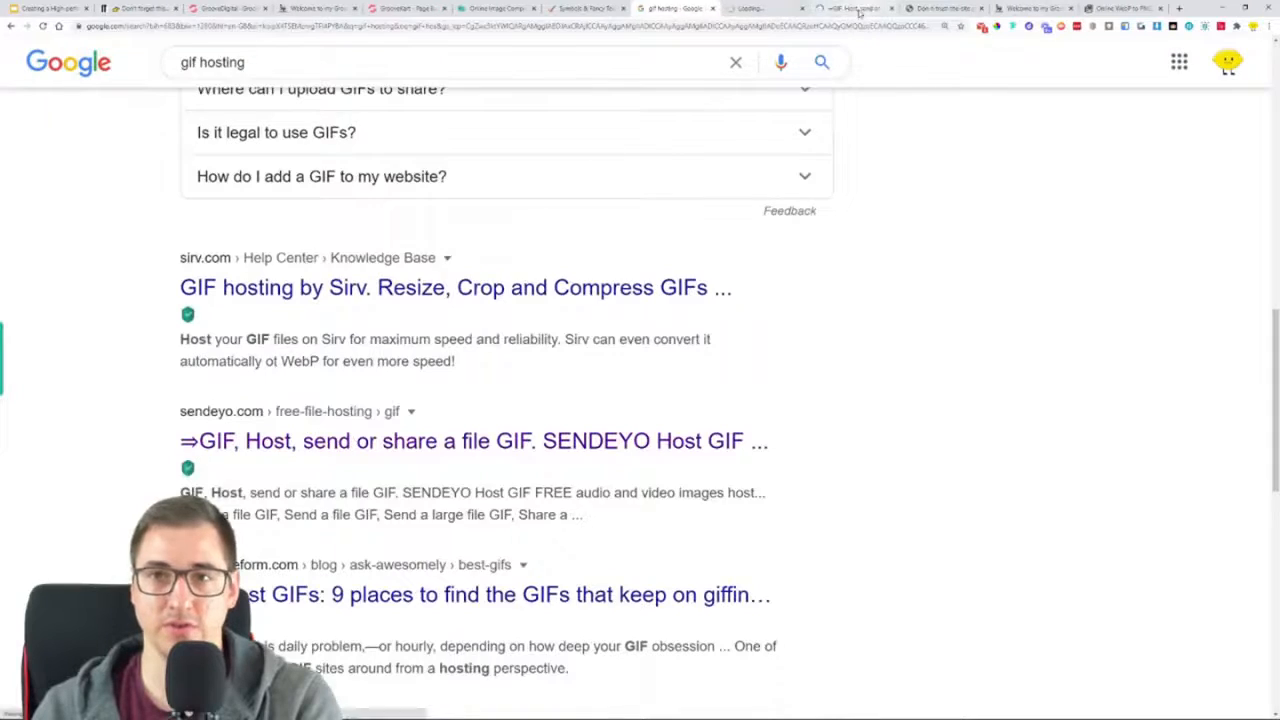
{"action": "left_click", "coordinate": [858, 8]}
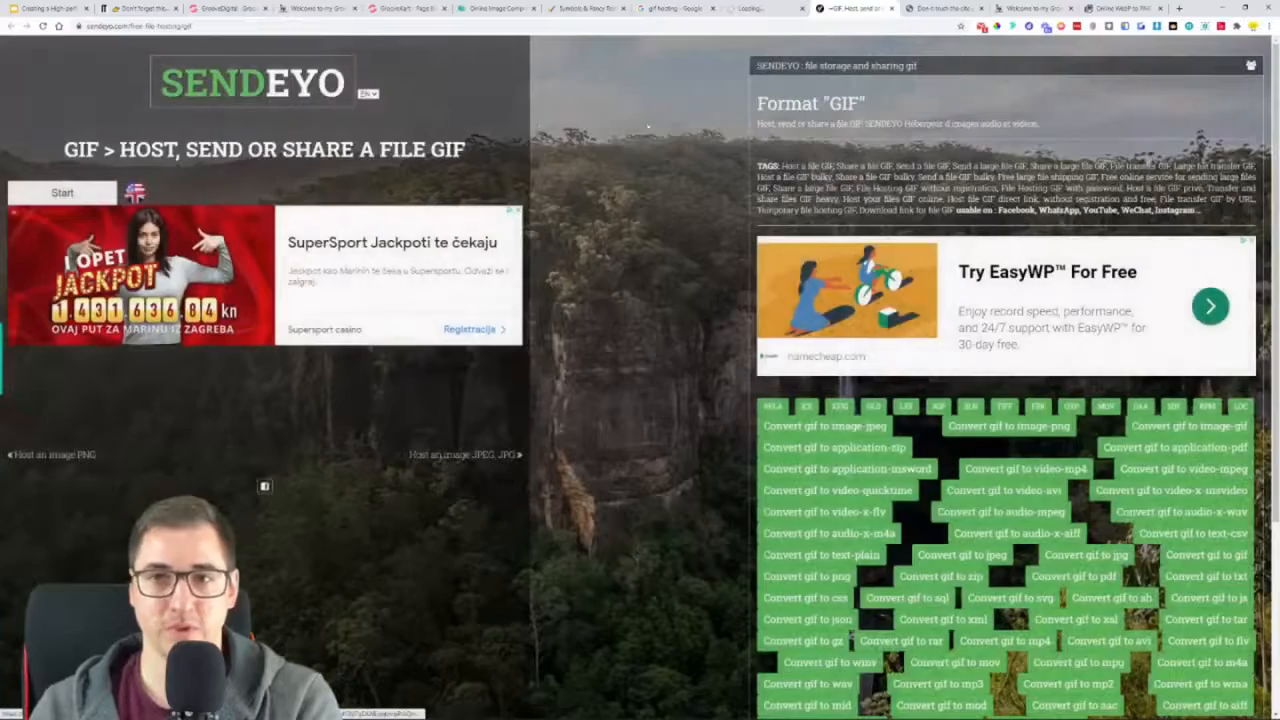
Upload the 480x480 ezgif trimmer GIF from the OneProductStore folder to SENDEYO
{"action": "scroll", "coordinate": [666, 268], "scroll_direction": "down", "scroll_amount": 3}
{"action": "scroll", "coordinate": [666, 268], "scroll_direction": "up", "scroll_amount": 3}
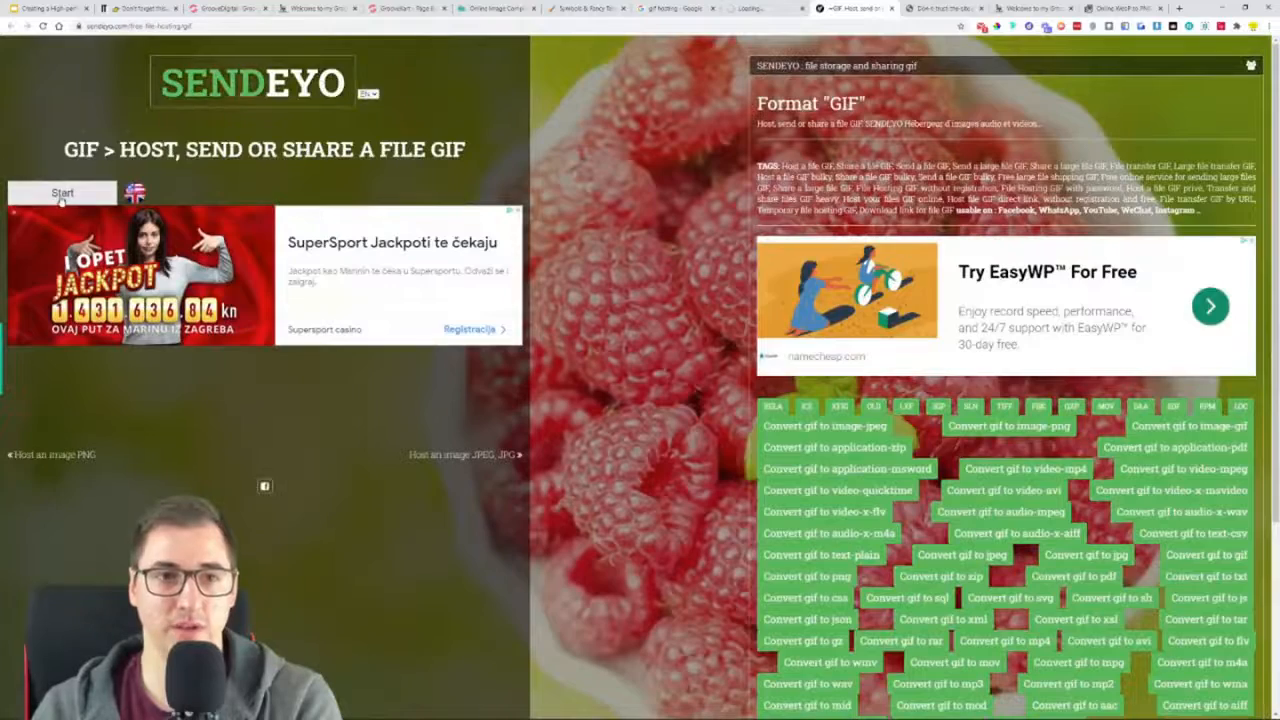
{"action": "left_click", "coordinate": [62, 195]}
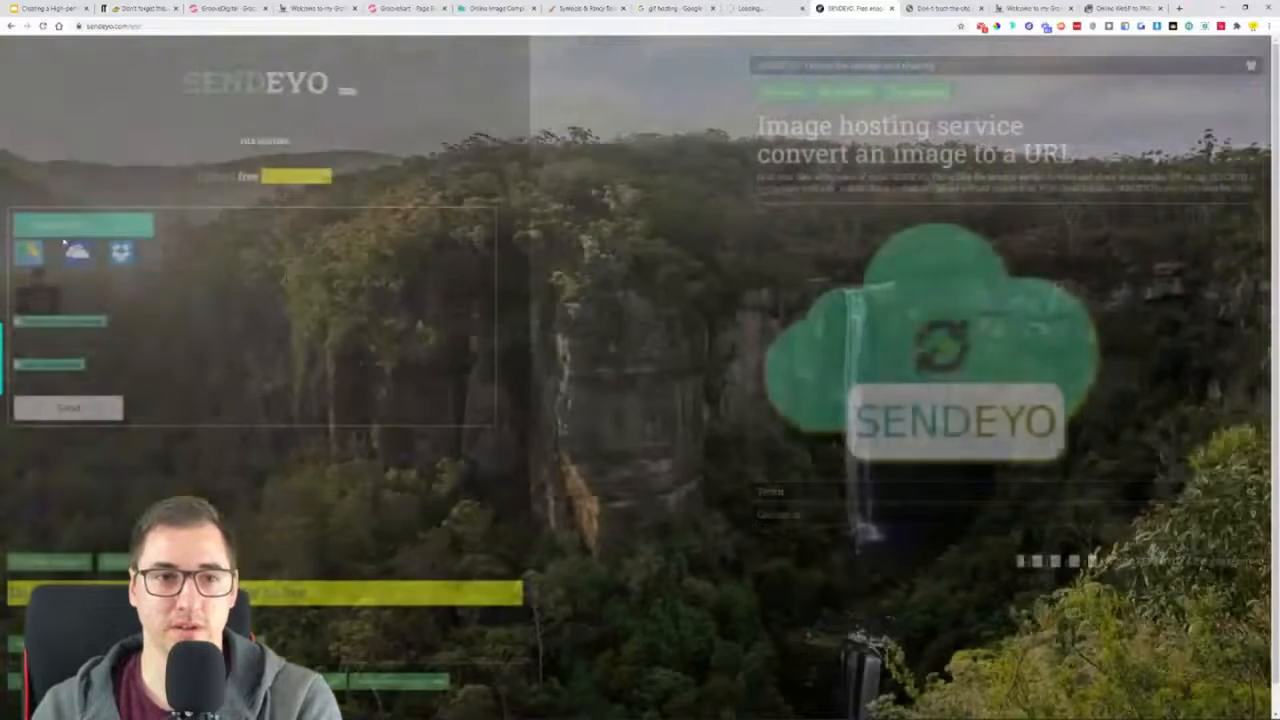
{"action": "left_click", "coordinate": [63, 240]}
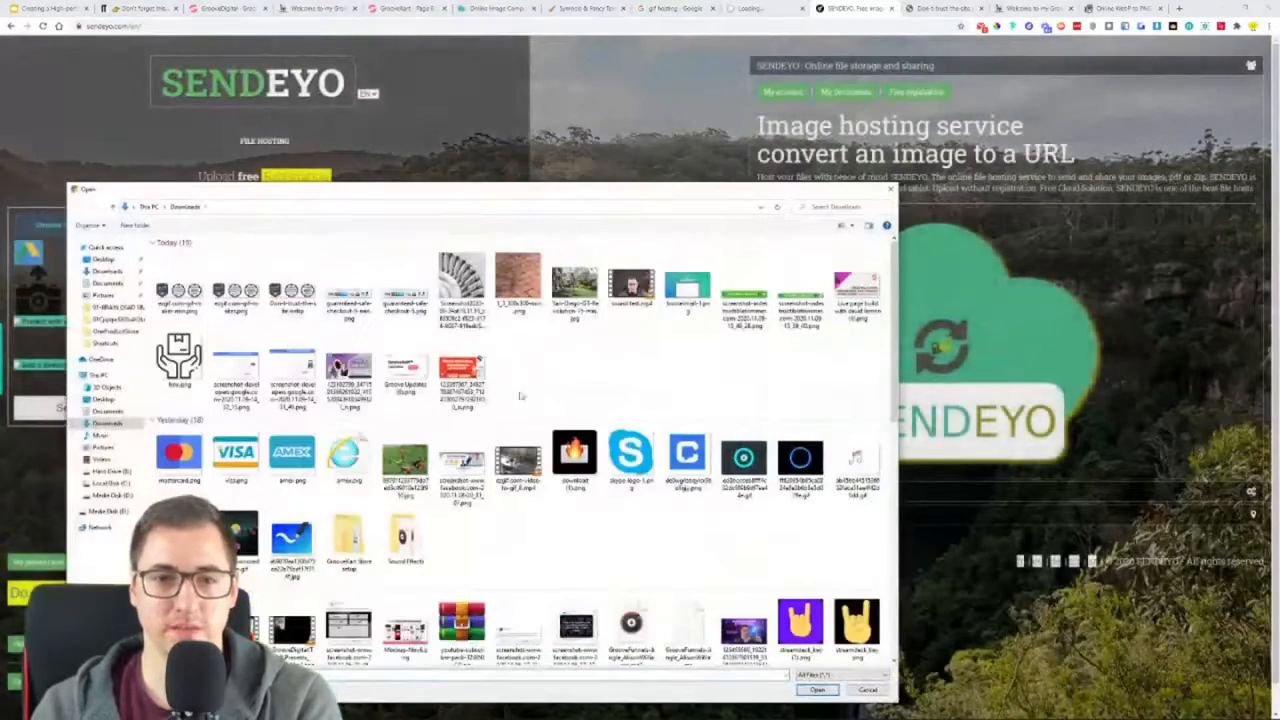
{"action": "double_click", "coordinate": [348, 540]}
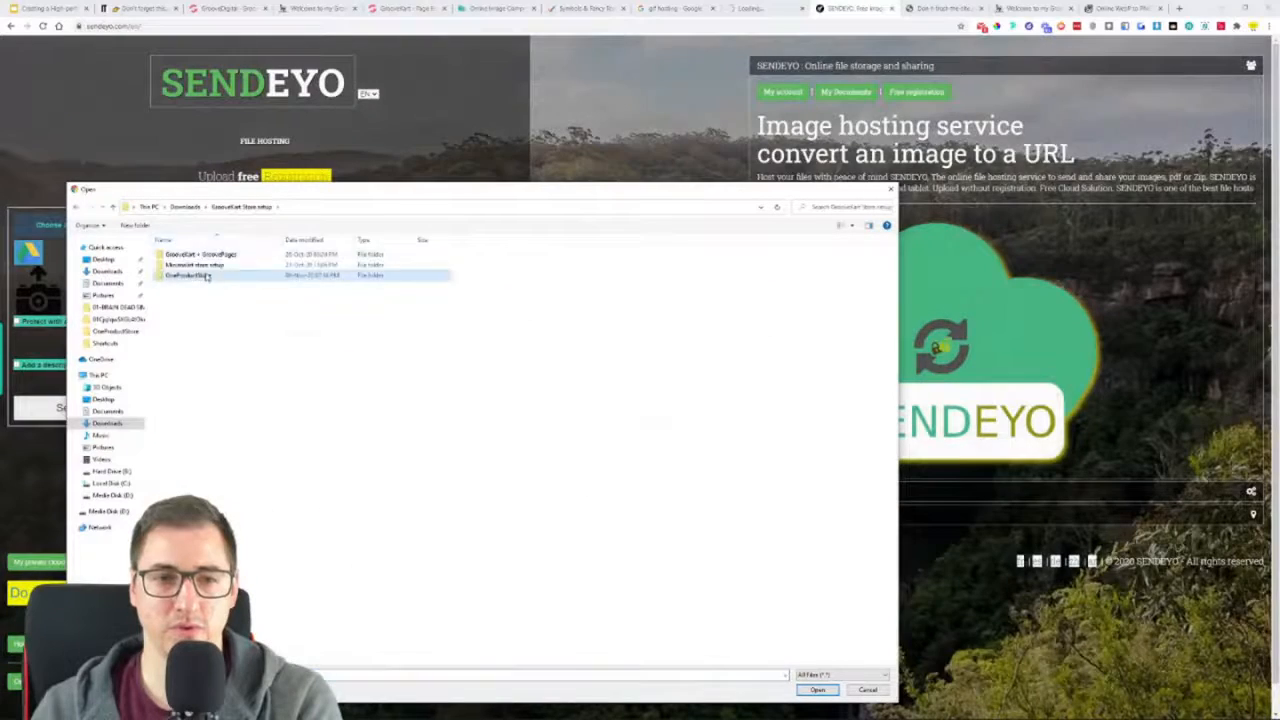
{"action": "double_click", "coordinate": [207, 277]}
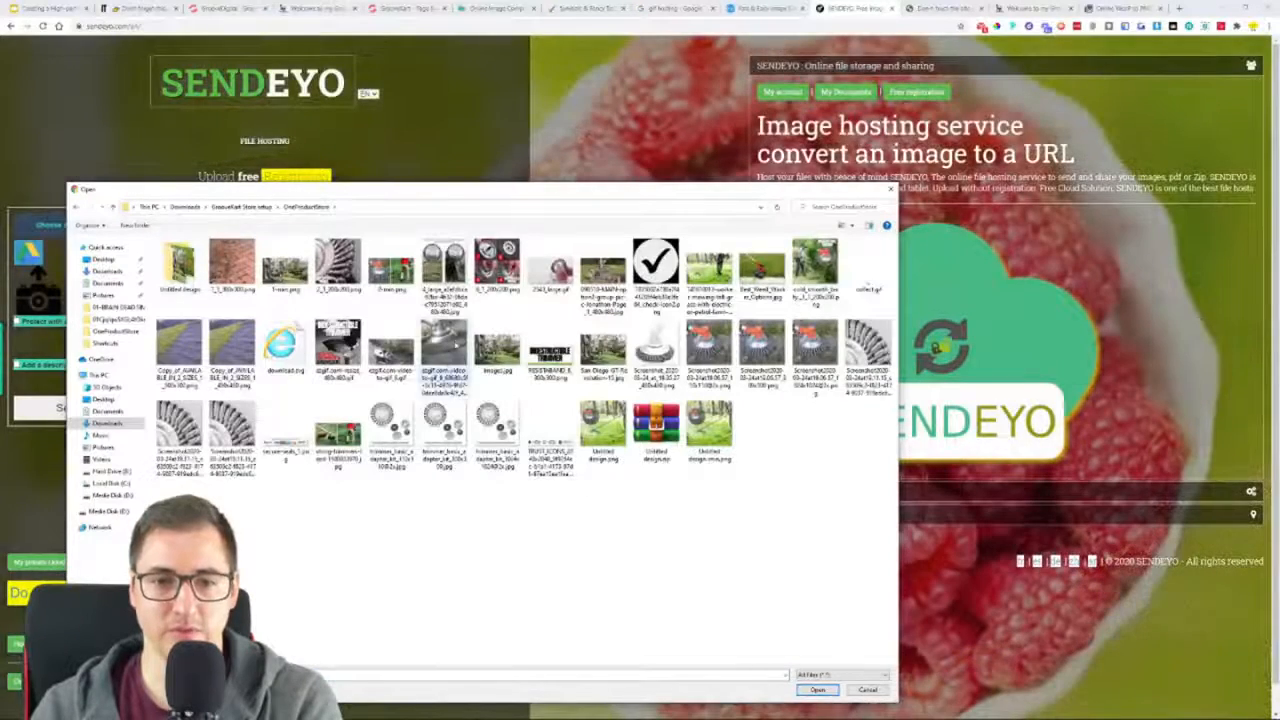
{"action": "double_click", "coordinate": [443, 345]}
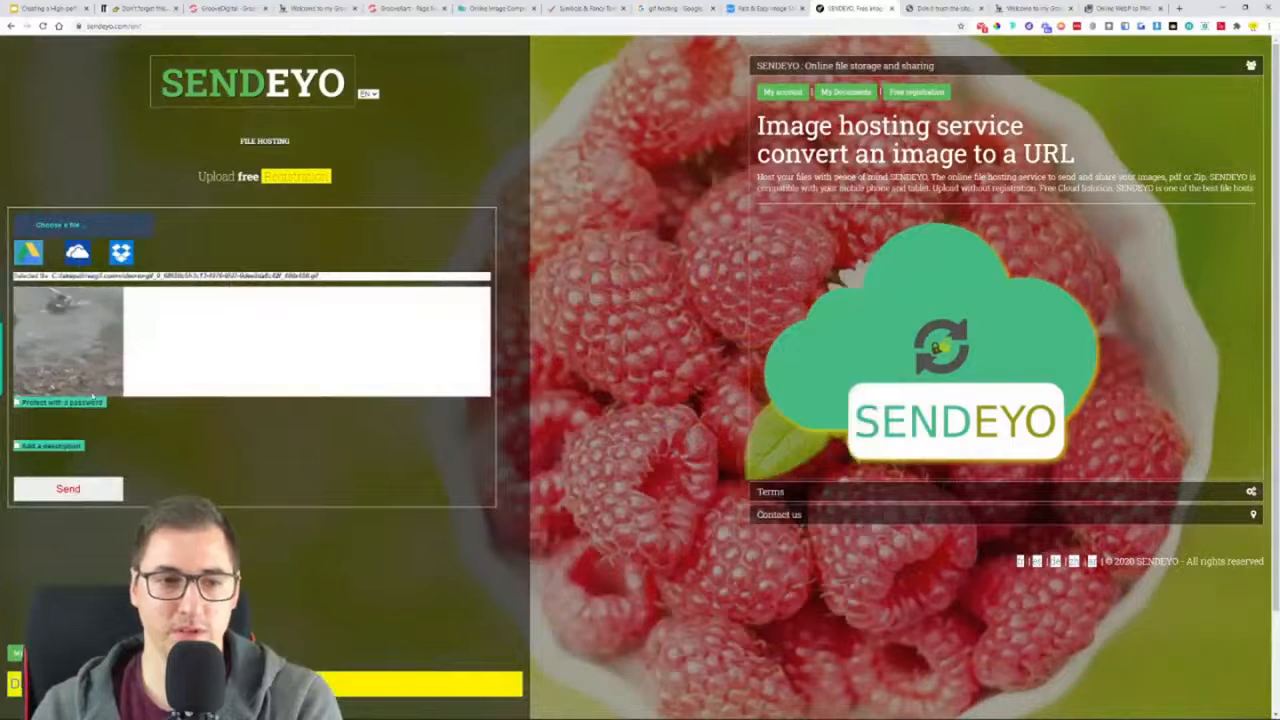
{"action": "left_click", "coordinate": [78, 494]}
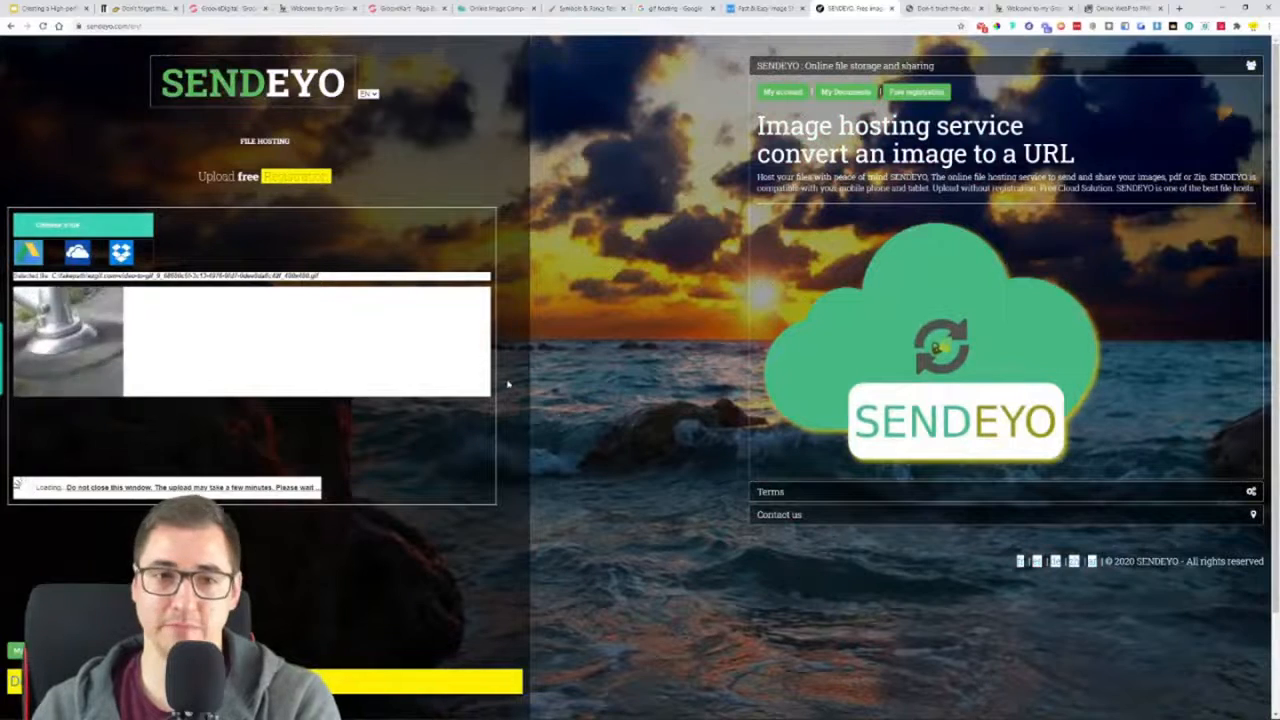
Switch to the loaded Gifyu page and upload the same 480x480 trimmer GIF from the computer
{"action": "left_click", "coordinate": [731, 9]}
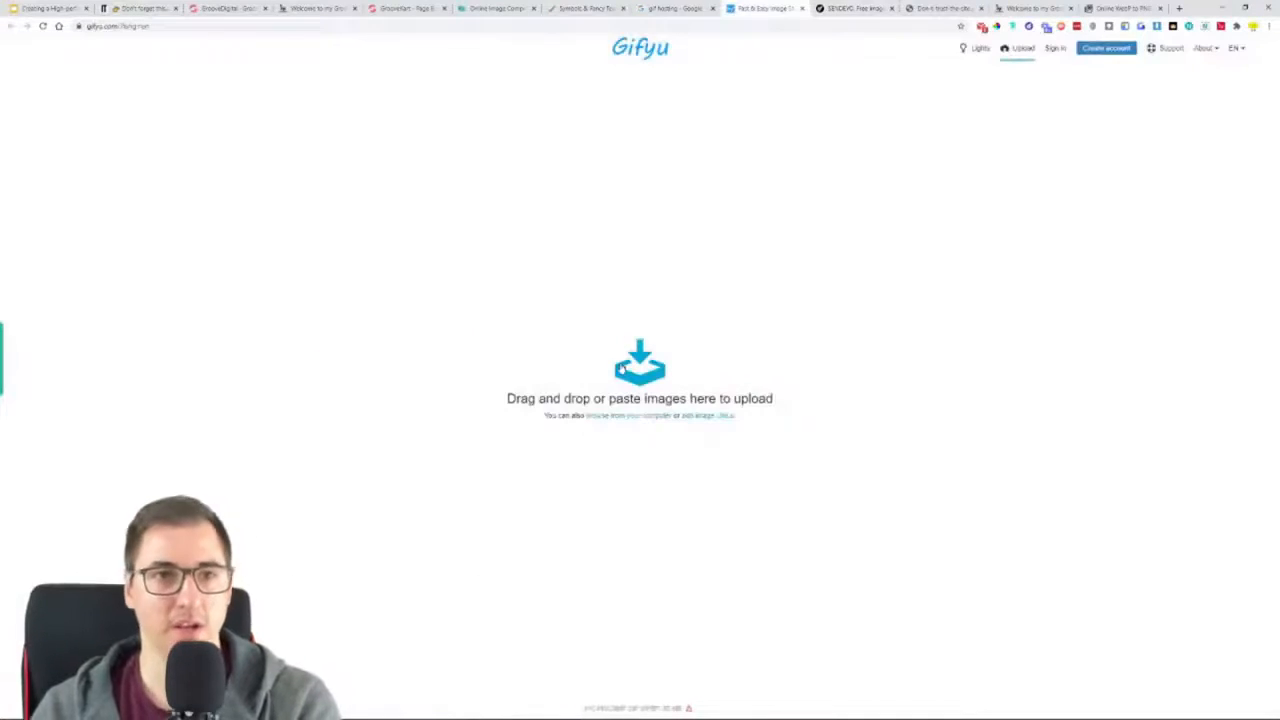
{"action": "left_click", "coordinate": [620, 370]}
{"action": "left_click", "coordinate": [440, 355]}
{"action": "double_click", "coordinate": [431, 352]}
{"action": "left_click", "coordinate": [644, 296]}
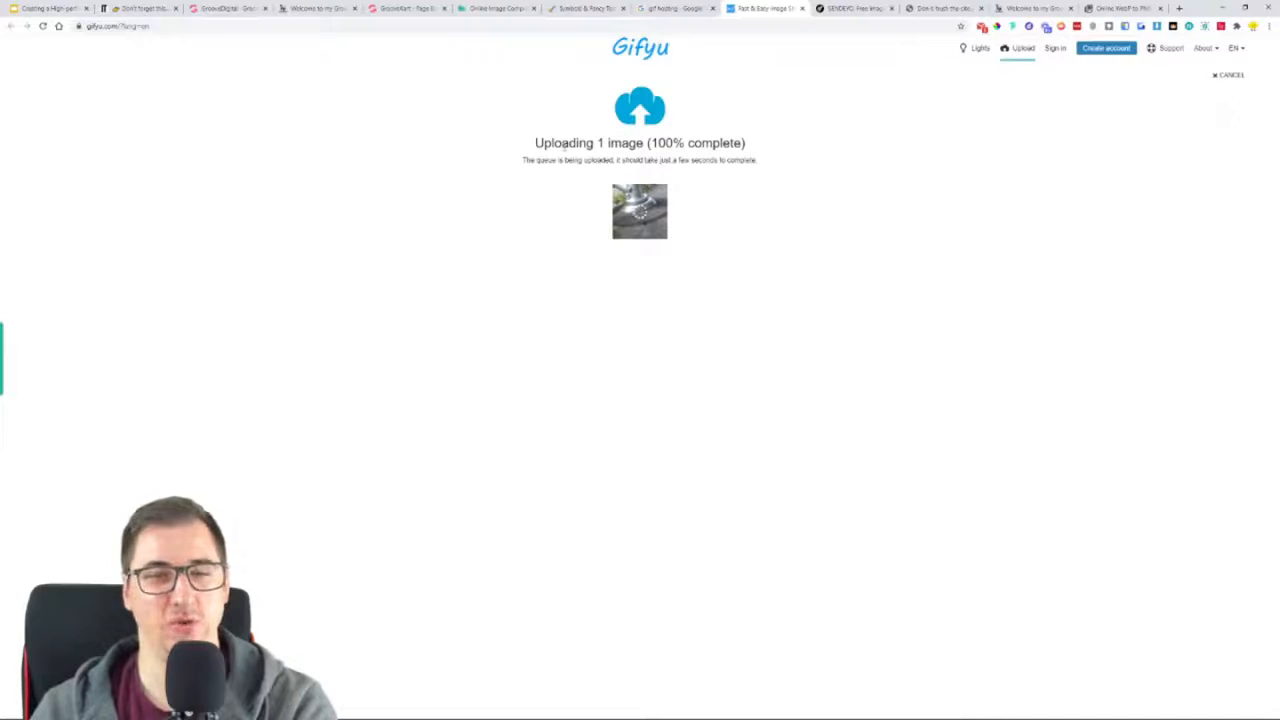
Check the file address SENDEYO gives for its upload, and close that page
{"action": "left_click", "coordinate": [854, 8]}
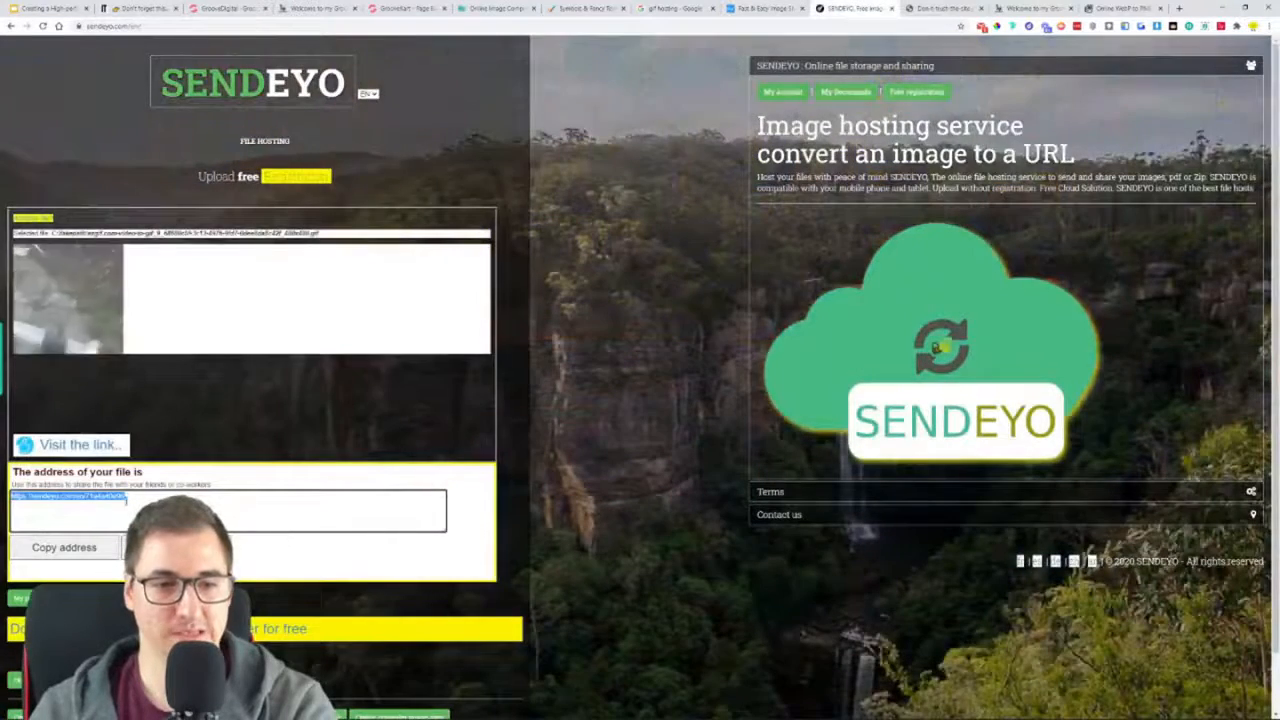
{"action": "scroll", "coordinate": [113, 492], "scroll_direction": "down", "scroll_amount": 1}
{"action": "scroll", "coordinate": [113, 492], "scroll_direction": "up", "scroll_amount": 1}
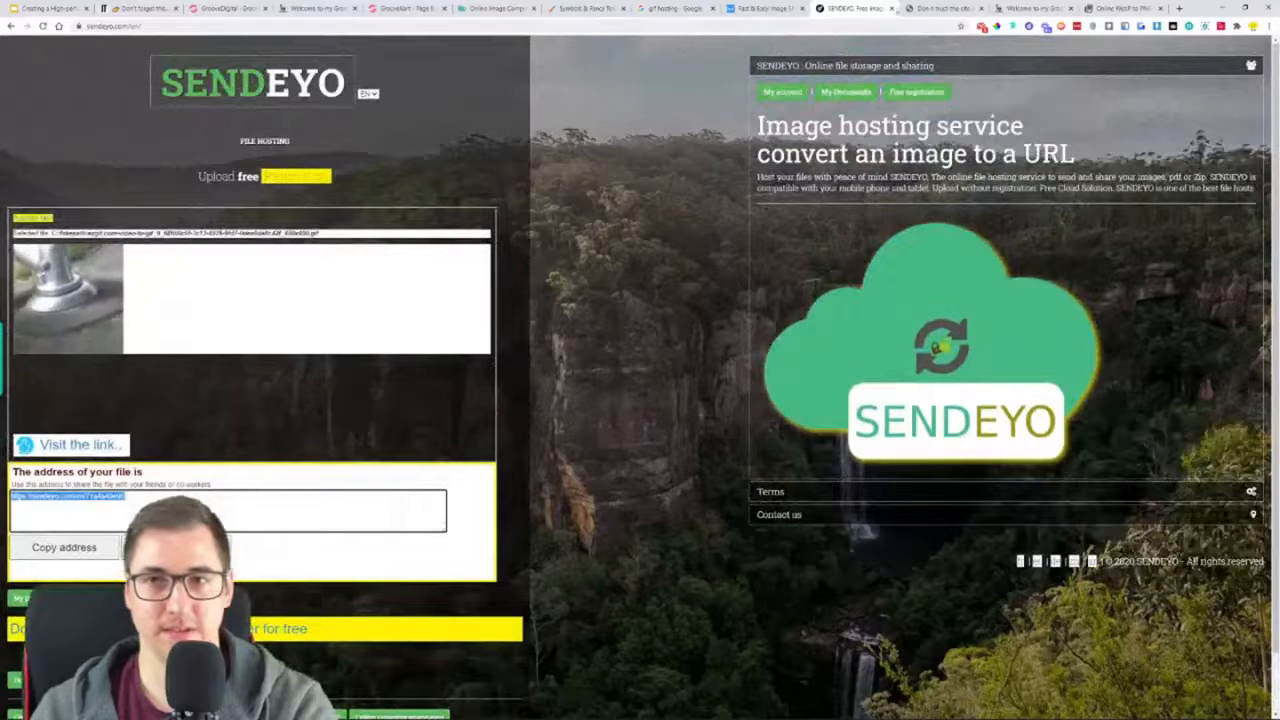
{"action": "left_click", "coordinate": [893, 9]}
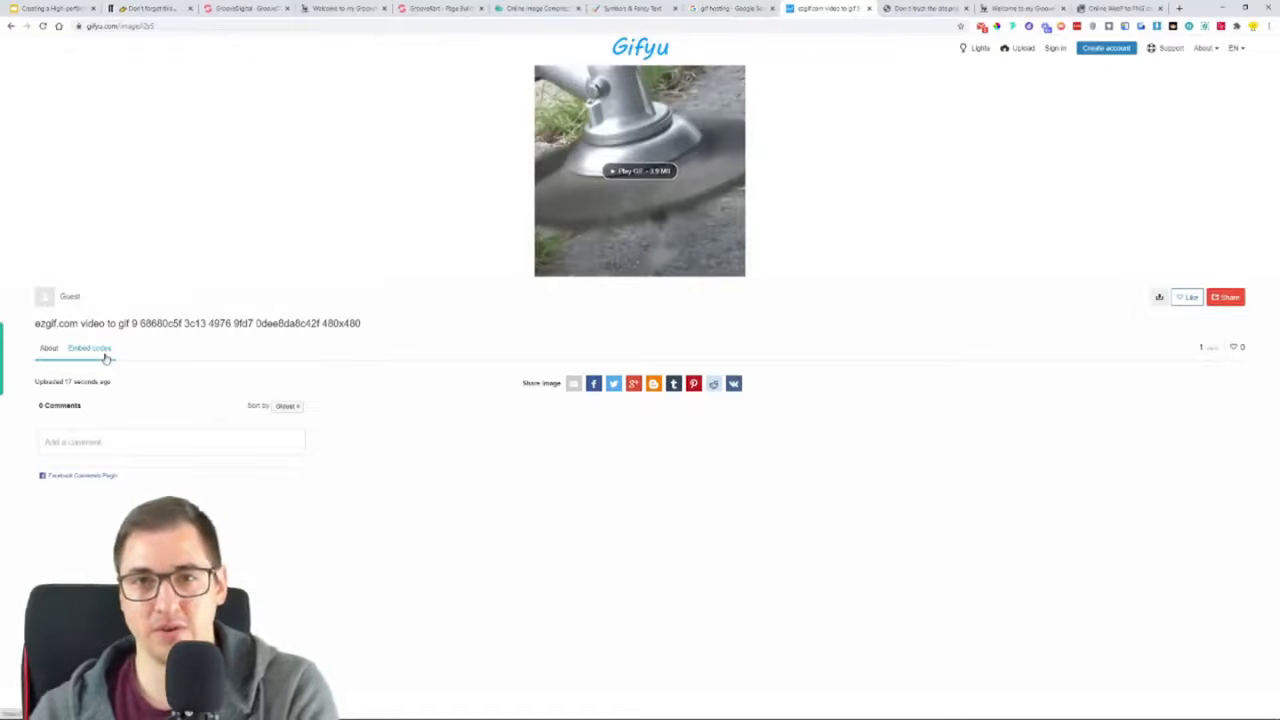
Open the embed codes of the GIF uploaded to Gifyu and copy its HTML code under Common Links
{"action": "left_click", "coordinate": [126, 9]}
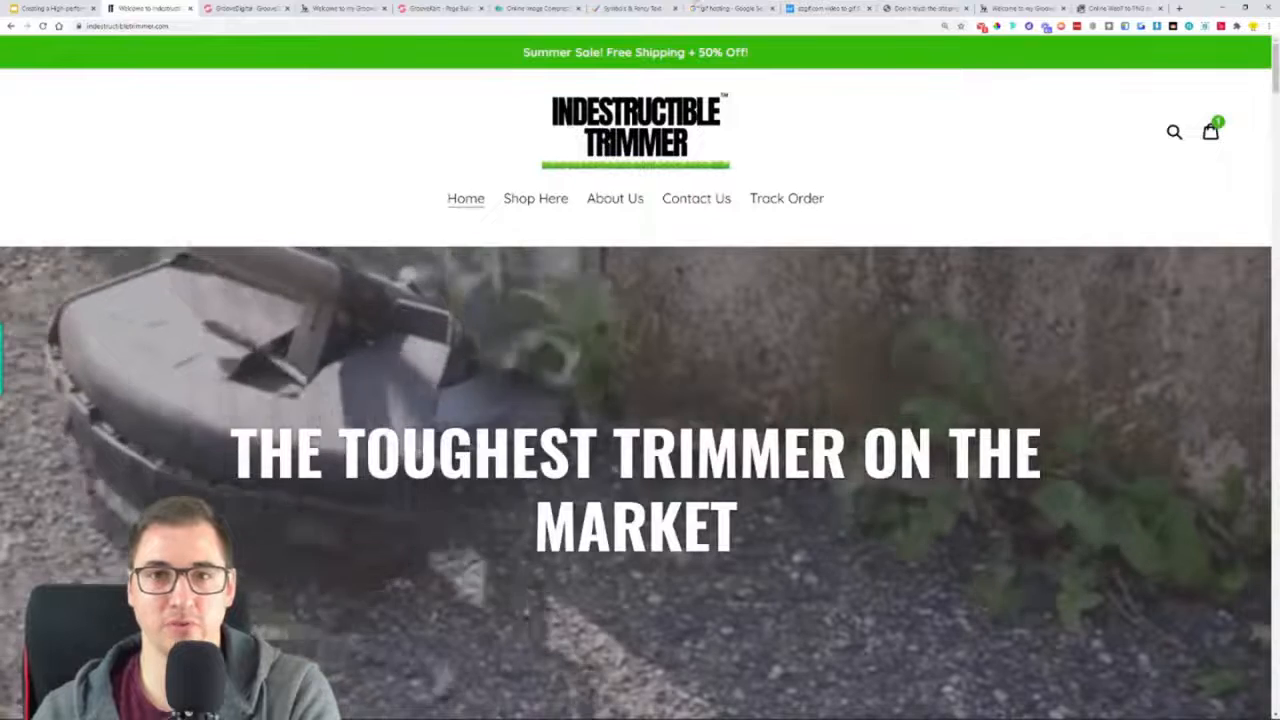
{"action": "left_click", "coordinate": [805, 9]}
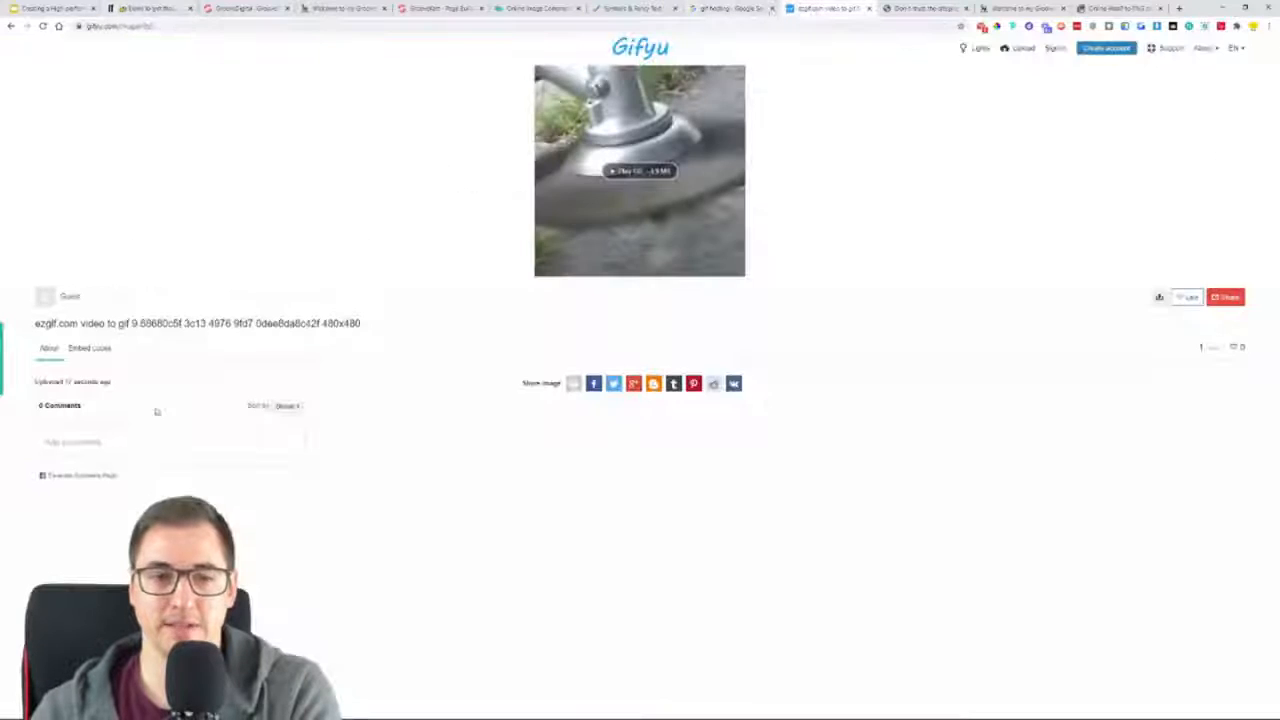
{"action": "left_click", "coordinate": [94, 350]}
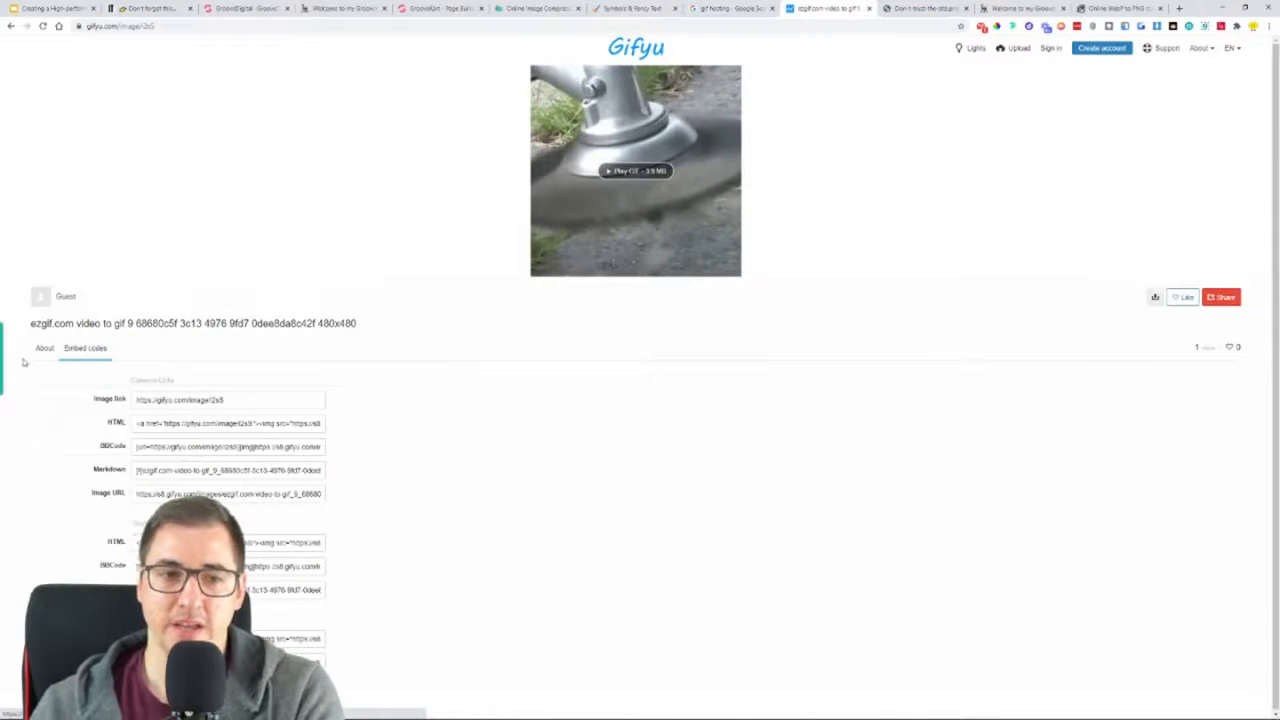
{"action": "left_click", "coordinate": [40, 352]}
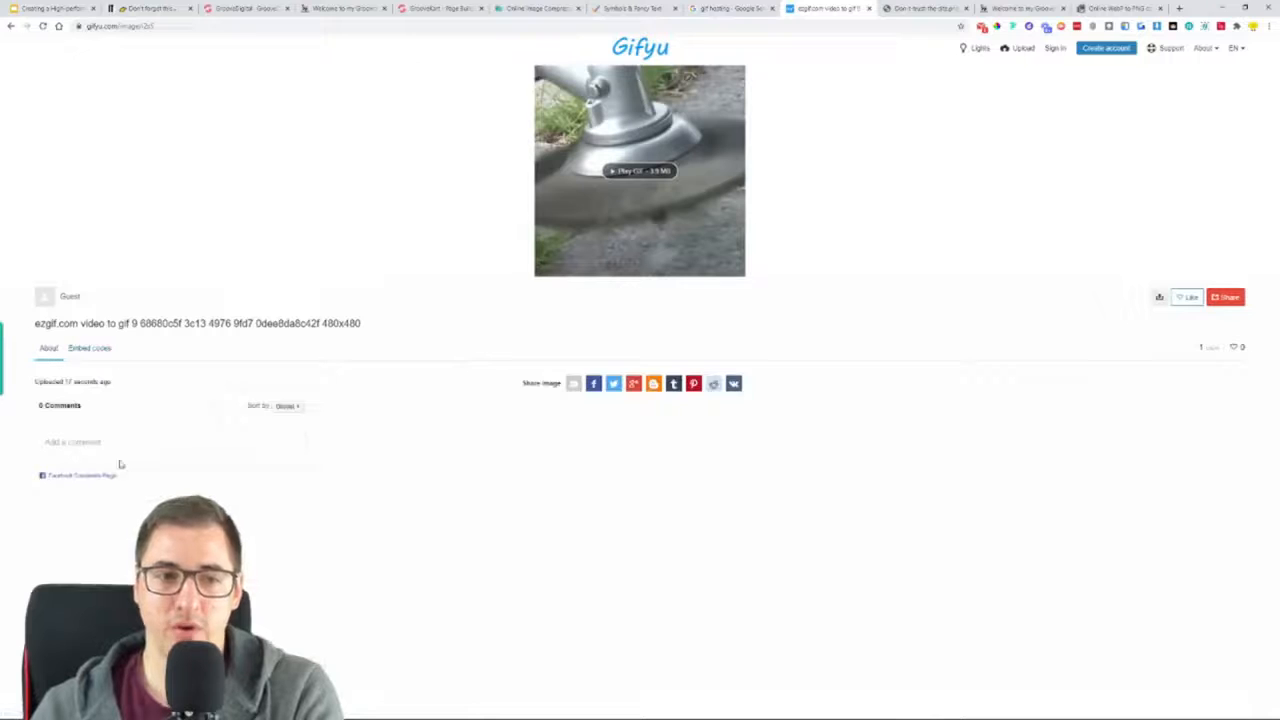
{"action": "left_click", "coordinate": [98, 350]}
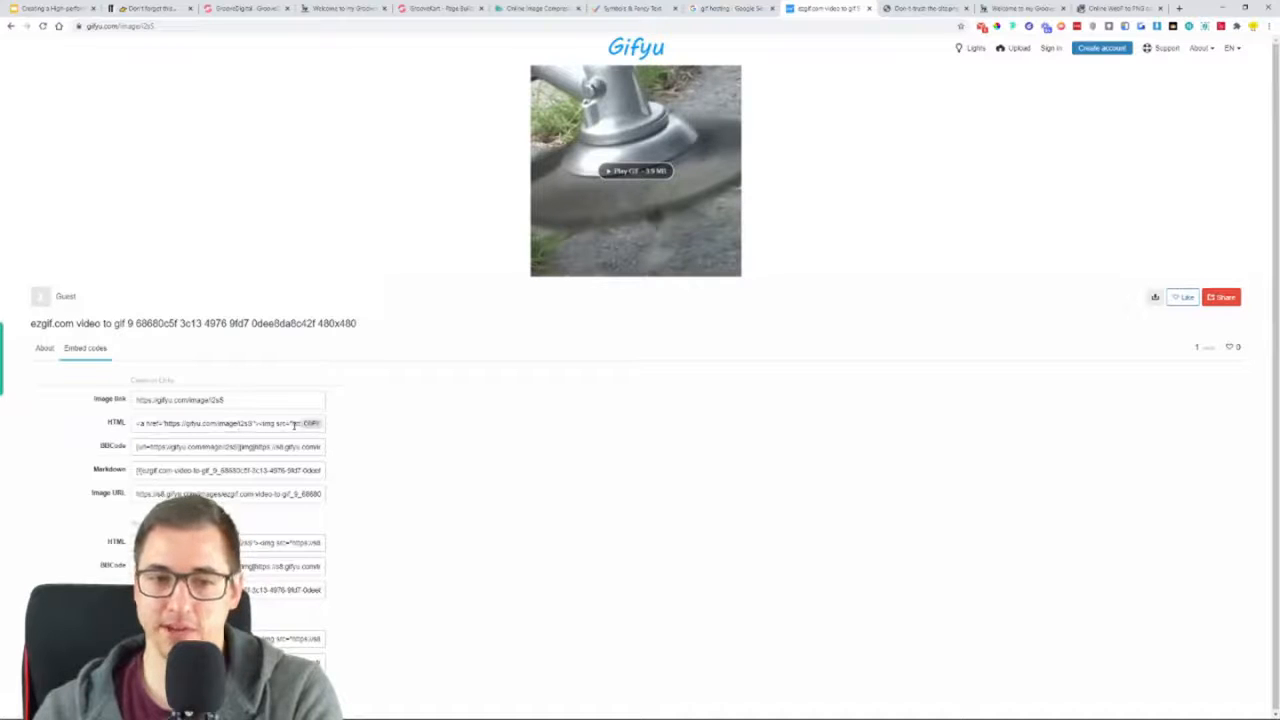
{"action": "left_click", "coordinate": [313, 424]}
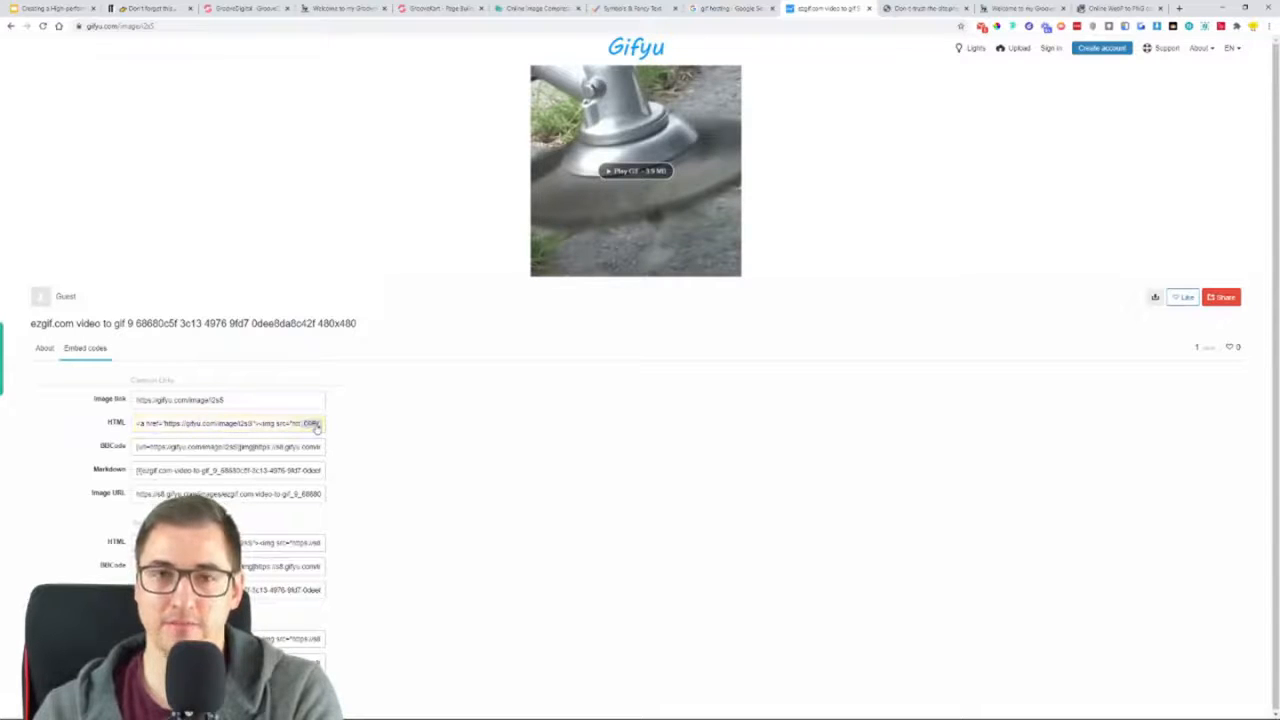
Go over the GIF's About and Embed codes sections again and recopy the Common Links HTML code
{"action": "key", "text": "ctrl+plus"}
{"action": "key", "text": "ctrl+plus"}
{"action": "key", "text": "ctrl+plus"}
{"action": "key", "text": "ctrl+plus"}
{"action": "key", "text": "ctrl+plus"}
{"action": "scroll", "coordinate": [511, 458], "scroll_direction": "down", "scroll_amount": 5}
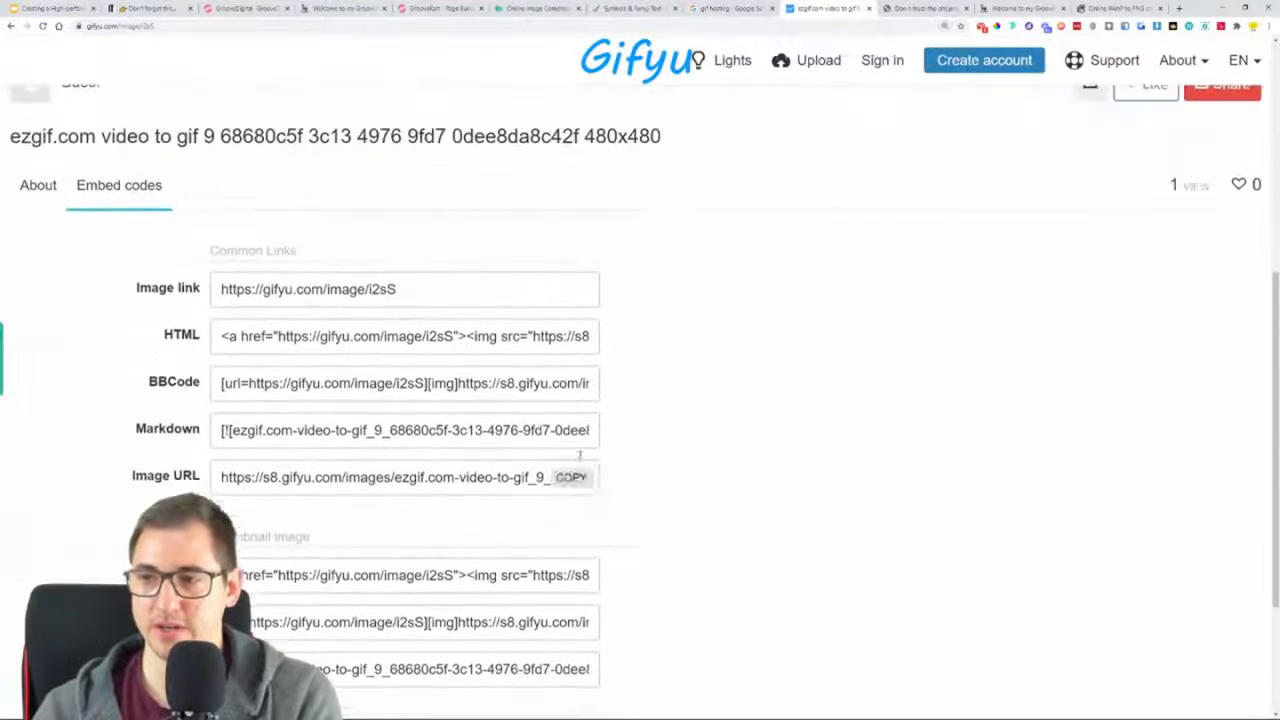
{"action": "left_click", "coordinate": [35, 184]}
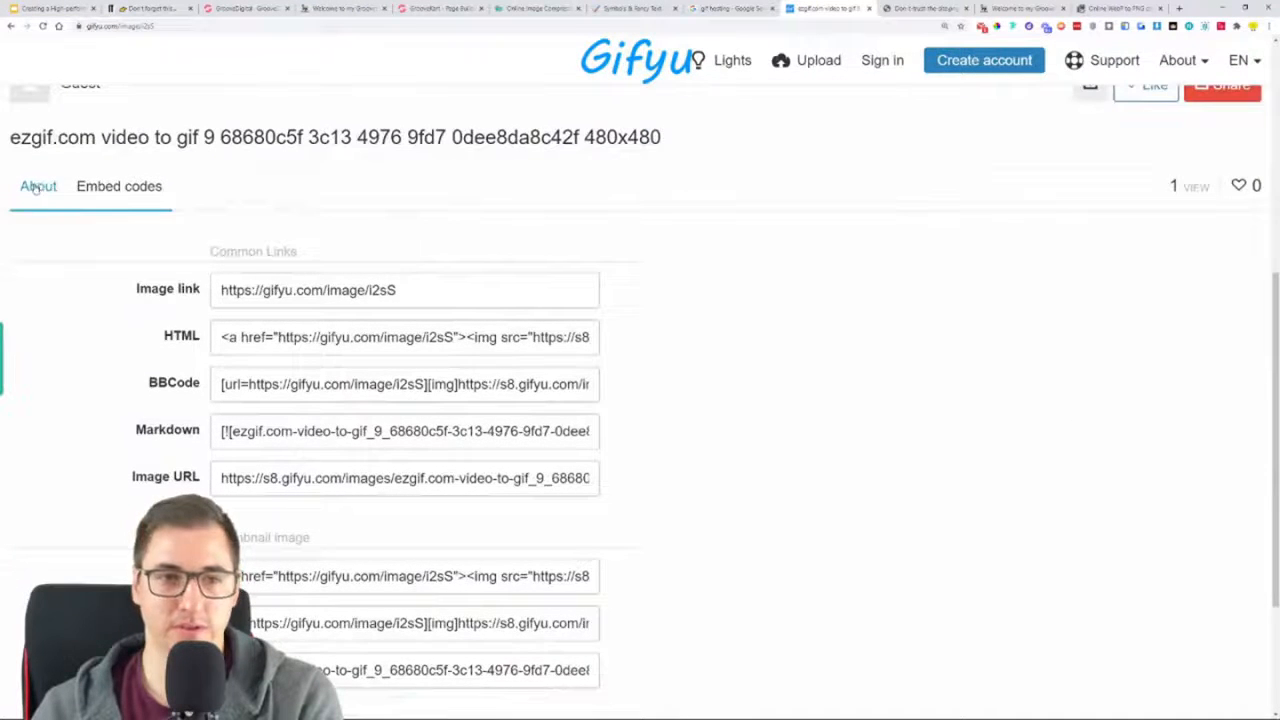
{"action": "left_click", "coordinate": [115, 190]}
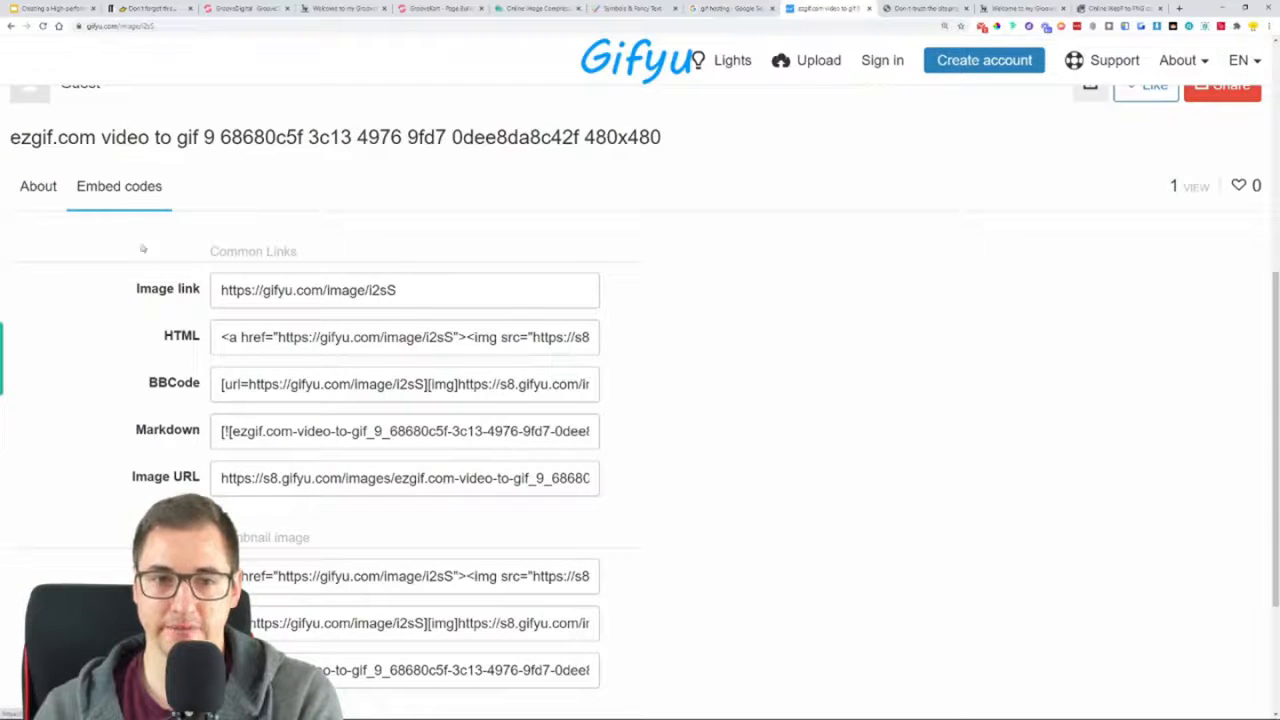
{"action": "mouse_move", "coordinate": [185, 340]}
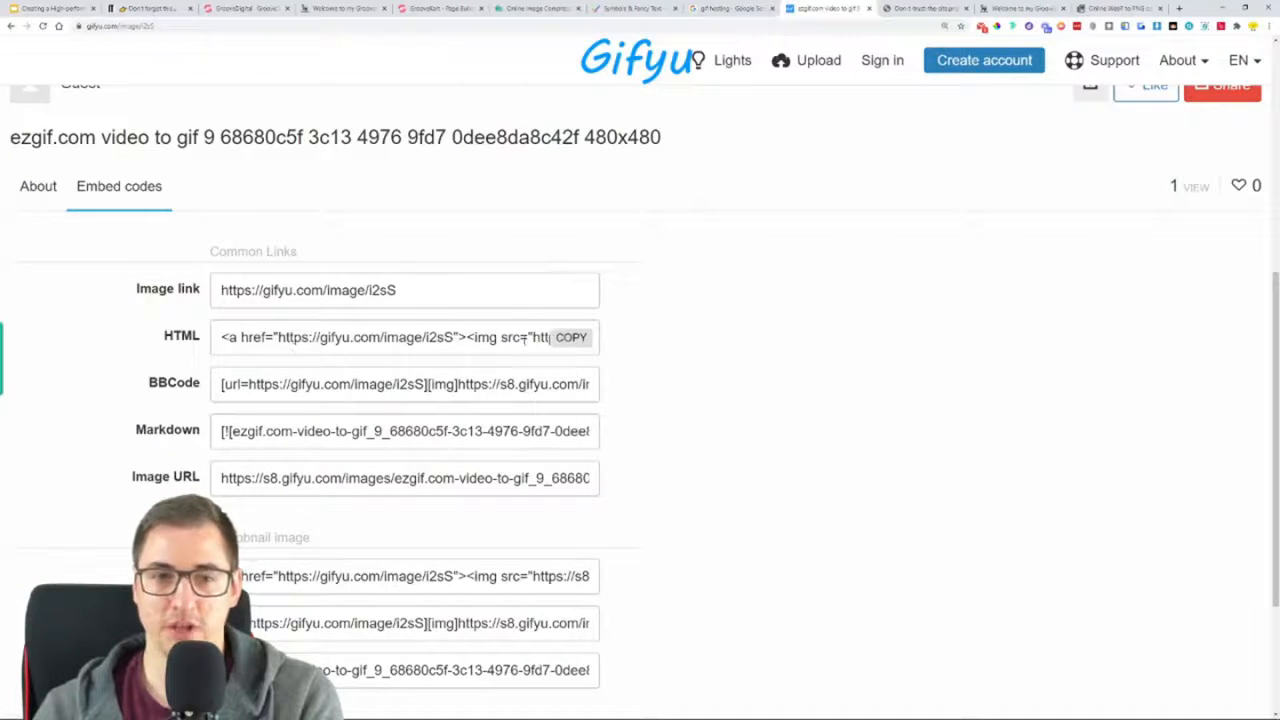
{"action": "left_click", "coordinate": [572, 338]}
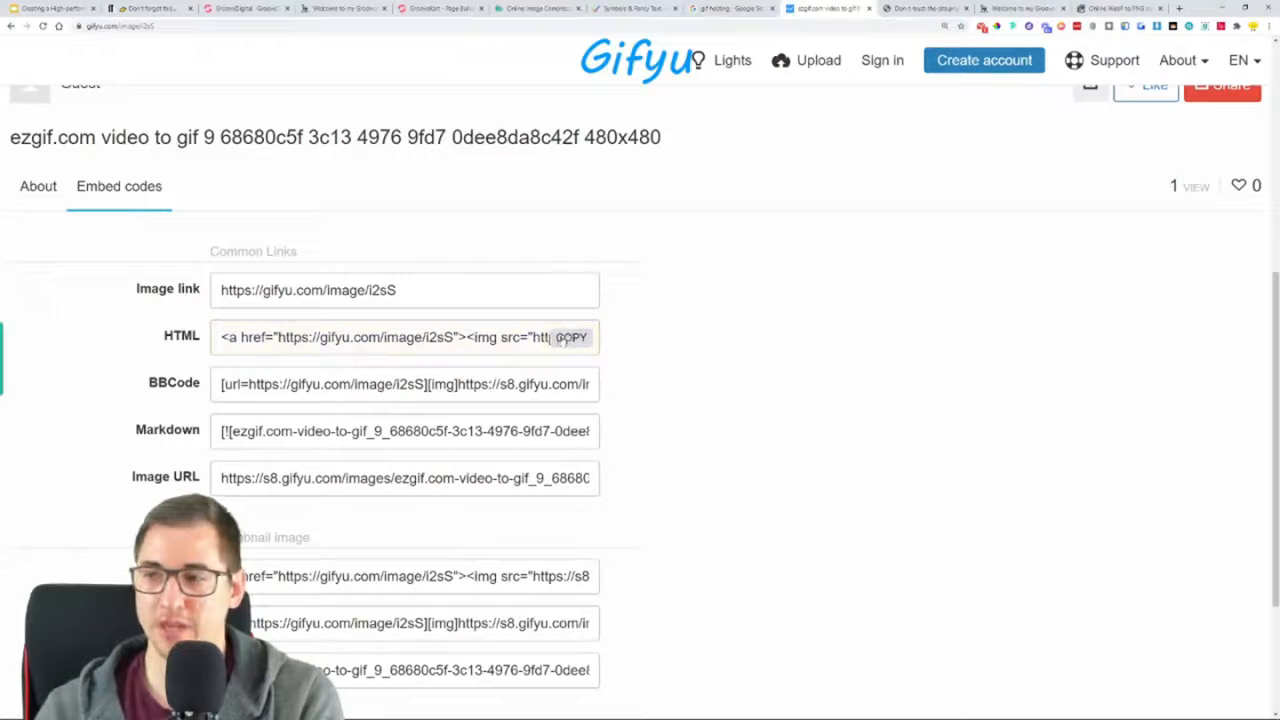
{"action": "scroll", "coordinate": [720, 358], "scroll_direction": "up", "scroll_amount": 3}
{"action": "scroll", "coordinate": [720, 358], "scroll_direction": "down", "scroll_amount": 5}
{"action": "scroll", "coordinate": [726, 327], "scroll_direction": "up", "scroll_amount": 4}
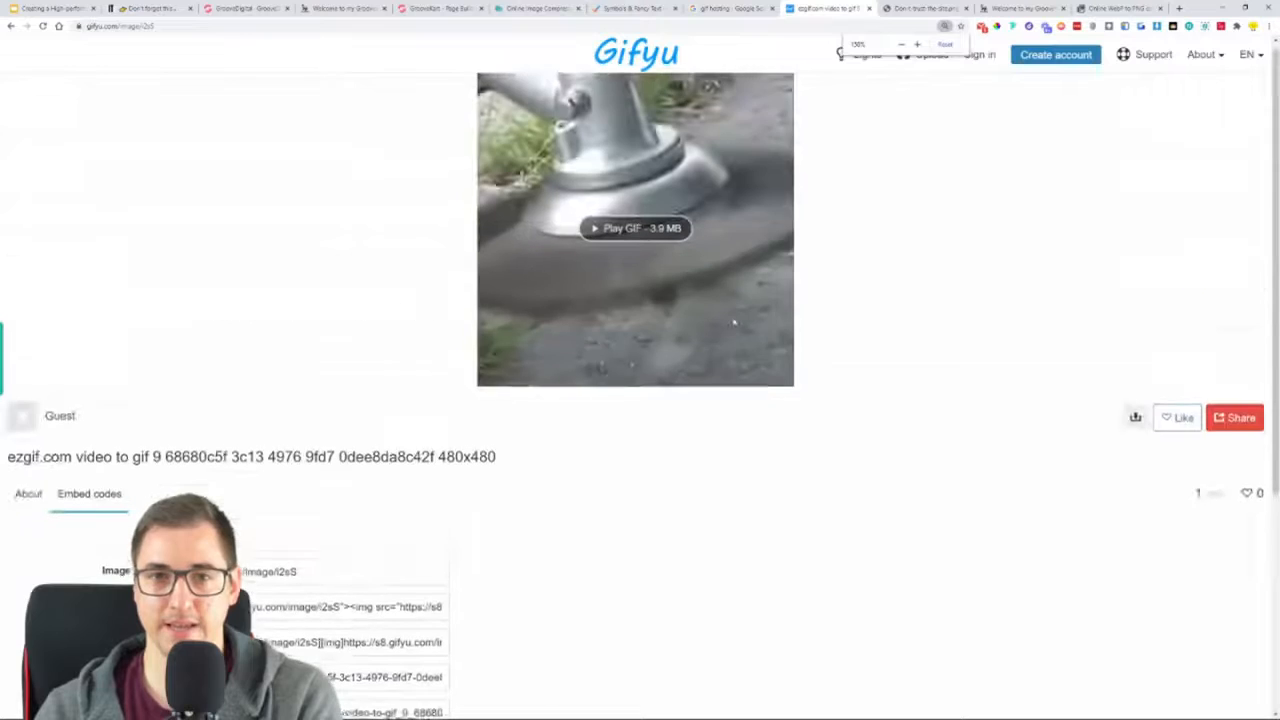
Return to the GrooveKart page builder and add a 3 Columns row below the "Can your trimmer do this?" heading
{"action": "left_click", "coordinate": [450, 10]}
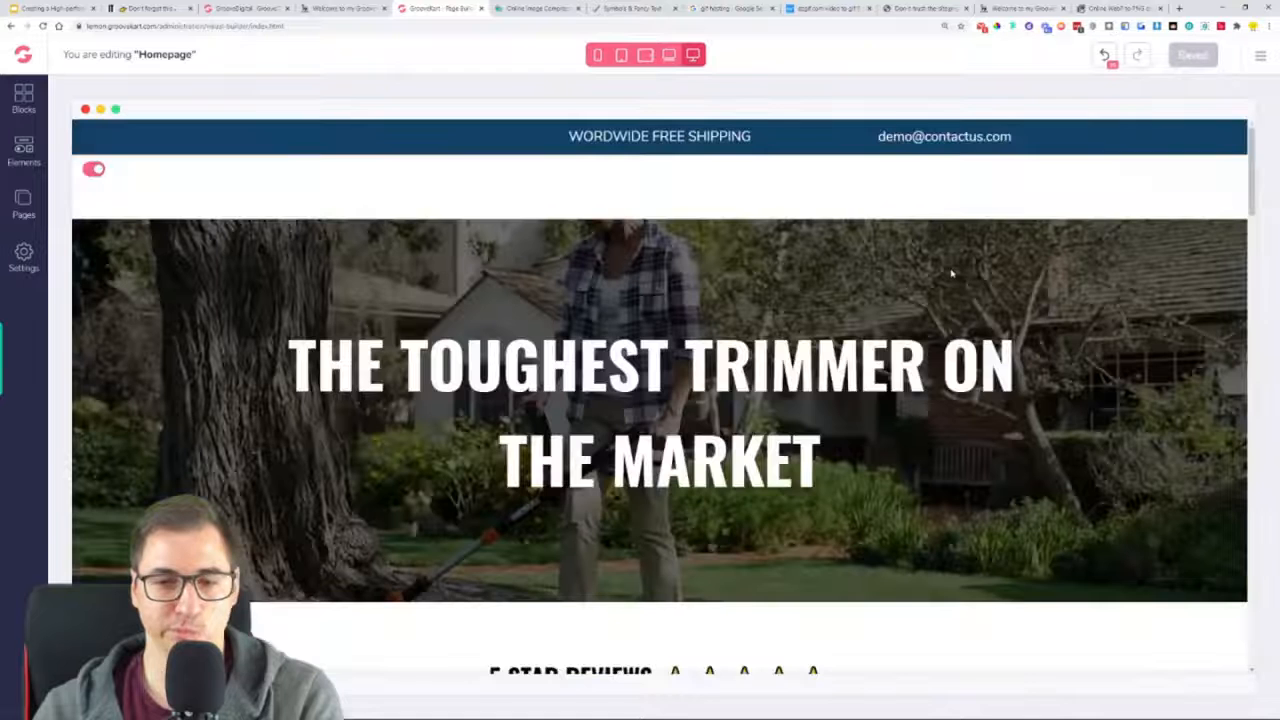
{"action": "scroll", "coordinate": [955, 300], "scroll_direction": "down", "scroll_amount": 5}
{"action": "scroll", "coordinate": [960, 336], "scroll_direction": "down", "scroll_amount": 20}
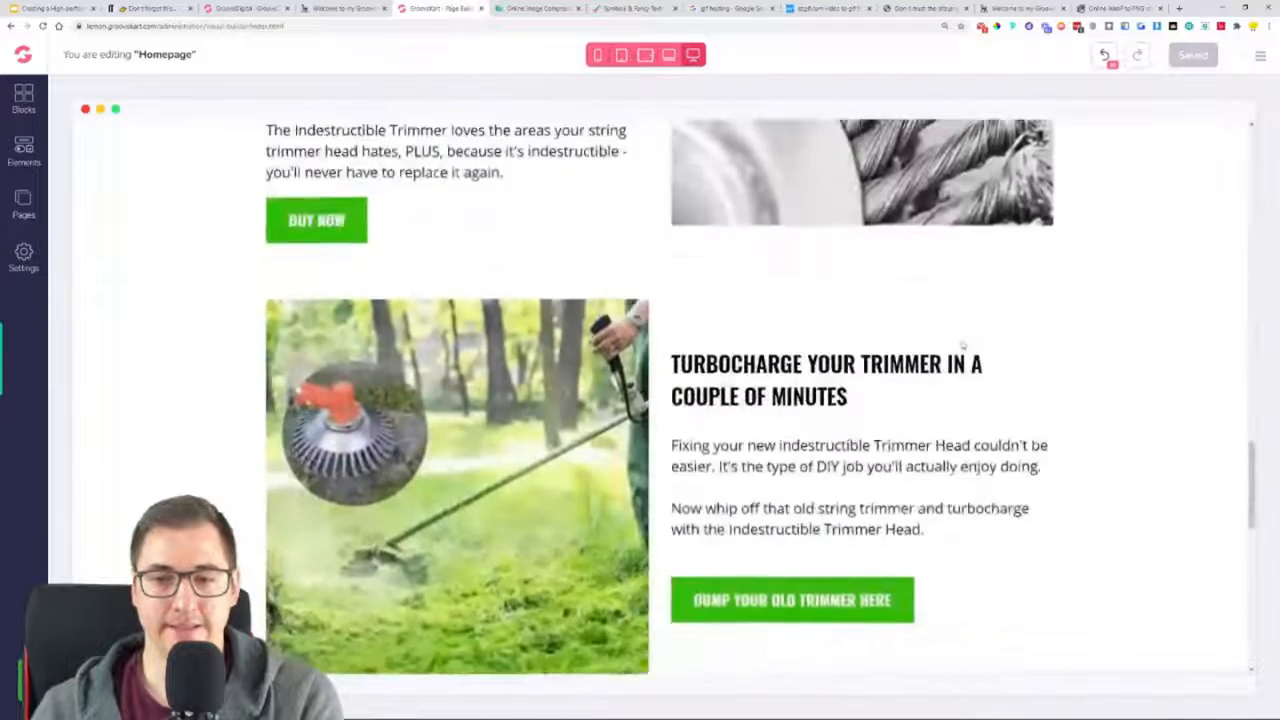
{"action": "left_click", "coordinate": [23, 152]}
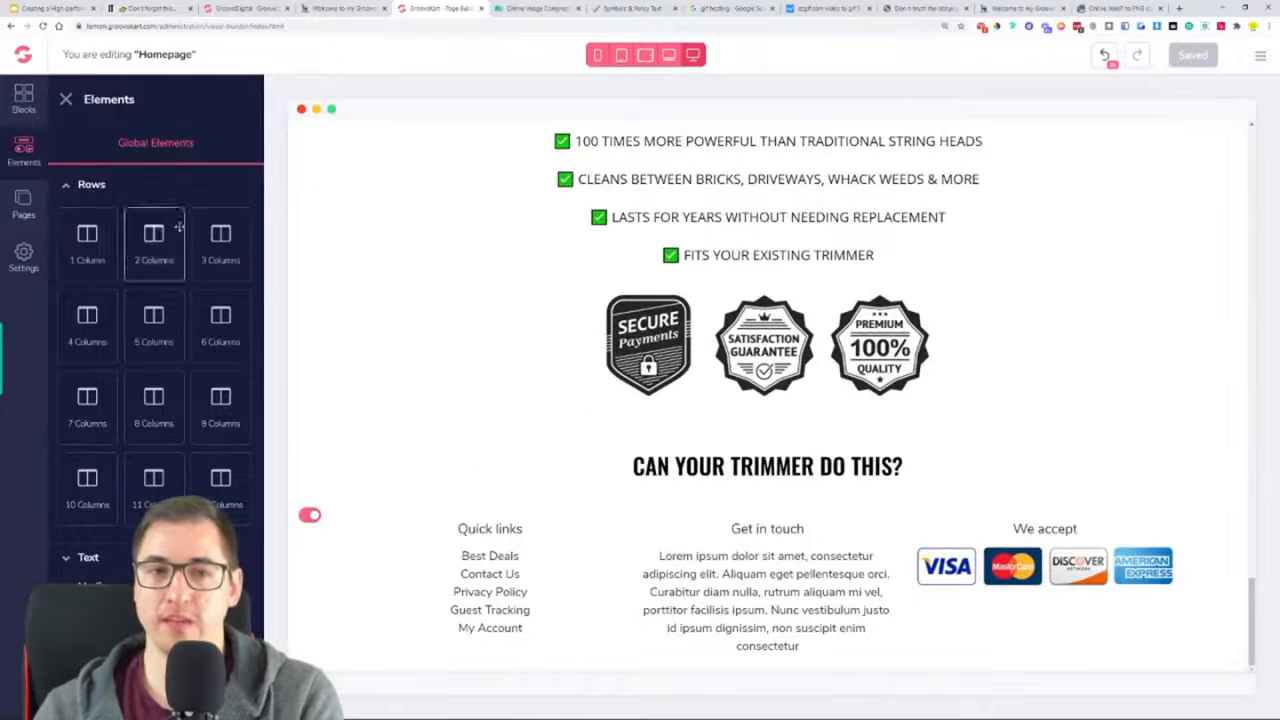
{"action": "left_click_drag", "start_coordinate": [219, 245], "coordinate": [729, 521]}
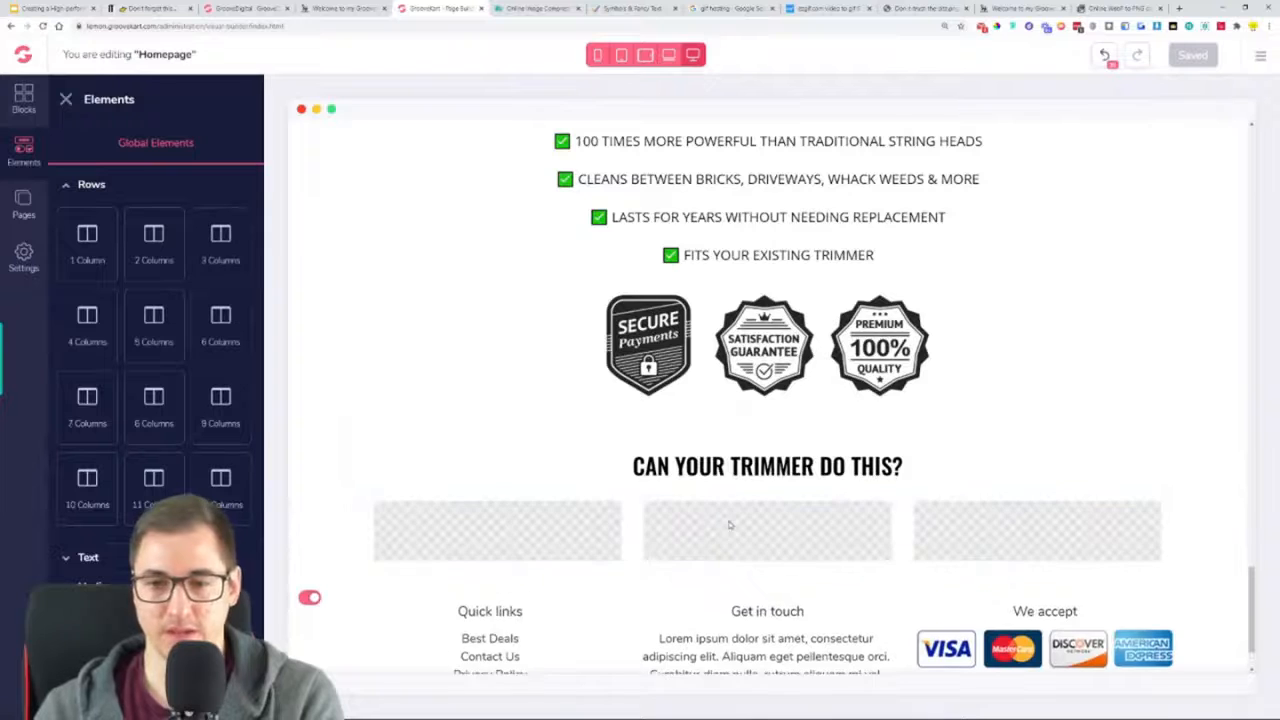
{"action": "left_click", "coordinate": [783, 527]}
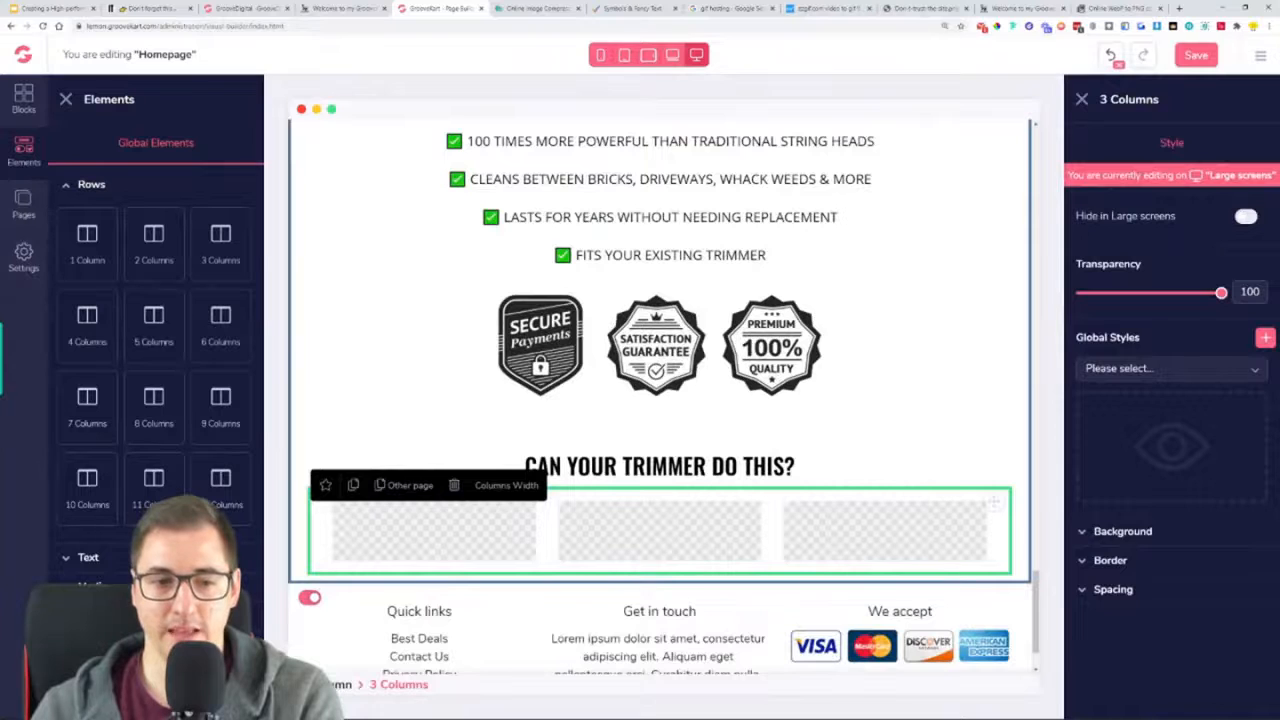
Add an Html Code element to the new row's middle column and another between the badges and the heading
{"action": "left_click", "coordinate": [91, 184]}
{"action": "left_click_drag", "start_coordinate": [148, 440], "coordinate": [651, 546]}
{"action": "left_click_drag", "start_coordinate": [154, 440], "coordinate": [675, 432]}
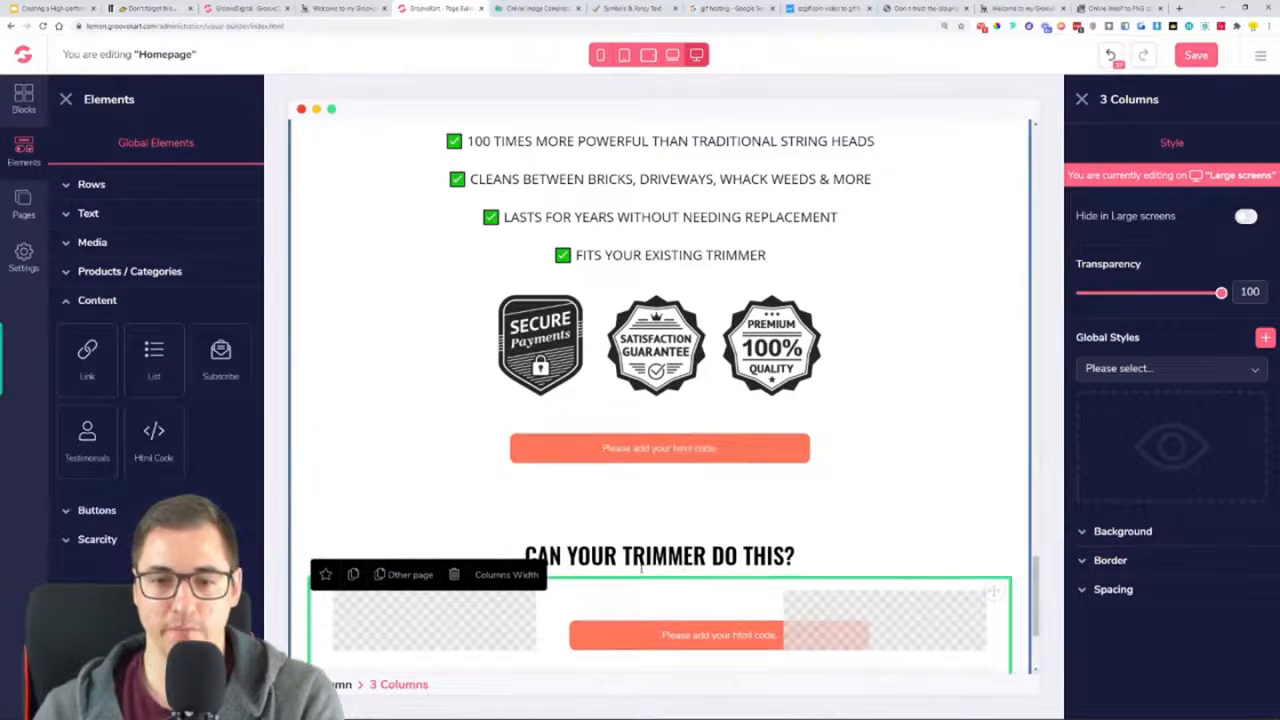
Paste the copied Gifyu embed code into both Html Code elements and save the homepage
{"action": "left_click", "coordinate": [692, 466]}
{"action": "left_click", "coordinate": [1214, 144]}
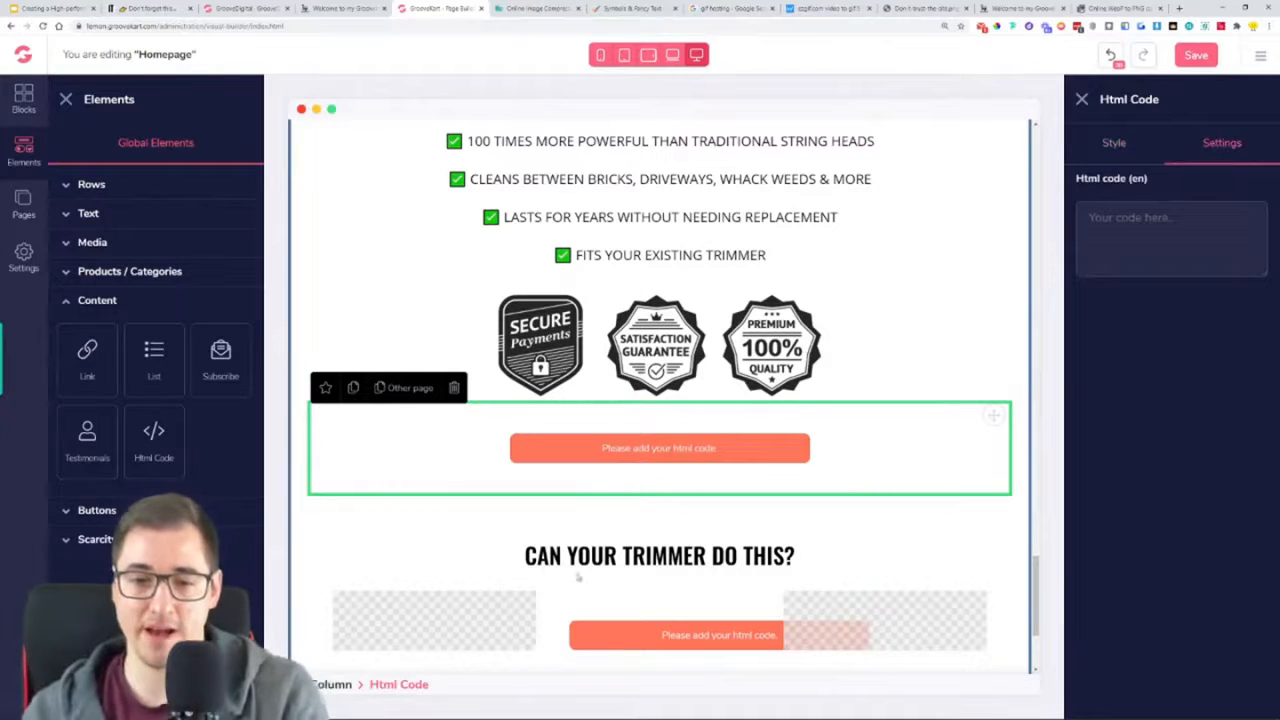
{"action": "key", "text": "ctrl+v"}
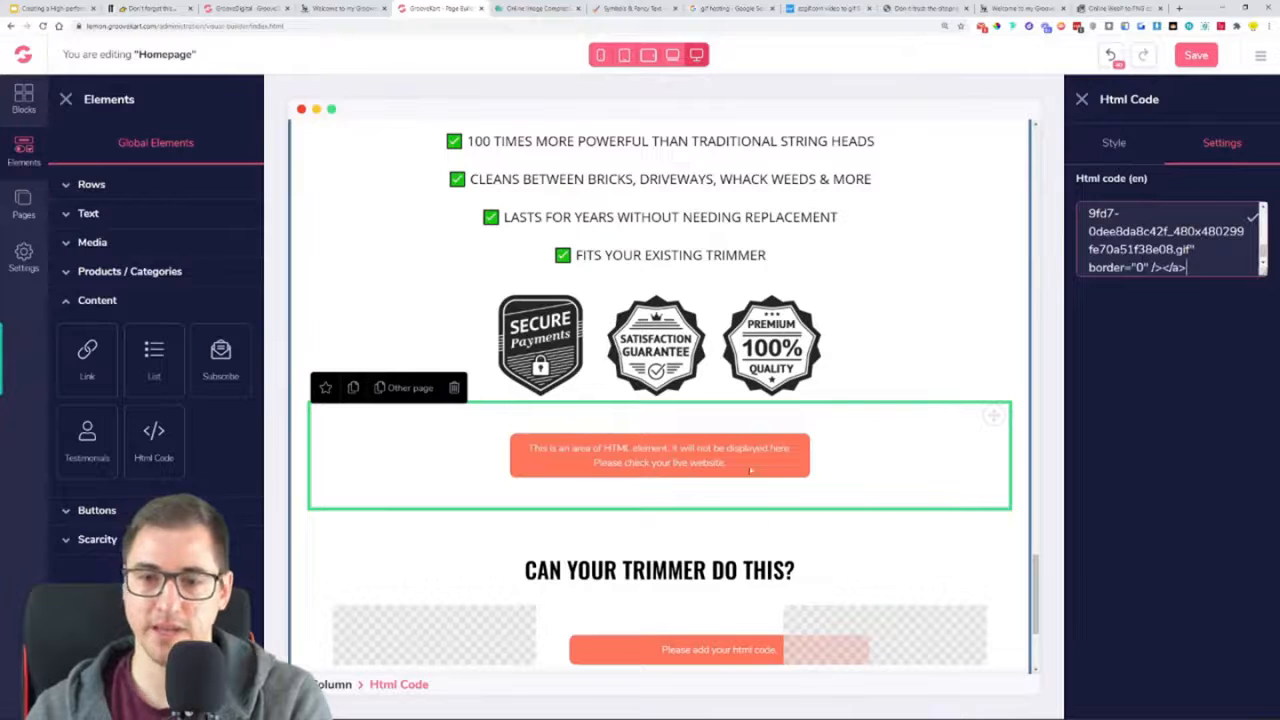
{"action": "scroll", "coordinate": [773, 530], "scroll_direction": "down", "scroll_amount": 3}
{"action": "left_click", "coordinate": [662, 448]}
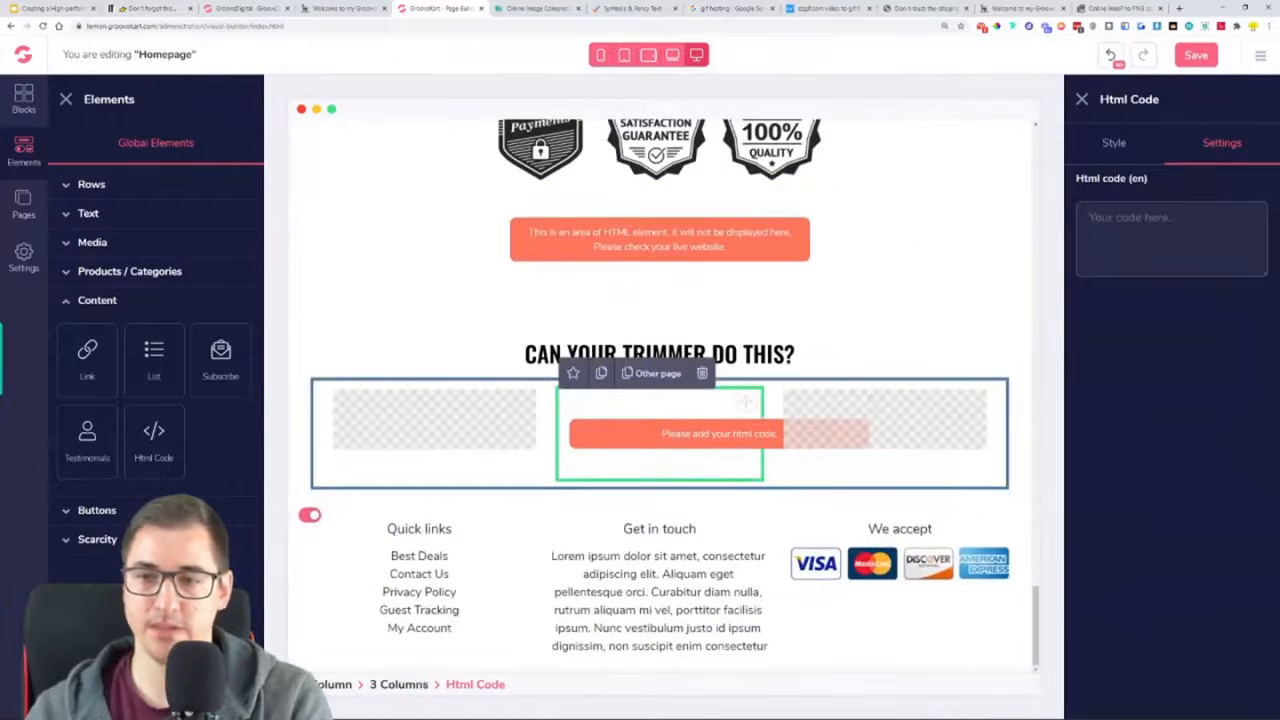
{"action": "key", "text": "ctrl+v"}
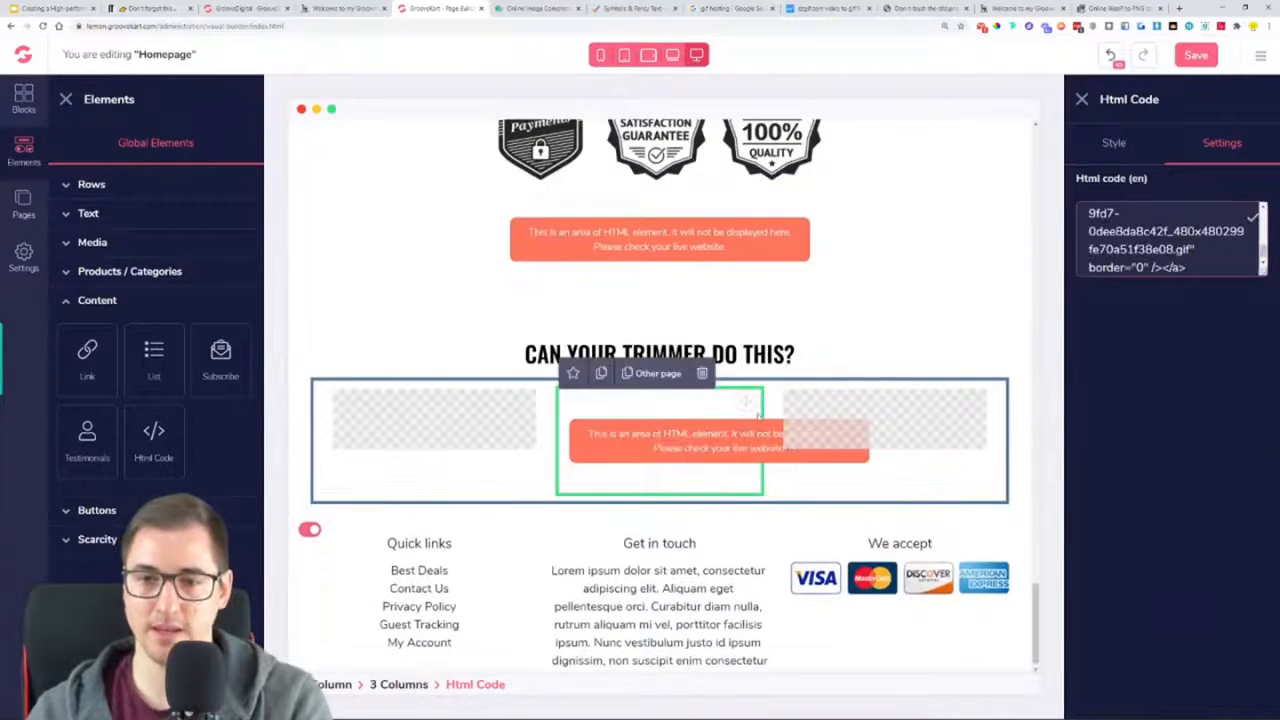
{"action": "left_click", "coordinate": [1193, 62]}
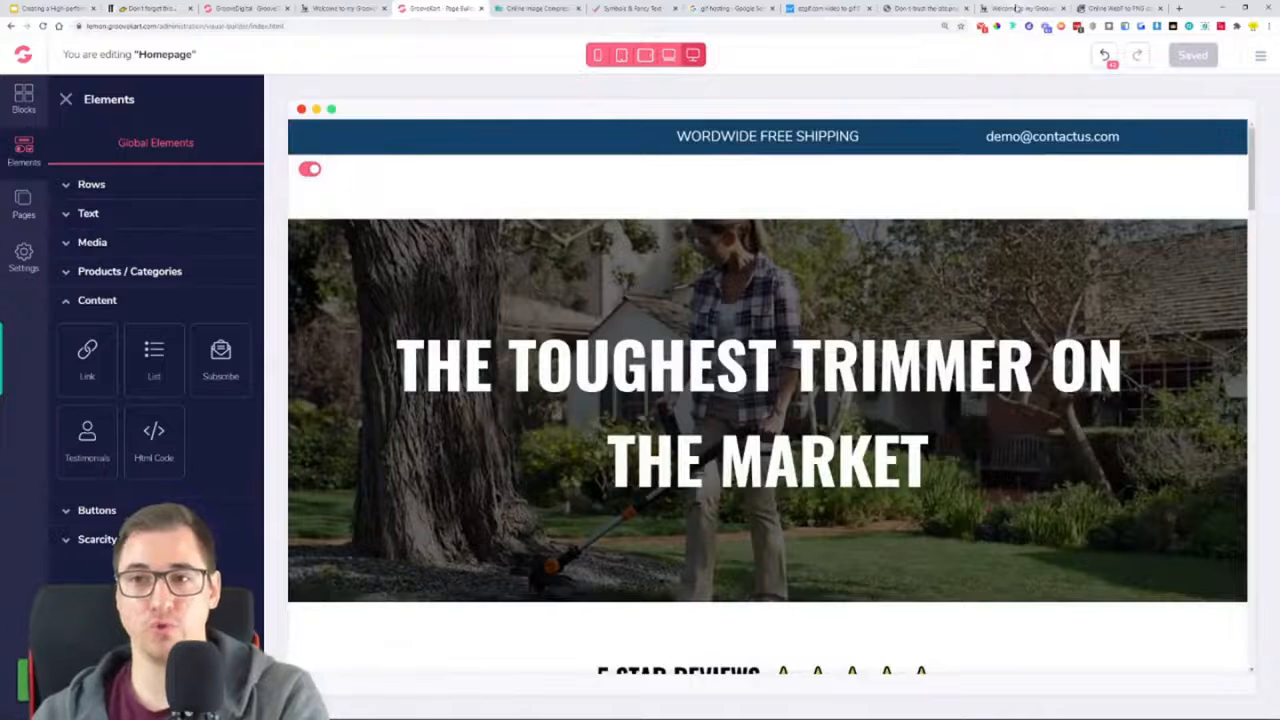
Reload the live homepage and compare the two embedded GIFs around the "Can your trimmer do this?" heading
{"action": "left_click", "coordinate": [1016, 8]}
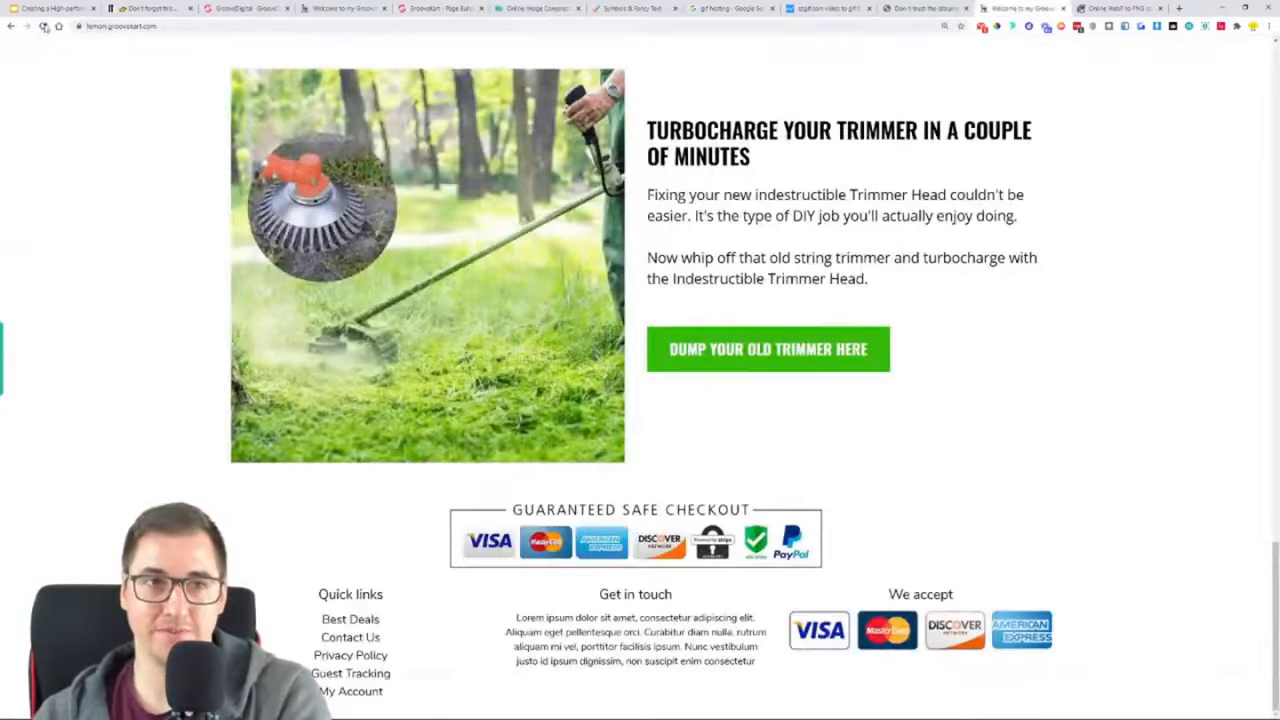
{"action": "left_click", "coordinate": [43, 26]}
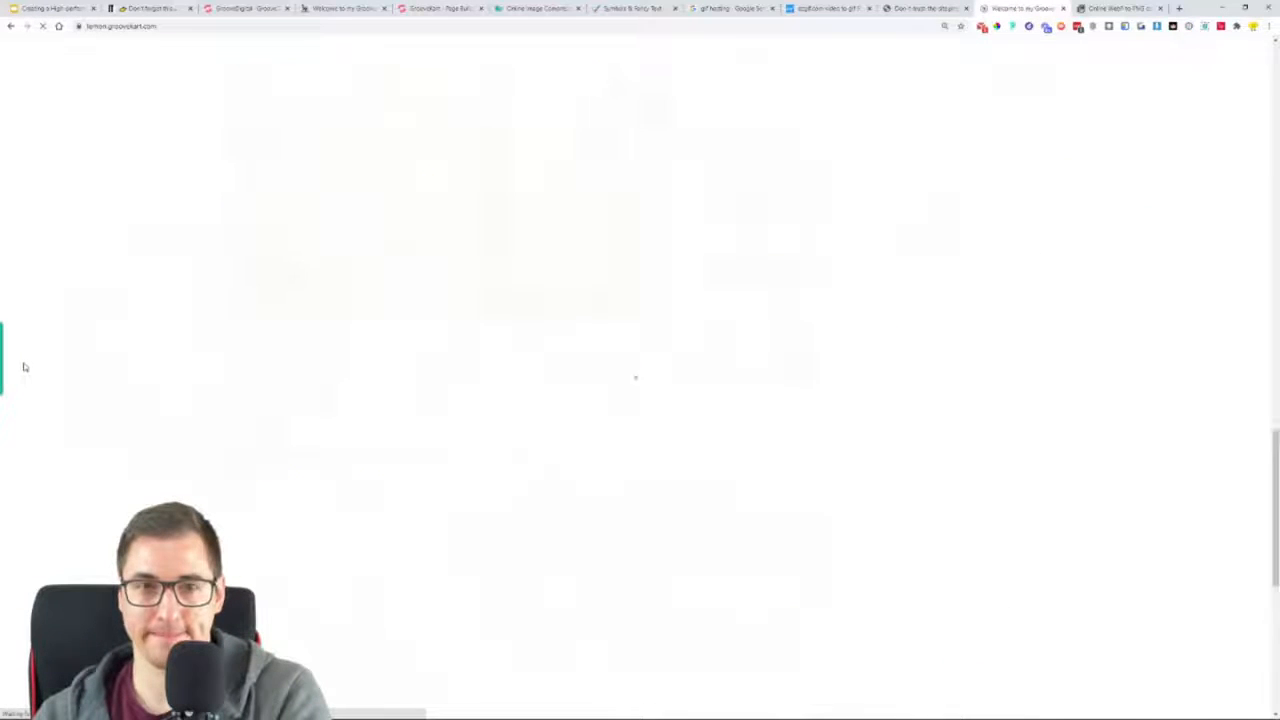
{"action": "scroll", "coordinate": [80, 330], "scroll_direction": "down", "scroll_amount": 6}
{"action": "scroll", "coordinate": [118, 298], "scroll_direction": "down", "scroll_amount": 1}
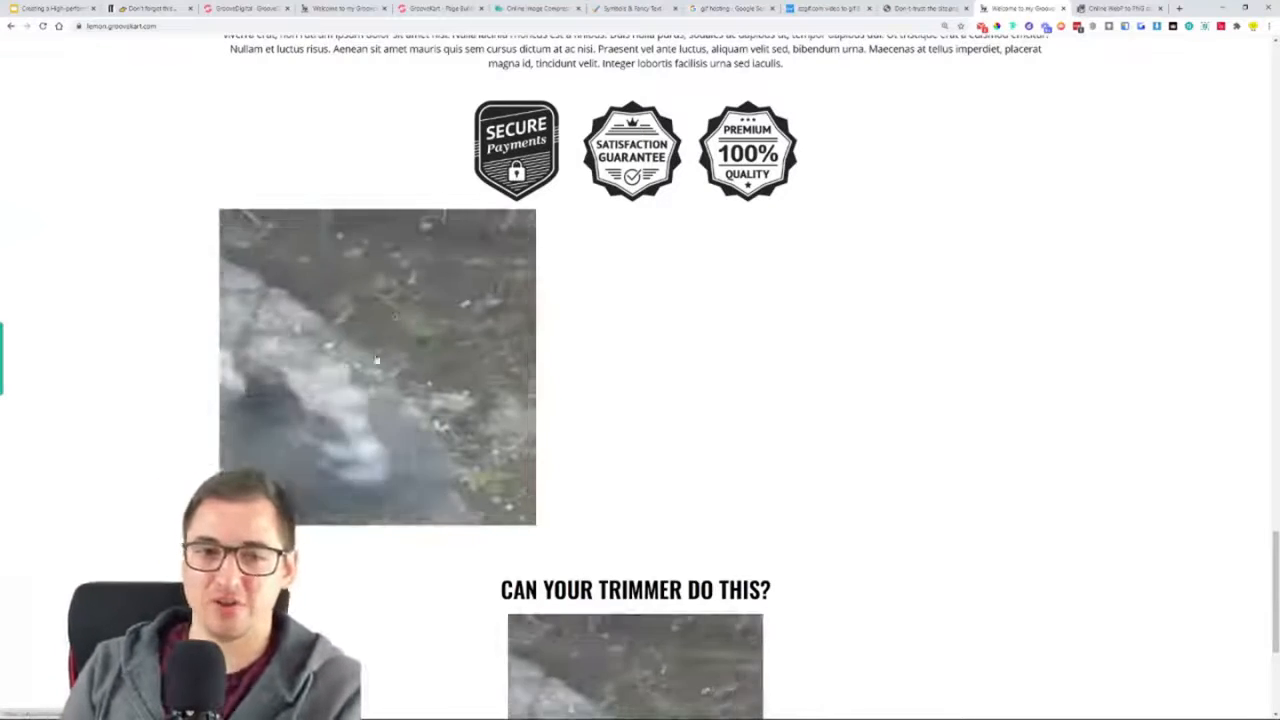
{"action": "scroll", "coordinate": [726, 437], "scroll_direction": "down", "scroll_amount": 3}
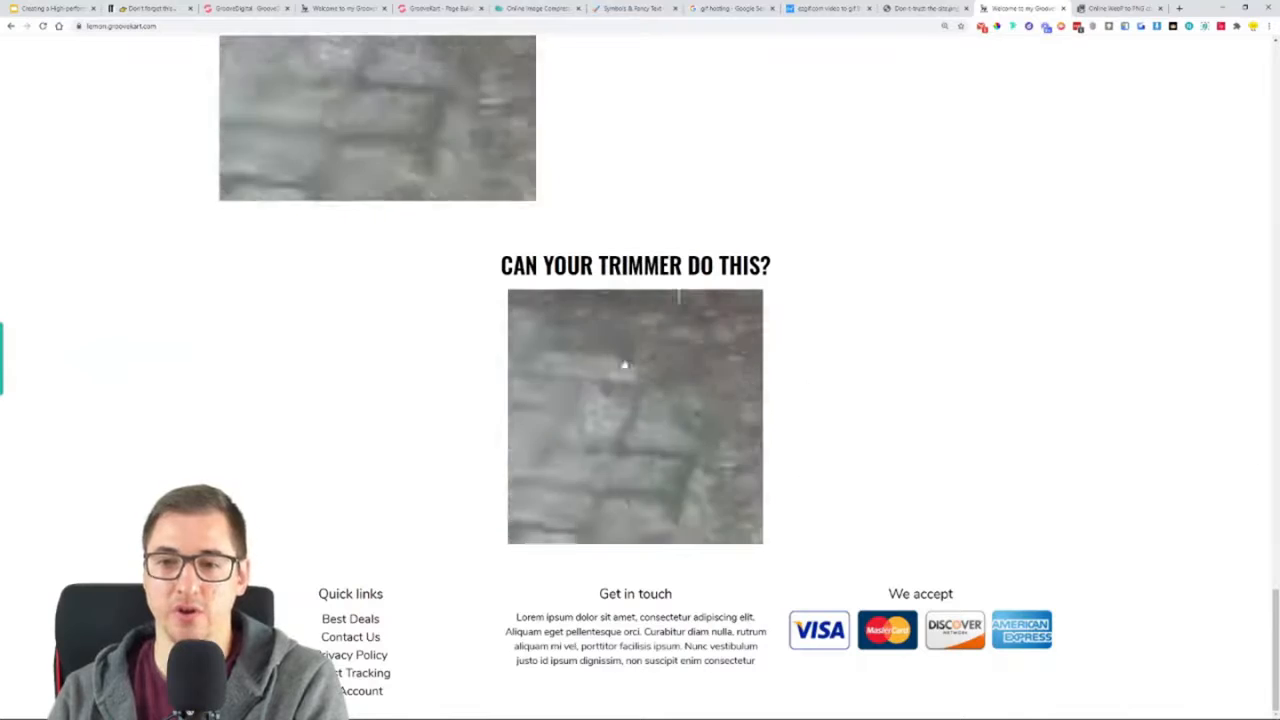
{"action": "scroll", "coordinate": [785, 405], "scroll_direction": "up", "scroll_amount": 4}
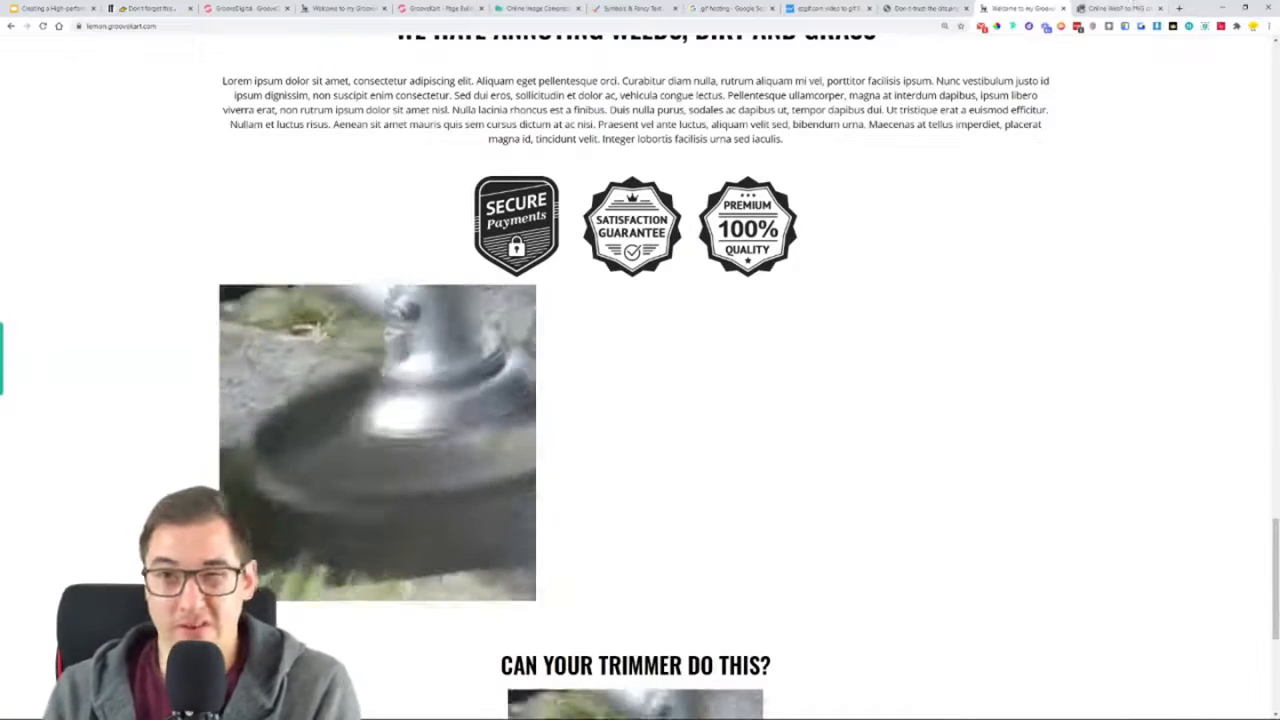
Return to the page builder and delete the Html Code element between the badges and the "Can your trimmer do this?" heading
{"action": "left_click", "coordinate": [440, 8]}
{"action": "scroll", "coordinate": [840, 345], "scroll_direction": "down", "scroll_amount": 10}
{"action": "scroll", "coordinate": [840, 345], "scroll_direction": "down", "scroll_amount": 15}
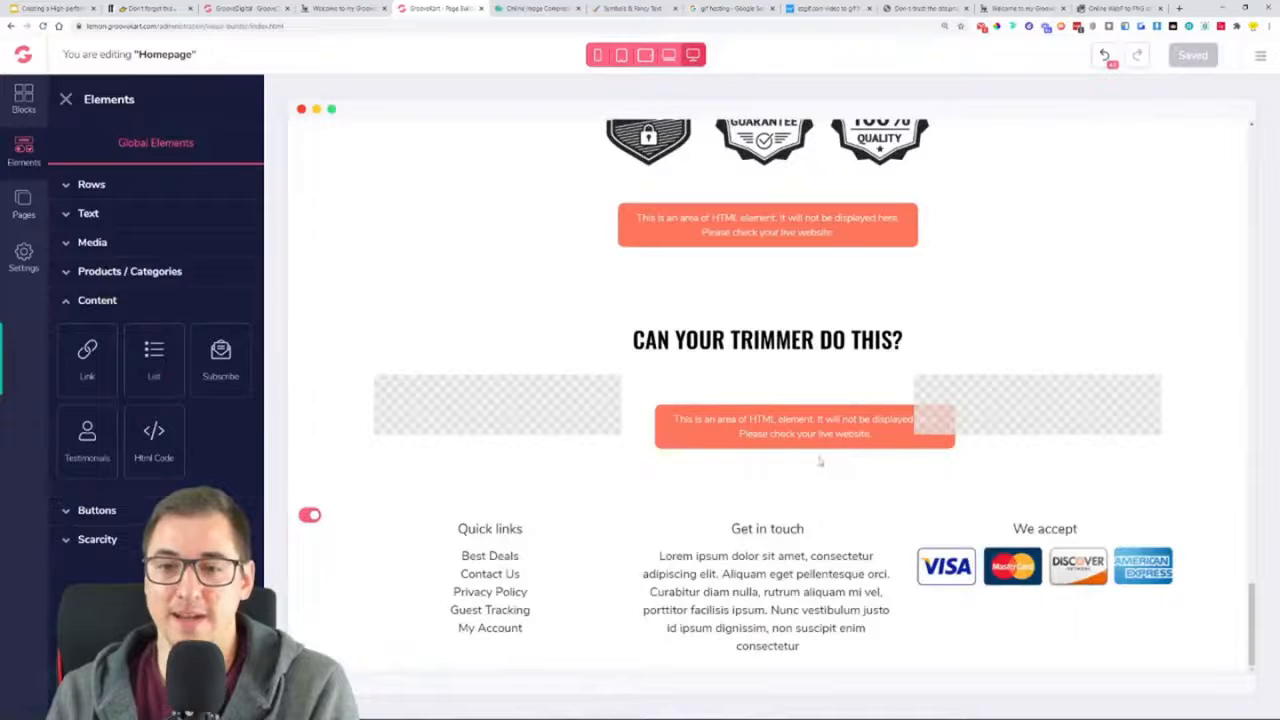
{"action": "left_click", "coordinate": [885, 223]}
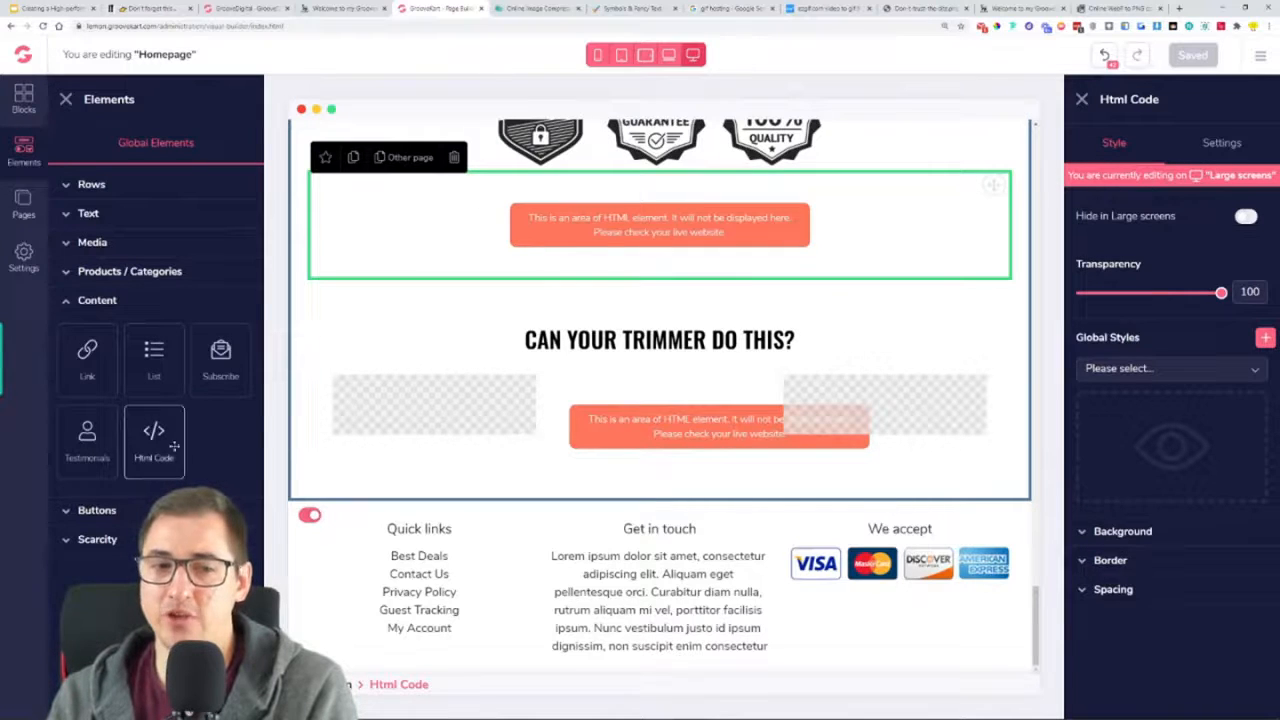
{"action": "left_click", "coordinate": [1134, 592]}
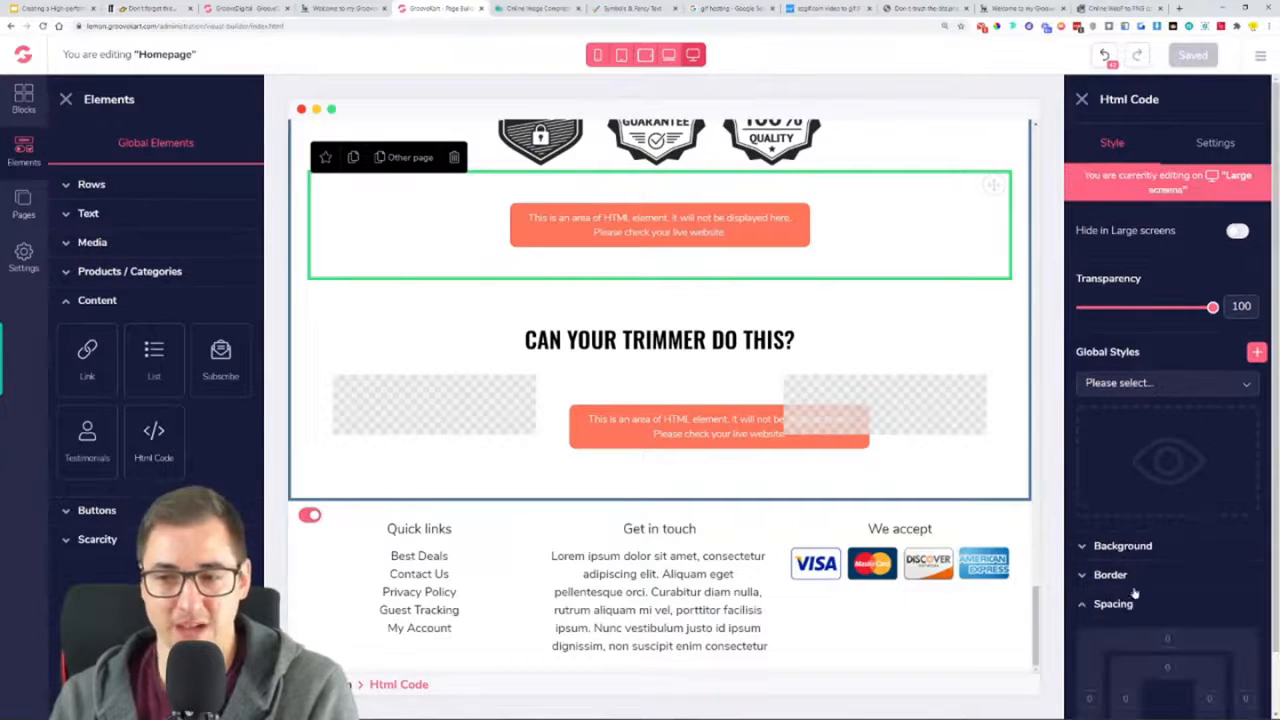
{"action": "left_click", "coordinate": [1131, 600]}
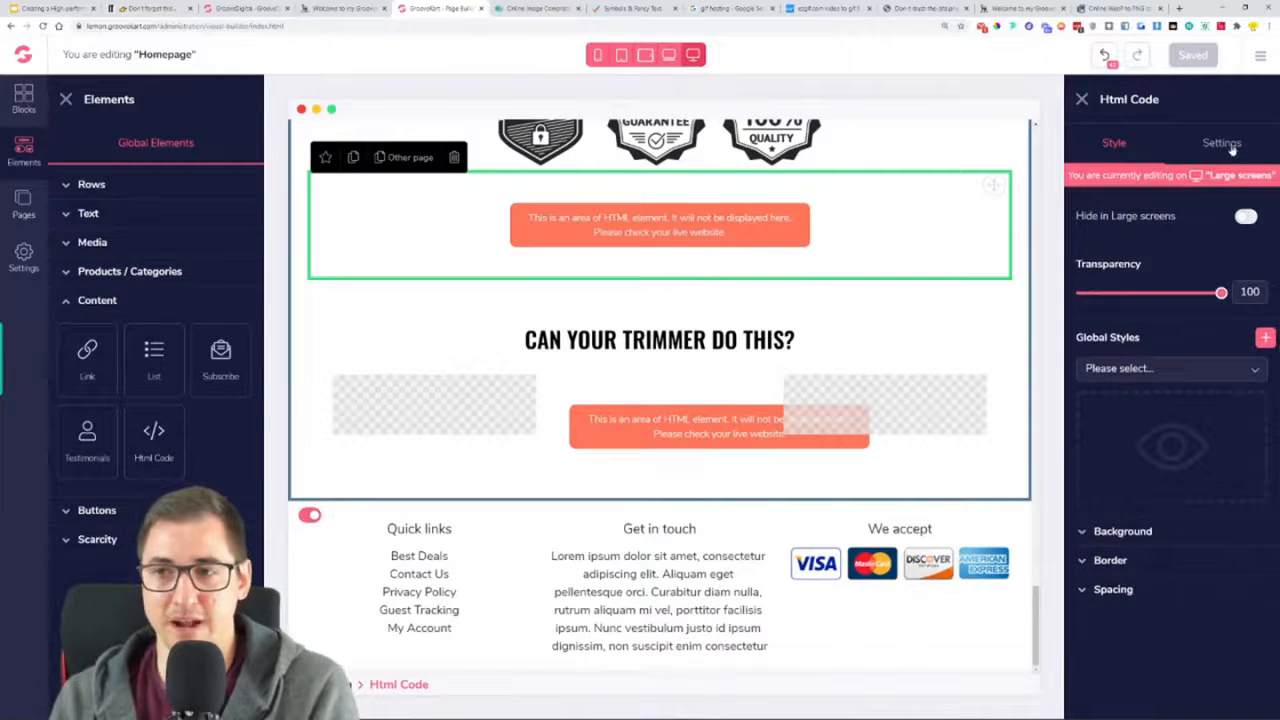
{"action": "left_click", "coordinate": [1222, 144]}
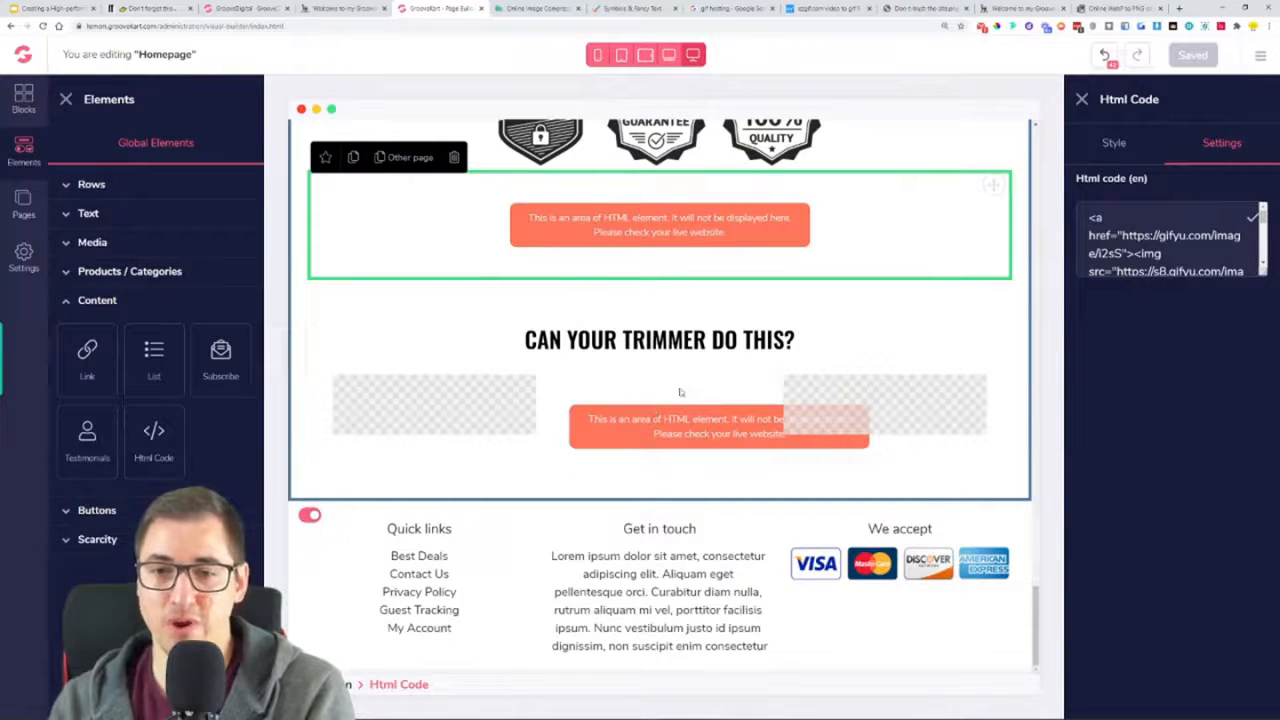
{"action": "left_click", "coordinate": [455, 160]}
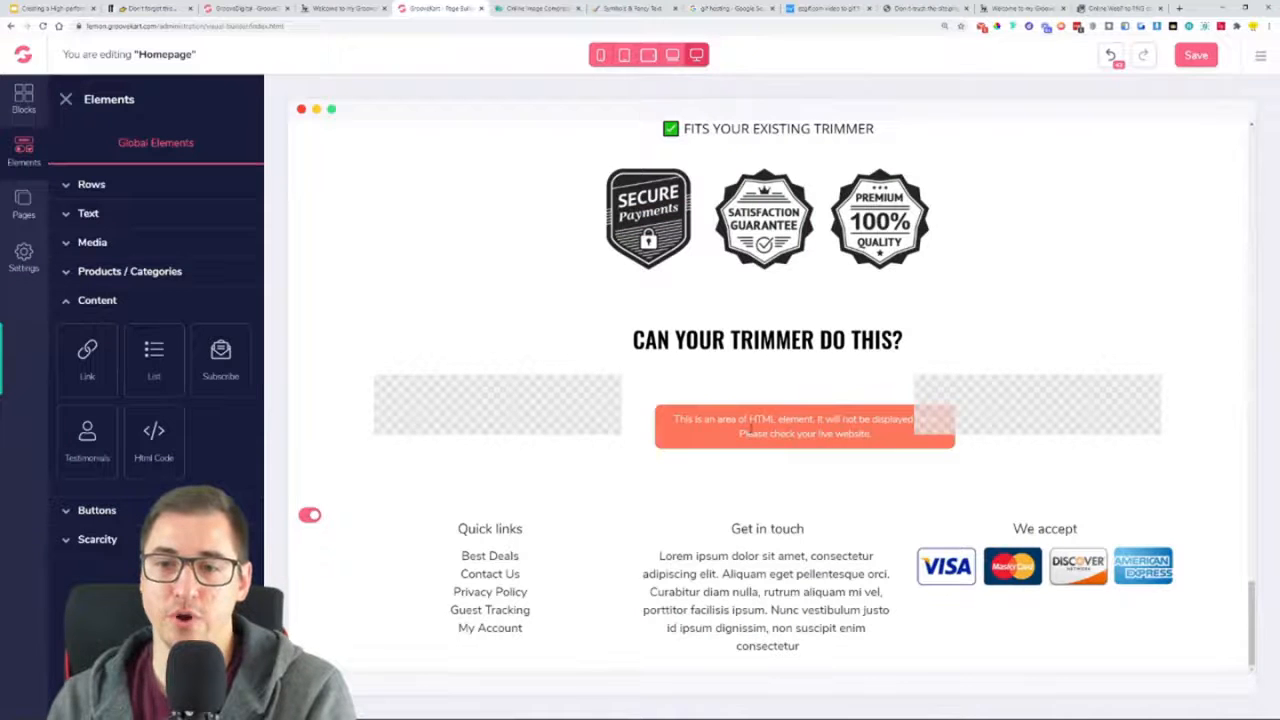
Look over the GIF's embed codes on Gifyu, and go back to the page builder to save the homepage
{"action": "left_click", "coordinate": [830, 7]}
{"action": "scroll", "coordinate": [444, 491], "scroll_direction": "down", "scroll_amount": 1}
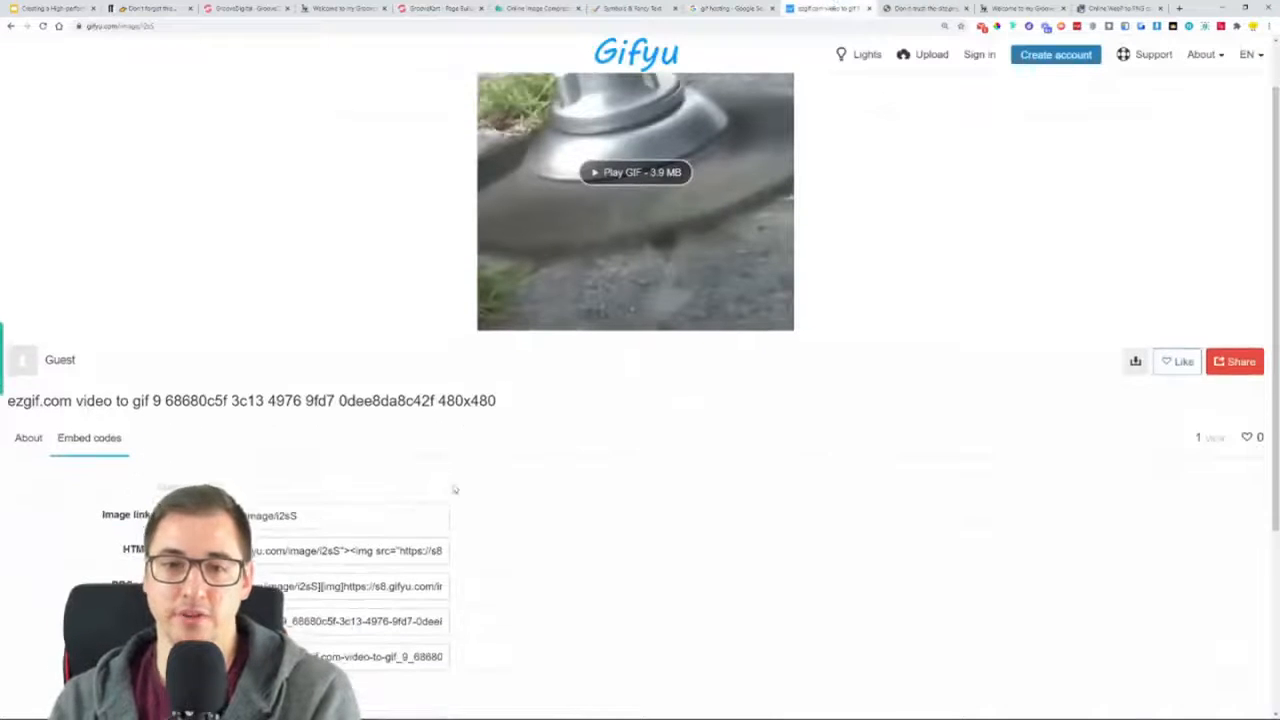
{"action": "scroll", "coordinate": [400, 458], "scroll_direction": "down", "scroll_amount": 3}
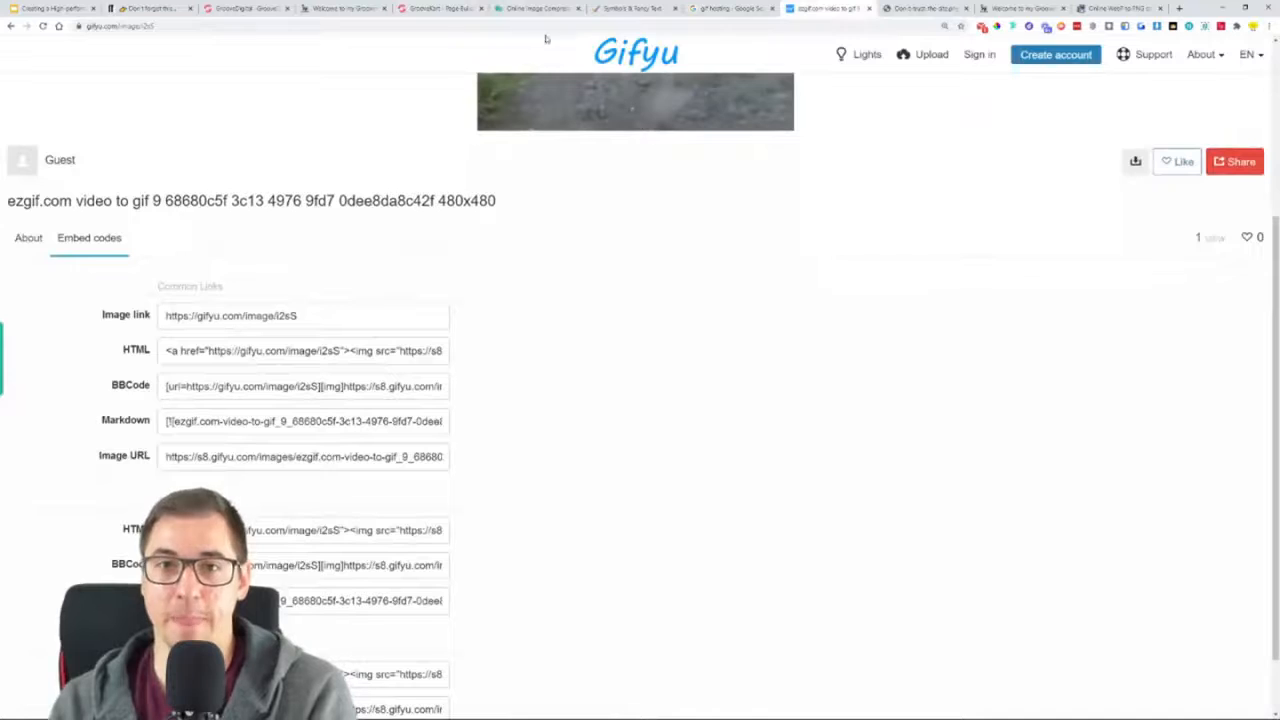
{"action": "left_click", "coordinate": [440, 8]}
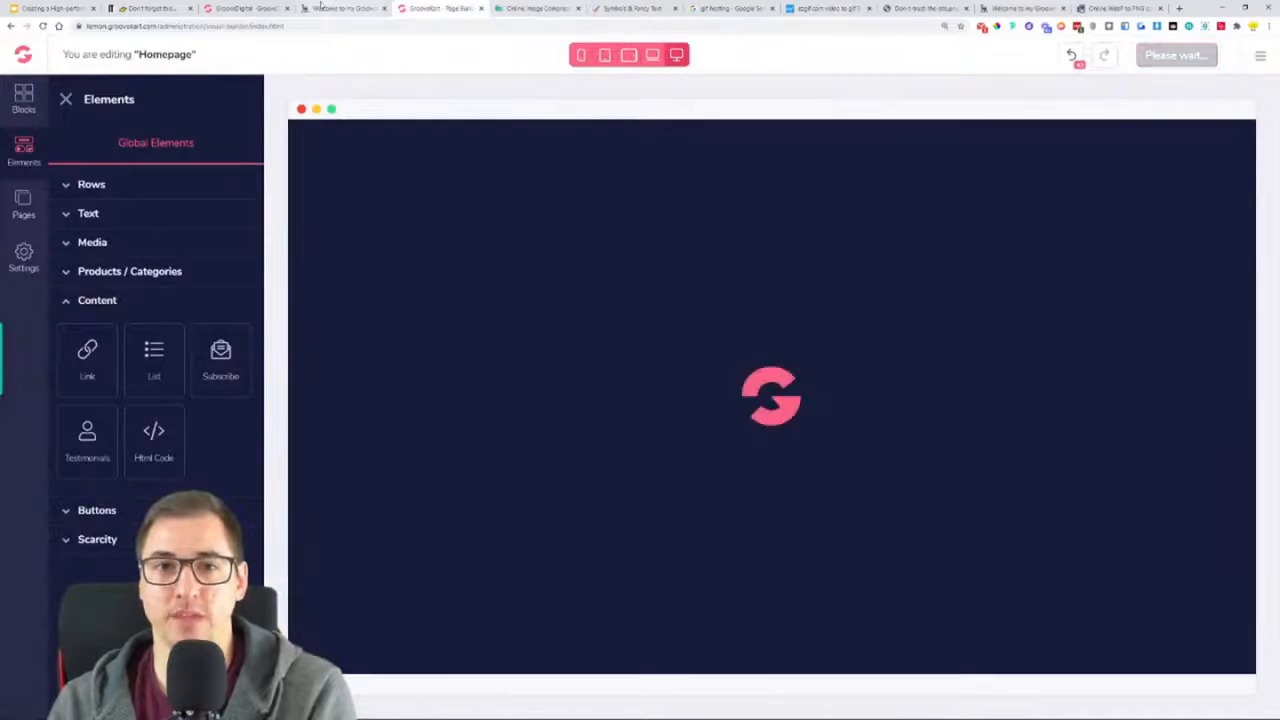
Examine the reference one-product page from its GIF and call-to-action button down to the 360 degree design section
{"action": "left_click", "coordinate": [342, 9]}
{"action": "scroll", "coordinate": [440, 375], "scroll_direction": "down", "scroll_amount": 4}
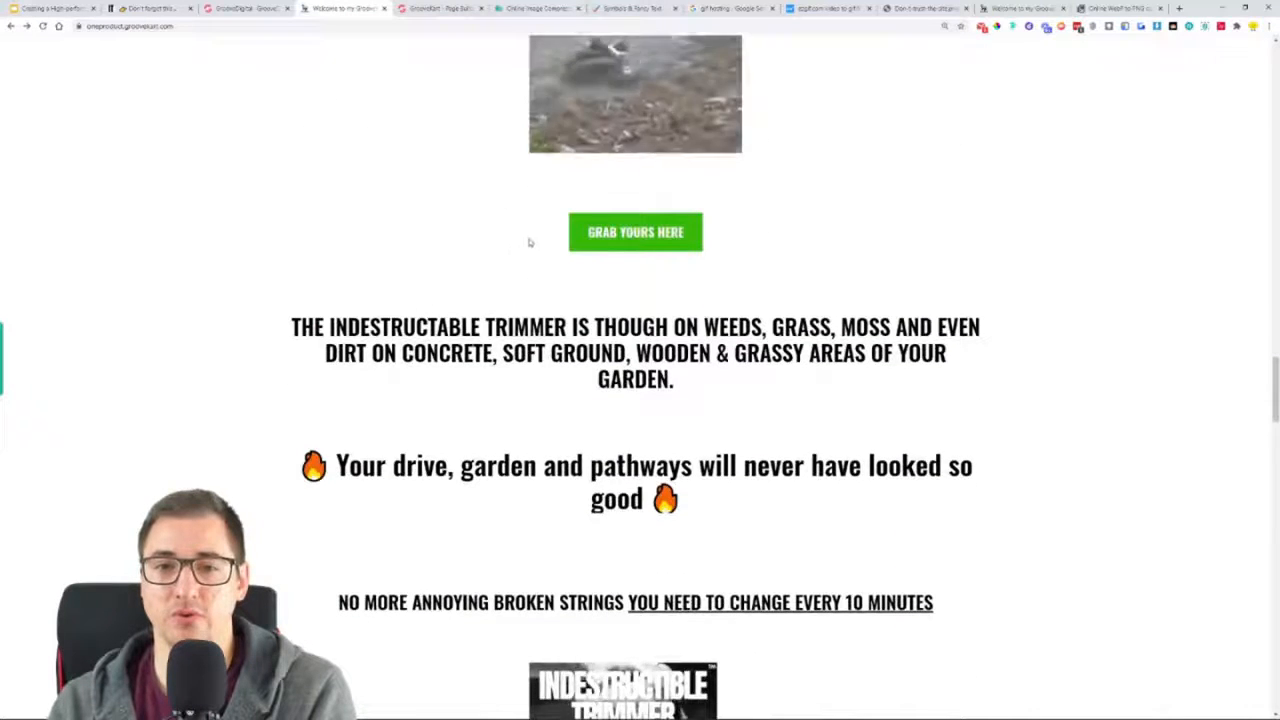
{"action": "scroll", "coordinate": [525, 240], "scroll_direction": "down", "scroll_amount": 5}
{"action": "scroll", "coordinate": [525, 240], "scroll_direction": "down", "scroll_amount": 18}
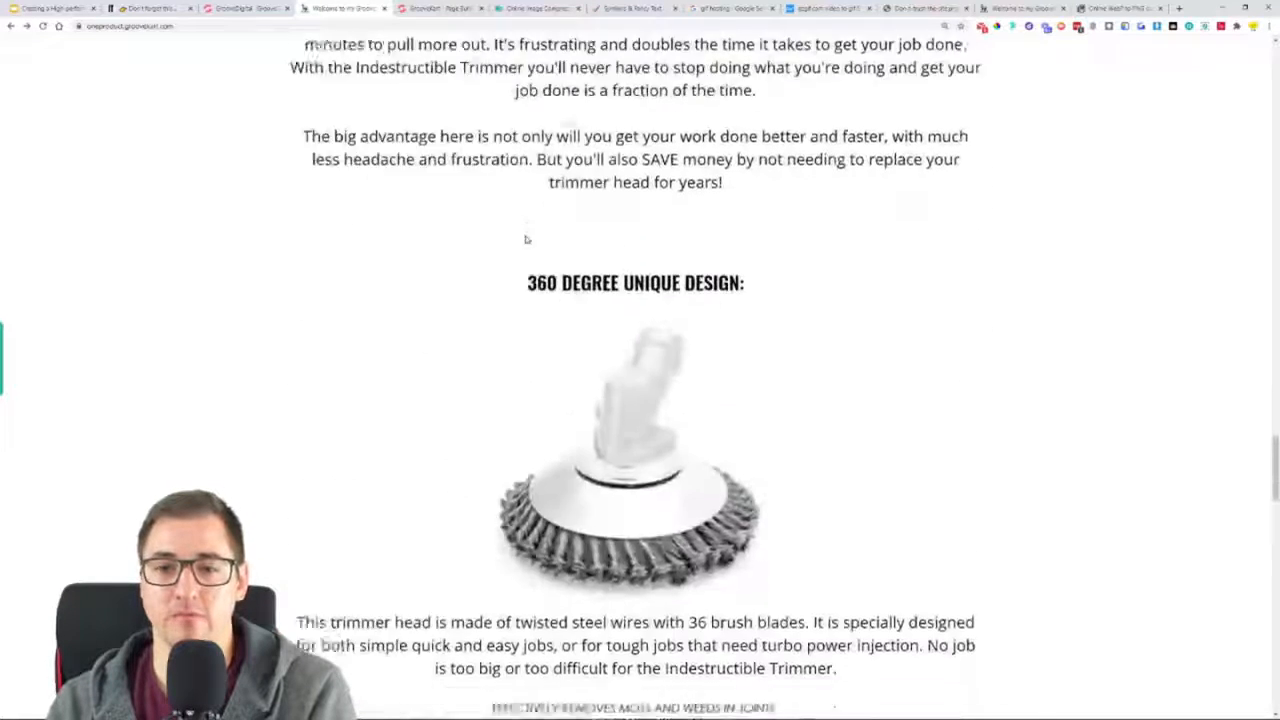
{"action": "scroll", "coordinate": [525, 240], "scroll_direction": "down", "scroll_amount": 4}
{"action": "scroll", "coordinate": [523, 240], "scroll_direction": "up", "scroll_amount": 15}
{"action": "scroll", "coordinate": [520, 243], "scroll_direction": "up", "scroll_amount": 13}
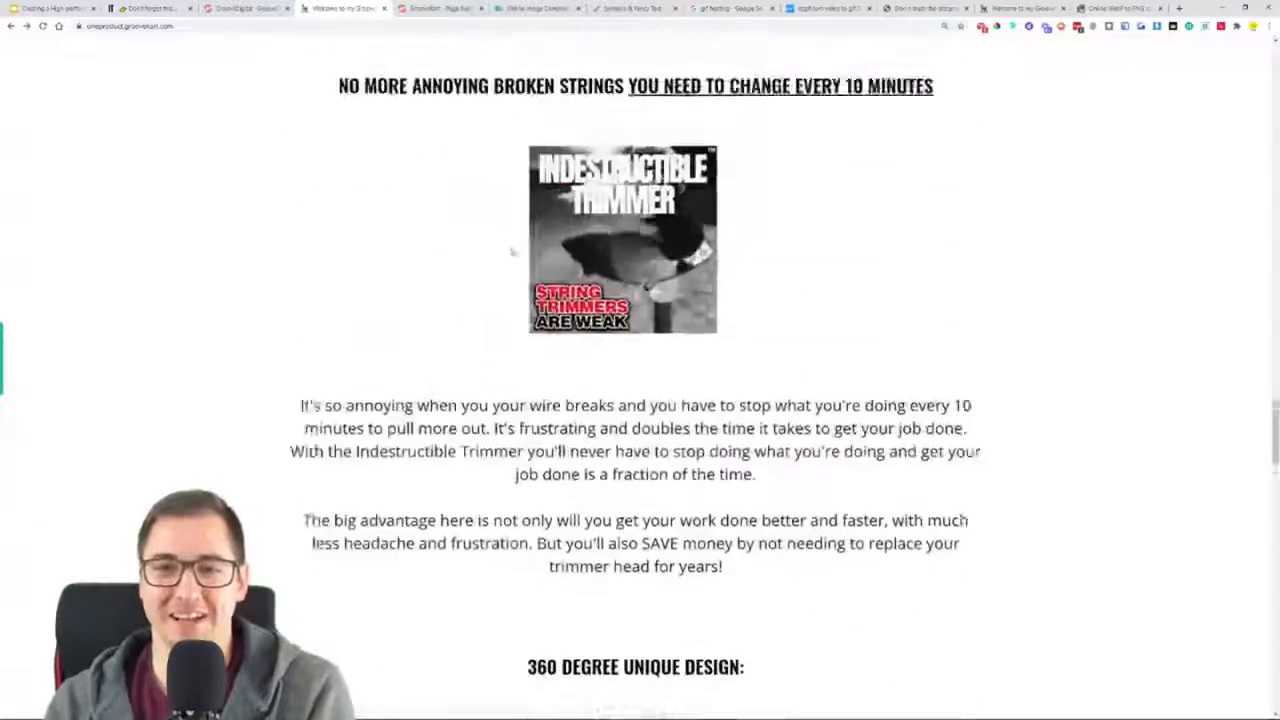
{"action": "scroll", "coordinate": [546, 326], "scroll_direction": "down", "scroll_amount": 2}
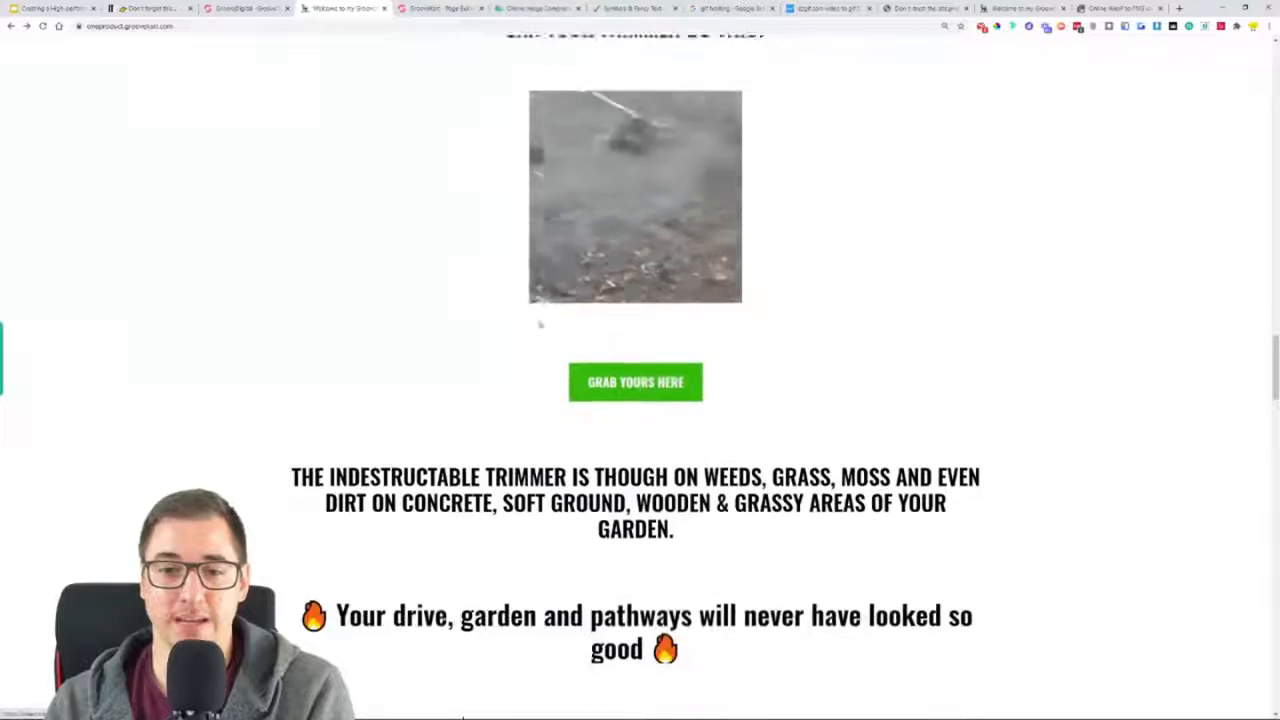
Back in the page builder, duplicate the "DUMP YOUR OLD TRIMMER HERE" button and move the copy between the badges and the "Can your trimmer do this?" heading
{"action": "left_click", "coordinate": [442, 8]}
{"action": "scroll", "coordinate": [614, 305], "scroll_direction": "down", "scroll_amount": 20}
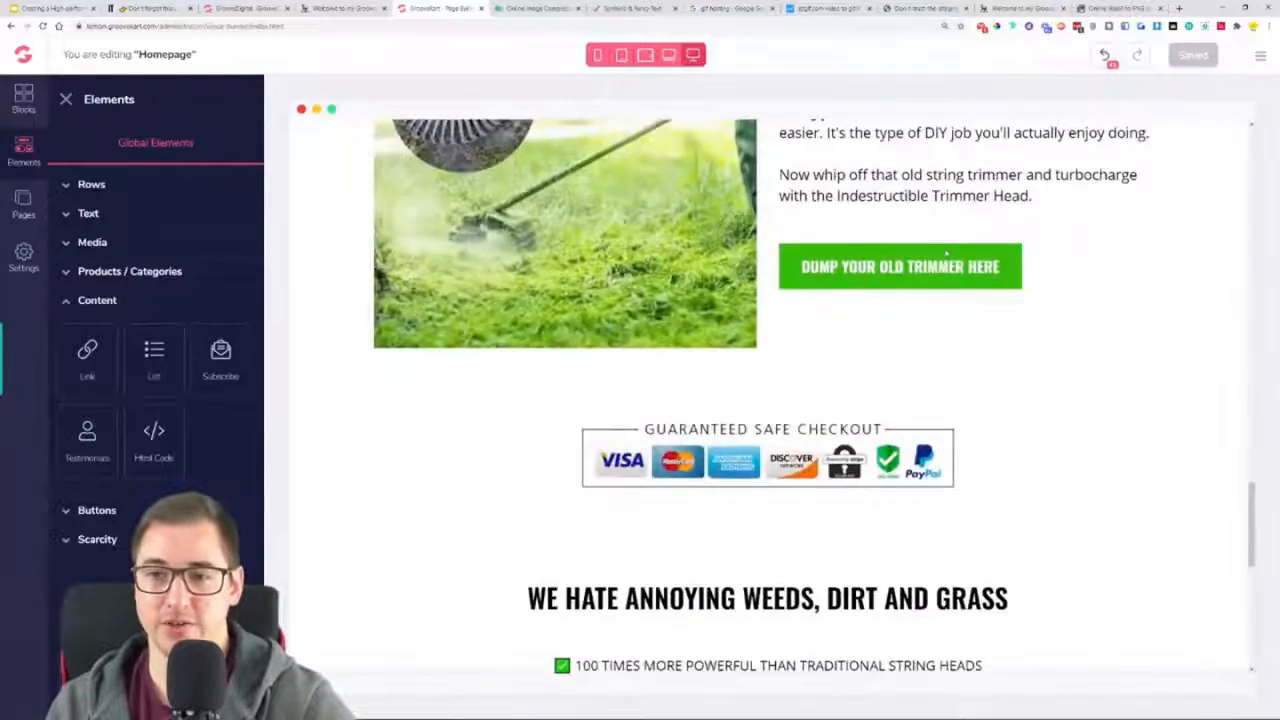
{"action": "left_click", "coordinate": [826, 278]}
{"action": "left_click", "coordinate": [740, 283]}
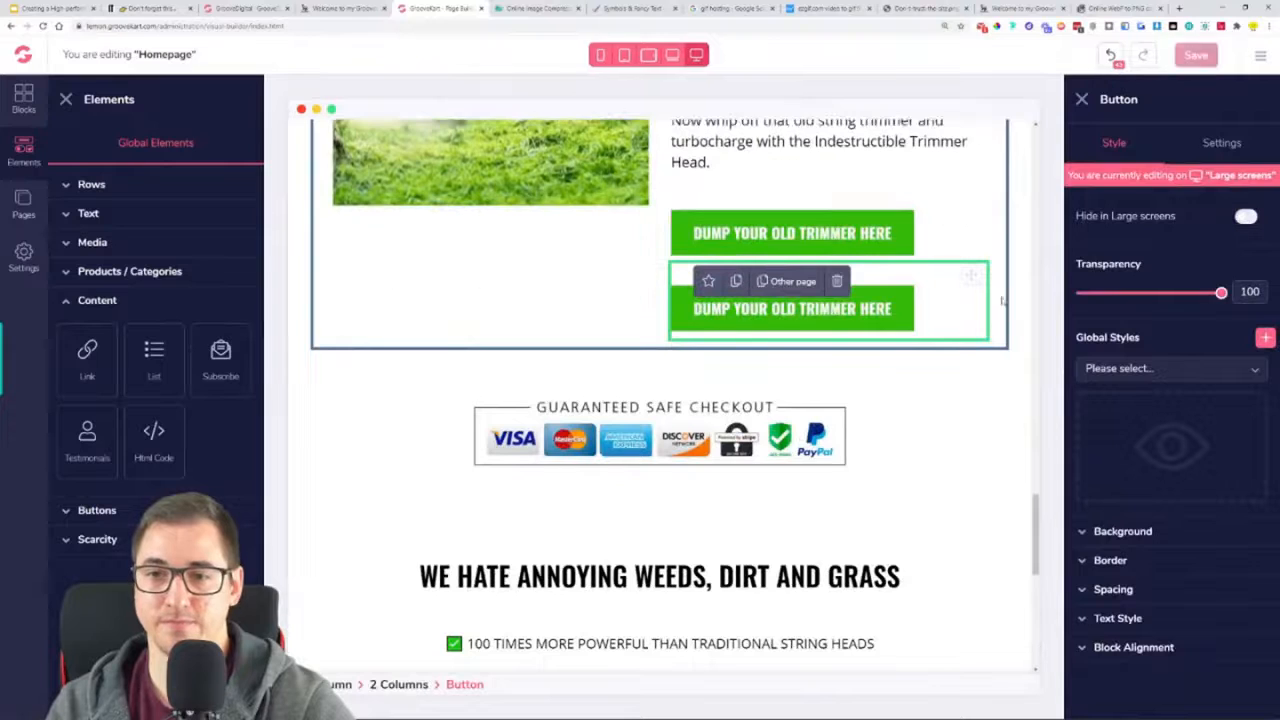
{"action": "left_click_drag", "start_coordinate": [968, 288], "coordinate": [768, 662]}
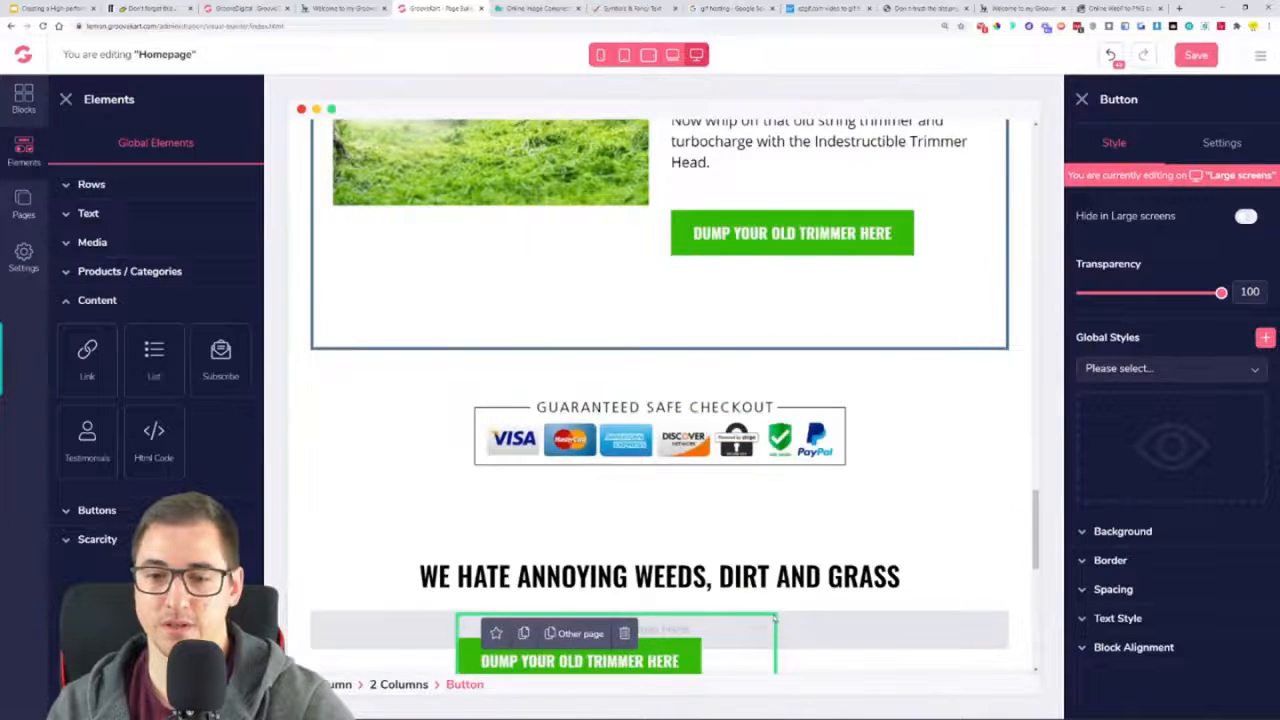
{"action": "scroll", "coordinate": [865, 362], "scroll_direction": "down", "scroll_amount": 4}
{"action": "left_click_drag", "start_coordinate": [993, 208], "coordinate": [732, 644]}
{"action": "scroll", "coordinate": [657, 437], "scroll_direction": "up", "scroll_amount": 2}
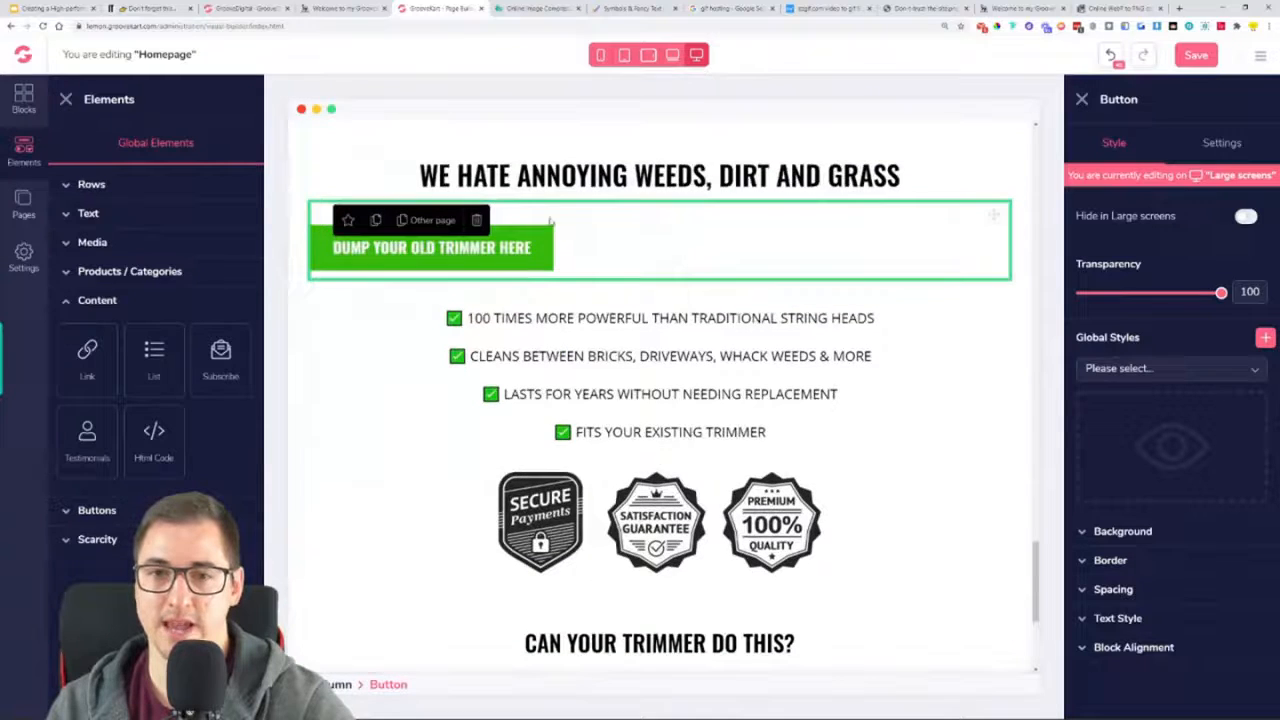
{"action": "left_click_drag", "start_coordinate": [1001, 219], "coordinate": [735, 588]}
{"action": "scroll", "coordinate": [734, 586], "scroll_direction": "down", "scroll_amount": 3}
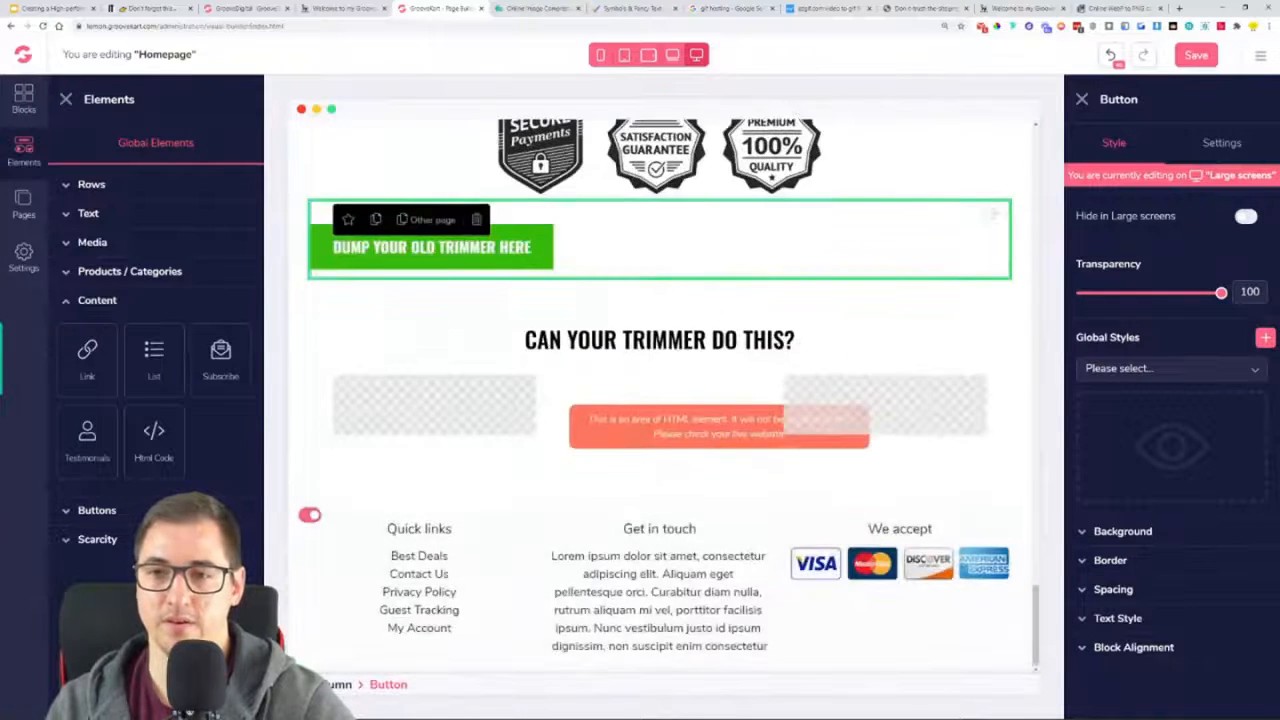
Try placing the copied button in the 3 Columns row's middle column under the Html Code element, and undo the move
{"action": "left_click_drag", "start_coordinate": [995, 220], "coordinate": [711, 505]}
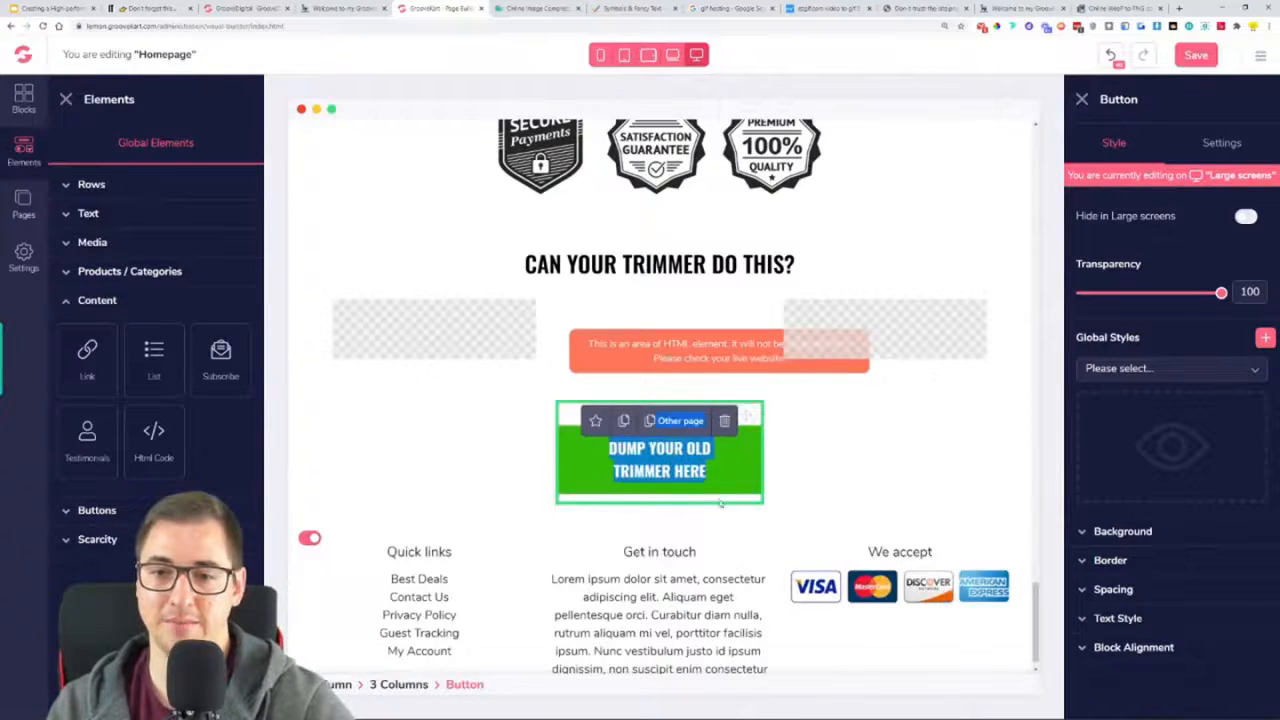
{"action": "left_click_drag", "start_coordinate": [726, 498], "coordinate": [687, 515]}
{"action": "left_click", "coordinate": [742, 434]}
{"action": "left_click", "coordinate": [810, 424]}
{"action": "left_click", "coordinate": [735, 462]}
{"action": "left_click", "coordinate": [1110, 55]}
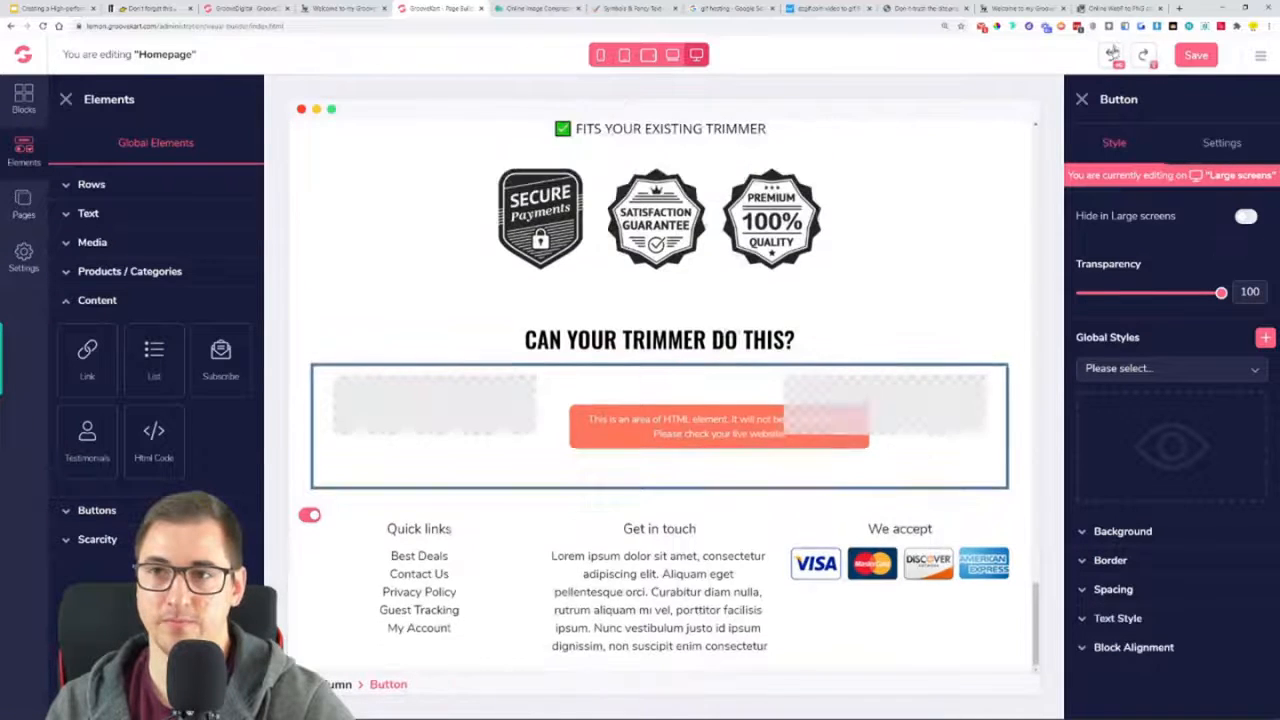
Move the copied button below the 3 Columns row that holds the GIF embed, just above the footer
{"action": "left_click_drag", "start_coordinate": [991, 181], "coordinate": [817, 587]}
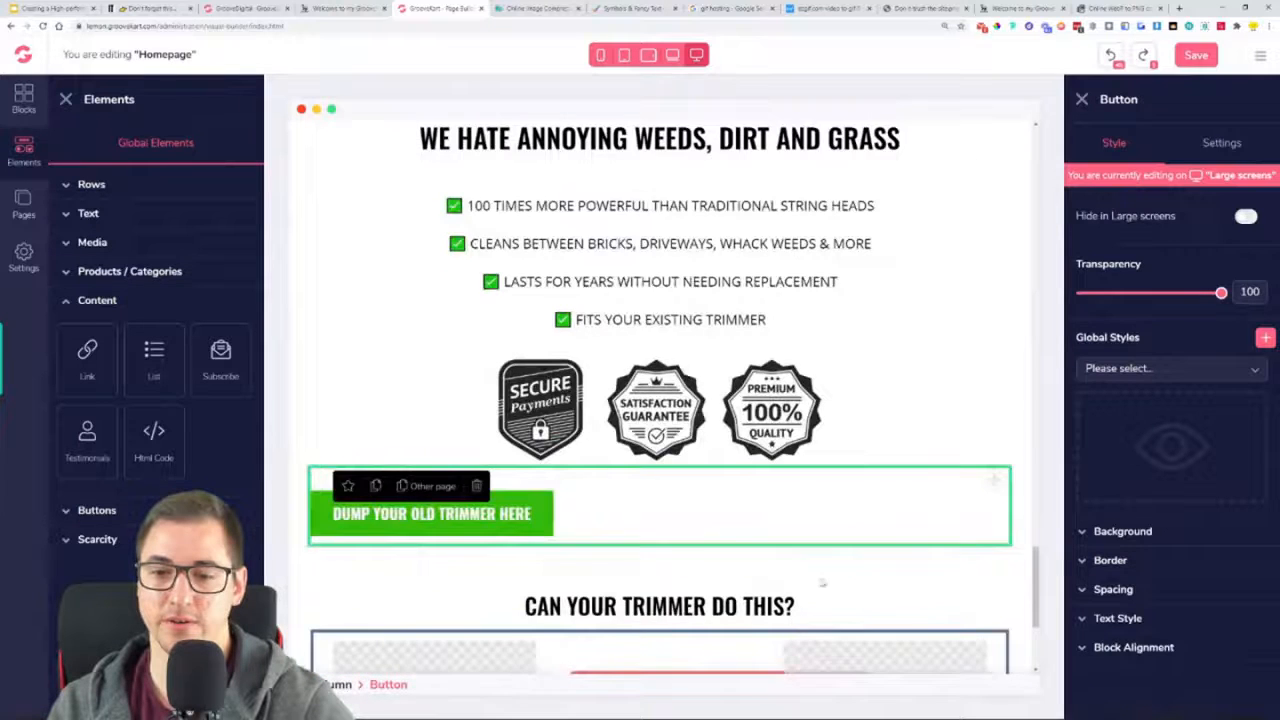
{"action": "scroll", "coordinate": [817, 587], "scroll_direction": "down", "scroll_amount": 5}
{"action": "left_click_drag", "start_coordinate": [995, 212], "coordinate": [850, 518]}
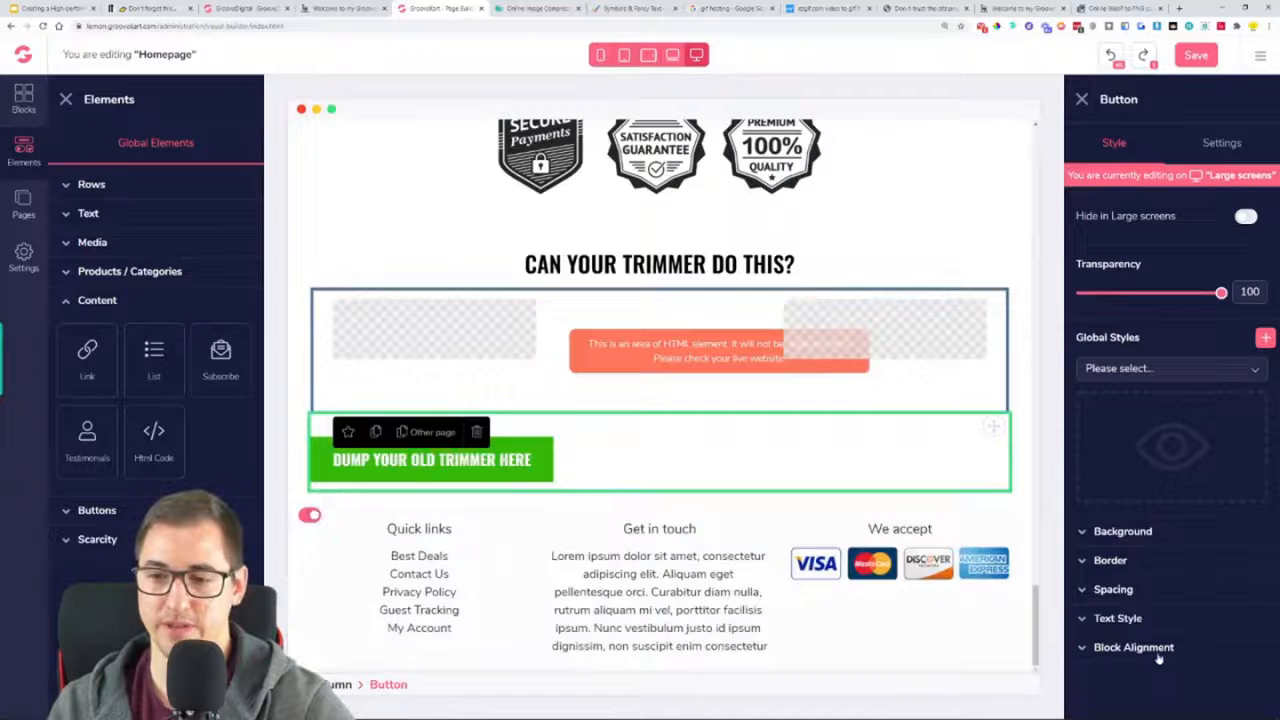
Set the copied button's block alignment to Center and look over the section
{"action": "left_click", "coordinate": [1158, 652]}
{"action": "left_click", "coordinate": [1168, 682]}
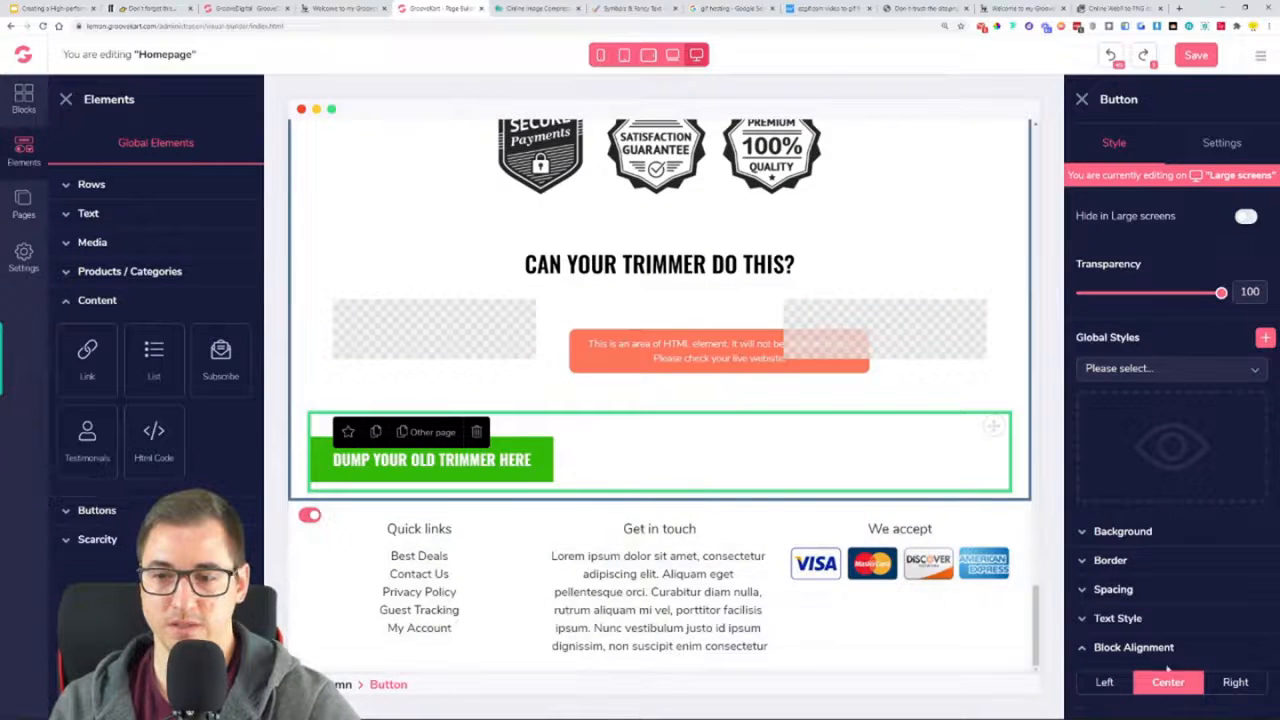
{"action": "left_click", "coordinate": [1168, 682]}
{"action": "scroll", "coordinate": [826, 454], "scroll_direction": "up", "scroll_amount": 5}
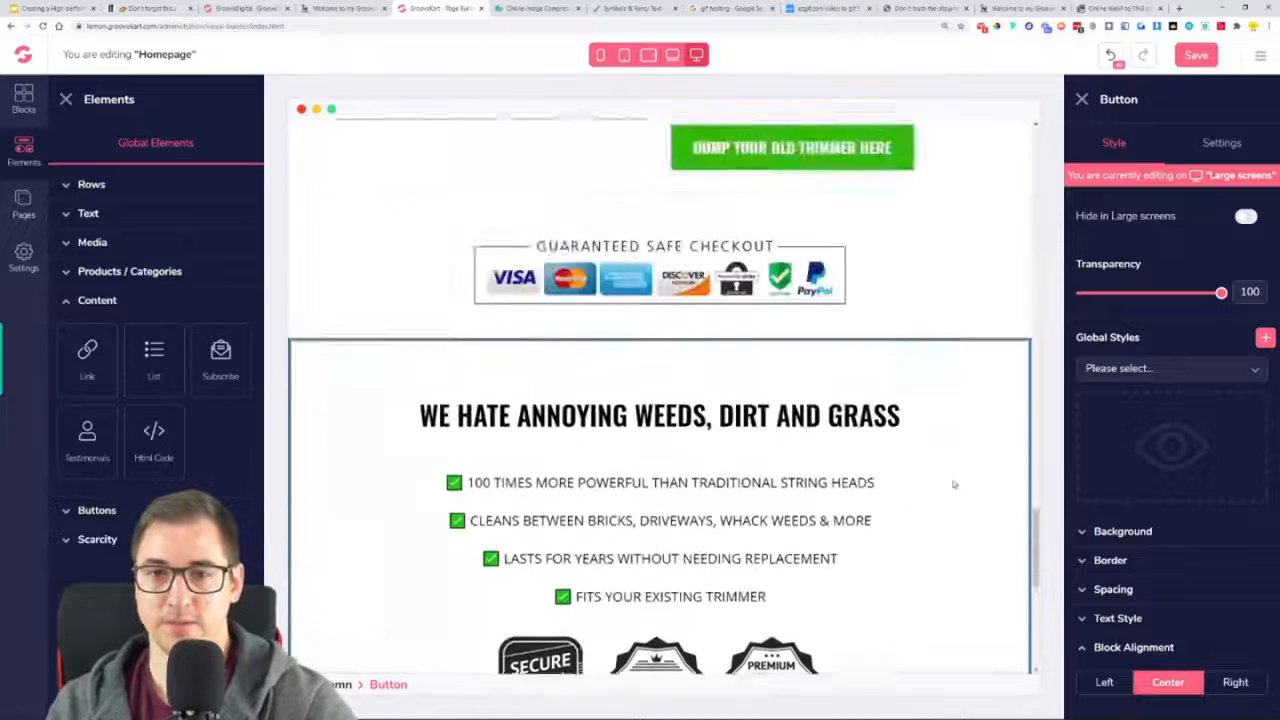
{"action": "scroll", "coordinate": [954, 484], "scroll_direction": "down", "scroll_amount": 5}
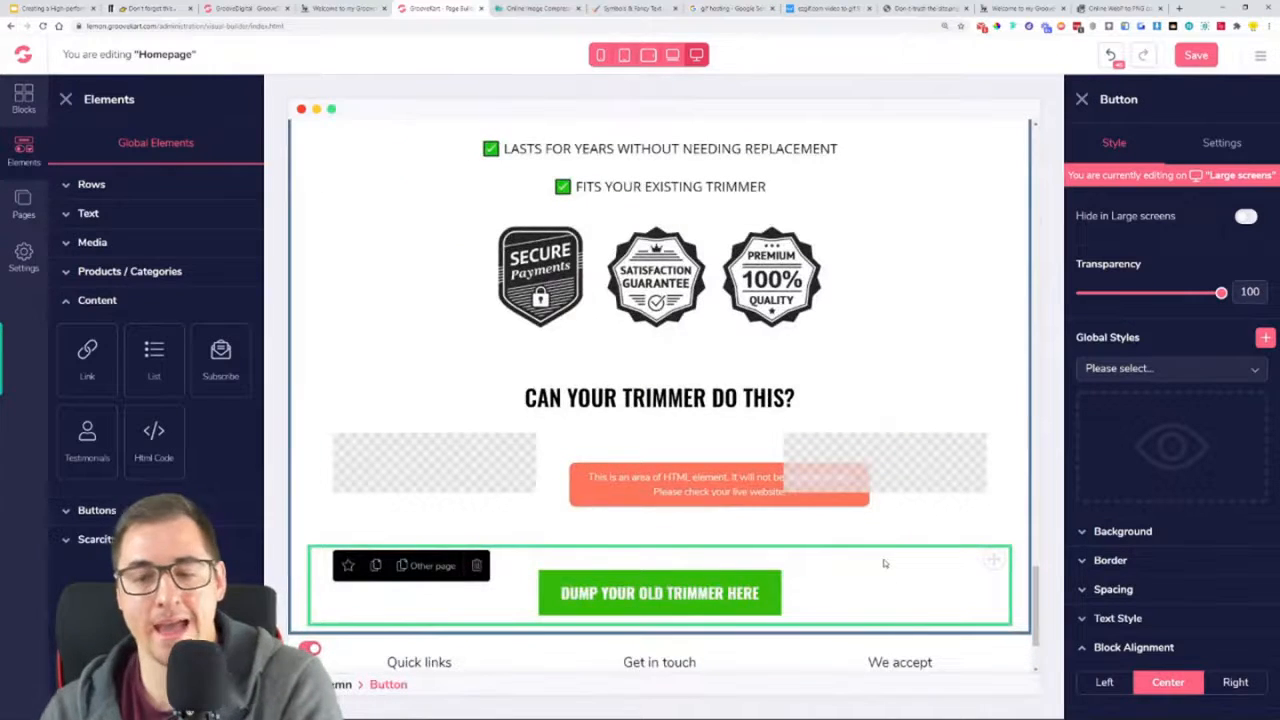
Check the button wording on the reference page and set the copied button's label to "GRAB YOURS HERE"
{"action": "left_click", "coordinate": [340, 8]}
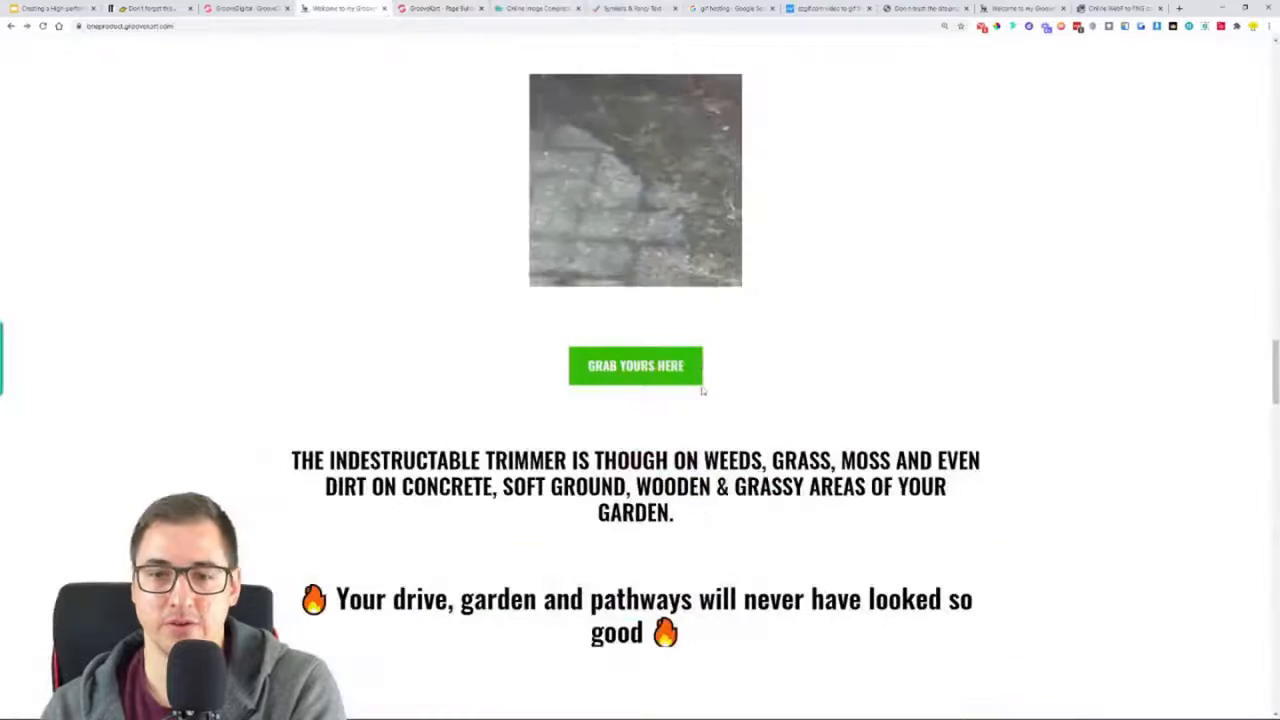
{"action": "left_click", "coordinate": [442, 8]}
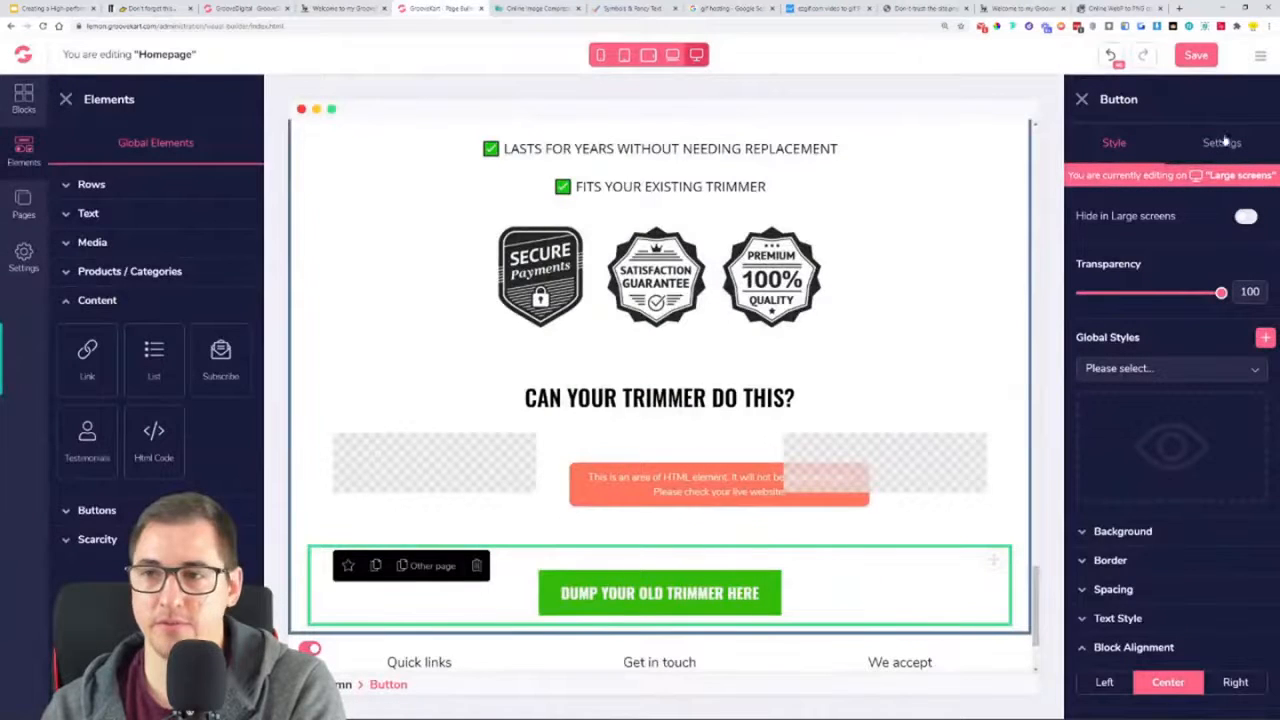
{"action": "left_click", "coordinate": [1220, 146]}
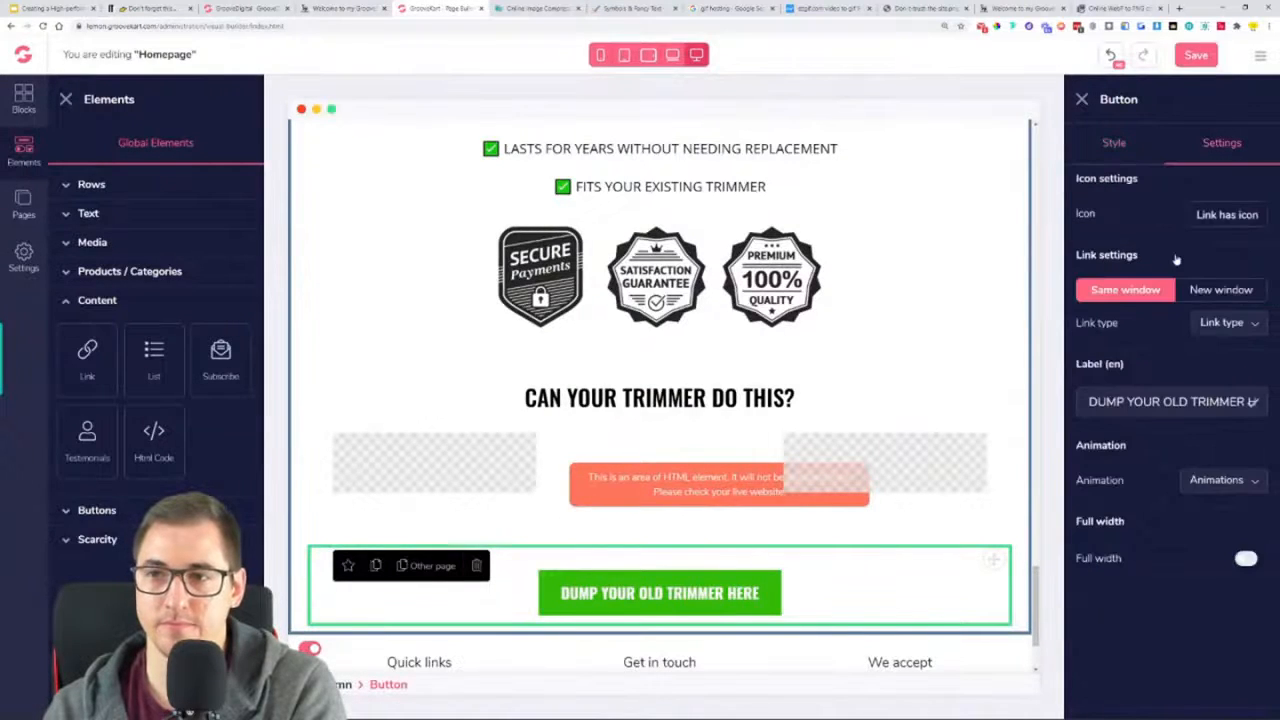
{"action": "triple_click", "coordinate": [1251, 401]}
{"action": "type", "text": "GRAB YOURS HERE"}
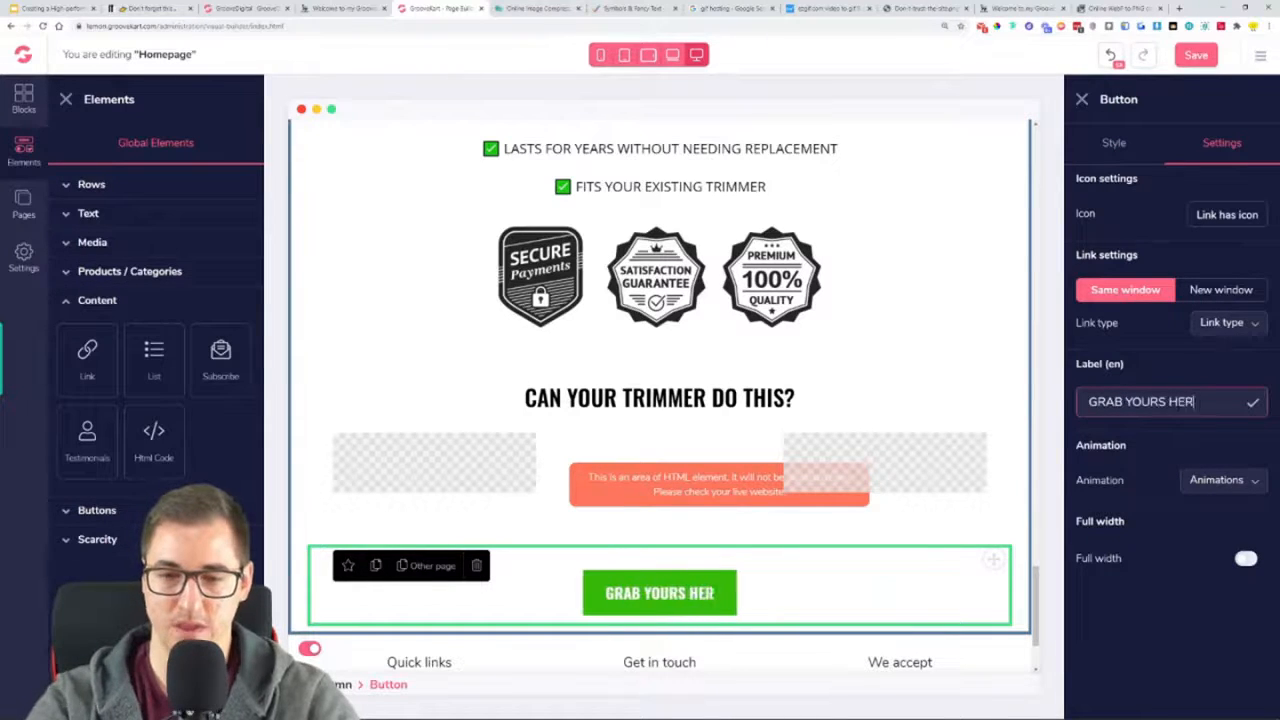
{"action": "left_click", "coordinate": [1082, 99]}
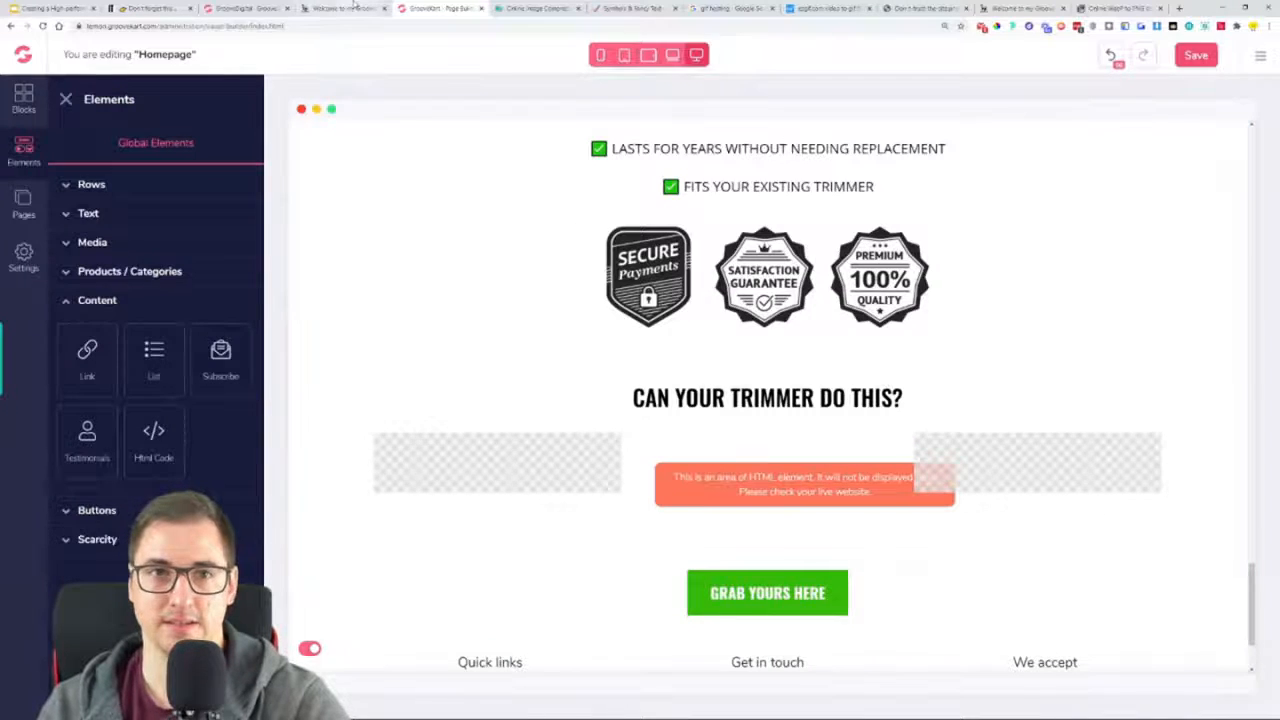
Examine the reference page's content below the "GRAB YOURS HERE" button, from the trimmer headings through the "360 DEGREE UNIQUE DESIGN" section
{"action": "left_click", "coordinate": [343, 8]}
{"action": "scroll", "coordinate": [434, 463], "scroll_direction": "down", "scroll_amount": 3}
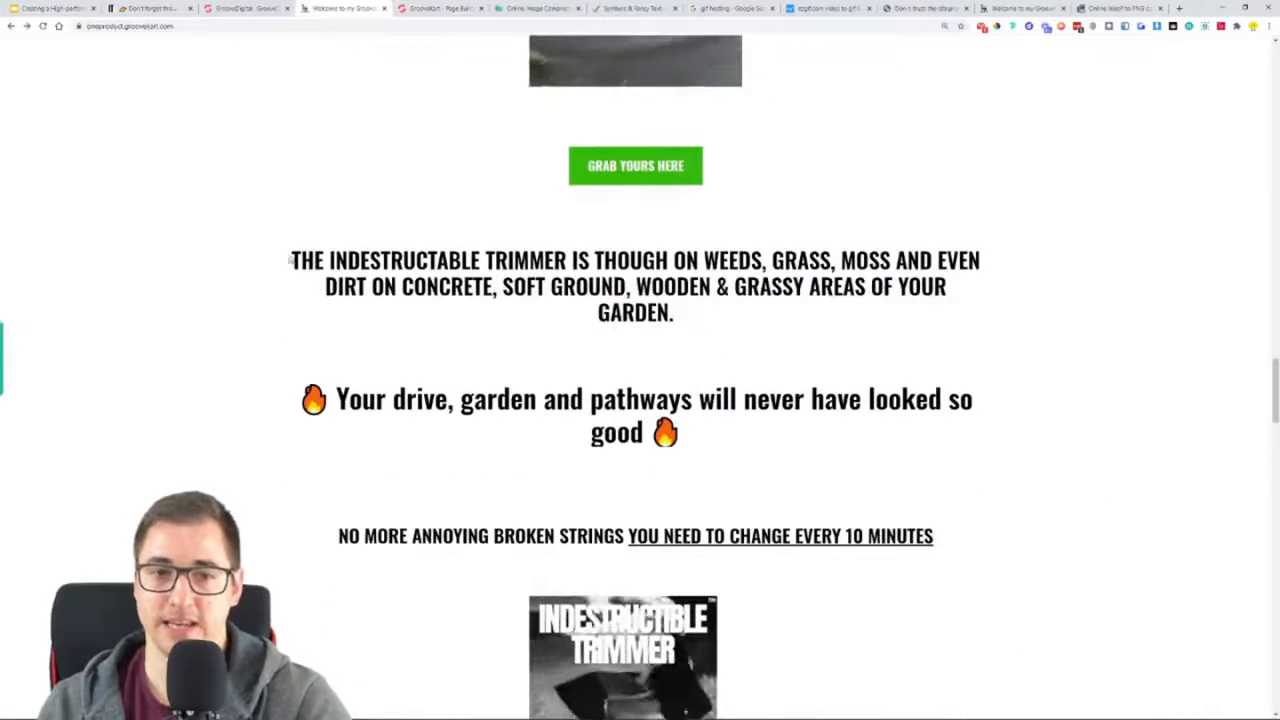
{"action": "left_click_drag", "start_coordinate": [290, 260], "coordinate": [846, 314]}
{"action": "left_click_drag", "start_coordinate": [332, 399], "coordinate": [869, 442]}
{"action": "left_click", "coordinate": [869, 442]}
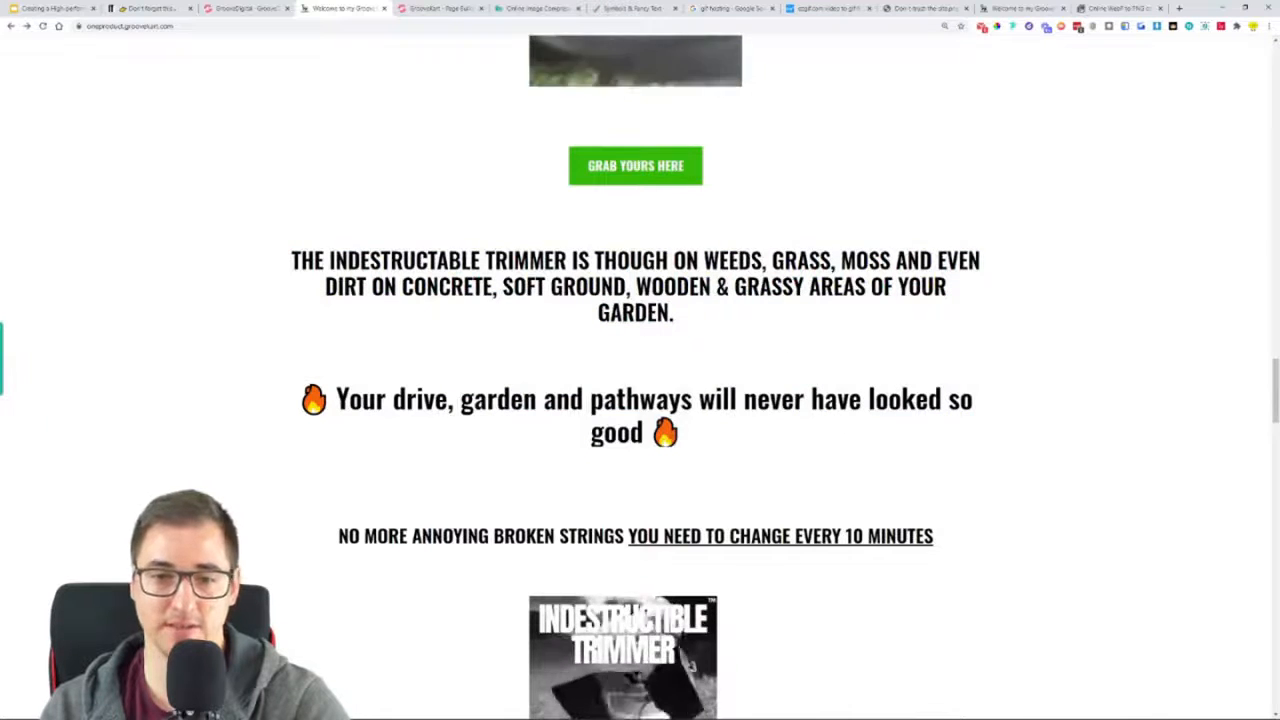
{"action": "scroll", "coordinate": [491, 417], "scroll_direction": "down", "scroll_amount": 3}
{"action": "left_click_drag", "start_coordinate": [494, 334], "coordinate": [1020, 331]}
{"action": "scroll", "coordinate": [1020, 331], "scroll_direction": "down", "scroll_amount": 3}
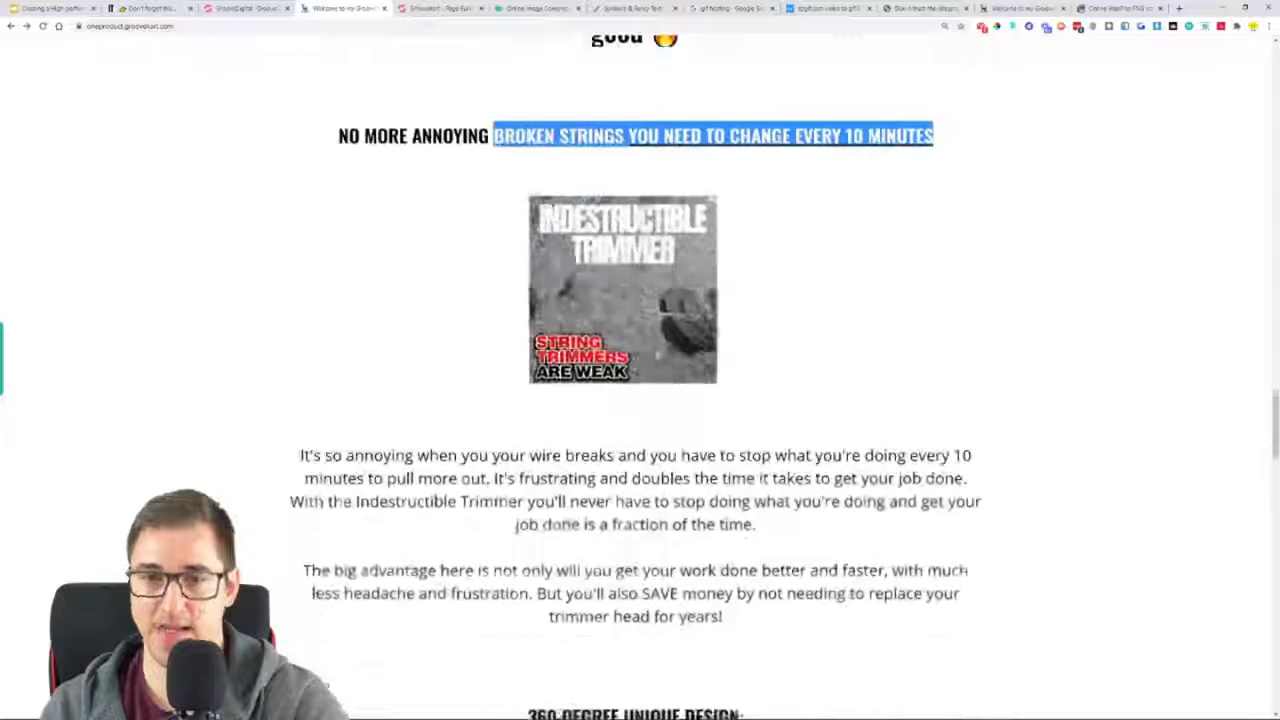
{"action": "scroll", "coordinate": [640, 400], "scroll_direction": "down", "scroll_amount": 2}
{"action": "left_click_drag", "start_coordinate": [492, 316], "coordinate": [860, 505]}
{"action": "scroll", "coordinate": [860, 505], "scroll_direction": "down", "scroll_amount": 3}
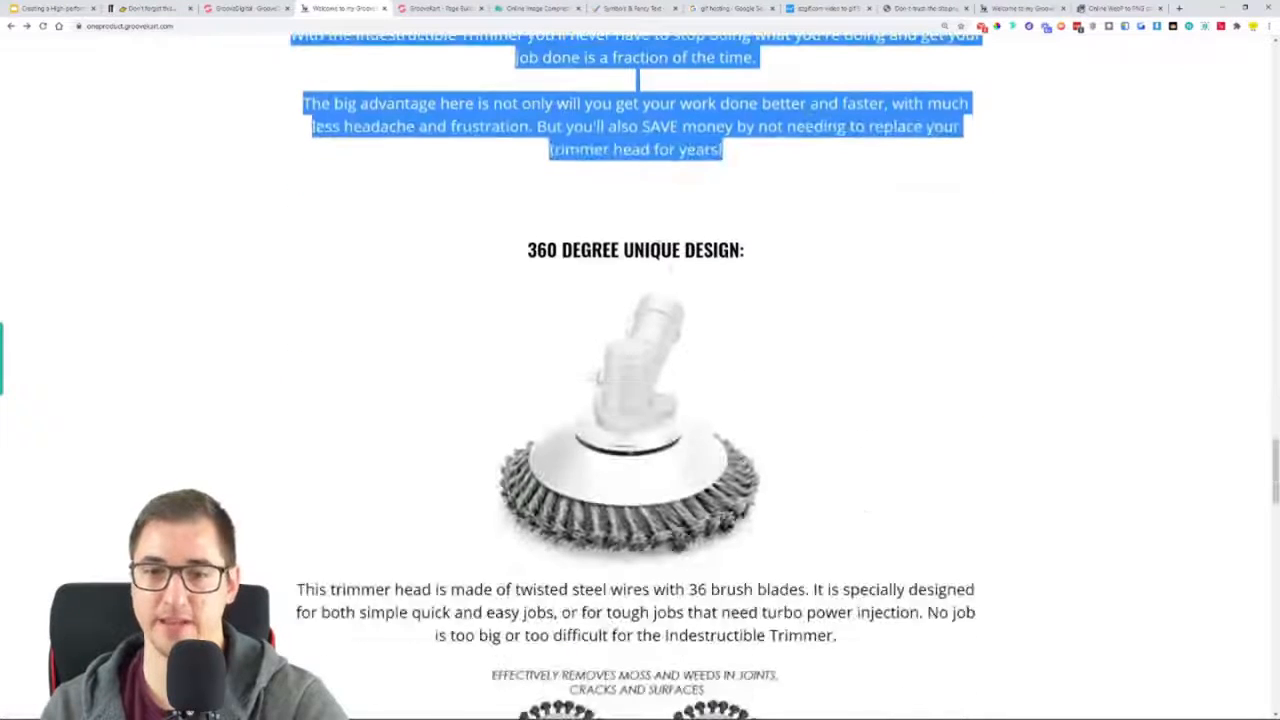
{"action": "left_click_drag", "start_coordinate": [651, 250], "coordinate": [686, 275]}
{"action": "left_click", "coordinate": [820, 406]}
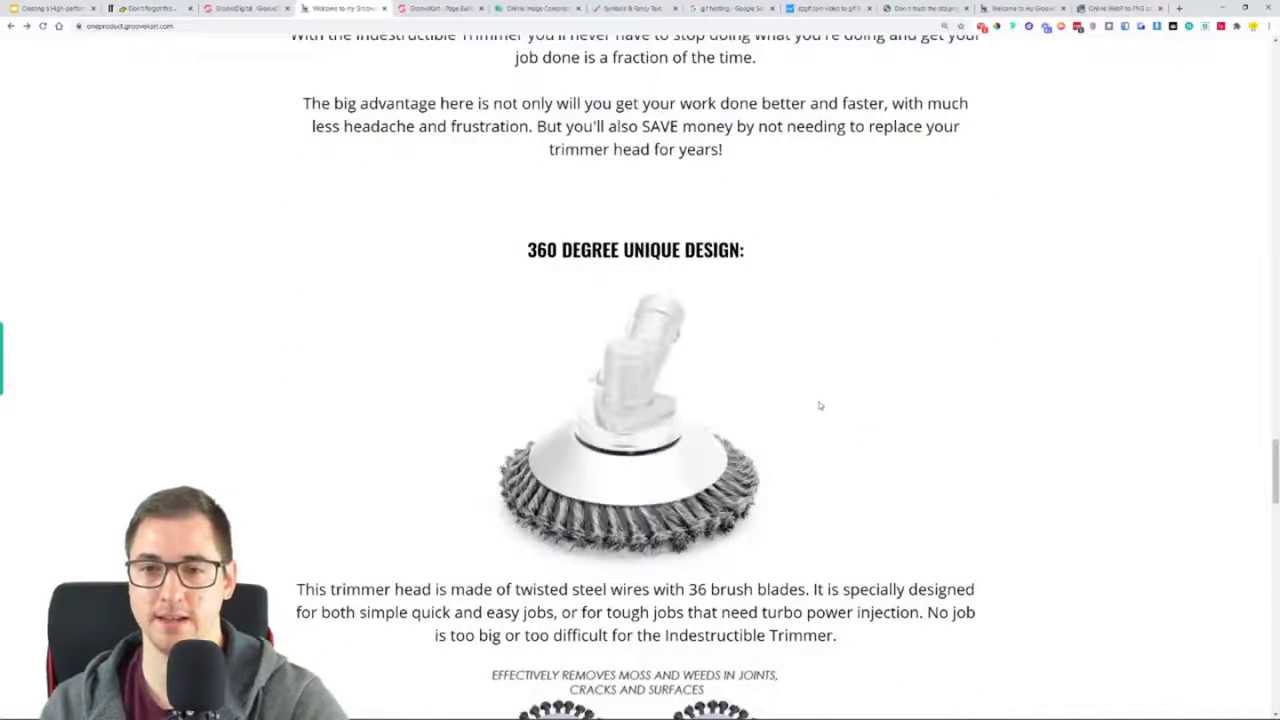
{"action": "scroll", "coordinate": [820, 406], "scroll_direction": "down", "scroll_amount": 2}
{"action": "scroll", "coordinate": [654, 177], "scroll_direction": "up", "scroll_amount": 6}
{"action": "scroll", "coordinate": [640, 400], "scroll_direction": "up", "scroll_amount": 5}
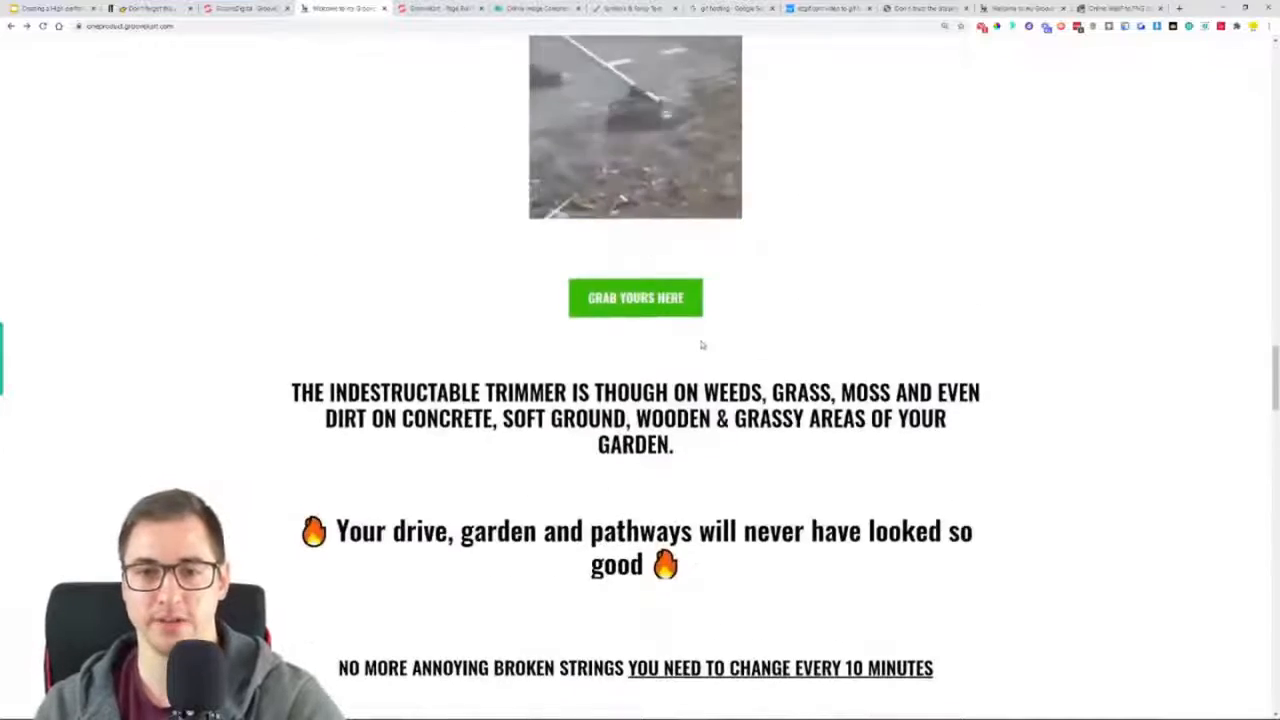
Save the homepage and place a duplicate of the "CAN YOUR TRIMMER DO THIS?" heading below the "GRAB YOURS HERE" button
{"action": "left_click", "coordinate": [475, 7]}
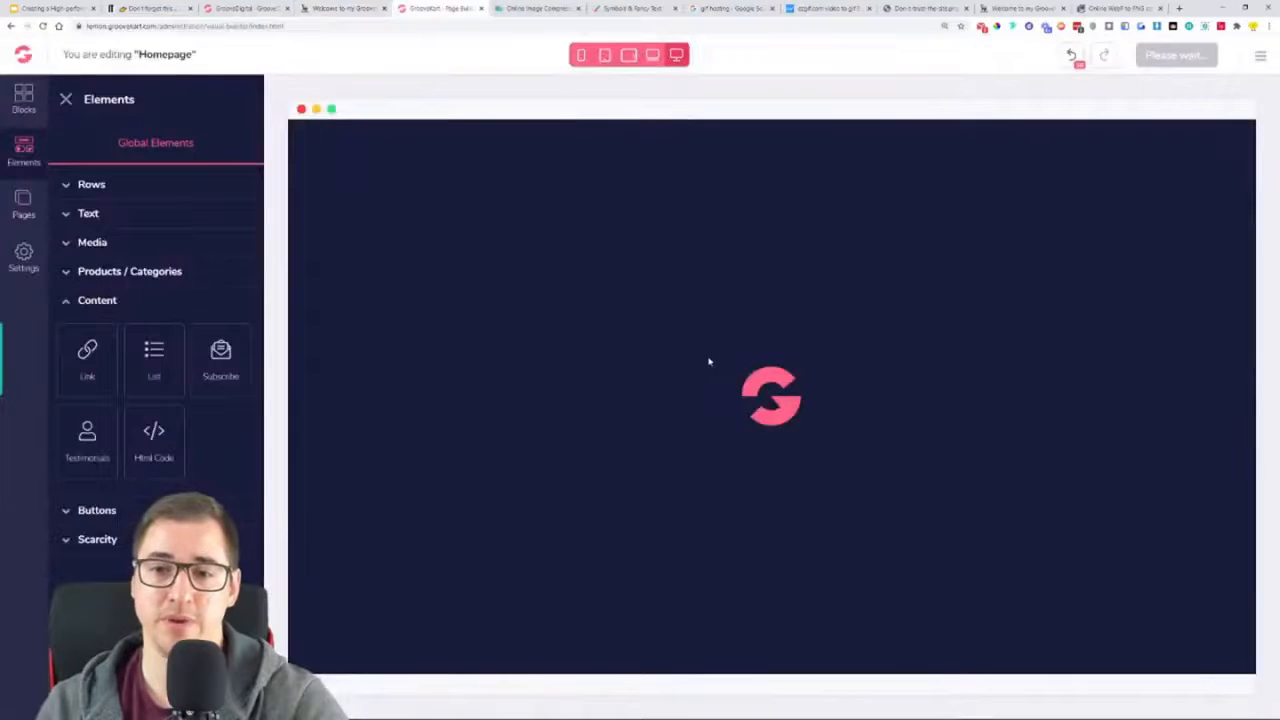
{"action": "scroll", "coordinate": [775, 430], "scroll_direction": "down", "scroll_amount": 15}
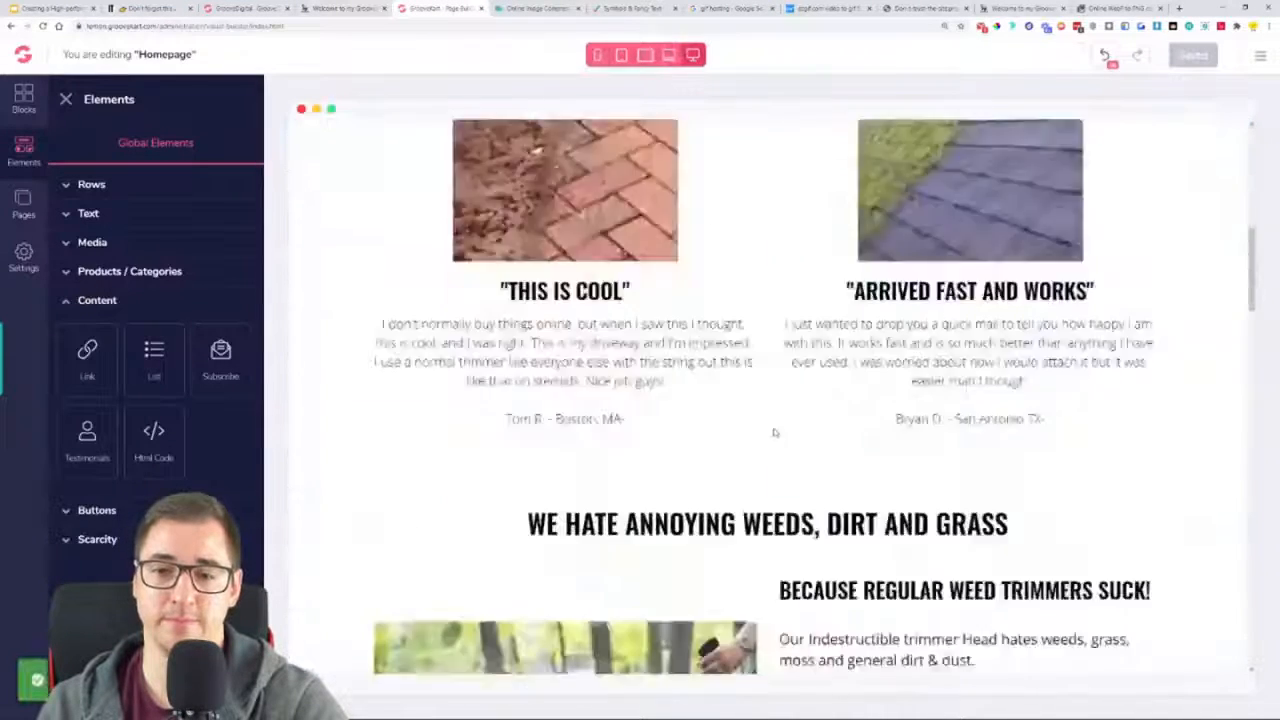
{"action": "scroll", "coordinate": [779, 431], "scroll_direction": "down", "scroll_amount": 8}
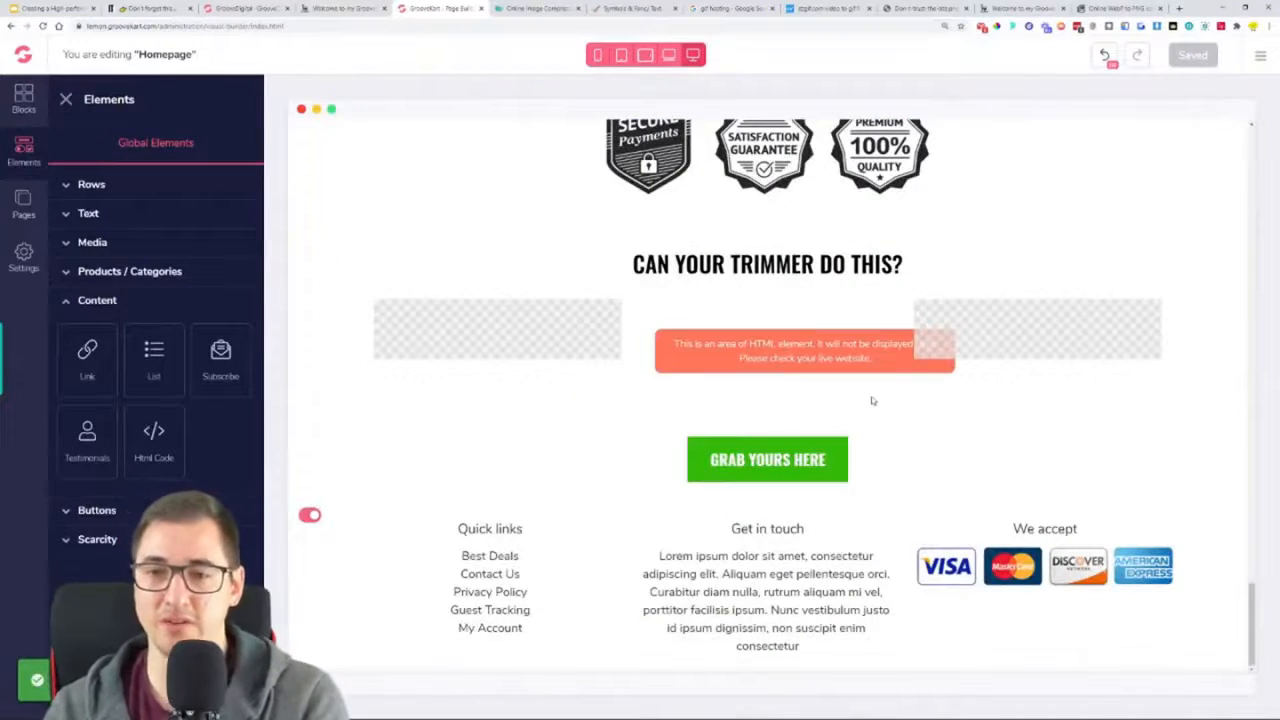
{"action": "left_click", "coordinate": [768, 264]}
{"action": "left_click", "coordinate": [353, 231]}
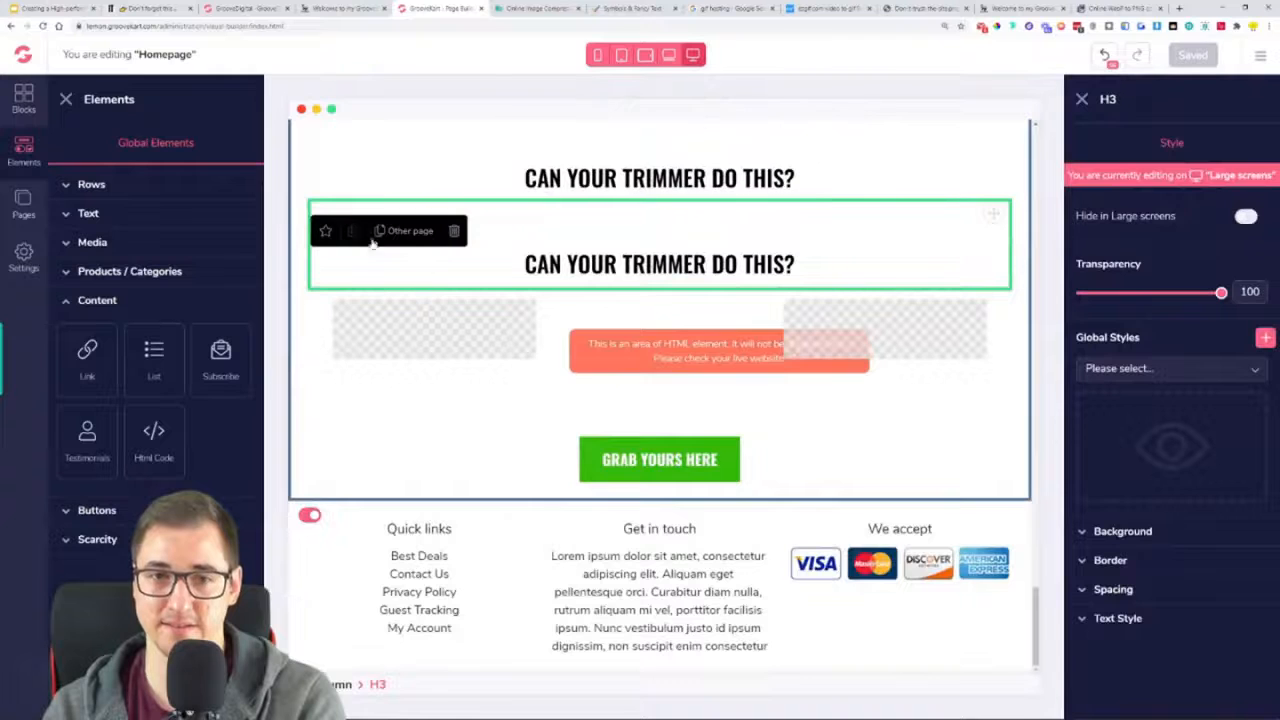
{"action": "left_click_drag", "start_coordinate": [993, 213], "coordinate": [791, 509]}
Replace the copied heading's text with the reference page's heading starting "THE INDESTRUCTABLE TRIMMER IS THOUGH ON WEEDS, GRASS, MOSS", leaving no trailing blank line
{"action": "left_click", "coordinate": [326, 8]}
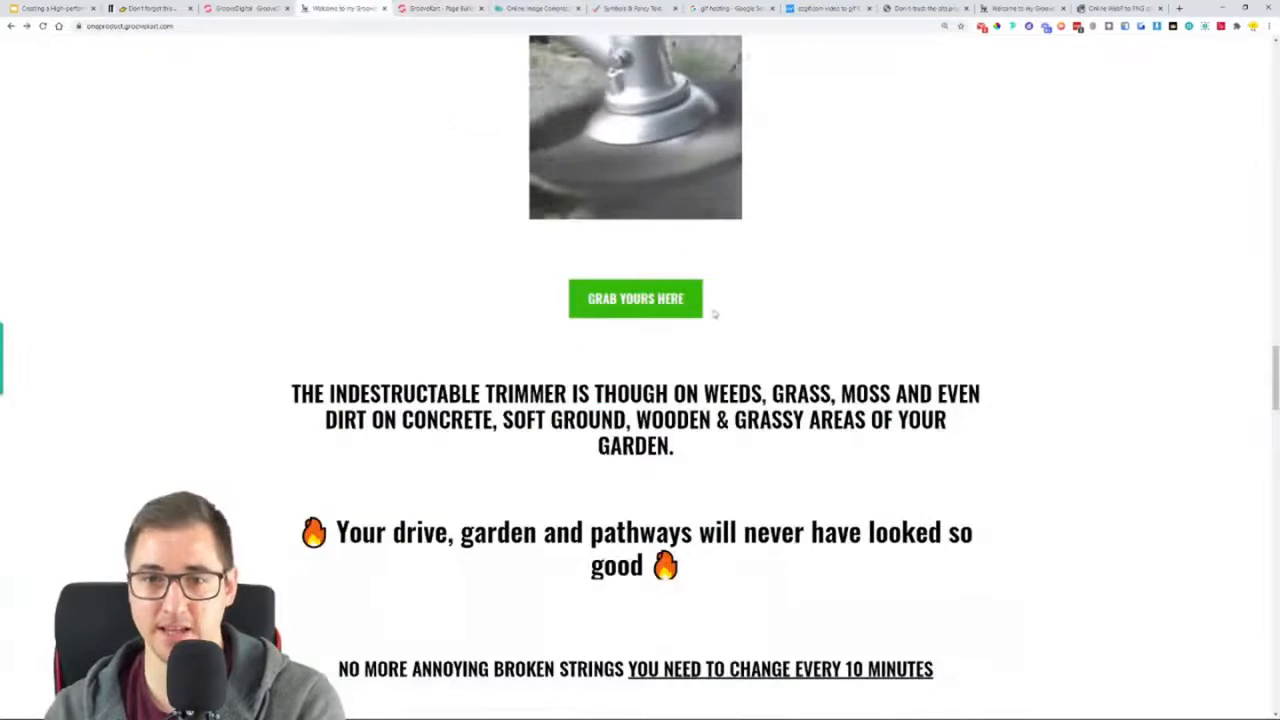
{"action": "scroll", "coordinate": [860, 414], "scroll_direction": "up", "scroll_amount": 3}
{"action": "scroll", "coordinate": [863, 423], "scroll_direction": "down", "scroll_amount": 5}
{"action": "left_click", "coordinate": [460, 7]}
{"action": "left_click", "coordinate": [358, 8]}
{"action": "triple_click", "coordinate": [520, 262]}
{"action": "key", "text": "ctrl+c"}
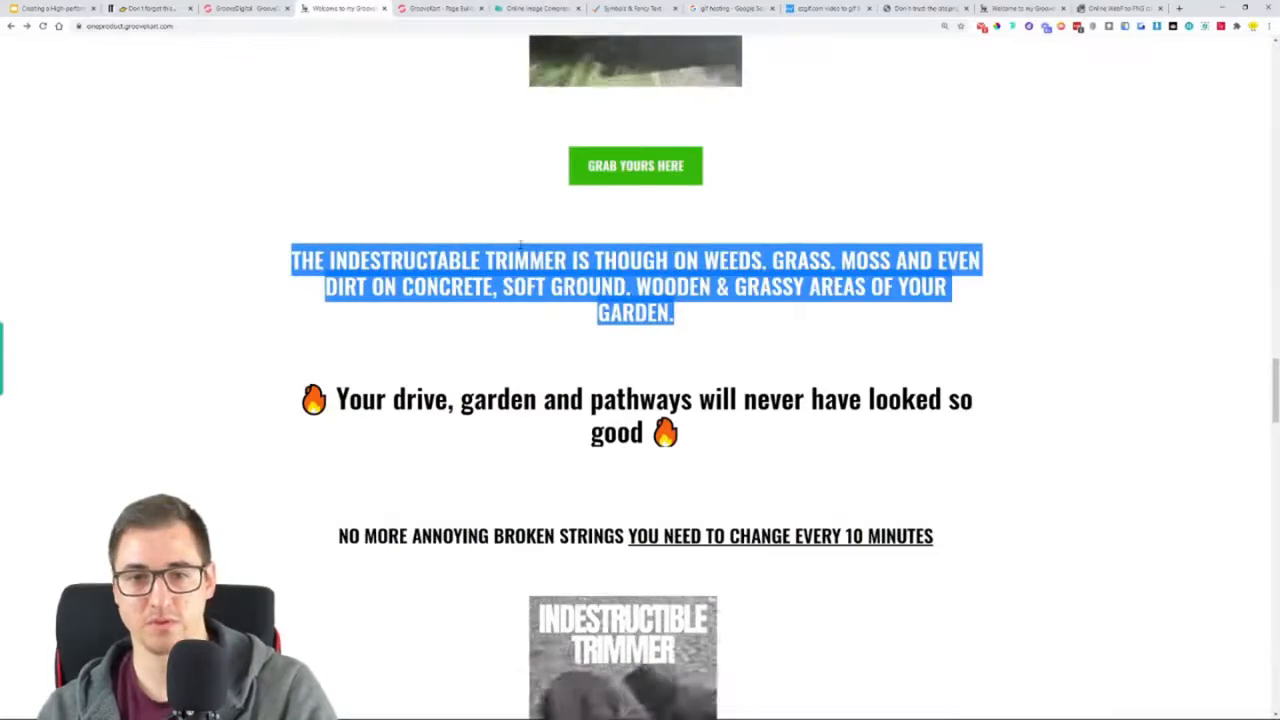
{"action": "left_click", "coordinate": [455, 8]}
{"action": "triple_click", "coordinate": [706, 465]}
{"action": "key", "text": "ctrl+v"}
{"action": "key", "text": "BackSpace"}
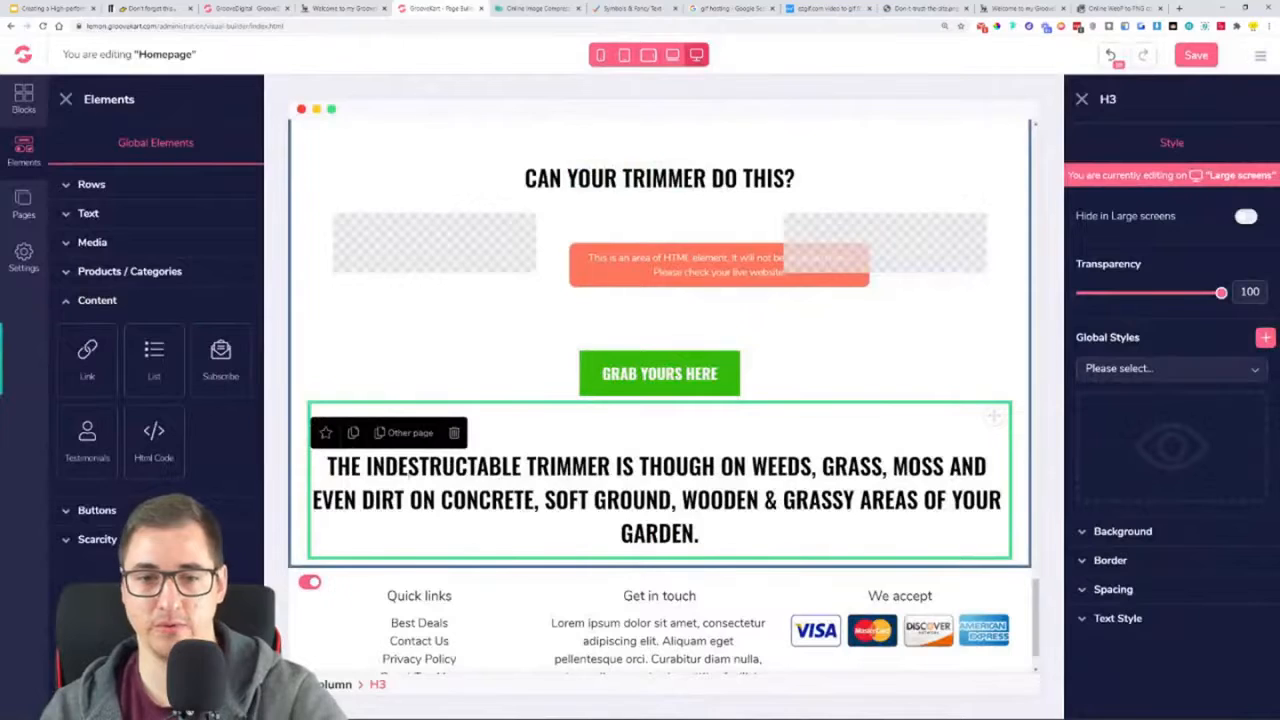
Duplicate that heading and replace the lower copy's text with the reference line "🔥 Your drive, garden and pathways will never have looked so good 🔥"
{"action": "left_click", "coordinate": [352, 434]}
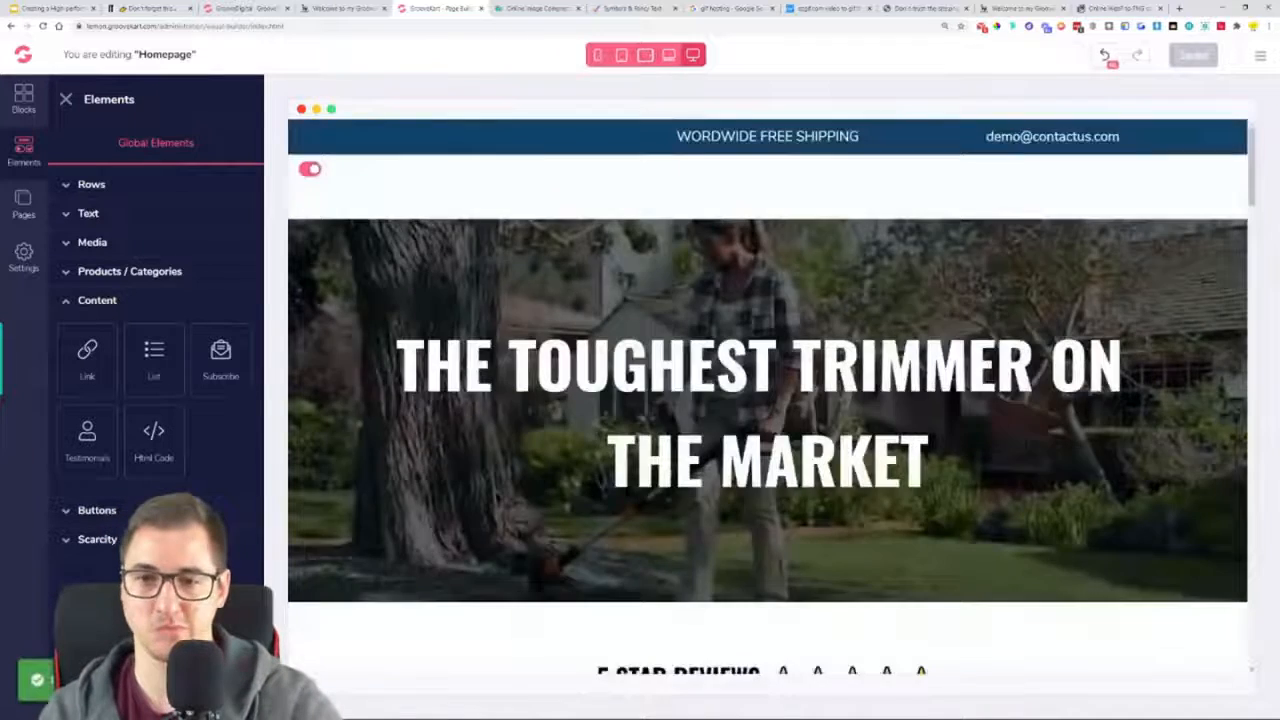
{"action": "scroll", "coordinate": [853, 432], "scroll_direction": "down", "scroll_amount": 15}
{"action": "scroll", "coordinate": [853, 432], "scroll_direction": "down", "scroll_amount": 10}
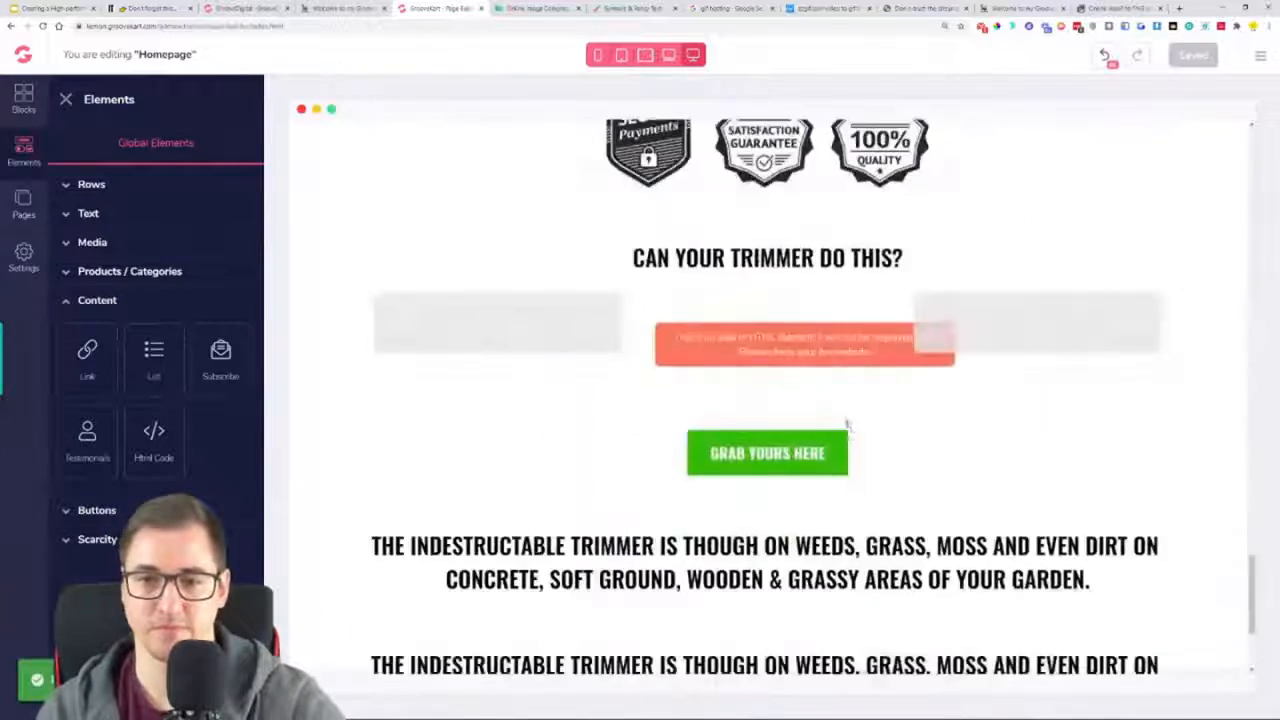
{"action": "left_click", "coordinate": [850, 422]}
{"action": "left_click", "coordinate": [549, 8]}
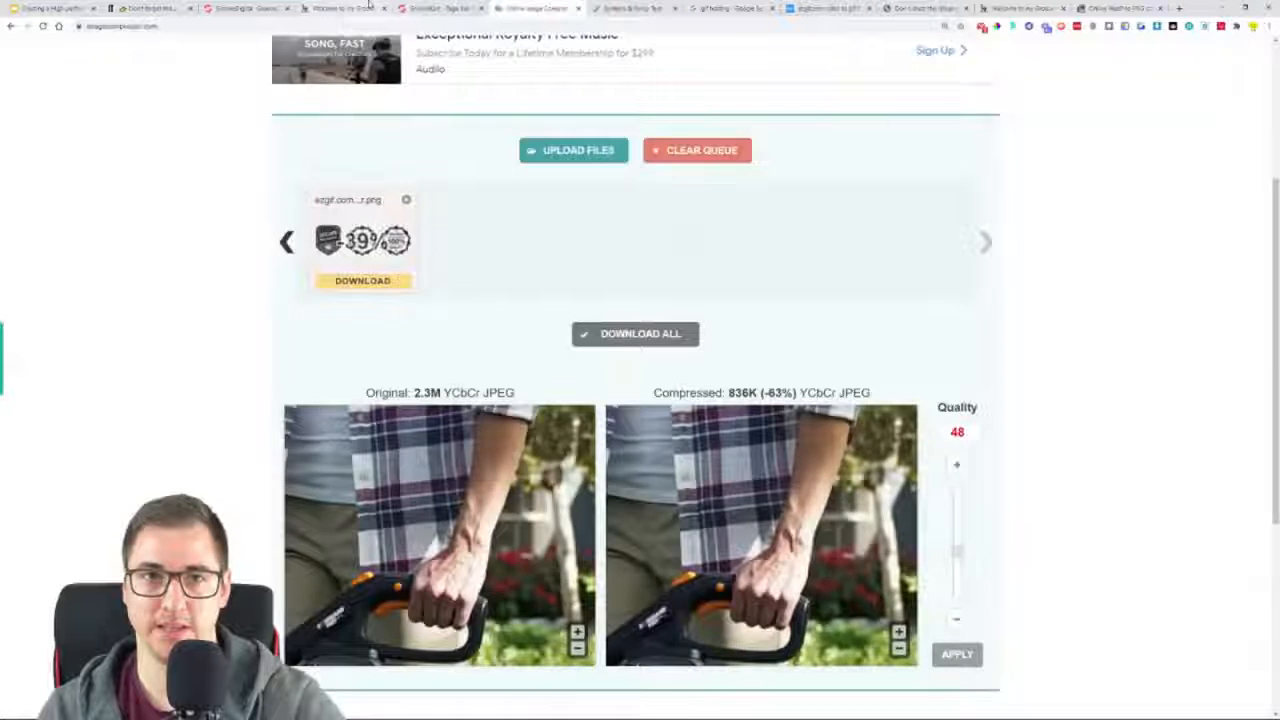
{"action": "left_click", "coordinate": [343, 8]}
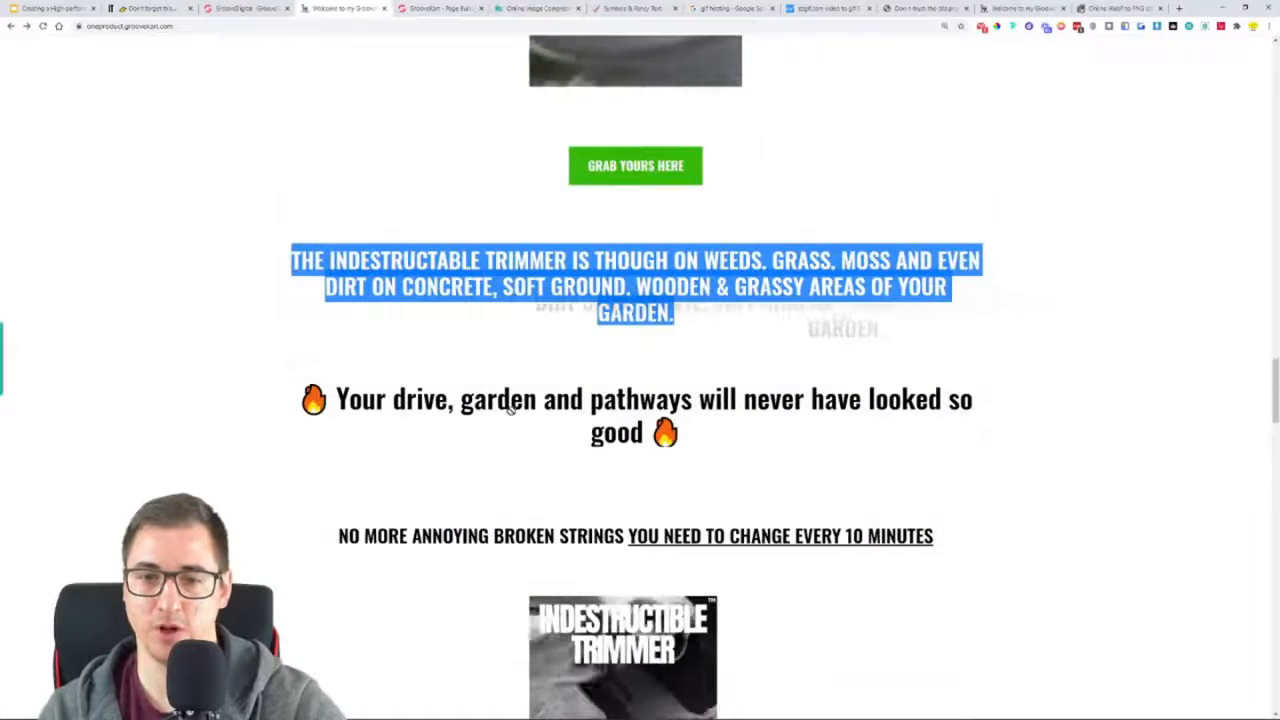
{"action": "triple_click", "coordinate": [440, 400]}
{"action": "key", "text": "ctrl+c"}
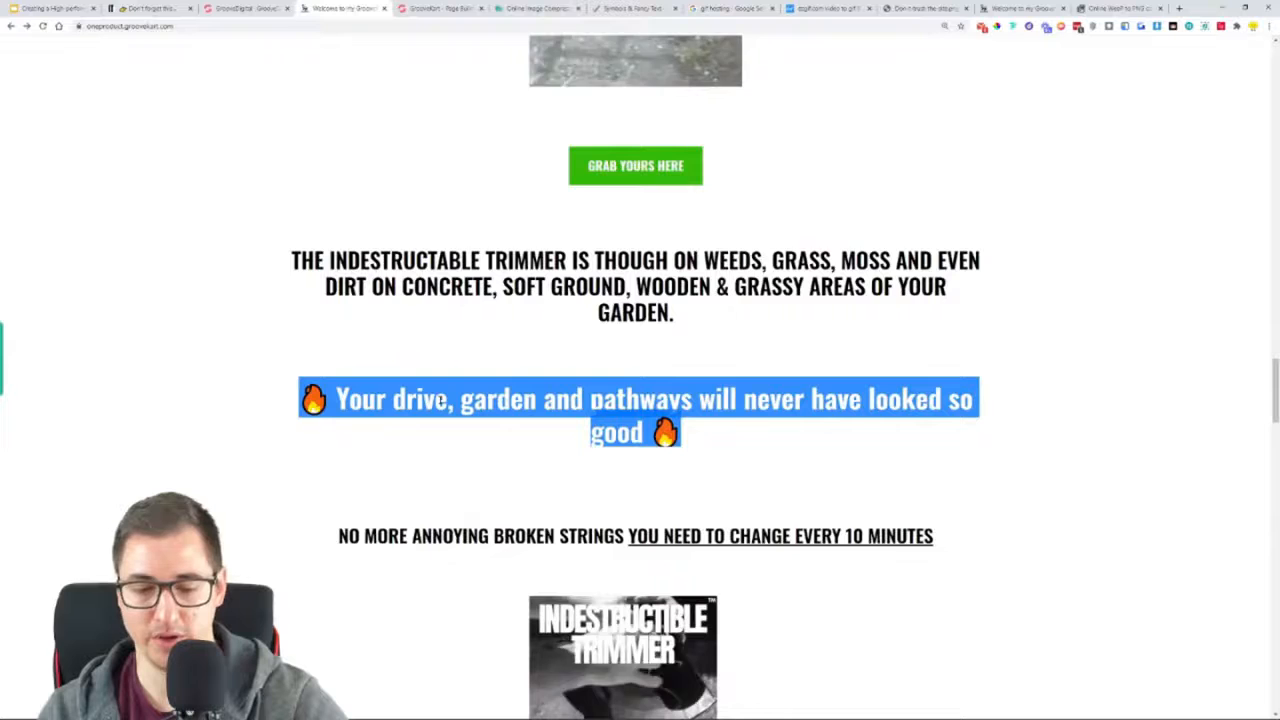
{"action": "key", "text": "ctrl+Tab"}
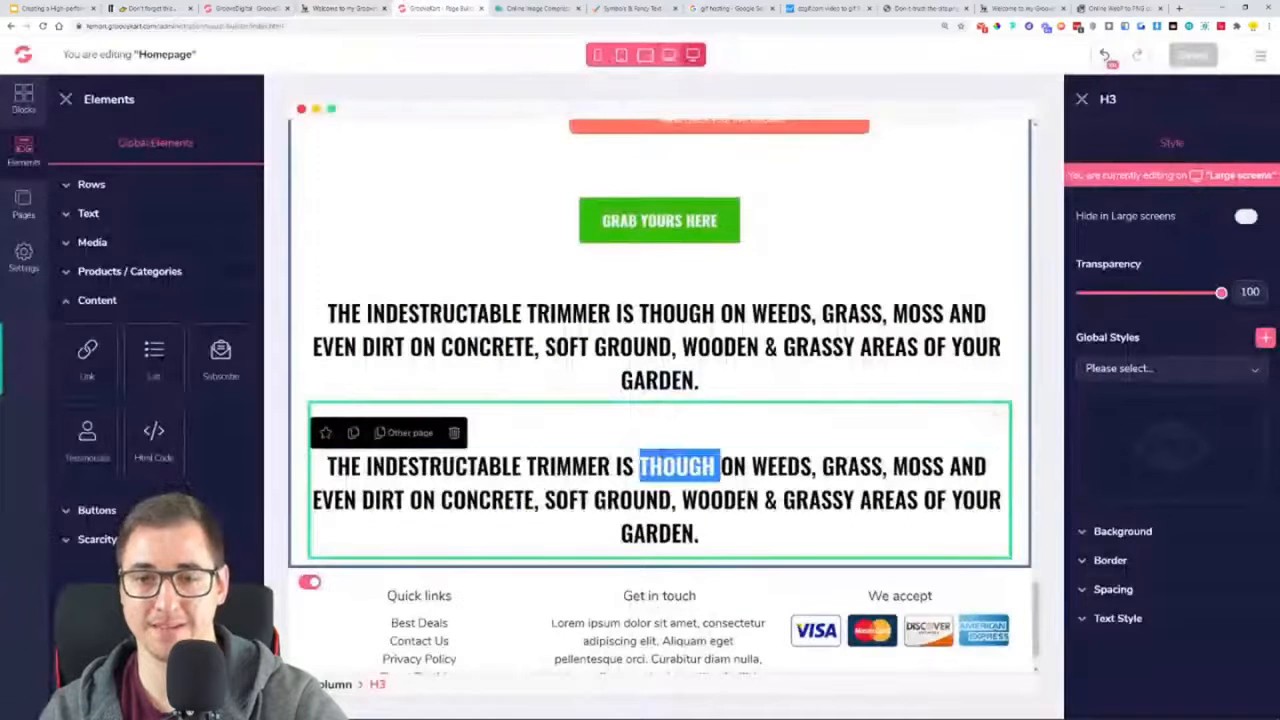
{"action": "key", "text": "ctrl+a"}
{"action": "key", "text": "ctrl+v"}
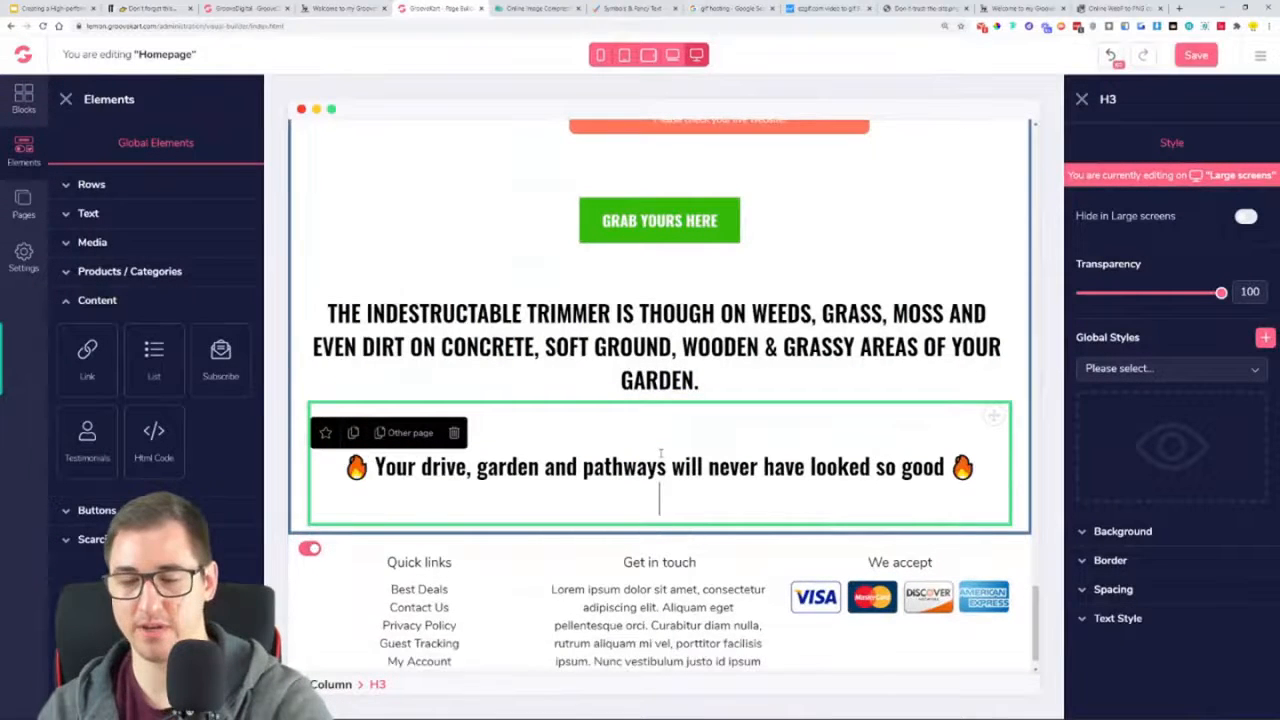
{"action": "key", "text": "BackSpace"}
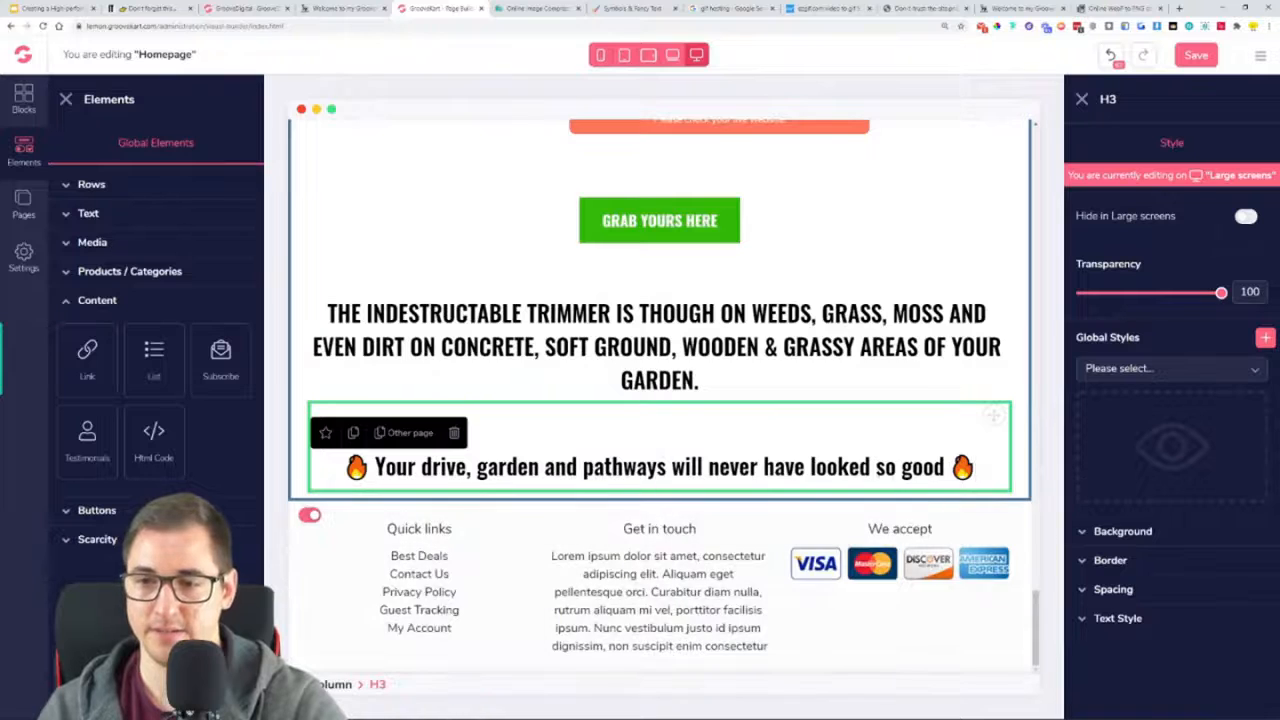
Set the text size of the "Your drive, garden and pathways" heading to 40
{"action": "left_click", "coordinate": [1117, 618]}
{"action": "scroll", "coordinate": [1100, 580], "scroll_direction": "down", "scroll_amount": 2}
{"action": "left_click_drag", "start_coordinate": [1108, 562], "coordinate": [1123, 567]}
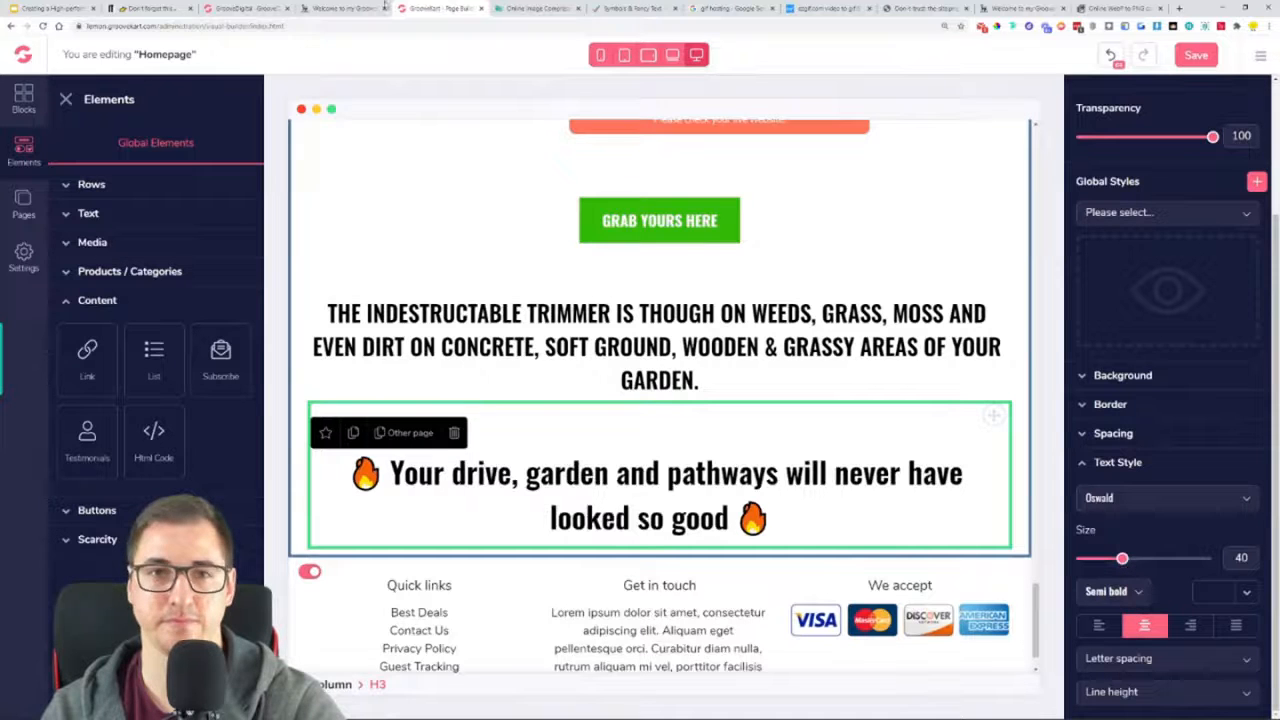
Compare the heading spacing with the reference page and set the "Your drive, garden and pathways" heading's top and bottom margins to 50
{"action": "left_click", "coordinate": [327, 7]}
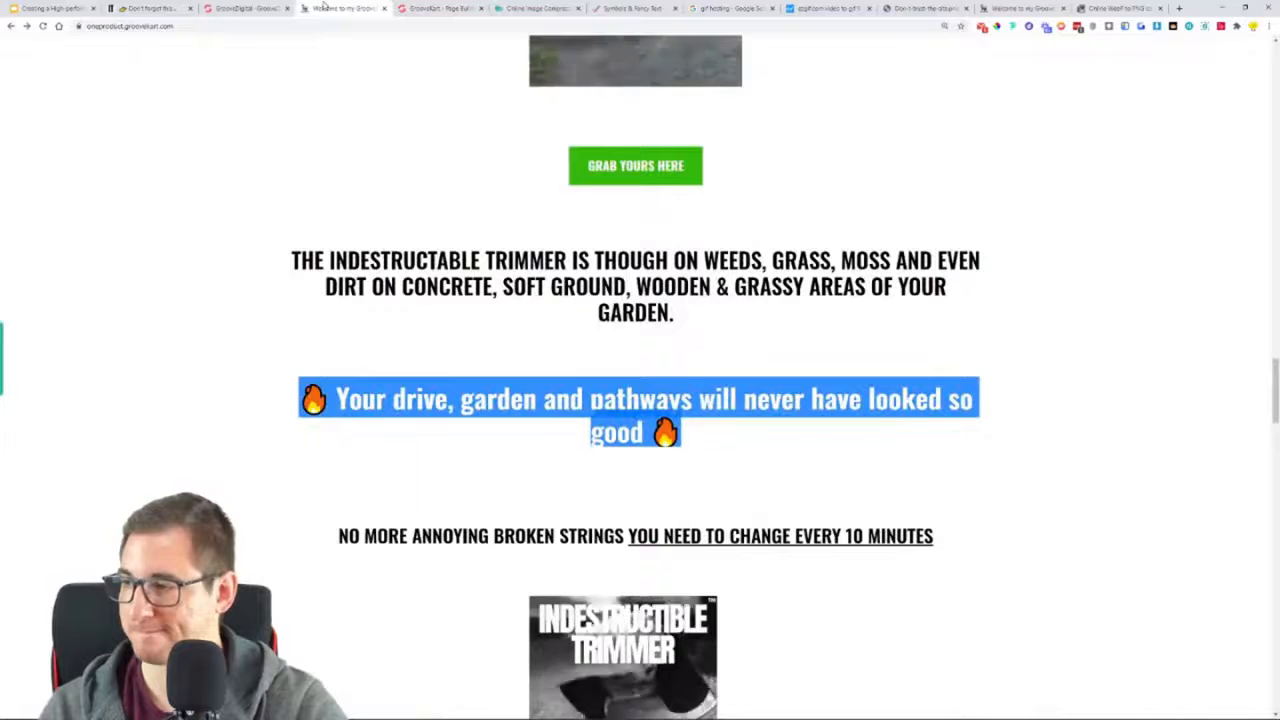
{"action": "scroll", "coordinate": [417, 426], "scroll_direction": "down", "scroll_amount": 3}
{"action": "left_click", "coordinate": [418, 9]}
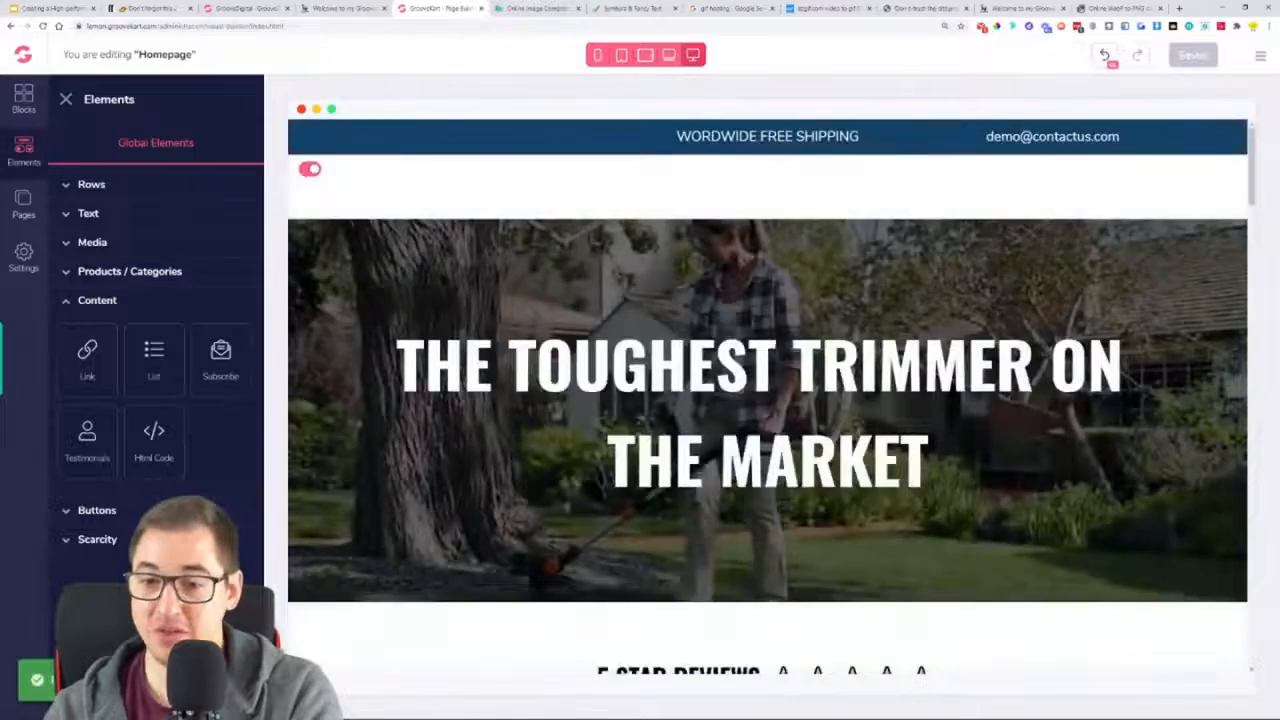
{"action": "scroll", "coordinate": [775, 368], "scroll_direction": "down", "scroll_amount": 20}
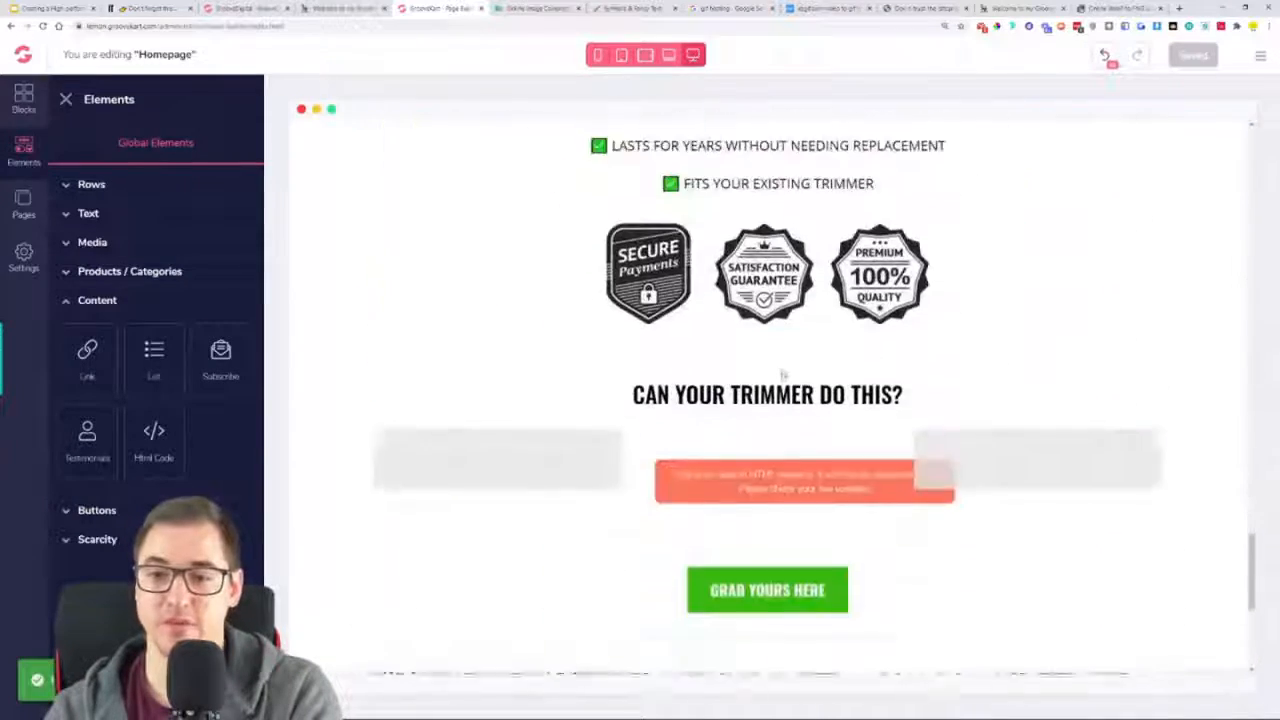
{"action": "scroll", "coordinate": [783, 373], "scroll_direction": "down", "scroll_amount": 4}
{"action": "left_click", "coordinate": [795, 410]}
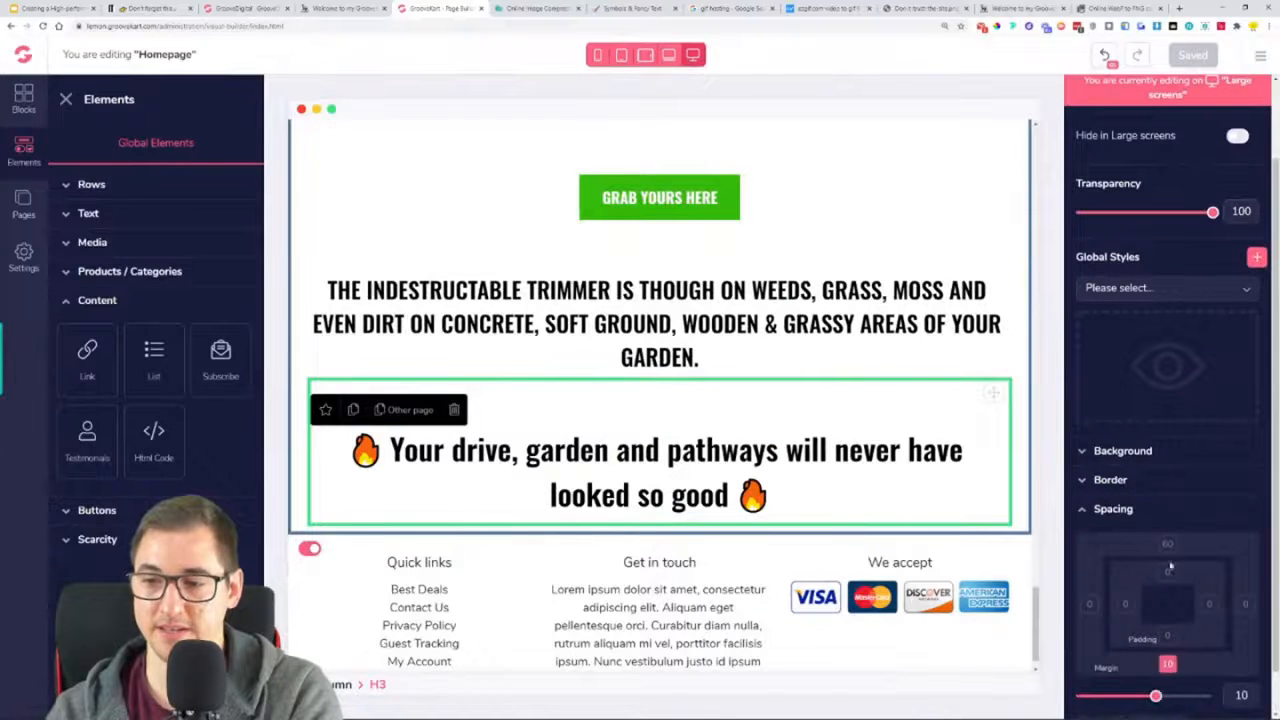
{"action": "left_click_drag", "start_coordinate": [1146, 697], "coordinate": [1200, 697]}
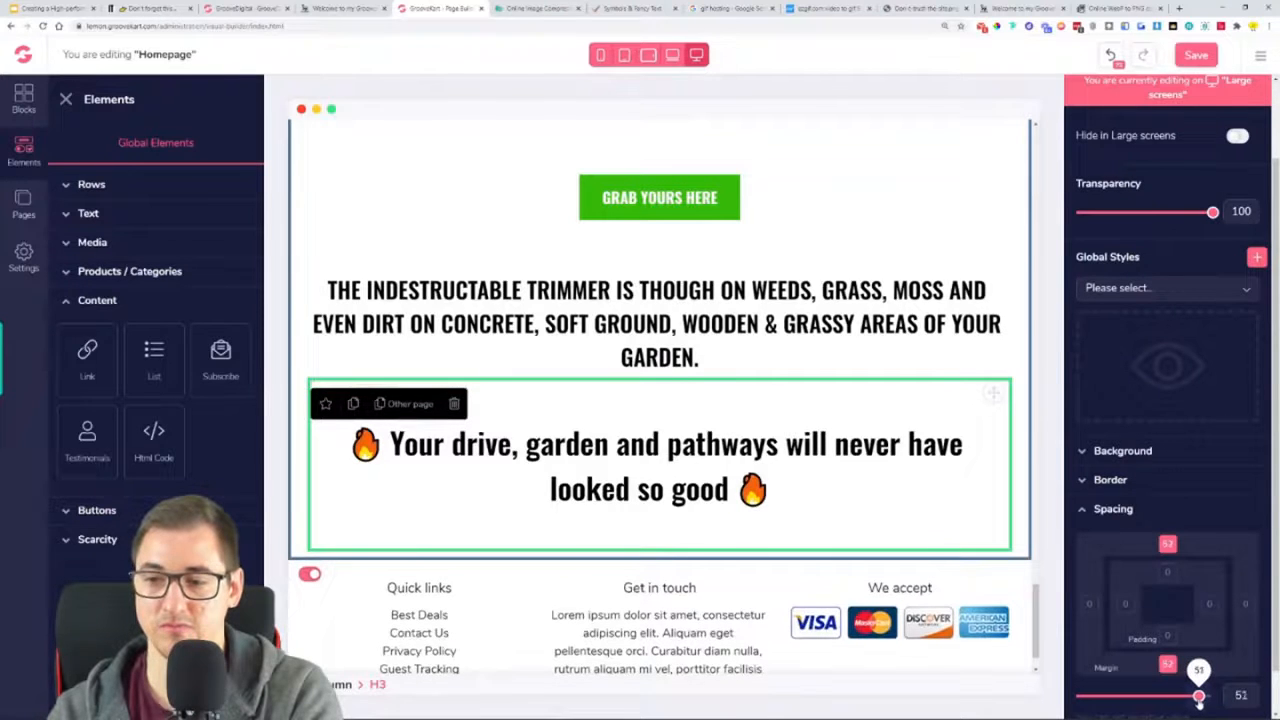
{"action": "left_click_drag", "start_coordinate": [1198, 697], "coordinate": [1198, 697]}
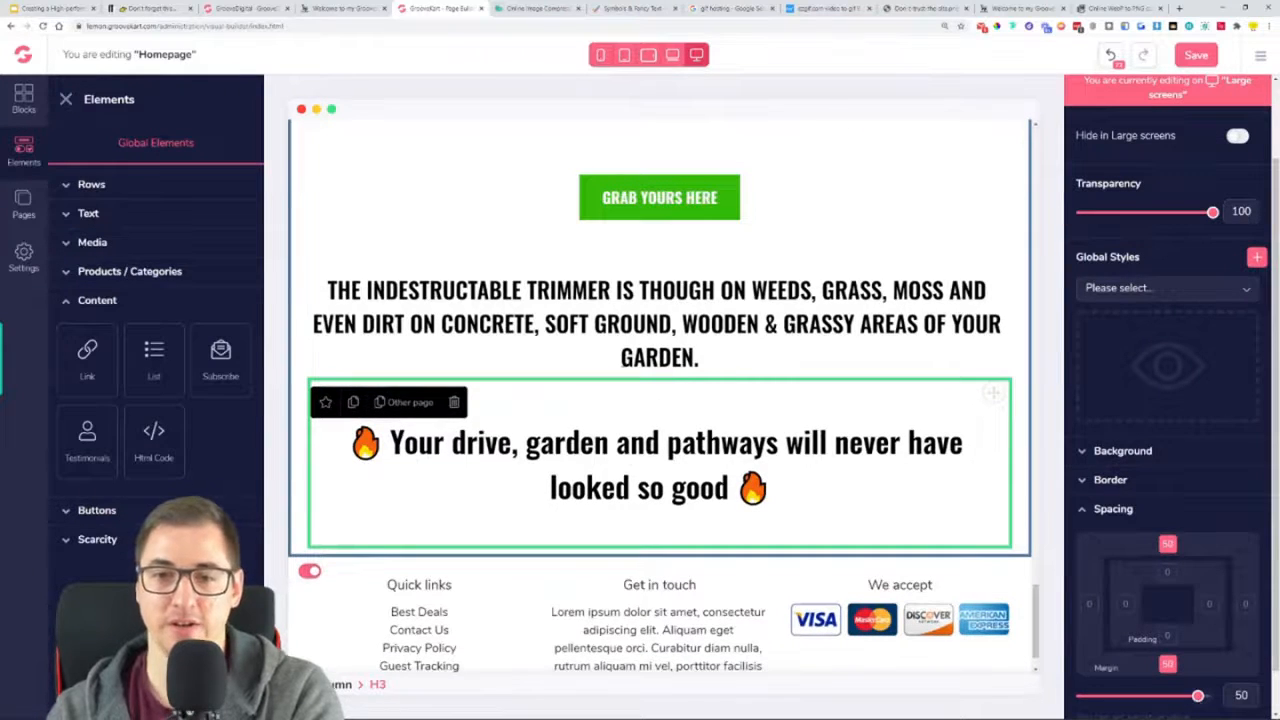
Place a duplicate of the "INDESTRUCTABLE TRIMMER" heading below the fire-emoji heading, with the text "NO MORE ANNOYING BROKEN STRINGS YOU NEED TO CHANGE EVERY 10 MINUTES"
{"action": "left_click", "coordinate": [353, 257]}
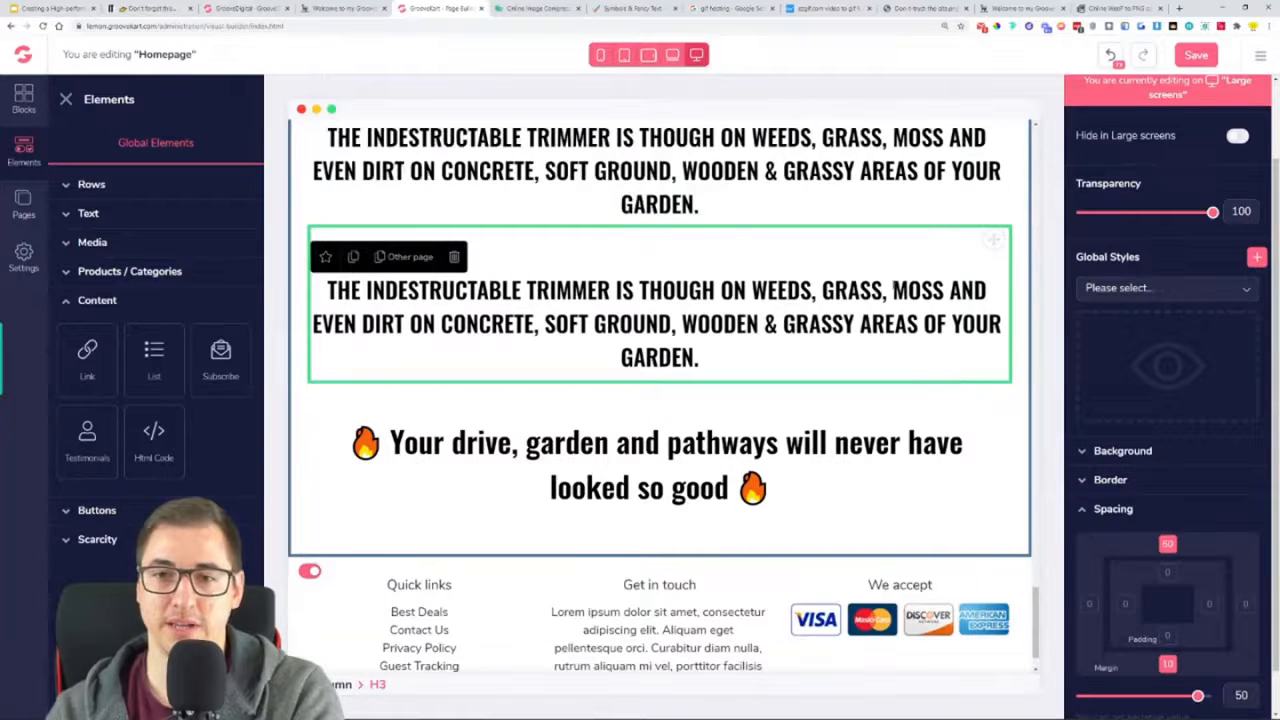
{"action": "left_click_drag", "start_coordinate": [988, 259], "coordinate": [888, 551]}
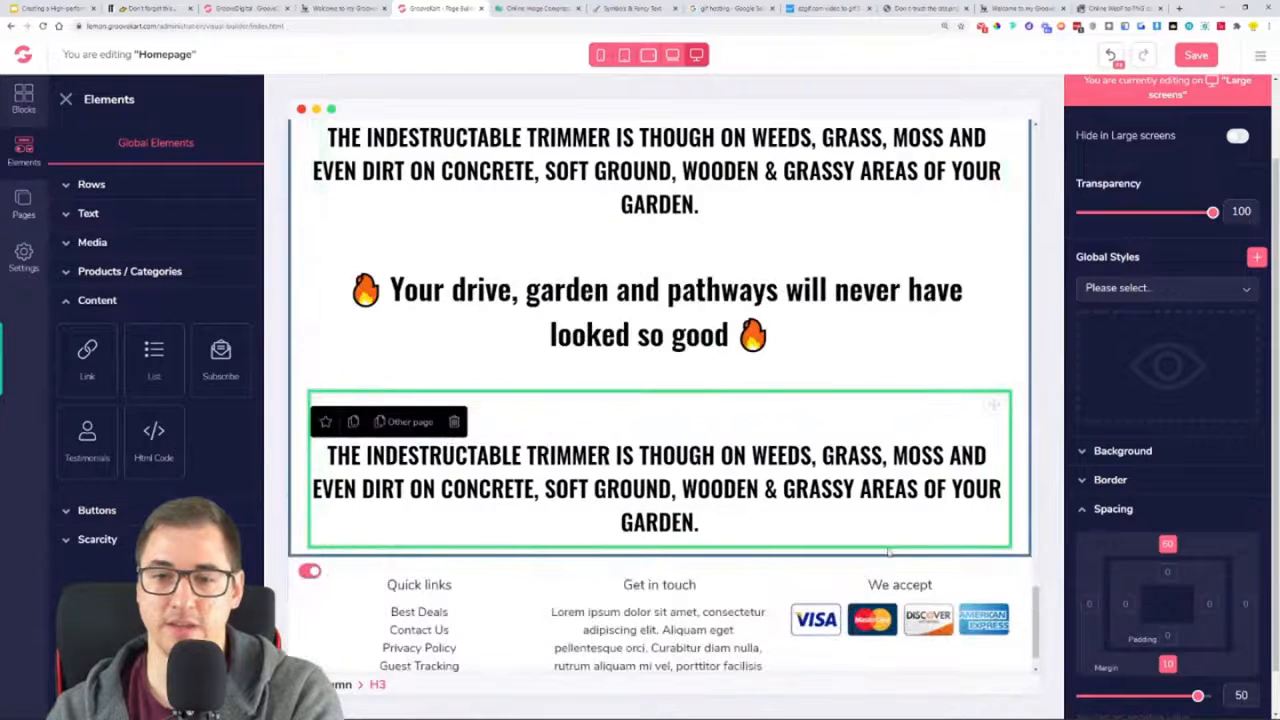
{"action": "left_click", "coordinate": [343, 8]}
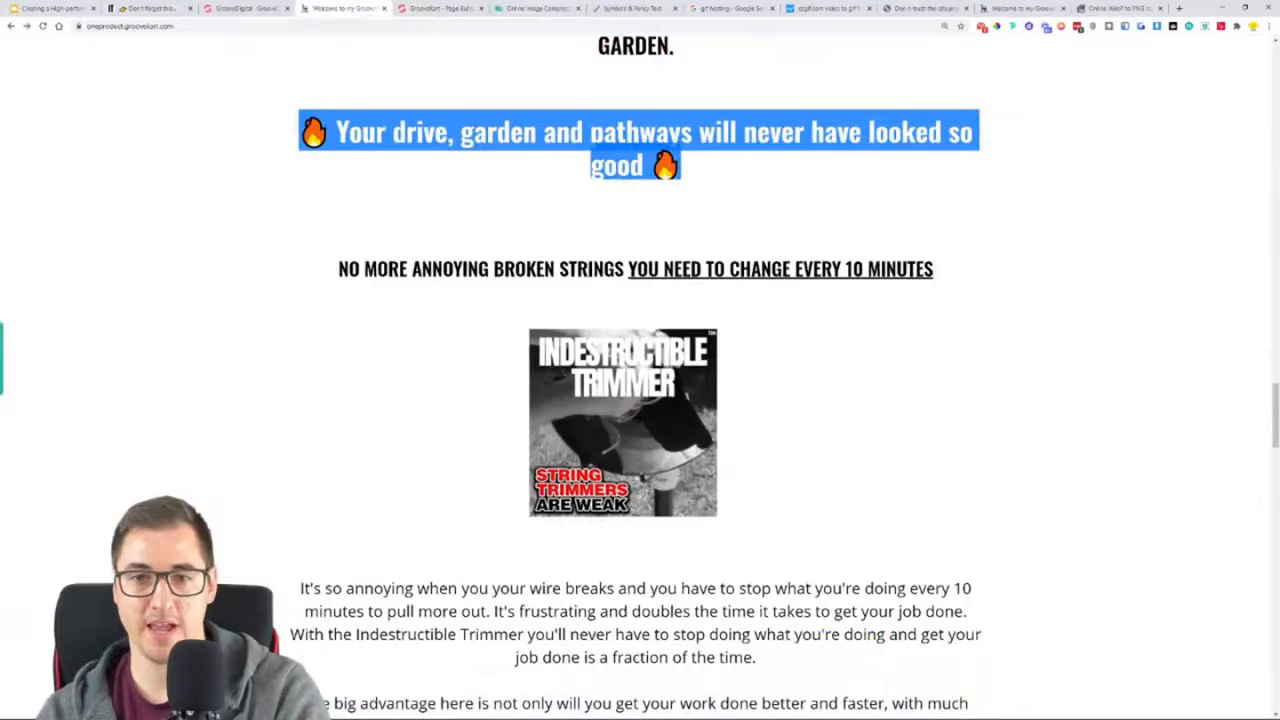
{"action": "triple_click", "coordinate": [591, 271]}
{"action": "key", "text": "ctrl+c"}
{"action": "left_click", "coordinate": [440, 8]}
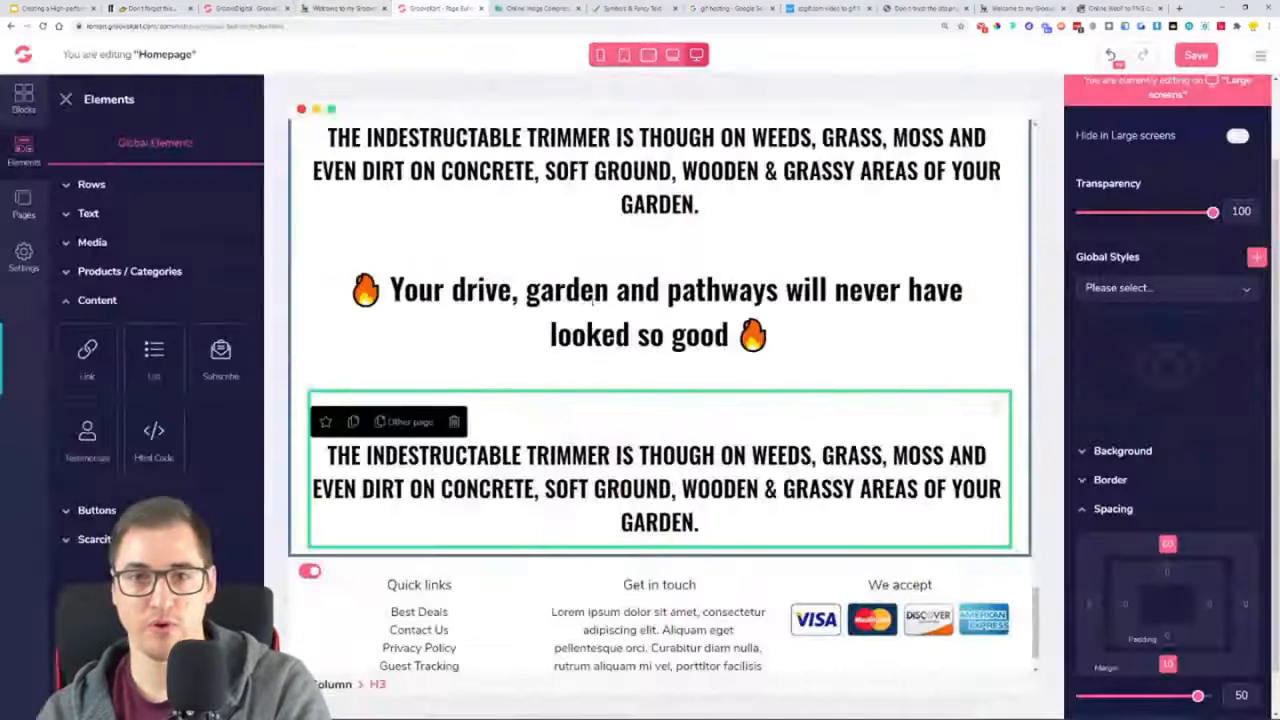
{"action": "triple_click", "coordinate": [731, 489]}
{"action": "key", "text": "ctrl+v"}
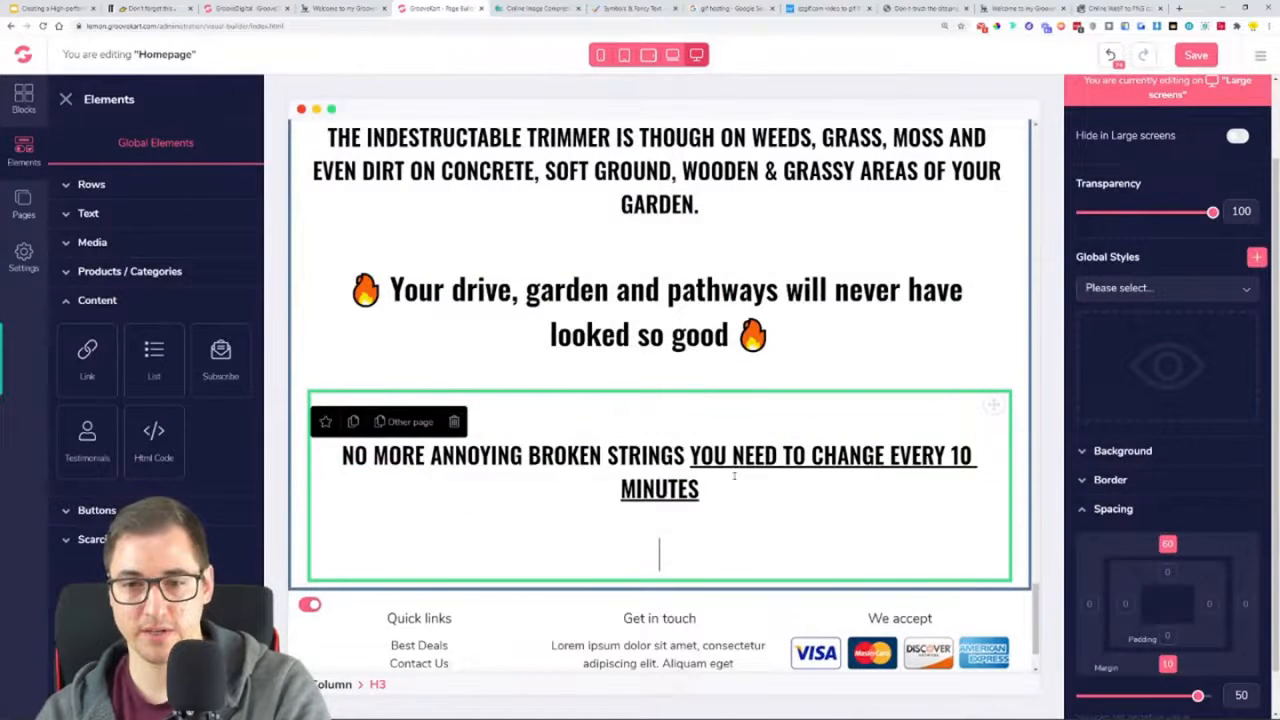
{"action": "key", "text": "BackSpace"}
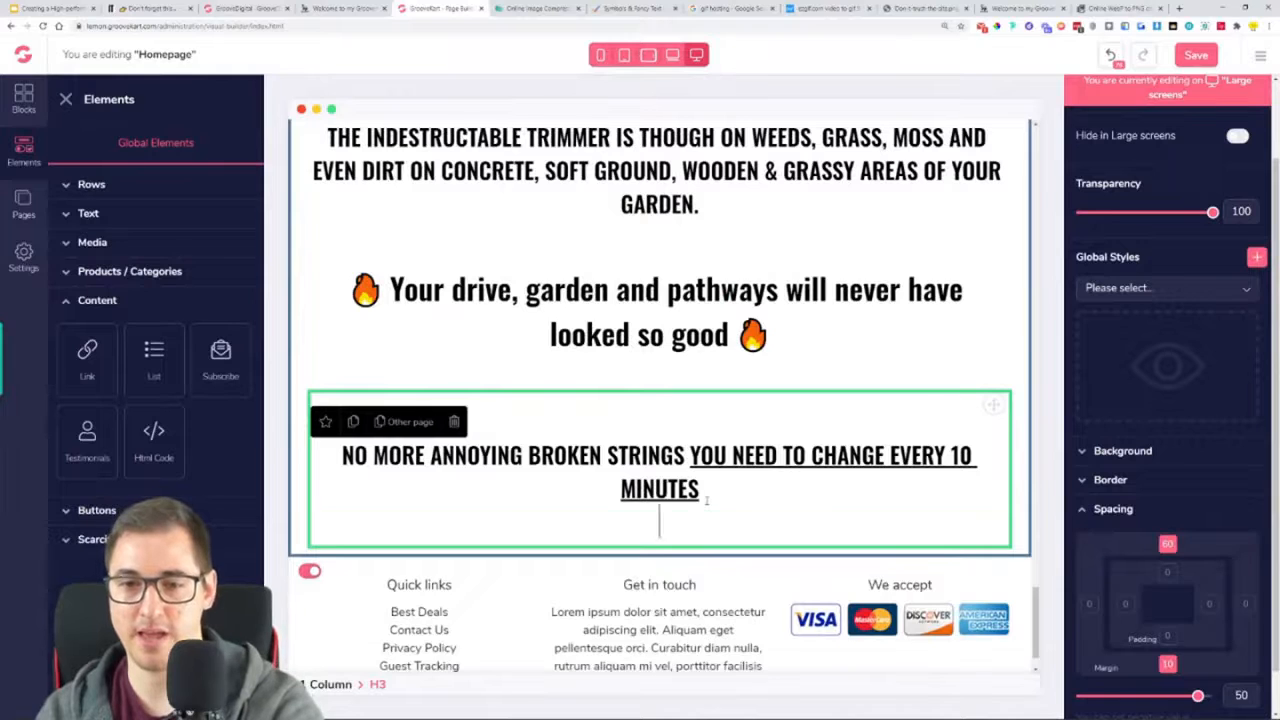
{"action": "key", "text": "BackSpace"}
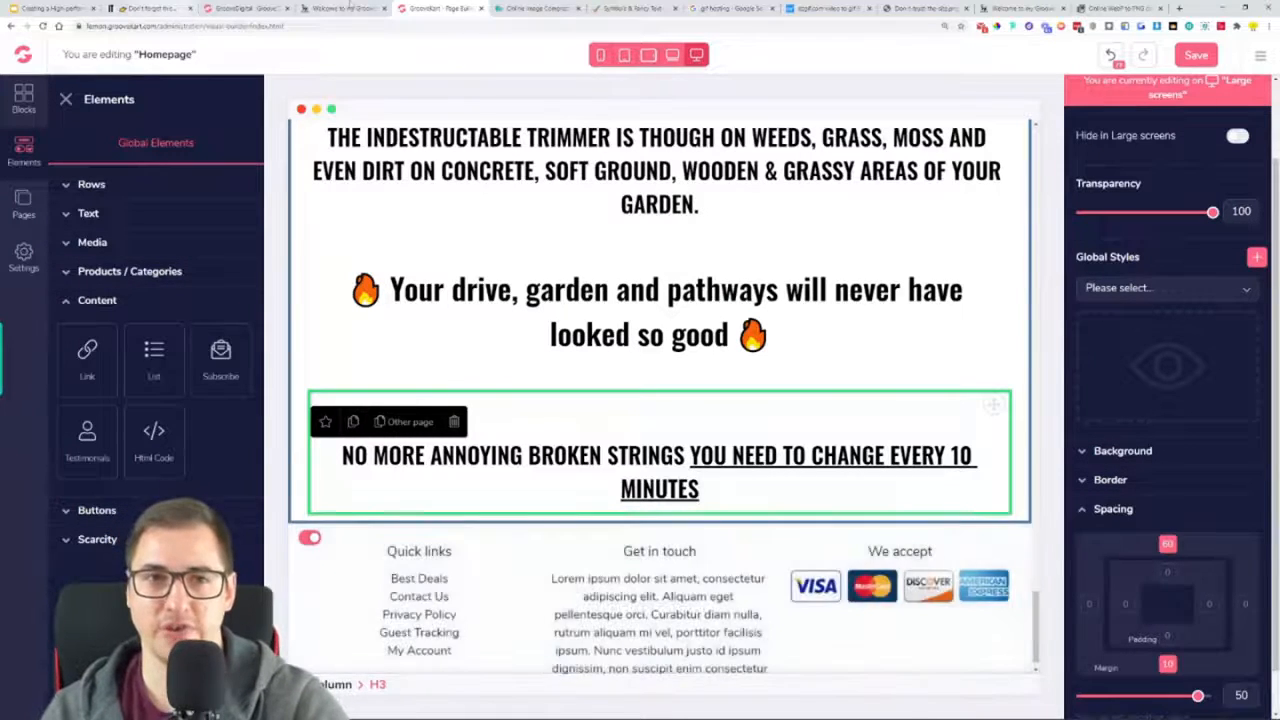
Upload the "STRING TRIMMERS ARE WEAK" GIF from the reference layout to Gifyu and get its HTML embed code
{"action": "left_click", "coordinate": [340, 8]}
{"action": "left_click", "coordinate": [147, 7]}
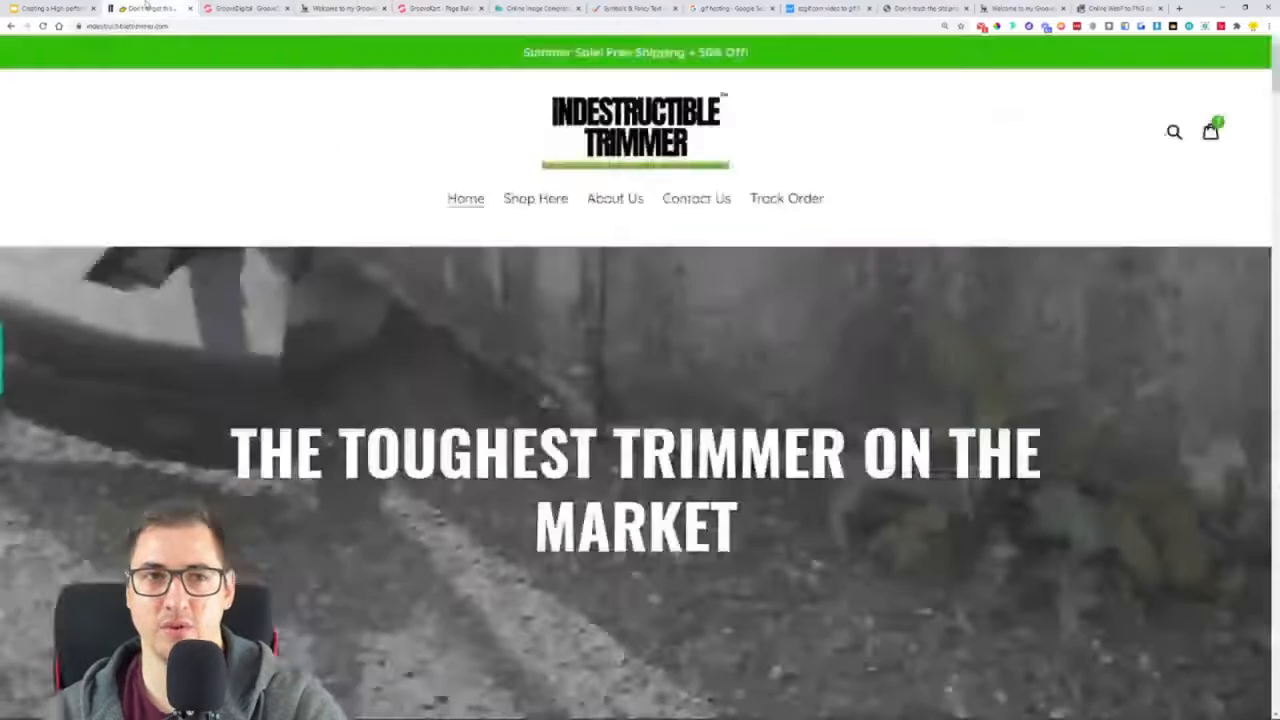
{"action": "left_click", "coordinate": [340, 8]}
{"action": "scroll", "coordinate": [493, 424], "scroll_direction": "down", "scroll_amount": 2}
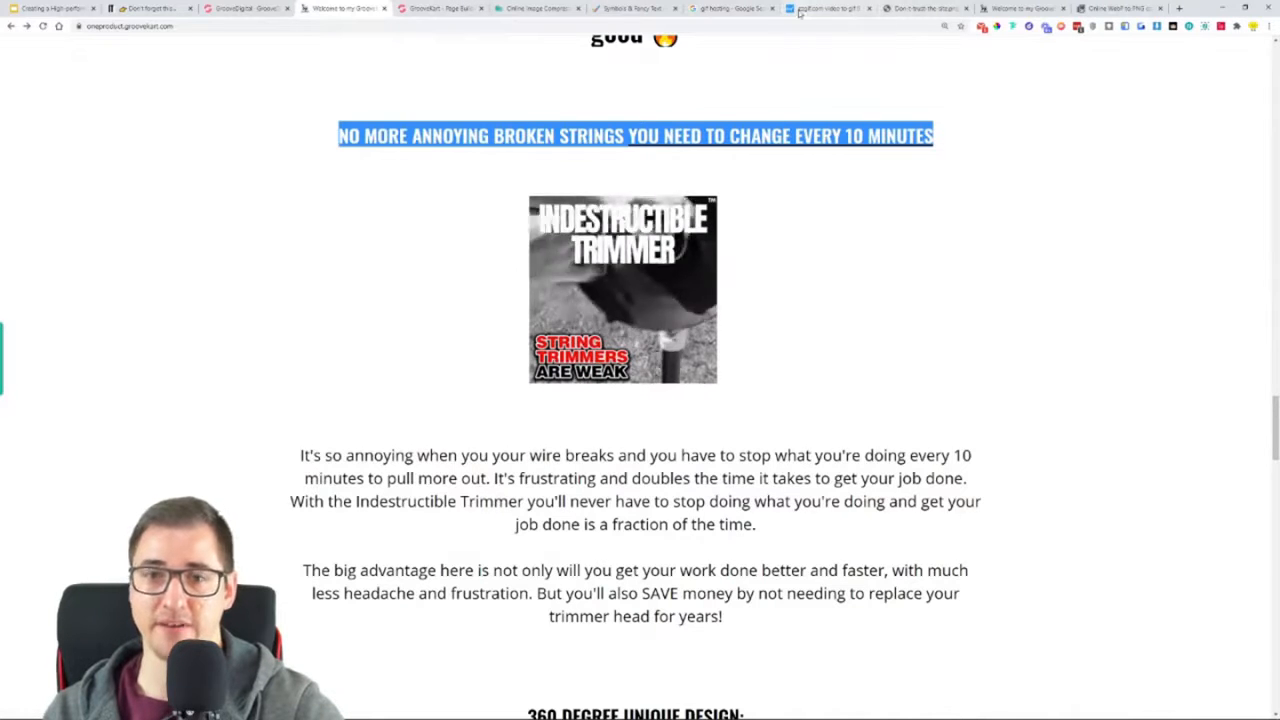
{"action": "left_click", "coordinate": [830, 9]}
{"action": "scroll", "coordinate": [663, 277], "scroll_direction": "up", "scroll_amount": 3}
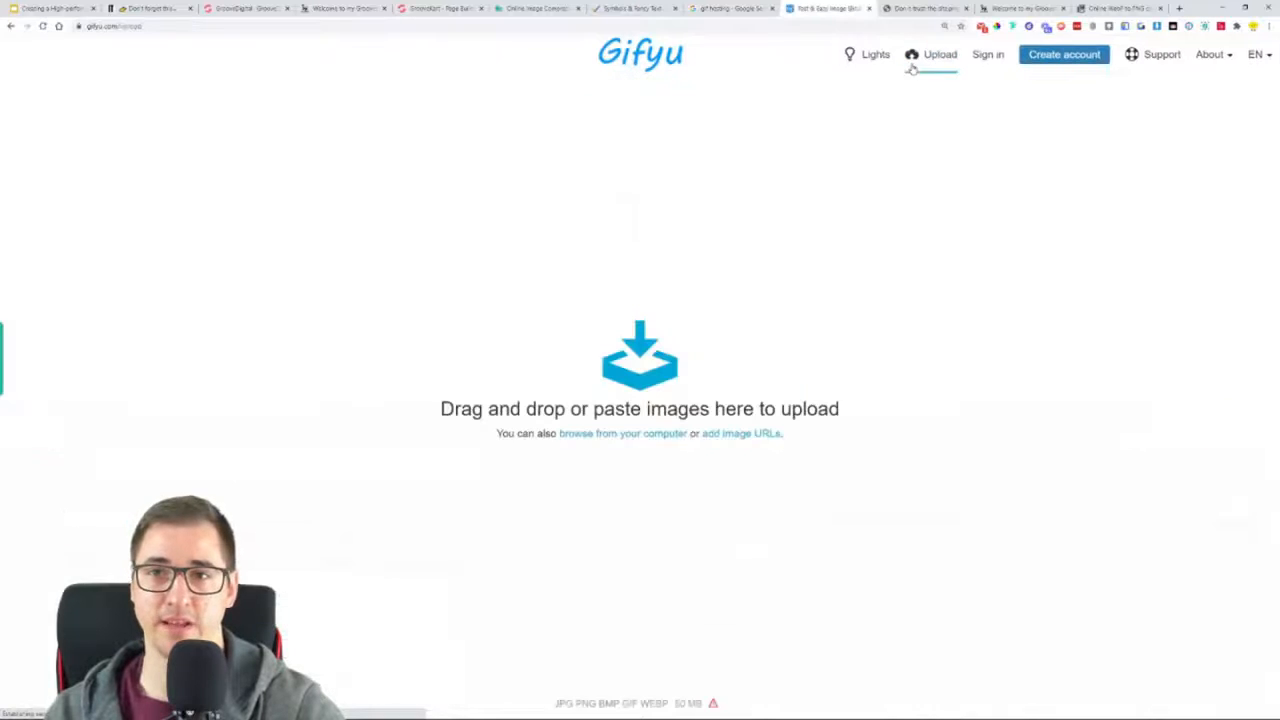
{"action": "left_click", "coordinate": [632, 366]}
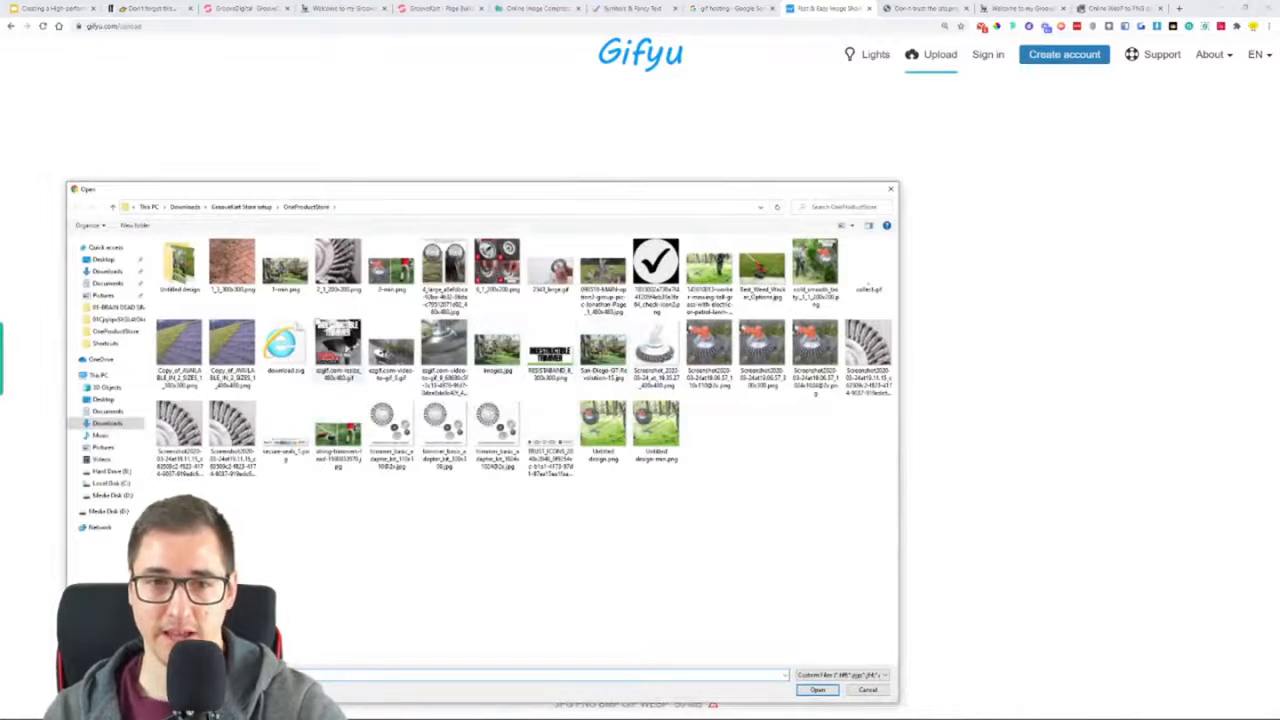
{"action": "left_click", "coordinate": [817, 691]}
{"action": "left_click", "coordinate": [654, 428]}
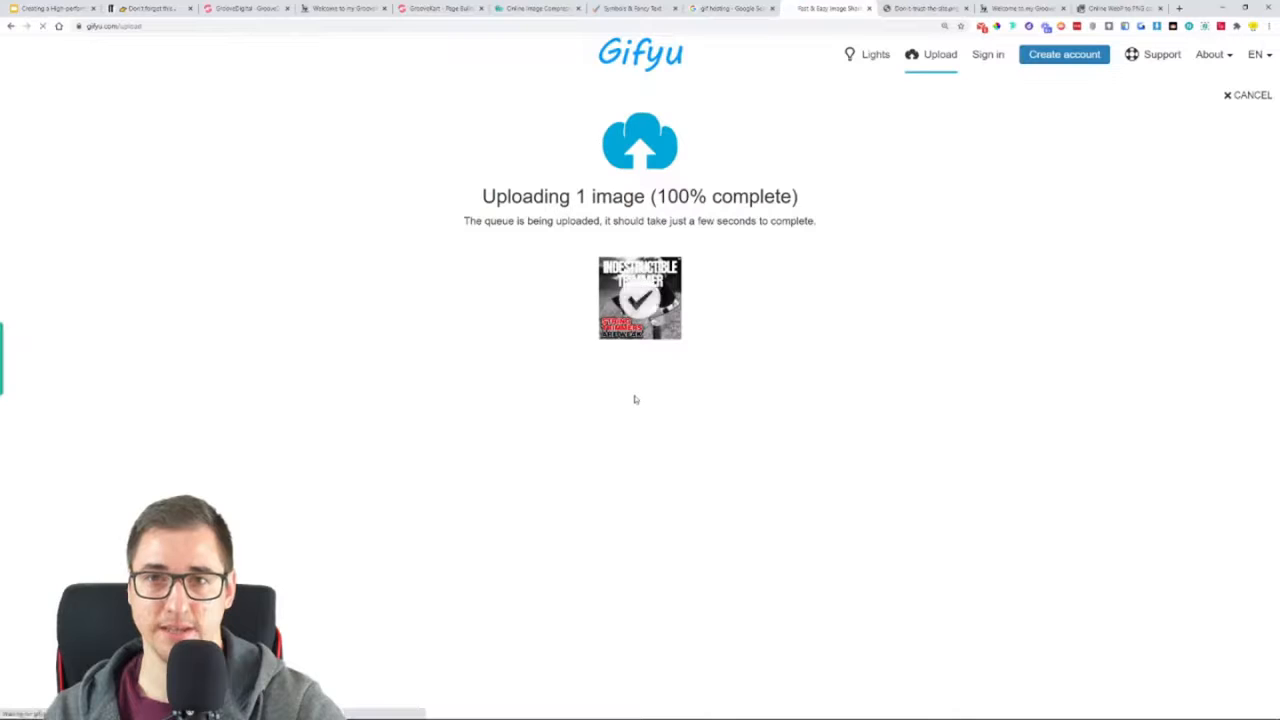
{"action": "left_click", "coordinate": [90, 413]}
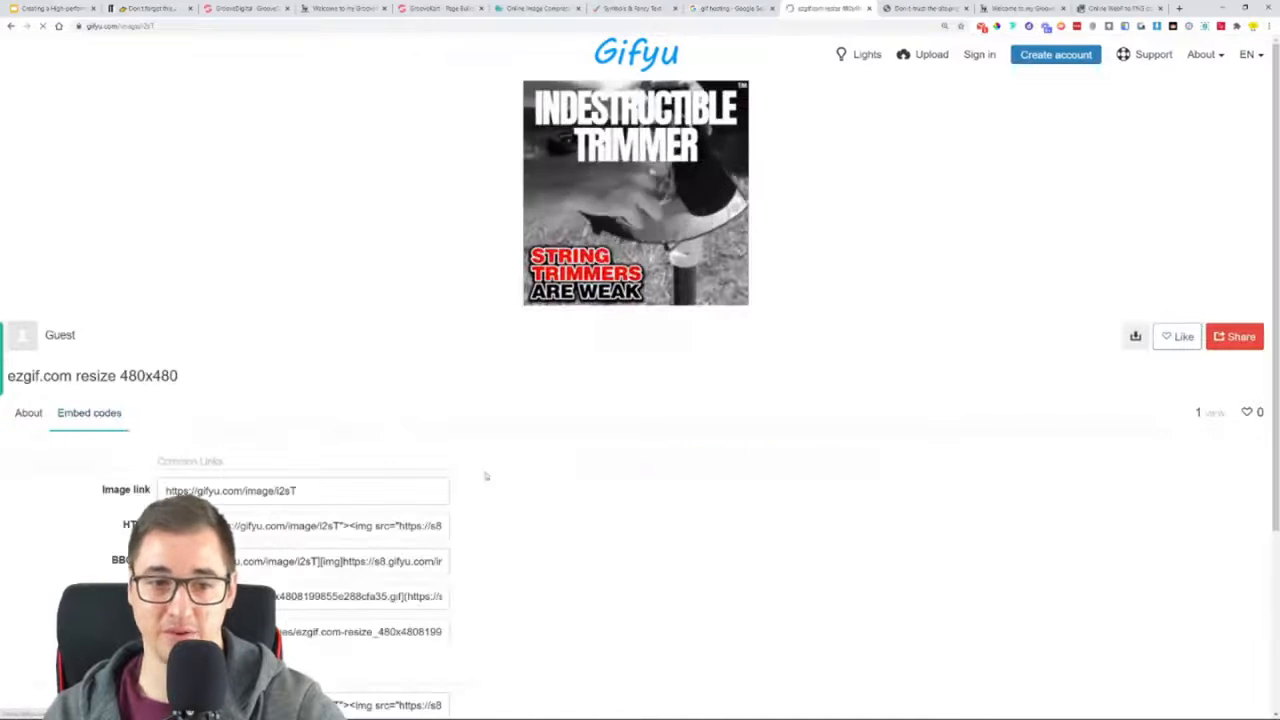
{"action": "scroll", "coordinate": [574, 363], "scroll_direction": "down", "scroll_amount": 3}
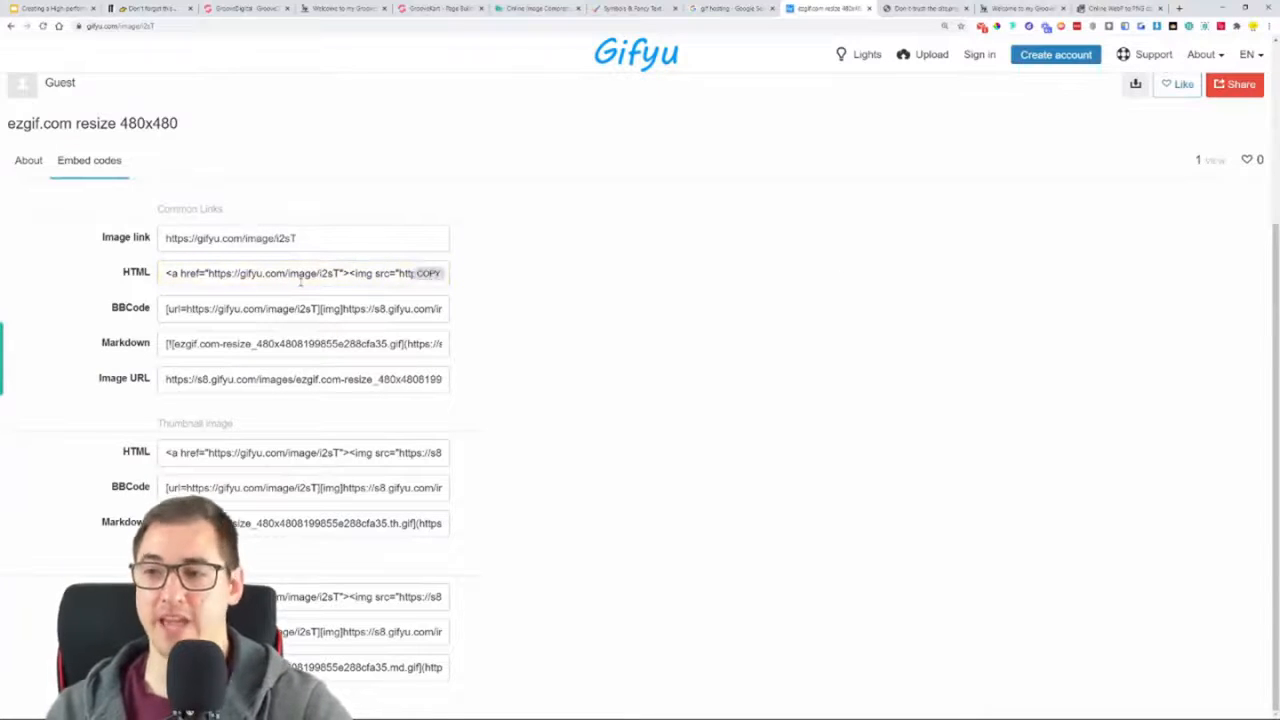
In the GrooveKart editor, duplicate the three-column row under "CAN YOUR TRIMMER DO THIS?" and place the copy below the "NO MORE ANNOYING BROKEN STRINGS" heading
{"action": "left_click", "coordinate": [451, 10]}
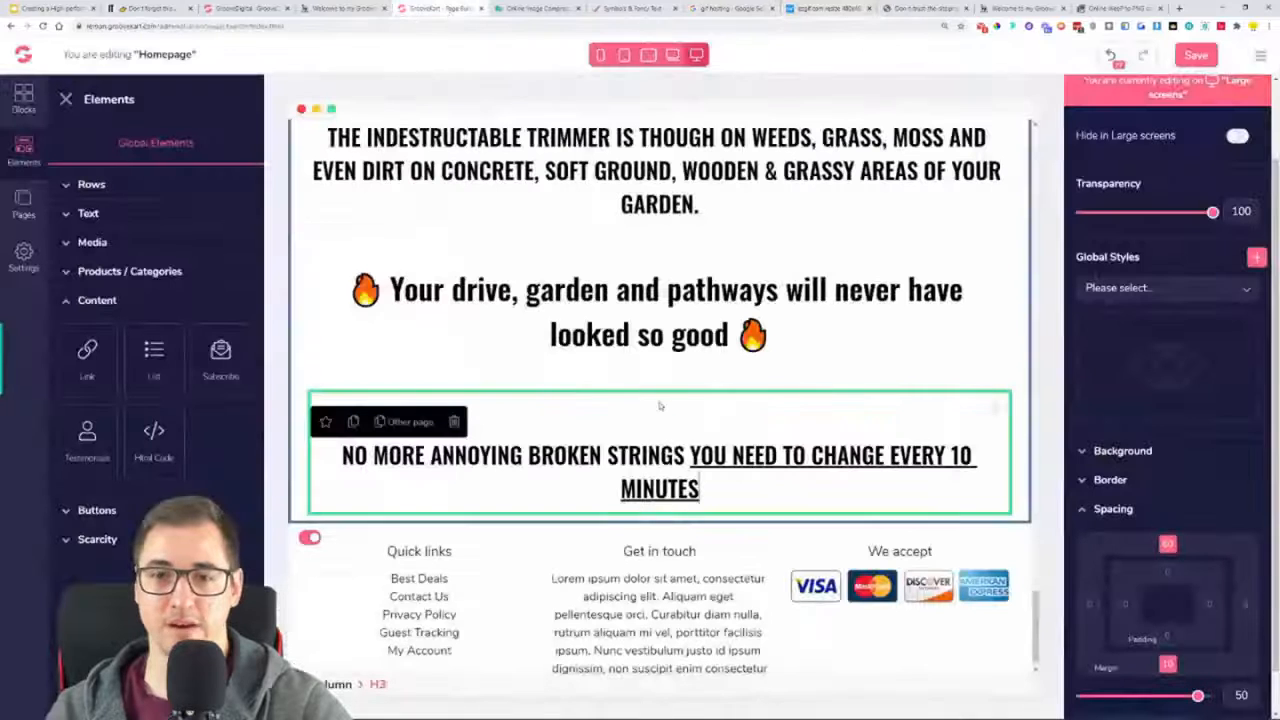
{"action": "scroll", "coordinate": [595, 409], "scroll_direction": "up", "scroll_amount": 5}
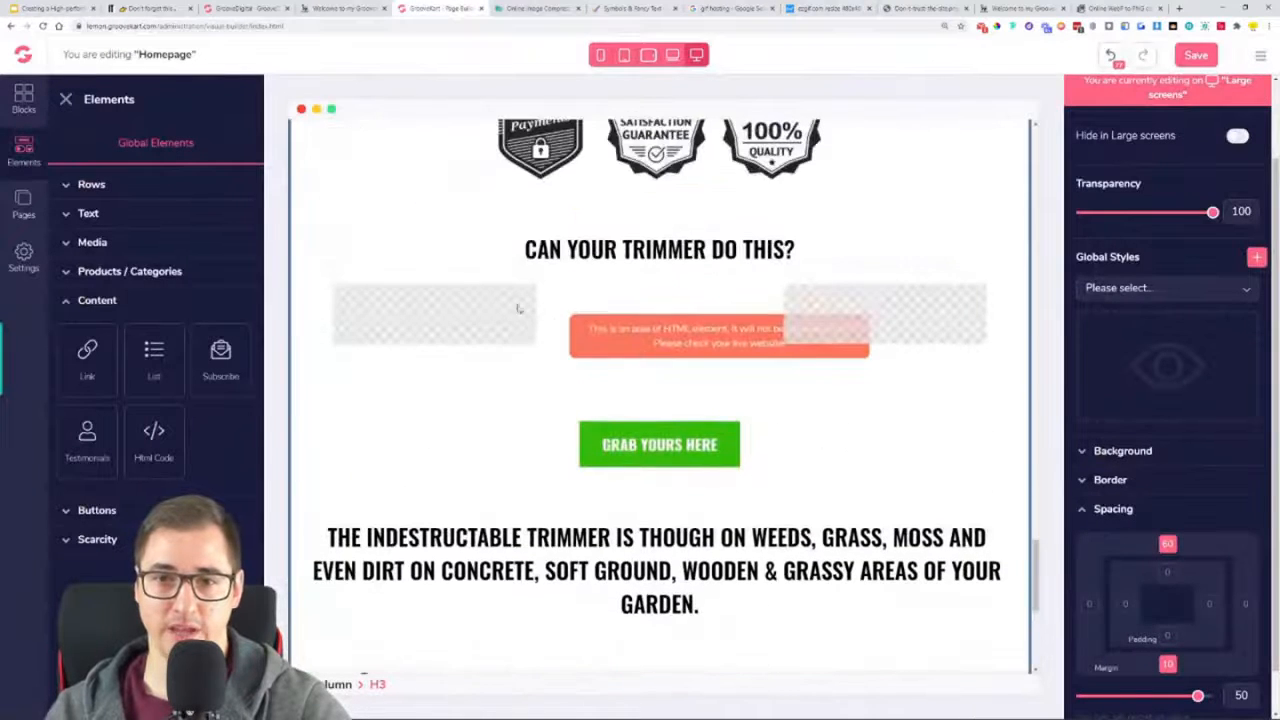
{"action": "left_click", "coordinate": [386, 347]}
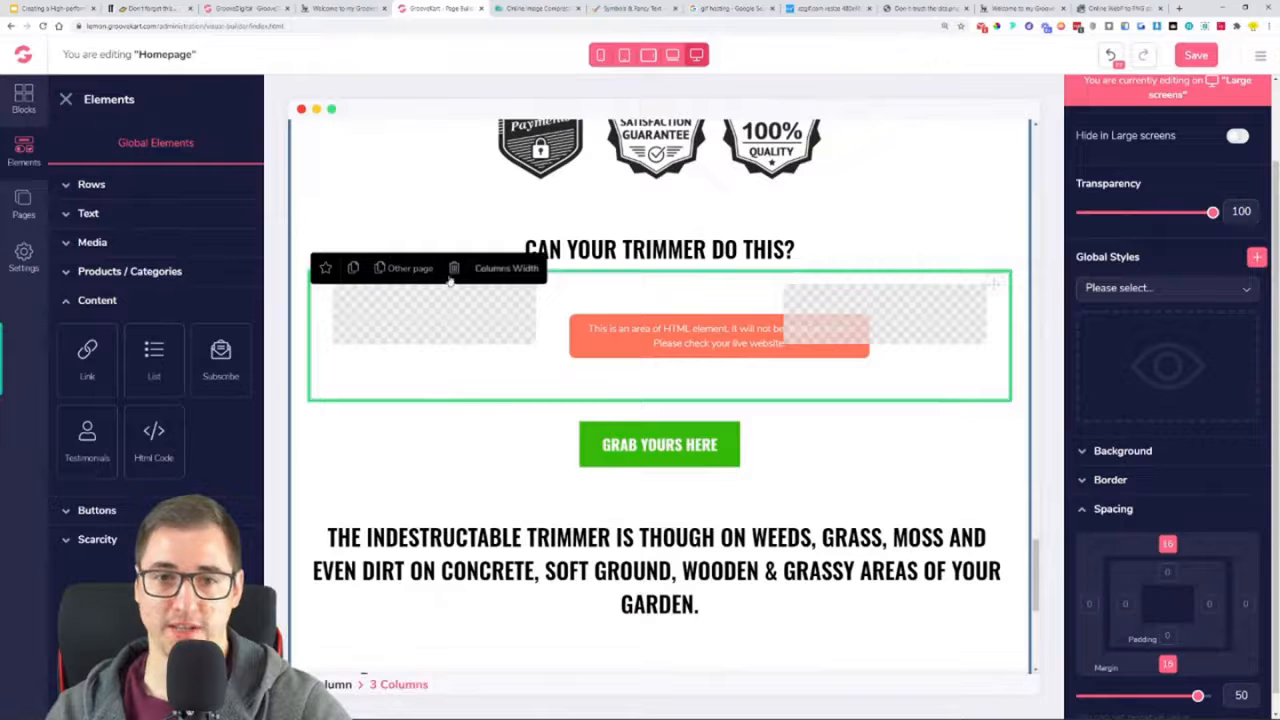
{"action": "left_click", "coordinate": [353, 268]}
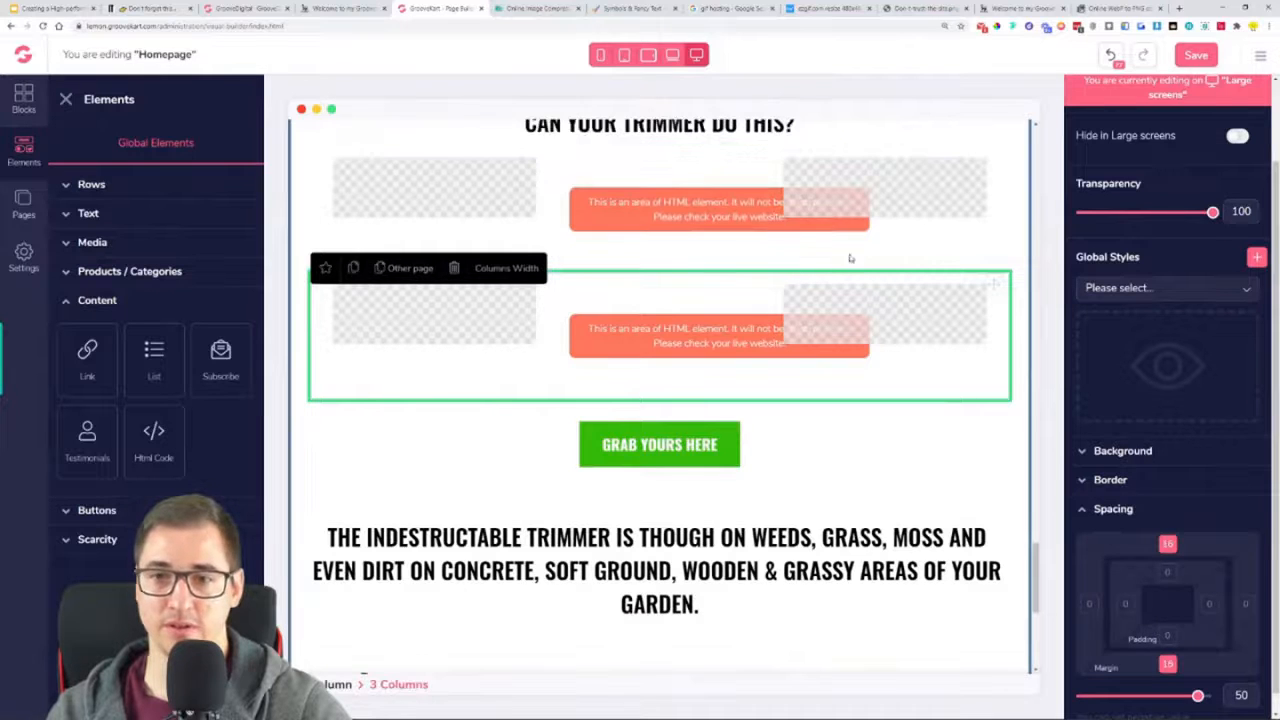
{"action": "left_click_drag", "start_coordinate": [992, 287], "coordinate": [940, 631]}
{"action": "scroll", "coordinate": [941, 629], "scroll_direction": "down", "scroll_amount": 6}
{"action": "scroll", "coordinate": [984, 280], "scroll_direction": "up", "scroll_amount": 1}
{"action": "left_click_drag", "start_coordinate": [994, 178], "coordinate": [917, 575]}
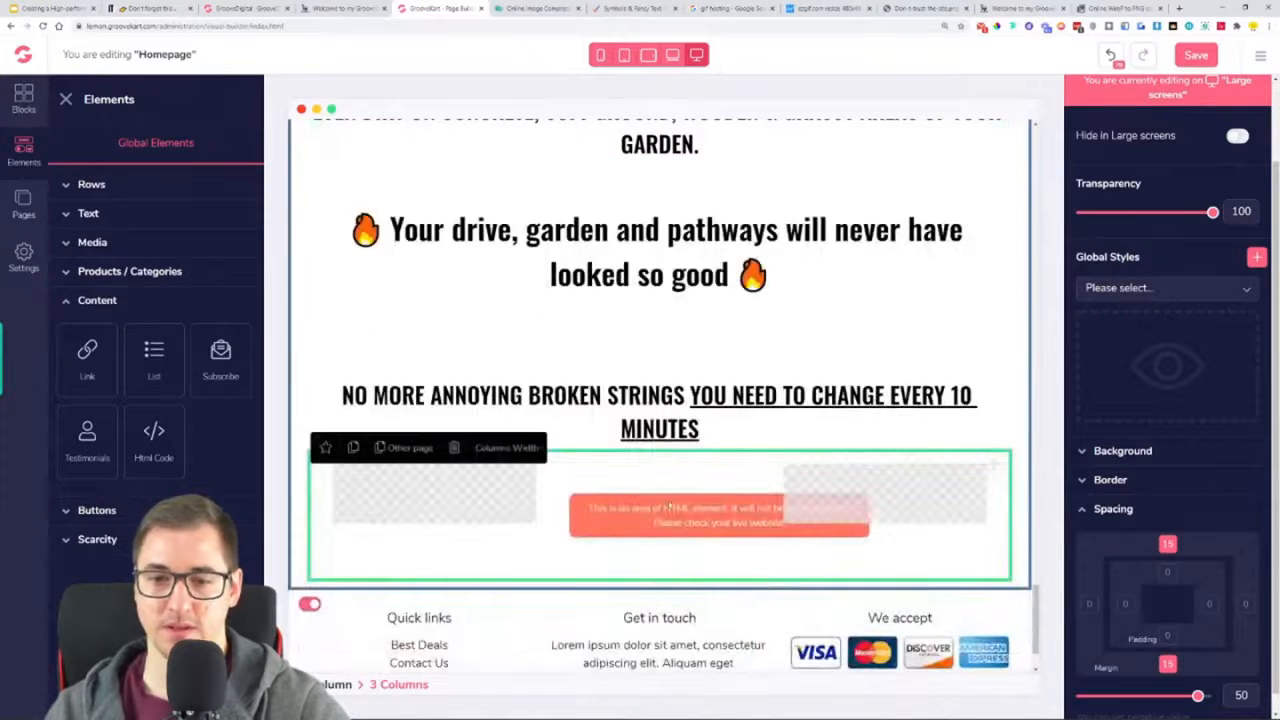
Replace the HTML code in the copied row's middle column with the new GIF's embed code and save the homepage
{"action": "left_click", "coordinate": [688, 498]}
{"action": "left_click", "coordinate": [1226, 146]}
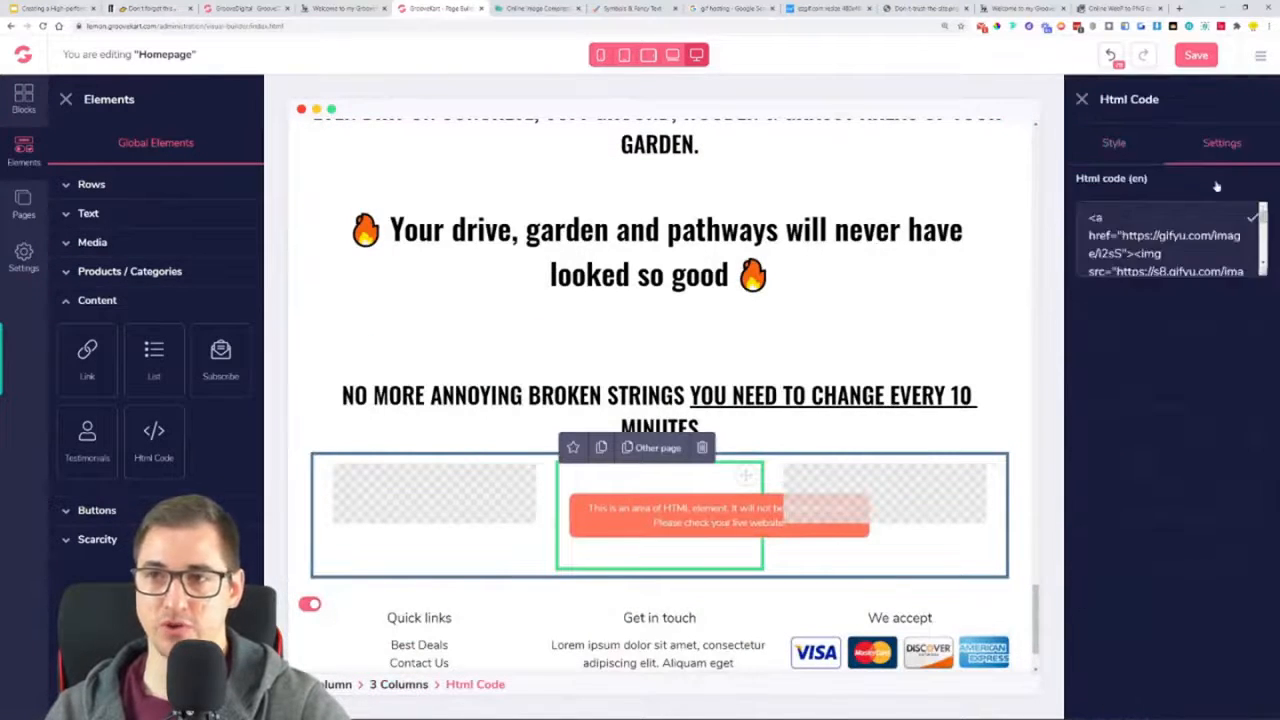
{"action": "key", "text": "ctrl+a"}
{"action": "key", "text": "ctrl+v"}
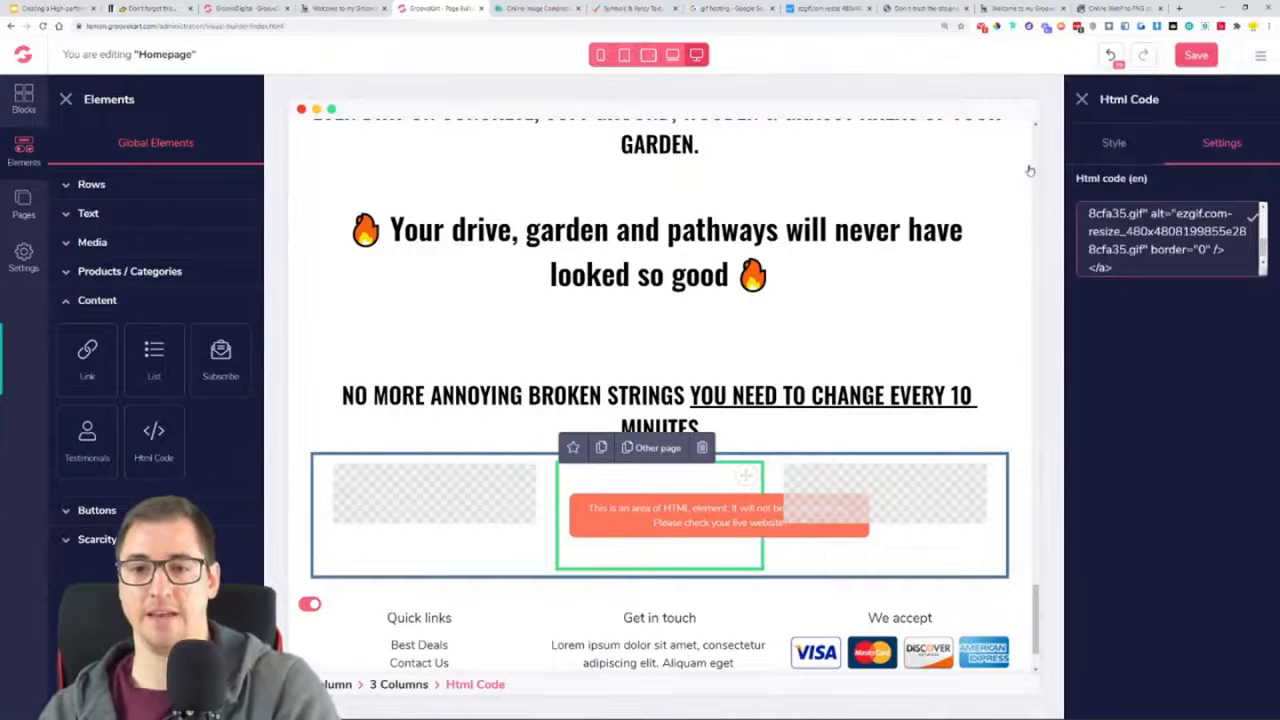
{"action": "left_click", "coordinate": [1176, 58]}
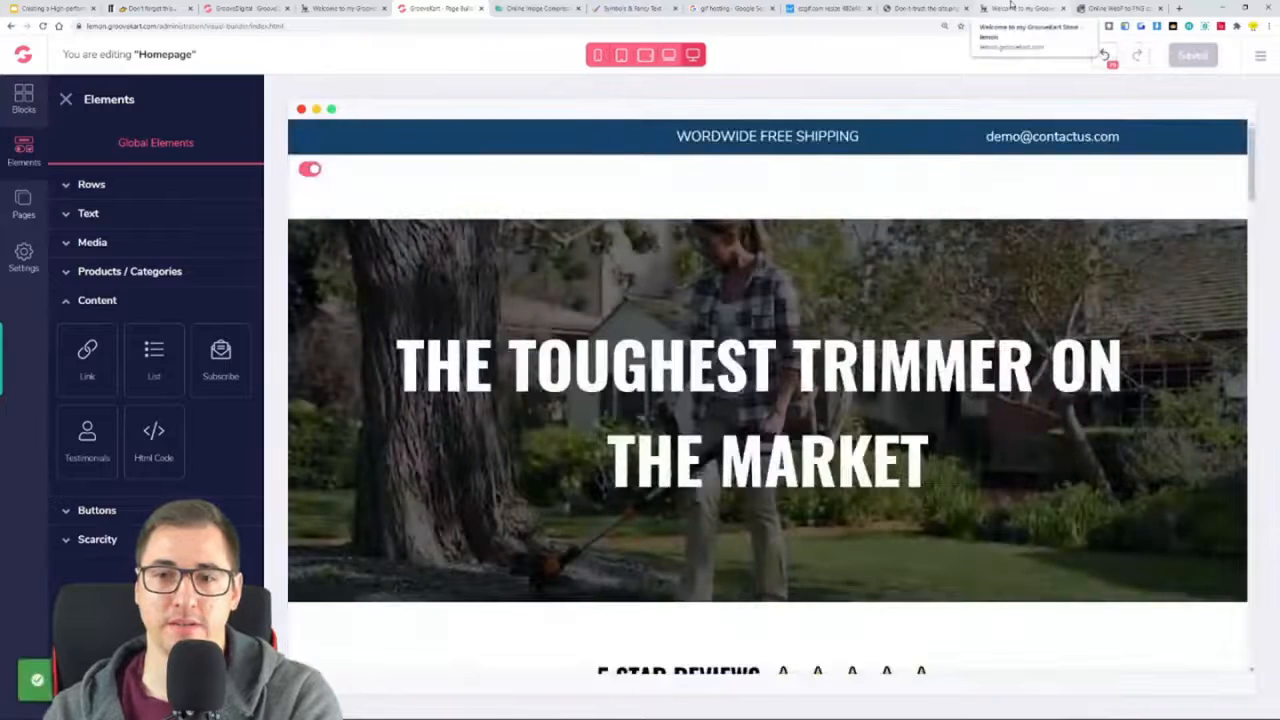
Reload the live store page and compare its lower sections with the editor and the reference page
{"action": "left_click", "coordinate": [1012, 8]}
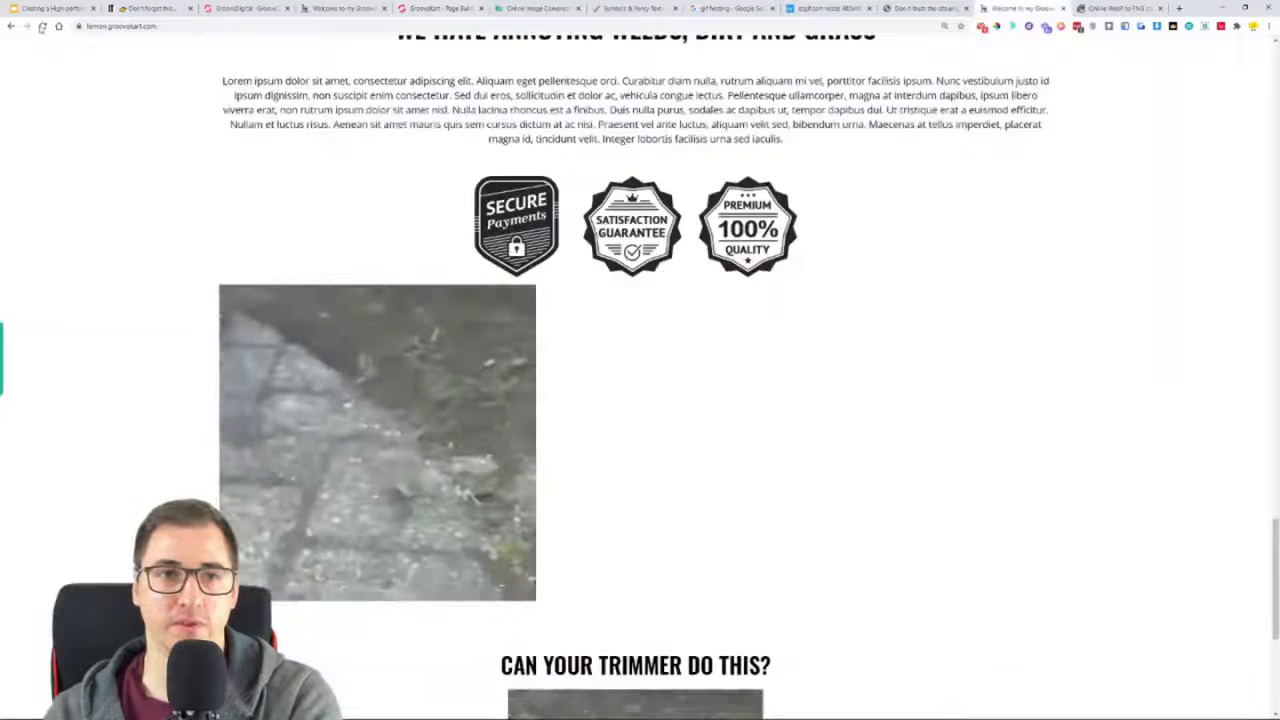
{"action": "key", "text": "F5"}
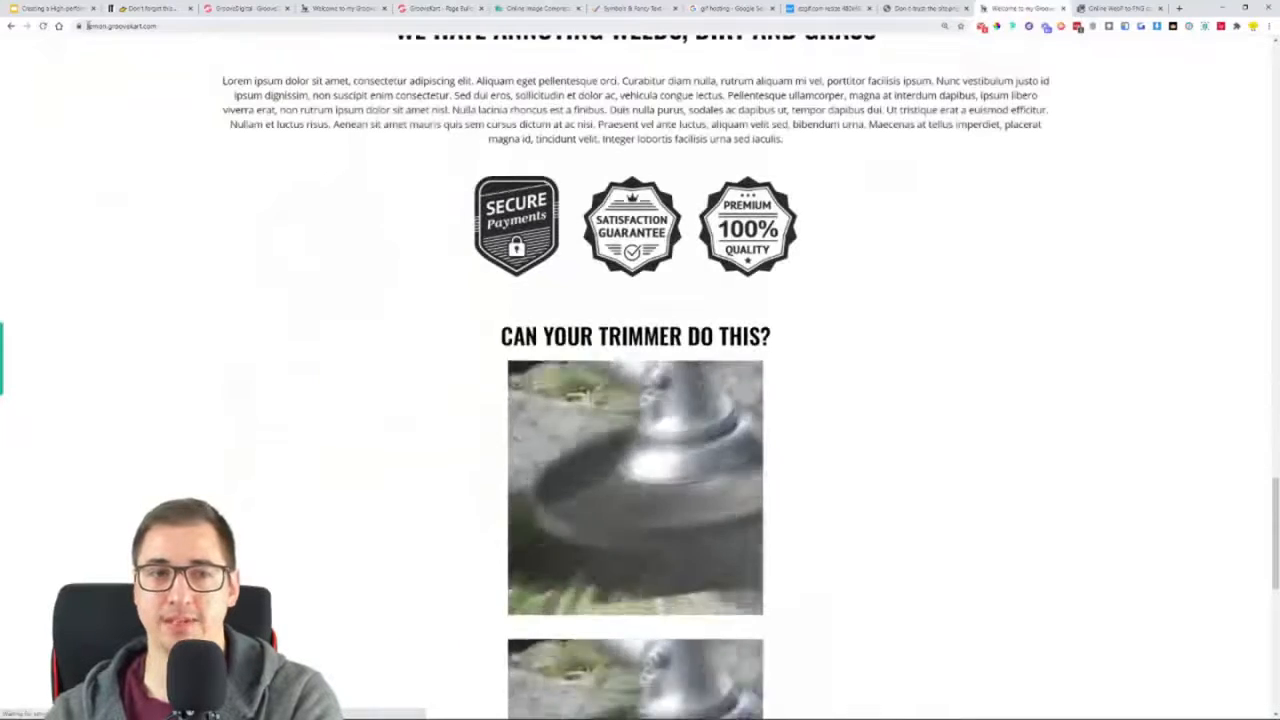
{"action": "scroll", "coordinate": [409, 337], "scroll_direction": "down", "scroll_amount": 5}
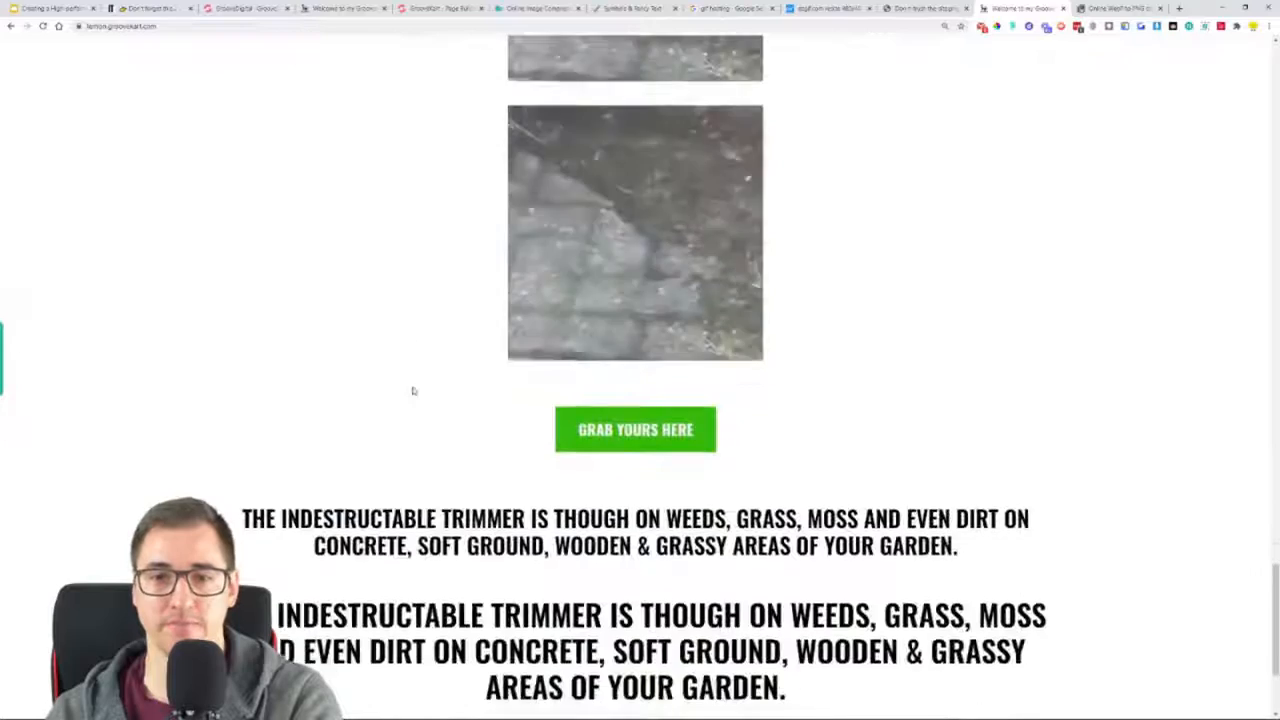
{"action": "scroll", "coordinate": [680, 236], "scroll_direction": "down", "scroll_amount": 2}
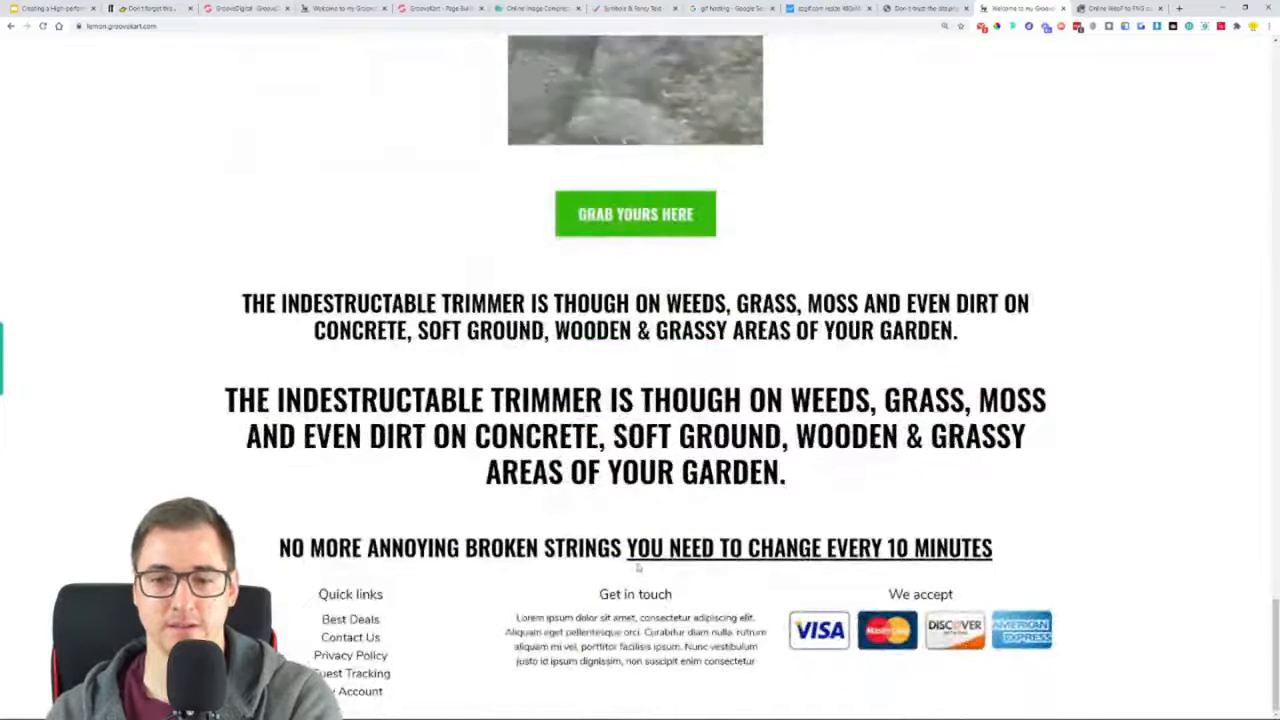
{"action": "scroll", "coordinate": [679, 369], "scroll_direction": "up", "scroll_amount": 4}
{"action": "scroll", "coordinate": [679, 369], "scroll_direction": "up", "scroll_amount": 2}
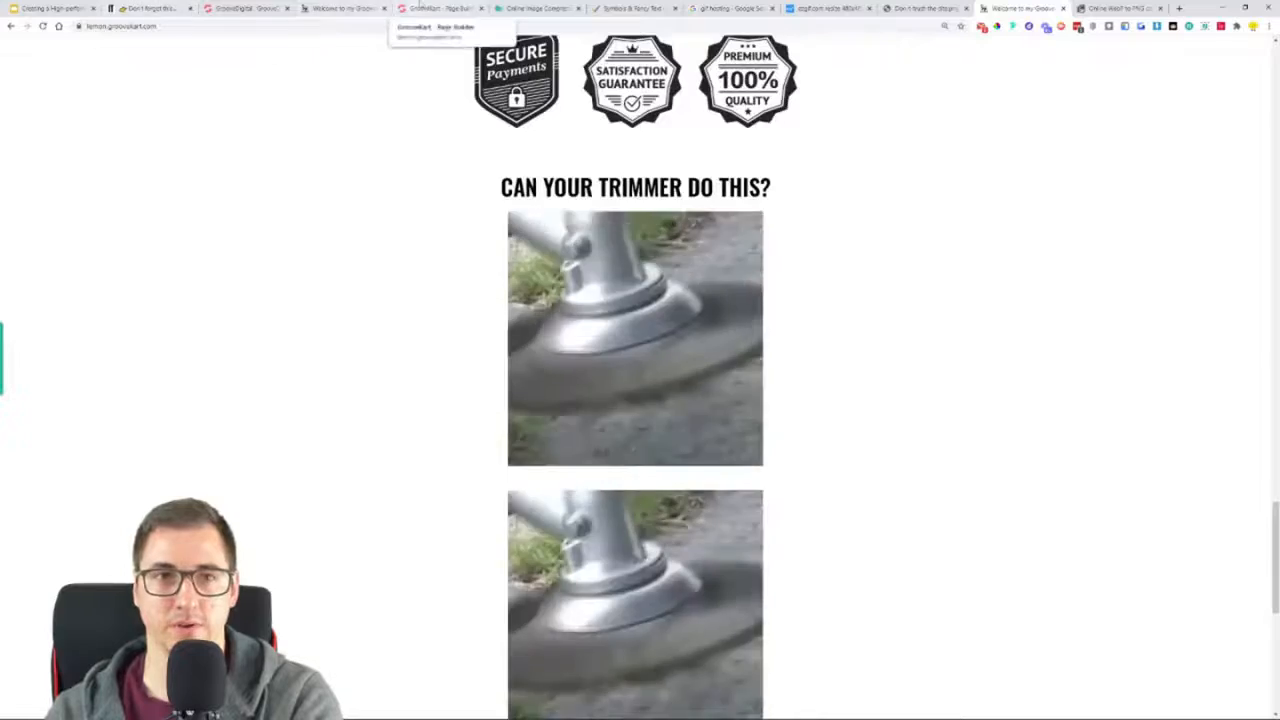
{"action": "left_click", "coordinate": [437, 8]}
{"action": "scroll", "coordinate": [772, 466], "scroll_direction": "down", "scroll_amount": 5}
{"action": "scroll", "coordinate": [772, 466], "scroll_direction": "down", "scroll_amount": 15}
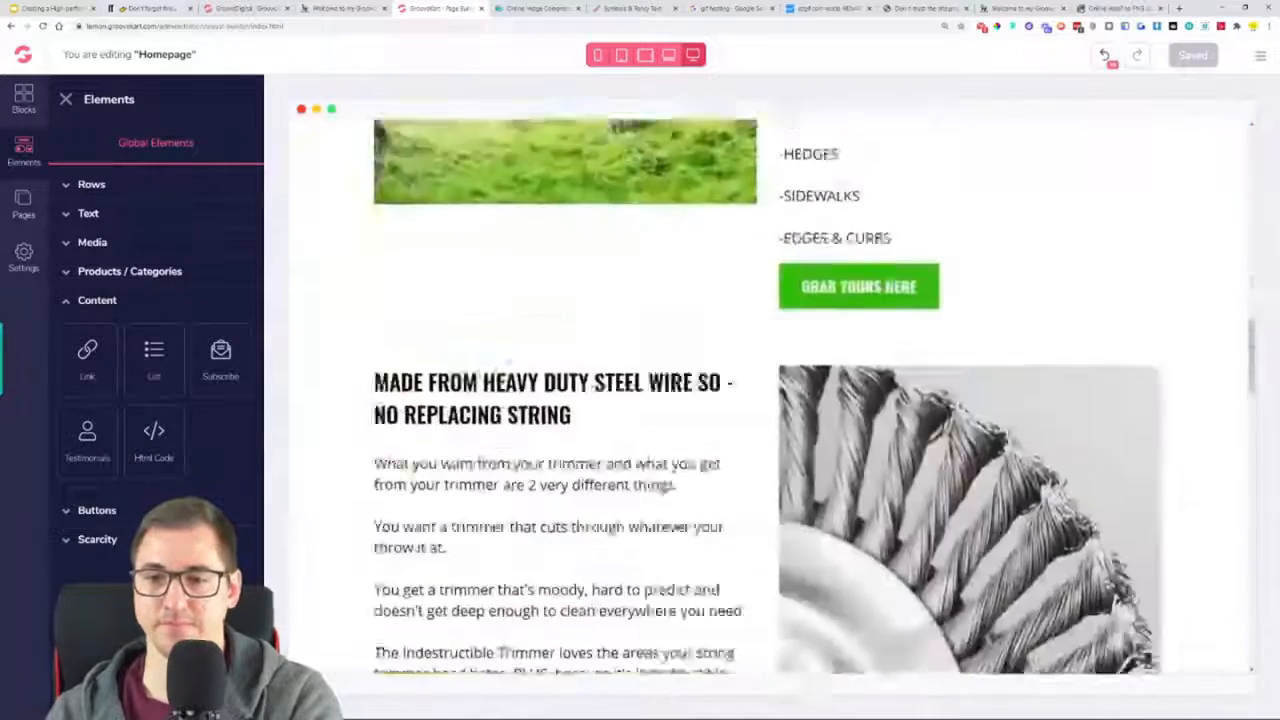
{"action": "scroll", "coordinate": [777, 468], "scroll_direction": "down", "scroll_amount": 3}
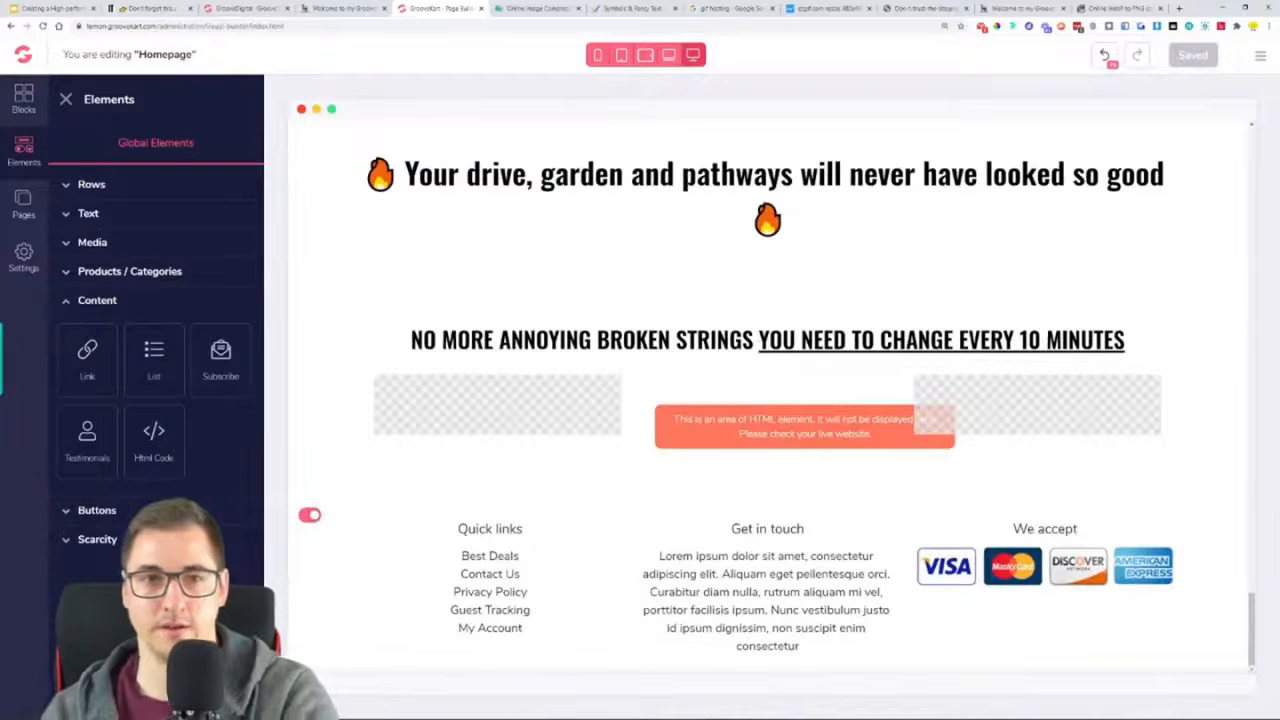
{"action": "left_click", "coordinate": [343, 8]}
{"action": "scroll", "coordinate": [613, 318], "scroll_direction": "down", "scroll_amount": 2}
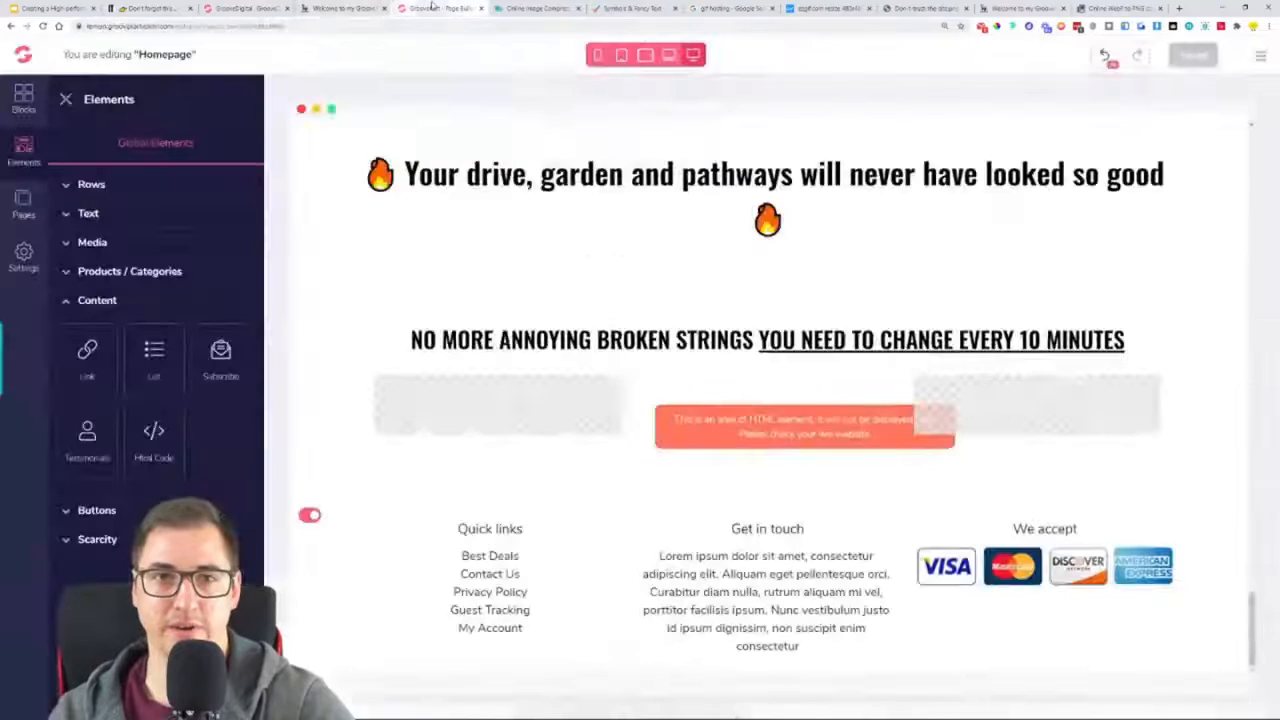
Duplicate the green checkmark paragraph under "WE HATE ANNOYING WEEDS, DIRT AND GRASS" and place the copy below the new GIF row
{"action": "key", "text": "ctrl+Tab"}
{"action": "scroll", "coordinate": [773, 402], "scroll_direction": "up", "scroll_amount": 6}
{"action": "scroll", "coordinate": [773, 402], "scroll_direction": "up", "scroll_amount": 6}
{"action": "scroll", "coordinate": [778, 300], "scroll_direction": "down", "scroll_amount": 4}
{"action": "left_click", "coordinate": [778, 300]}
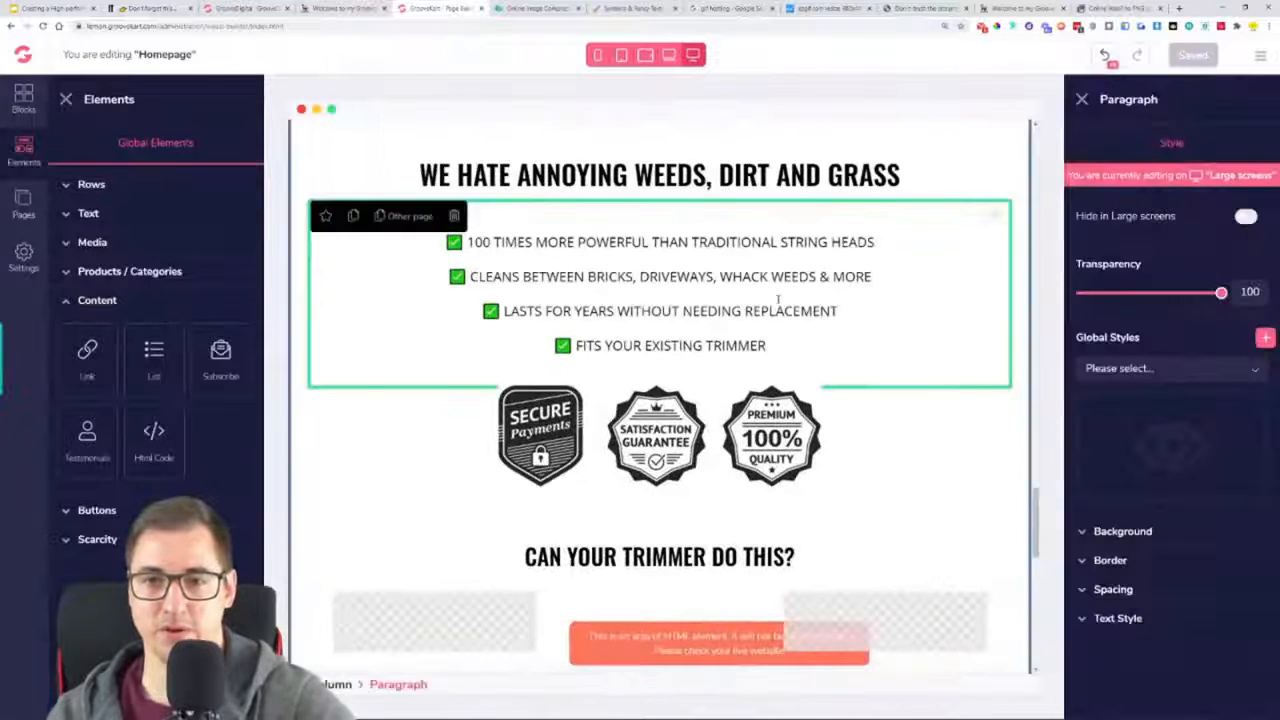
{"action": "left_click_drag", "start_coordinate": [345, 224], "coordinate": [933, 436]}
{"action": "left_click_drag", "start_coordinate": [993, 275], "coordinate": [857, 643]}
{"action": "left_click_drag", "start_coordinate": [994, 131], "coordinate": [908, 444]}
{"action": "scroll", "coordinate": [923, 414], "scroll_direction": "down", "scroll_amount": 3}
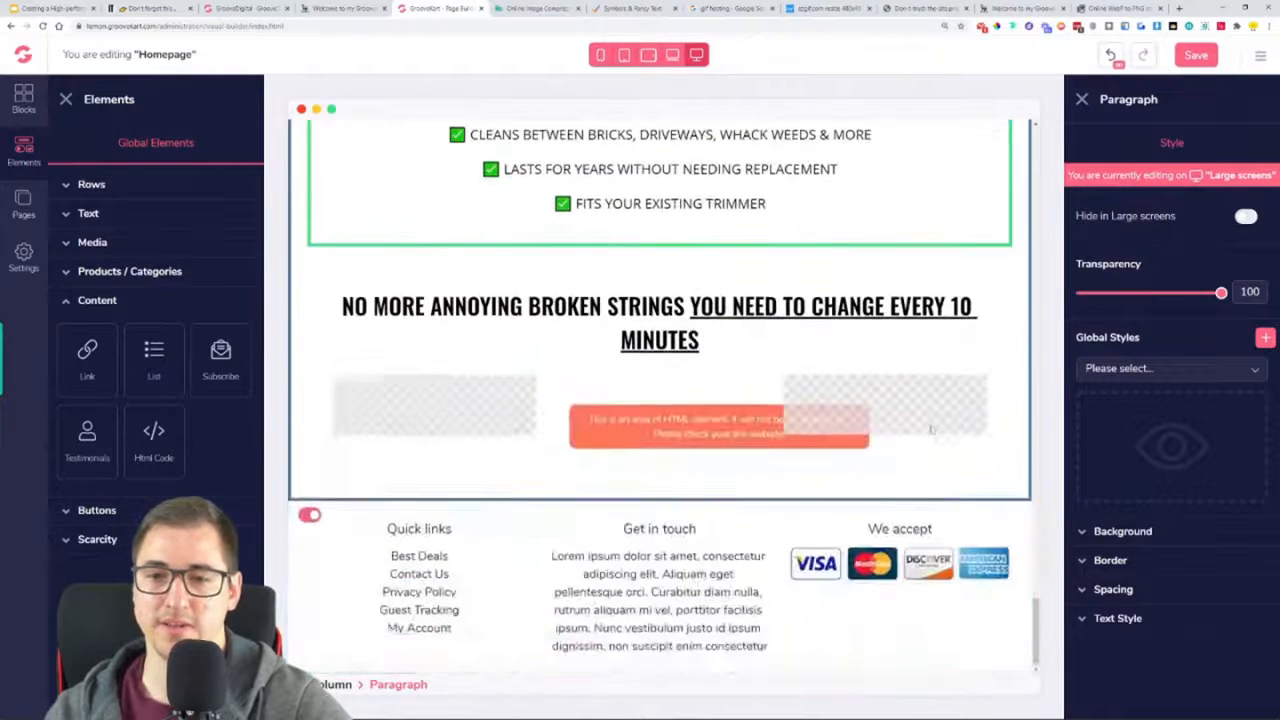
{"action": "scroll", "coordinate": [923, 414], "scroll_direction": "up", "scroll_amount": 2}
{"action": "left_click_drag", "start_coordinate": [992, 207], "coordinate": [800, 663]}
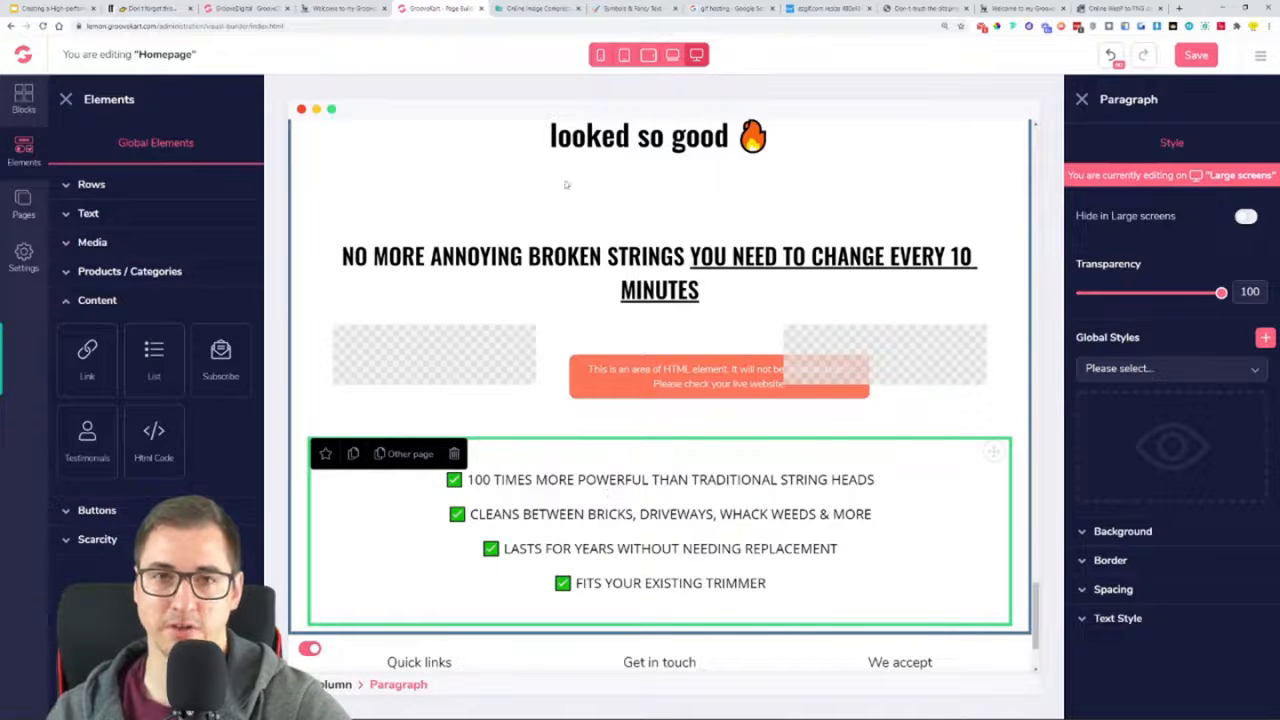
Replace the copied paragraph's text with the reference page's two paragraphs starting "It's so annoying when you your wire breaks", and remove the extra blank line
{"action": "left_click", "coordinate": [340, 8]}
{"action": "double_click", "coordinate": [376, 279]}
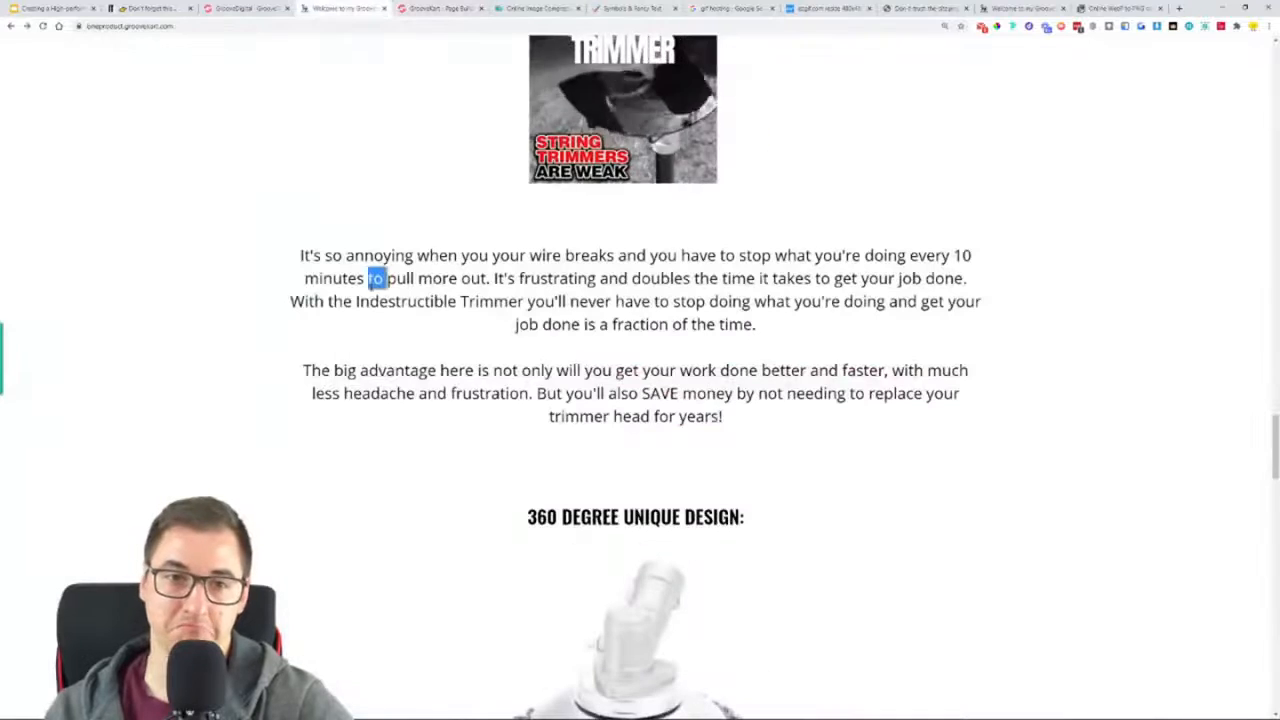
{"action": "triple_click", "coordinate": [376, 279]}
{"action": "key", "text": "ctrl+a"}
{"action": "left_click", "coordinate": [733, 420]}
{"action": "left_click_drag", "start_coordinate": [733, 420], "coordinate": [257, 262]}
{"action": "key", "text": "ctrl+c"}
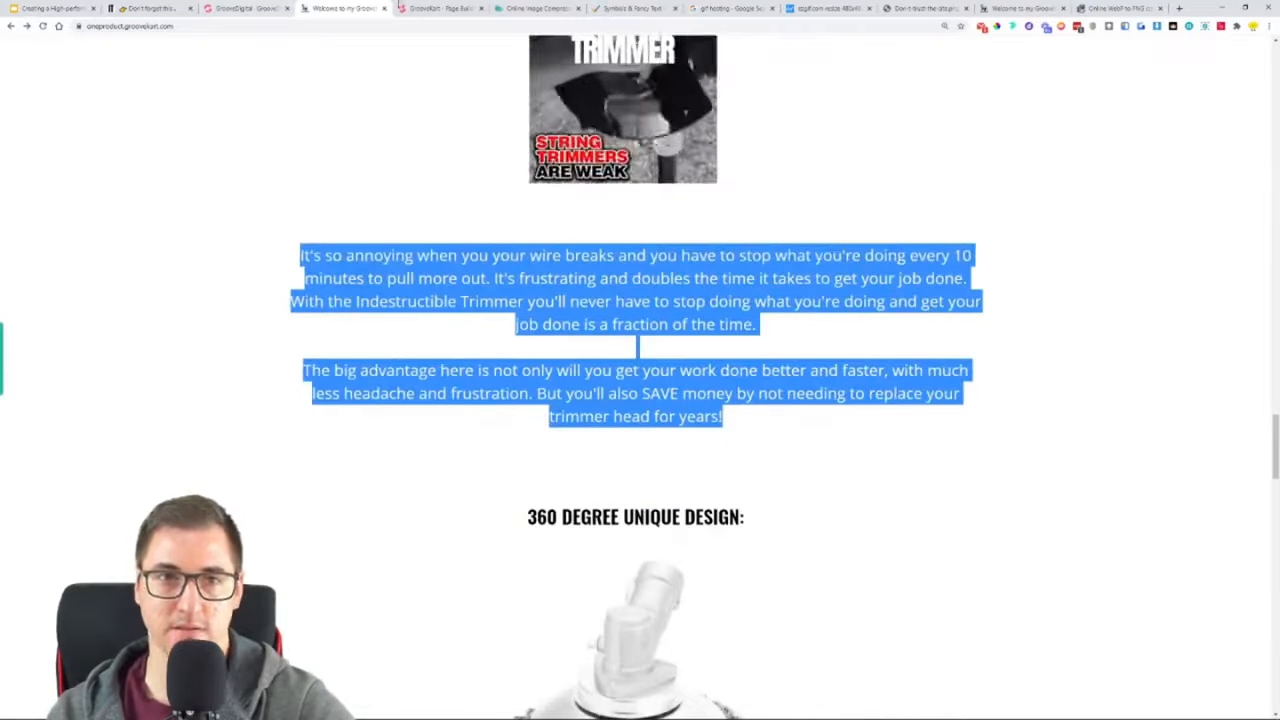
{"action": "left_click", "coordinate": [415, 8]}
{"action": "triple_click", "coordinate": [548, 479]}
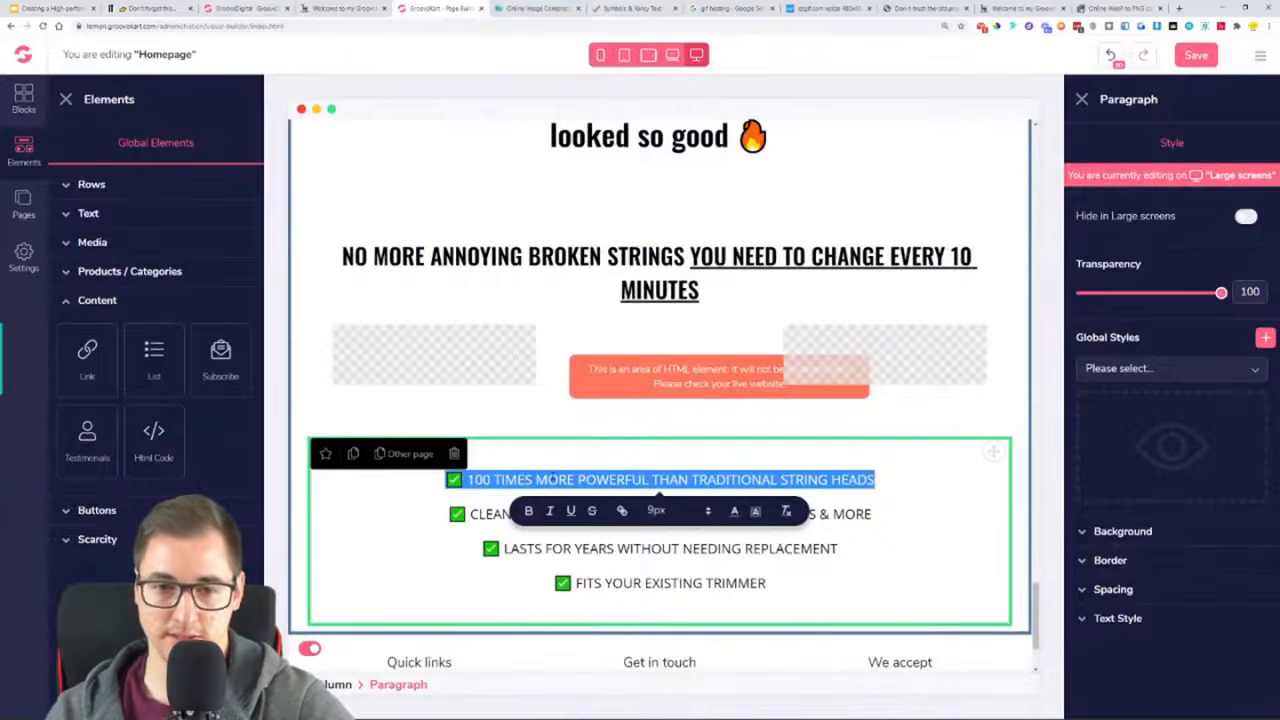
{"action": "key", "text": "ctrl+a"}
{"action": "key", "text": "ctrl+v"}
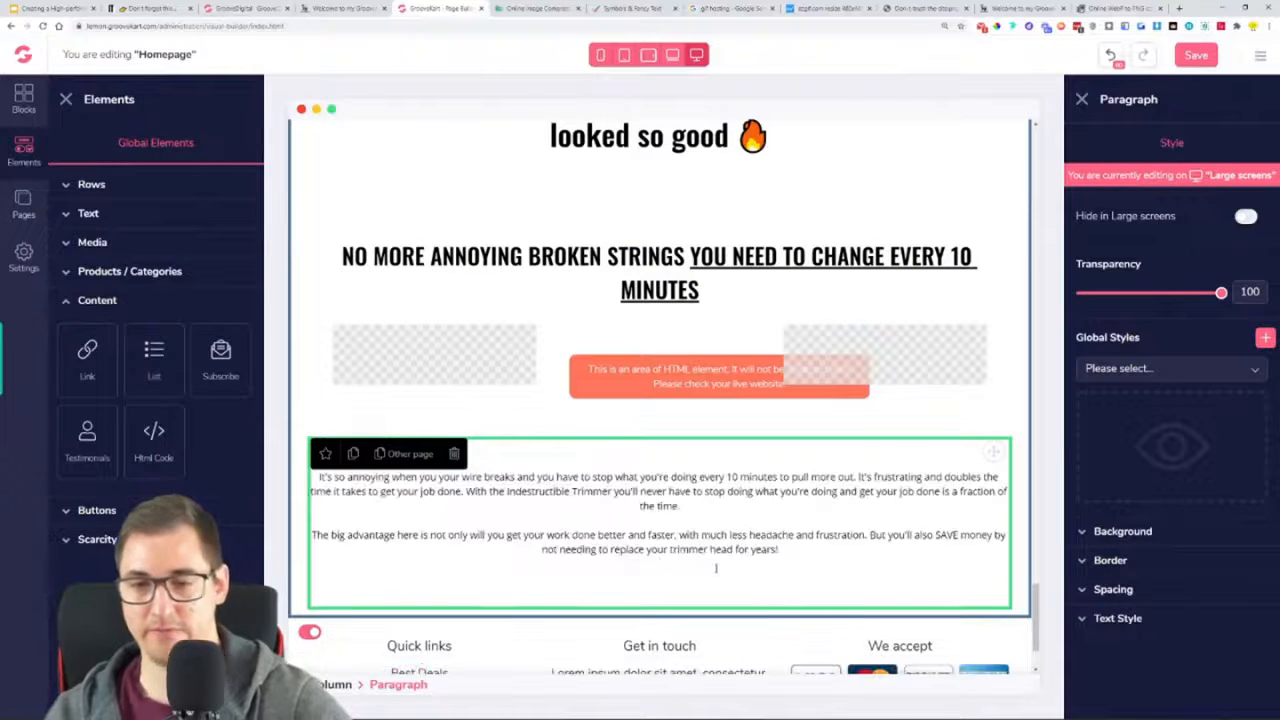
{"action": "key", "text": "BackSpace"}
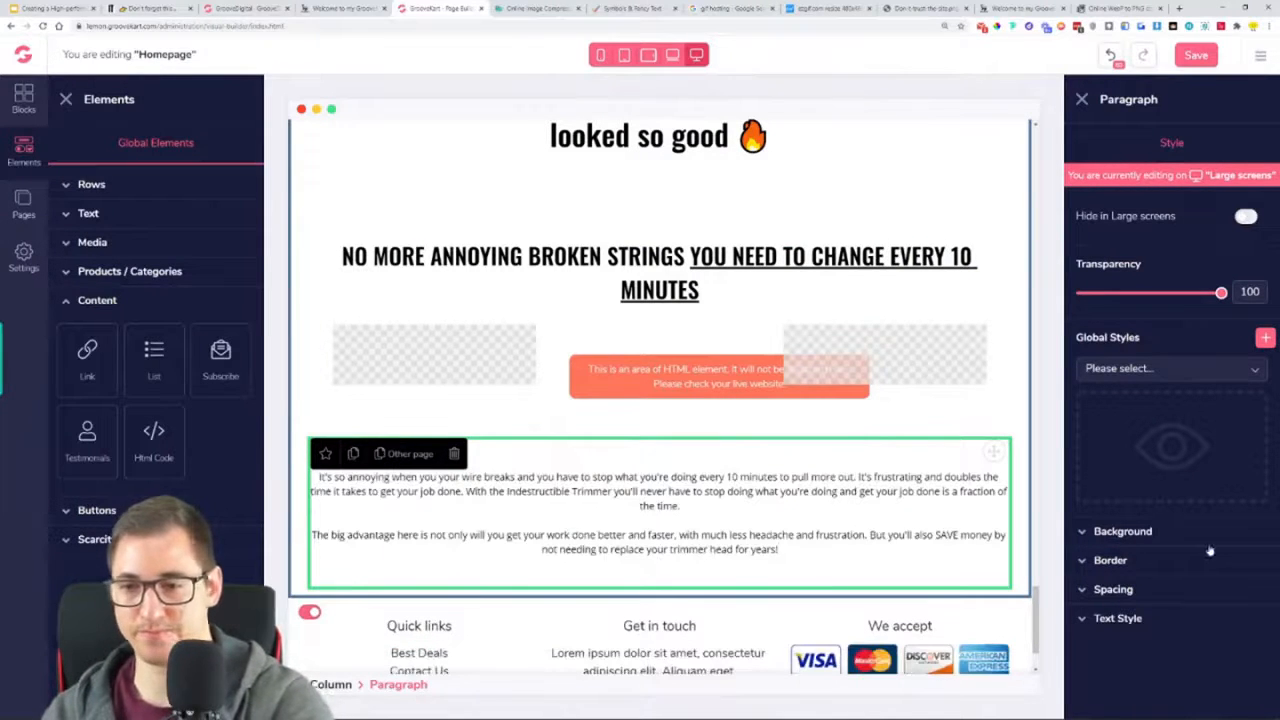
Set the text size of the "It's so annoying" paragraph to 20
{"action": "left_click", "coordinate": [1120, 619]}
{"action": "scroll", "coordinate": [1101, 677], "scroll_direction": "down", "scroll_amount": 1}
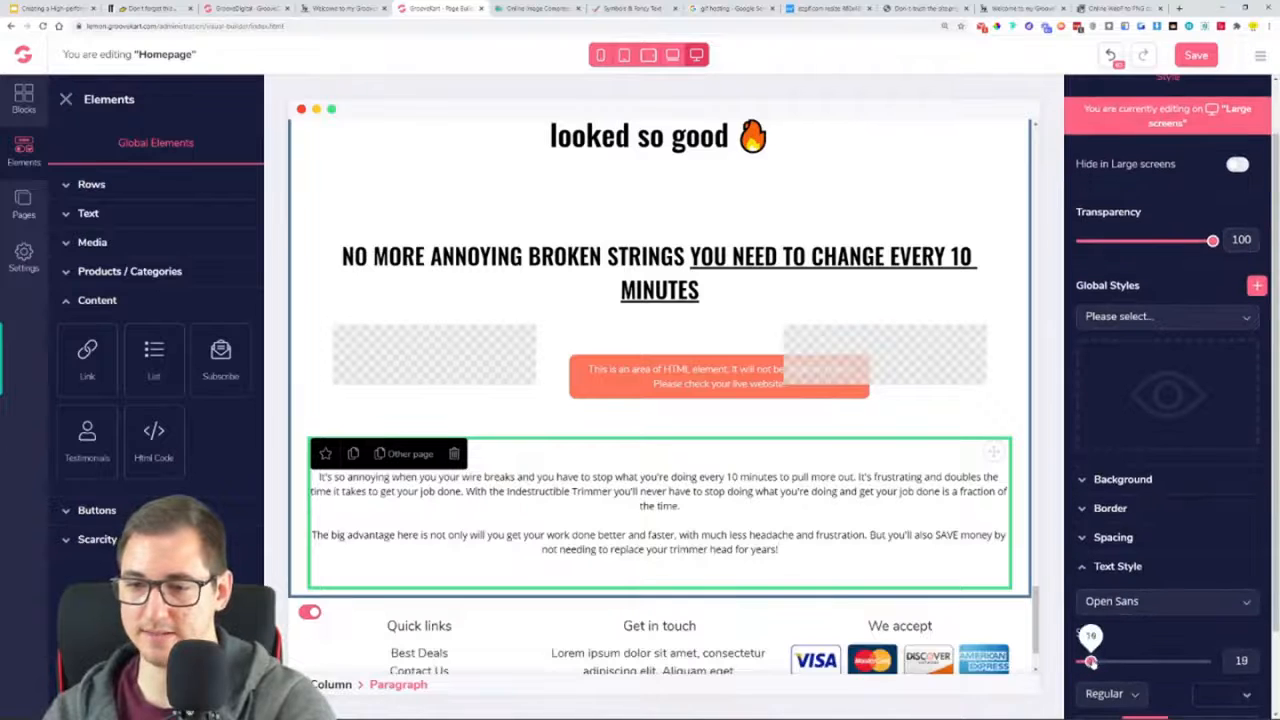
{"action": "left_click_drag", "start_coordinate": [1090, 662], "coordinate": [1094, 662]}
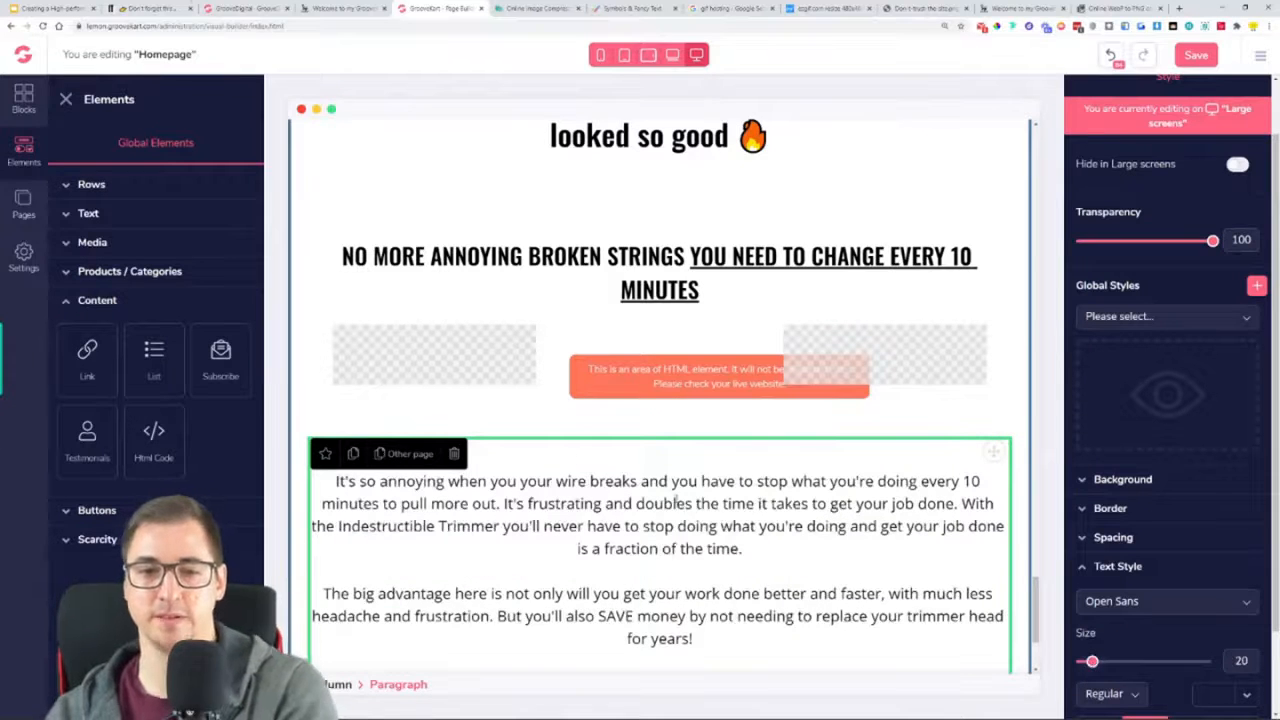
Check which section follows the "It's so annoying" paragraphs on the reference page, and save the homepage in the editor
{"action": "left_click", "coordinate": [340, 8]}
{"action": "left_click", "coordinate": [495, 437]}
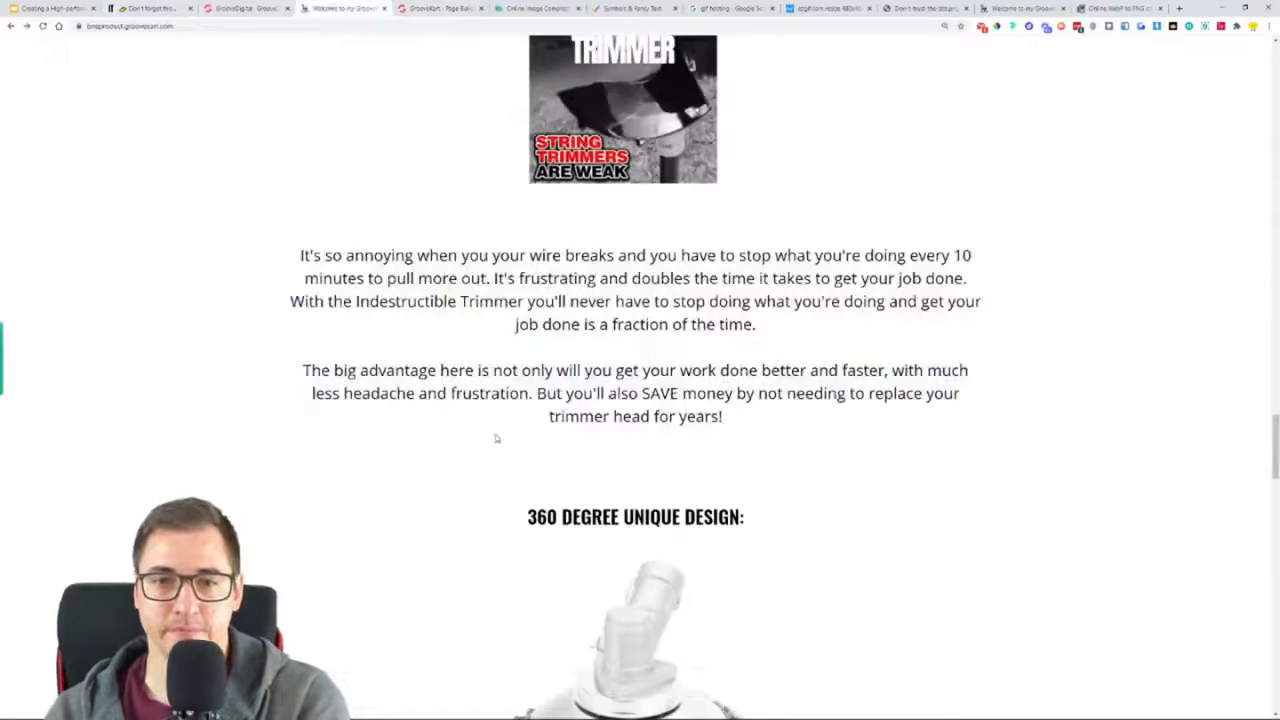
{"action": "scroll", "coordinate": [449, 277], "scroll_direction": "down", "scroll_amount": 3}
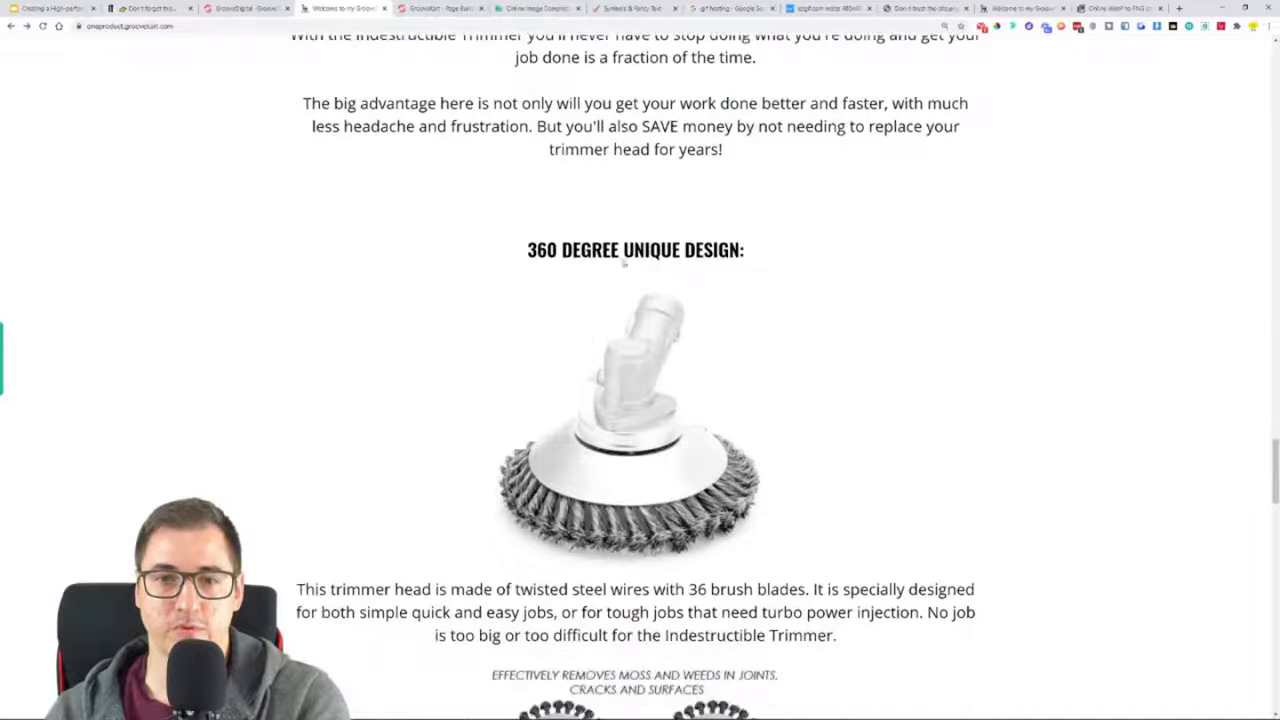
{"action": "left_click", "coordinate": [428, 8]}
{"action": "scroll", "coordinate": [668, 468], "scroll_direction": "down", "scroll_amount": 2}
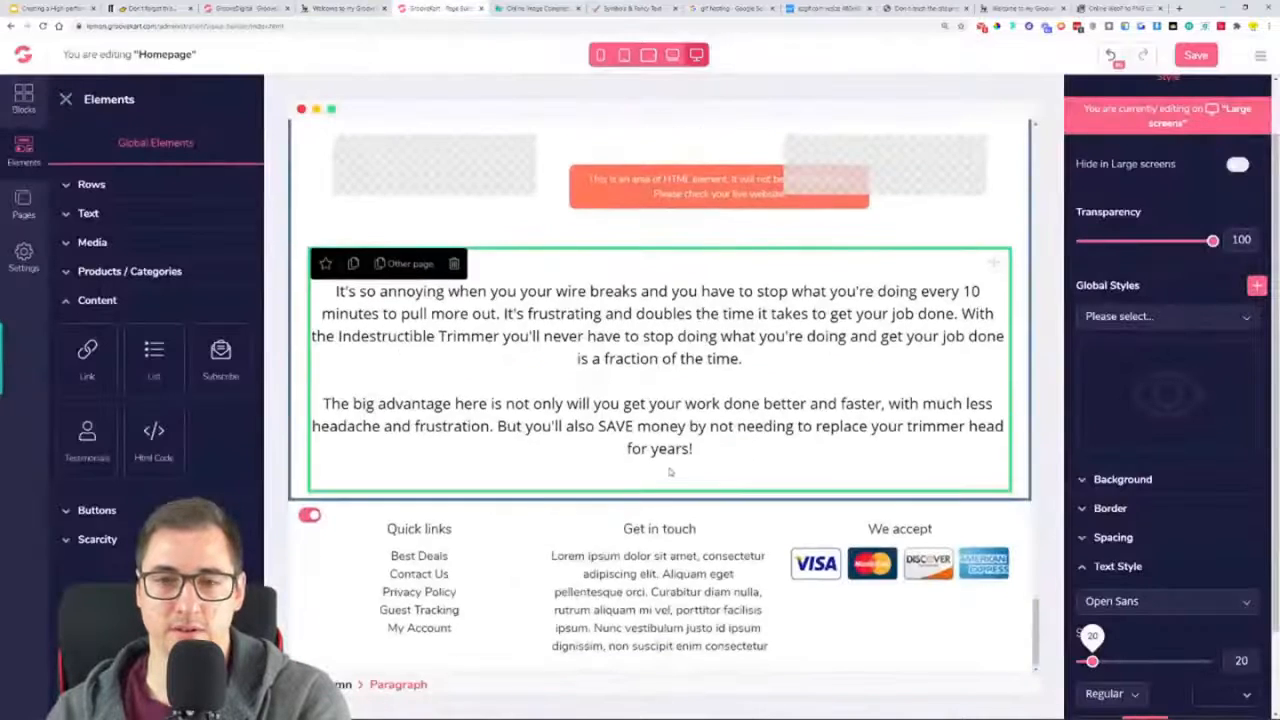
{"action": "scroll", "coordinate": [668, 468], "scroll_direction": "up", "scroll_amount": 3}
{"action": "left_click", "coordinate": [657, 411]}
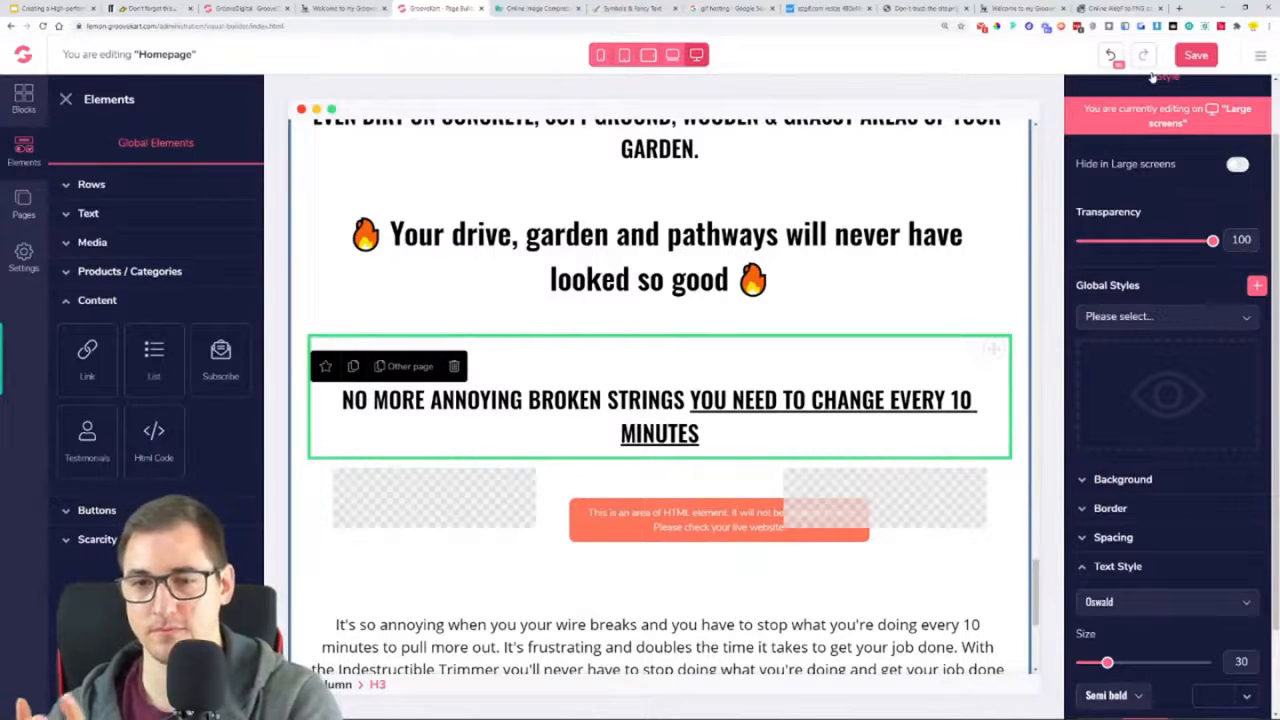
{"action": "left_click", "coordinate": [1192, 57]}
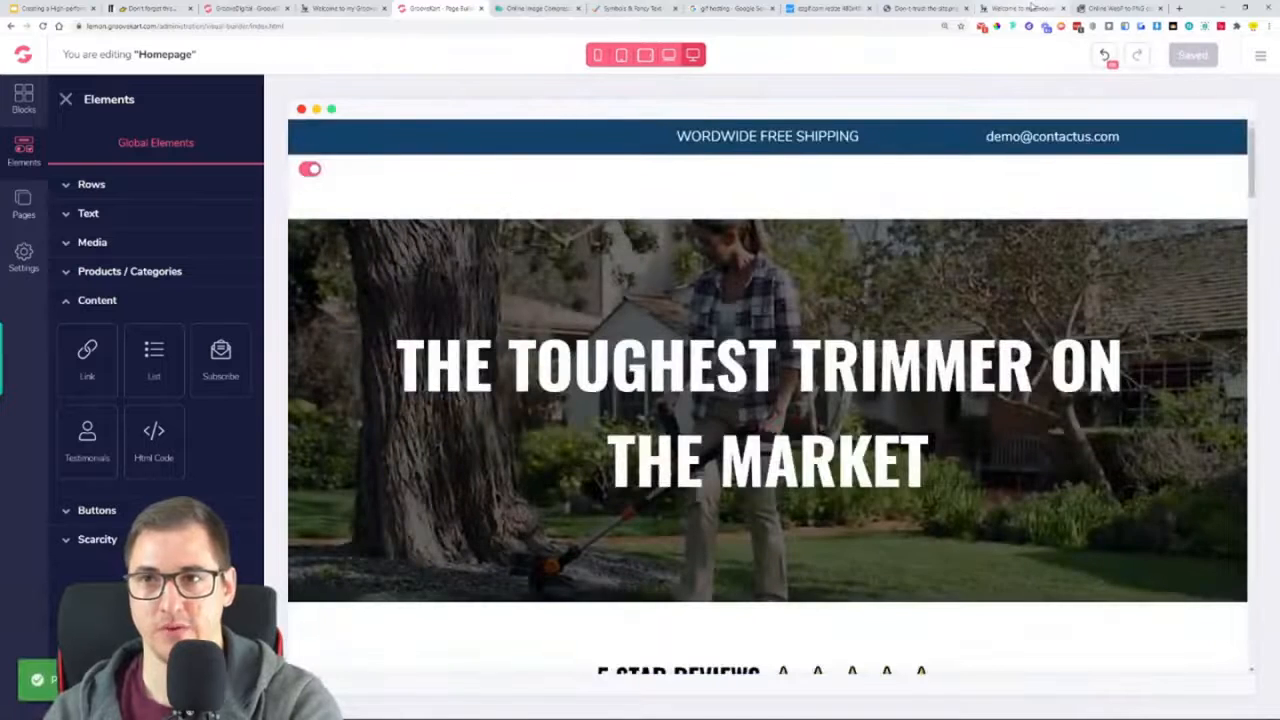
Reload the live store page and examine the GIFs and headings from "CAN YOUR TRIMMER DO THIS?" down to the footer
{"action": "left_click", "coordinate": [1025, 8]}
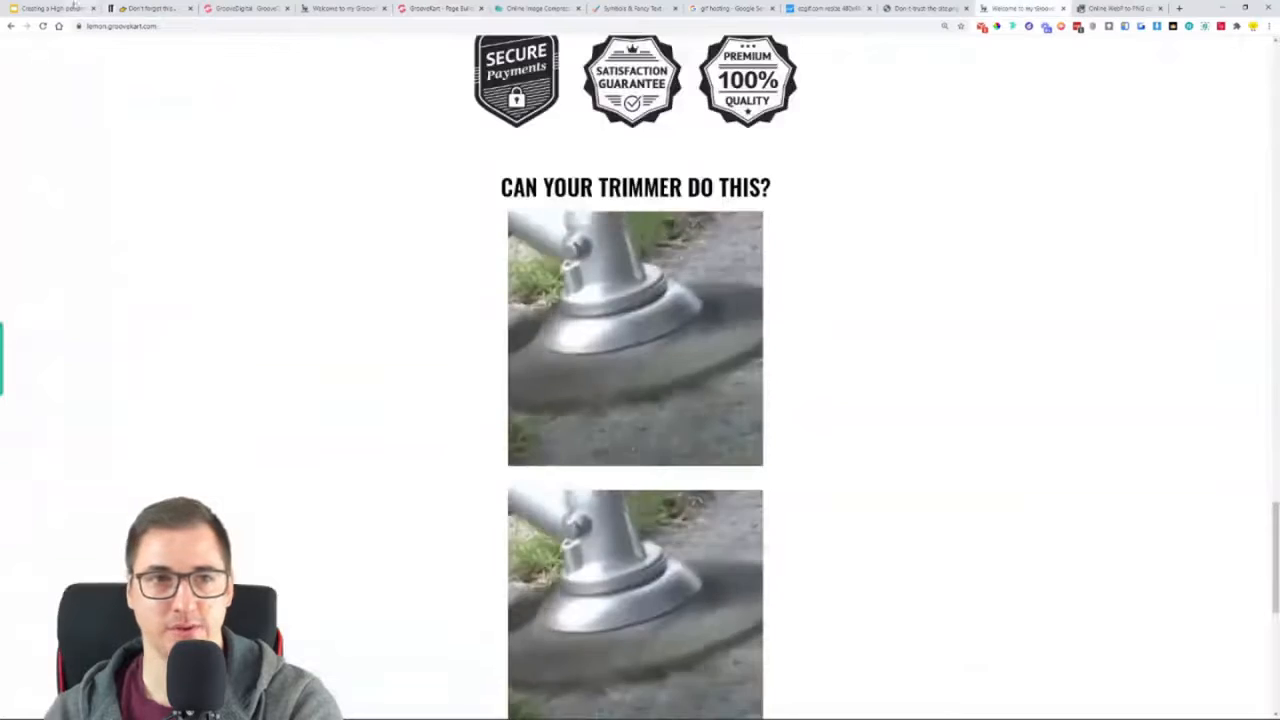
{"action": "left_click", "coordinate": [40, 28]}
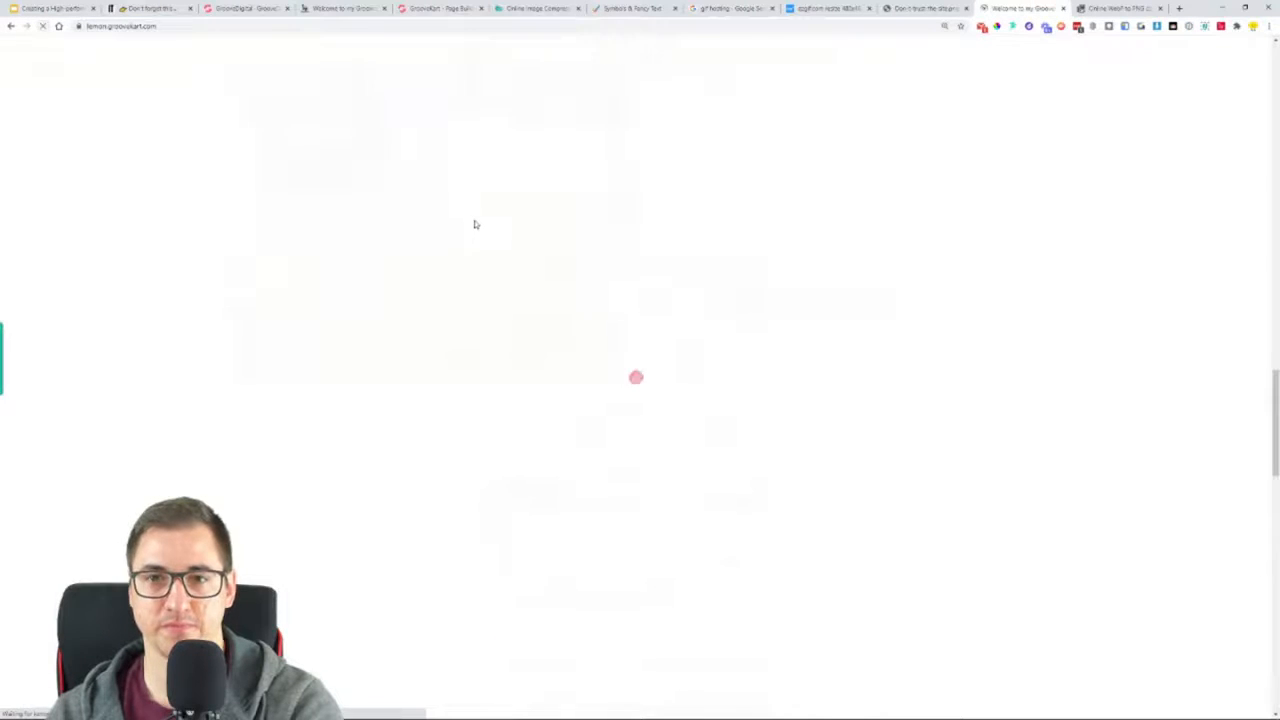
{"action": "scroll", "coordinate": [366, 269], "scroll_direction": "down", "scroll_amount": 4}
{"action": "scroll", "coordinate": [366, 271], "scroll_direction": "up", "scroll_amount": 2}
{"action": "scroll", "coordinate": [329, 337], "scroll_direction": "down", "scroll_amount": 5}
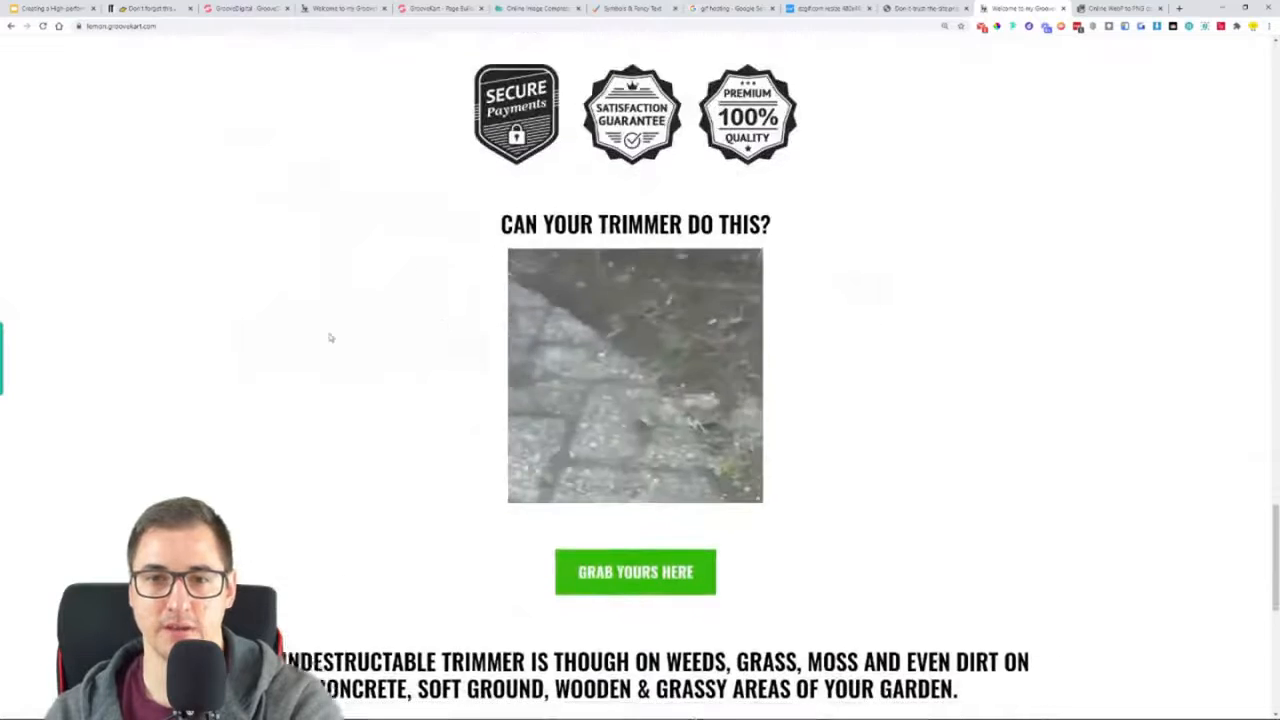
{"action": "scroll", "coordinate": [254, 318], "scroll_direction": "down", "scroll_amount": 1}
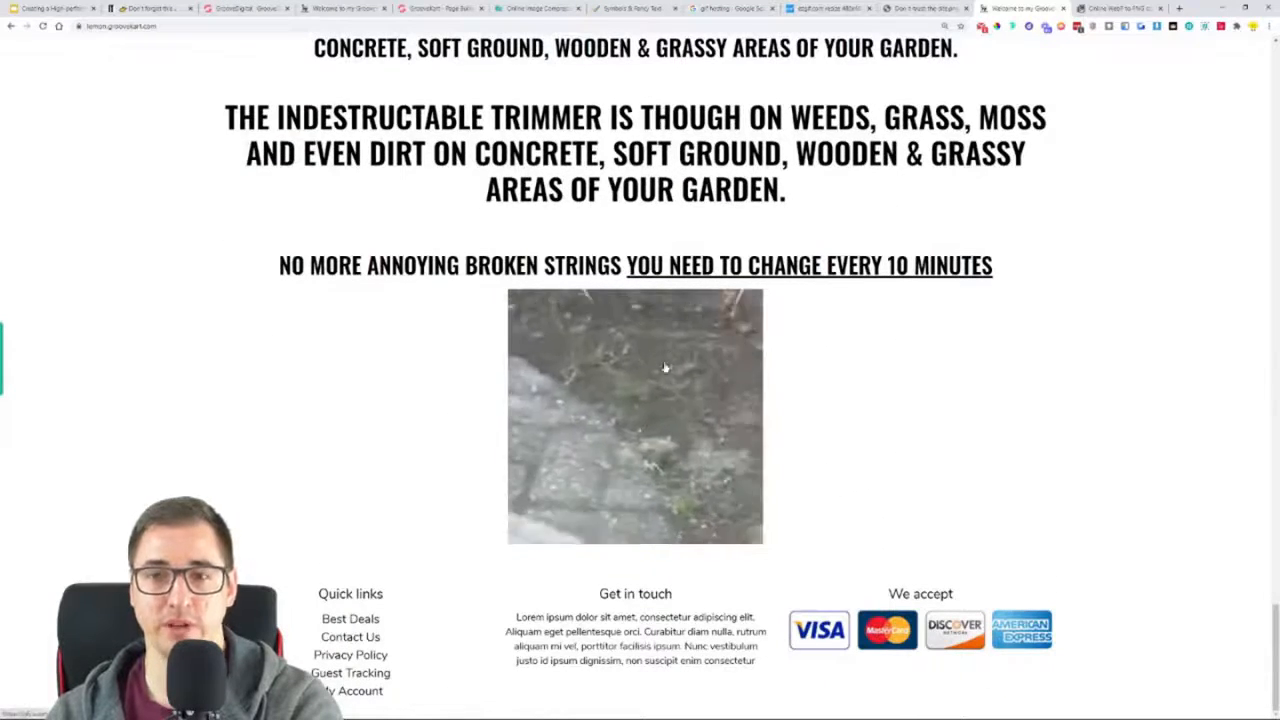
{"action": "scroll", "coordinate": [763, 242], "scroll_direction": "up", "scroll_amount": 6}
{"action": "scroll", "coordinate": [777, 340], "scroll_direction": "down", "scroll_amount": 6}
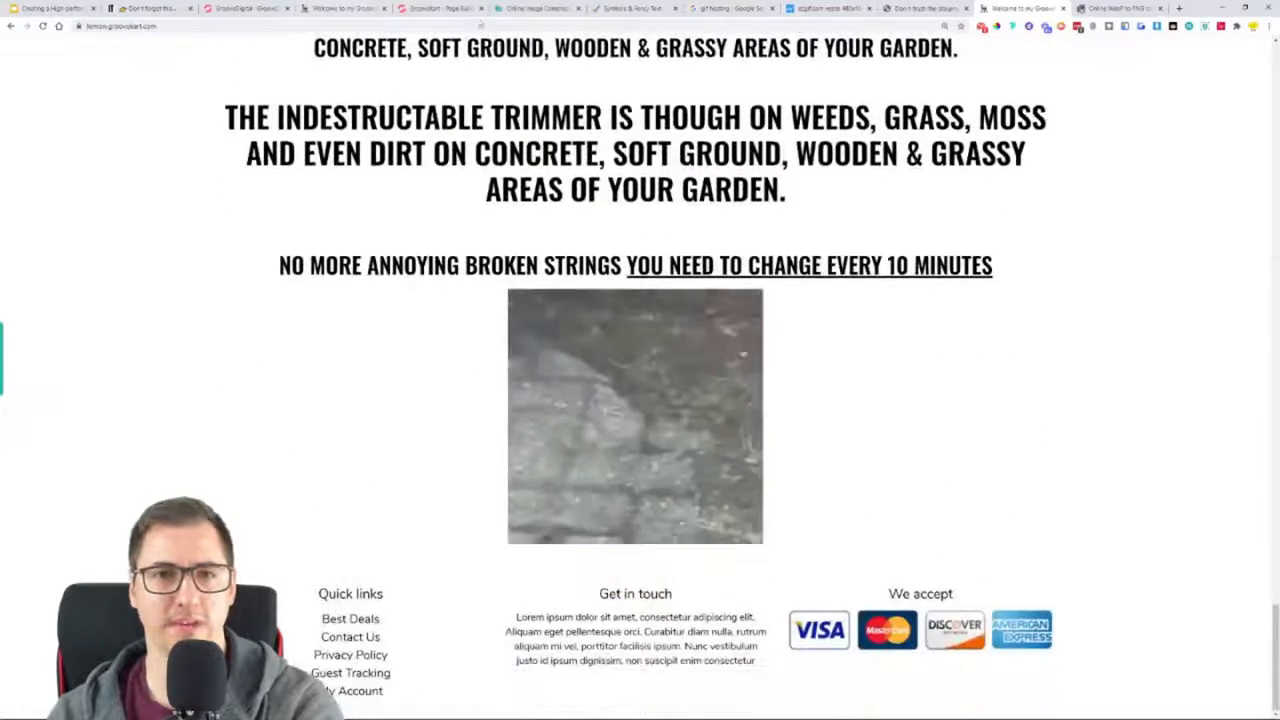
Open the HTML code of the GIF element below the "NO MORE ANNOYING BROKEN STRINGS" heading in the page editor
{"action": "left_click", "coordinate": [455, 9]}
{"action": "scroll", "coordinate": [757, 328], "scroll_direction": "down", "scroll_amount": 20}
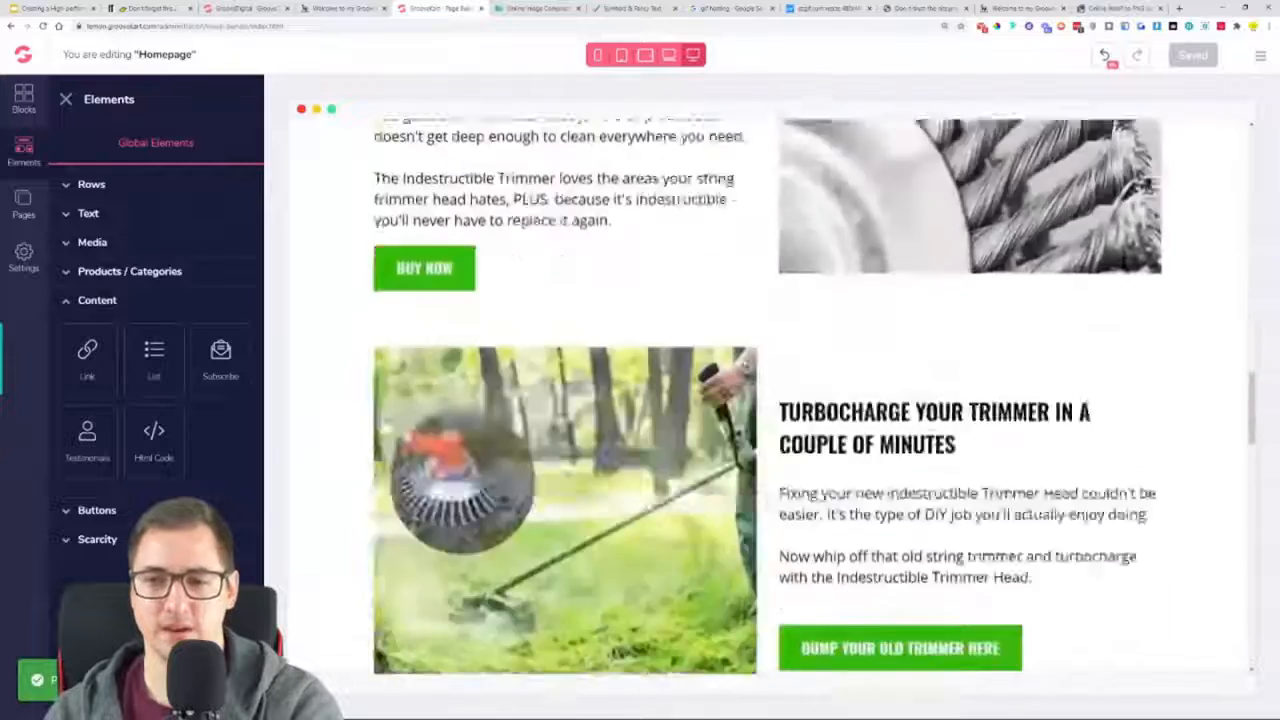
{"action": "scroll", "coordinate": [746, 363], "scroll_direction": "down", "scroll_amount": 15}
{"action": "left_click", "coordinate": [742, 491]}
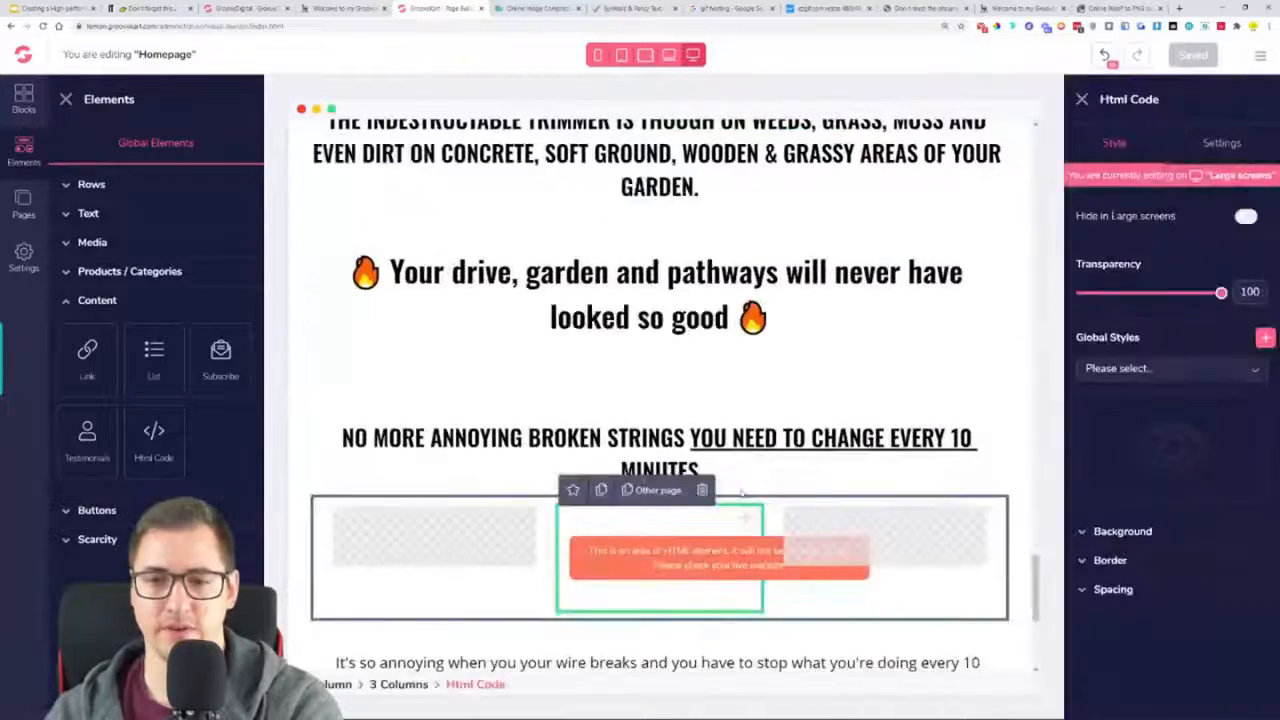
{"action": "scroll", "coordinate": [742, 491], "scroll_direction": "down", "scroll_amount": 2}
{"action": "left_click", "coordinate": [1221, 142]}
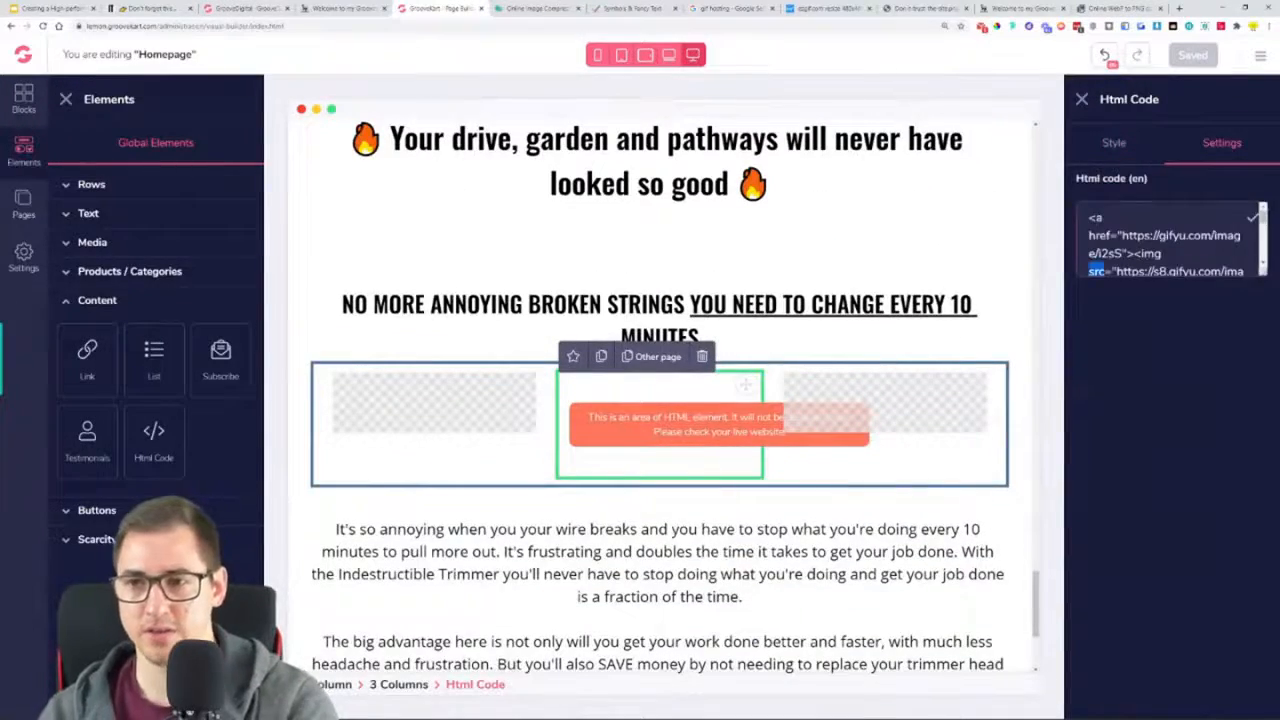
{"action": "key", "text": "ctrl+a"}
{"action": "key", "text": "ctrl+v"}
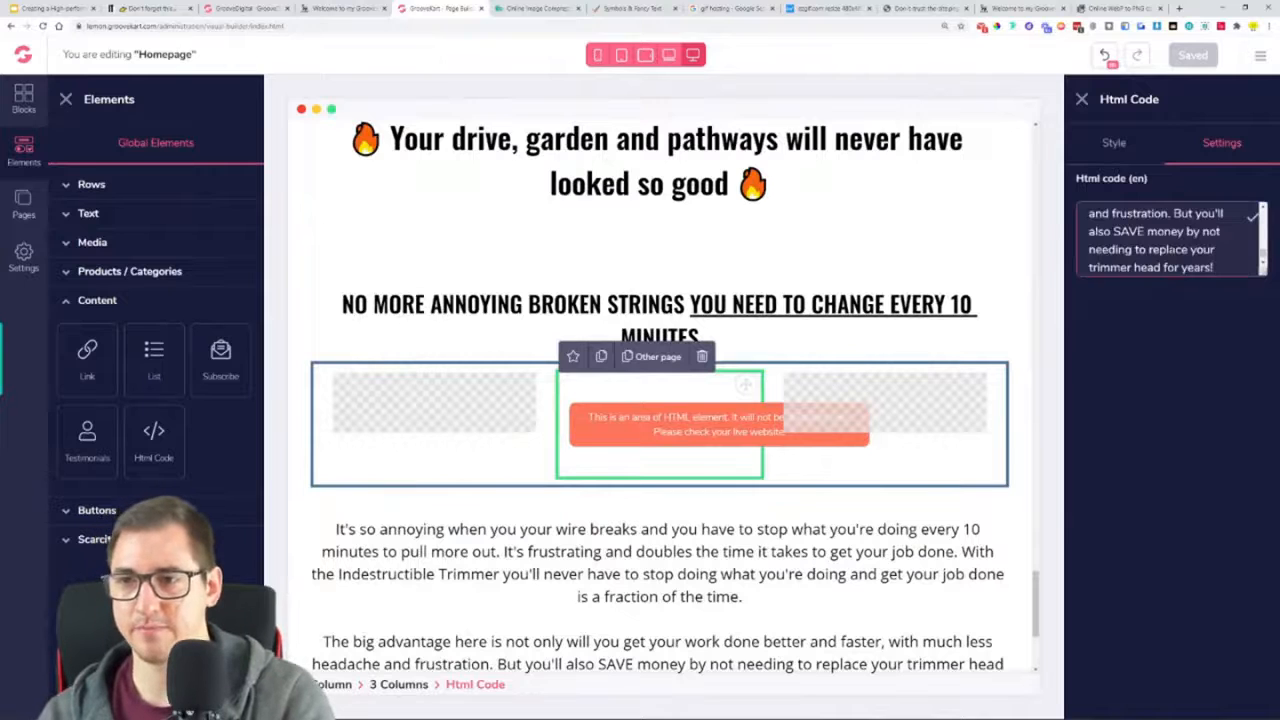
{"action": "key", "text": "ctrl+z"}
Replace the GIF element's HTML code with the full-size HTML embed code of the "ezgif.com resize 480x480" GIF from Gifyu
{"action": "left_click", "coordinate": [830, 9]}
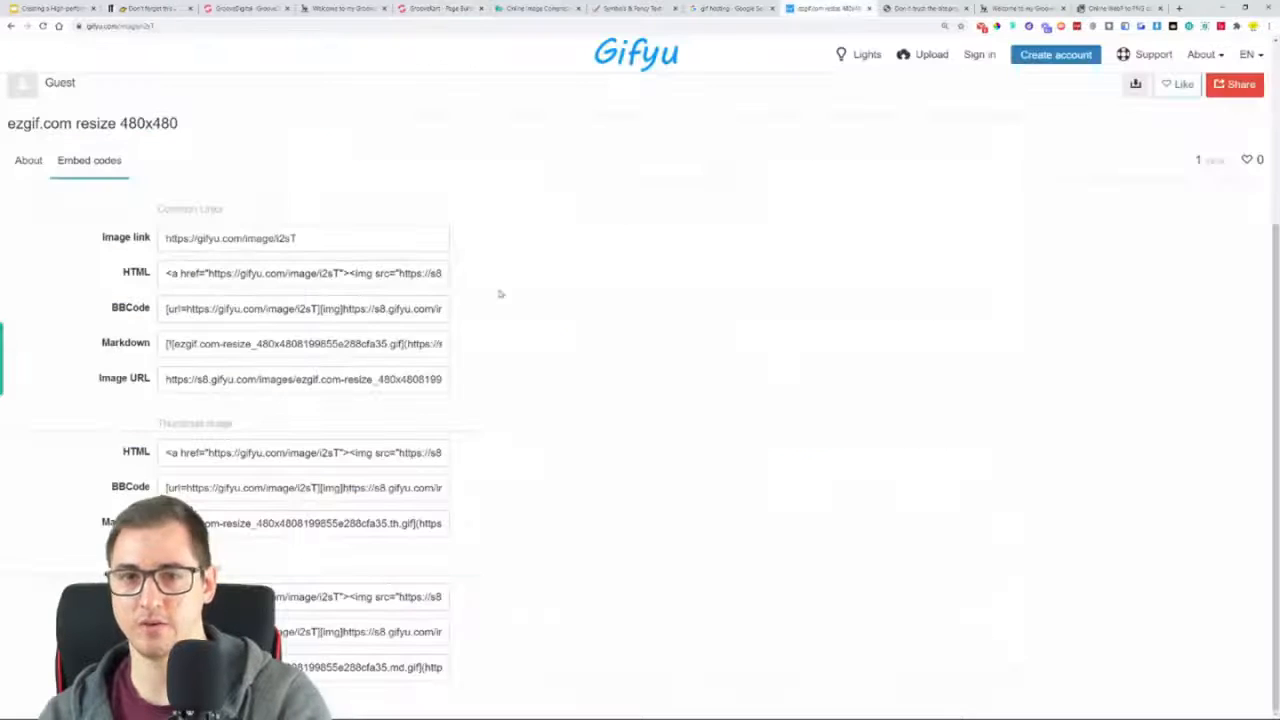
{"action": "left_click", "coordinate": [428, 273]}
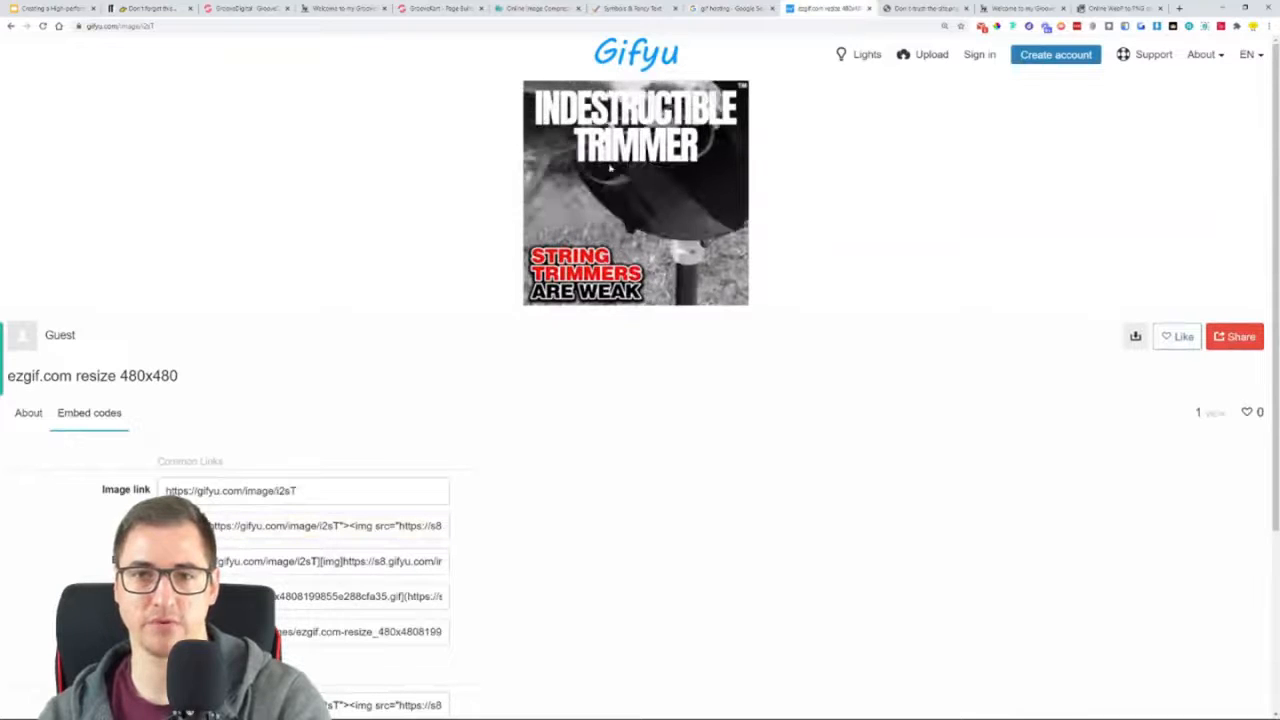
{"action": "scroll", "coordinate": [437, 398], "scroll_direction": "down", "scroll_amount": 2}
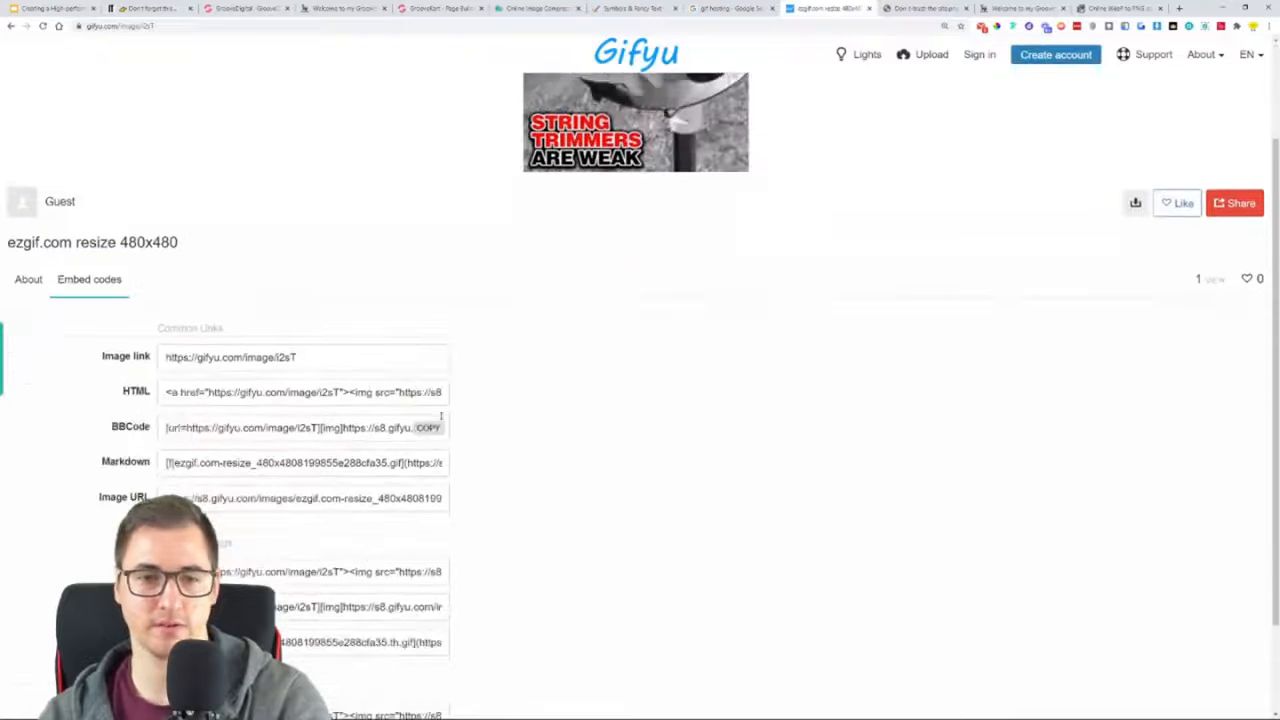
{"action": "left_click", "coordinate": [437, 398]}
{"action": "left_click", "coordinate": [455, 8]}
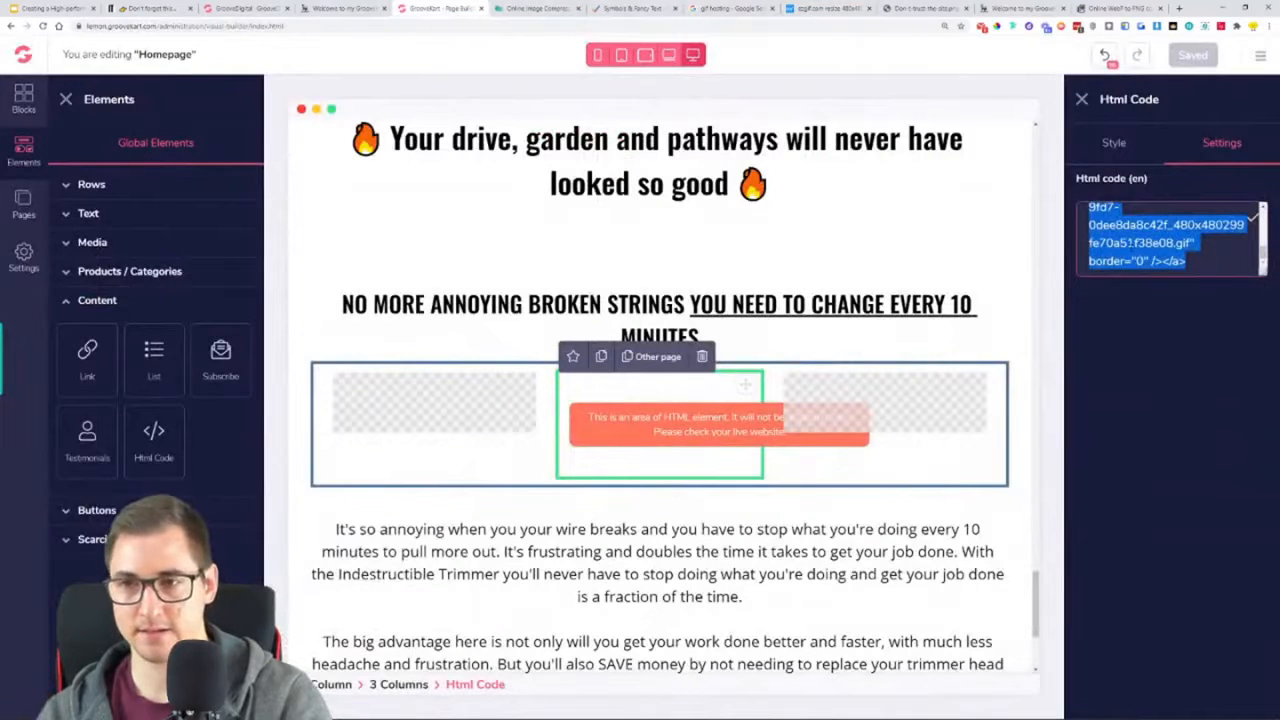
{"action": "key", "text": "ctrl+v"}
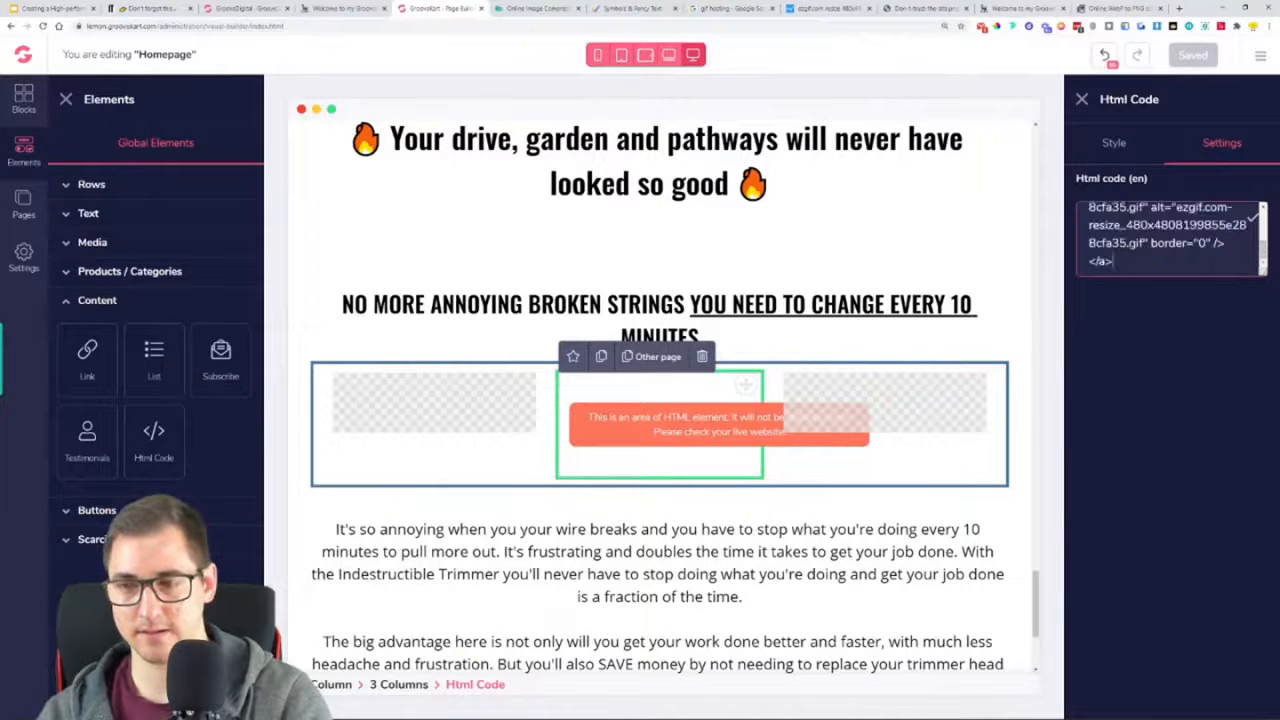
{"action": "left_click", "coordinate": [738, 512]}
Duplicate the "NO MORE ANNOYING BROKEN STRINGS" heading and place the copy below the "It's so annoying" paragraph
{"action": "scroll", "coordinate": [740, 508], "scroll_direction": "down", "scroll_amount": 5}
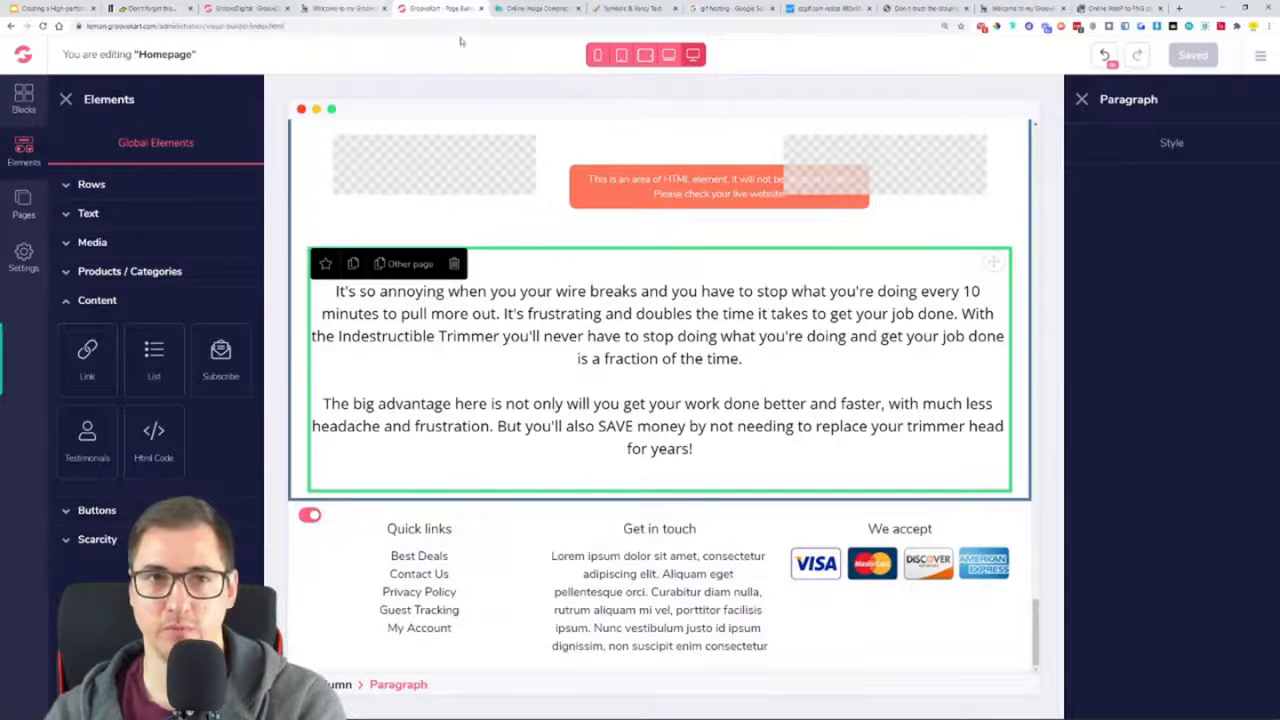
{"action": "left_click", "coordinate": [320, 10]}
{"action": "scroll", "coordinate": [533, 112], "scroll_direction": "down", "scroll_amount": 2}
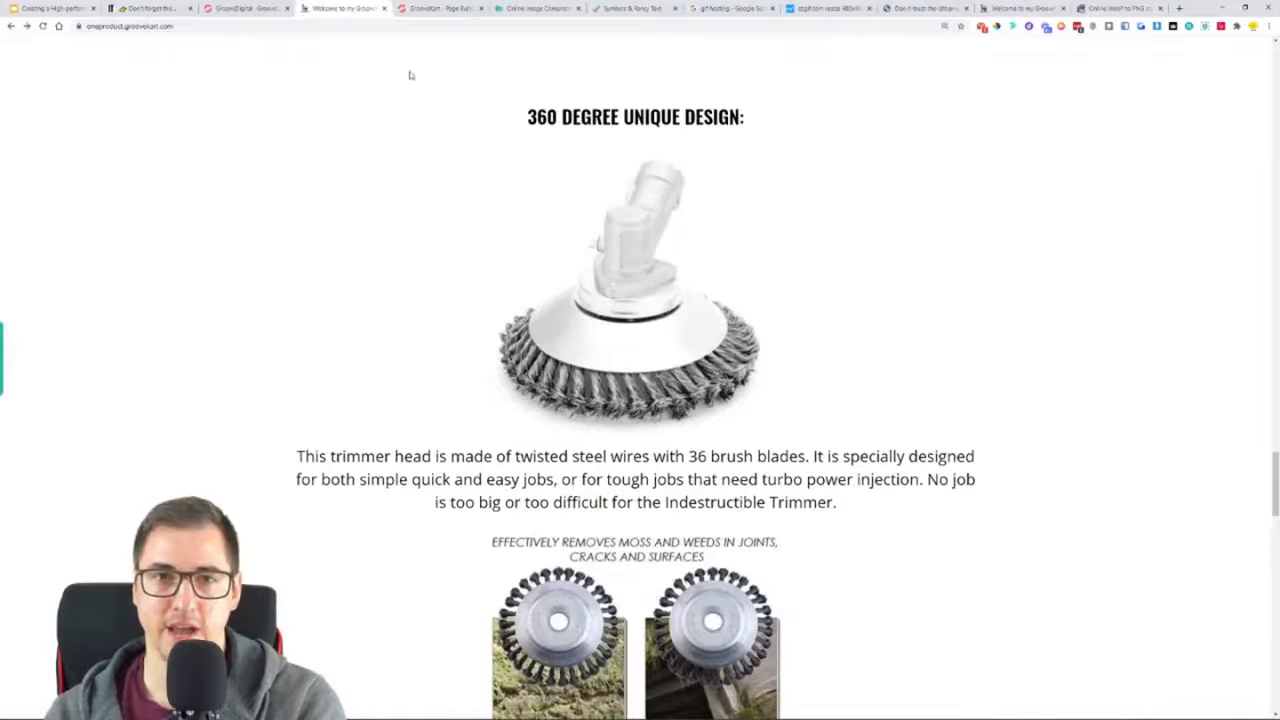
{"action": "left_click", "coordinate": [420, 8]}
{"action": "scroll", "coordinate": [397, 388], "scroll_direction": "up", "scroll_amount": 5}
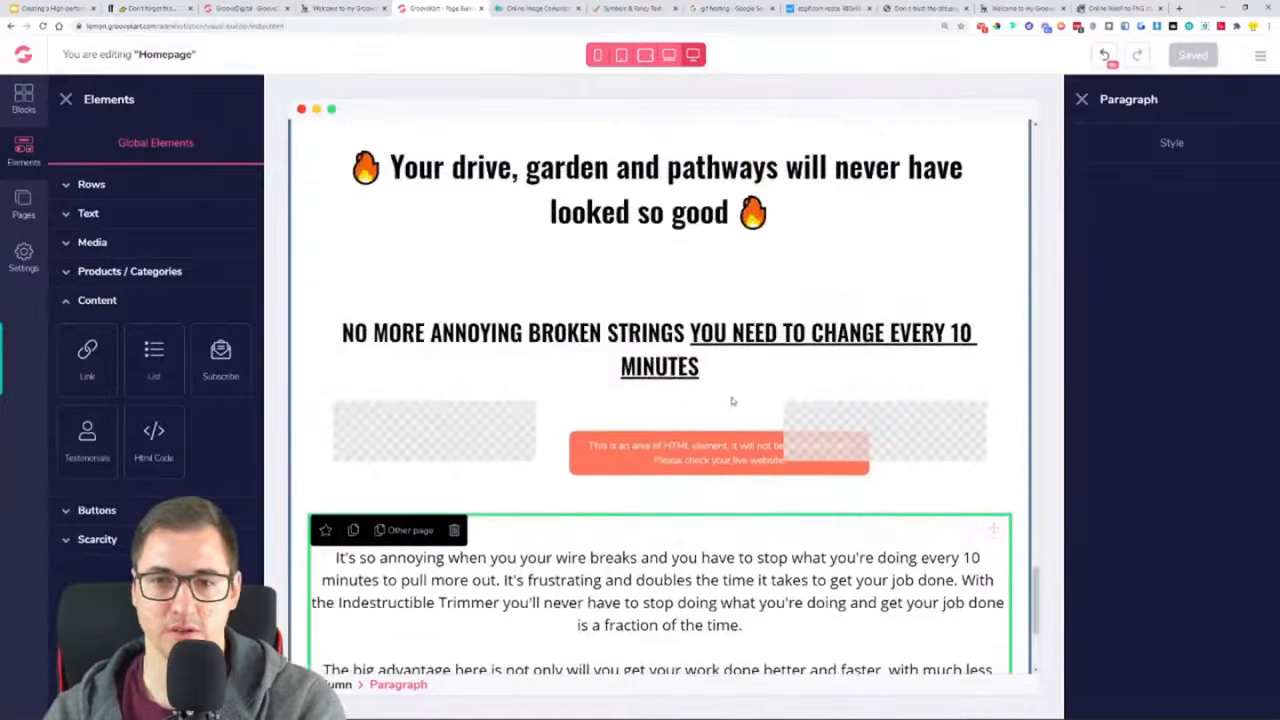
{"action": "left_click", "coordinate": [397, 400]}
{"action": "left_click", "coordinate": [353, 366]}
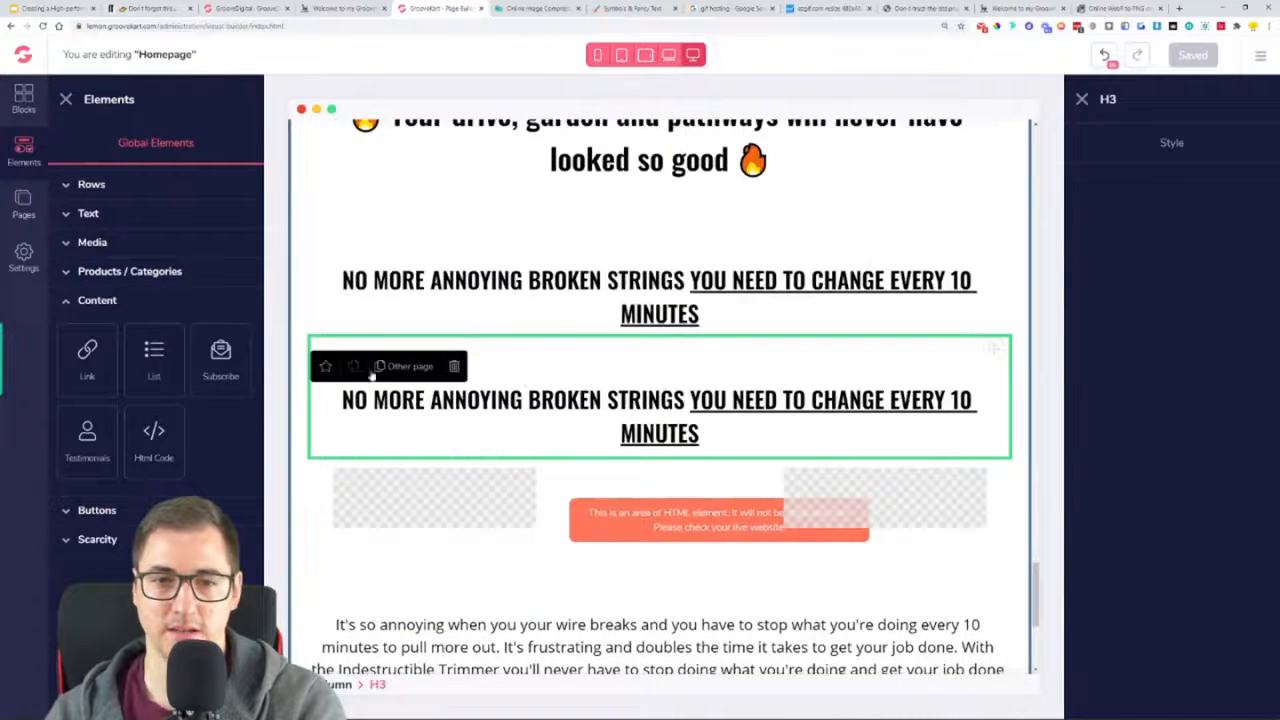
{"action": "scroll", "coordinate": [981, 266], "scroll_direction": "down", "scroll_amount": 2}
{"action": "scroll", "coordinate": [981, 266], "scroll_direction": "down", "scroll_amount": 2}
{"action": "scroll", "coordinate": [981, 266], "scroll_direction": "up", "scroll_amount": 1}
{"action": "left_click_drag", "start_coordinate": [995, 215], "coordinate": [764, 650]}
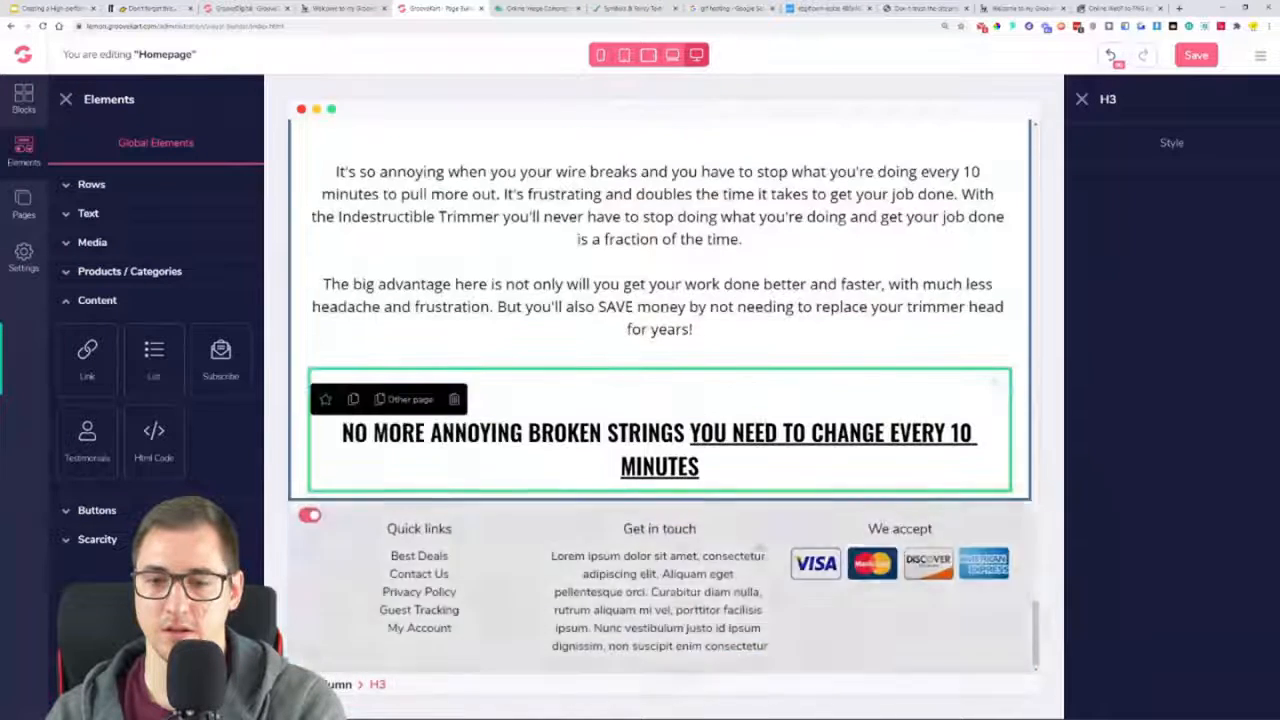
Replace the copied heading's text with the reference page's "360 DEGREE UNIQUE DESIGN:" and remove the extra blank line
{"action": "left_click", "coordinate": [352, 6]}
{"action": "triple_click", "coordinate": [592, 117]}
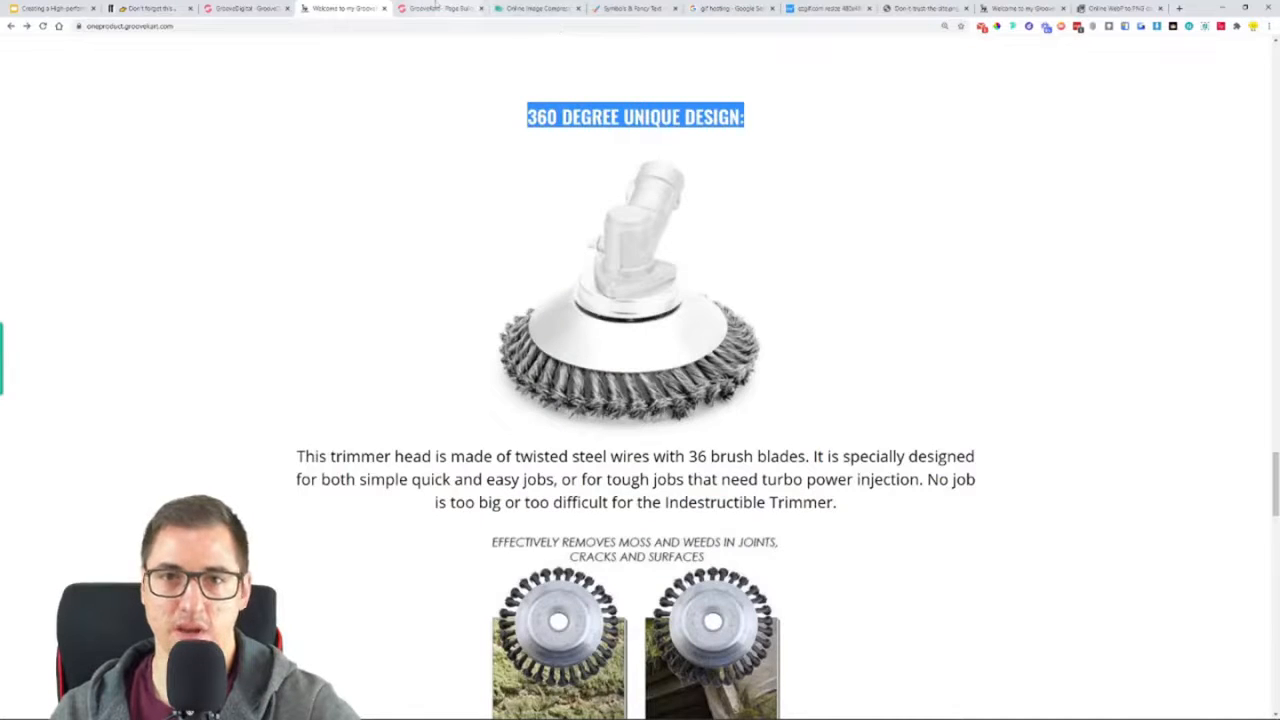
{"action": "left_click", "coordinate": [440, 8]}
{"action": "triple_click", "coordinate": [640, 432]}
{"action": "key", "text": "ctrl+v"}
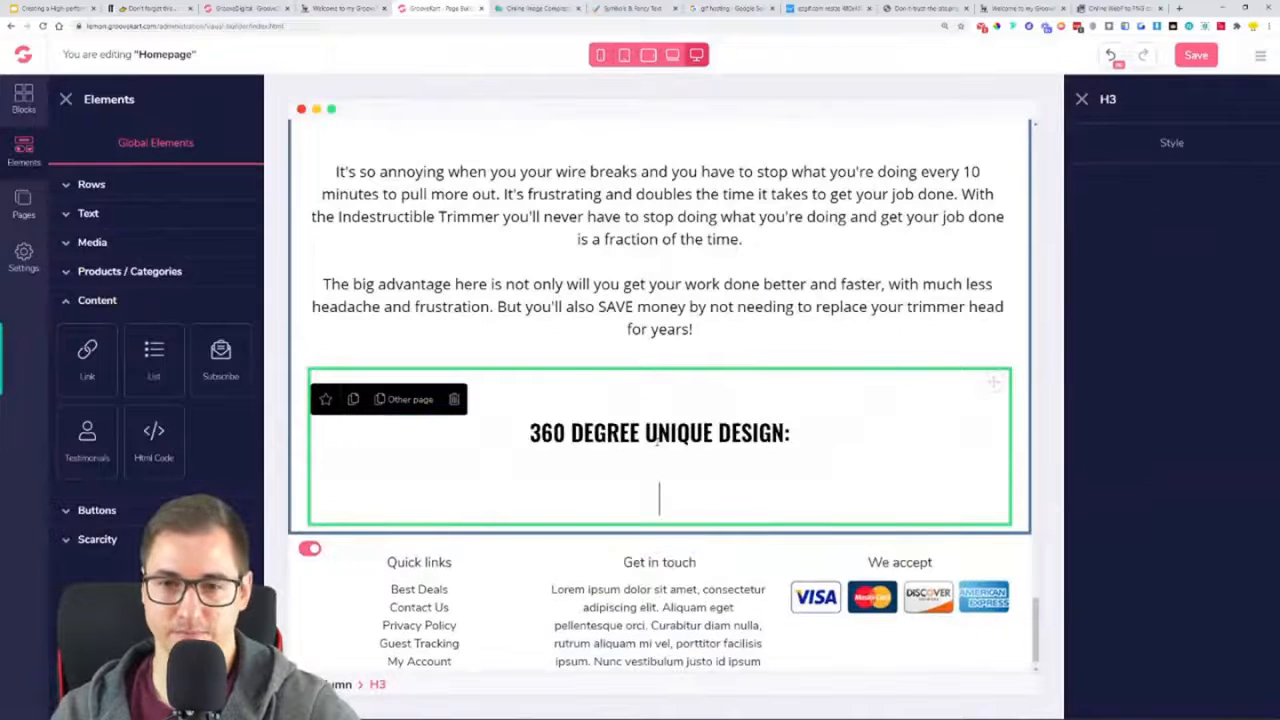
{"action": "key", "text": "BackSpace"}
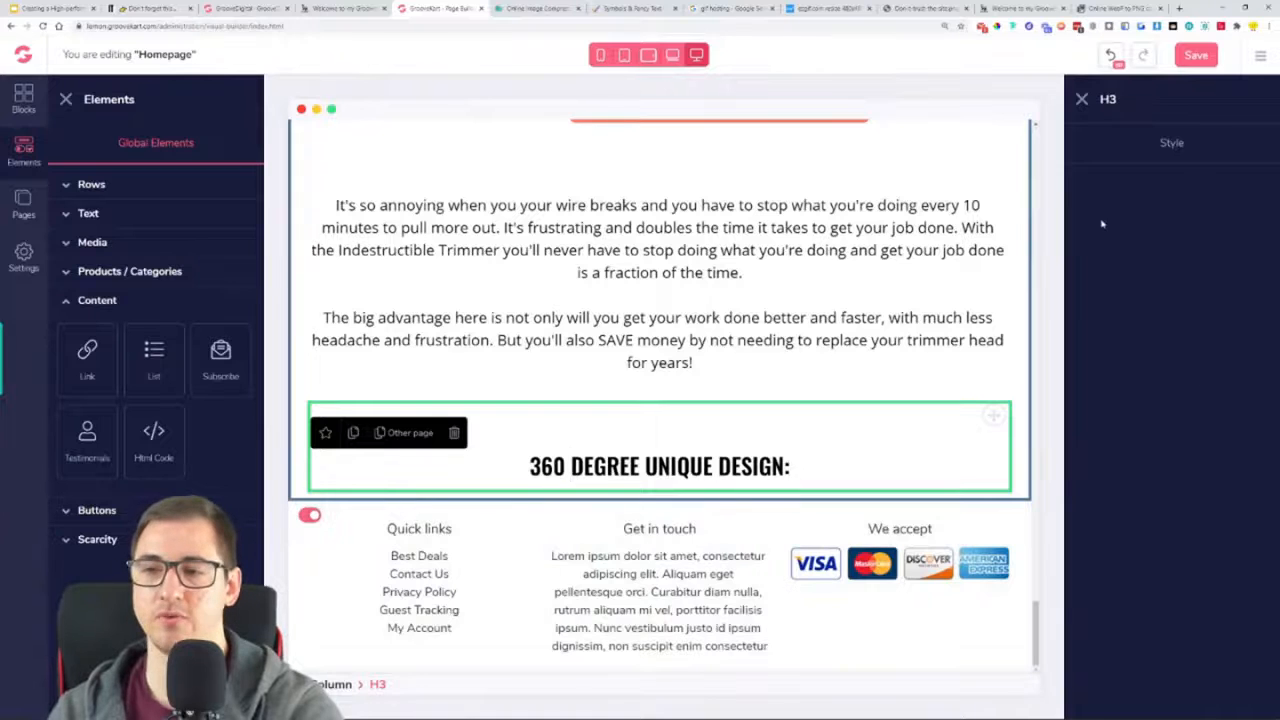
Try a text size of 25 on the "360 DEGREE UNIQUE DESIGN:" heading and return it to 30
{"action": "left_click", "coordinate": [1170, 145]}
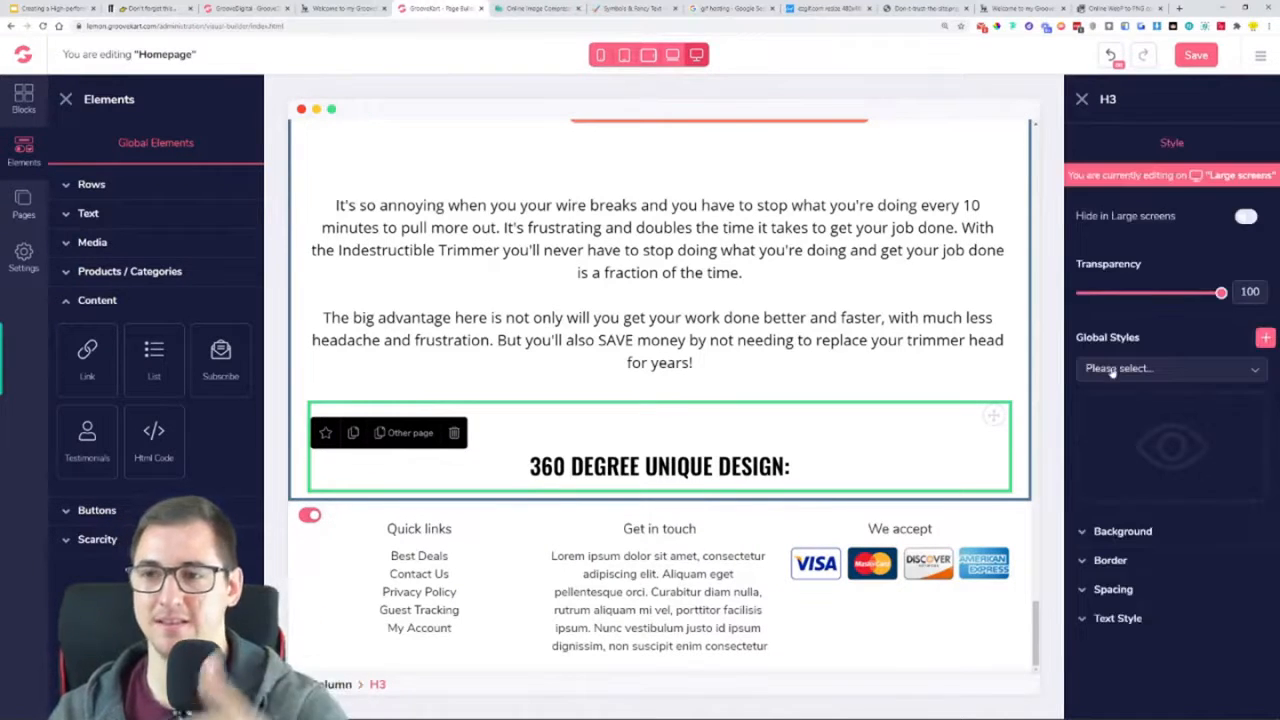
{"action": "left_click", "coordinate": [1120, 619]}
{"action": "scroll", "coordinate": [1128, 625], "scroll_direction": "down", "scroll_amount": 2}
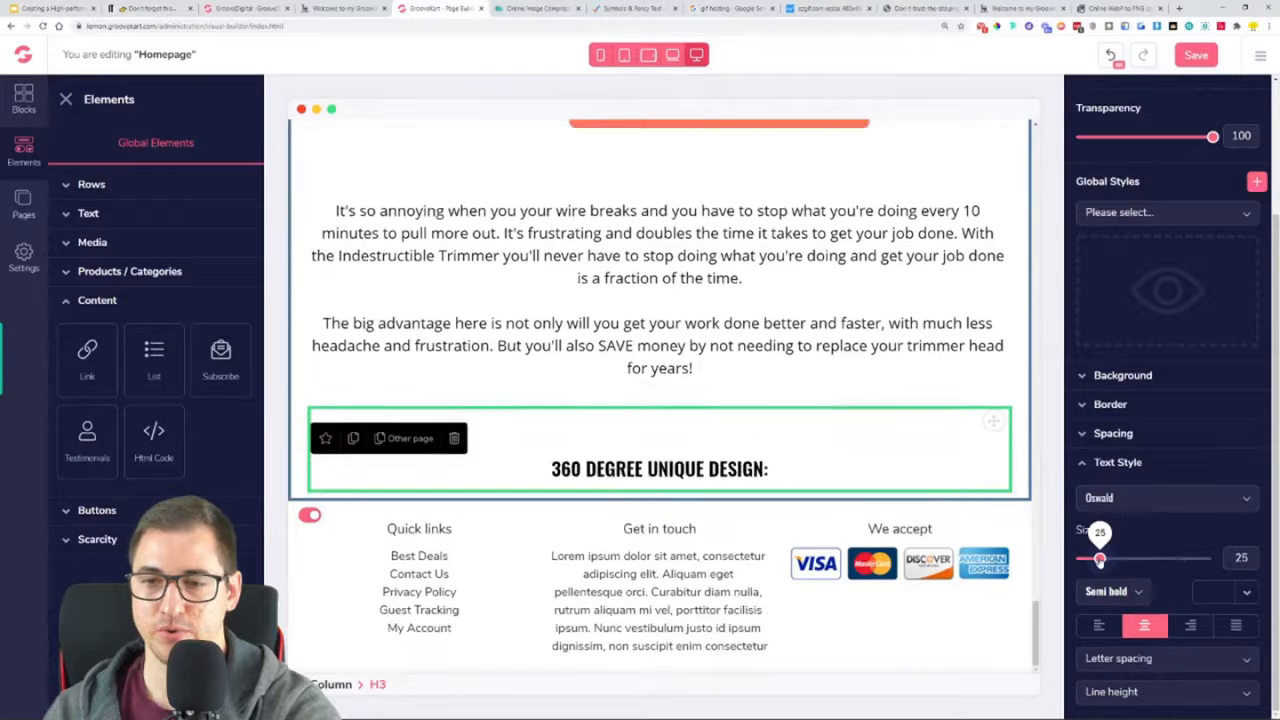
{"action": "left_click_drag", "start_coordinate": [1100, 560], "coordinate": [1107, 558]}
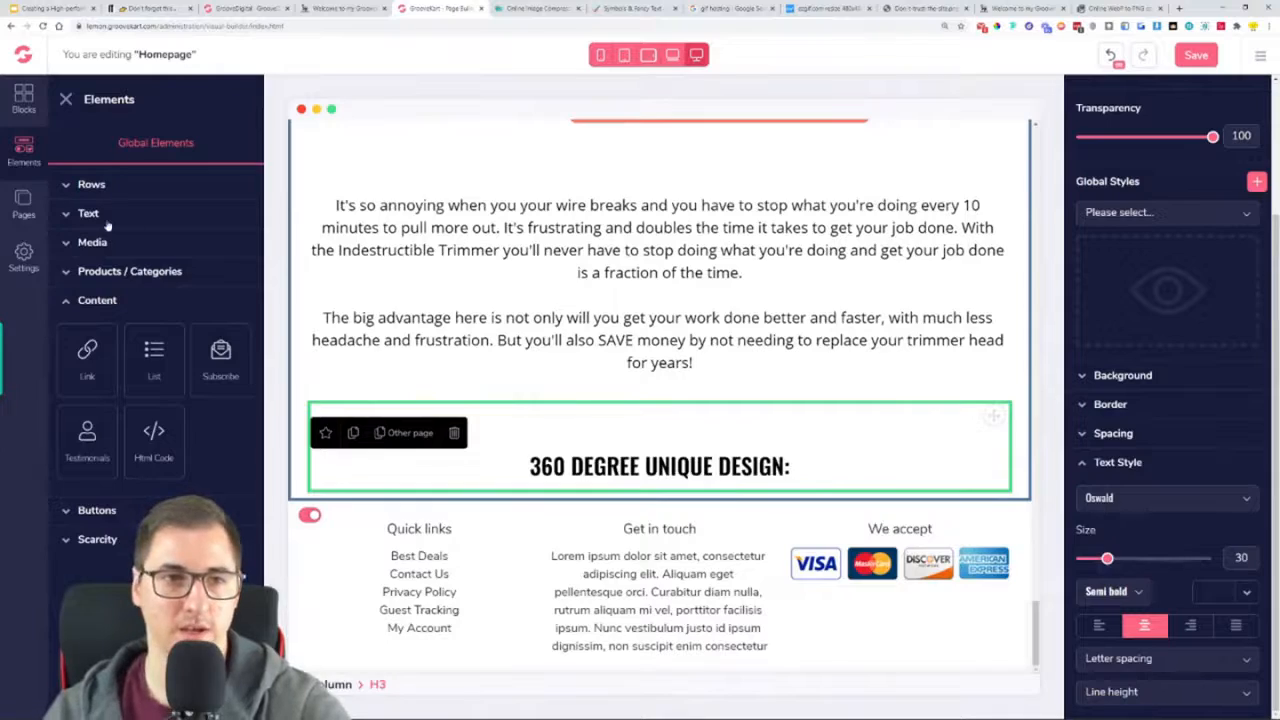
Add an image element directly below the "360 DEGREE UNIQUE DESIGN:" heading
{"action": "scroll", "coordinate": [790, 362], "scroll_direction": "up", "scroll_amount": 20}
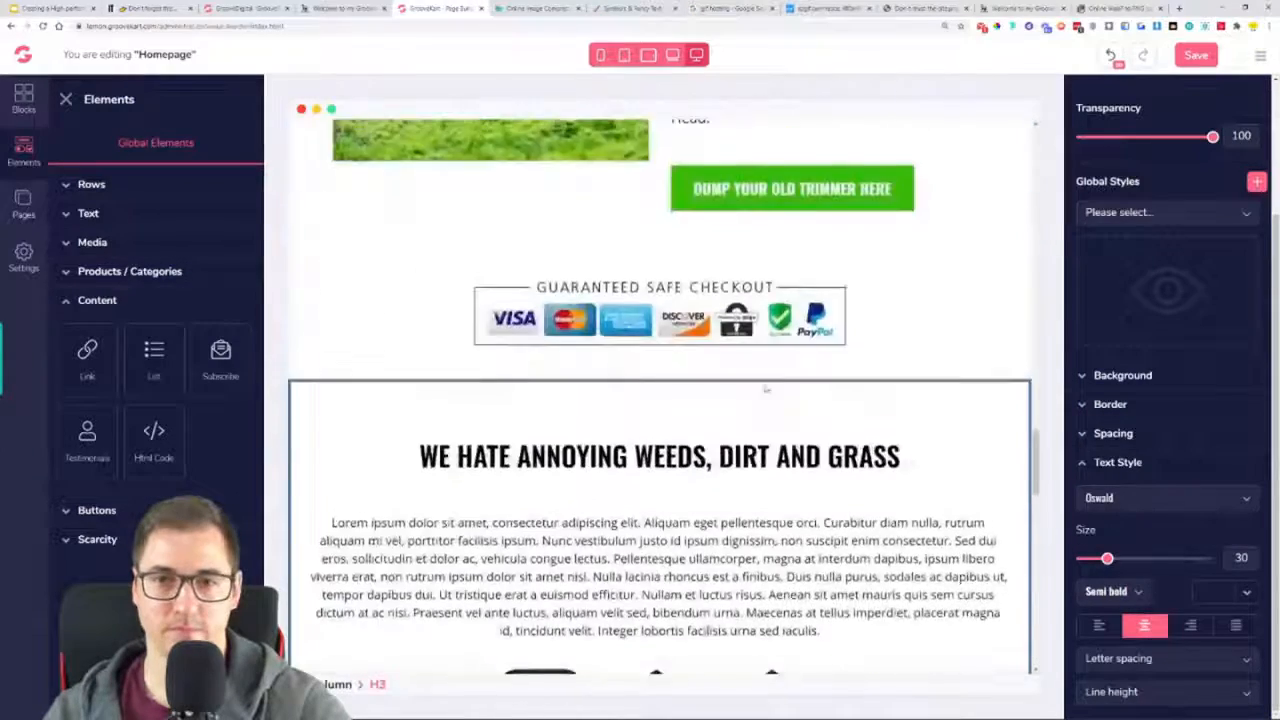
{"action": "scroll", "coordinate": [767, 390], "scroll_direction": "down", "scroll_amount": 18}
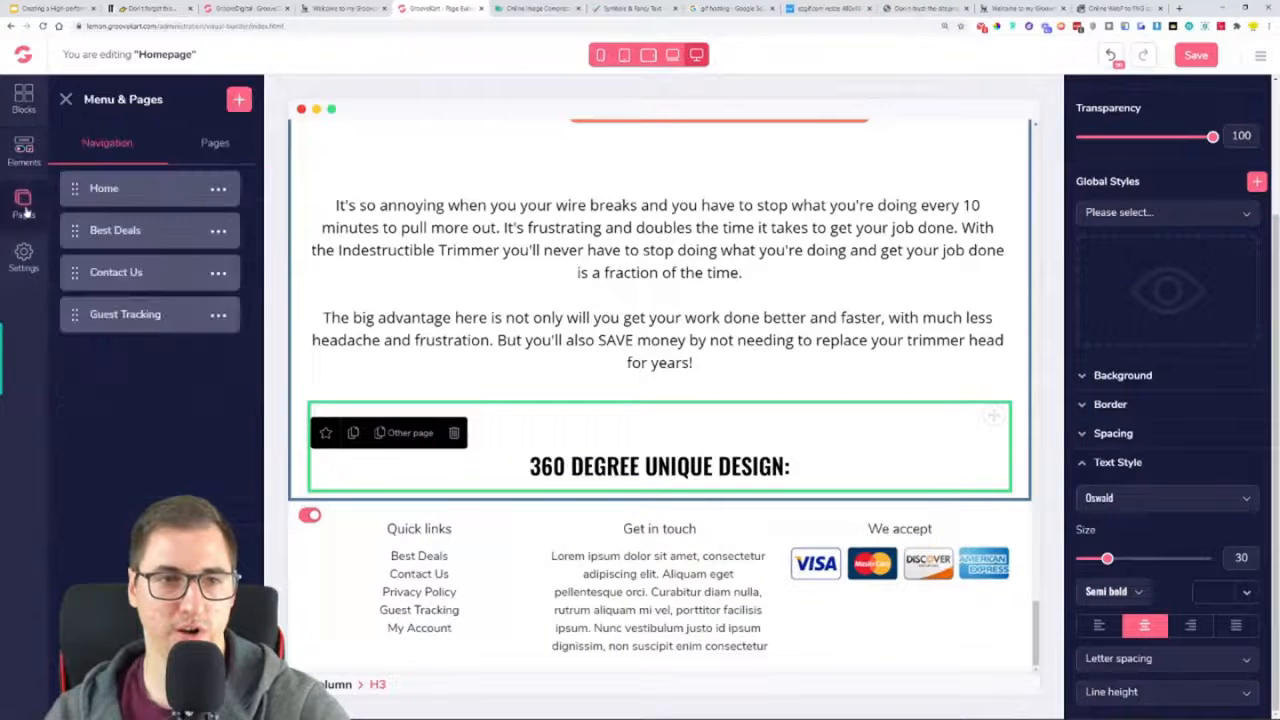
{"action": "left_click", "coordinate": [95, 243]}
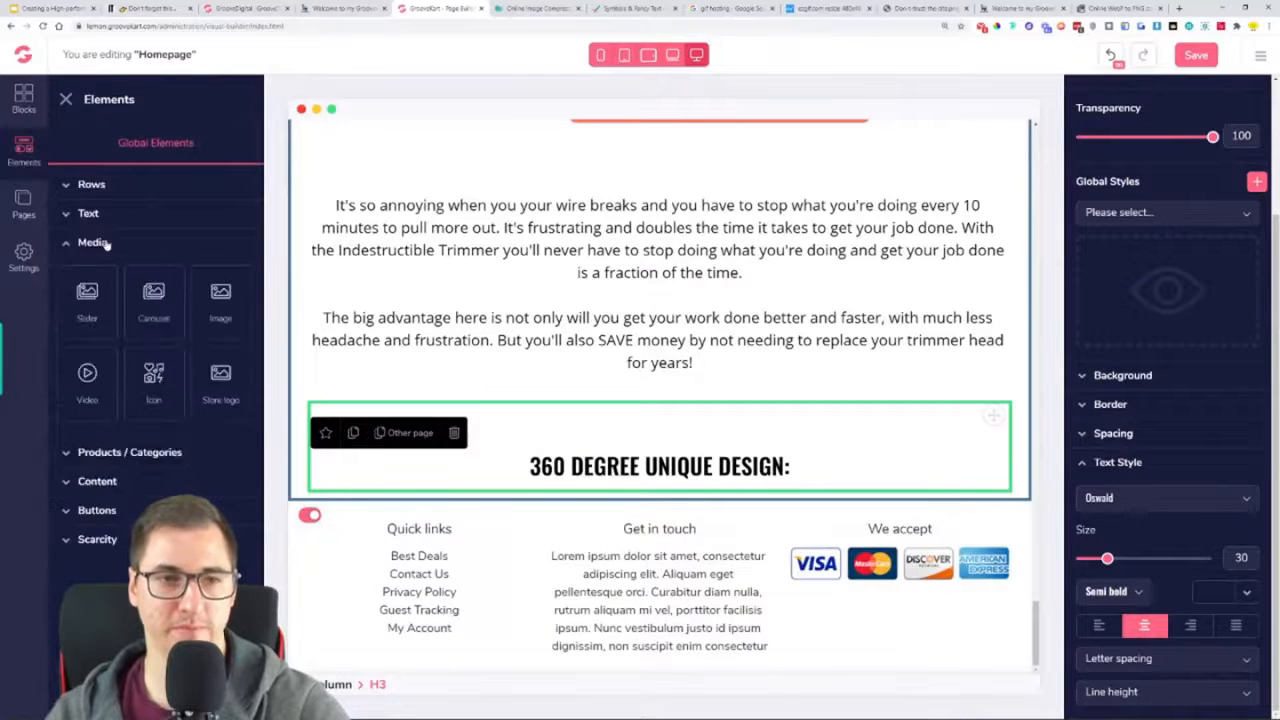
{"action": "left_click_drag", "start_coordinate": [172, 354], "coordinate": [694, 487]}
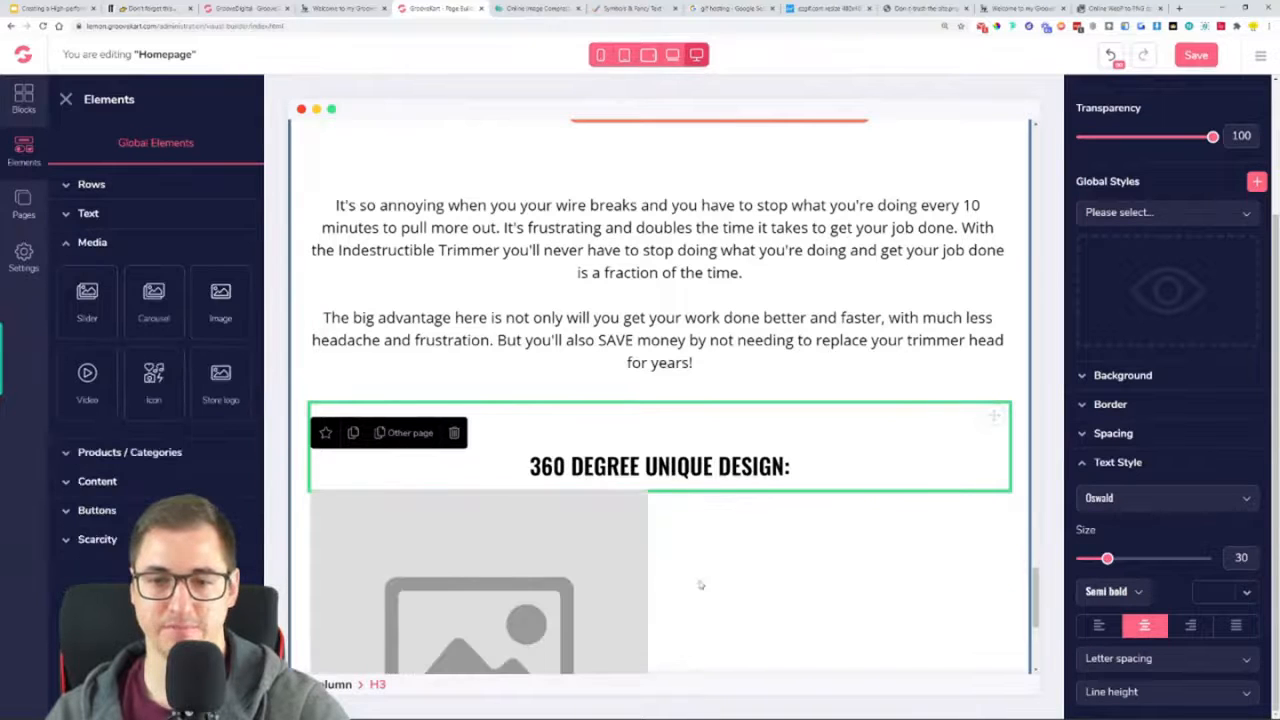
Centre the image placeholder below the "360 DEGREE UNIQUE DESIGN:" heading
{"action": "left_click", "coordinate": [595, 591]}
{"action": "scroll", "coordinate": [595, 591], "scroll_direction": "down", "scroll_amount": 4}
{"action": "left_click", "coordinate": [1133, 618]}
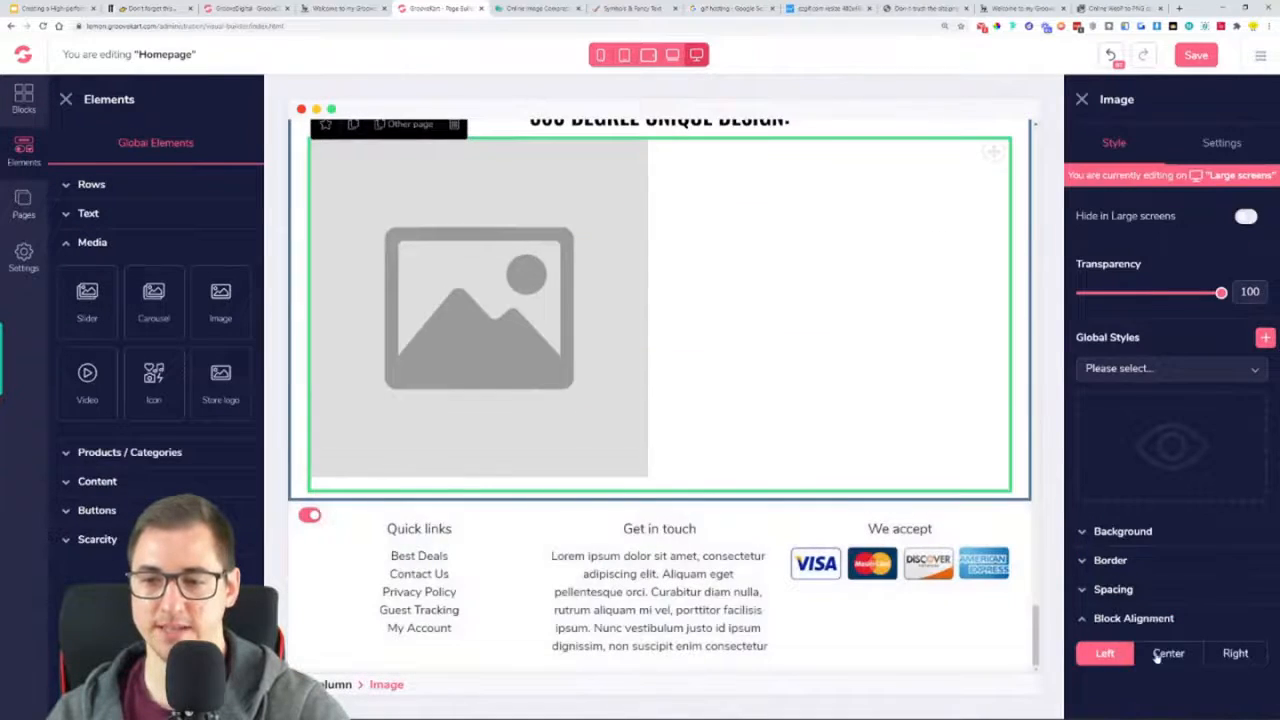
{"action": "left_click", "coordinate": [1160, 653]}
{"action": "scroll", "coordinate": [660, 426], "scroll_direction": "up", "scroll_amount": 2}
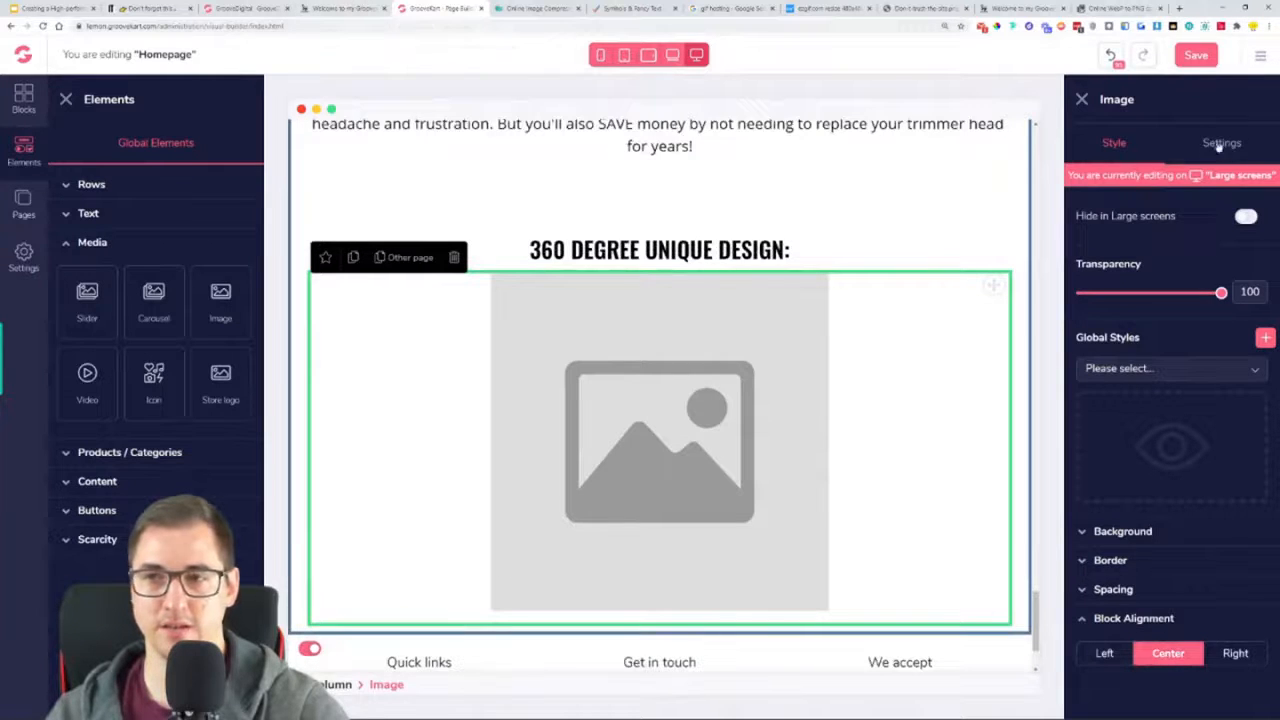
Switch to the online image compressor, compress the white trimmer head screenshot PNG and save the result to the Downloads folder
{"action": "left_click", "coordinate": [1222, 143]}
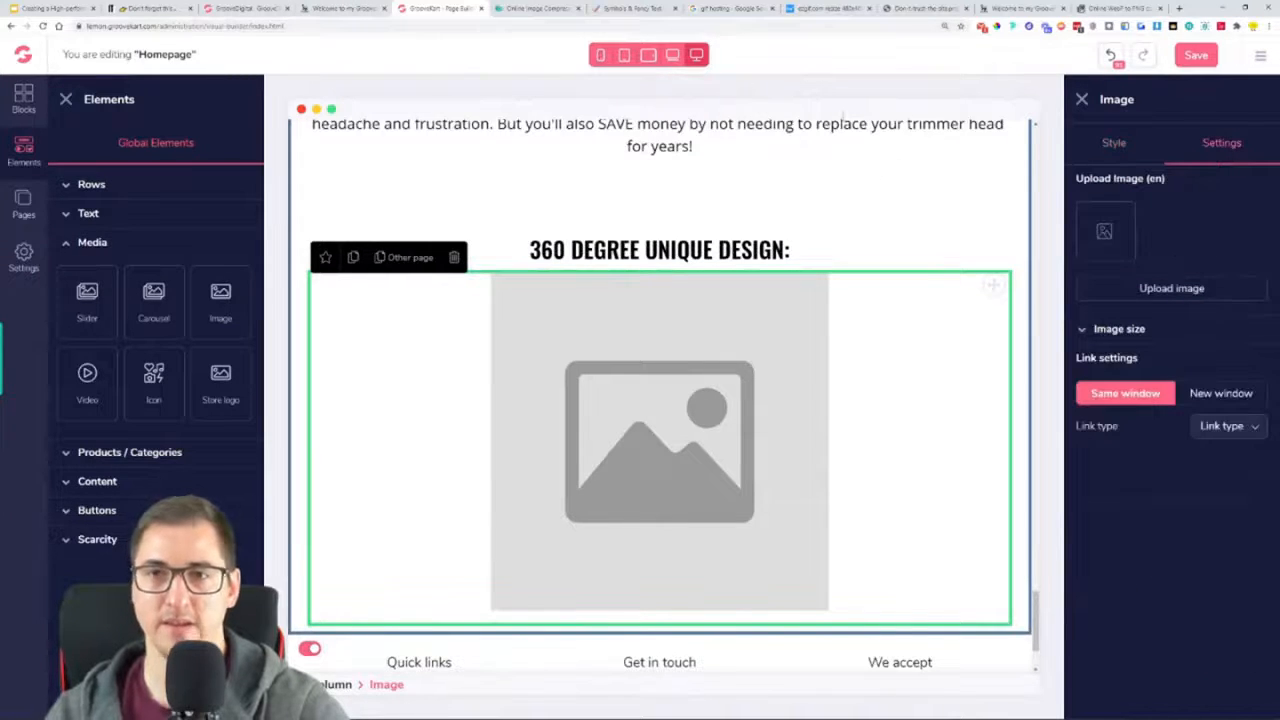
{"action": "left_click", "coordinate": [570, 9]}
{"action": "left_click", "coordinate": [555, 153]}
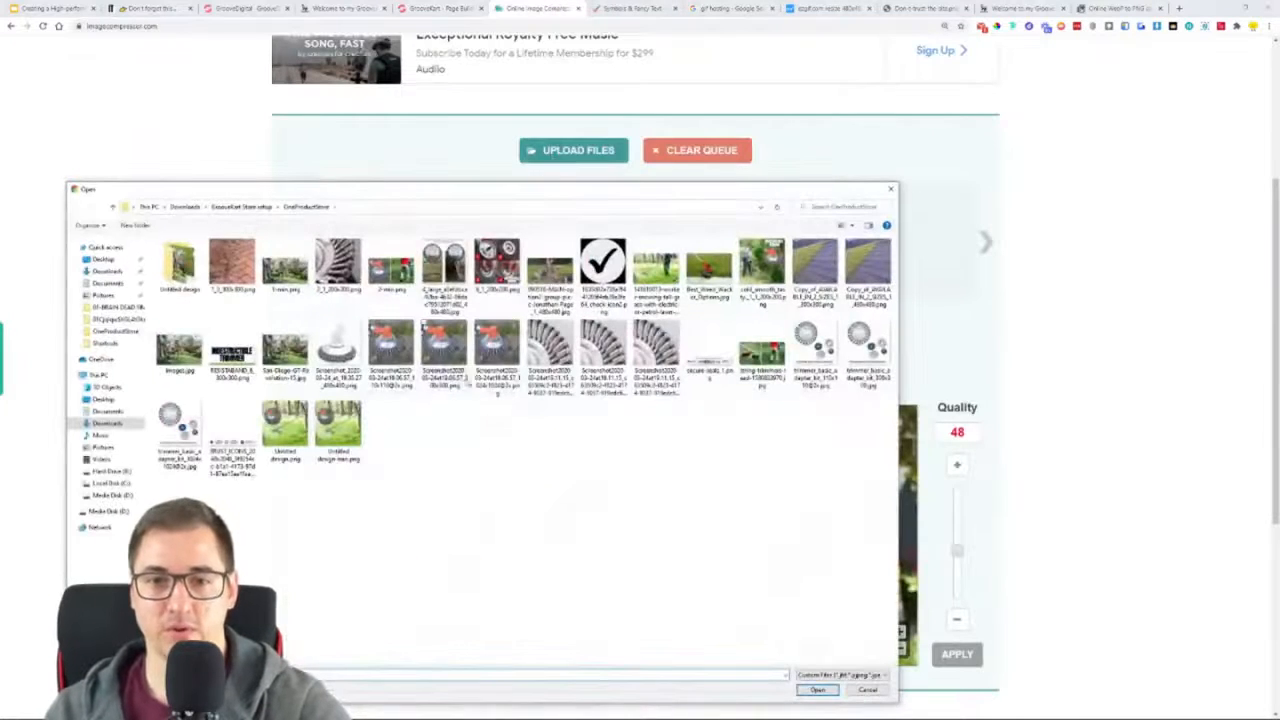
{"action": "double_click", "coordinate": [343, 350]}
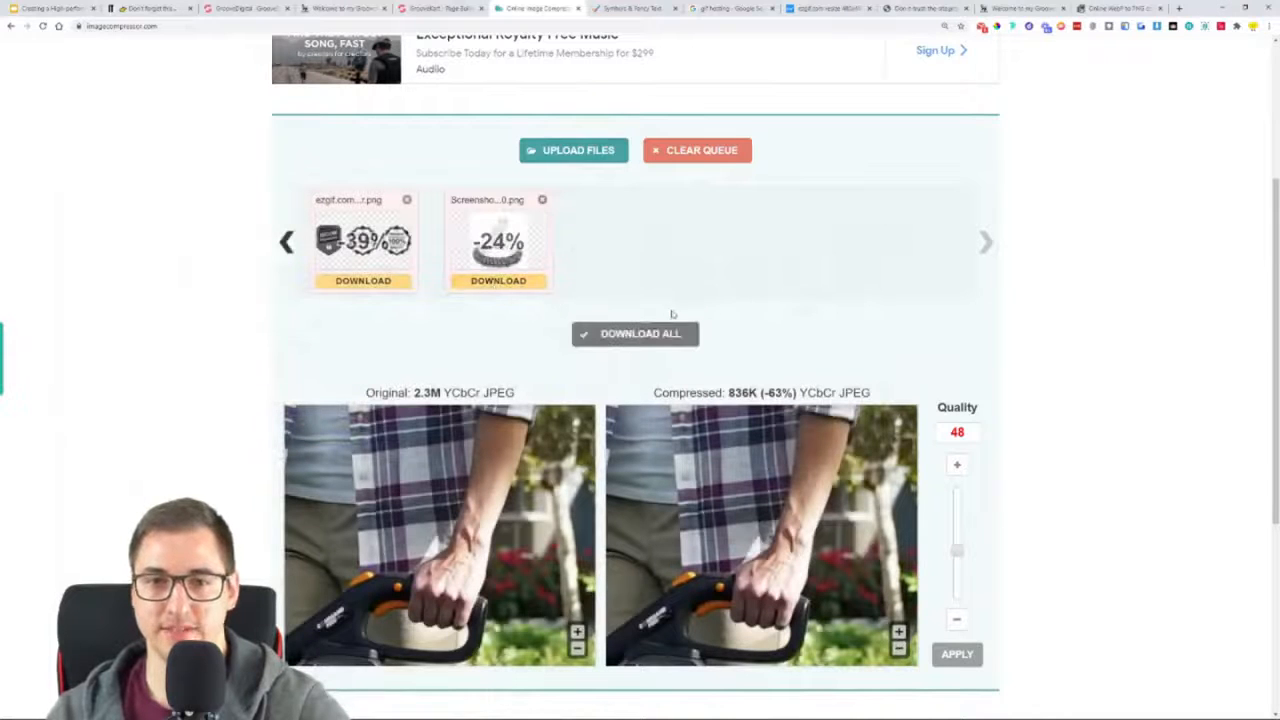
{"action": "left_click", "coordinate": [635, 333]}
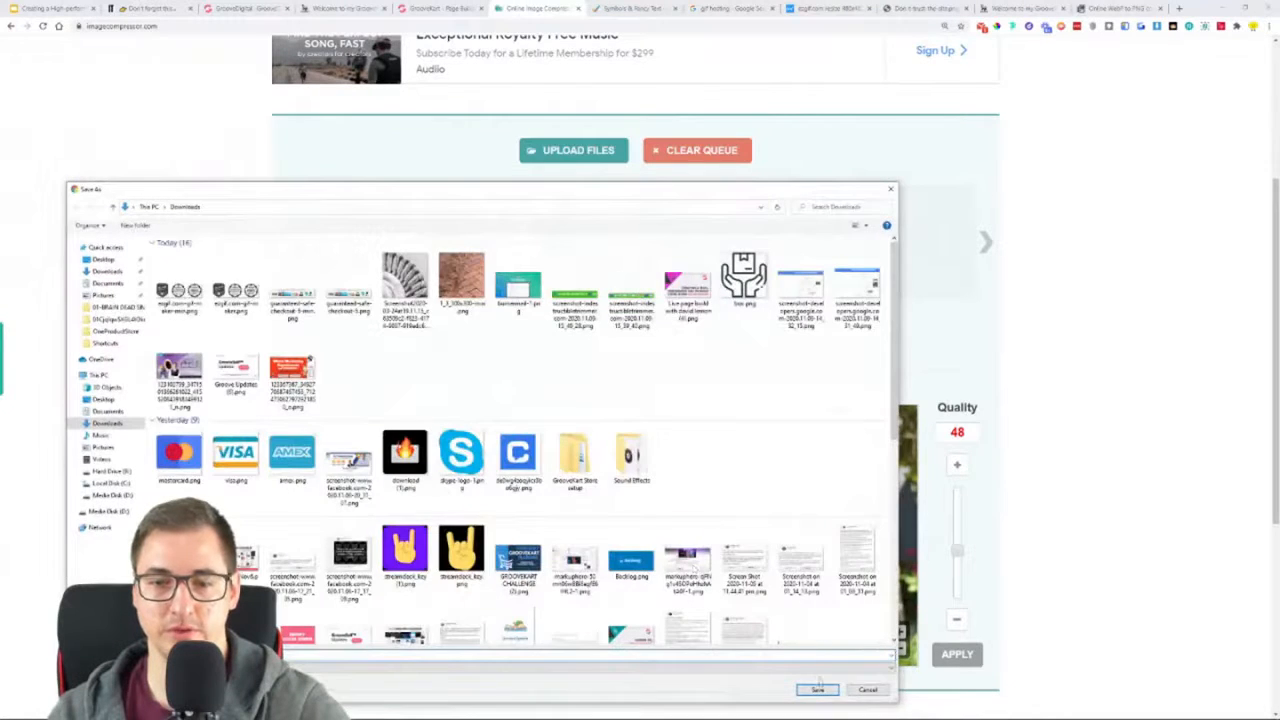
{"action": "left_click", "coordinate": [818, 688]}
Back in the GrooveKart page builder, upload the compressed trimmer head picture from Downloads into the image element
{"action": "left_click", "coordinate": [400, 8]}
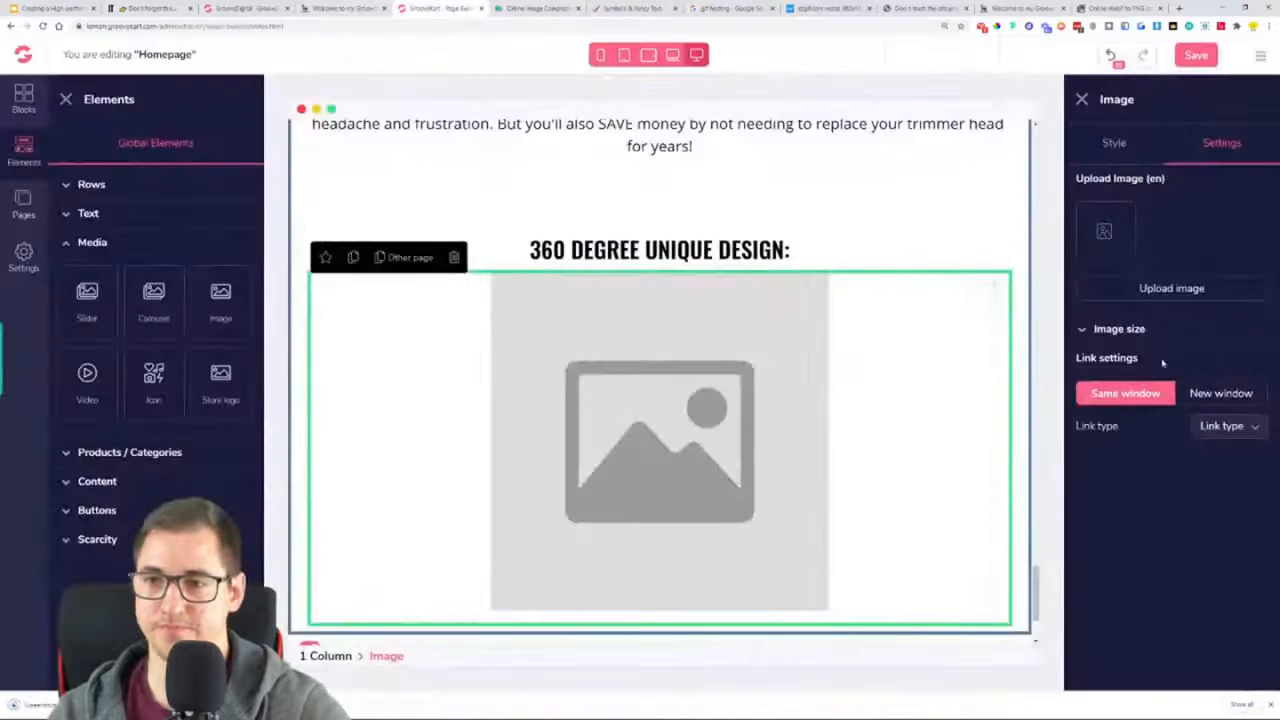
{"action": "left_click", "coordinate": [1193, 288]}
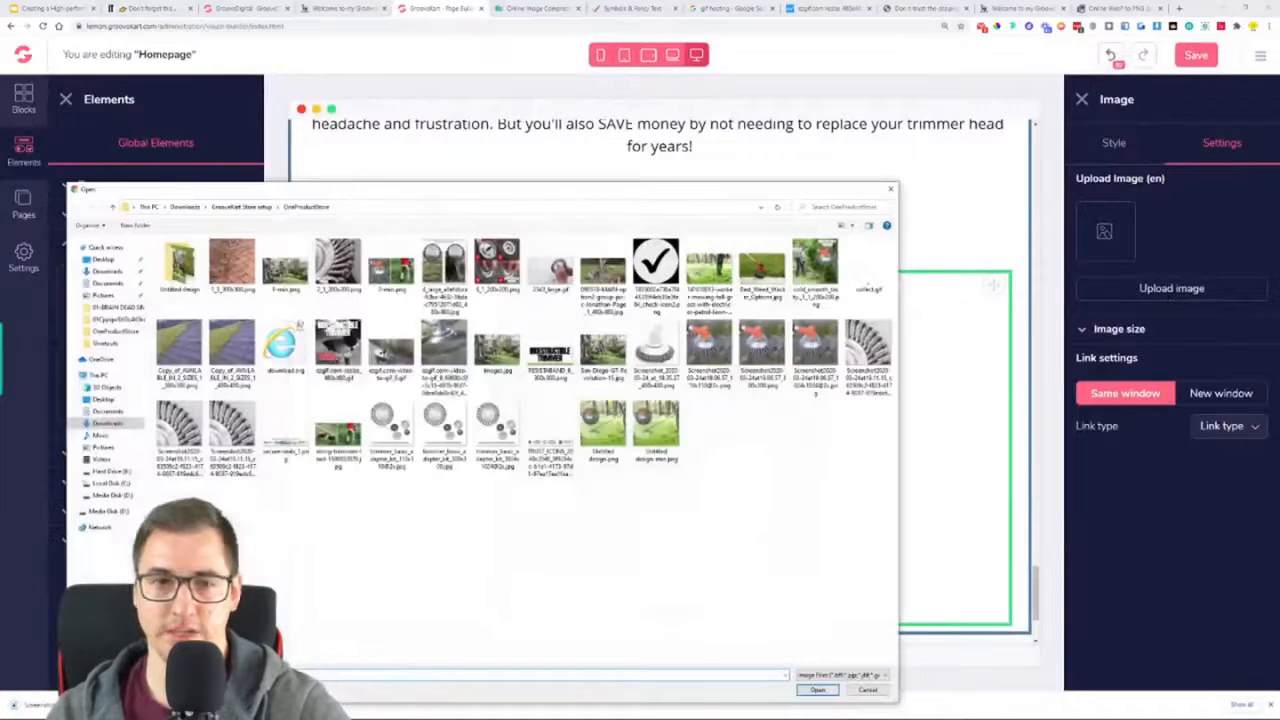
{"action": "left_click", "coordinate": [199, 207]}
{"action": "double_click", "coordinate": [197, 290]}
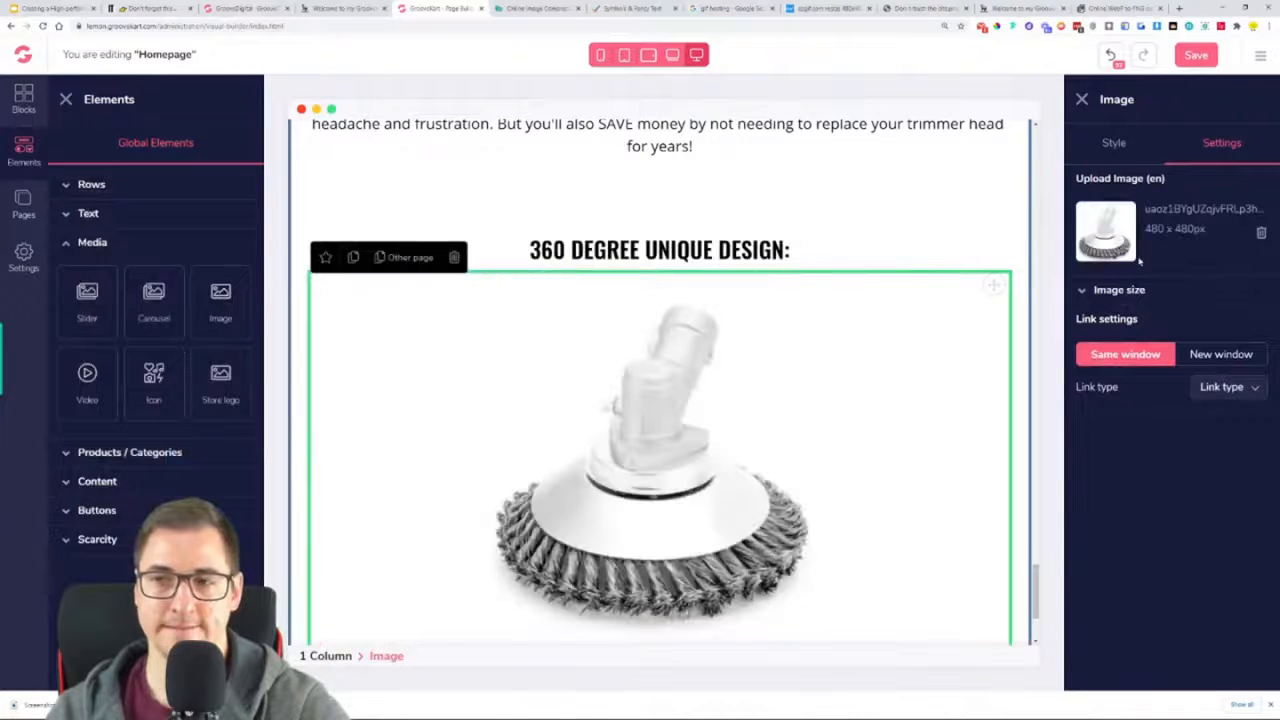
{"action": "scroll", "coordinate": [831, 398], "scroll_direction": "down", "scroll_amount": 2}
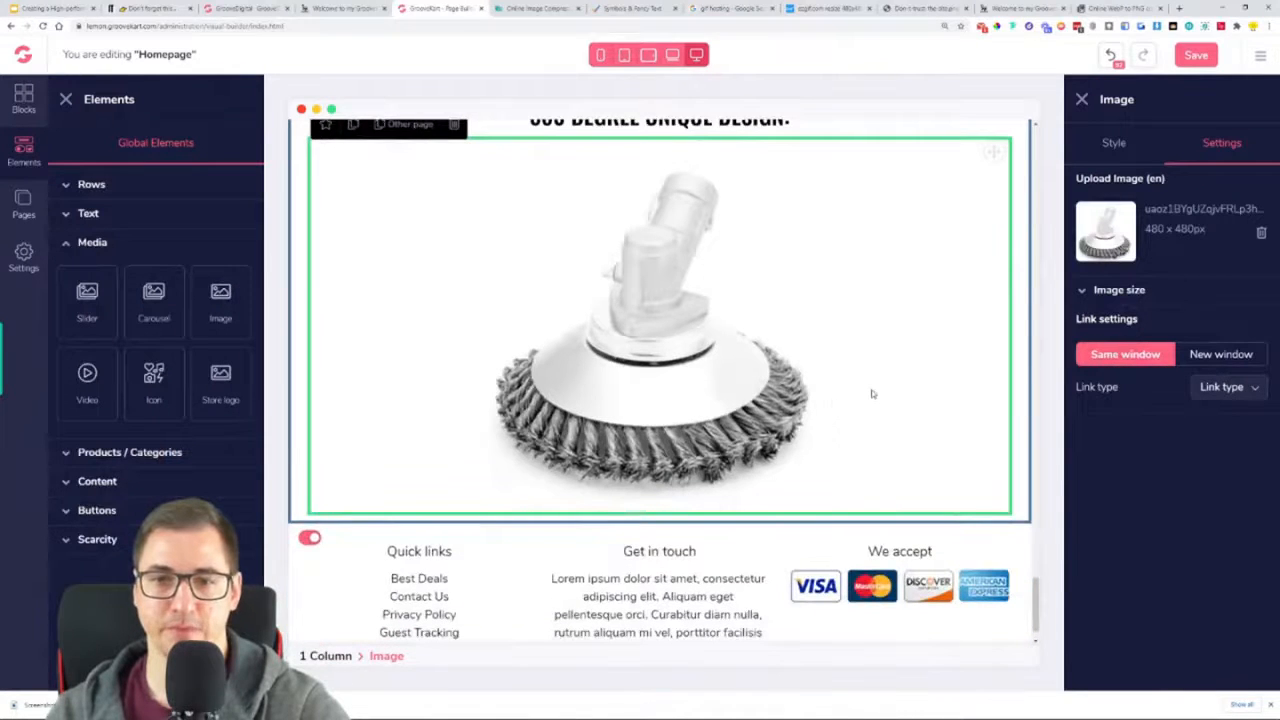
Duplicate the "It's so annoying" paragraph and place the copy below the "360 DEGREE UNIQUE DESIGN:" heading
{"action": "left_click", "coordinate": [374, 8]}
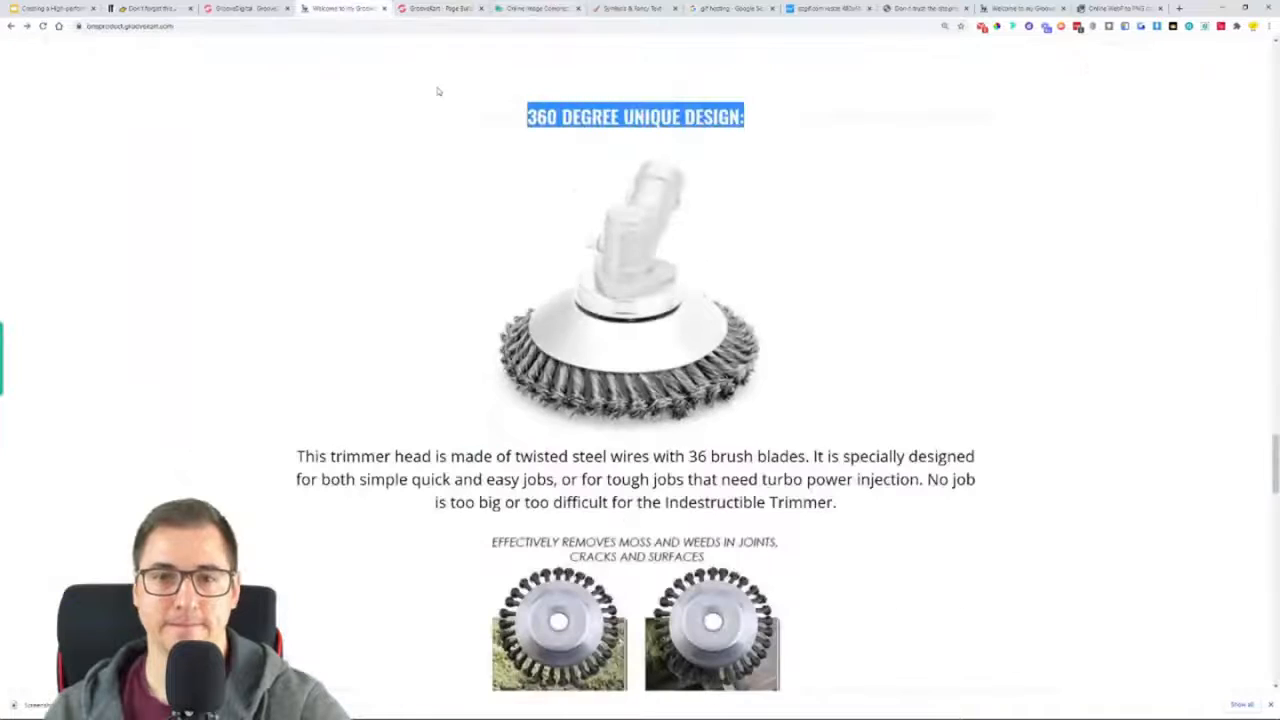
{"action": "scroll", "coordinate": [677, 357], "scroll_direction": "down", "scroll_amount": 2}
{"action": "scroll", "coordinate": [576, 282], "scroll_direction": "up", "scroll_amount": 5}
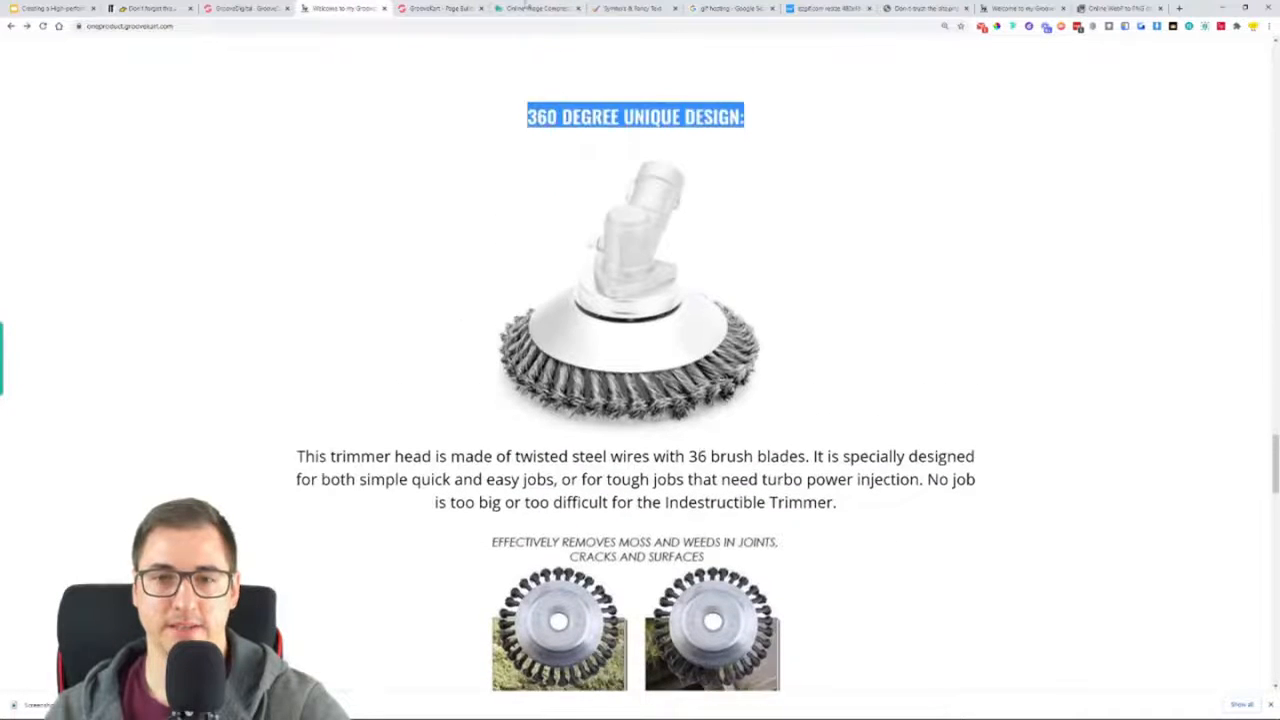
{"action": "scroll", "coordinate": [576, 282], "scroll_direction": "down", "scroll_amount": 2}
{"action": "key", "text": "ctrl+Tab"}
{"action": "scroll", "coordinate": [573, 192], "scroll_direction": "up", "scroll_amount": 3}
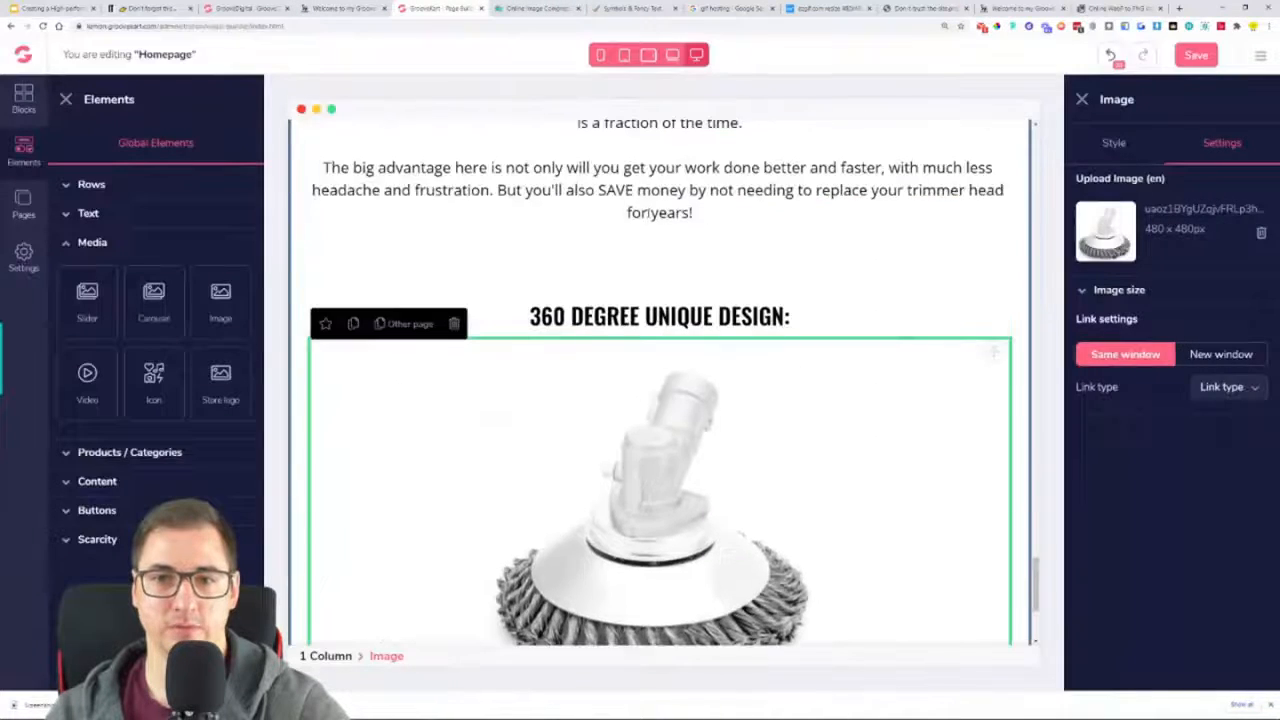
{"action": "left_click", "coordinate": [573, 192]}
{"action": "scroll", "coordinate": [573, 192], "scroll_direction": "up", "scroll_amount": 3}
{"action": "left_click", "coordinate": [354, 232]}
{"action": "scroll", "coordinate": [854, 430], "scroll_direction": "down", "scroll_amount": 2}
{"action": "scroll", "coordinate": [985, 200], "scroll_direction": "up", "scroll_amount": 1}
{"action": "left_click_drag", "start_coordinate": [995, 159], "coordinate": [692, 492]}
{"action": "scroll", "coordinate": [800, 430], "scroll_direction": "down", "scroll_amount": 5}
{"action": "scroll", "coordinate": [875, 376], "scroll_direction": "up", "scroll_amount": 2}
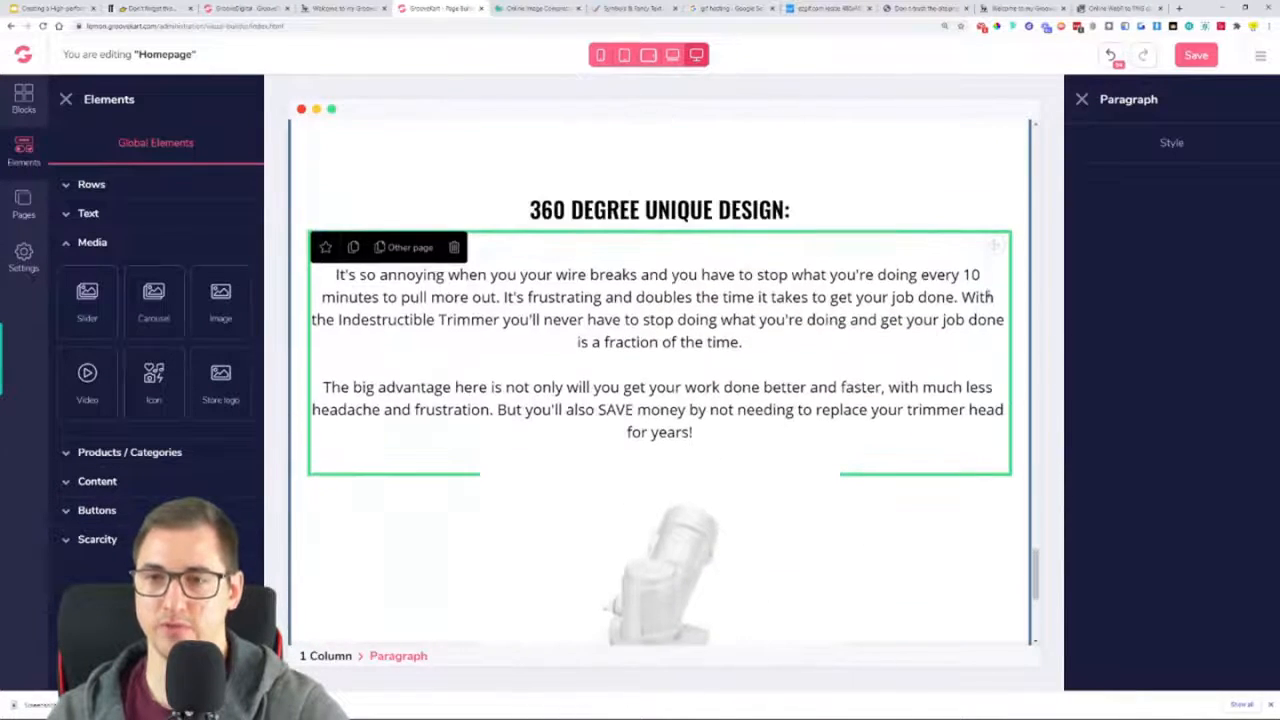
Move the copied paragraph below the trimmer head image
{"action": "left_click_drag", "start_coordinate": [994, 246], "coordinate": [942, 628]}
{"action": "left_click_drag", "start_coordinate": [694, 615], "coordinate": [969, 594]}
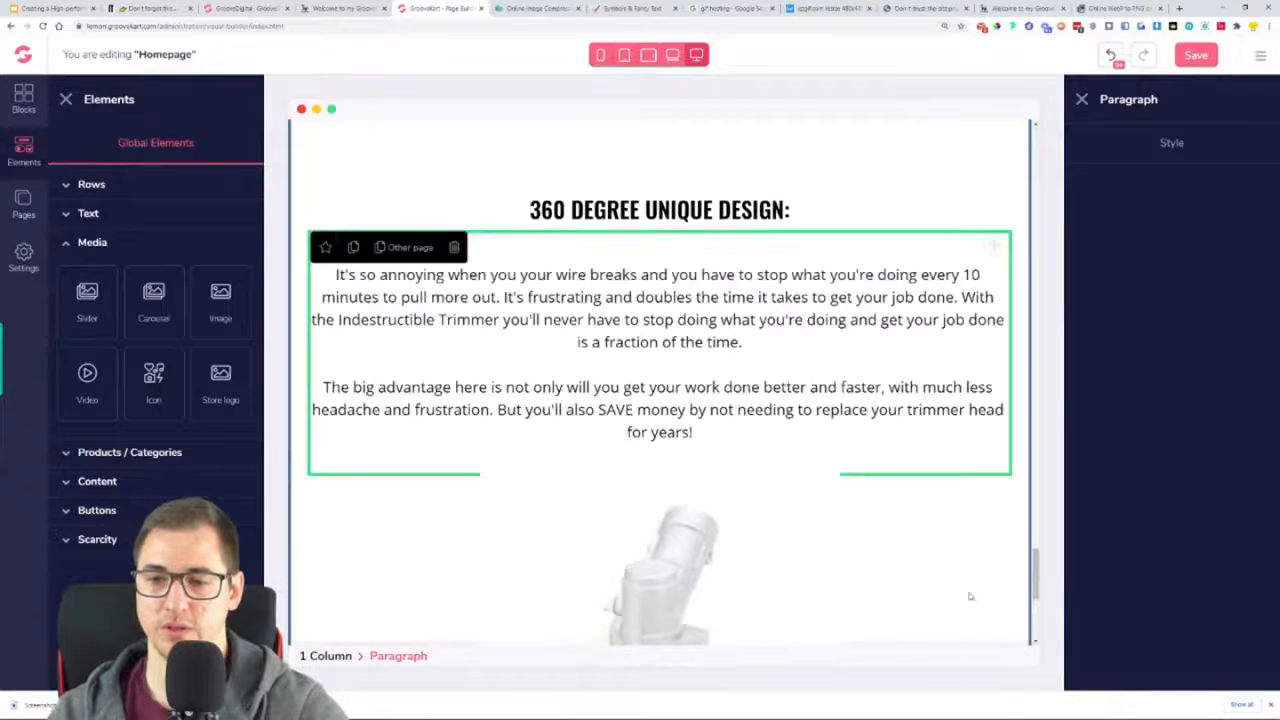
{"action": "scroll", "coordinate": [960, 543], "scroll_direction": "down", "scroll_amount": 3}
{"action": "scroll", "coordinate": [946, 503], "scroll_direction": "up", "scroll_amount": 1}
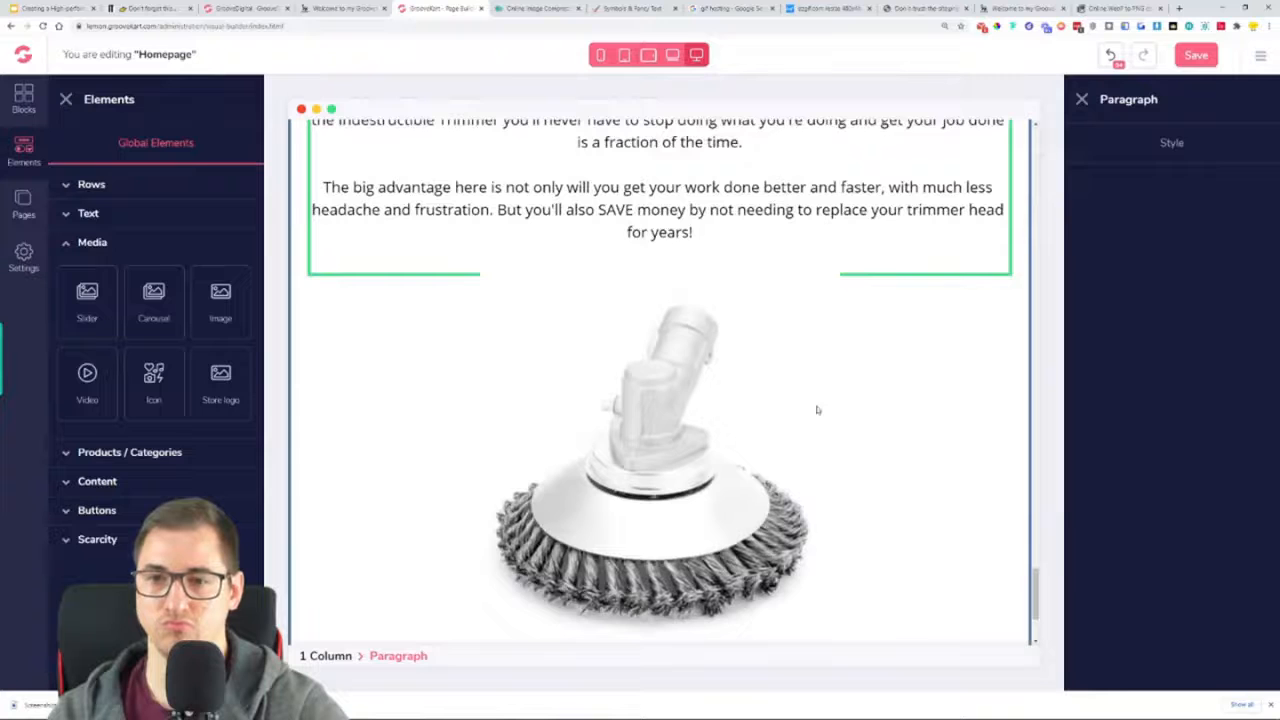
{"action": "left_click", "coordinate": [817, 410]}
{"action": "scroll", "coordinate": [980, 409], "scroll_direction": "up", "scroll_amount": 2}
{"action": "left_click_drag", "start_coordinate": [988, 412], "coordinate": [963, 214]}
{"action": "scroll", "coordinate": [963, 313], "scroll_direction": "down", "scroll_amount": 3}
Replace the copied paragraph's text with the reference page's paragraph starting "This trimmer head is made of twisted steel wires with 36 brush blades"
{"action": "left_click", "coordinate": [924, 421]}
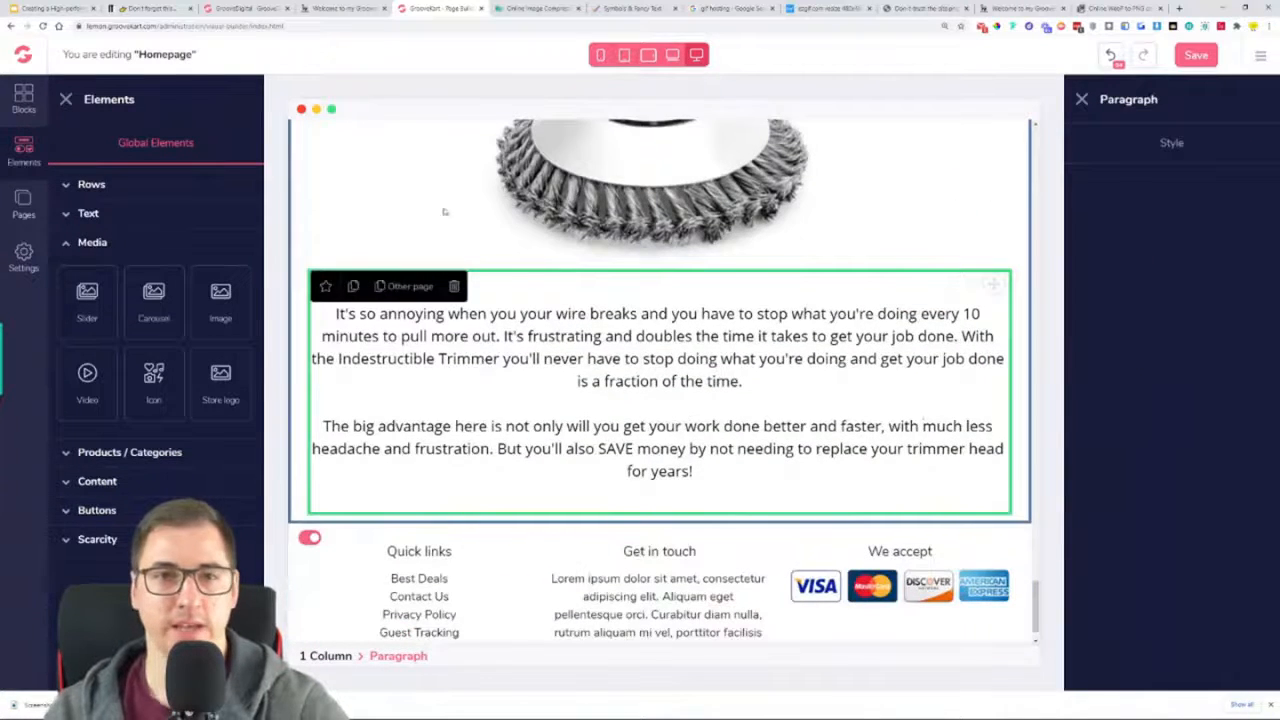
{"action": "left_click", "coordinate": [340, 8]}
{"action": "scroll", "coordinate": [320, 334], "scroll_direction": "down", "scroll_amount": 2}
{"action": "mouse_move", "coordinate": [302, 320]}
{"action": "left_mouse_down"}
{"action": "mouse_move", "coordinate": [500, 368]}
{"action": "mouse_move", "coordinate": [818, 392]}
{"action": "mouse_move", "coordinate": [840, 370]}
{"action": "mouse_move", "coordinate": [690, 368]}
{"action": "mouse_move", "coordinate": [292, 322]}
{"action": "left_mouse_up"}
{"action": "key", "text": "ctrl+c"}
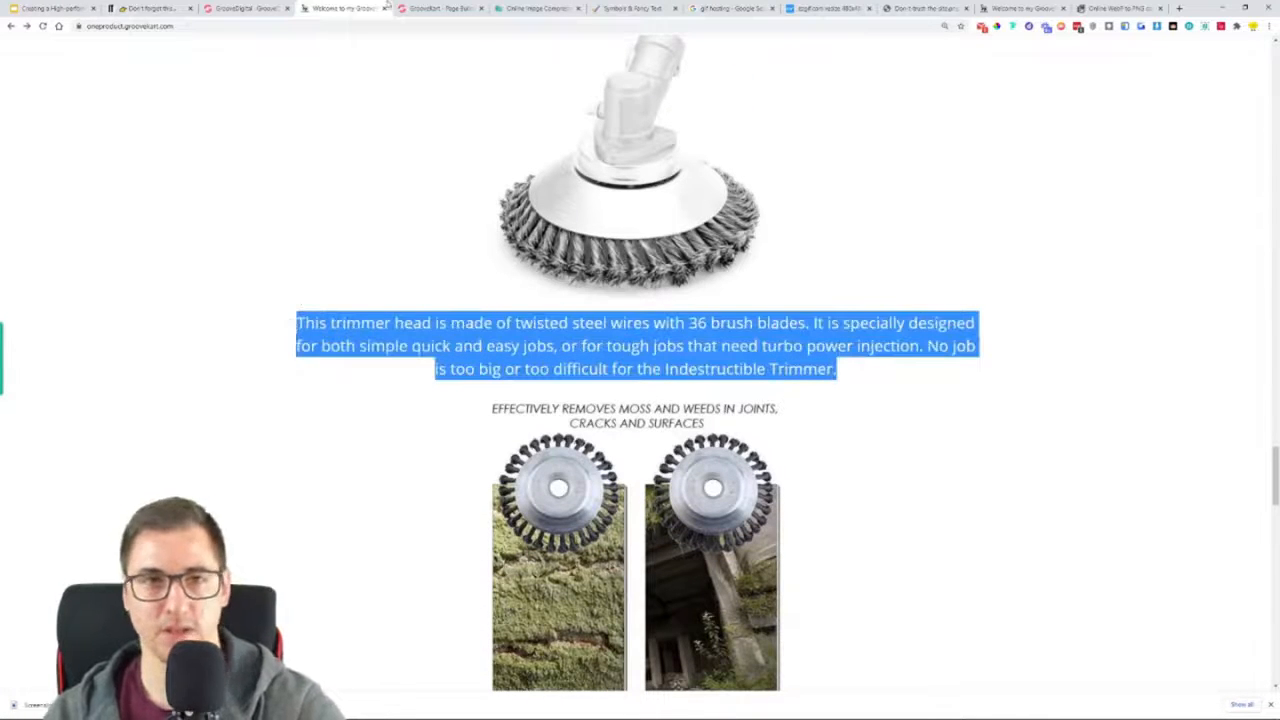
{"action": "left_click", "coordinate": [440, 8]}
{"action": "key", "text": "ctrl+a"}
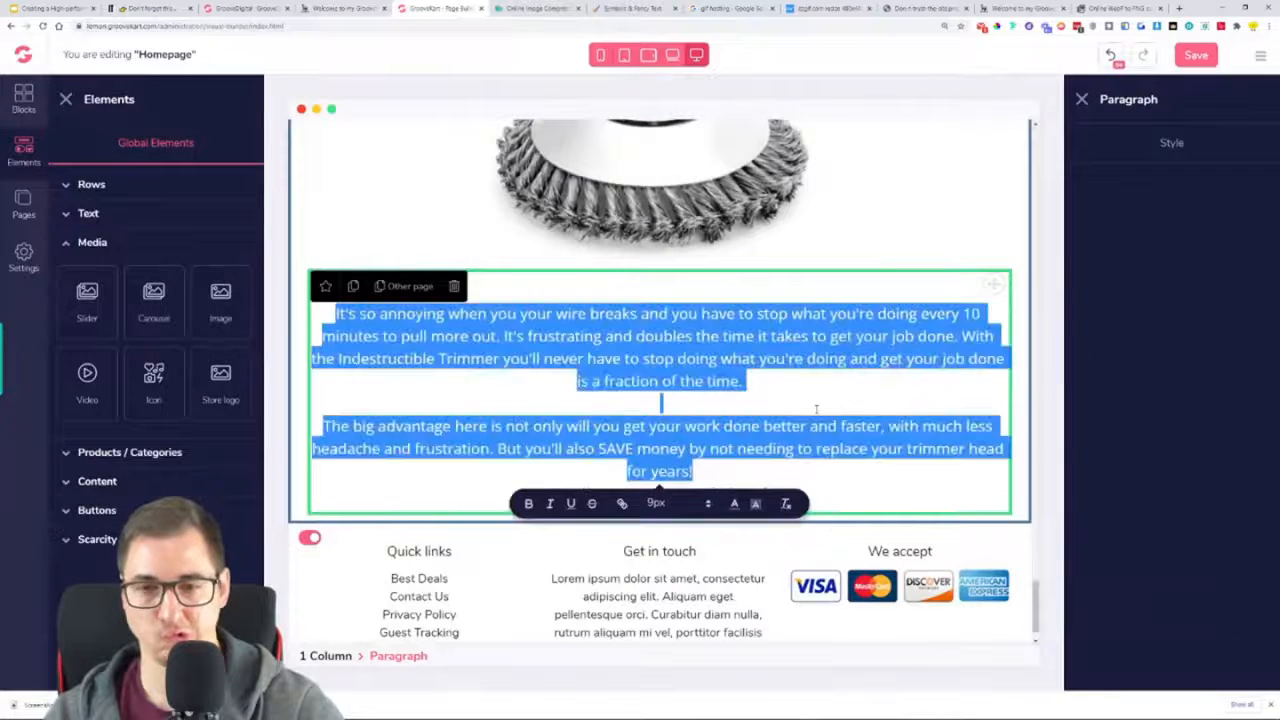
{"action": "key", "text": "ctrl+v"}
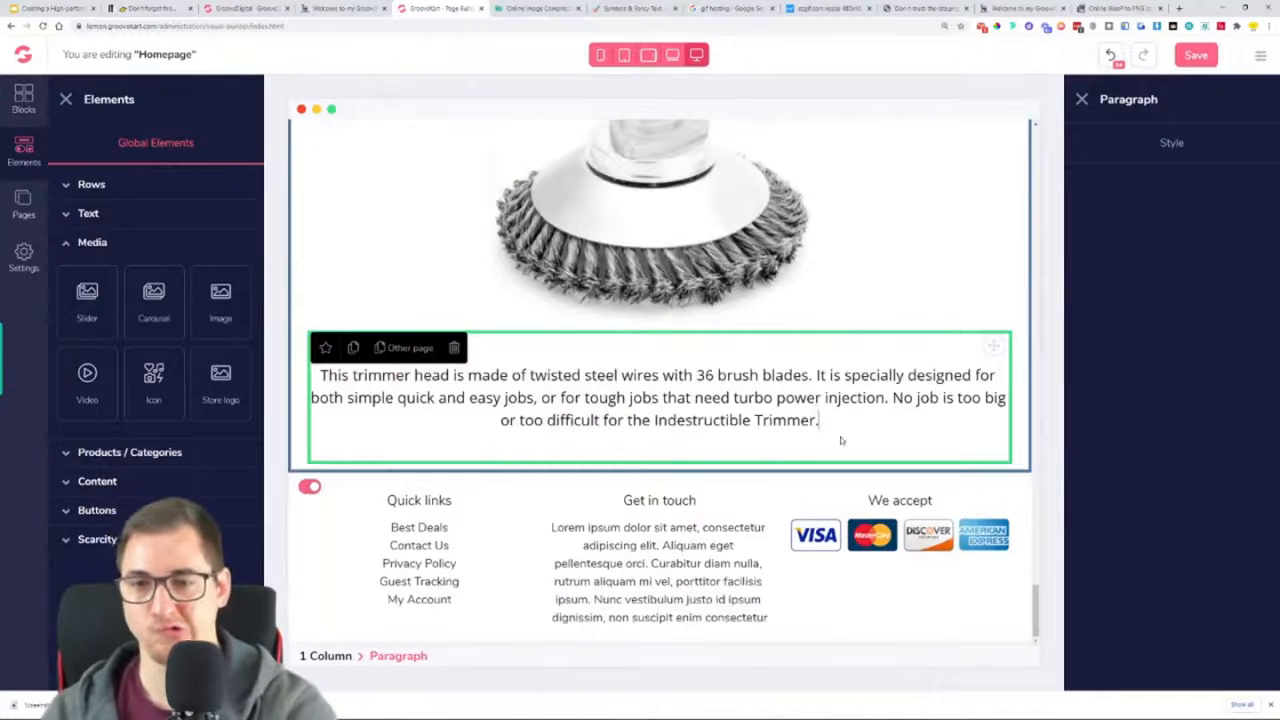
Compare the reference page's section around the trimmer head paragraph with the same section of the homepage
{"action": "left_click", "coordinate": [900, 320]}
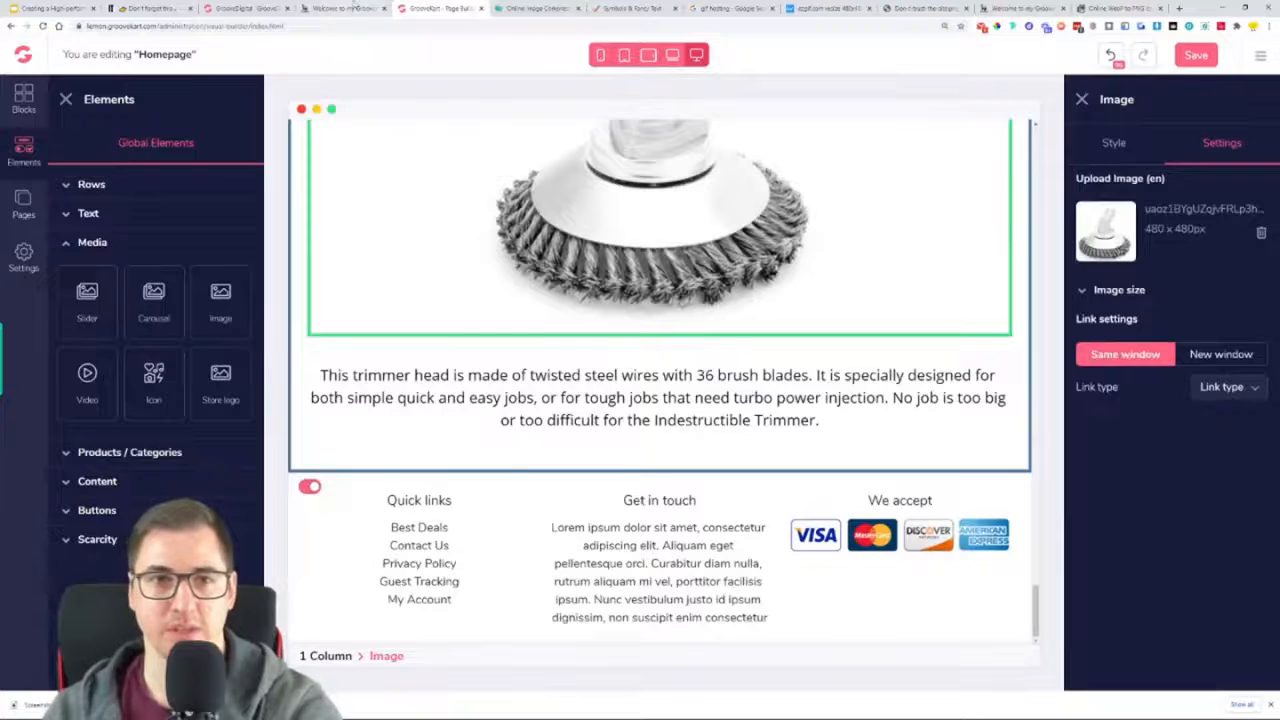
{"action": "left_click", "coordinate": [354, 7]}
{"action": "scroll", "coordinate": [523, 362], "scroll_direction": "down", "scroll_amount": 3}
{"action": "scroll", "coordinate": [523, 362], "scroll_direction": "down", "scroll_amount": 1}
{"action": "scroll", "coordinate": [523, 362], "scroll_direction": "up", "scroll_amount": 1}
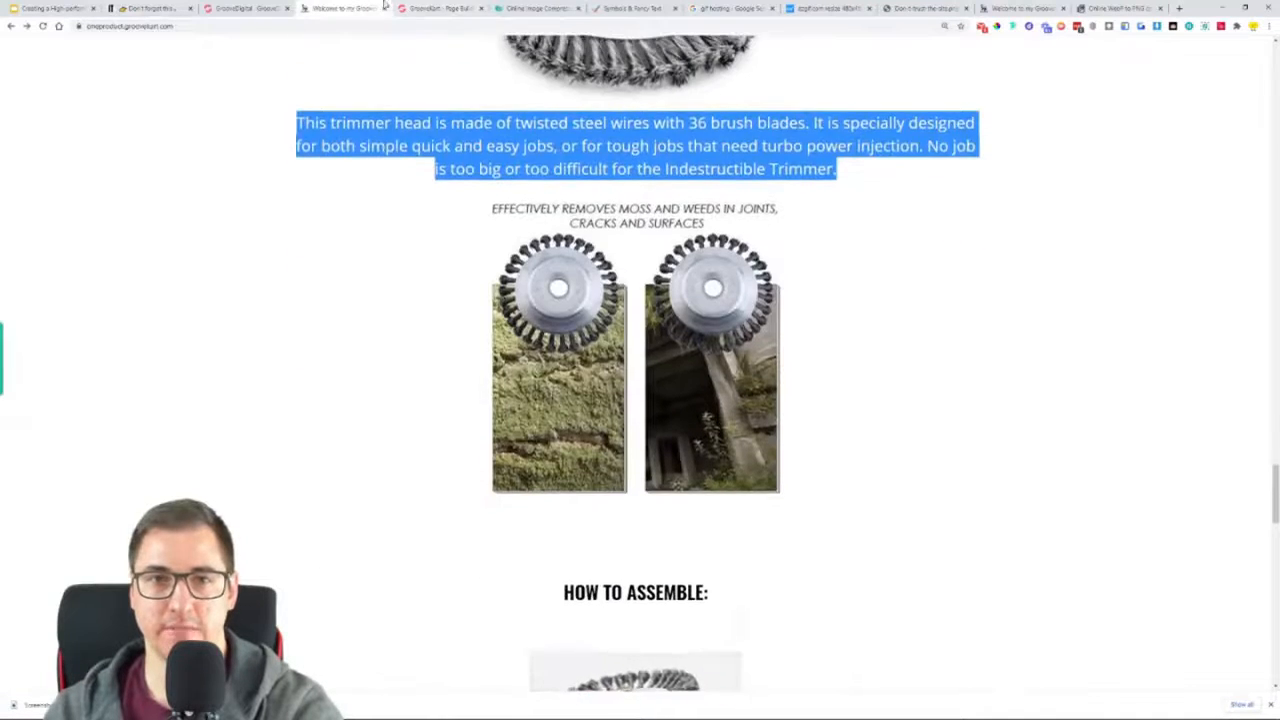
{"action": "left_click", "coordinate": [432, 8]}
{"action": "scroll", "coordinate": [684, 342], "scroll_direction": "up", "scroll_amount": 2}
{"action": "scroll", "coordinate": [684, 342], "scroll_direction": "up", "scroll_amount": 2}
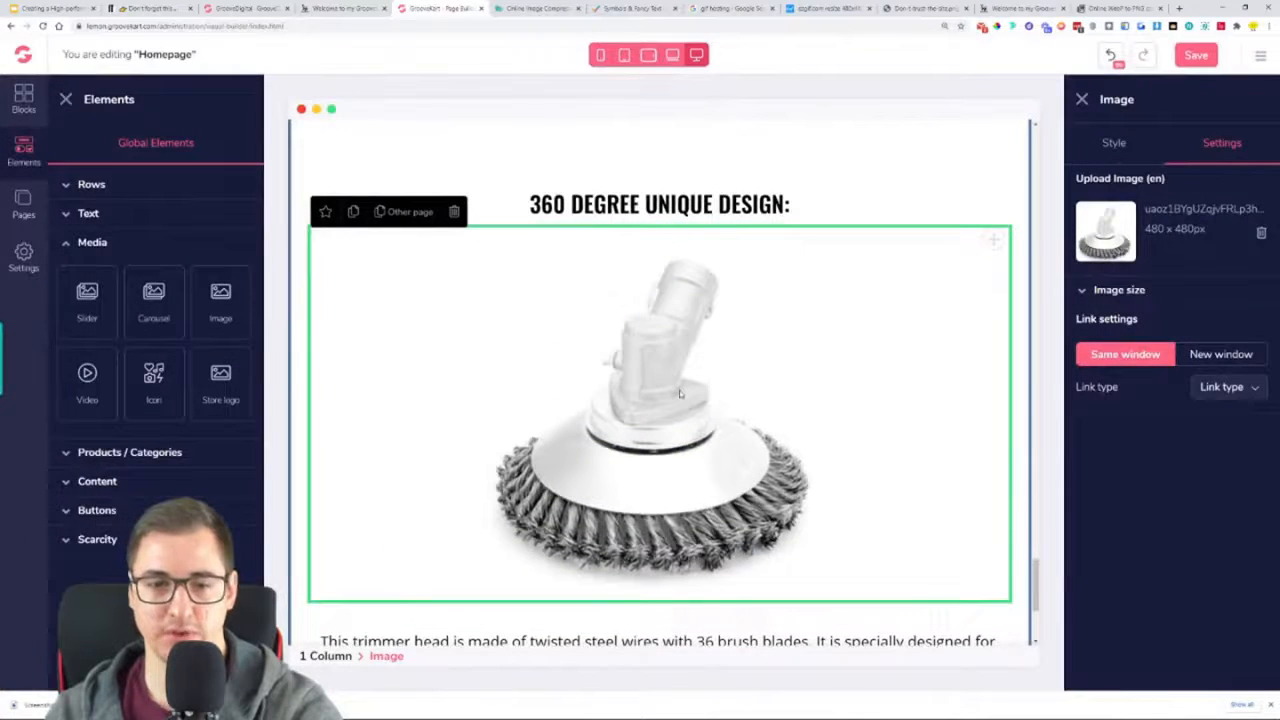
{"action": "scroll", "coordinate": [344, 226], "scroll_direction": "down", "scroll_amount": 5}
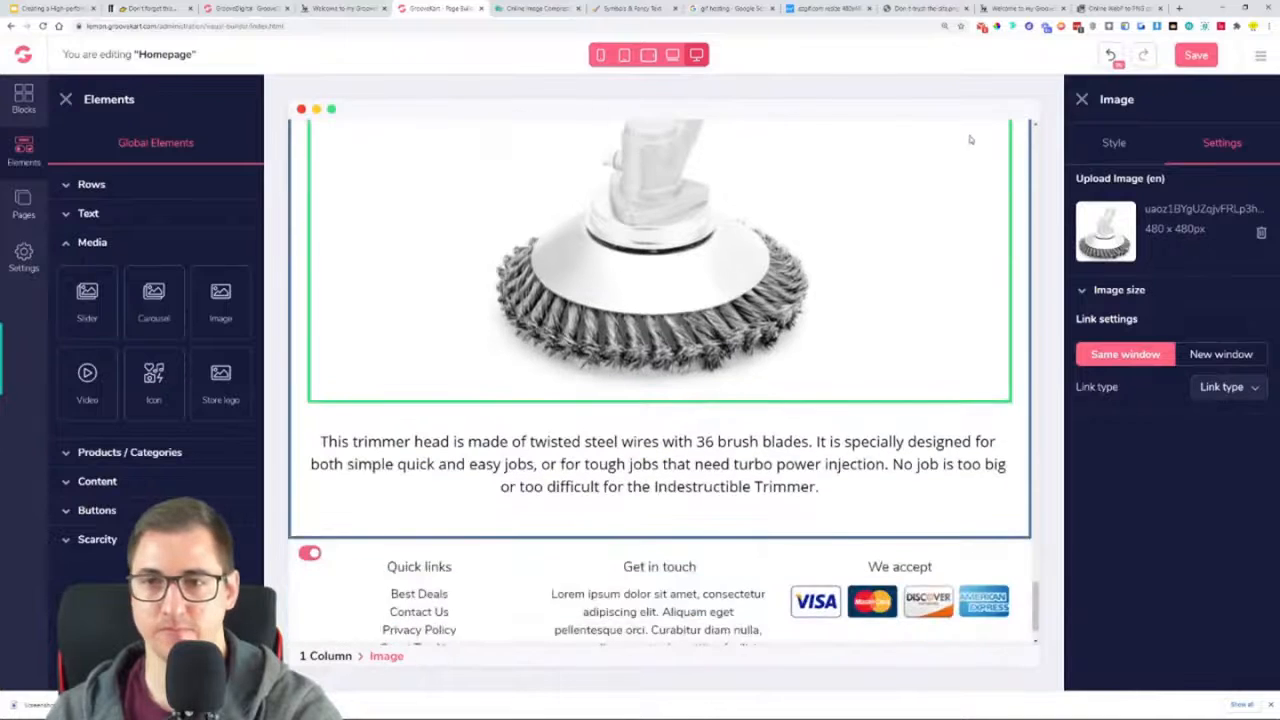
Try to reorder the section so the "This trimmer head" paragraph sits between the heading and the trimmer head image
{"action": "scroll", "coordinate": [986, 180], "scroll_direction": "up", "scroll_amount": 4}
{"action": "left_click_drag", "start_coordinate": [997, 163], "coordinate": [757, 632]}
{"action": "scroll", "coordinate": [757, 451], "scroll_direction": "up", "scroll_amount": 2}
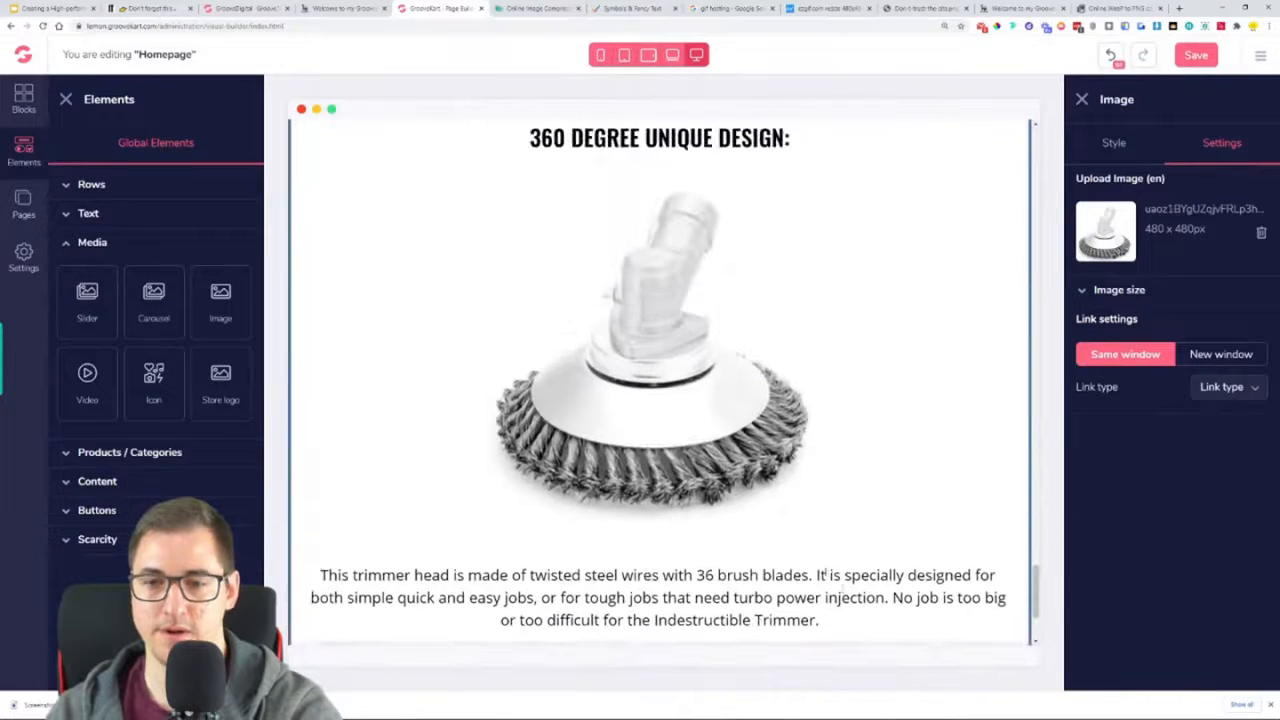
{"action": "left_click", "coordinate": [997, 549]}
{"action": "left_click_drag", "start_coordinate": [997, 549], "coordinate": [766, 337]}
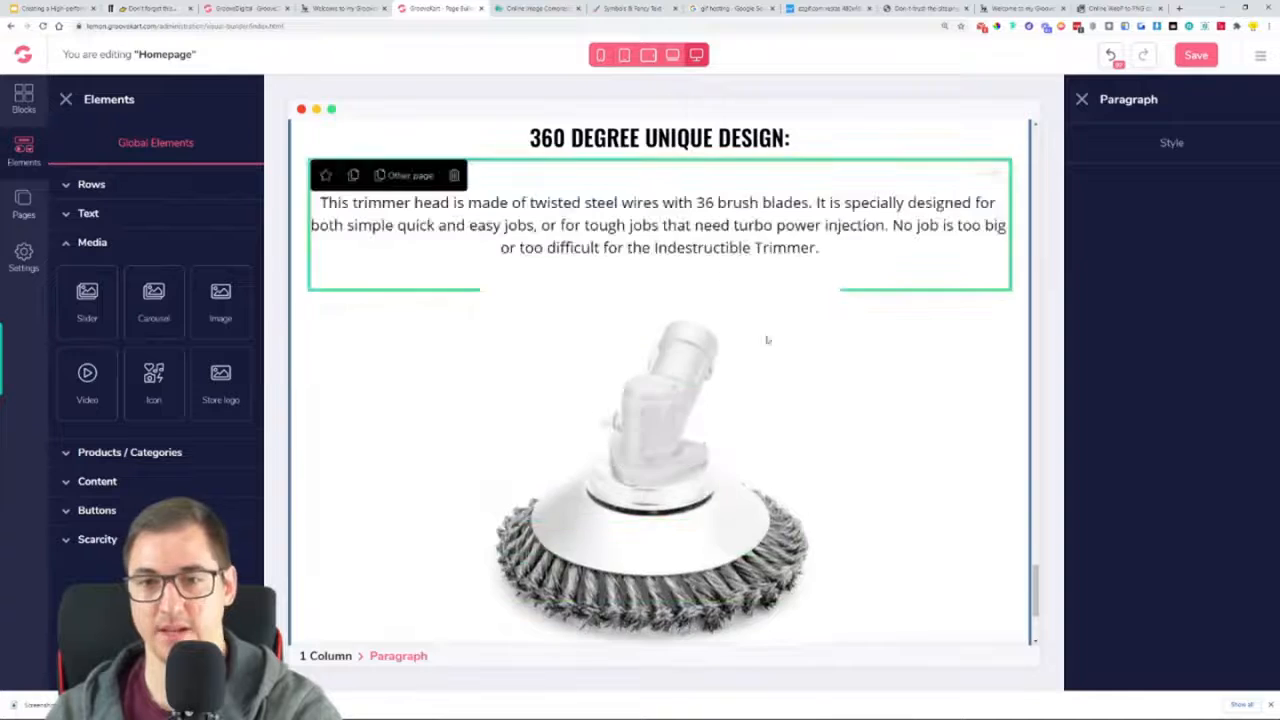
Undo the last three changes, including the paragraph moves and its duplication
{"action": "scroll", "coordinate": [811, 379], "scroll_direction": "down", "scroll_amount": 4}
{"action": "scroll", "coordinate": [811, 380], "scroll_direction": "up", "scroll_amount": 7}
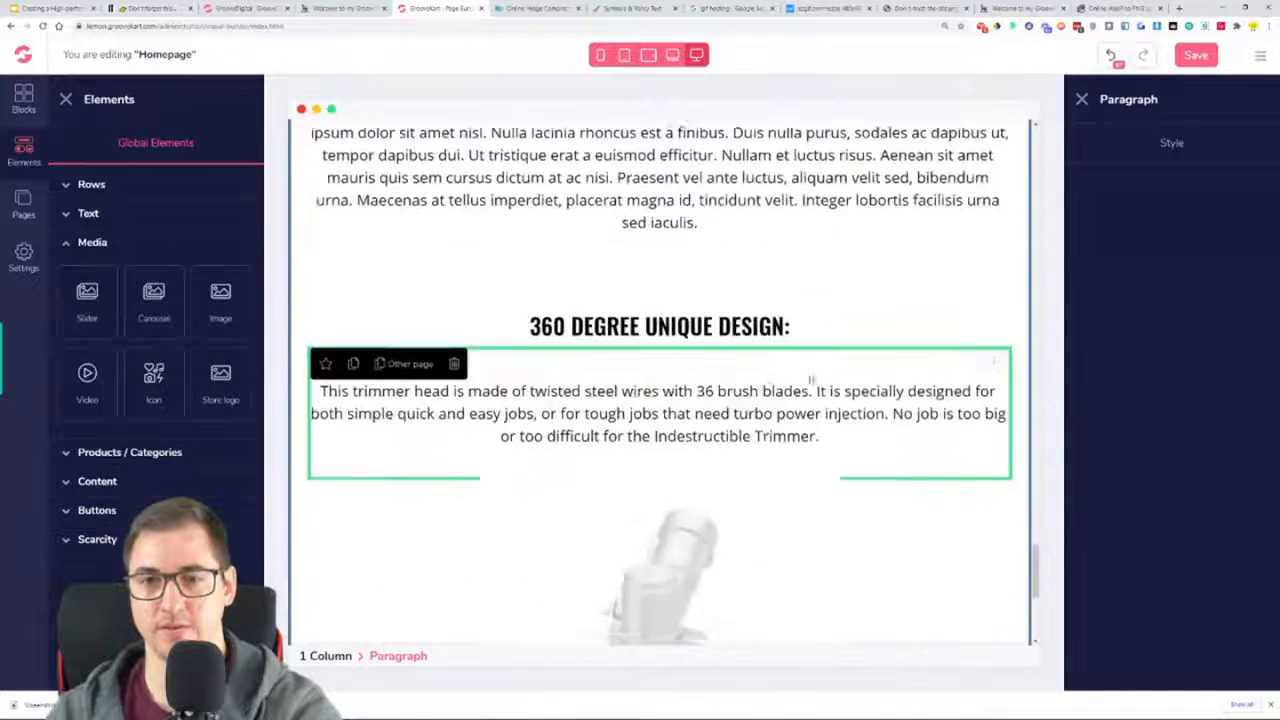
{"action": "left_click", "coordinate": [1113, 60]}
{"action": "left_click", "coordinate": [1113, 60]}
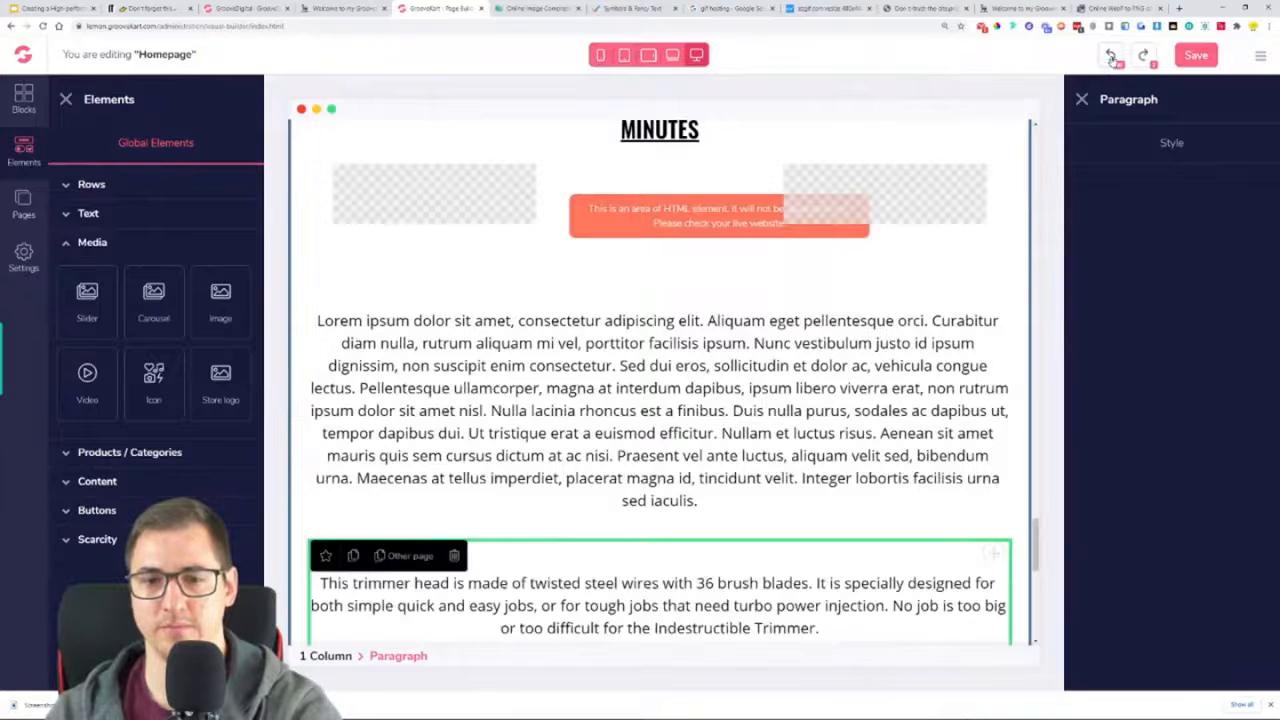
{"action": "left_click", "coordinate": [1113, 60]}
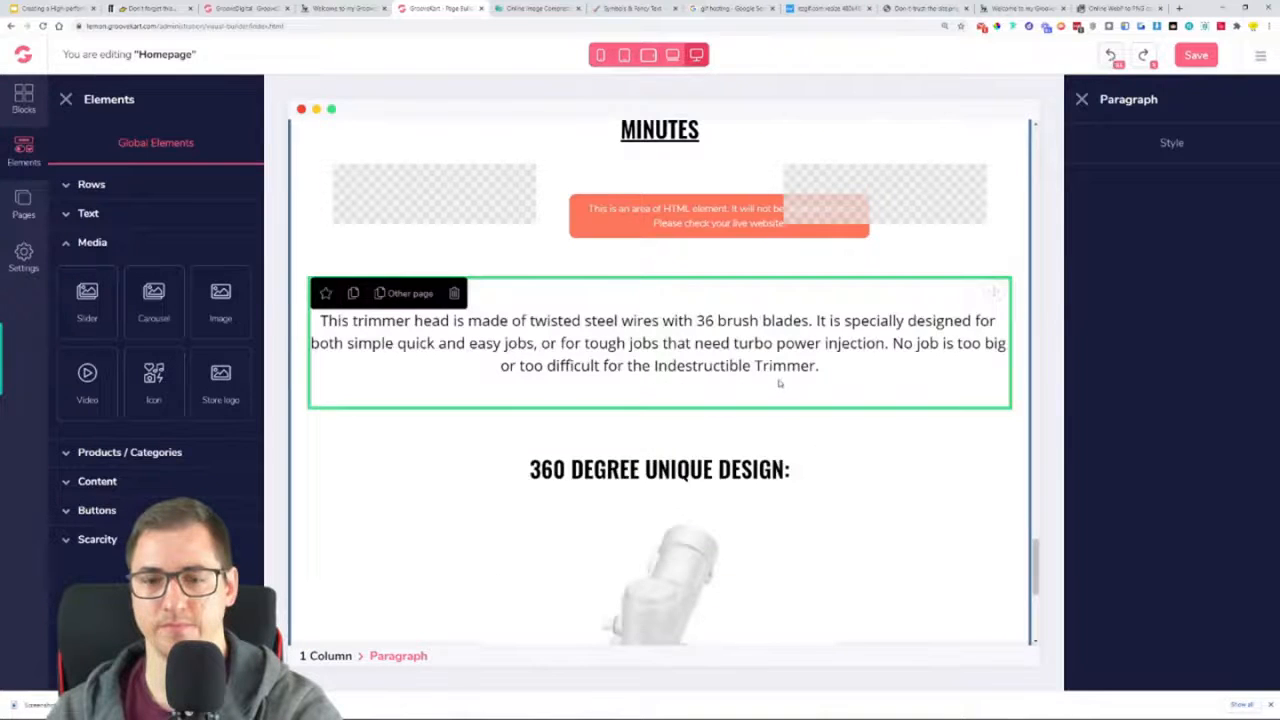
Duplicate the "This trimmer head" paragraph above the "360 DEGREE UNIQUE DESIGN:" heading
{"action": "scroll", "coordinate": [779, 383], "scroll_direction": "down", "scroll_amount": 3}
{"action": "scroll", "coordinate": [851, 394], "scroll_direction": "up", "scroll_amount": 5}
{"action": "scroll", "coordinate": [877, 437], "scroll_direction": "down", "scroll_amount": 1}
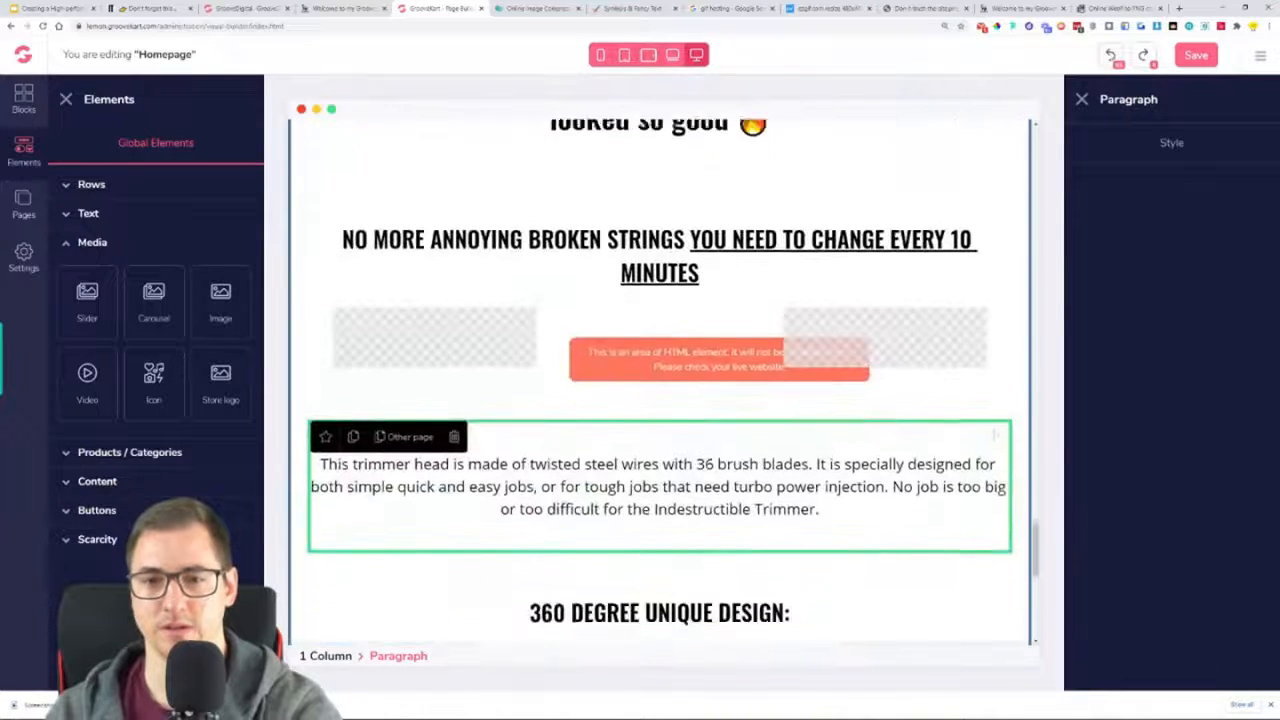
{"action": "left_click", "coordinate": [354, 427]}
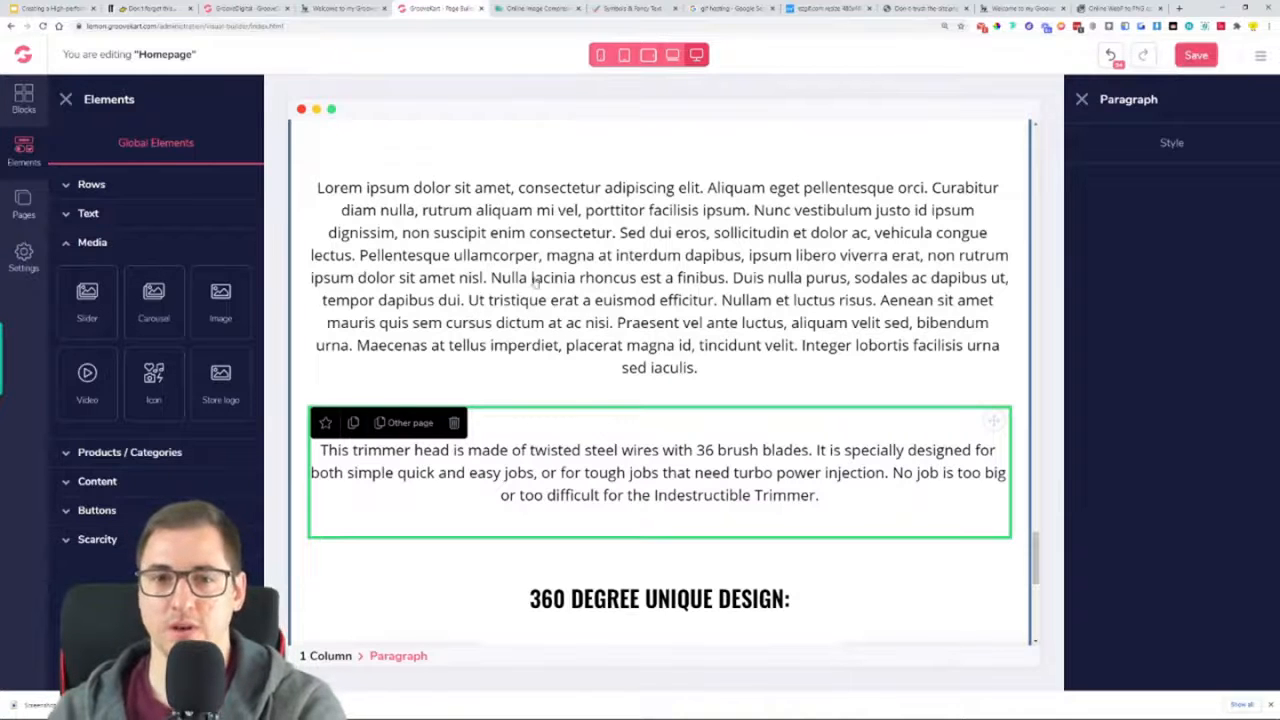
Check the duplicated paragraphs around the "360 DEGREE UNIQUE DESIGN:" heading and save the homepage
{"action": "scroll", "coordinate": [634, 381], "scroll_direction": "down", "scroll_amount": 3}
{"action": "scroll", "coordinate": [666, 422], "scroll_direction": "up", "scroll_amount": 6}
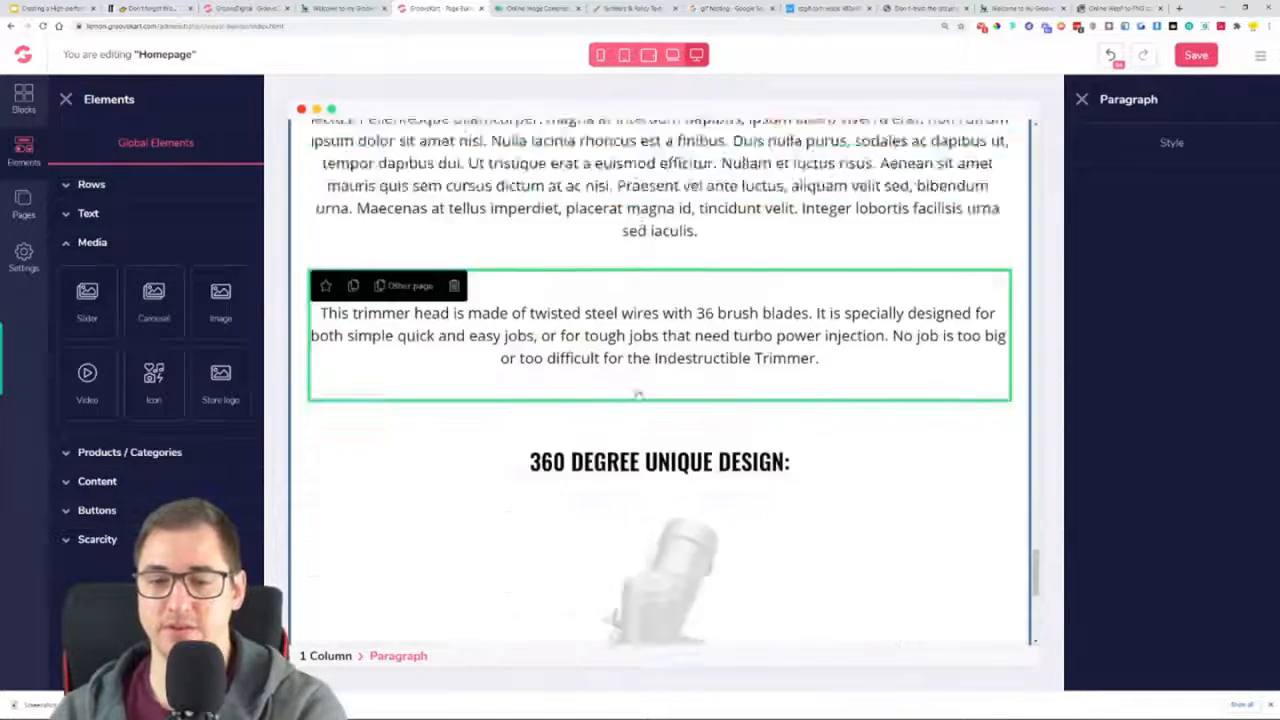
{"action": "scroll", "coordinate": [662, 427], "scroll_direction": "up", "scroll_amount": 1}
{"action": "scroll", "coordinate": [661, 436], "scroll_direction": "down", "scroll_amount": 2}
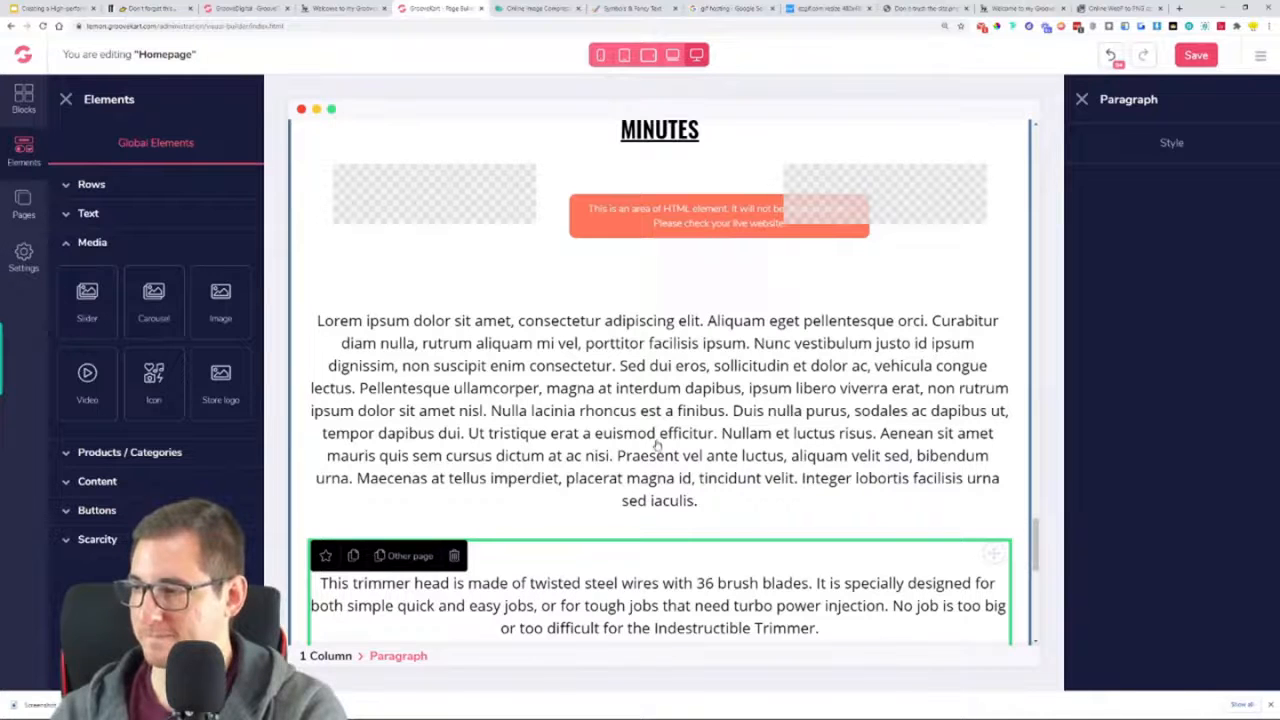
{"action": "key", "text": "ctrl+s"}
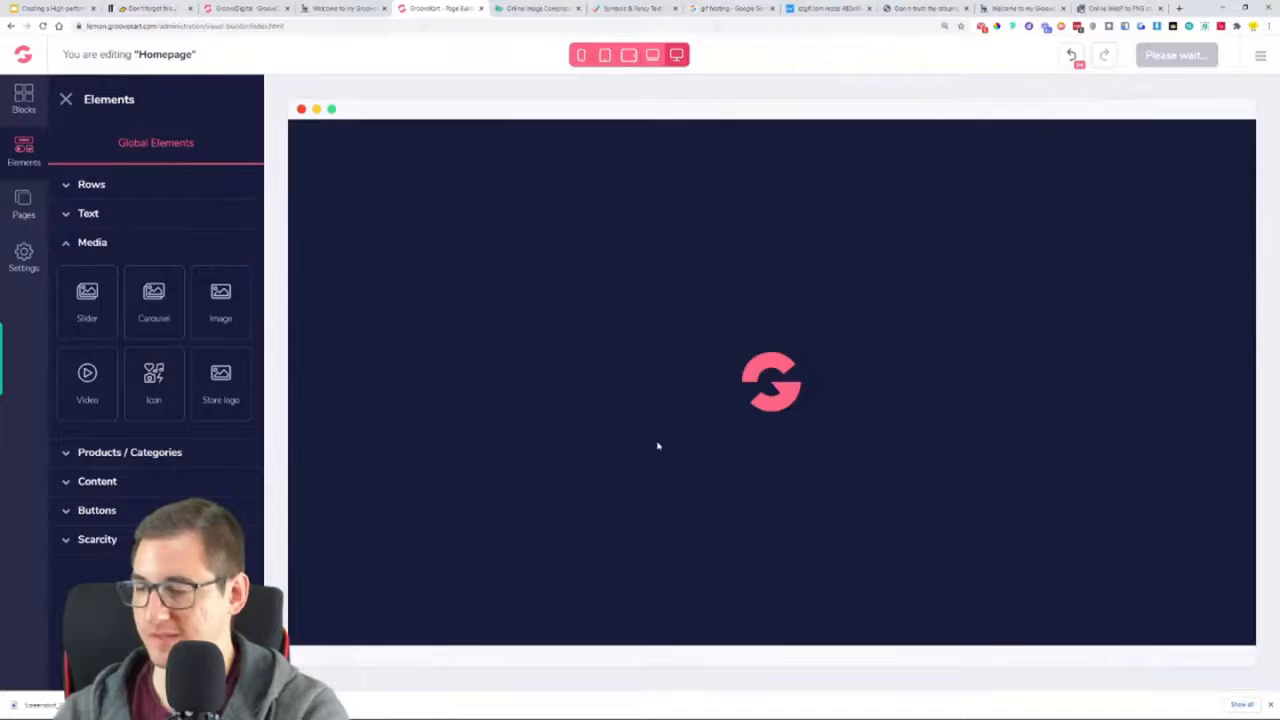
Replace the Lorem ipsum paragraph below the "NO MORE ANNOYING BROKEN STRINGS" section with the text of the "This trimmer head" paragraph
{"action": "scroll", "coordinate": [769, 415], "scroll_direction": "down", "scroll_amount": 15}
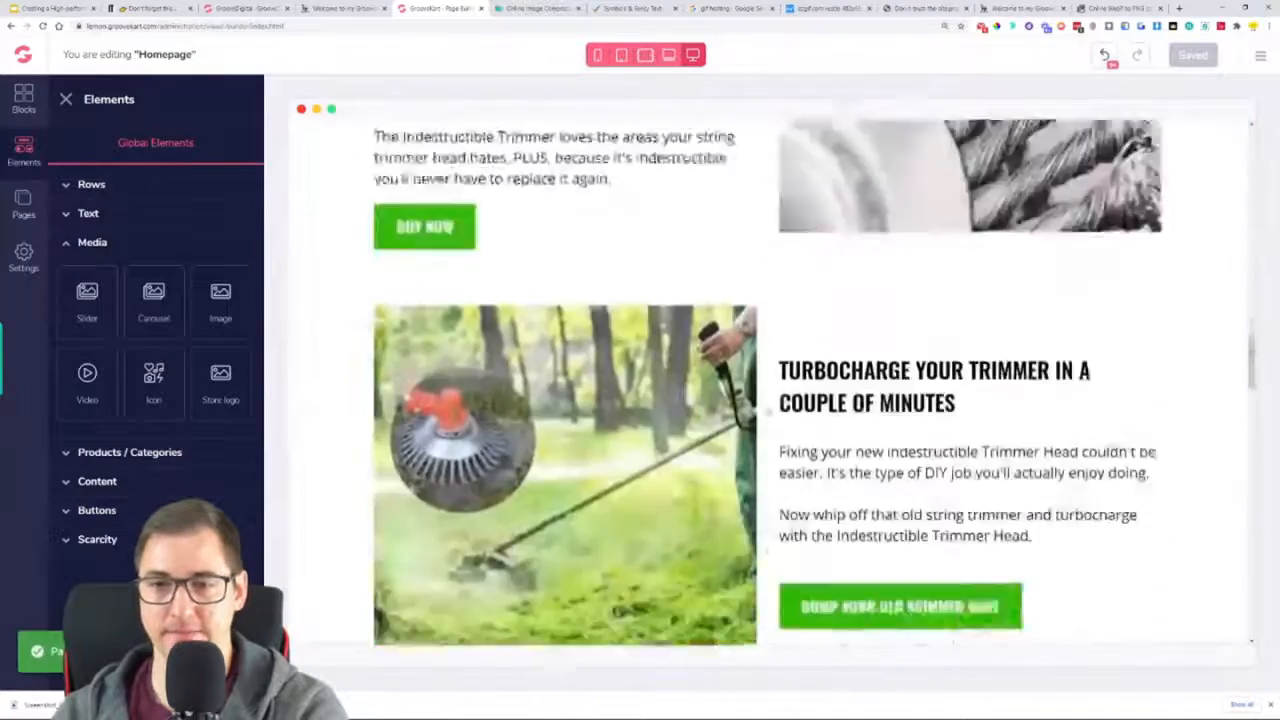
{"action": "scroll", "coordinate": [769, 410], "scroll_direction": "down", "scroll_amount": 15}
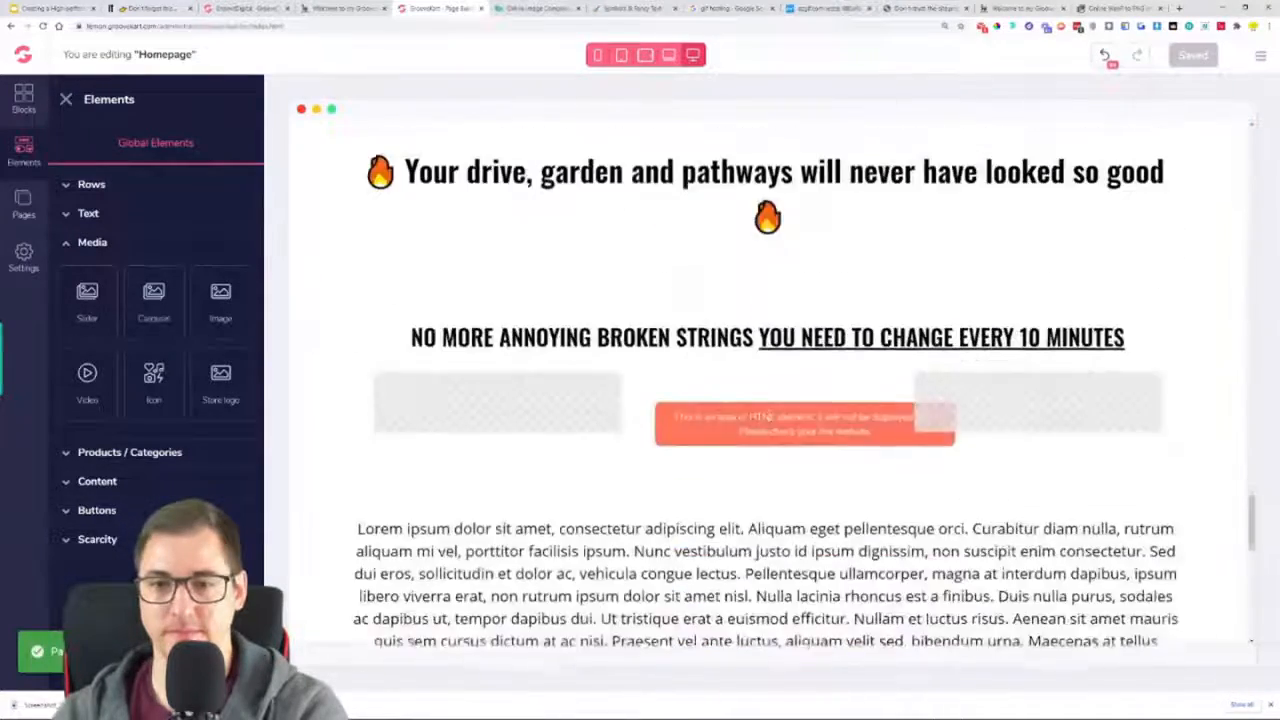
{"action": "left_click", "coordinate": [613, 224]}
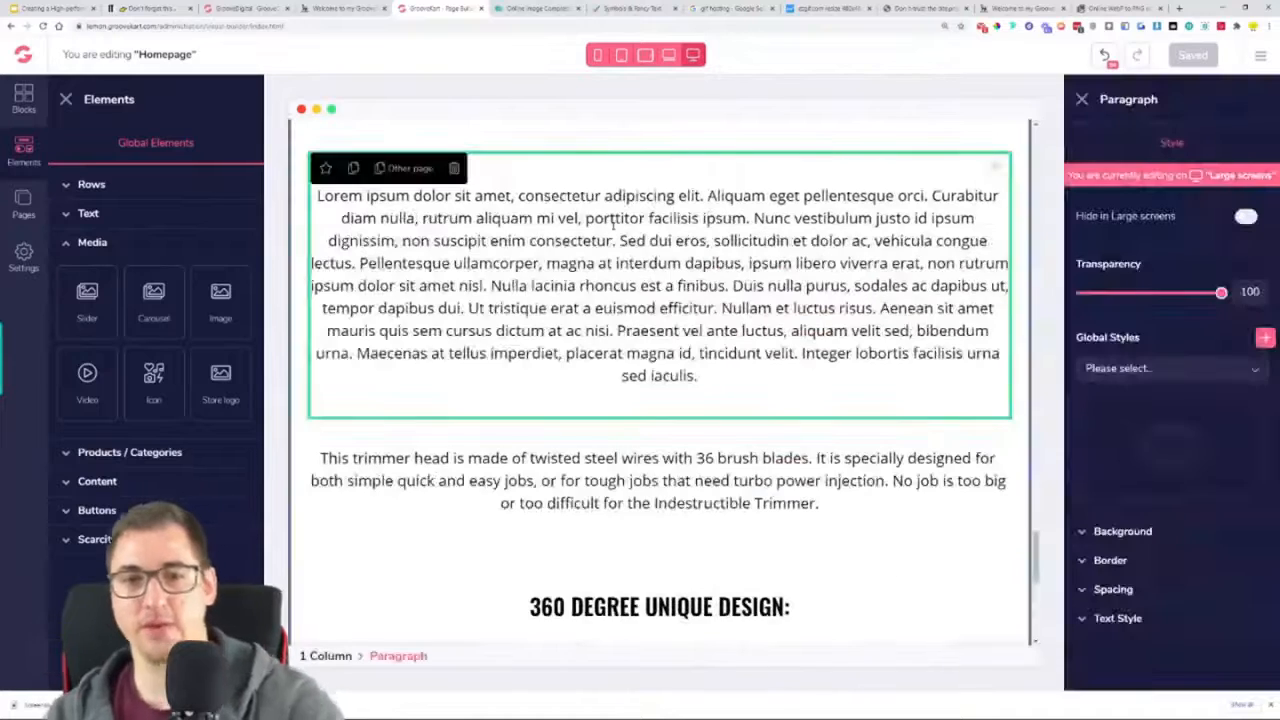
{"action": "left_click", "coordinate": [582, 465]}
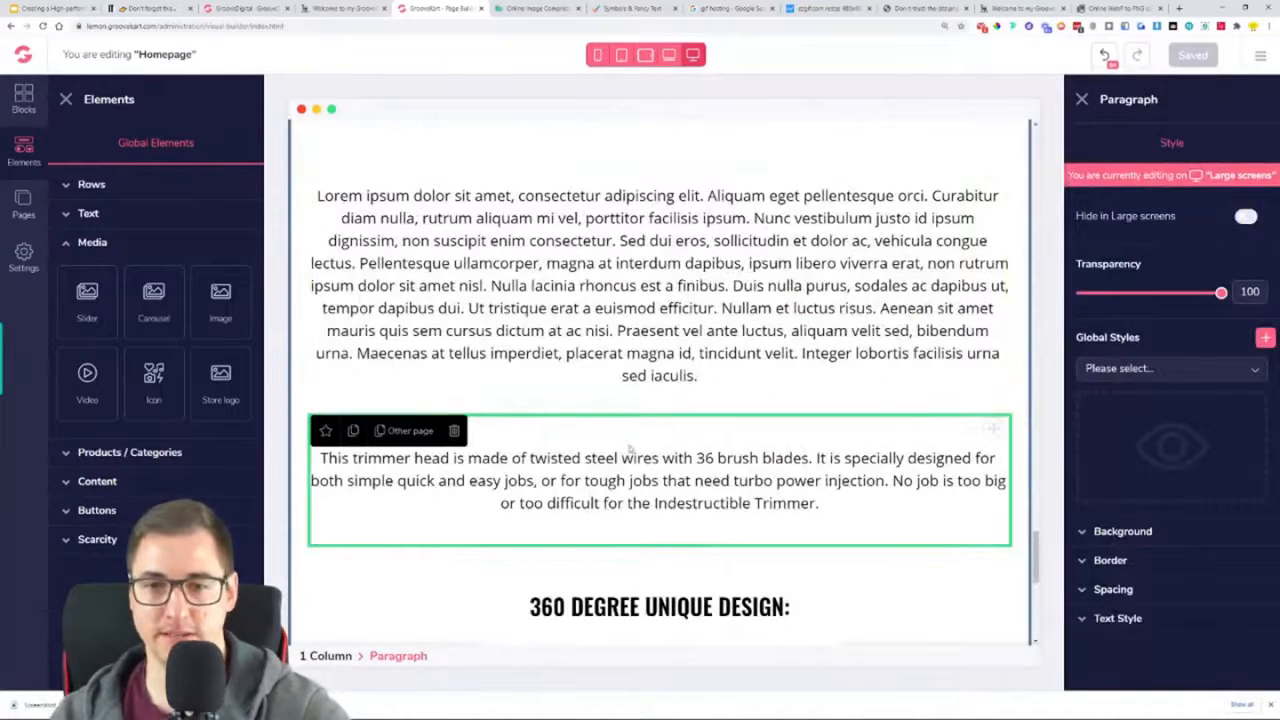
{"action": "triple_click", "coordinate": [683, 508]}
{"action": "key", "text": "ctrl+c"}
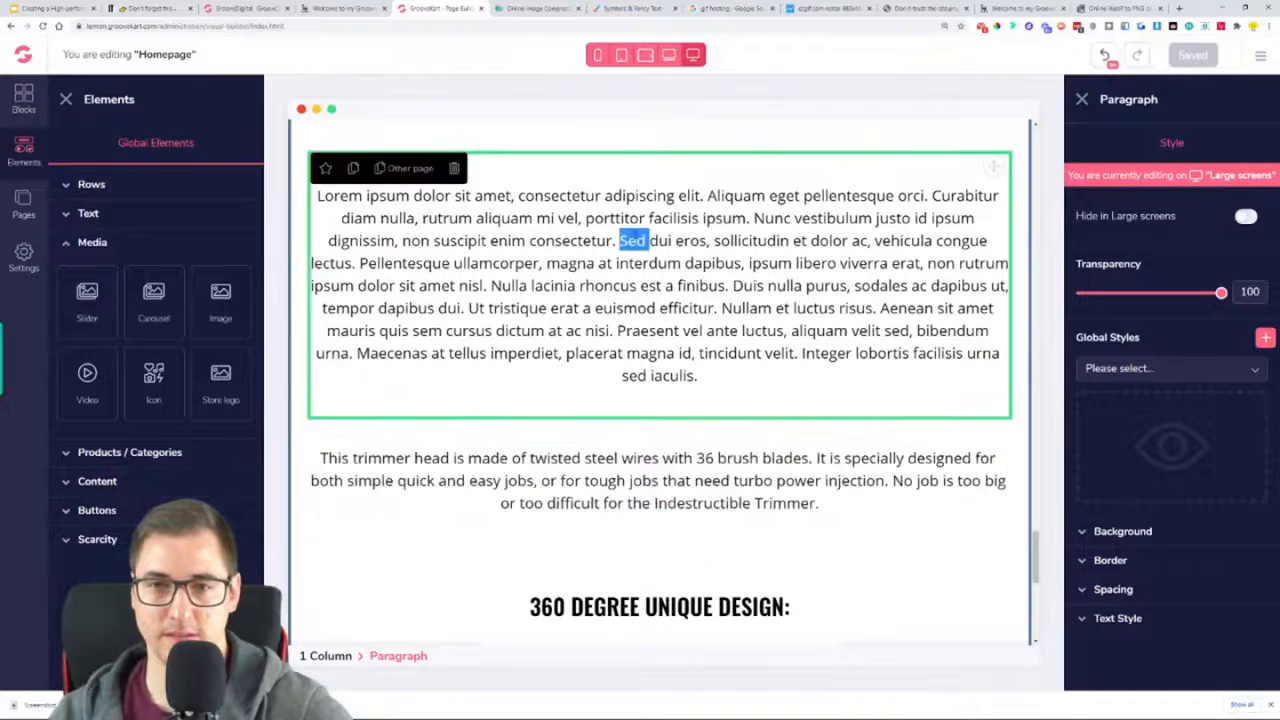
{"action": "triple_click", "coordinate": [634, 240]}
{"action": "key", "text": "ctrl+v"}
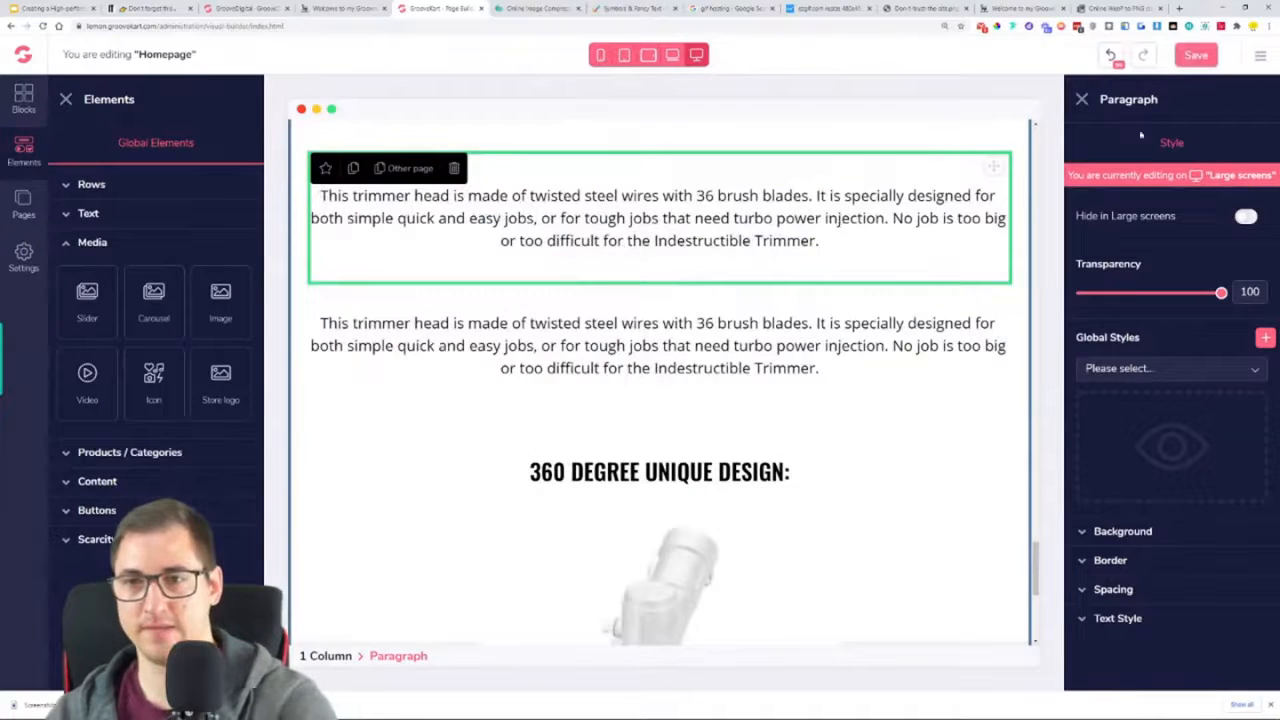
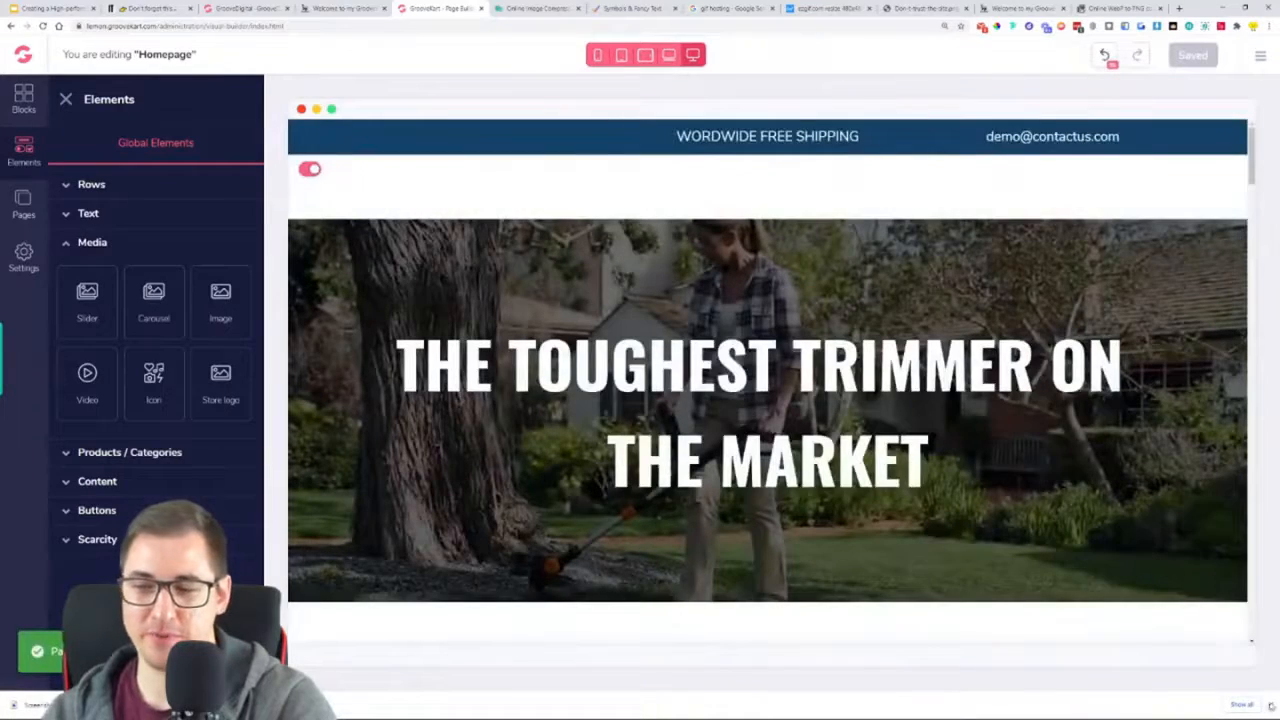
Check the saved homepage down to its footer and reload the page builder
{"action": "scroll", "coordinate": [700, 383], "scroll_direction": "down", "scroll_amount": 10}
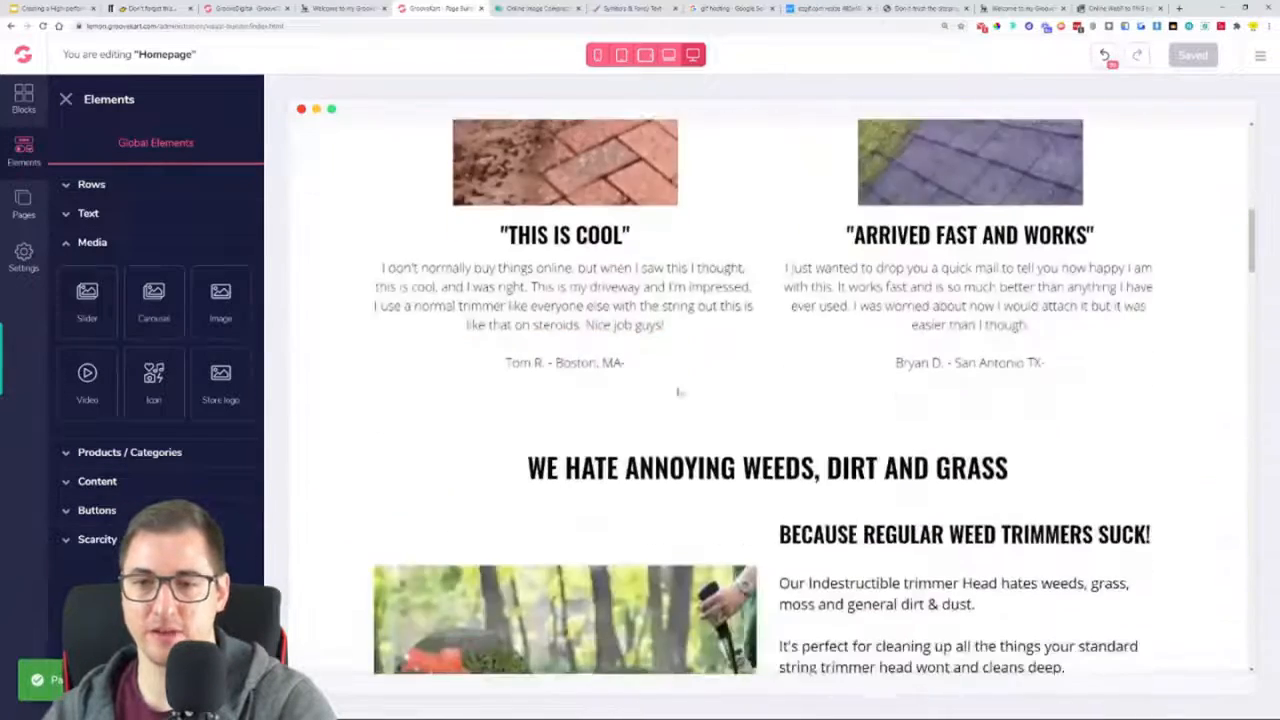
{"action": "scroll", "coordinate": [700, 383], "scroll_direction": "down", "scroll_amount": 15}
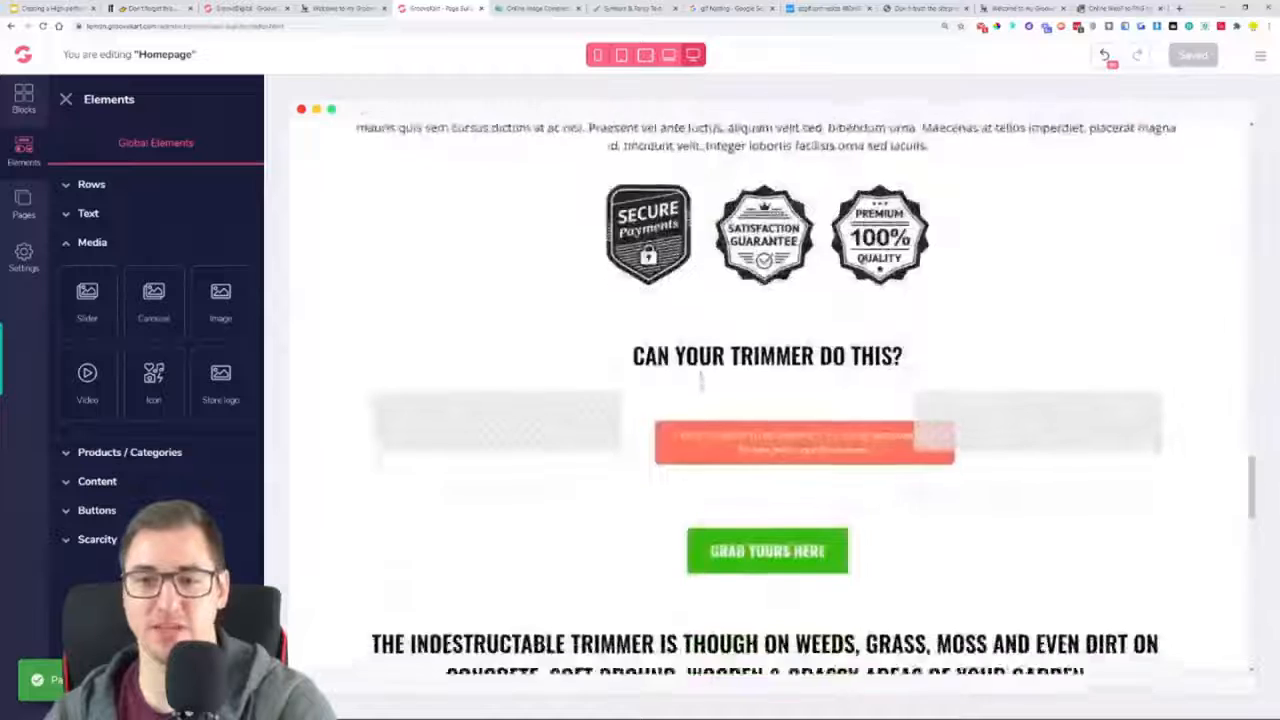
{"action": "scroll", "coordinate": [700, 384], "scroll_direction": "down", "scroll_amount": 10}
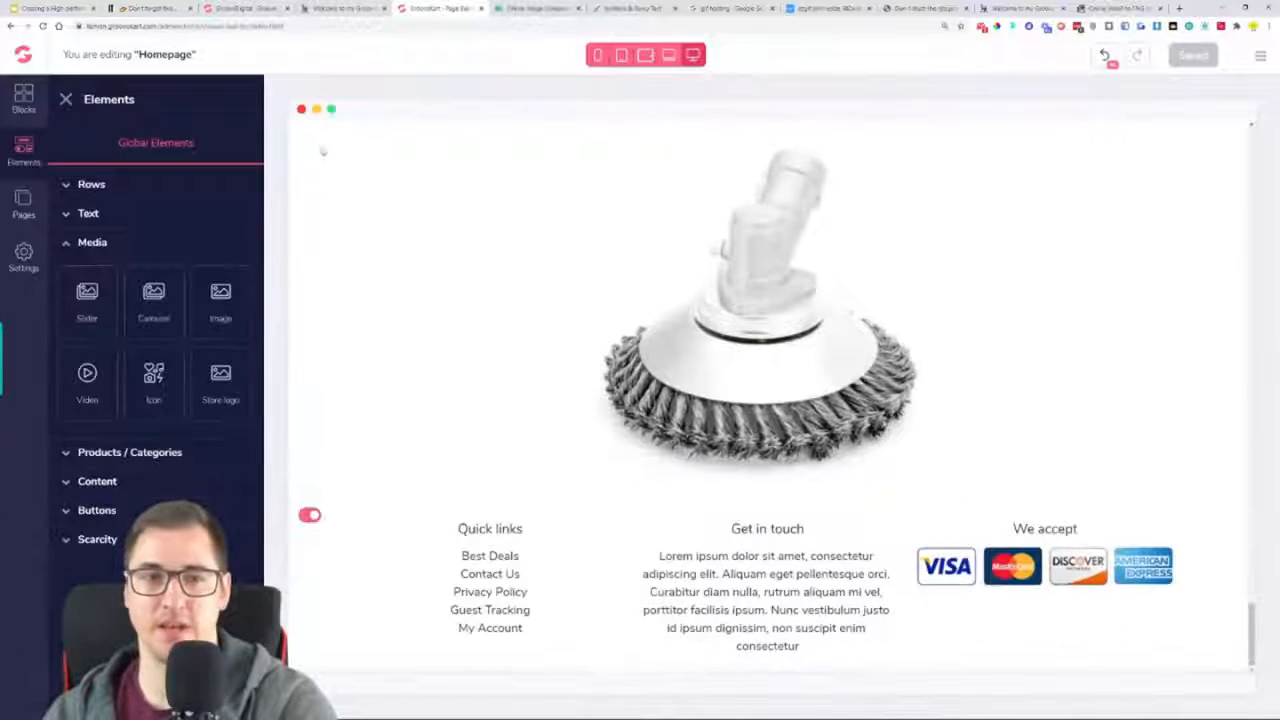
{"action": "left_click", "coordinate": [44, 26]}
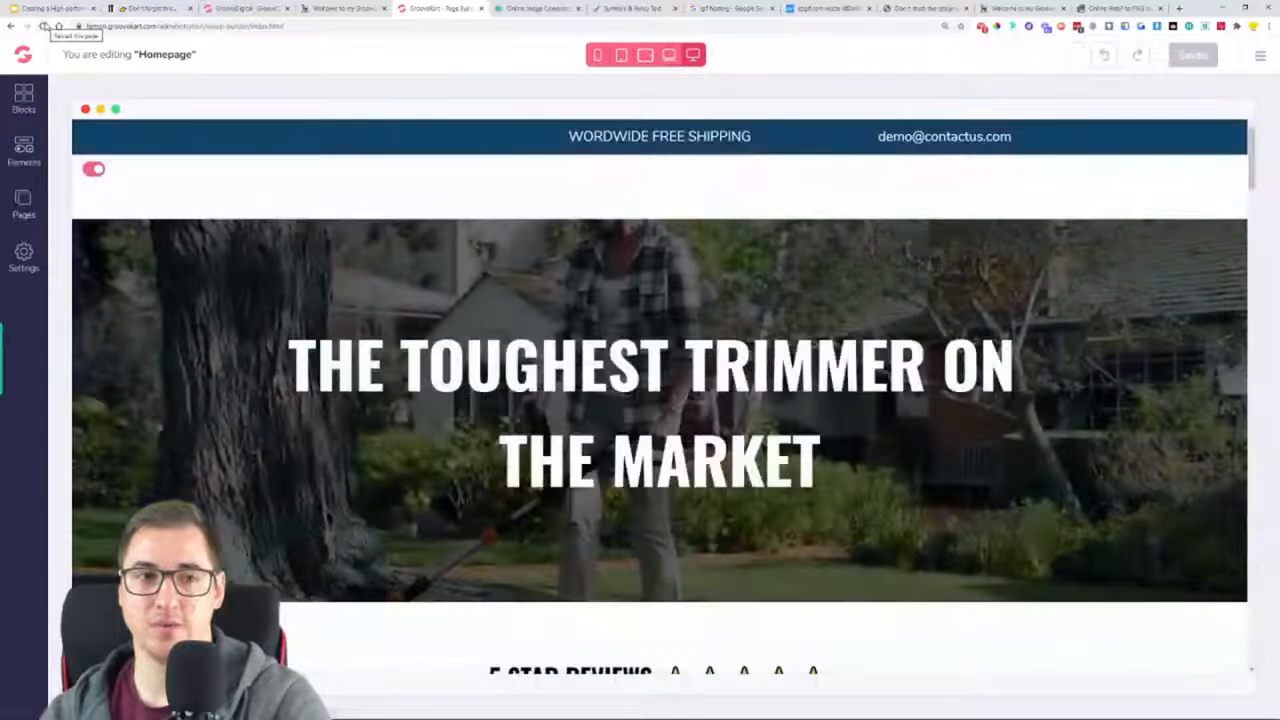
Review the reloaded homepage down to the footer, examining the headings and paragraphs below the "GRAB YOURS HERE" button
{"action": "scroll", "coordinate": [505, 388], "scroll_direction": "down", "scroll_amount": 4}
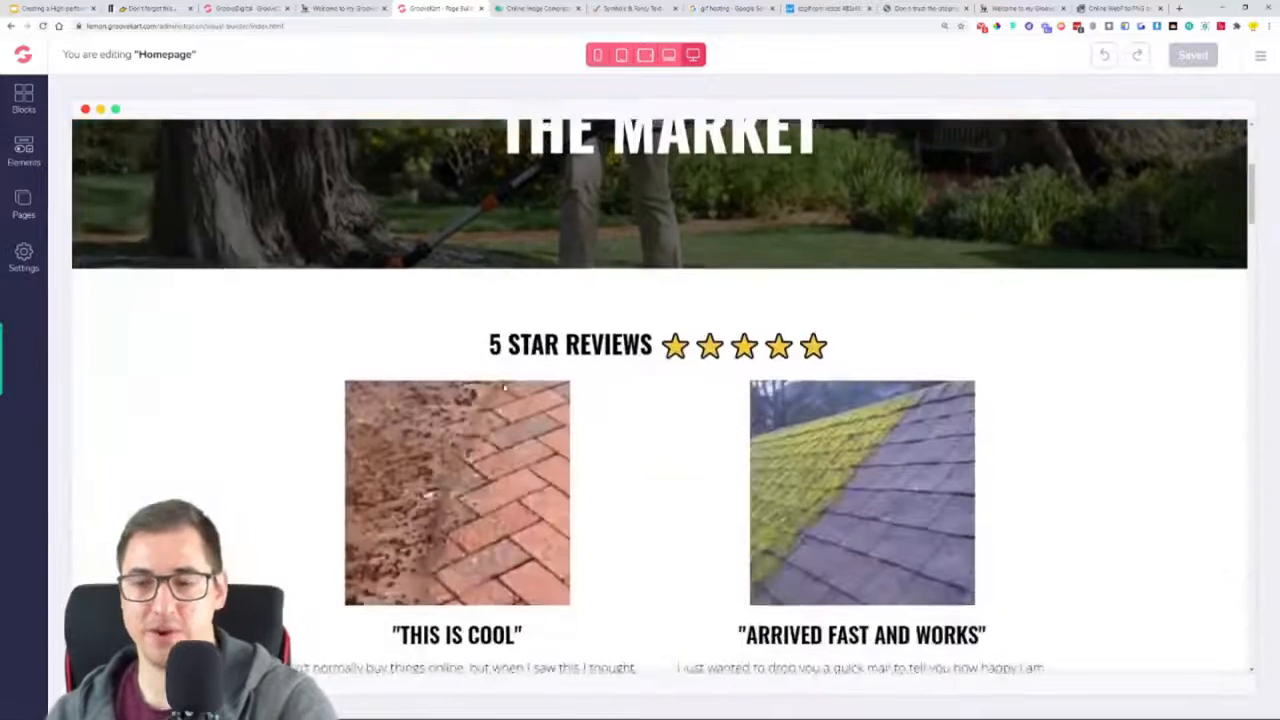
{"action": "scroll", "coordinate": [645, 335], "scroll_direction": "down", "scroll_amount": 15}
{"action": "scroll", "coordinate": [646, 335], "scroll_direction": "down", "scroll_amount": 5}
{"action": "scroll", "coordinate": [646, 336], "scroll_direction": "down", "scroll_amount": 15}
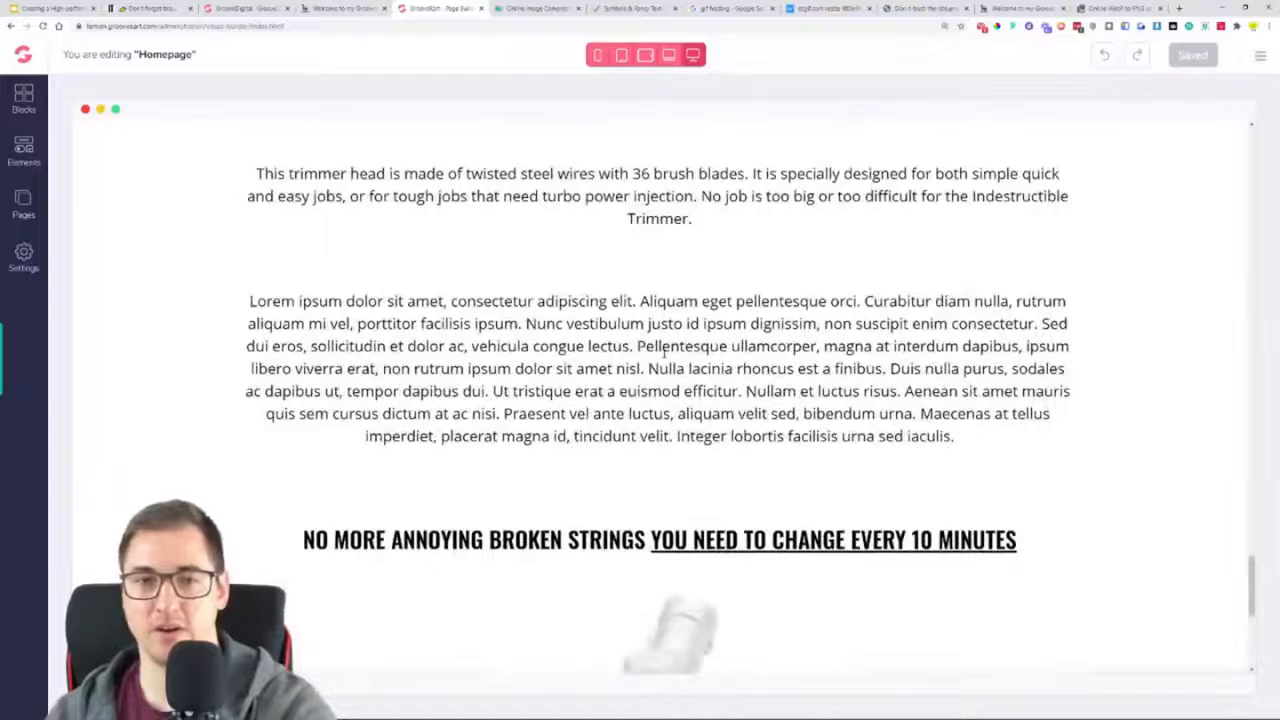
{"action": "scroll", "coordinate": [664, 352], "scroll_direction": "down", "scroll_amount": 5}
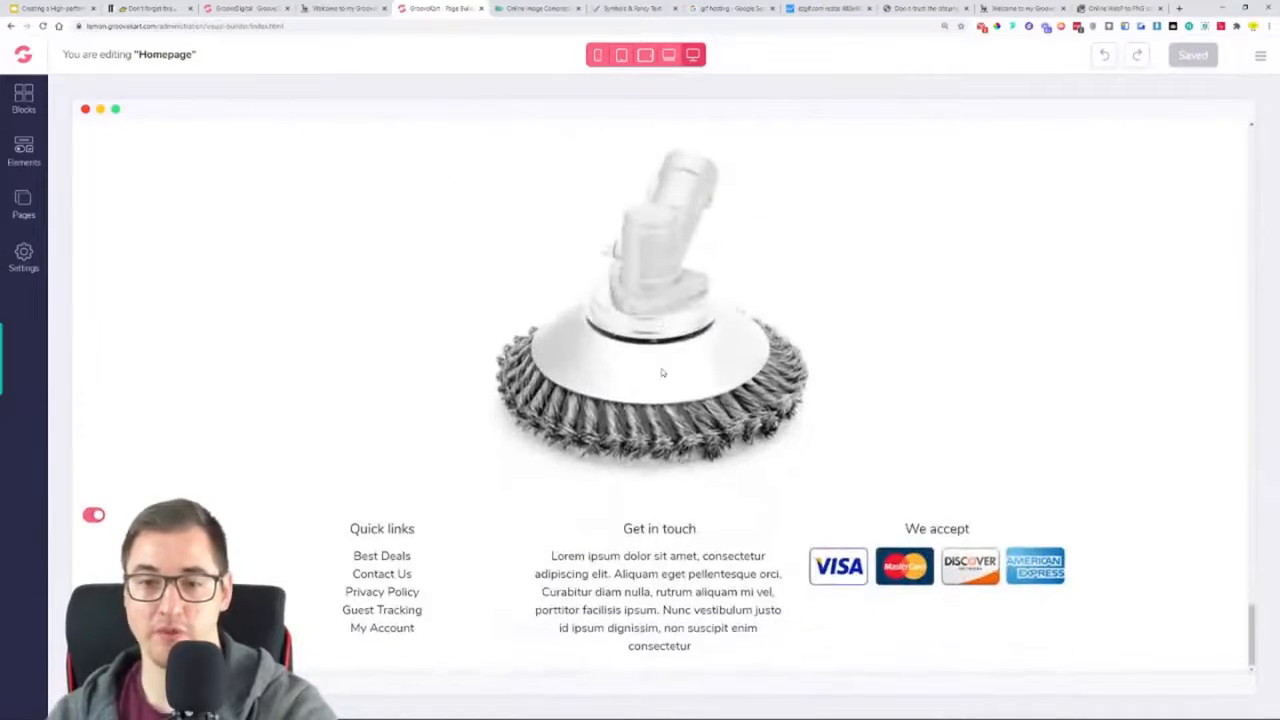
{"action": "scroll", "coordinate": [661, 373], "scroll_direction": "up", "scroll_amount": 2}
{"action": "scroll", "coordinate": [661, 373], "scroll_direction": "up", "scroll_amount": 8}
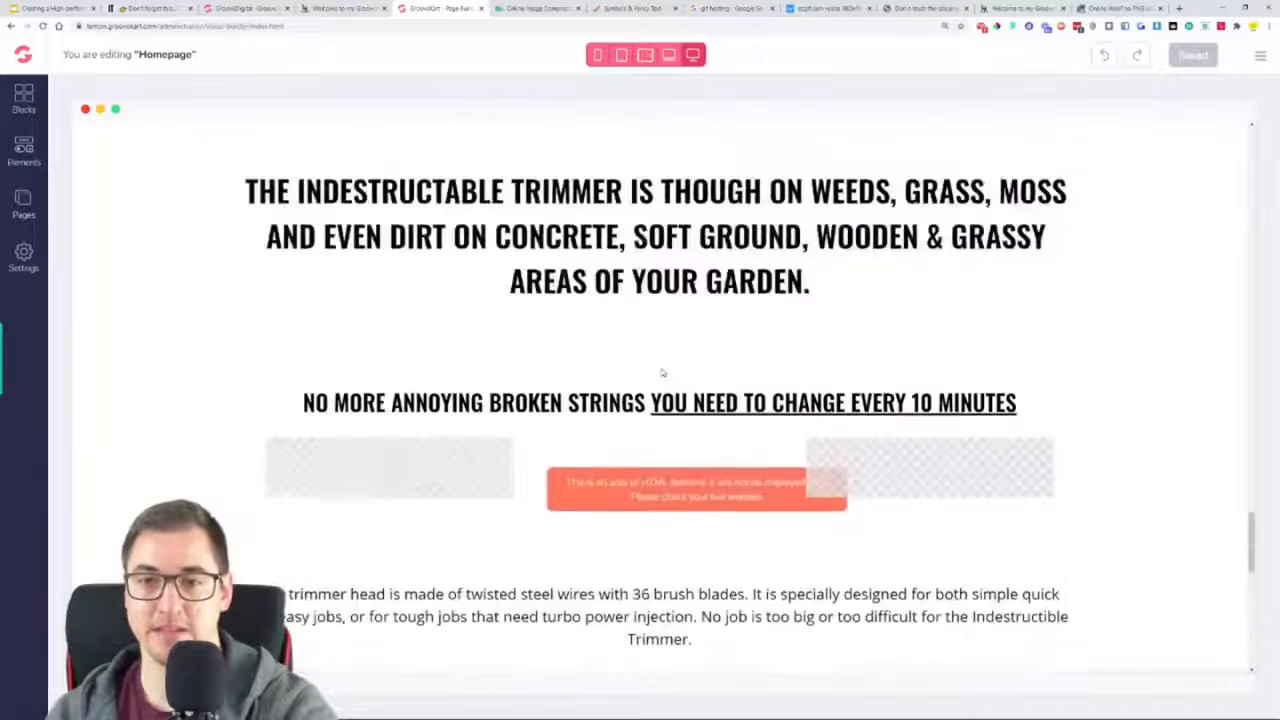
{"action": "scroll", "coordinate": [661, 373], "scroll_direction": "up", "scroll_amount": 5}
{"action": "scroll", "coordinate": [661, 373], "scroll_direction": "down", "scroll_amount": 9}
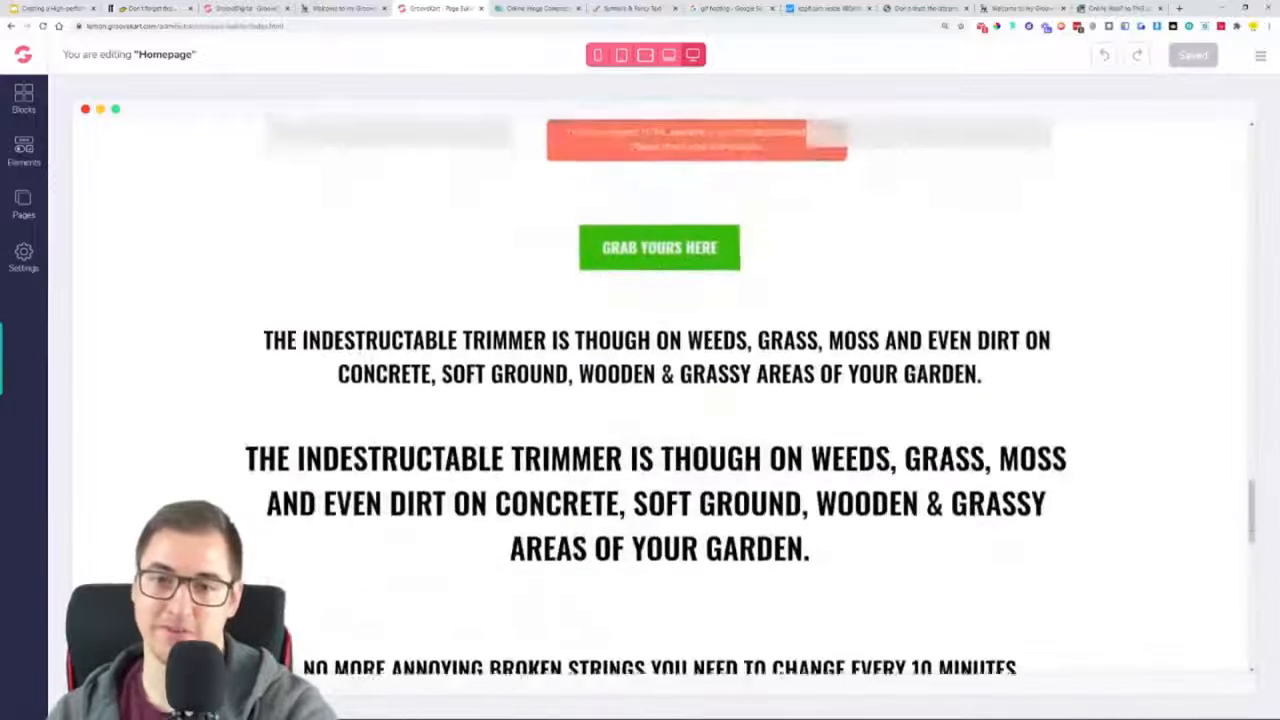
{"action": "scroll", "coordinate": [661, 373], "scroll_direction": "up", "scroll_amount": 2}
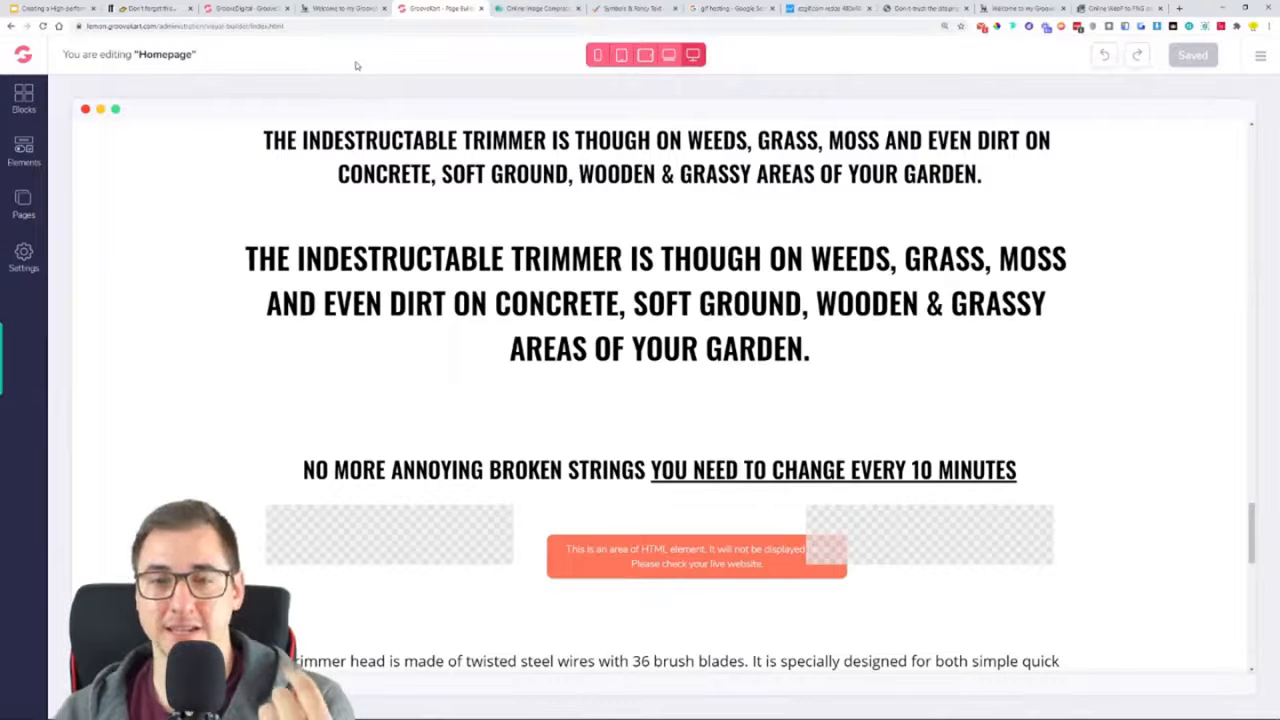
Replace the larger "THE INDESTRUCTABLE TRIMMER" heading with the reference page's "🔥 Your drive, garden and pathways will never have looked so good 🔥" and save the homepage
{"action": "left_click", "coordinate": [345, 8]}
{"action": "scroll", "coordinate": [445, 290], "scroll_direction": "up", "scroll_amount": 10}
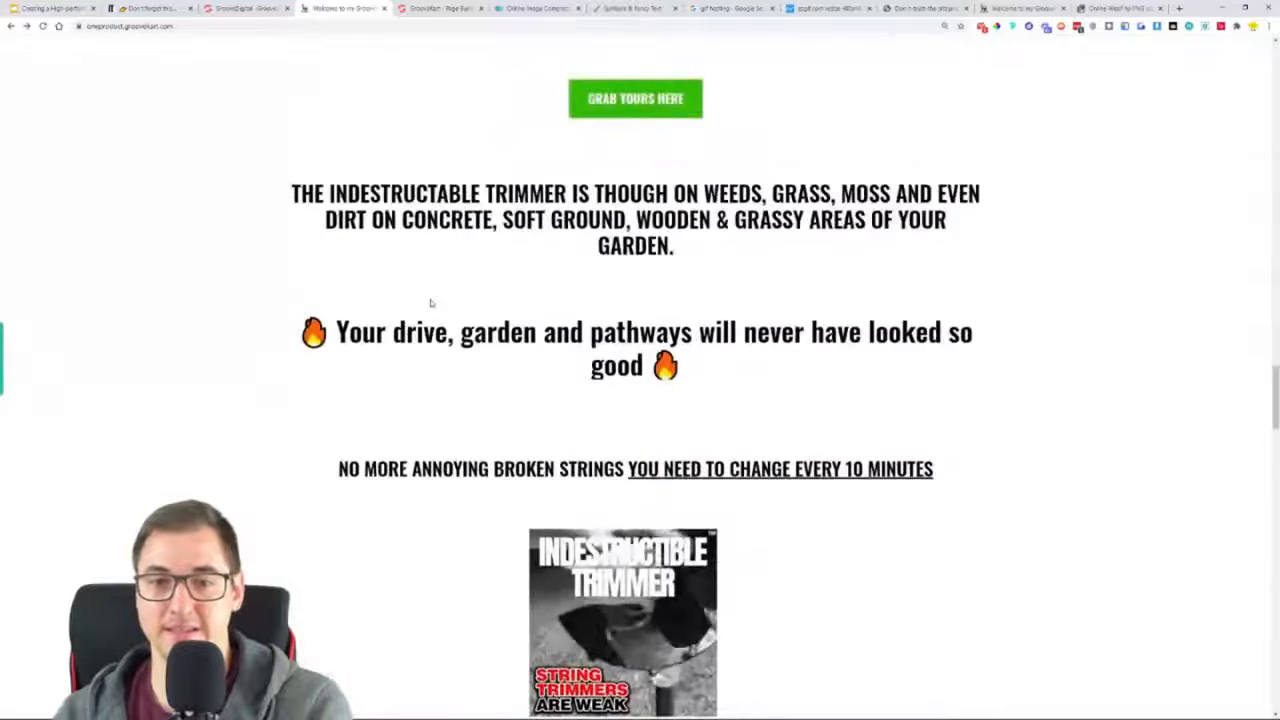
{"action": "scroll", "coordinate": [431, 302], "scroll_direction": "down", "scroll_amount": 1}
{"action": "triple_click", "coordinate": [709, 240]}
{"action": "key", "text": "ctrl+c"}
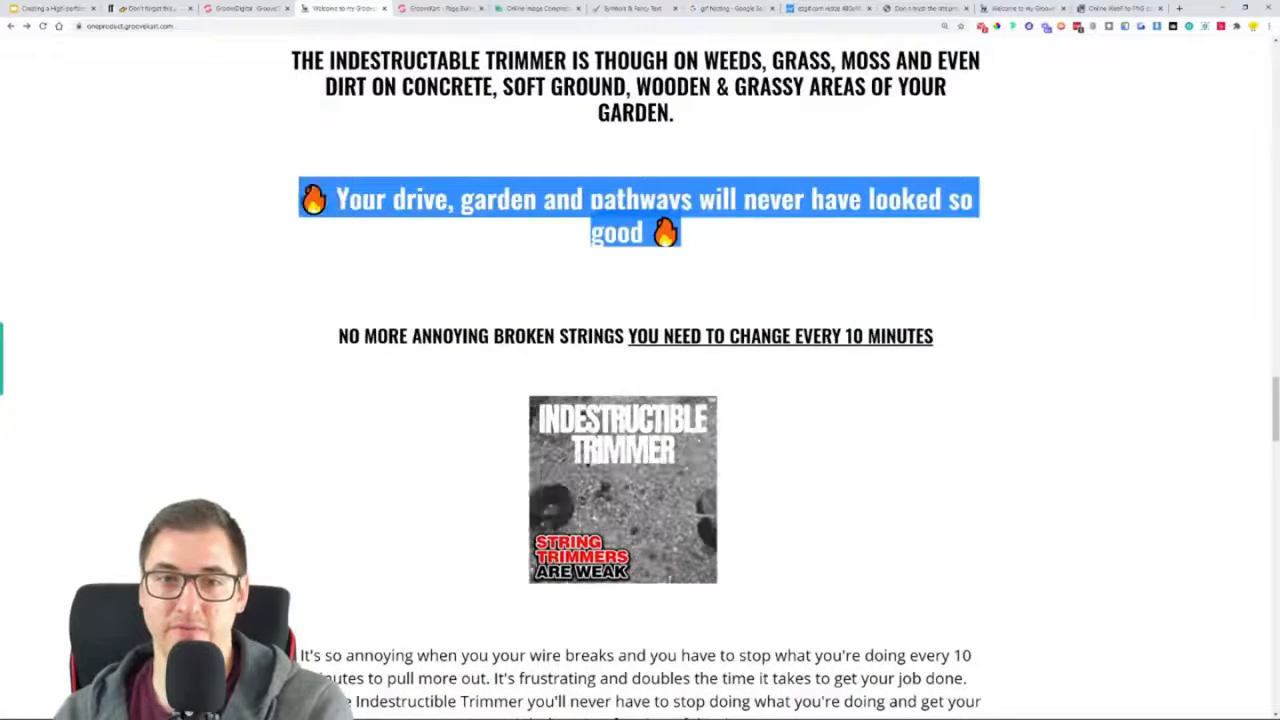
{"action": "left_click", "coordinate": [428, 8]}
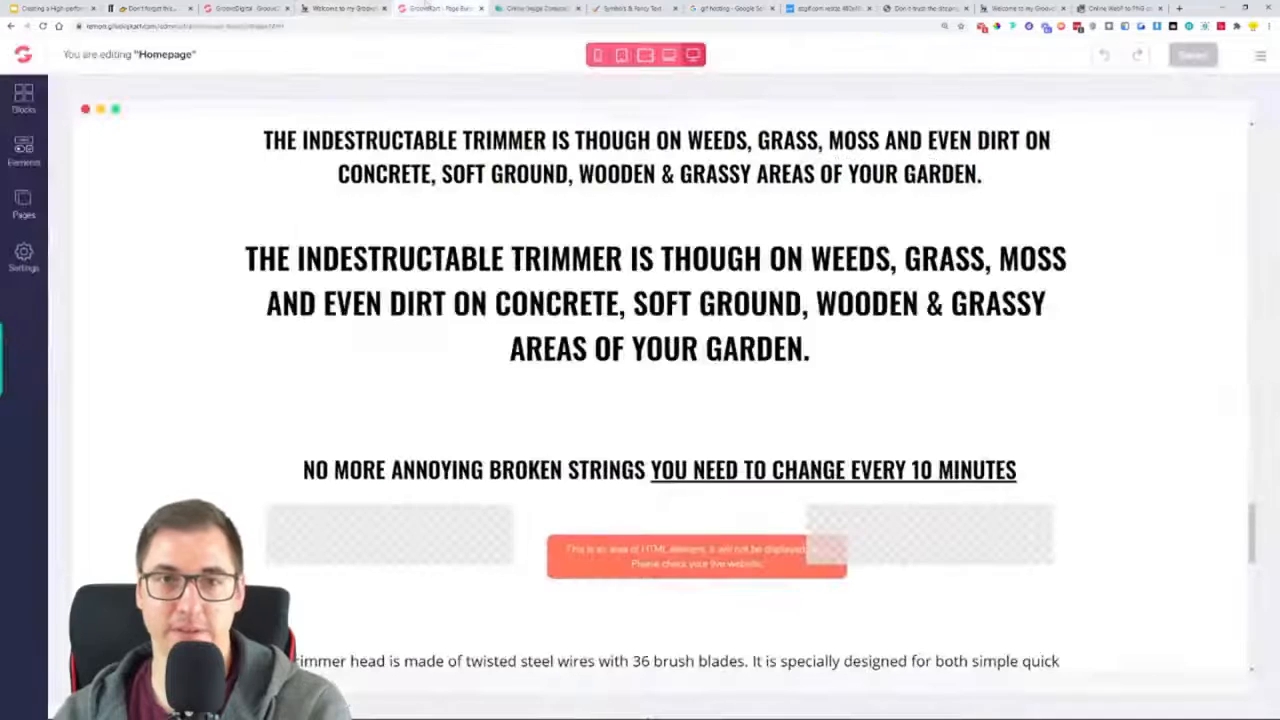
{"action": "triple_click", "coordinate": [550, 303]}
{"action": "key", "text": "ctrl+v"}
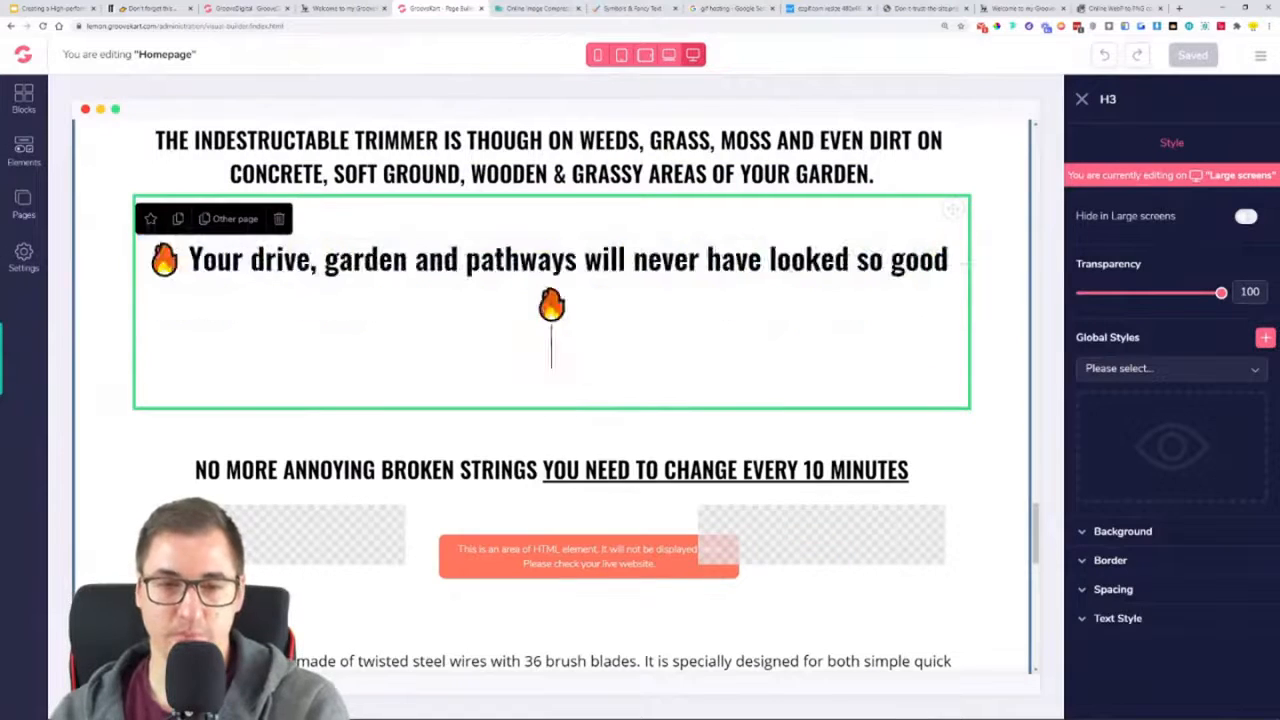
{"action": "key", "text": "BackSpace"}
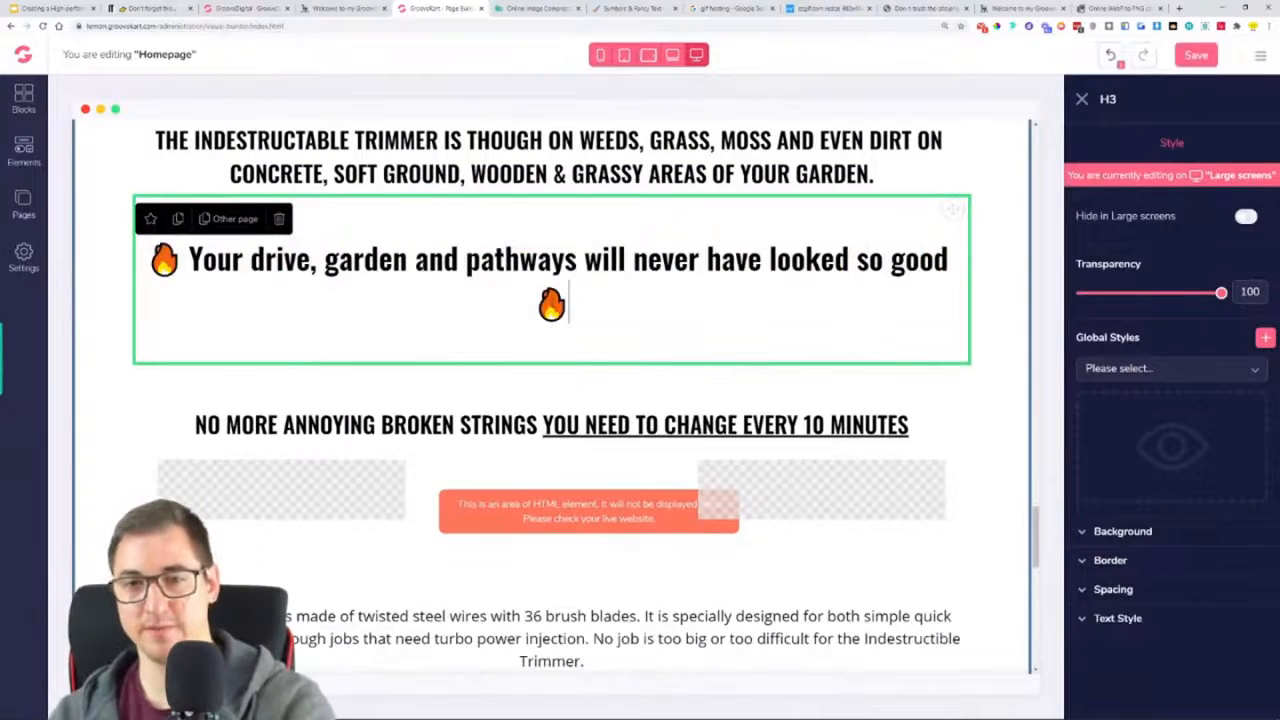
{"action": "left_click", "coordinate": [1207, 57]}
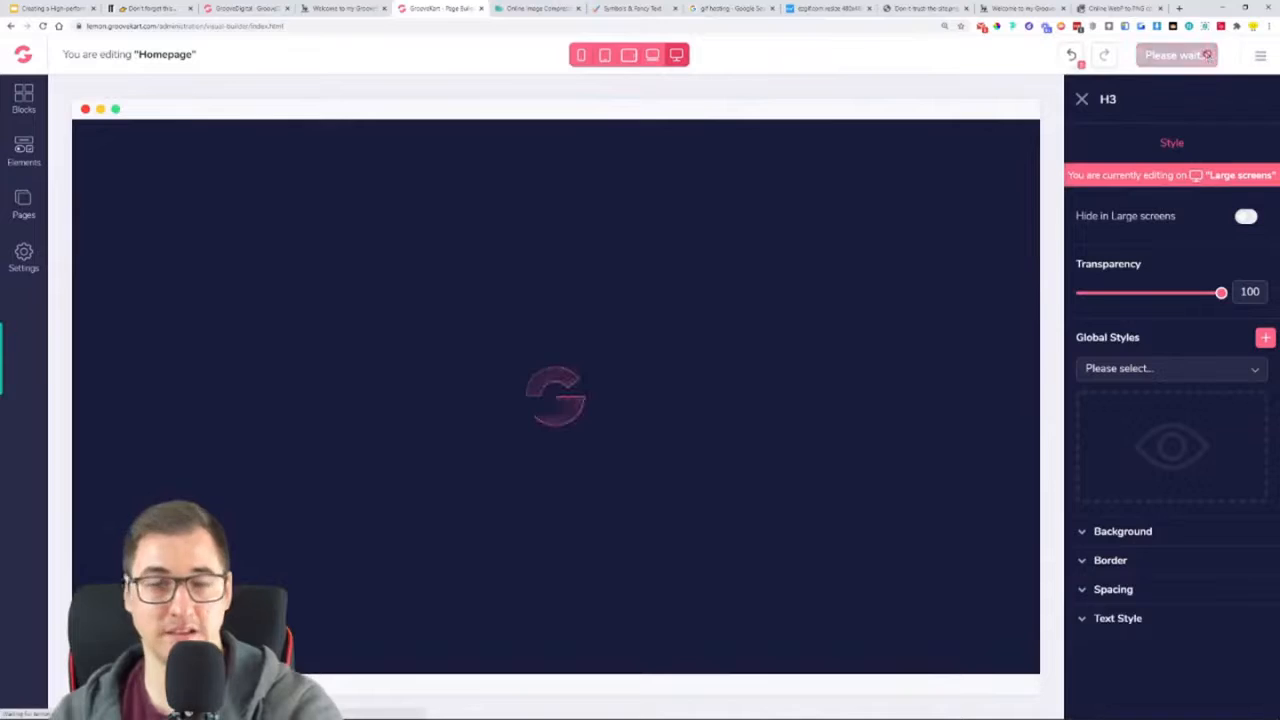
Check the saved homepage from the product sections down to the Lorem ipsum paragraph and the trimmer head image
{"action": "scroll", "coordinate": [658, 400], "scroll_direction": "down", "scroll_amount": 18}
{"action": "scroll", "coordinate": [658, 400], "scroll_direction": "down", "scroll_amount": 8}
{"action": "scroll", "coordinate": [658, 400], "scroll_direction": "up", "scroll_amount": 7}
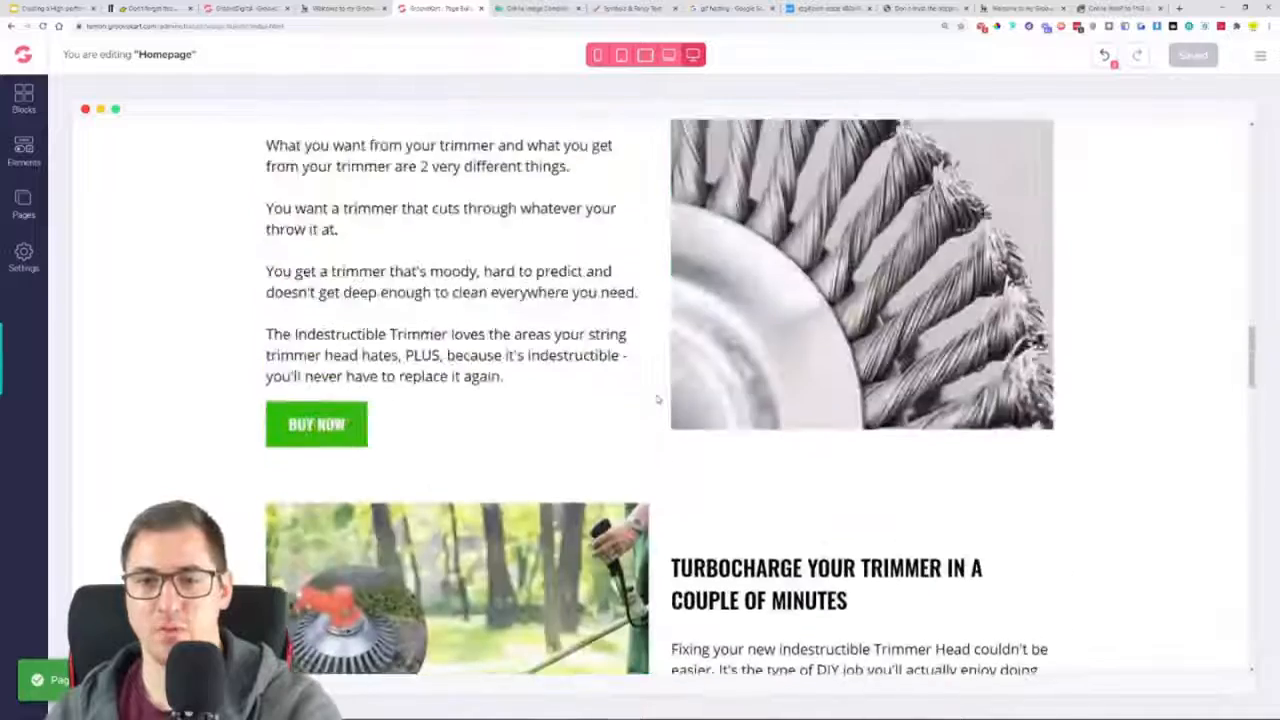
{"action": "scroll", "coordinate": [657, 399], "scroll_direction": "up", "scroll_amount": 5}
{"action": "scroll", "coordinate": [657, 399], "scroll_direction": "down", "scroll_amount": 10}
{"action": "scroll", "coordinate": [657, 399], "scroll_direction": "down", "scroll_amount": 10}
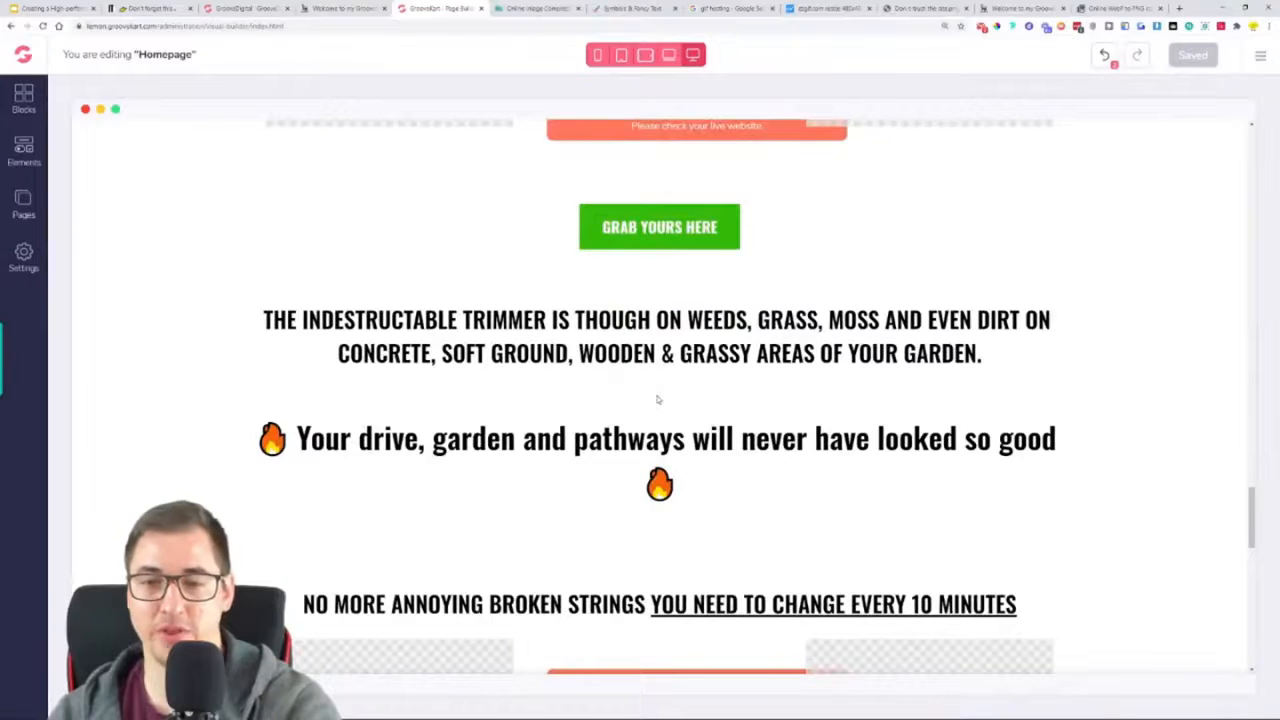
{"action": "scroll", "coordinate": [658, 400], "scroll_direction": "down", "scroll_amount": 5}
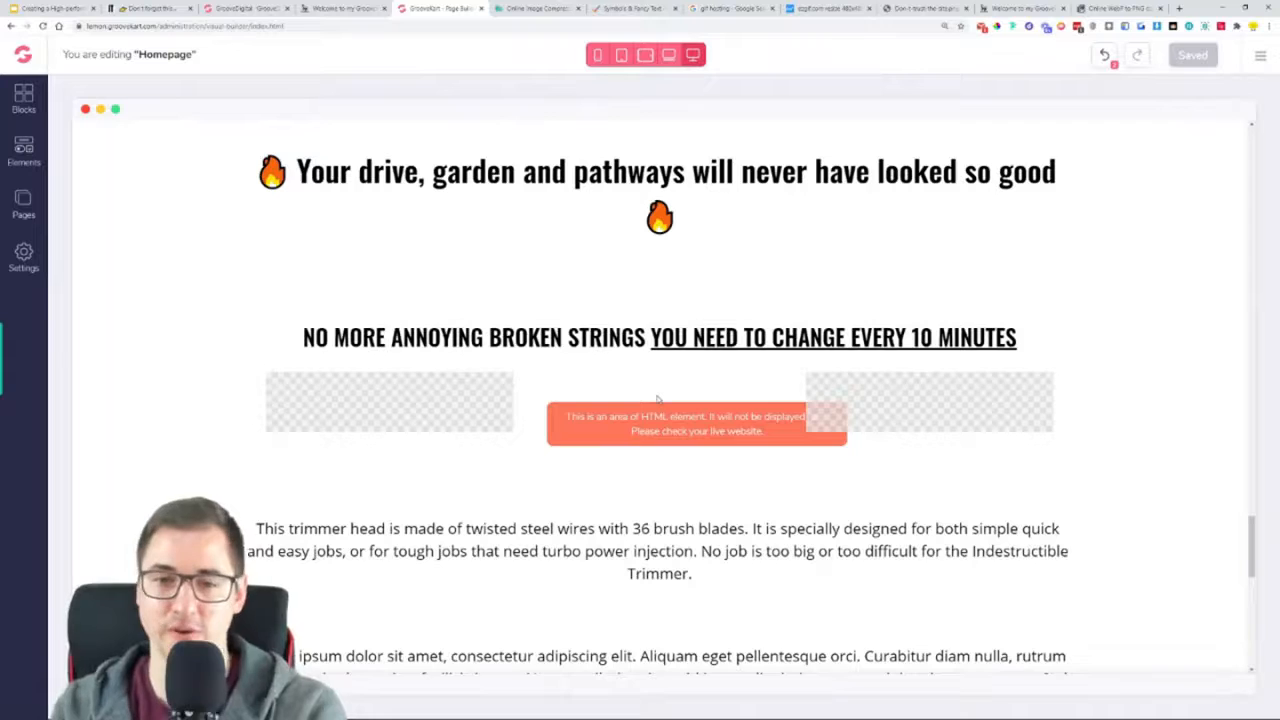
{"action": "scroll", "coordinate": [657, 399], "scroll_direction": "down", "scroll_amount": 5}
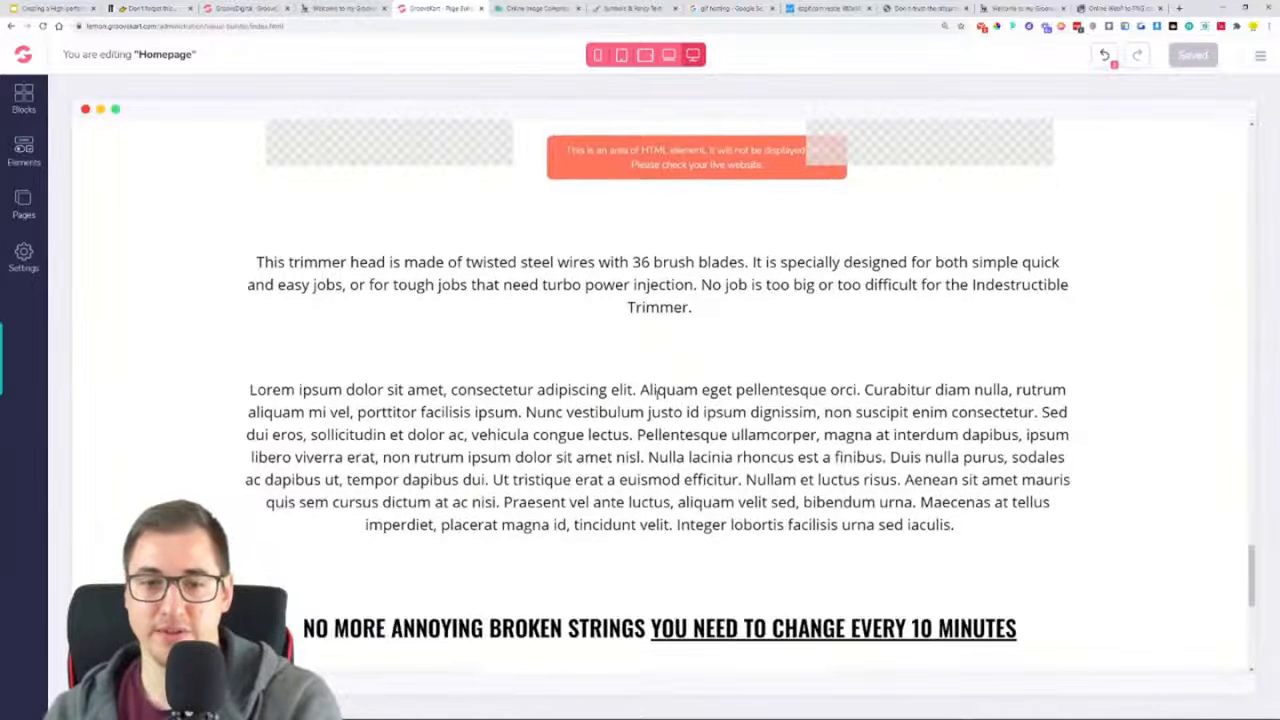
{"action": "left_click", "coordinate": [661, 427]}
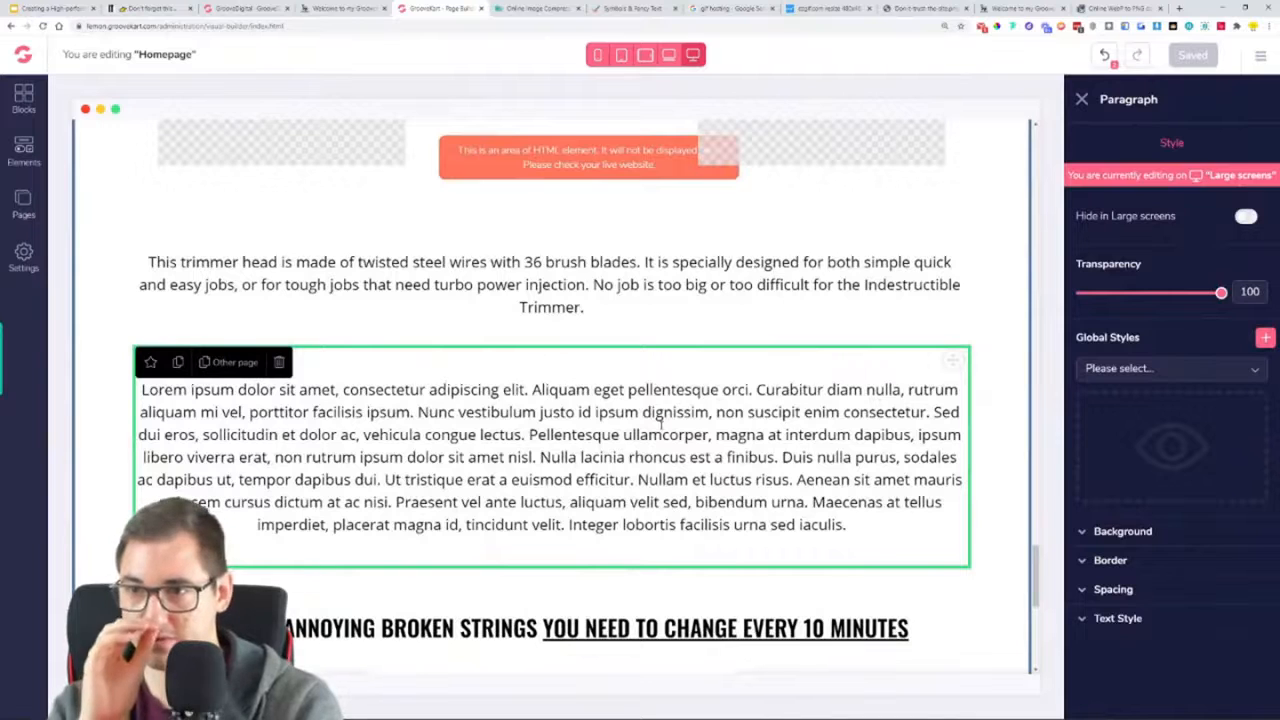
{"action": "scroll", "coordinate": [660, 425], "scroll_direction": "down", "scroll_amount": 6}
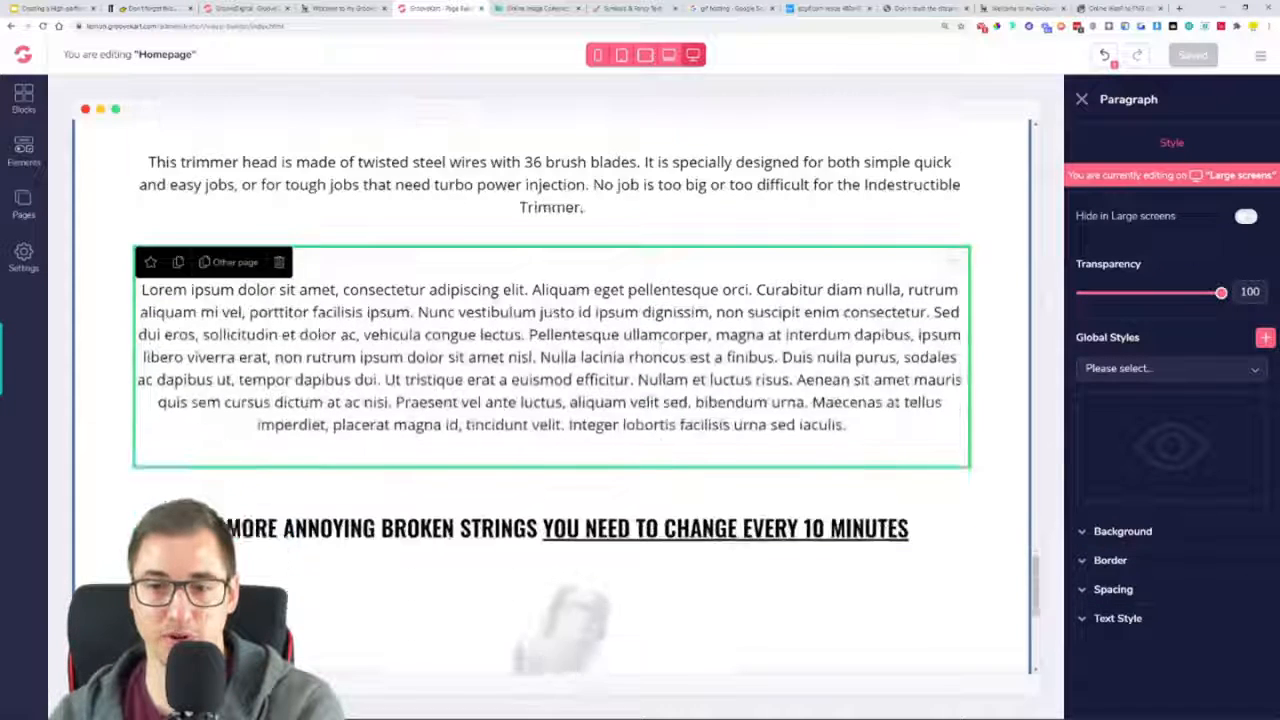
Examine the reference page's order of text and images around the "360 DEGREE UNIQUE DESIGN:" heading
{"action": "left_click", "coordinate": [375, 8]}
{"action": "scroll", "coordinate": [386, 343], "scroll_direction": "down", "scroll_amount": 3}
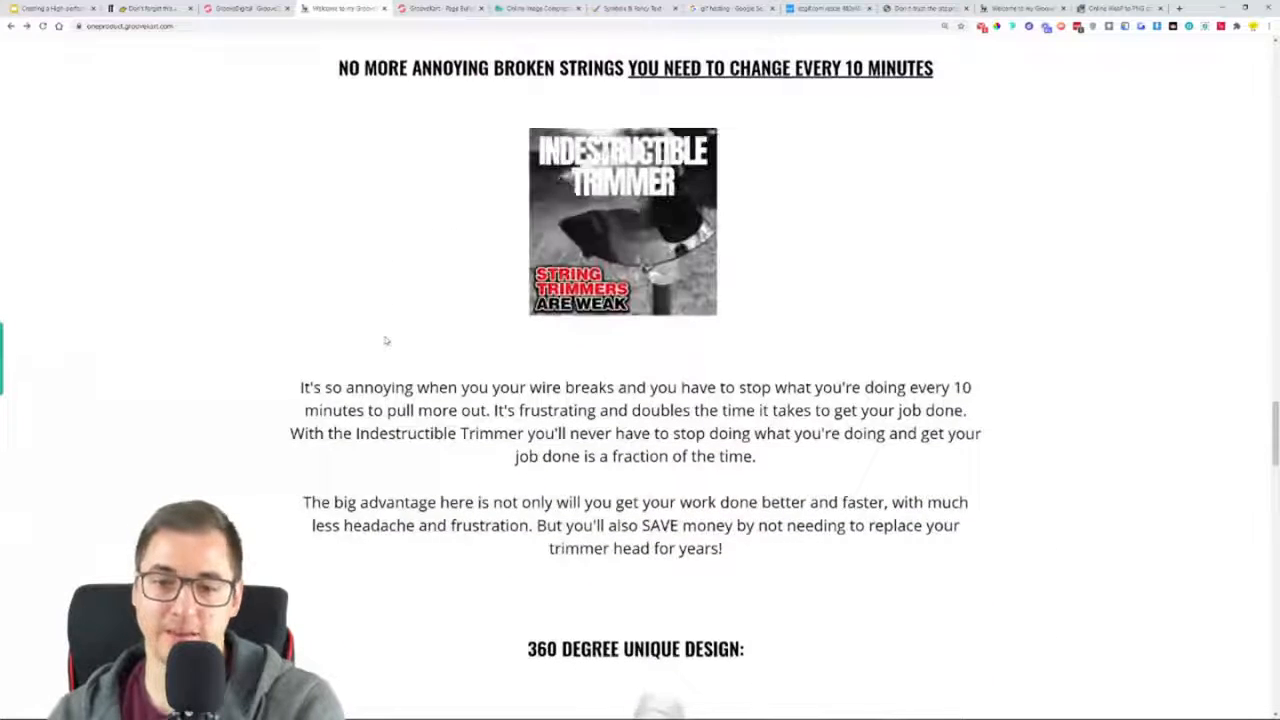
{"action": "scroll", "coordinate": [384, 341], "scroll_direction": "down", "scroll_amount": 2}
{"action": "scroll", "coordinate": [383, 341], "scroll_direction": "up", "scroll_amount": 4}
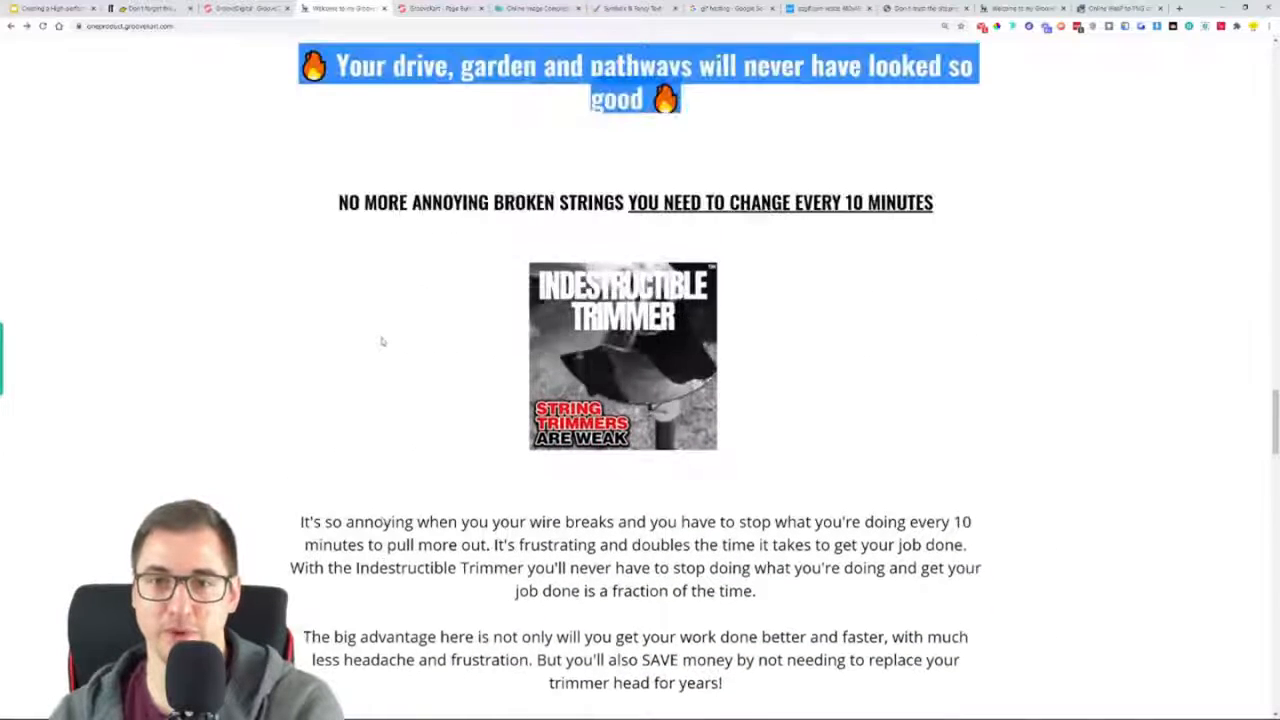
{"action": "scroll", "coordinate": [381, 341], "scroll_direction": "down", "scroll_amount": 8}
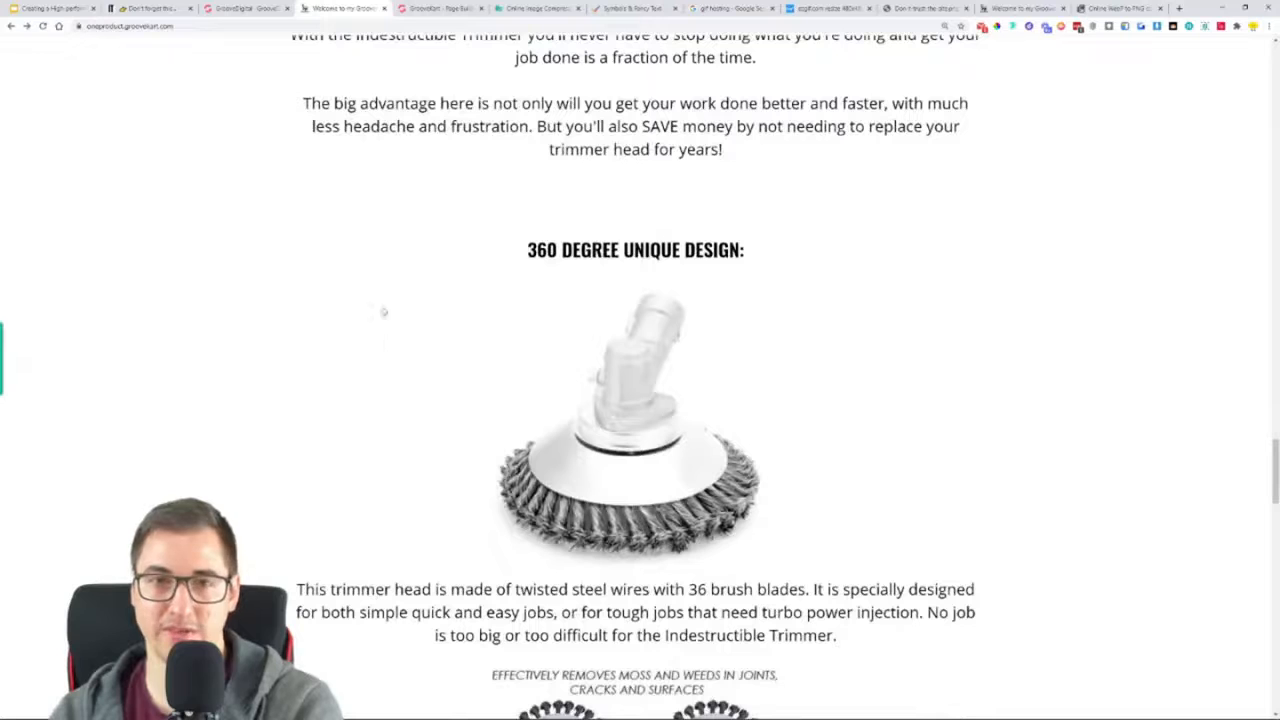
{"action": "scroll", "coordinate": [414, 72], "scroll_direction": "down", "scroll_amount": 3}
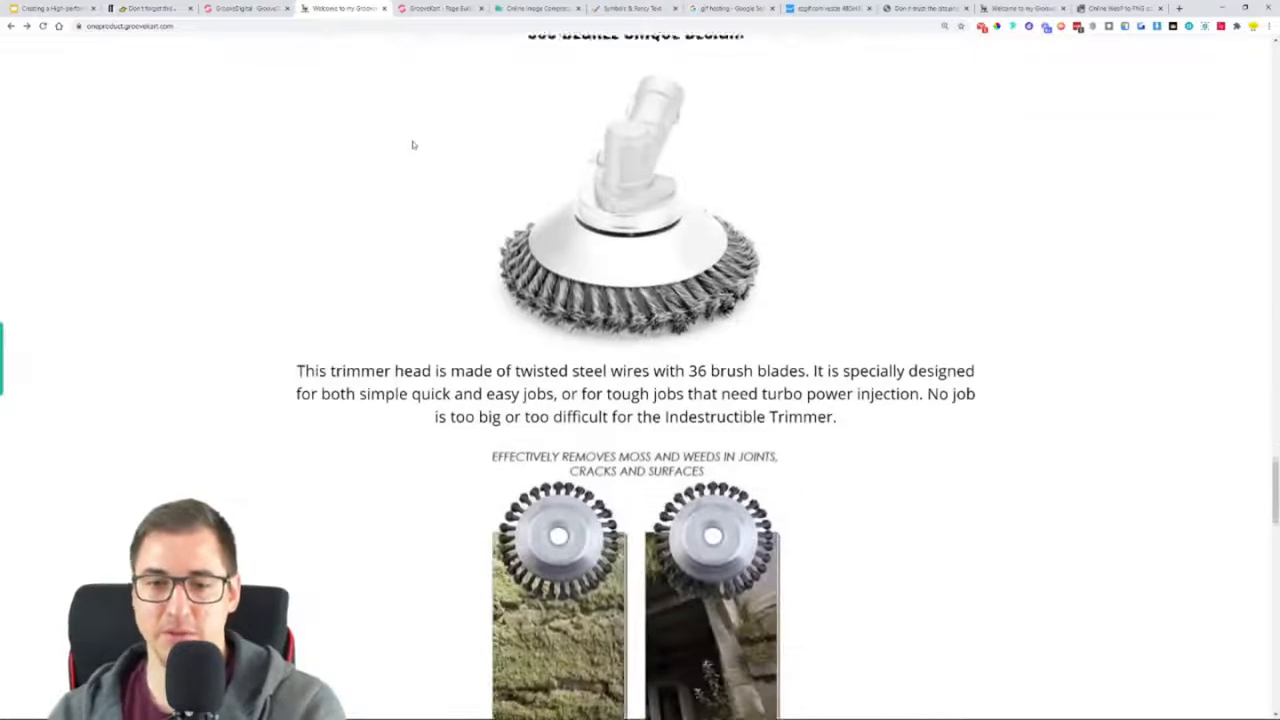
{"action": "scroll", "coordinate": [410, 168], "scroll_direction": "up", "scroll_amount": 2}
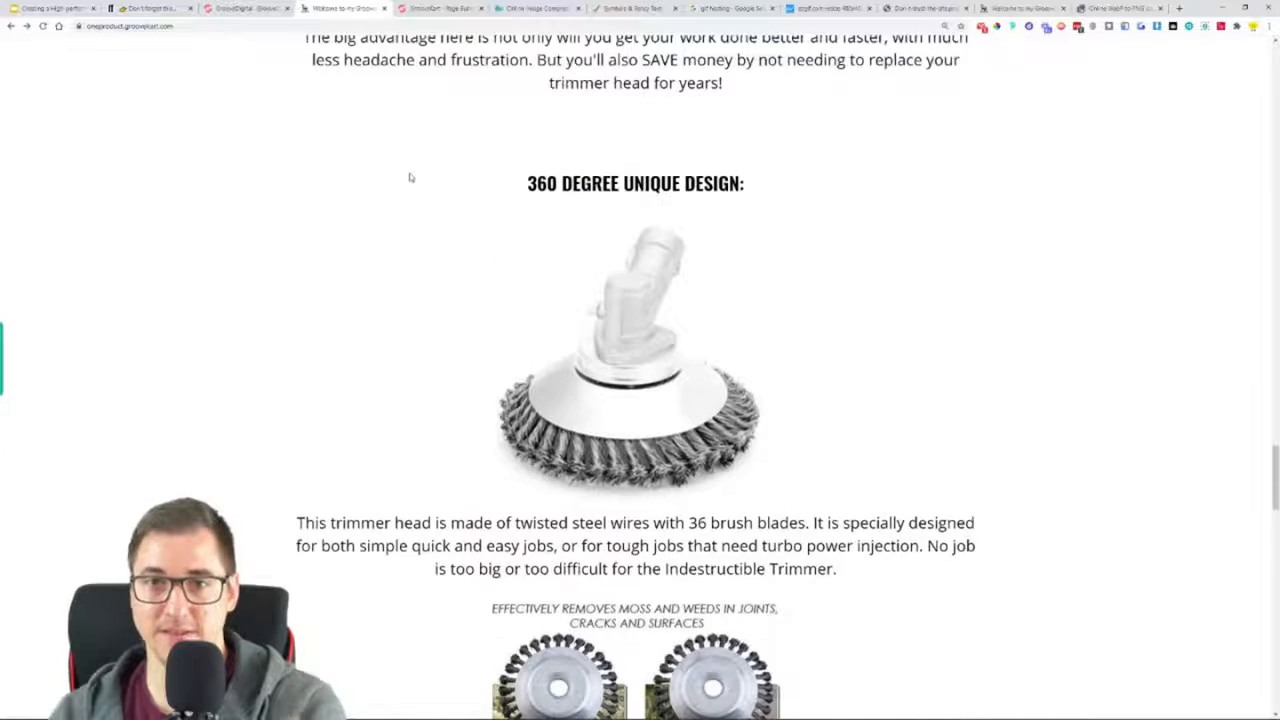
{"action": "scroll", "coordinate": [409, 178], "scroll_direction": "up", "scroll_amount": 2}
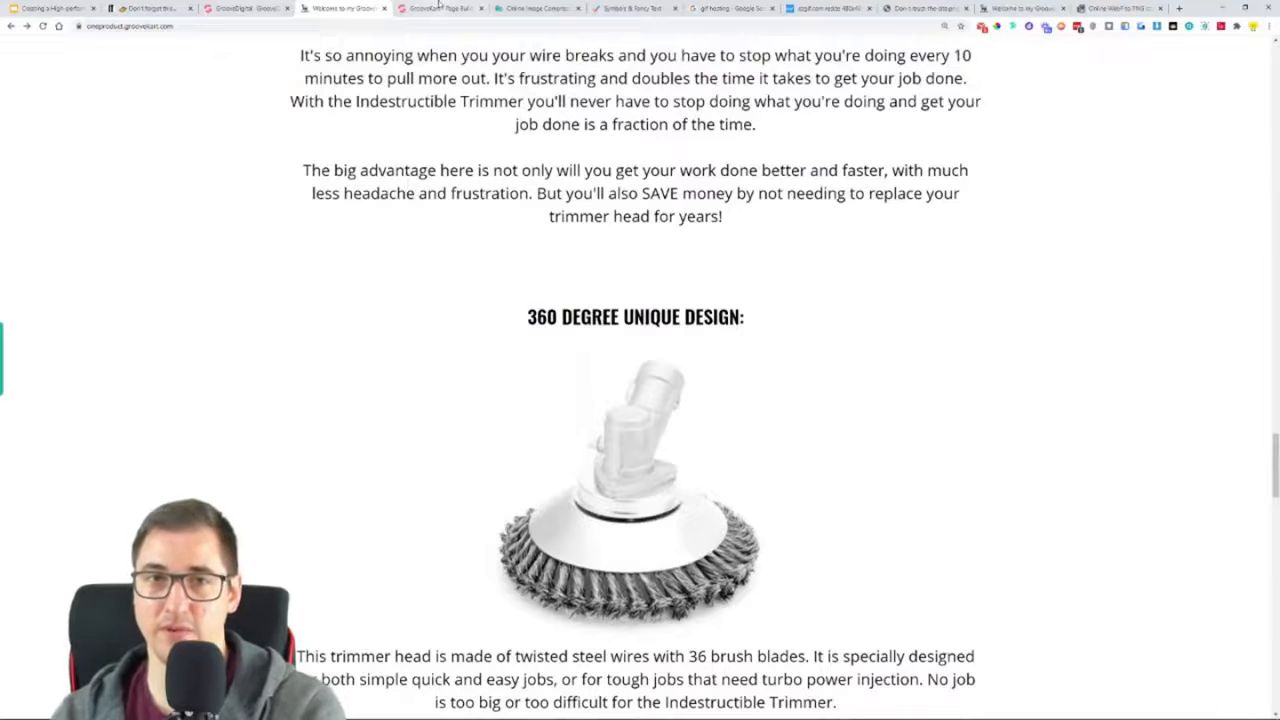
Compare the builder's paragraphs, second "NO MORE ANNOYING BROKEN STRINGS" heading and trimmer head image with the reference page's layout
{"action": "left_click", "coordinate": [438, 6]}
{"action": "scroll", "coordinate": [585, 390], "scroll_direction": "up", "scroll_amount": 2}
{"action": "scroll", "coordinate": [509, 357], "scroll_direction": "up", "scroll_amount": 1}
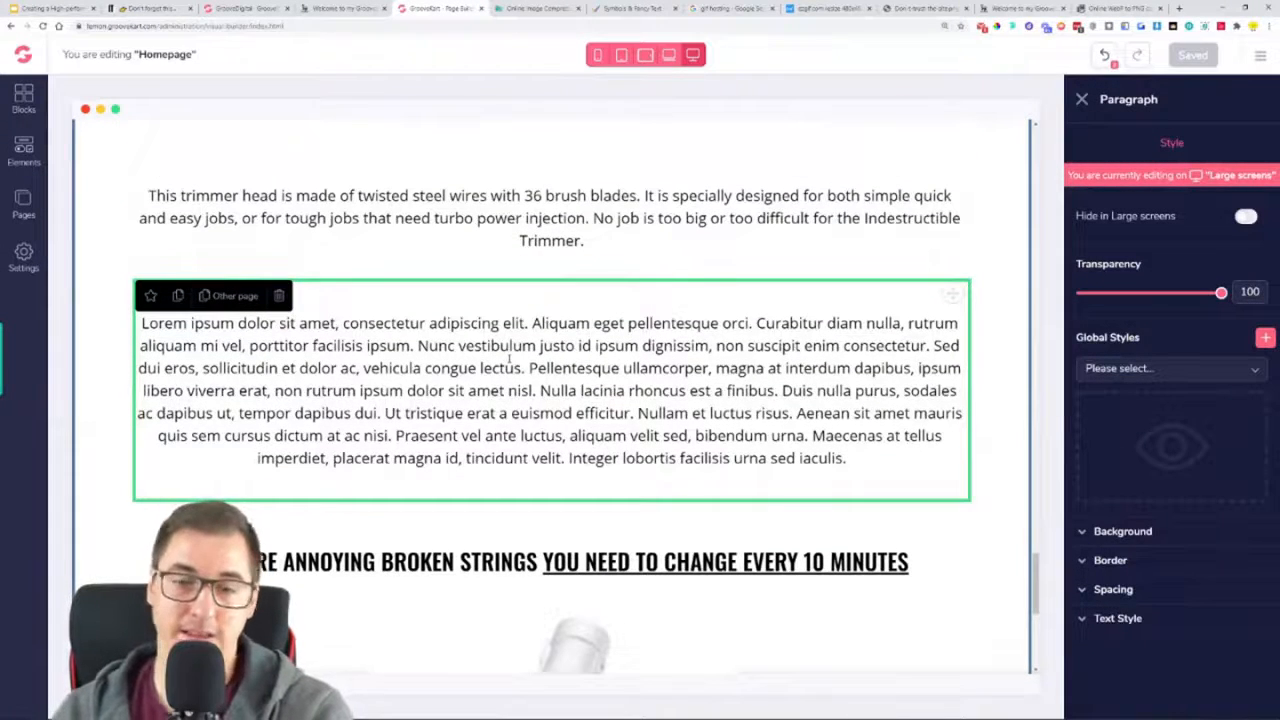
{"action": "scroll", "coordinate": [515, 364], "scroll_direction": "down", "scroll_amount": 6}
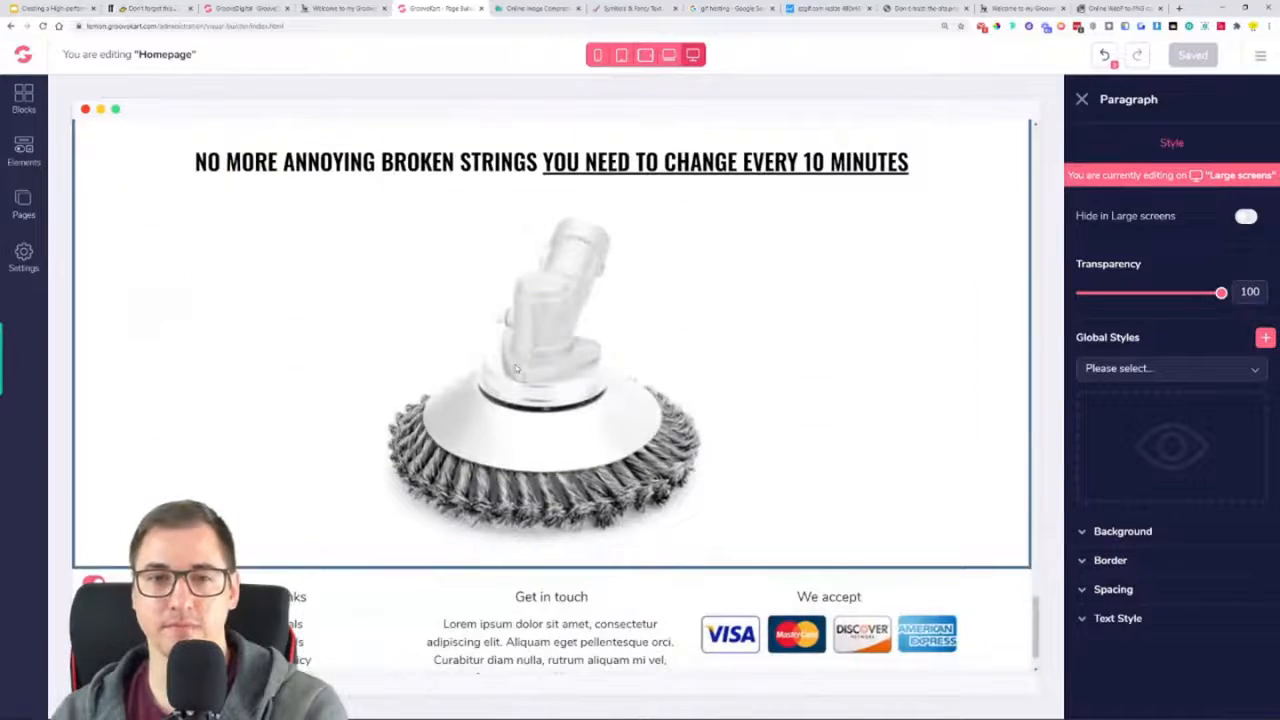
{"action": "scroll", "coordinate": [488, 323], "scroll_direction": "up", "scroll_amount": 10}
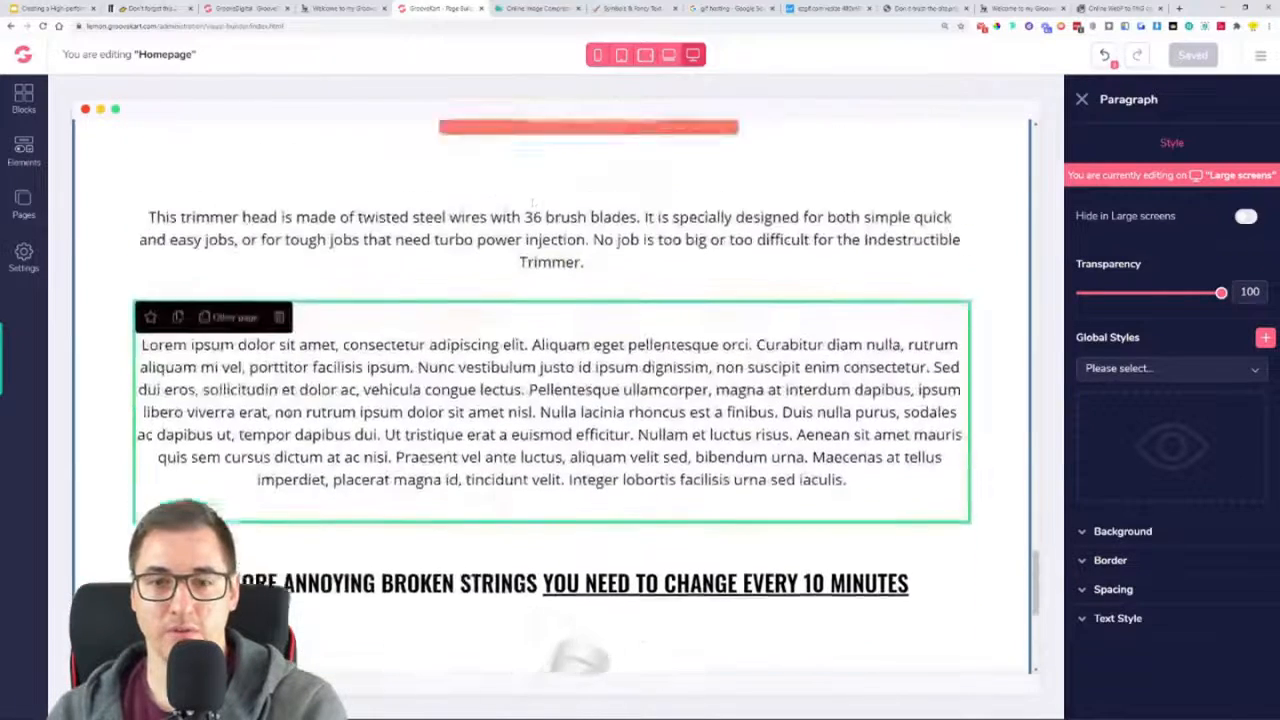
{"action": "scroll", "coordinate": [409, 495], "scroll_direction": "down", "scroll_amount": 8}
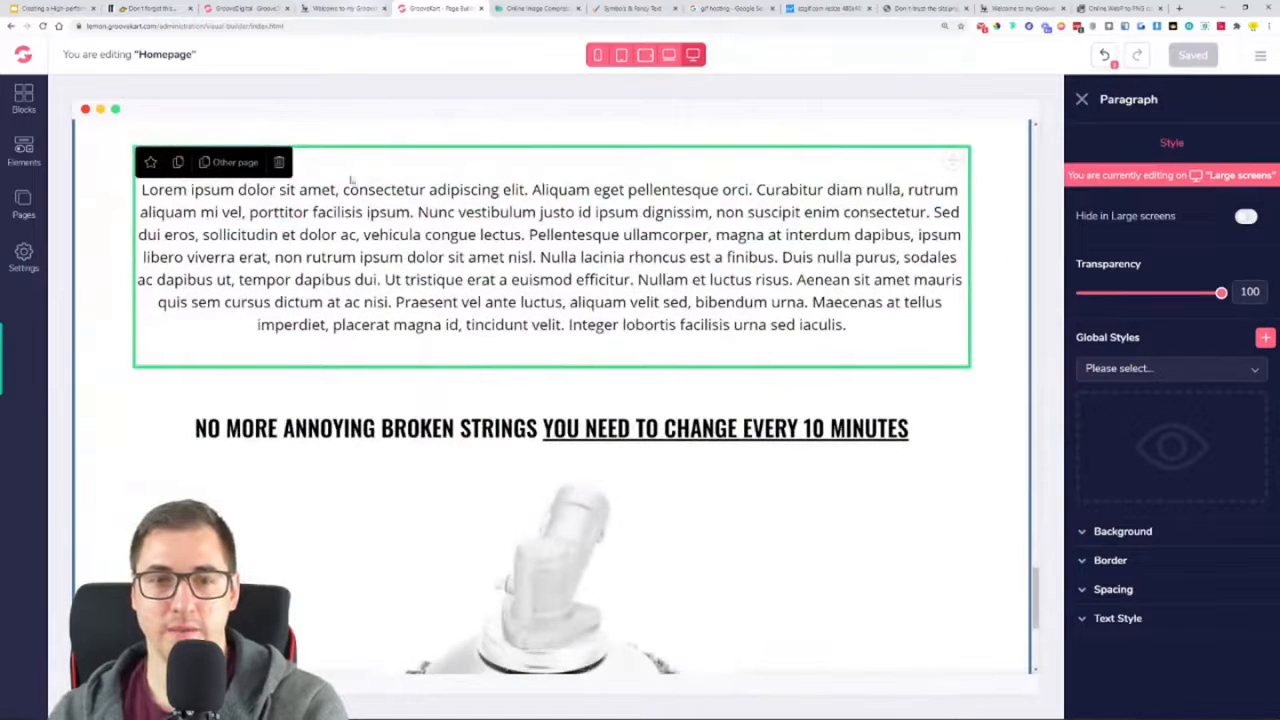
{"action": "scroll", "coordinate": [577, 410], "scroll_direction": "down", "scroll_amount": 3}
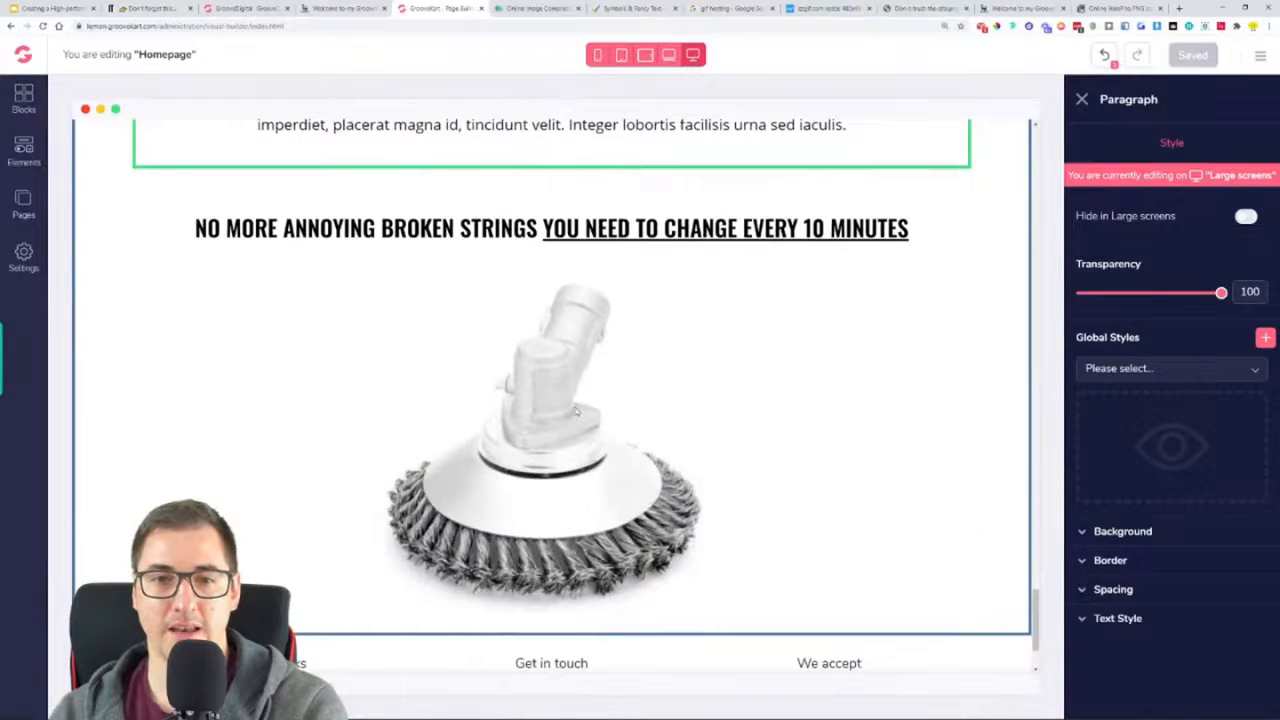
{"action": "scroll", "coordinate": [427, 247], "scroll_direction": "up", "scroll_amount": 4}
{"action": "scroll", "coordinate": [427, 247], "scroll_direction": "down", "scroll_amount": 1}
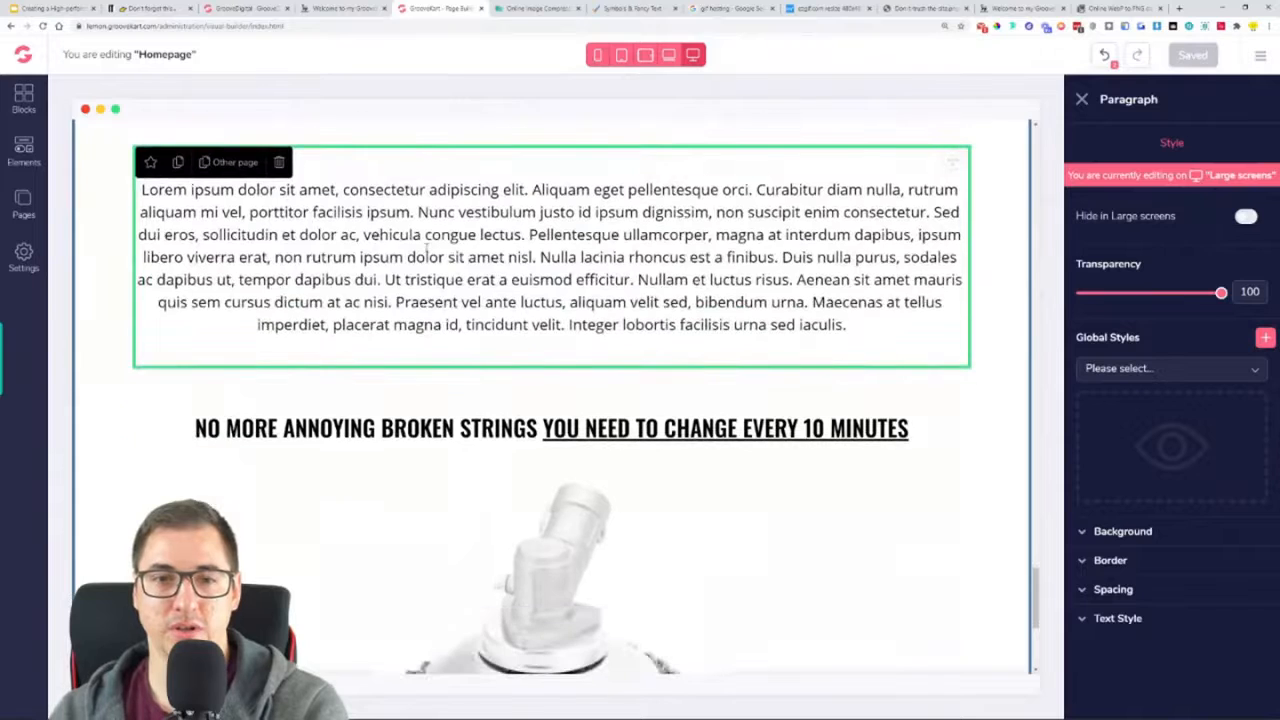
{"action": "left_click", "coordinate": [343, 8]}
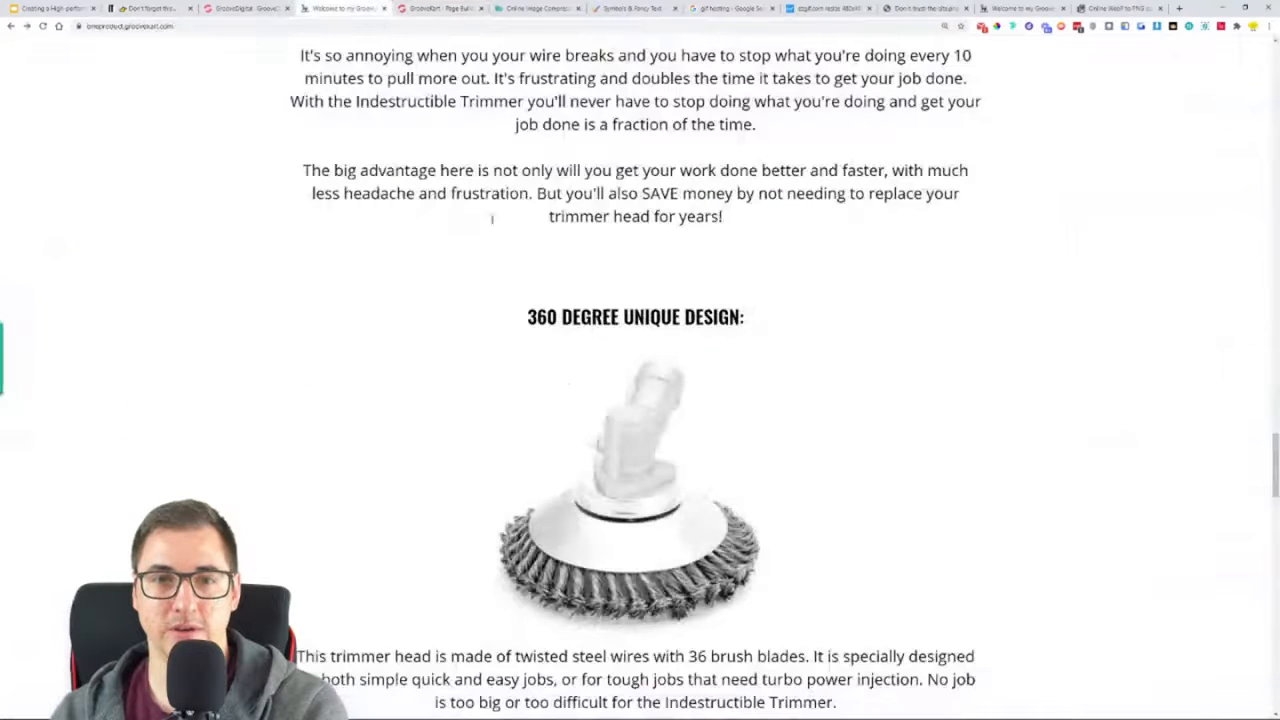
Copy the two reference-page paragraphs from "It's so annoying when you your wire breaks" through "trimmer head for years!"
{"action": "scroll", "coordinate": [630, 373], "scroll_direction": "up", "scroll_amount": 5}
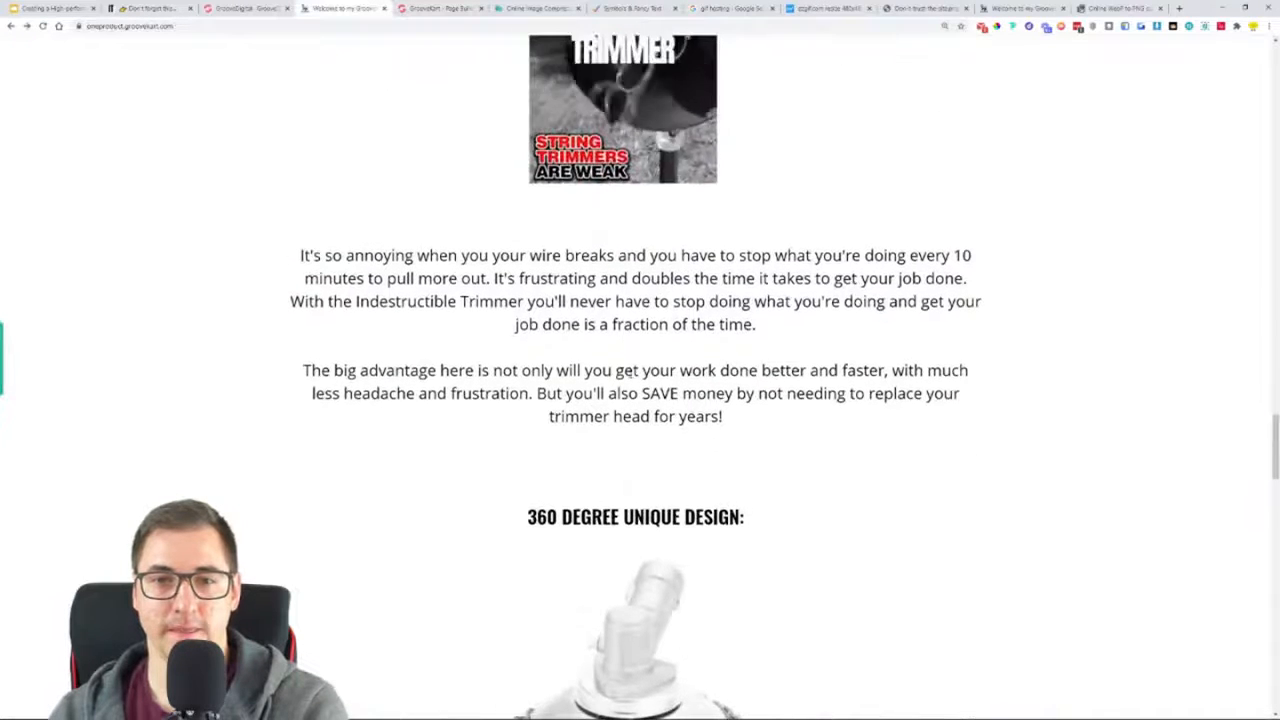
{"action": "scroll", "coordinate": [613, 355], "scroll_direction": "down", "scroll_amount": 3}
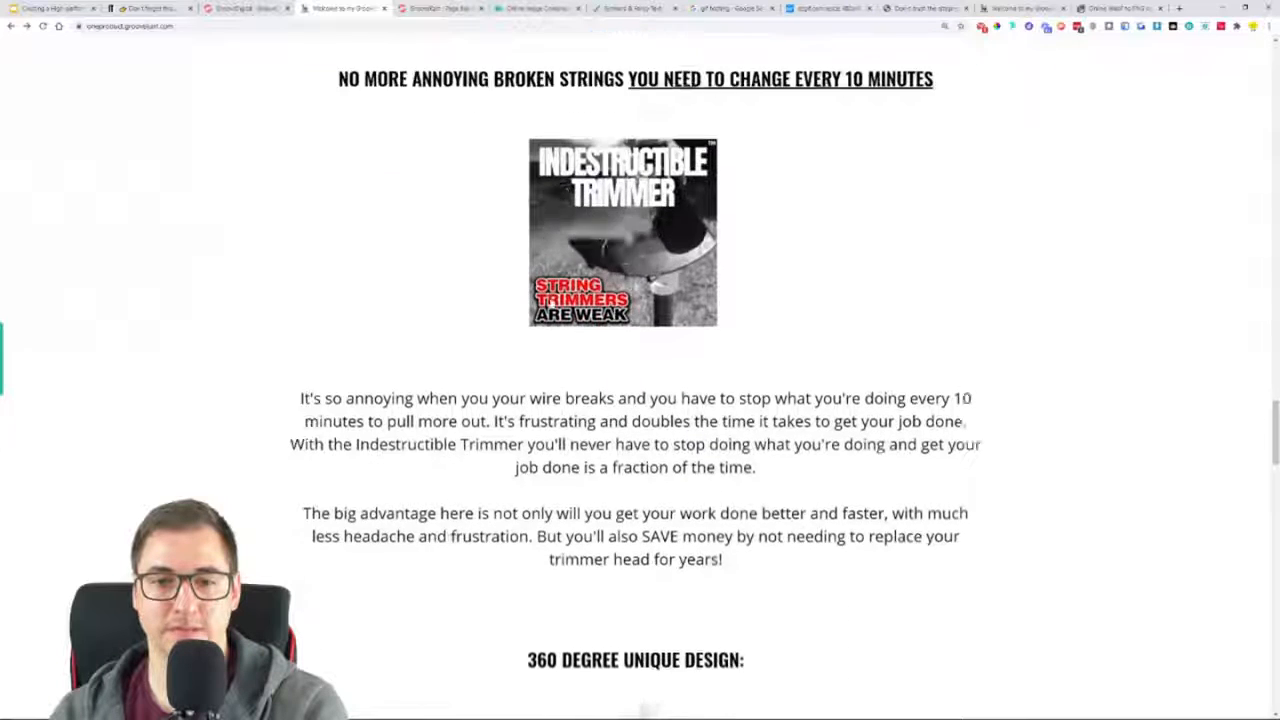
{"action": "double_click", "coordinate": [580, 460]}
{"action": "left_click", "coordinate": [580, 460]}
{"action": "key", "text": "ctrl+a"}
{"action": "double_click", "coordinate": [630, 437]}
{"action": "left_click_drag", "start_coordinate": [728, 492], "coordinate": [302, 322]}
{"action": "key", "text": "ctrl+c"}
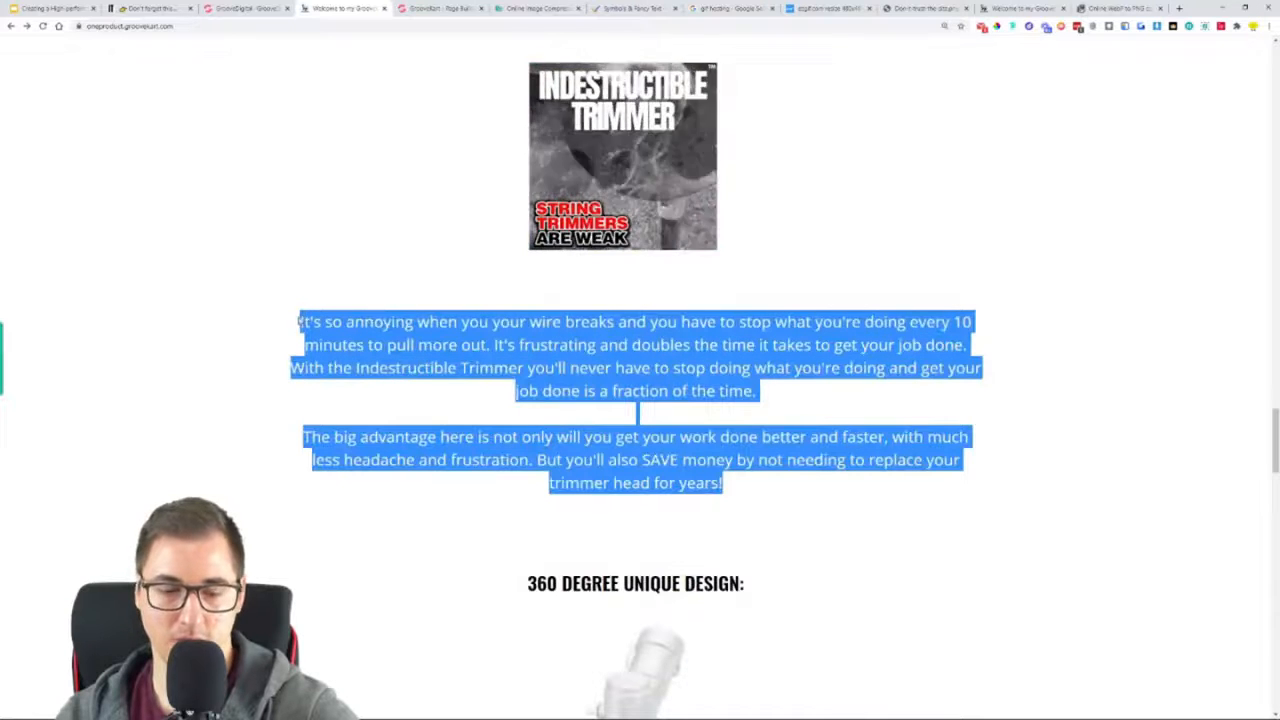
Replace the builder's "This trimmer head is made of twisted steel wires" paragraph with the copied "It's so annoying" paragraphs and save the homepage
{"action": "key", "text": "ctrl+Tab"}
{"action": "scroll", "coordinate": [447, 257], "scroll_direction": "up", "scroll_amount": 2}
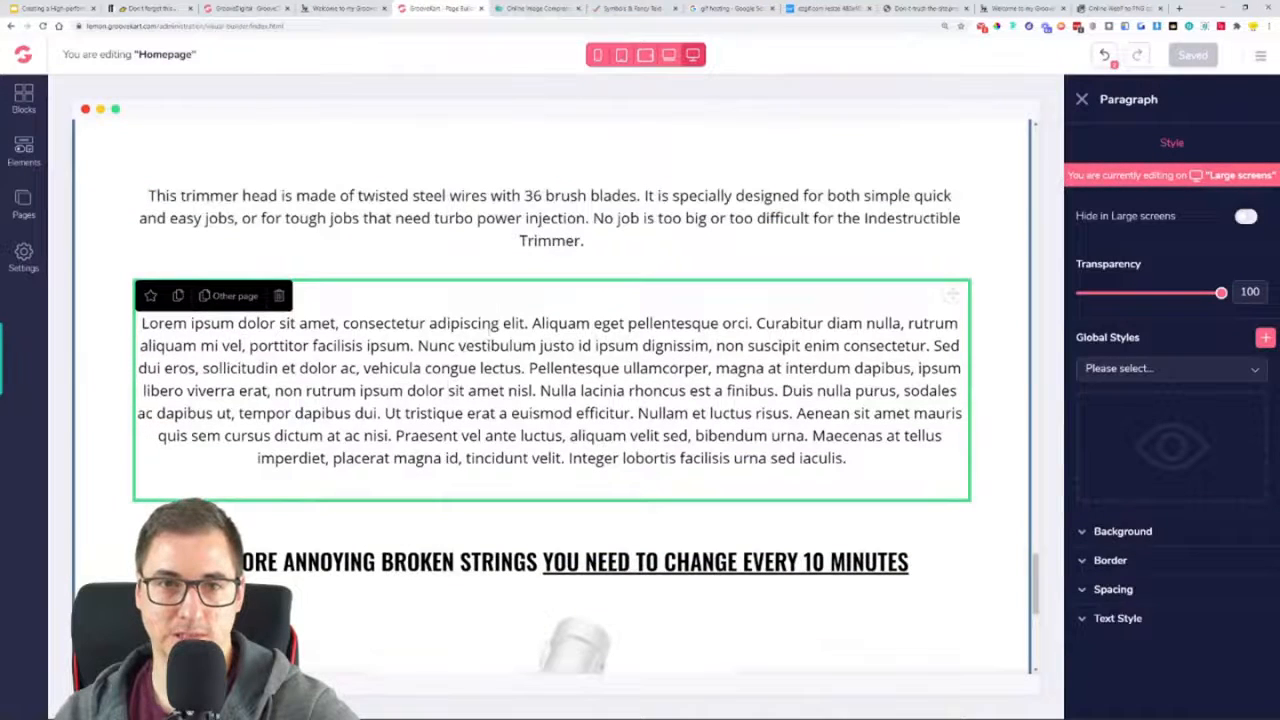
{"action": "scroll", "coordinate": [451, 434], "scroll_direction": "up", "scroll_amount": 4}
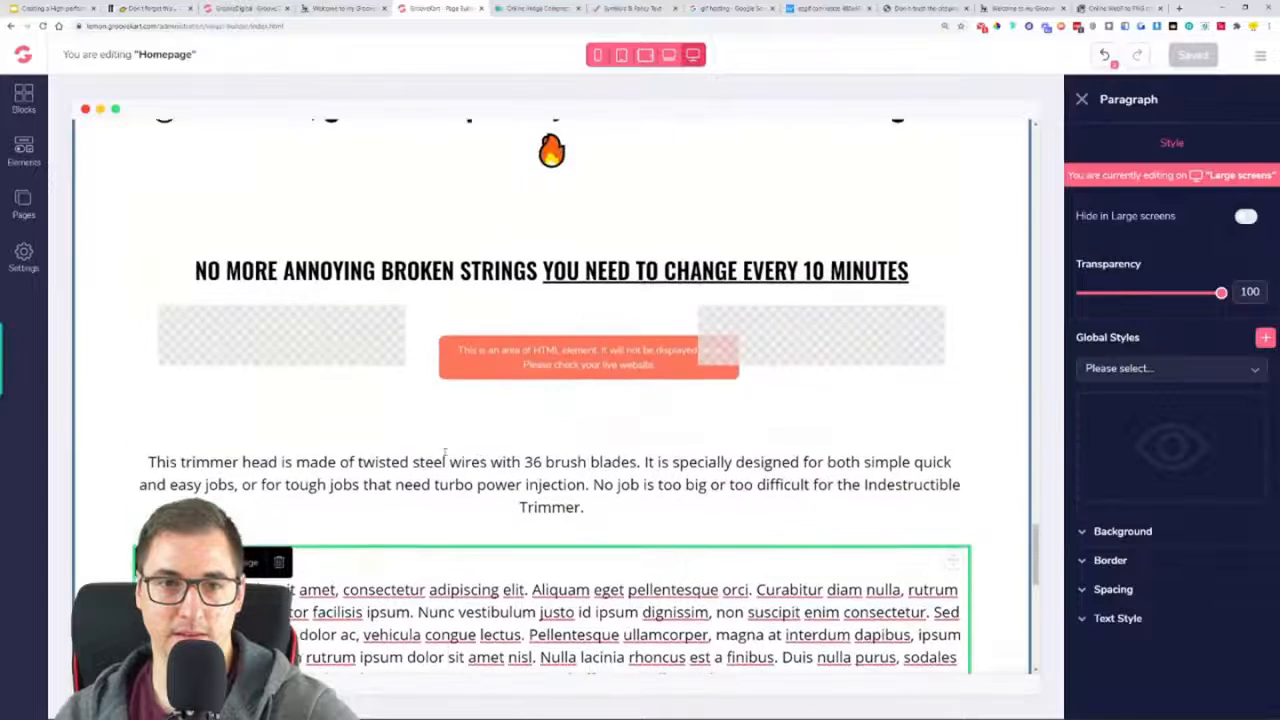
{"action": "scroll", "coordinate": [337, 313], "scroll_direction": "up", "scroll_amount": 5}
{"action": "scroll", "coordinate": [337, 313], "scroll_direction": "down", "scroll_amount": 2}
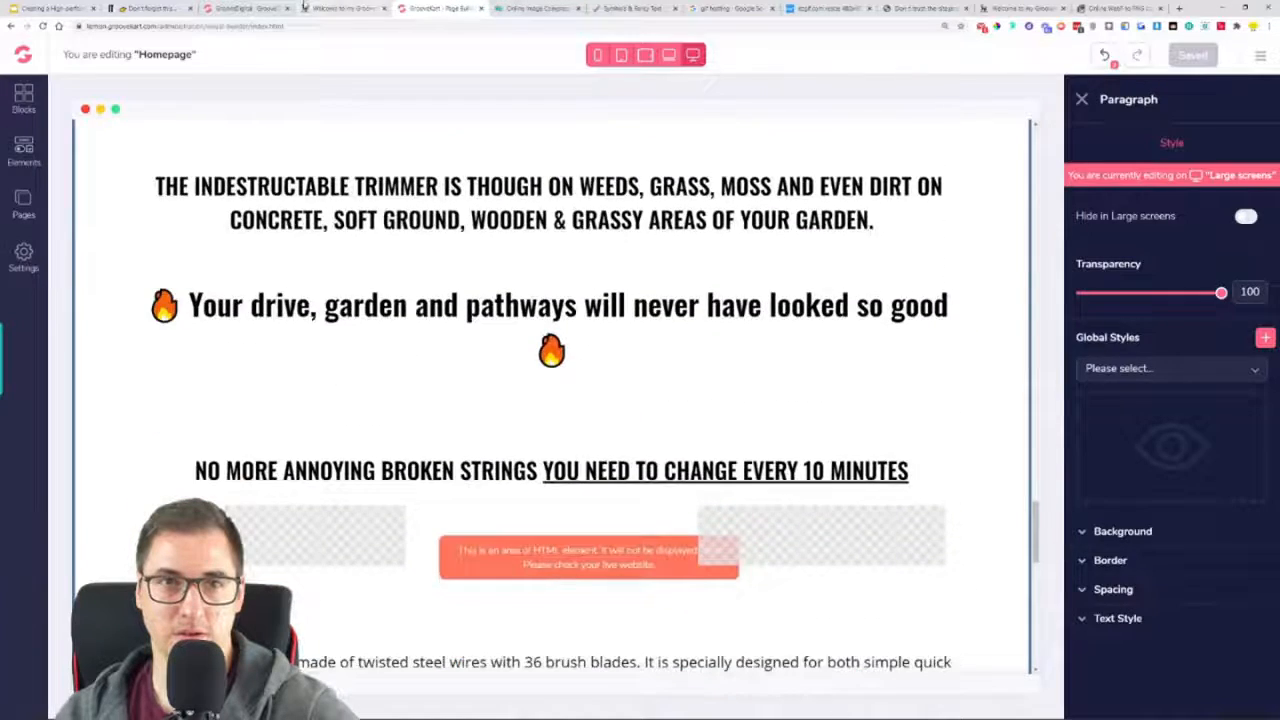
{"action": "key", "text": "ctrl+shift+Tab"}
{"action": "scroll", "coordinate": [486, 301], "scroll_direction": "up", "scroll_amount": 3}
{"action": "scroll", "coordinate": [591, 380], "scroll_direction": "down", "scroll_amount": 2}
{"action": "scroll", "coordinate": [571, 328], "scroll_direction": "down", "scroll_amount": 1}
{"action": "left_click", "coordinate": [450, 7]}
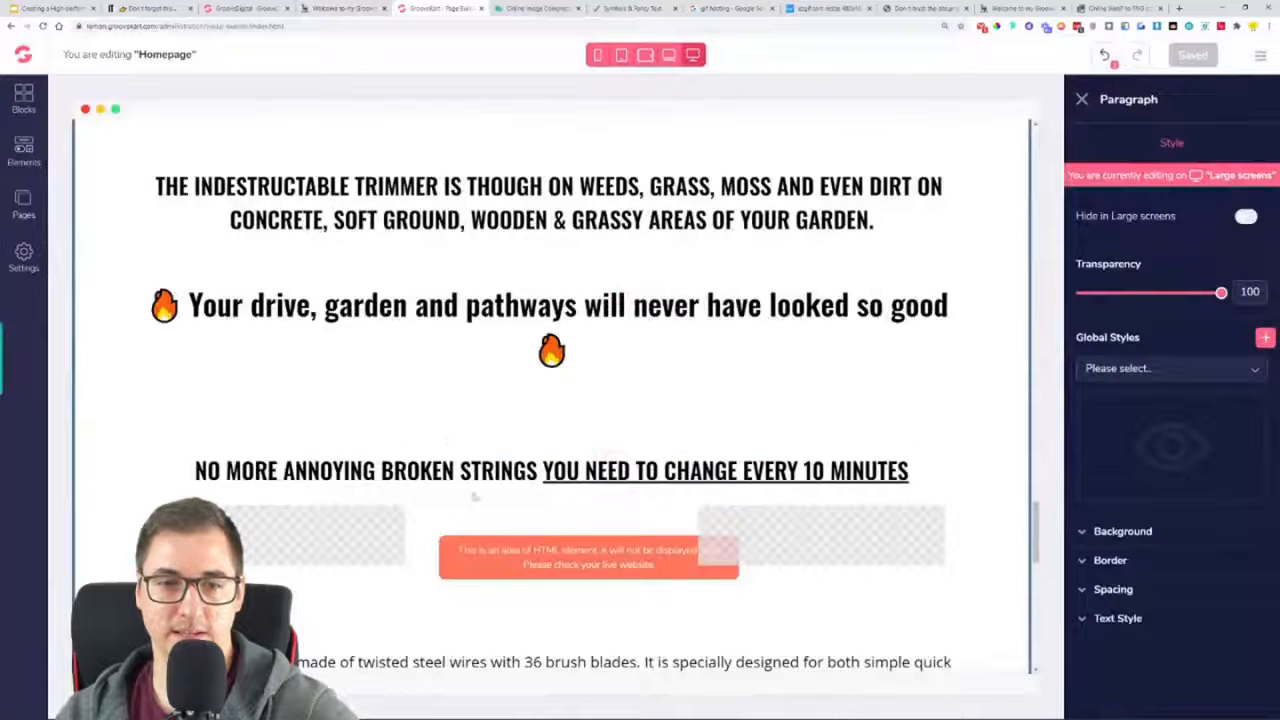
{"action": "triple_click", "coordinate": [479, 404]}
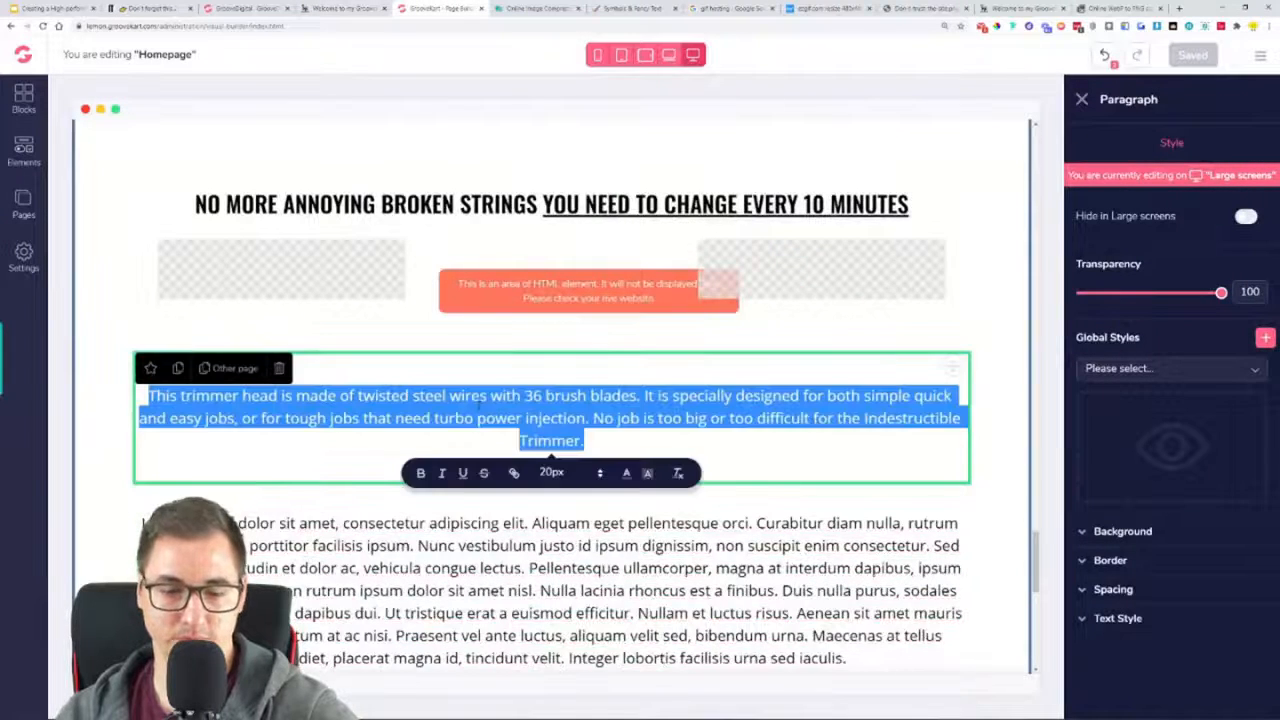
{"action": "key", "text": "ctrl+v"}
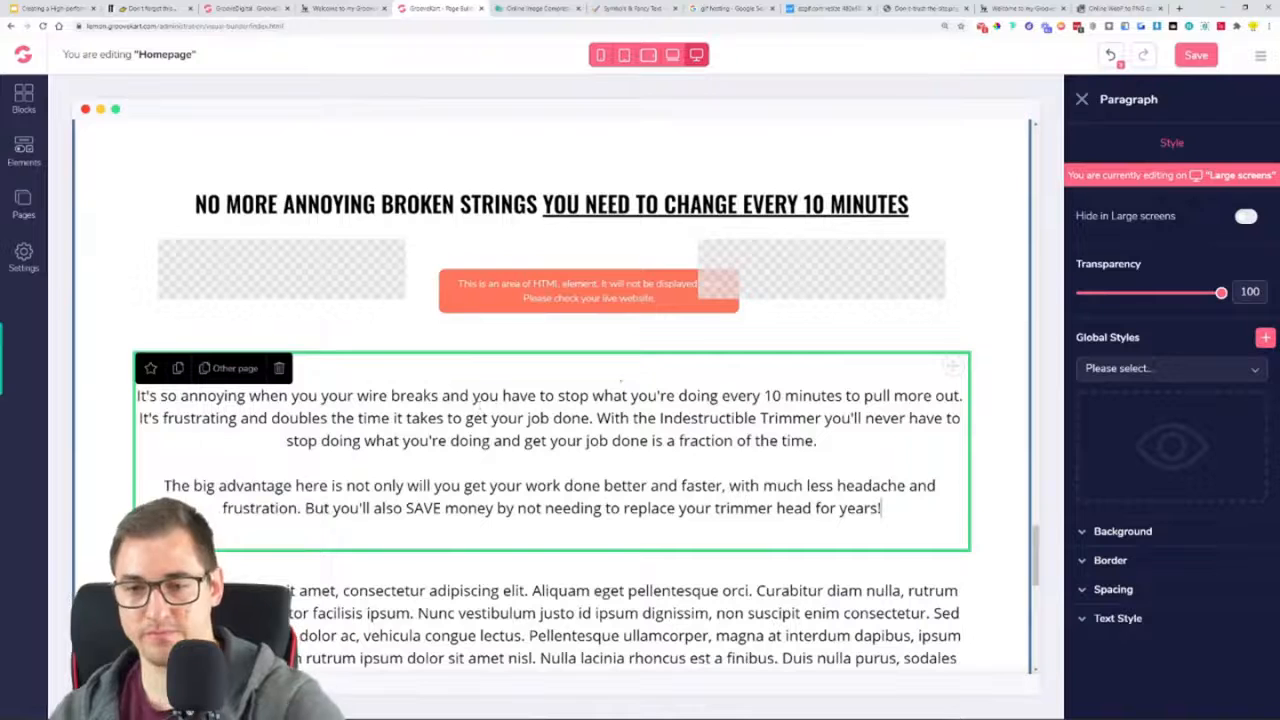
{"action": "left_click", "coordinate": [1196, 55]}
Move the Lorem ipsum paragraph below the second "NO MORE ANNOYING BROKEN STRINGS" heading, above the trimmer head image
{"action": "scroll", "coordinate": [540, 439], "scroll_direction": "down", "scroll_amount": 8}
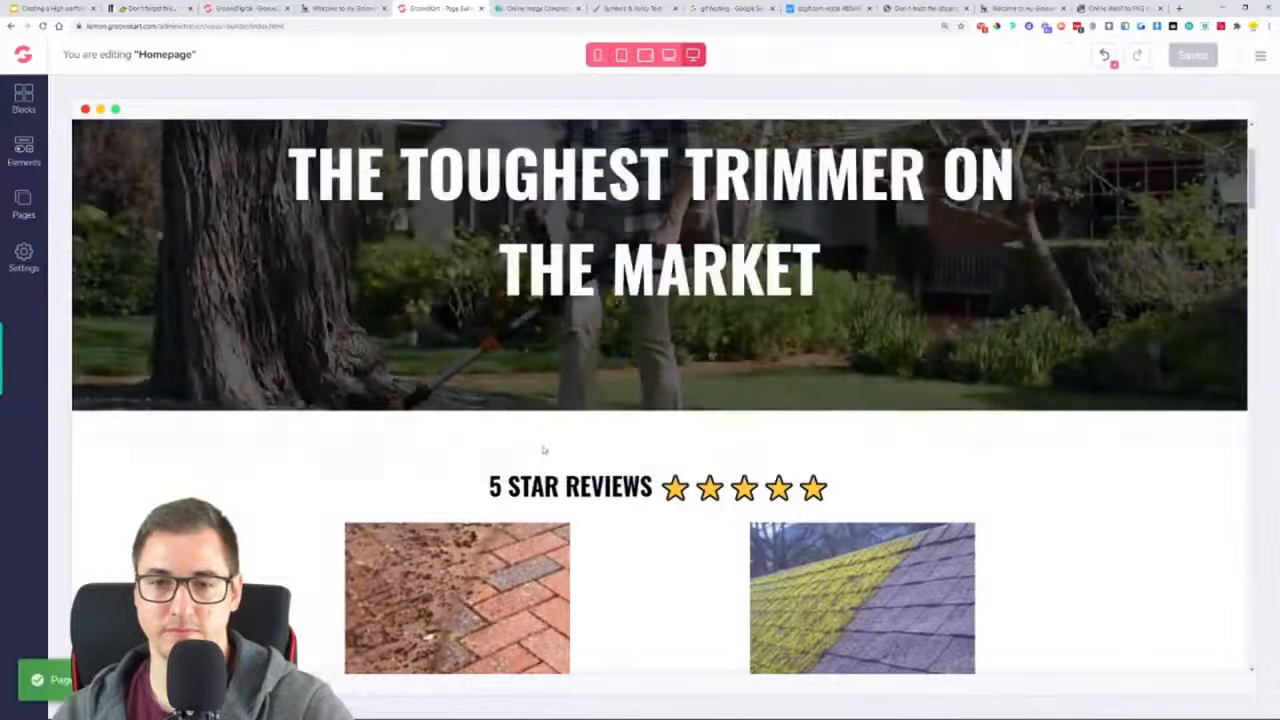
{"action": "scroll", "coordinate": [543, 450], "scroll_direction": "down", "scroll_amount": 12}
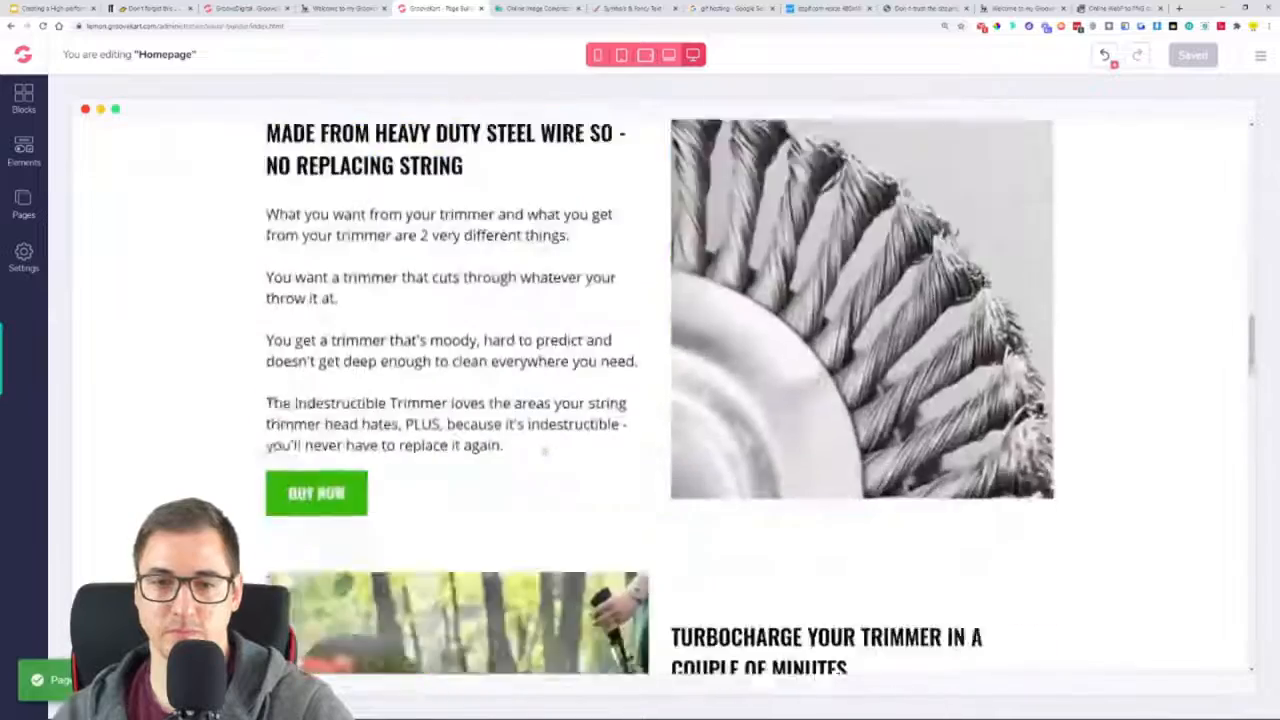
{"action": "scroll", "coordinate": [543, 450], "scroll_direction": "down", "scroll_amount": 15}
{"action": "scroll", "coordinate": [543, 450], "scroll_direction": "down", "scroll_amount": 5}
{"action": "left_click", "coordinate": [543, 445]}
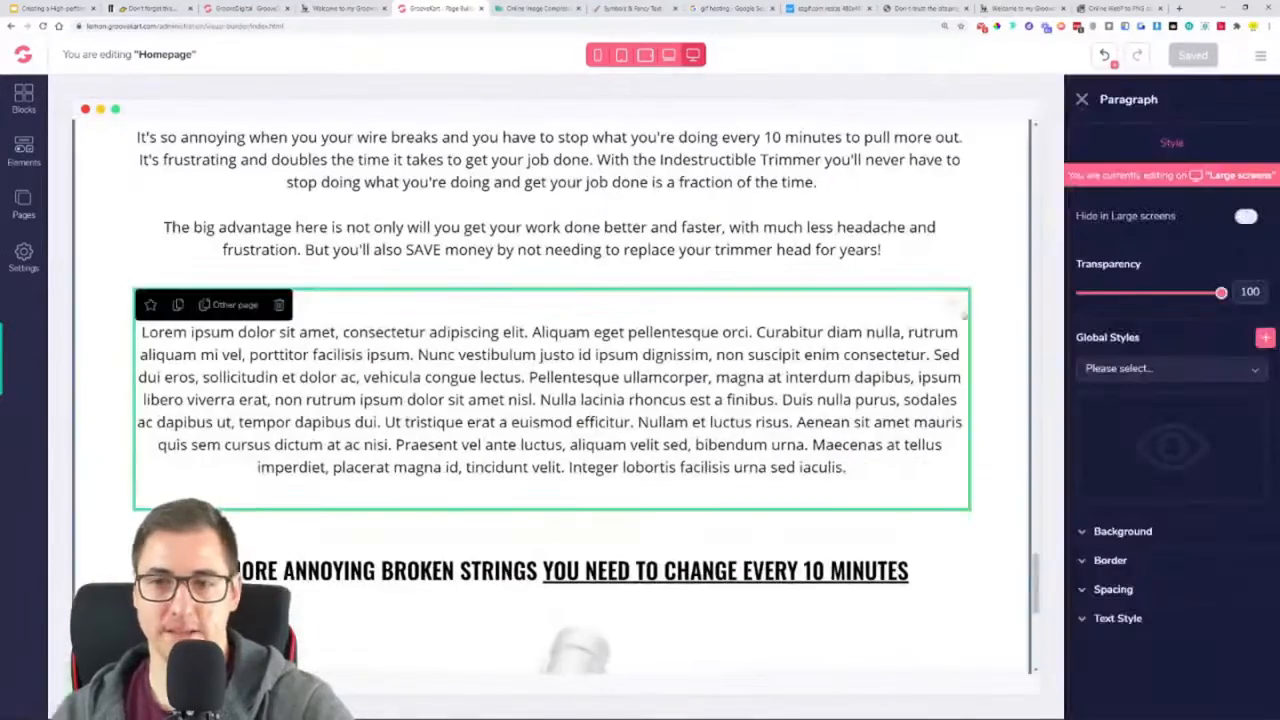
{"action": "left_click_drag", "start_coordinate": [952, 305], "coordinate": [710, 621]}
{"action": "scroll", "coordinate": [800, 420], "scroll_direction": "down", "scroll_amount": 6}
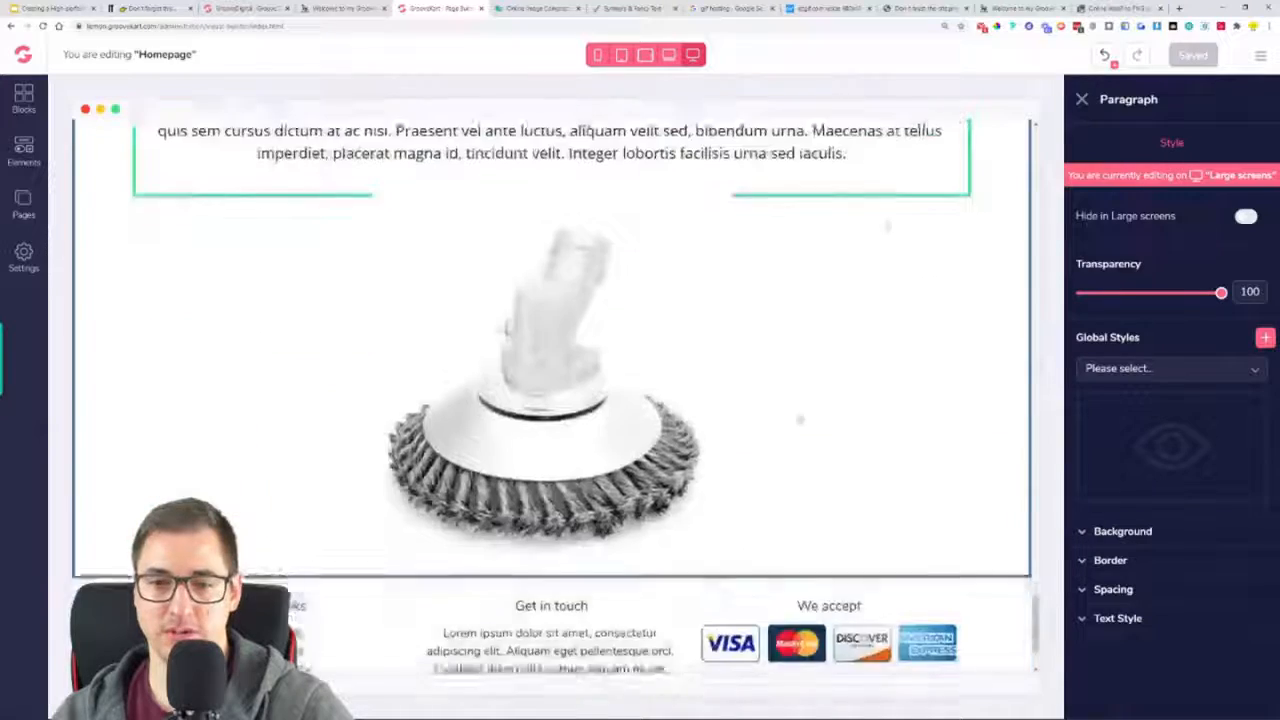
{"action": "scroll", "coordinate": [948, 196], "scroll_direction": "up", "scroll_amount": 3}
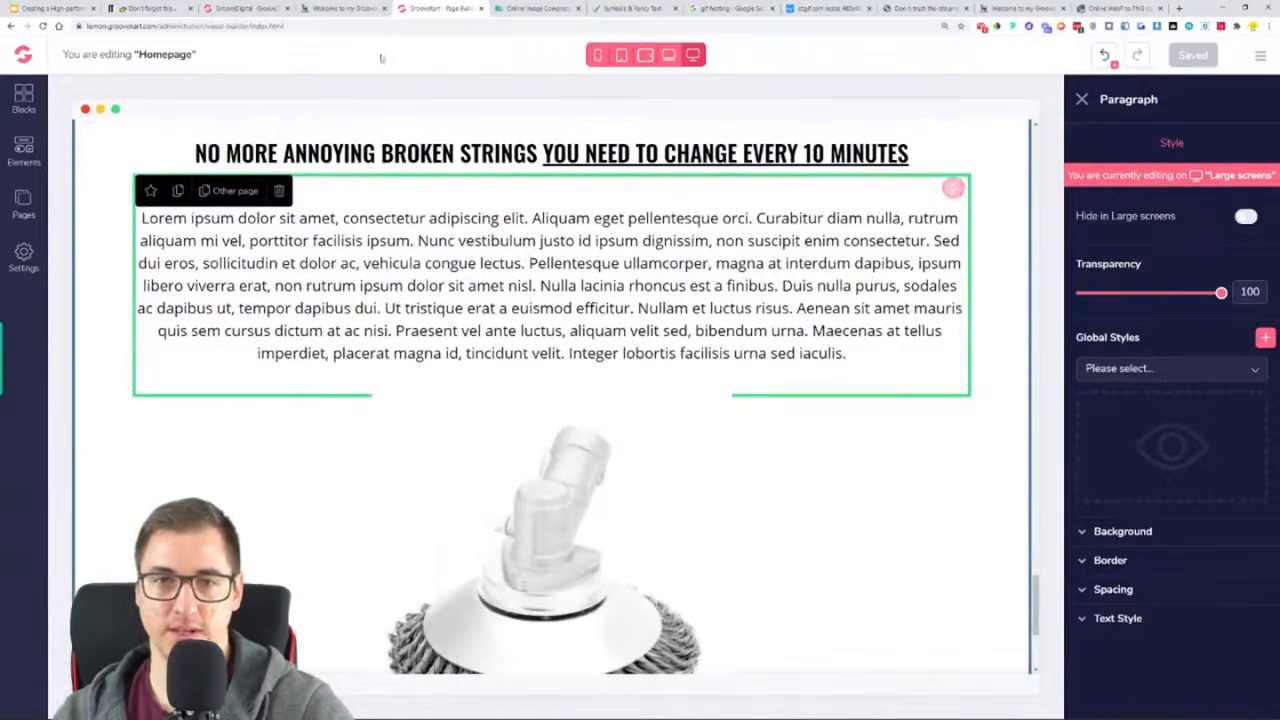
Reorder the trimmer head image and Lorem ipsum paragraph so that the image sits directly under the heading, above the paragraph
{"action": "left_click_drag", "start_coordinate": [952, 197], "coordinate": [822, 672]}
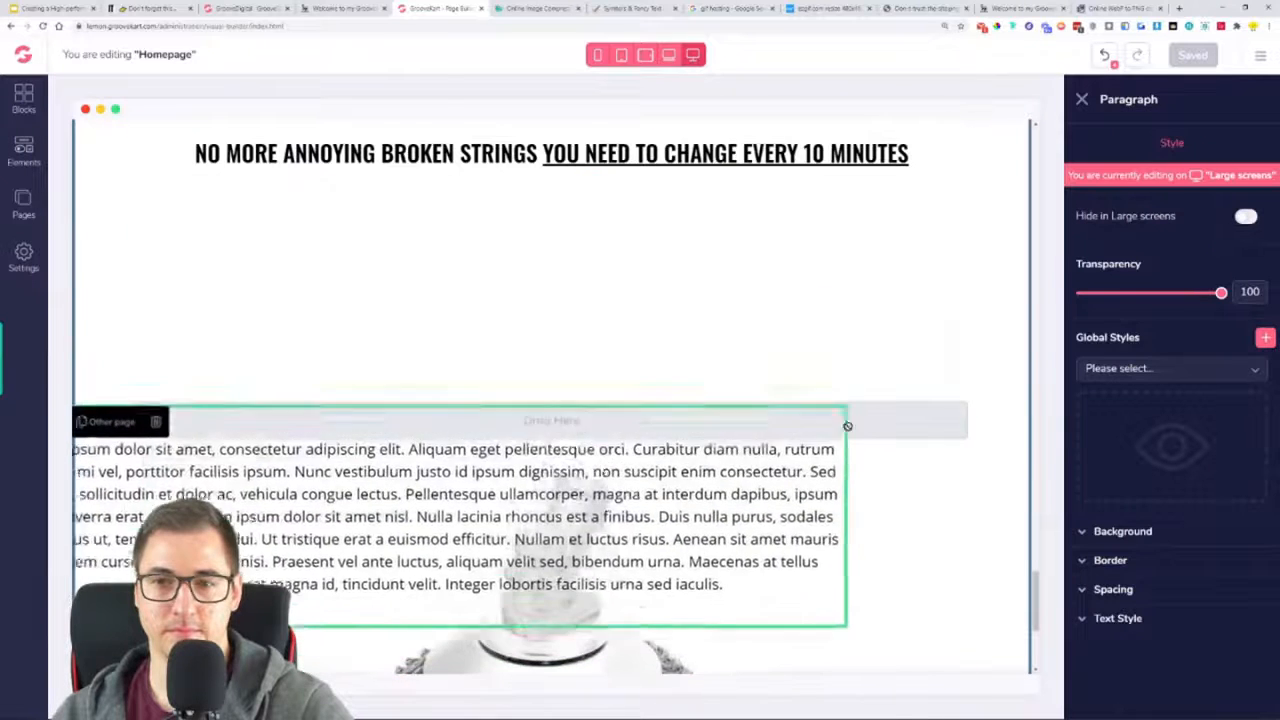
{"action": "scroll", "coordinate": [780, 449], "scroll_direction": "down", "scroll_amount": 3}
{"action": "scroll", "coordinate": [749, 403], "scroll_direction": "up", "scroll_amount": 2}
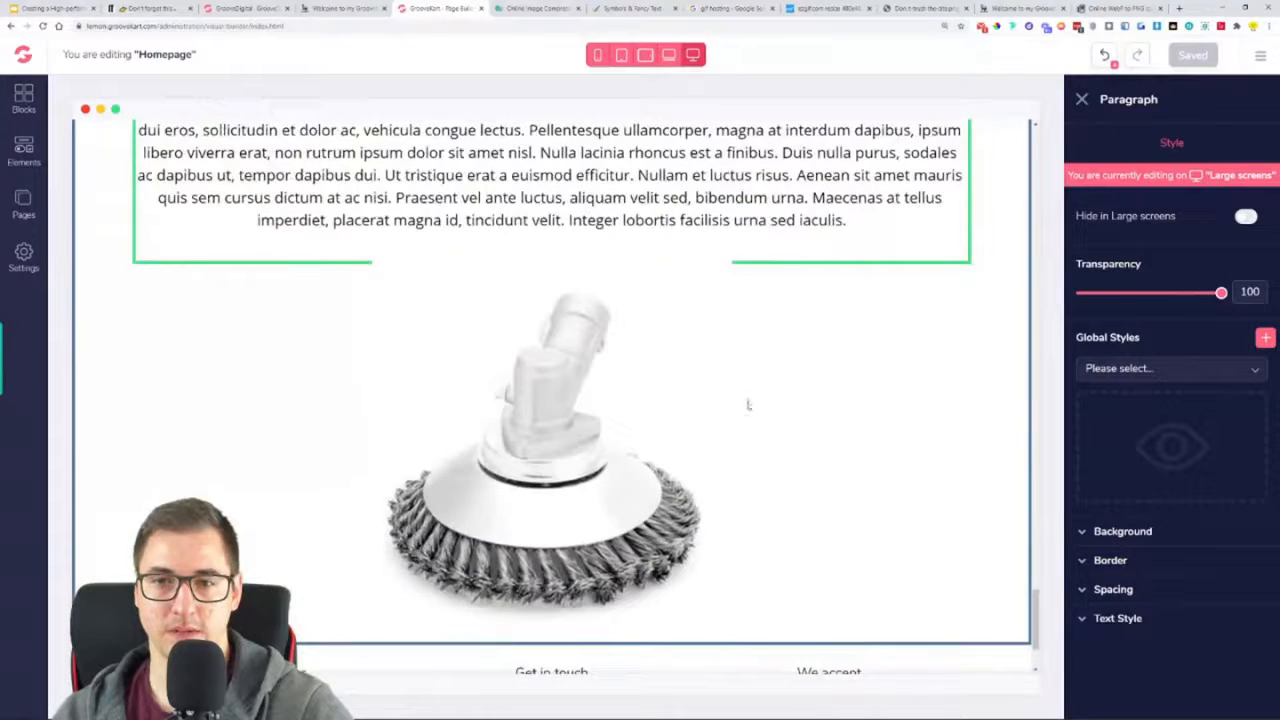
{"action": "left_click", "coordinate": [708, 389]}
{"action": "left_click_drag", "start_coordinate": [955, 275], "coordinate": [798, 319]}
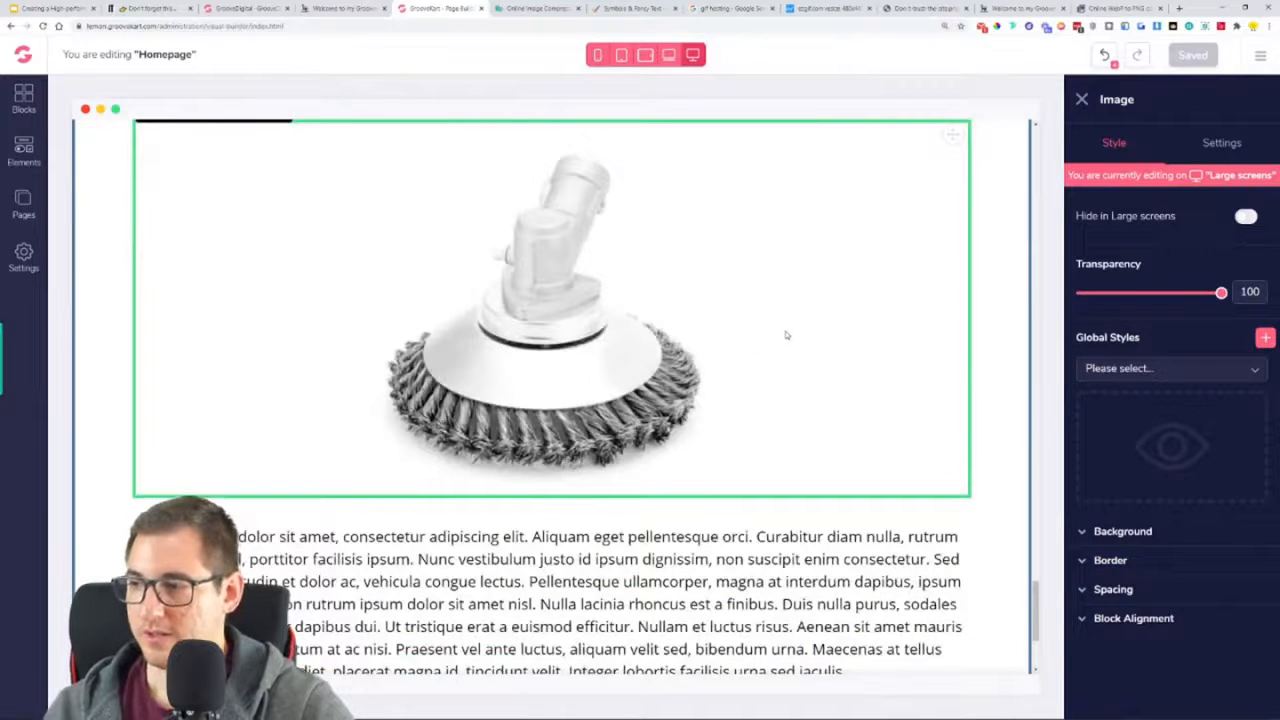
Compare the reference page's layout around "360 DEGREE UNIQUE DESIGN:" with the builder's heading, trimmer head image and paragraph
{"action": "left_click", "coordinate": [333, 8]}
{"action": "left_click", "coordinate": [230, 313]}
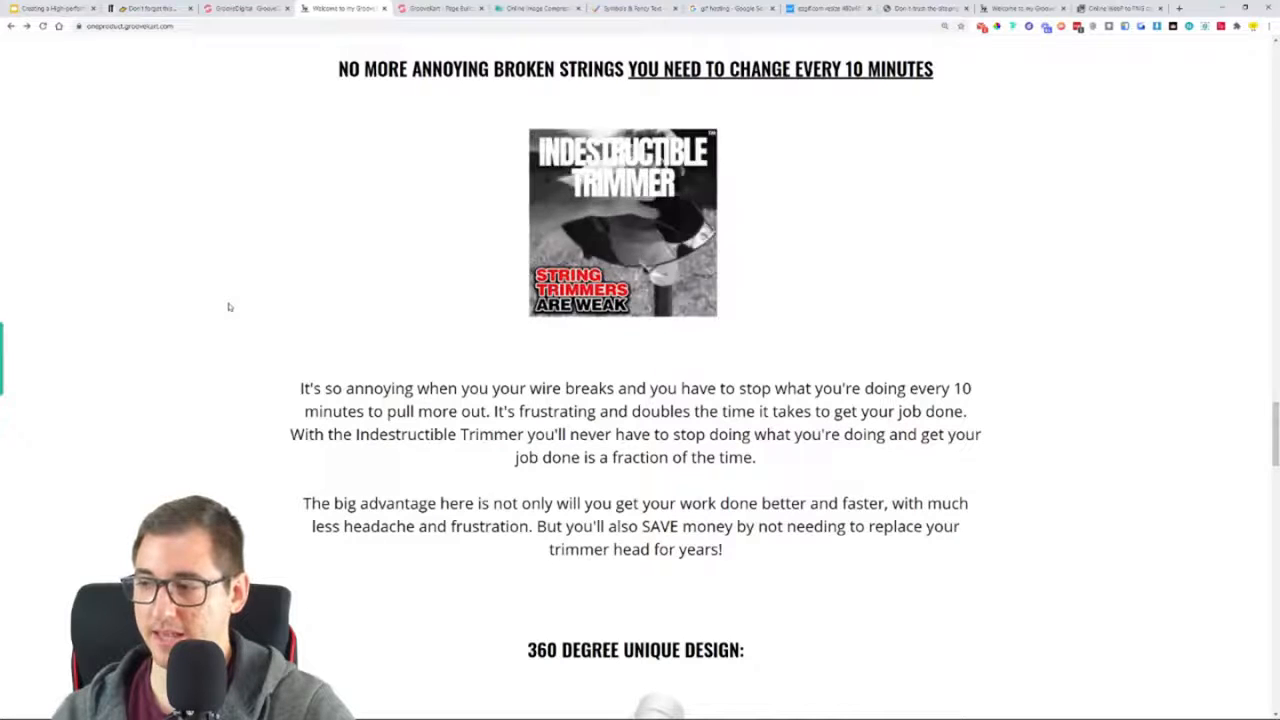
{"action": "scroll", "coordinate": [240, 340], "scroll_direction": "down", "scroll_amount": 2}
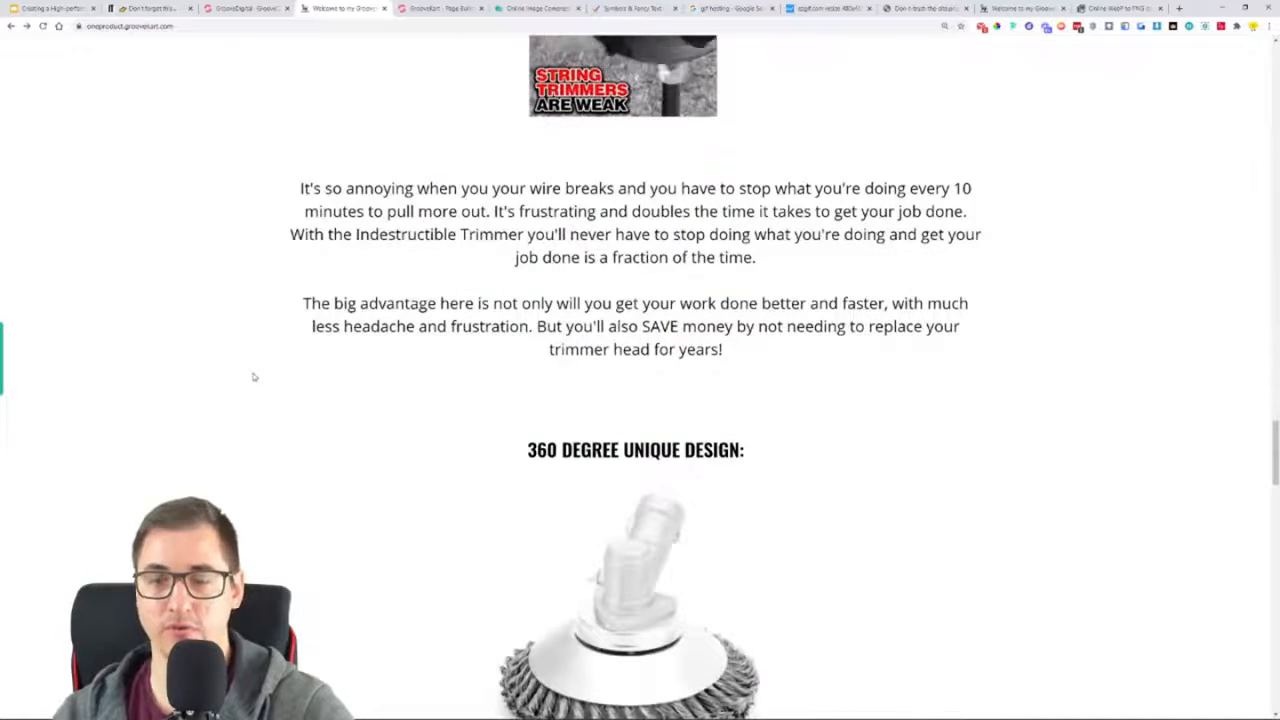
{"action": "scroll", "coordinate": [258, 365], "scroll_direction": "down", "scroll_amount": 1}
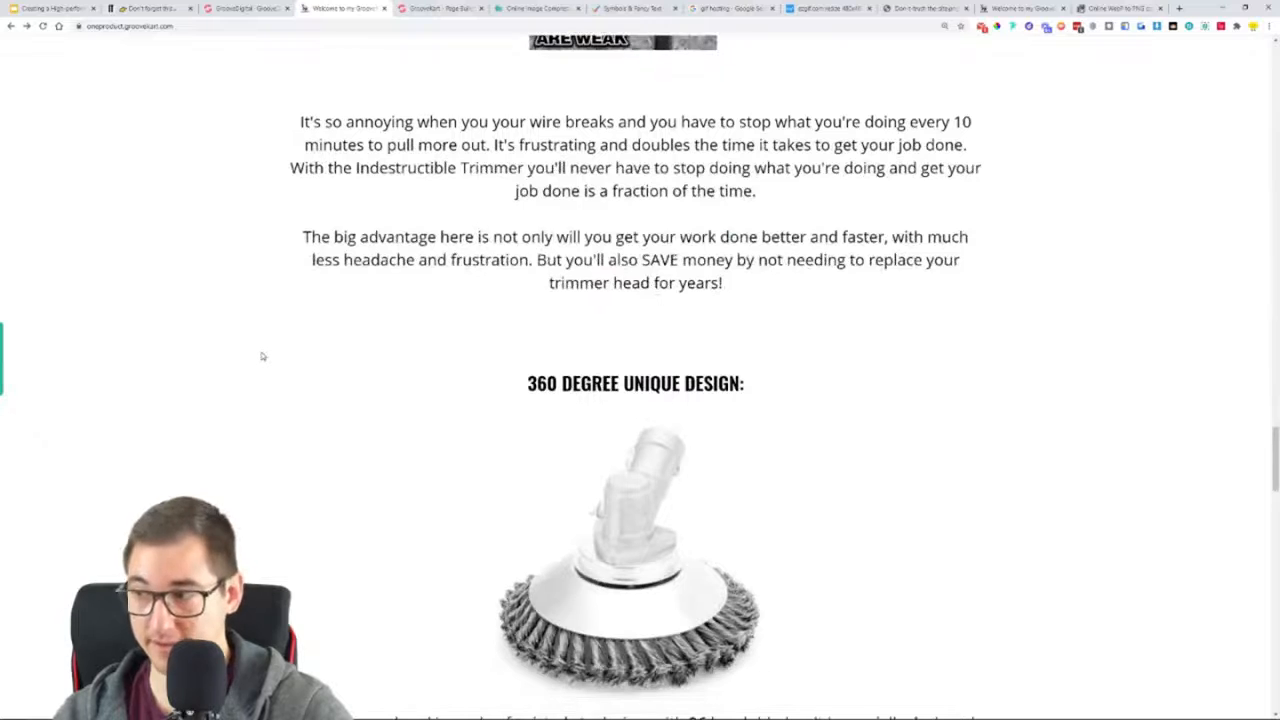
{"action": "scroll", "coordinate": [262, 356], "scroll_direction": "down", "scroll_amount": 2}
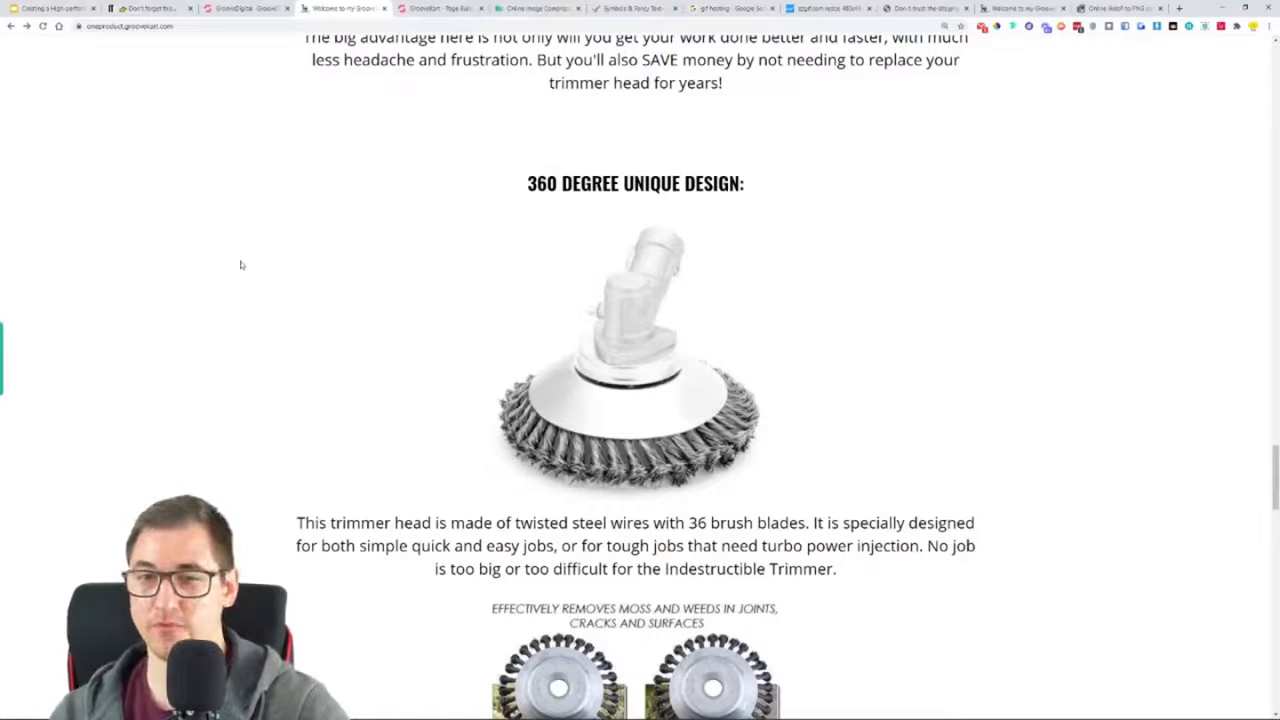
{"action": "scroll", "coordinate": [240, 265], "scroll_direction": "down", "scroll_amount": 1}
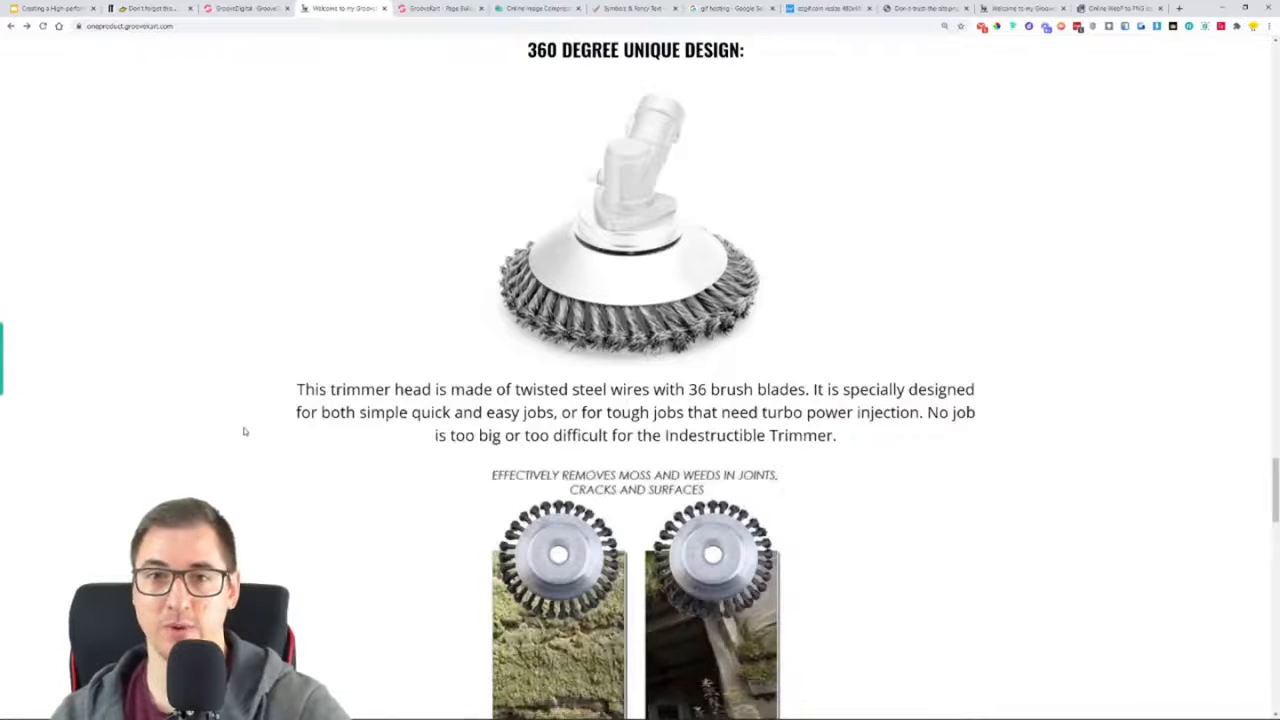
{"action": "scroll", "coordinate": [252, 436], "scroll_direction": "up", "scroll_amount": 1}
{"action": "left_click", "coordinate": [428, 5]}
{"action": "scroll", "coordinate": [516, 327], "scroll_direction": "up", "scroll_amount": 2}
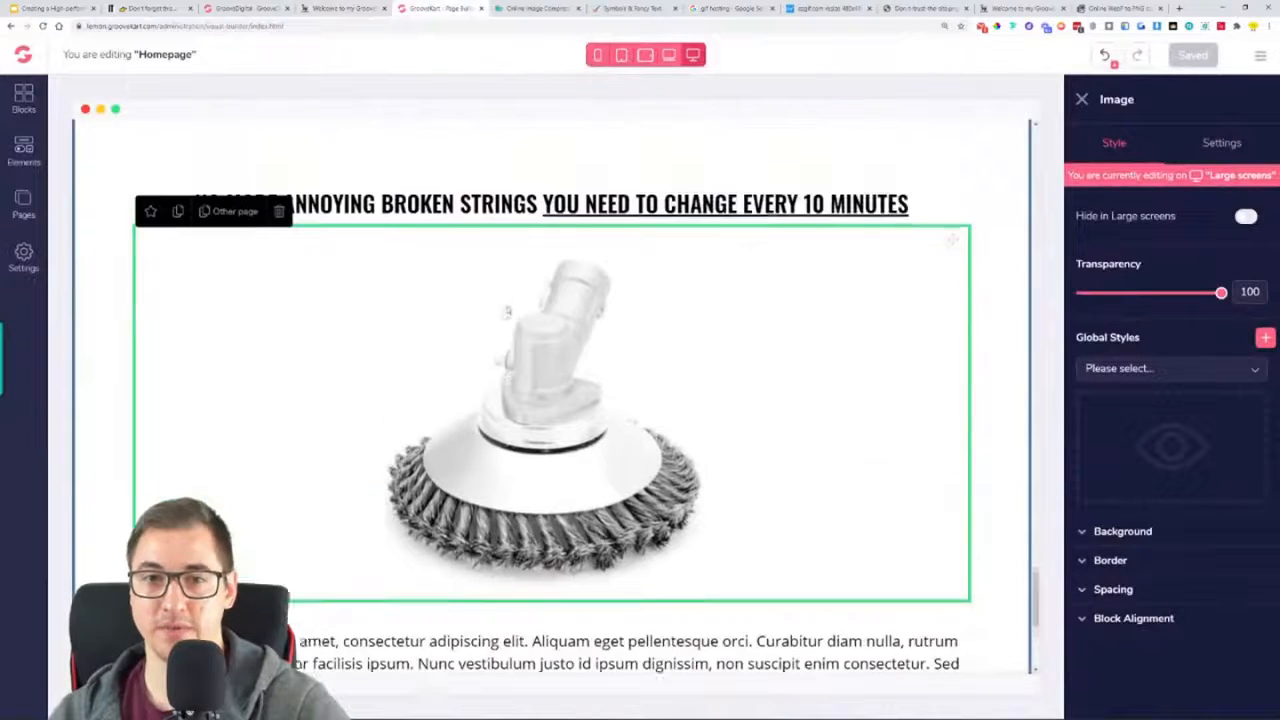
Replace the heading above the trimmer head image with the reference page's "360 DEGREE UNIQUE DESIGN:", without an extra blank line, and save the homepage
{"action": "left_click", "coordinate": [375, 8]}
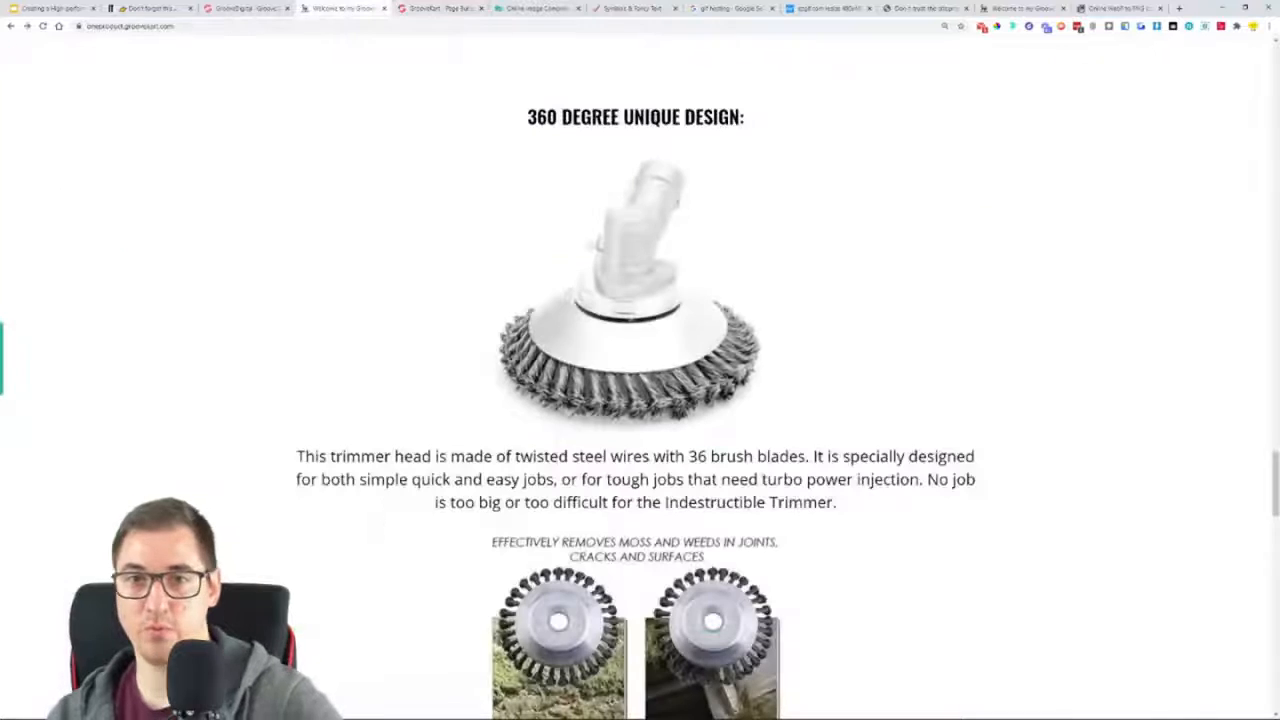
{"action": "triple_click", "coordinate": [654, 116]}
{"action": "key", "text": "ctrl+c"}
{"action": "left_click", "coordinate": [440, 8]}
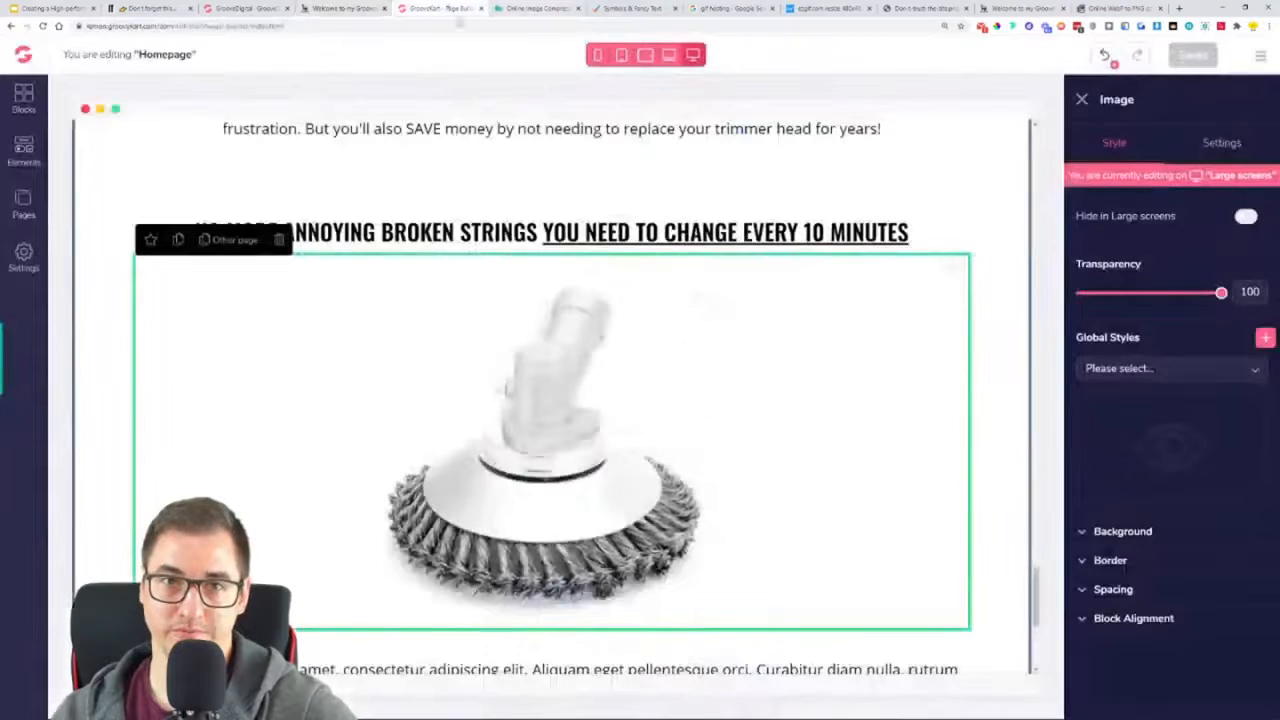
{"action": "triple_click", "coordinate": [614, 229]}
{"action": "key", "text": "ctrl+v"}
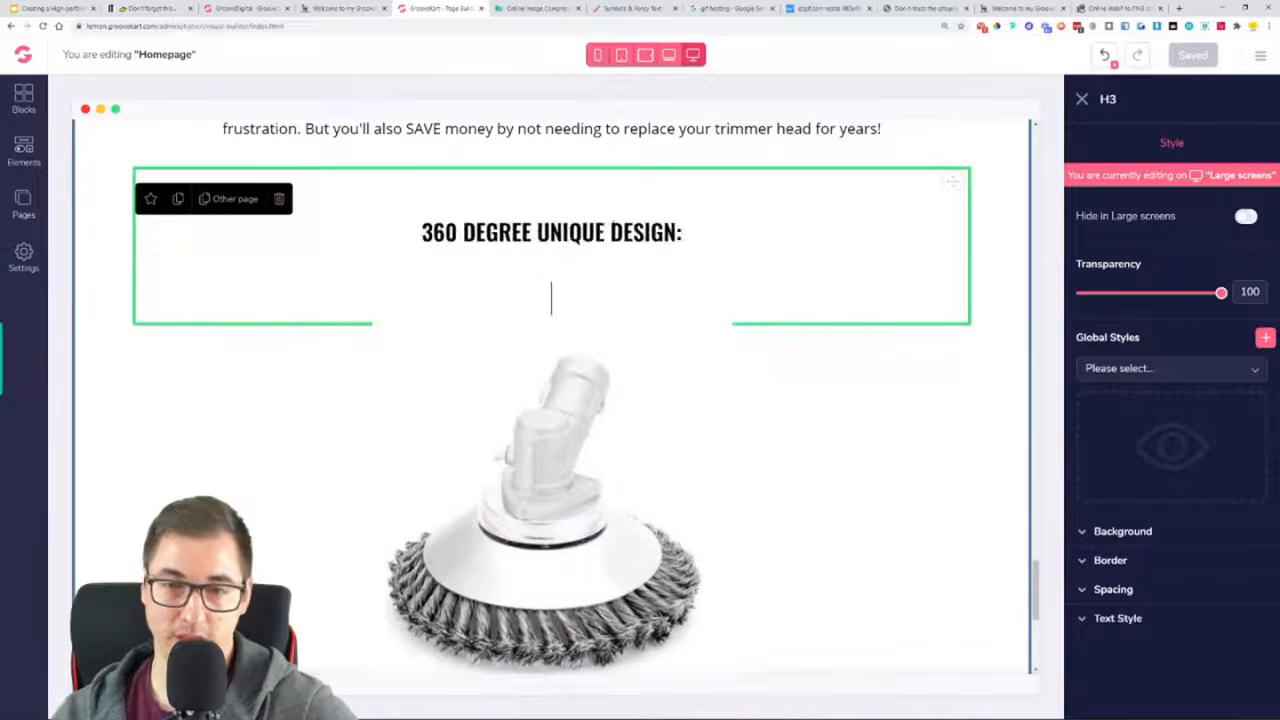
{"action": "key", "text": "BackSpace"}
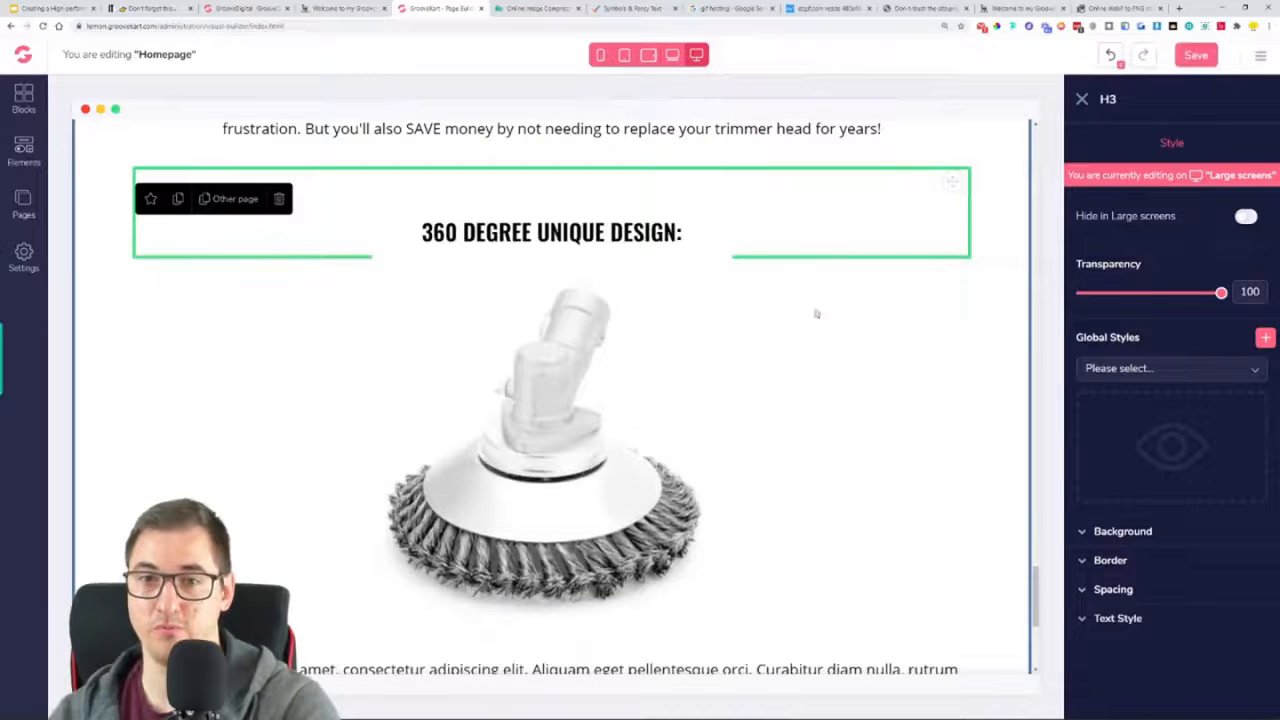
{"action": "left_click", "coordinate": [716, 331]}
{"action": "scroll", "coordinate": [716, 331], "scroll_direction": "down", "scroll_amount": 1}
{"action": "scroll", "coordinate": [716, 331], "scroll_direction": "up", "scroll_amount": 2}
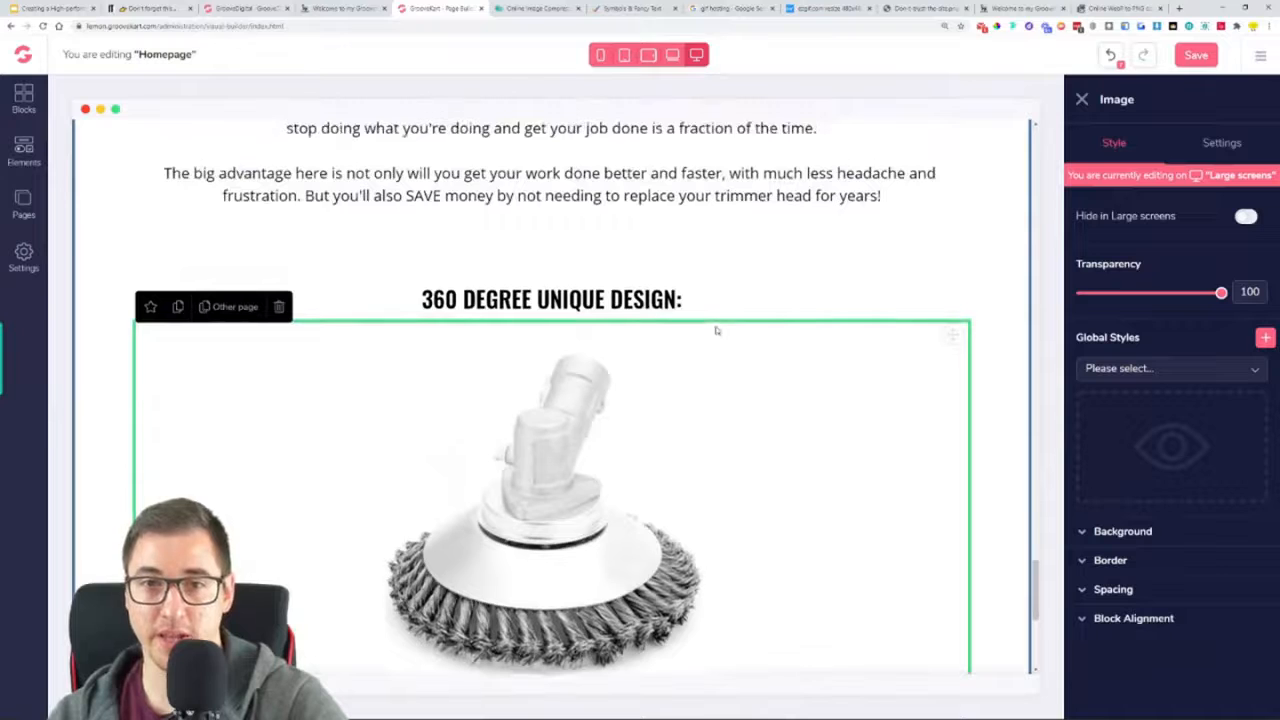
{"action": "left_click", "coordinate": [1181, 60]}
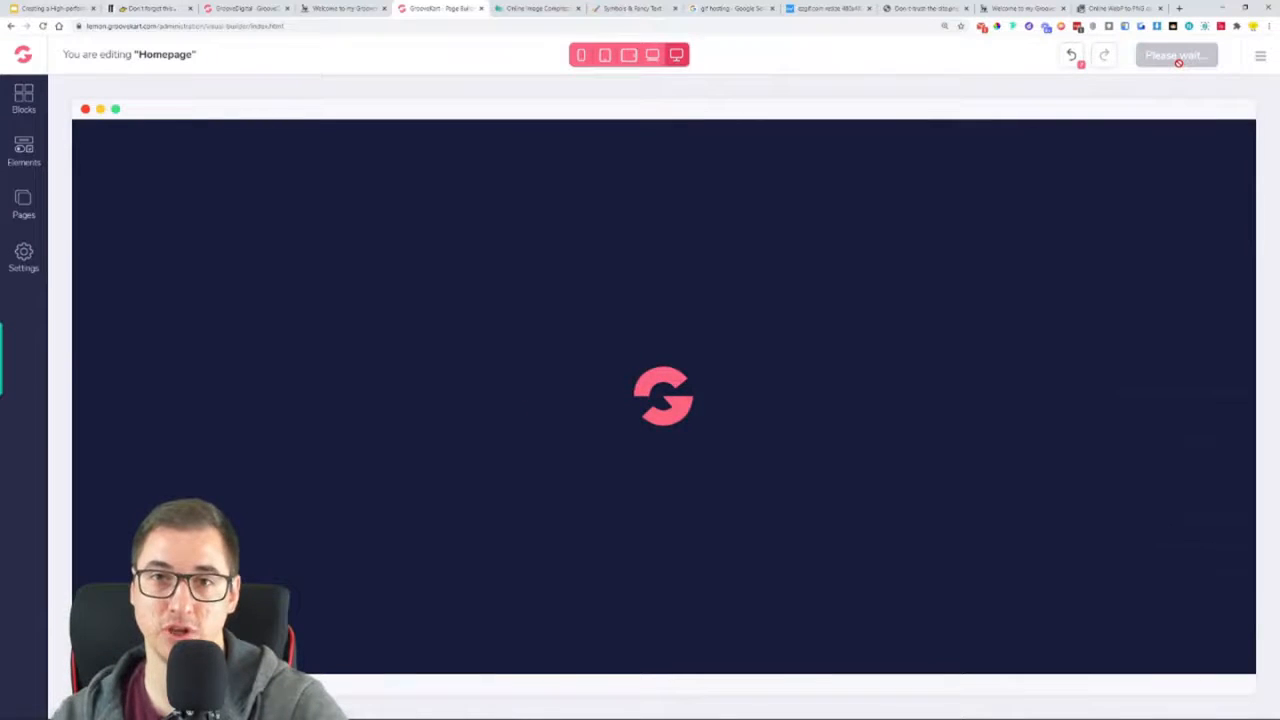
Review the saved sections down to the trimmer head image and copy the reference page's "This trimmer head is made of twisted steel wires" paragraph
{"action": "scroll", "coordinate": [1006, 338], "scroll_direction": "down", "scroll_amount": 15}
{"action": "scroll", "coordinate": [1006, 338], "scroll_direction": "down", "scroll_amount": 10}
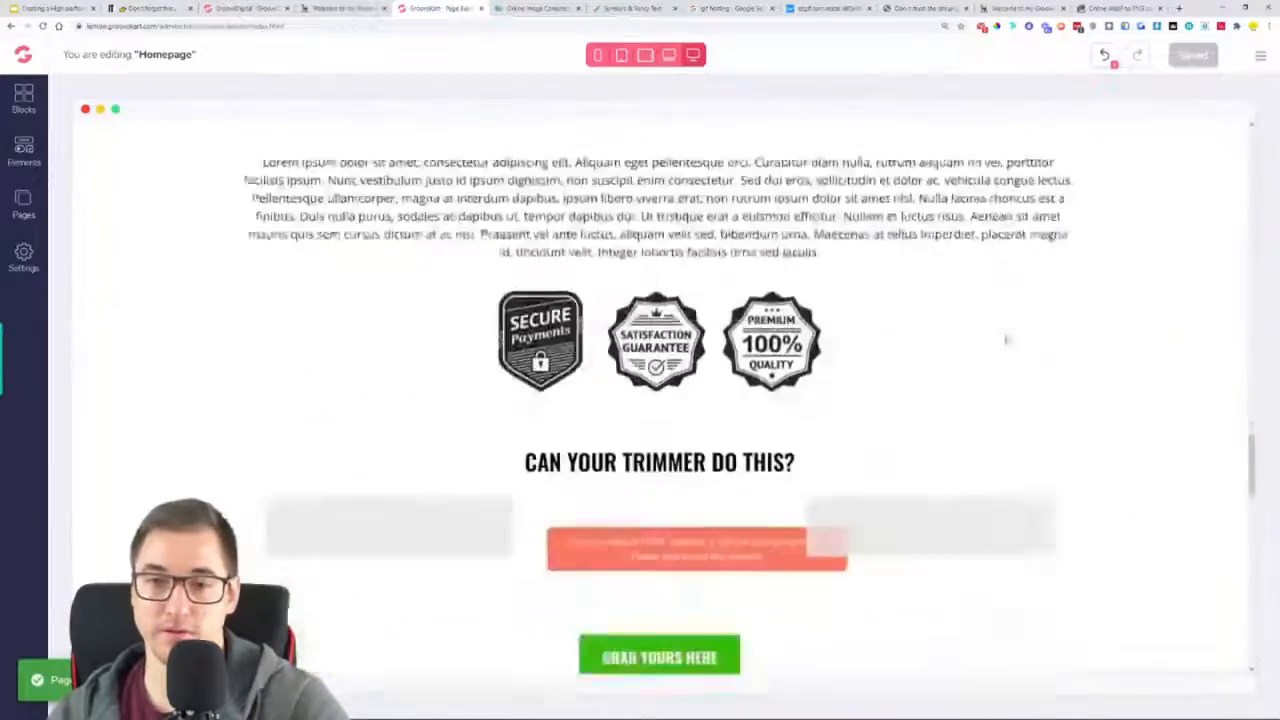
{"action": "scroll", "coordinate": [1006, 338], "scroll_direction": "down", "scroll_amount": 10}
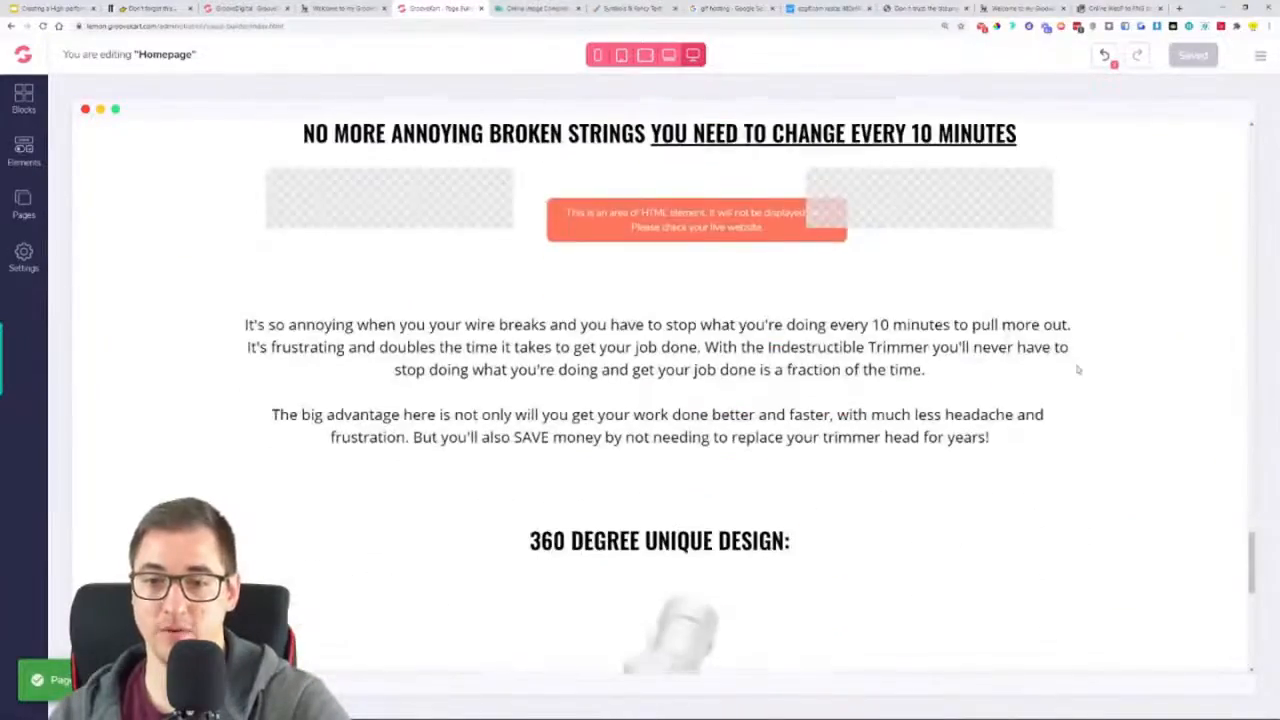
{"action": "scroll", "coordinate": [1077, 370], "scroll_direction": "up", "scroll_amount": 10}
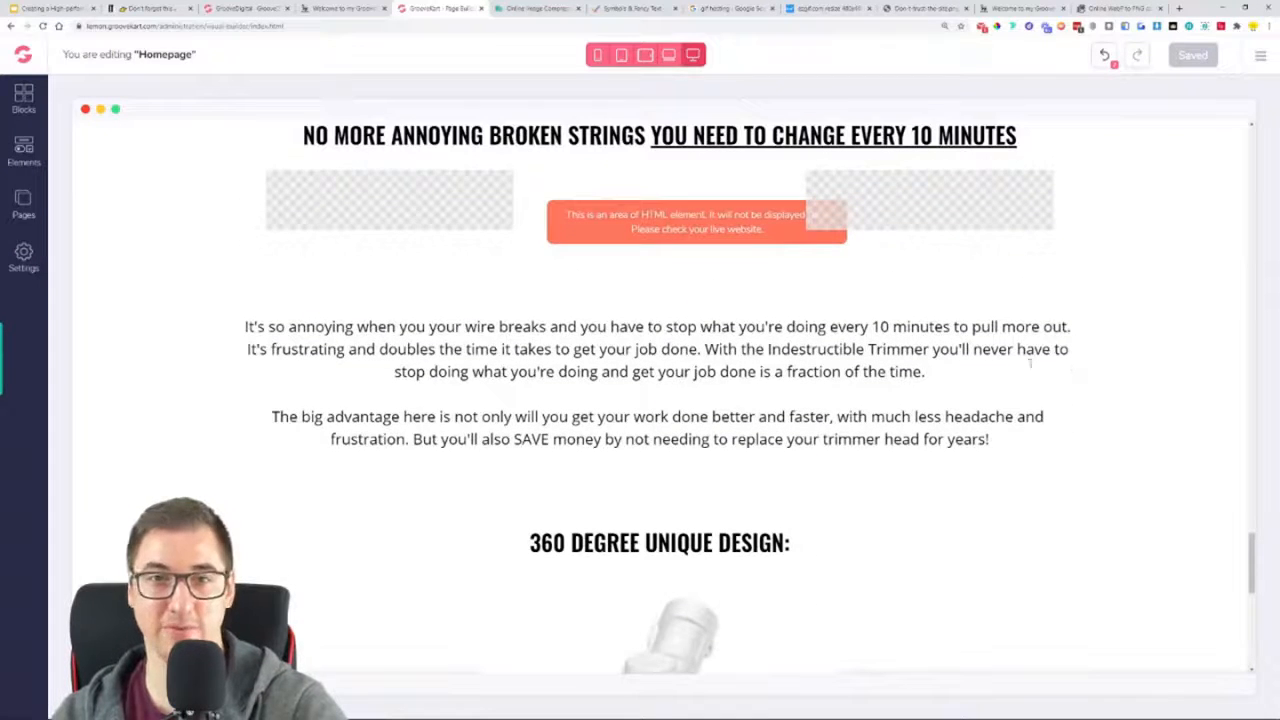
{"action": "scroll", "coordinate": [467, 279], "scroll_direction": "down", "scroll_amount": 5}
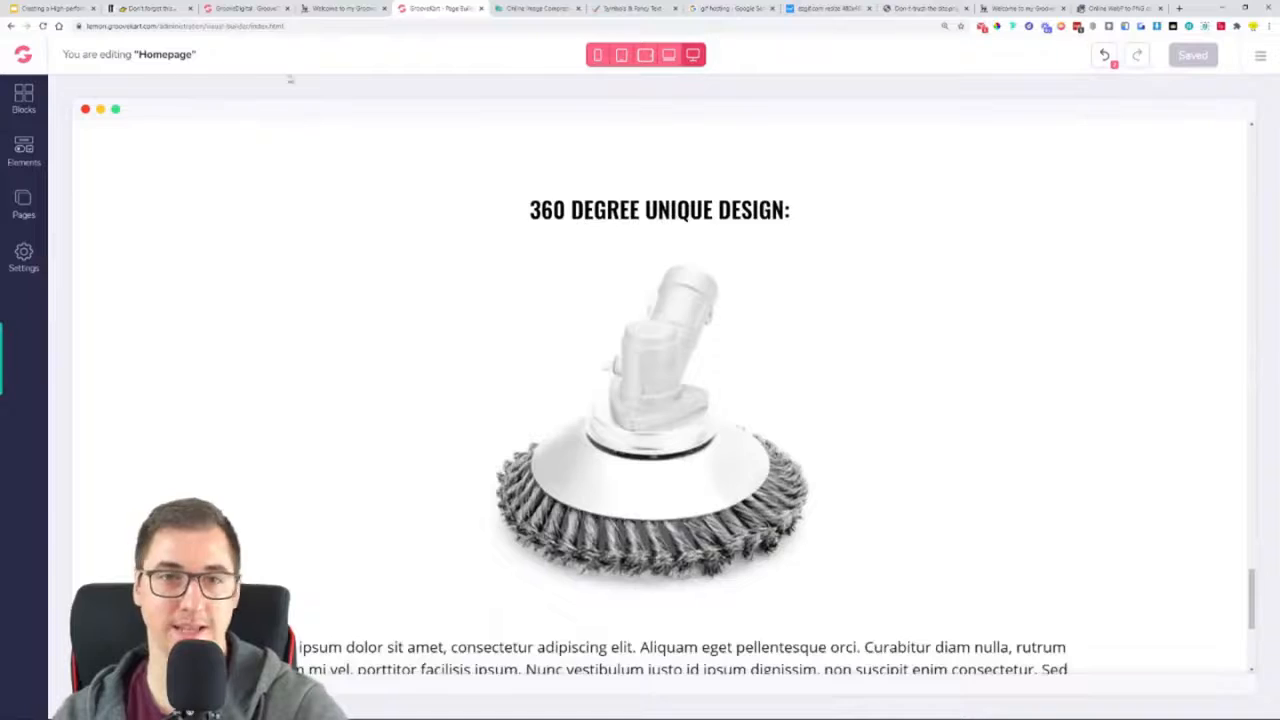
{"action": "left_click", "coordinate": [335, 8]}
{"action": "scroll", "coordinate": [335, 321], "scroll_direction": "down", "scroll_amount": 2}
{"action": "triple_click", "coordinate": [335, 322]}
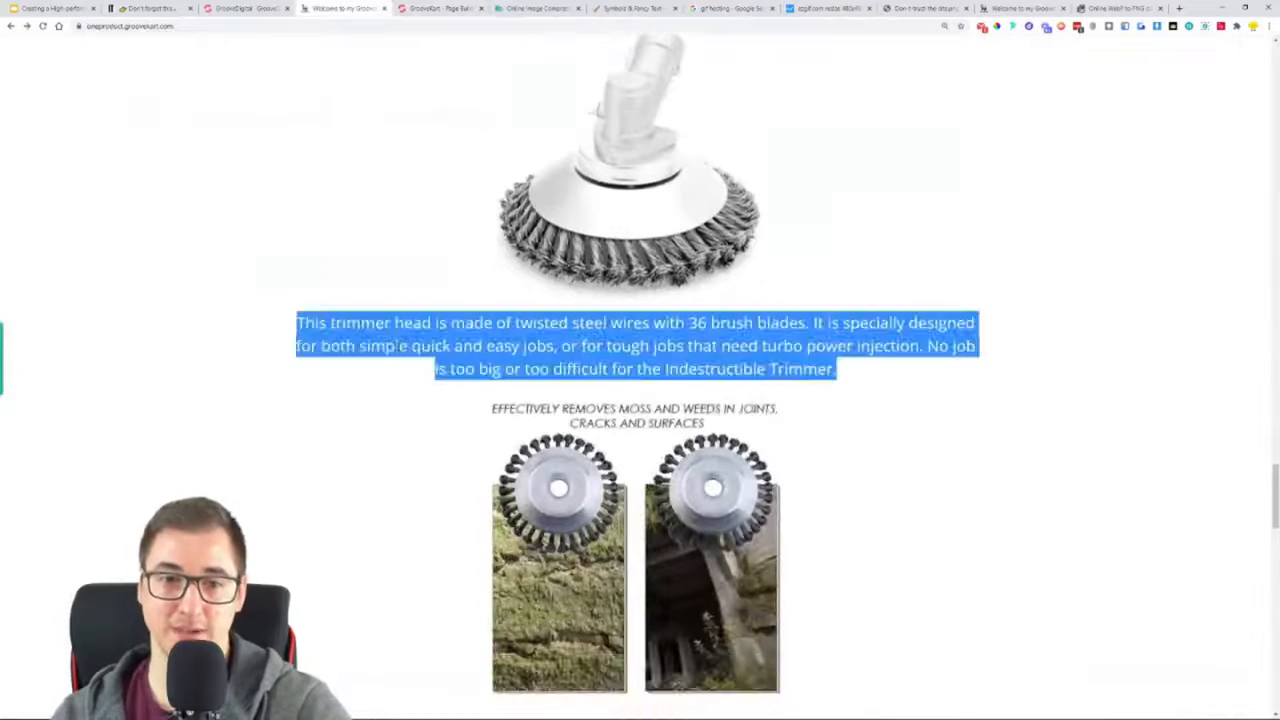
{"action": "right_click", "coordinate": [398, 348]}
{"action": "left_click", "coordinate": [421, 355]}
Replace the Lorem ipsum paragraph below the trimmer head image with the copied paragraph about twisted steel wires with 36 brush blades
{"action": "left_click", "coordinate": [450, 8]}
{"action": "scroll", "coordinate": [514, 357], "scroll_direction": "down", "scroll_amount": 5}
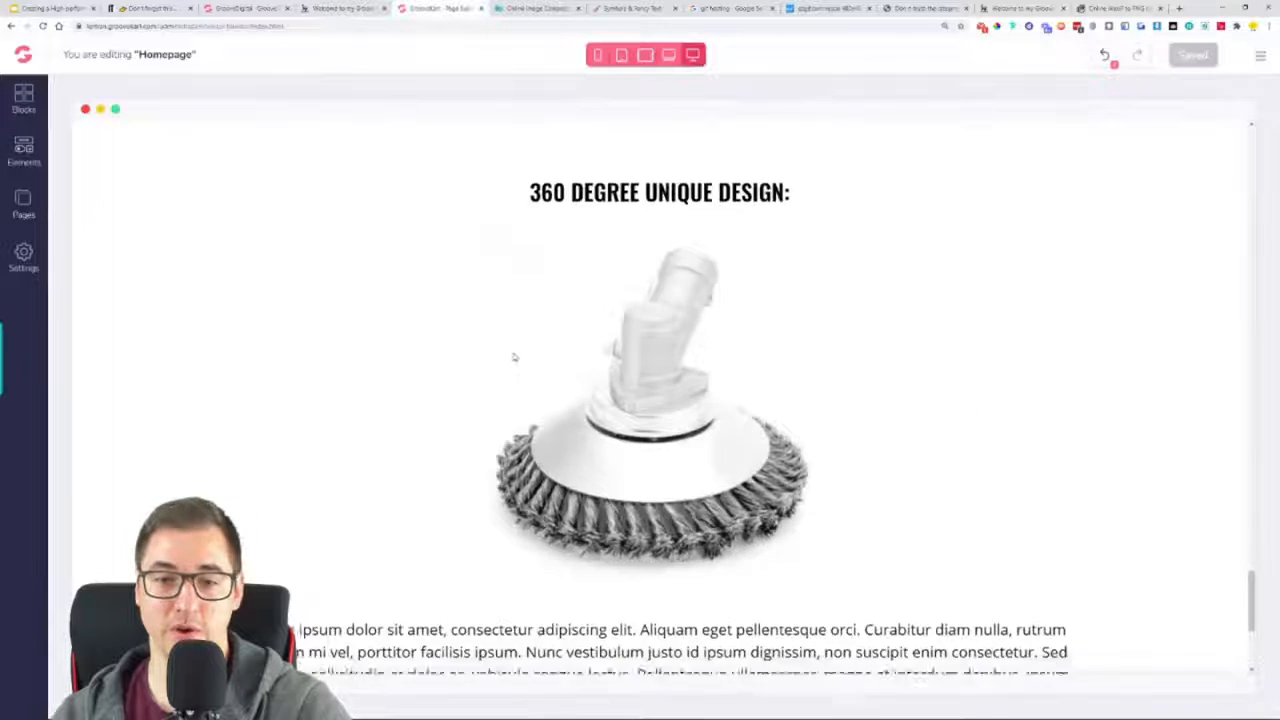
{"action": "triple_click", "coordinate": [522, 408]}
{"action": "key", "text": "ctrl+v"}
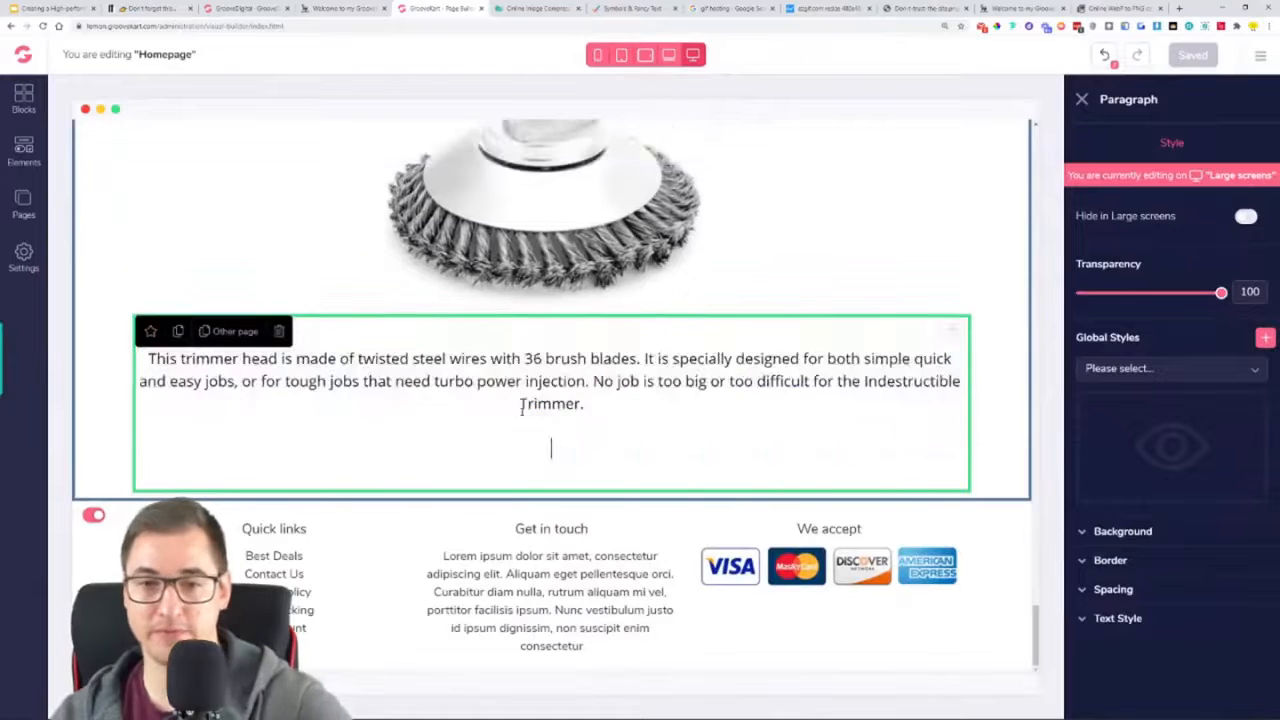
Remove the extra blank line beneath the twisted steel wires paragraph and save the homepage
{"action": "key", "text": "BackSpace"}
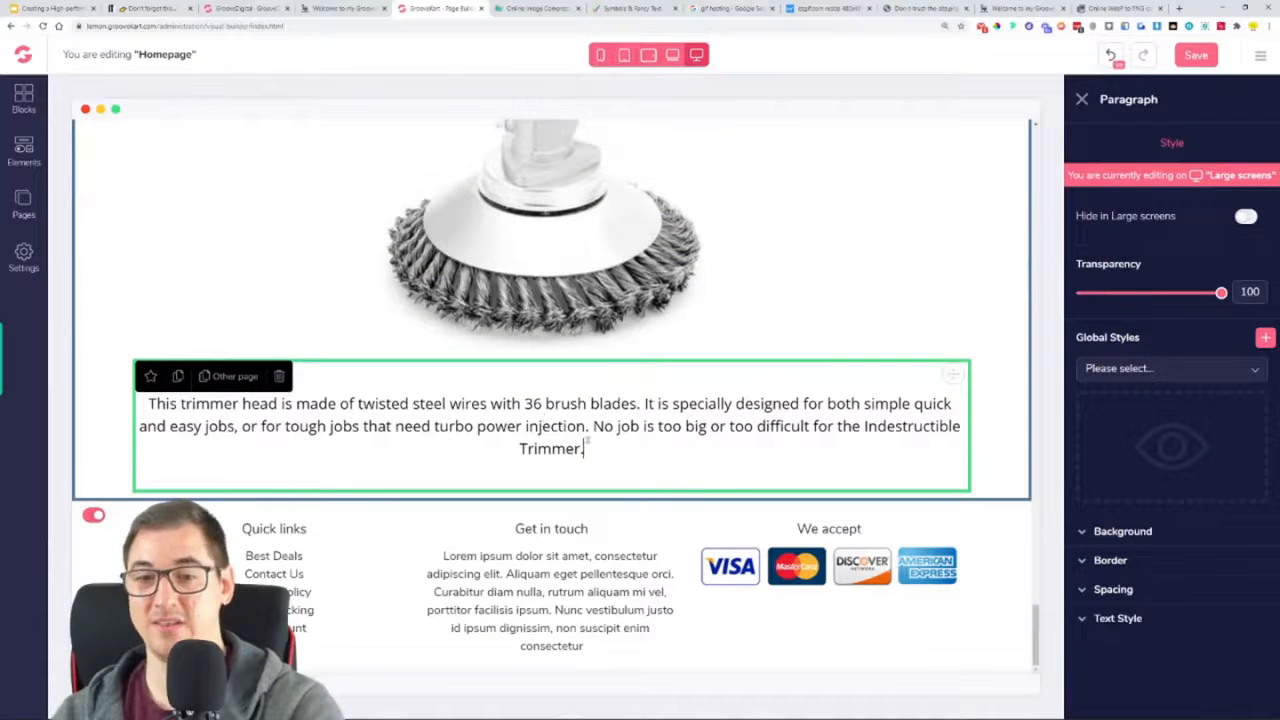
{"action": "left_click", "coordinate": [1196, 57]}
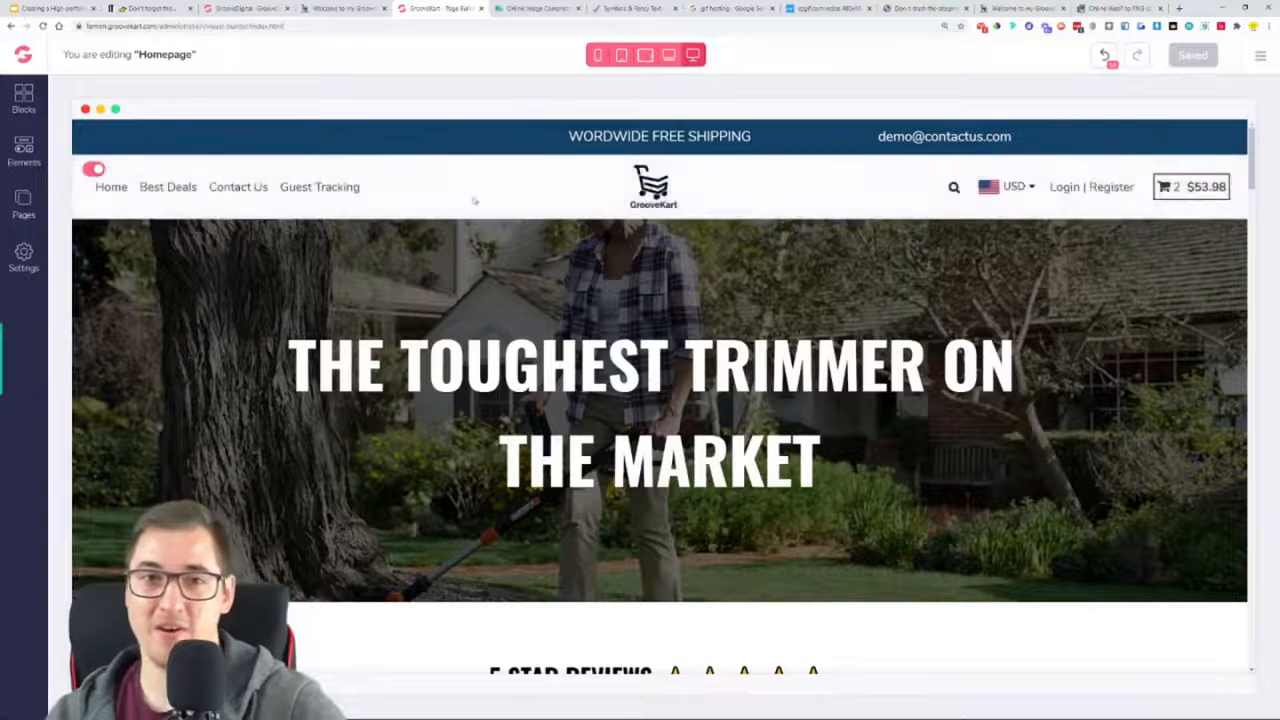
Check which image follows the twisted steel wires paragraph on the reference page
{"action": "left_click", "coordinate": [326, 8]}
{"action": "scroll", "coordinate": [676, 370], "scroll_direction": "down", "scroll_amount": 2}
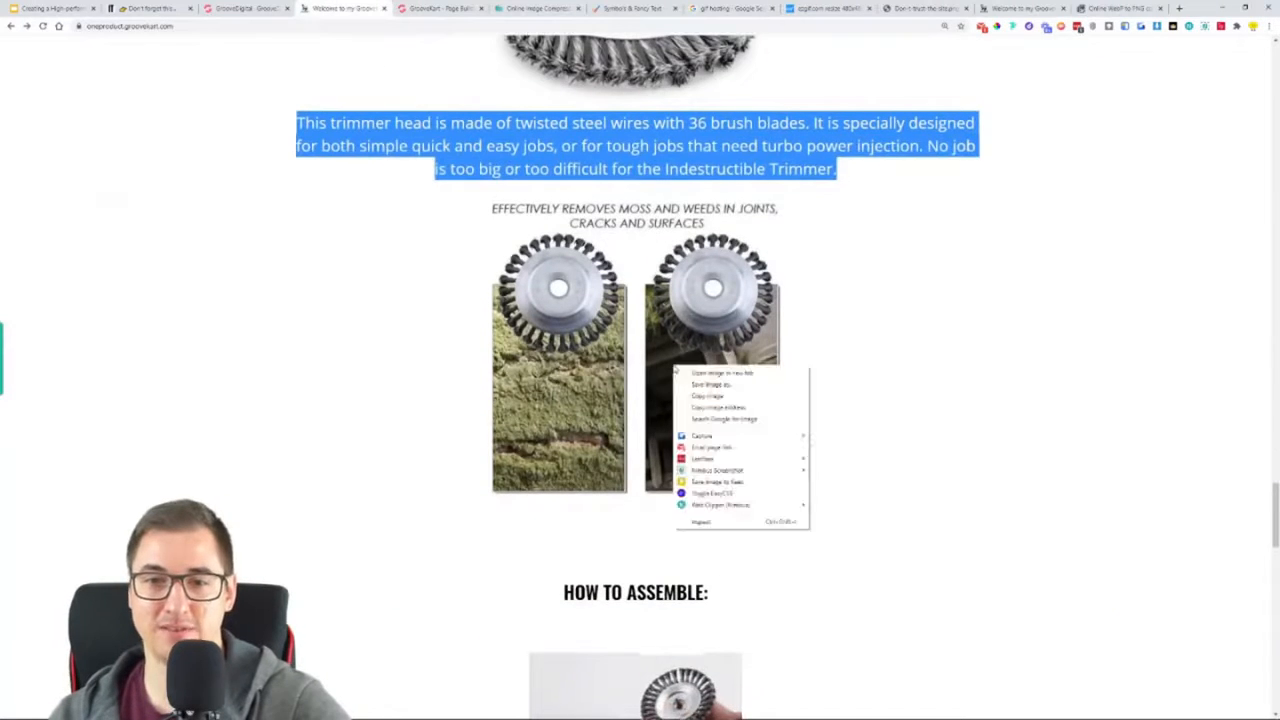
{"action": "right_click", "coordinate": [675, 368]}
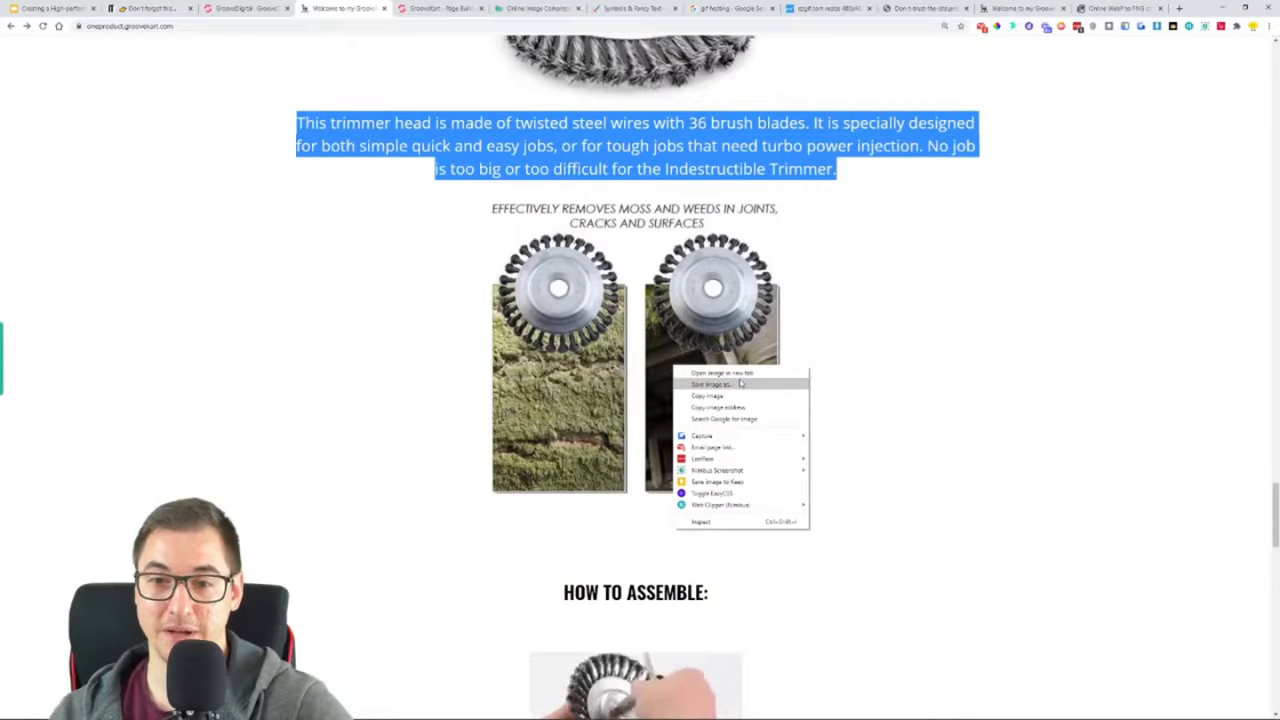
{"action": "left_click", "coordinate": [906, 354]}
{"action": "scroll", "coordinate": [878, 346], "scroll_direction": "up", "scroll_amount": 3}
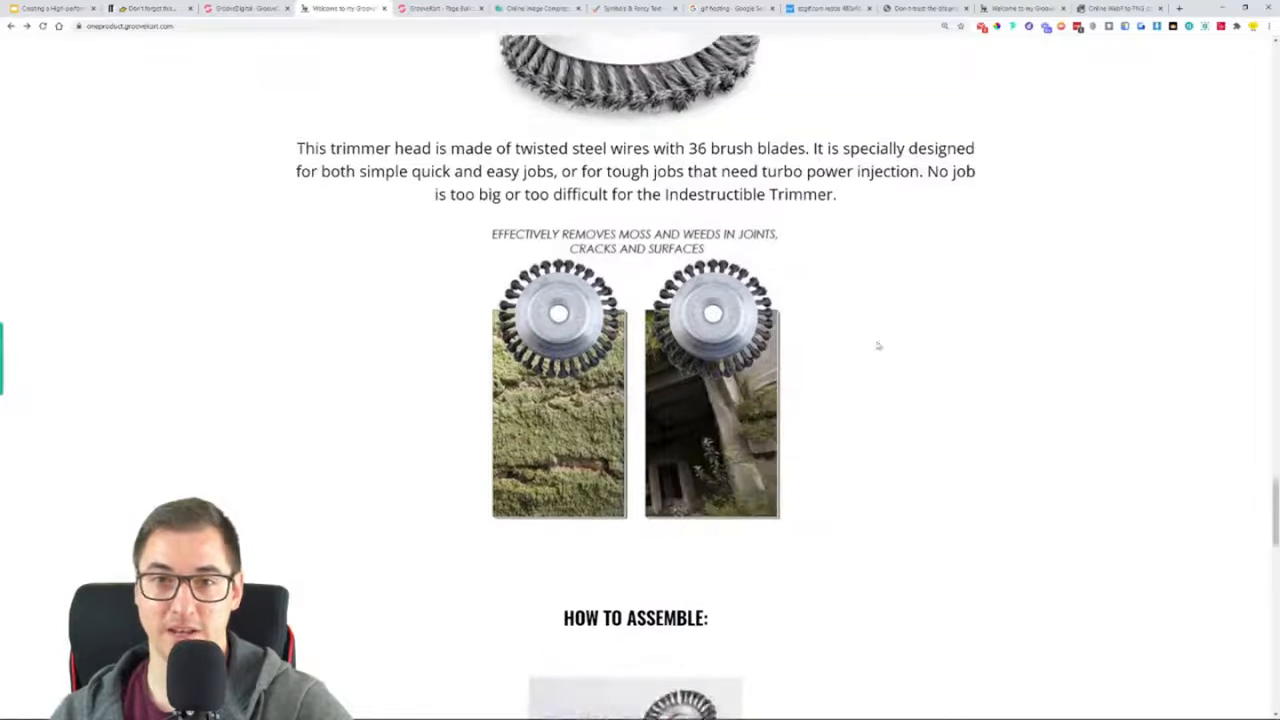
Duplicate the trimmer head image under "360 DEGREE UNIQUE DESIGN:" and move the copy below the twisted steel wires paragraph
{"action": "left_click", "coordinate": [448, 8]}
{"action": "scroll", "coordinate": [676, 447], "scroll_direction": "down", "scroll_amount": 20}
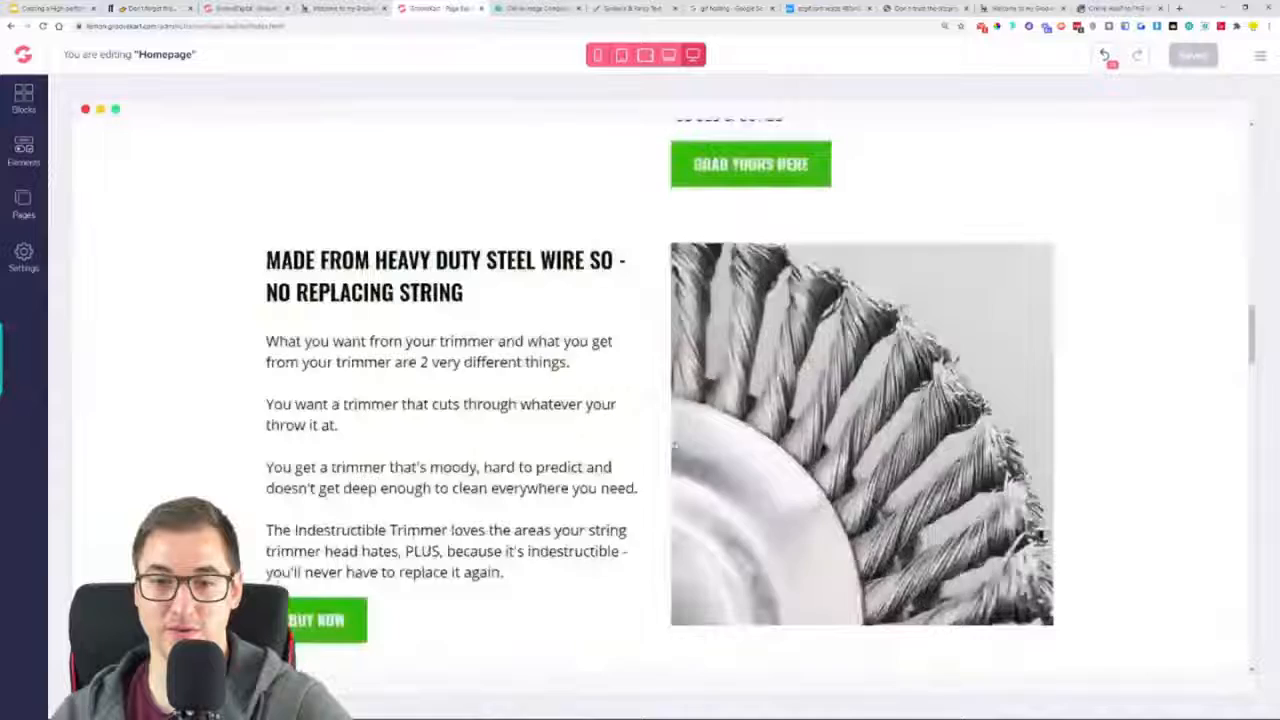
{"action": "scroll", "coordinate": [676, 447], "scroll_direction": "down", "scroll_amount": 15}
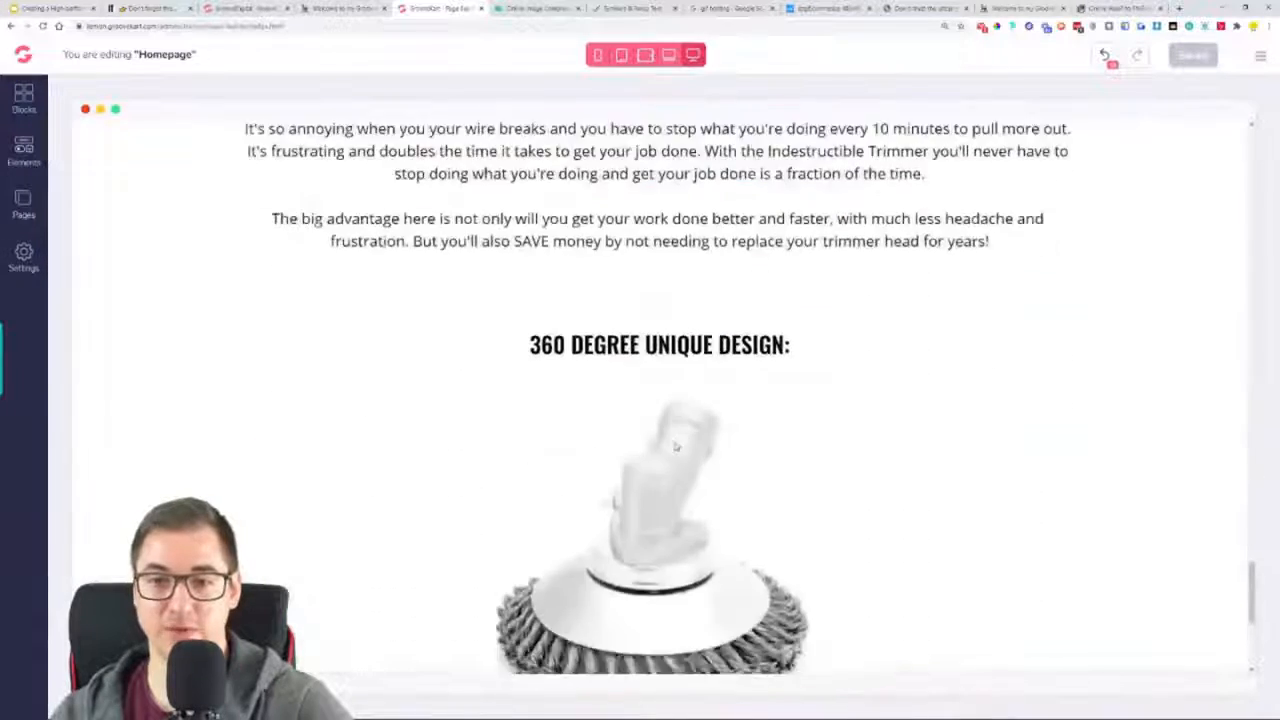
{"action": "left_click", "coordinate": [661, 349]}
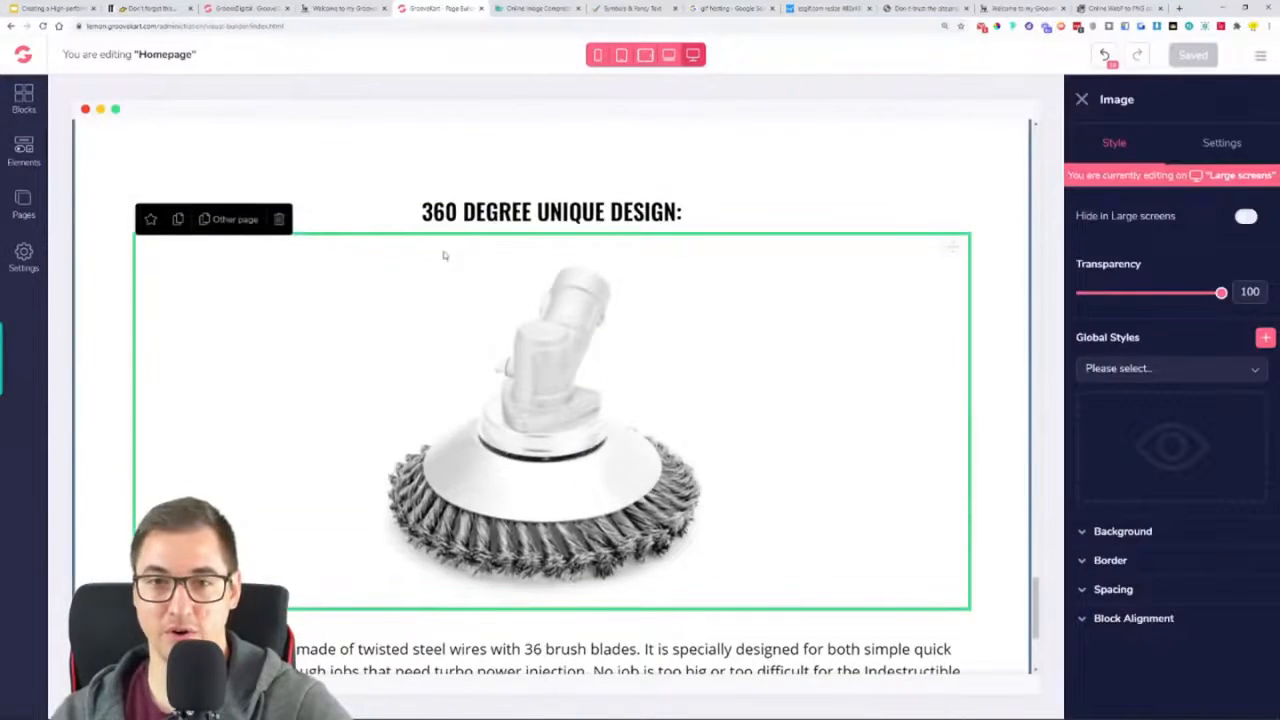
{"action": "left_click", "coordinate": [179, 222]}
{"action": "left_click_drag", "start_coordinate": [952, 248], "coordinate": [883, 518]}
{"action": "scroll", "coordinate": [883, 518], "scroll_direction": "down", "scroll_amount": 4}
{"action": "left_click", "coordinate": [906, 489]}
{"action": "left_click_drag", "start_coordinate": [957, 432], "coordinate": [643, 326]}
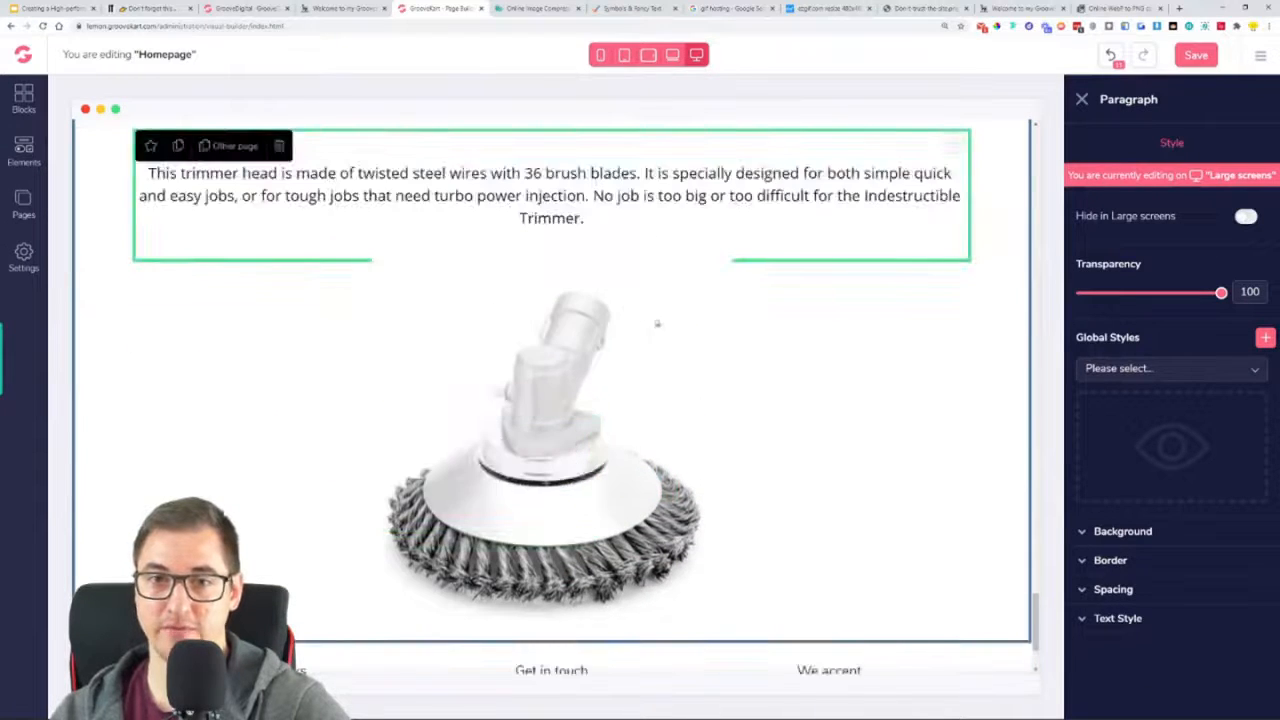
{"action": "scroll", "coordinate": [838, 392], "scroll_direction": "down", "scroll_amount": 2}
{"action": "scroll", "coordinate": [780, 400], "scroll_direction": "up", "scroll_amount": 3}
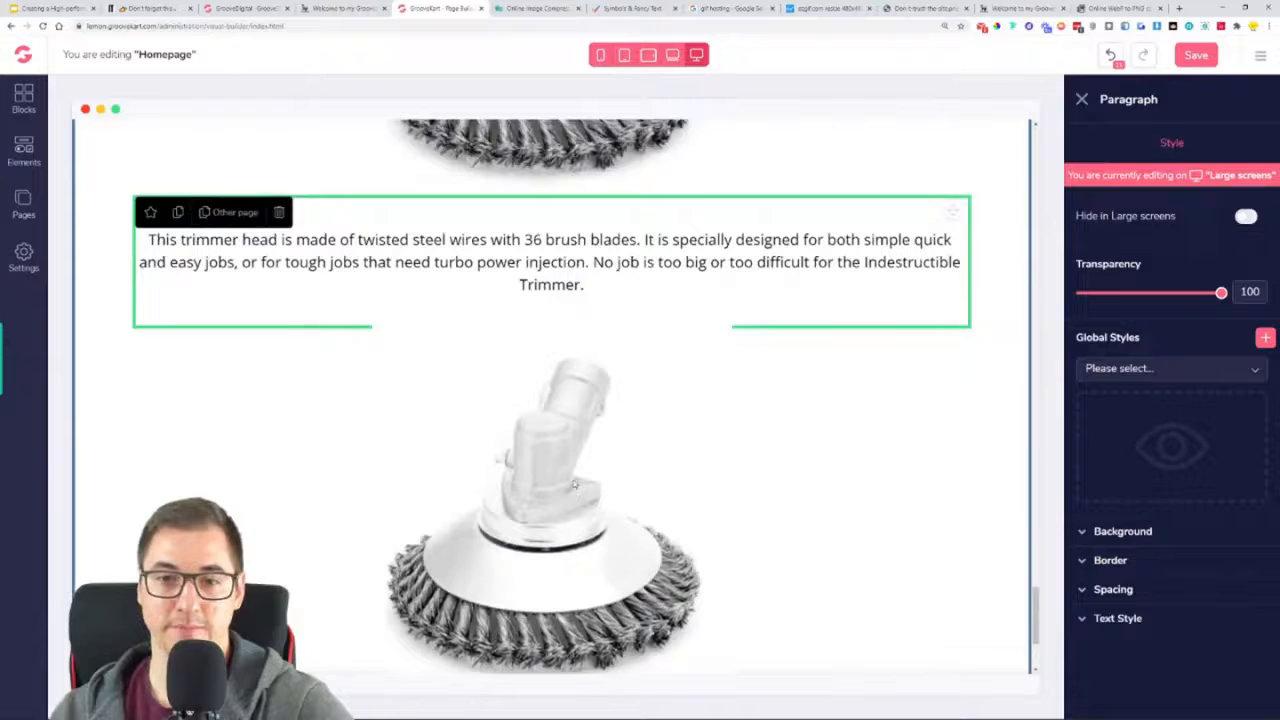
Replace the duplicated trimmer head picture with the moss and weeds removal image from the OneProductStore folder
{"action": "left_click", "coordinate": [780, 400]}
{"action": "left_click", "coordinate": [1222, 143]}
{"action": "left_click", "coordinate": [1261, 233]}
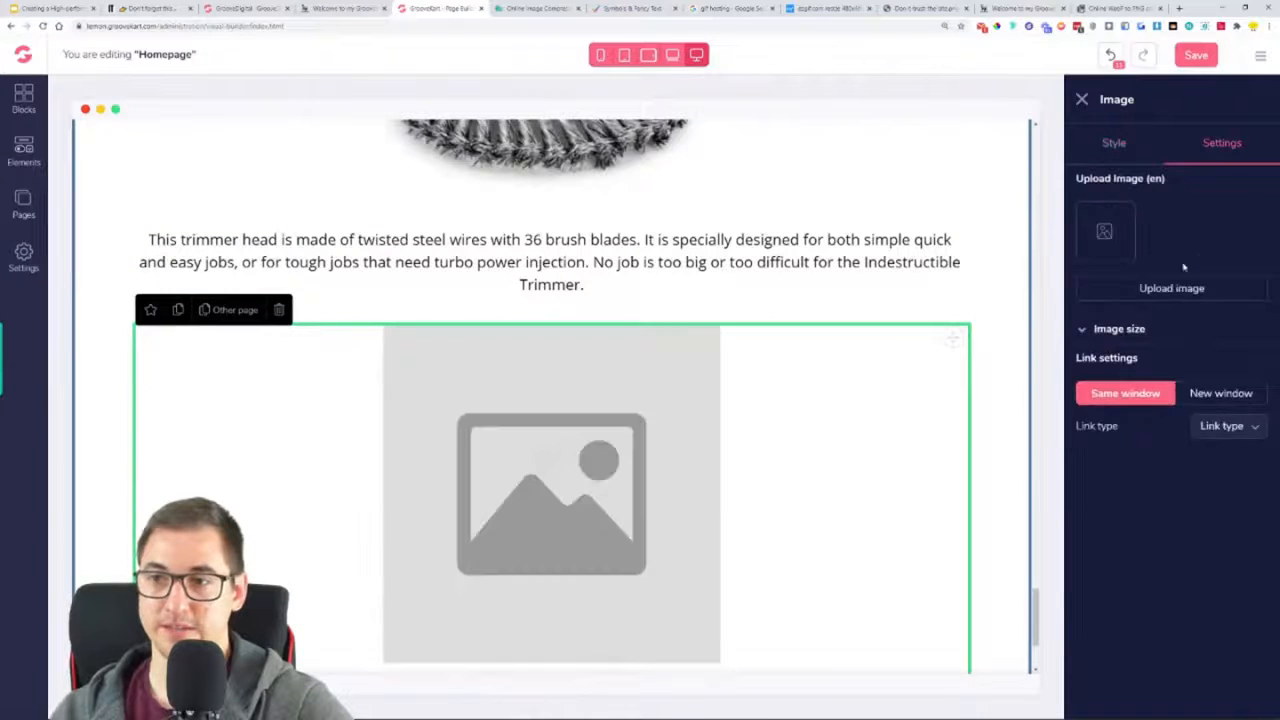
{"action": "left_click", "coordinate": [1172, 290]}
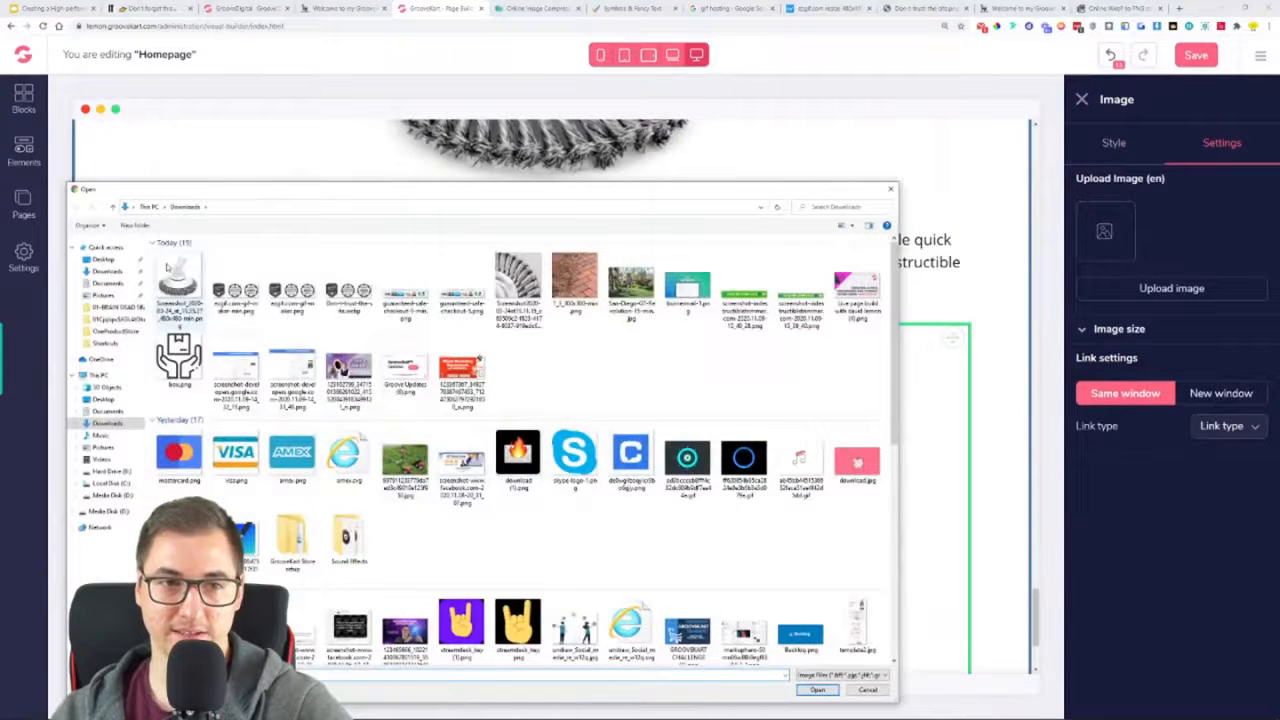
{"action": "double_click", "coordinate": [288, 537]}
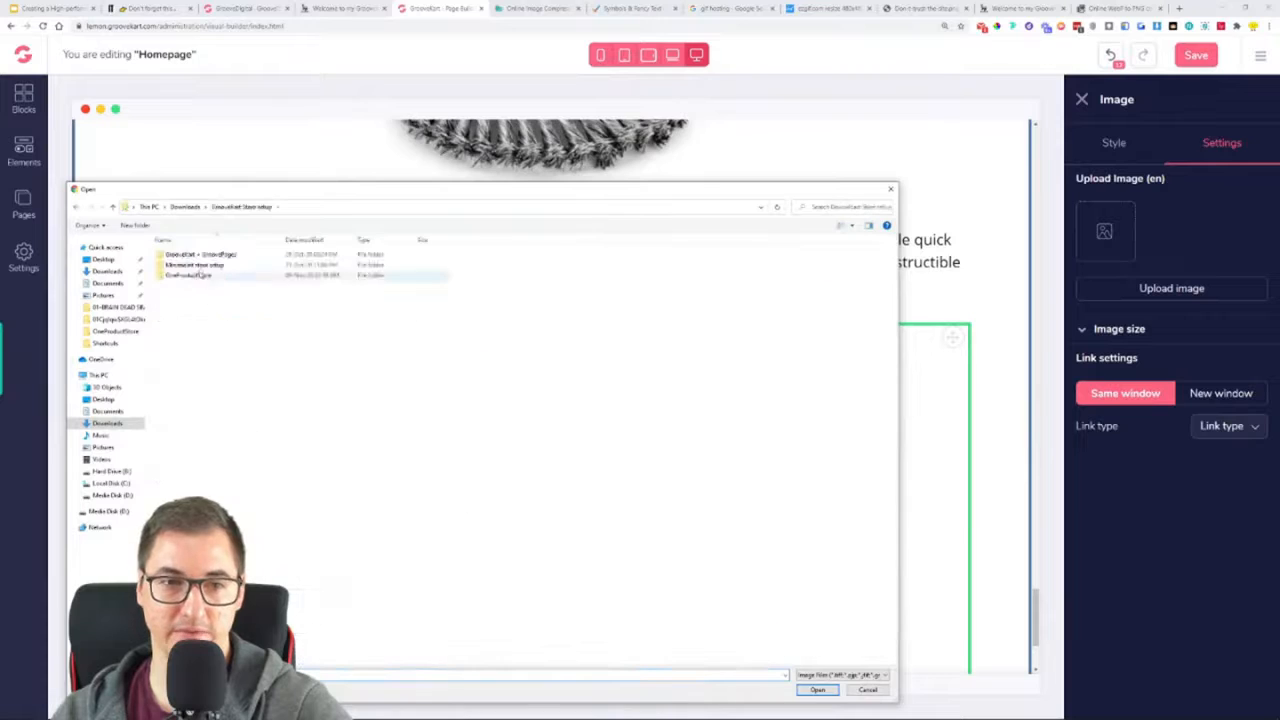
{"action": "double_click", "coordinate": [190, 275]}
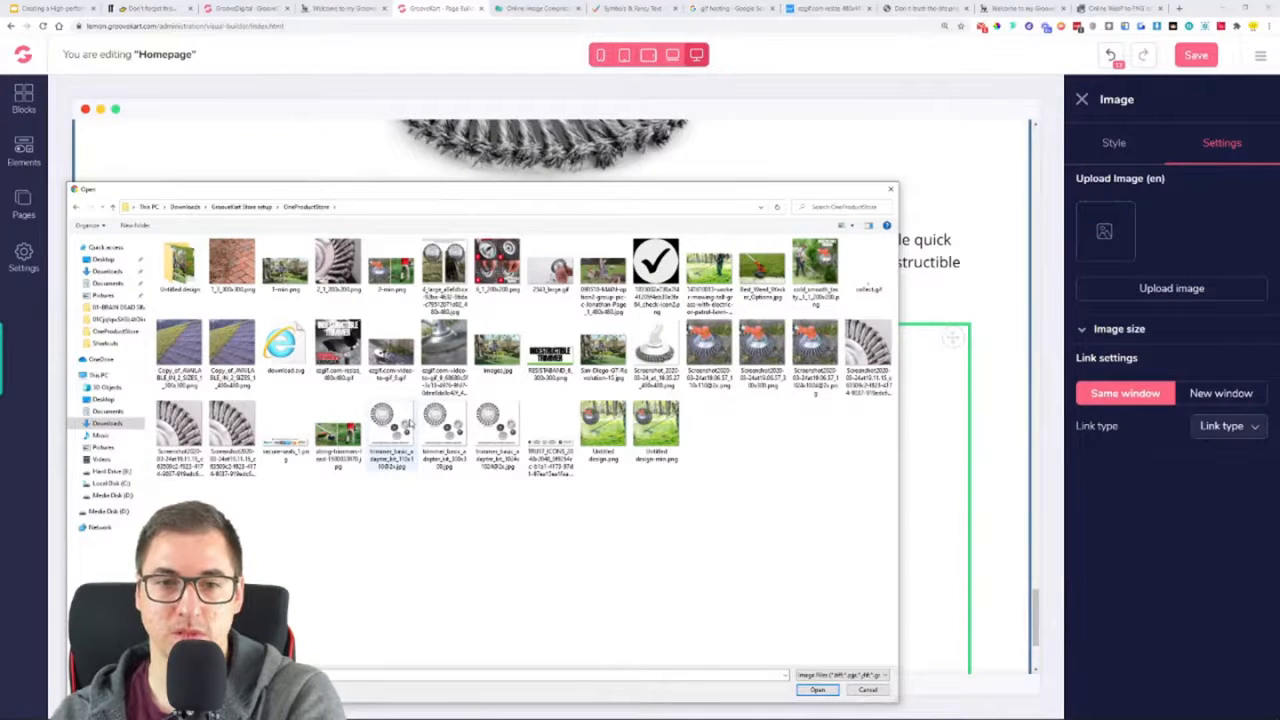
{"action": "double_click", "coordinate": [496, 262]}
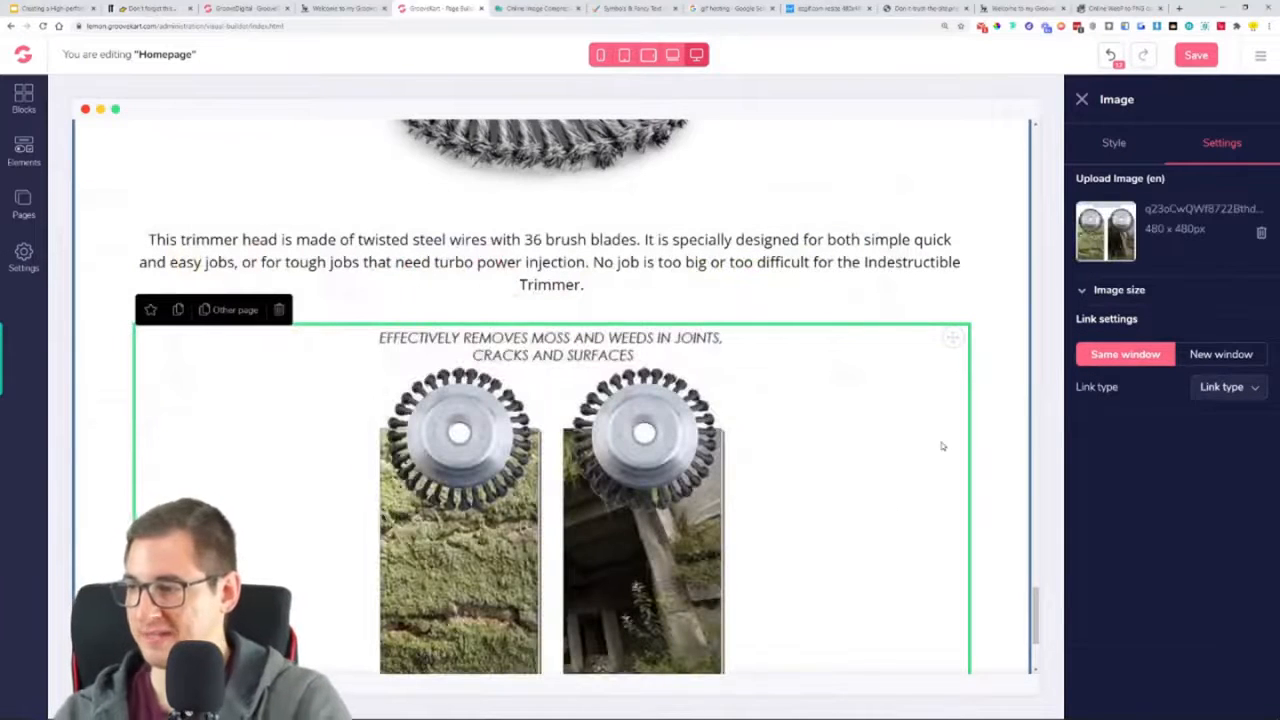
Compare the new moss and weeds image with the reference page's layout and save the homepage
{"action": "scroll", "coordinate": [932, 510], "scroll_direction": "down", "scroll_amount": 3}
{"action": "scroll", "coordinate": [763, 403], "scroll_direction": "up", "scroll_amount": 2}
{"action": "key", "text": "ctrl+shift+Tab"}
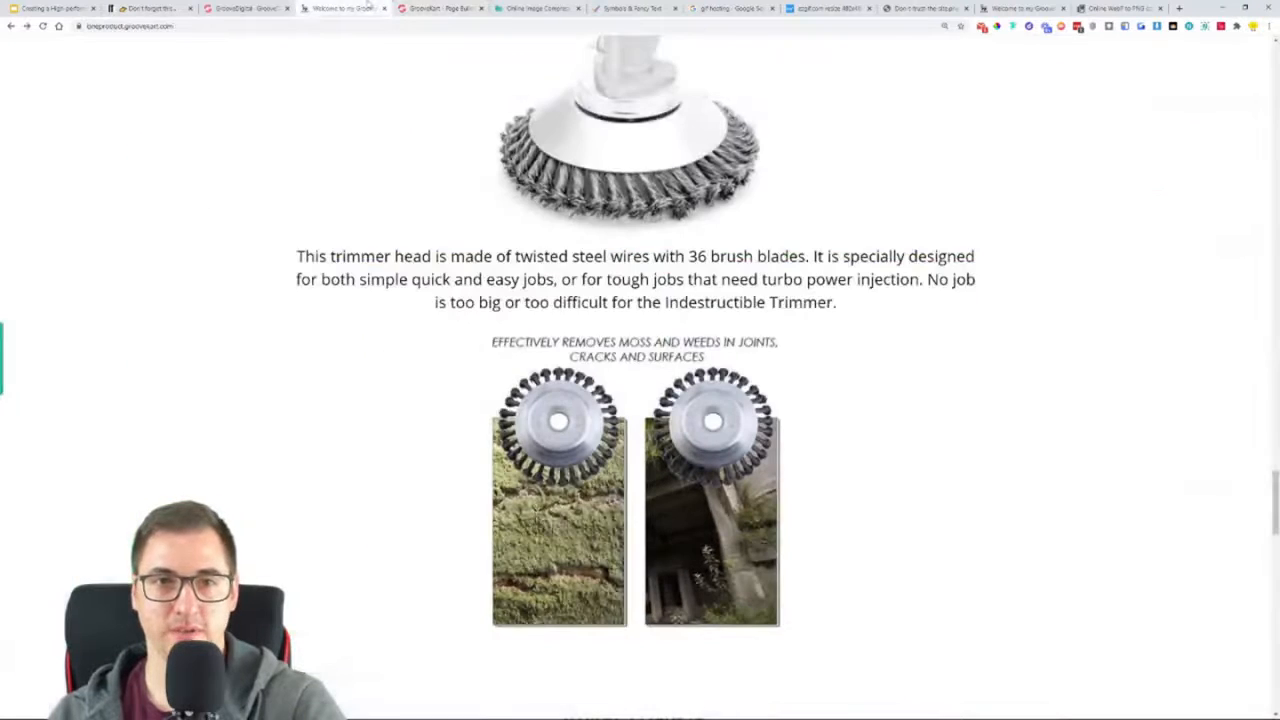
{"action": "scroll", "coordinate": [580, 548], "scroll_direction": "down", "scroll_amount": 4}
{"action": "scroll", "coordinate": [640, 400], "scroll_direction": "up", "scroll_amount": 5}
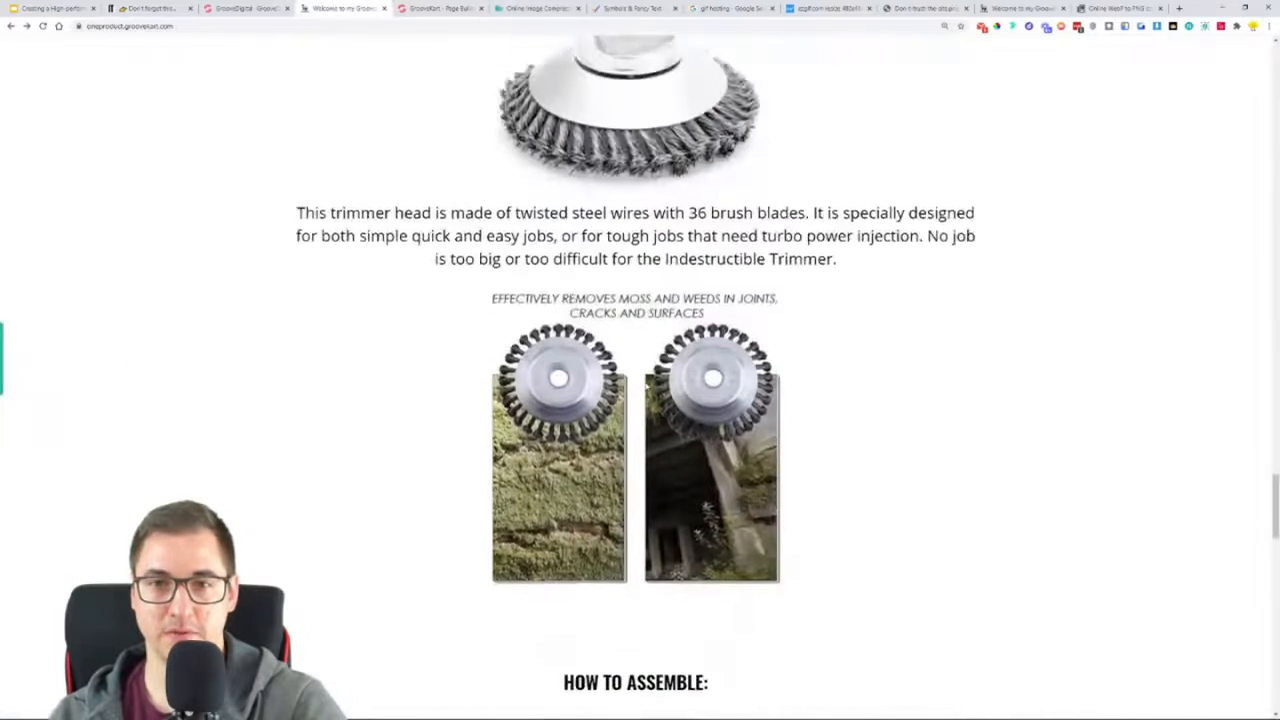
{"action": "key", "text": "ctrl+Tab"}
{"action": "scroll", "coordinate": [1004, 188], "scroll_direction": "up", "scroll_amount": 5}
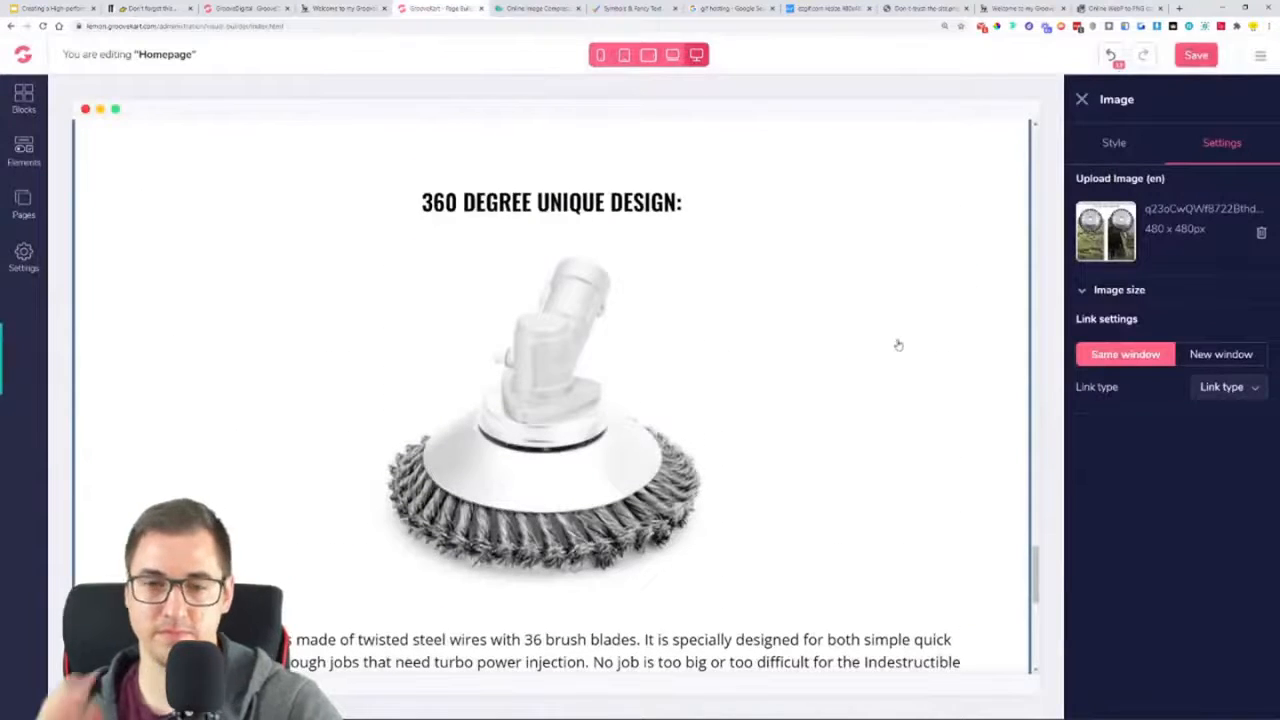
{"action": "key", "text": "ctrl+s"}
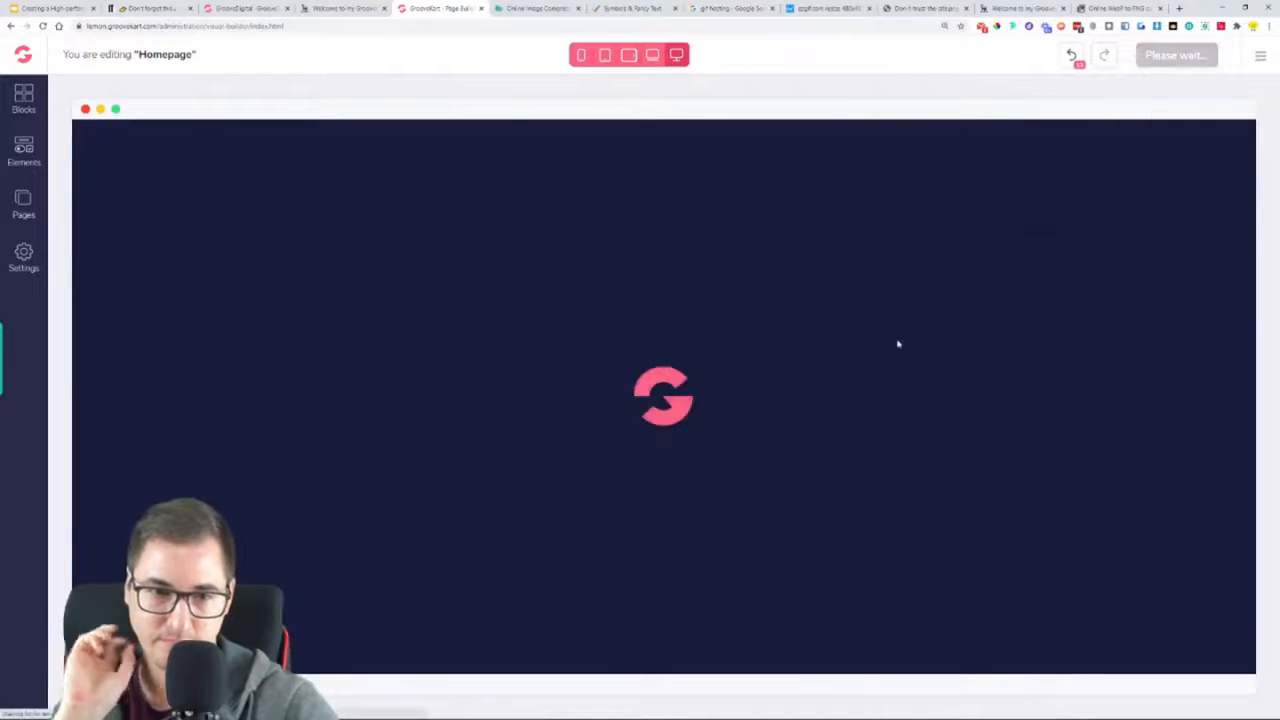
Duplicate the "360 DEGREE UNIQUE DESIGN:" heading and place the copy beneath the moss and weeds image
{"action": "scroll", "coordinate": [863, 400], "scroll_direction": "down", "scroll_amount": 15}
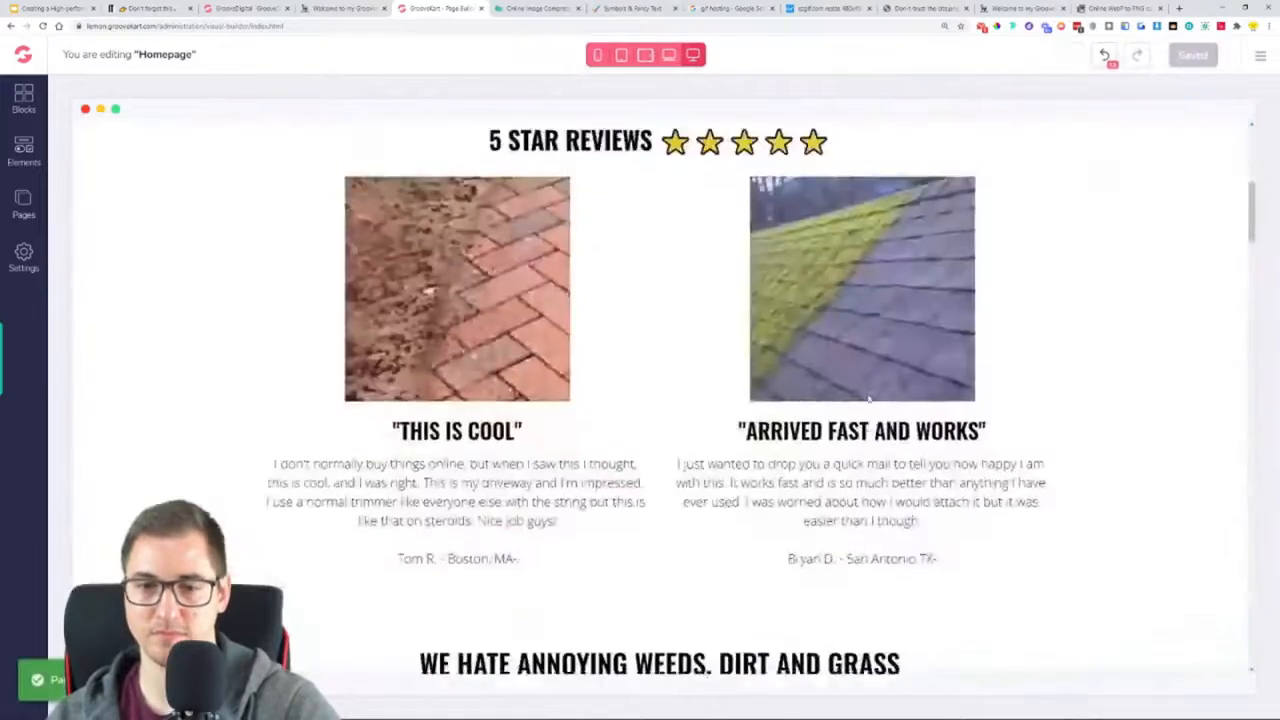
{"action": "scroll", "coordinate": [863, 400], "scroll_direction": "down", "scroll_amount": 20}
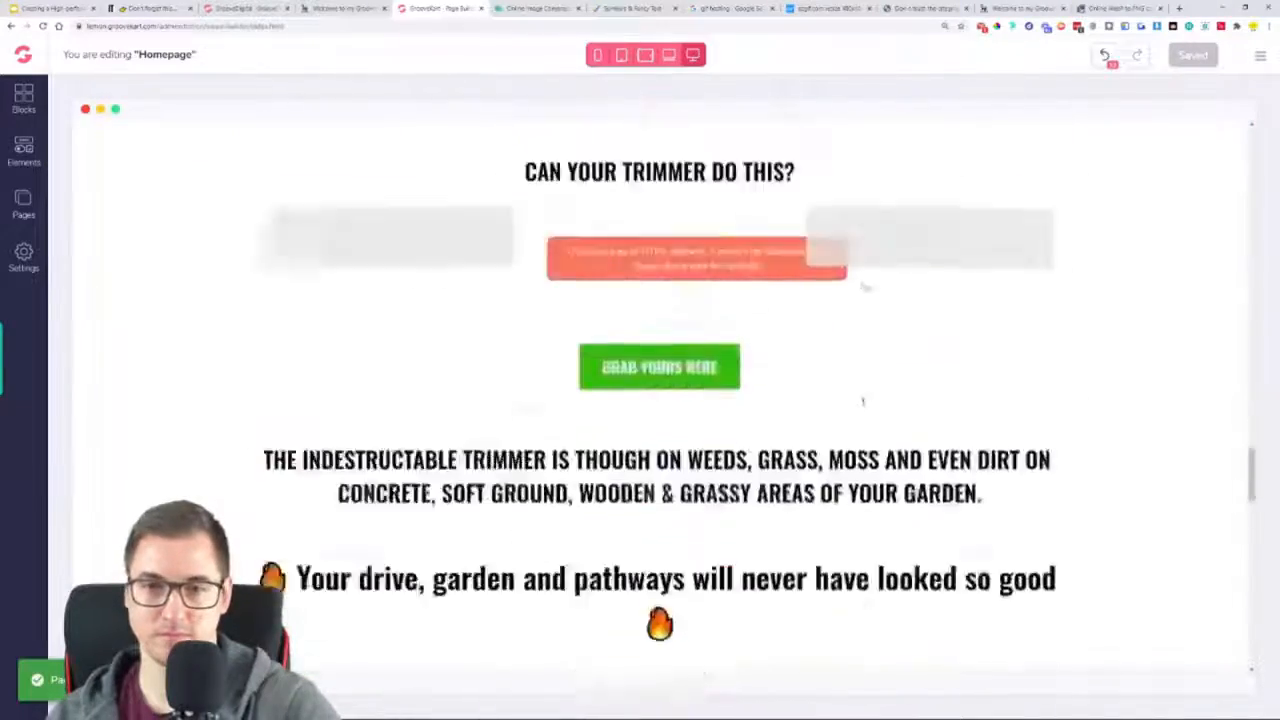
{"action": "left_click", "coordinate": [714, 281]}
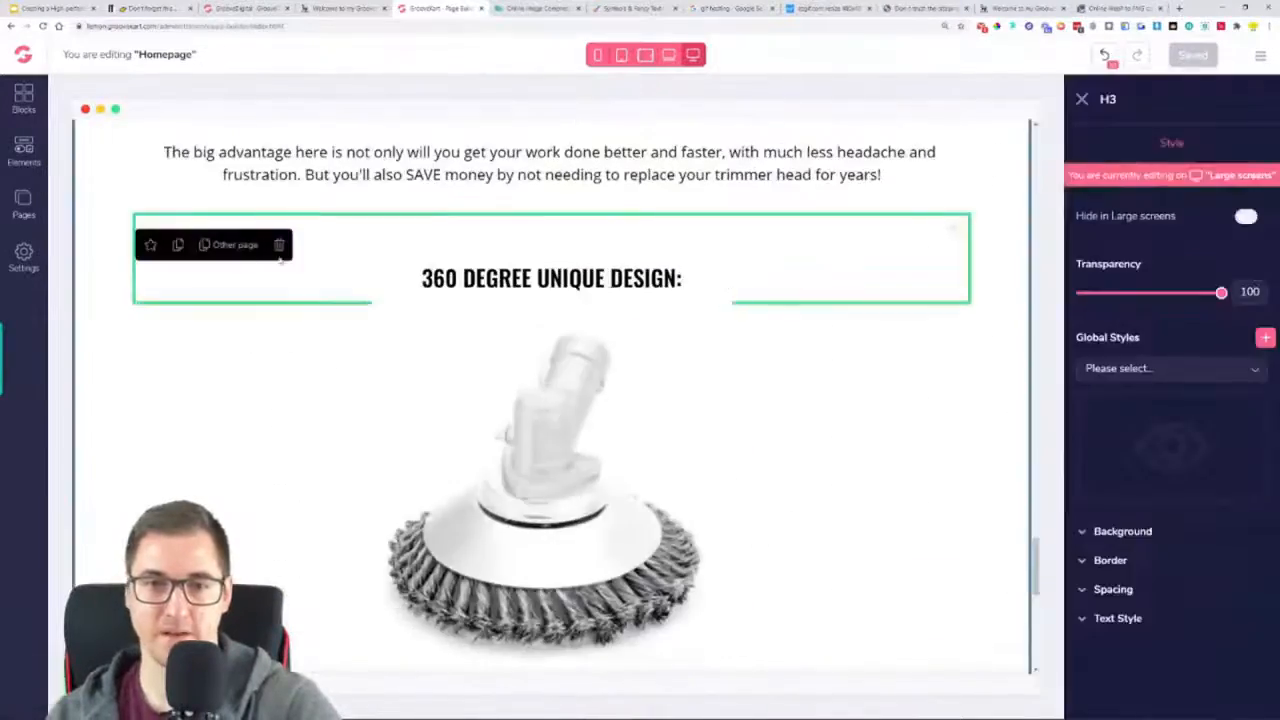
{"action": "left_click", "coordinate": [153, 247]}
{"action": "left_click_drag", "start_coordinate": [943, 249], "coordinate": [778, 686]}
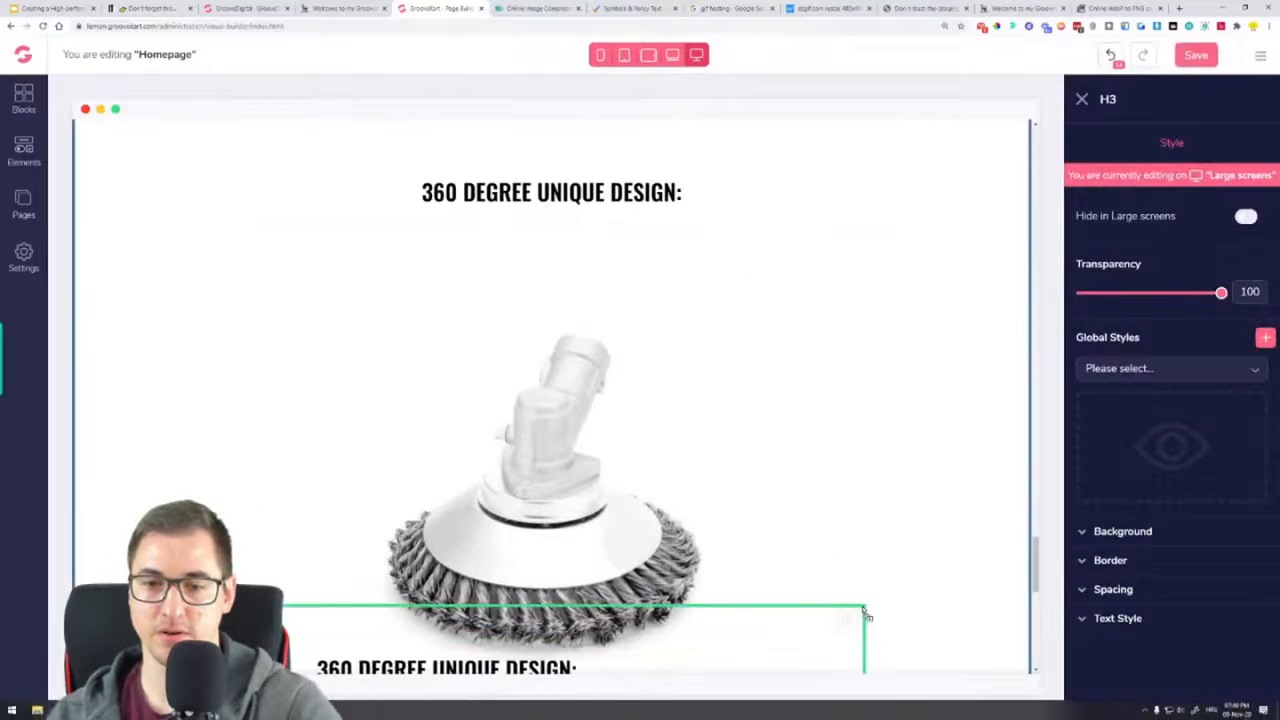
{"action": "scroll", "coordinate": [869, 602], "scroll_direction": "down", "scroll_amount": 7}
{"action": "left_click_drag", "start_coordinate": [950, 140], "coordinate": [700, 360]}
{"action": "left_click_drag", "start_coordinate": [952, 132], "coordinate": [660, 590]}
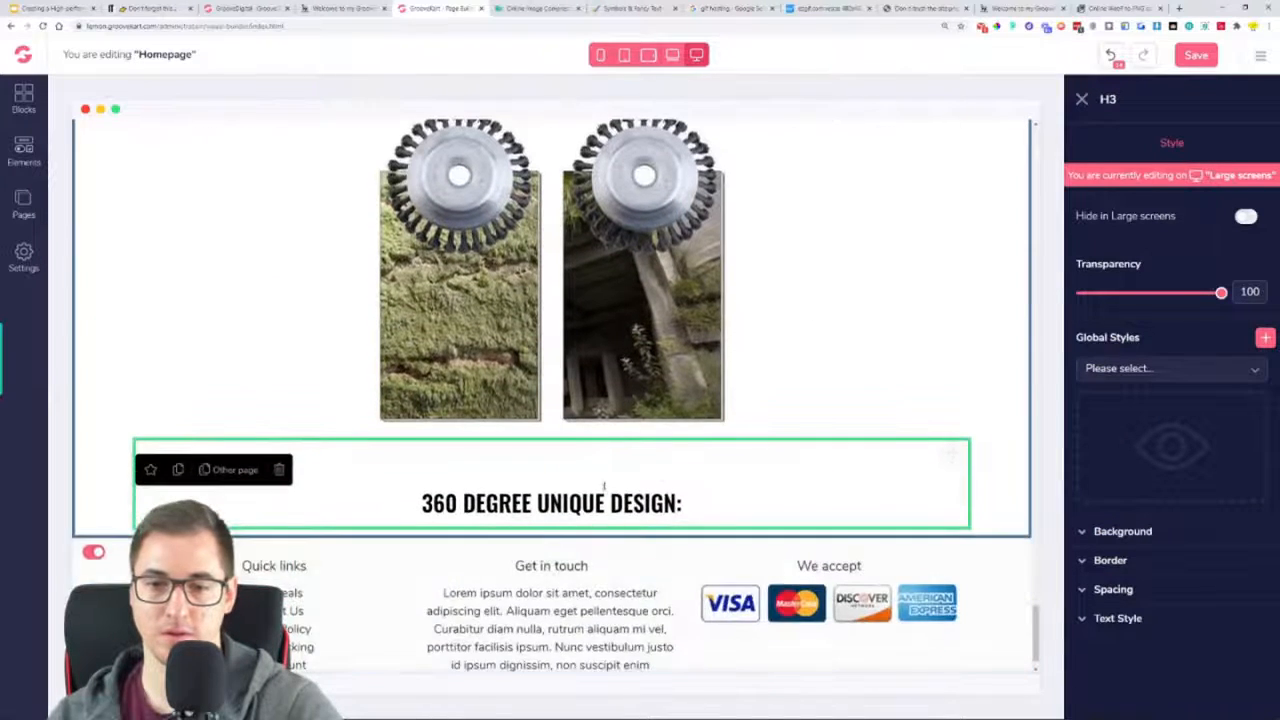
Replace the duplicated heading's text with the reference page's "HOW TO ASSEMBLE:", without an extra blank line
{"action": "left_click", "coordinate": [345, 9]}
{"action": "scroll", "coordinate": [648, 245], "scroll_direction": "down", "scroll_amount": 4}
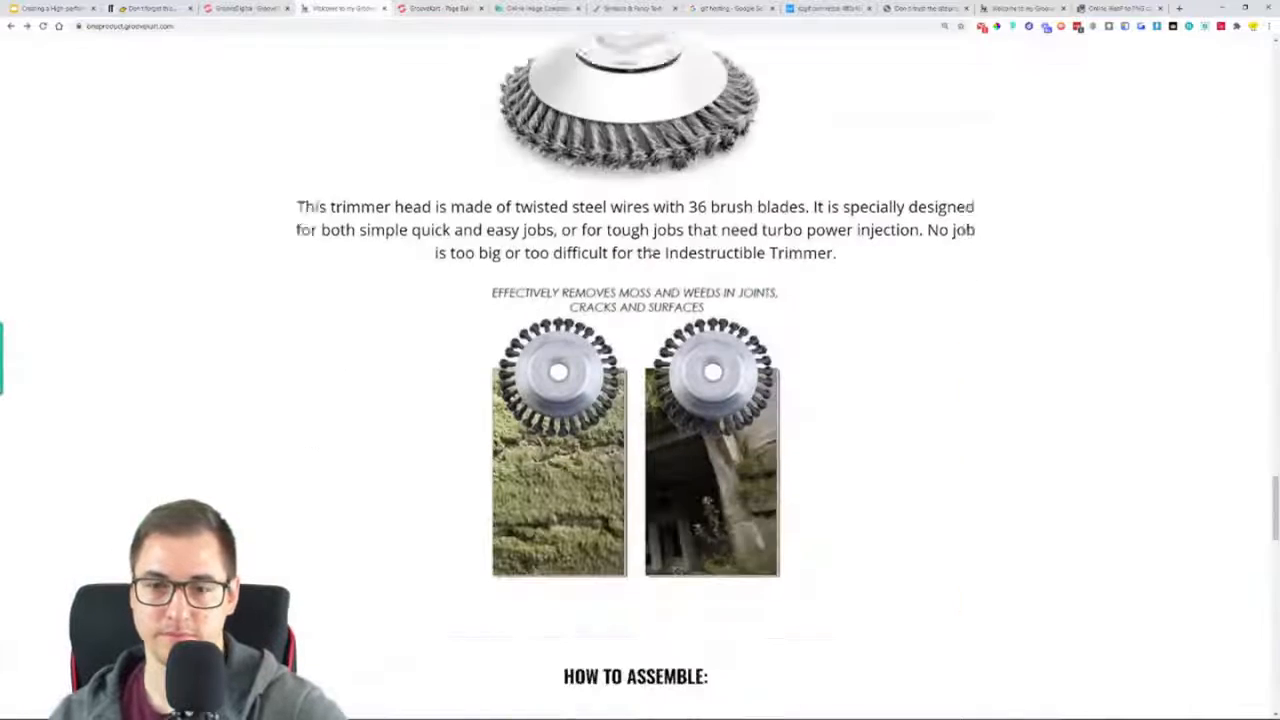
{"action": "scroll", "coordinate": [652, 262], "scroll_direction": "down", "scroll_amount": 5}
{"action": "left_click_drag", "start_coordinate": [564, 326], "coordinate": [707, 326]}
{"action": "key", "text": "ctrl+c"}
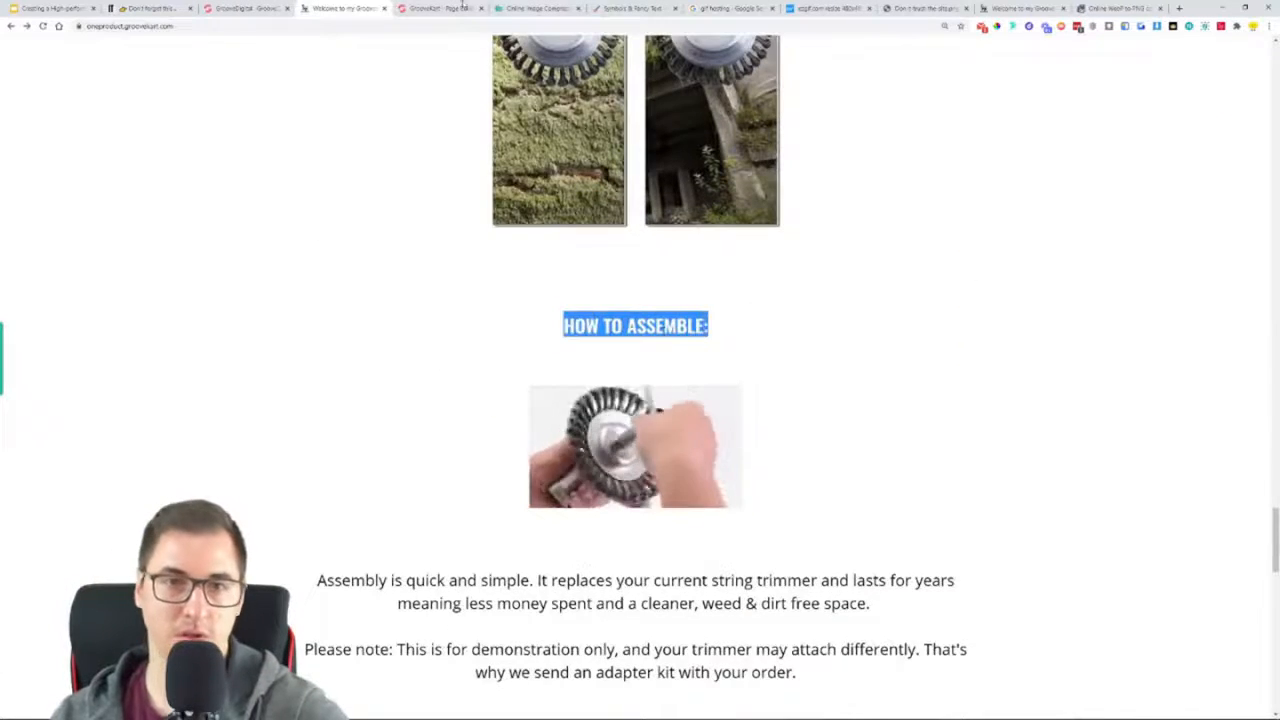
{"action": "left_click", "coordinate": [441, 9]}
{"action": "triple_click", "coordinate": [610, 503]}
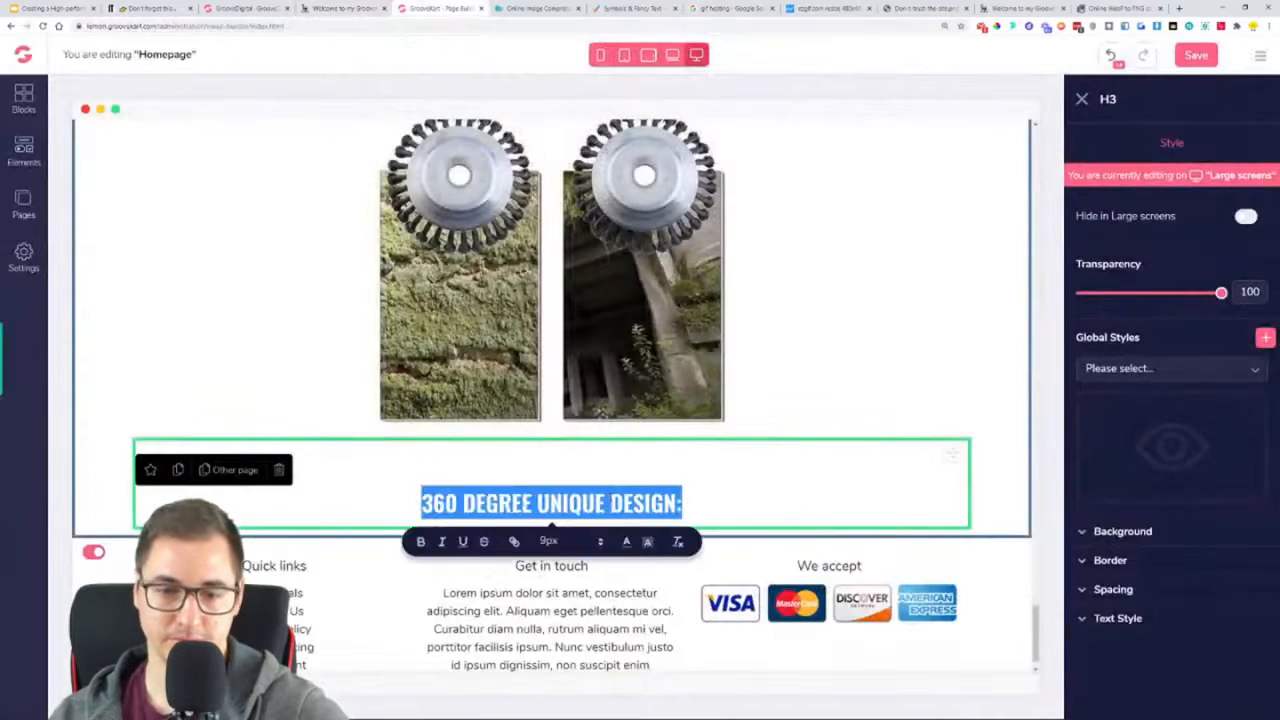
{"action": "key", "text": "ctrl+v"}
{"action": "key", "text": "BackSpace"}
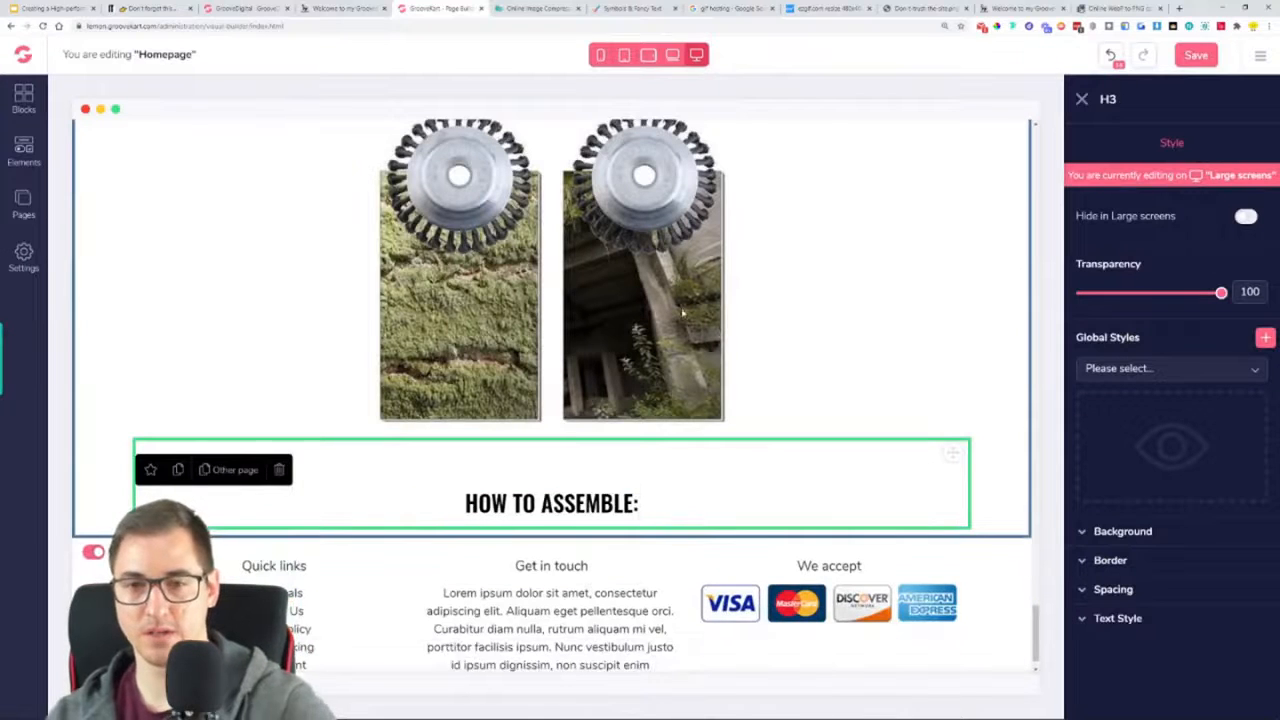
{"action": "scroll", "coordinate": [734, 366], "scroll_direction": "up", "scroll_amount": 1}
{"action": "scroll", "coordinate": [798, 519], "scroll_direction": "up", "scroll_amount": 1}
{"action": "scroll", "coordinate": [800, 486], "scroll_direction": "down", "scroll_amount": 3}
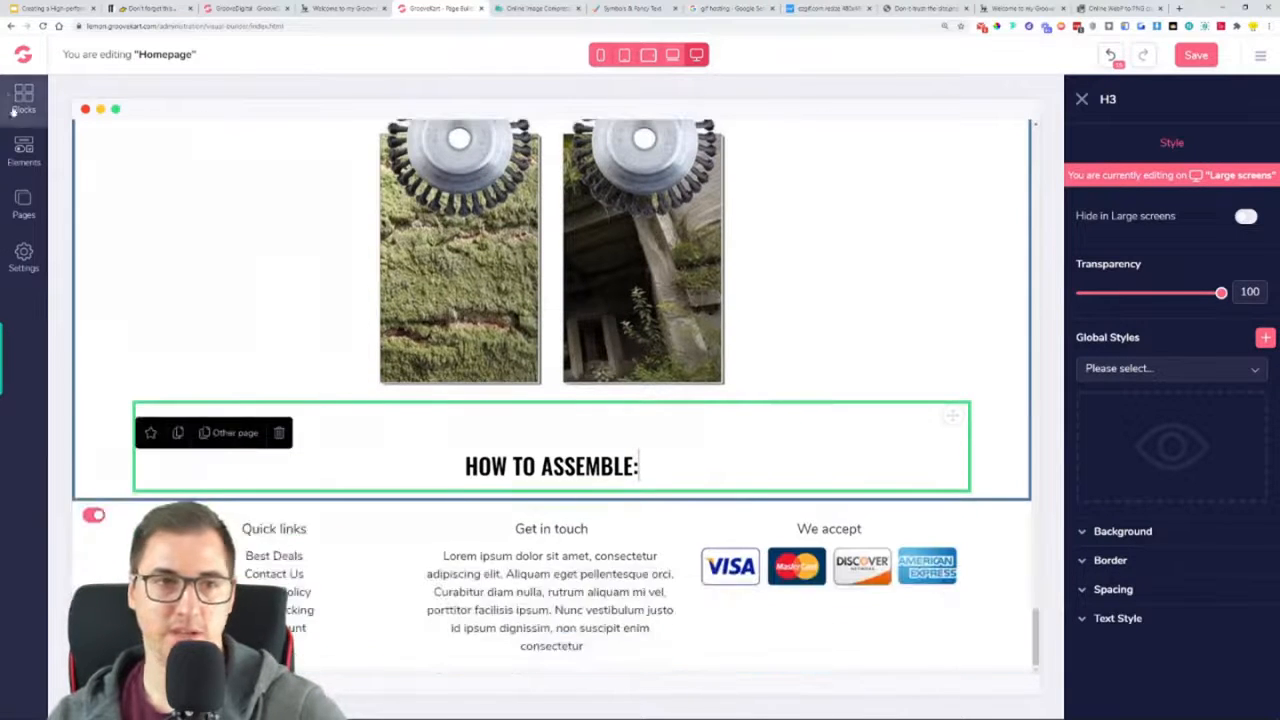
Add a three-column row beneath the "HOW TO ASSEMBLE:" heading
{"action": "left_click", "coordinate": [24, 152]}
{"action": "left_click_drag", "start_coordinate": [220, 240], "coordinate": [599, 533]}
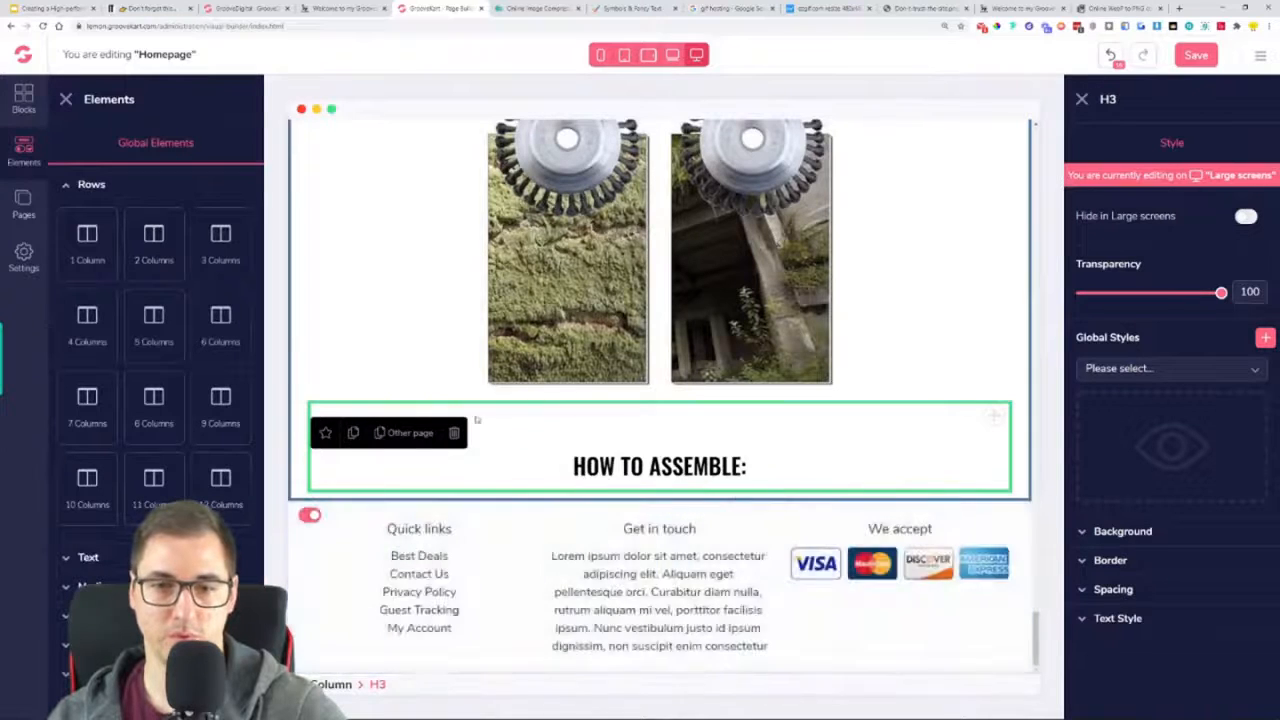
{"action": "left_click_drag", "start_coordinate": [220, 235], "coordinate": [628, 530]}
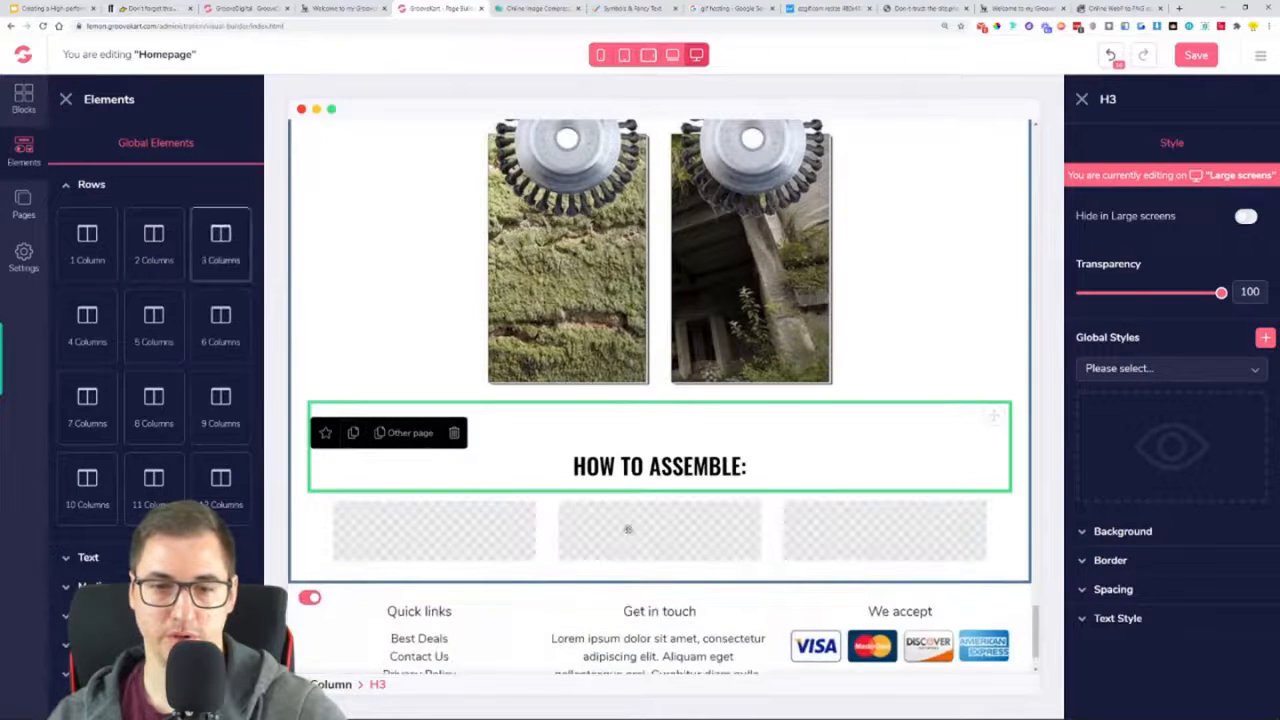
Insert an Html Code element into the middle column of the new three-column row
{"action": "left_click", "coordinate": [92, 586]}
{"action": "left_click", "coordinate": [100, 481]}
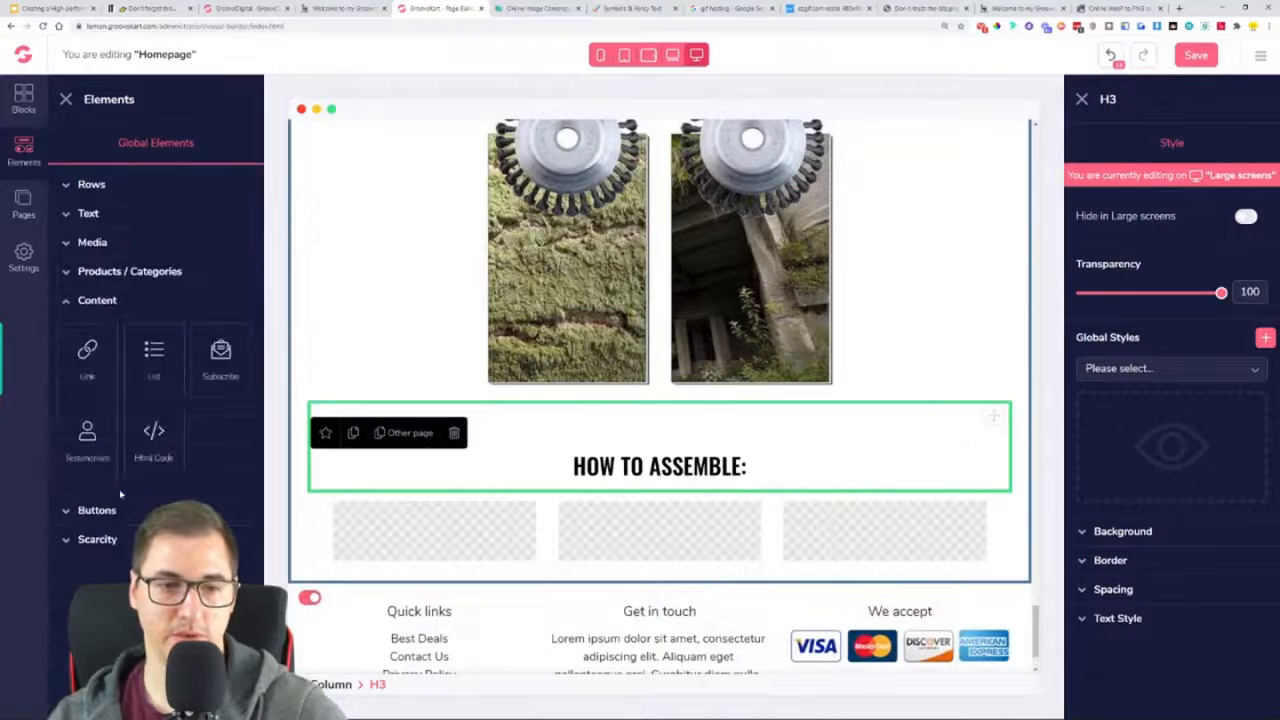
{"action": "left_click_drag", "start_coordinate": [153, 440], "coordinate": [653, 546]}
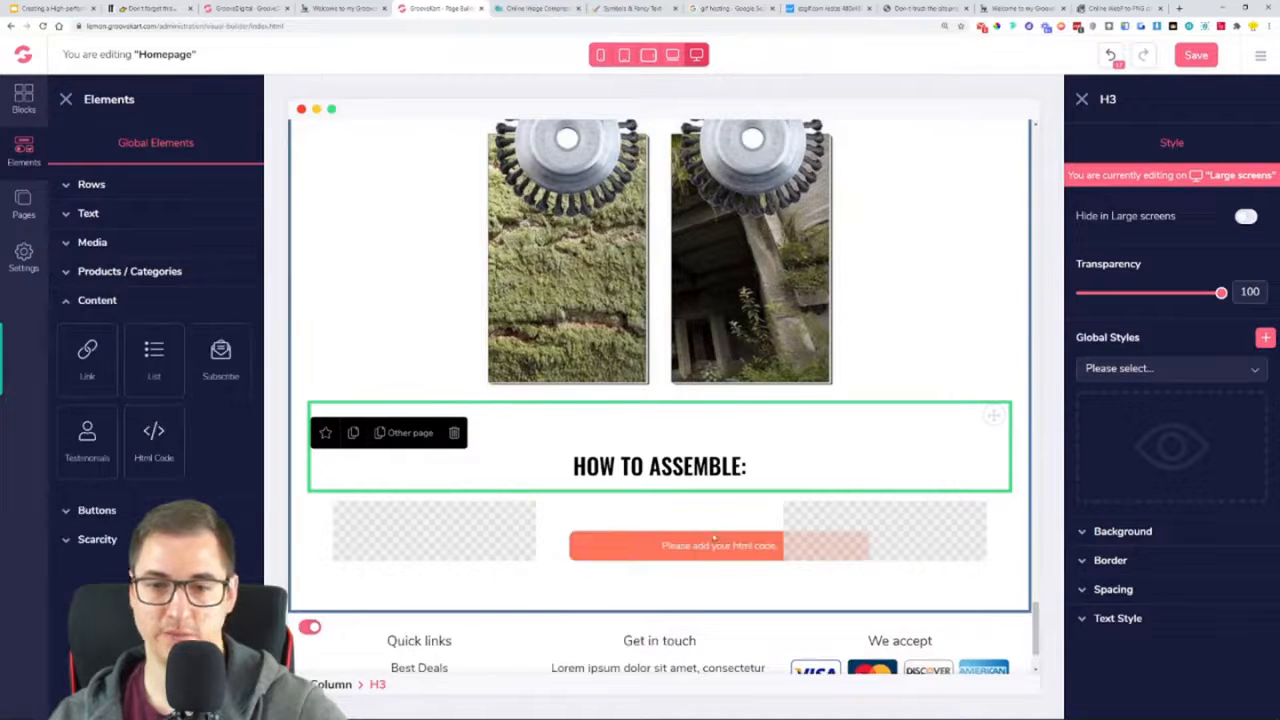
Switch to Gifyu and upload the assembly GIF 2543_large.gif from the OneProductStore folder
{"action": "left_click", "coordinate": [714, 538]}
{"action": "left_click", "coordinate": [822, 8]}
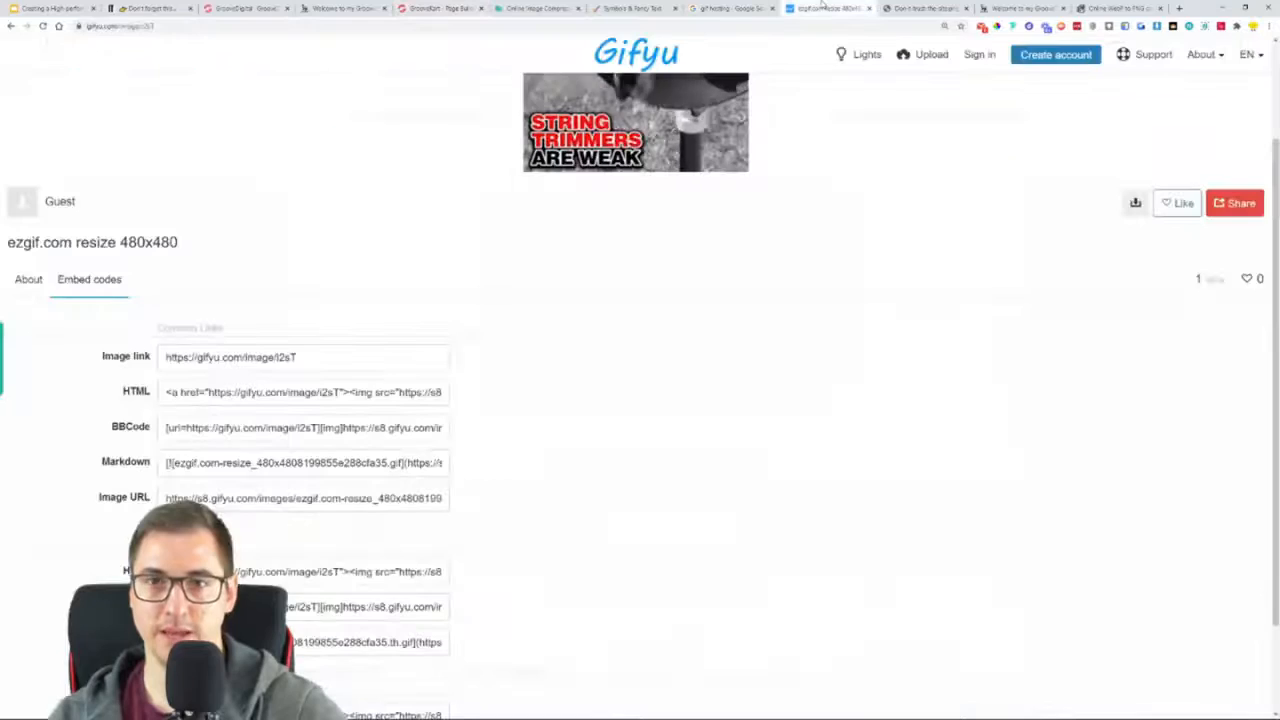
{"action": "left_click", "coordinate": [338, 8]}
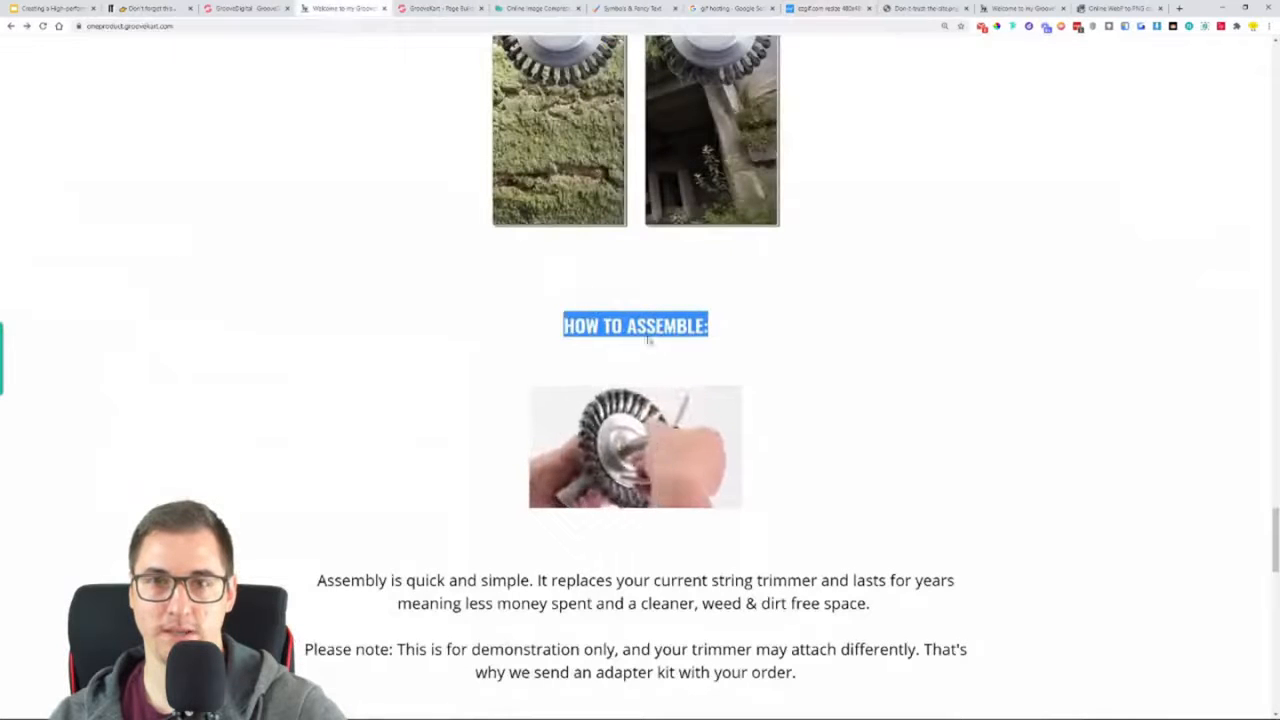
{"action": "left_click", "coordinate": [822, 8]}
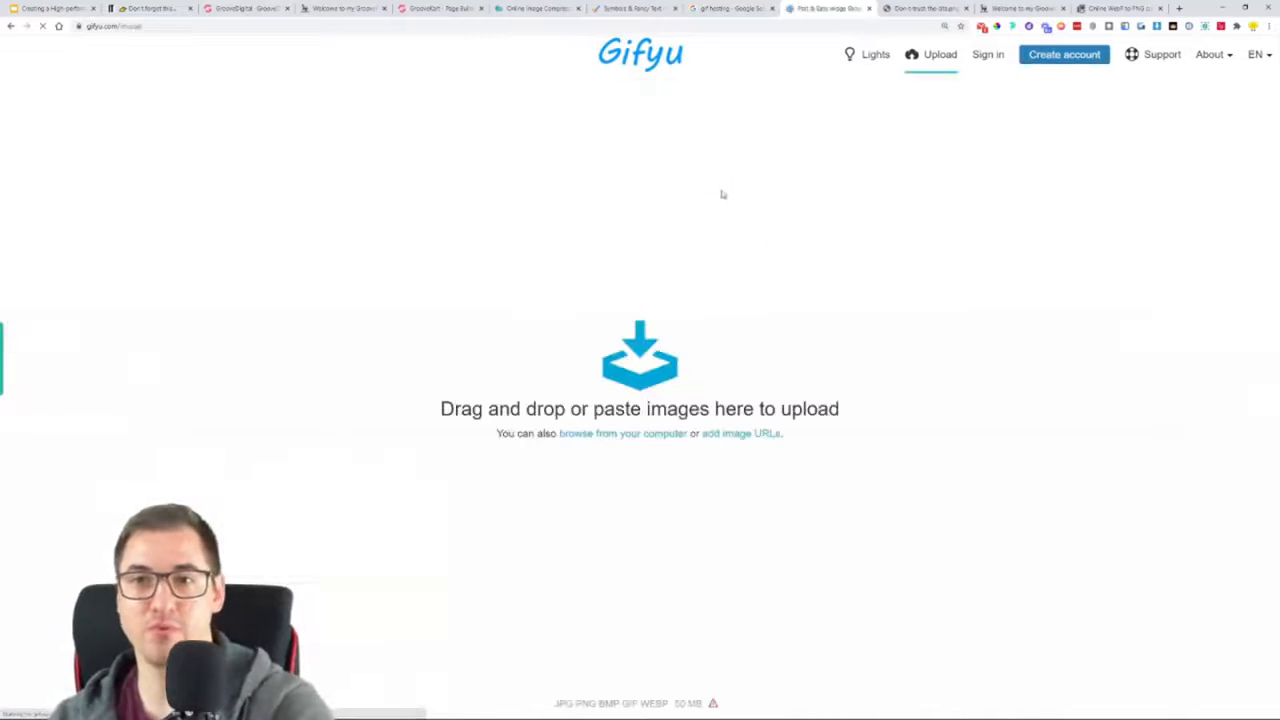
{"action": "left_click", "coordinate": [640, 355]}
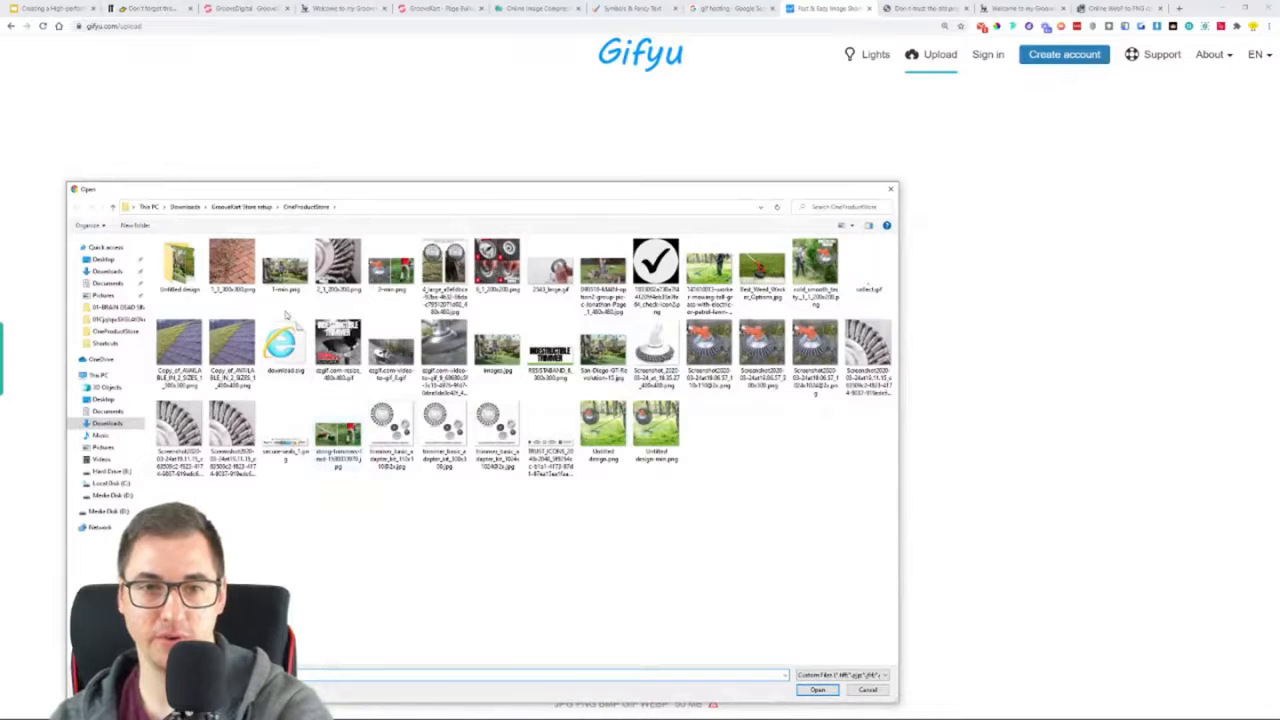
{"action": "double_click", "coordinate": [533, 275]}
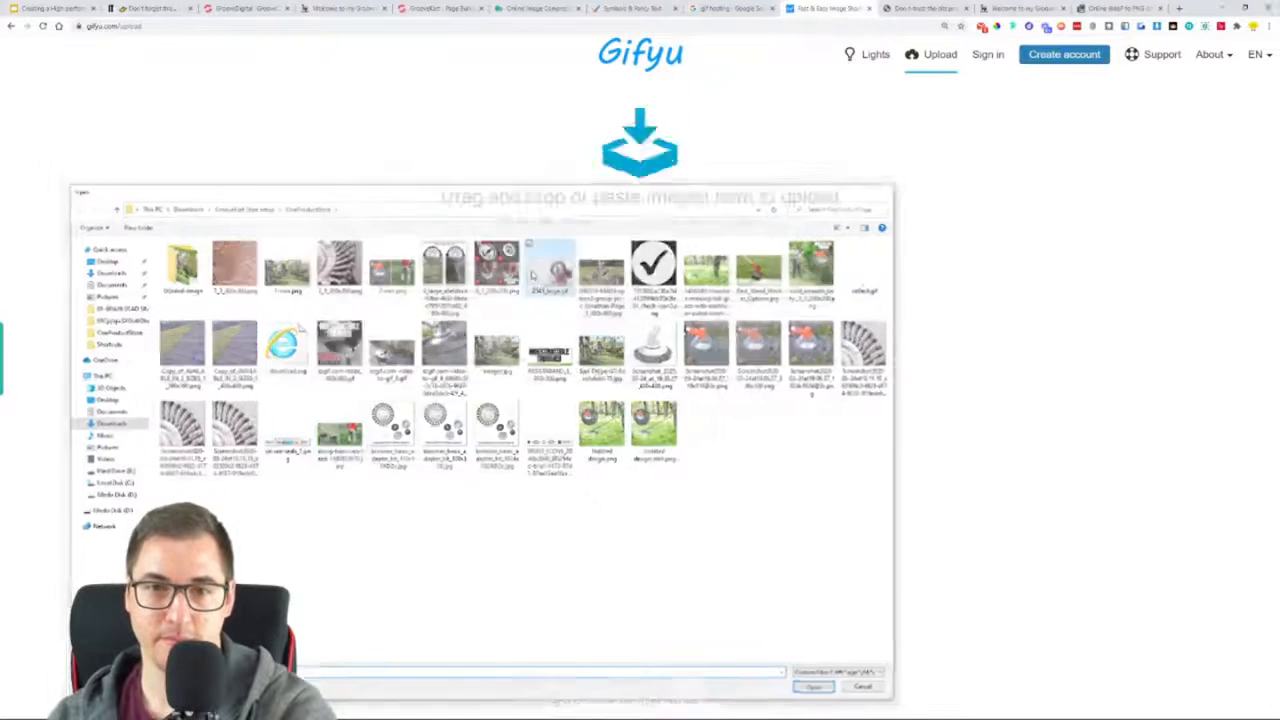
{"action": "left_click", "coordinate": [636, 432]}
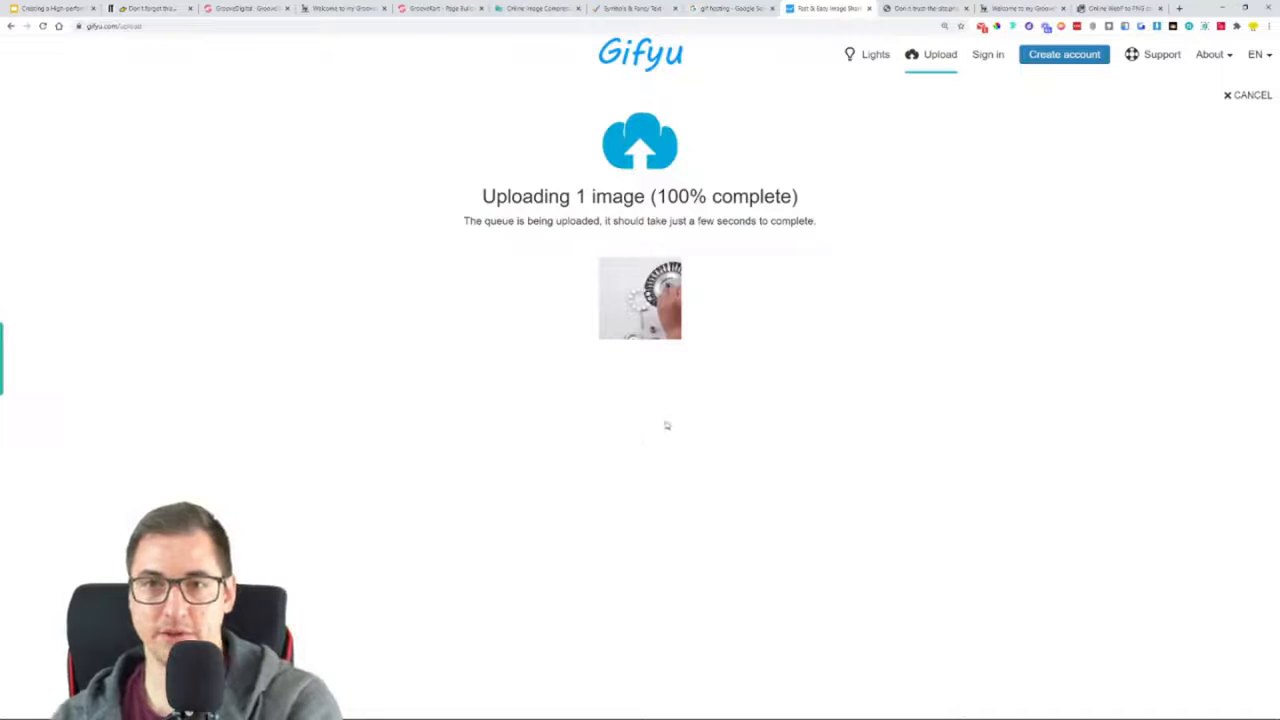
Copy the full-size HTML embed code of the uploaded 2543 large GIF
{"action": "left_click", "coordinate": [110, 398]}
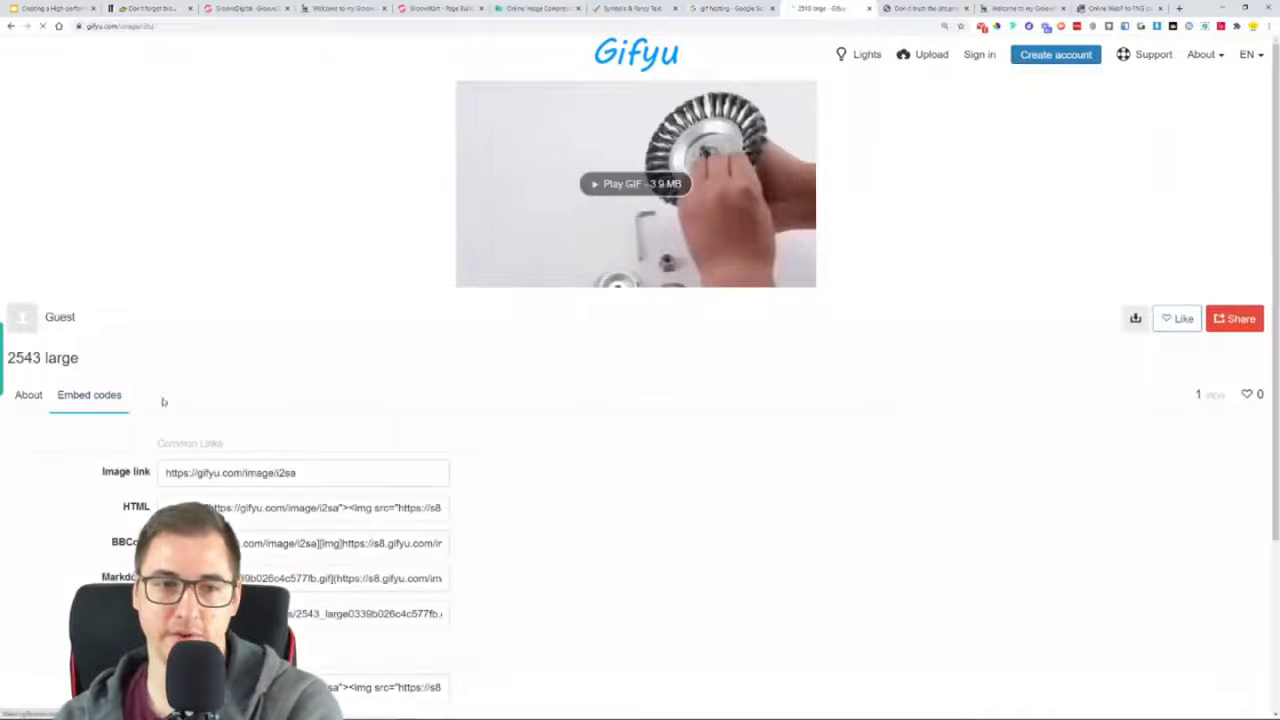
{"action": "scroll", "coordinate": [485, 330], "scroll_direction": "down", "scroll_amount": 2}
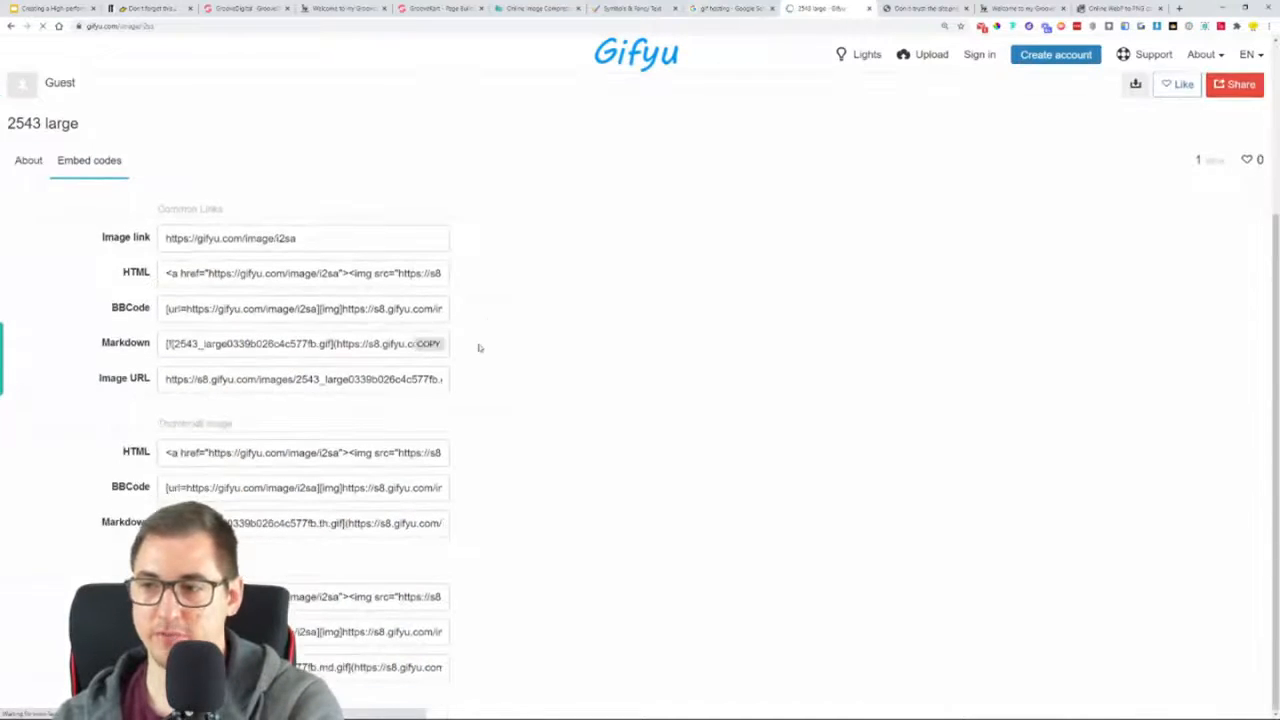
{"action": "left_click", "coordinate": [428, 273]}
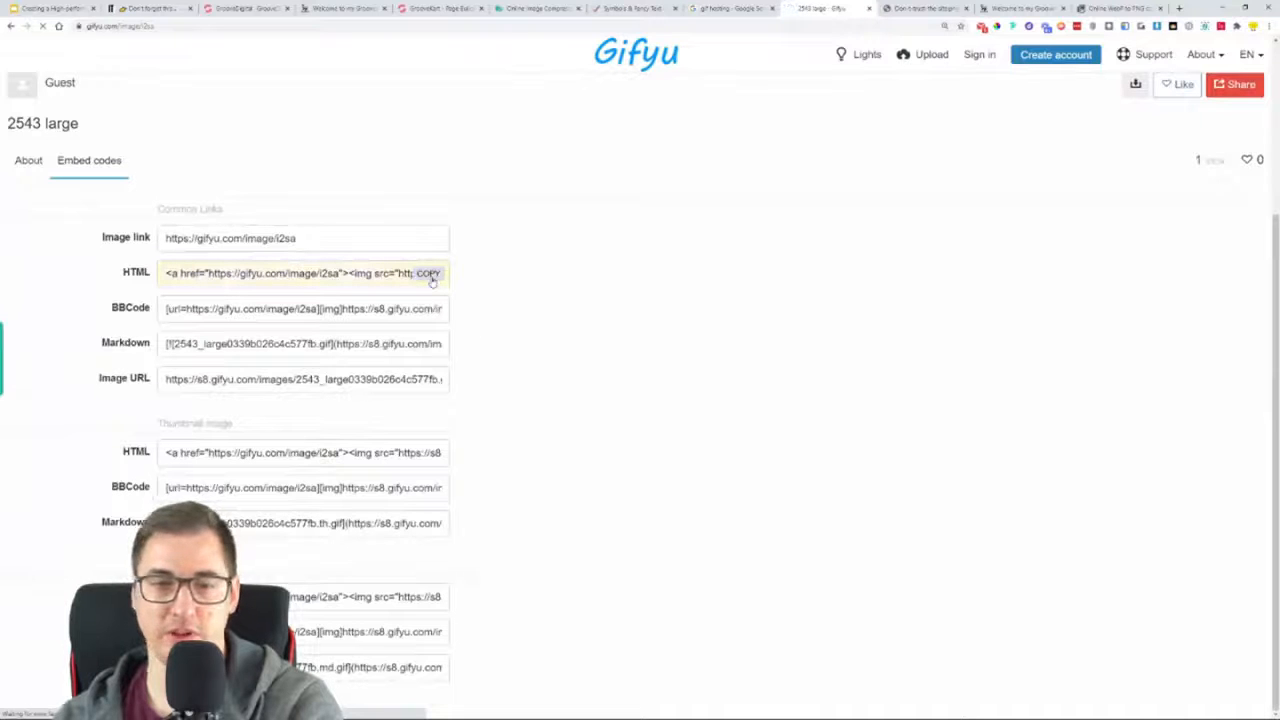
Paste the GIF's embed code into the Html Code element beneath "HOW TO ASSEMBLE:" in the GrooveKart page builder and save the homepage
{"action": "left_click", "coordinate": [436, 7]}
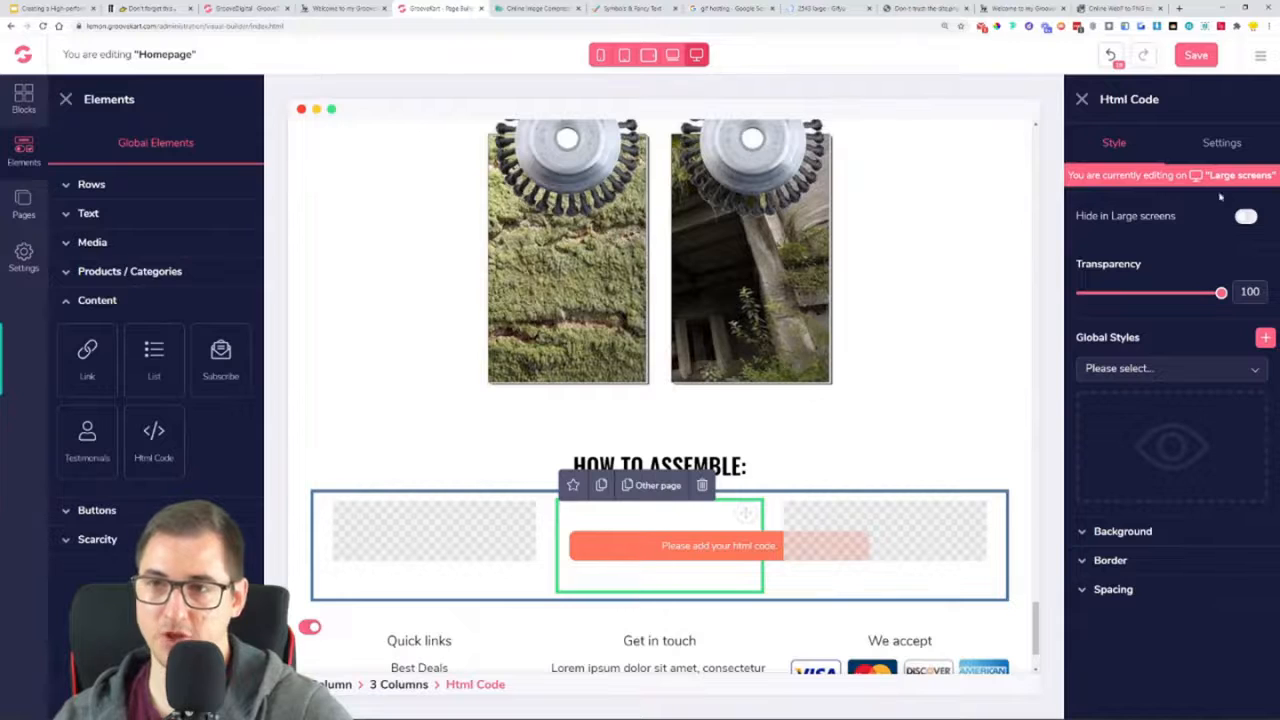
{"action": "left_click", "coordinate": [1222, 143]}
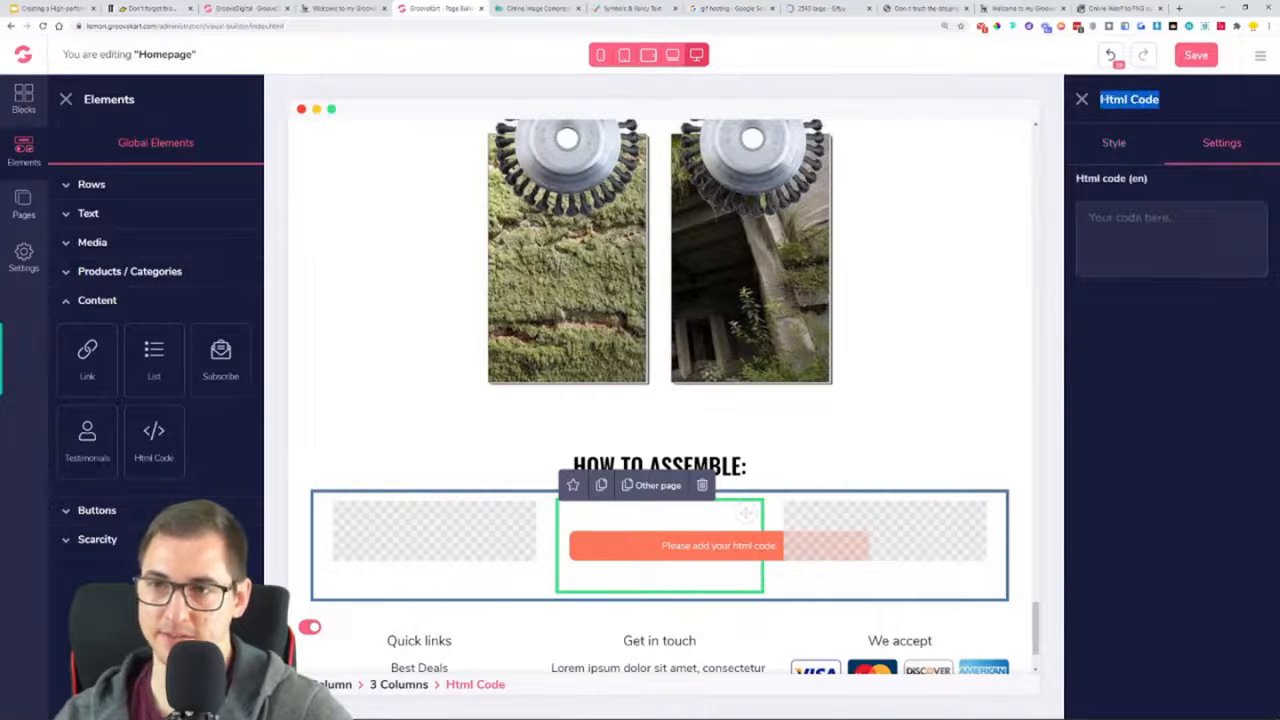
{"action": "key", "text": "ctrl+v"}
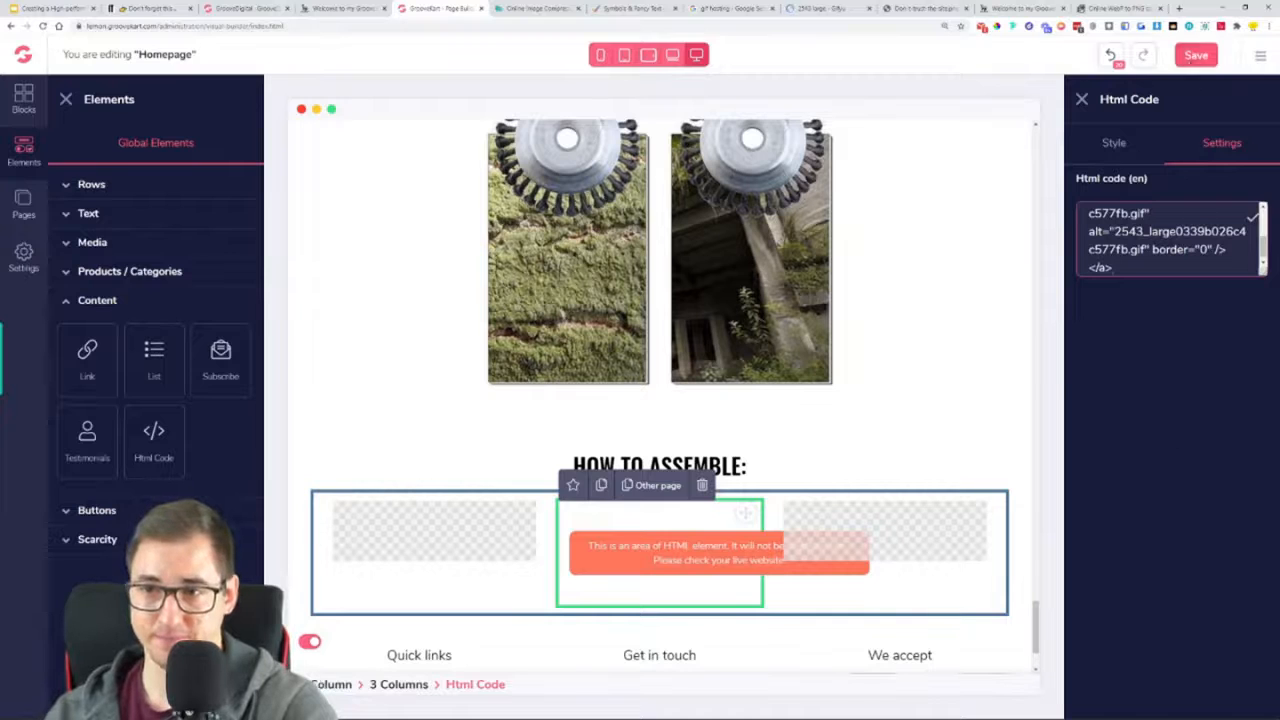
{"action": "left_click", "coordinate": [1192, 58]}
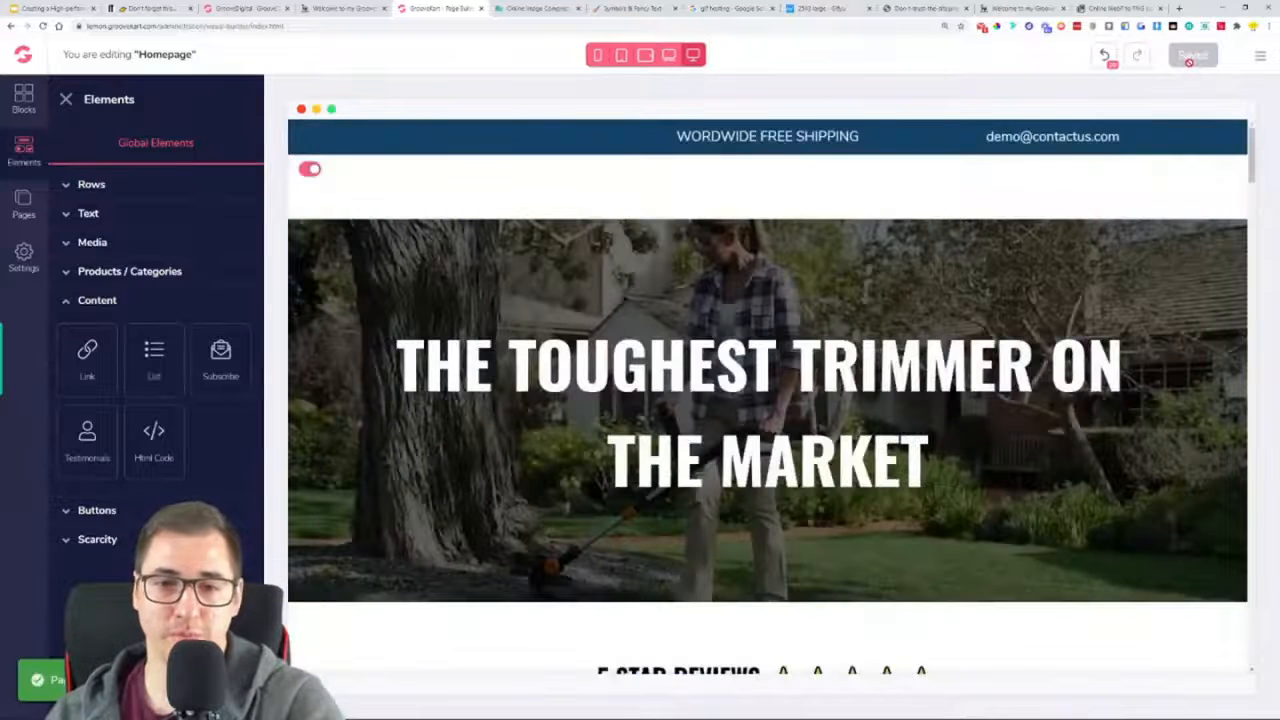
Examine the reloaded live homepage, checking the assembly GIF and the sections above it
{"action": "left_click", "coordinate": [1027, 7]}
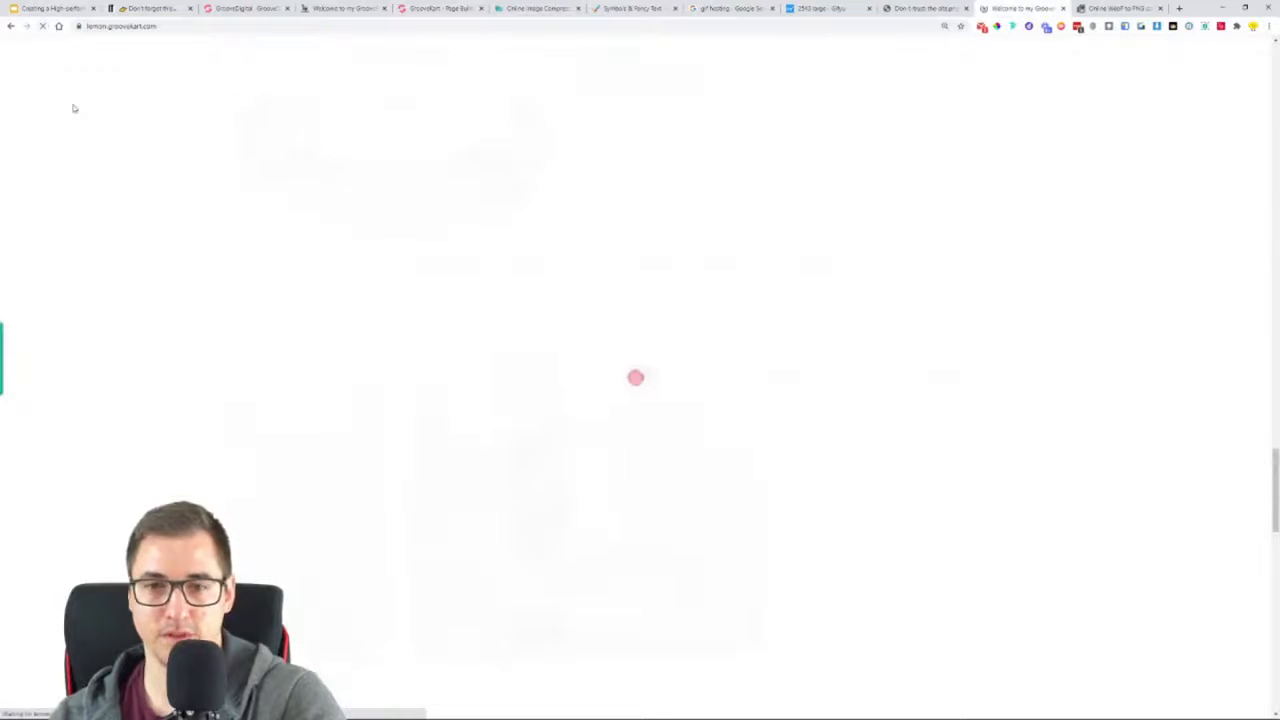
{"action": "scroll", "coordinate": [200, 269], "scroll_direction": "down", "scroll_amount": 9}
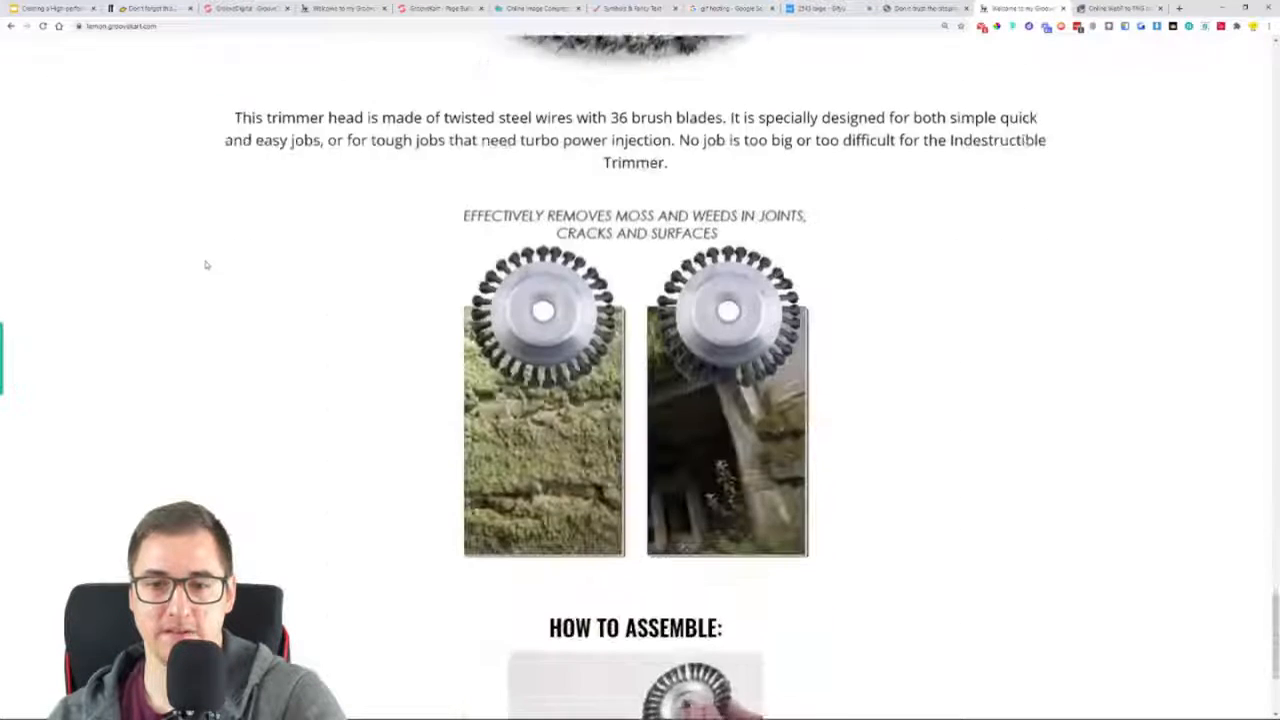
{"action": "scroll", "coordinate": [230, 262], "scroll_direction": "down", "scroll_amount": 3}
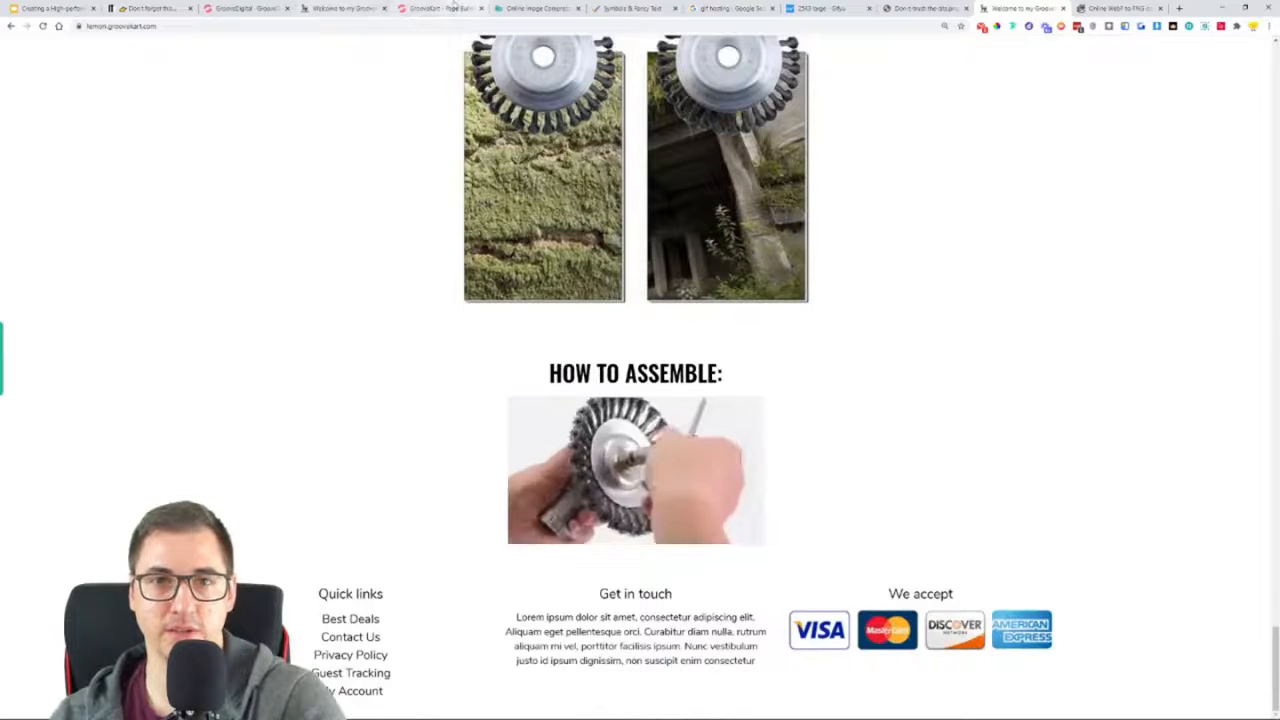
{"action": "scroll", "coordinate": [596, 502], "scroll_direction": "up", "scroll_amount": 8}
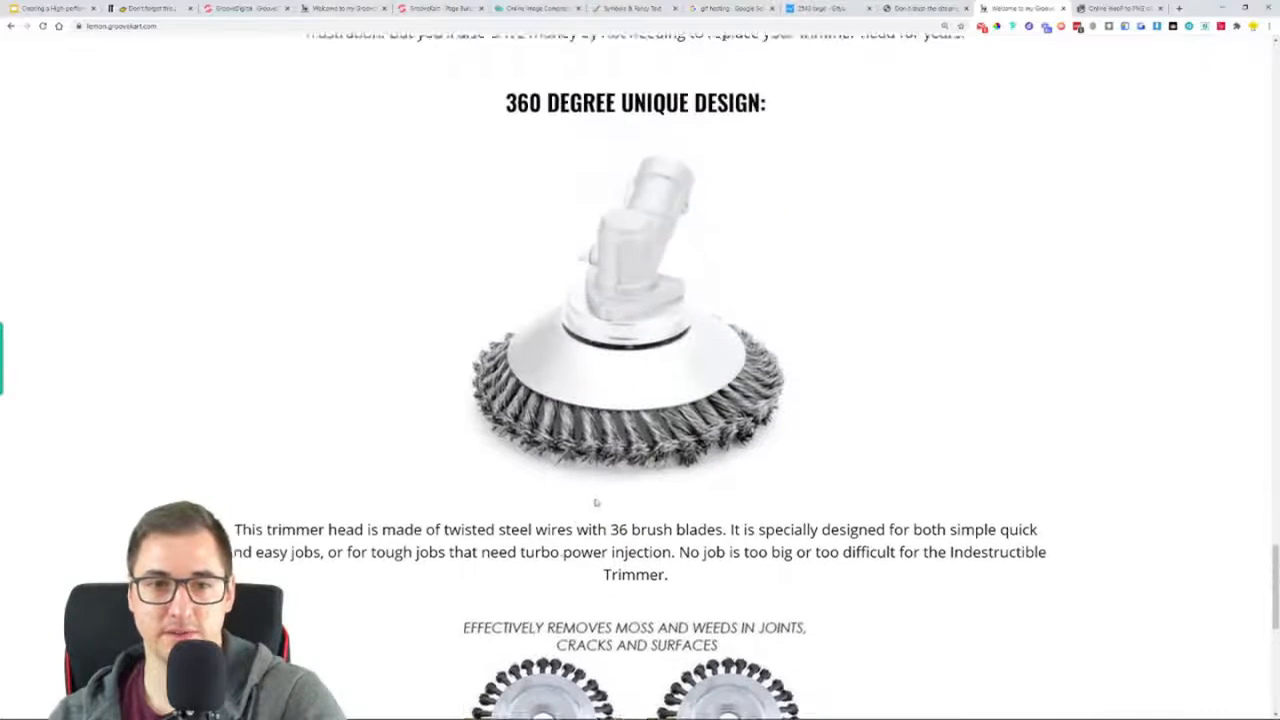
{"action": "scroll", "coordinate": [596, 502], "scroll_direction": "up", "scroll_amount": 8}
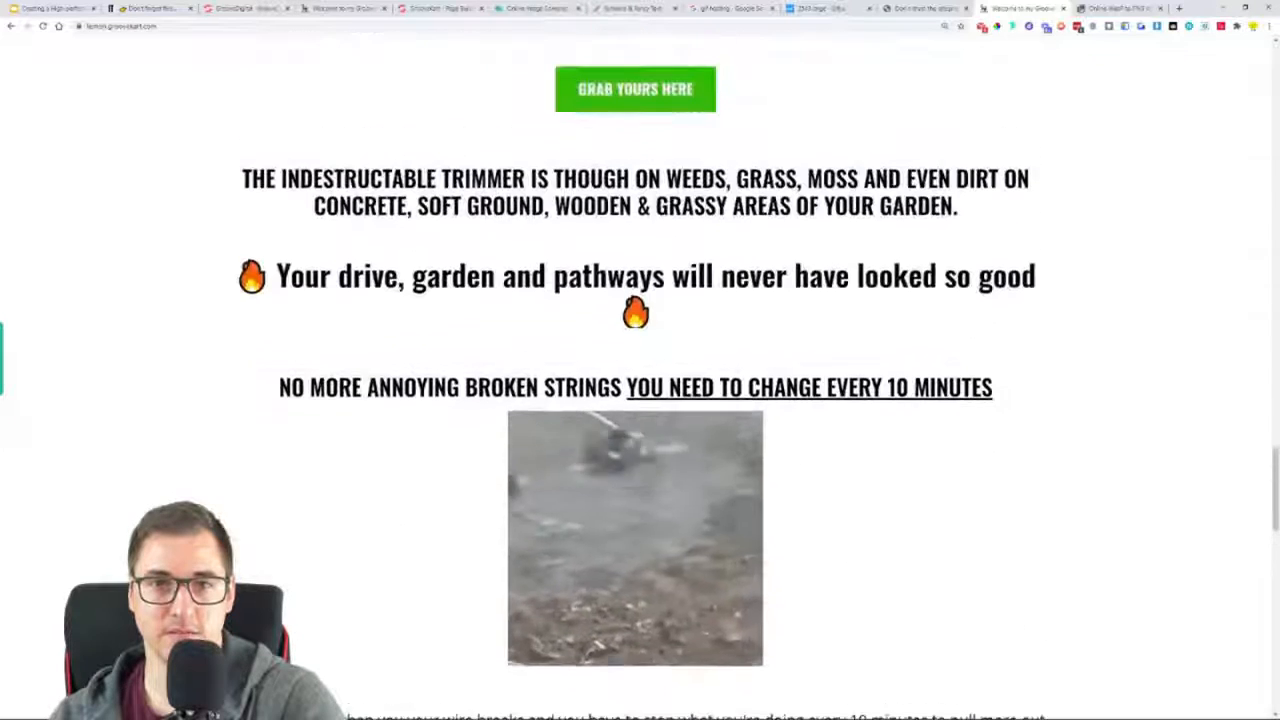
{"action": "scroll", "coordinate": [245, 421], "scroll_direction": "up", "scroll_amount": 4}
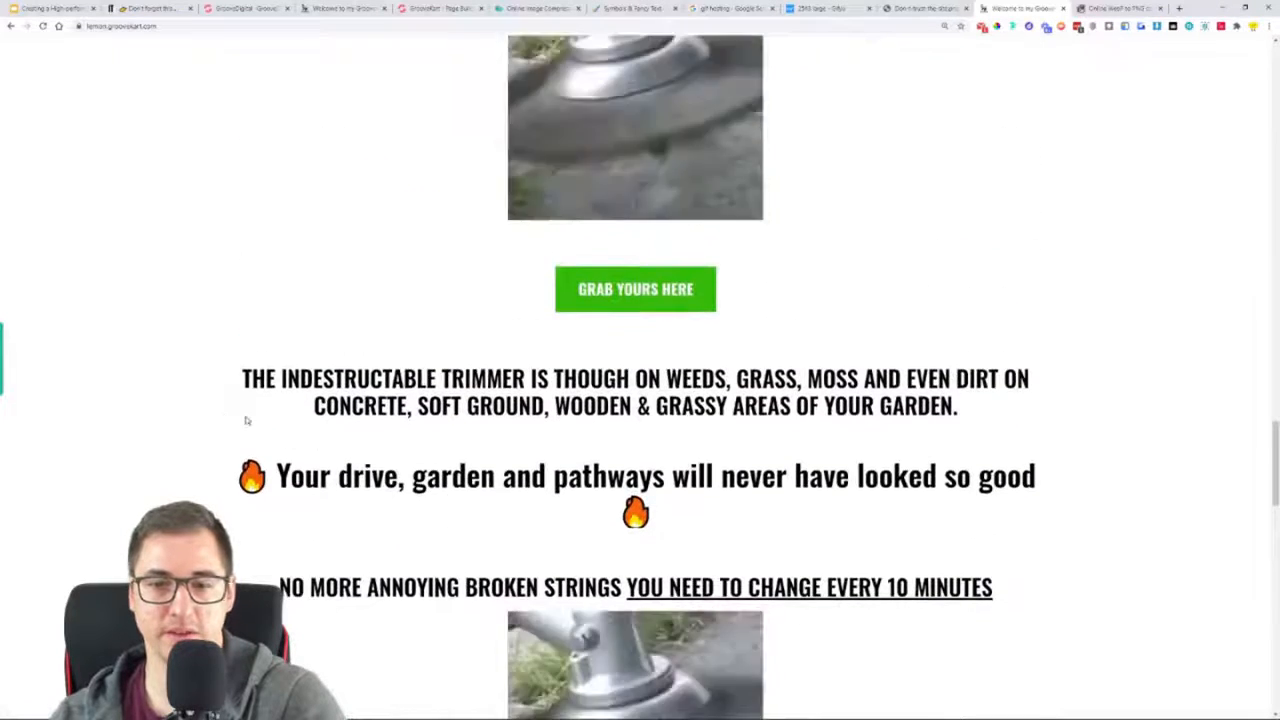
{"action": "scroll", "coordinate": [245, 421], "scroll_direction": "down", "scroll_amount": 4}
{"action": "scroll", "coordinate": [686, 174], "scroll_direction": "down", "scroll_amount": 9}
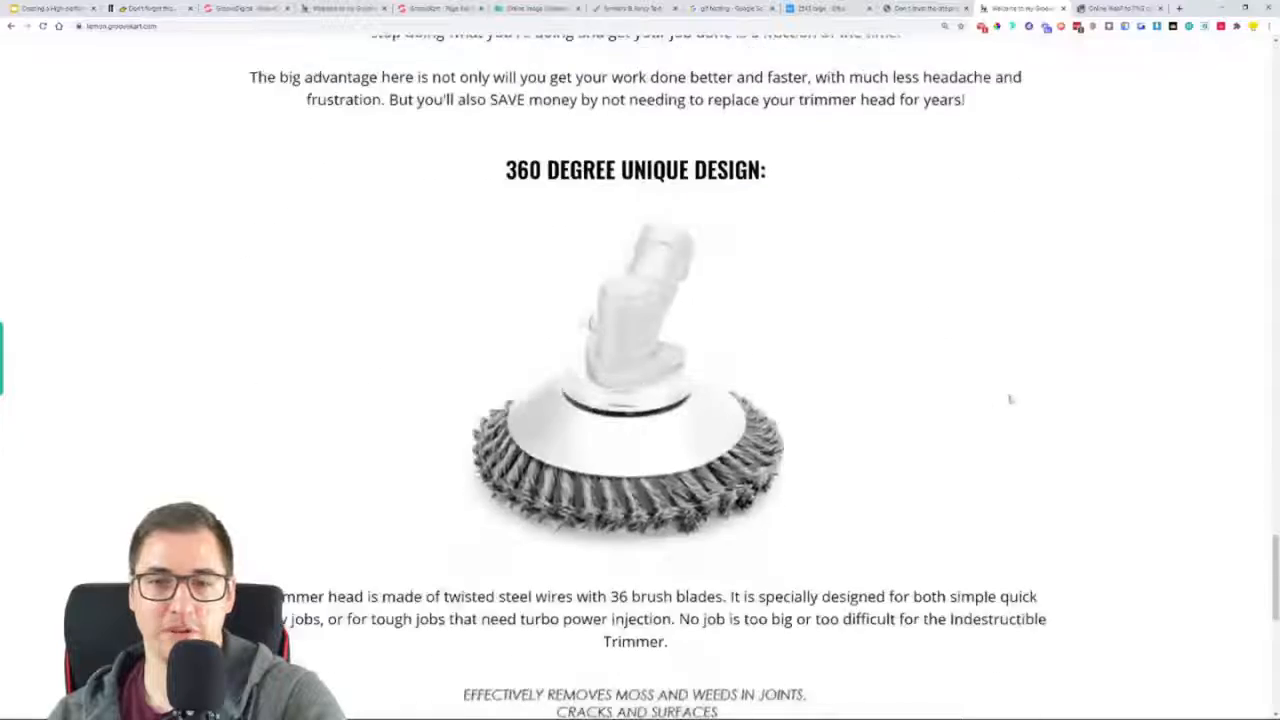
{"action": "scroll", "coordinate": [437, 72], "scroll_direction": "up", "scroll_amount": 1}
Compare the end of the homepage in the builder with the reference page's remaining sections beneath the assembly GIF
{"action": "left_click", "coordinate": [437, 7]}
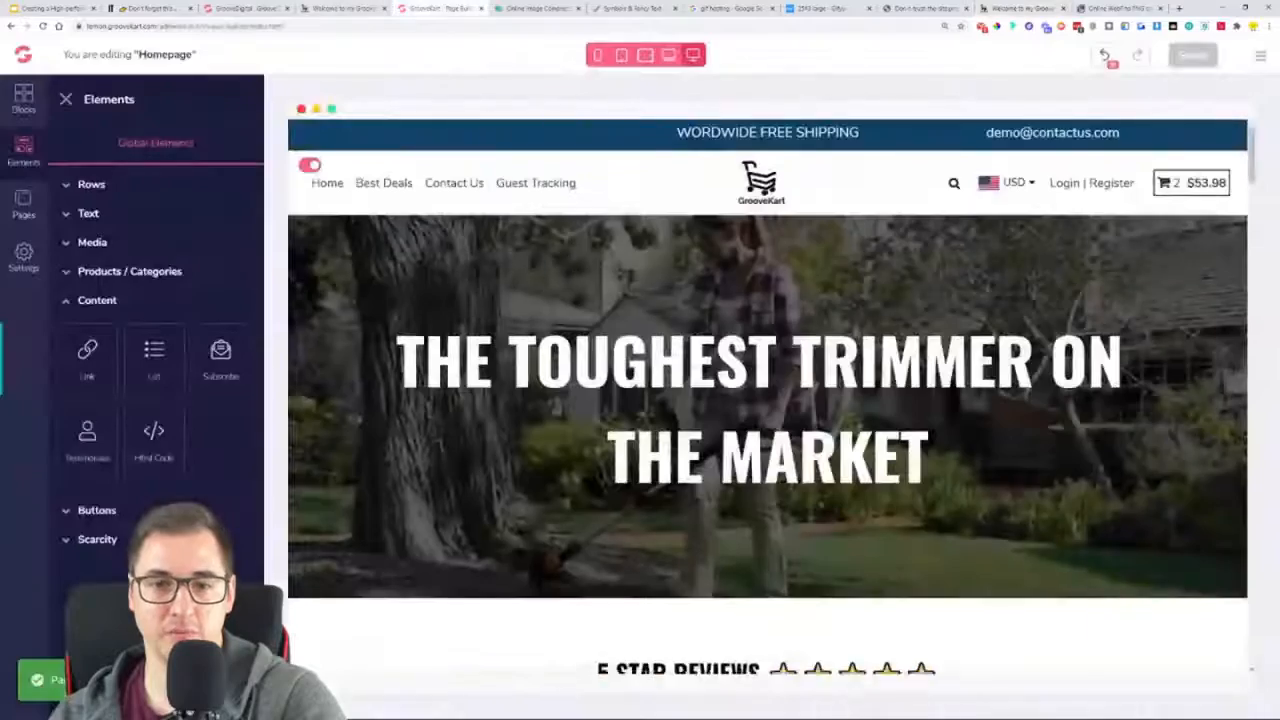
{"action": "scroll", "coordinate": [598, 368], "scroll_direction": "down", "scroll_amount": 10}
{"action": "scroll", "coordinate": [598, 368], "scroll_direction": "down", "scroll_amount": 15}
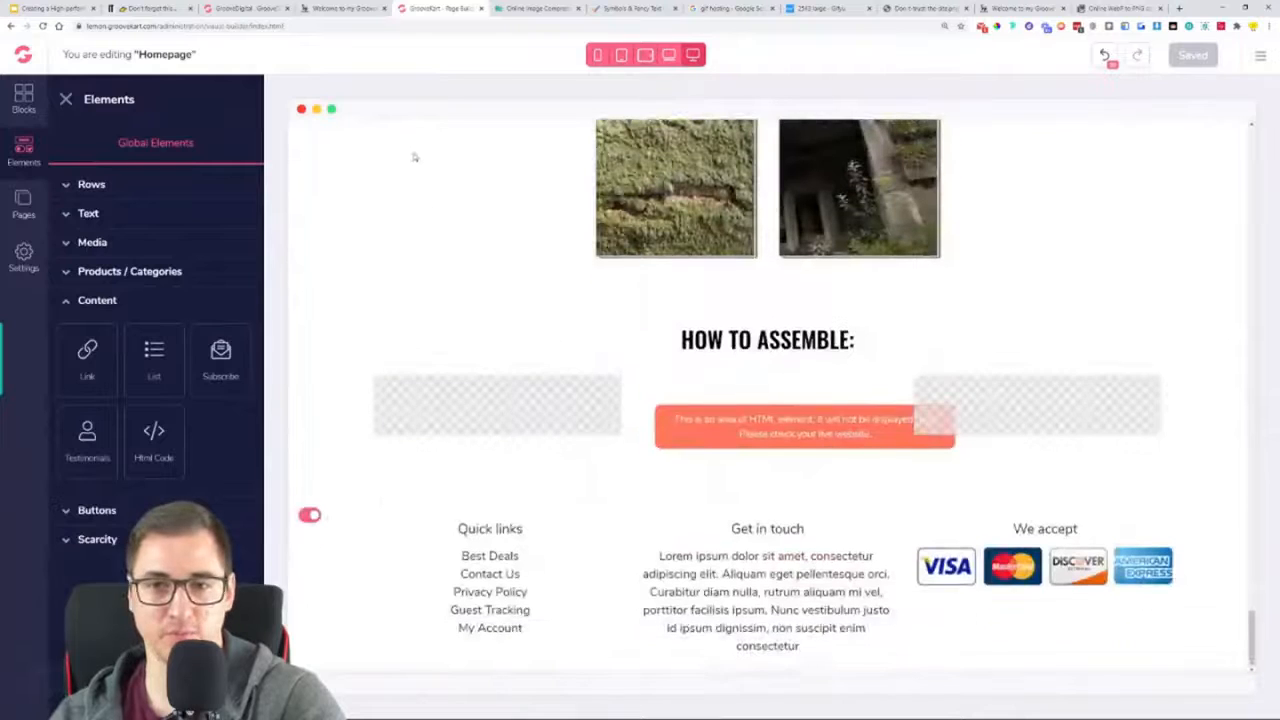
{"action": "left_click", "coordinate": [245, 7]}
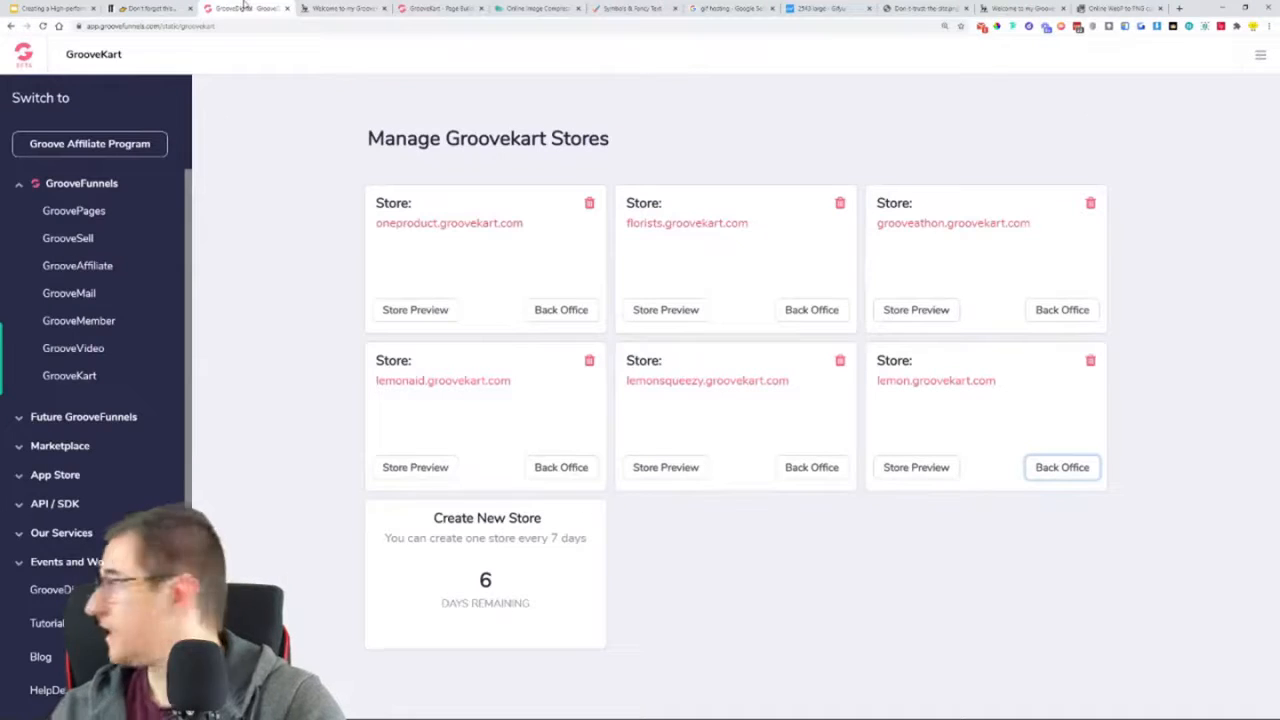
{"action": "left_click", "coordinate": [343, 7]}
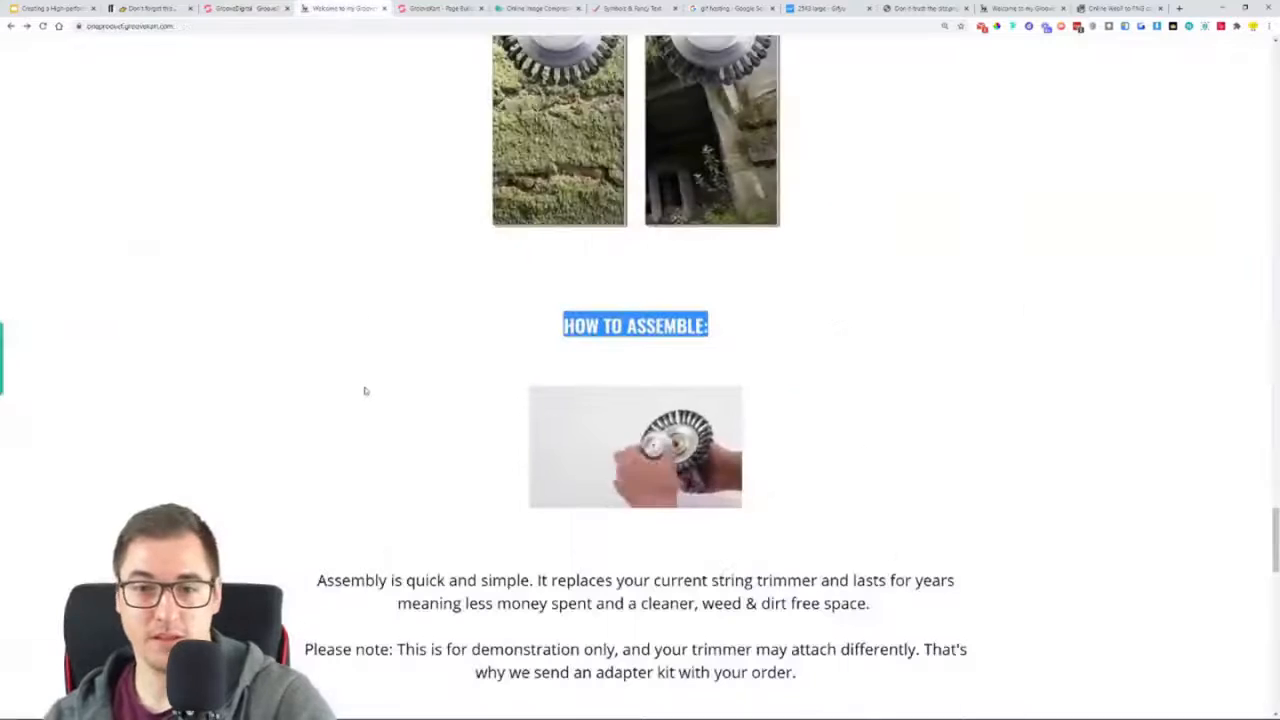
{"action": "scroll", "coordinate": [365, 390], "scroll_direction": "down", "scroll_amount": 5}
{"action": "scroll", "coordinate": [367, 382], "scroll_direction": "down", "scroll_amount": 9}
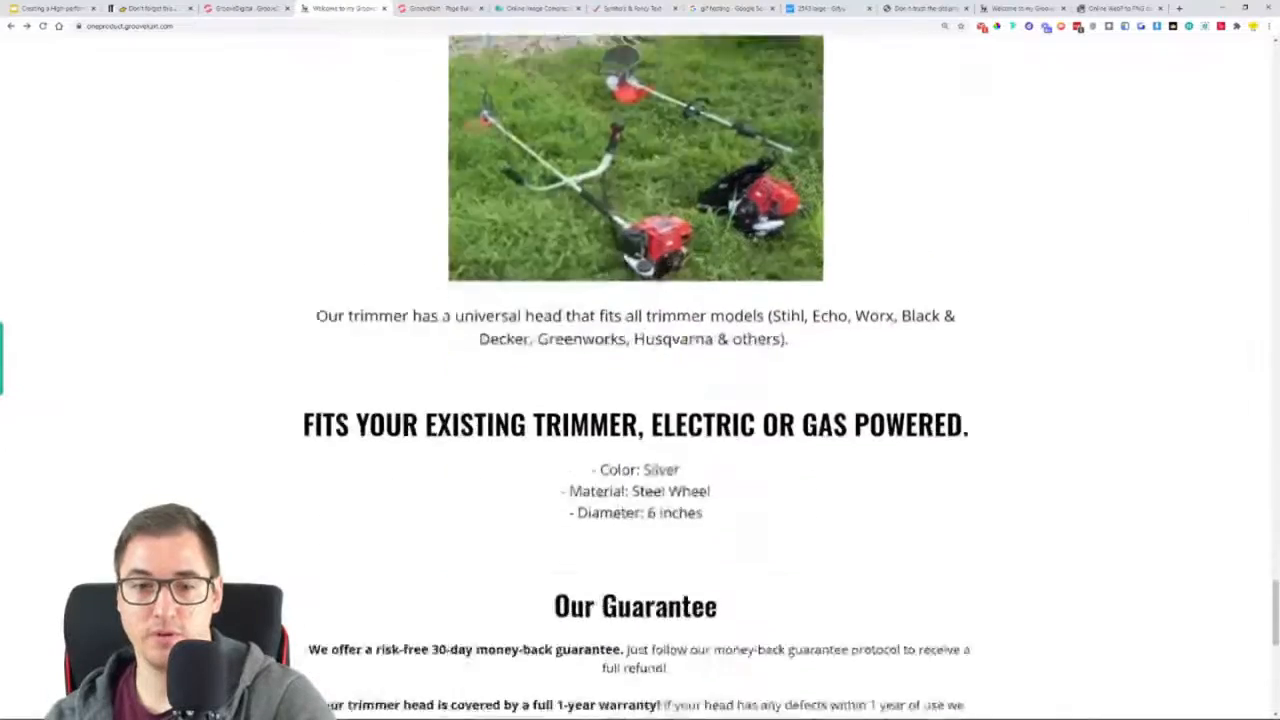
{"action": "scroll", "coordinate": [659, 165], "scroll_direction": "down", "scroll_amount": 2}
{"action": "scroll", "coordinate": [733, 343], "scroll_direction": "up", "scroll_amount": 6}
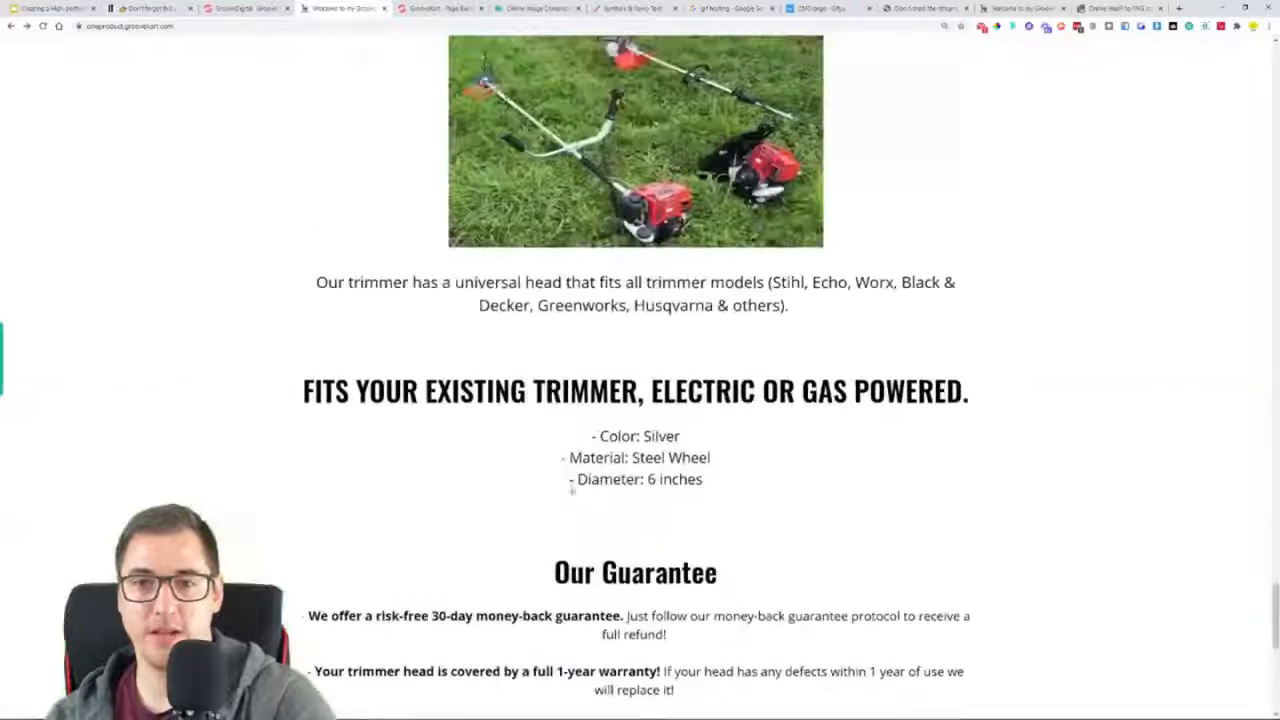
{"action": "scroll", "coordinate": [416, 344], "scroll_direction": "up", "scroll_amount": 3}
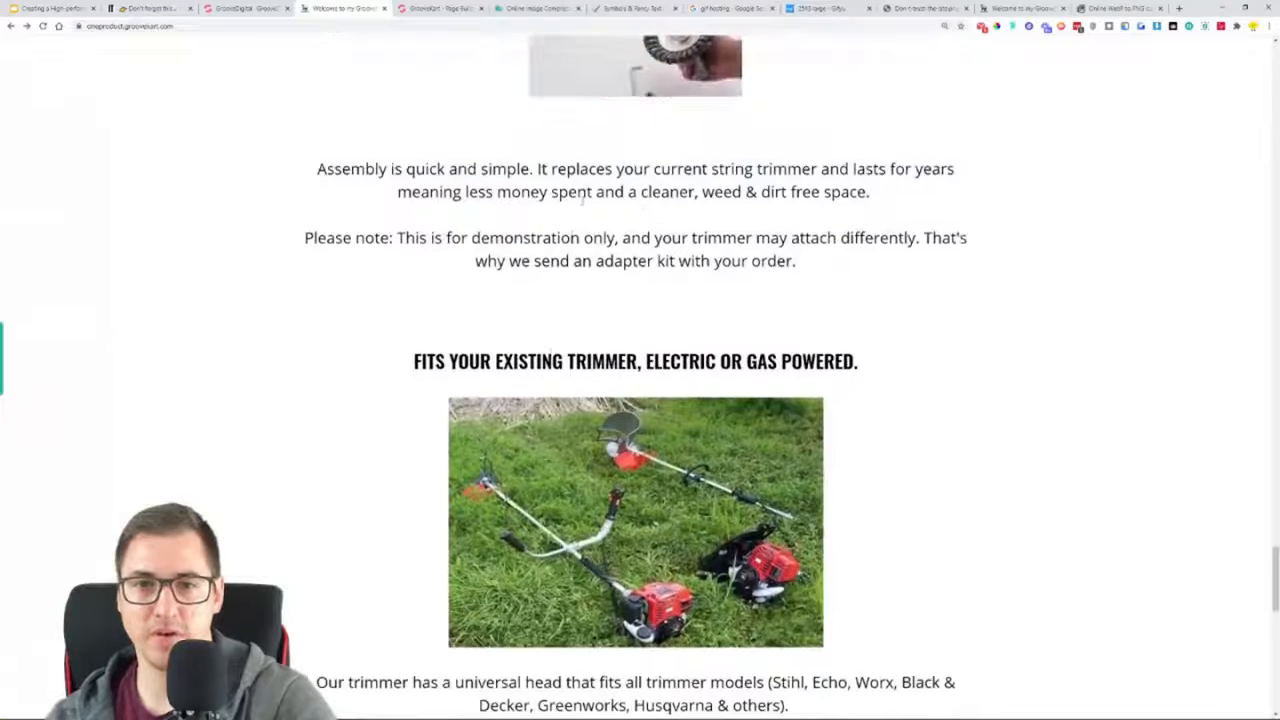
{"action": "scroll", "coordinate": [640, 400], "scroll_direction": "down", "scroll_amount": 2}
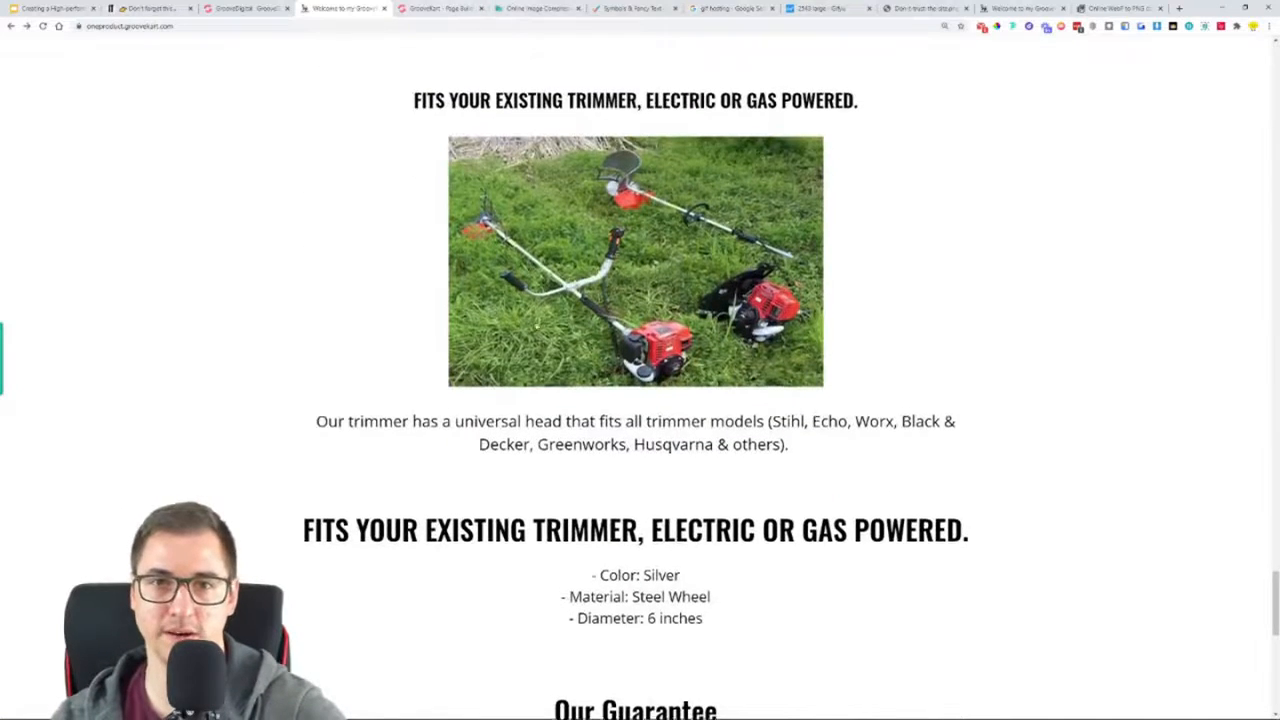
{"action": "scroll", "coordinate": [629, 337], "scroll_direction": "up", "scroll_amount": 3}
Duplicate the paragraph about twisted steel wires in the page builder and place the copy beneath the assembly GIF's three-column row
{"action": "key", "text": "ctrl+Tab"}
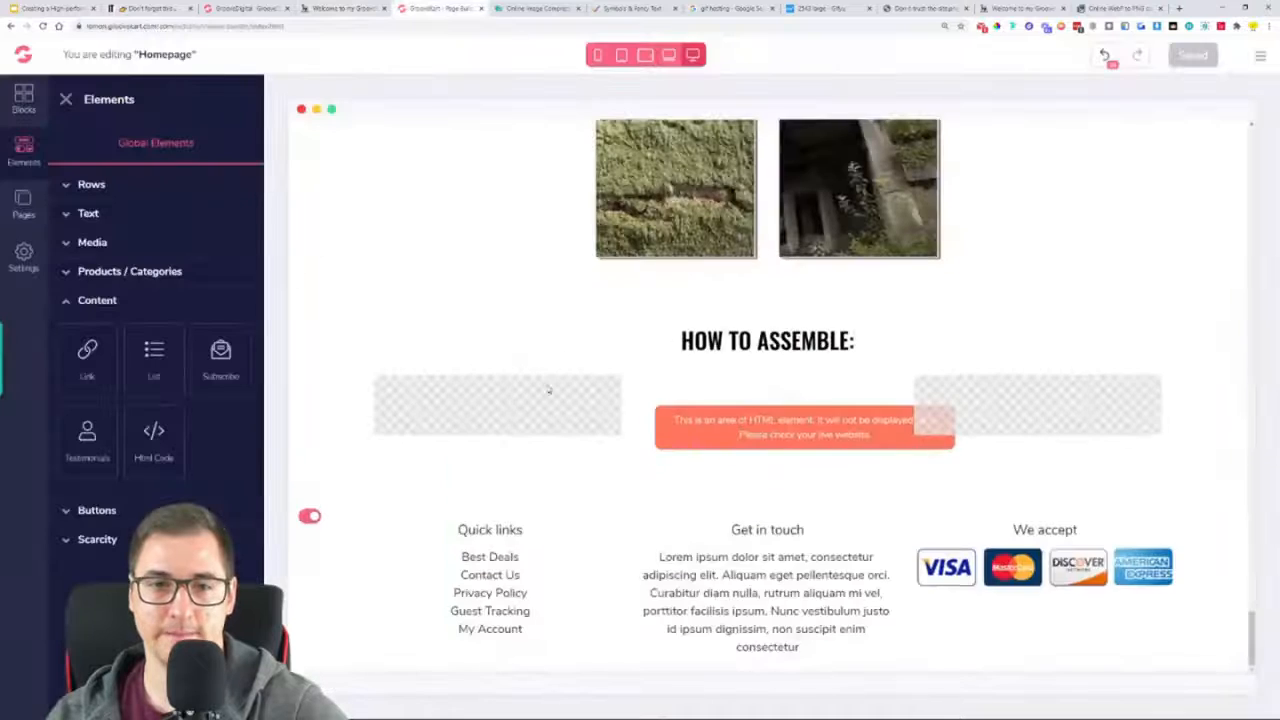
{"action": "scroll", "coordinate": [548, 388], "scroll_direction": "up", "scroll_amount": 7}
{"action": "left_click", "coordinate": [645, 488]}
{"action": "scroll", "coordinate": [457, 376], "scroll_direction": "down", "scroll_amount": 2}
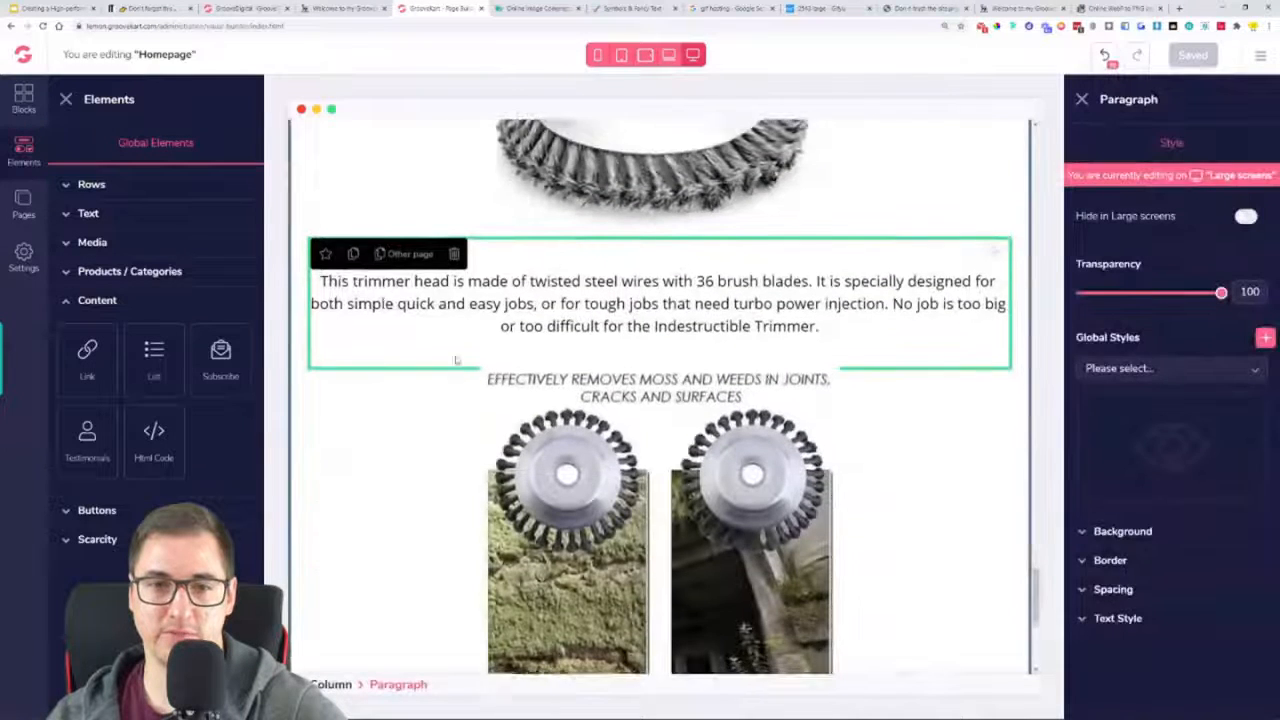
{"action": "scroll", "coordinate": [456, 376], "scroll_direction": "down", "scroll_amount": 1}
{"action": "left_click", "coordinate": [349, 193]}
{"action": "left_click_drag", "start_coordinate": [997, 191], "coordinate": [900, 657]}
{"action": "scroll", "coordinate": [900, 657], "scroll_direction": "down", "scroll_amount": 5}
{"action": "left_click_drag", "start_coordinate": [980, 188], "coordinate": [891, 517]}
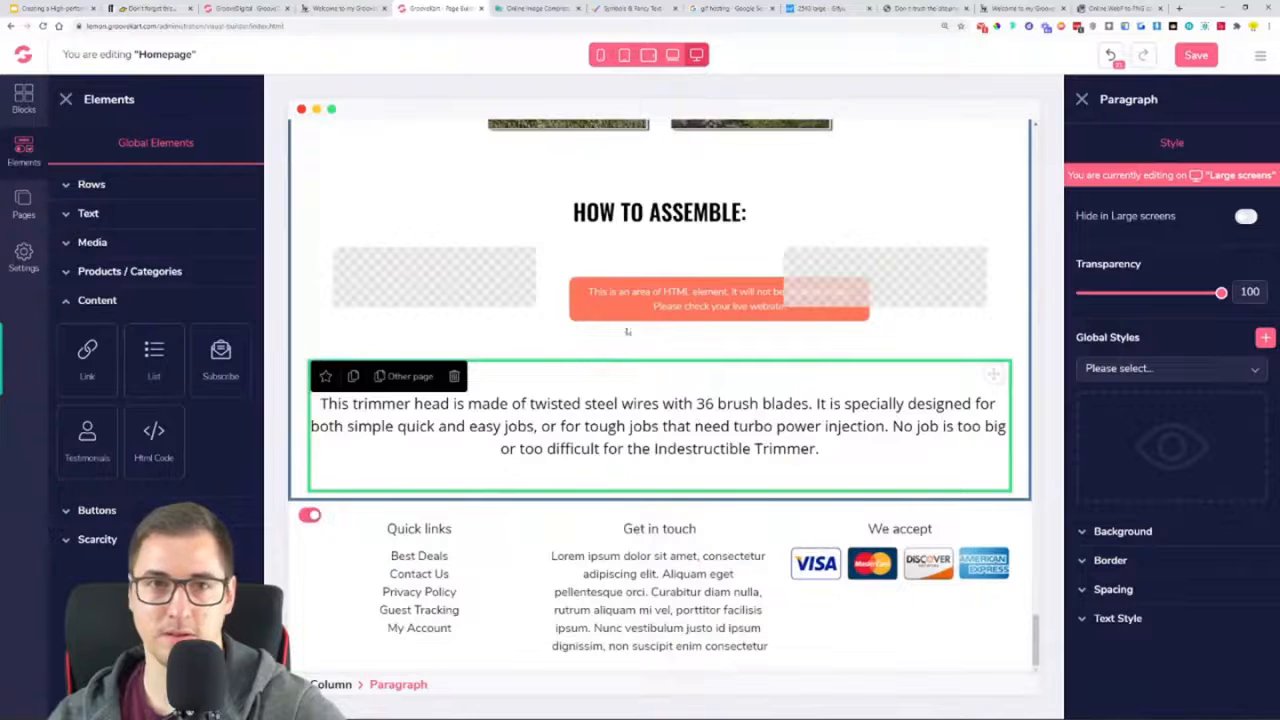
Replace the duplicated paragraph's text with the reference page's two paragraphs, from "Assembly is quick and simple." to "adapter kit with your order."
{"action": "left_click", "coordinate": [383, 7]}
{"action": "scroll", "coordinate": [657, 228], "scroll_direction": "down", "scroll_amount": 2}
{"action": "triple_click", "coordinate": [659, 170]}
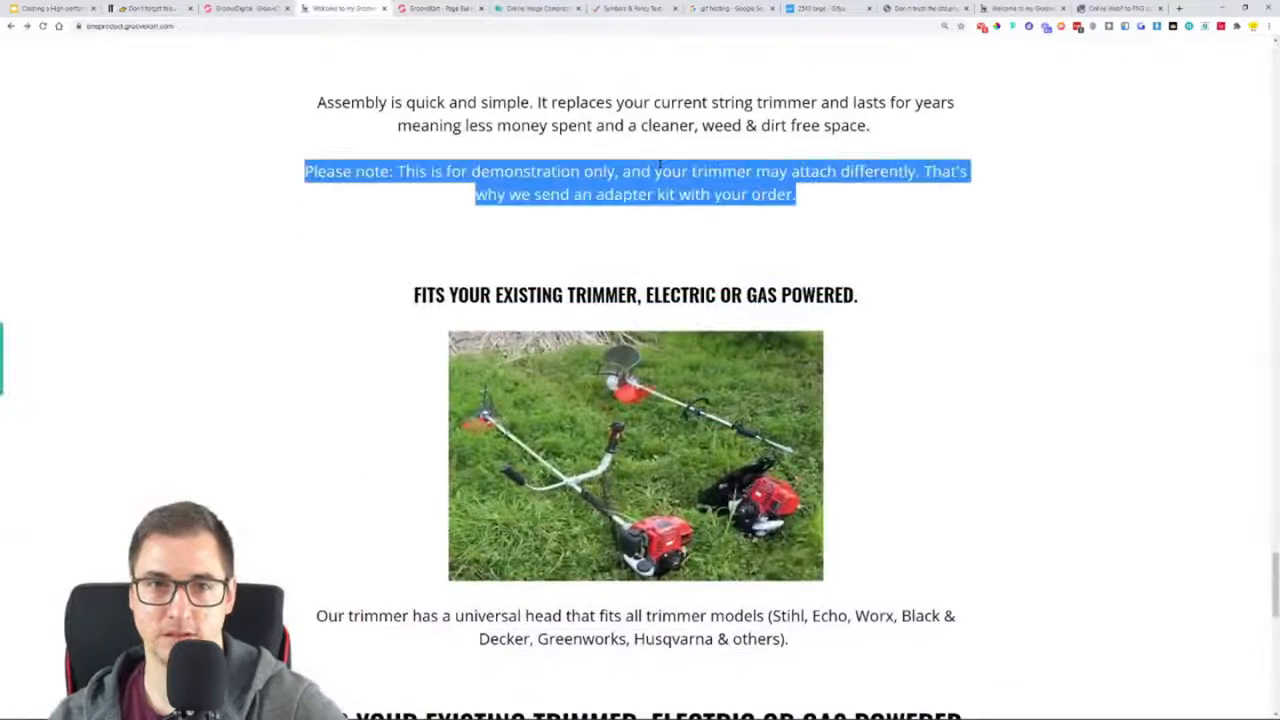
{"action": "left_click_drag", "start_coordinate": [808, 194], "coordinate": [326, 103]}
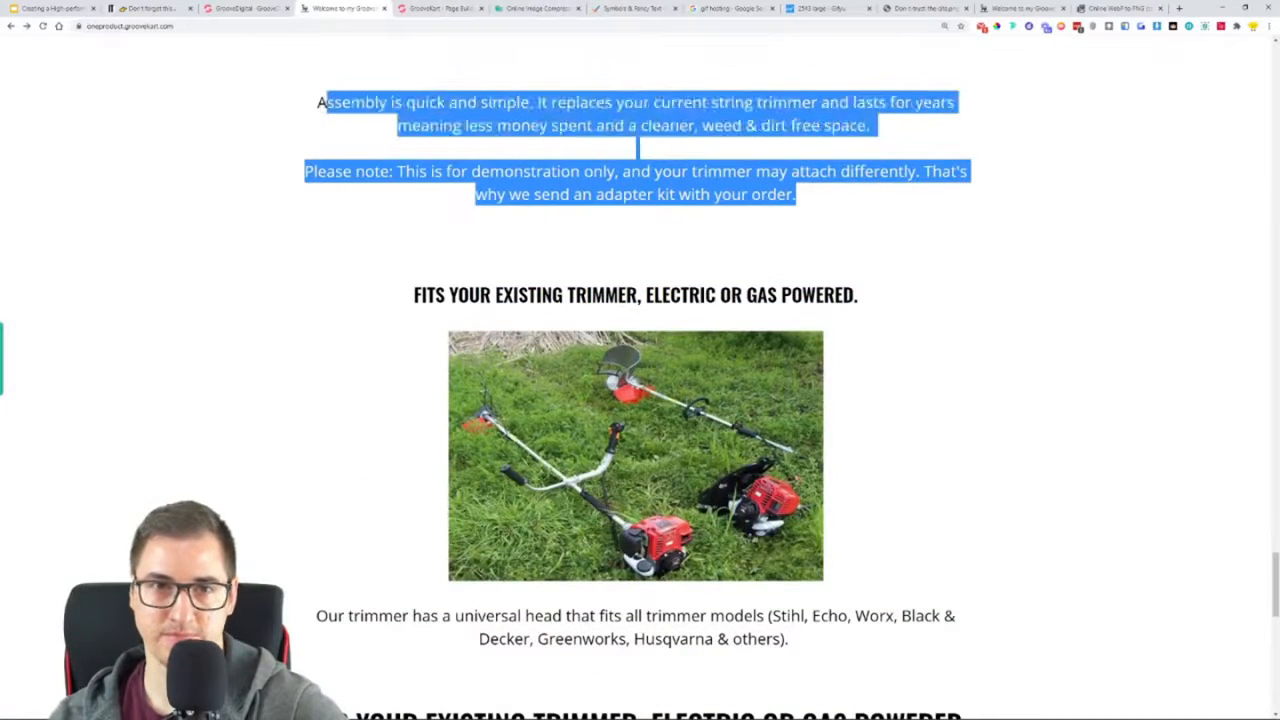
{"action": "left_click", "coordinate": [434, 7]}
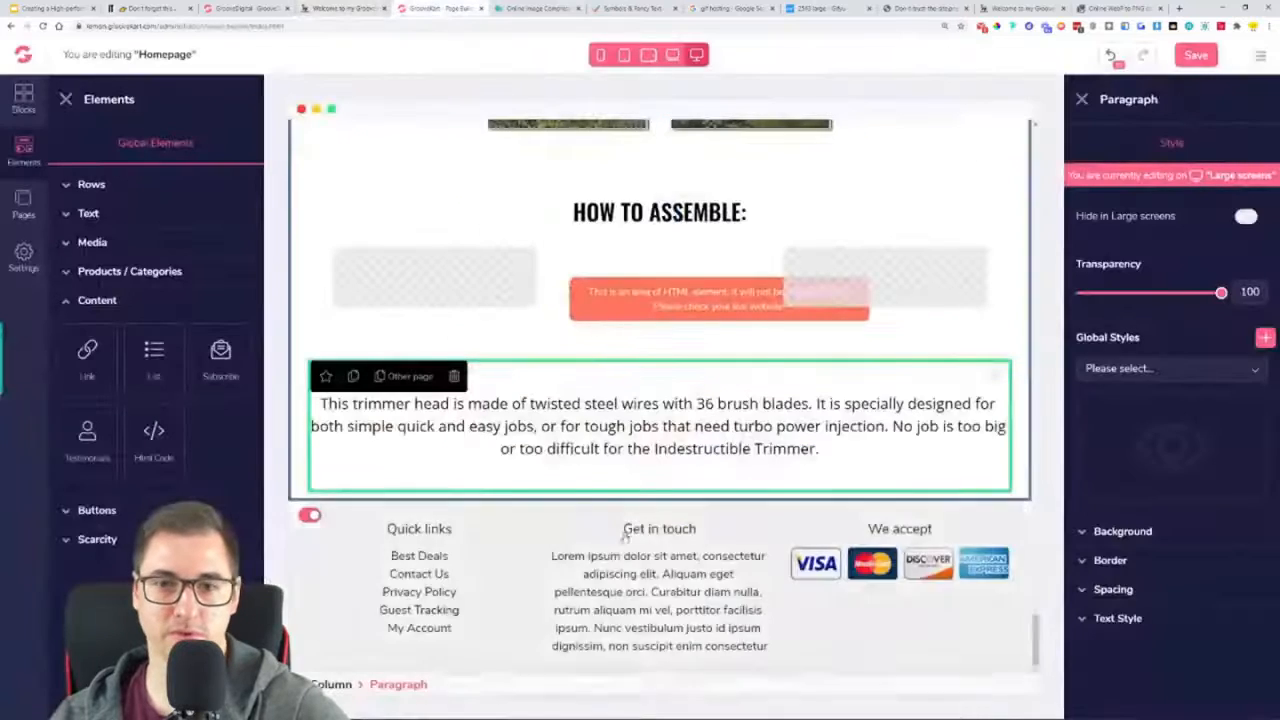
{"action": "triple_click", "coordinate": [640, 449]}
{"action": "type", "text": "Assembly is quick and simple. It replaces your current string trimmer and lasts for years meaning less money spent and a cleaner, weed & dirt free space.  Please note: This is for demonstration only, and your trimmer may attach differently. That's why we send an adapter kit with your order."}
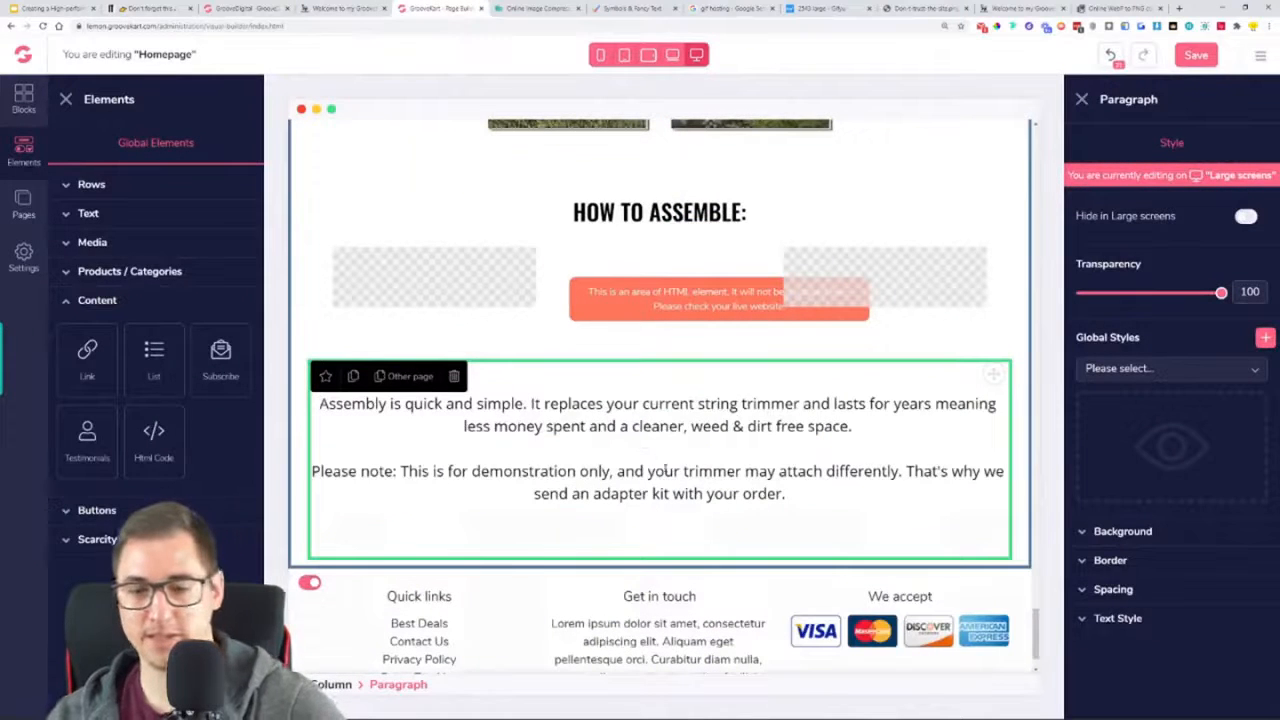
Remove the blank line ending the assembly text and place a duplicate of the "HOW TO ASSEMBLE:" heading beneath that text
{"action": "key", "text": "BackSpace"}
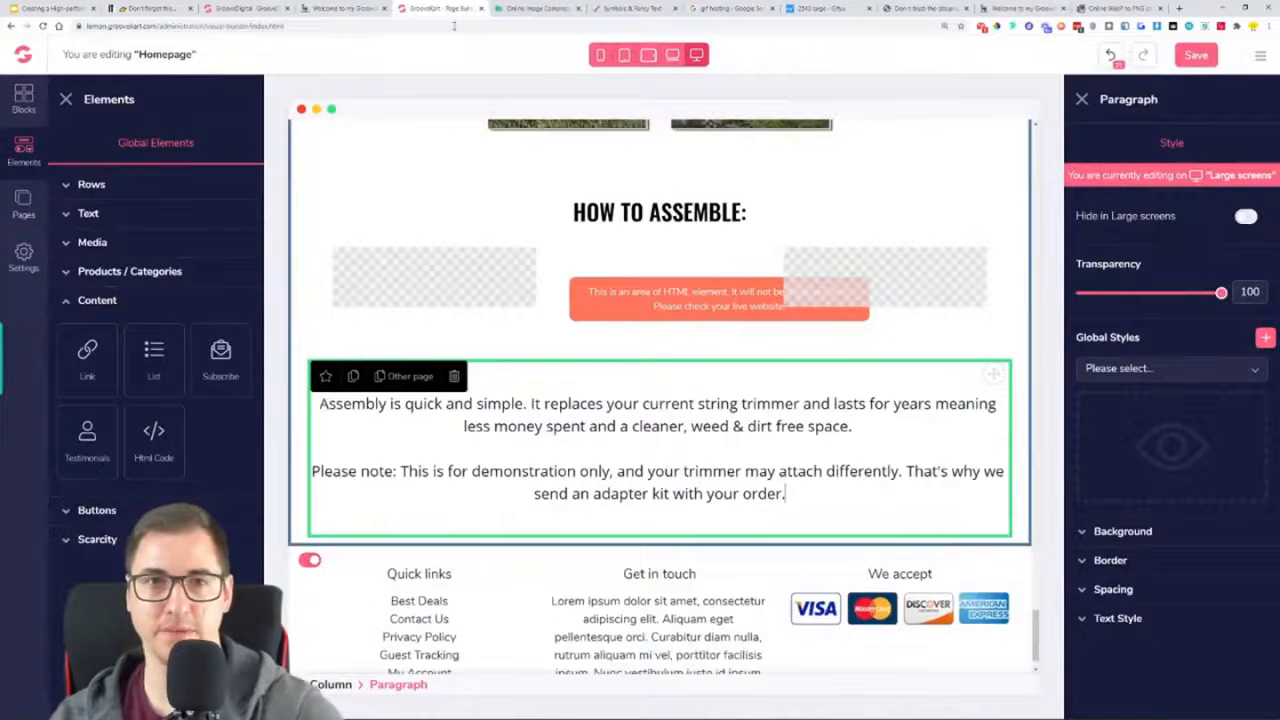
{"action": "left_click", "coordinate": [319, 8]}
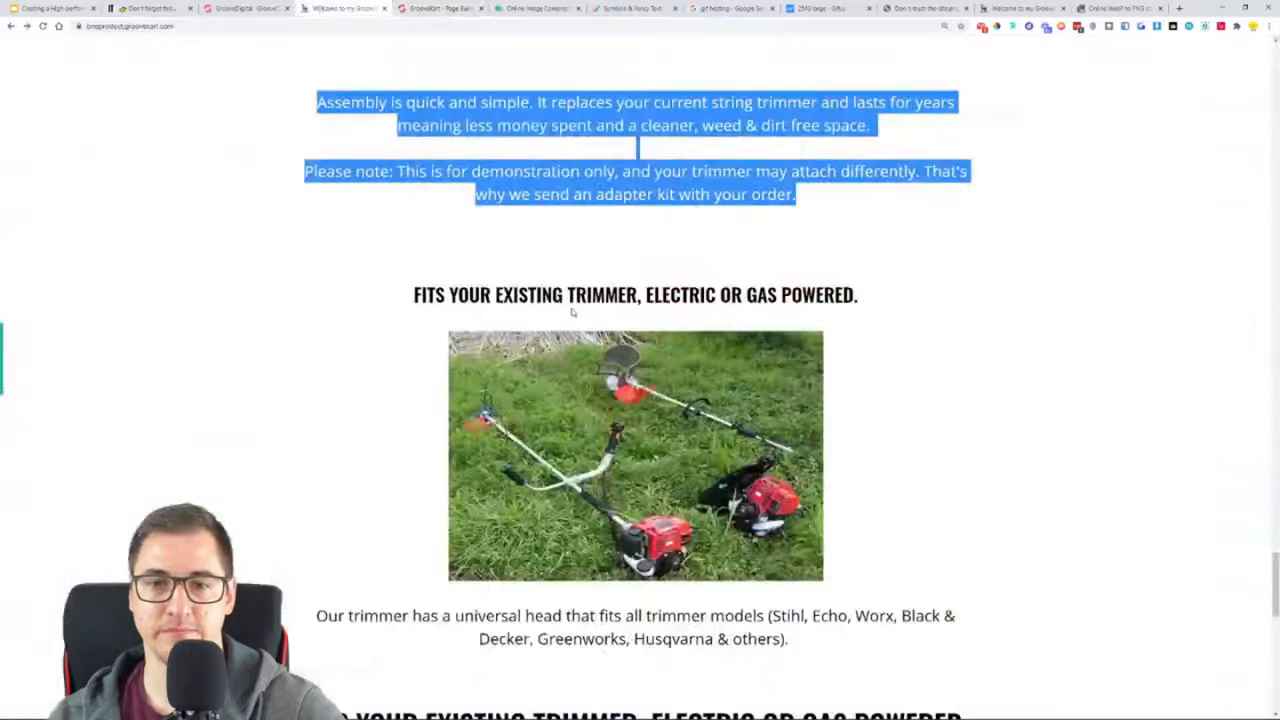
{"action": "left_click", "coordinate": [440, 8]}
{"action": "scroll", "coordinate": [660, 400], "scroll_direction": "up", "scroll_amount": 1}
{"action": "left_click", "coordinate": [407, 447]}
{"action": "left_click", "coordinate": [351, 446]}
{"action": "scroll", "coordinate": [834, 434], "scroll_direction": "down", "scroll_amount": 1}
{"action": "left_click_drag", "start_coordinate": [1000, 362], "coordinate": [881, 660]}
{"action": "scroll", "coordinate": [879, 500], "scroll_direction": "down", "scroll_amount": 4}
{"action": "left_click_drag", "start_coordinate": [993, 243], "coordinate": [810, 513]}
{"action": "scroll", "coordinate": [794, 464], "scroll_direction": "up", "scroll_amount": 8}
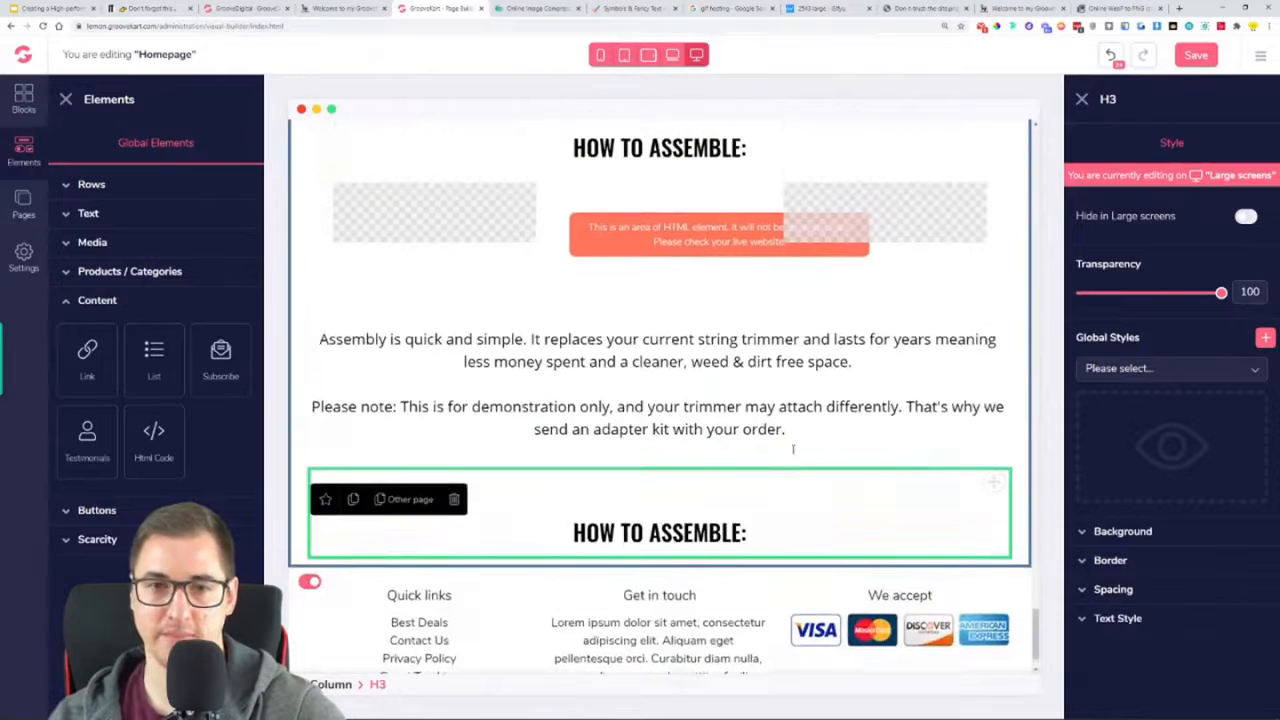
Add an image element beneath the duplicated "HOW TO ASSEMBLE:" heading and set its block alignment to Center
{"action": "left_click", "coordinate": [698, 421]}
{"action": "scroll", "coordinate": [698, 421], "scroll_direction": "down", "scroll_amount": 6}
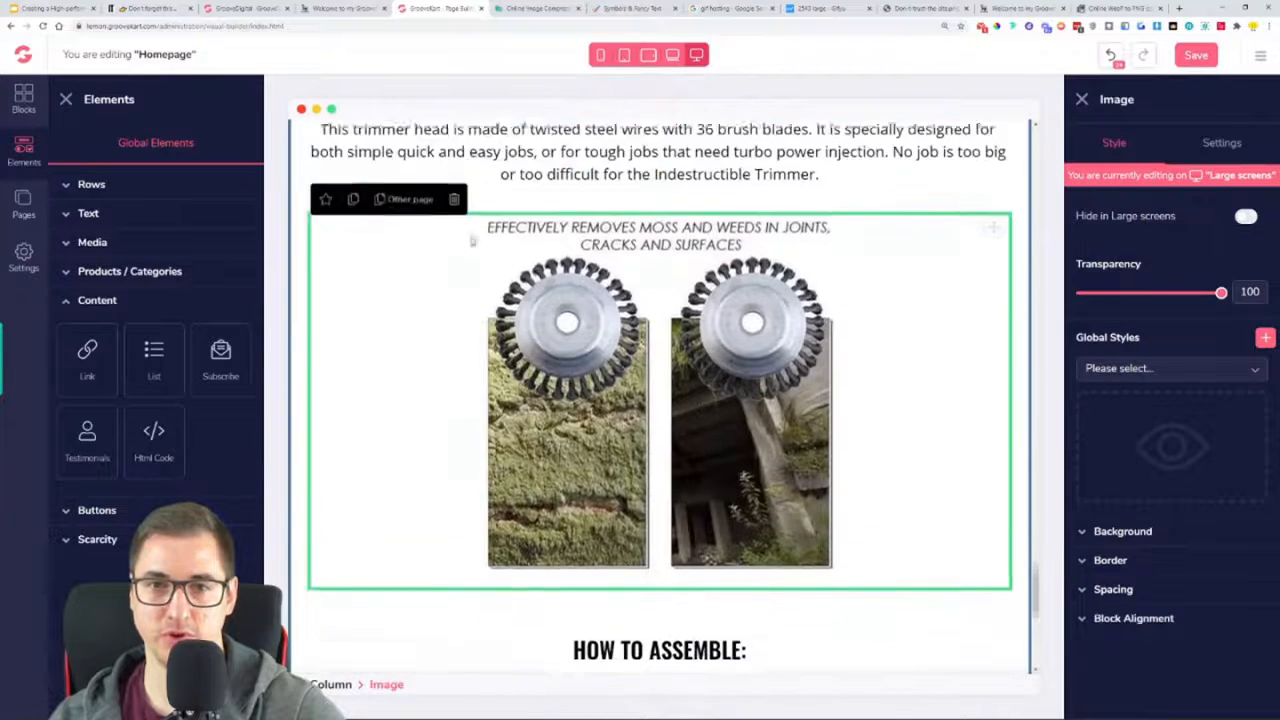
{"action": "left_click", "coordinate": [92, 247]}
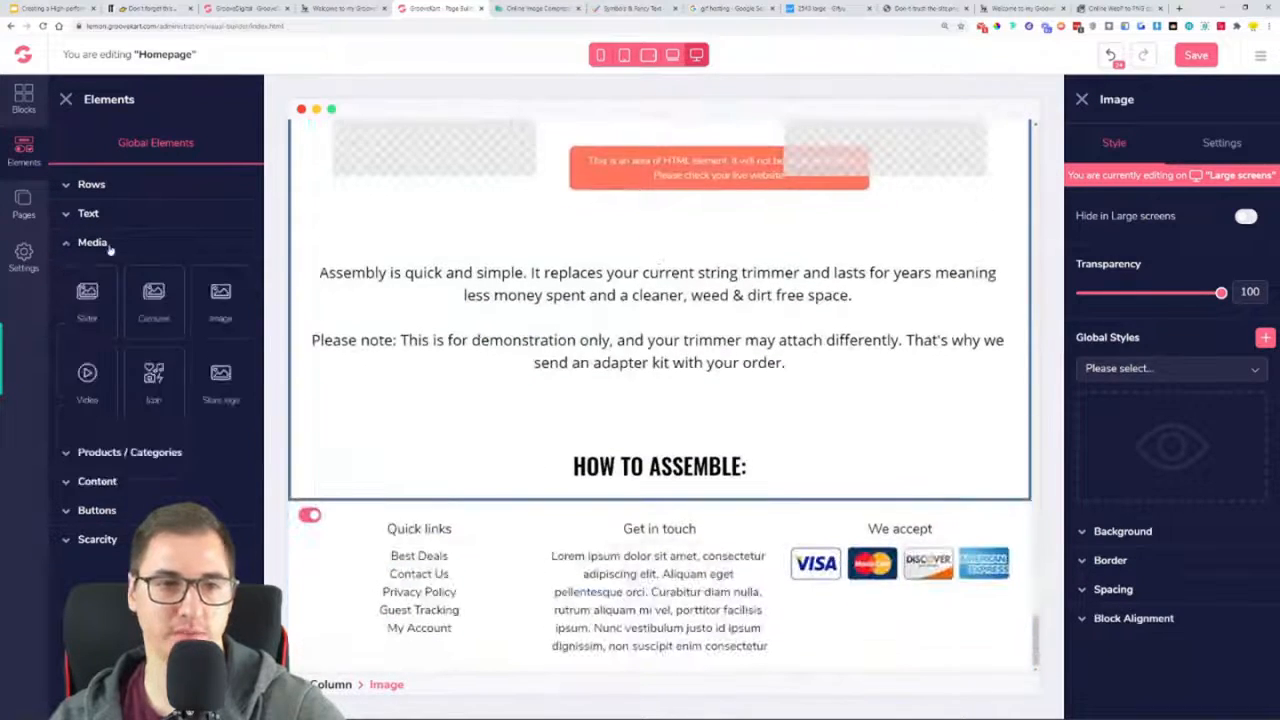
{"action": "left_click_drag", "start_coordinate": [223, 304], "coordinate": [688, 516]}
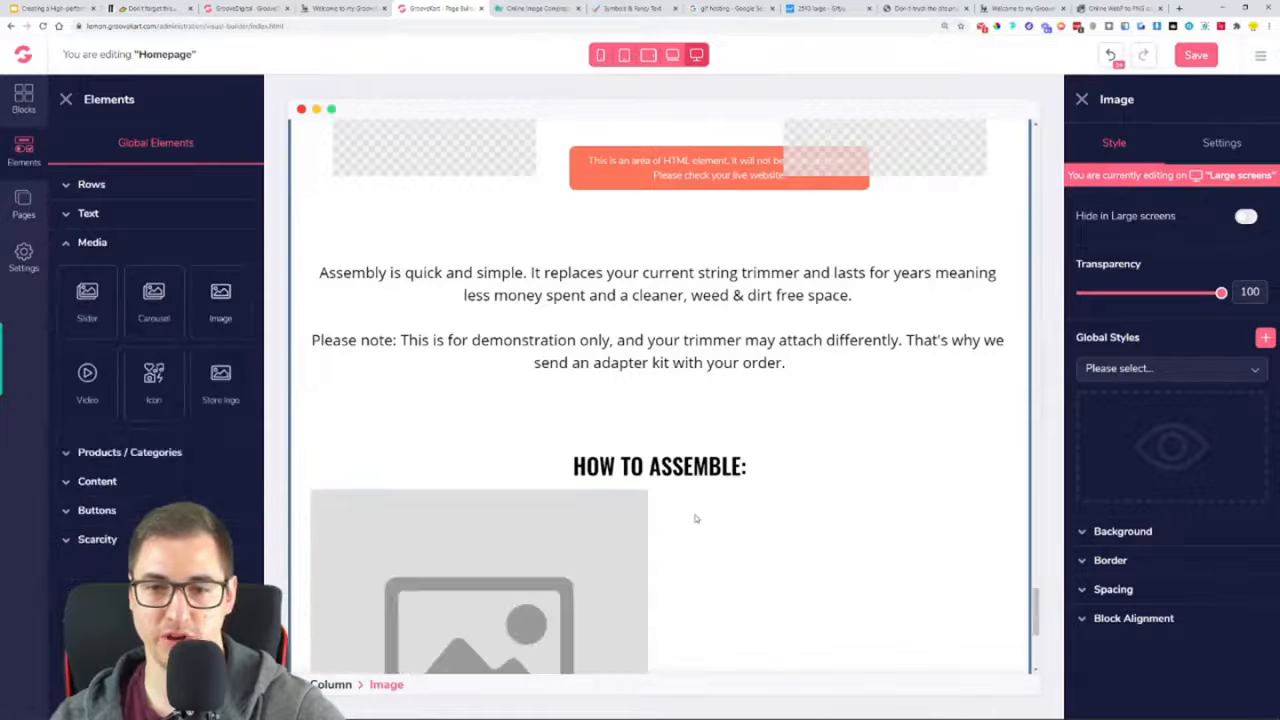
{"action": "left_click", "coordinate": [1180, 622]}
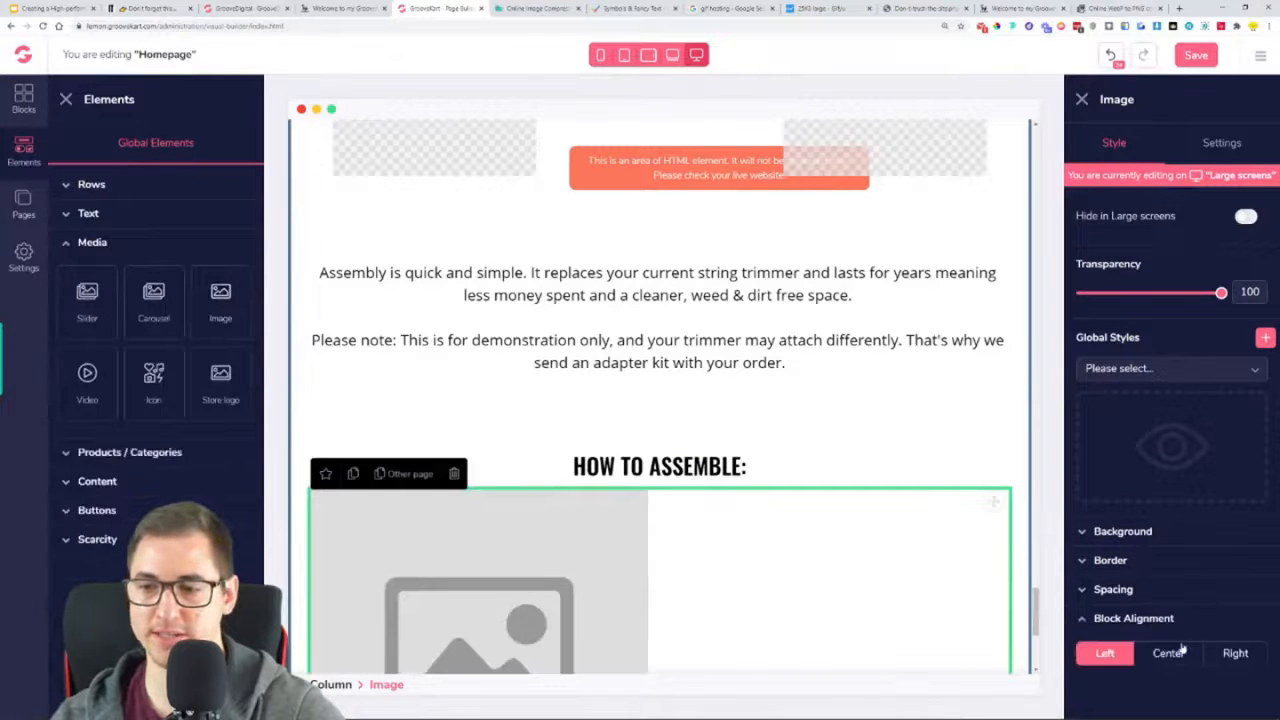
{"action": "left_click", "coordinate": [1168, 652]}
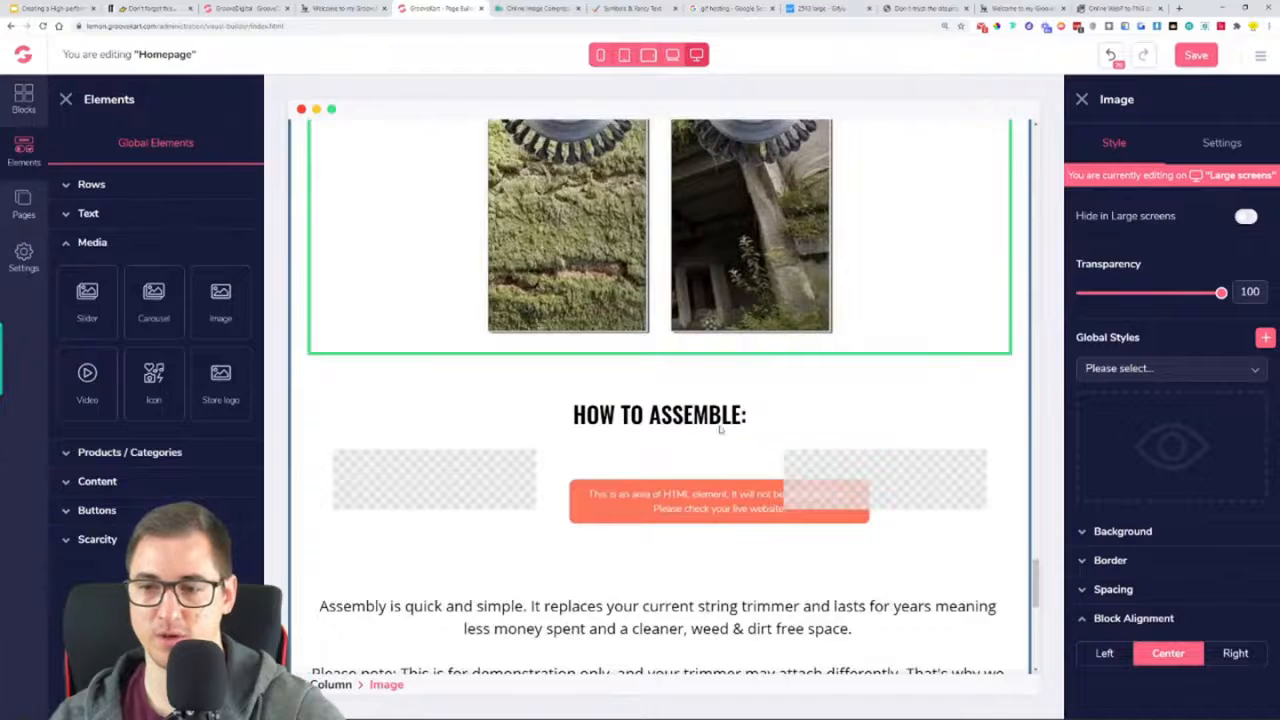
Upload the photo of two red trimmers lying on grass from the Downloads folder into the new image element
{"action": "left_click", "coordinate": [1205, 145]}
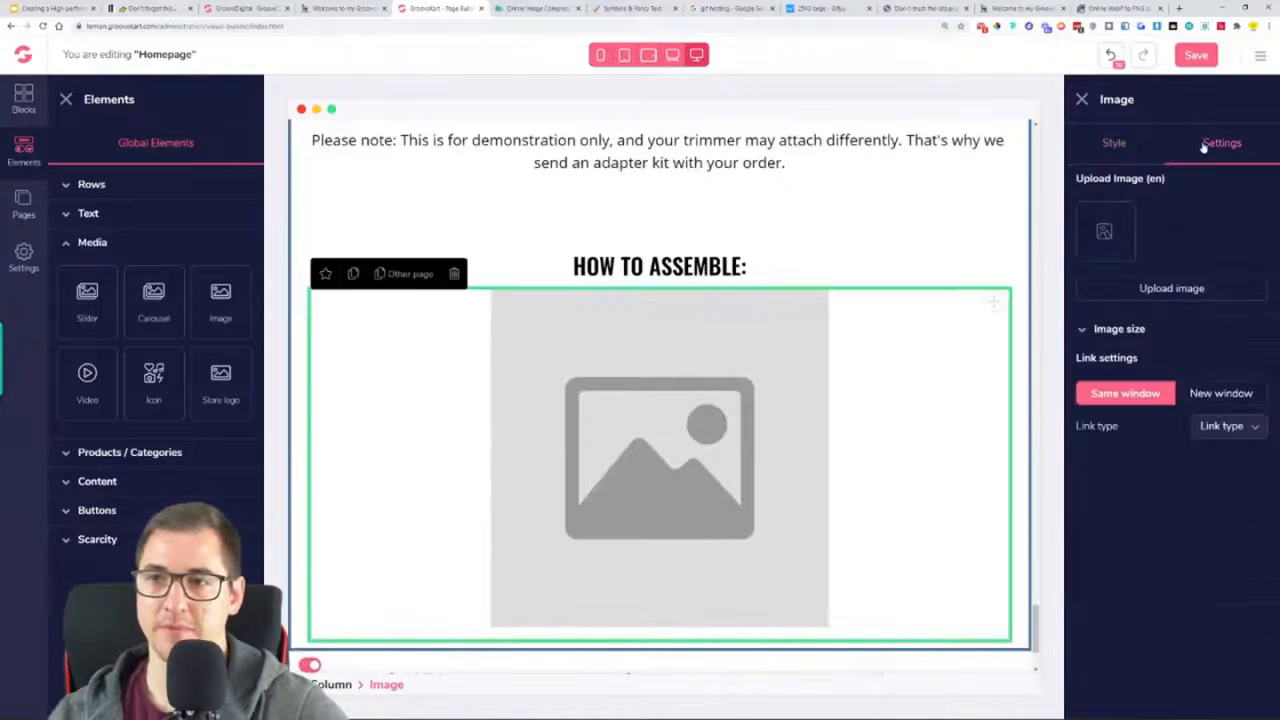
{"action": "left_click", "coordinate": [1172, 289]}
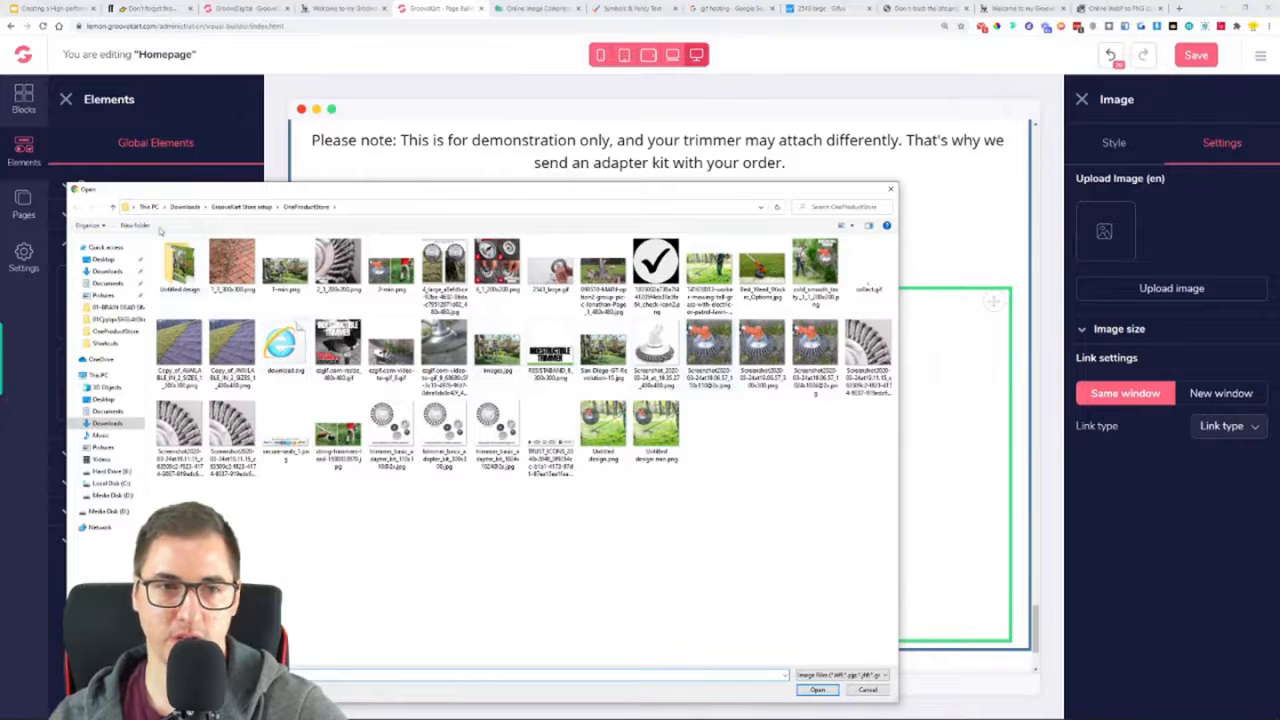
{"action": "left_click", "coordinate": [182, 208]}
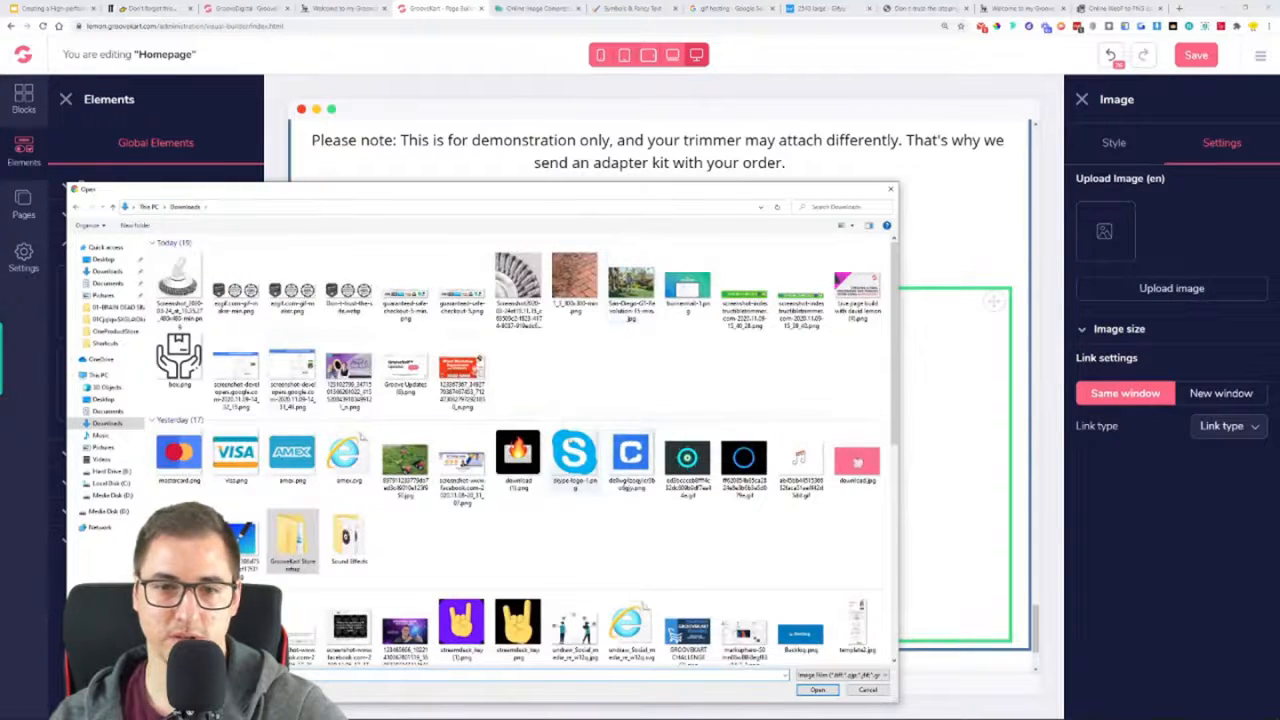
{"action": "double_click", "coordinate": [405, 463]}
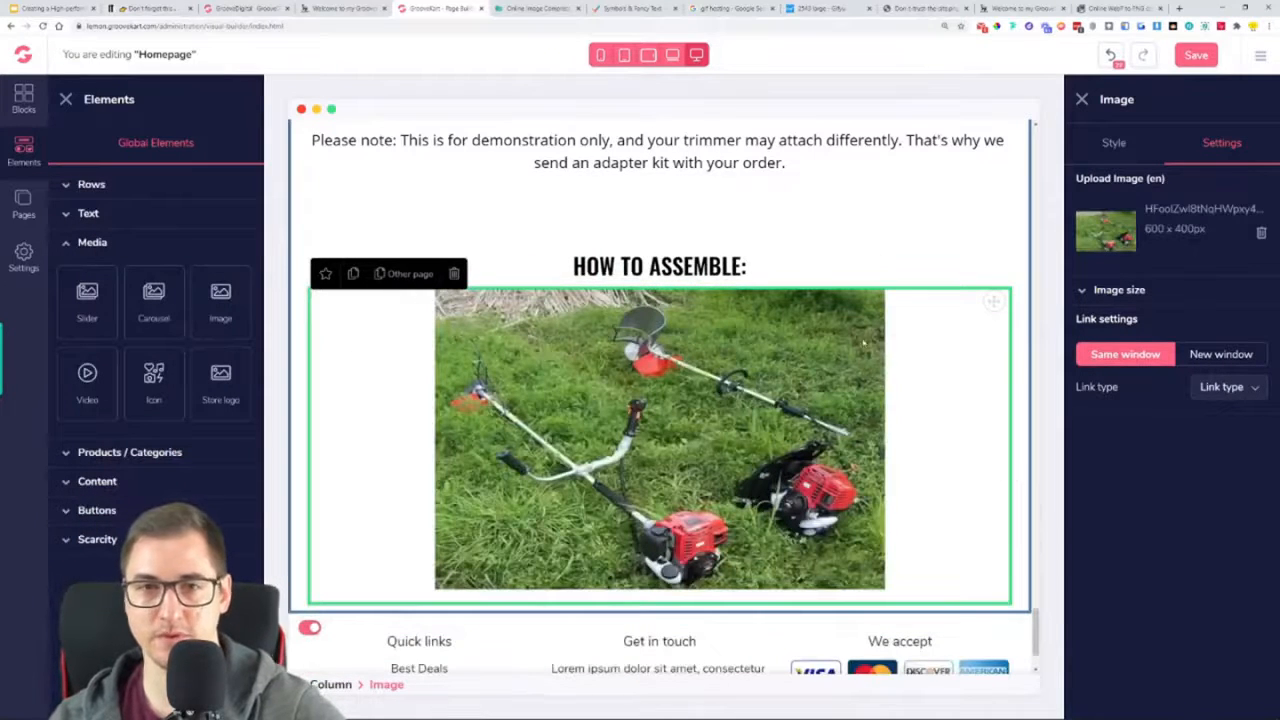
Replace the duplicated heading's text with the reference page's "FITS YOUR EXISTING TRIMMER, ELECTRIC OR GAS POWERED." and remove the extra blank line
{"action": "left_click", "coordinate": [338, 7]}
{"action": "triple_click", "coordinate": [661, 294]}
{"action": "key", "text": "ctrl+c"}
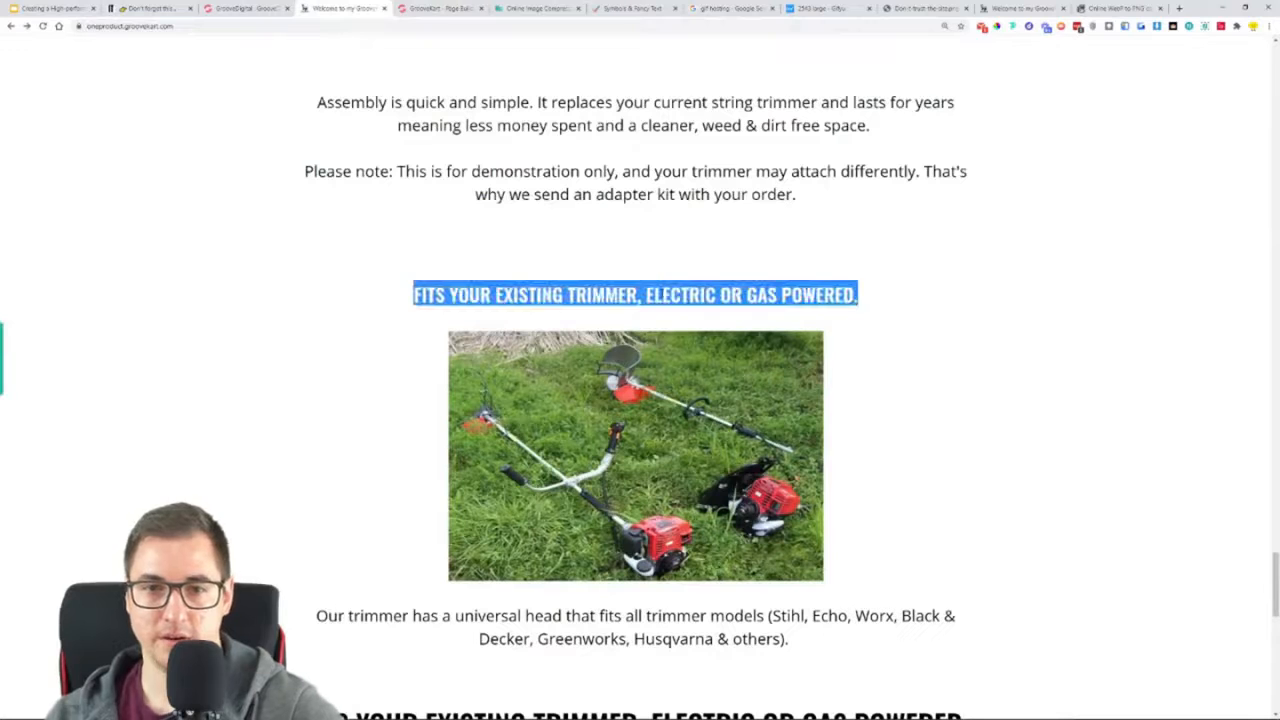
{"action": "left_click", "coordinate": [437, 8]}
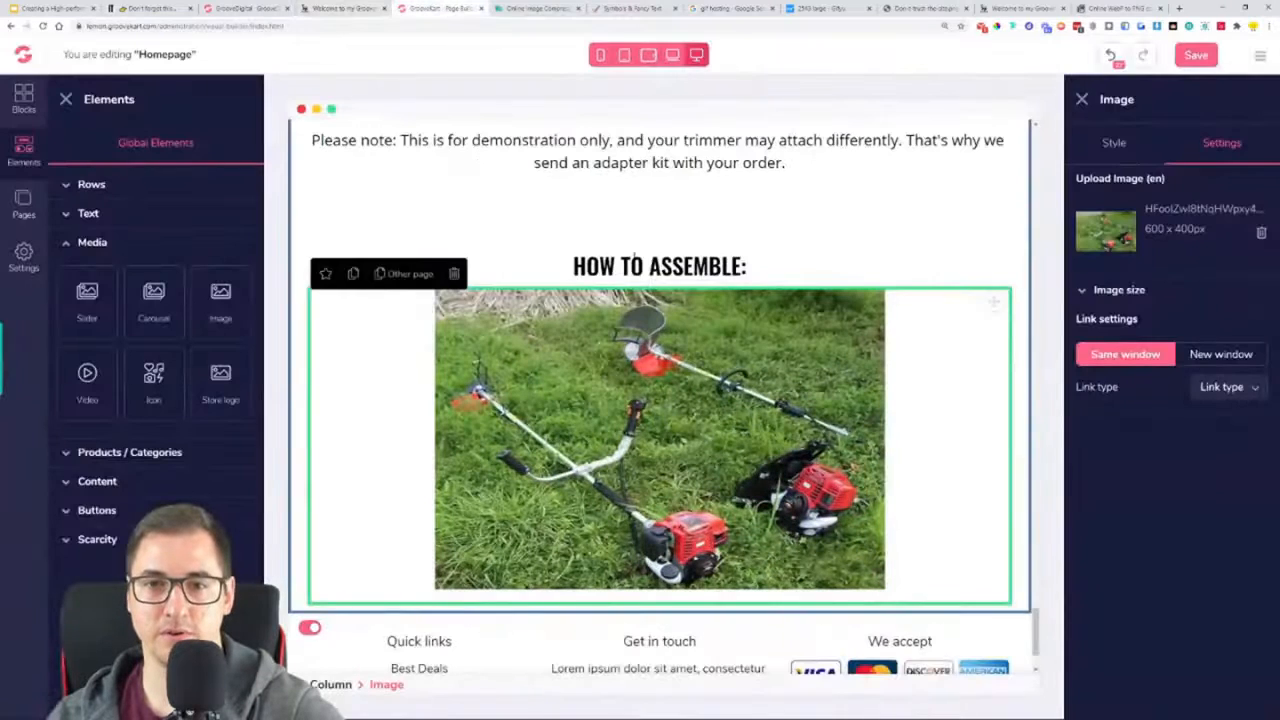
{"action": "triple_click", "coordinate": [638, 264]}
{"action": "key", "text": "ctrl+v"}
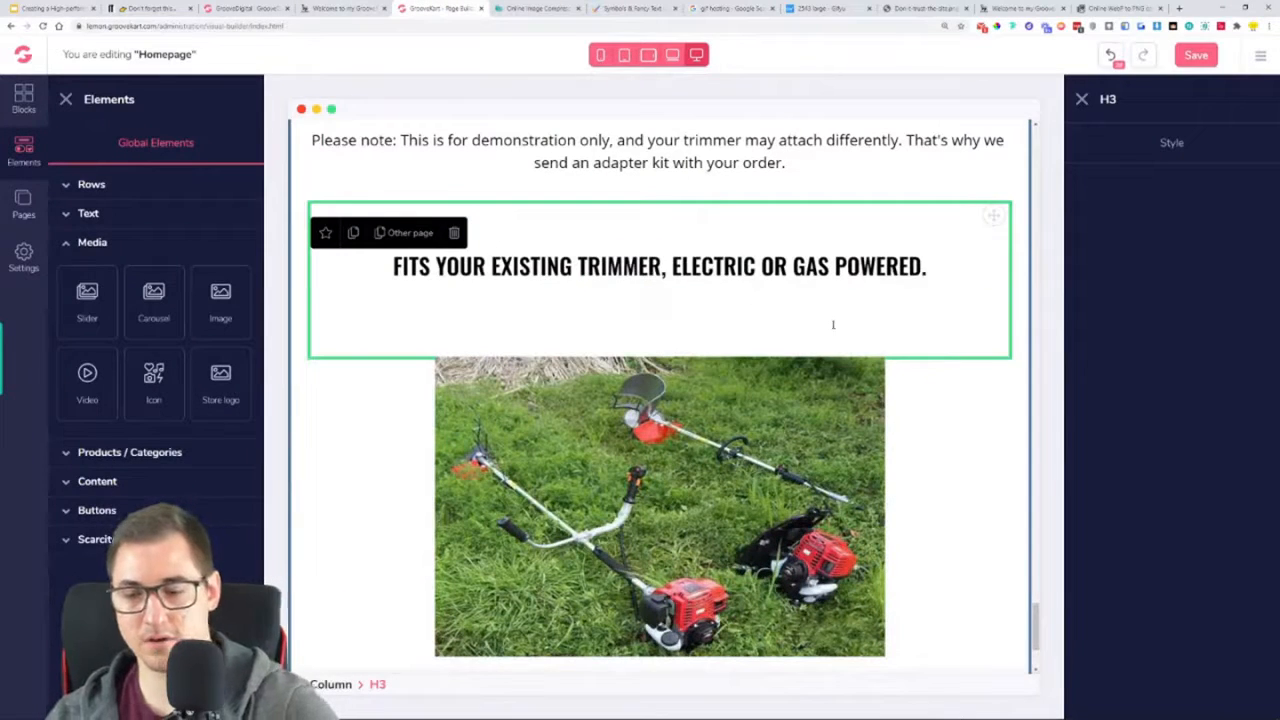
{"action": "key", "text": "BackSpace"}
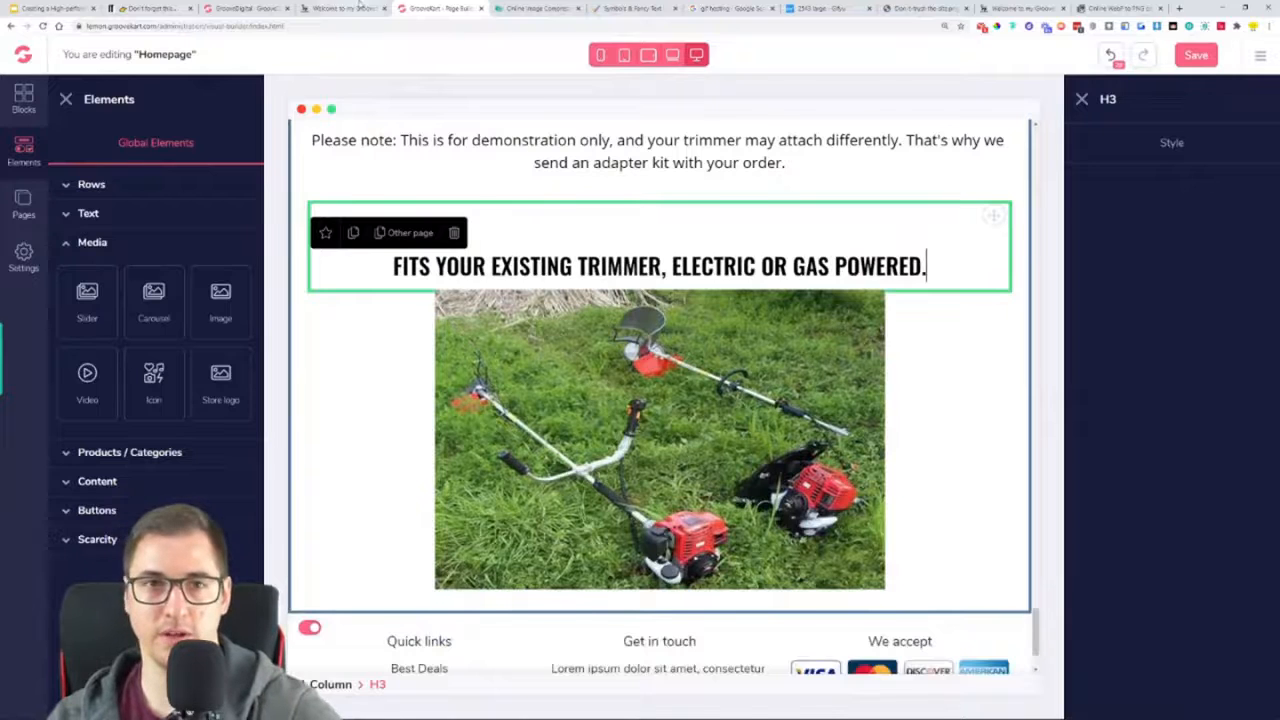
Copy the universal head text from the reference page and place a duplicate of the builder's assembly paragraph beneath the trimmer photo
{"action": "left_click", "coordinate": [345, 8]}
{"action": "scroll", "coordinate": [412, 505], "scroll_direction": "down", "scroll_amount": 2}
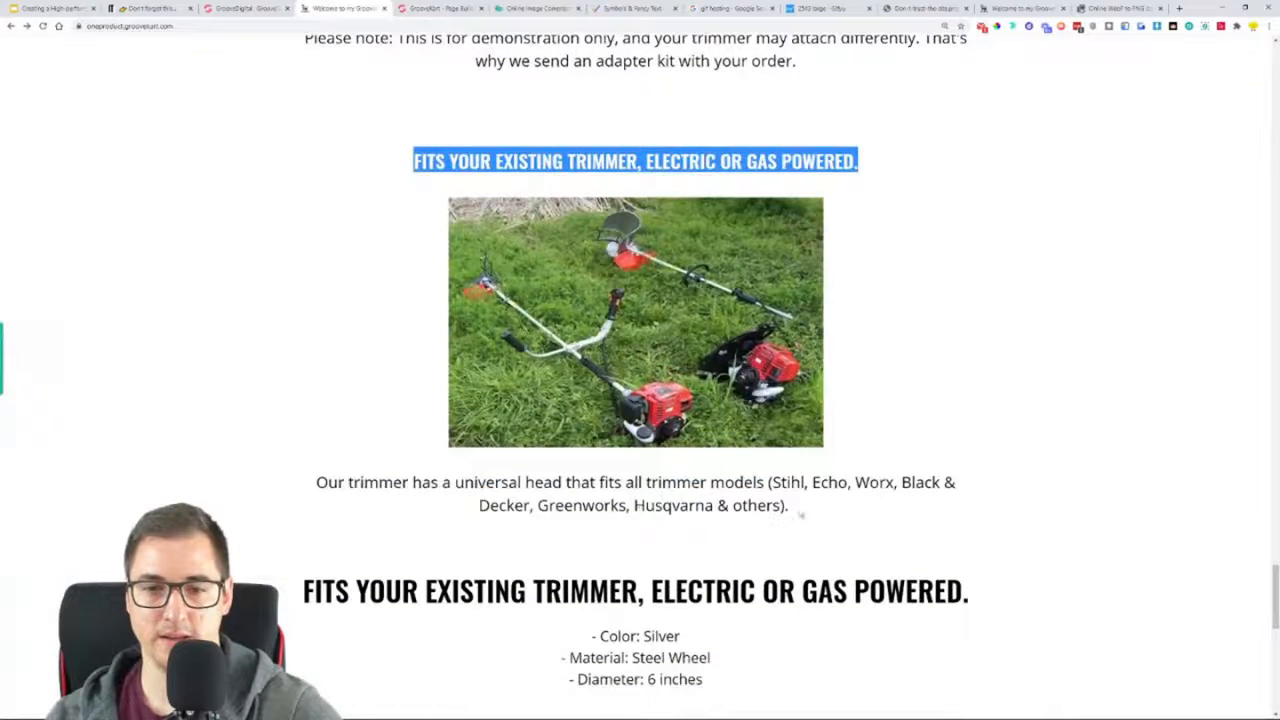
{"action": "left_click_drag", "start_coordinate": [795, 508], "coordinate": [315, 497]}
{"action": "key", "text": "ctrl+c"}
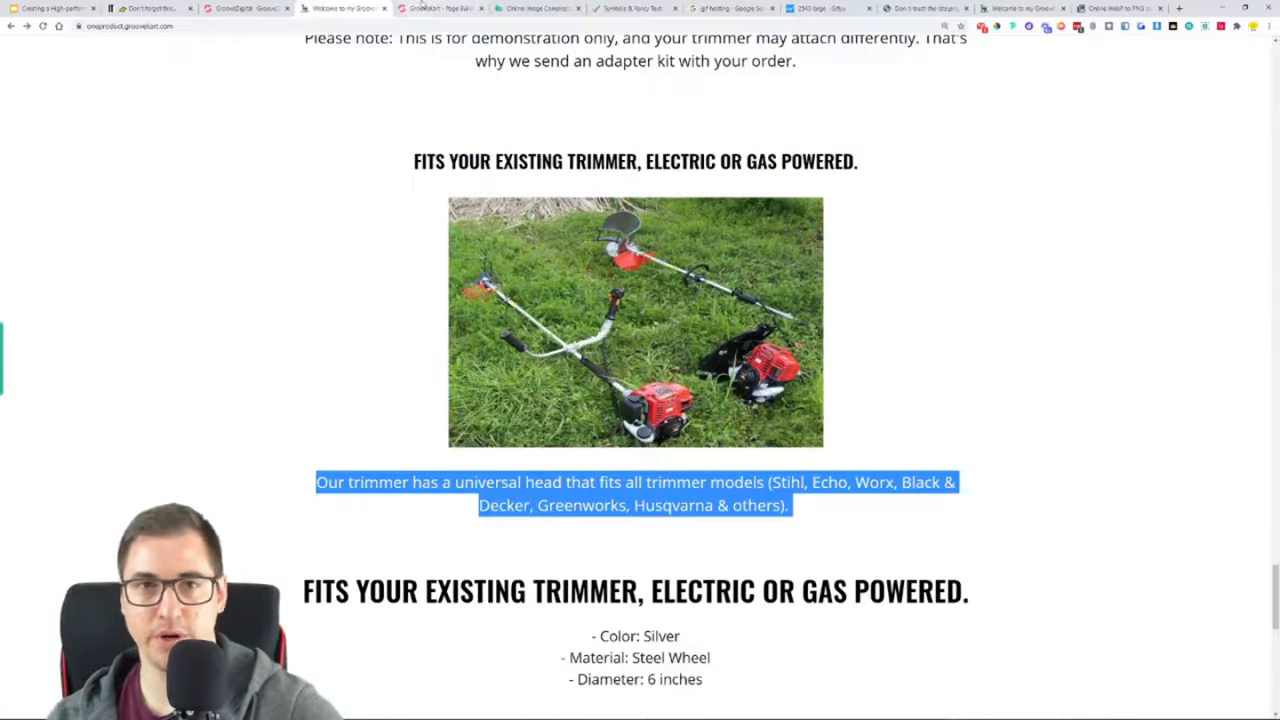
{"action": "left_click", "coordinate": [423, 7]}
{"action": "scroll", "coordinate": [857, 294], "scroll_direction": "up", "scroll_amount": 2}
{"action": "left_click", "coordinate": [857, 294]}
{"action": "scroll", "coordinate": [857, 294], "scroll_direction": "up", "scroll_amount": 1}
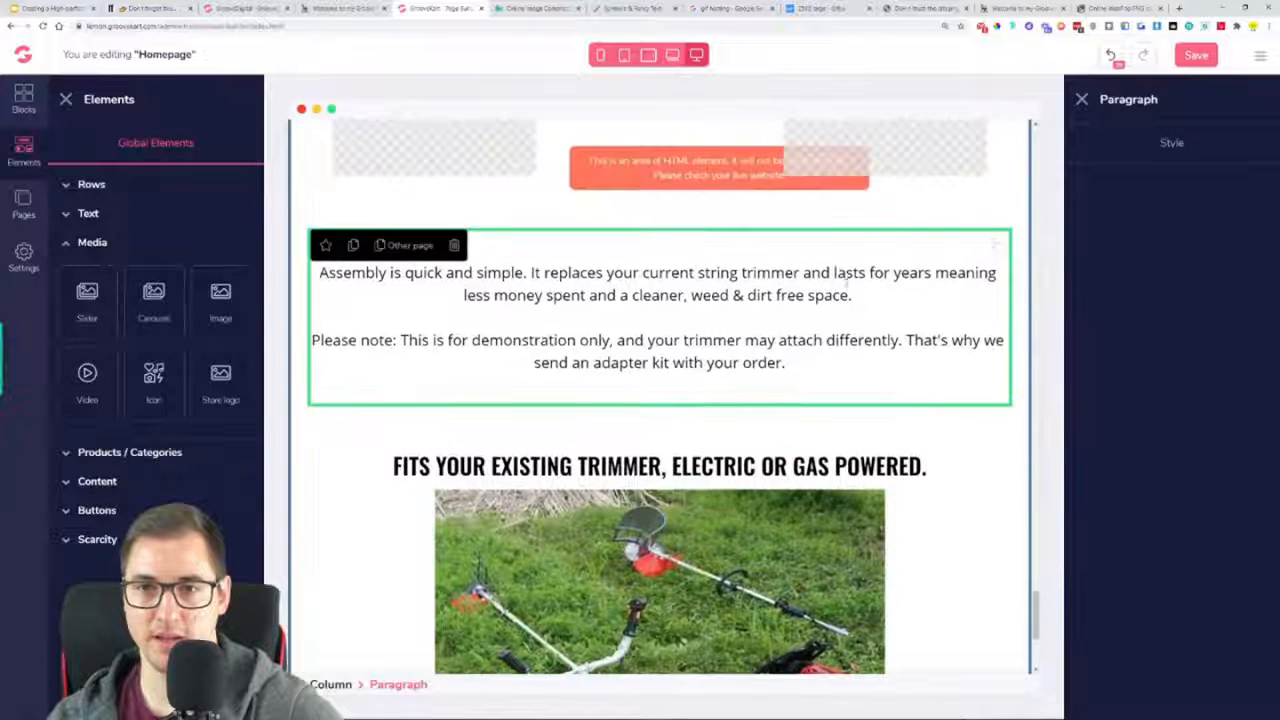
{"action": "left_click", "coordinate": [355, 250]}
{"action": "left_click_drag", "start_coordinate": [1003, 254], "coordinate": [946, 457]}
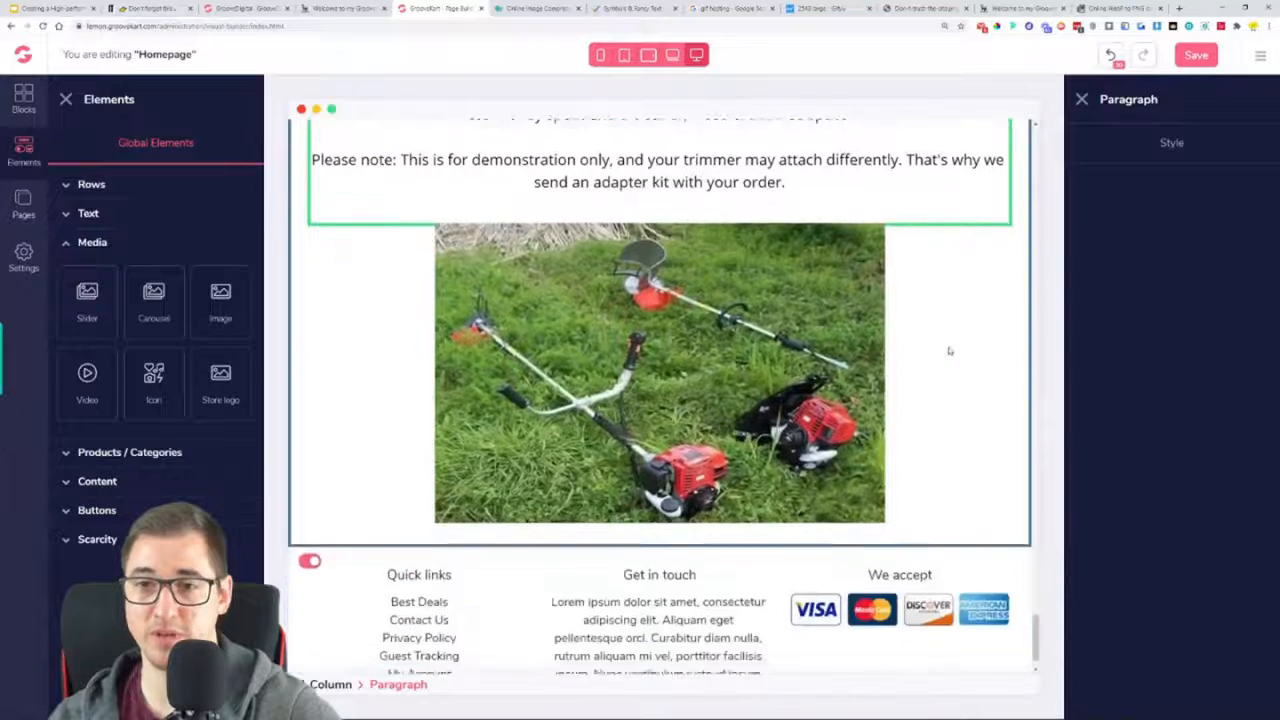
{"action": "left_click_drag", "start_coordinate": [1005, 122], "coordinate": [704, 512]}
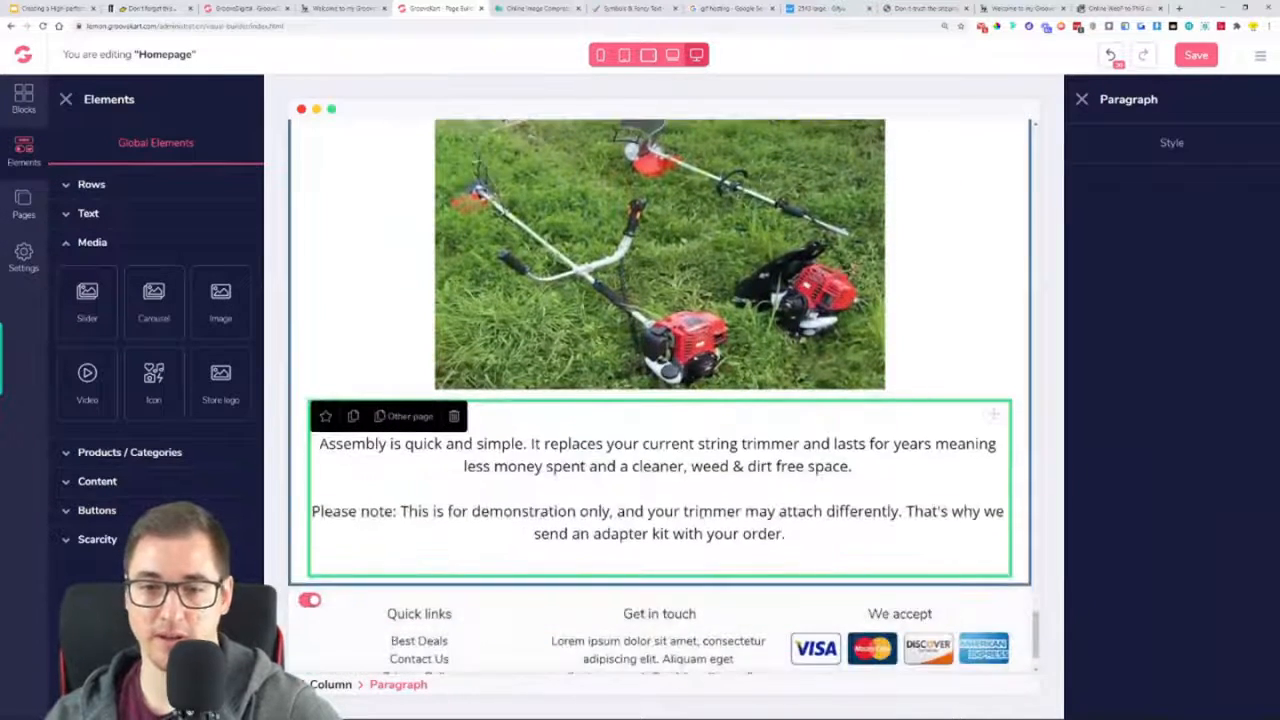
Replace the duplicated paragraph with "Our trimmer has a universal head that fits all trimmer models (Stihl, Echo, Worx, Black & Decker, Greenworks, Husqvarna & others)."
{"action": "triple_click", "coordinate": [697, 503]}
{"action": "key", "text": "ctrl+a"}
{"action": "key", "text": "ctrl+v"}
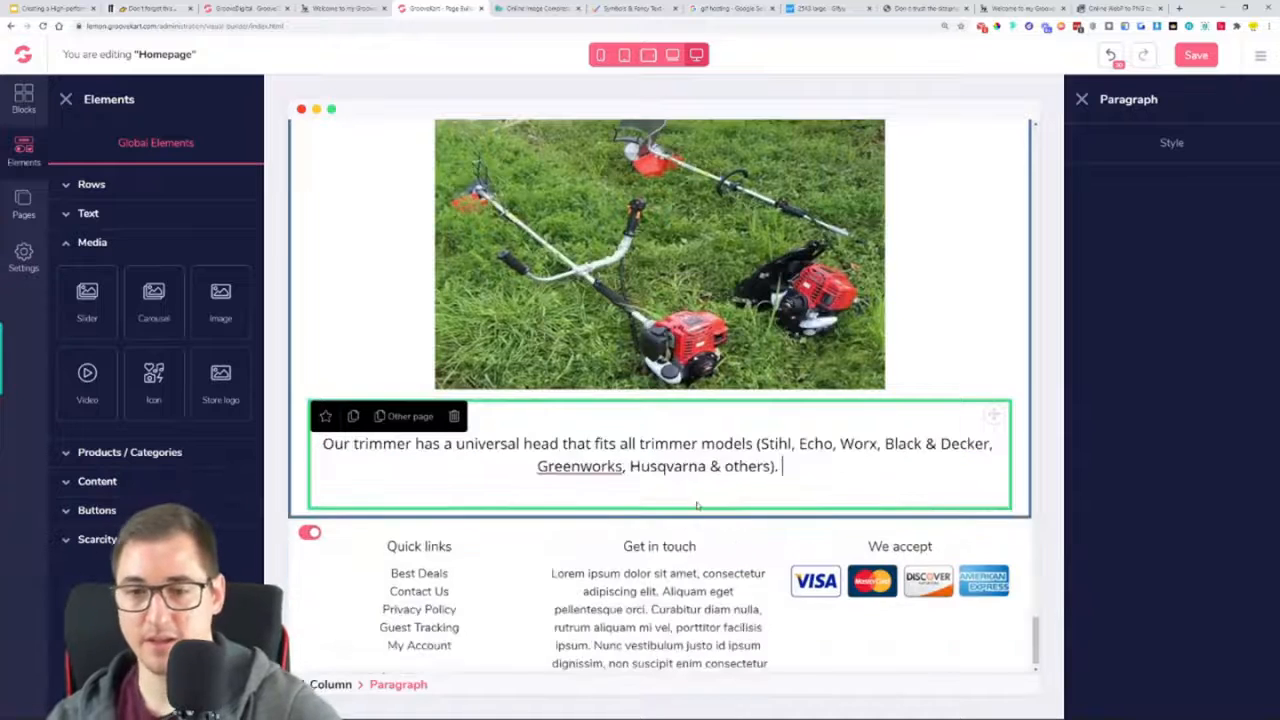
{"action": "key", "text": "BackSpace"}
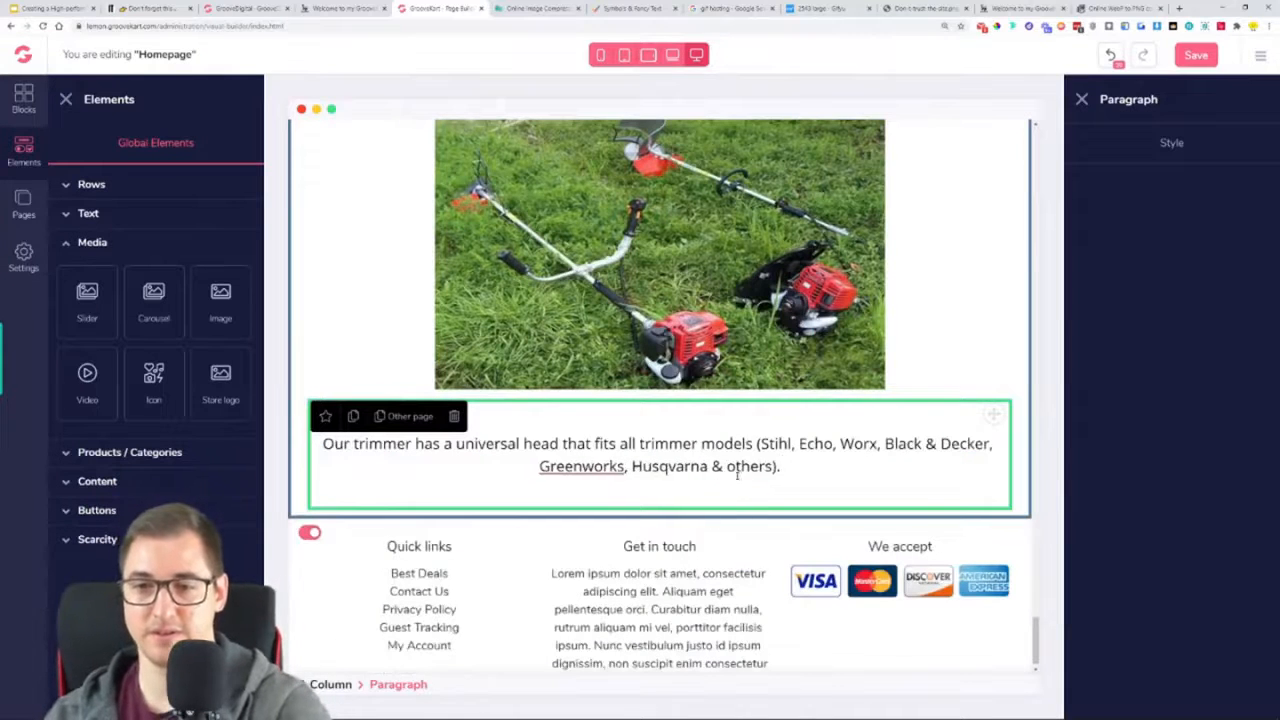
Save the homepage in the page builder and reload the live store page
{"action": "left_click", "coordinate": [1197, 60]}
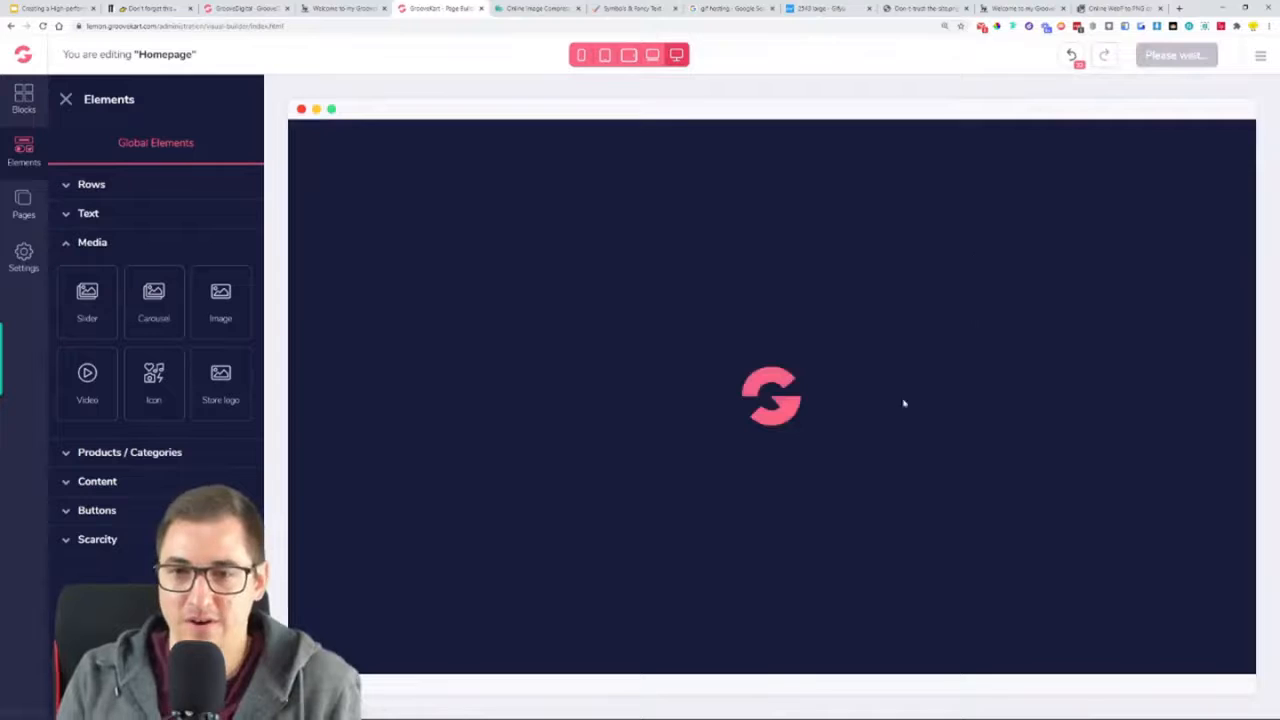
{"action": "scroll", "coordinate": [742, 364], "scroll_direction": "down", "scroll_amount": 3}
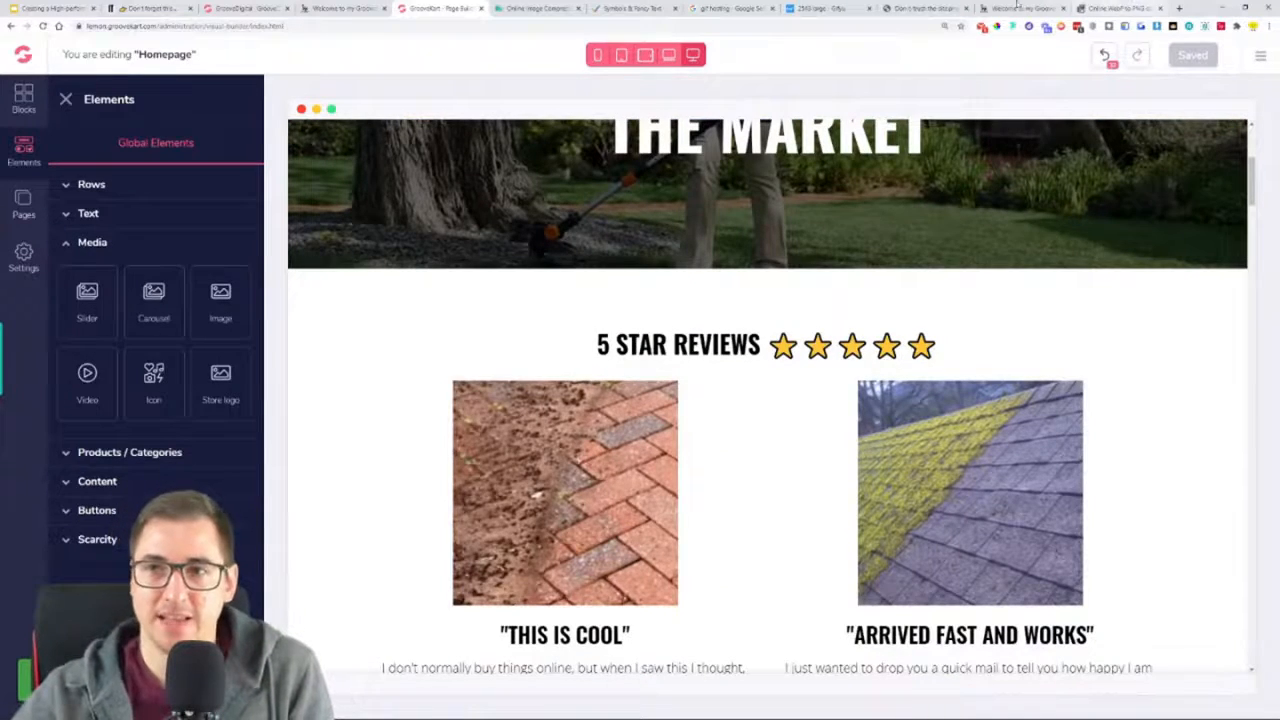
{"action": "left_click", "coordinate": [1020, 8]}
{"action": "left_click", "coordinate": [42, 28]}
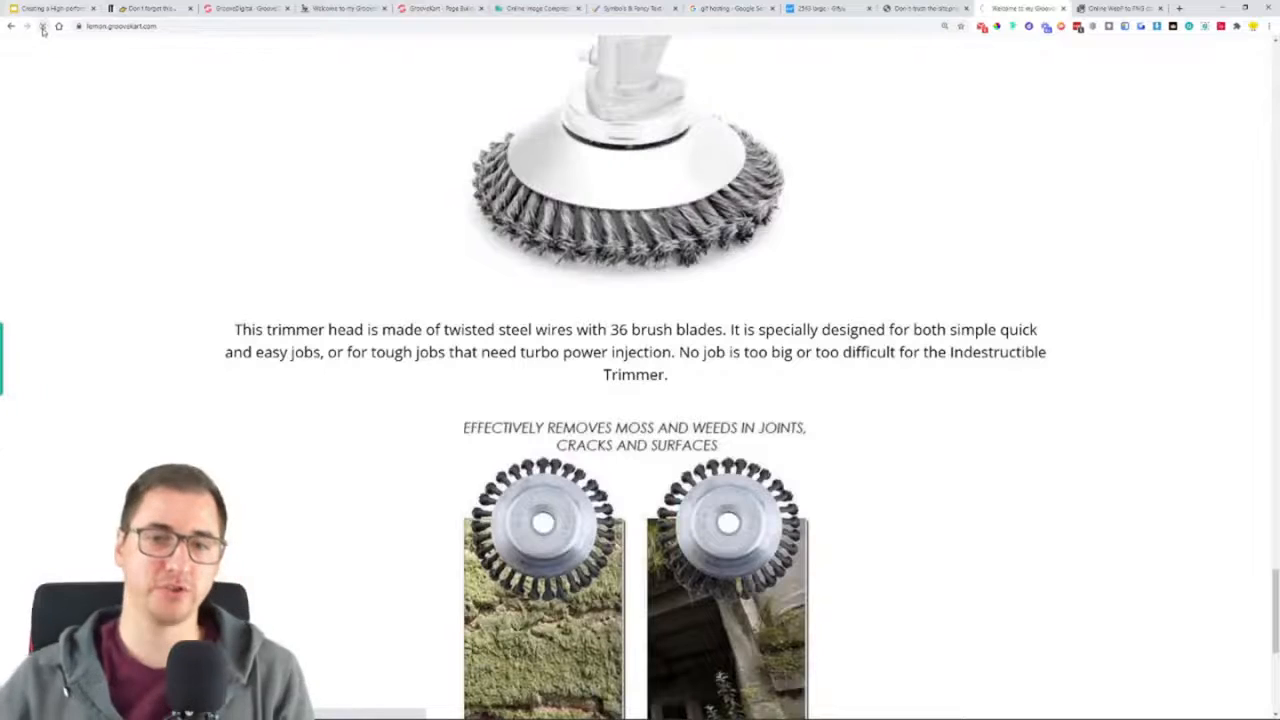
Examine the assembly section and the order of the new heading, photo and universal head paragraph on the live homepage, reloading it once more
{"action": "scroll", "coordinate": [194, 291], "scroll_direction": "down", "scroll_amount": 8}
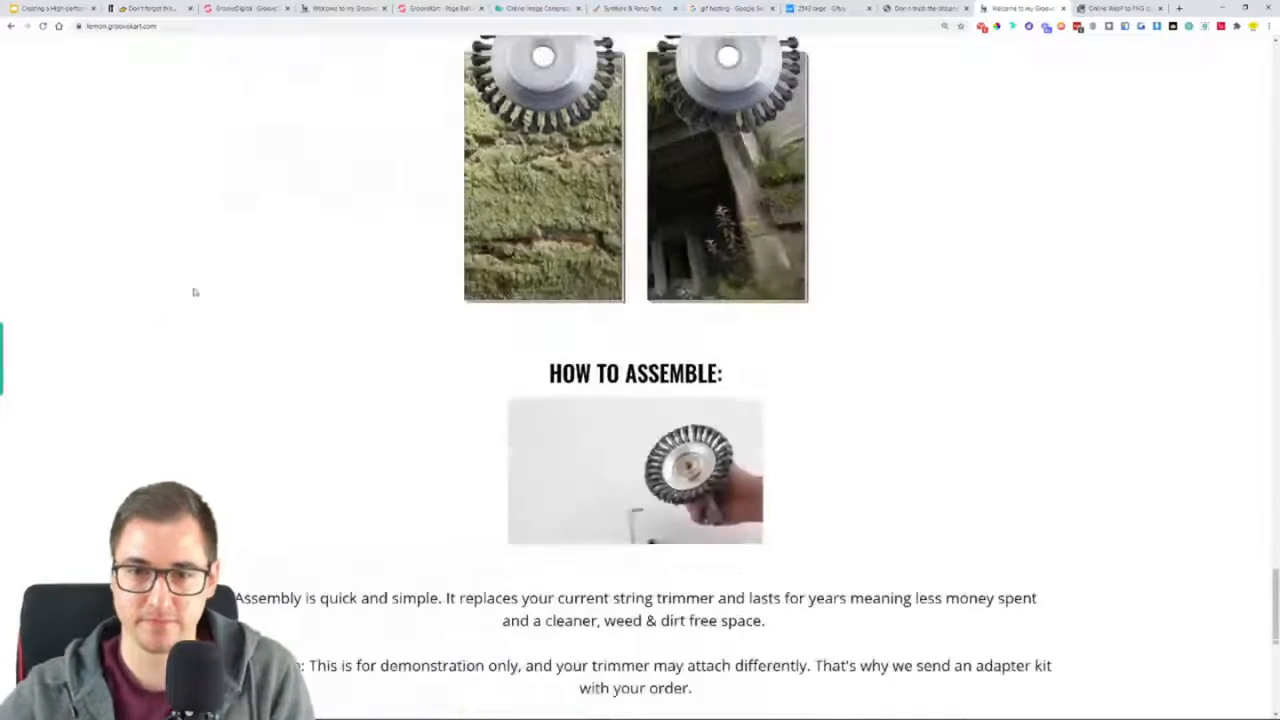
{"action": "scroll", "coordinate": [629, 320], "scroll_direction": "down", "scroll_amount": 3}
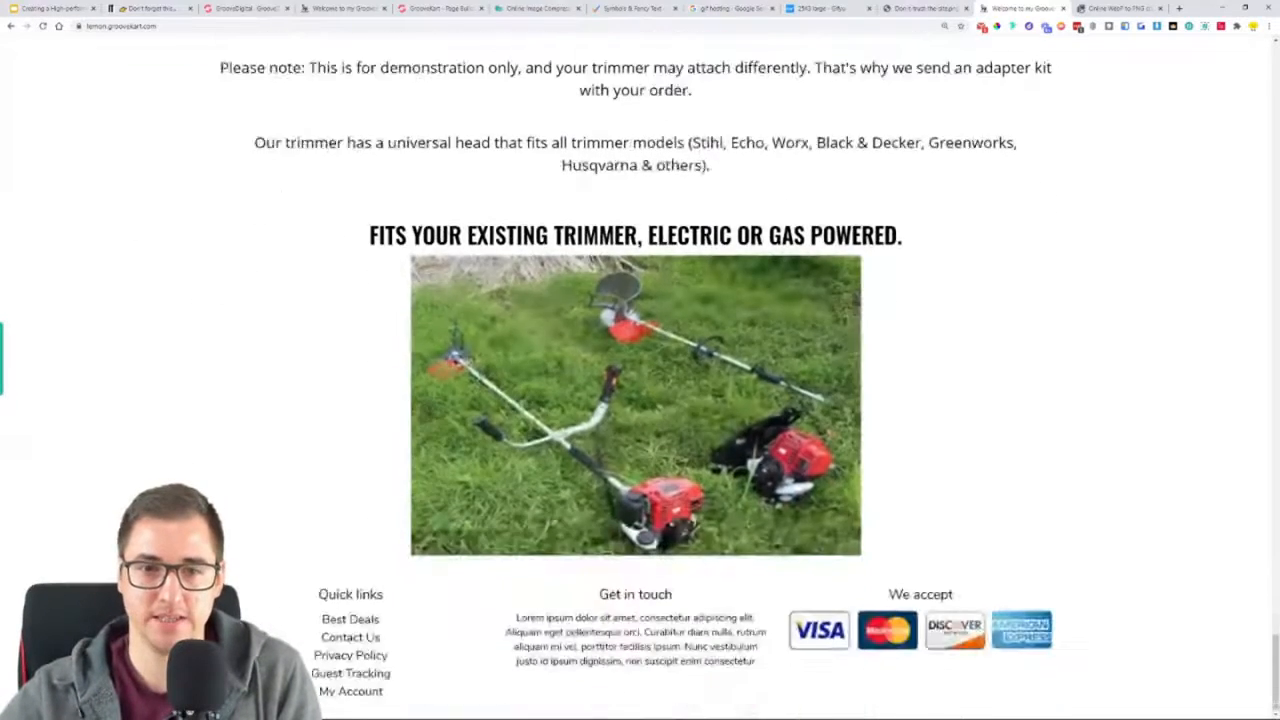
{"action": "scroll", "coordinate": [637, 199], "scroll_direction": "up", "scroll_amount": 1}
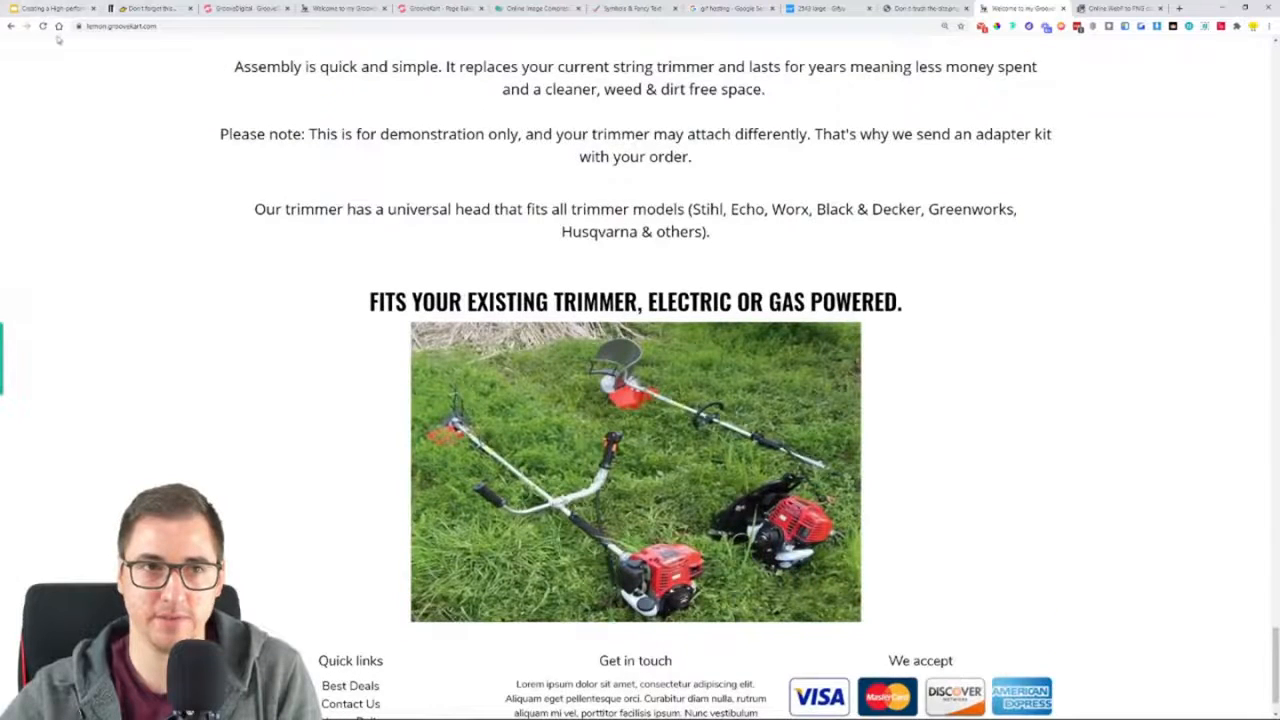
{"action": "scroll", "coordinate": [52, 38], "scroll_direction": "up", "scroll_amount": 1}
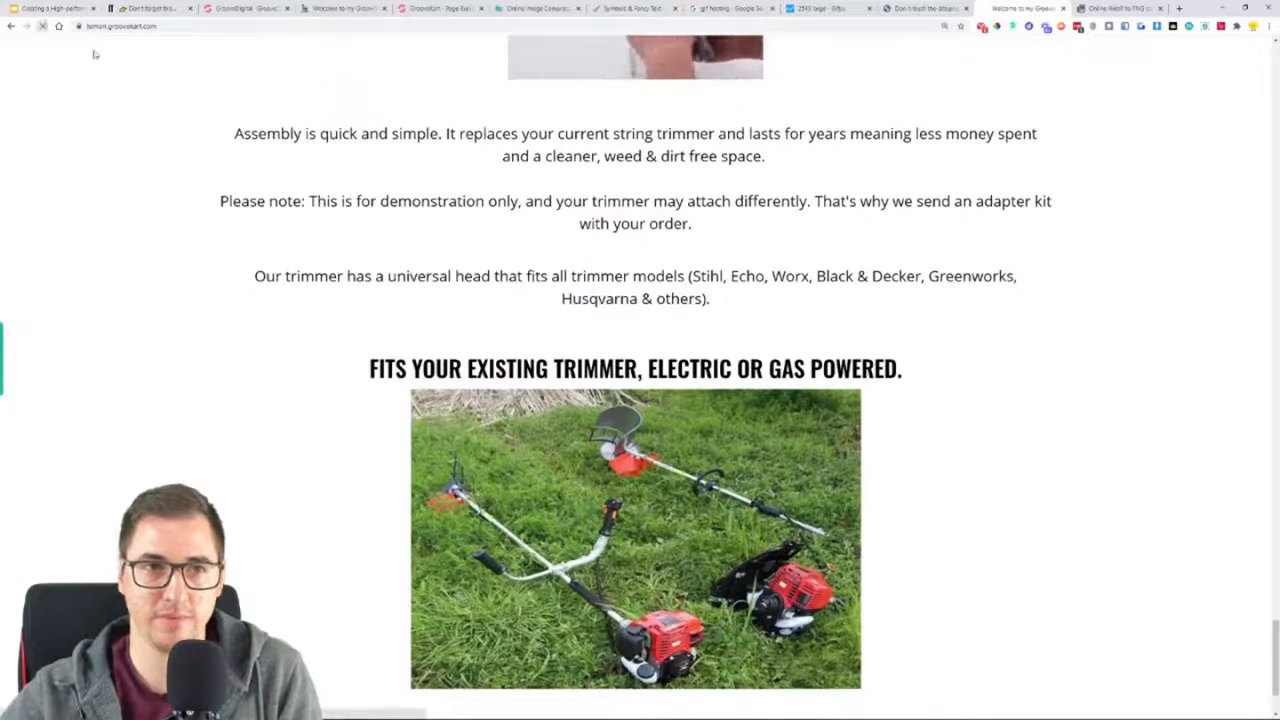
{"action": "left_click", "coordinate": [42, 26]}
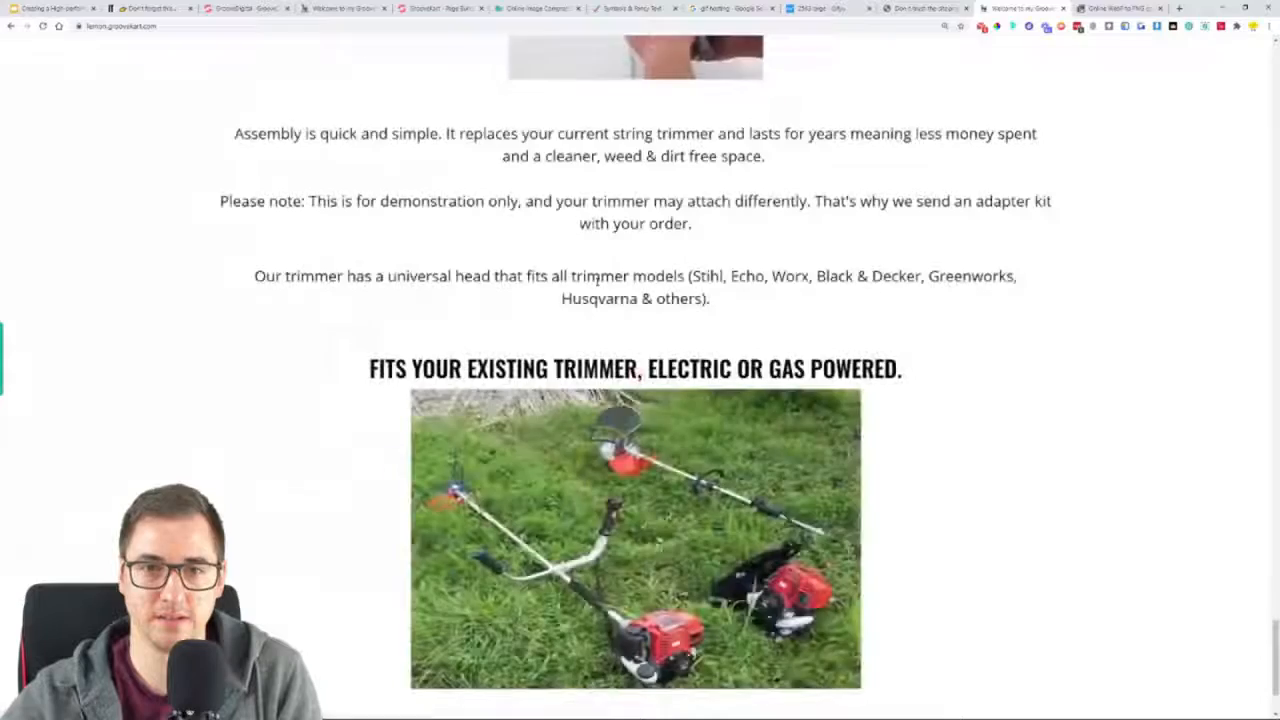
{"action": "scroll", "coordinate": [597, 281], "scroll_direction": "down", "scroll_amount": 2}
Set the top margin of the "FITS YOUR EXISTING TRIMMER, ELECTRIC OR GAS POWERED." heading to 64 in the page builder
{"action": "left_click", "coordinate": [400, 7]}
{"action": "scroll", "coordinate": [759, 392], "scroll_direction": "down", "scroll_amount": 20}
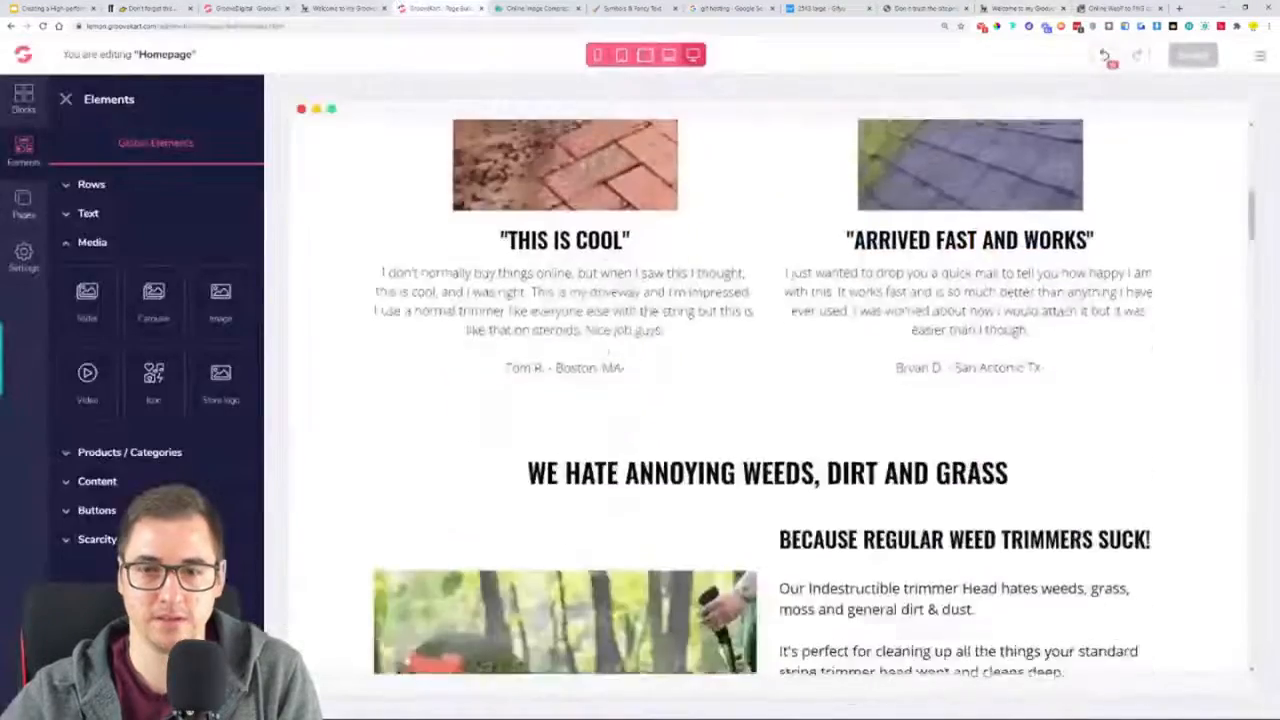
{"action": "scroll", "coordinate": [760, 392], "scroll_direction": "down", "scroll_amount": 15}
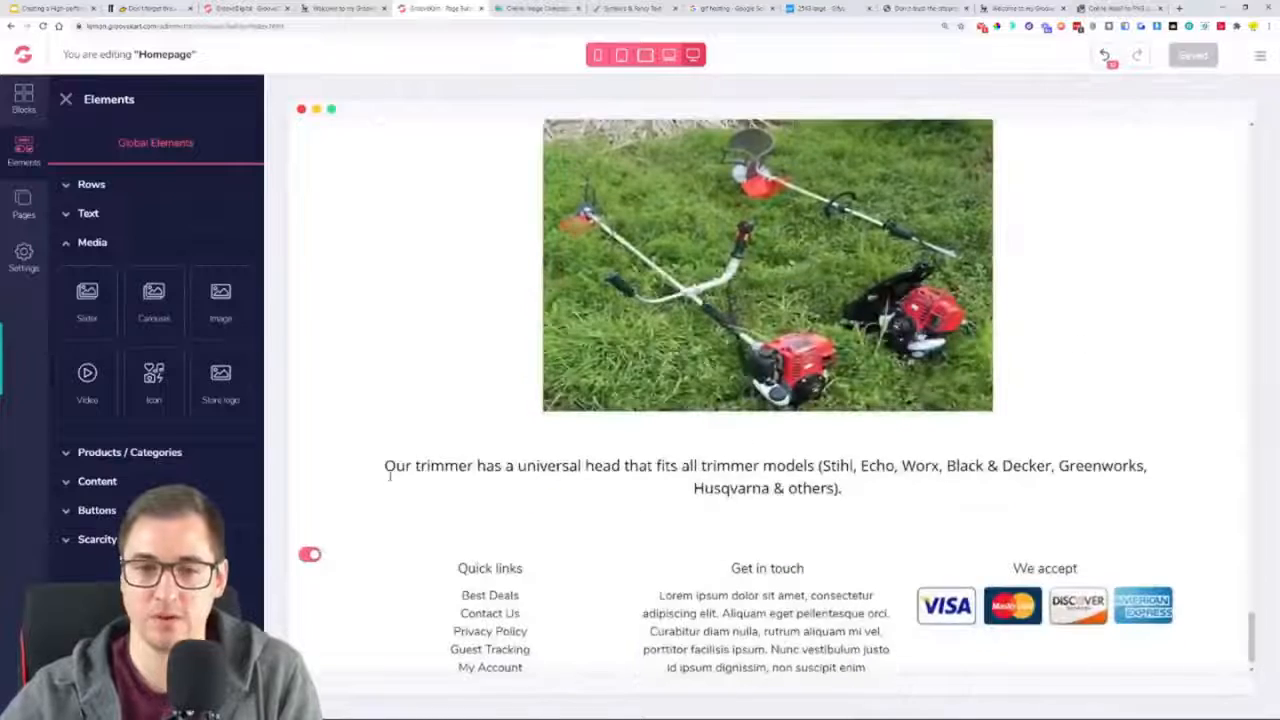
{"action": "left_click", "coordinate": [709, 484]}
{"action": "scroll", "coordinate": [709, 484], "scroll_direction": "up", "scroll_amount": 3}
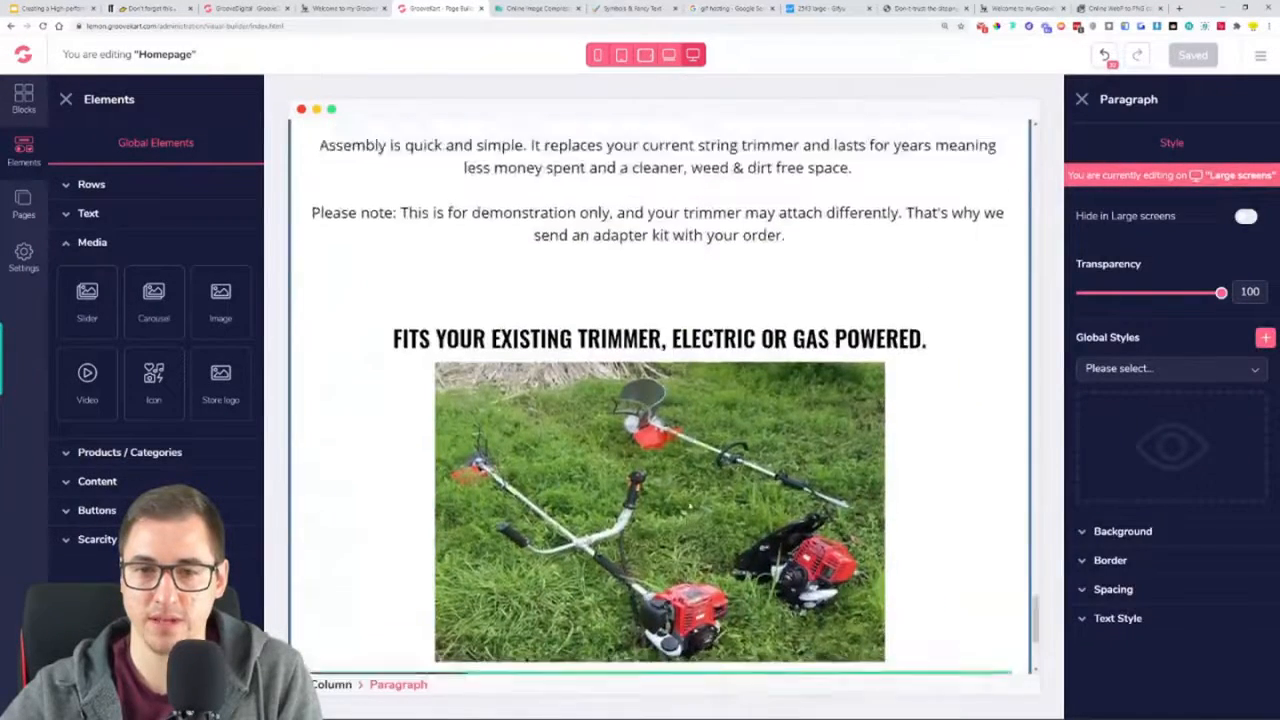
{"action": "scroll", "coordinate": [738, 208], "scroll_direction": "down", "scroll_amount": 1}
{"action": "left_click", "coordinate": [738, 221]}
{"action": "scroll", "coordinate": [738, 221], "scroll_direction": "up", "scroll_amount": 2}
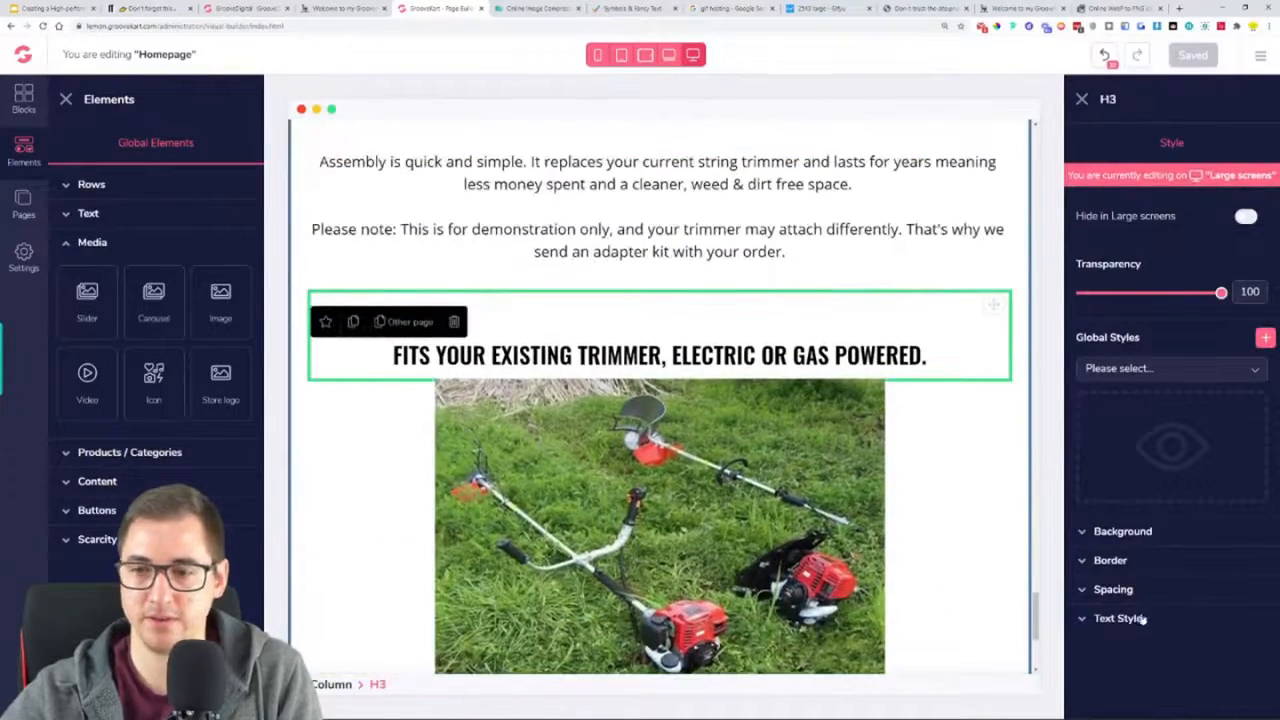
{"action": "left_click", "coordinate": [1140, 592]}
{"action": "scroll", "coordinate": [1171, 608], "scroll_direction": "down", "scroll_amount": 2}
{"action": "left_click", "coordinate": [1168, 547]}
{"action": "scroll", "coordinate": [1169, 552], "scroll_direction": "down", "scroll_amount": 1}
{"action": "left_click_drag", "start_coordinate": [1210, 648], "coordinate": [1213, 646]}
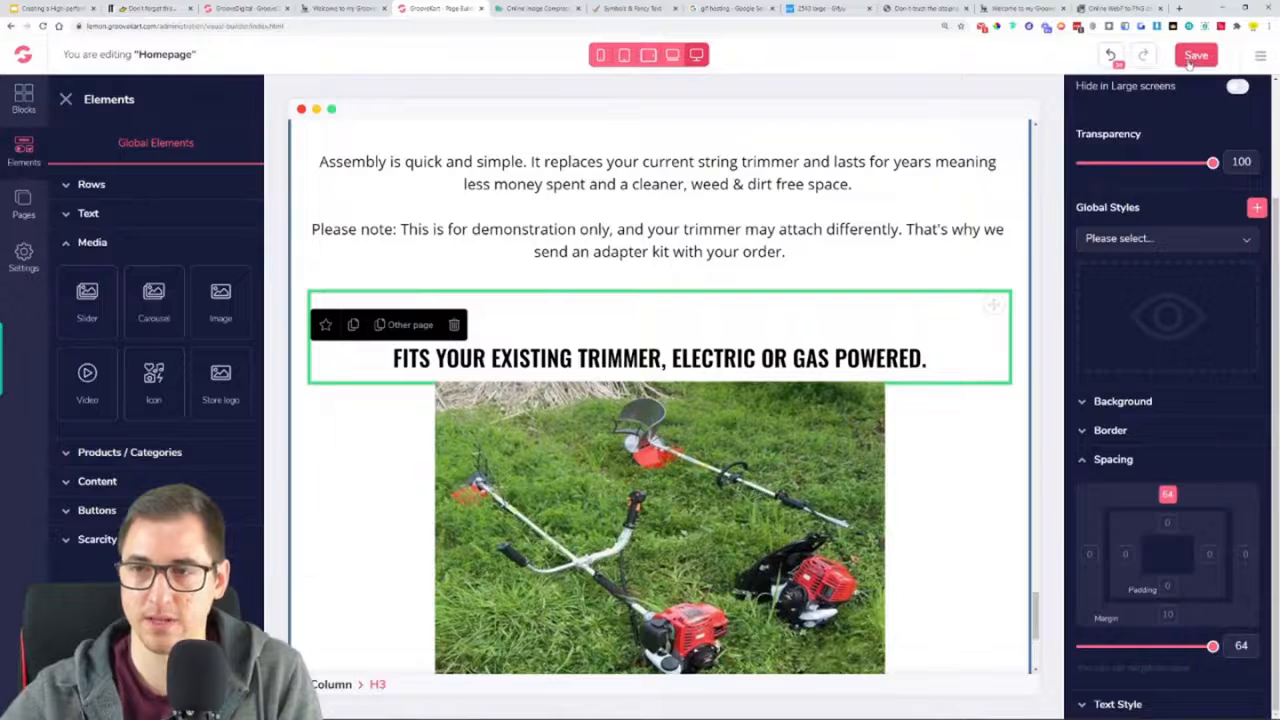
Save the homepage and reload the live store page to check where the universal head paragraph sits relative to the trimmer photo
{"action": "scroll", "coordinate": [657, 488], "scroll_direction": "down", "scroll_amount": 5}
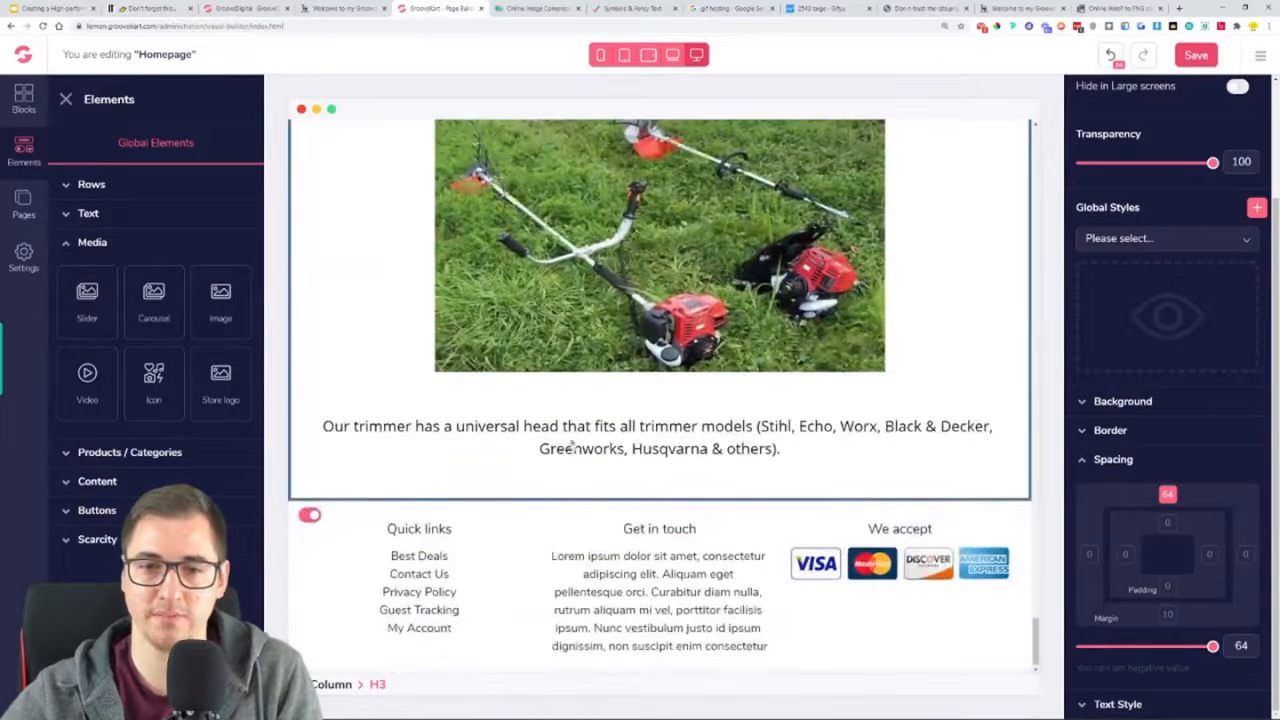
{"action": "left_click", "coordinate": [1020, 8]}
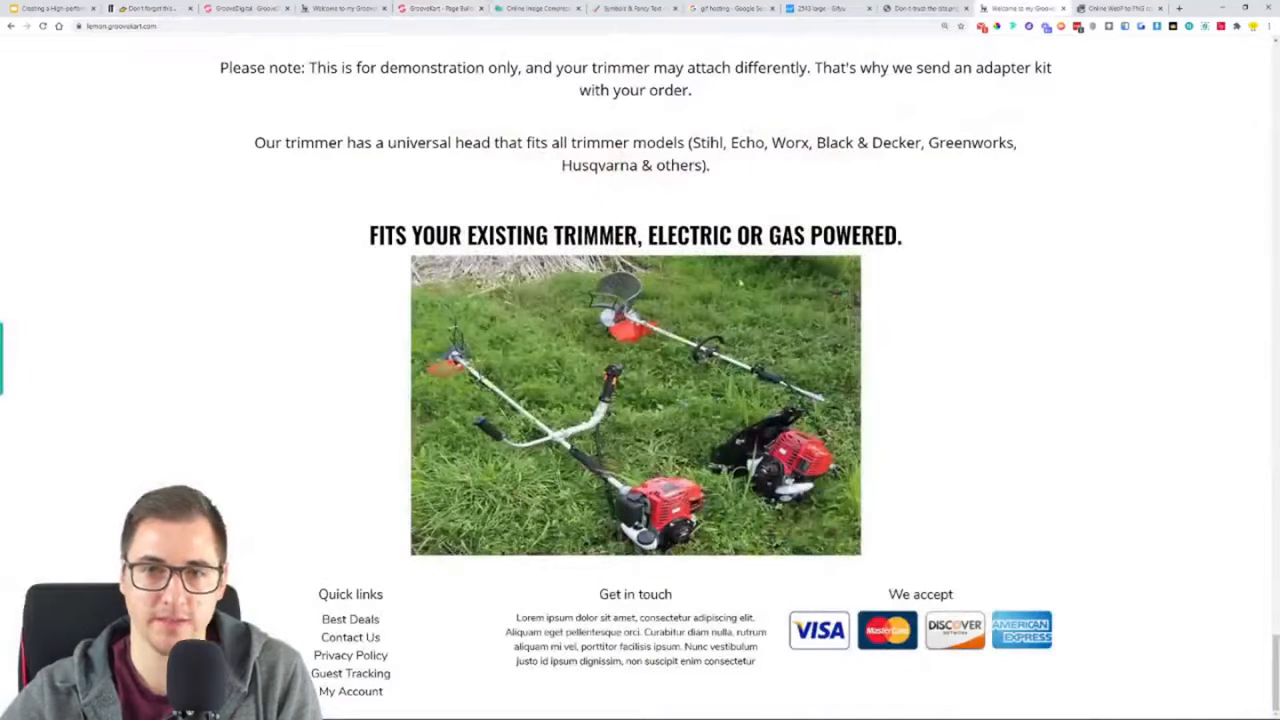
{"action": "left_click_drag", "start_coordinate": [285, 142], "coordinate": [768, 180]}
{"action": "left_click", "coordinate": [775, 183]}
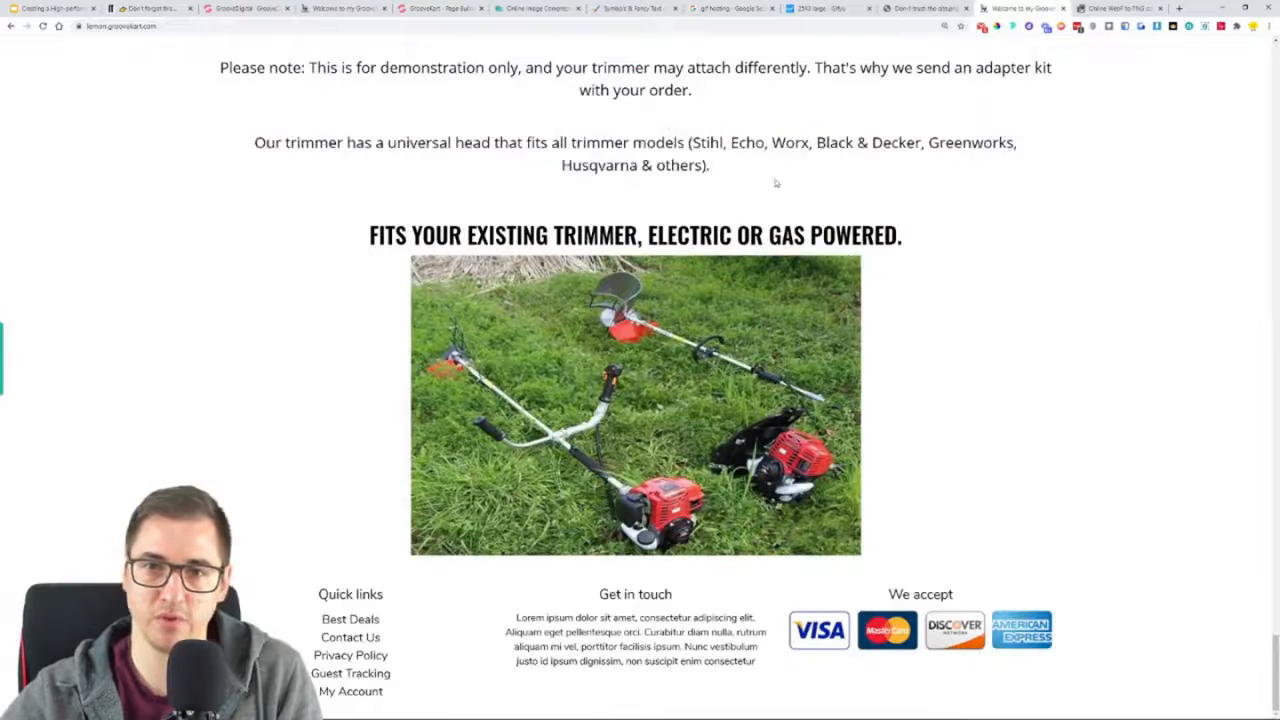
{"action": "left_click", "coordinate": [400, 8]}
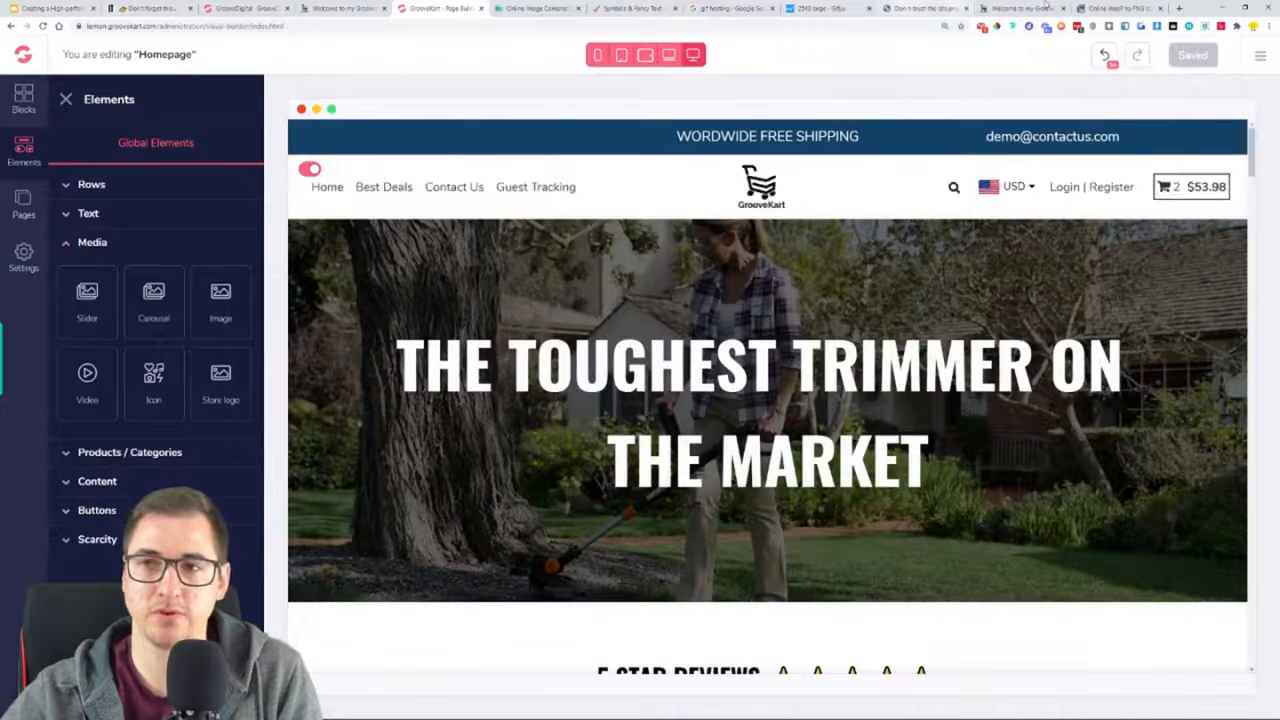
{"action": "left_click", "coordinate": [1022, 8]}
{"action": "left_click", "coordinate": [42, 26]}
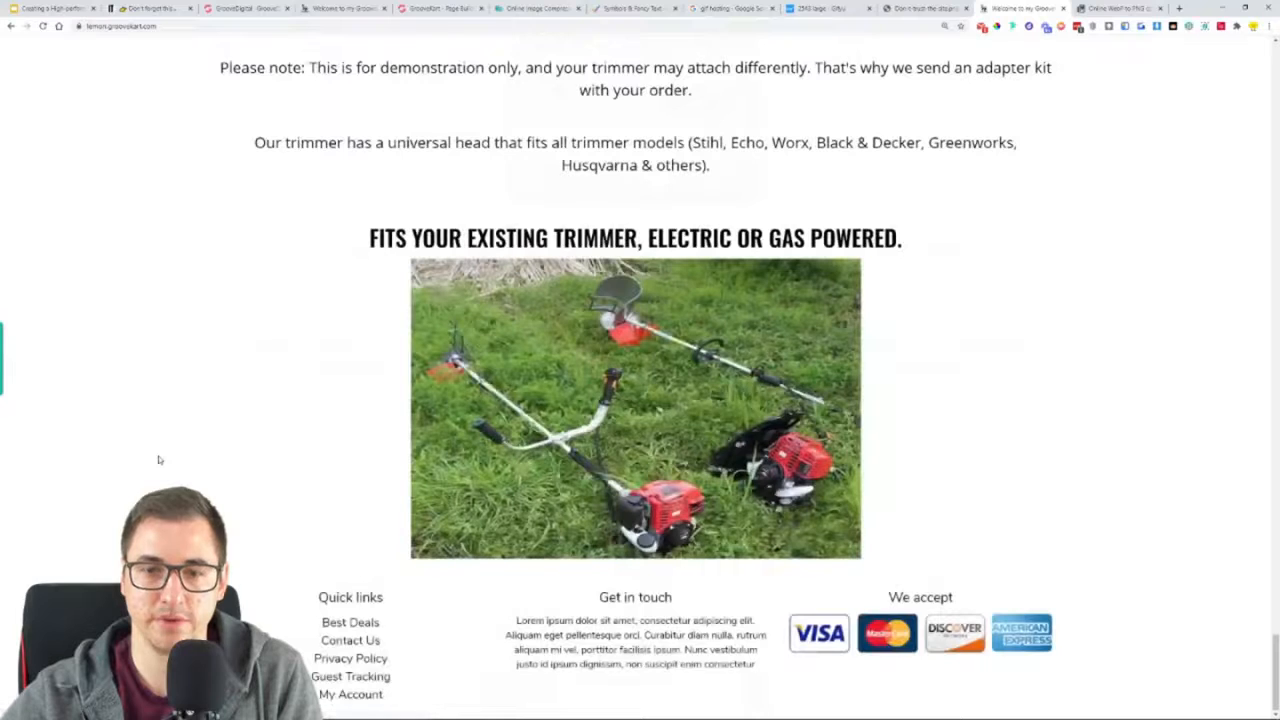
{"action": "left_click_drag", "start_coordinate": [614, 159], "coordinate": [274, 160]}
{"action": "left_click", "coordinate": [353, 201]}
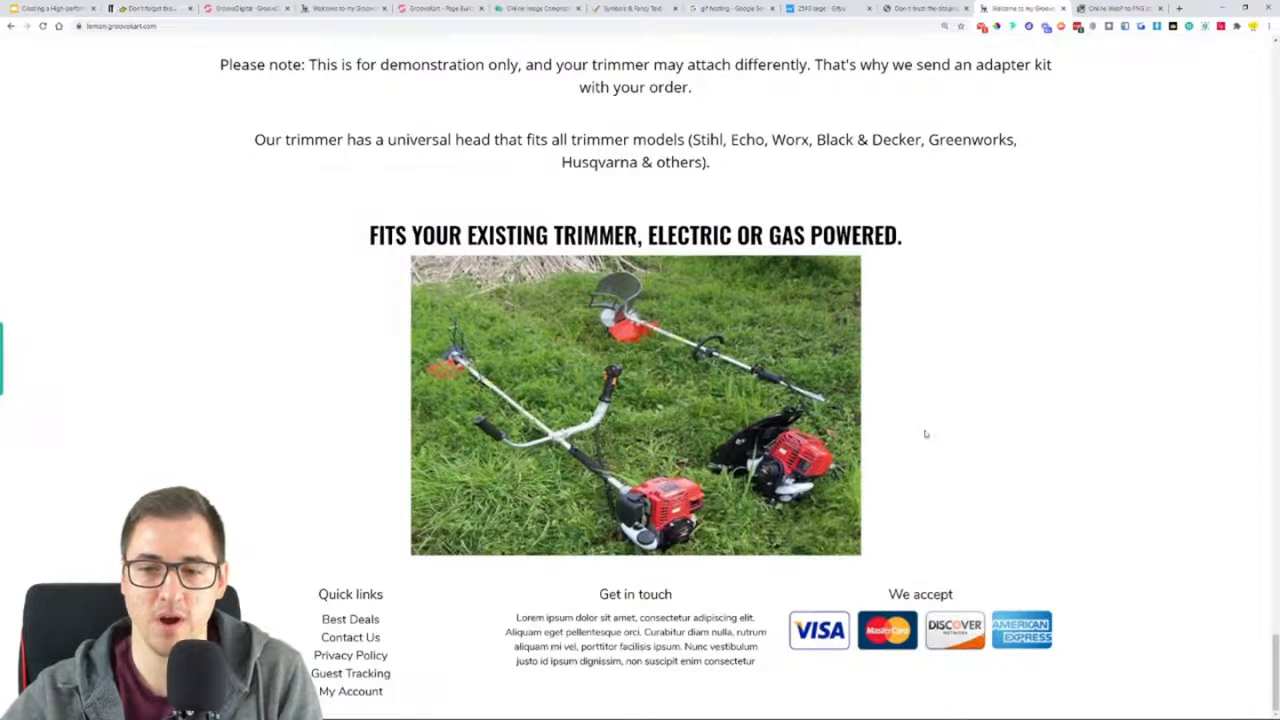
Compare the end of the live homepage with the specifications and guarantee sections on the reference page
{"action": "scroll", "coordinate": [997, 426], "scroll_direction": "up", "scroll_amount": 1}
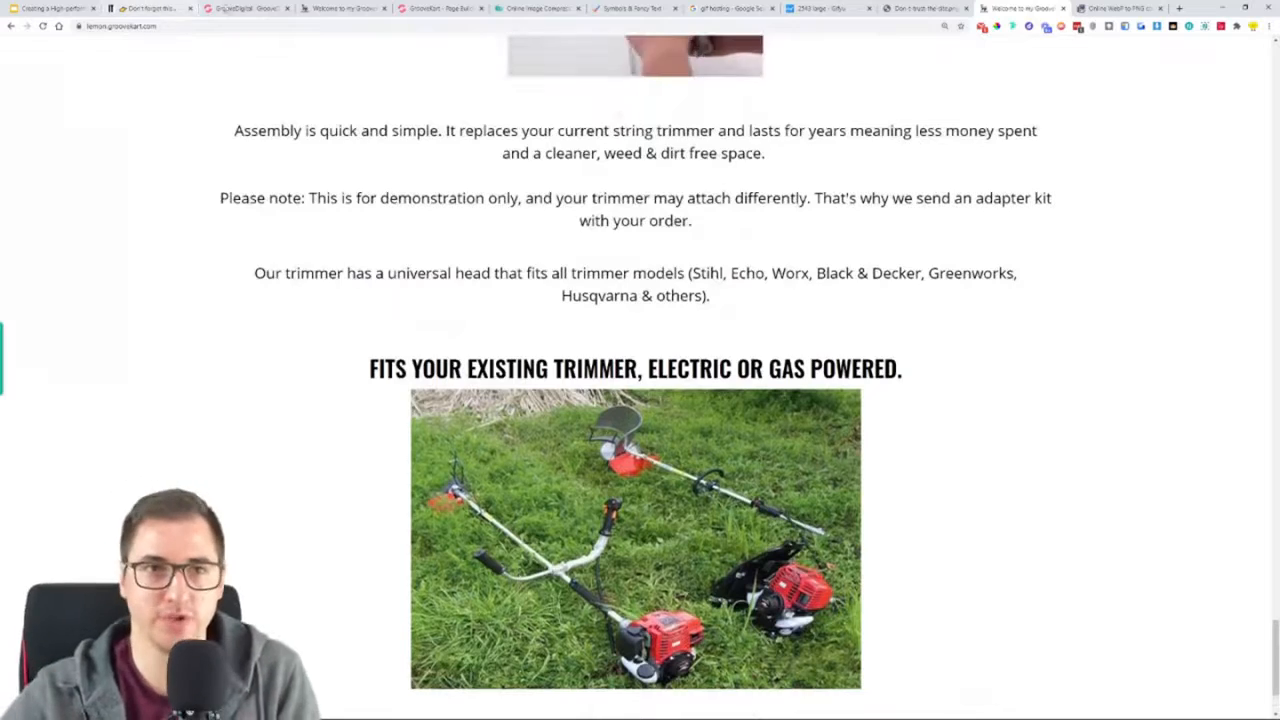
{"action": "left_click", "coordinate": [224, 8]}
{"action": "left_click", "coordinate": [340, 8]}
{"action": "scroll", "coordinate": [340, 270], "scroll_direction": "down", "scroll_amount": 3}
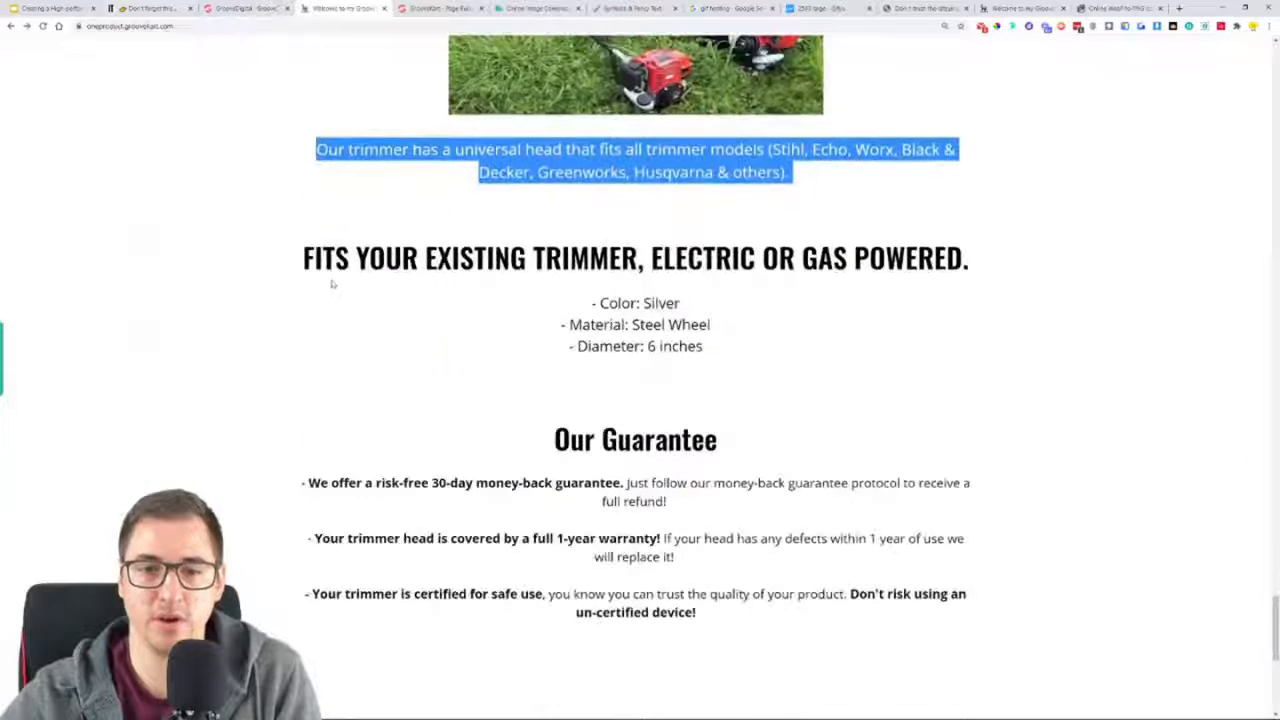
Open the homepage's top bar for editing in the page builder and delete its three-column row with the shipping notice and contact e-mail
{"action": "left_click", "coordinate": [410, 6]}
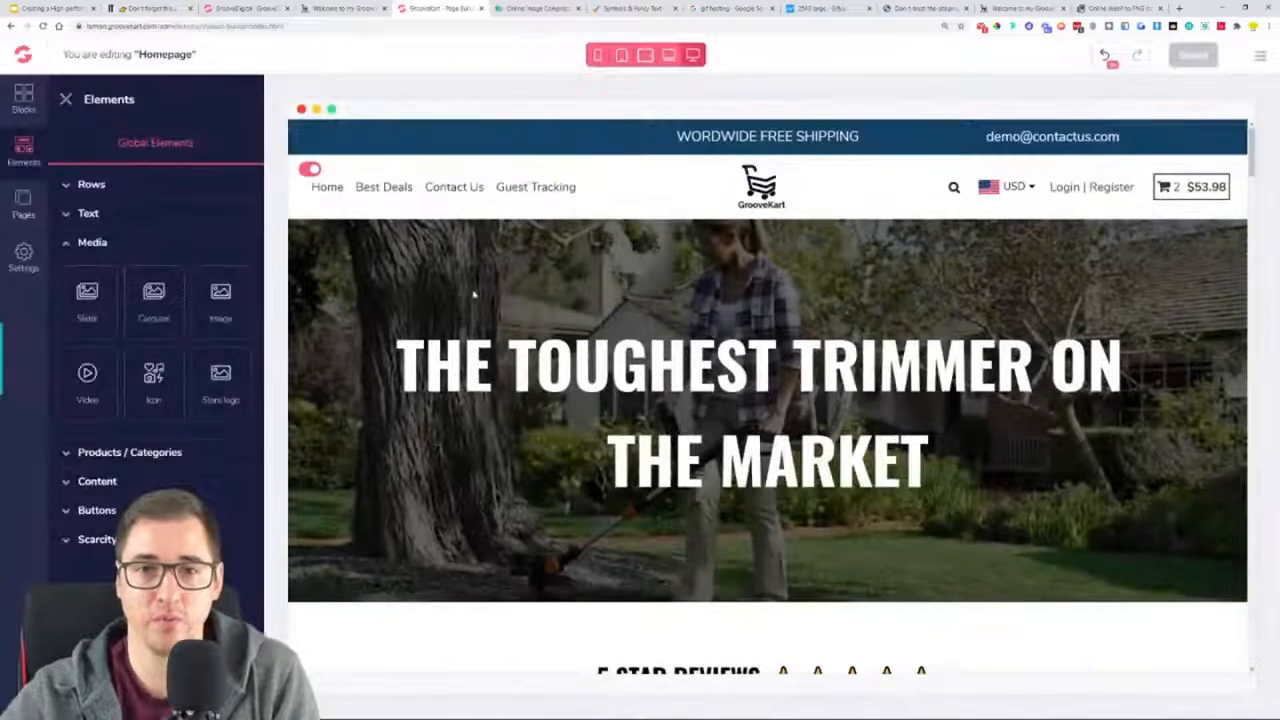
{"action": "left_click", "coordinate": [66, 99]}
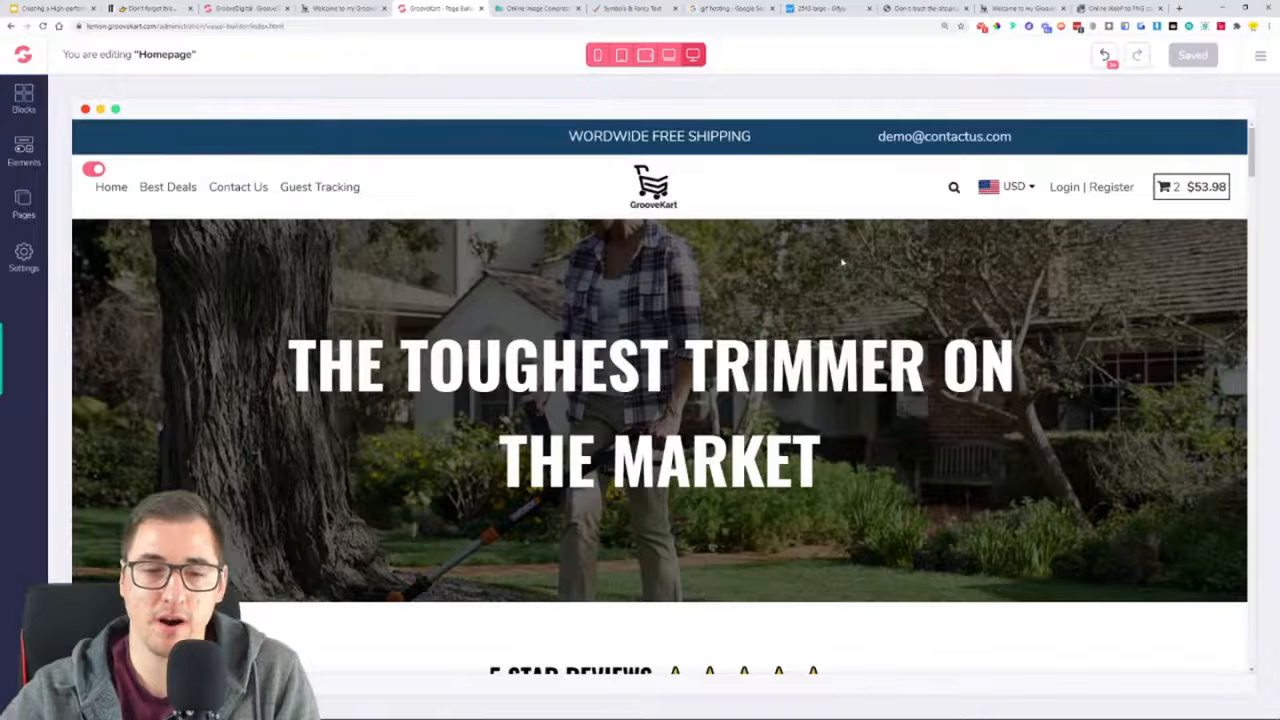
{"action": "left_click", "coordinate": [679, 143]}
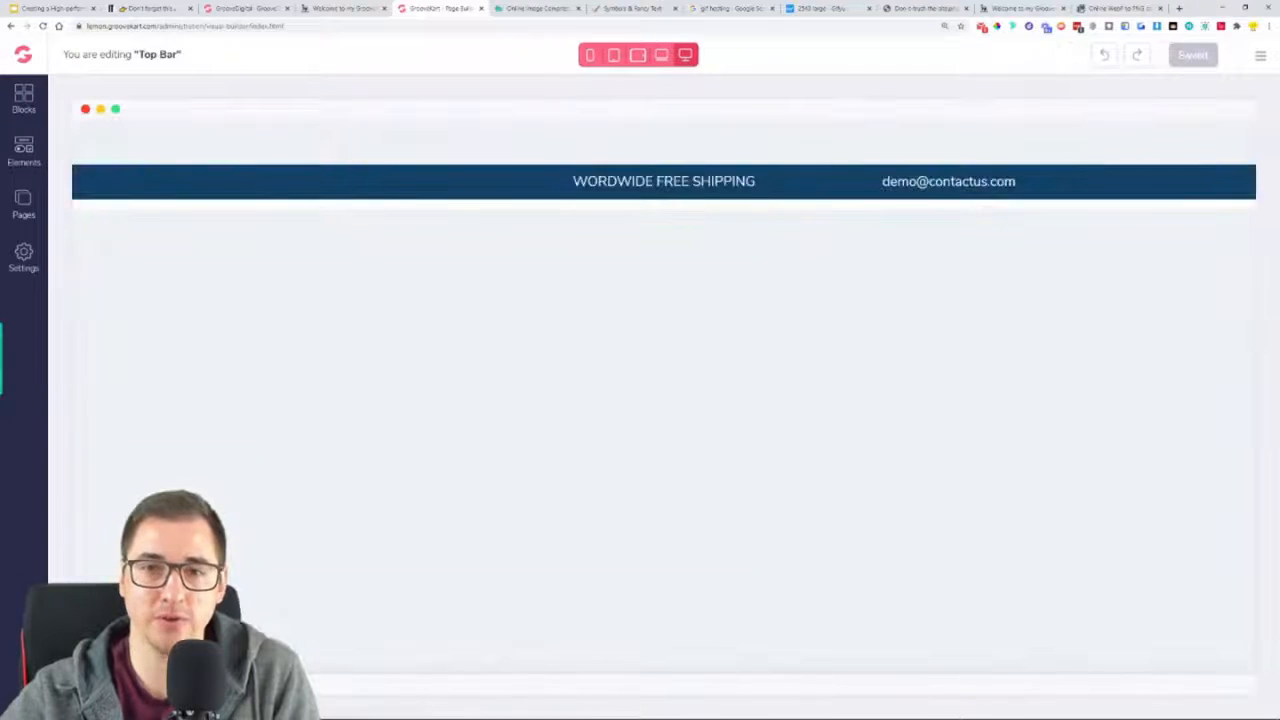
{"action": "left_click", "coordinate": [586, 196]}
{"action": "left_click", "coordinate": [176, 188]}
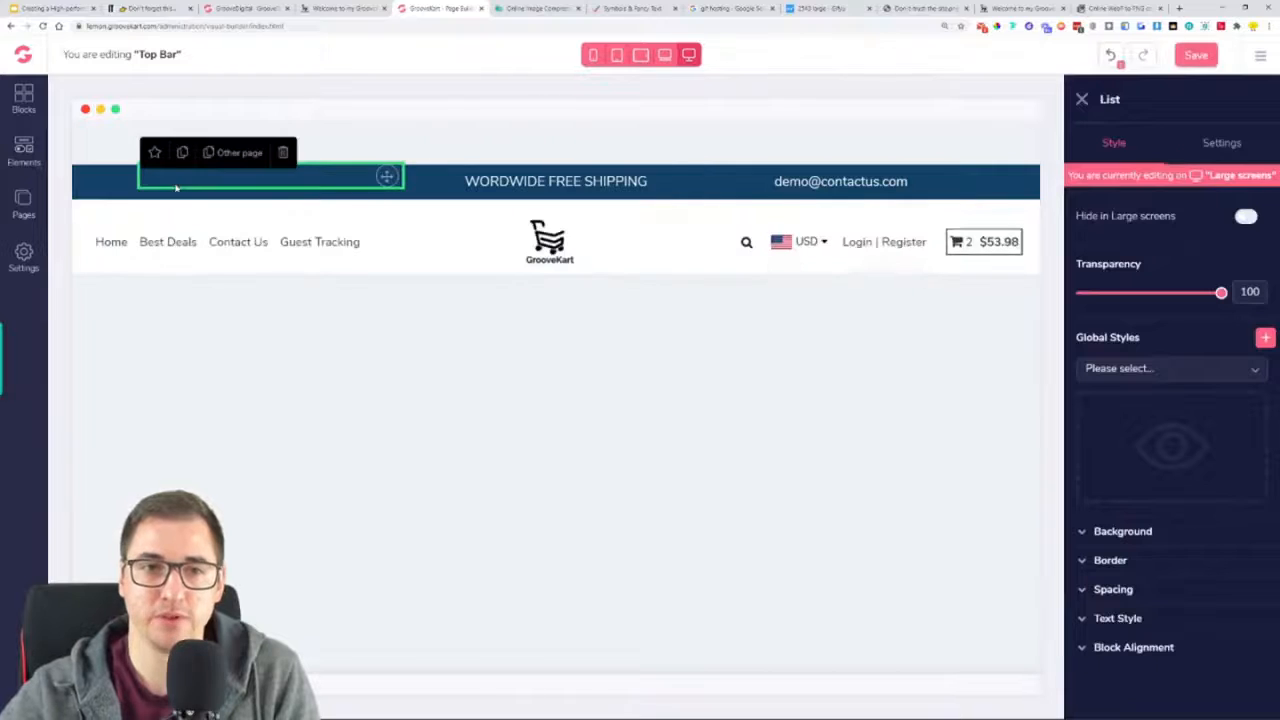
{"action": "left_click", "coordinate": [107, 188]}
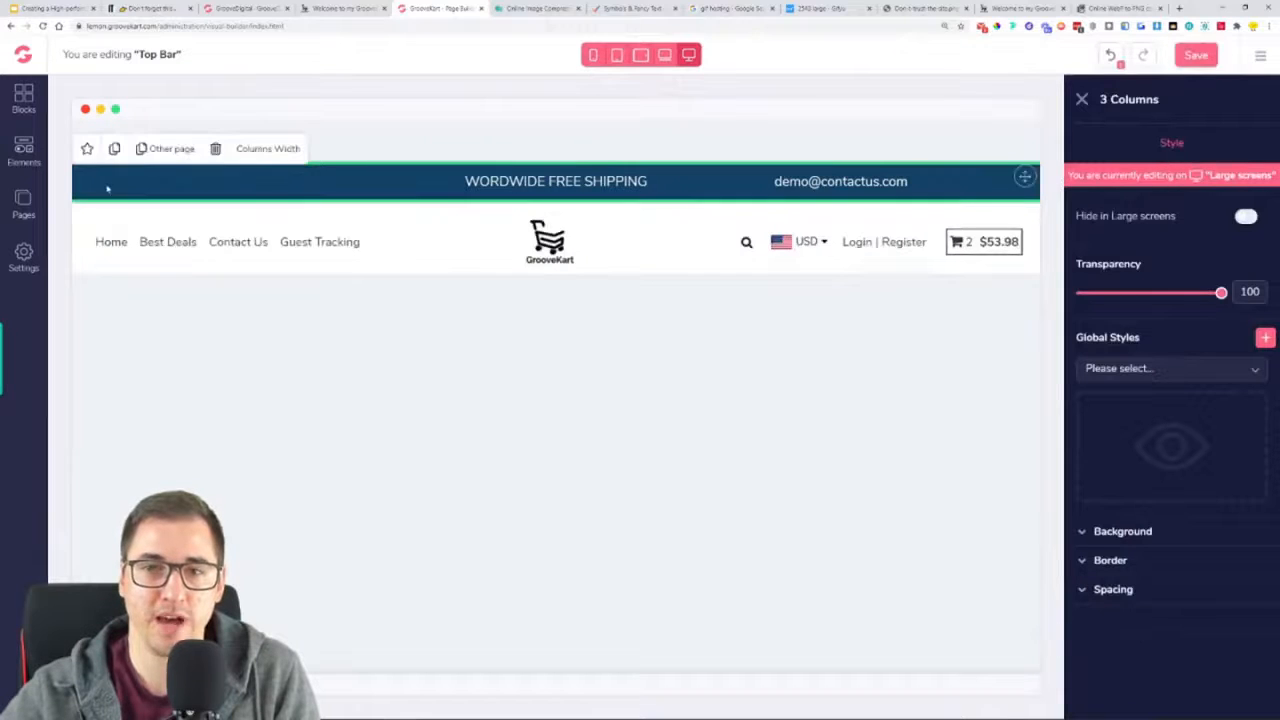
{"action": "left_click", "coordinate": [218, 149]}
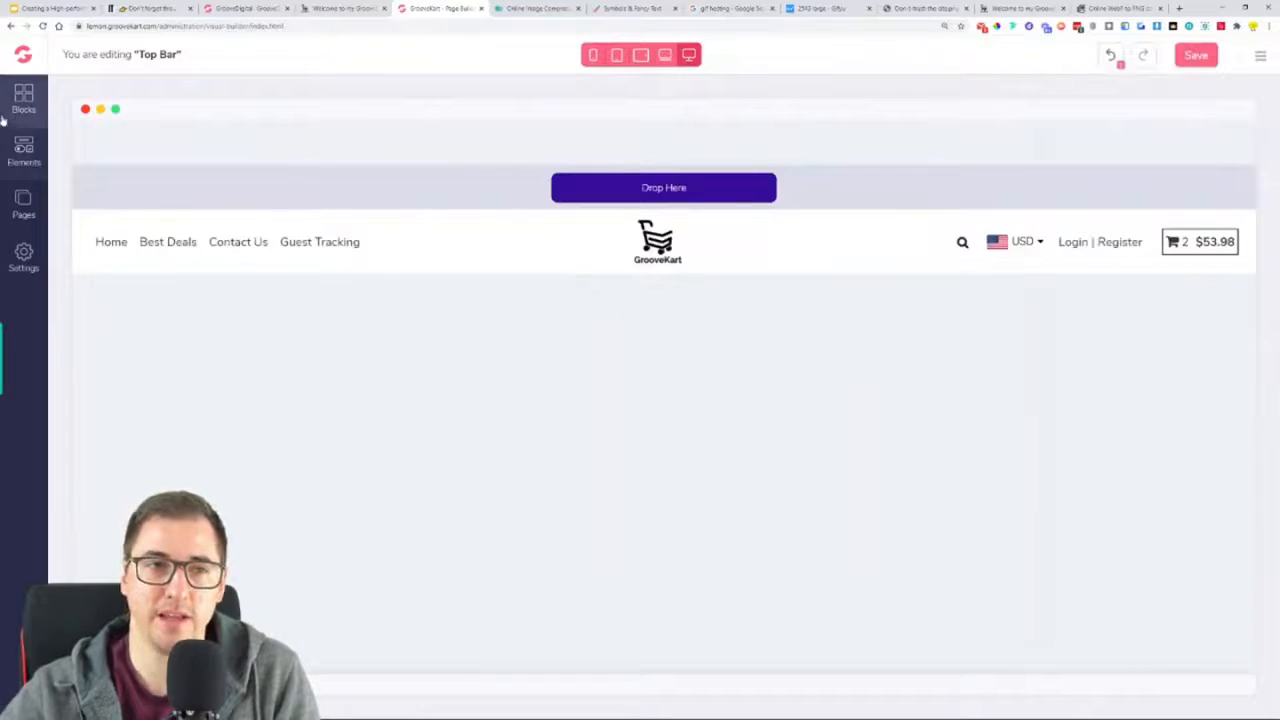
Add an H3 heading to the empty area of the top bar
{"action": "left_click", "coordinate": [24, 155]}
{"action": "left_click", "coordinate": [90, 214]}
{"action": "mouse_move", "coordinate": [748, 225]}
{"action": "left_mouse_down"}
{"action": "mouse_move", "coordinate": [749, 191]}
{"action": "mouse_move", "coordinate": [736, 210]}
{"action": "left_mouse_up"}
{"action": "left_click", "coordinate": [769, 172]}
Replace the heading's placeholder text with "Winter Sale! Free Shipping + 50% Off!" copied from the reference page's announcement bar
{"action": "triple_click", "coordinate": [716, 177]}
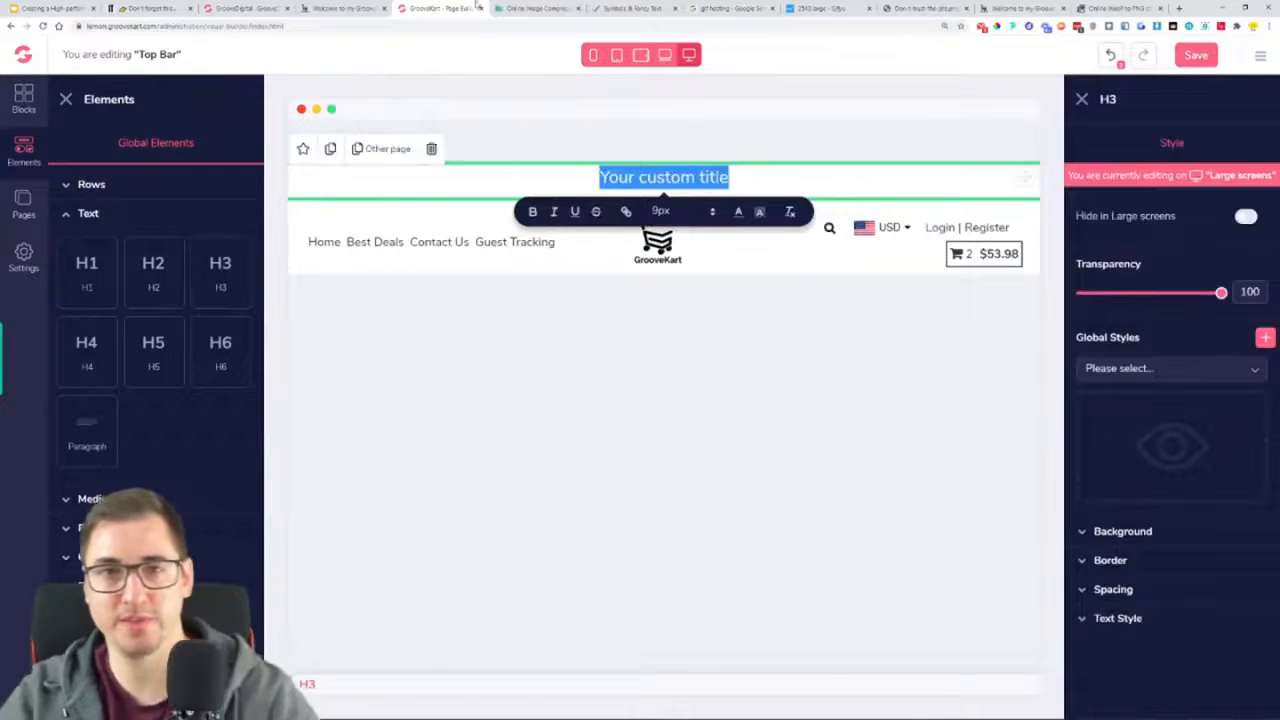
{"action": "left_click", "coordinate": [343, 8]}
{"action": "scroll", "coordinate": [1183, 417], "scroll_direction": "up", "scroll_amount": 4}
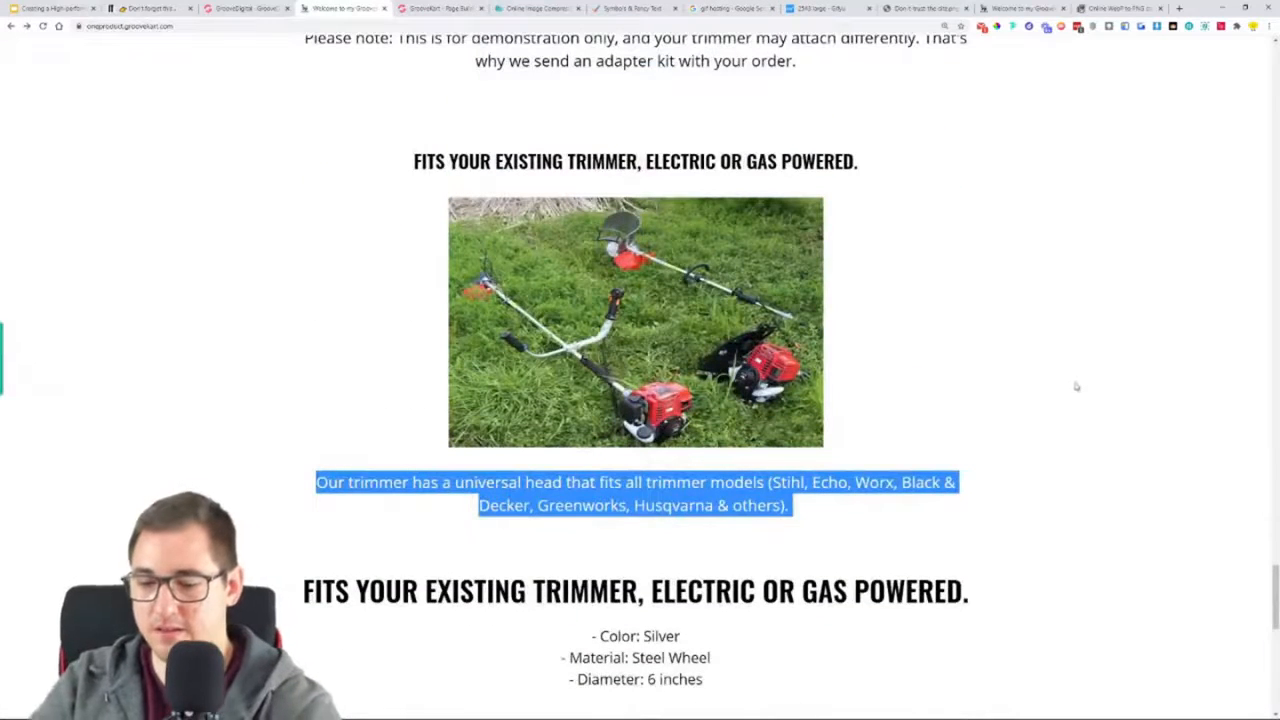
{"action": "key", "text": "Home"}
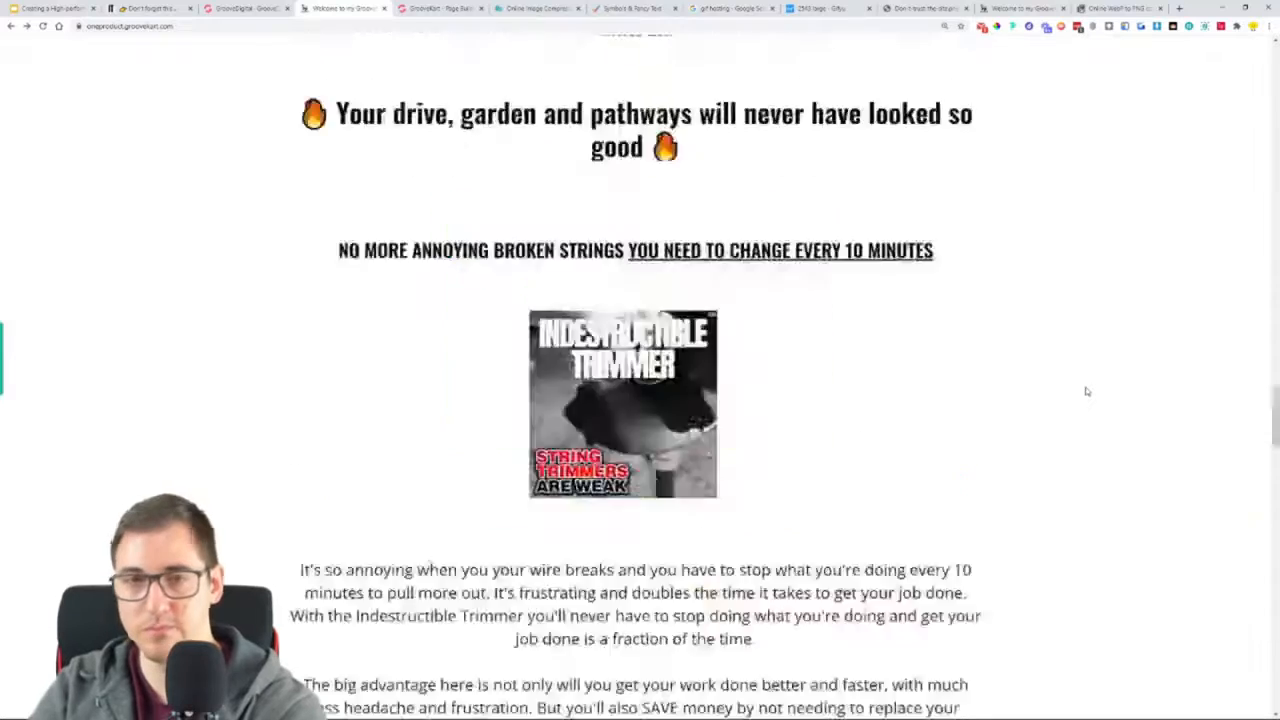
{"action": "double_click", "coordinate": [592, 49]}
{"action": "triple_click", "coordinate": [592, 49]}
{"action": "key", "text": "ctrl+c"}
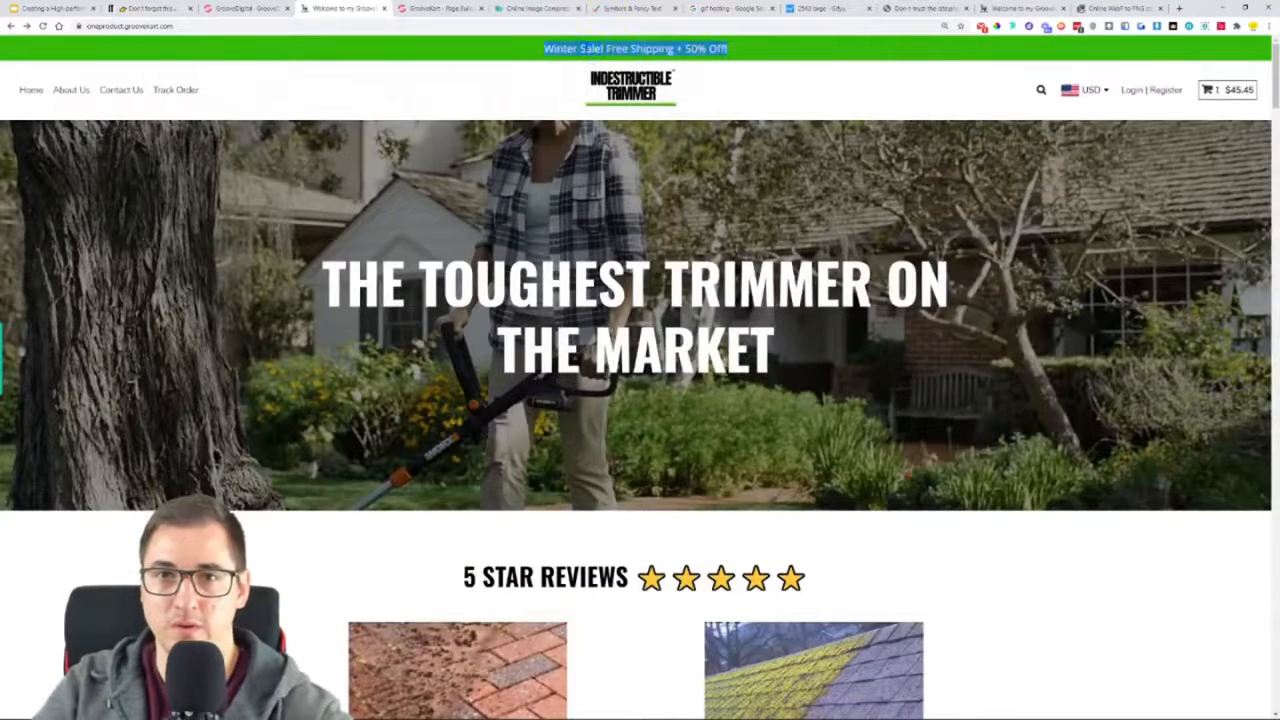
{"action": "left_click", "coordinate": [432, 9]}
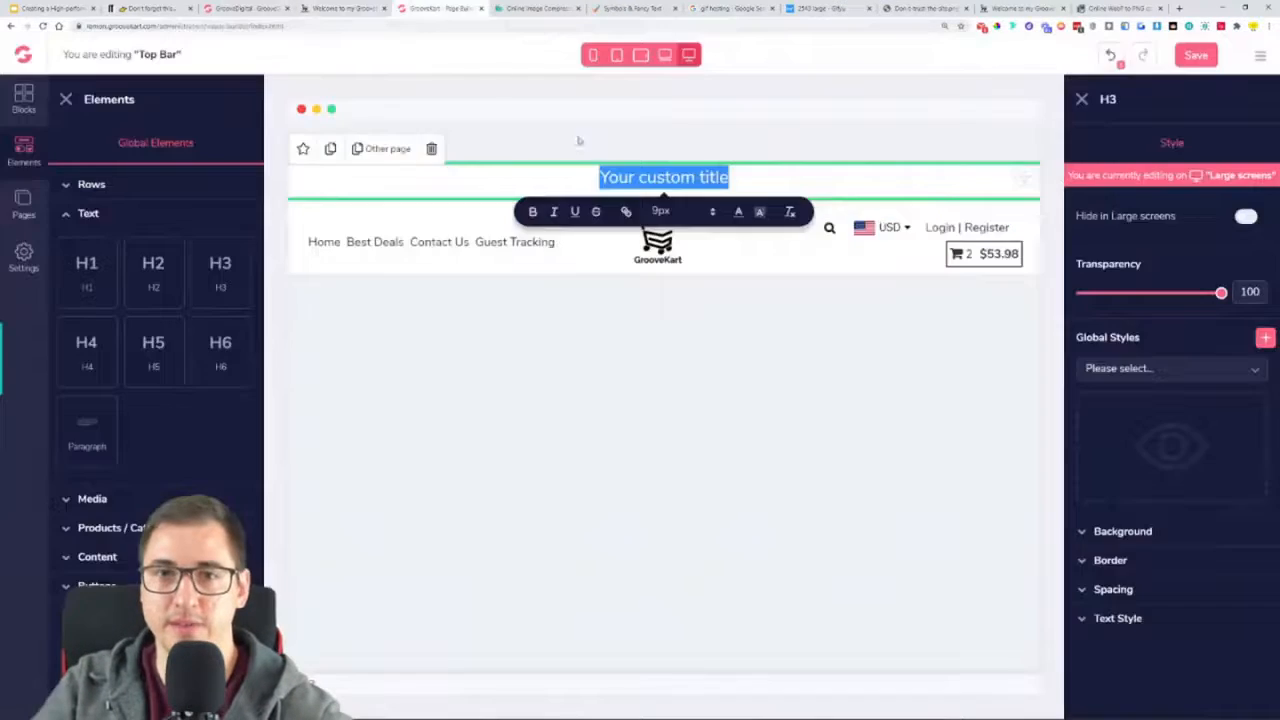
{"action": "key", "text": "ctrl+v"}
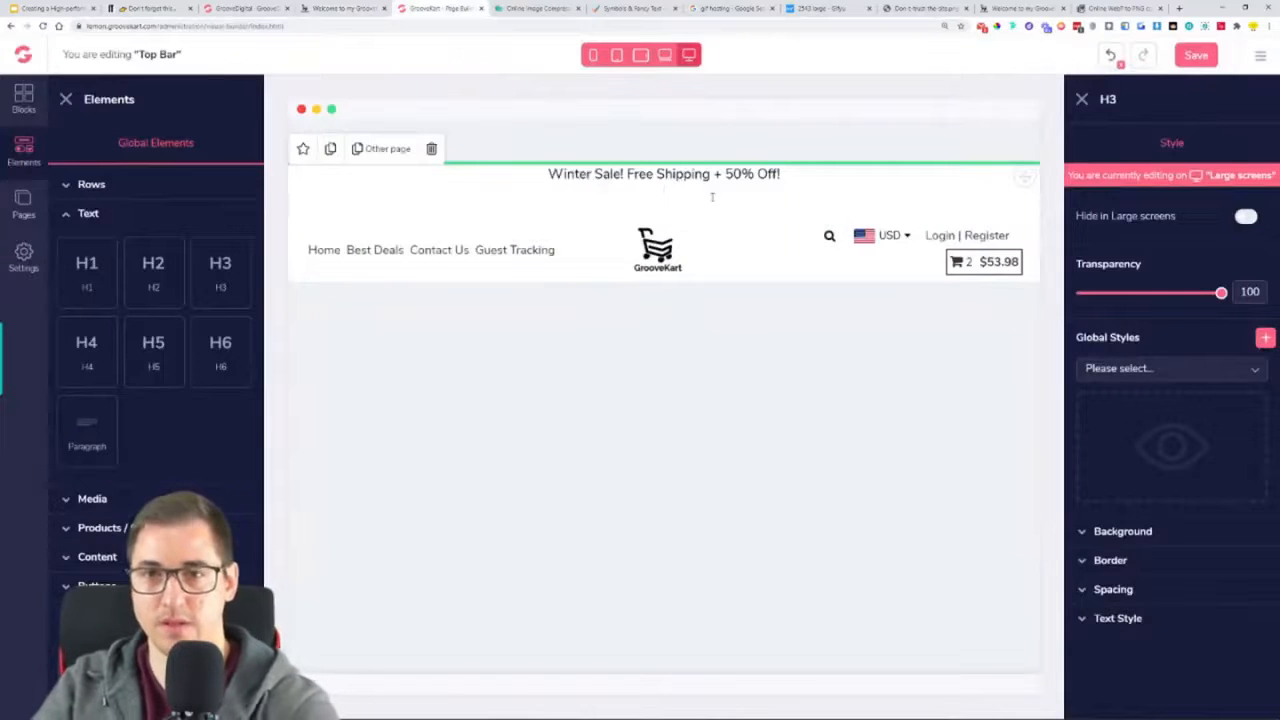
Set the top bar heading's font to Open Sans and its text color to white (#FFFFFF)
{"action": "left_click", "coordinate": [1135, 618]}
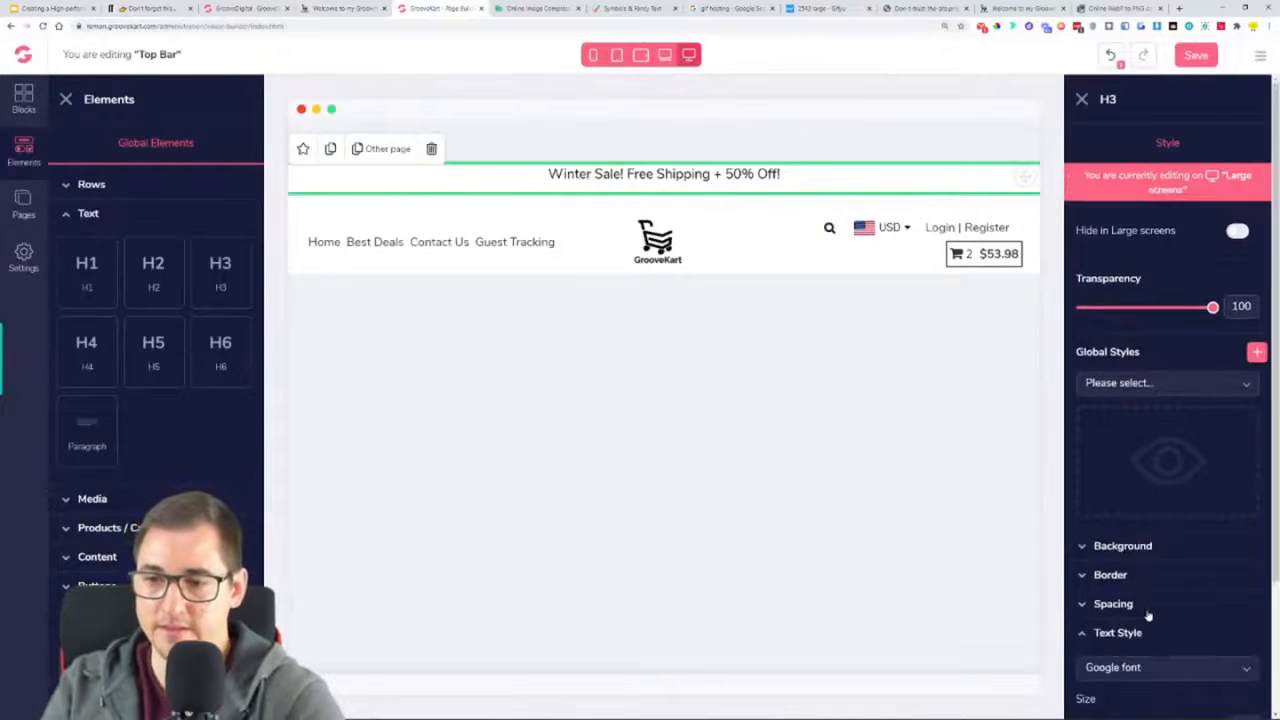
{"action": "scroll", "coordinate": [1152, 590], "scroll_direction": "down", "scroll_amount": 2}
{"action": "left_click", "coordinate": [1155, 502]}
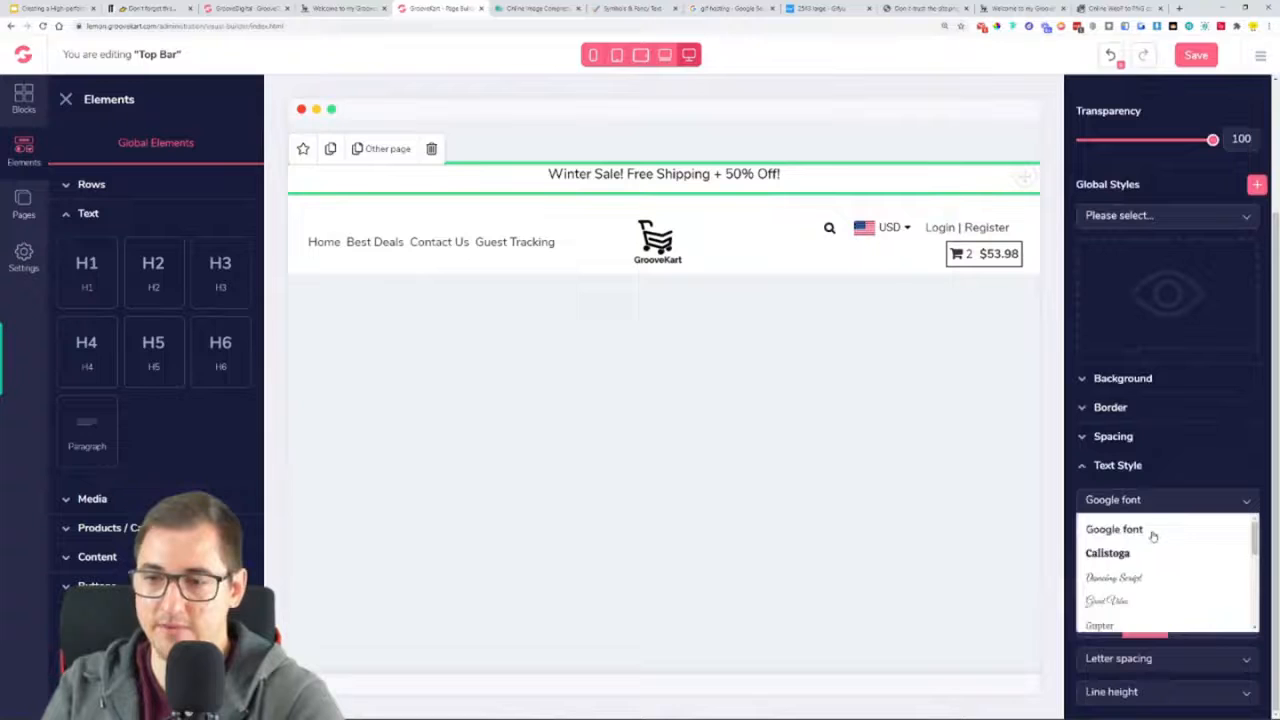
{"action": "scroll", "coordinate": [1152, 575], "scroll_direction": "down", "scroll_amount": 5}
{"action": "left_click", "coordinate": [1140, 589]}
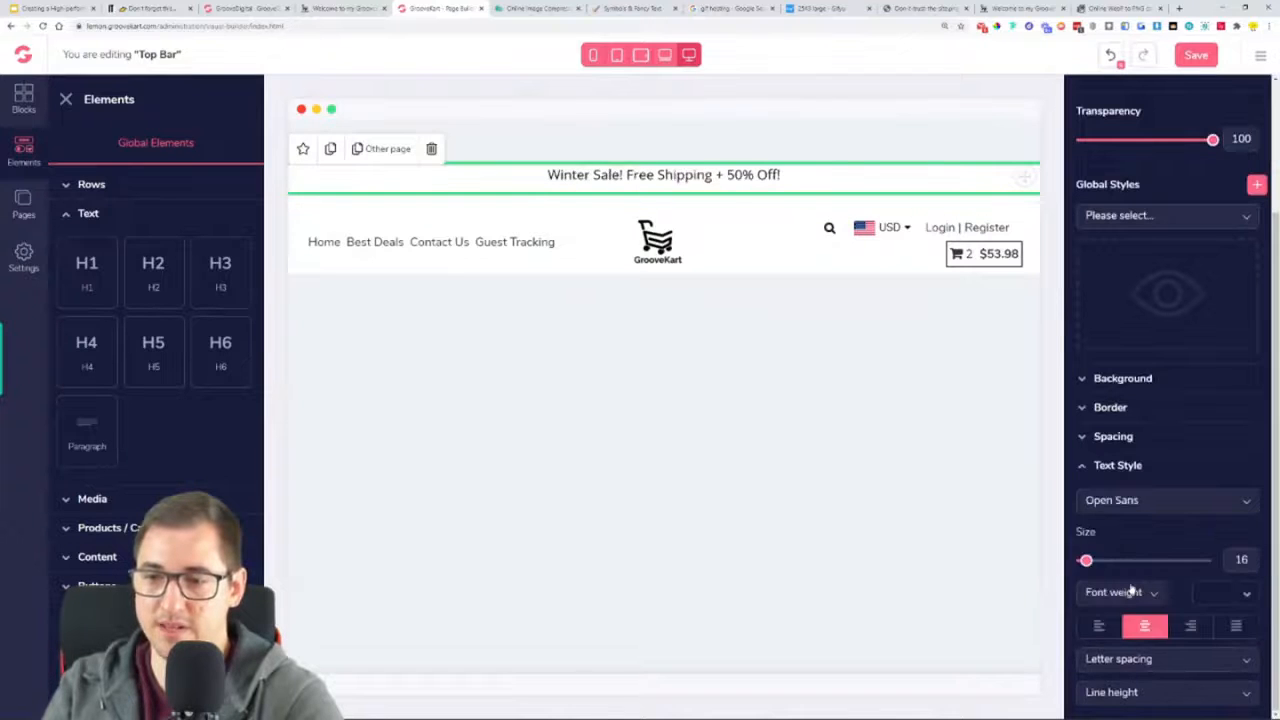
{"action": "left_click", "coordinate": [1247, 594]}
{"action": "left_click", "coordinate": [1090, 638]}
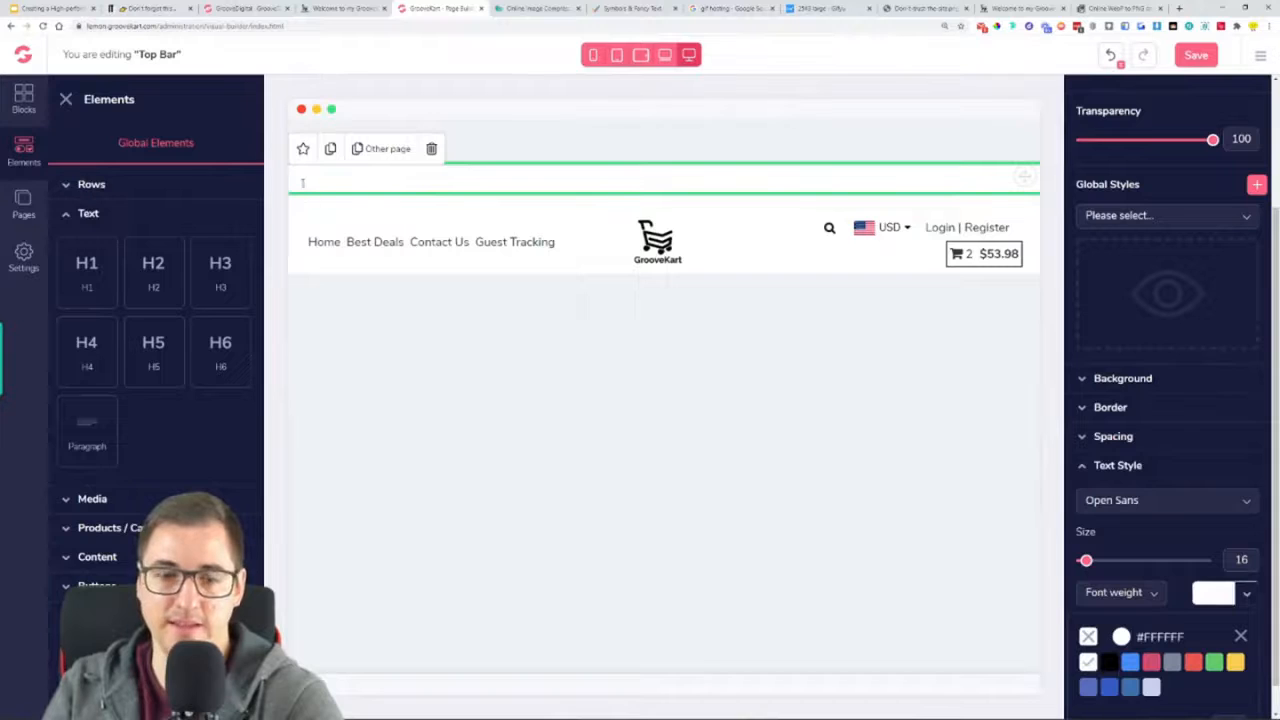
Open the color picker for the top bar heading's background and switch to the reference page
{"action": "left_click", "coordinate": [1127, 379]}
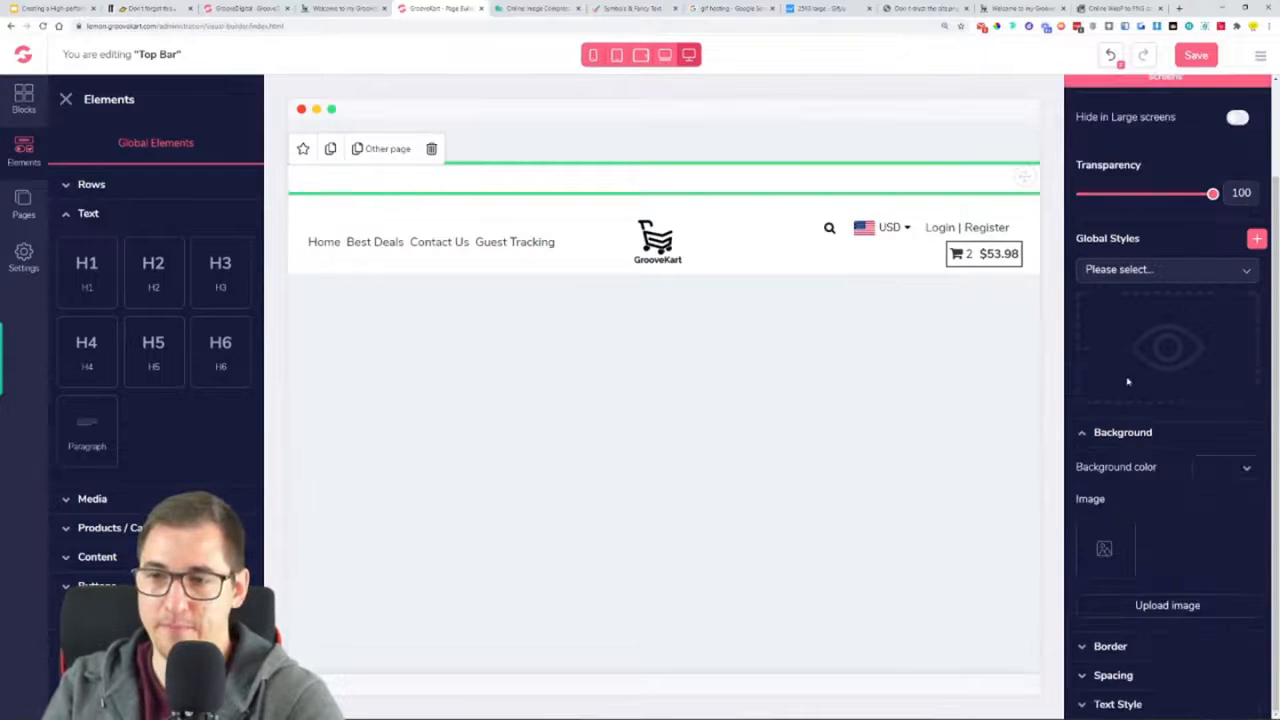
{"action": "left_click", "coordinate": [1244, 469]}
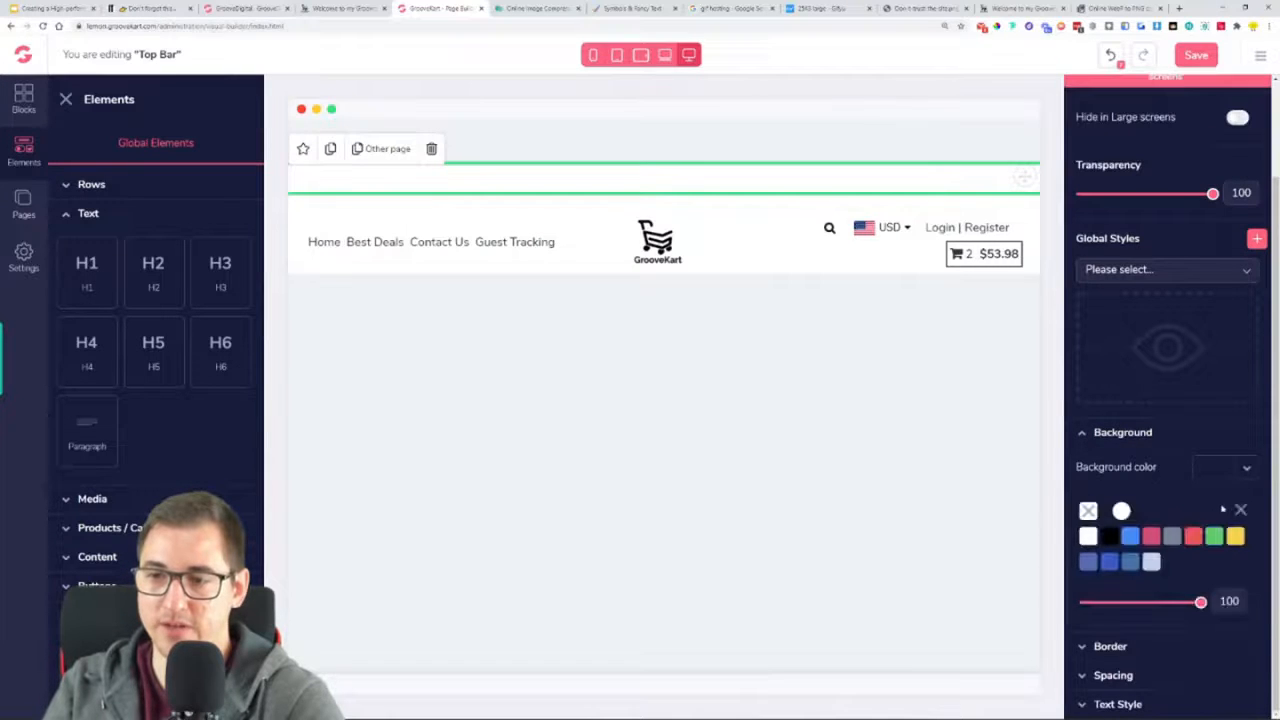
{"action": "left_click", "coordinate": [1122, 511]}
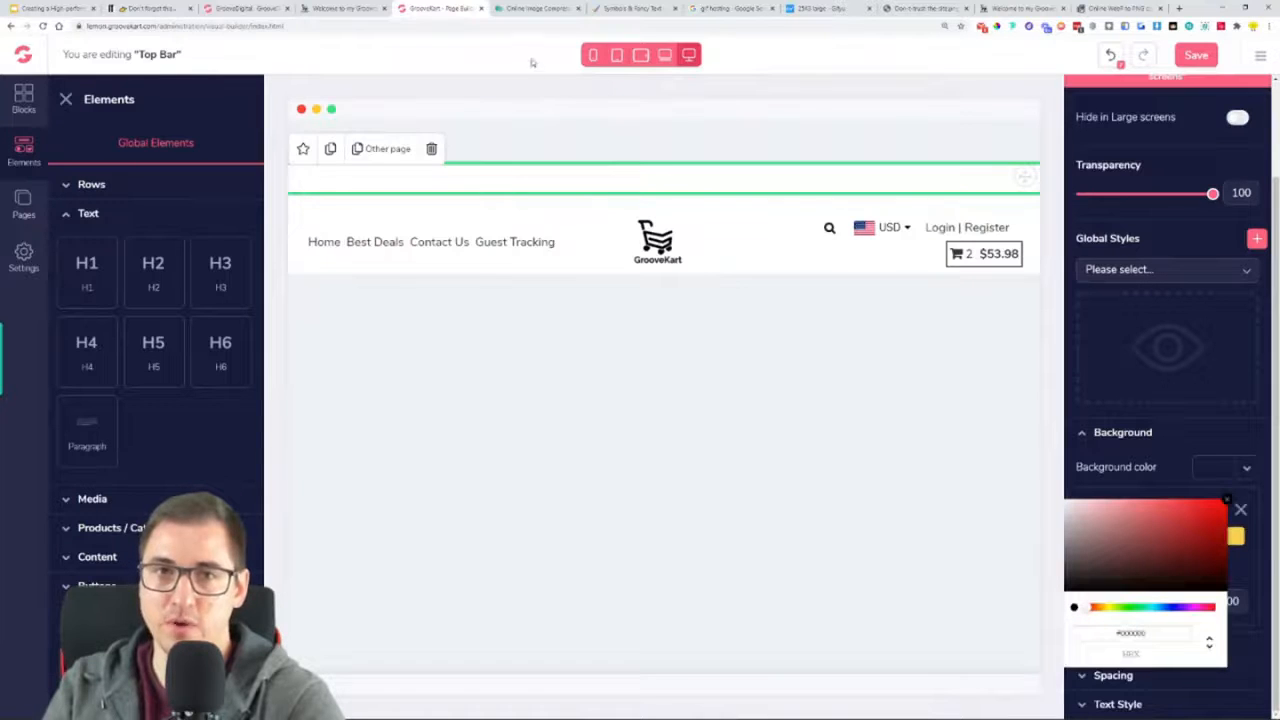
{"action": "left_click", "coordinate": [345, 8]}
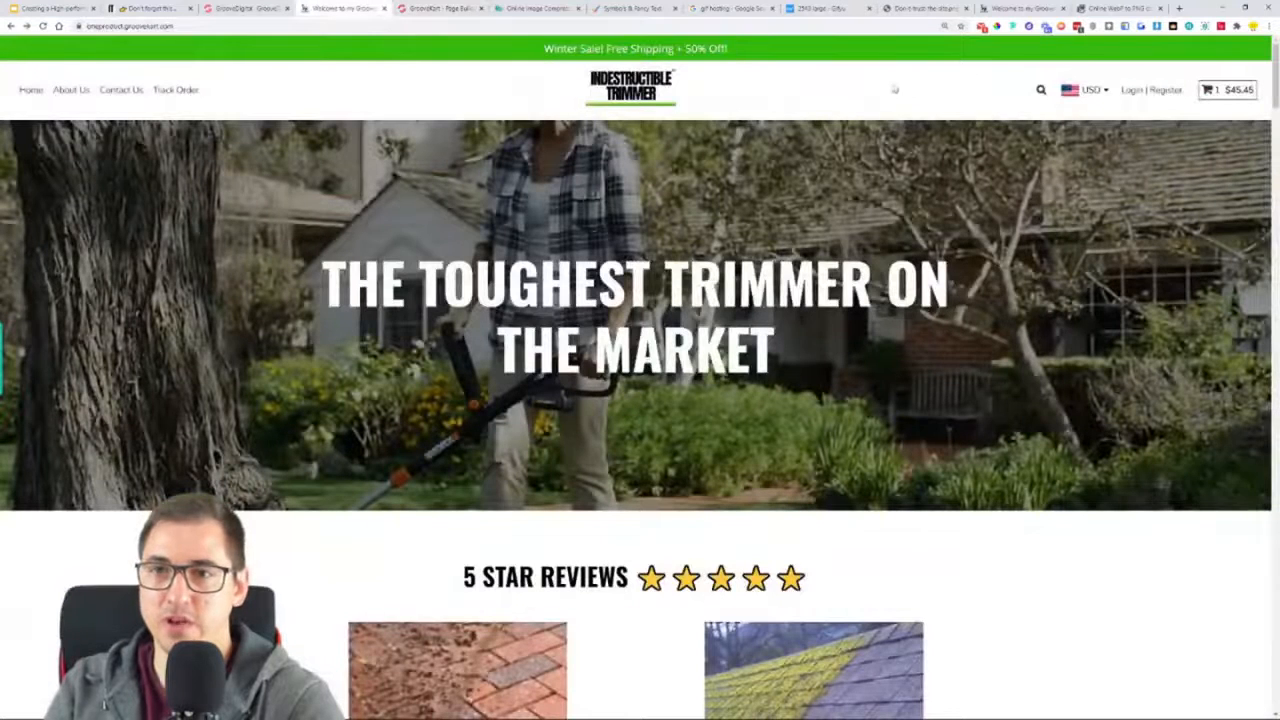
{"action": "left_click", "coordinate": [1005, 27]}
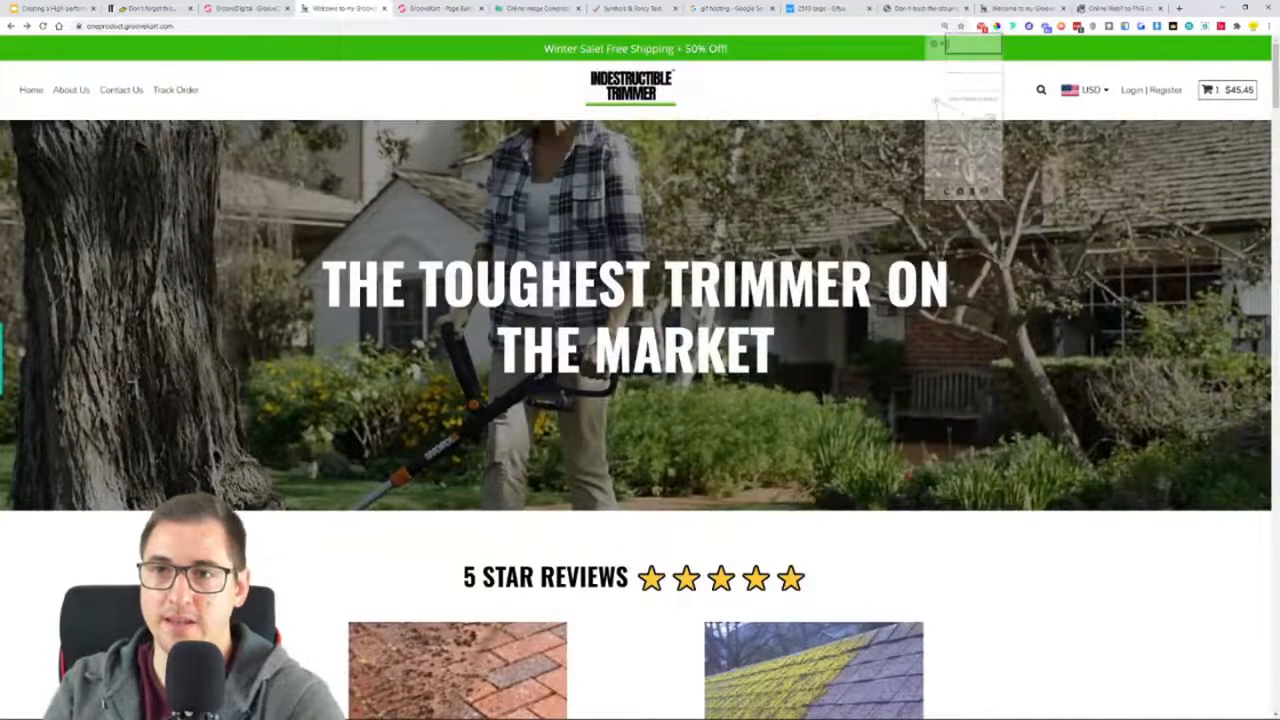
{"action": "left_click", "coordinate": [843, 47]}
{"action": "right_click", "coordinate": [873, 69]}
{"action": "left_click", "coordinate": [896, 75]}
{"action": "key", "text": "Escape"}
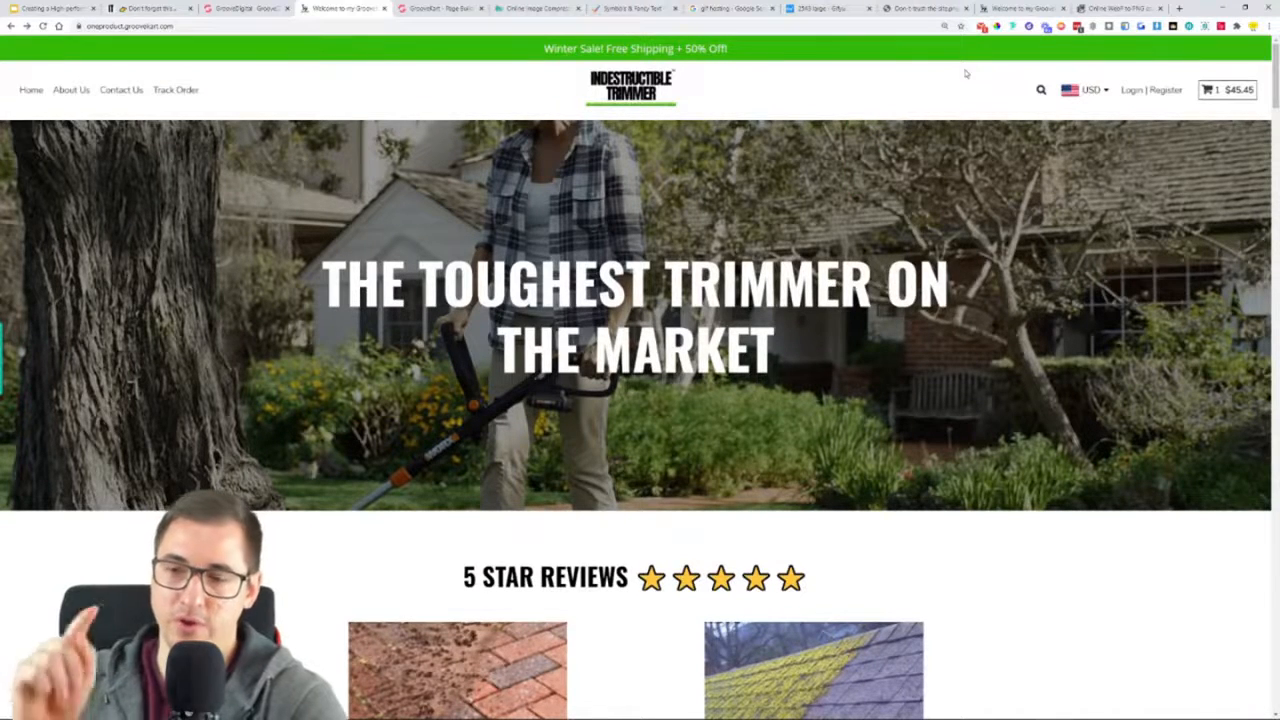
Sample the green of the reference page's announcement bar with the ColorPick Eyedropper and copy its hex code
{"action": "left_click", "coordinate": [998, 27]}
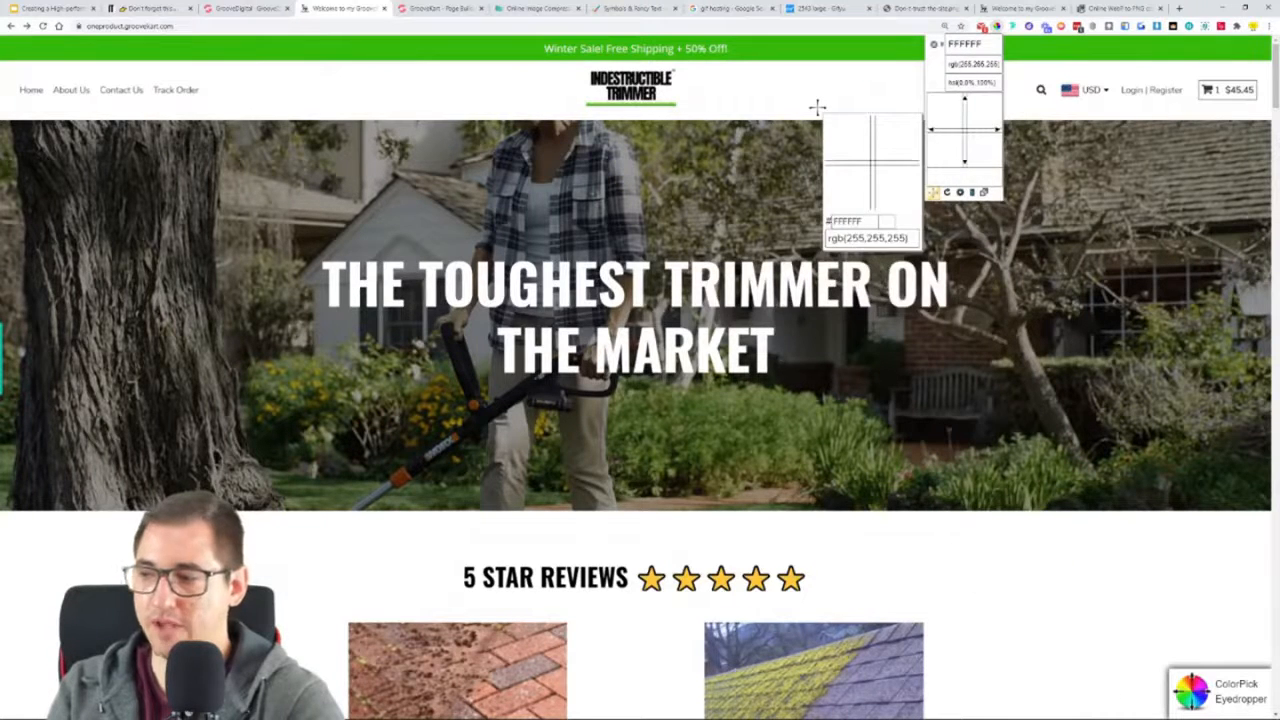
{"action": "left_click", "coordinate": [817, 50]}
{"action": "left_click", "coordinate": [998, 29]}
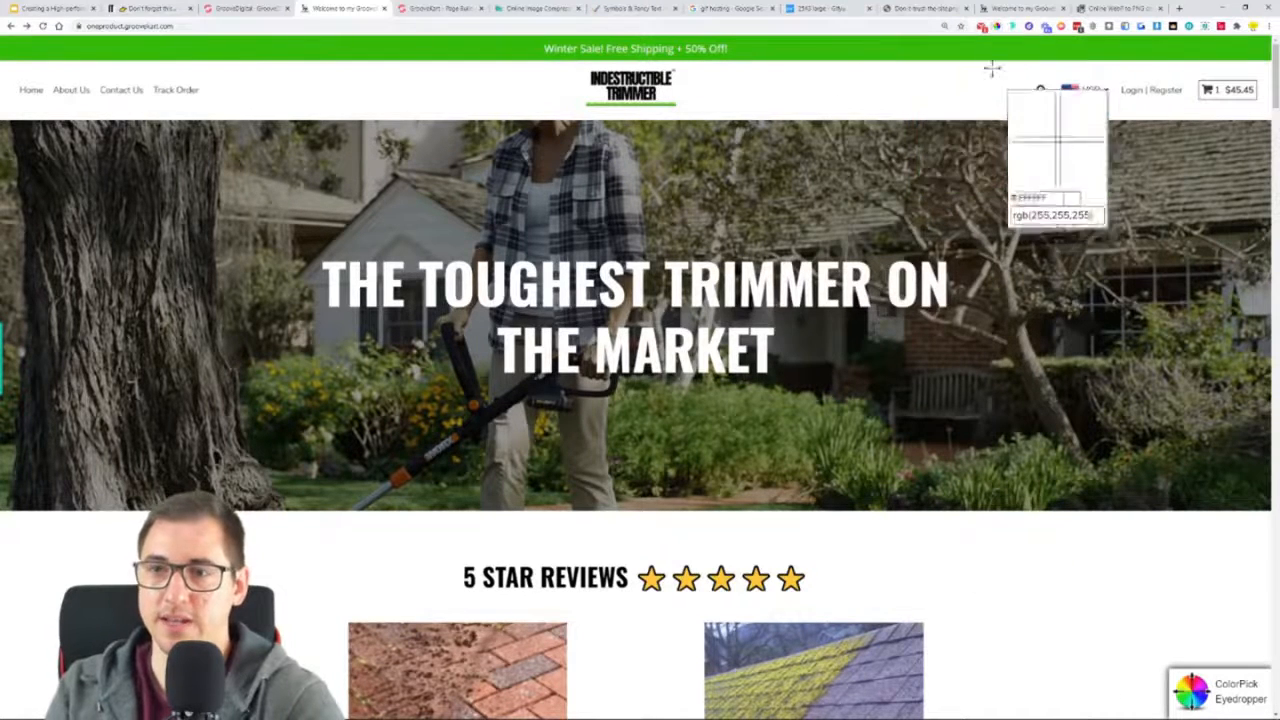
{"action": "left_click", "coordinate": [939, 46]}
{"action": "right_click", "coordinate": [978, 64]}
{"action": "left_click", "coordinate": [994, 70]}
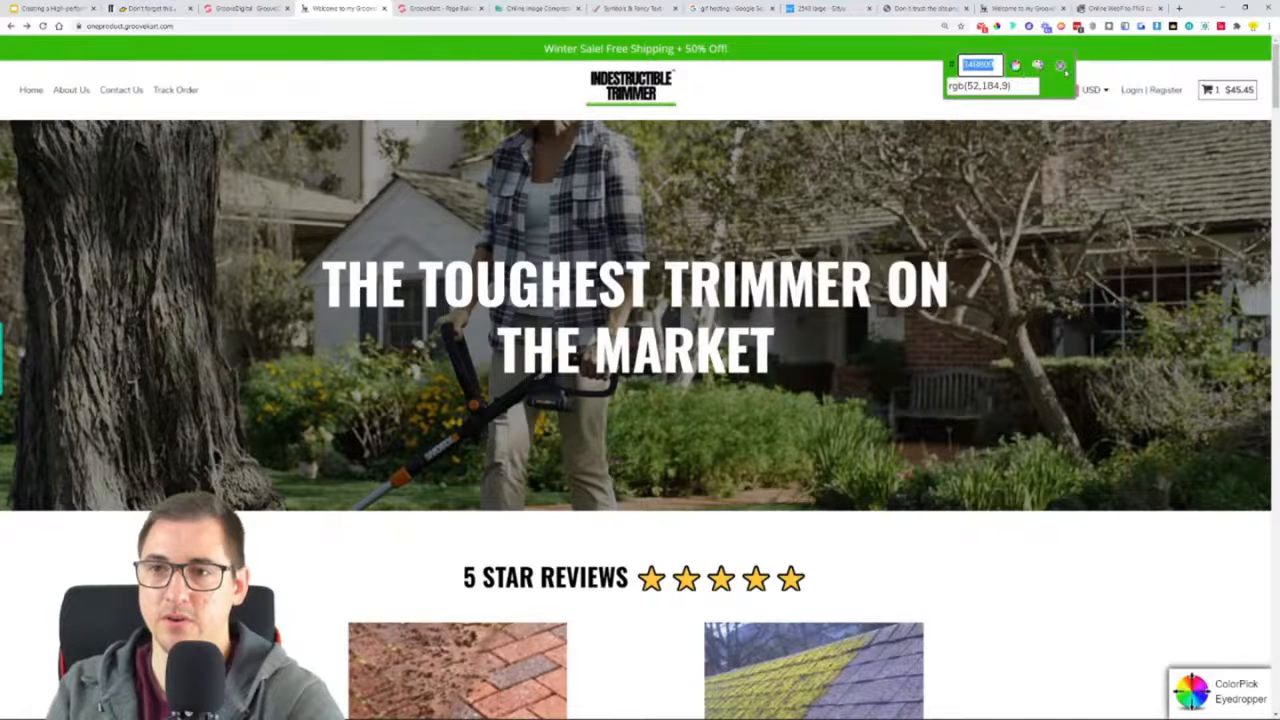
{"action": "left_click", "coordinate": [1061, 66]}
Set the top bar heading's background color in the page builder to the copied green, #34B809
{"action": "left_click", "coordinate": [467, 12]}
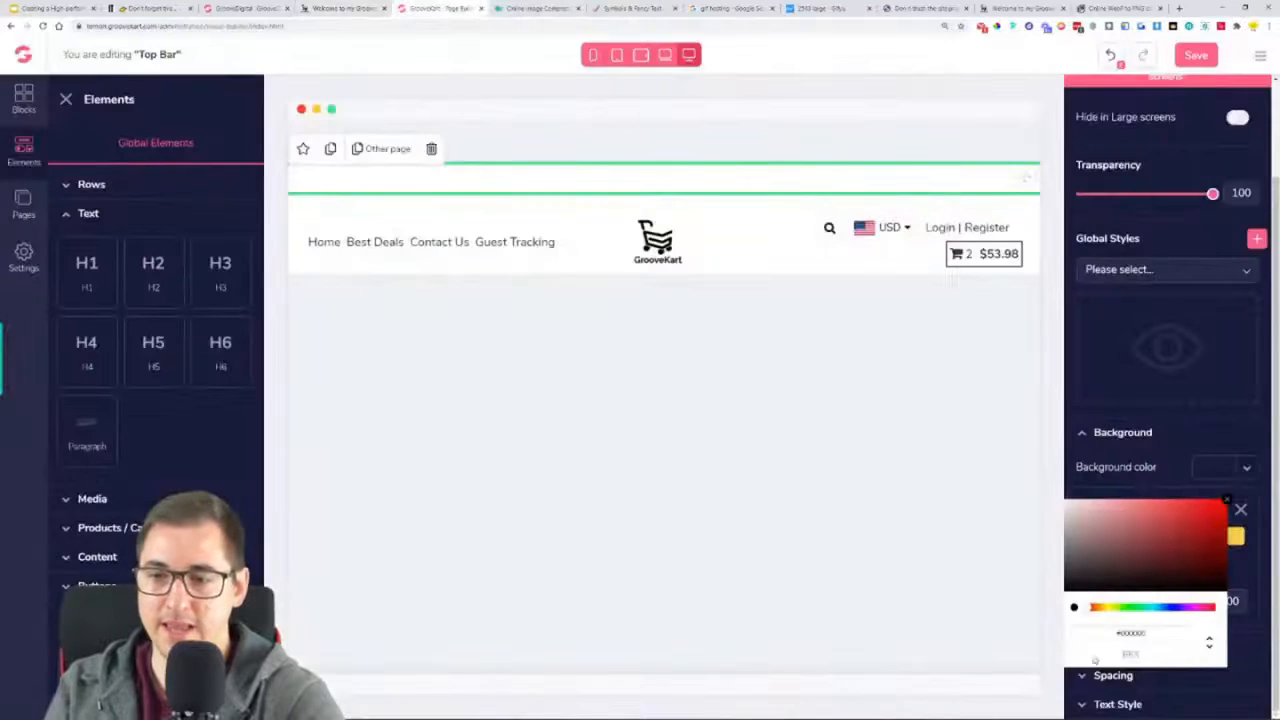
{"action": "left_click", "coordinate": [1157, 633]}
{"action": "key", "text": "ctrl+v"}
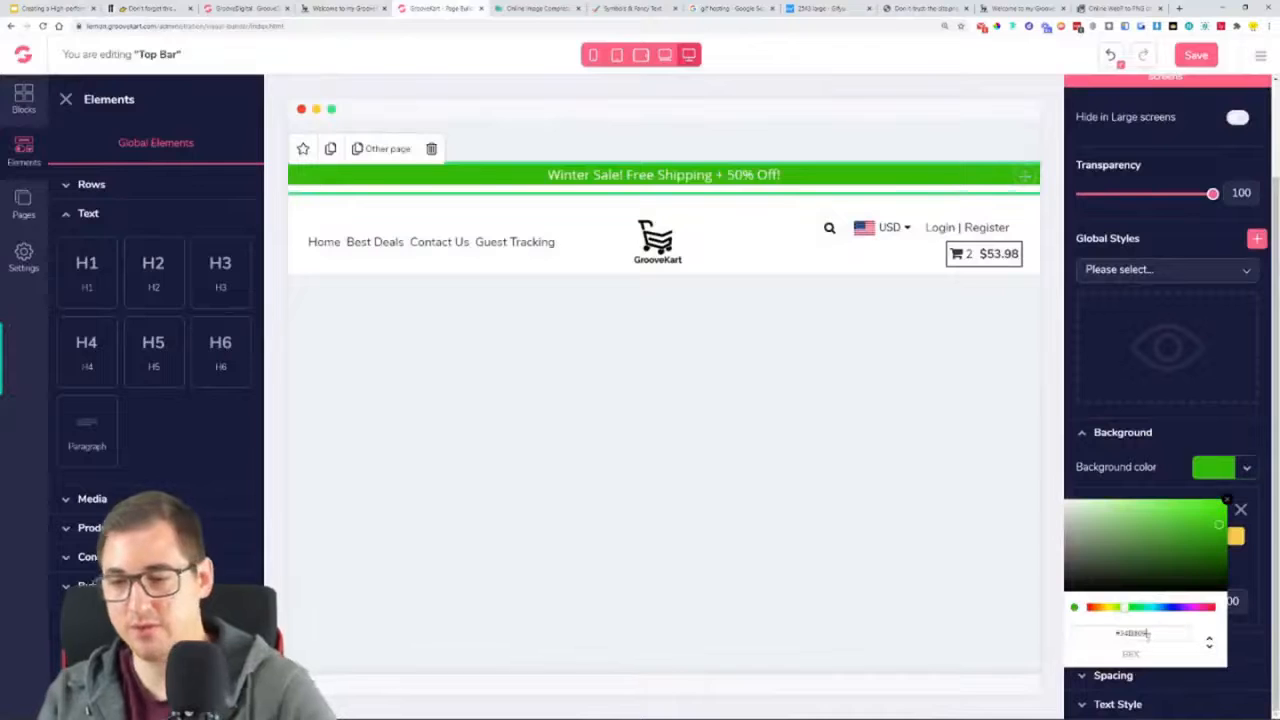
{"action": "left_click", "coordinate": [1227, 500]}
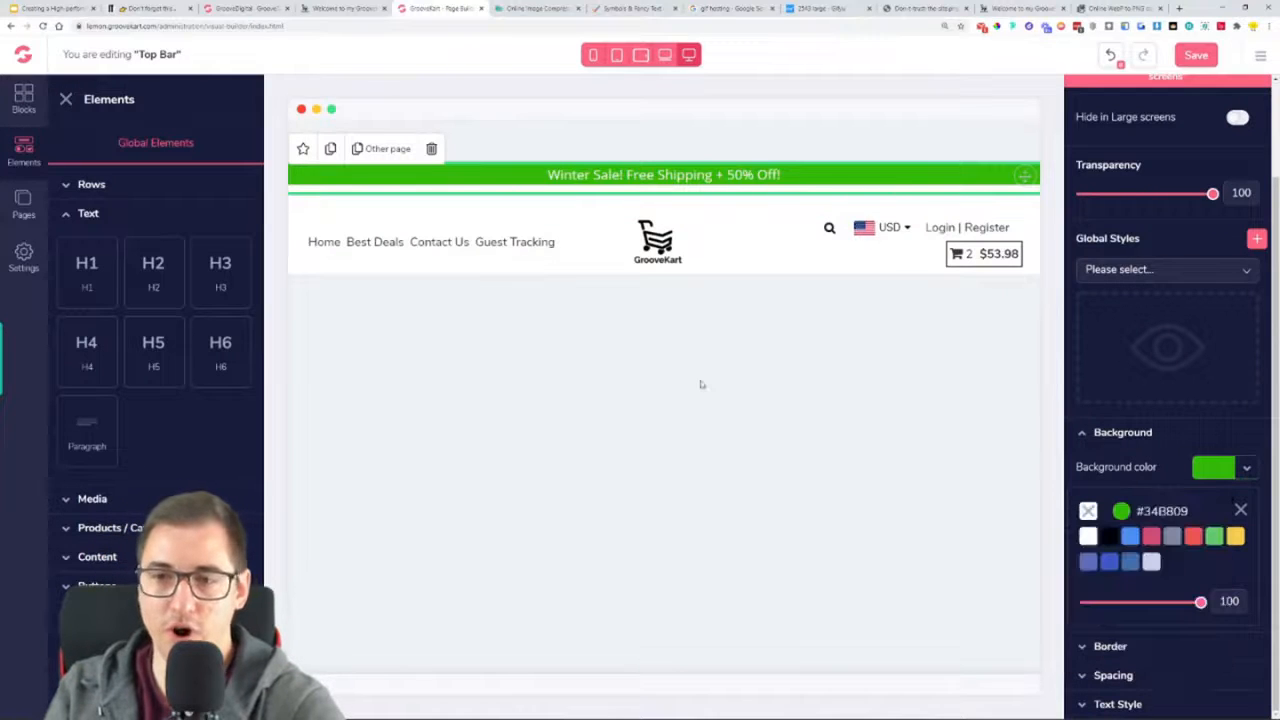
{"action": "left_click", "coordinate": [1240, 510]}
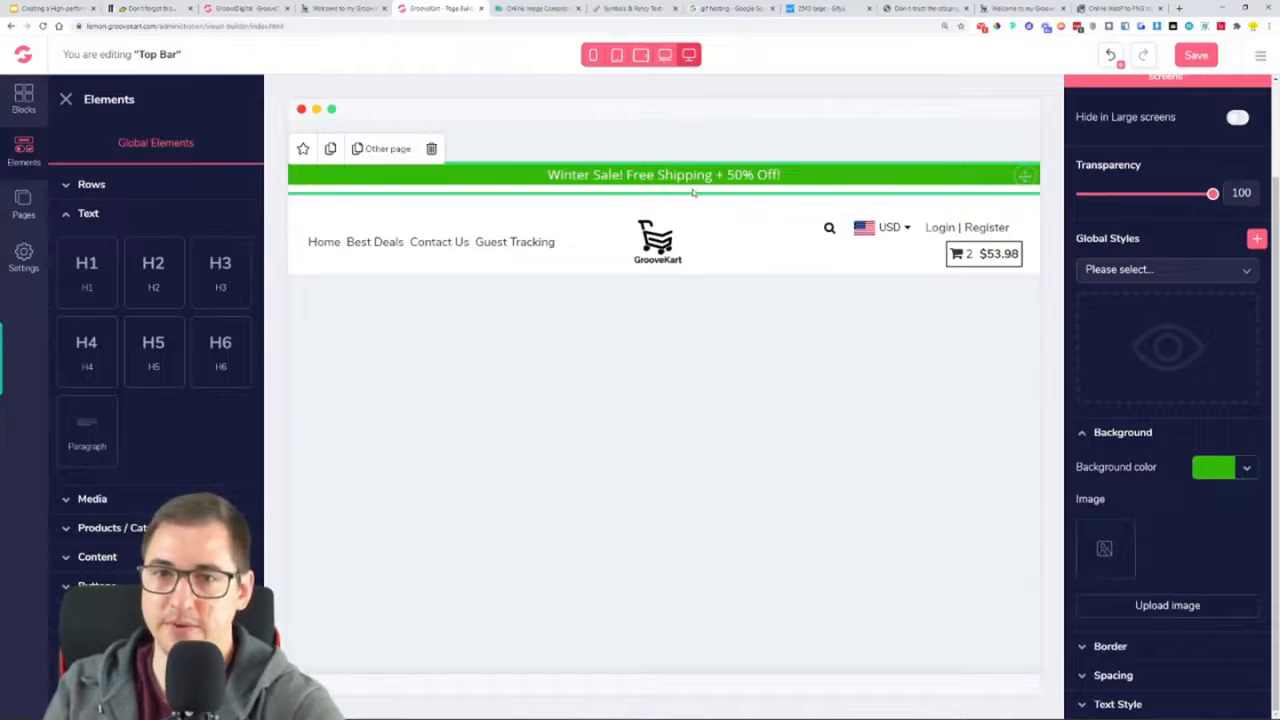
Set the heading's bottom margin to 0 and add padding above and below its text
{"action": "left_click", "coordinate": [1146, 680]}
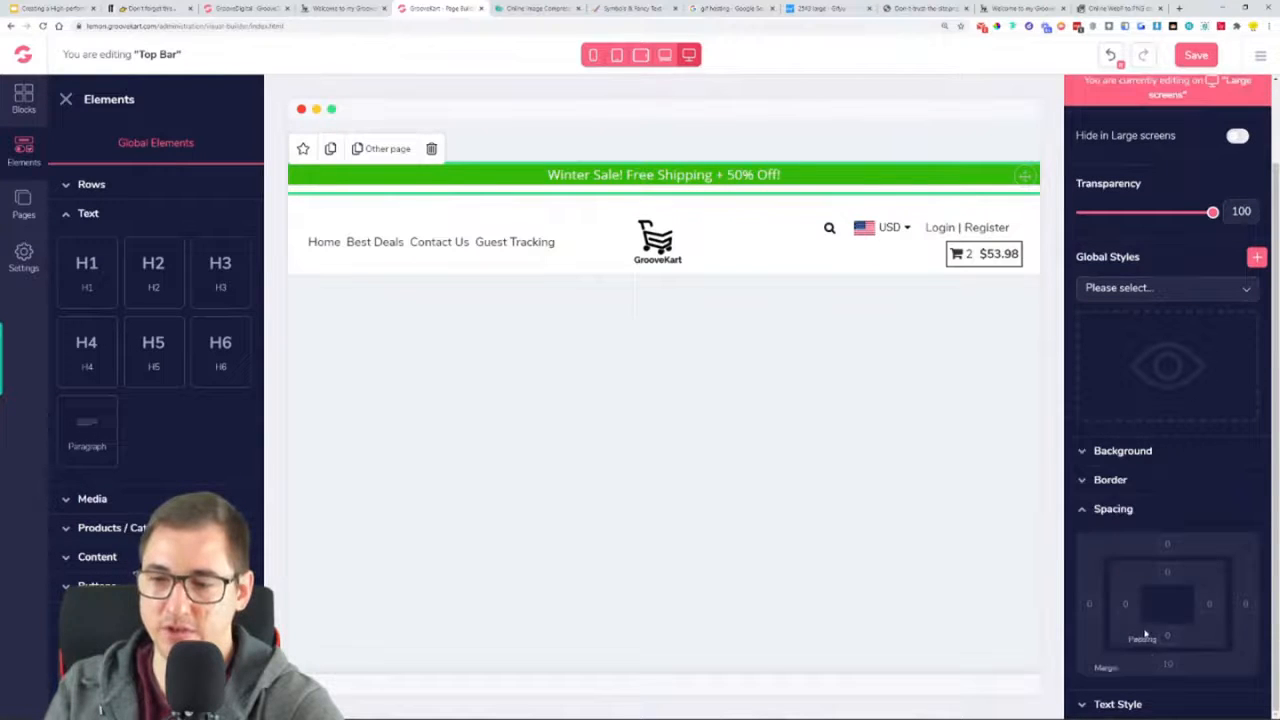
{"action": "left_click", "coordinate": [1168, 666]}
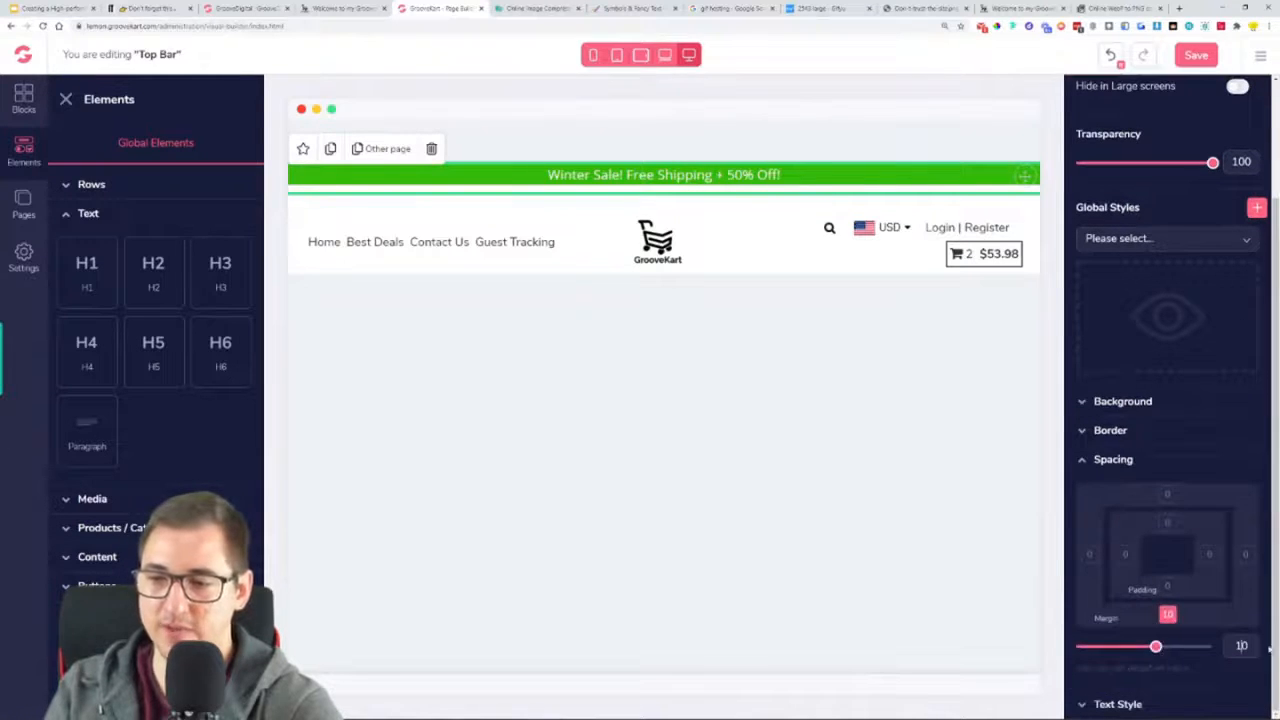
{"action": "key", "text": "BackSpace"}
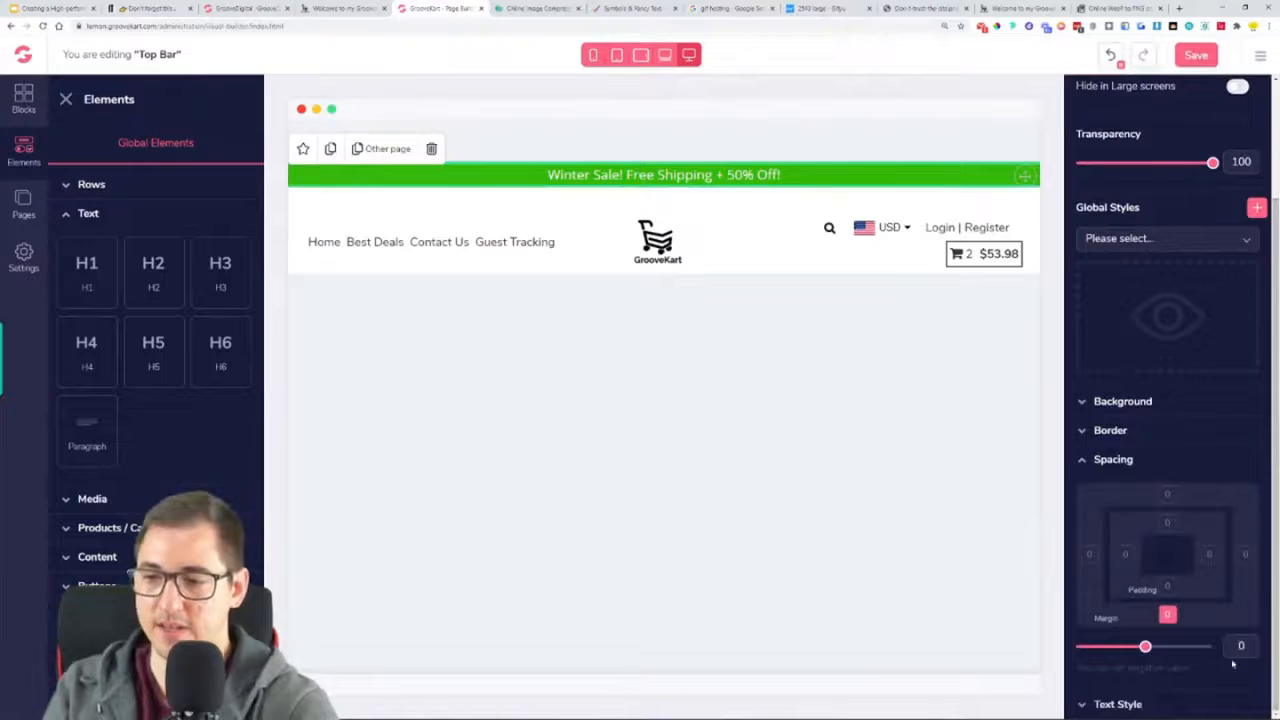
{"action": "left_click", "coordinate": [1164, 592]}
{"action": "left_click_drag", "start_coordinate": [1080, 666], "coordinate": [1098, 681]}
{"action": "left_click", "coordinate": [1116, 484]}
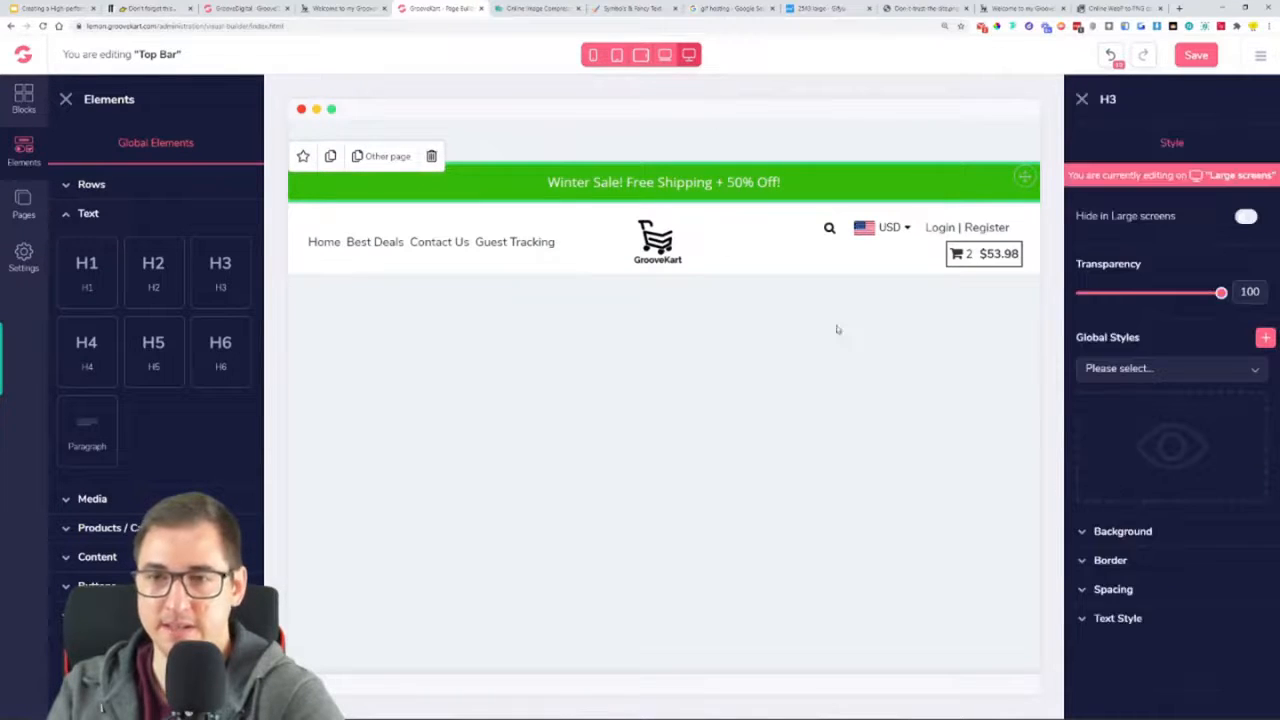
Save the top bar and reload the live storefront to check the announcement bar
{"action": "left_click", "coordinate": [1192, 58]}
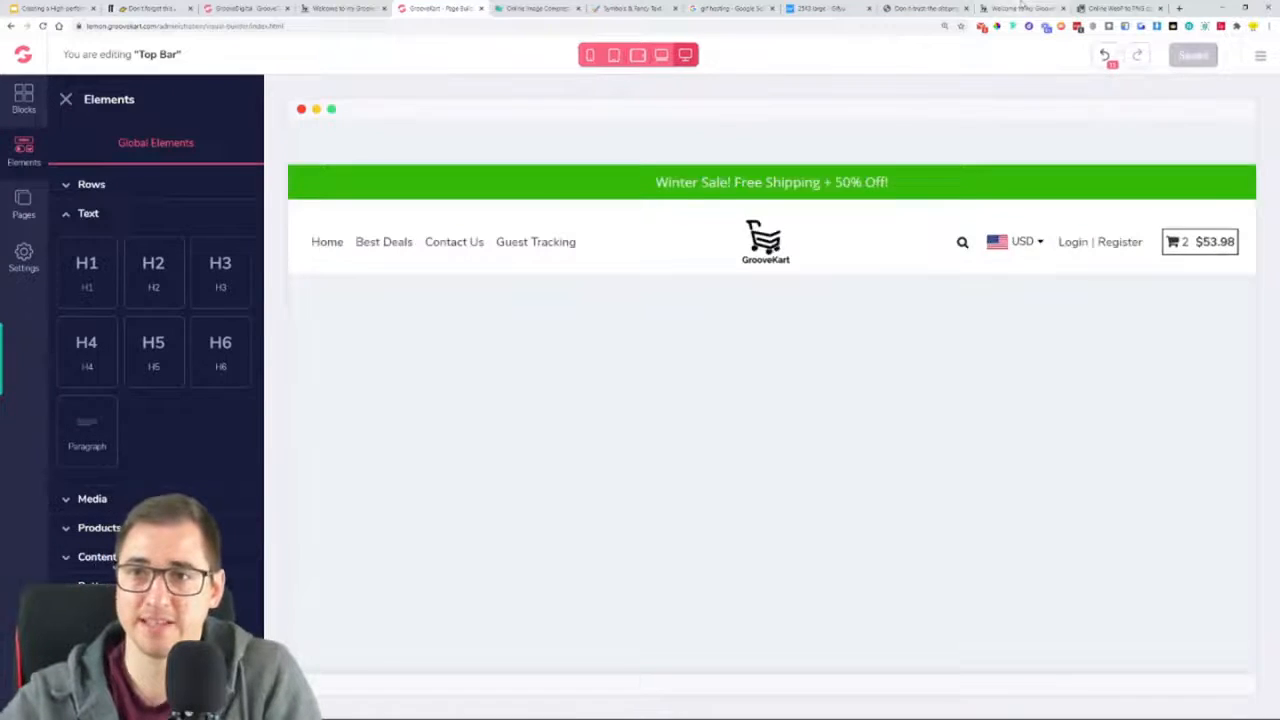
{"action": "left_click", "coordinate": [1020, 8]}
{"action": "left_click", "coordinate": [43, 27]}
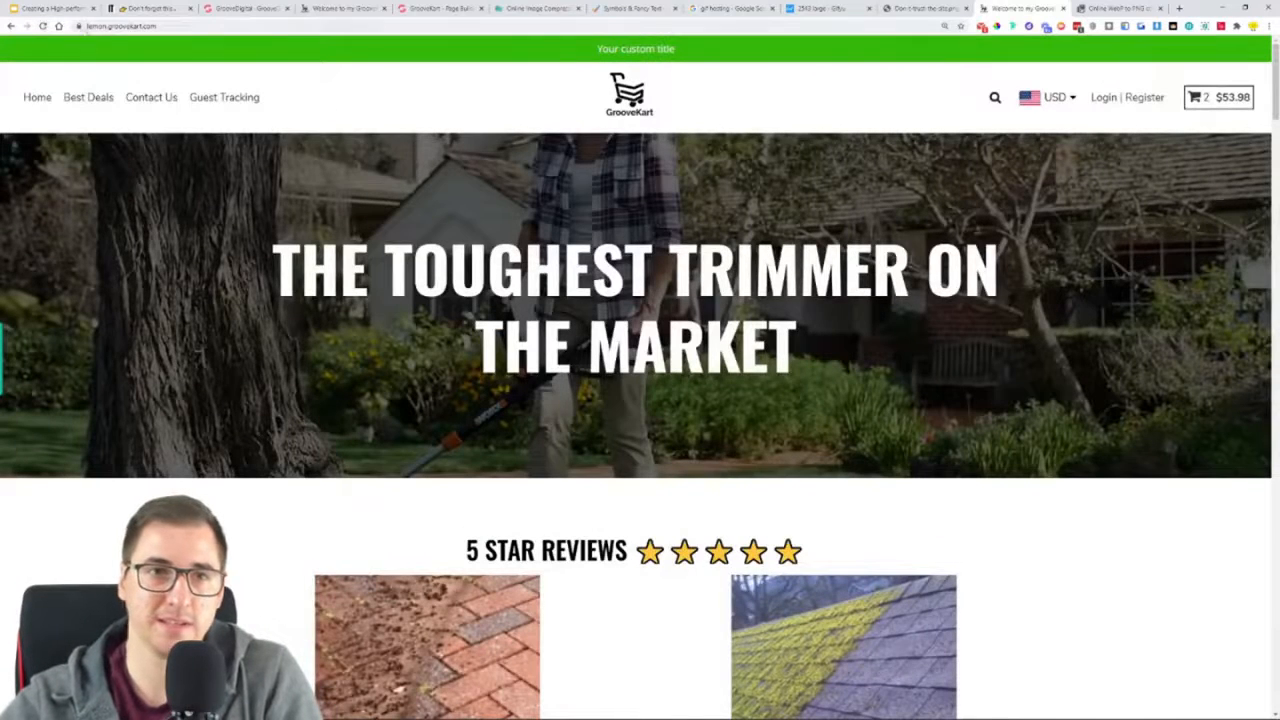
{"action": "left_click", "coordinate": [43, 27]}
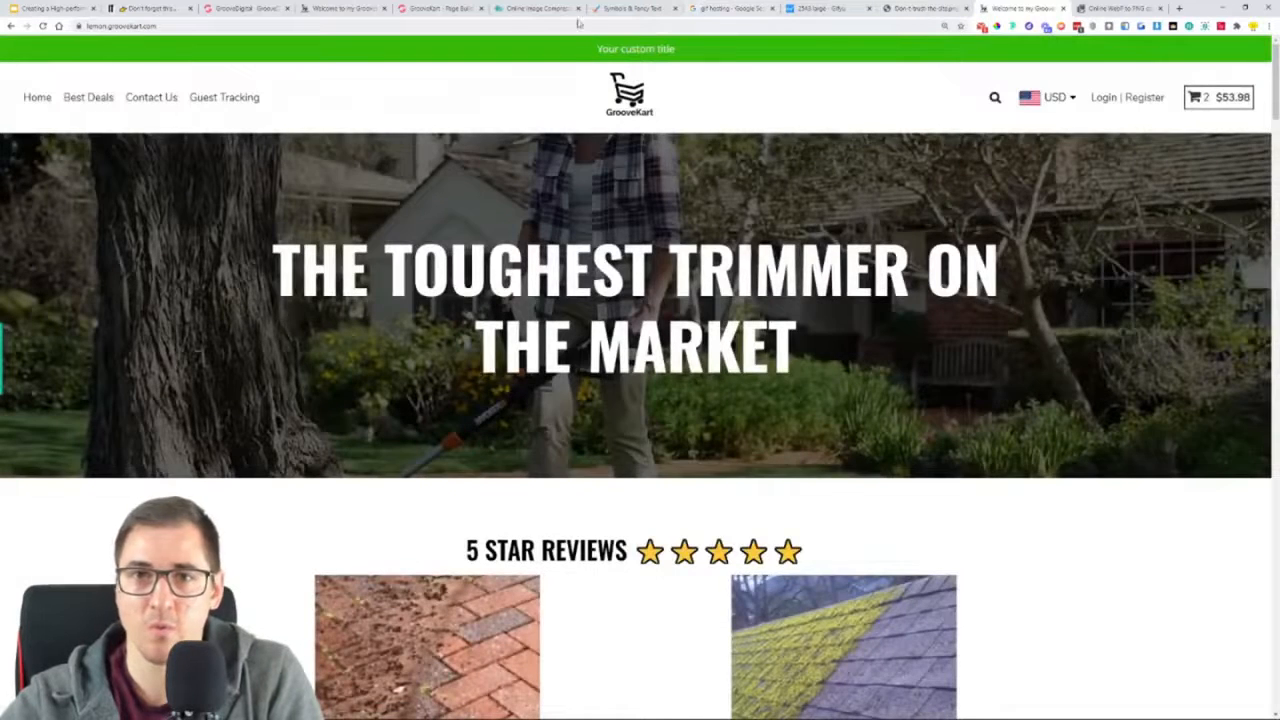
Copy the top bar heading's text and paste it into the browser's address bar to get it as plain text
{"action": "left_click", "coordinate": [440, 8]}
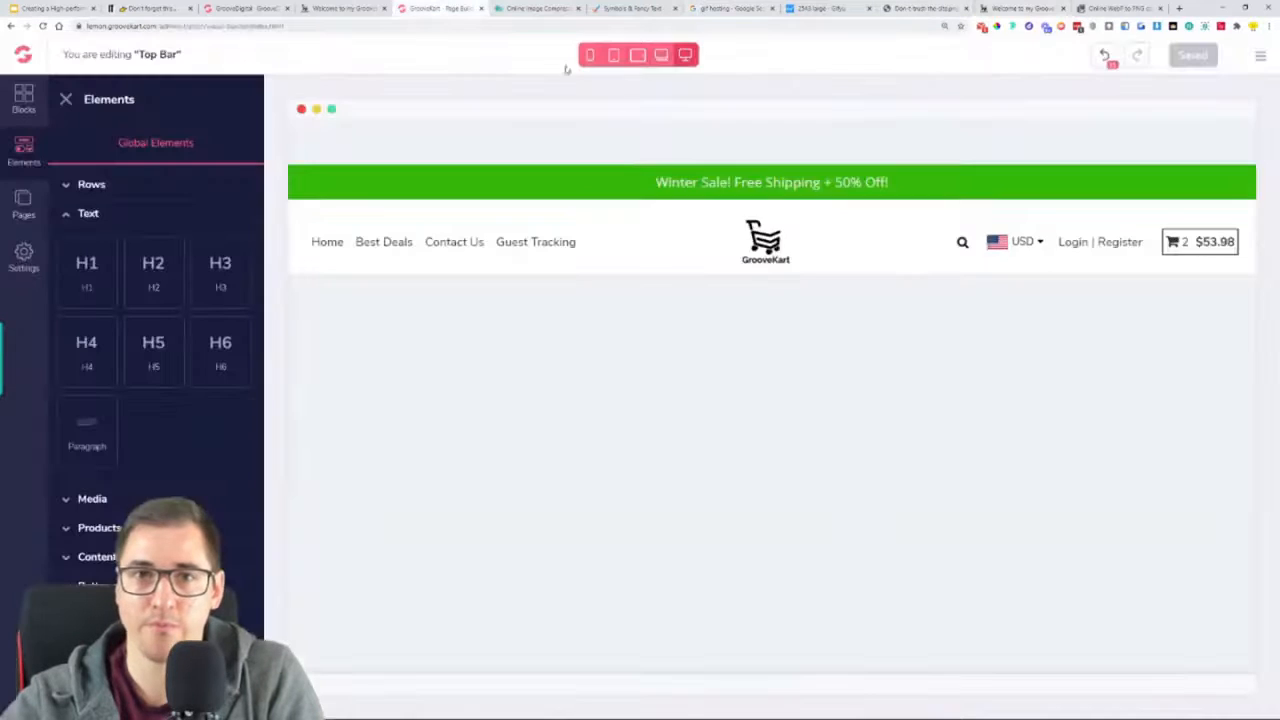
{"action": "left_click", "coordinate": [807, 176]}
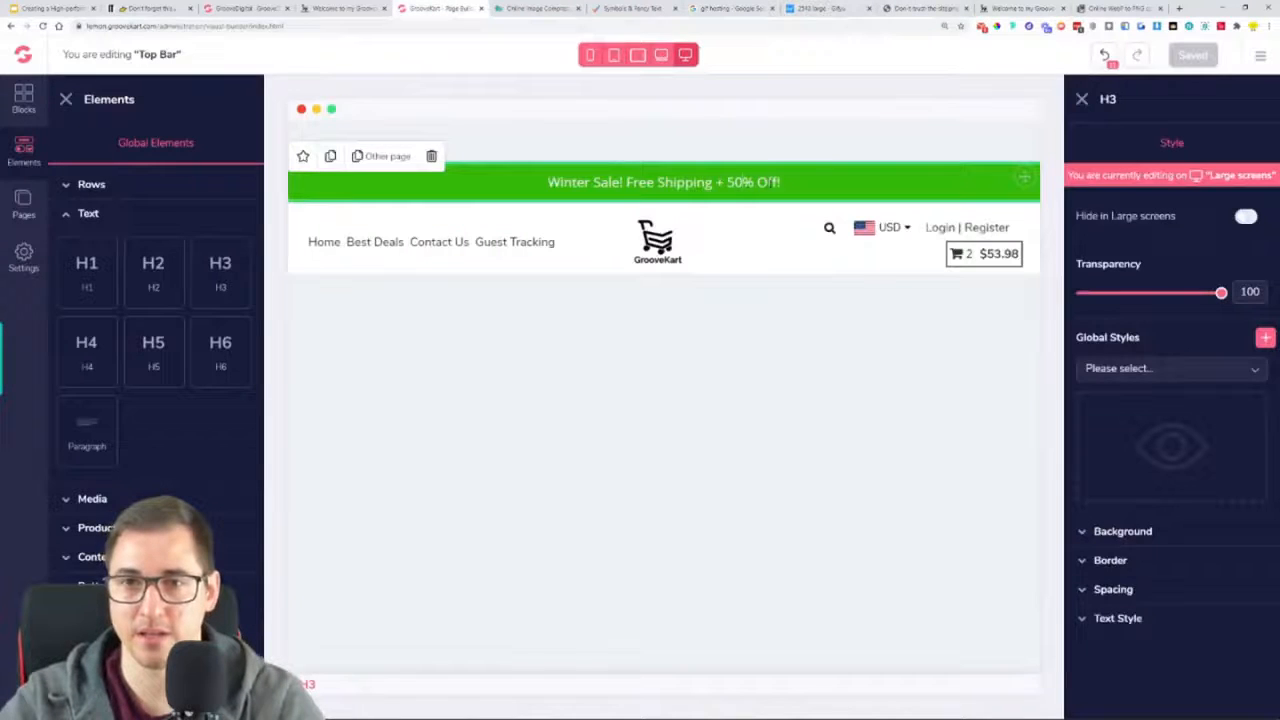
{"action": "left_click_drag", "start_coordinate": [735, 182], "coordinate": [501, 185]}
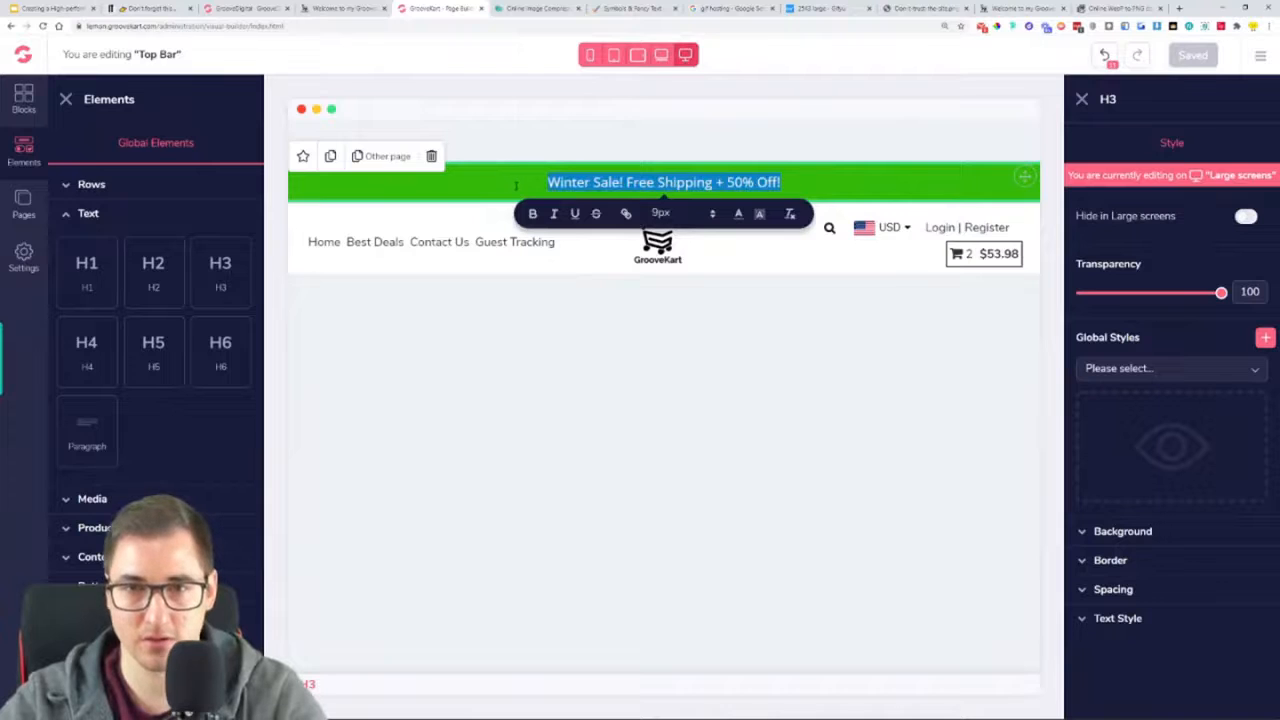
{"action": "left_click", "coordinate": [730, 8]}
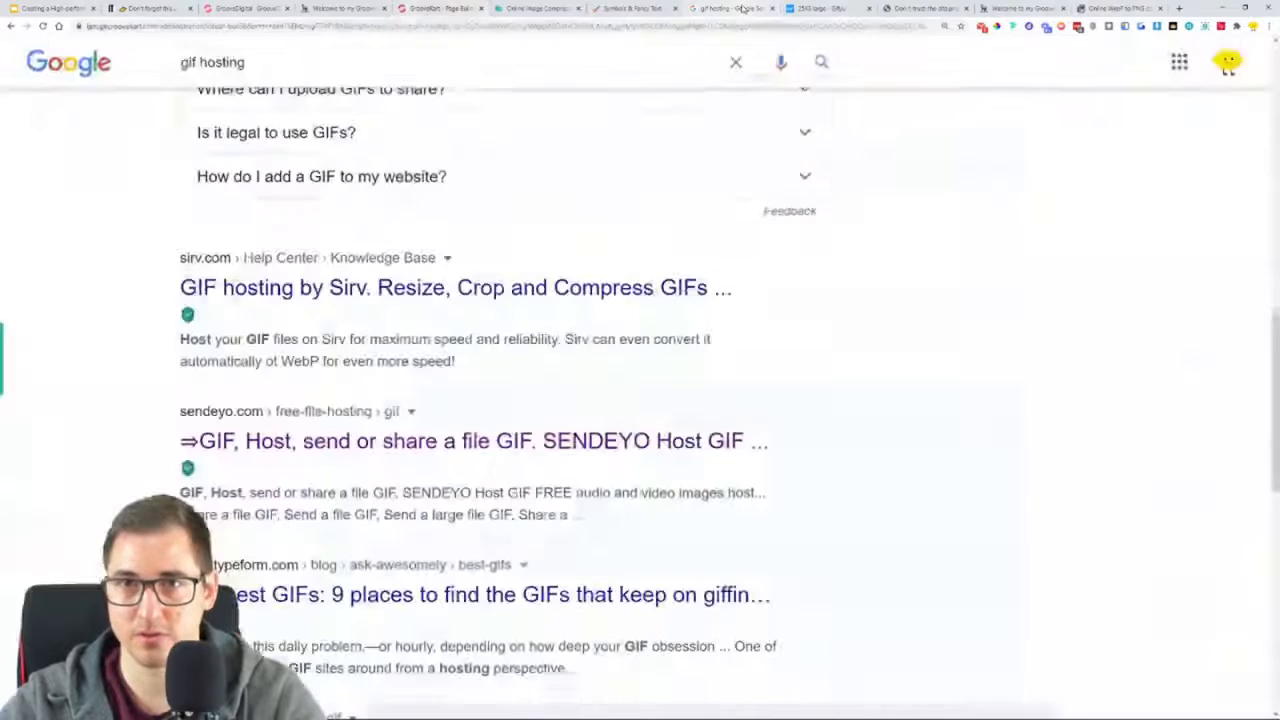
{"action": "left_click", "coordinate": [618, 26]}
{"action": "key", "text": "ctrl+v"}
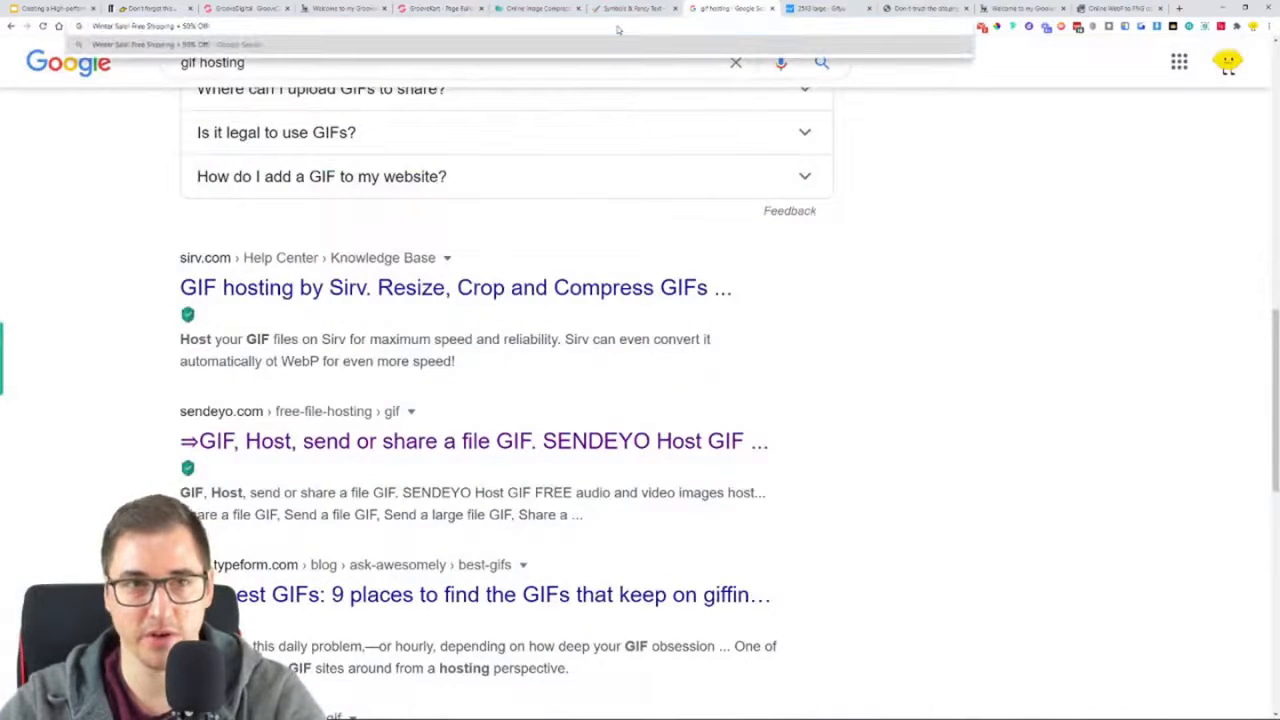
Replace the selected top bar heading text with the plain text "Winter Sale! Free Shipping + 50% Off!" and save
{"action": "left_click", "coordinate": [449, 9]}
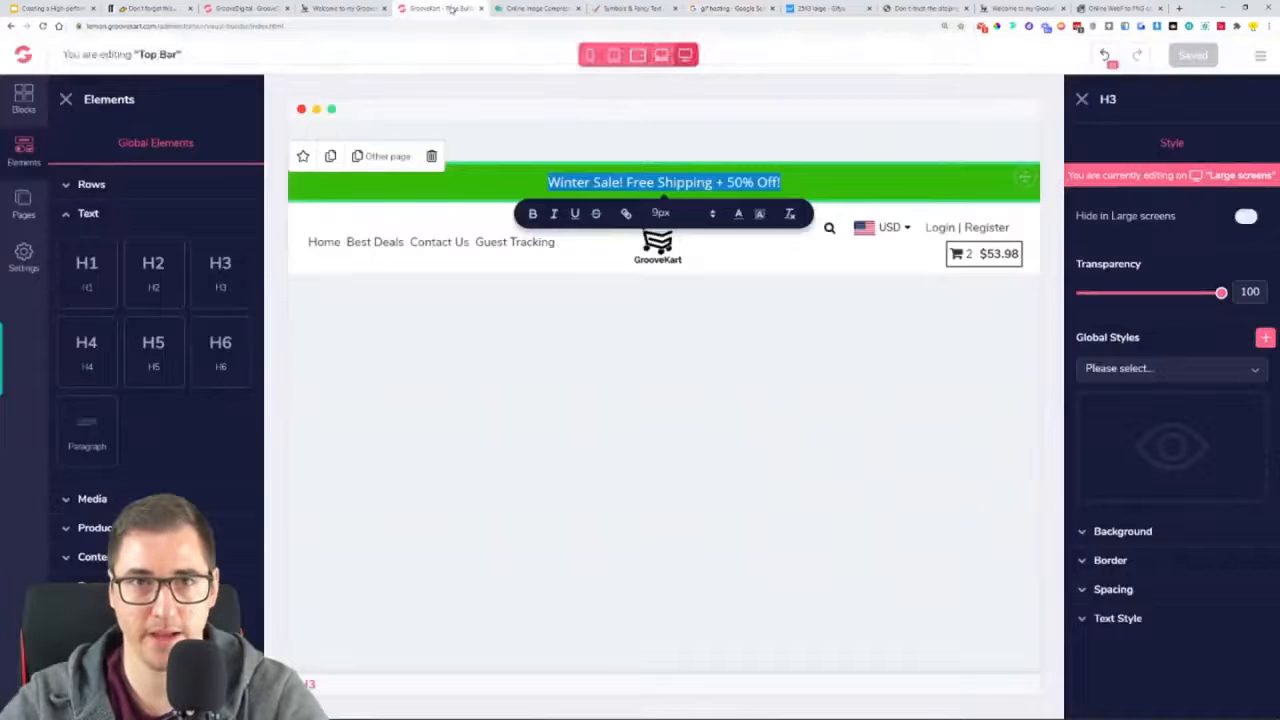
{"action": "key", "text": "ctrl+v"}
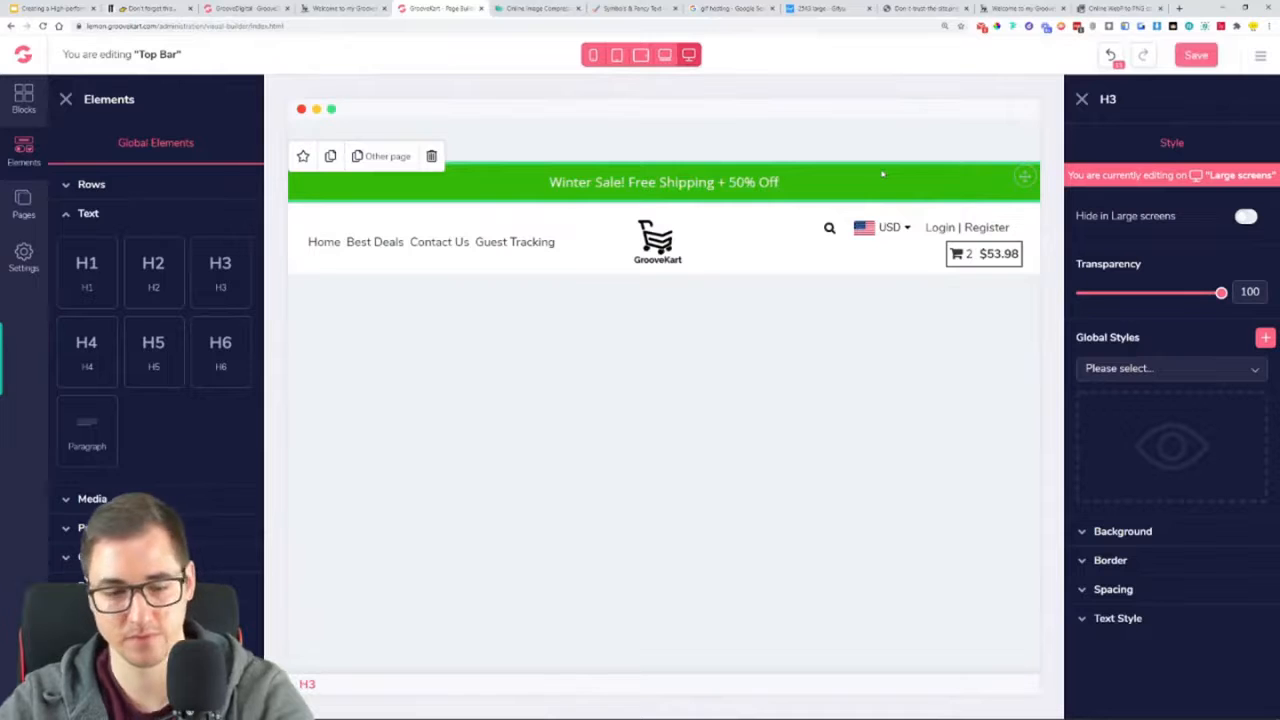
{"action": "left_click", "coordinate": [1190, 57]}
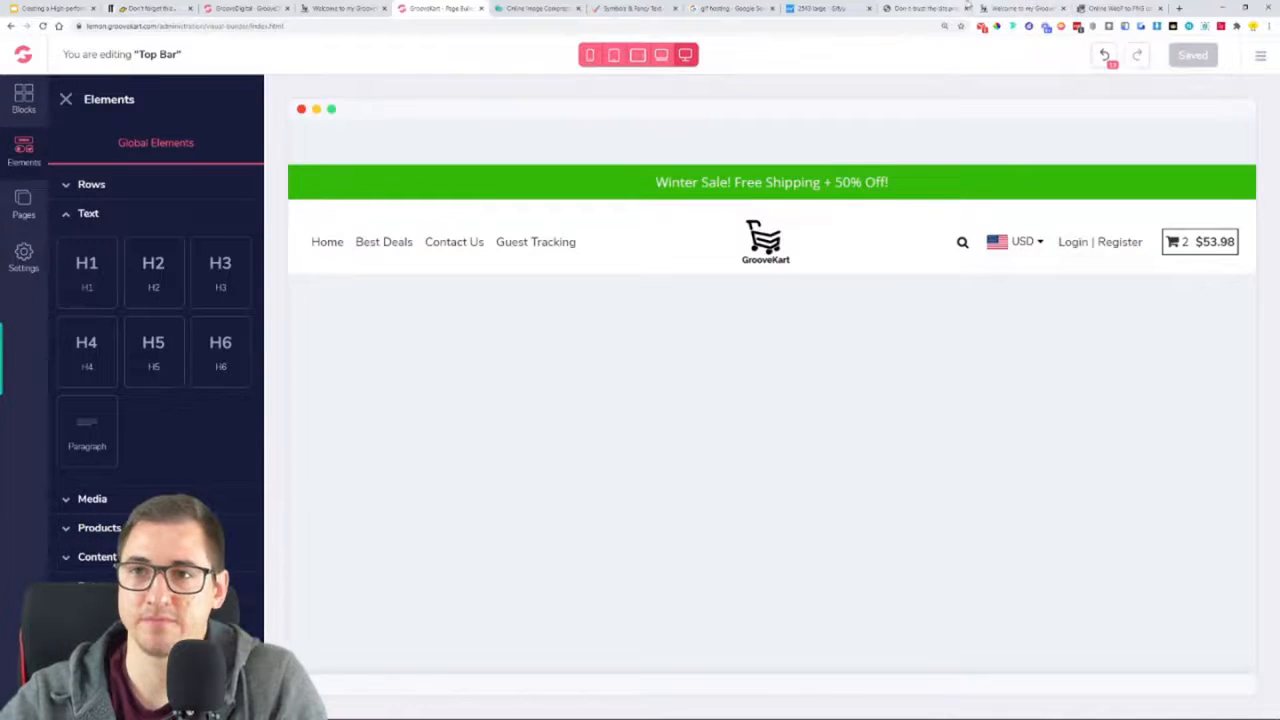
Reload the live storefront and check the announcement text in its green top bar
{"action": "left_click", "coordinate": [985, 8]}
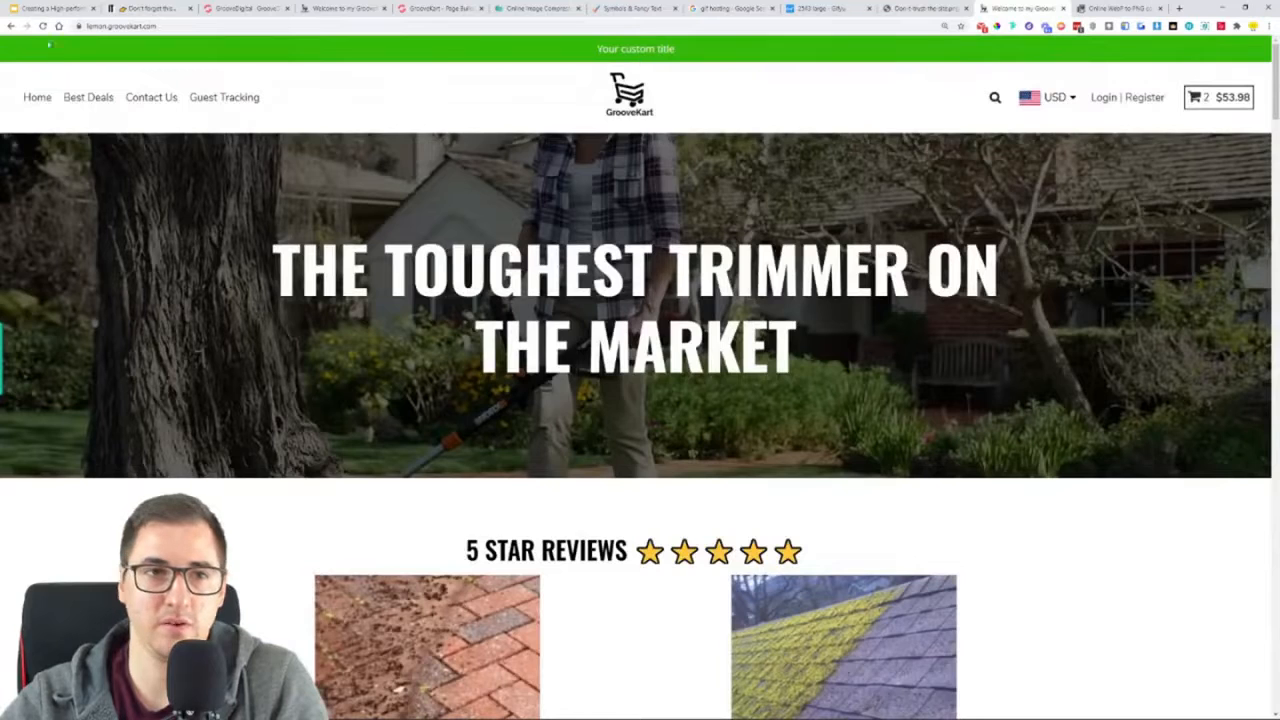
{"action": "left_click", "coordinate": [42, 26]}
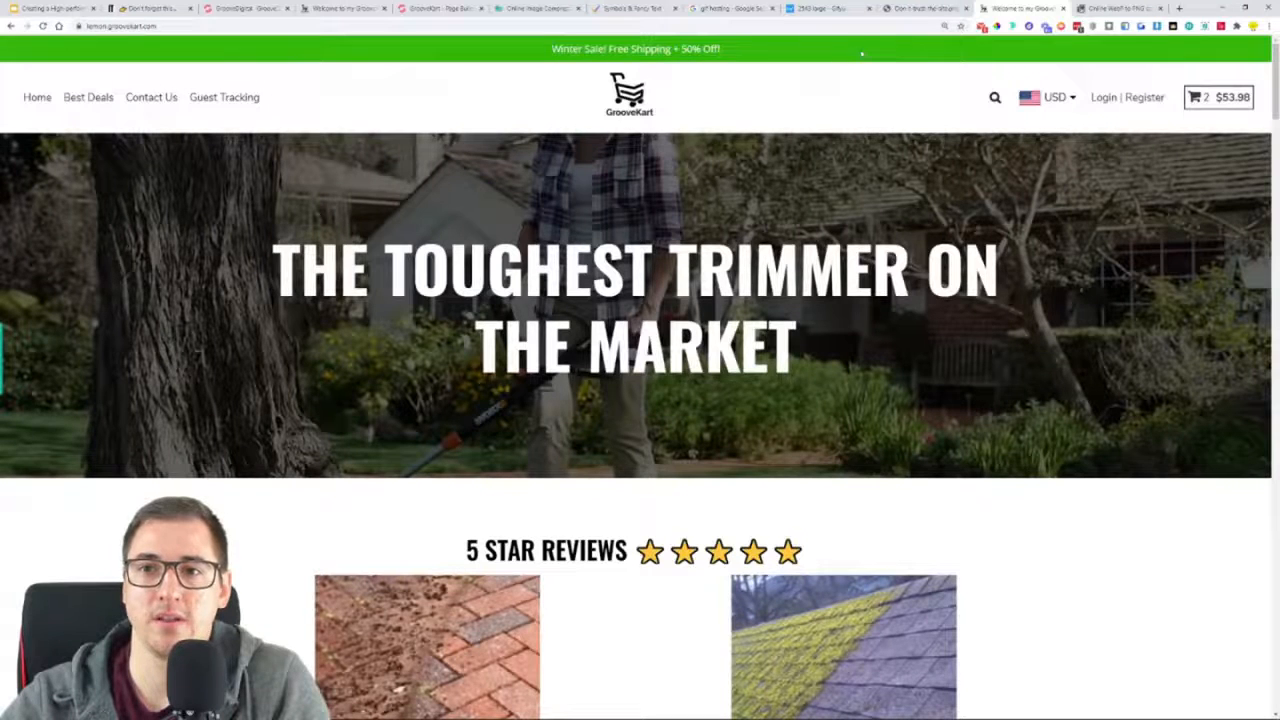
{"action": "left_click_drag", "start_coordinate": [512, 51], "coordinate": [726, 58]}
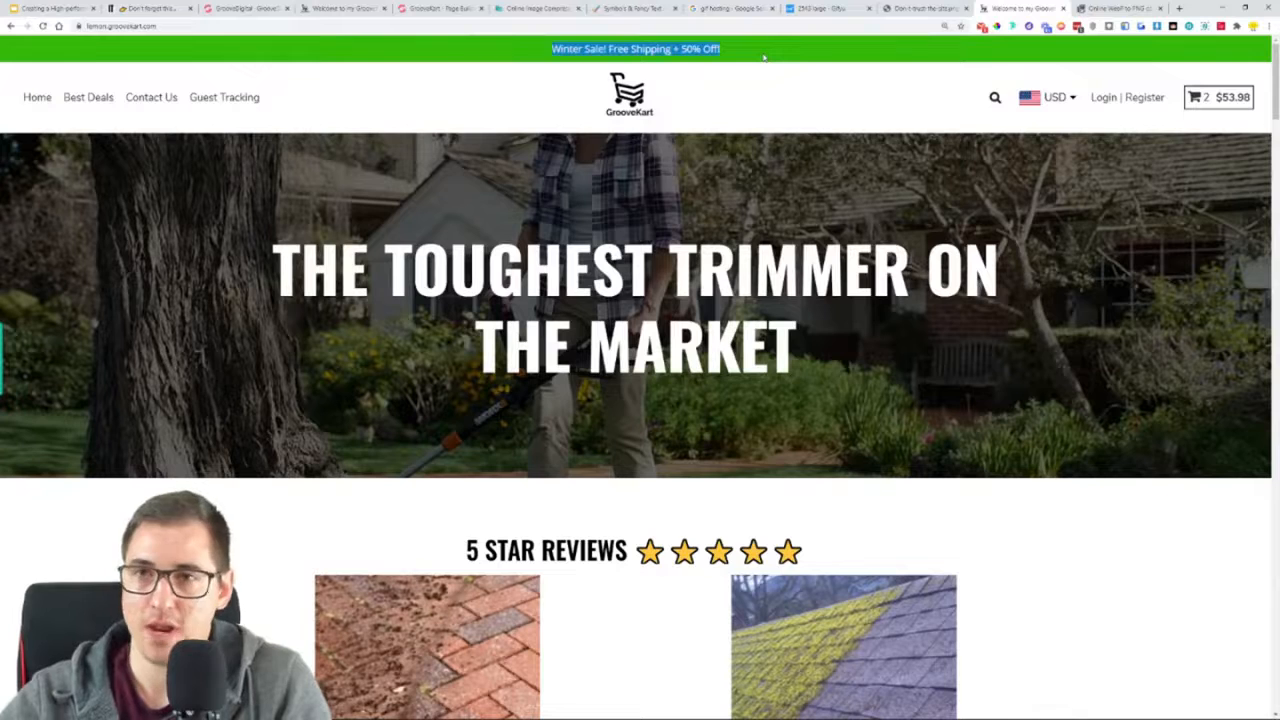
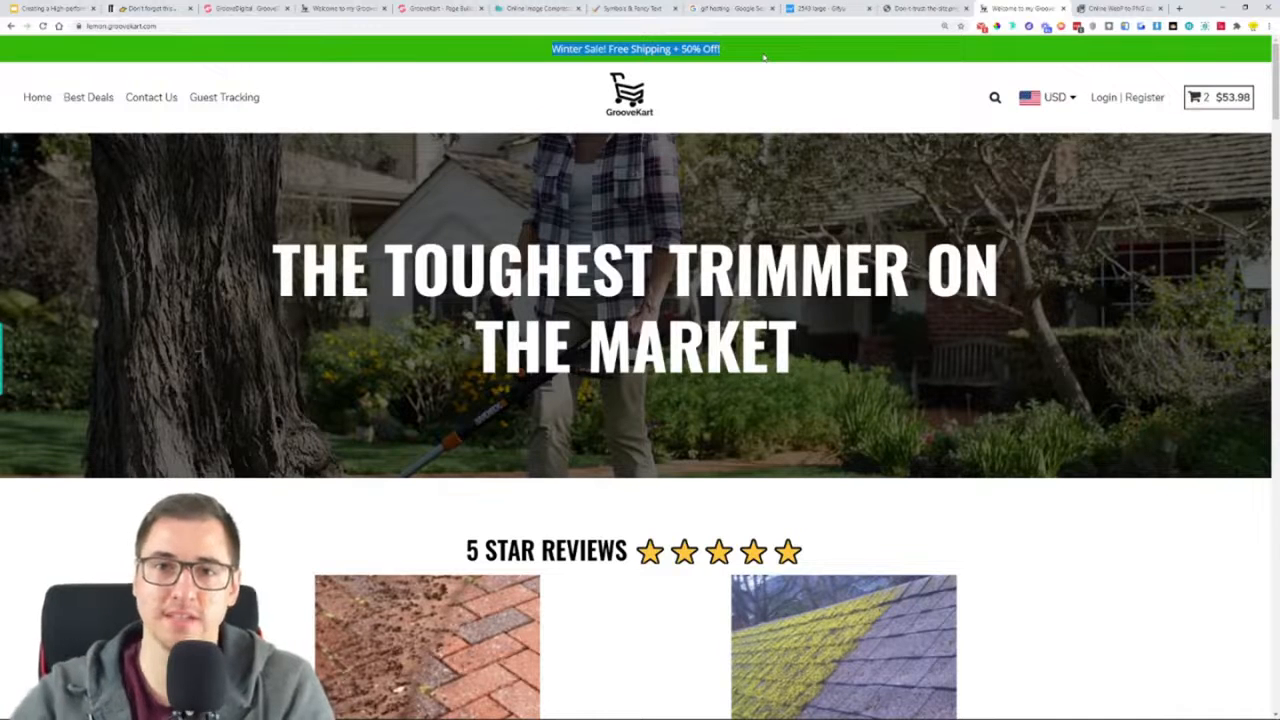
{"action": "left_click", "coordinate": [720, 6]}
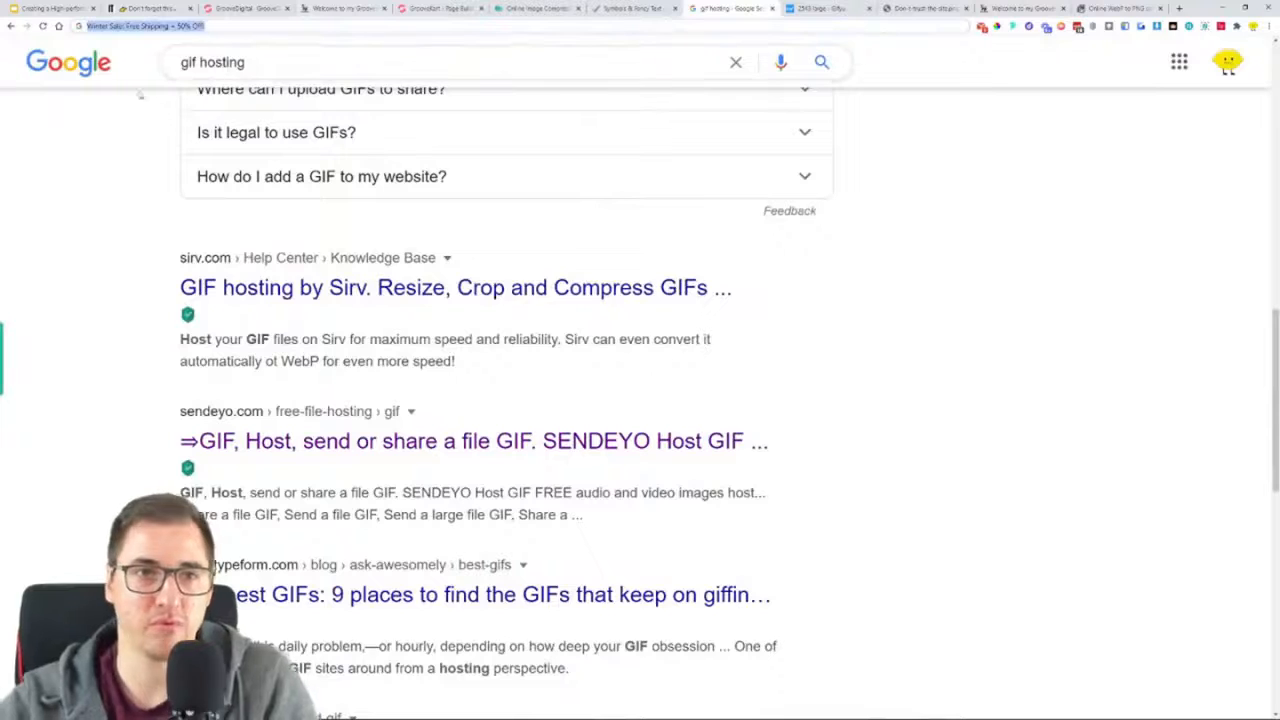
{"action": "left_click", "coordinate": [228, 27]}
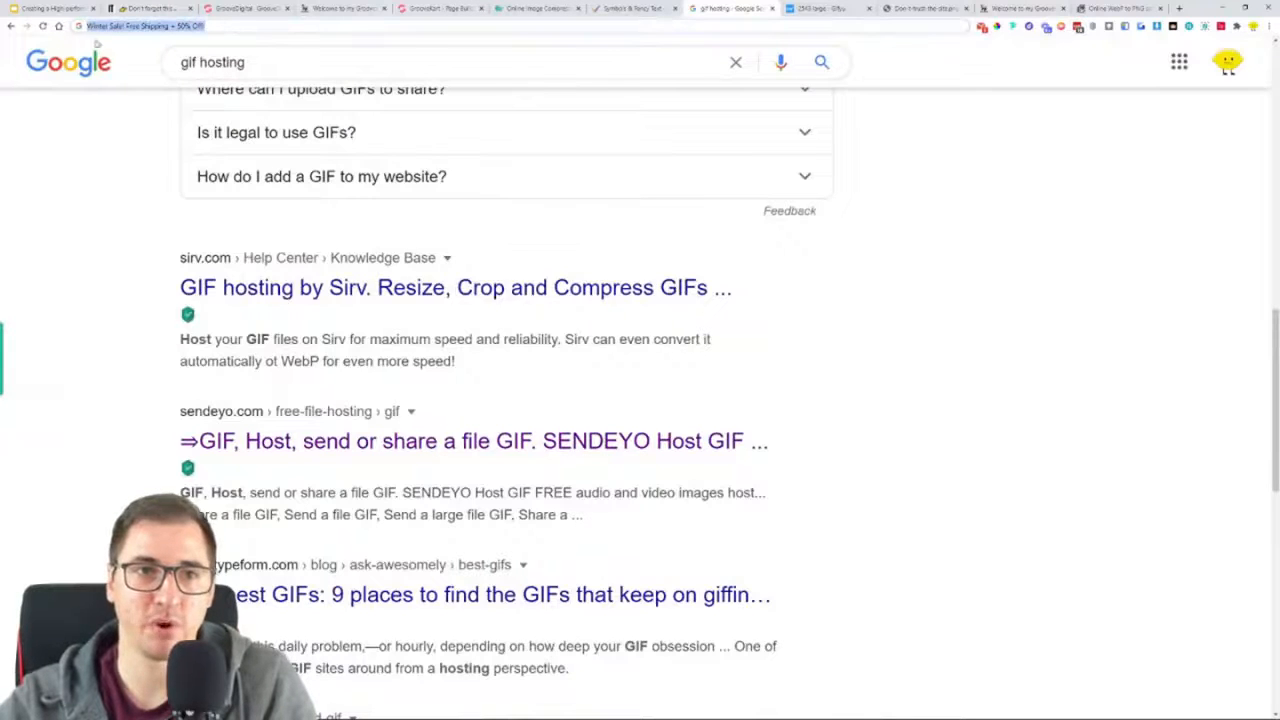
{"action": "type", "text": "Winter Sale: Free Shipping + 50% Off"}
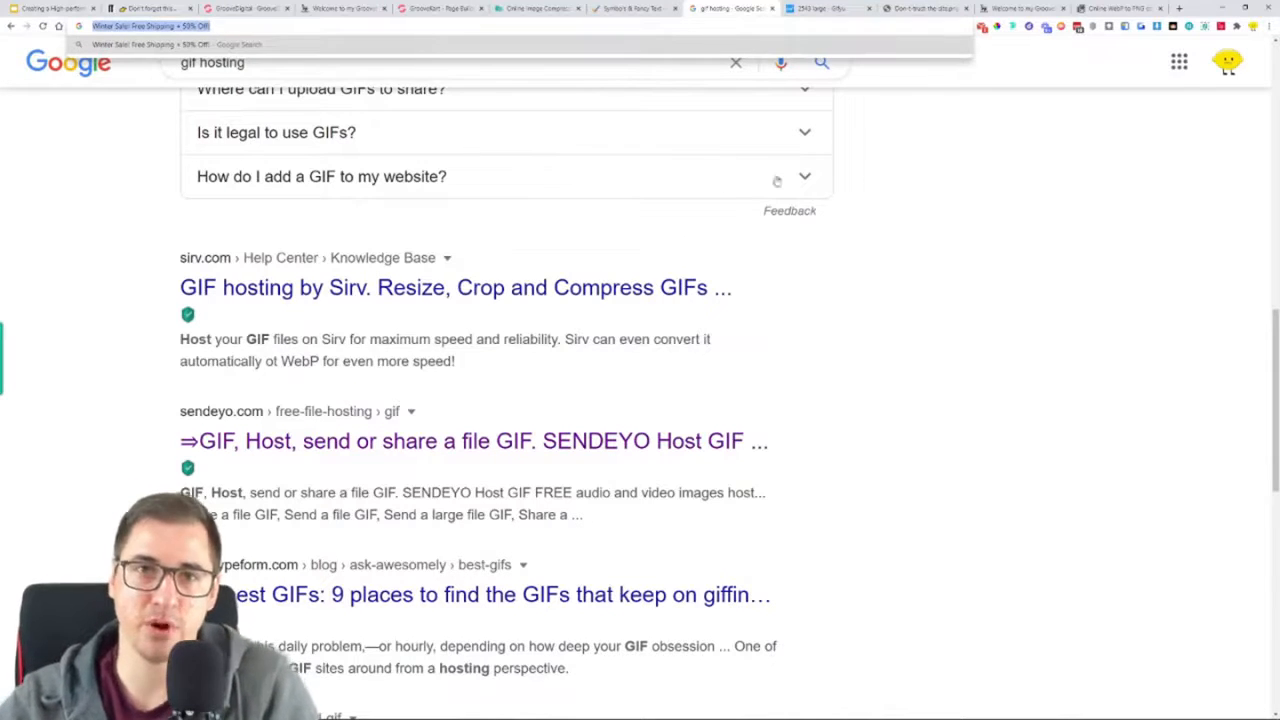
{"action": "left_click", "coordinate": [924, 186]}
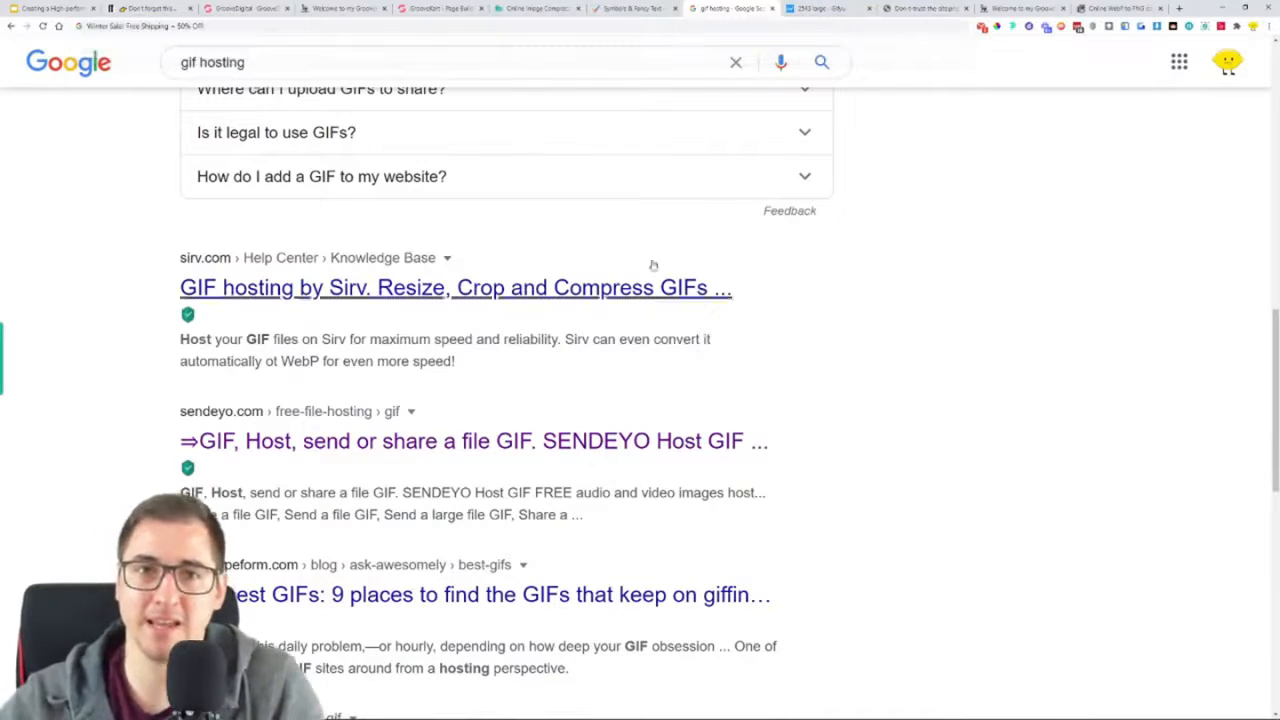
Return to the page builder and open the Homepage for editing
{"action": "left_click", "coordinate": [462, 7]}
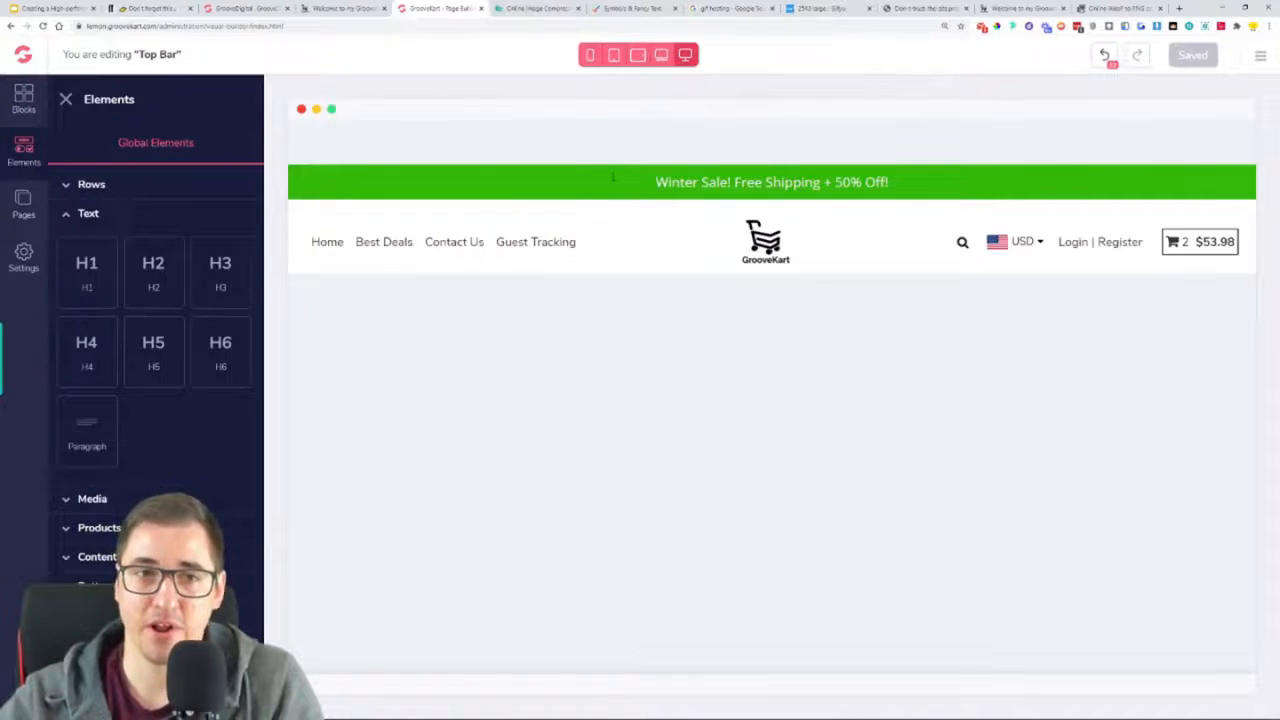
{"action": "left_click", "coordinate": [24, 205]}
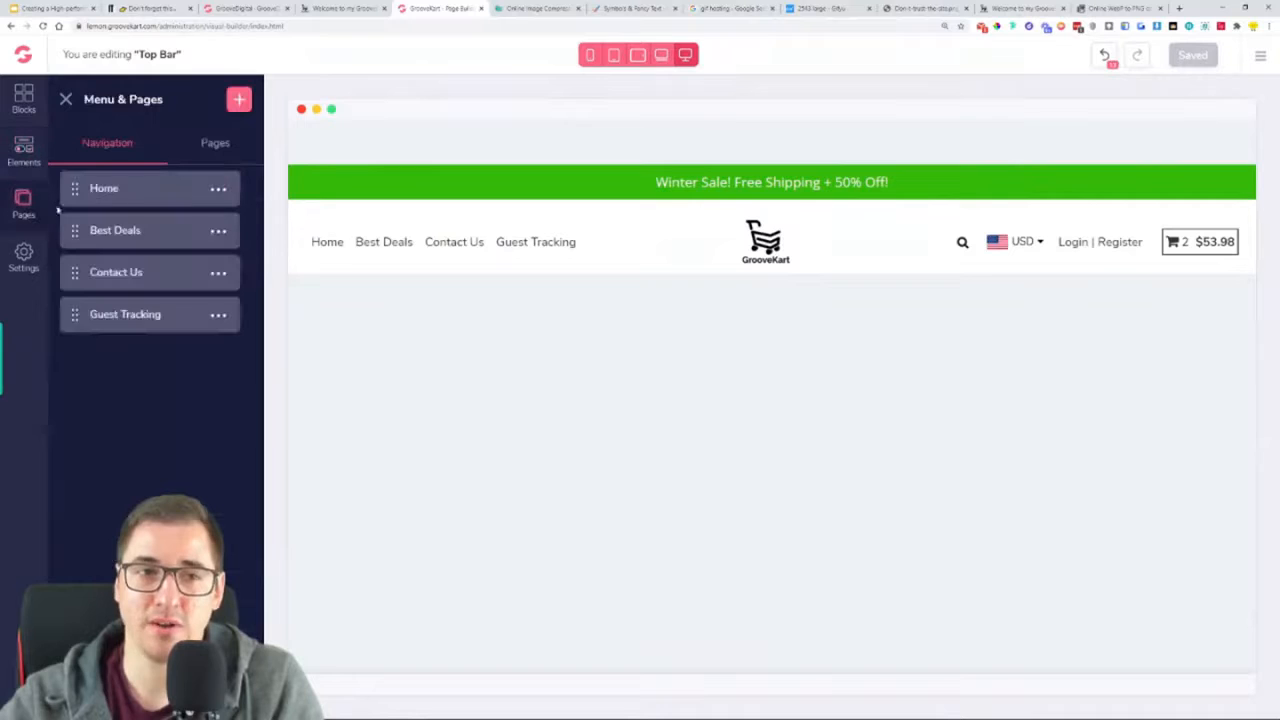
{"action": "left_click", "coordinate": [230, 152]}
{"action": "left_click", "coordinate": [140, 197]}
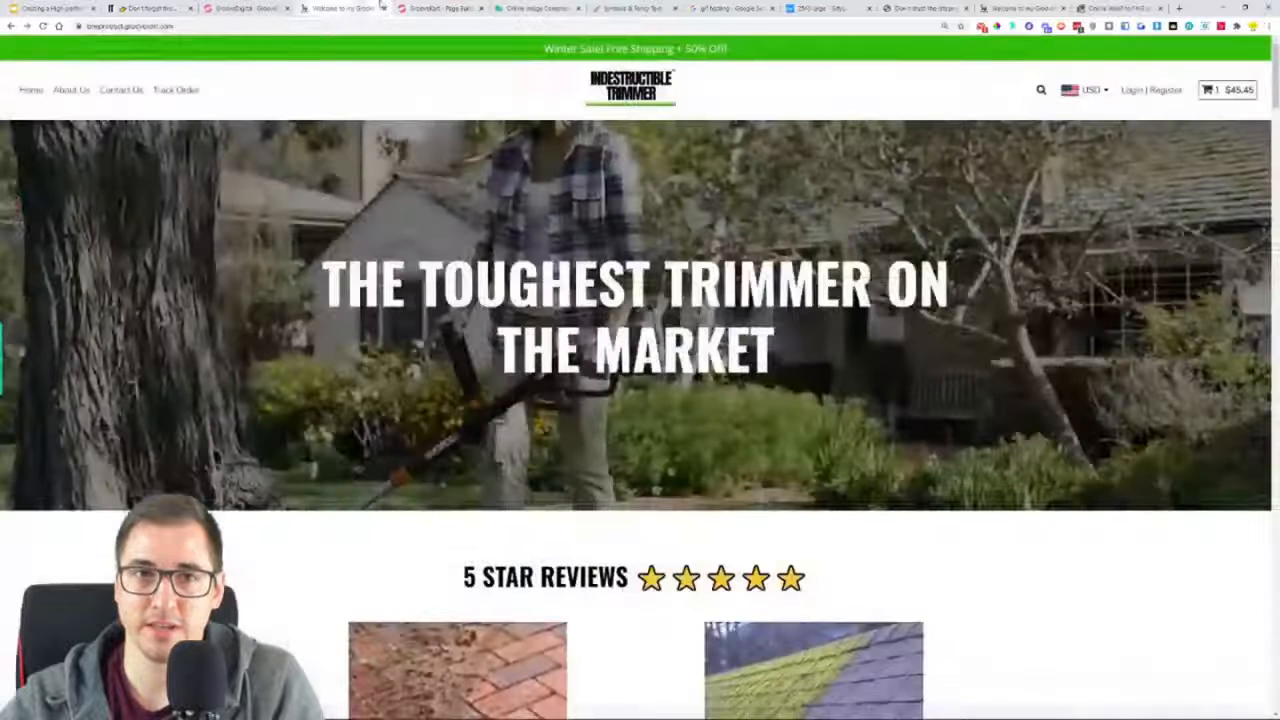
Examine the reference store's footer, including its link, guarantee and newsletter columns and its copyright line
{"action": "left_click", "coordinate": [343, 8]}
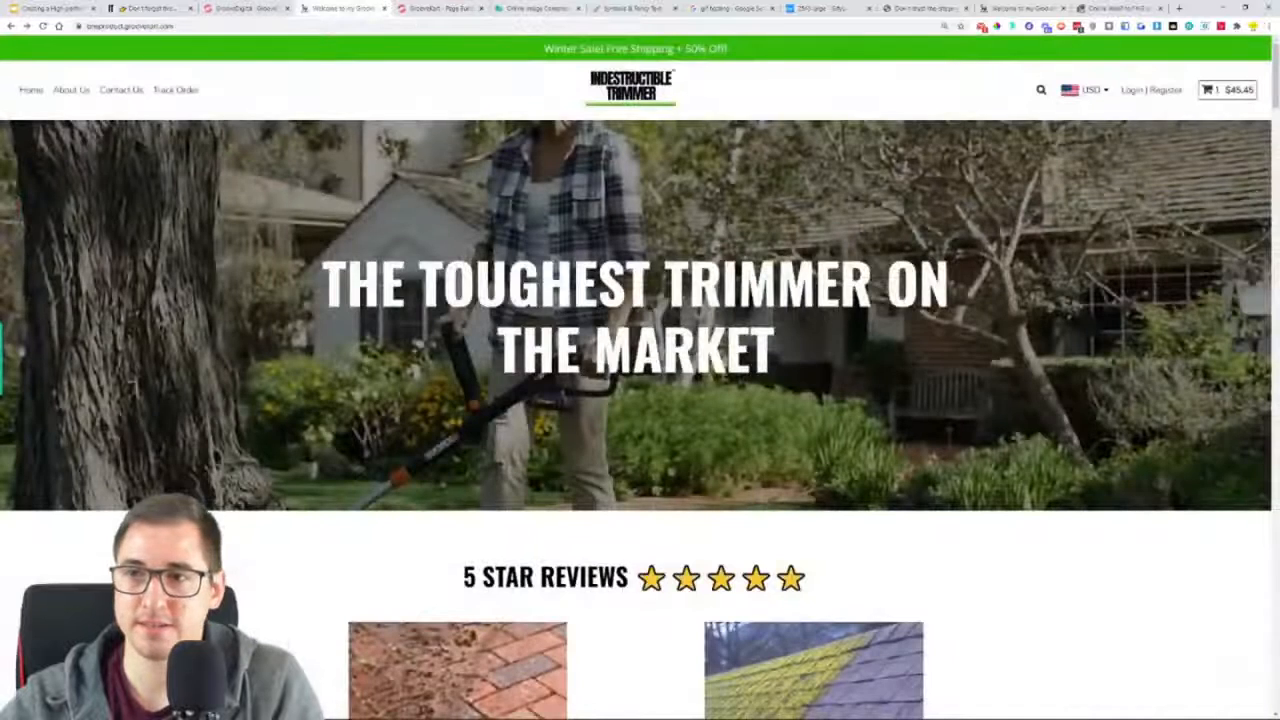
{"action": "left_click_drag", "start_coordinate": [1275, 62], "coordinate": [1211, 572]}
{"action": "scroll", "coordinate": [1211, 572], "scroll_direction": "down", "scroll_amount": 10}
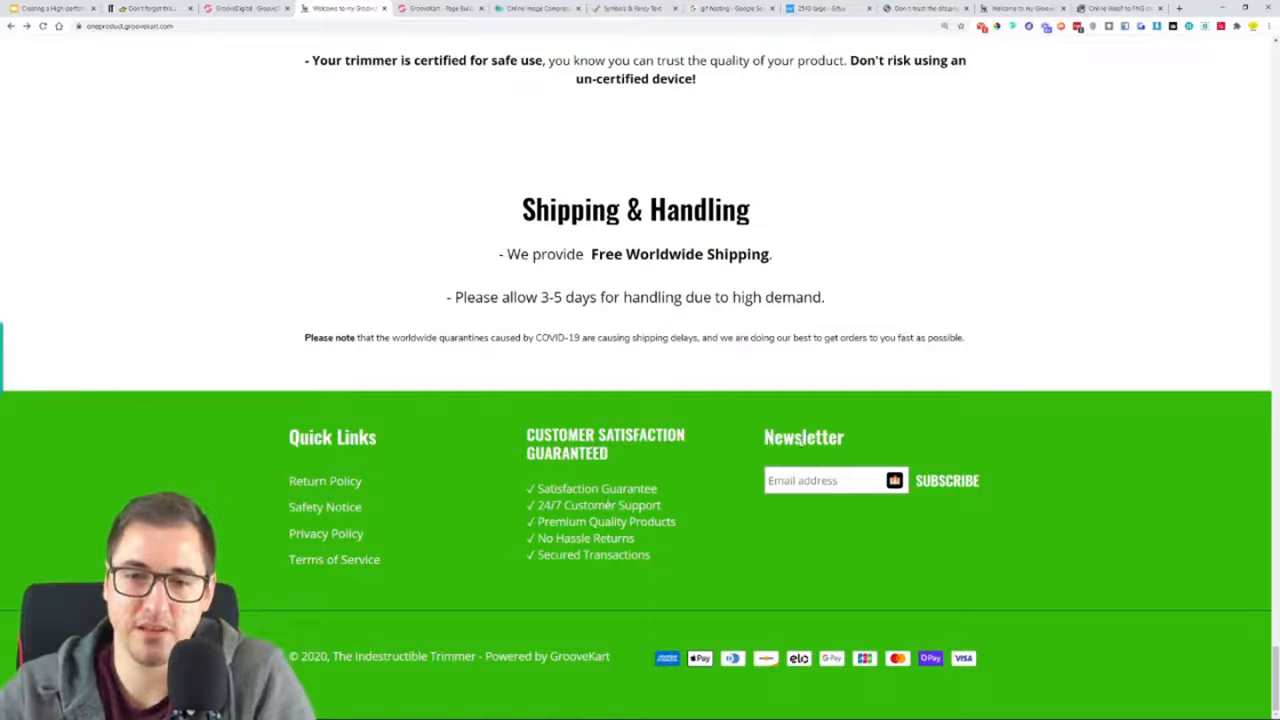
{"action": "left_click_drag", "start_coordinate": [382, 656], "coordinate": [500, 657]}
{"action": "left_click", "coordinate": [431, 678]}
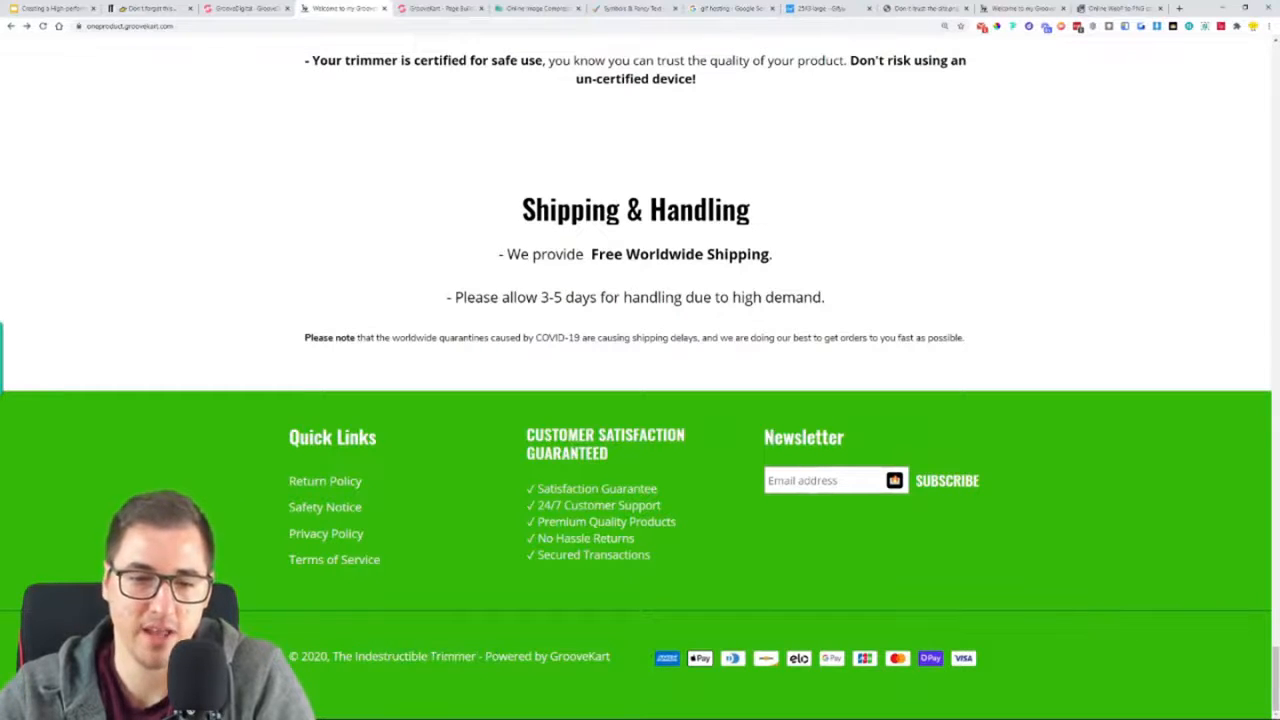
{"action": "left_click_drag", "start_coordinate": [612, 658], "coordinate": [580, 660]}
{"action": "left_click", "coordinate": [330, 672]}
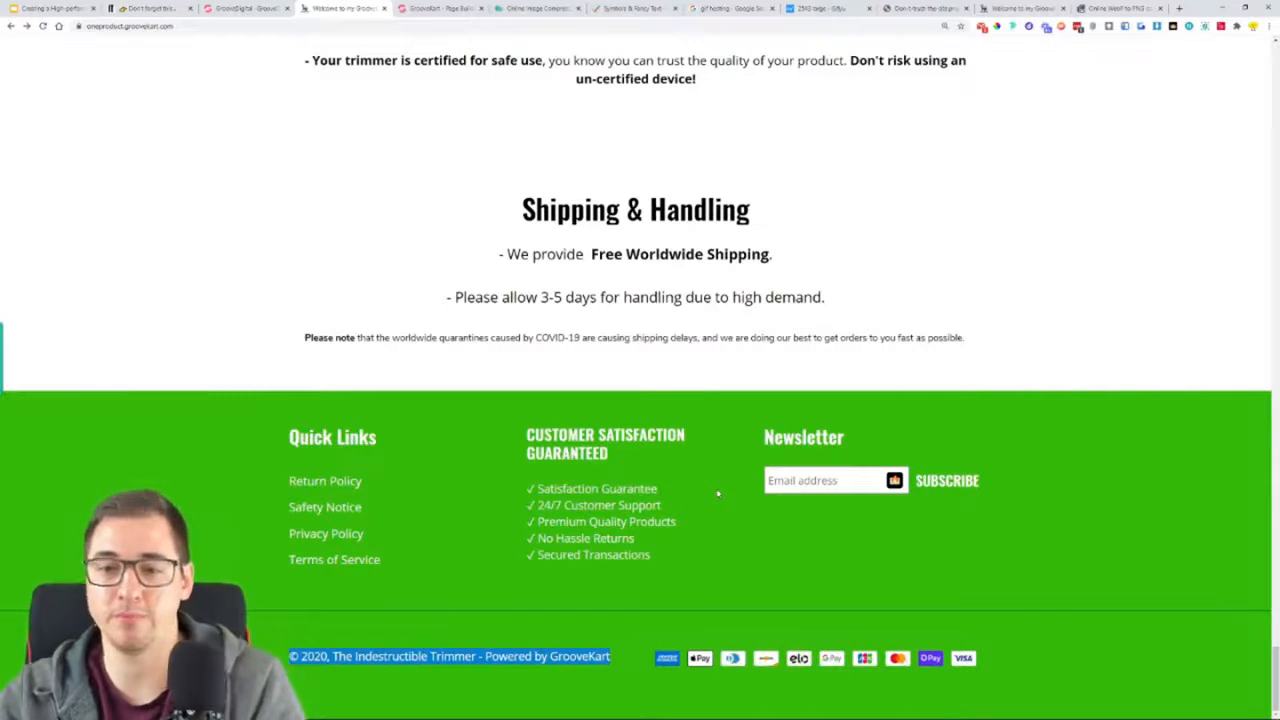
{"action": "left_click", "coordinate": [717, 549]}
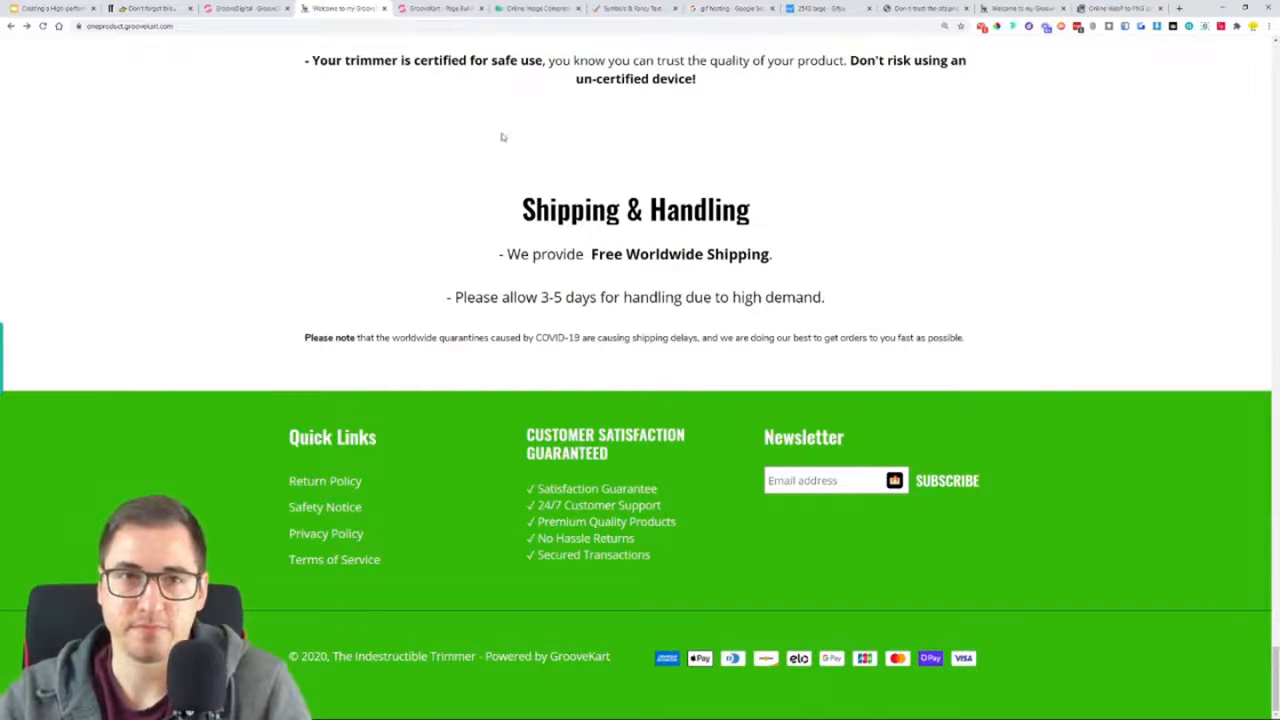
Open the footer layout of the homepage for editing in the page builder
{"action": "left_click", "coordinate": [459, 6]}
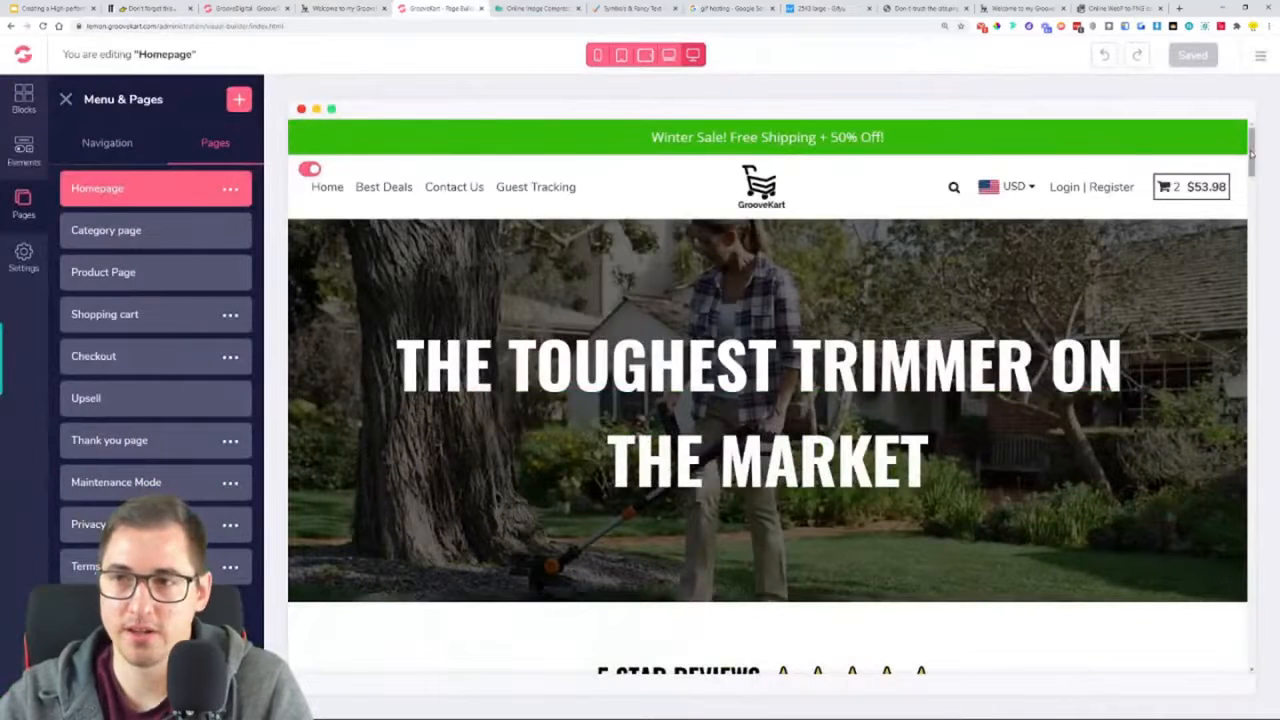
{"action": "scroll", "coordinate": [751, 592], "scroll_direction": "down", "scroll_amount": 15}
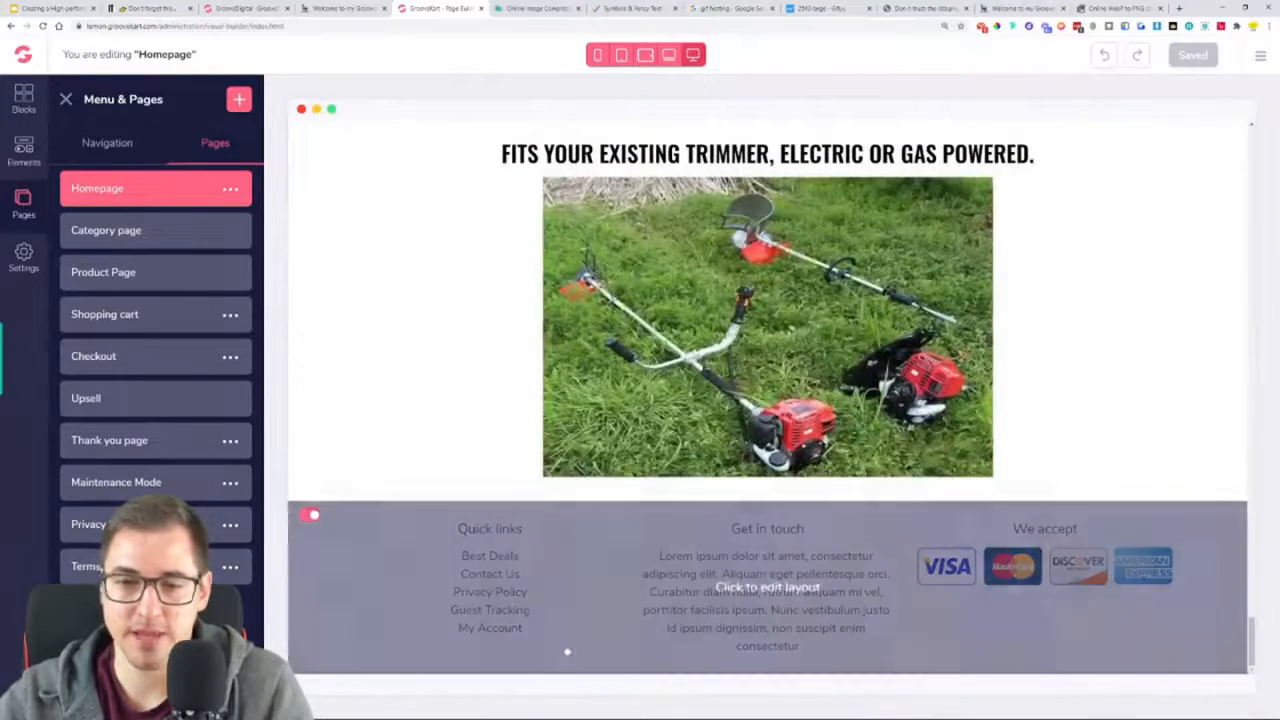
{"action": "left_click", "coordinate": [768, 590]}
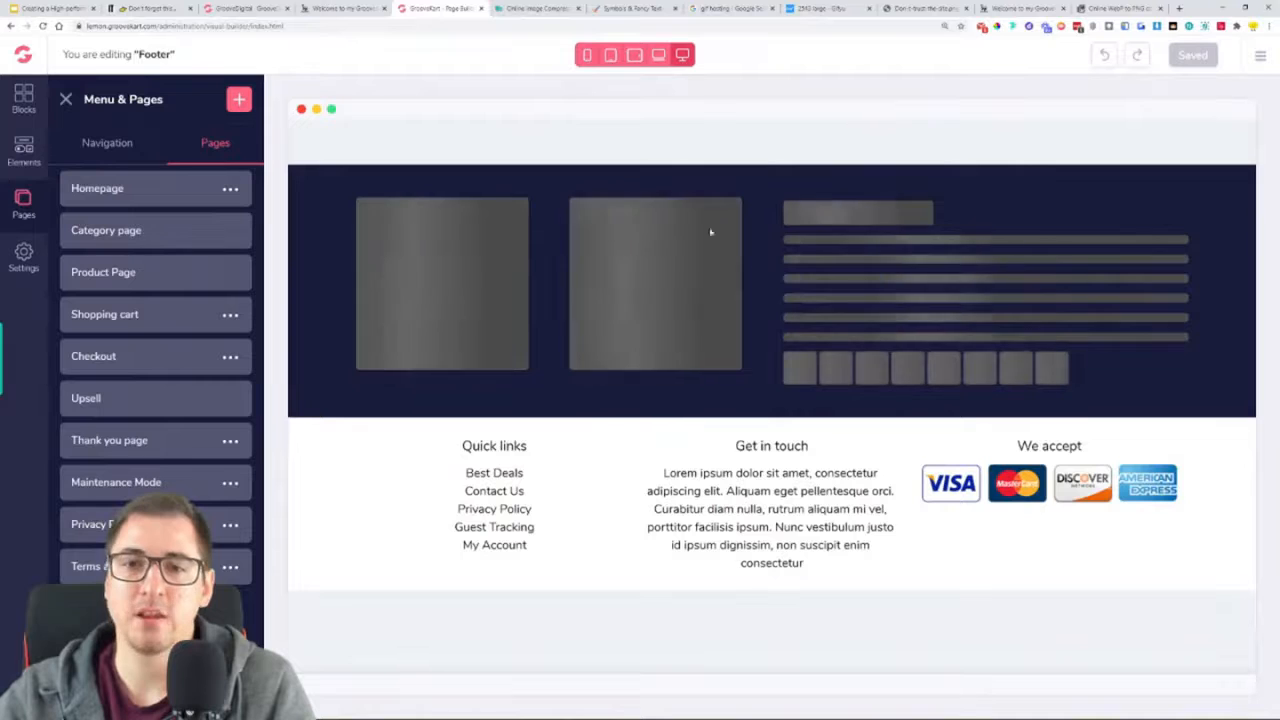
Delete the footer's existing row with the Quick links, Get in touch and We accept columns
{"action": "left_click", "coordinate": [66, 100]}
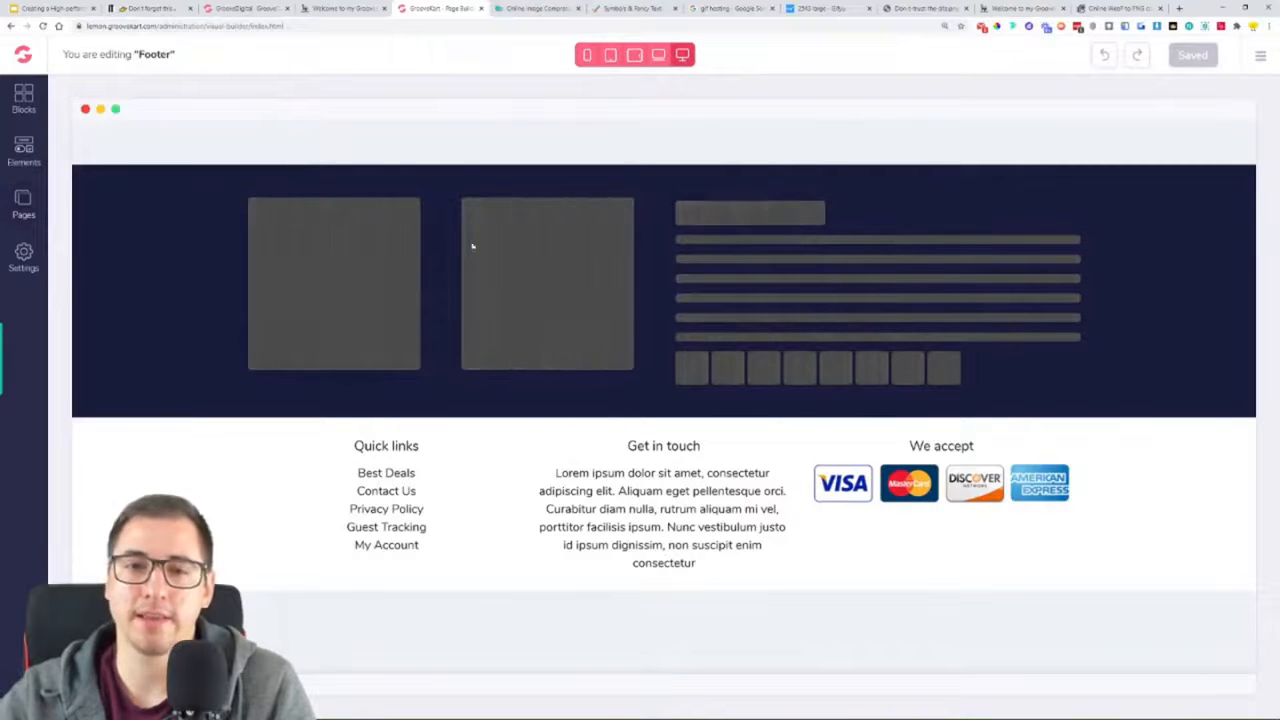
{"action": "left_click", "coordinate": [347, 440]}
{"action": "left_click", "coordinate": [114, 466]}
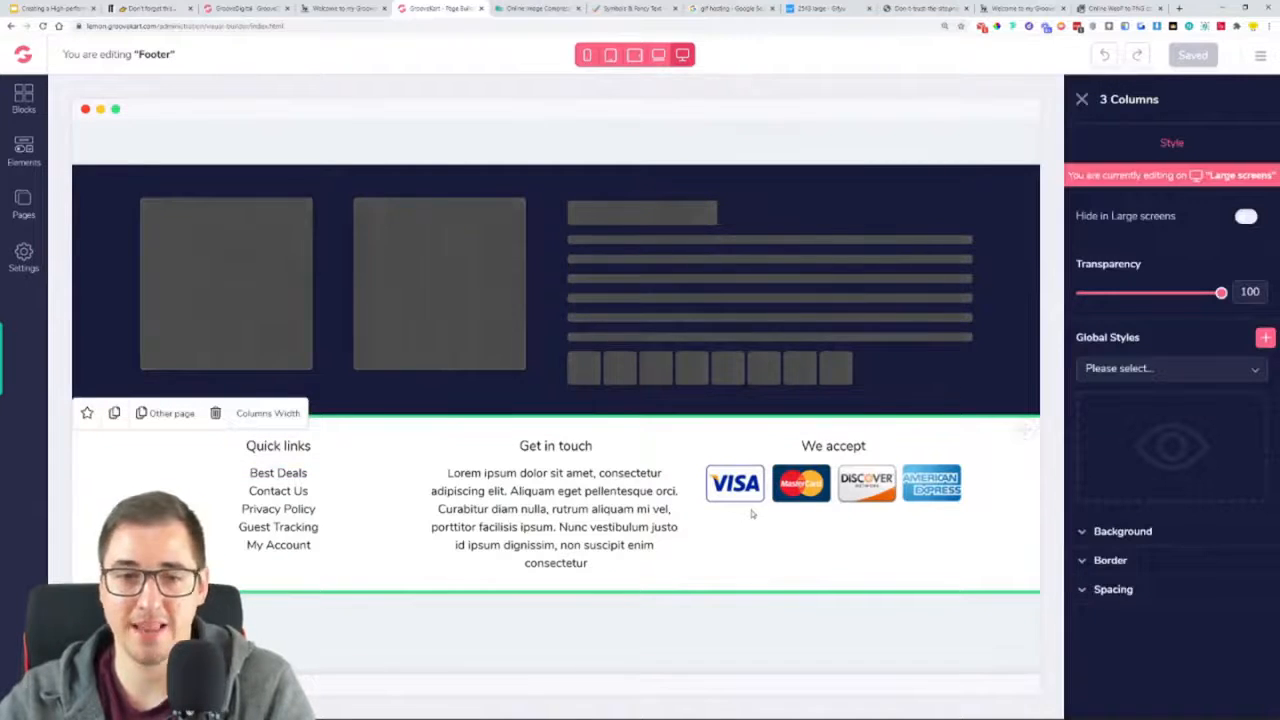
{"action": "left_click", "coordinate": [216, 415]}
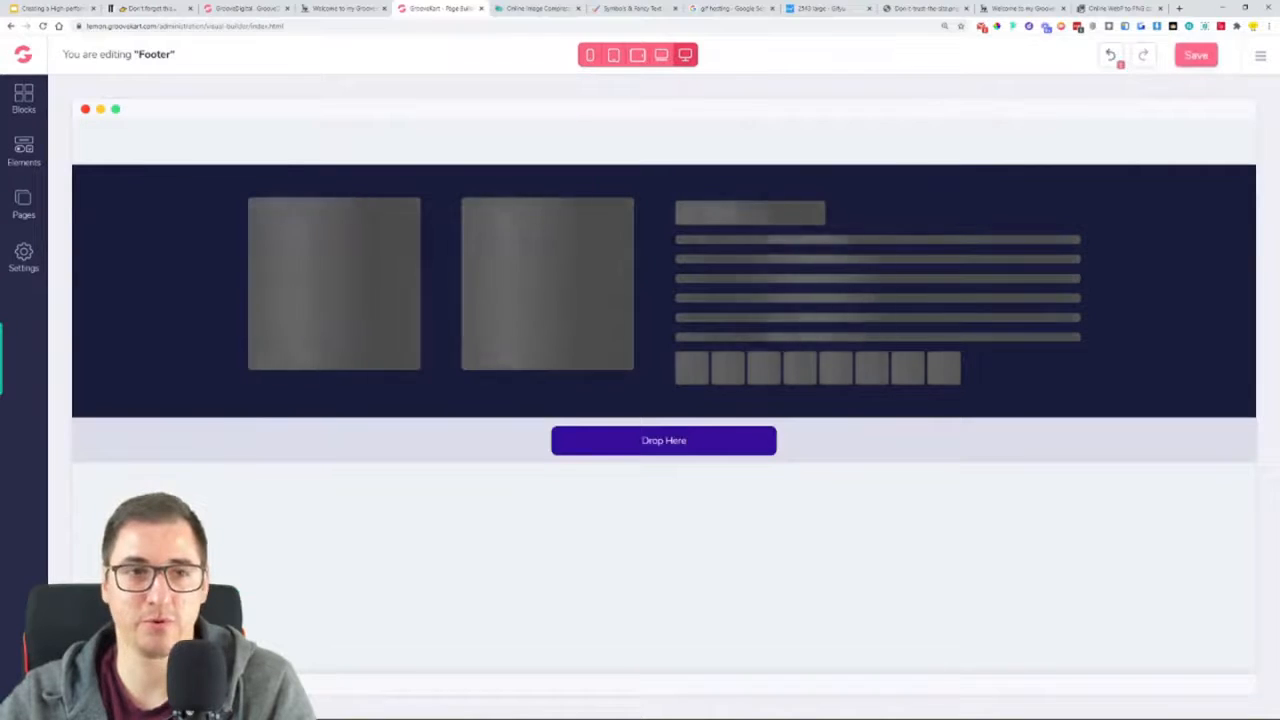
Add a new 3 Columns row to the empty footer
{"action": "left_click", "coordinate": [14, 152]}
{"action": "left_click", "coordinate": [105, 186]}
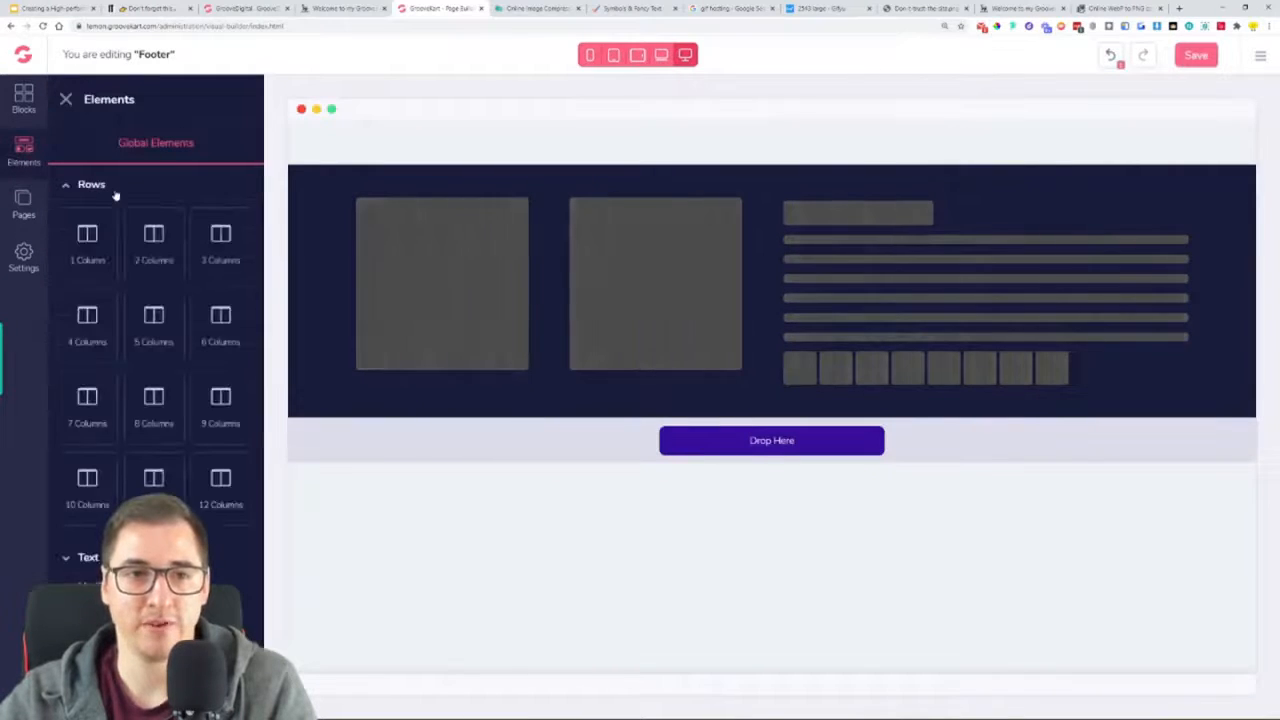
{"action": "left_click_drag", "start_coordinate": [510, 416], "coordinate": [557, 449]}
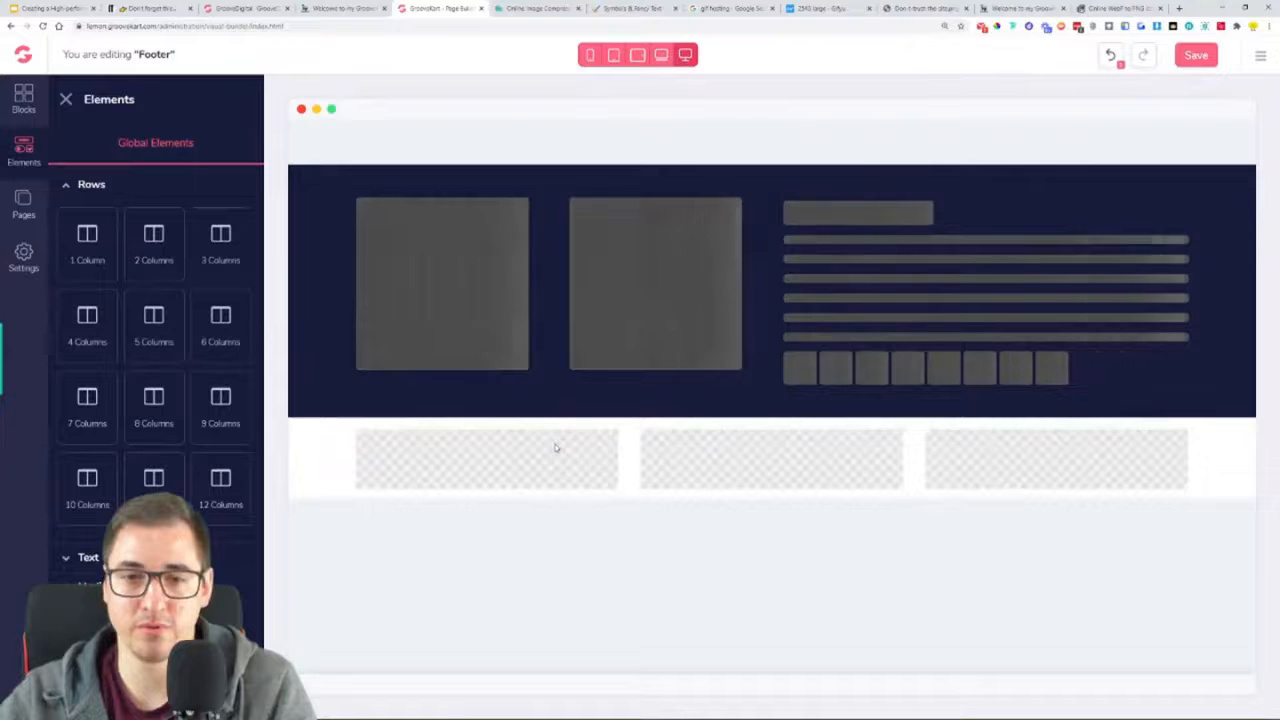
Add an H4 heading to the footer's first column and fill it with "Quick Links" copied from the reference footer
{"action": "key", "text": "ctrl+shift+Tab"}
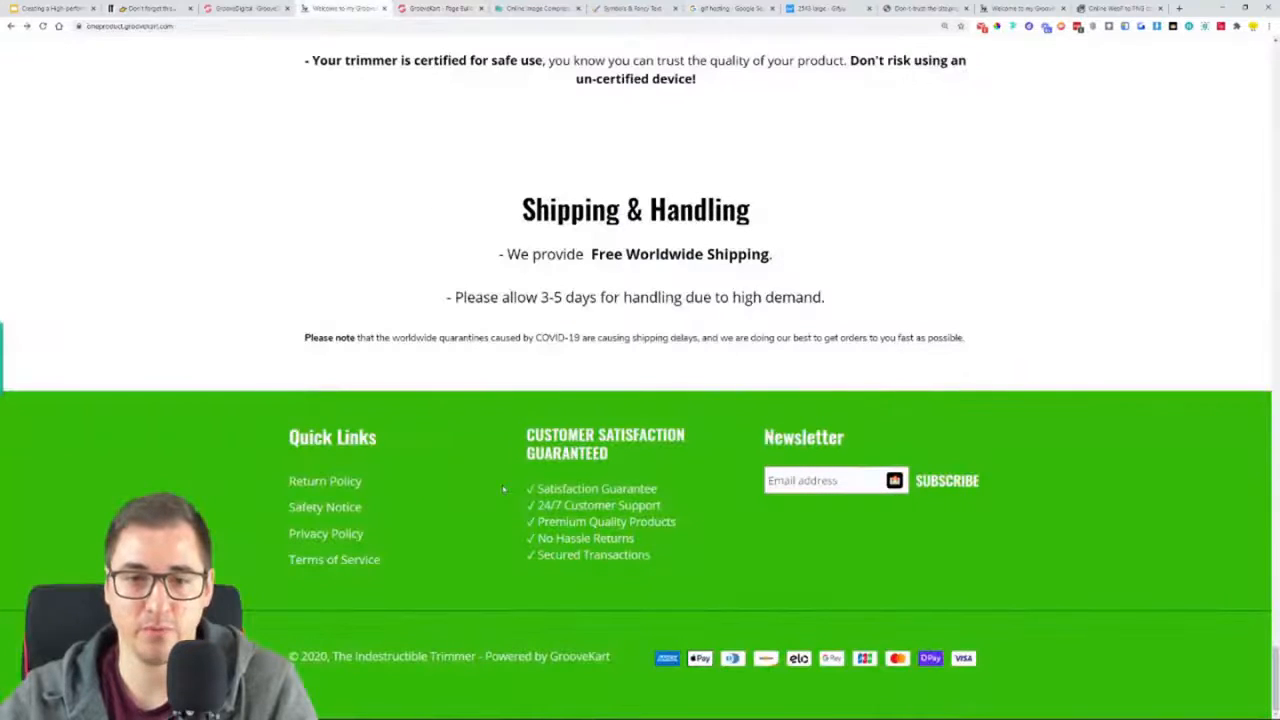
{"action": "left_click_drag", "start_coordinate": [290, 440], "coordinate": [403, 442]}
{"action": "right_click", "coordinate": [337, 437]}
{"action": "left_click", "coordinate": [362, 448]}
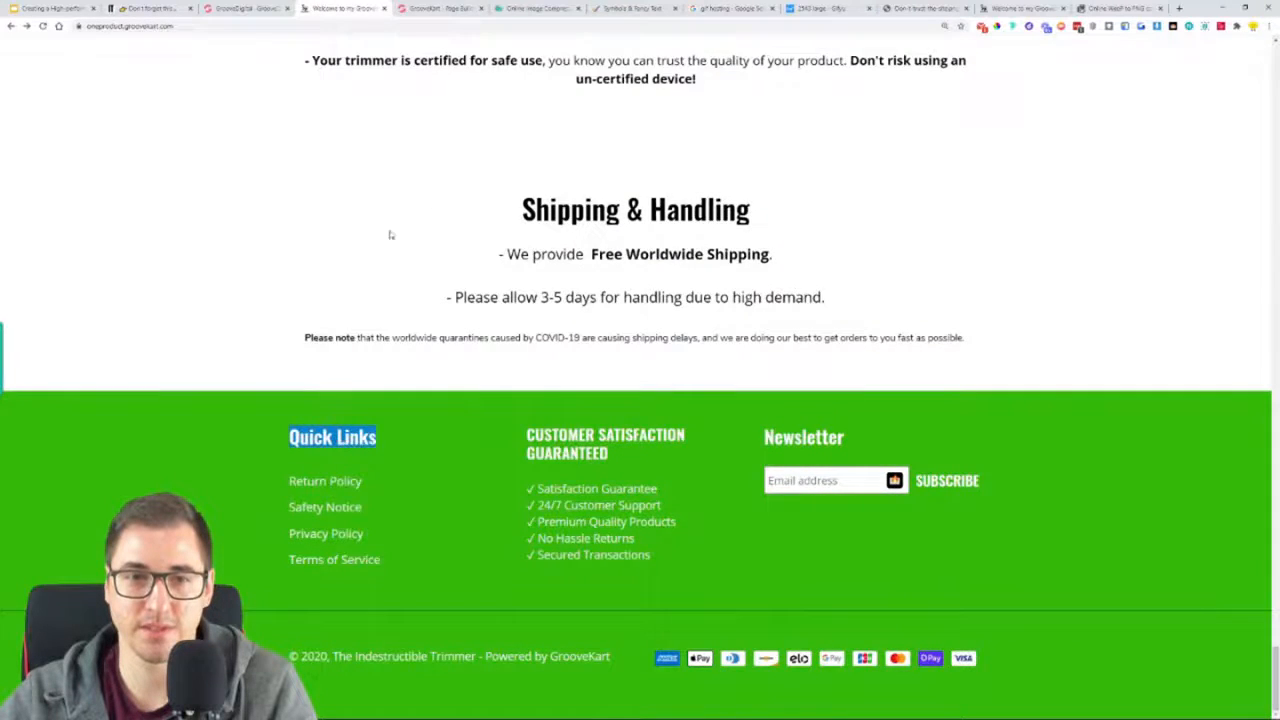
{"action": "left_click", "coordinate": [474, 6]}
{"action": "left_click", "coordinate": [84, 557]}
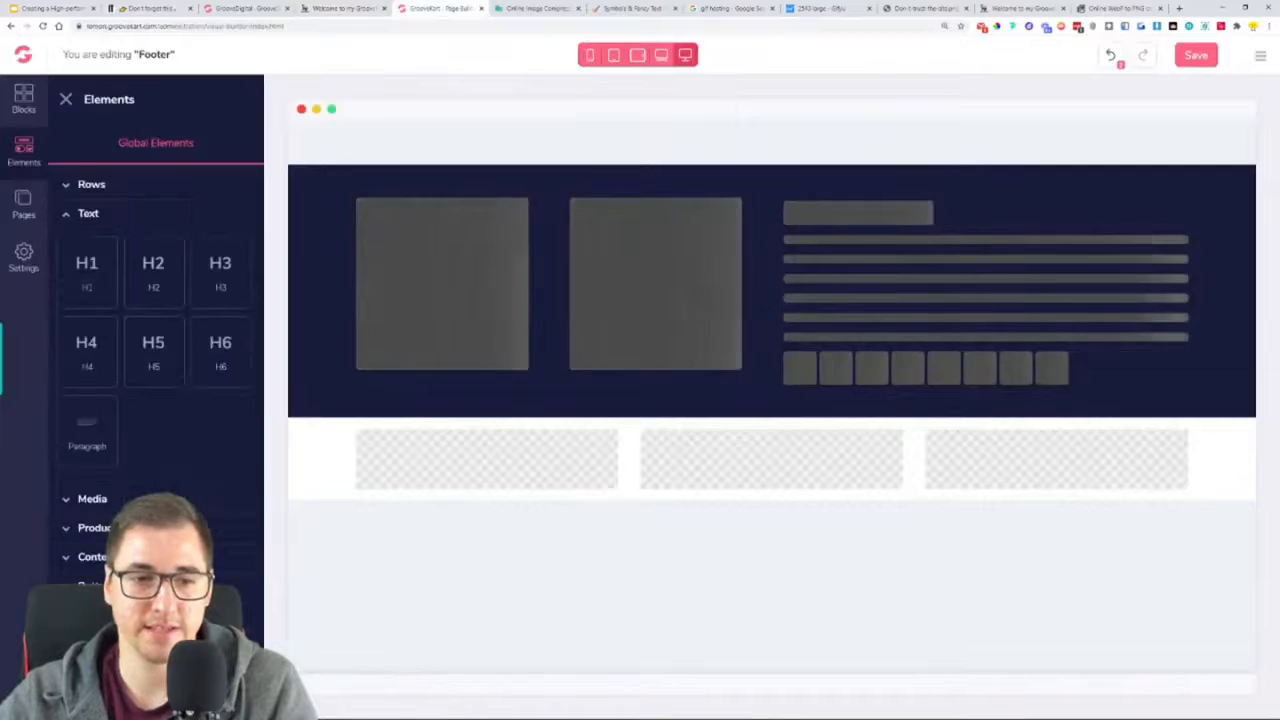
{"action": "left_click_drag", "start_coordinate": [83, 365], "coordinate": [489, 466]}
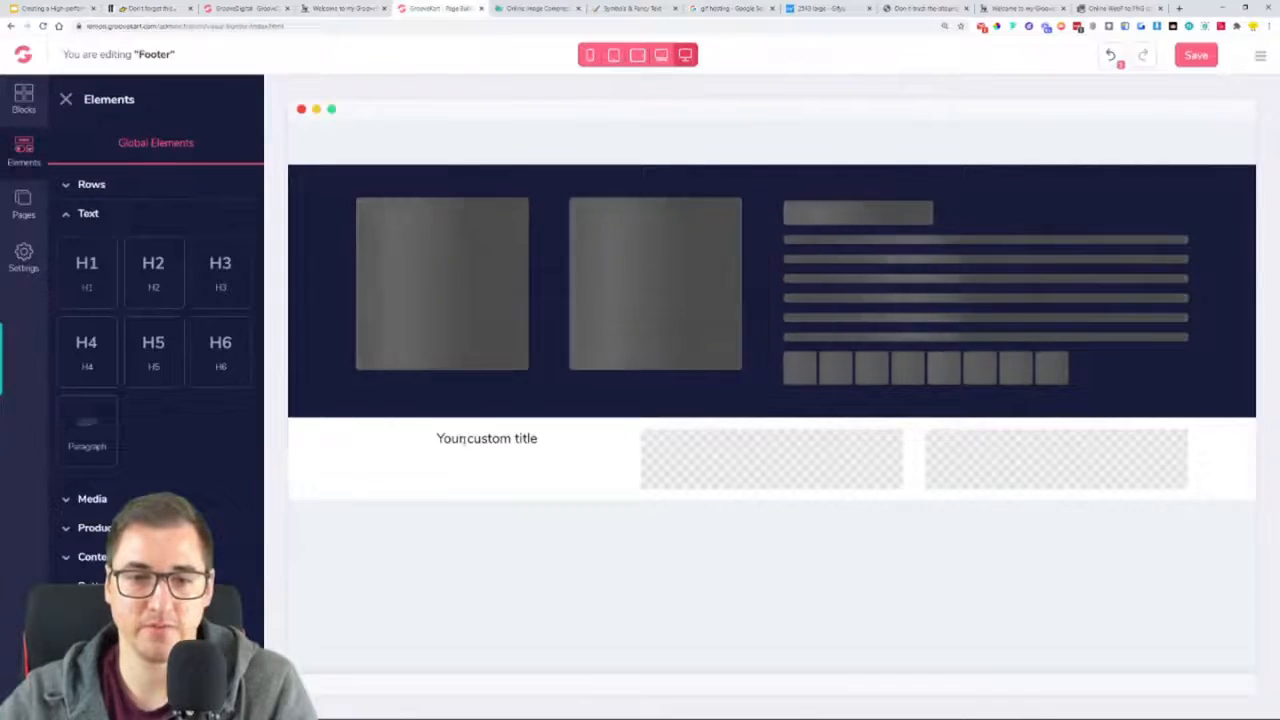
{"action": "left_click", "coordinate": [425, 440]}
{"action": "key", "text": "ctrl+v"}
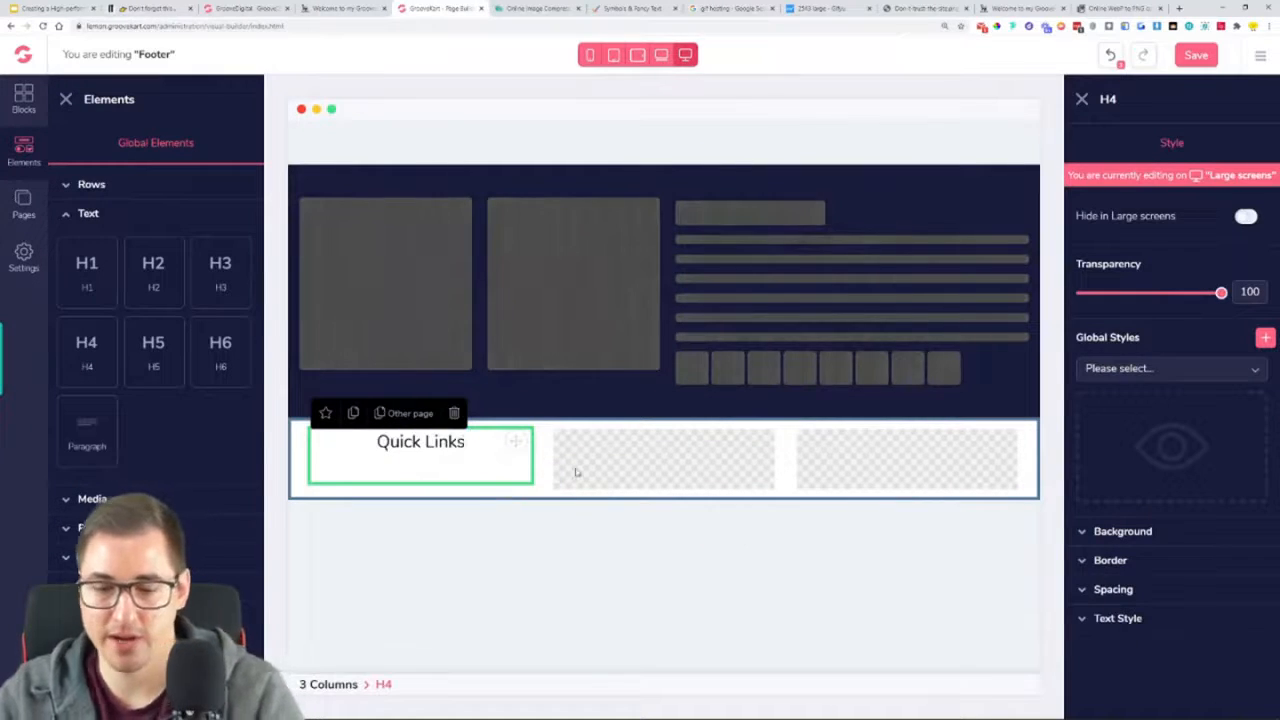
Style the Quick Links heading with the Oswald font, size 25, semi bold weight and black #000000
{"action": "left_click", "coordinate": [1118, 618]}
{"action": "scroll", "coordinate": [1120, 600], "scroll_direction": "down", "scroll_amount": 3}
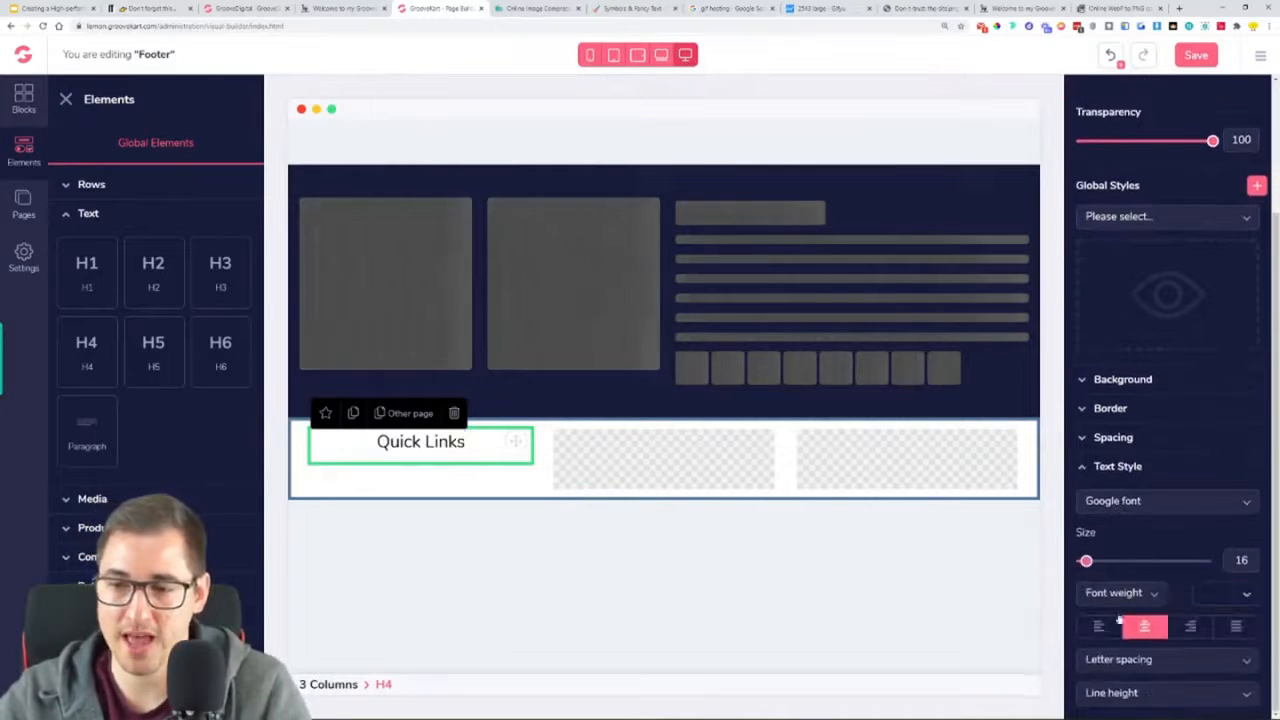
{"action": "left_click", "coordinate": [1117, 505]}
{"action": "left_click", "coordinate": [1097, 543]}
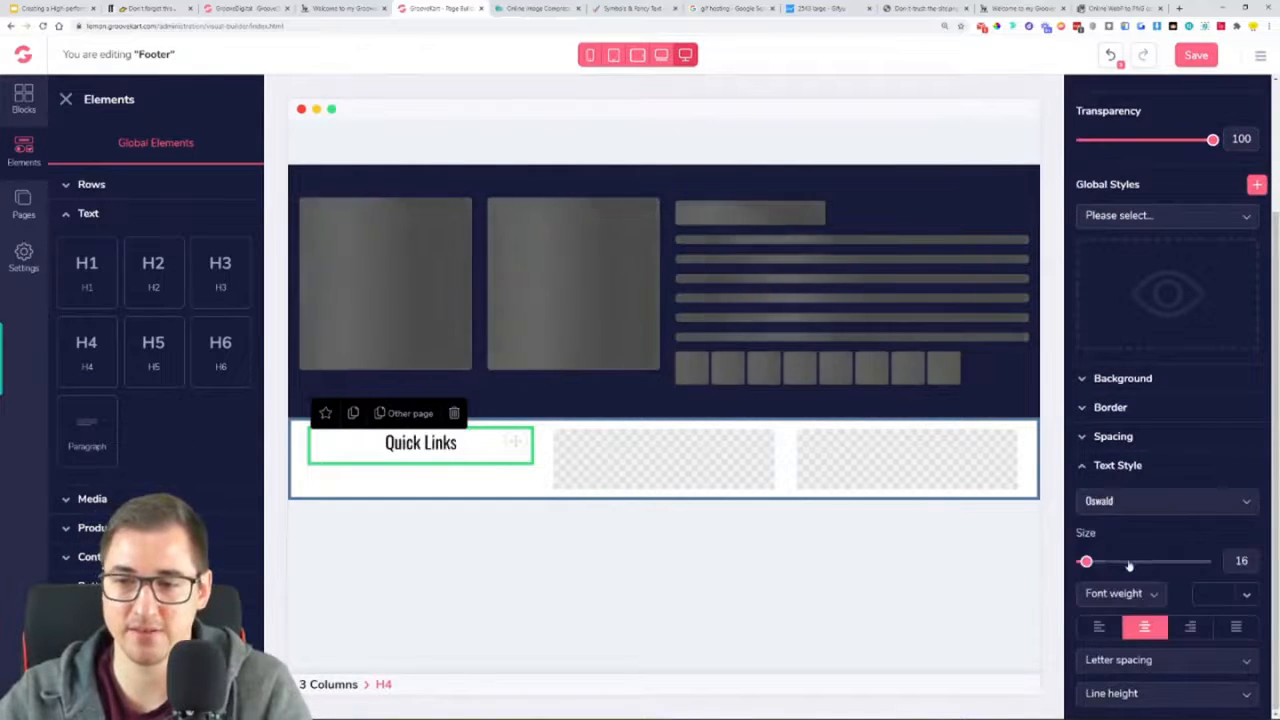
{"action": "left_click", "coordinate": [1224, 596]}
{"action": "left_click", "coordinate": [1109, 662]}
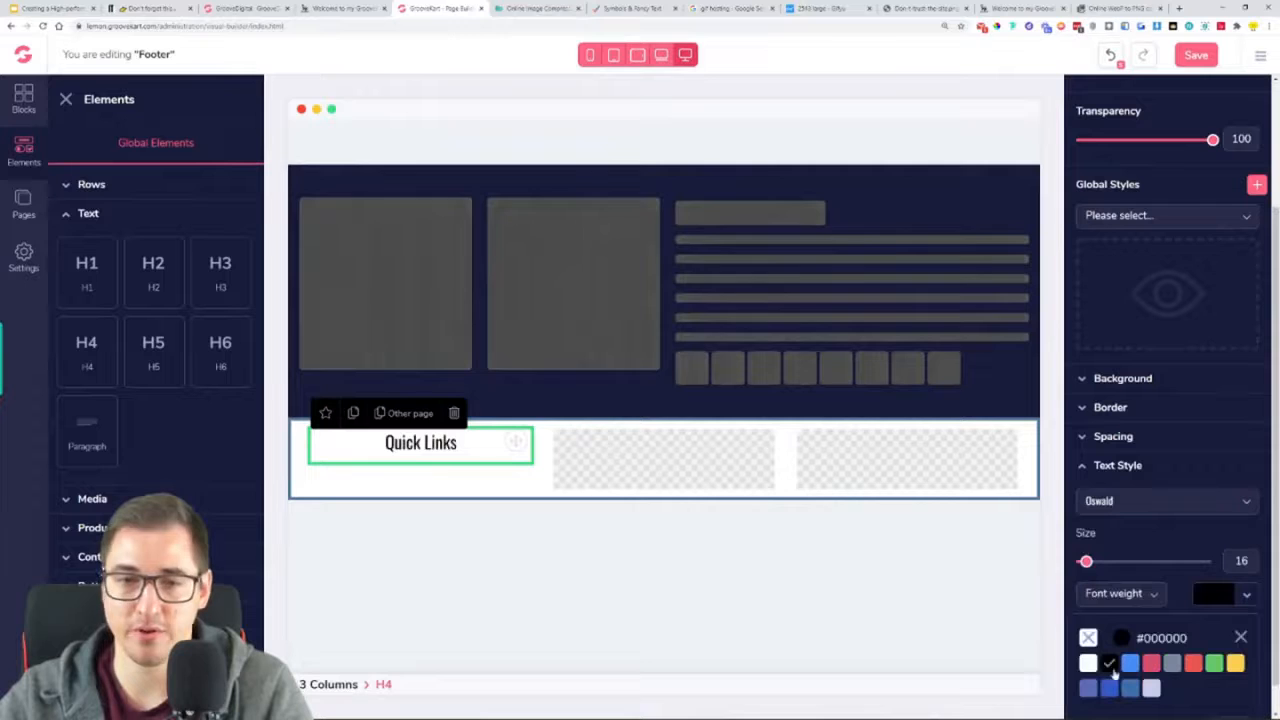
{"action": "left_click_drag", "start_coordinate": [1086, 561], "coordinate": [1100, 565]}
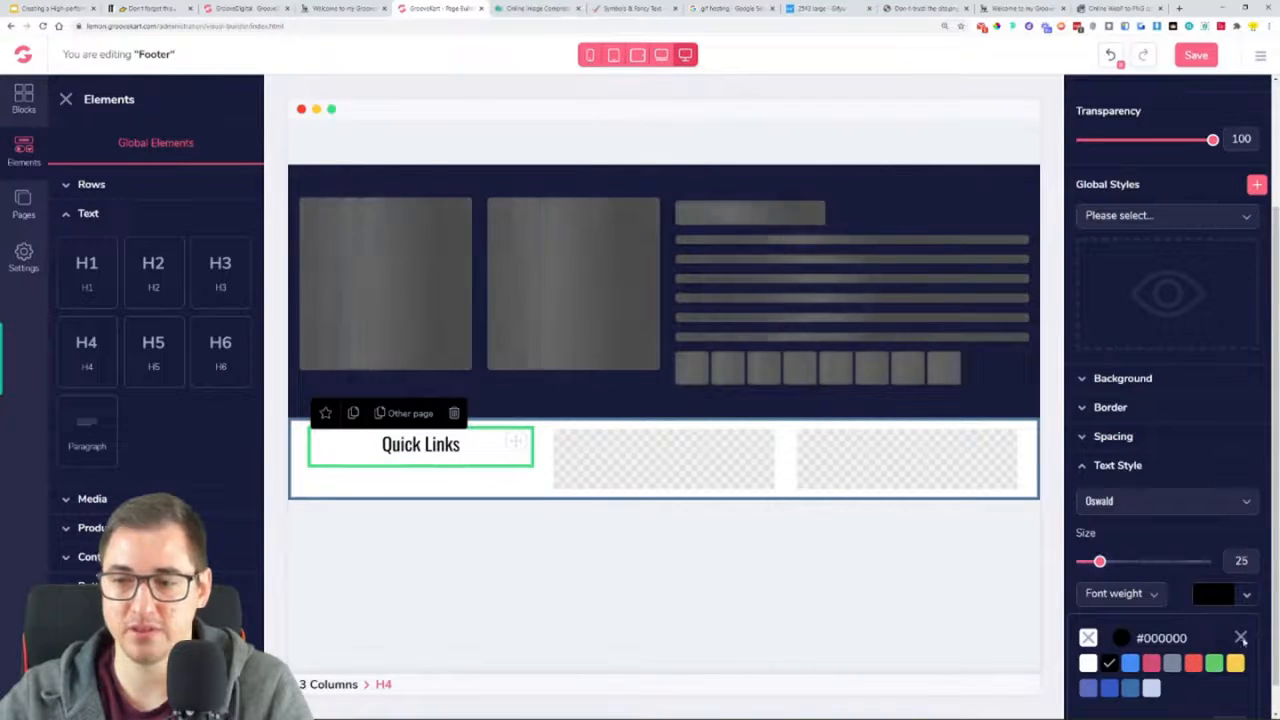
{"action": "left_click", "coordinate": [1241, 638]}
{"action": "left_click", "coordinate": [1118, 594]}
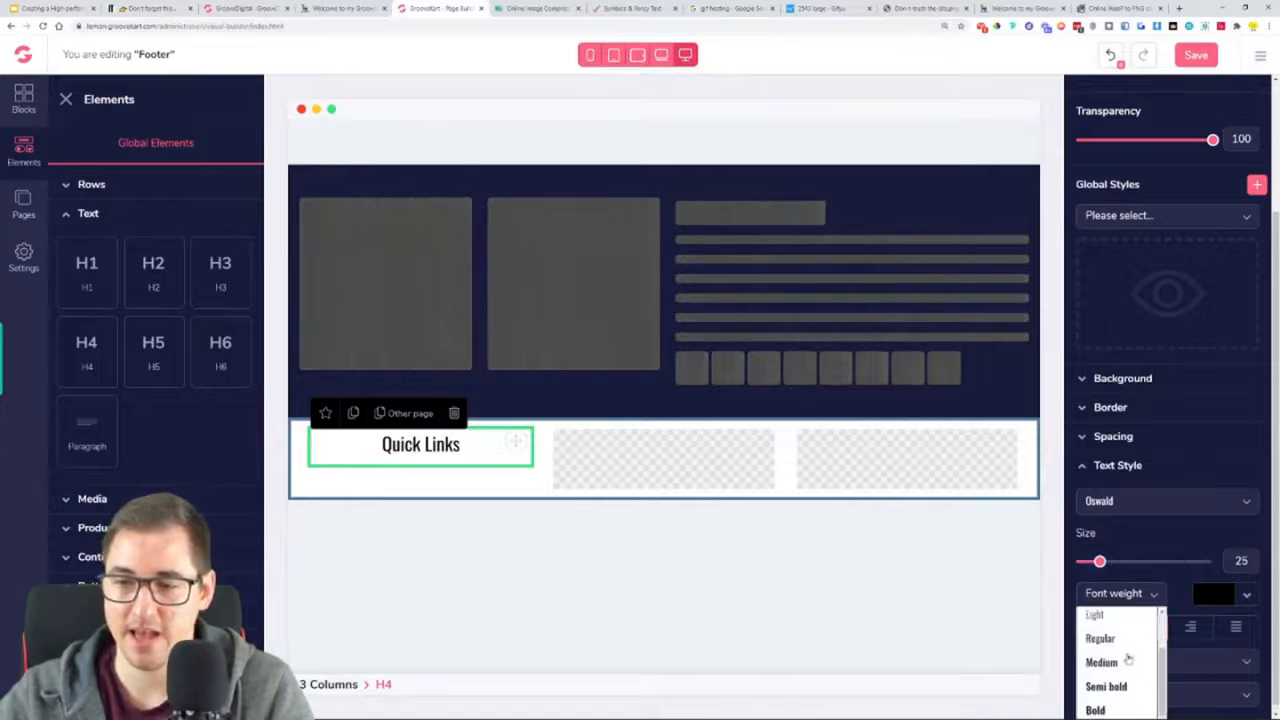
{"action": "left_click", "coordinate": [1114, 687]}
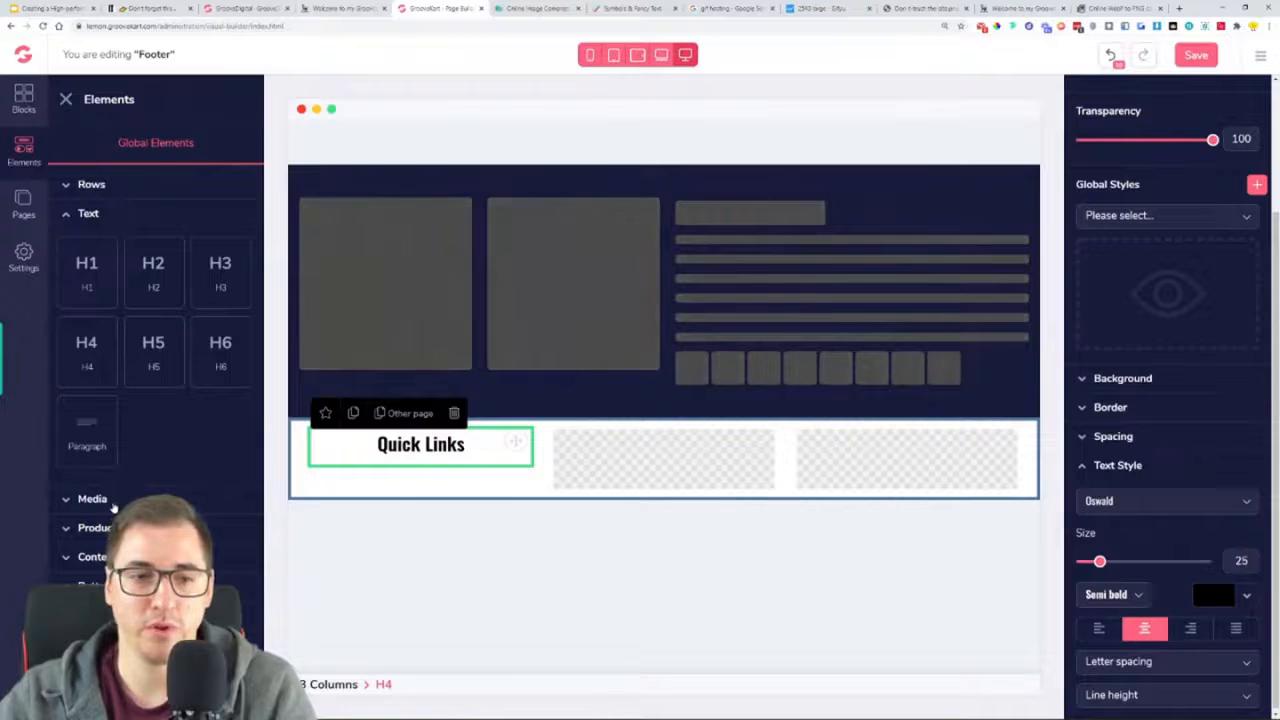
Add a plain text link button beneath the Quick Links heading in the footer's first column
{"action": "left_click", "coordinate": [165, 214]}
{"action": "scroll", "coordinate": [150, 420], "scroll_direction": "down", "scroll_amount": 5}
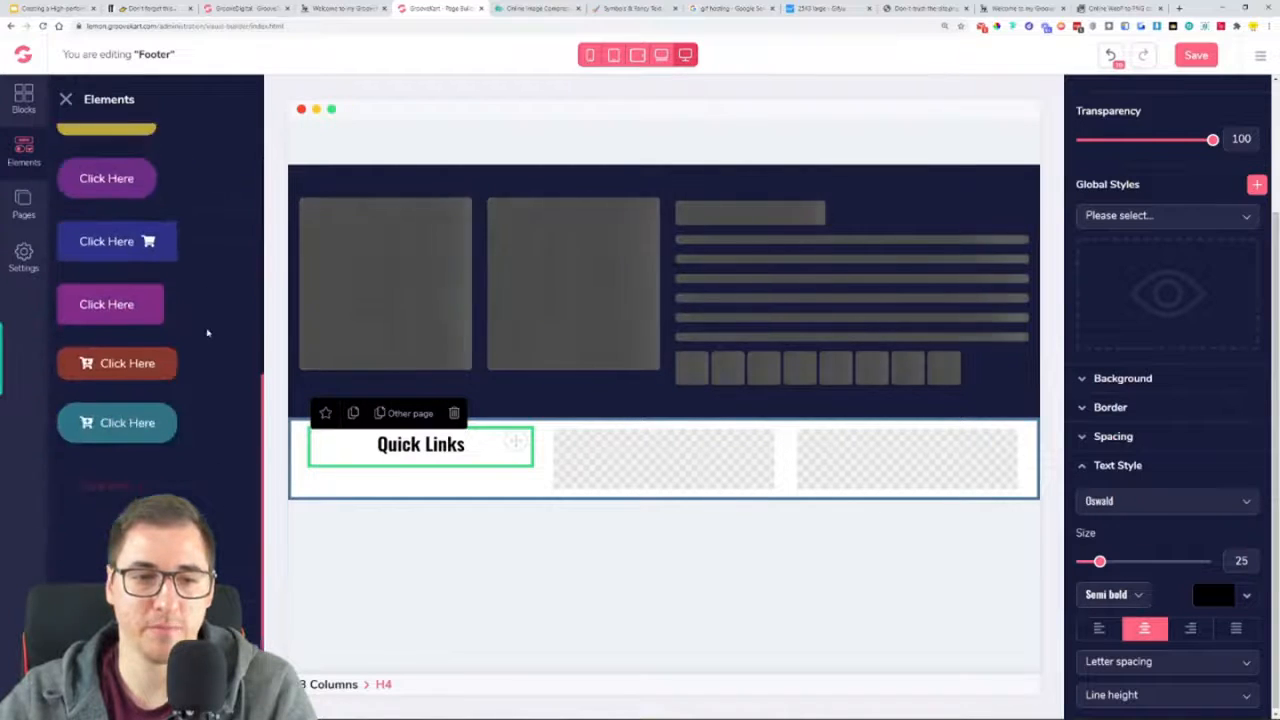
{"action": "left_click_drag", "start_coordinate": [96, 520], "coordinate": [406, 497]}
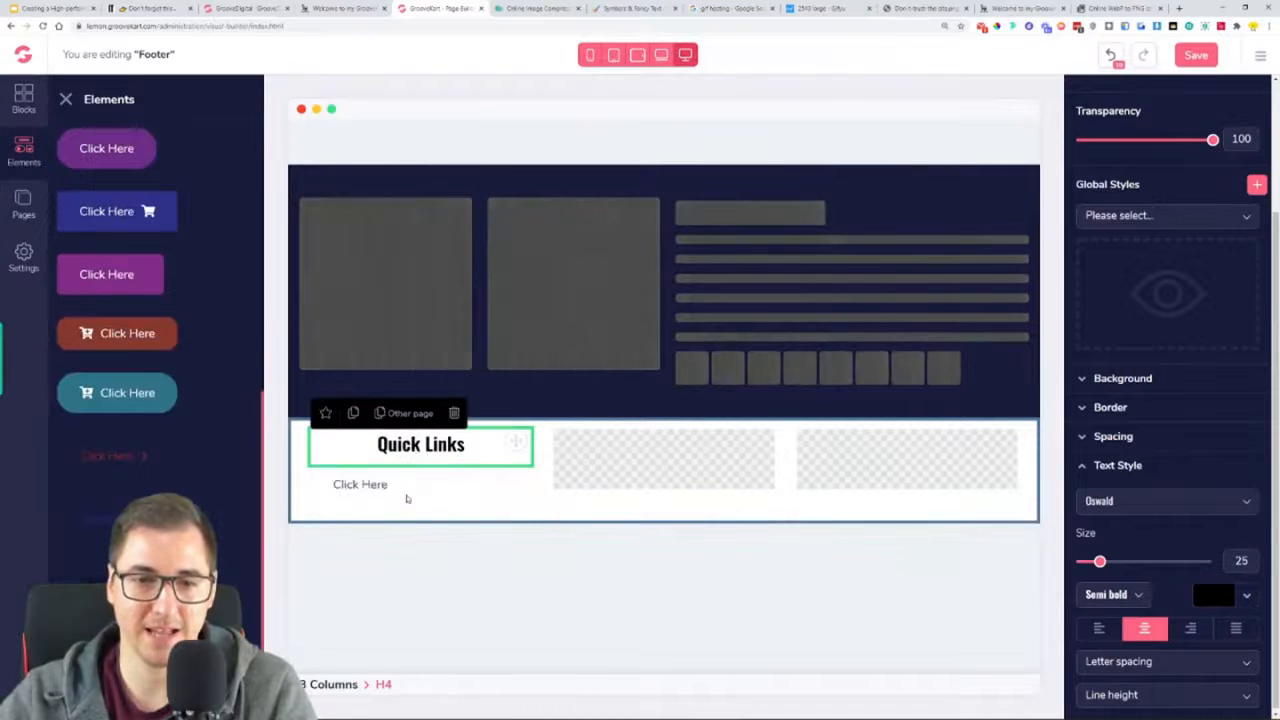
Change the new link button's label to "Return Policy", matching the first quick link on the reference page
{"action": "left_click", "coordinate": [363, 484]}
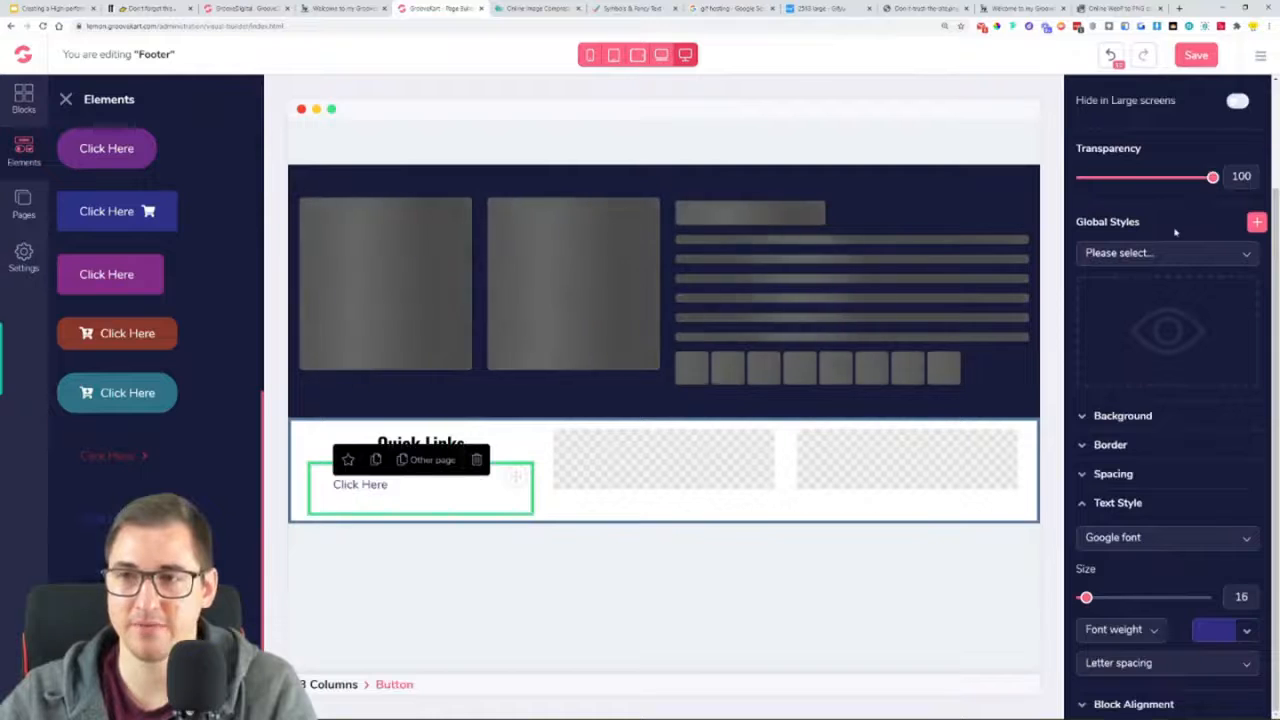
{"action": "scroll", "coordinate": [1195, 237], "scroll_direction": "up", "scroll_amount": 3}
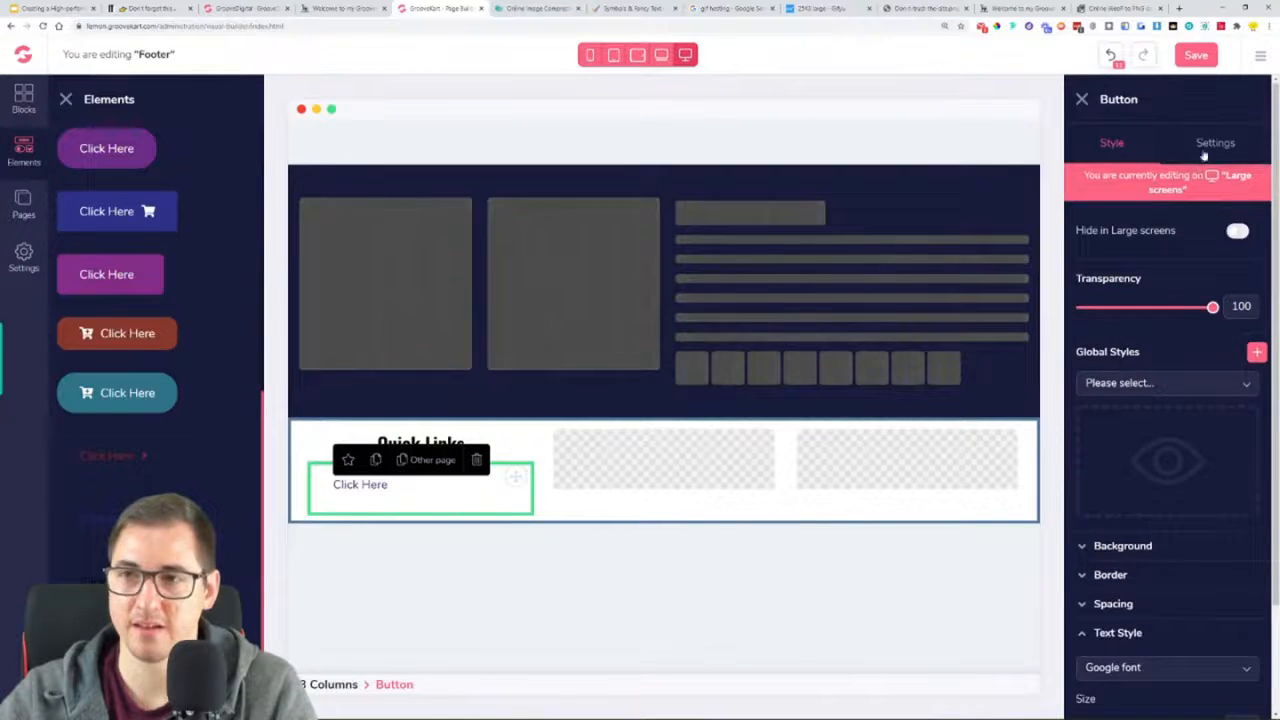
{"action": "left_click", "coordinate": [1204, 152]}
{"action": "left_click", "coordinate": [342, 8]}
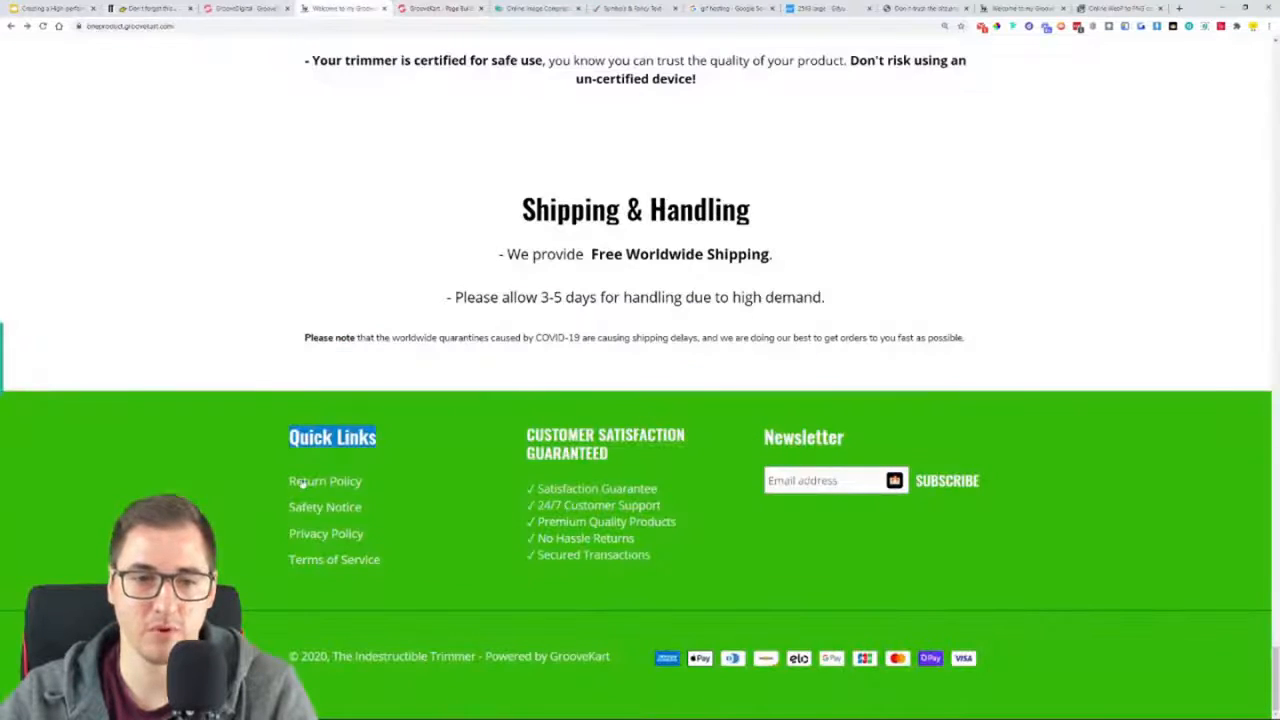
{"action": "left_click", "coordinate": [409, 7]}
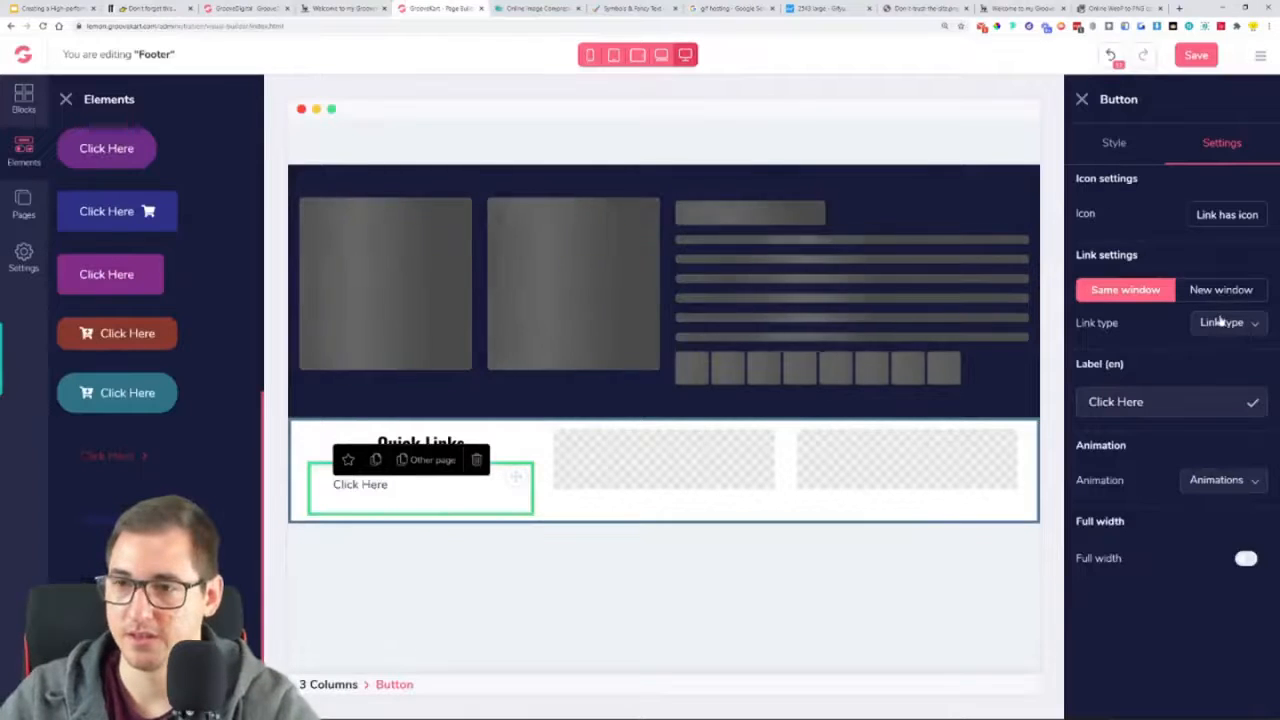
{"action": "triple_click", "coordinate": [1180, 406]}
{"action": "type", "text": "rt"}
{"action": "key", "text": "ctrl+z"}
{"action": "type", "text": "R"}
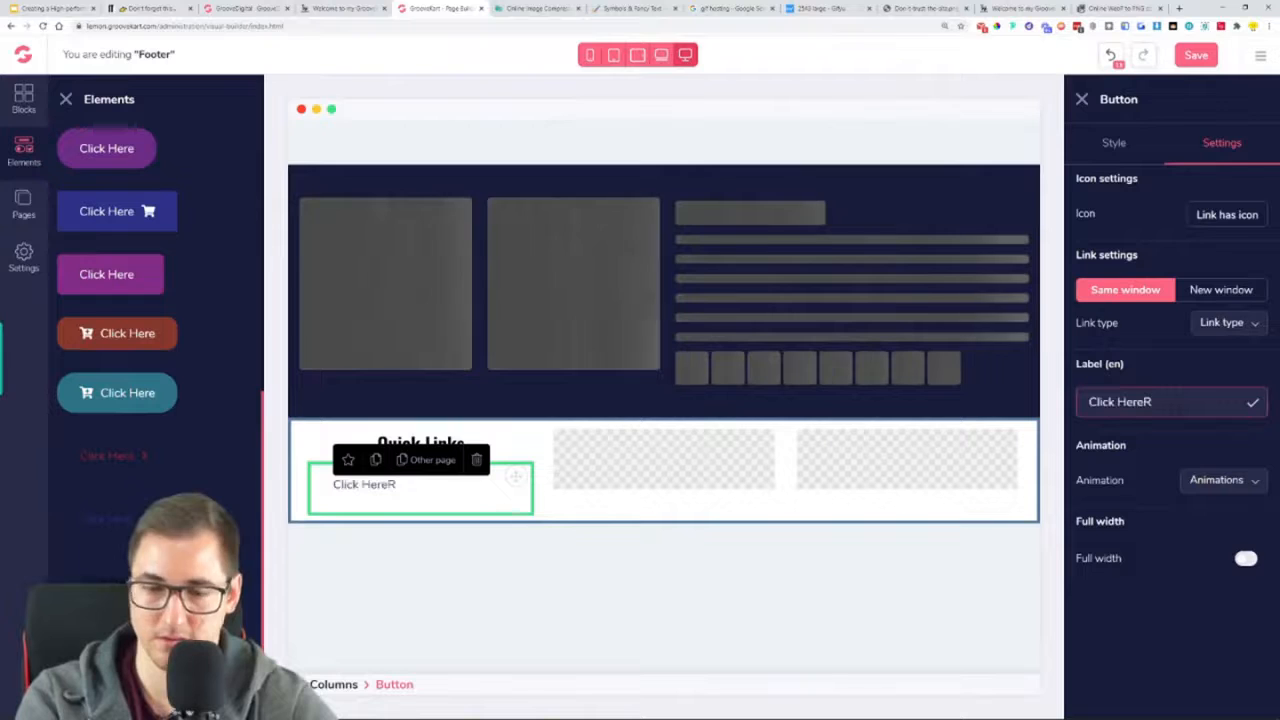
{"action": "key", "text": "ctrl+a"}
{"action": "type", "text": "Retur"}
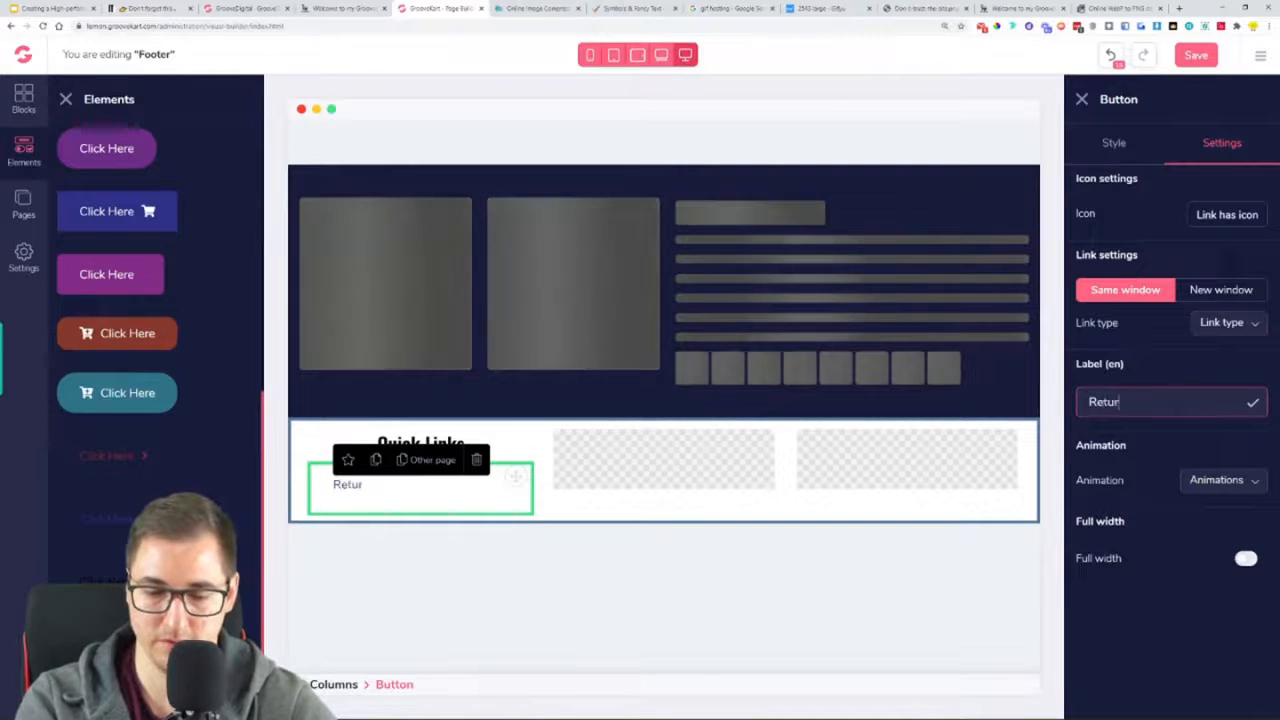
{"action": "type", "text": "n Policy"}
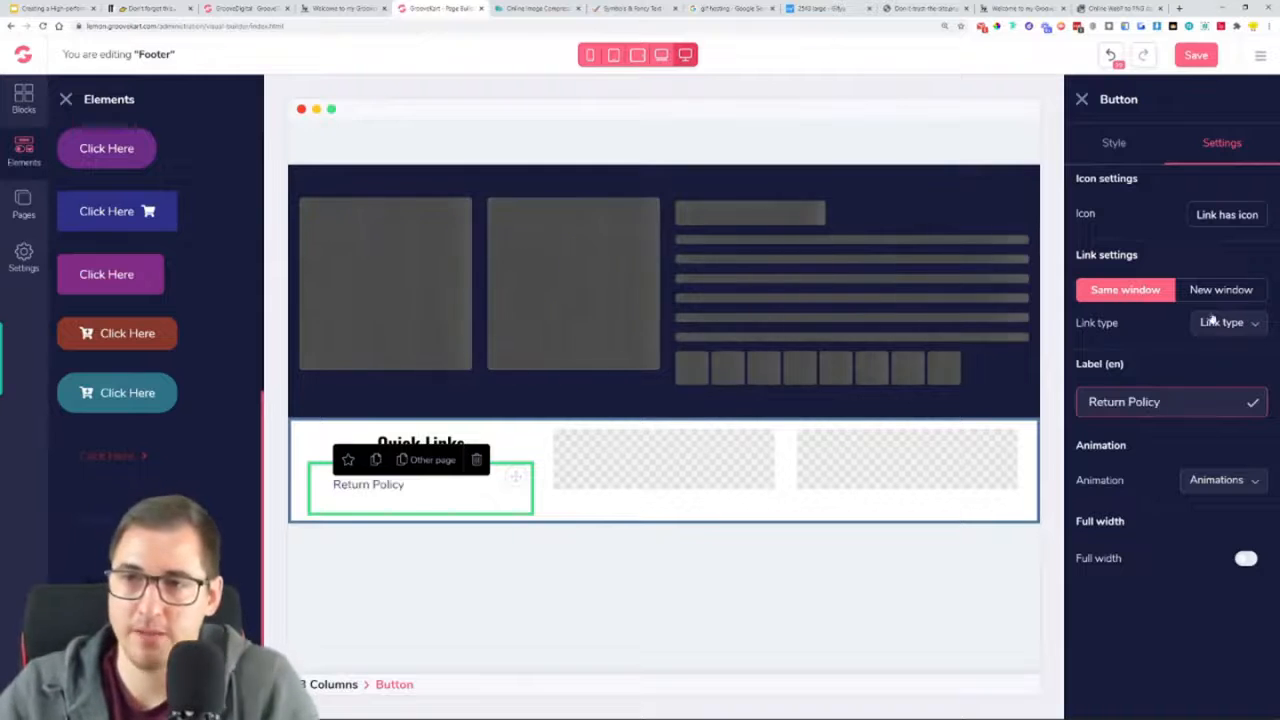
Set the Return Policy link's text color to white #FFFFFF
{"action": "left_click", "coordinate": [1113, 142]}
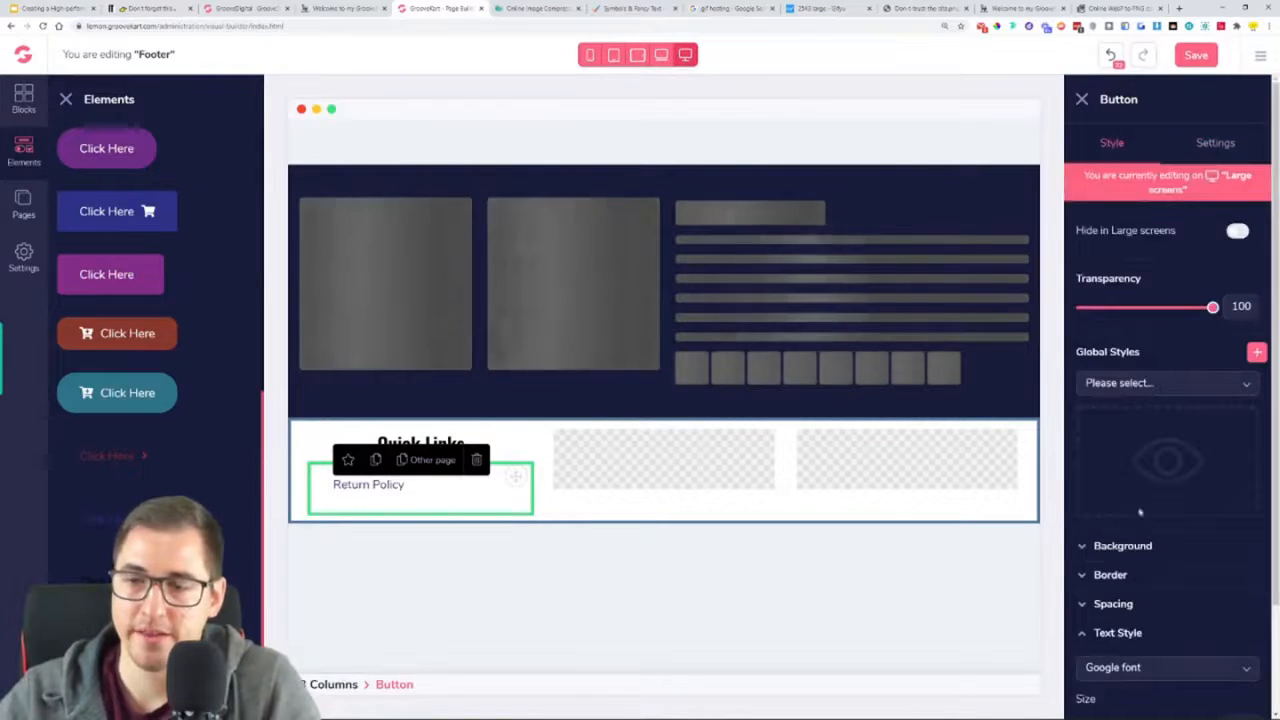
{"action": "scroll", "coordinate": [1150, 672], "scroll_direction": "down", "scroll_amount": 1}
{"action": "scroll", "coordinate": [1150, 672], "scroll_direction": "down", "scroll_amount": 1}
{"action": "left_click", "coordinate": [1218, 629]}
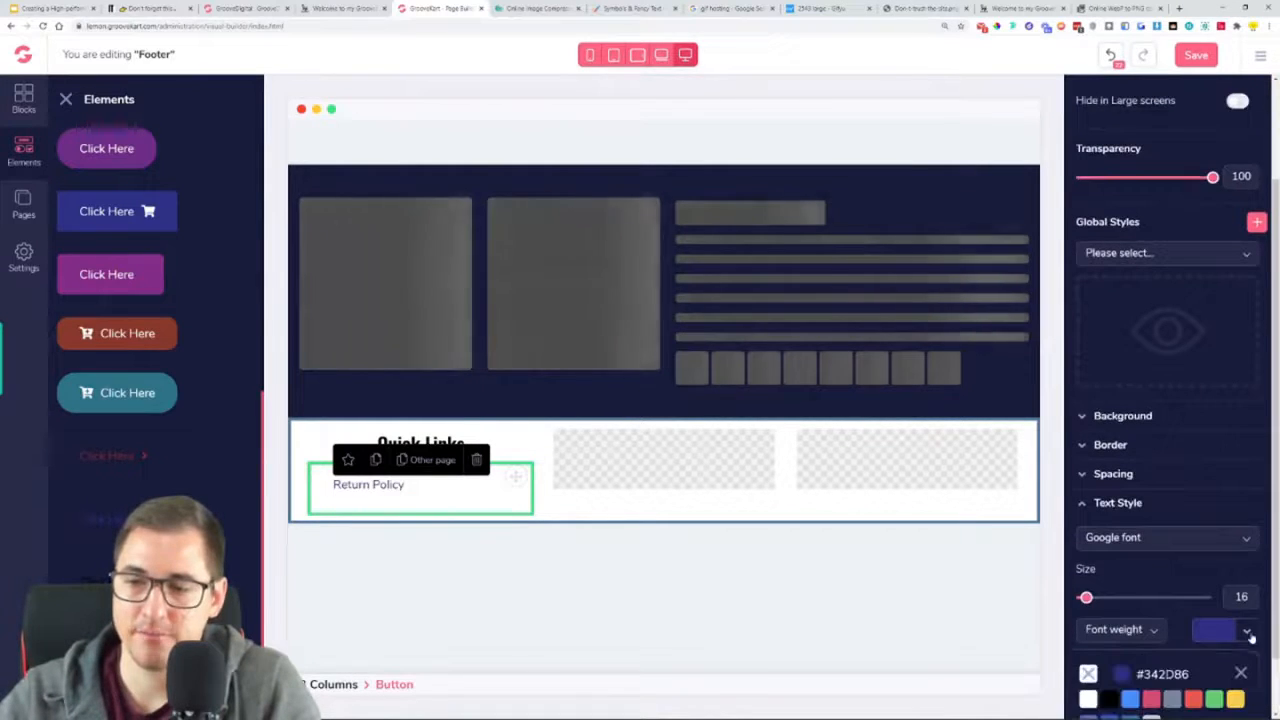
{"action": "left_click", "coordinate": [1088, 700]}
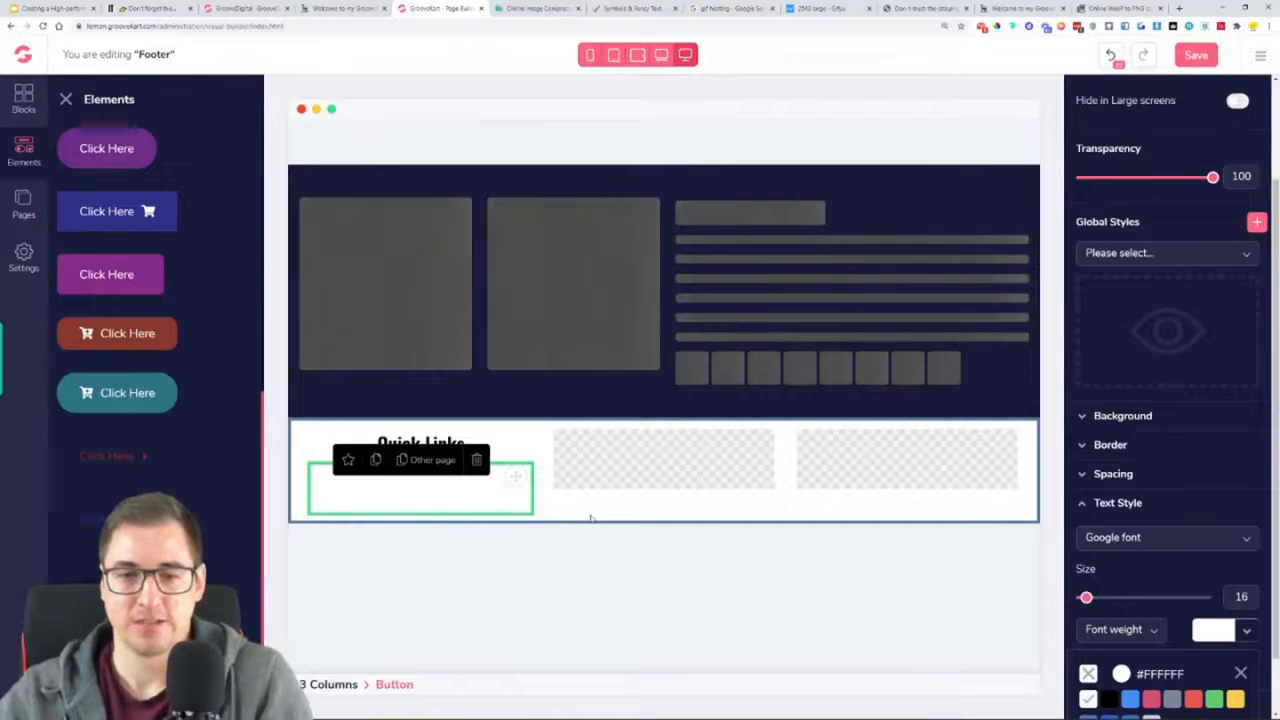
Open the background color of the footer's three-column row and sample the green from the reference page's footer
{"action": "left_click", "coordinate": [598, 518]}
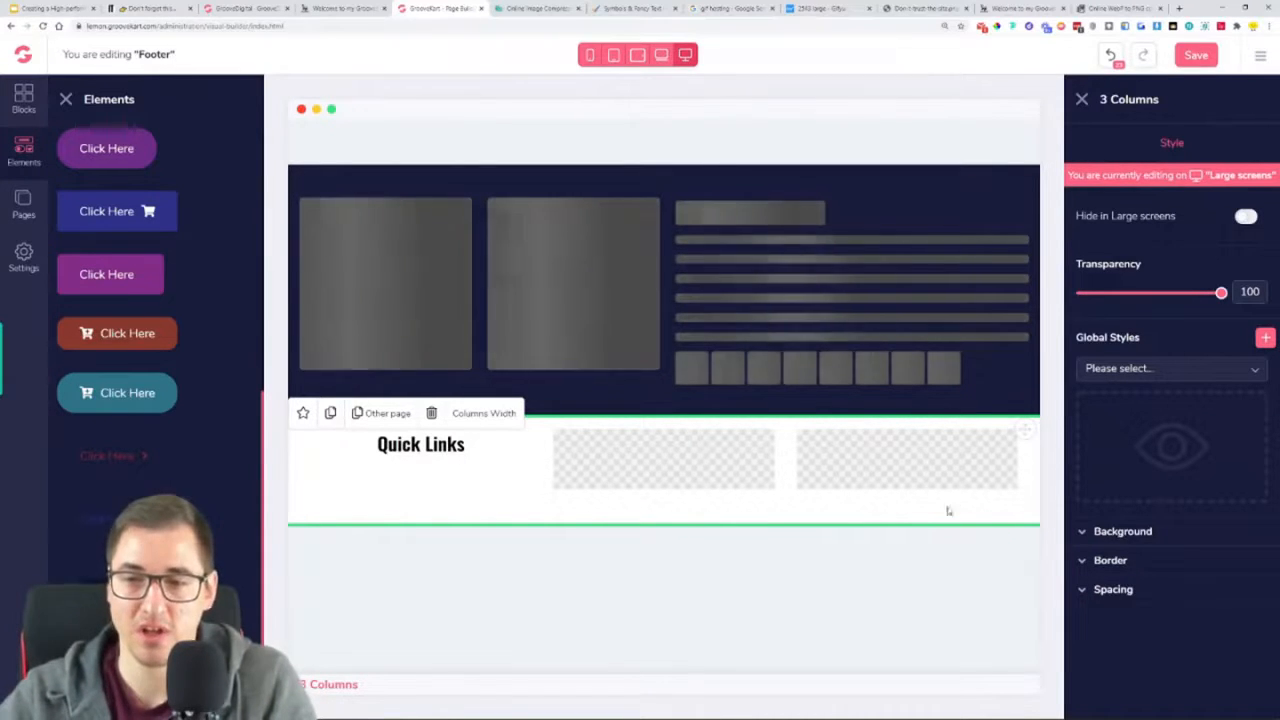
{"action": "left_click", "coordinate": [1140, 532]}
{"action": "left_click", "coordinate": [1215, 580]}
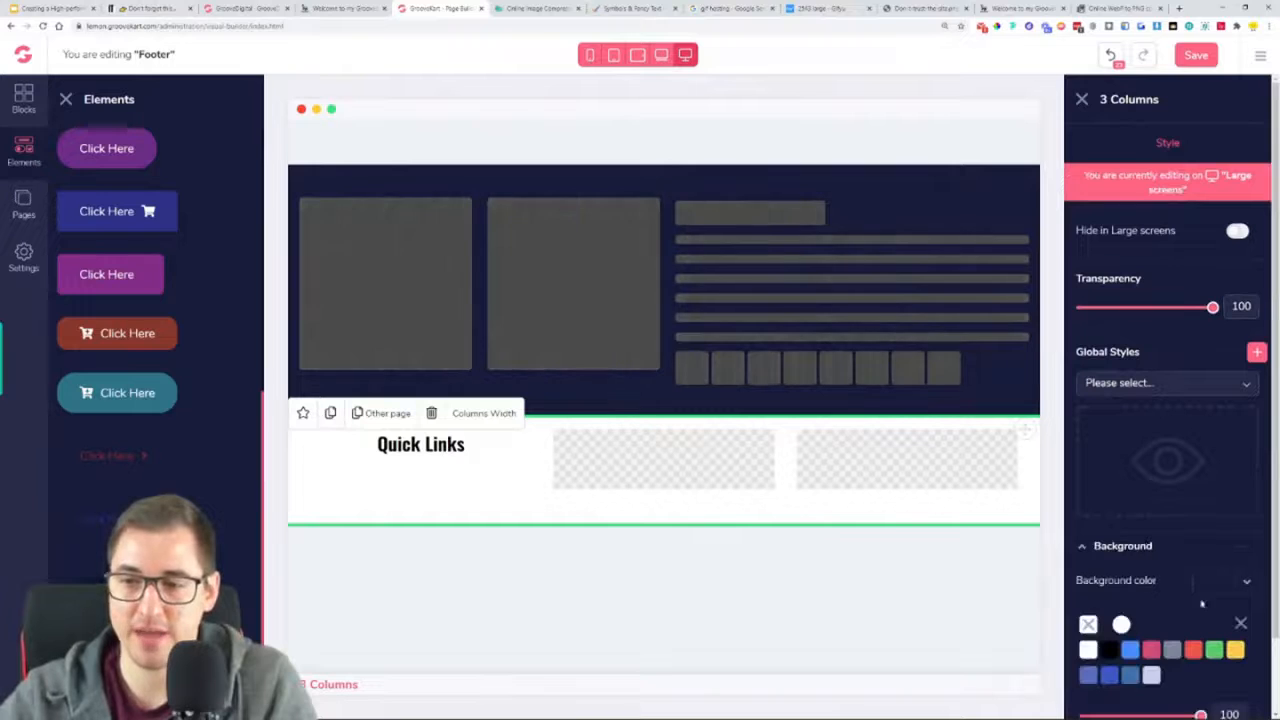
{"action": "left_click", "coordinate": [1121, 628]}
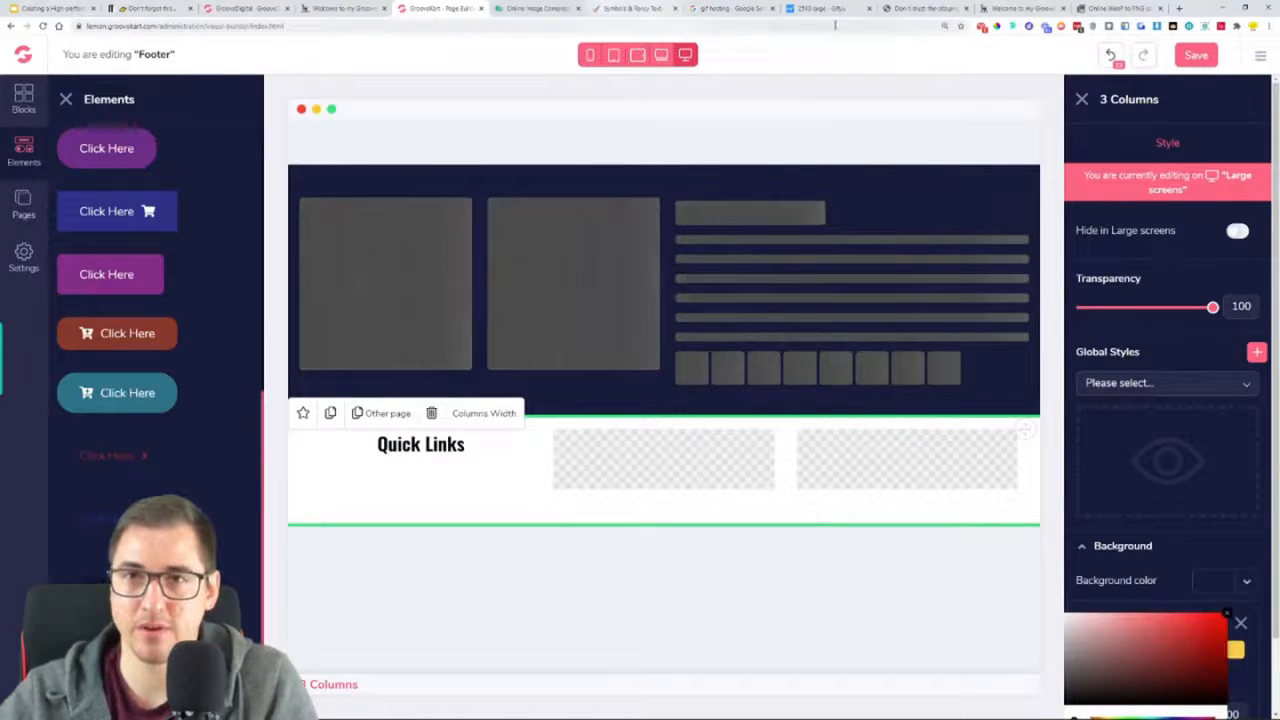
{"action": "left_click", "coordinate": [343, 8]}
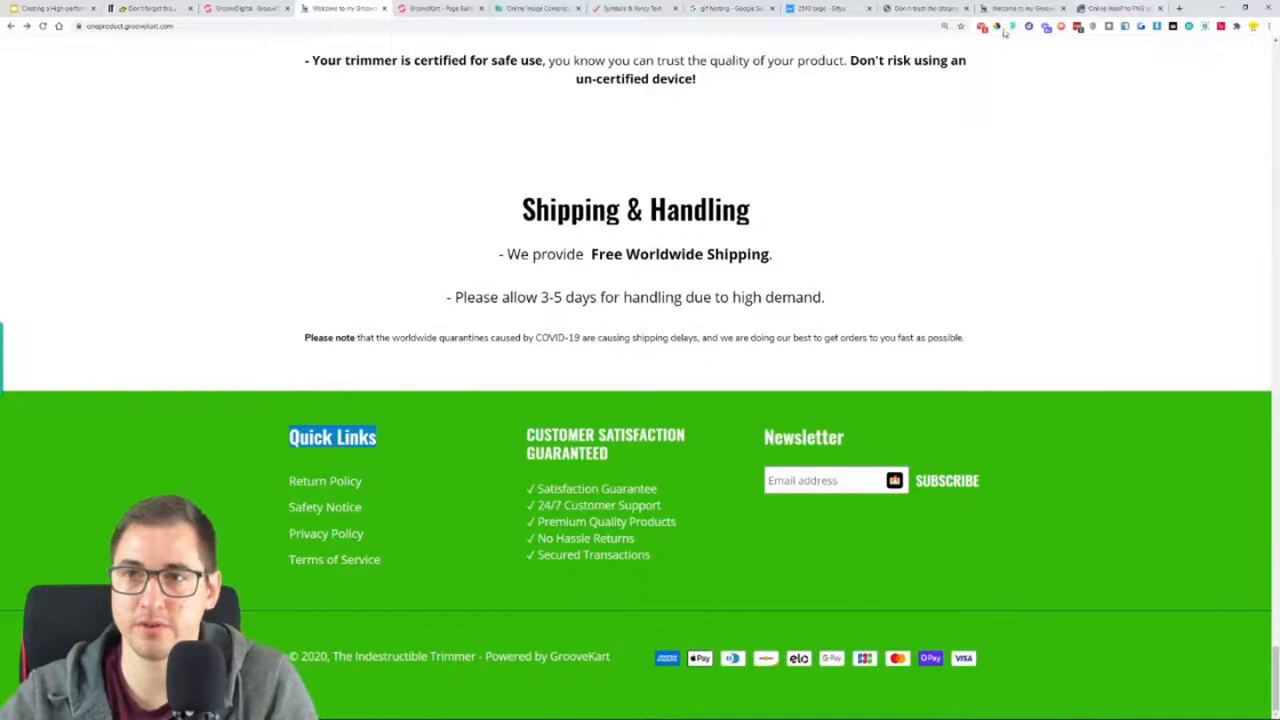
{"action": "left_click", "coordinate": [1054, 432]}
{"action": "right_click", "coordinate": [1087, 453]}
{"action": "left_click", "coordinate": [1106, 463]}
{"action": "left_click", "coordinate": [1175, 455]}
{"action": "left_click", "coordinate": [424, 8]}
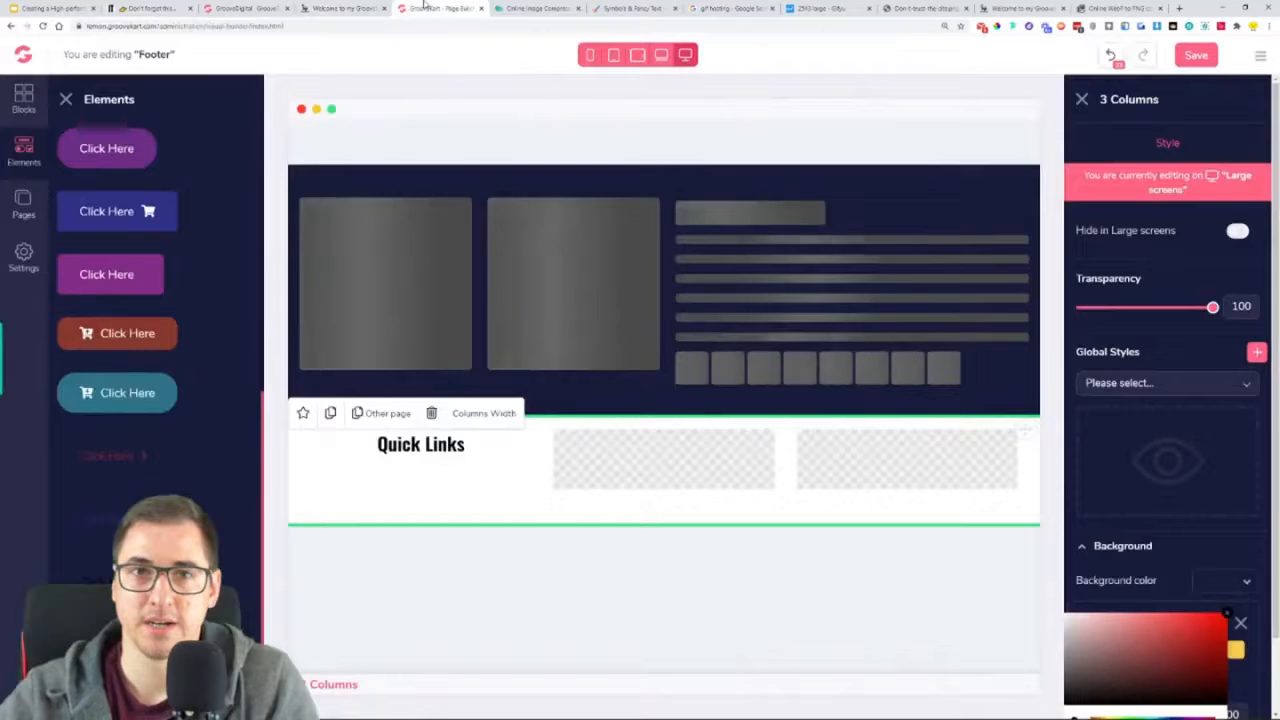
Set the three-column row's background color to the copied green #34B809
{"action": "scroll", "coordinate": [1174, 655], "scroll_direction": "down", "scroll_amount": 1}
{"action": "double_click", "coordinate": [1150, 662]}
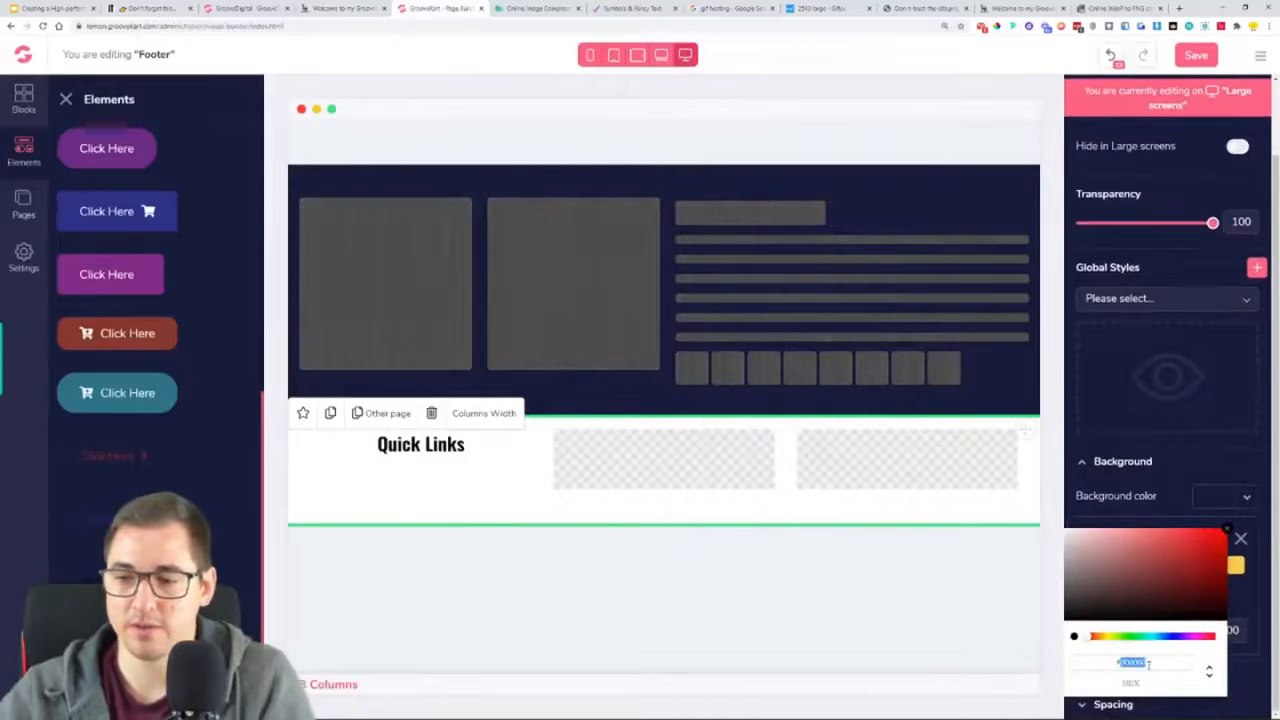
{"action": "key", "text": "ctrl+v"}
{"action": "left_click", "coordinate": [1232, 533]}
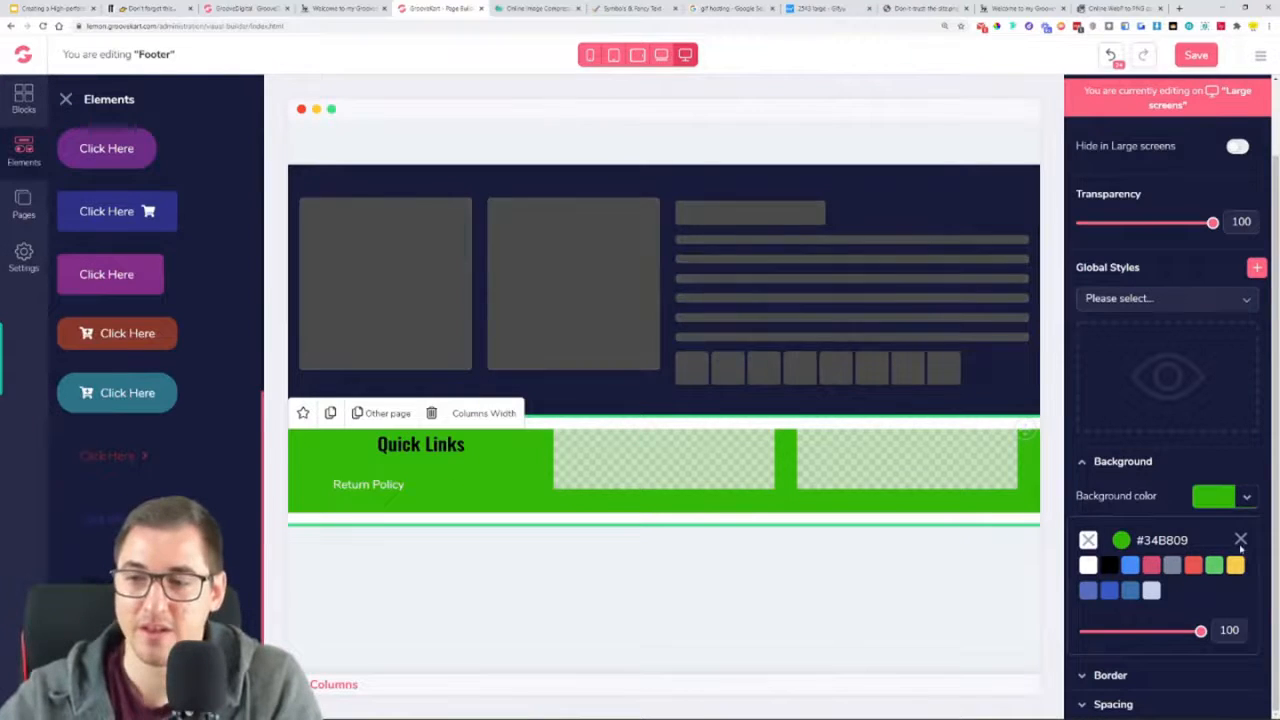
{"action": "left_click", "coordinate": [1241, 540]}
Change the Quick Links heading's text color to white #FFFFFF, align it left, and close the elements list
{"action": "left_click", "coordinate": [516, 441]}
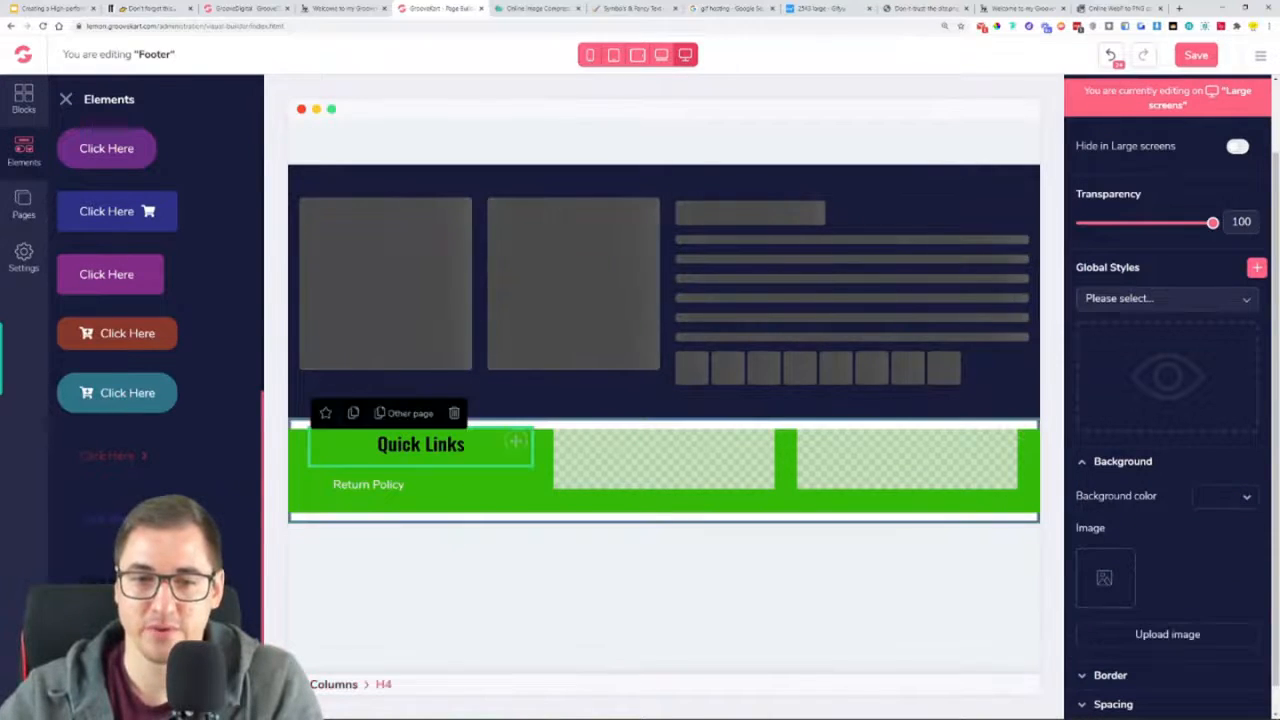
{"action": "scroll", "coordinate": [1222, 636], "scroll_direction": "down", "scroll_amount": 1}
{"action": "left_click", "coordinate": [1117, 703]}
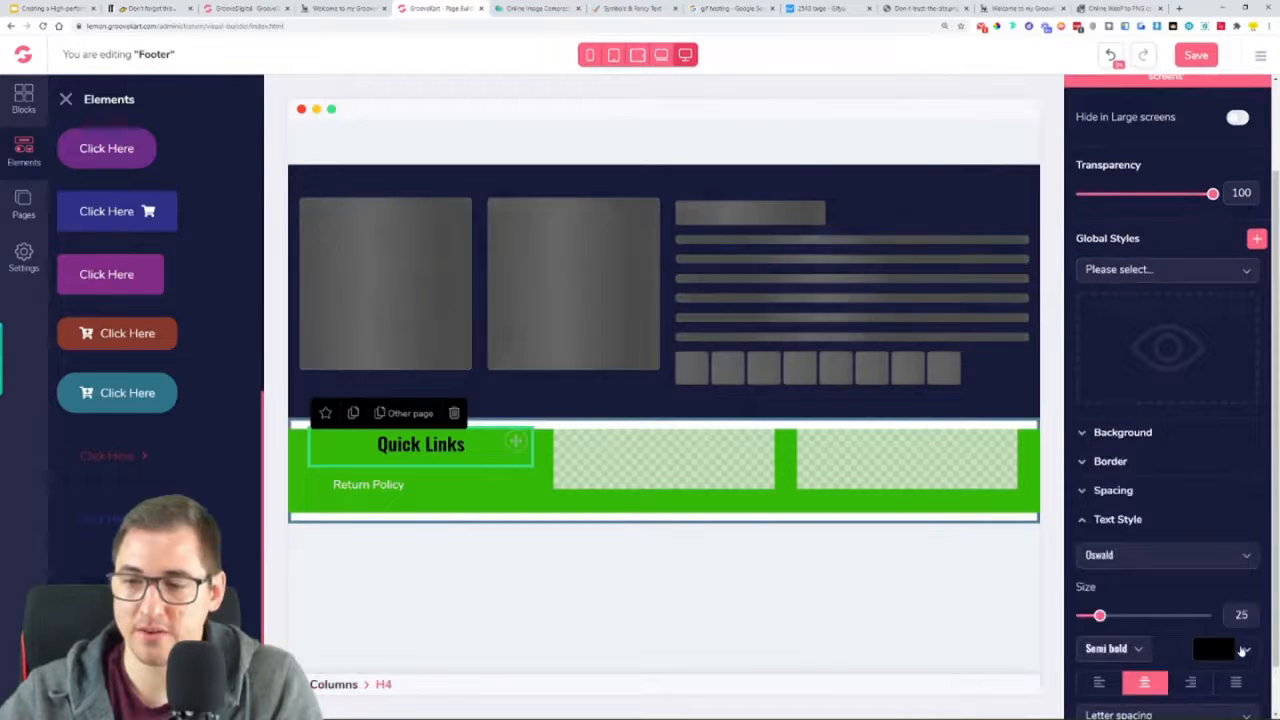
{"action": "left_click", "coordinate": [1088, 714]}
{"action": "scroll", "coordinate": [1170, 500], "scroll_direction": "down", "scroll_amount": 1}
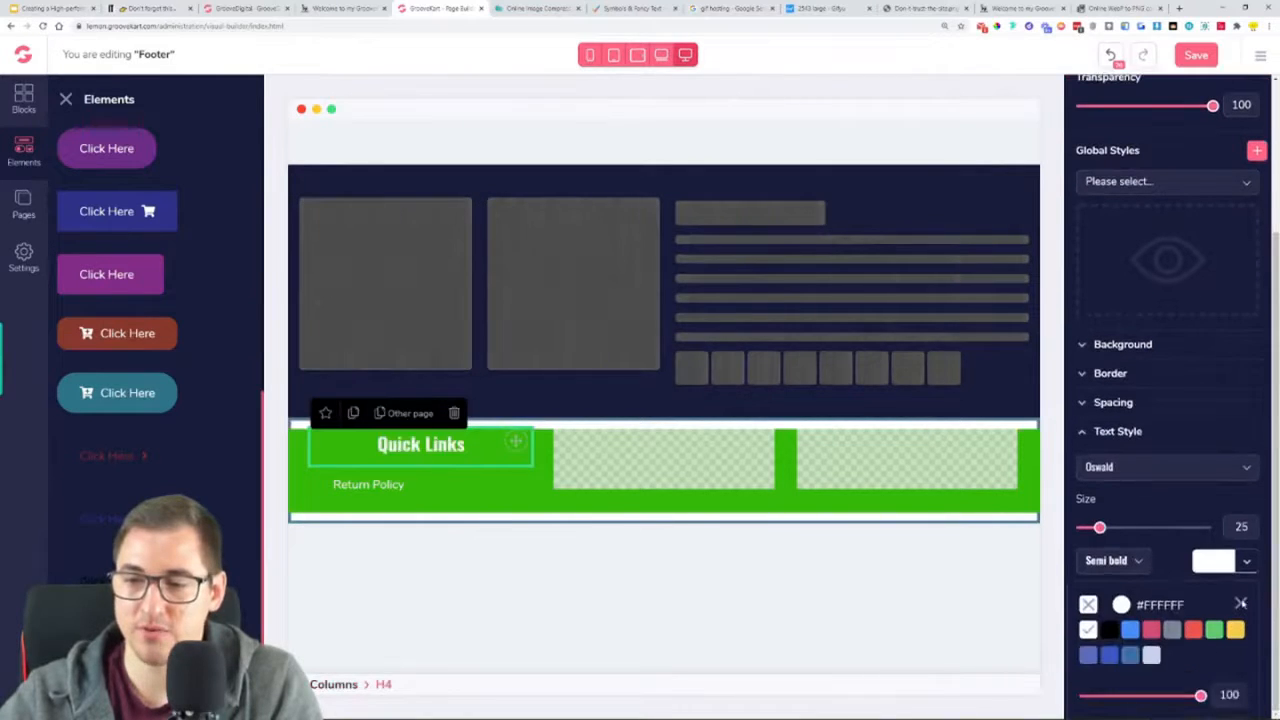
{"action": "left_click", "coordinate": [1099, 625]}
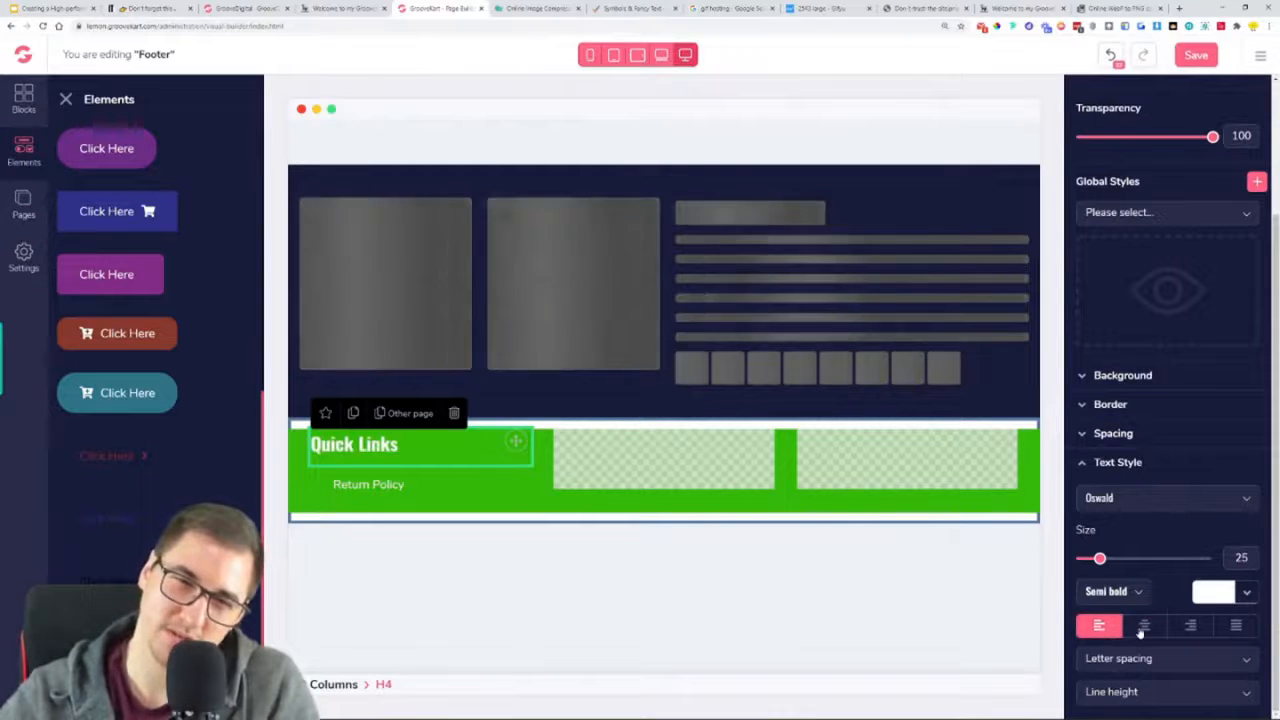
{"action": "left_click", "coordinate": [1143, 627]}
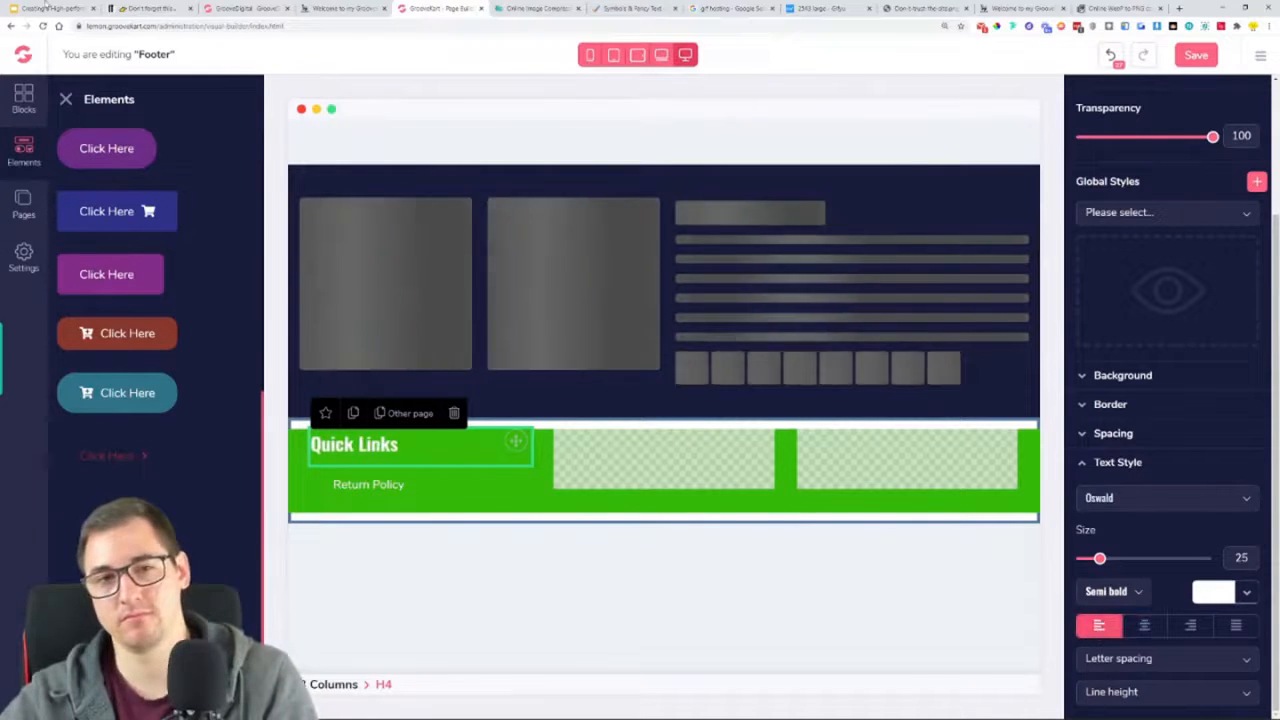
{"action": "left_click", "coordinate": [63, 99]}
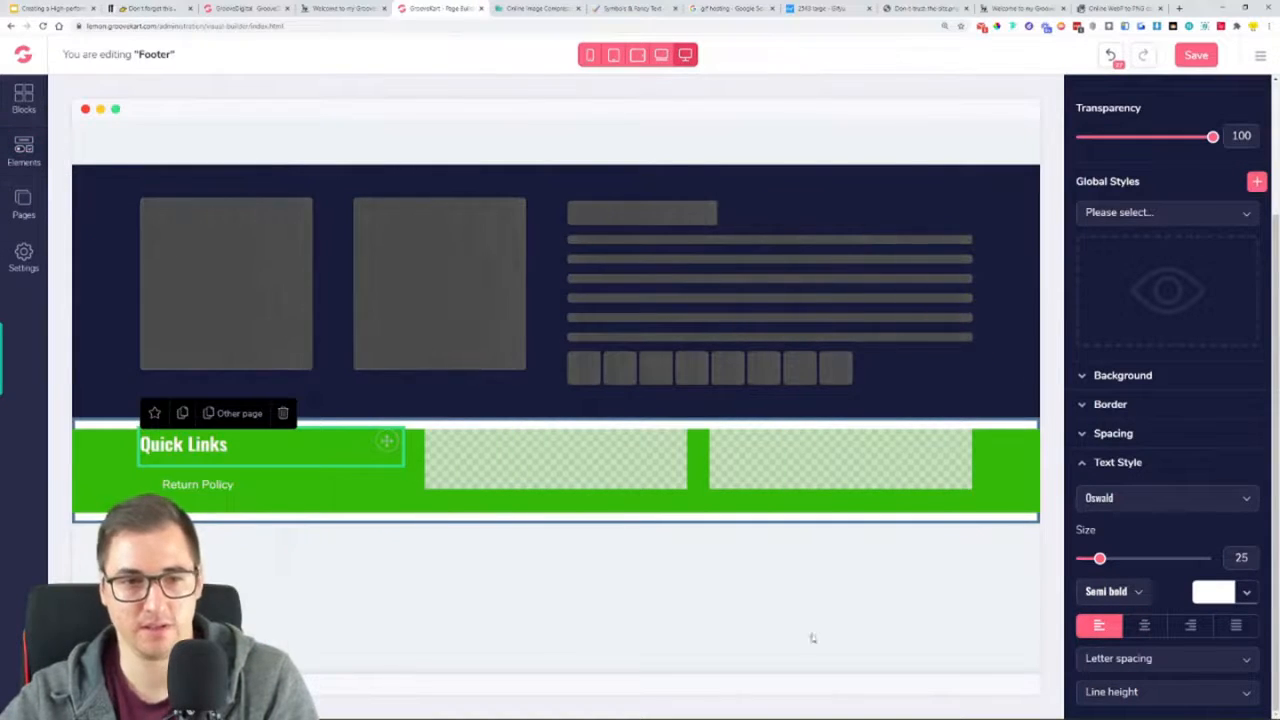
Compare with the reference footer and set the Return Policy link's padding to 0 on all four sides
{"action": "left_click", "coordinate": [343, 8]}
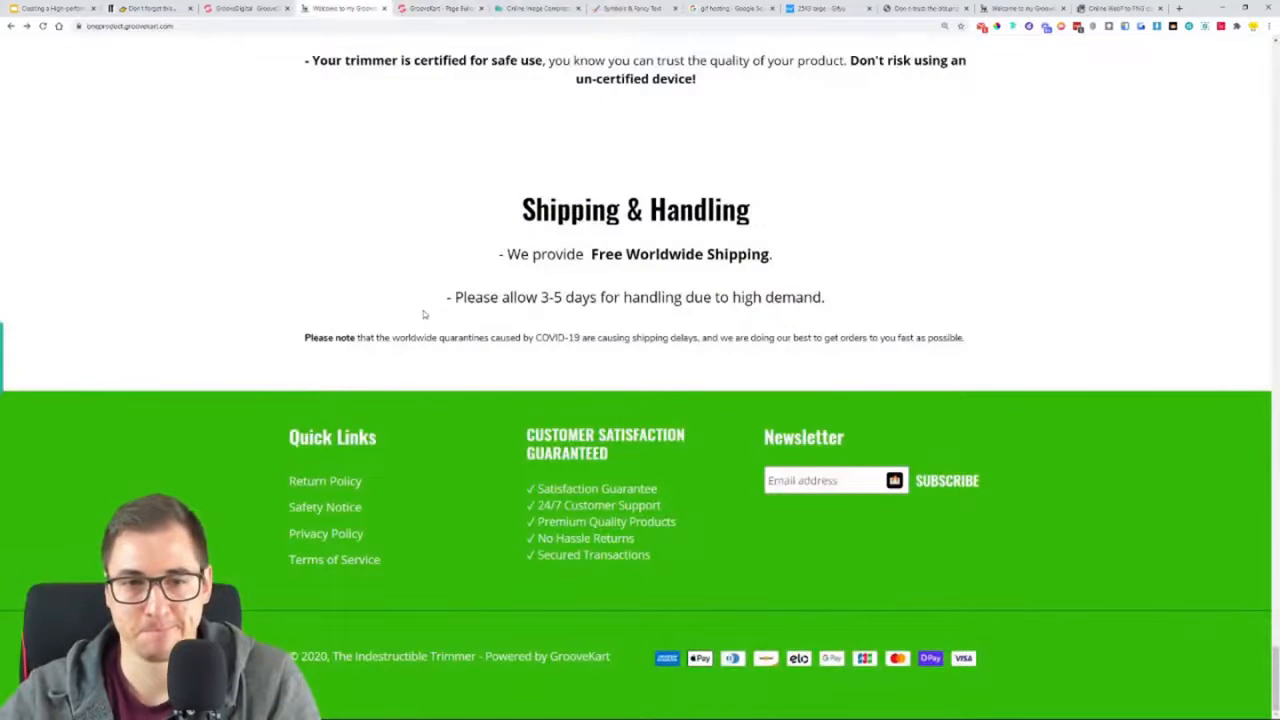
{"action": "left_click", "coordinate": [453, 7]}
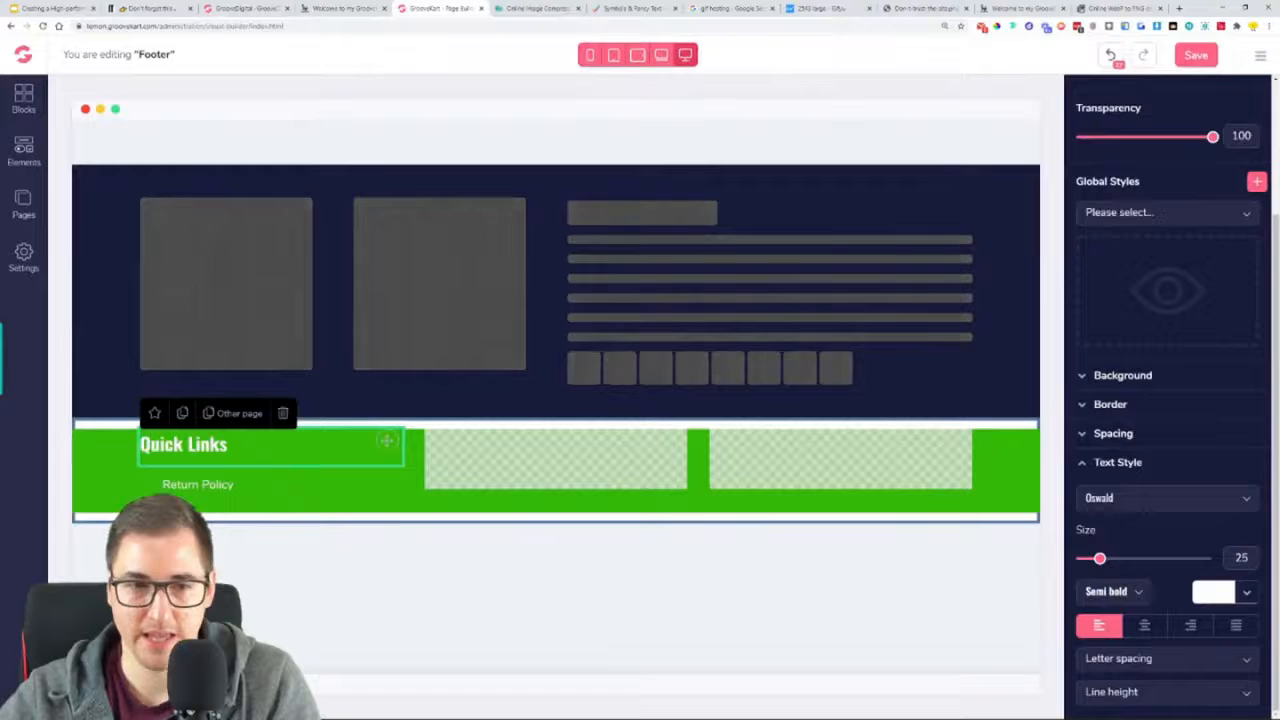
{"action": "left_click", "coordinate": [198, 485]}
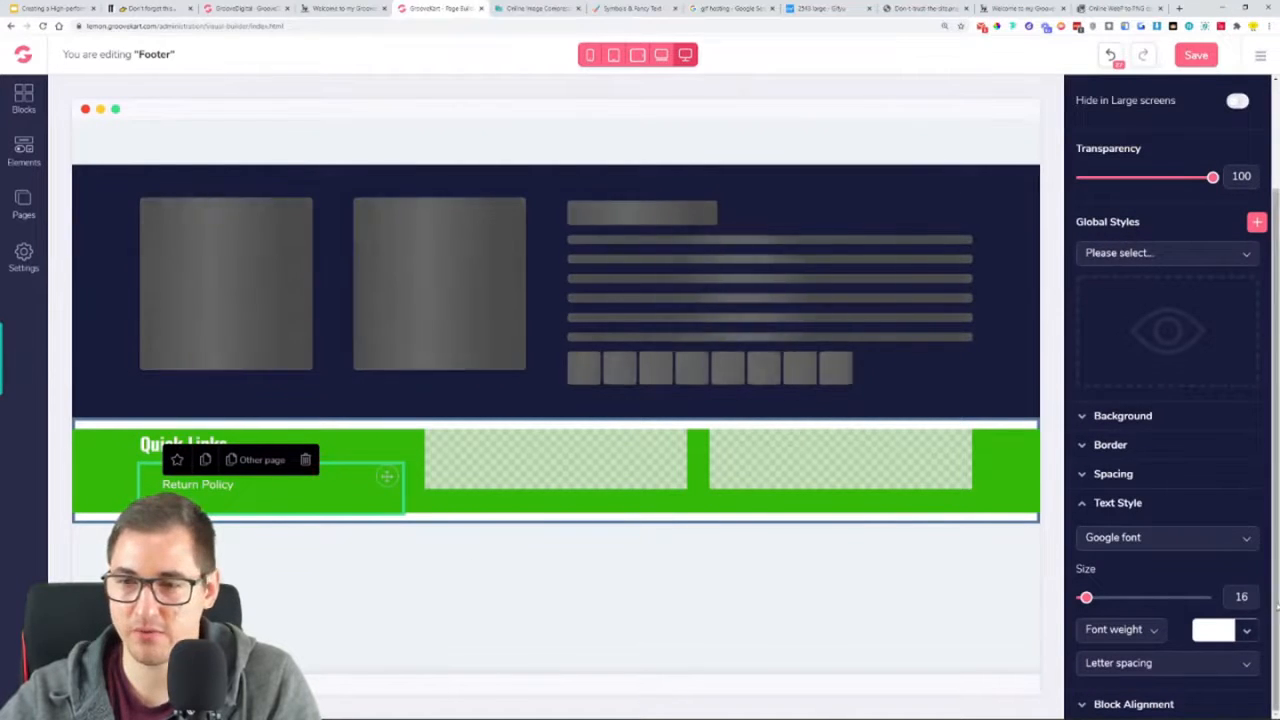
{"action": "left_click", "coordinate": [1152, 503]}
{"action": "left_click", "coordinate": [1132, 598]}
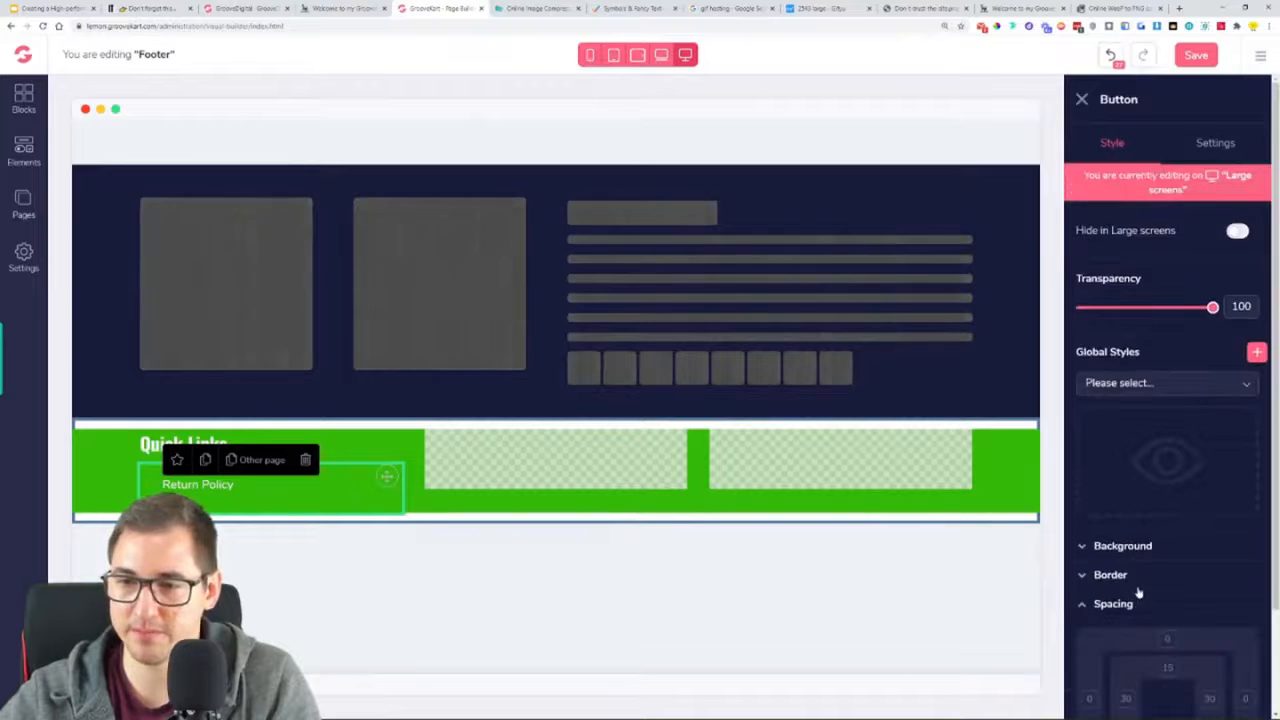
{"action": "left_click", "coordinate": [1122, 578]}
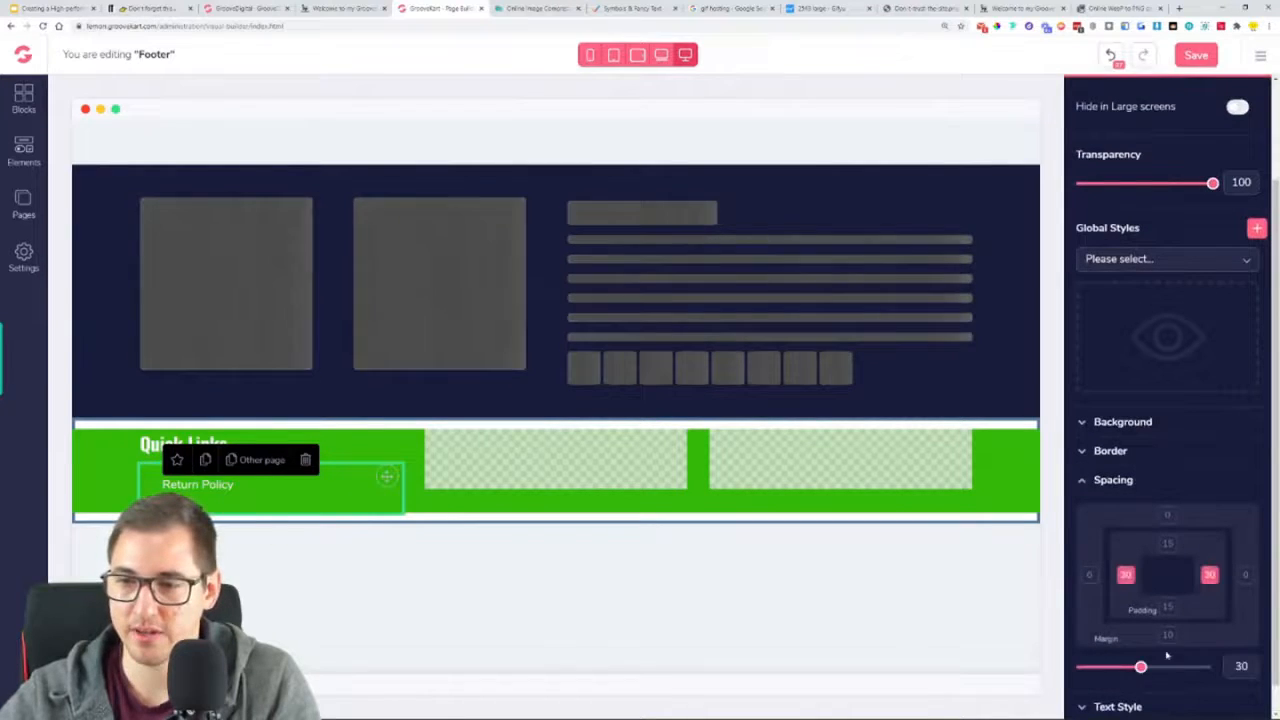
{"action": "left_click_drag", "start_coordinate": [1140, 668], "coordinate": [1066, 673]}
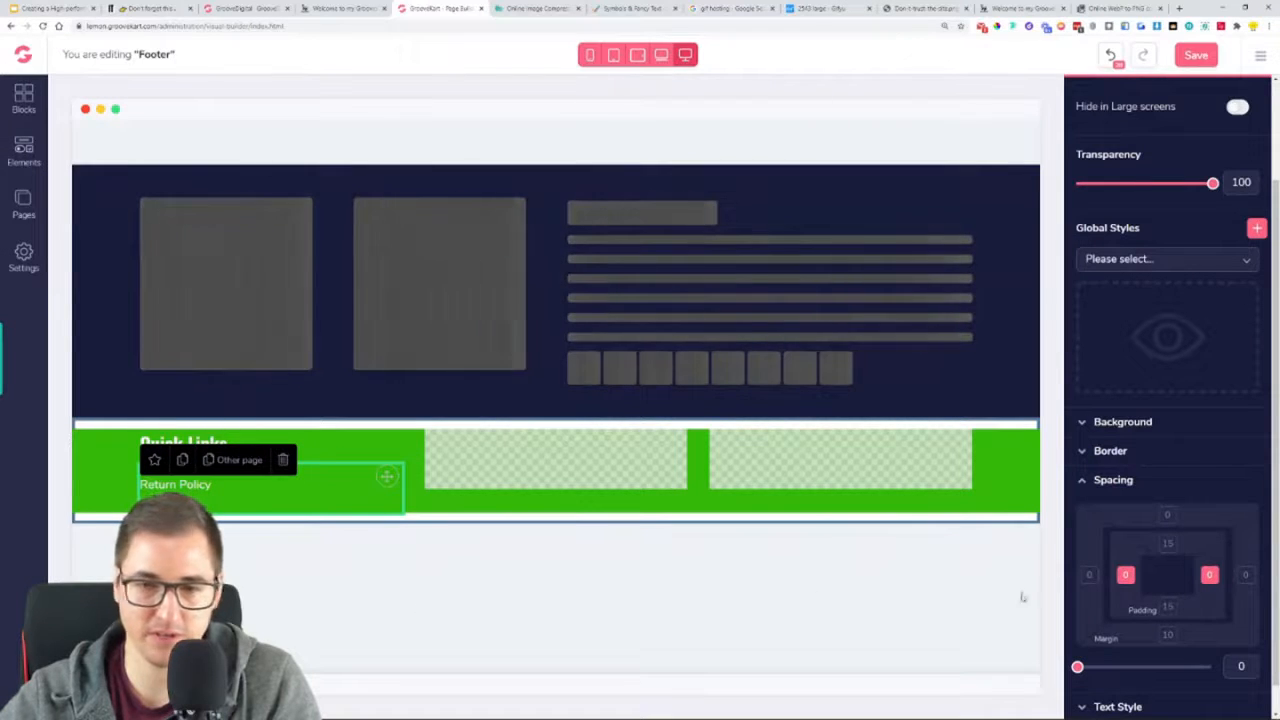
{"action": "left_click", "coordinate": [1167, 606]}
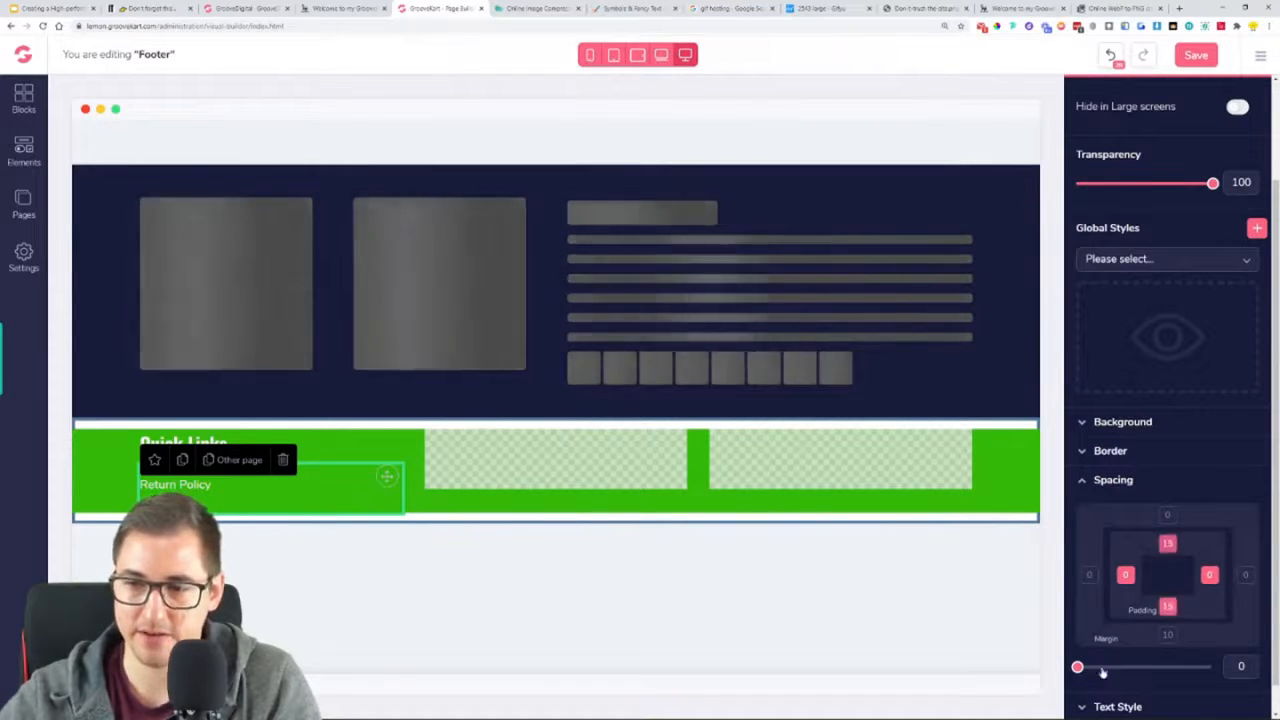
{"action": "left_click_drag", "start_coordinate": [1108, 666], "coordinate": [1077, 668]}
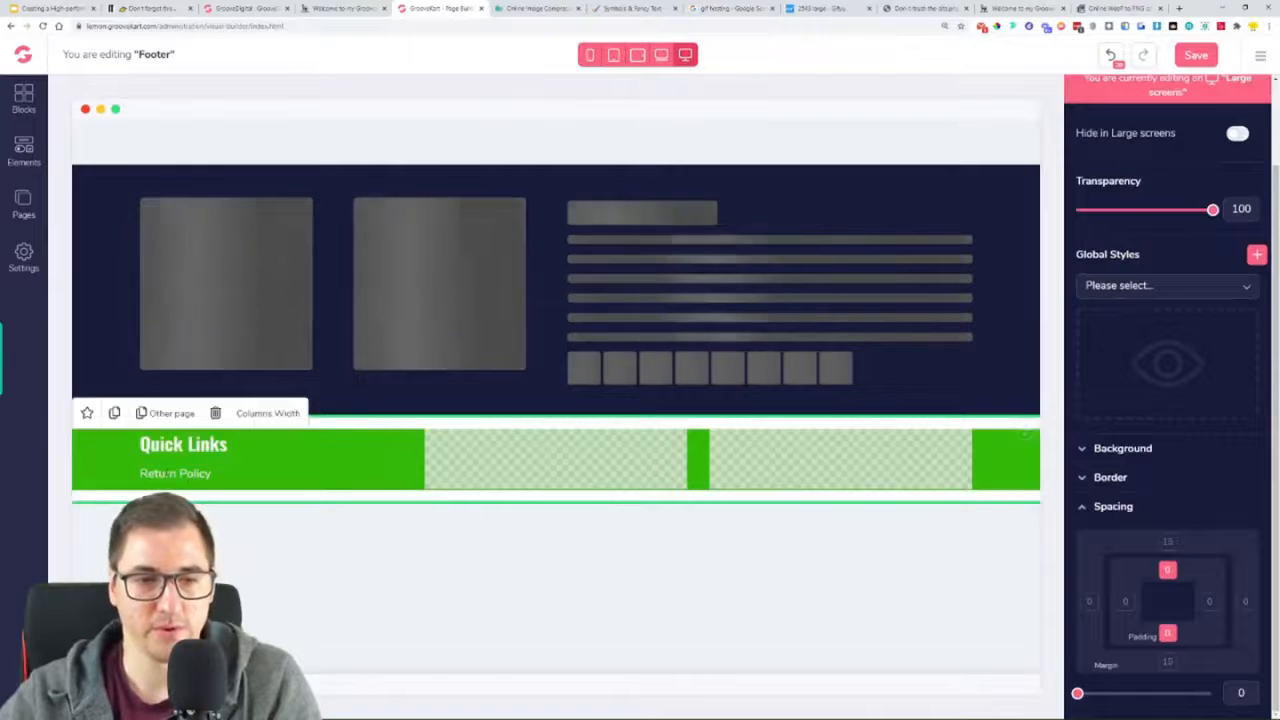
{"action": "left_click", "coordinate": [466, 488]}
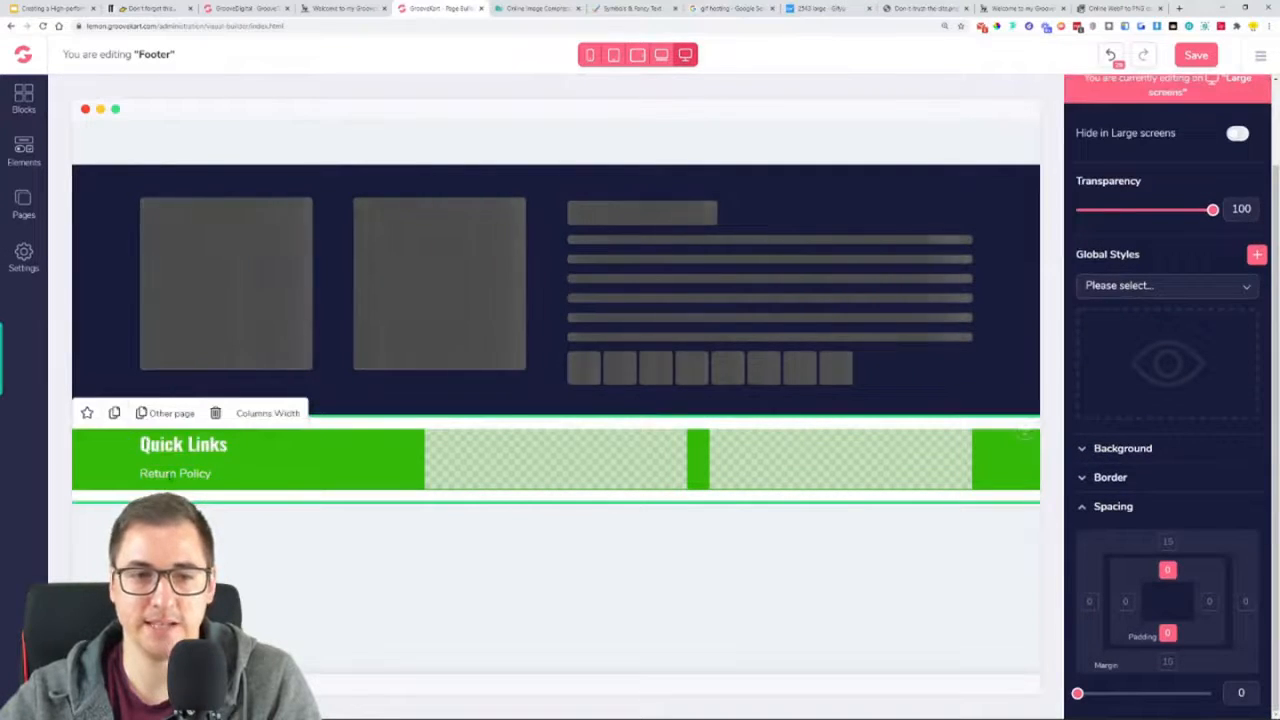
{"action": "left_click", "coordinate": [172, 475]}
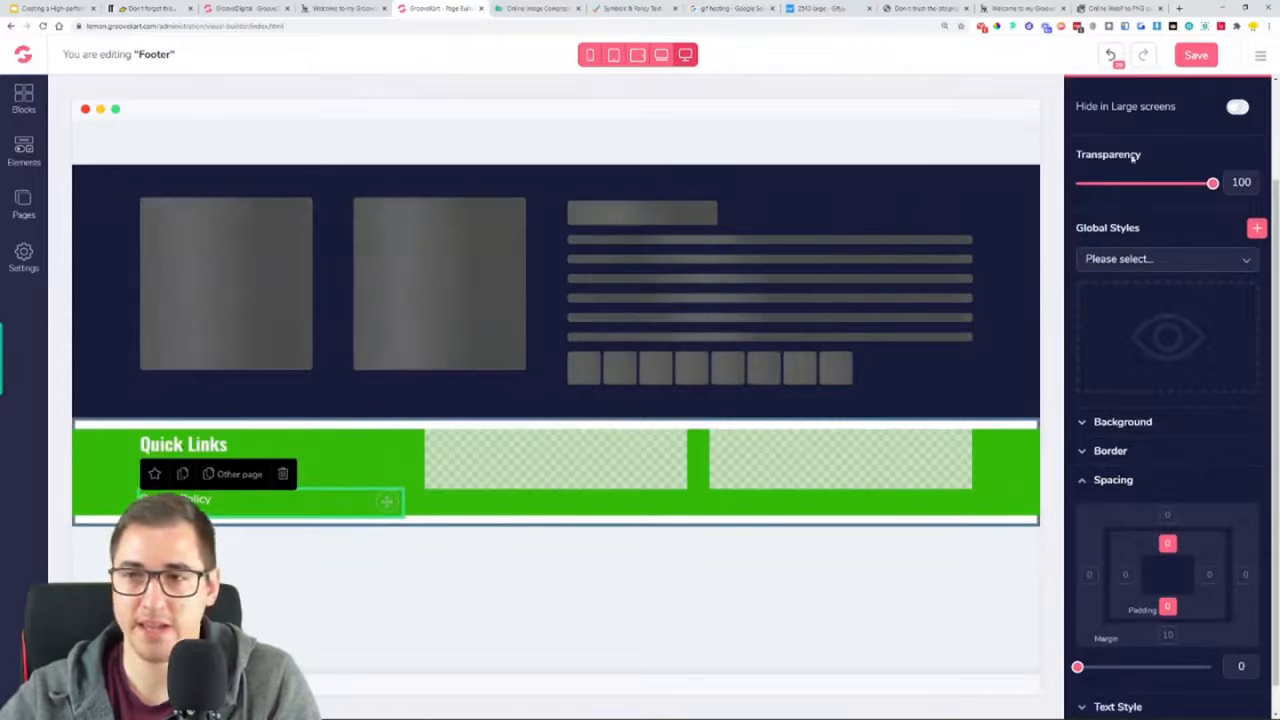
Relabel the second Return Policy link in the Quick Links column as "Privacy Policy"
{"action": "scroll", "coordinate": [1193, 116], "scroll_direction": "up", "scroll_amount": 2}
{"action": "left_click", "coordinate": [1222, 146]}
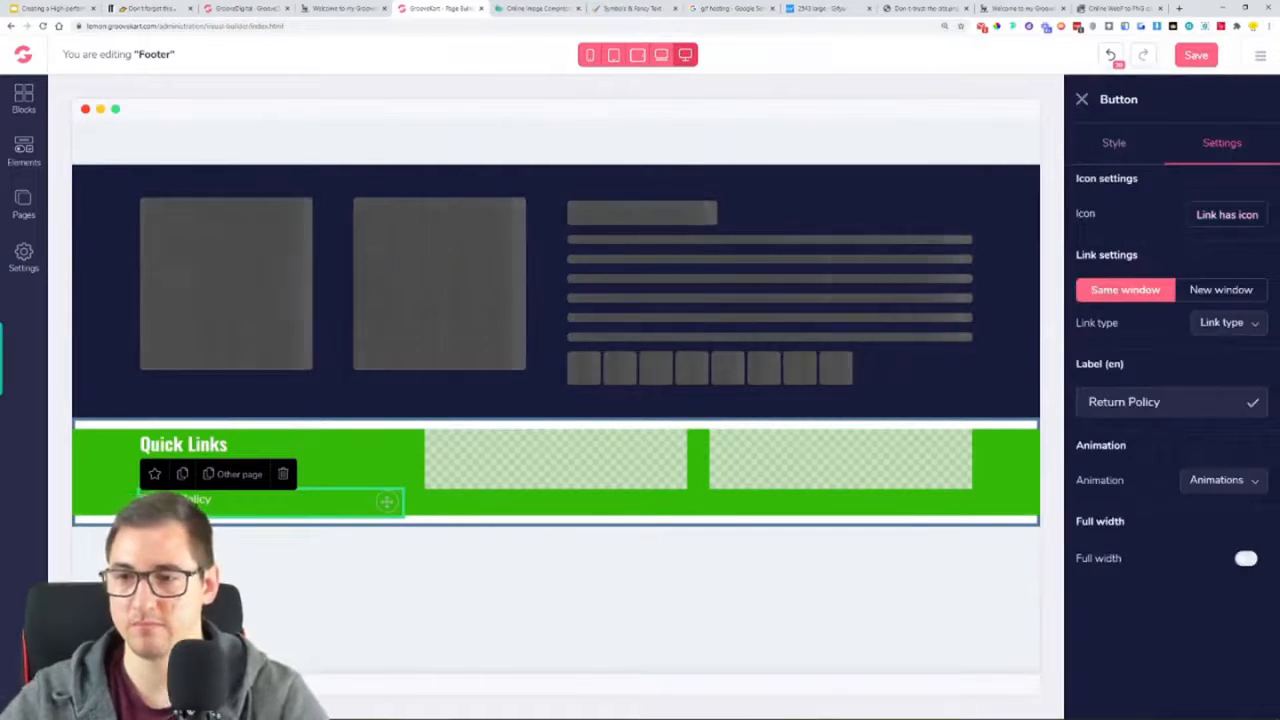
{"action": "type", "text": "Priva"}
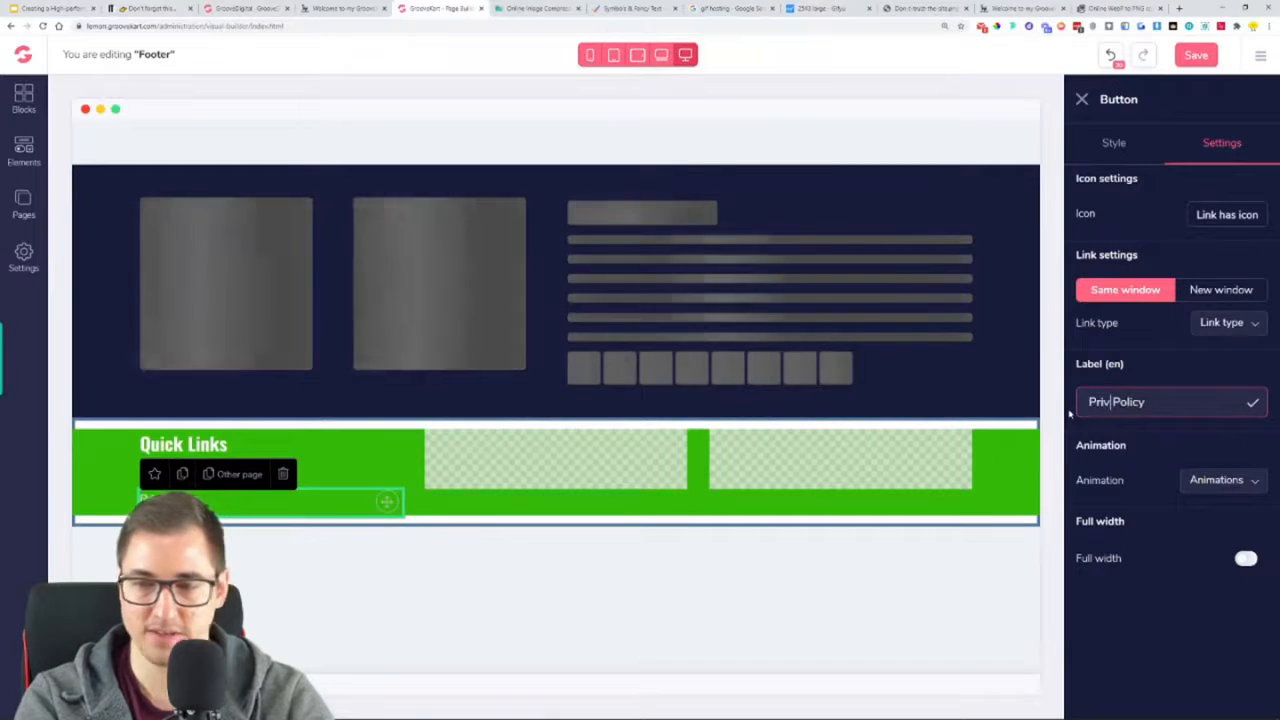
{"action": "type", "text": "cy"}
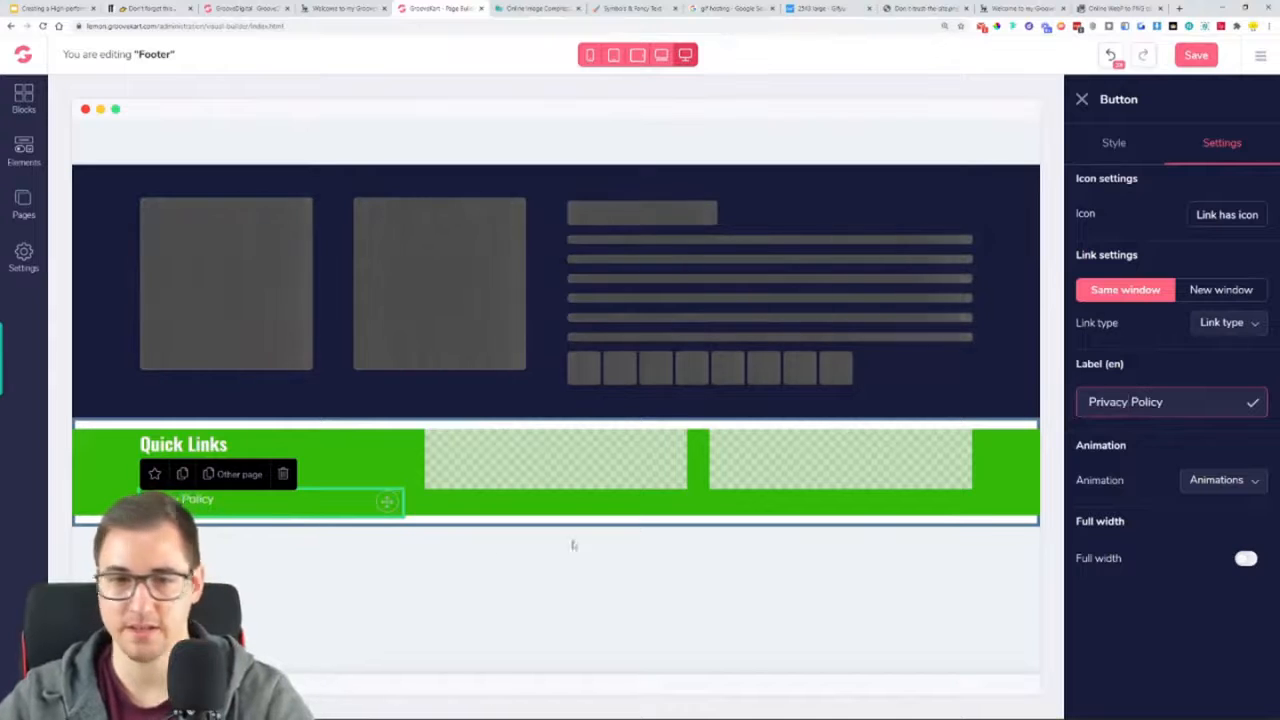
Duplicate the Privacy Policy link and label the copy "Terms of service"
{"action": "left_click", "coordinate": [182, 475]}
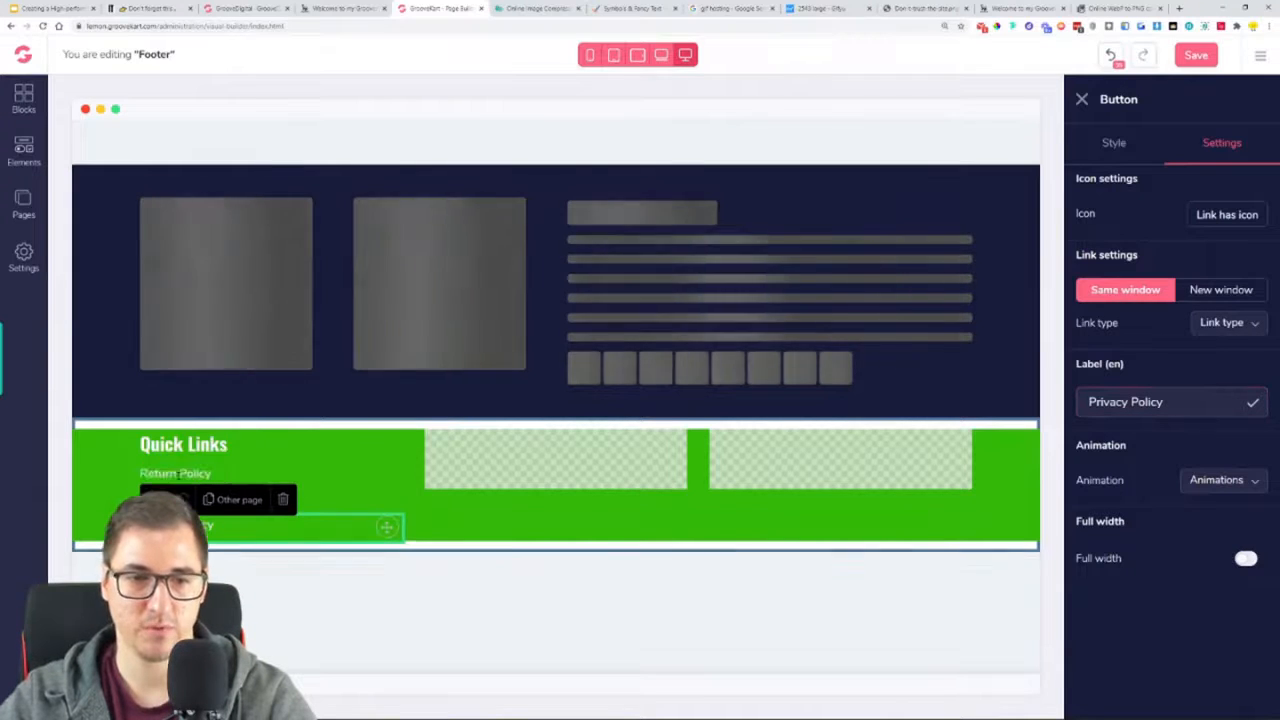
{"action": "triple_click", "coordinate": [1160, 401]}
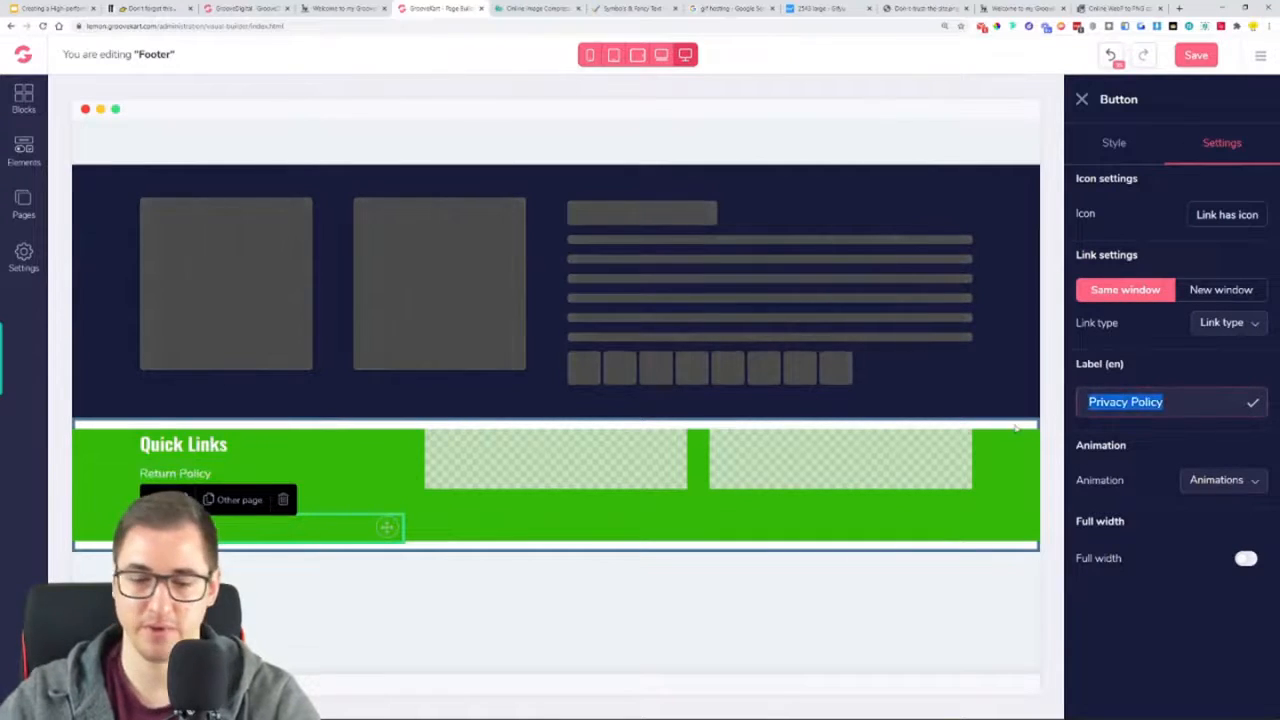
{"action": "type", "text": "Click HereTe"}
{"action": "key", "text": "ctrl+a"}
{"action": "type", "text": "Terms of"}
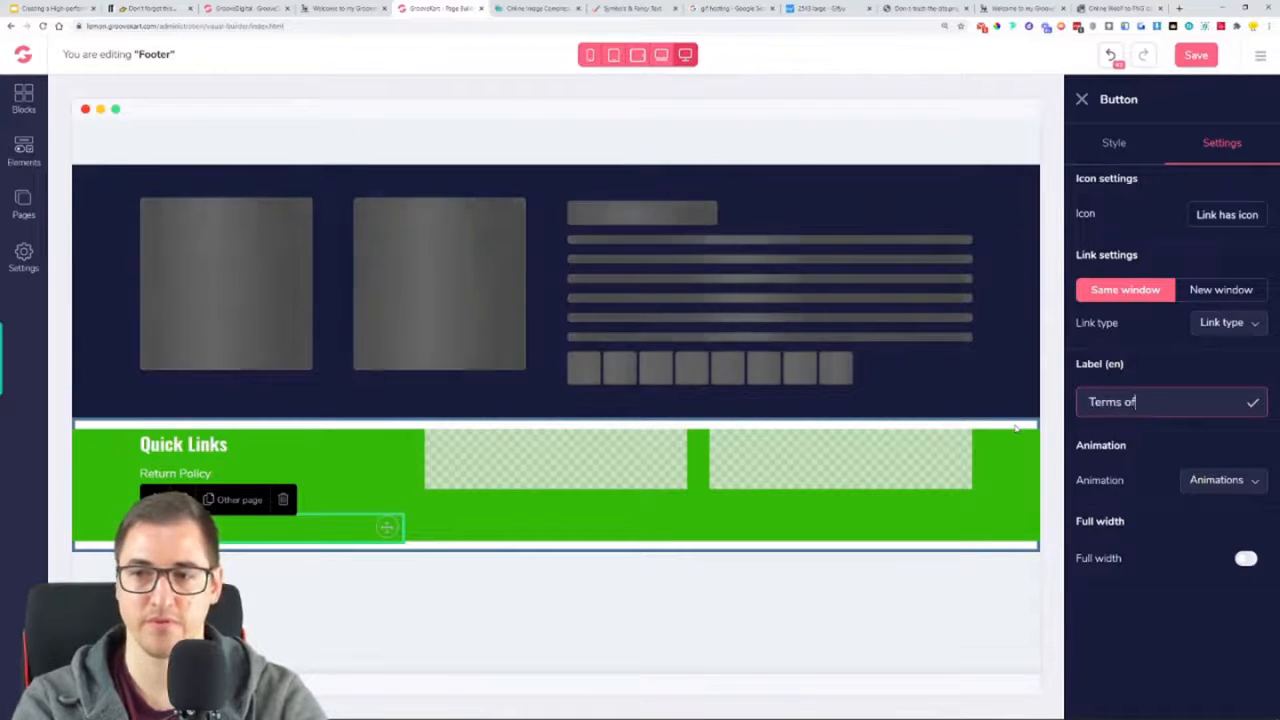
{"action": "type", "text": " serc"}
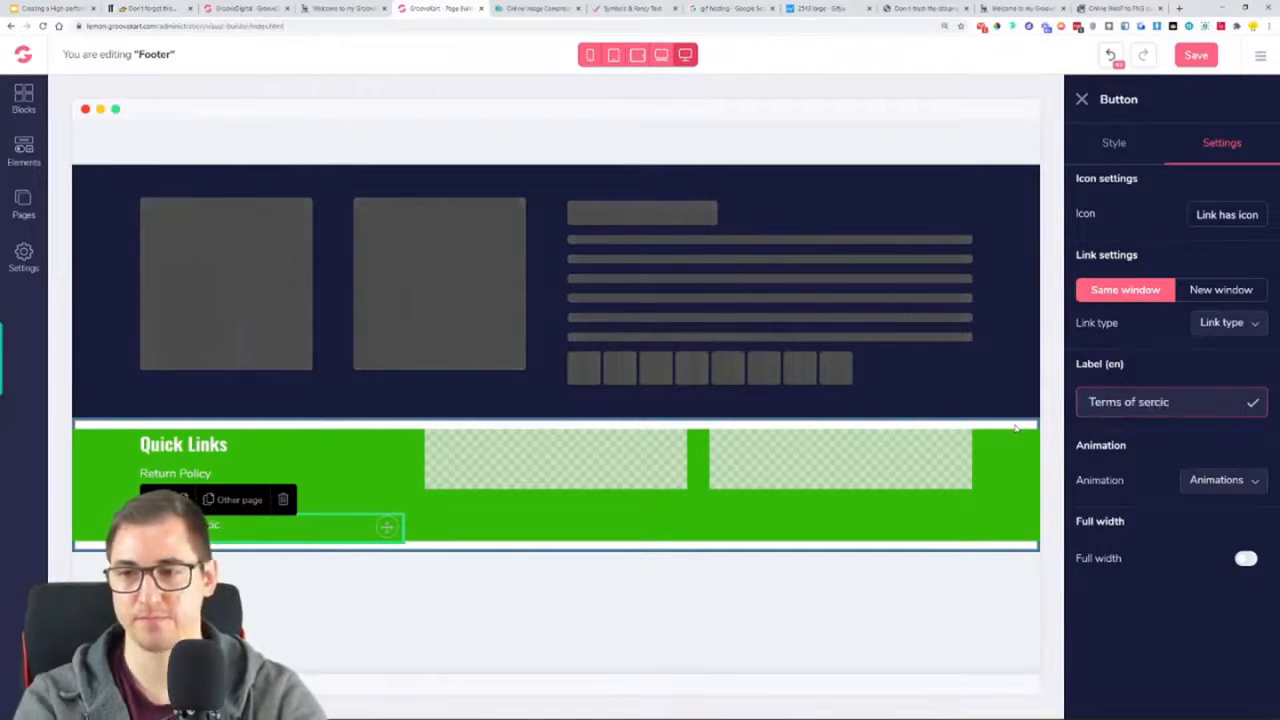
{"action": "key", "text": "BackSpace"}
{"action": "type", "text": "vice"}
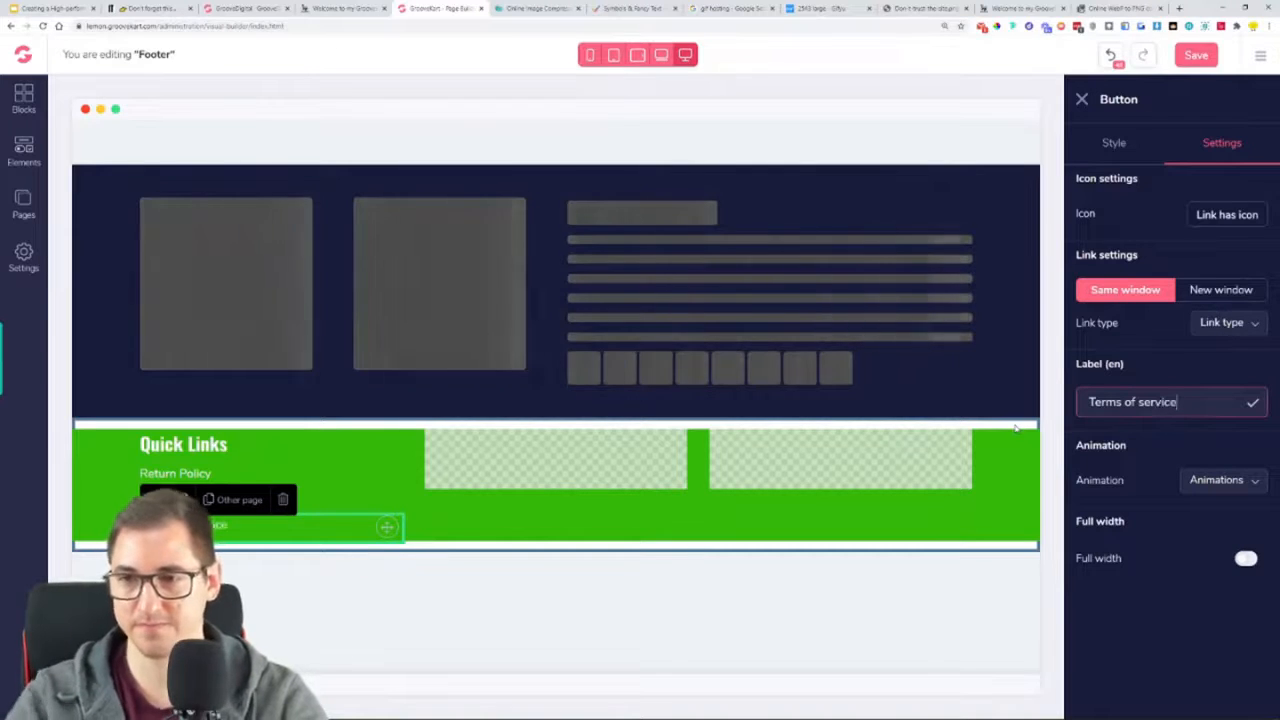
Duplicate the Terms of service link and, following the reference page's footer, label the copy "Safety Notice"
{"action": "left_click", "coordinate": [384, 474]}
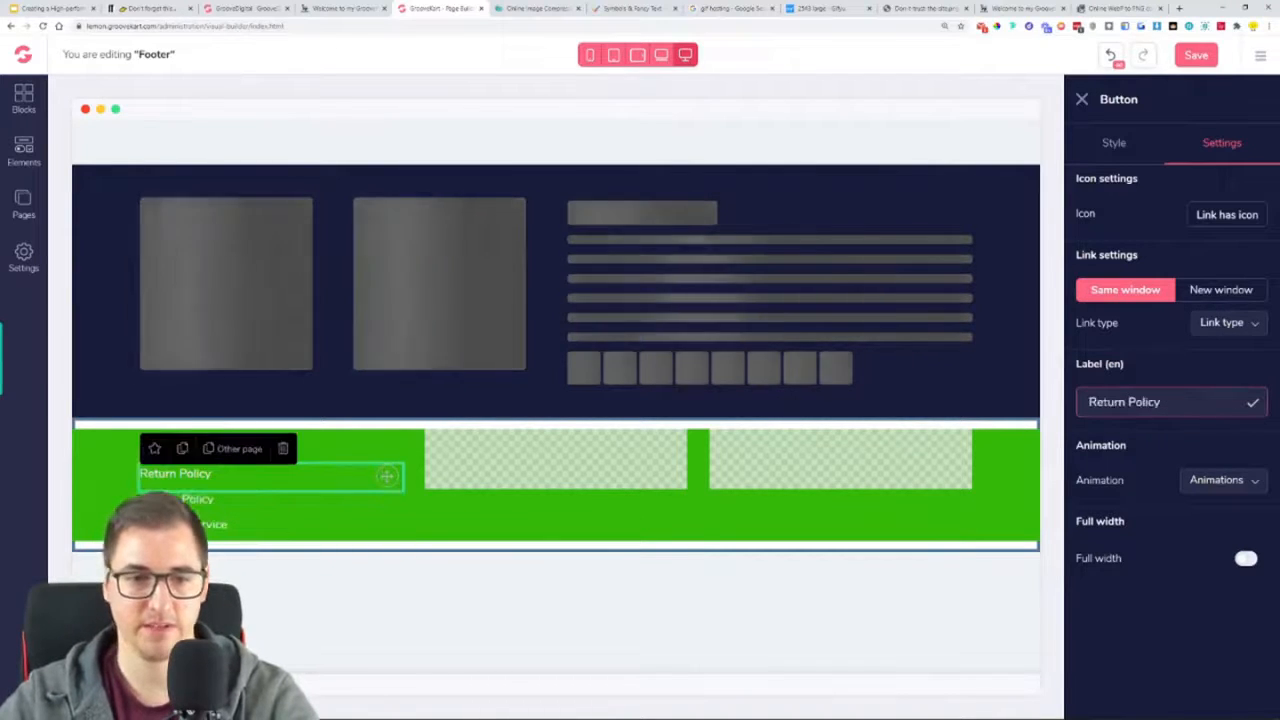
{"action": "left_click", "coordinate": [205, 526]}
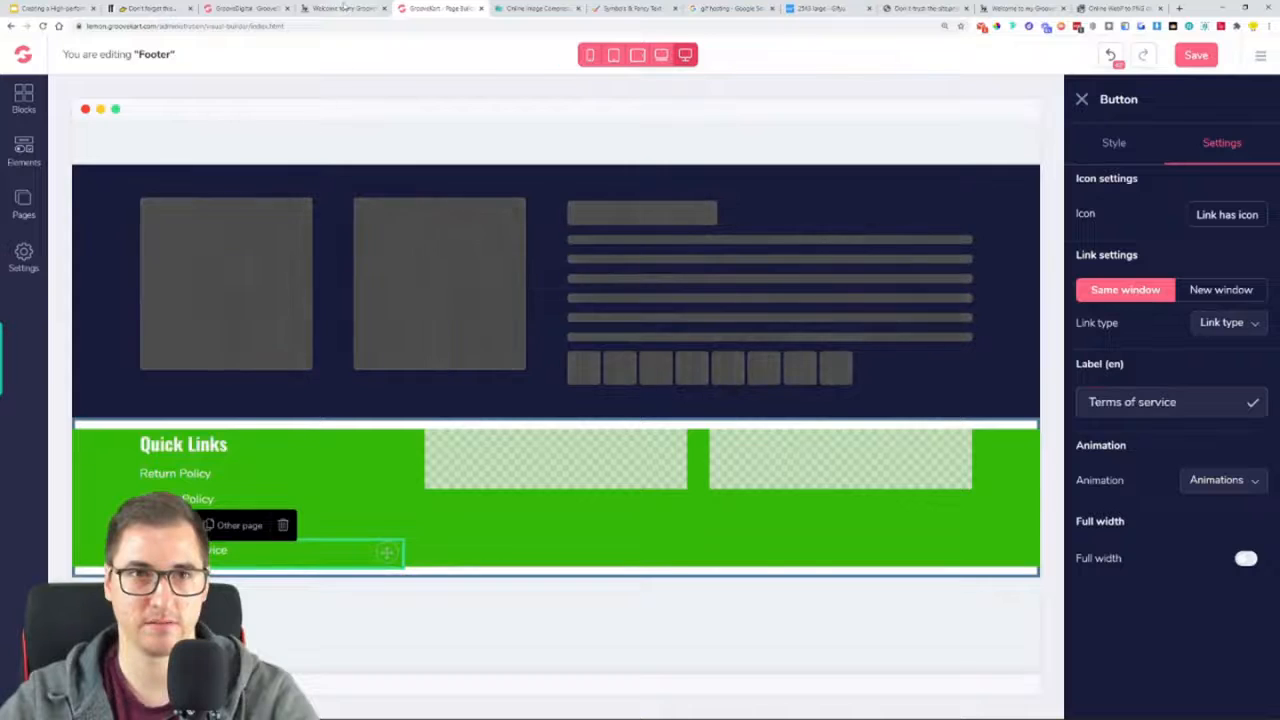
{"action": "left_click", "coordinate": [343, 8]}
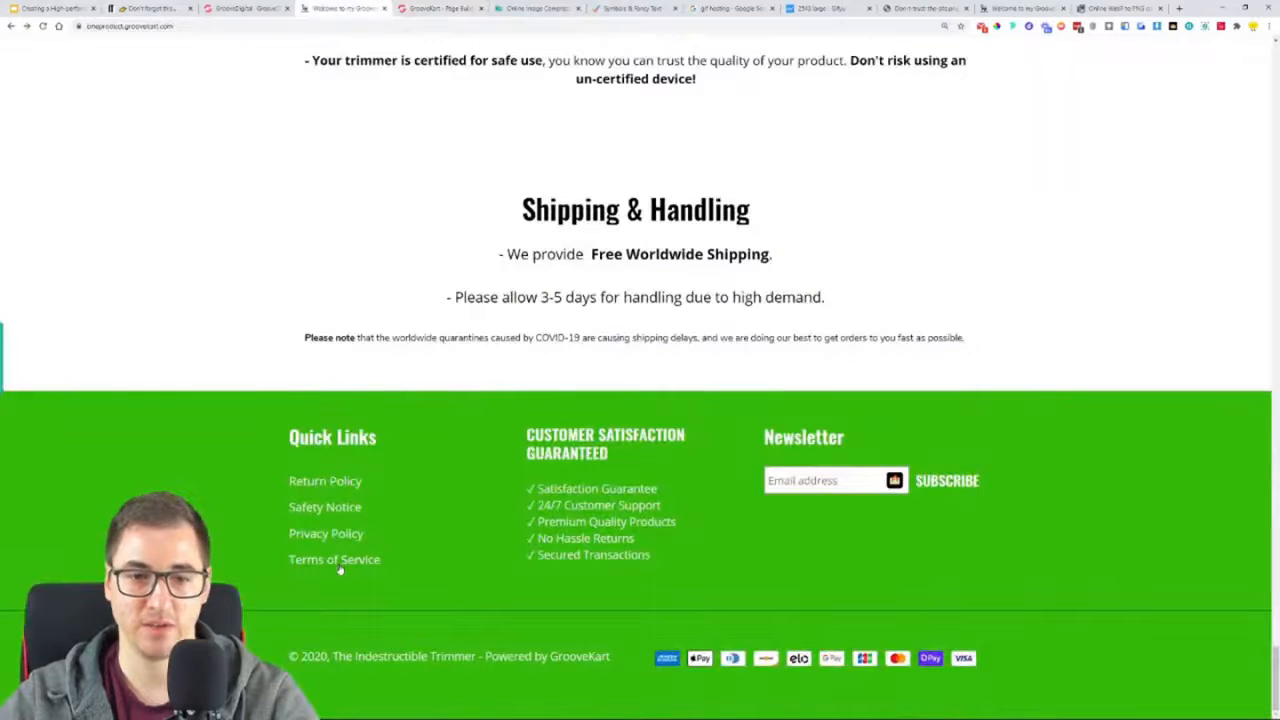
{"action": "left_click", "coordinate": [435, 6]}
{"action": "triple_click", "coordinate": [1158, 402]}
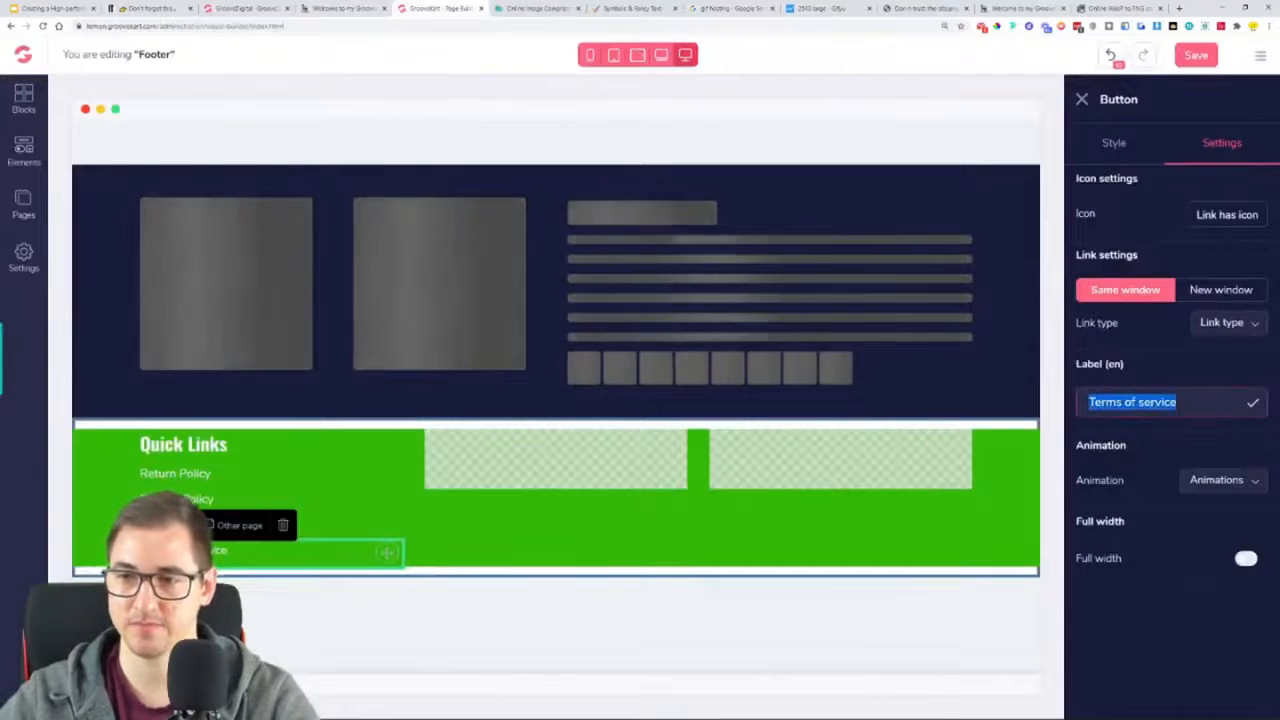
{"action": "type", "text": "Safe"}
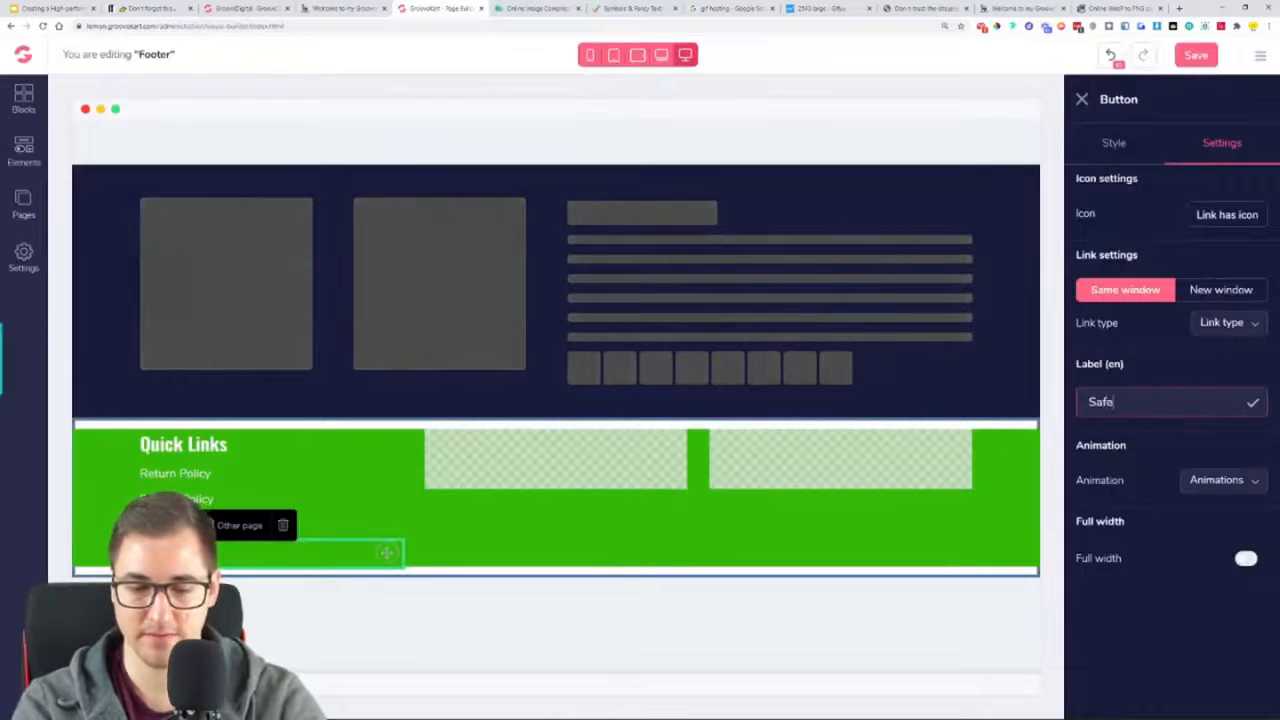
{"action": "type", "text": "ty Notice"}
Capitalize the Terms of service link's label as "Terms Of Service"
{"action": "left_click", "coordinate": [806, 526]}
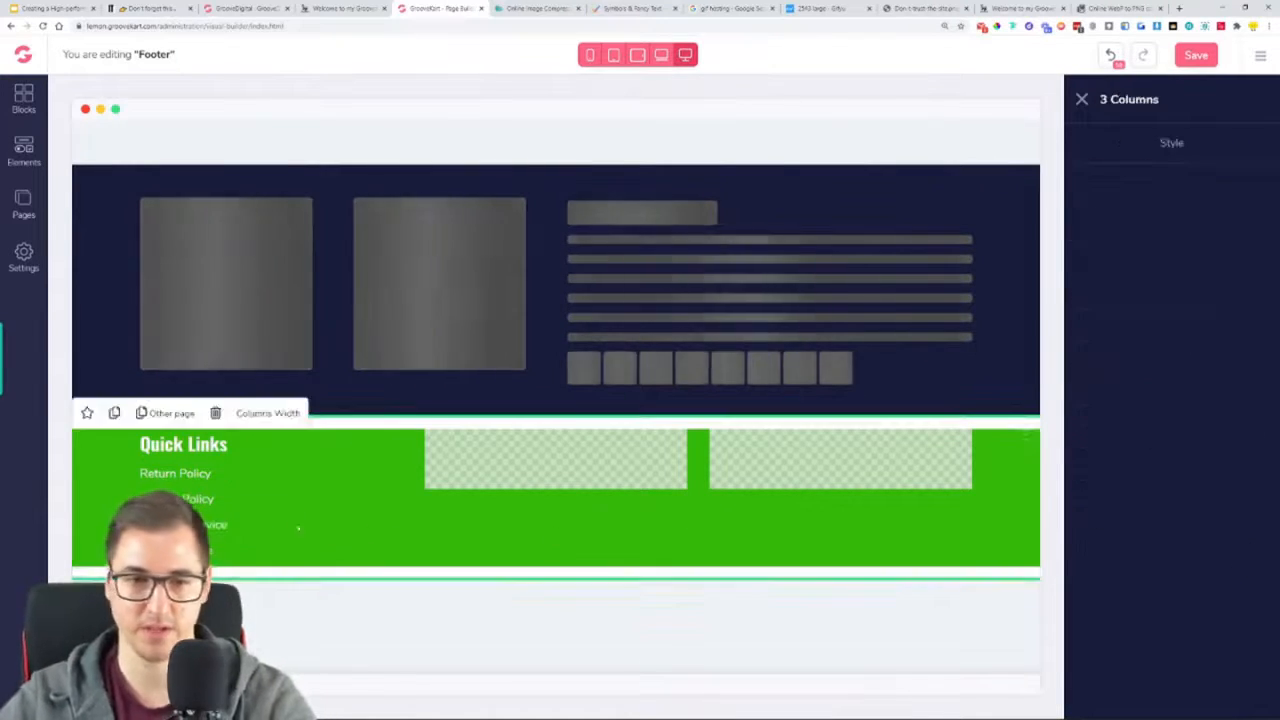
{"action": "left_click", "coordinate": [185, 525]}
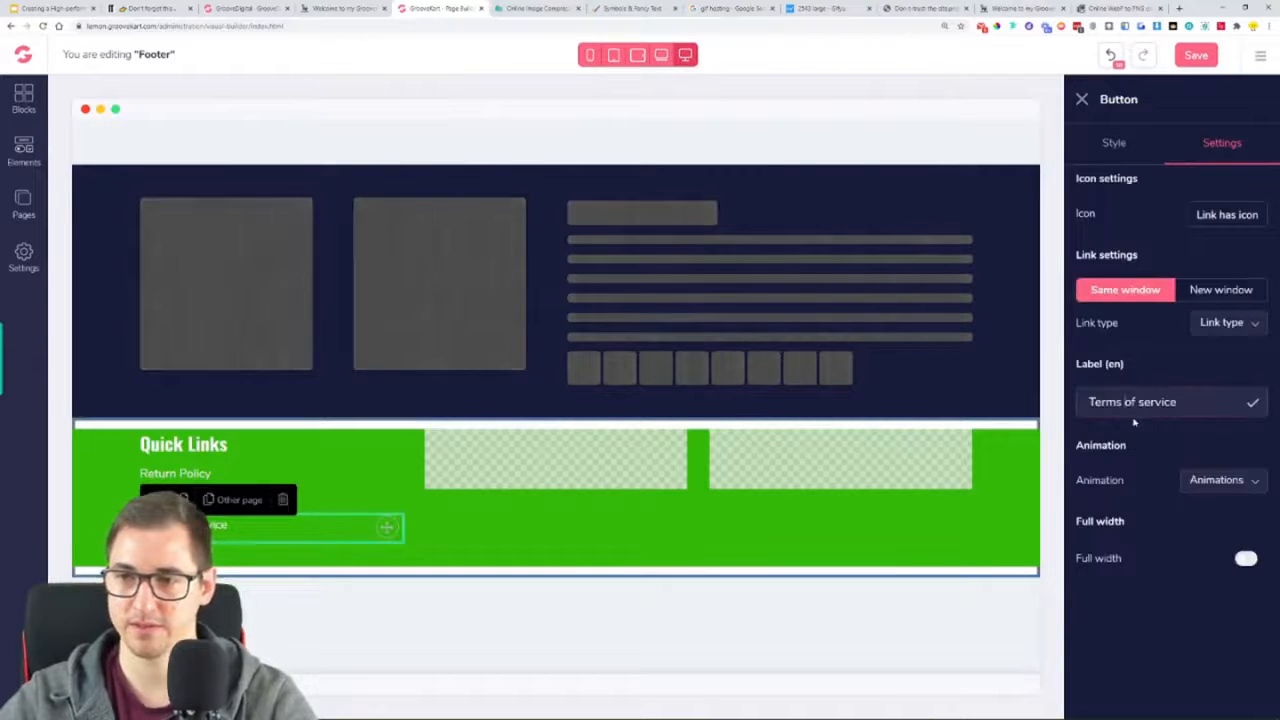
{"action": "type", "text": "Of "}
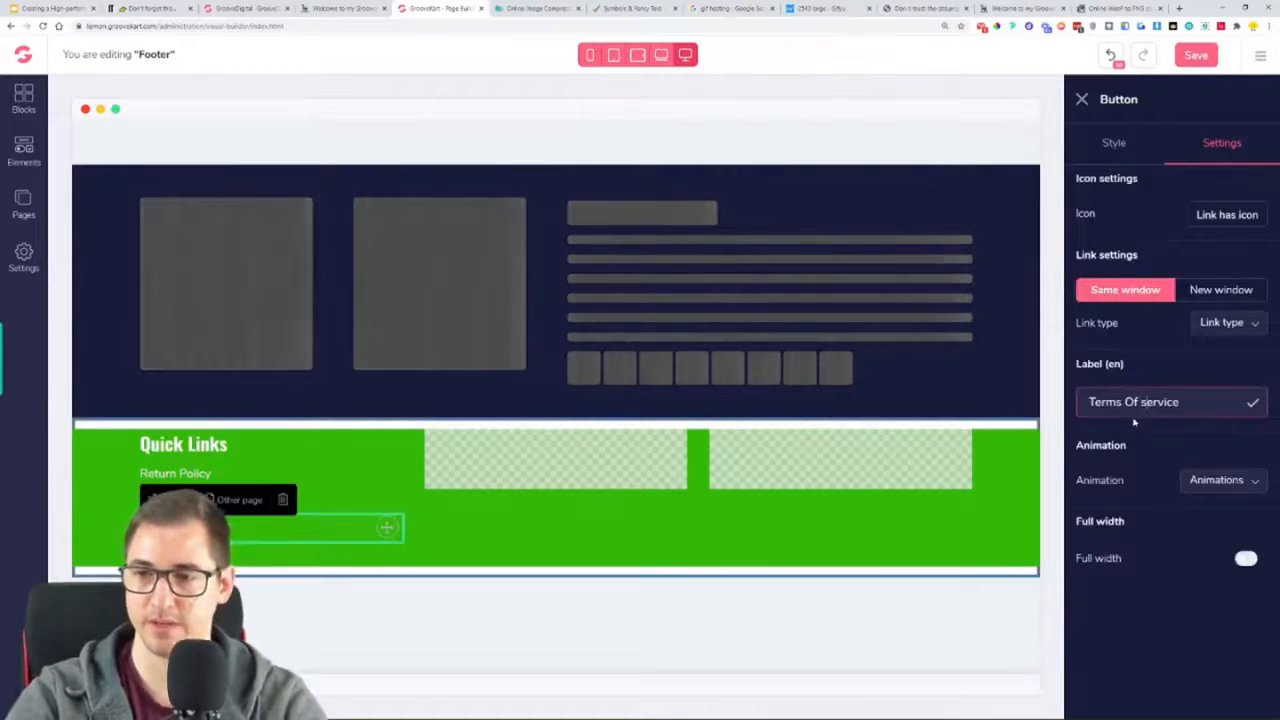
{"action": "type", "text": "S"}
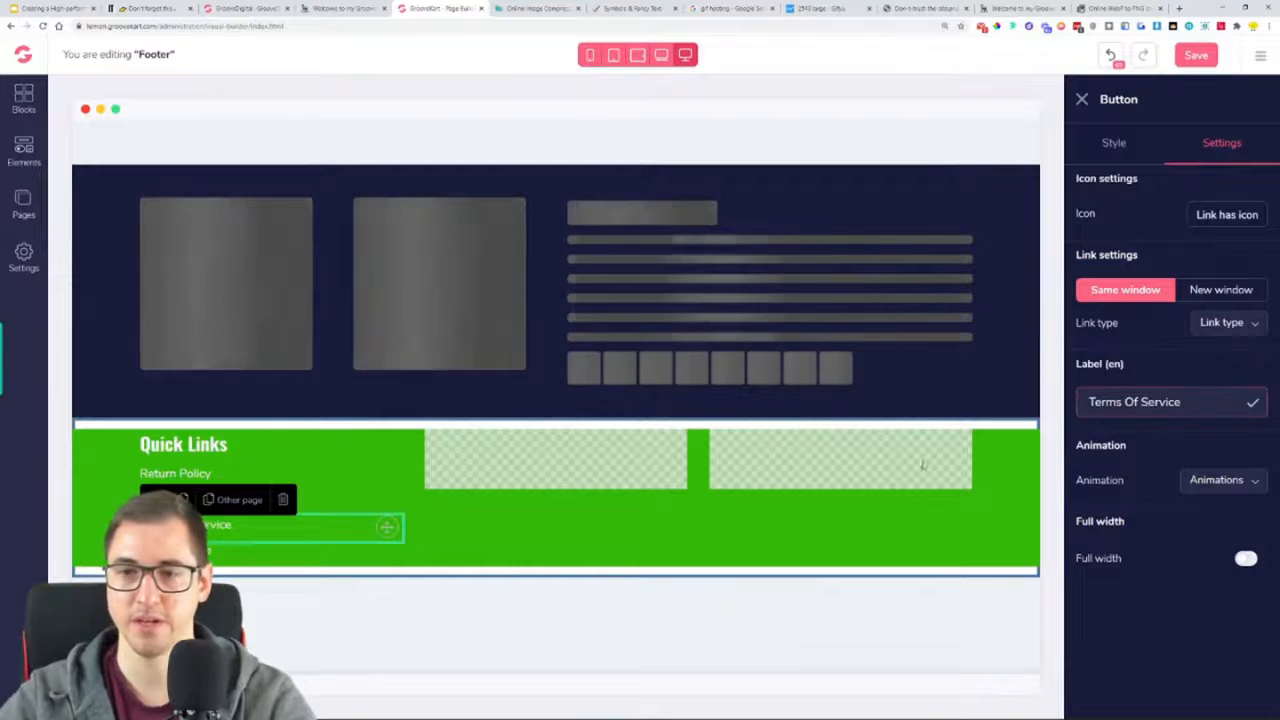
{"action": "left_click", "coordinate": [432, 508]}
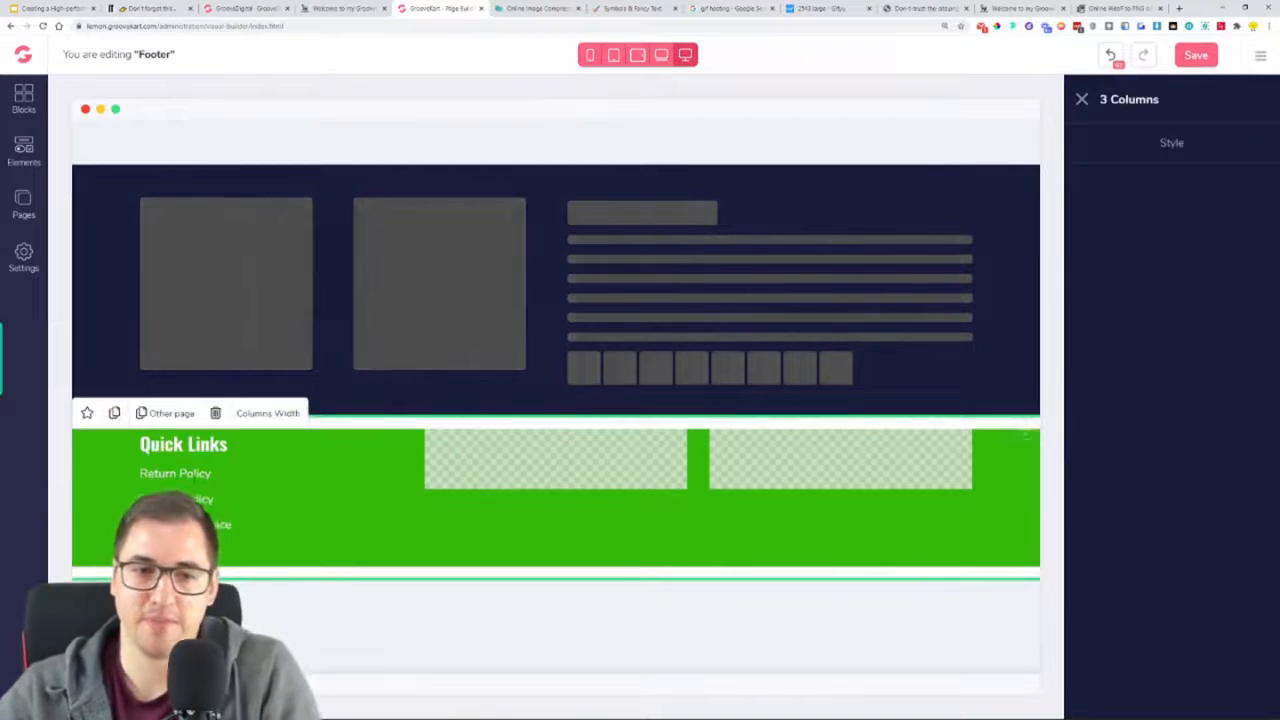
Examine the link type options available for the Safety Notice link
{"action": "left_click", "coordinate": [385, 553]}
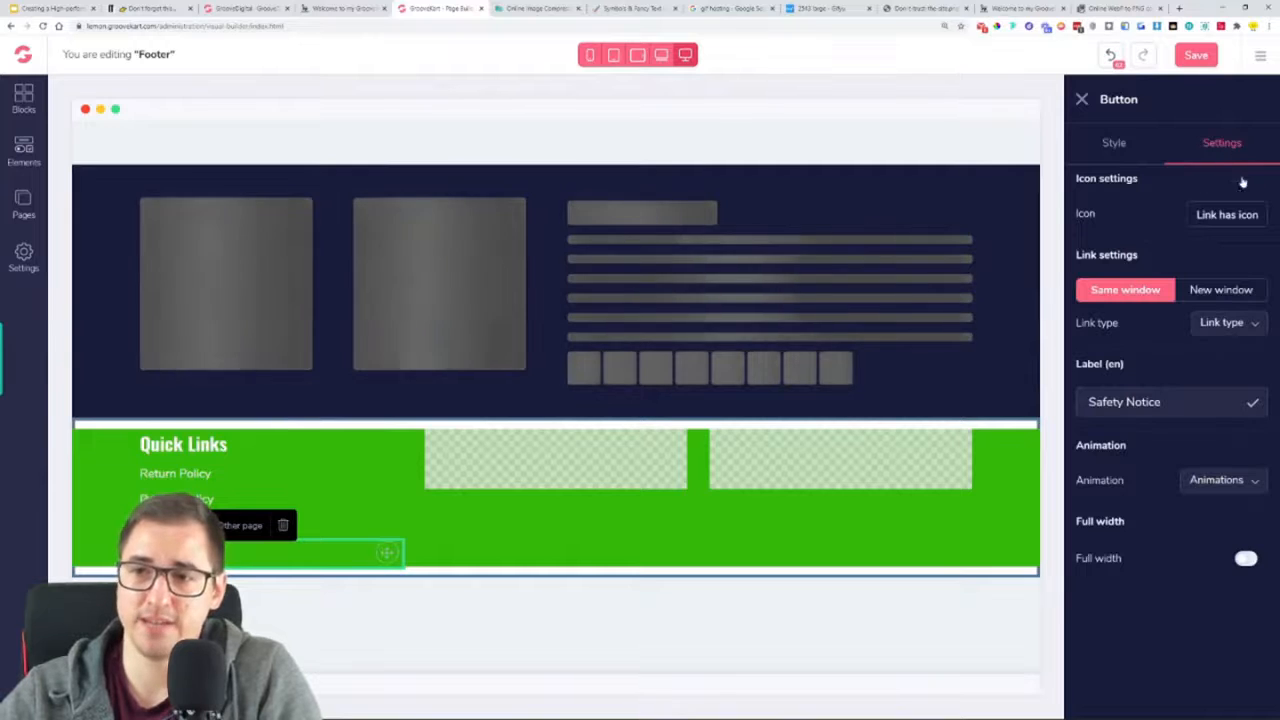
{"action": "left_click", "coordinate": [1230, 322]}
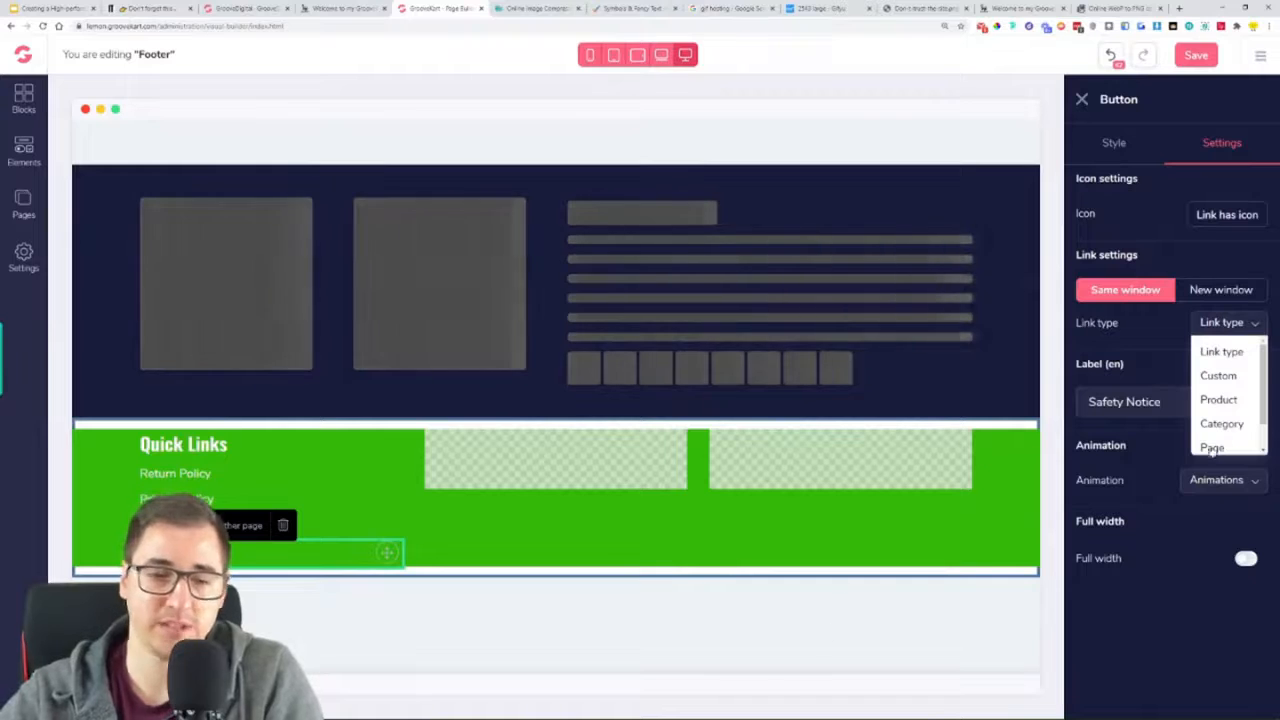
{"action": "left_click", "coordinate": [1151, 342]}
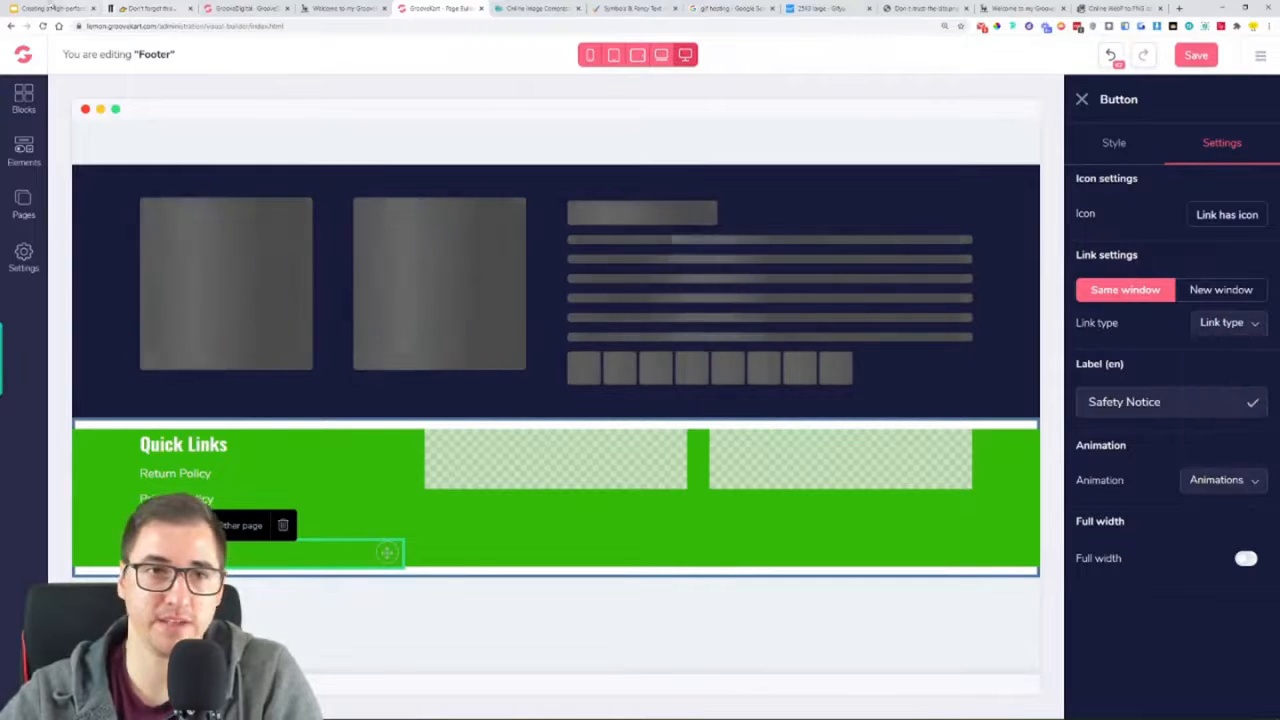
Switch to the Google Slides presentation, review the Steps for creating the store slide, and return to the GrooveKart page builder
{"action": "left_click", "coordinate": [58, 9]}
{"action": "left_click", "coordinate": [84, 535]}
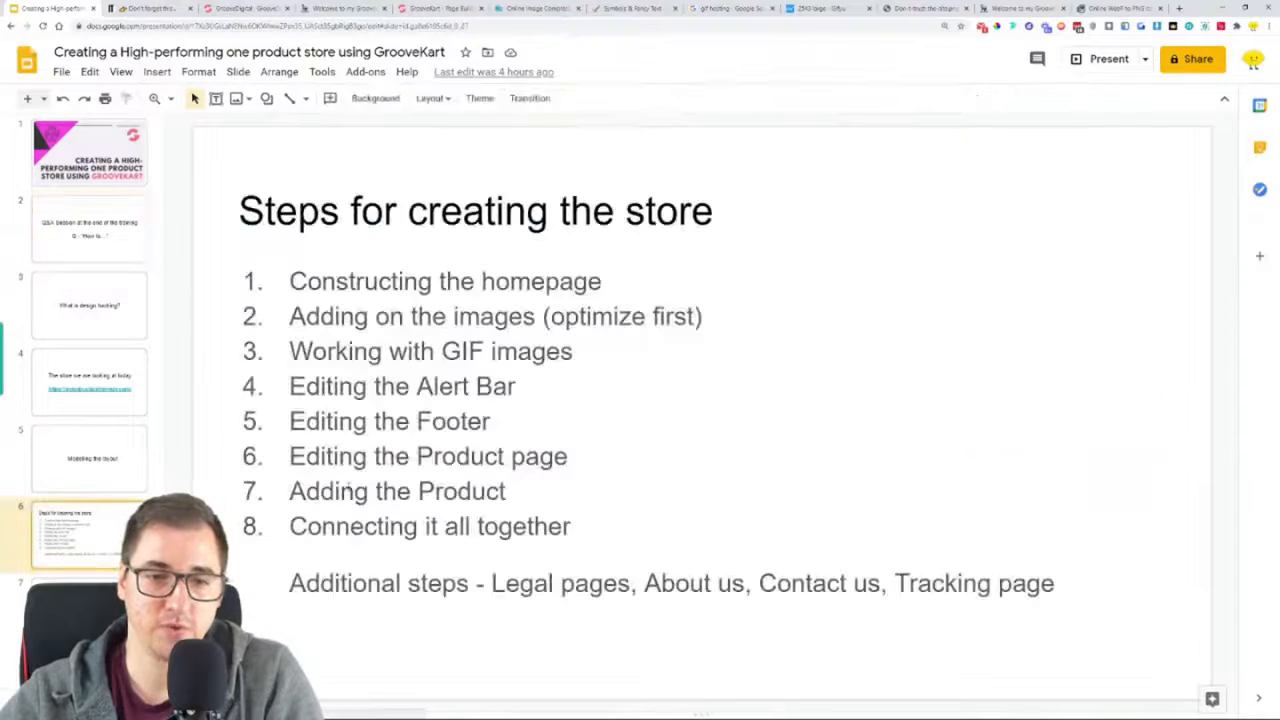
{"action": "left_click_drag", "start_coordinate": [491, 583], "coordinate": [617, 583]}
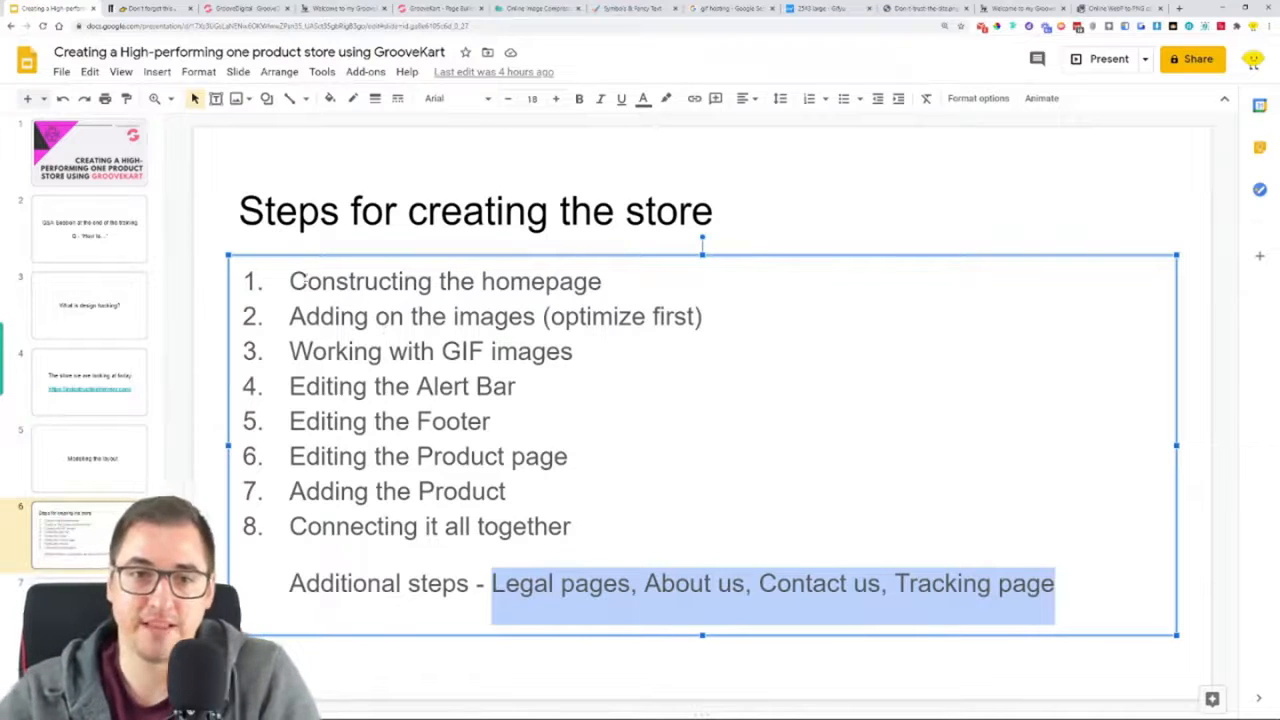
{"action": "double_click", "coordinate": [355, 281]}
{"action": "left_click_drag", "start_coordinate": [290, 316], "coordinate": [508, 316]}
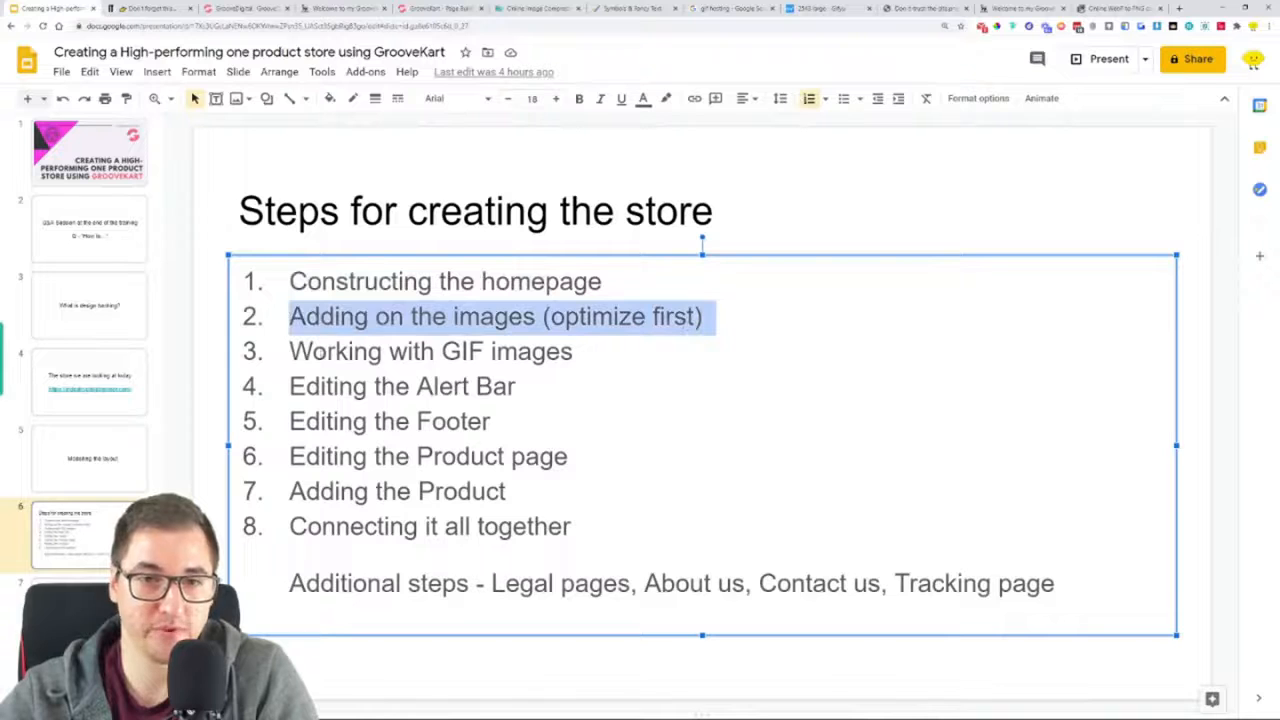
{"action": "left_click_drag", "start_coordinate": [292, 352], "coordinate": [613, 357]}
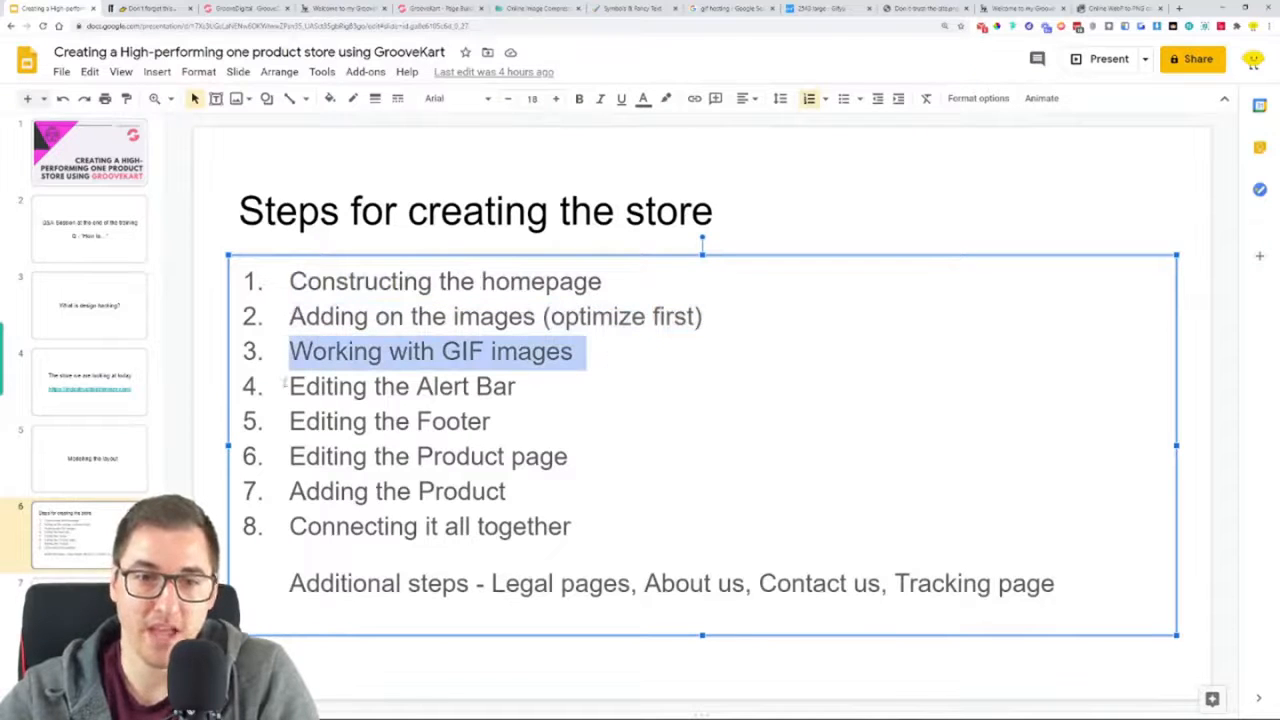
{"action": "left_click_drag", "start_coordinate": [288, 386], "coordinate": [498, 399]}
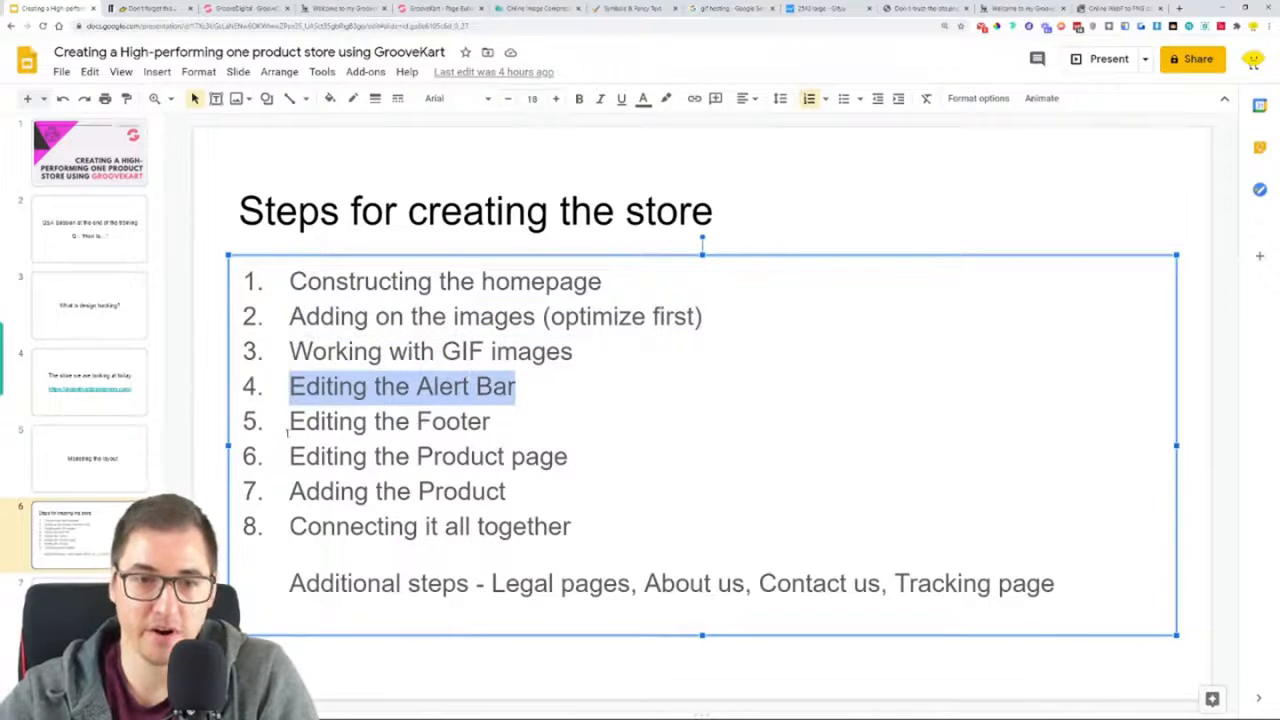
{"action": "left_click_drag", "start_coordinate": [288, 421], "coordinate": [334, 424]}
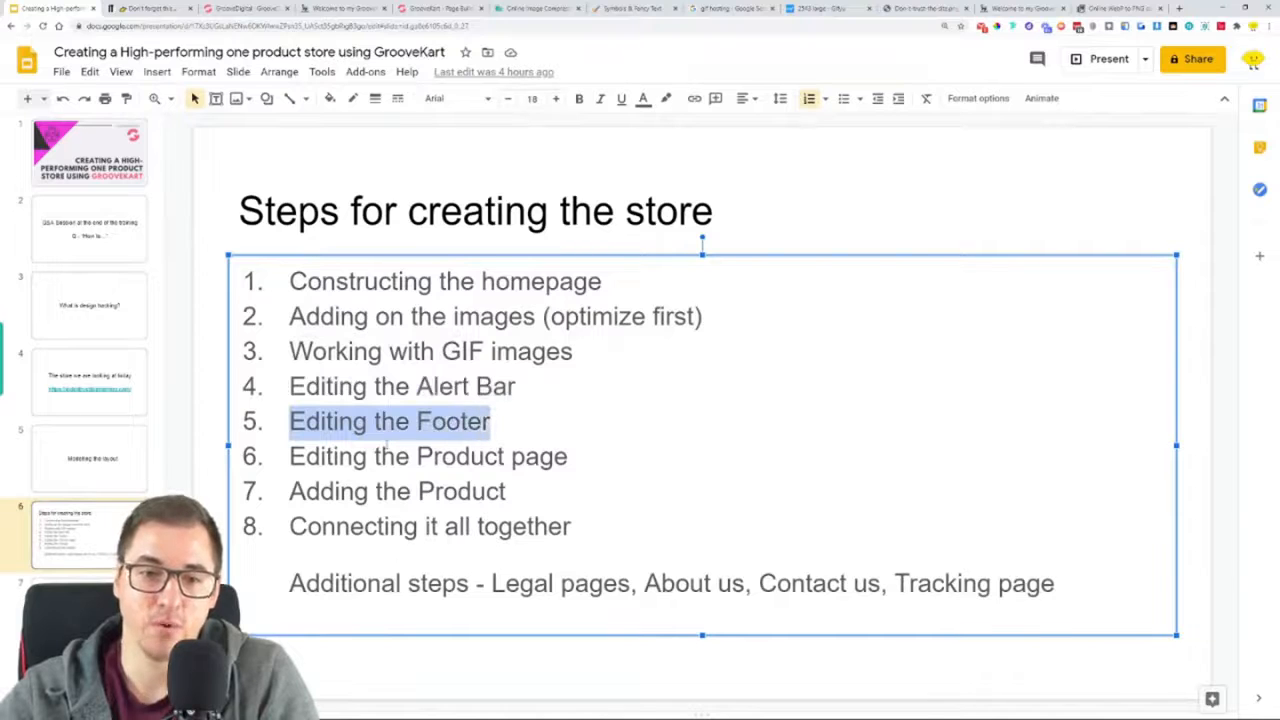
{"action": "left_click_drag", "start_coordinate": [289, 456], "coordinate": [524, 507]}
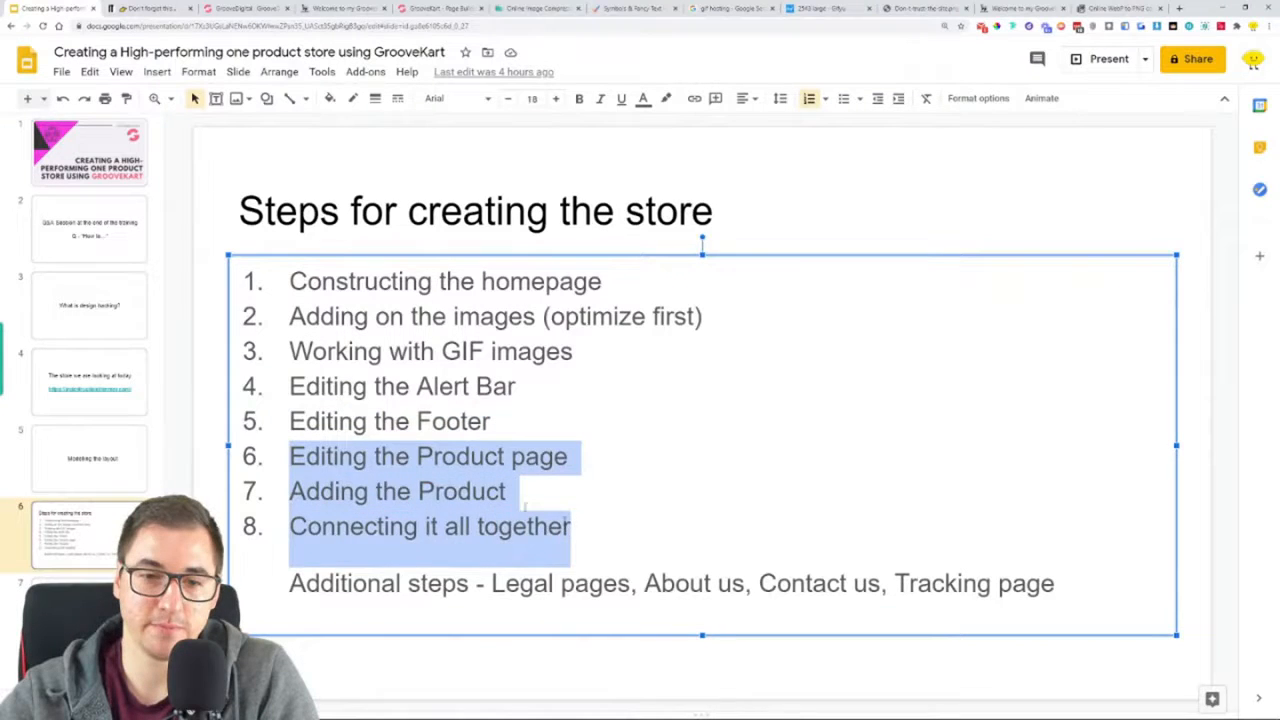
{"action": "left_click", "coordinate": [416, 428]}
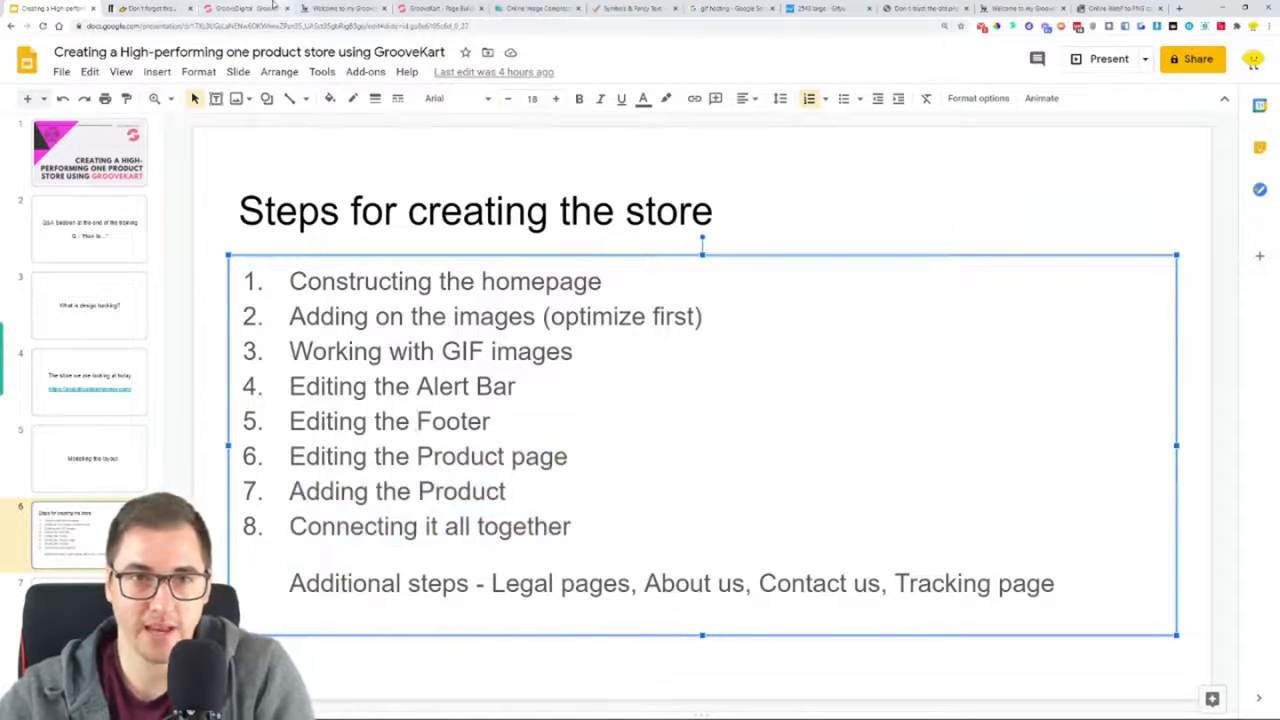
{"action": "left_click", "coordinate": [410, 6]}
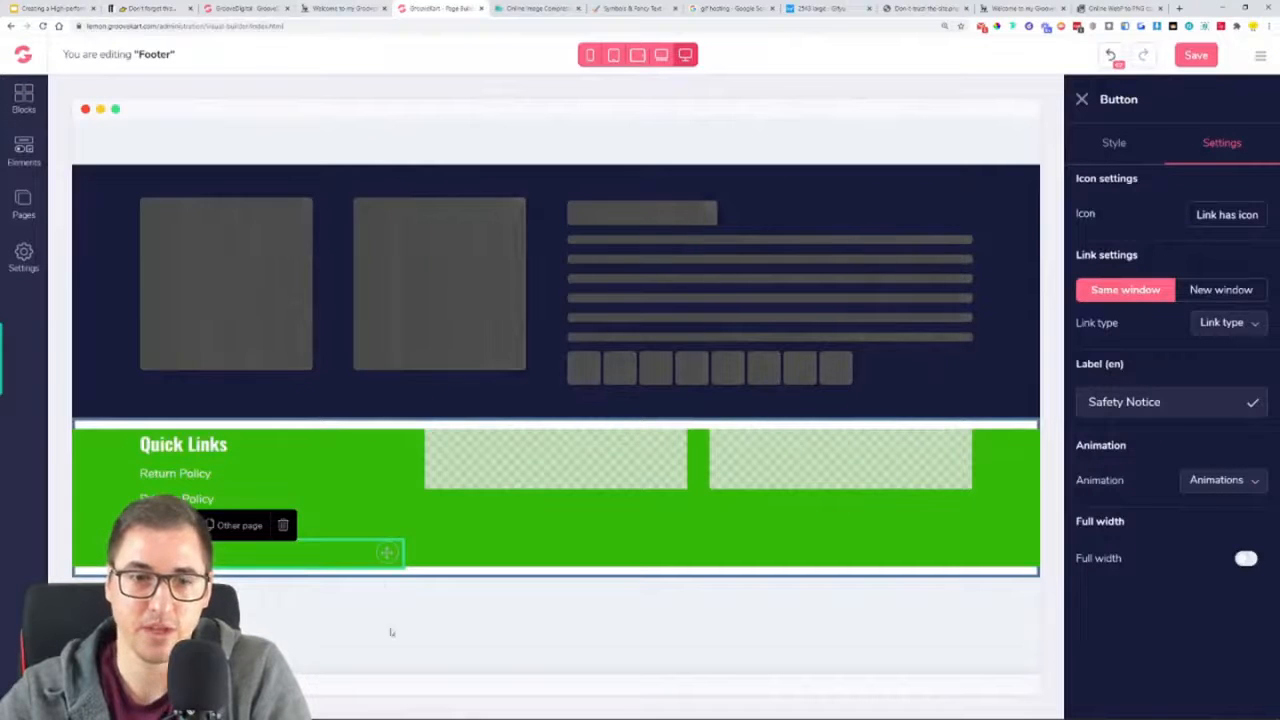
Save the edited footer in the page builder and reload the live store page
{"action": "left_click", "coordinate": [335, 8]}
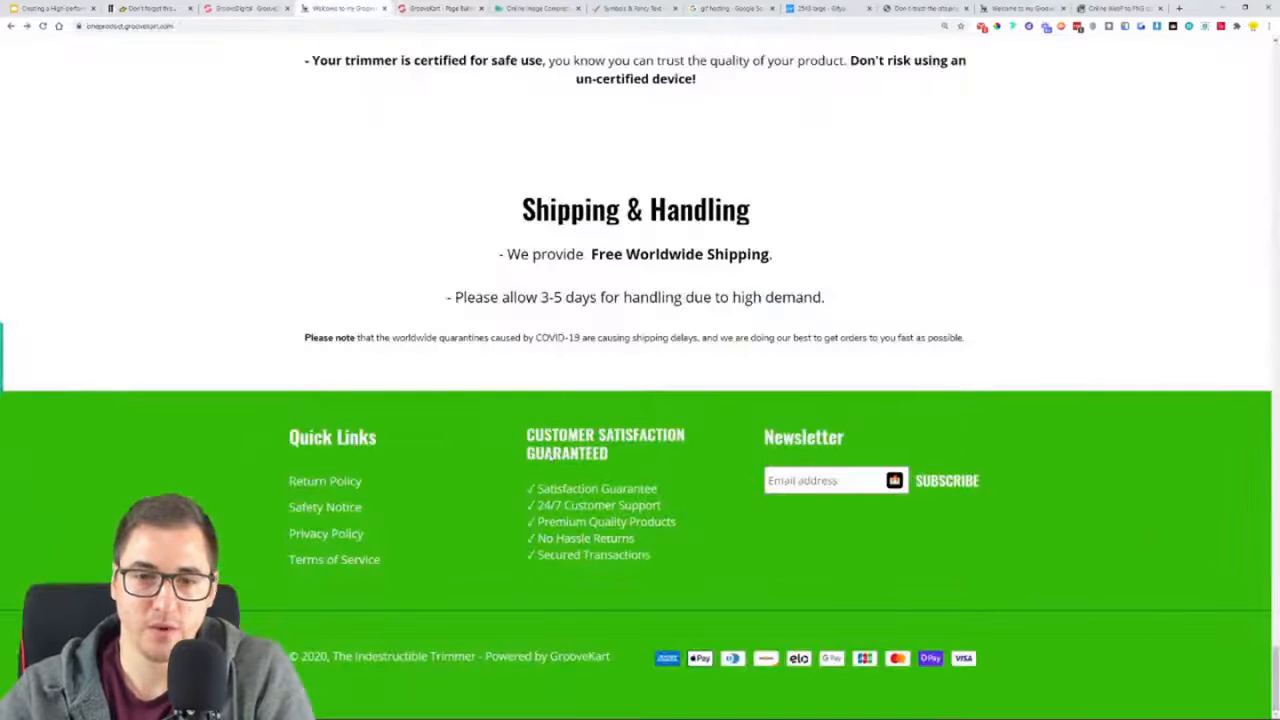
{"action": "left_click", "coordinate": [241, 8]}
{"action": "left_click", "coordinate": [340, 8]}
{"action": "left_click", "coordinate": [437, 8]}
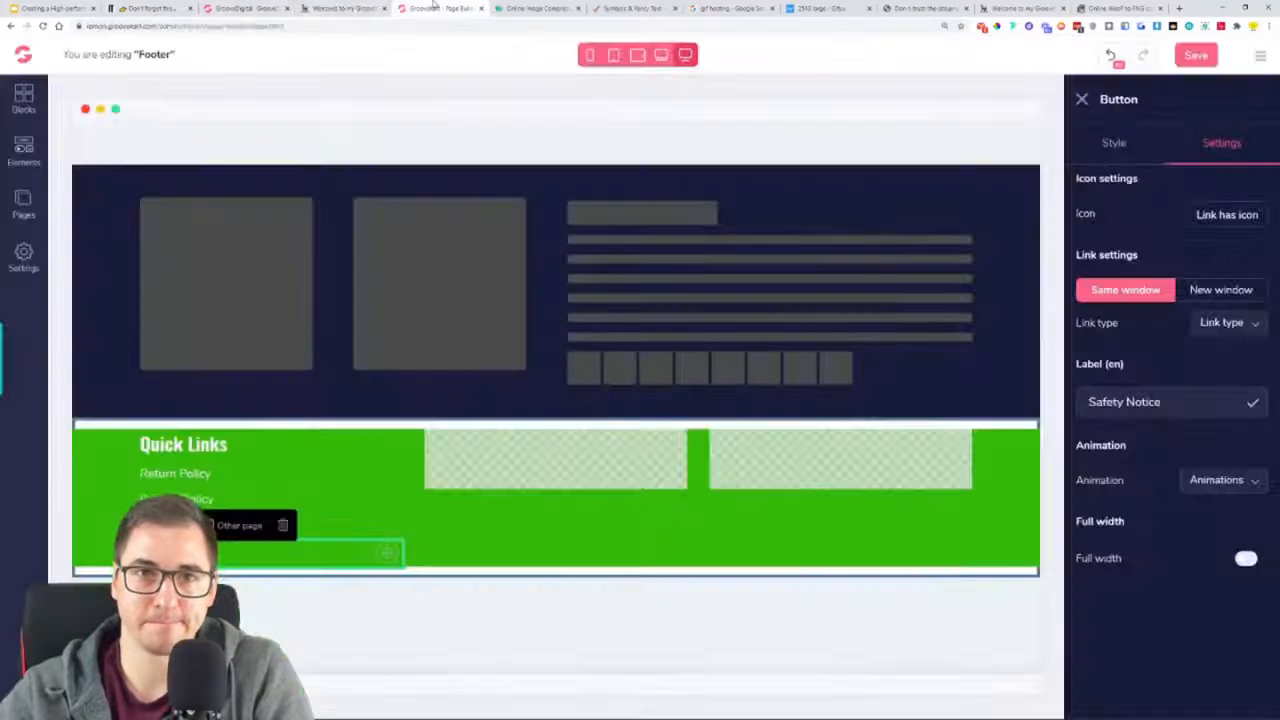
{"action": "left_click", "coordinate": [1200, 60]}
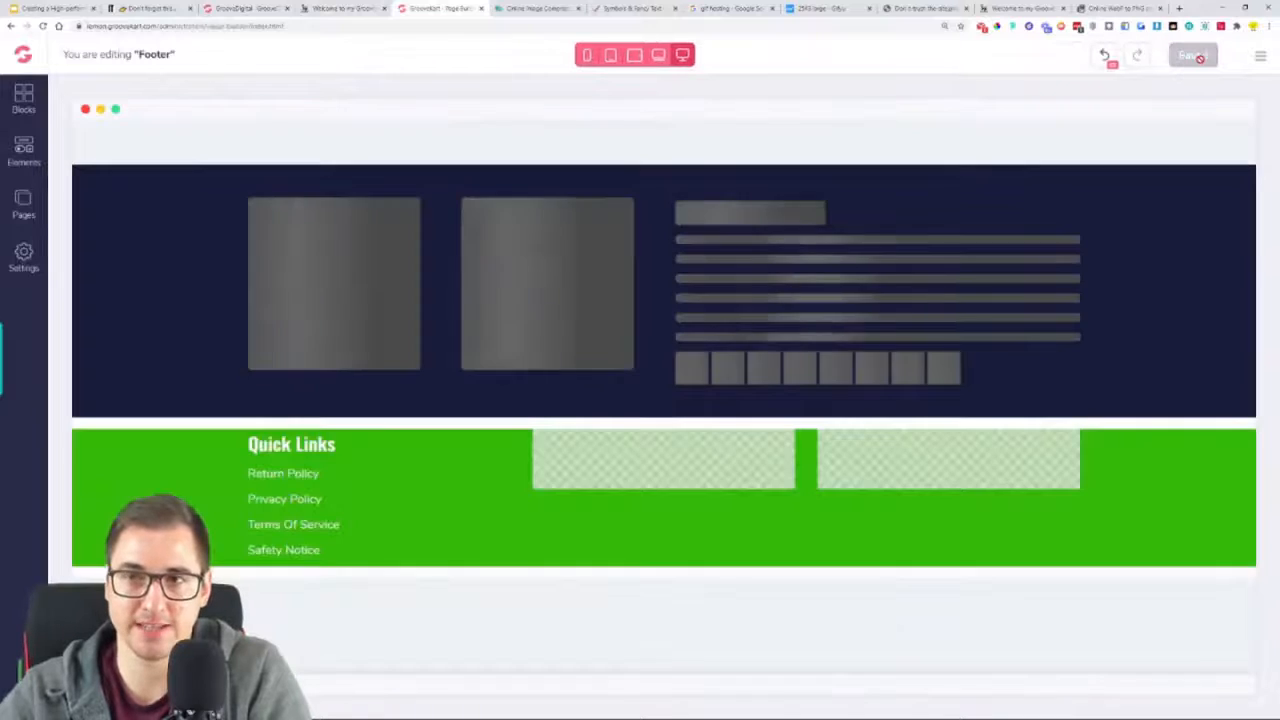
{"action": "left_click", "coordinate": [1022, 8]}
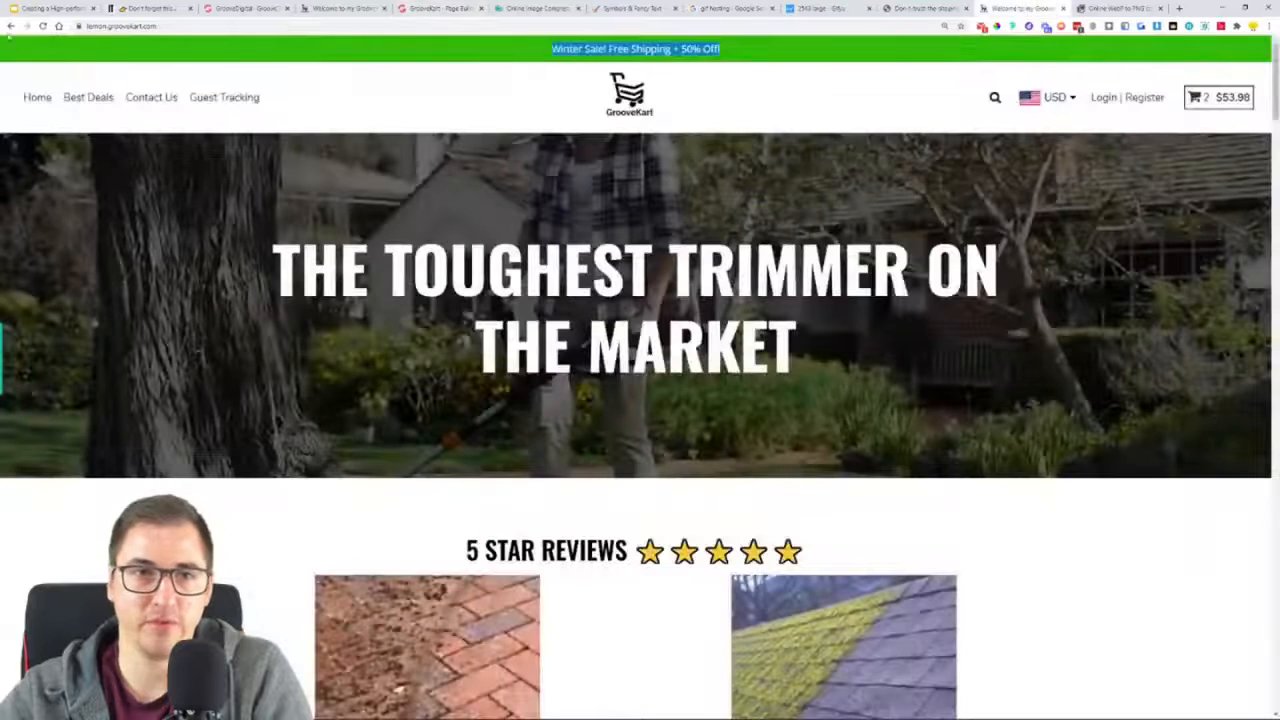
{"action": "key", "text": "F5"}
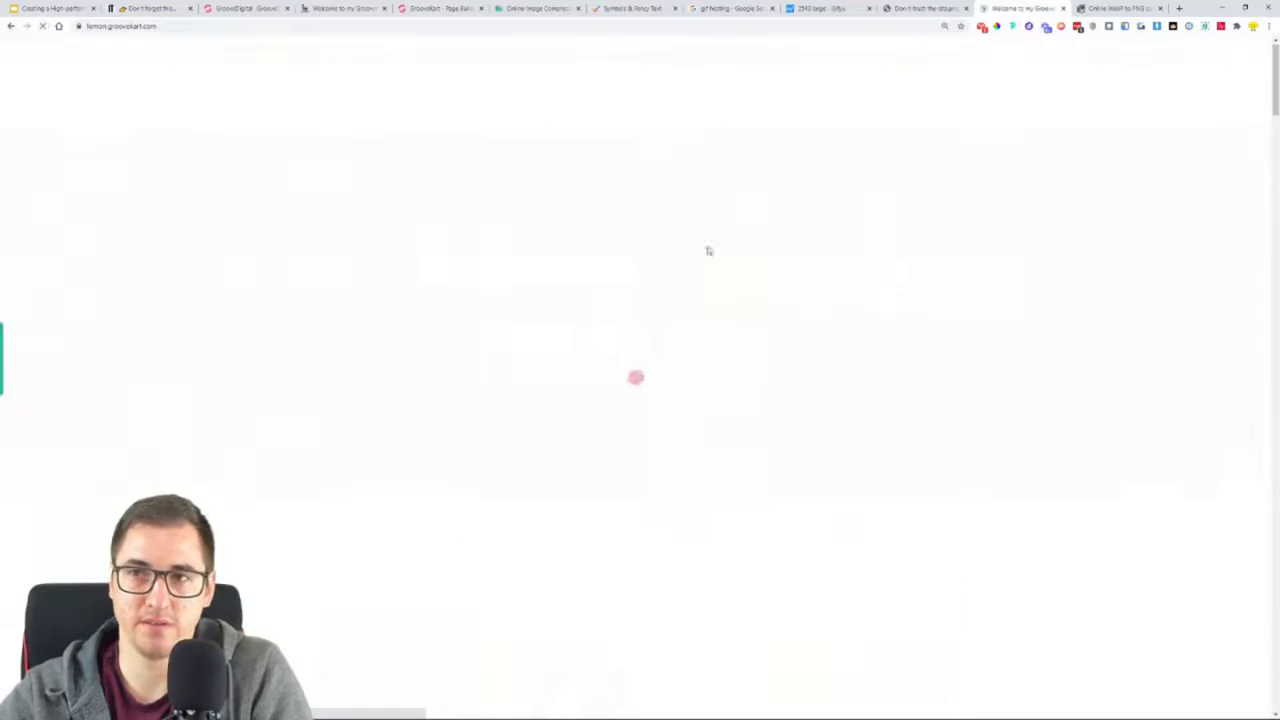
Review the footer on the live store page and compare it with the reference store's footer
{"action": "scroll", "coordinate": [708, 250], "scroll_direction": "down", "scroll_amount": 15}
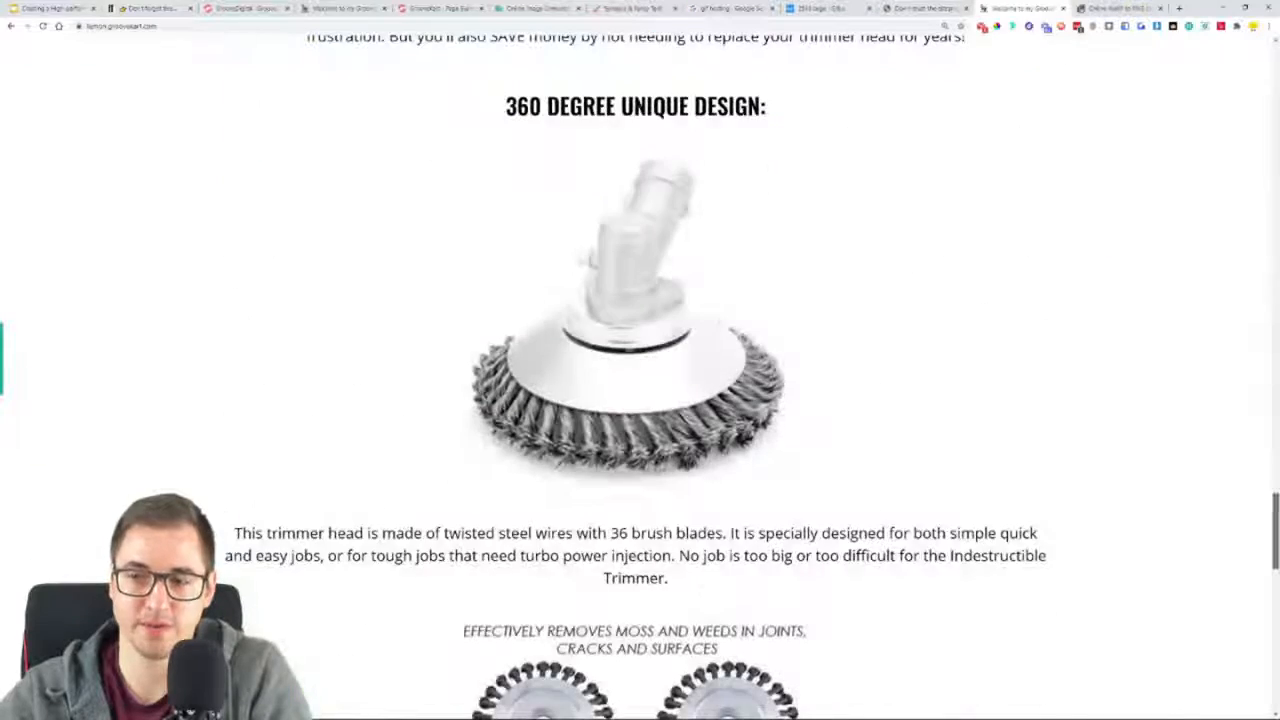
{"action": "scroll", "coordinate": [1046, 330], "scroll_direction": "down", "scroll_amount": 10}
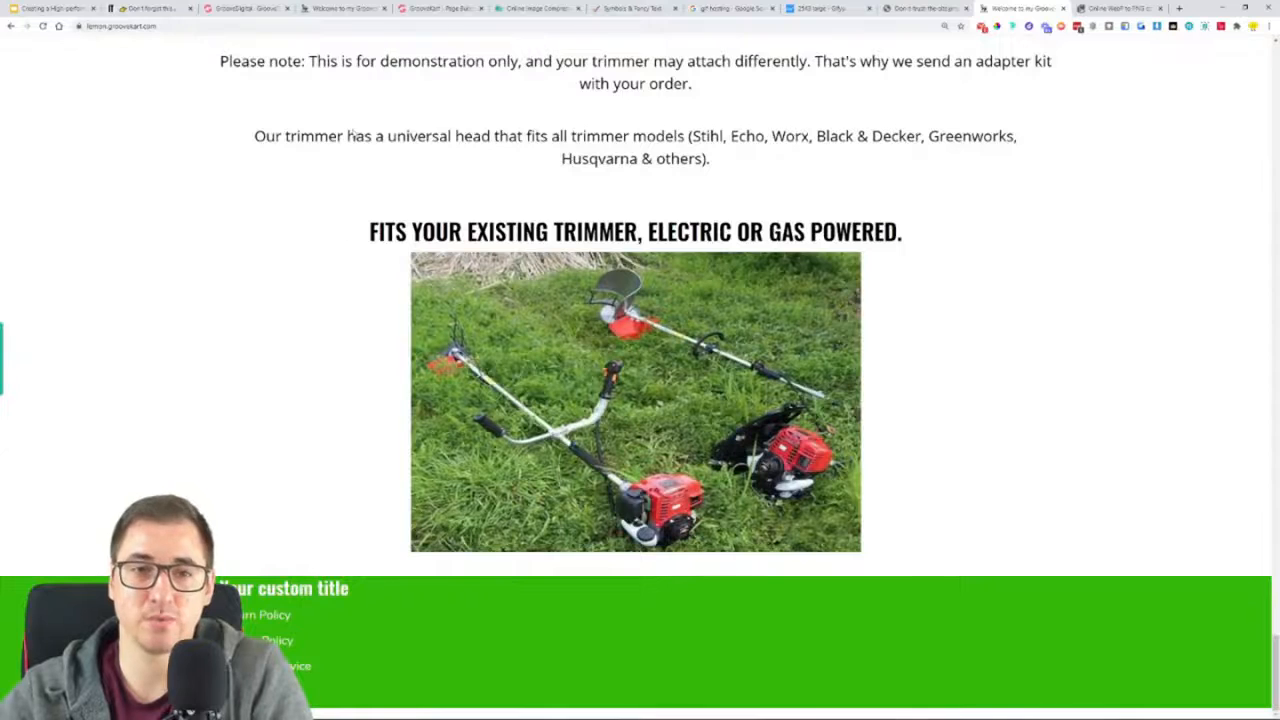
{"action": "left_click", "coordinate": [343, 7]}
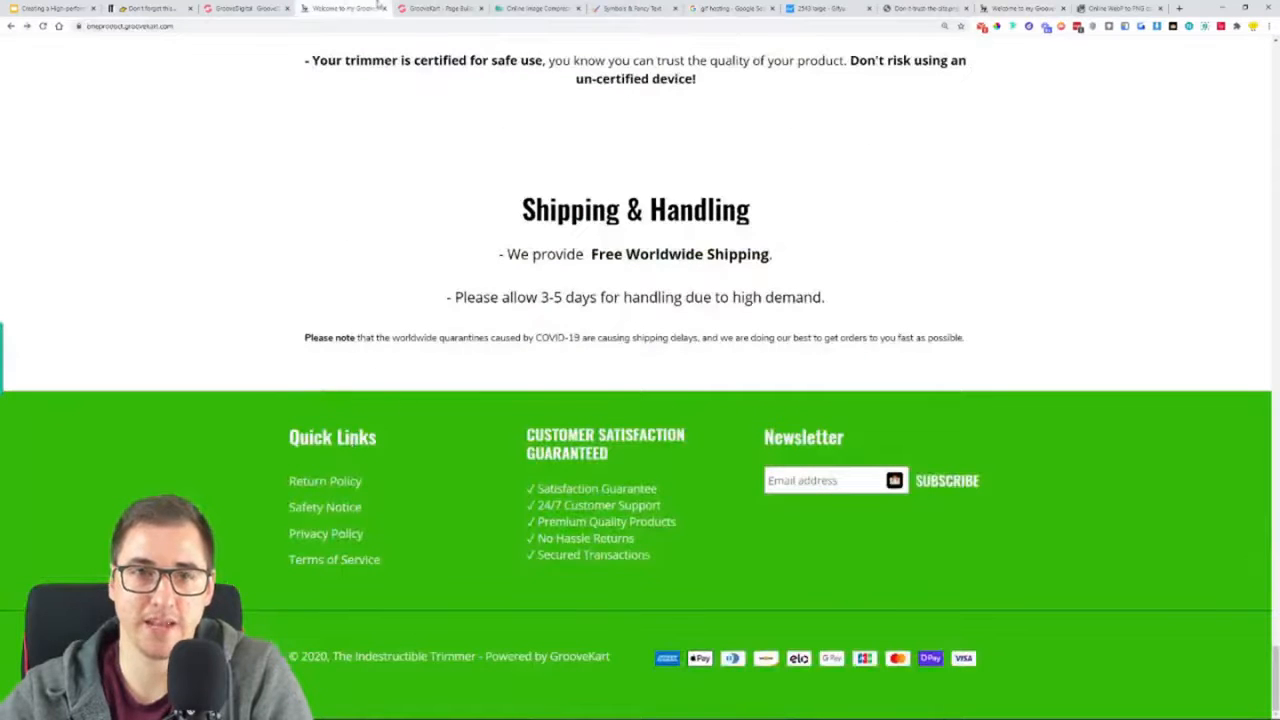
Change the first footer column's heading to "QUICK LINKS", save the footer and check it on the live page
{"action": "left_click", "coordinate": [450, 7]}
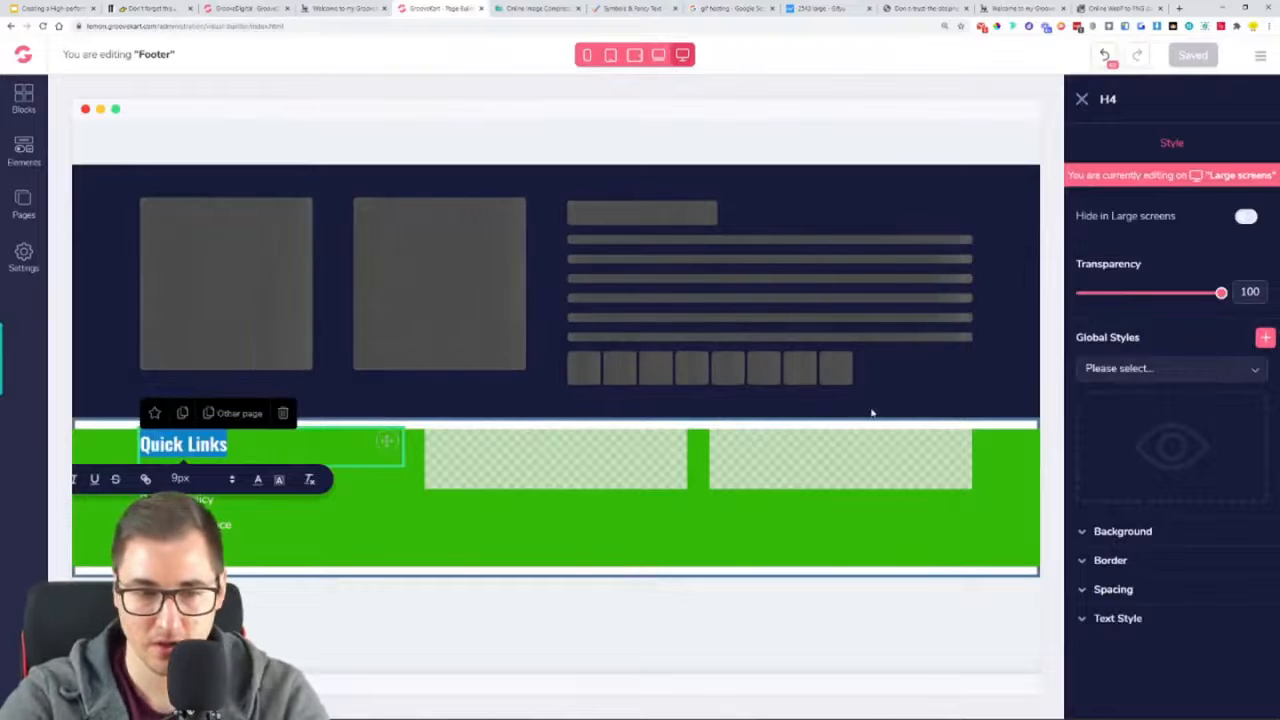
{"action": "key", "text": "BackSpace"}
{"action": "type", "text": "QUICK"}
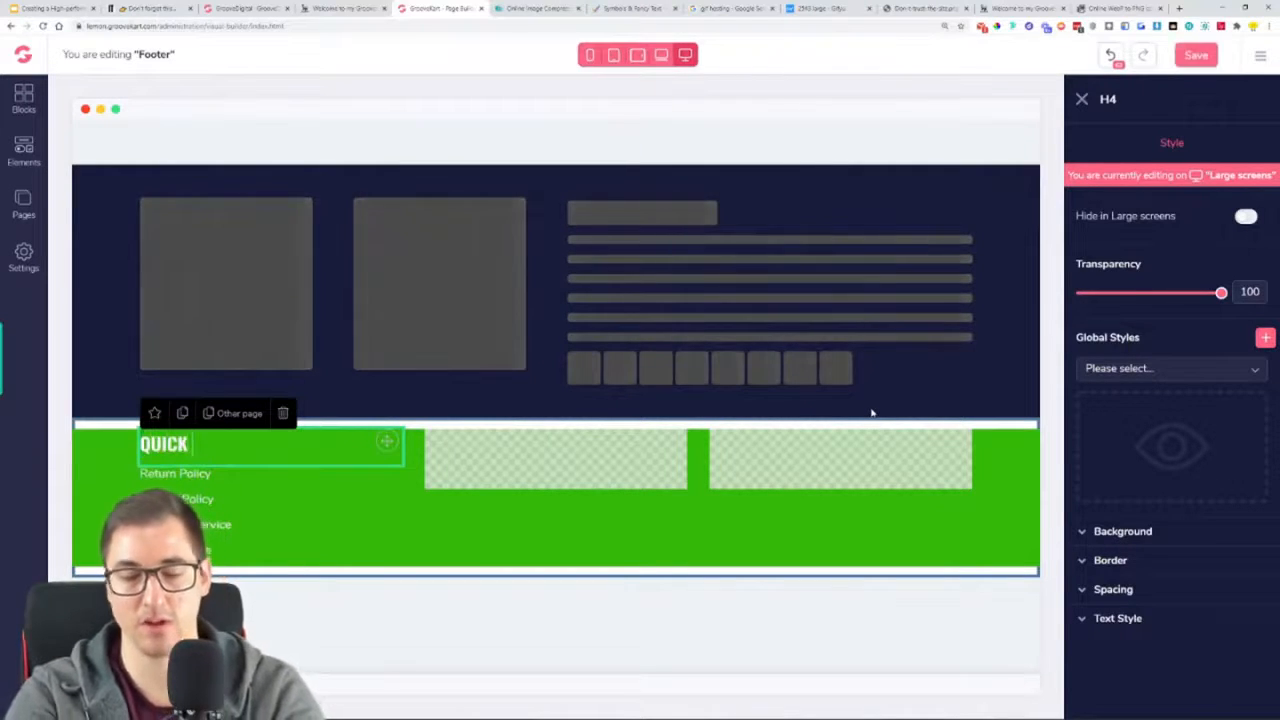
{"action": "type", "text": " LINKS"}
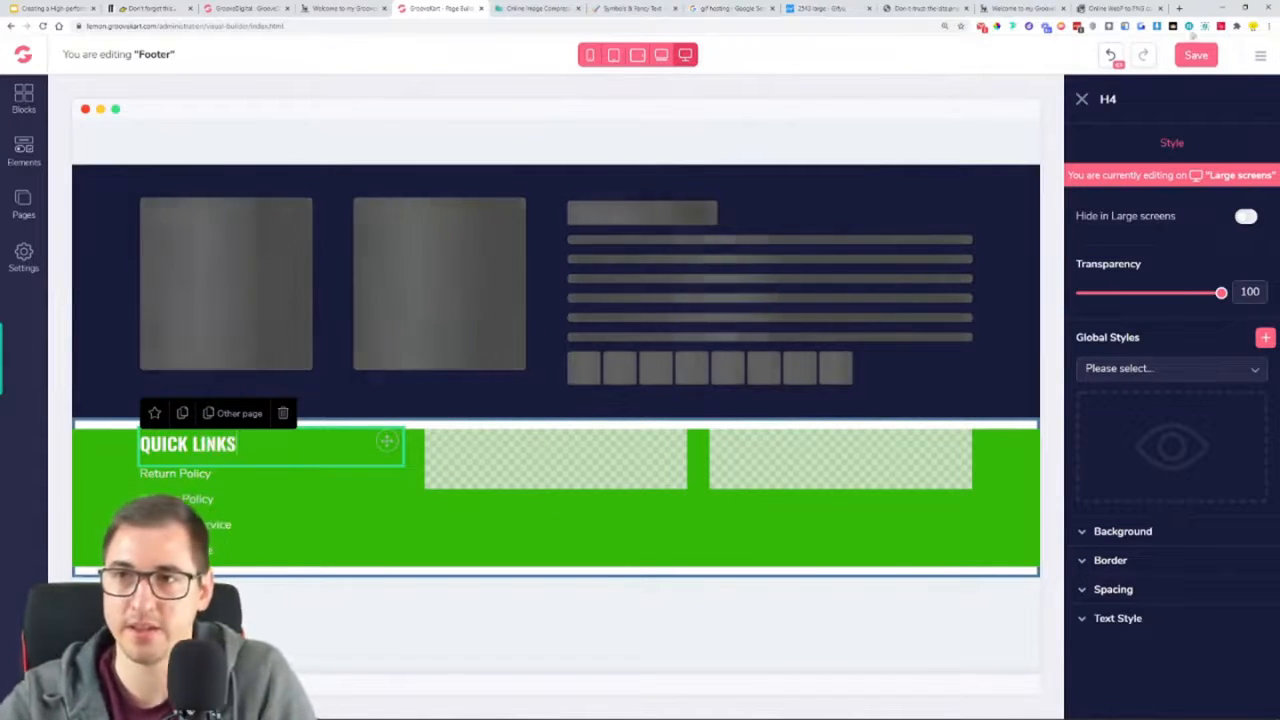
{"action": "left_click", "coordinate": [1196, 54]}
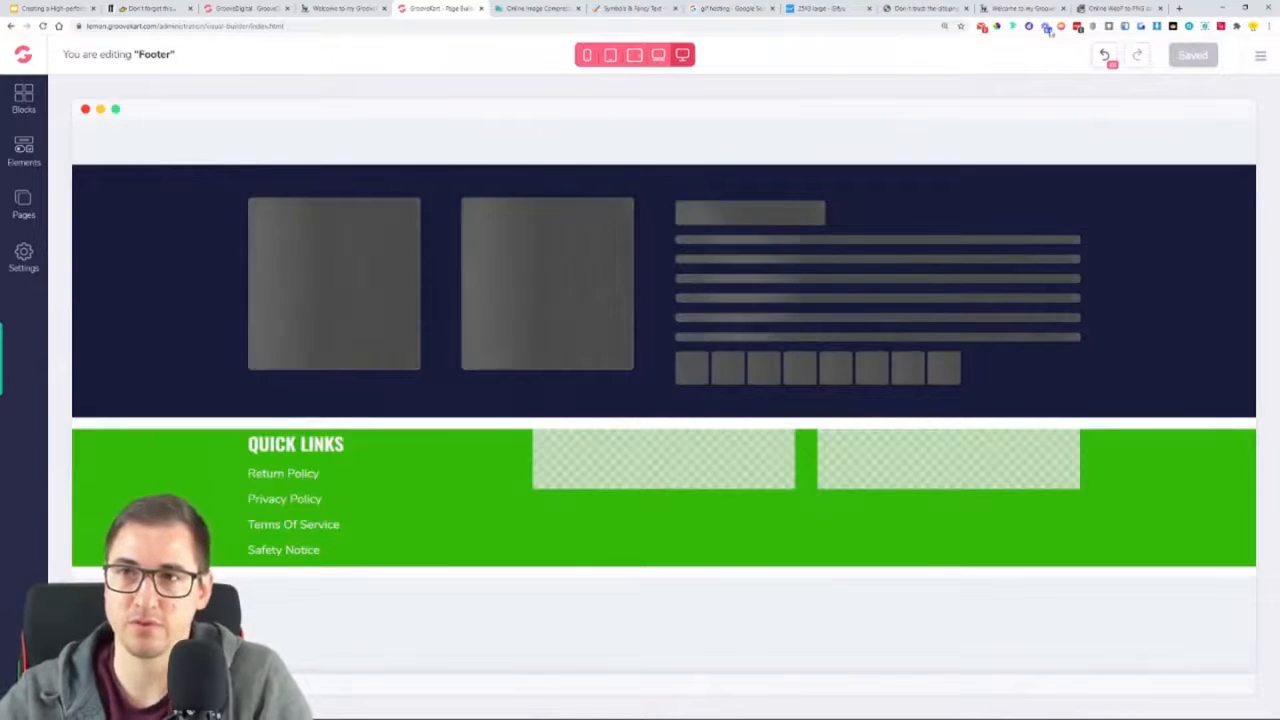
{"action": "left_click", "coordinate": [1022, 8]}
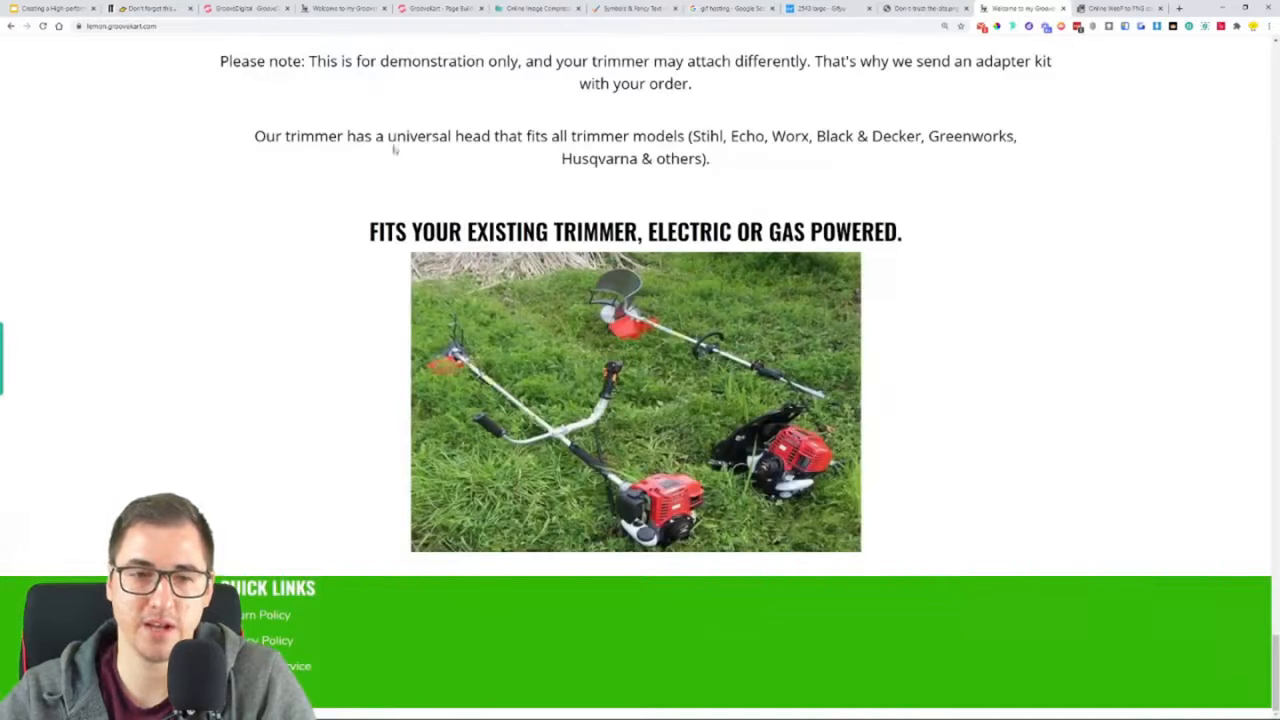
Place a copy of the heading in the middle footer column and replace its text with the reference page's "CUSTOMER SATISFACTION GUARANTEED"
{"action": "left_click", "coordinate": [337, 7]}
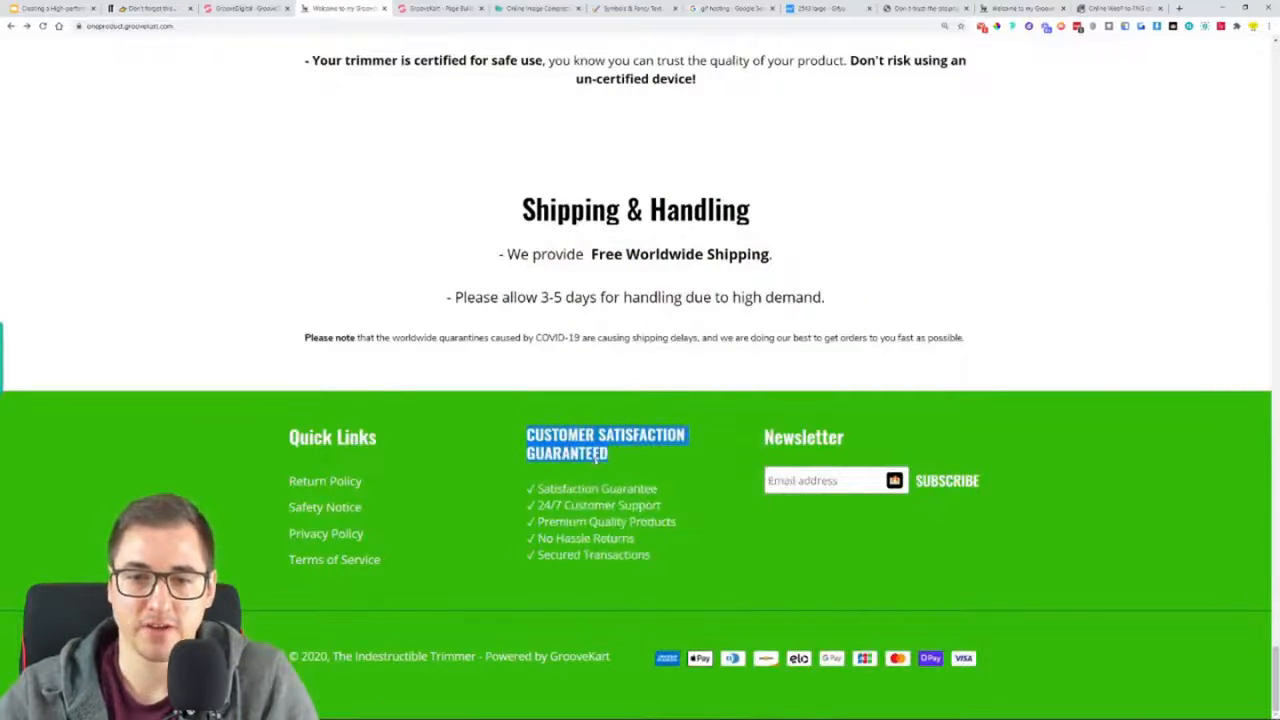
{"action": "left_click", "coordinate": [245, 7]}
{"action": "left_click", "coordinate": [437, 7]}
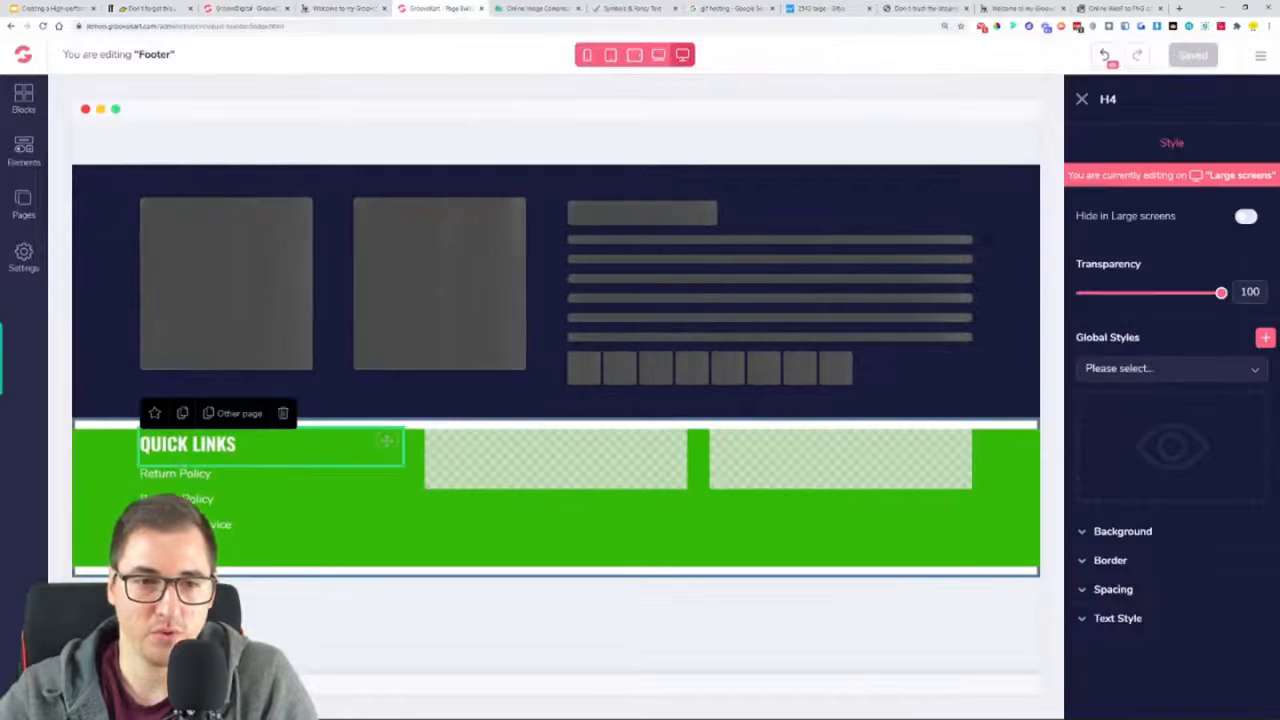
{"action": "left_click_drag", "start_coordinate": [386, 441], "coordinate": [528, 463]}
{"action": "triple_click", "coordinate": [520, 447]}
{"action": "type", "text": "CUSTOMER SATISFACTION GUARANTEED"}
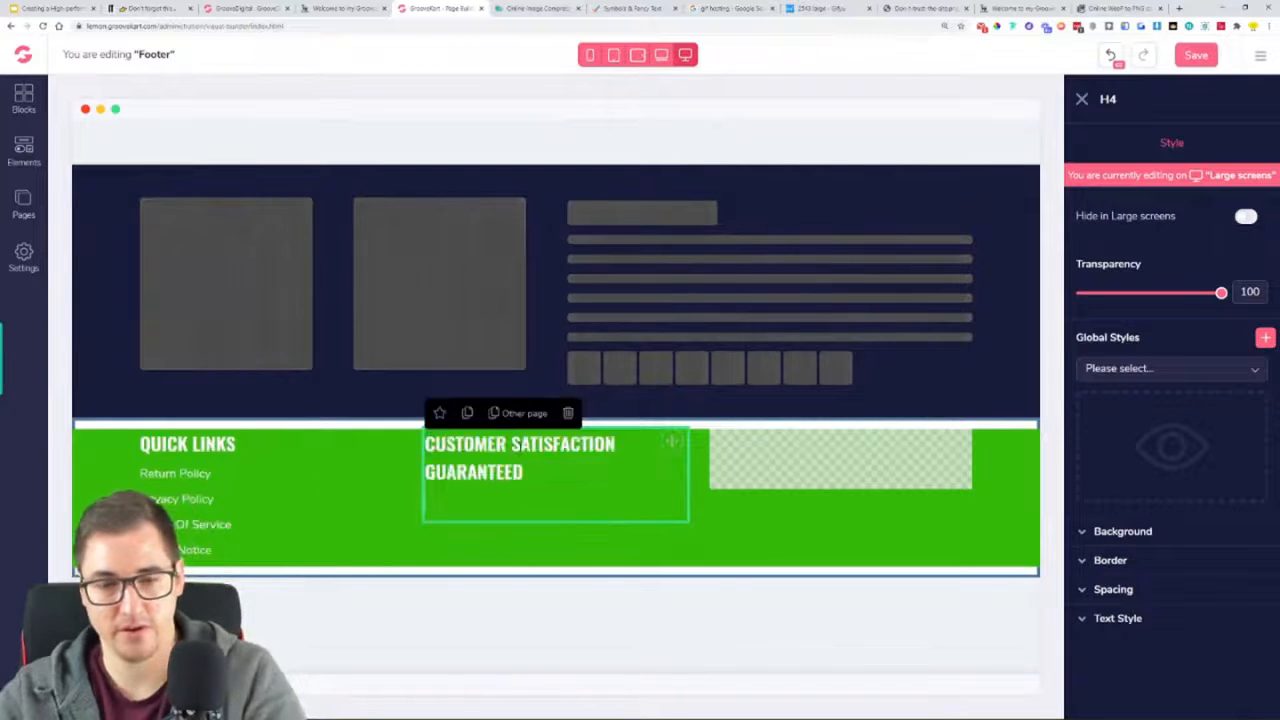
{"action": "key", "text": "BackSpace"}
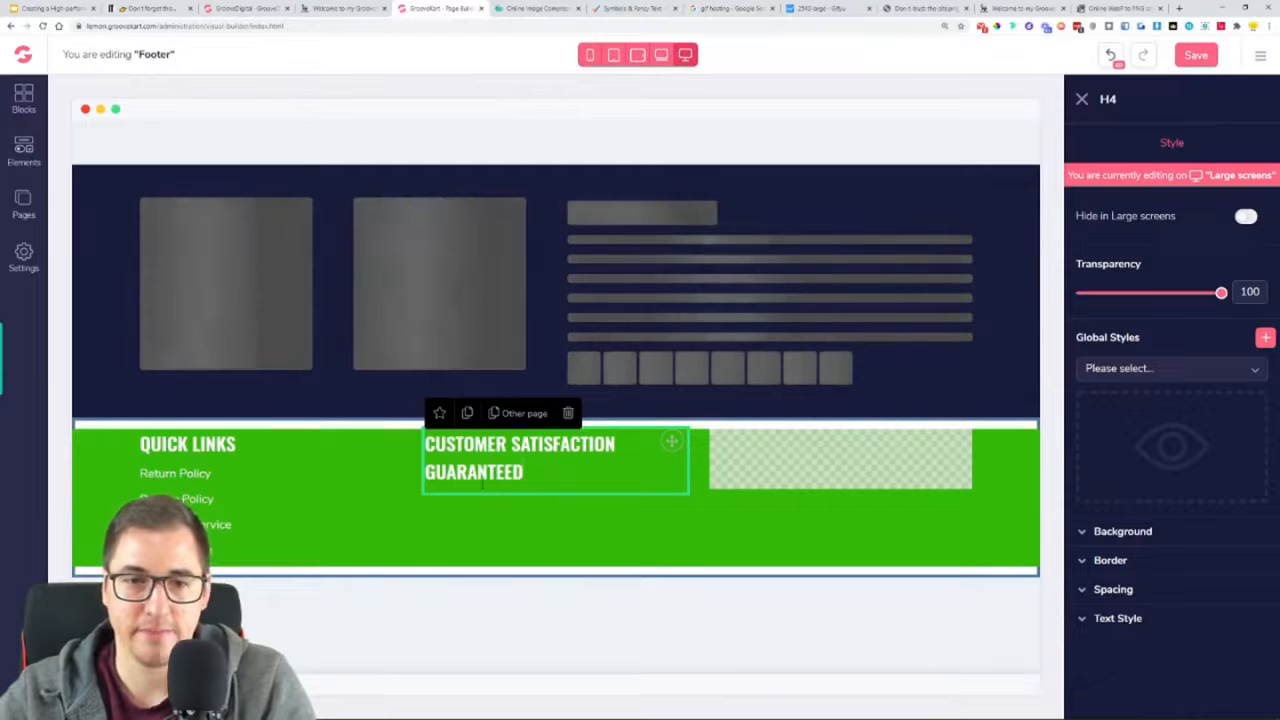
Add a paragraph below the middle column's heading and make its text white and left-aligned
{"action": "left_click", "coordinate": [20, 158]}
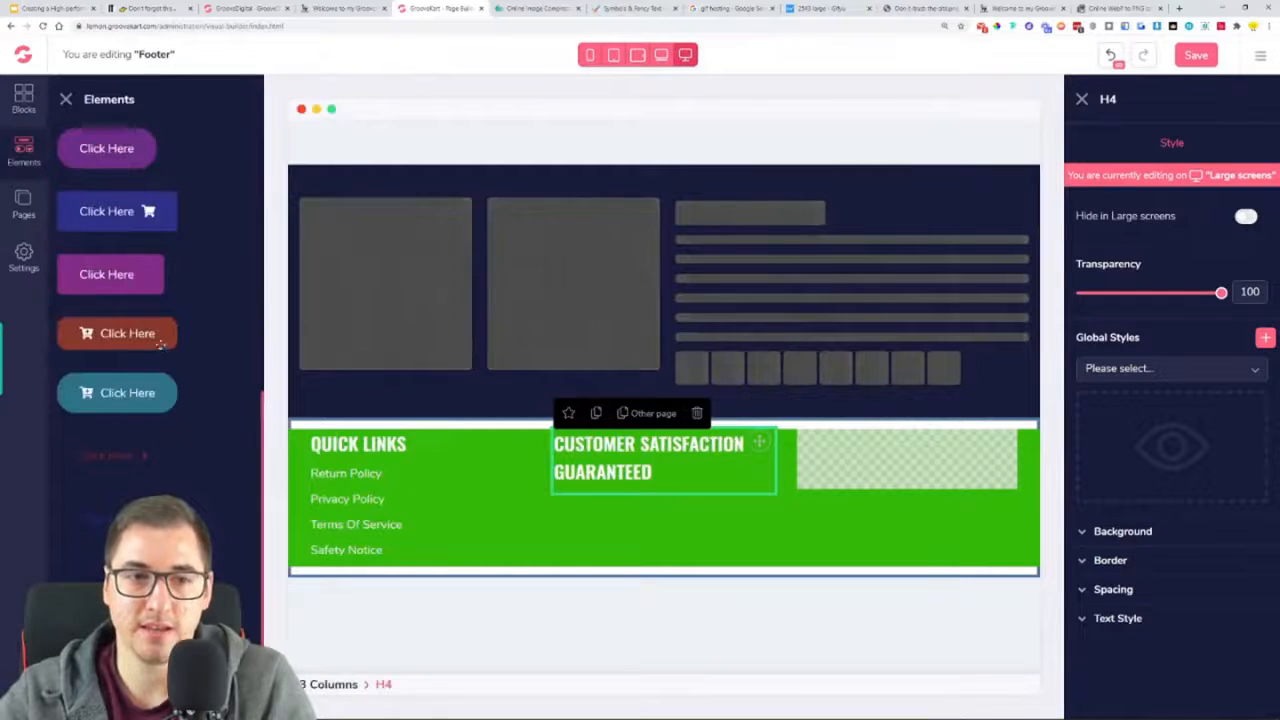
{"action": "left_click", "coordinate": [95, 332]}
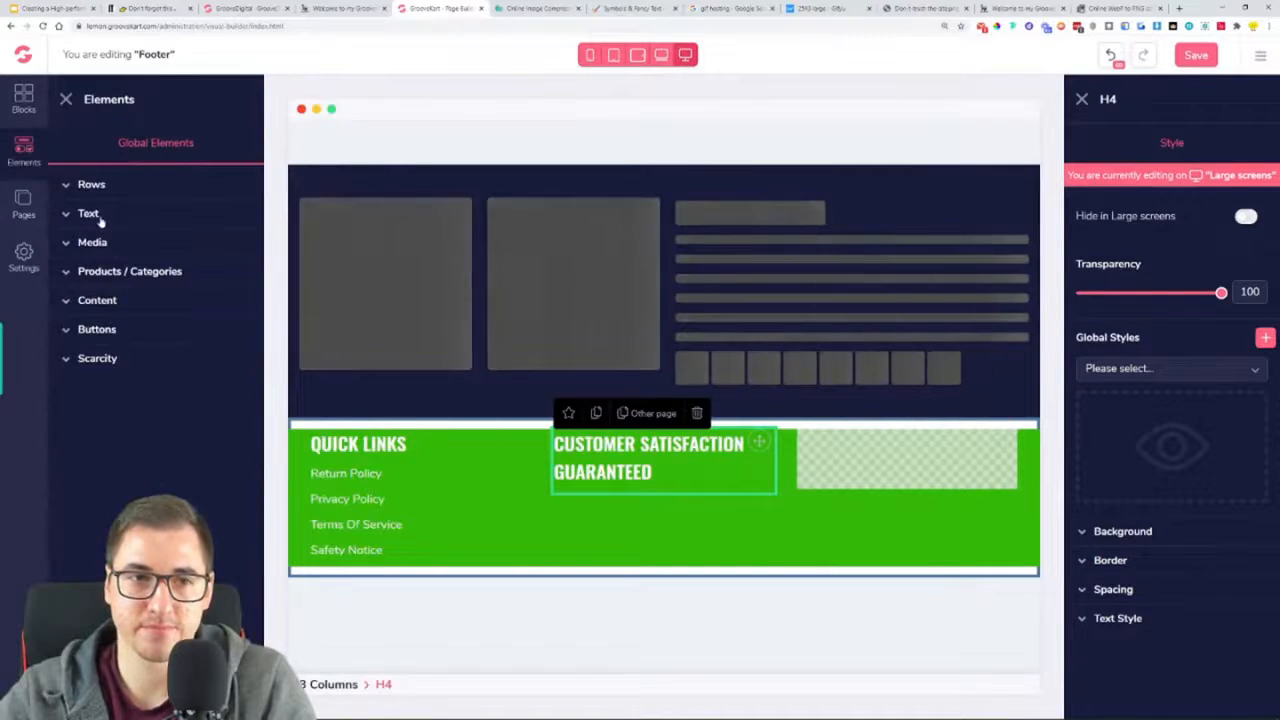
{"action": "left_click_drag", "start_coordinate": [95, 438], "coordinate": [617, 502]}
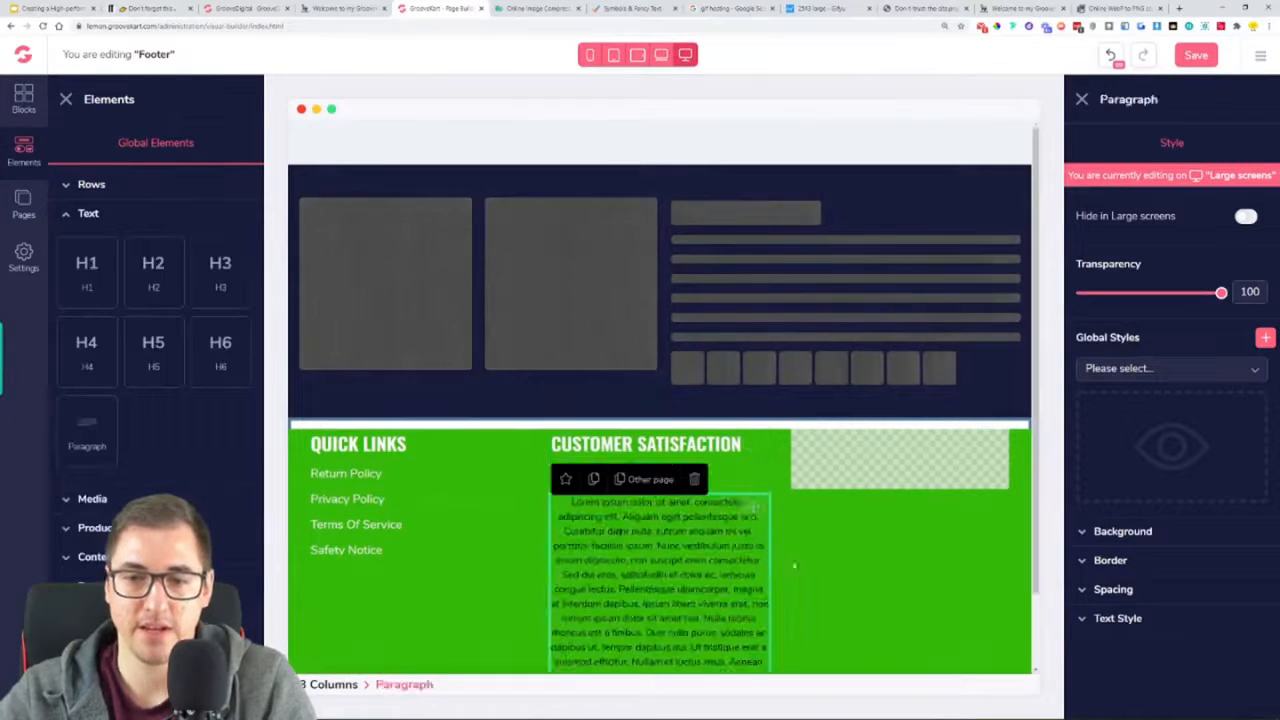
{"action": "left_click", "coordinate": [1117, 618]}
{"action": "scroll", "coordinate": [1120, 594], "scroll_direction": "down", "scroll_amount": 3}
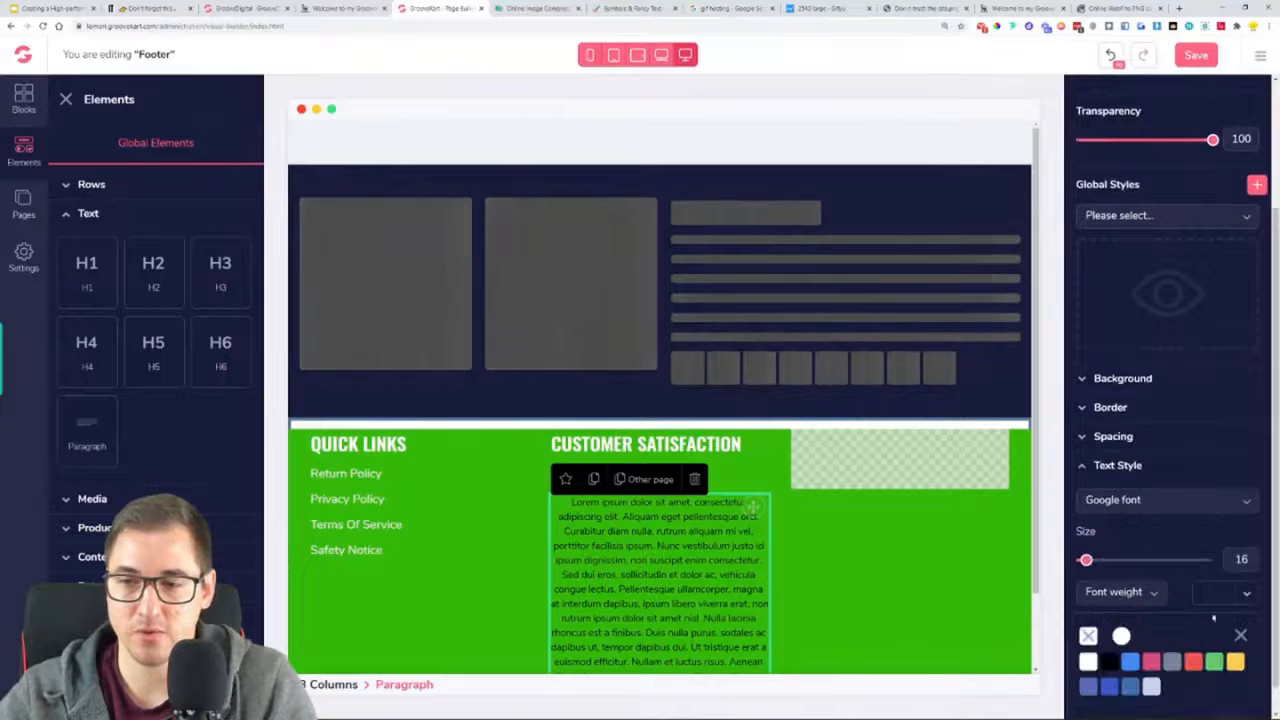
{"action": "left_click", "coordinate": [1091, 661]}
{"action": "left_click", "coordinate": [1240, 637]}
{"action": "left_click", "coordinate": [1099, 630]}
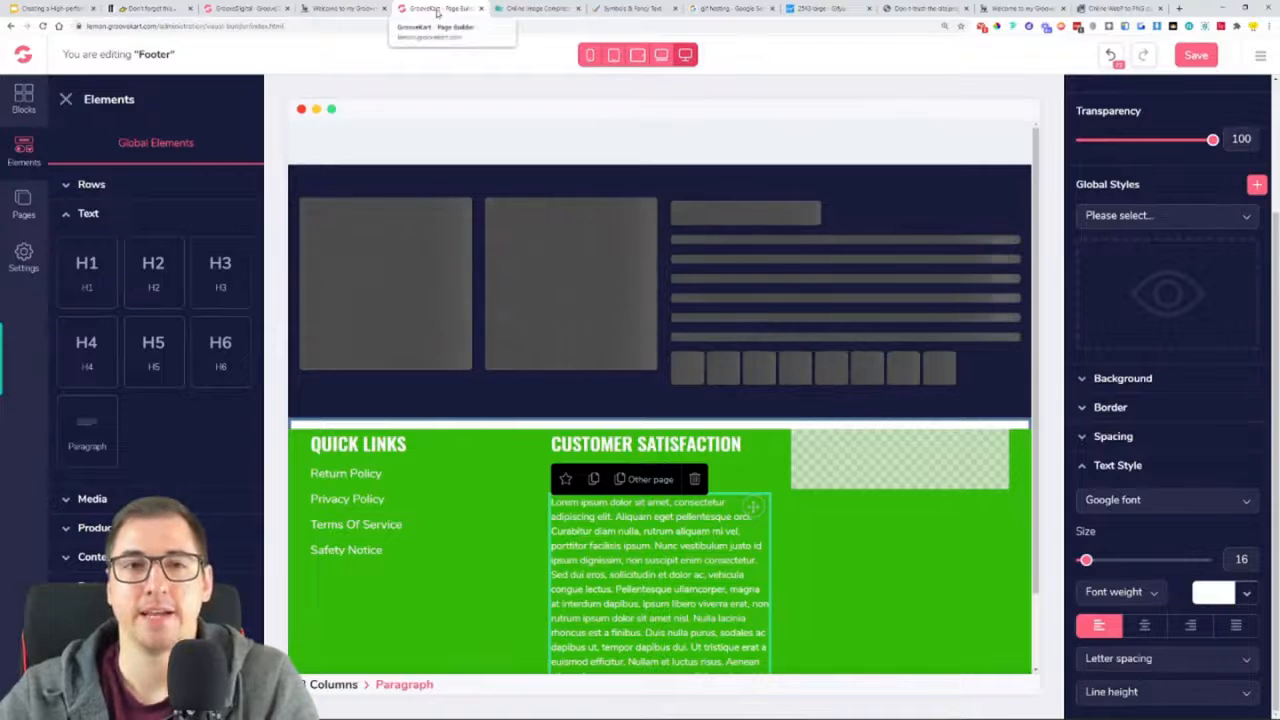
Copy the first check mark from the Check mark & Tick Symbols on coolsymbol.com
{"action": "left_click", "coordinate": [606, 12]}
{"action": "left_click", "coordinate": [483, 208]}
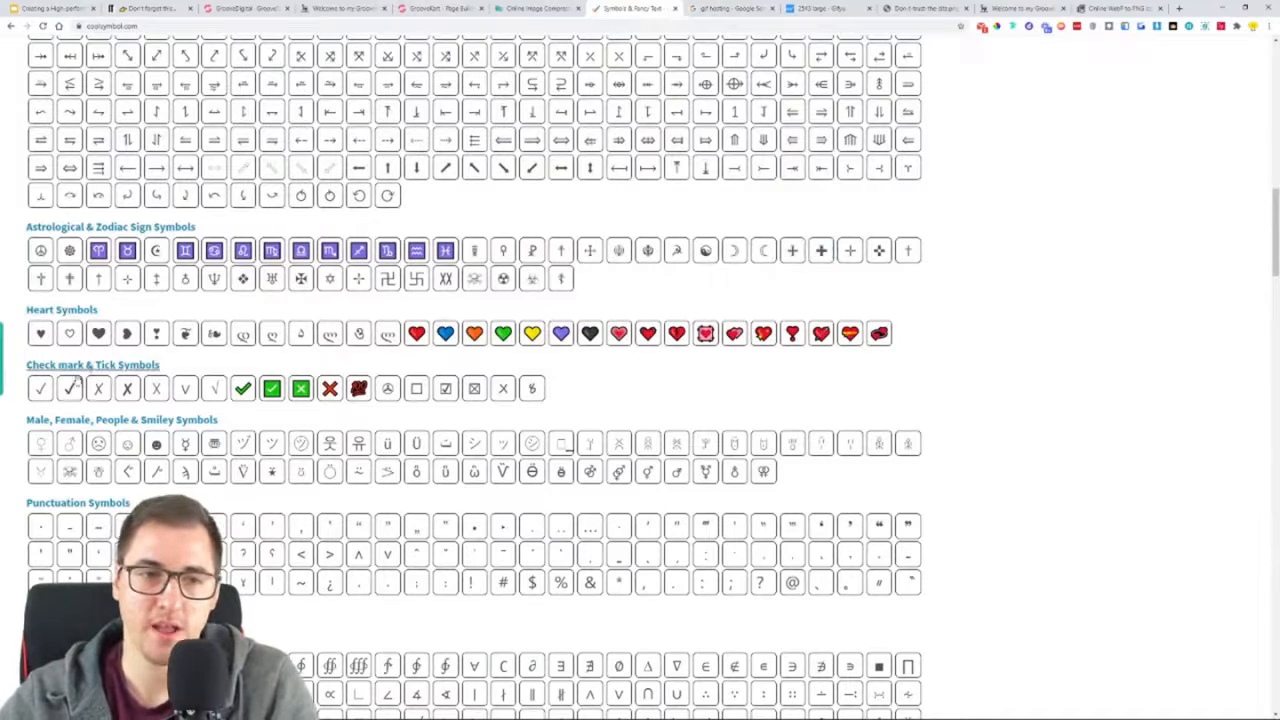
{"action": "left_click", "coordinate": [40, 389]}
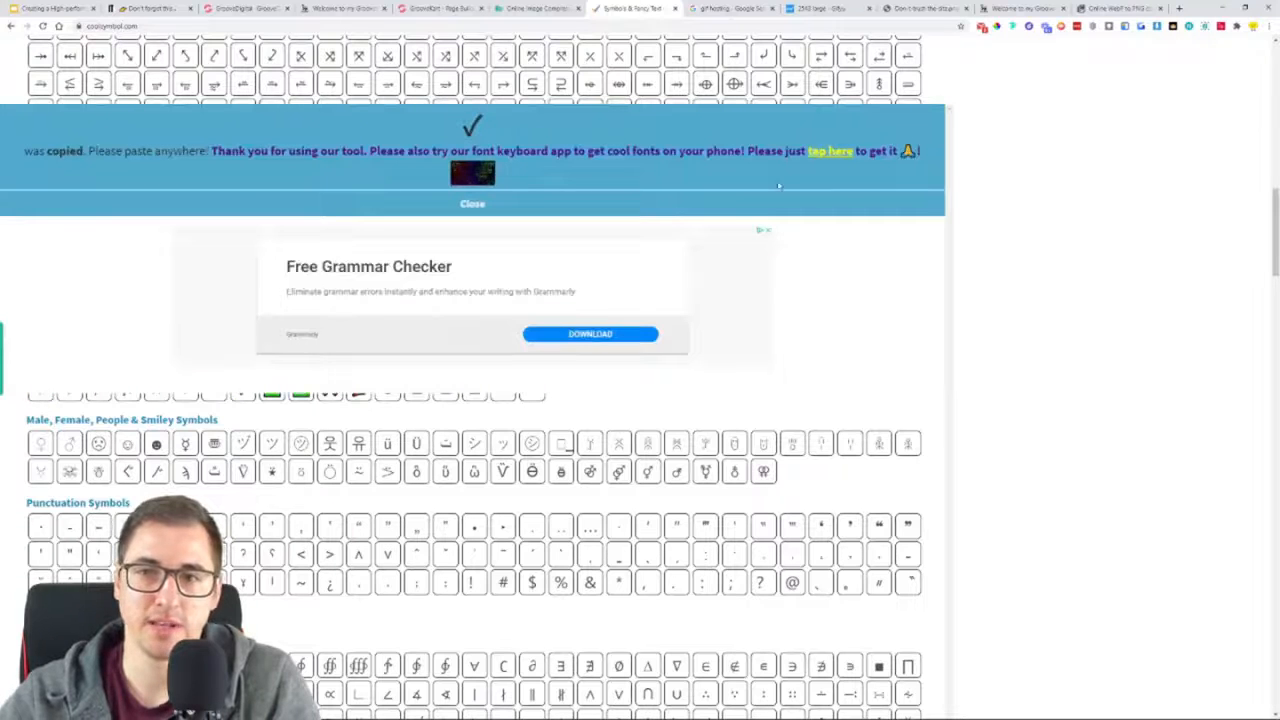
{"action": "left_click", "coordinate": [471, 205]}
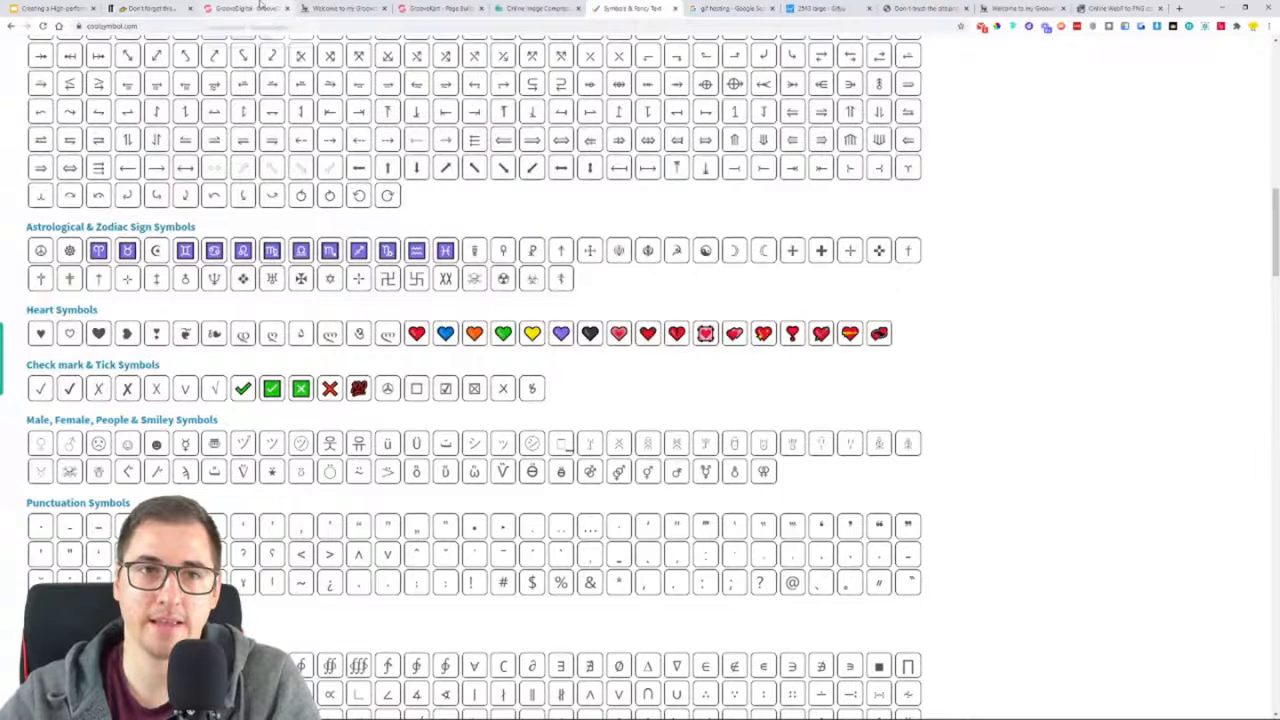
Replace the middle column's placeholder paragraph with the five-line check-mark list copied from the reference footer
{"action": "left_click", "coordinate": [345, 9]}
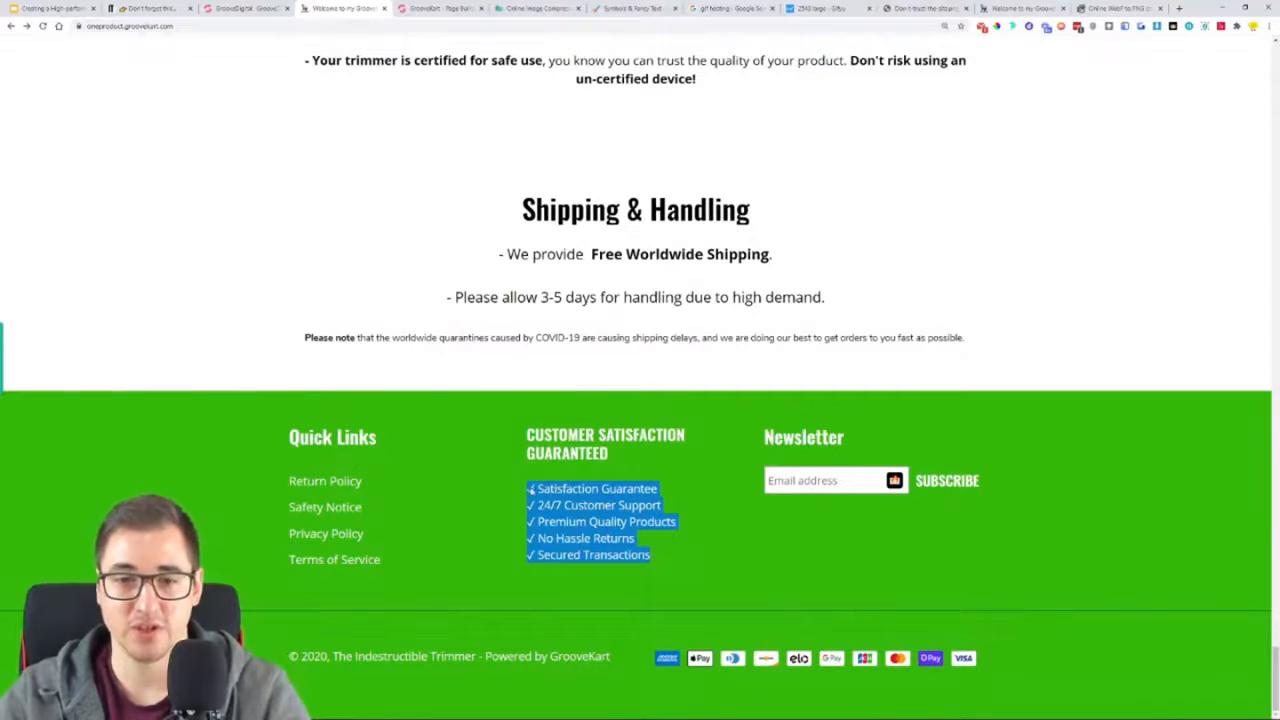
{"action": "left_click", "coordinate": [412, 6]}
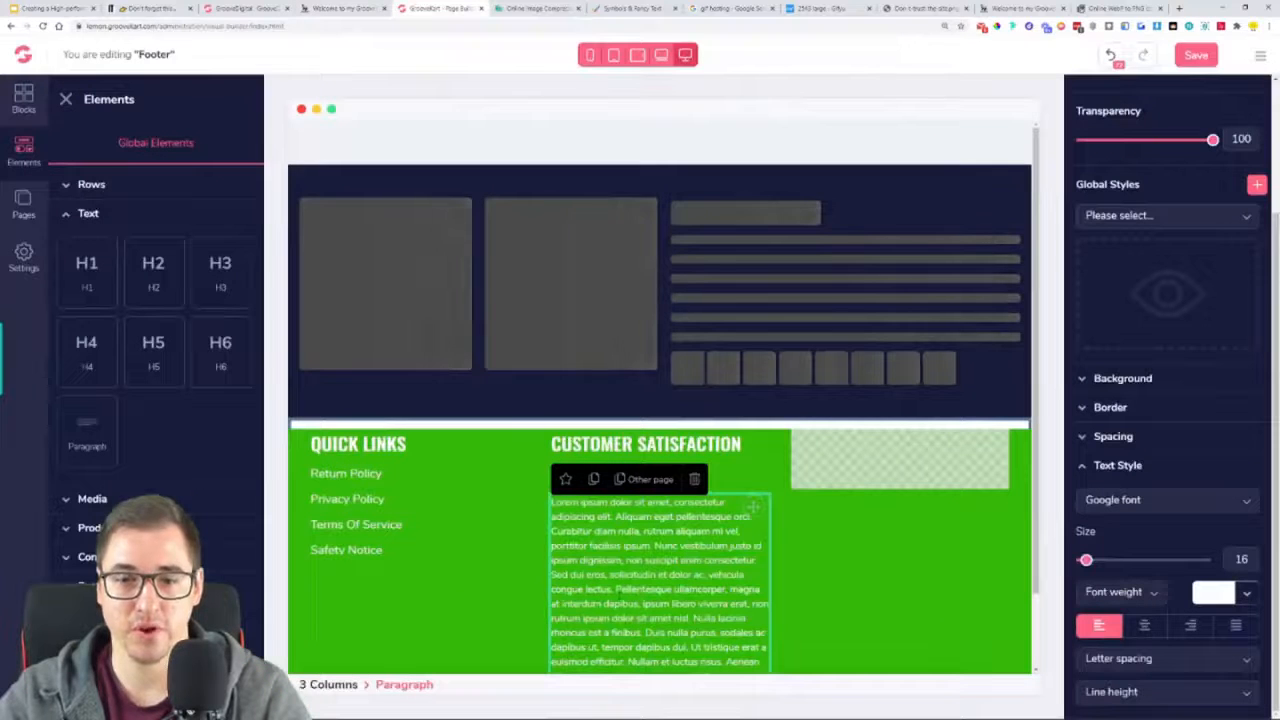
{"action": "triple_click", "coordinate": [619, 594]}
{"action": "key", "text": "ctrl+v"}
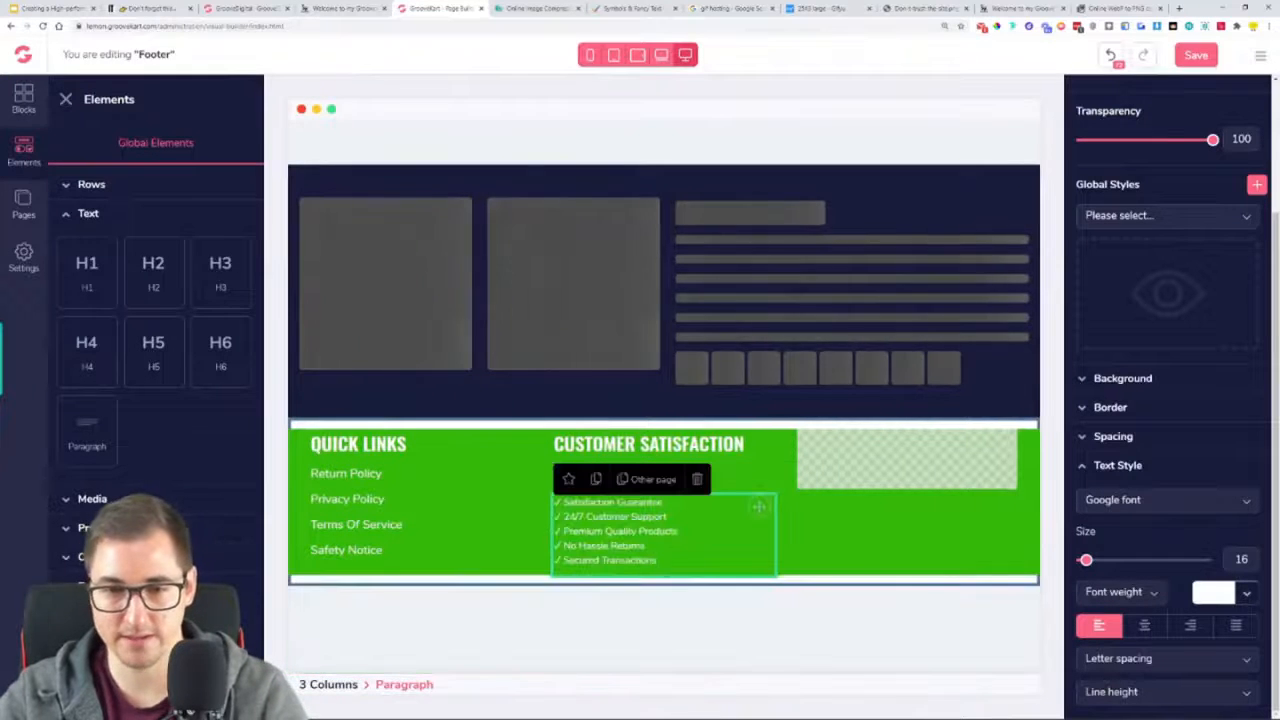
Set the check-mark list's font to Open Sans with Regular weight and size 16
{"action": "left_click", "coordinate": [1152, 503]}
{"action": "scroll", "coordinate": [1156, 600], "scroll_direction": "down", "scroll_amount": 3}
{"action": "scroll", "coordinate": [1145, 610], "scroll_direction": "down", "scroll_amount": 2}
{"action": "left_click", "coordinate": [1140, 588]}
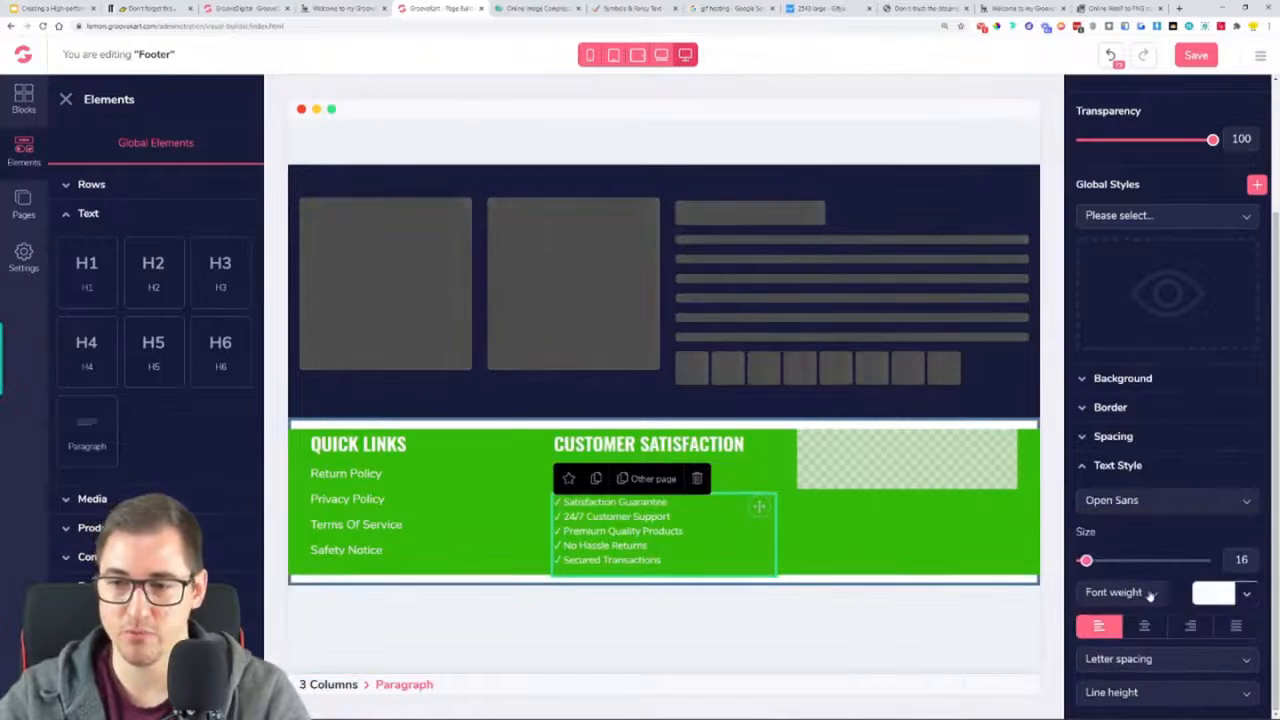
{"action": "left_click", "coordinate": [1140, 592]}
{"action": "left_click", "coordinate": [1108, 669]}
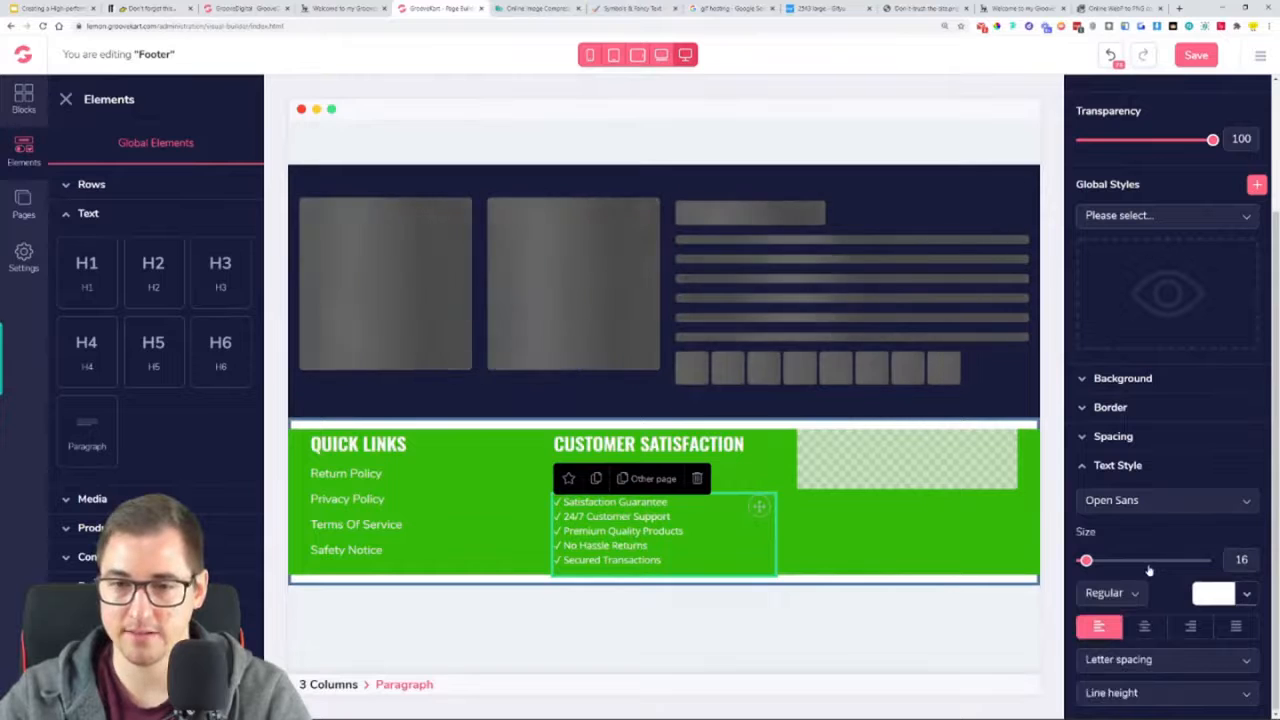
{"action": "left_click_drag", "start_coordinate": [1086, 560], "coordinate": [1085, 562]}
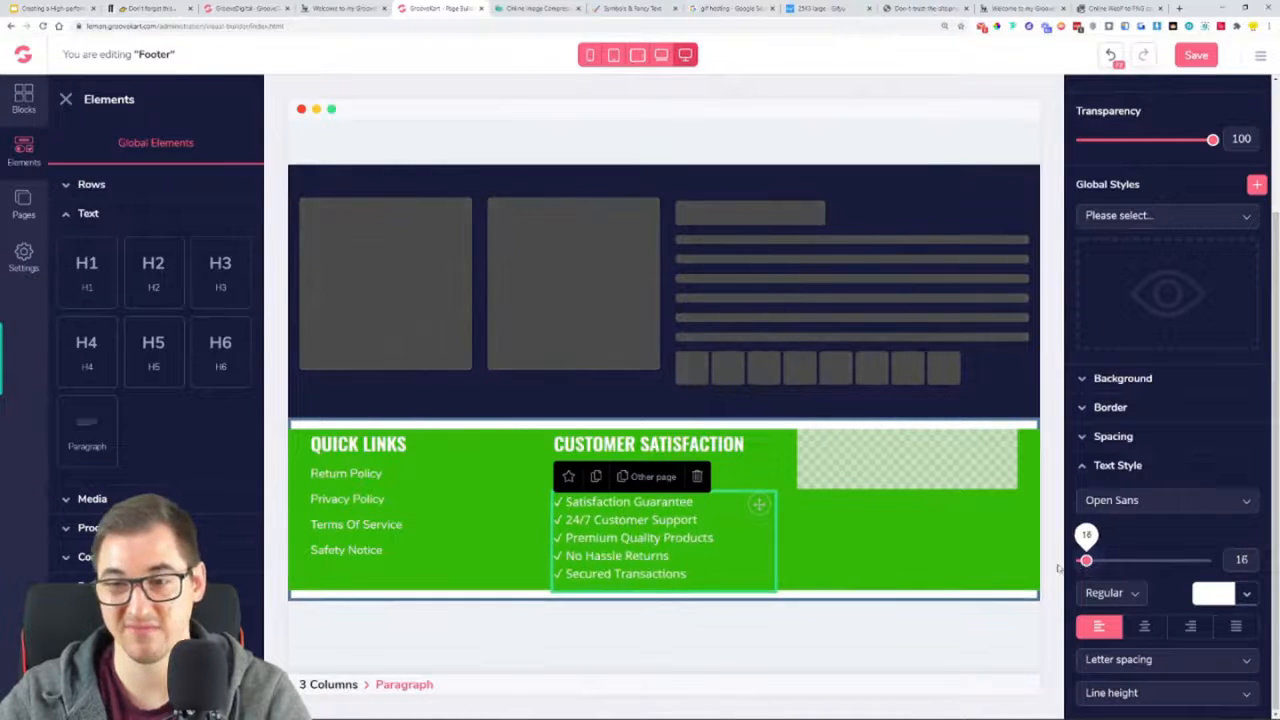
Save the footer and check the middle column on the live store page
{"action": "left_click", "coordinate": [840, 573]}
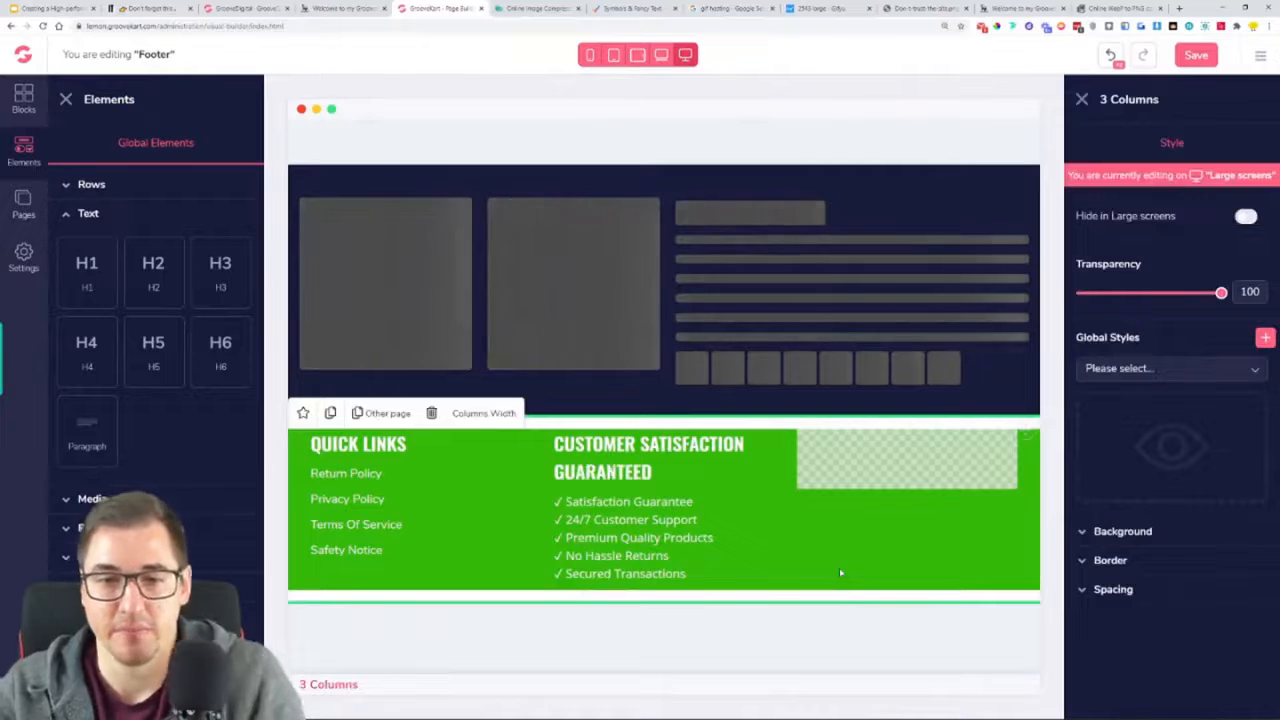
{"action": "left_click", "coordinate": [1194, 56]}
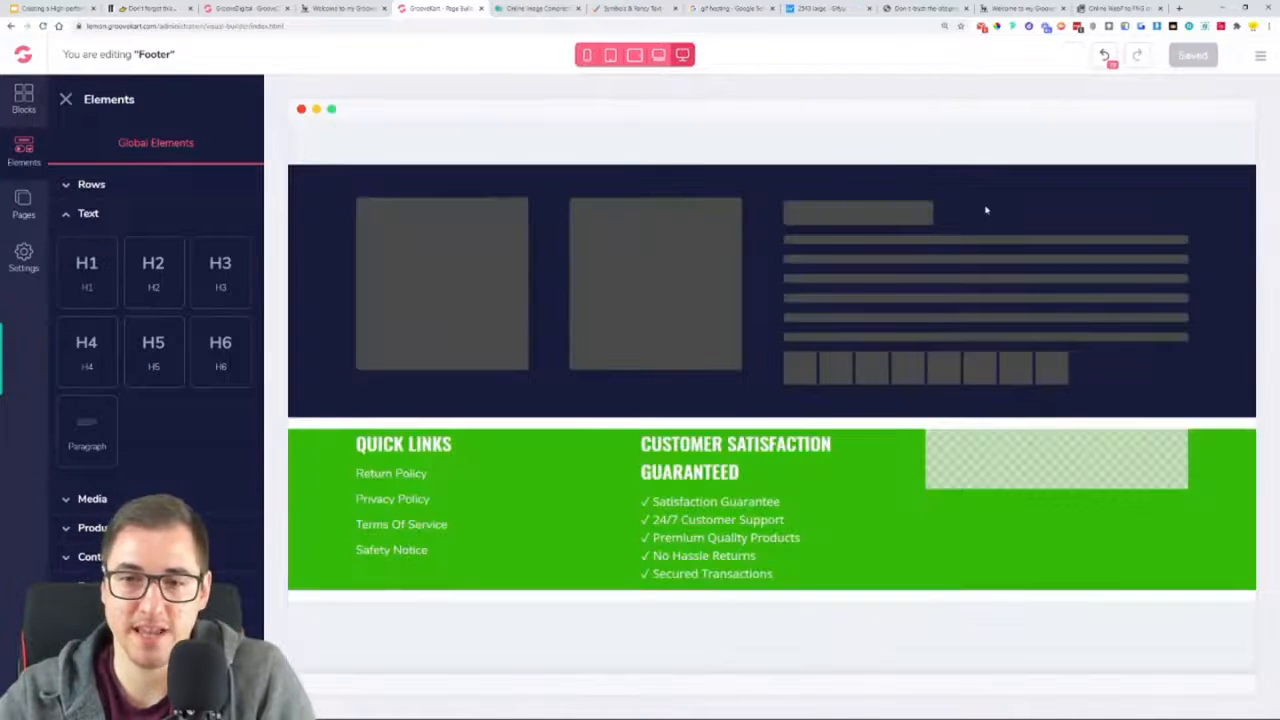
{"action": "left_click", "coordinate": [988, 8]}
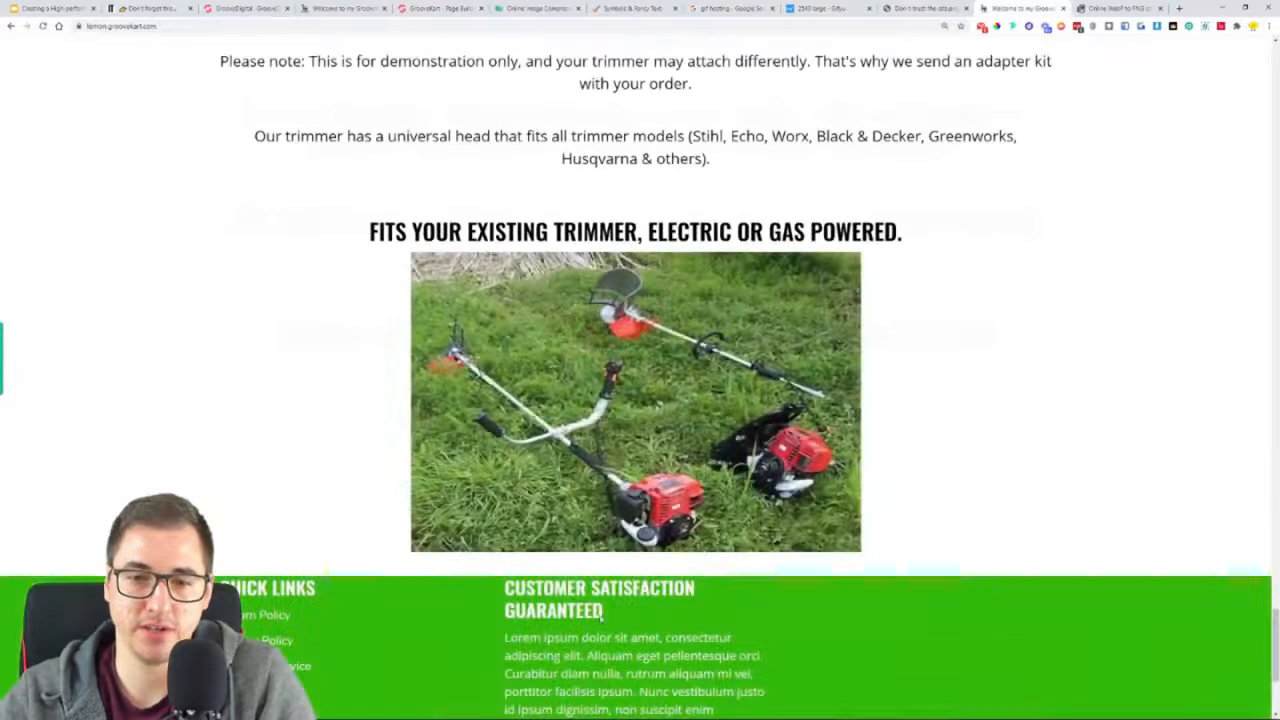
{"action": "scroll", "coordinate": [629, 612], "scroll_direction": "down", "scroll_amount": 5}
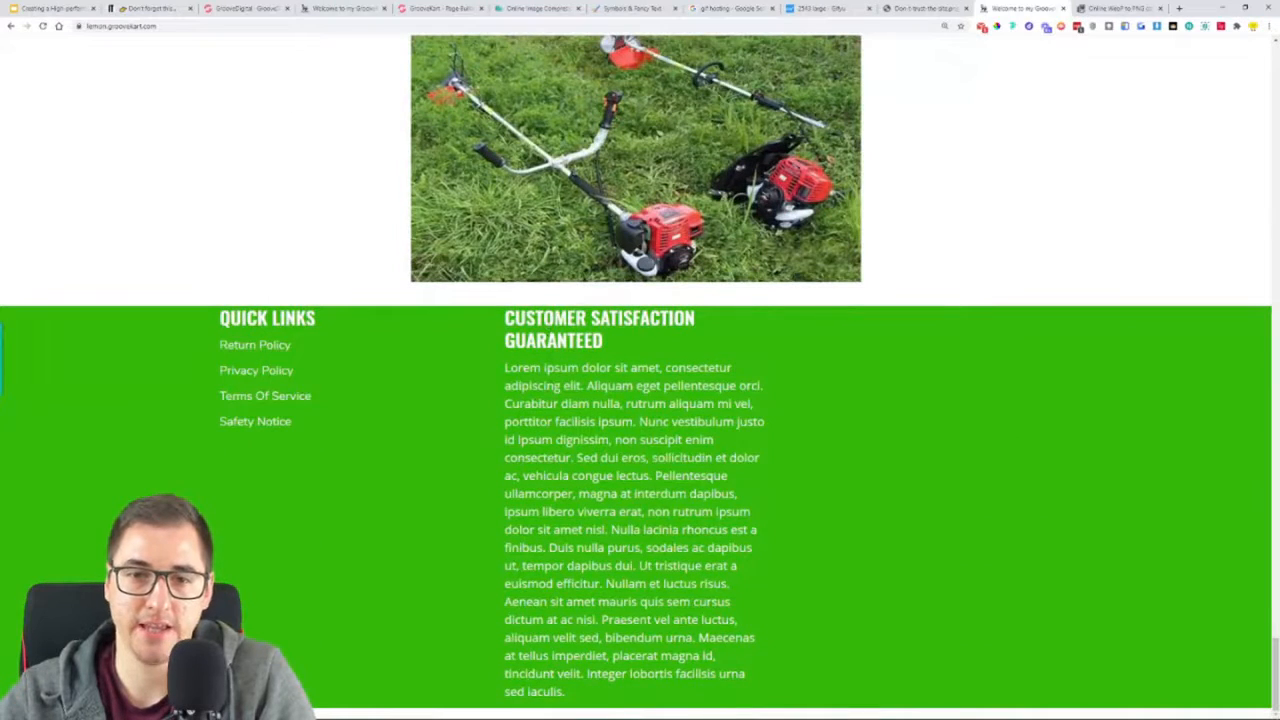
Check the reference footer, then retype the final letter of the middle column's check-mark list so the footer can be saved again
{"action": "left_click", "coordinate": [255, 7]}
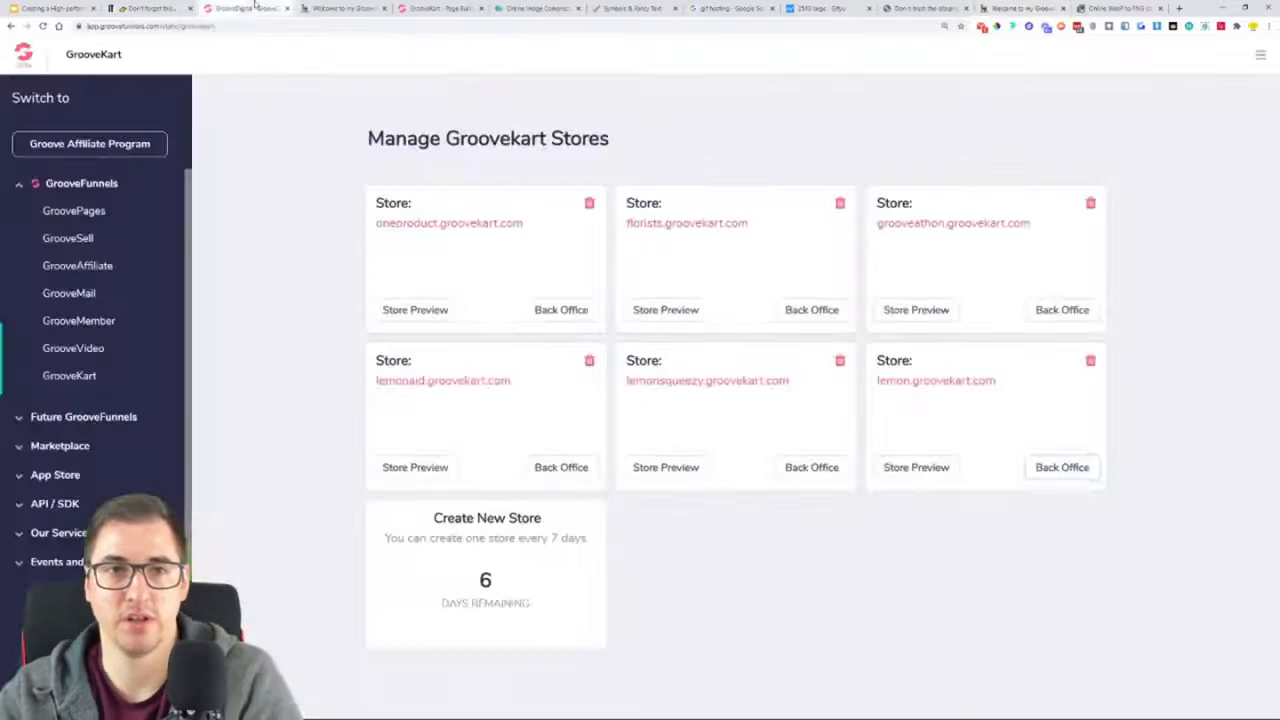
{"action": "left_click", "coordinate": [335, 8]}
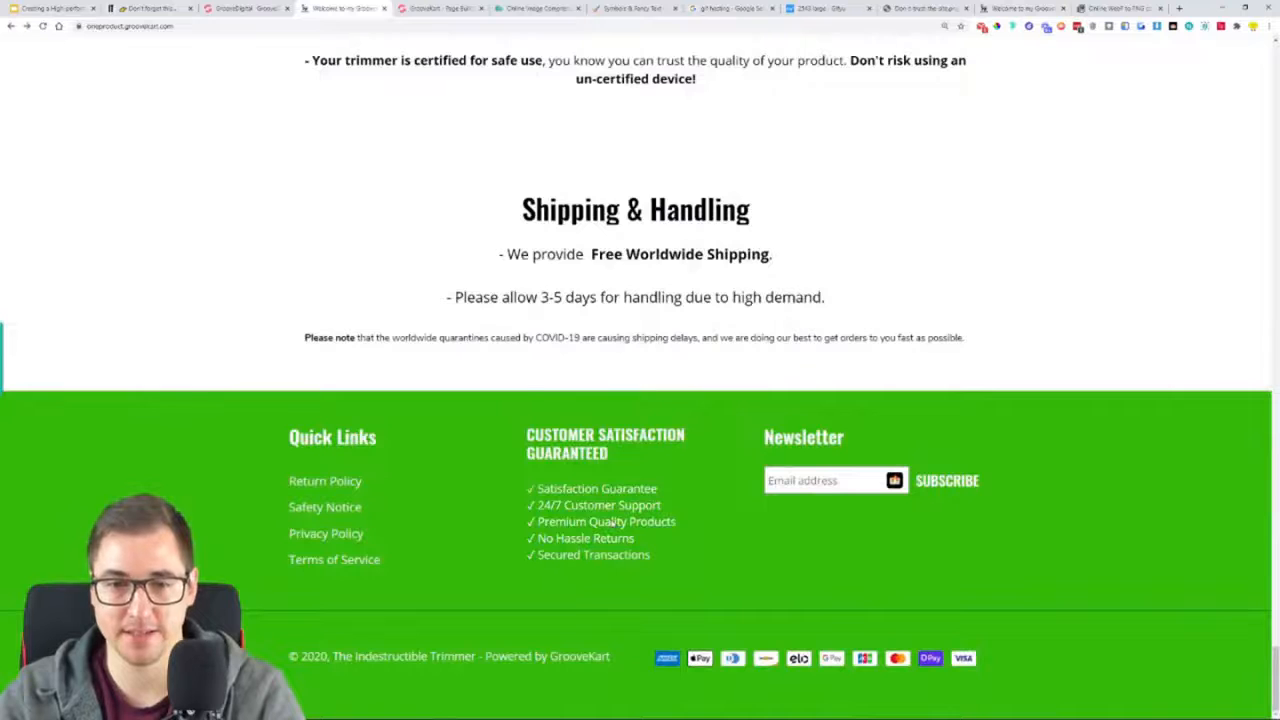
{"action": "left_click", "coordinate": [436, 7]}
{"action": "left_click", "coordinate": [735, 579]}
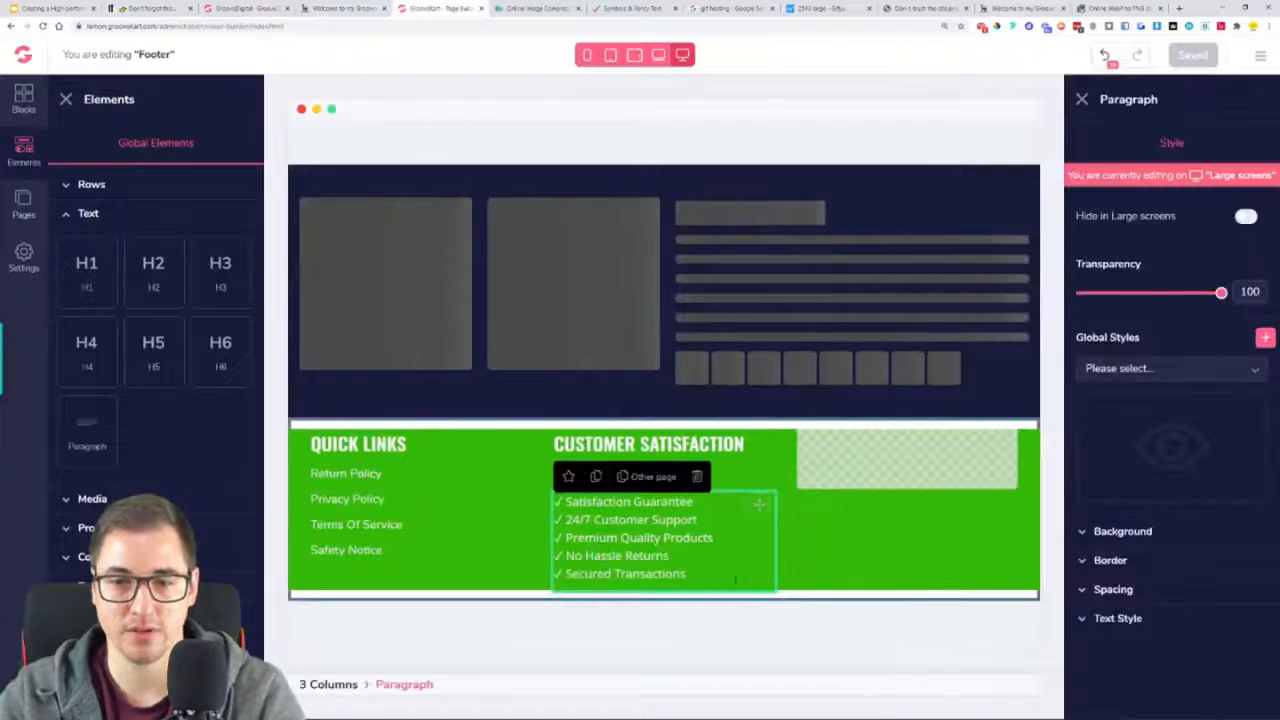
{"action": "left_click_drag", "start_coordinate": [732, 581], "coordinate": [517, 520]}
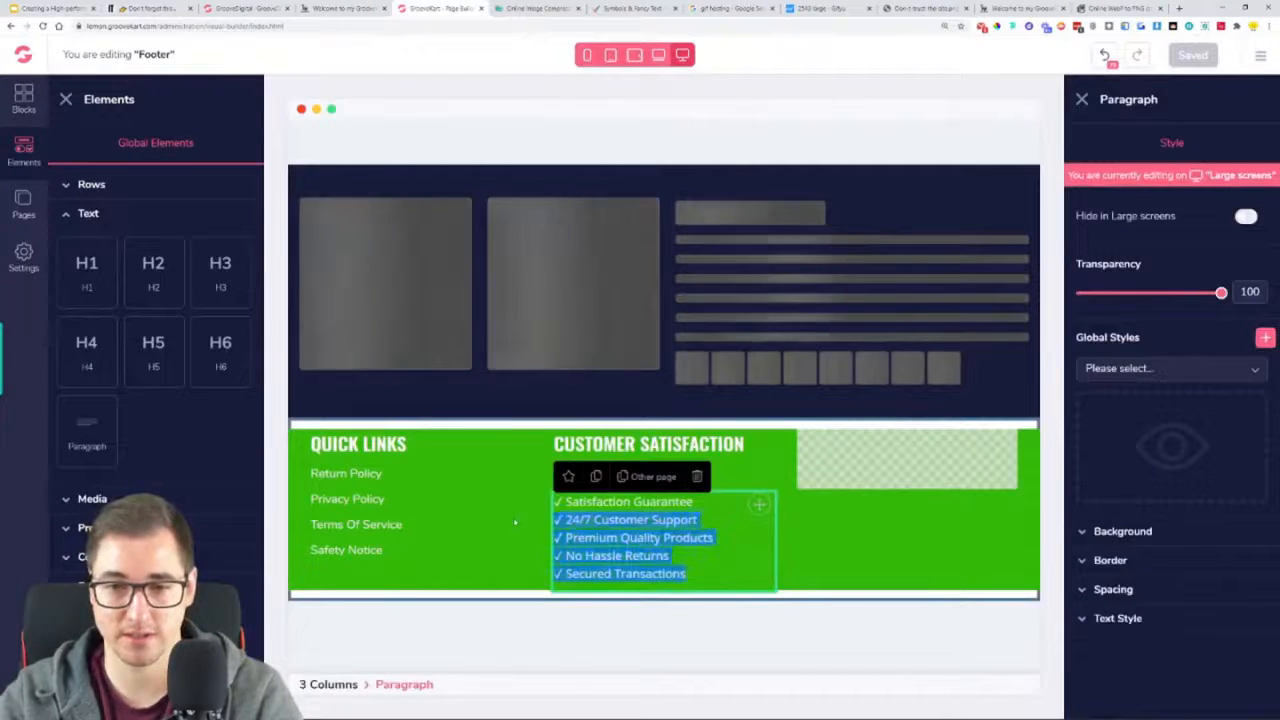
{"action": "left_click", "coordinate": [502, 507]}
{"action": "triple_click", "coordinate": [667, 554]}
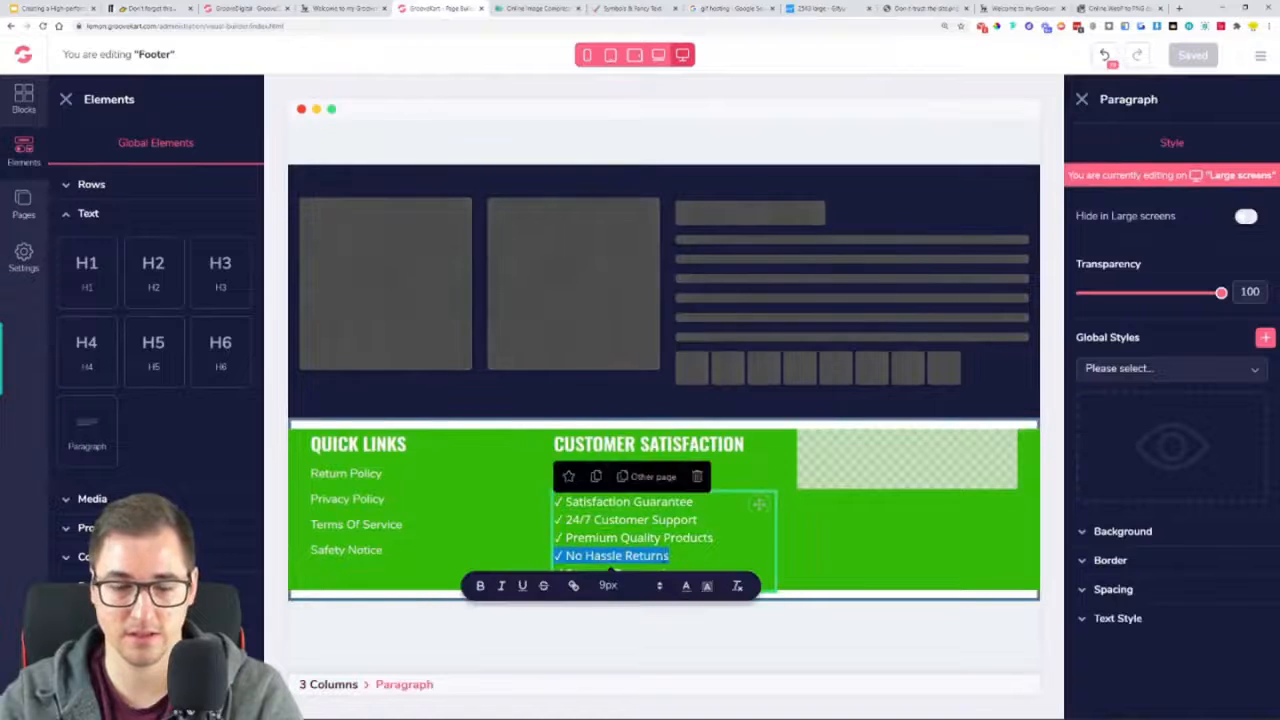
{"action": "key", "text": "ctrl+a"}
{"action": "key", "text": "ctrl+v"}
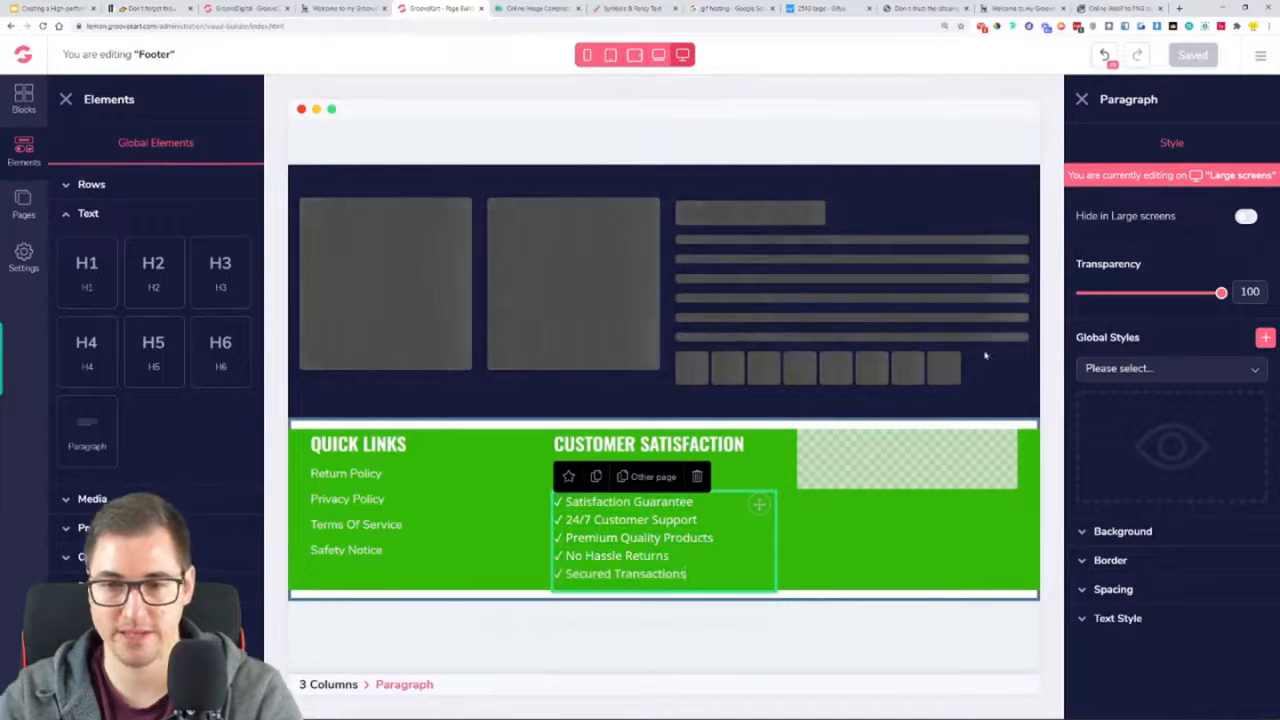
{"action": "key", "text": "BackSpace"}
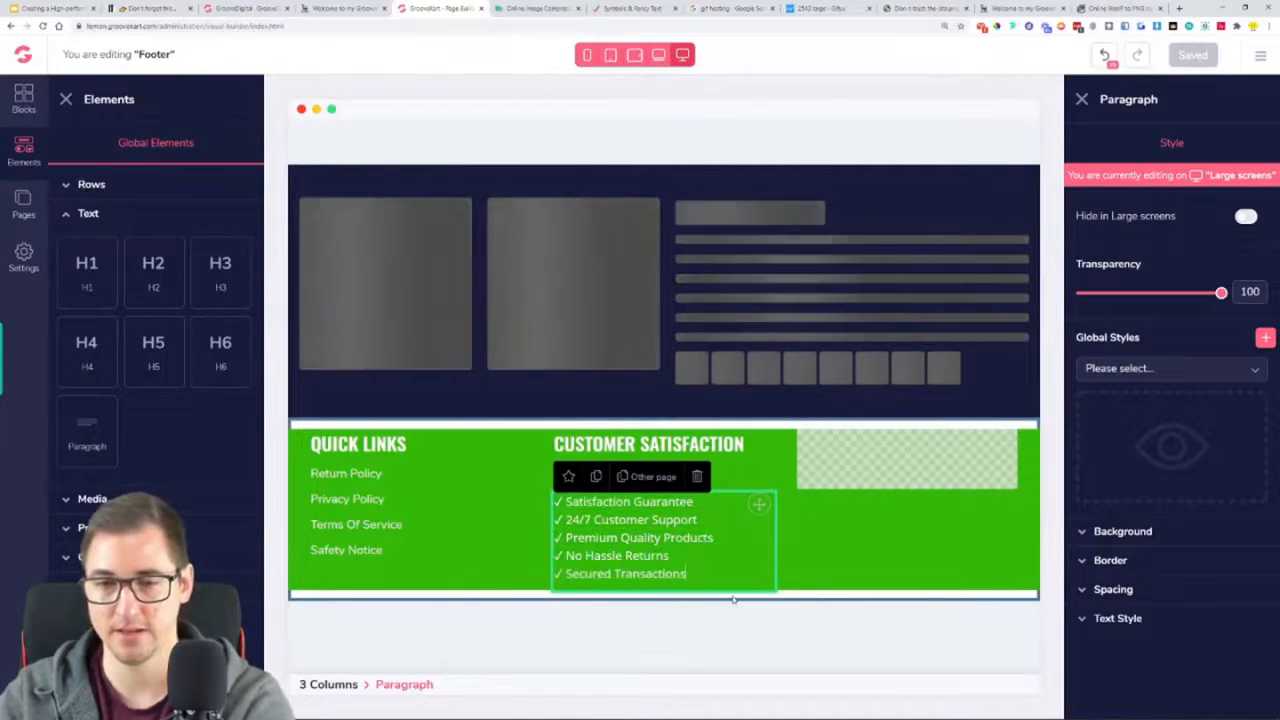
{"action": "type", "text": "s"}
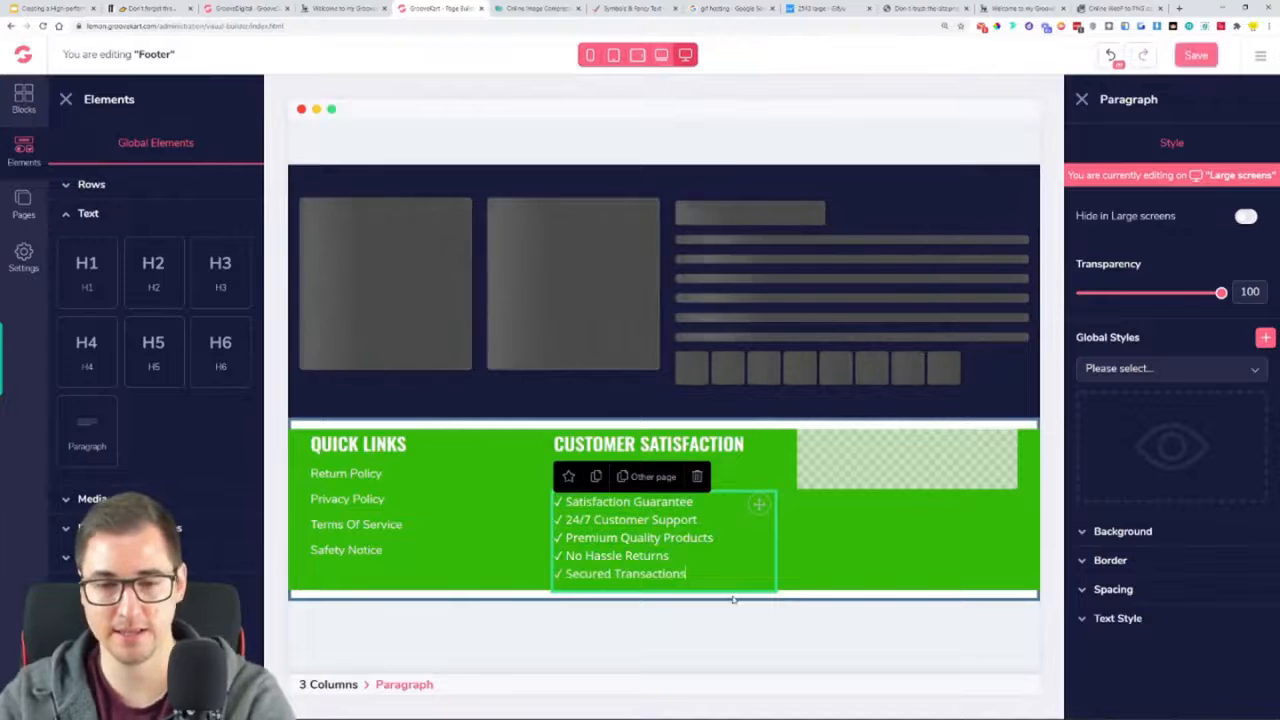
Save the footer and compare the middle column on the live store page with the reference footer
{"action": "left_click", "coordinate": [1194, 57]}
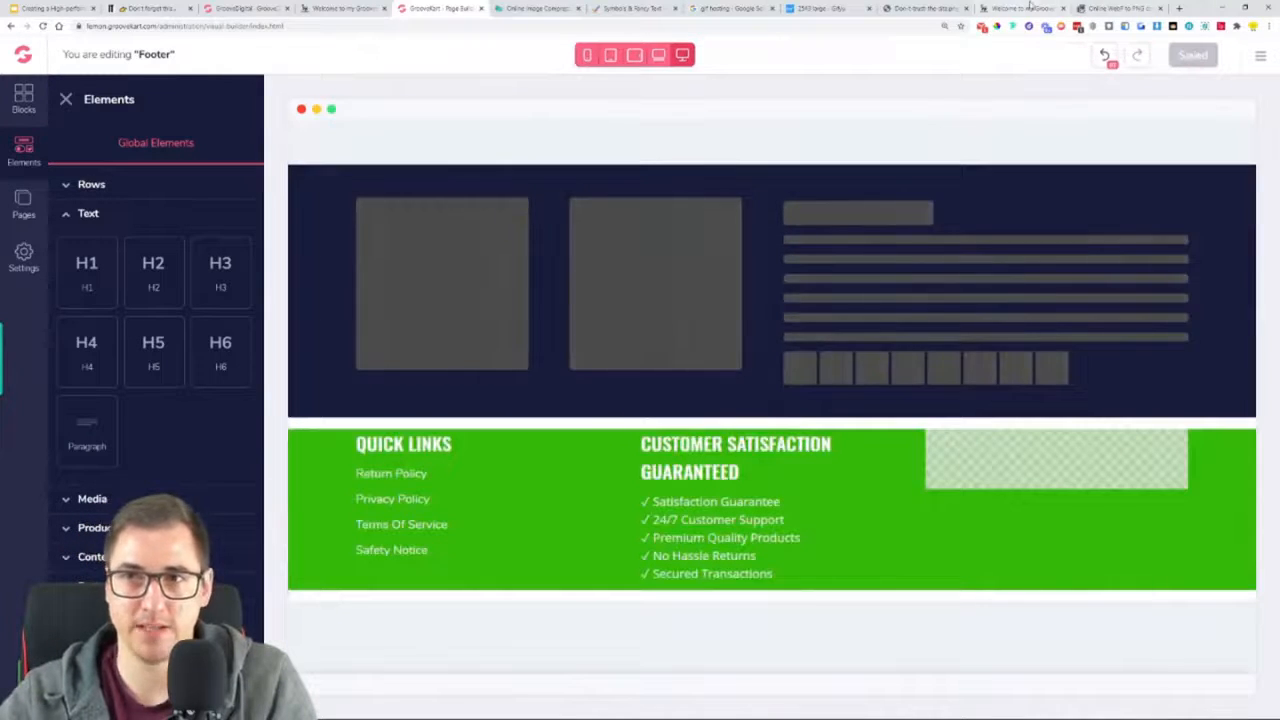
{"action": "left_click", "coordinate": [1020, 8]}
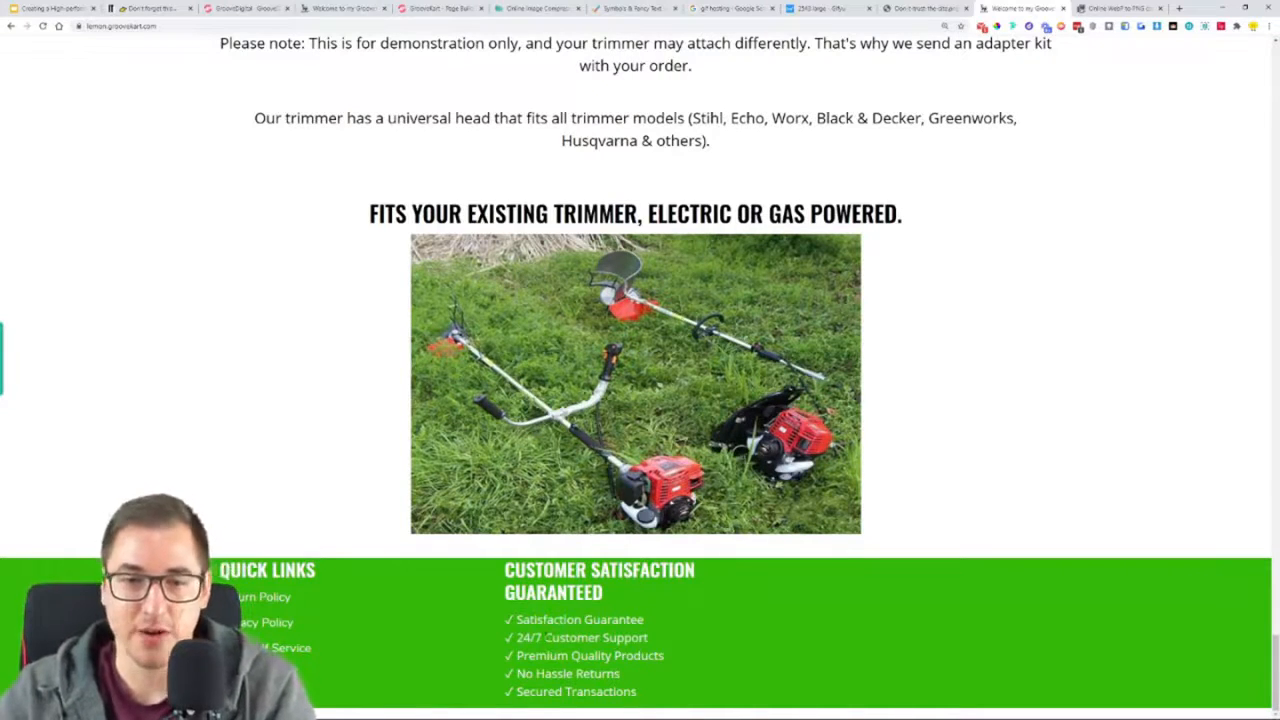
{"action": "left_click", "coordinate": [343, 7]}
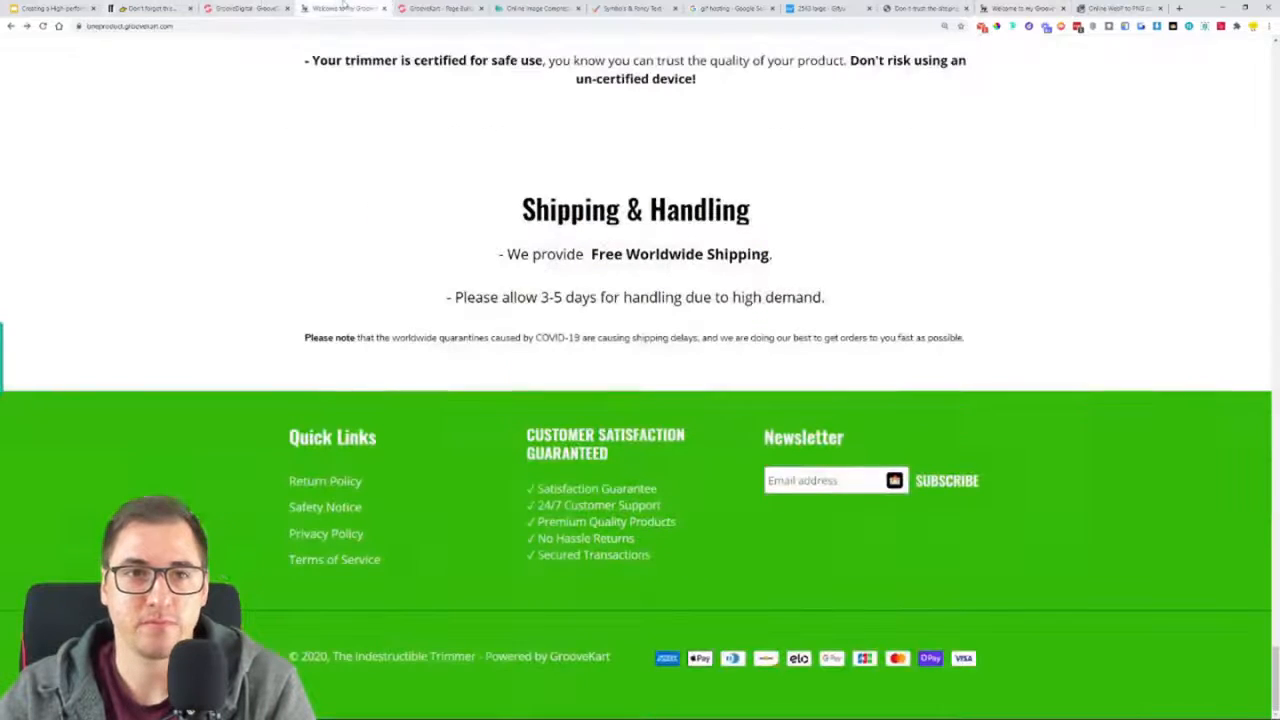
{"action": "left_click", "coordinate": [270, 10]}
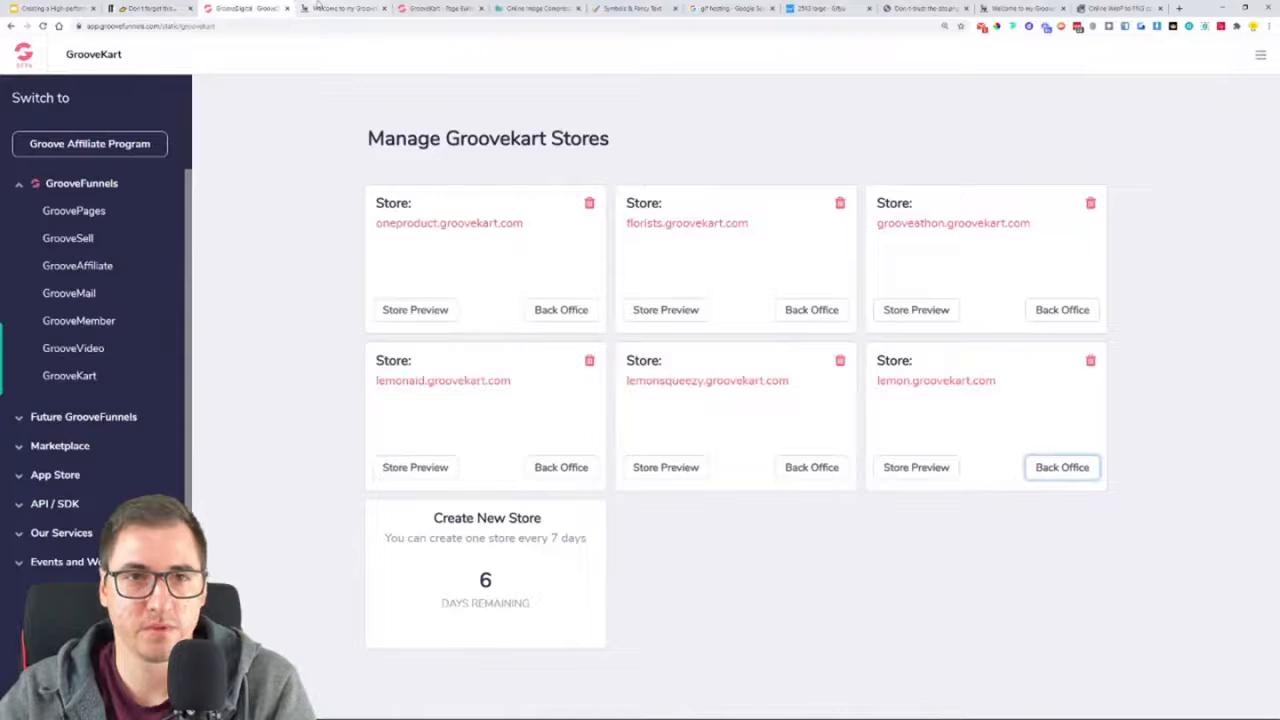
{"action": "left_click", "coordinate": [343, 8]}
Copy the middle column's heading into the empty third footer column and change its text to NEWSLETTER
{"action": "left_click", "coordinate": [440, 8]}
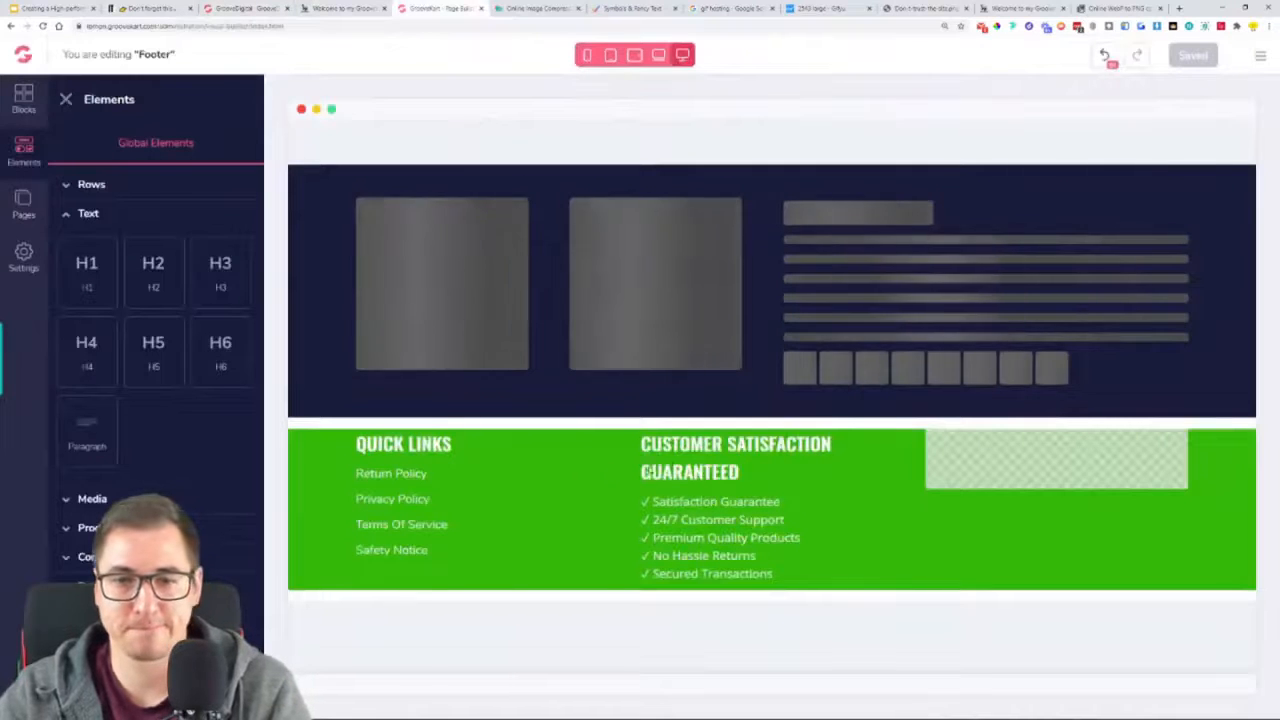
{"action": "left_click", "coordinate": [685, 461]}
{"action": "left_click_drag", "start_coordinate": [595, 411], "coordinate": [900, 467]}
{"action": "double_click", "coordinate": [903, 467]}
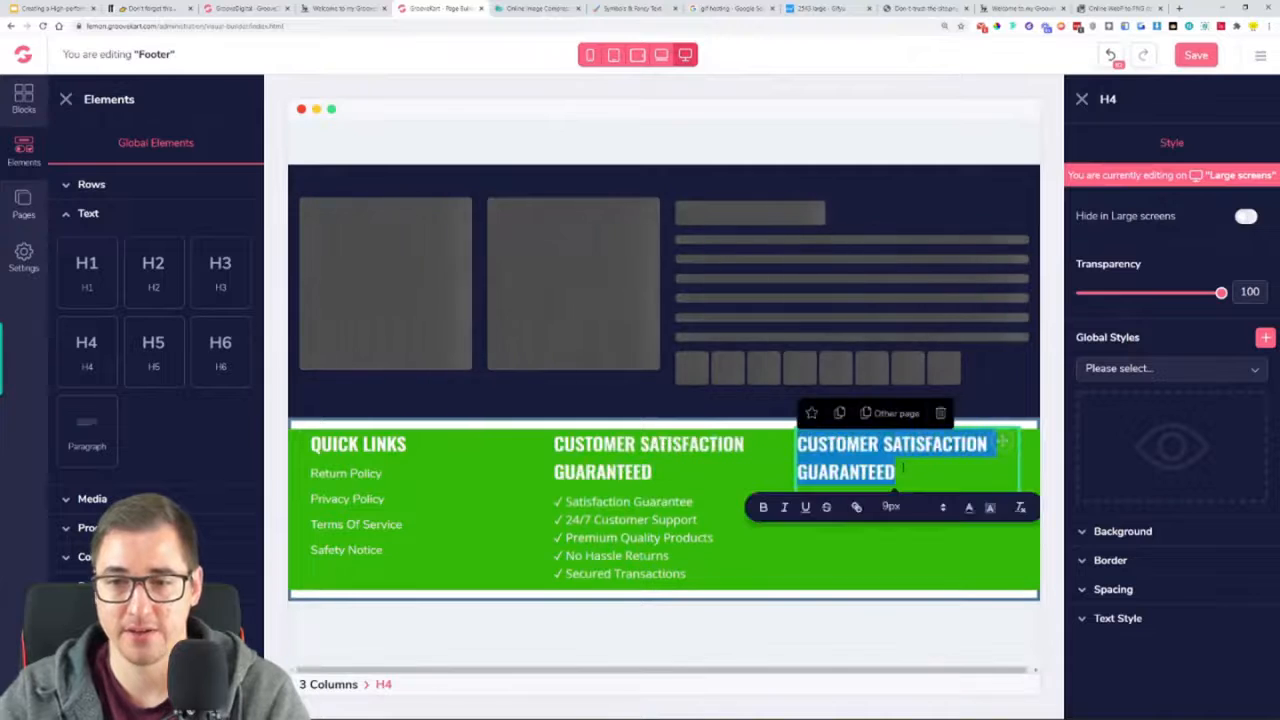
{"action": "type", "text": "NEWSLTE"}
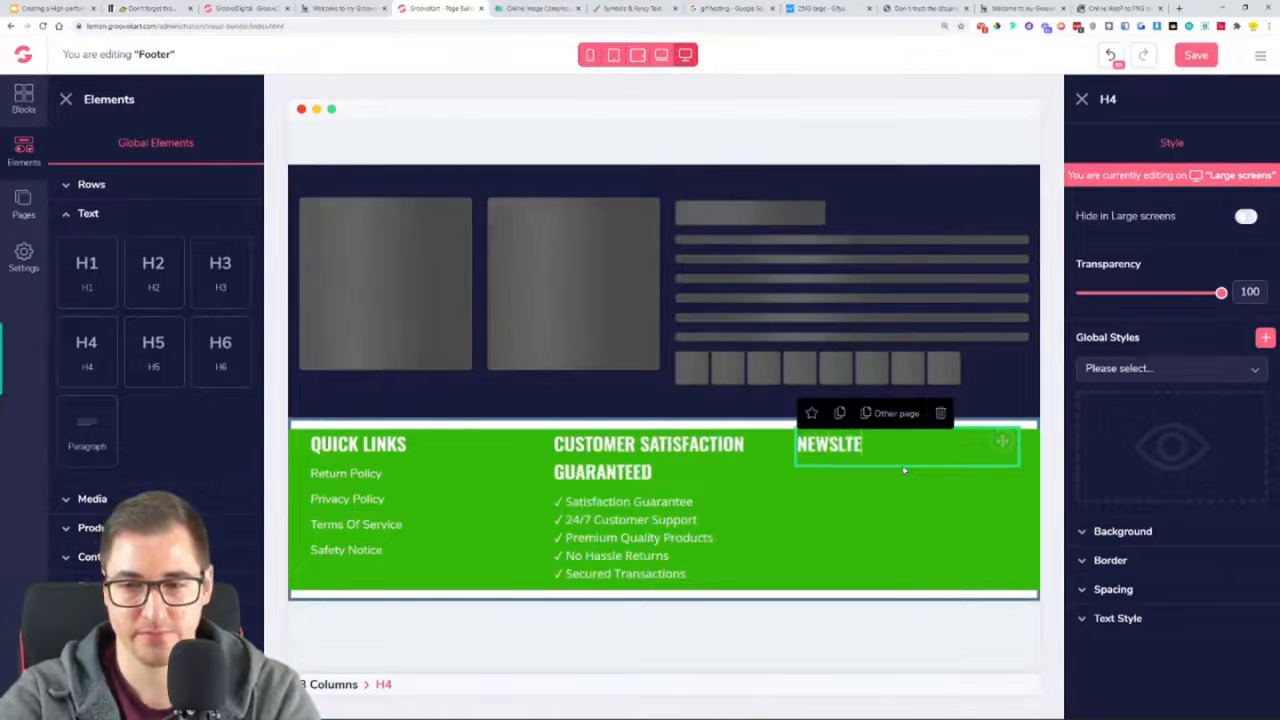
{"action": "key", "text": "BackSpace"}
{"action": "type", "text": "ETTER"}
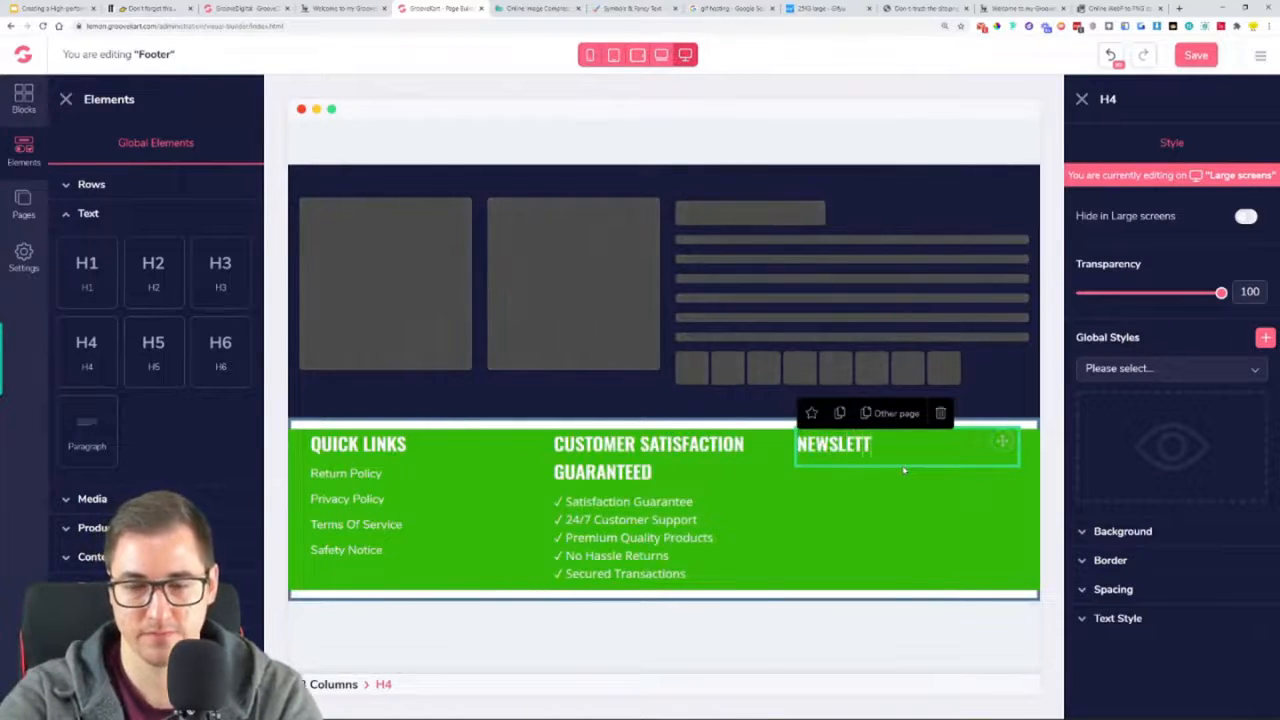
{"action": "left_click", "coordinate": [908, 497]}
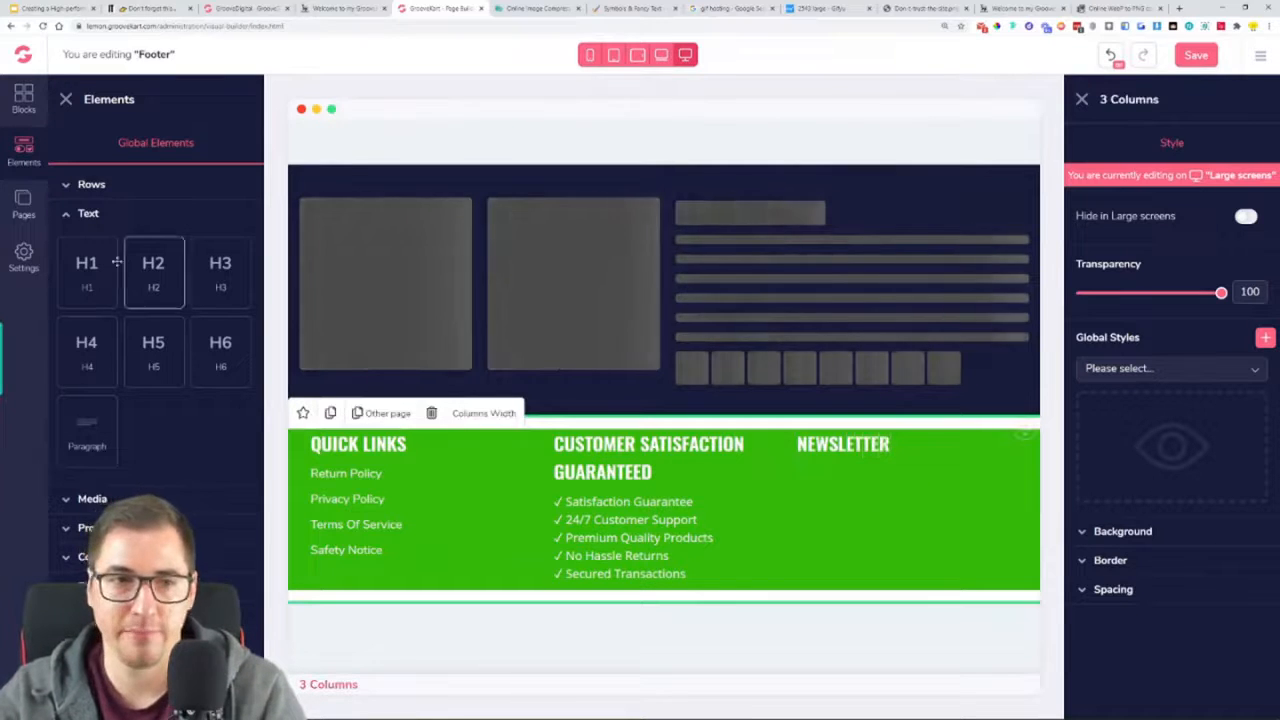
Add a Subscribe content element below the NEWSLETTER heading in the third footer column
{"action": "left_click", "coordinate": [110, 498]}
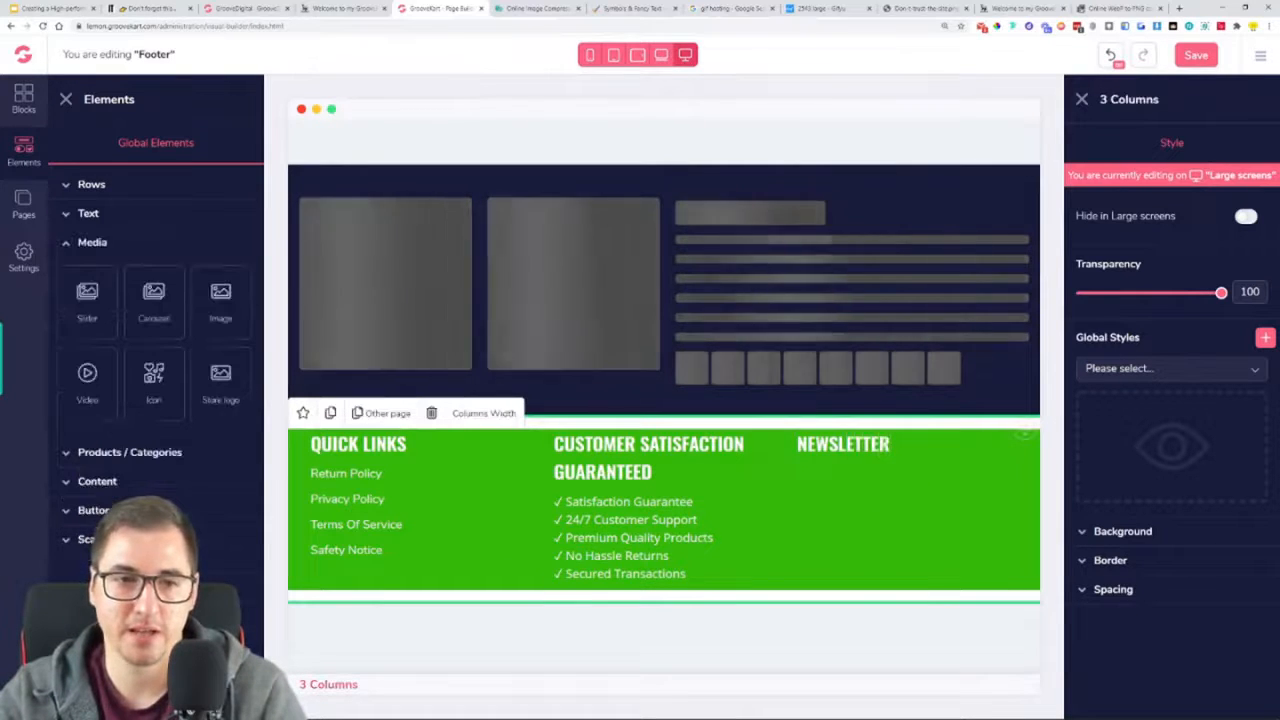
{"action": "left_click", "coordinate": [143, 485]}
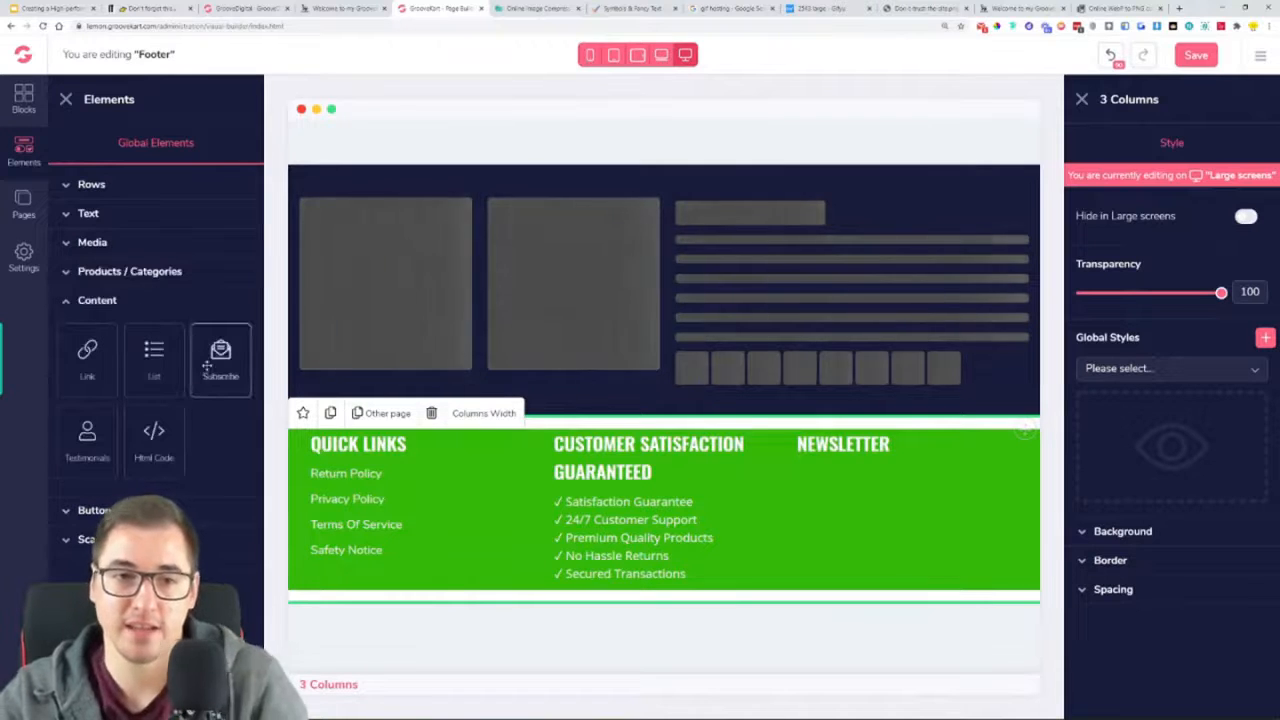
{"action": "left_click_drag", "start_coordinate": [507, 420], "coordinate": [862, 482]}
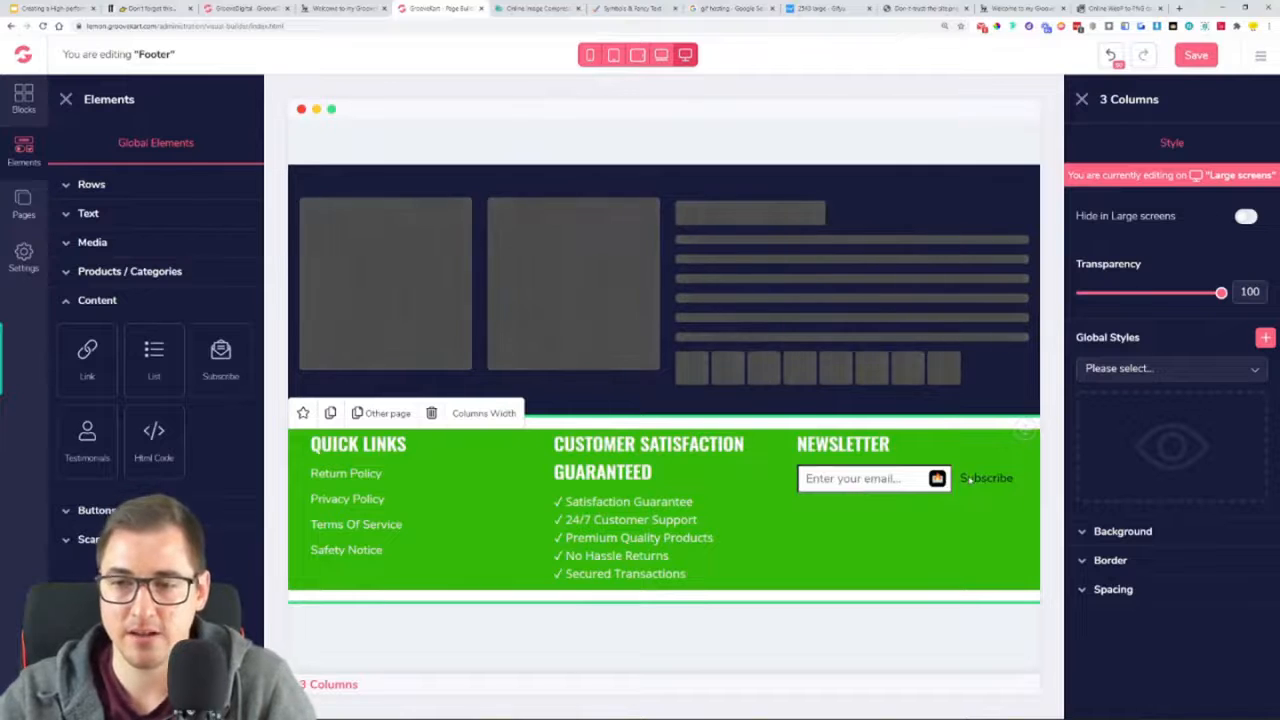
Set the Subscribe element's text field placeholder to "Email Address", following the reference footer
{"action": "left_click", "coordinate": [975, 478]}
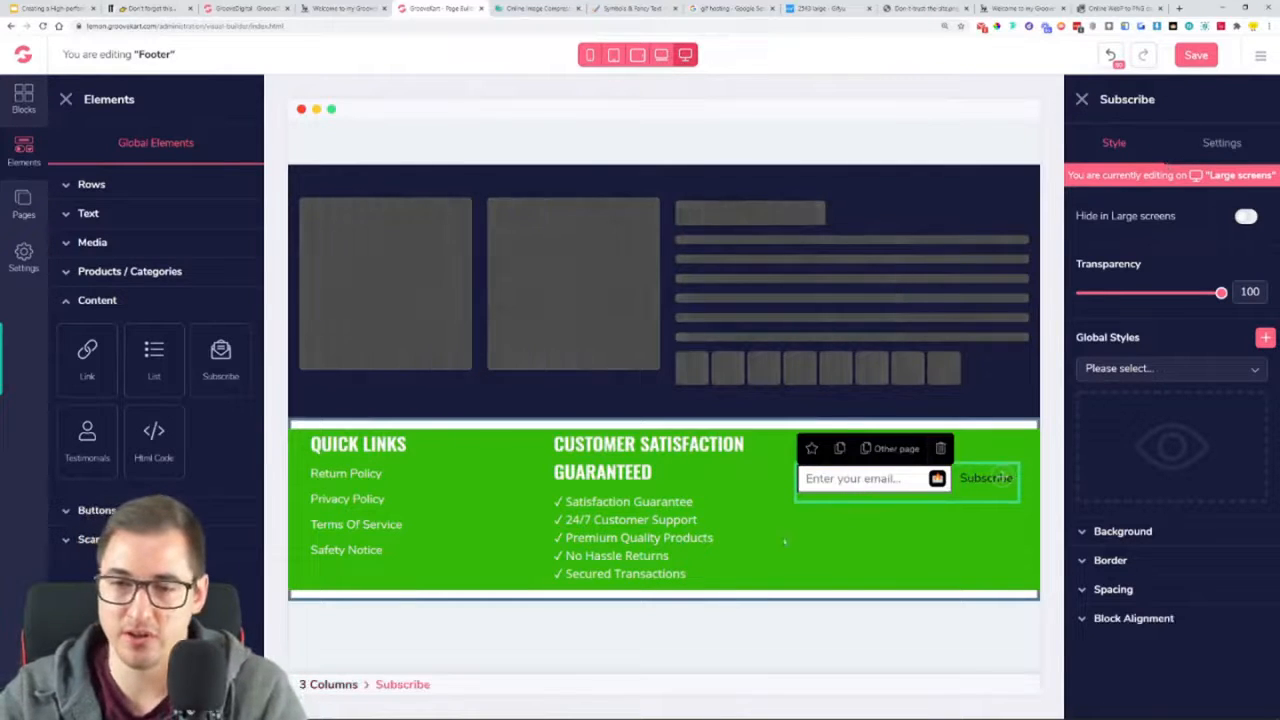
{"action": "left_click", "coordinate": [65, 100]}
{"action": "left_click", "coordinate": [1221, 143]}
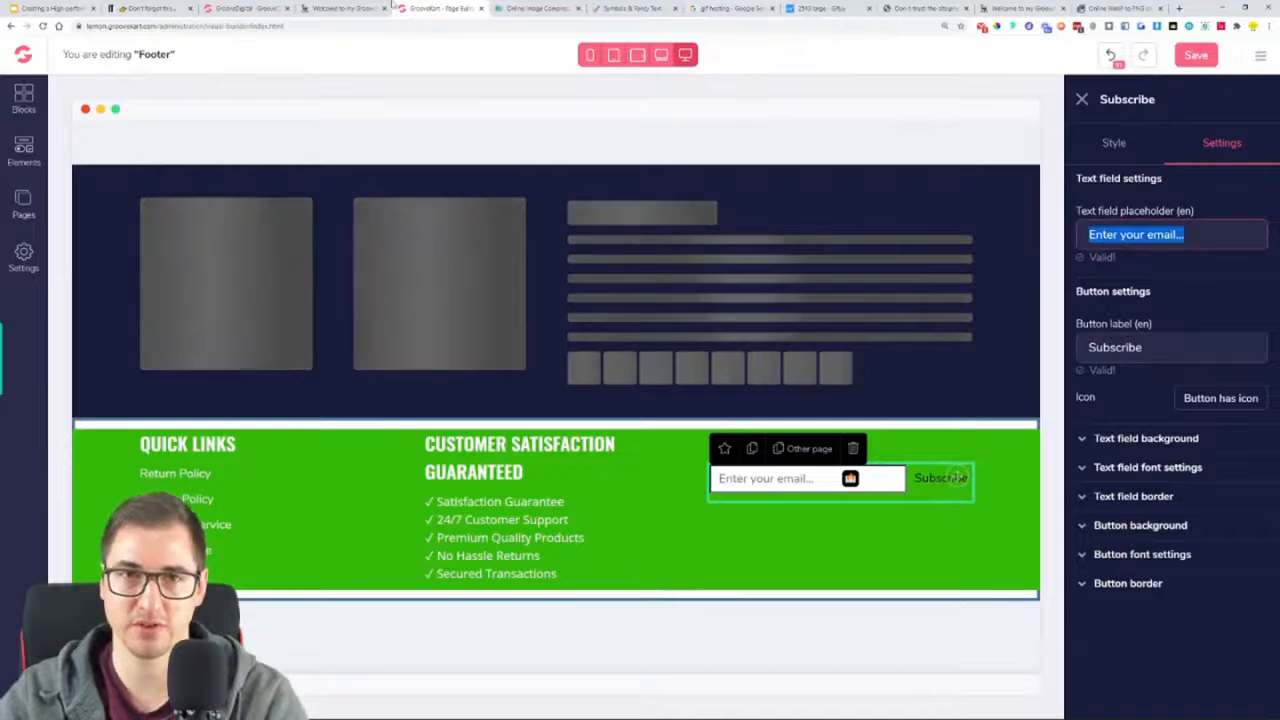
{"action": "left_click", "coordinate": [350, 8]}
{"action": "left_click", "coordinate": [457, 8]}
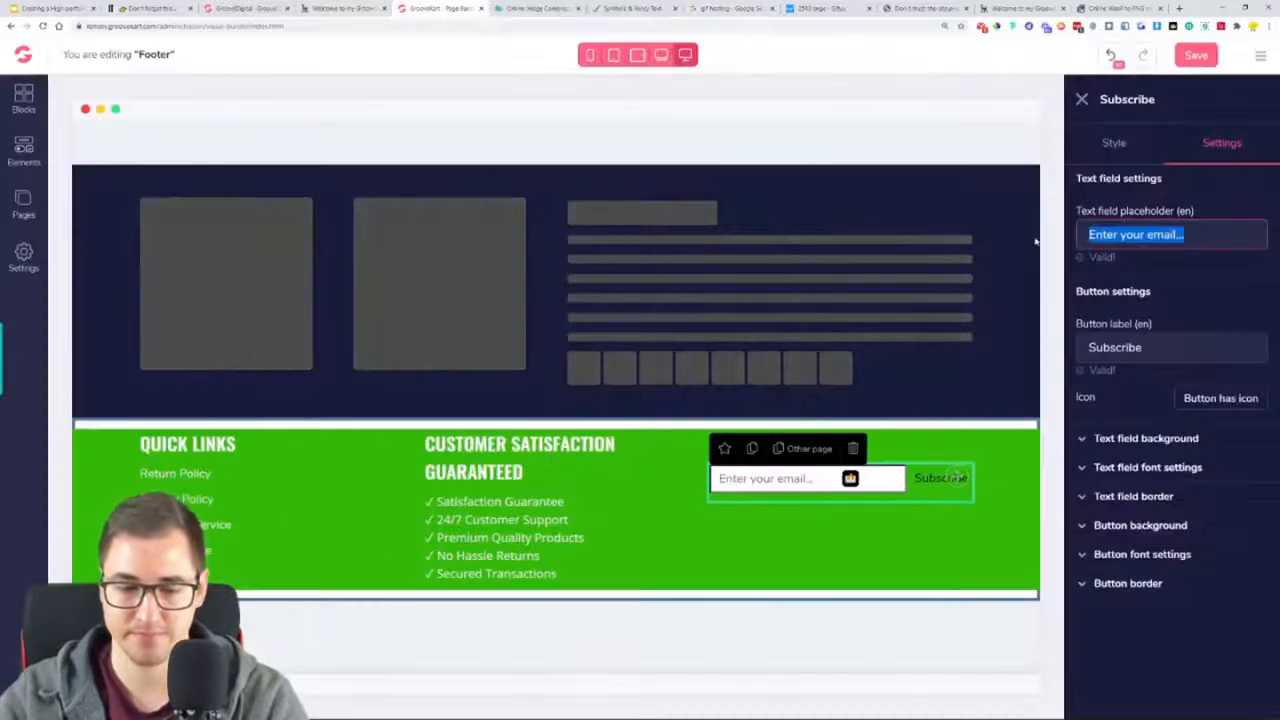
{"action": "type", "text": "Email Address"}
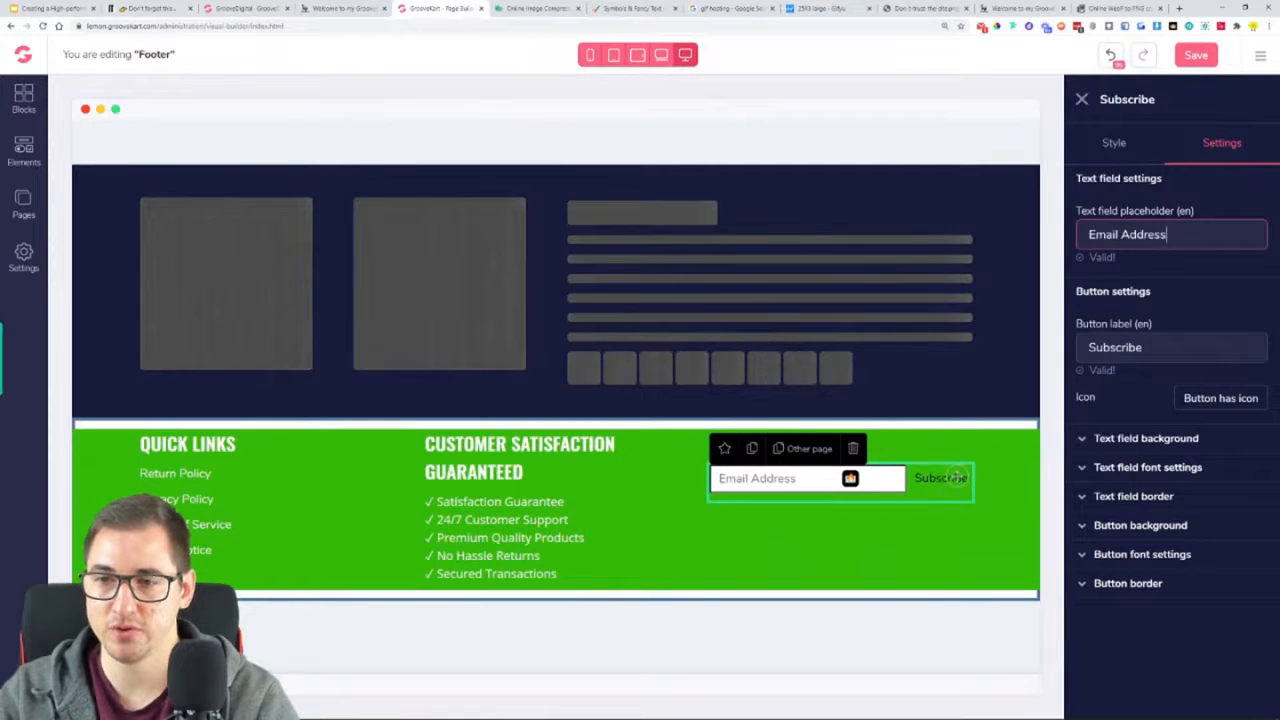
Set the Subscribe text field's font to Open Sans and review its background and border options
{"action": "left_click", "coordinate": [1169, 443]}
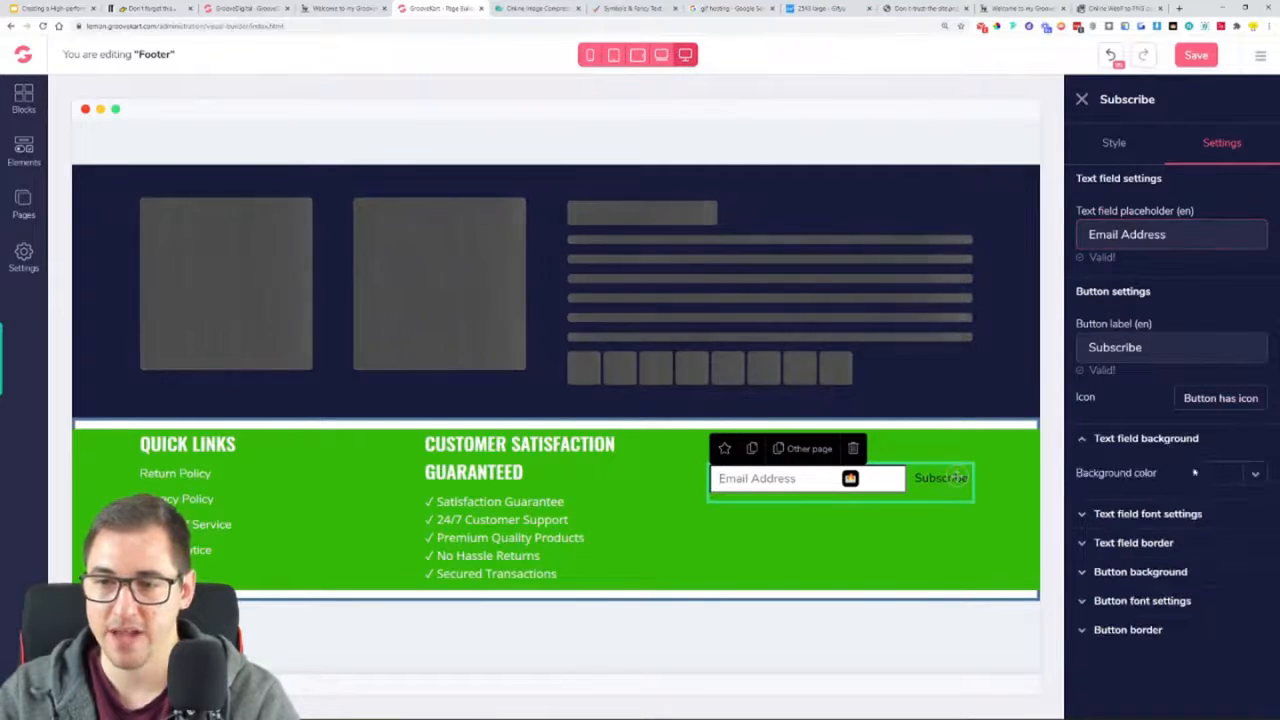
{"action": "left_click", "coordinate": [1144, 516]}
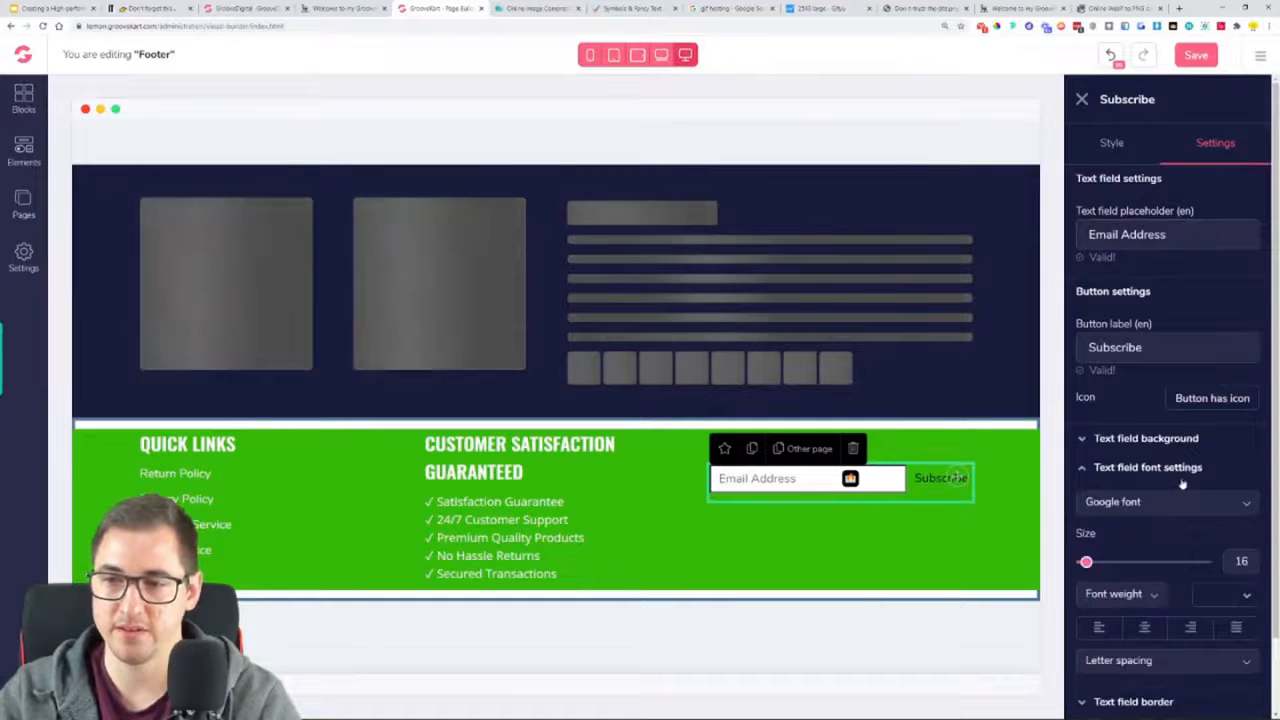
{"action": "left_click", "coordinate": [1170, 502]}
{"action": "scroll", "coordinate": [1149, 577], "scroll_direction": "down", "scroll_amount": 3}
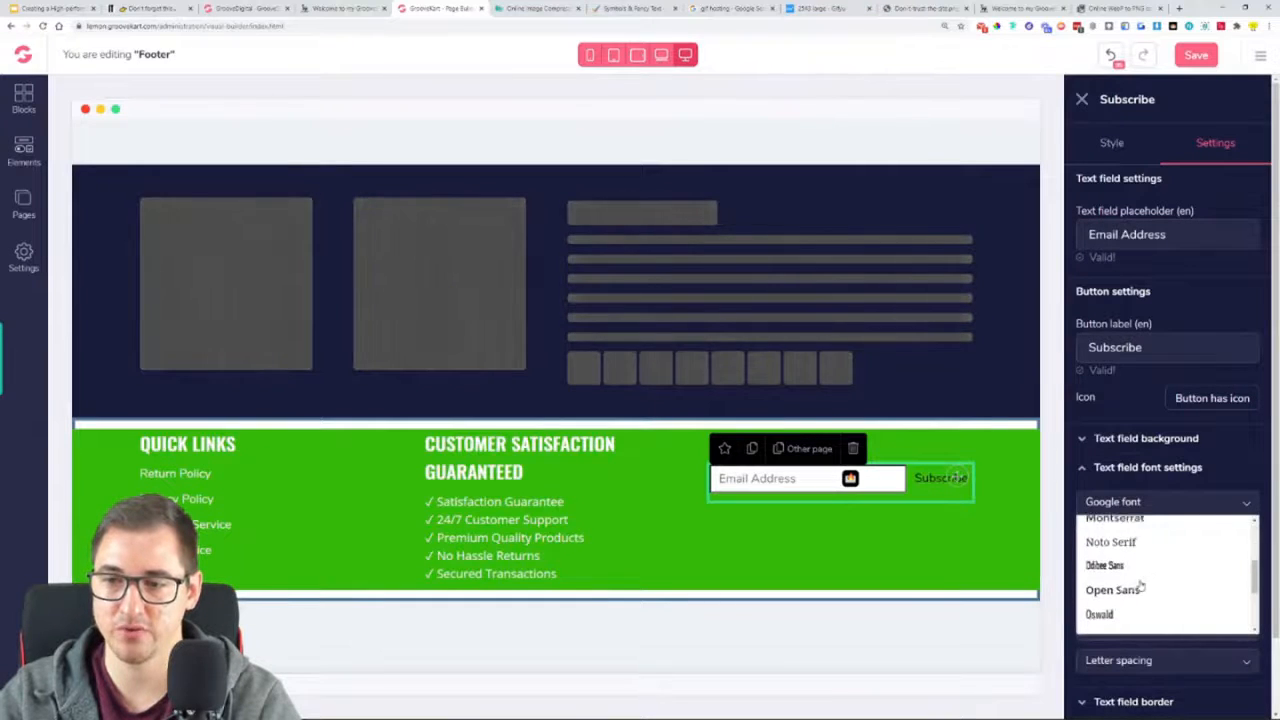
{"action": "left_click", "coordinate": [1137, 590]}
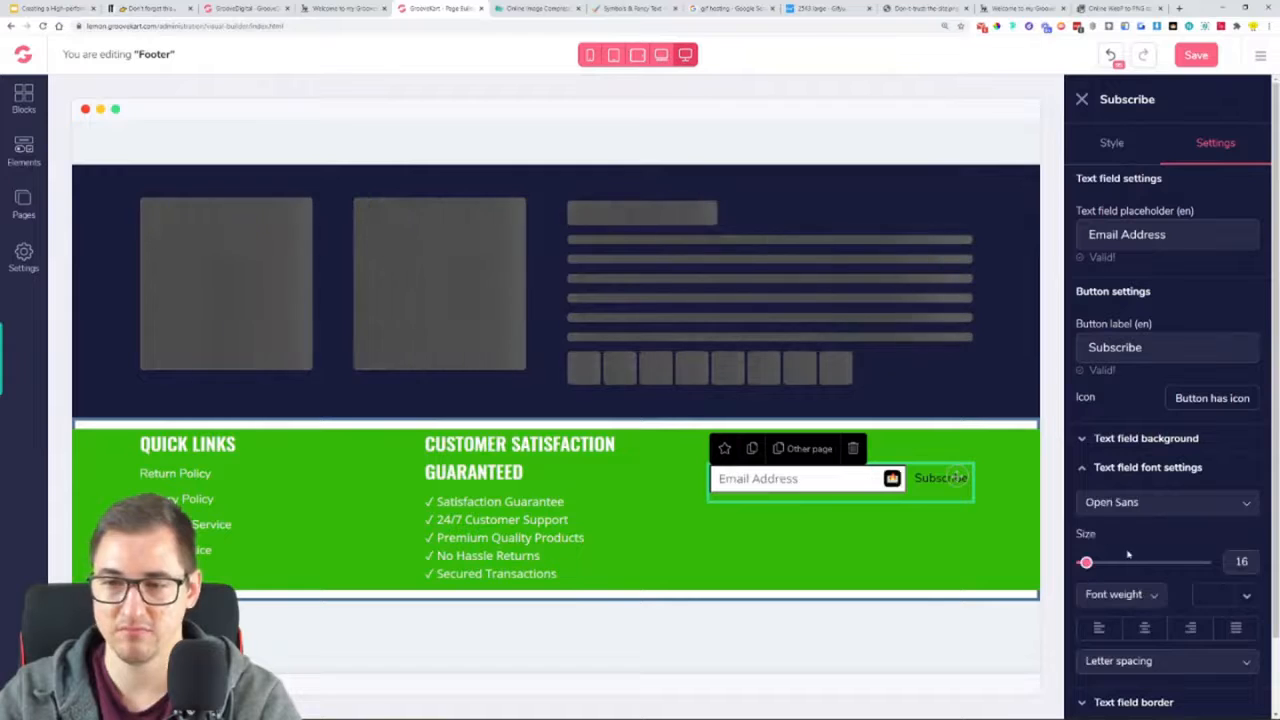
{"action": "left_click", "coordinate": [1144, 502]}
{"action": "left_click", "coordinate": [1144, 502]}
{"action": "left_click", "coordinate": [1133, 496]}
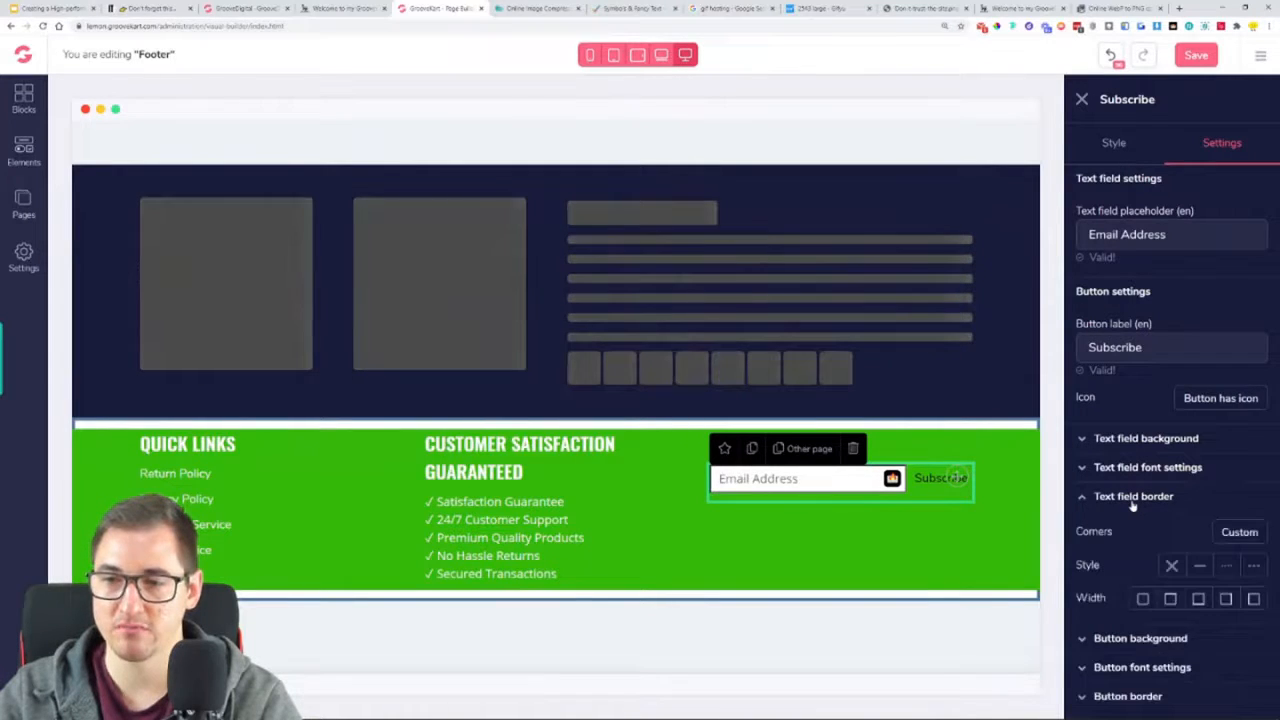
{"action": "left_click", "coordinate": [1133, 500]}
Set the Subscribe button's font to Oswald at size 23
{"action": "left_click", "coordinate": [1142, 555]}
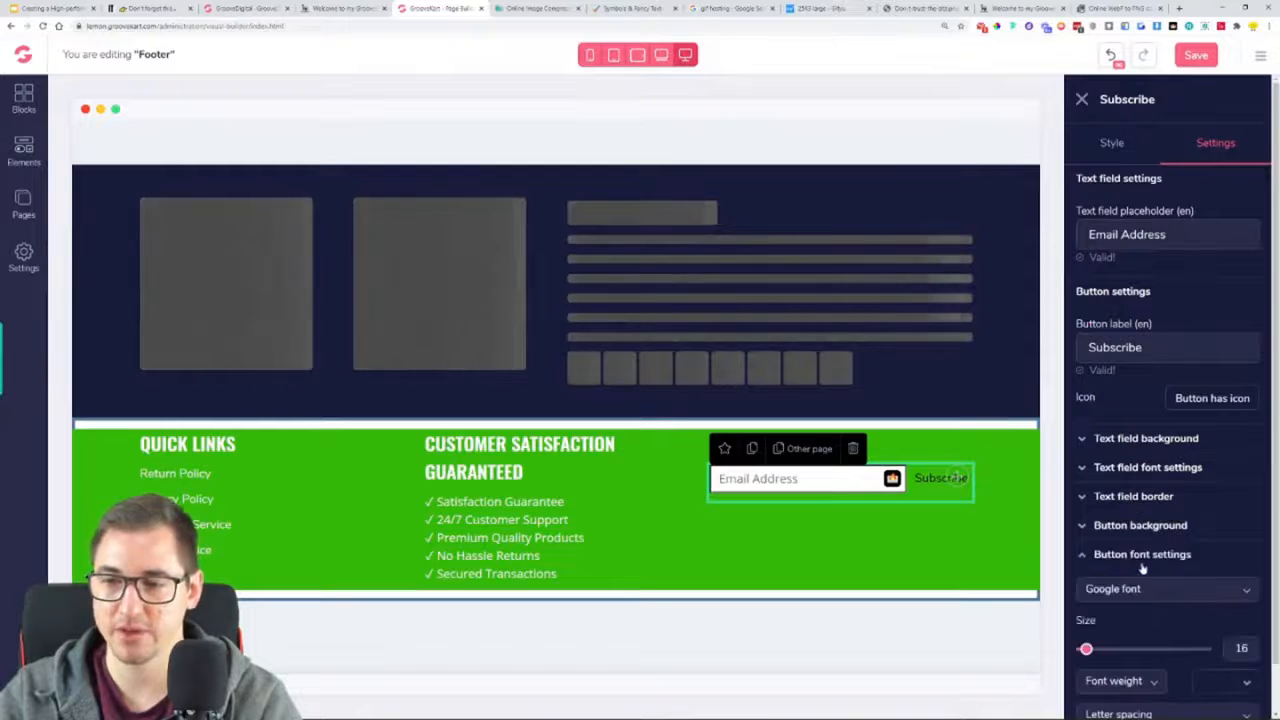
{"action": "scroll", "coordinate": [1143, 566], "scroll_direction": "down", "scroll_amount": 1}
{"action": "left_click", "coordinate": [1147, 540]}
{"action": "scroll", "coordinate": [1137, 590], "scroll_direction": "down", "scroll_amount": 10}
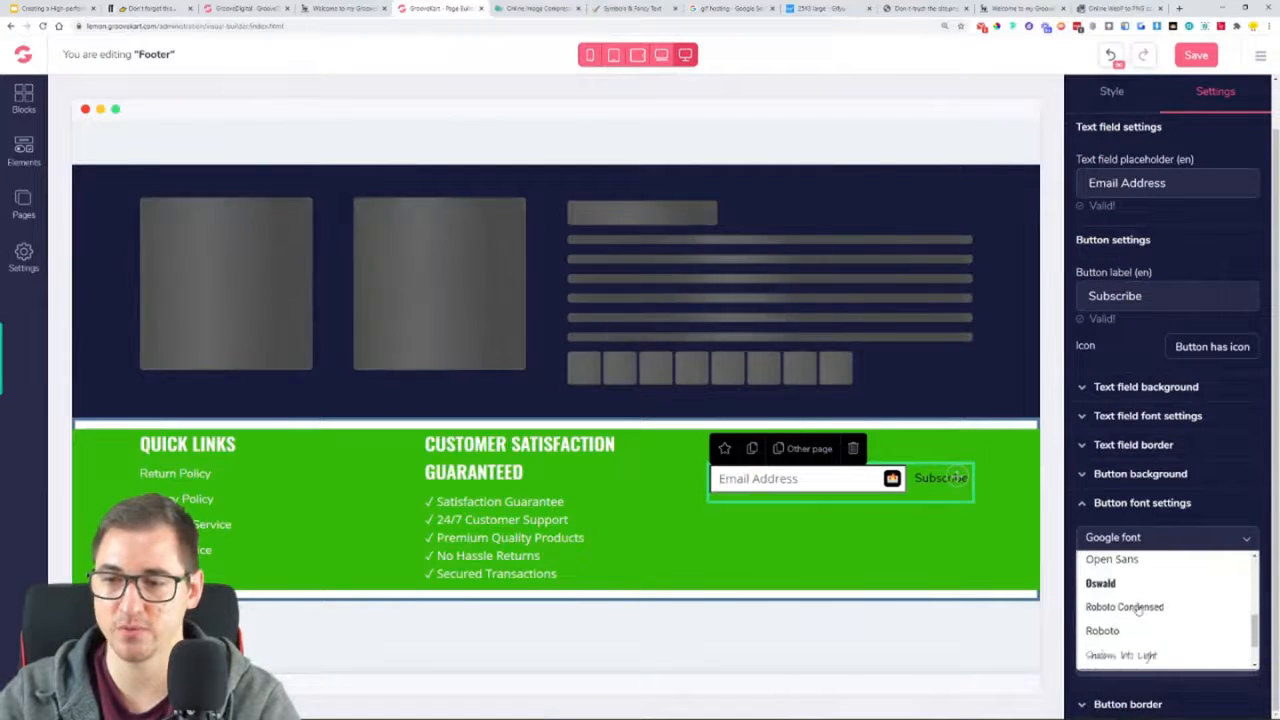
{"action": "scroll", "coordinate": [1121, 585], "scroll_direction": "down", "scroll_amount": 3}
{"action": "scroll", "coordinate": [1122, 600], "scroll_direction": "up", "scroll_amount": 3}
{"action": "left_click", "coordinate": [1120, 603]}
{"action": "left_click_drag", "start_coordinate": [1086, 598], "coordinate": [1096, 600]}
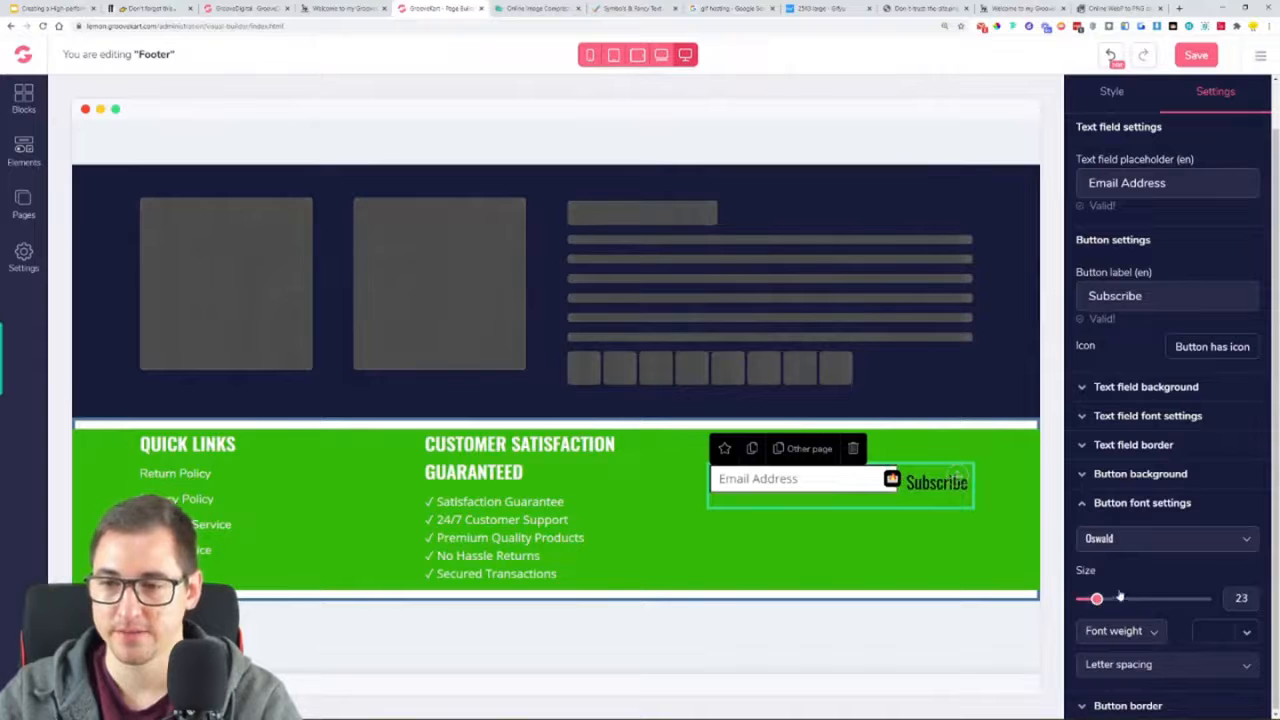
Change the Subscribe button's label to SUBSCRIBE
{"action": "left_click_drag", "start_coordinate": [1148, 296], "coordinate": [1072, 316]}
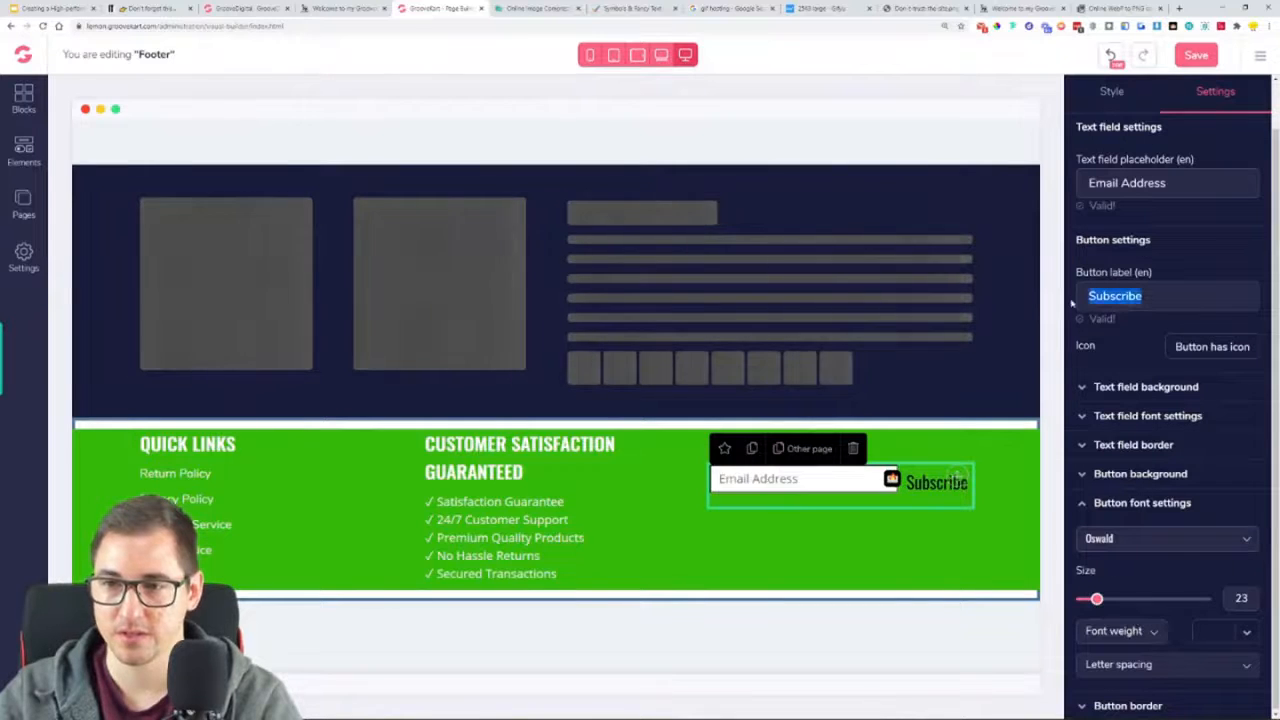
{"action": "type", "text": "SUBSCRIBE"}
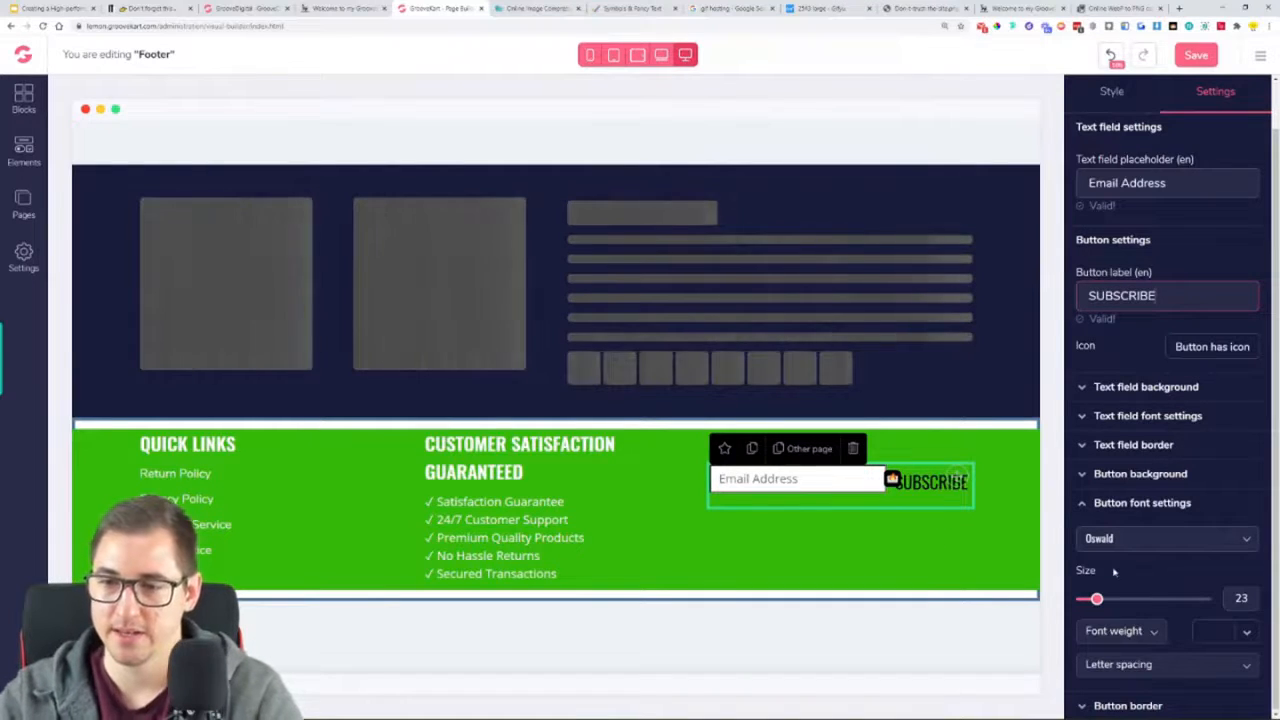
{"action": "scroll", "coordinate": [1157, 588], "scroll_direction": "down", "scroll_amount": 2}
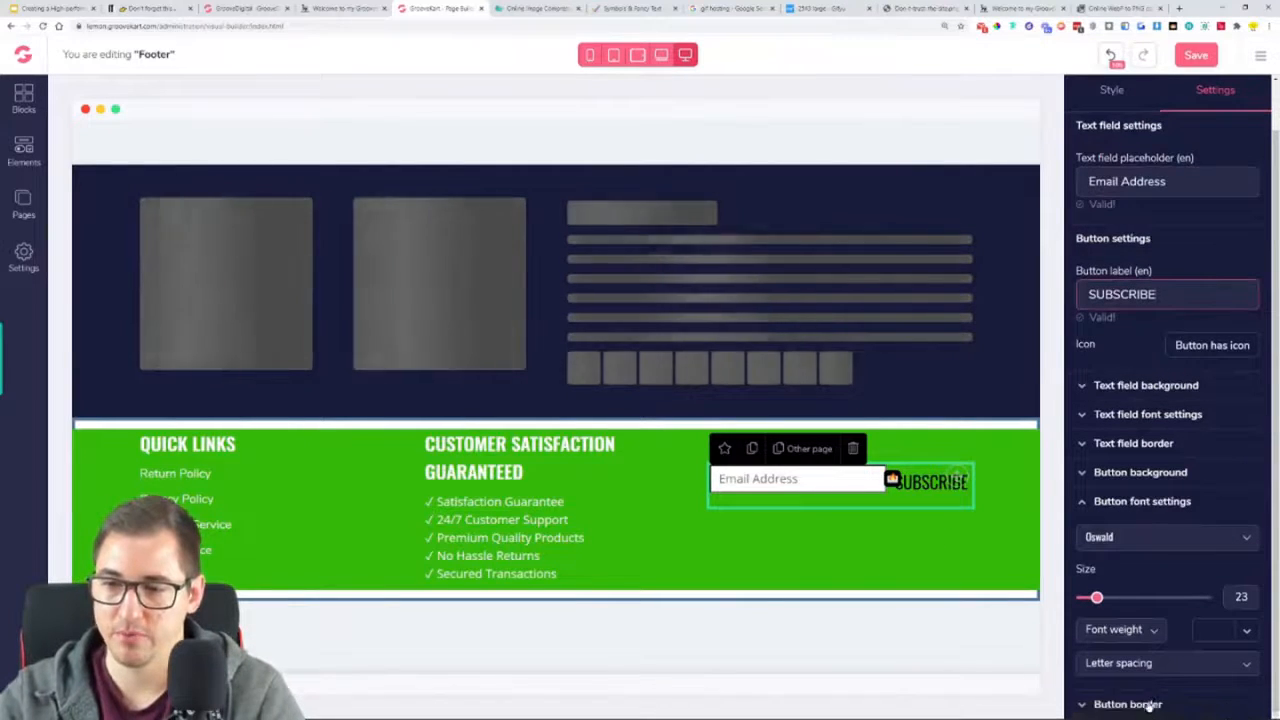
Review the Subscribe button's border options and the text field's font settings against the reference page's newsletter form
{"action": "left_click", "coordinate": [1155, 700]}
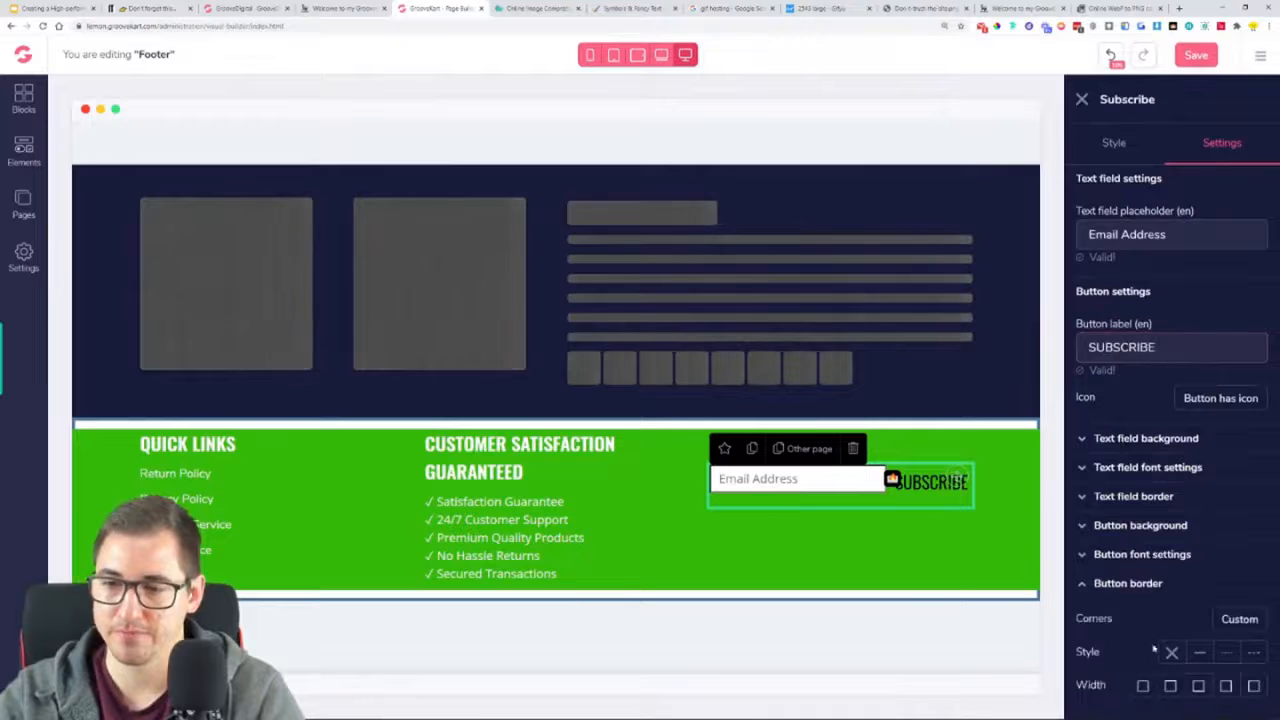
{"action": "left_click", "coordinate": [1128, 584]}
{"action": "left_click", "coordinate": [335, 8]}
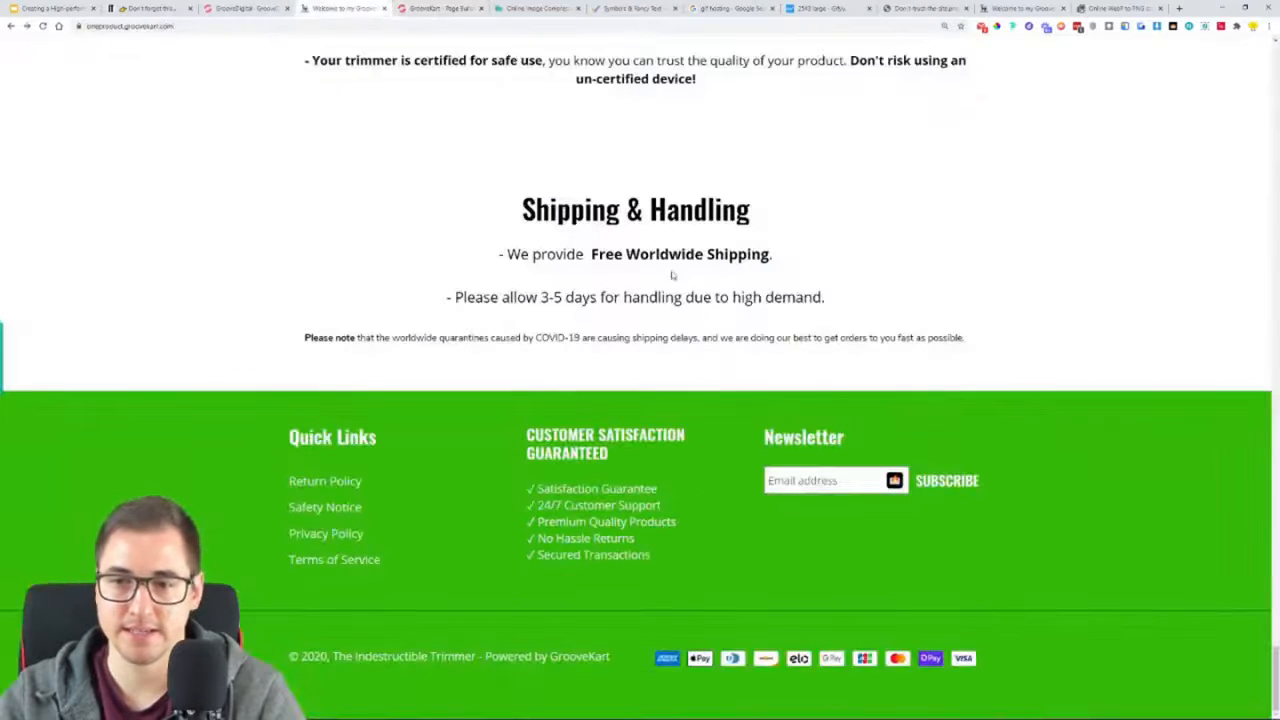
{"action": "left_click", "coordinate": [408, 8]}
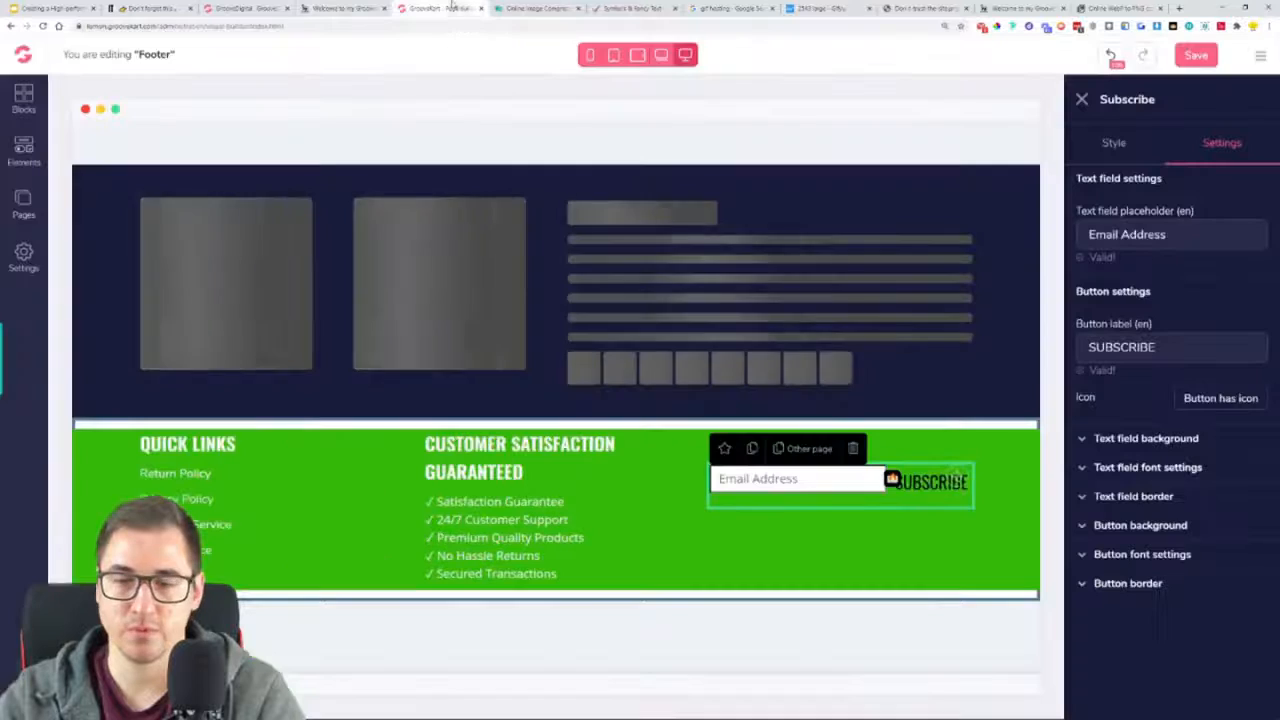
{"action": "left_click", "coordinate": [1162, 470]}
{"action": "scroll", "coordinate": [1161, 476], "scroll_direction": "down", "scroll_amount": 1}
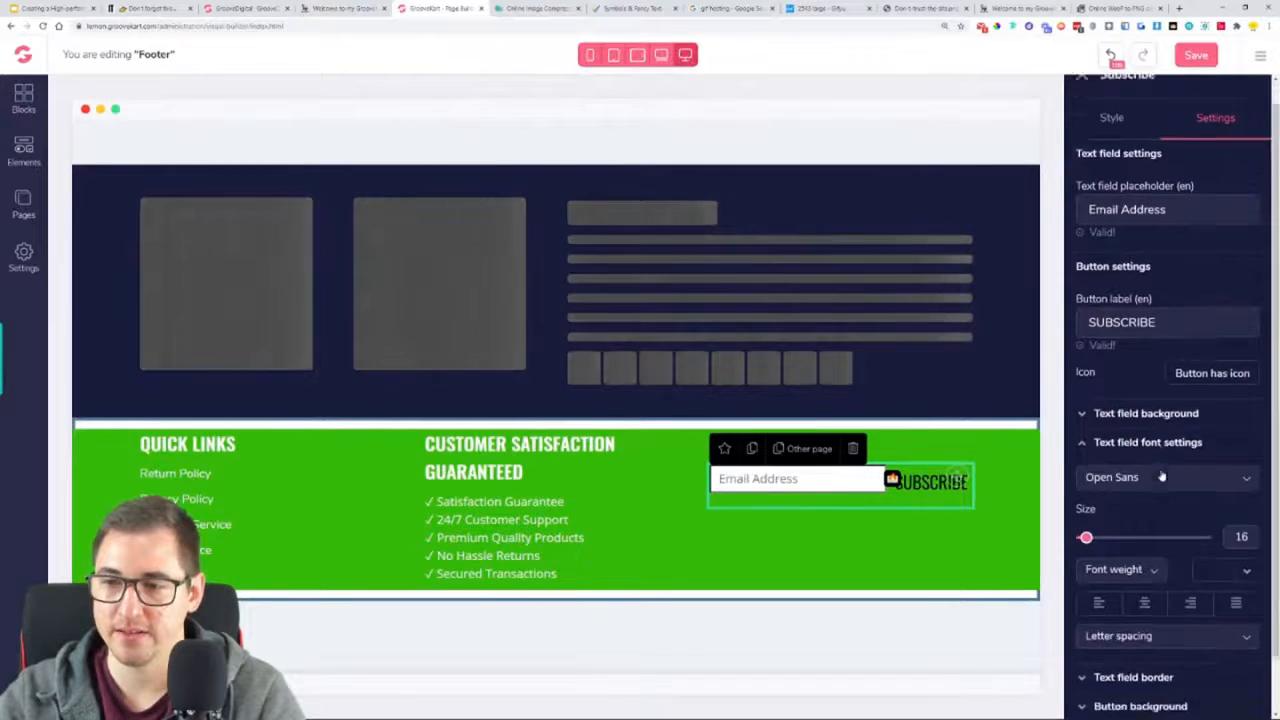
{"action": "left_click", "coordinate": [1152, 403]}
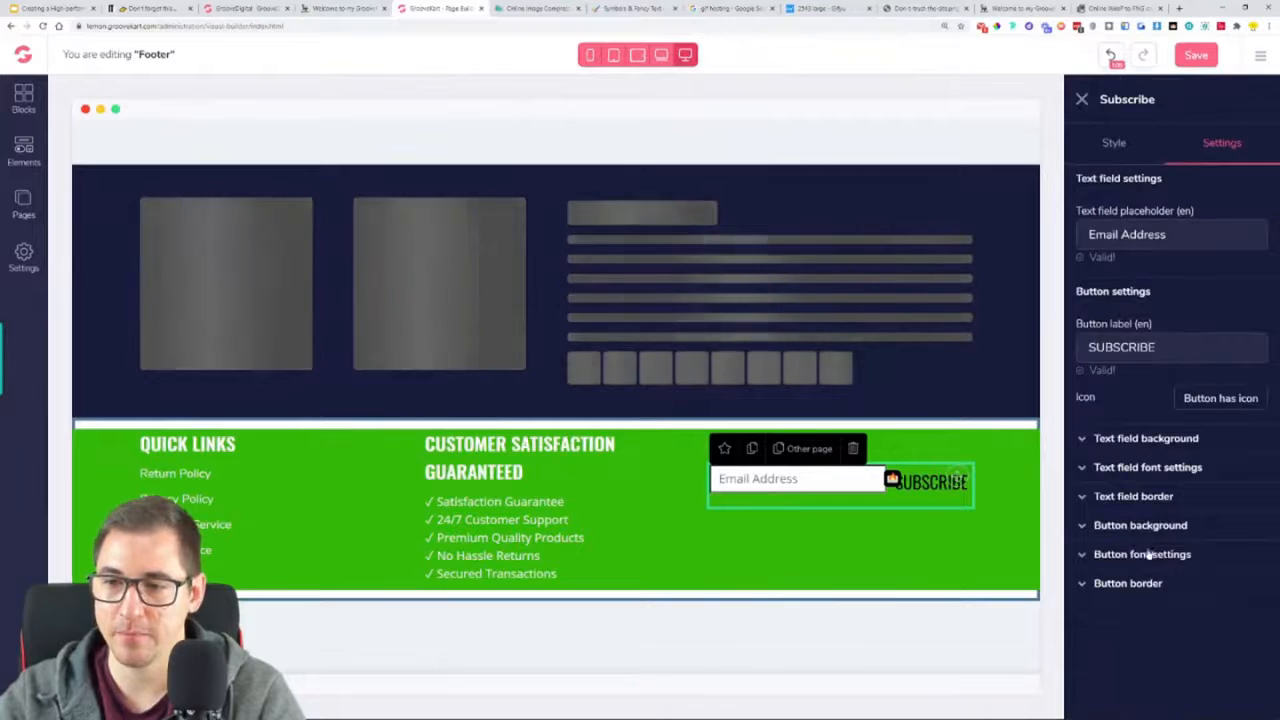
Set the Subscribe button's font color to white (#FFFFFF) and its font weight to Semi bold
{"action": "scroll", "coordinate": [1148, 563], "scroll_direction": "down", "scroll_amount": 1}
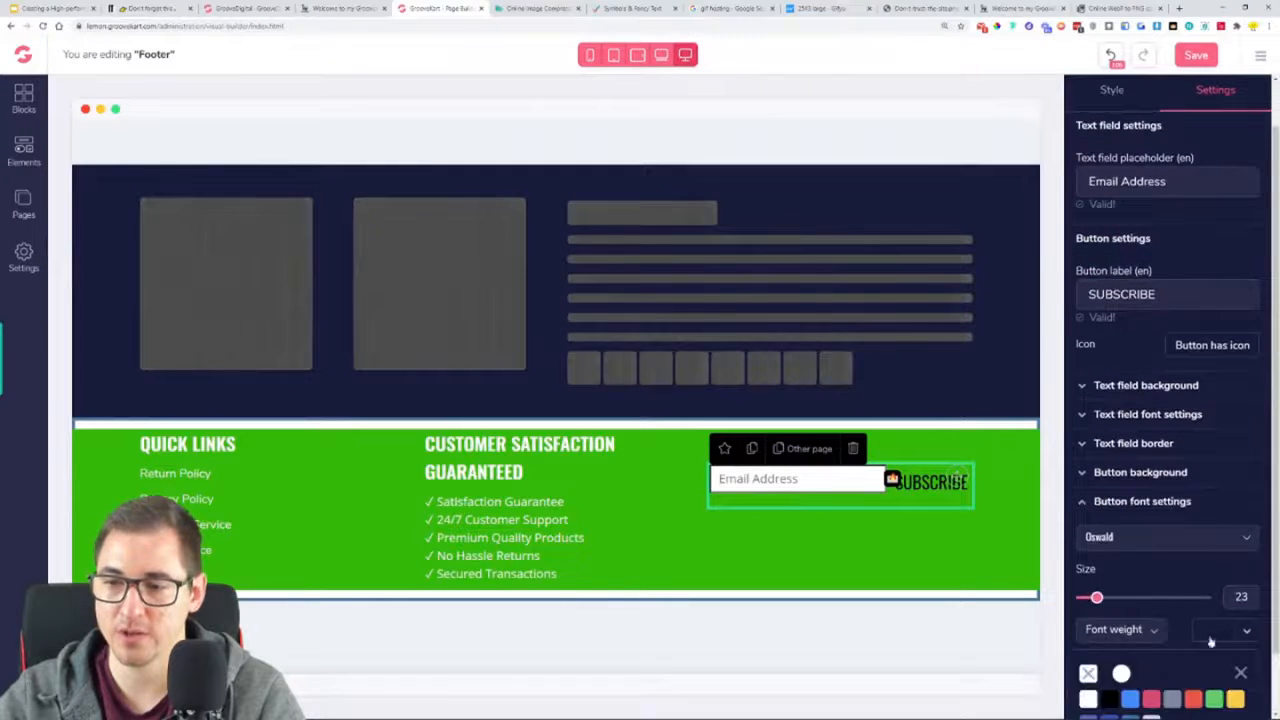
{"action": "left_click", "coordinate": [1088, 698]}
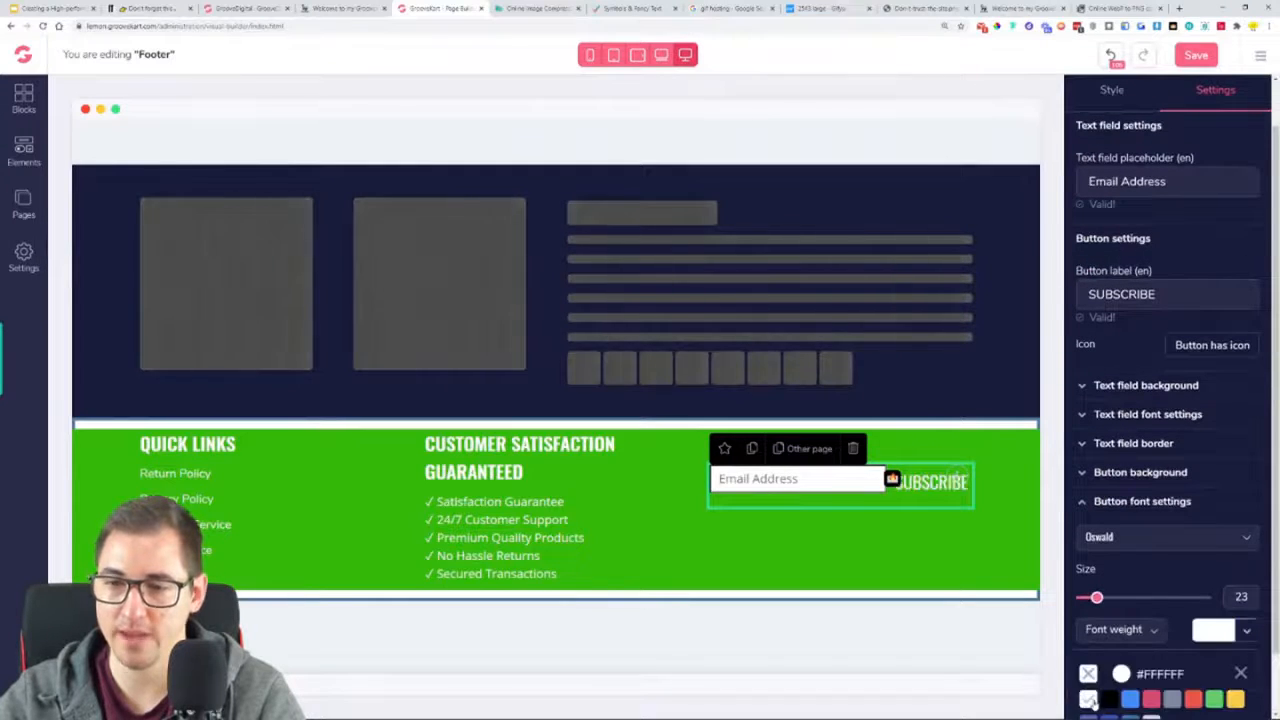
{"action": "left_click", "coordinate": [1148, 632]}
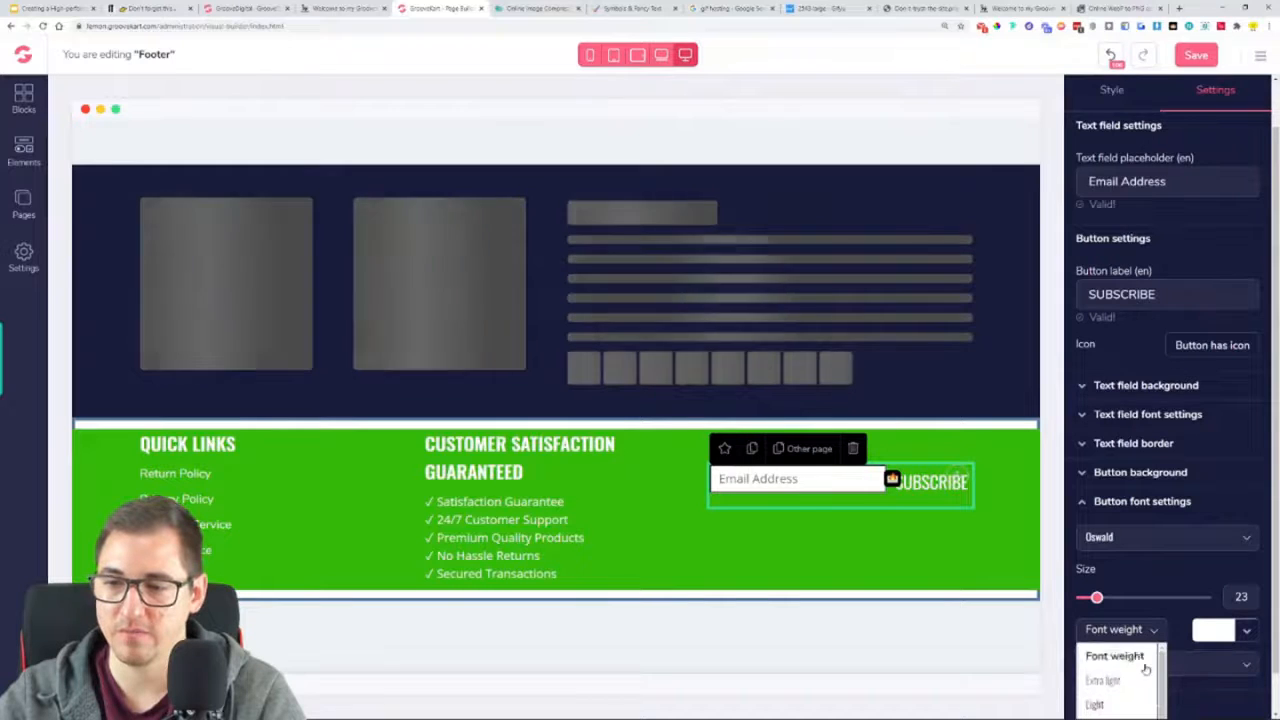
{"action": "scroll", "coordinate": [1130, 670], "scroll_direction": "down", "scroll_amount": 1}
{"action": "left_click", "coordinate": [1121, 684]}
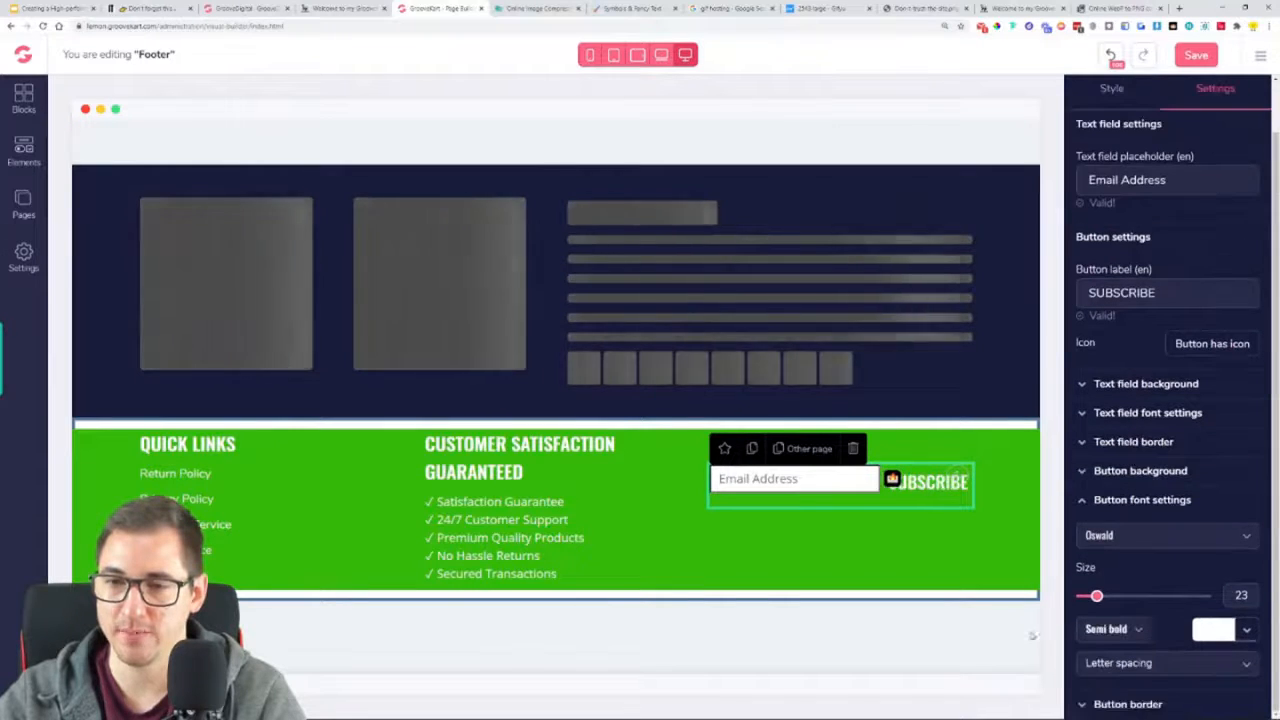
Set the green three-column footer row's top and bottom margins to 0 and its top and bottom padding to 40
{"action": "left_click", "coordinate": [945, 551]}
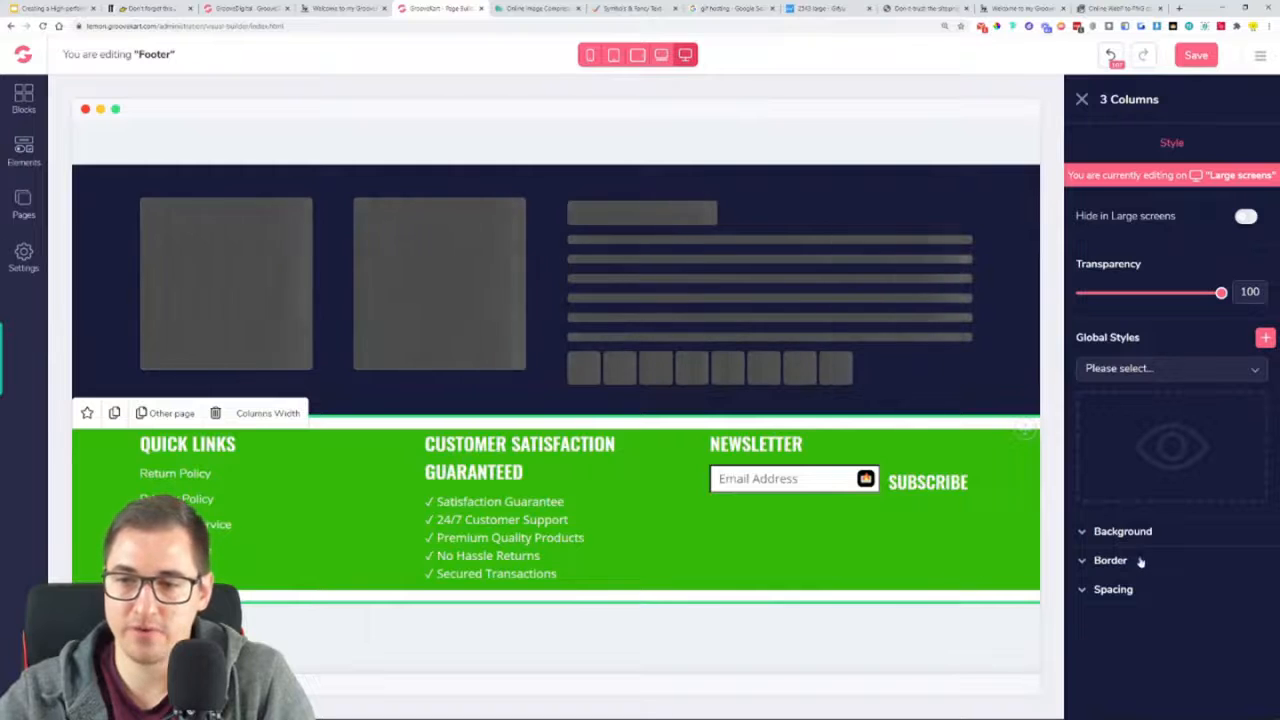
{"action": "left_click", "coordinate": [1154, 589]}
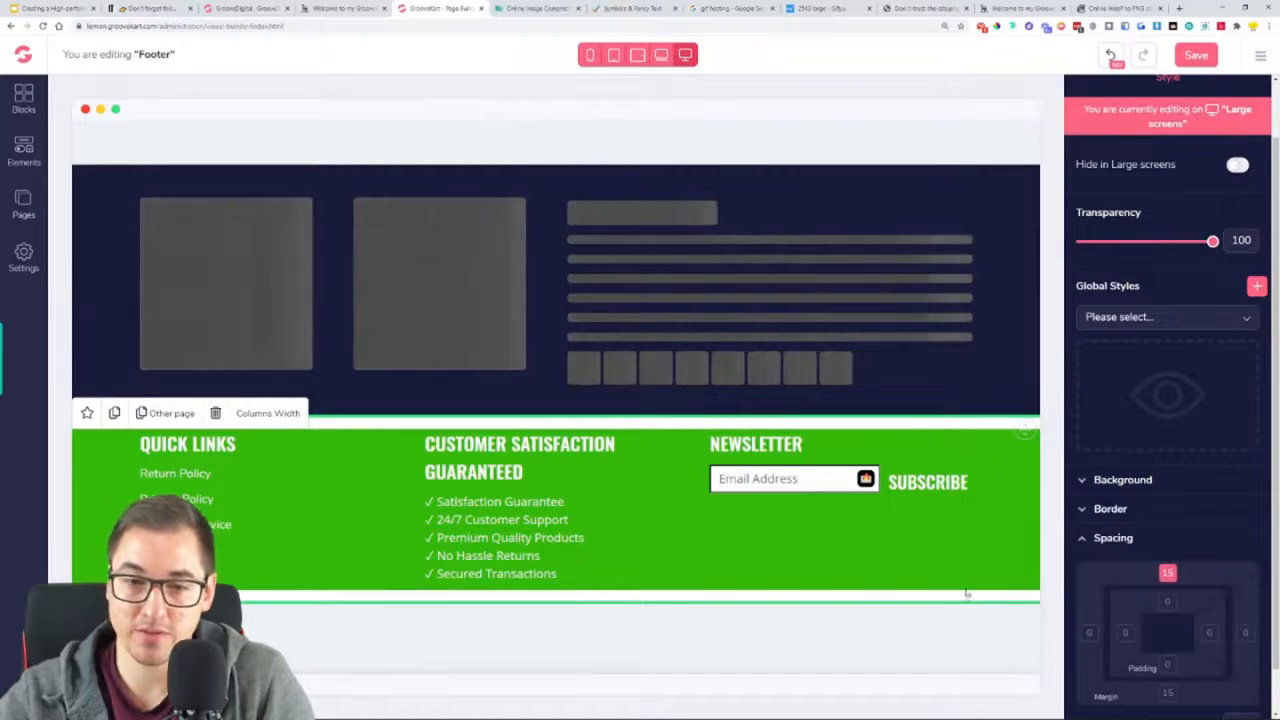
{"action": "left_click", "coordinate": [1167, 692]}
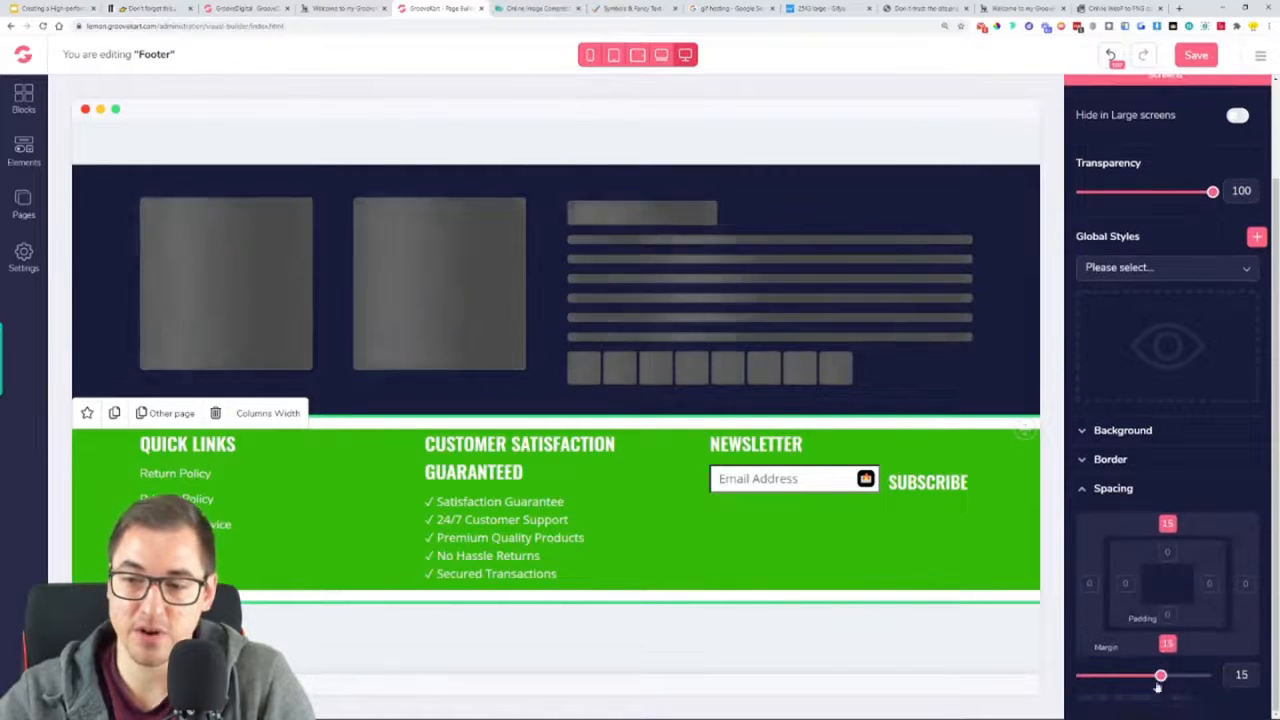
{"action": "mouse_move", "coordinate": [1153, 684]}
{"action": "left_mouse_down"}
{"action": "mouse_move", "coordinate": [1135, 682]}
{"action": "mouse_move", "coordinate": [1146, 693]}
{"action": "left_mouse_up"}
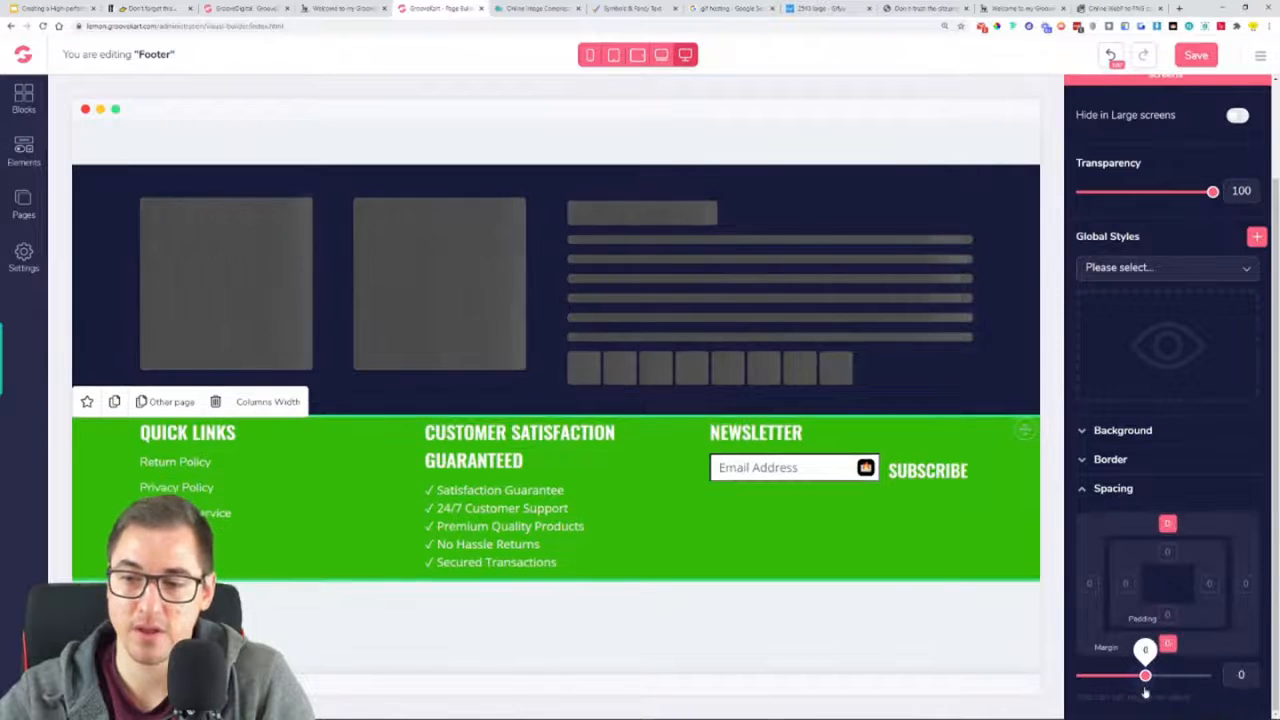
{"action": "left_click", "coordinate": [1170, 620]}
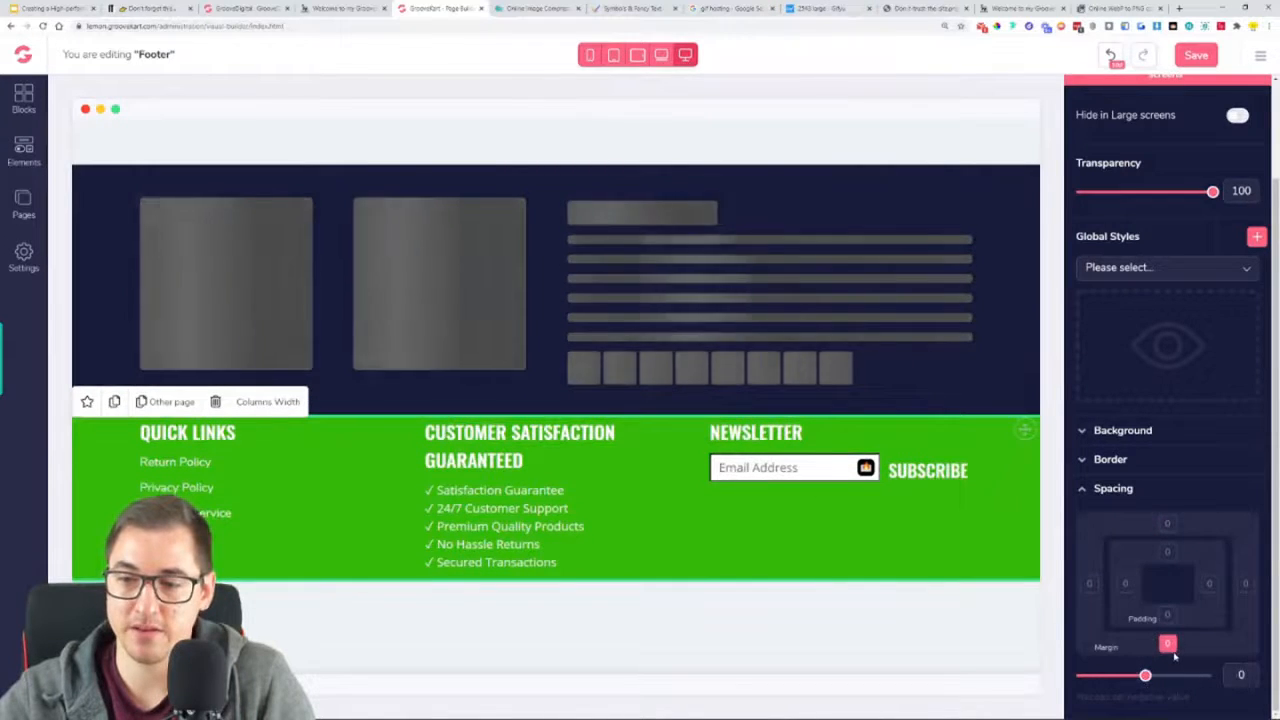
{"action": "left_click", "coordinate": [1167, 603]}
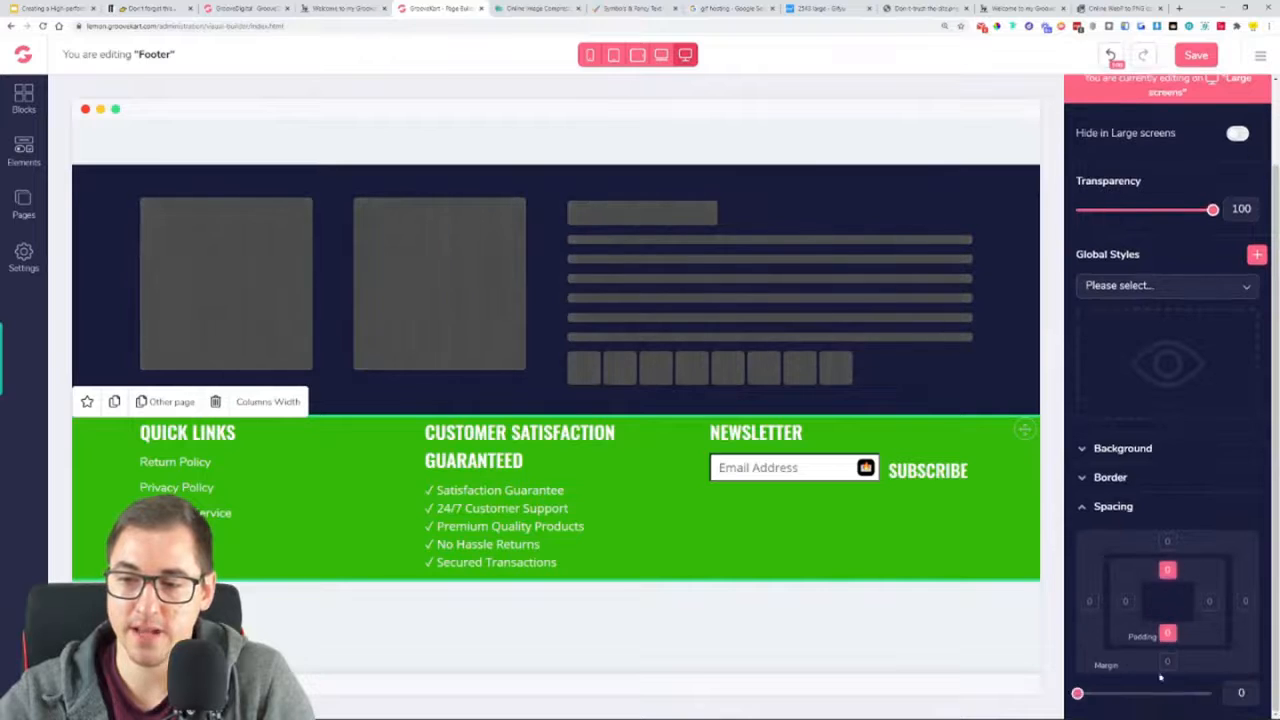
{"action": "left_click_drag", "start_coordinate": [1079, 692], "coordinate": [1162, 705]}
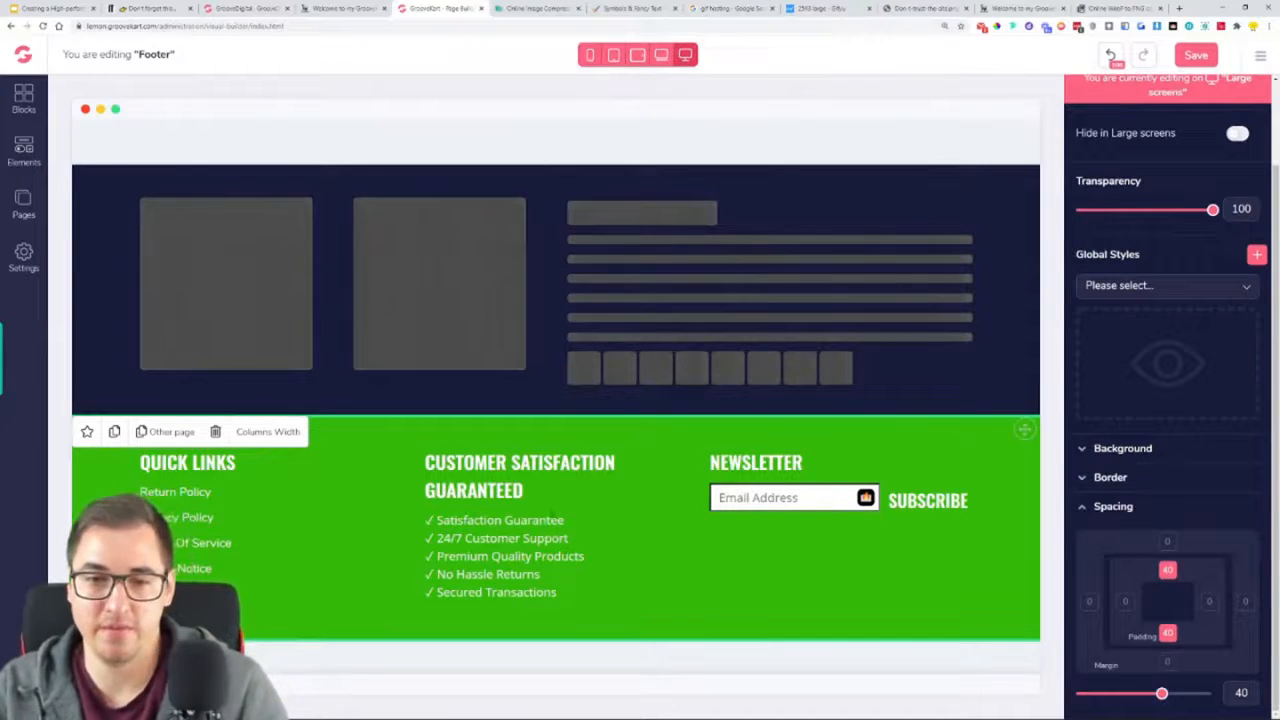
Set the bottom margin of the QUICK LINKS and NEWSLETTER headings to 20
{"action": "left_click", "coordinate": [269, 491]}
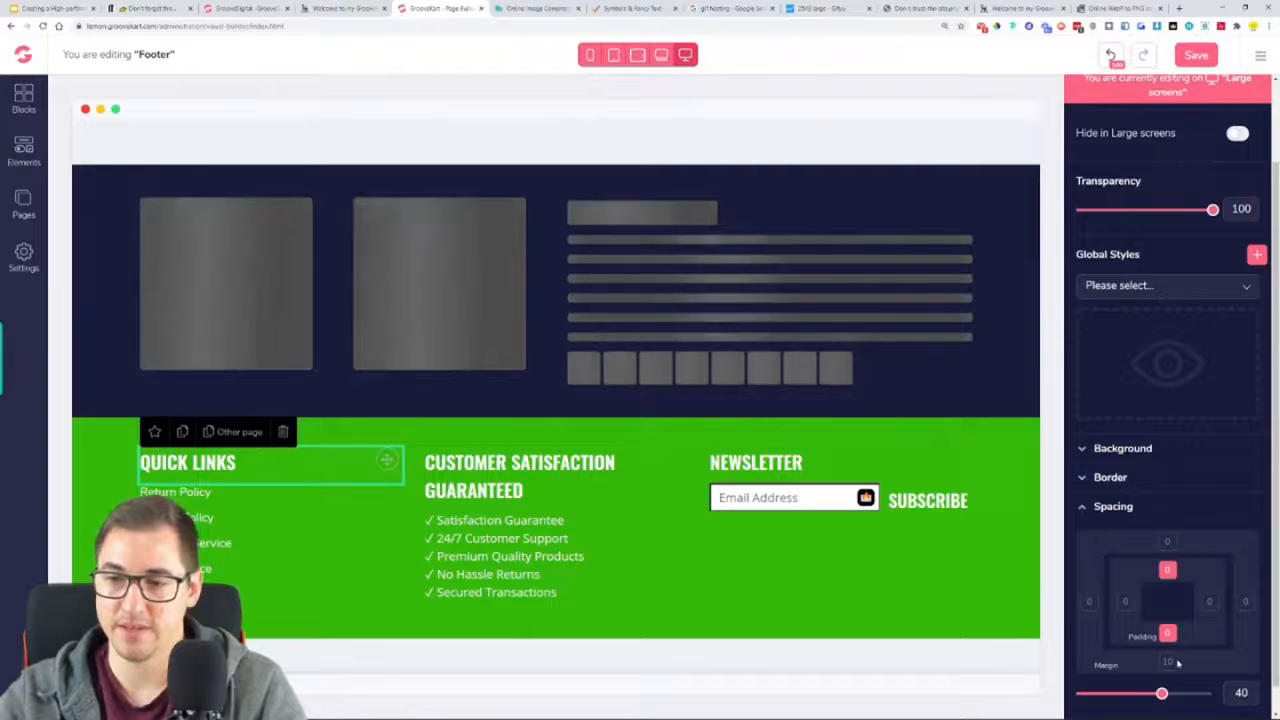
{"action": "left_click_drag", "start_coordinate": [1155, 690], "coordinate": [1165, 703]}
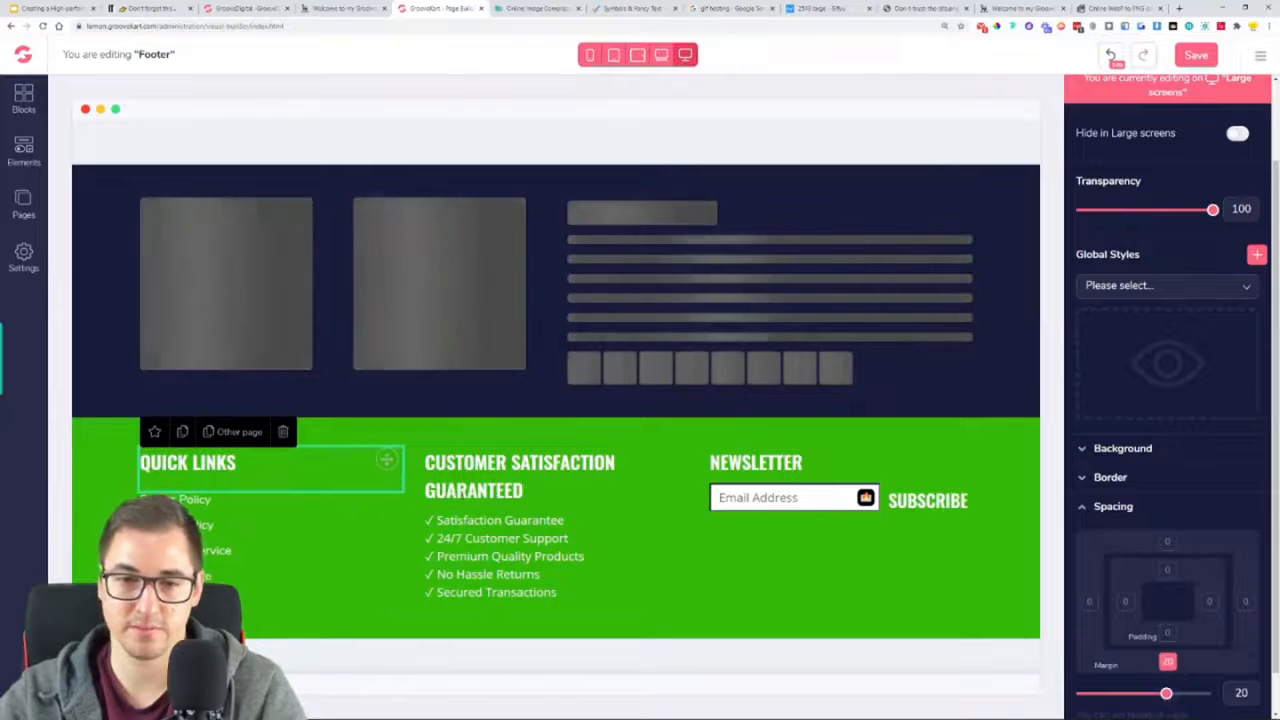
{"action": "left_click", "coordinate": [762, 464]}
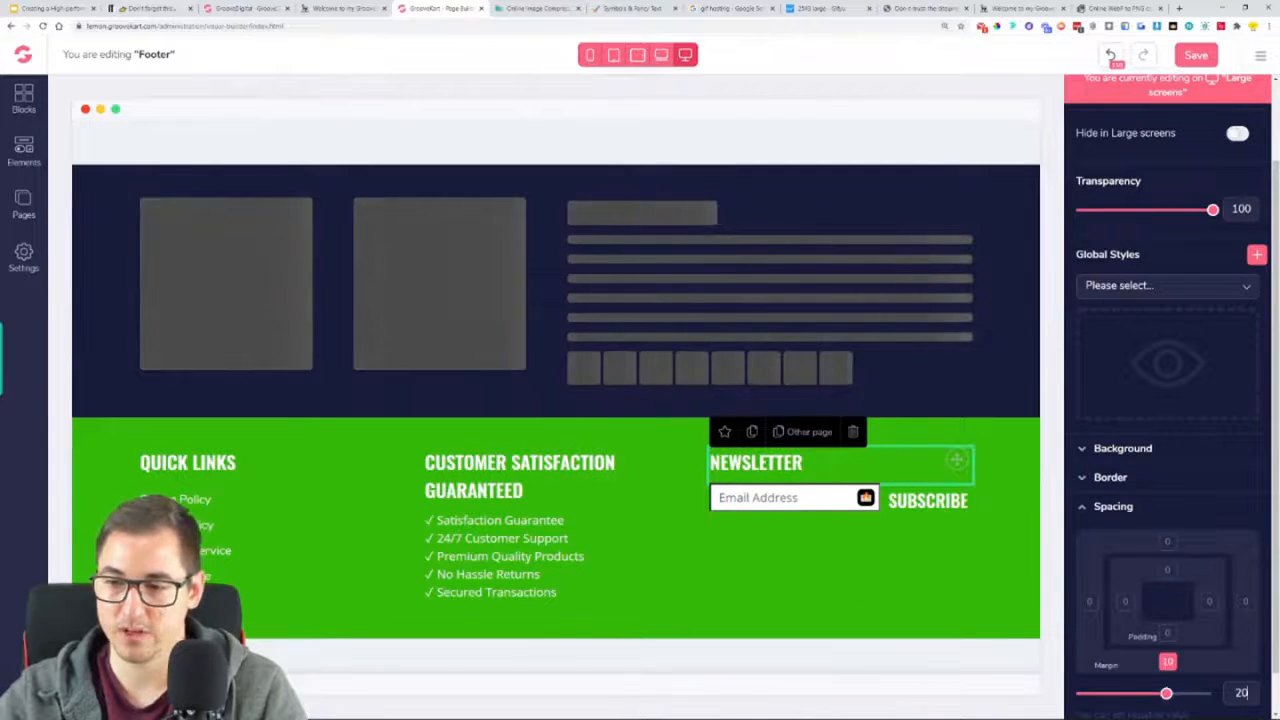
{"action": "left_click", "coordinate": [1241, 693]}
{"action": "key", "text": "BackSpace"}
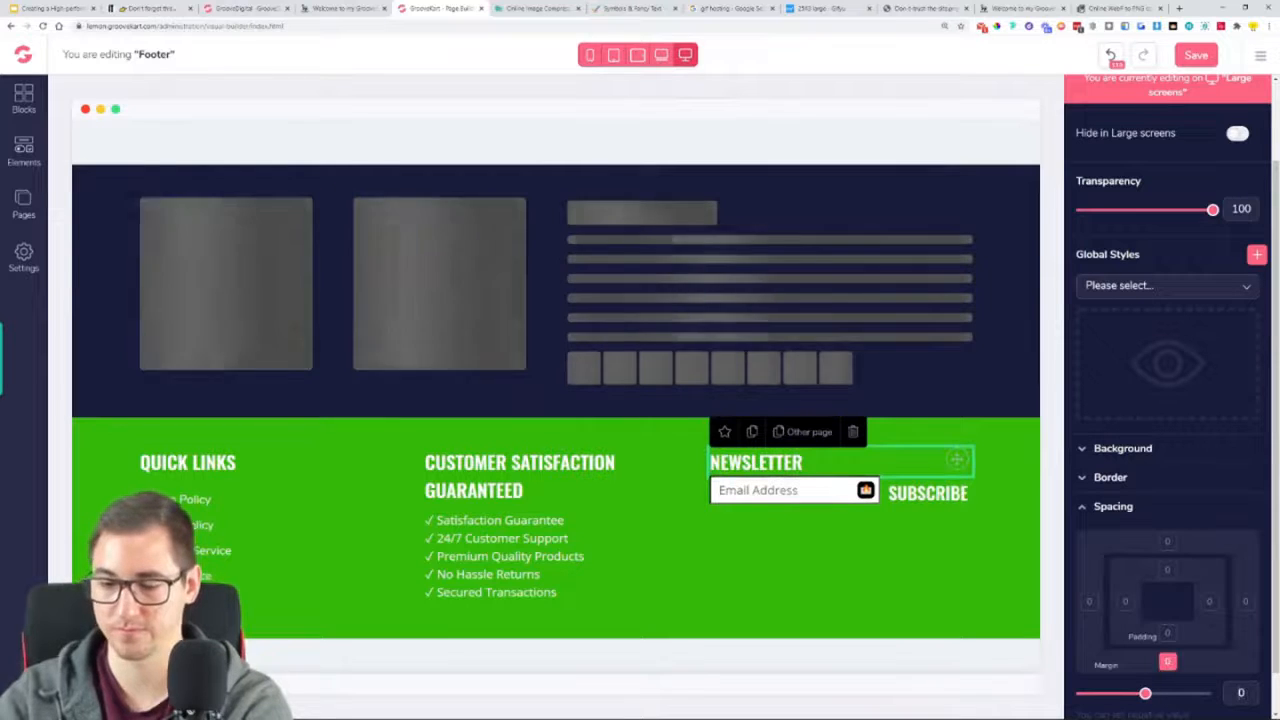
{"action": "type", "text": "2"}
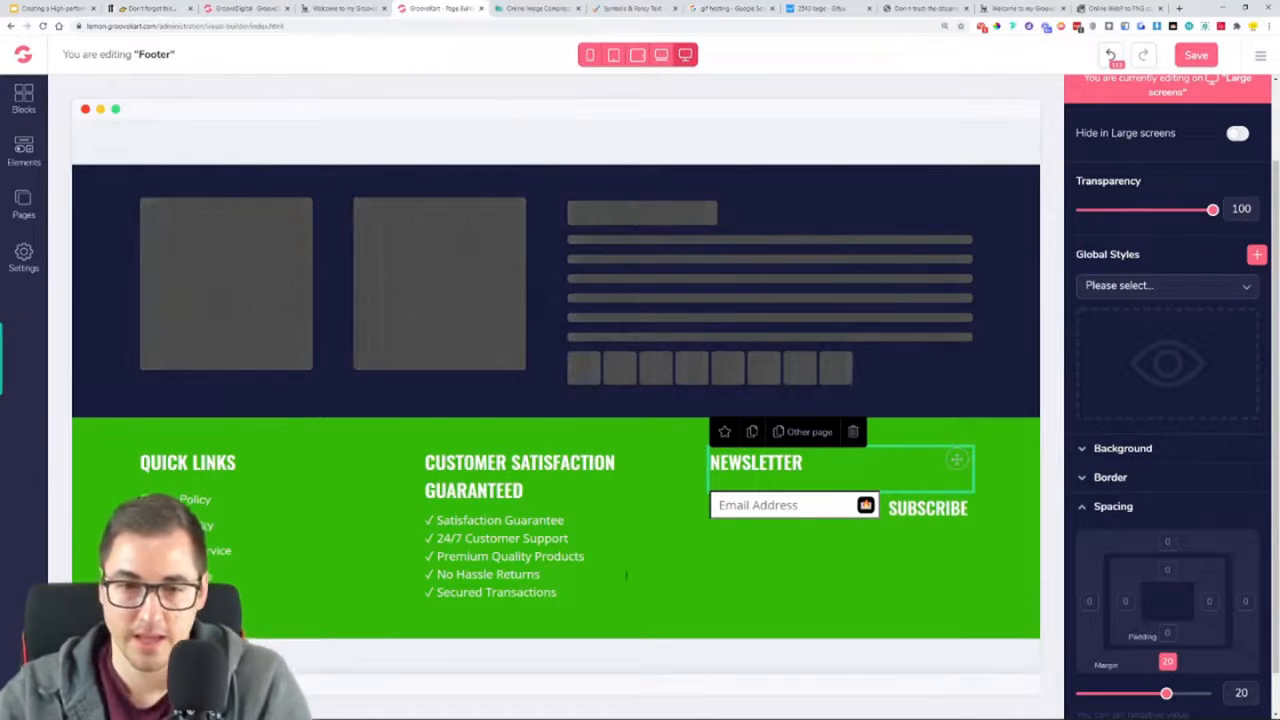
{"action": "left_click", "coordinate": [620, 570]}
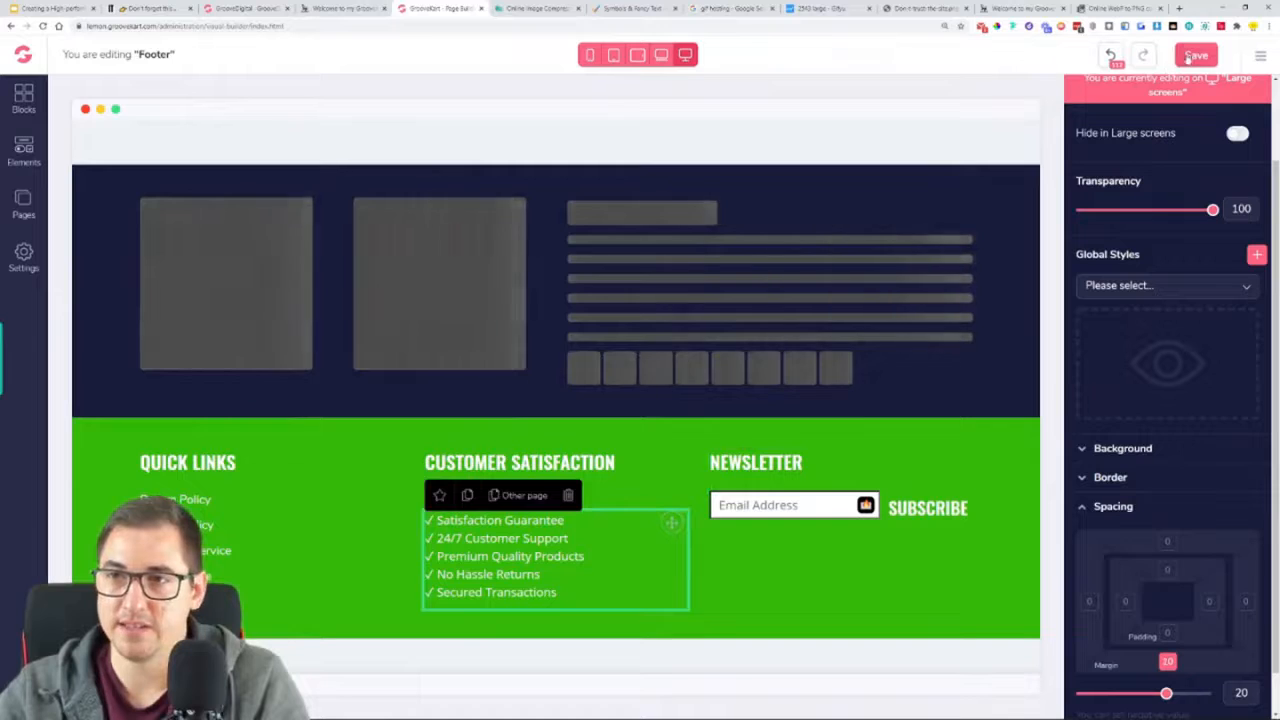
Save the footer and check it on the reloaded live store page
{"action": "left_click", "coordinate": [1189, 57]}
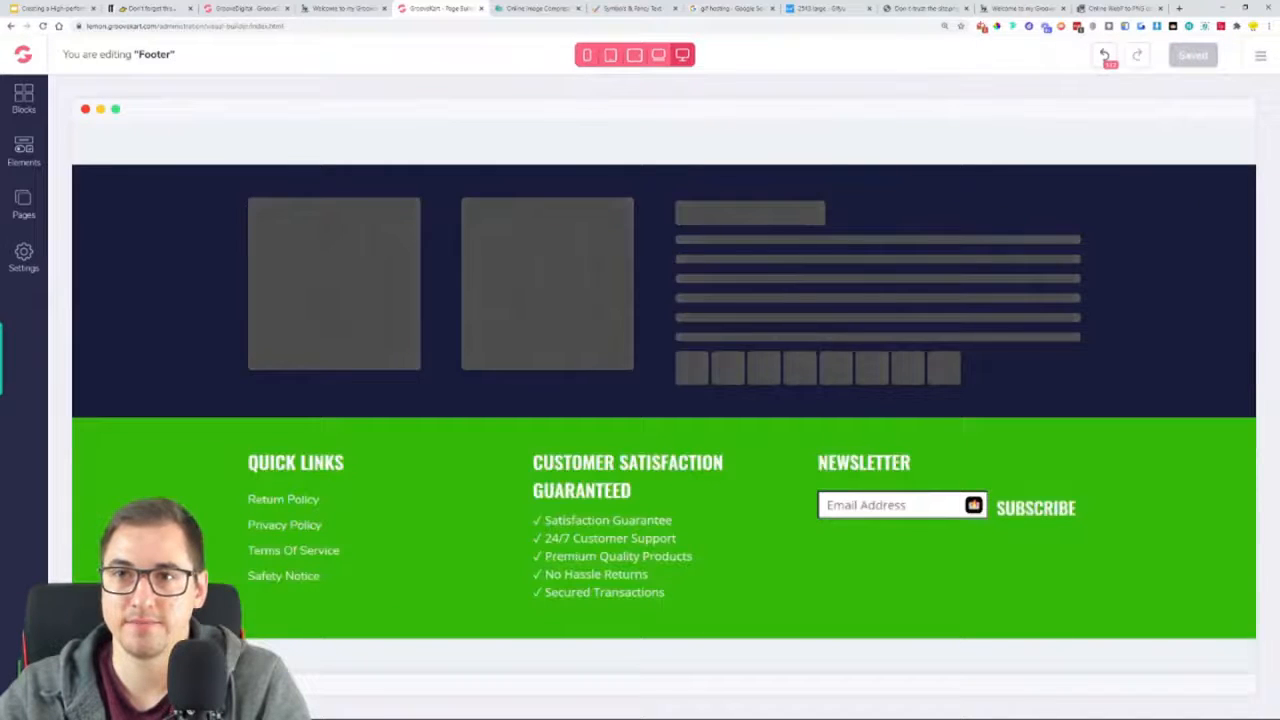
{"action": "left_click", "coordinate": [1005, 8]}
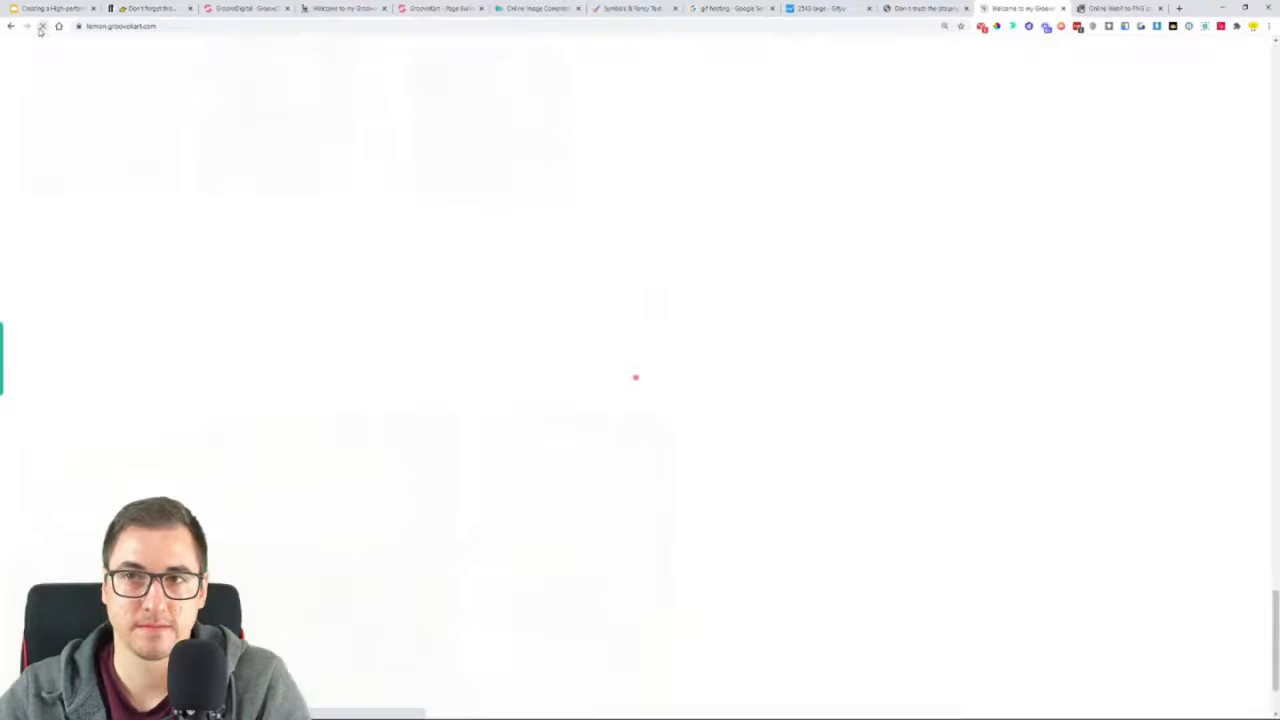
{"action": "scroll", "coordinate": [1000, 318], "scroll_direction": "down", "scroll_amount": 1}
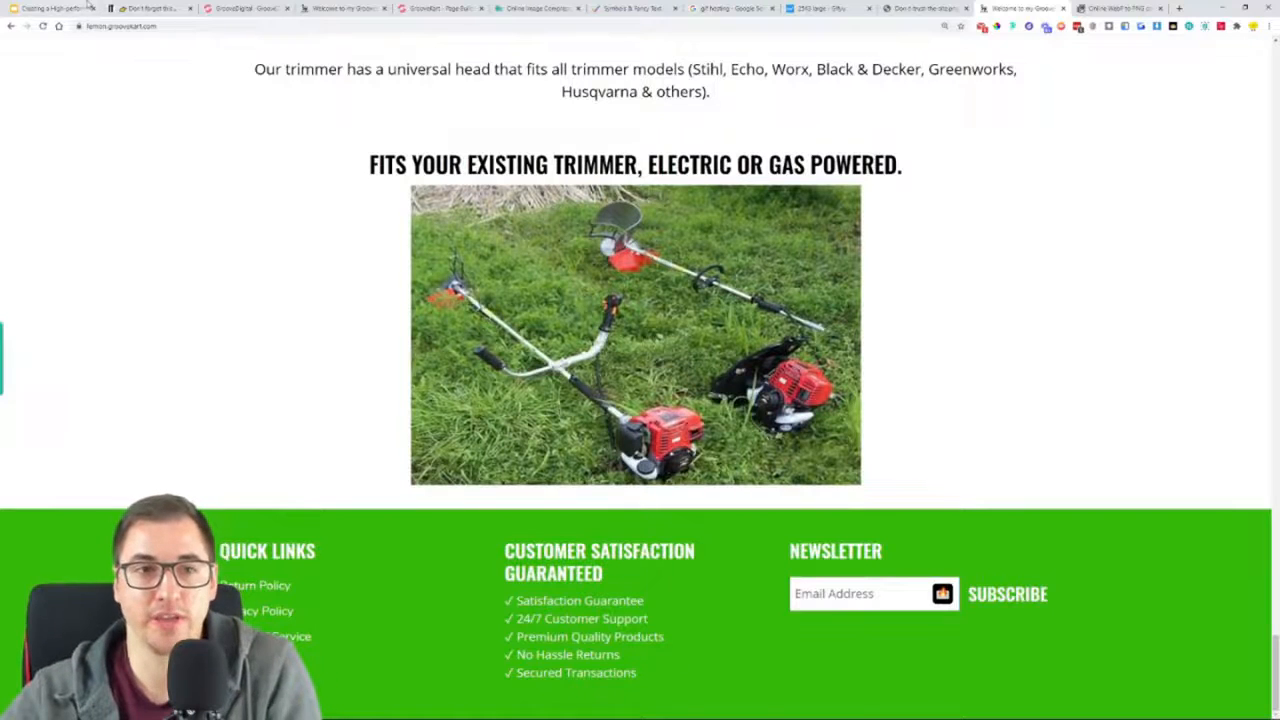
Copy the line "© 2020, The Indestructible Trimmer - Powered by GrooveKart" from the reference page's footer
{"action": "left_click", "coordinate": [227, 6]}
{"action": "left_click", "coordinate": [340, 8]}
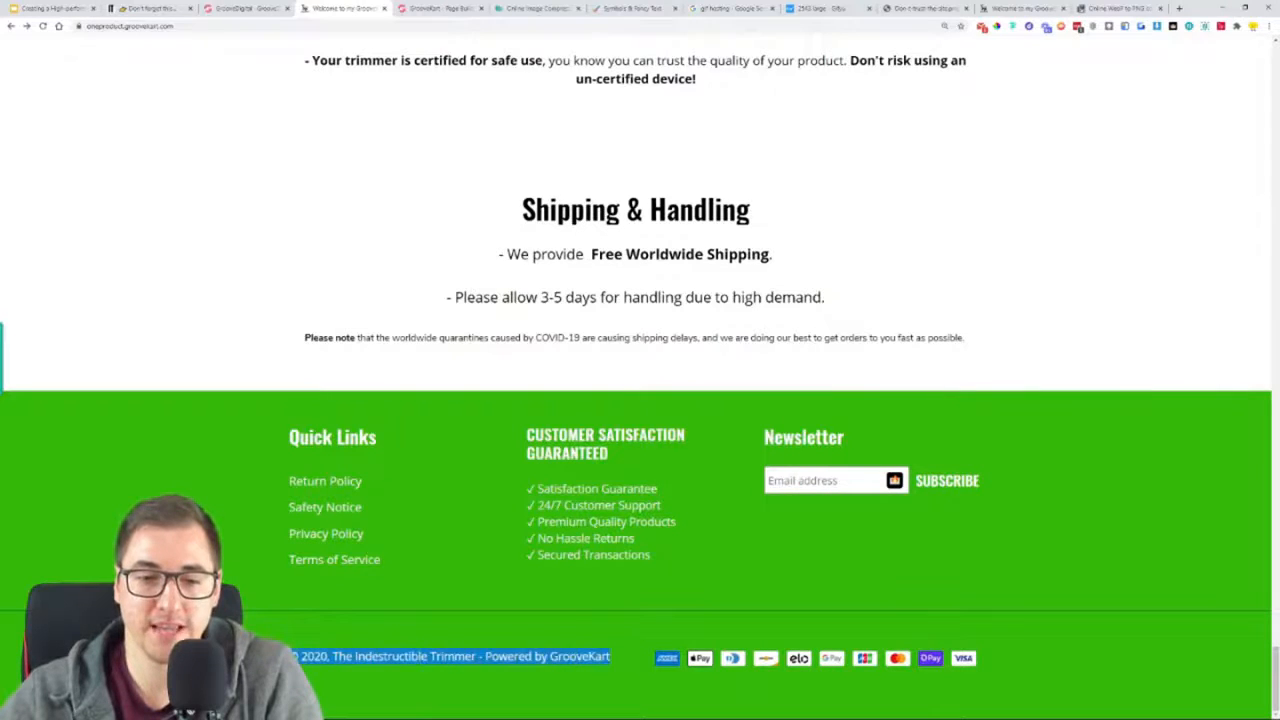
{"action": "right_click", "coordinate": [312, 657]}
{"action": "left_click", "coordinate": [357, 525]}
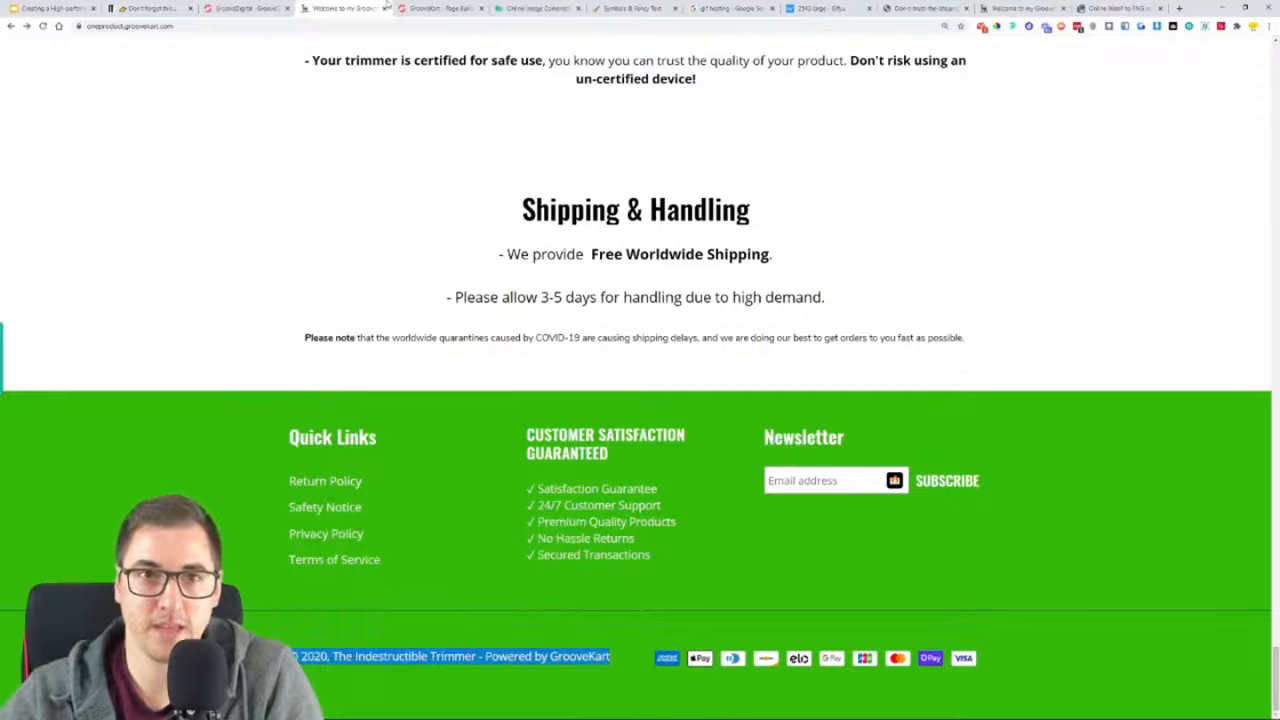
Add a 1 Column row to the footer directly below the green three-column row
{"action": "left_click", "coordinate": [420, 7]}
{"action": "left_click", "coordinate": [23, 150]}
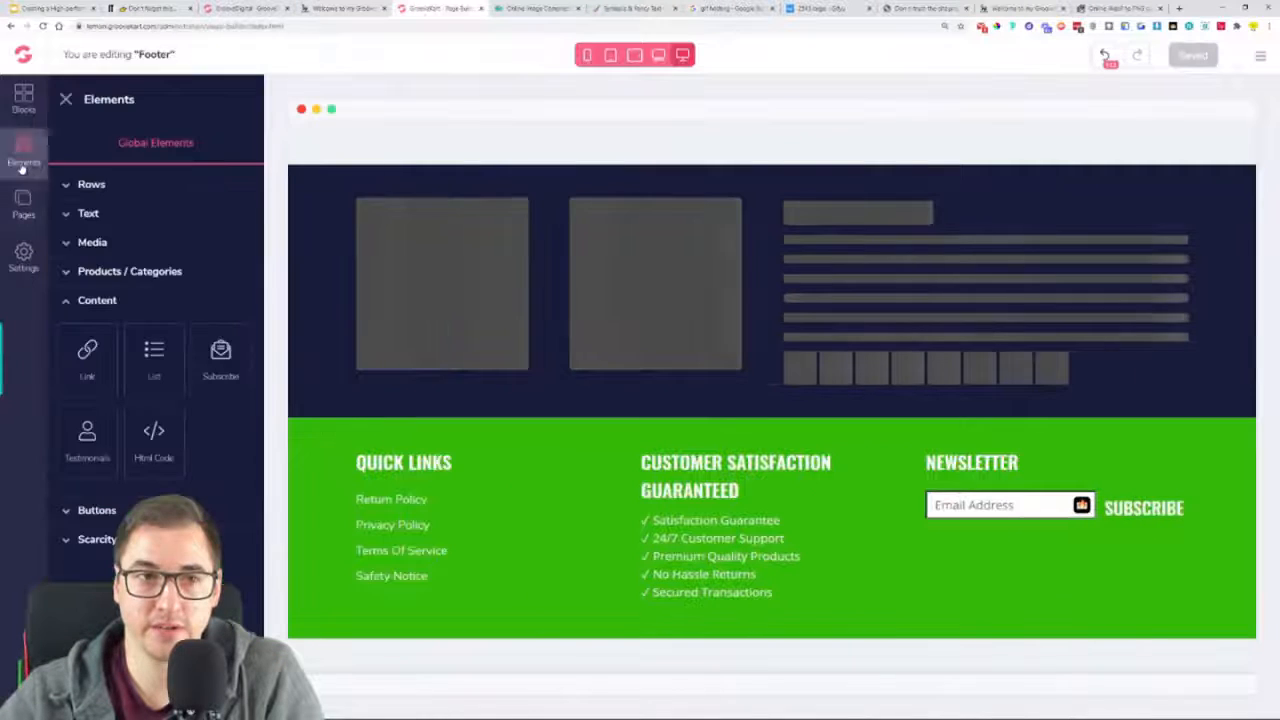
{"action": "left_click", "coordinate": [68, 186]}
{"action": "left_click_drag", "start_coordinate": [87, 236], "coordinate": [580, 645]}
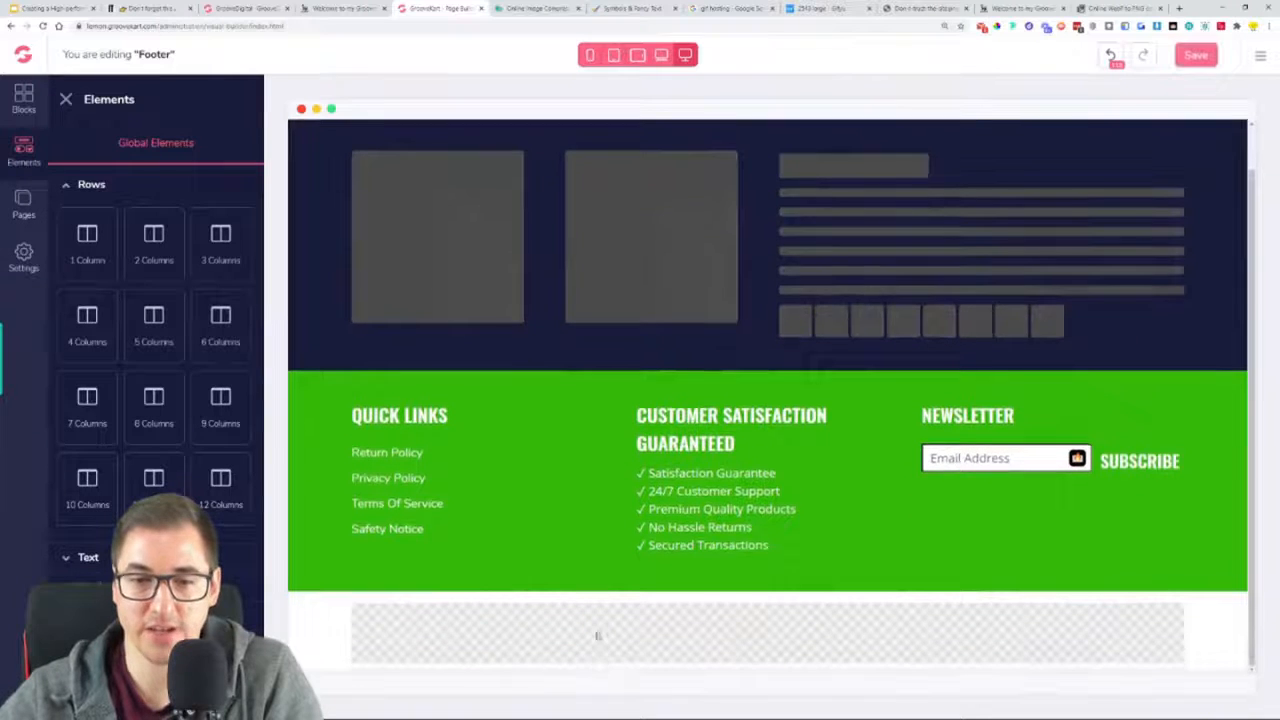
Set the new one-column row's top and bottom margins to 0
{"action": "left_click", "coordinate": [546, 634]}
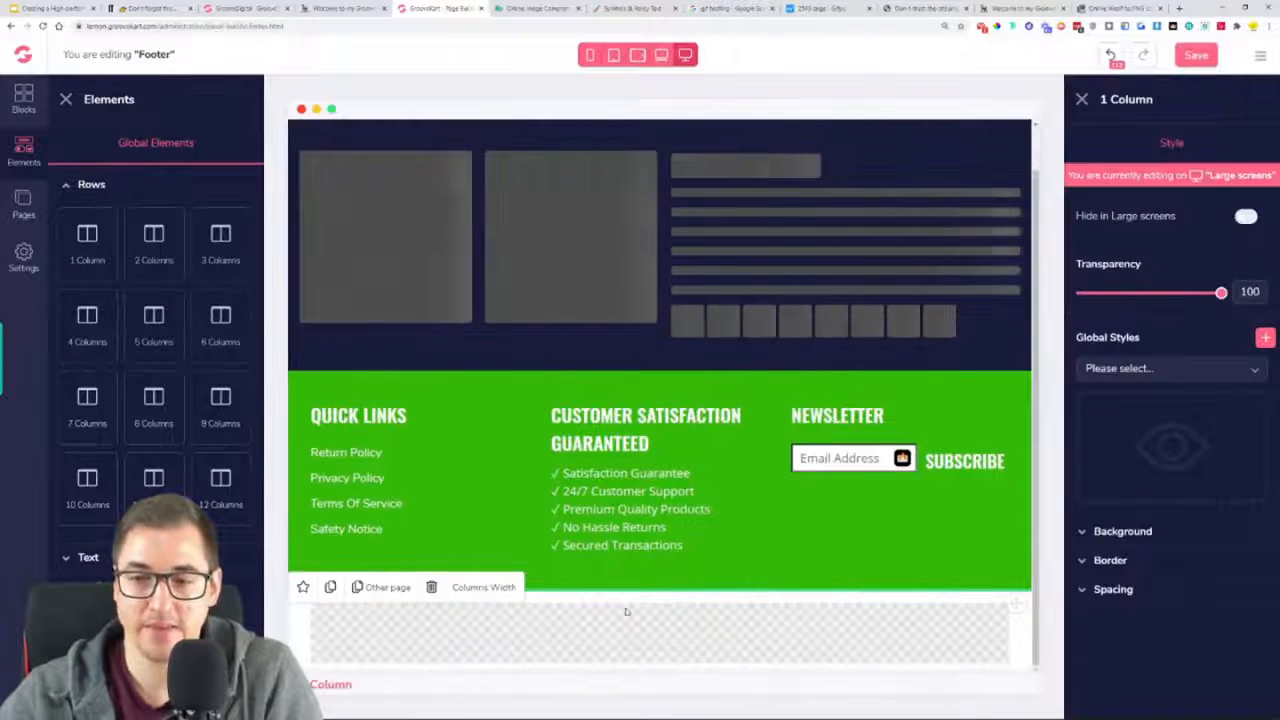
{"action": "left_click", "coordinate": [1189, 593]}
{"action": "scroll", "coordinate": [1166, 580], "scroll_direction": "down", "scroll_amount": 1}
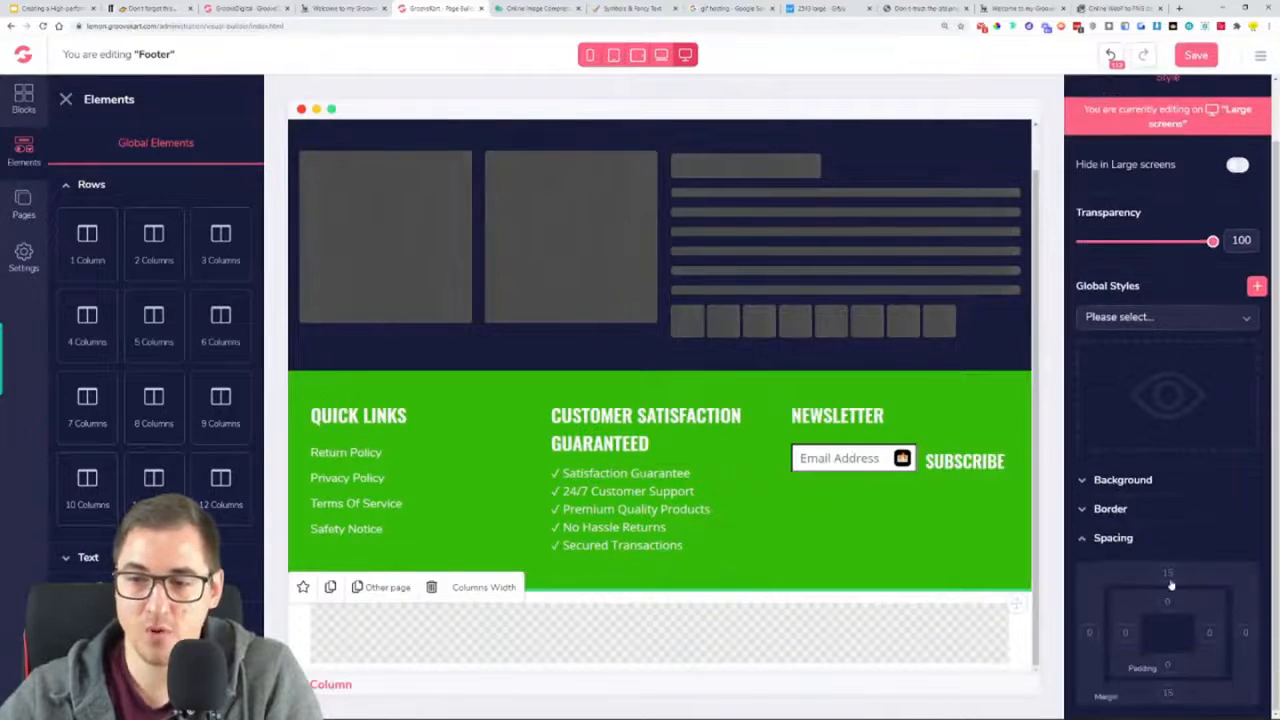
{"action": "left_click", "coordinate": [1168, 693]}
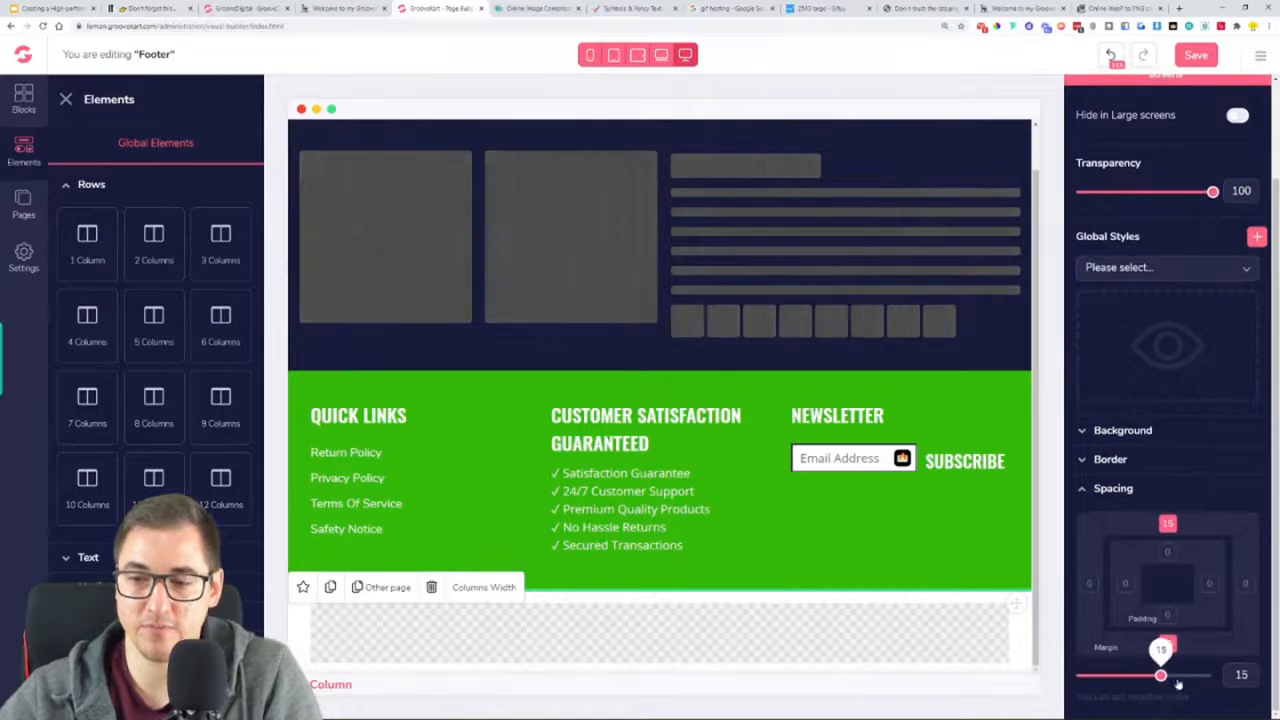
{"action": "key", "text": "ctrl+a"}
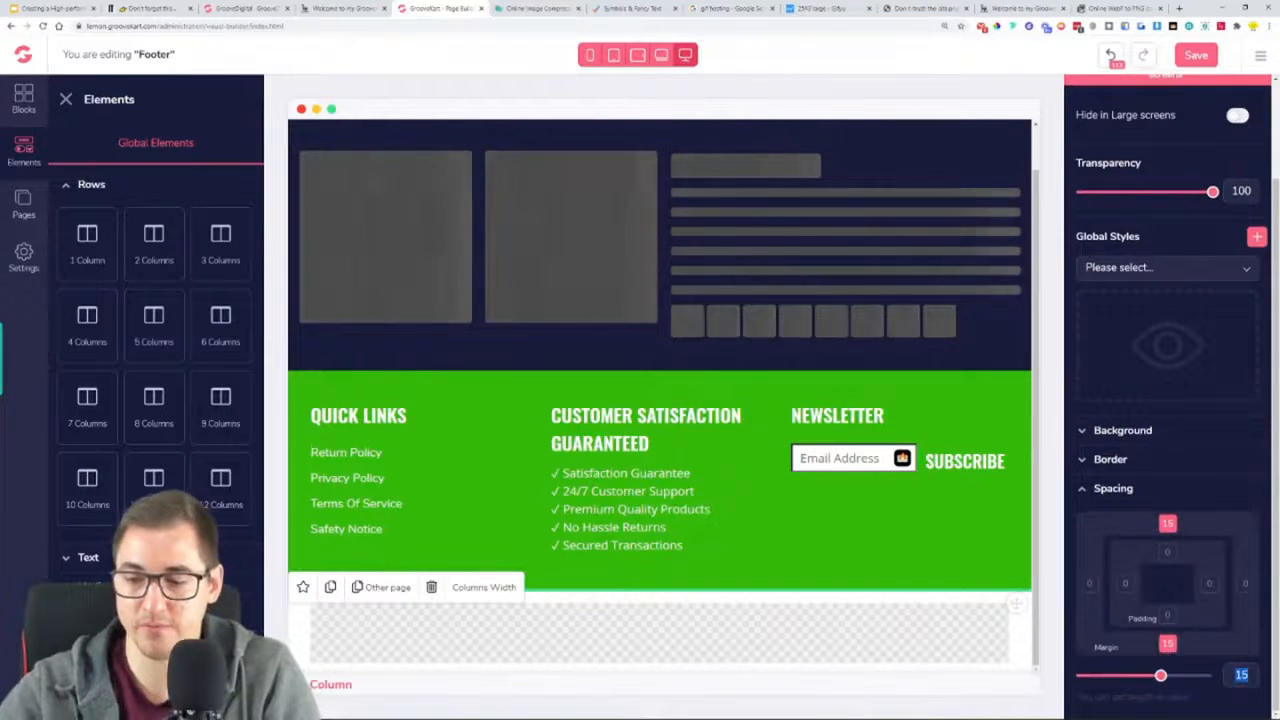
{"action": "type", "text": "0"}
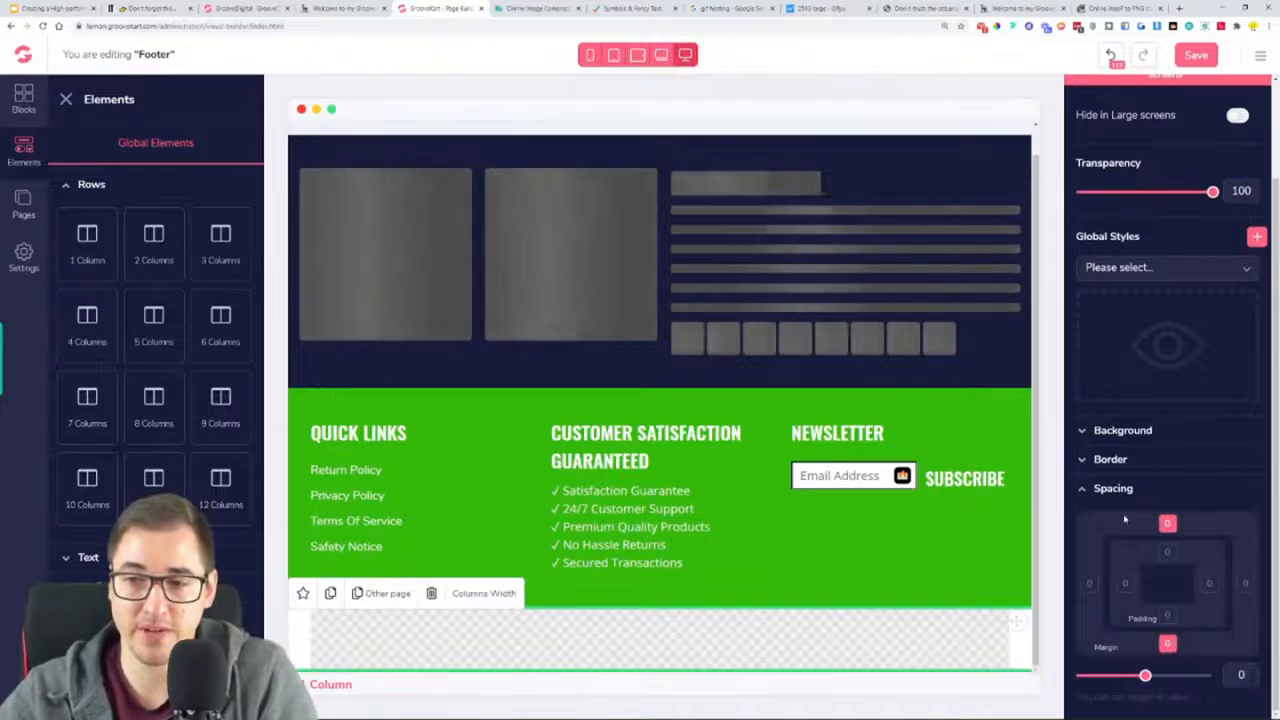
{"action": "left_click", "coordinate": [1118, 489]}
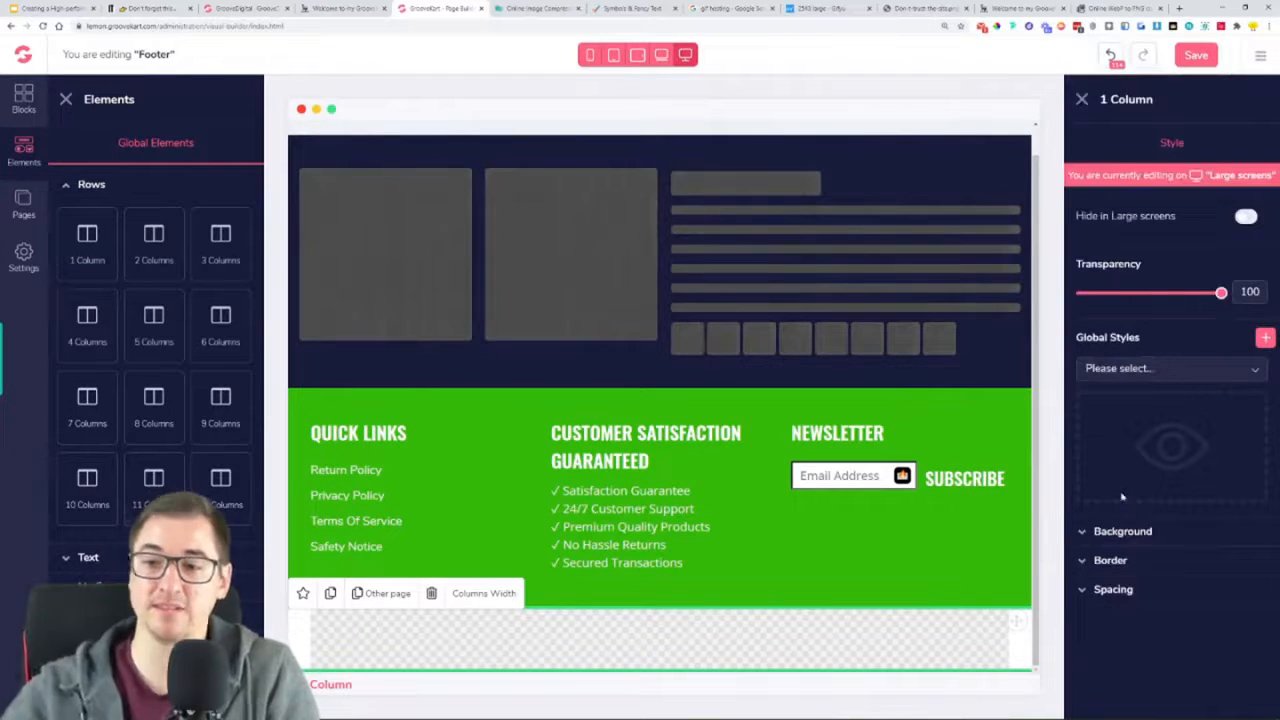
Give the new one-column row a solid top border with width 1 in a medium grey shade
{"action": "left_click", "coordinate": [1124, 564]}
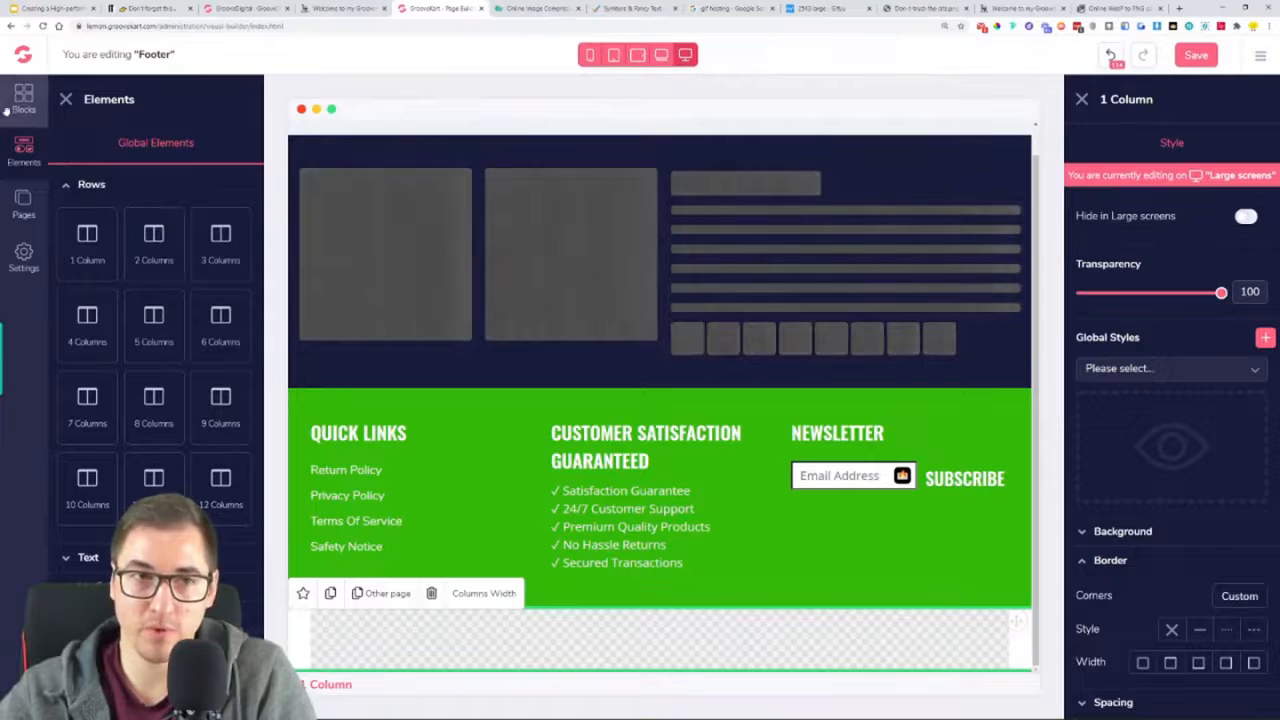
{"action": "left_click", "coordinate": [65, 100]}
{"action": "left_click", "coordinate": [1171, 662]}
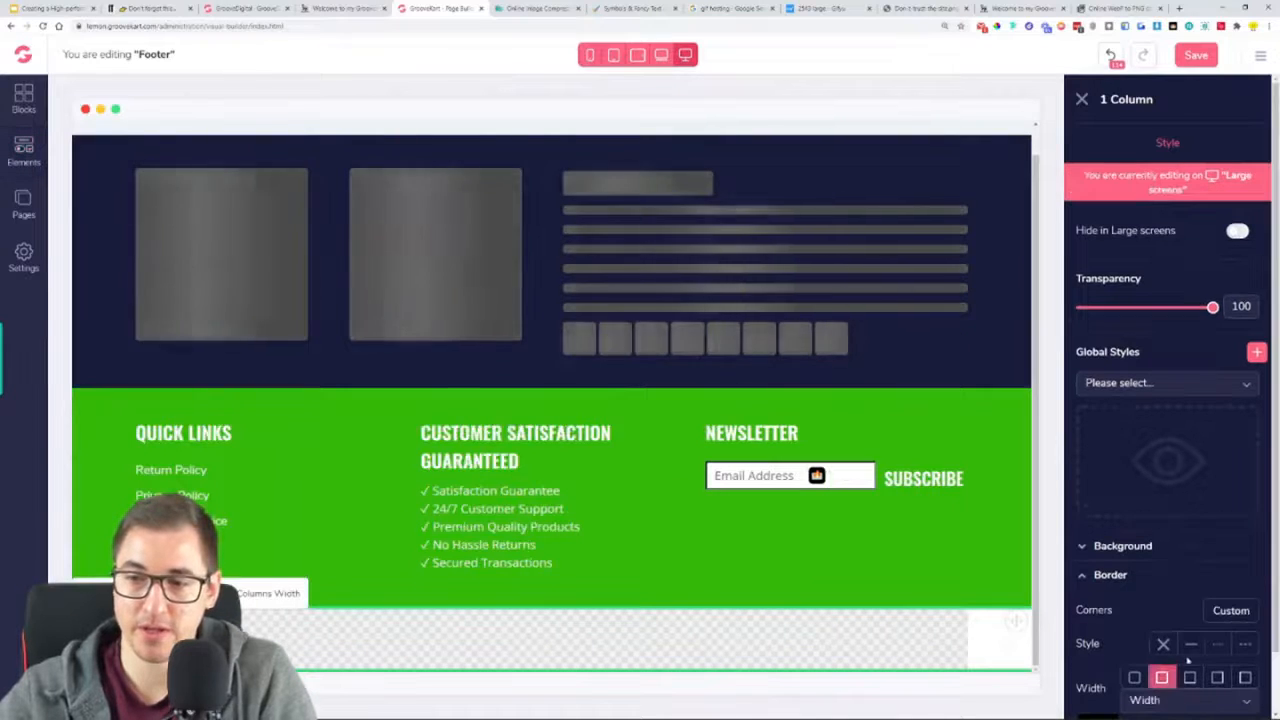
{"action": "scroll", "coordinate": [1188, 640], "scroll_direction": "down", "scroll_amount": 1}
{"action": "left_click", "coordinate": [1190, 574]}
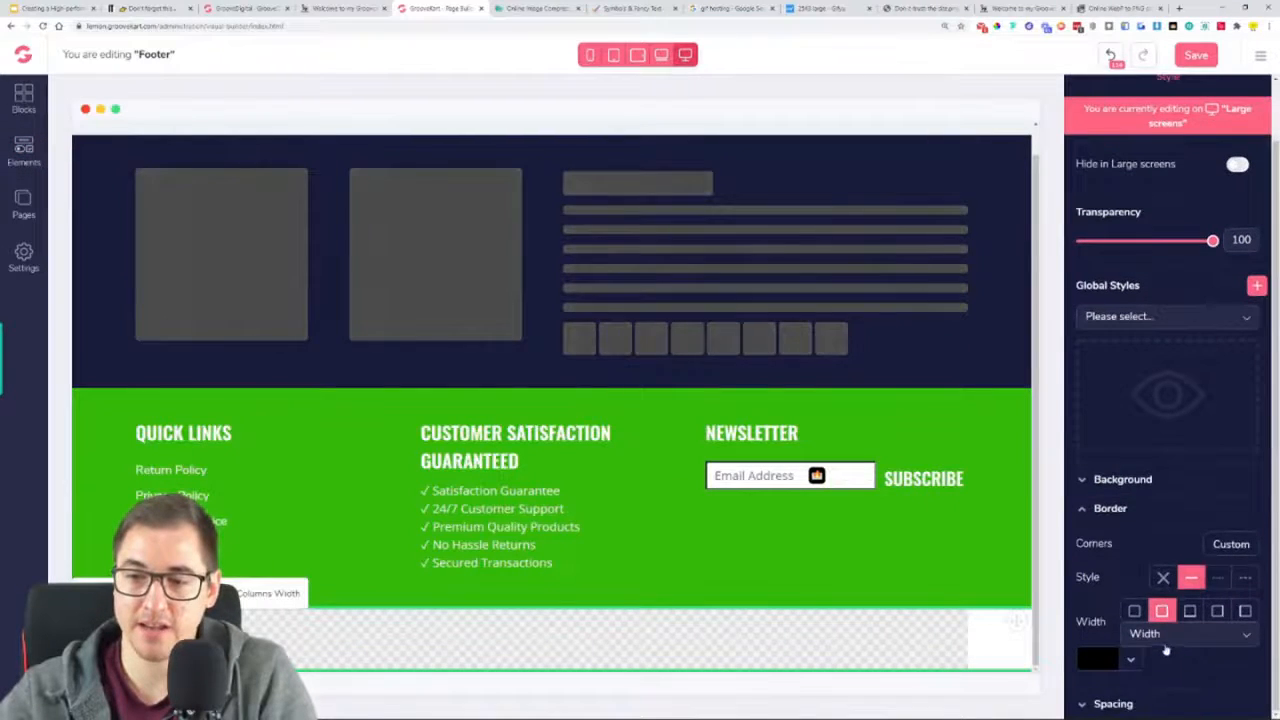
{"action": "scroll", "coordinate": [1180, 600], "scroll_direction": "down", "scroll_amount": 1}
{"action": "left_click", "coordinate": [1170, 586]}
{"action": "left_click", "coordinate": [1165, 665]}
{"action": "left_click", "coordinate": [1097, 611]}
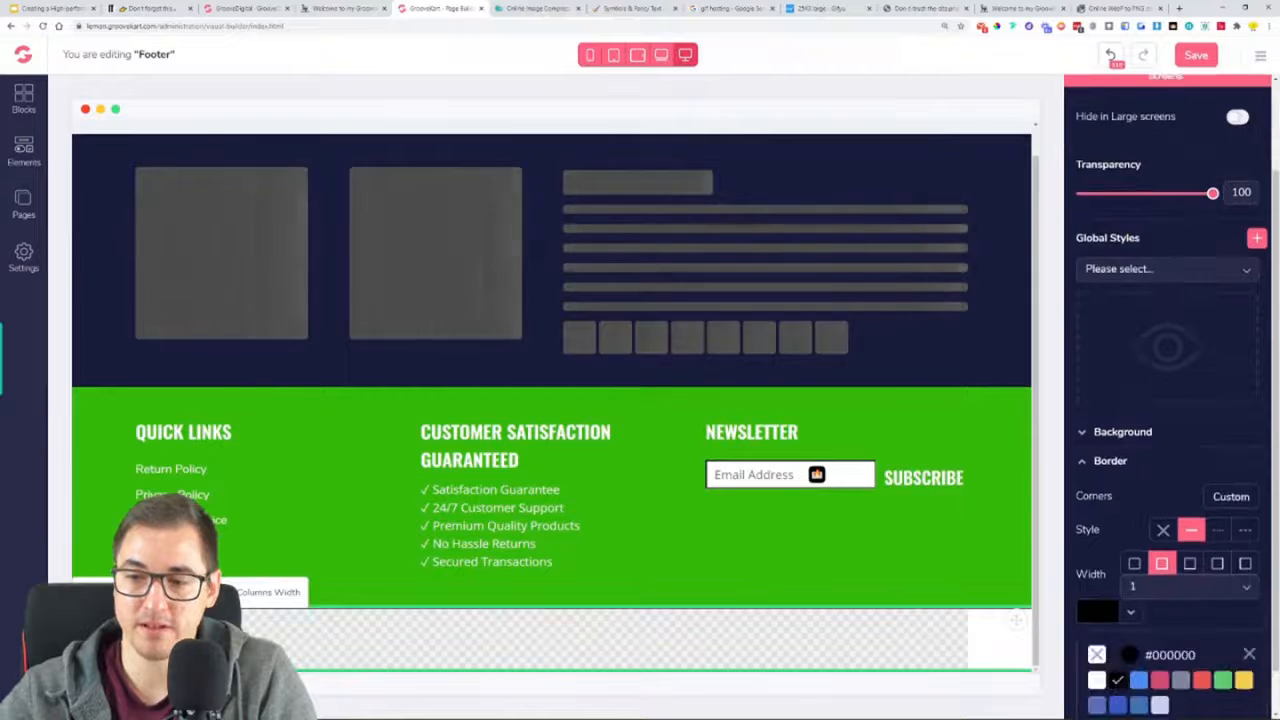
{"action": "scroll", "coordinate": [1160, 640], "scroll_direction": "down", "scroll_amount": 1}
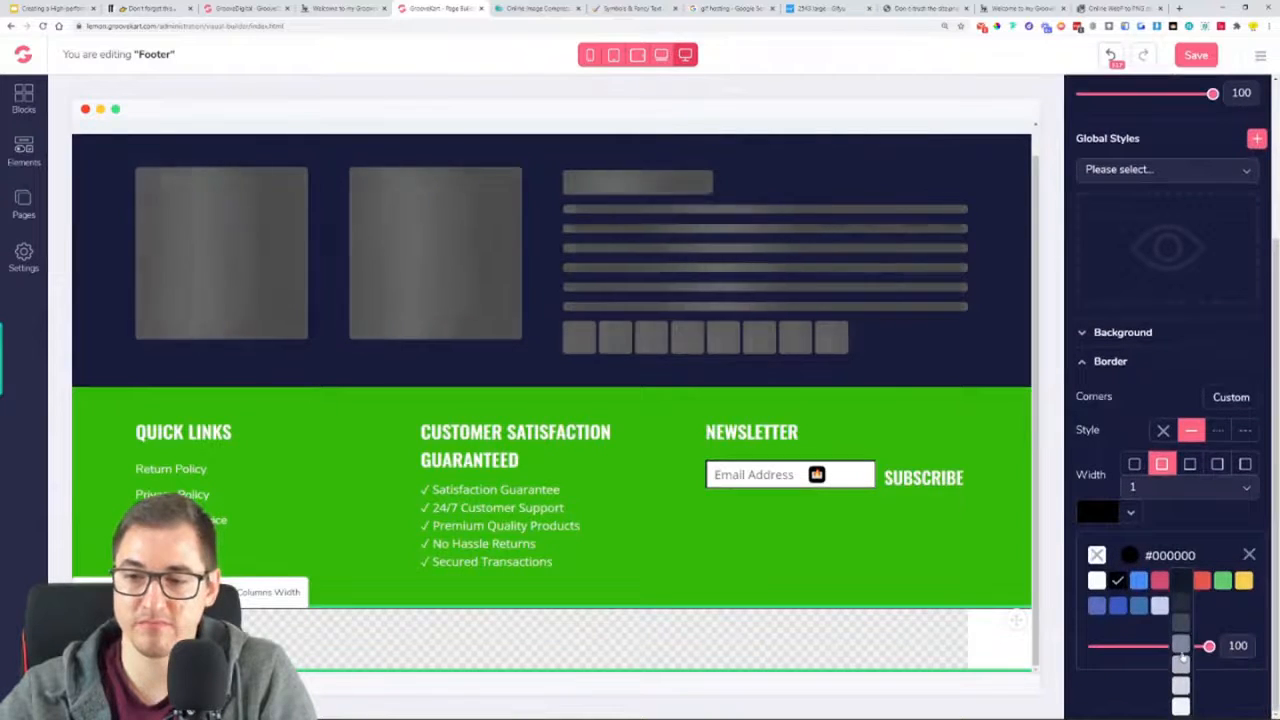
{"action": "left_click", "coordinate": [1184, 665]}
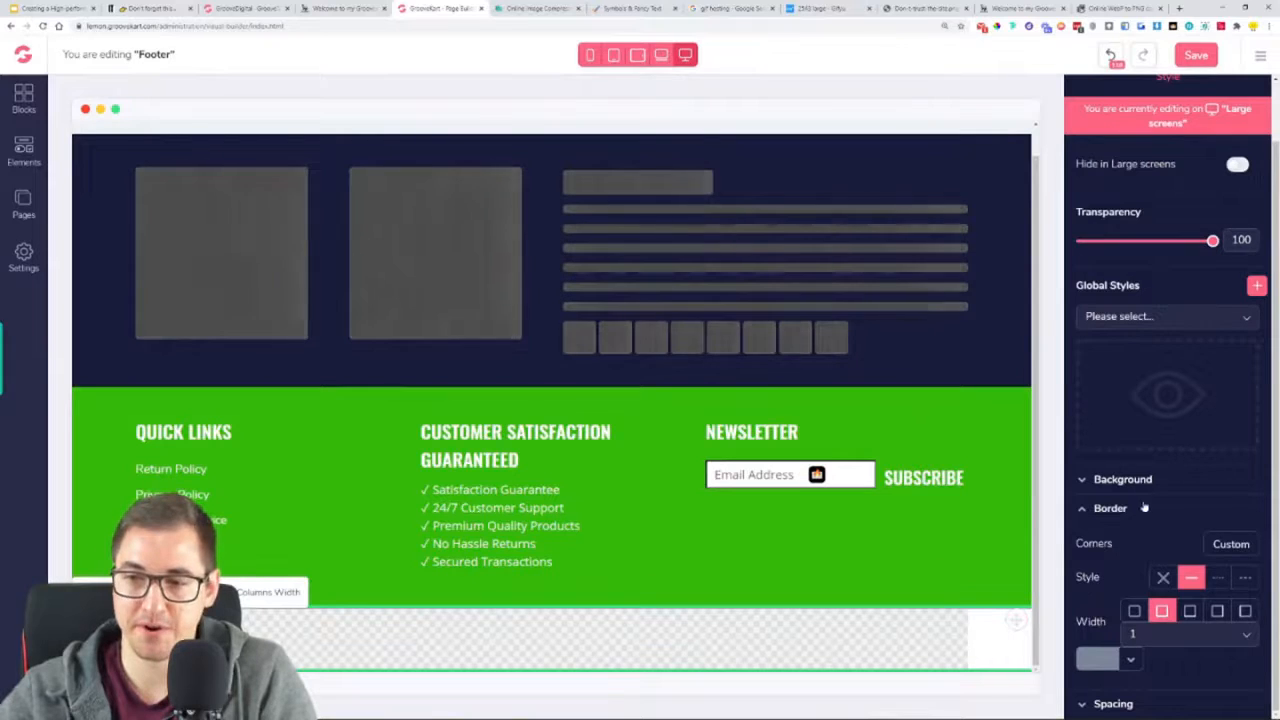
Sample the green of the footer's three-column row with the ColorPick Eyedropper and copy its hex code
{"action": "left_click", "coordinate": [1137, 538]}
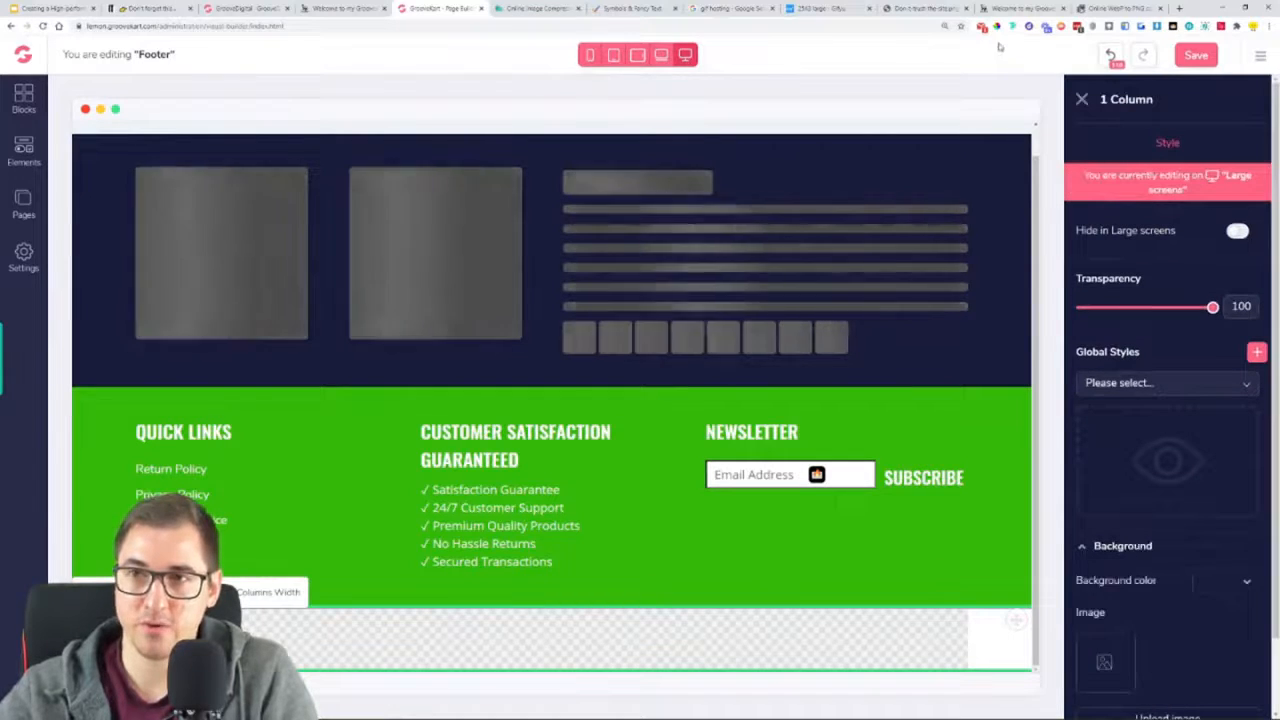
{"action": "left_click", "coordinate": [997, 26]}
{"action": "left_click", "coordinate": [993, 438]}
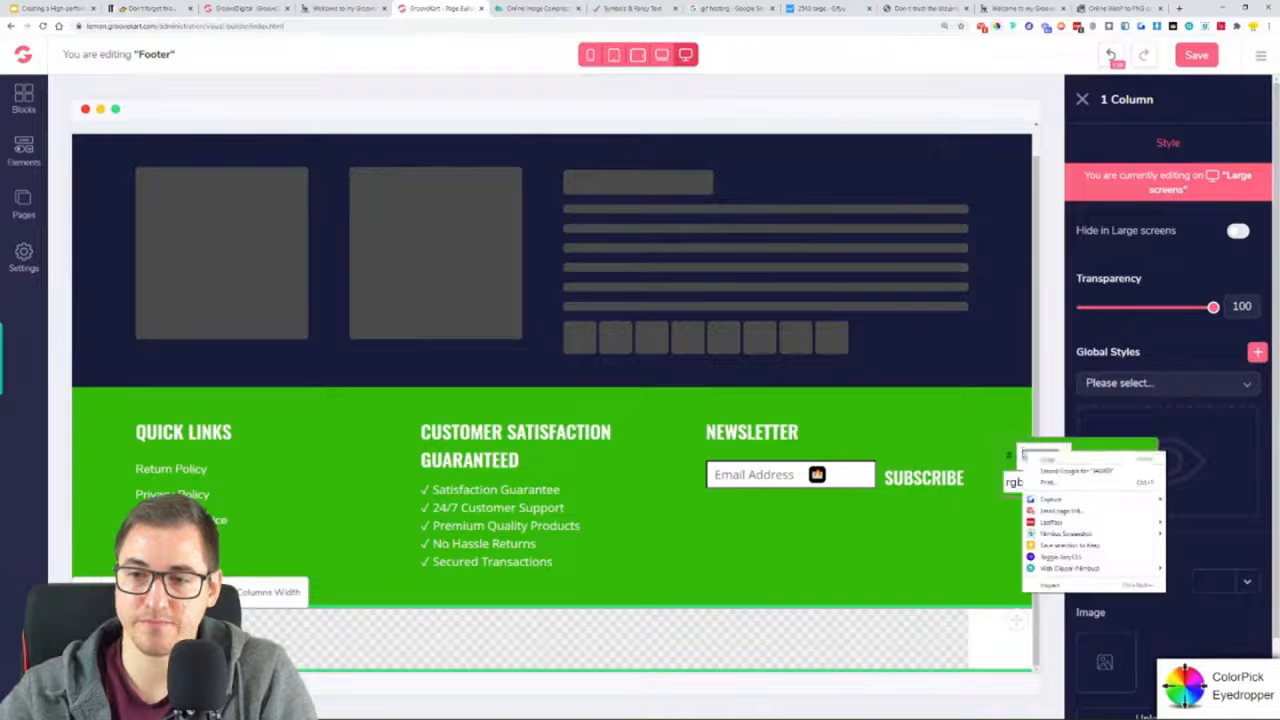
{"action": "left_click", "coordinate": [1139, 456]}
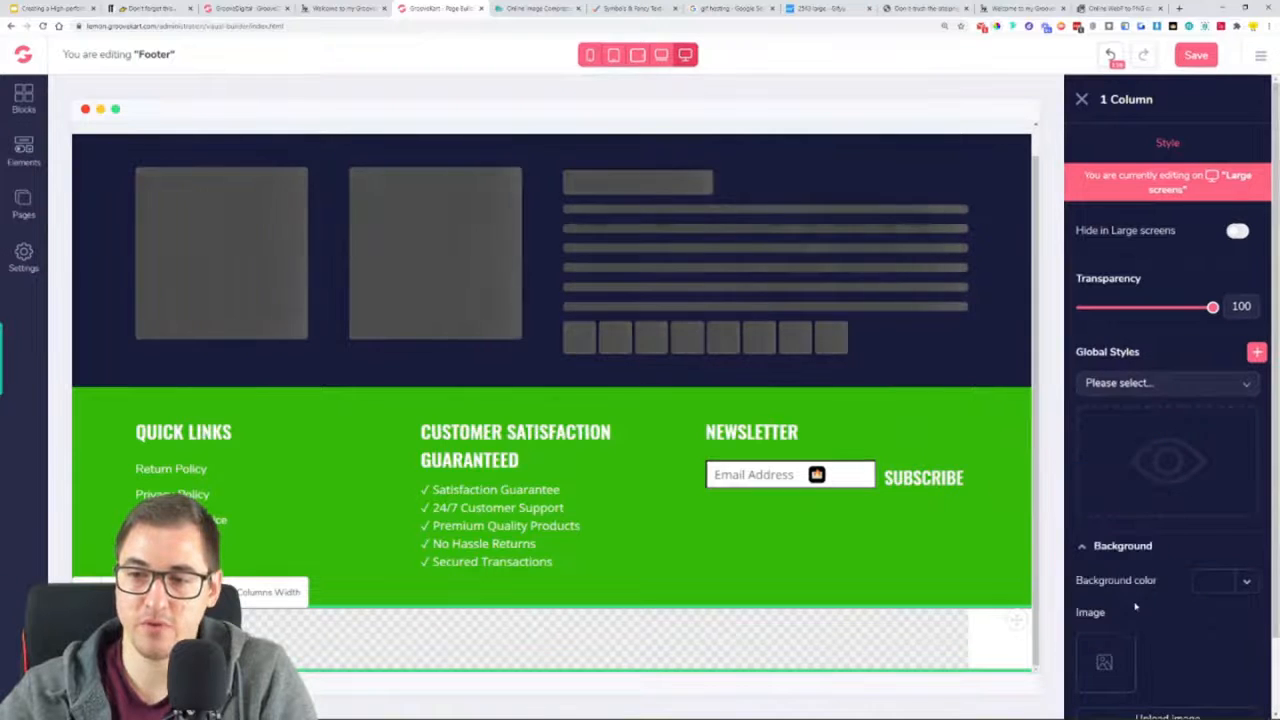
Set the one-column row's background color to the copied green, #34B809
{"action": "scroll", "coordinate": [1136, 604], "scroll_direction": "down", "scroll_amount": 2}
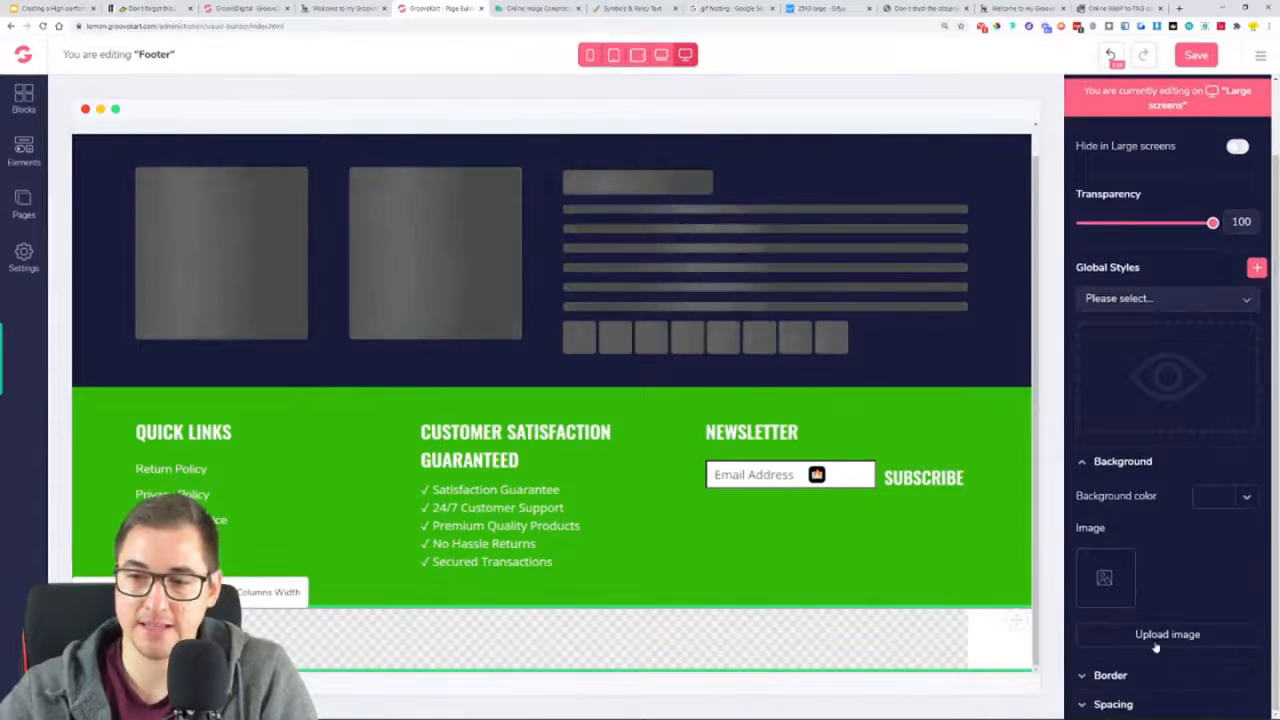
{"action": "left_click", "coordinate": [1210, 497]}
{"action": "left_click", "coordinate": [1121, 540]}
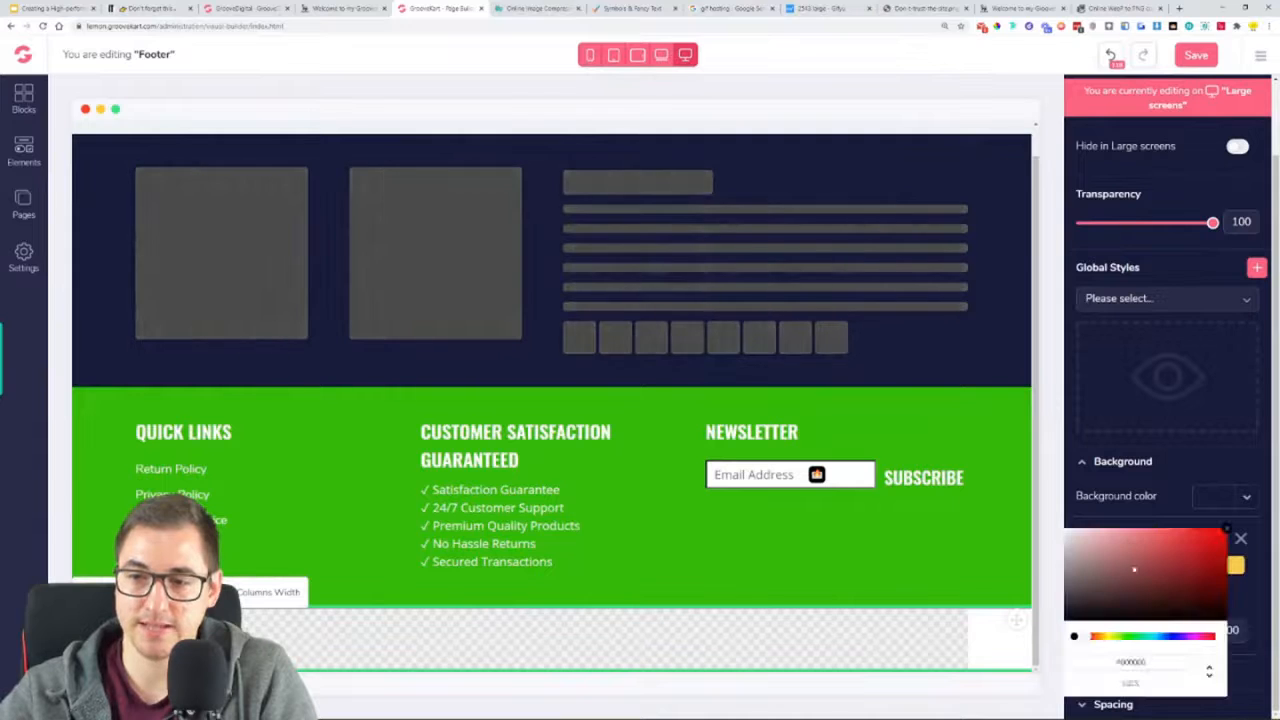
{"action": "double_click", "coordinate": [1130, 663]}
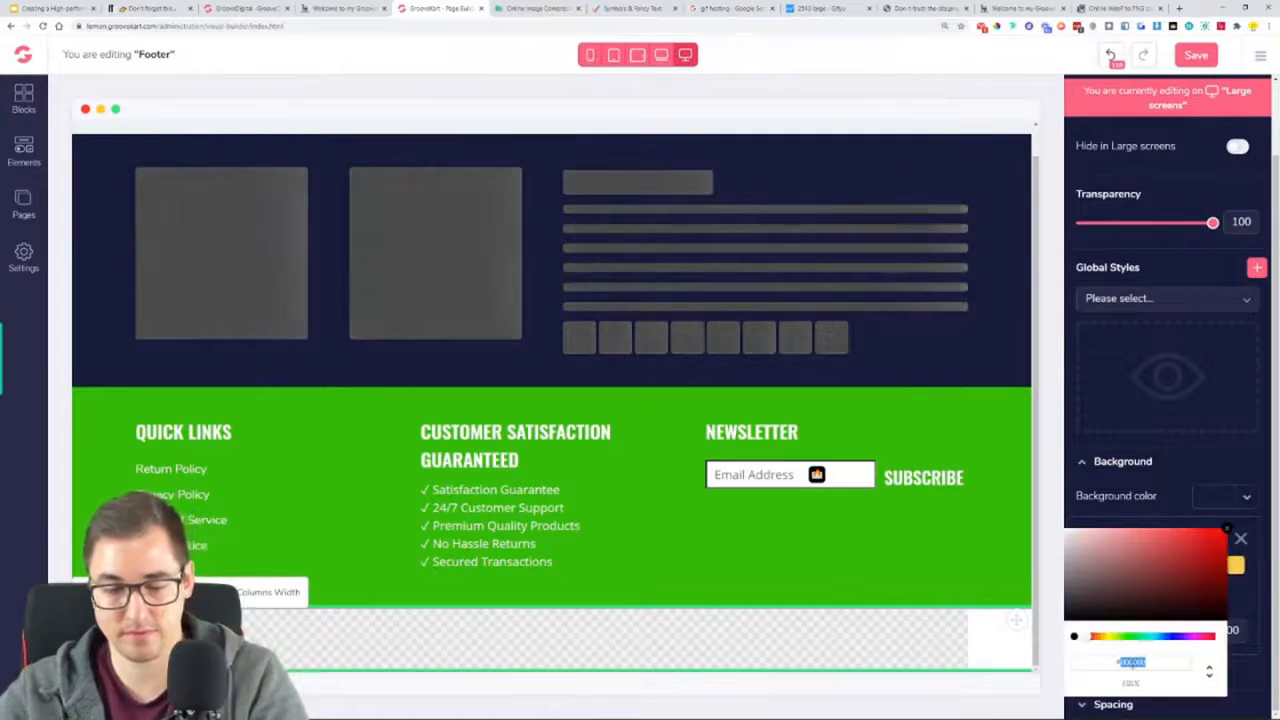
{"action": "type", "text": "#34b809"}
{"action": "left_click", "coordinate": [1227, 529]}
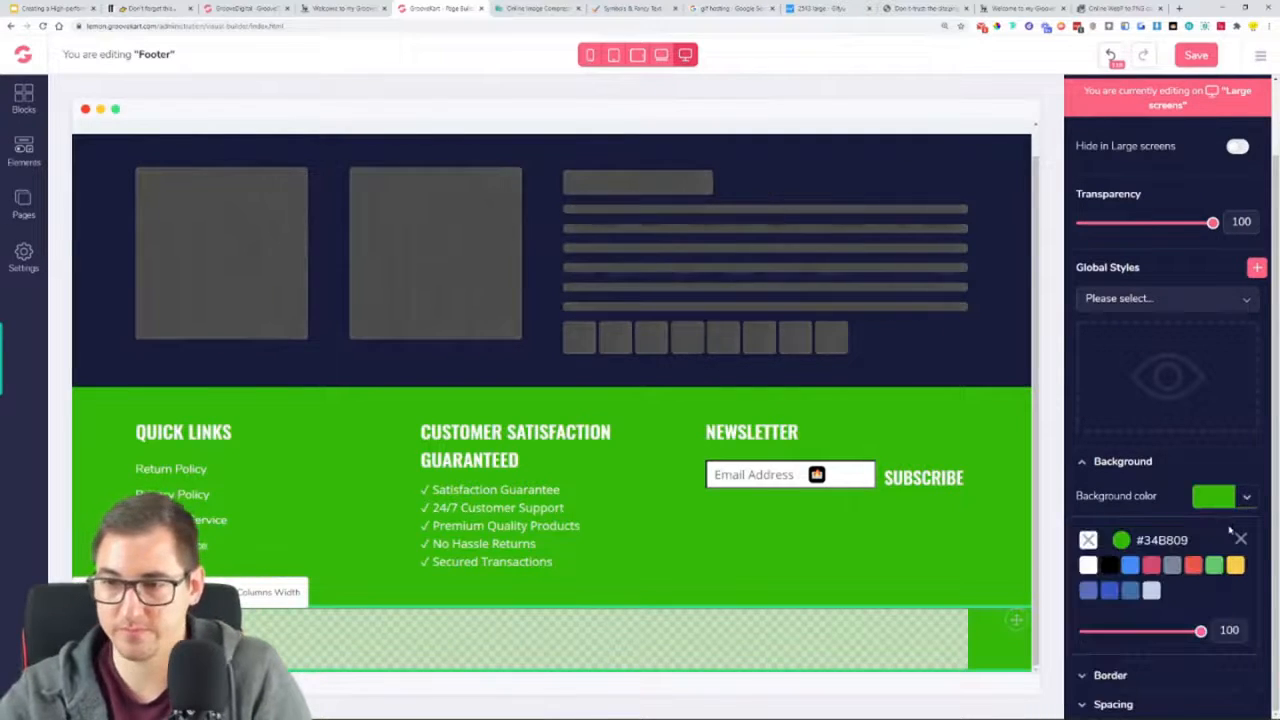
{"action": "left_click", "coordinate": [875, 568]}
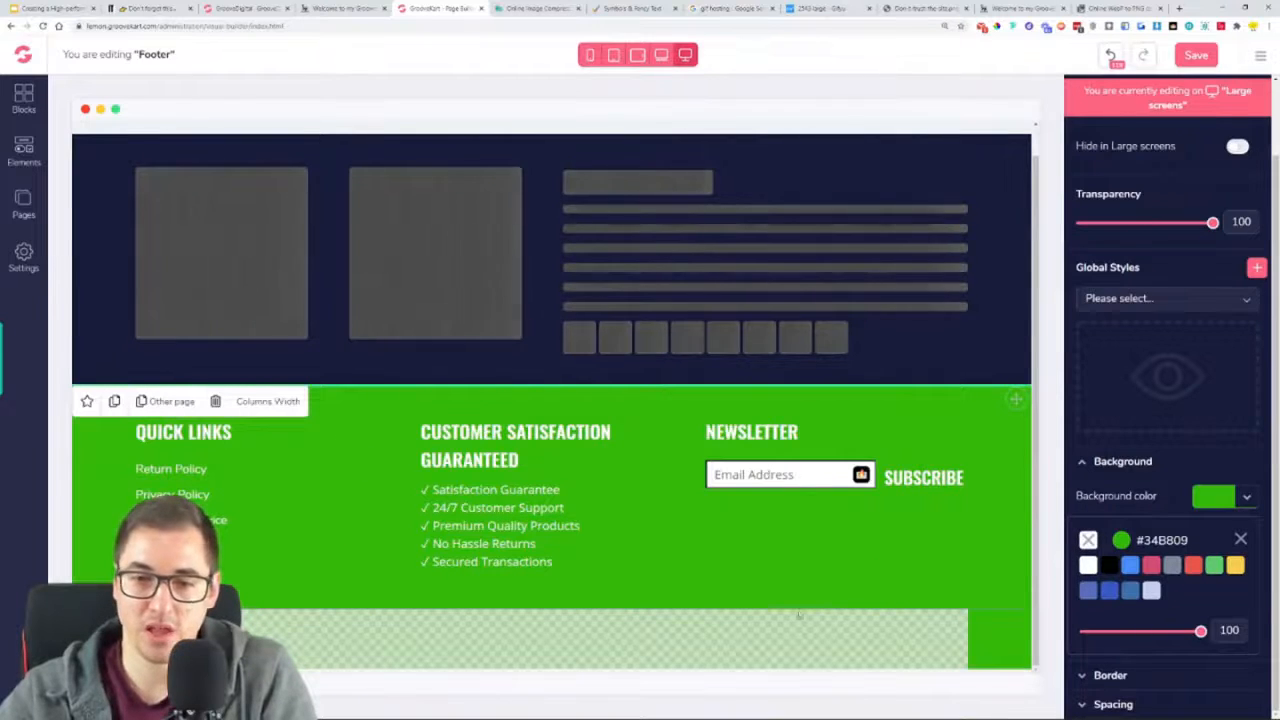
Insert a 2 Columns row inside the green one-column row and add a Paragraph element to its first column
{"action": "left_click", "coordinate": [23, 152]}
{"action": "left_click_drag", "start_coordinate": [150, 245], "coordinate": [600, 635]}
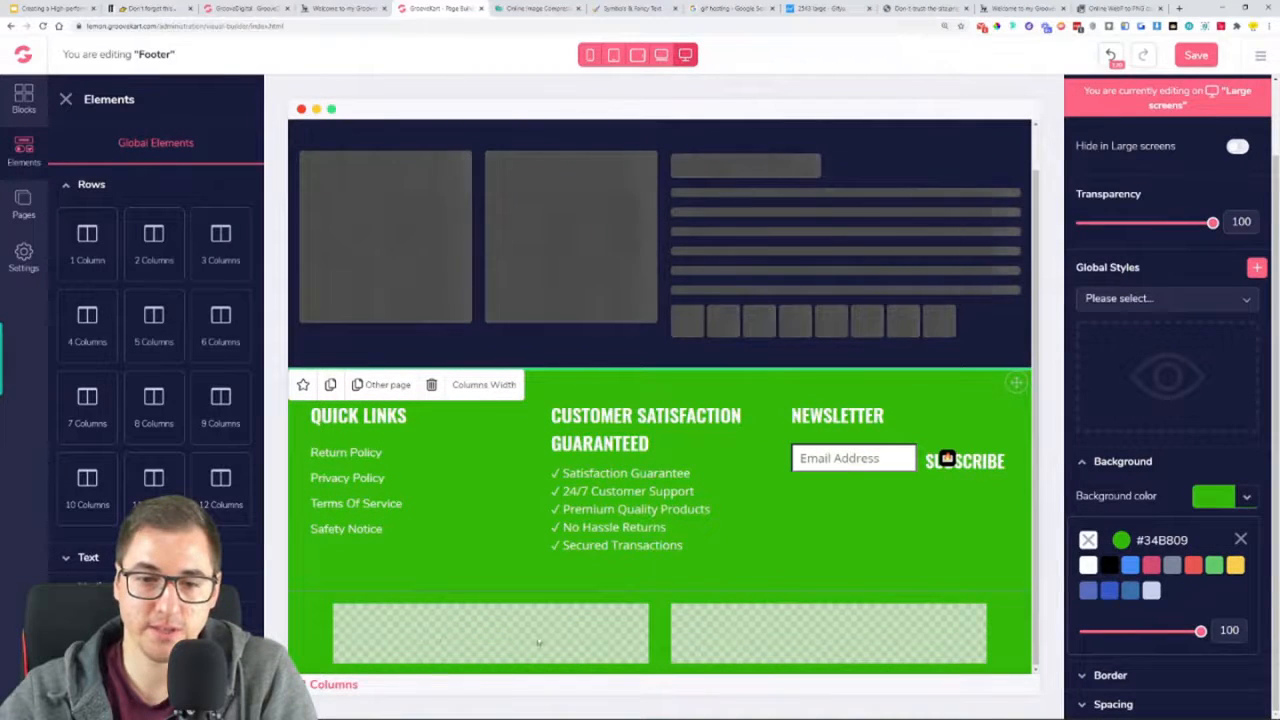
{"action": "left_click", "coordinate": [95, 559]}
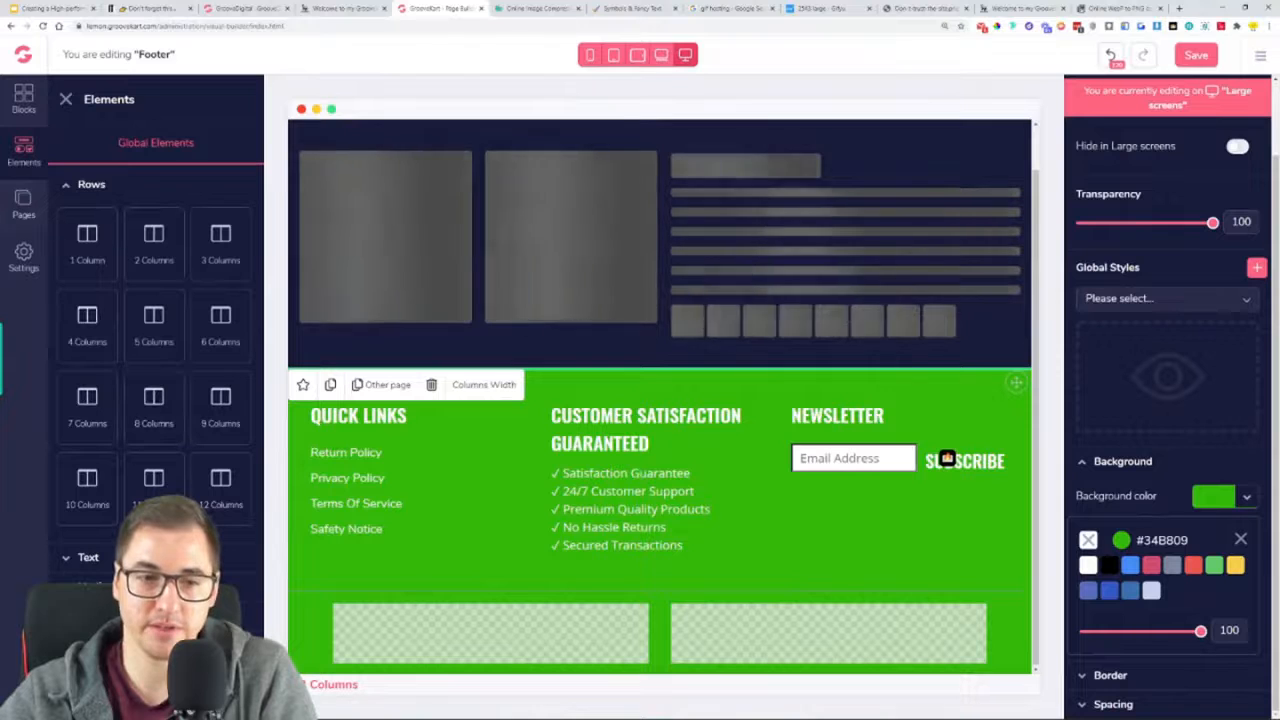
{"action": "left_click_drag", "start_coordinate": [87, 401], "coordinate": [502, 652]}
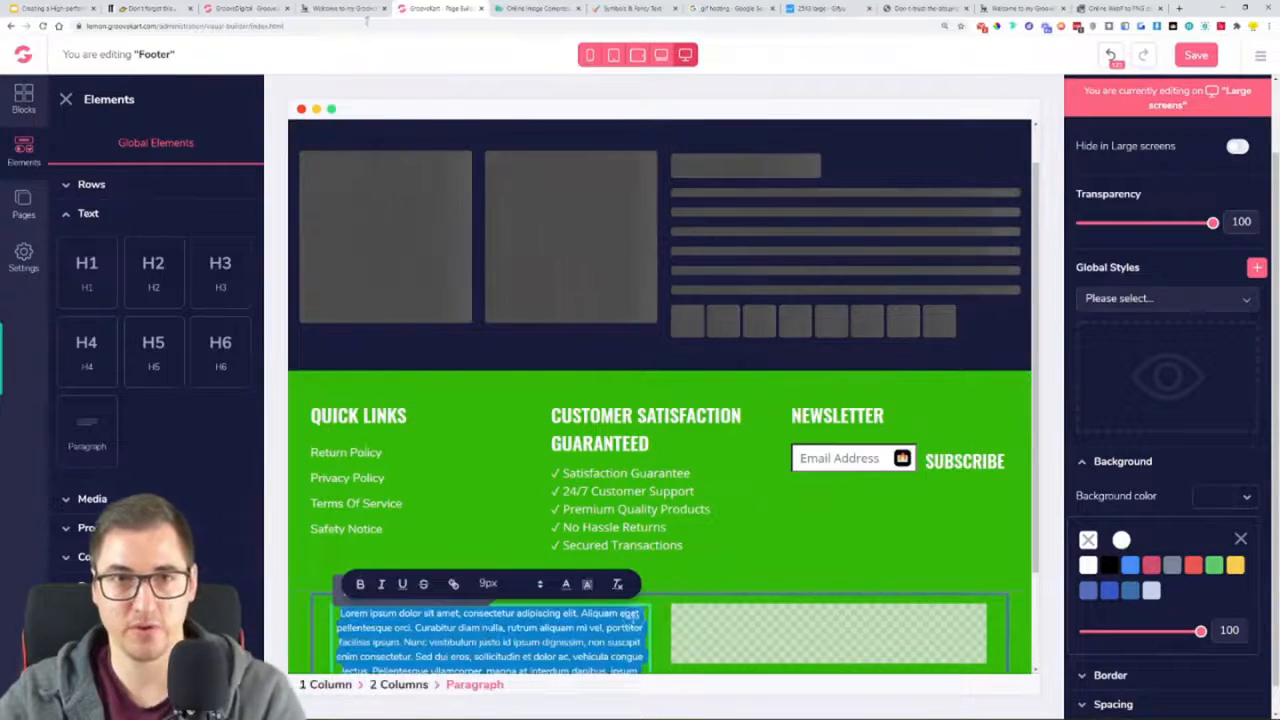
Replace the placeholder paragraph with the line "© 2020, The Indestructible Trimmer - Powered by GrooveKart" copied from the reference page's footer
{"action": "left_click", "coordinate": [345, 9]}
{"action": "right_click", "coordinate": [400, 662]}
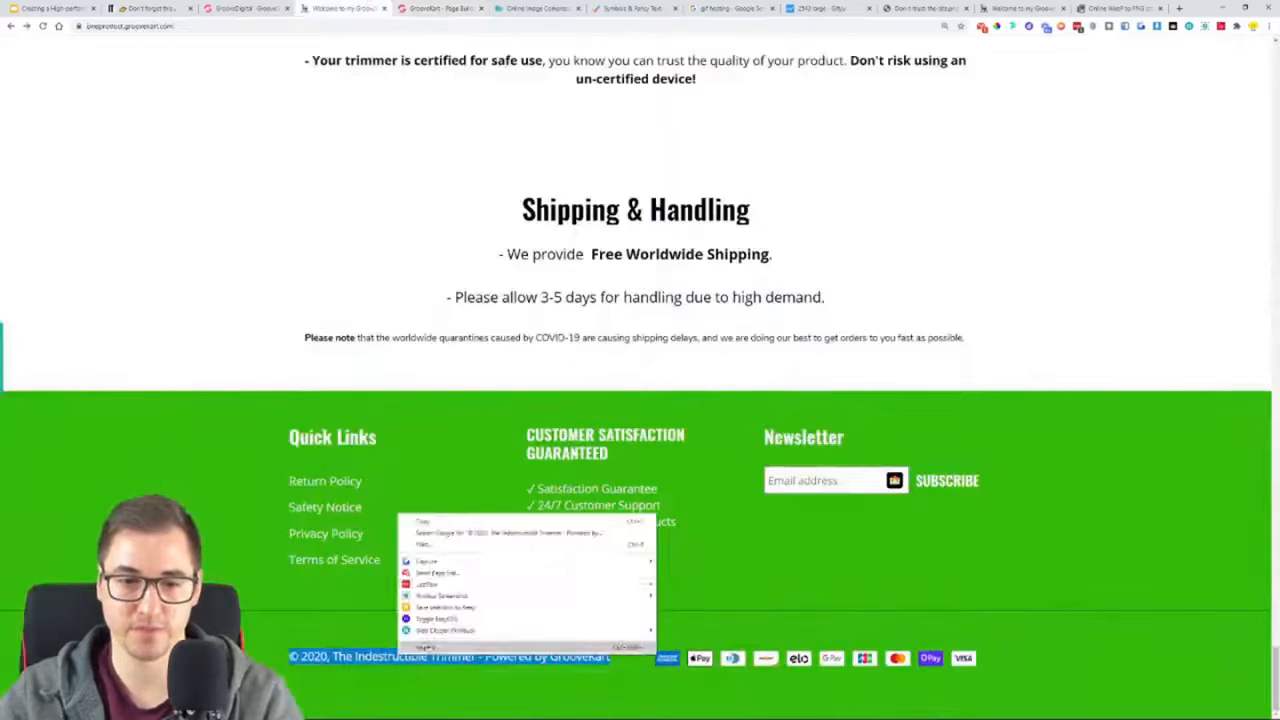
{"action": "left_click", "coordinate": [424, 521]}
{"action": "left_click", "coordinate": [437, 8]}
{"action": "key", "text": "ctrl+v"}
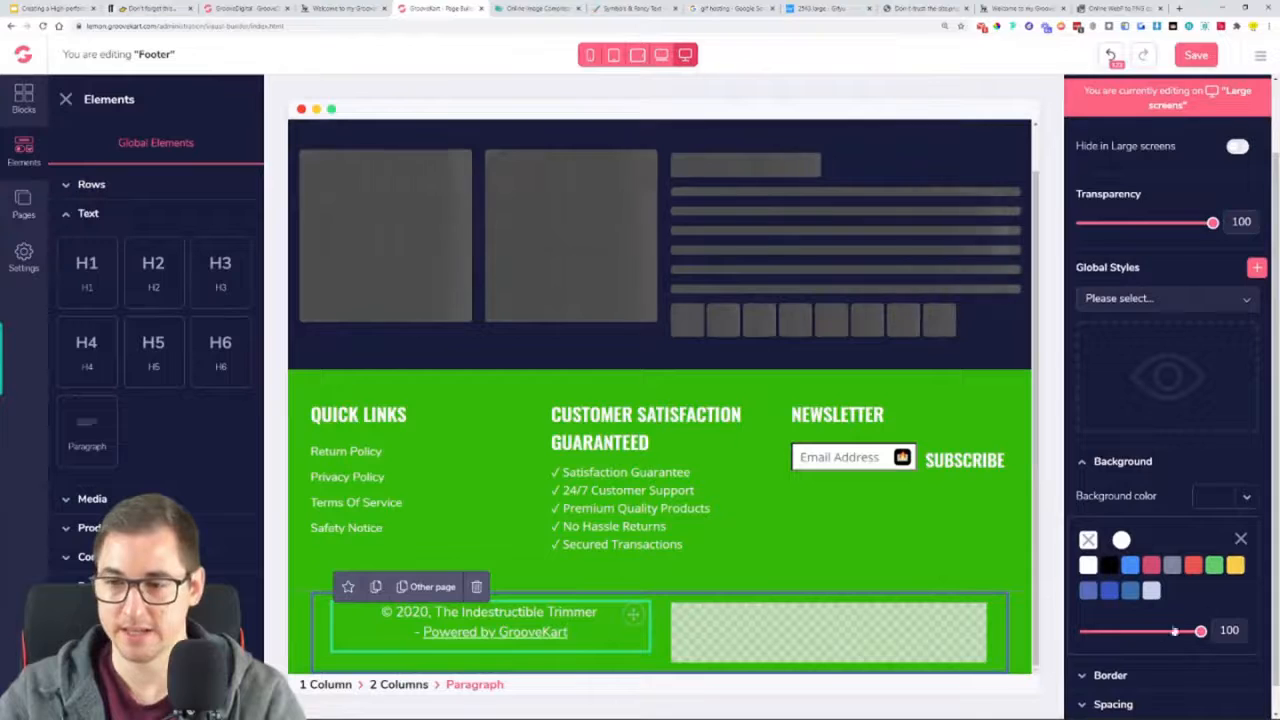
Replace the copyright line with an unformatted version of the same text and set its text size to 15
{"action": "scroll", "coordinate": [1127, 690], "scroll_direction": "down", "scroll_amount": 1}
{"action": "left_click", "coordinate": [1125, 702]}
{"action": "scroll", "coordinate": [1127, 697], "scroll_direction": "down", "scroll_amount": 1}
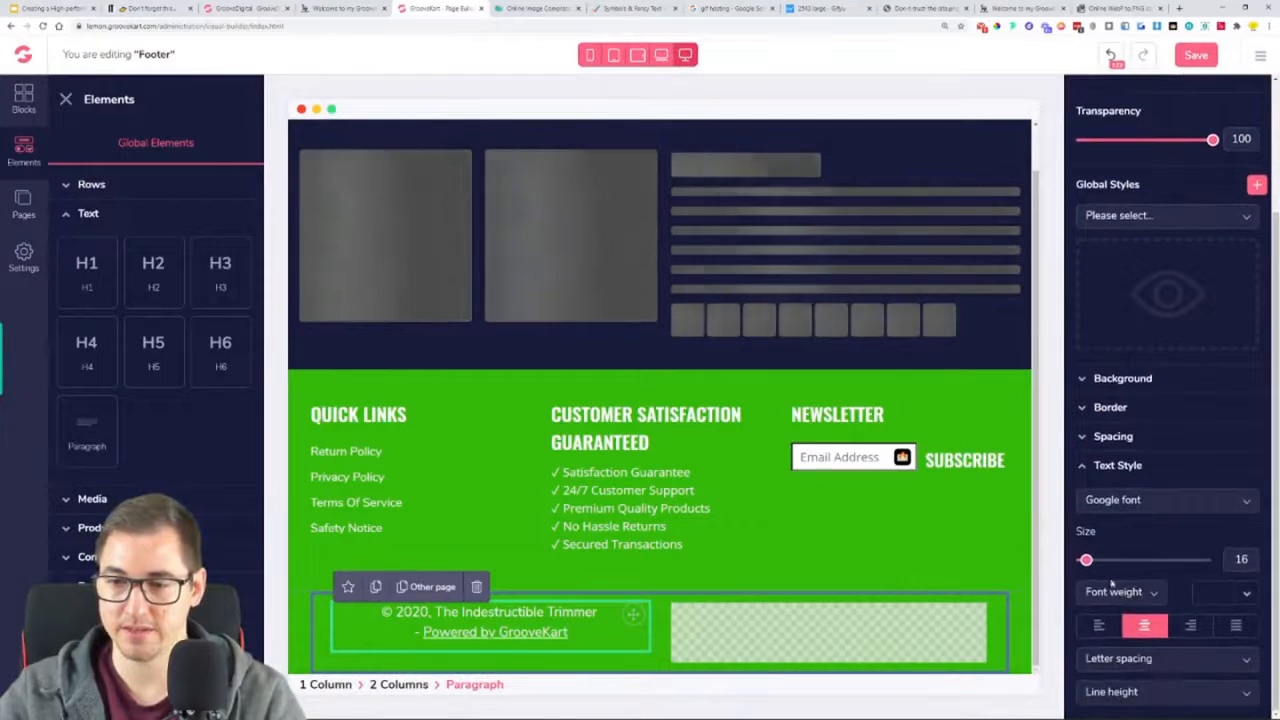
{"action": "mouse_move", "coordinate": [1086, 560]}
{"action": "left_click_drag", "start_coordinate": [1086, 560], "coordinate": [1083, 560]}
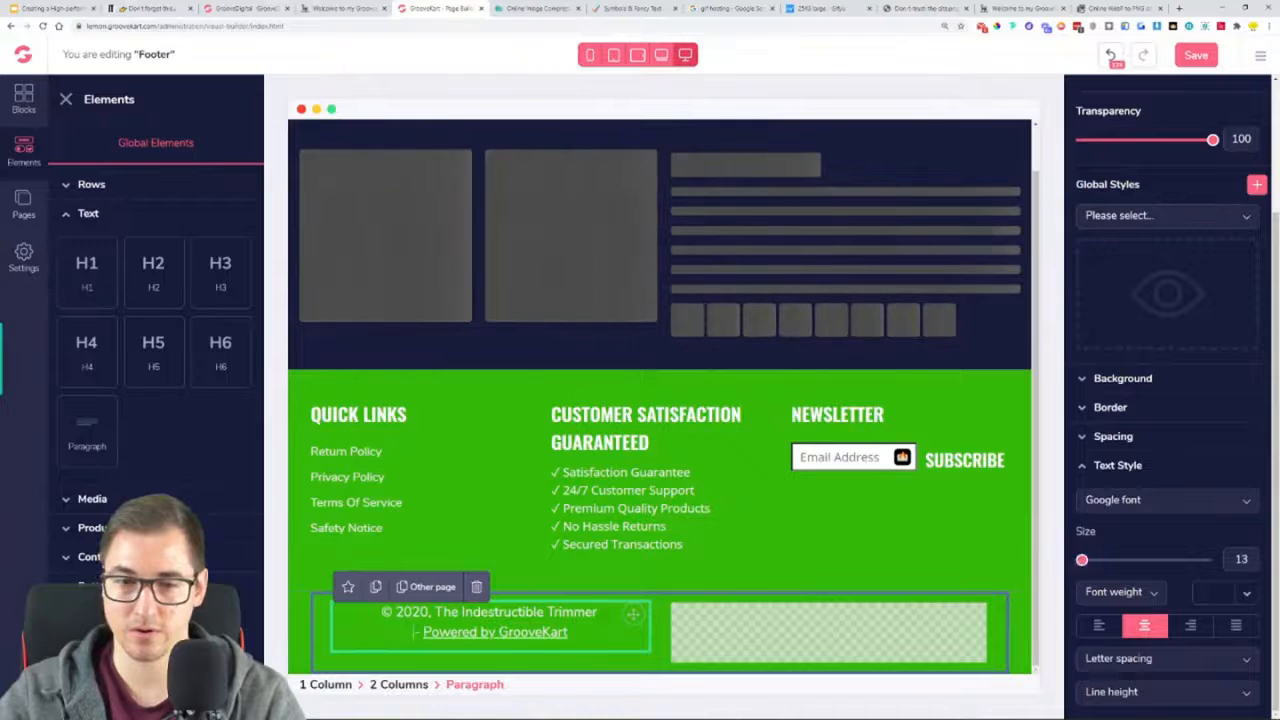
{"action": "left_click_drag", "start_coordinate": [1081, 560], "coordinate": [1083, 560]}
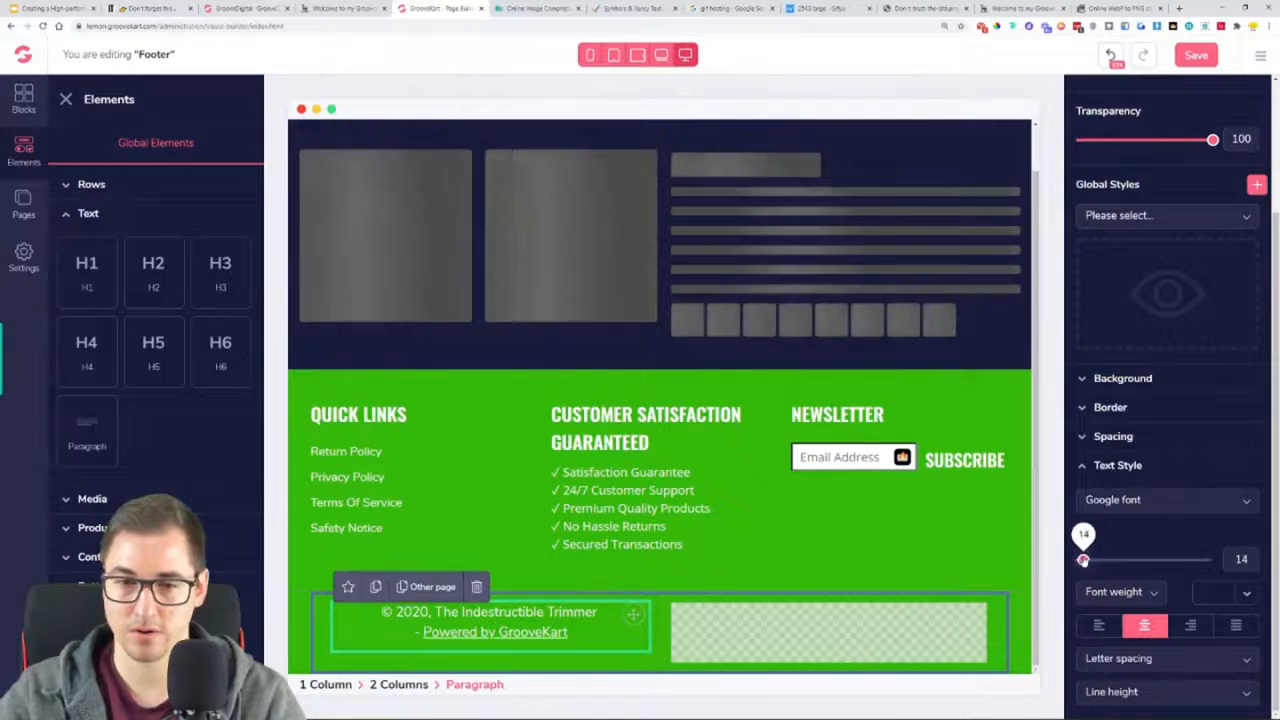
{"action": "triple_click", "coordinate": [578, 632]}
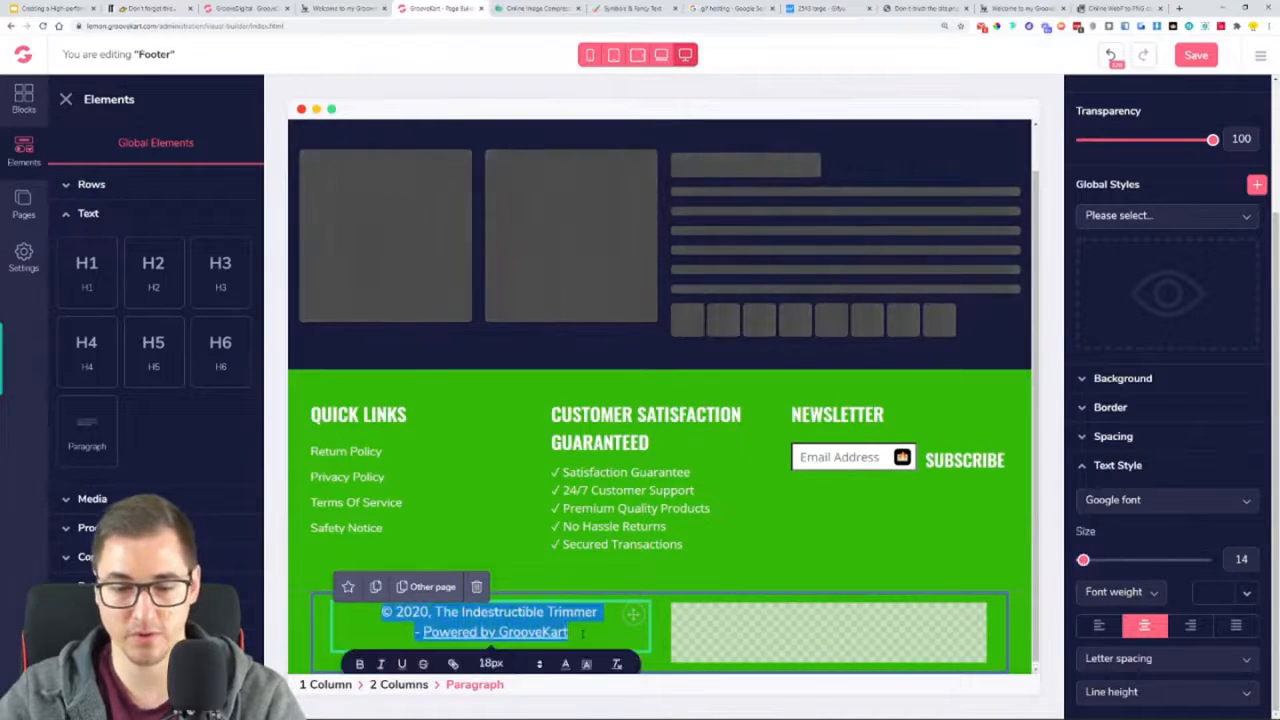
{"action": "left_click", "coordinate": [1083, 560]}
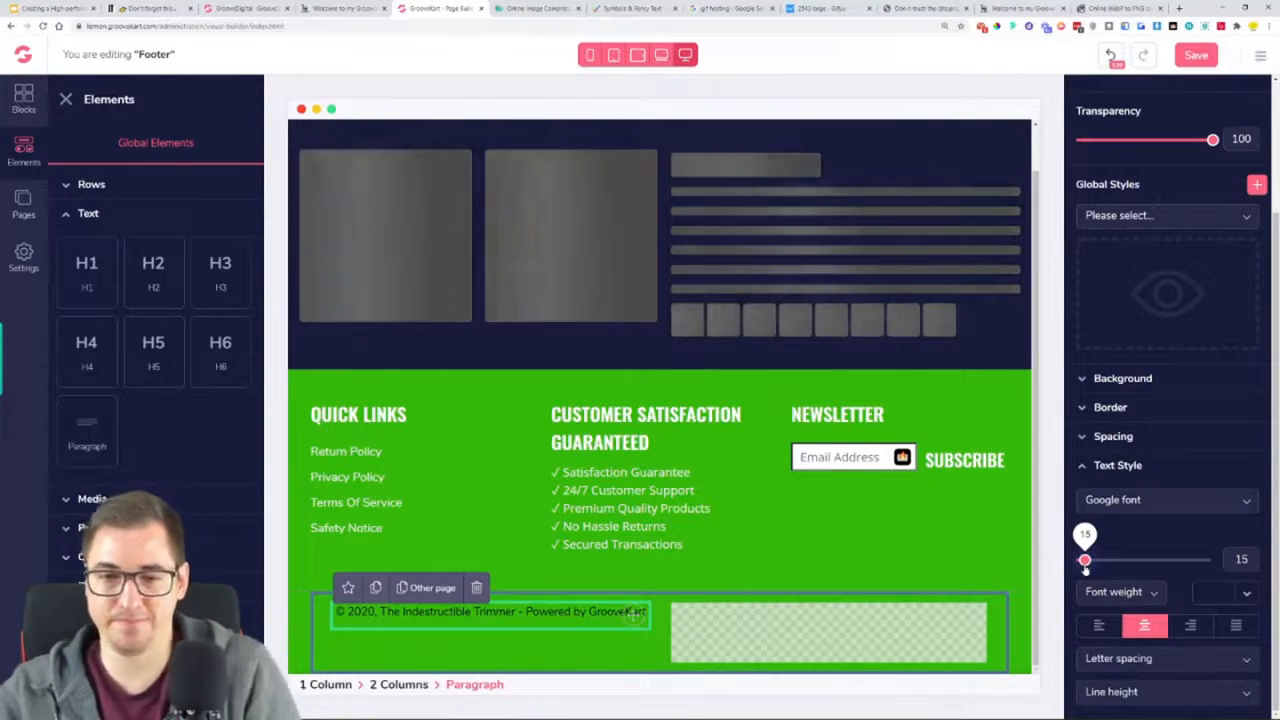
Set the copyright paragraph's text color to white and select the 2 Columns row around it
{"action": "left_click", "coordinate": [1233, 598]}
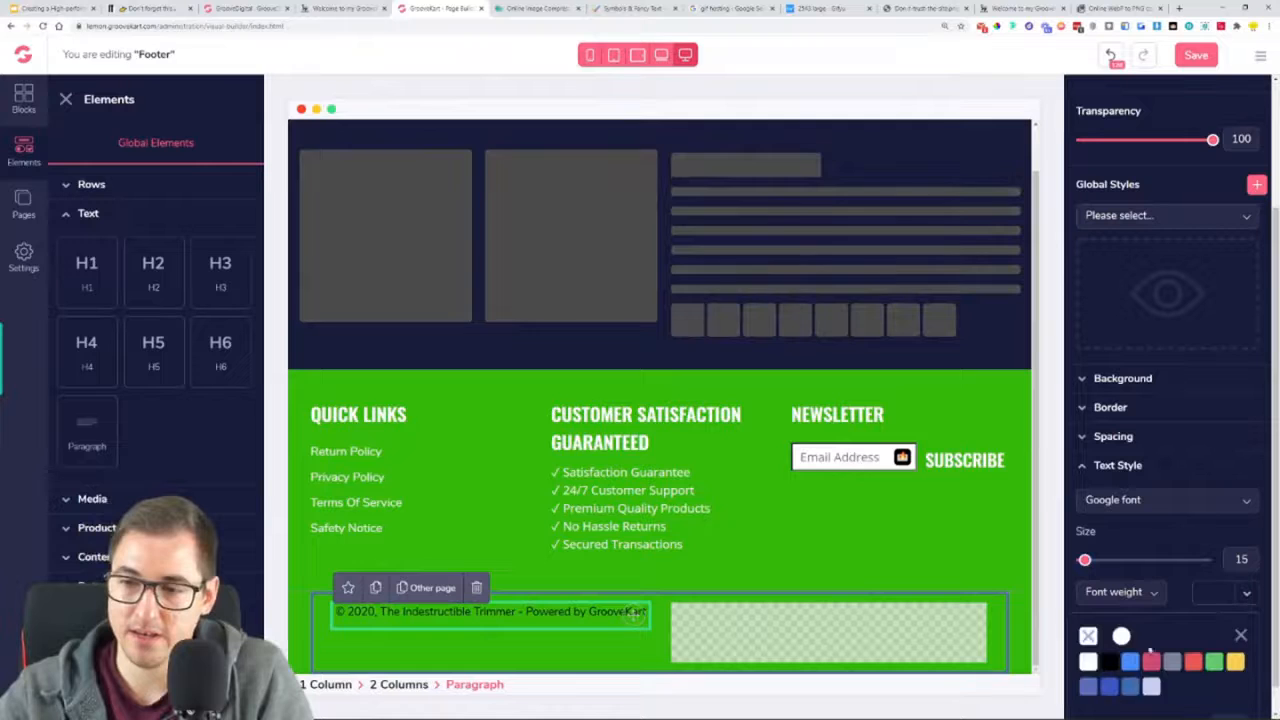
{"action": "left_click", "coordinate": [1122, 639]}
{"action": "scroll", "coordinate": [1125, 643], "scroll_direction": "down", "scroll_amount": 1}
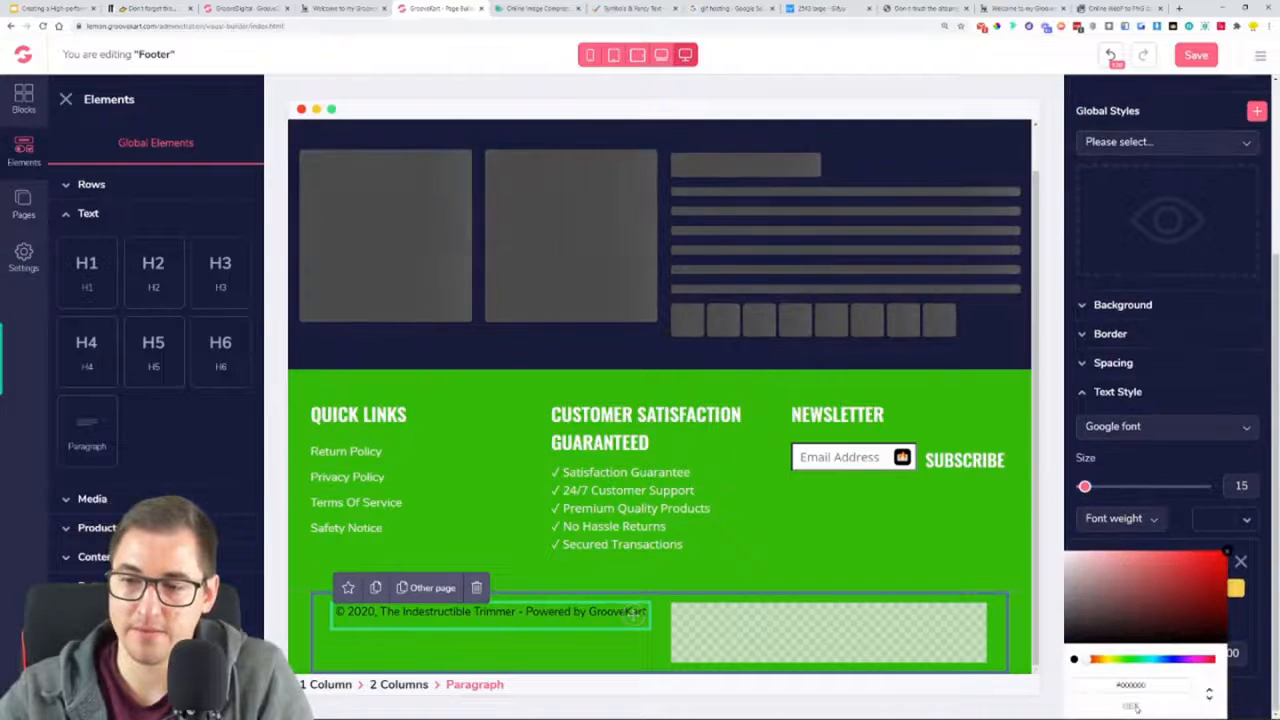
{"action": "left_click", "coordinate": [1227, 552]}
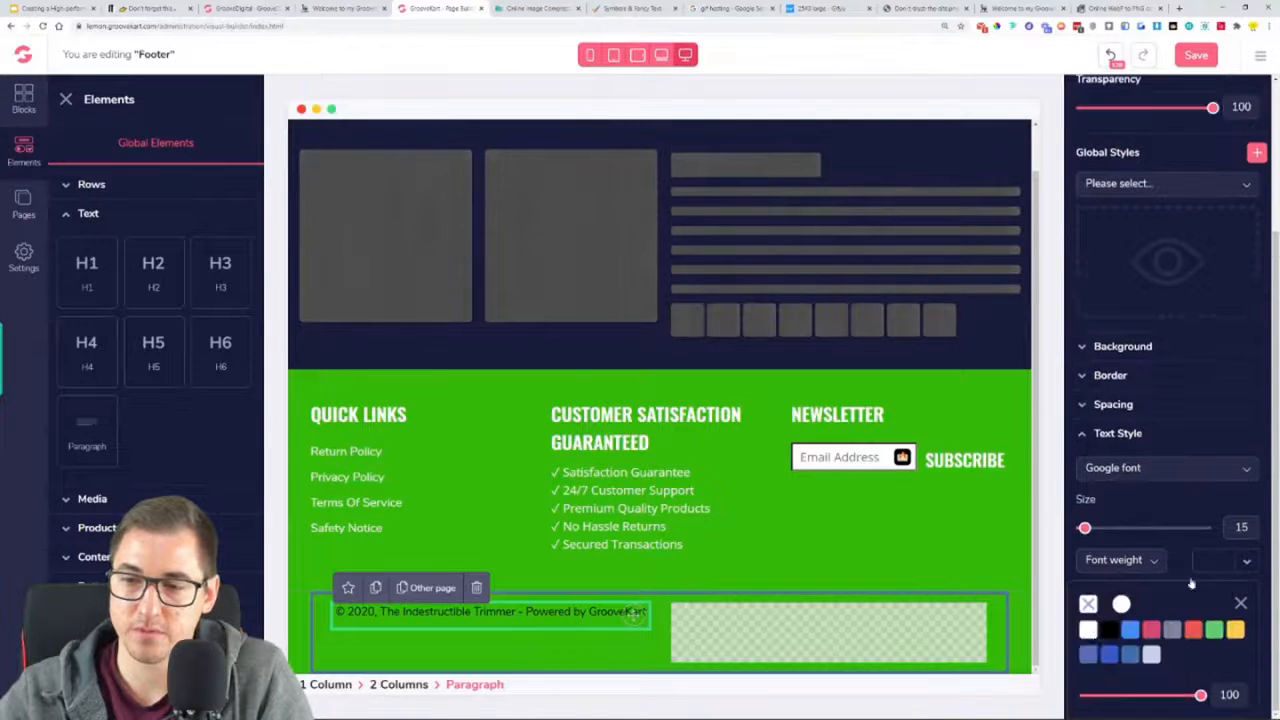
{"action": "left_click", "coordinate": [1088, 629]}
{"action": "left_click", "coordinate": [472, 660]}
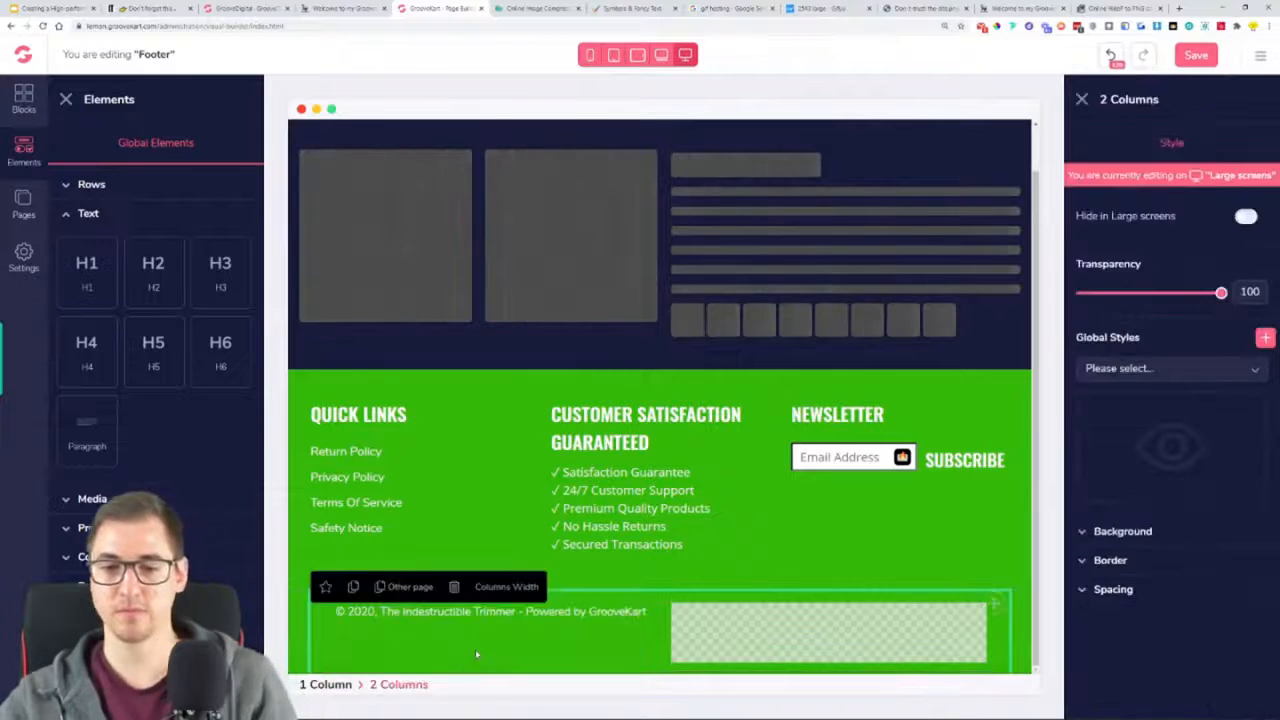
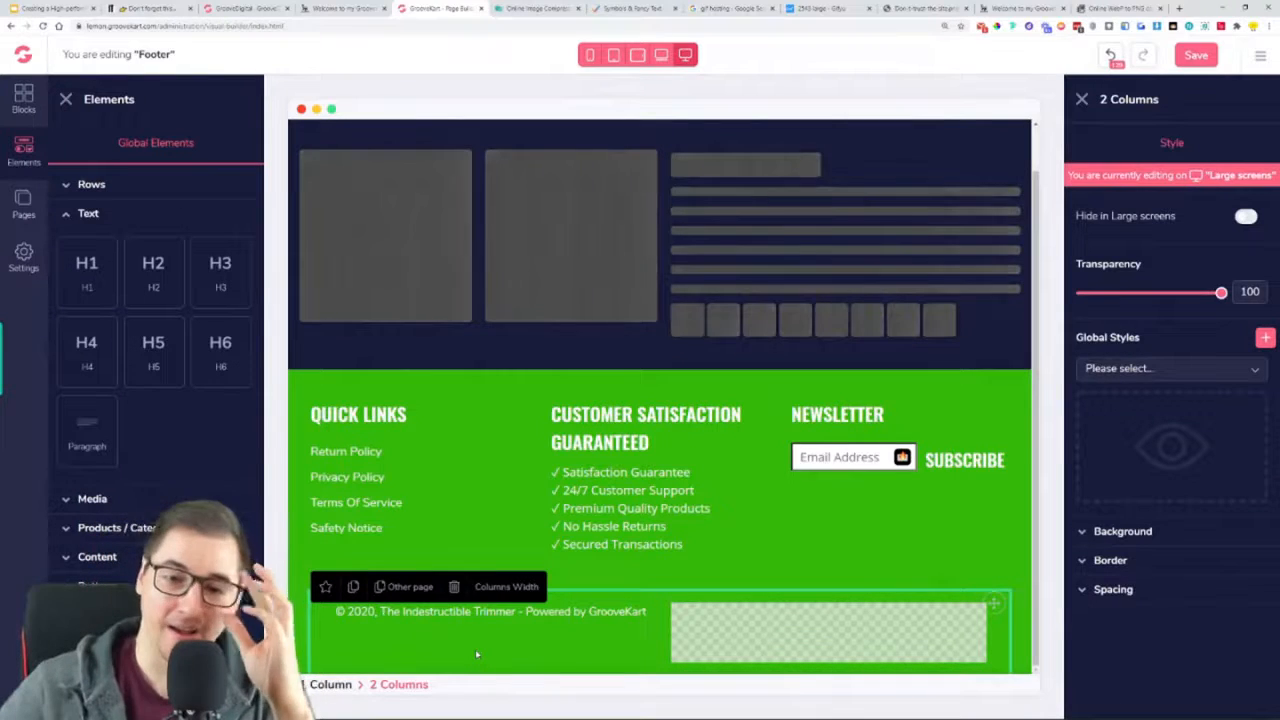
Save the footer and check how it looks at the bottom of the live storefront
{"action": "left_click", "coordinate": [1195, 58]}
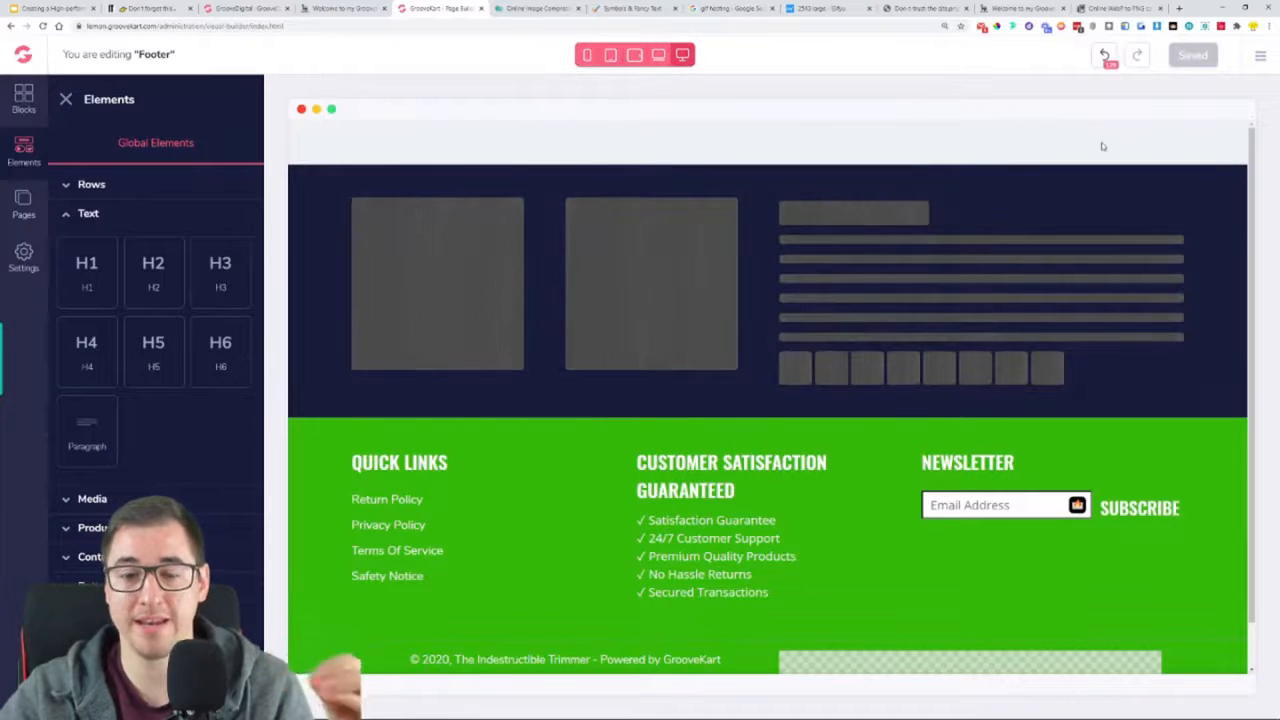
{"action": "left_click", "coordinate": [987, 5]}
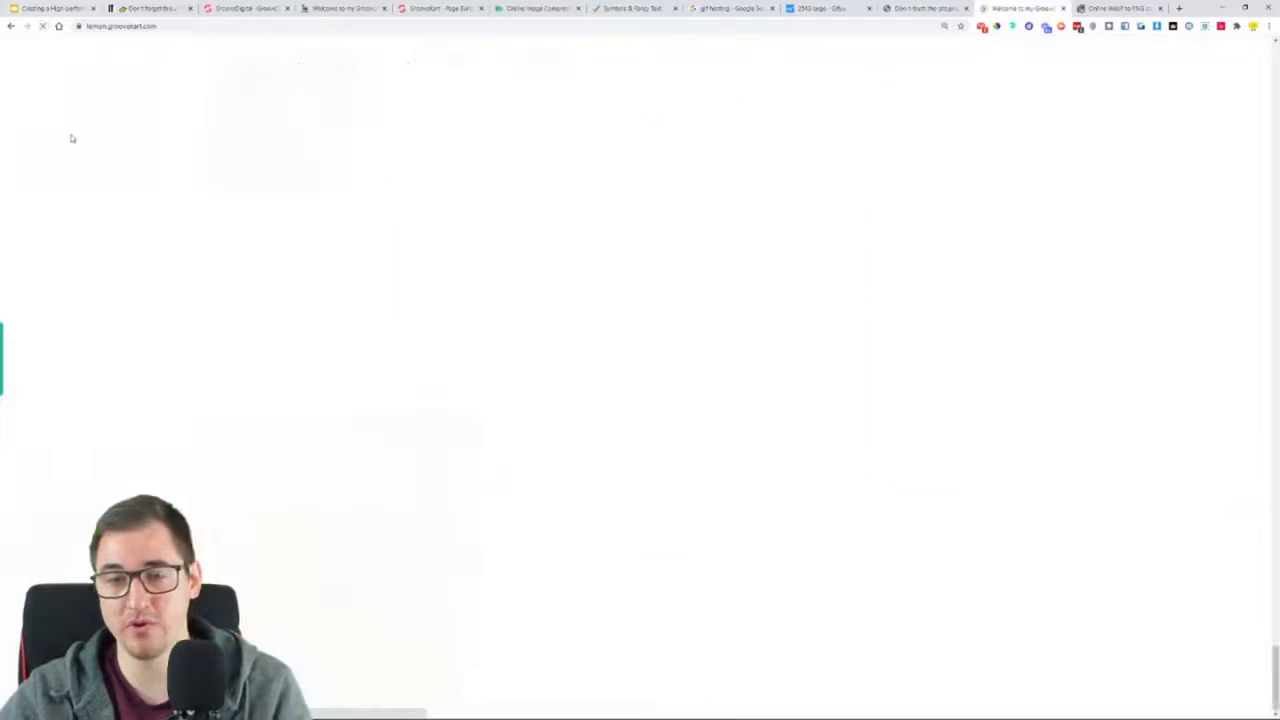
{"action": "scroll", "coordinate": [300, 372], "scroll_direction": "down", "scroll_amount": 3}
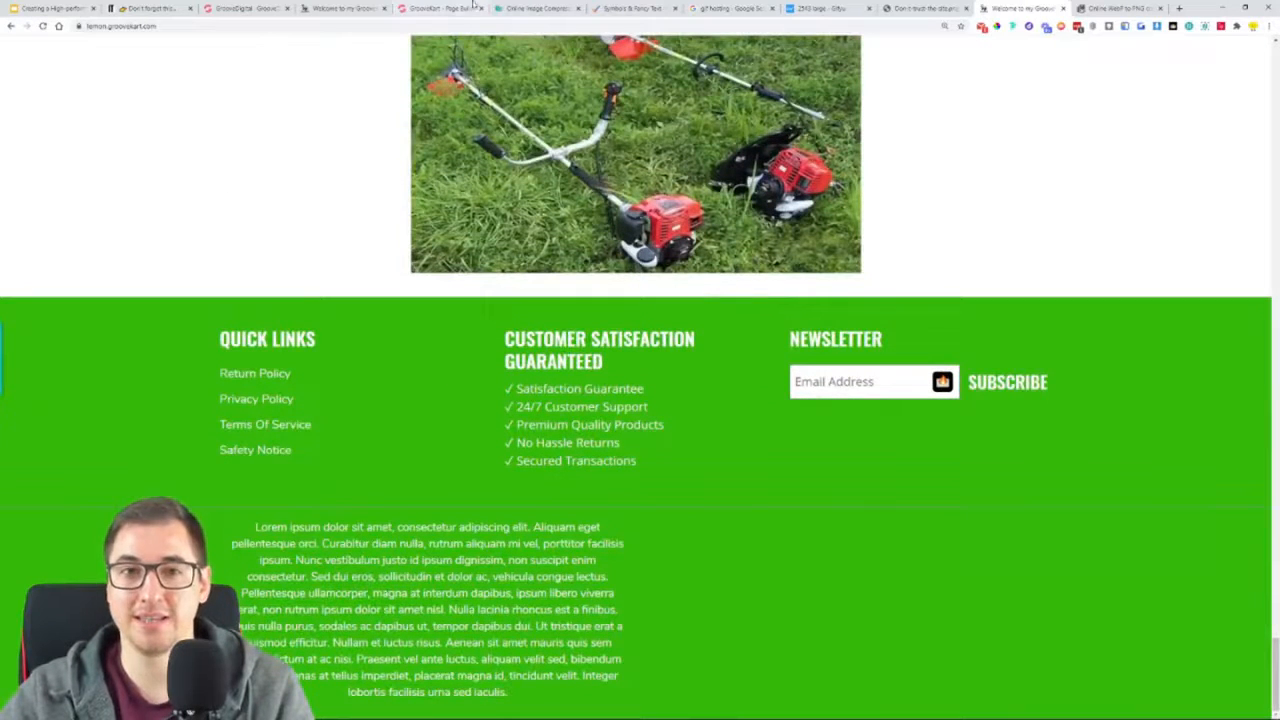
In the footer editor, replace the copyright paragraph with the copied "© 2020, The Indestructible Trimmer - Powered by GrooveKart" text and save
{"action": "left_click", "coordinate": [432, 8]}
{"action": "scroll", "coordinate": [408, 672], "scroll_direction": "down", "scroll_amount": 1}
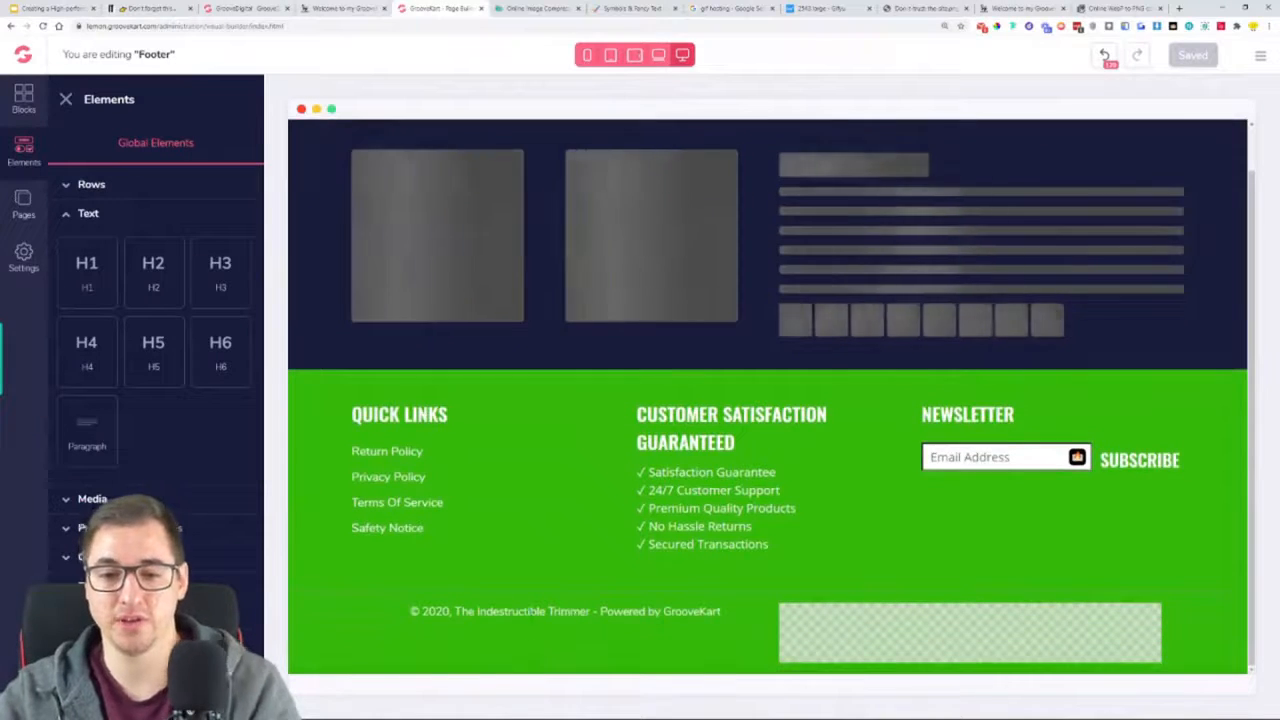
{"action": "double_click", "coordinate": [550, 612]}
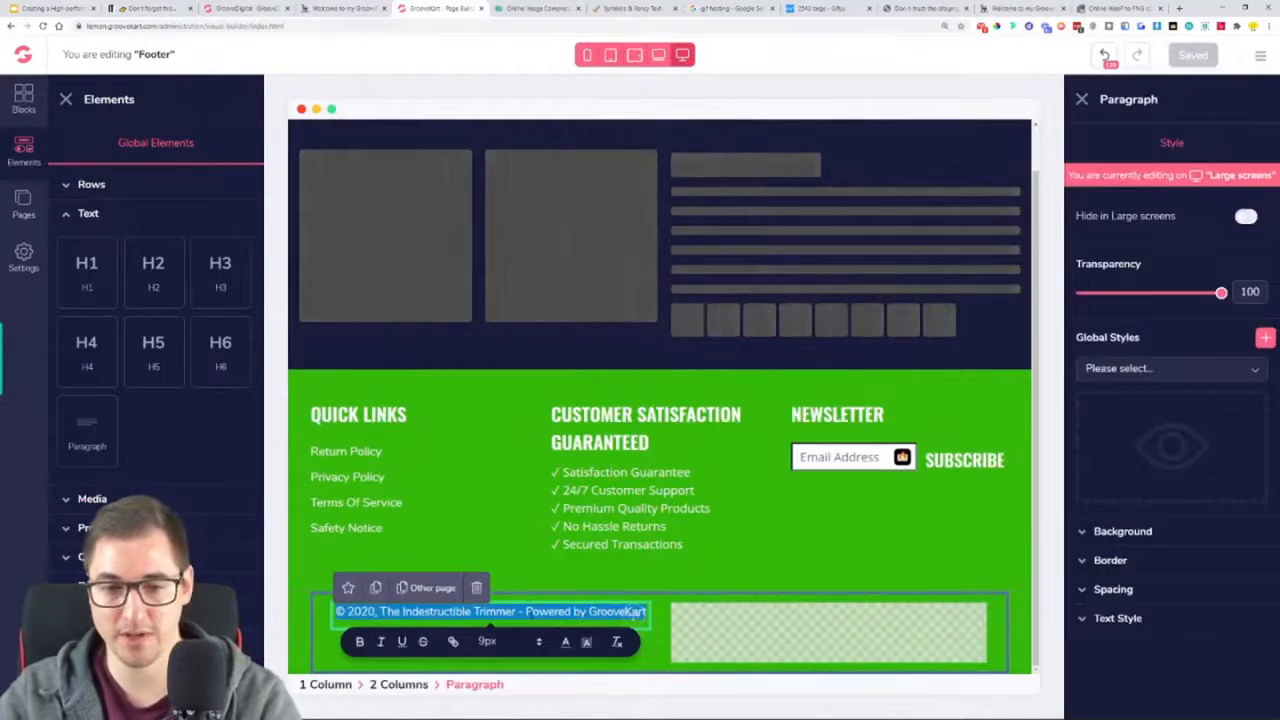
{"action": "left_click", "coordinate": [645, 644]}
{"action": "left_click", "coordinate": [545, 624]}
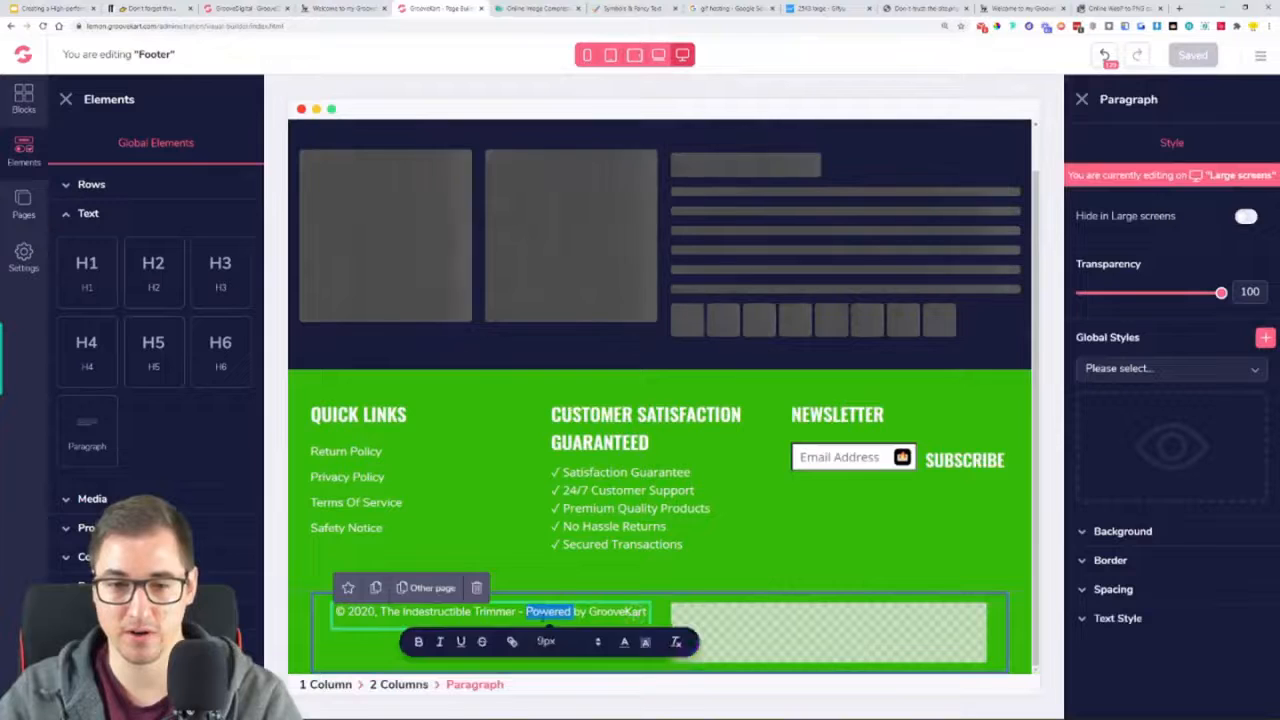
{"action": "triple_click", "coordinate": [545, 616]}
{"action": "type", "text": "© 2020, The Indestructible Trimmer - Powered by GrooveKart"}
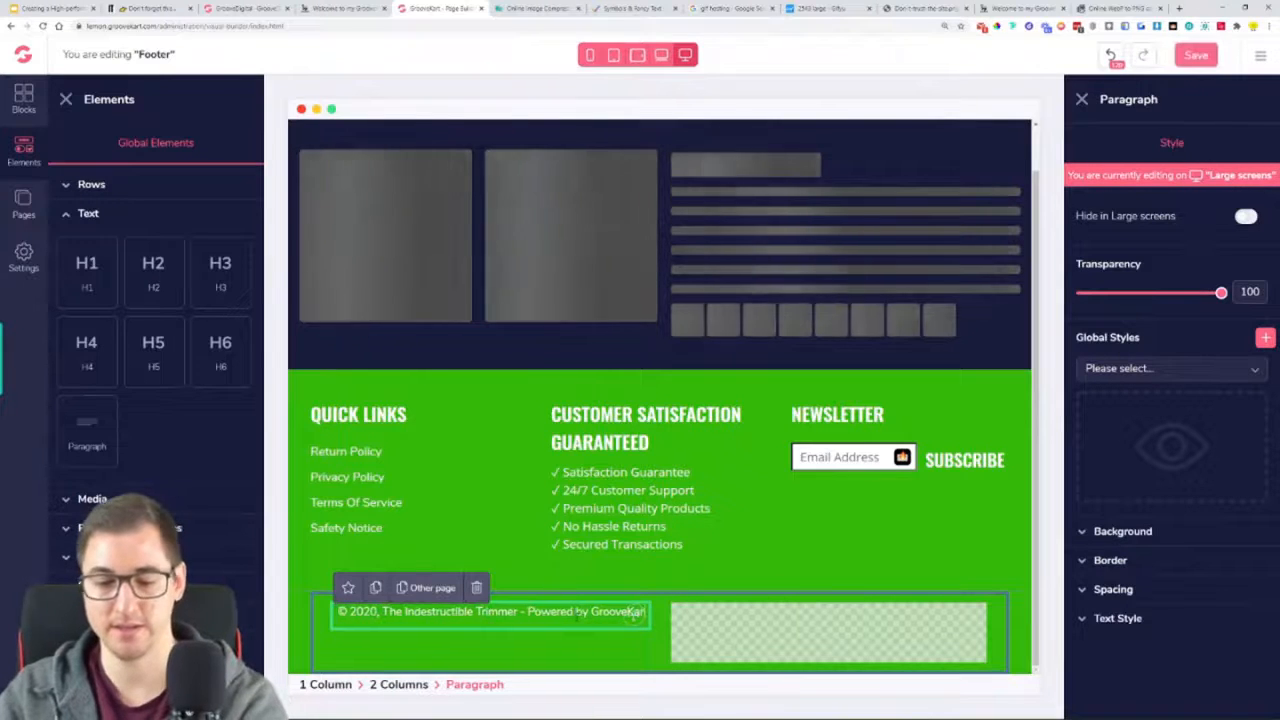
{"action": "left_click", "coordinate": [1193, 56]}
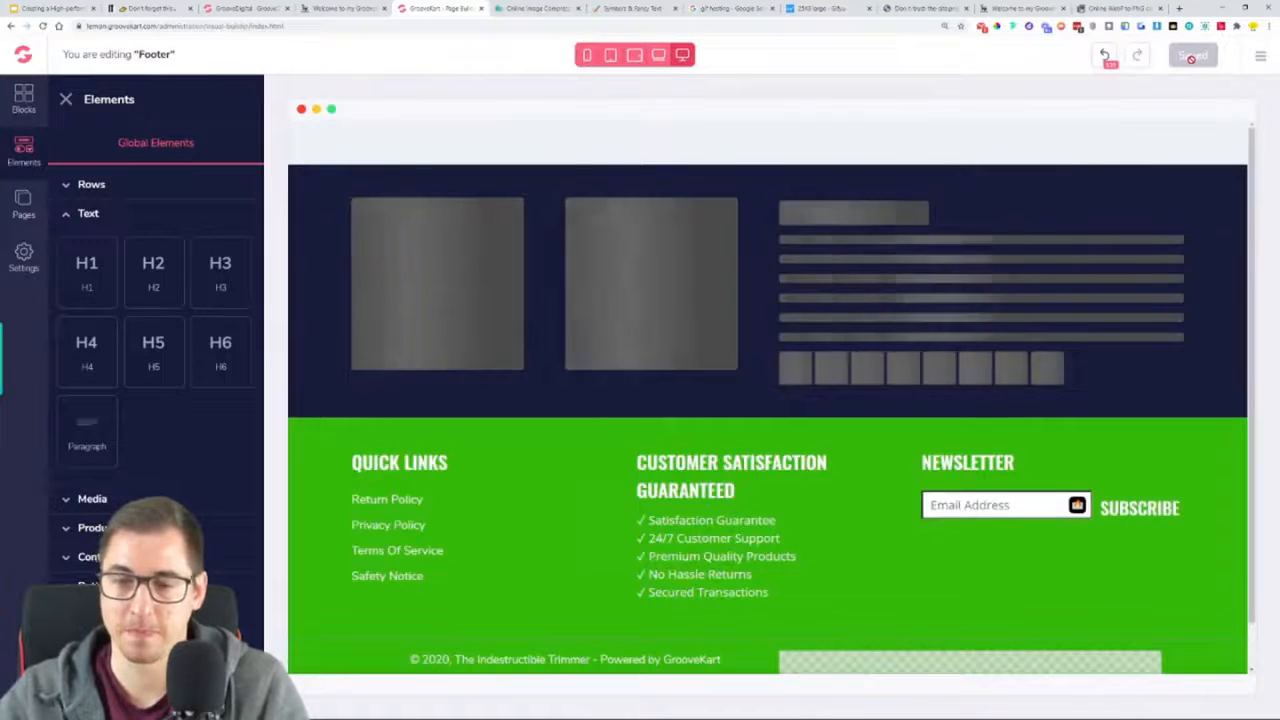
{"action": "scroll", "coordinate": [1046, 323], "scroll_direction": "down", "scroll_amount": 2}
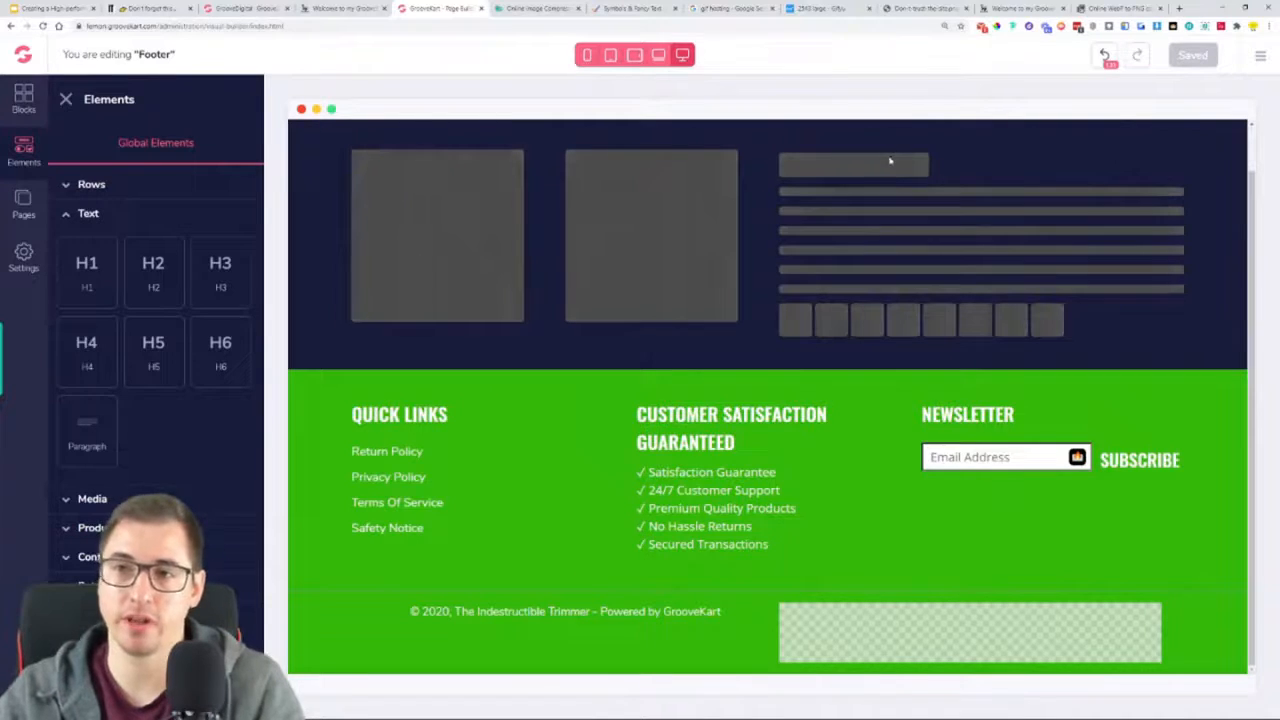
Compare the live store's footer copyright line with the footer of the reference store
{"action": "left_click", "coordinate": [1028, 9]}
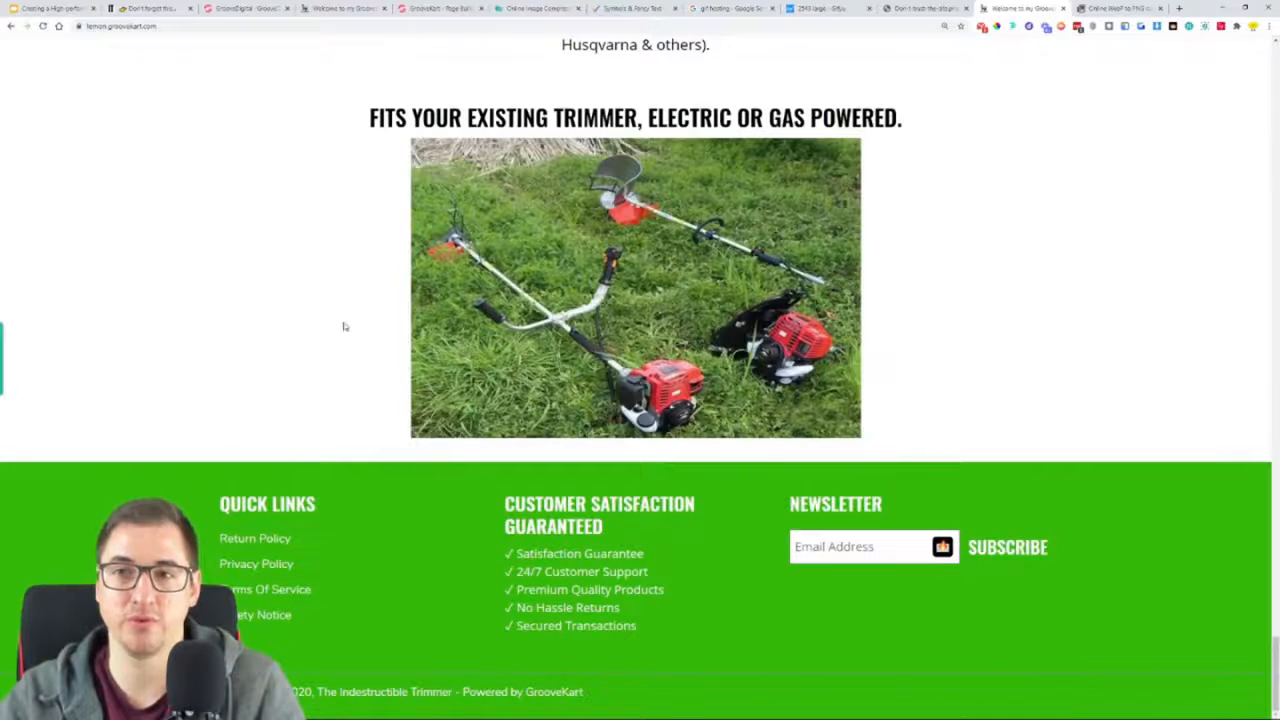
{"action": "left_click", "coordinate": [330, 8]}
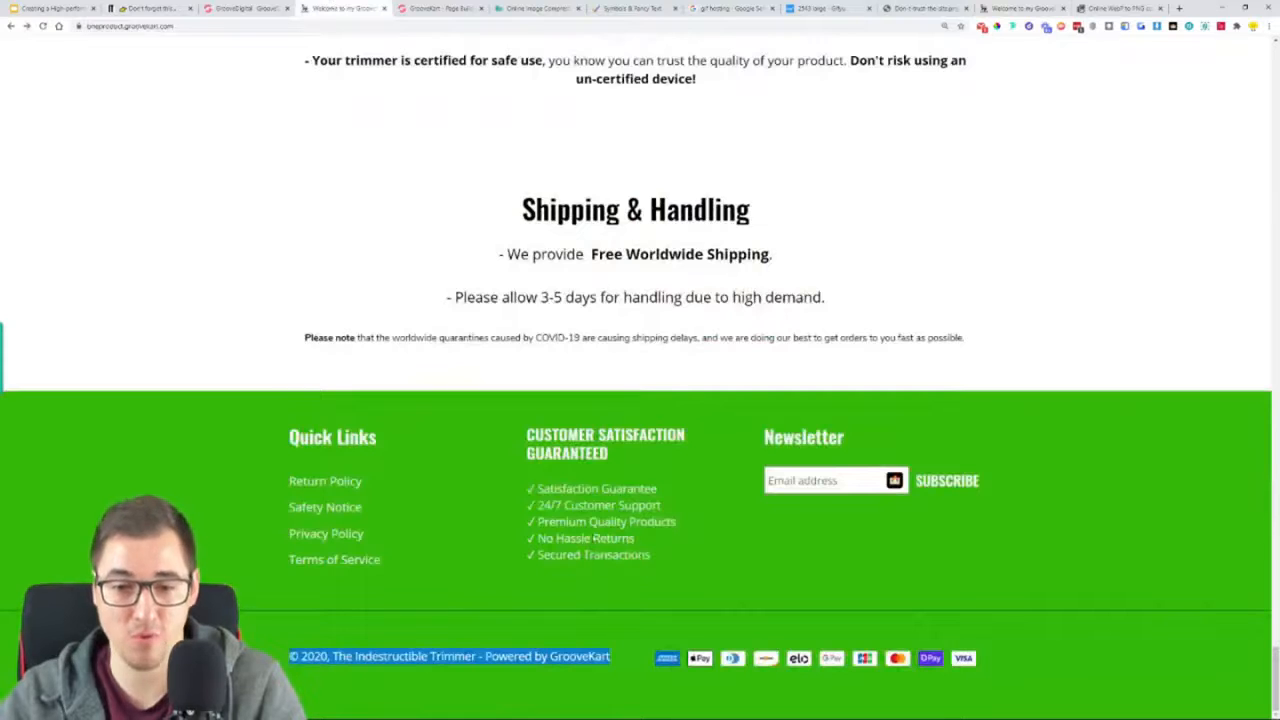
{"action": "left_click", "coordinate": [648, 611]}
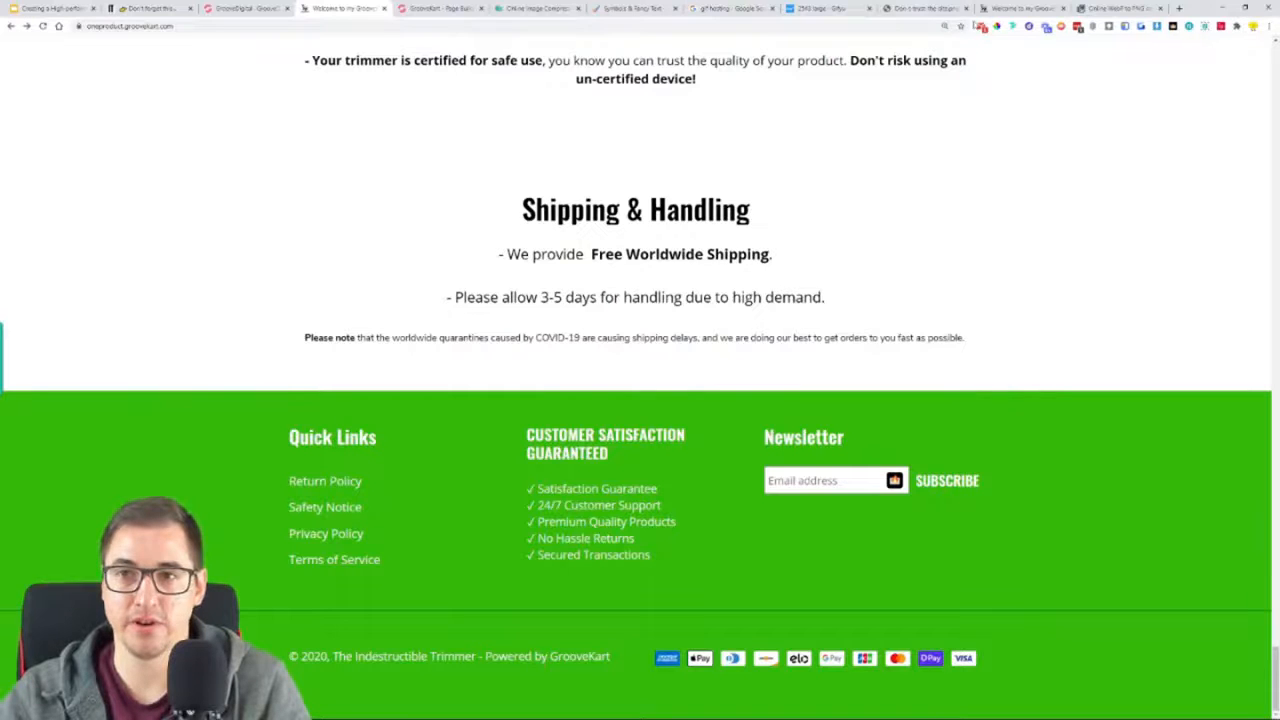
Open the Groove Partner Program from the GrooveFunnels dashboard and copy the GrooveFunnels affiliate link
{"action": "left_click", "coordinate": [445, 8]}
{"action": "left_click", "coordinate": [218, 7]}
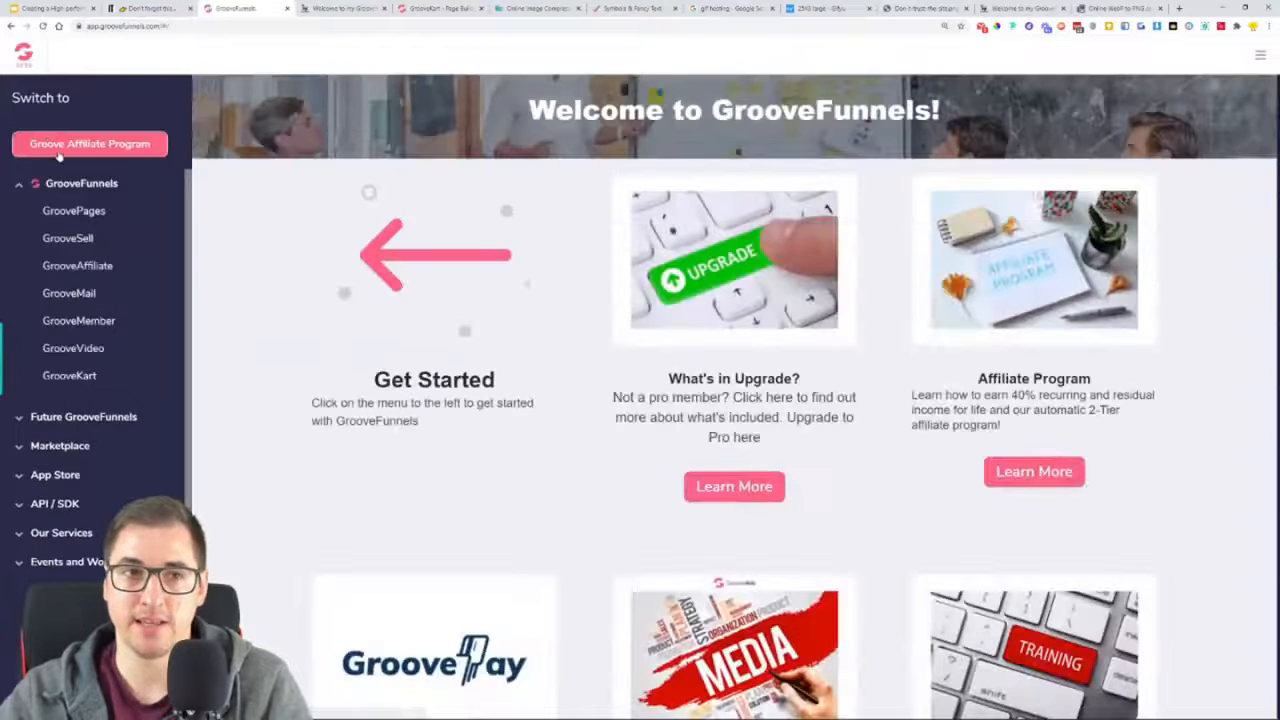
{"action": "left_click", "coordinate": [1256, 67]}
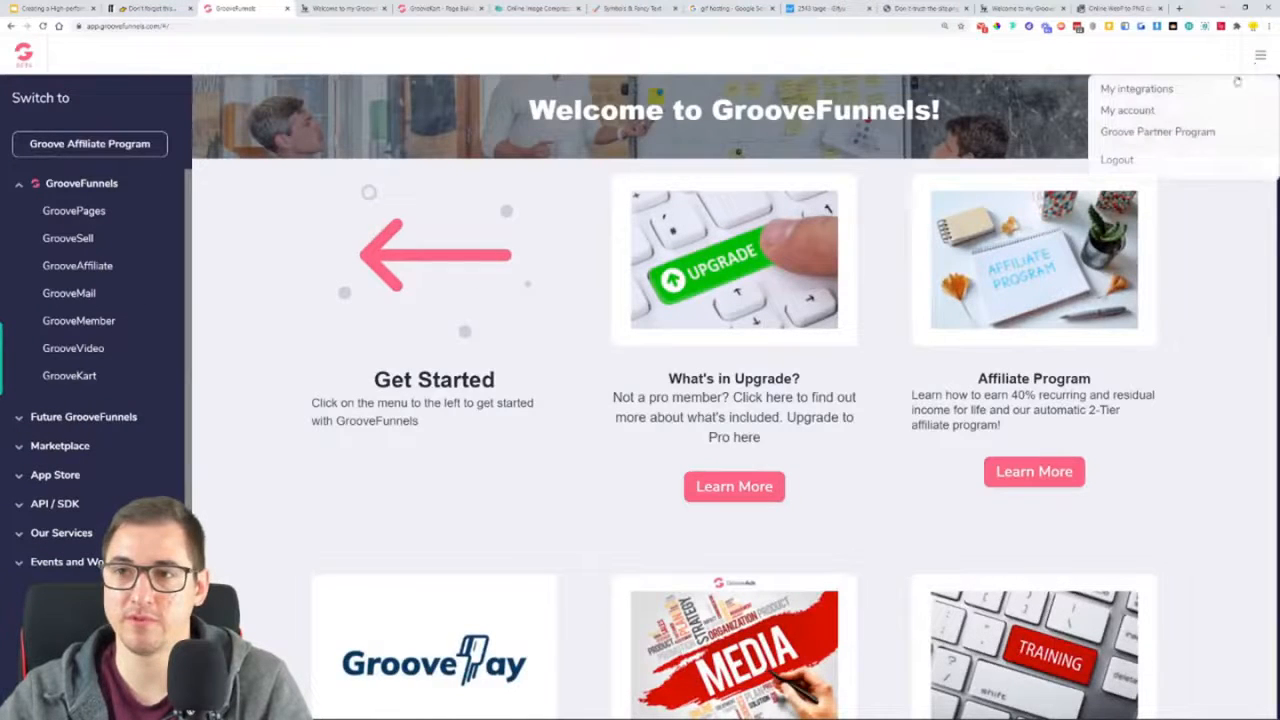
{"action": "left_click", "coordinate": [1159, 142]}
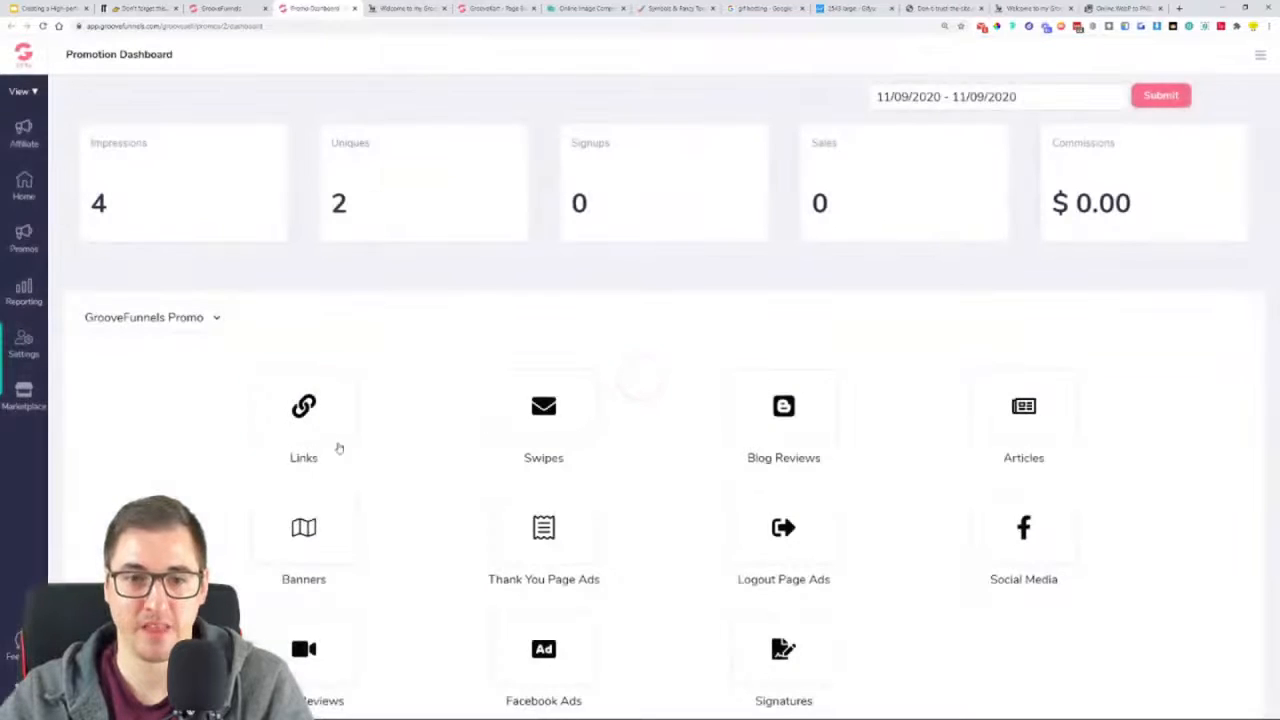
{"action": "left_click", "coordinate": [302, 428]}
{"action": "left_click", "coordinate": [1228, 459]}
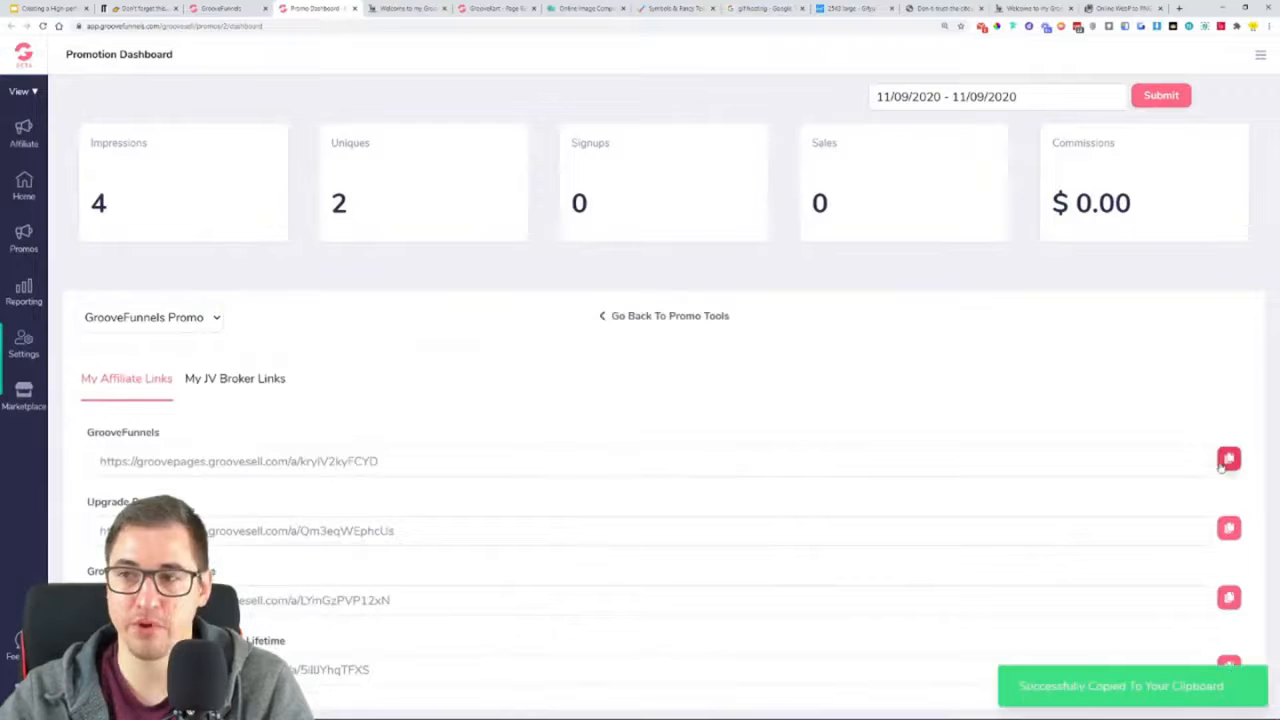
In the footer's copyright paragraph, link the words "Powered by GrooveKart" to the copied affiliate URL
{"action": "left_click", "coordinate": [237, 8]}
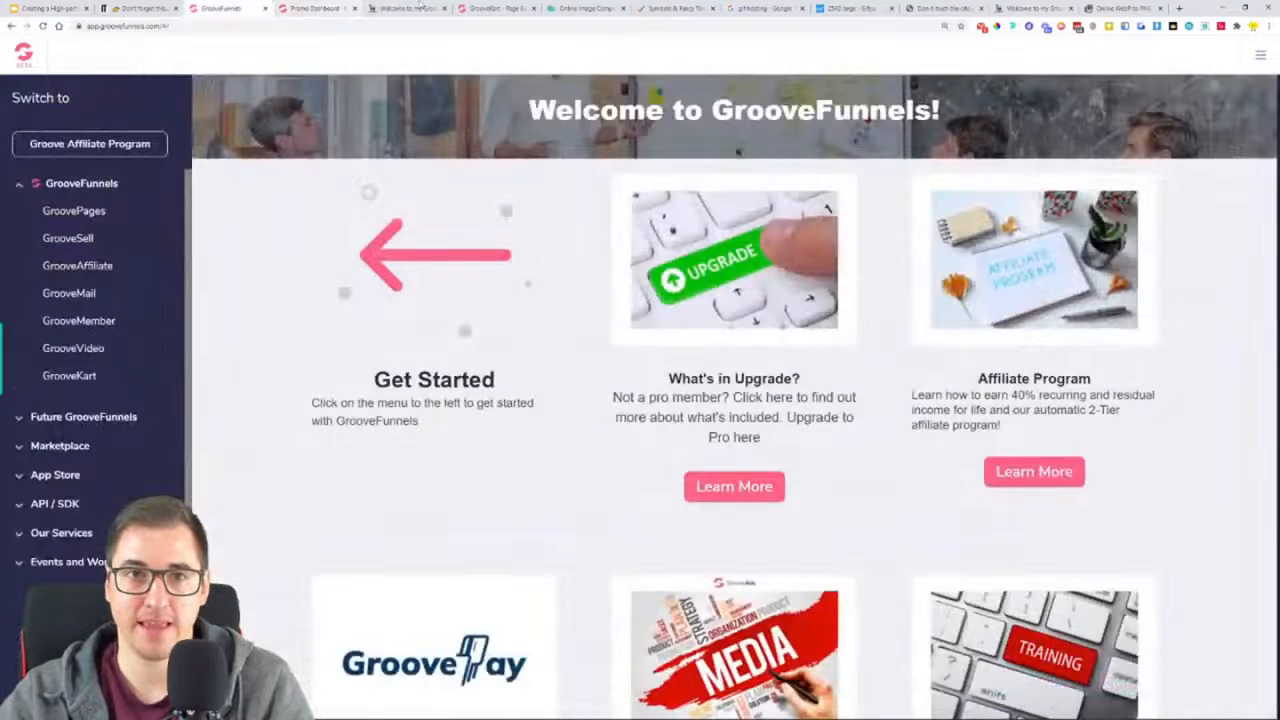
{"action": "left_click", "coordinate": [492, 8]}
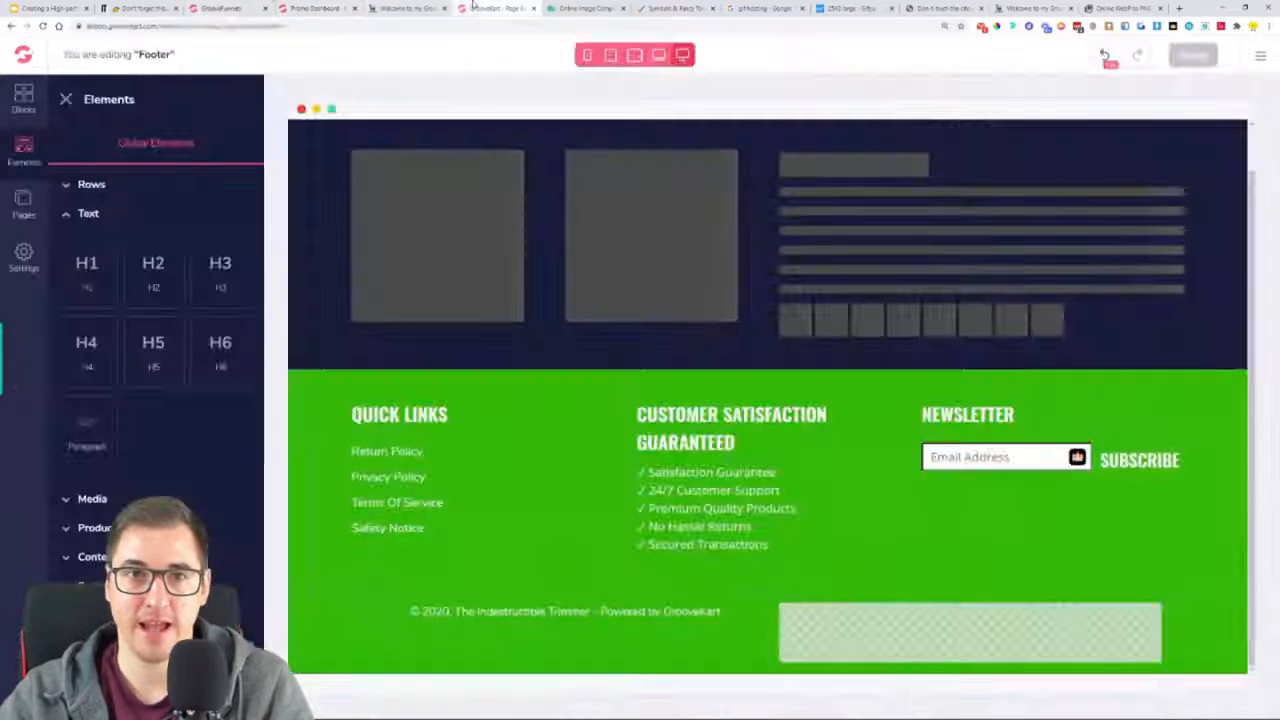
{"action": "left_click", "coordinate": [622, 613]}
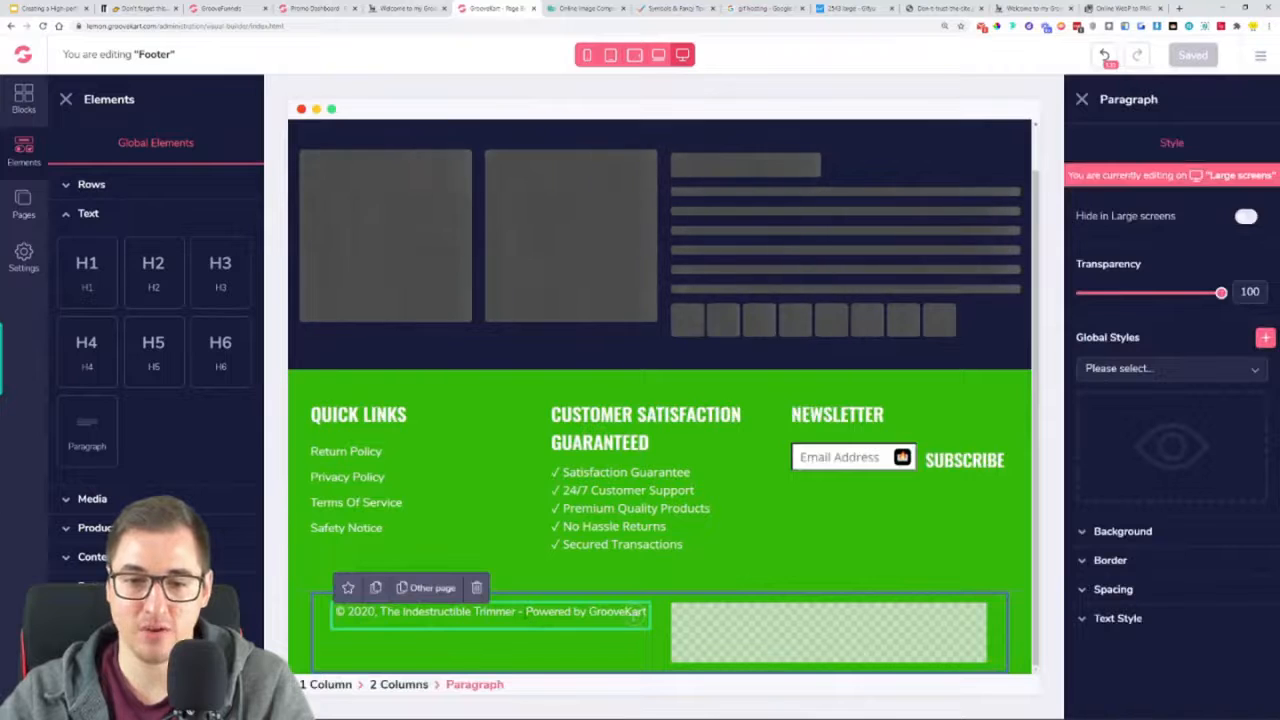
{"action": "left_click_drag", "start_coordinate": [527, 612], "coordinate": [646, 612]}
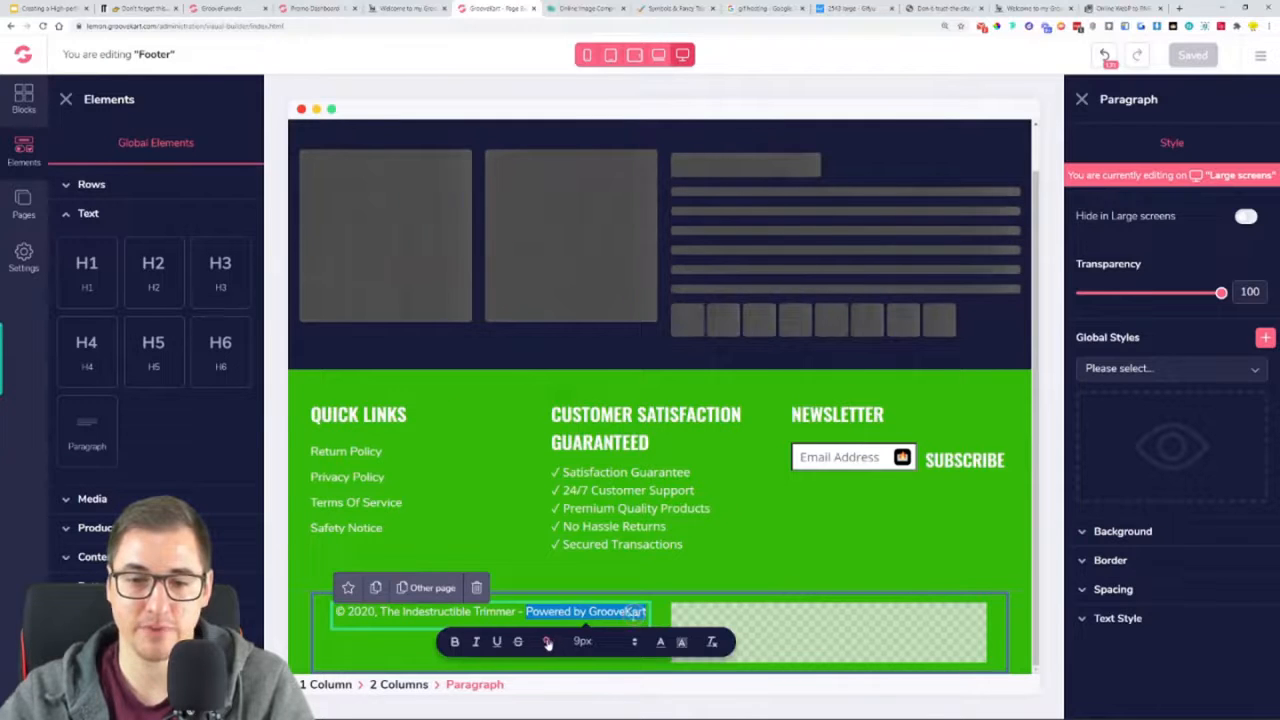
{"action": "left_click", "coordinate": [549, 642]}
{"action": "key", "text": "ctrl+v"}
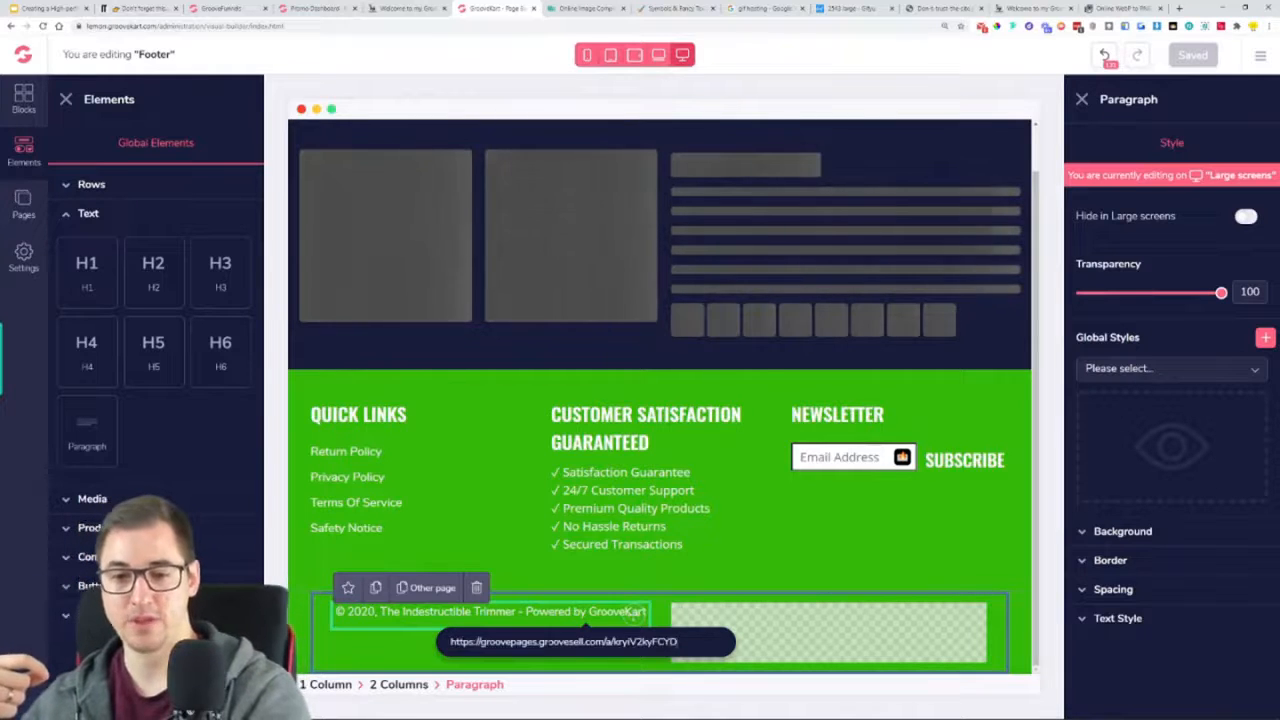
{"action": "key", "text": "Return"}
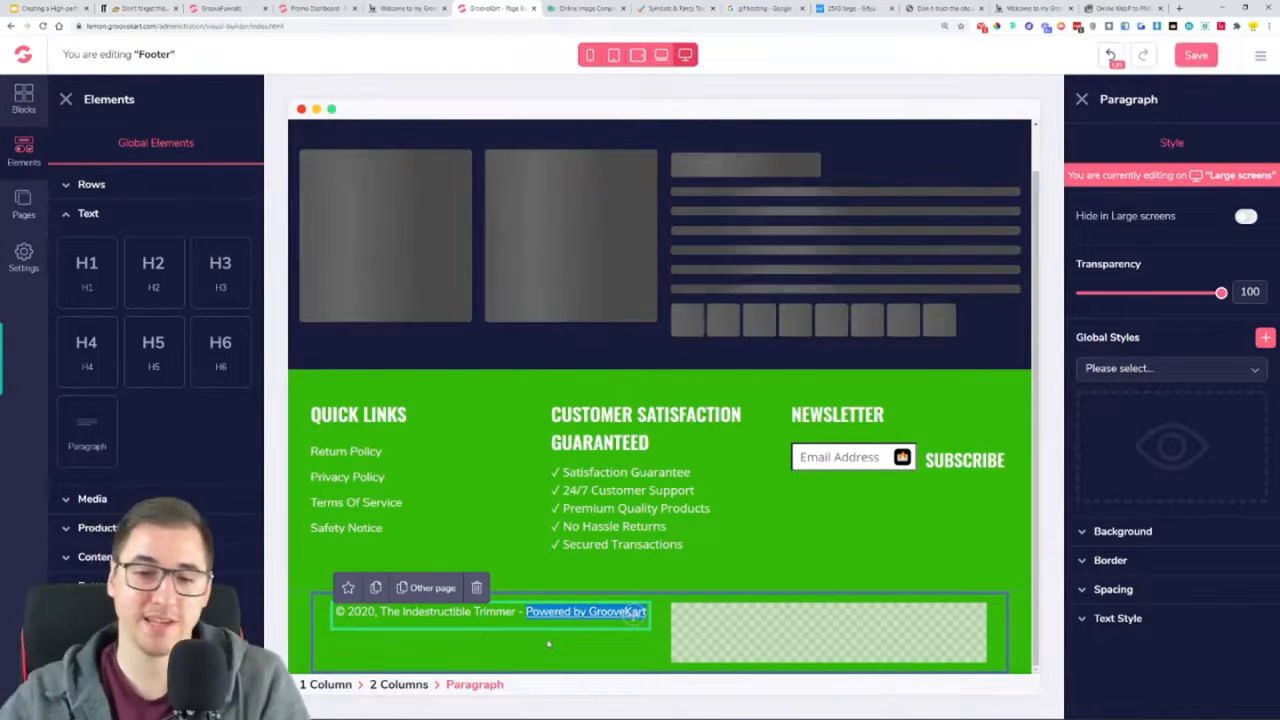
Test the "Powered by GrooveKart" link in a separate browser tab and return to the footer editor
{"action": "left_click", "coordinate": [594, 546]}
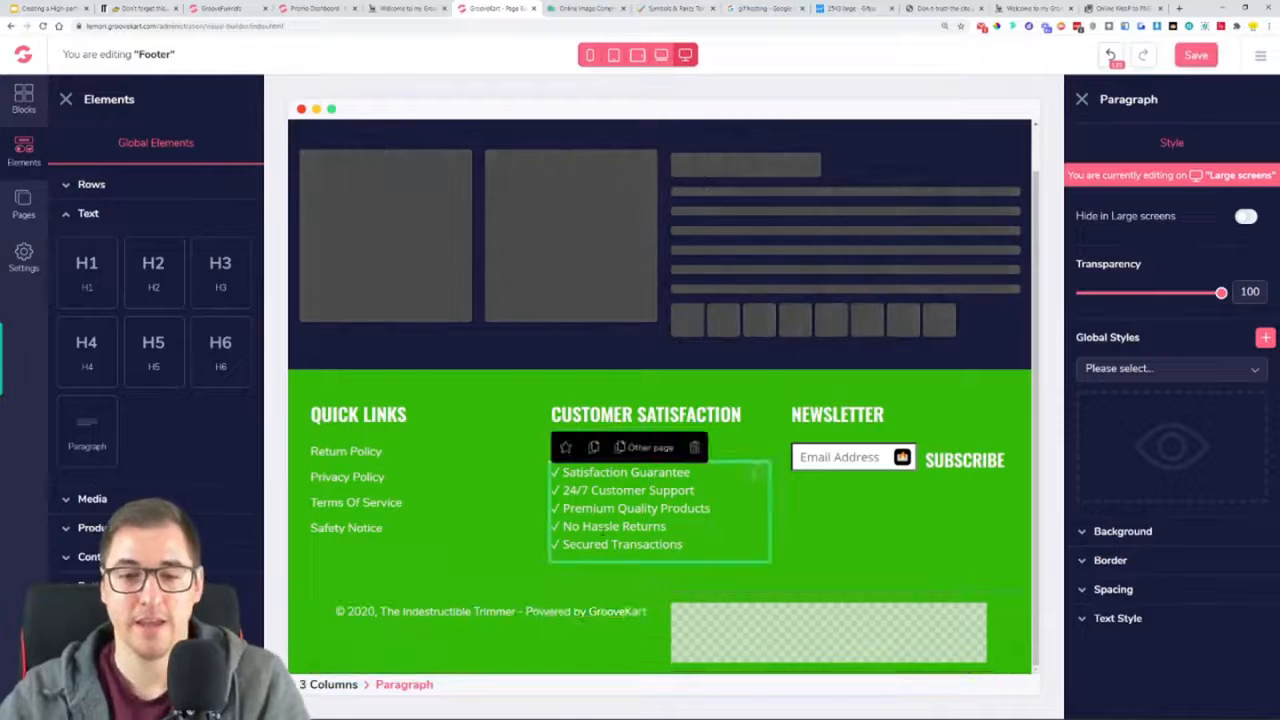
{"action": "left_click", "coordinate": [595, 611]}
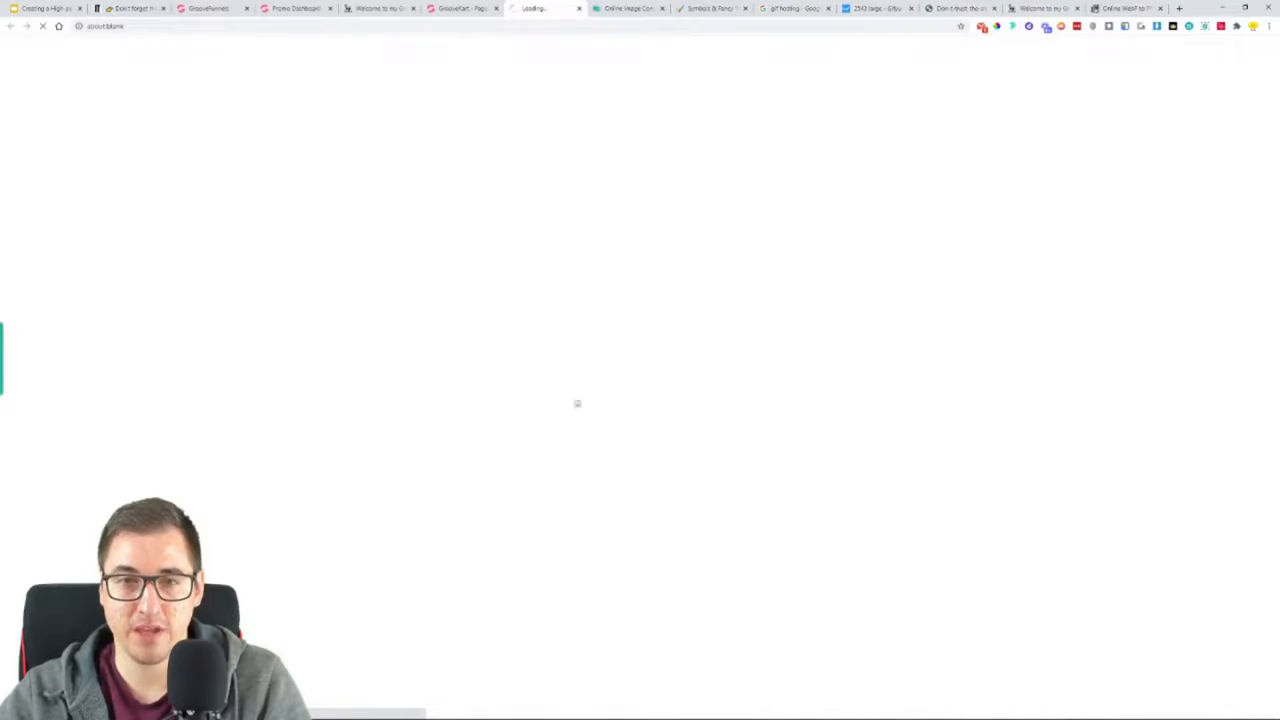
{"action": "left_click", "coordinate": [579, 8]}
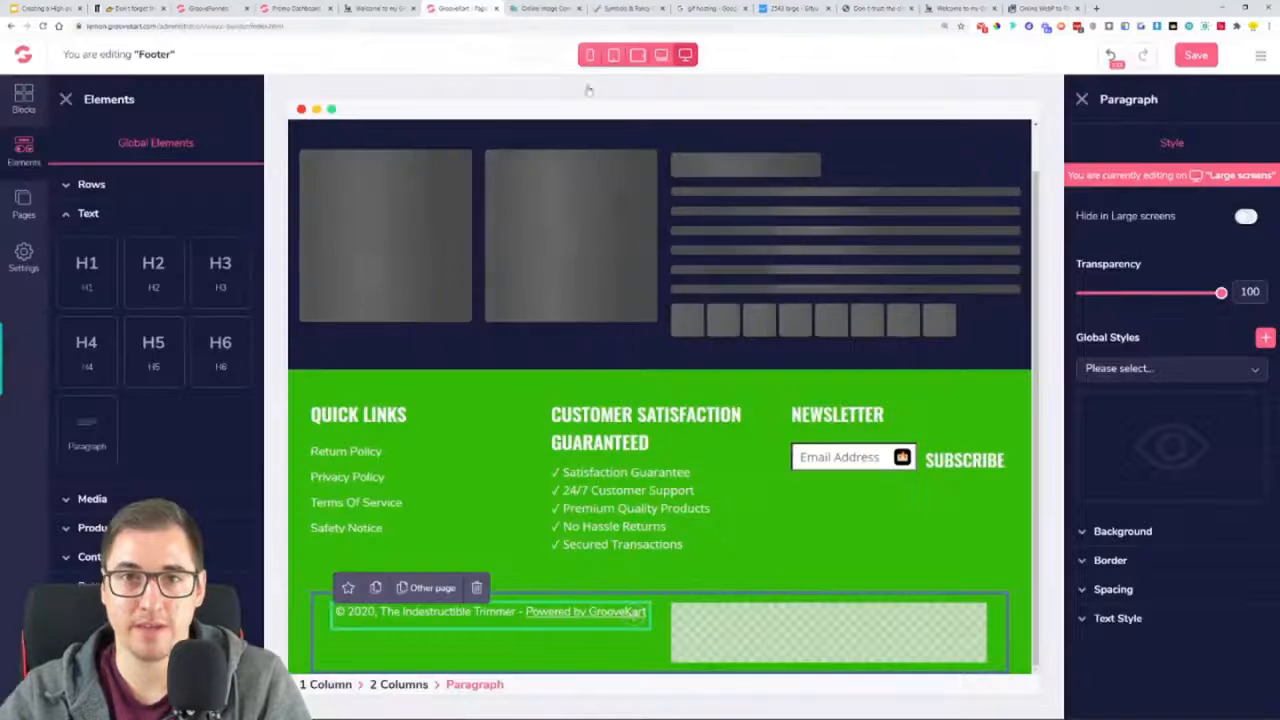
Set the text colour of the "Powered by GrooveKart" link to white
{"action": "double_click", "coordinate": [633, 614]}
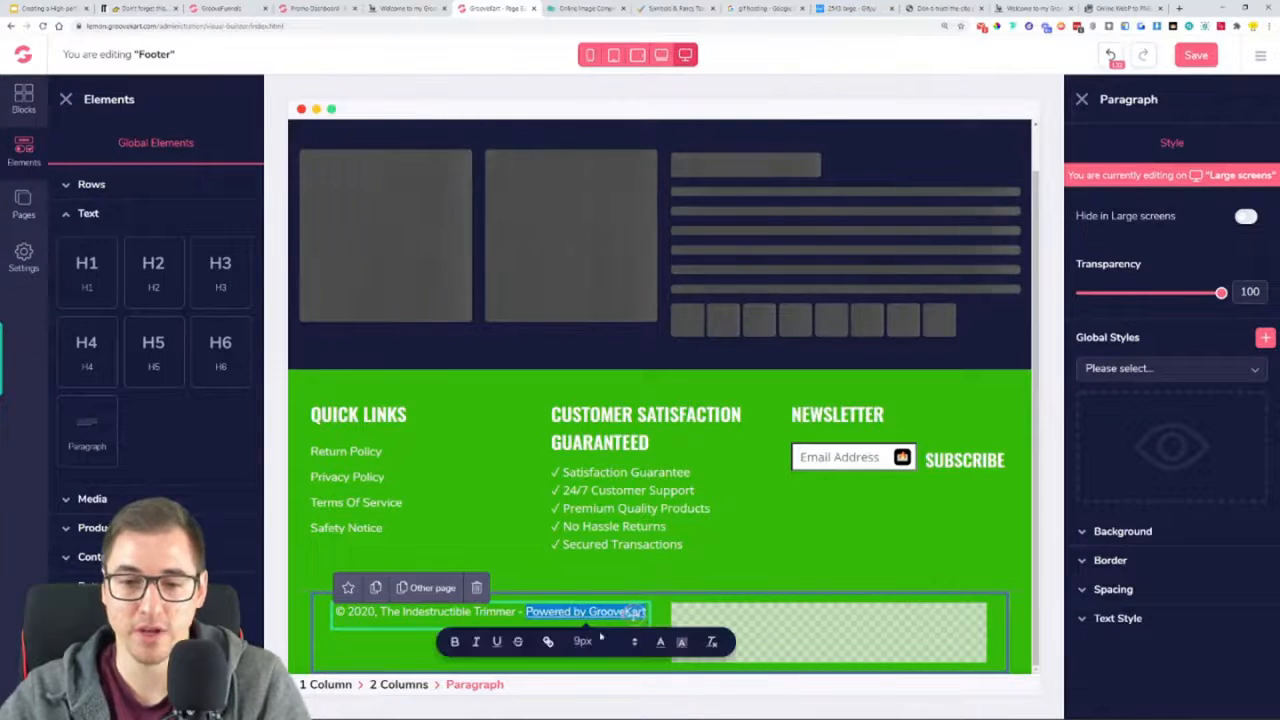
{"action": "left_click", "coordinate": [660, 643]}
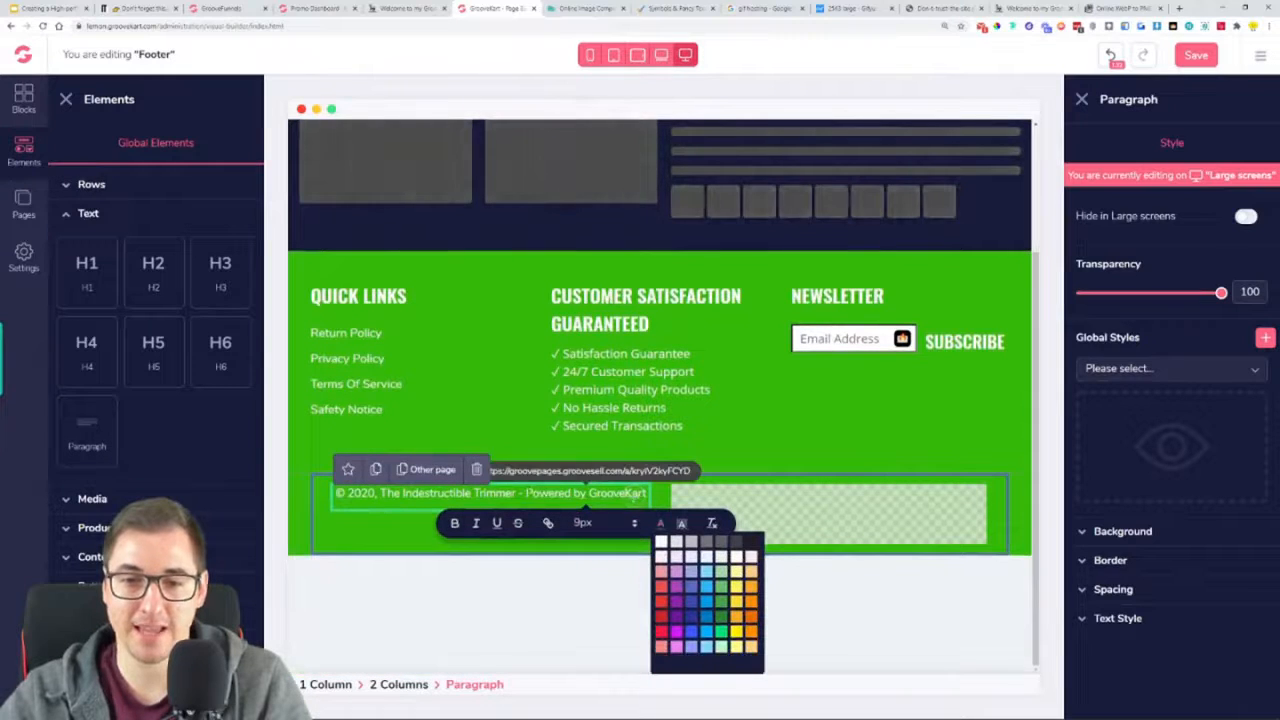
{"action": "left_click", "coordinate": [661, 550]}
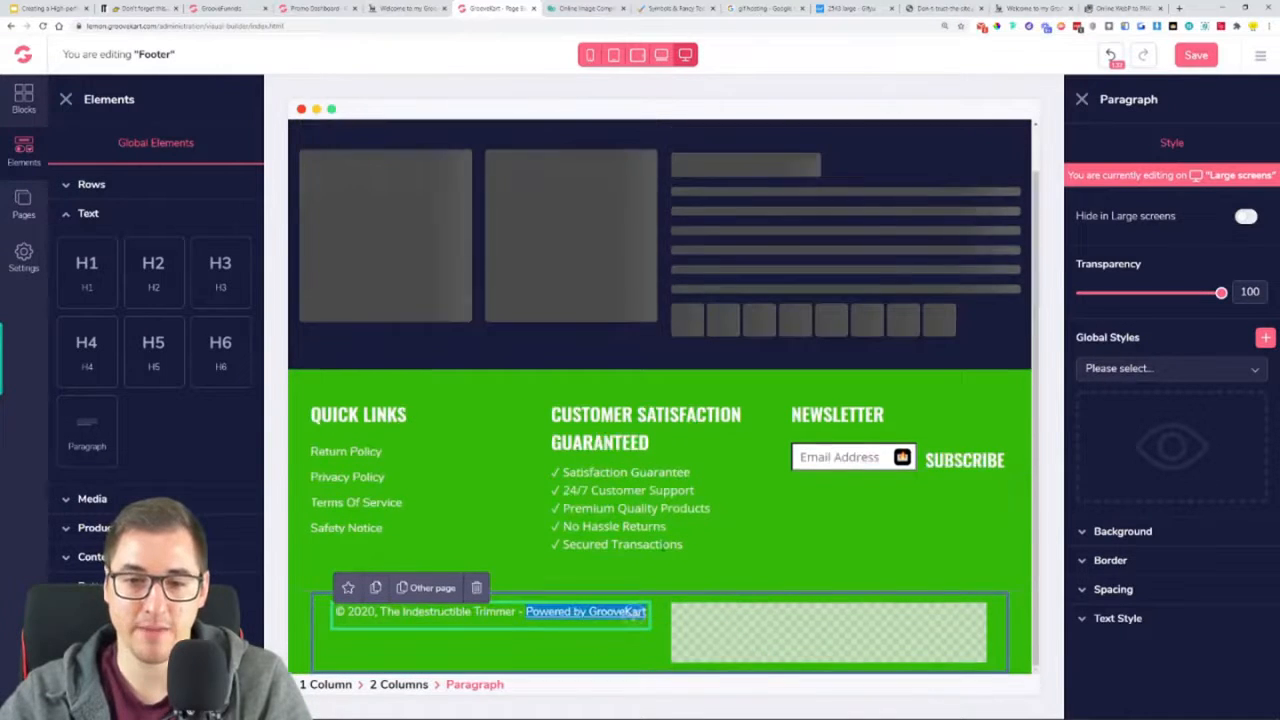
{"action": "left_click", "coordinate": [517, 556]}
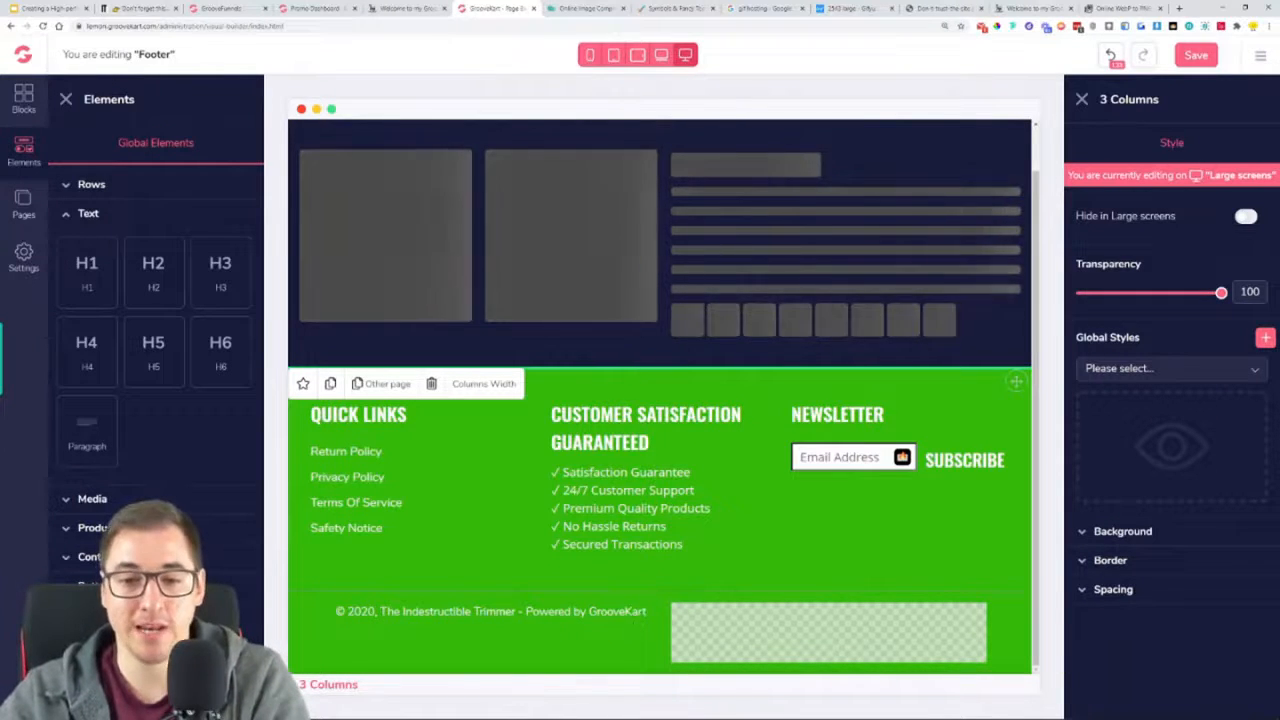
Inspect the copyright line and check the target URL of its "Powered by GrooveKart" link
{"action": "left_click_drag", "start_coordinate": [336, 612], "coordinate": [640, 613]}
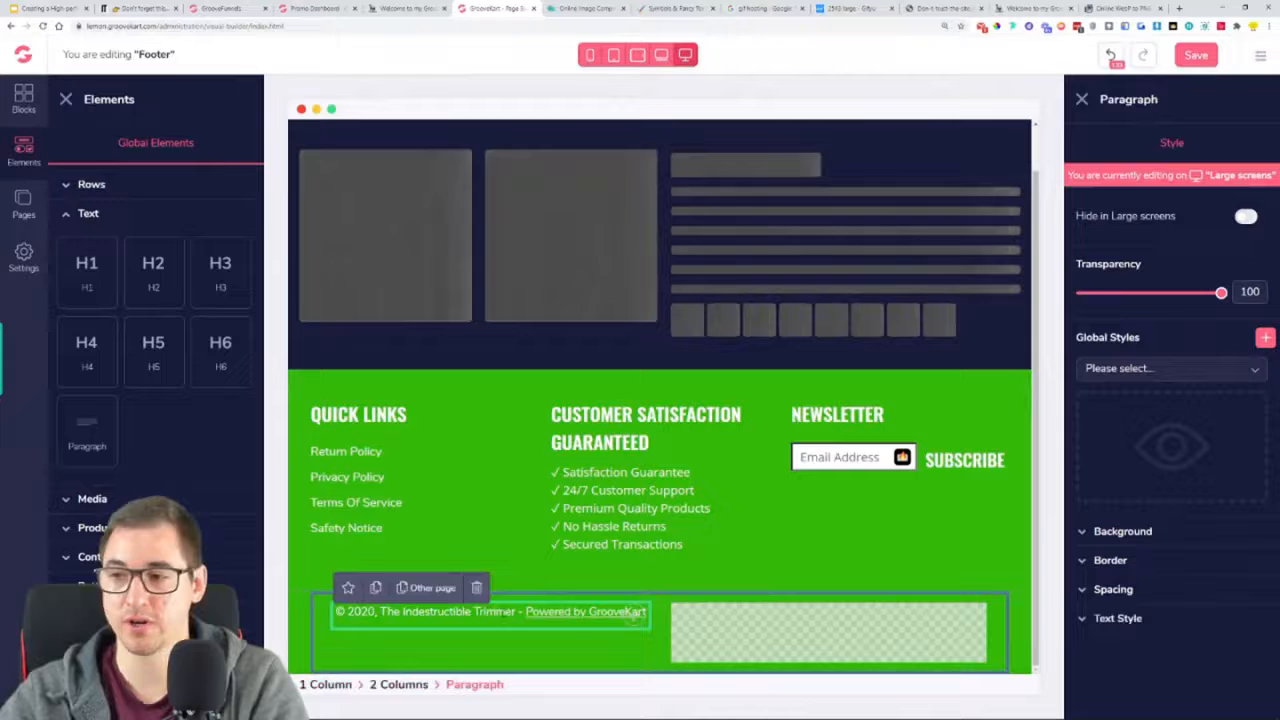
{"action": "mouse_move", "coordinate": [586, 613]}
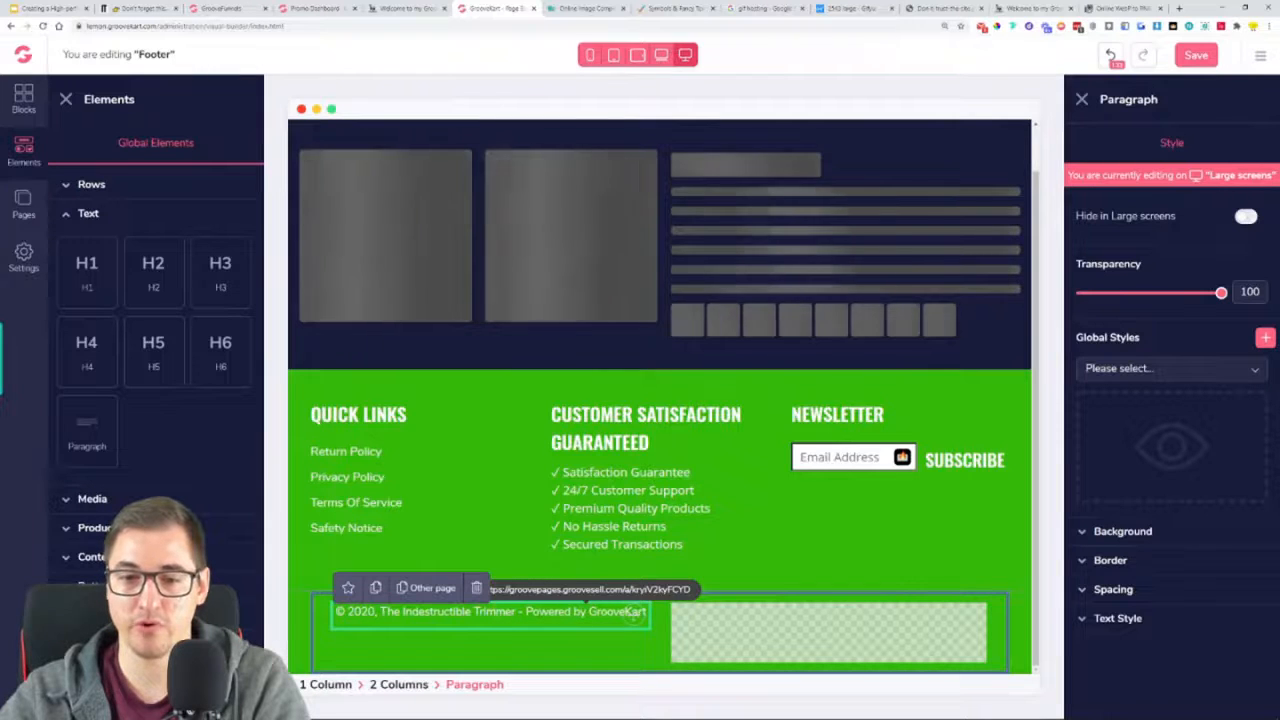
{"action": "left_click", "coordinate": [697, 556]}
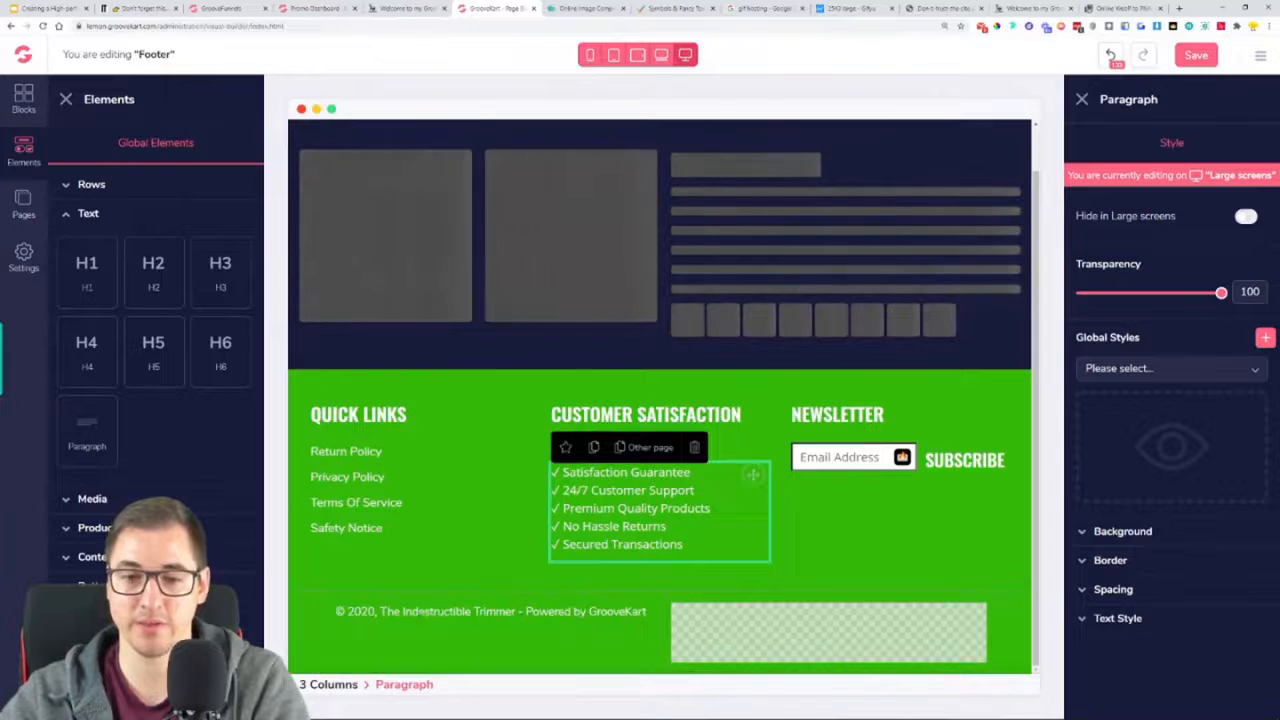
{"action": "left_click_drag", "start_coordinate": [384, 611], "coordinate": [515, 611]}
{"action": "left_click", "coordinate": [766, 573]}
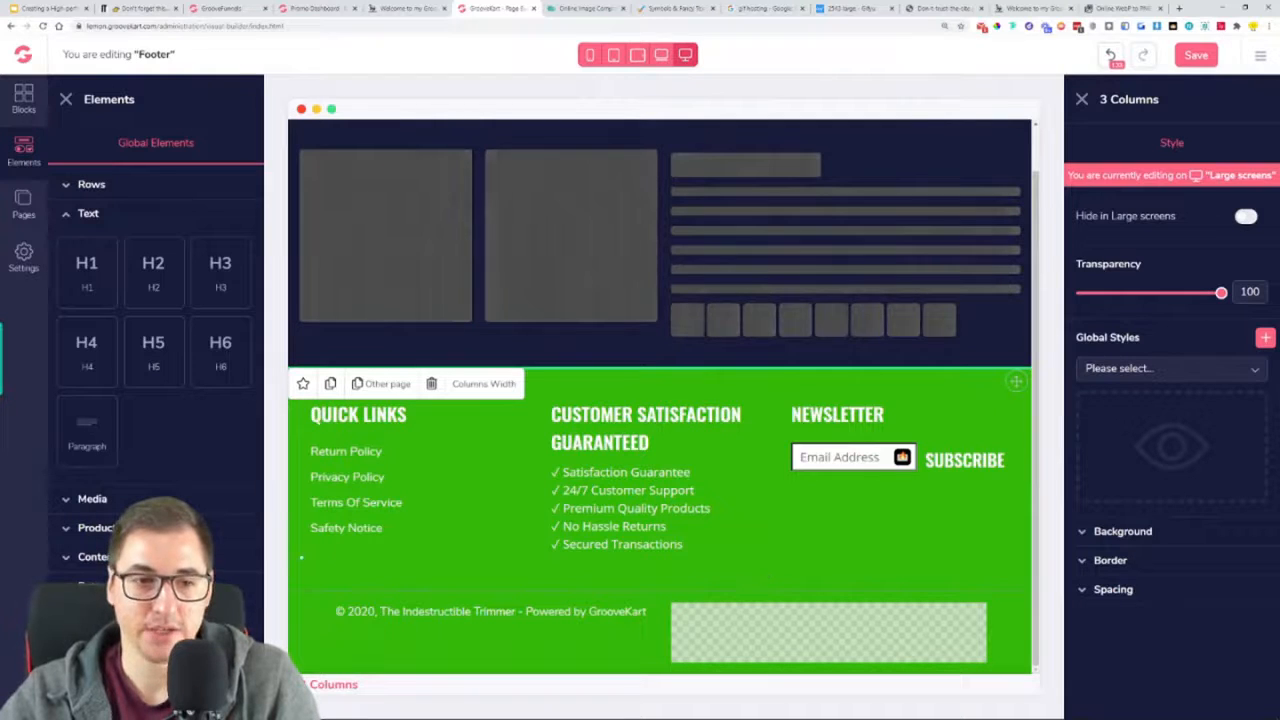
Show the available media elements and save the footer with its linked copyright line
{"action": "left_click", "coordinate": [120, 499]}
{"action": "left_click", "coordinate": [1198, 54]}
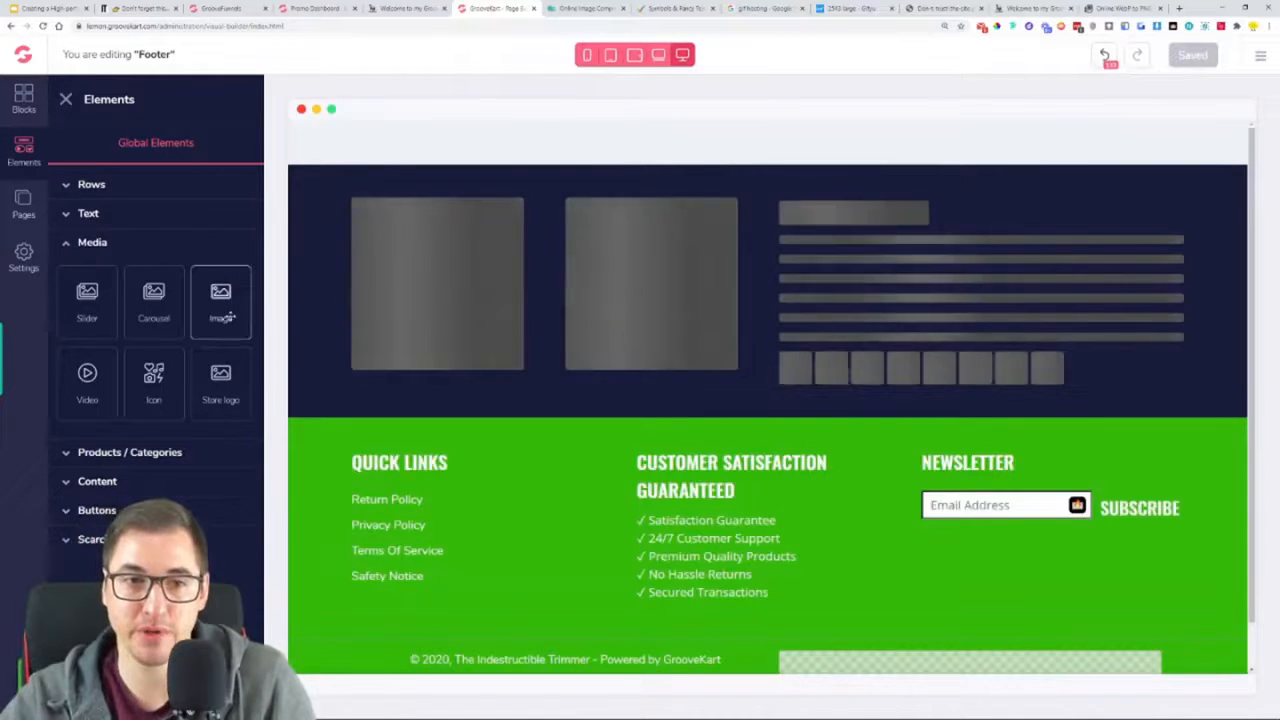
{"action": "scroll", "coordinate": [603, 440], "scroll_direction": "down", "scroll_amount": 2}
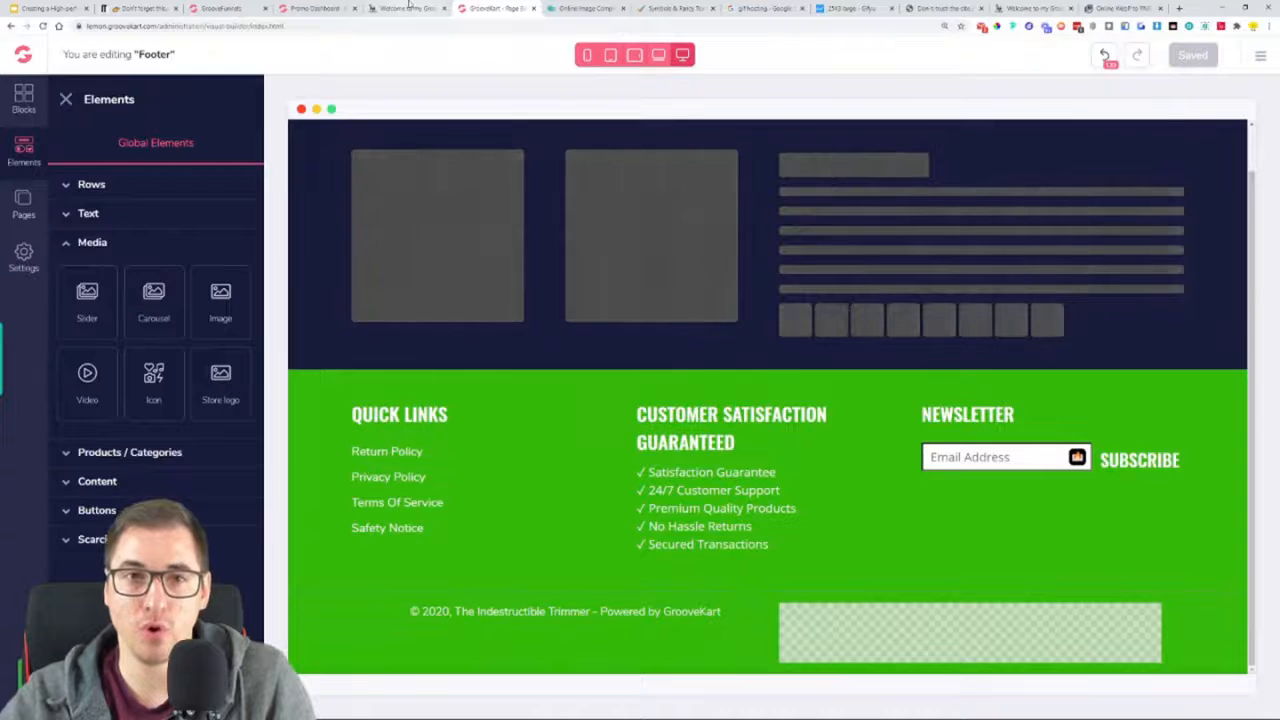
Examine the payment icons beside the copyright line in the reference store's footer and return to the footer editor
{"action": "left_click", "coordinate": [406, 8]}
{"action": "left_click_drag", "start_coordinate": [949, 246], "coordinate": [986, 204]}
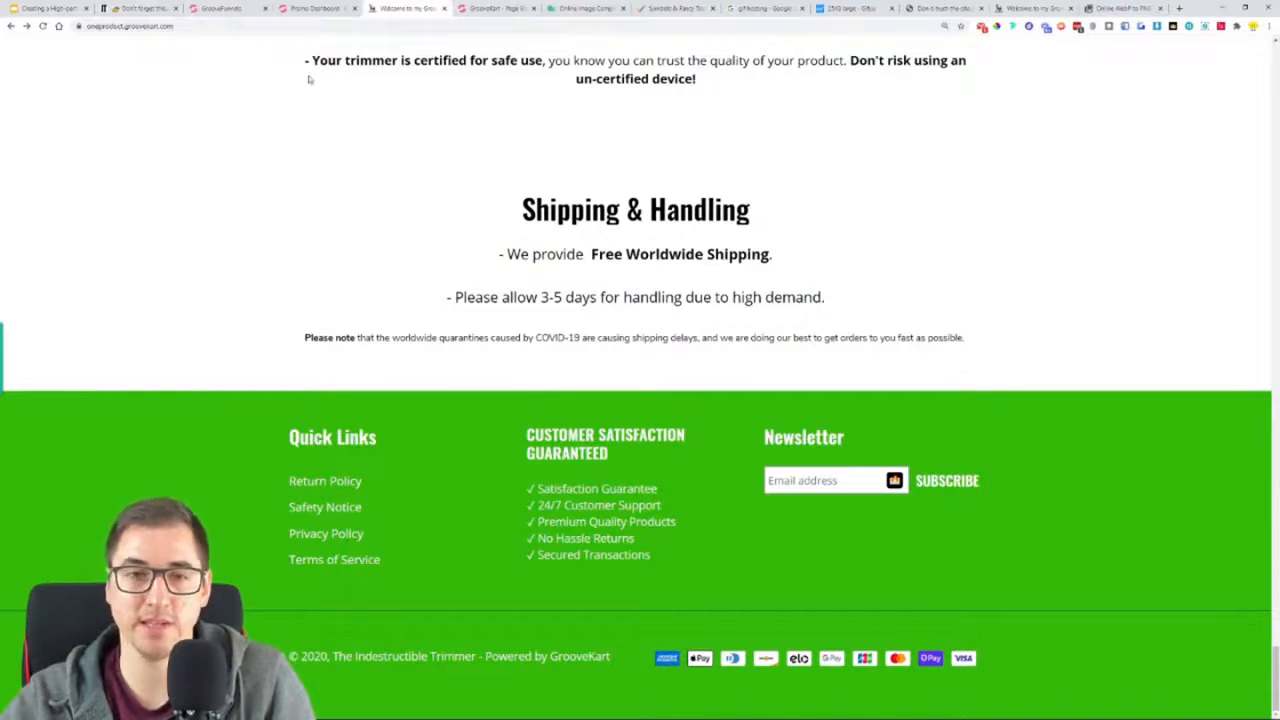
{"action": "left_click", "coordinate": [314, 7]}
{"action": "left_click", "coordinate": [222, 8]}
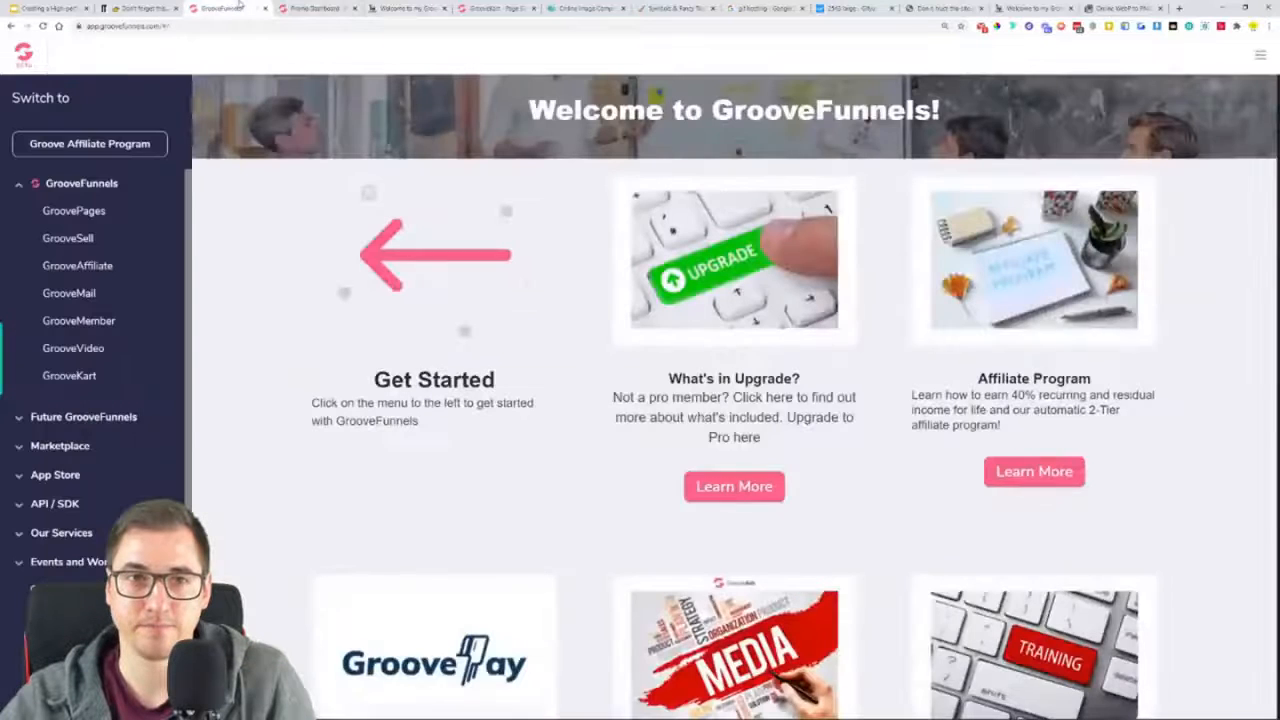
{"action": "left_click", "coordinate": [492, 8]}
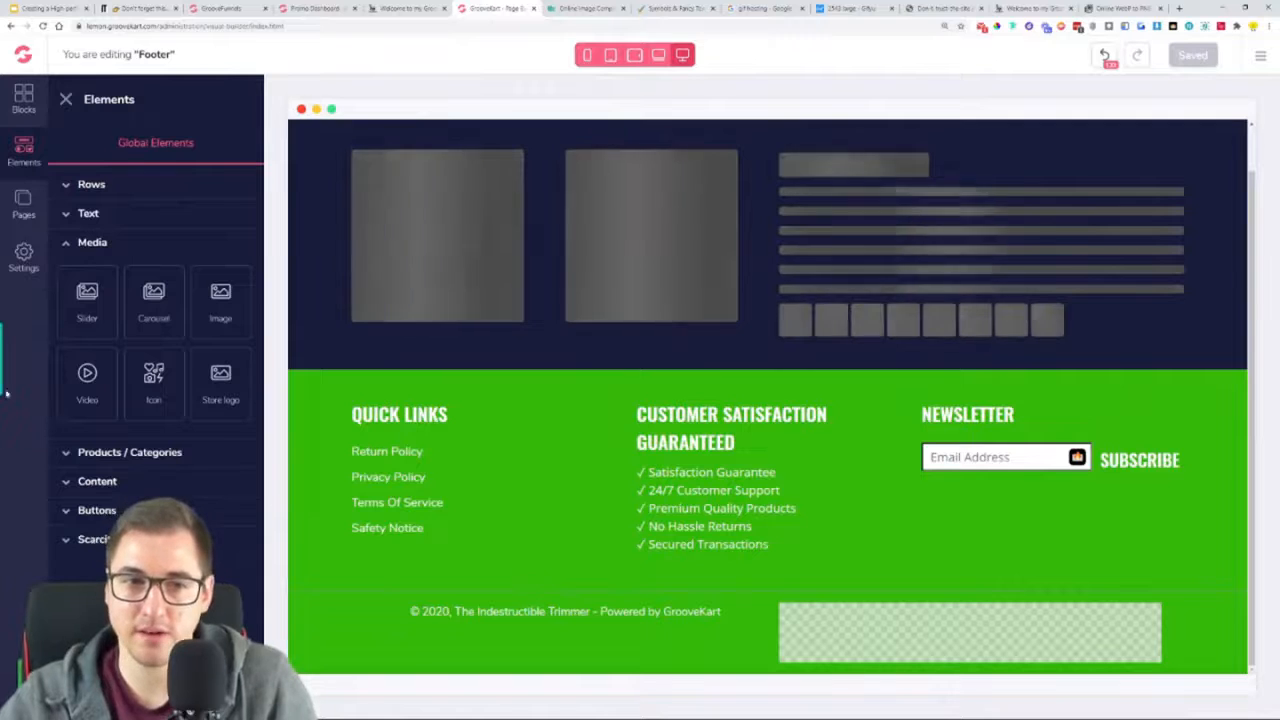
Add an image element beside the copyright line, upload the payment icons picture into it and save the footer
{"action": "left_click_drag", "start_coordinate": [224, 298], "coordinate": [829, 643]}
{"action": "left_click", "coordinate": [900, 530]}
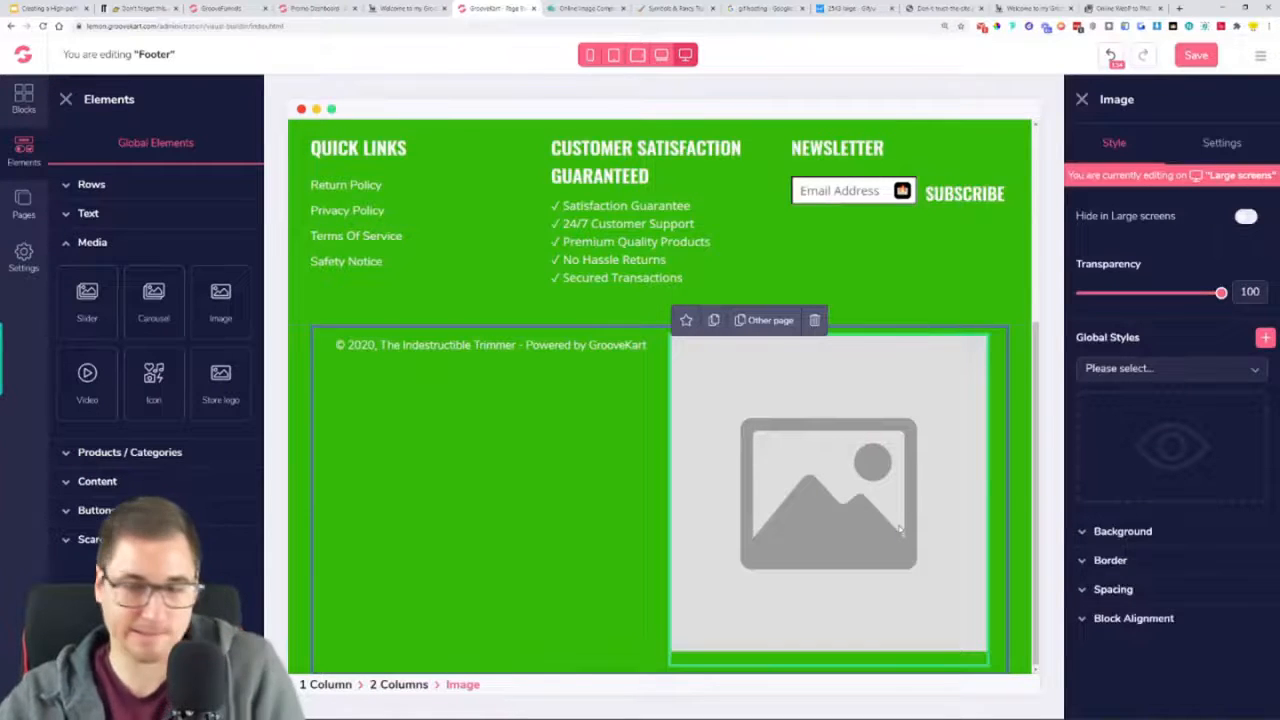
{"action": "left_click", "coordinate": [1222, 143]}
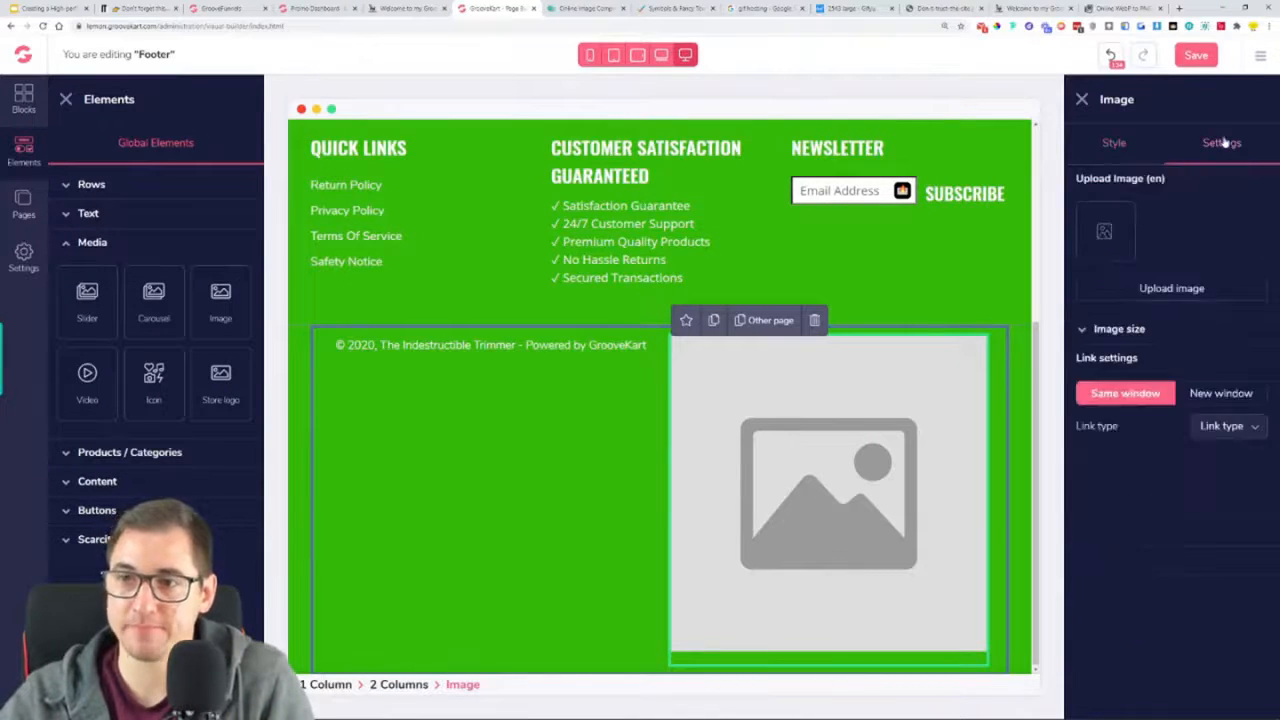
{"action": "left_click", "coordinate": [1143, 289]}
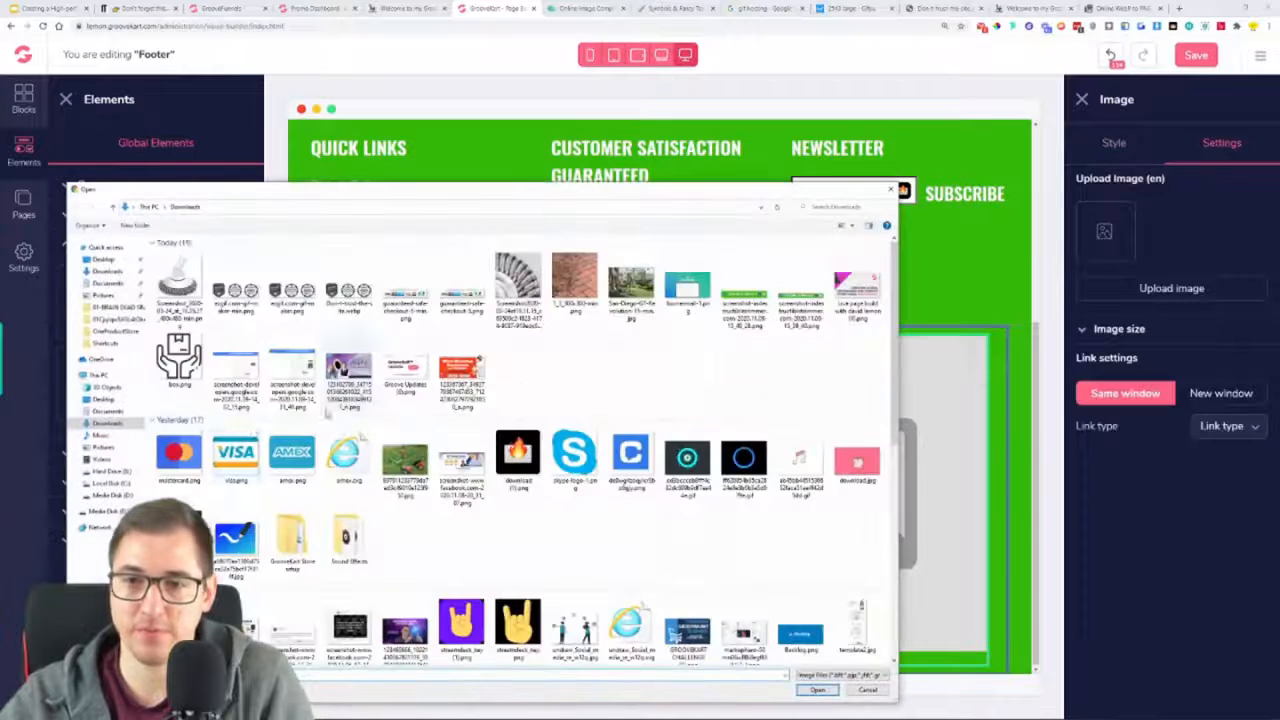
{"action": "left_click", "coordinate": [771, 312]}
{"action": "left_click", "coordinate": [816, 691]}
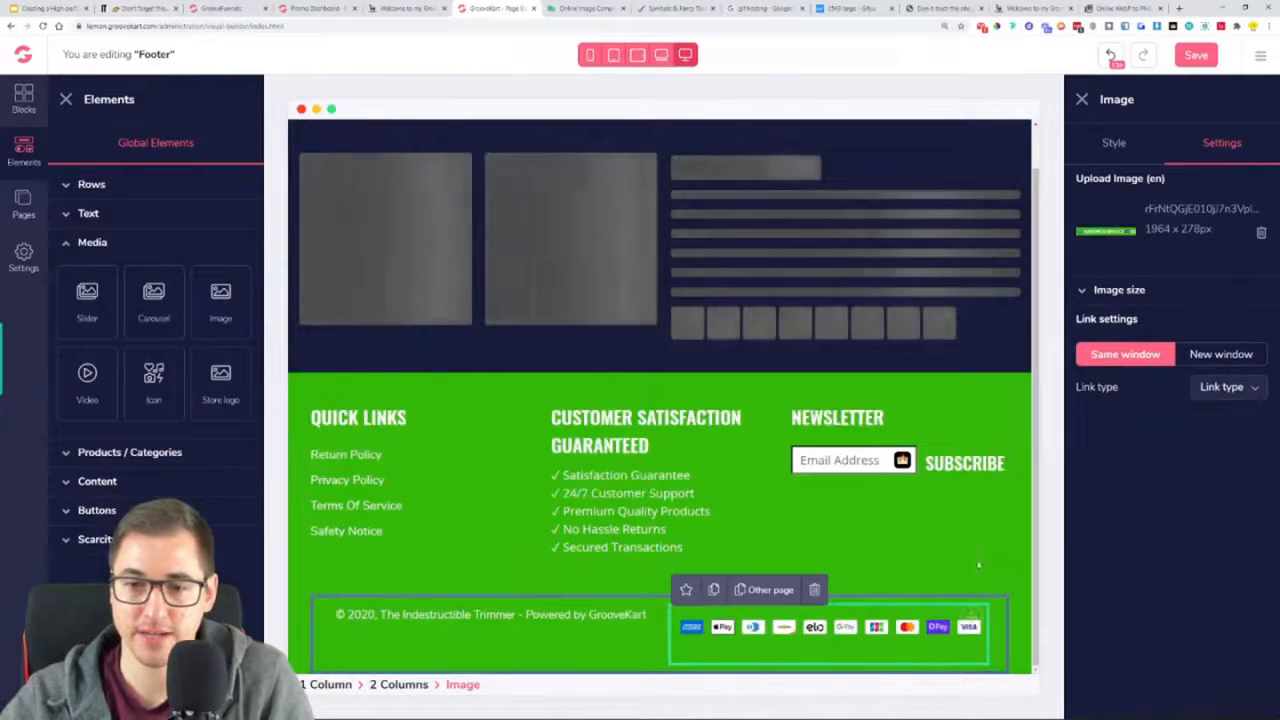
{"action": "left_click", "coordinate": [966, 532]}
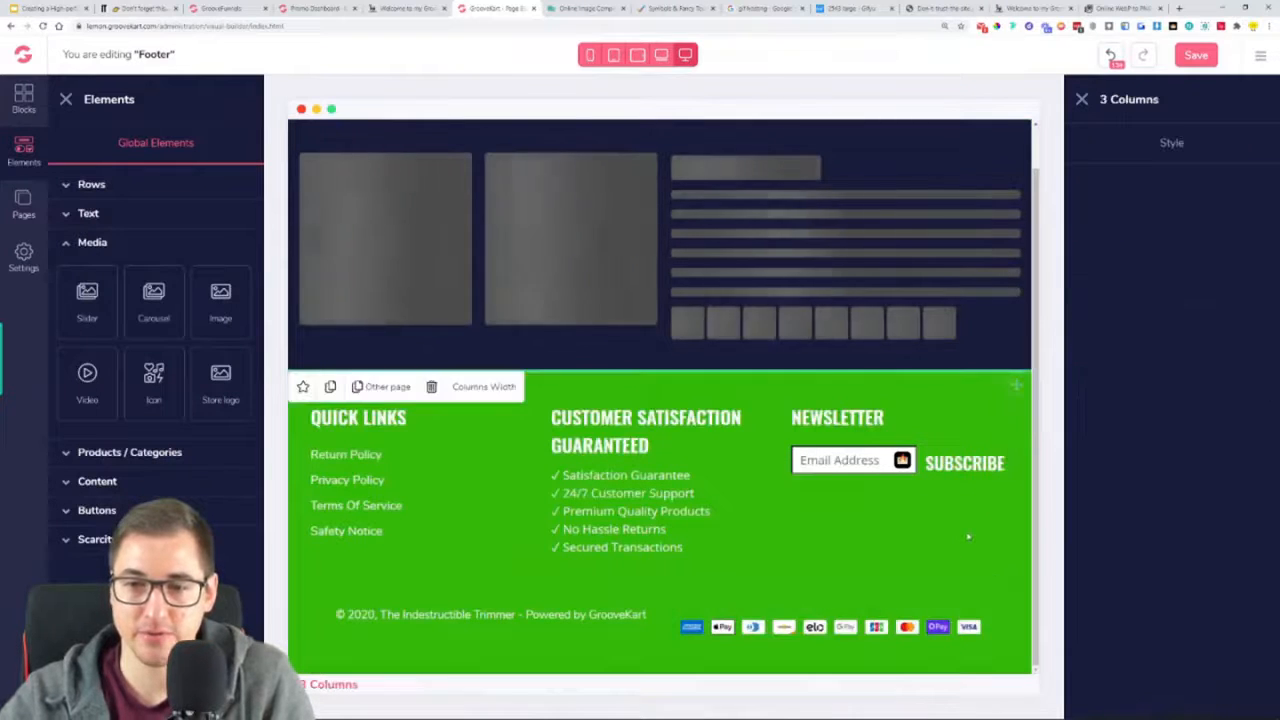
{"action": "left_click", "coordinate": [1196, 56]}
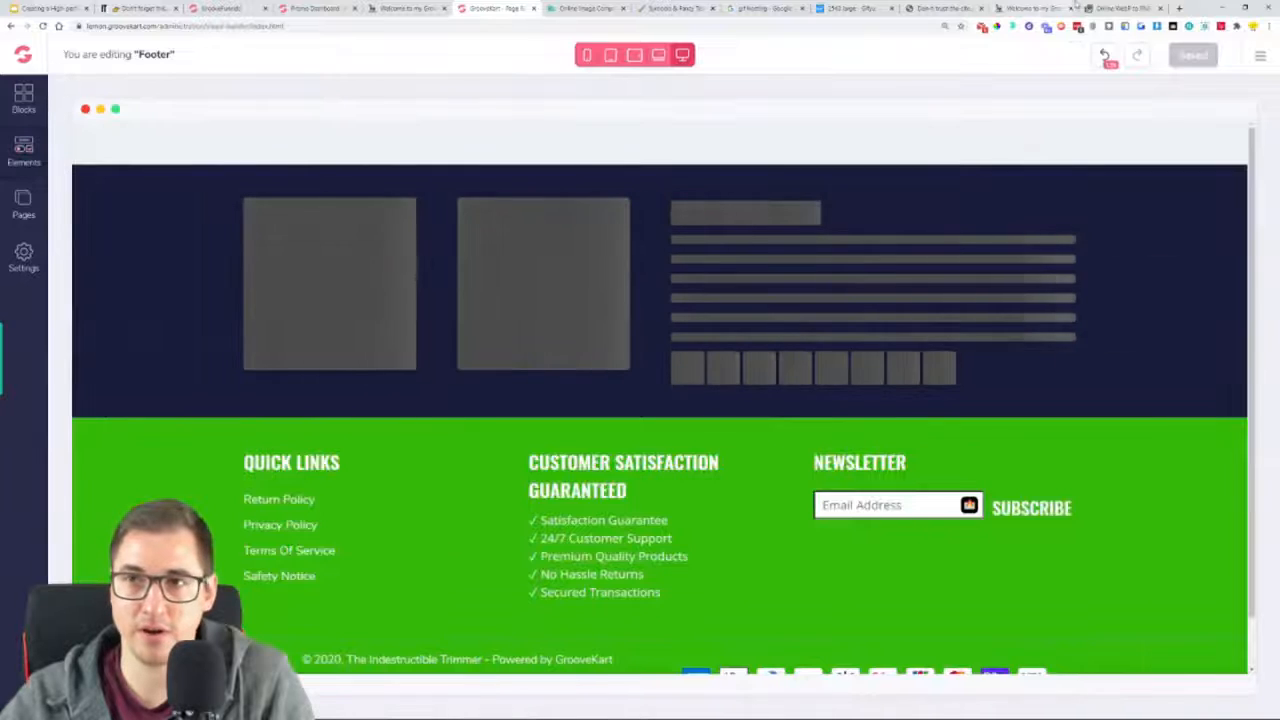
Set the top margin of the copyright paragraph to 25 and save the footer
{"action": "scroll", "coordinate": [843, 554], "scroll_direction": "down", "scroll_amount": 1}
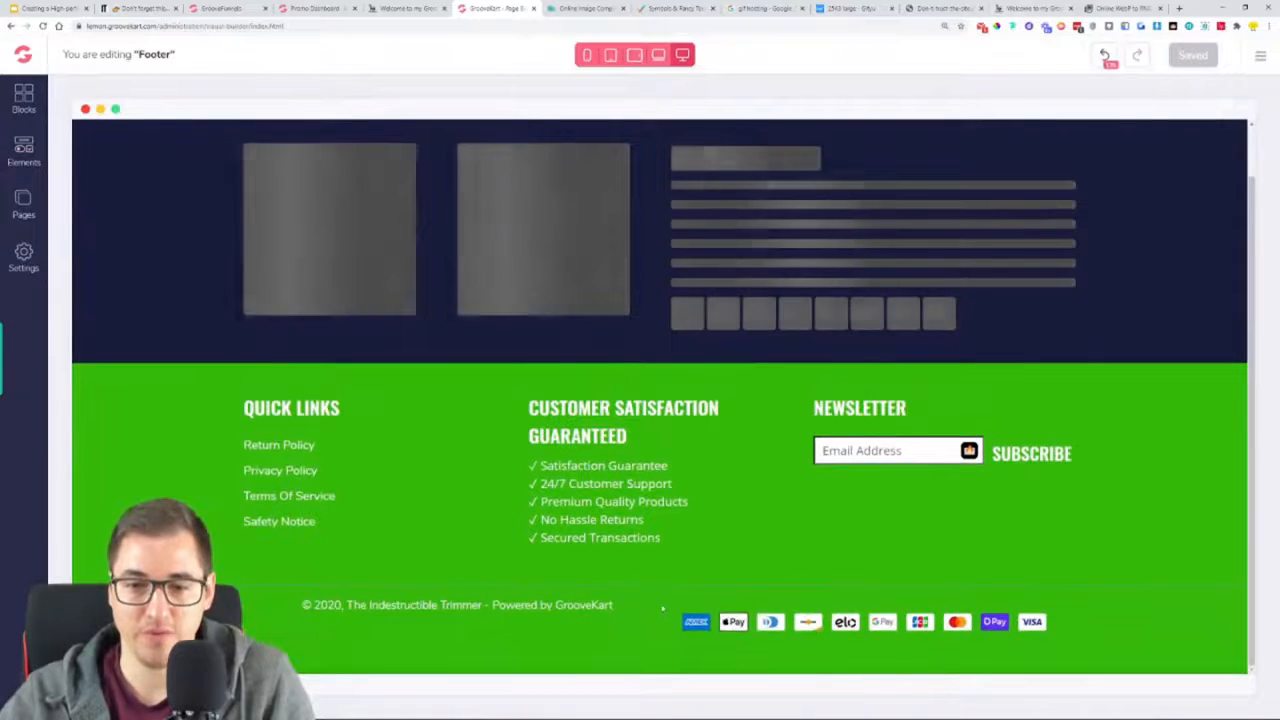
{"action": "left_click", "coordinate": [929, 606]}
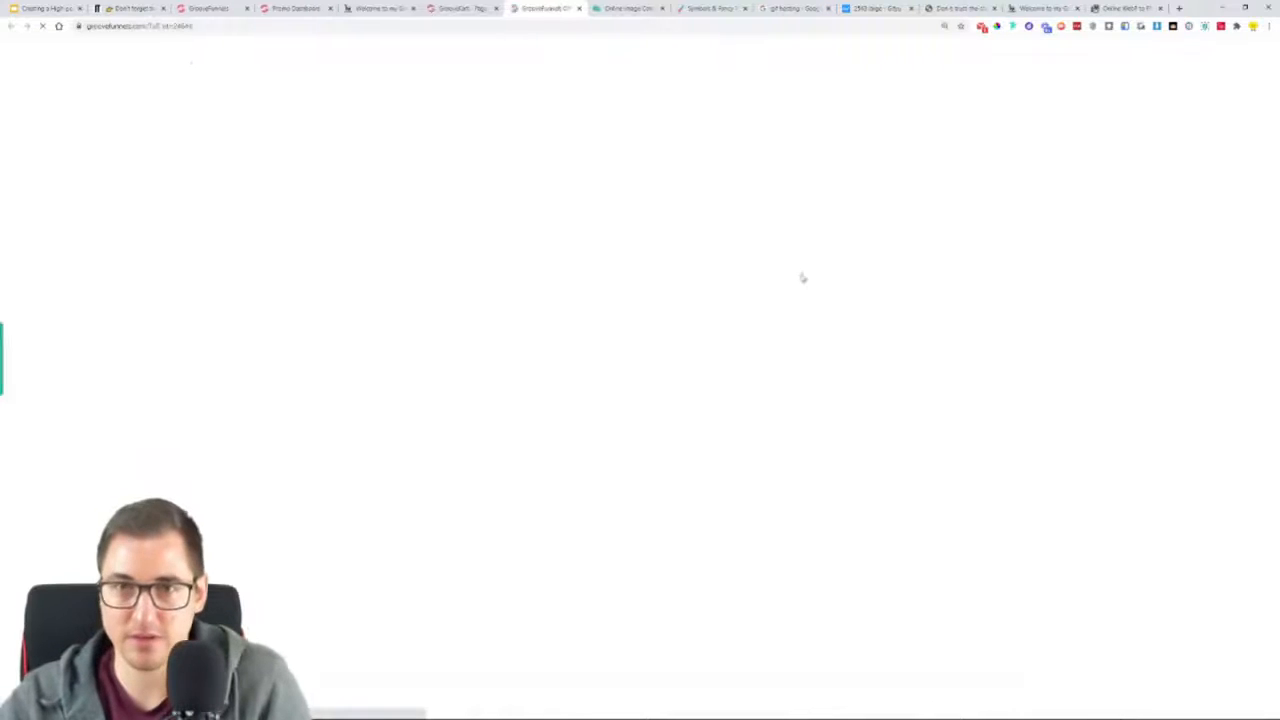
{"action": "left_click", "coordinate": [580, 8]}
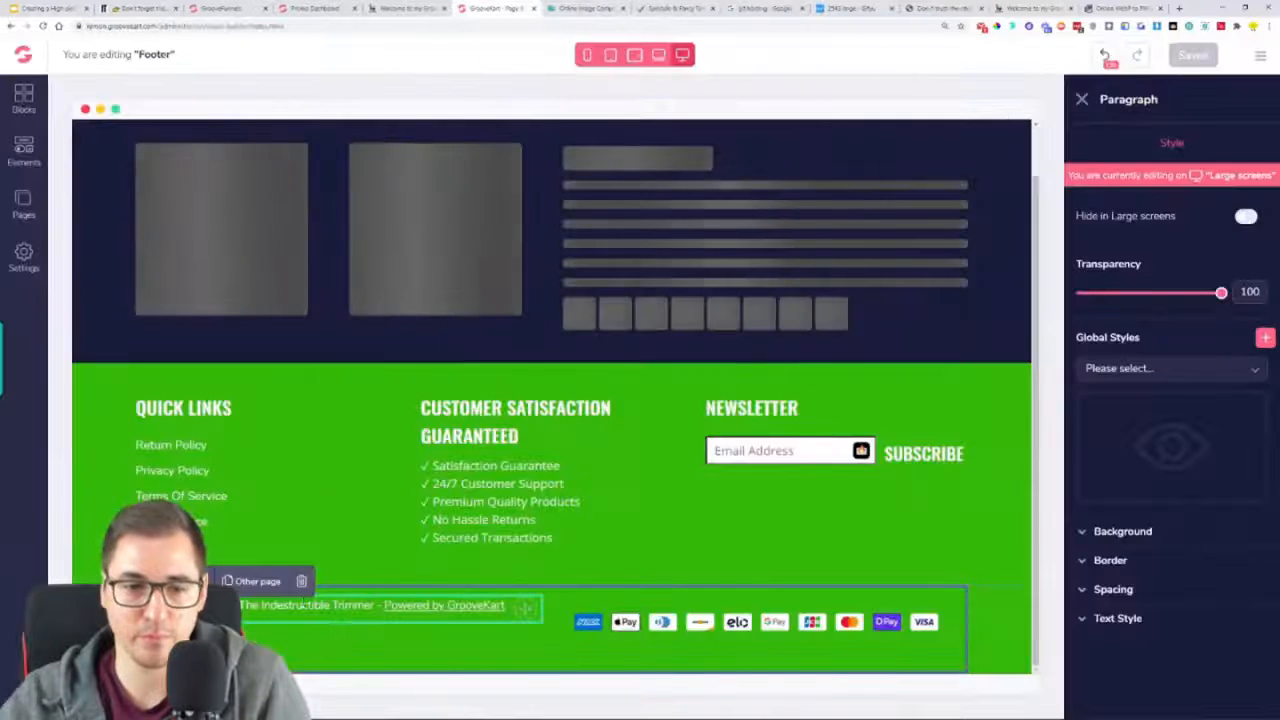
{"action": "left_click", "coordinate": [1115, 590]}
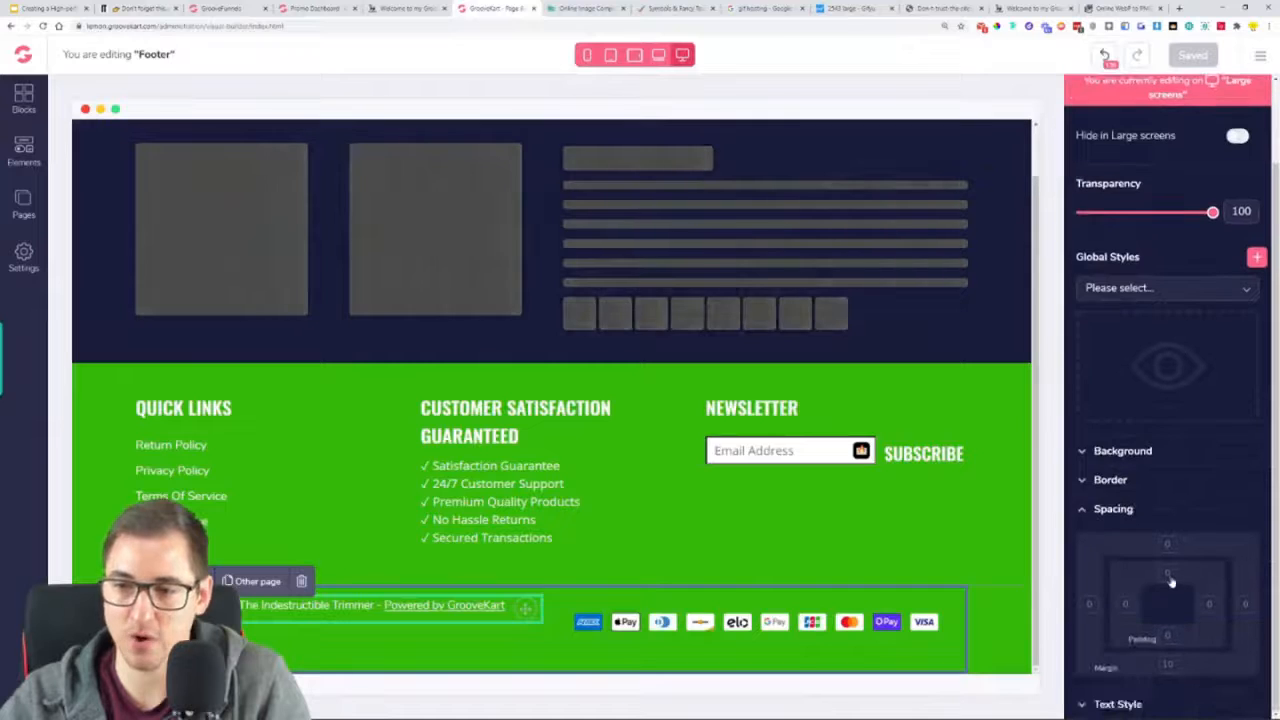
{"action": "left_click", "coordinate": [1168, 545]}
{"action": "left_click_drag", "start_coordinate": [1143, 695], "coordinate": [1171, 697]}
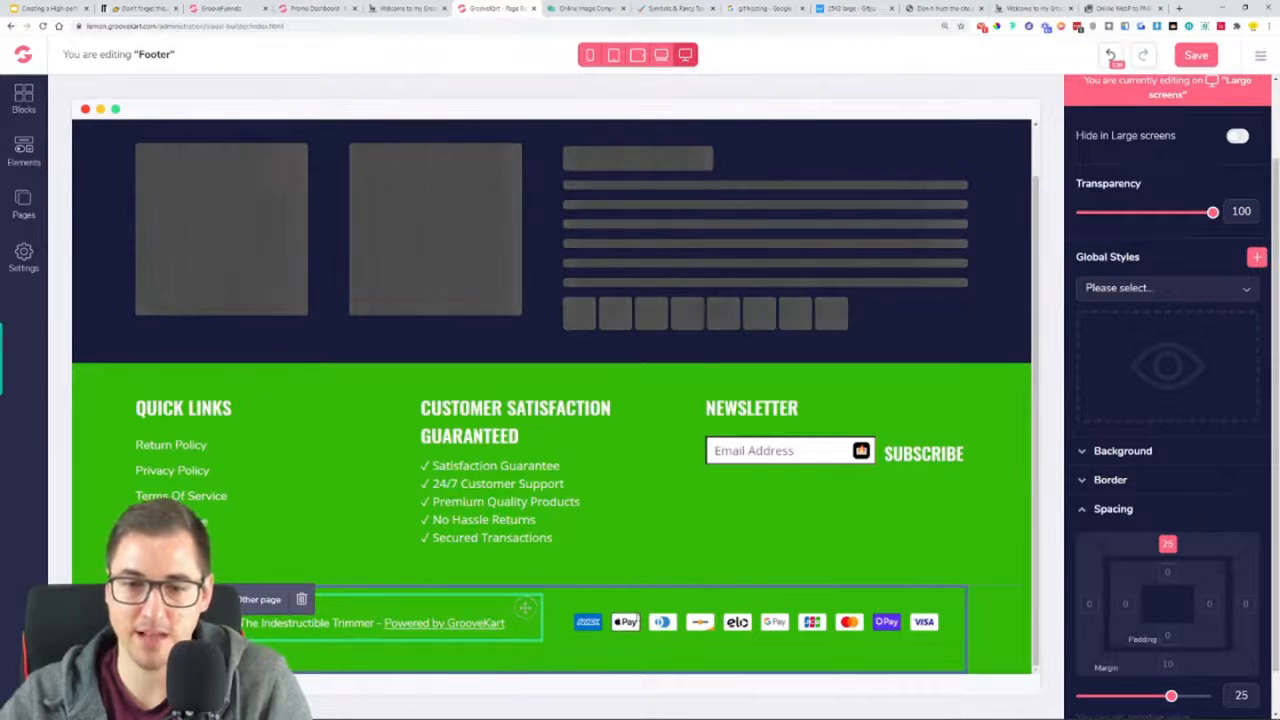
{"action": "left_click", "coordinate": [1192, 55]}
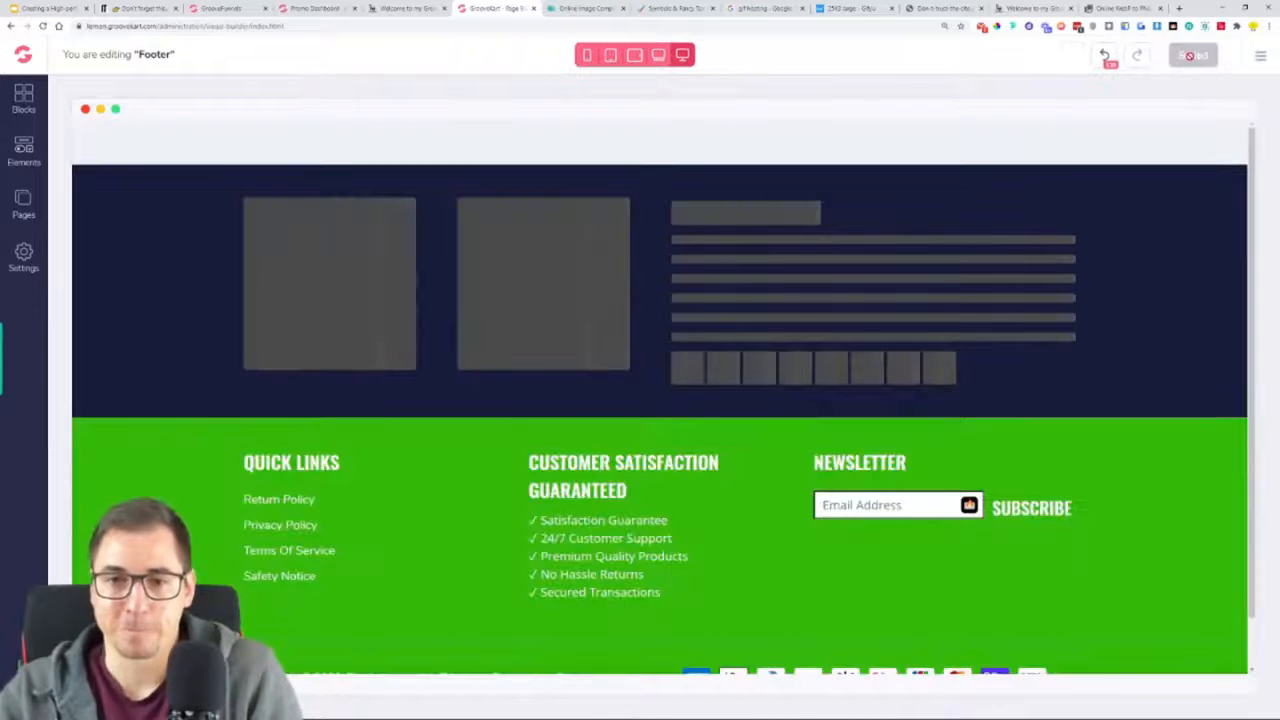
{"action": "scroll", "coordinate": [690, 437], "scroll_direction": "down", "scroll_amount": 2}
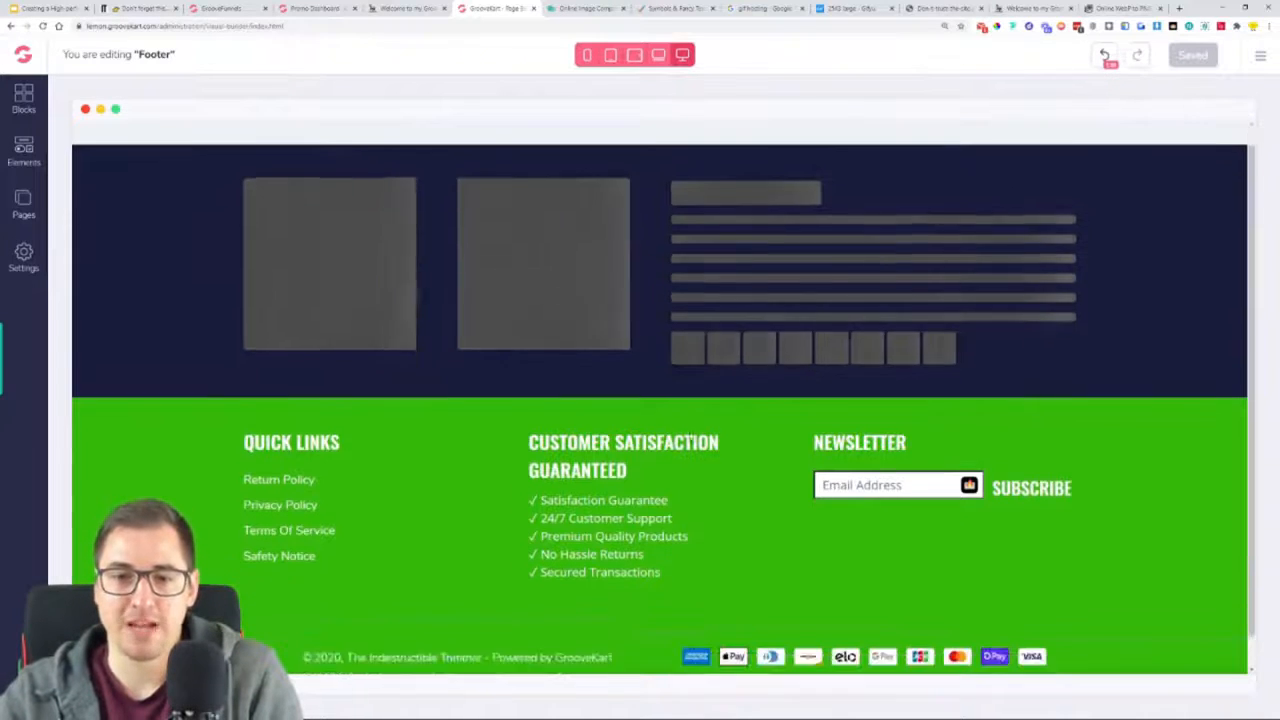
Reload the live store page and review the finished footer with its links, guarantee list, copyright line and payment icons
{"action": "left_click", "coordinate": [1030, 8]}
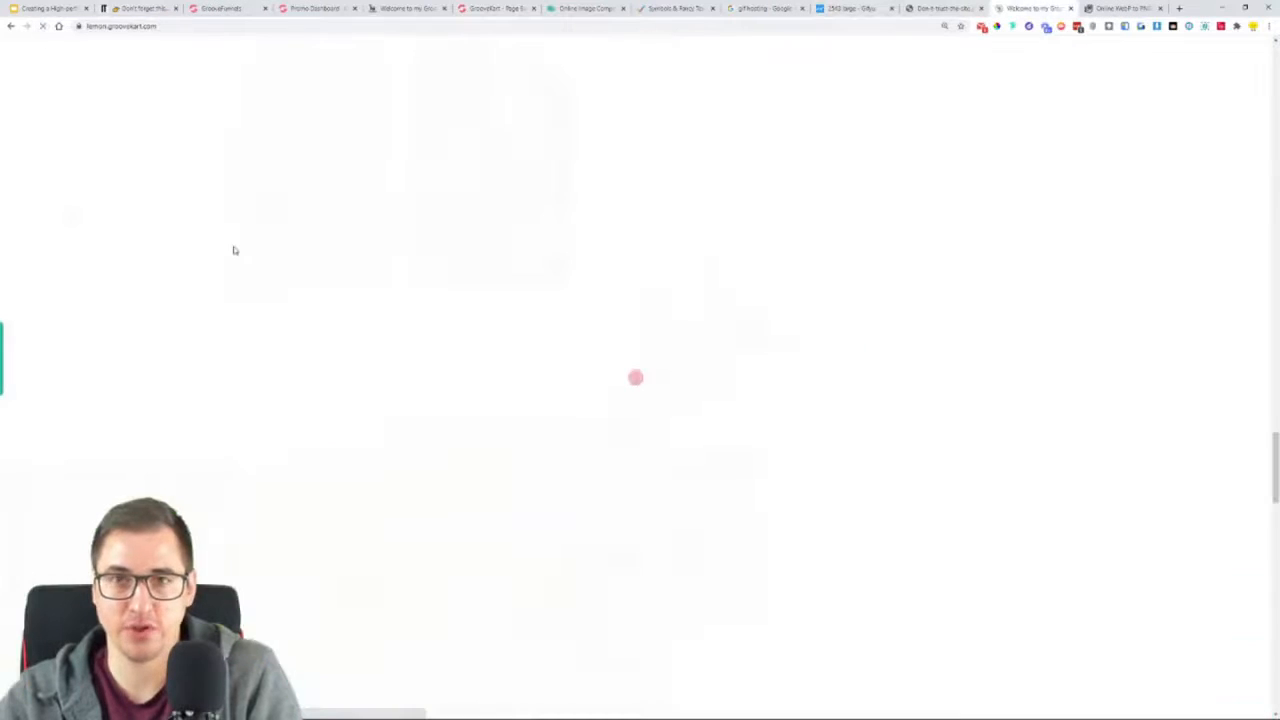
{"action": "scroll", "coordinate": [310, 324], "scroll_direction": "down", "scroll_amount": 1}
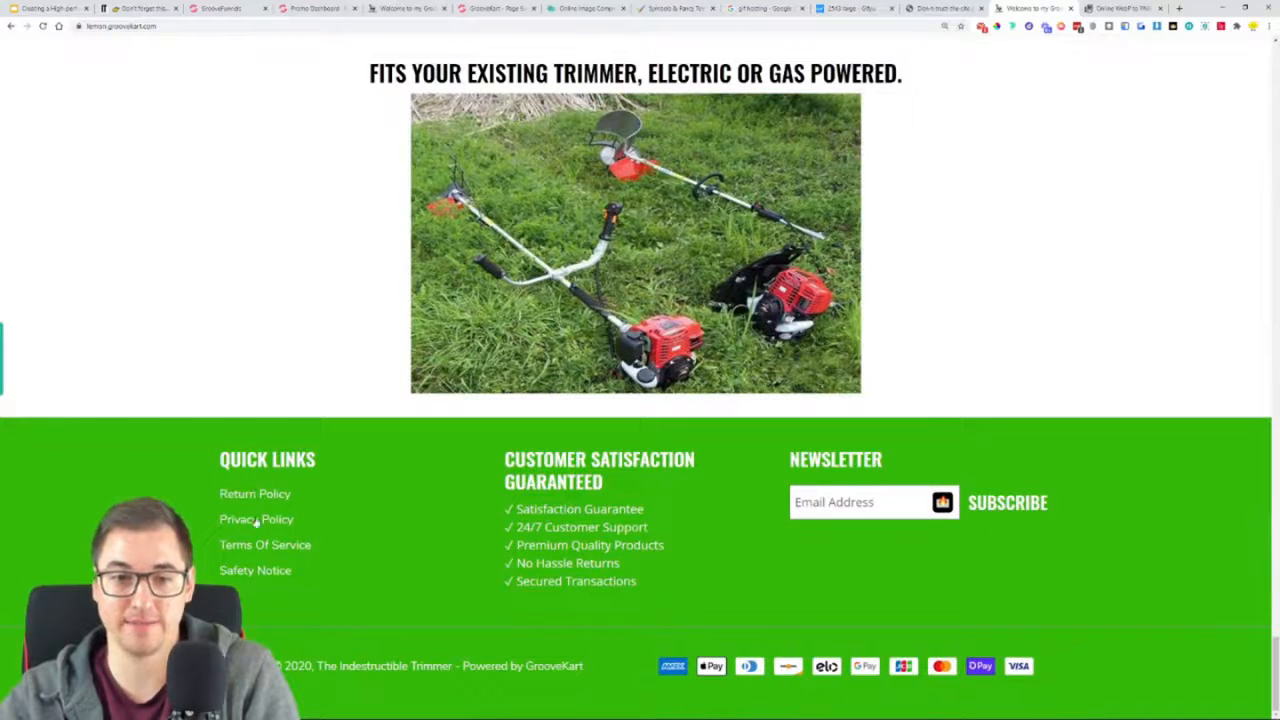
{"action": "left_click_drag", "start_coordinate": [592, 509], "coordinate": [606, 581]}
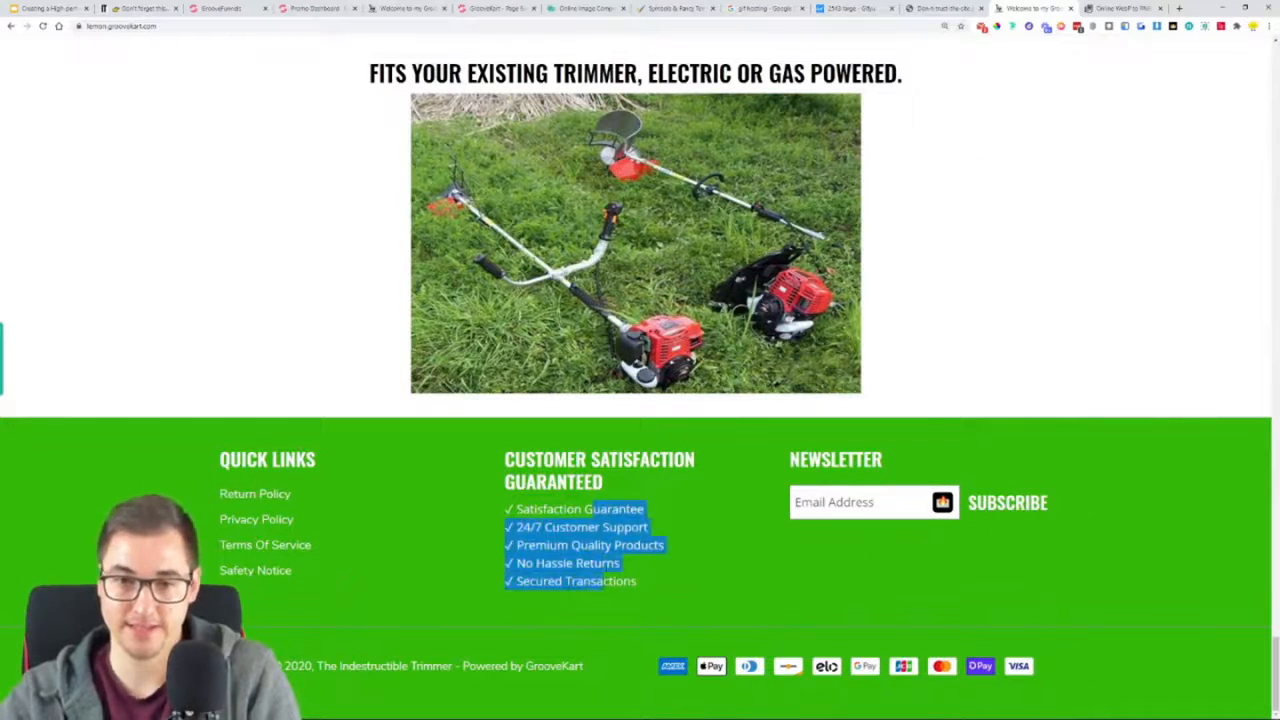
{"action": "left_click", "coordinate": [692, 670]}
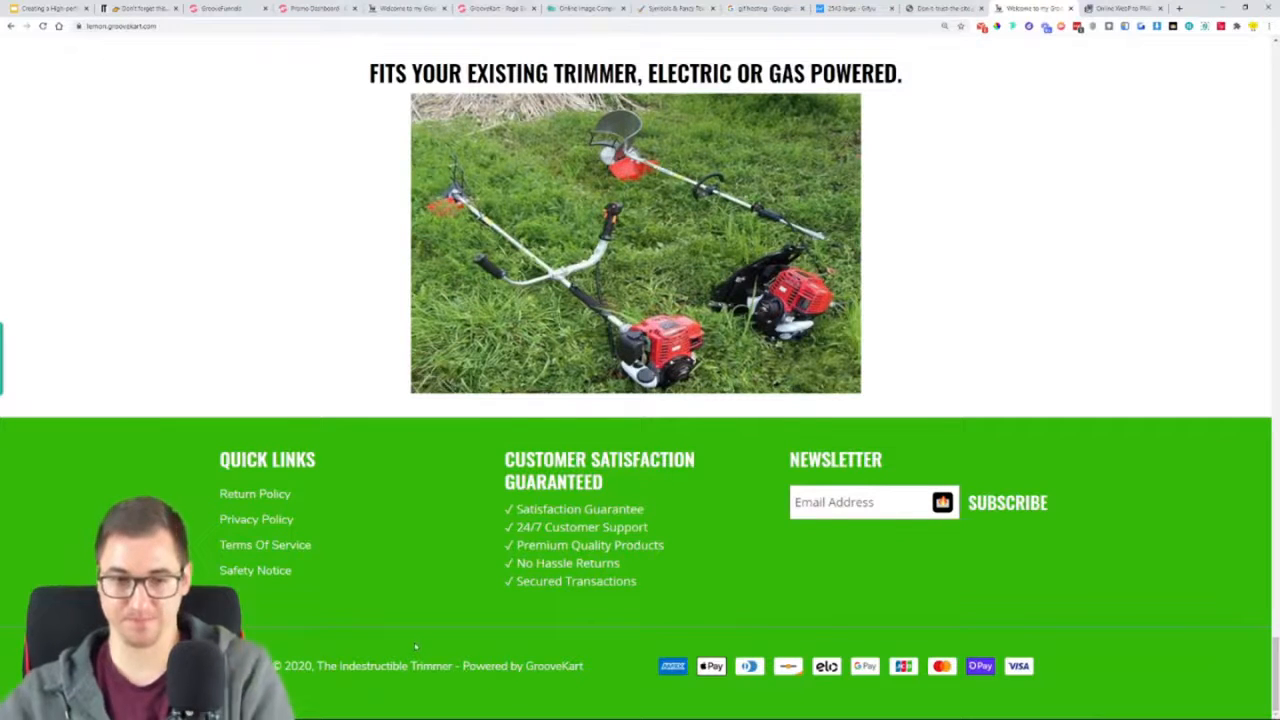
{"action": "scroll", "coordinate": [270, 453], "scroll_direction": "up", "scroll_amount": 1}
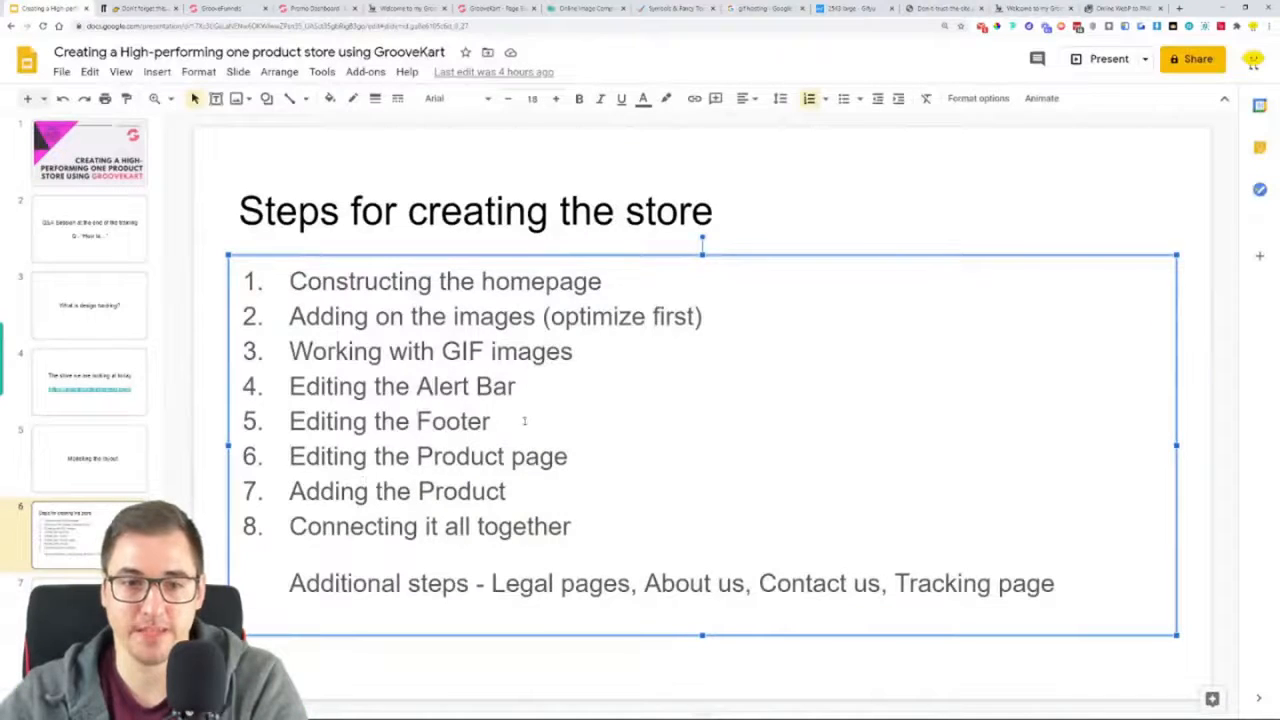
In the Google Slides plan, highlight steps 1 to 5 in yellow, from "Constructing the homepage" through "Editing the Footer"
{"action": "left_click_drag", "start_coordinate": [524, 421], "coordinate": [280, 270]}
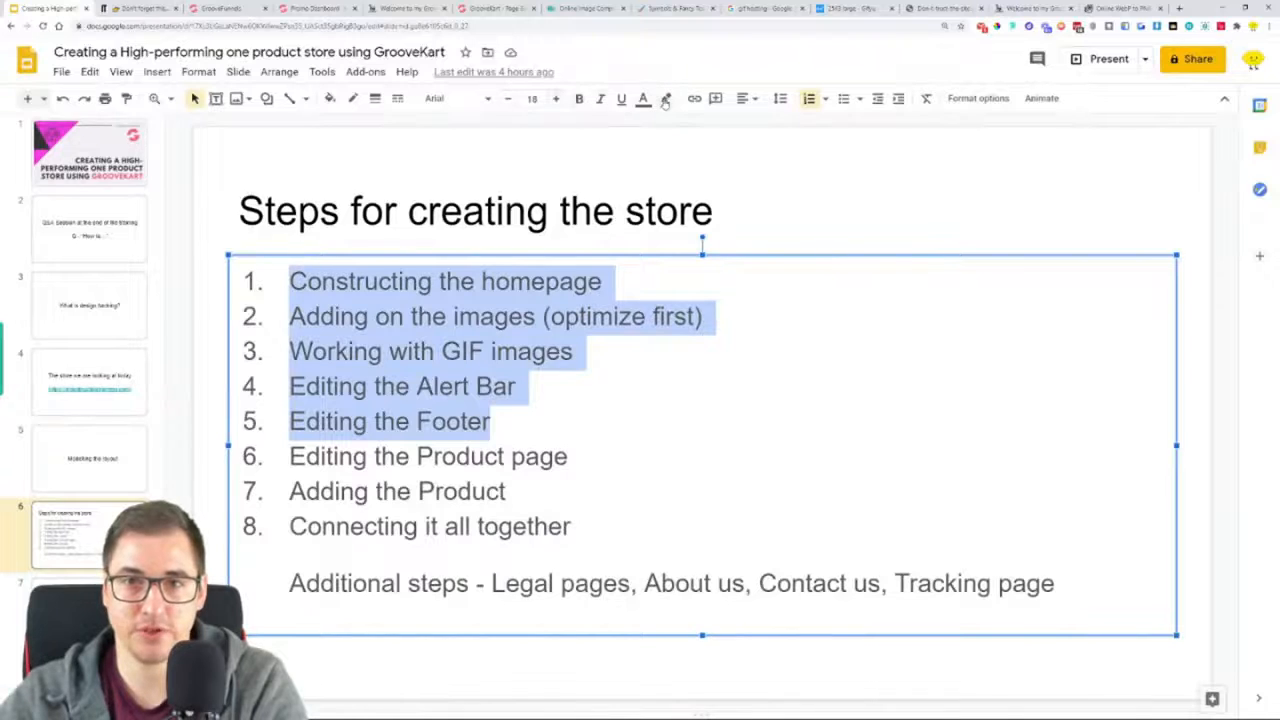
{"action": "left_click", "coordinate": [665, 100]}
{"action": "left_click", "coordinate": [721, 219]}
{"action": "left_click", "coordinate": [569, 456]}
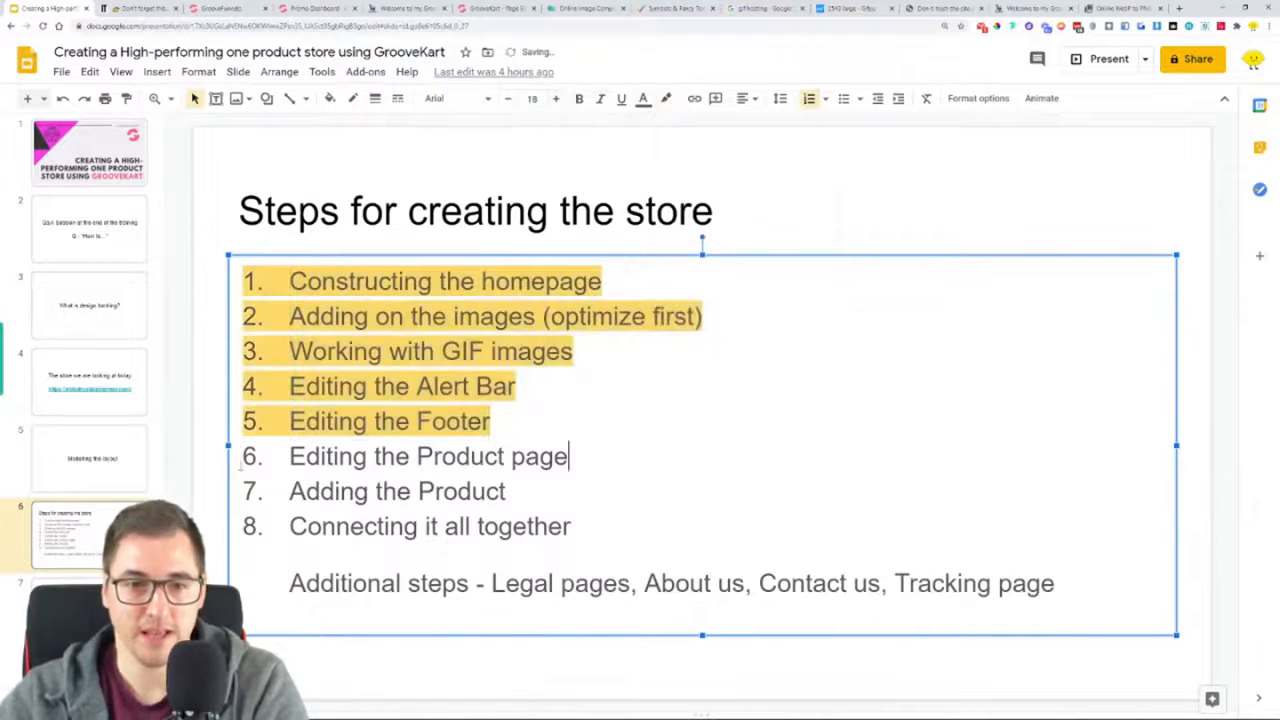
{"action": "left_click_drag", "start_coordinate": [288, 457], "coordinate": [598, 457]}
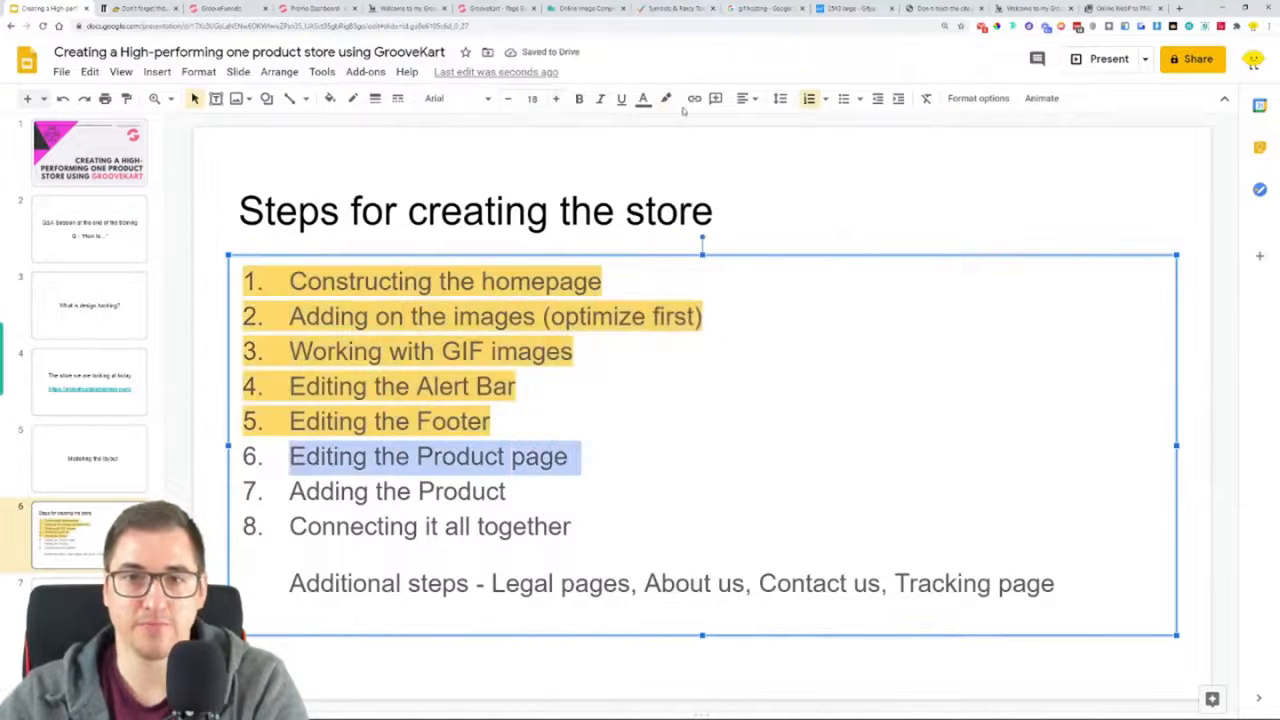
Open the Indestructible Trimmer product page from the reference store's homepage and examine its layout
{"action": "left_click", "coordinate": [410, 8]}
{"action": "scroll", "coordinate": [461, 126], "scroll_direction": "up", "scroll_amount": 2}
{"action": "left_click", "coordinate": [493, 8]}
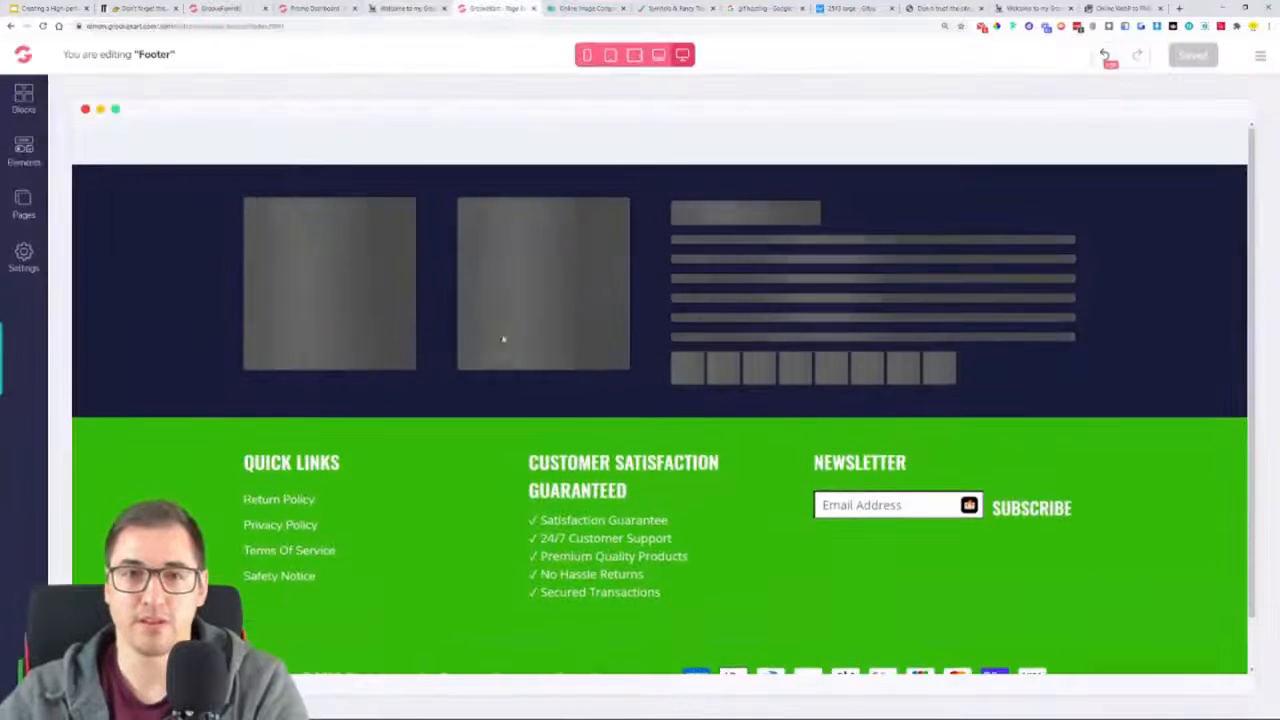
{"action": "left_click", "coordinate": [410, 8]}
{"action": "scroll", "coordinate": [640, 400], "scroll_direction": "up", "scroll_amount": 15}
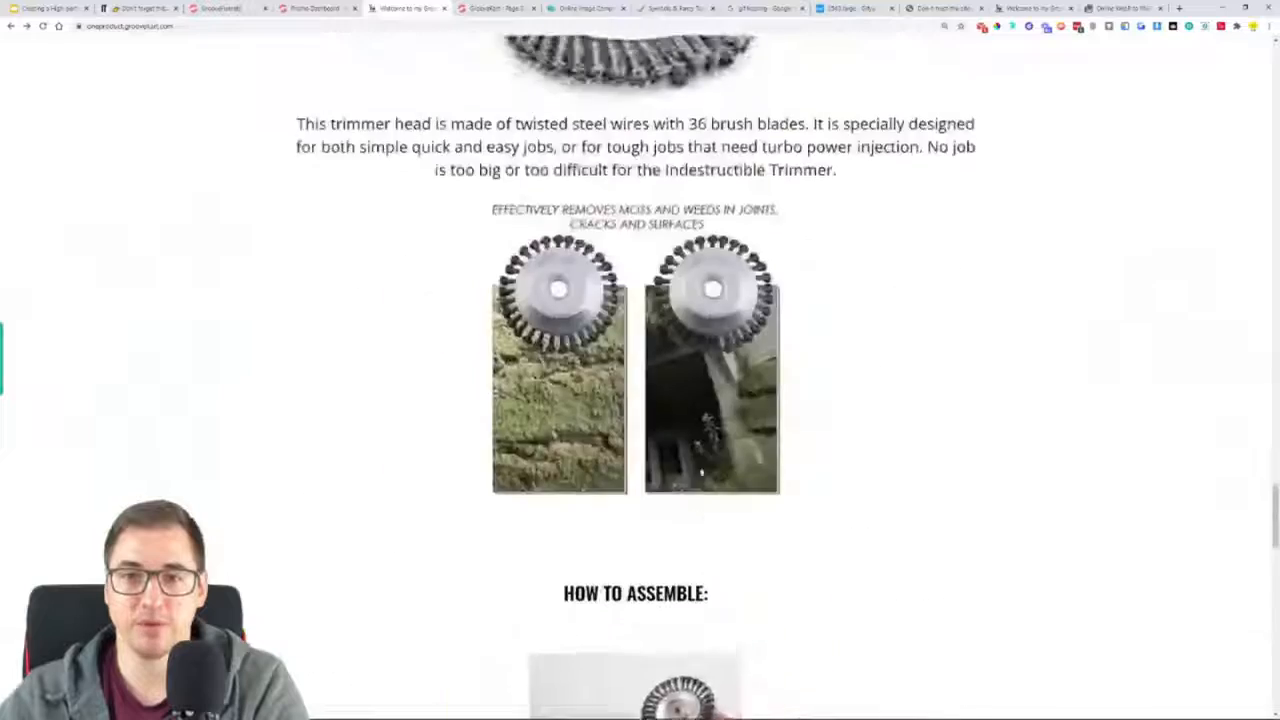
{"action": "scroll", "coordinate": [706, 483], "scroll_direction": "up", "scroll_amount": 10}
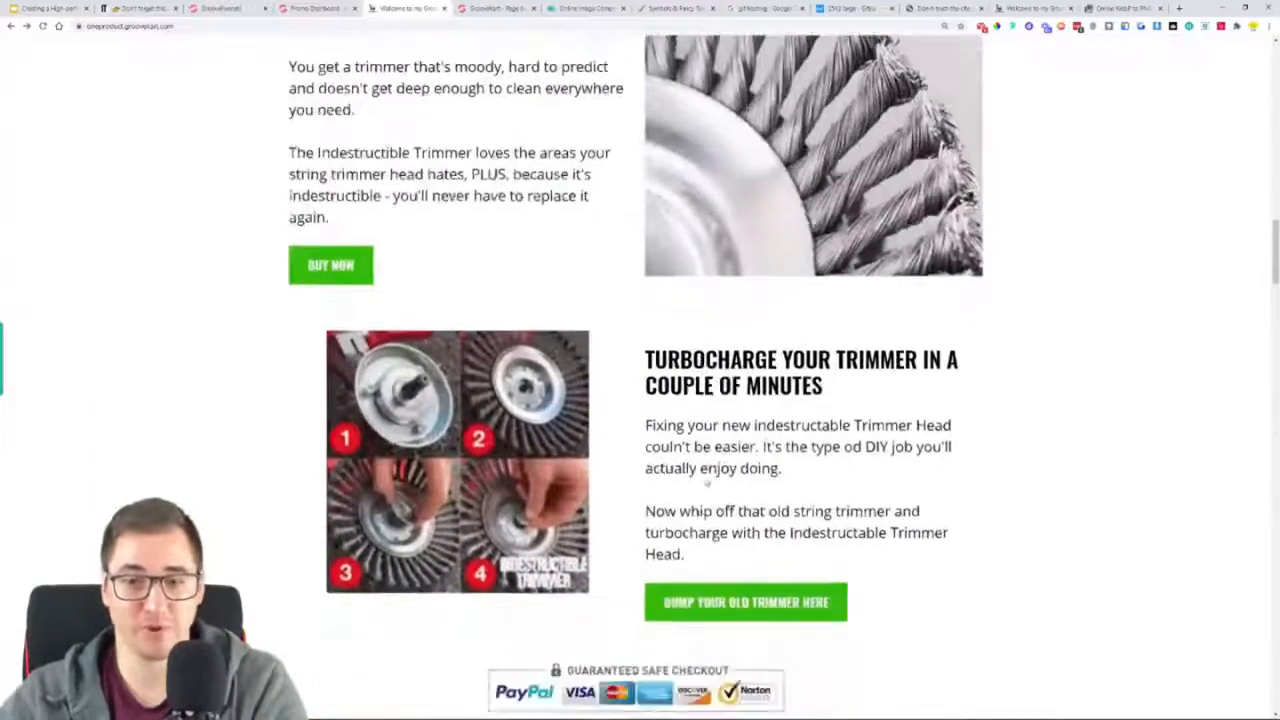
{"action": "scroll", "coordinate": [706, 482], "scroll_direction": "down", "scroll_amount": 3}
{"action": "left_click", "coordinate": [720, 378]}
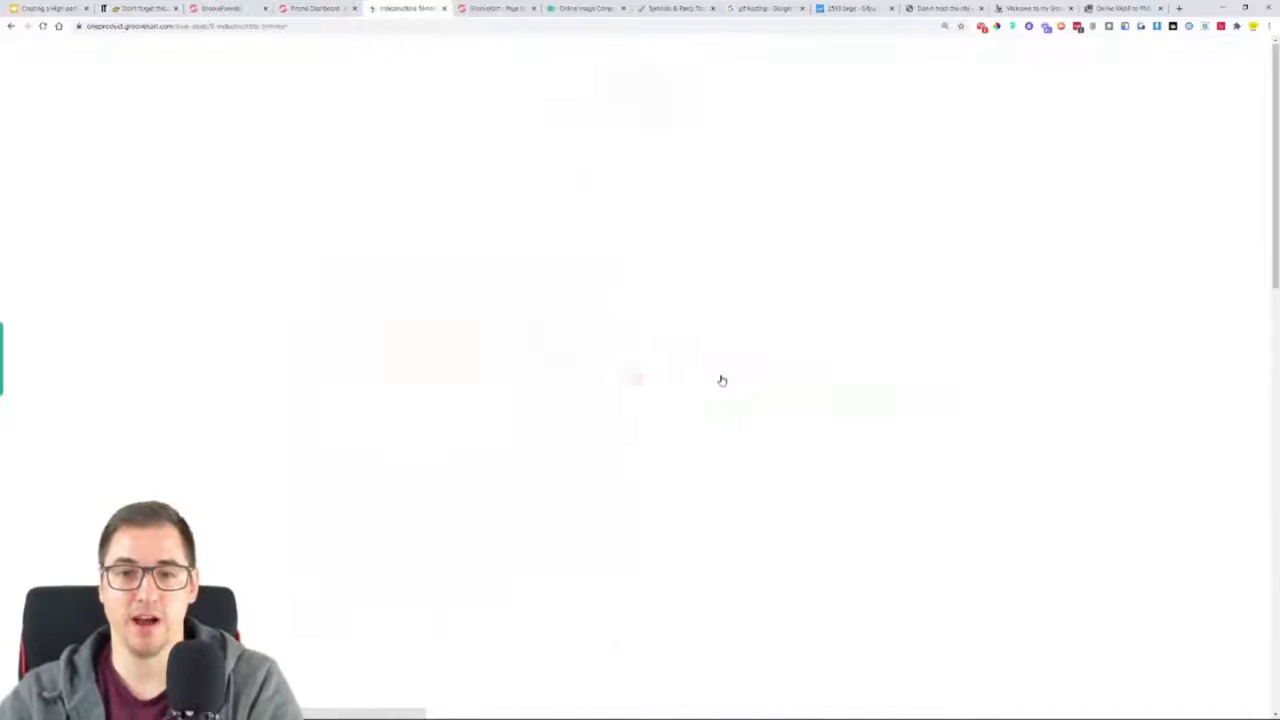
{"action": "scroll", "coordinate": [1074, 319], "scroll_direction": "down", "scroll_amount": 2}
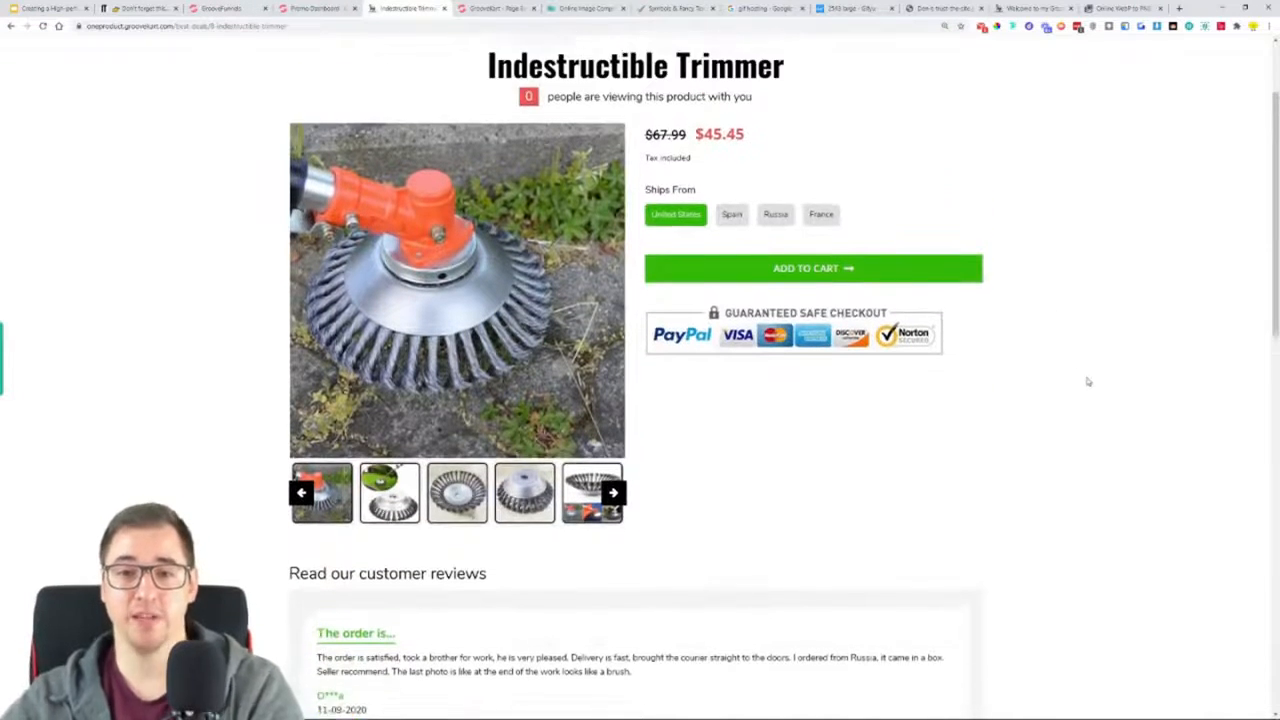
{"action": "scroll", "coordinate": [1084, 378], "scroll_direction": "up", "scroll_amount": 1}
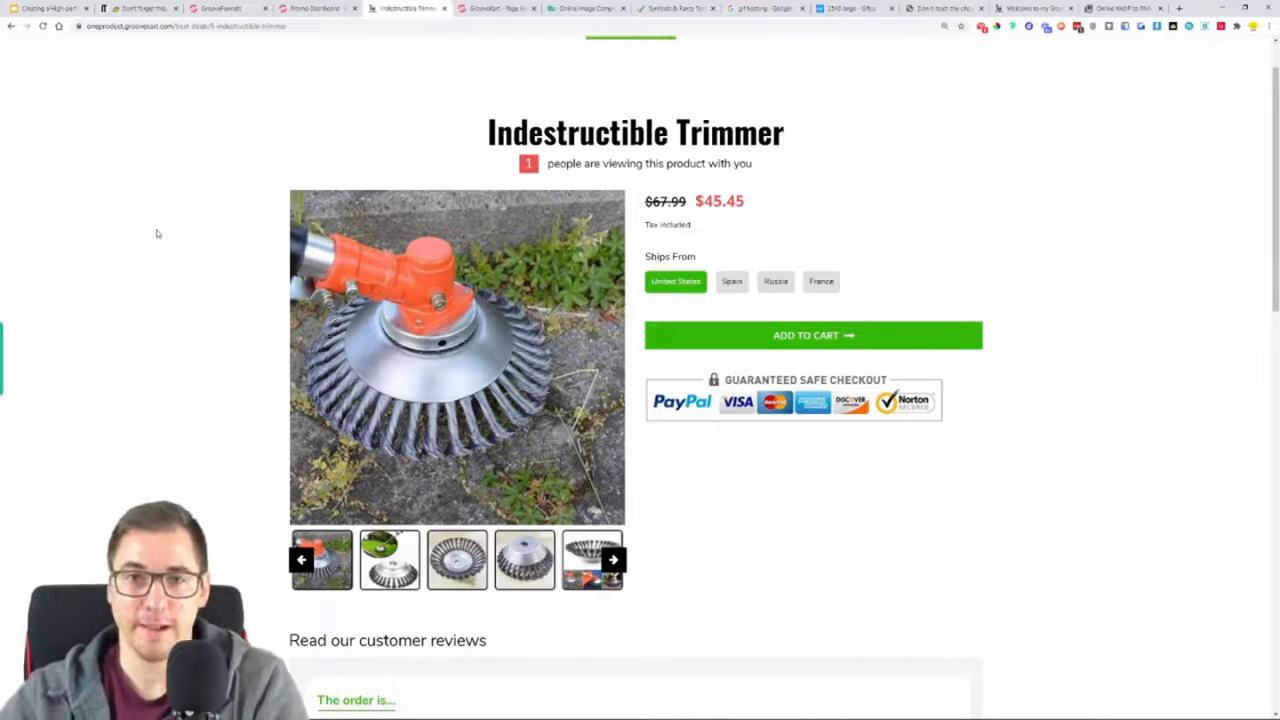
Return to the GrooveKart page builder and open the "Product Layout with Bumps" product page layout for editing
{"action": "left_click", "coordinate": [313, 10]}
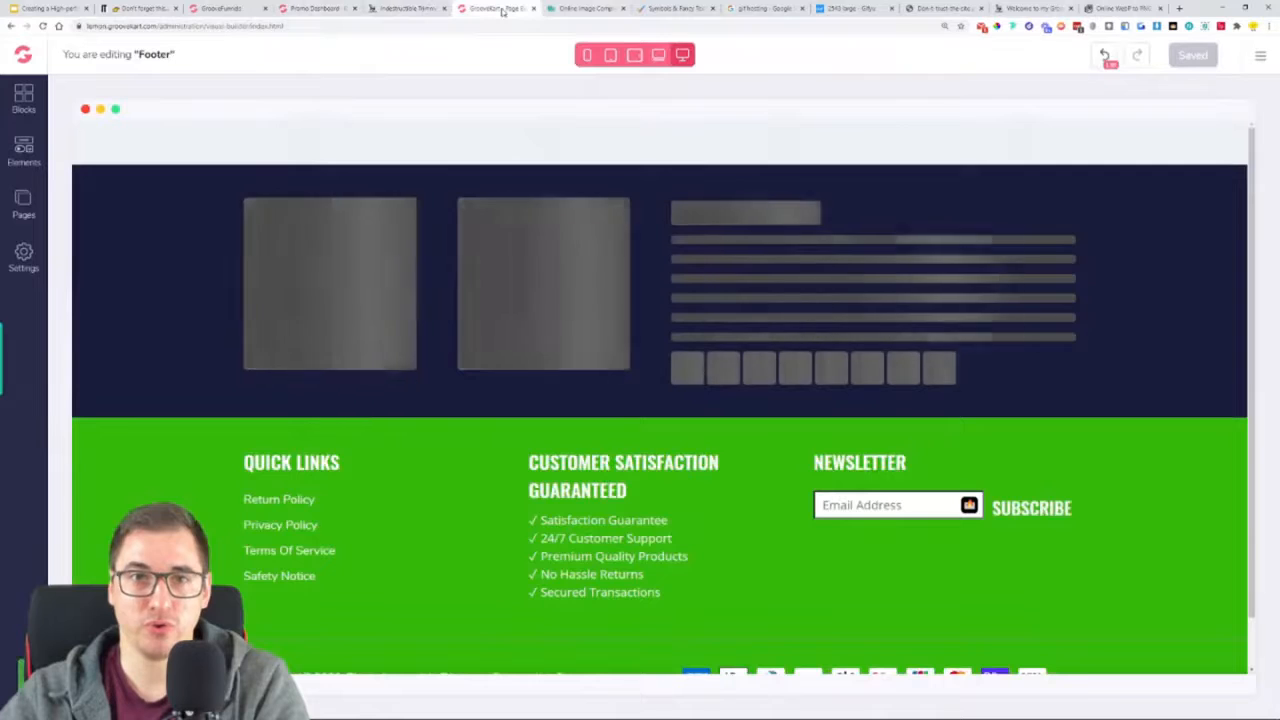
{"action": "left_click", "coordinate": [495, 8]}
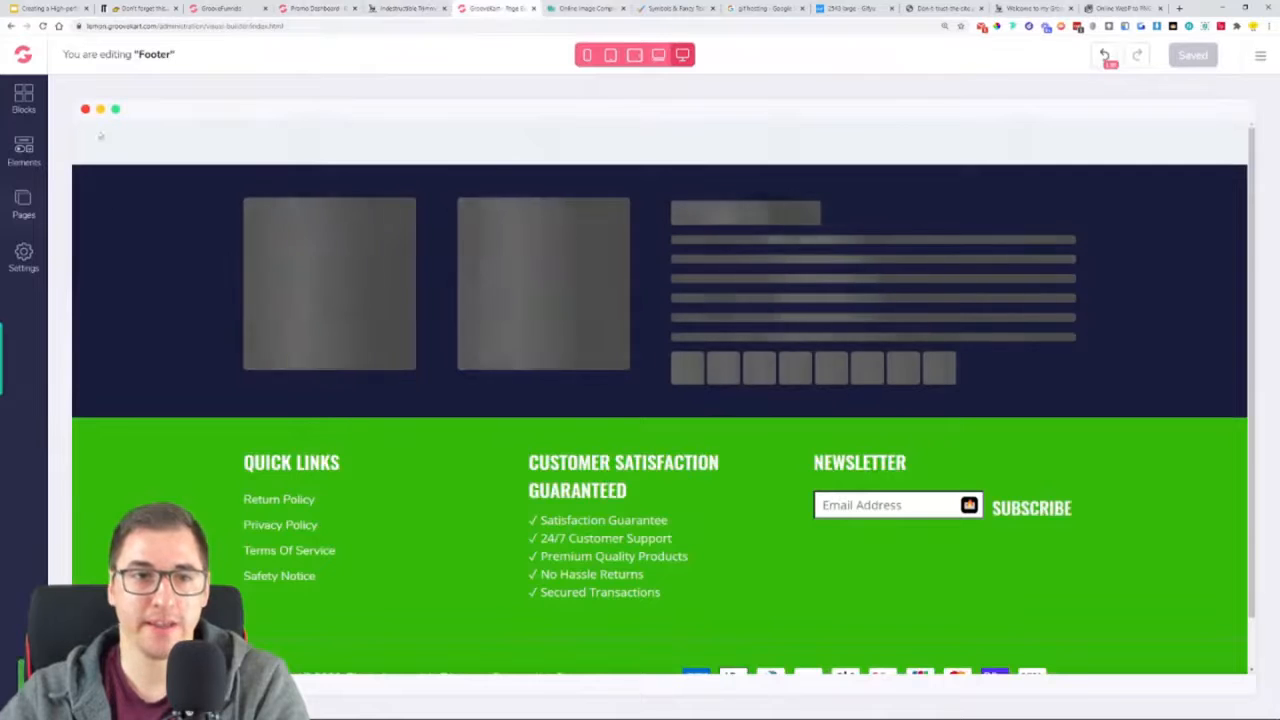
{"action": "left_click", "coordinate": [24, 199]}
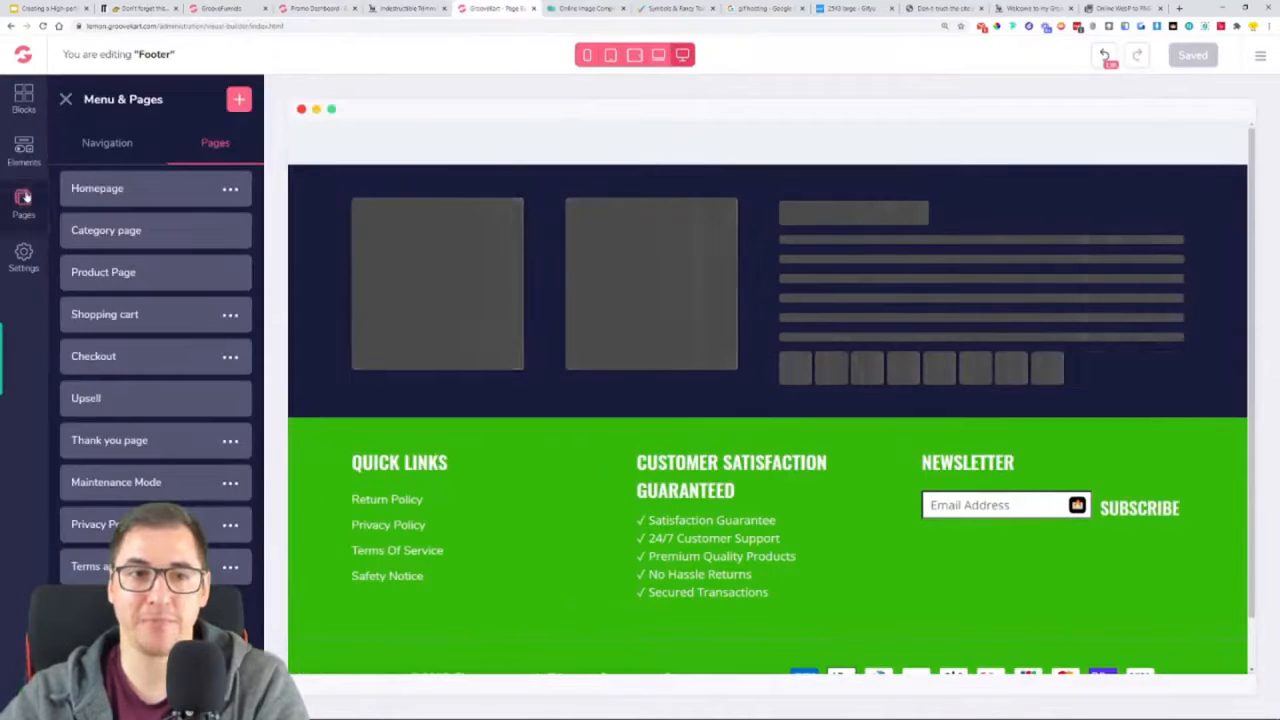
{"action": "left_click", "coordinate": [145, 274]}
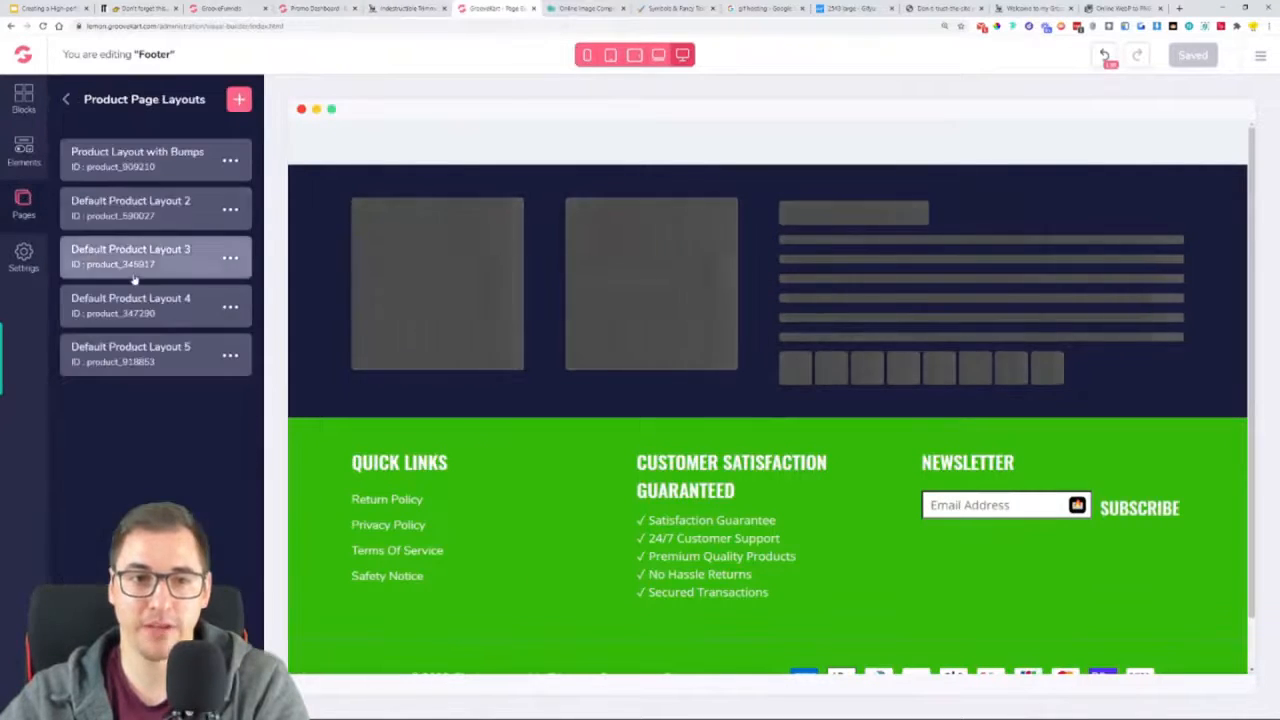
{"action": "left_click", "coordinate": [127, 165]}
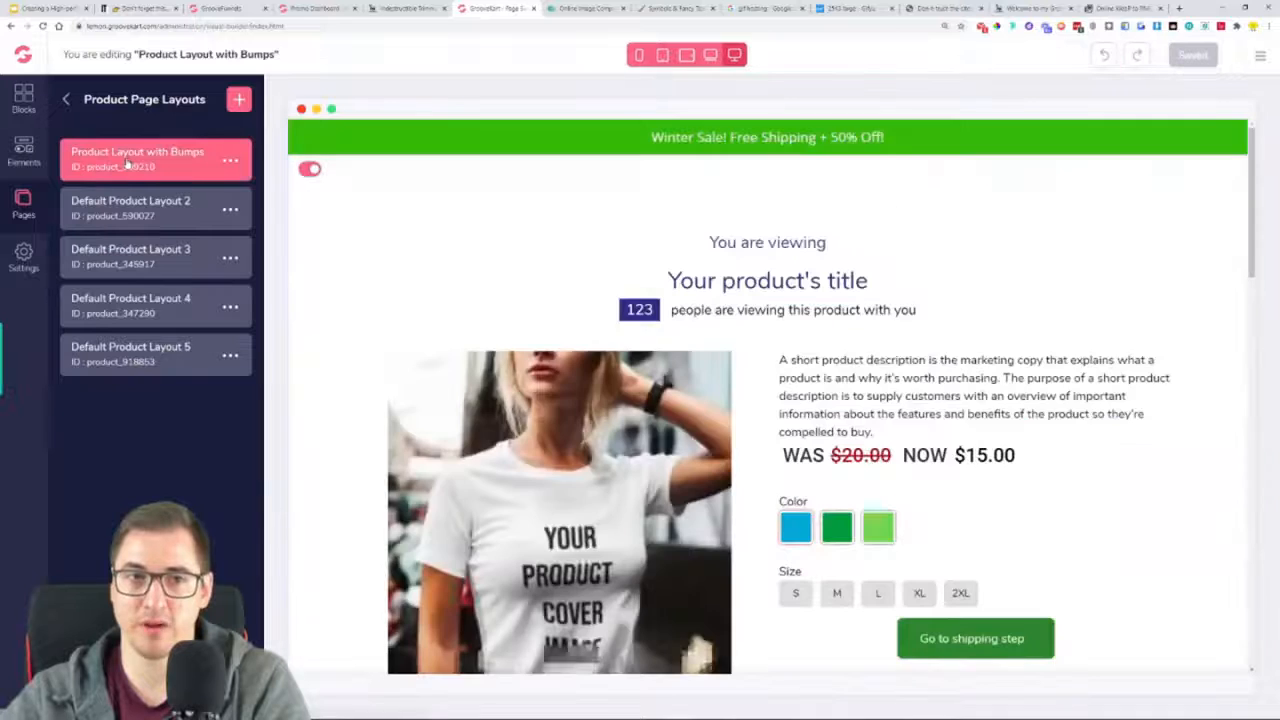
{"action": "left_click", "coordinate": [231, 161]}
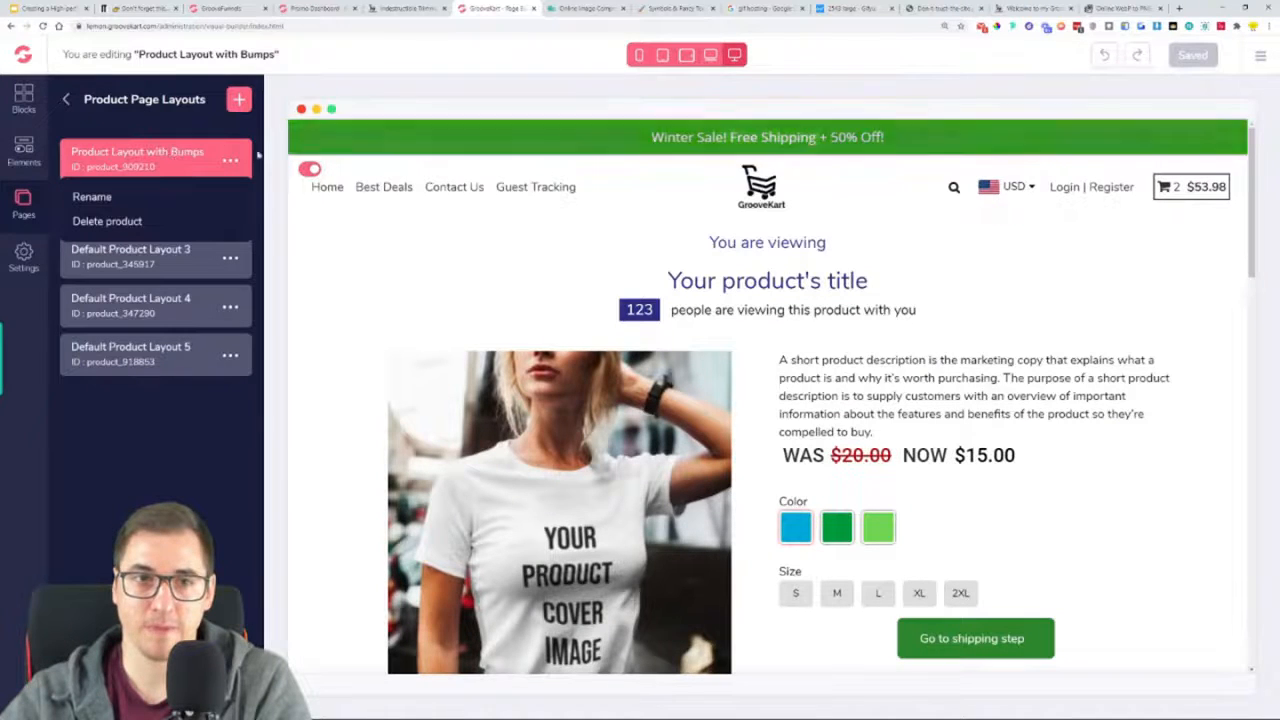
{"action": "left_click", "coordinate": [231, 163]}
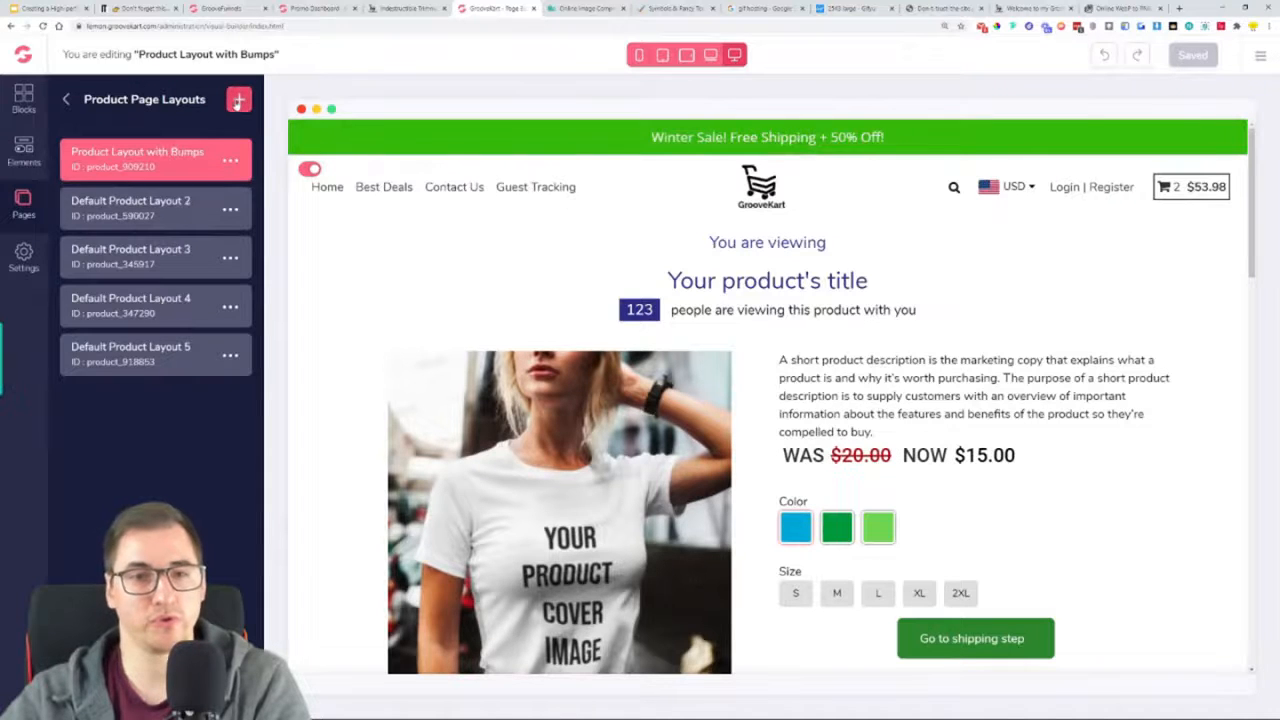
{"action": "scroll", "coordinate": [612, 342], "scroll_direction": "down", "scroll_amount": 1}
{"action": "scroll", "coordinate": [680, 272], "scroll_direction": "up", "scroll_amount": 1}
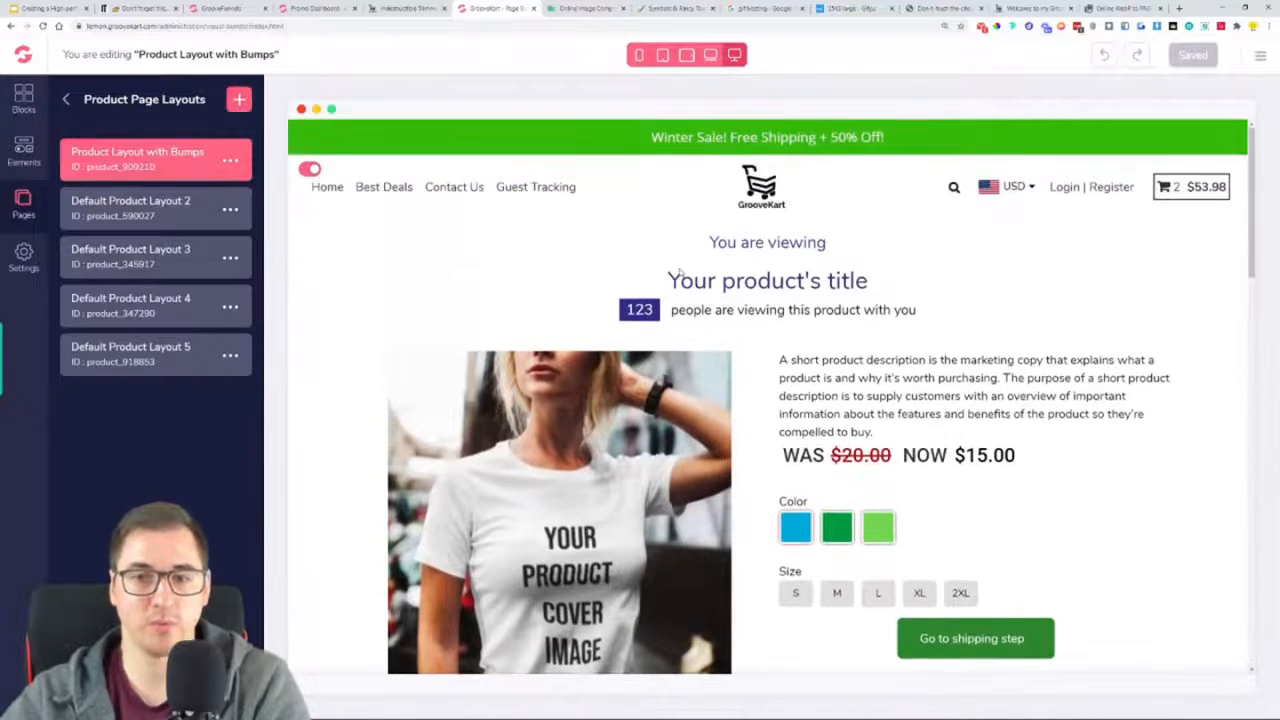
Delete the "You are viewing" heading above the product title in the layout
{"action": "left_click", "coordinate": [744, 254]}
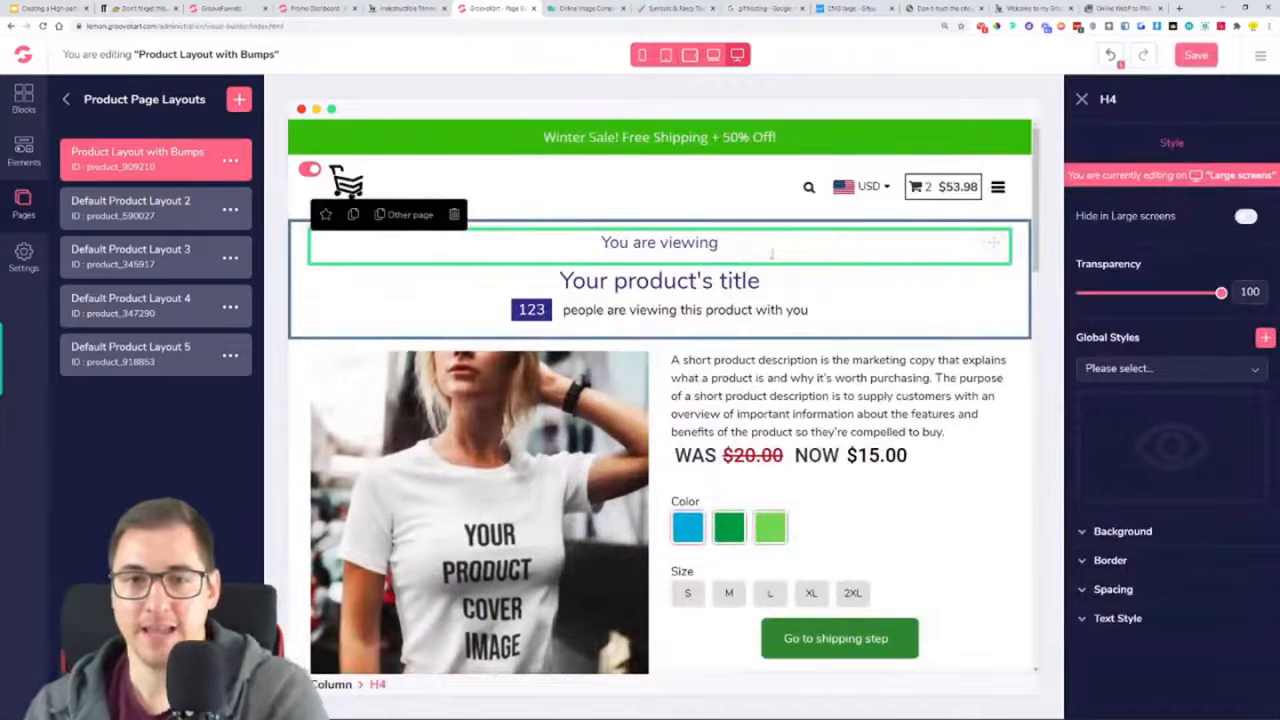
{"action": "key", "text": "Delete"}
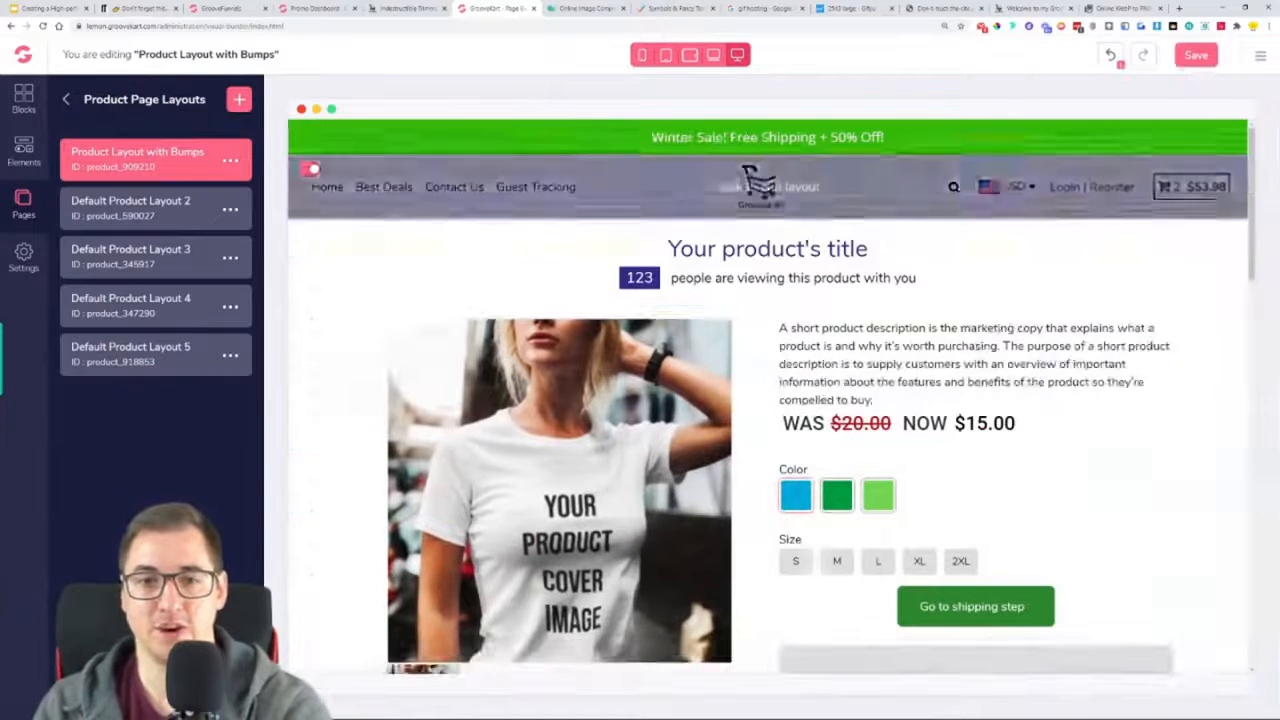
Set the product title's font to Oswald
{"action": "left_click", "coordinate": [795, 250]}
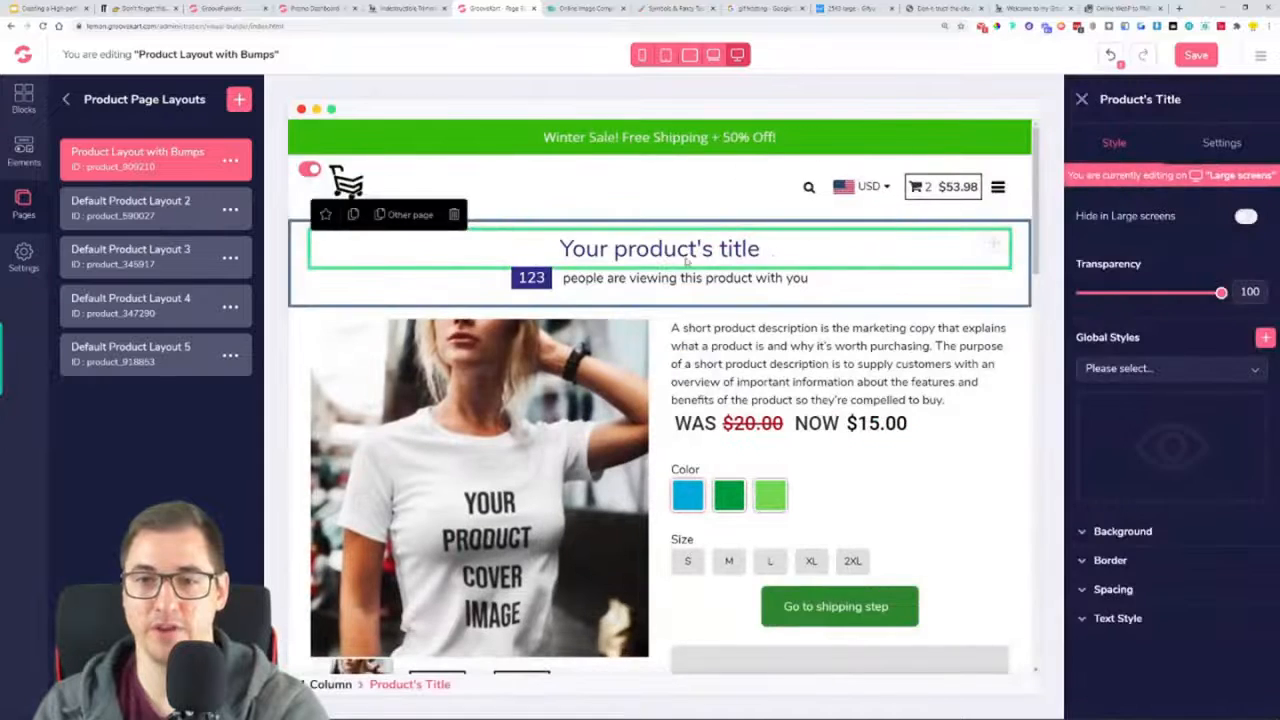
{"action": "left_click", "coordinate": [1126, 619]}
{"action": "scroll", "coordinate": [1140, 560], "scroll_direction": "down", "scroll_amount": 2}
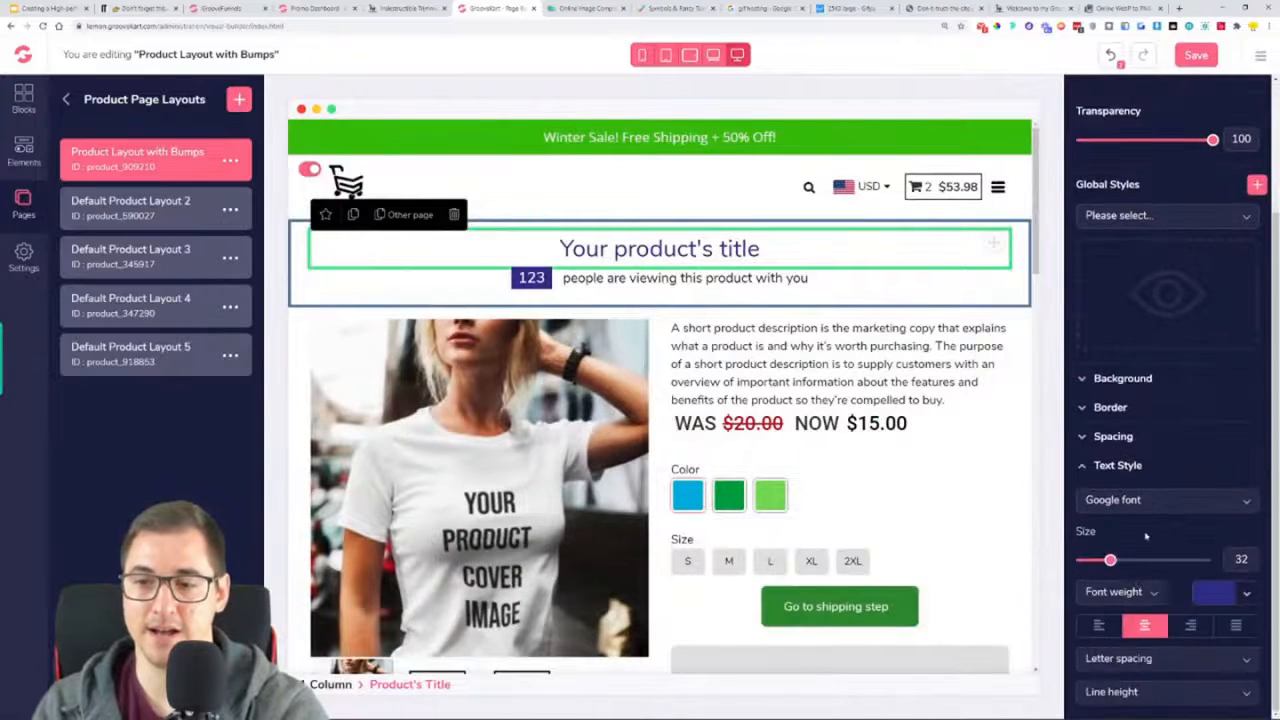
{"action": "left_click", "coordinate": [1150, 500]}
{"action": "scroll", "coordinate": [1157, 580], "scroll_direction": "down", "scroll_amount": 1}
{"action": "scroll", "coordinate": [1157, 590], "scroll_direction": "down", "scroll_amount": 2}
{"action": "left_click", "coordinate": [1145, 609]}
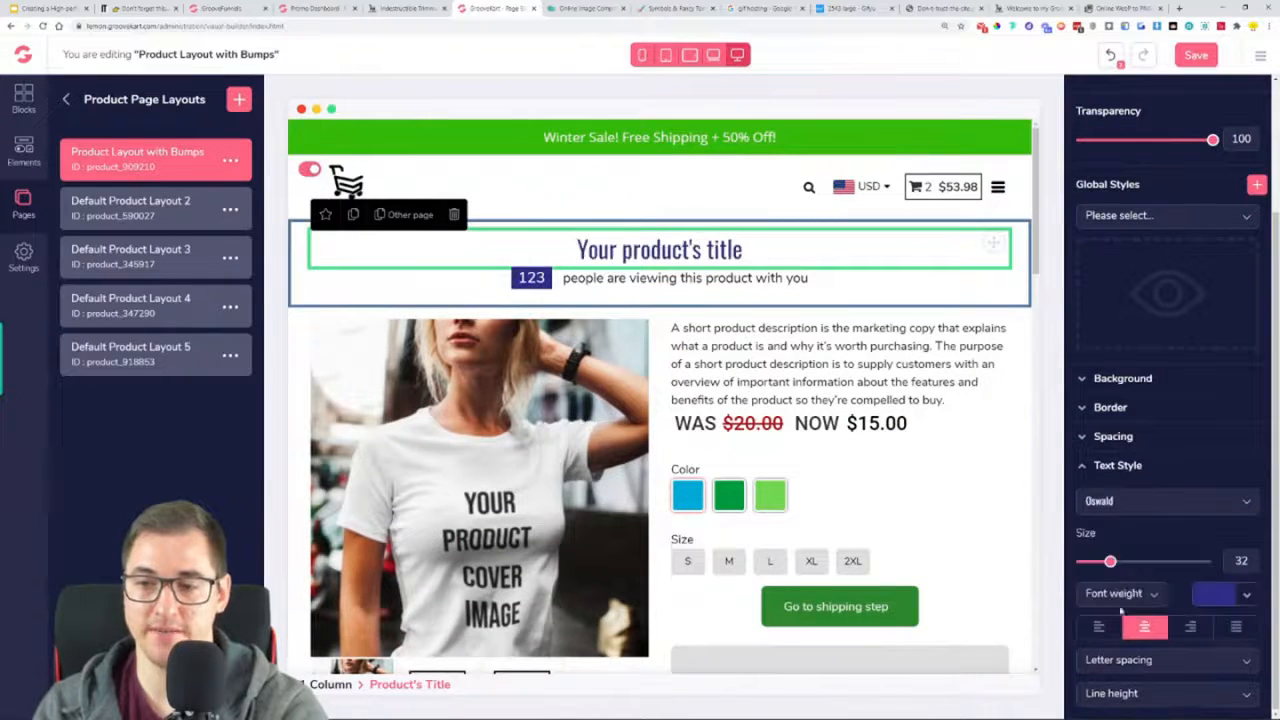
Make the product title bold, with a size of 45 and the text colour black (#000000)
{"action": "left_click", "coordinate": [1138, 598]}
{"action": "scroll", "coordinate": [1137, 647], "scroll_direction": "down", "scroll_amount": 1}
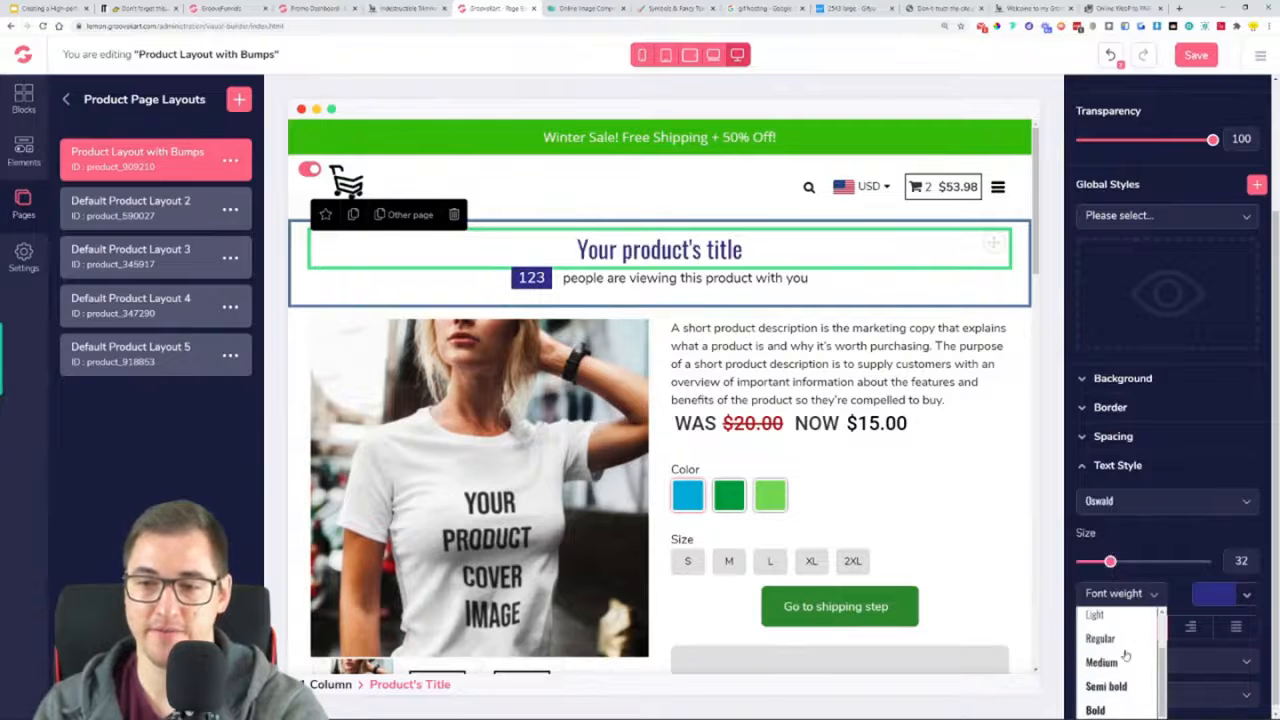
{"action": "left_click", "coordinate": [1116, 708]}
{"action": "left_click_drag", "start_coordinate": [1110, 562], "coordinate": [1129, 562]}
{"action": "left_click", "coordinate": [1240, 595]}
{"action": "left_click", "coordinate": [1108, 664]}
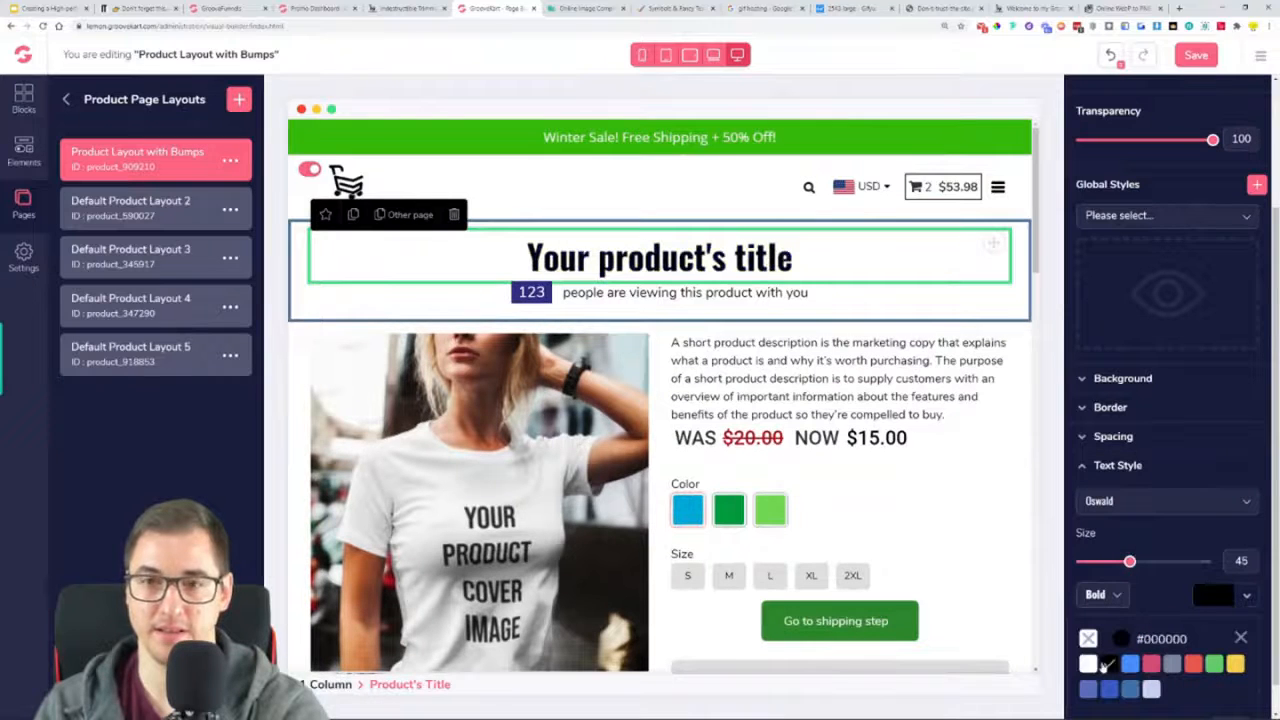
{"action": "left_click", "coordinate": [1130, 468]}
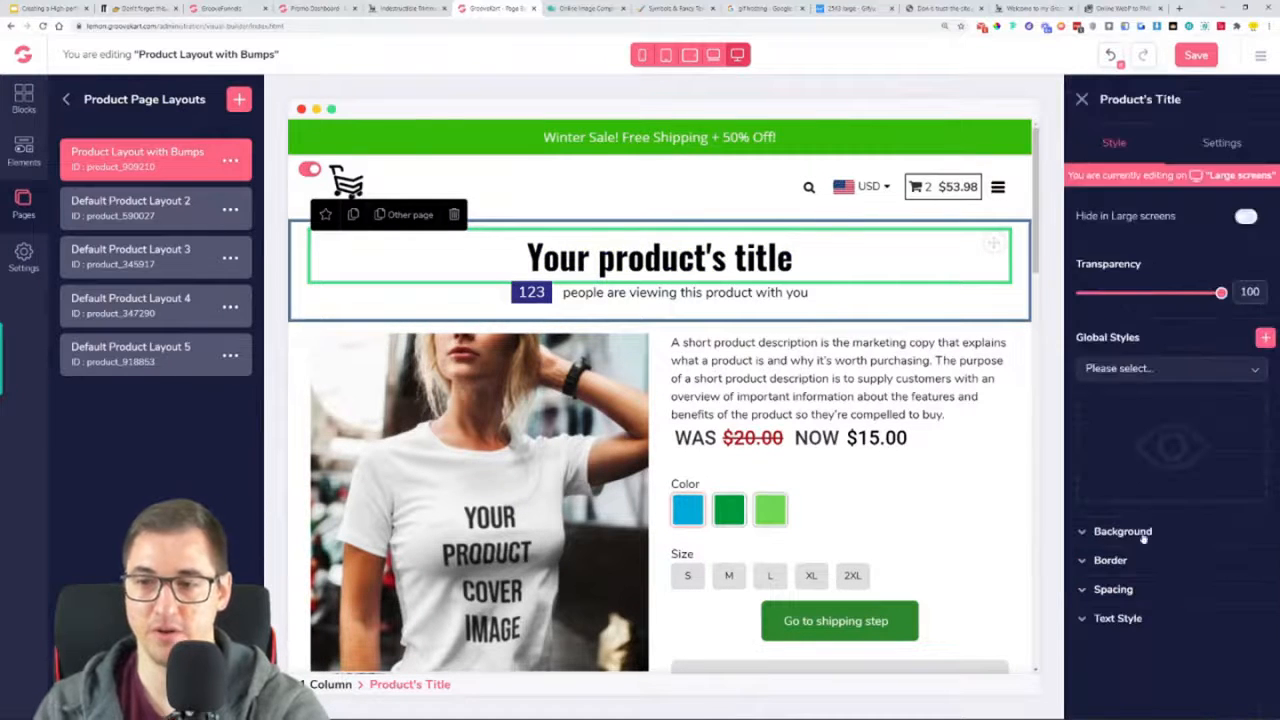
Give the product title a bottom margin of 29 and a top margin of 30
{"action": "left_click", "coordinate": [1113, 589]}
{"action": "left_click", "coordinate": [1172, 669]}
{"action": "left_click_drag", "start_coordinate": [1143, 645], "coordinate": [1176, 646]}
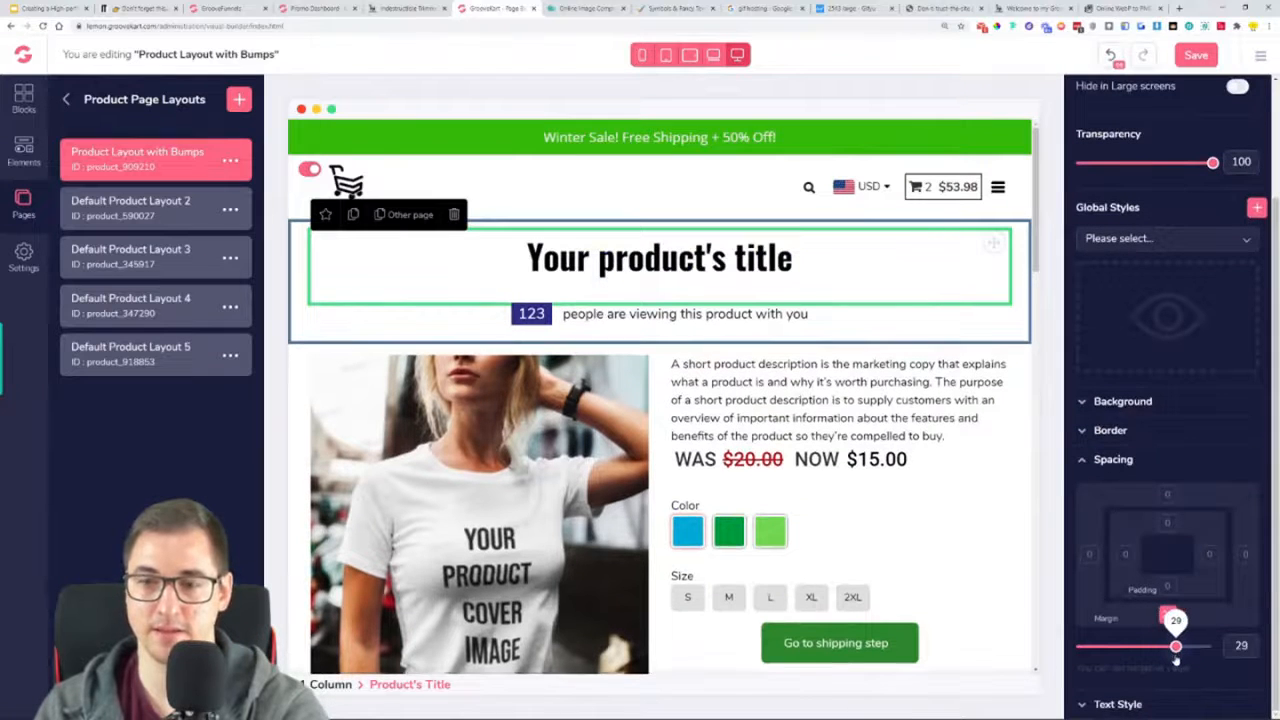
{"action": "left_click", "coordinate": [1167, 496]}
{"action": "left_click_drag", "start_coordinate": [1176, 646], "coordinate": [1176, 648]}
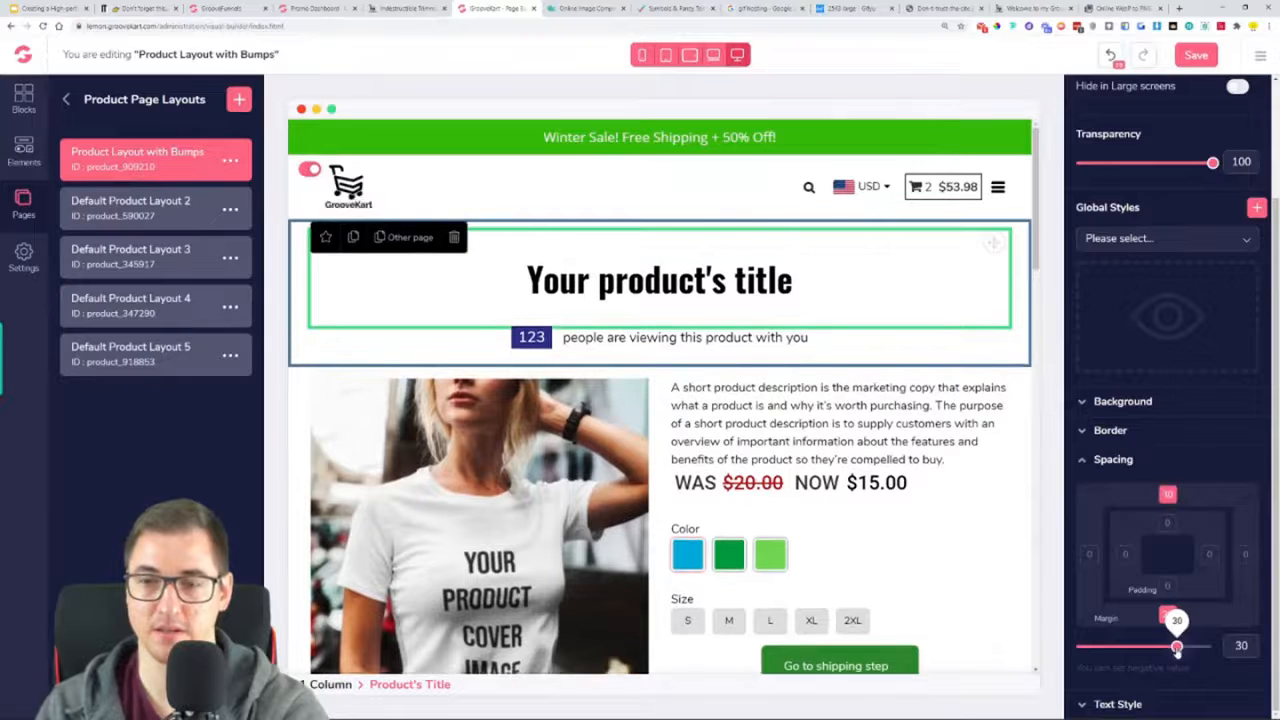
{"action": "left_click", "coordinate": [1134, 466]}
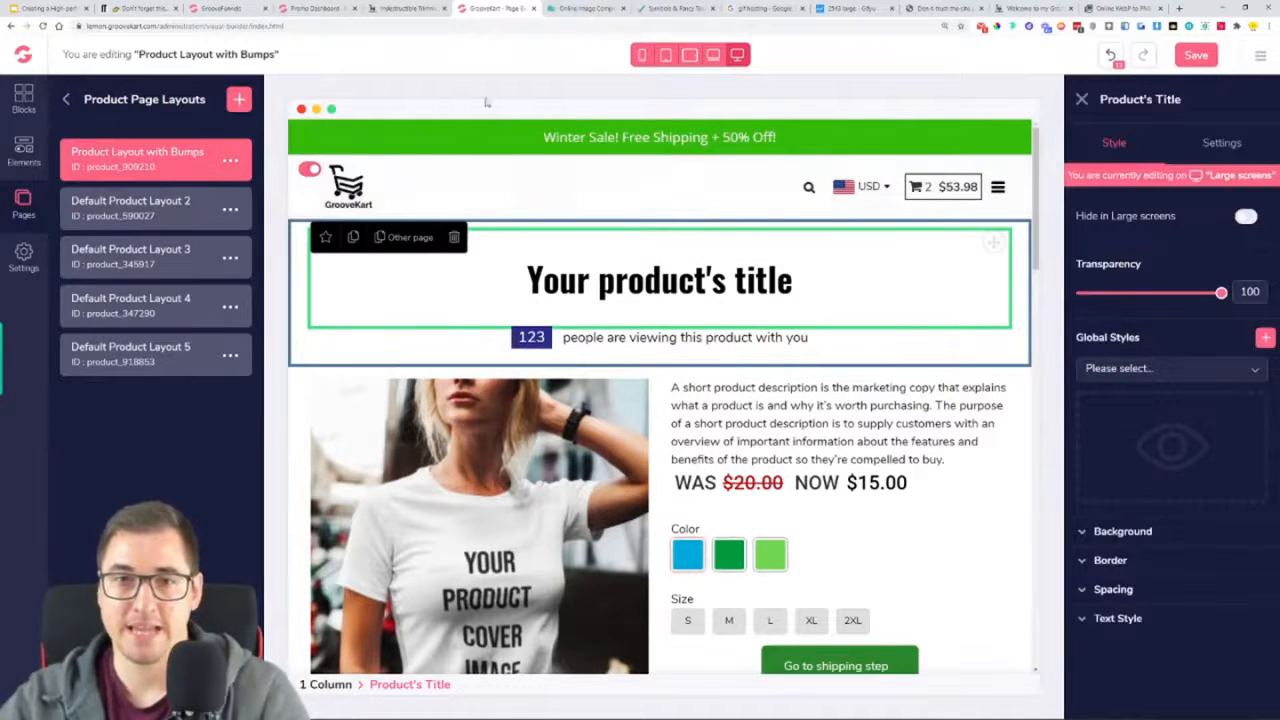
Check the title and viewer counter styling on the reference store's Indestructible Trimmer product page
{"action": "left_click", "coordinate": [384, 8]}
{"action": "scroll", "coordinate": [608, 312], "scroll_direction": "up", "scroll_amount": 1}
{"action": "left_click_drag", "start_coordinate": [649, 213], "coordinate": [487, 205]}
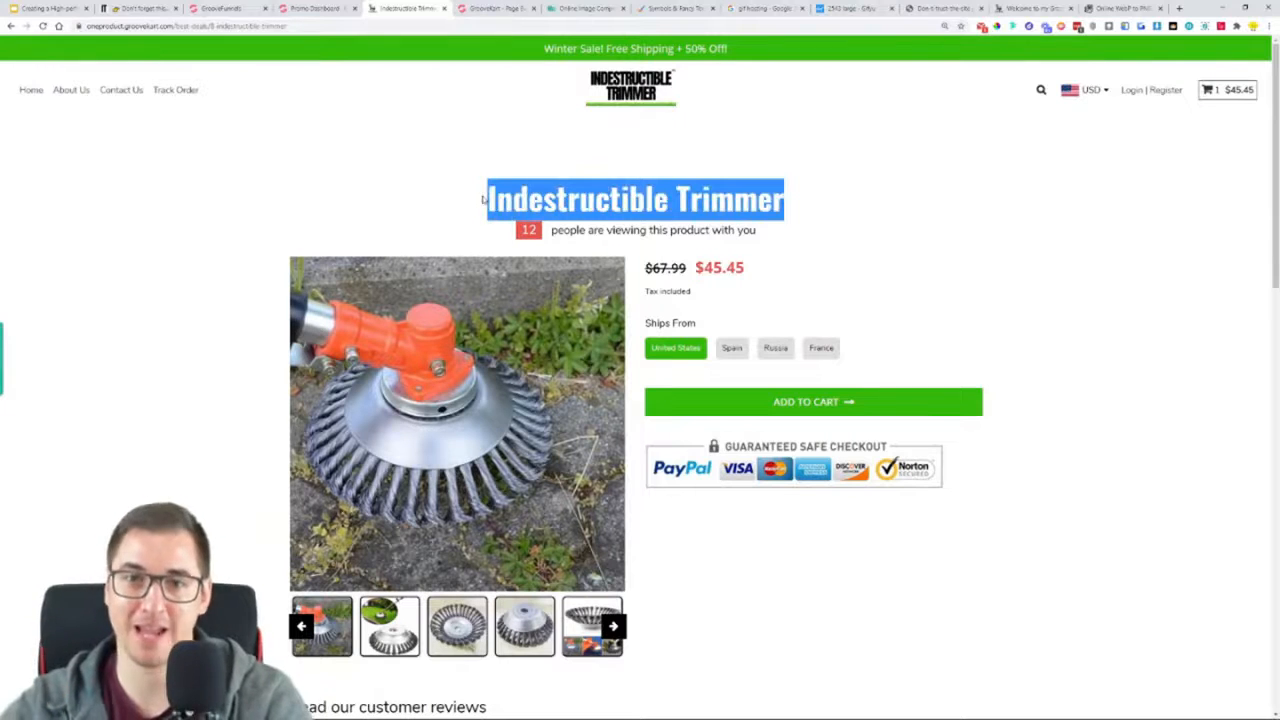
{"action": "left_click", "coordinate": [518, 232]}
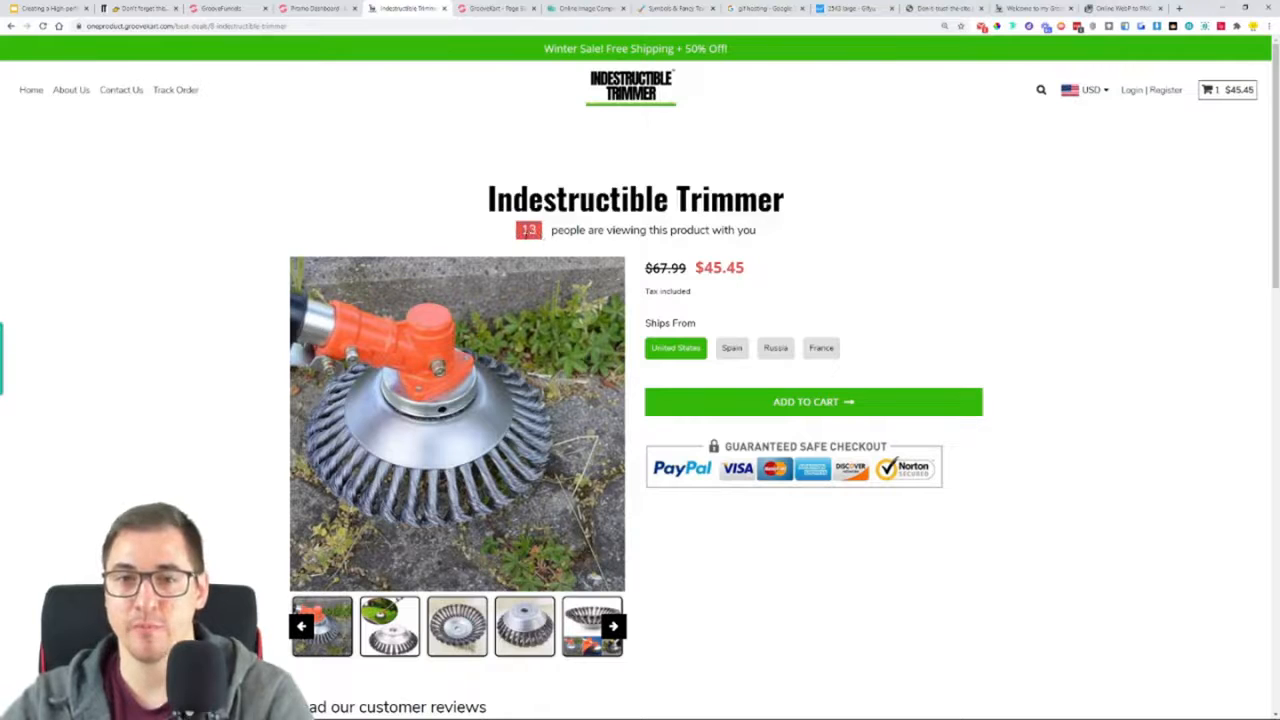
Back in the GrooveKart page builder, change the background colour of the product viewers' number box to red
{"action": "left_click", "coordinate": [495, 8]}
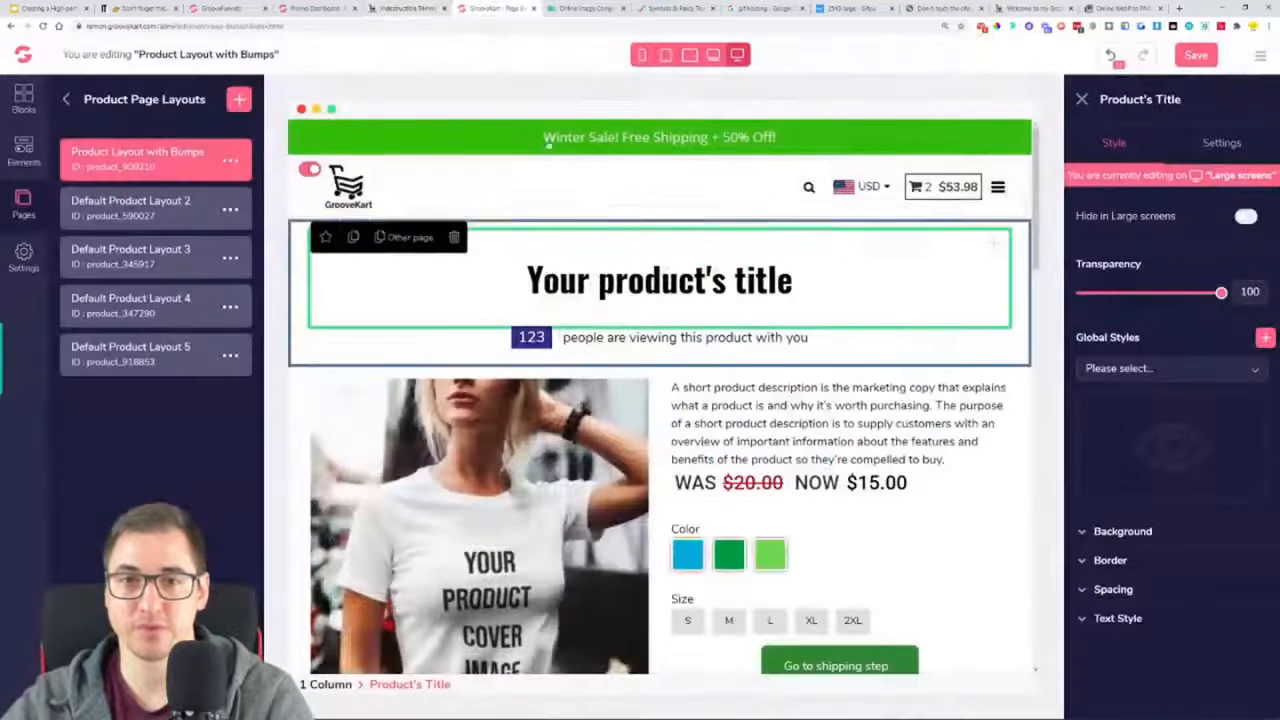
{"action": "left_click", "coordinate": [570, 343]}
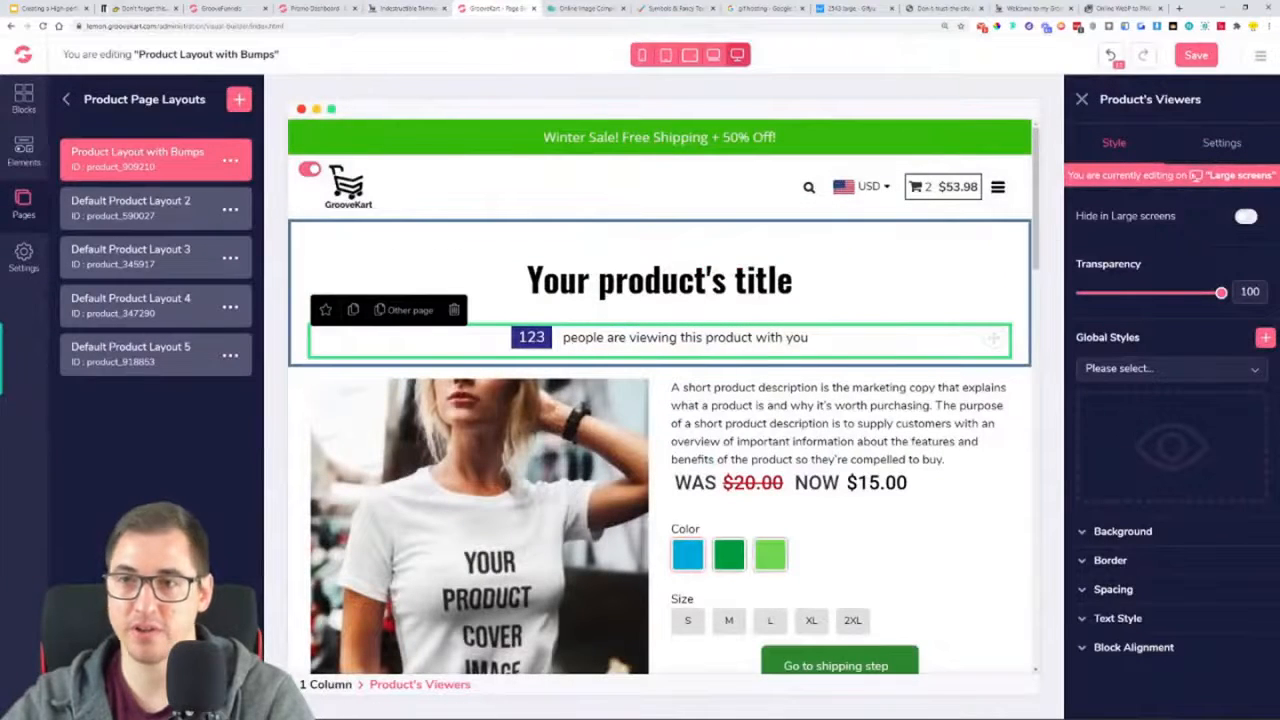
{"action": "left_click", "coordinate": [66, 101]}
{"action": "left_click", "coordinate": [66, 101]}
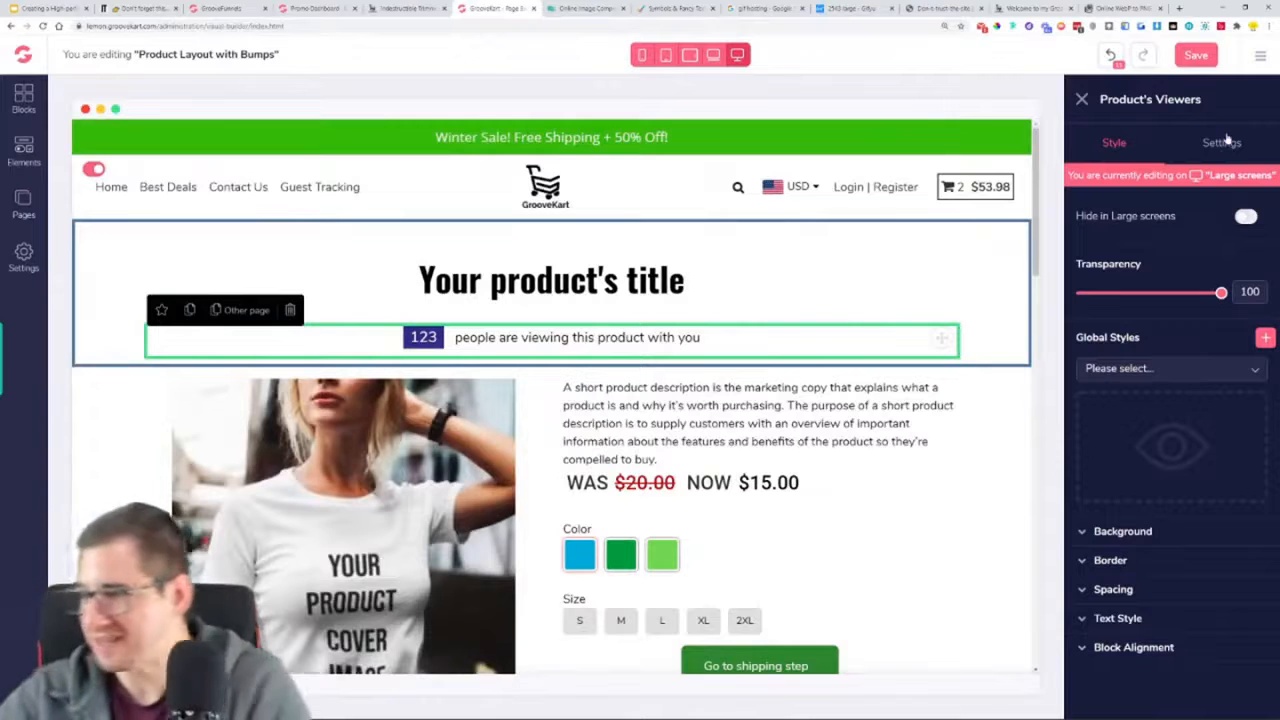
{"action": "left_click", "coordinate": [1228, 142]}
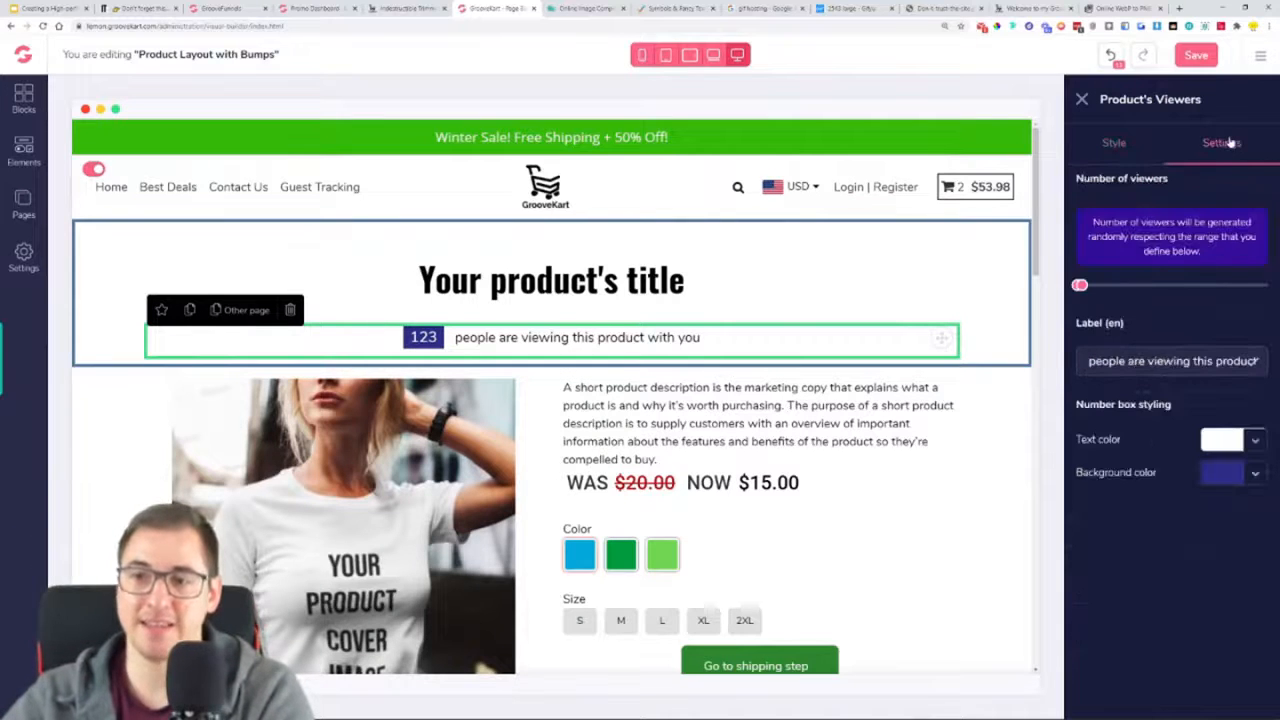
{"action": "left_click", "coordinate": [1255, 474]}
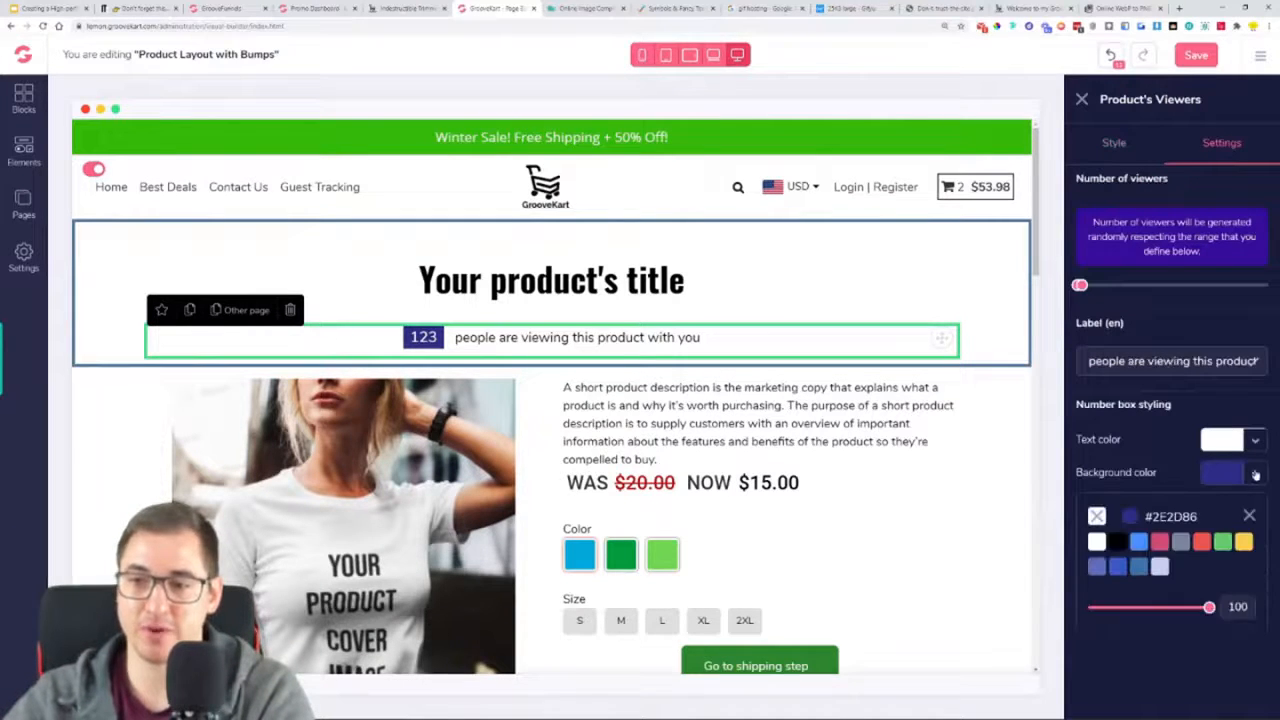
{"action": "left_click", "coordinate": [1202, 541]}
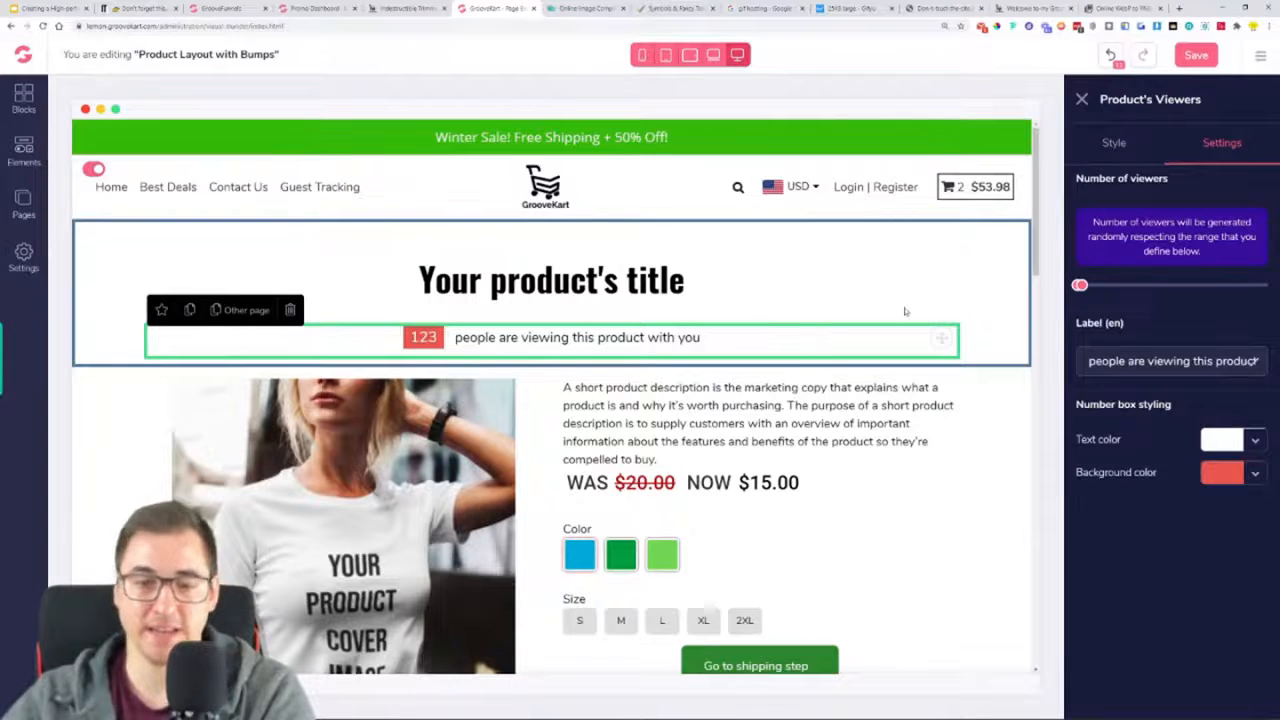
Compare the short description area with the reference product page and delete the product's short description from the layout
{"action": "scroll", "coordinate": [905, 311], "scroll_direction": "down", "scroll_amount": 2}
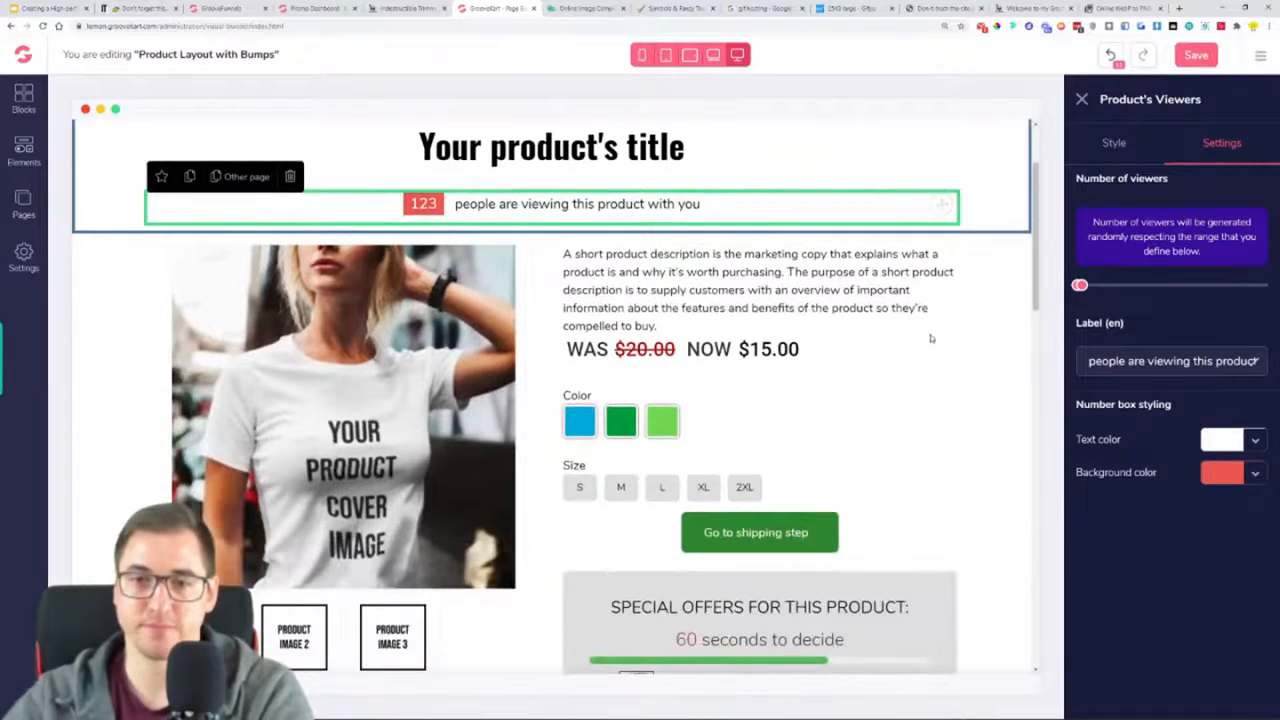
{"action": "left_click", "coordinate": [701, 296]}
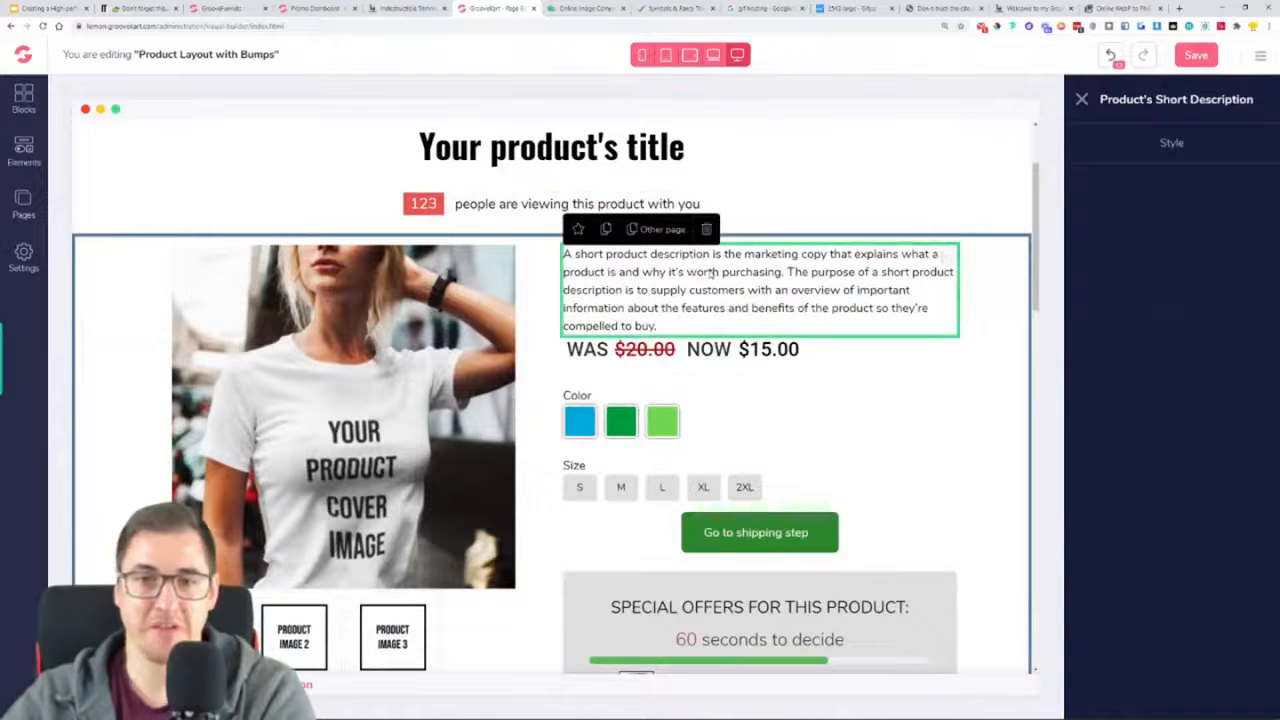
{"action": "left_click", "coordinate": [405, 8]}
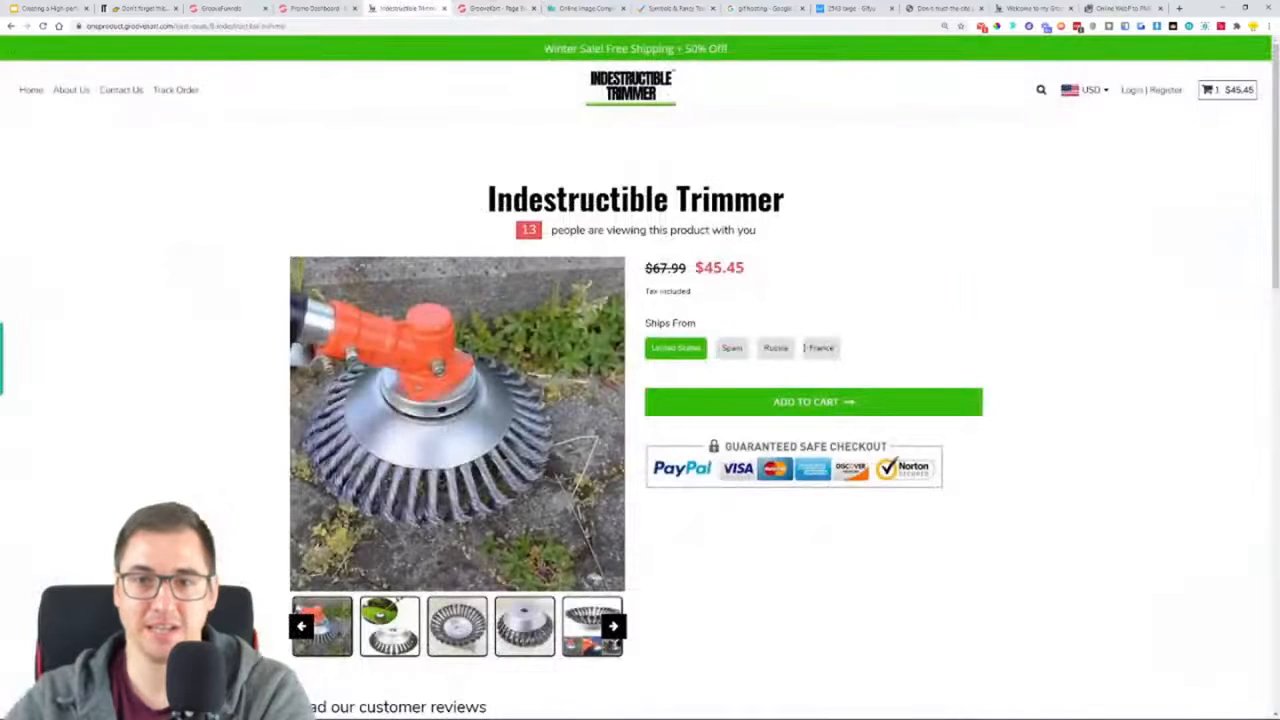
{"action": "left_click", "coordinate": [498, 9]}
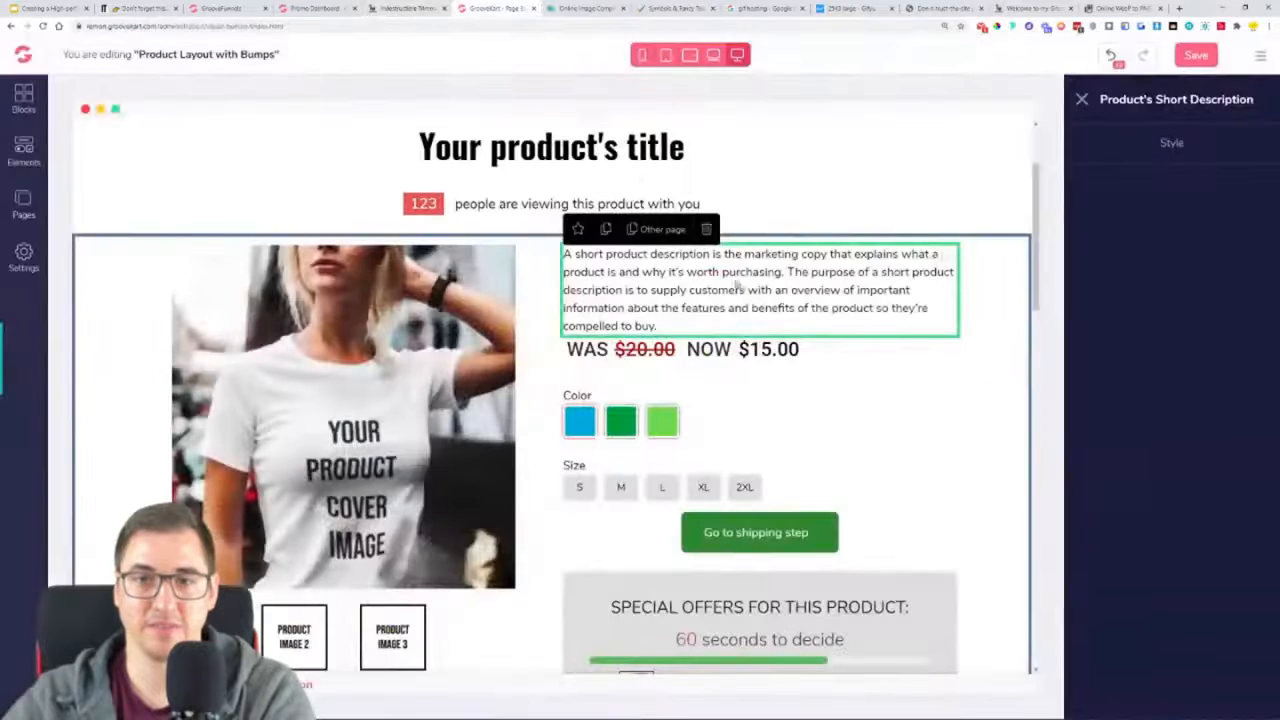
{"action": "left_click", "coordinate": [706, 232]}
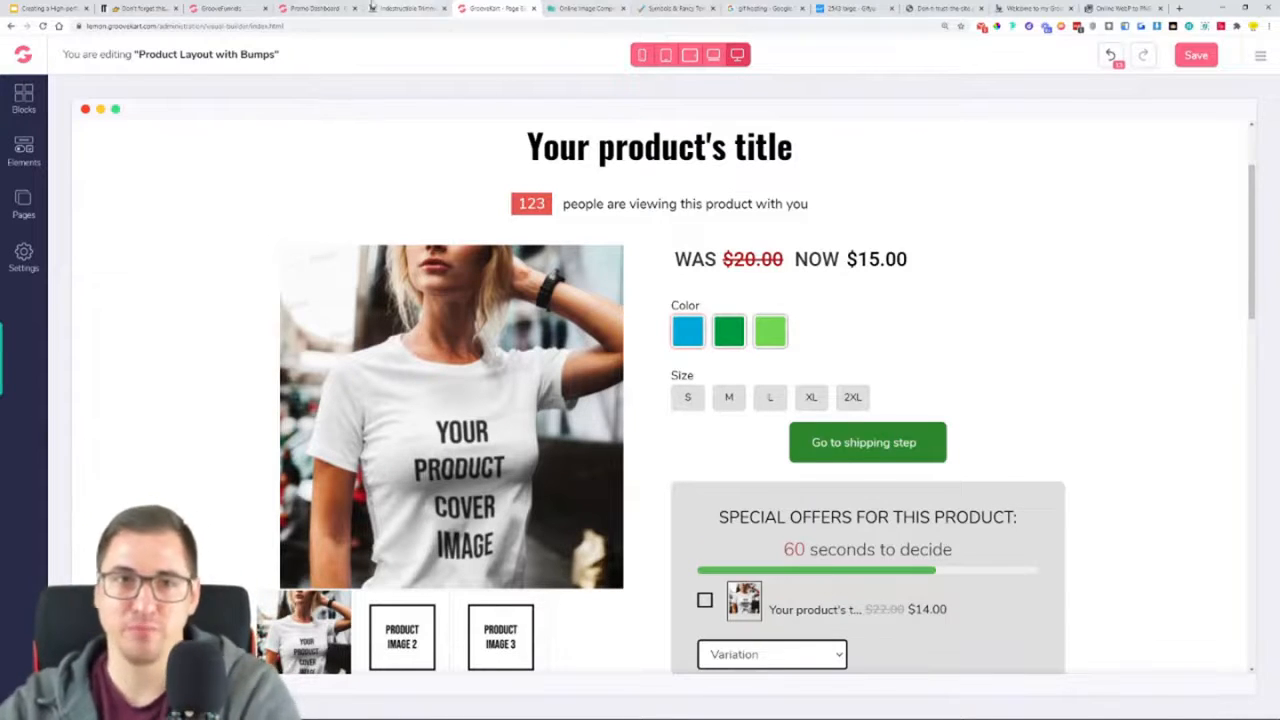
Open the trimmer's product page from the original indestructibletrimmer.com homepage and examine its price and purchase area
{"action": "left_click", "coordinate": [150, 8]}
{"action": "scroll", "coordinate": [670, 302], "scroll_direction": "down", "scroll_amount": 7}
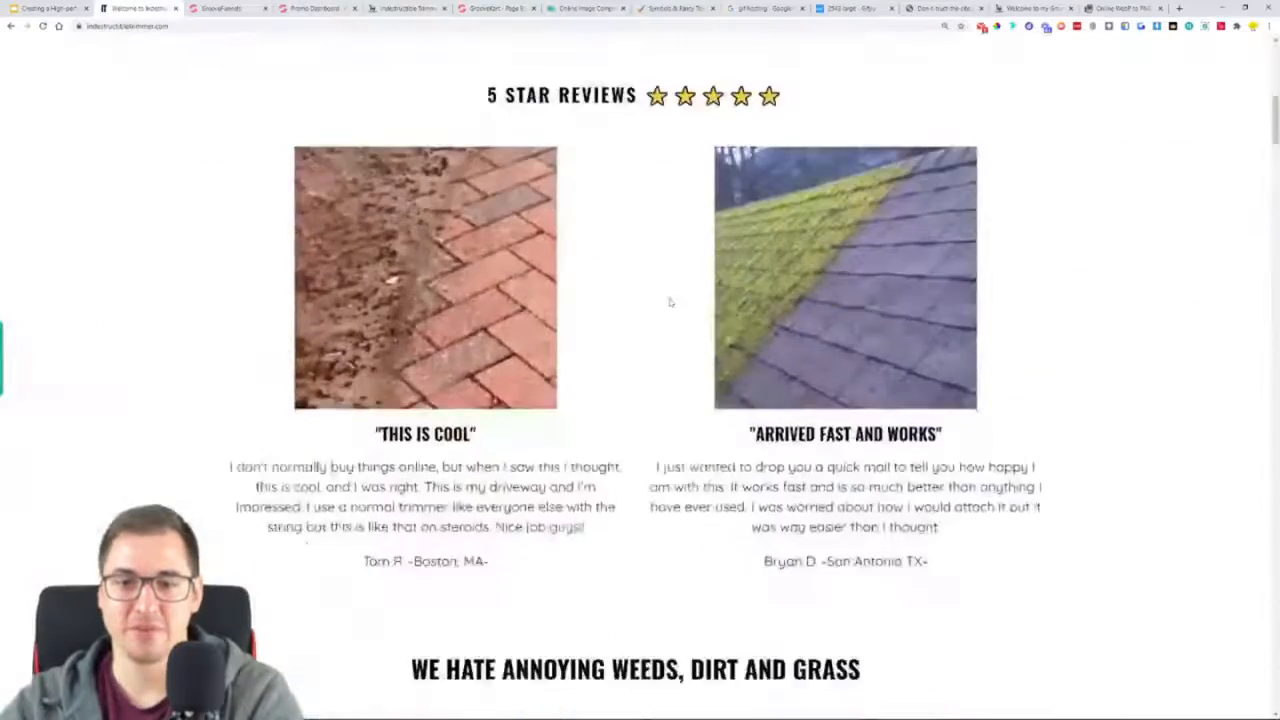
{"action": "scroll", "coordinate": [670, 302], "scroll_direction": "down", "scroll_amount": 12}
{"action": "left_click", "coordinate": [749, 232]}
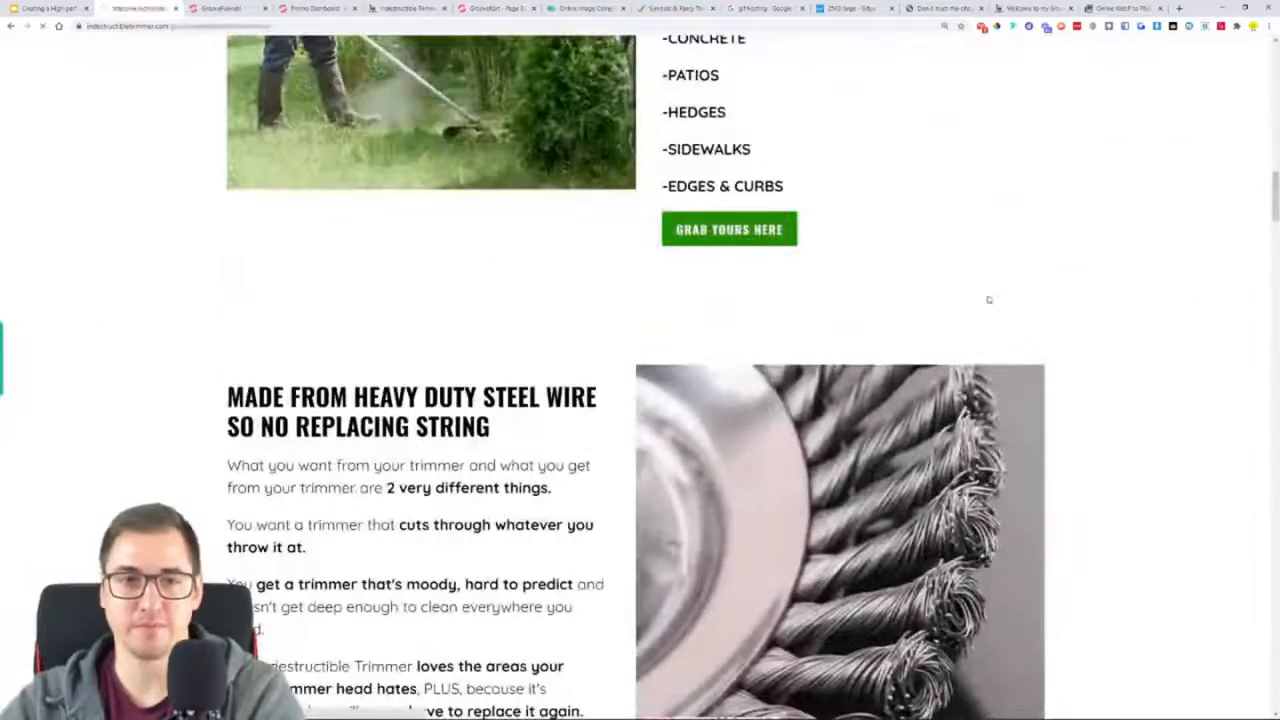
{"action": "scroll", "coordinate": [1000, 360], "scroll_direction": "down", "scroll_amount": 2}
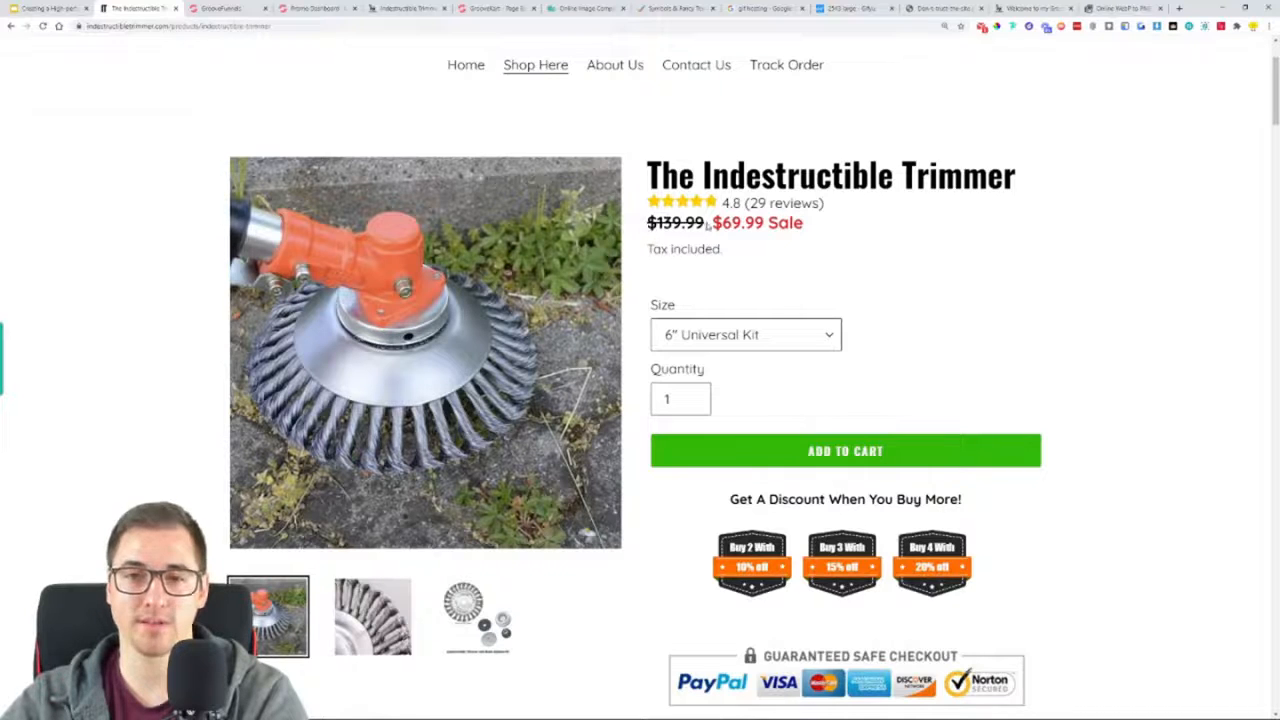
Compare the price display in the builder layout with the GrooveKart reference page and the original store's product page
{"action": "left_click", "coordinate": [490, 8]}
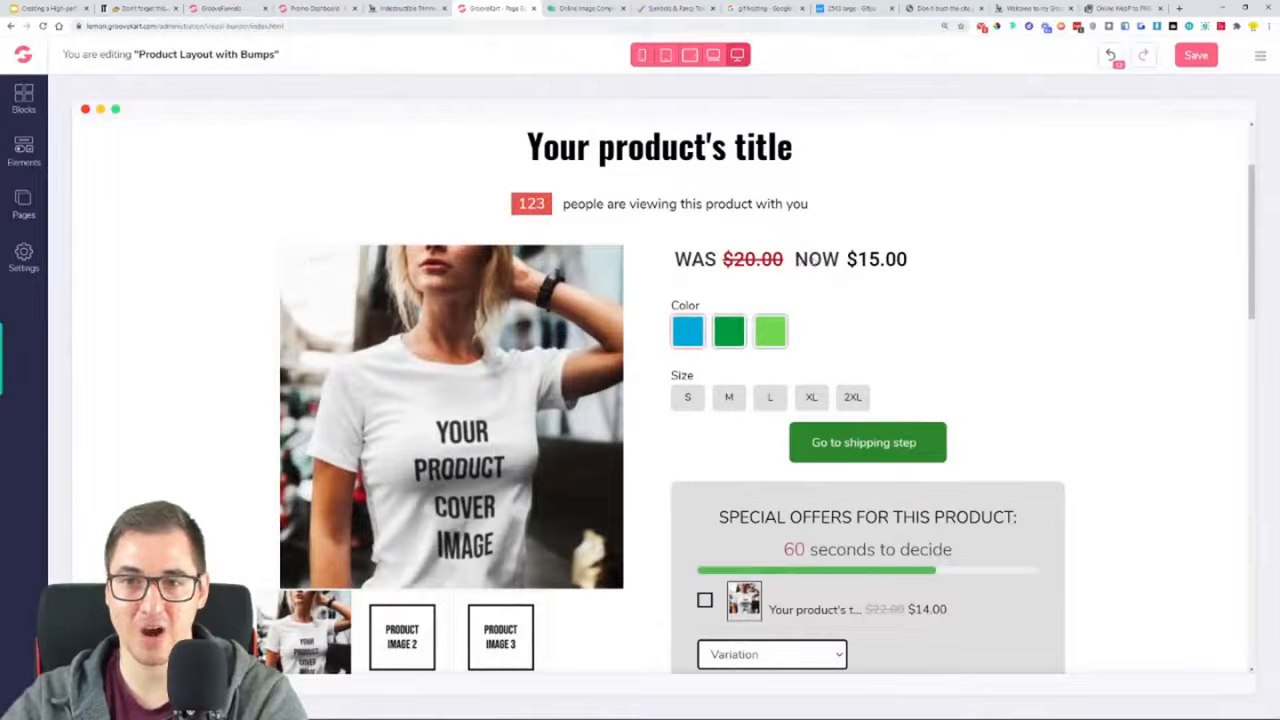
{"action": "left_click", "coordinate": [405, 8]}
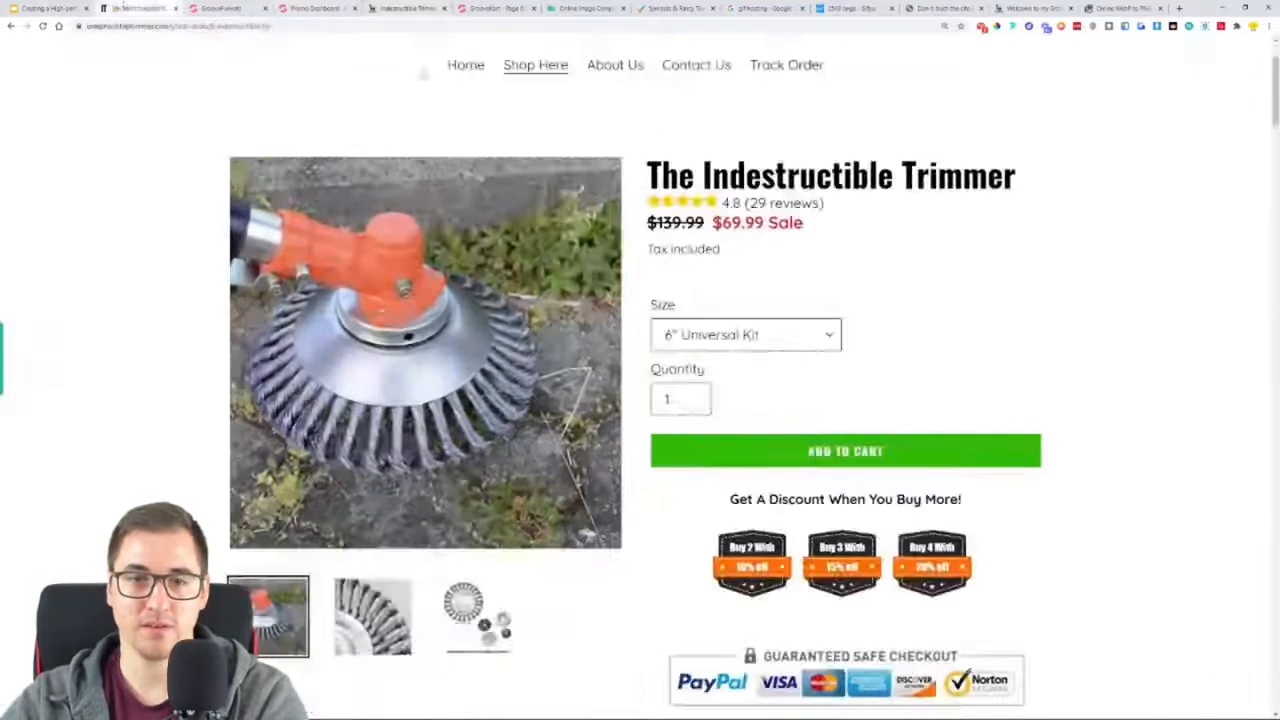
{"action": "left_click", "coordinate": [138, 8]}
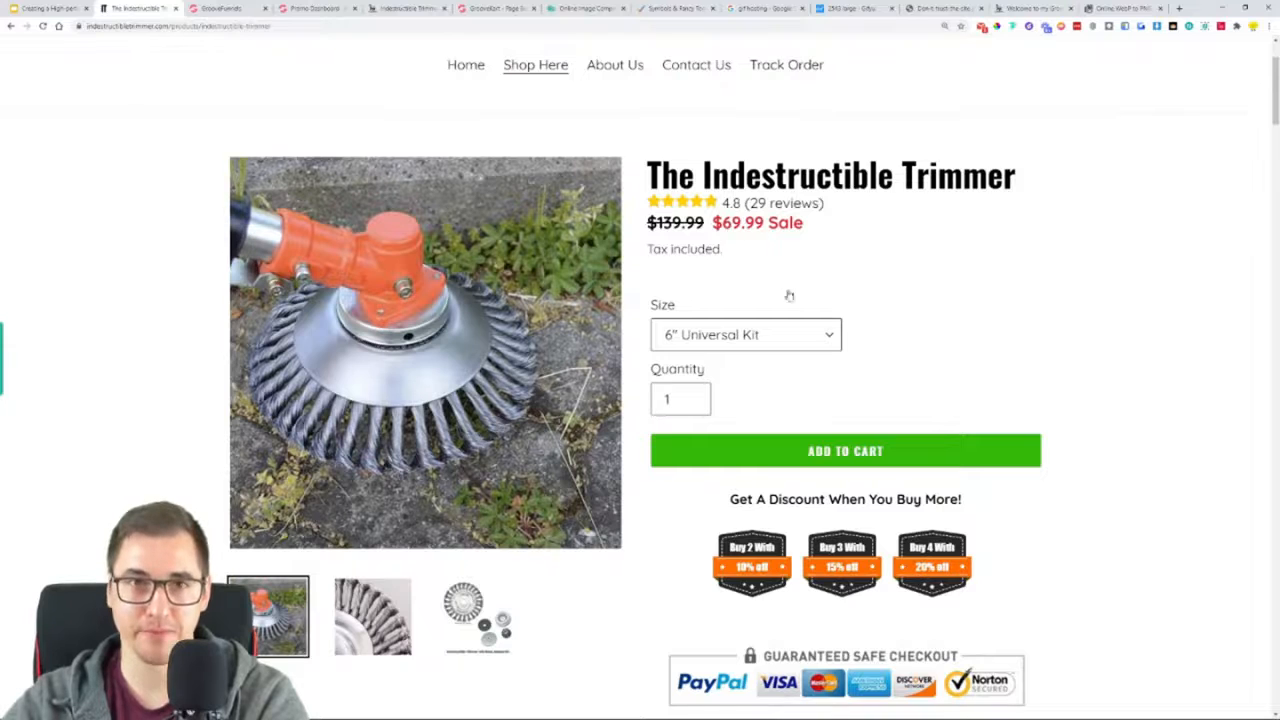
Switch back to the GrooveKart page builder and open the old price label for editing in the product pricing settings
{"action": "left_click", "coordinate": [508, 8]}
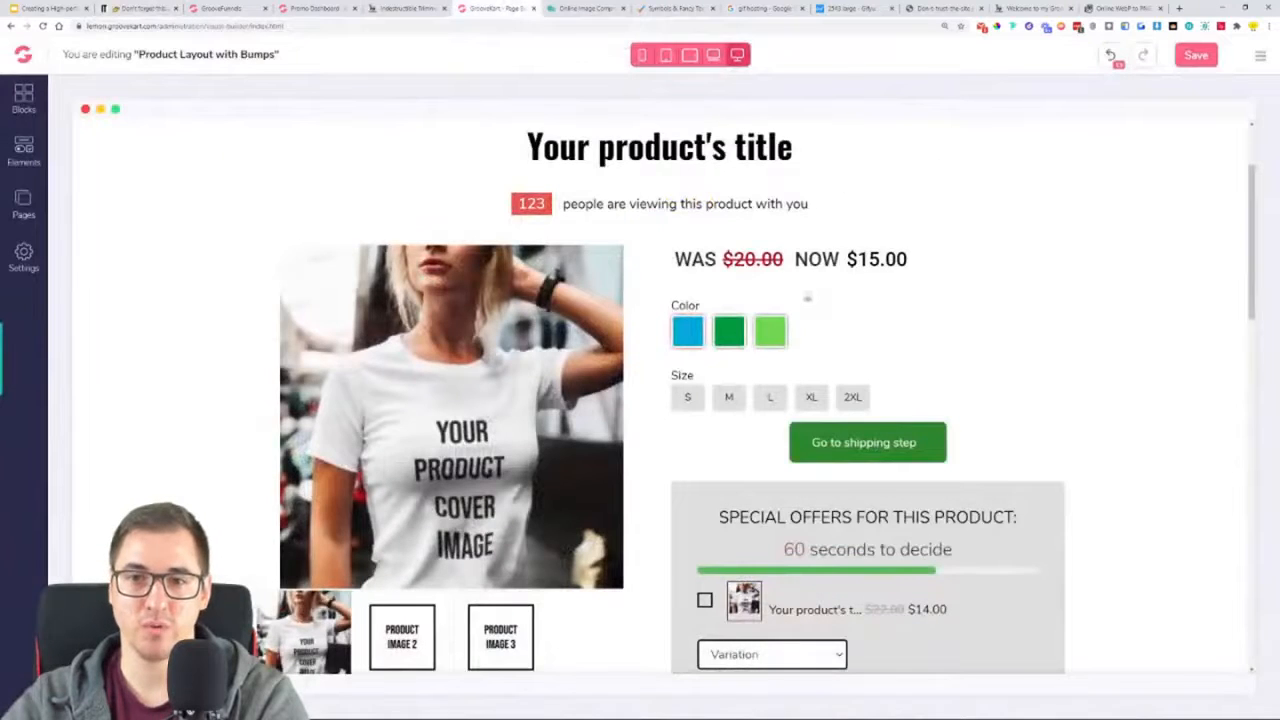
{"action": "left_click", "coordinate": [722, 260]}
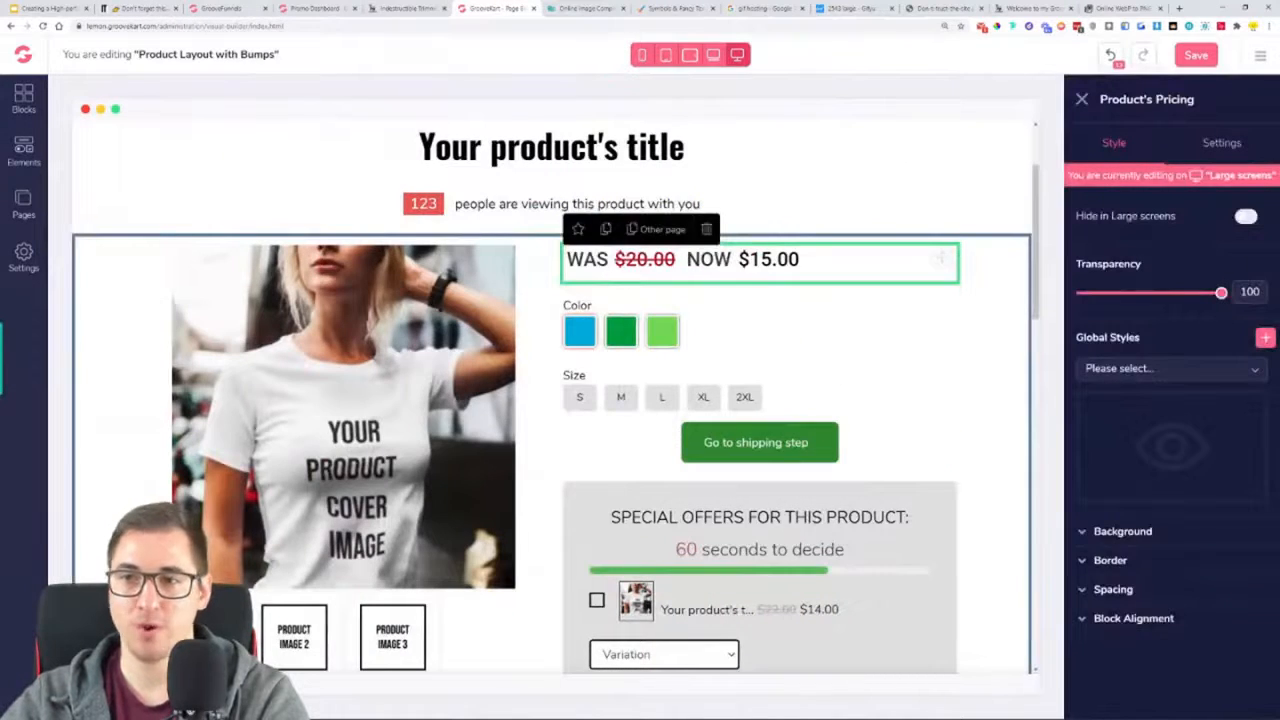
{"action": "left_click", "coordinate": [1220, 145]}
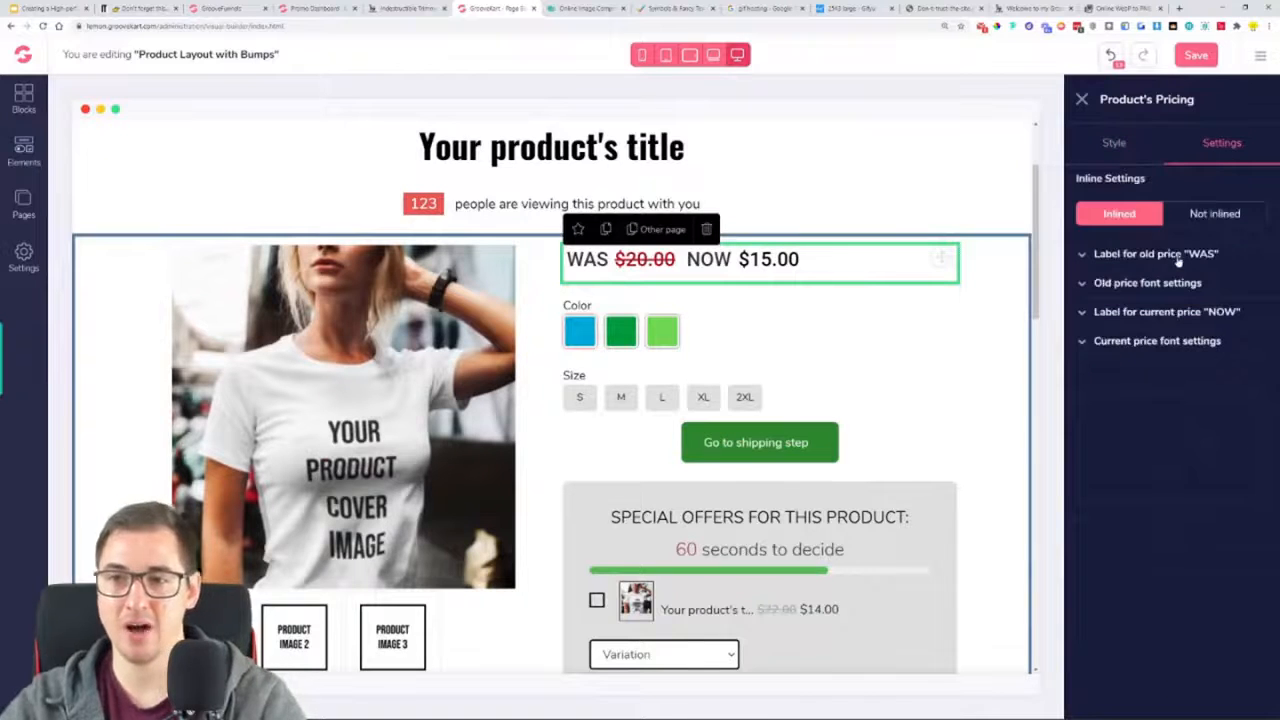
{"action": "left_click", "coordinate": [1140, 254]}
{"action": "left_click", "coordinate": [1118, 311]}
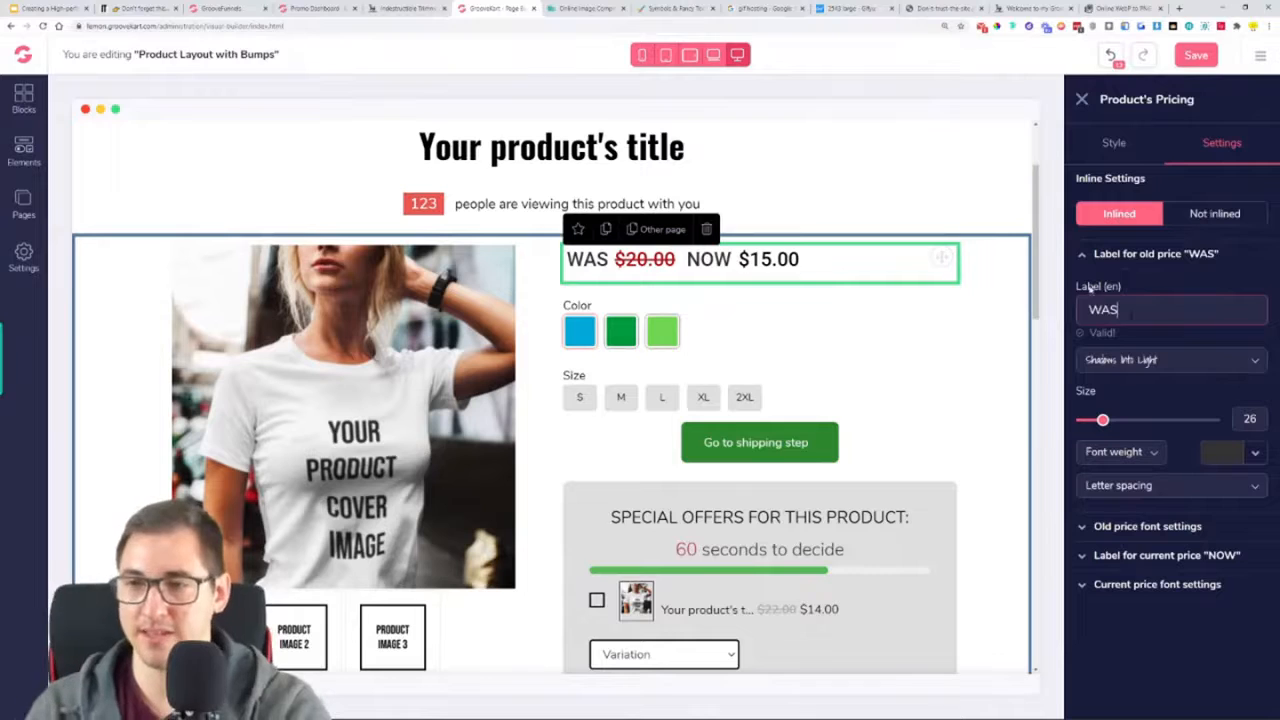
{"action": "double_click", "coordinate": [1103, 310]}
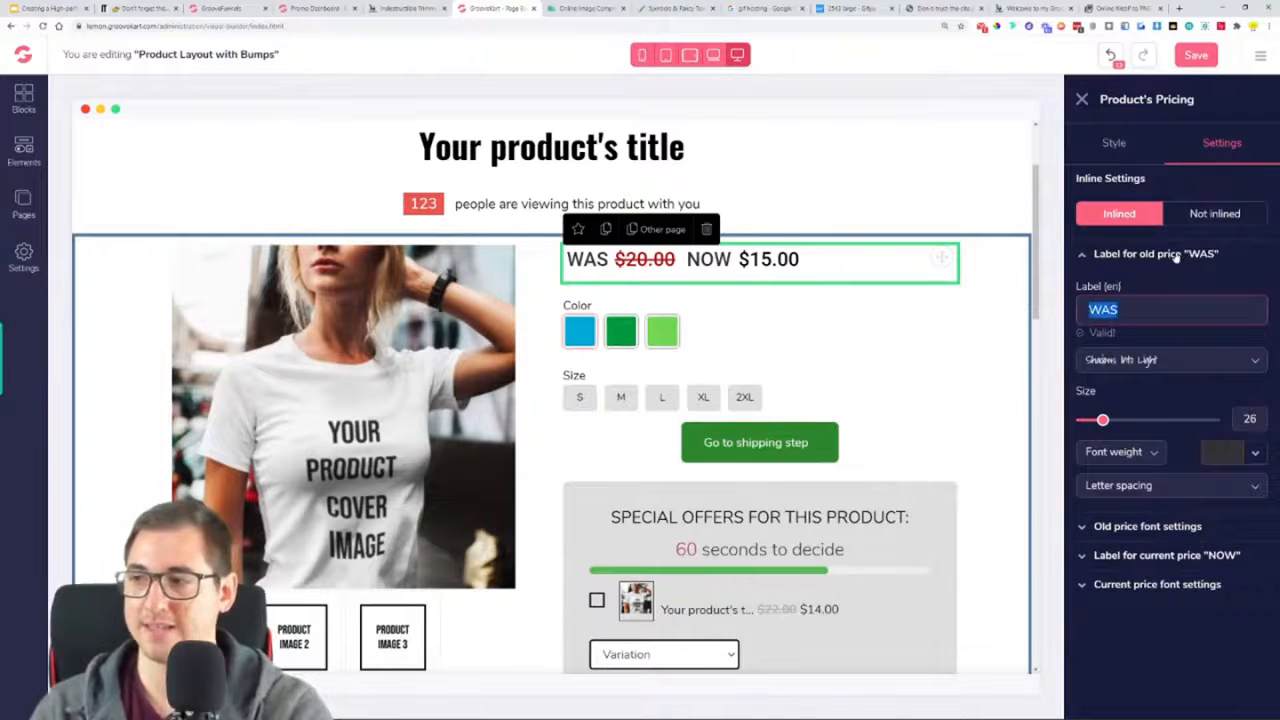
{"action": "left_click", "coordinate": [1119, 310]}
{"action": "key", "text": "BackSpace"}
{"action": "key", "text": "BackSpace"}
{"action": "type", "text": "AS"}
{"action": "key", "text": "BackSpace"}
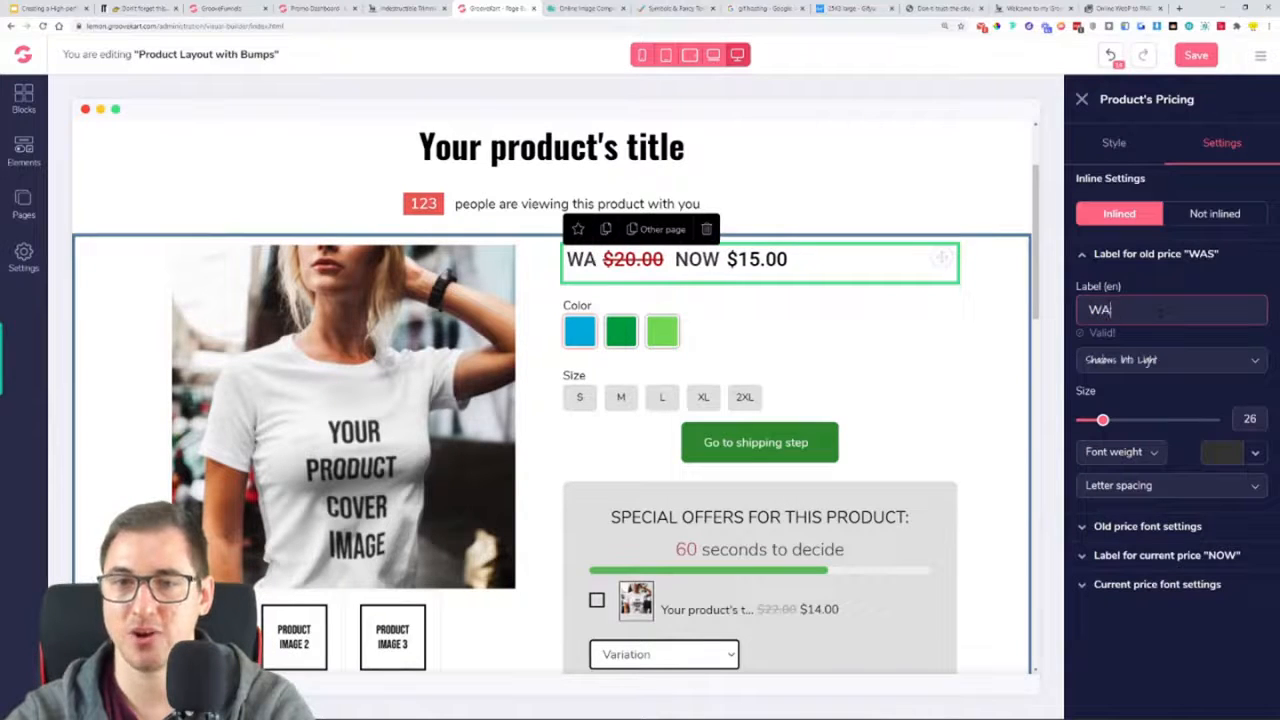
{"action": "key", "text": "BackSpace"}
{"action": "type", "text": "AS"}
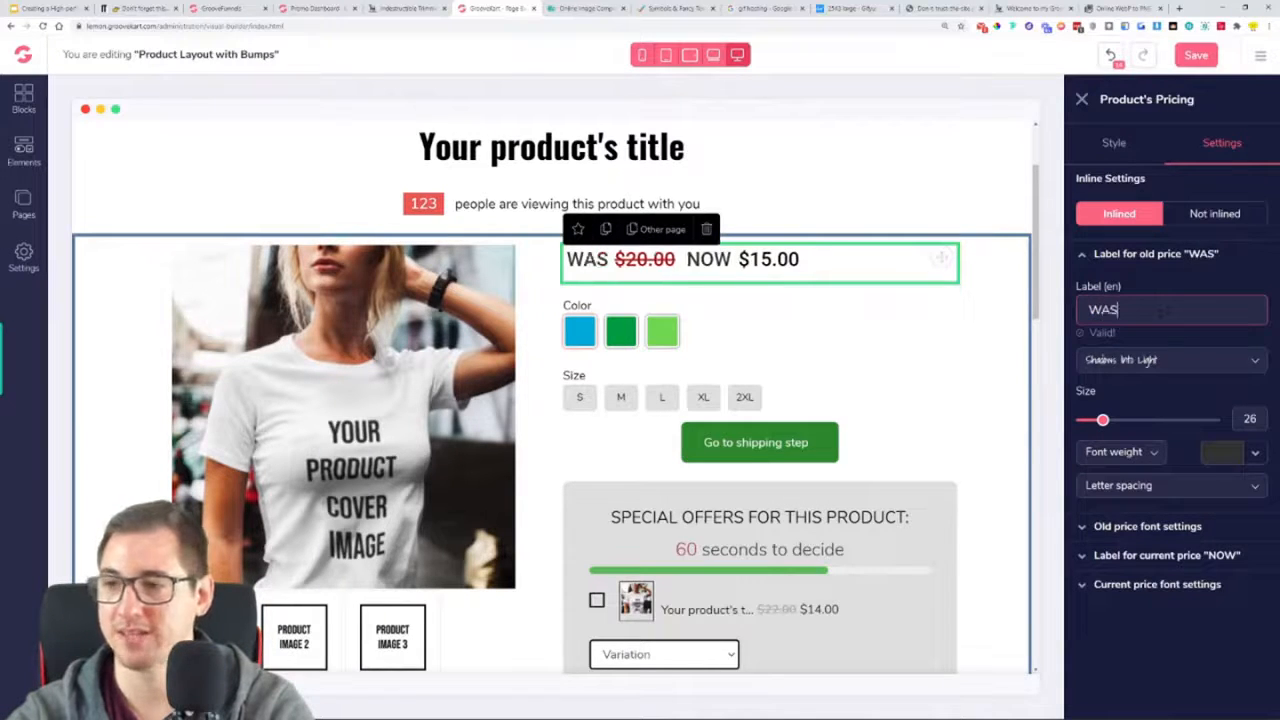
Remove the "WAS" text from the old price label so the label is empty
{"action": "key", "text": "BackSpace"}
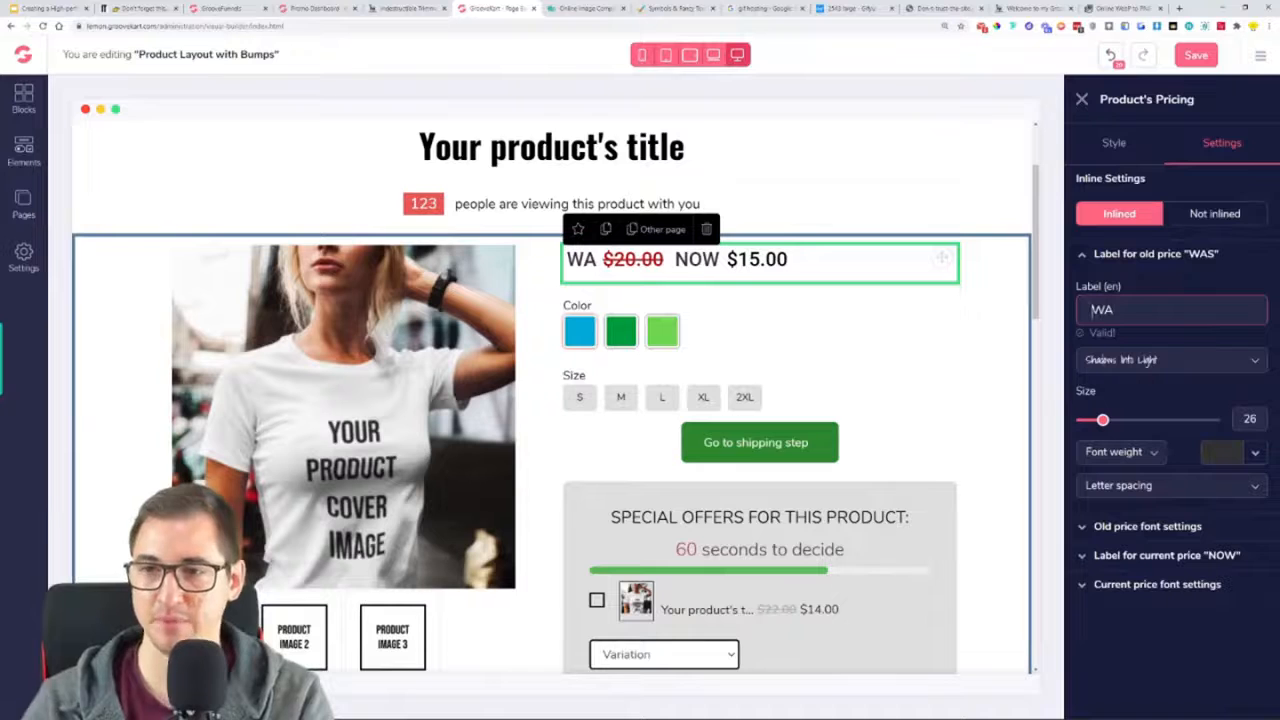
{"action": "key", "text": "BackSpace"}
{"action": "key", "text": "BackSpace"}
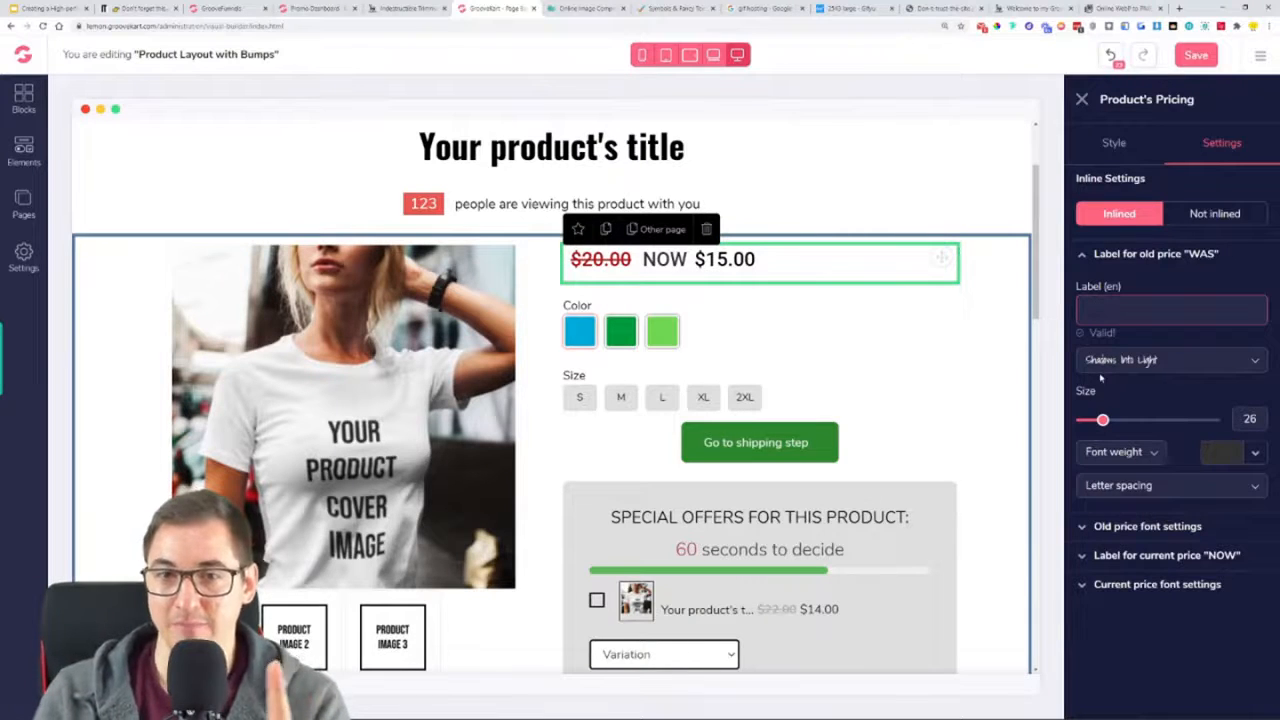
{"action": "left_click", "coordinate": [1156, 256]}
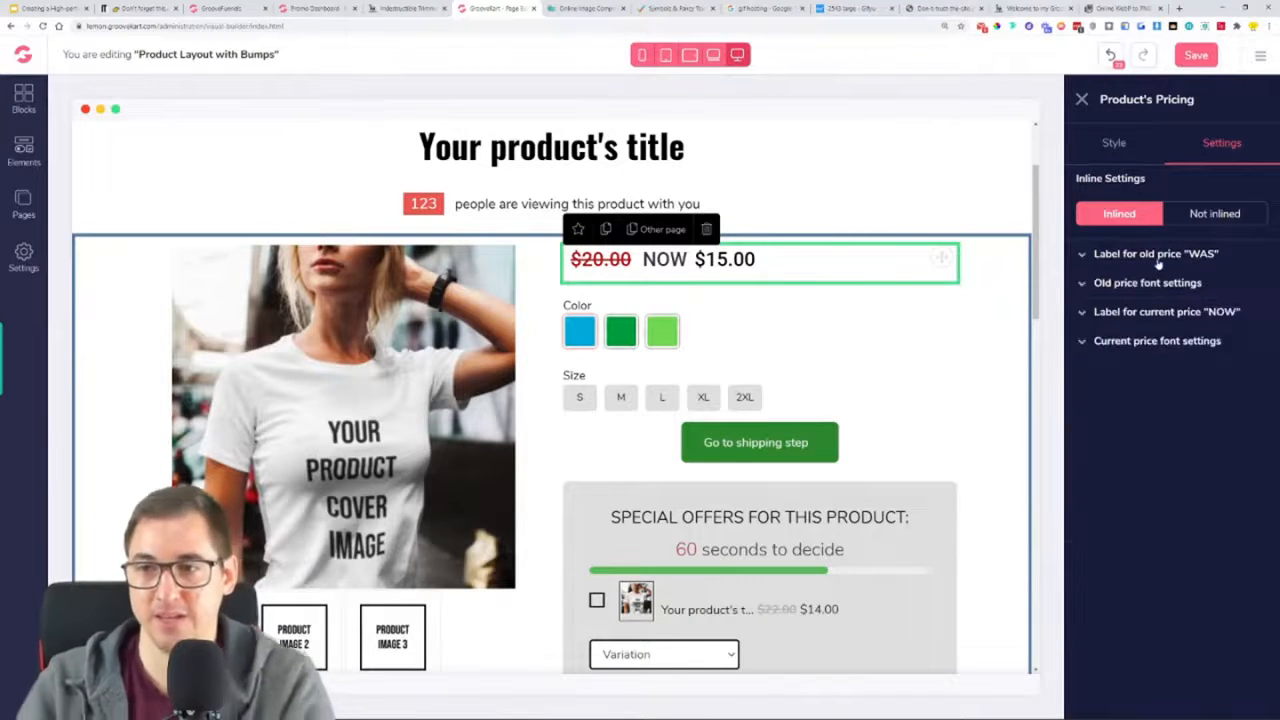
Set the old price's font colour to black (#000000) and its font size to 22
{"action": "left_click", "coordinate": [1165, 284]}
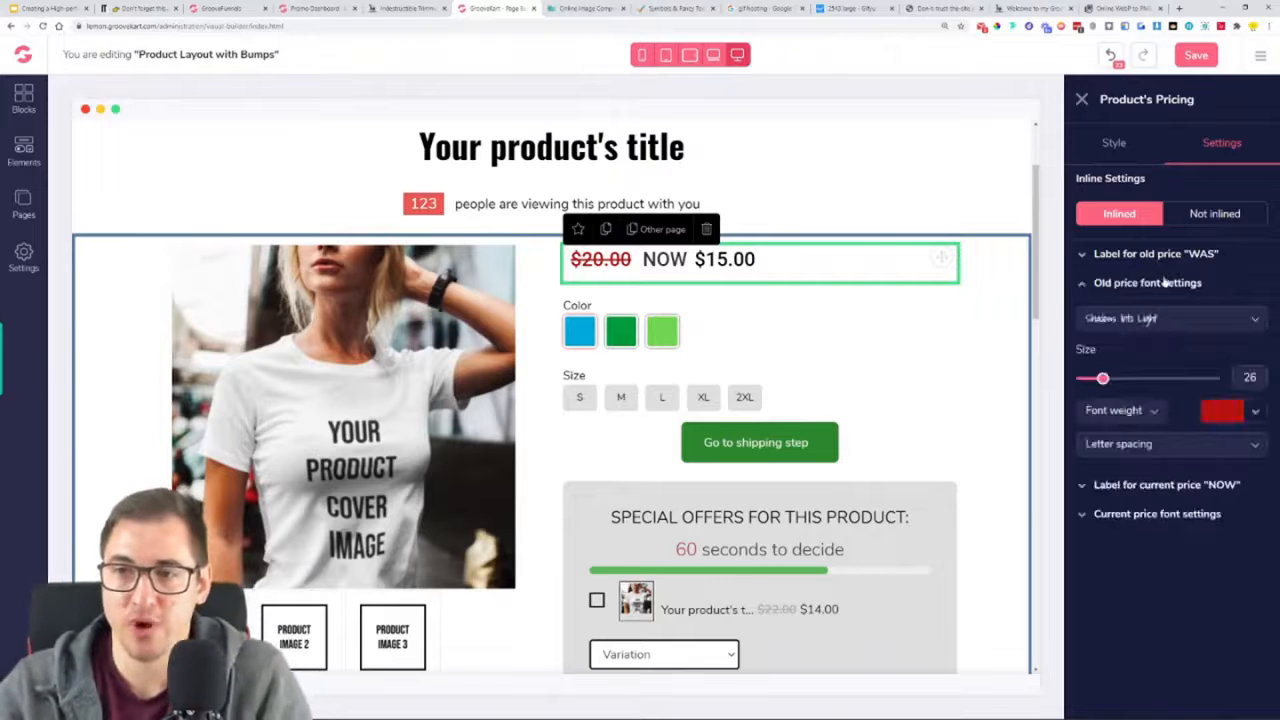
{"action": "left_click", "coordinate": [1255, 412]}
{"action": "left_click", "coordinate": [1119, 480]}
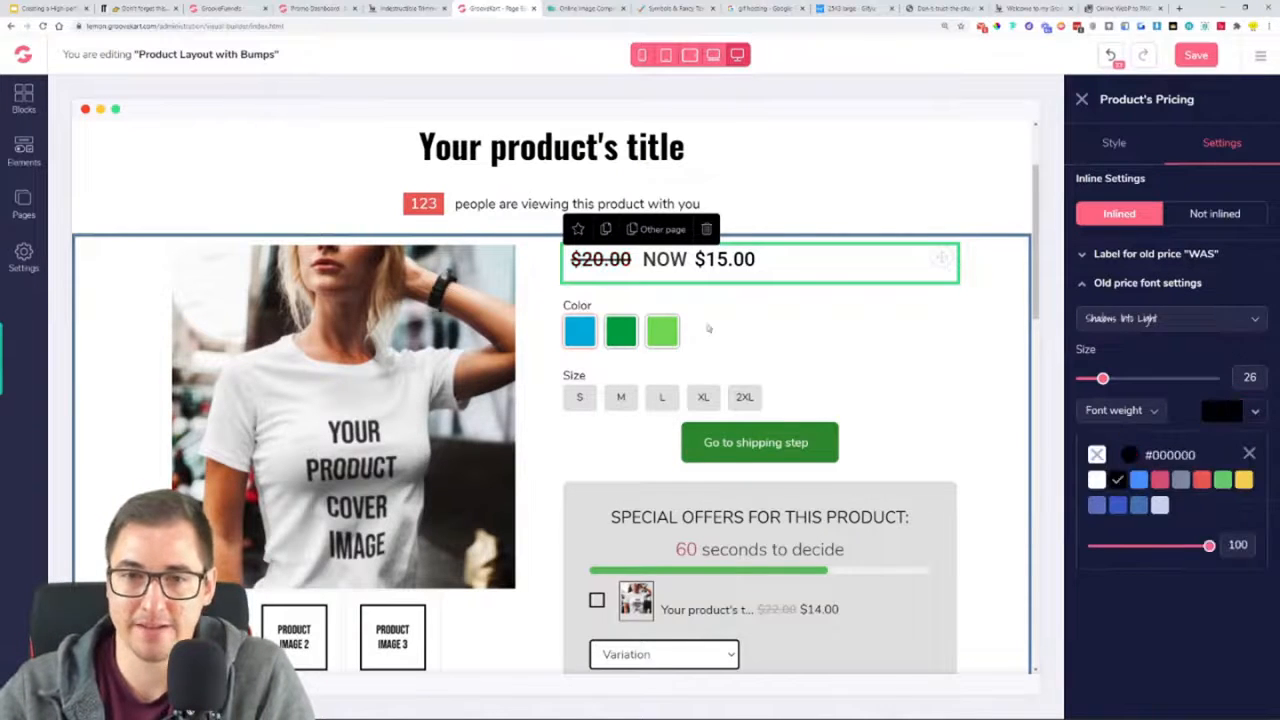
{"action": "left_click", "coordinate": [1250, 455]}
{"action": "mouse_move", "coordinate": [1103, 380]}
{"action": "left_click_drag", "start_coordinate": [1103, 380], "coordinate": [1099, 384]}
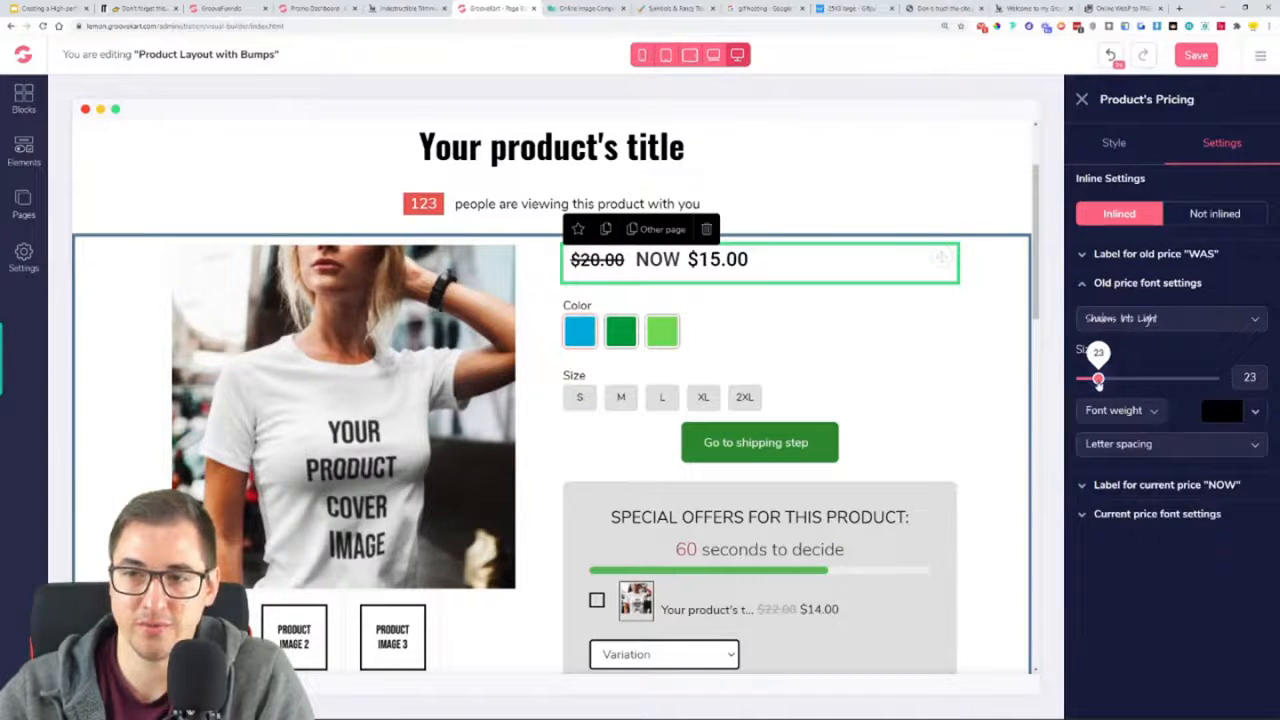
{"action": "left_click_drag", "start_coordinate": [1098, 381], "coordinate": [1096, 384]}
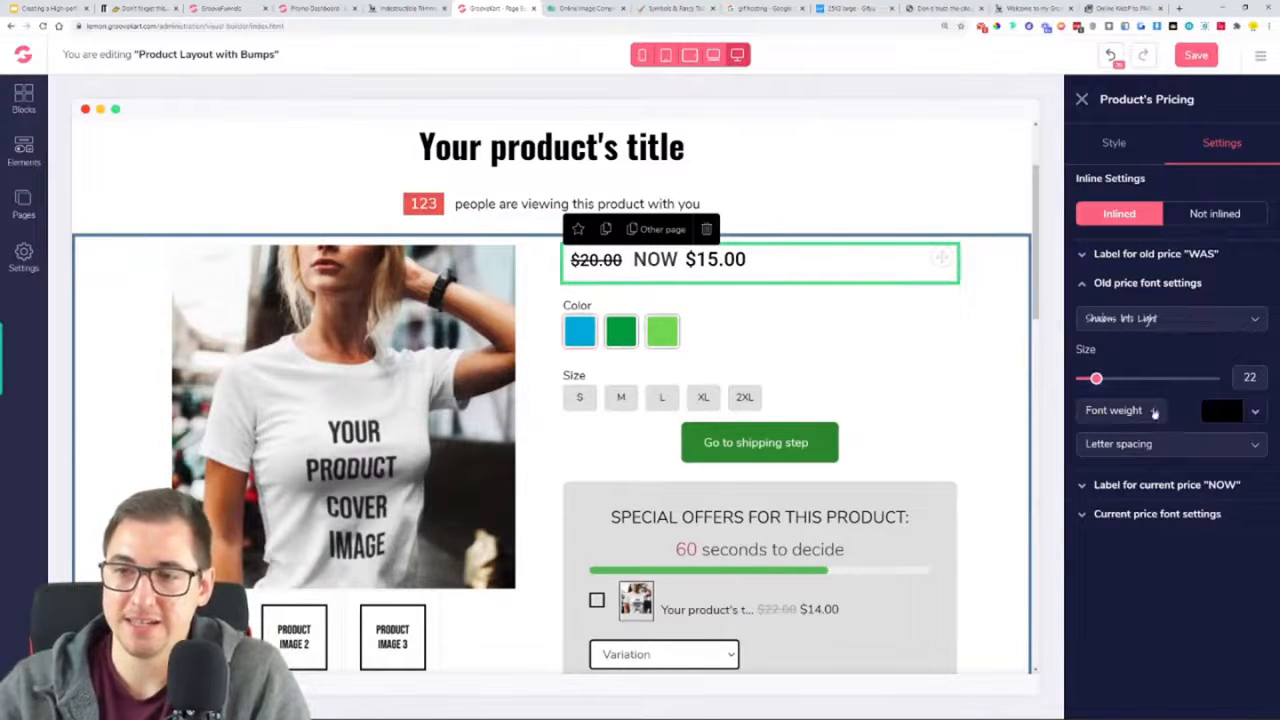
Change the old price's font to Open Sans
{"action": "left_click", "coordinate": [1125, 320]}
{"action": "scroll", "coordinate": [1142, 405], "scroll_direction": "down", "scroll_amount": 2}
{"action": "scroll", "coordinate": [1137, 403], "scroll_direction": "down", "scroll_amount": 2}
{"action": "left_click", "coordinate": [1135, 408]}
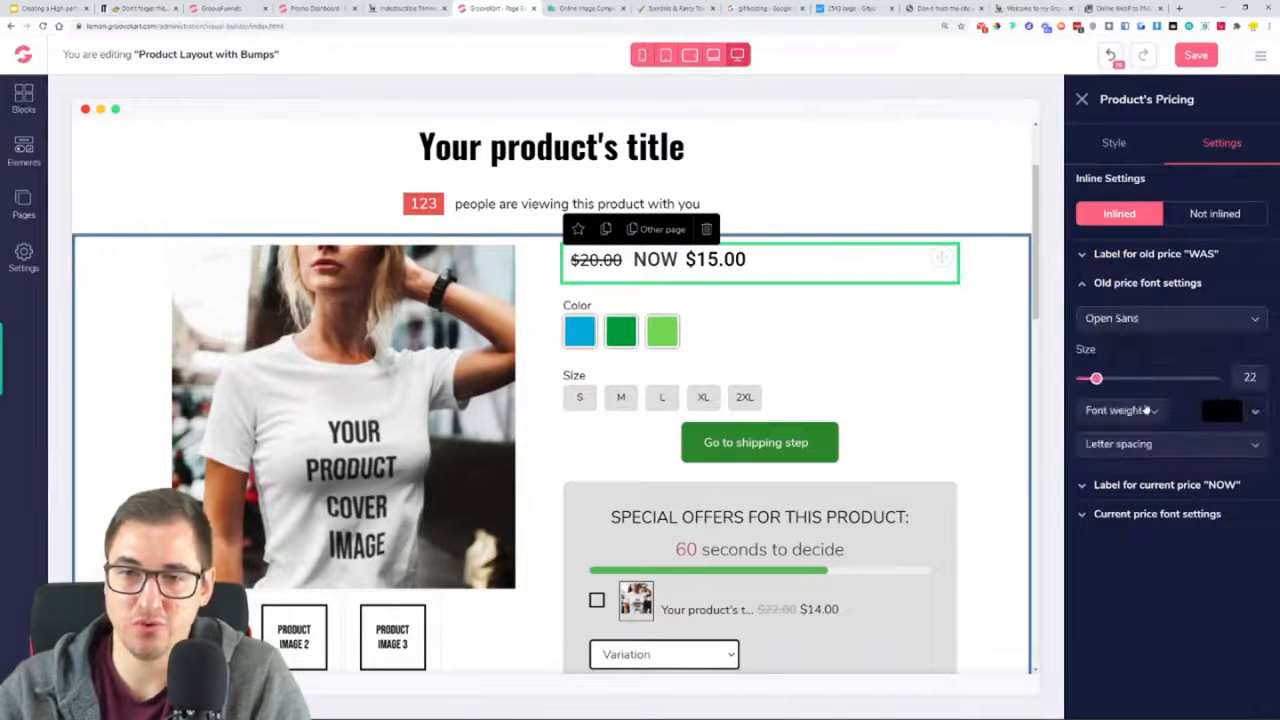
{"action": "left_click", "coordinate": [1135, 284]}
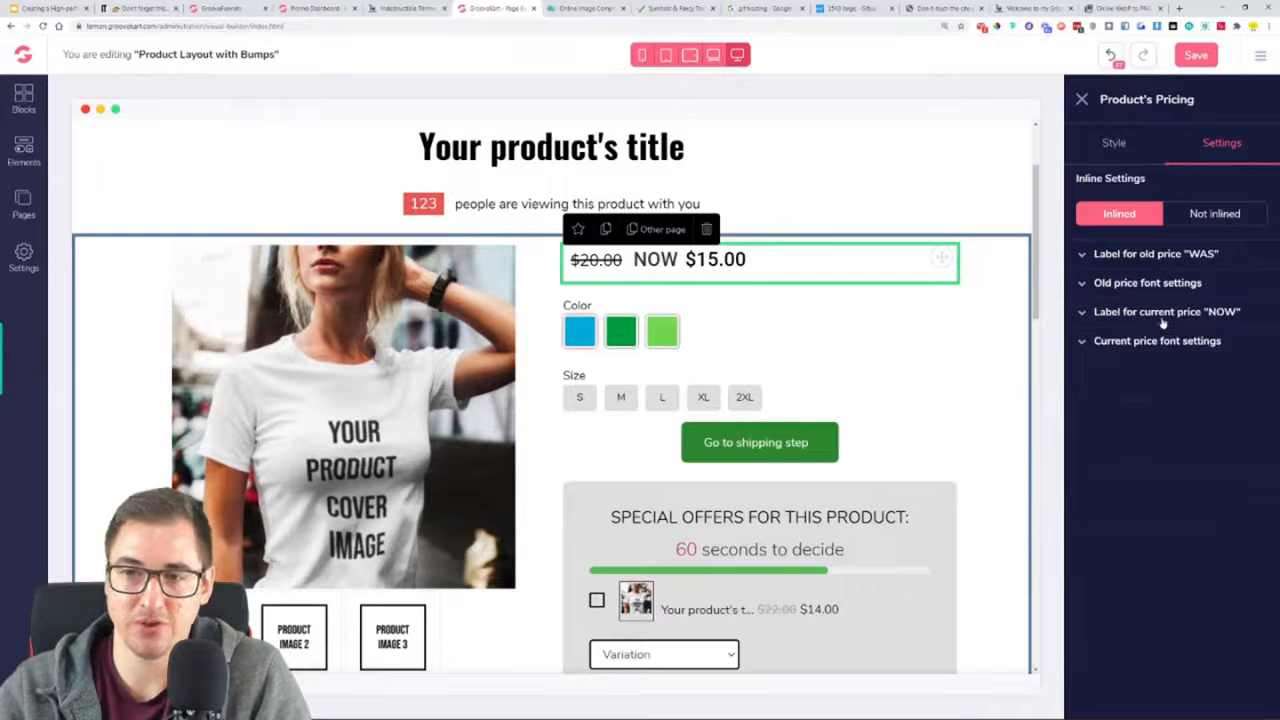
Clear the "NOW" text from the current price label
{"action": "left_click", "coordinate": [1162, 314]}
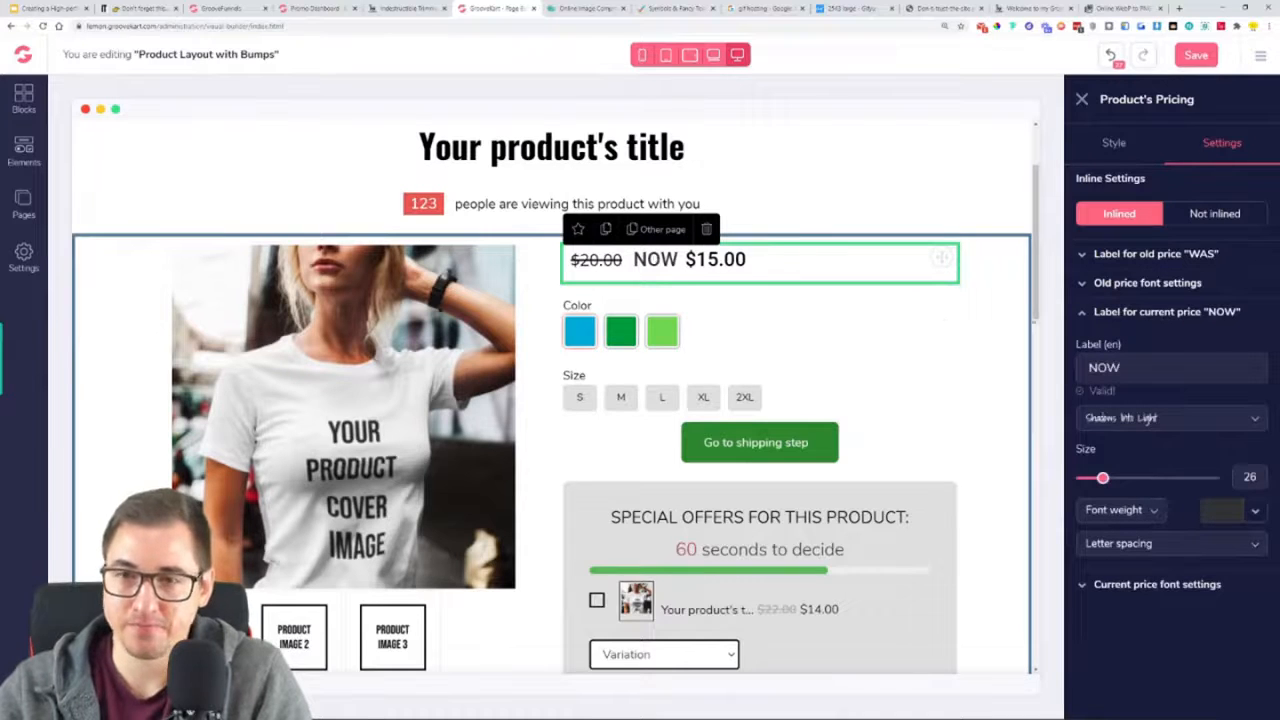
{"action": "double_click", "coordinate": [1104, 368]}
{"action": "left_click", "coordinate": [1090, 368]}
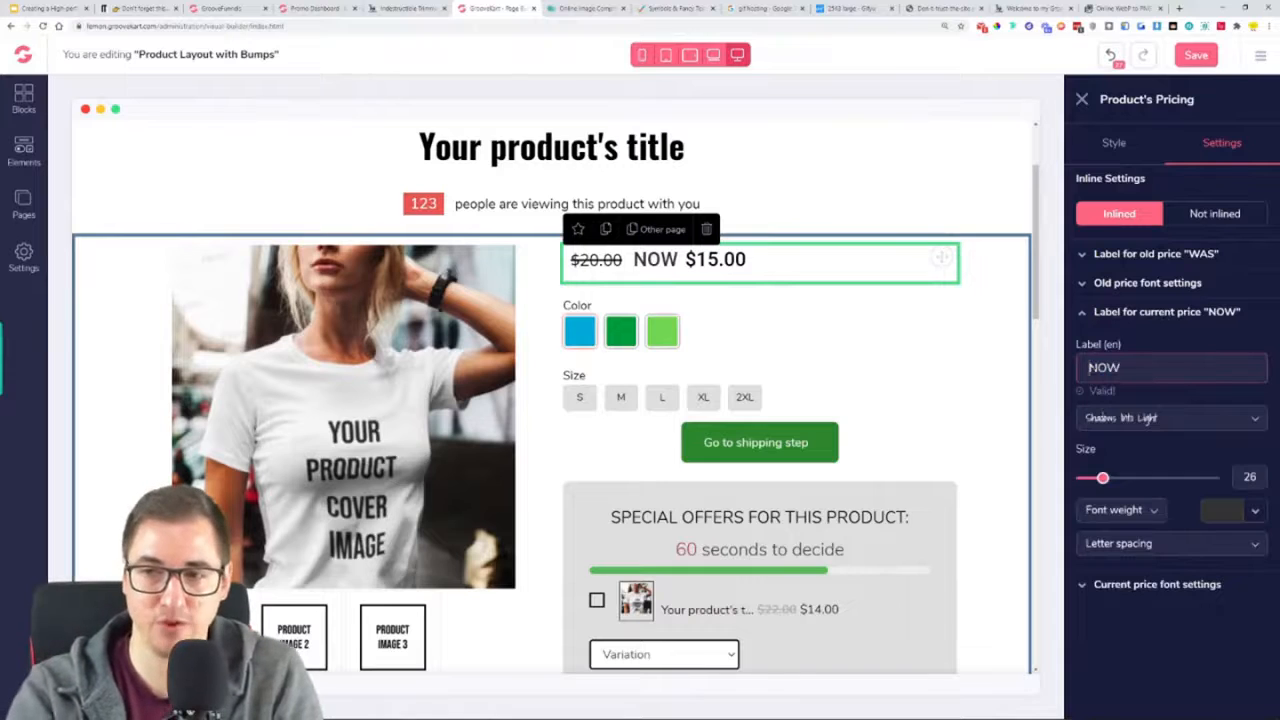
{"action": "key", "text": "Delete"}
{"action": "key", "text": "Delete"}
{"action": "key", "text": "Delete"}
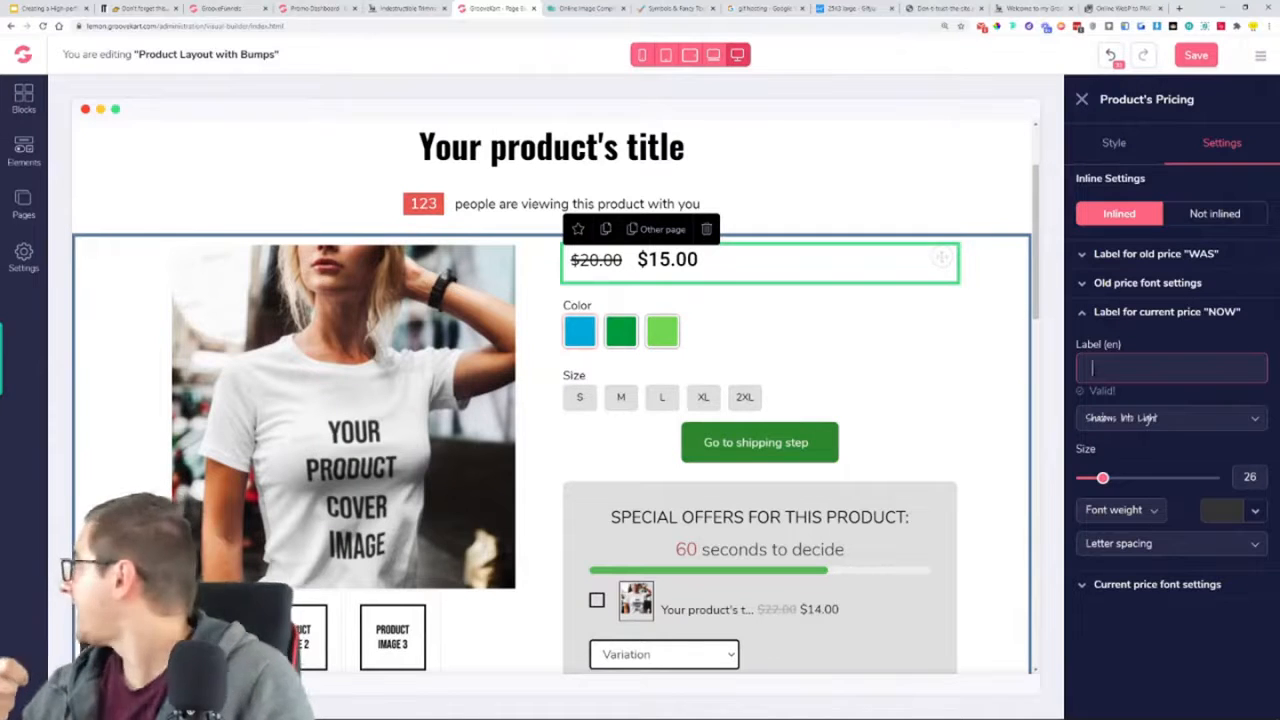
Try red as the current price label's font colour, and settle on black (#000000)
{"action": "left_click", "coordinate": [1236, 508]}
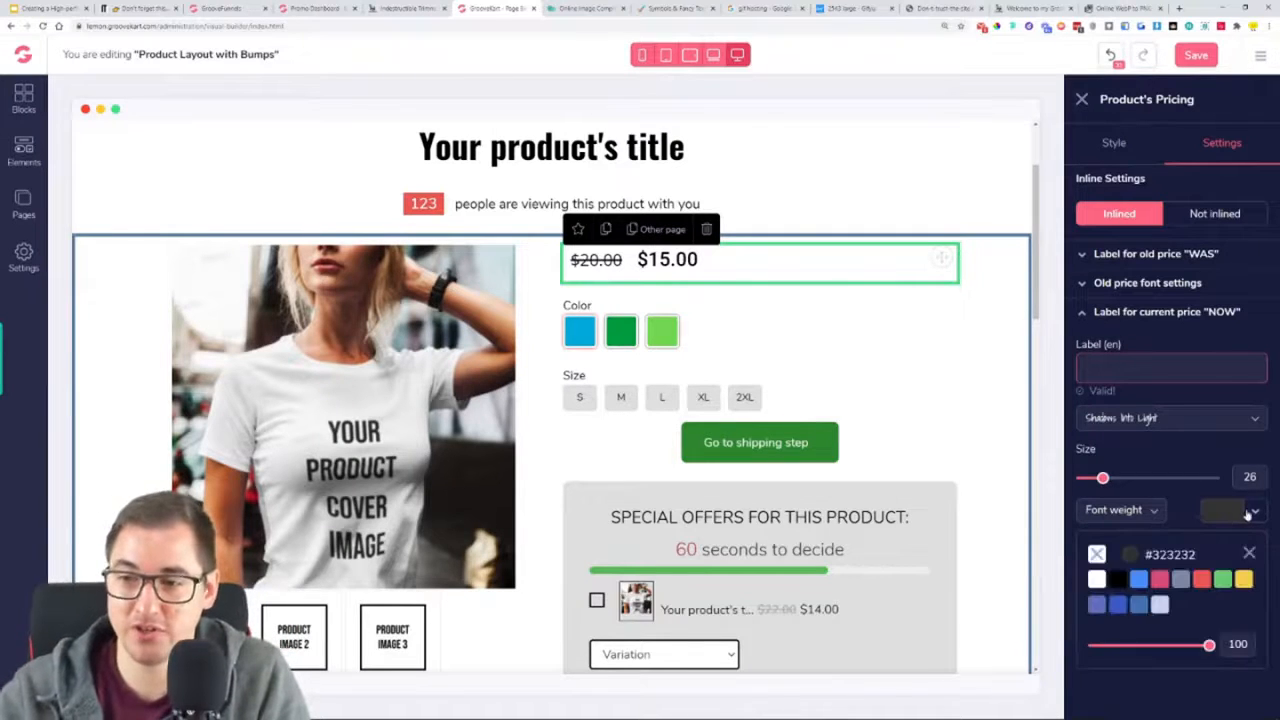
{"action": "left_click", "coordinate": [1203, 655]}
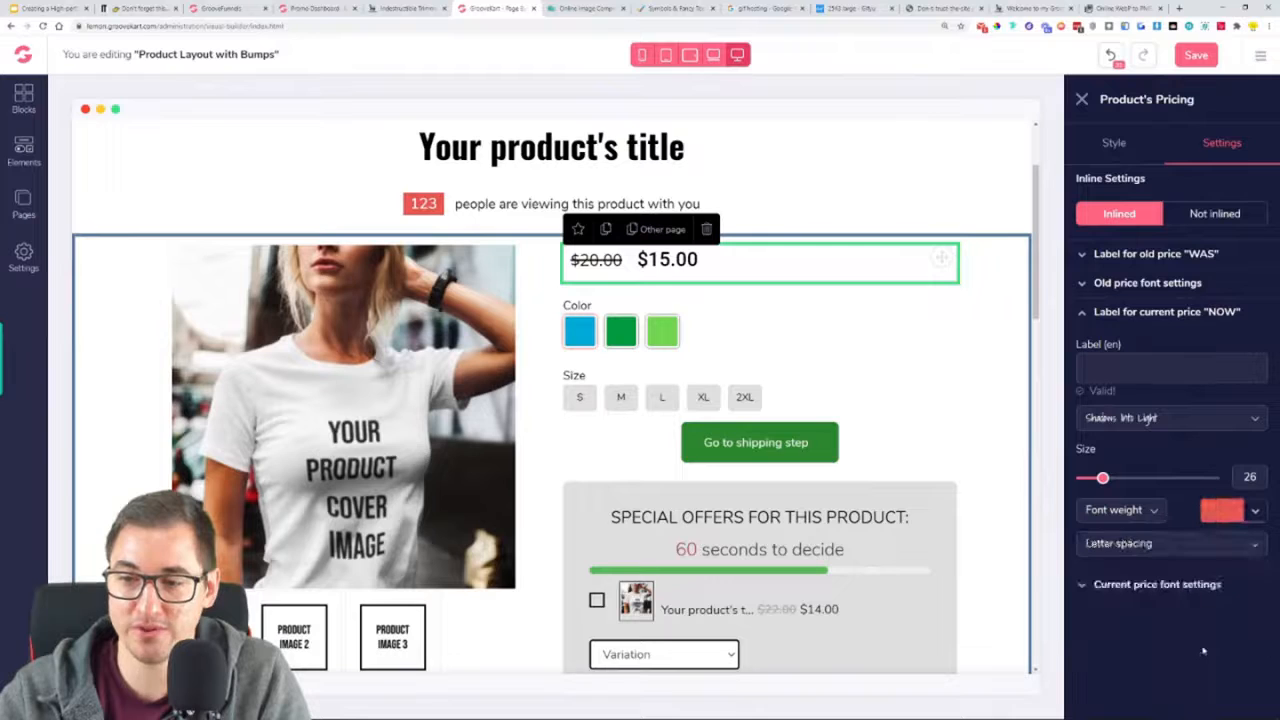
{"action": "left_click", "coordinate": [1254, 512]}
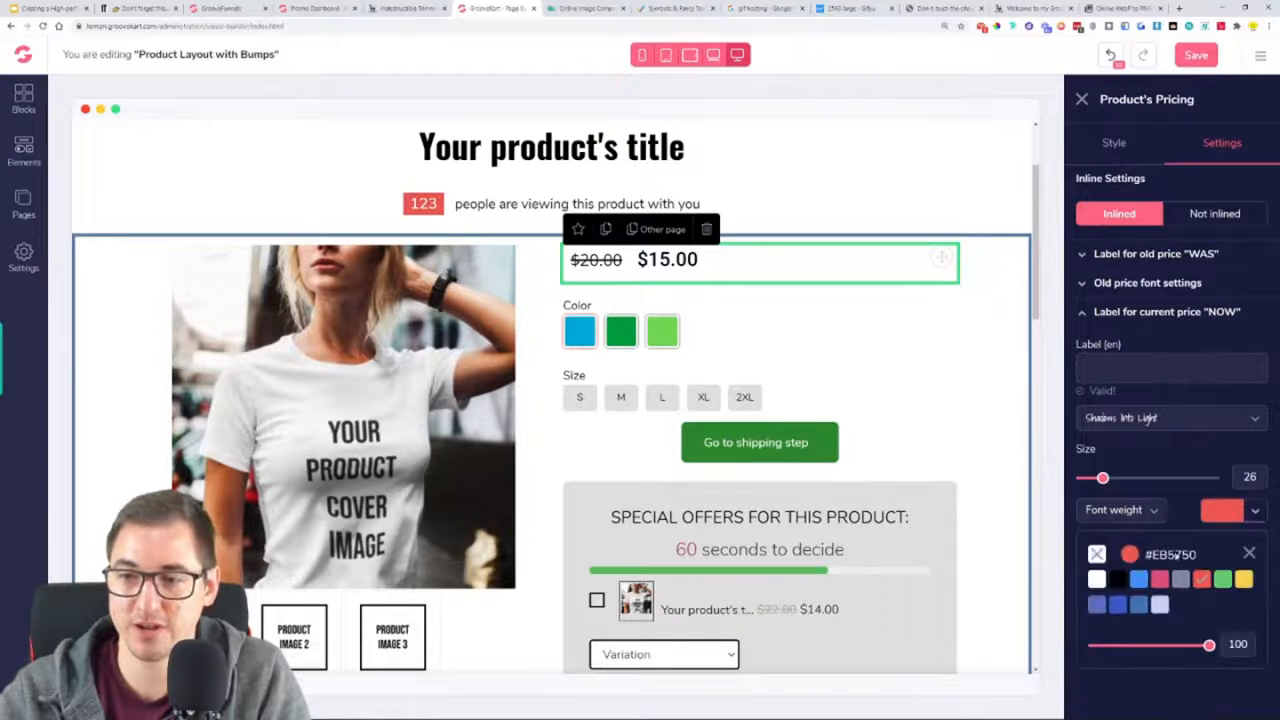
{"action": "left_click", "coordinate": [1115, 579]}
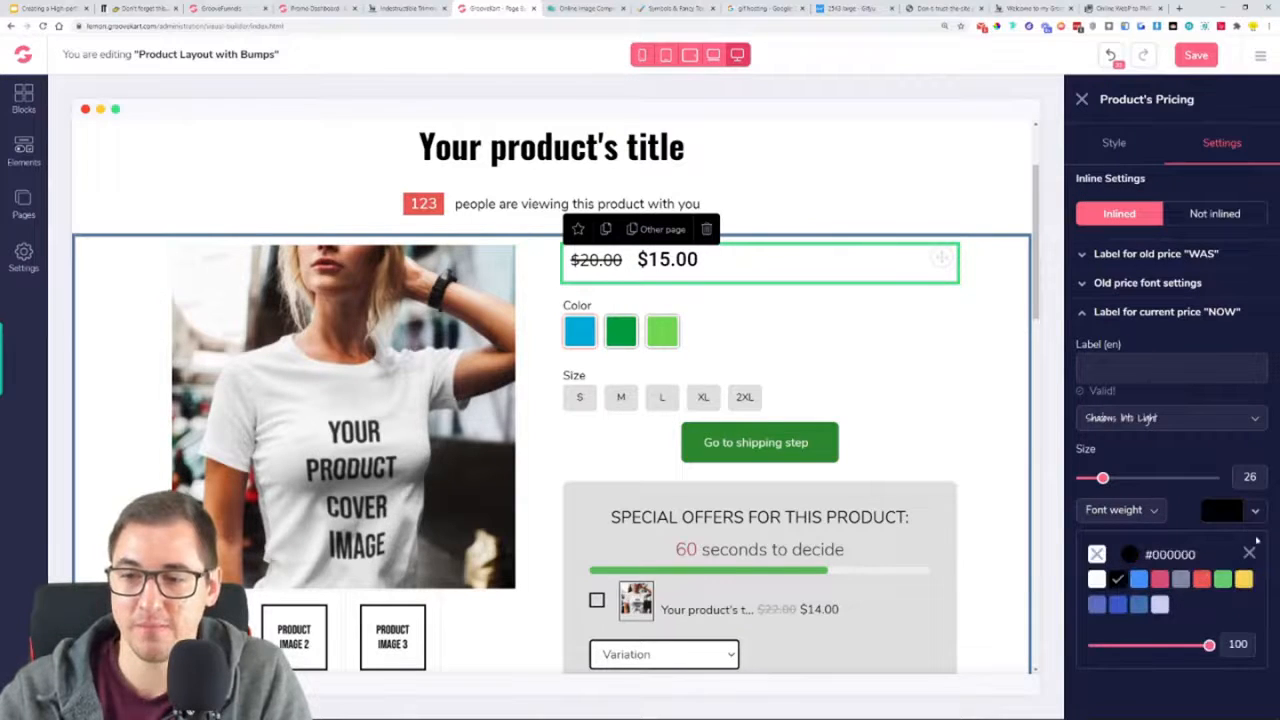
{"action": "left_click", "coordinate": [1110, 312]}
Change the current price's font colour to red in its font settings
{"action": "left_click", "coordinate": [1105, 341]}
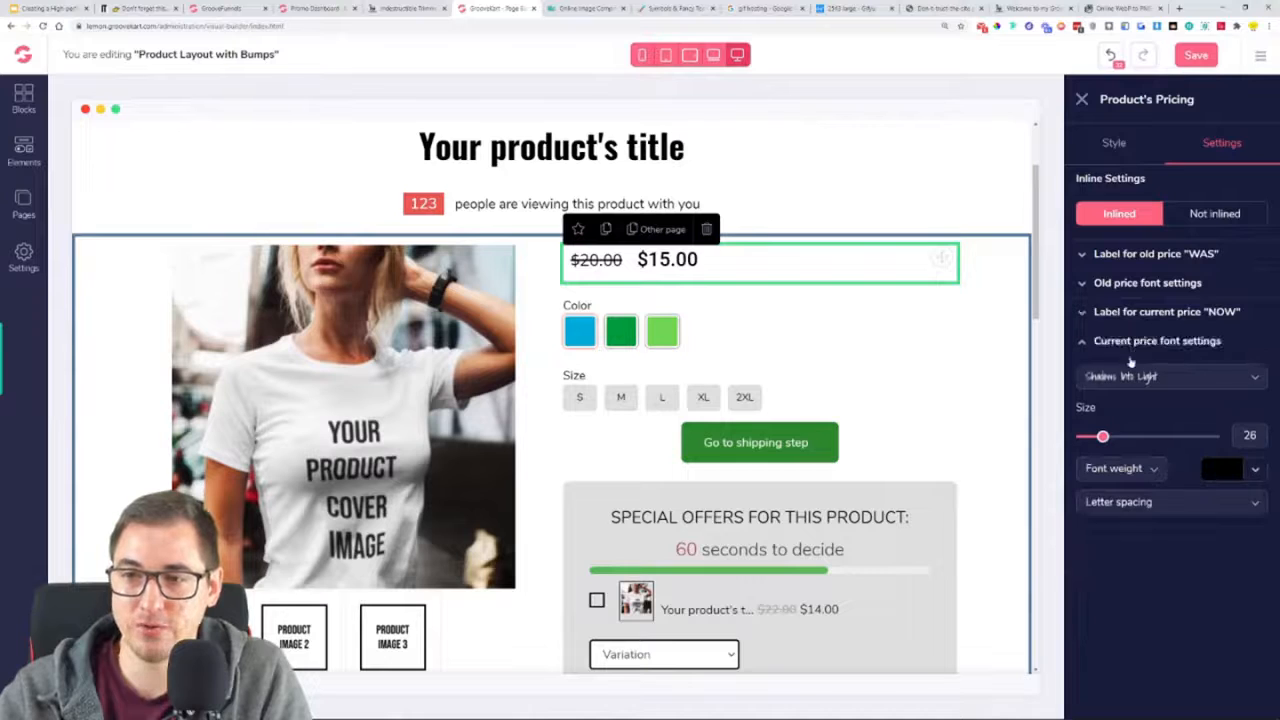
{"action": "left_click", "coordinate": [1237, 477]}
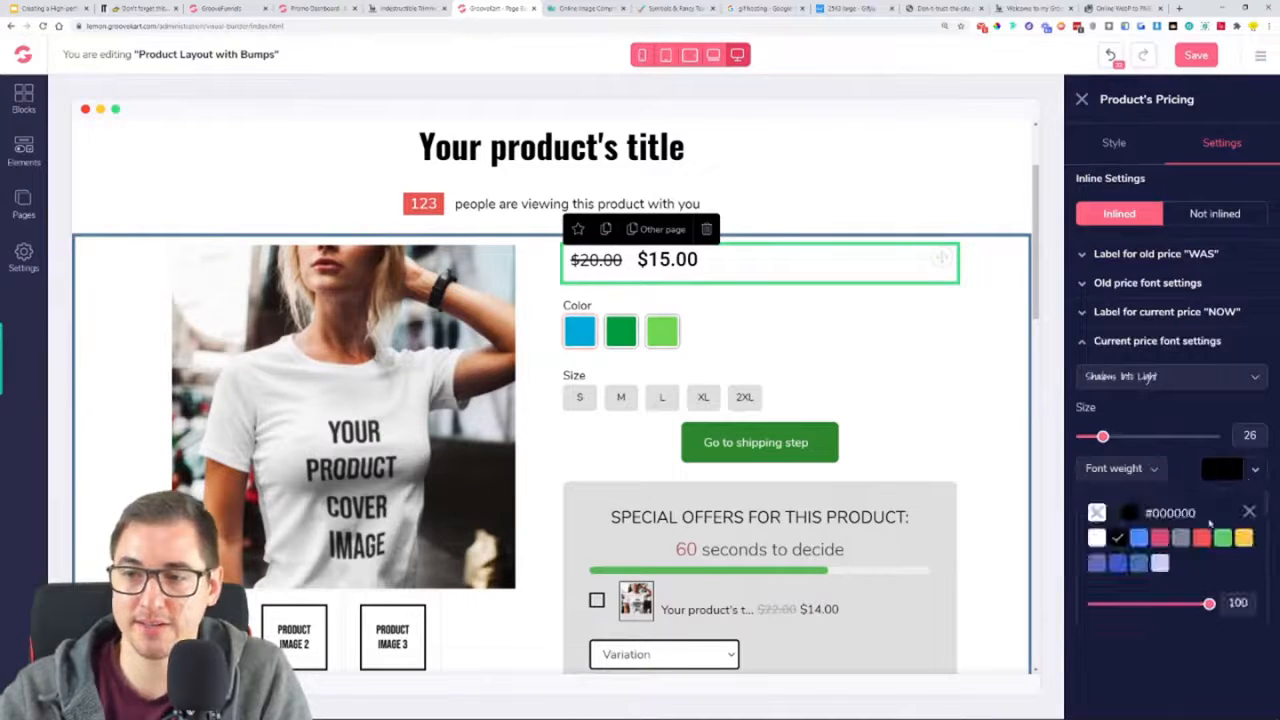
{"action": "mouse_move", "coordinate": [1202, 541]}
{"action": "left_click", "coordinate": [1205, 604]}
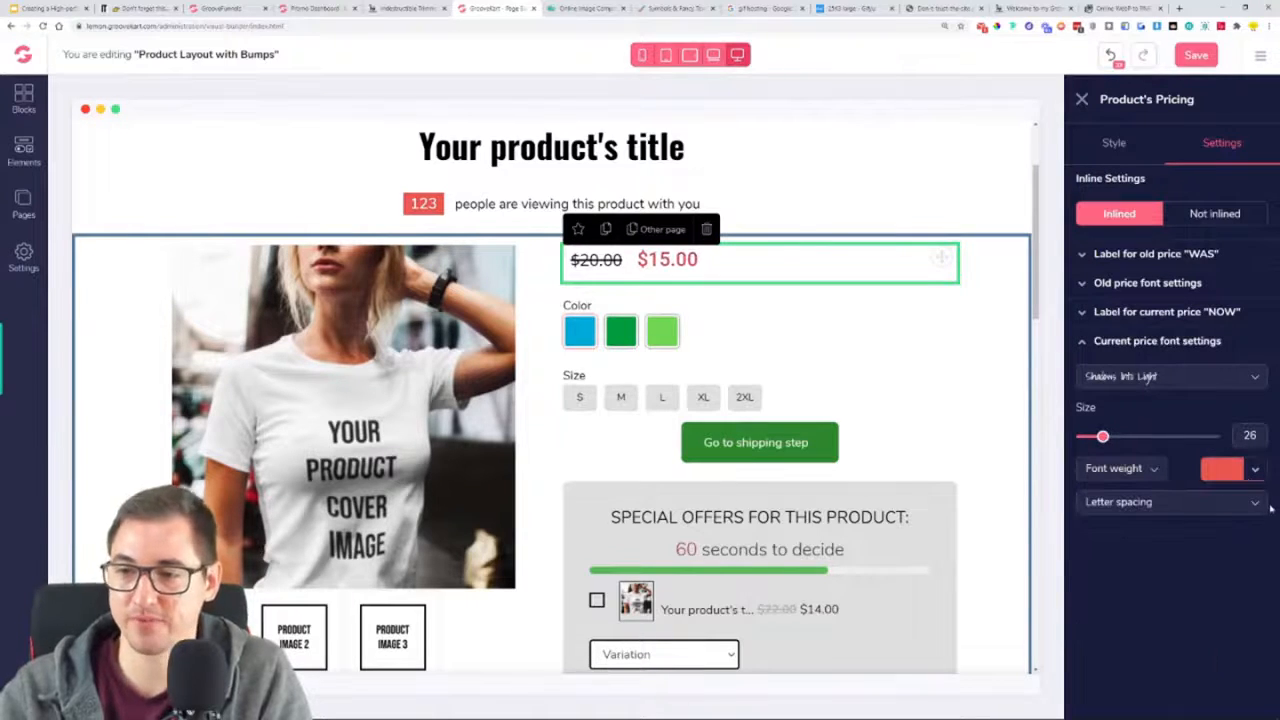
{"action": "left_click", "coordinate": [1209, 501]}
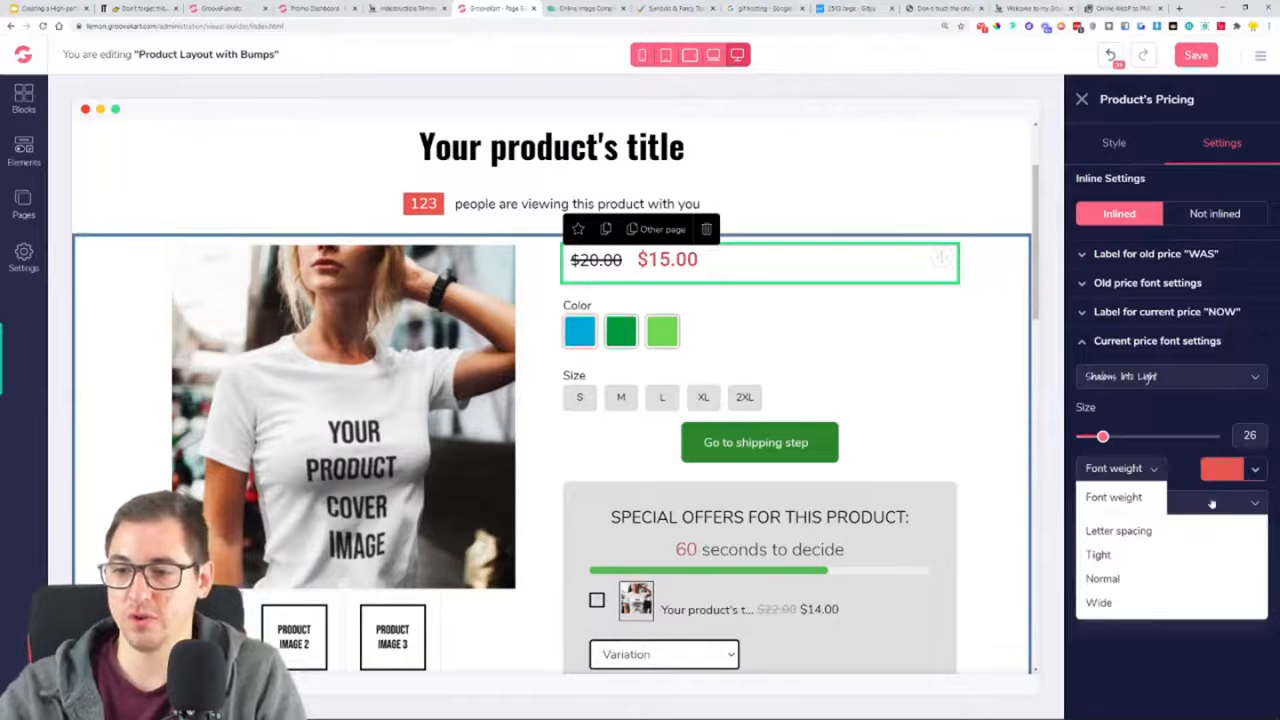
{"action": "left_click", "coordinate": [1261, 510]}
{"action": "left_click", "coordinate": [1178, 502]}
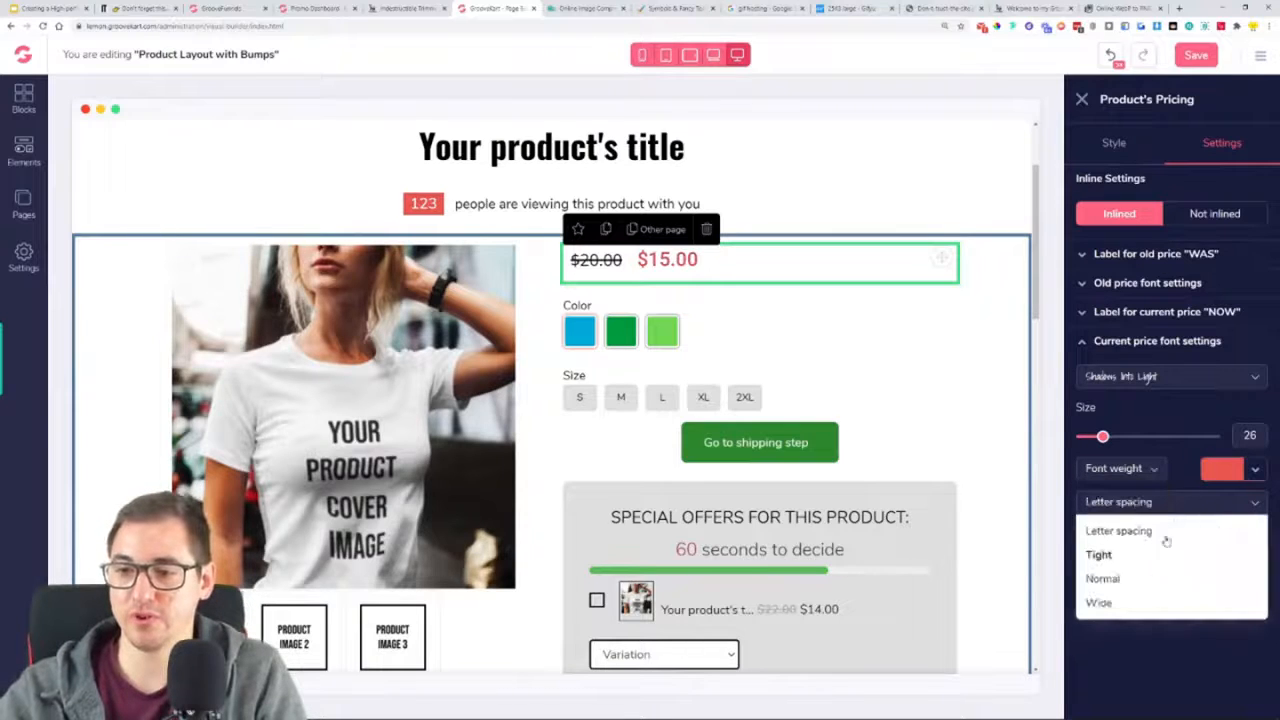
{"action": "left_click", "coordinate": [1189, 507]}
{"action": "left_click", "coordinate": [1158, 468]}
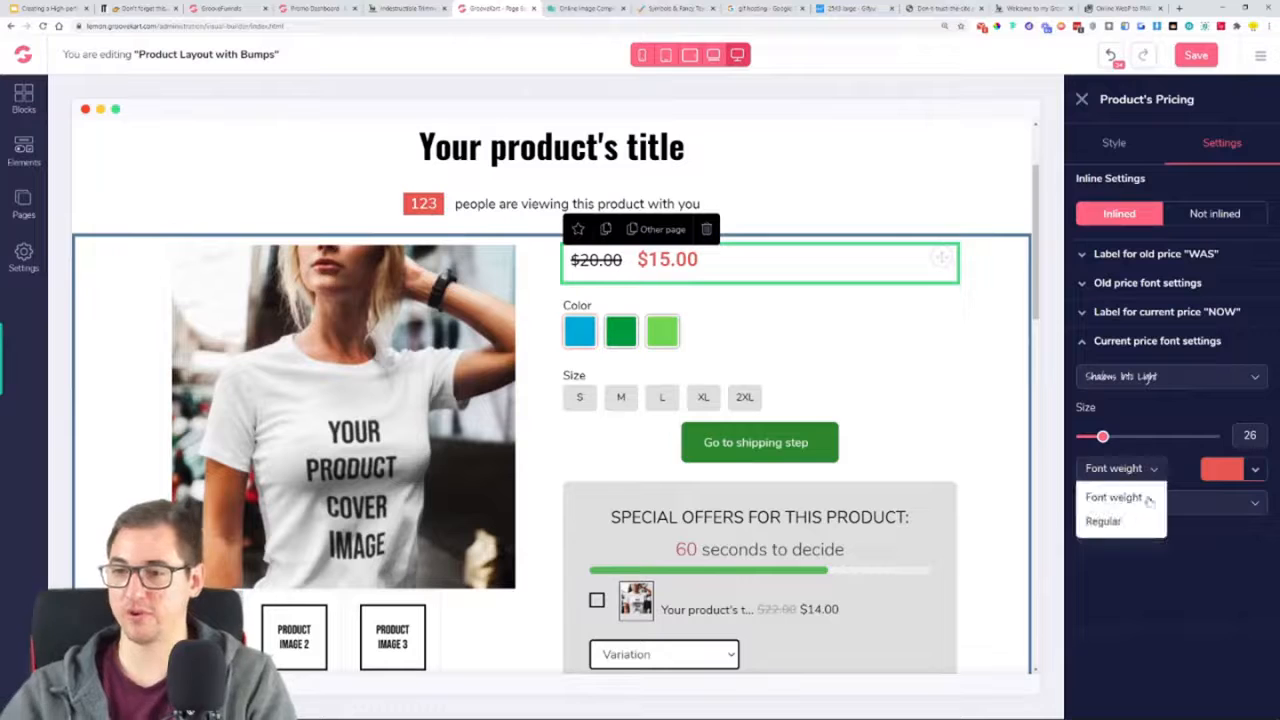
{"action": "left_click", "coordinate": [1164, 462]}
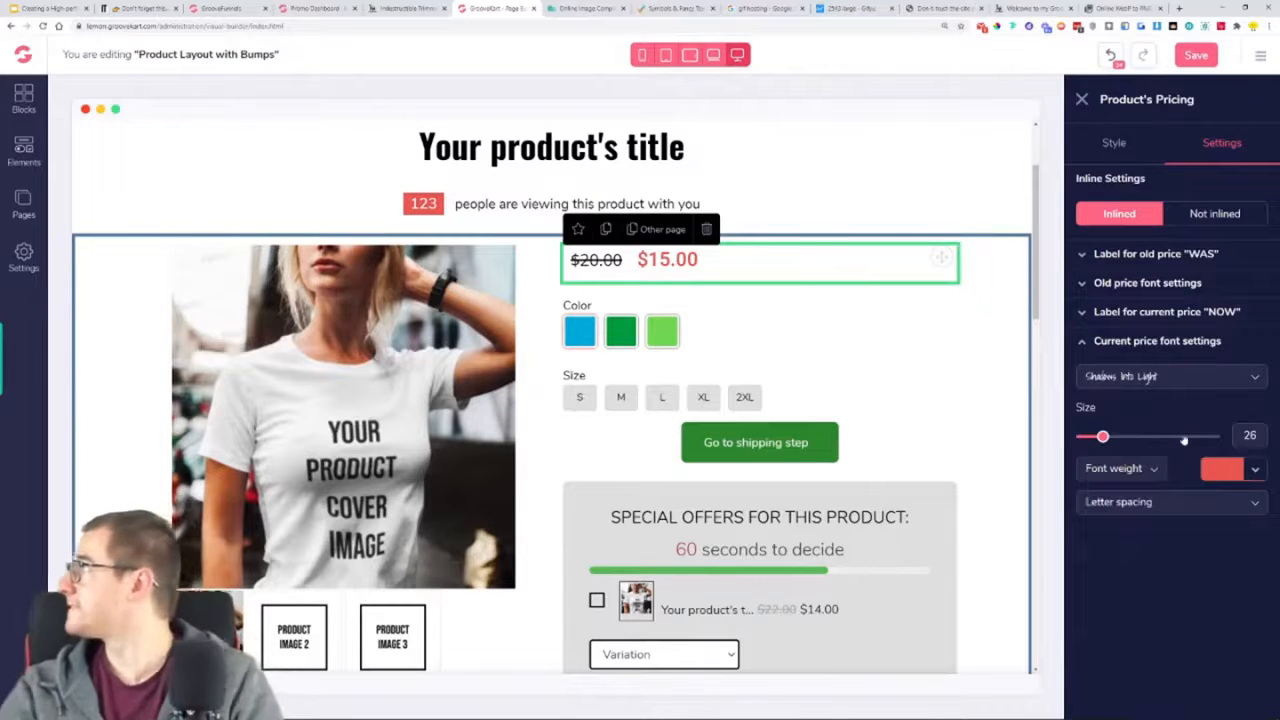
Set the current price's font to Open Sans with a bold weight
{"action": "left_click", "coordinate": [1151, 385]}
{"action": "scroll", "coordinate": [1160, 485], "scroll_direction": "down", "scroll_amount": 2}
{"action": "scroll", "coordinate": [1160, 485], "scroll_direction": "down", "scroll_amount": 1}
{"action": "left_click", "coordinate": [1157, 476]}
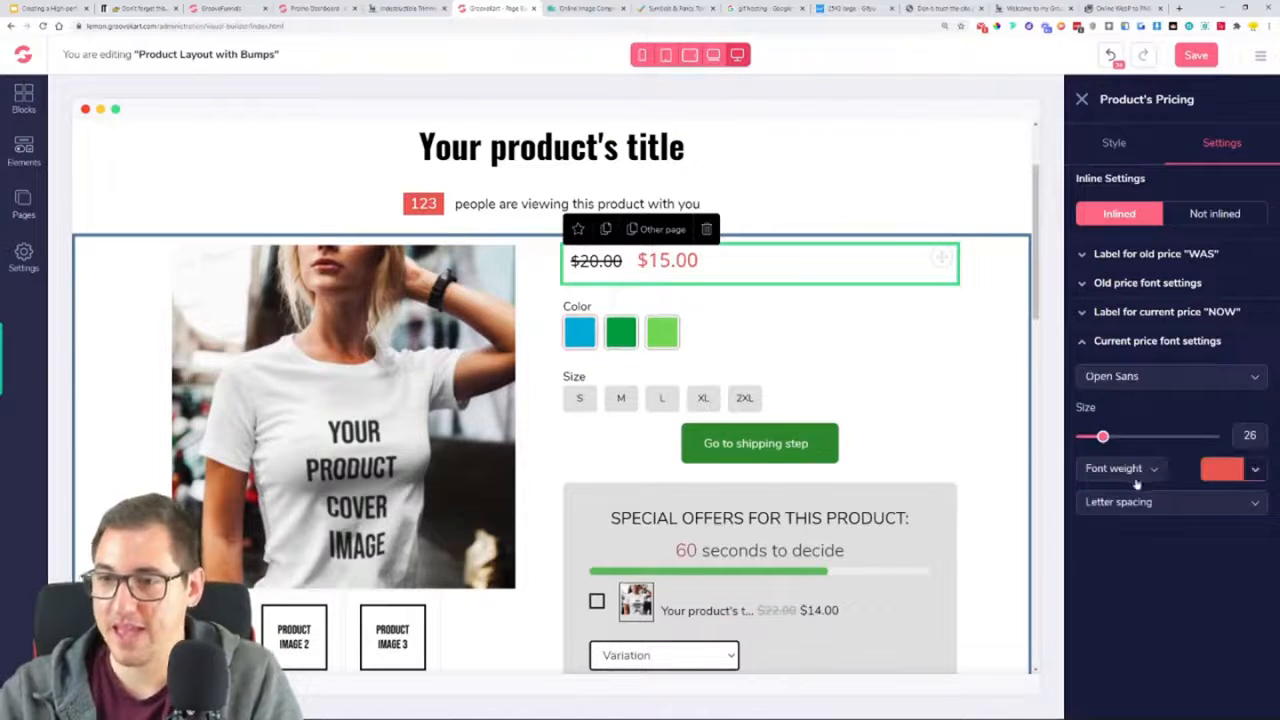
{"action": "left_click", "coordinate": [1140, 478]}
{"action": "left_click", "coordinate": [1127, 593]}
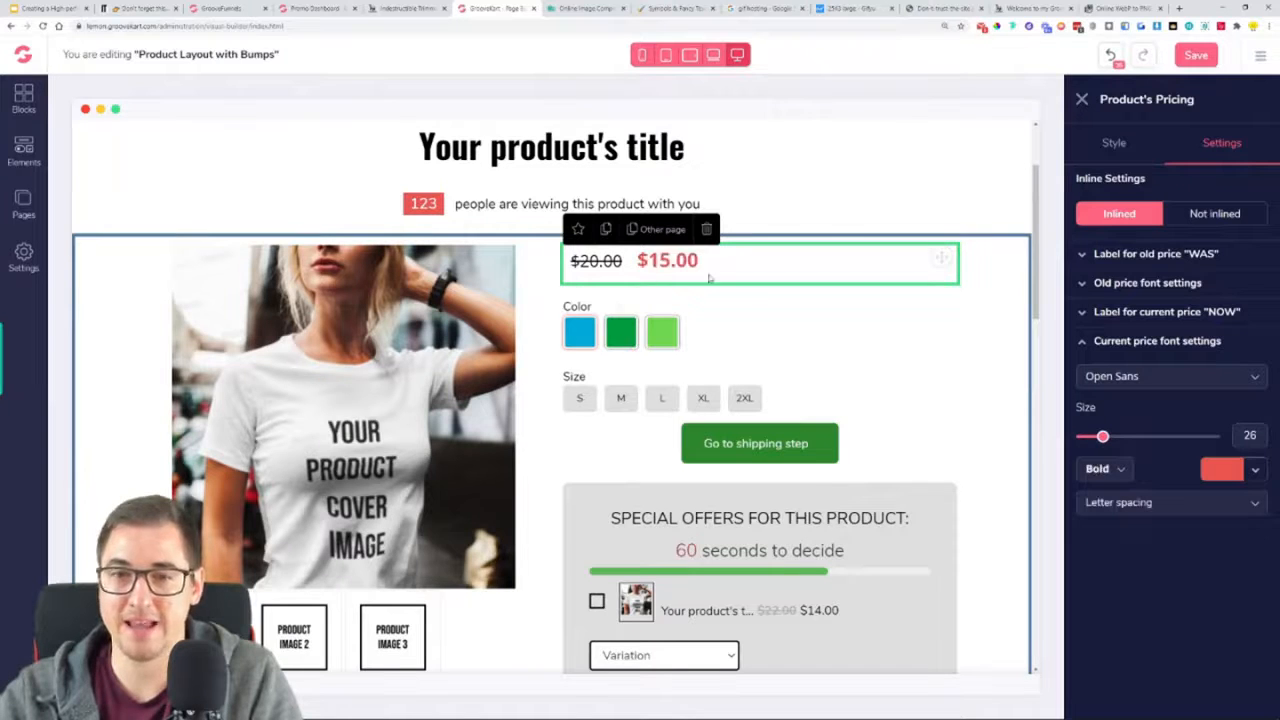
{"action": "left_click", "coordinate": [1141, 341]}
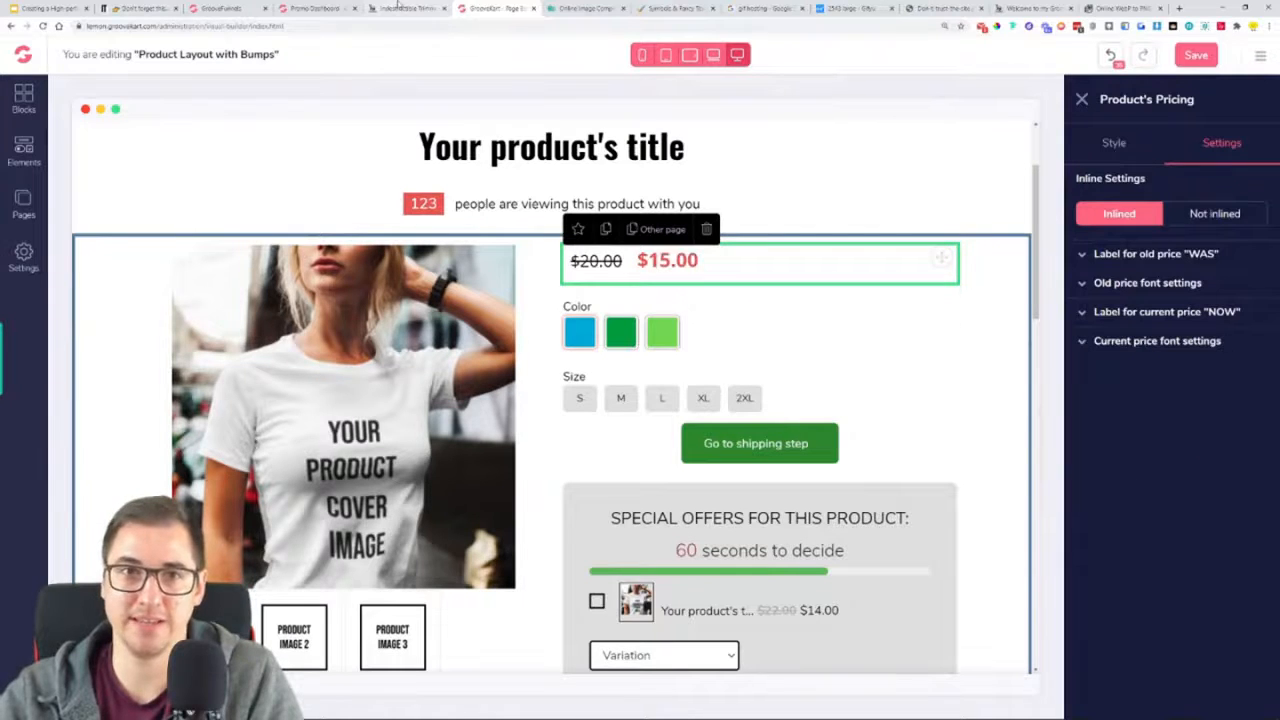
Enter "NOW" as the label for the current price
{"action": "left_click", "coordinate": [1190, 316]}
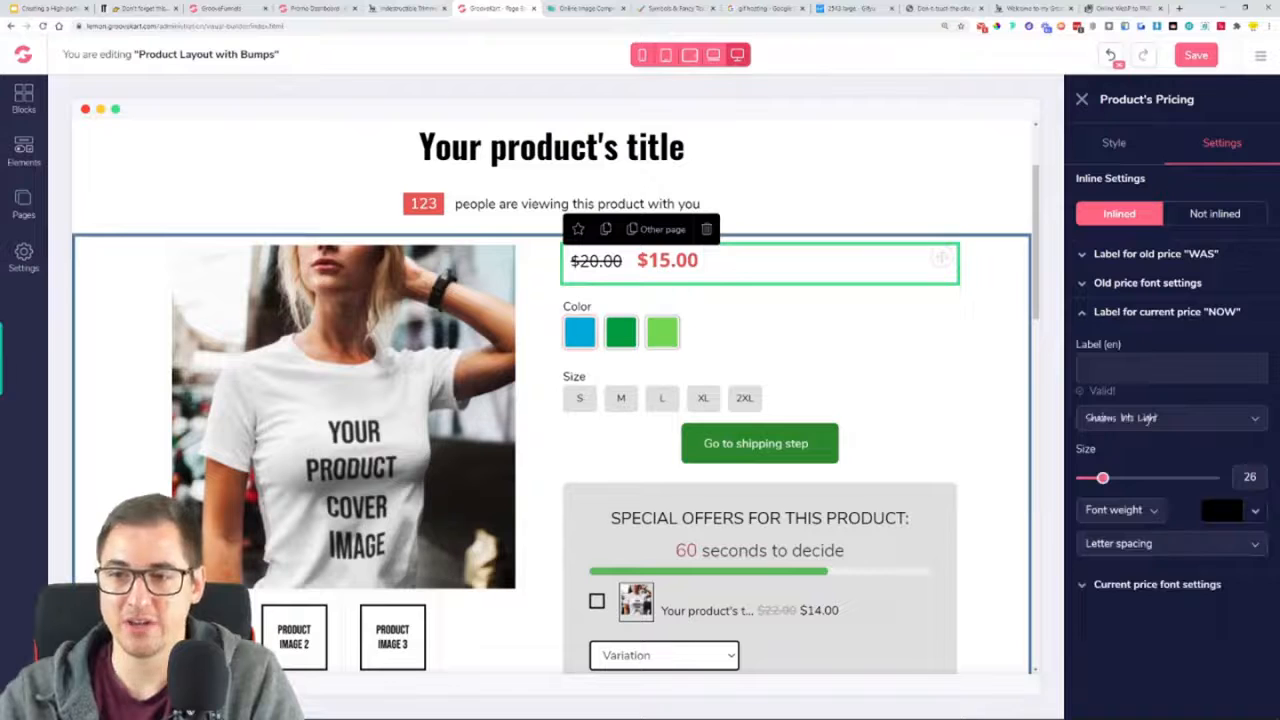
{"action": "type", "text": "NOW"}
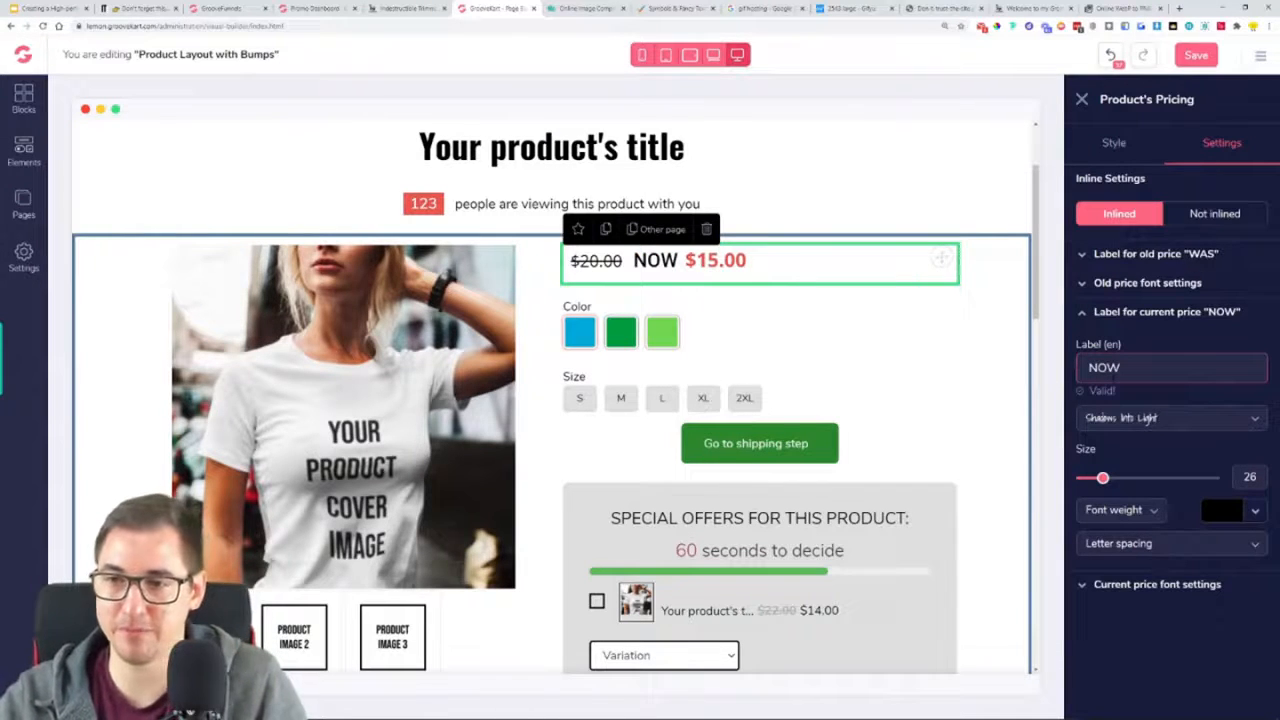
Style the "NOW" label of the current price in Open Sans with a red colour and a bold weight
{"action": "left_click", "coordinate": [1218, 420]}
{"action": "scroll", "coordinate": [1134, 491], "scroll_direction": "down", "scroll_amount": 2}
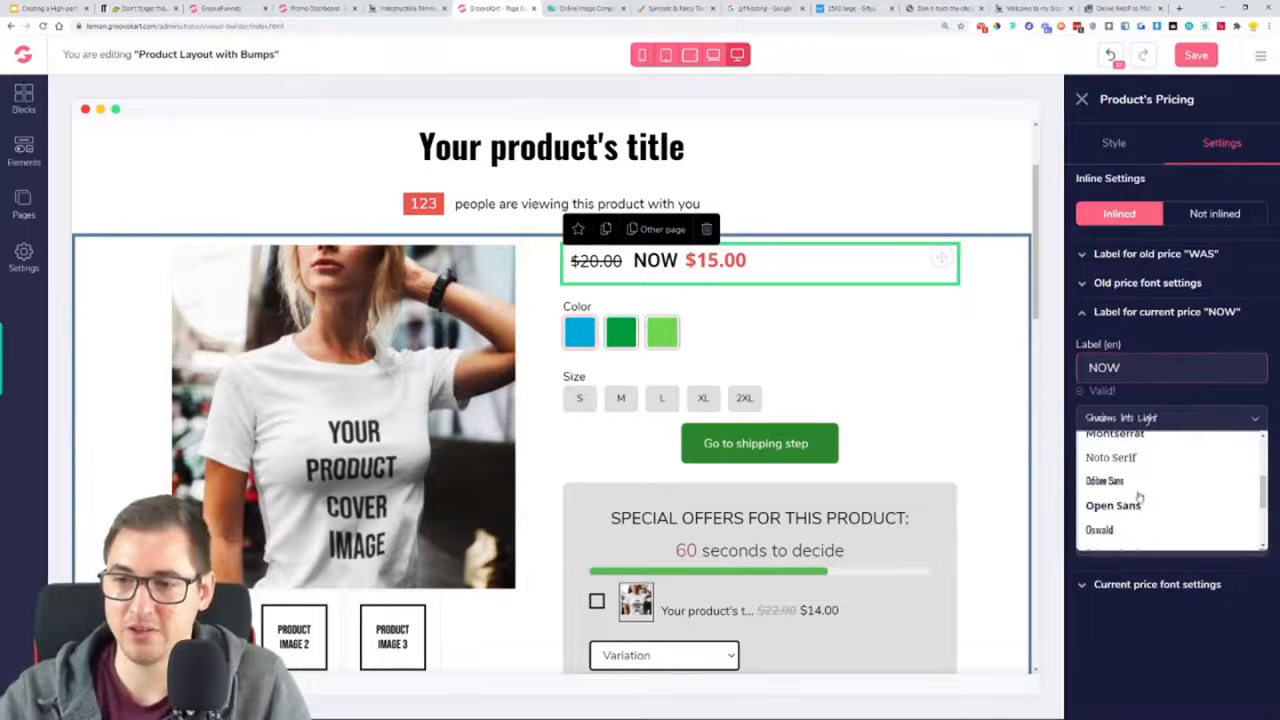
{"action": "left_click", "coordinate": [1140, 503]}
{"action": "left_click", "coordinate": [1254, 512]}
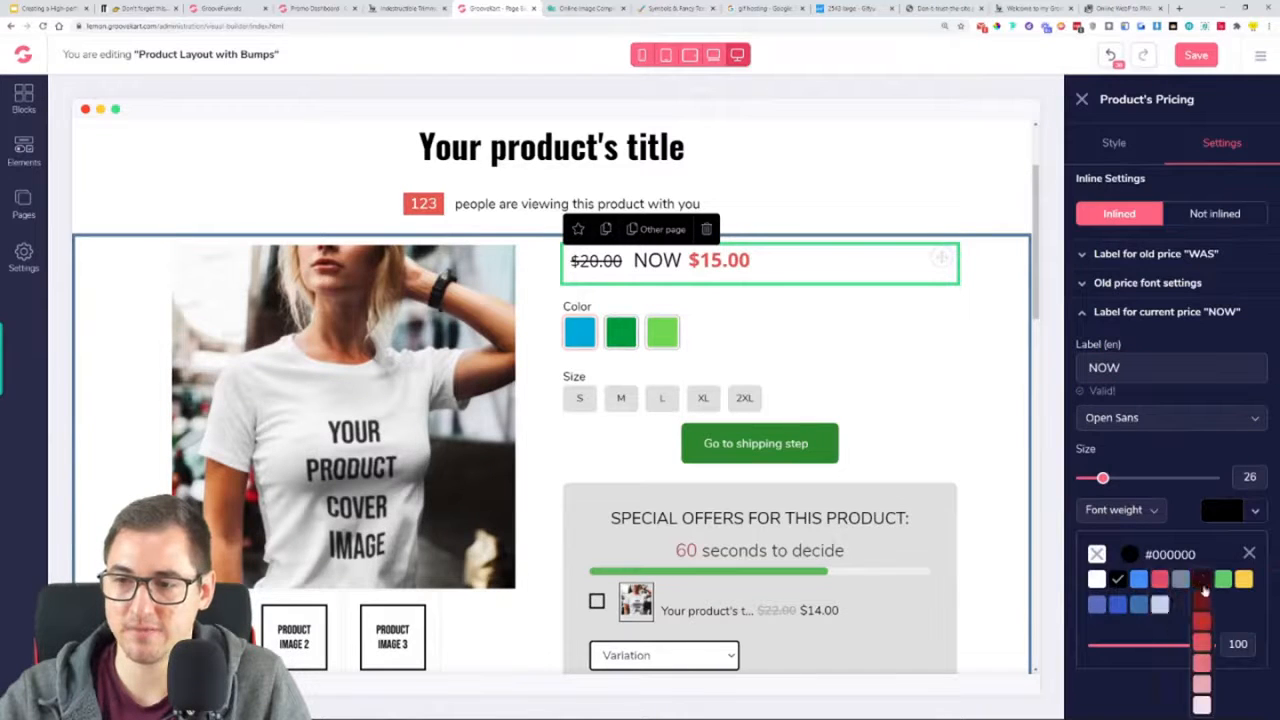
{"action": "left_click", "coordinate": [1208, 600]}
{"action": "left_click", "coordinate": [1130, 511]}
{"action": "scroll", "coordinate": [1116, 612], "scroll_direction": "down", "scroll_amount": 1}
{"action": "left_click", "coordinate": [1113, 606]}
{"action": "left_click", "coordinate": [966, 391]}
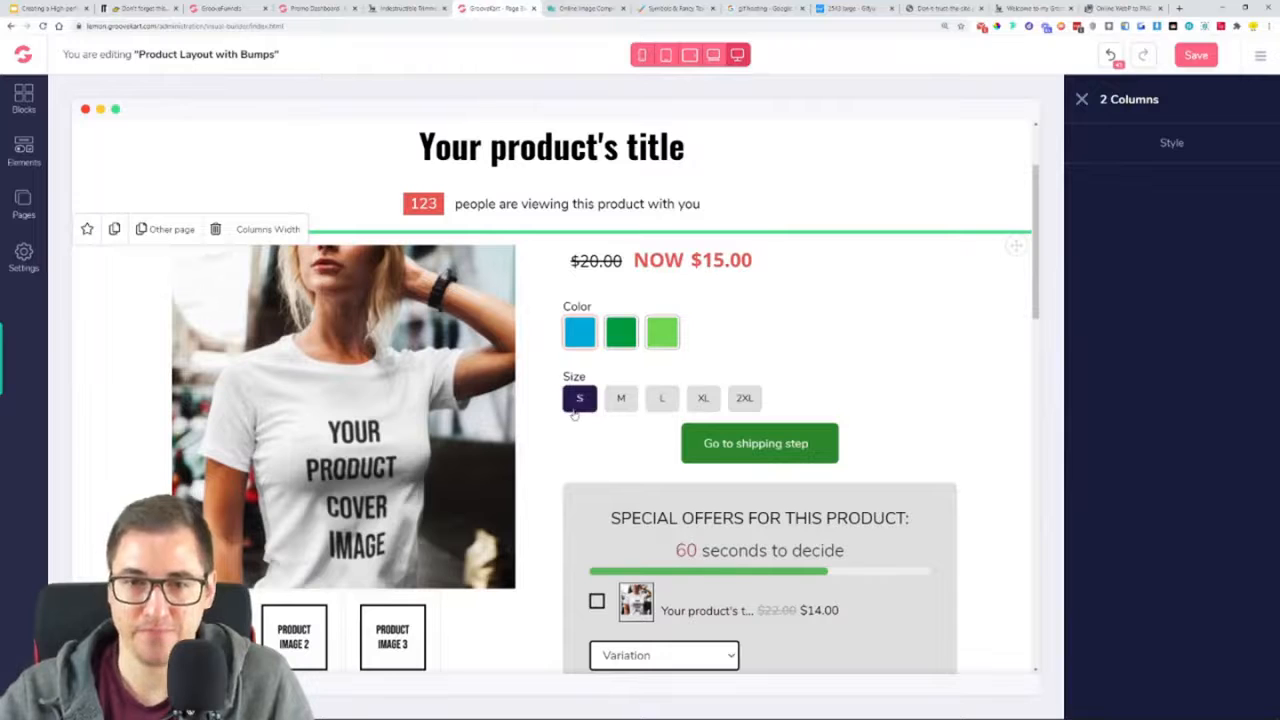
Compare the product variations with the Indestructible Trimmer page, try Design 1 for them, and return to Design 2
{"action": "left_click", "coordinate": [601, 330]}
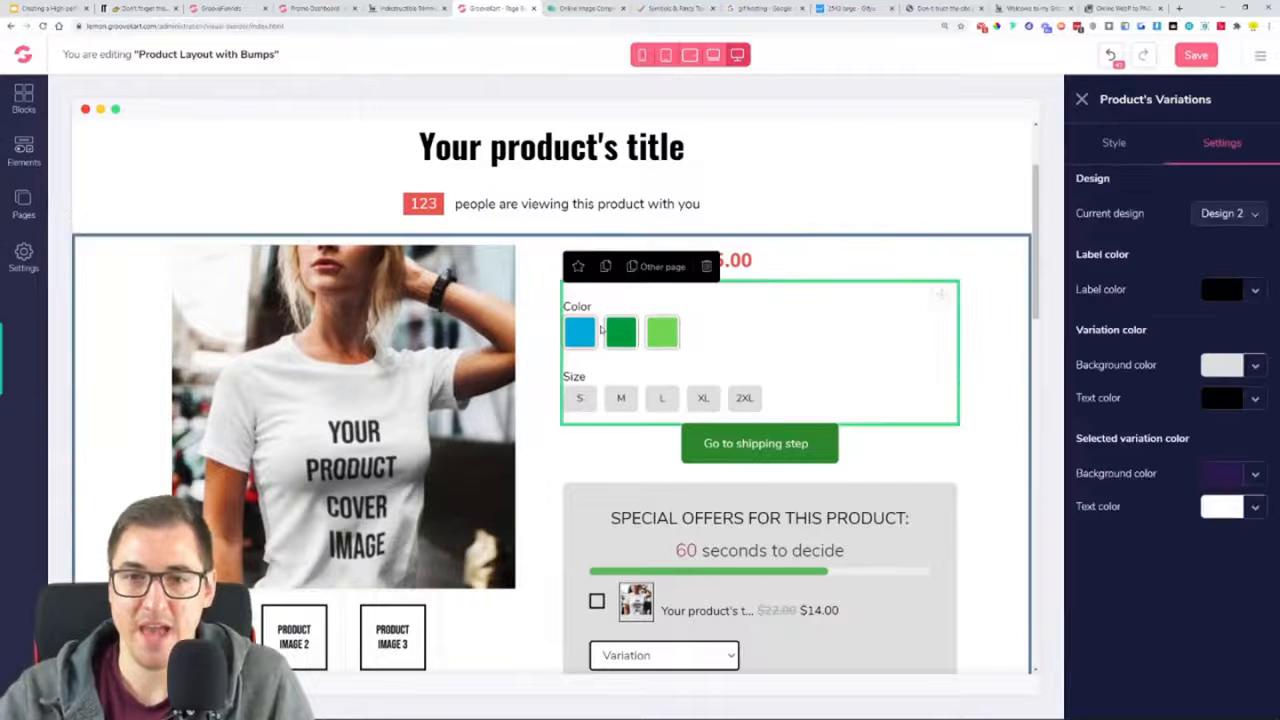
{"action": "key", "text": "ctrl+shift+Tab"}
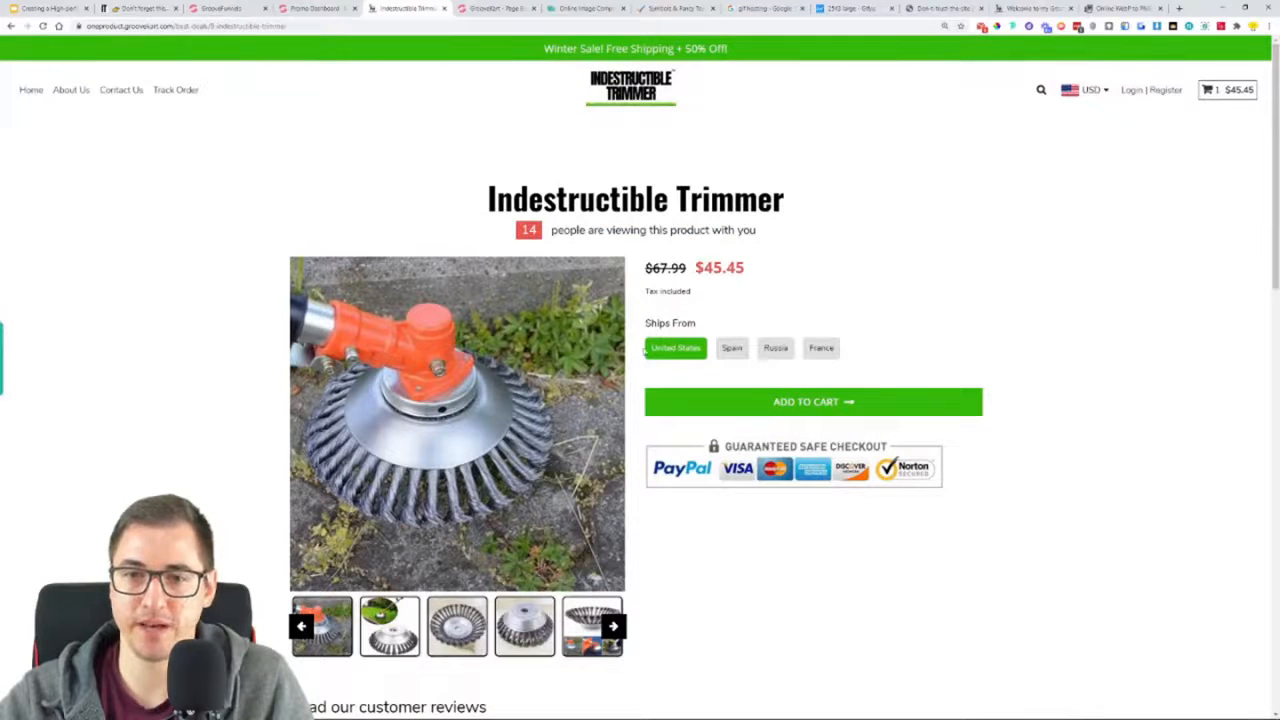
{"action": "key", "text": "ctrl+Tab"}
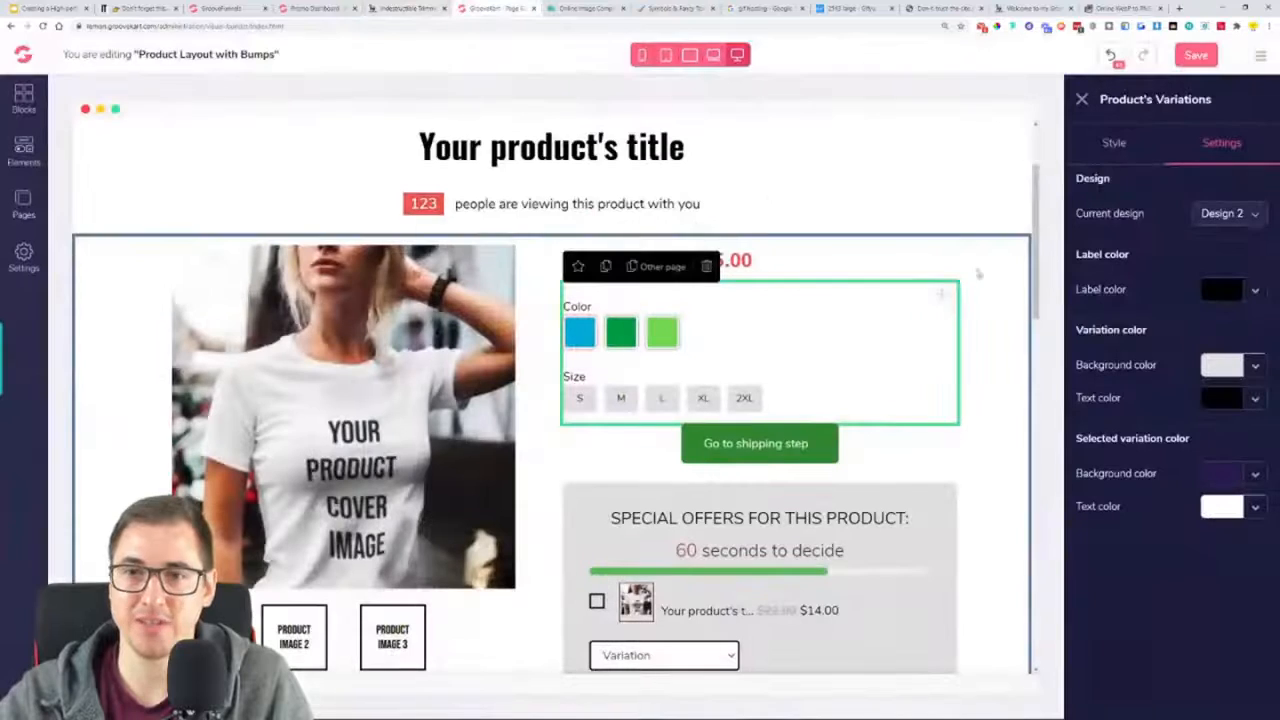
{"action": "left_click", "coordinate": [1228, 213]}
{"action": "left_click", "coordinate": [1214, 243]}
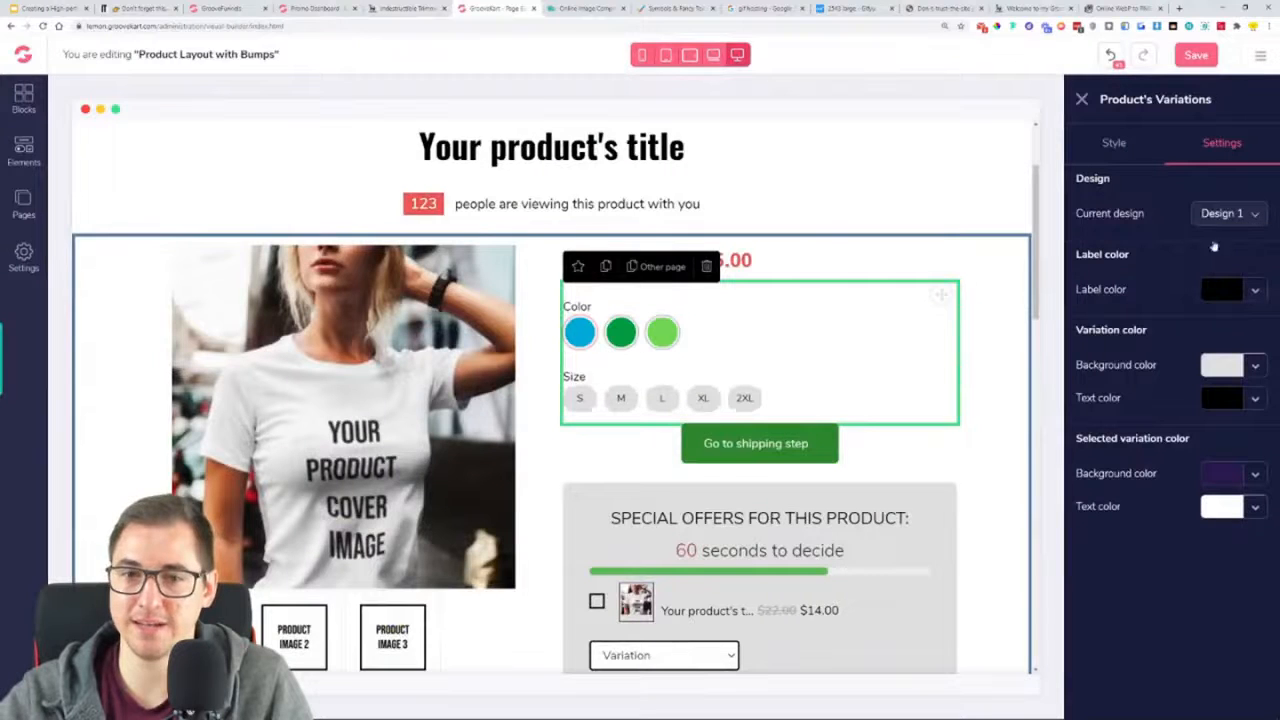
{"action": "left_click", "coordinate": [1210, 214]}
{"action": "left_click", "coordinate": [1212, 266]}
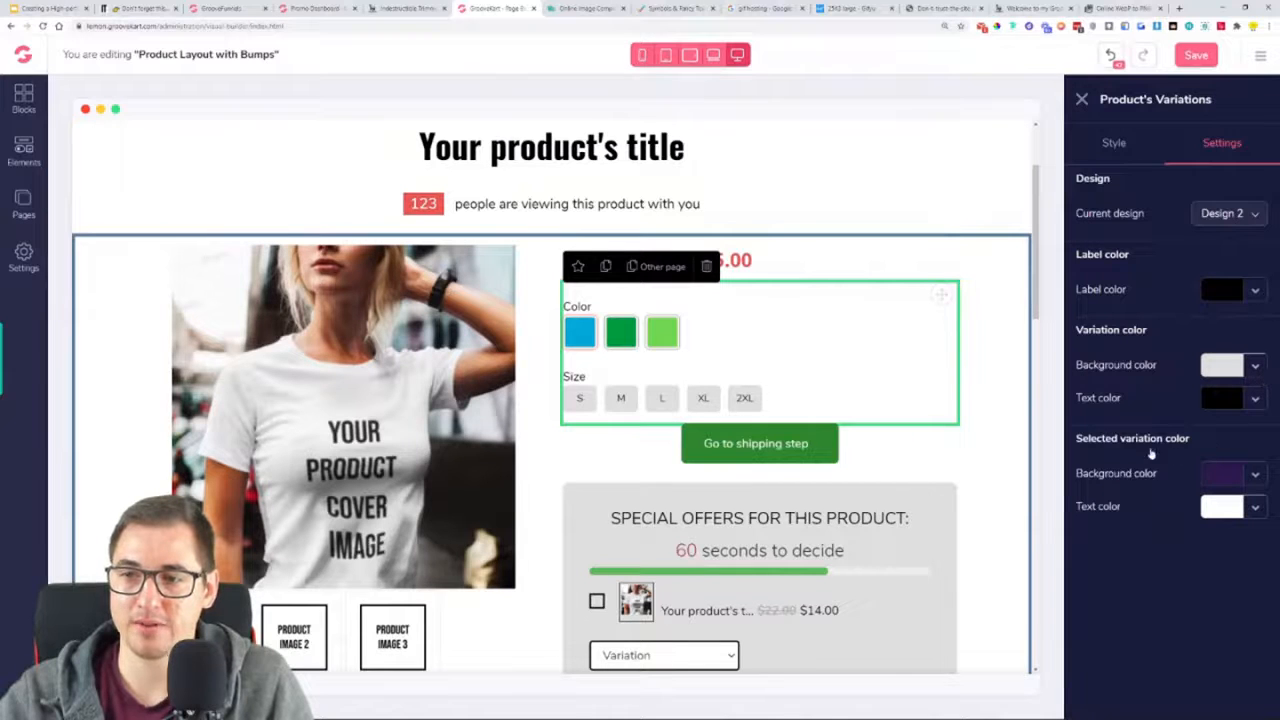
Sample the green of the Add to Cart button on the Indestructible Trimmer page for the selected variation's background colour
{"action": "left_click", "coordinate": [1258, 476]}
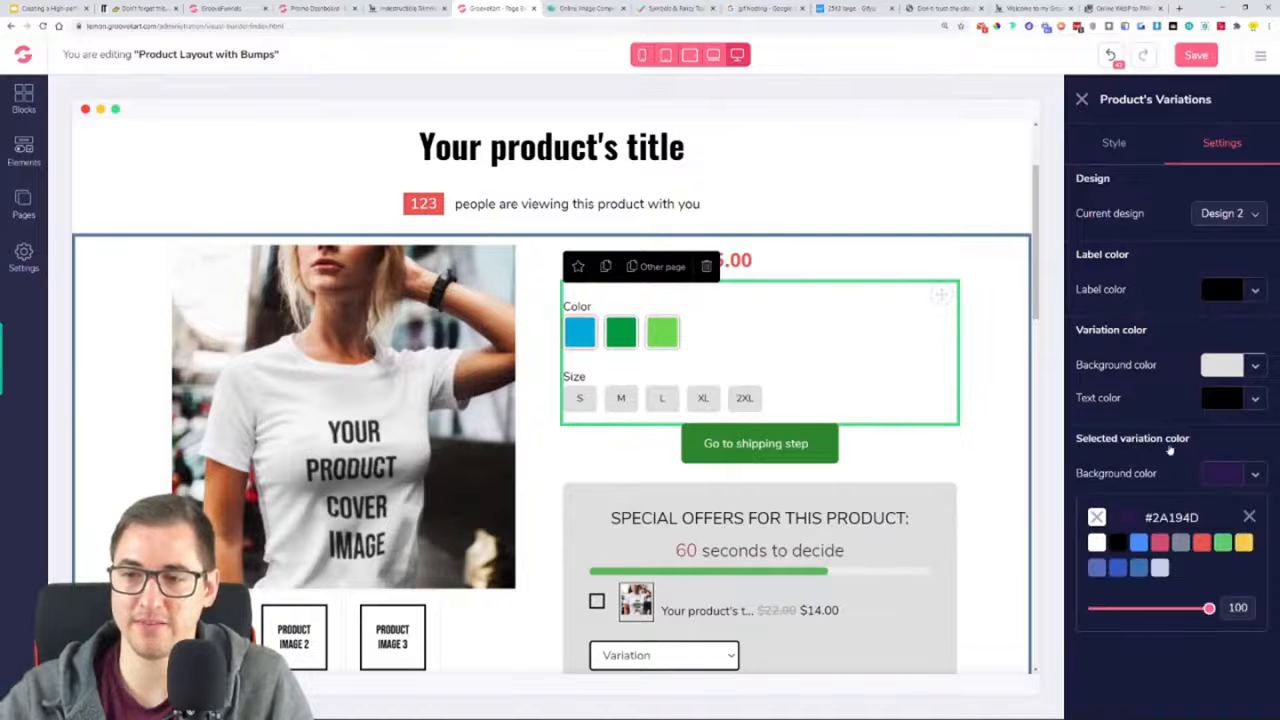
{"action": "left_click", "coordinate": [408, 8]}
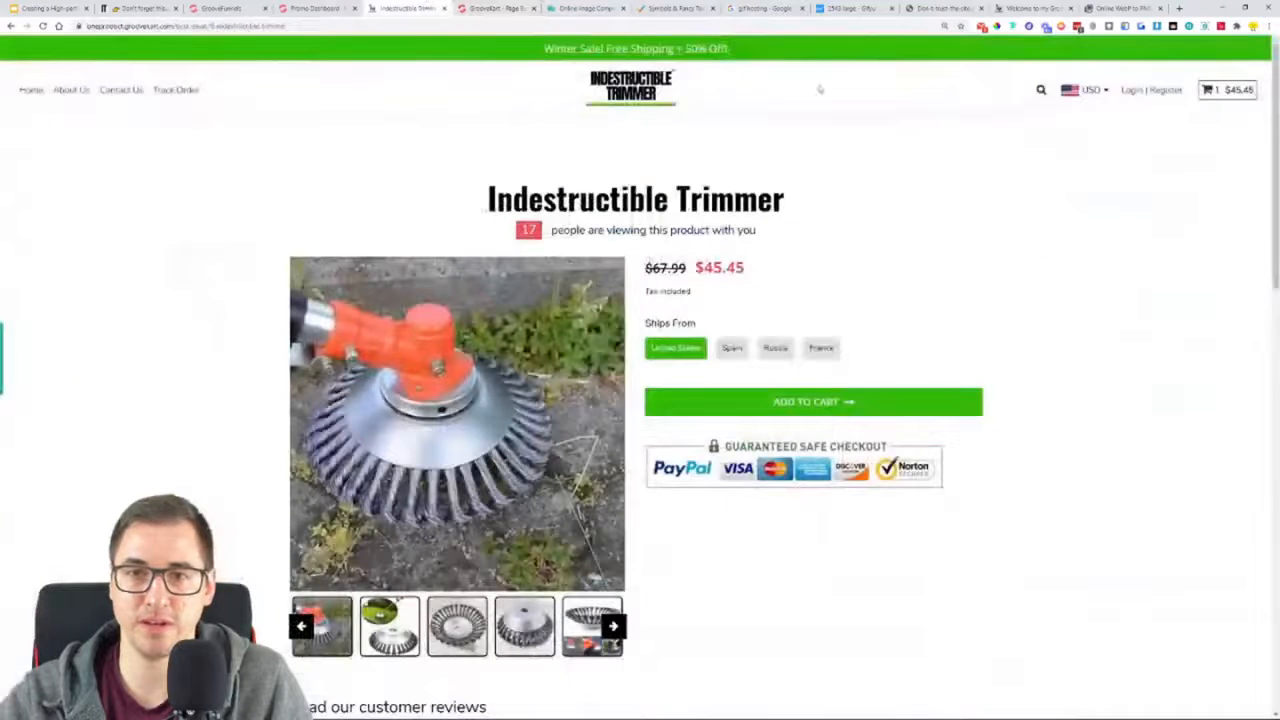
{"action": "left_click", "coordinate": [989, 27]}
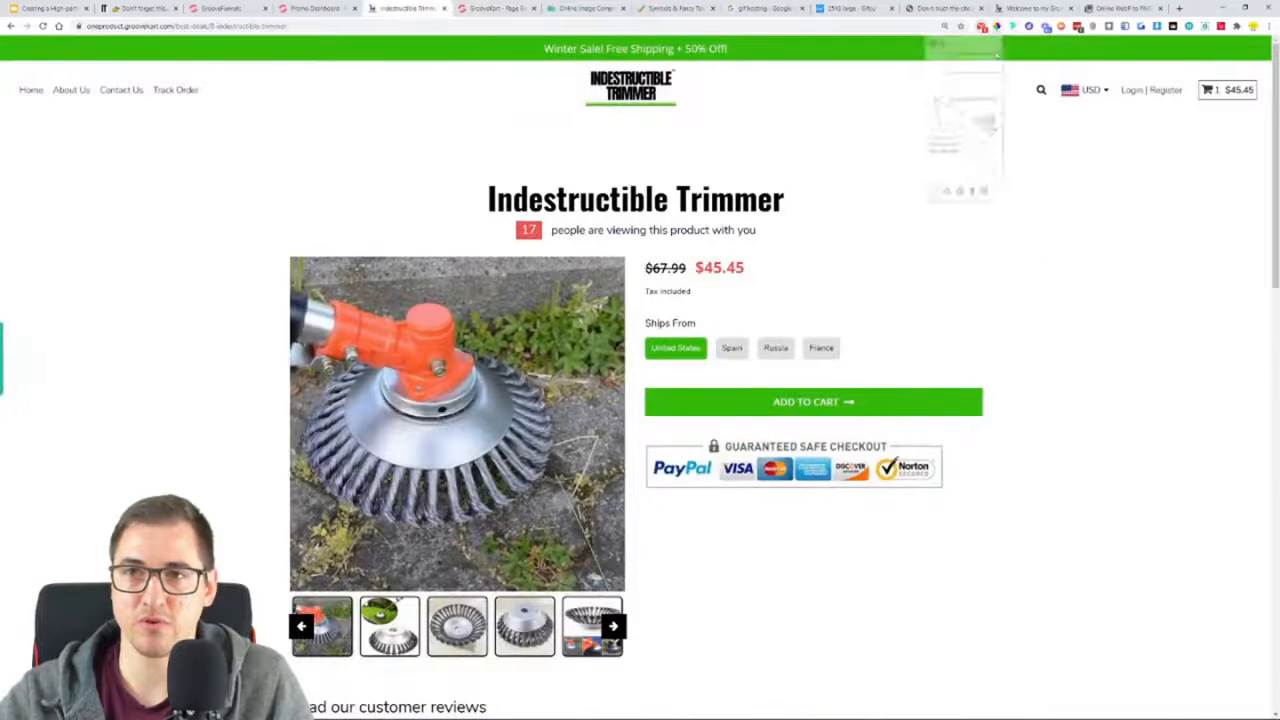
{"action": "left_click", "coordinate": [909, 413]}
{"action": "key", "text": "ctrl+c"}
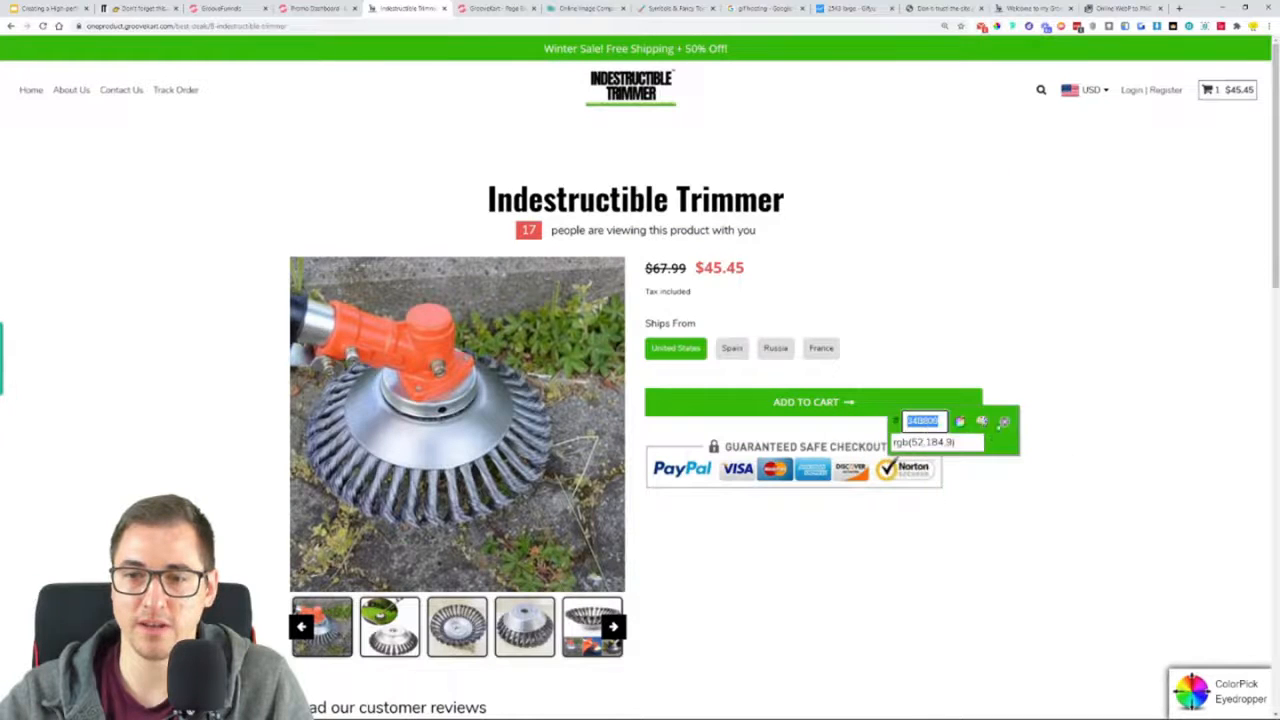
Set the selected variation's background colour in the page builder to the sampled green #34B809
{"action": "left_click", "coordinate": [495, 8]}
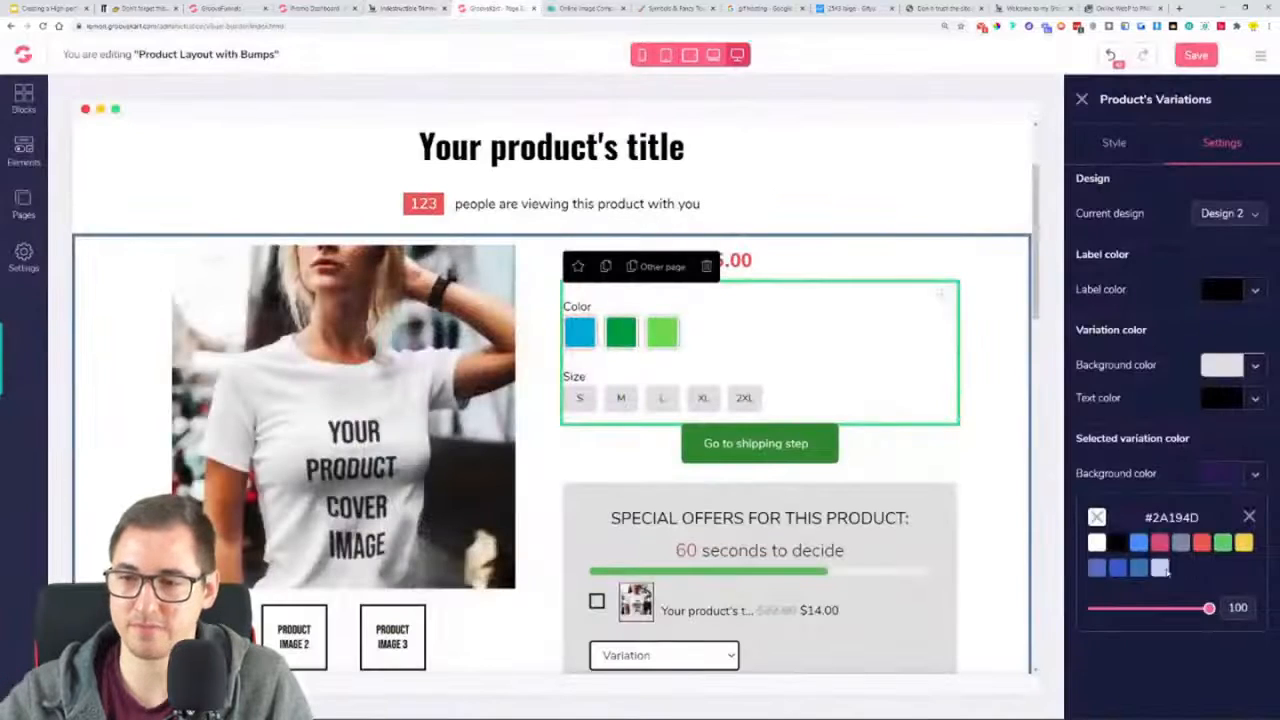
{"action": "left_click", "coordinate": [1142, 519]}
{"action": "right_click", "coordinate": [1150, 637]}
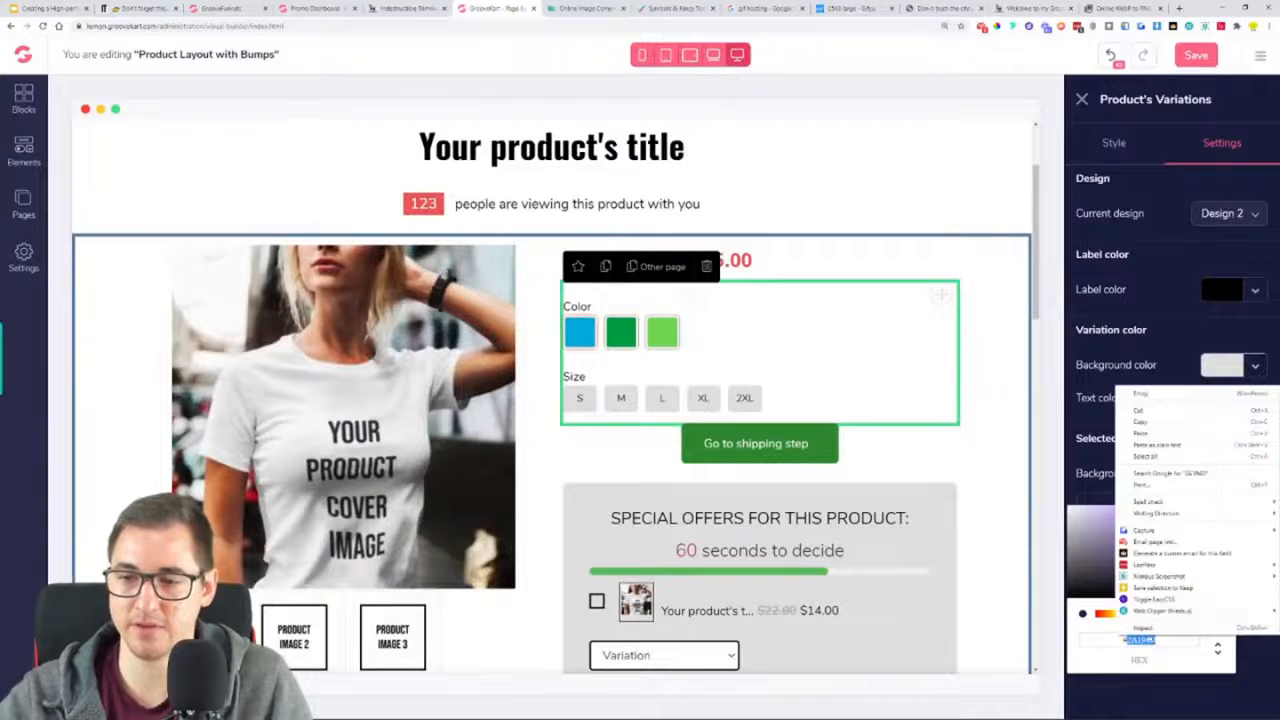
{"action": "left_click", "coordinate": [1150, 437]}
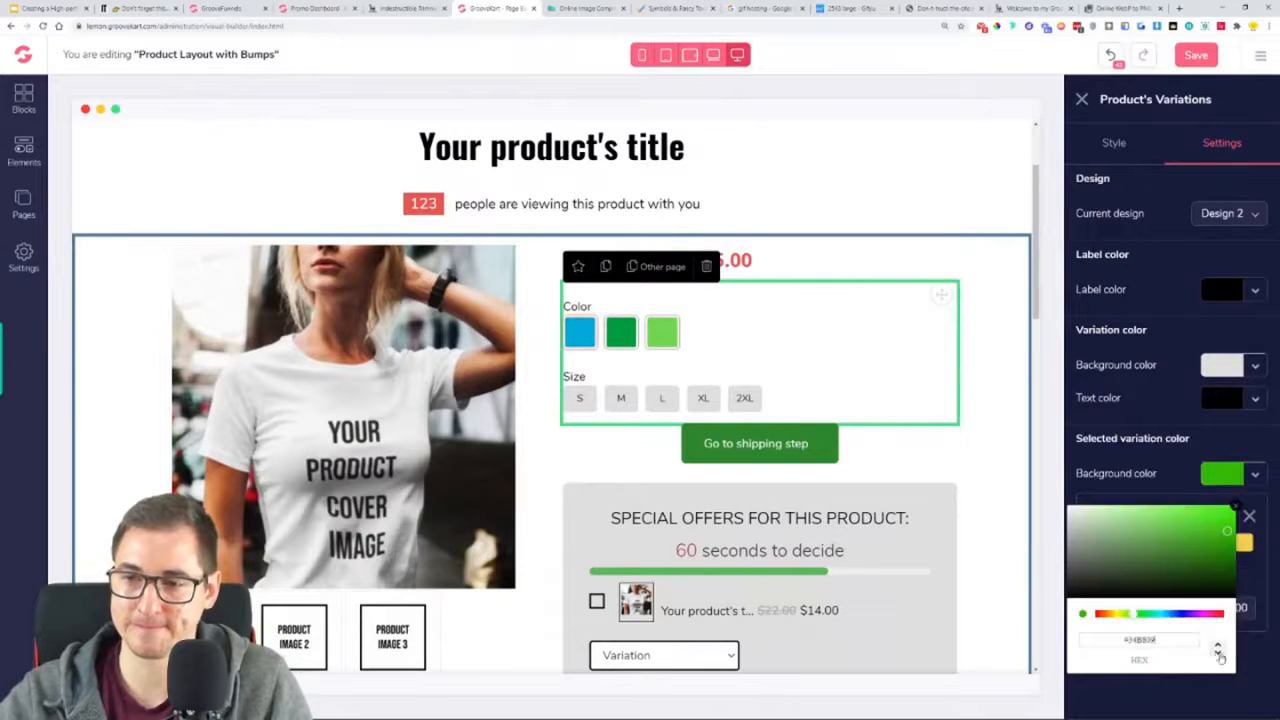
{"action": "left_click", "coordinate": [1236, 507]}
{"action": "left_click", "coordinate": [1250, 517]}
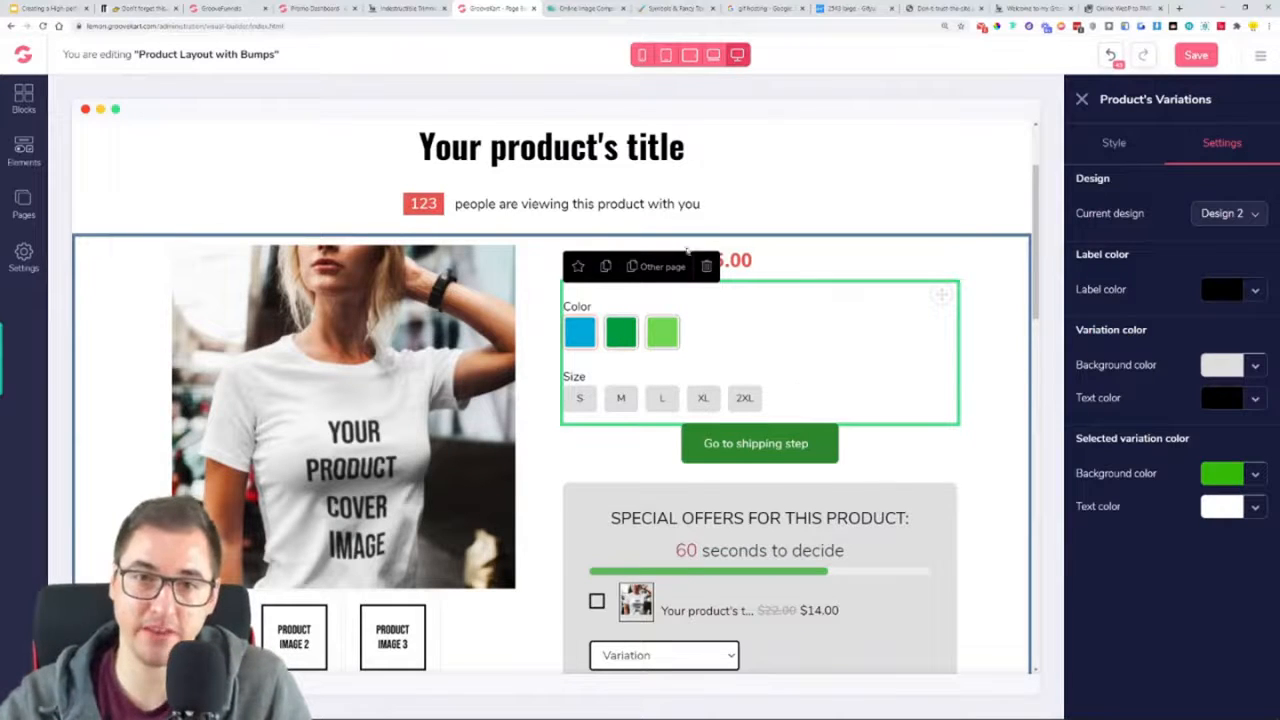
Check the selected-variation colour on size S and look over the special offers section below it
{"action": "left_click", "coordinate": [579, 400]}
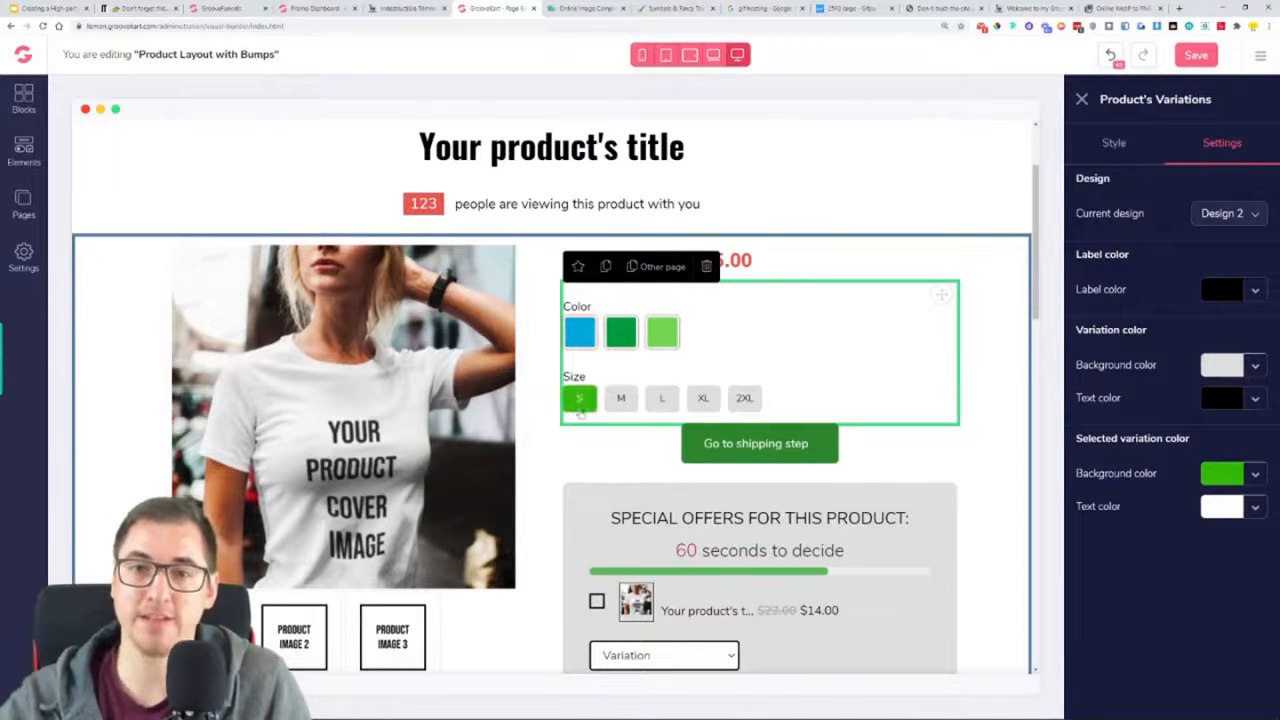
{"action": "scroll", "coordinate": [577, 410], "scroll_direction": "down", "scroll_amount": 2}
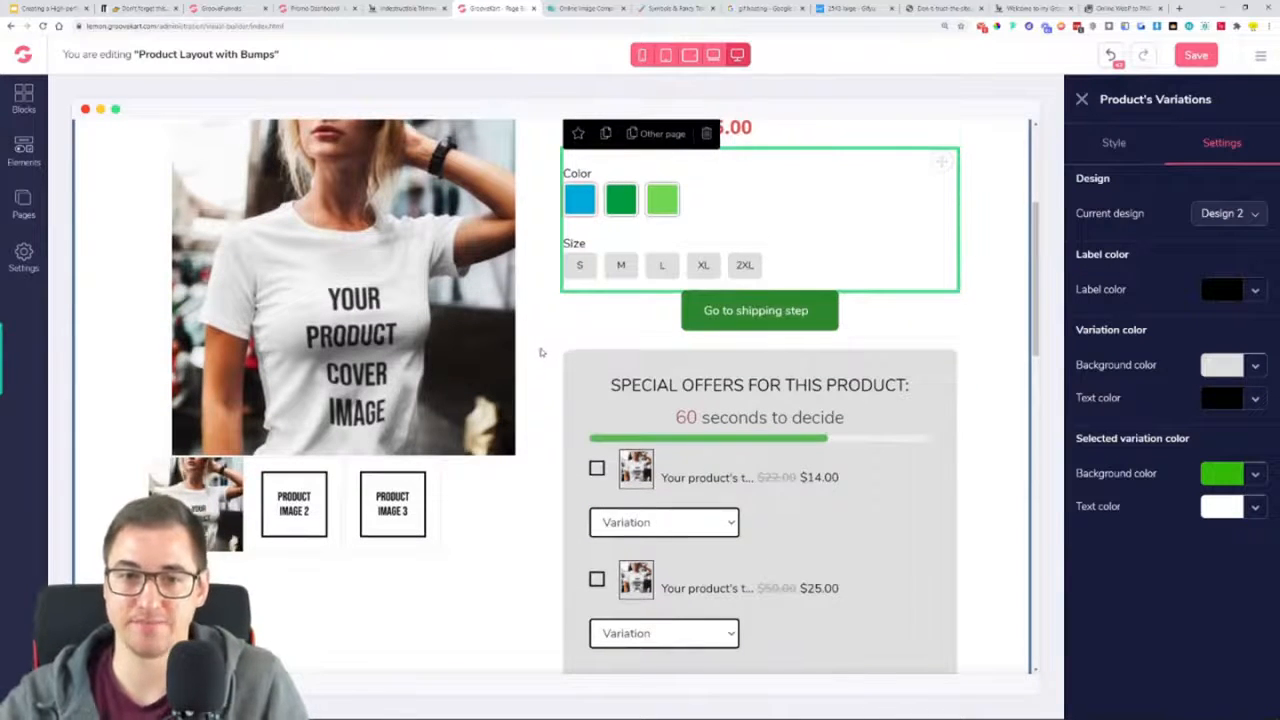
{"action": "scroll", "coordinate": [540, 351], "scroll_direction": "down", "scroll_amount": 3}
{"action": "scroll", "coordinate": [540, 351], "scroll_direction": "up", "scroll_amount": 2}
{"action": "scroll", "coordinate": [572, 330], "scroll_direction": "up", "scroll_amount": 2}
{"action": "scroll", "coordinate": [576, 328], "scroll_direction": "up", "scroll_amount": 1}
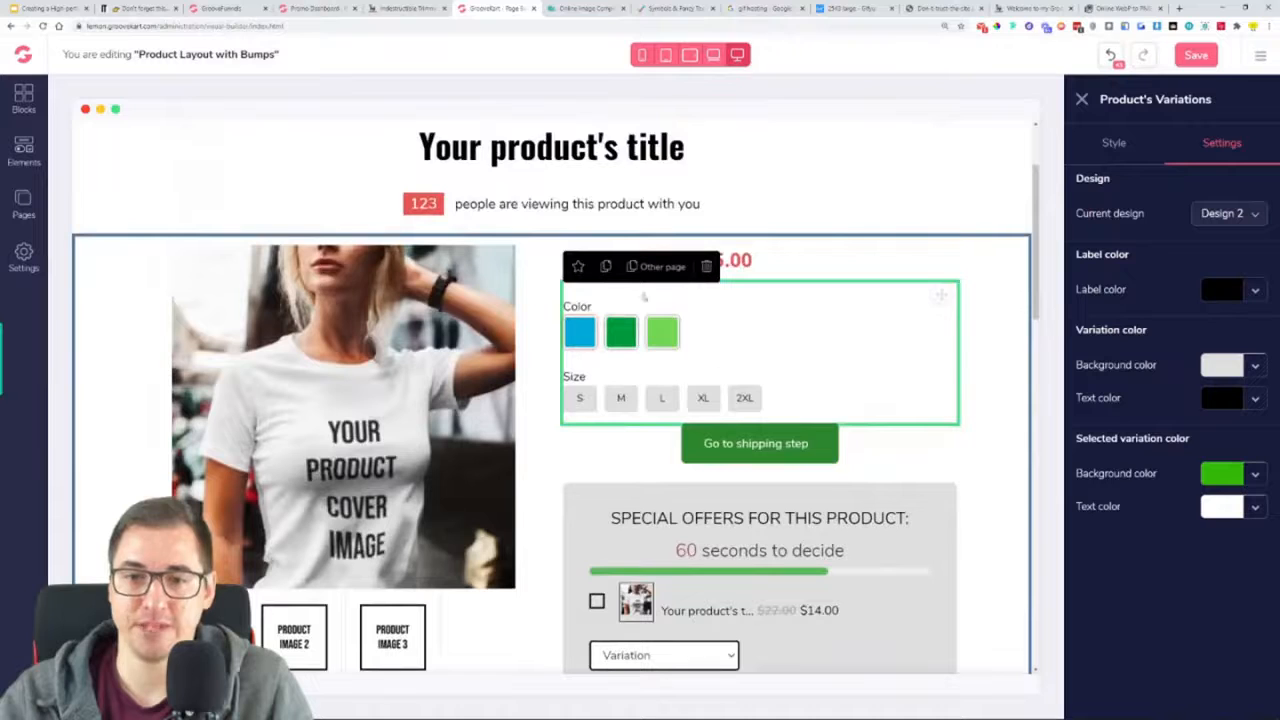
Replace the "Go to shipping step" button with the square-cornered dark blue Add to Cart button
{"action": "left_click", "coordinate": [785, 458]}
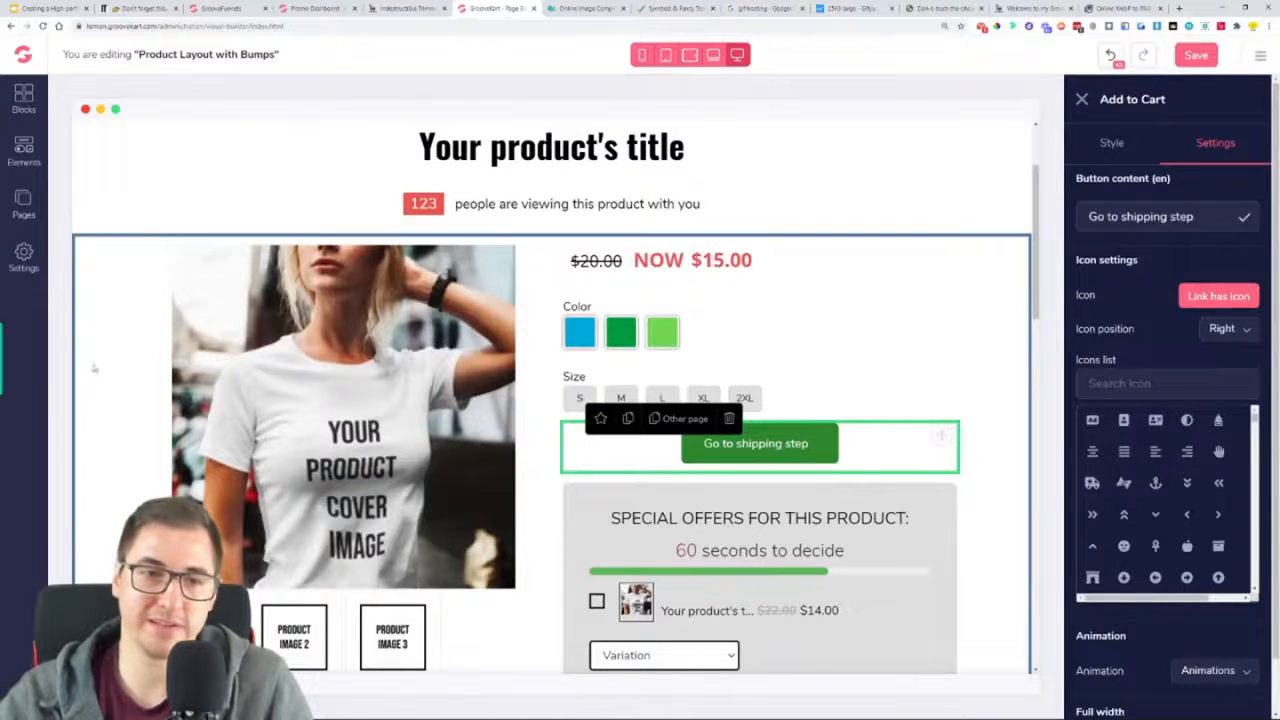
{"action": "left_click", "coordinate": [24, 152]}
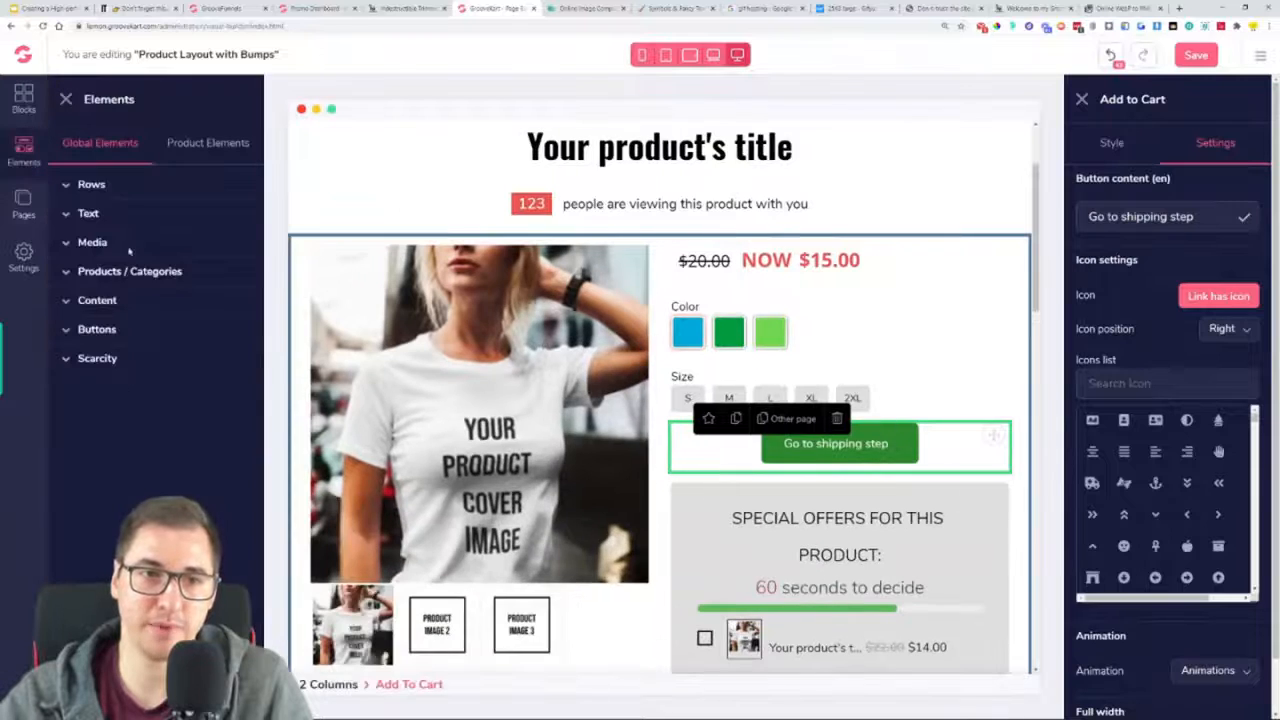
{"action": "left_click", "coordinate": [209, 145]}
{"action": "left_click", "coordinate": [132, 244]}
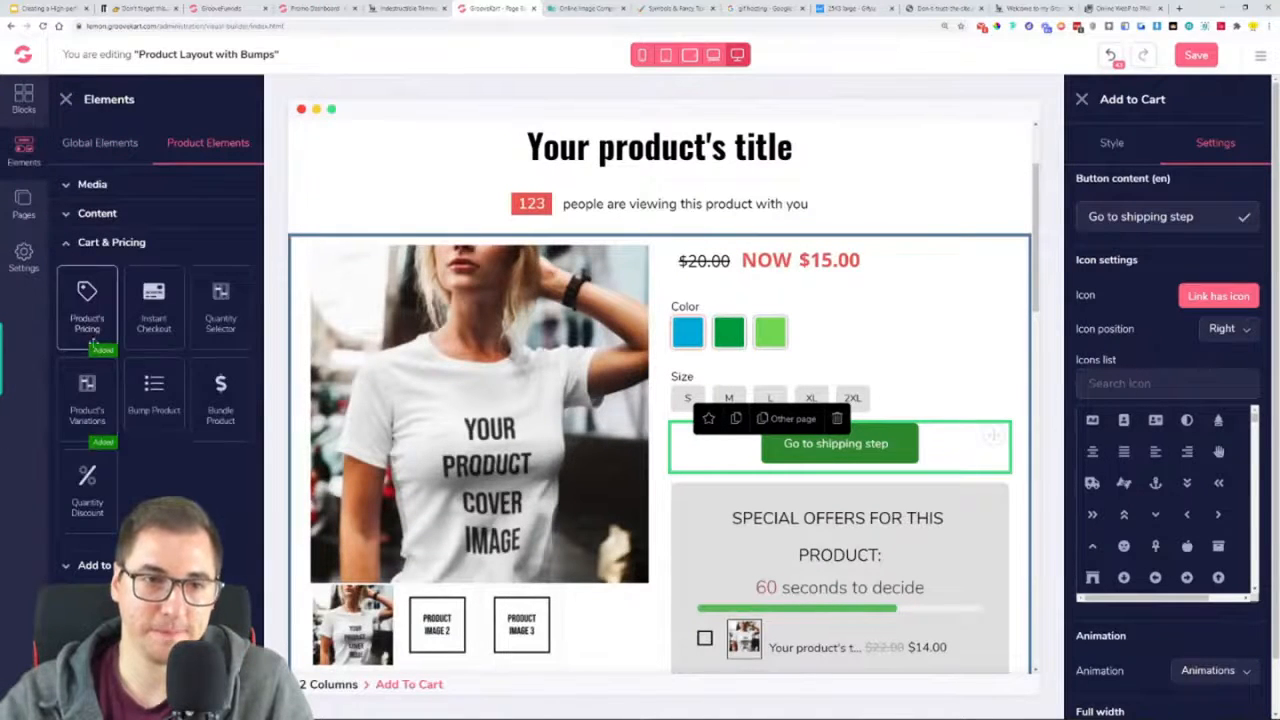
{"action": "left_click", "coordinate": [94, 565]}
{"action": "scroll", "coordinate": [153, 364], "scroll_direction": "down", "scroll_amount": 1}
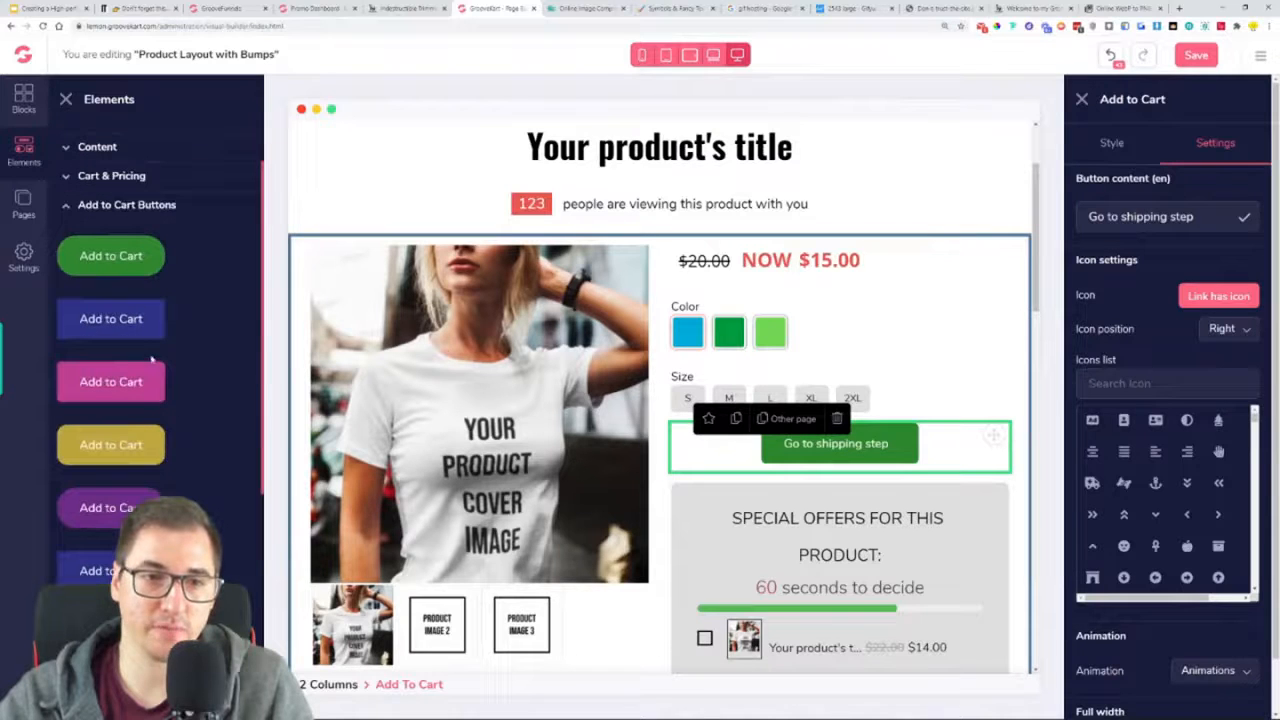
{"action": "left_click_drag", "start_coordinate": [86, 318], "coordinate": [846, 495]}
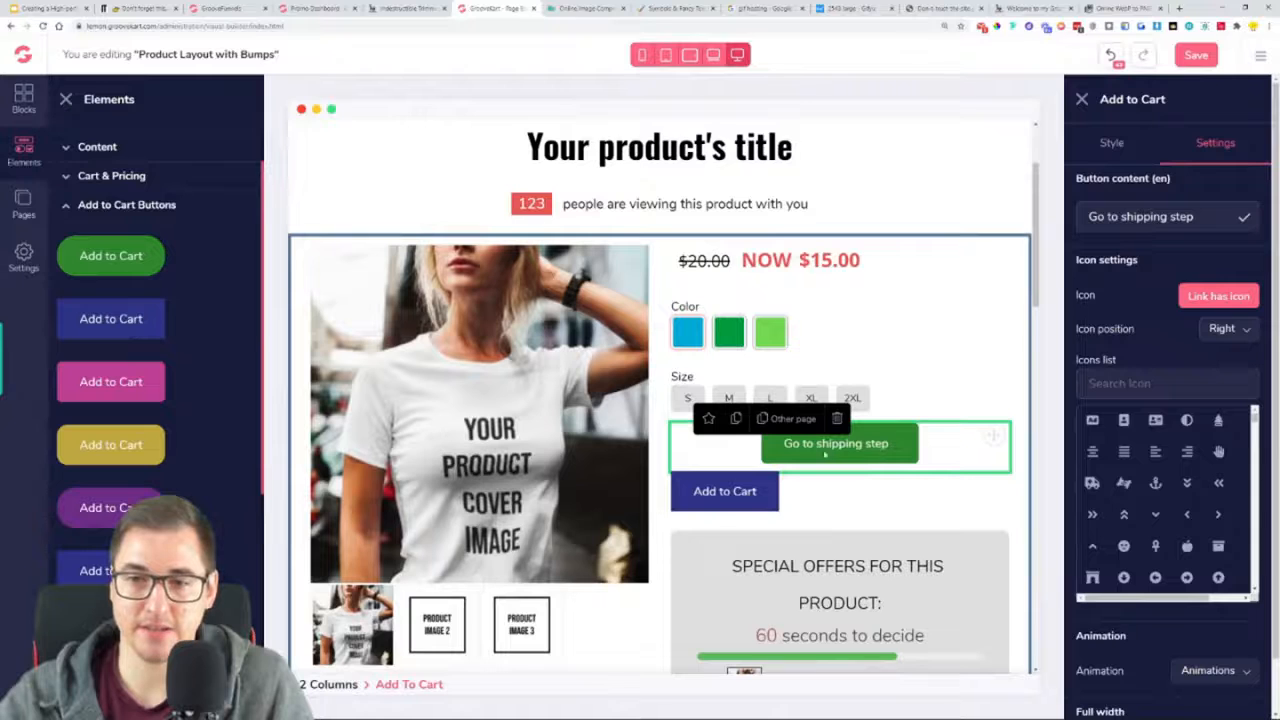
{"action": "left_click", "coordinate": [846, 424]}
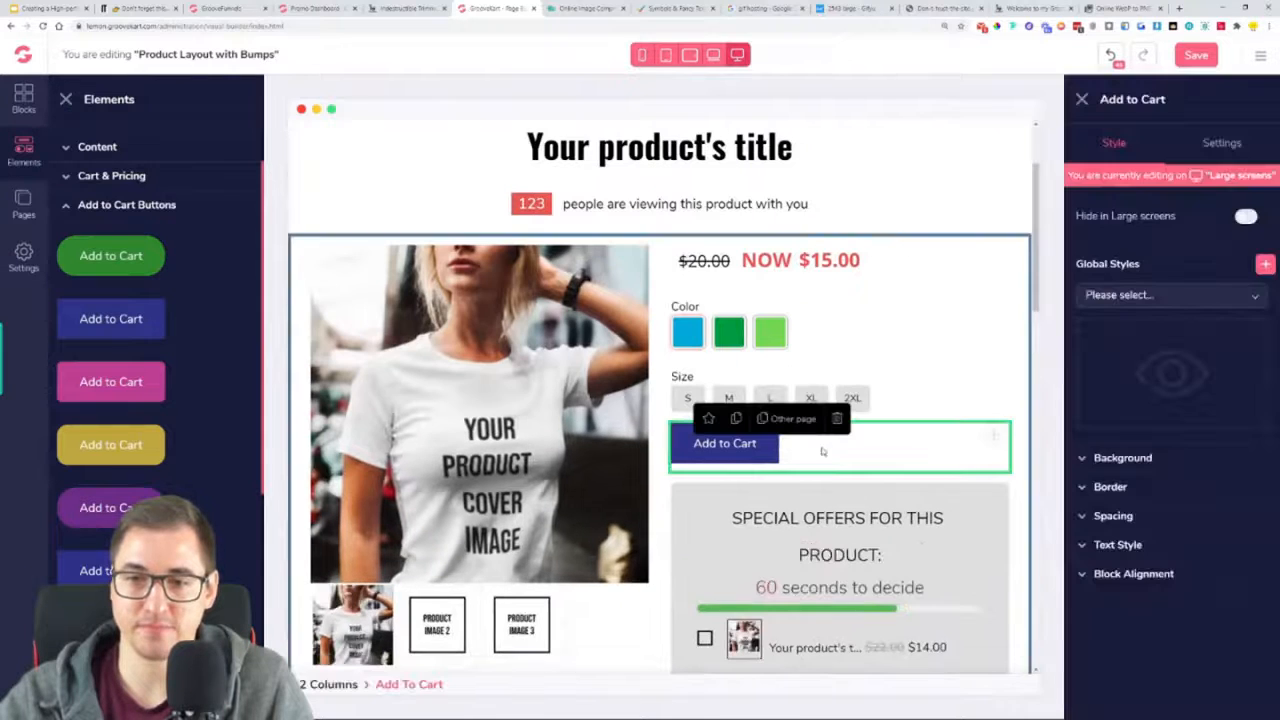
{"action": "left_click", "coordinate": [65, 100]}
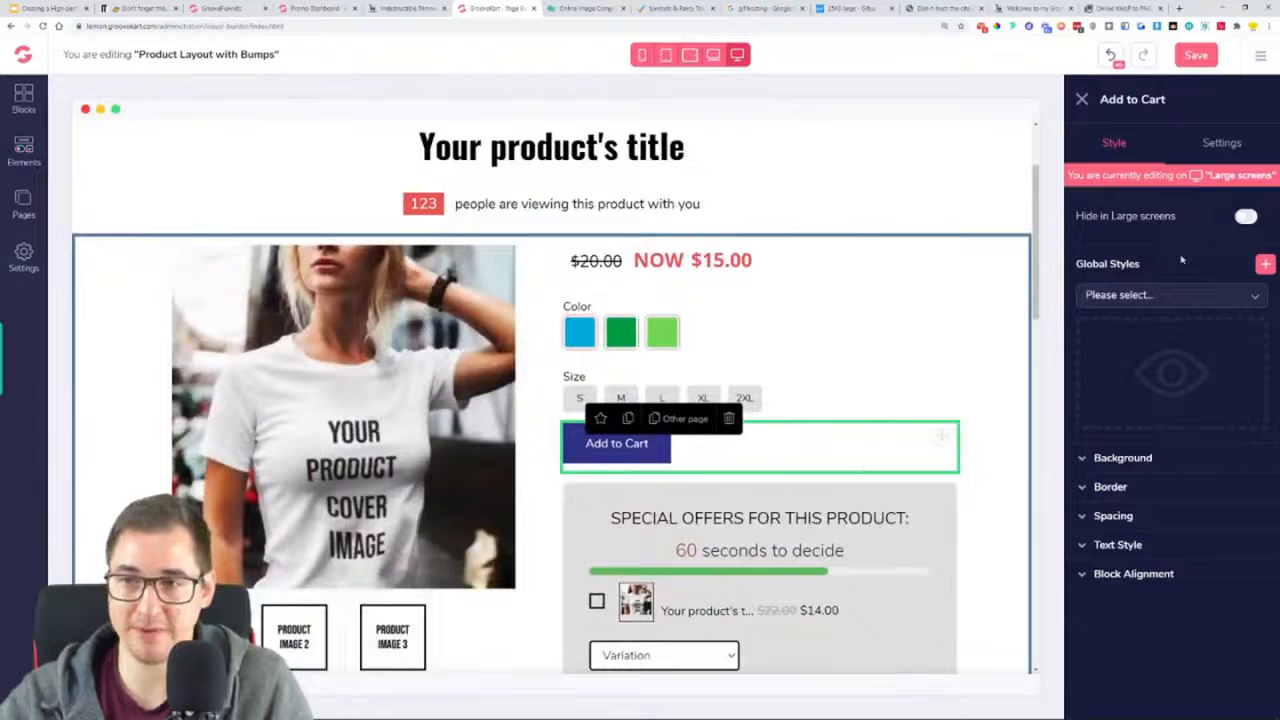
Make the new Add to Cart button full width and compare it with the button on the Indestructible Trimmer page
{"action": "left_click", "coordinate": [1228, 146]}
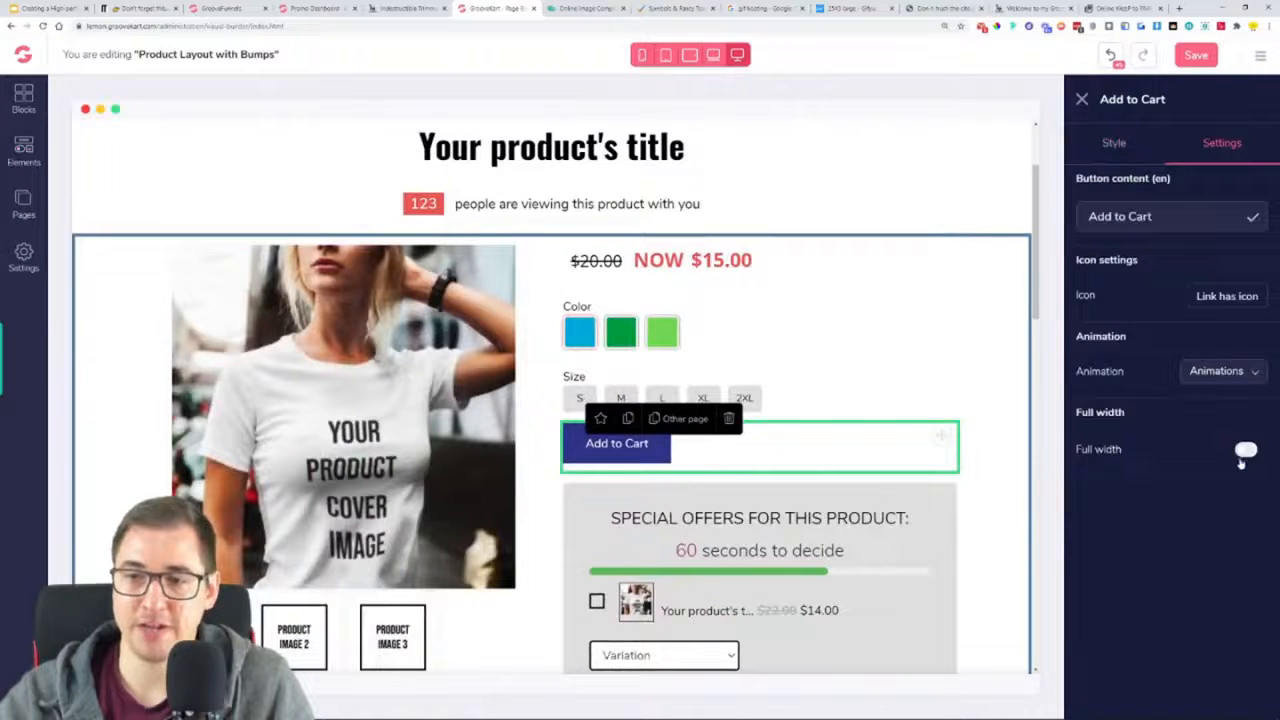
{"action": "left_click", "coordinate": [1244, 452]}
{"action": "left_click", "coordinate": [402, 8]}
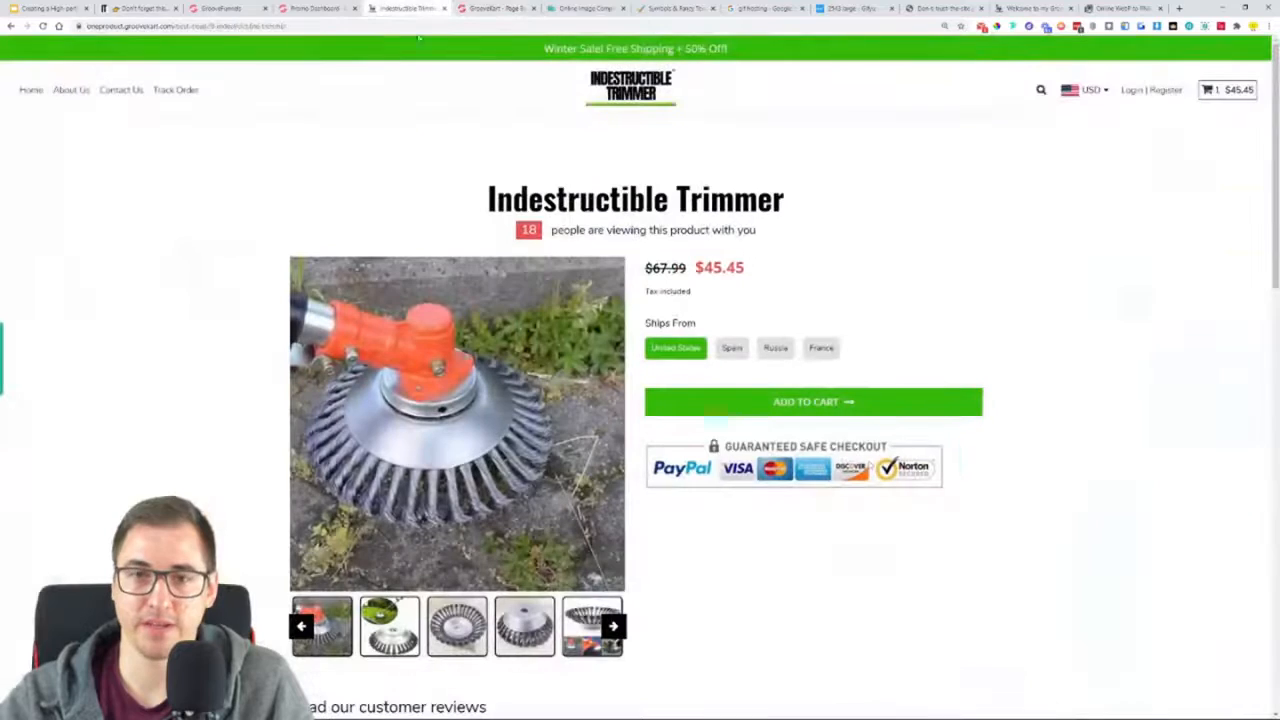
{"action": "left_click", "coordinate": [497, 9]}
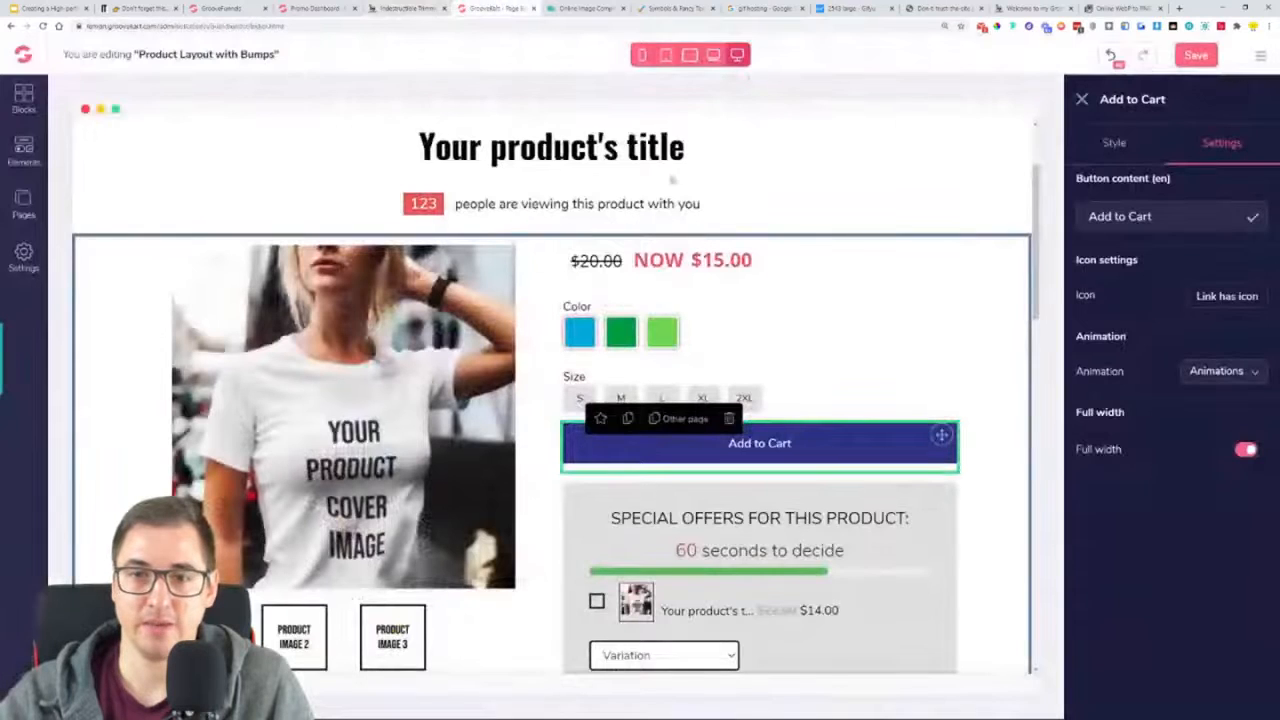
Add a long right-pointing arrow icon to the Add to Cart button, found with "arrow", and set its icon position to Right
{"action": "left_click", "coordinate": [1222, 296]}
{"action": "left_click", "coordinate": [1170, 383]}
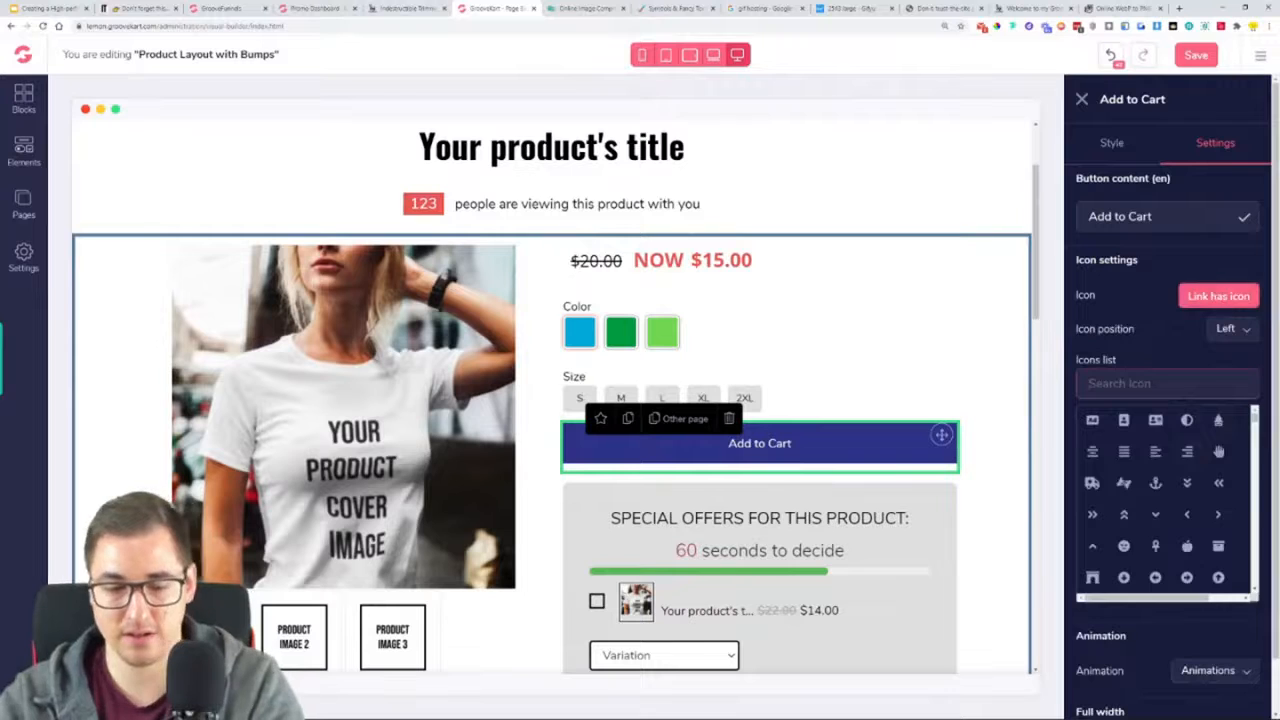
{"action": "type", "text": "arrow"}
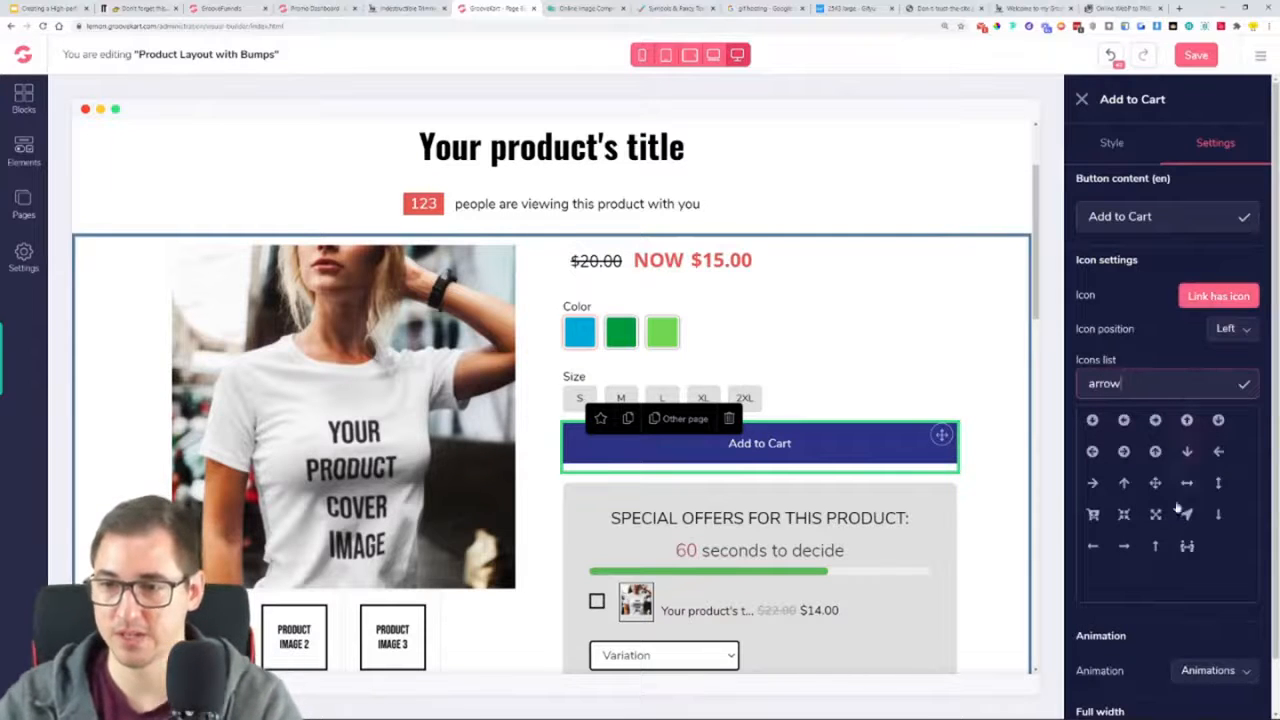
{"action": "left_click", "coordinate": [1125, 547]}
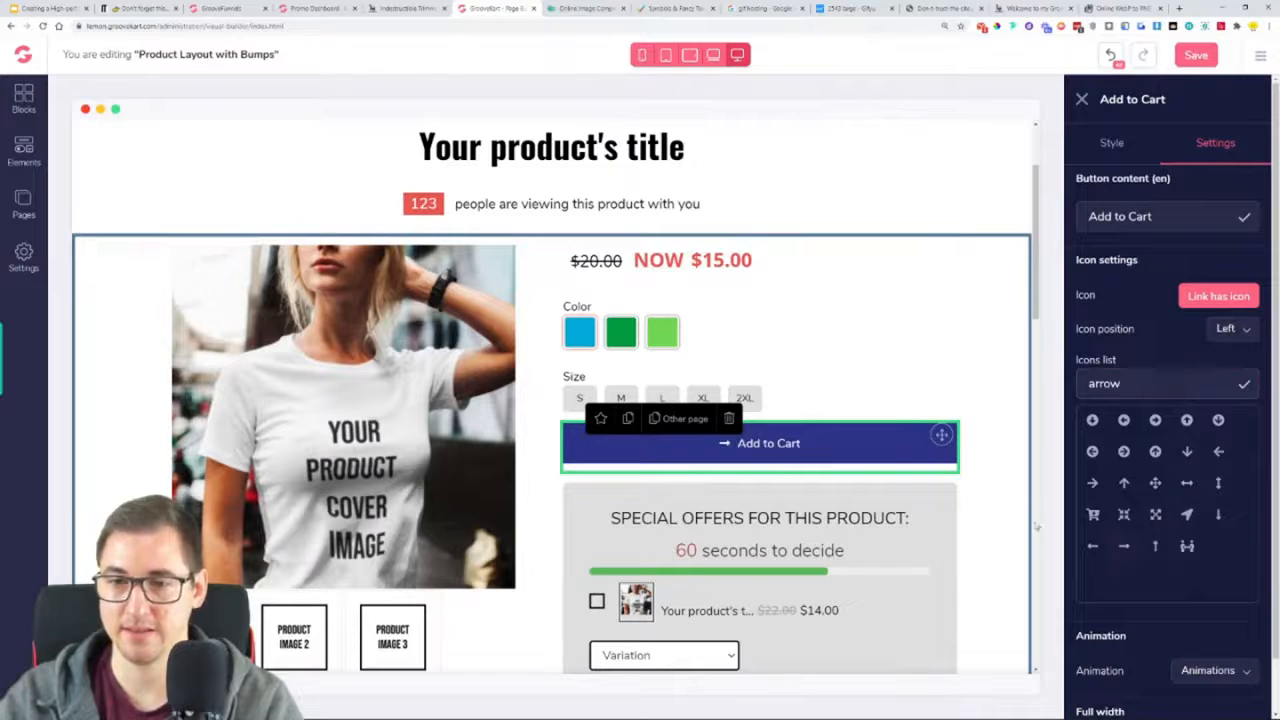
{"action": "left_click", "coordinate": [1238, 329]}
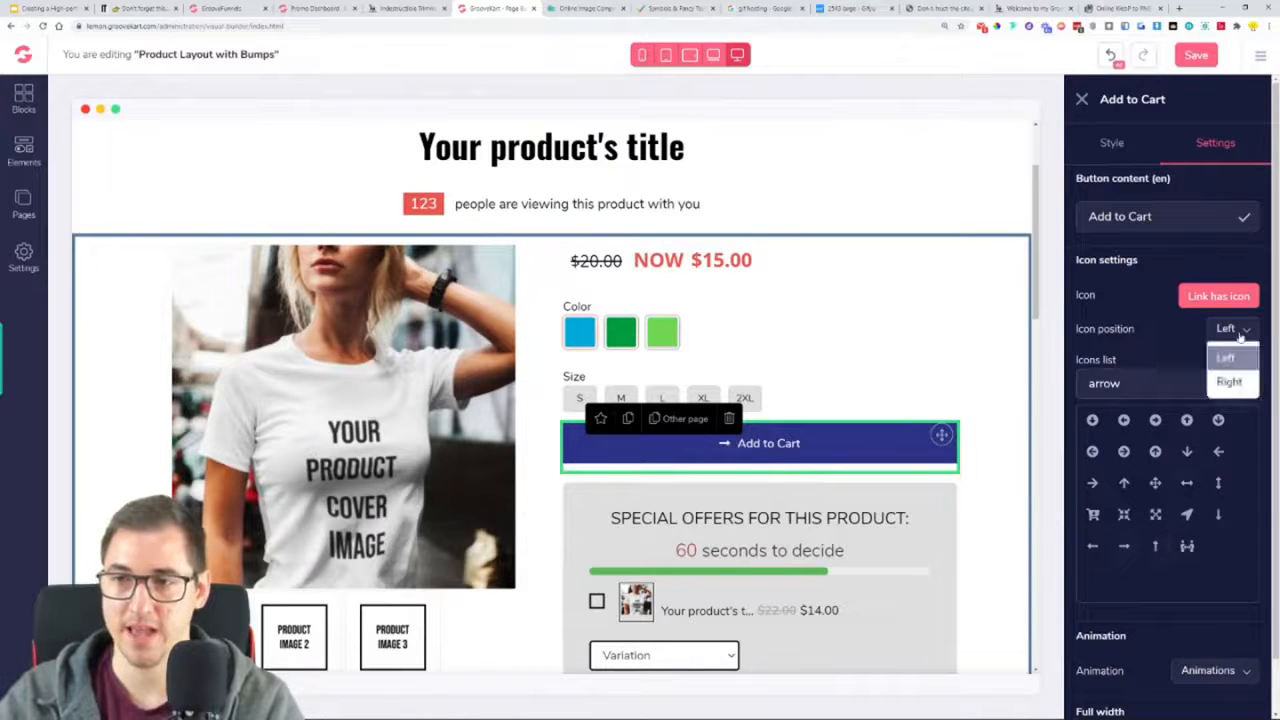
{"action": "left_click", "coordinate": [1236, 382]}
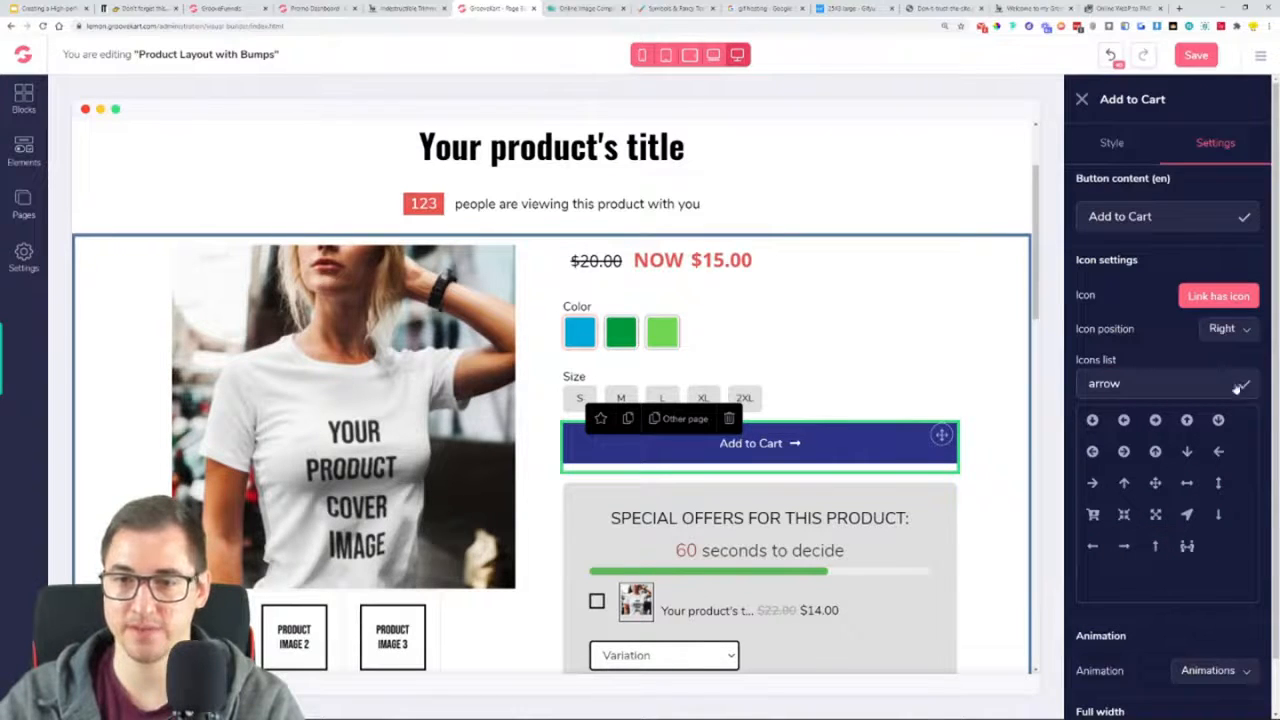
Check the button wording on the Indestructible Trimmer page and change the layout's button text to "ADD TO CART"
{"action": "left_click", "coordinate": [427, 8]}
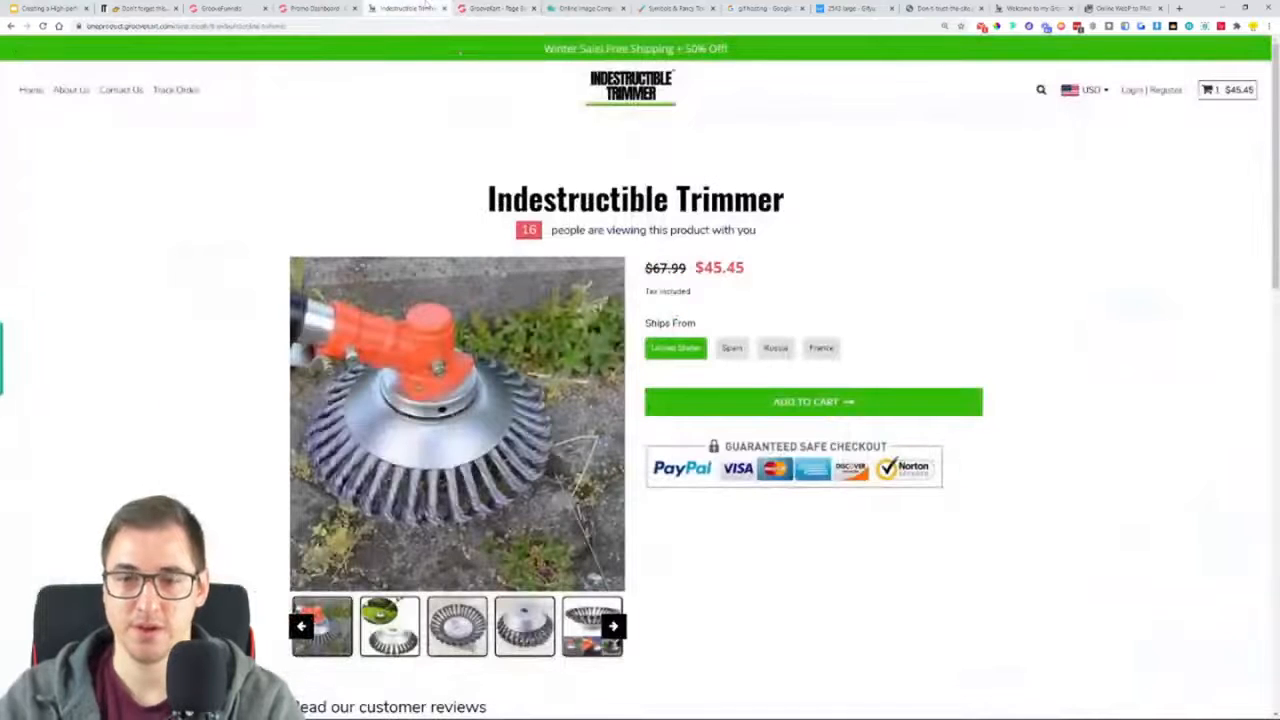
{"action": "left_click", "coordinate": [495, 8]}
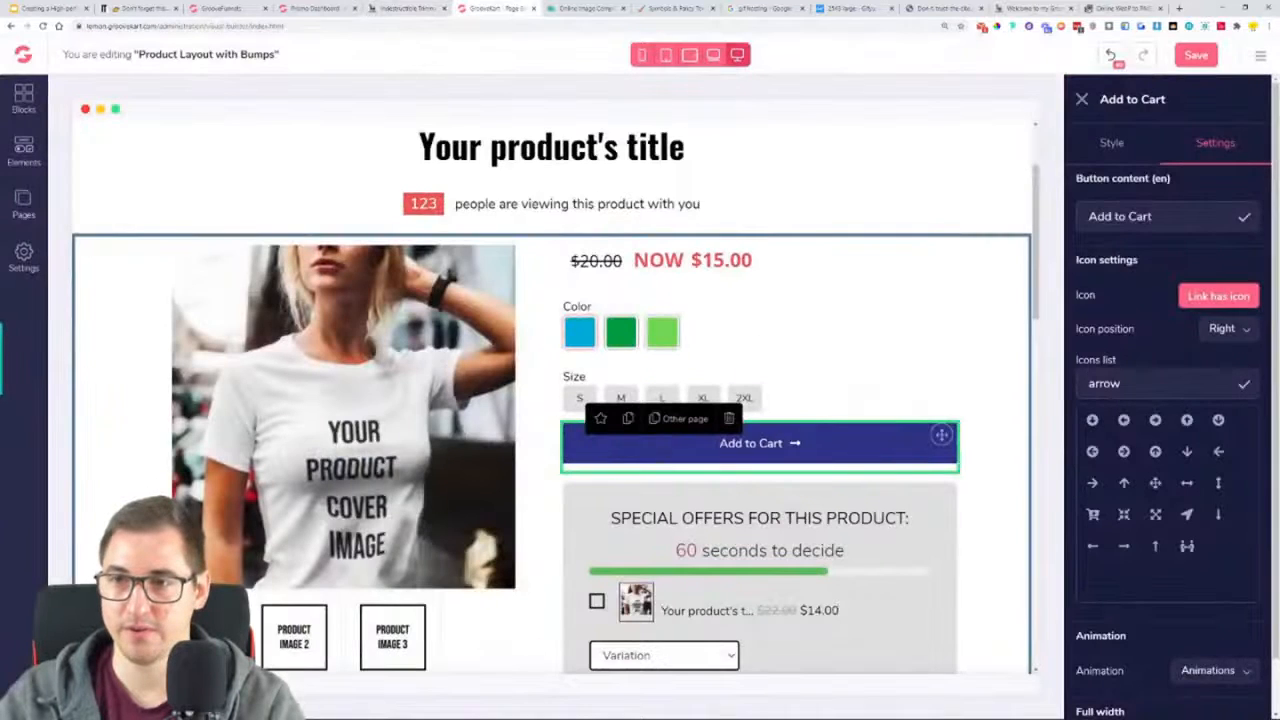
{"action": "left_click_drag", "start_coordinate": [1152, 216], "coordinate": [1048, 222]}
{"action": "type", "text": "ADD TO CART"}
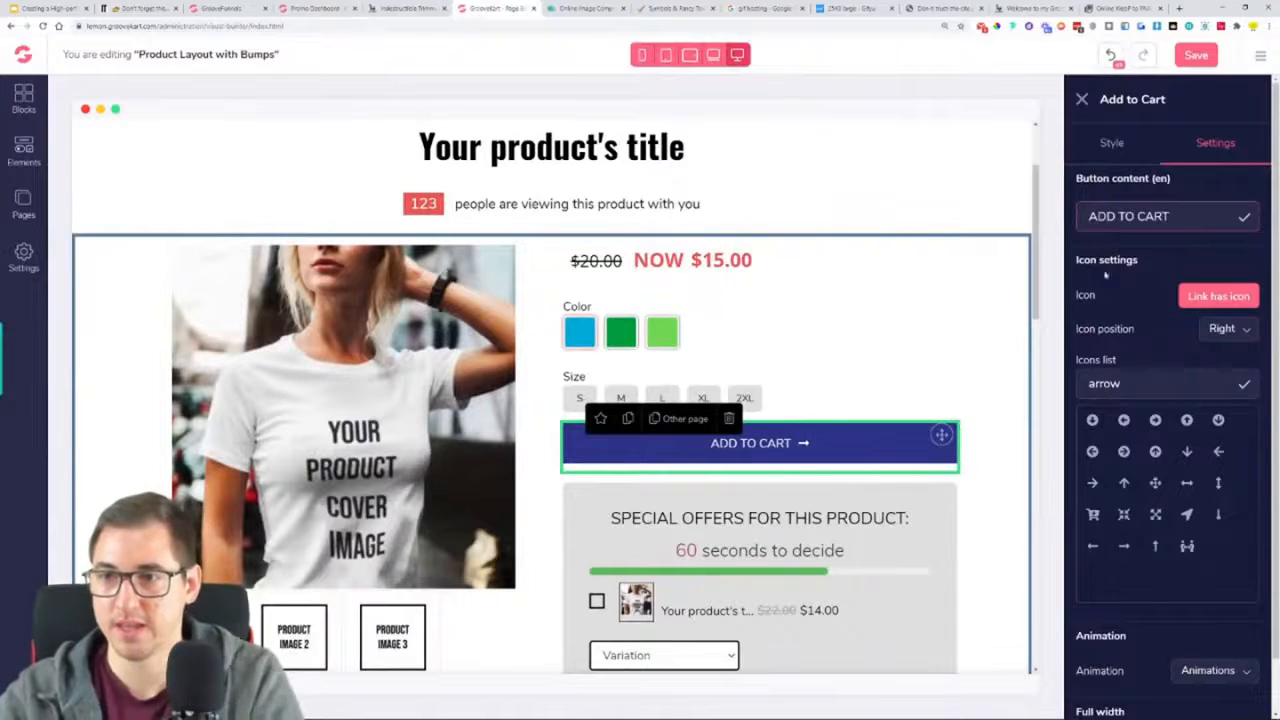
Set the Add to Cart button's background colour to the bright green hex code already copied to the clipboard
{"action": "scroll", "coordinate": [1166, 342], "scroll_direction": "down", "scroll_amount": 1}
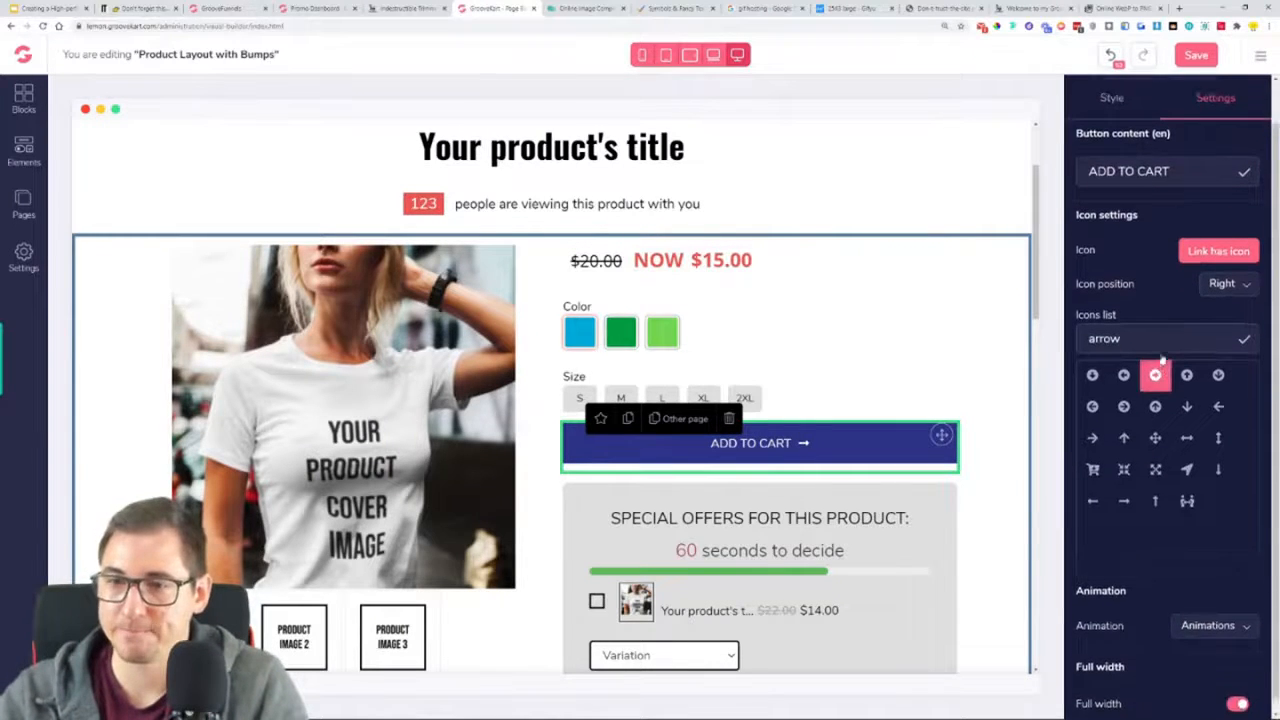
{"action": "scroll", "coordinate": [1162, 359], "scroll_direction": "up", "scroll_amount": 1}
{"action": "scroll", "coordinate": [1161, 349], "scroll_direction": "down", "scroll_amount": 1}
{"action": "scroll", "coordinate": [1161, 347], "scroll_direction": "up", "scroll_amount": 1}
{"action": "left_click", "coordinate": [1104, 158]}
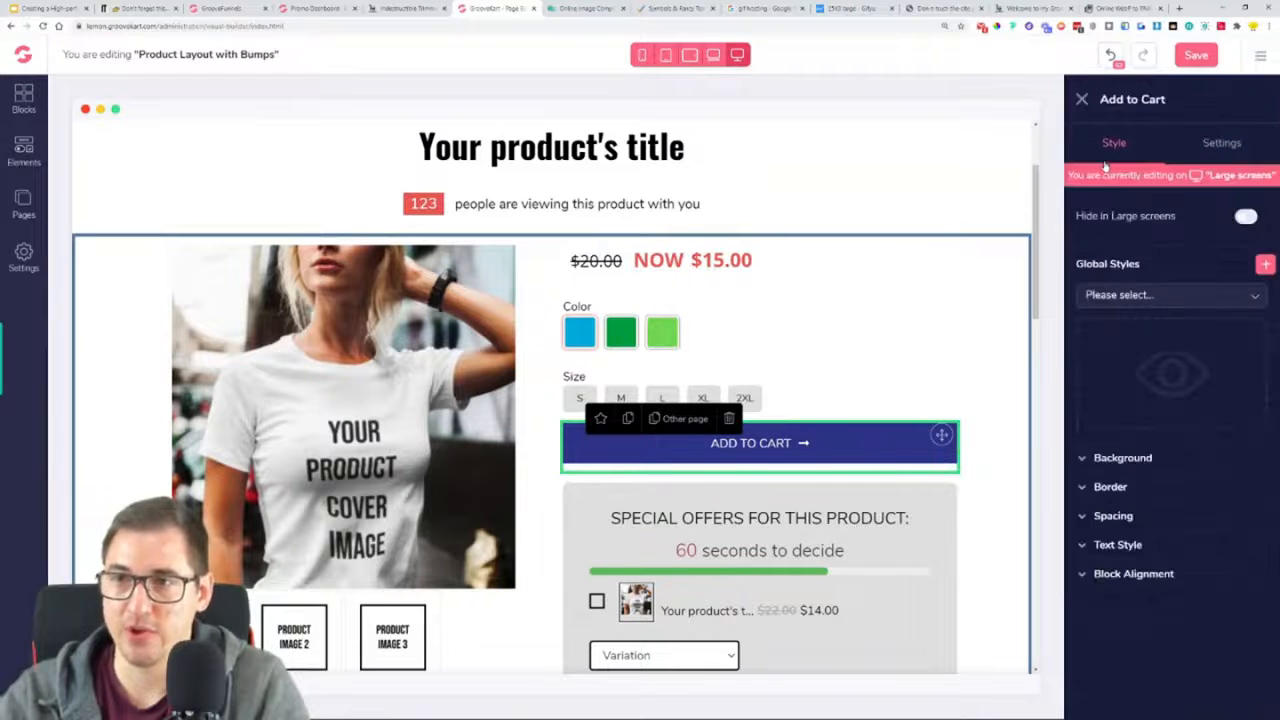
{"action": "left_click", "coordinate": [1136, 466]}
{"action": "left_click", "coordinate": [1216, 510]}
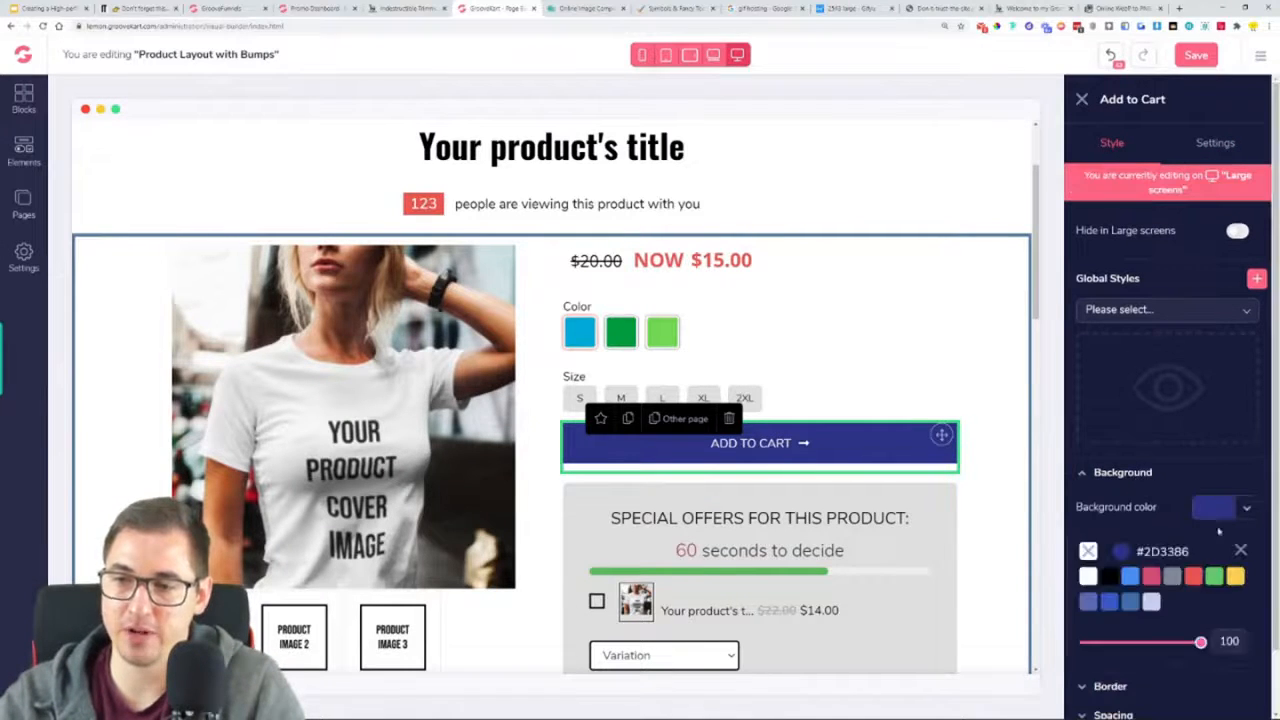
{"action": "left_click", "coordinate": [1121, 554]}
{"action": "scroll", "coordinate": [1128, 563], "scroll_direction": "down", "scroll_amount": 1}
{"action": "double_click", "coordinate": [1177, 606]}
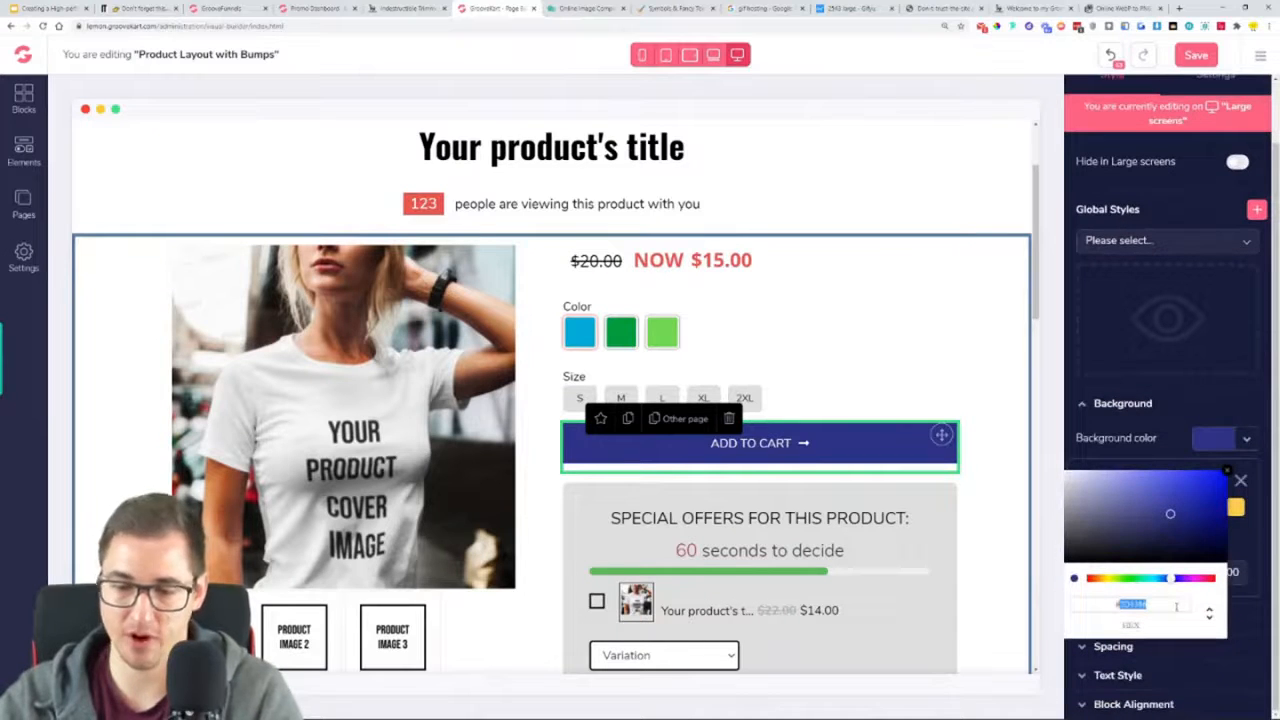
{"action": "type", "text": "34B809"}
{"action": "left_click", "coordinate": [1240, 483]}
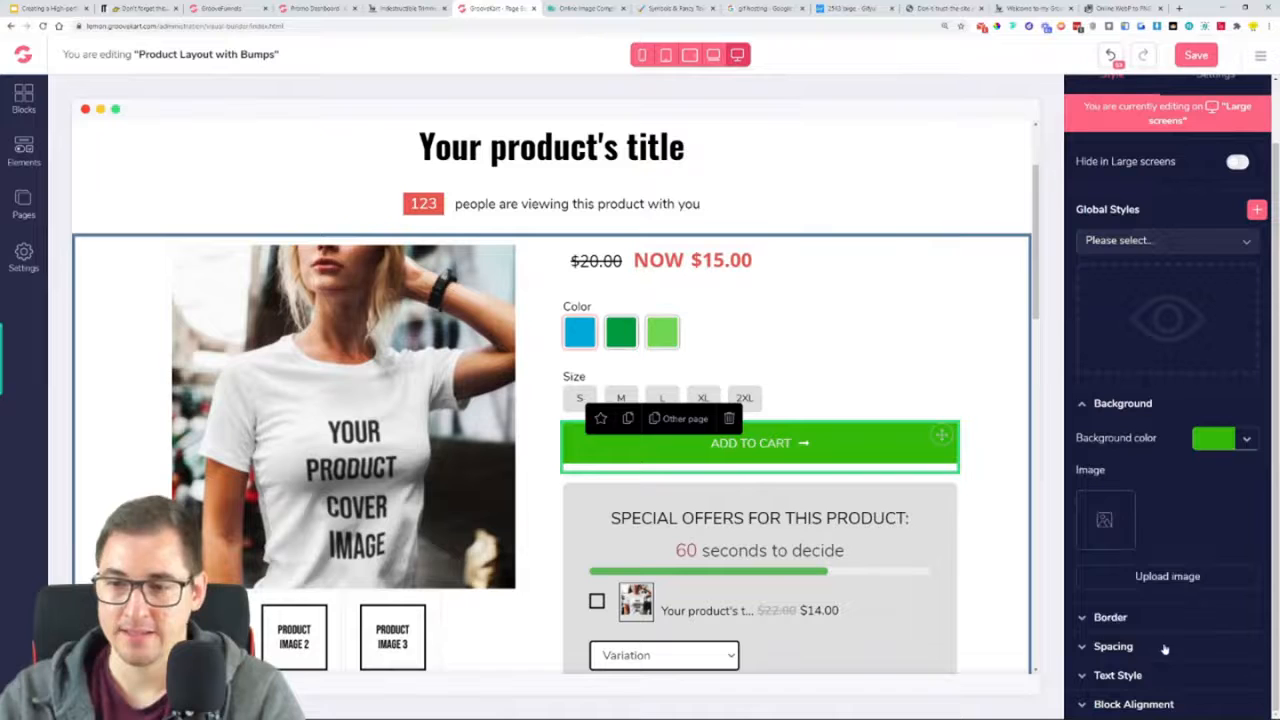
Style the Add to Cart button text in Oswald, size 25, with Semi bold weight
{"action": "left_click", "coordinate": [1118, 676]}
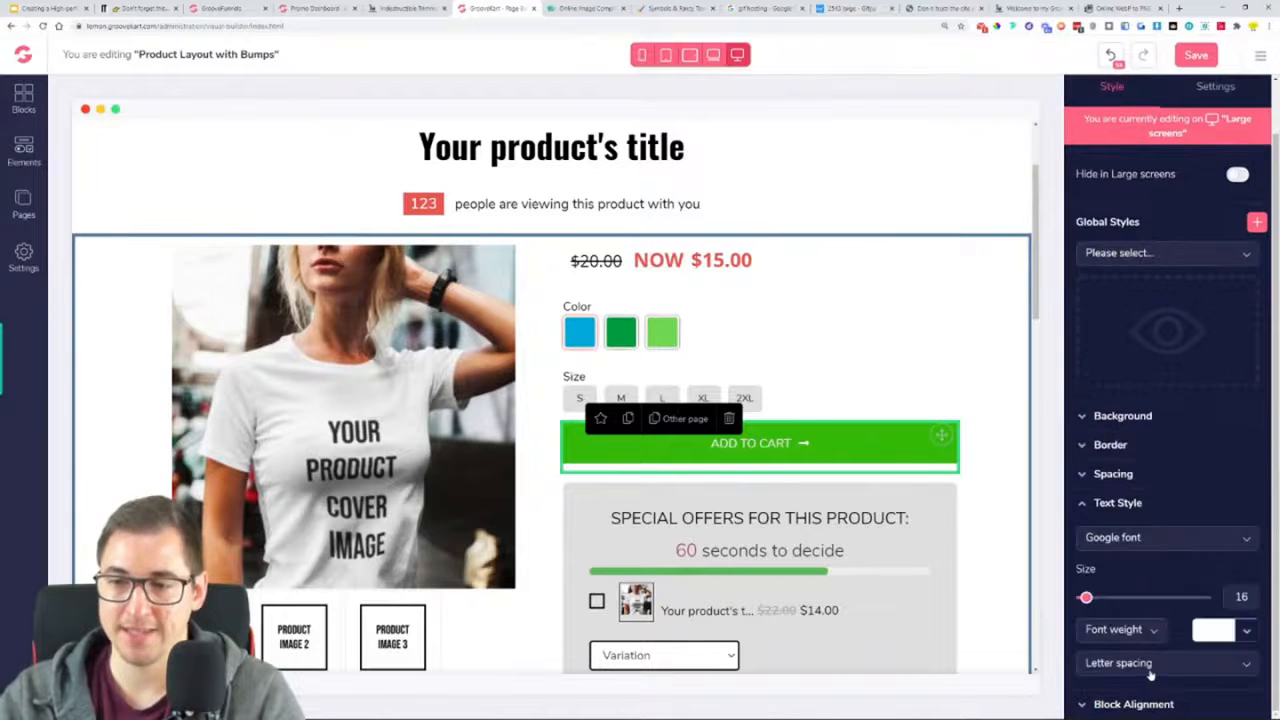
{"action": "left_click", "coordinate": [1138, 553]}
{"action": "scroll", "coordinate": [1130, 610], "scroll_direction": "down", "scroll_amount": 2}
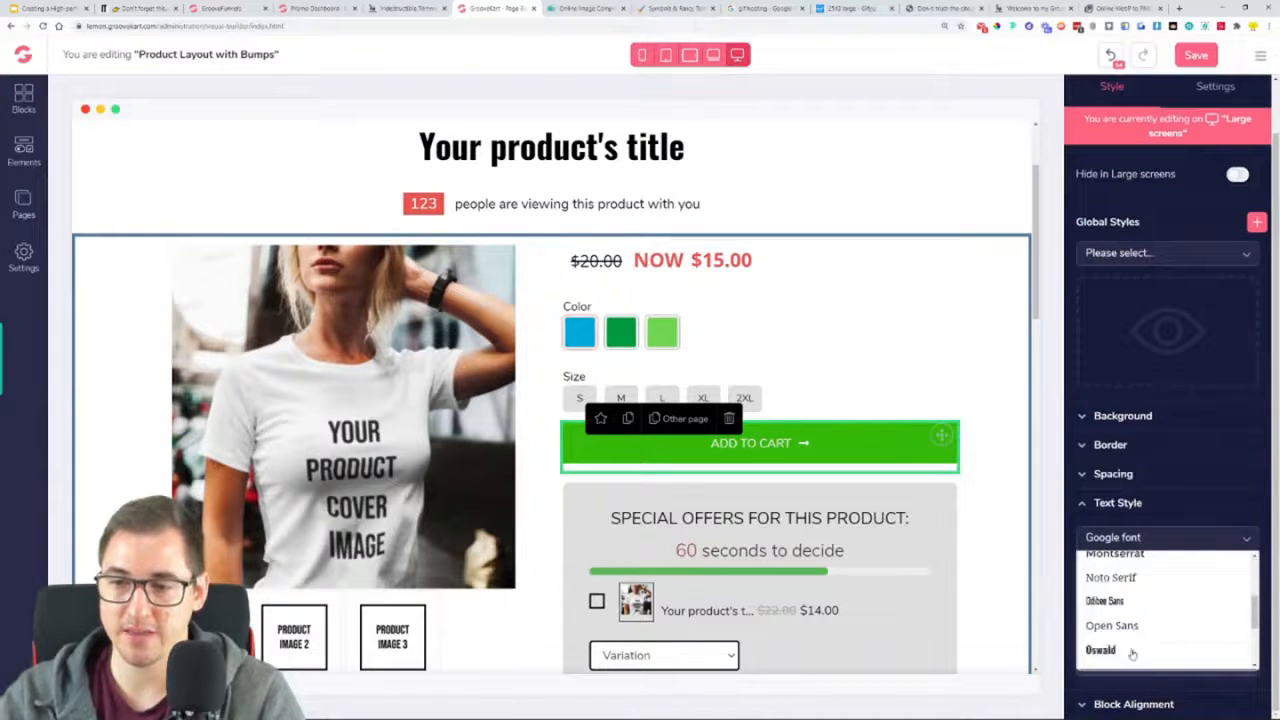
{"action": "left_click", "coordinate": [1132, 650]}
{"action": "left_click_drag", "start_coordinate": [1086, 598], "coordinate": [1100, 599]}
{"action": "left_click", "coordinate": [1125, 631]}
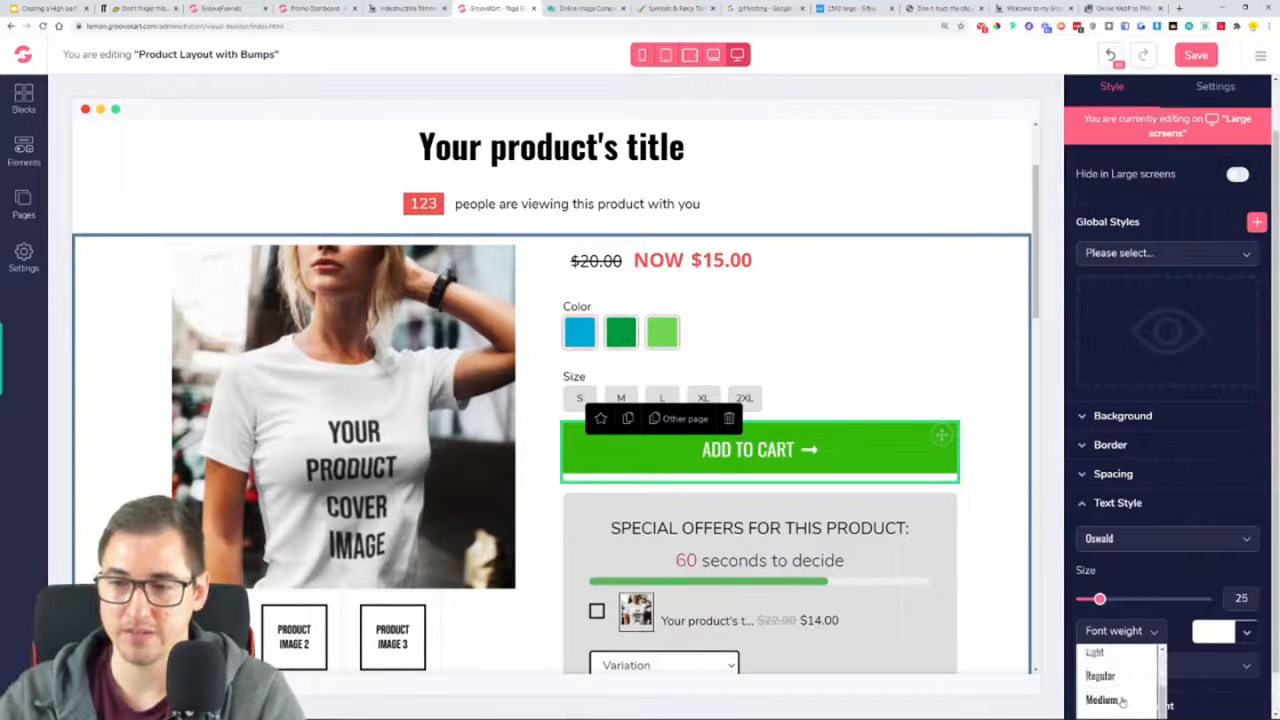
{"action": "left_click", "coordinate": [1122, 700]}
{"action": "left_click", "coordinate": [1118, 631]}
{"action": "left_click", "coordinate": [1118, 686]}
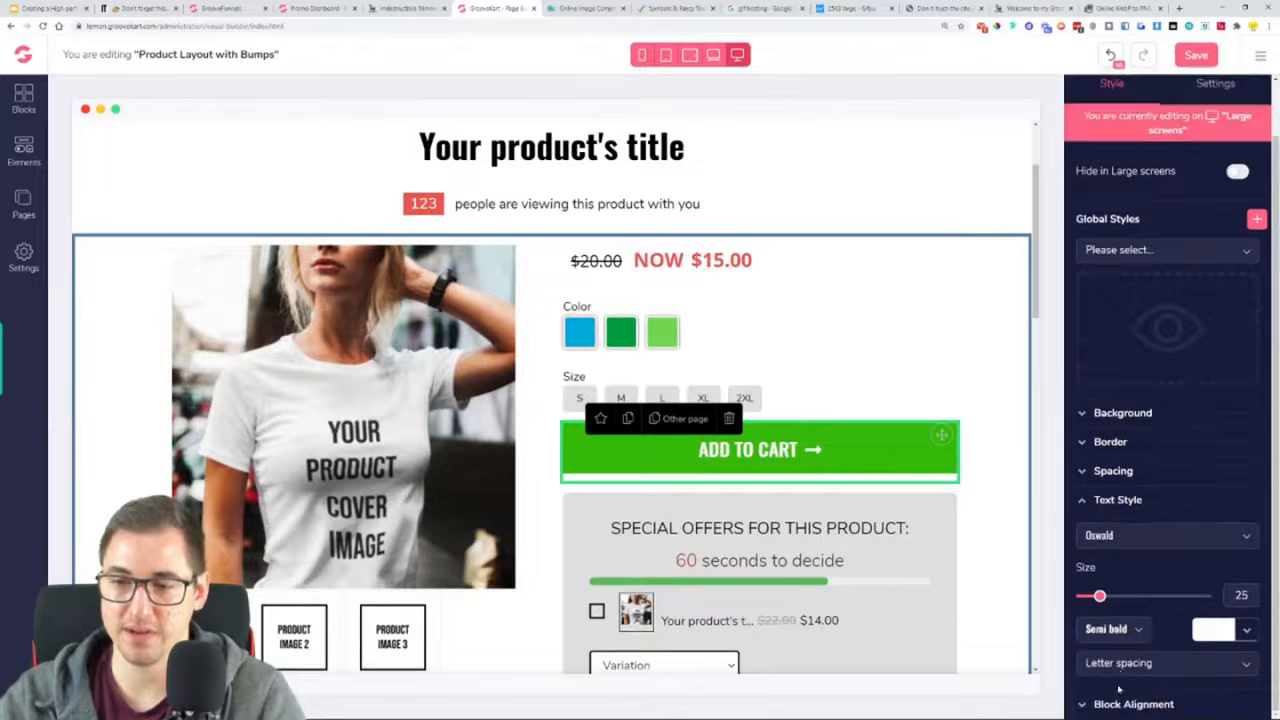
Set the Add to Cart button's top and bottom padding to 7
{"action": "left_click", "coordinate": [1114, 506]}
{"action": "left_click", "coordinate": [1127, 517]}
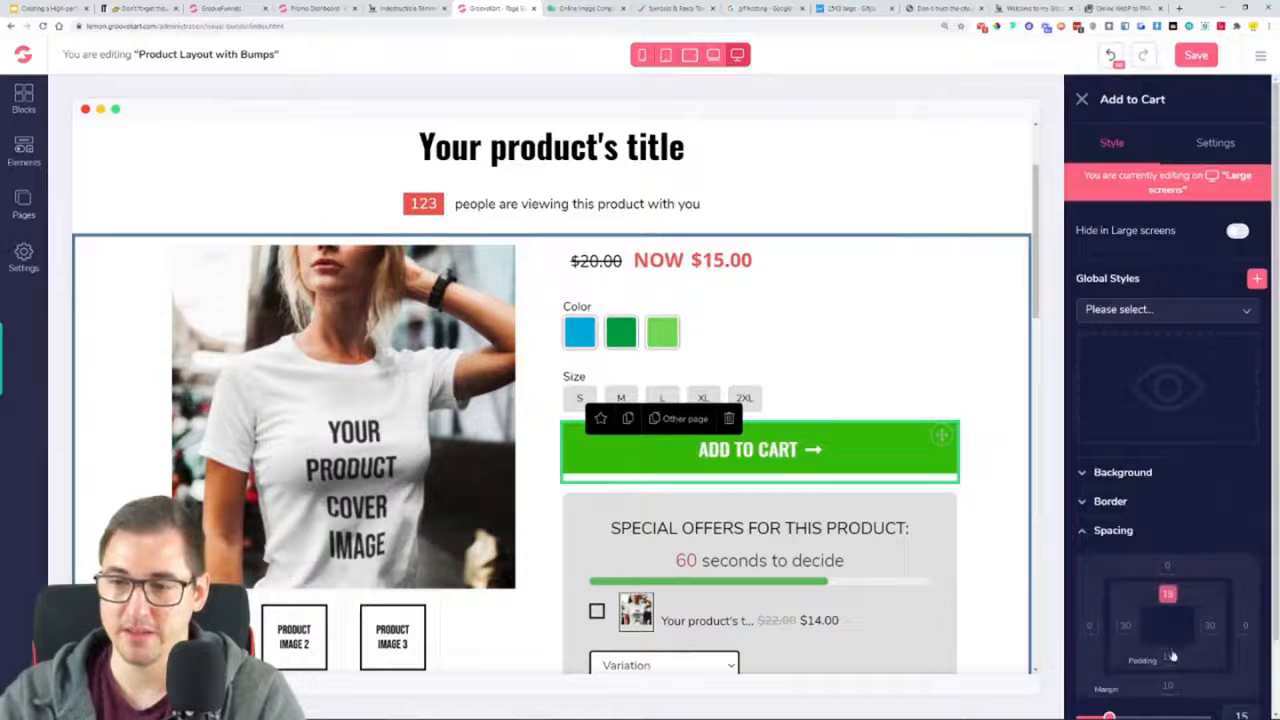
{"action": "scroll", "coordinate": [1160, 620], "scroll_direction": "down", "scroll_amount": 1}
{"action": "left_click_drag", "start_coordinate": [1108, 637], "coordinate": [1092, 638]}
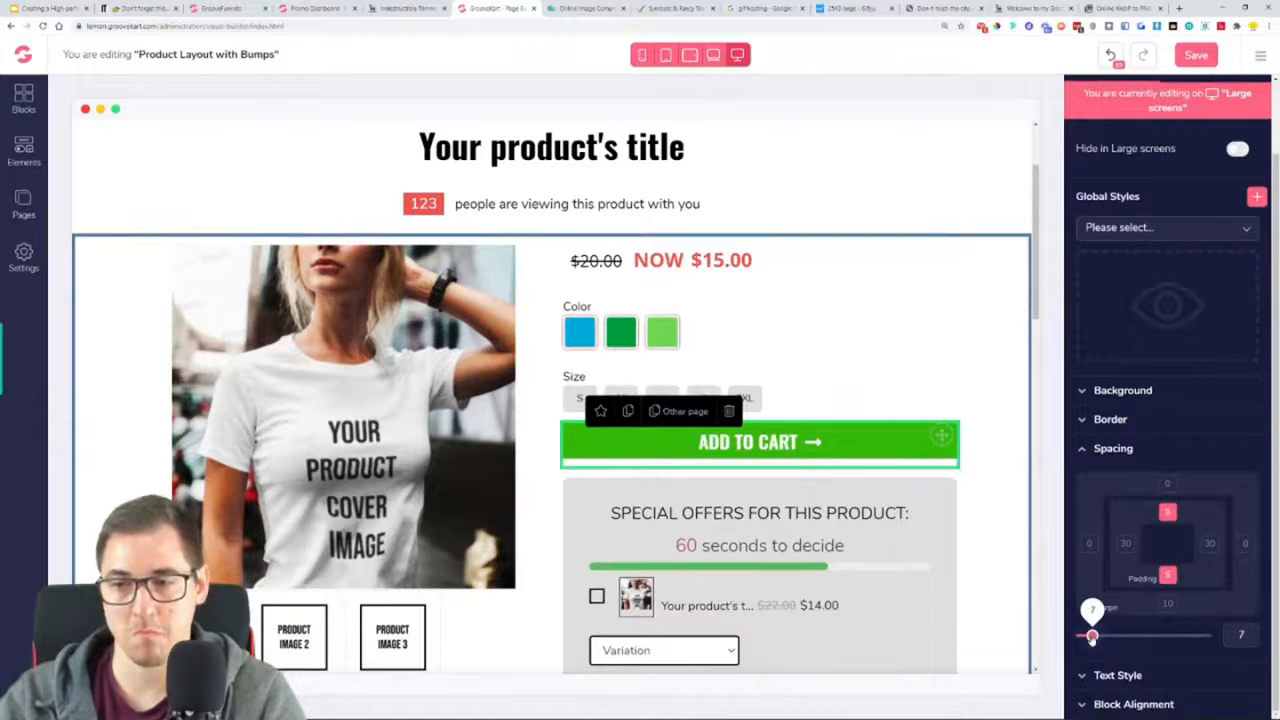
{"action": "left_click", "coordinate": [1004, 420]}
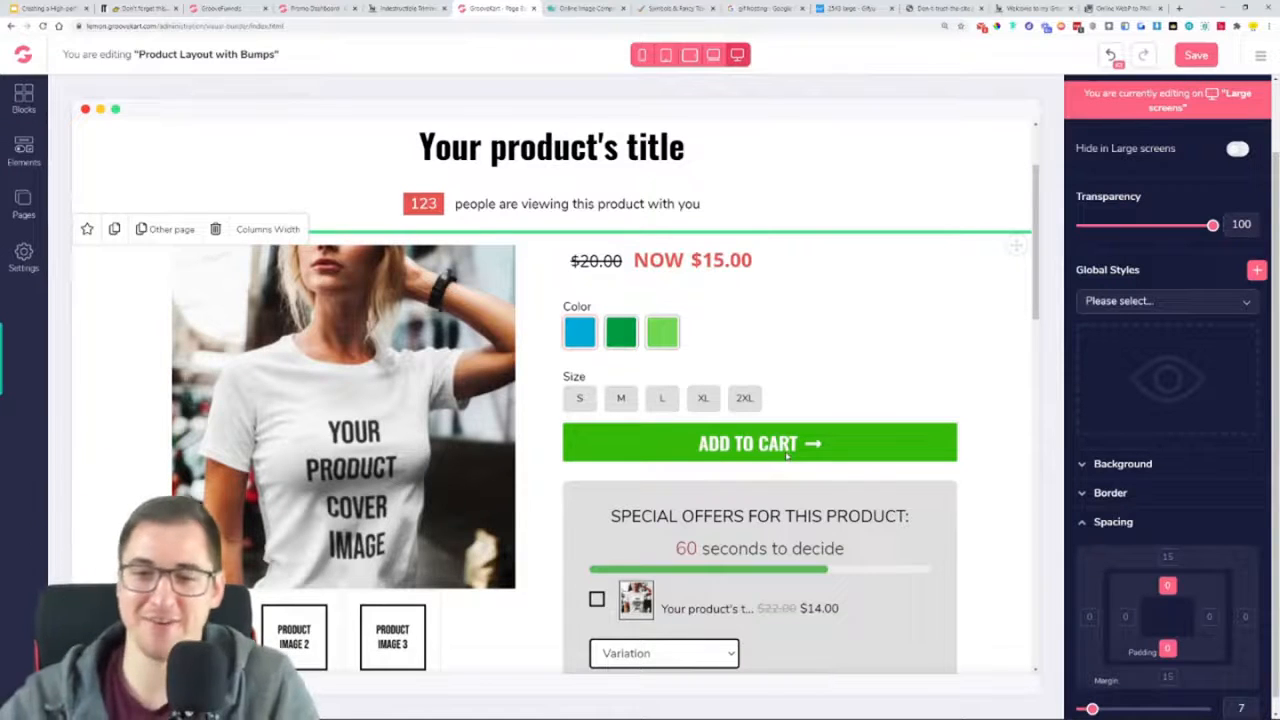
Delete the whole "SPECIAL OFFERS FOR THIS PRODUCT:" block below the Add to Cart button
{"action": "scroll", "coordinate": [787, 455], "scroll_direction": "down", "scroll_amount": 5}
{"action": "left_click", "coordinate": [590, 253]}
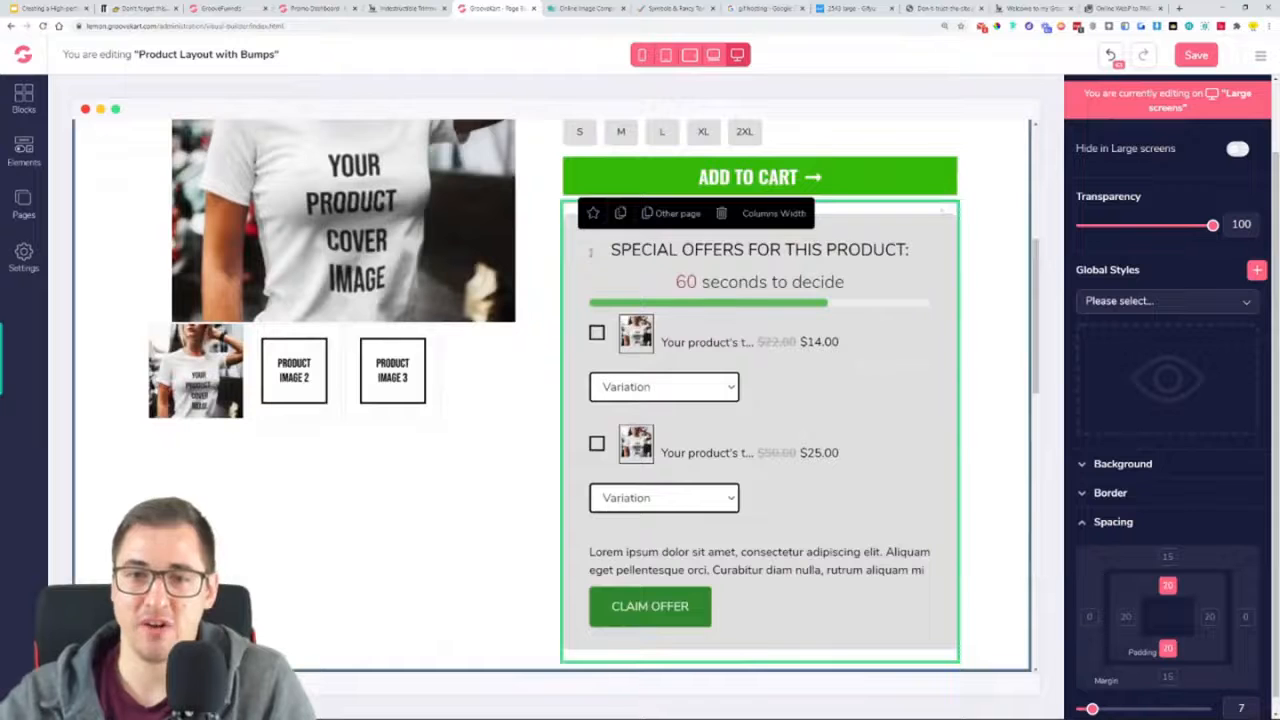
{"action": "left_click", "coordinate": [772, 214]}
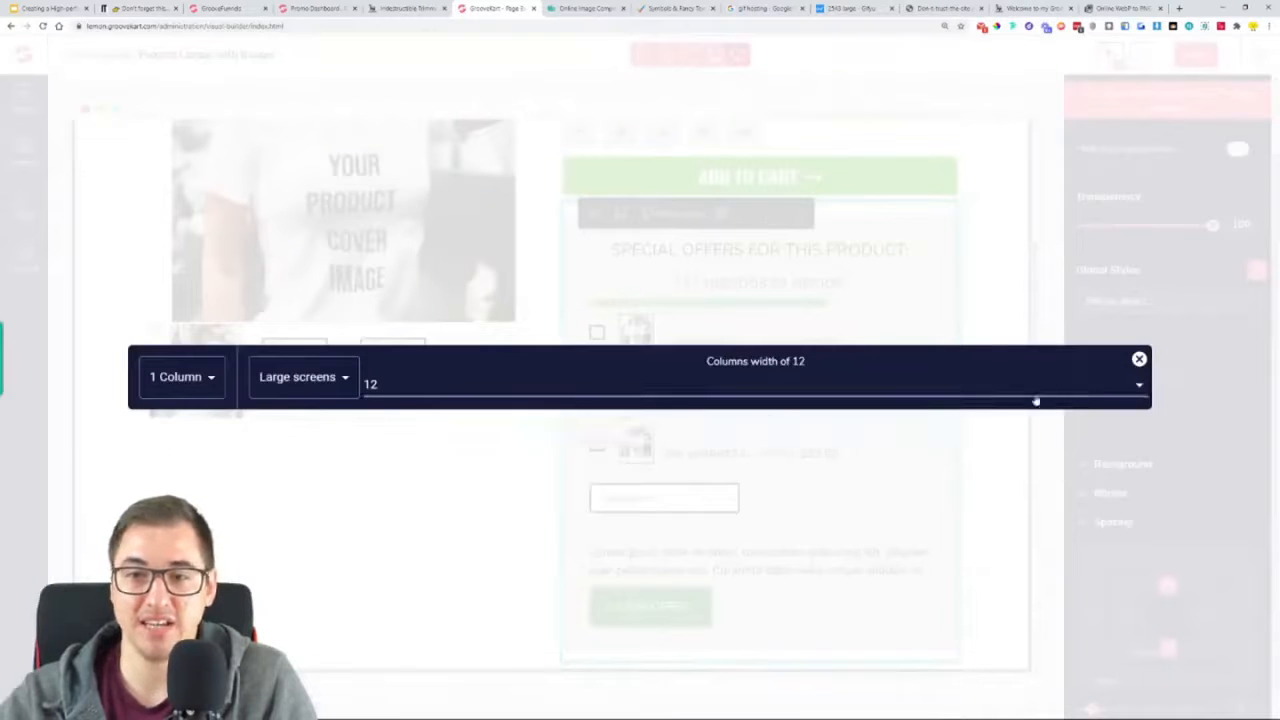
{"action": "left_click", "coordinate": [1138, 361]}
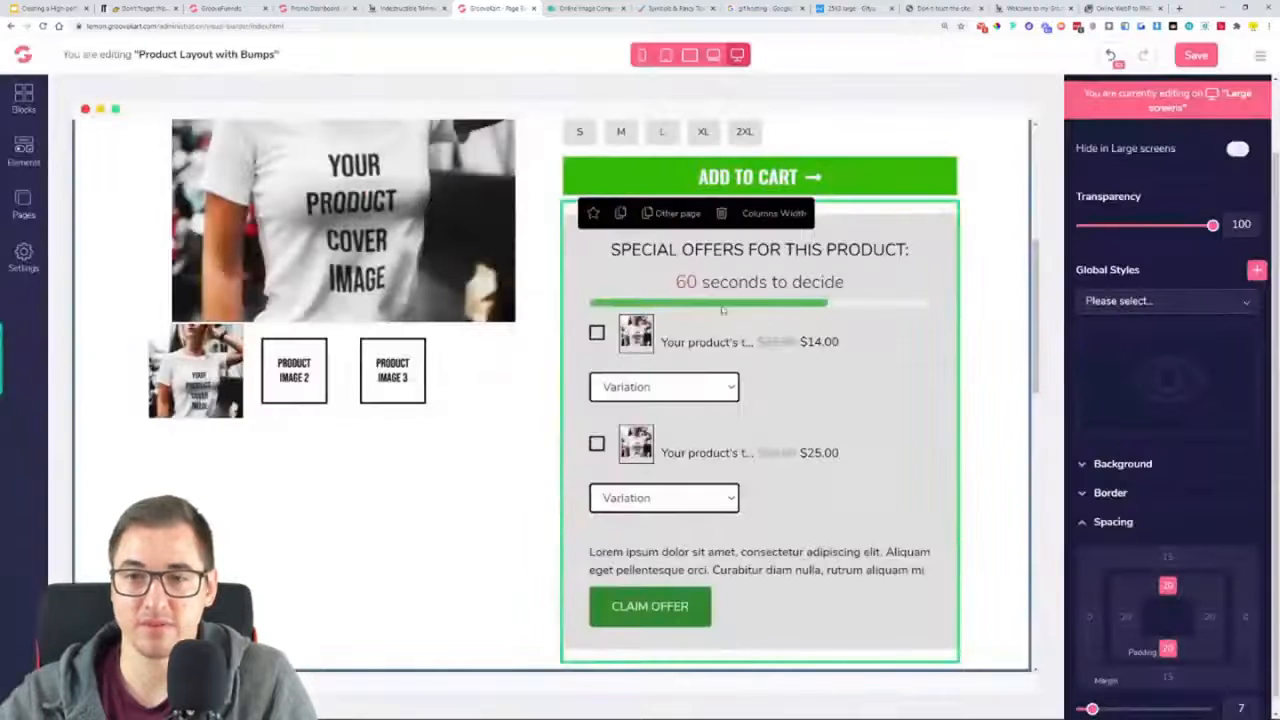
{"action": "left_click", "coordinate": [722, 214]}
Delete the product description text and its "More details:" heading above the customer reviews
{"action": "scroll", "coordinate": [800, 470], "scroll_direction": "down", "scroll_amount": 3}
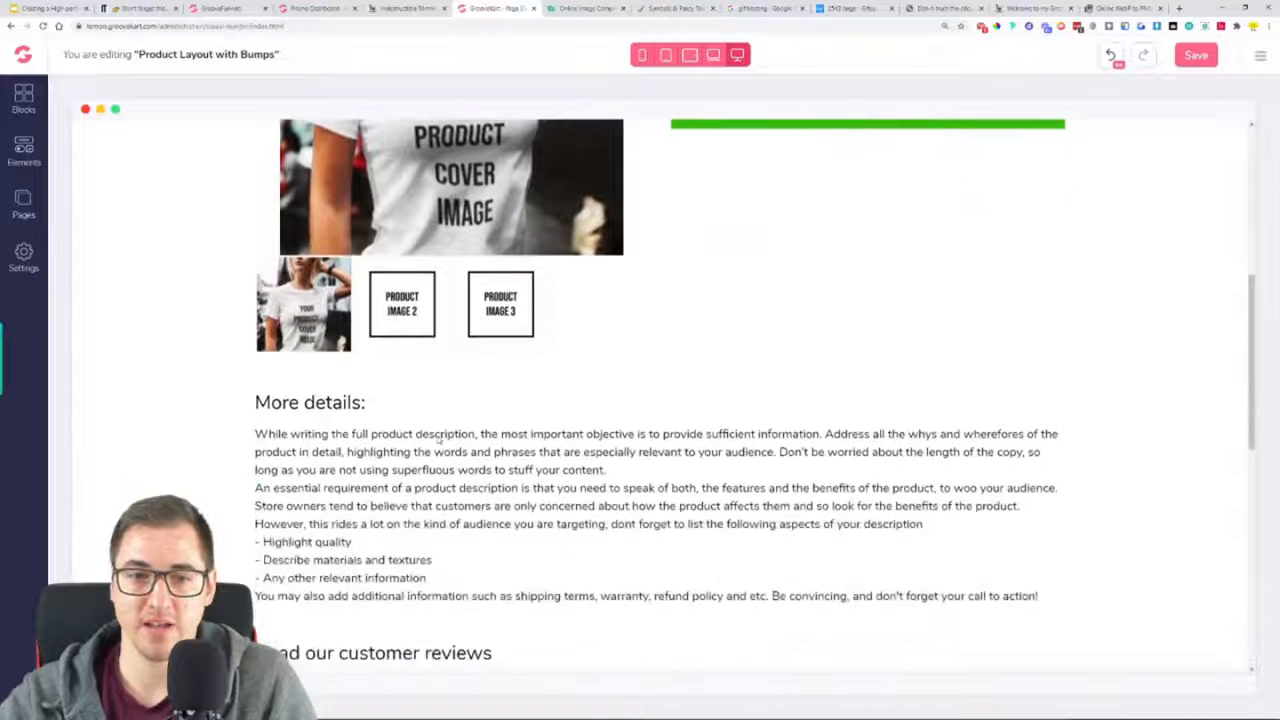
{"action": "left_click", "coordinate": [270, 442]}
{"action": "left_click", "coordinate": [289, 409]}
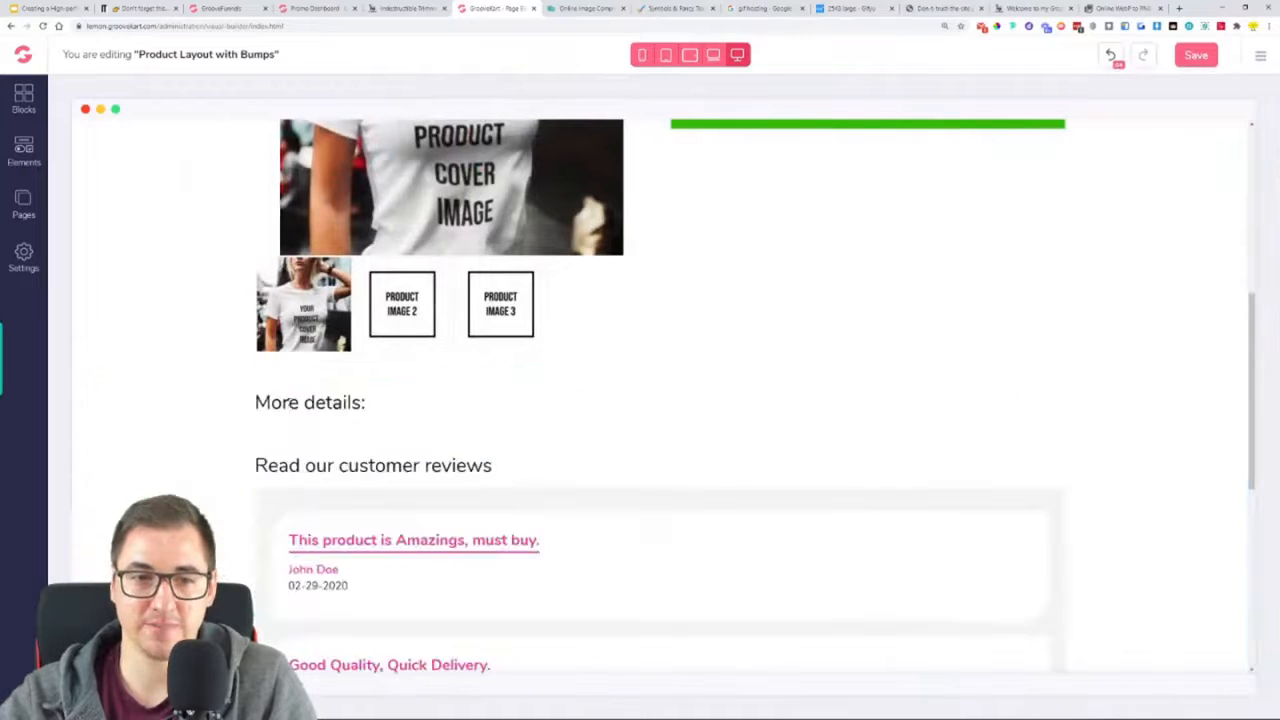
{"action": "left_click", "coordinate": [333, 402]}
{"action": "left_click", "coordinate": [288, 373]}
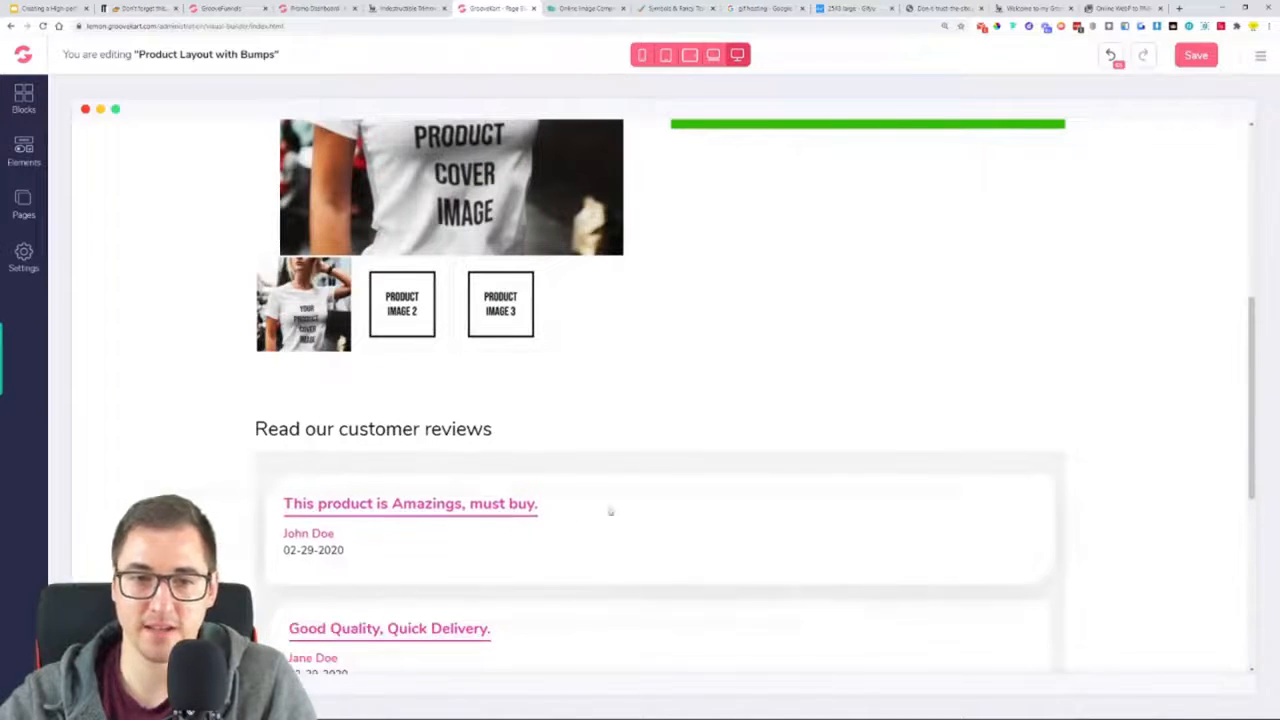
Check what sits below the button on the Indestructible Trimmer page and add an Image element under the layout's Add to Cart button
{"action": "scroll", "coordinate": [584, 521], "scroll_direction": "up", "scroll_amount": 5}
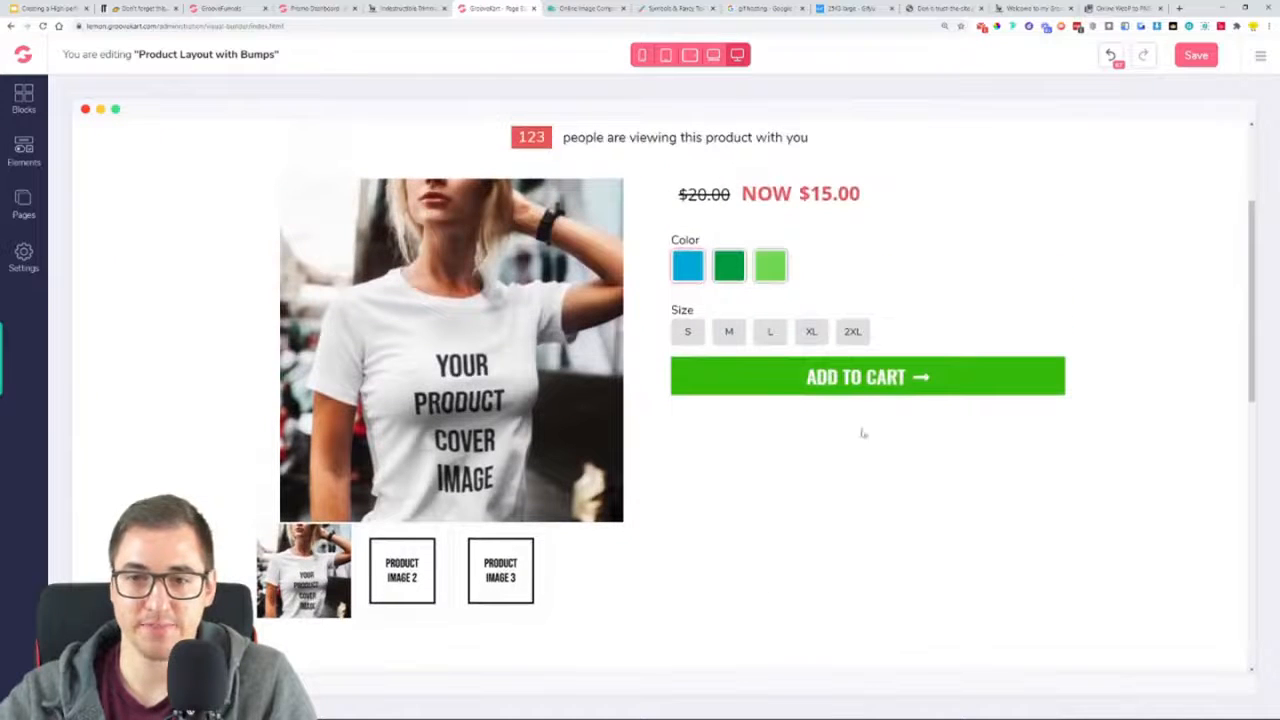
{"action": "left_click", "coordinate": [403, 9]}
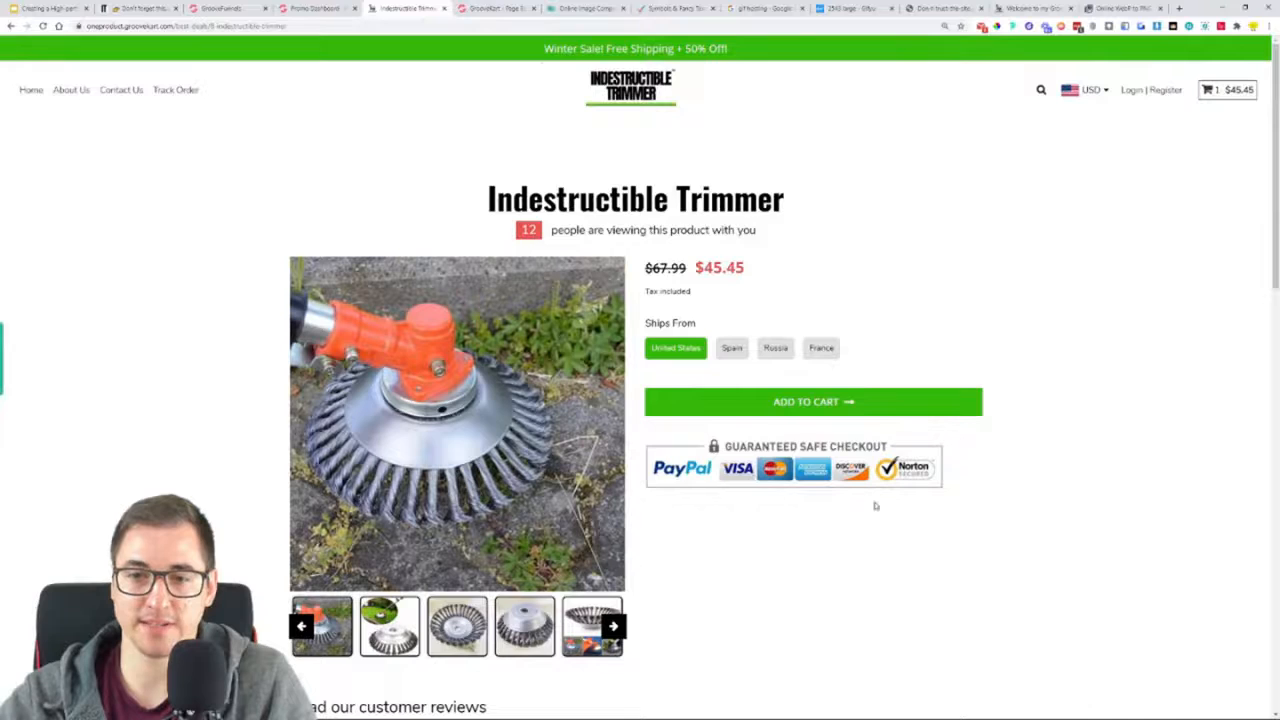
{"action": "left_click", "coordinate": [515, 8]}
{"action": "left_click", "coordinate": [22, 152]}
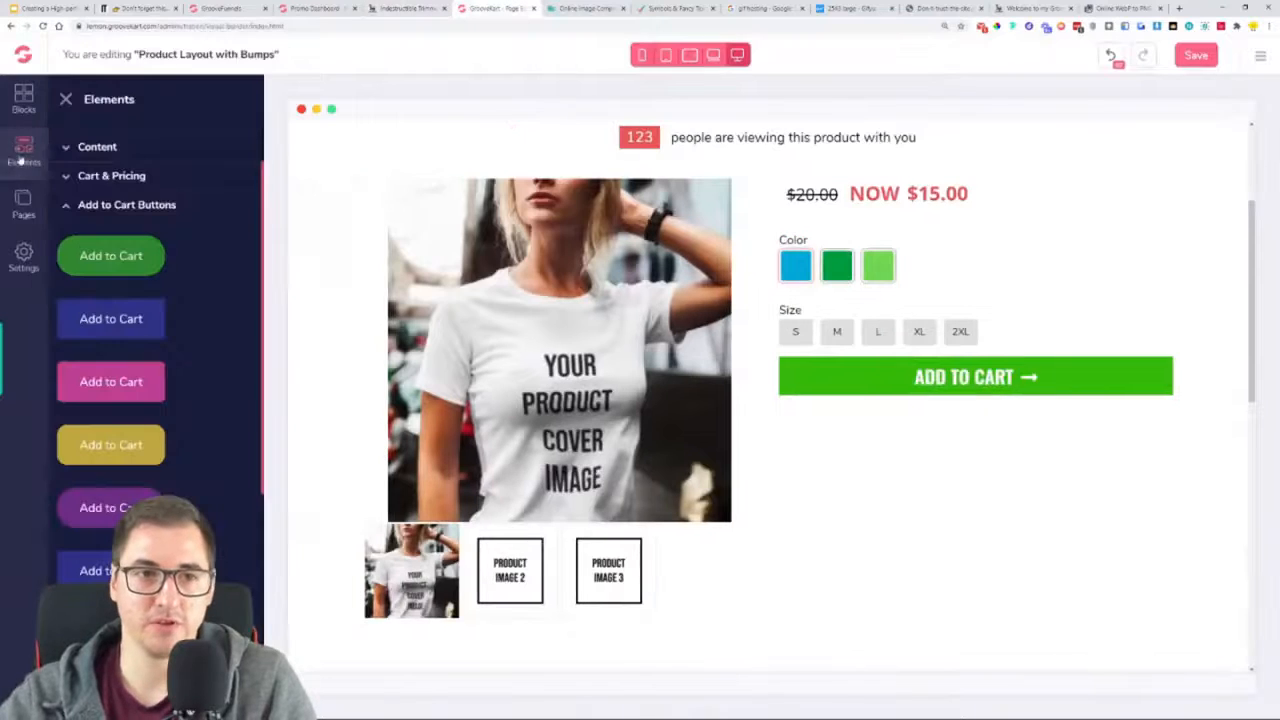
{"action": "left_click", "coordinate": [92, 185]}
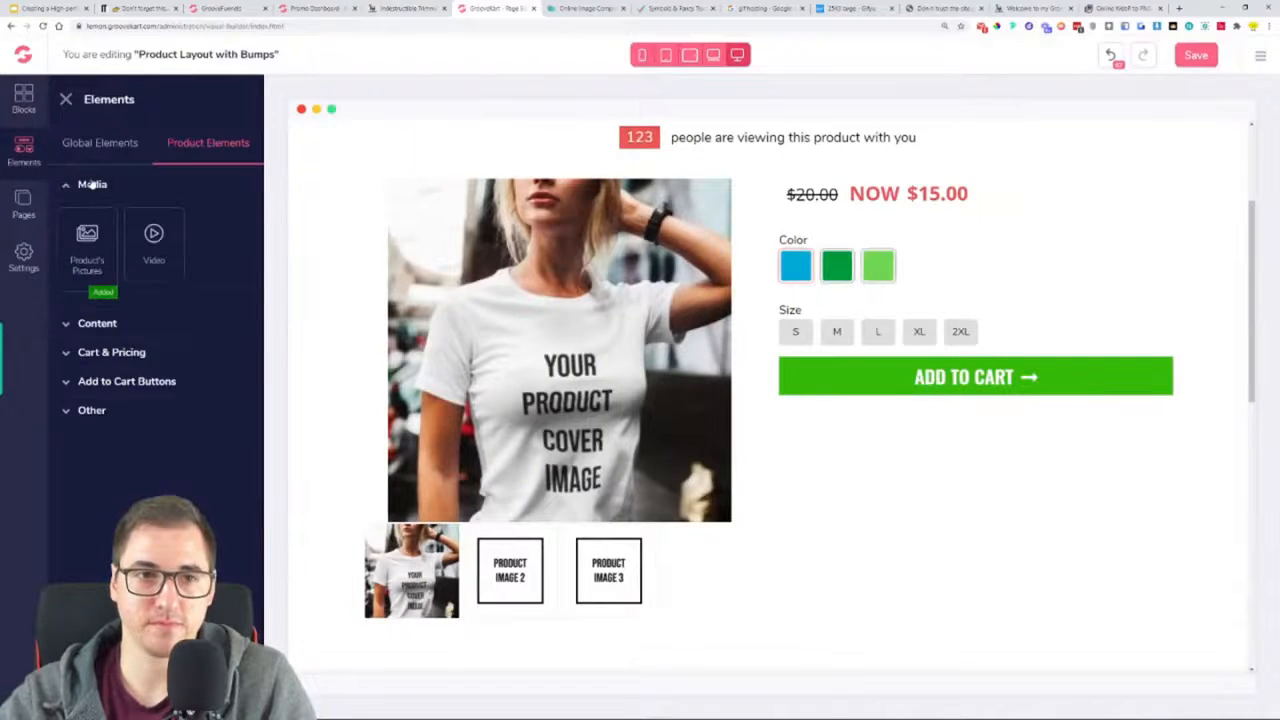
{"action": "left_click", "coordinate": [100, 140]}
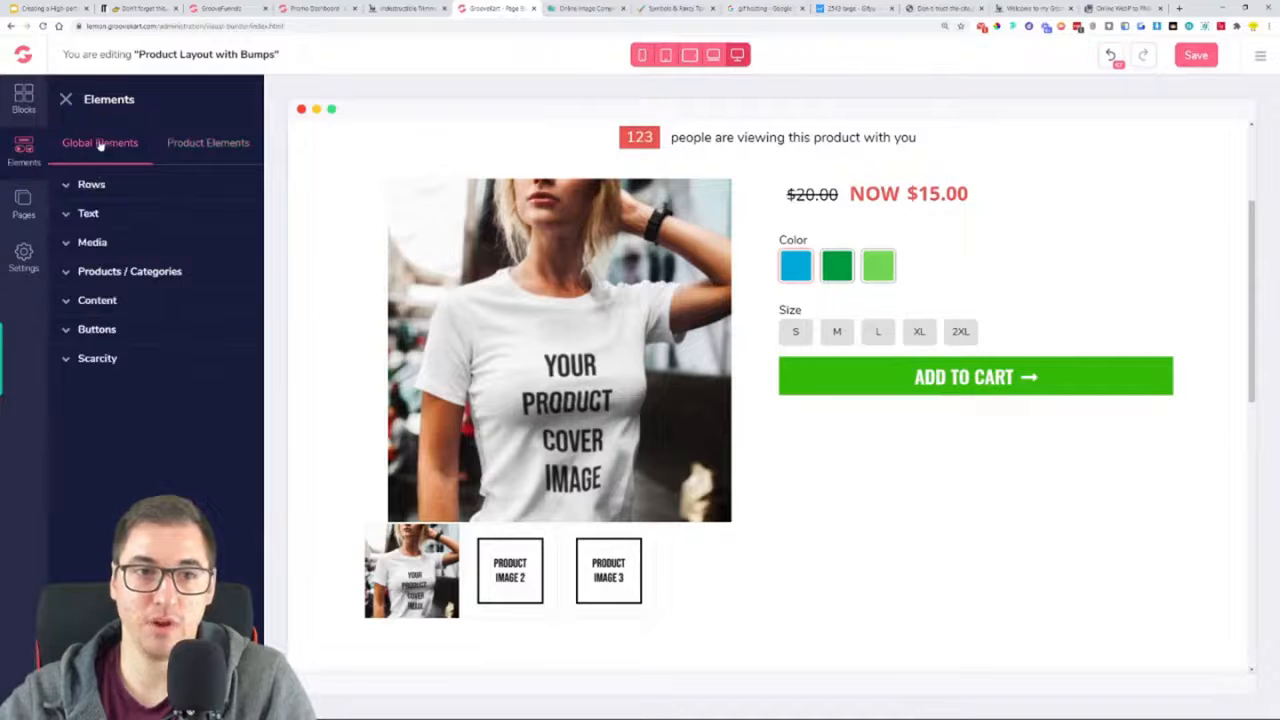
{"action": "left_click", "coordinate": [98, 243]}
{"action": "left_click_drag", "start_coordinate": [220, 296], "coordinate": [943, 434]}
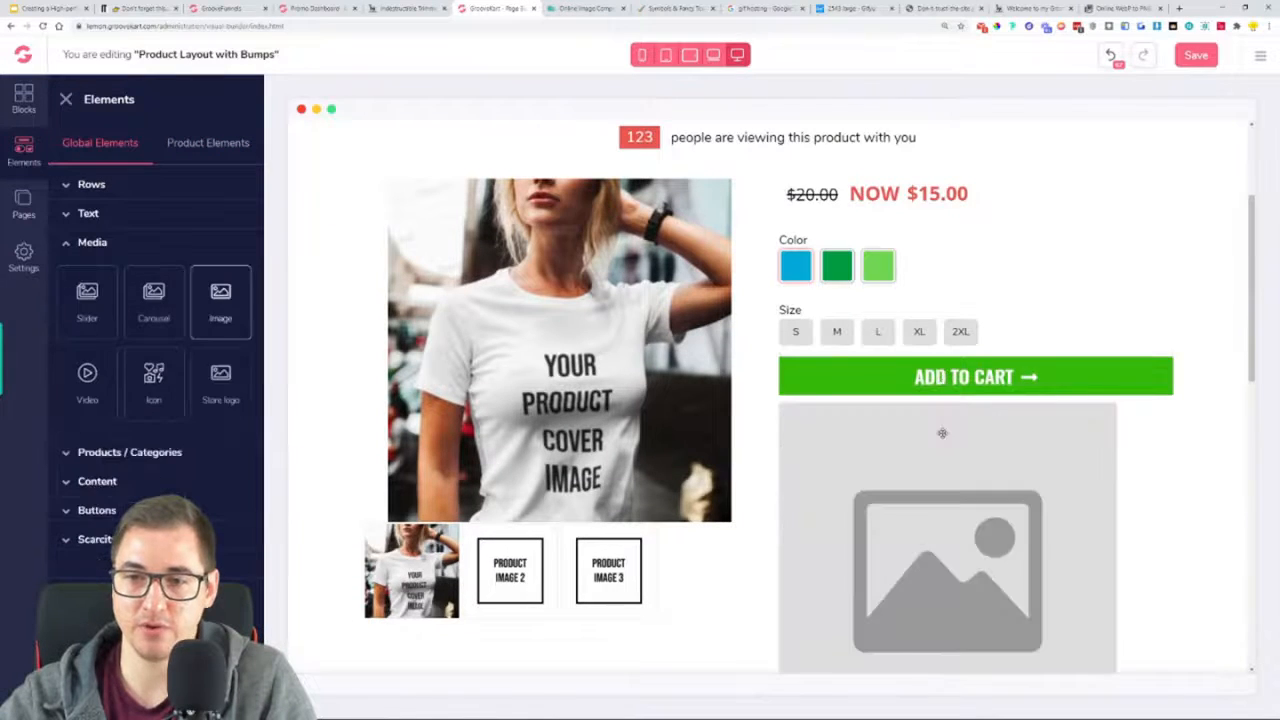
Upload the "Guaranteed Safe Checkout" payment badges picture into the new image element
{"action": "left_click", "coordinate": [943, 457]}
{"action": "left_click", "coordinate": [1214, 140]}
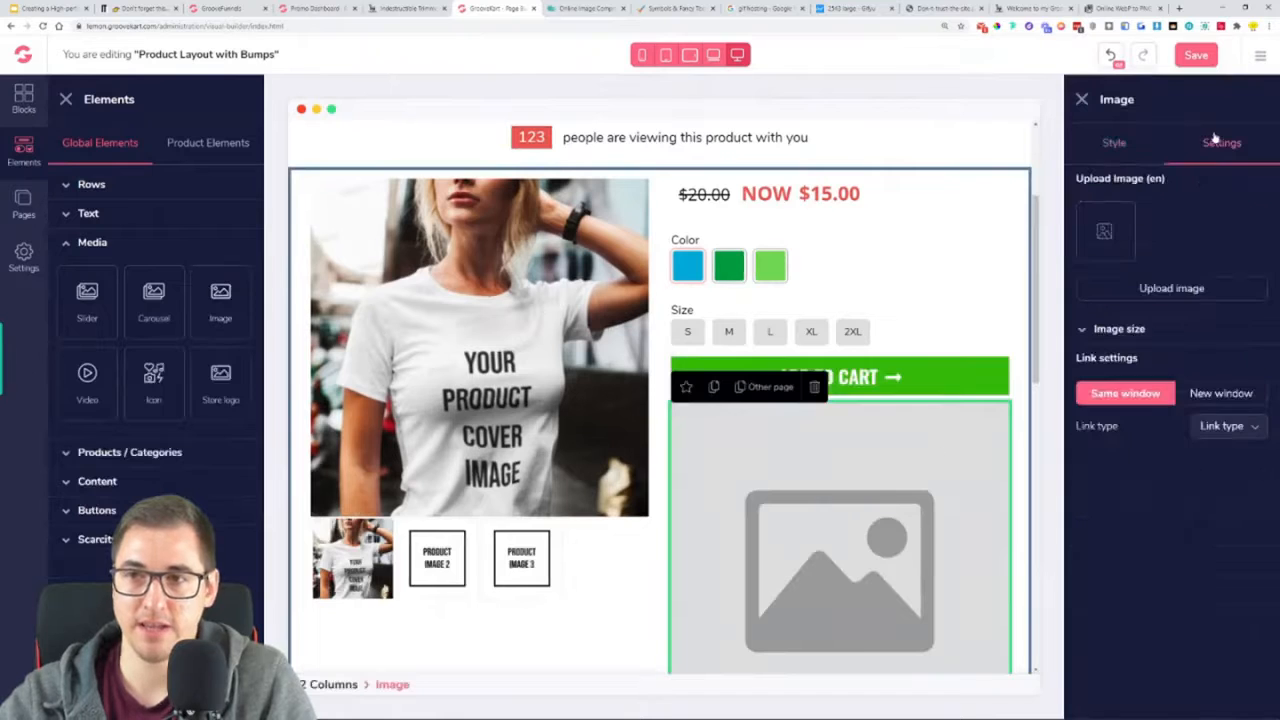
{"action": "left_click", "coordinate": [1214, 287]}
{"action": "left_click", "coordinate": [398, 292]}
{"action": "left_click", "coordinate": [816, 690]}
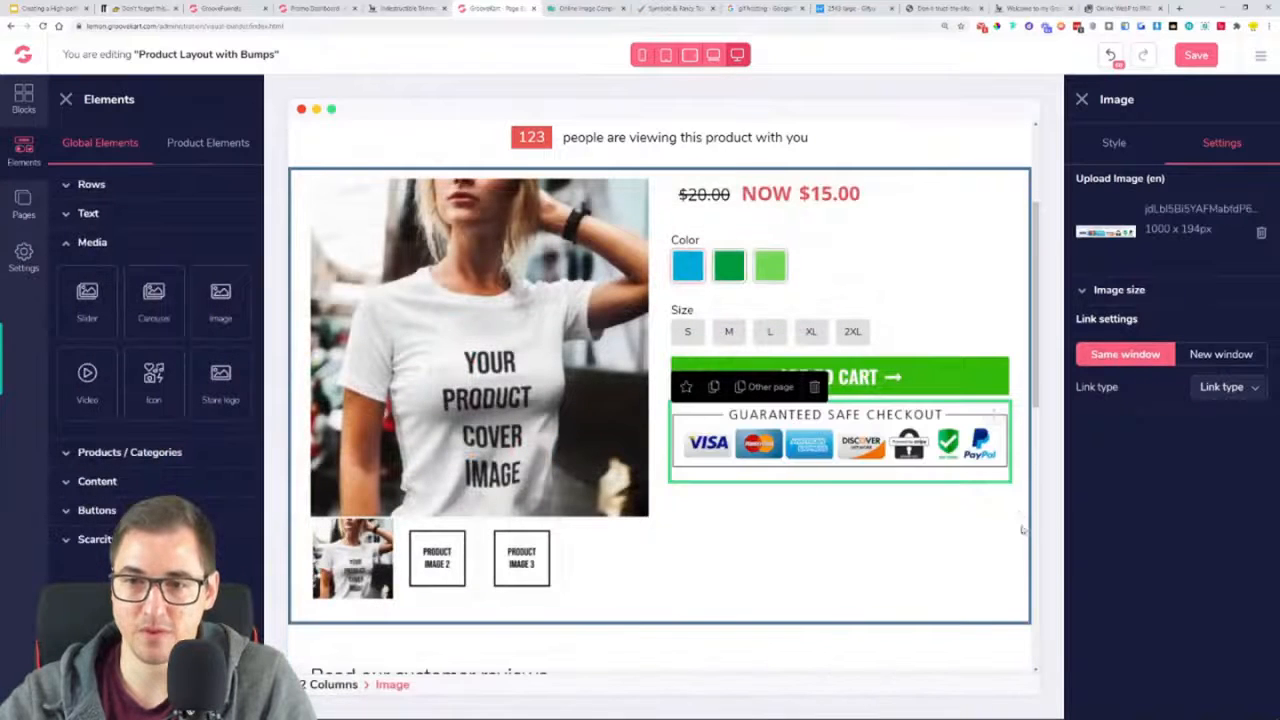
Set the checkout badge image's top margin to 50
{"action": "left_click", "coordinate": [1114, 142]}
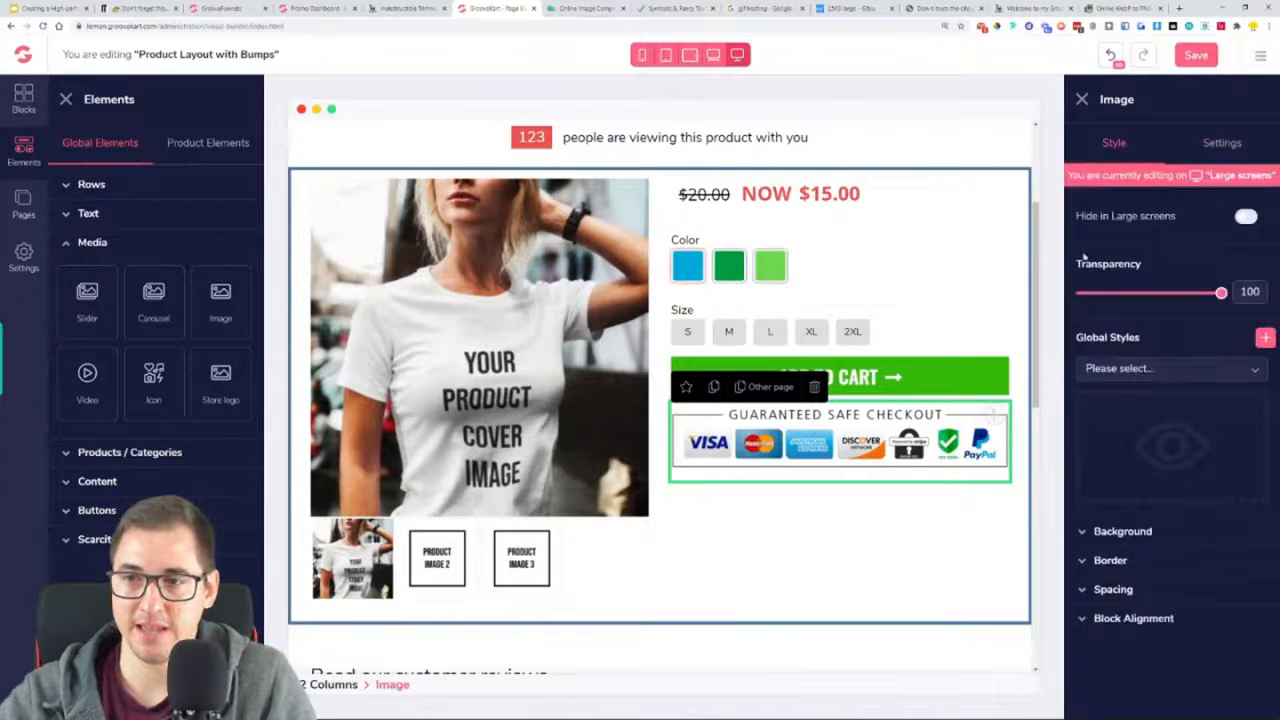
{"action": "left_click", "coordinate": [1127, 588]}
{"action": "scroll", "coordinate": [1140, 630], "scroll_direction": "down", "scroll_amount": 3}
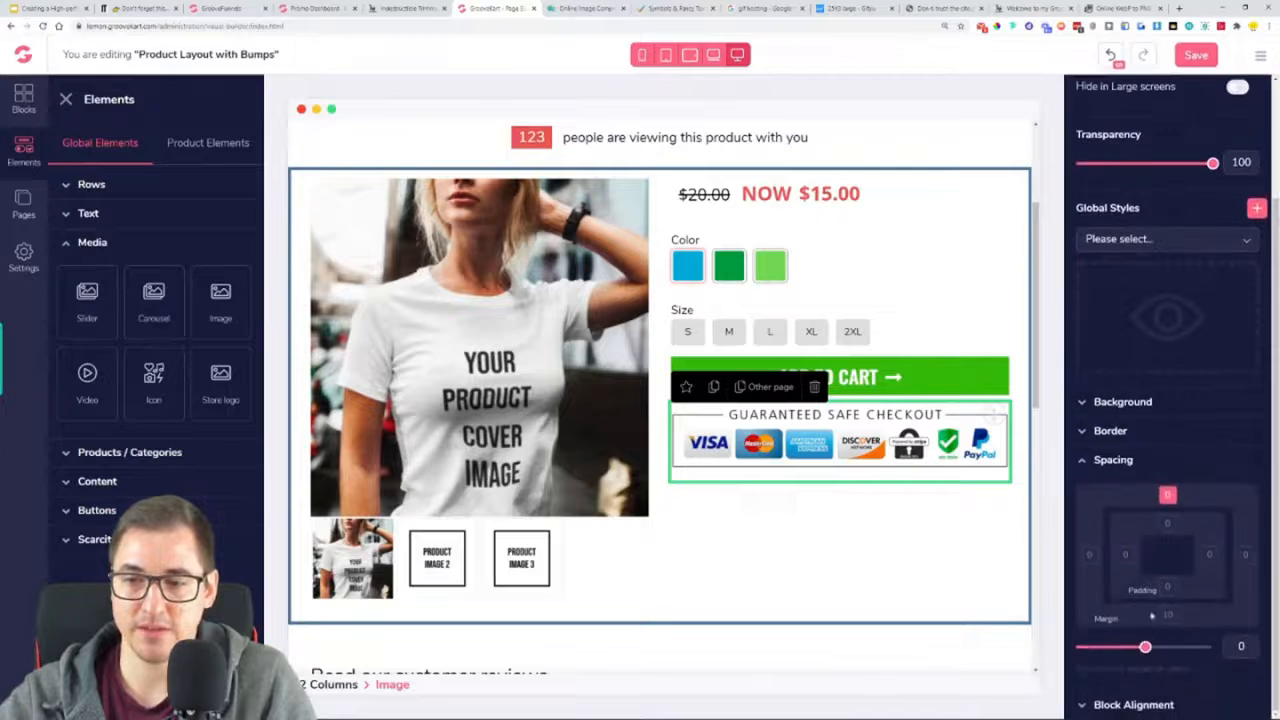
{"action": "left_click_drag", "start_coordinate": [1146, 647], "coordinate": [1198, 648]}
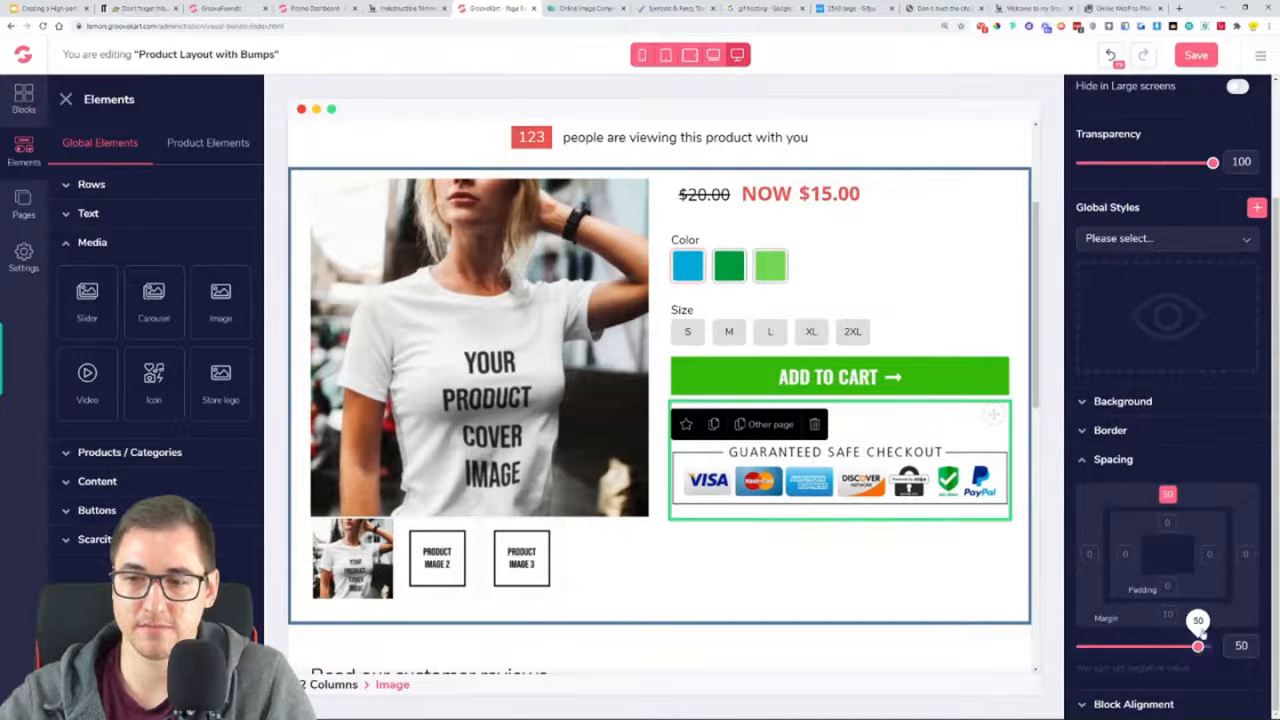
{"action": "left_click", "coordinate": [1125, 461]}
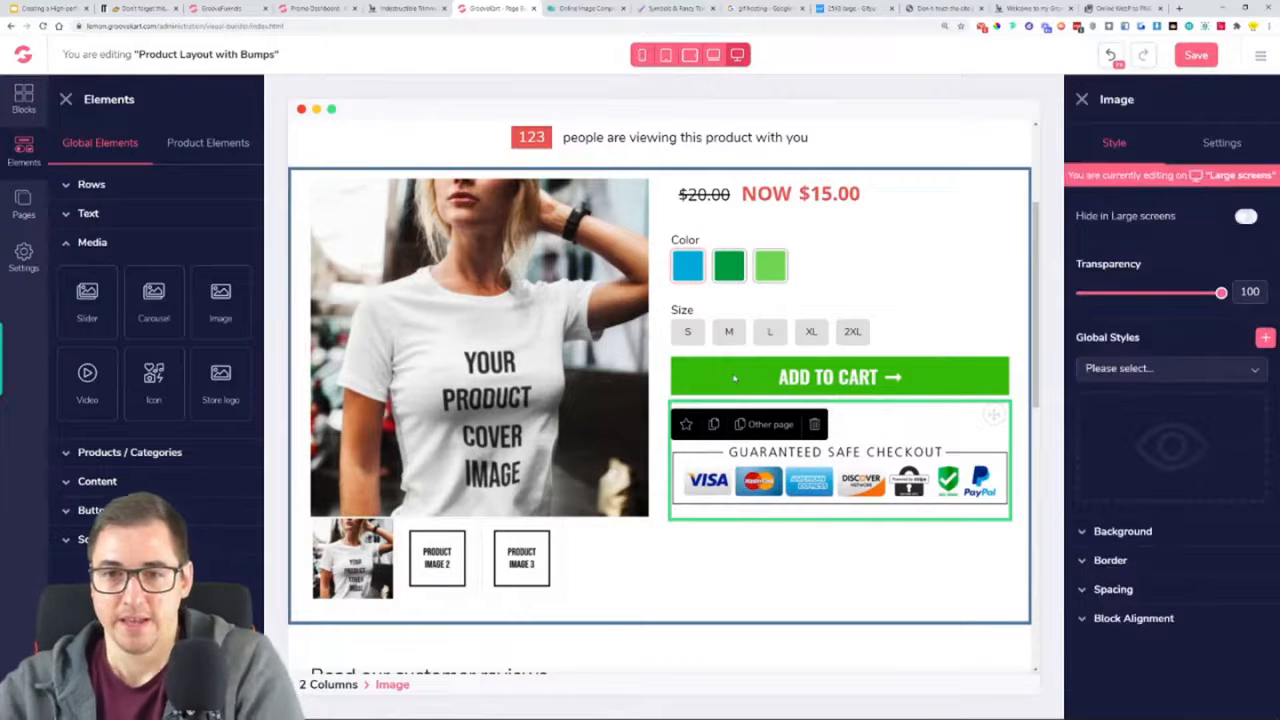
Change the secondary color of the customer reviews element from pink to the store's green
{"action": "scroll", "coordinate": [750, 365], "scroll_direction": "down", "scroll_amount": 1}
{"action": "scroll", "coordinate": [753, 362], "scroll_direction": "down", "scroll_amount": 3}
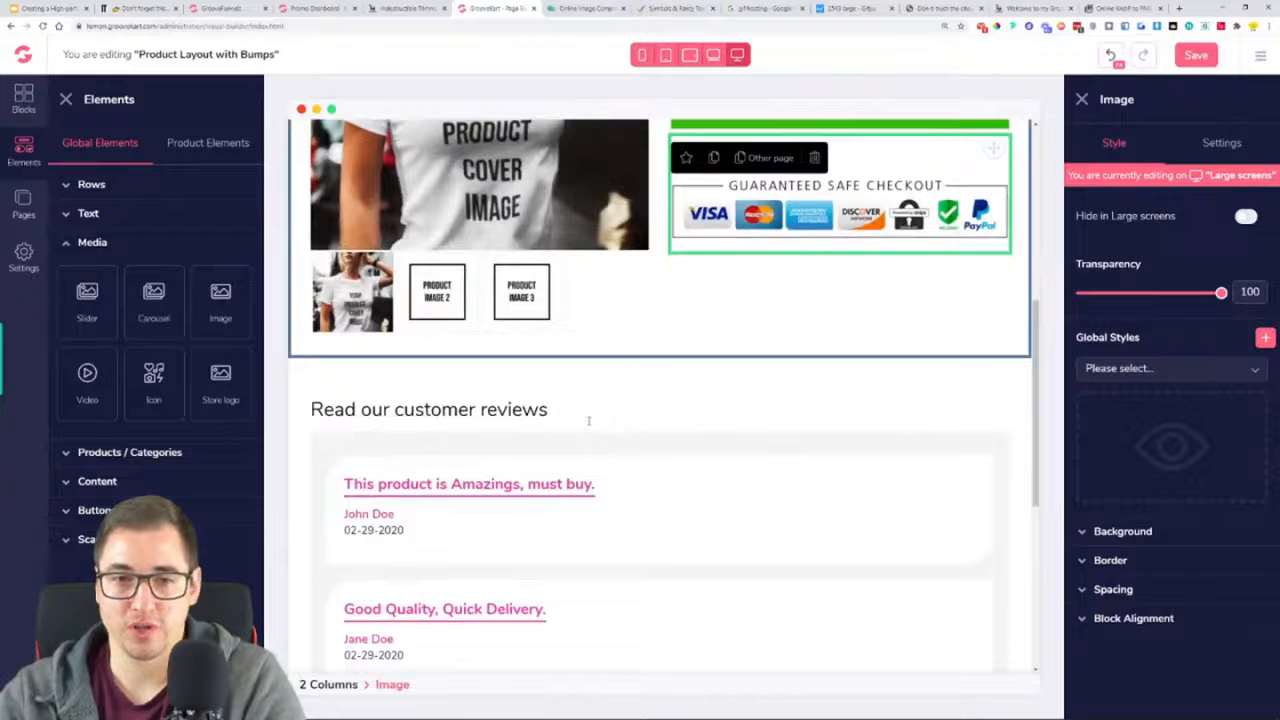
{"action": "left_click", "coordinate": [692, 462]}
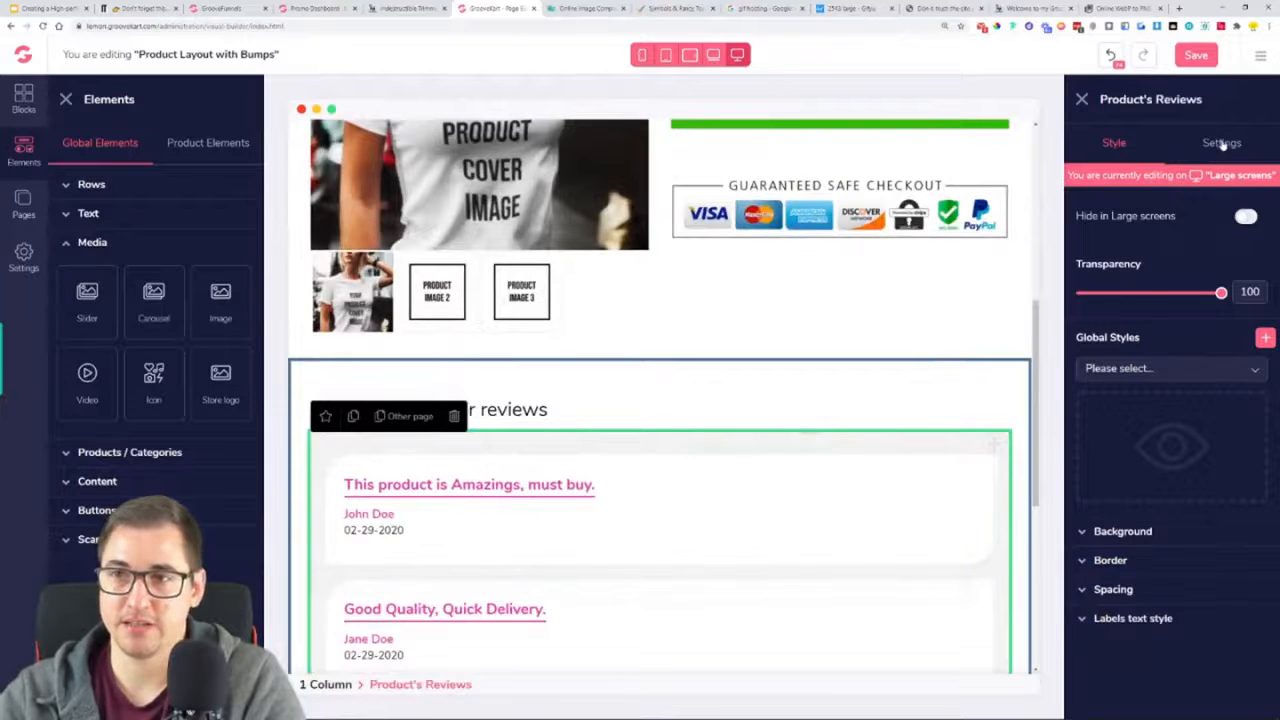
{"action": "left_click", "coordinate": [1222, 143]}
{"action": "left_click", "coordinate": [1252, 507]}
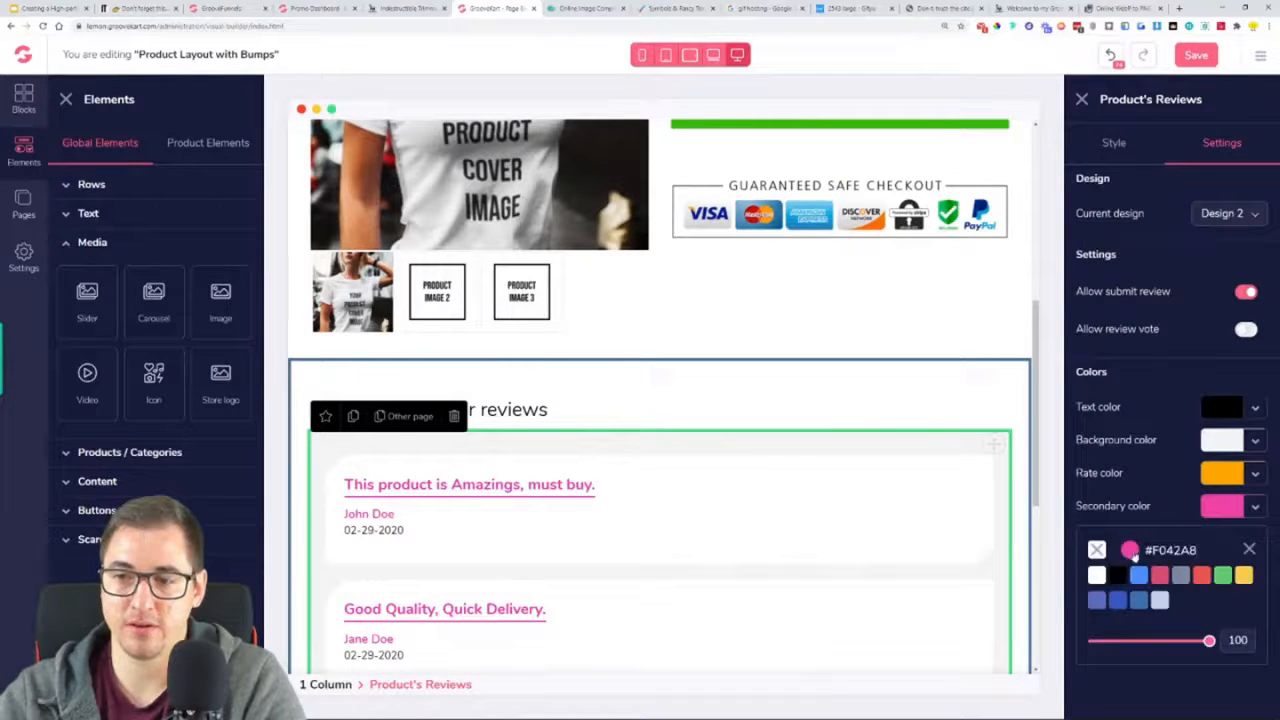
{"action": "left_click", "coordinate": [1131, 551]}
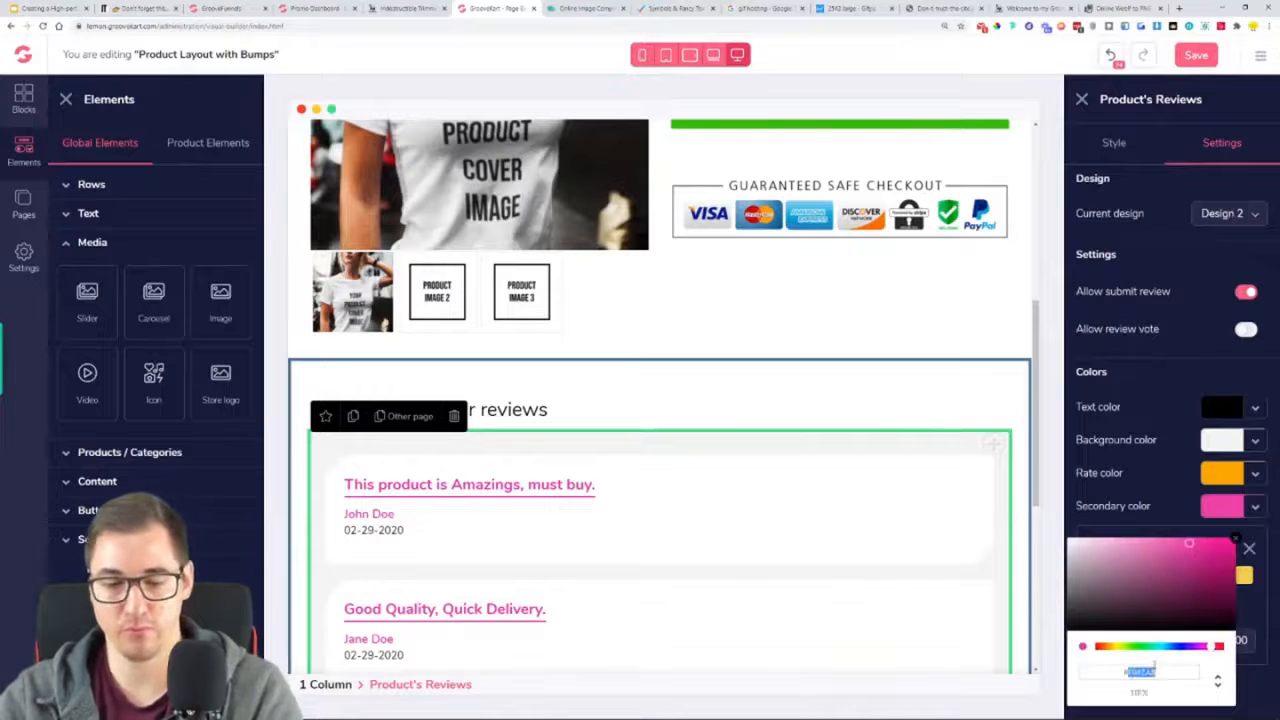
{"action": "left_click", "coordinate": [1134, 646]}
{"action": "left_click", "coordinate": [1249, 548]}
{"action": "left_click", "coordinate": [1128, 540]}
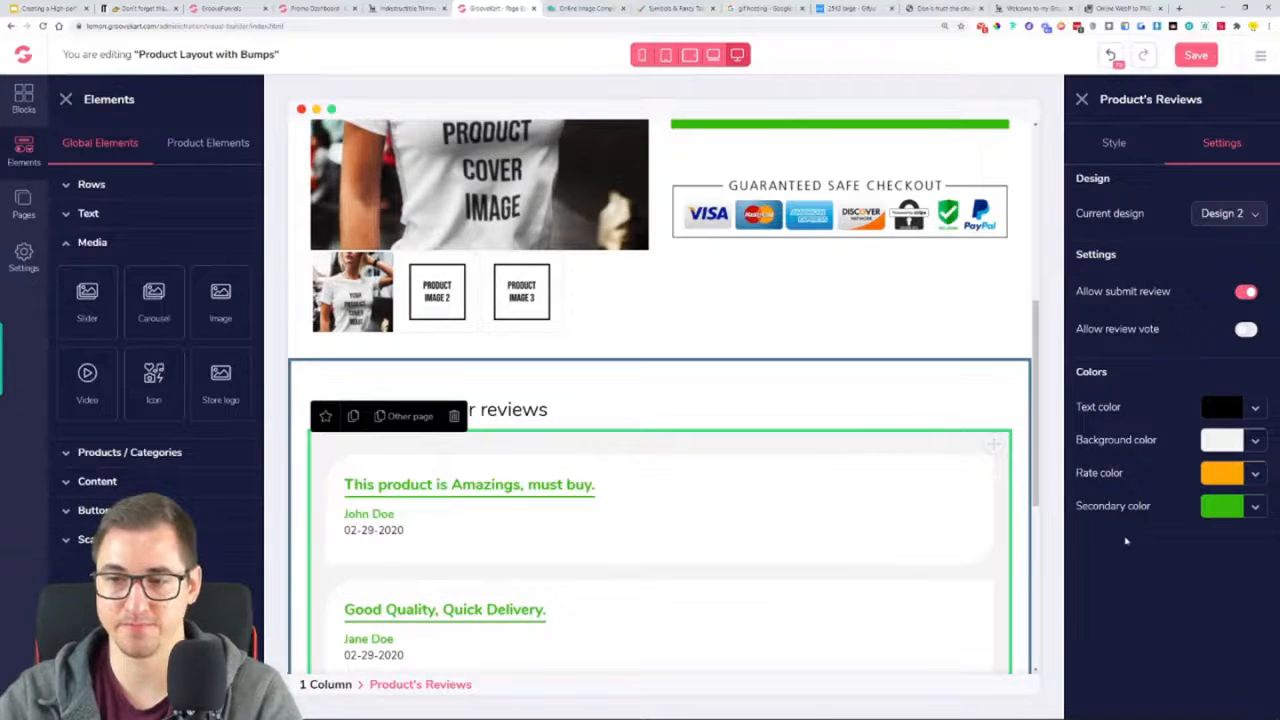
Turn off review submission in the customer reviews element and save the layout
{"action": "scroll", "coordinate": [649, 484], "scroll_direction": "down", "scroll_amount": 3}
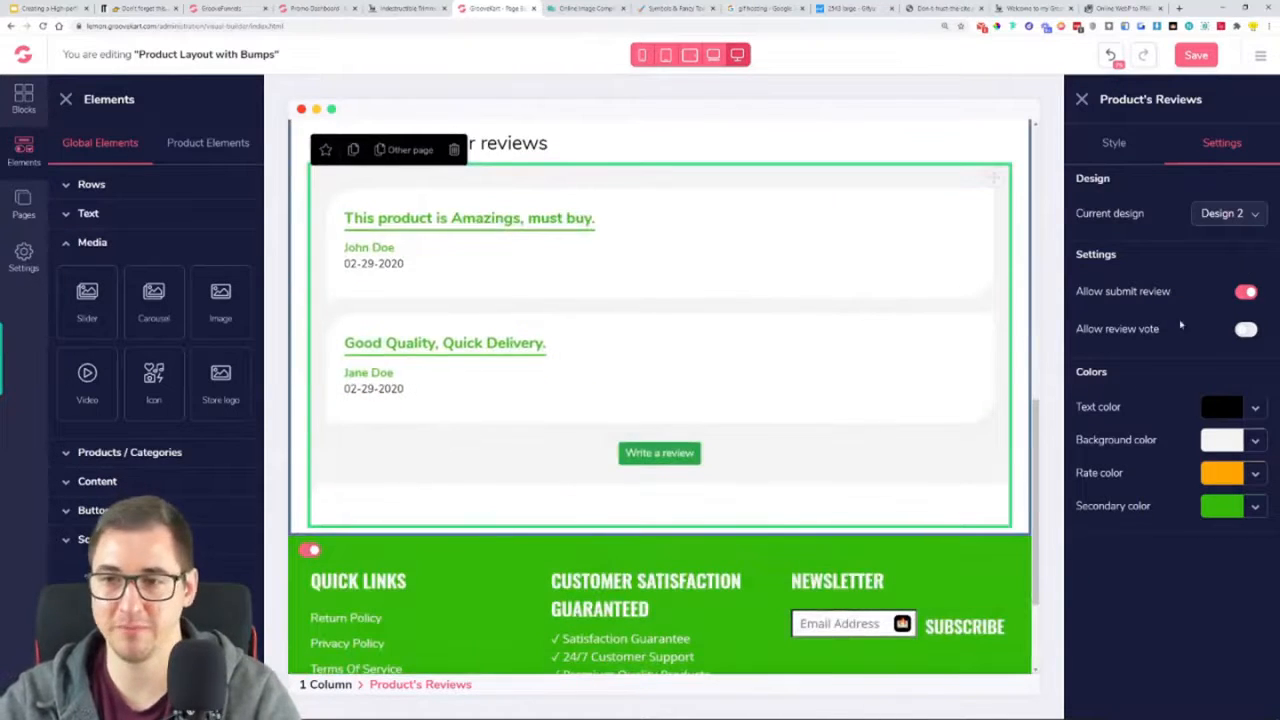
{"action": "left_click", "coordinate": [1248, 293]}
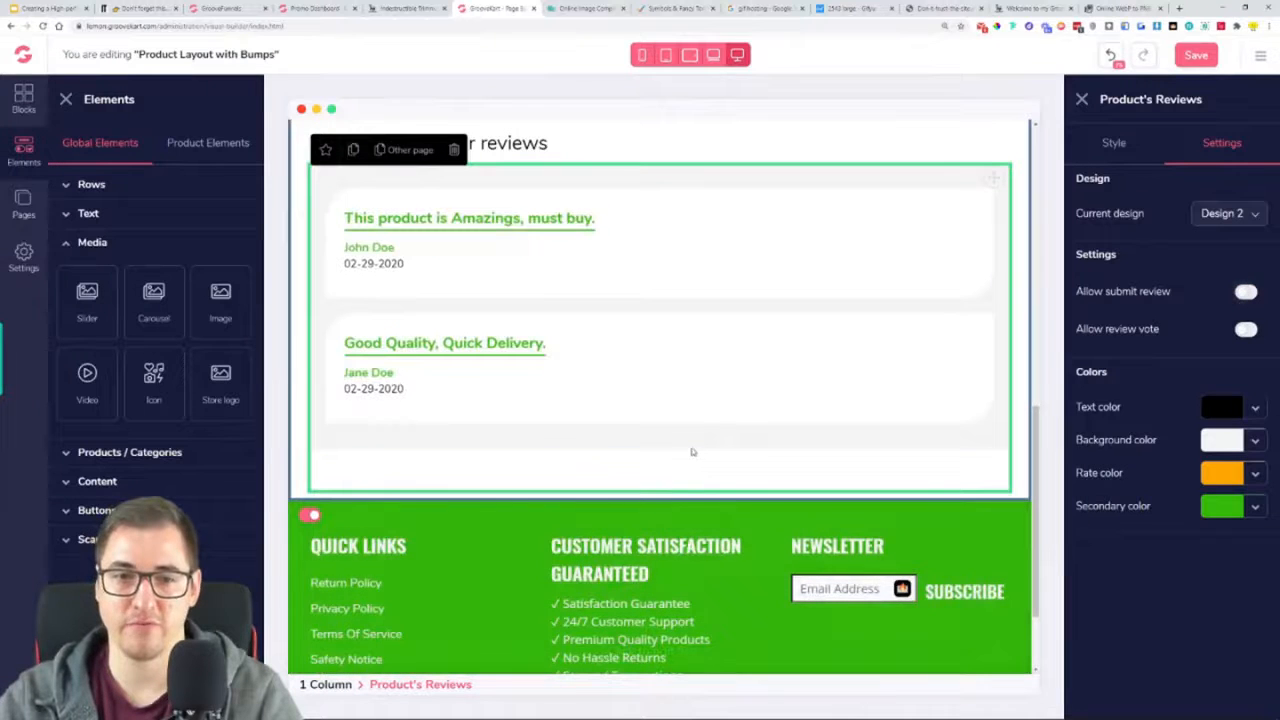
{"action": "scroll", "coordinate": [725, 500], "scroll_direction": "up", "scroll_amount": 5}
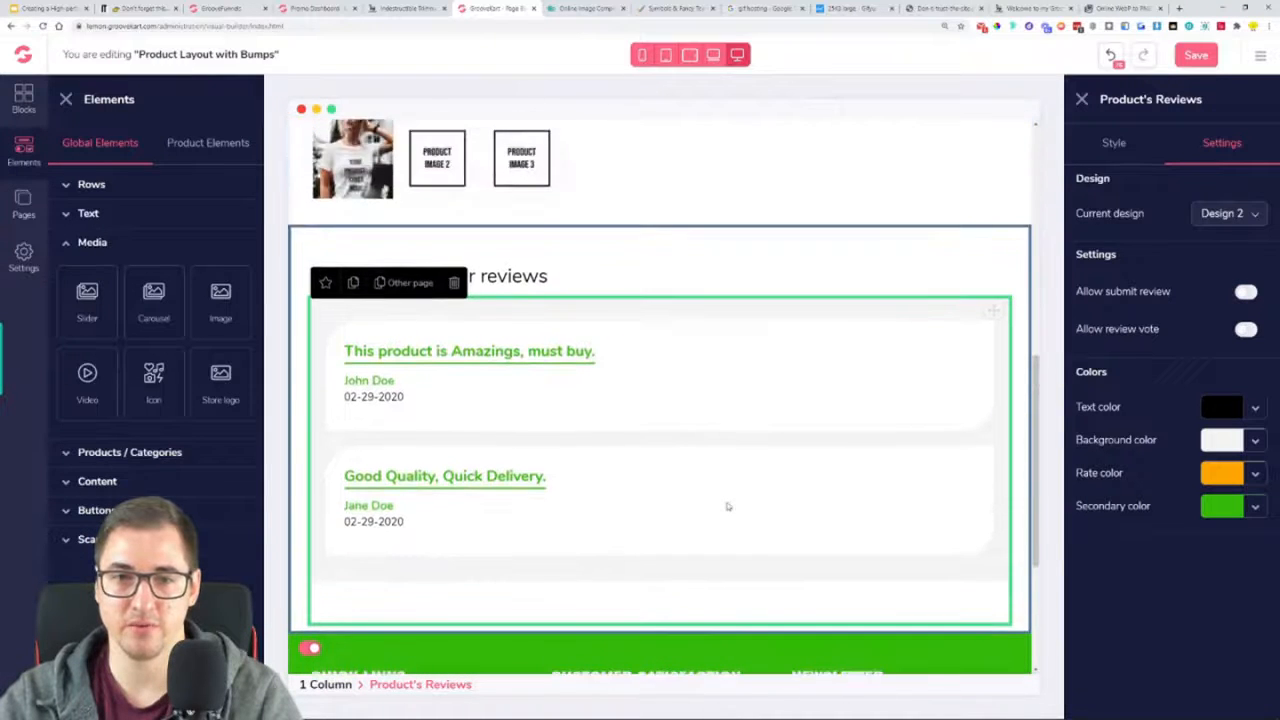
{"action": "scroll", "coordinate": [722, 516], "scroll_direction": "up", "scroll_amount": 5}
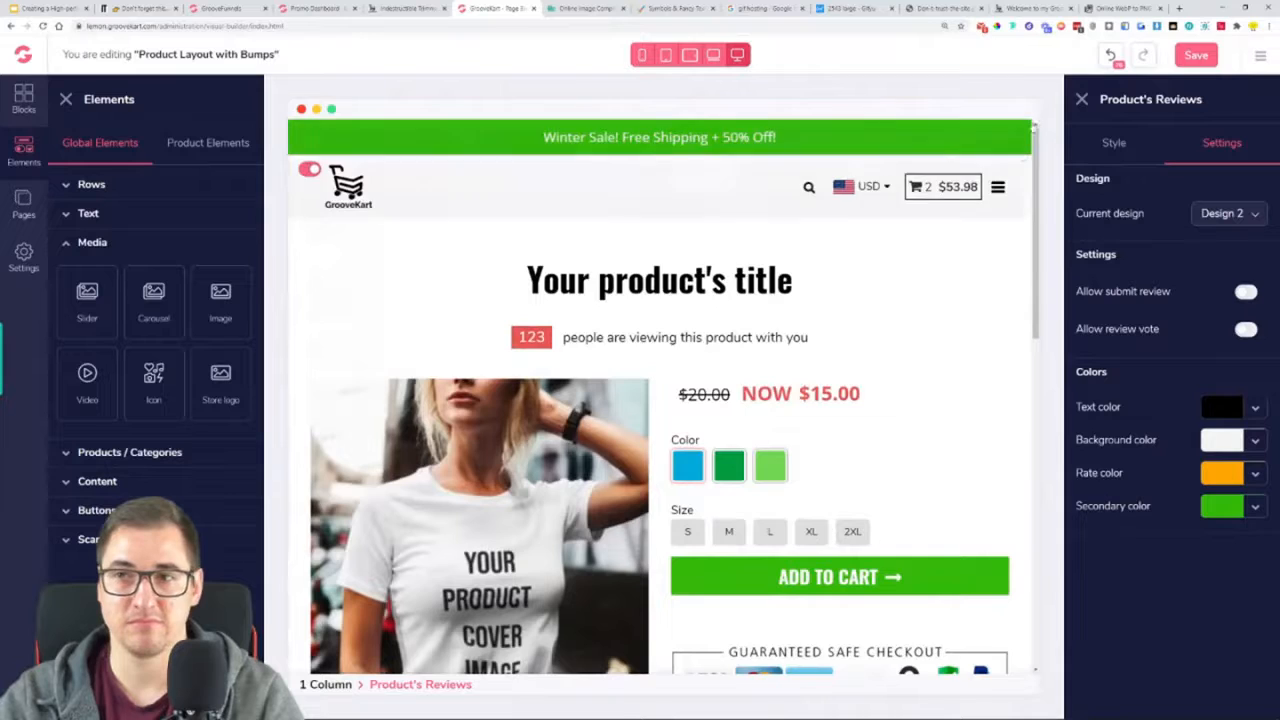
{"action": "left_click", "coordinate": [1192, 56]}
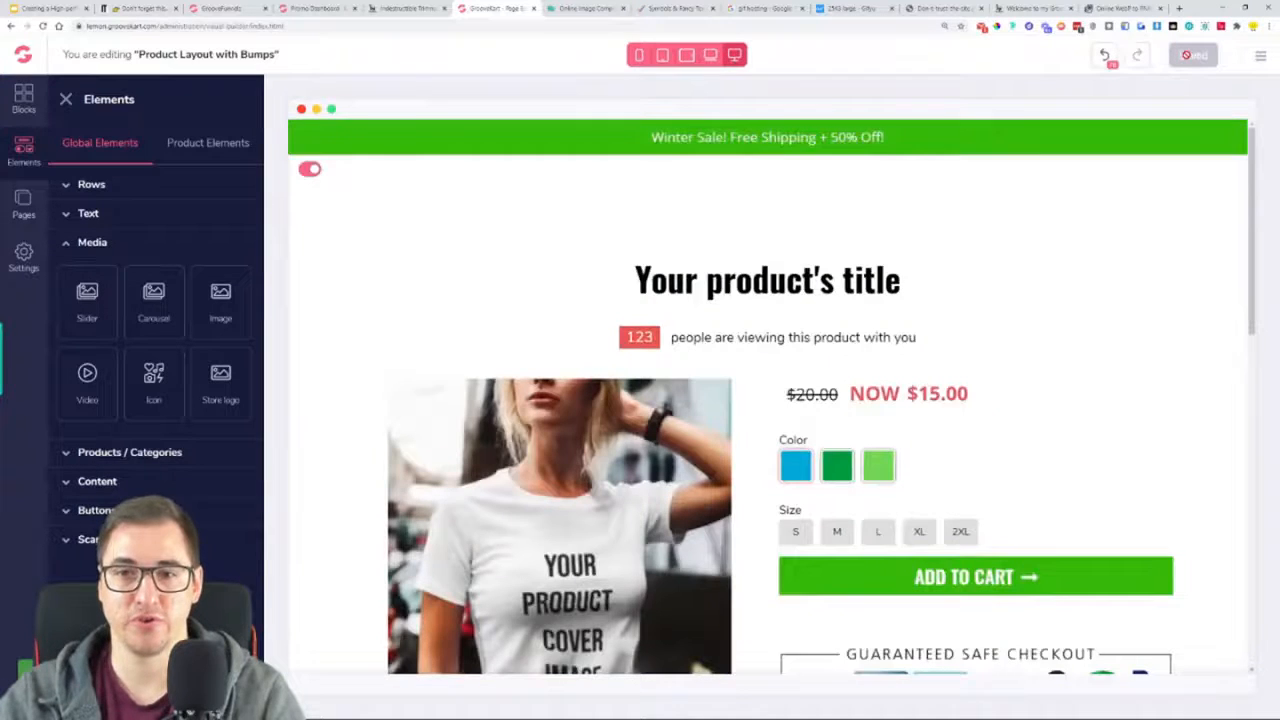
Add a Paragraph element directly below the product price and replace its placeholder text with "Tax Included."
{"action": "scroll", "coordinate": [1070, 230], "scroll_direction": "down", "scroll_amount": 2}
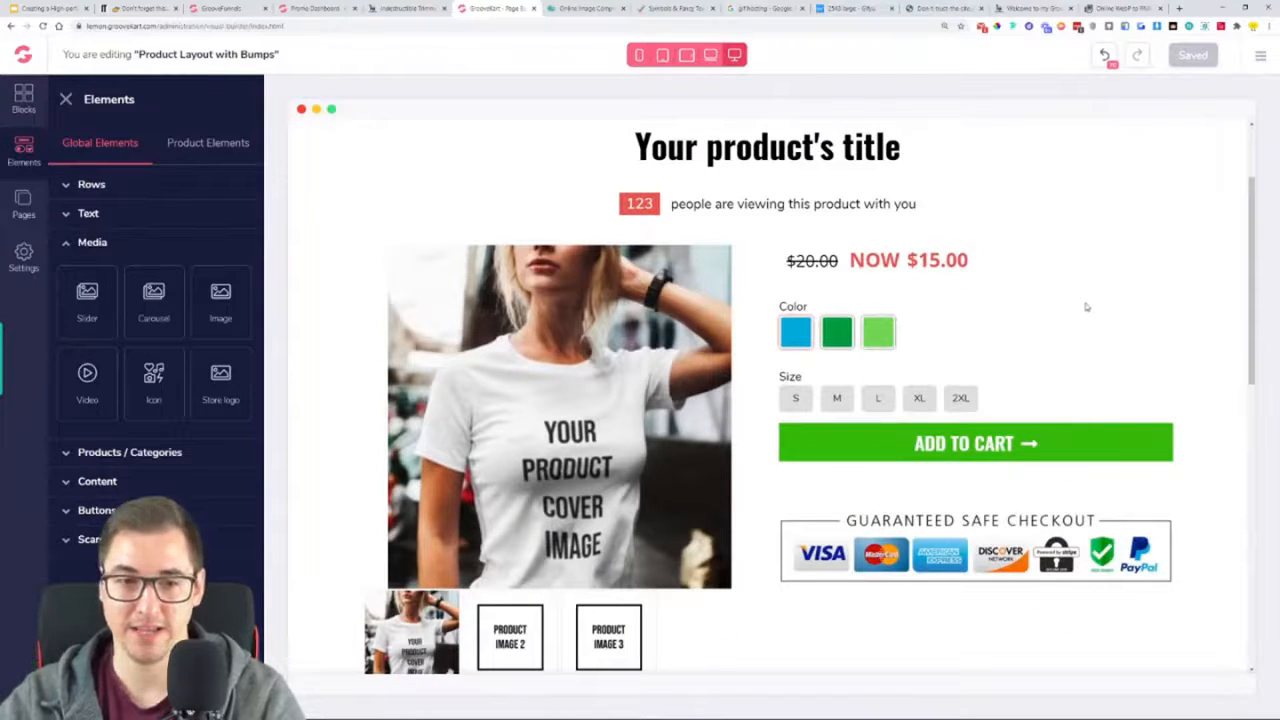
{"action": "scroll", "coordinate": [686, 396], "scroll_direction": "down", "scroll_amount": 1}
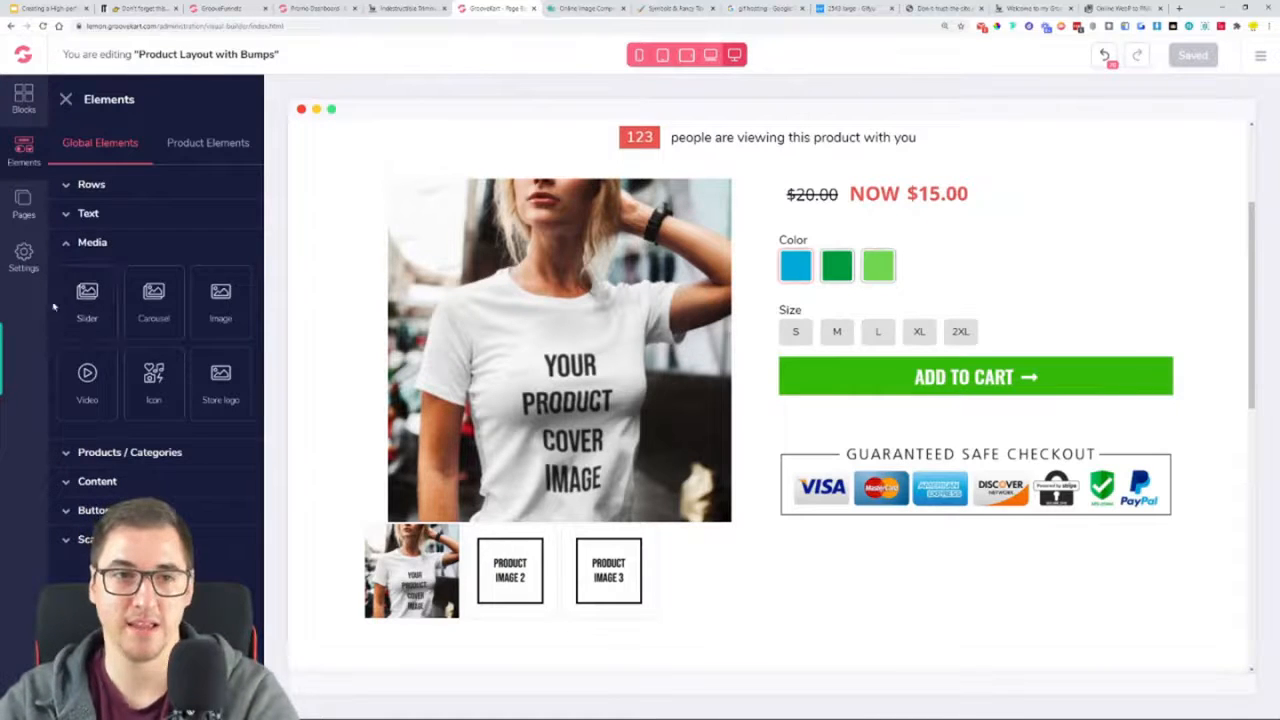
{"action": "left_click", "coordinate": [99, 218]}
{"action": "left_click_drag", "start_coordinate": [86, 425], "coordinate": [841, 228]}
{"action": "triple_click", "coordinate": [847, 240]}
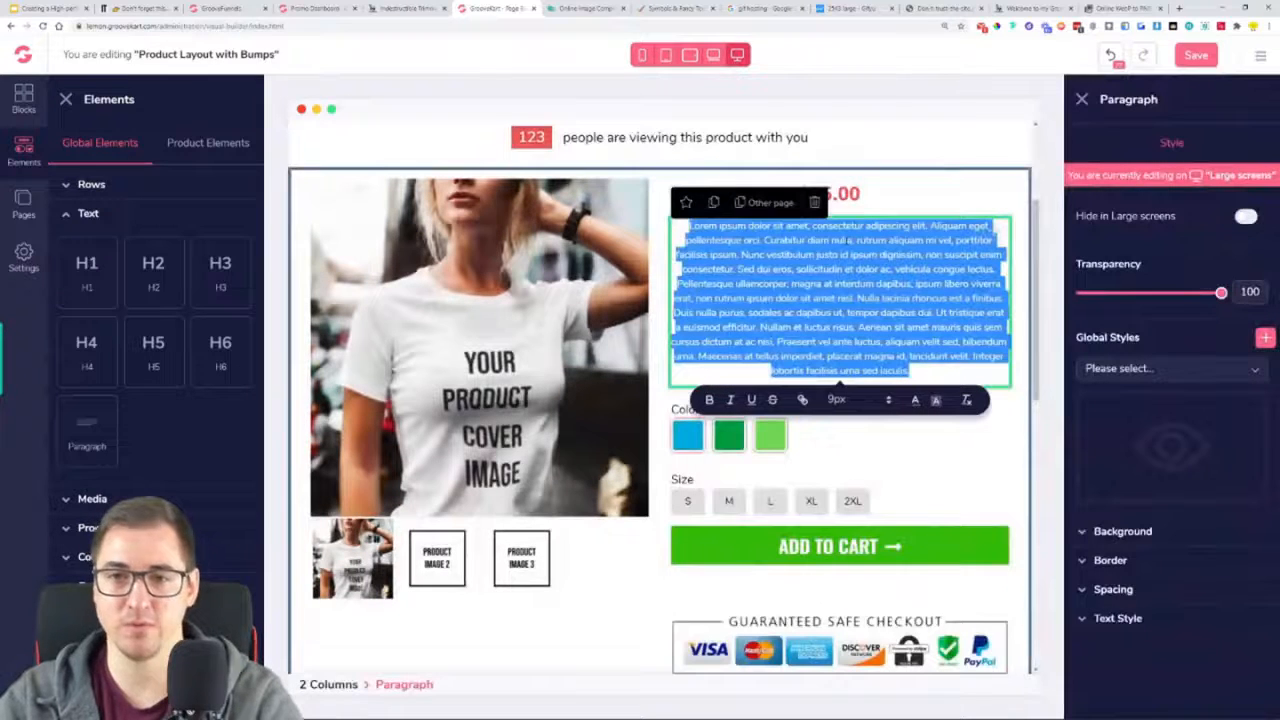
{"action": "key", "text": "BackSpace"}
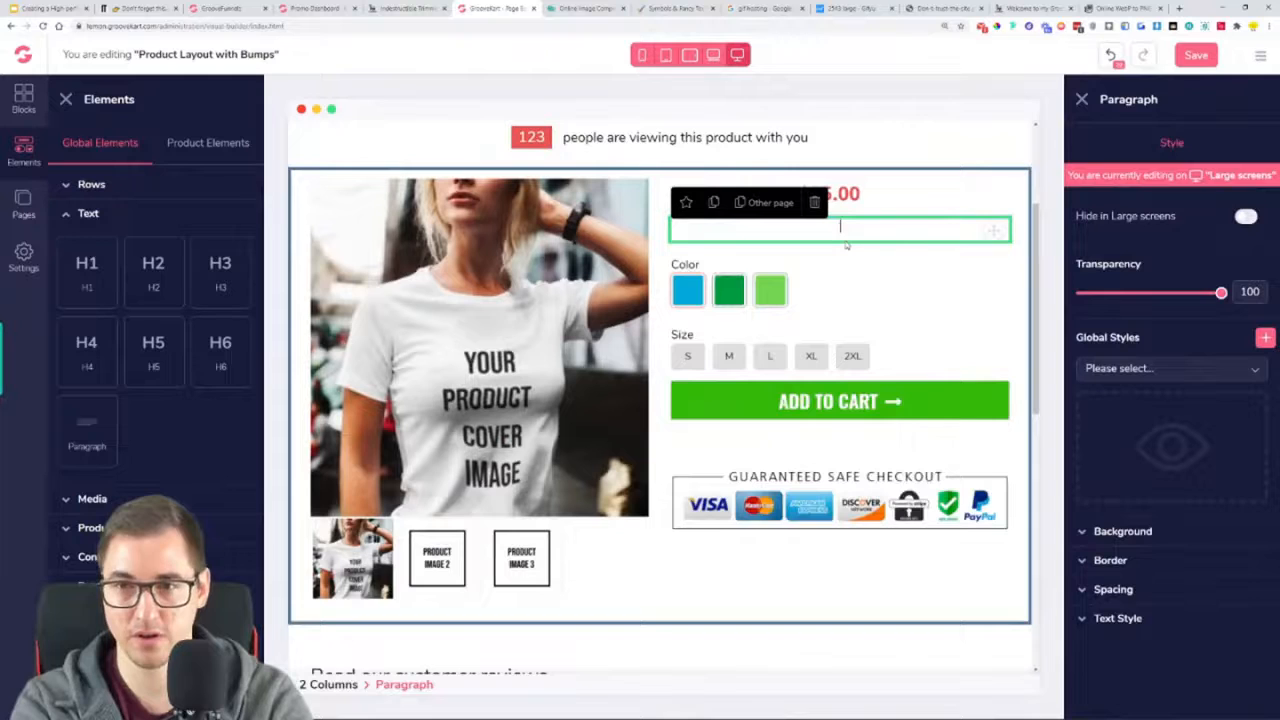
{"action": "type", "text": "Tax Incl"}
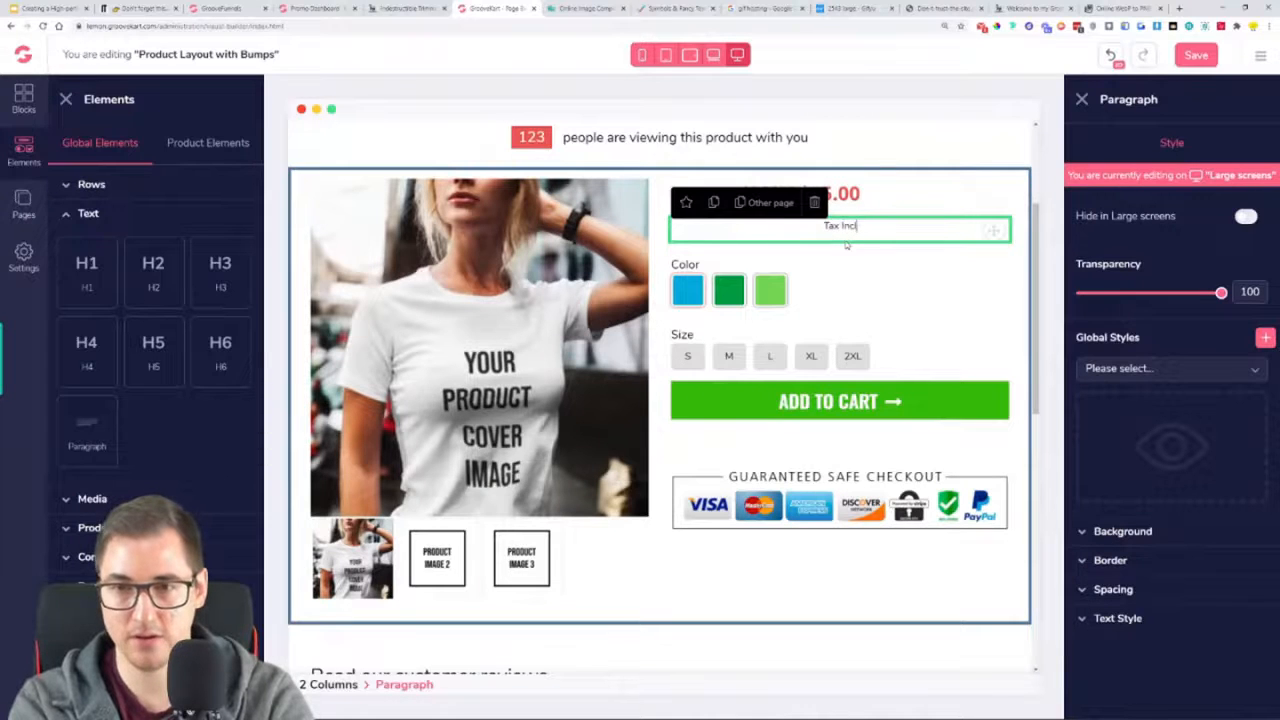
{"action": "type", "text": "uded."}
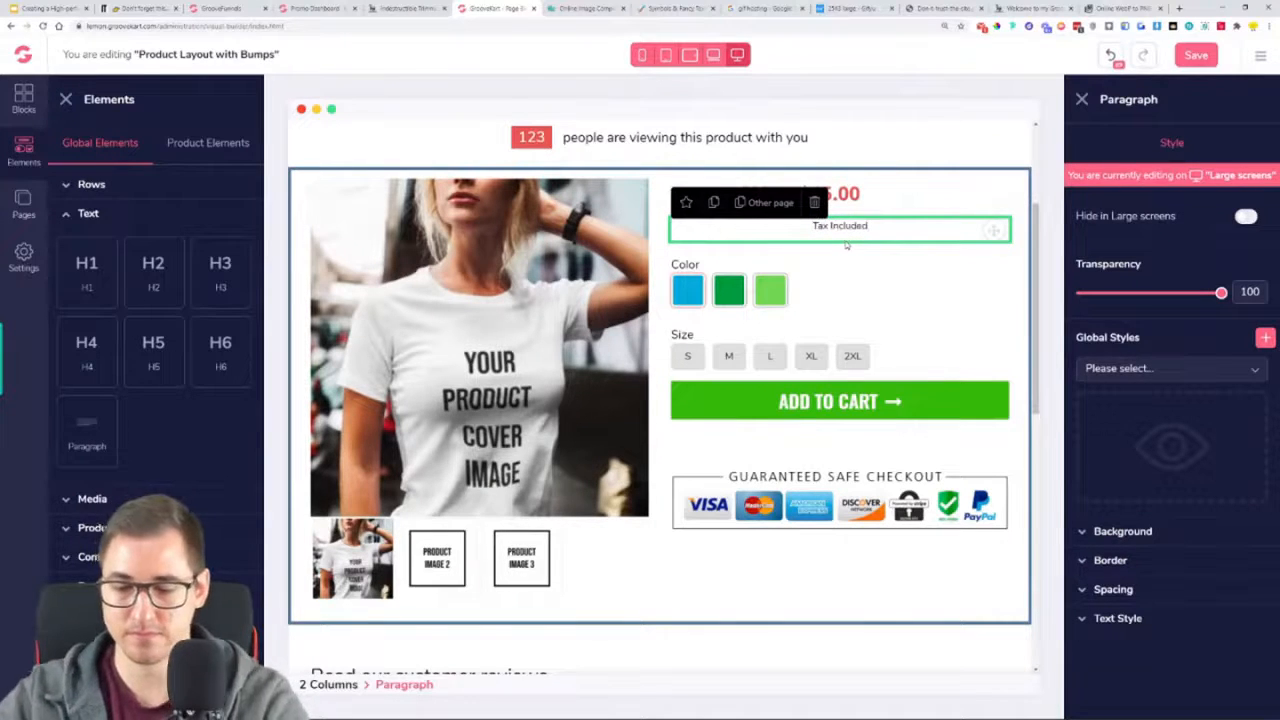
Left-align the "Tax Included." paragraph and set its font to Open Sans
{"action": "left_click", "coordinate": [1110, 618]}
{"action": "scroll", "coordinate": [1114, 640], "scroll_direction": "down", "scroll_amount": 3}
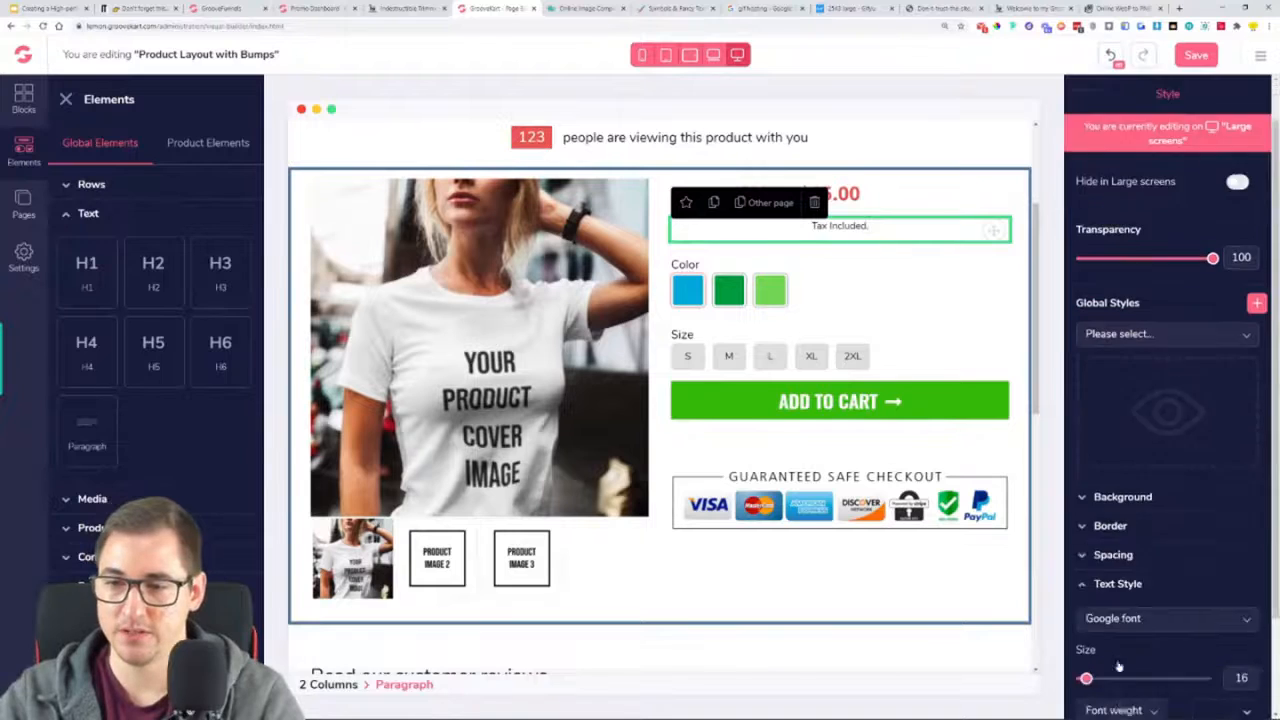
{"action": "left_click", "coordinate": [1097, 626]}
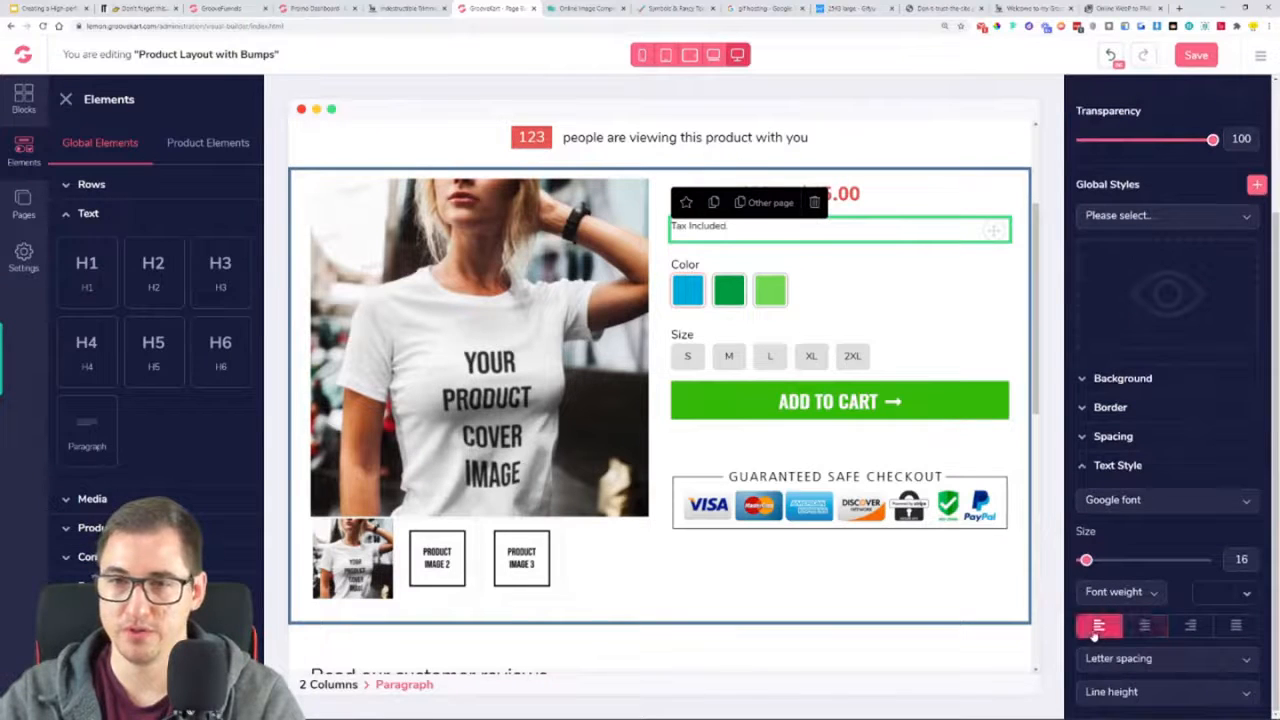
{"action": "left_click", "coordinate": [1150, 505]}
{"action": "scroll", "coordinate": [1152, 560], "scroll_direction": "down", "scroll_amount": 2}
{"action": "left_click", "coordinate": [1155, 585]}
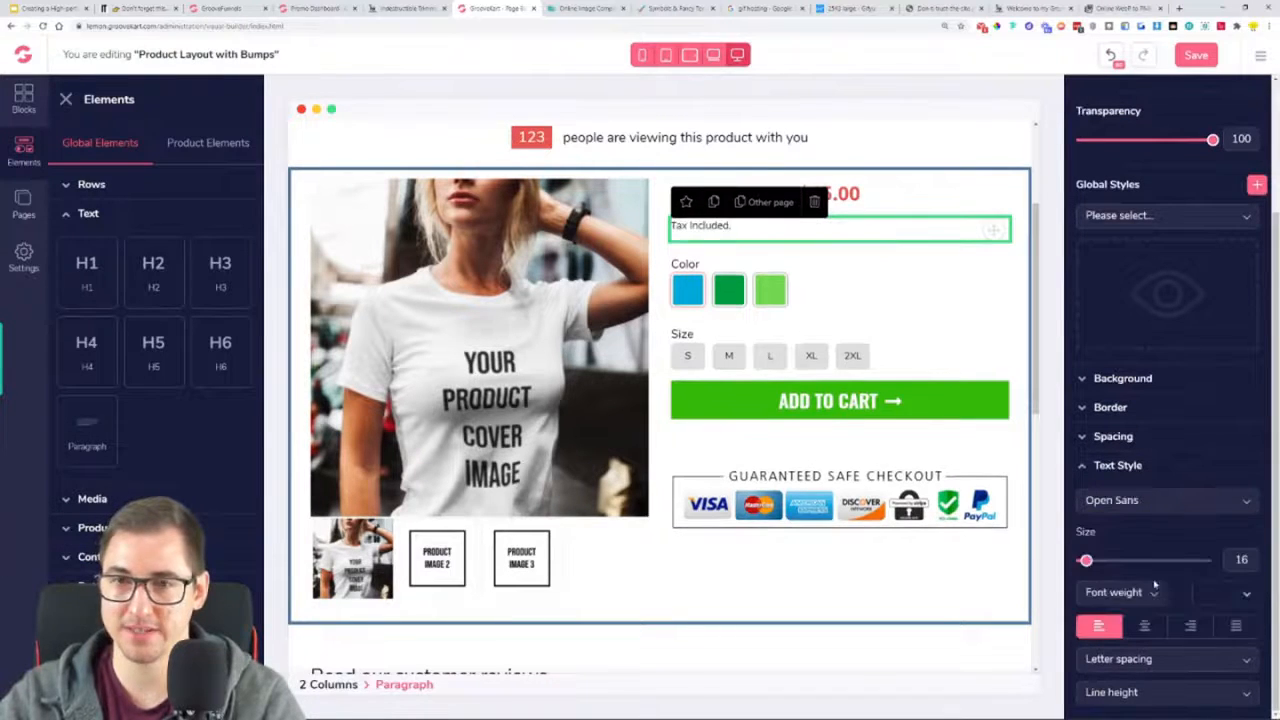
{"action": "left_click", "coordinate": [1108, 470]}
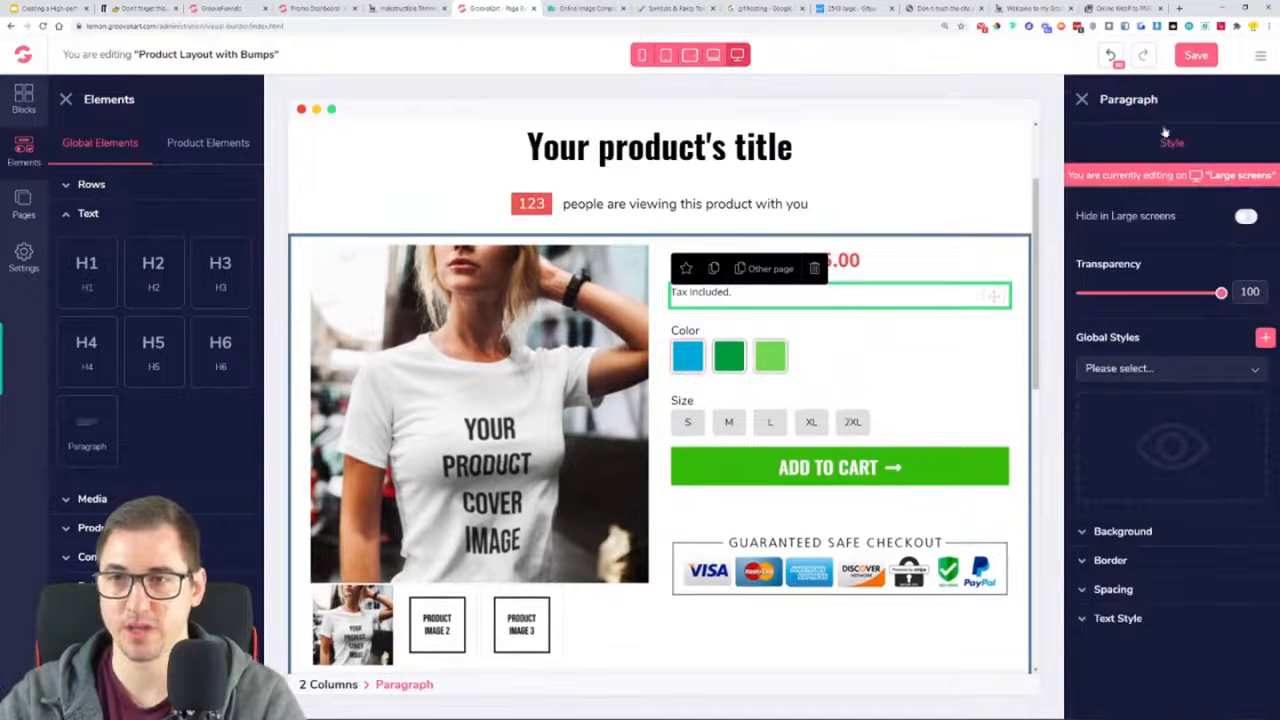
Set the top and bottom margins of the product variations element to 40 and save the layout
{"action": "left_click", "coordinate": [928, 419]}
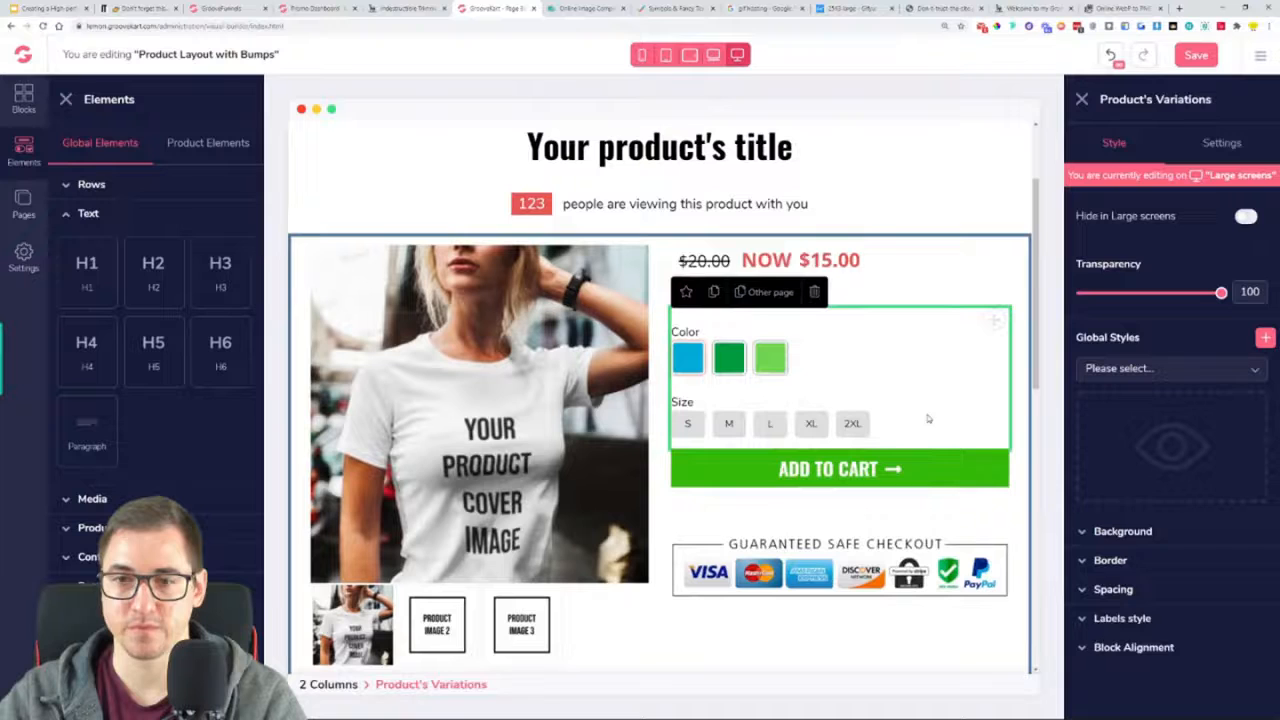
{"action": "left_click", "coordinate": [1154, 592]}
{"action": "scroll", "coordinate": [1154, 596], "scroll_direction": "down", "scroll_amount": 2}
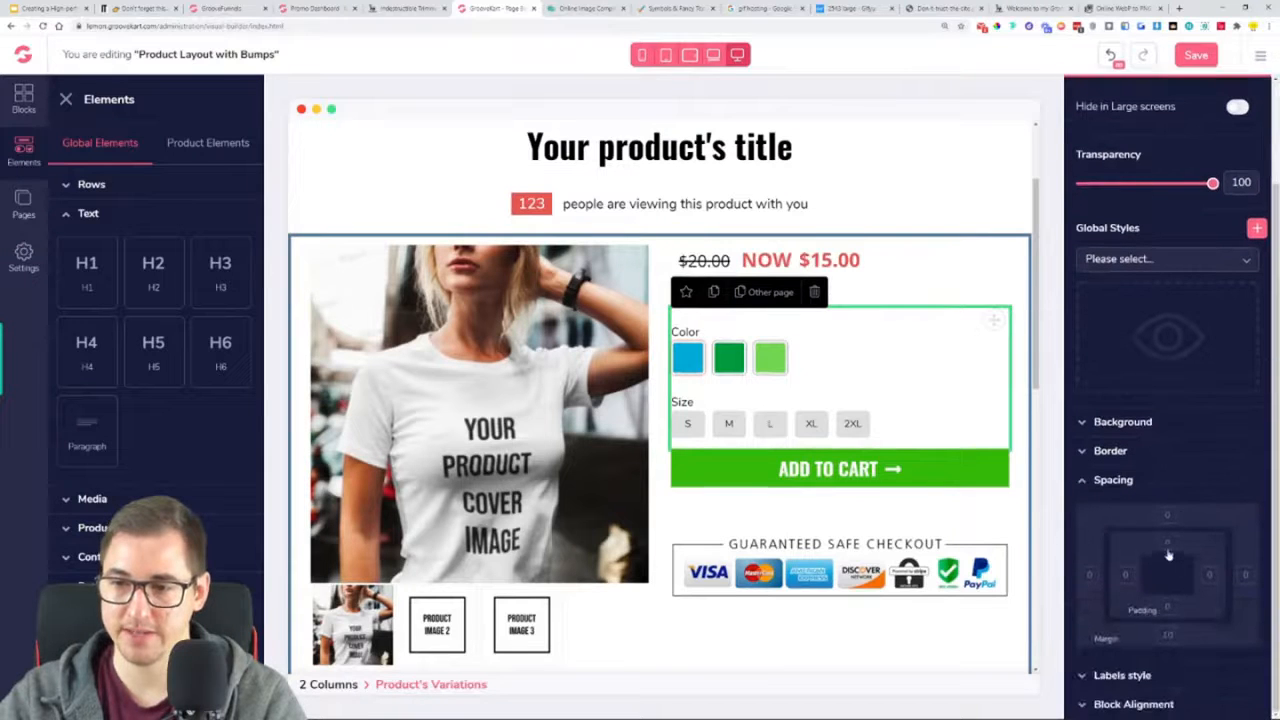
{"action": "left_click_drag", "start_coordinate": [1145, 677], "coordinate": [1187, 680]}
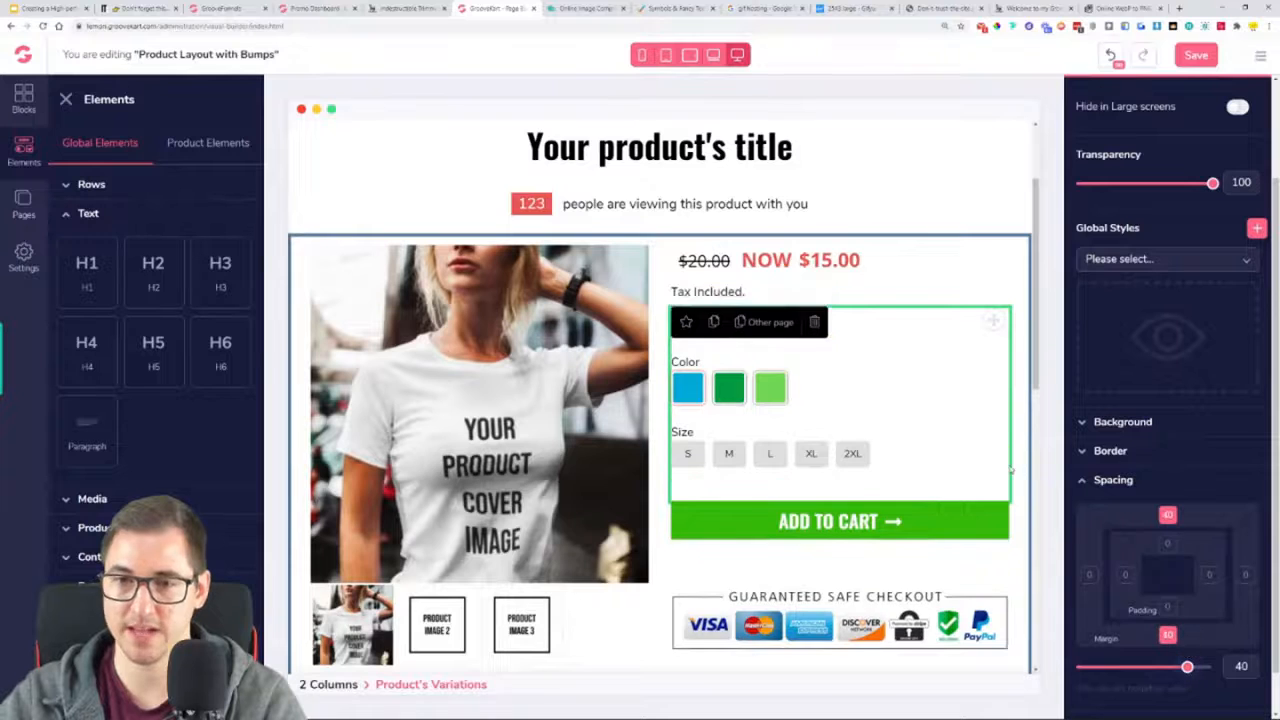
{"action": "left_click", "coordinate": [1203, 57]}
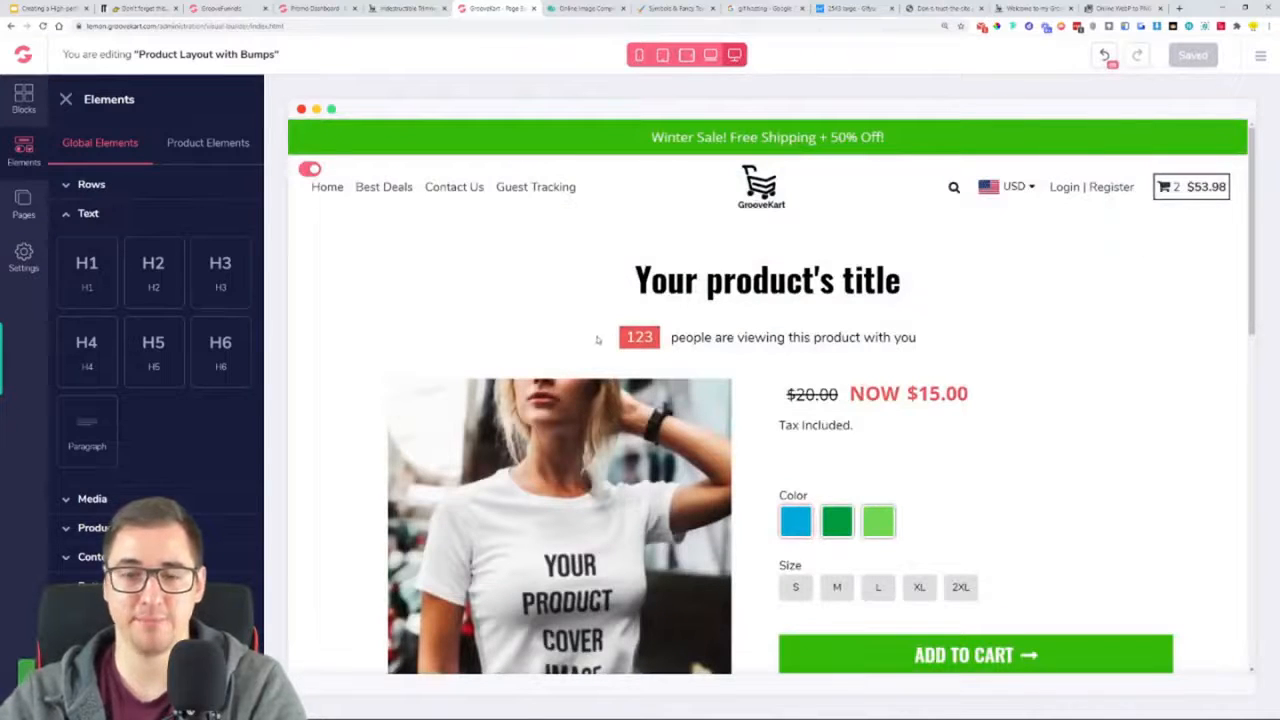
Set the current price font size to 32 in the product pricing element and save the layout
{"action": "scroll", "coordinate": [1042, 341], "scroll_direction": "down", "scroll_amount": 2}
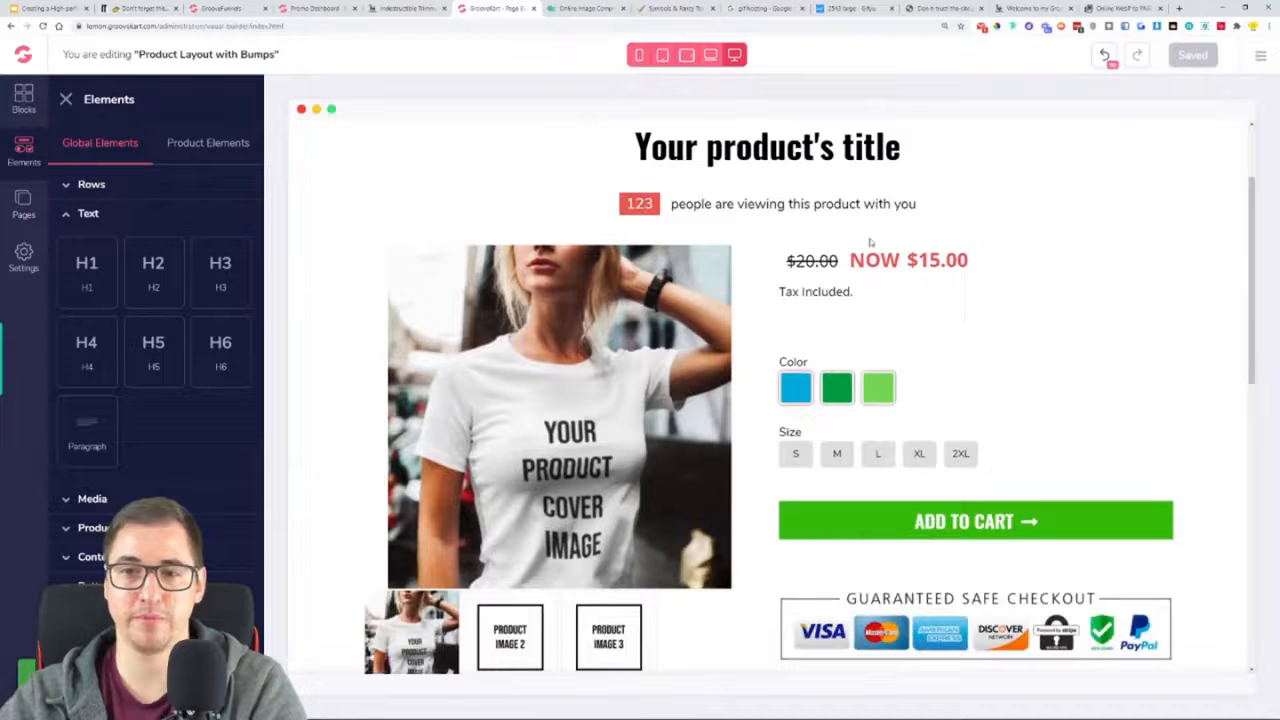
{"action": "left_click", "coordinate": [916, 271]}
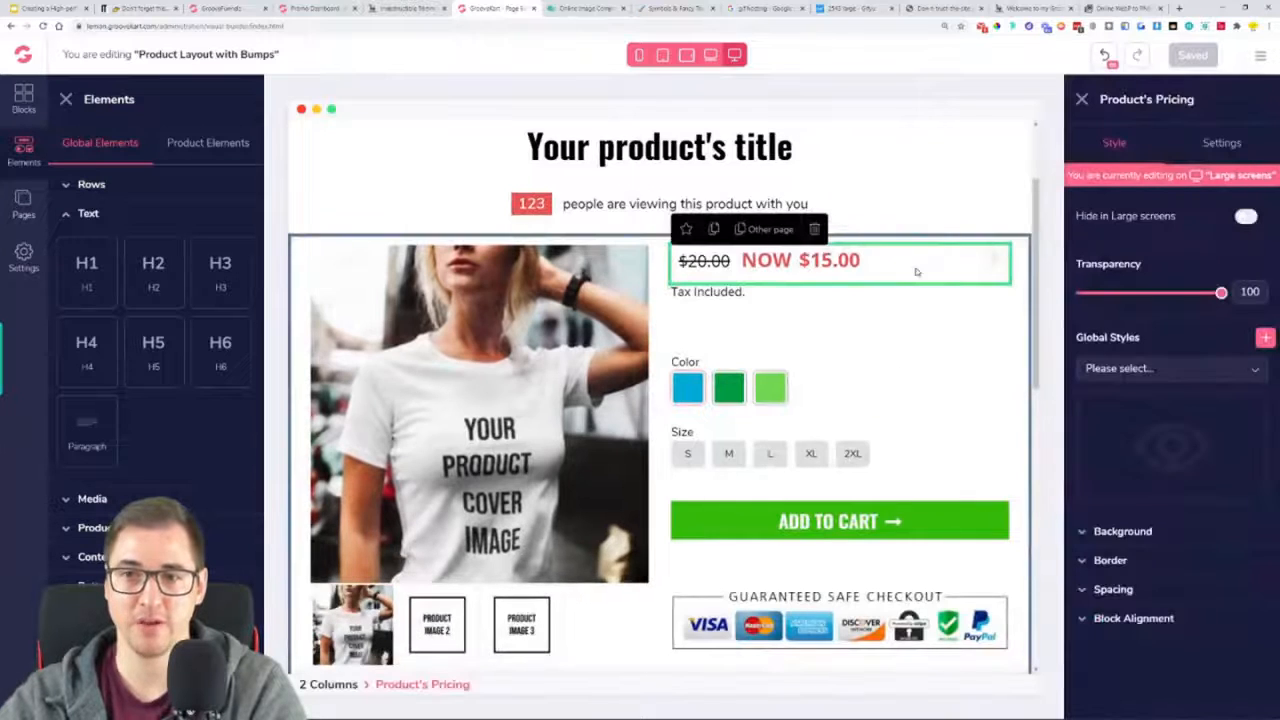
{"action": "left_click", "coordinate": [1220, 143]}
{"action": "left_click", "coordinate": [1160, 342]}
{"action": "left_click_drag", "start_coordinate": [1102, 437], "coordinate": [1117, 437]}
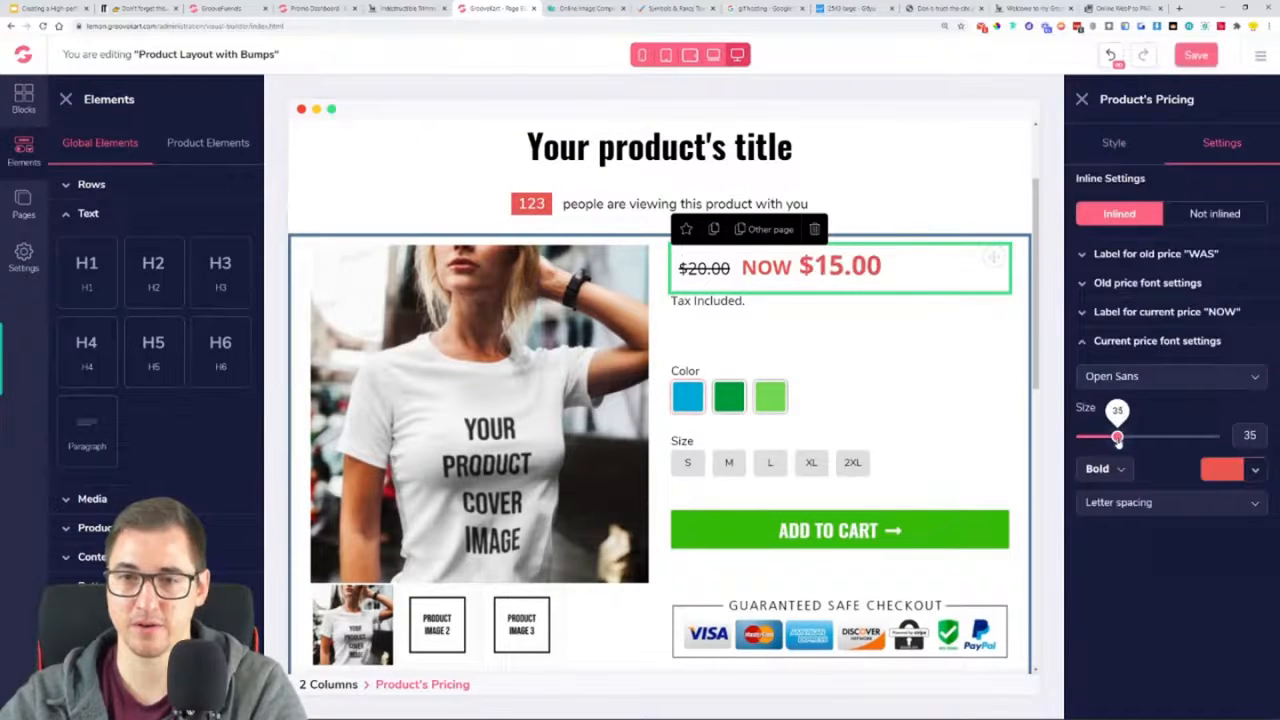
{"action": "left_click_drag", "start_coordinate": [1117, 437], "coordinate": [1112, 437]}
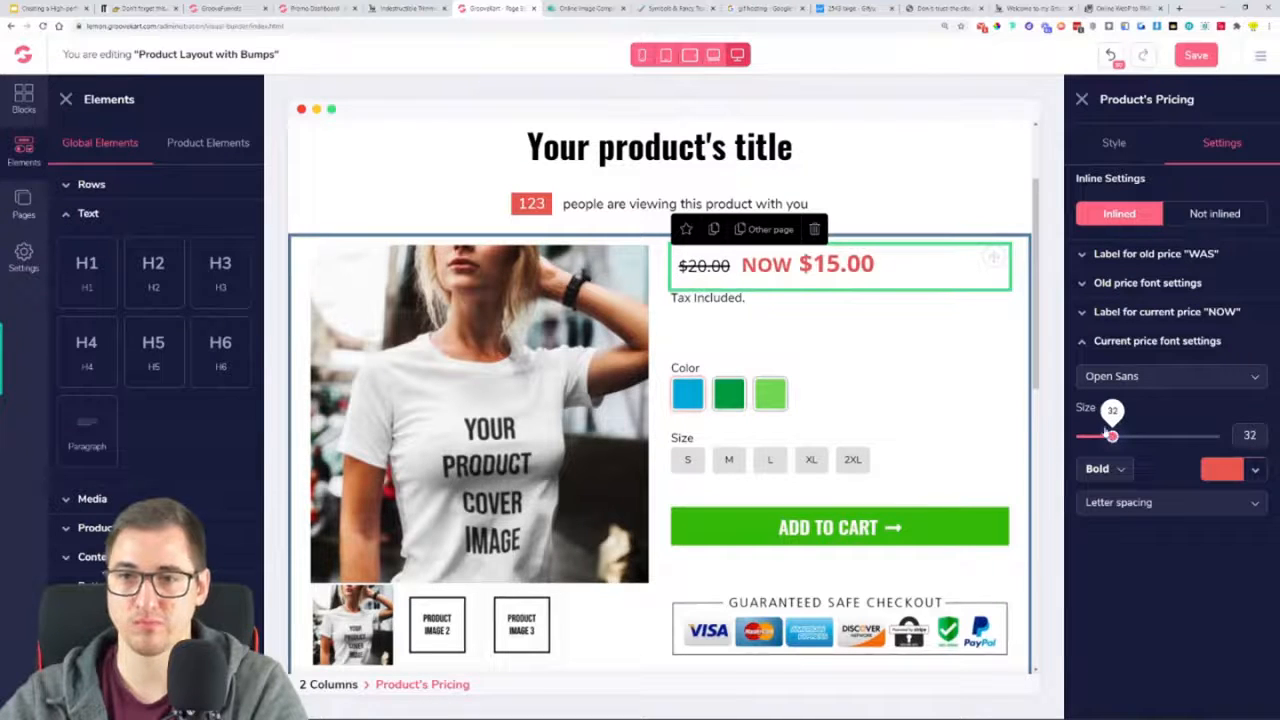
{"action": "left_click", "coordinate": [905, 372]}
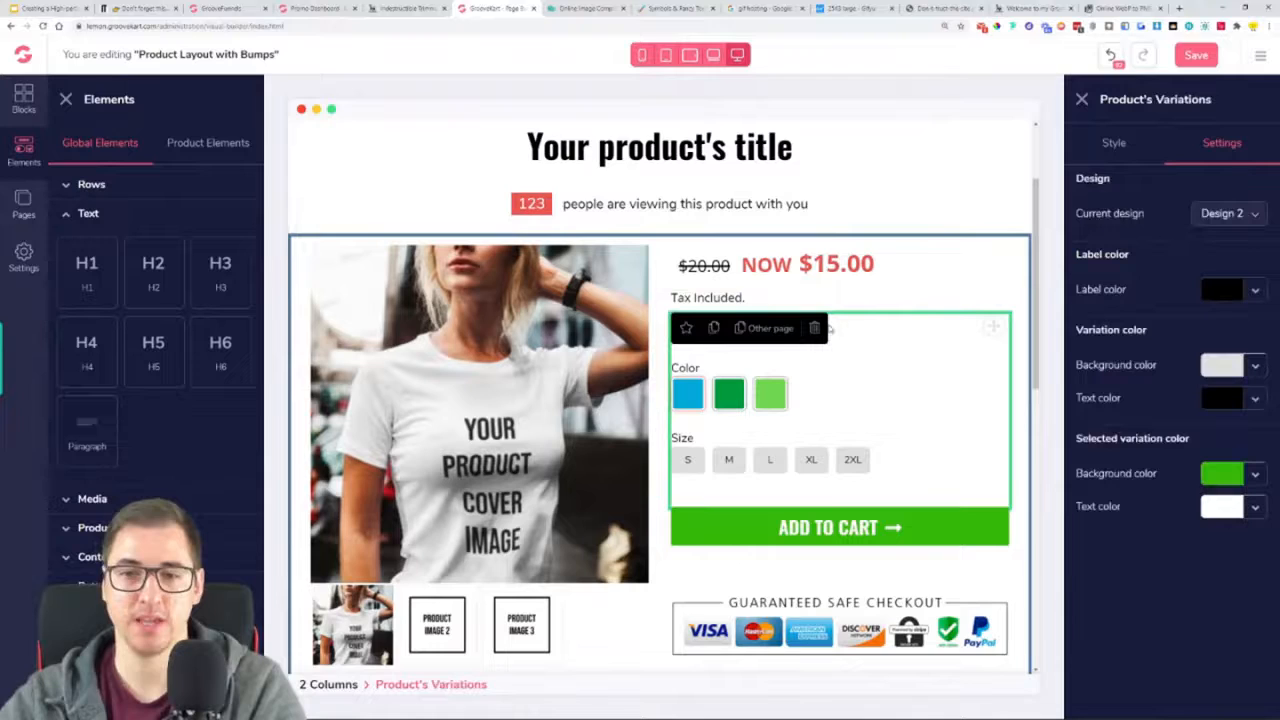
{"action": "left_click", "coordinate": [1190, 56]}
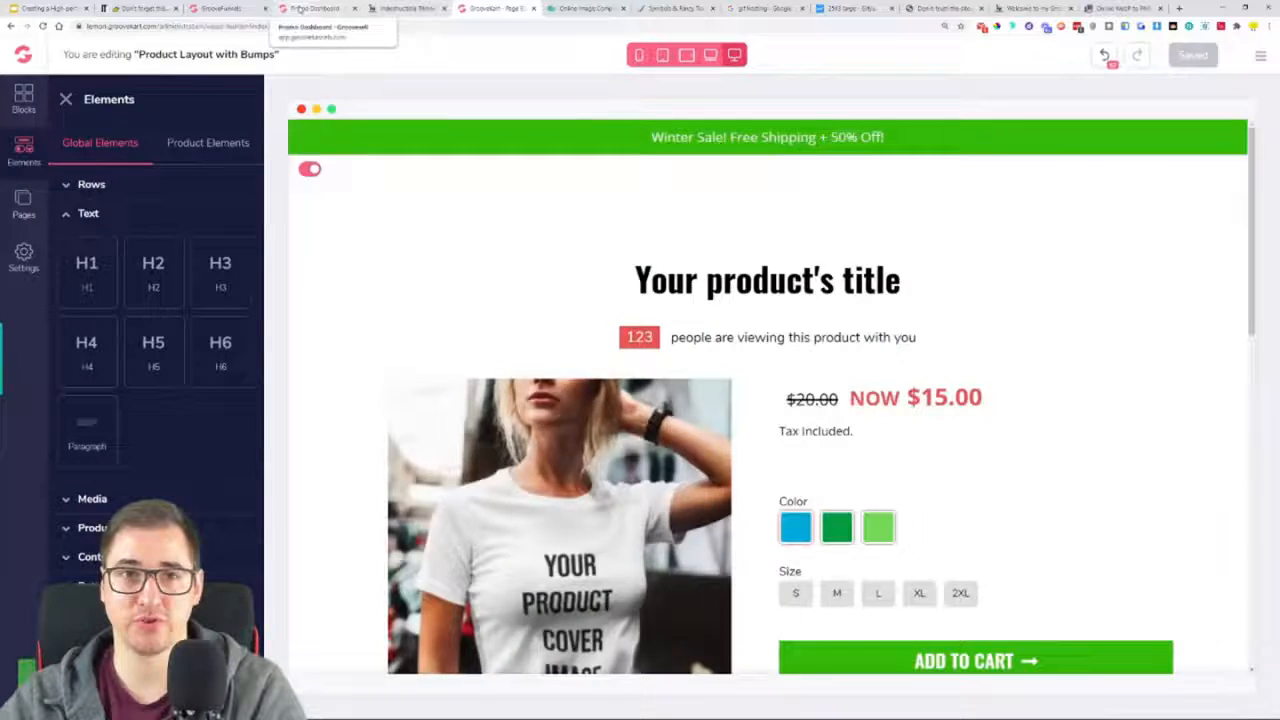
Switch to the Google Slides presentation and highlight "Editing the Product page" in the same yellow as the finished steps
{"action": "left_click", "coordinate": [310, 8]}
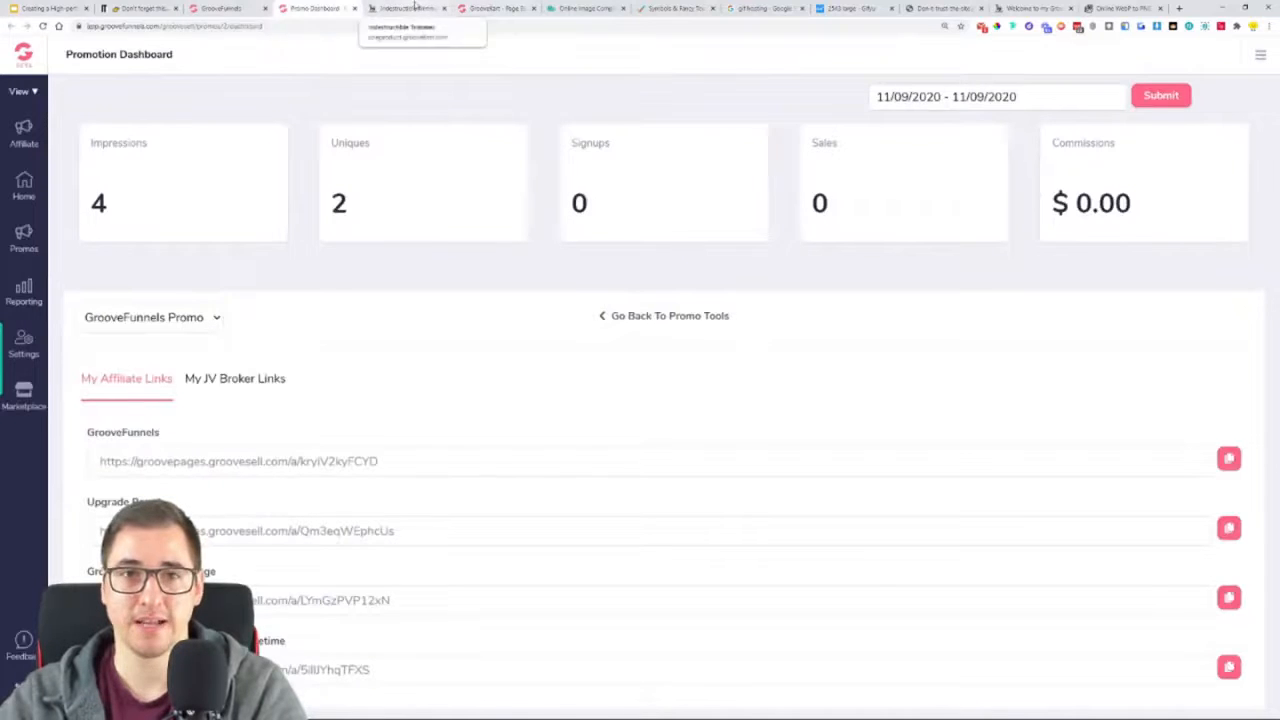
{"action": "left_click", "coordinate": [45, 8]}
{"action": "left_click", "coordinate": [606, 458]}
{"action": "left_click_drag", "start_coordinate": [606, 458], "coordinate": [290, 456]}
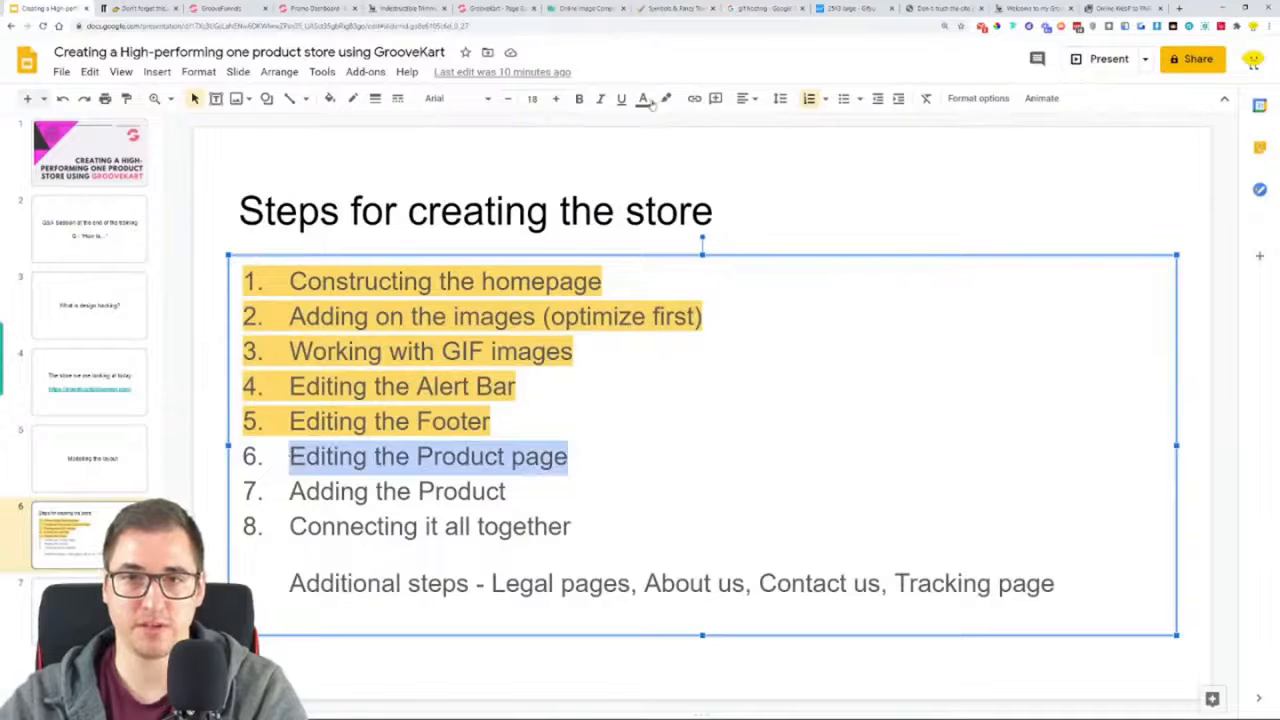
{"action": "left_click", "coordinate": [666, 98]}
{"action": "left_click", "coordinate": [727, 217]}
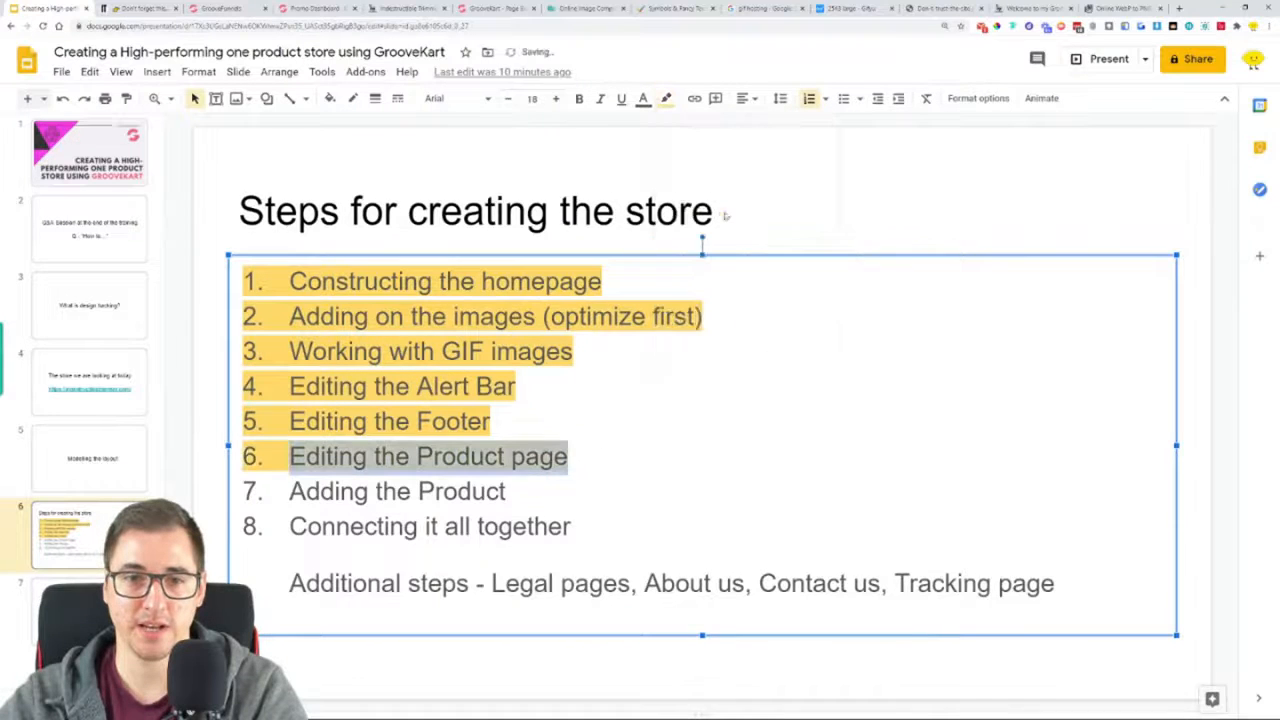
{"action": "left_click", "coordinate": [736, 394]}
{"action": "left_click_drag", "start_coordinate": [282, 488], "coordinate": [551, 494]}
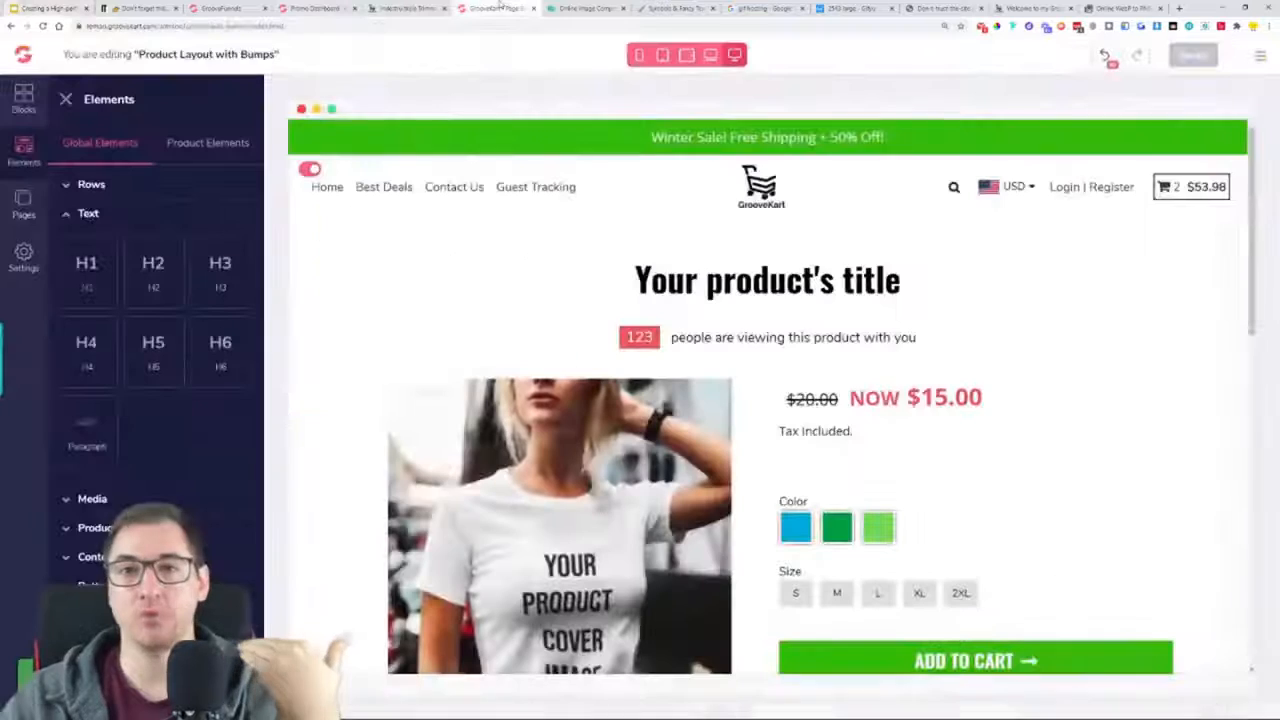
Return to the GrooveKart page builder, open the store's admin panel and go to the POD & DropShipping products page
{"action": "left_click", "coordinate": [493, 8]}
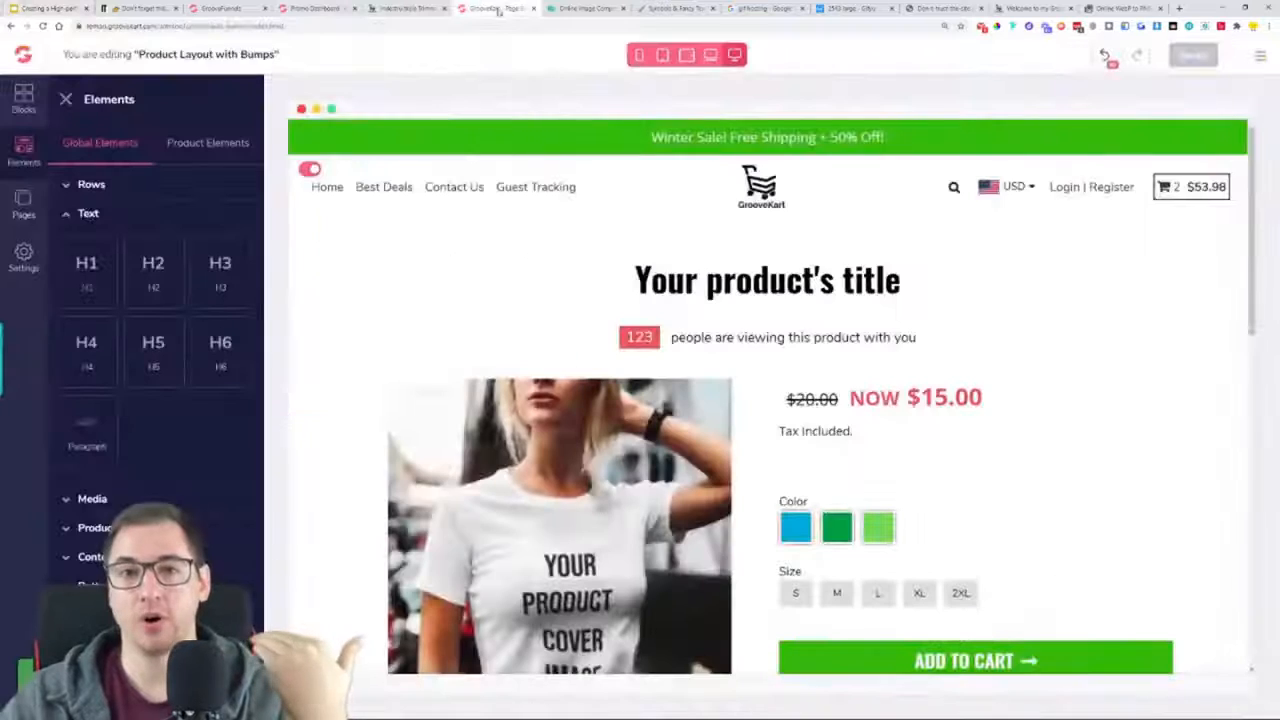
{"action": "left_click", "coordinate": [65, 100]}
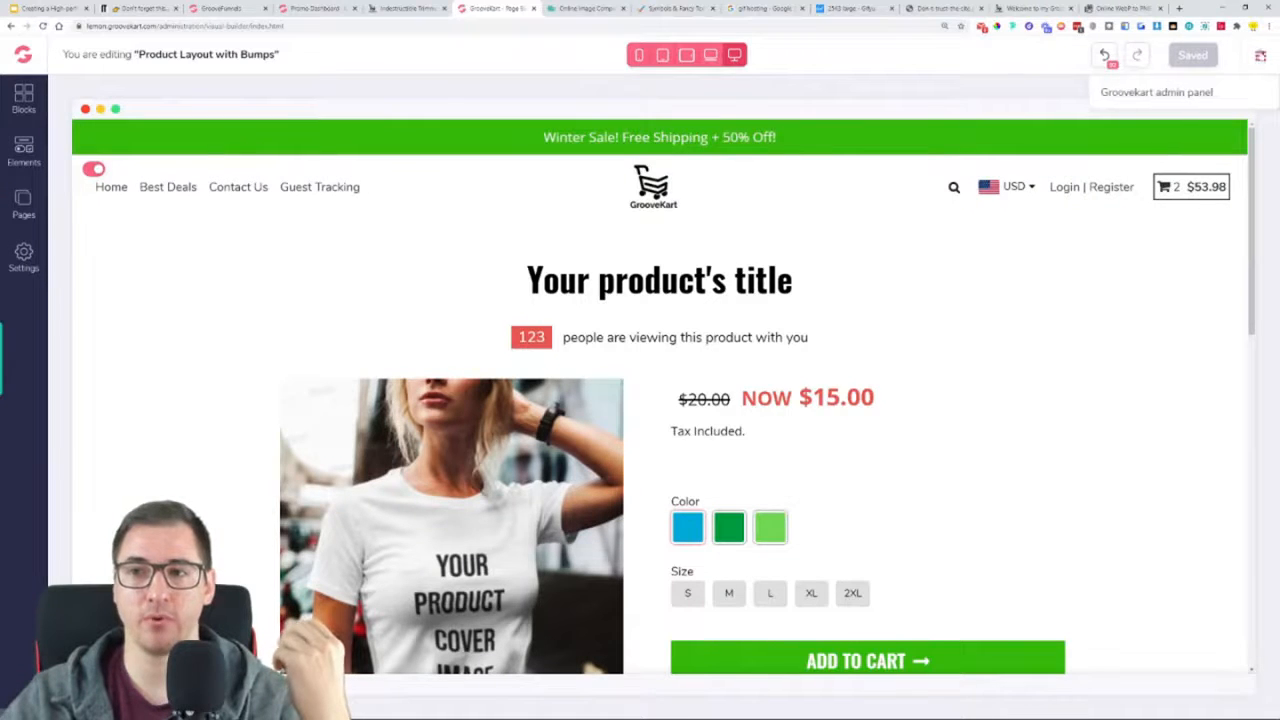
{"action": "left_click", "coordinate": [1152, 95]}
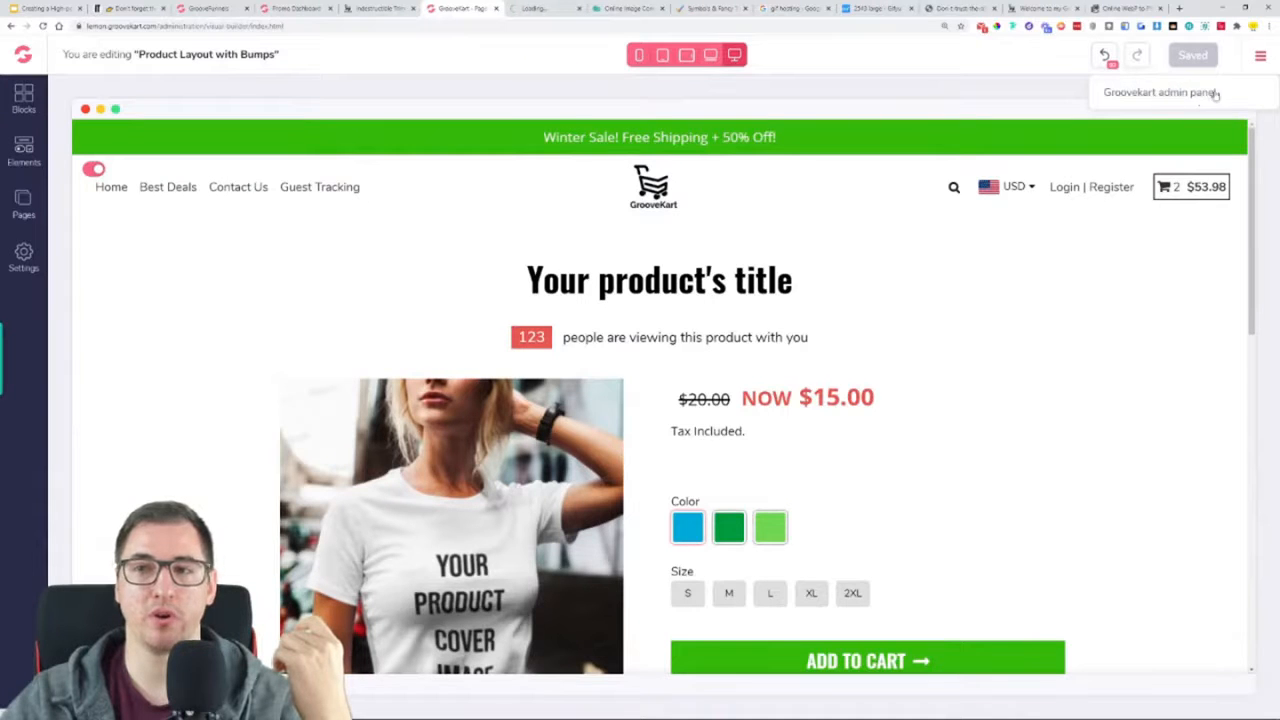
{"action": "left_click", "coordinate": [562, 8]}
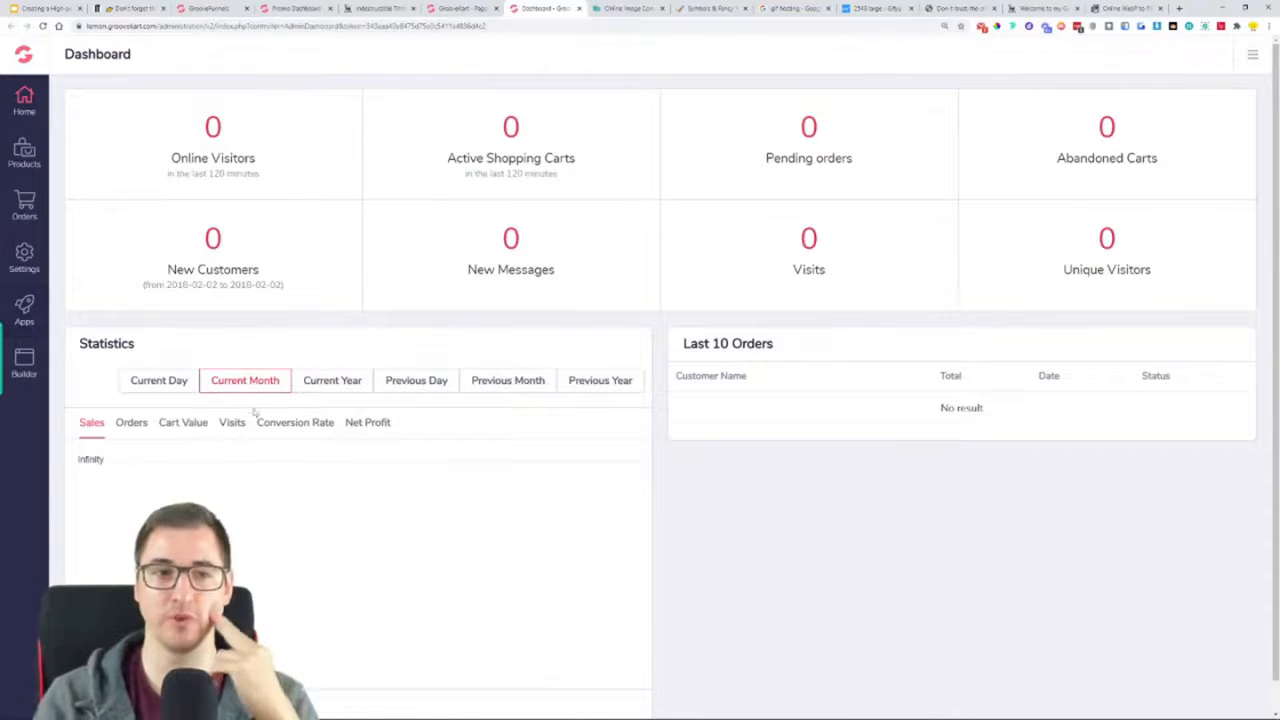
{"action": "left_click", "coordinate": [26, 160]}
{"action": "left_click", "coordinate": [88, 222]}
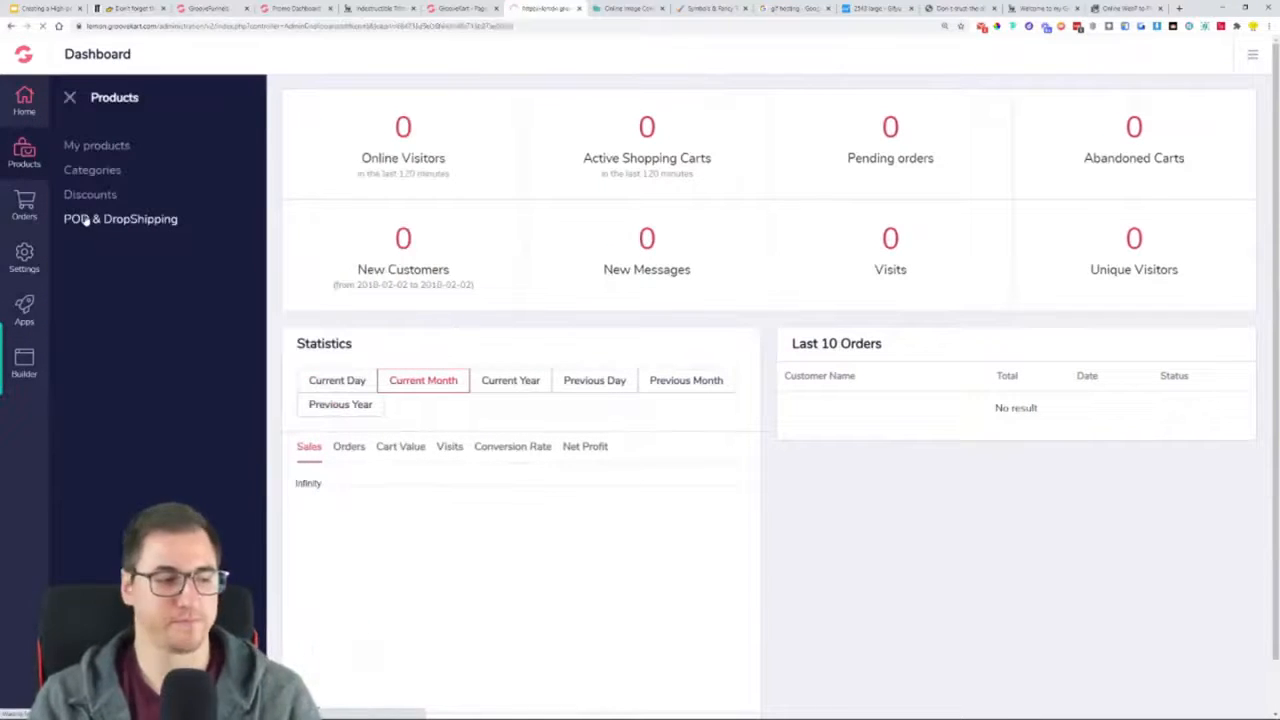
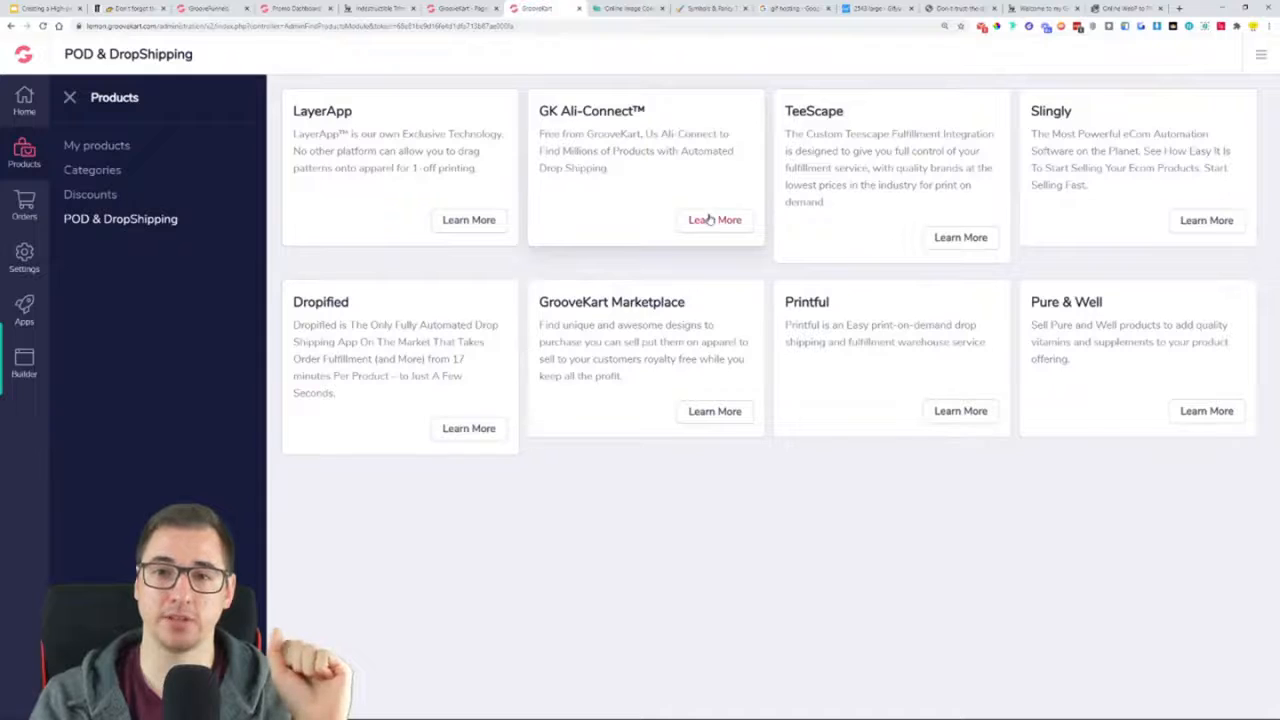
Enable the GK Ali-Connect app from its details window and open its settings page
{"action": "left_click", "coordinate": [709, 219]}
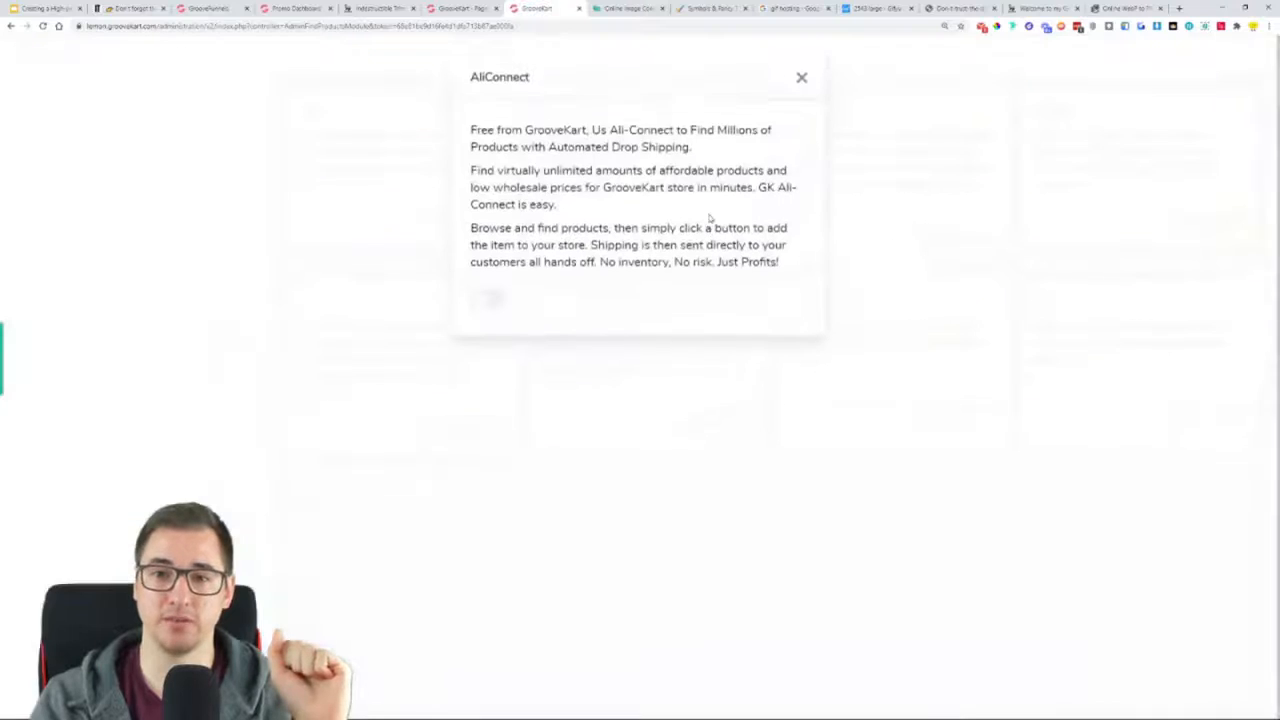
{"action": "left_click", "coordinate": [490, 303]}
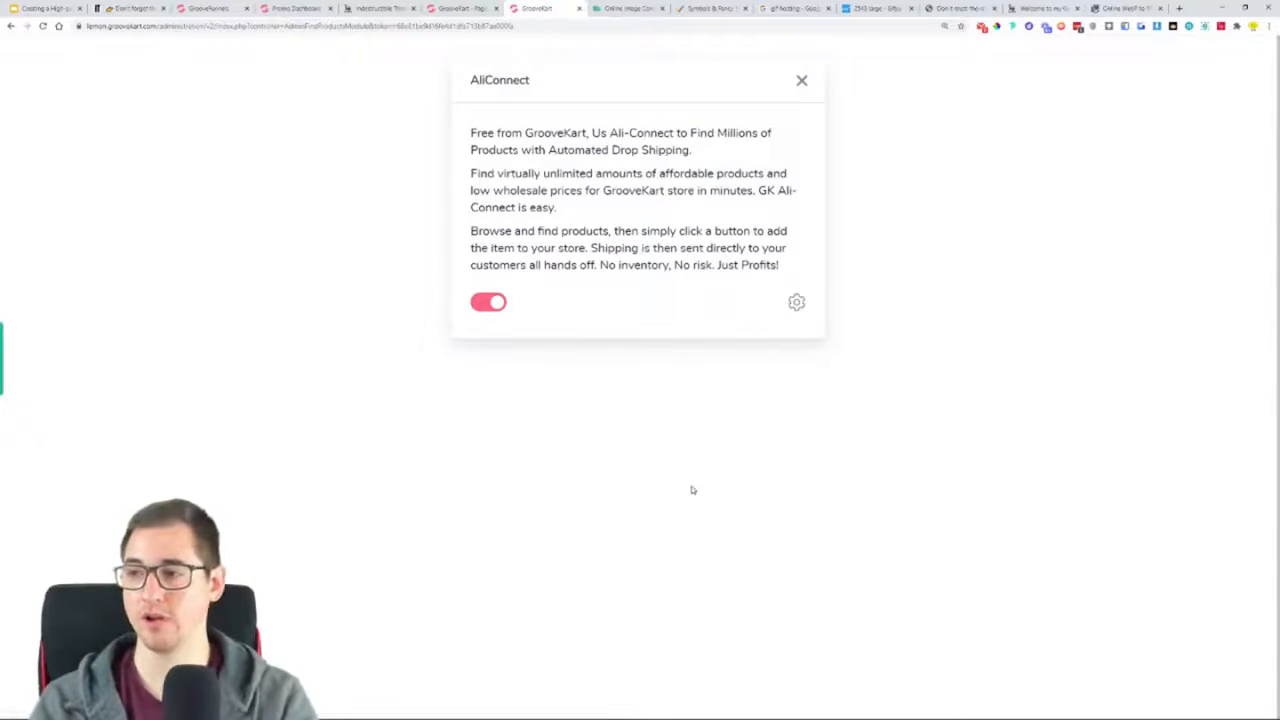
{"action": "key", "text": "ctrl+plus"}
{"action": "key", "text": "ctrl+plus"}
{"action": "left_click", "coordinate": [848, 394]}
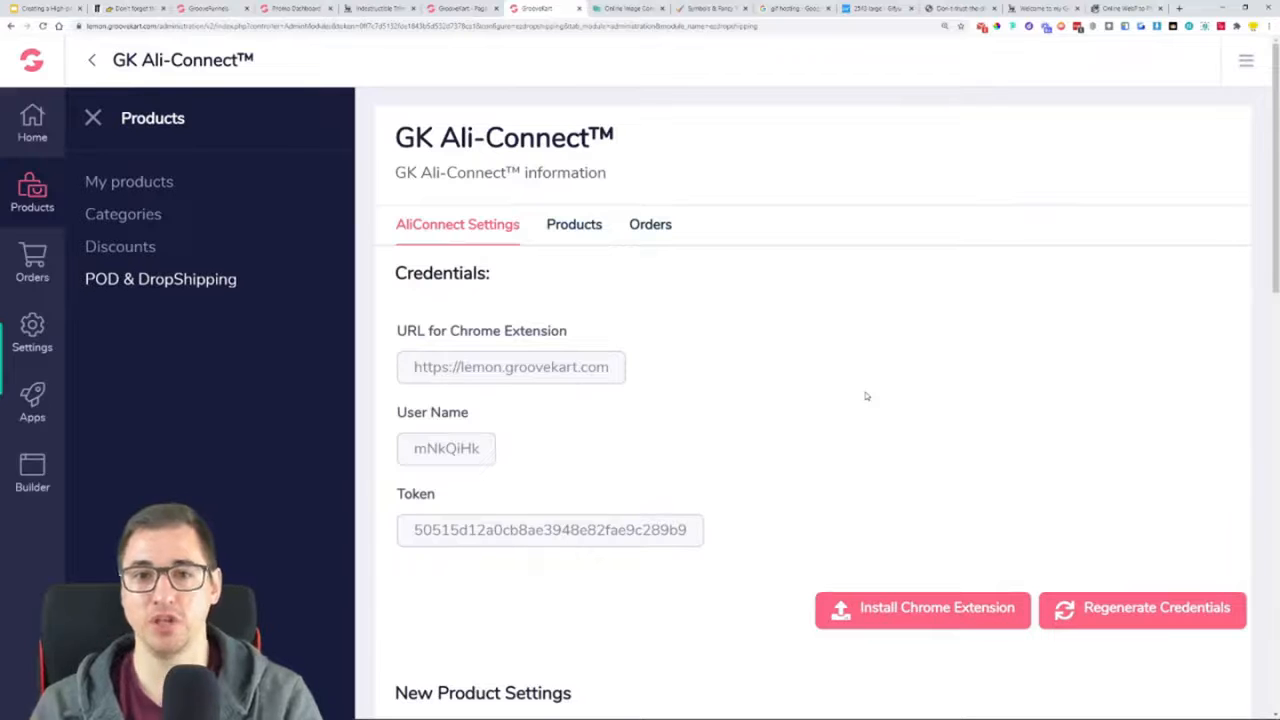
Check the browser's installed extensions and view the AliExpress to GrooveKart Importer page in the Chrome Web Store
{"action": "key", "text": "ctrl+minus"}
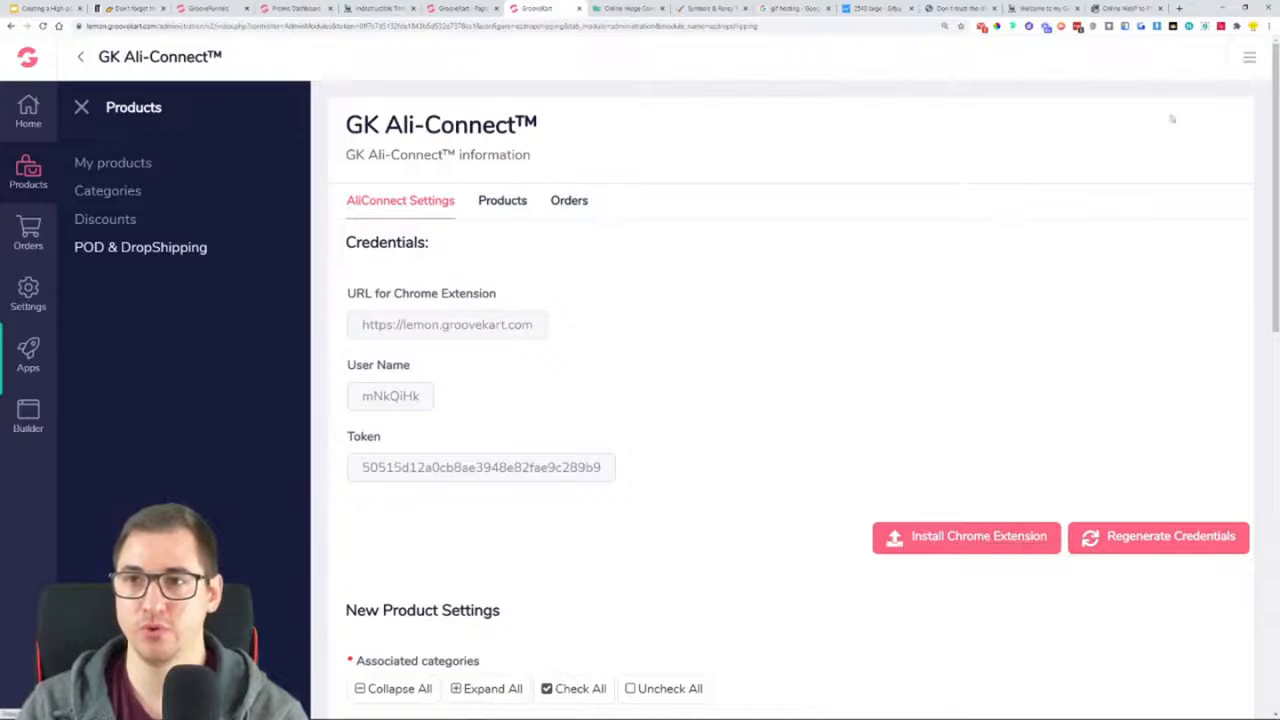
{"action": "left_click", "coordinate": [1237, 26]}
{"action": "scroll", "coordinate": [1172, 195], "scroll_direction": "down", "scroll_amount": 1}
{"action": "scroll", "coordinate": [1172, 195], "scroll_direction": "down", "scroll_amount": 3}
{"action": "scroll", "coordinate": [1174, 197], "scroll_direction": "up", "scroll_amount": 1}
{"action": "scroll", "coordinate": [1174, 197], "scroll_direction": "up", "scroll_amount": 4}
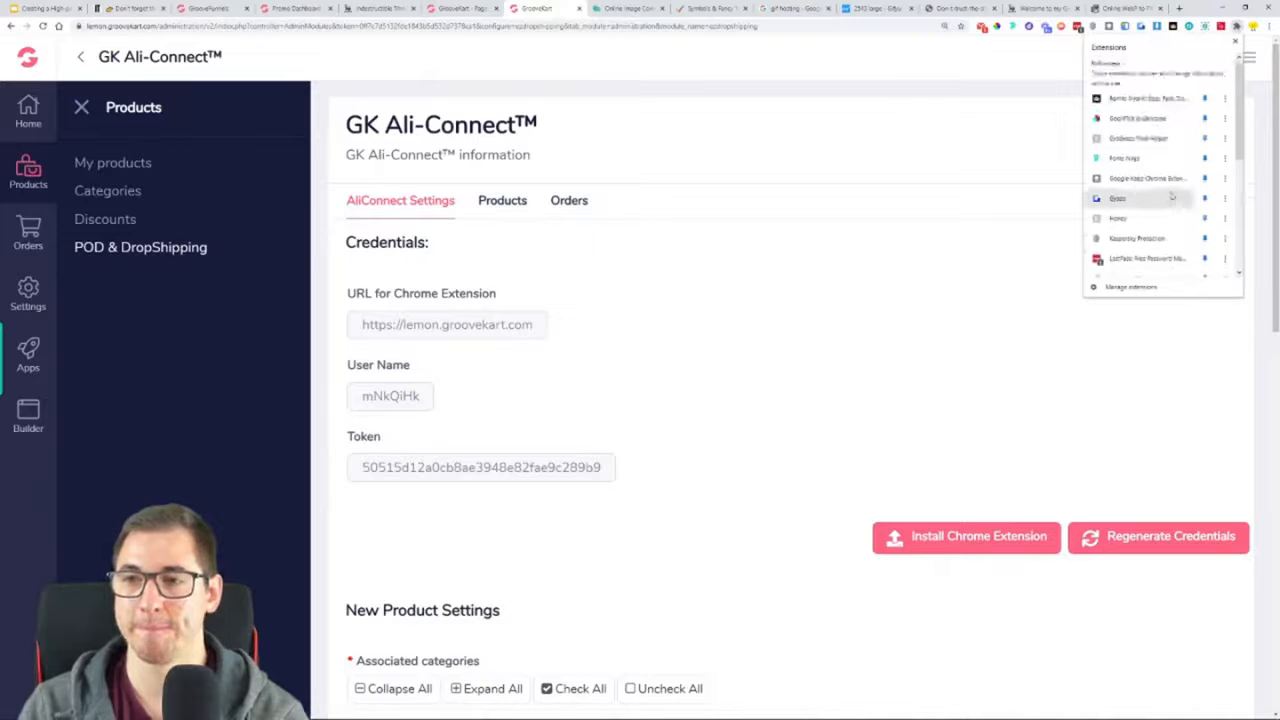
{"action": "left_click", "coordinate": [916, 370]}
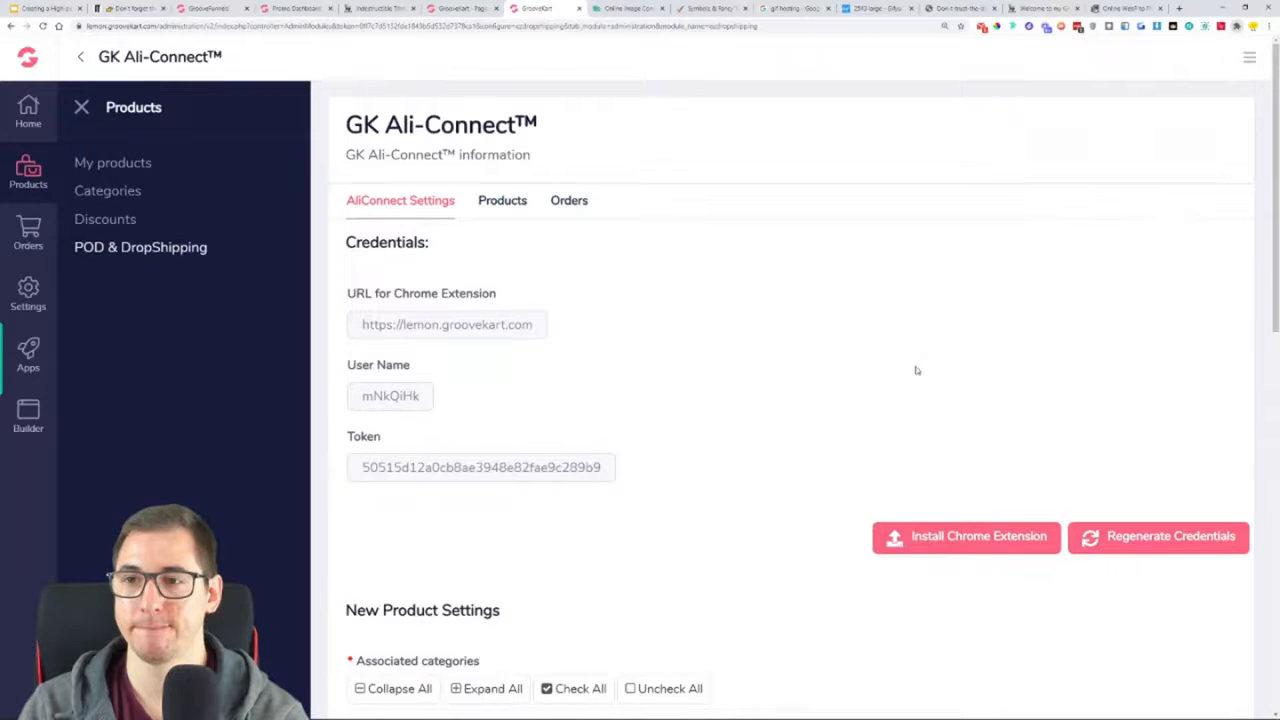
{"action": "left_click", "coordinate": [923, 541]}
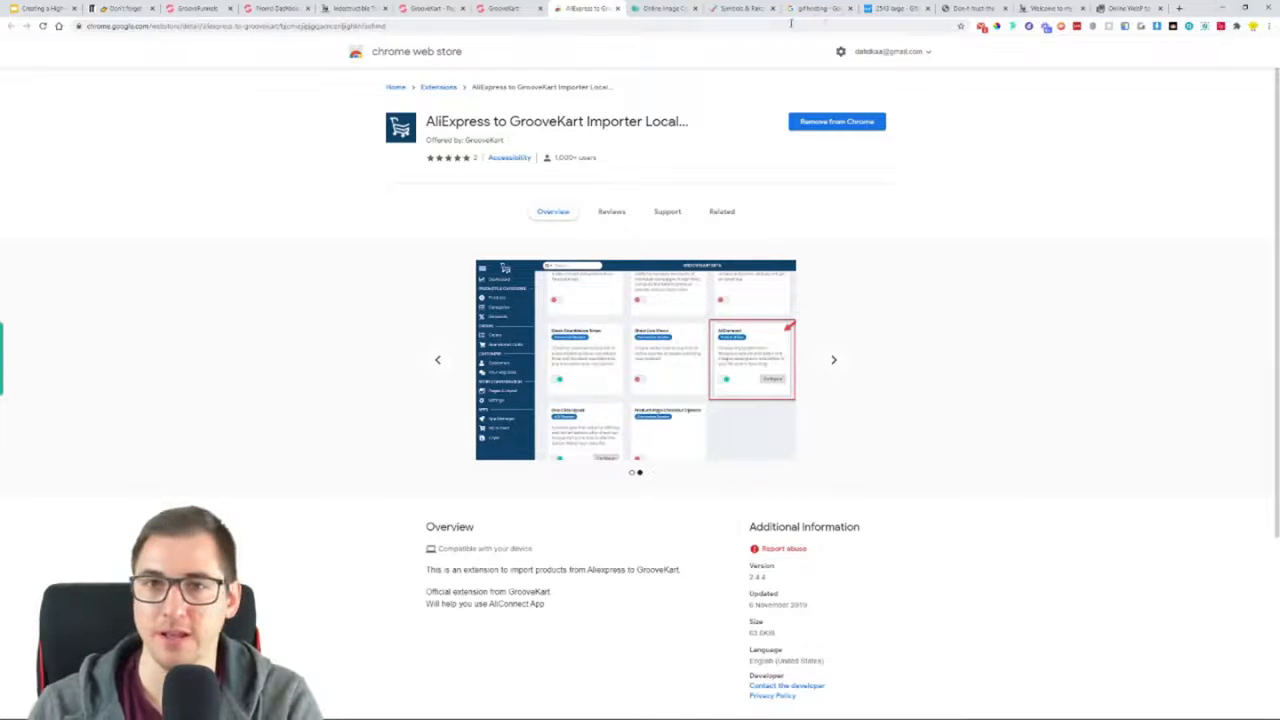
{"action": "left_click", "coordinate": [617, 9]}
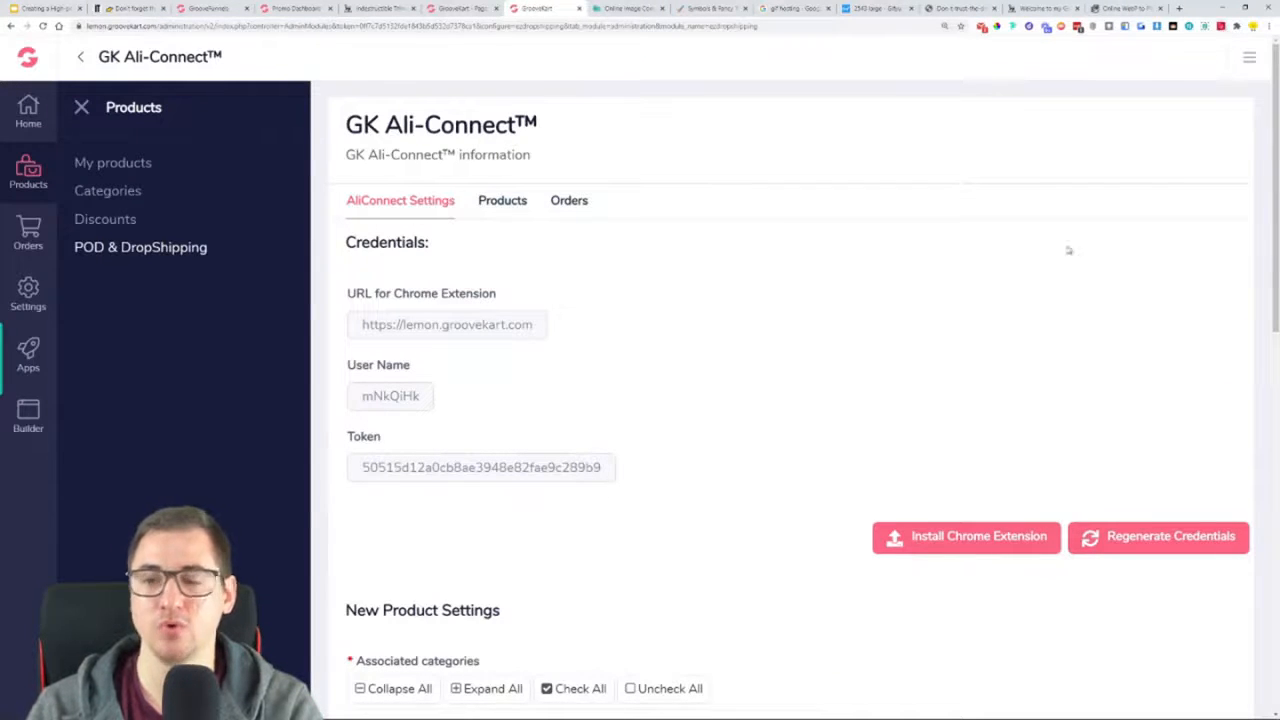
Open AliExpress in a new browser tab, dismiss the coupon pop-up and open the AliConnect setup form
{"action": "left_click", "coordinate": [1180, 8]}
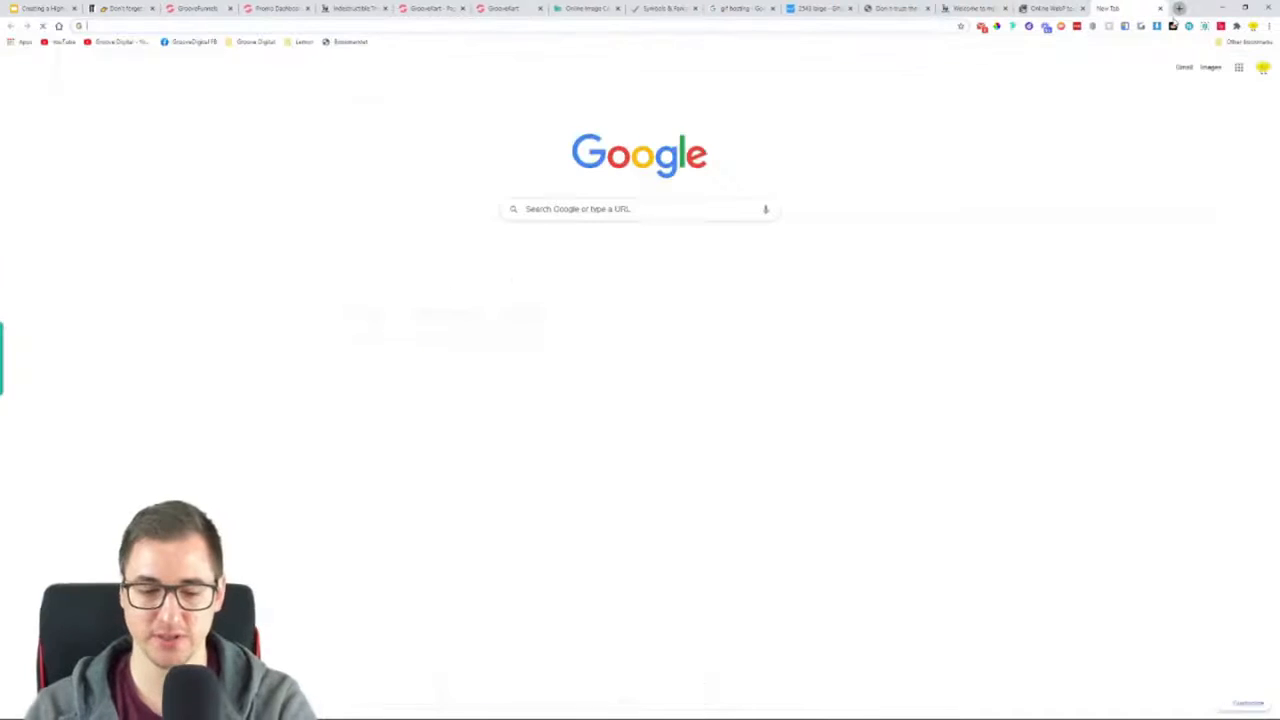
{"action": "type", "text": "aliexpress.c"}
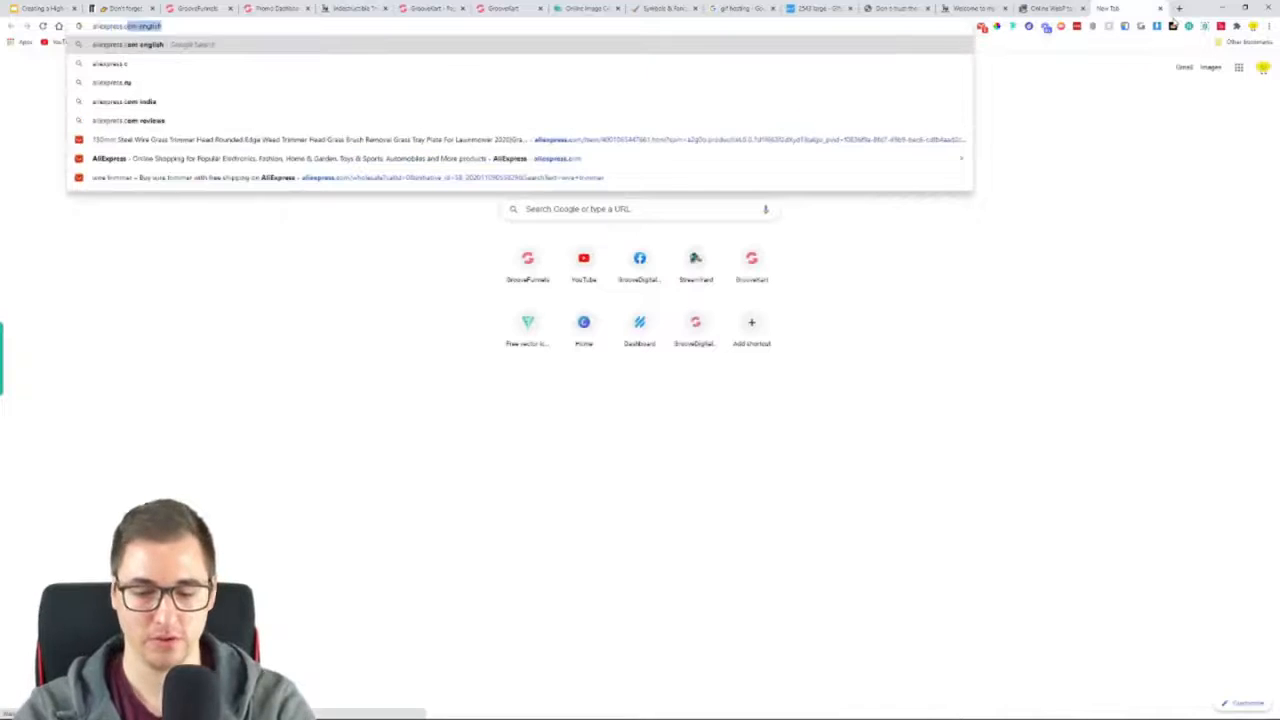
{"action": "key", "text": "Return"}
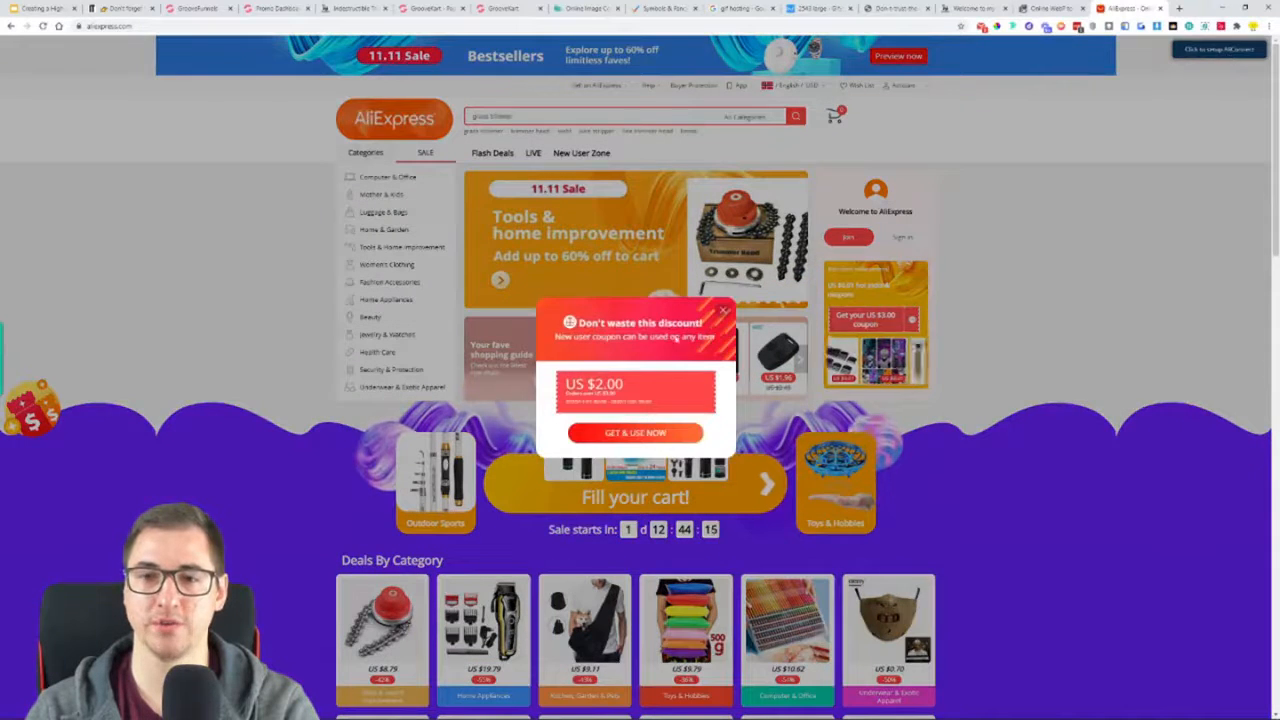
{"action": "left_click", "coordinate": [723, 310]}
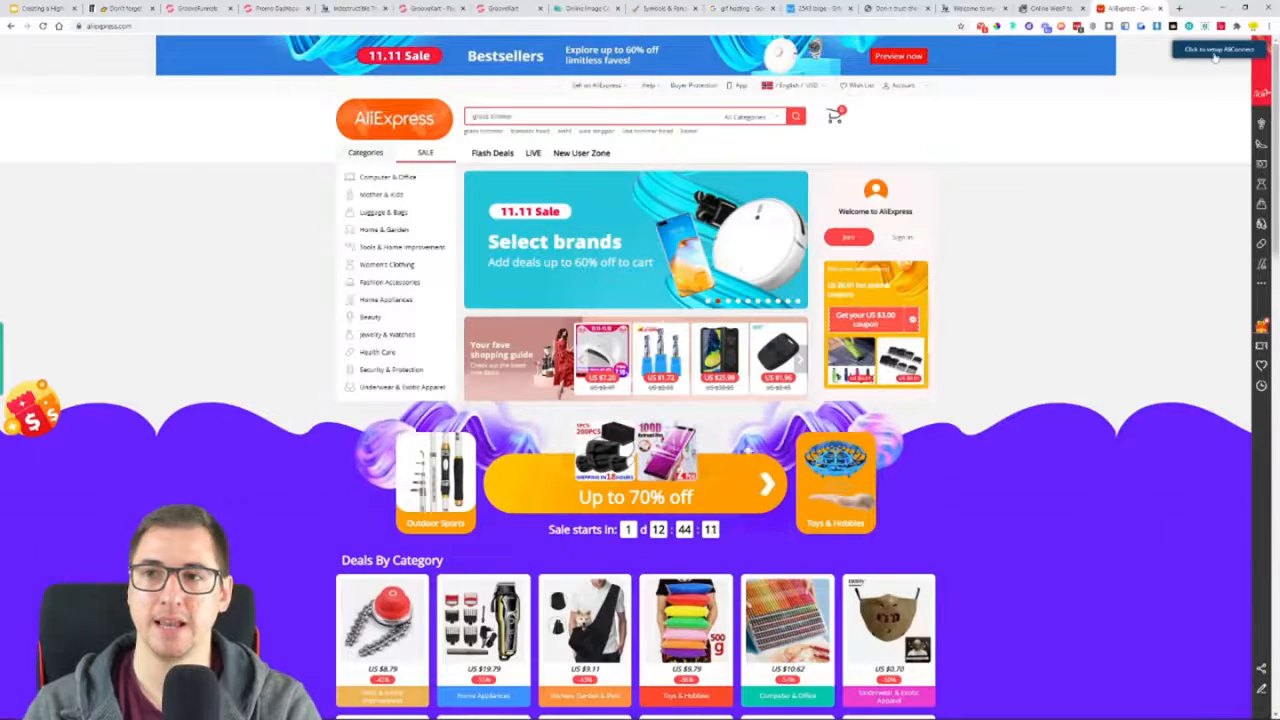
{"action": "left_click", "coordinate": [1216, 52]}
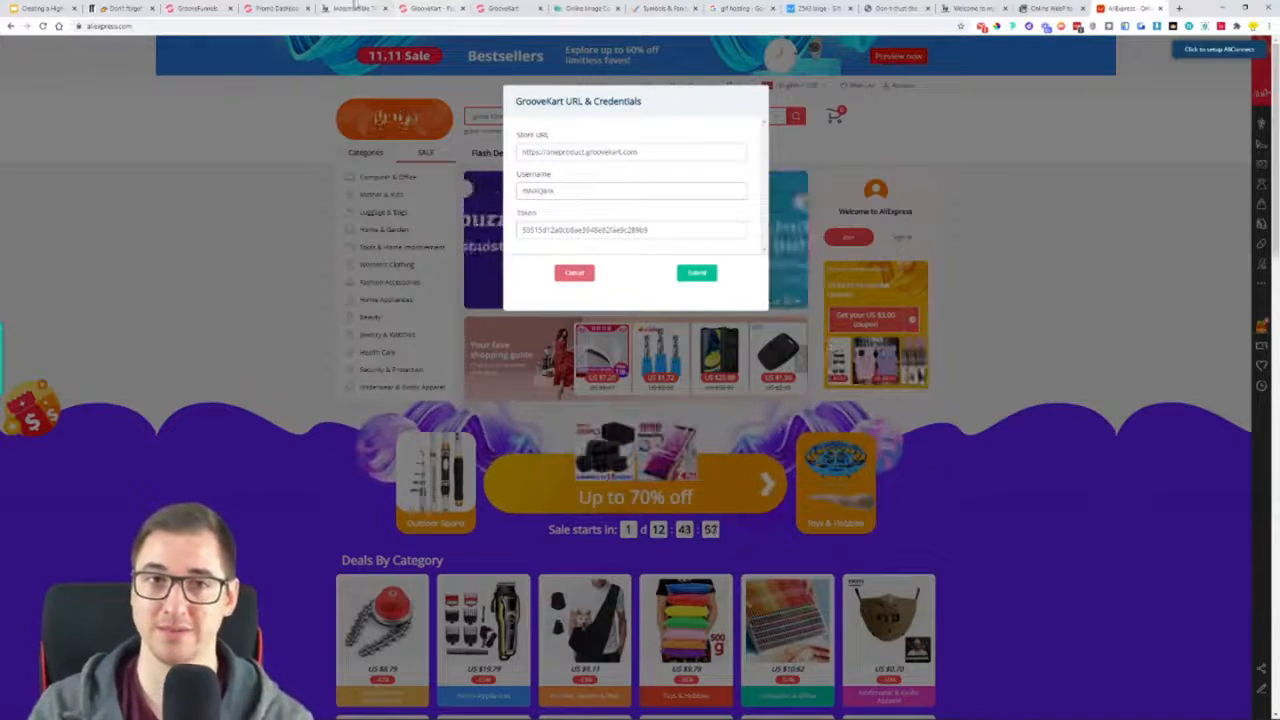
View the Indestructible Trimmer product page in the reference store
{"action": "left_click", "coordinate": [353, 8]}
{"action": "scroll", "coordinate": [780, 400], "scroll_direction": "down", "scroll_amount": 3}
{"action": "scroll", "coordinate": [780, 500], "scroll_direction": "up", "scroll_amount": 3}
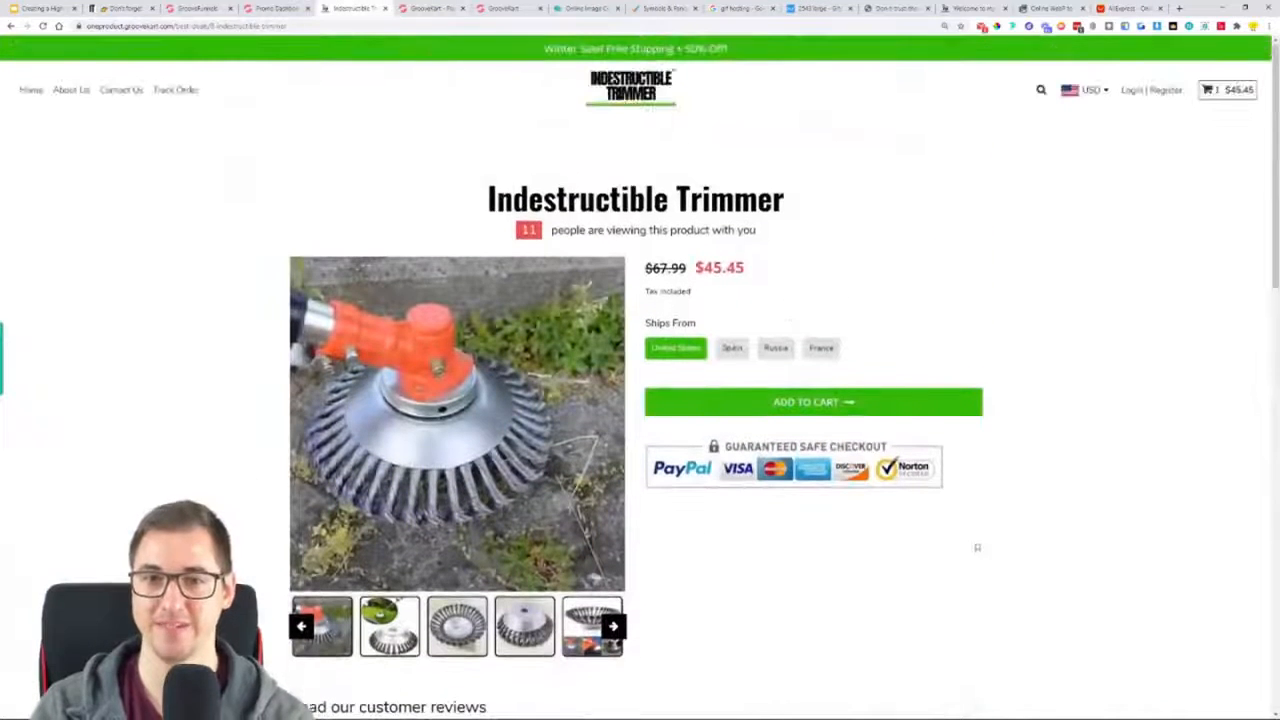
{"action": "left_click", "coordinate": [507, 10]}
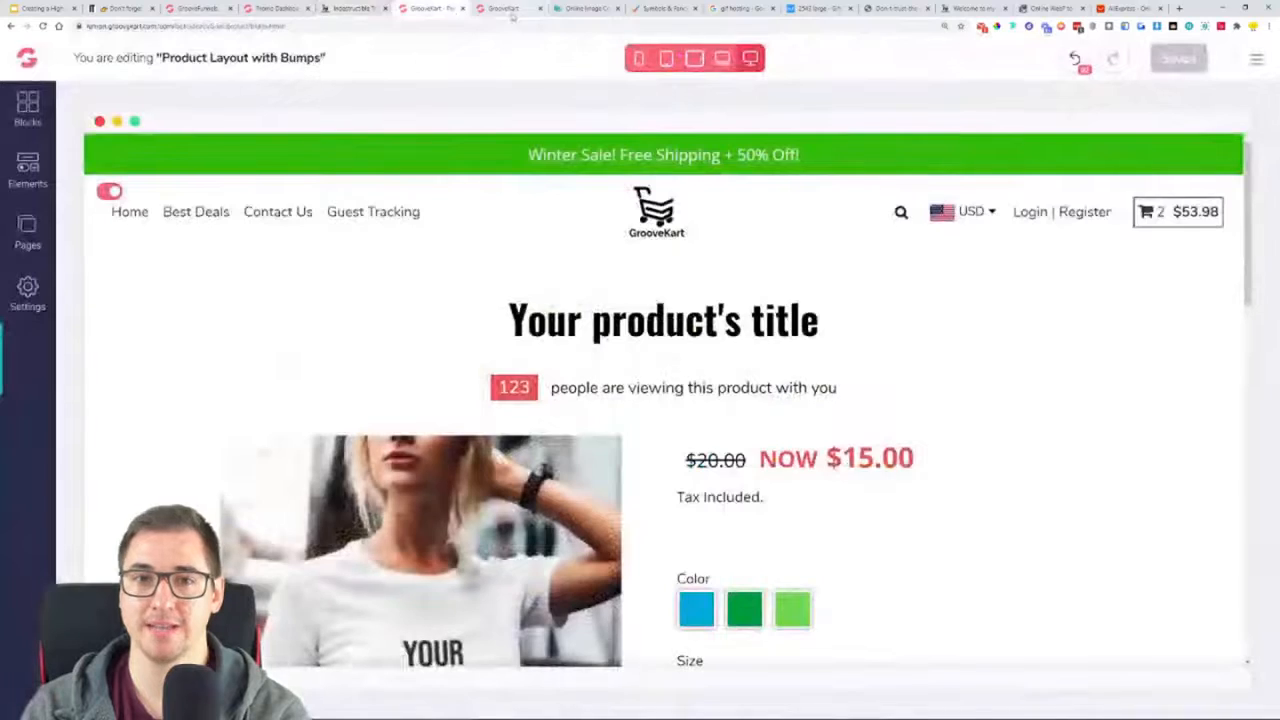
{"action": "left_click", "coordinate": [507, 9]}
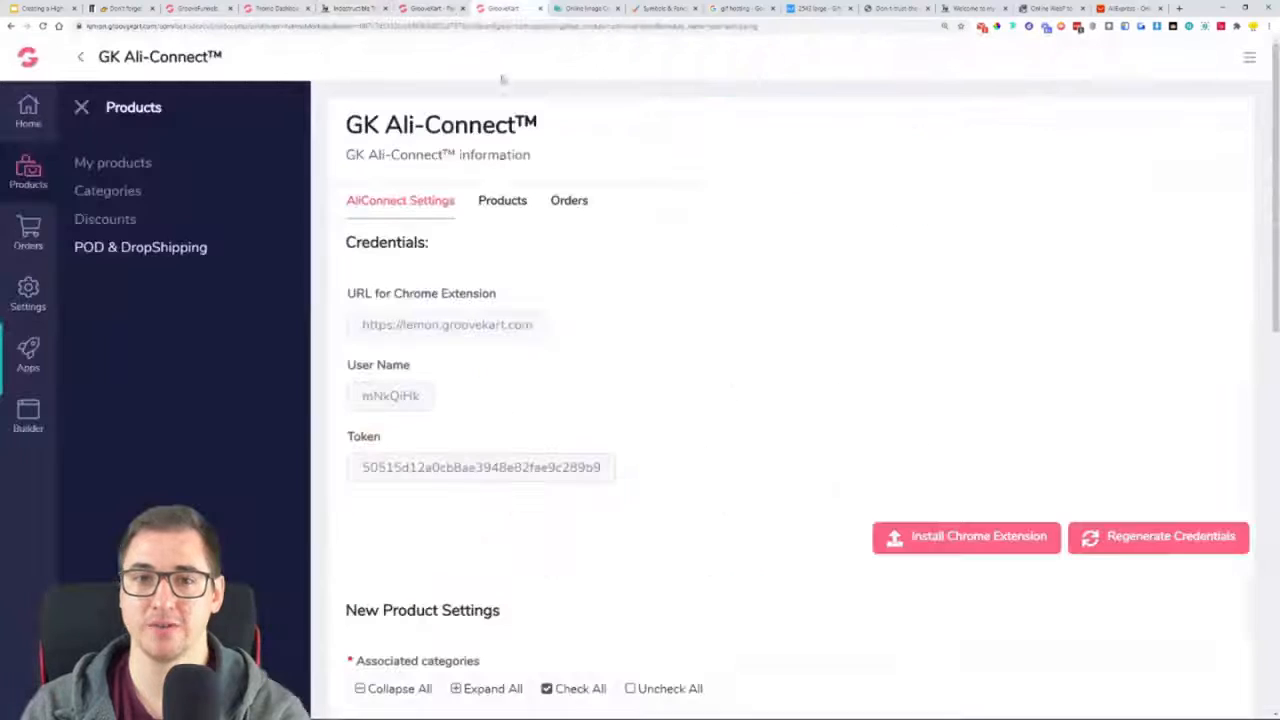
{"action": "triple_click", "coordinate": [413, 328]}
{"action": "right_click", "coordinate": [407, 327]}
{"action": "left_click", "coordinate": [424, 337]}
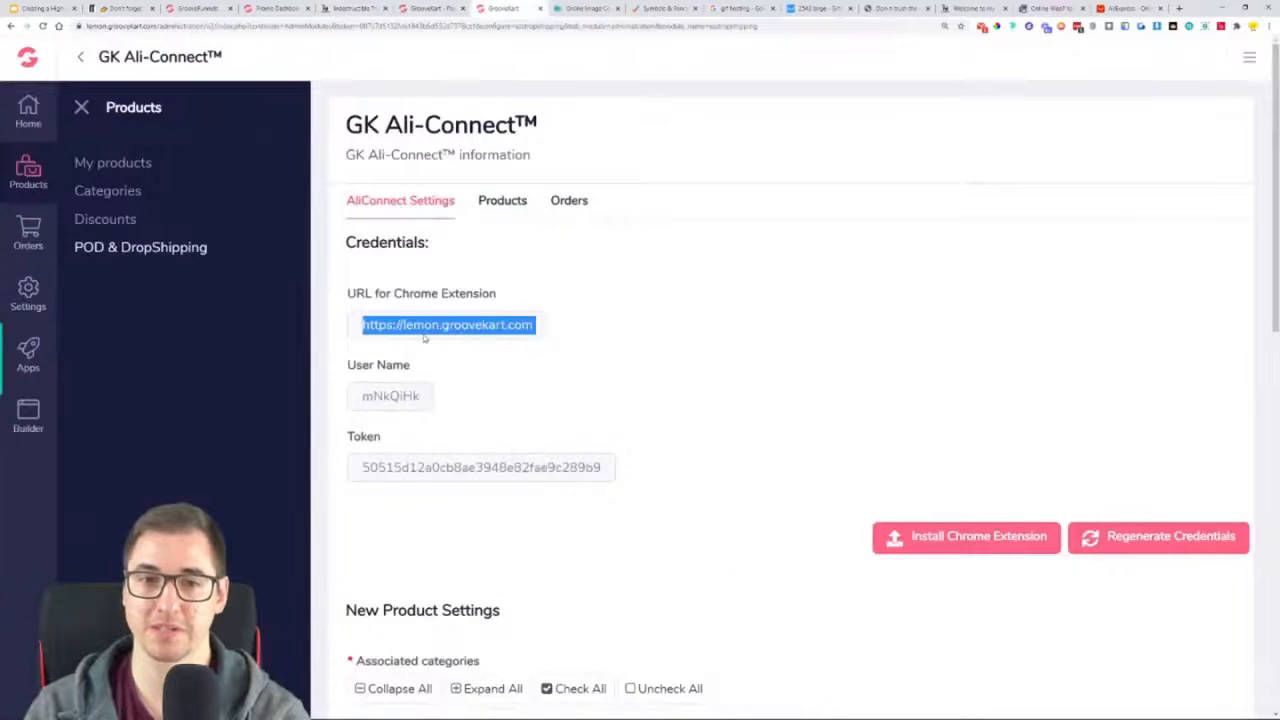
{"action": "left_click", "coordinate": [1128, 8]}
{"action": "triple_click", "coordinate": [640, 152]}
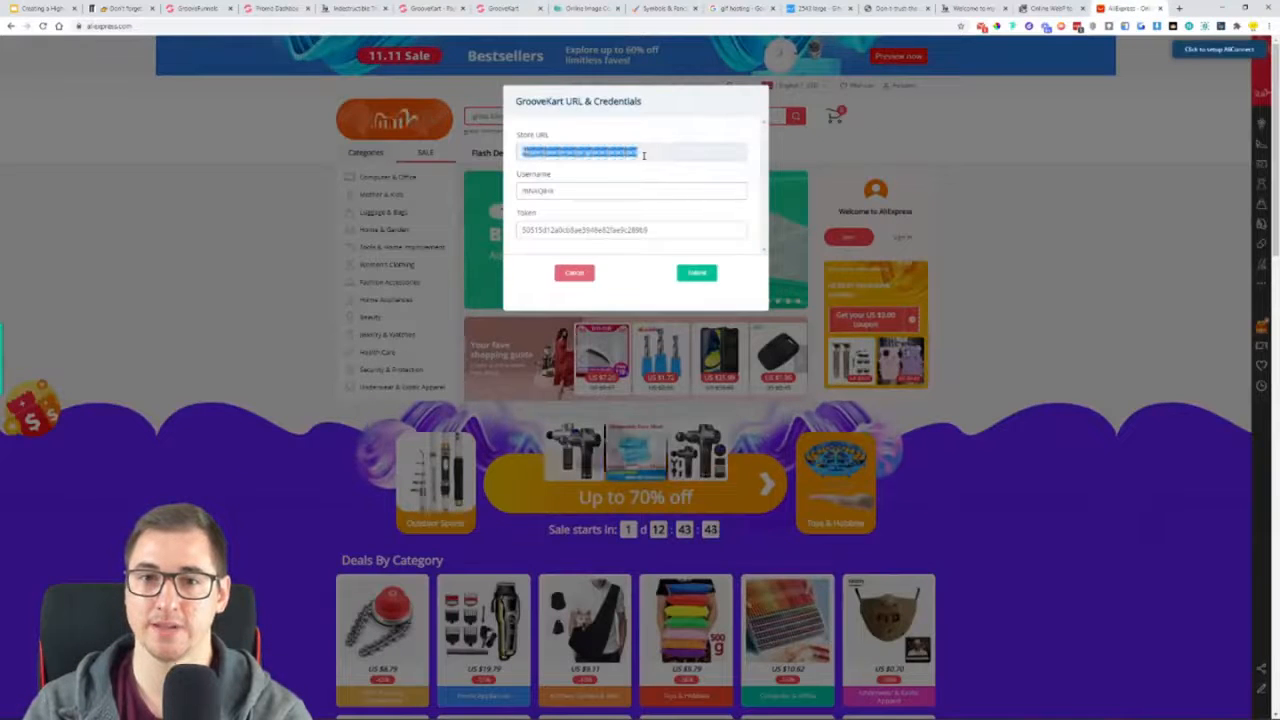
{"action": "right_click", "coordinate": [640, 152]}
{"action": "left_click", "coordinate": [687, 225]}
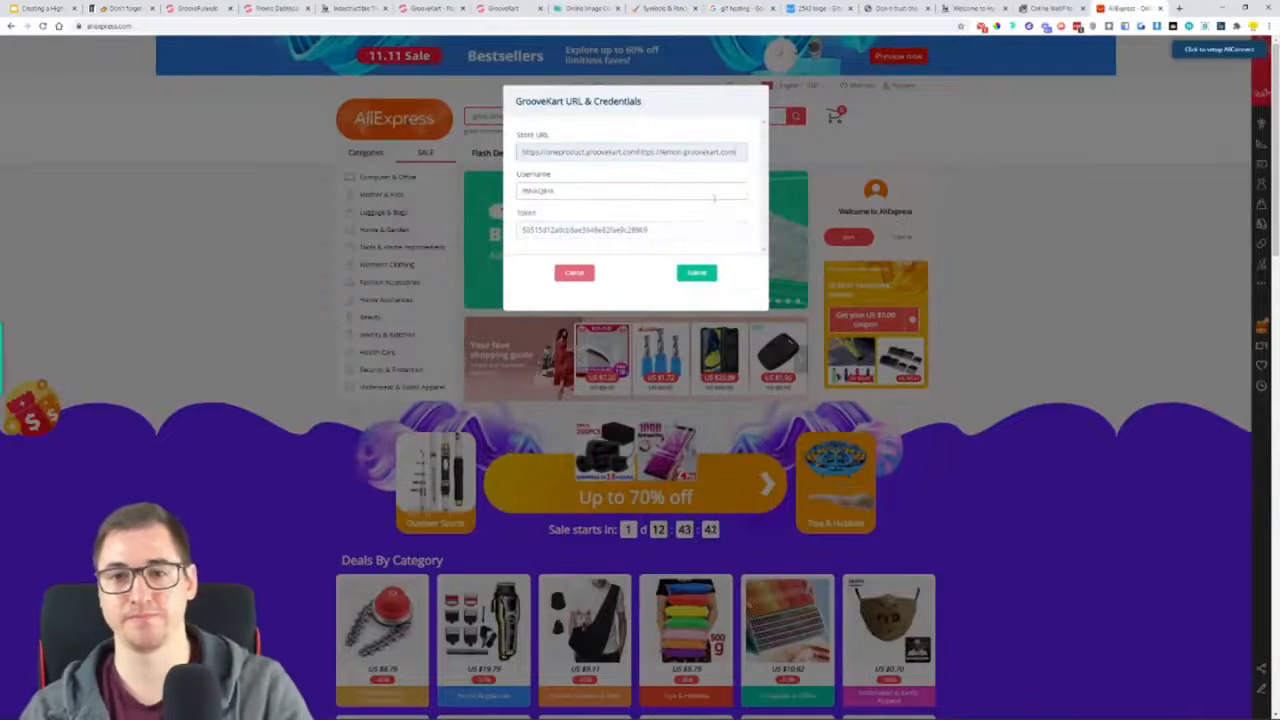
{"action": "key", "text": "ctrl+a"}
{"action": "key", "text": "ctrl+v"}
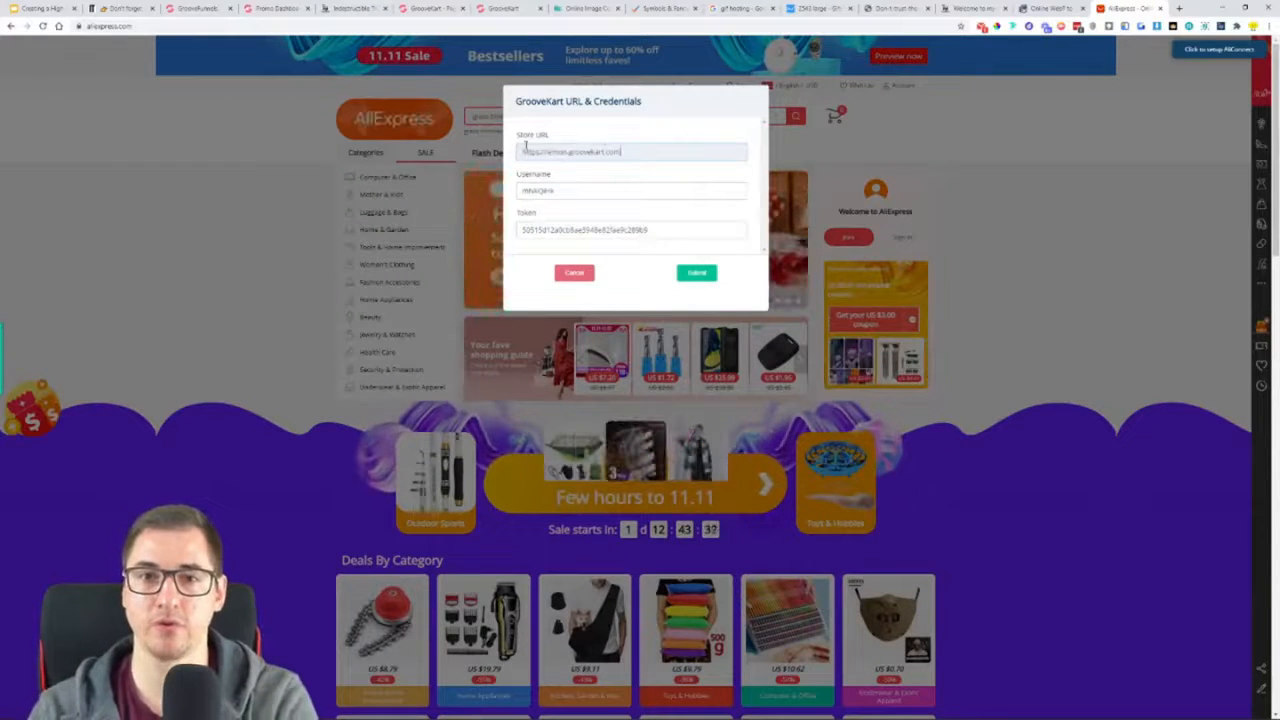
Copy the user name from the Ali-Connect settings into the Username field of the AliConnect setup form
{"action": "left_click", "coordinate": [505, 9]}
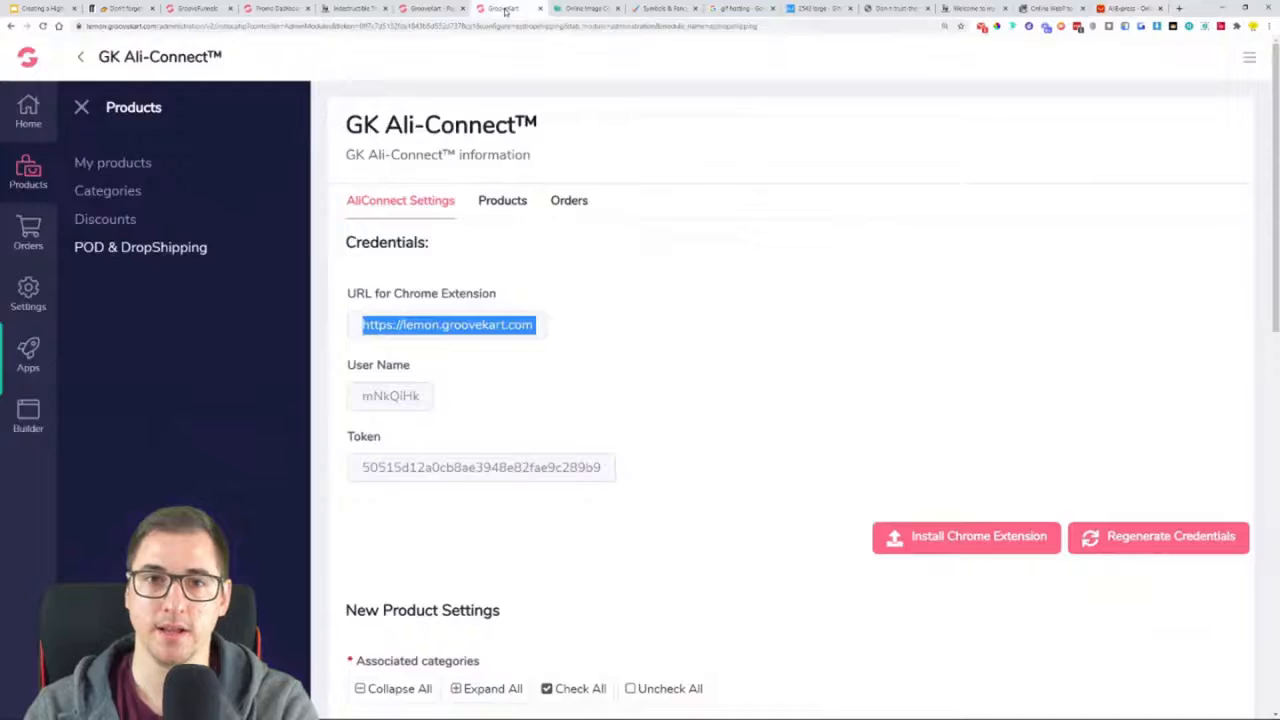
{"action": "double_click", "coordinate": [393, 396]}
{"action": "right_click", "coordinate": [392, 398]}
{"action": "left_click", "coordinate": [425, 410]}
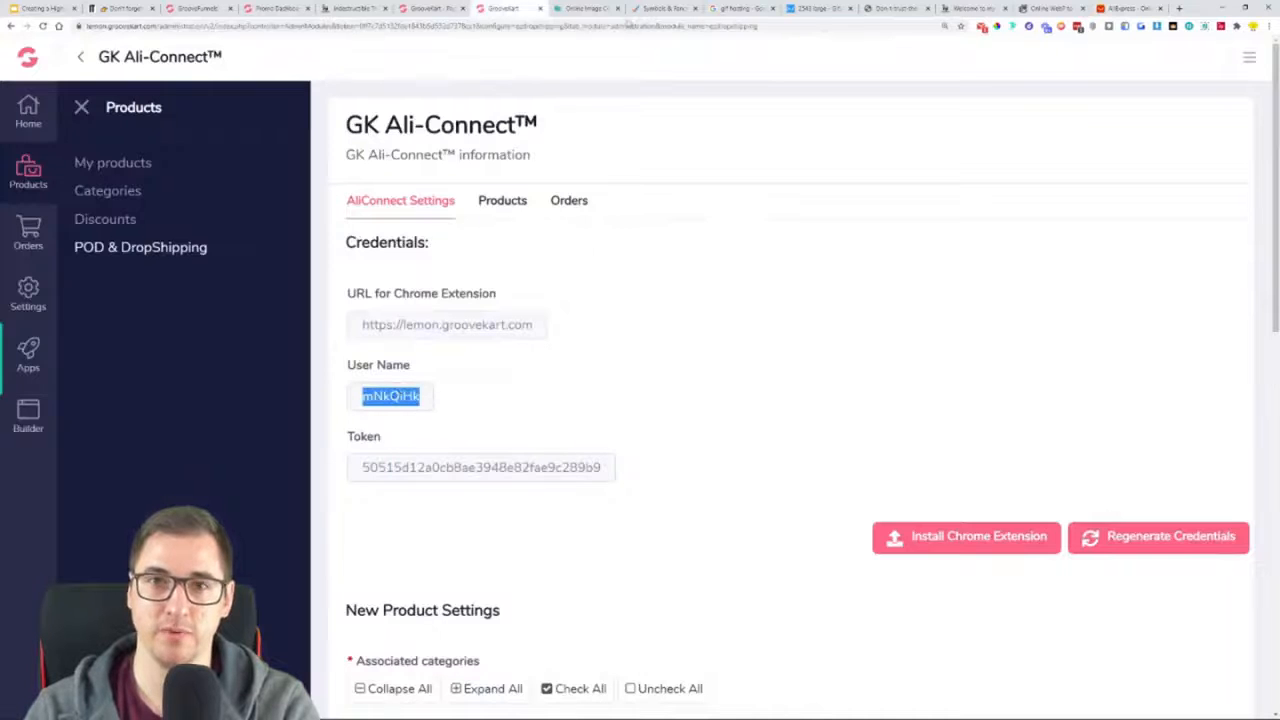
{"action": "left_click", "coordinate": [1125, 8]}
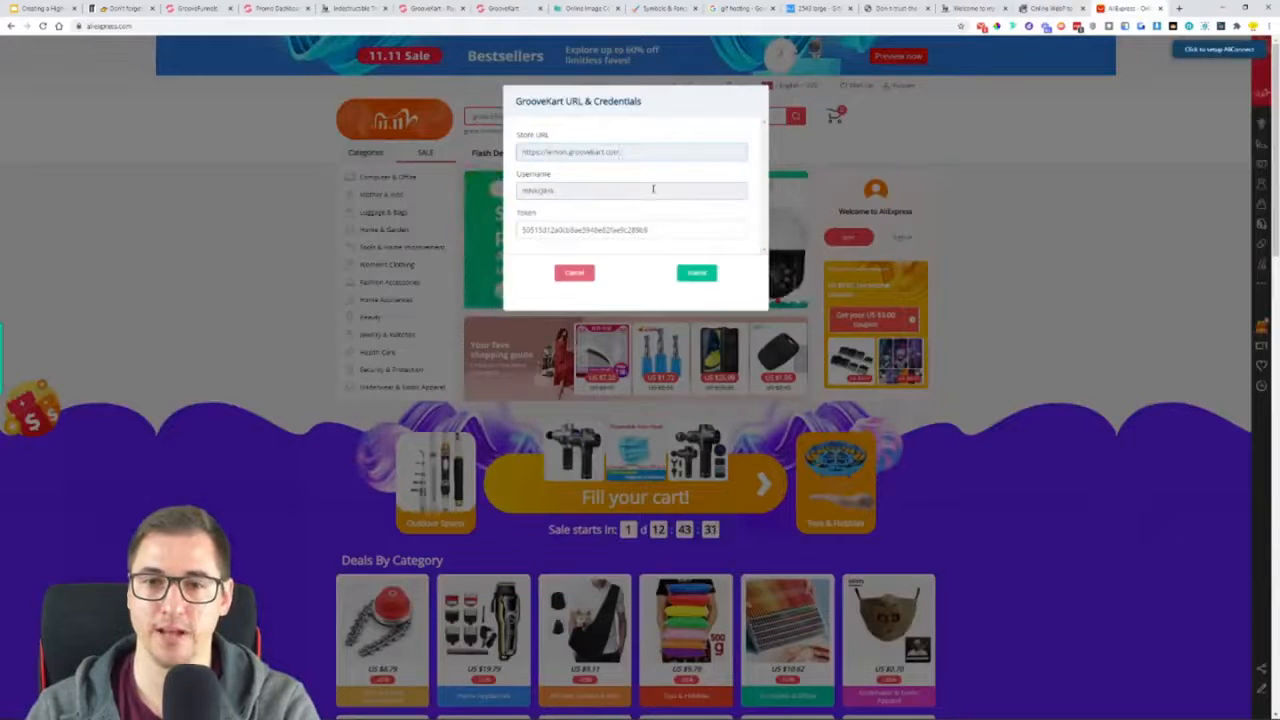
{"action": "double_click", "coordinate": [653, 189]}
{"action": "key", "text": "ctrl+v"}
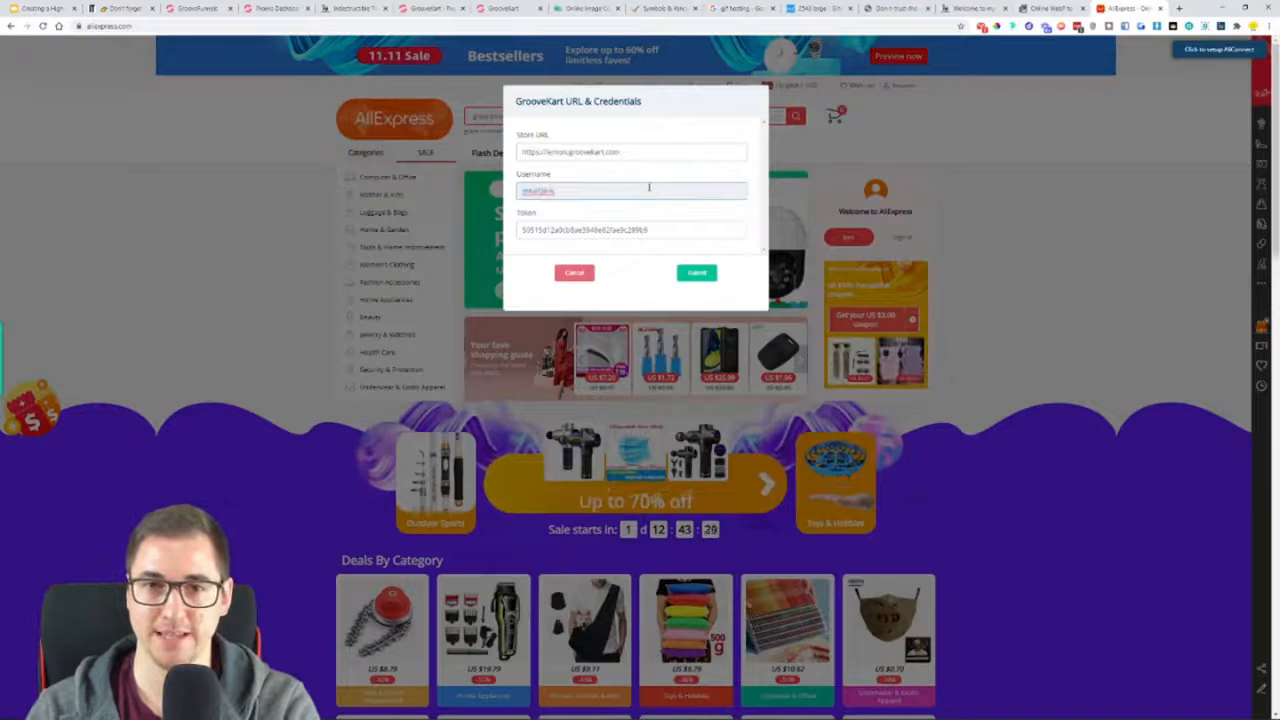
Copy the token from the Ali-Connect settings into the Token field of the AliConnect setup form and submit the credentials
{"action": "left_click", "coordinate": [508, 8]}
{"action": "double_click", "coordinate": [450, 466]}
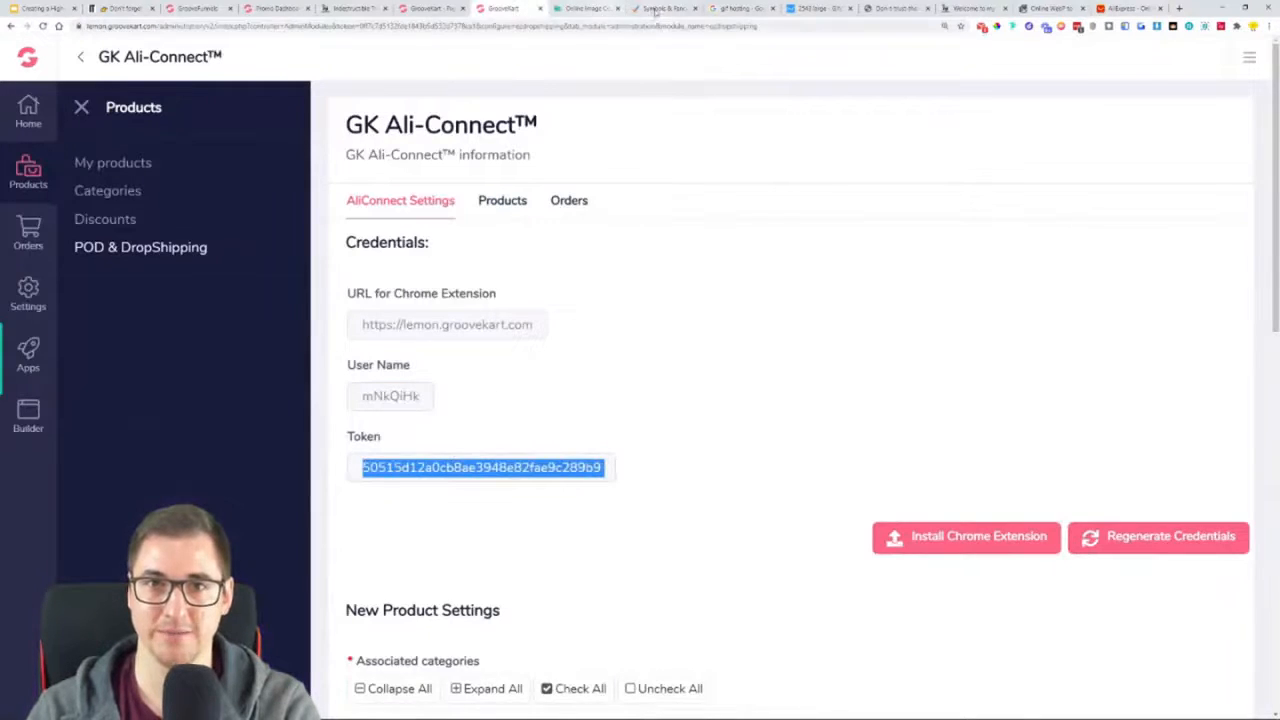
{"action": "left_click", "coordinate": [590, 9]}
{"action": "left_click", "coordinate": [1125, 8]}
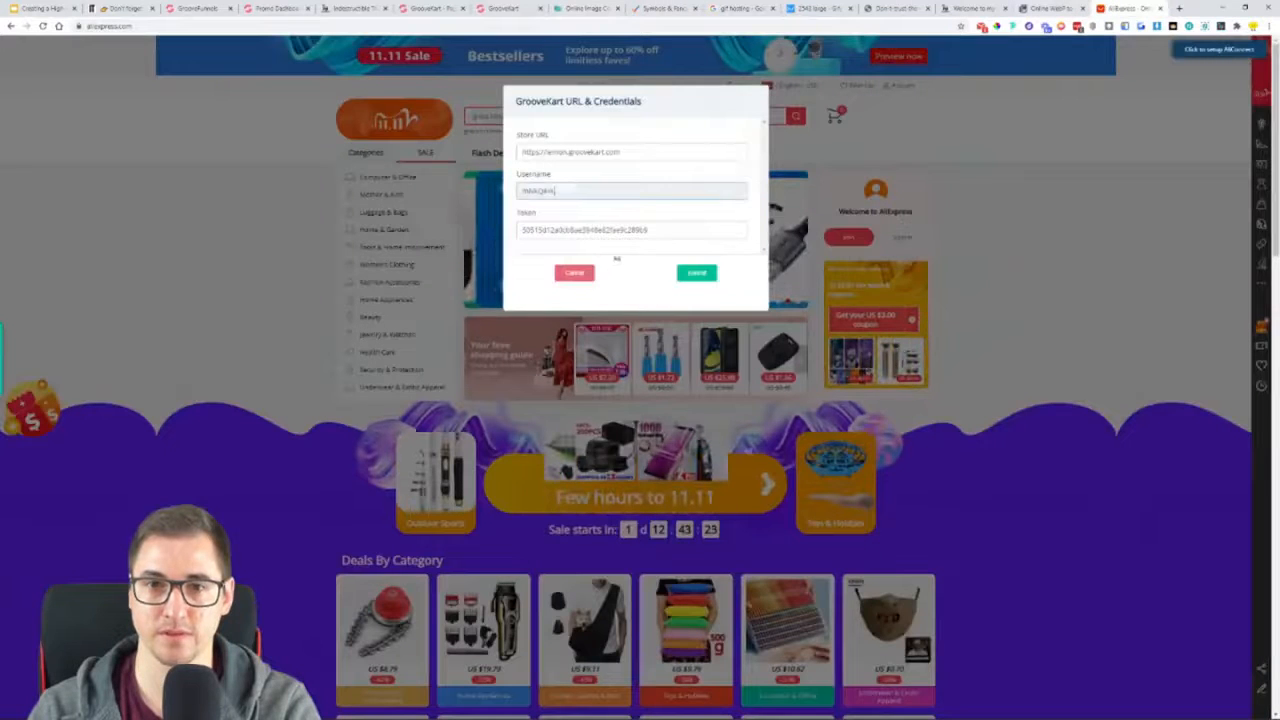
{"action": "double_click", "coordinate": [623, 230]}
{"action": "key", "text": "ctrl+v"}
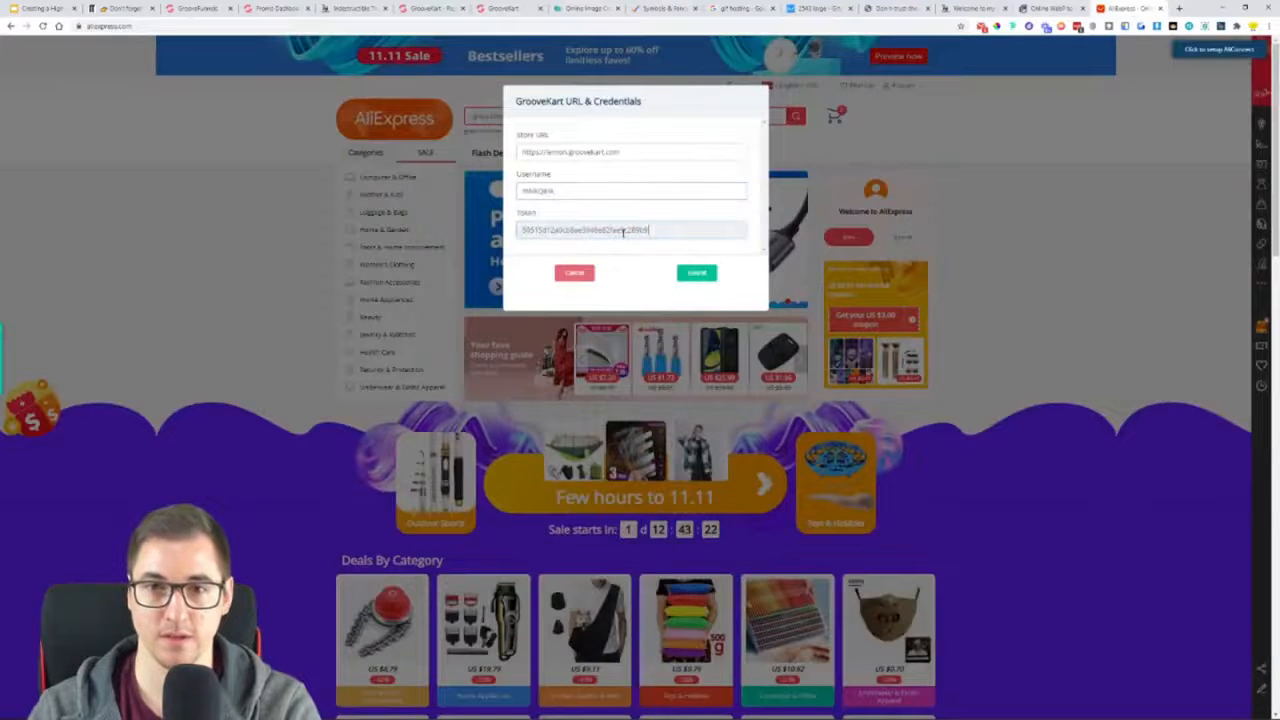
{"action": "left_click", "coordinate": [707, 277]}
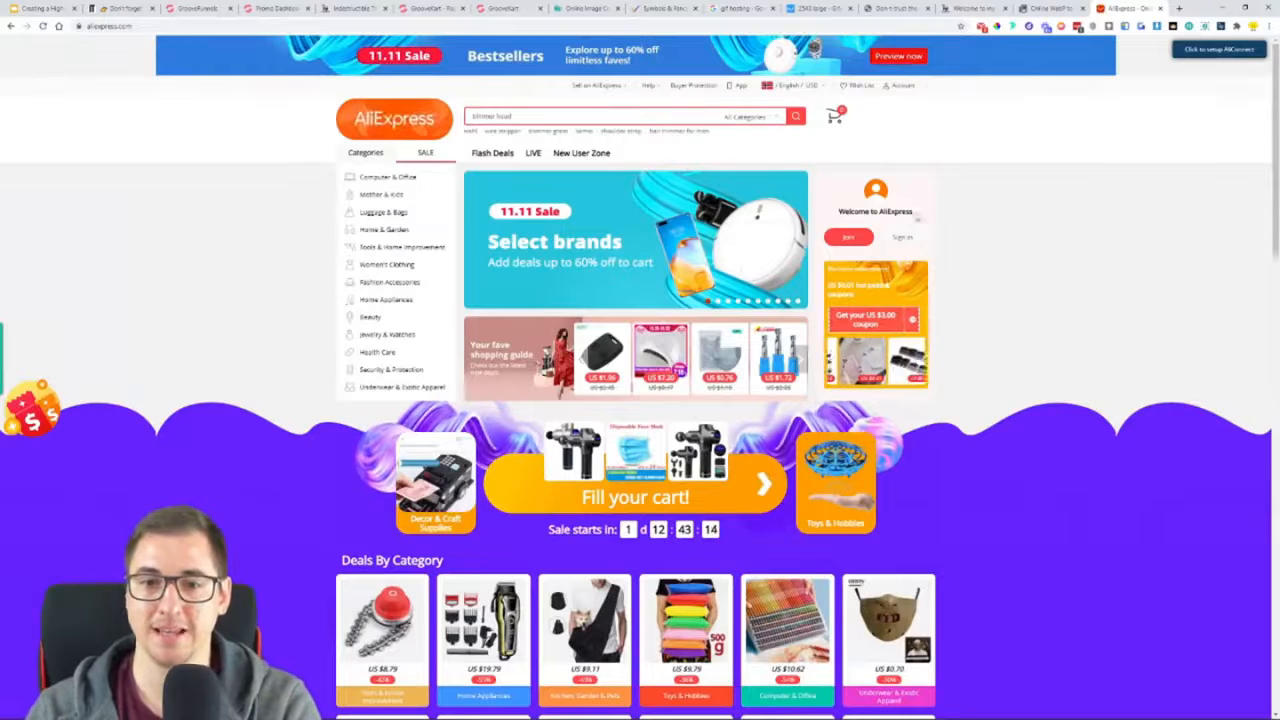
Sign in to AliExpress with the account credentials saved in the browser
{"action": "key", "text": "ctrl+plus"}
{"action": "key", "text": "ctrl+plus"}
{"action": "key", "text": "ctrl+plus"}
{"action": "key", "text": "ctrl+plus"}
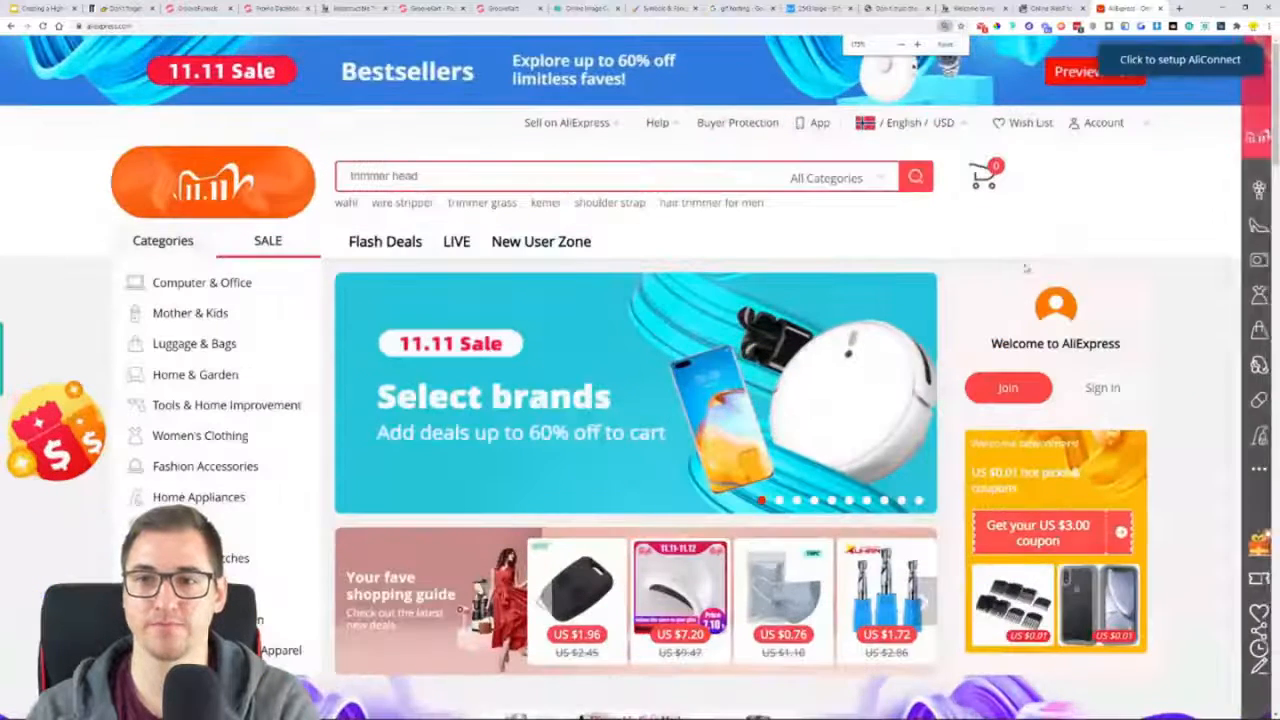
{"action": "mouse_move", "coordinate": [1143, 124]}
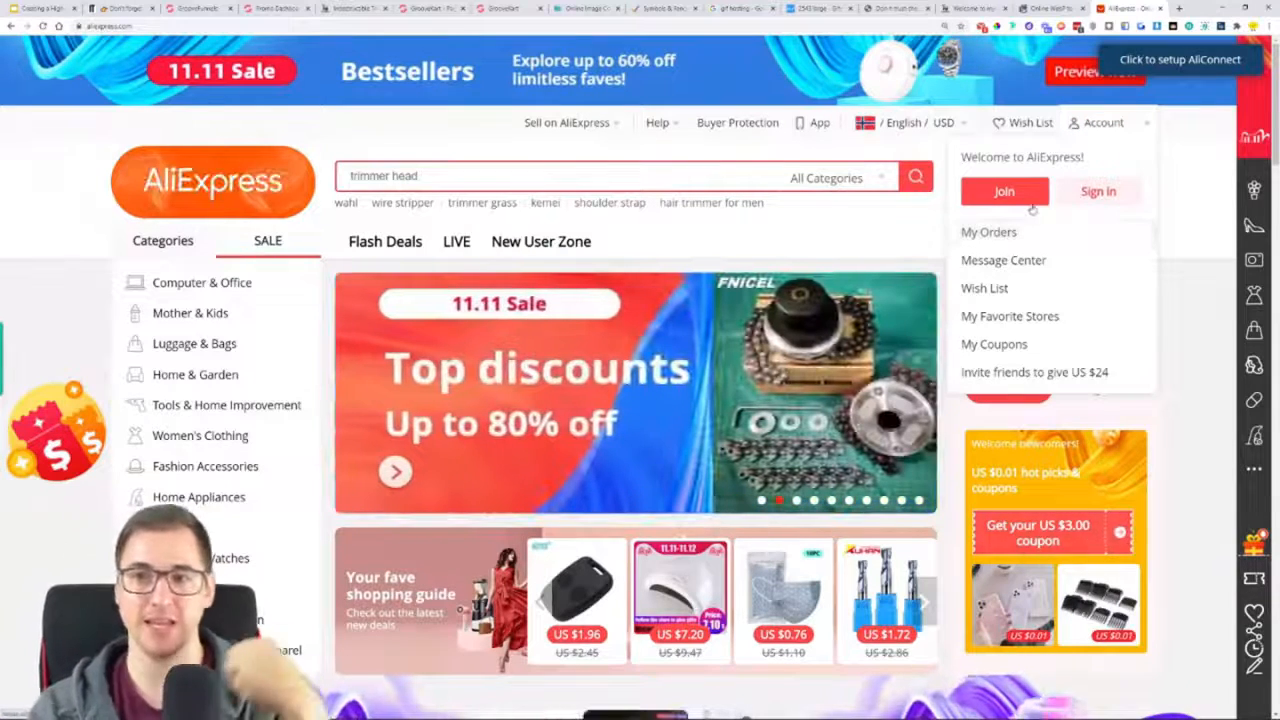
{"action": "left_click", "coordinate": [1100, 193]}
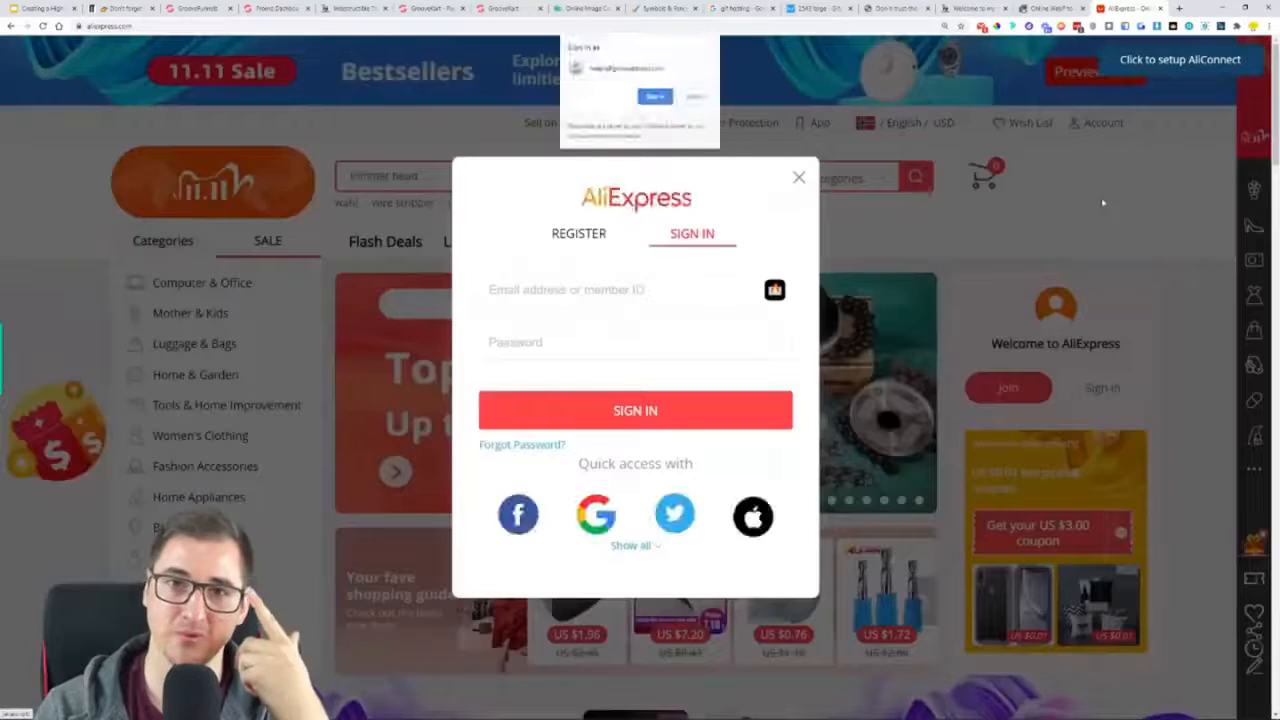
{"action": "left_click", "coordinate": [660, 97]}
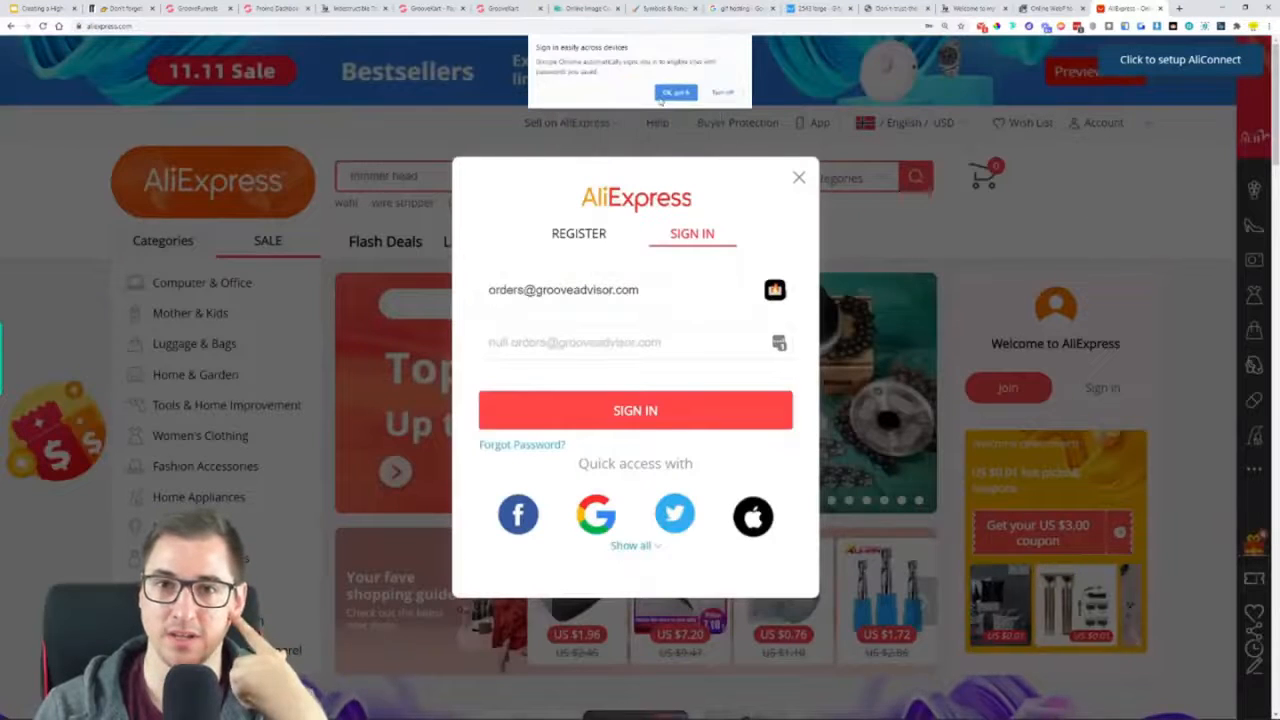
{"action": "left_click", "coordinate": [676, 93]}
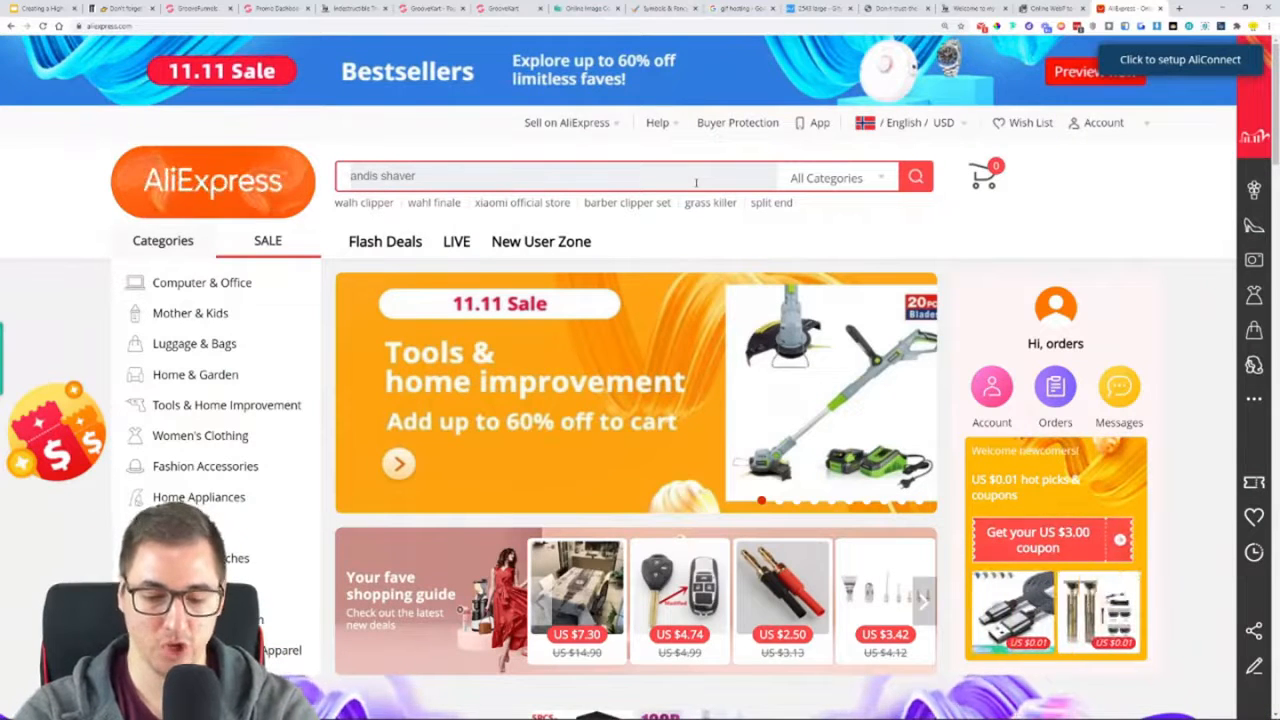
Search AliExpress for "steel grass trimmer"
{"action": "left_click", "coordinate": [696, 182]}
{"action": "type", "text": "steel grass"}
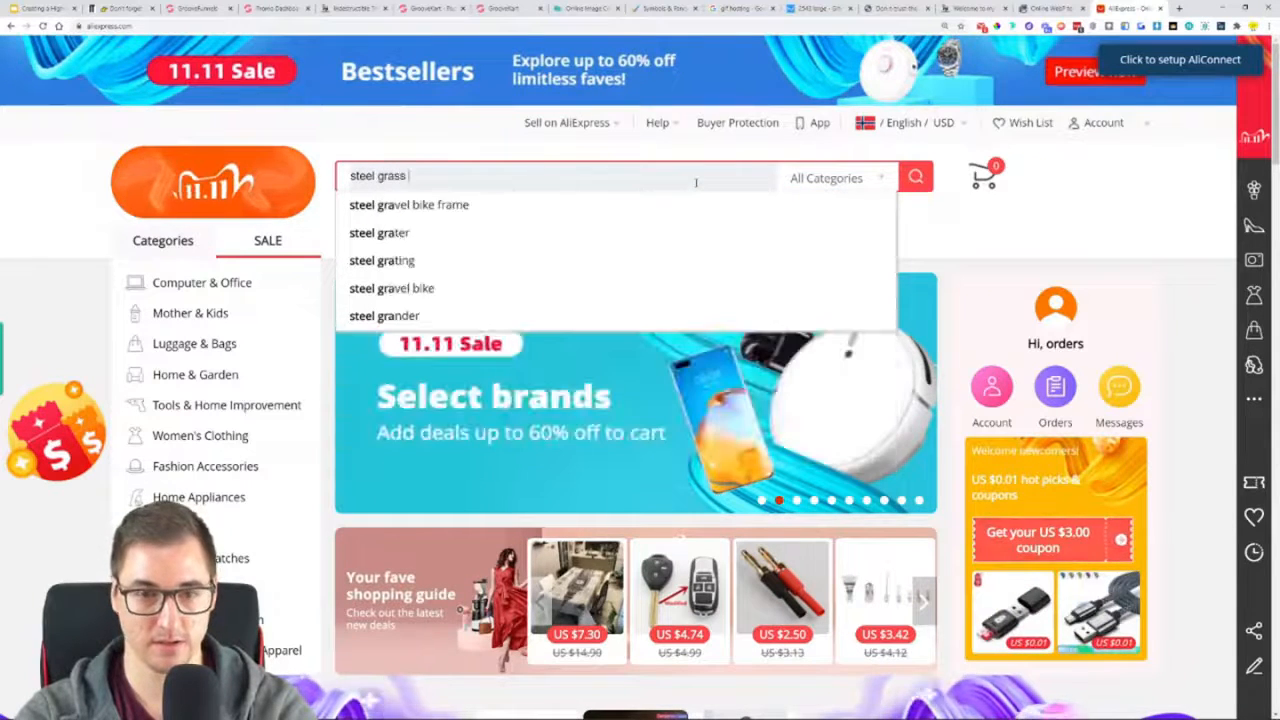
{"action": "type", "text": " trimmerd"}
{"action": "key", "text": "BackSpace"}
{"action": "key", "text": "Return"}
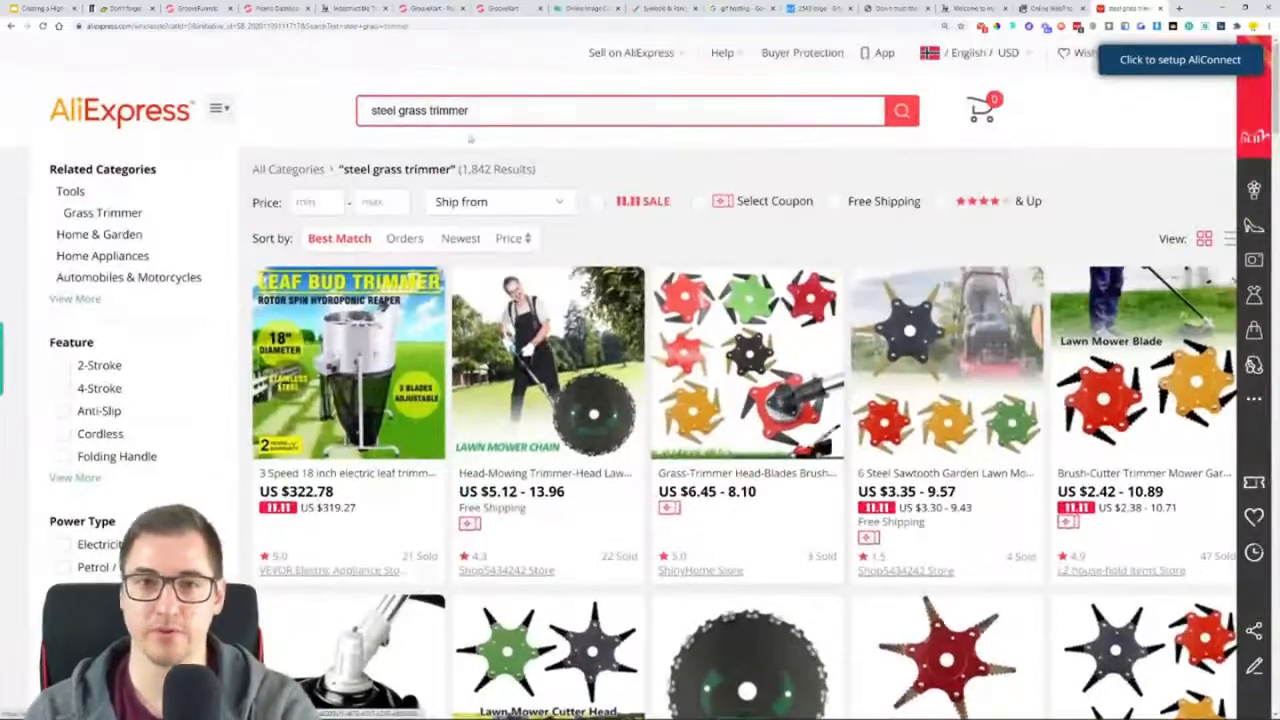
Search AliExpress for "wire grass trimmer"
{"action": "left_click_drag", "start_coordinate": [397, 112], "coordinate": [338, 120]}
{"action": "type", "text": "wire"}
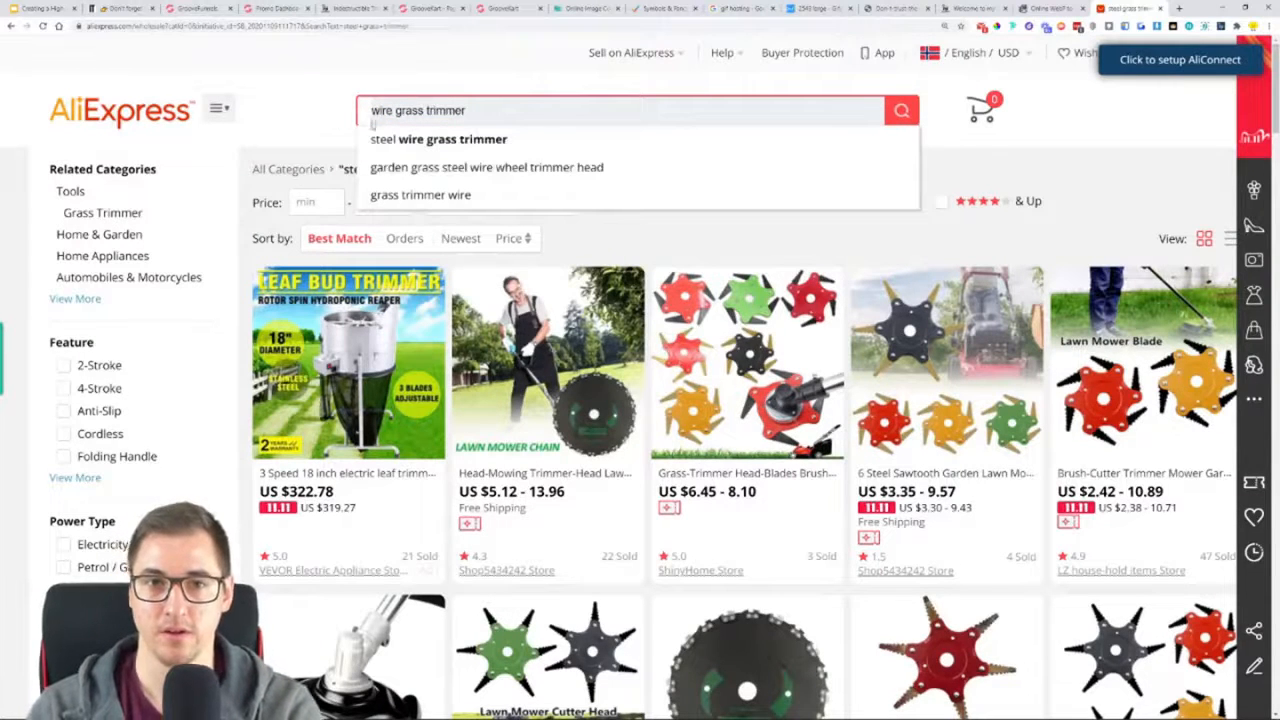
{"action": "key", "text": "Return"}
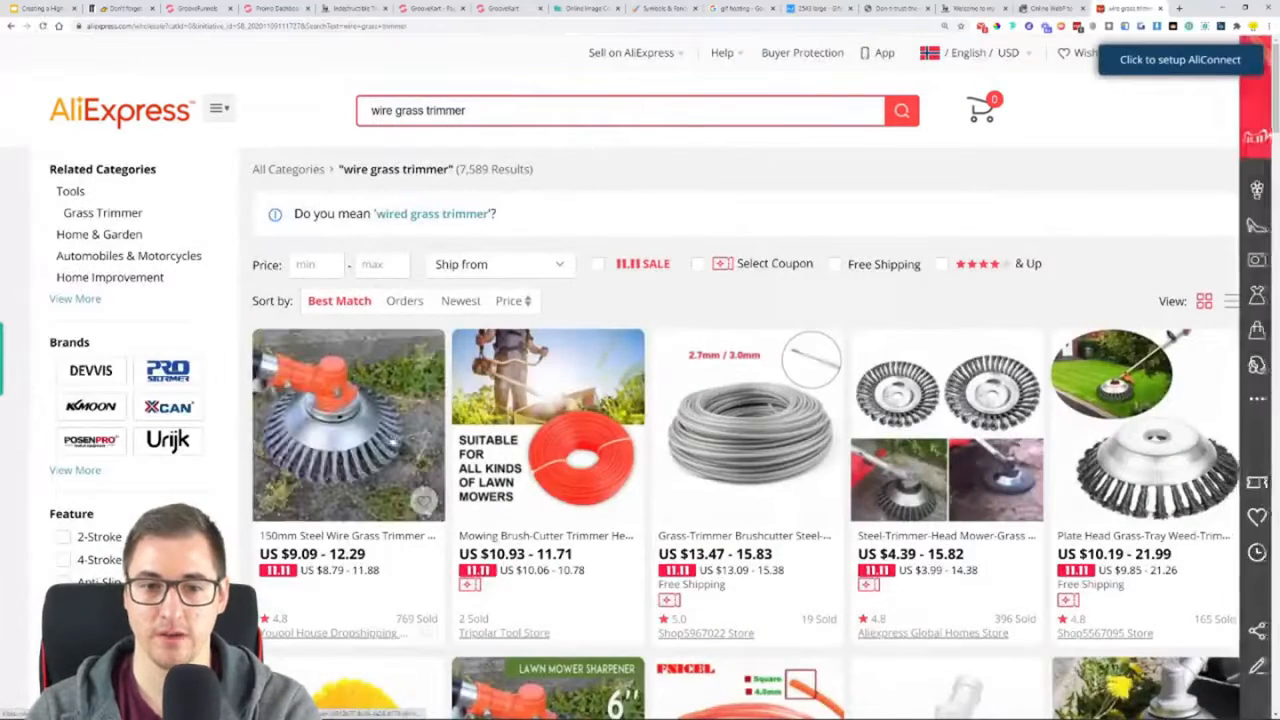
Compare the sold counts, ratings and prices of the wire trimmer heads in the search results
{"action": "scroll", "coordinate": [380, 255], "scroll_direction": "down", "scroll_amount": 2}
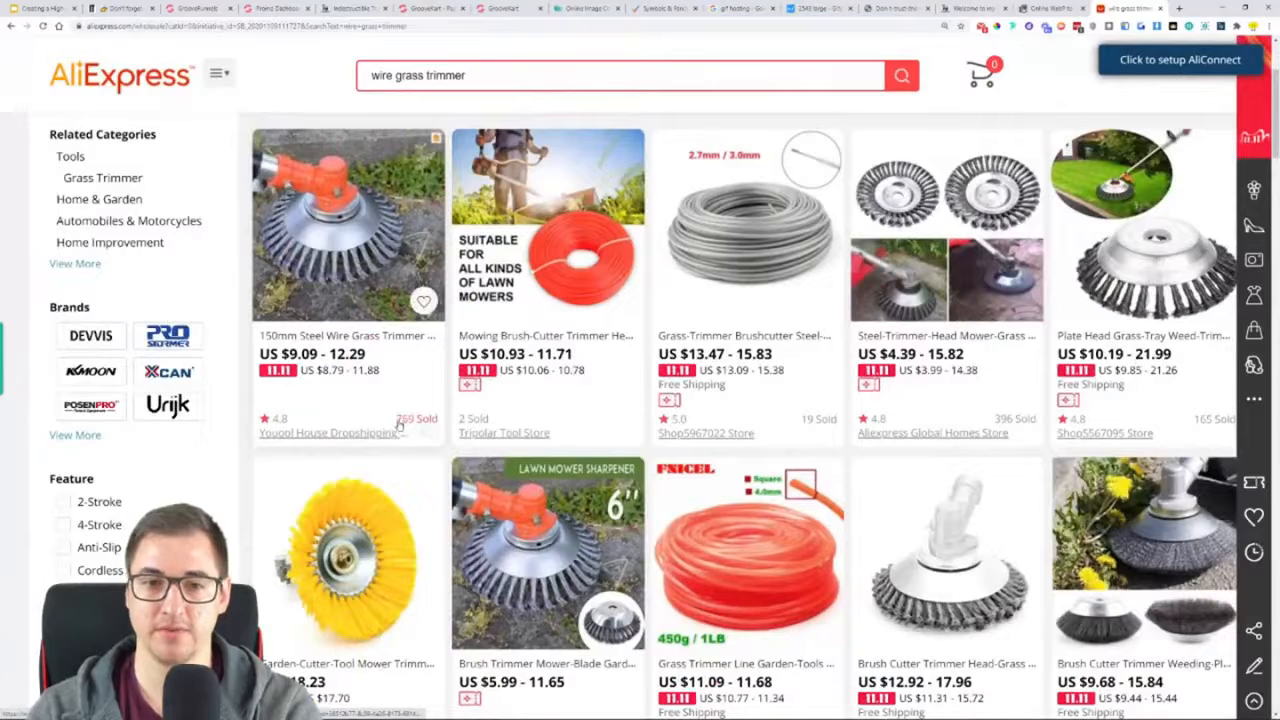
{"action": "scroll", "coordinate": [1205, 424], "scroll_direction": "down", "scroll_amount": 3}
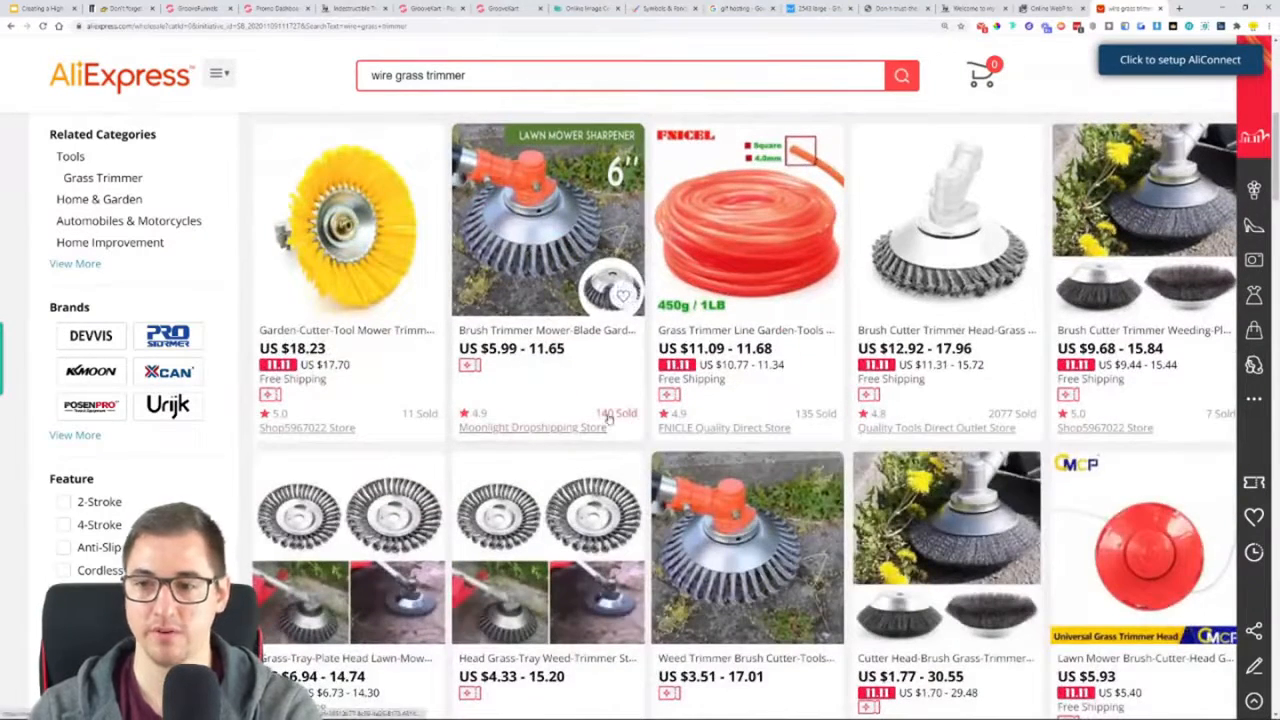
{"action": "scroll", "coordinate": [609, 418], "scroll_direction": "down", "scroll_amount": 2}
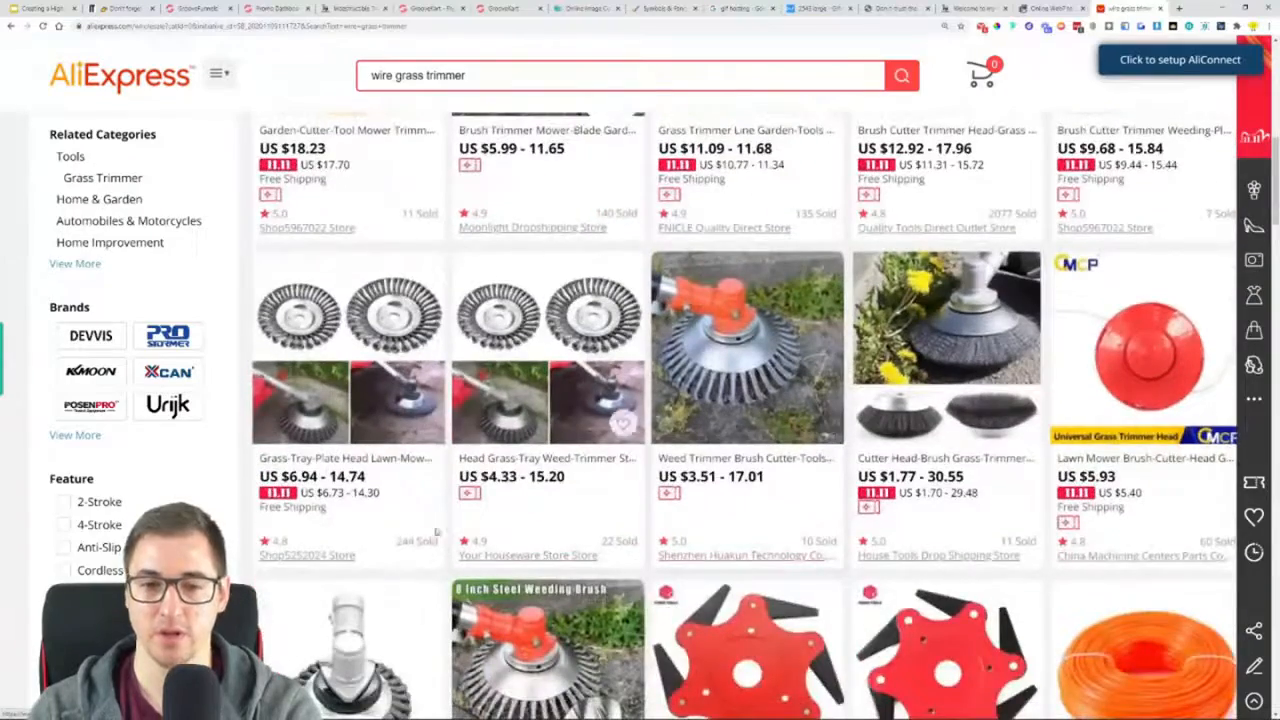
{"action": "scroll", "coordinate": [413, 540], "scroll_direction": "down", "scroll_amount": 2}
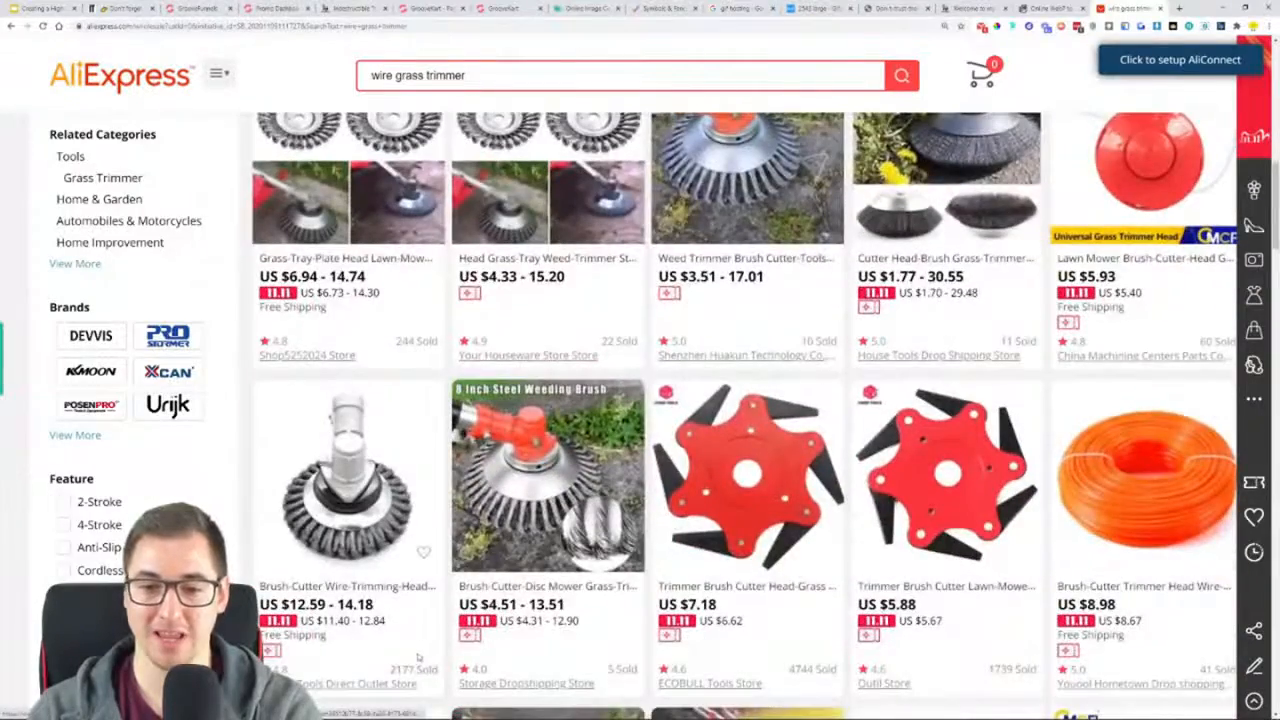
{"action": "scroll", "coordinate": [431, 627], "scroll_direction": "down", "scroll_amount": 1}
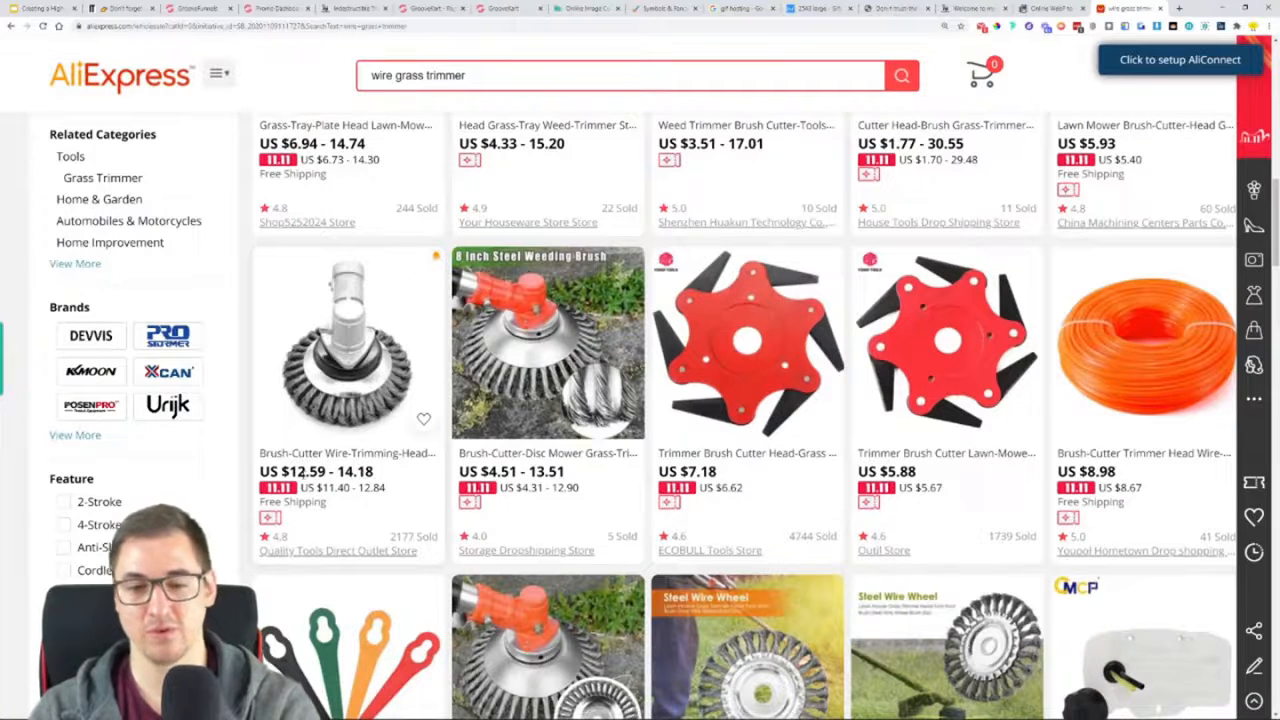
{"action": "scroll", "coordinate": [367, 468], "scroll_direction": "down", "scroll_amount": 2}
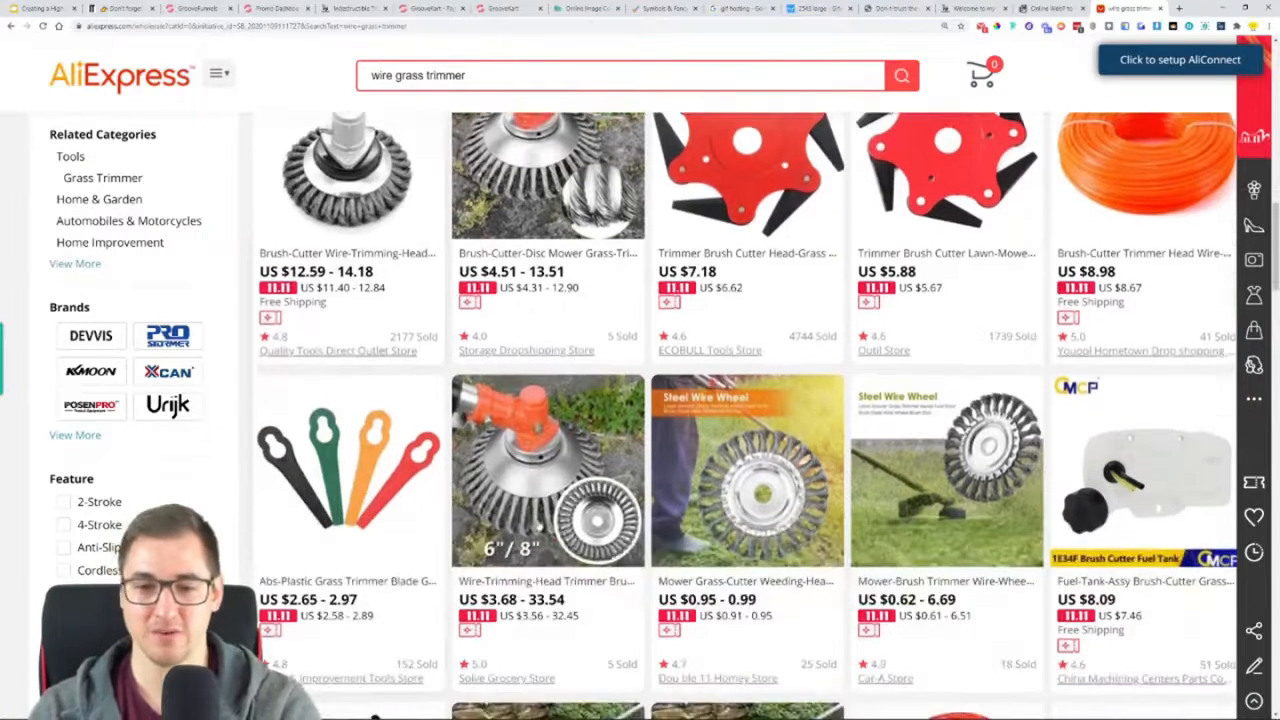
{"action": "scroll", "coordinate": [430, 398], "scroll_direction": "down", "scroll_amount": 4}
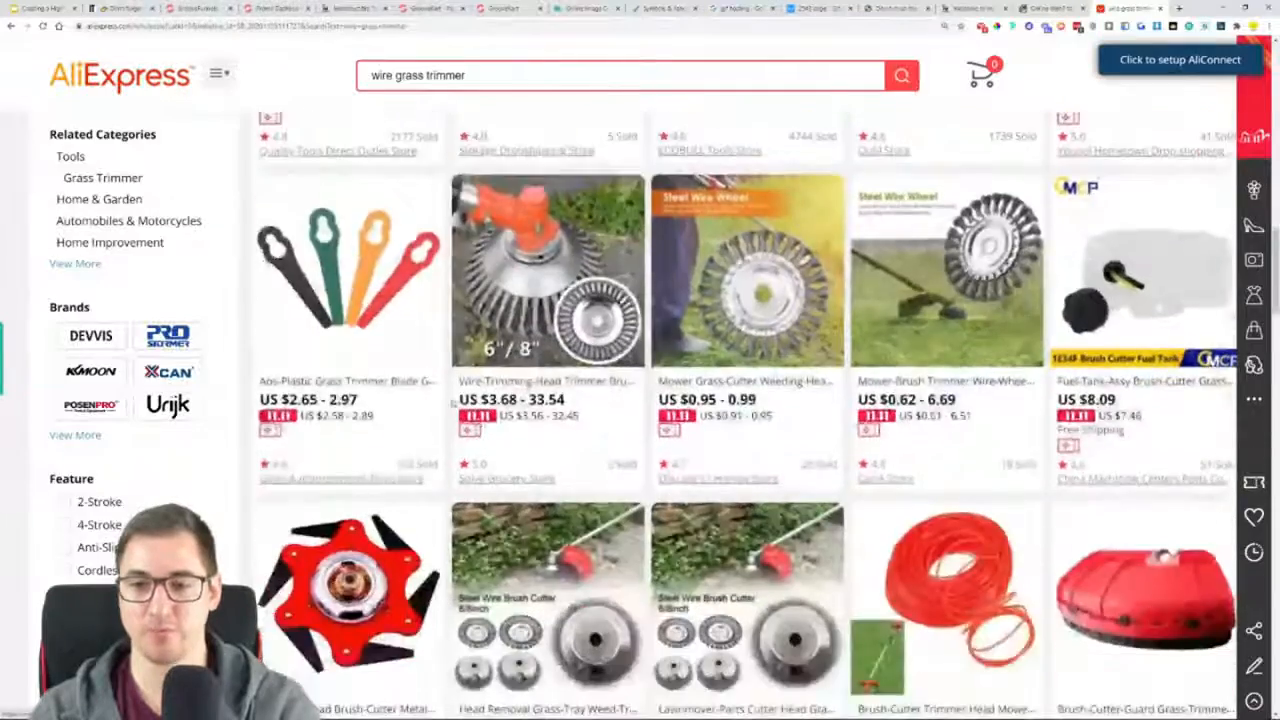
{"action": "scroll", "coordinate": [430, 398], "scroll_direction": "down", "scroll_amount": 2}
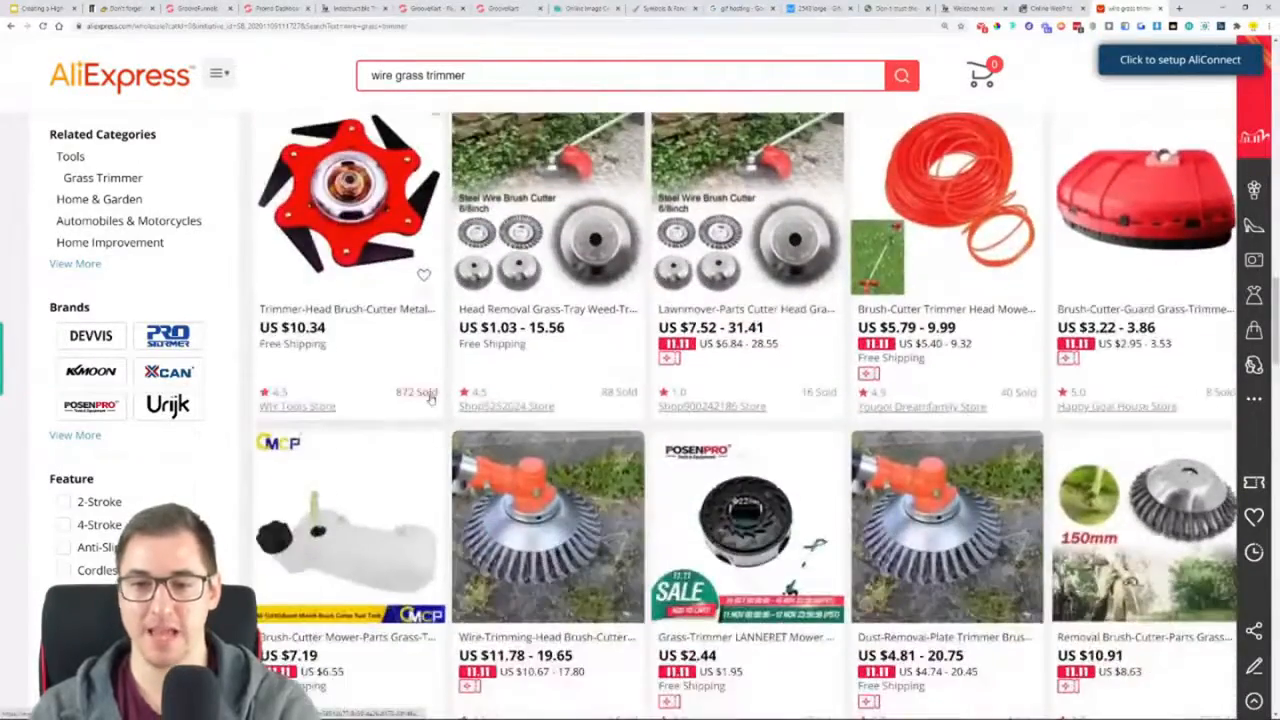
{"action": "scroll", "coordinate": [430, 398], "scroll_direction": "up", "scroll_amount": 15}
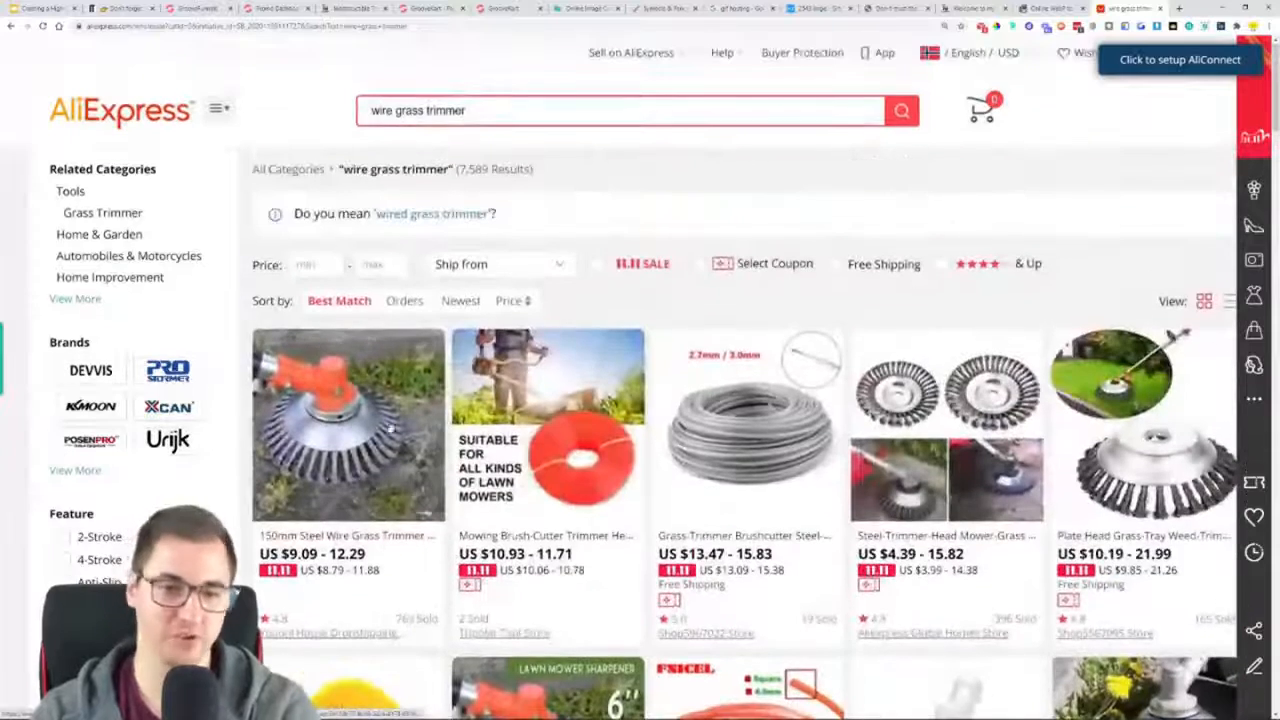
{"action": "left_click_drag", "start_coordinate": [282, 554], "coordinate": [368, 556]}
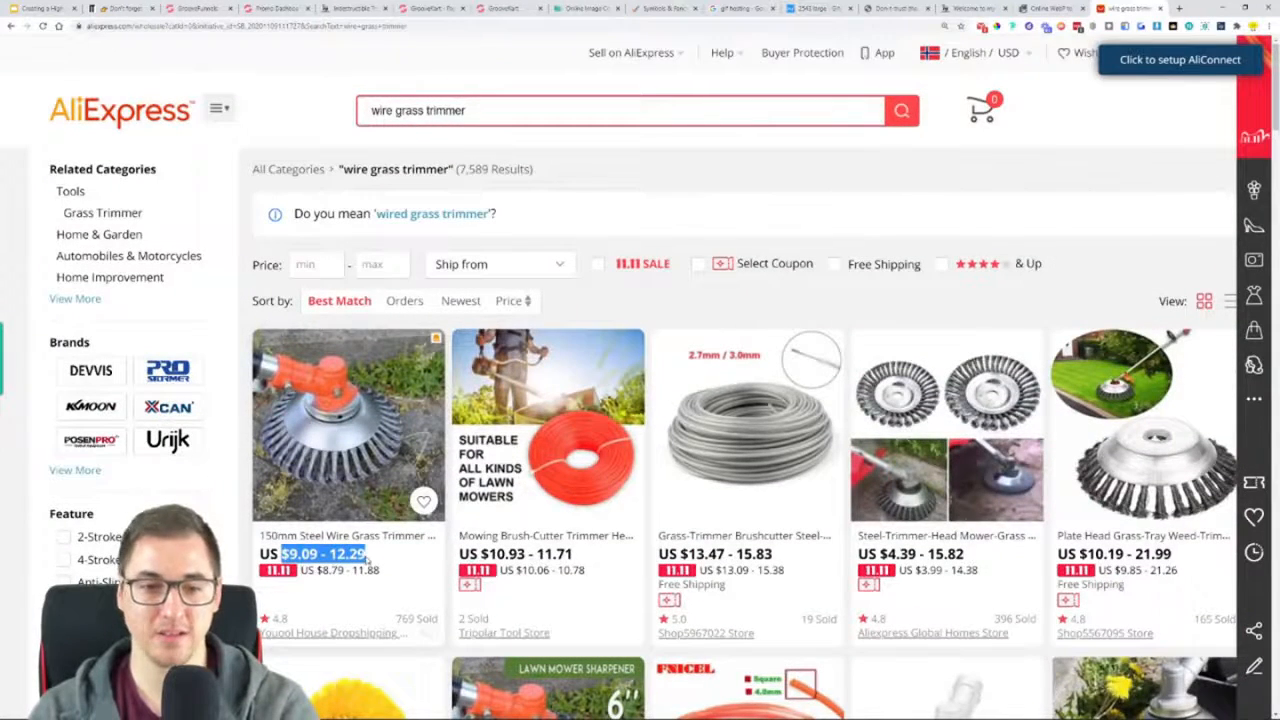
Open the 150mm Steel Wire Grass Trimmer Head listing from Youool House Dropshipping Store and start adding it to GrooveKart
{"action": "left_click", "coordinate": [349, 411]}
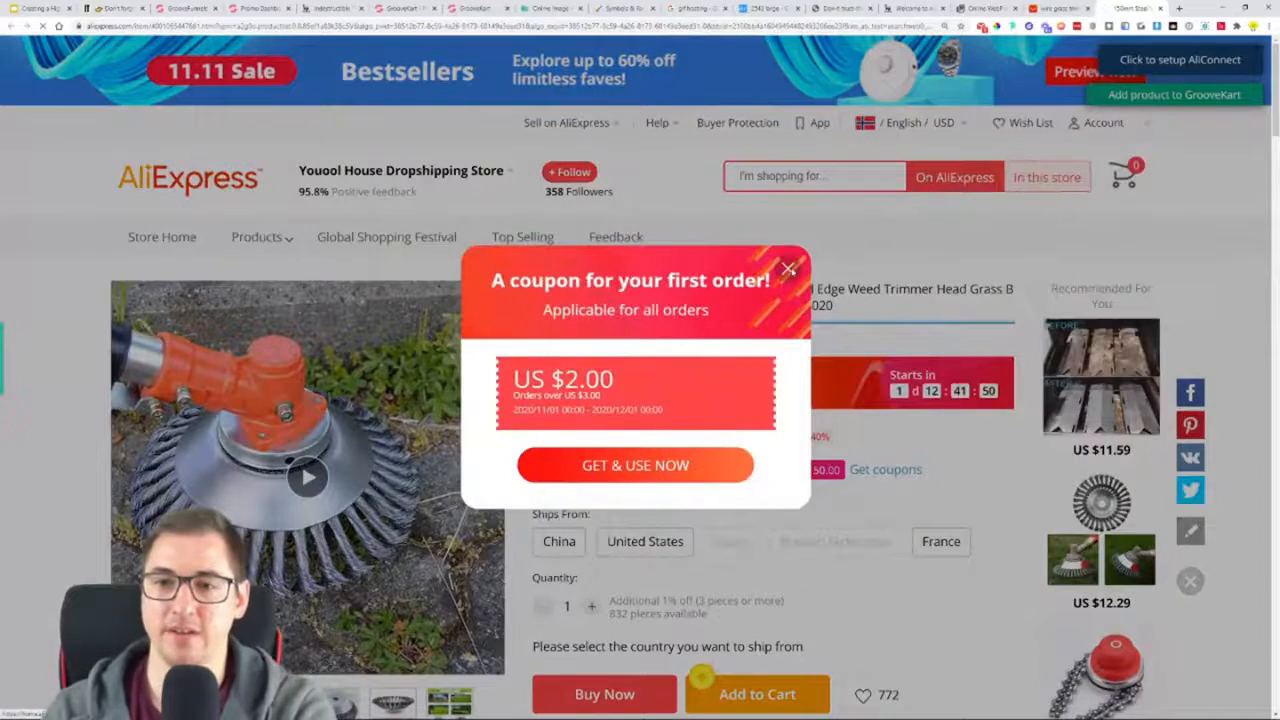
{"action": "left_click", "coordinate": [788, 268]}
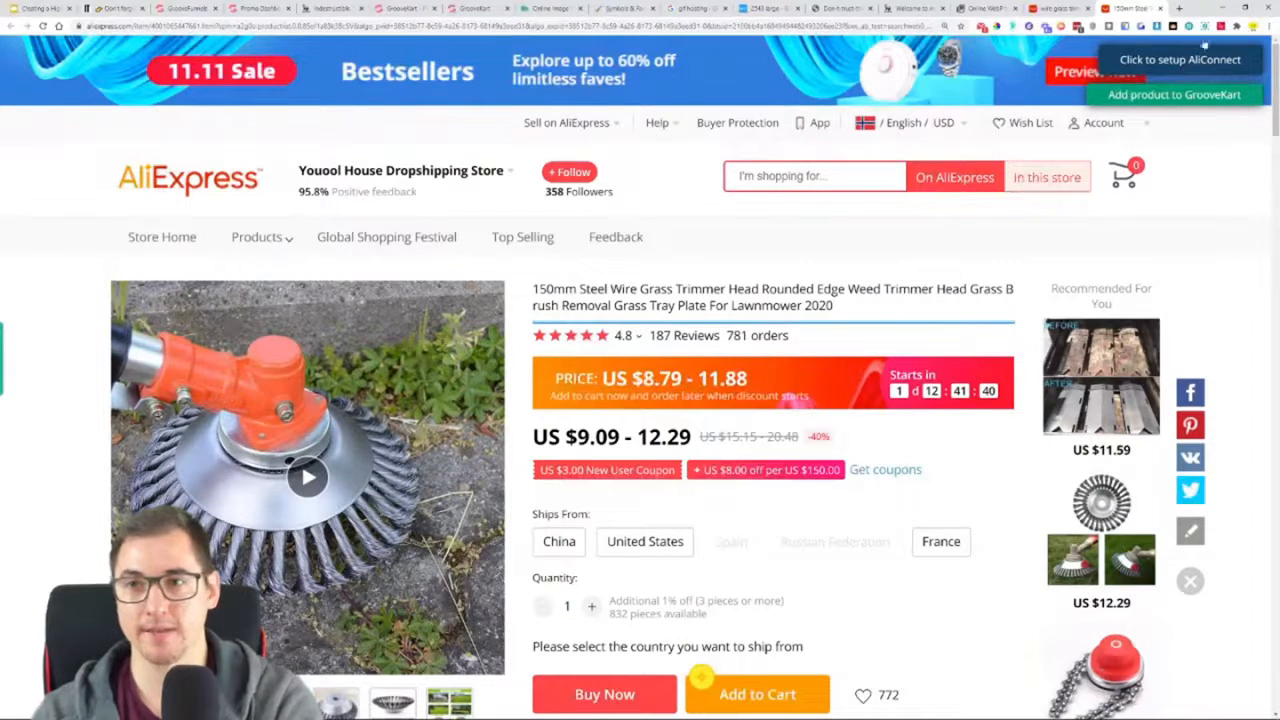
{"action": "left_click", "coordinate": [1182, 97]}
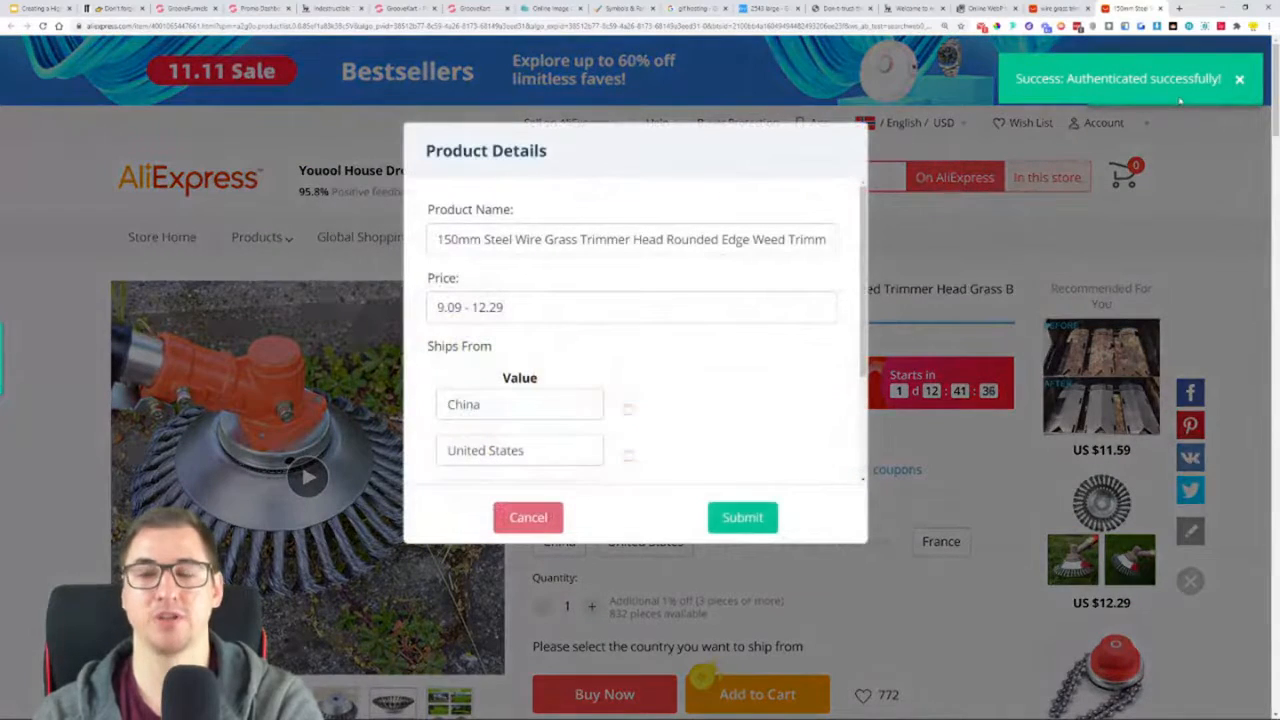
Replace the product name in the import details with "Indestructible Trimmer"
{"action": "double_click", "coordinate": [524, 240]}
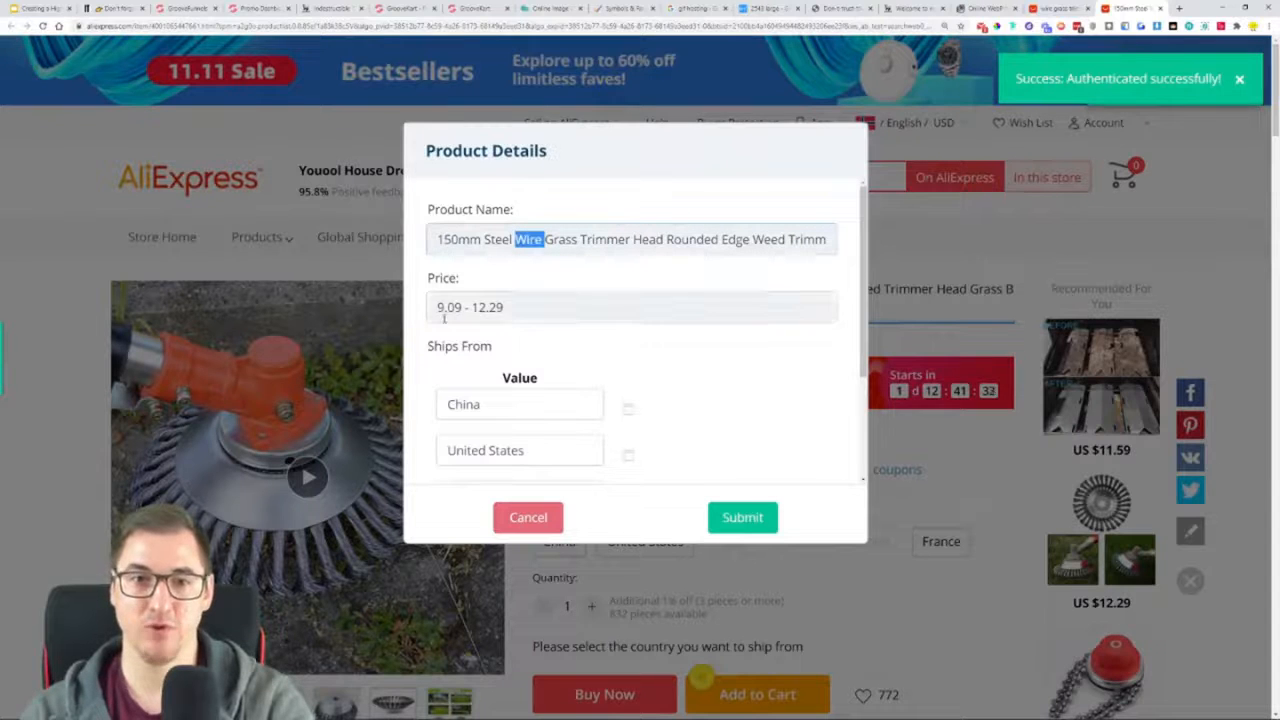
{"action": "key", "text": "ctrl+a"}
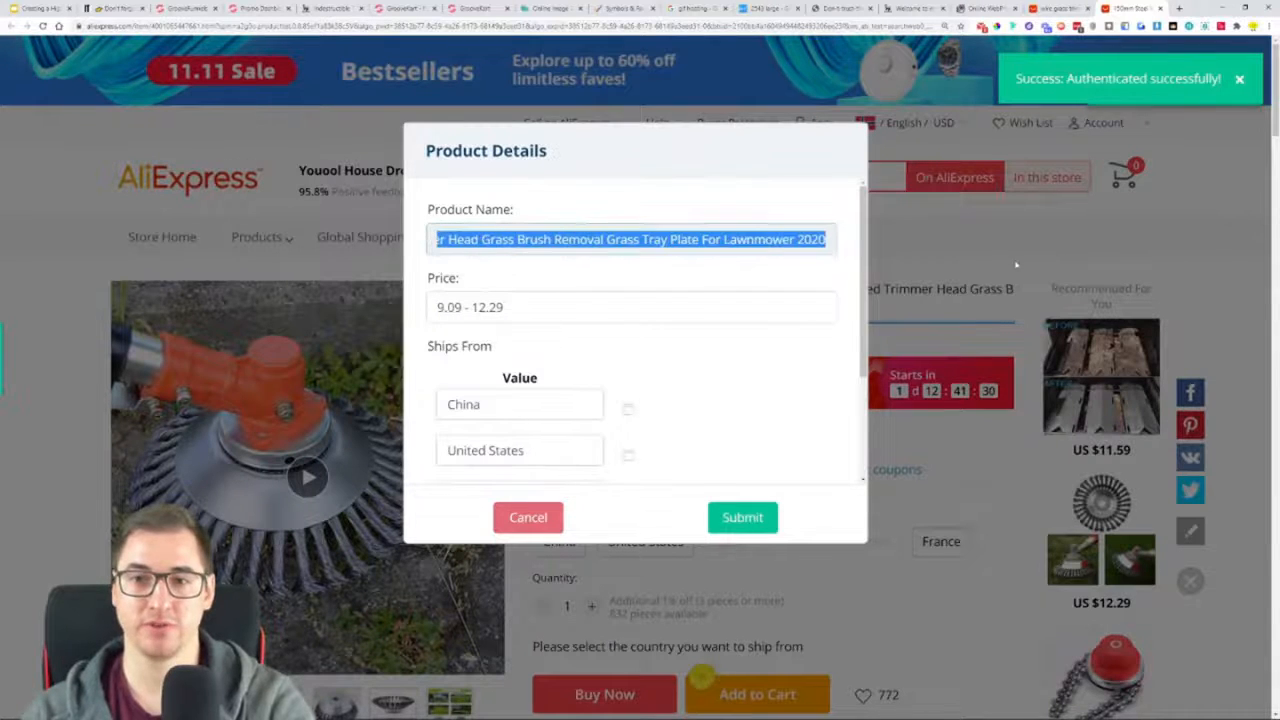
{"action": "type", "text": "Indestructible"}
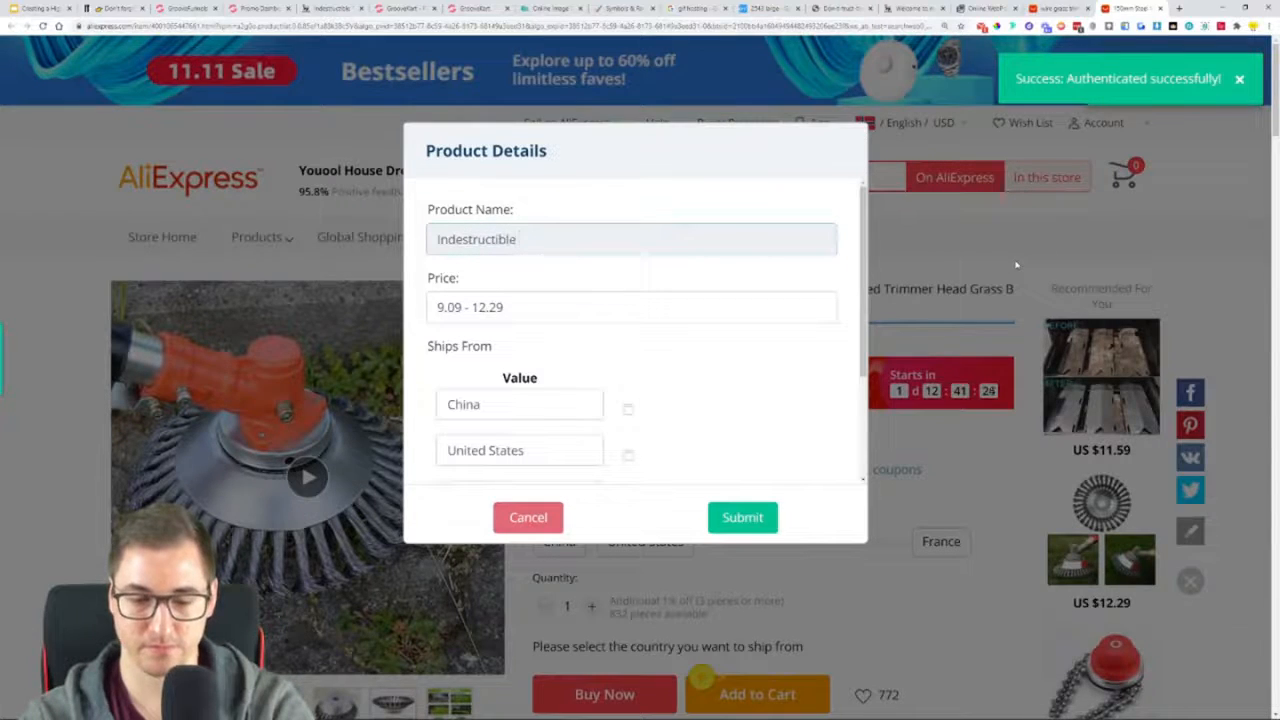
{"action": "type", "text": "Trimmer"}
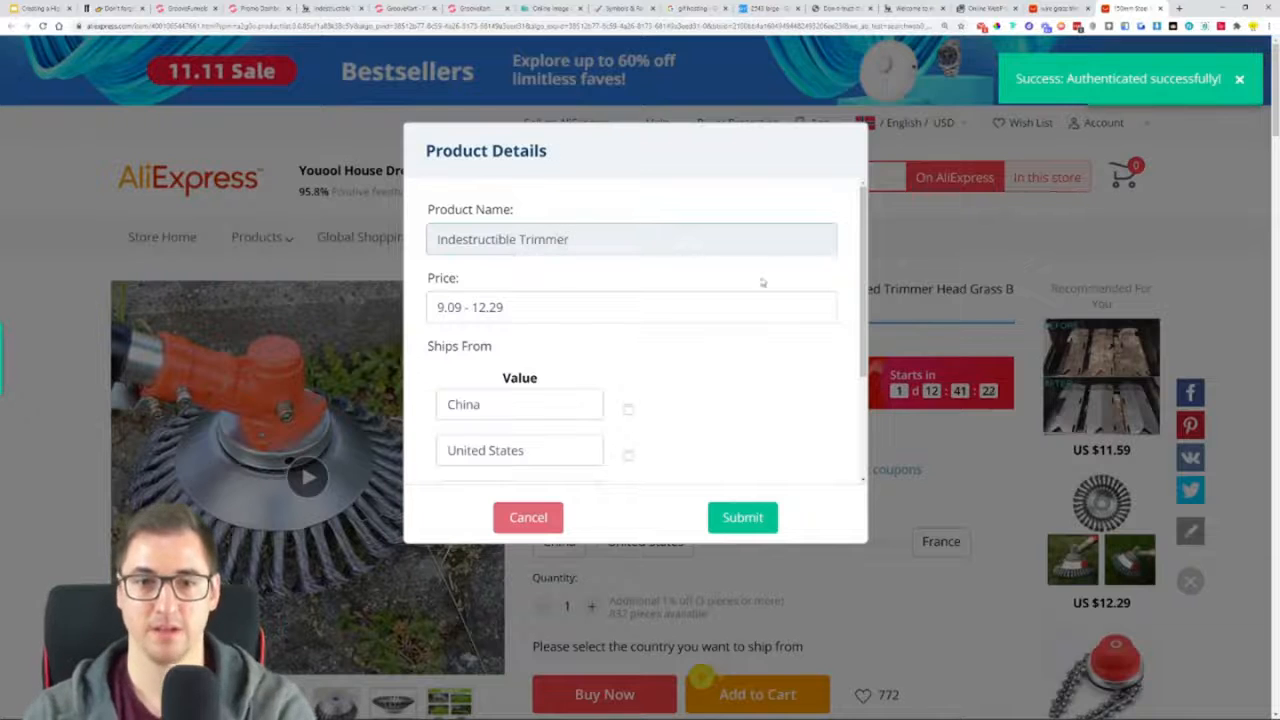
Remove China from the Ships From values of the imported product
{"action": "scroll", "coordinate": [750, 332], "scroll_direction": "down", "scroll_amount": 2}
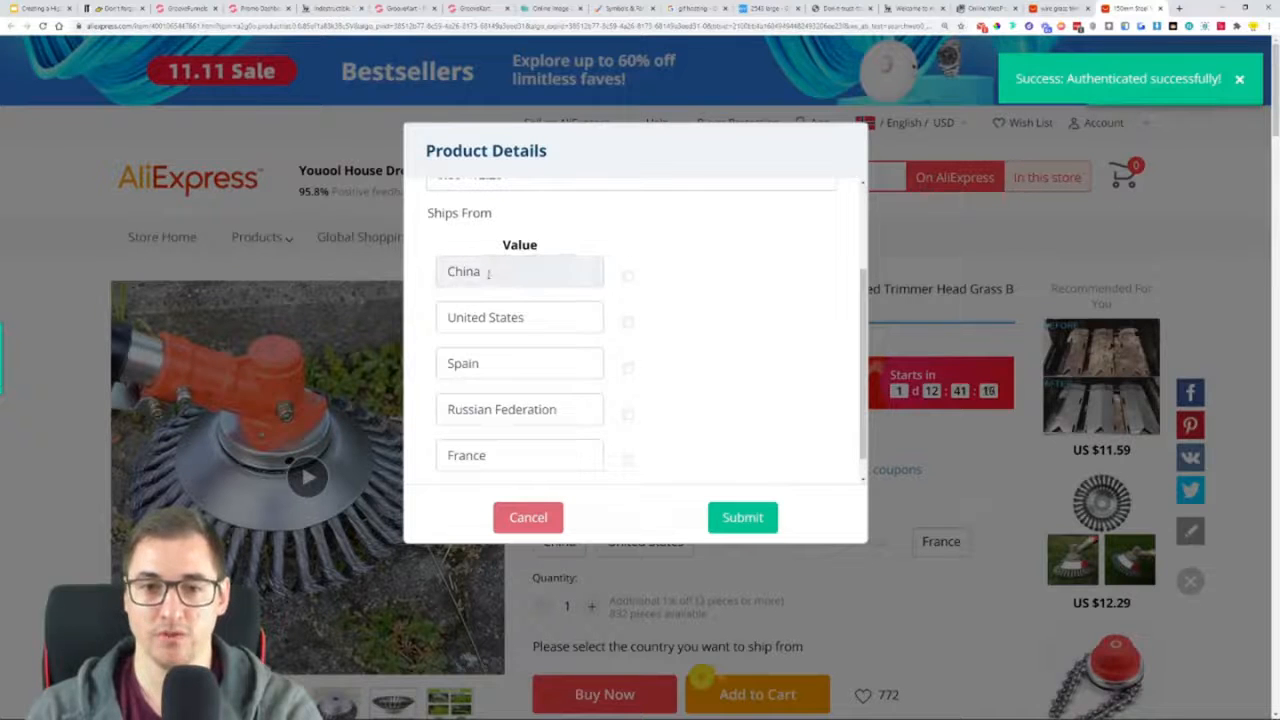
{"action": "scroll", "coordinate": [488, 305], "scroll_direction": "down", "scroll_amount": 1}
{"action": "scroll", "coordinate": [488, 305], "scroll_direction": "down", "scroll_amount": 1}
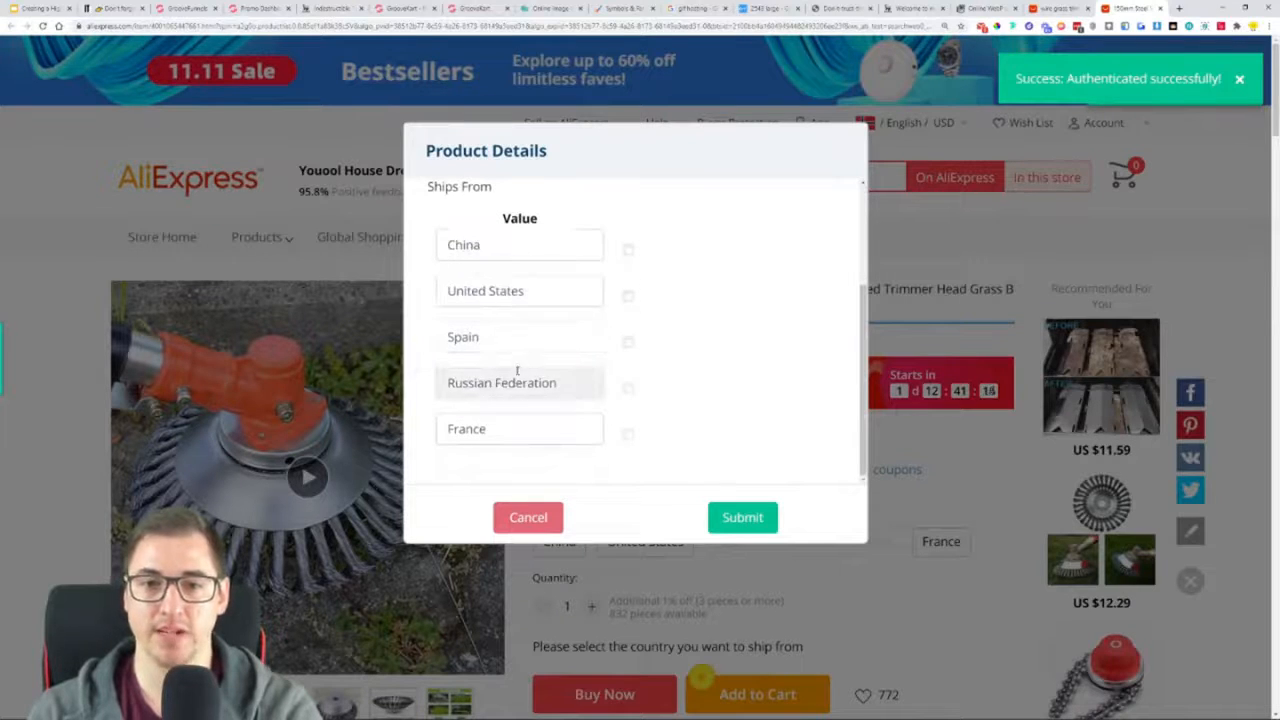
{"action": "left_click", "coordinate": [628, 256]}
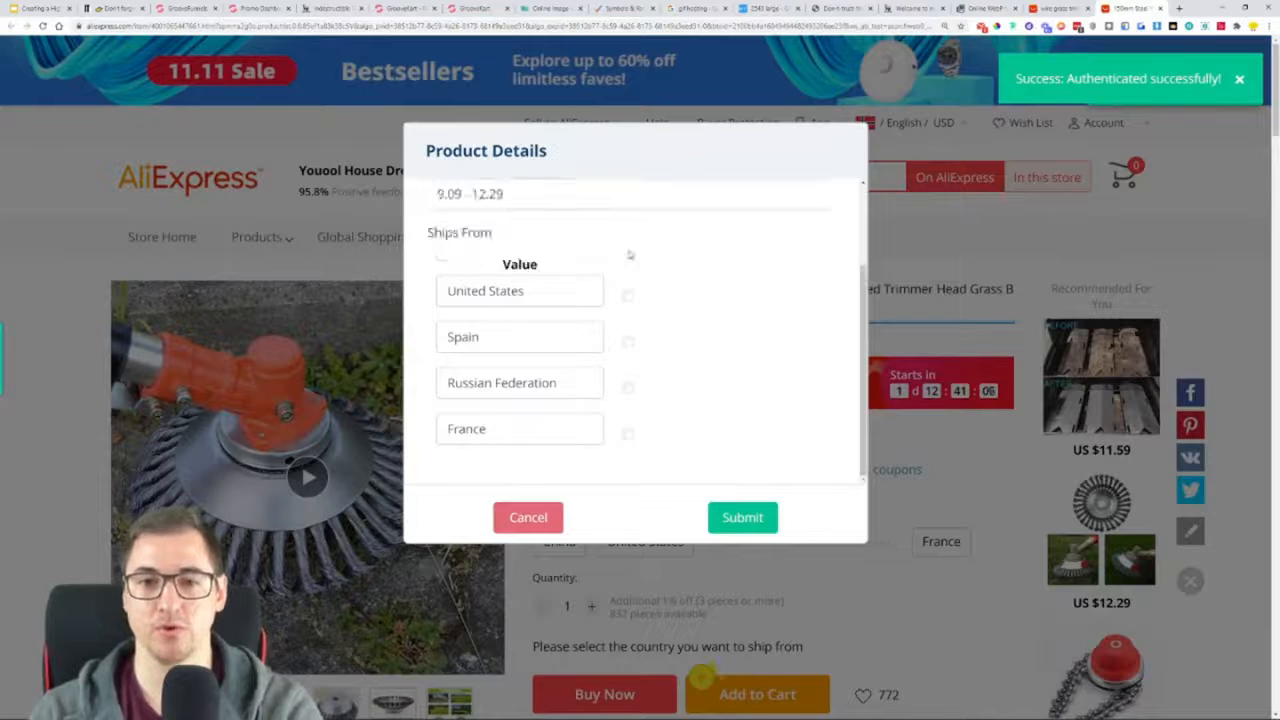
Shorten the "Russian Federation" shipping origin to "Russia" and submit the product details
{"action": "left_click_drag", "start_coordinate": [566, 383], "coordinate": [484, 383]}
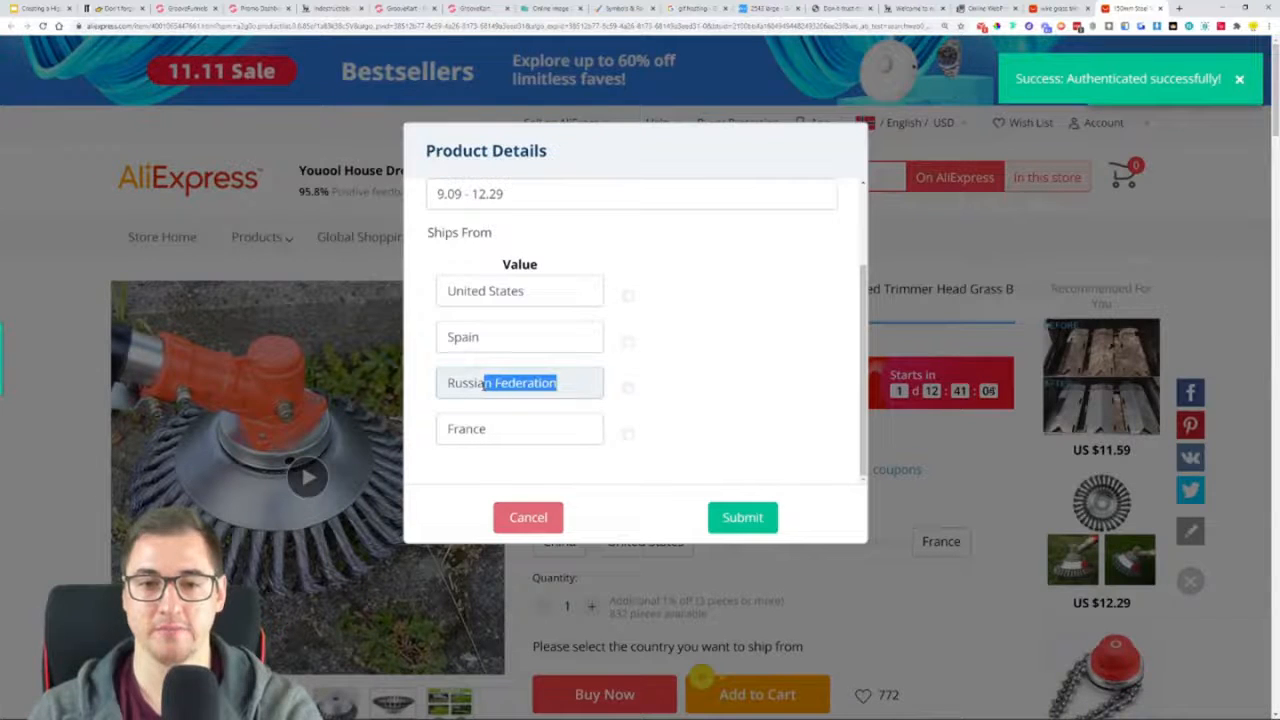
{"action": "key", "text": "BackSpace"}
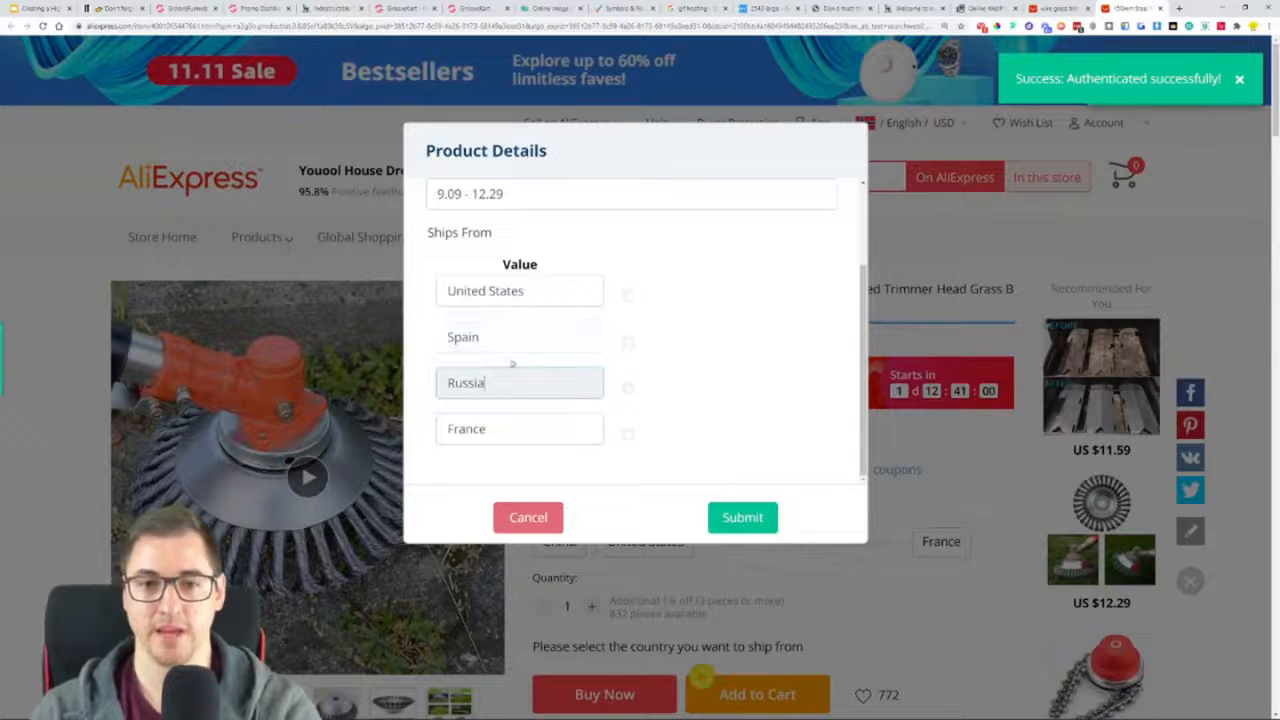
{"action": "scroll", "coordinate": [807, 441], "scroll_direction": "up", "scroll_amount": 2}
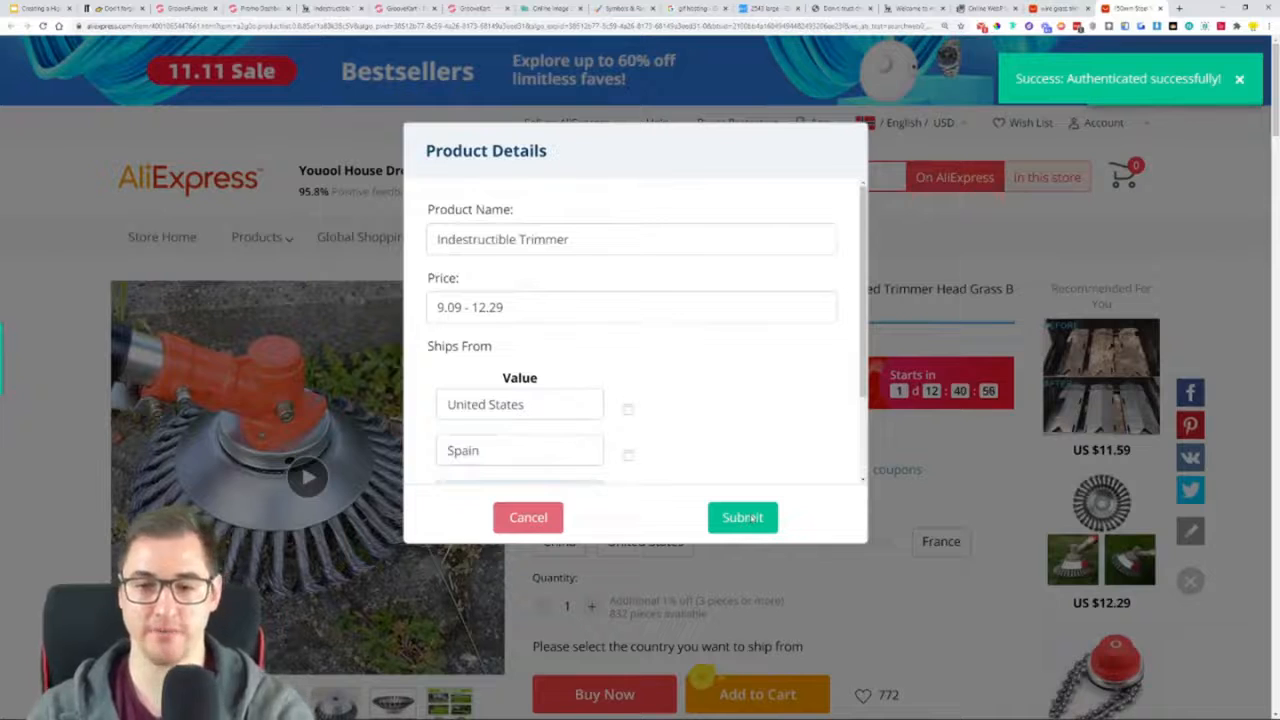
{"action": "left_click", "coordinate": [752, 518]}
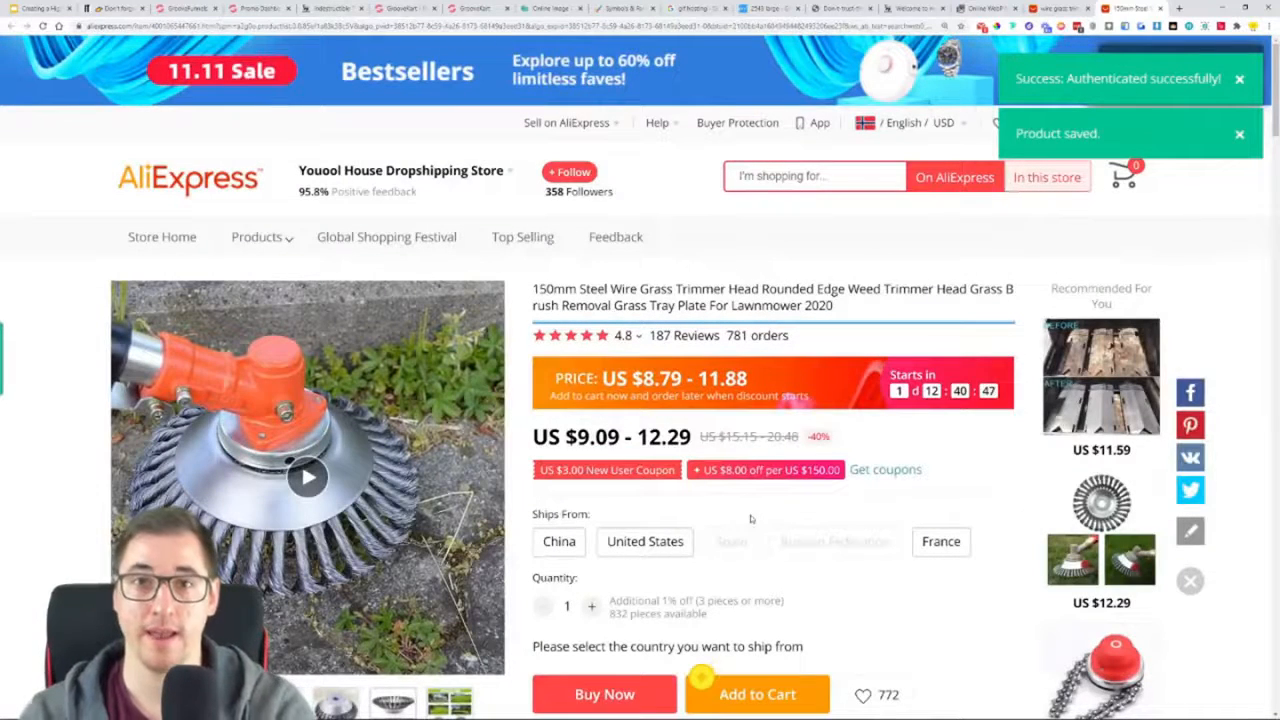
Switch to GrooveKart and add the Indestructible Trimmer from the Ali-Connect product list to the store
{"action": "left_click", "coordinate": [470, 8]}
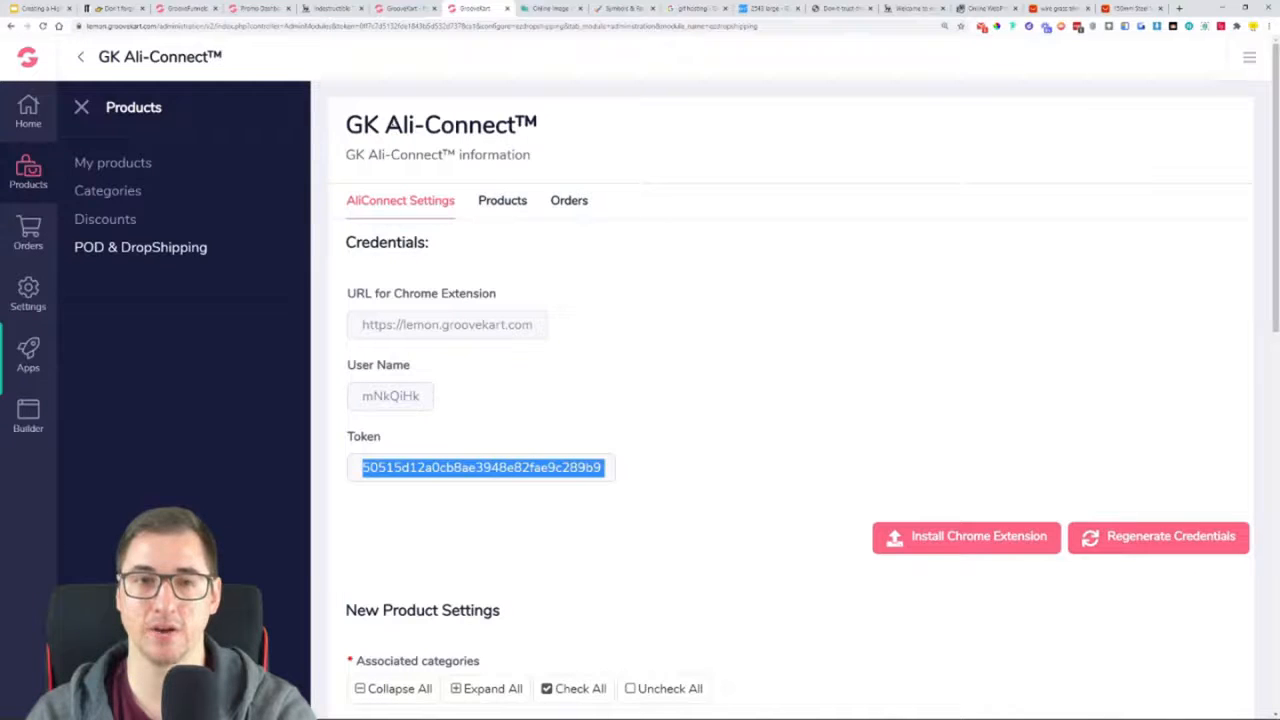
{"action": "left_click", "coordinate": [82, 107]}
{"action": "key", "text": "ctrl+minus"}
{"action": "key", "text": "ctrl+plus"}
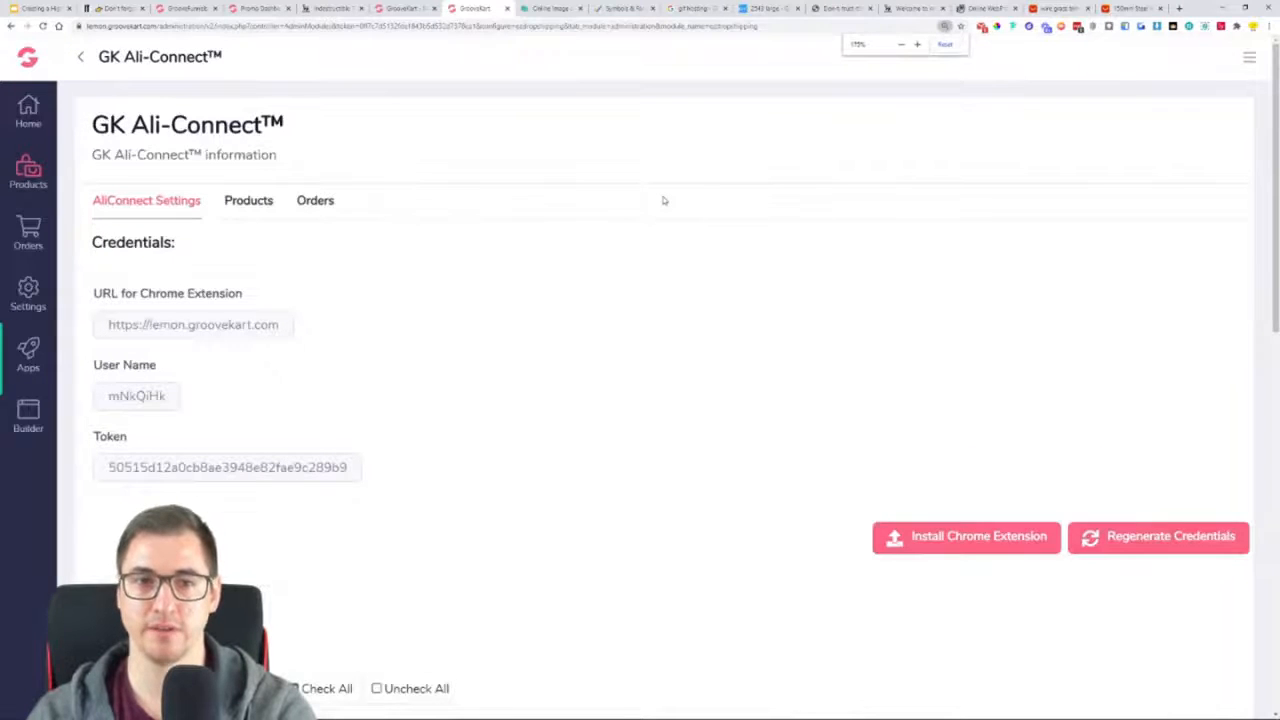
{"action": "key", "text": "ctrl+plus"}
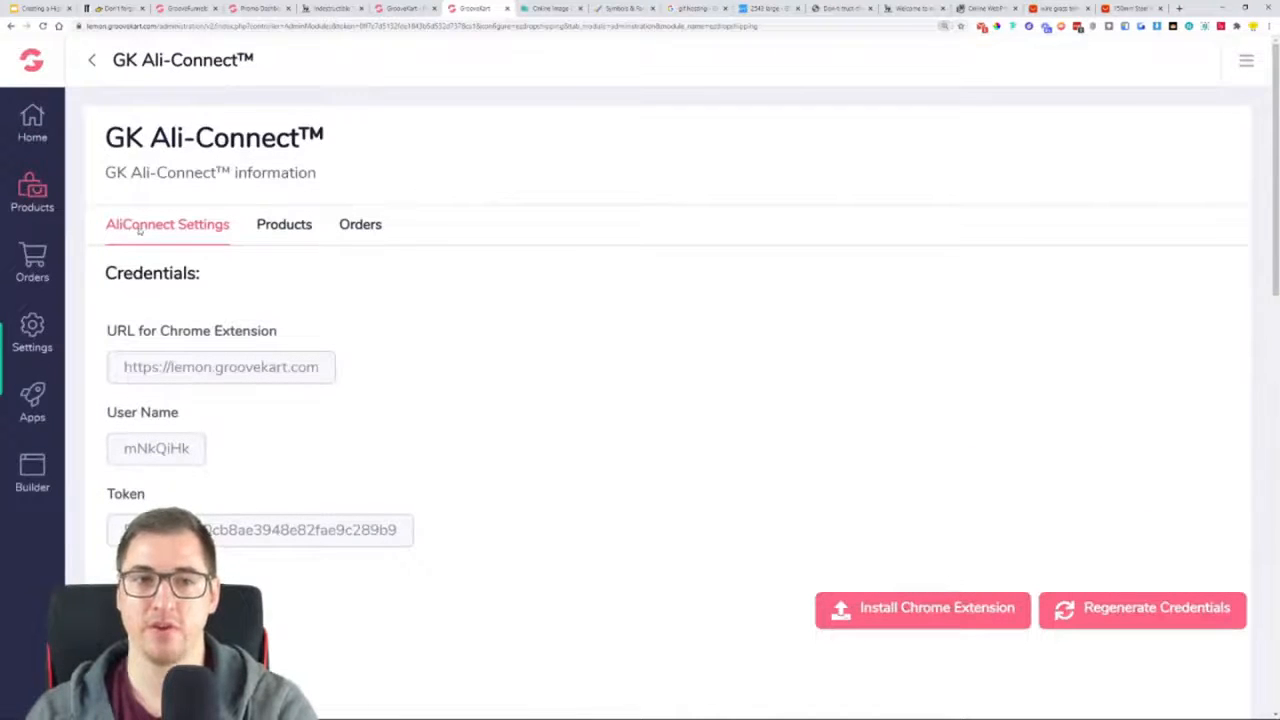
{"action": "left_click", "coordinate": [293, 228]}
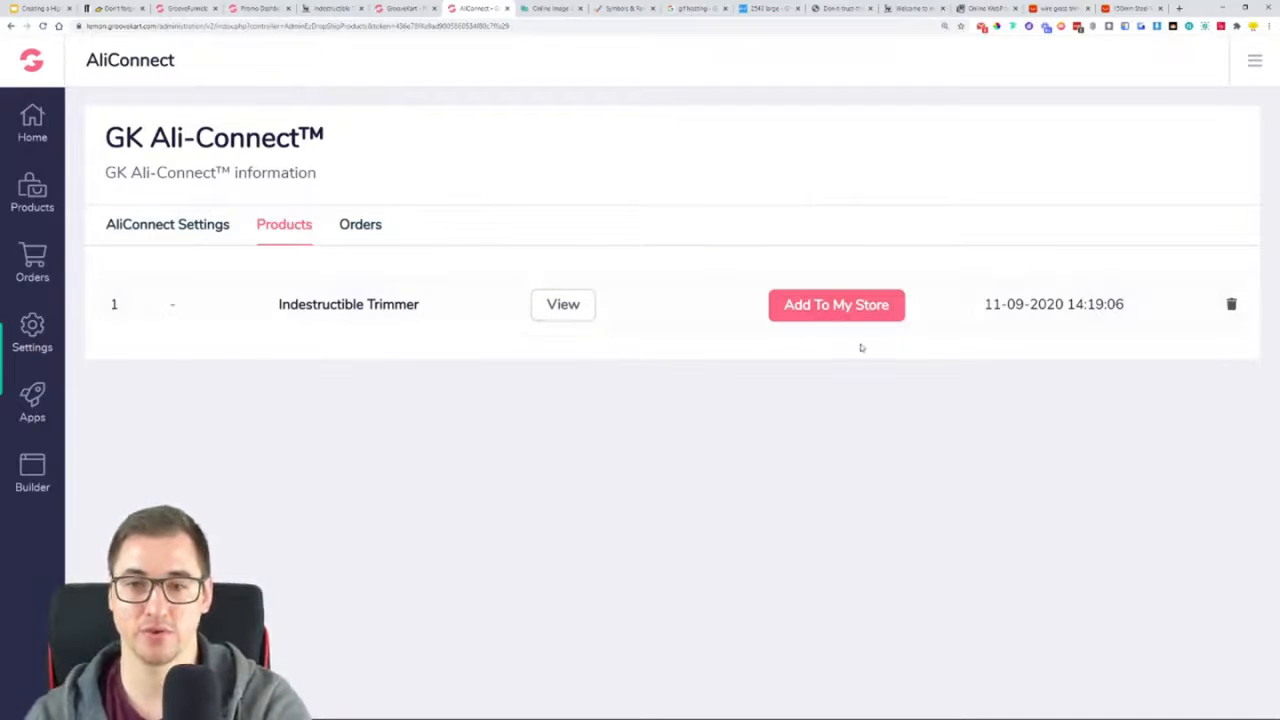
{"action": "left_click", "coordinate": [835, 313]}
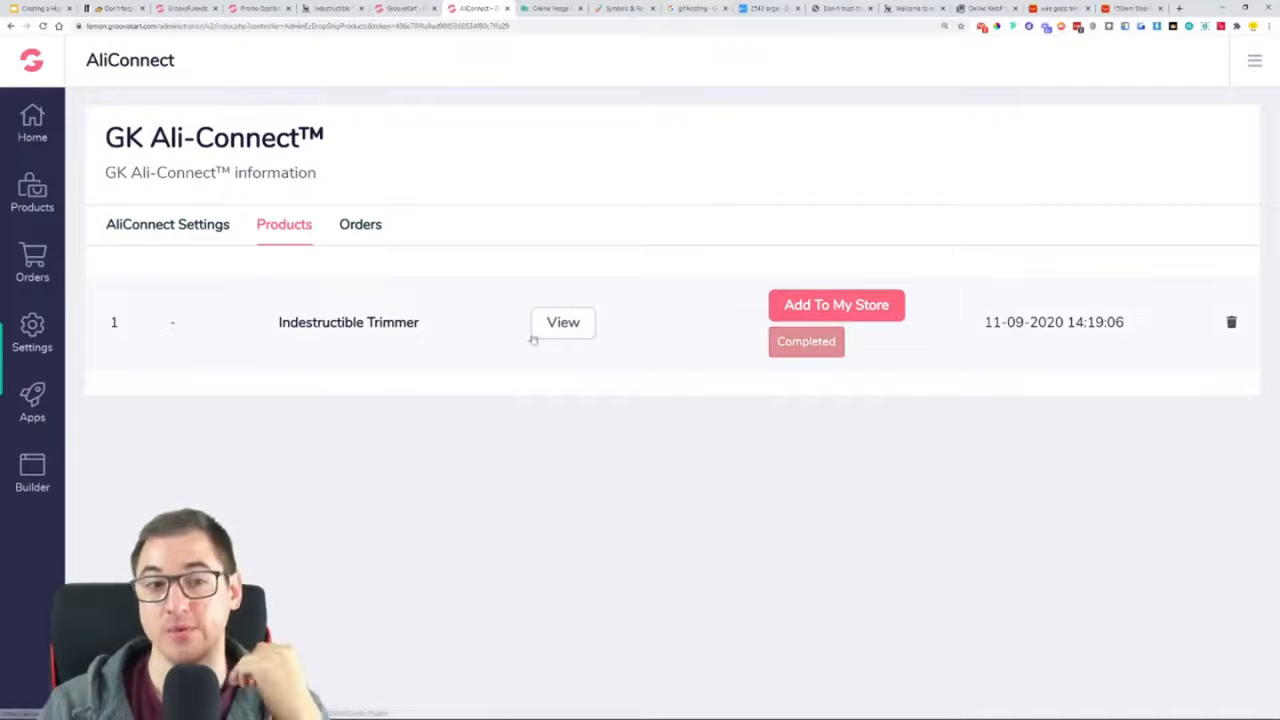
Open the store's My Products list and look through it for the imported trimmer
{"action": "left_click", "coordinate": [24, 193]}
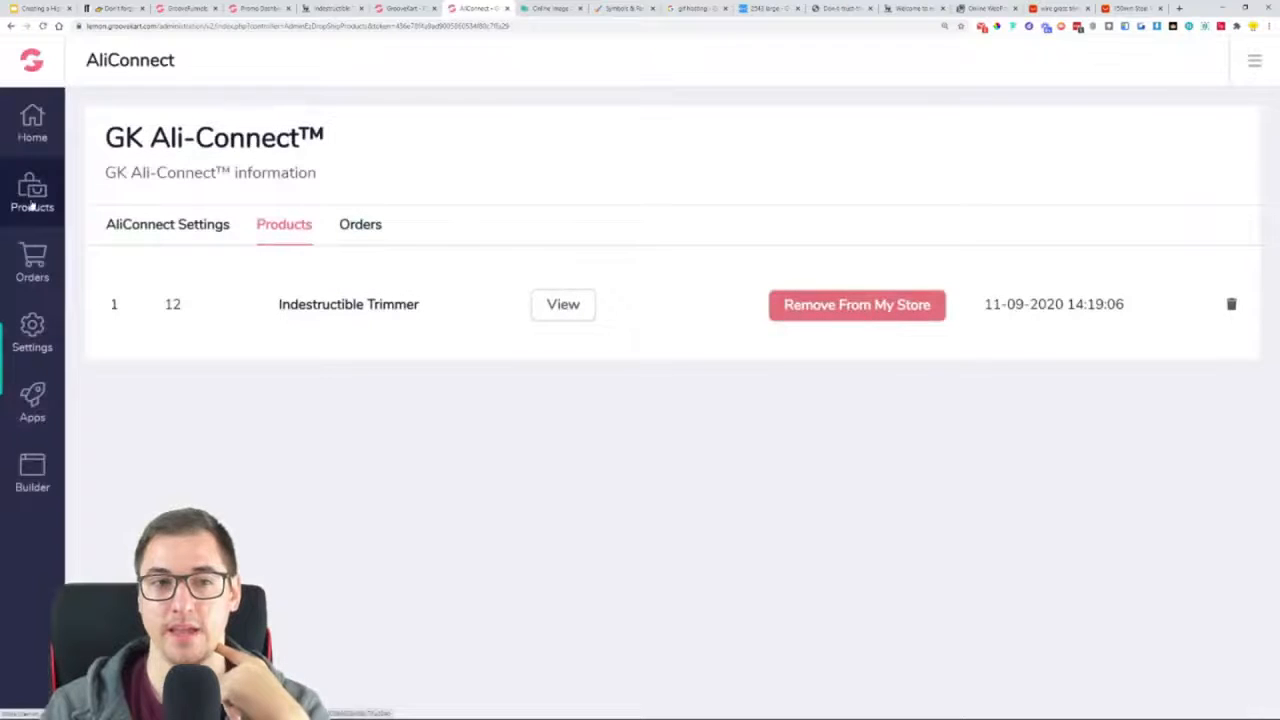
{"action": "left_click", "coordinate": [34, 205]}
{"action": "left_click", "coordinate": [135, 189]}
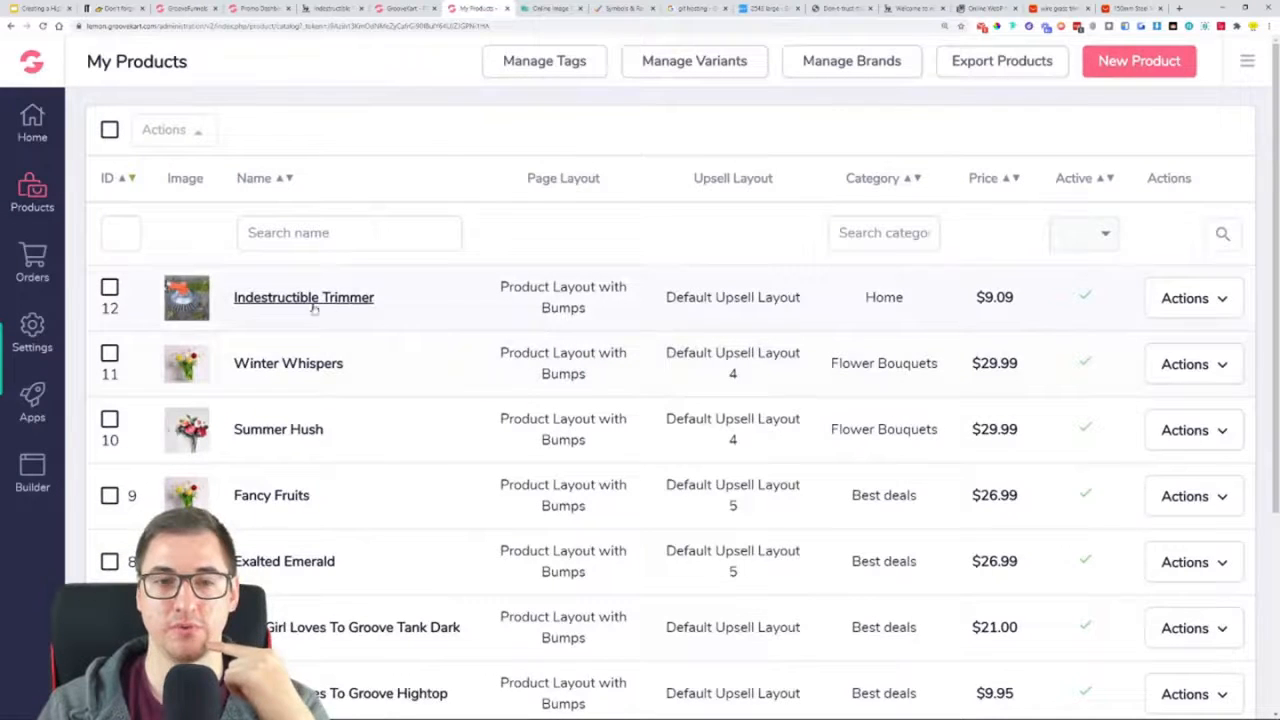
{"action": "scroll", "coordinate": [333, 310], "scroll_direction": "down", "scroll_amount": 3}
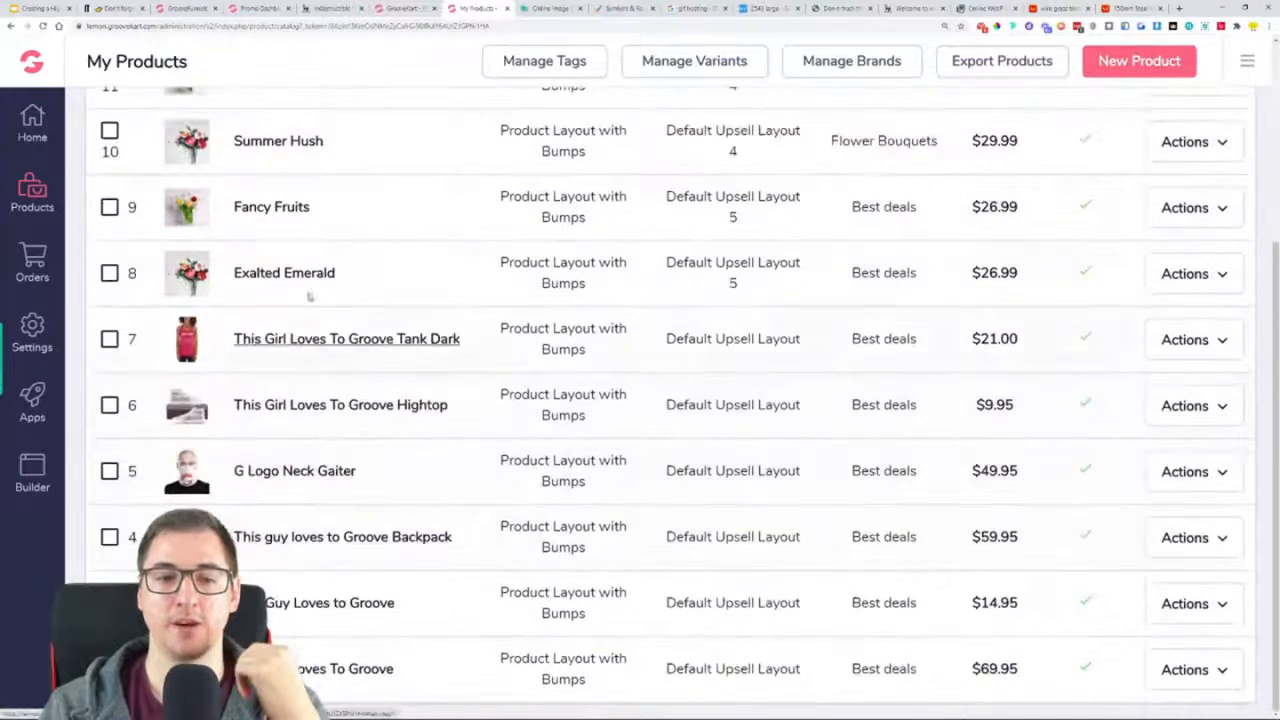
{"action": "scroll", "coordinate": [361, 373], "scroll_direction": "up", "scroll_amount": 3}
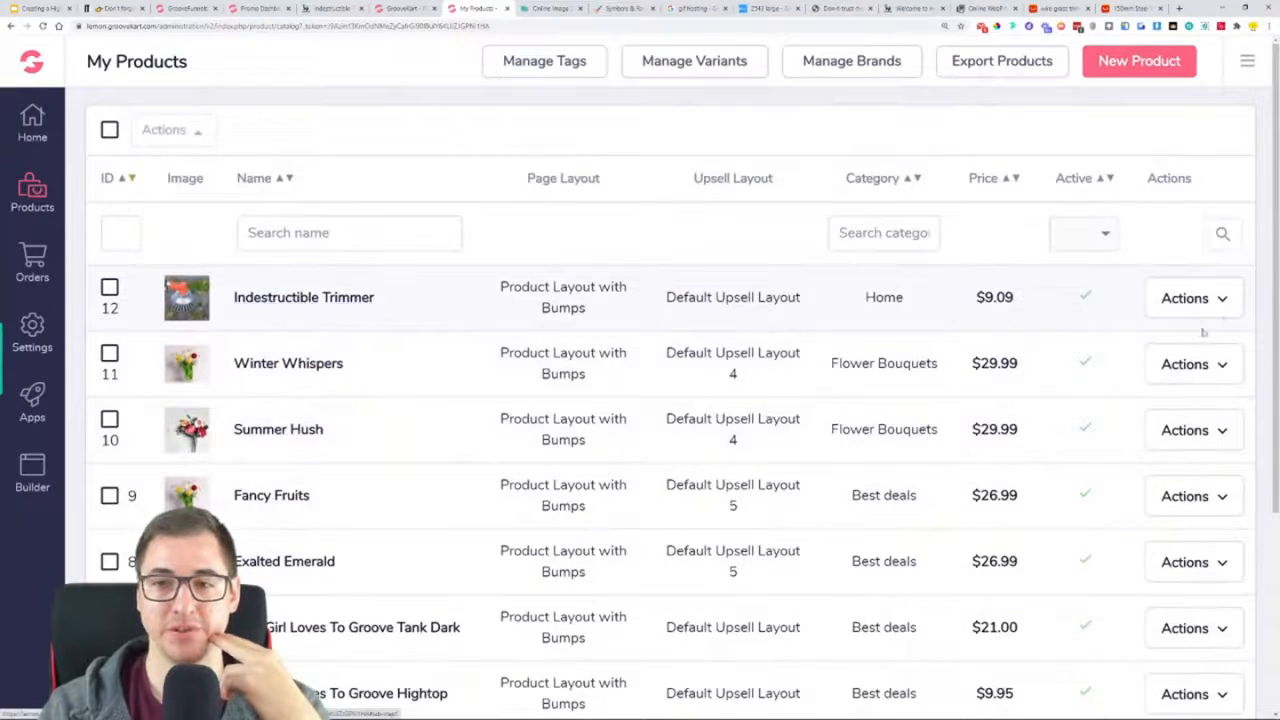
Open the Indestructible Trimmer for editing and go to its product categories
{"action": "left_click", "coordinate": [1221, 300]}
{"action": "left_click", "coordinate": [1140, 365]}
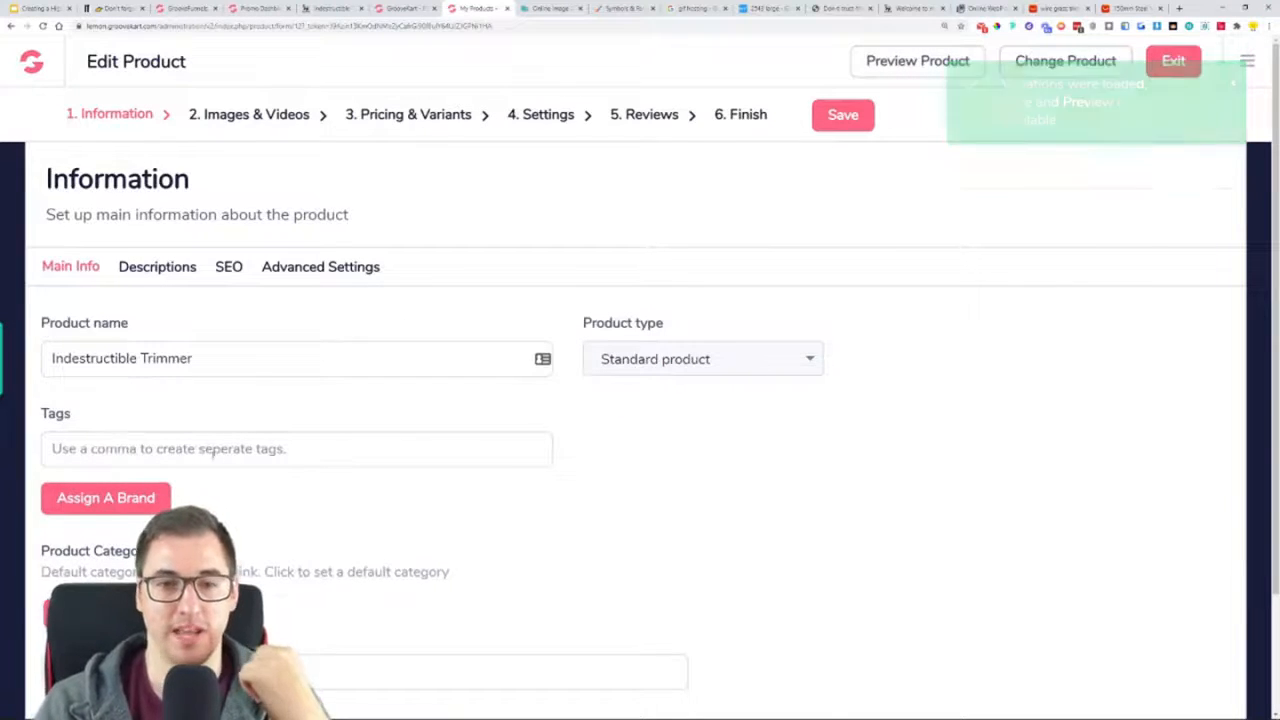
{"action": "scroll", "coordinate": [251, 438], "scroll_direction": "down", "scroll_amount": 1}
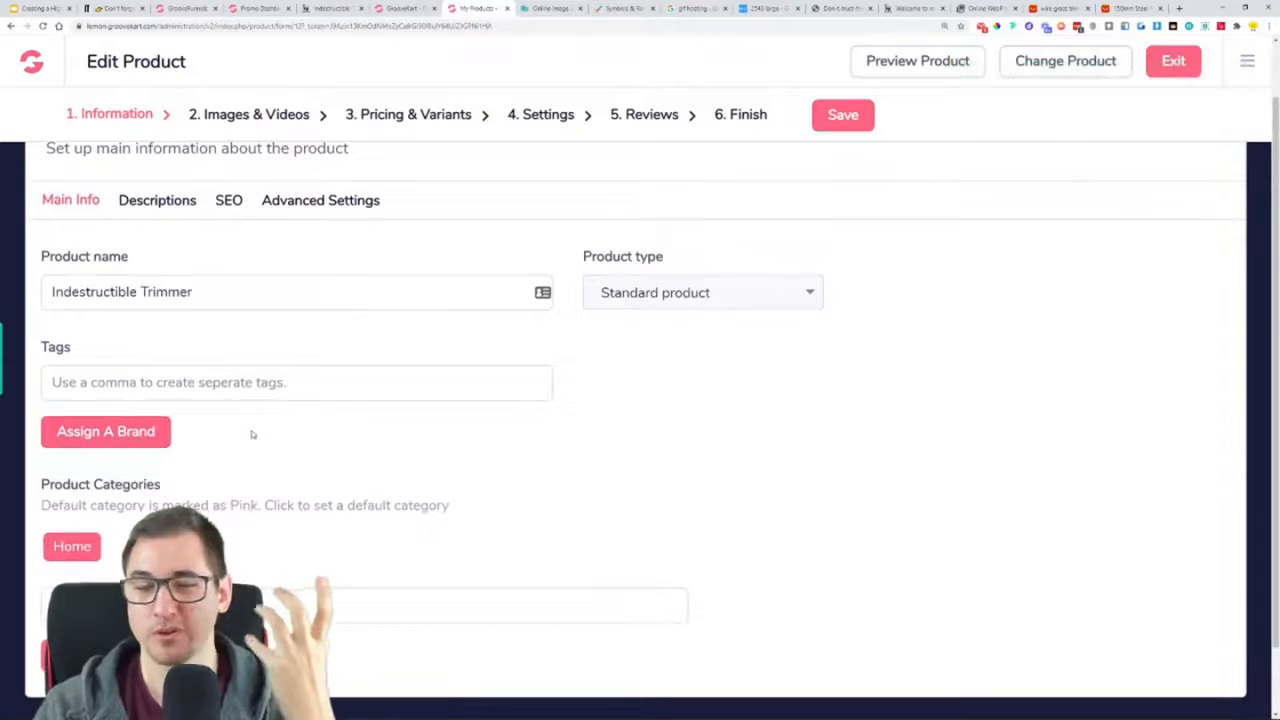
{"action": "scroll", "coordinate": [220, 416], "scroll_direction": "down", "scroll_amount": 1}
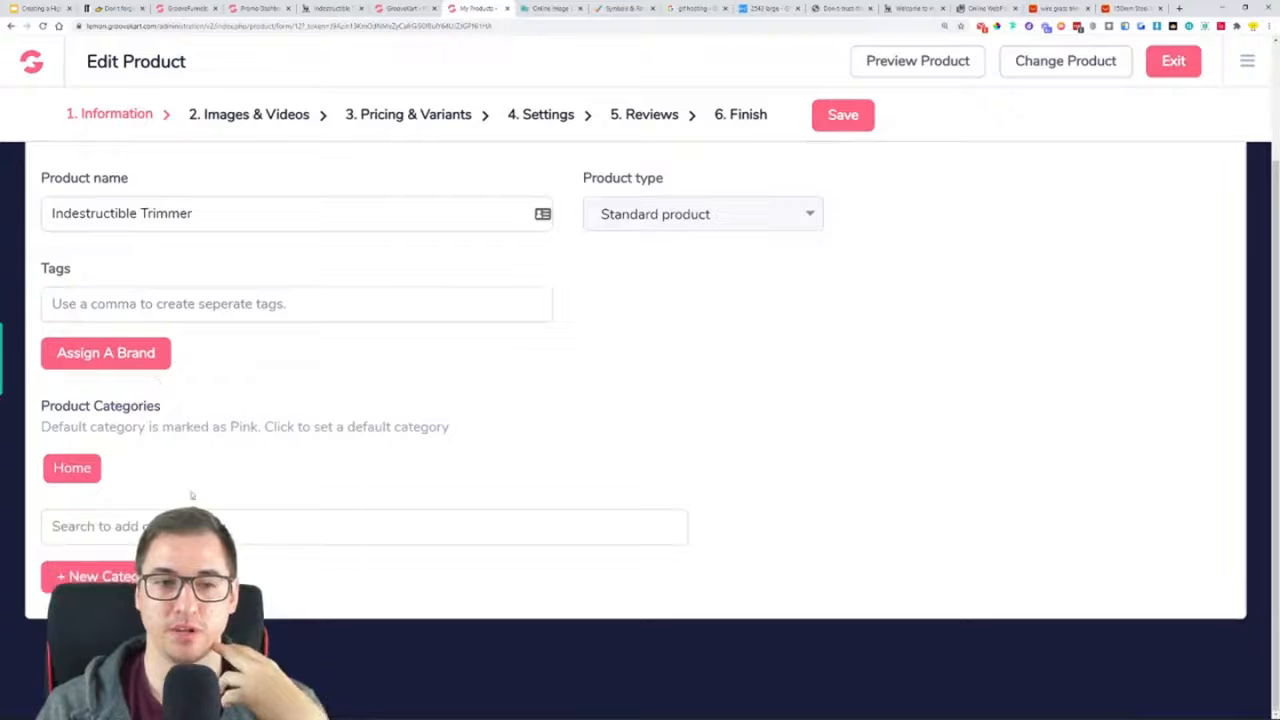
Create and assign a new category "product" under Home and make it the trimmer's default category
{"action": "left_click", "coordinate": [142, 577]}
{"action": "scroll", "coordinate": [303, 521], "scroll_direction": "down", "scroll_amount": 2}
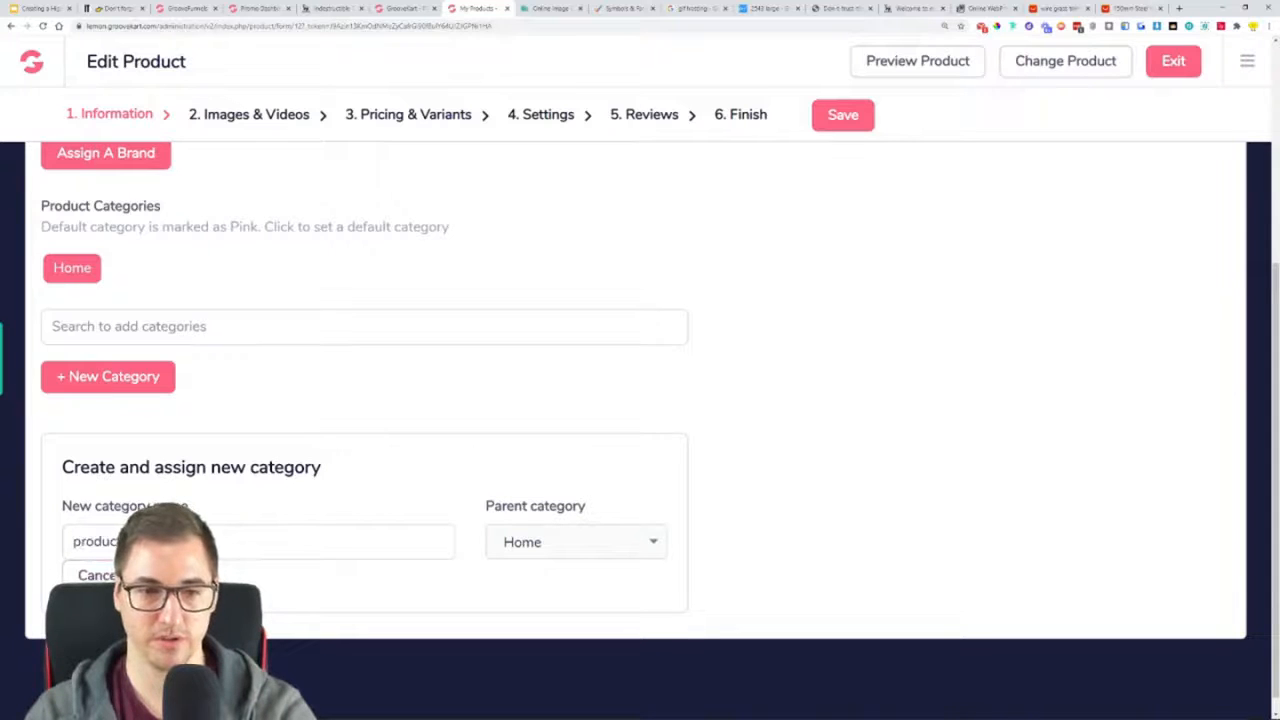
{"action": "left_click", "coordinate": [178, 576]}
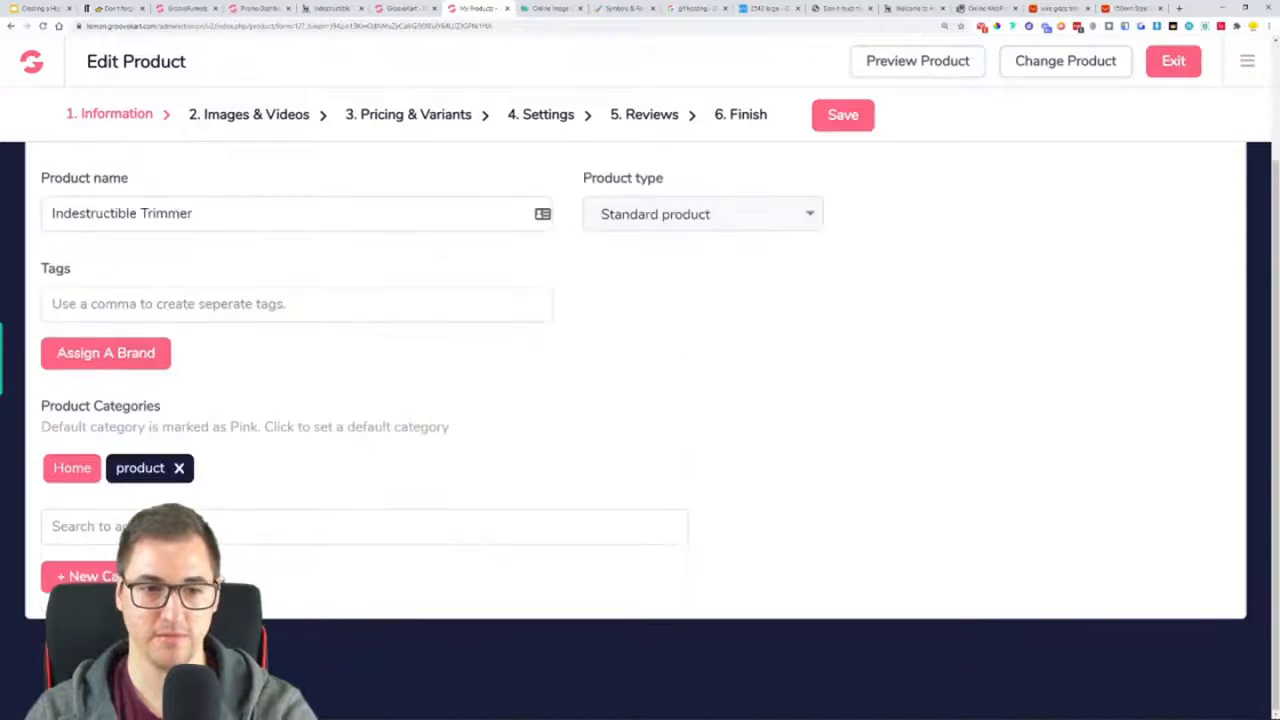
{"action": "left_click", "coordinate": [272, 468]}
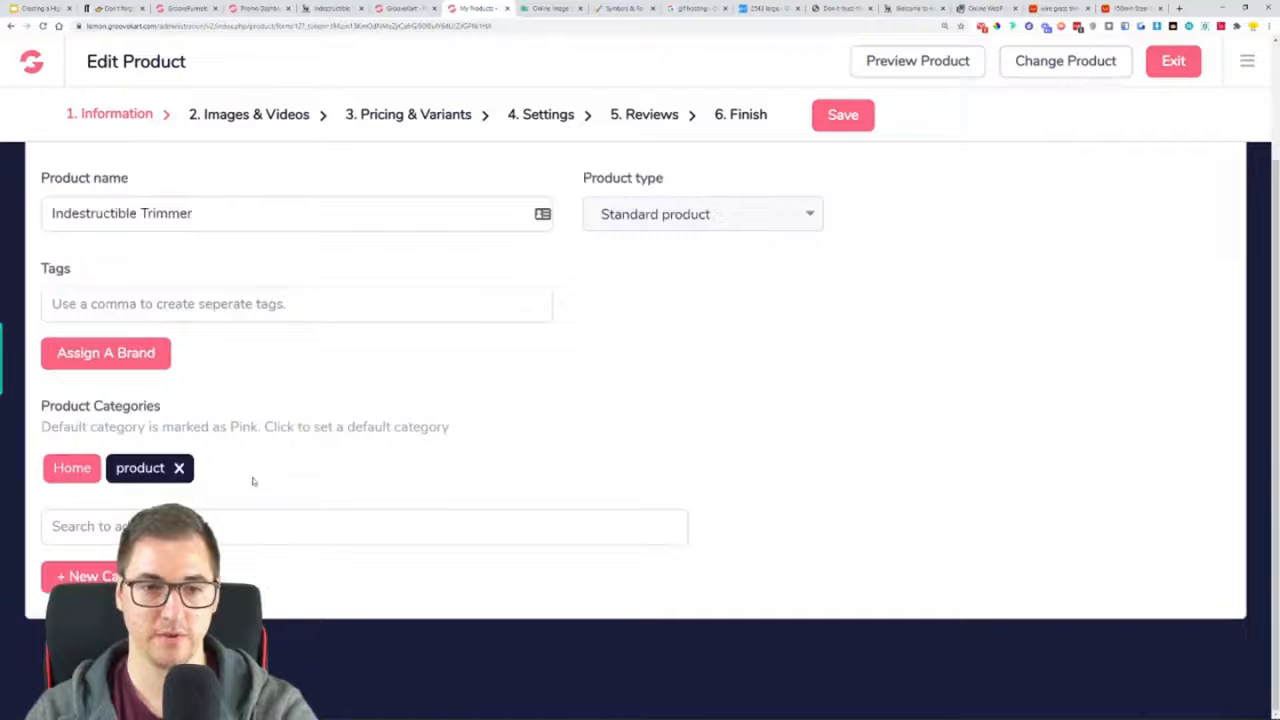
{"action": "left_click", "coordinate": [145, 470]}
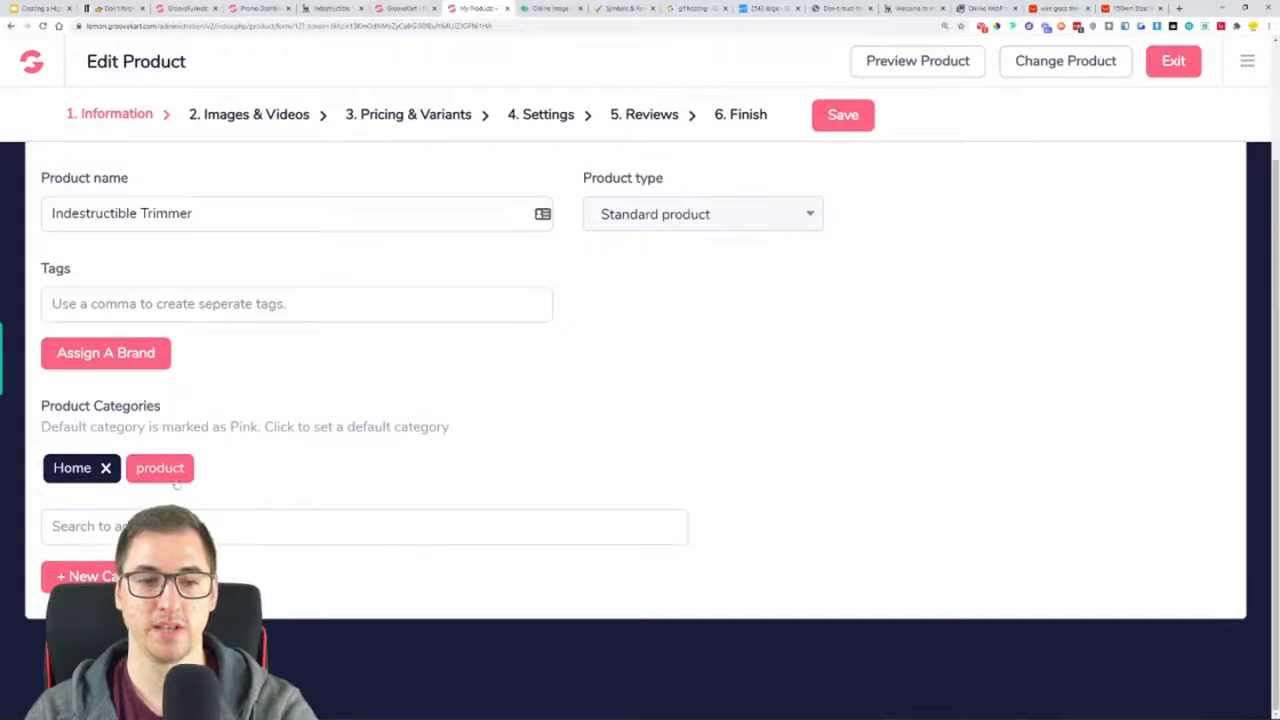
Review the trimmer's summary, full and upsell product descriptions, including the imported images
{"action": "scroll", "coordinate": [418, 470], "scroll_direction": "up", "scroll_amount": 3}
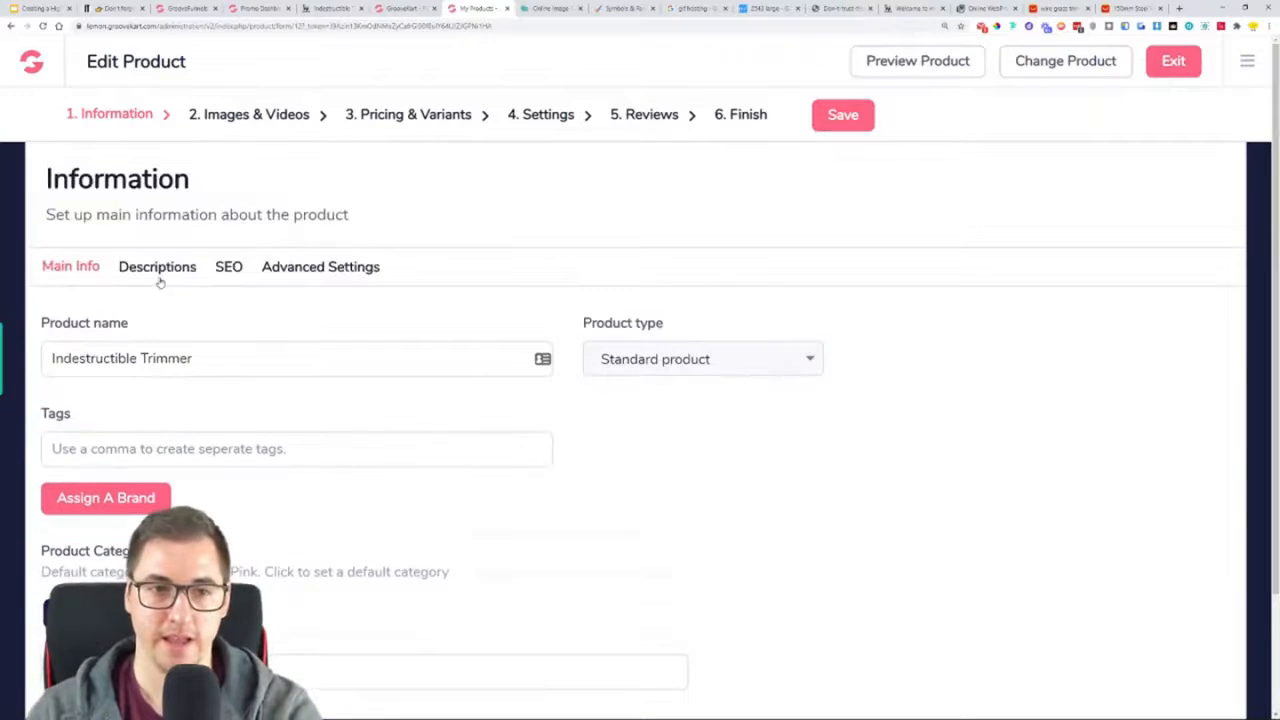
{"action": "left_click", "coordinate": [159, 281]}
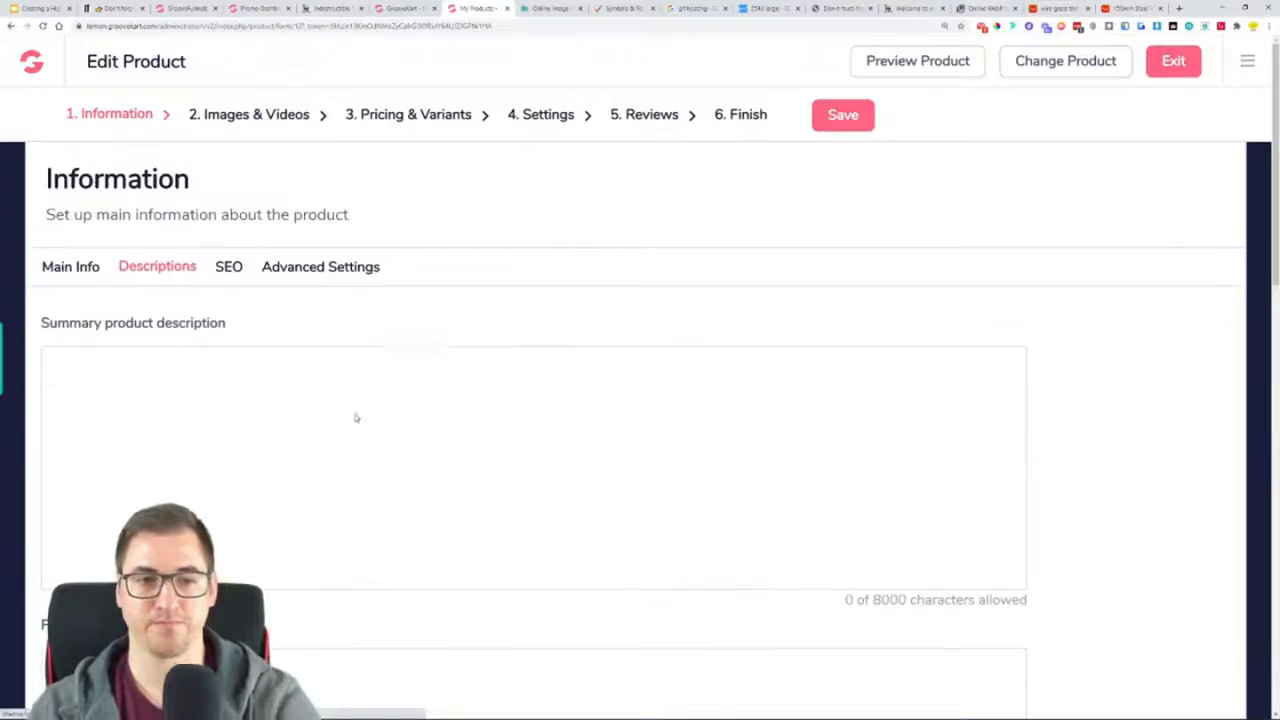
{"action": "scroll", "coordinate": [440, 460], "scroll_direction": "down", "scroll_amount": 2}
{"action": "scroll", "coordinate": [455, 458], "scroll_direction": "down", "scroll_amount": 1}
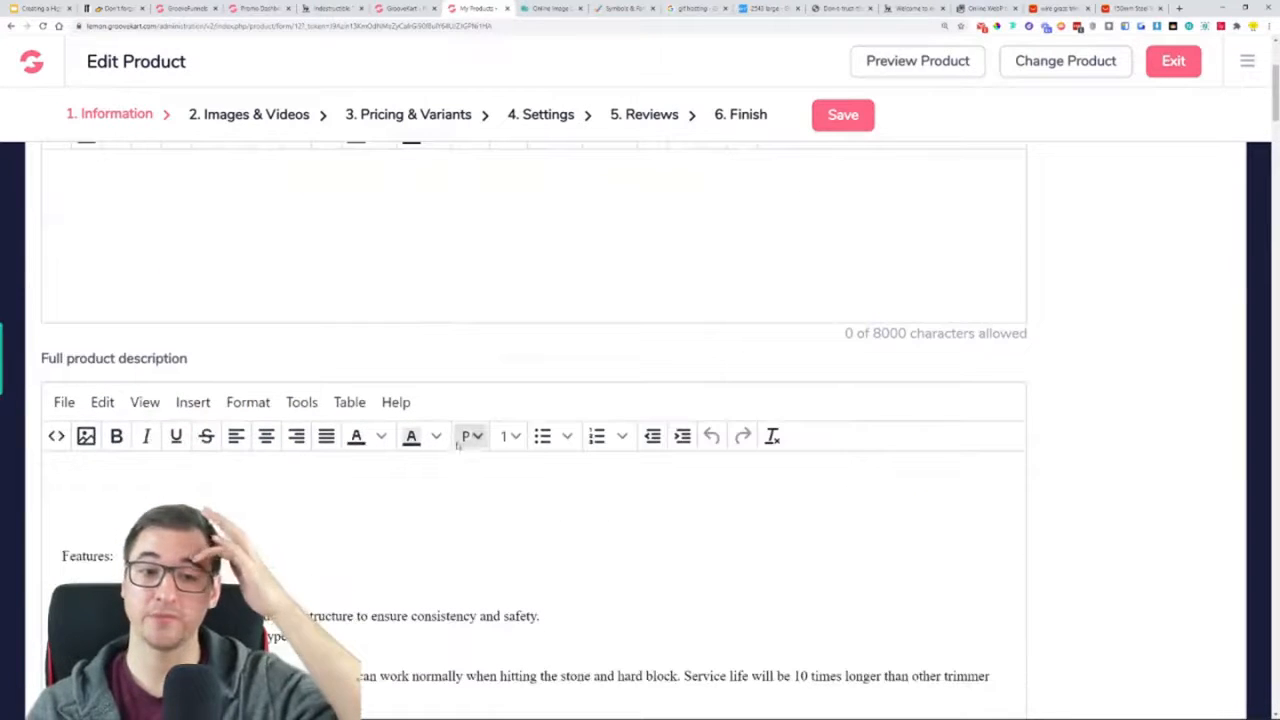
{"action": "scroll", "coordinate": [406, 516], "scroll_direction": "down", "scroll_amount": 4}
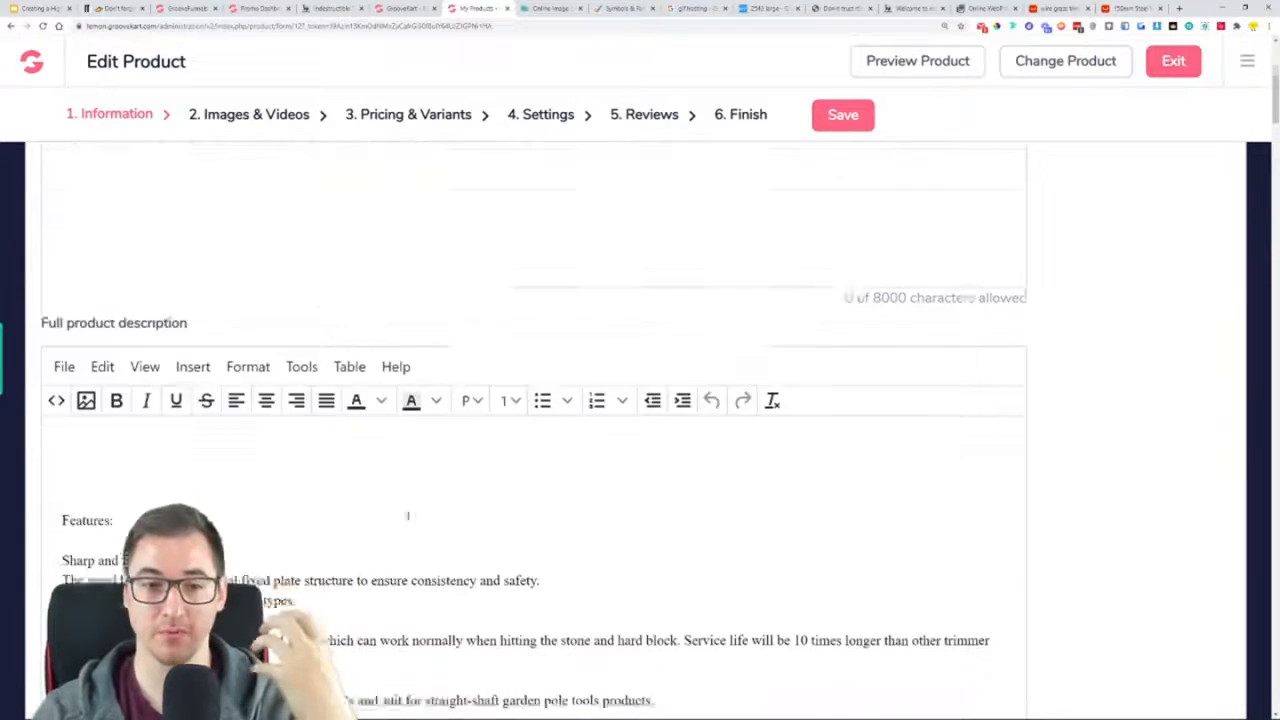
{"action": "scroll", "coordinate": [260, 452], "scroll_direction": "up", "scroll_amount": 3}
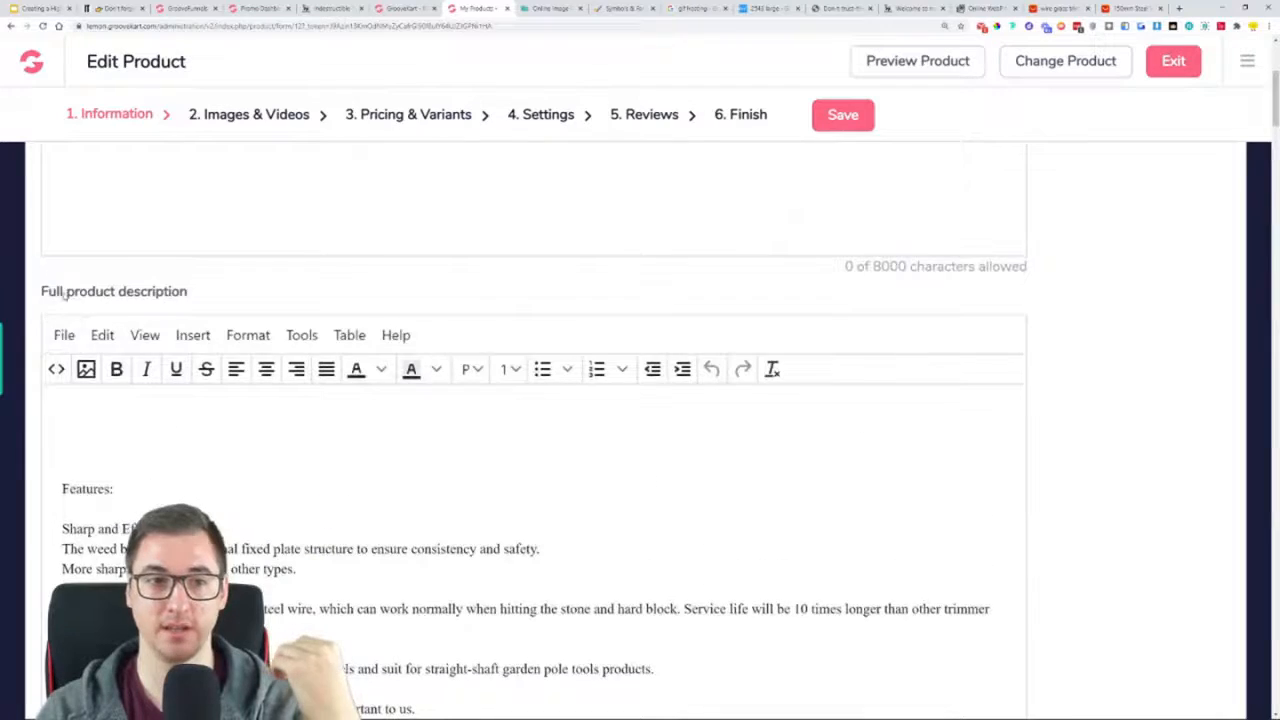
{"action": "scroll", "coordinate": [185, 337], "scroll_direction": "down", "scroll_amount": 7}
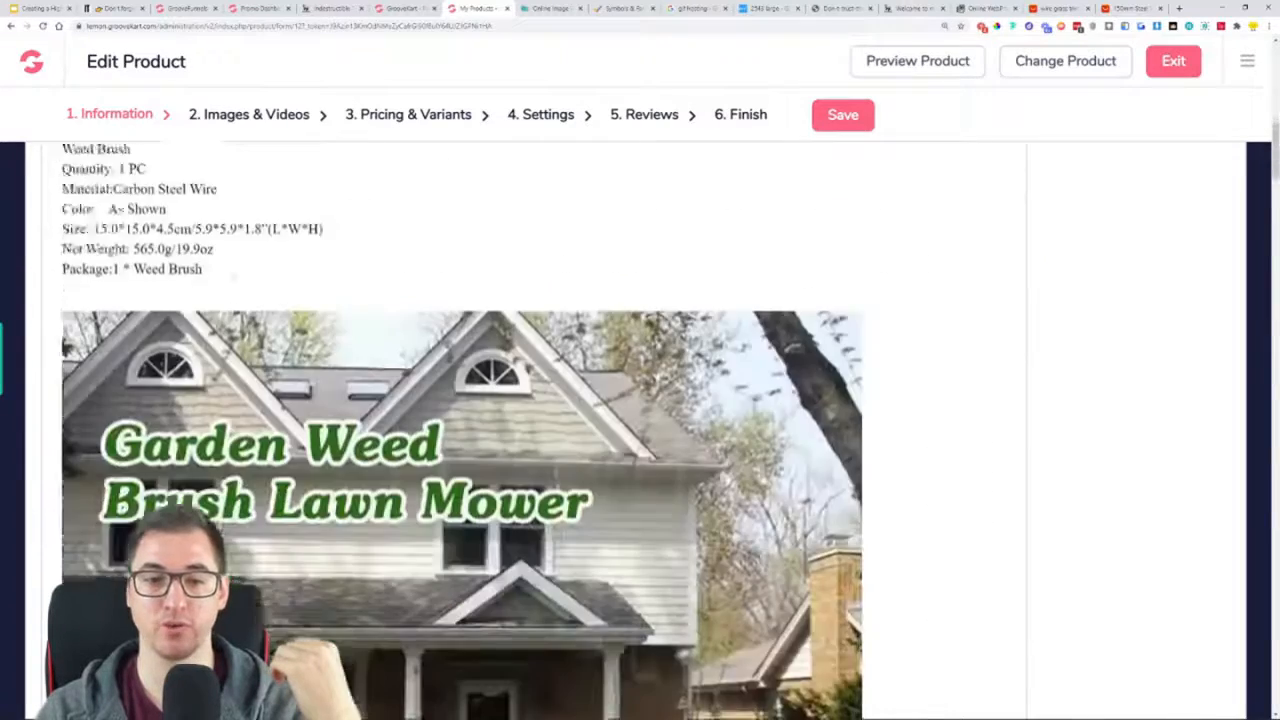
{"action": "scroll", "coordinate": [272, 360], "scroll_direction": "down", "scroll_amount": 12}
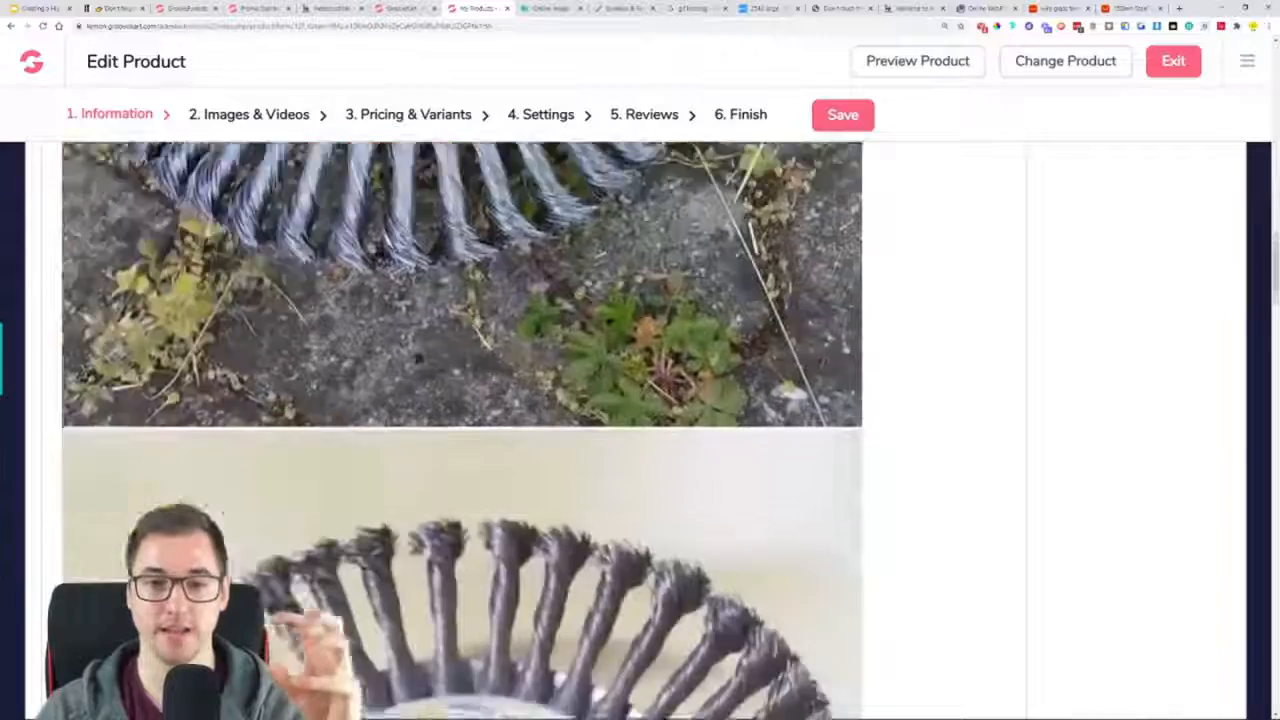
{"action": "scroll", "coordinate": [272, 362], "scroll_direction": "down", "scroll_amount": 15}
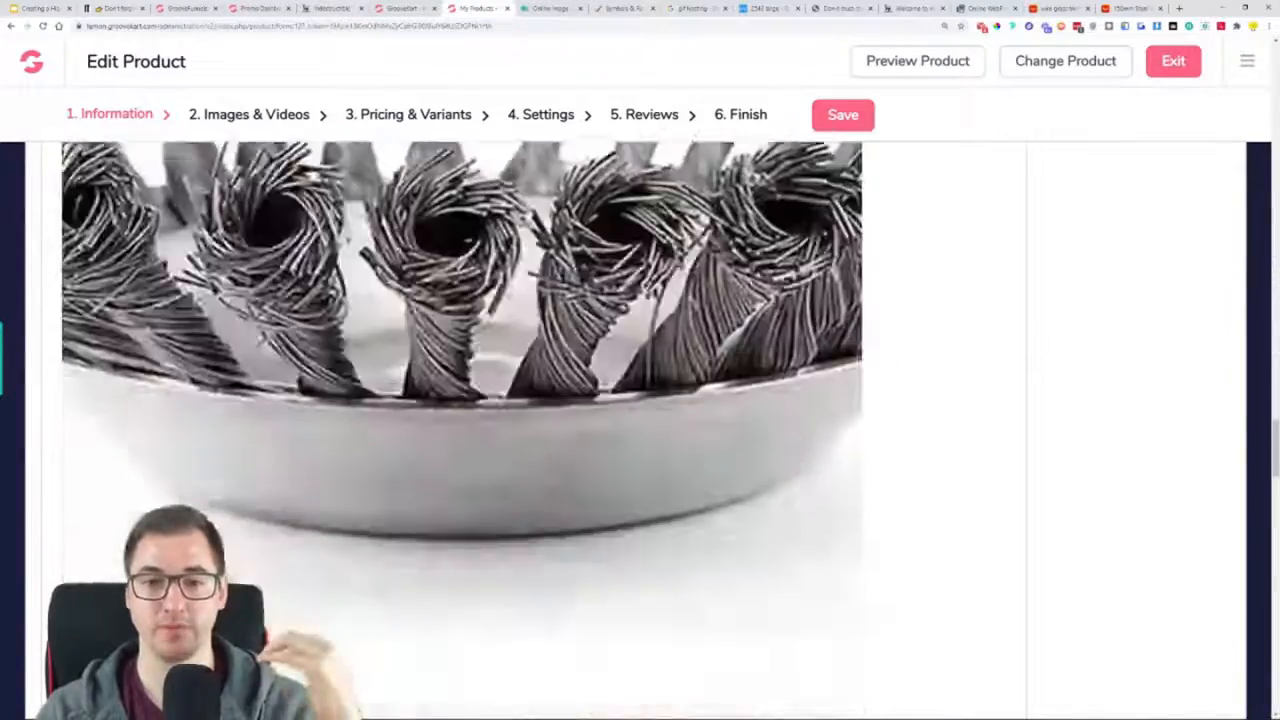
{"action": "scroll", "coordinate": [290, 370], "scroll_direction": "down", "scroll_amount": 15}
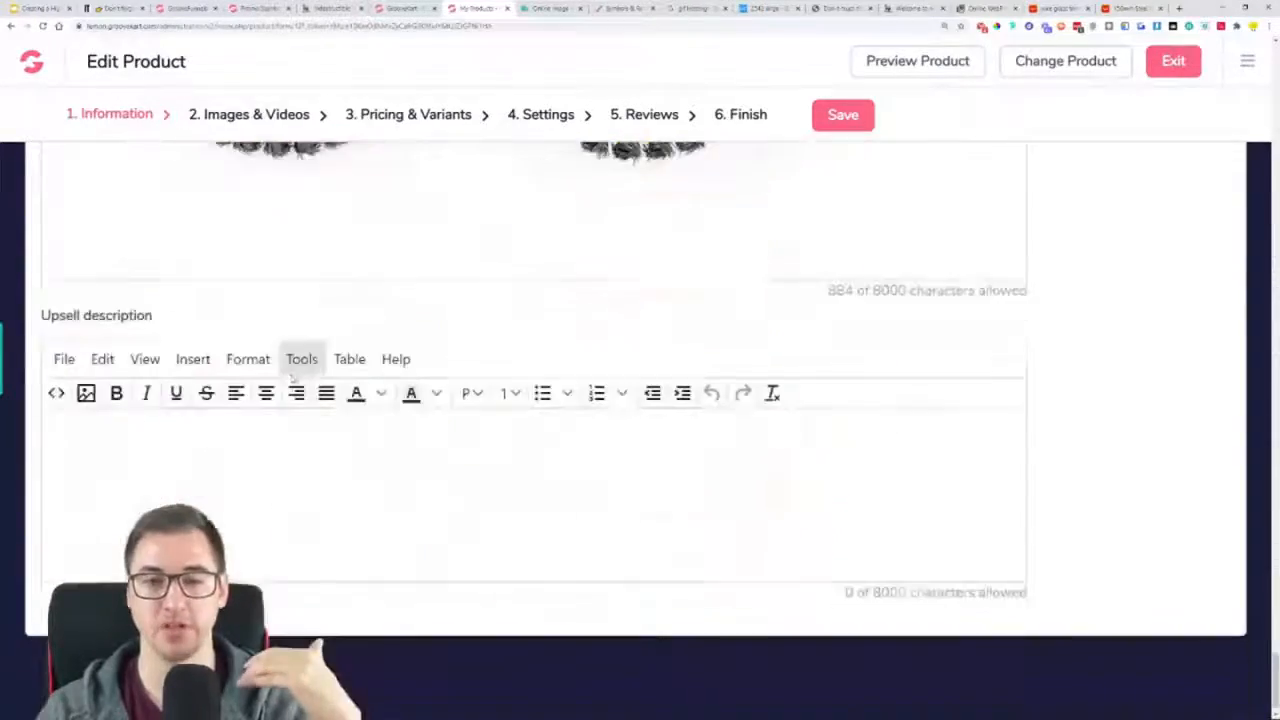
{"action": "scroll", "coordinate": [443, 346], "scroll_direction": "up", "scroll_amount": 20}
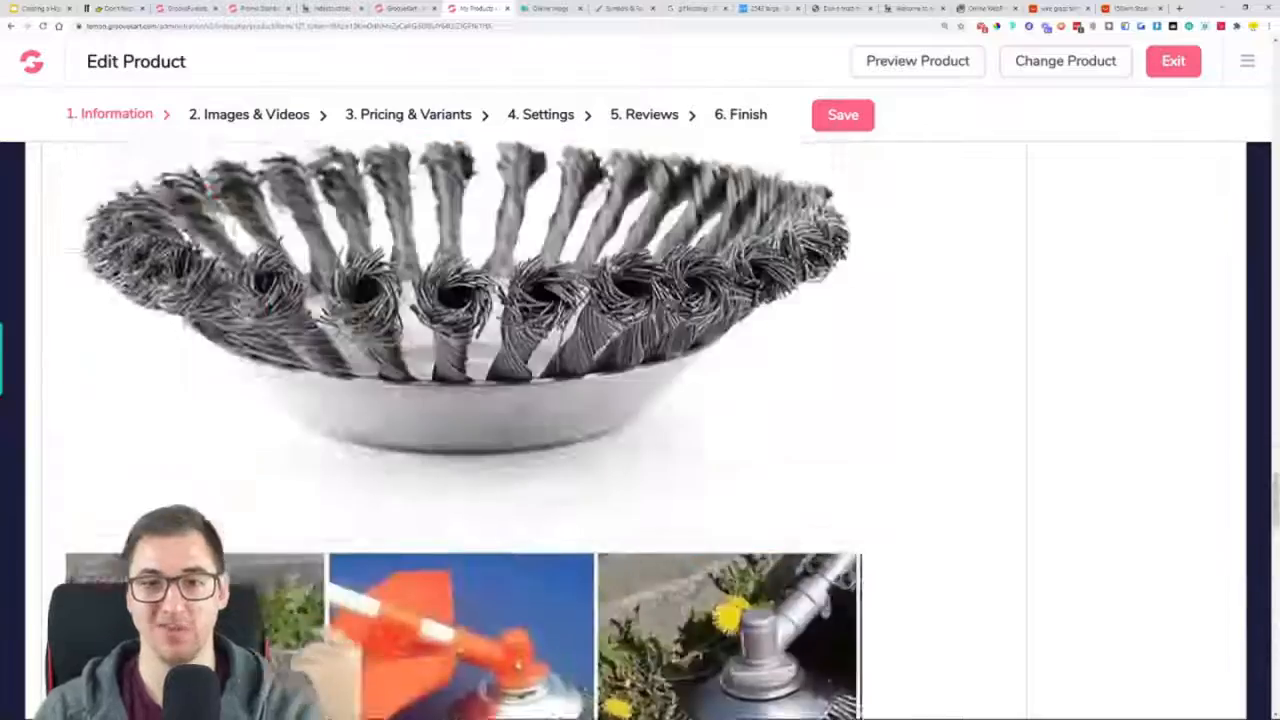
{"action": "scroll", "coordinate": [560, 440], "scroll_direction": "up", "scroll_amount": 15}
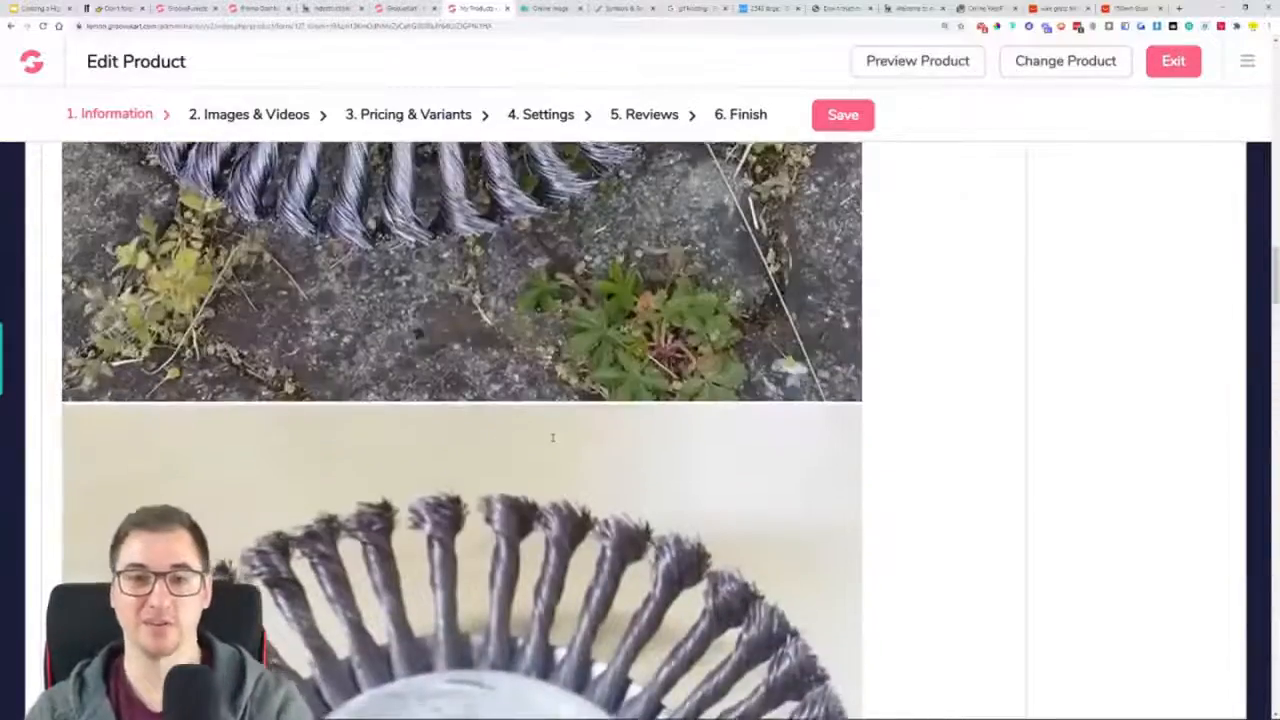
{"action": "scroll", "coordinate": [555, 437], "scroll_direction": "up", "scroll_amount": 15}
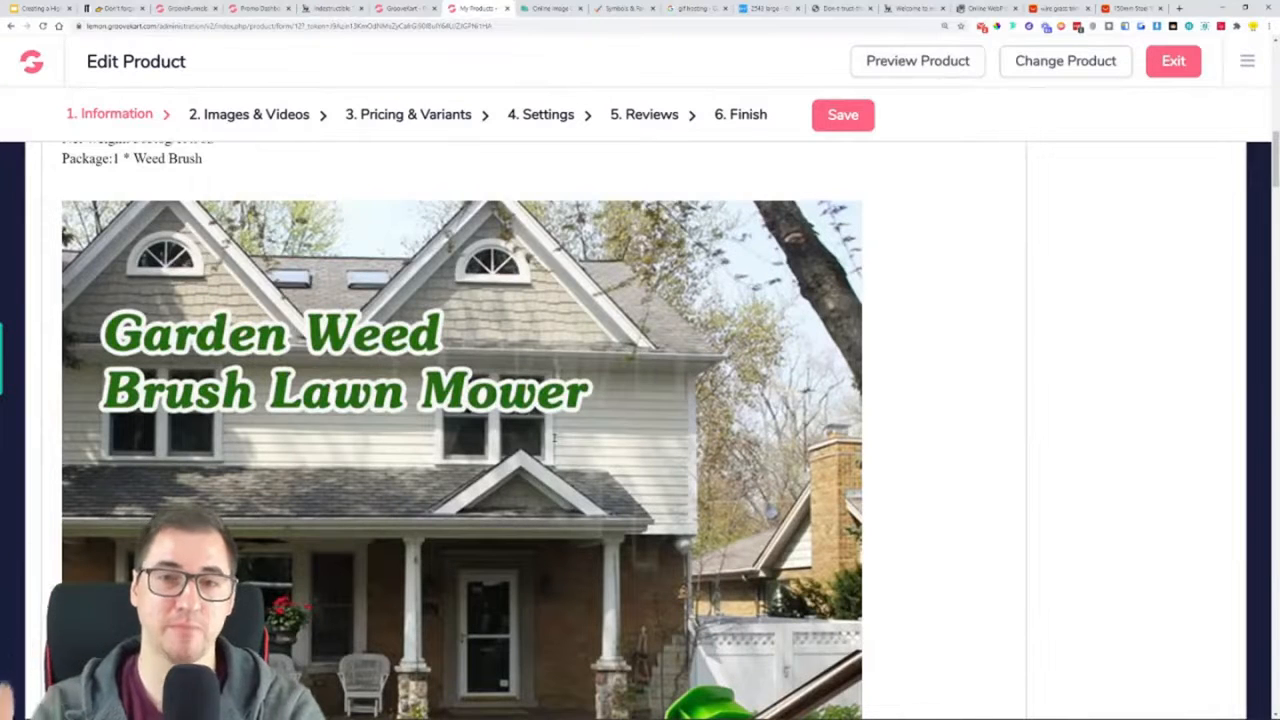
{"action": "scroll", "coordinate": [553, 437], "scroll_direction": "up", "scroll_amount": 10}
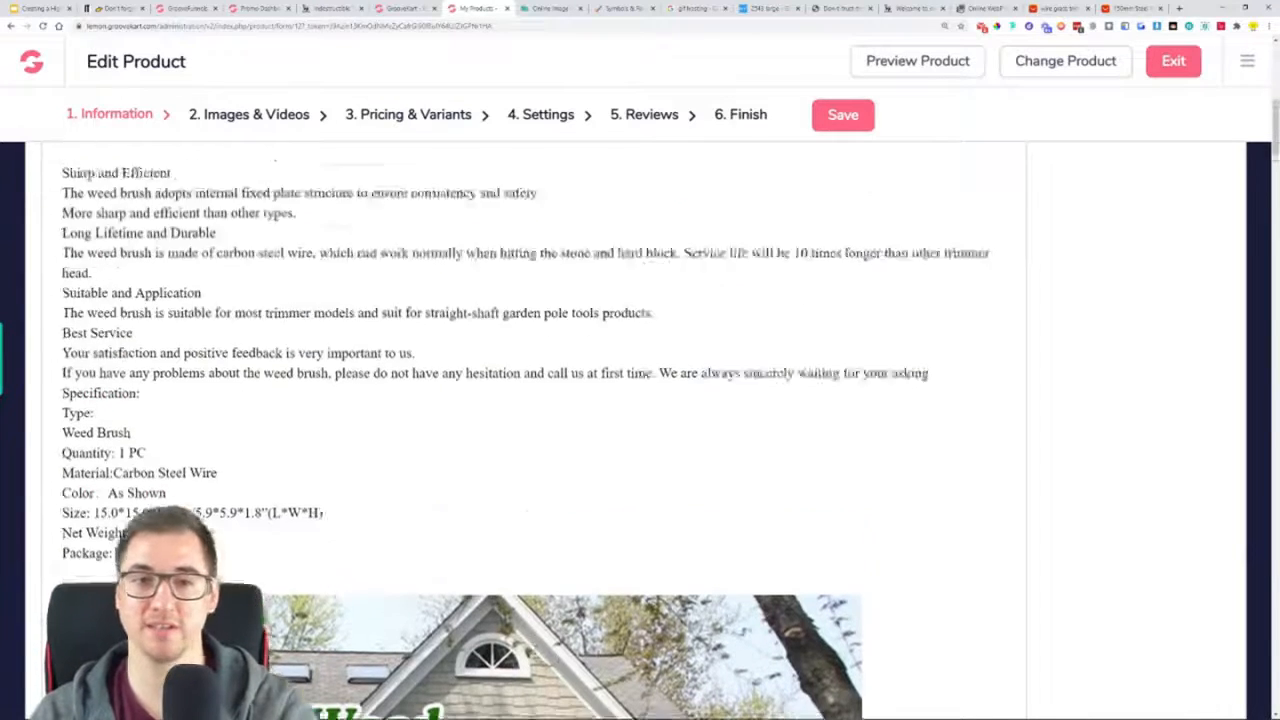
{"action": "scroll", "coordinate": [291, 300], "scroll_direction": "up", "scroll_amount": 5}
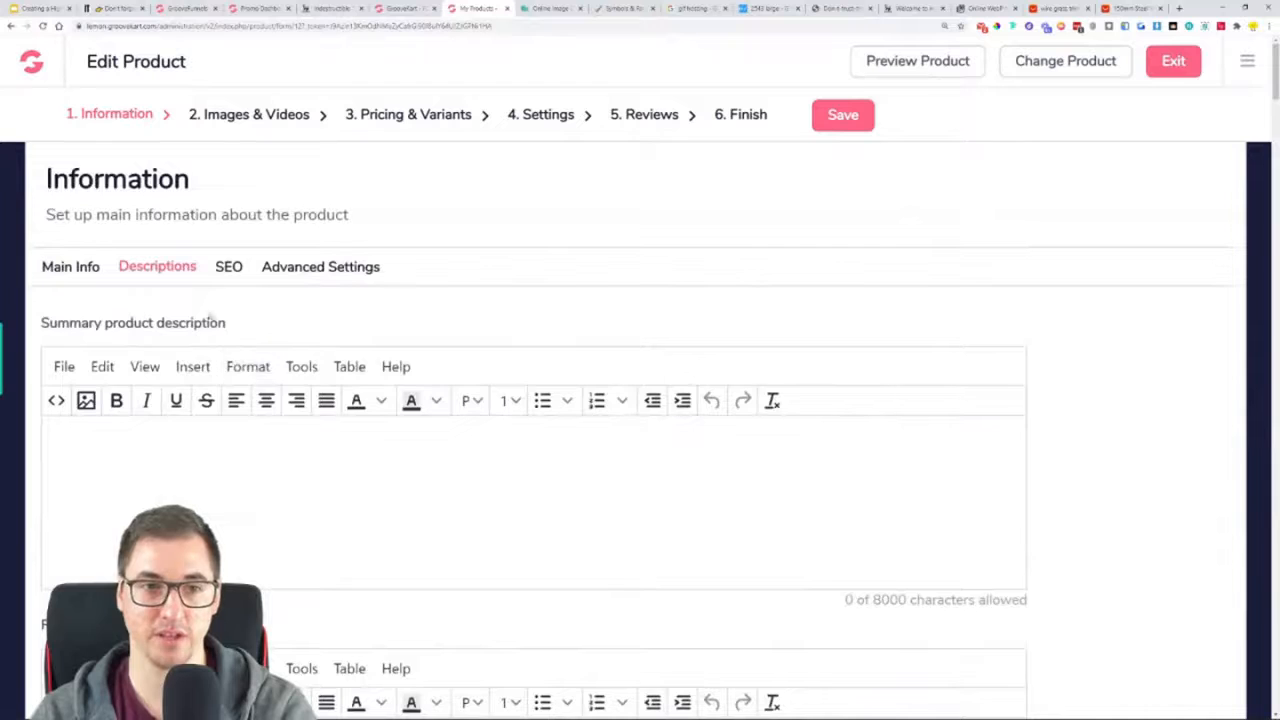
Look through the trimmer's SEO and advanced settings and save the product information
{"action": "left_click", "coordinate": [229, 267]}
{"action": "scroll", "coordinate": [230, 320], "scroll_direction": "down", "scroll_amount": 1}
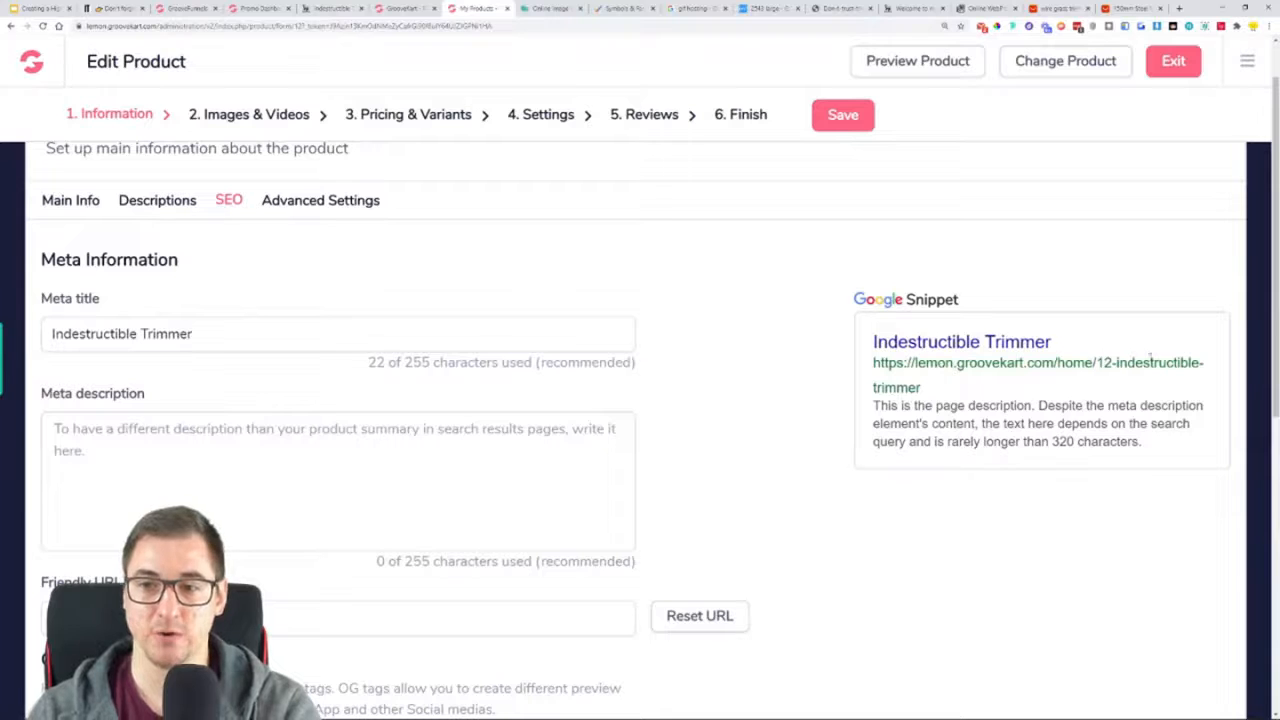
{"action": "scroll", "coordinate": [279, 373], "scroll_direction": "down", "scroll_amount": 2}
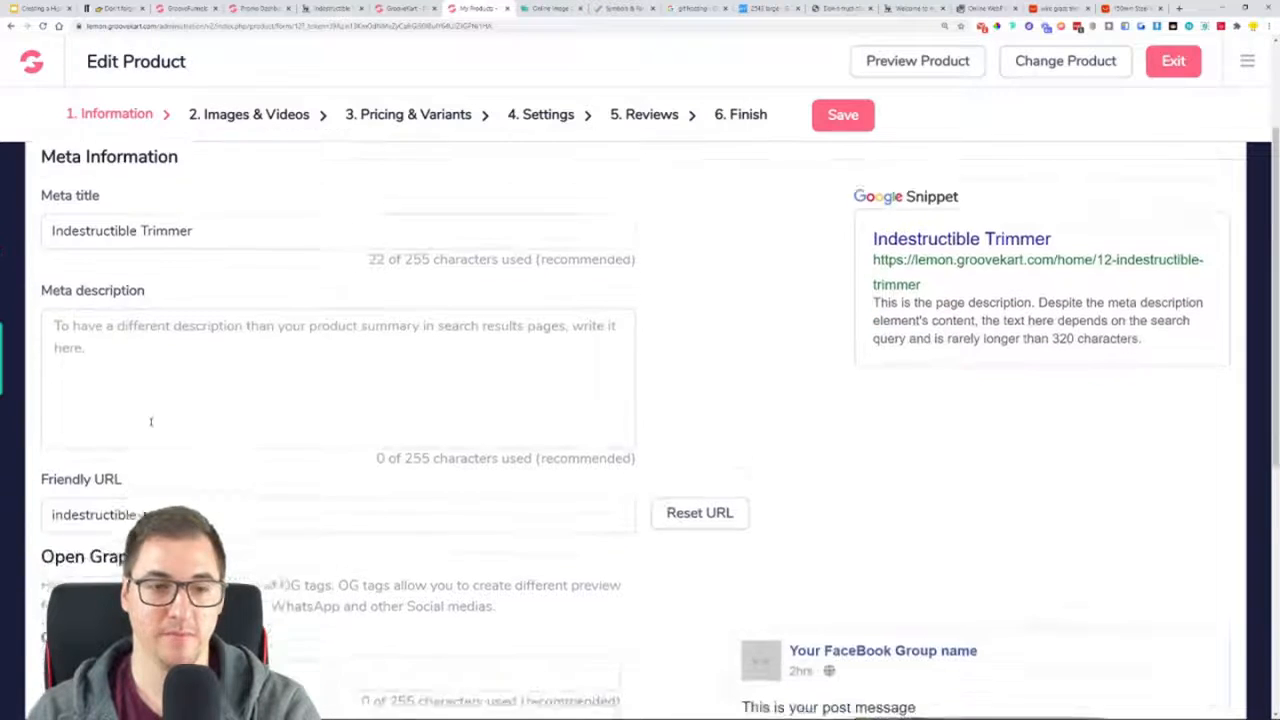
{"action": "scroll", "coordinate": [264, 394], "scroll_direction": "down", "scroll_amount": 4}
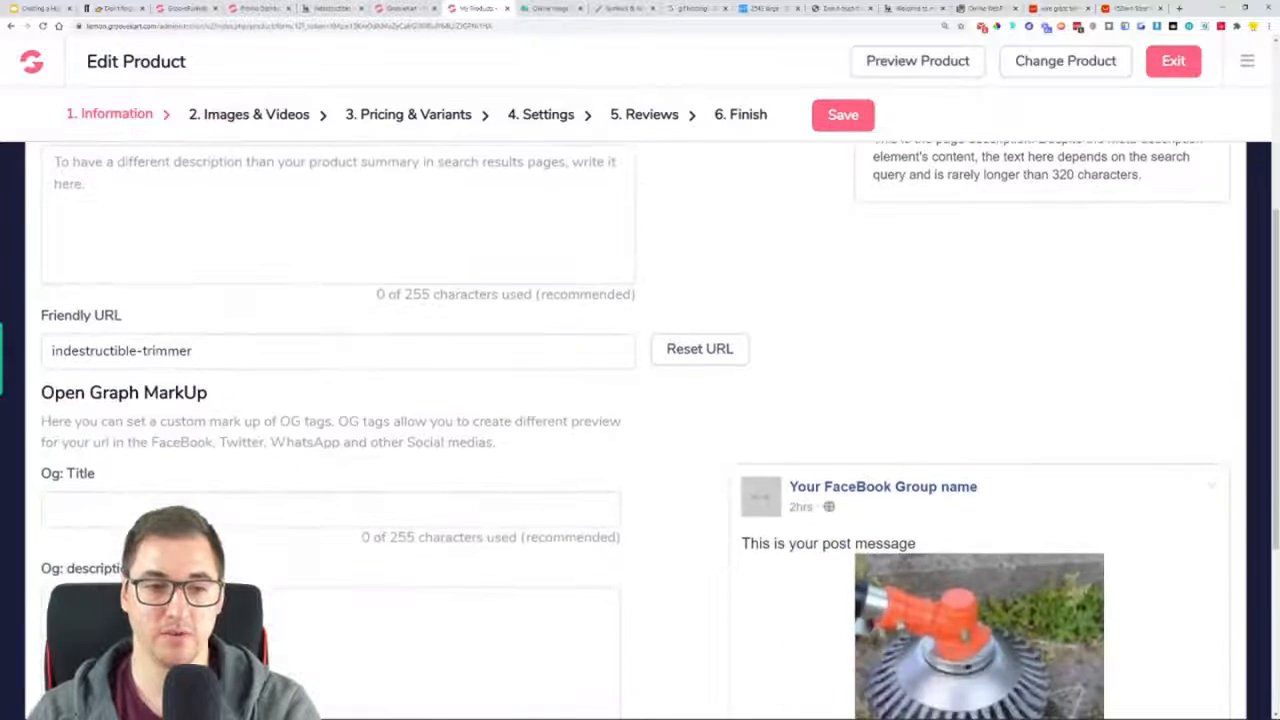
{"action": "scroll", "coordinate": [960, 380], "scroll_direction": "down", "scroll_amount": 2}
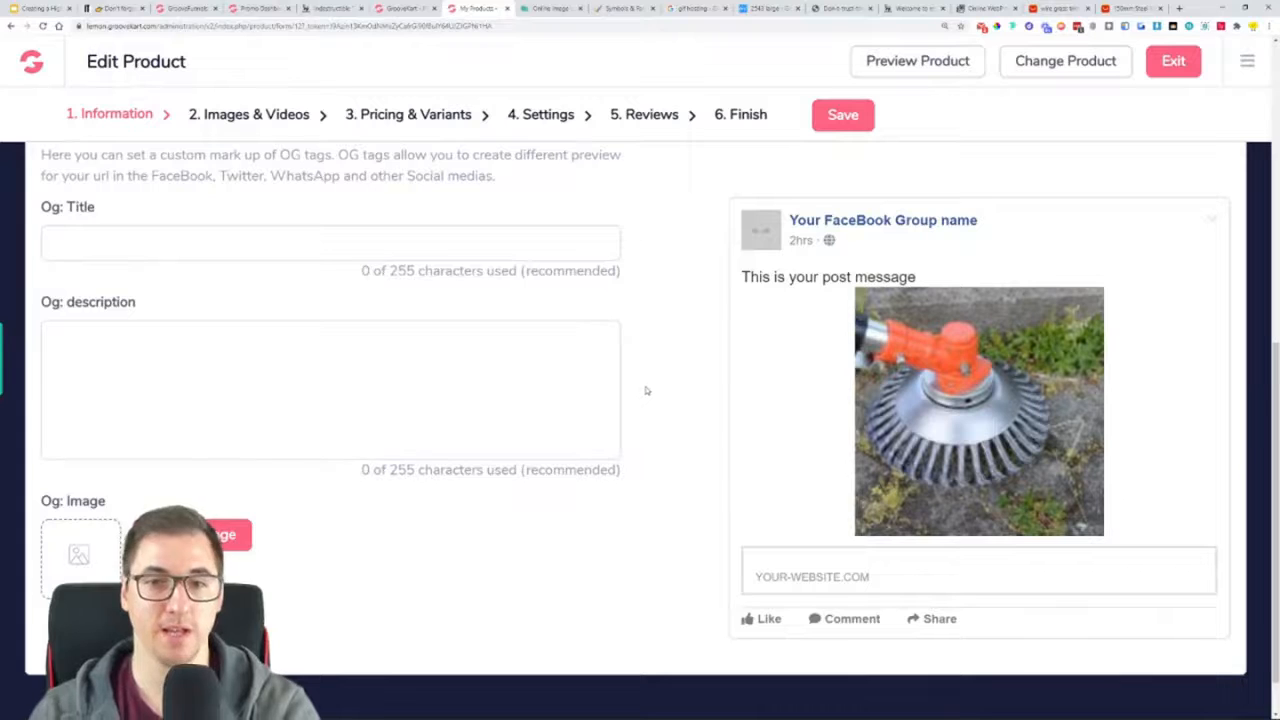
{"action": "scroll", "coordinate": [270, 330], "scroll_direction": "up", "scroll_amount": 4}
{"action": "scroll", "coordinate": [309, 318], "scroll_direction": "up", "scroll_amount": 5}
{"action": "left_click", "coordinate": [360, 277]}
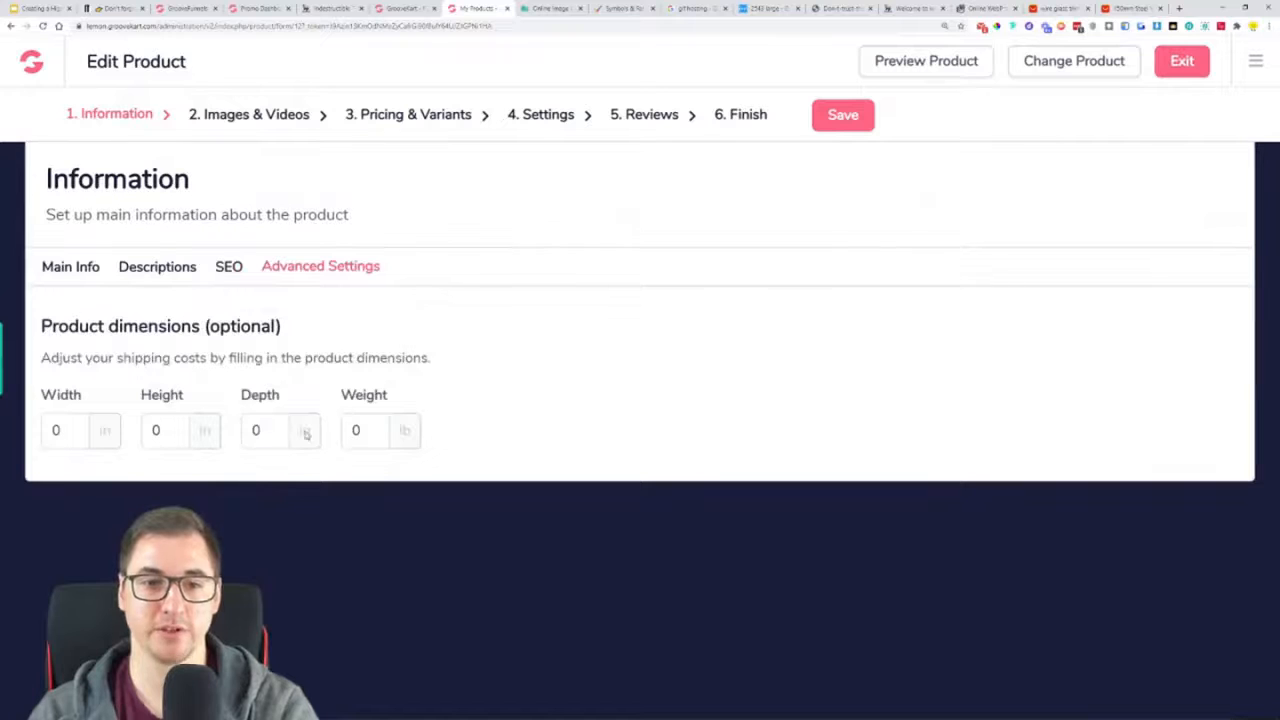
{"action": "left_click", "coordinate": [845, 124]}
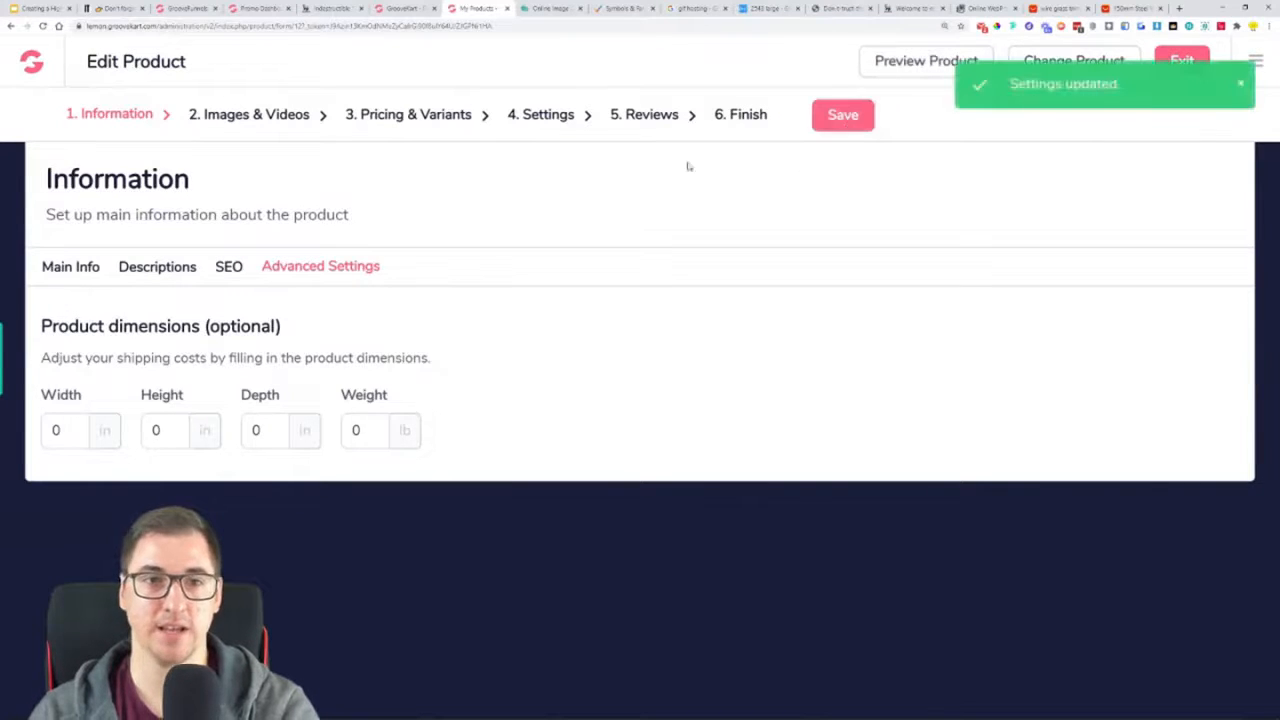
Make the second product image, the brush head with the grass inset, the cover image and save the product
{"action": "left_click", "coordinate": [258, 123]}
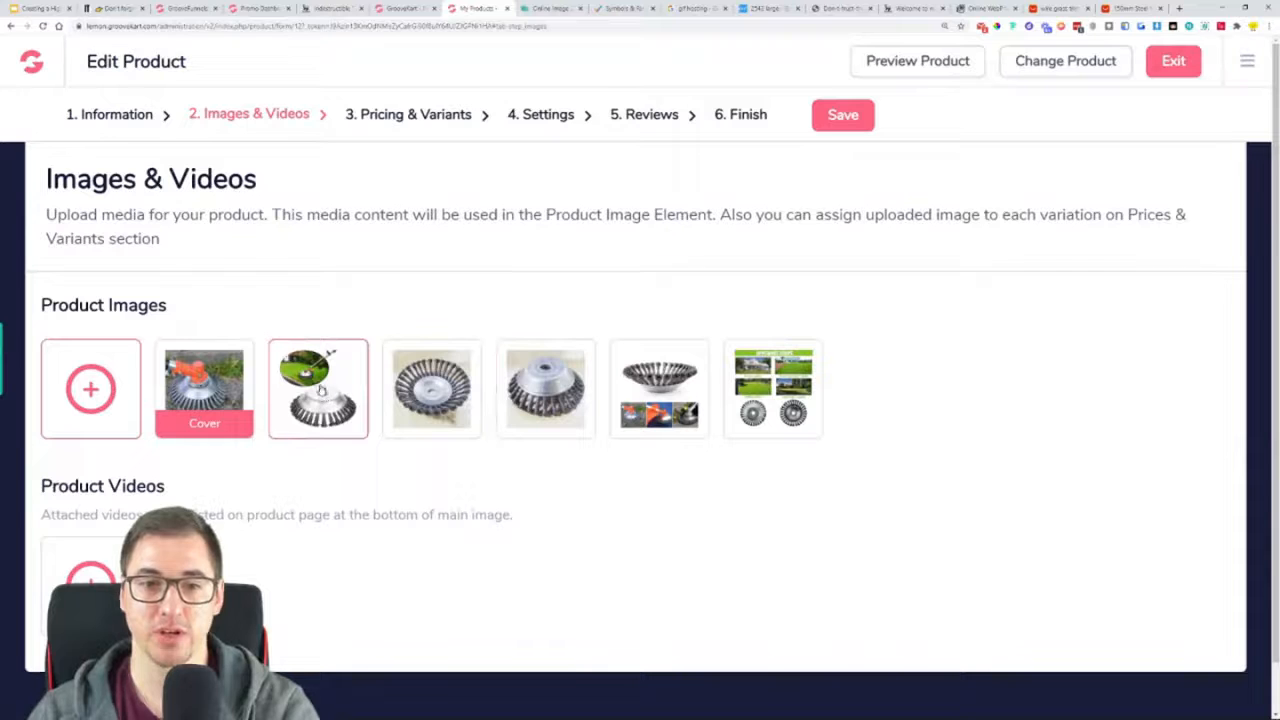
{"action": "left_click", "coordinate": [321, 391]}
{"action": "left_click", "coordinate": [860, 317]}
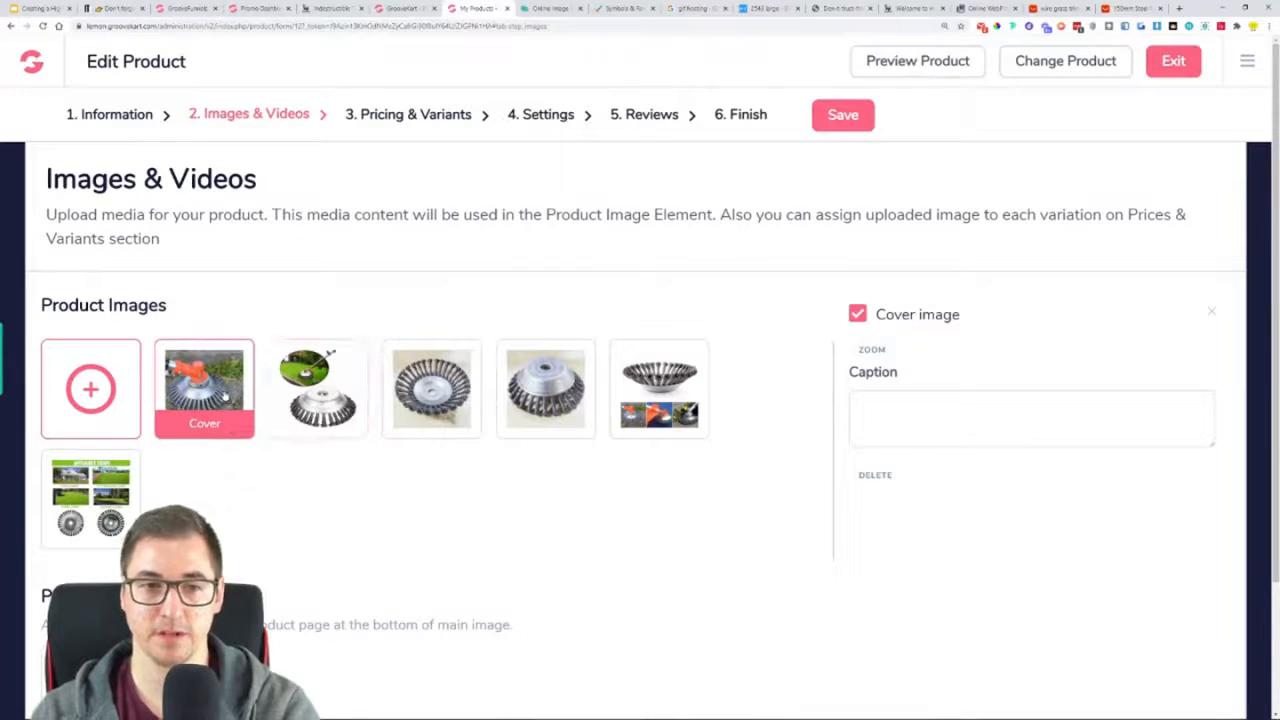
{"action": "left_click", "coordinate": [325, 381]}
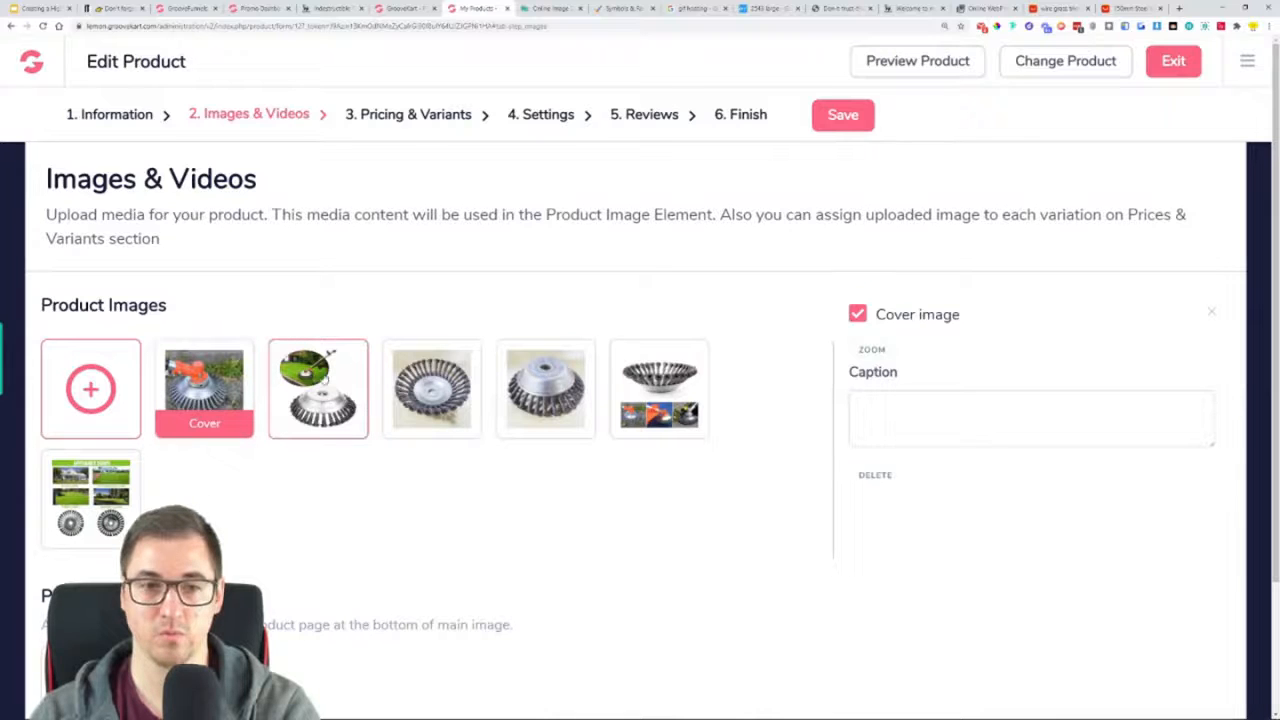
{"action": "left_click", "coordinate": [858, 314]}
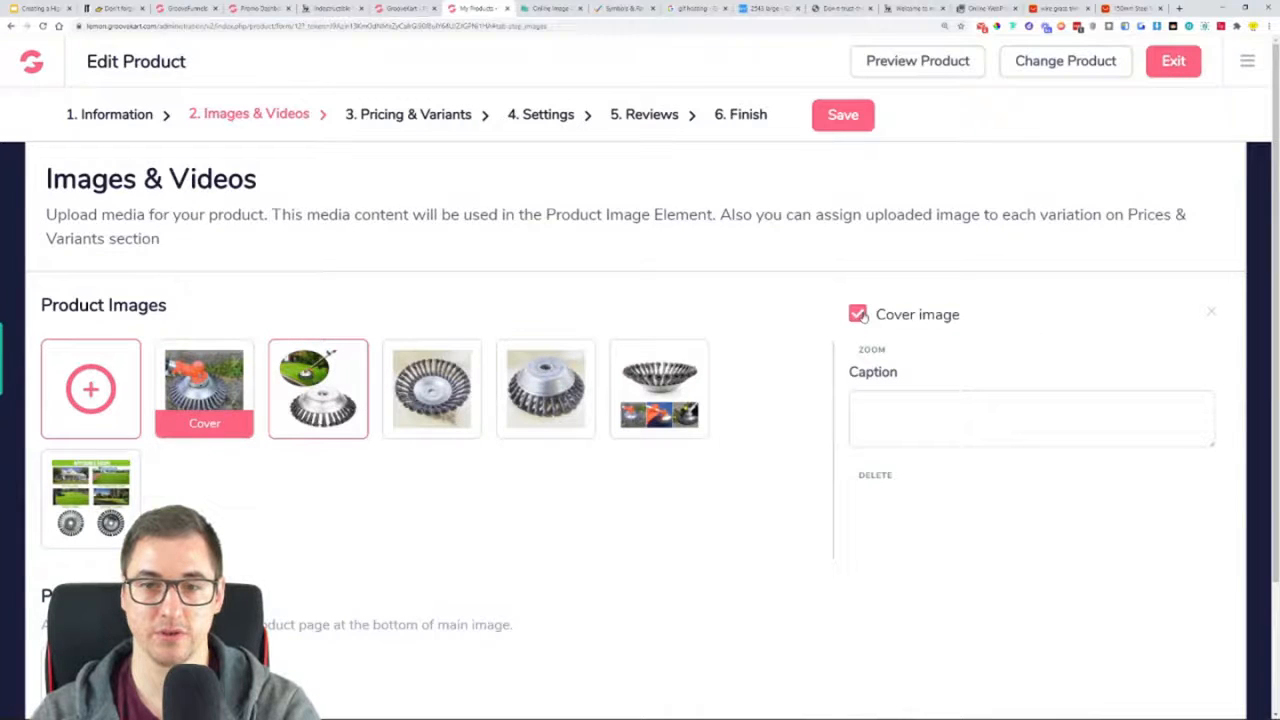
{"action": "left_click", "coordinate": [860, 124]}
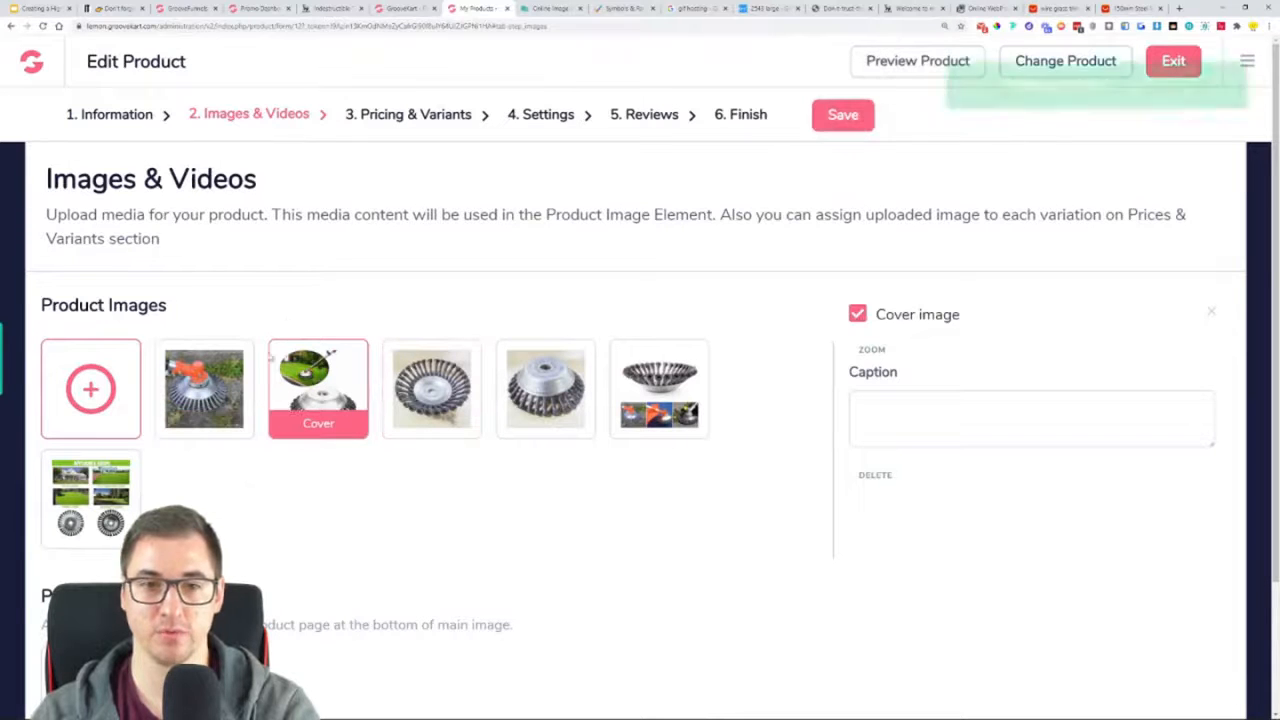
{"action": "scroll", "coordinate": [400, 328], "scroll_direction": "down", "scroll_amount": 1}
{"action": "scroll", "coordinate": [410, 300], "scroll_direction": "up", "scroll_amount": 1}
Review the trimmer's ships-from variants and their price fields, and open the bulk variants editor
{"action": "left_click", "coordinate": [423, 118]}
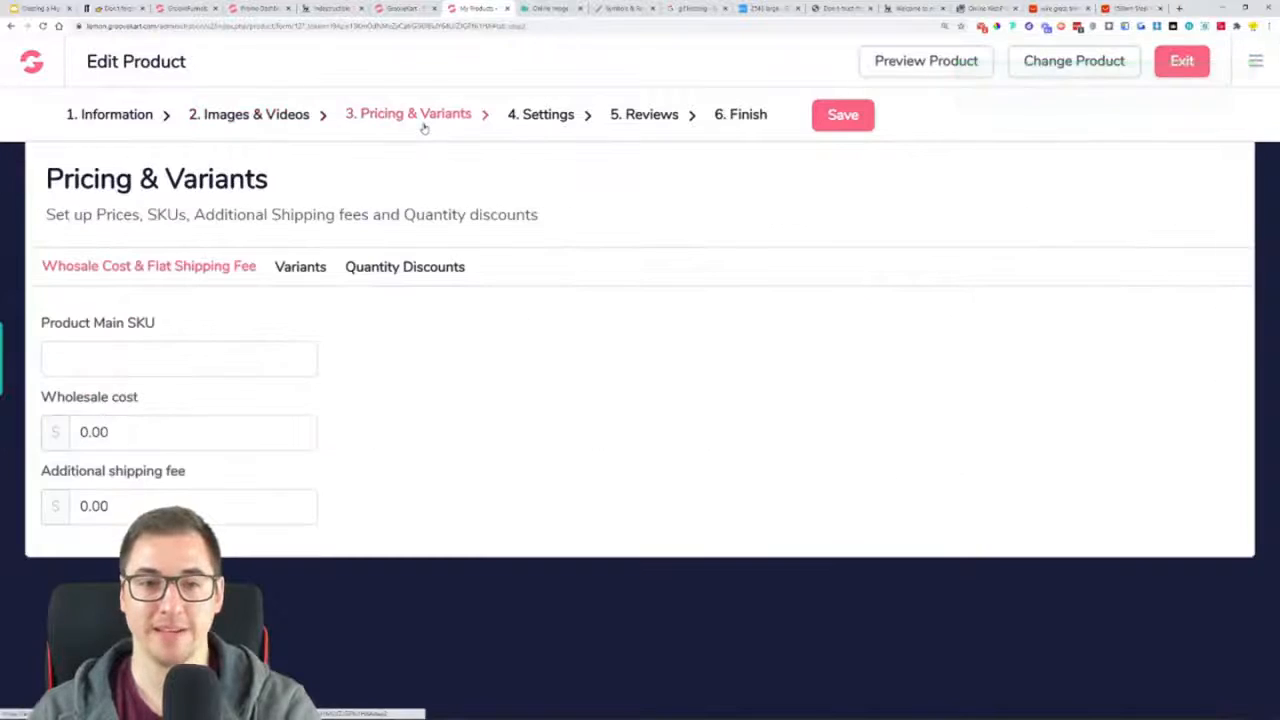
{"action": "left_click", "coordinate": [322, 270]}
{"action": "scroll", "coordinate": [400, 380], "scroll_direction": "down", "scroll_amount": 1}
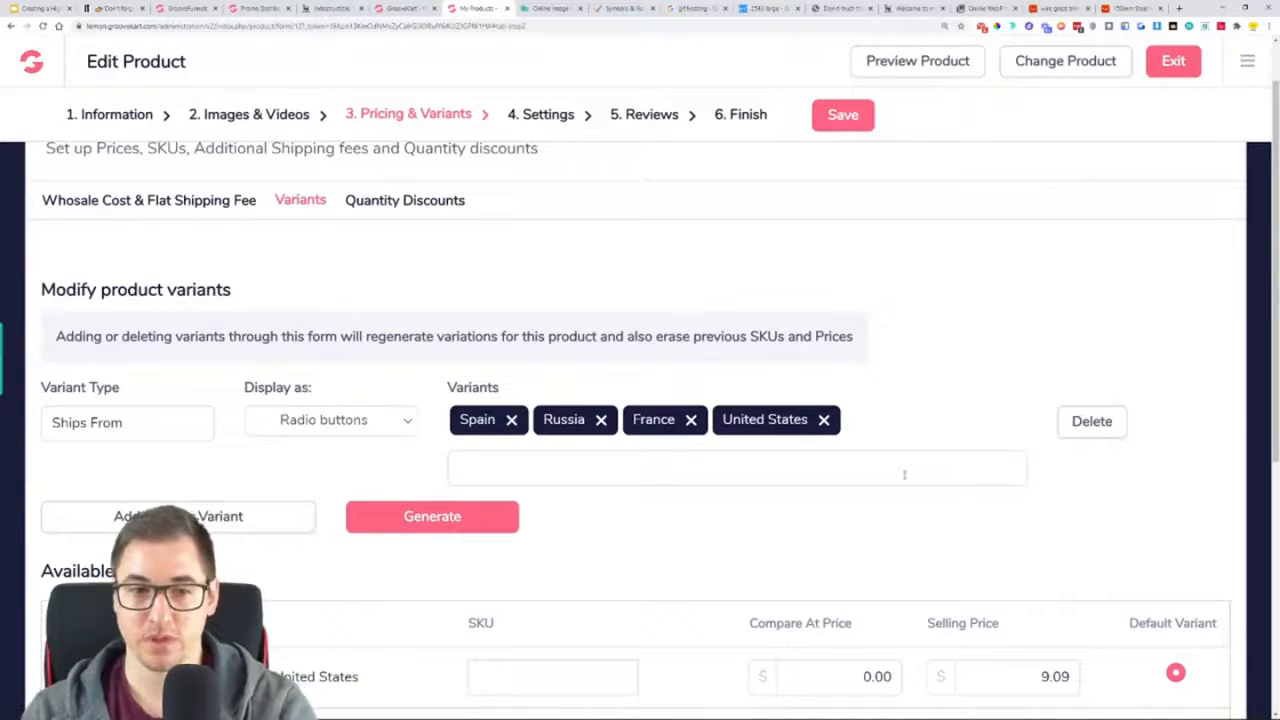
{"action": "scroll", "coordinate": [545, 303], "scroll_direction": "down", "scroll_amount": 4}
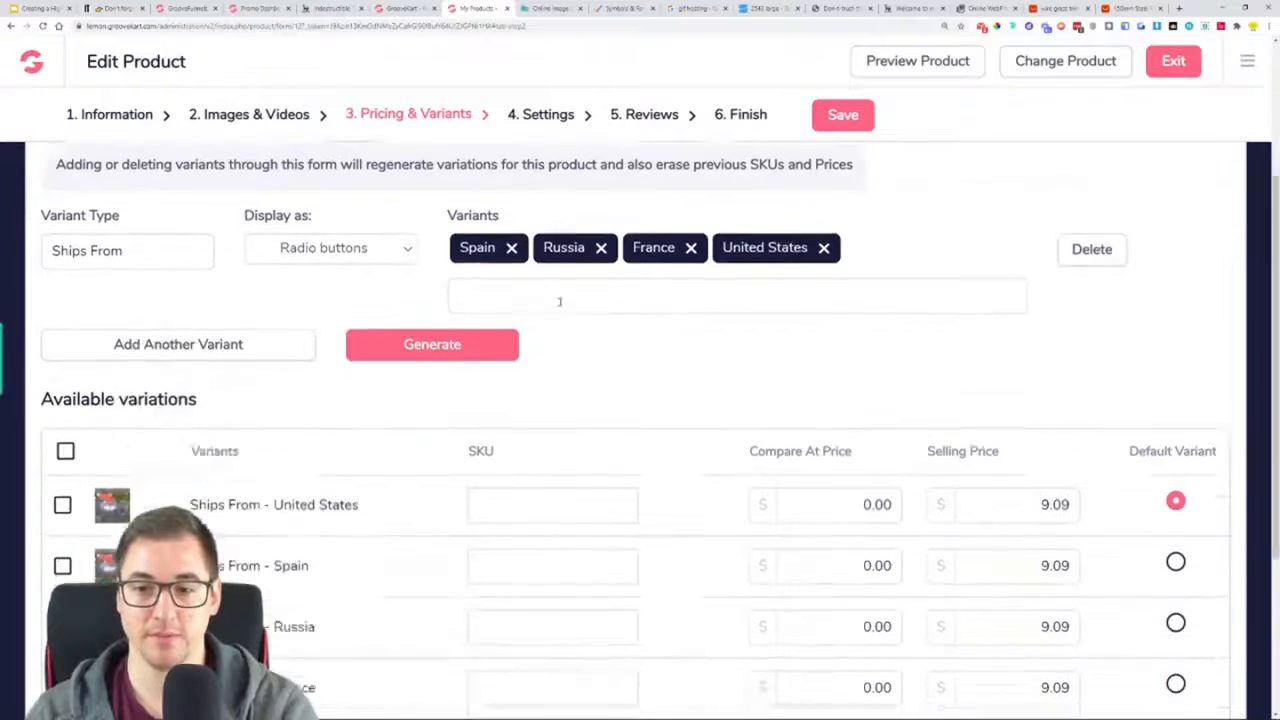
{"action": "left_click", "coordinate": [835, 338]}
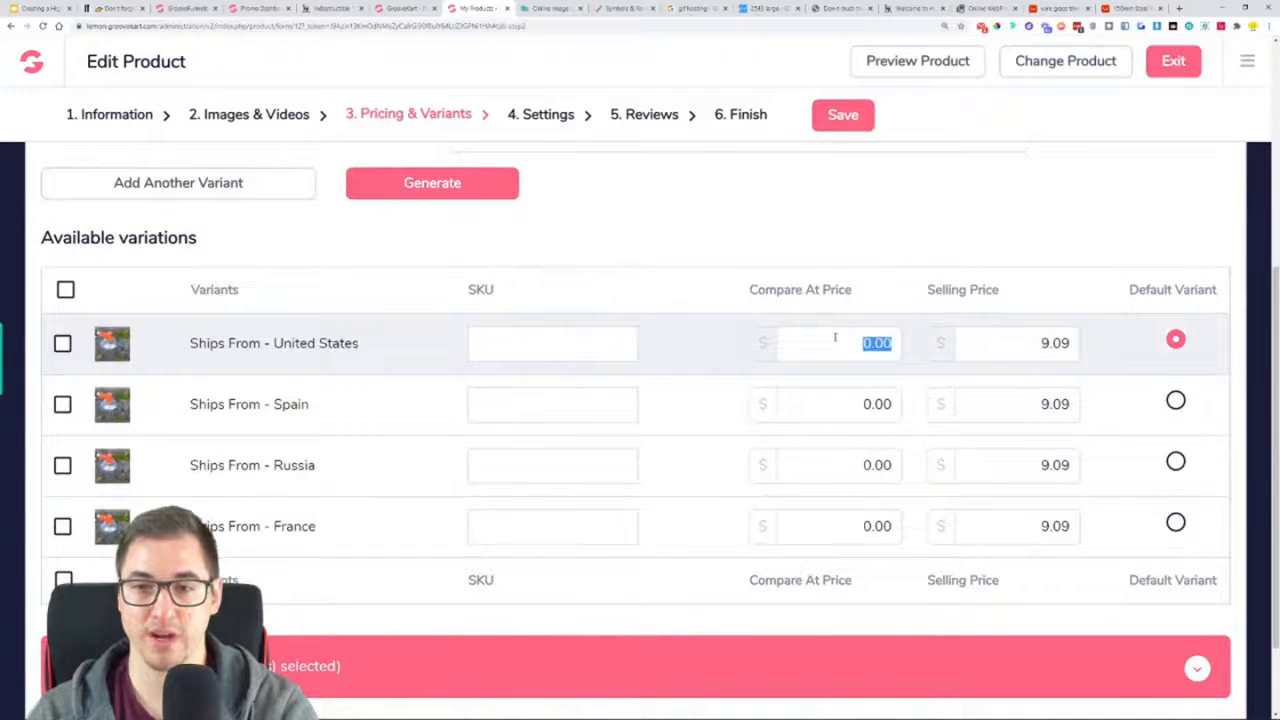
{"action": "scroll", "coordinate": [835, 338], "scroll_direction": "down", "scroll_amount": 2}
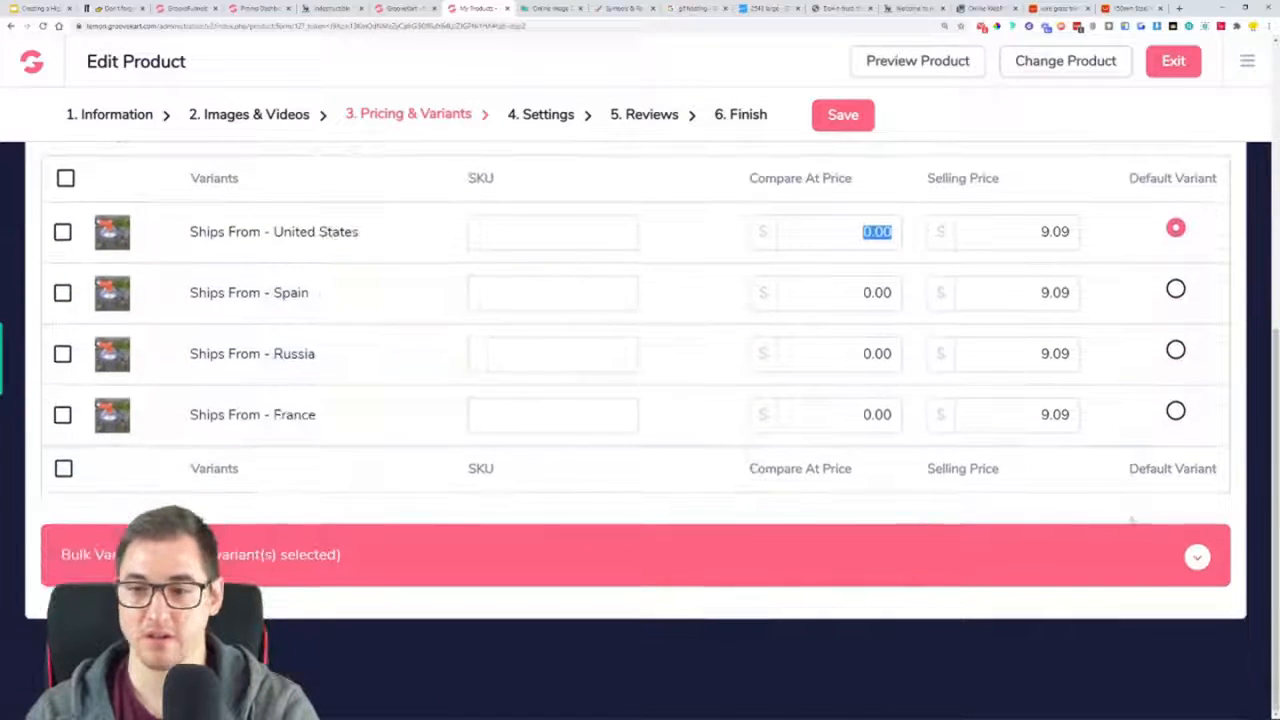
{"action": "left_click", "coordinate": [1213, 558]}
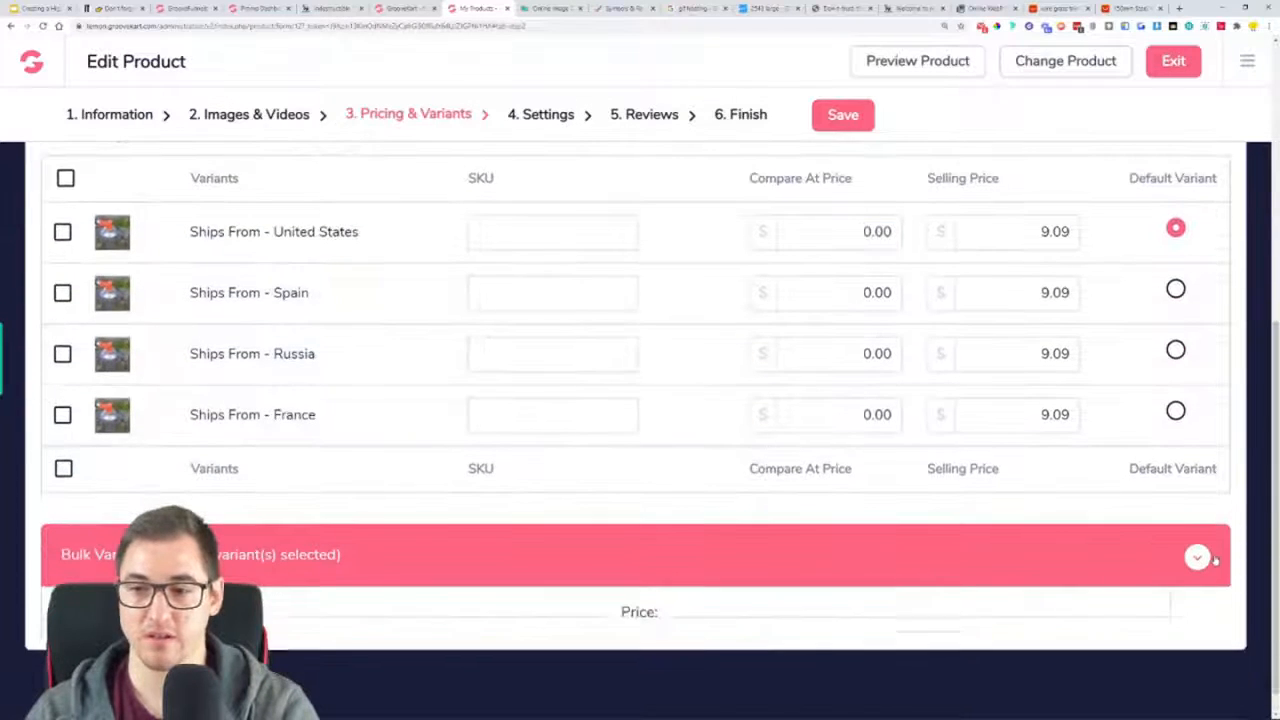
{"action": "scroll", "coordinate": [1014, 563], "scroll_direction": "down", "scroll_amount": 2}
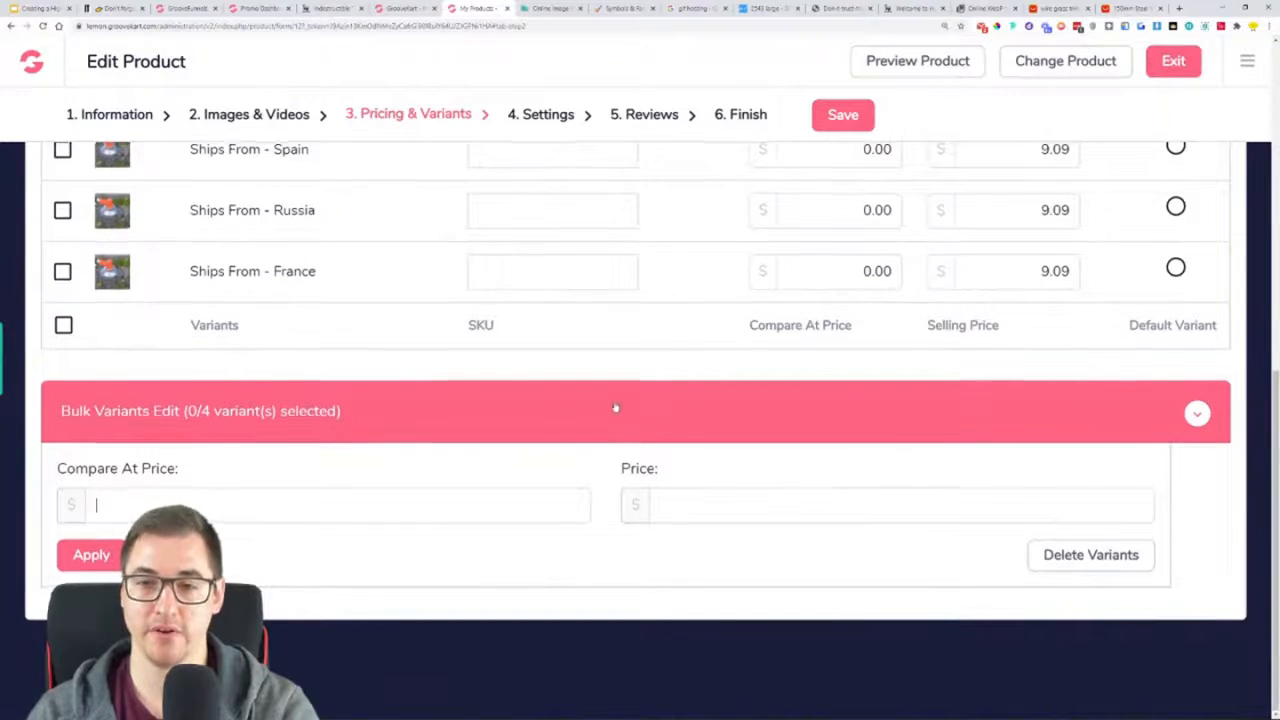
{"action": "scroll", "coordinate": [609, 407], "scroll_direction": "up", "scroll_amount": 2}
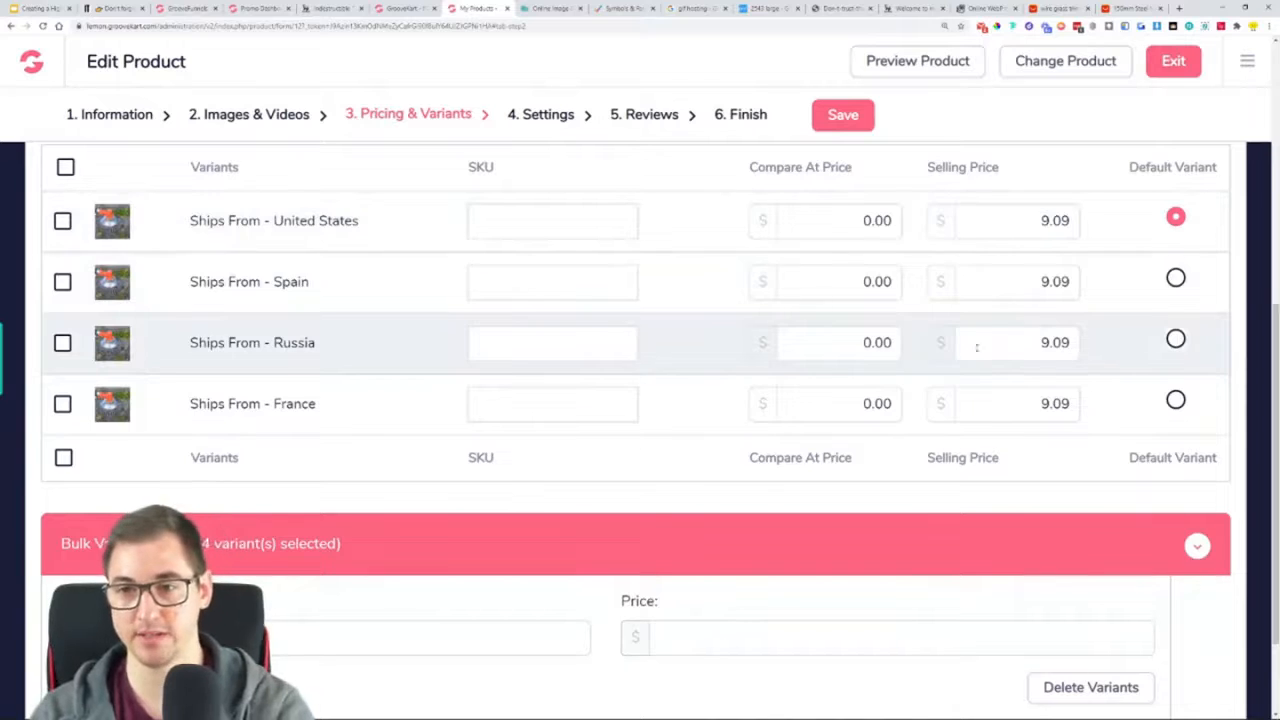
Try to bulk-set the variants' compare-at price to $69.97 and selling price to $49.97, and save the product
{"action": "scroll", "coordinate": [1000, 343], "scroll_direction": "down", "scroll_amount": 2}
{"action": "left_click", "coordinate": [1192, 413]}
{"action": "left_click", "coordinate": [1199, 558]}
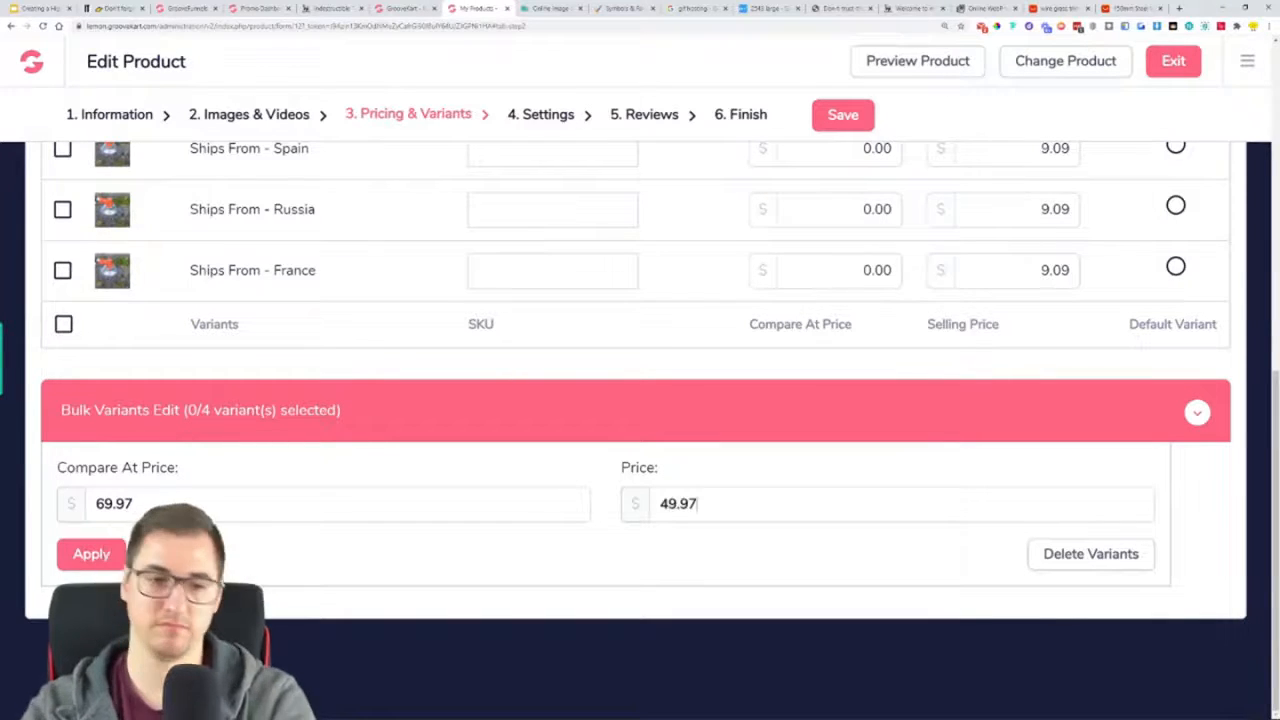
{"action": "left_click", "coordinate": [126, 555]}
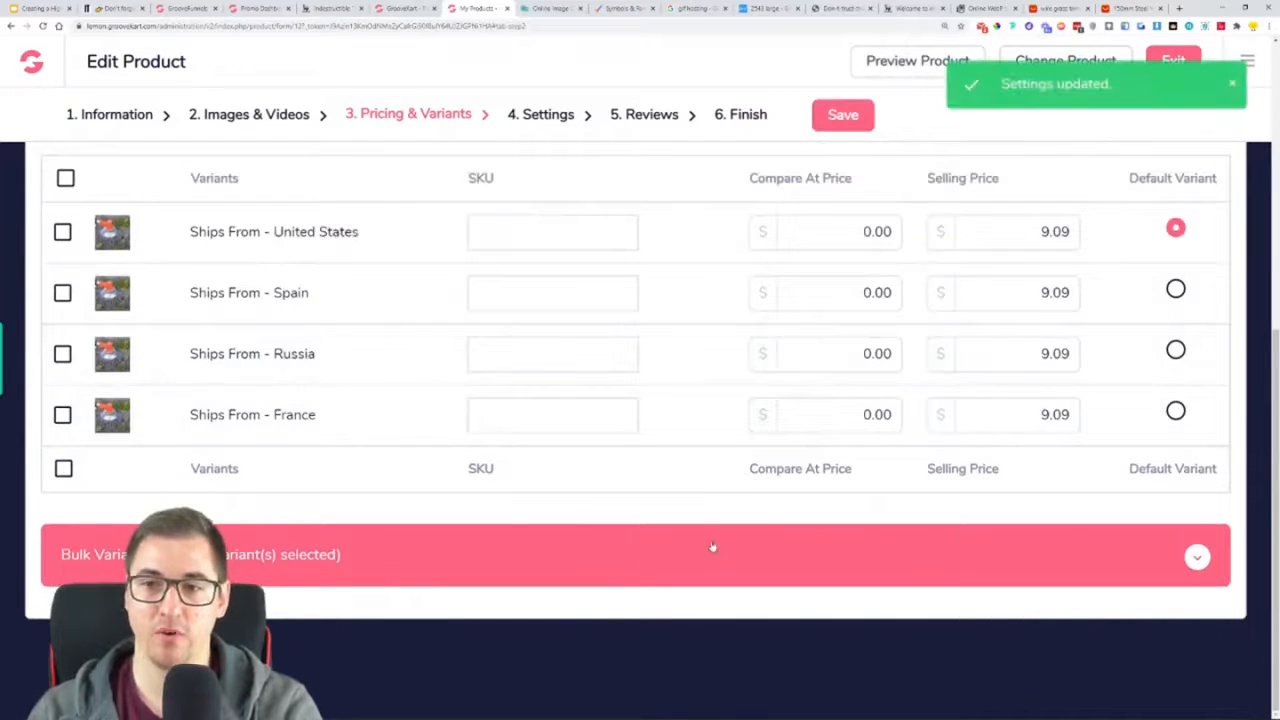
{"action": "scroll", "coordinate": [720, 369], "scroll_direction": "up", "scroll_amount": 3}
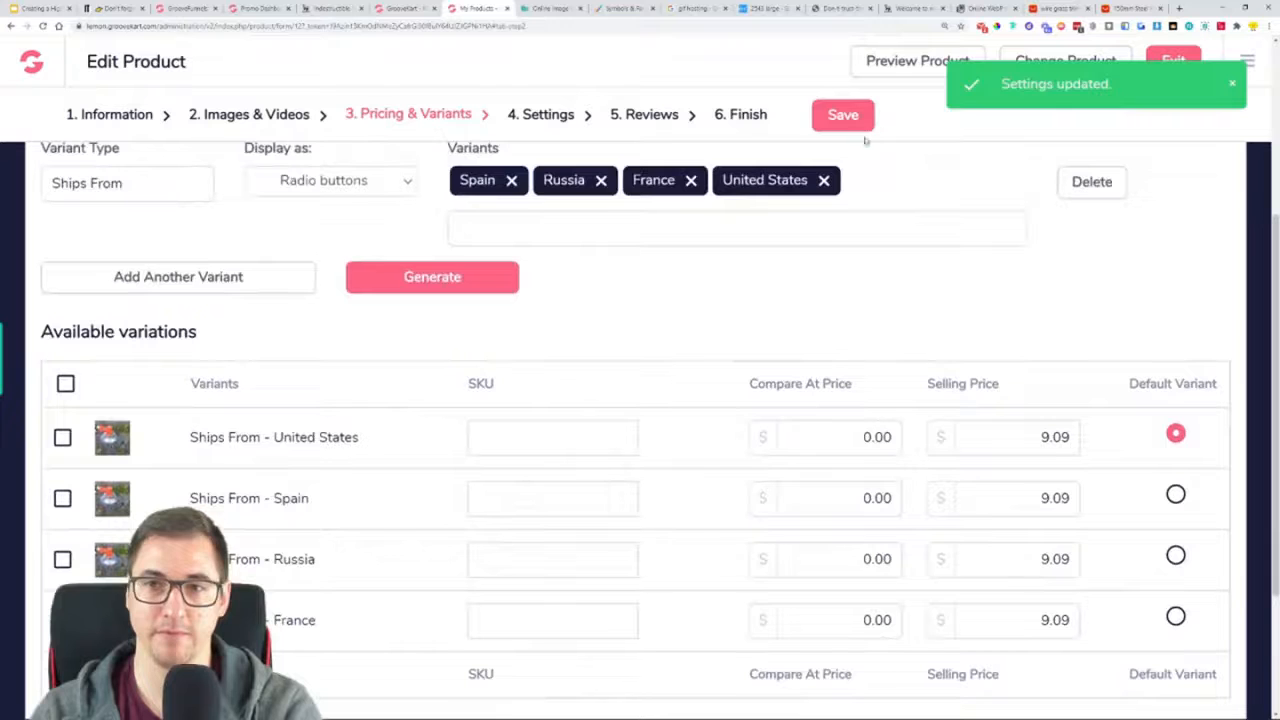
{"action": "left_click", "coordinate": [855, 115]}
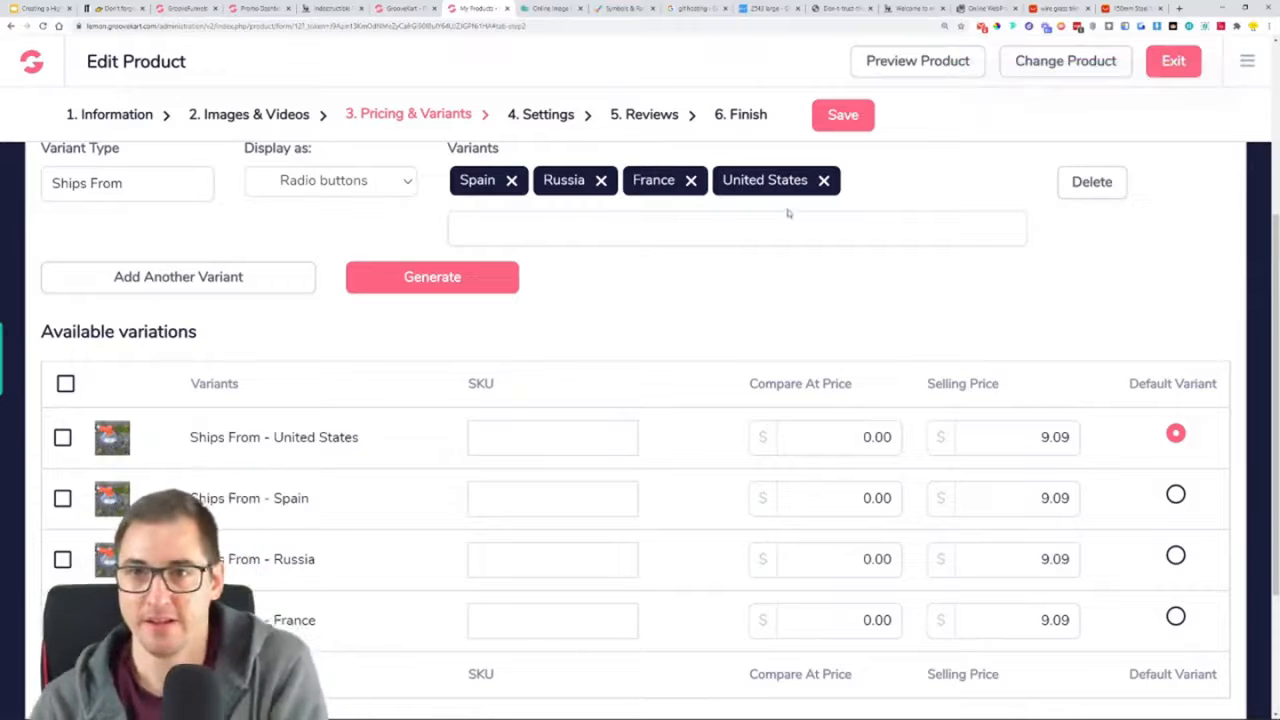
Examine the quantity discount form, the bulk offers on the reference trimmer page and the product layout in the visual builder
{"action": "scroll", "coordinate": [640, 304], "scroll_direction": "up", "scroll_amount": 1}
{"action": "scroll", "coordinate": [630, 350], "scroll_direction": "up", "scroll_amount": 2}
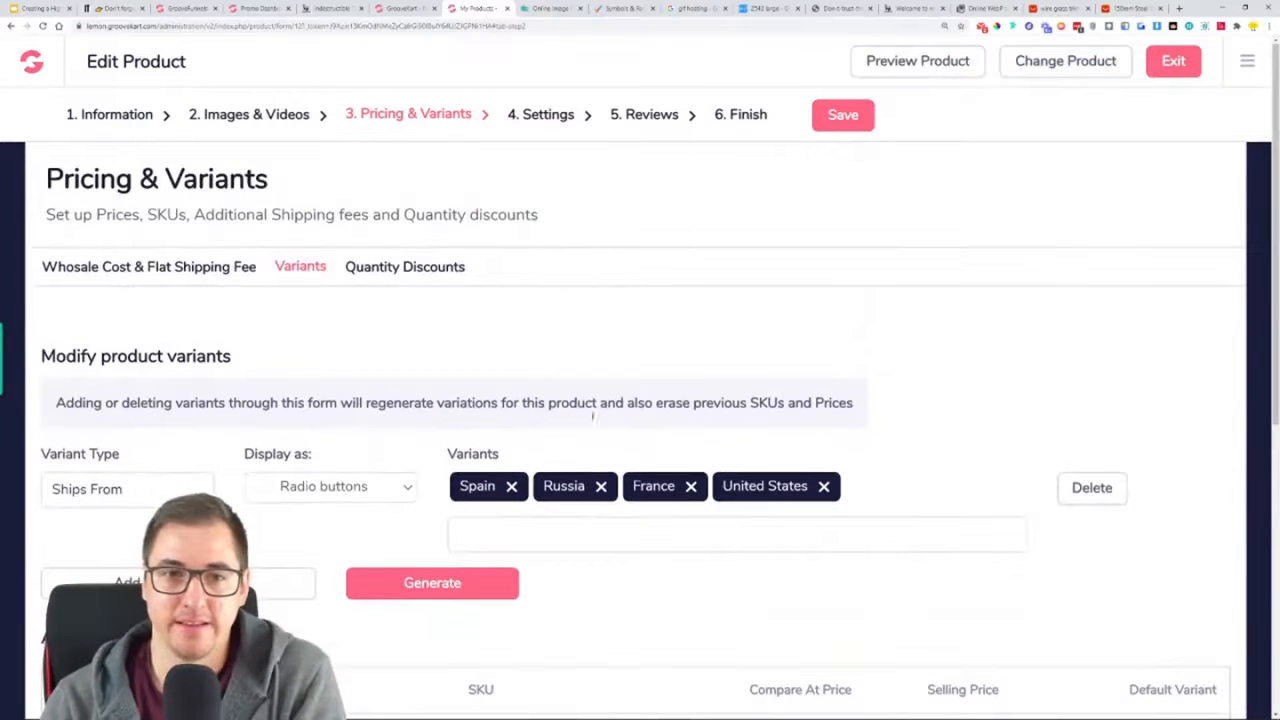
{"action": "left_click", "coordinate": [383, 274]}
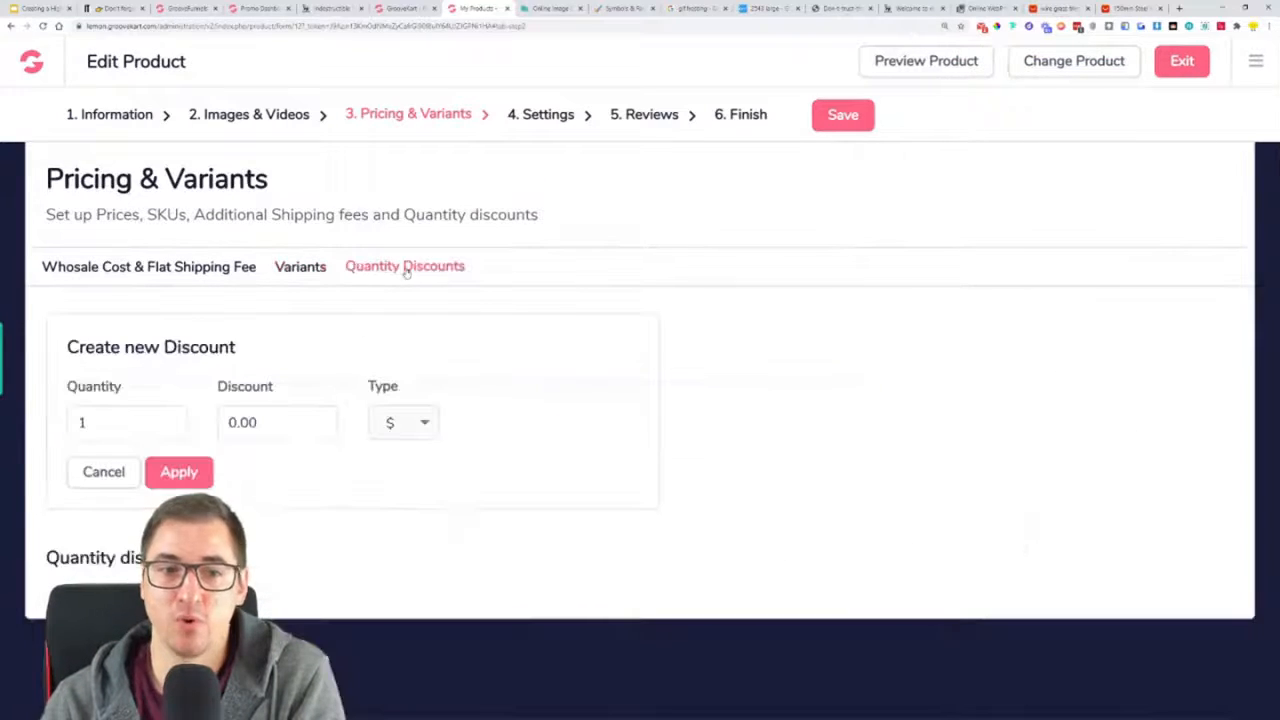
{"action": "left_click", "coordinate": [115, 8]}
{"action": "scroll", "coordinate": [578, 368], "scroll_direction": "down", "scroll_amount": 3}
{"action": "scroll", "coordinate": [600, 370], "scroll_direction": "up", "scroll_amount": 1}
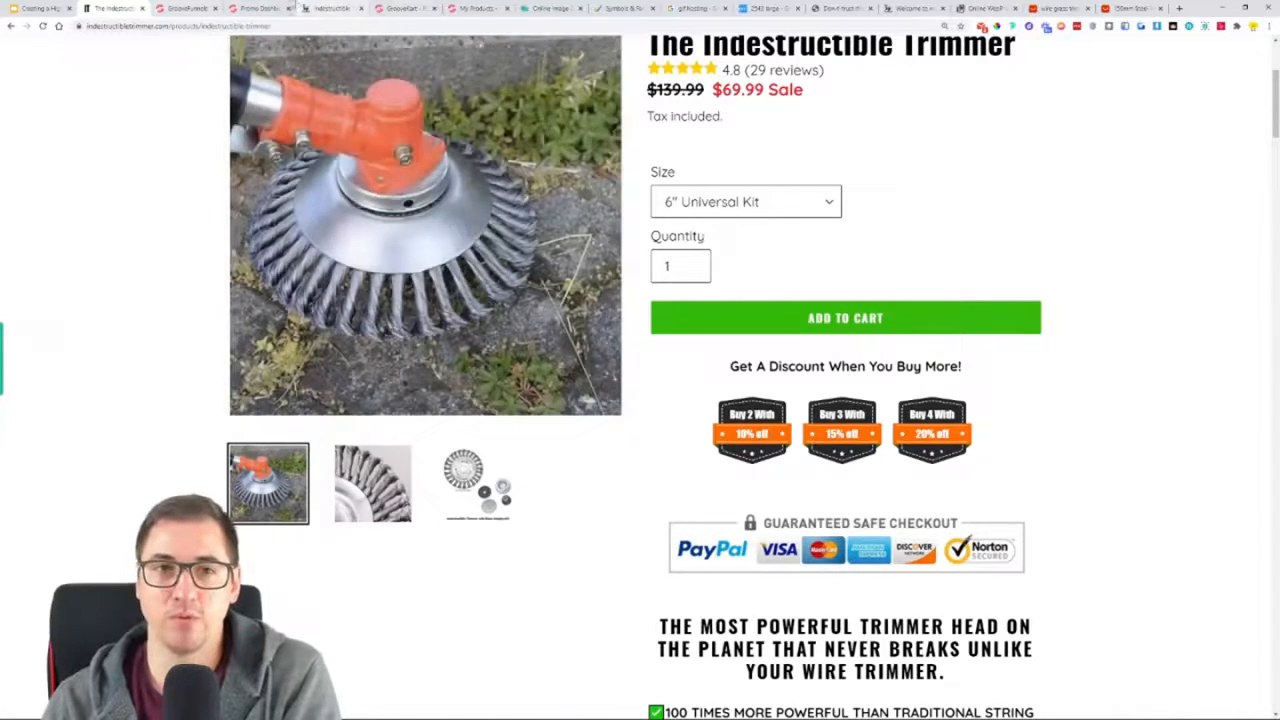
{"action": "left_click", "coordinate": [266, 8]}
{"action": "left_click", "coordinate": [390, 7]}
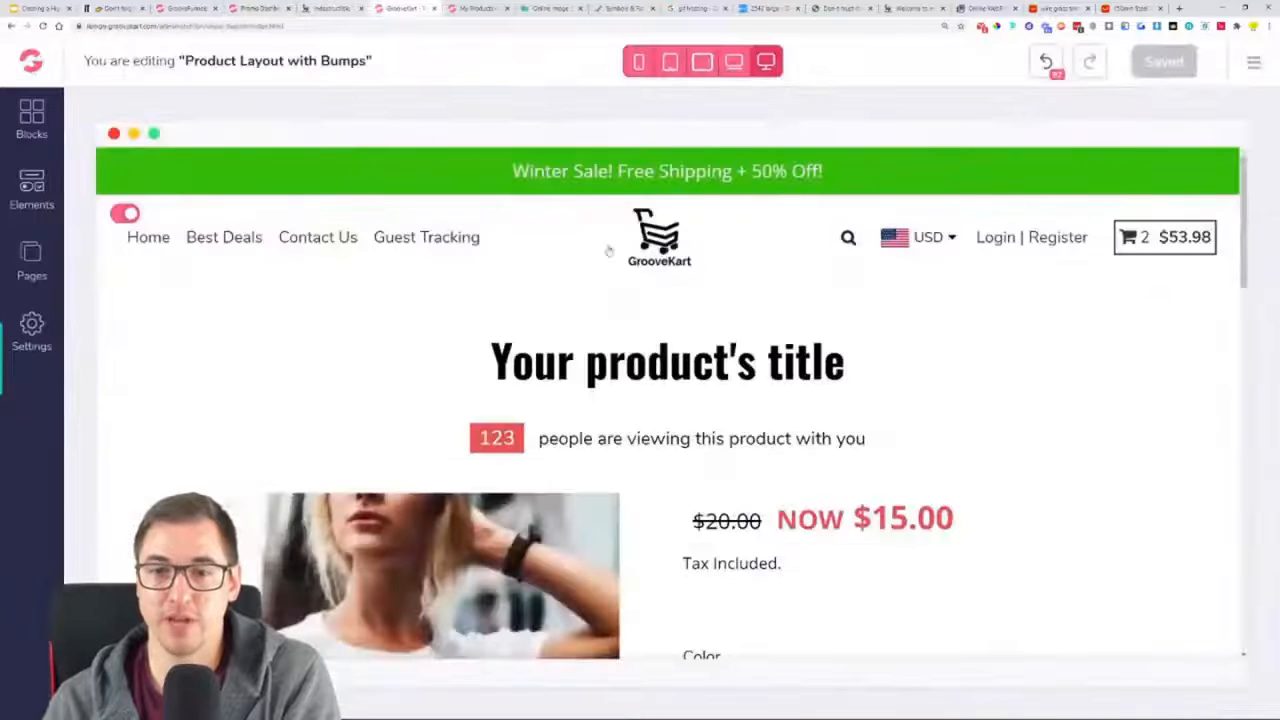
{"action": "left_click", "coordinate": [466, 12]}
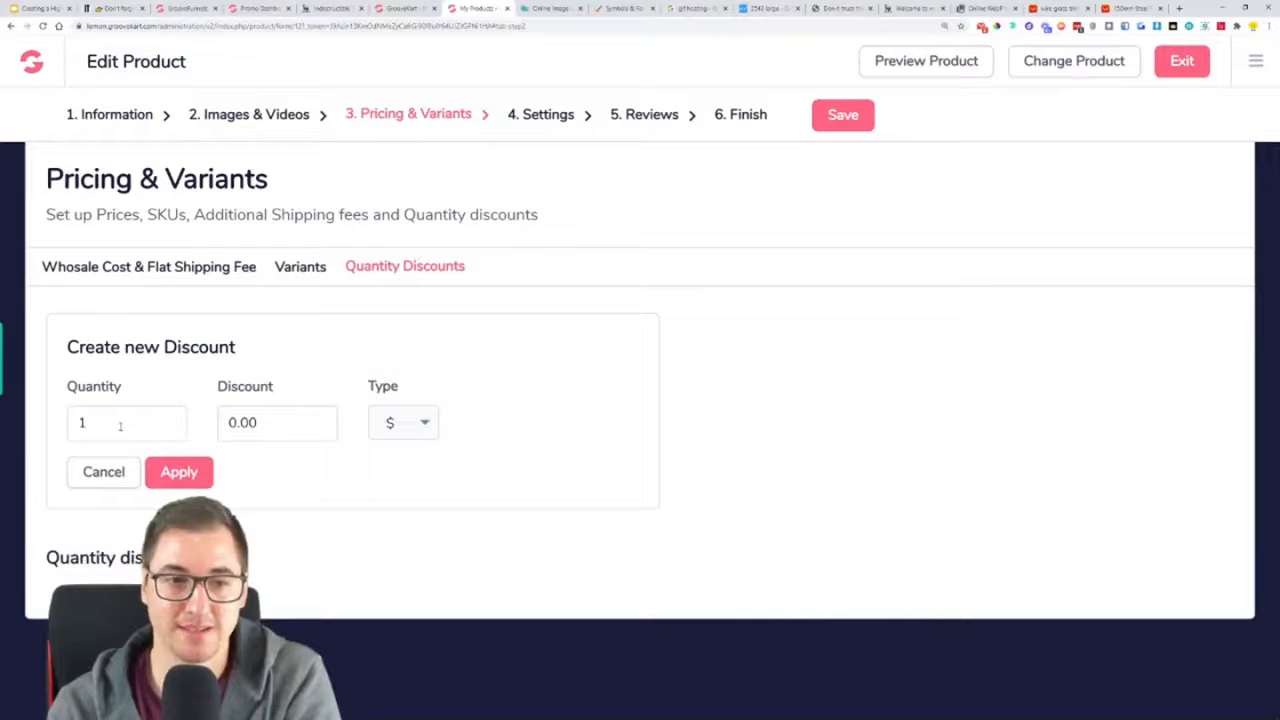
{"action": "left_click_drag", "start_coordinate": [109, 426], "coordinate": [66, 428]}
{"action": "type", "text": "2"}
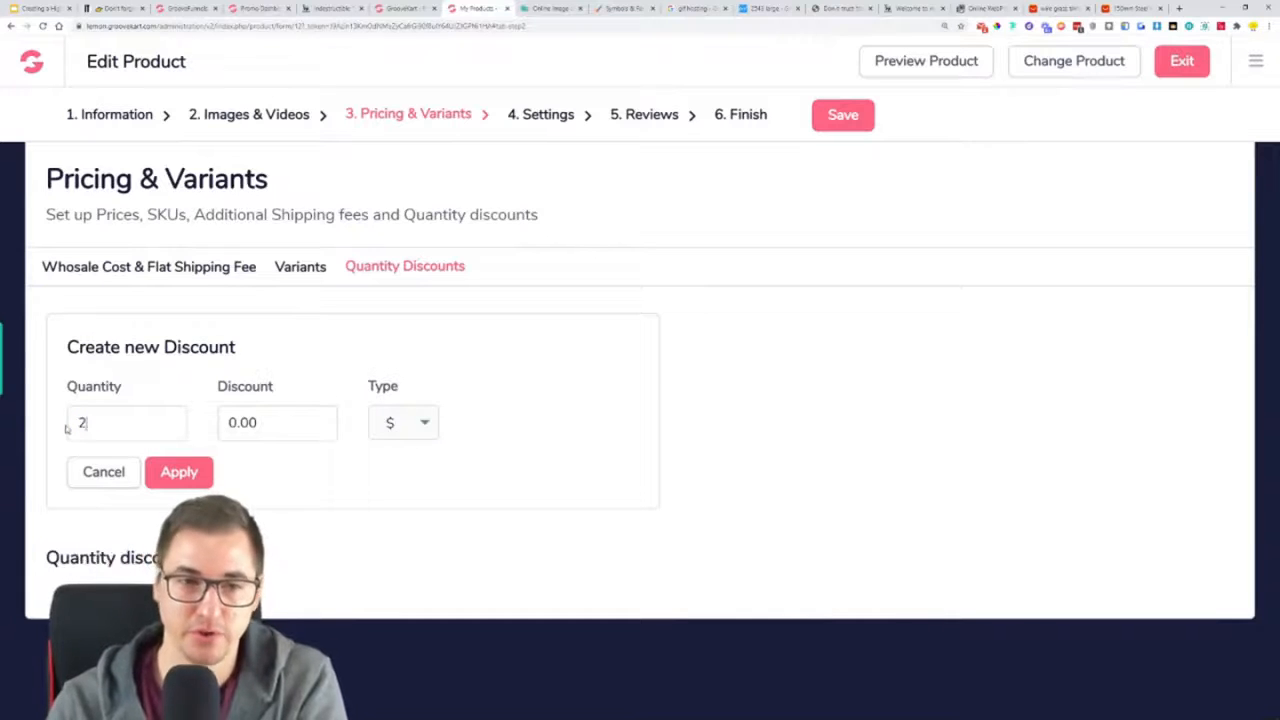
{"action": "left_click", "coordinate": [259, 423]}
{"action": "left_click", "coordinate": [395, 422]}
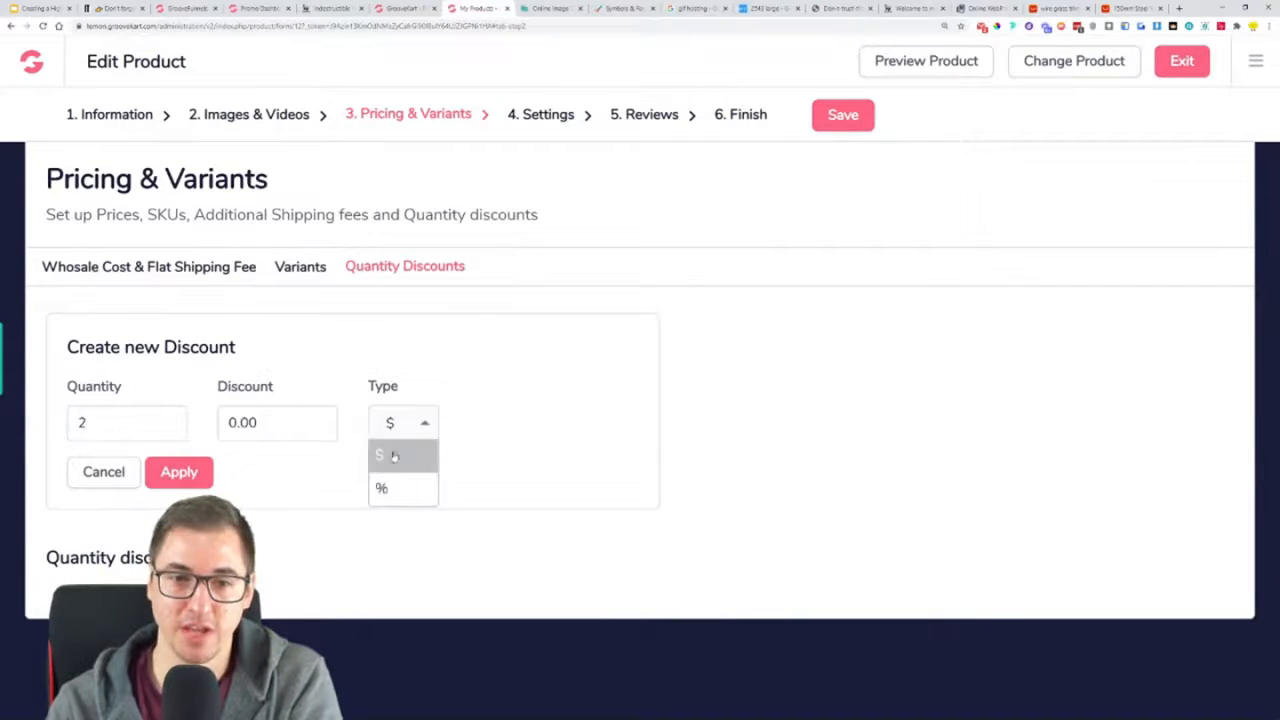
{"action": "left_click", "coordinate": [400, 455]}
{"action": "left_click", "coordinate": [103, 471]}
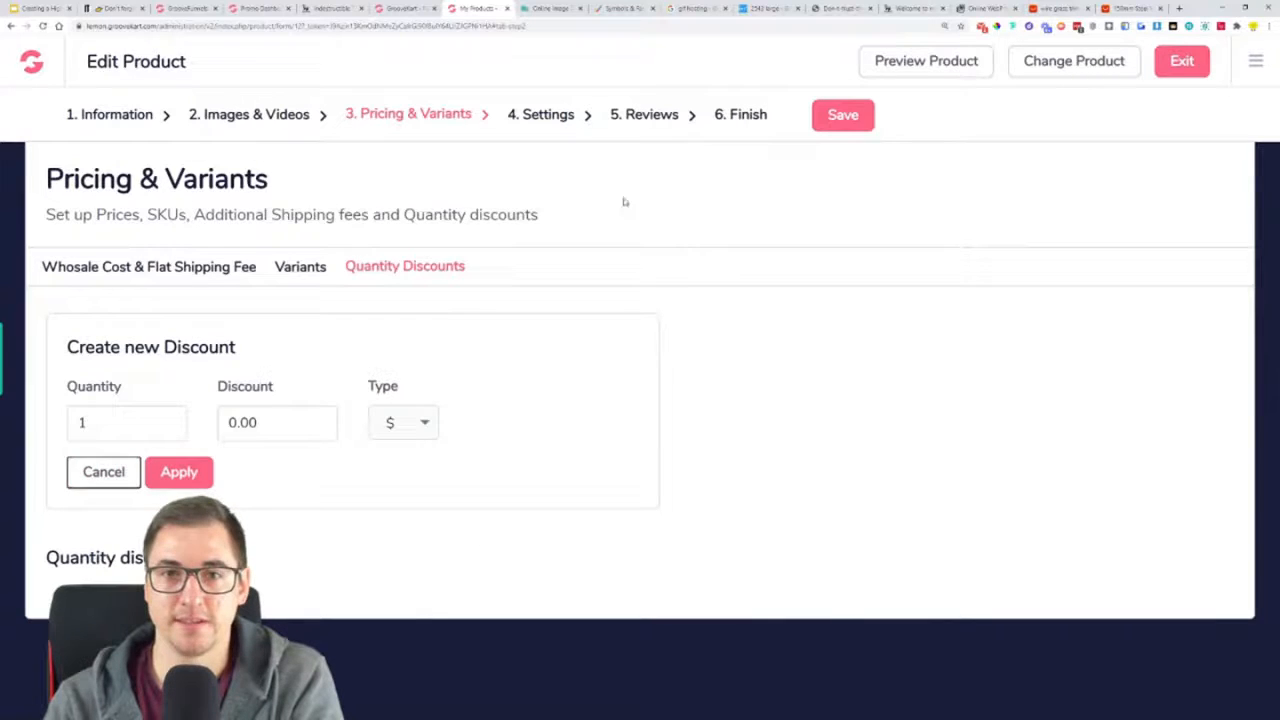
Compare the product templates in the trimmer's settings with the product page layouts in the visual builder, especially "Product Layout with Bumps"
{"action": "left_click", "coordinate": [541, 114]}
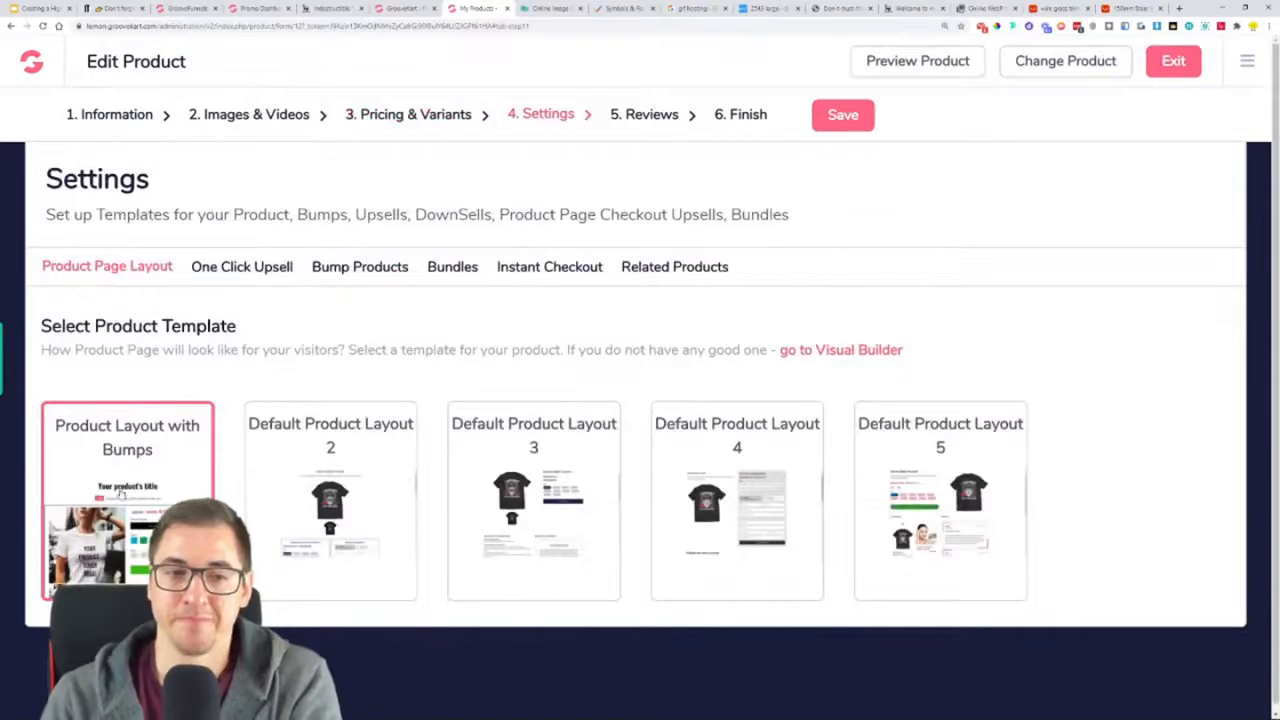
{"action": "left_click_drag", "start_coordinate": [89, 427], "coordinate": [163, 453]}
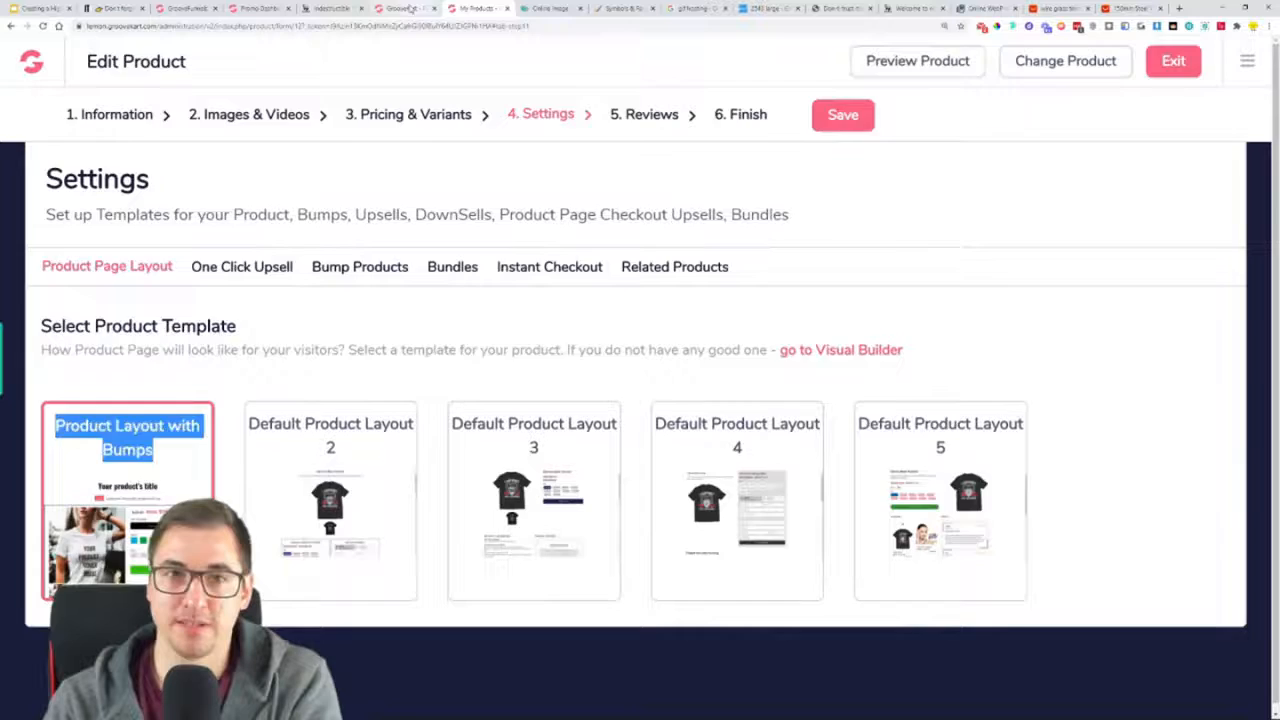
{"action": "left_click", "coordinate": [410, 9]}
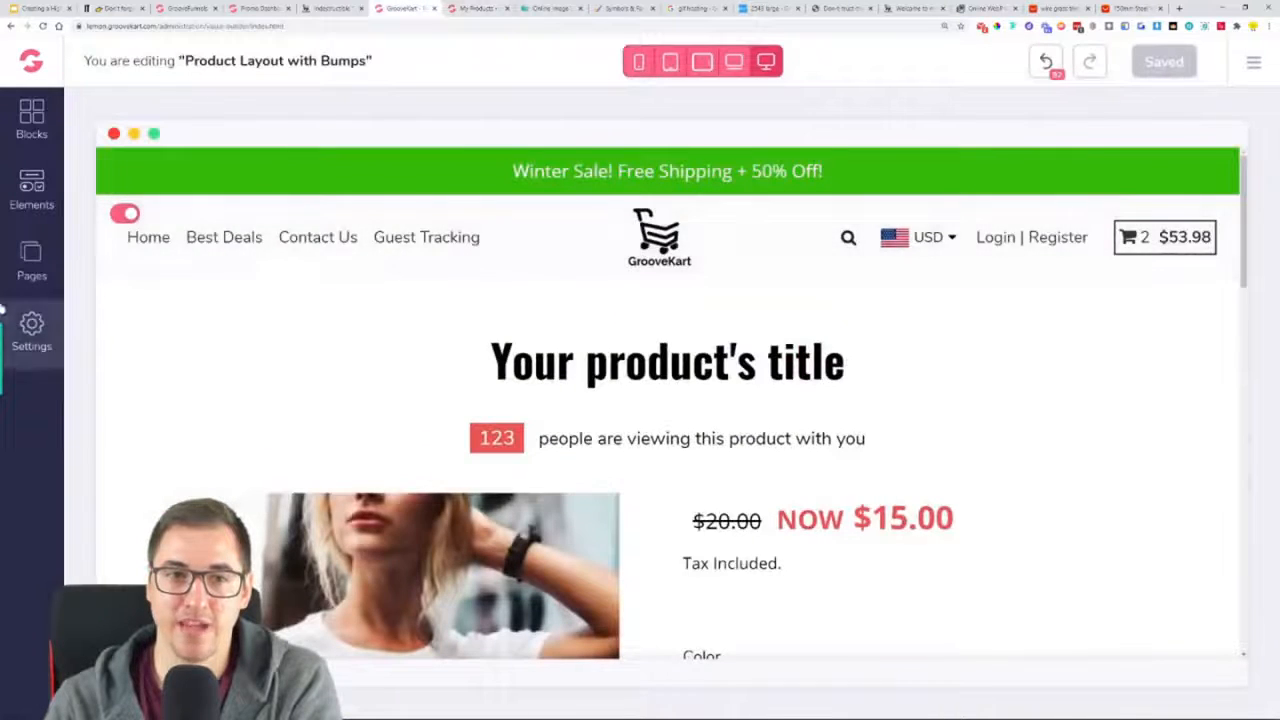
{"action": "left_click", "coordinate": [26, 272]}
{"action": "left_click", "coordinate": [250, 294]}
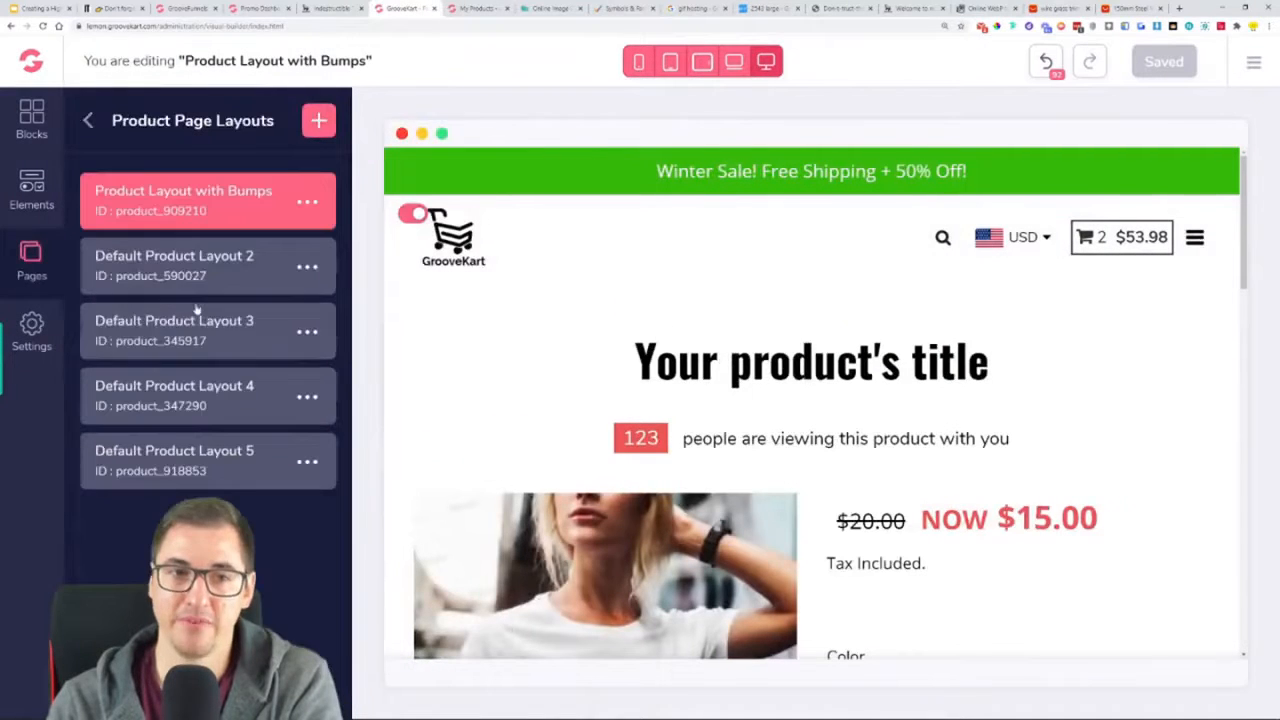
{"action": "scroll", "coordinate": [893, 452], "scroll_direction": "down", "scroll_amount": 7}
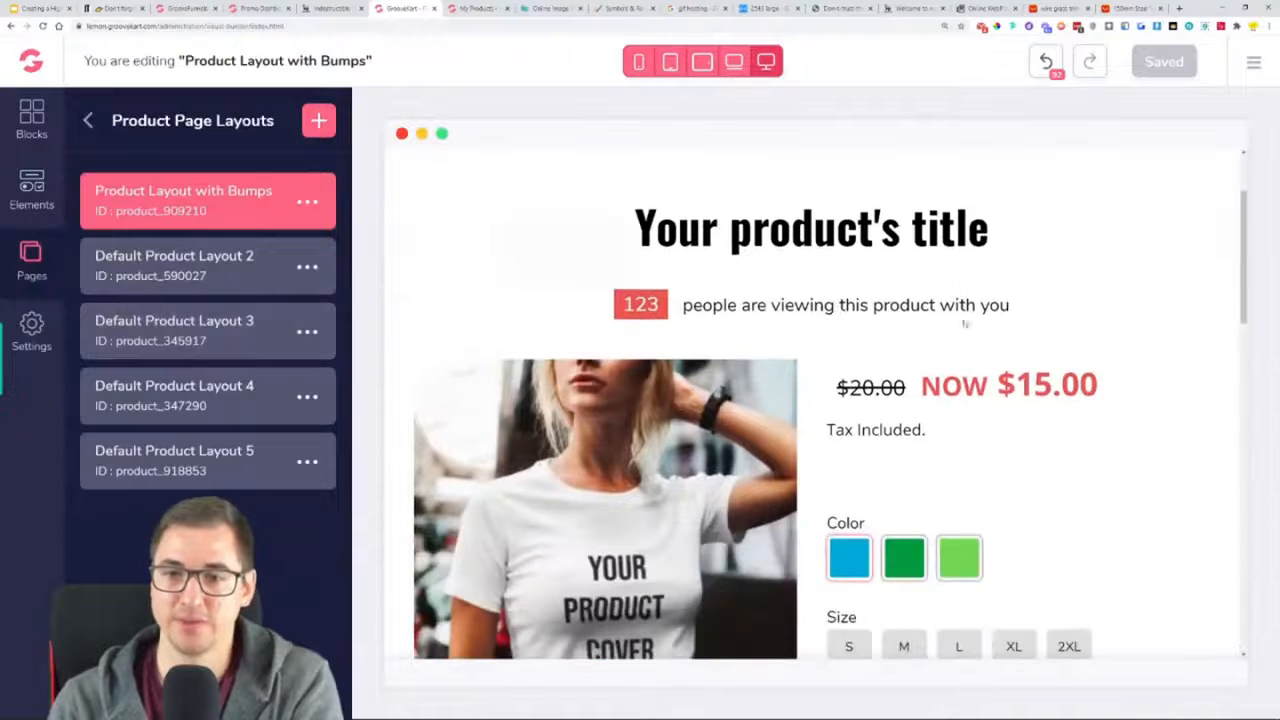
{"action": "scroll", "coordinate": [938, 430], "scroll_direction": "up", "scroll_amount": 7}
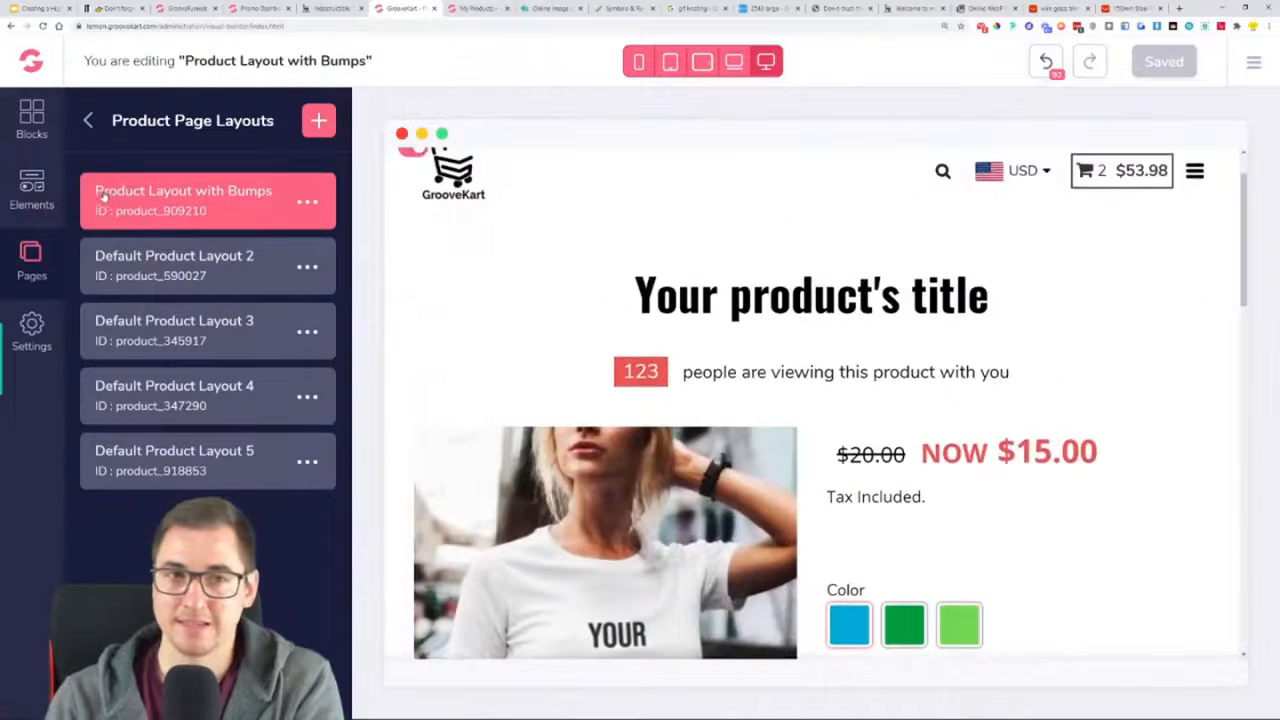
{"action": "left_click", "coordinate": [478, 8]}
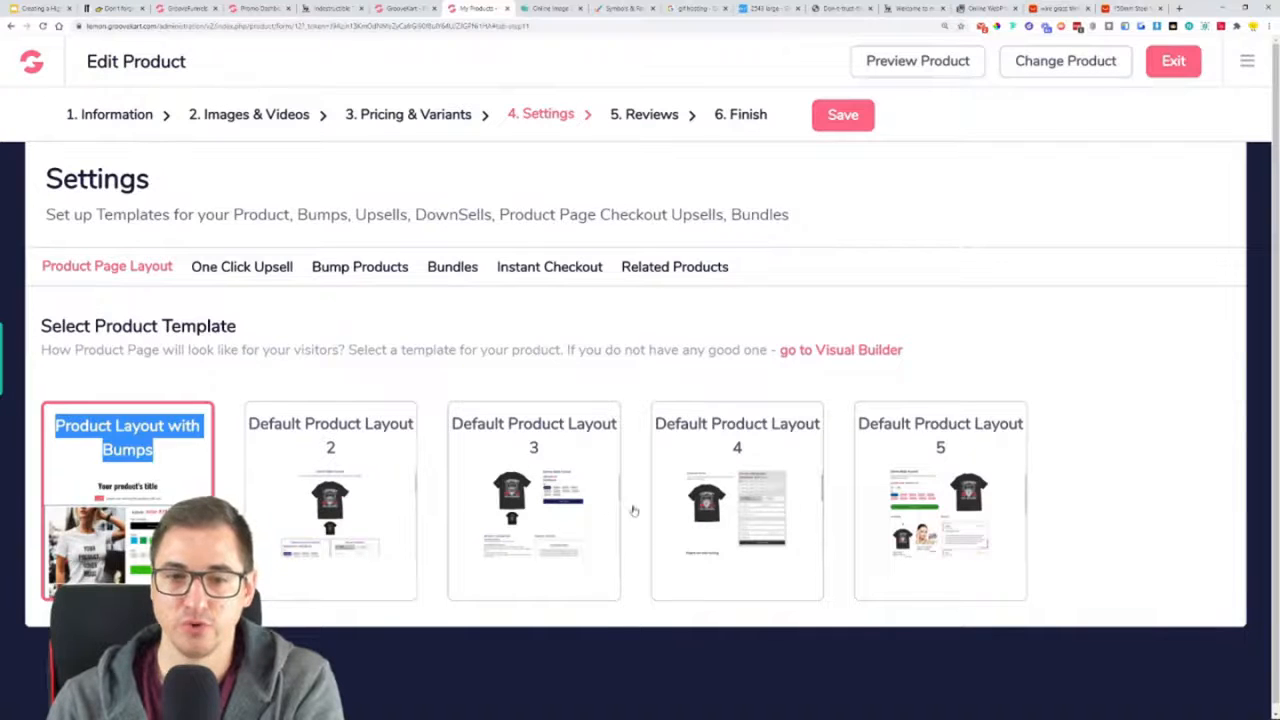
{"action": "left_click", "coordinate": [235, 363]}
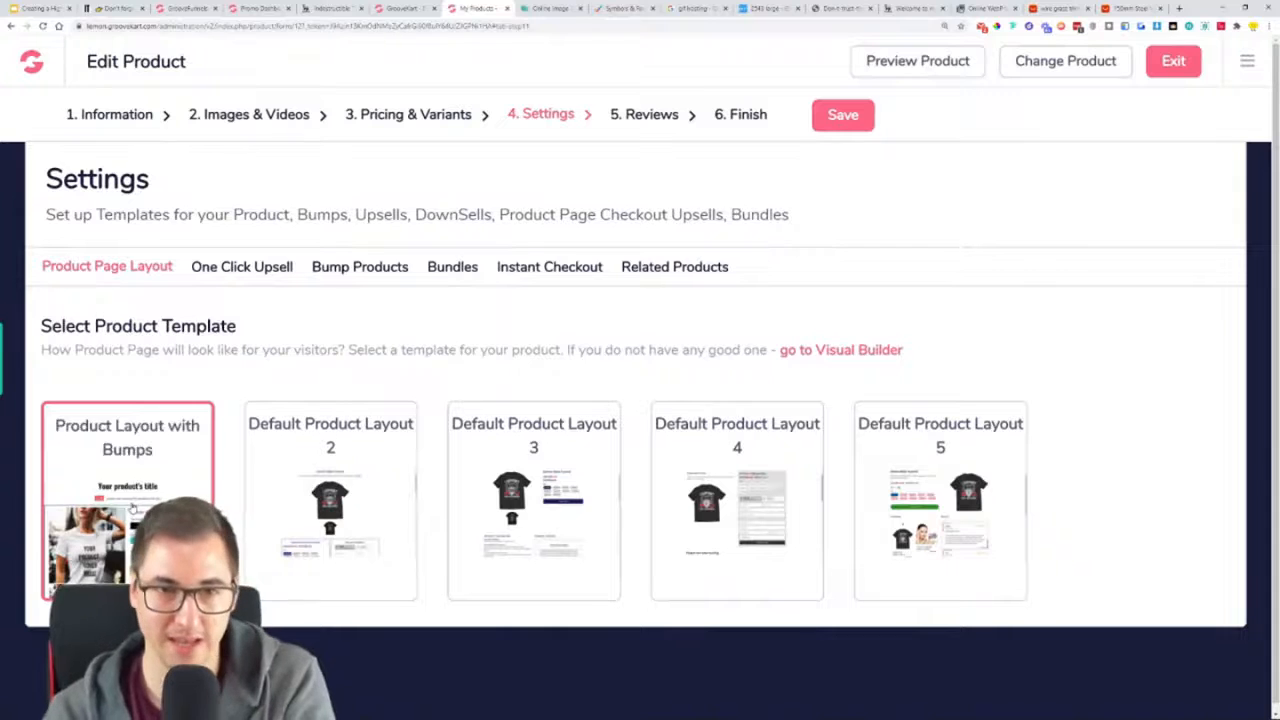
Look through the trimmer's one click upsell, bump products, bundles, instant checkout and related products settings, ending on the page layout
{"action": "left_click", "coordinate": [224, 277]}
{"action": "left_click", "coordinate": [352, 276]}
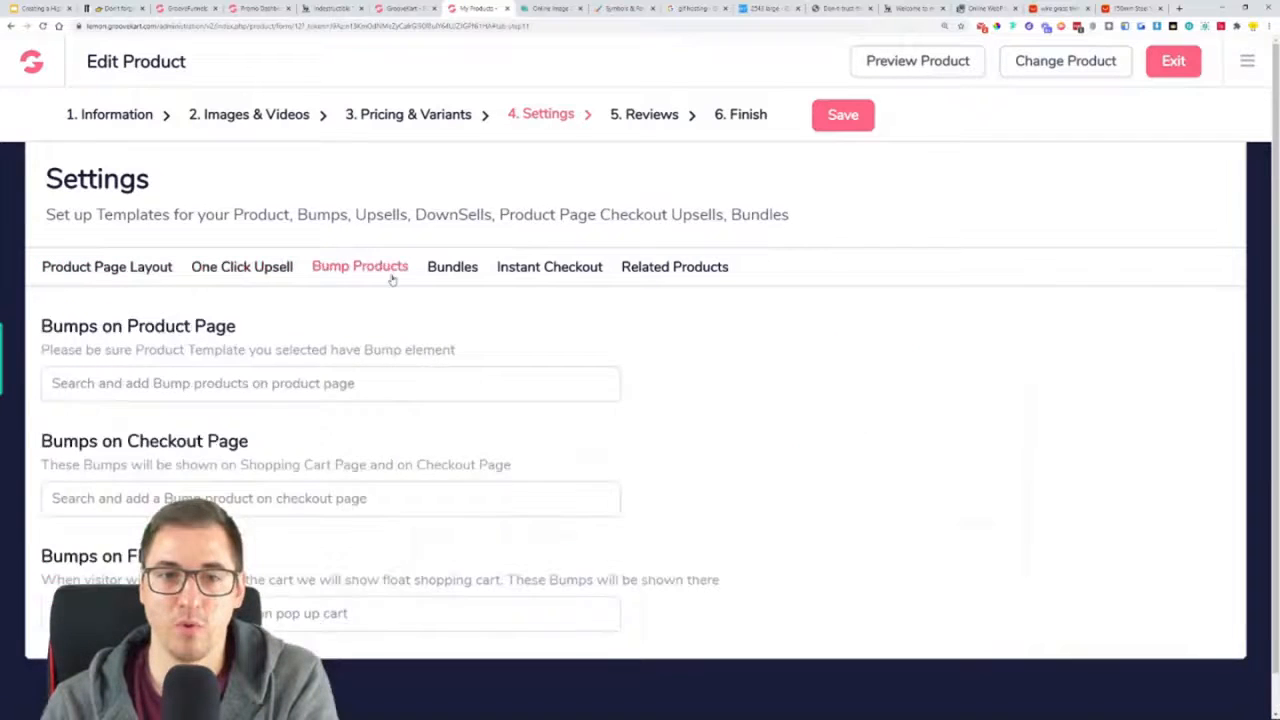
{"action": "left_click", "coordinate": [466, 276]}
{"action": "left_click", "coordinate": [587, 274]}
{"action": "left_click", "coordinate": [688, 274]}
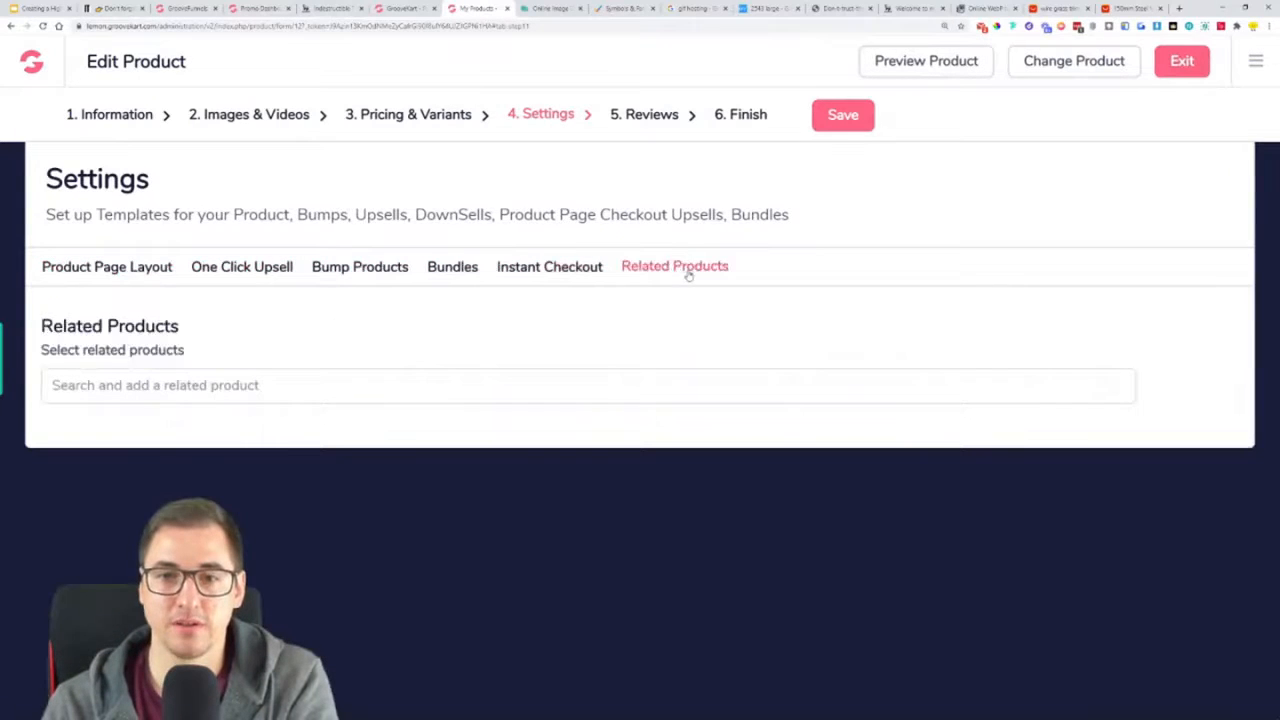
{"action": "left_click", "coordinate": [562, 276]}
{"action": "left_click", "coordinate": [243, 274]}
{"action": "left_click", "coordinate": [131, 274]}
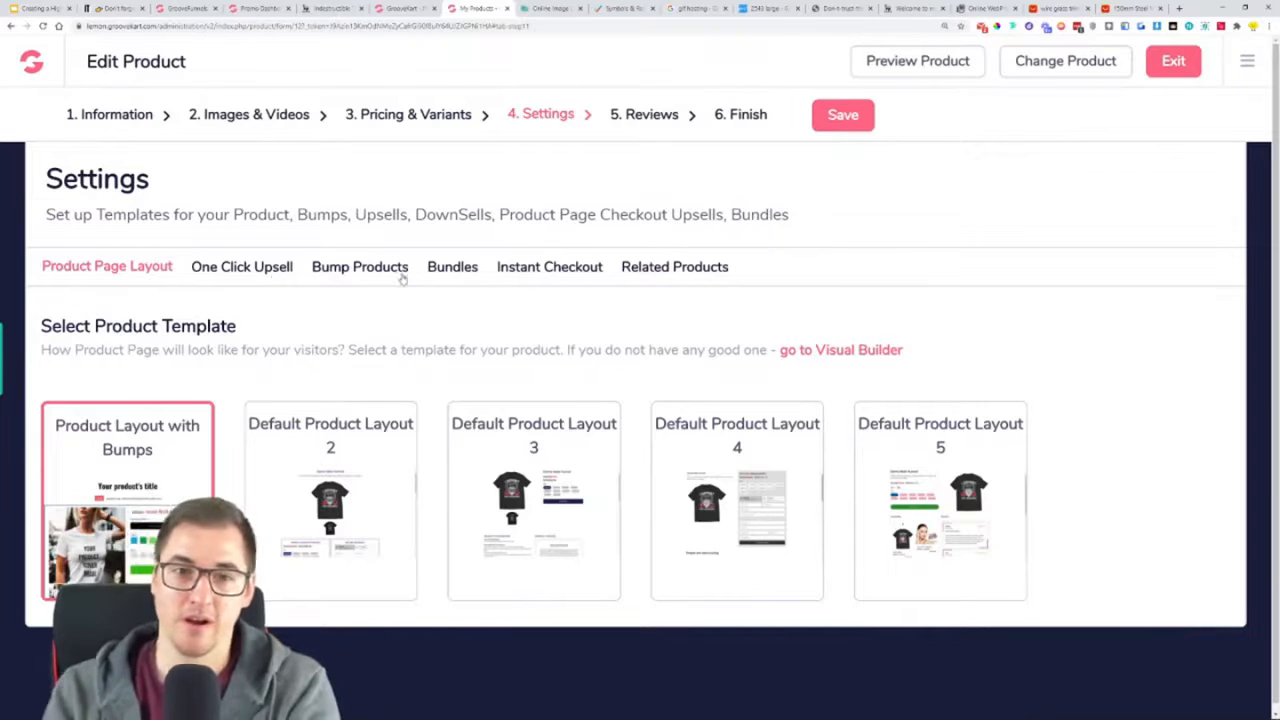
Open the trimmer's reviews and set the AliExpress review import to 5 Stars without pictures
{"action": "left_click", "coordinate": [648, 131]}
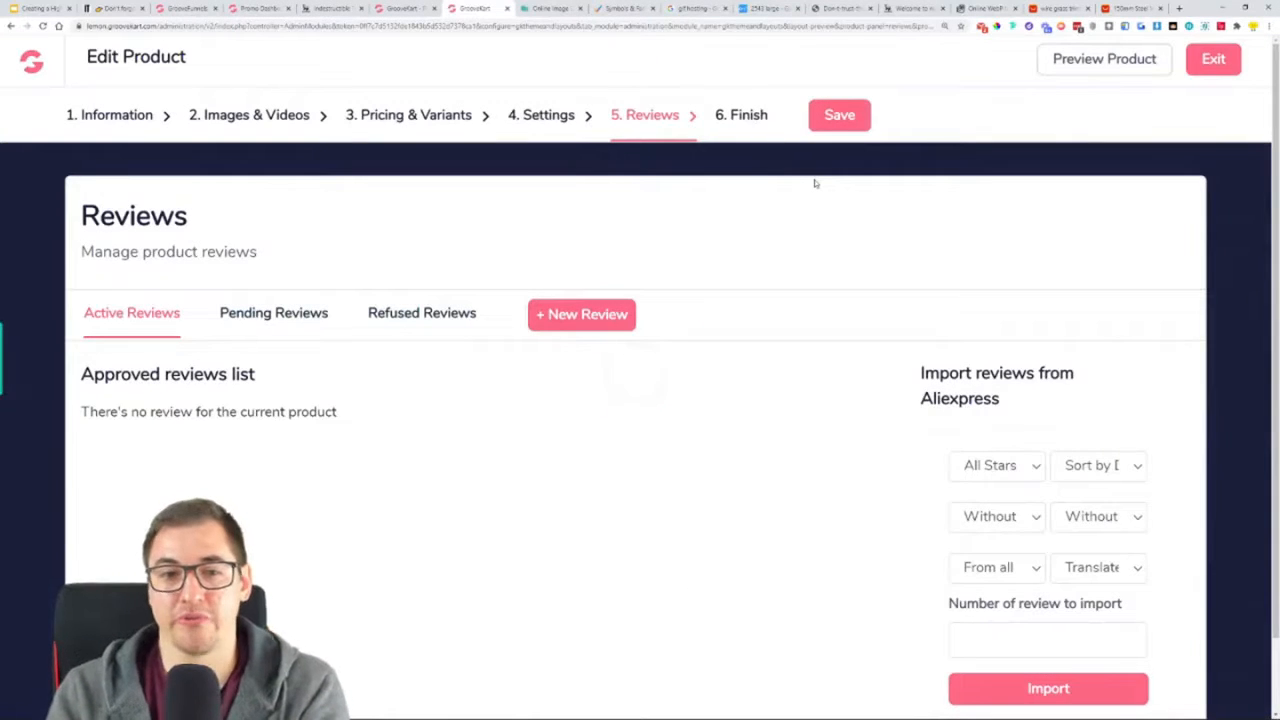
{"action": "scroll", "coordinate": [1054, 362], "scroll_direction": "down", "scroll_amount": 1}
{"action": "left_click_drag", "start_coordinate": [998, 338], "coordinate": [918, 291]}
{"action": "left_click", "coordinate": [921, 413]}
{"action": "left_click", "coordinate": [985, 402]}
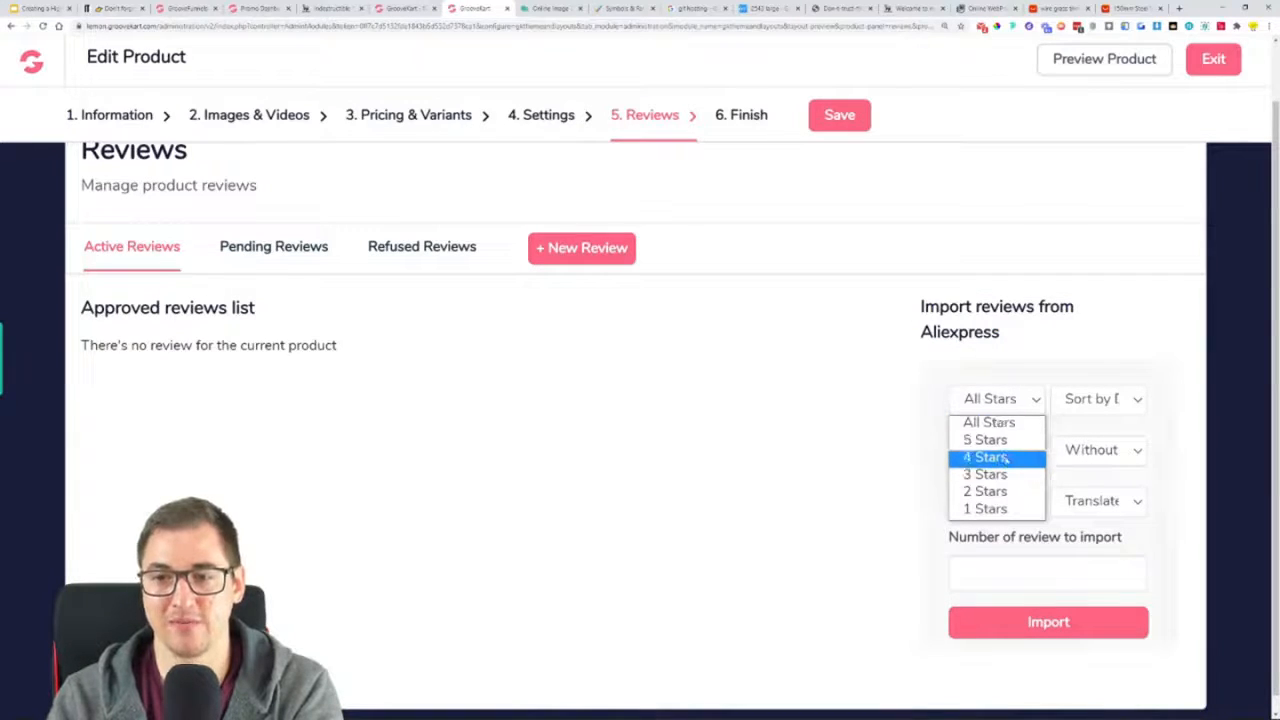
{"action": "left_click", "coordinate": [995, 440]}
{"action": "left_click", "coordinate": [990, 452]}
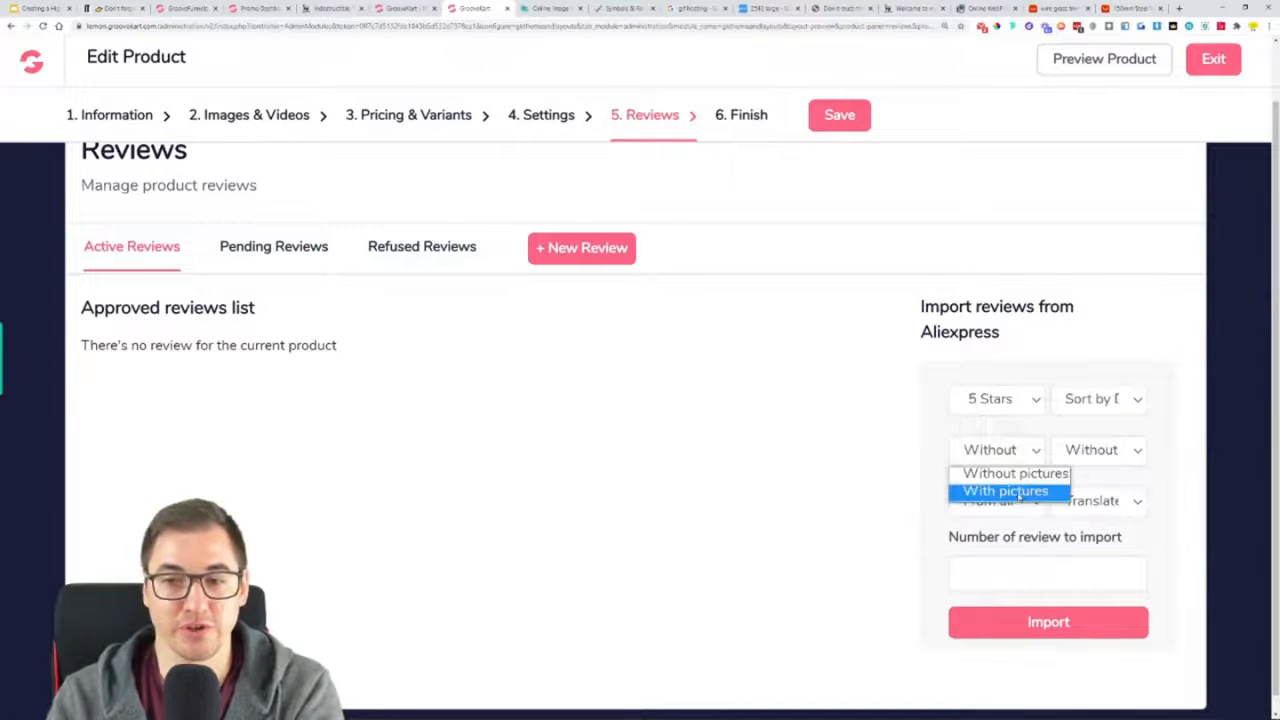
{"action": "left_click", "coordinate": [1018, 475]}
Import 100 AliExpress reviews using default sorting, all countries and translation
{"action": "left_click", "coordinate": [1080, 400]}
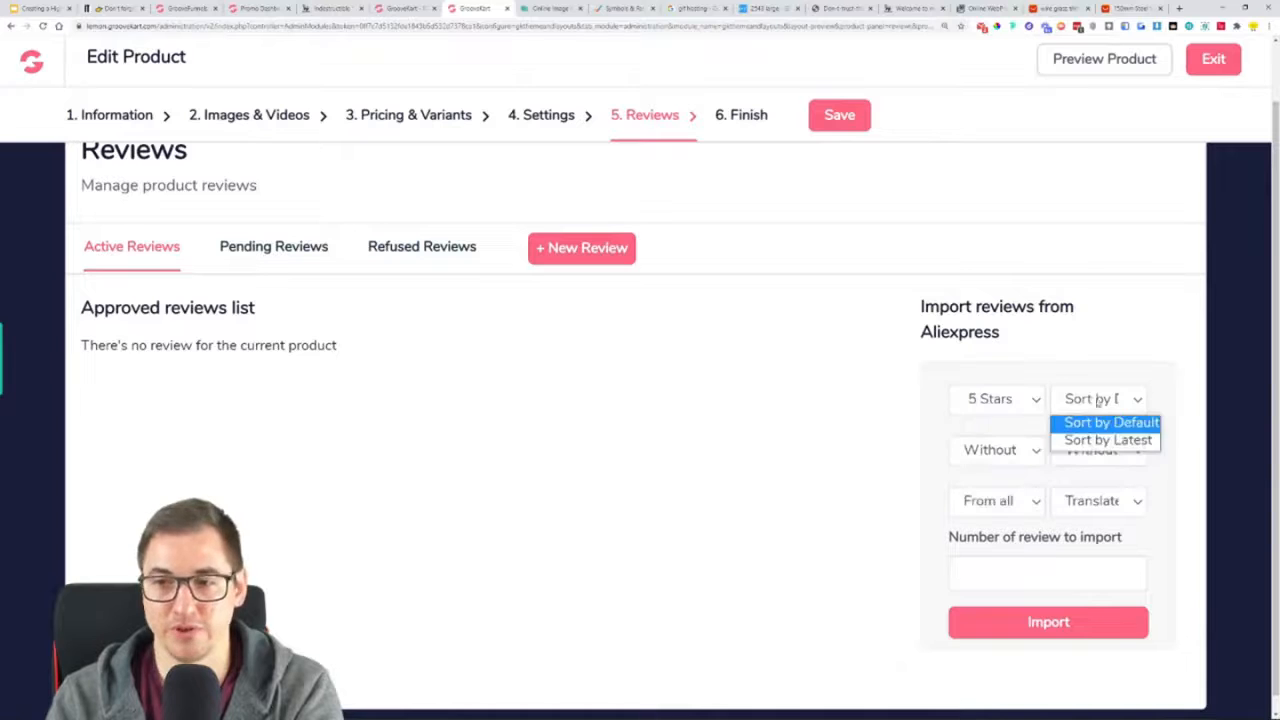
{"action": "key", "text": "ctrl+plus"}
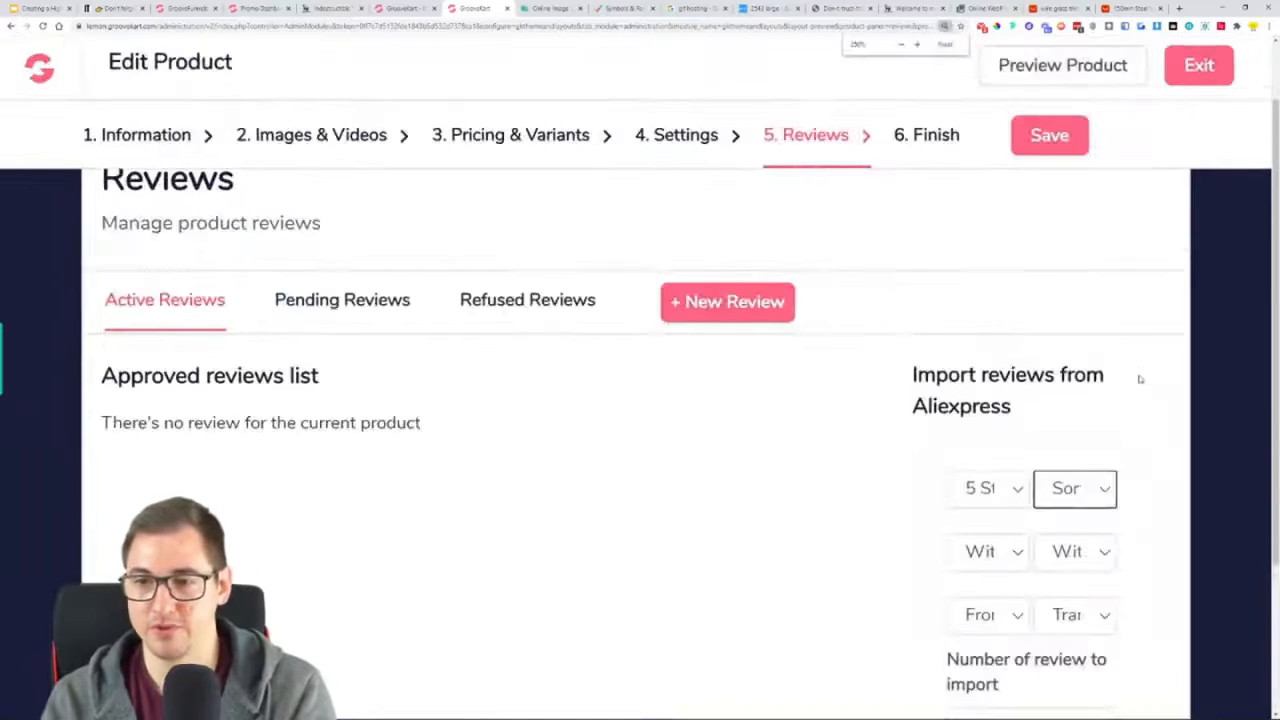
{"action": "key", "text": "ctrl+minus"}
{"action": "key", "text": "ctrl+minus"}
{"action": "key", "text": "ctrl+minus"}
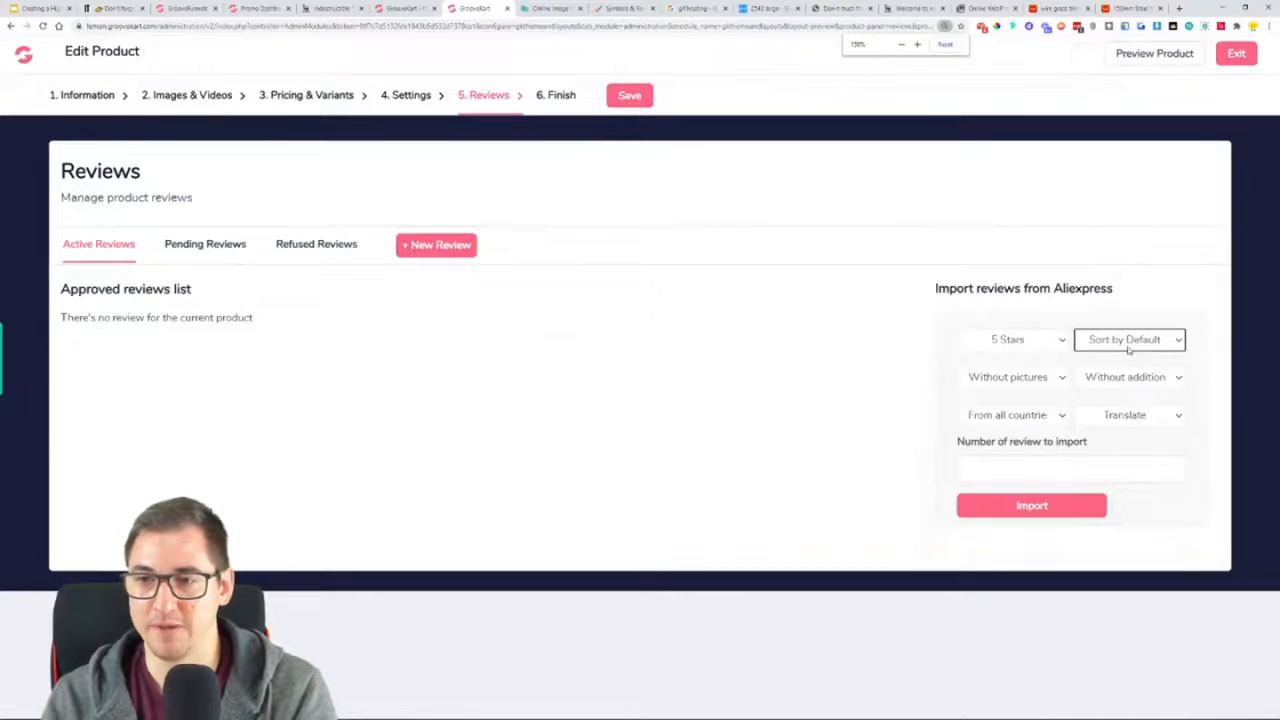
{"action": "left_click", "coordinate": [1063, 376]}
{"action": "left_click", "coordinate": [1105, 376]}
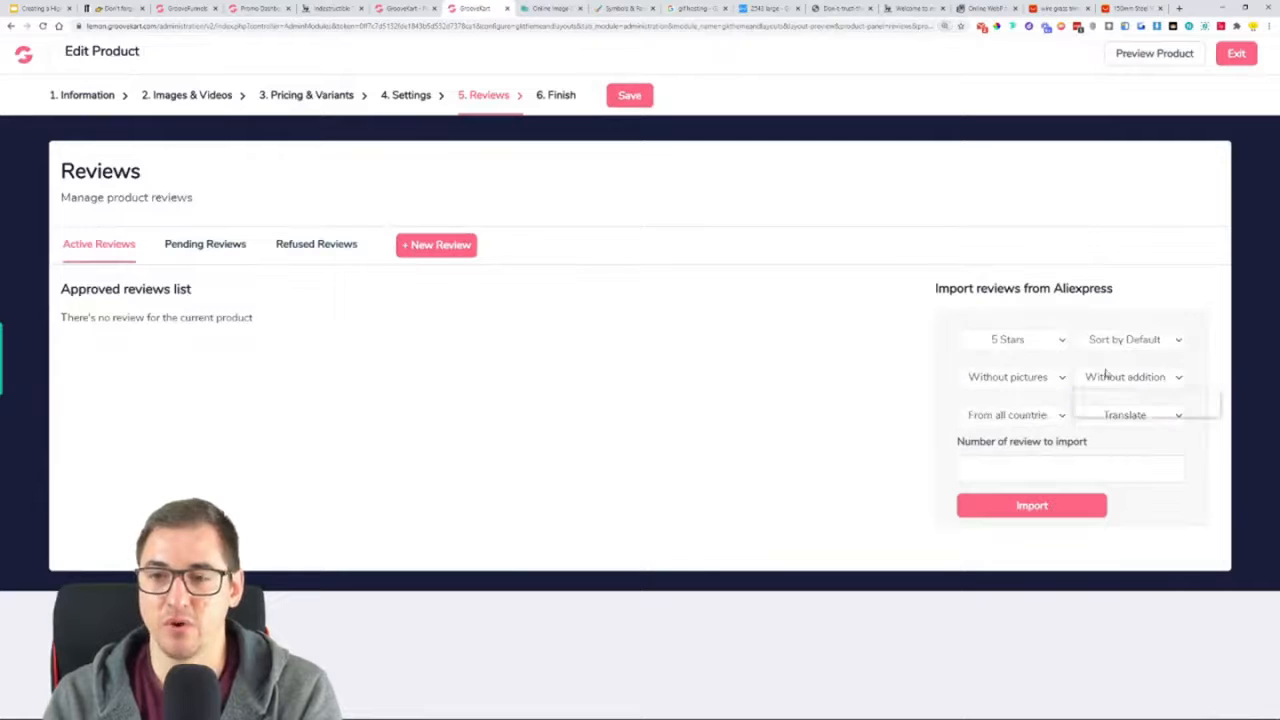
{"action": "left_click", "coordinate": [1028, 416]}
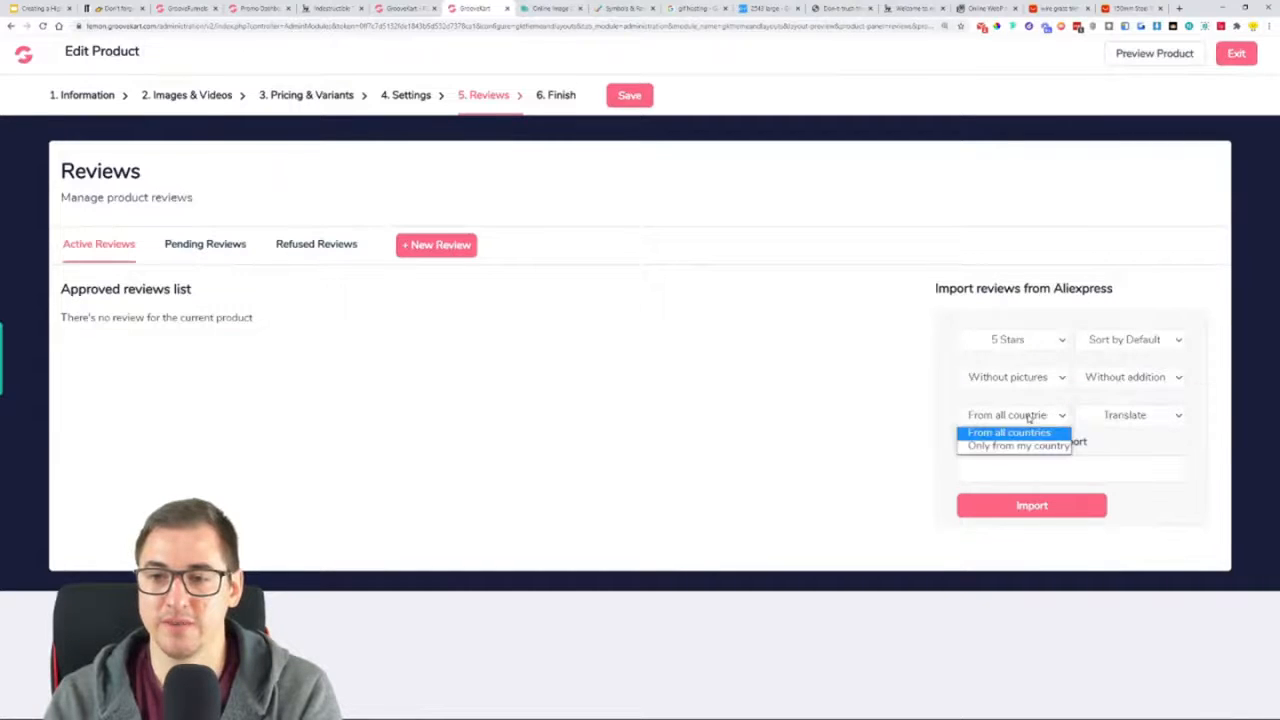
{"action": "left_click", "coordinate": [1112, 418]}
{"action": "left_click", "coordinate": [1155, 398]}
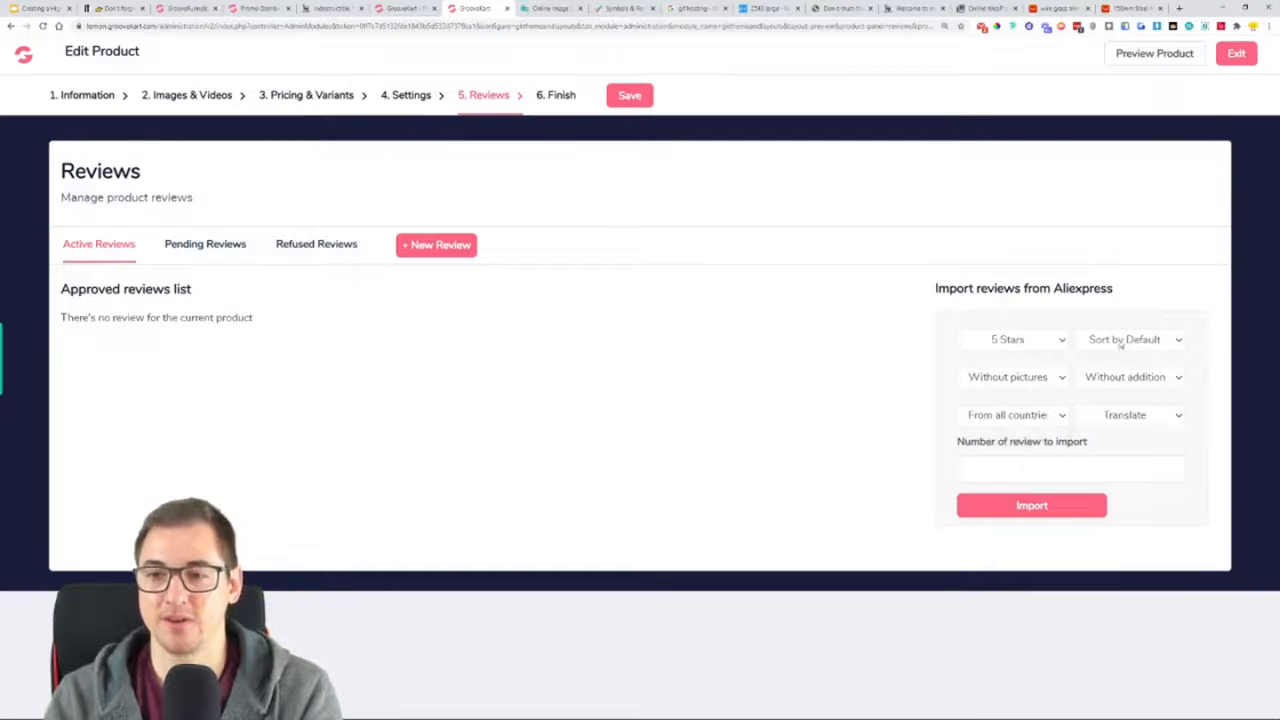
{"action": "left_click", "coordinate": [989, 471]}
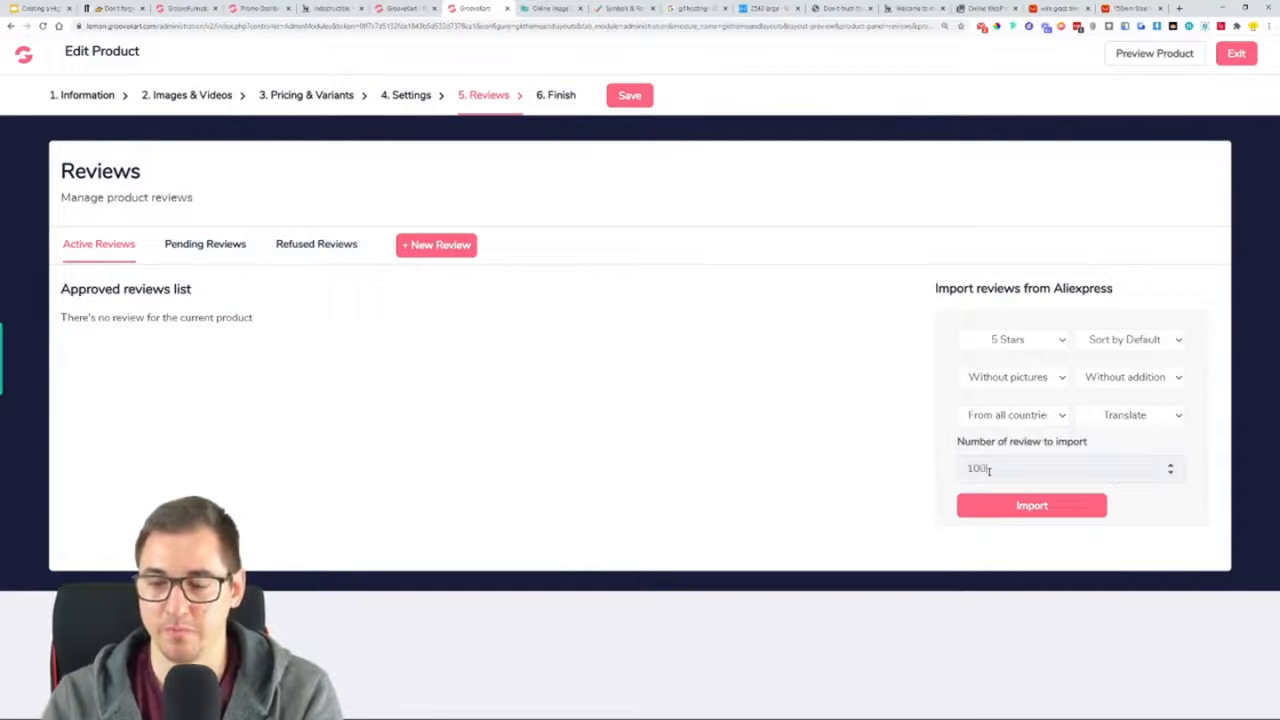
{"action": "left_click", "coordinate": [1022, 507]}
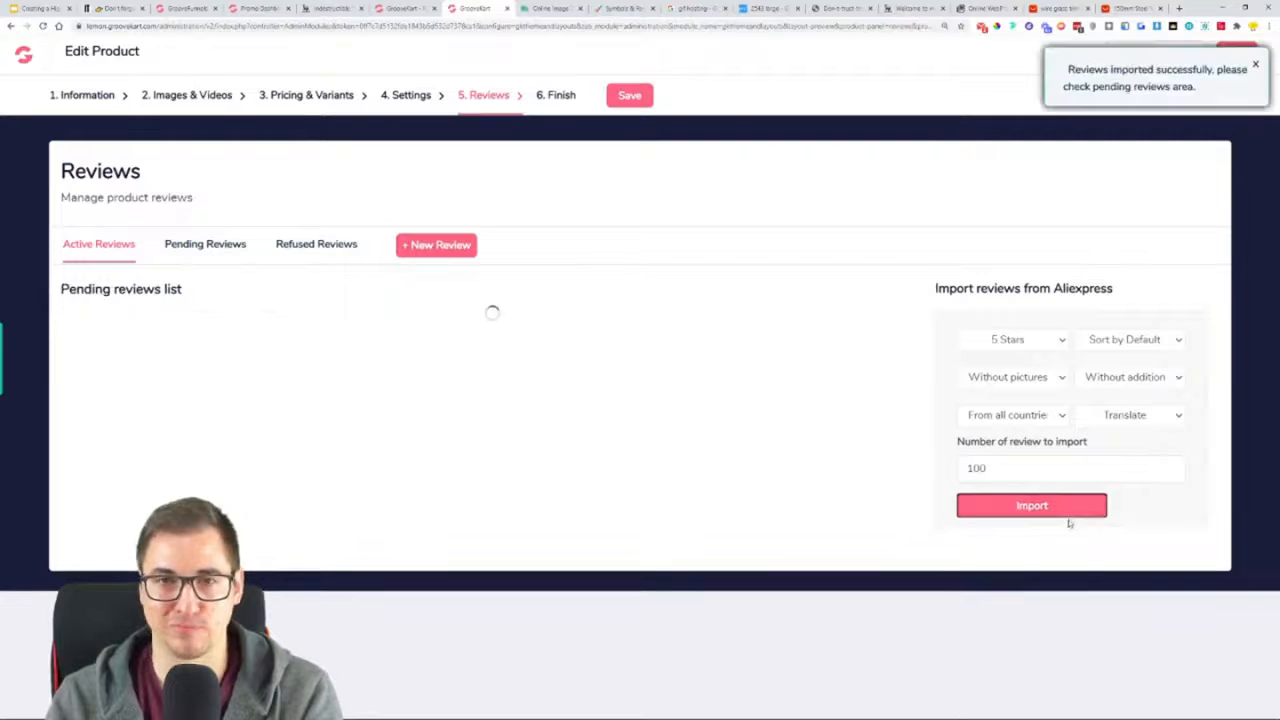
Look over the imported pending reviews, read the content of the review with ID 5 and approve it
{"action": "scroll", "coordinate": [600, 456], "scroll_direction": "down", "scroll_amount": 1}
{"action": "scroll", "coordinate": [600, 456], "scroll_direction": "down", "scroll_amount": 18}
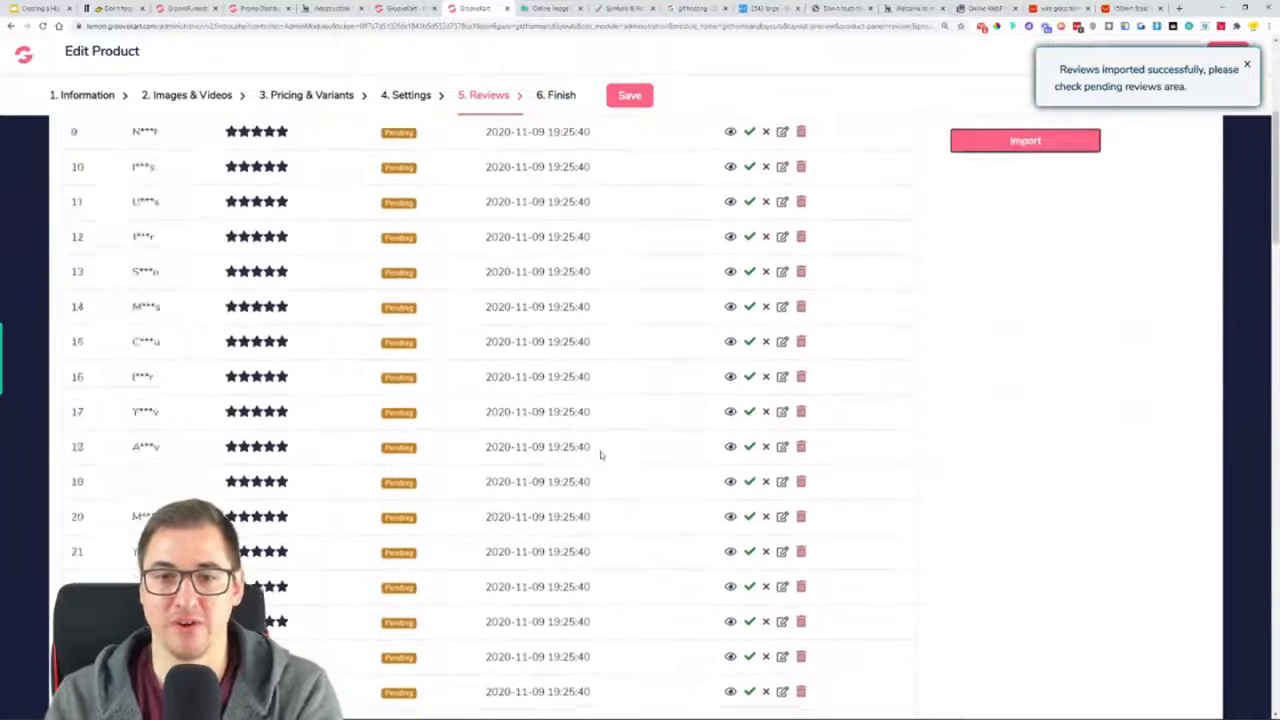
{"action": "scroll", "coordinate": [607, 443], "scroll_direction": "down", "scroll_amount": 8}
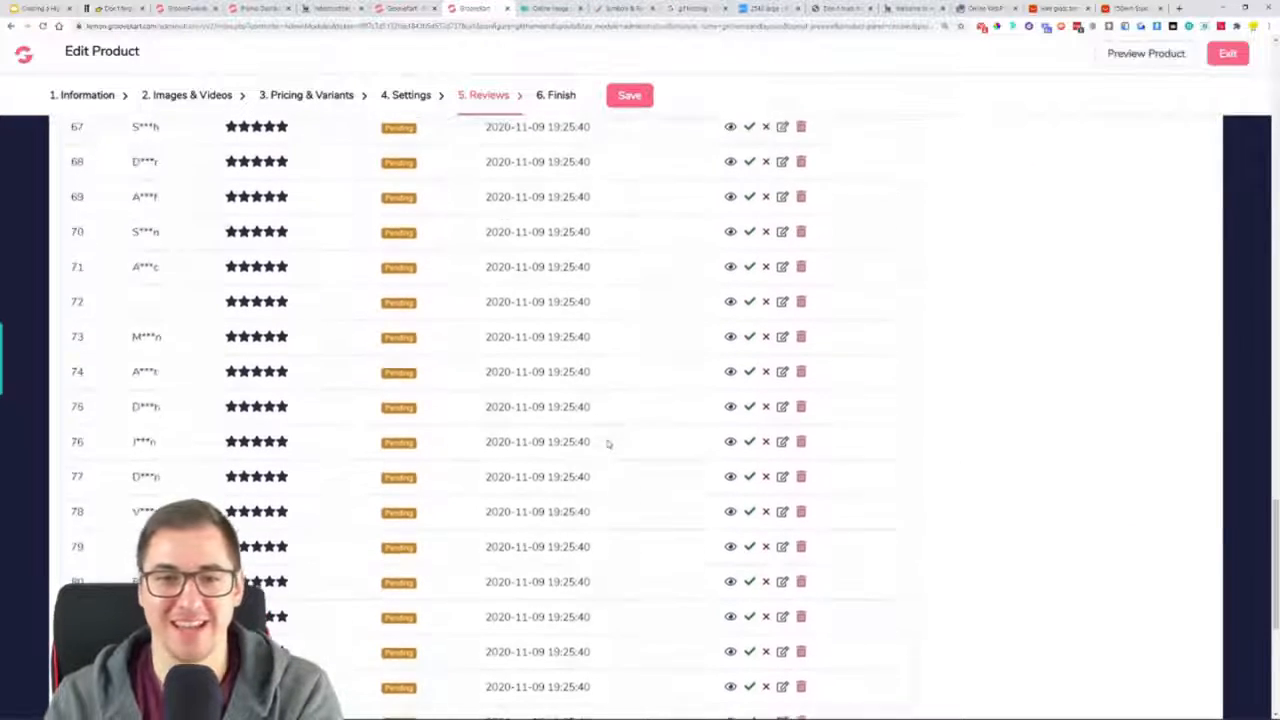
{"action": "scroll", "coordinate": [604, 438], "scroll_direction": "up", "scroll_amount": 20}
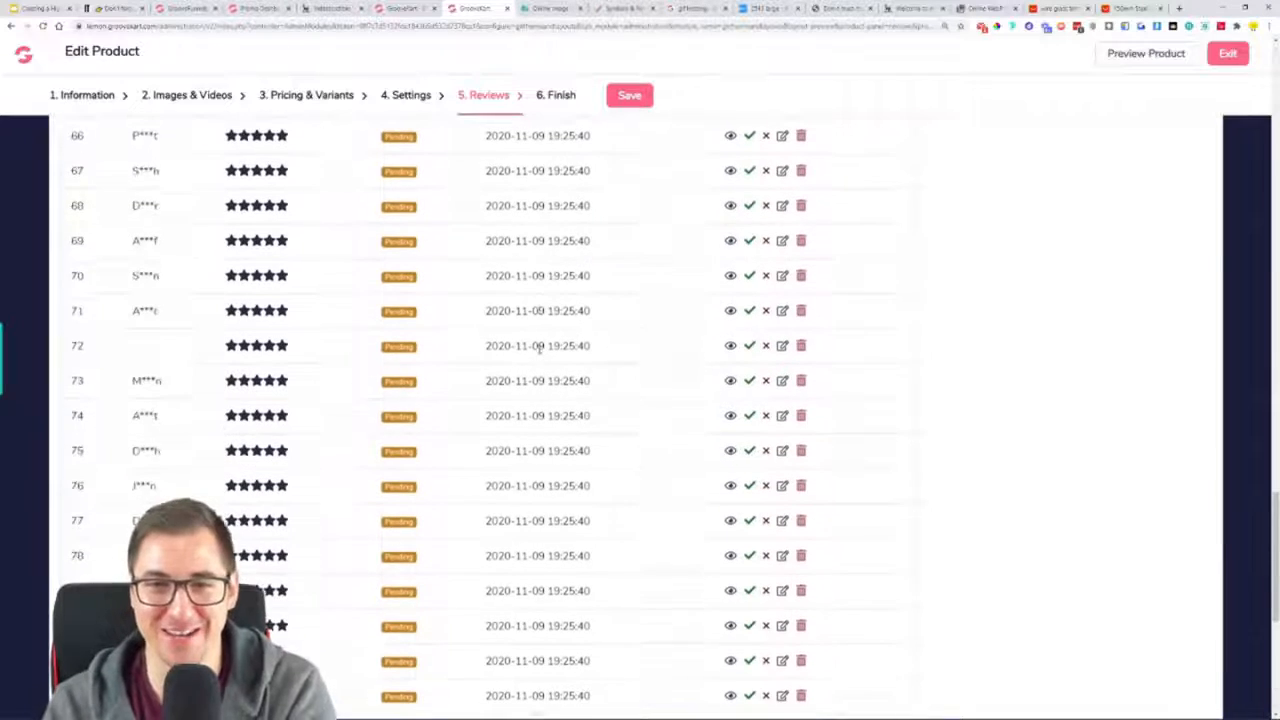
{"action": "scroll", "coordinate": [539, 349], "scroll_direction": "up", "scroll_amount": 6}
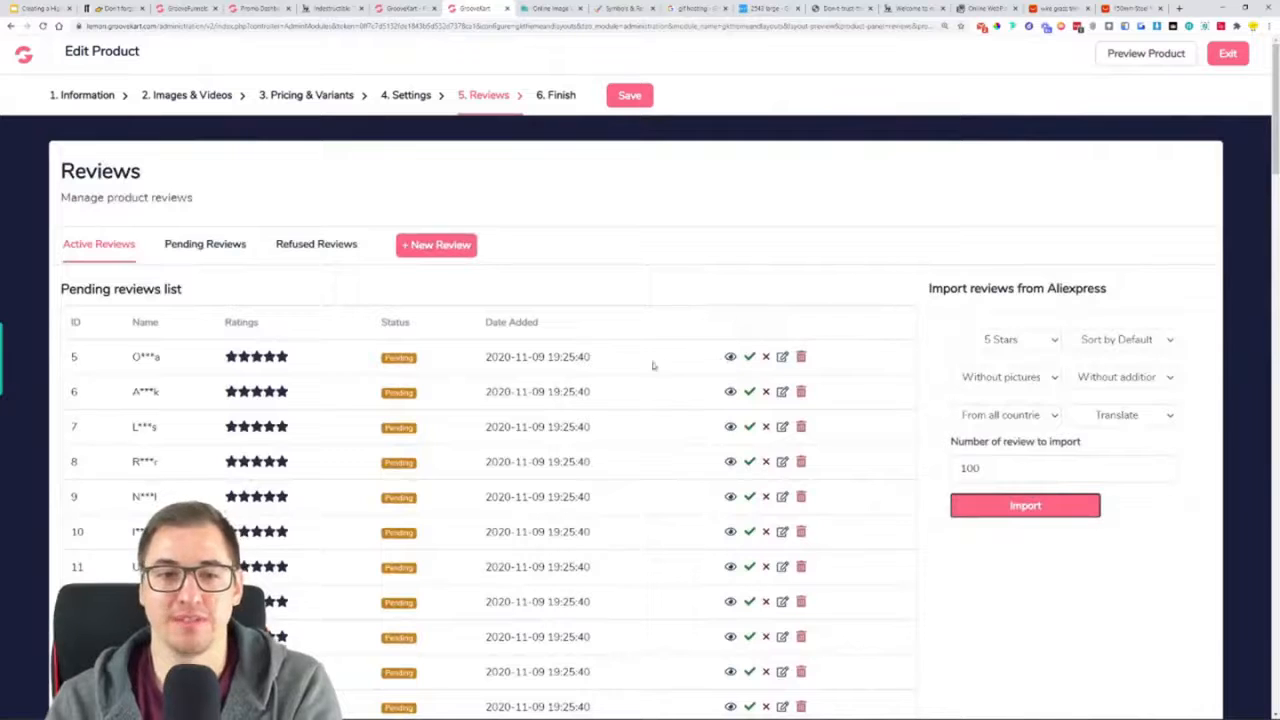
{"action": "left_click", "coordinate": [730, 357]}
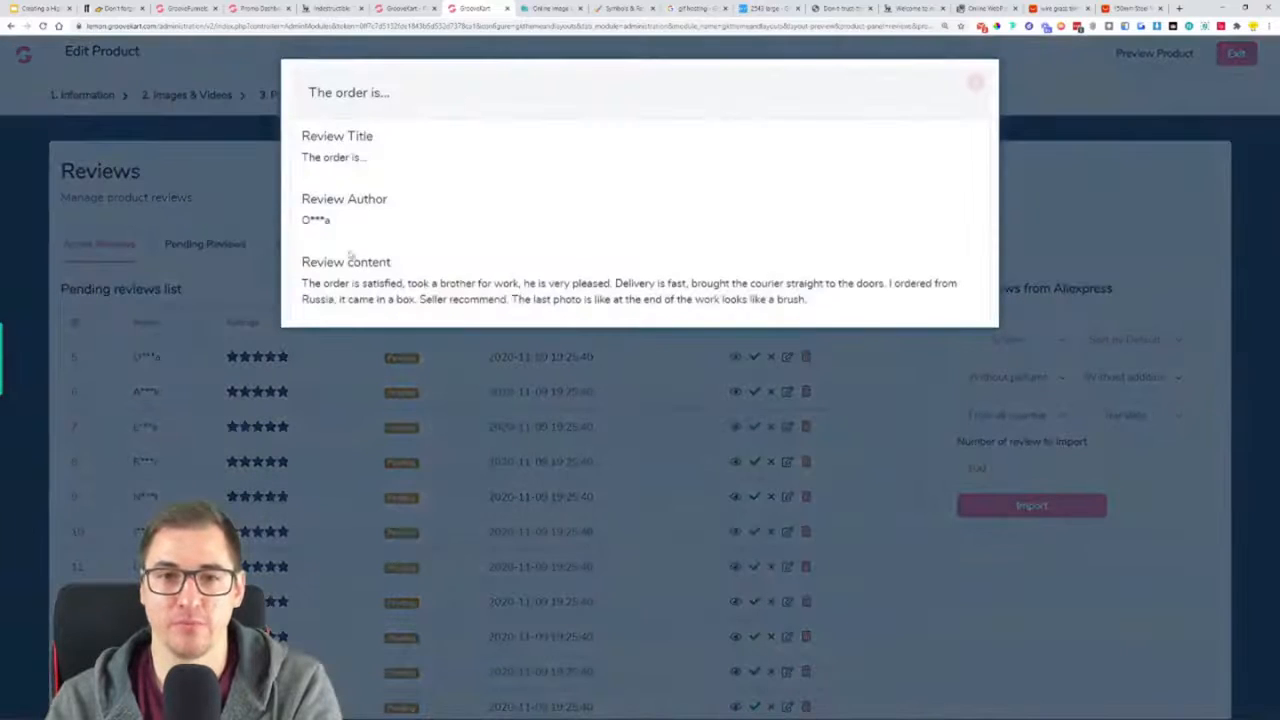
{"action": "mouse_move", "coordinate": [302, 283]}
{"action": "left_mouse_down"}
{"action": "mouse_move", "coordinate": [544, 284]}
{"action": "mouse_move", "coordinate": [548, 299]}
{"action": "mouse_move", "coordinate": [586, 284]}
{"action": "mouse_move", "coordinate": [853, 284]}
{"action": "mouse_move", "coordinate": [898, 314]}
{"action": "left_mouse_up"}
{"action": "left_click", "coordinate": [853, 284]}
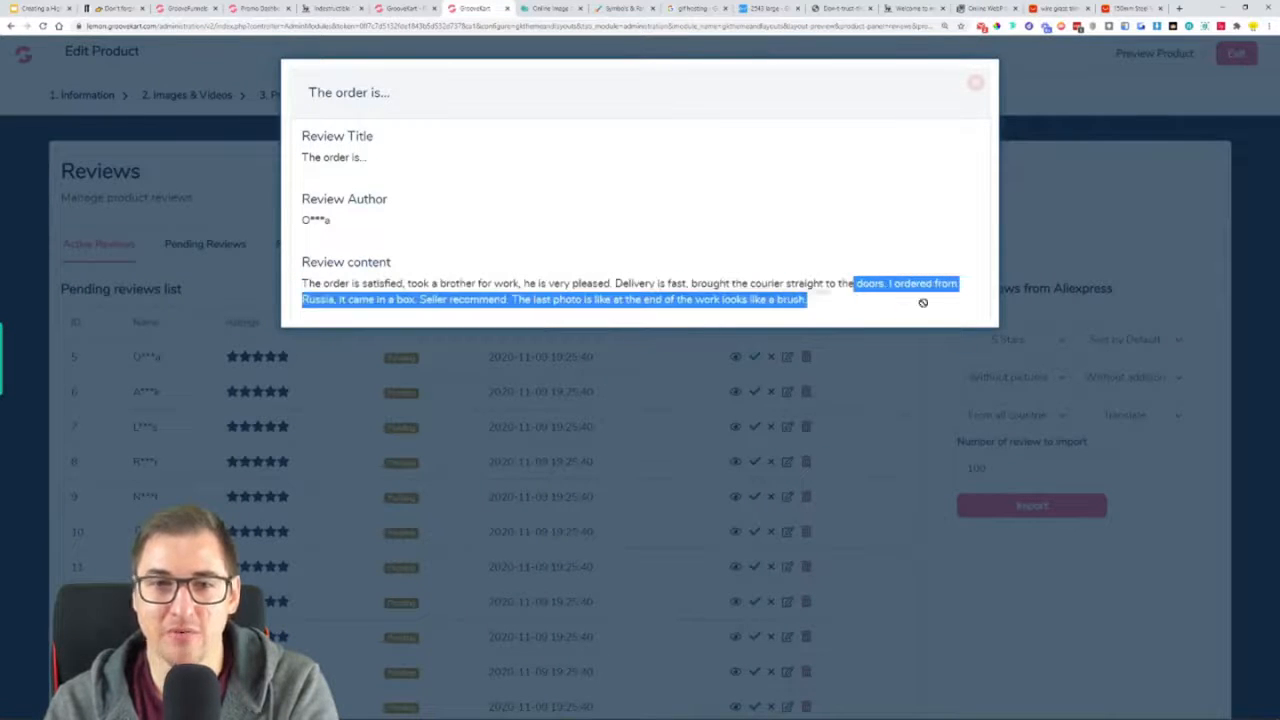
{"action": "left_click", "coordinate": [975, 83]}
{"action": "left_click", "coordinate": [750, 358]}
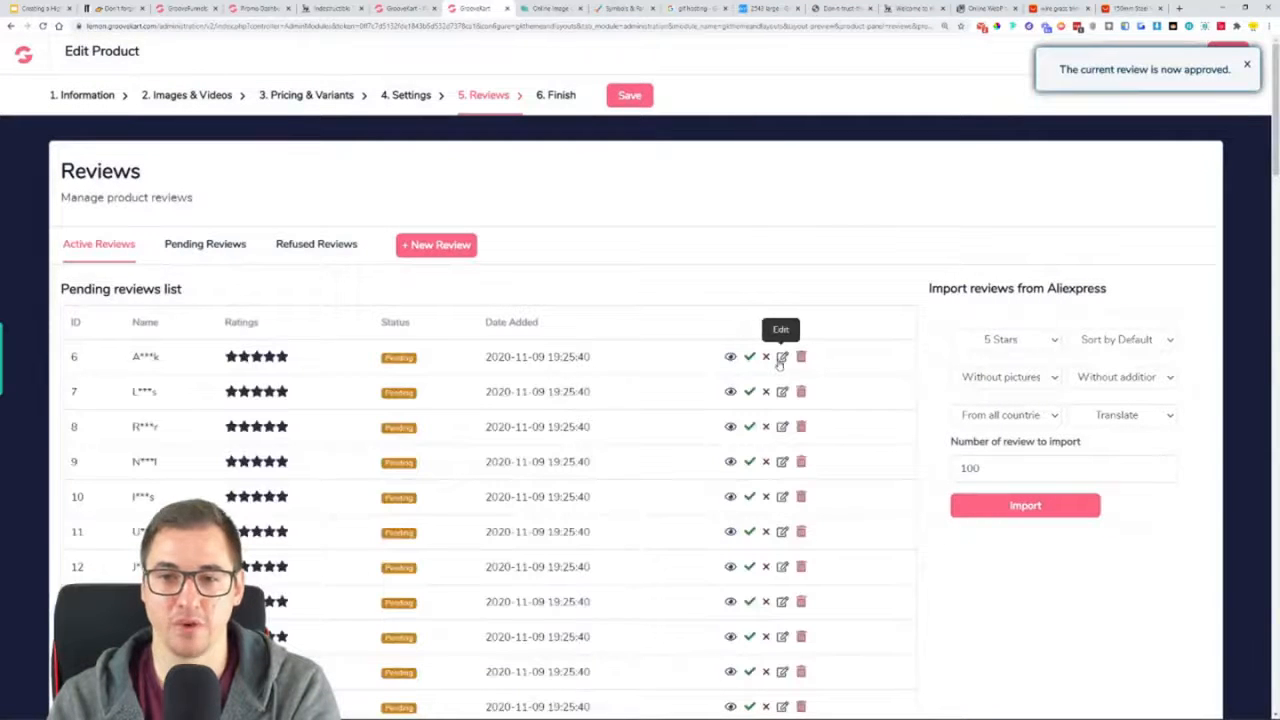
Inspect the Dutch review with ID 6 in the review editor, check the approved reviews, and refuse that pending review
{"action": "left_click", "coordinate": [781, 357]}
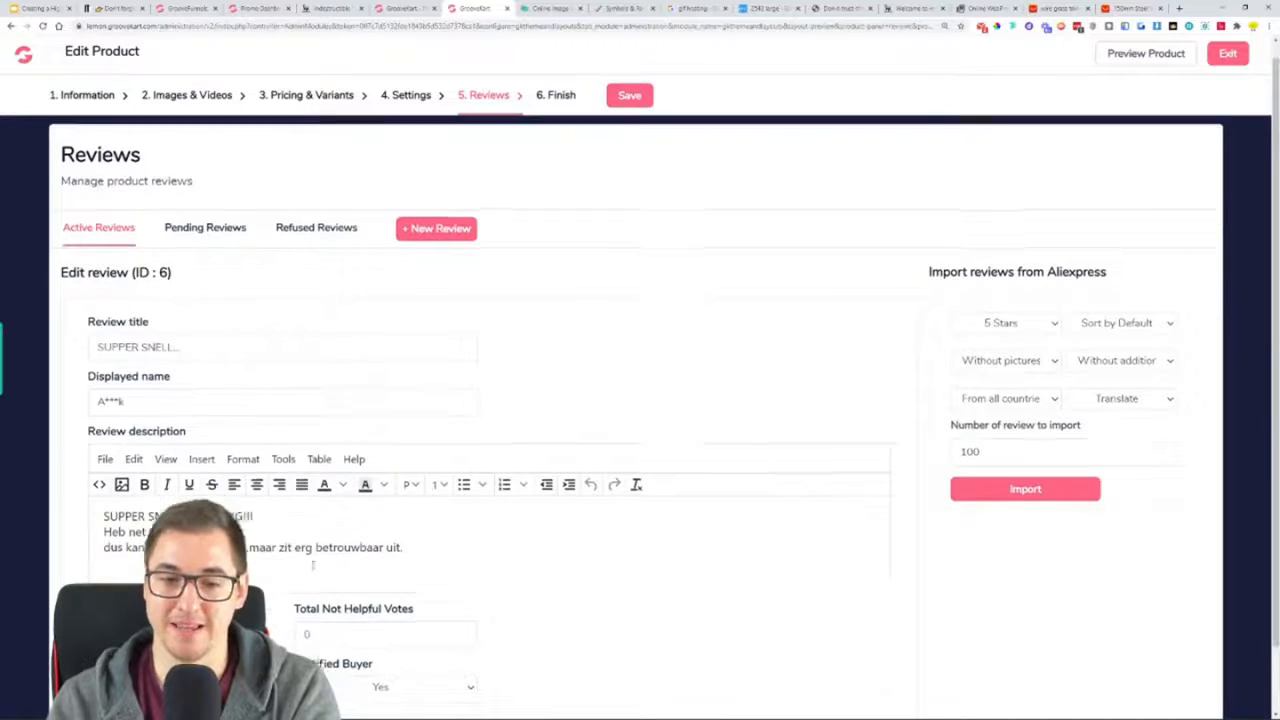
{"action": "scroll", "coordinate": [392, 553], "scroll_direction": "down", "scroll_amount": 1}
{"action": "scroll", "coordinate": [400, 480], "scroll_direction": "up", "scroll_amount": 1}
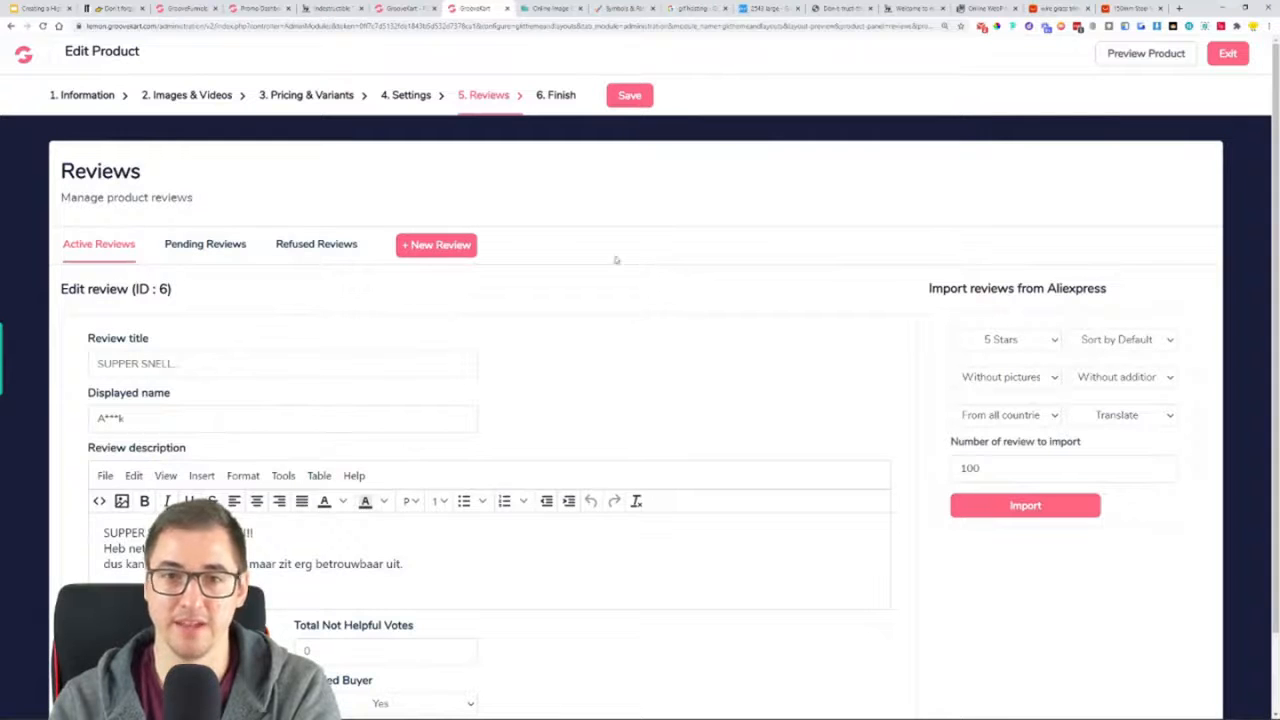
{"action": "left_click", "coordinate": [133, 250]}
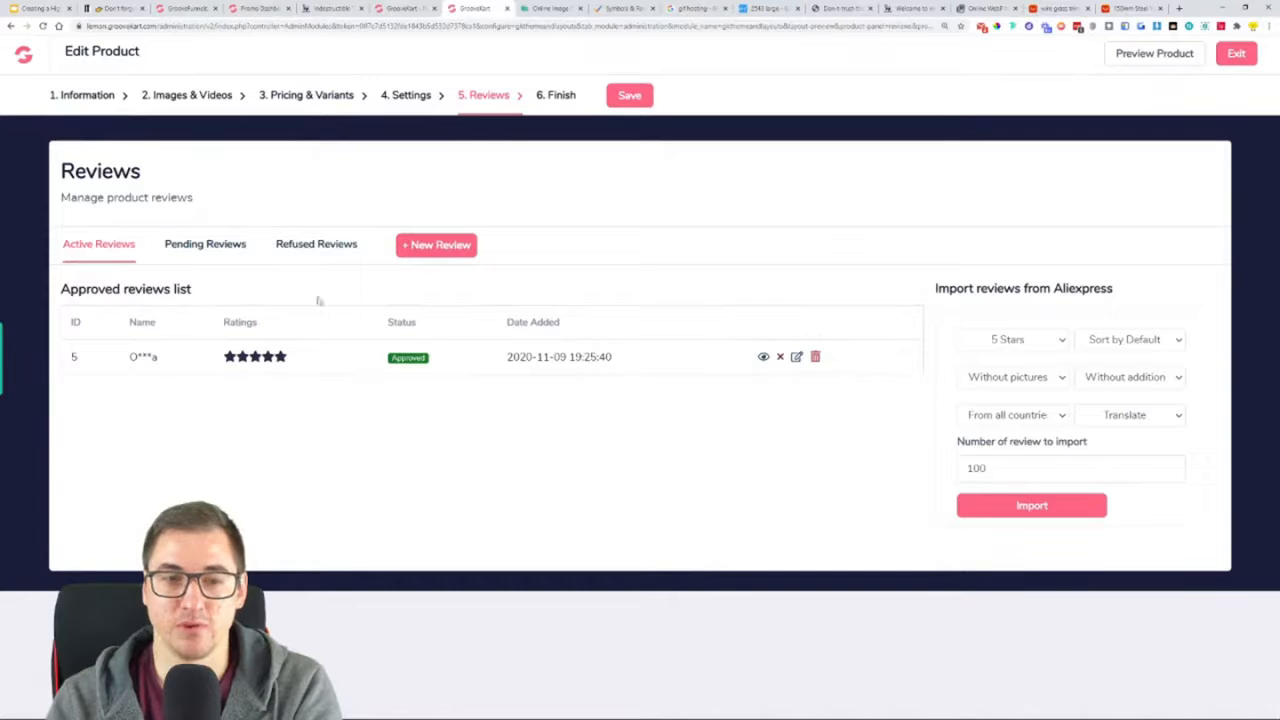
{"action": "left_click", "coordinate": [219, 248]}
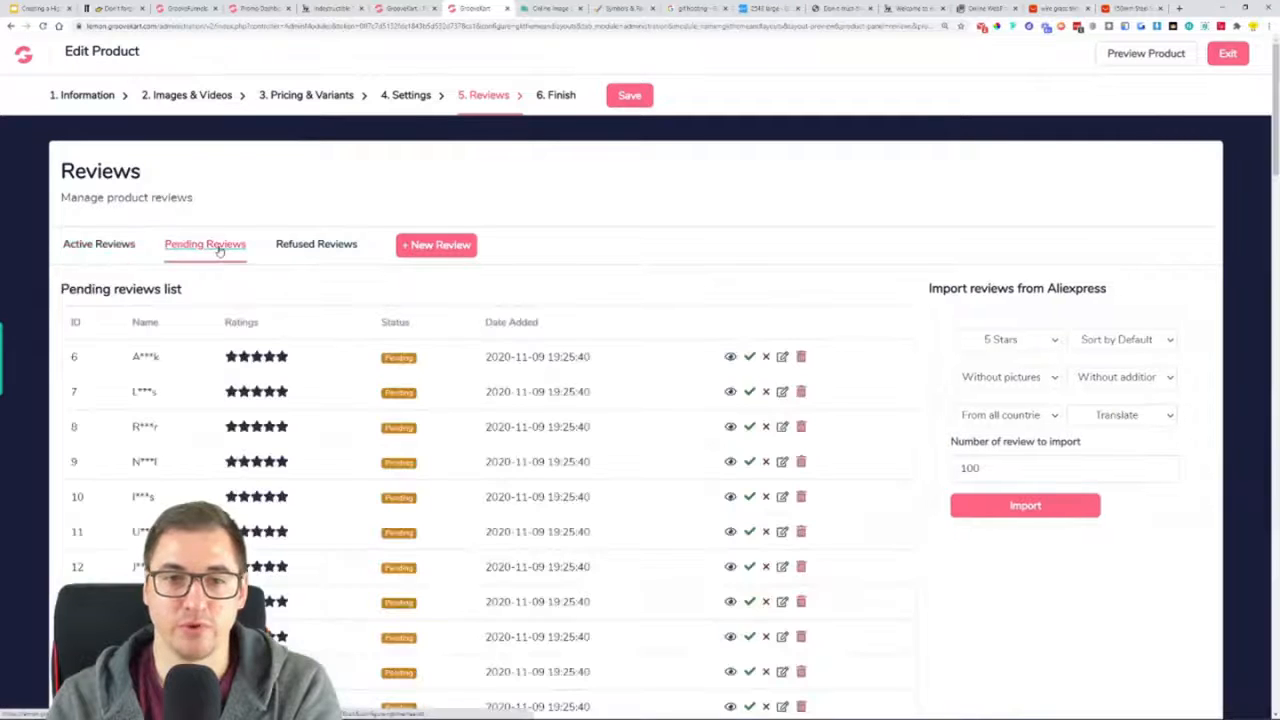
{"action": "left_click", "coordinate": [766, 357]}
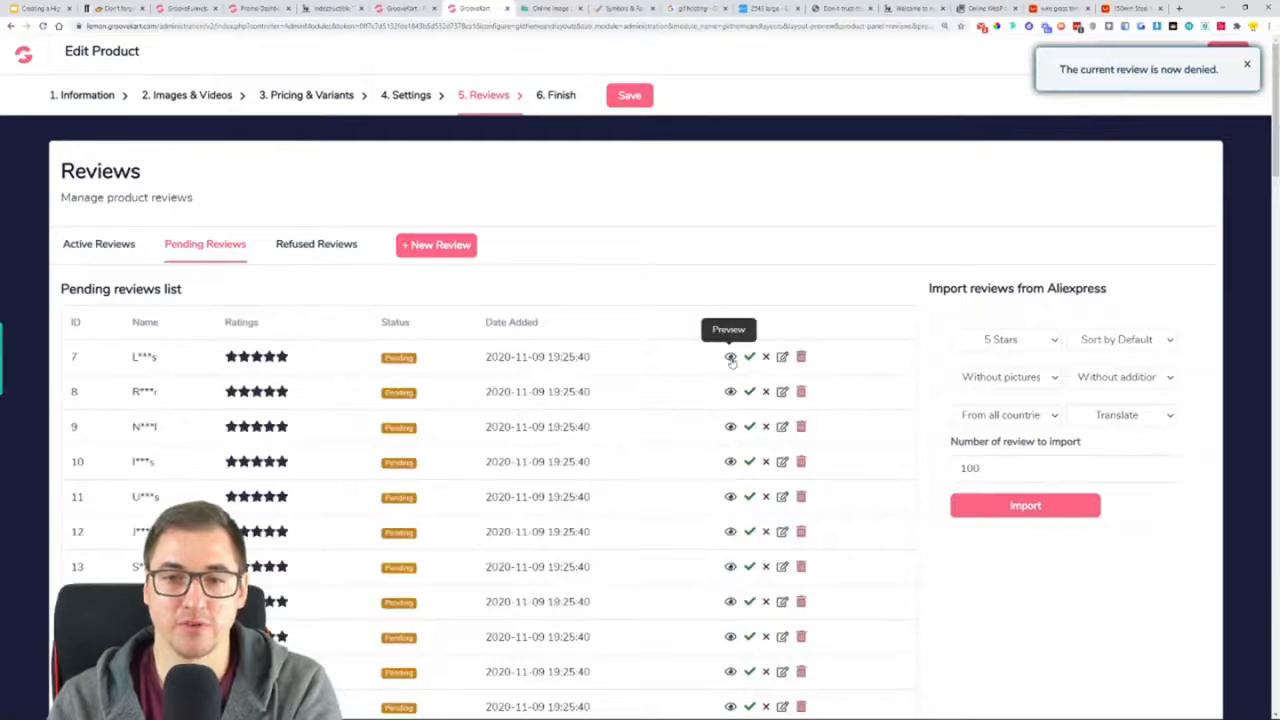
Preview the content of the pending review with ID 7 and approve it
{"action": "left_click", "coordinate": [731, 357]}
{"action": "left_click_drag", "start_coordinate": [318, 283], "coordinate": [678, 288]}
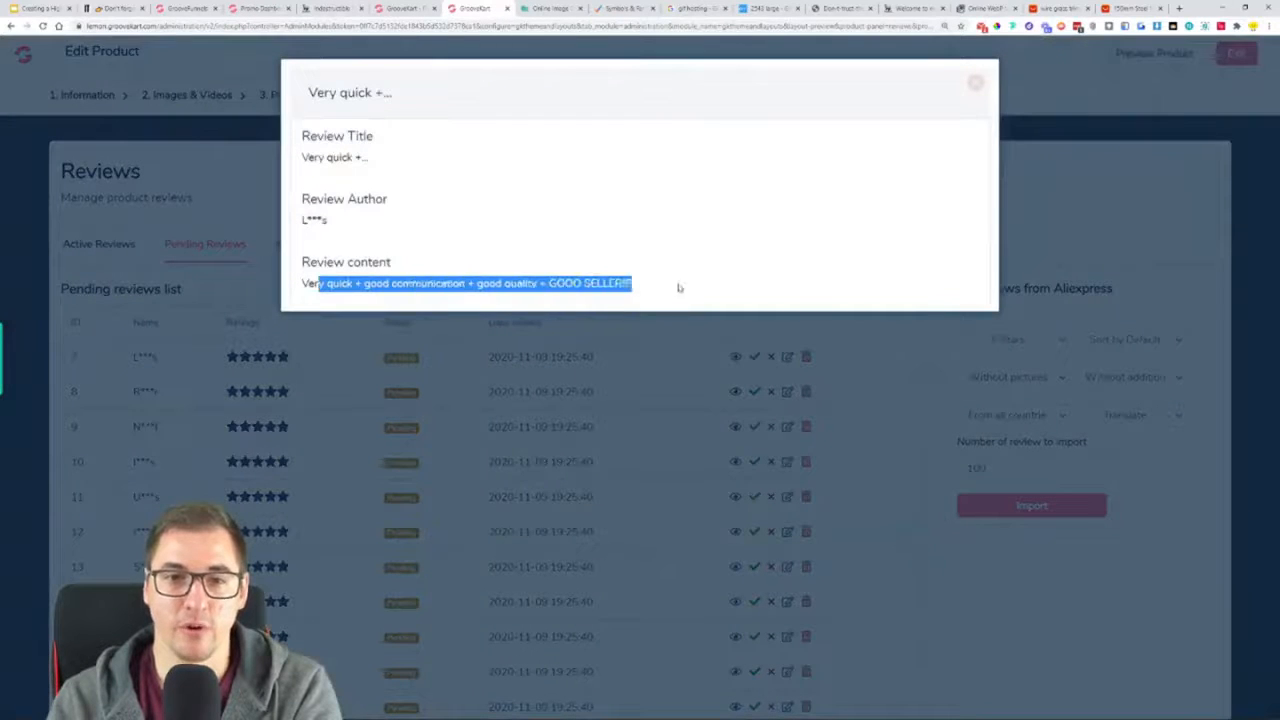
{"action": "left_click", "coordinate": [975, 82]}
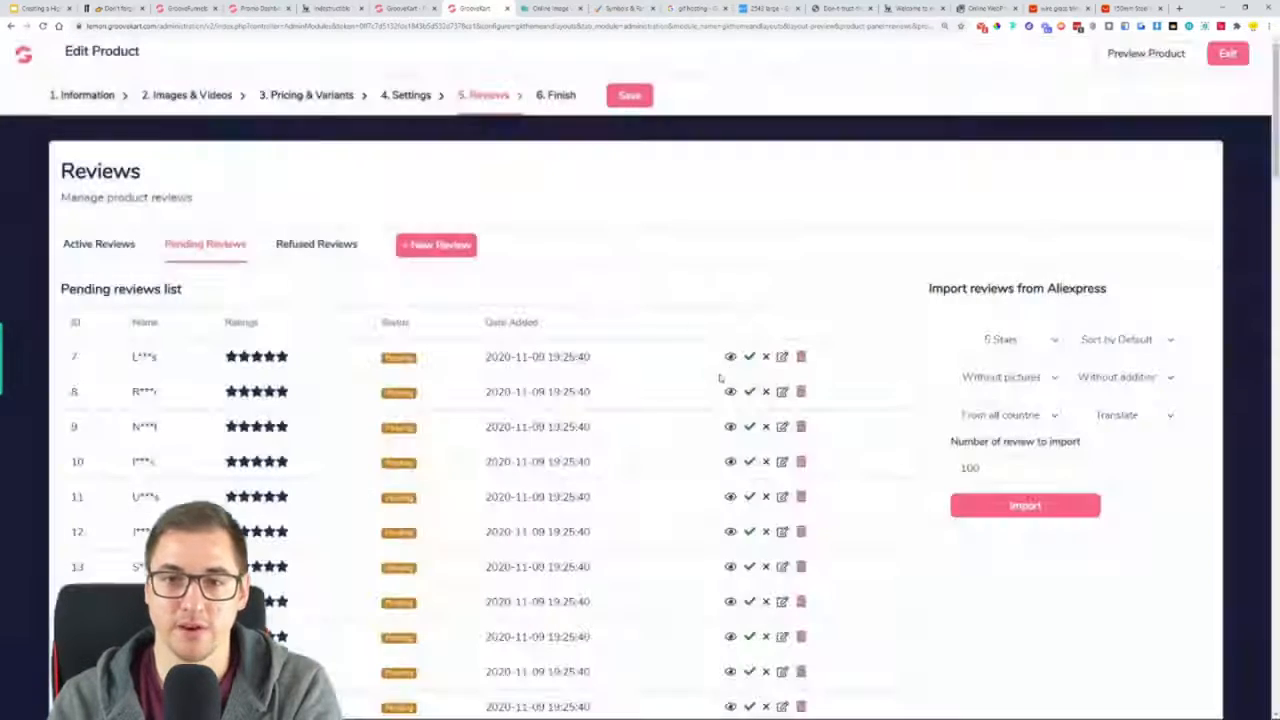
{"action": "left_click", "coordinate": [750, 360]}
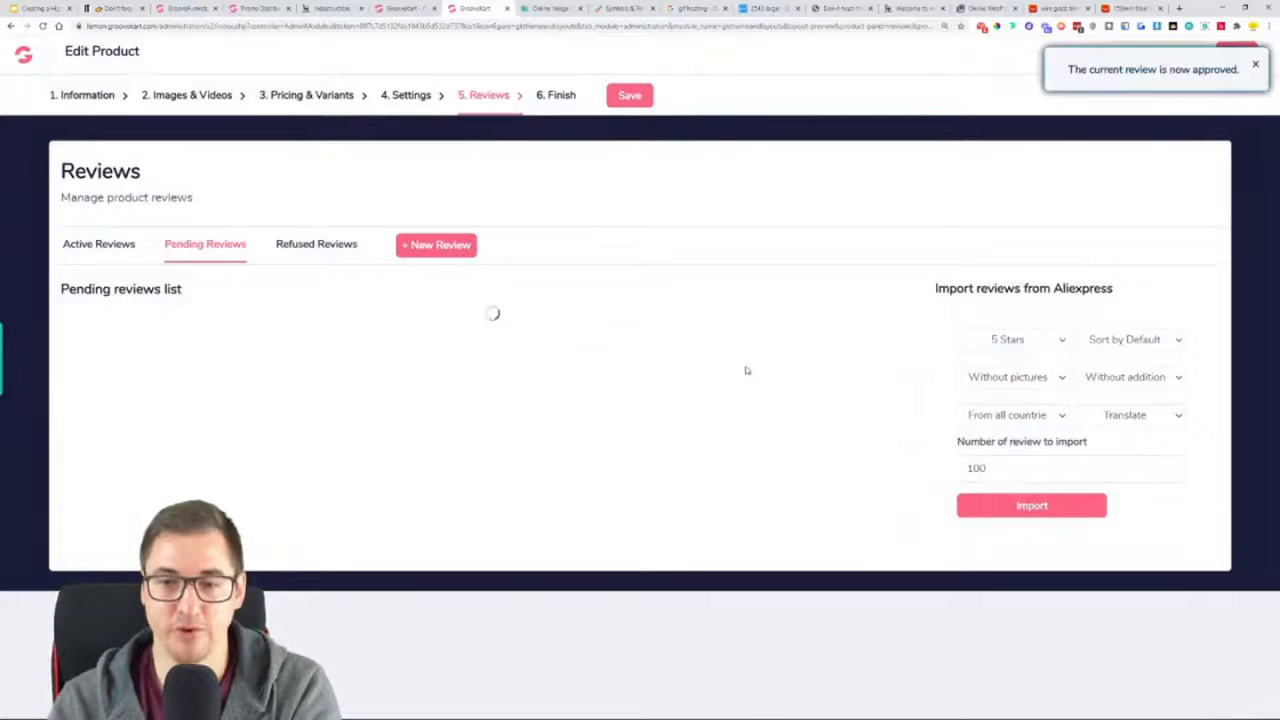
Preview the content of the pending review with ID 8 and approve it
{"action": "left_click", "coordinate": [730, 360]}
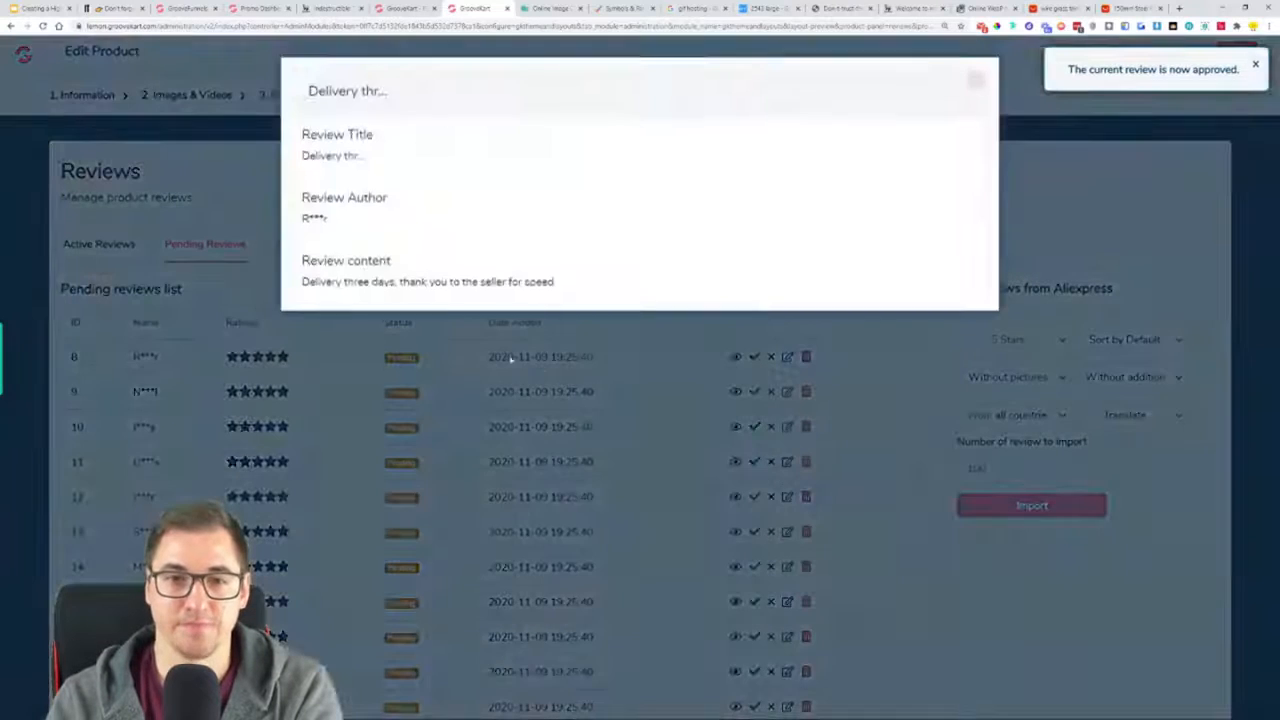
{"action": "left_click_drag", "start_coordinate": [309, 283], "coordinate": [613, 284]}
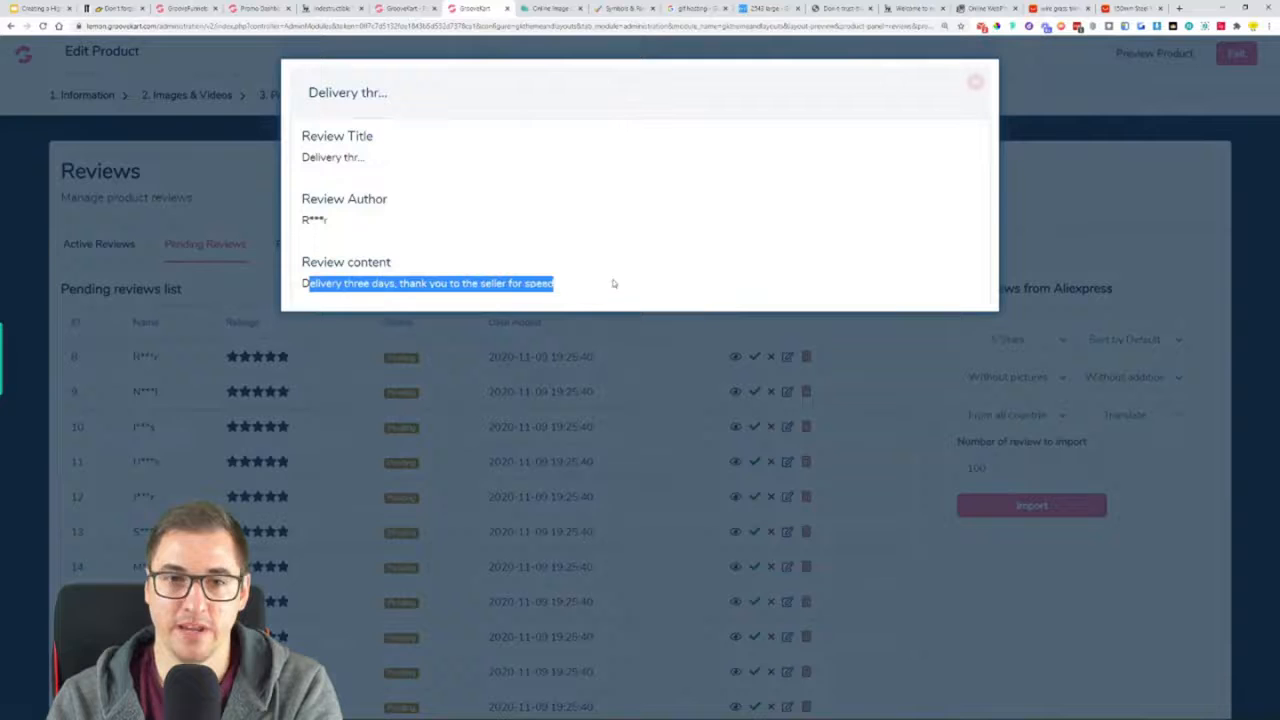
{"action": "left_click", "coordinate": [983, 88]}
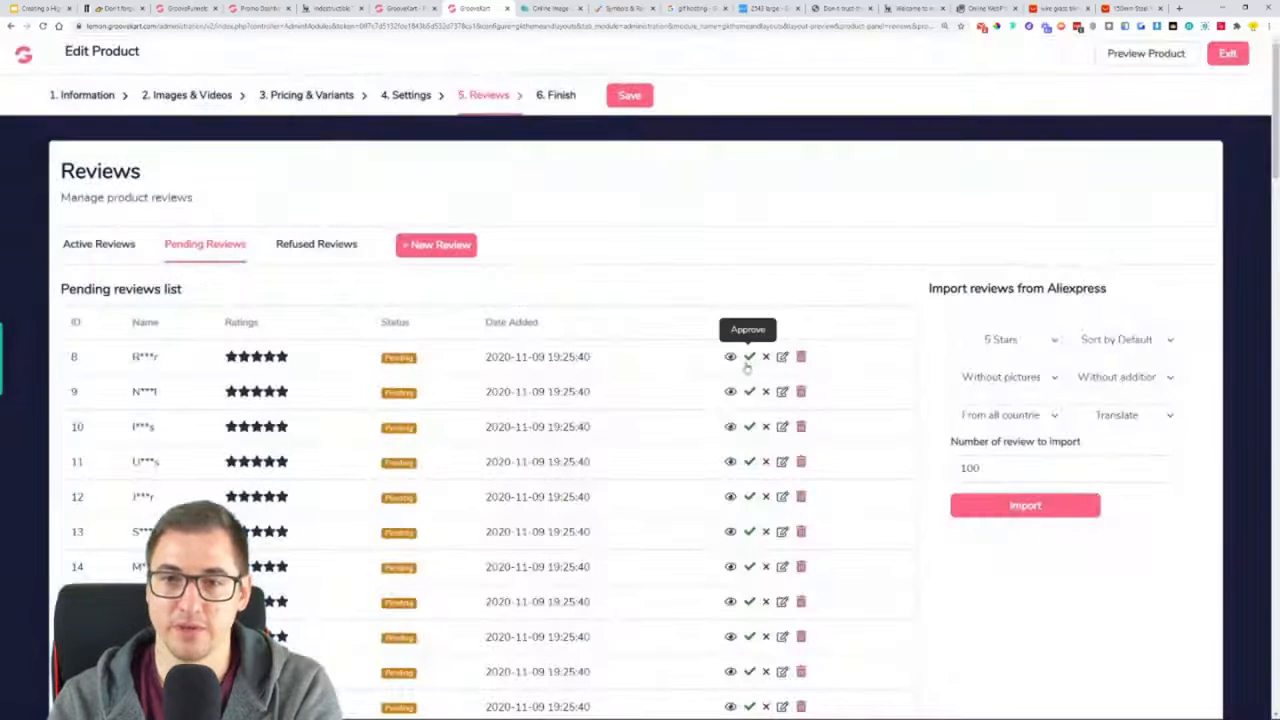
{"action": "left_click", "coordinate": [752, 360]}
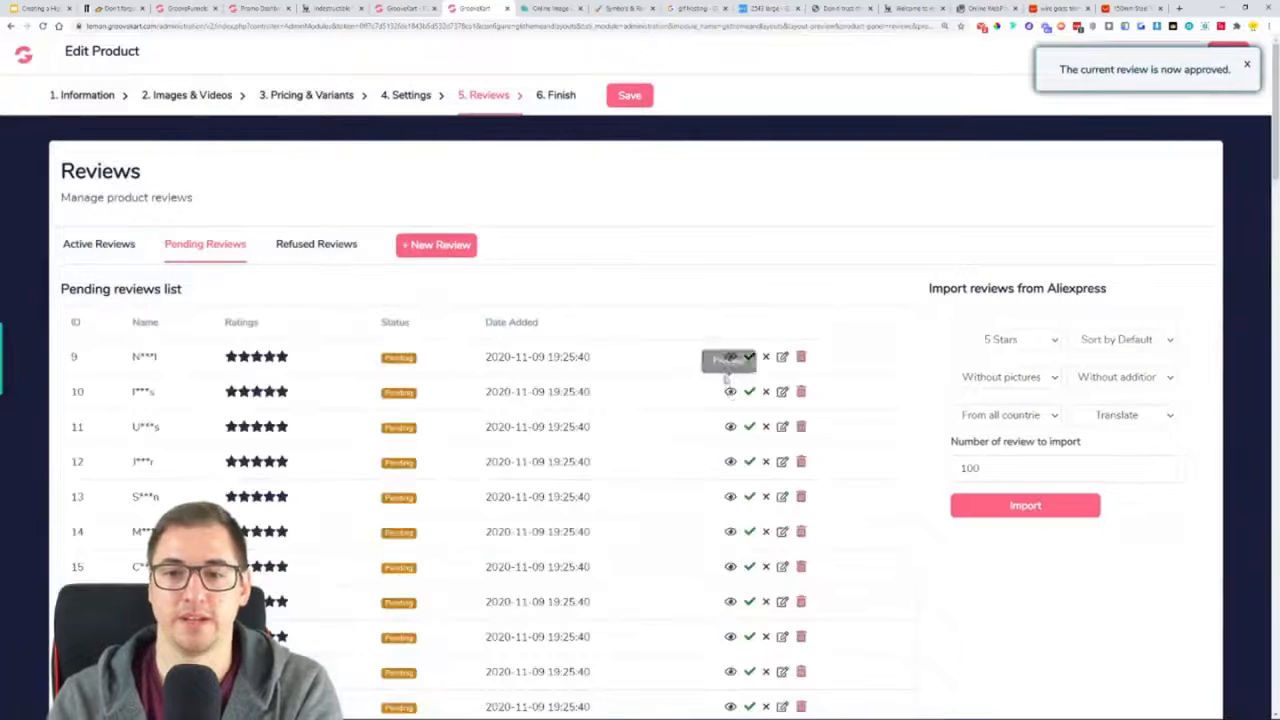
Preview the content of the pending review with ID 9 and approve it
{"action": "left_click", "coordinate": [730, 358]}
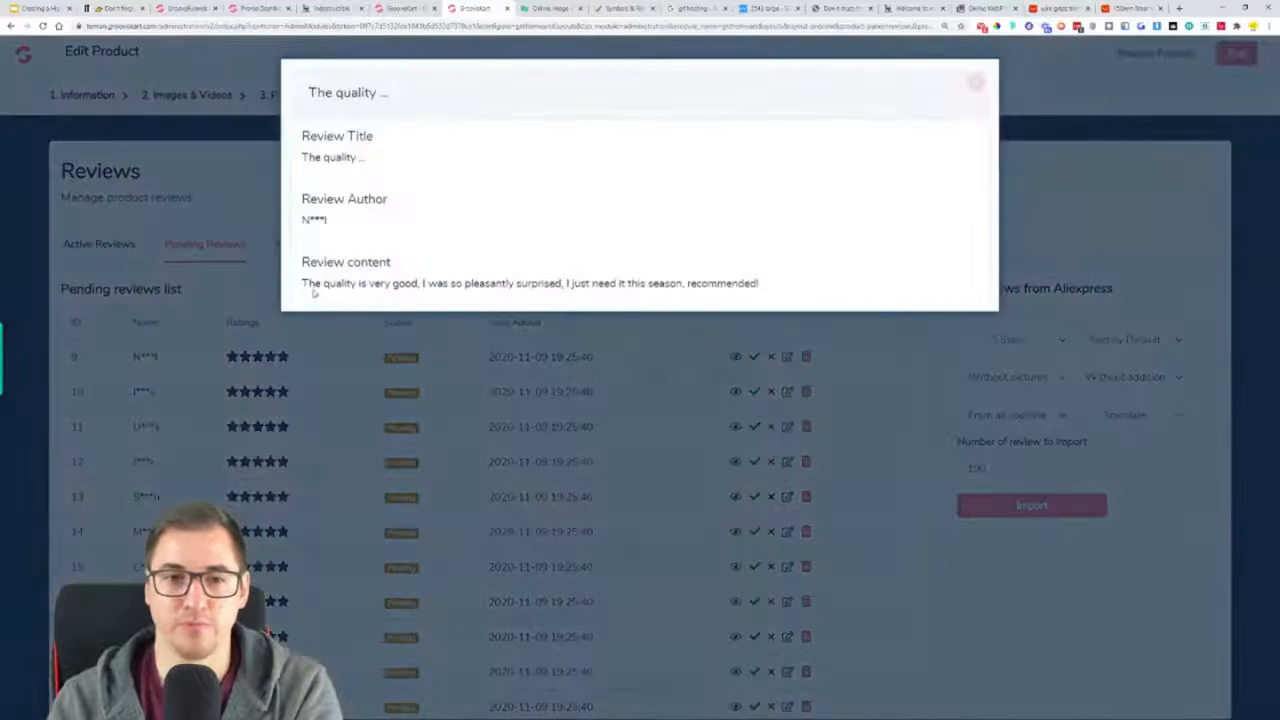
{"action": "left_click_drag", "start_coordinate": [309, 283], "coordinate": [784, 283]}
{"action": "left_click", "coordinate": [975, 82]}
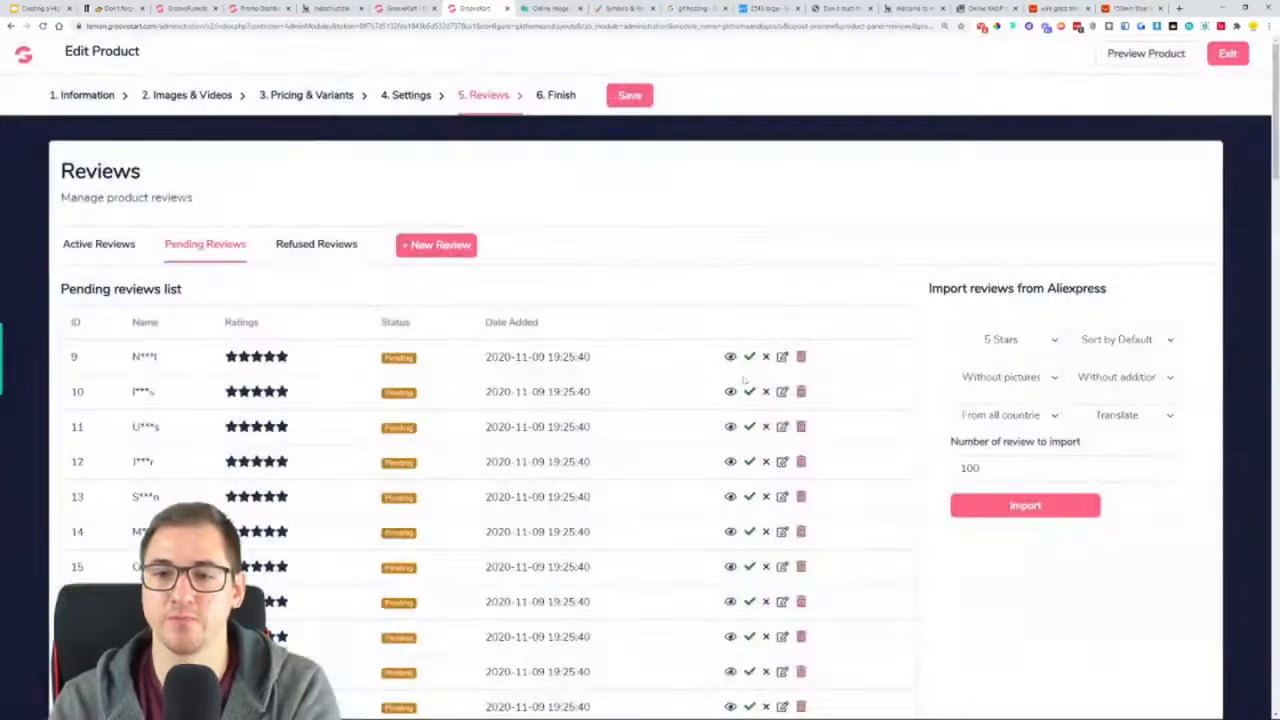
{"action": "left_click", "coordinate": [749, 357]}
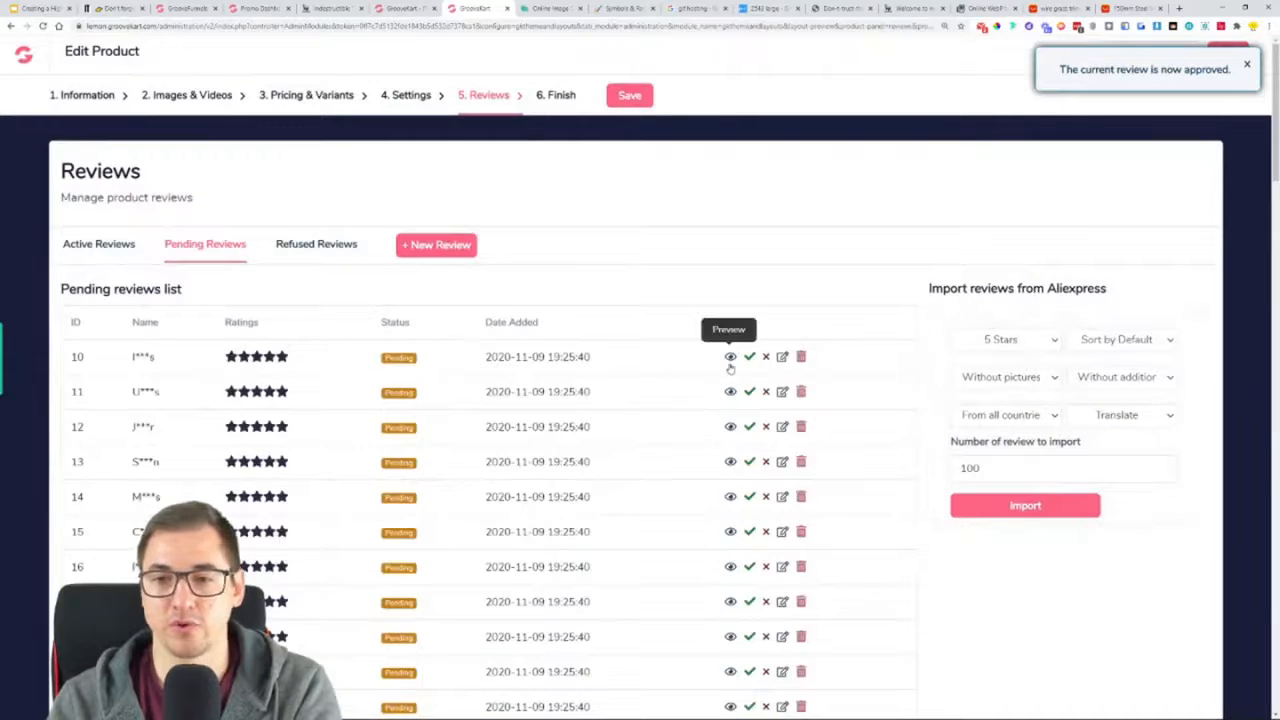
Preview the content of the pending review with ID 10 and approve it
{"action": "left_click", "coordinate": [730, 358]}
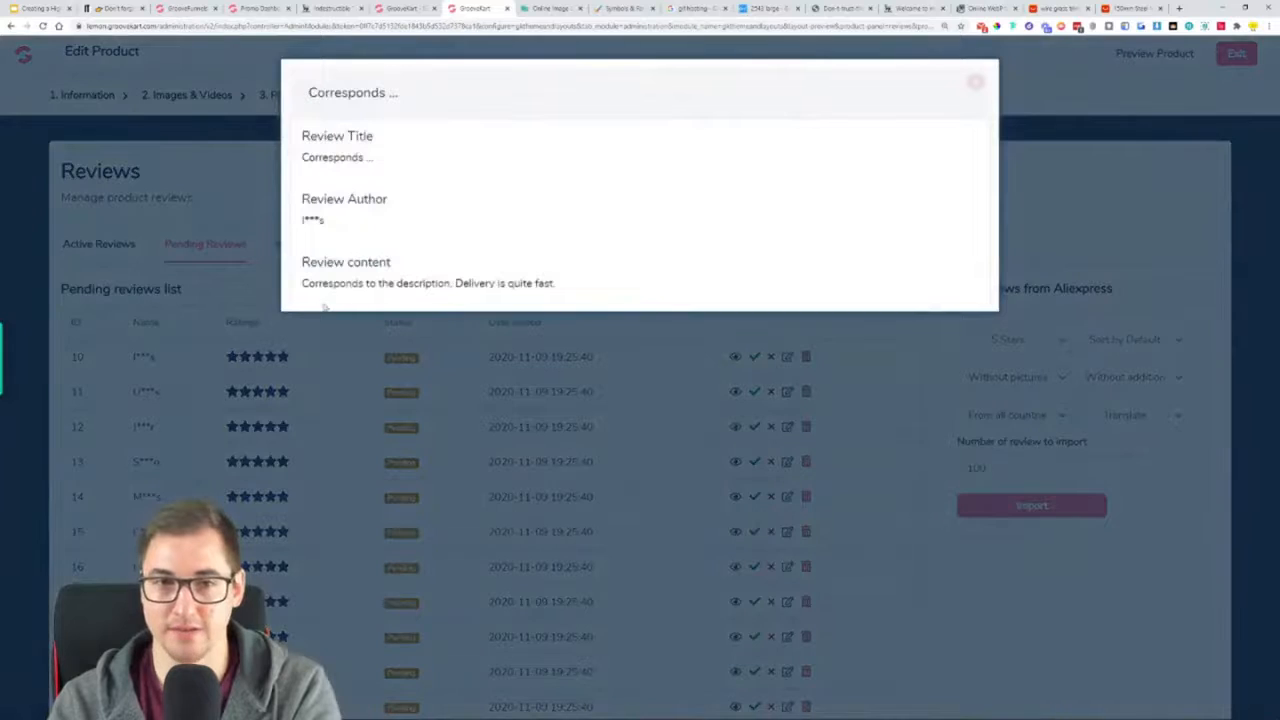
{"action": "left_click_drag", "start_coordinate": [328, 283], "coordinate": [601, 283]}
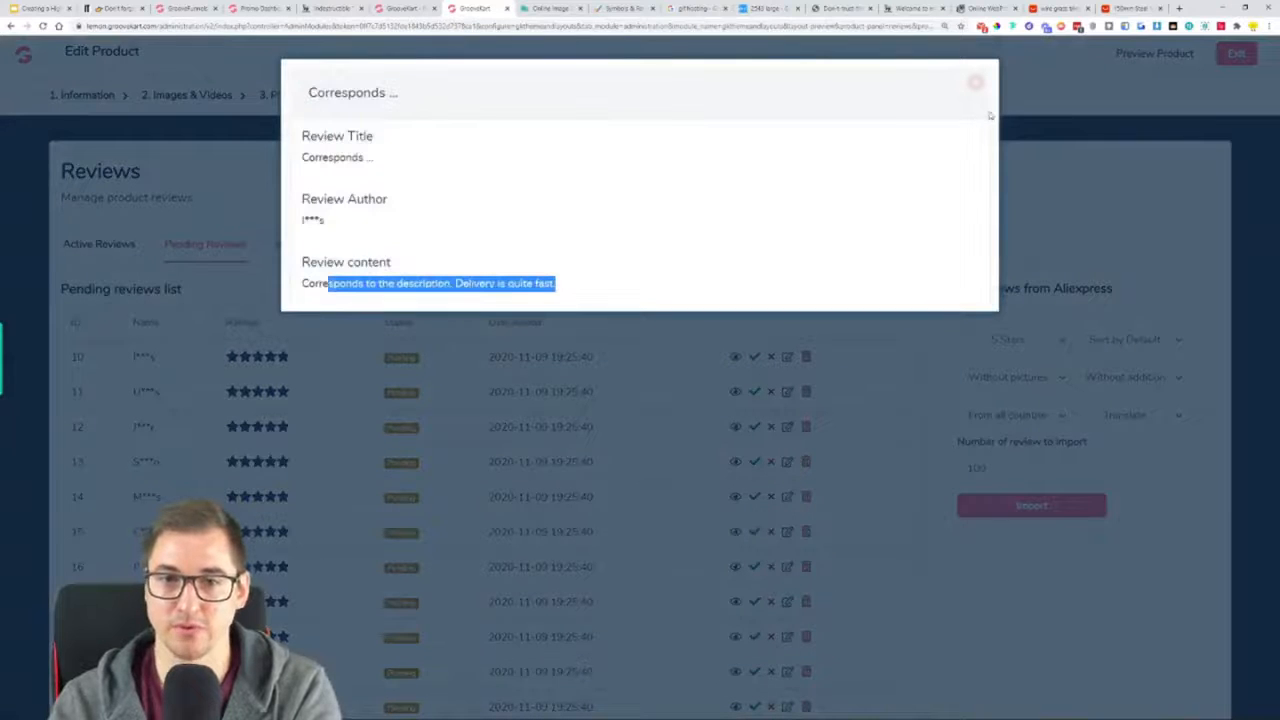
{"action": "left_click", "coordinate": [975, 83]}
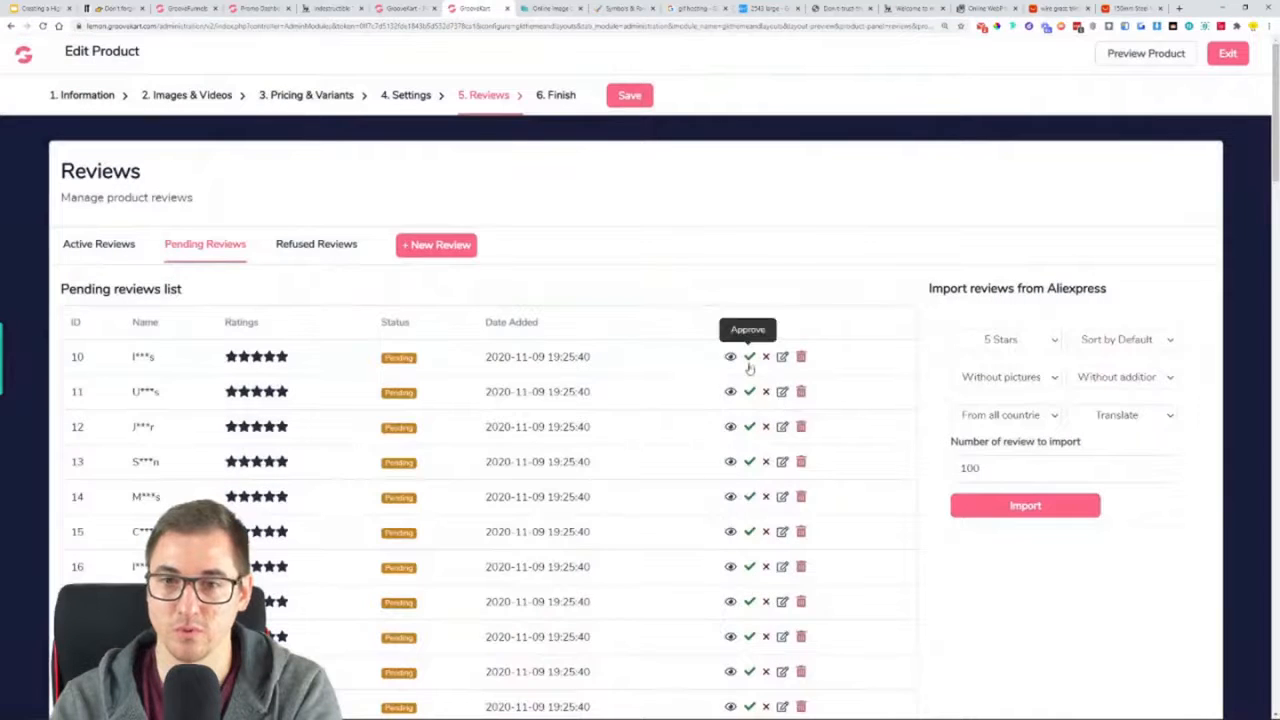
{"action": "left_click", "coordinate": [750, 358]}
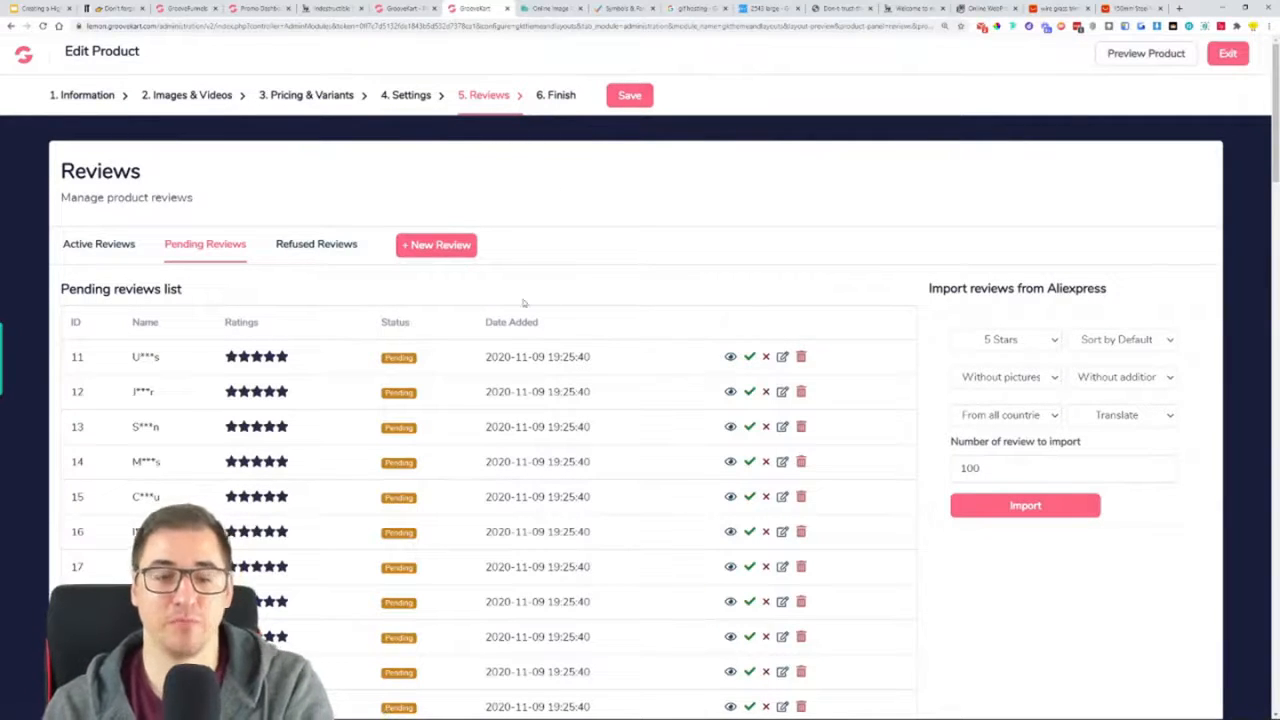
Go through the product's final display settings and additional actions, and save the product
{"action": "left_click", "coordinate": [551, 110]}
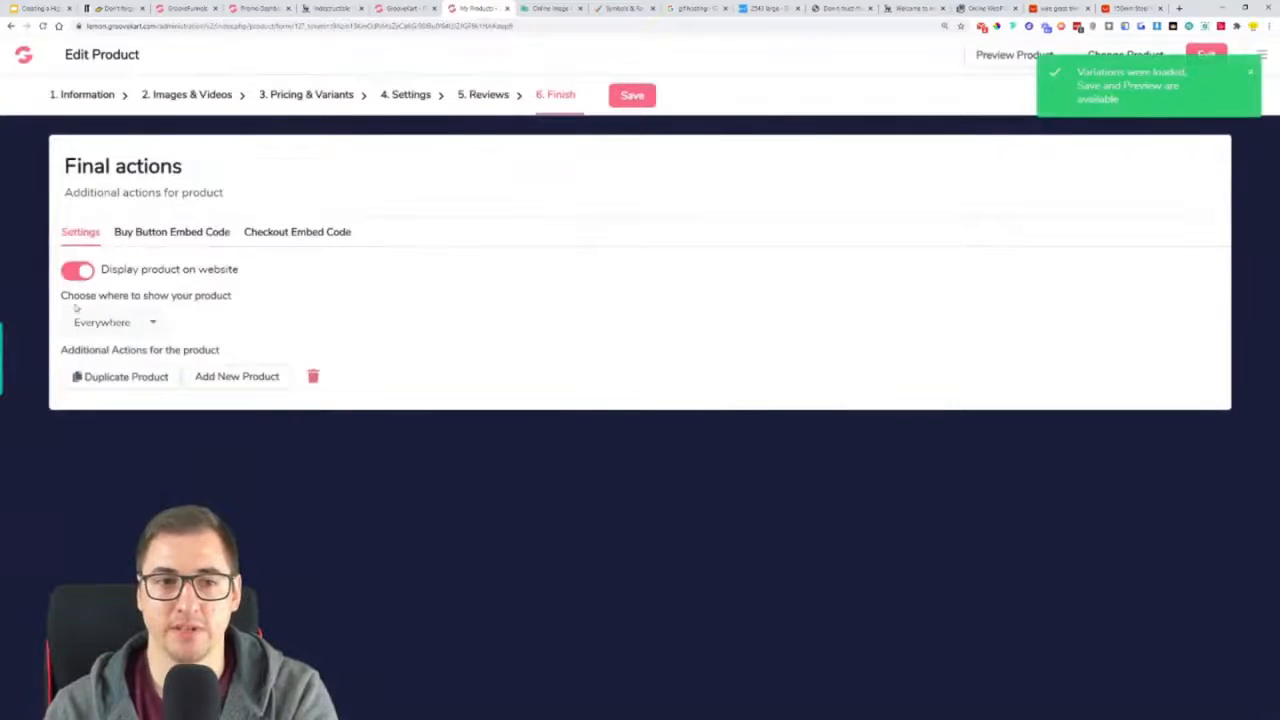
{"action": "left_click_drag", "start_coordinate": [104, 275], "coordinate": [287, 272]}
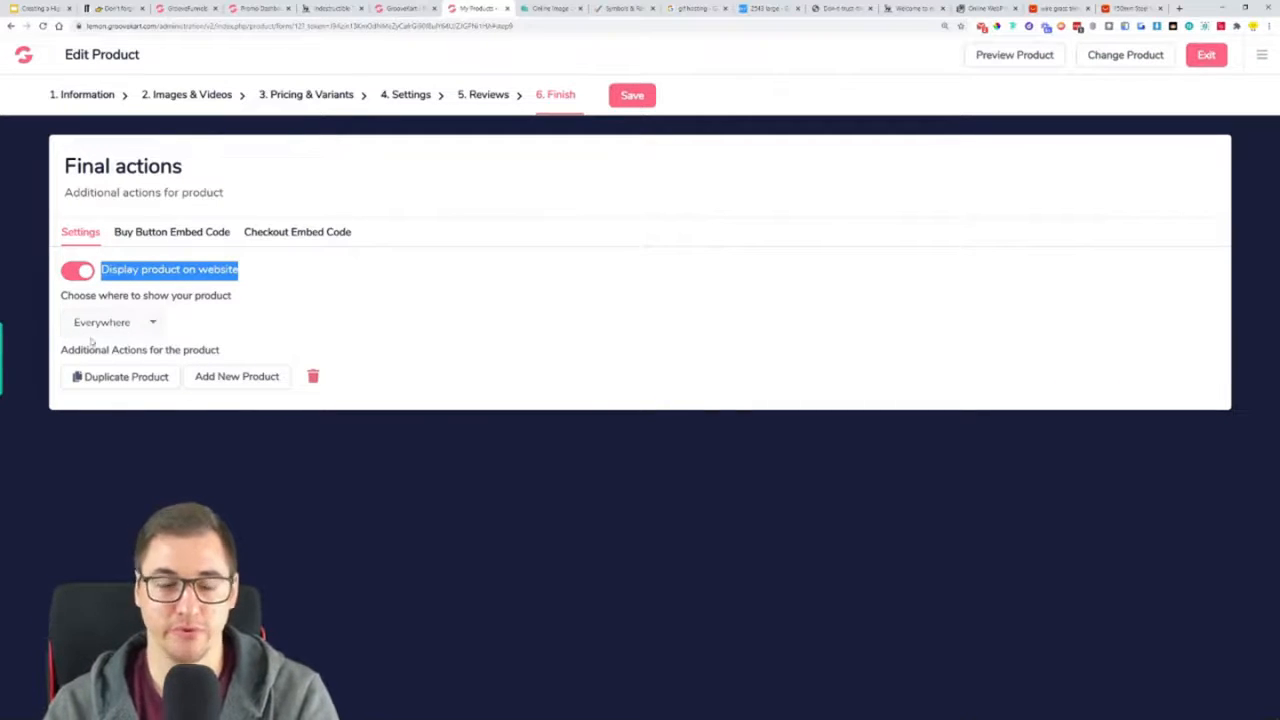
{"action": "left_click_drag", "start_coordinate": [89, 350], "coordinate": [240, 355]}
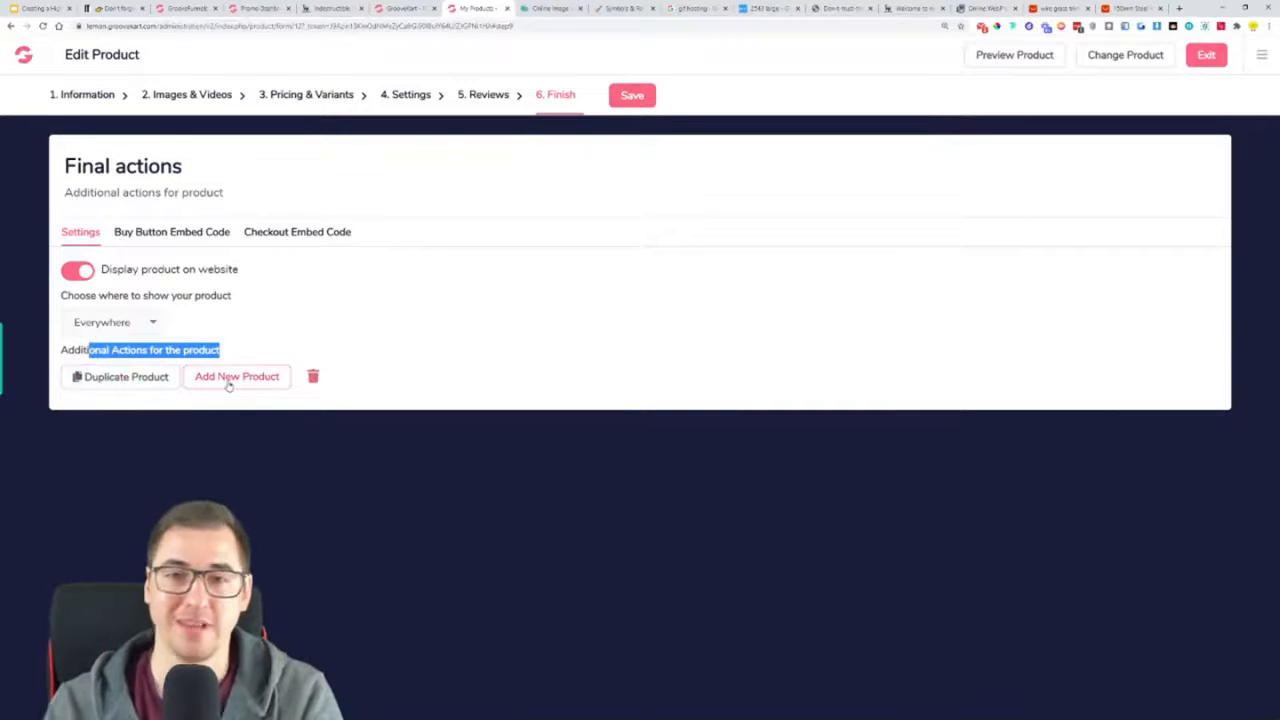
{"action": "left_click", "coordinate": [637, 101]}
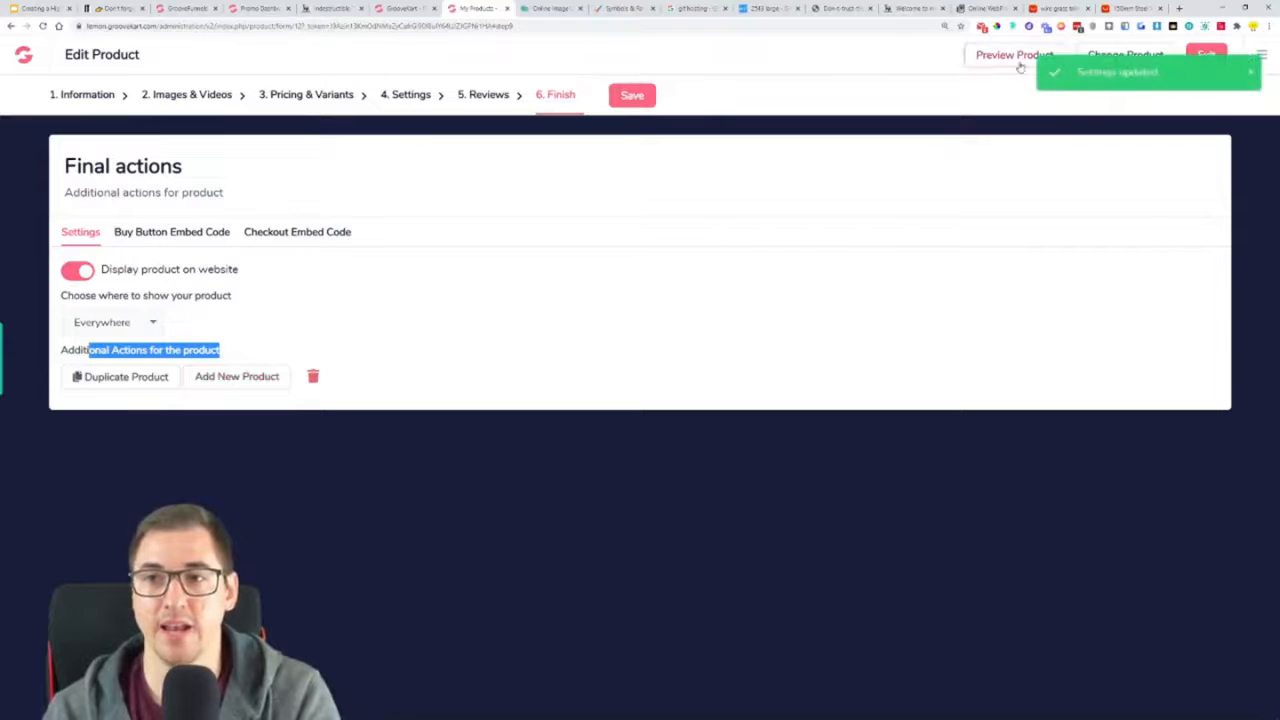
Preview the live Indestructible Trimmer page and examine its viewer counter and description
{"action": "left_click", "coordinate": [1015, 56]}
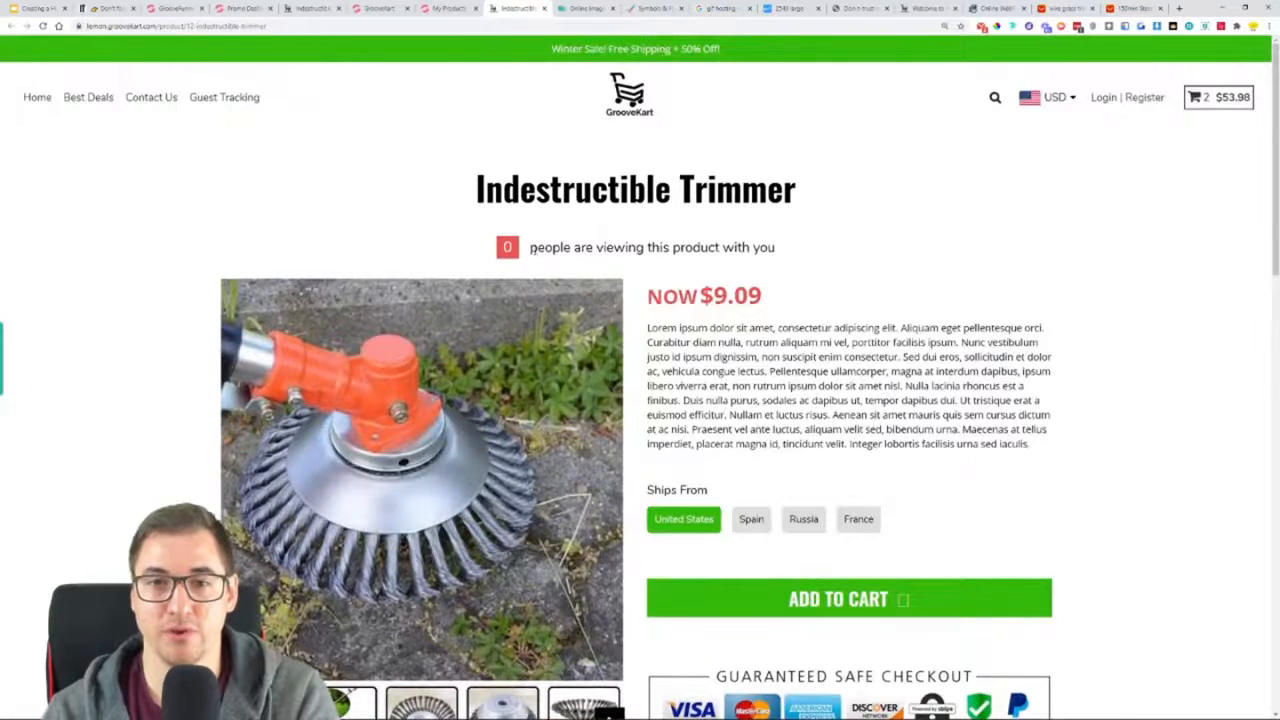
{"action": "left_click_drag", "start_coordinate": [495, 247], "coordinate": [757, 251]}
{"action": "scroll", "coordinate": [805, 357], "scroll_direction": "down", "scroll_amount": 1}
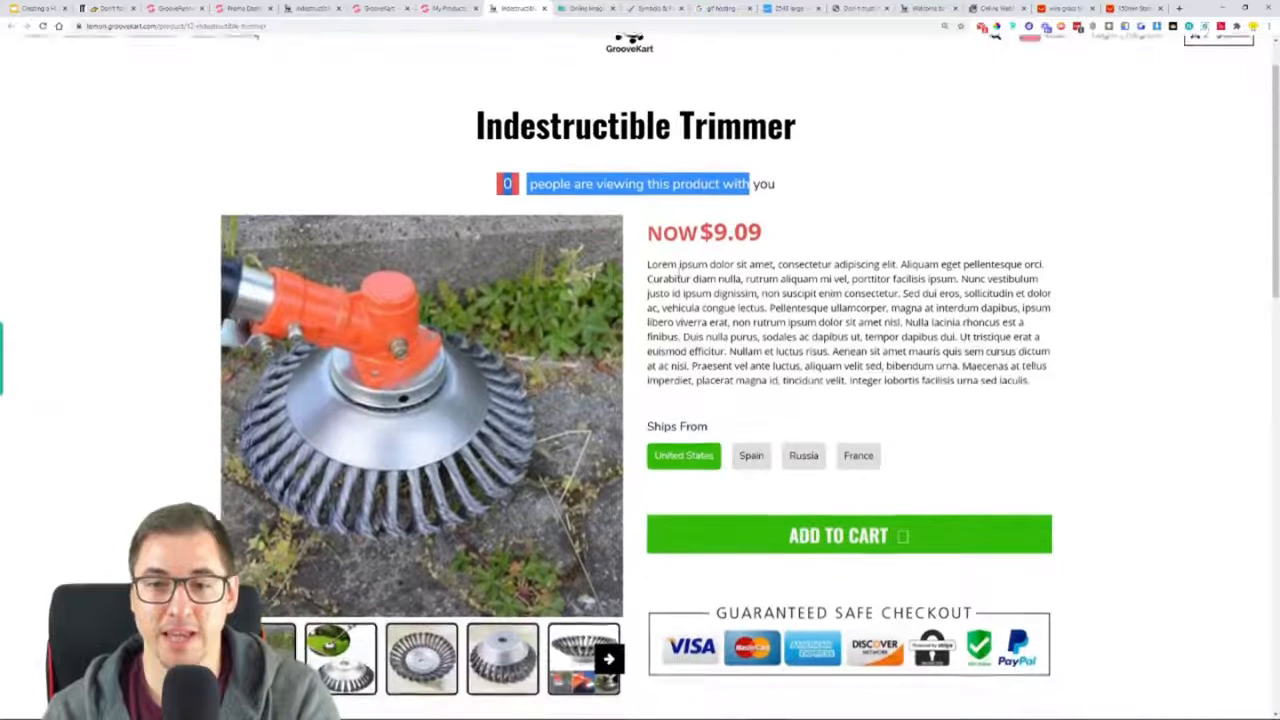
{"action": "left_click_drag", "start_coordinate": [648, 261], "coordinate": [913, 388]}
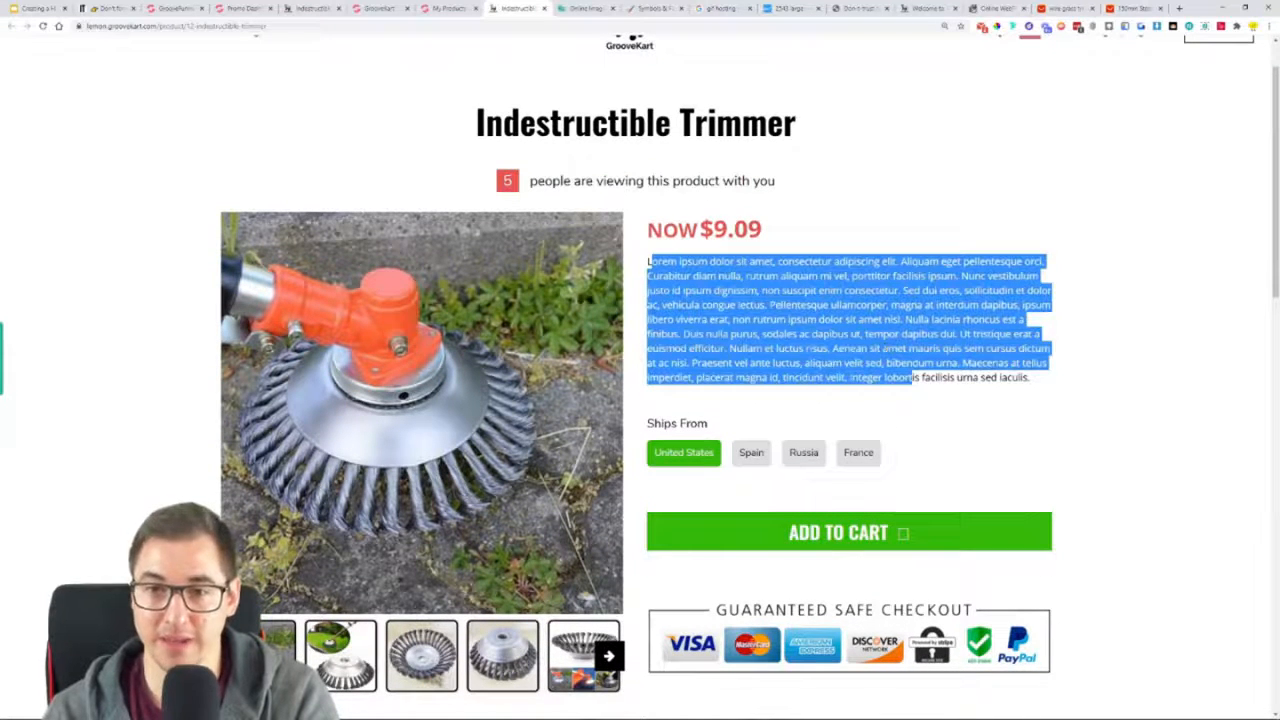
{"action": "left_click", "coordinate": [885, 348]}
{"action": "left_click_drag", "start_coordinate": [660, 276], "coordinate": [937, 377]}
{"action": "scroll", "coordinate": [937, 377], "scroll_direction": "down", "scroll_amount": 1}
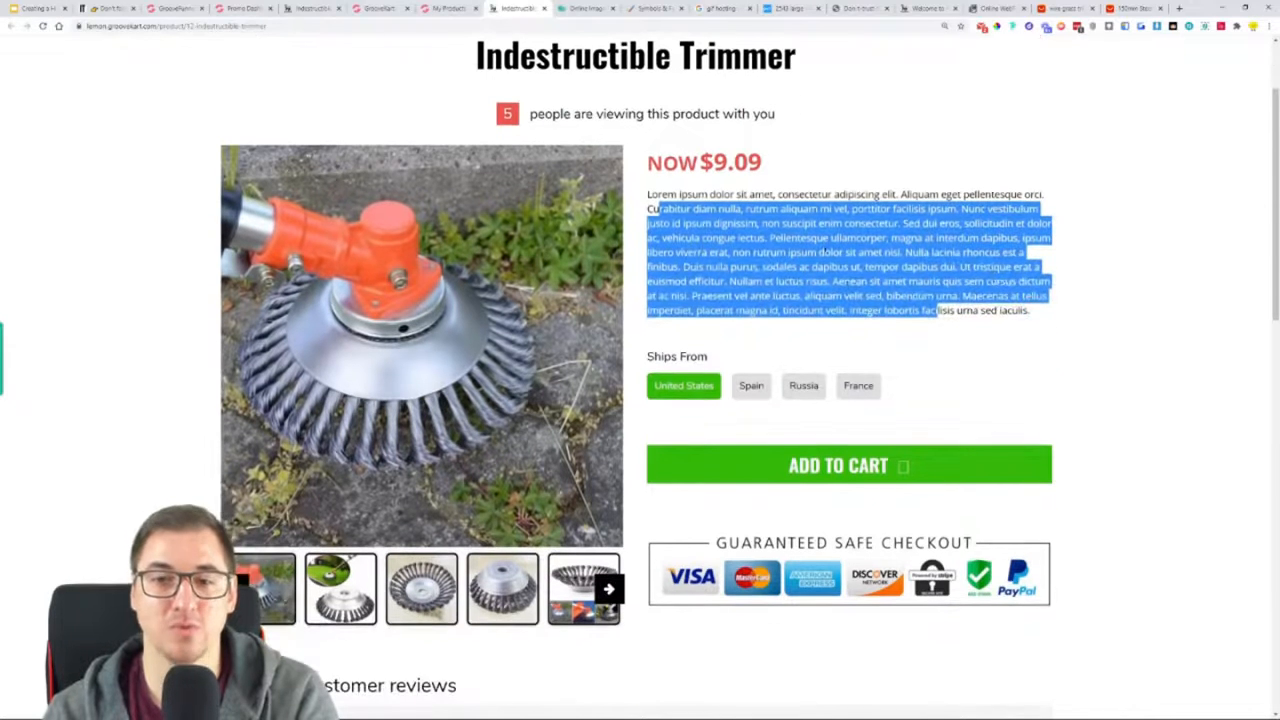
Test the live page by adding the trimmer to the cart and switching between the Ships From options, and check the displayed price
{"action": "left_click", "coordinate": [903, 468]}
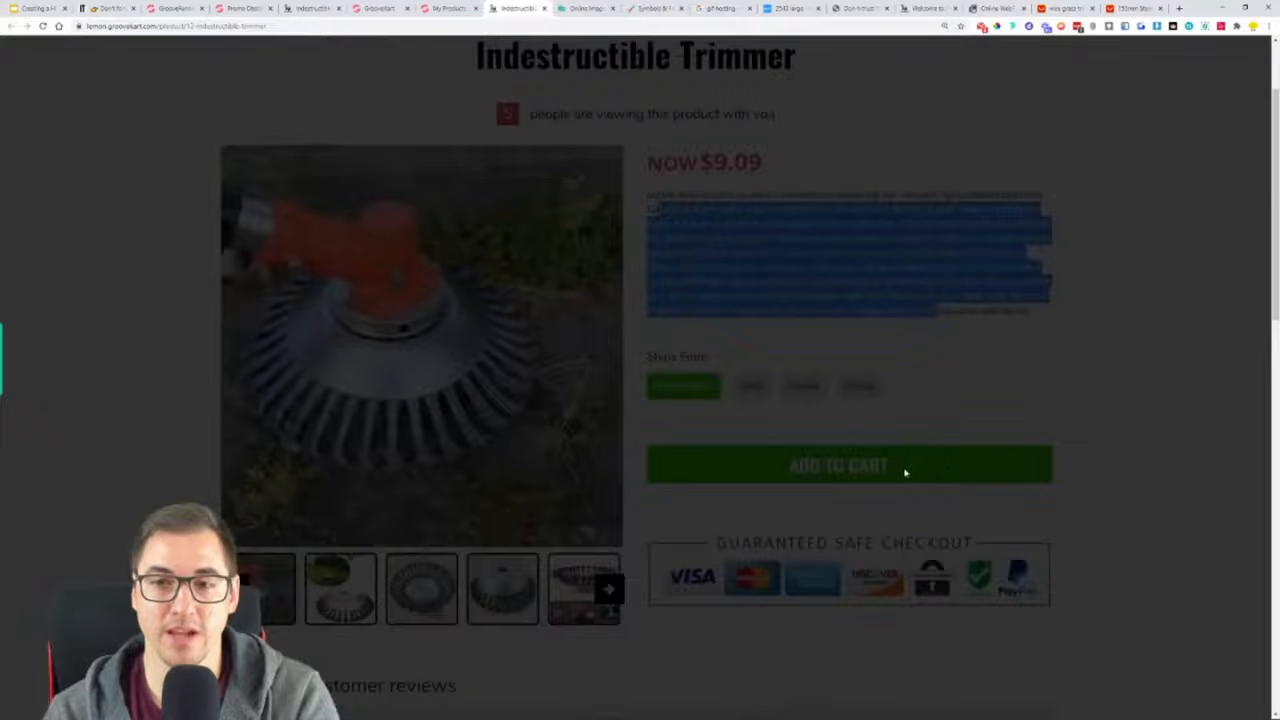
{"action": "left_click", "coordinate": [1251, 52]}
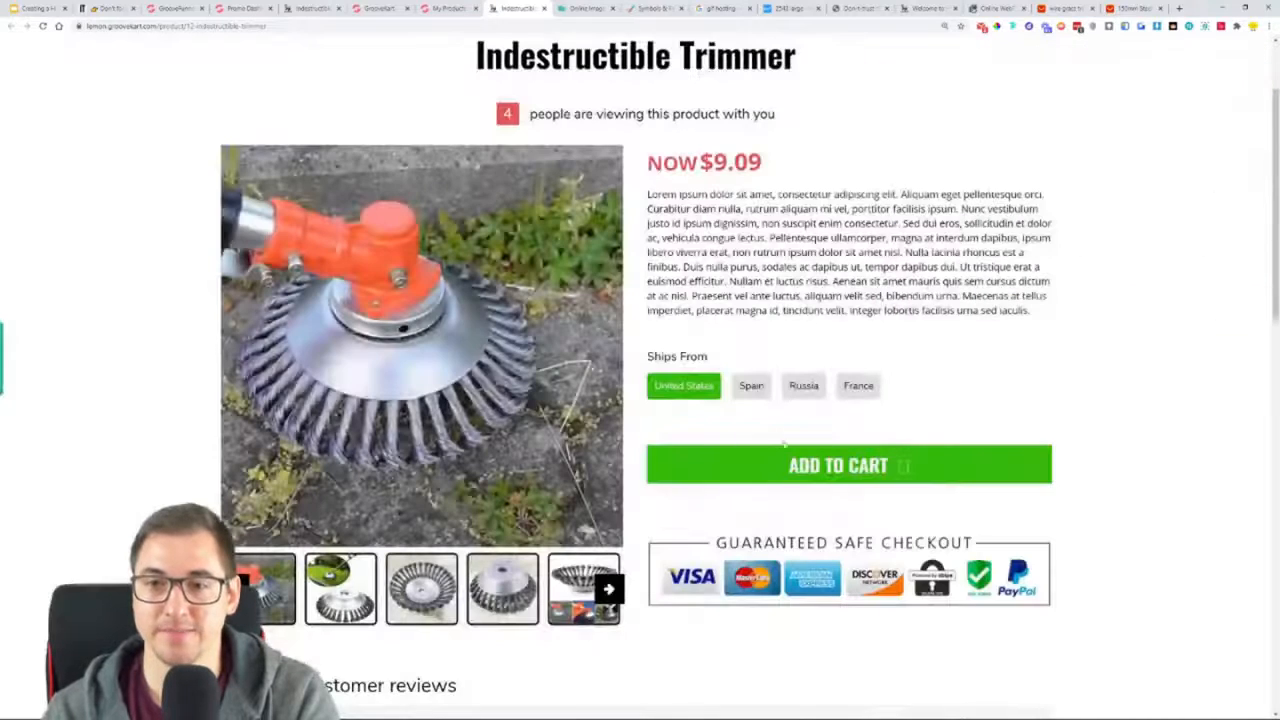
{"action": "left_click", "coordinate": [749, 394]}
{"action": "left_click", "coordinate": [803, 390]}
{"action": "left_click", "coordinate": [854, 398]}
{"action": "left_click", "coordinate": [805, 394]}
{"action": "left_click", "coordinate": [751, 386]}
{"action": "left_click", "coordinate": [684, 386]}
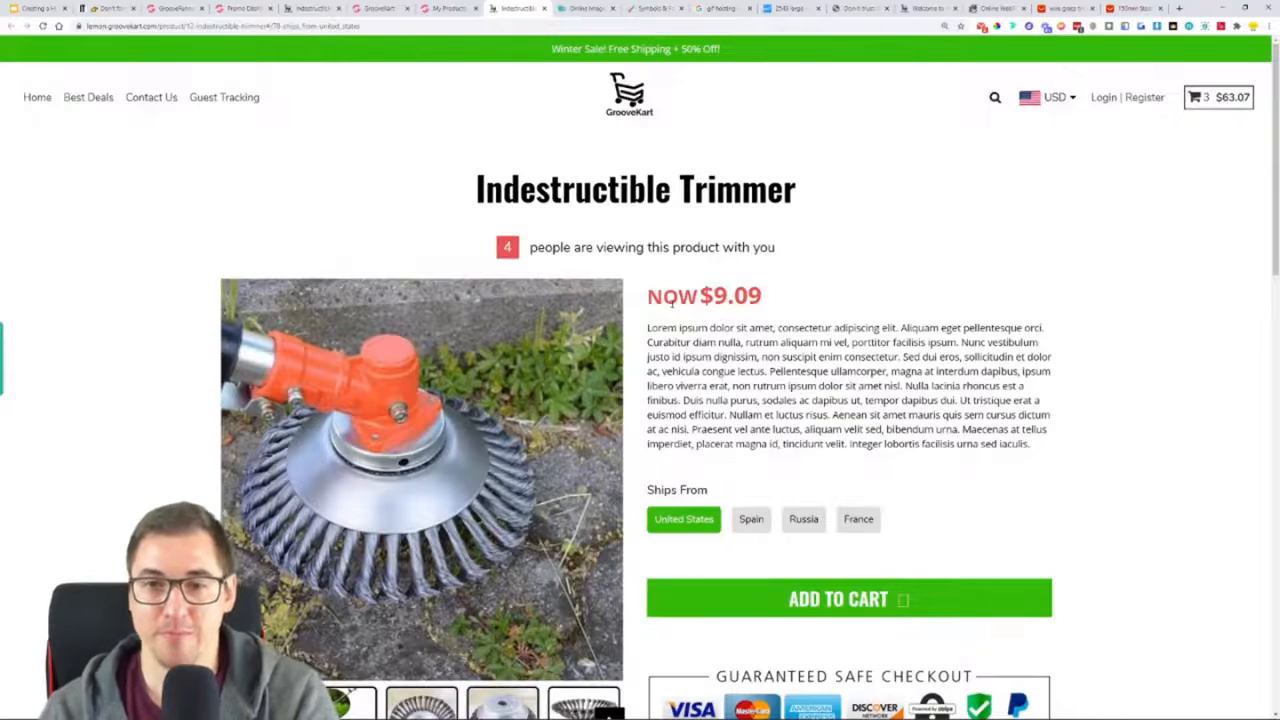
{"action": "left_click_drag", "start_coordinate": [648, 297], "coordinate": [761, 299]}
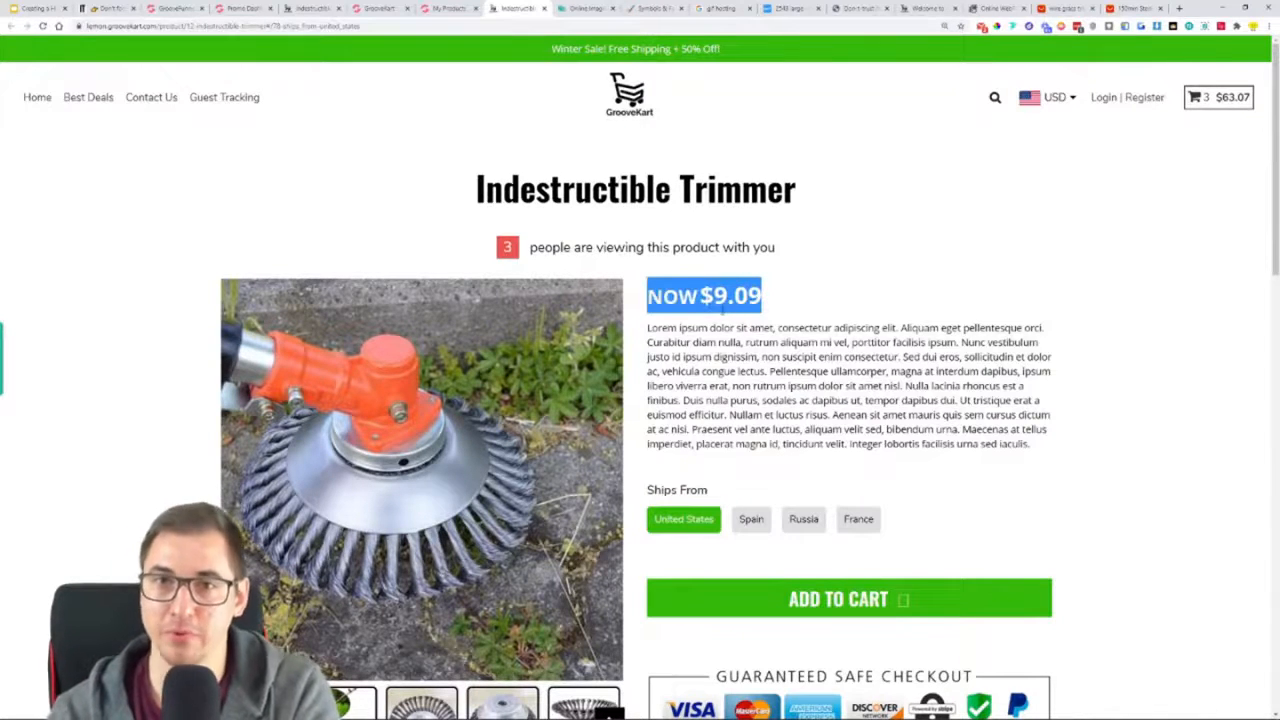
Bulk edit all four Ships From variants to a compare-at price of 69.97 and a selling price of 45.97, and save the product
{"action": "left_click", "coordinate": [446, 8]}
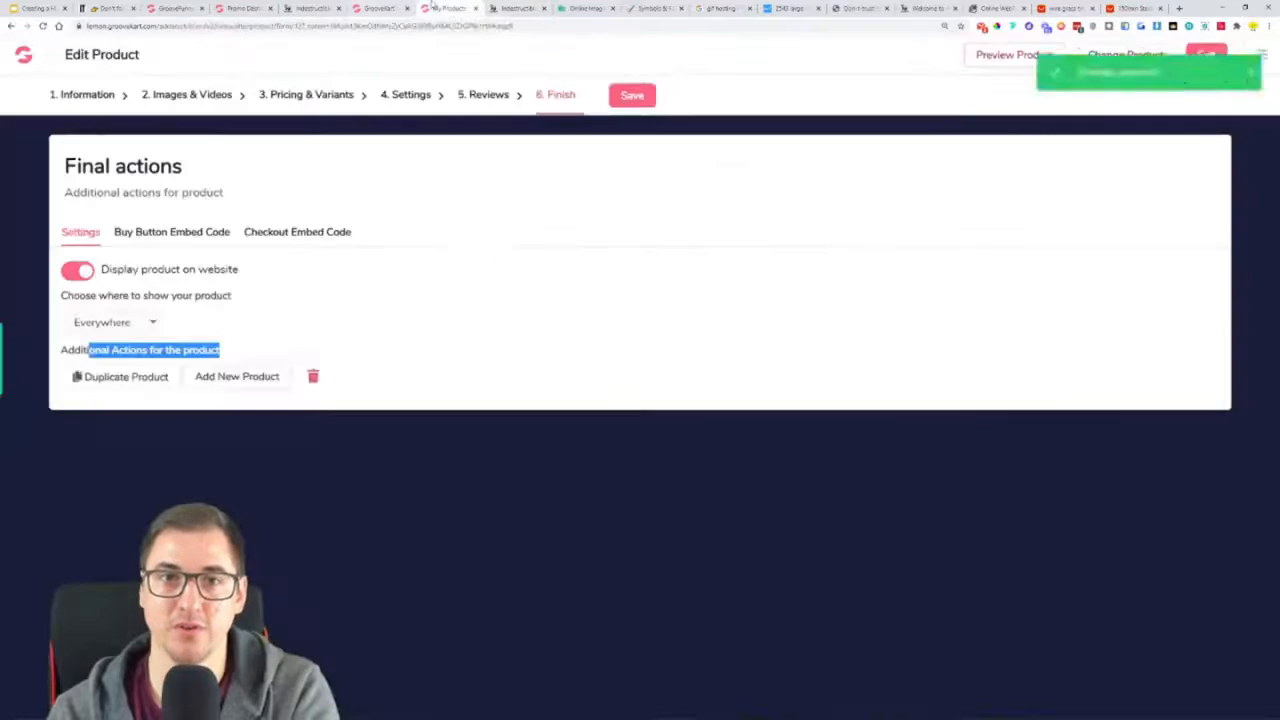
{"action": "left_click", "coordinate": [305, 95]}
{"action": "left_click", "coordinate": [255, 231]}
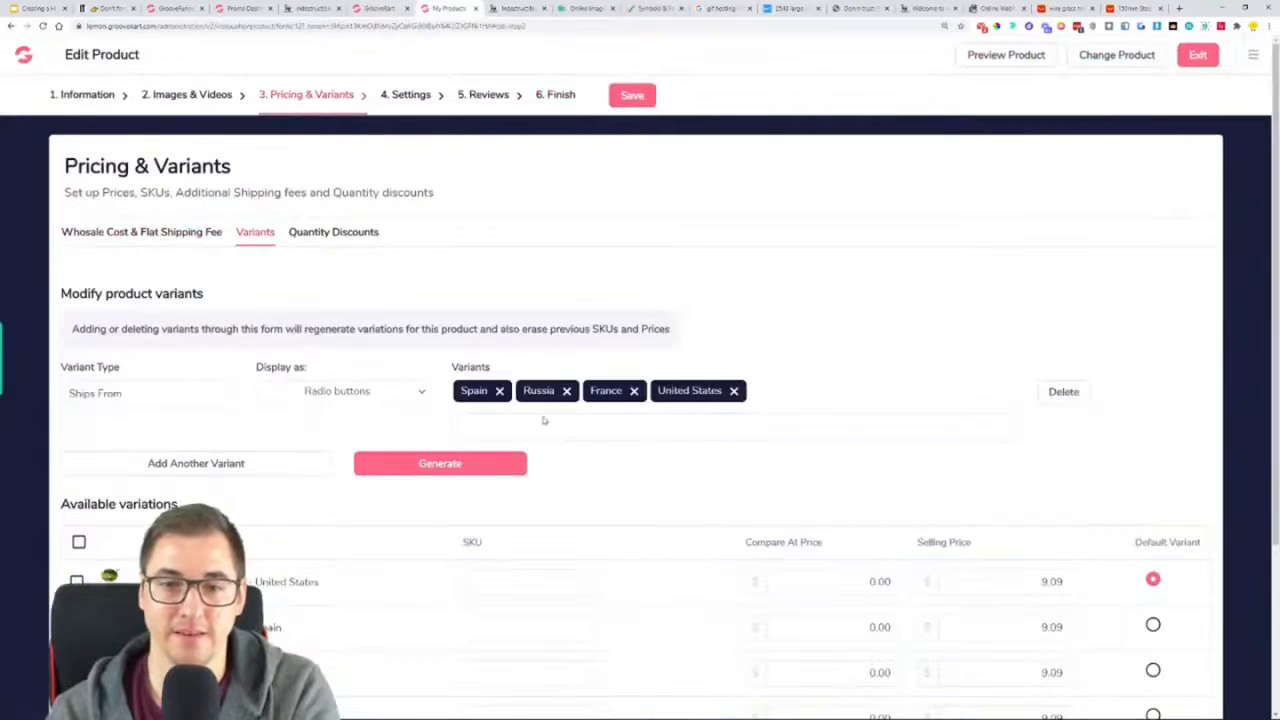
{"action": "scroll", "coordinate": [544, 420], "scroll_direction": "down", "scroll_amount": 2}
{"action": "left_click", "coordinate": [837, 351]}
{"action": "left_click", "coordinate": [1186, 597]}
{"action": "scroll", "coordinate": [706, 608], "scroll_direction": "down", "scroll_amount": 1}
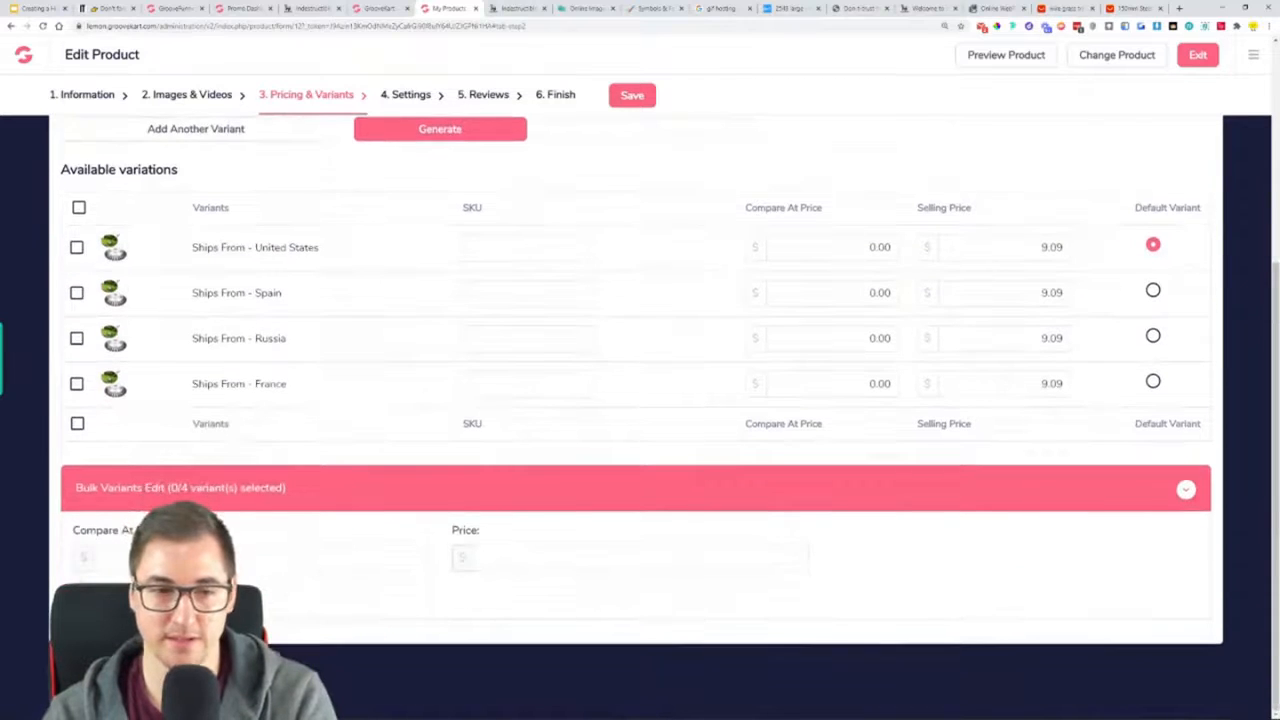
{"action": "left_click", "coordinate": [104, 558]}
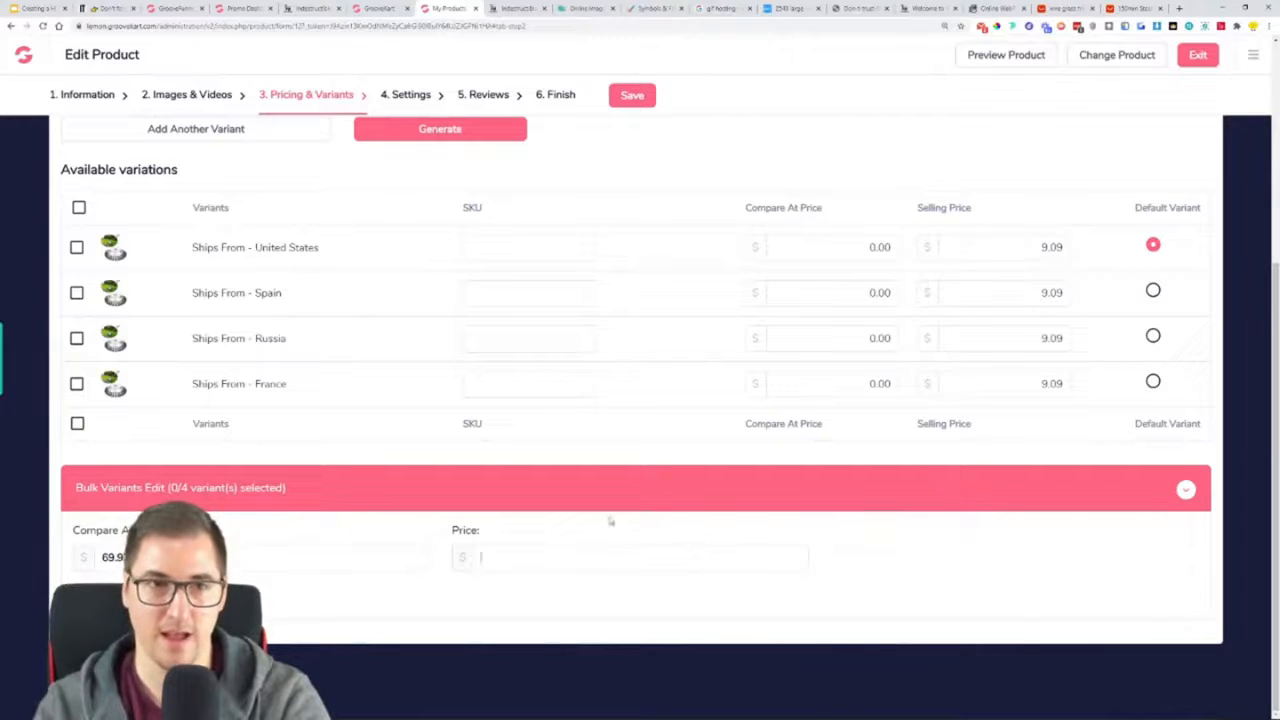
{"action": "left_click", "coordinate": [78, 208]}
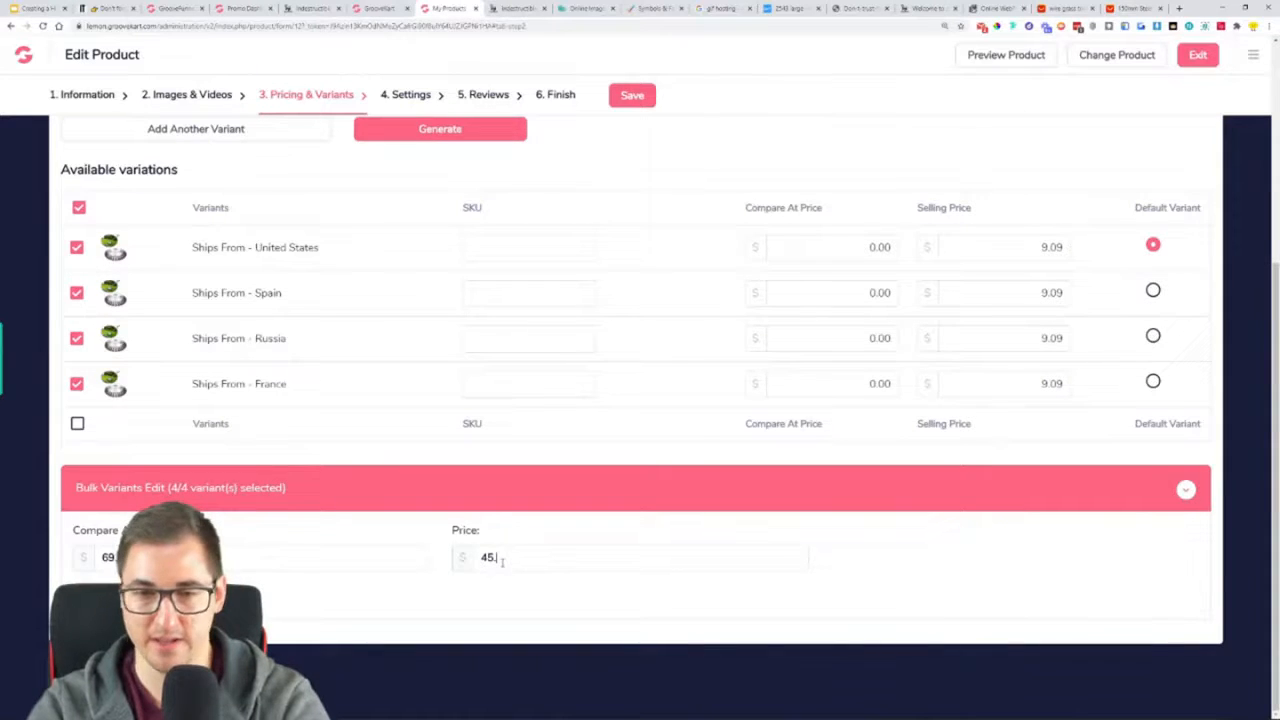
{"action": "key", "text": "Return"}
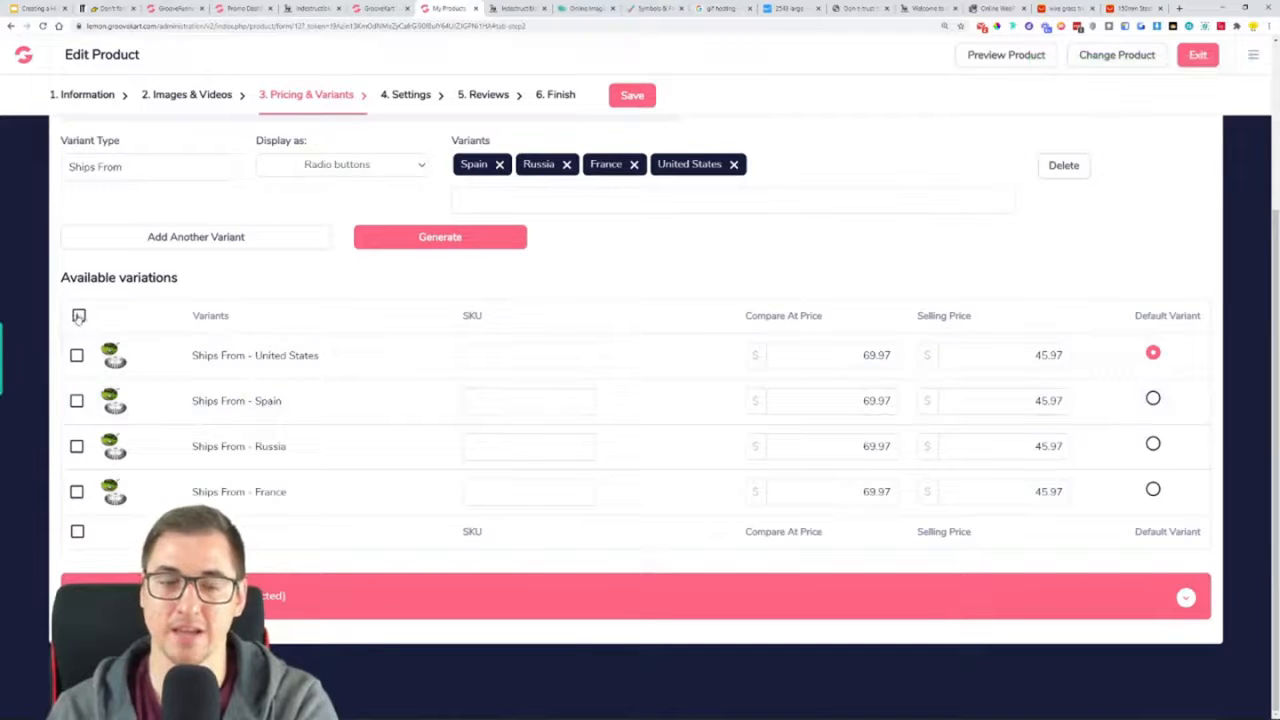
{"action": "left_click", "coordinate": [624, 99]}
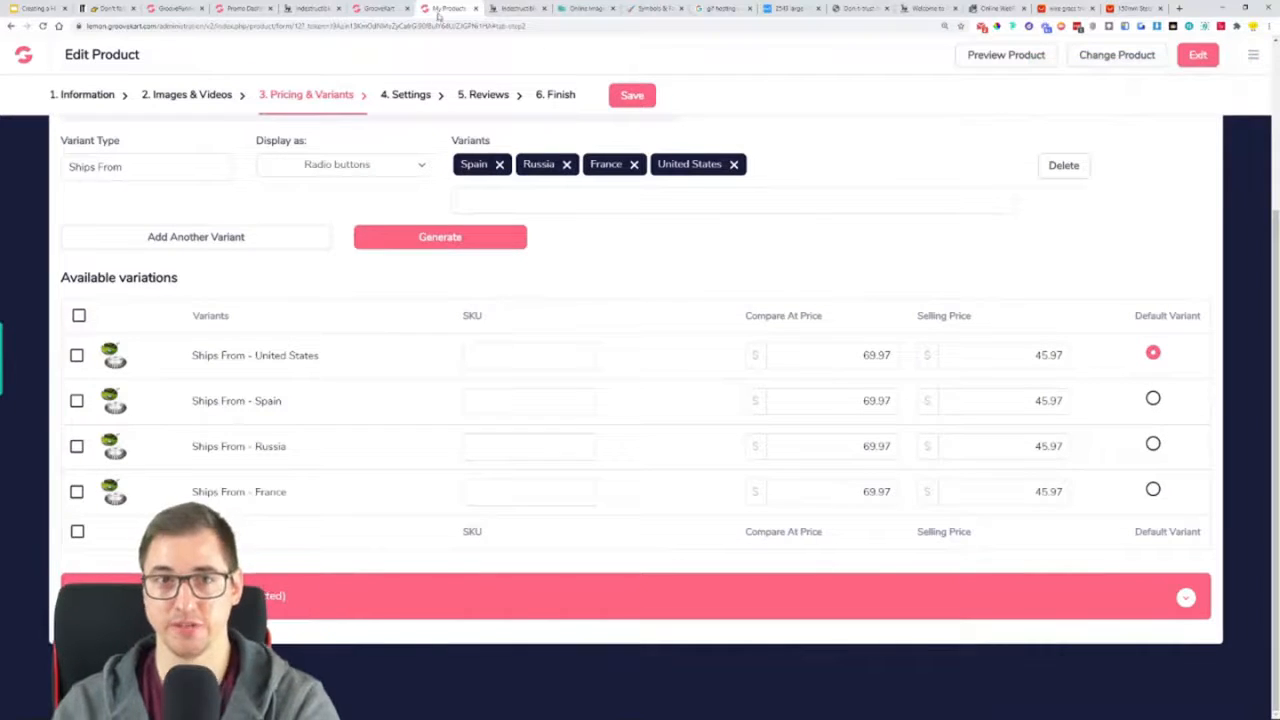
Finish the paragraph below the price in the product page layout as "Tax Included." and save the layout
{"action": "left_click", "coordinate": [378, 7]}
{"action": "left_click", "coordinate": [778, 392]}
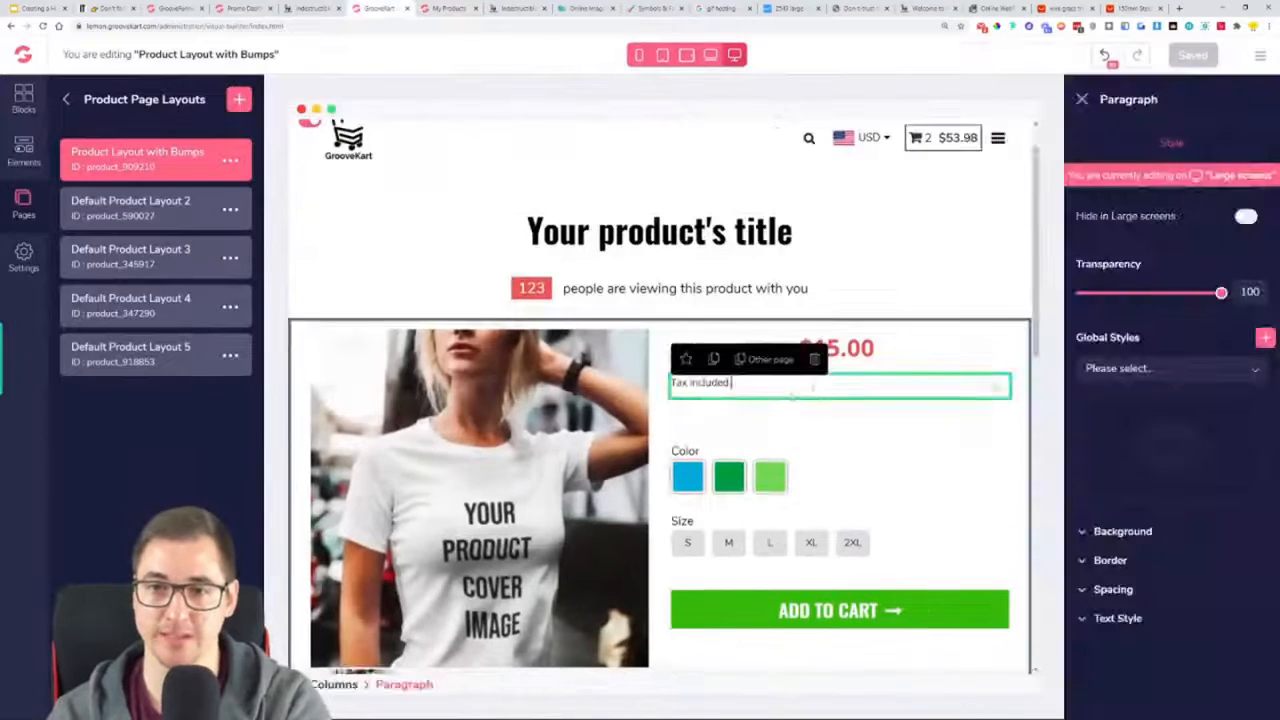
{"action": "triple_click", "coordinate": [733, 385]}
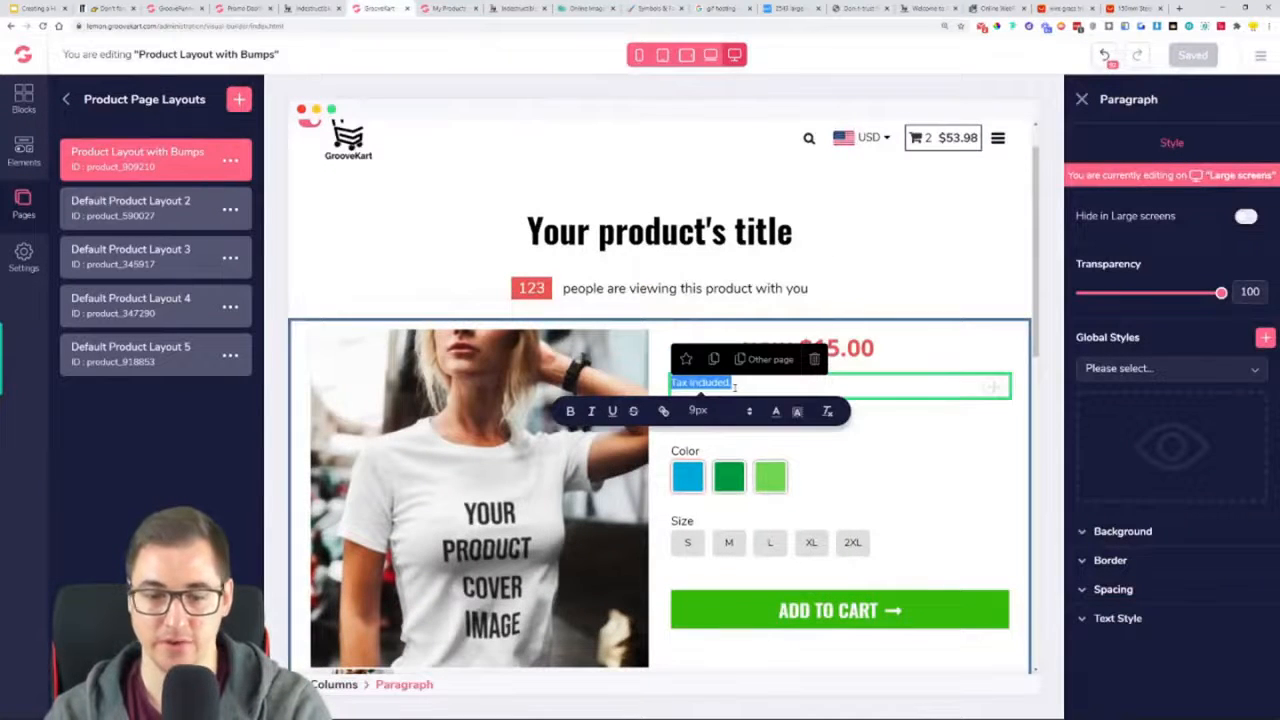
{"action": "left_click", "coordinate": [848, 392]}
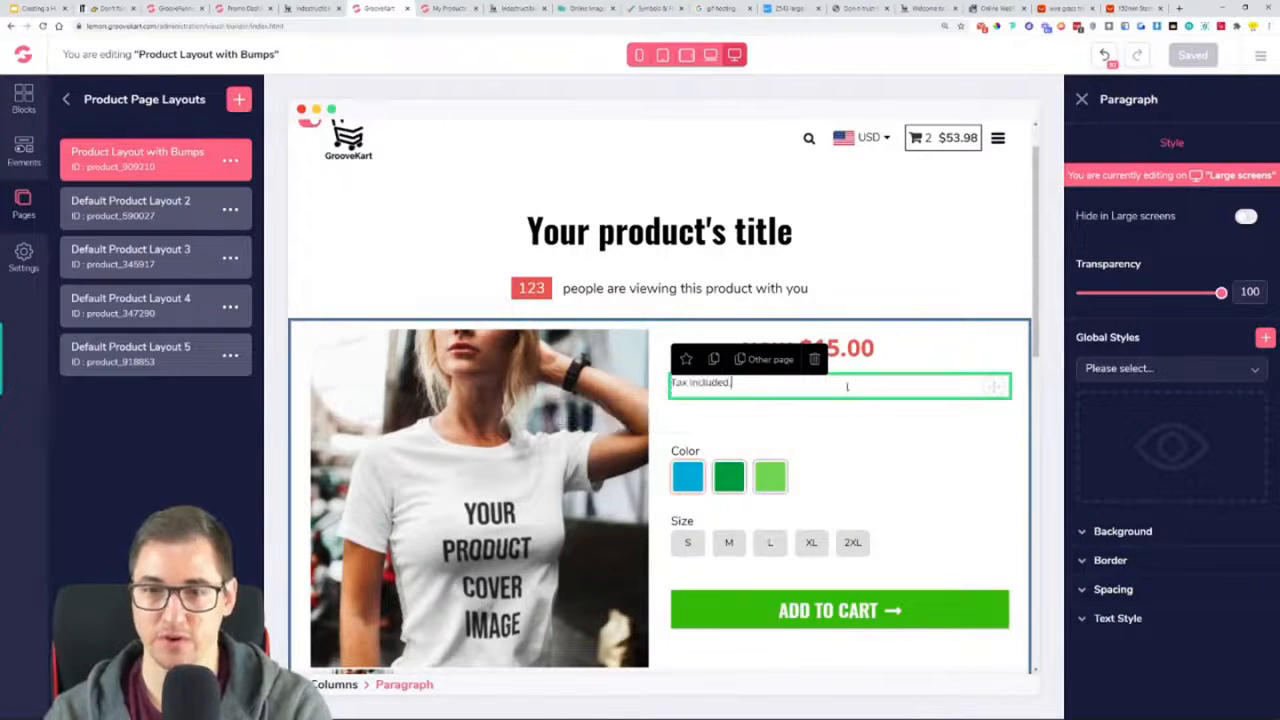
{"action": "type", "text": "."}
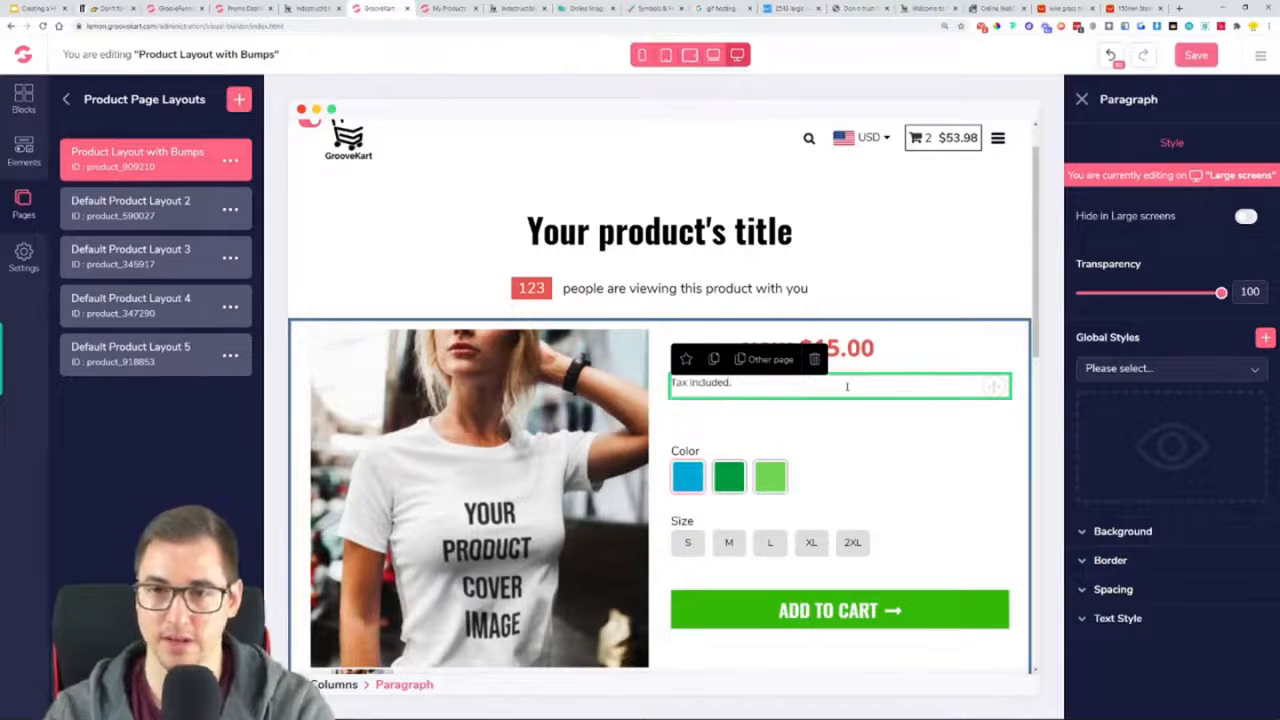
{"action": "left_click", "coordinate": [1196, 55]}
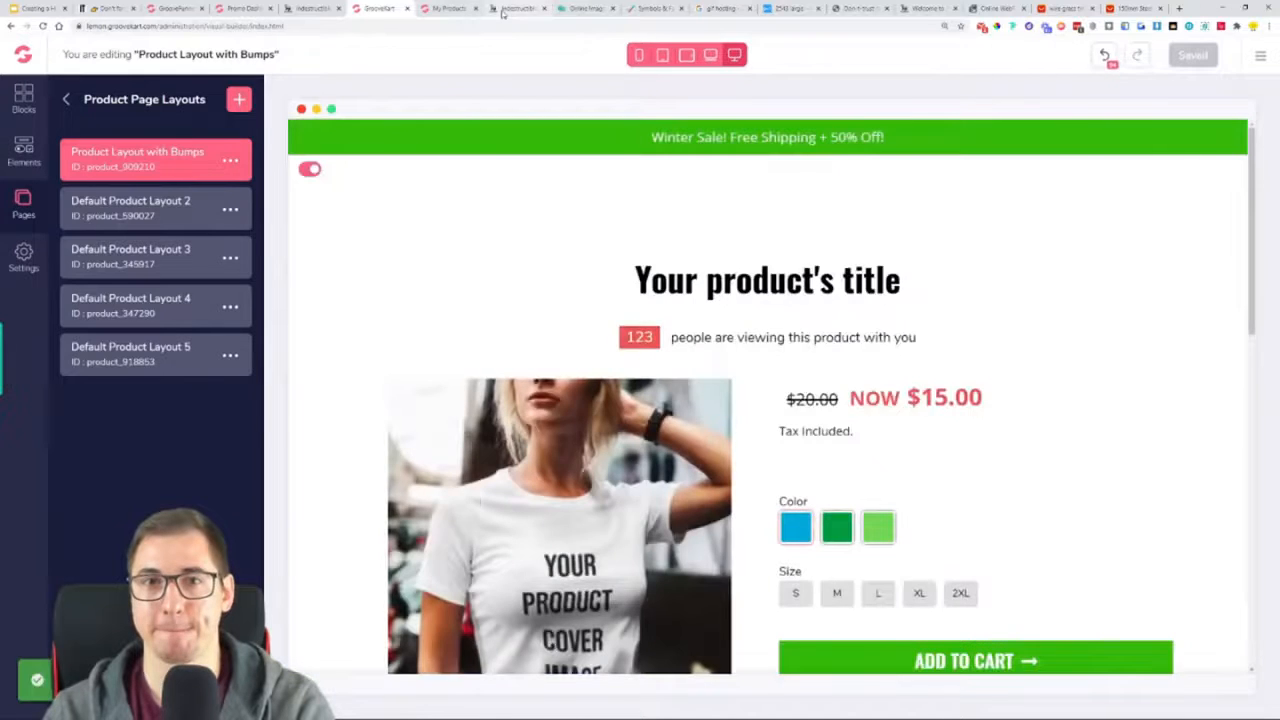
Reload the live Indestructible Trimmer page to check its pricing and tax note
{"action": "left_click", "coordinate": [515, 8]}
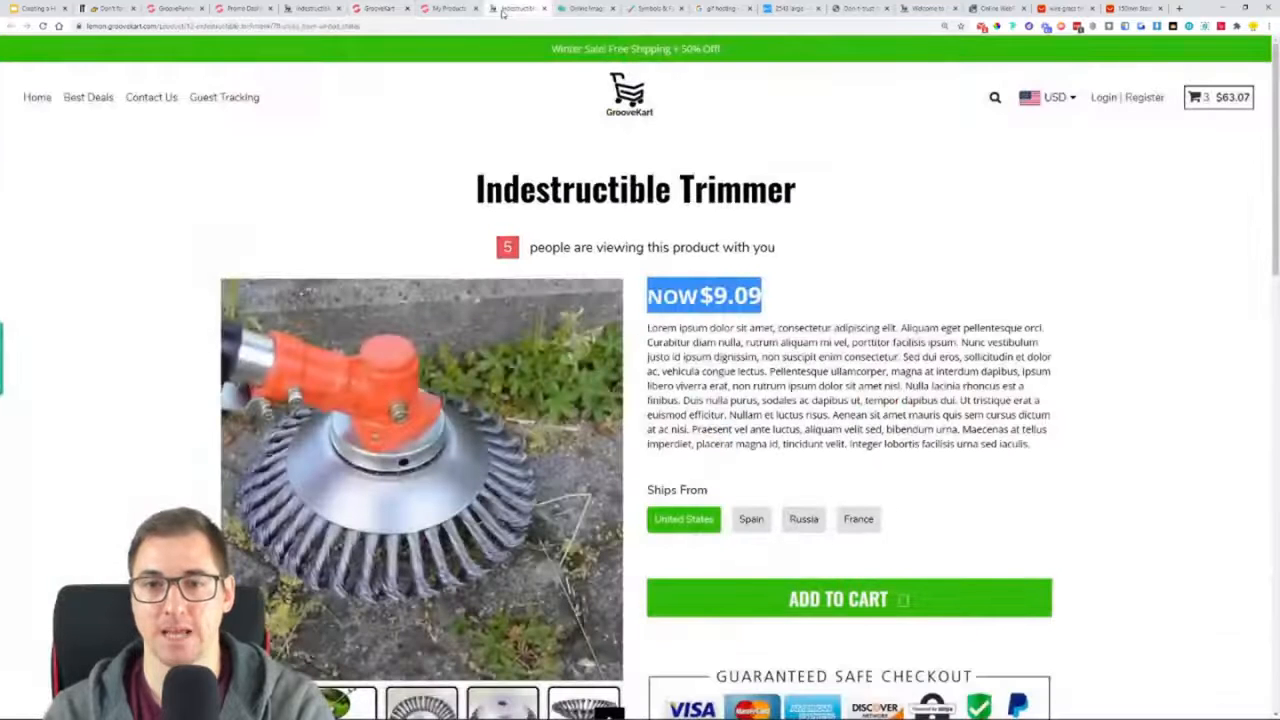
{"action": "left_click", "coordinate": [884, 283]}
{"action": "scroll", "coordinate": [406, 206], "scroll_direction": "down", "scroll_amount": 1}
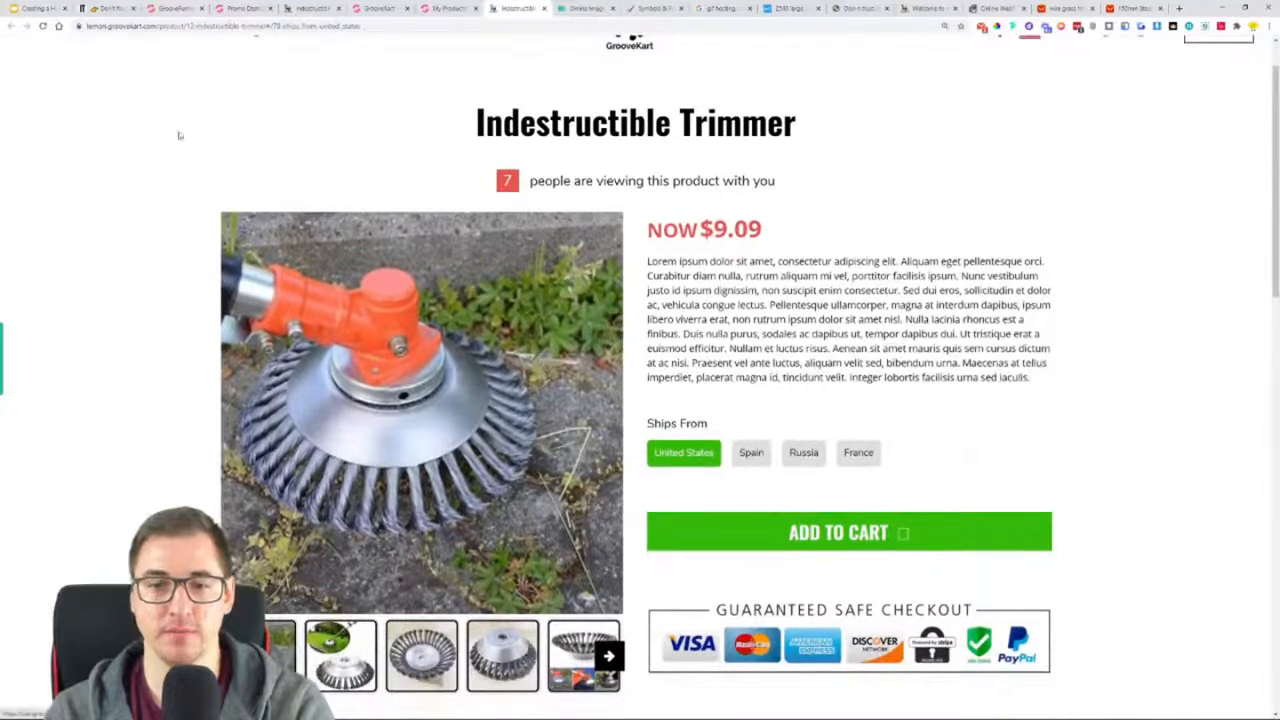
{"action": "left_click", "coordinate": [42, 27]}
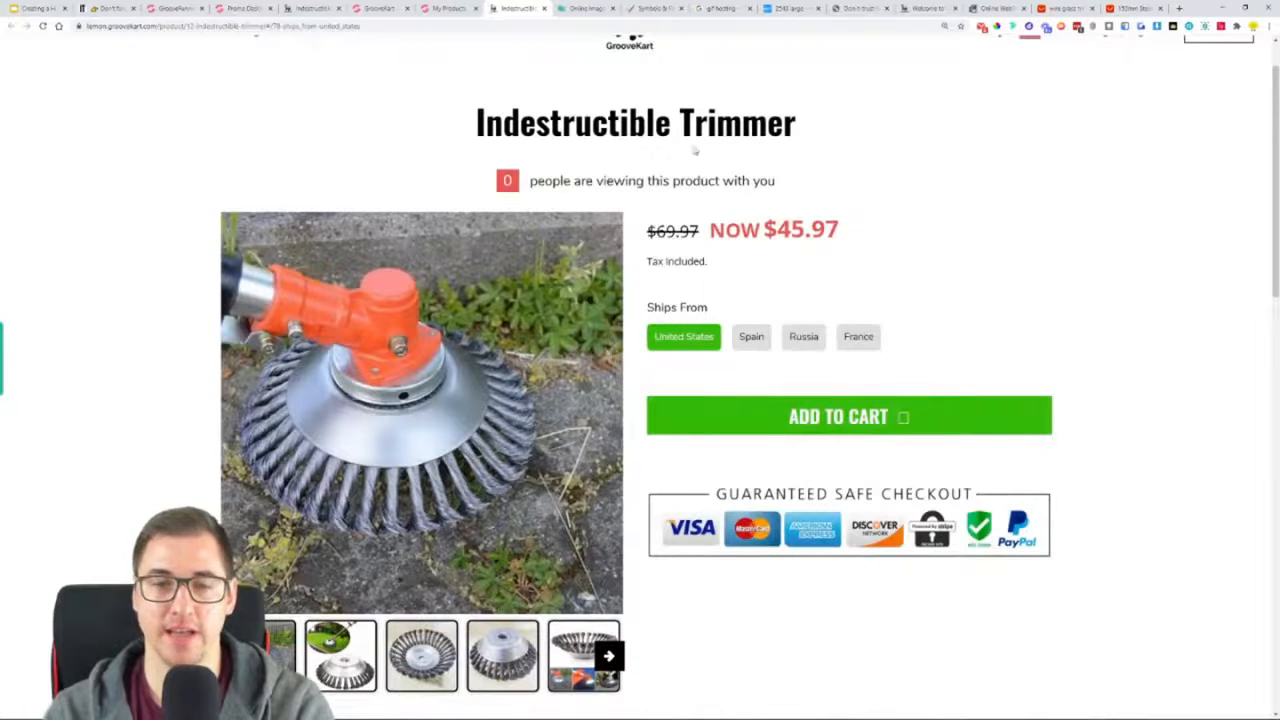
Remove the arrow icon from the Add to Cart button in "Product Layout with Bumps" and save the layout
{"action": "left_click", "coordinate": [445, 8]}
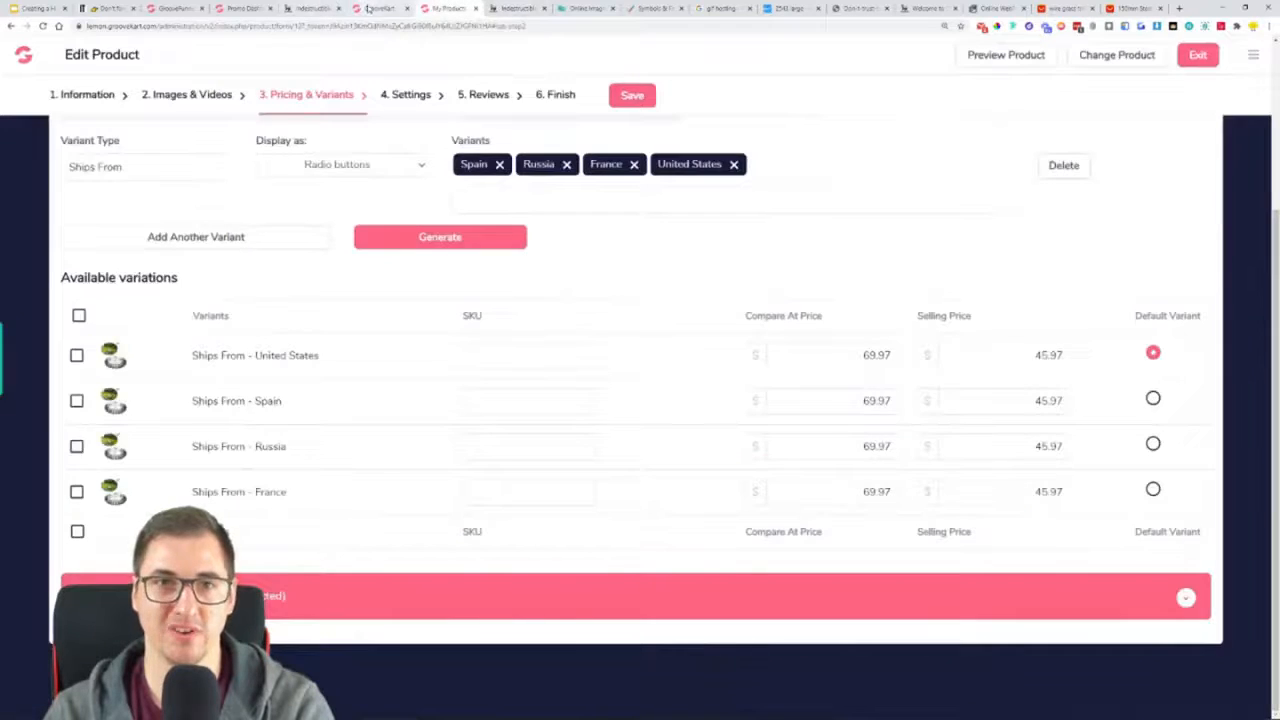
{"action": "left_click", "coordinate": [376, 8]}
{"action": "scroll", "coordinate": [1034, 540], "scroll_direction": "down", "scroll_amount": 3}
{"action": "left_click", "coordinate": [1033, 463]}
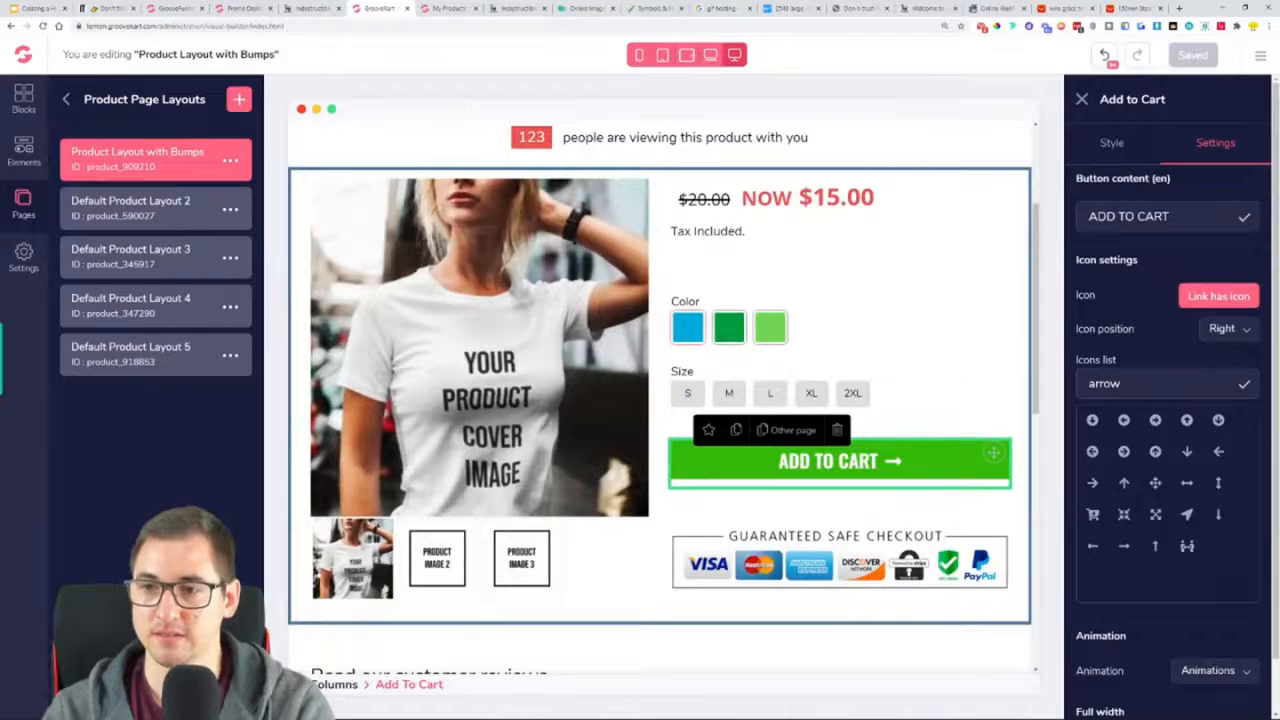
{"action": "left_click", "coordinate": [1220, 296]}
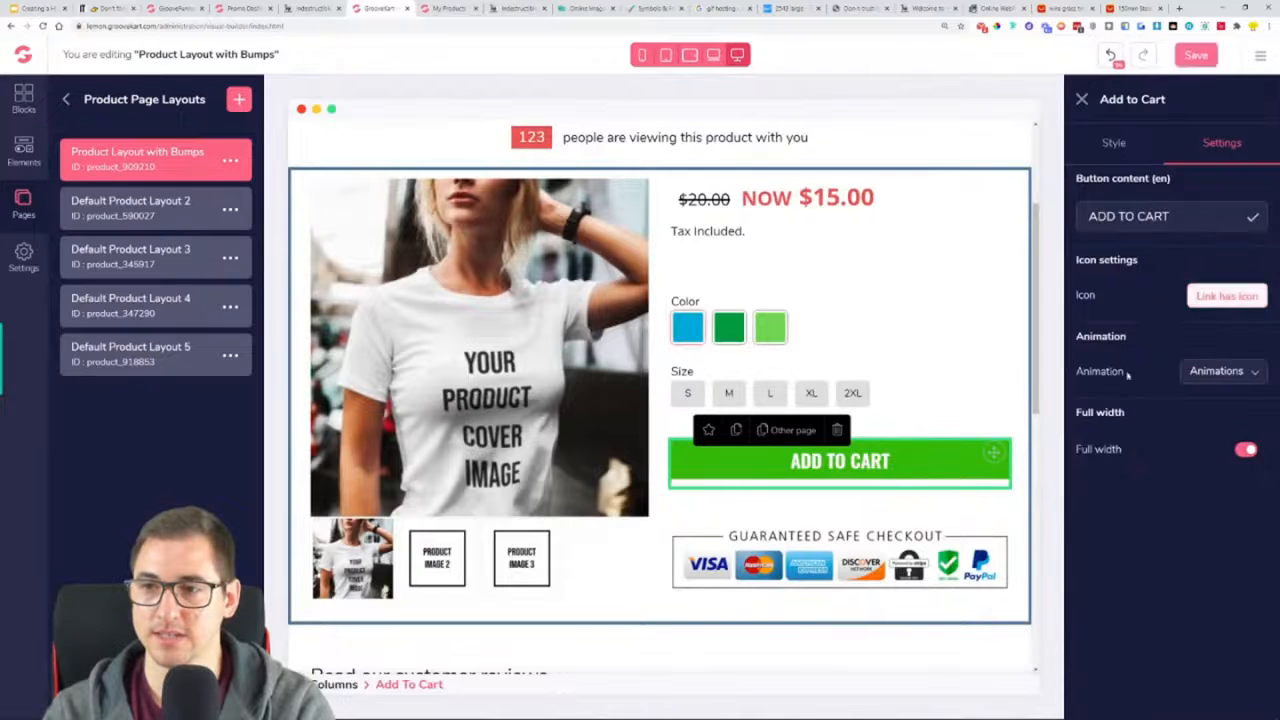
{"action": "left_click", "coordinate": [1196, 55]}
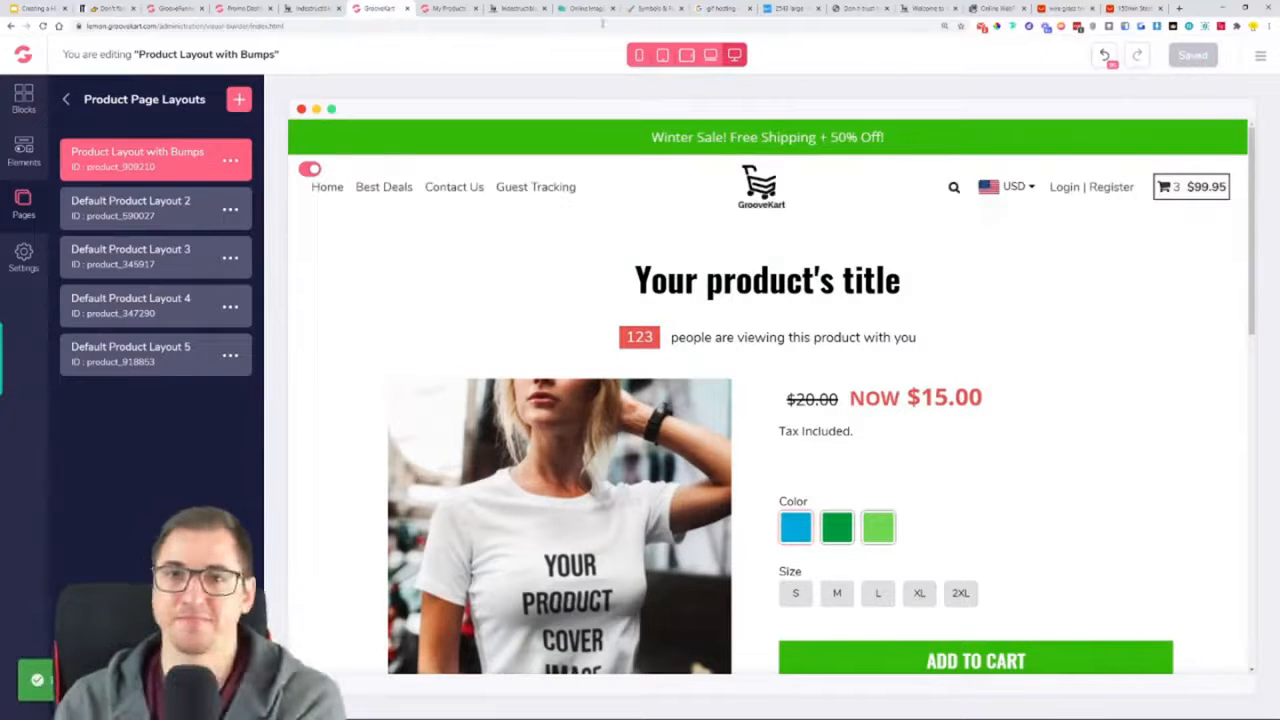
Reload the live Indestructible Trimmer page and check the pricing for the Spain, Russia and France Ships From options
{"action": "left_click", "coordinate": [515, 8]}
{"action": "left_click", "coordinate": [43, 27]}
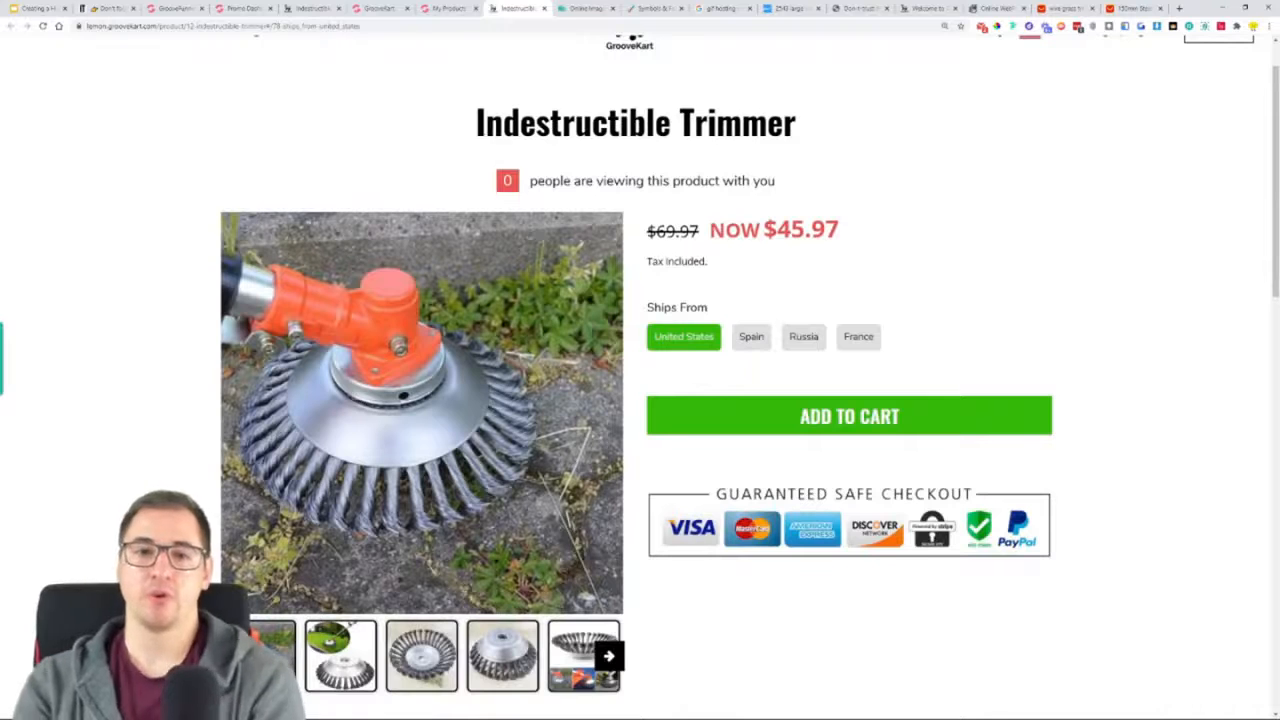
{"action": "scroll", "coordinate": [1042, 230], "scroll_direction": "down", "scroll_amount": 1}
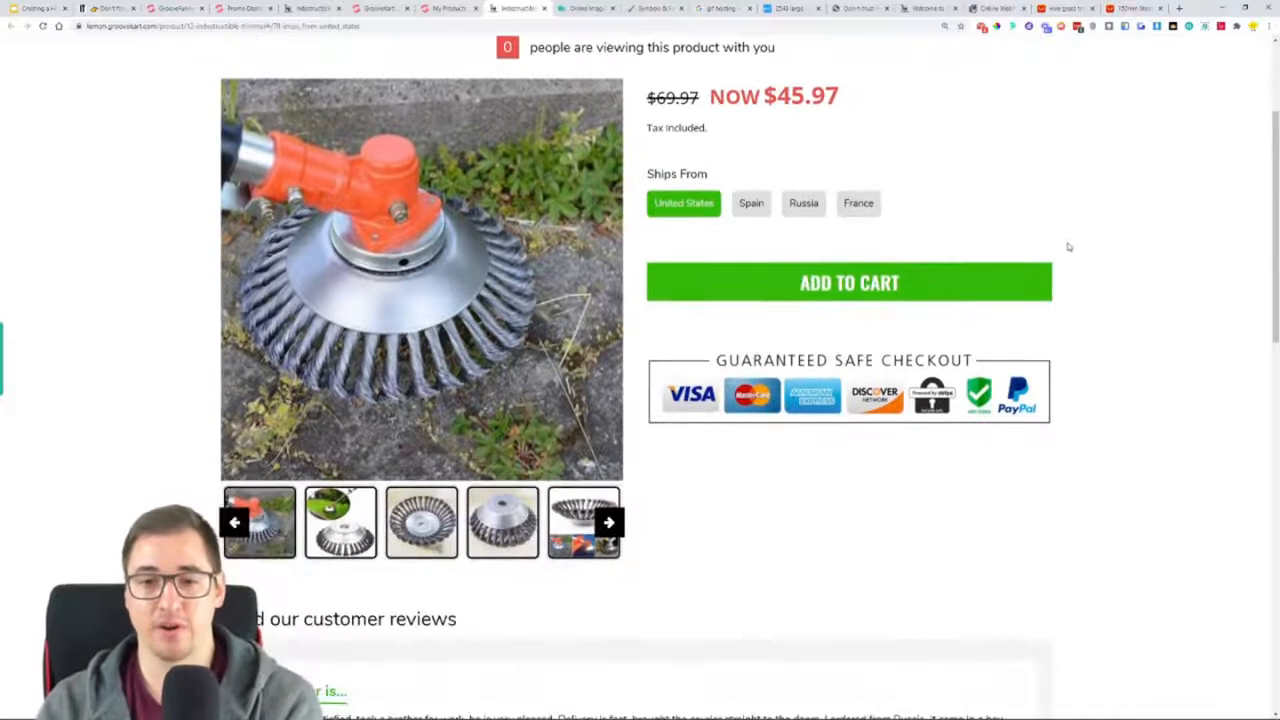
{"action": "scroll", "coordinate": [1030, 280], "scroll_direction": "up", "scroll_amount": 1}
{"action": "left_click", "coordinate": [763, 348]}
{"action": "left_click", "coordinate": [790, 348]}
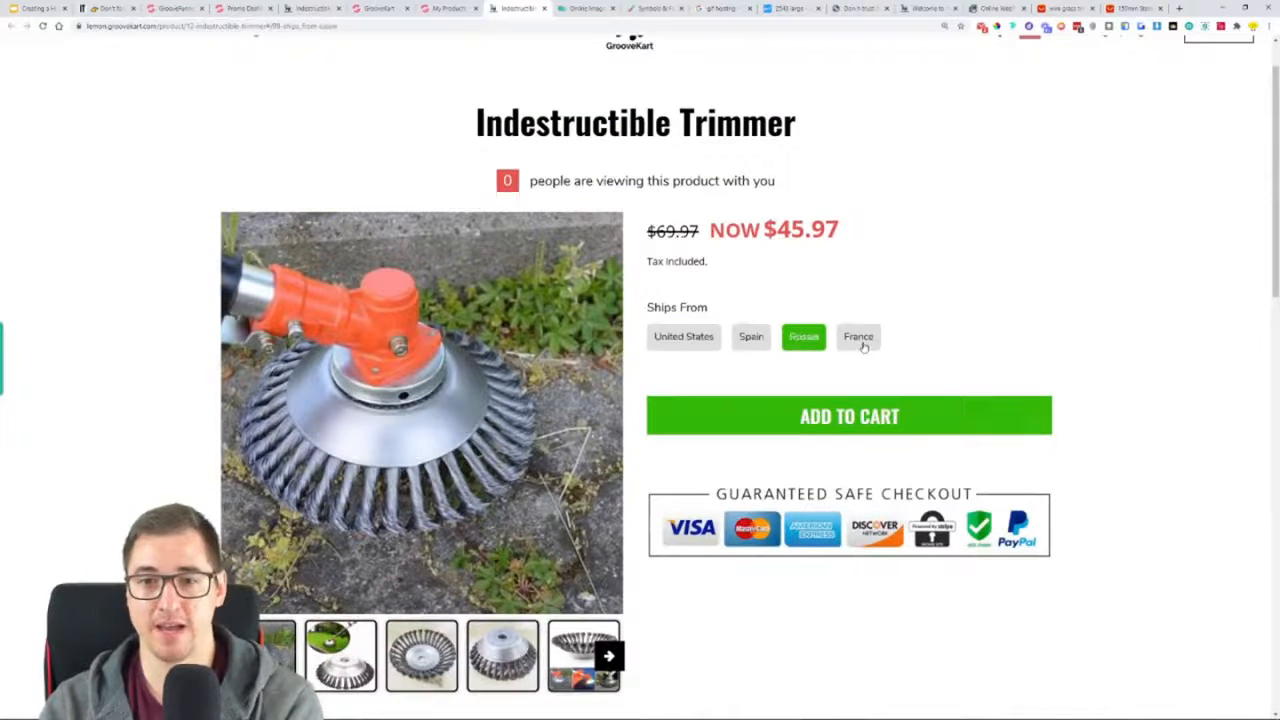
{"action": "left_click", "coordinate": [862, 347]}
Add the United States variant of the Indestructible Trimmer to the cart and proceed to checkout
{"action": "left_click", "coordinate": [688, 341]}
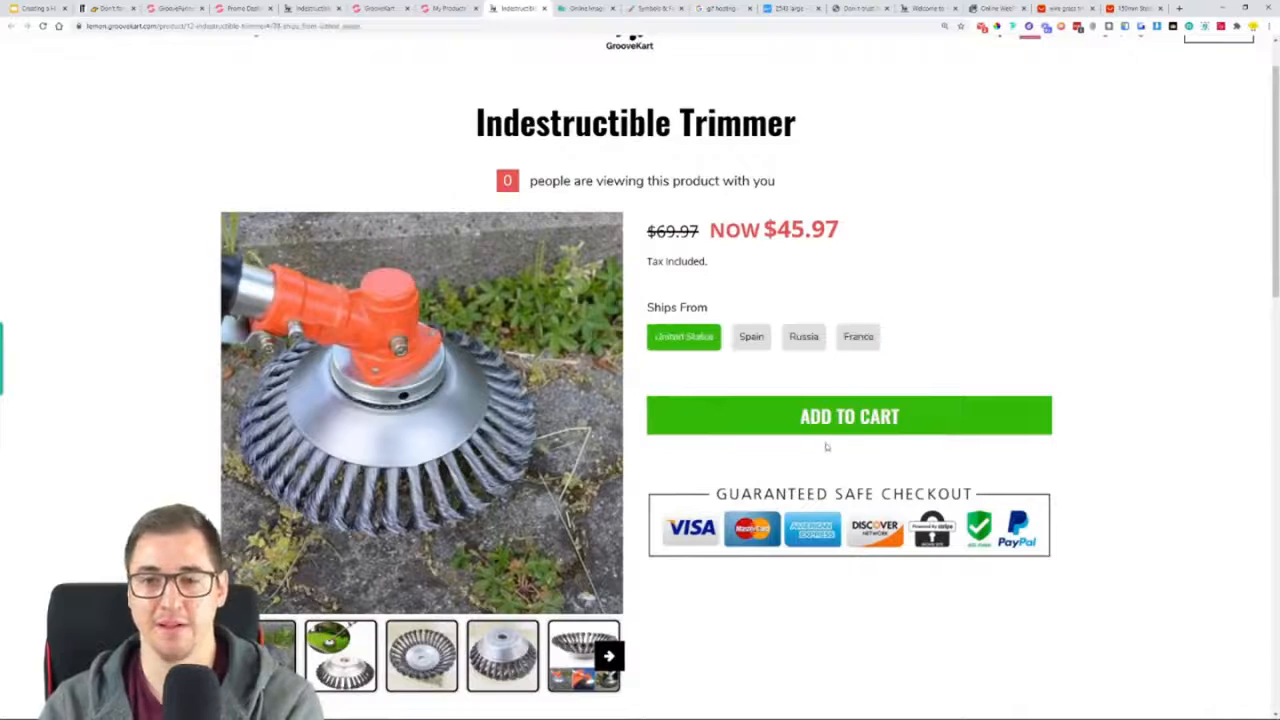
{"action": "left_click", "coordinate": [845, 432]}
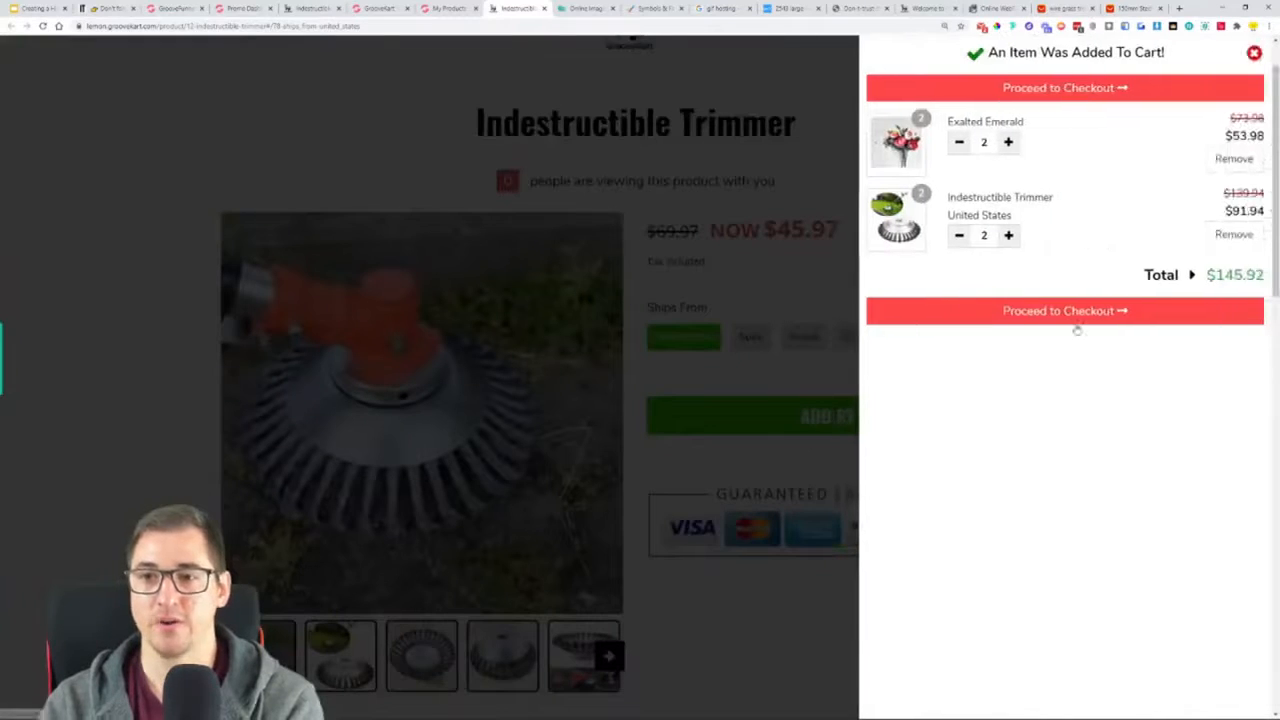
{"action": "left_click", "coordinate": [1063, 311]}
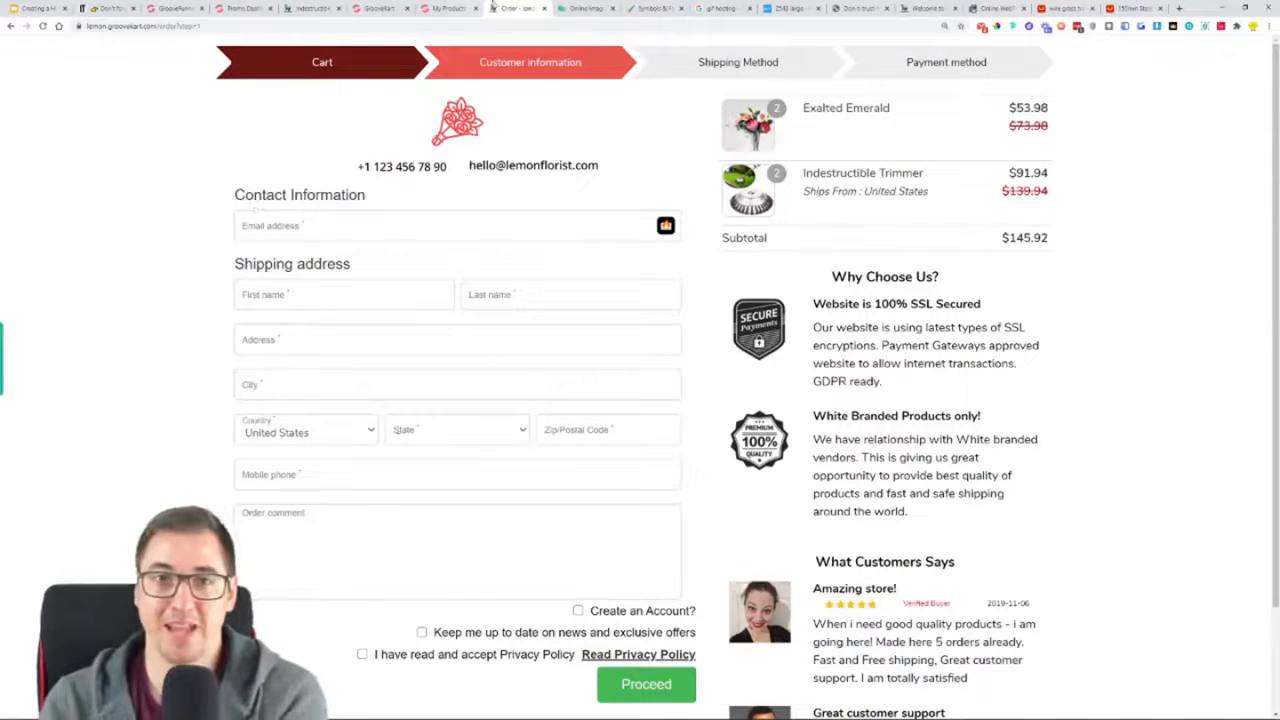
Switch to the Google Slides presentation and highlight "Adding the Product" in the same yellow as the completed steps
{"action": "left_click", "coordinate": [40, 8]}
{"action": "left_click", "coordinate": [512, 492]}
{"action": "left_click_drag", "start_coordinate": [520, 495], "coordinate": [259, 492]}
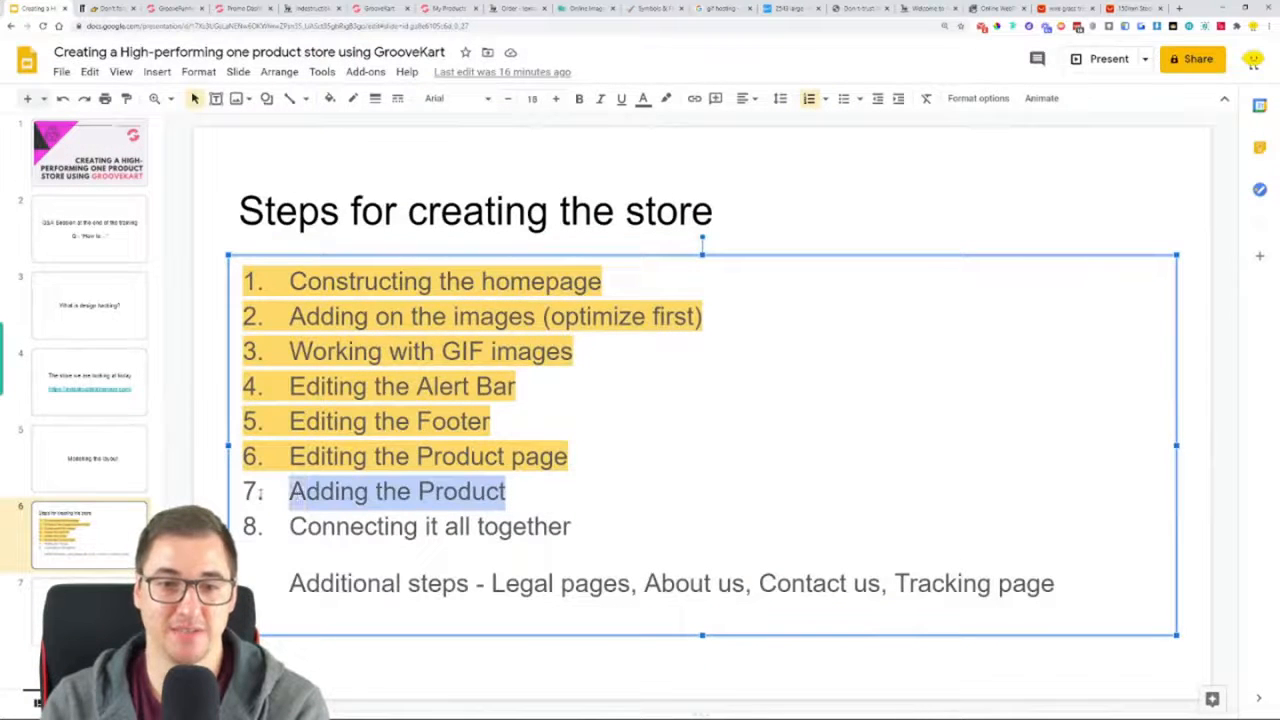
{"action": "left_click_drag", "start_coordinate": [574, 527], "coordinate": [290, 484]}
{"action": "left_click_drag", "start_coordinate": [507, 492], "coordinate": [289, 492]}
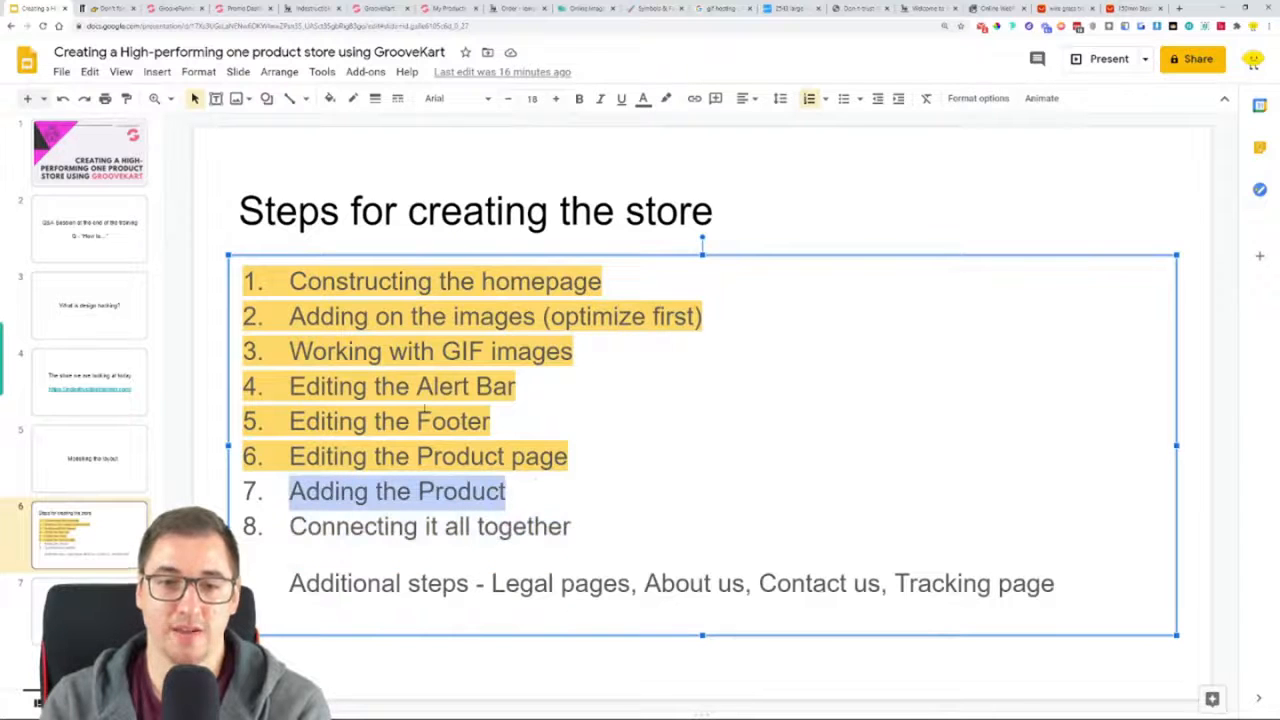
{"action": "left_click", "coordinate": [665, 99]}
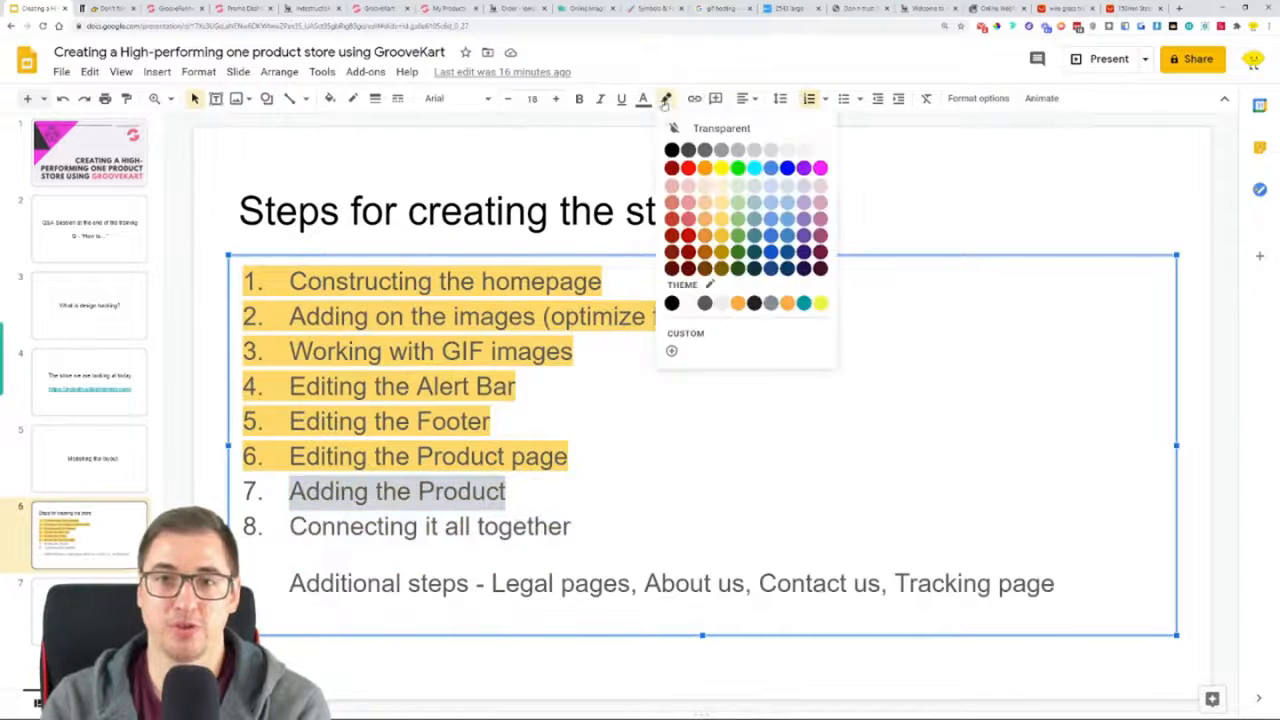
{"action": "left_click", "coordinate": [722, 219]}
{"action": "left_click", "coordinate": [660, 420]}
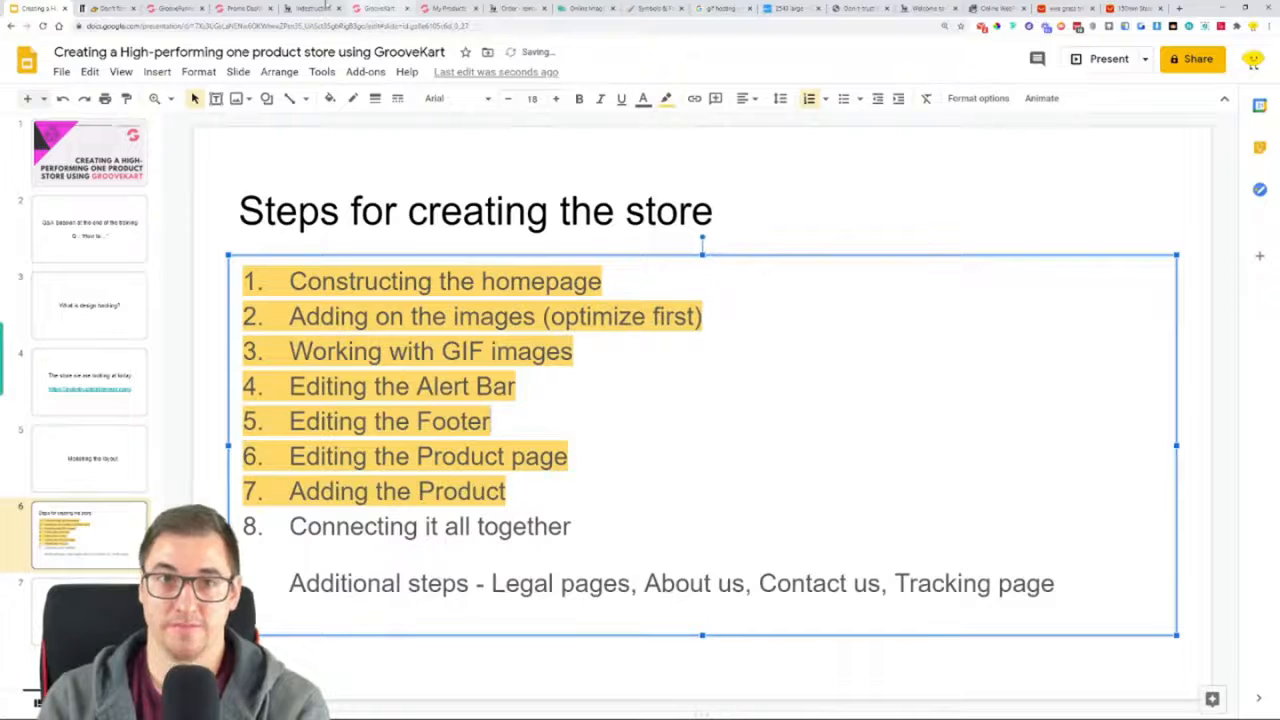
Close the reference store's product page and open the Homepage for editing in the GrooveKart builder
{"action": "left_click", "coordinate": [305, 8]}
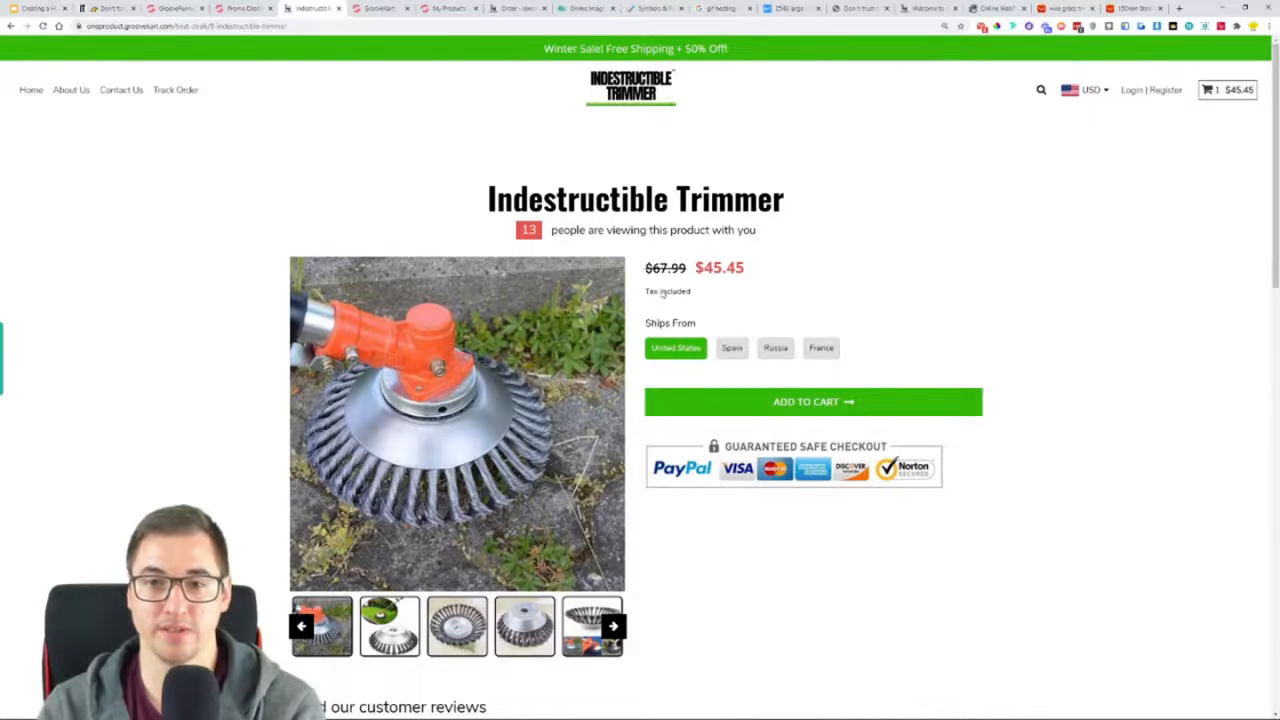
{"action": "left_click", "coordinate": [338, 8]}
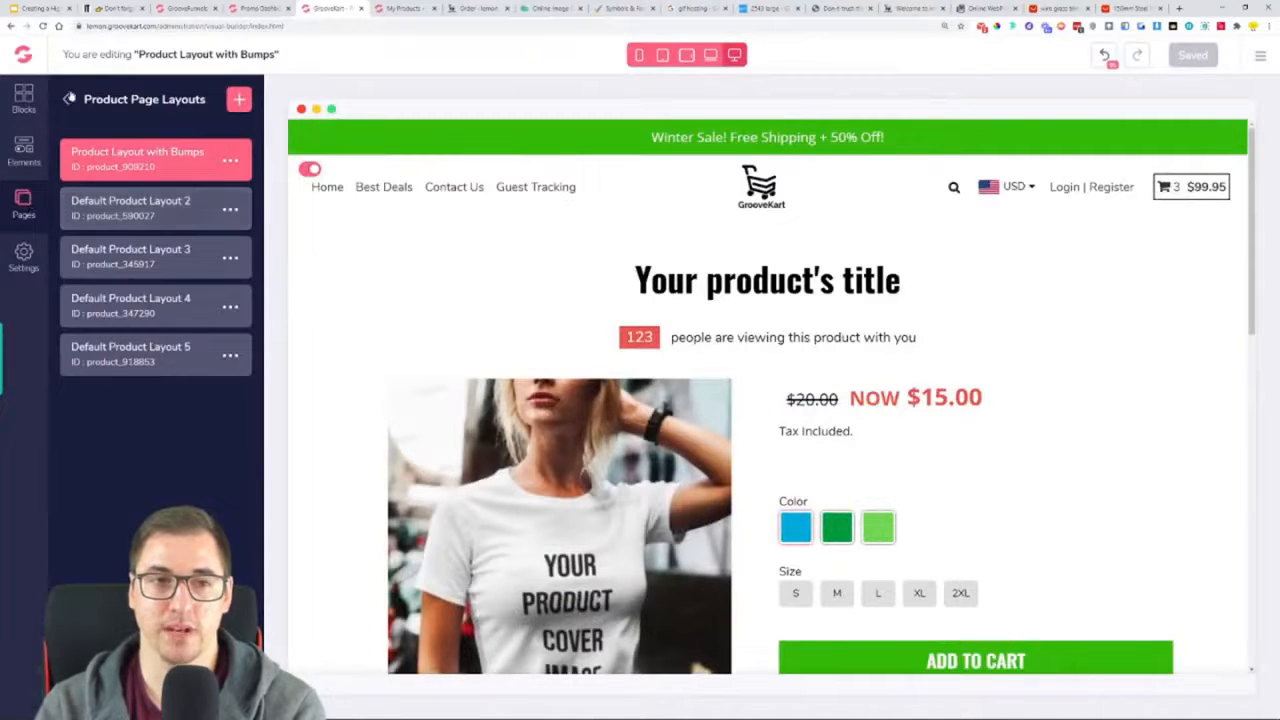
{"action": "left_click", "coordinate": [69, 98]}
{"action": "left_click", "coordinate": [102, 191]}
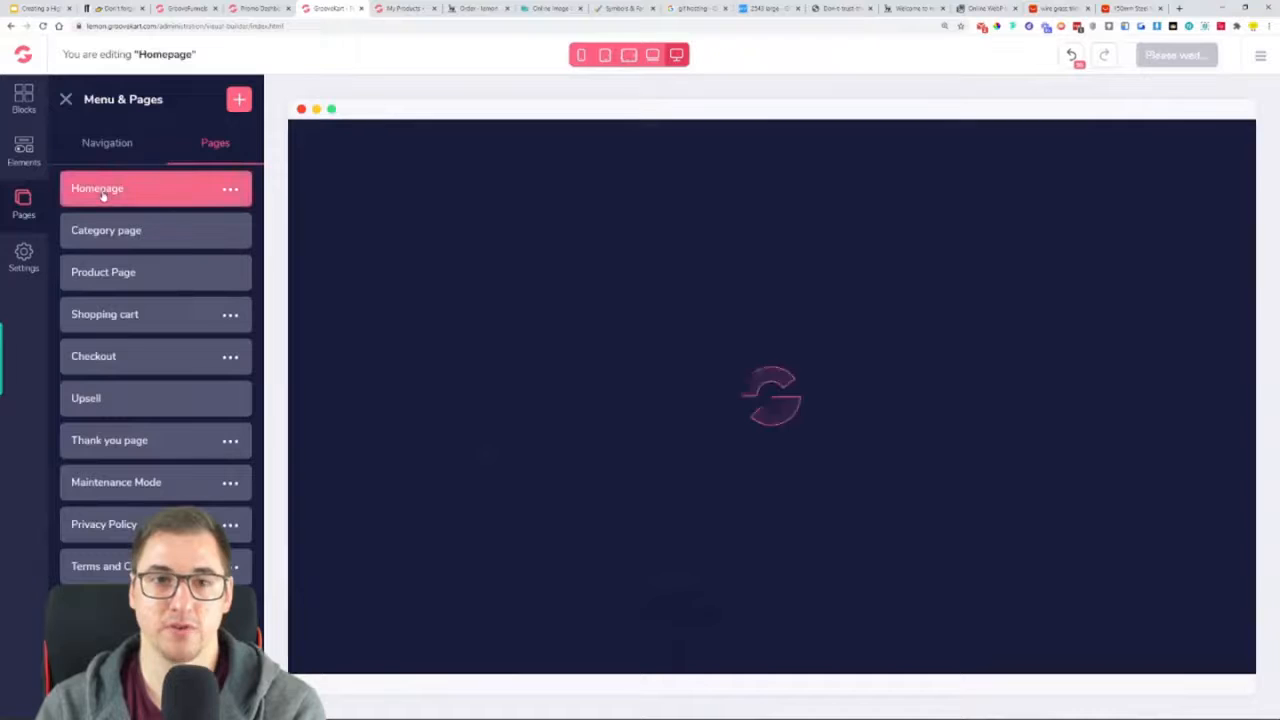
Try to link the first "GRAB YOURS HERE" button to a product filtered by the name "trimmer", and reload the editor
{"action": "scroll", "coordinate": [1000, 340], "scroll_direction": "down", "scroll_amount": 10}
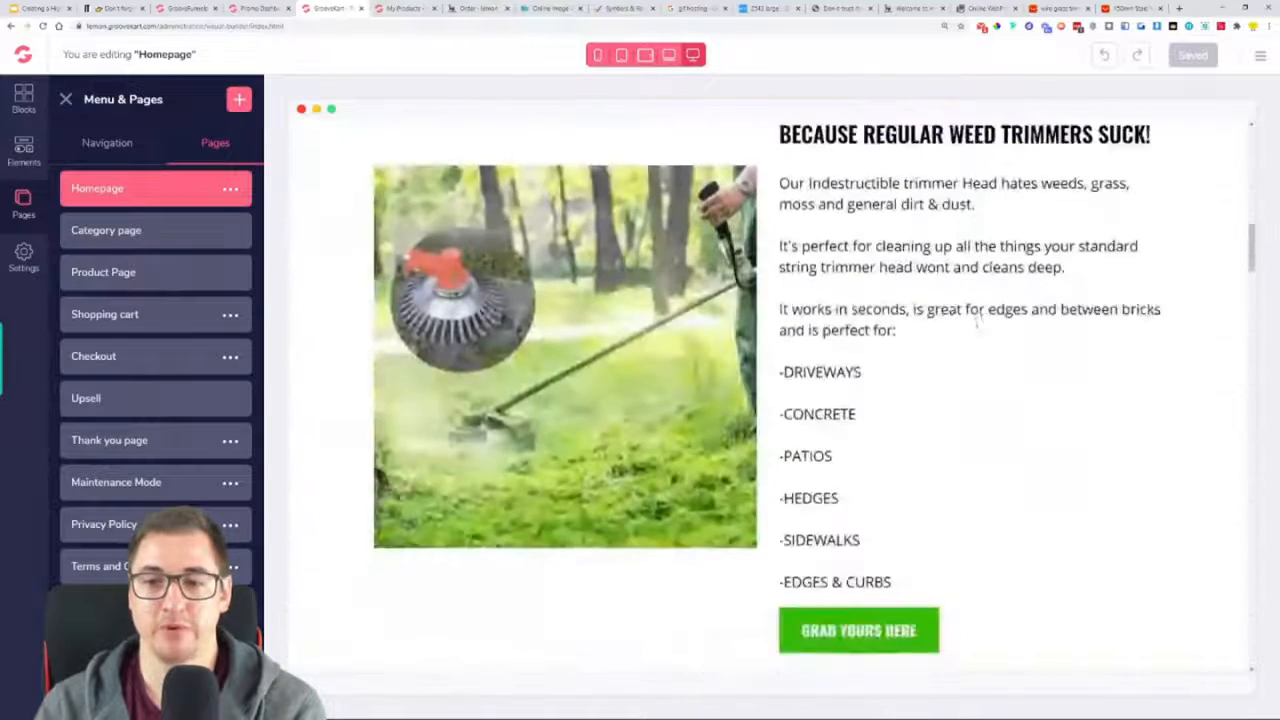
{"action": "scroll", "coordinate": [978, 318], "scroll_direction": "down", "scroll_amount": 2}
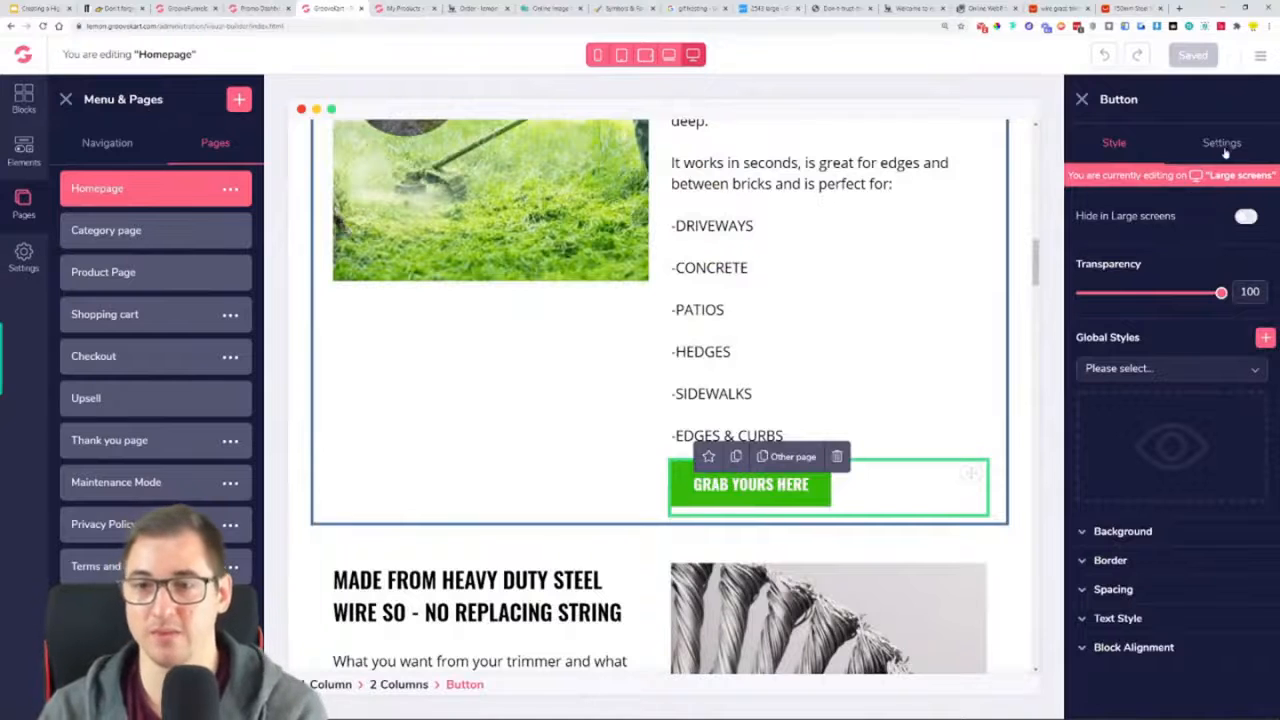
{"action": "left_click", "coordinate": [1230, 145]}
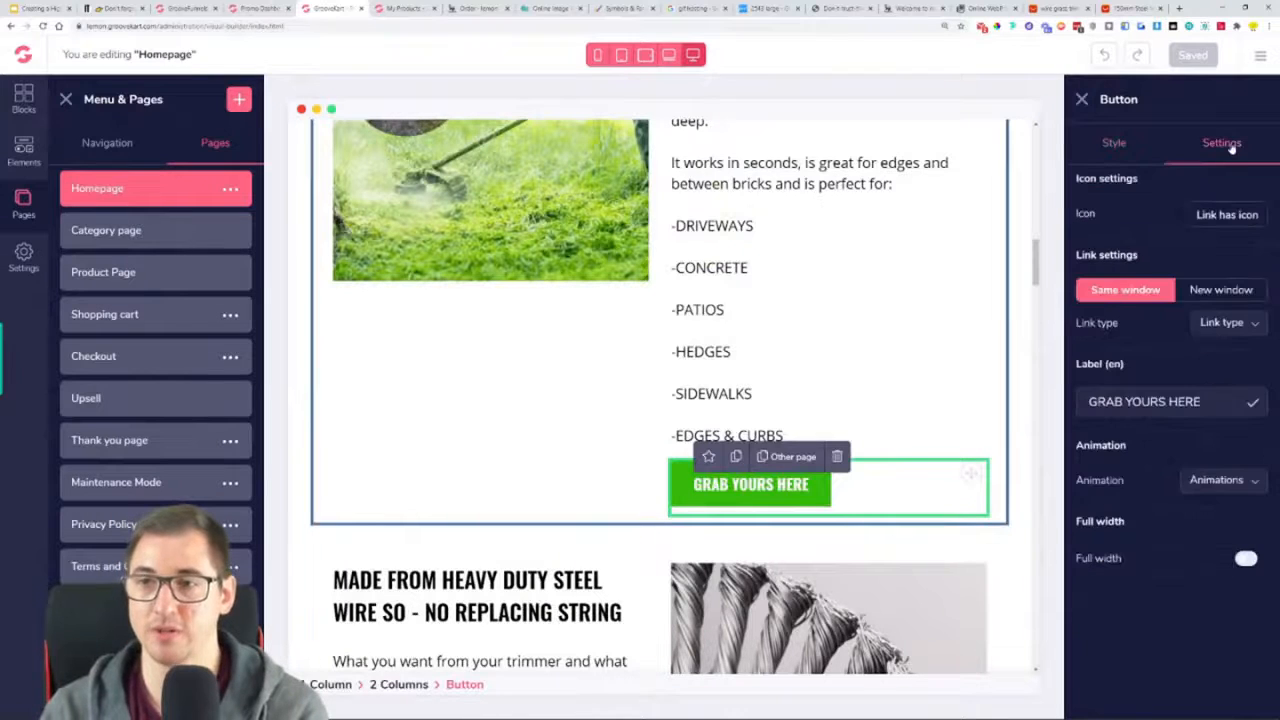
{"action": "left_click", "coordinate": [1215, 325]}
{"action": "left_click", "coordinate": [1220, 400]}
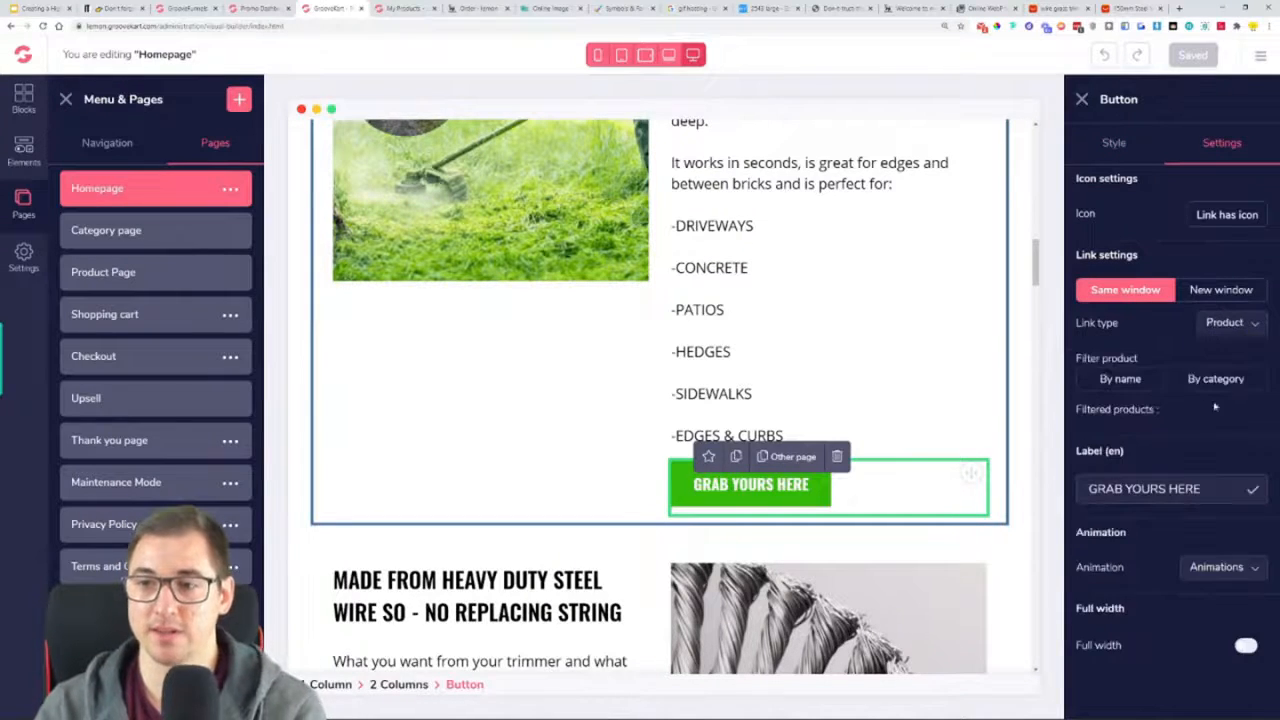
{"action": "left_click", "coordinate": [1125, 380]}
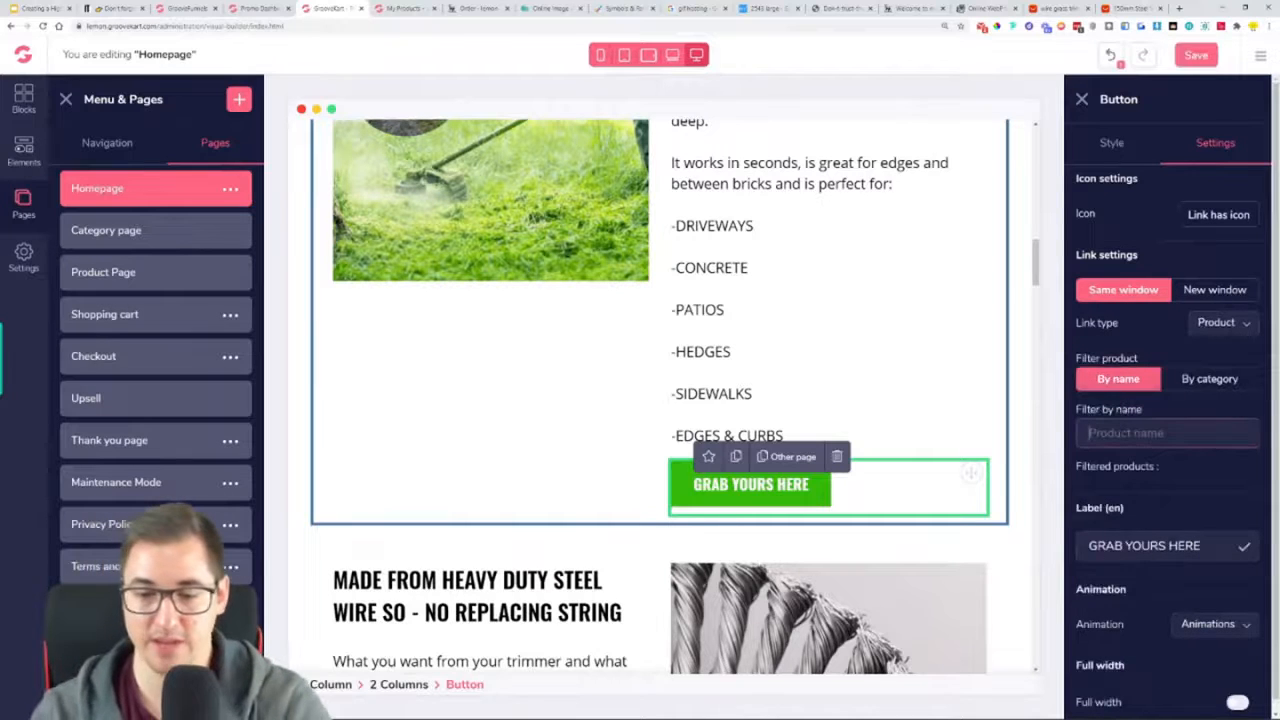
{"action": "type", "text": "trimmer"}
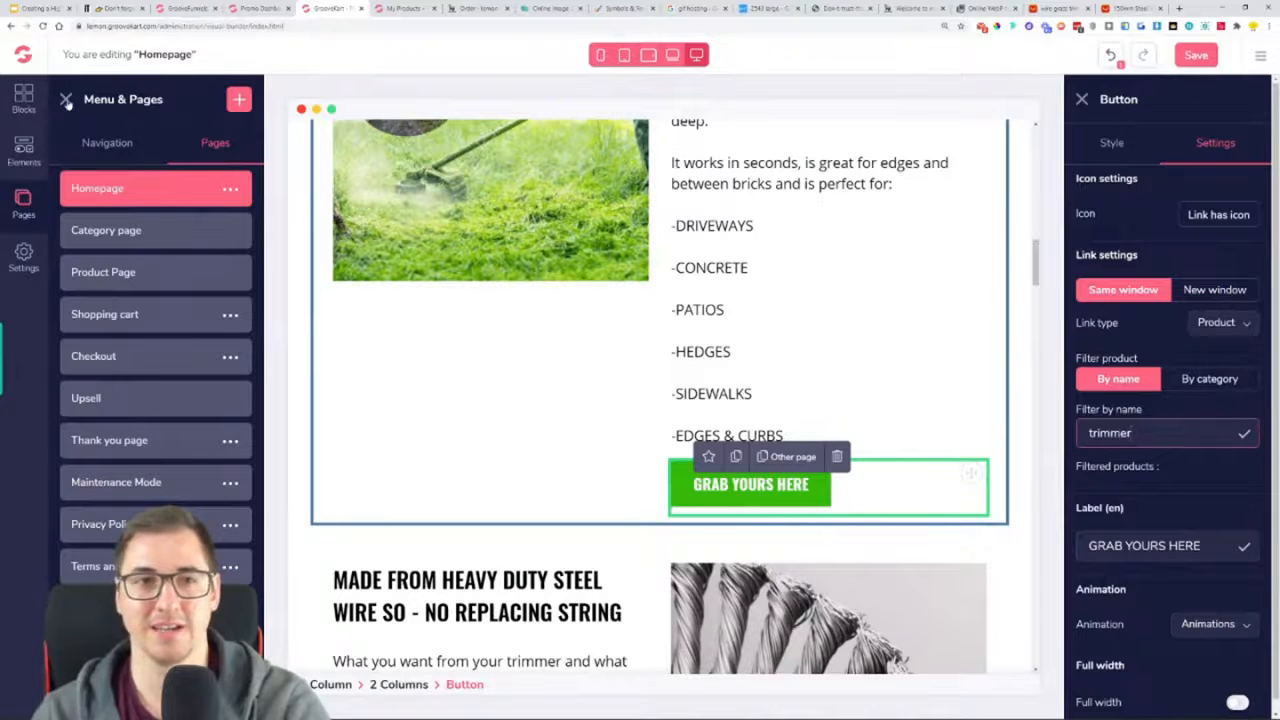
{"action": "left_click", "coordinate": [43, 27]}
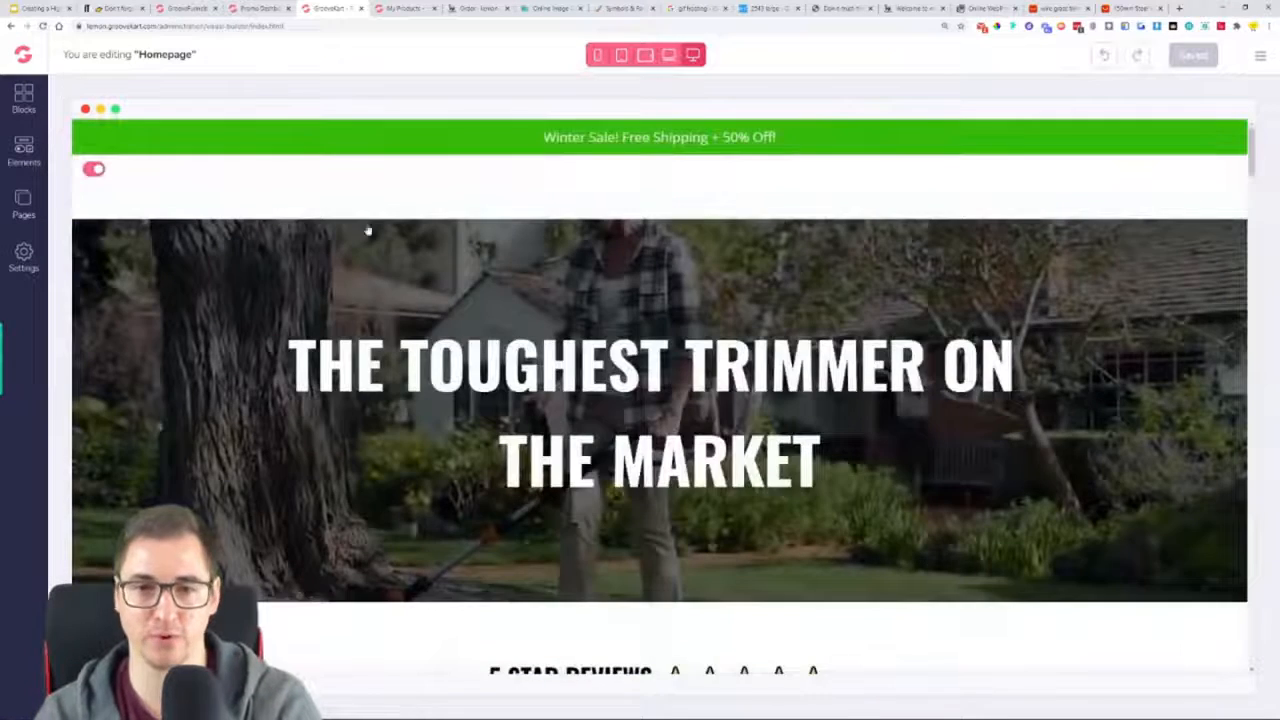
Link the "GRAB YOURS HERE" button below the "EDGES & CURBS" list to the Indestructible Trimmer product, filtering by the name "tri"
{"action": "scroll", "coordinate": [366, 231], "scroll_direction": "down", "scroll_amount": 15}
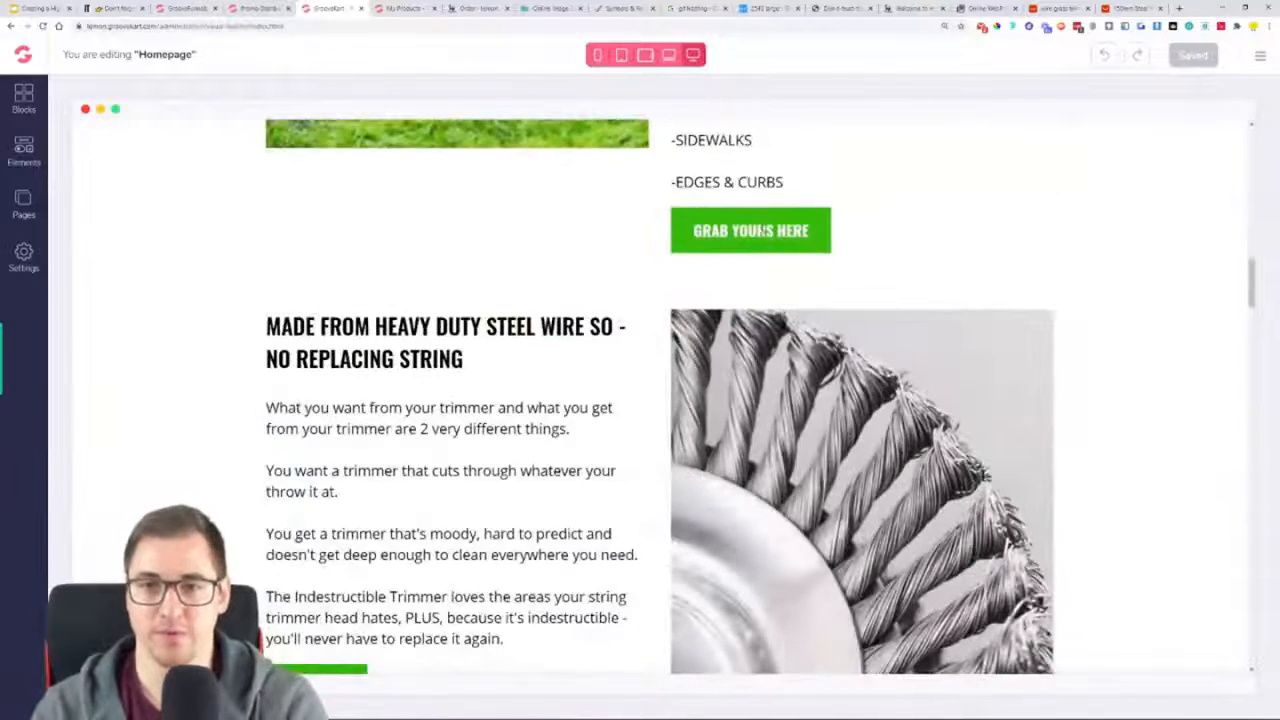
{"action": "left_click", "coordinate": [762, 232]}
{"action": "left_click", "coordinate": [1222, 142]}
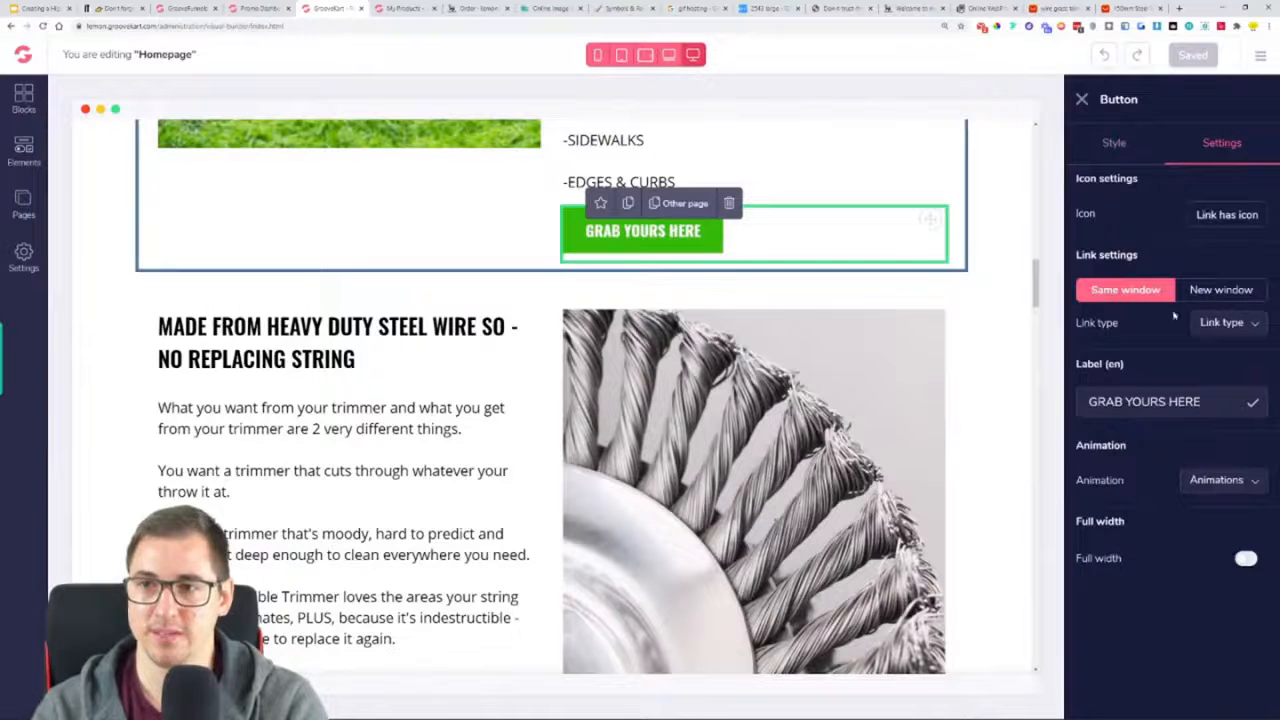
{"action": "left_click", "coordinate": [1211, 326]}
{"action": "left_click", "coordinate": [1218, 399]}
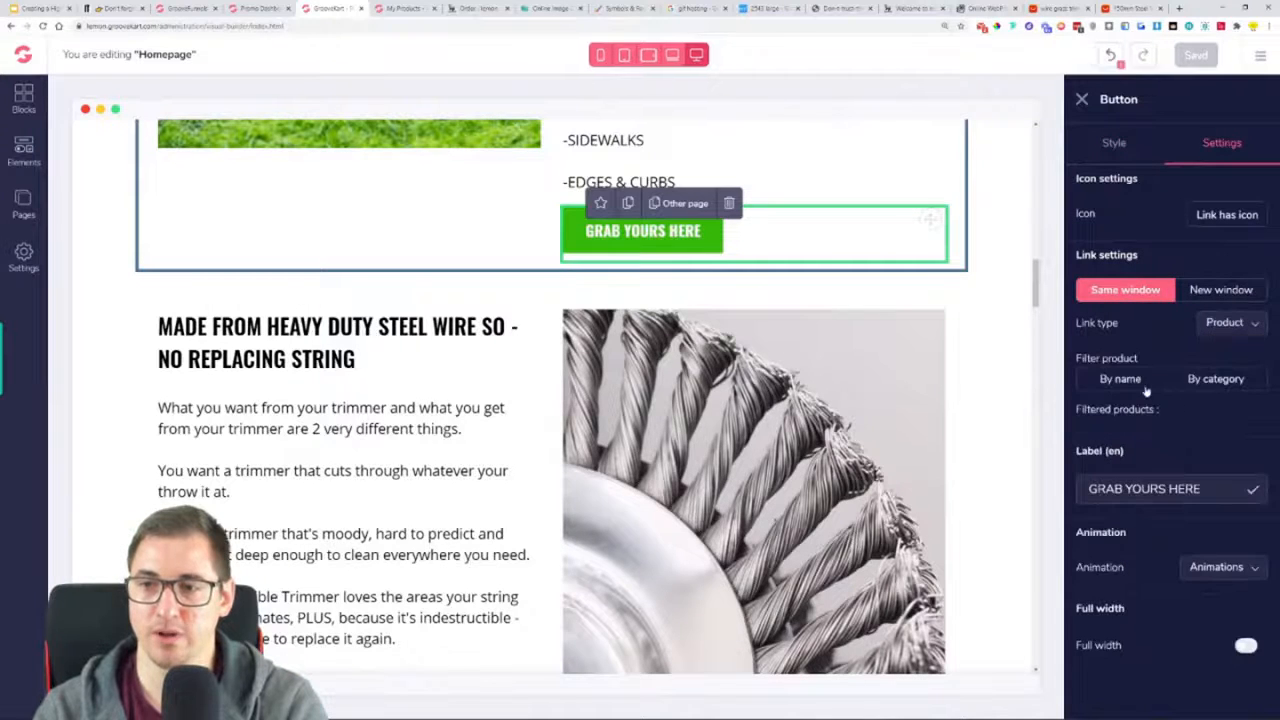
{"action": "type", "text": "tri"}
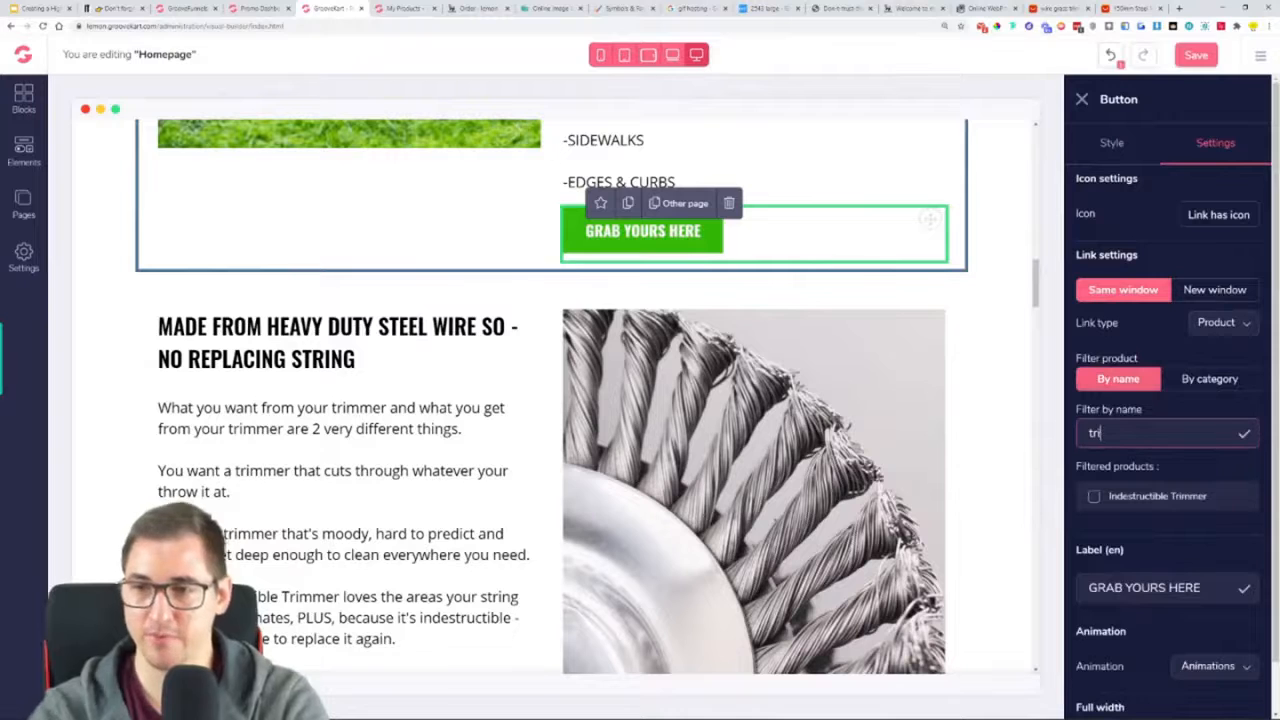
{"action": "left_click", "coordinate": [1187, 503]}
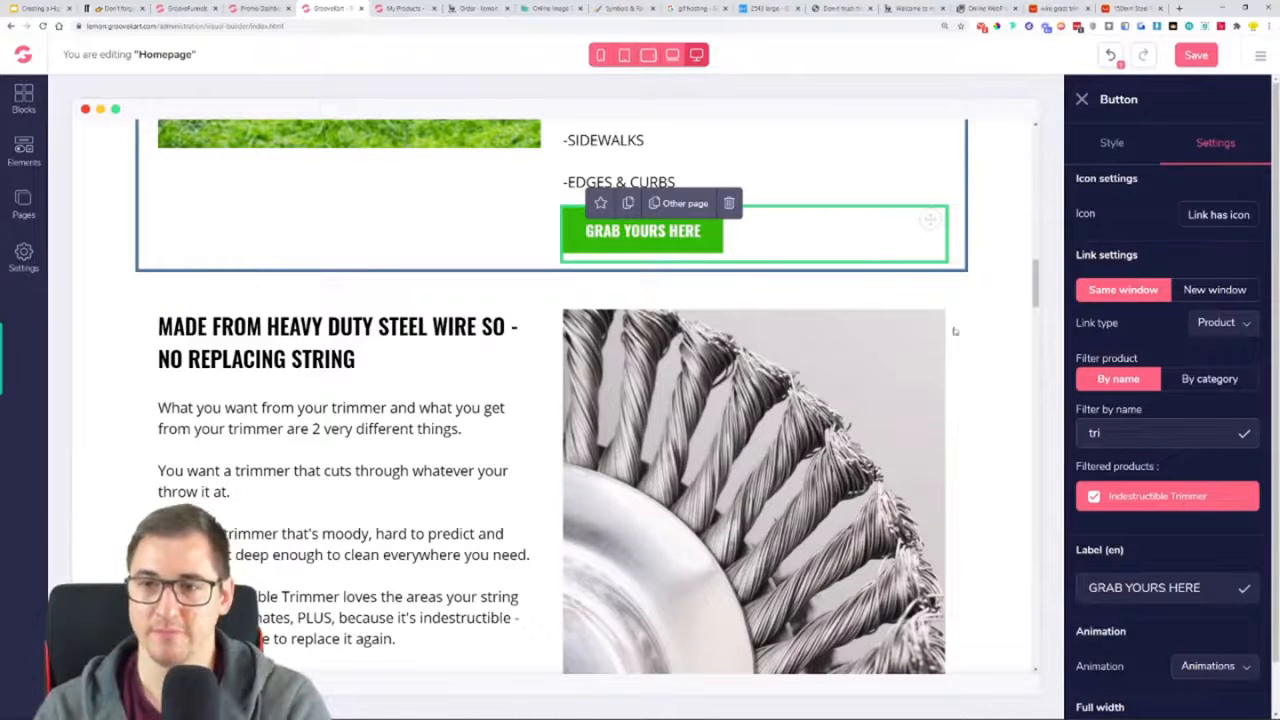
Select the "BUY NOW" button in the heavy duty steel wire section and open its link type options
{"action": "scroll", "coordinate": [980, 275], "scroll_direction": "down", "scroll_amount": 4}
{"action": "left_click", "coordinate": [208, 287]}
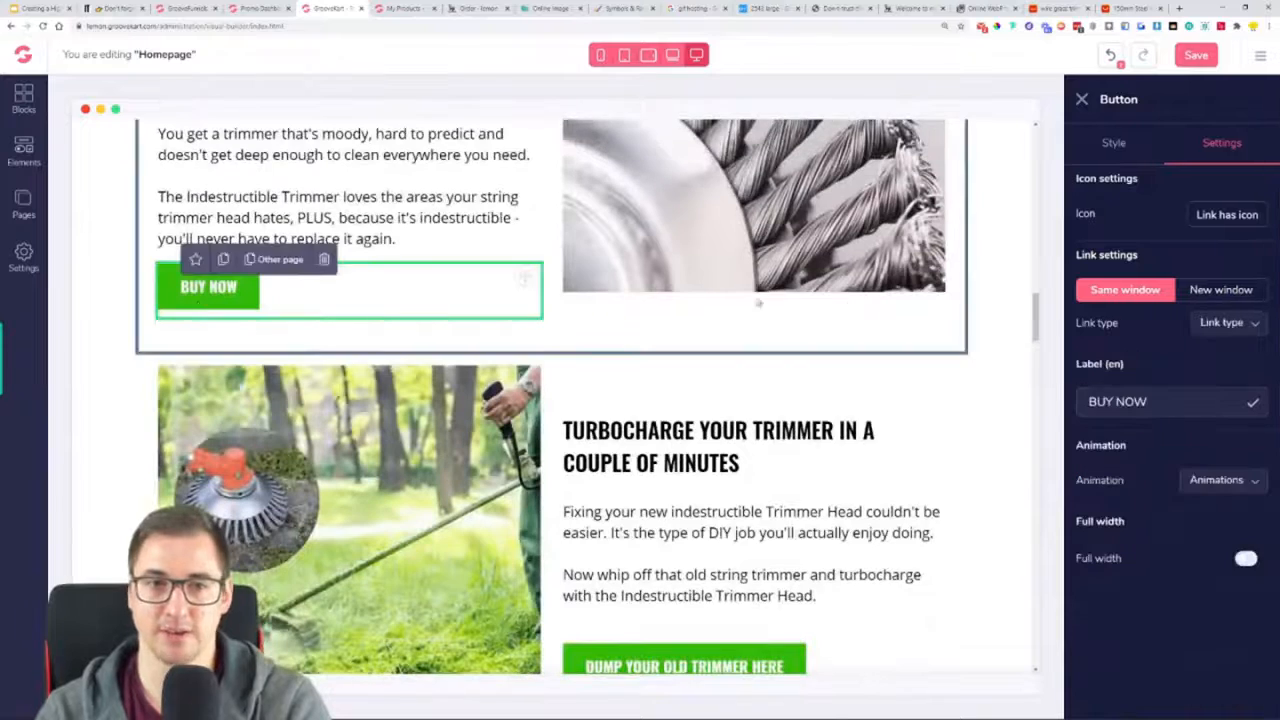
{"action": "left_click", "coordinate": [1238, 318]}
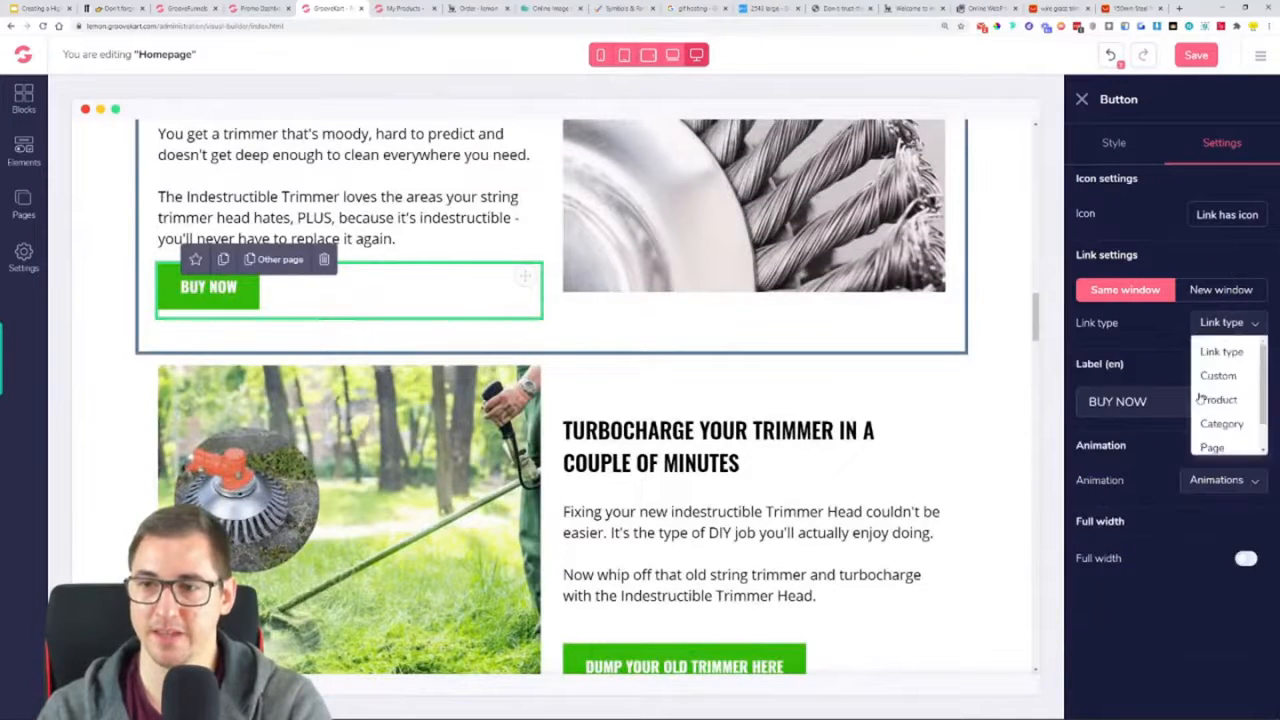
{"action": "left_click", "coordinate": [1214, 447]}
{"action": "left_click", "coordinate": [1229, 364]}
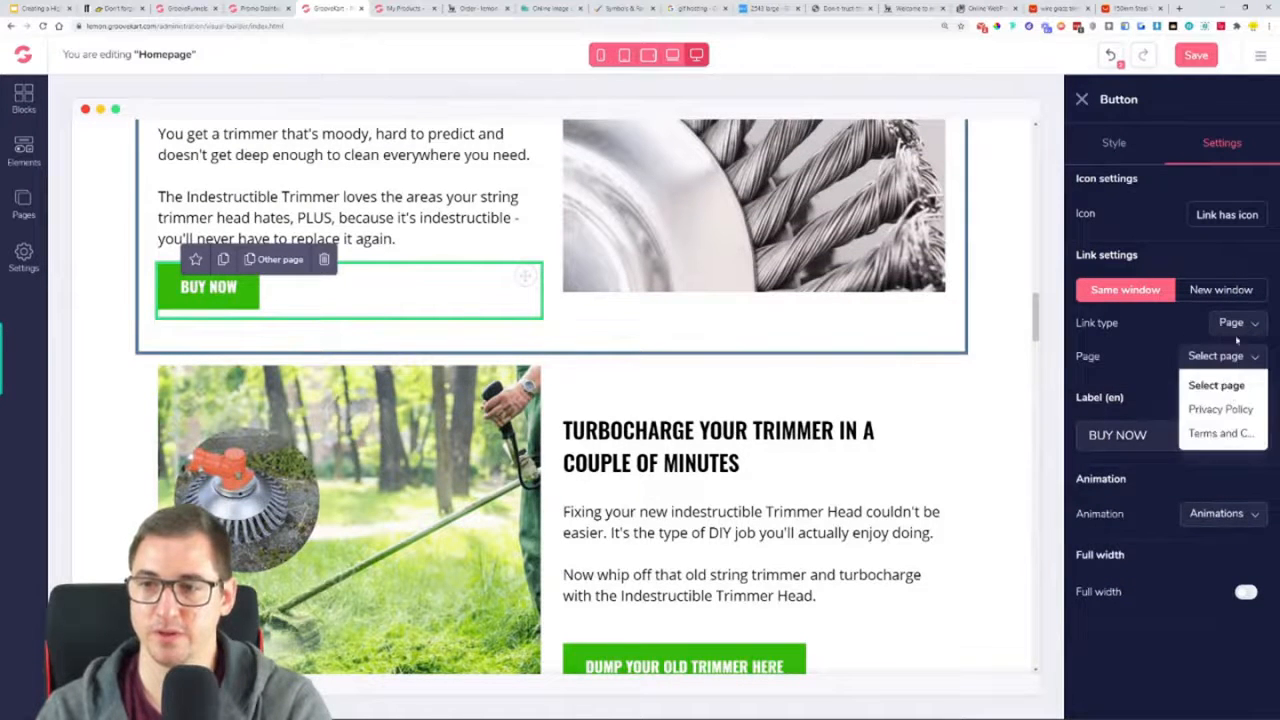
{"action": "left_click", "coordinate": [1238, 322]}
{"action": "left_click", "coordinate": [1238, 331]}
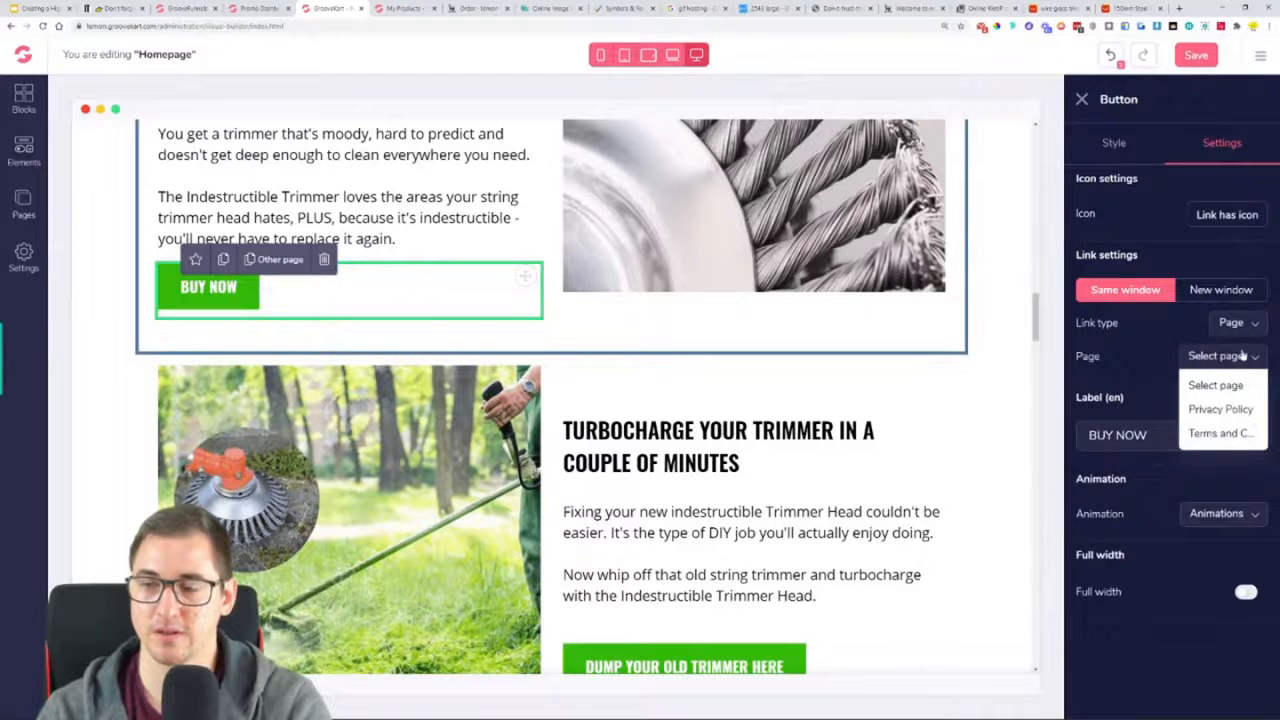
{"action": "left_click", "coordinate": [1243, 354]}
Set the "BUY NOW" button's link type to Product and choose Indestructible Trimmer, filtering by the name "tri"
{"action": "left_click", "coordinate": [1243, 329]}
{"action": "left_click", "coordinate": [1230, 400]}
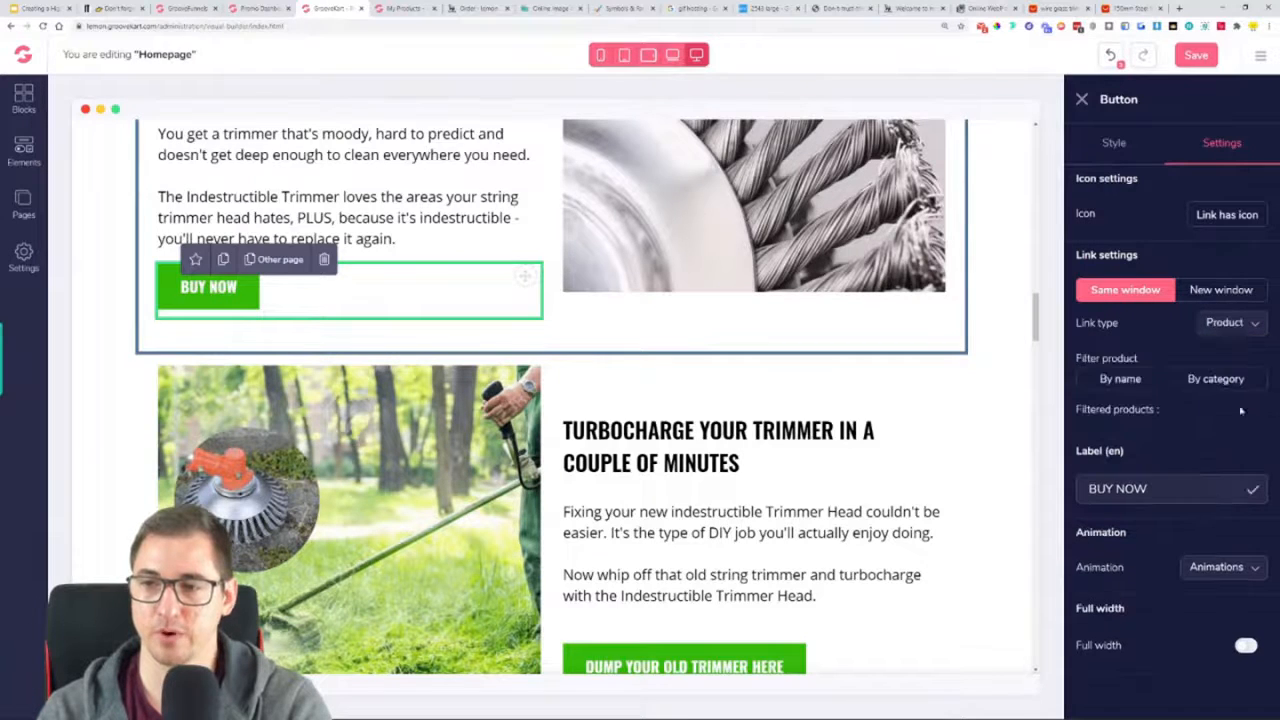
{"action": "left_click", "coordinate": [1121, 379]}
{"action": "type", "text": "tri"}
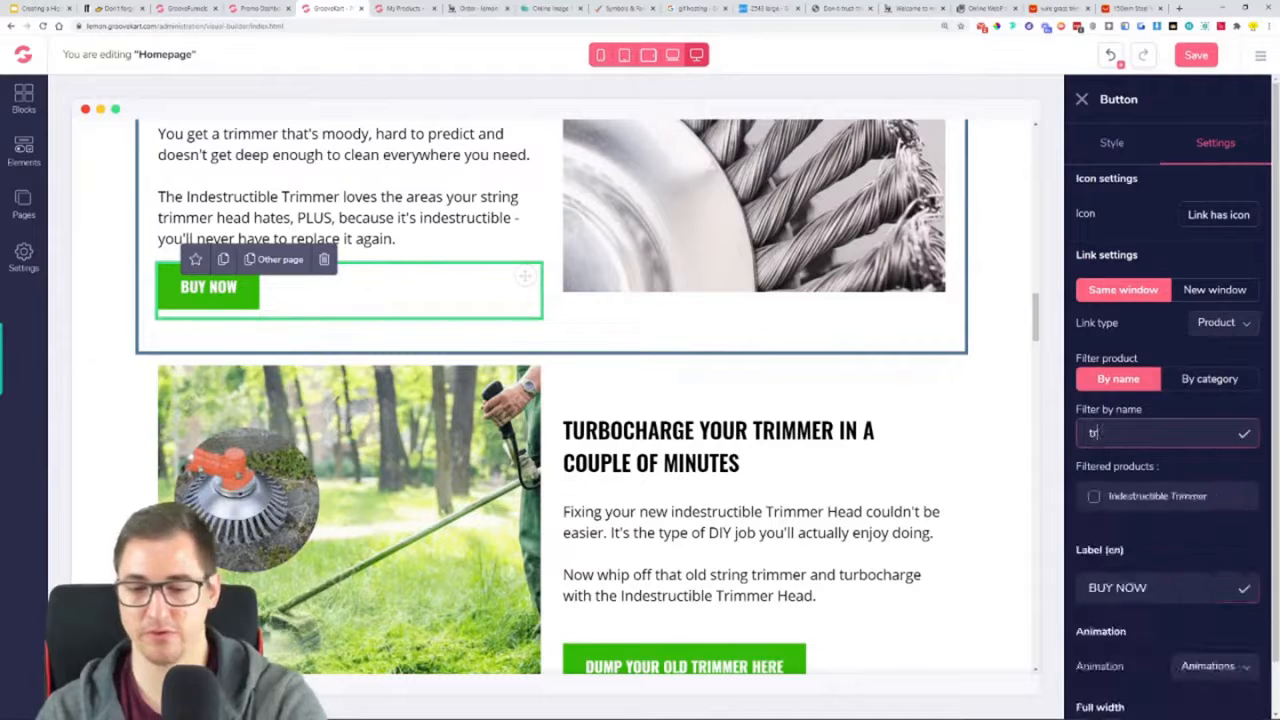
{"action": "left_click", "coordinate": [1148, 497]}
Link the "DUMP YOUR OLD TRIMMER HERE" button to the Indestructible Trimmer product, filtering by the name "tri"
{"action": "scroll", "coordinate": [550, 400], "scroll_direction": "down", "scroll_amount": 5}
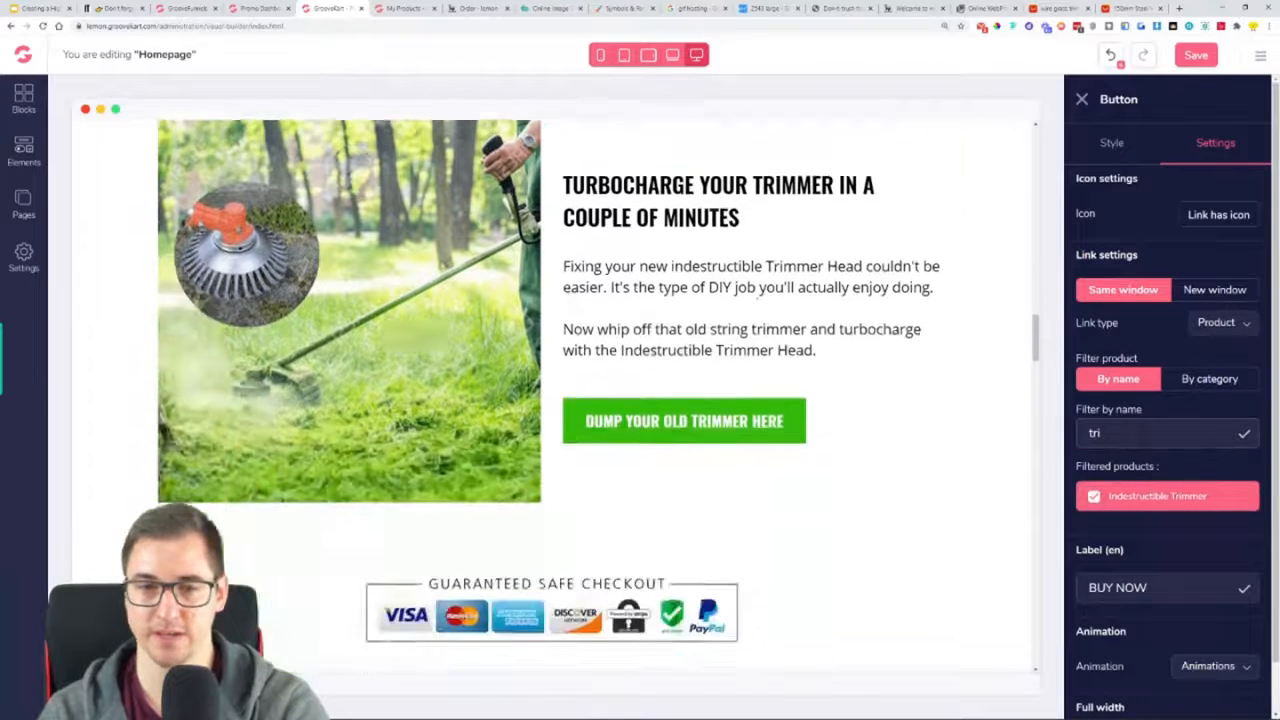
{"action": "left_click", "coordinate": [685, 215]}
{"action": "left_click", "coordinate": [1230, 323]}
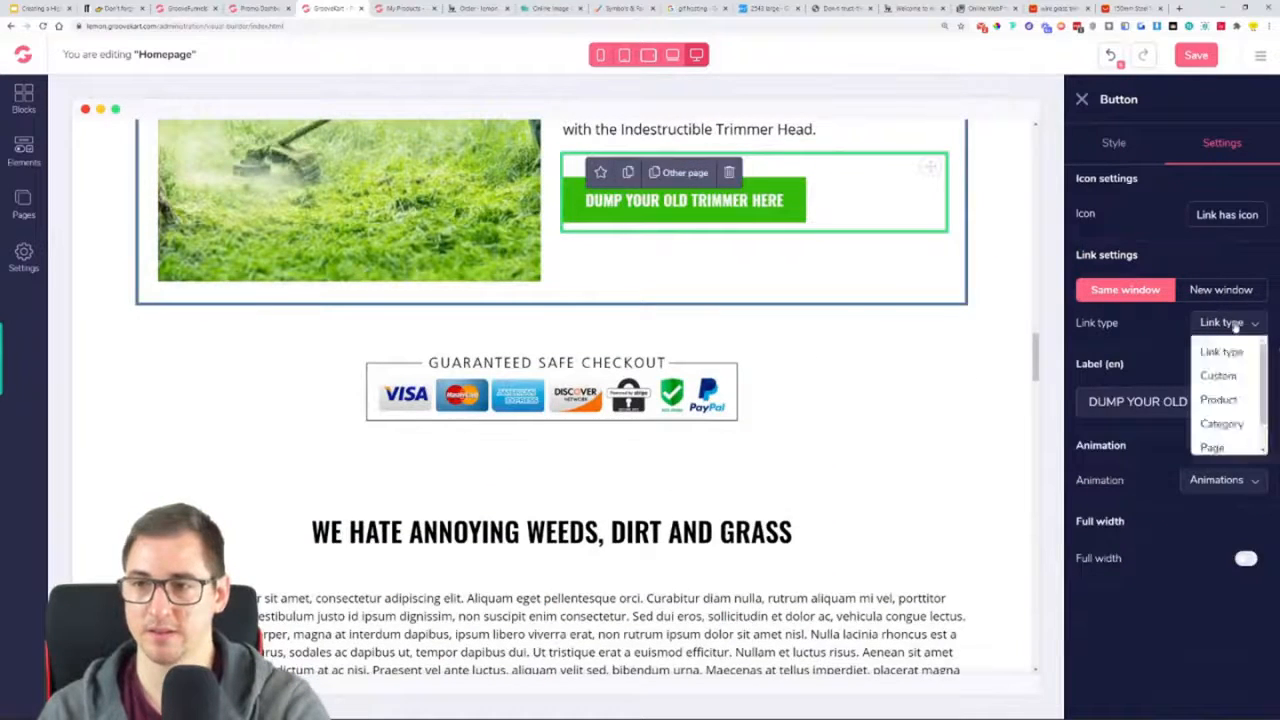
{"action": "left_click", "coordinate": [1219, 400]}
{"action": "left_click", "coordinate": [1133, 432]}
{"action": "type", "text": "tri"}
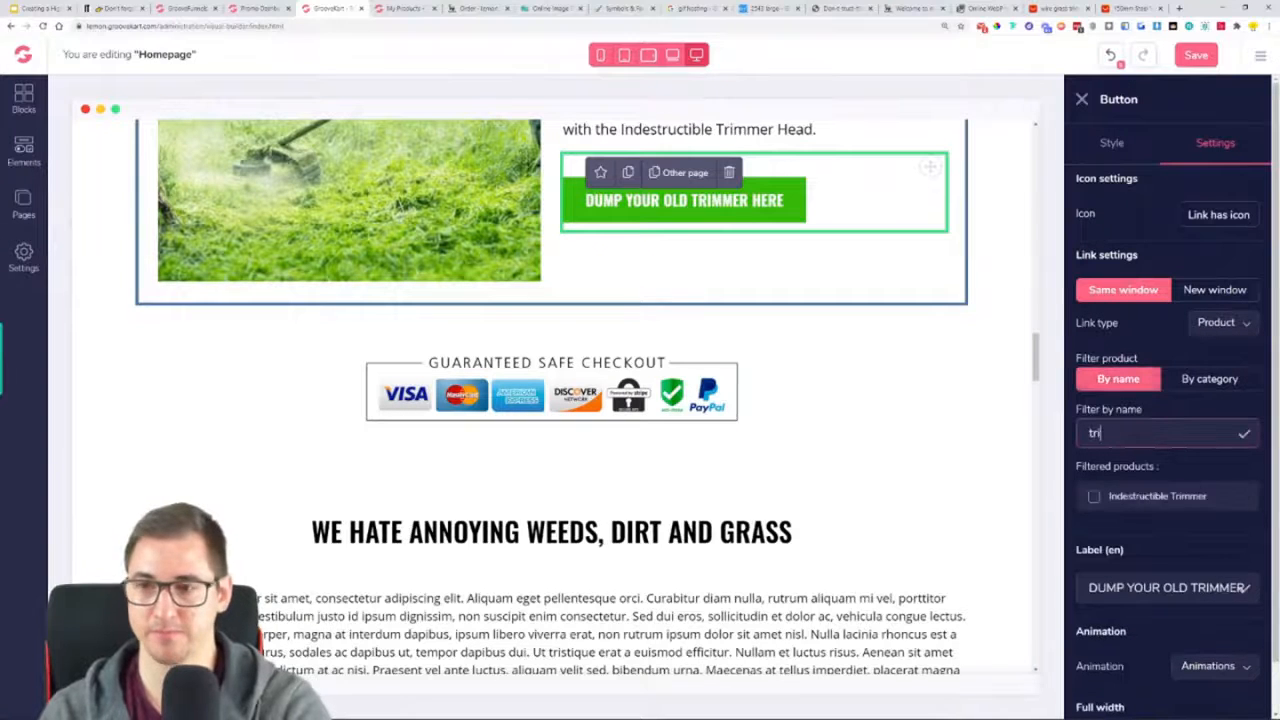
{"action": "left_click", "coordinate": [1134, 496]}
{"action": "scroll", "coordinate": [946, 465], "scroll_direction": "down", "scroll_amount": 10}
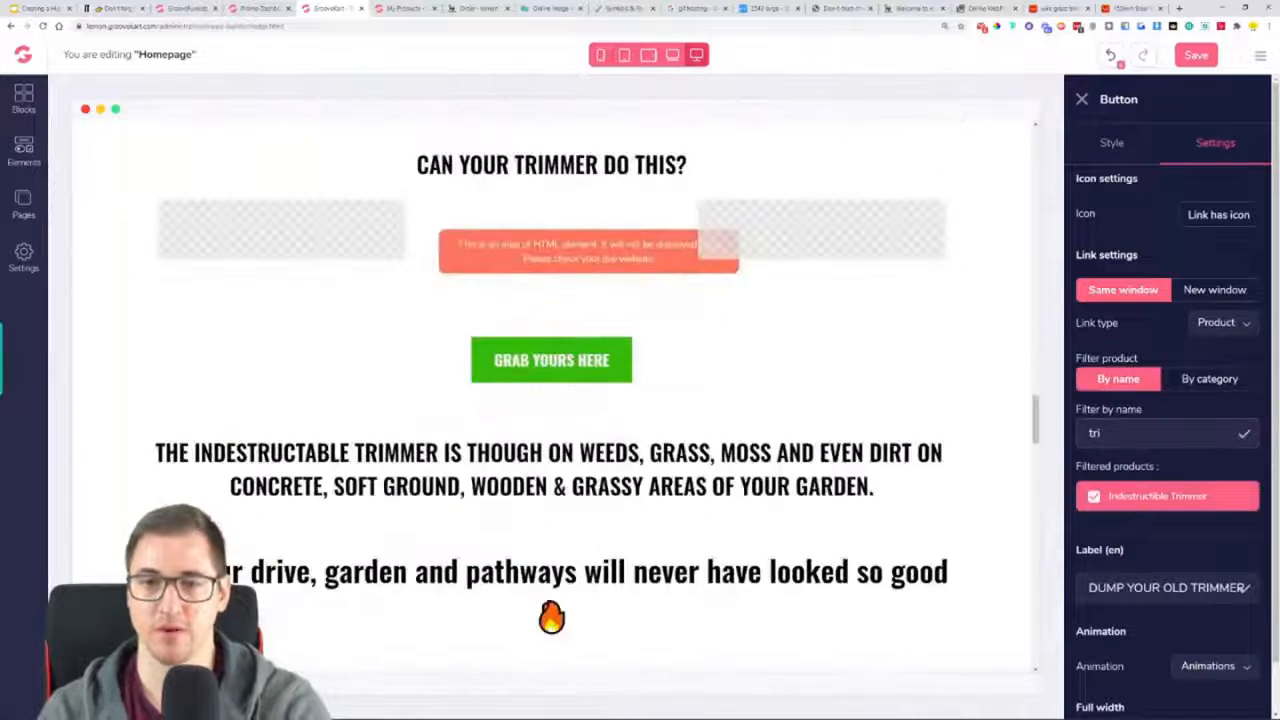
Link the "GRAB YOURS HERE" button below "CAN YOUR TRIMMER DO THIS?" to the Indestructible Trimmer product, filtering by the name "tr"
{"action": "left_click", "coordinate": [552, 360]}
{"action": "left_click", "coordinate": [1238, 322]}
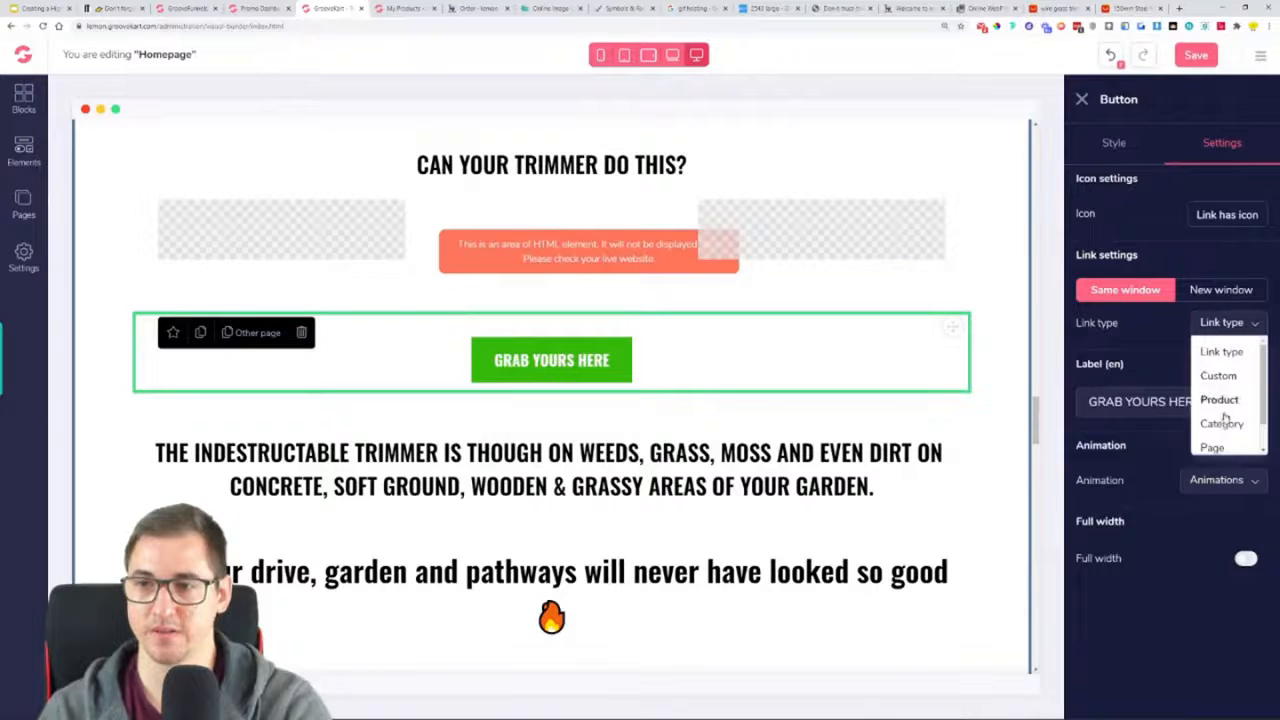
{"action": "left_click", "coordinate": [1216, 398]}
{"action": "left_click", "coordinate": [1115, 380]}
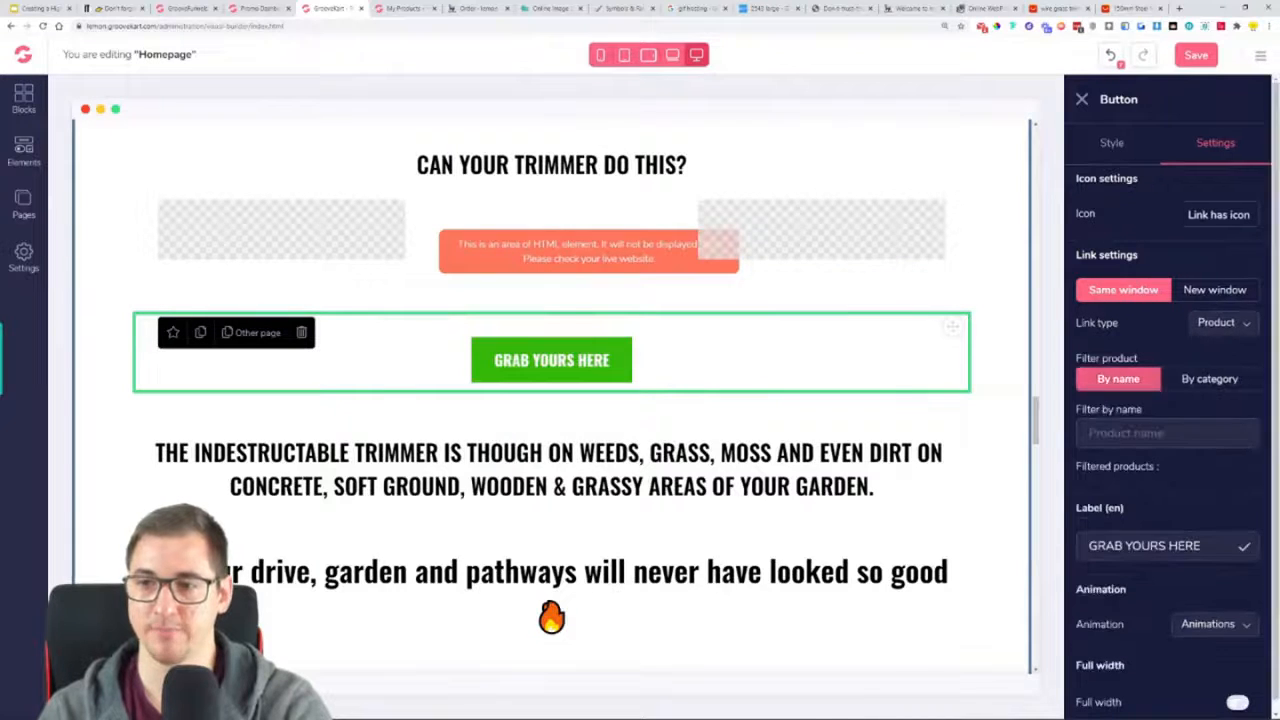
{"action": "type", "text": "tr"}
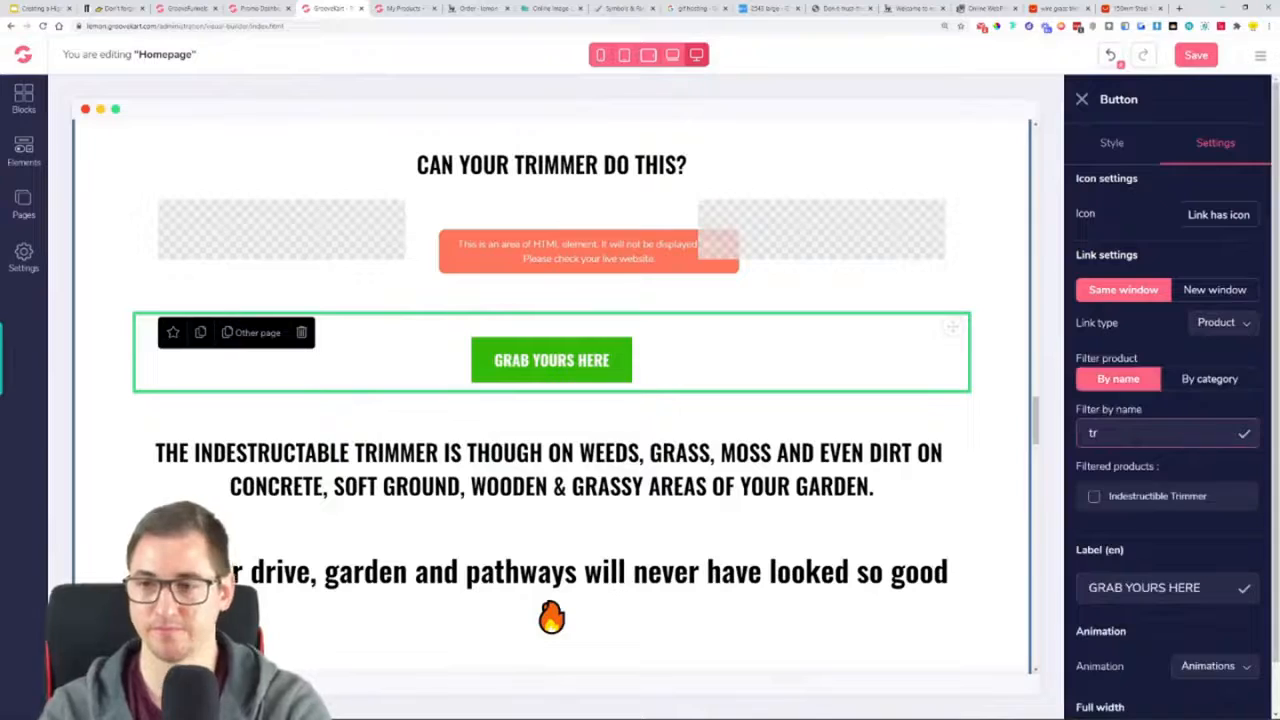
{"action": "left_click", "coordinate": [1095, 496]}
Check the rest of the homepage for unlinked buttons and save the page
{"action": "scroll", "coordinate": [818, 423], "scroll_direction": "down", "scroll_amount": 15}
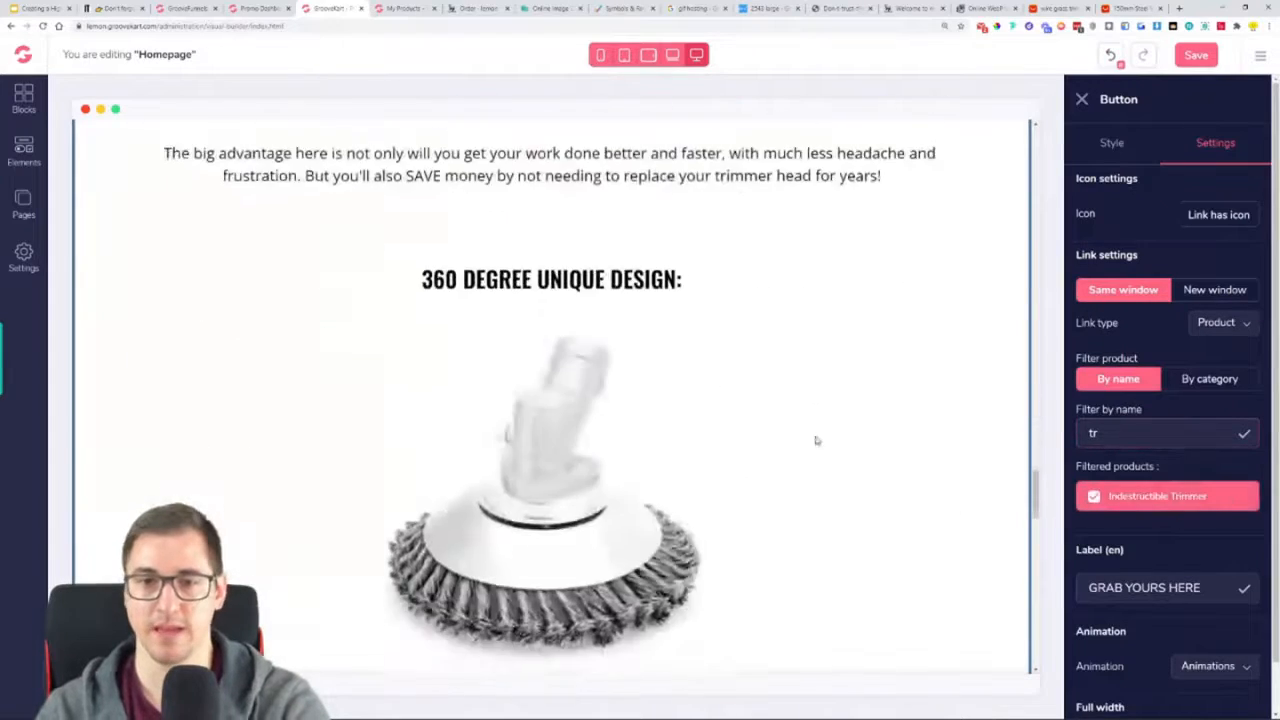
{"action": "scroll", "coordinate": [820, 420], "scroll_direction": "down", "scroll_amount": 5}
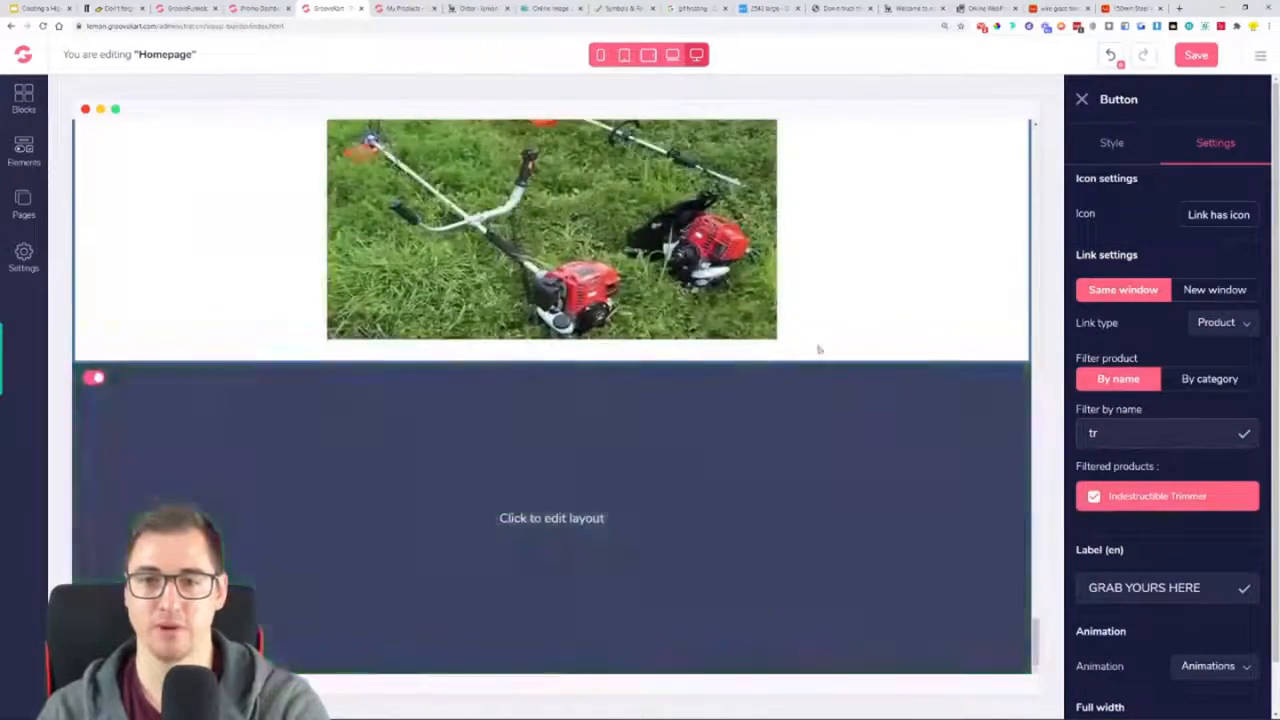
{"action": "scroll", "coordinate": [805, 330], "scroll_direction": "up", "scroll_amount": 10}
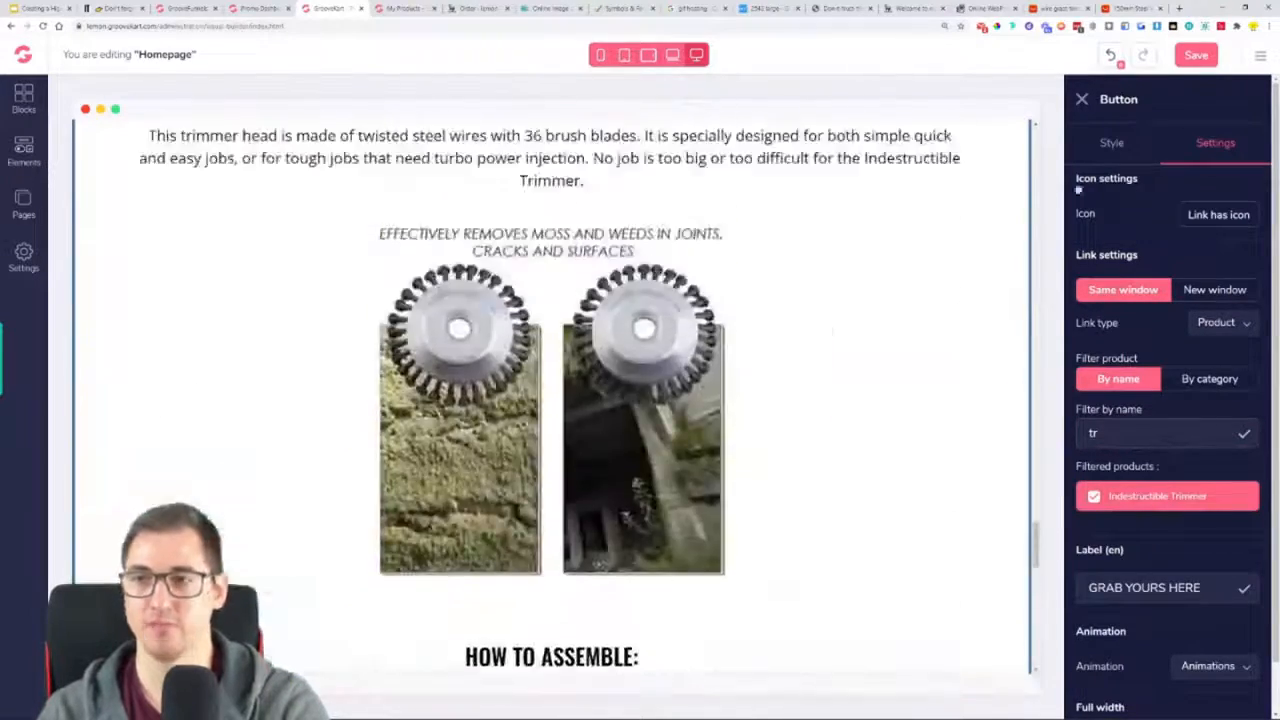
{"action": "left_click", "coordinate": [1183, 58]}
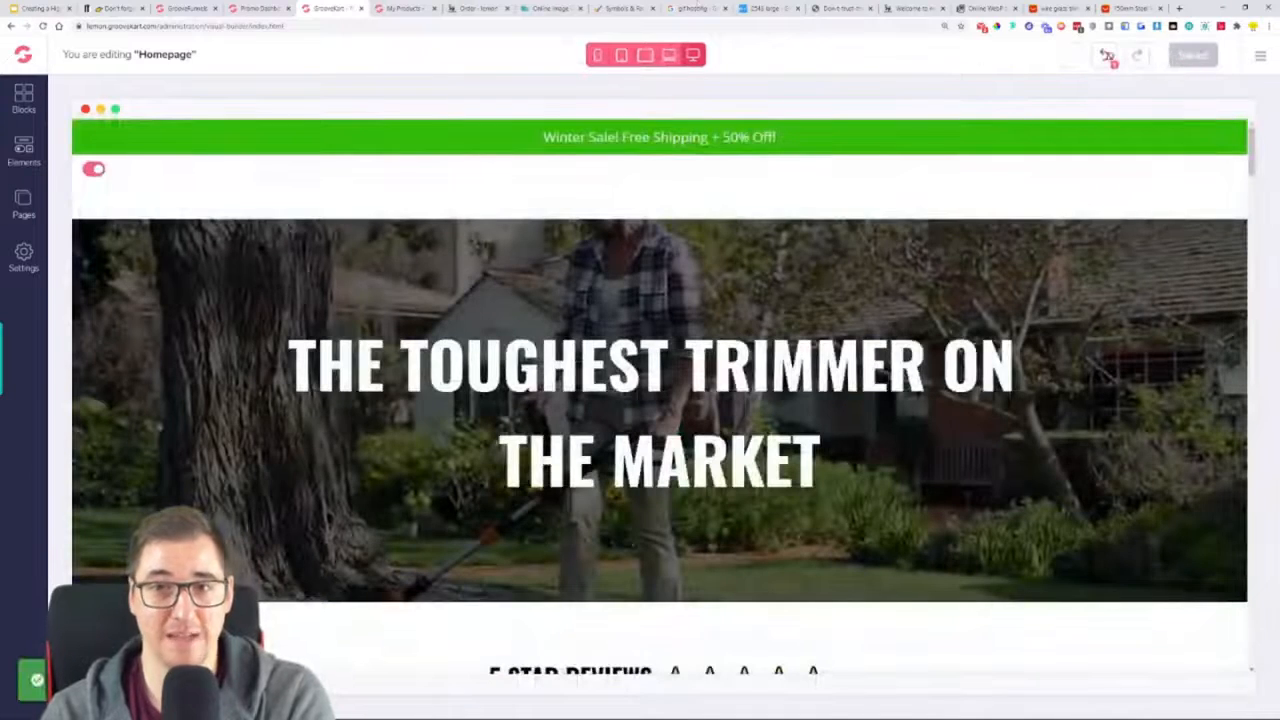
Switch to the live store homepage, reload it and review its content from the bottom back to the header
{"action": "left_click", "coordinate": [915, 8]}
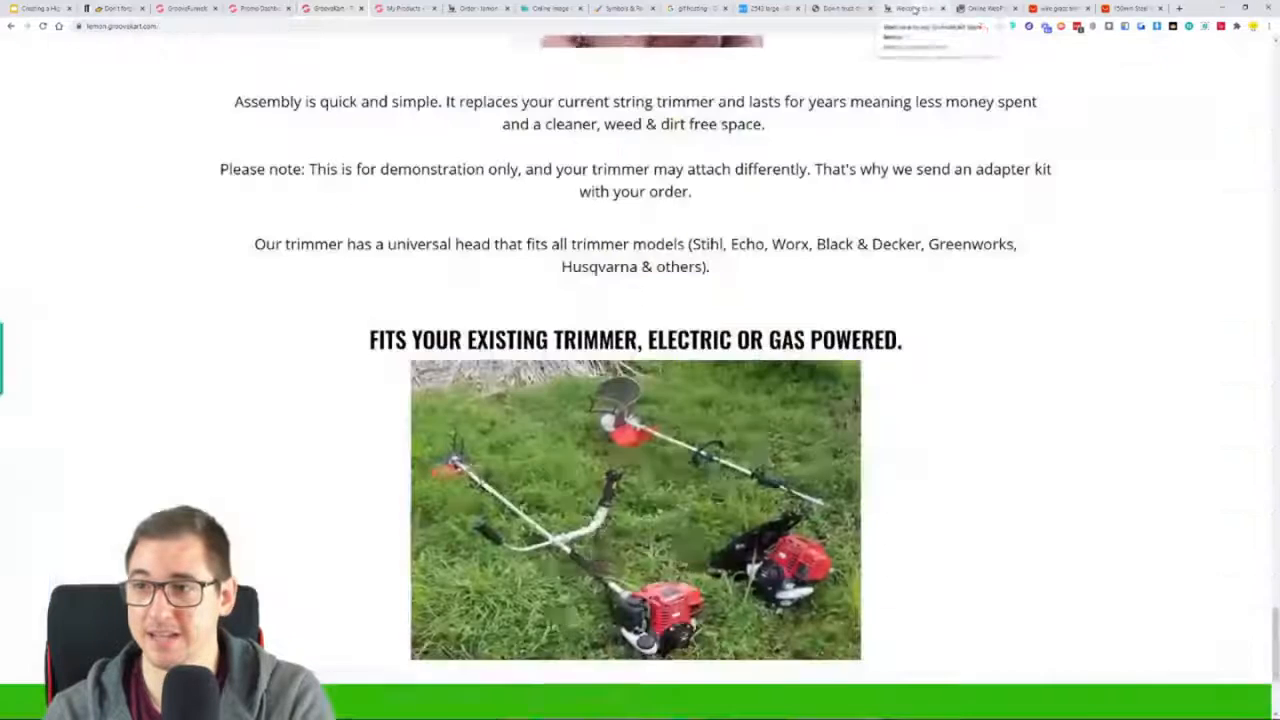
{"action": "left_click", "coordinate": [42, 26]}
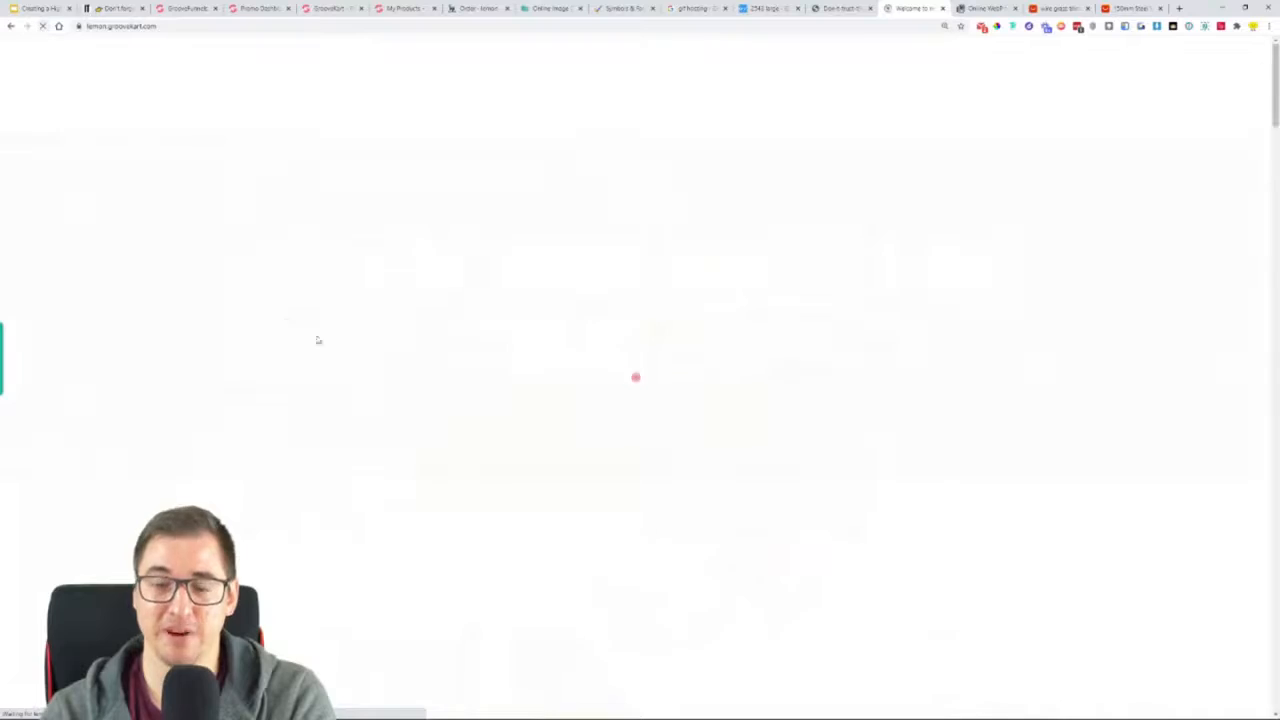
{"action": "scroll", "coordinate": [390, 360], "scroll_direction": "up", "scroll_amount": 10}
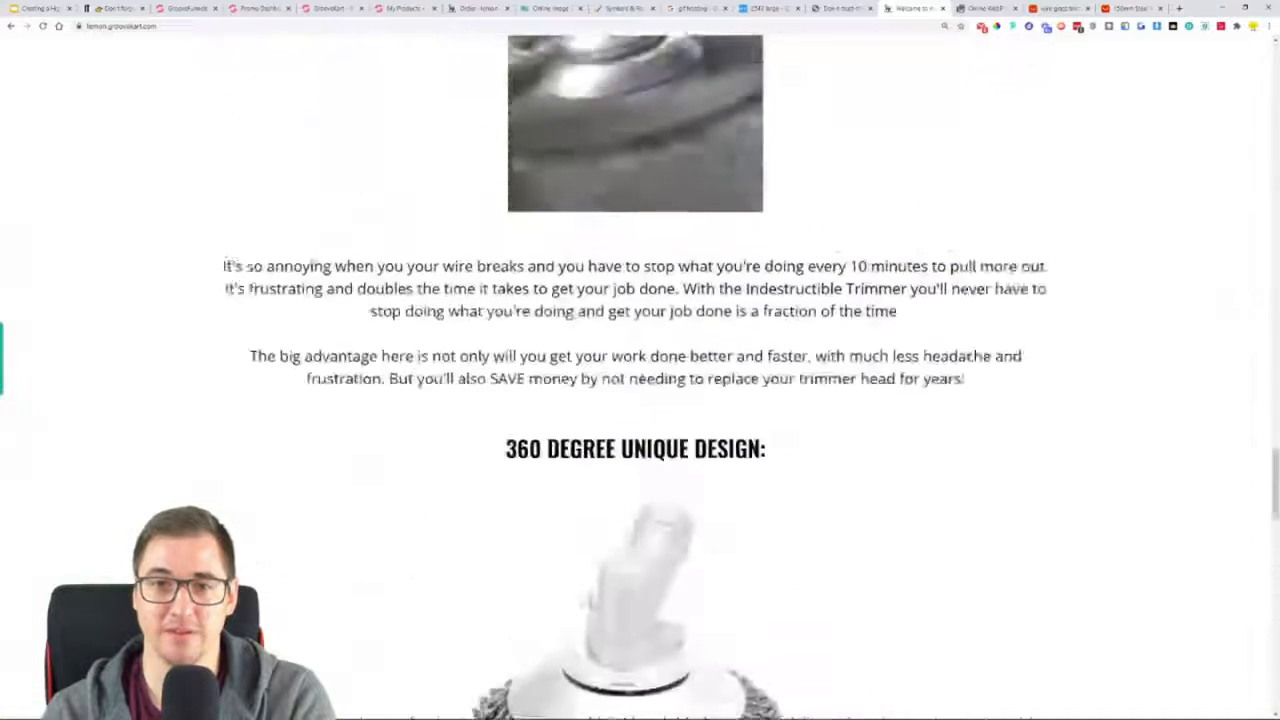
{"action": "scroll", "coordinate": [357, 357], "scroll_direction": "up", "scroll_amount": 5}
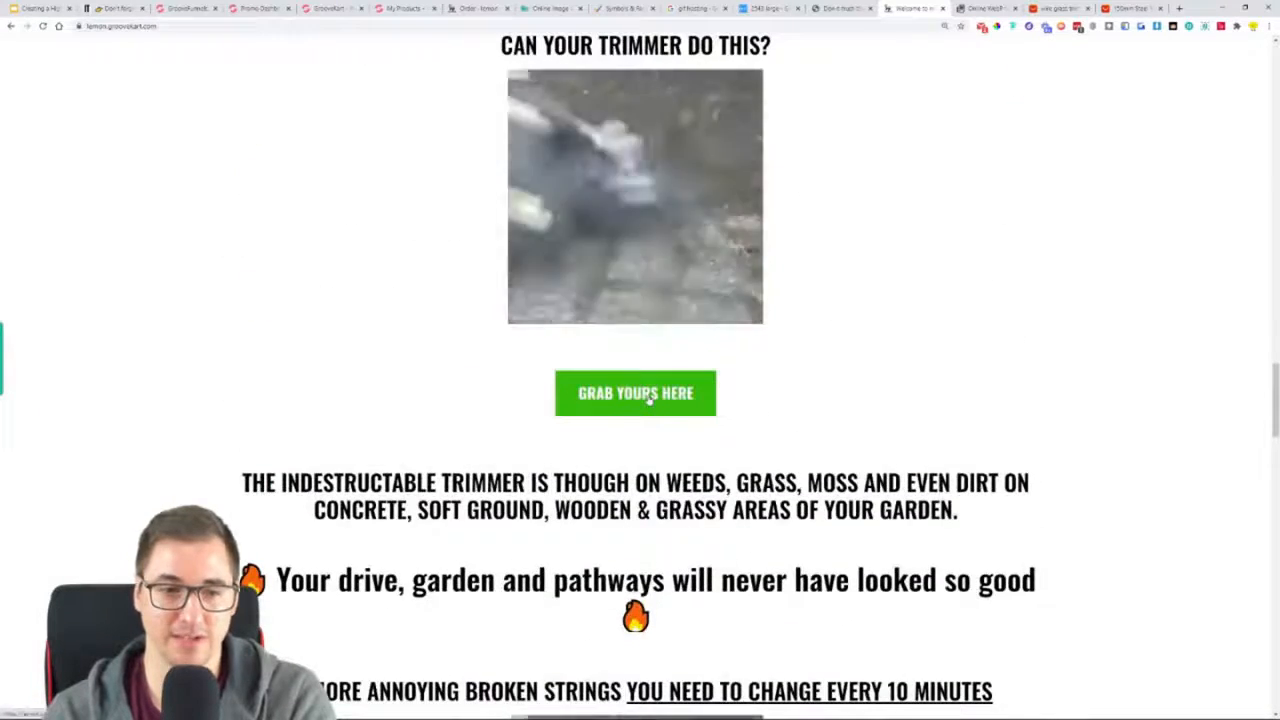
{"action": "scroll", "coordinate": [900, 400], "scroll_direction": "up", "scroll_amount": 5}
{"action": "left_click_drag", "start_coordinate": [1266, 333], "coordinate": [1248, 40]}
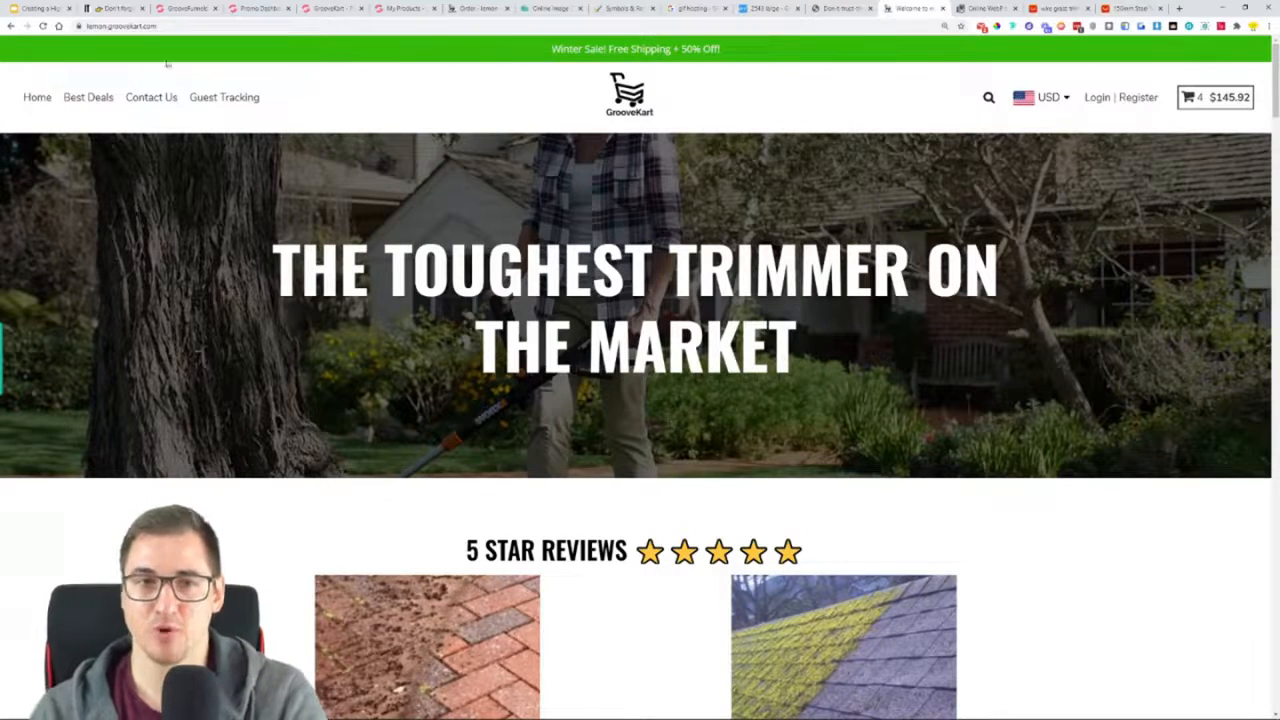
Follow the "GRAB YOURS HERE" button below the "EDGES & CURBS" list on the live homepage to test its product link
{"action": "scroll", "coordinate": [493, 213], "scroll_direction": "down", "scroll_amount": 5}
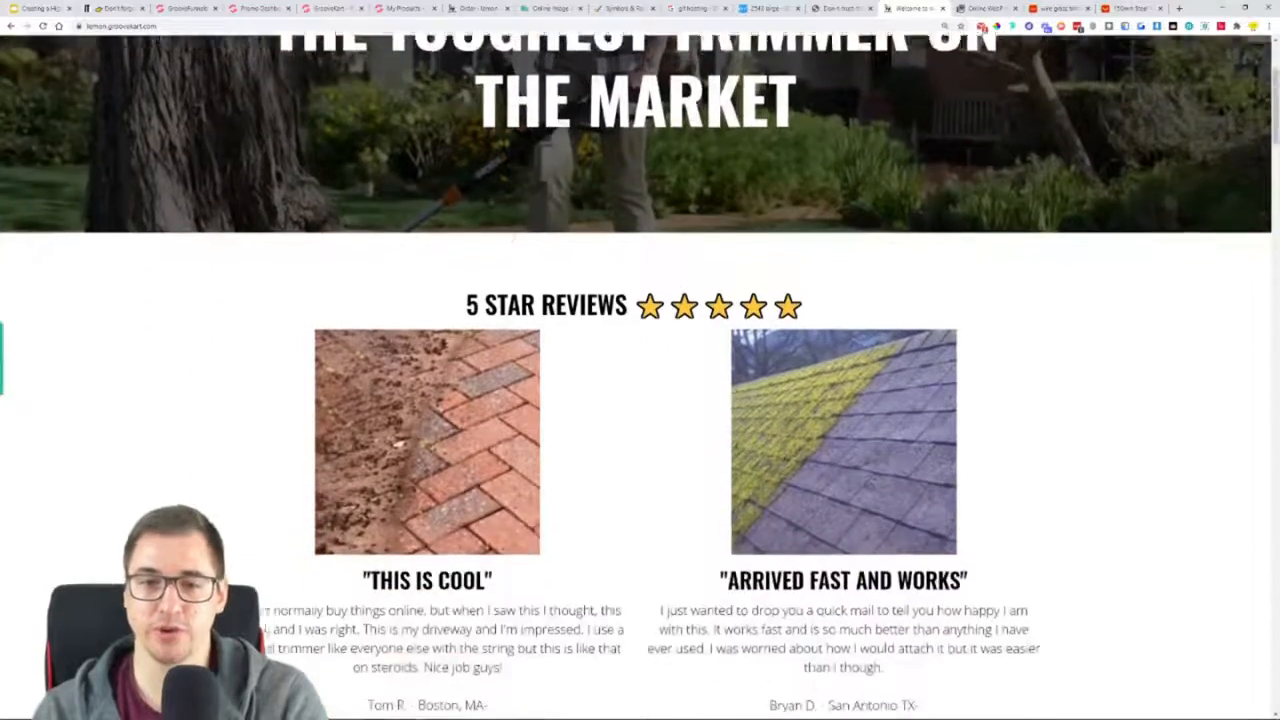
{"action": "scroll", "coordinate": [608, 215], "scroll_direction": "down", "scroll_amount": 5}
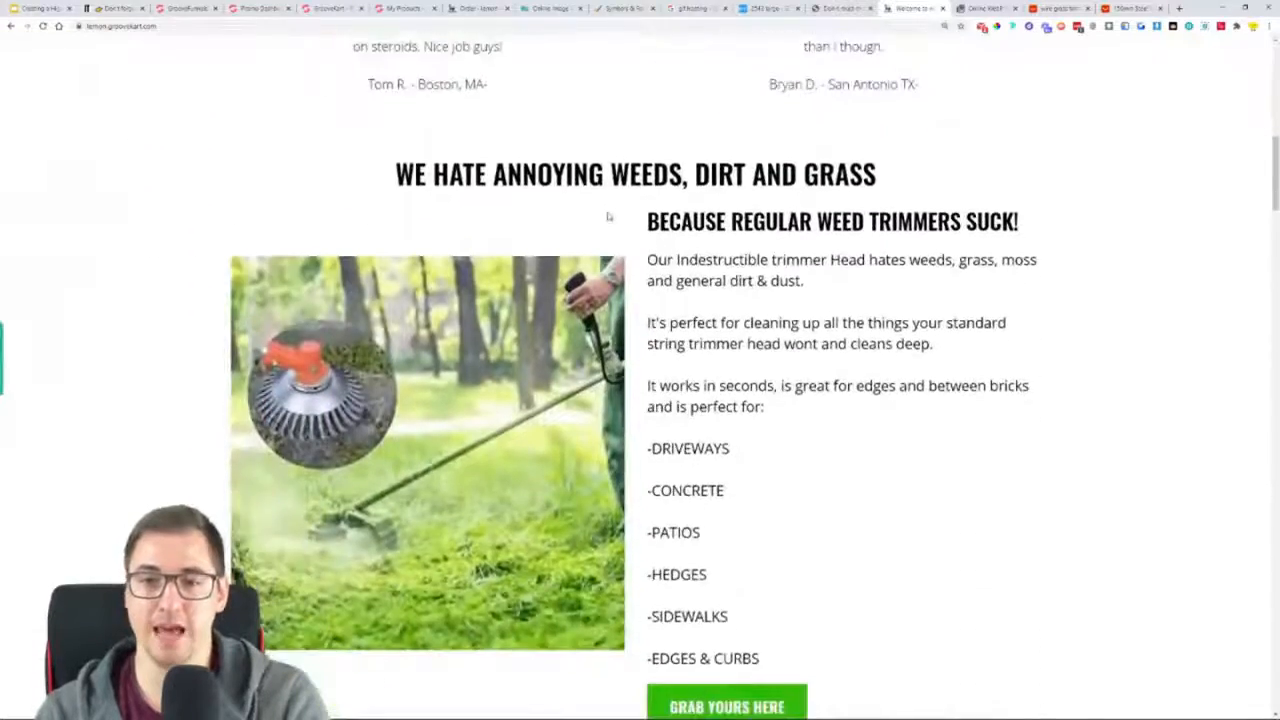
{"action": "scroll", "coordinate": [726, 405], "scroll_direction": "down", "scroll_amount": 1}
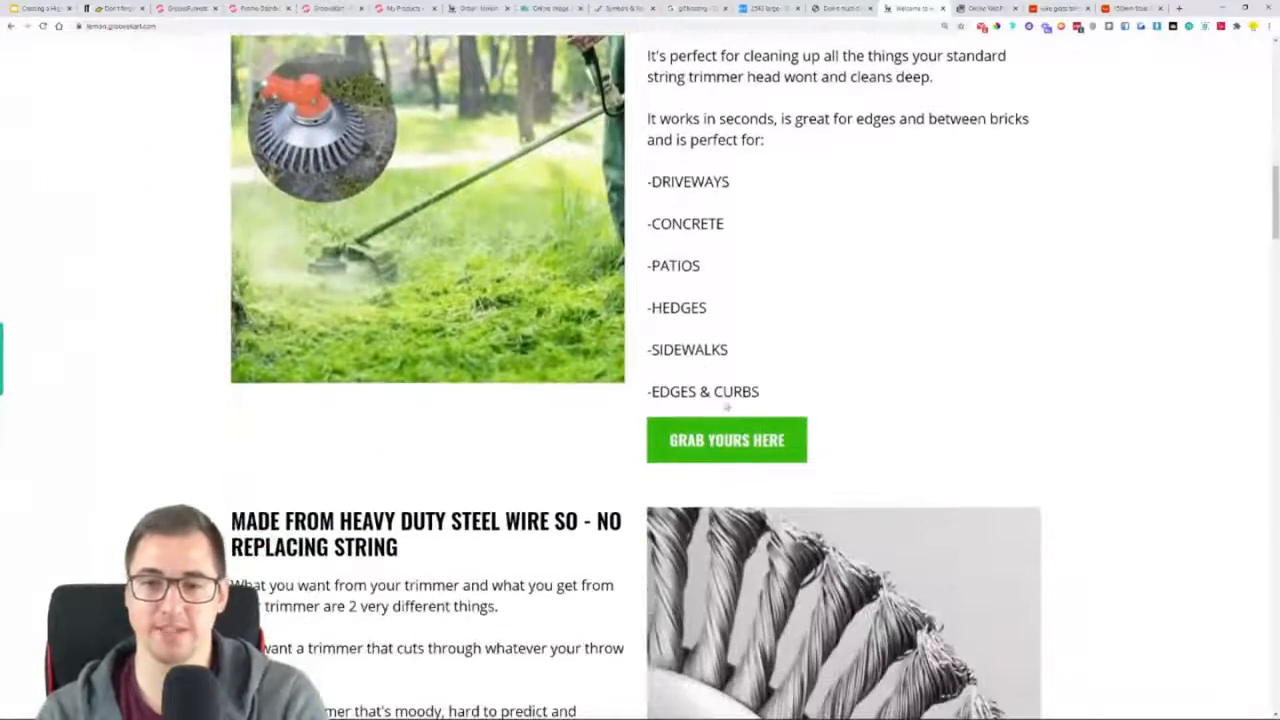
{"action": "left_click", "coordinate": [714, 453]}
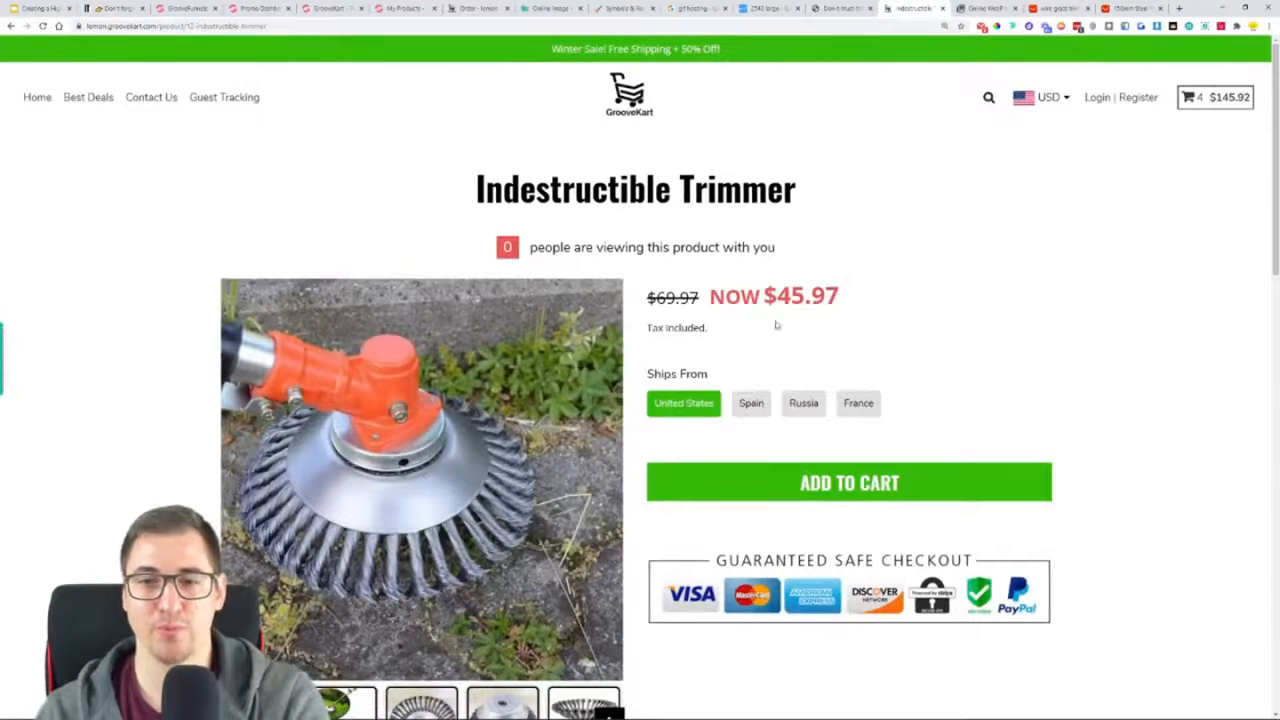
Examine the product title and view the gallery images one by one through the "APPLIANCE SCOPE" picture
{"action": "left_click_drag", "start_coordinate": [432, 196], "coordinate": [780, 190]}
{"action": "scroll", "coordinate": [267, 259], "scroll_direction": "down", "scroll_amount": 2}
{"action": "left_click", "coordinate": [341, 590]}
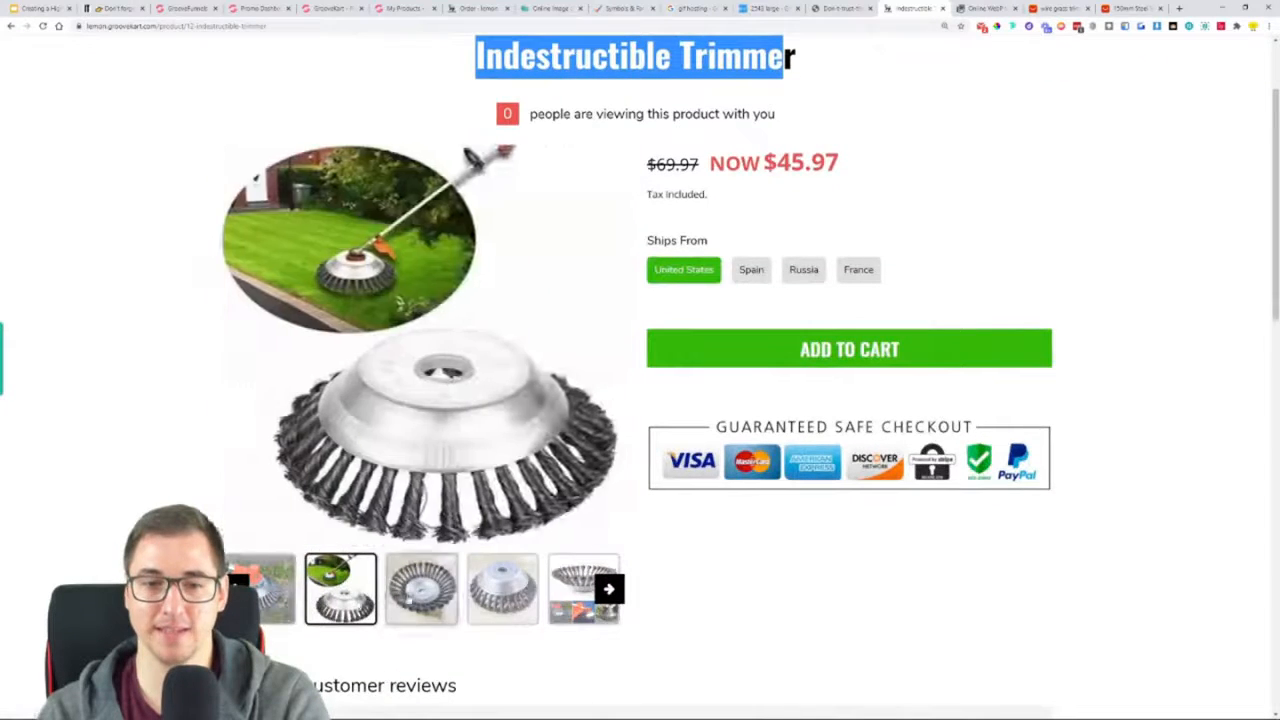
{"action": "left_click", "coordinate": [422, 590]}
{"action": "left_click", "coordinate": [503, 590]}
{"action": "left_click", "coordinate": [580, 591]}
{"action": "left_click", "coordinate": [613, 592]}
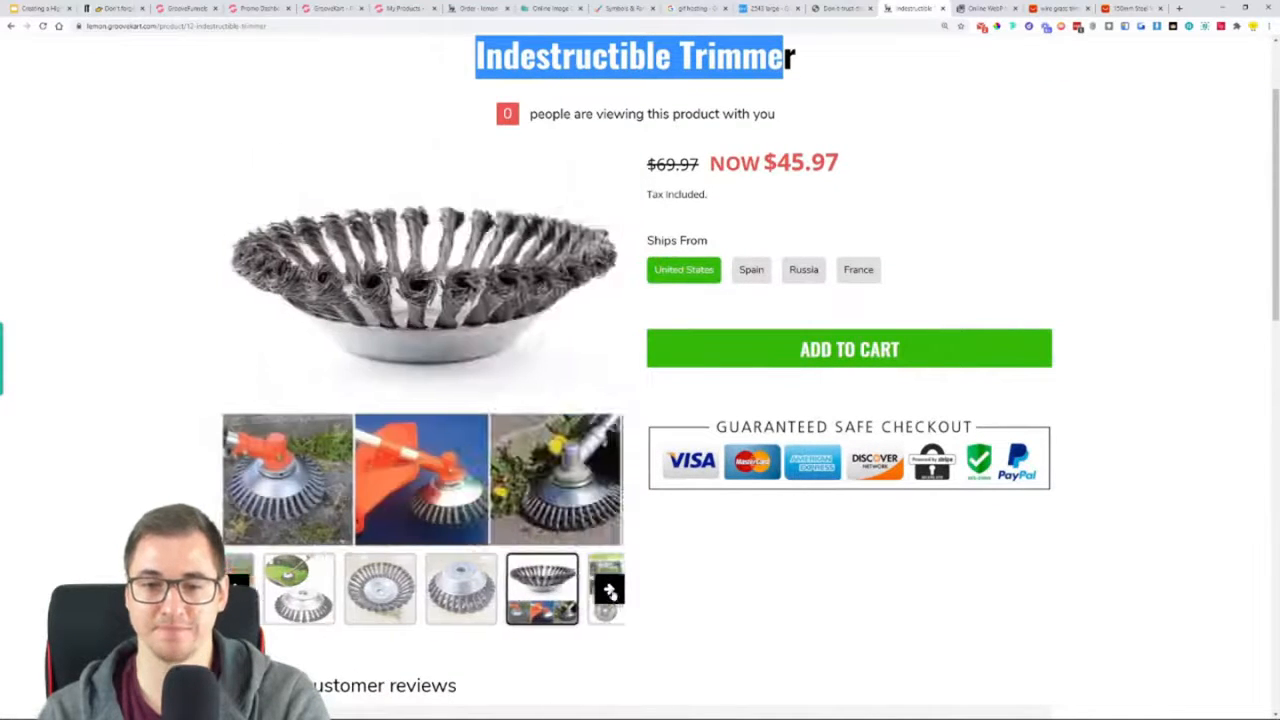
{"action": "left_click", "coordinate": [582, 588]}
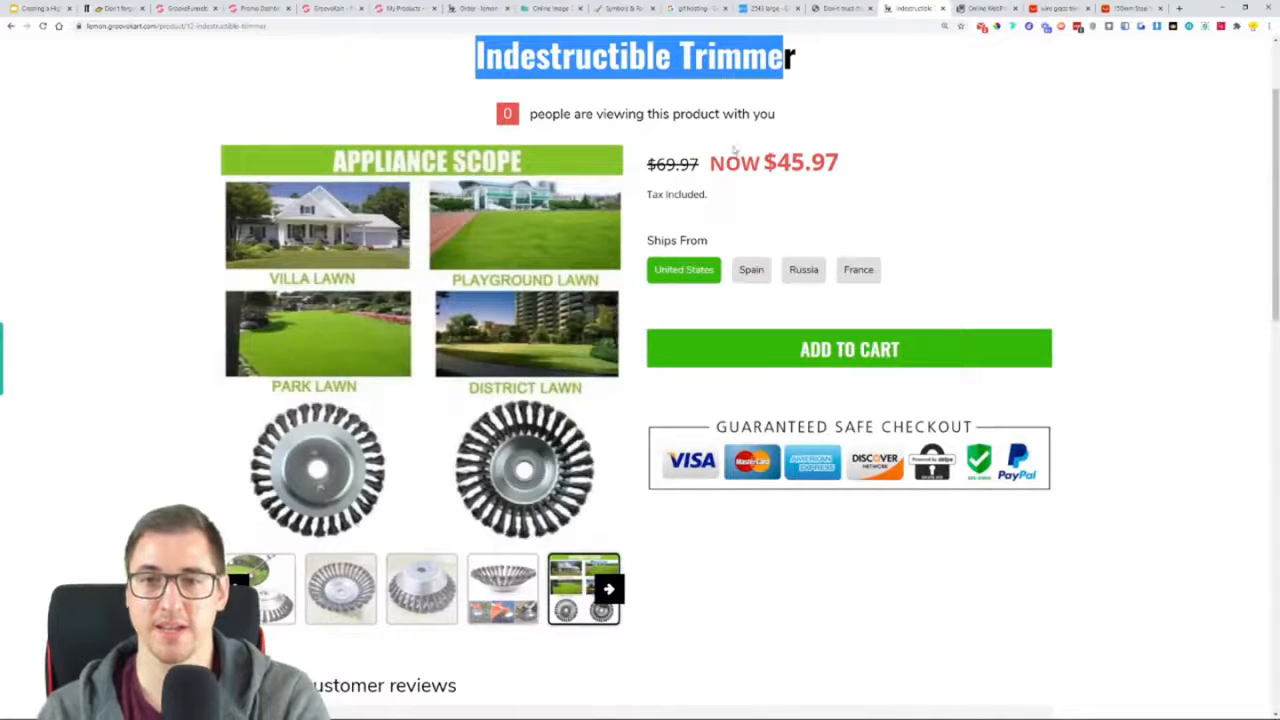
Test the Ships From variants by choosing Spain, Russia and France, and return to United States
{"action": "left_click", "coordinate": [751, 270]}
{"action": "left_click", "coordinate": [804, 270]}
{"action": "left_click", "coordinate": [857, 272]}
{"action": "left_click", "coordinate": [698, 271]}
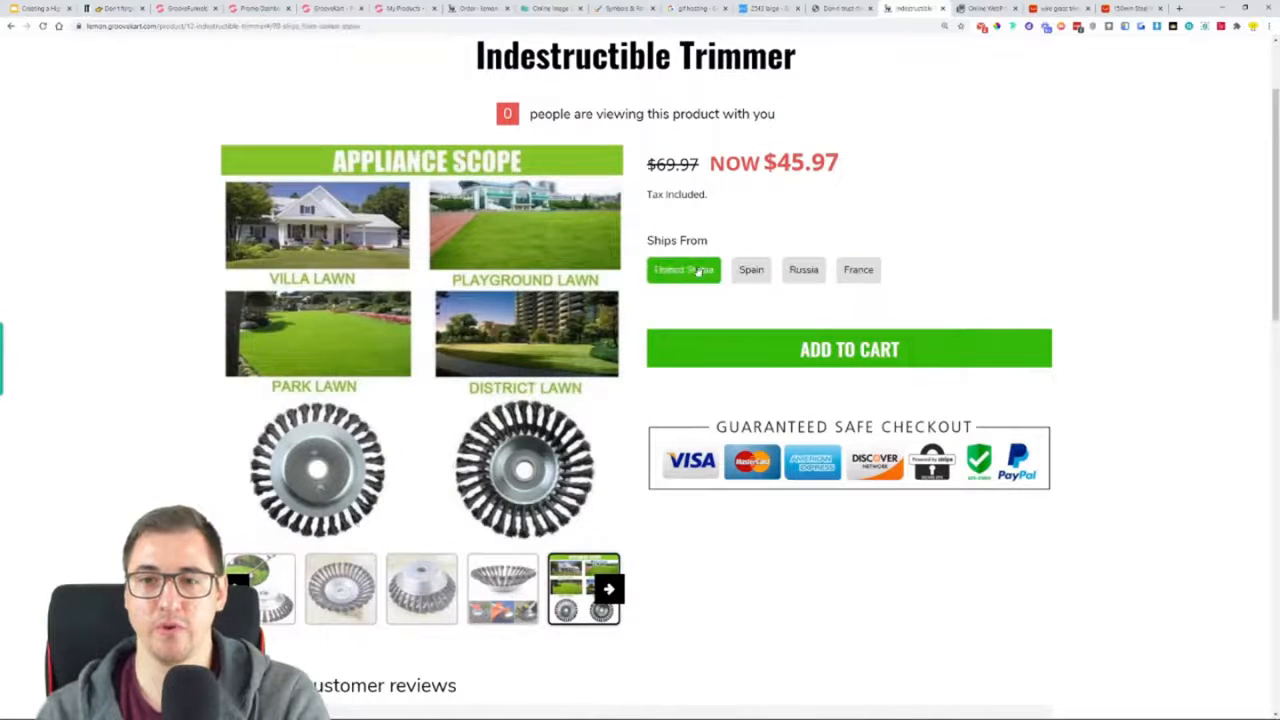
Examine the checkout badges, customer reviews and footer of the Indestructible Trimmer product page
{"action": "scroll", "coordinate": [868, 282], "scroll_direction": "down", "scroll_amount": 3}
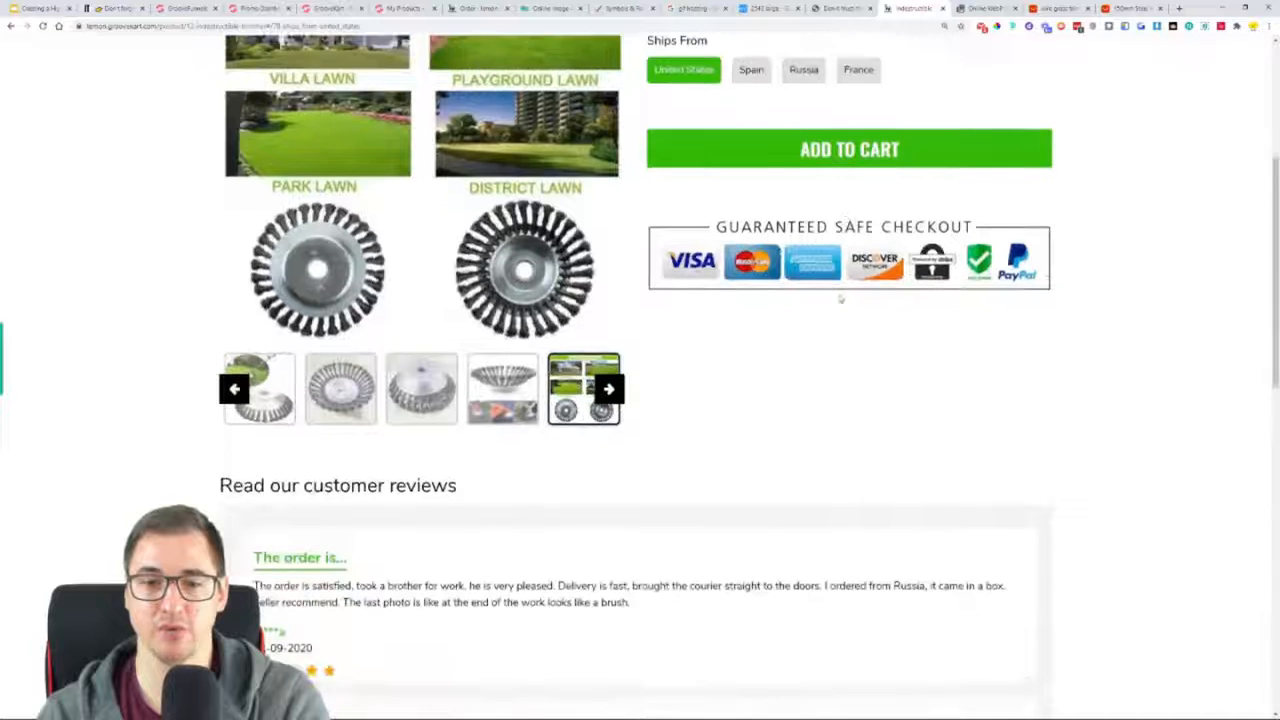
{"action": "scroll", "coordinate": [911, 334], "scroll_direction": "down", "scroll_amount": 1}
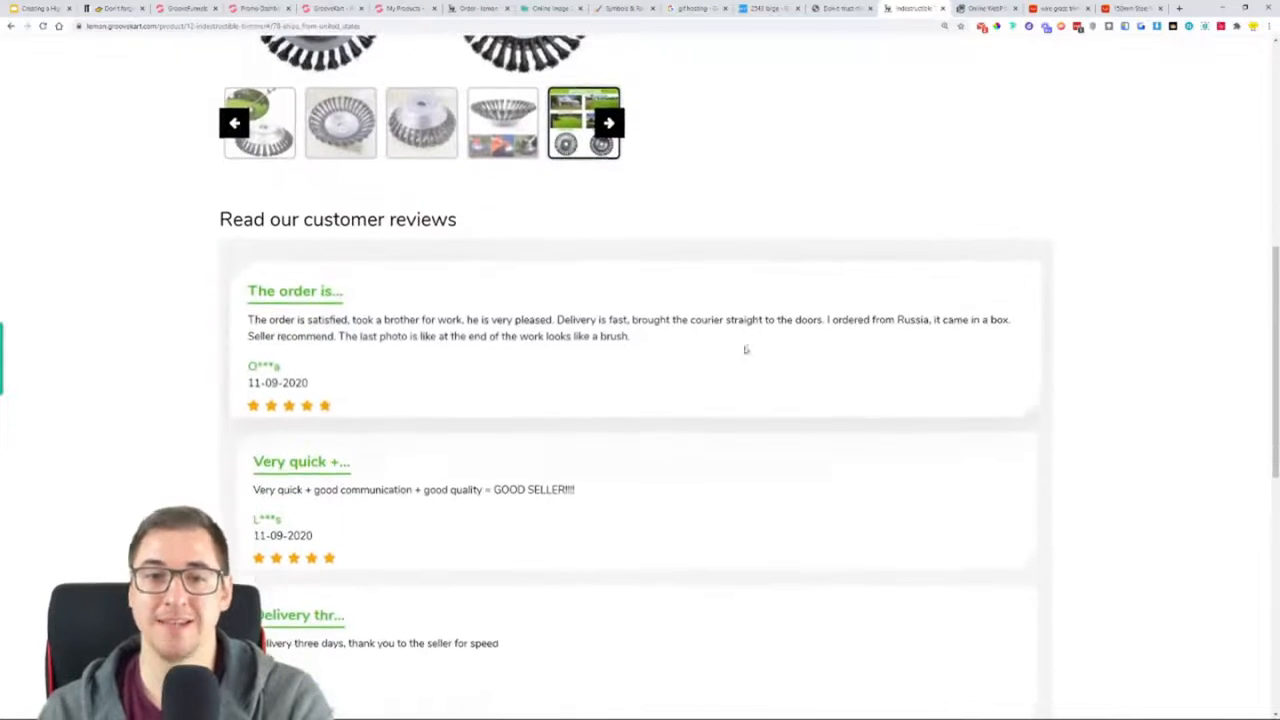
{"action": "scroll", "coordinate": [548, 321], "scroll_direction": "down", "scroll_amount": 1}
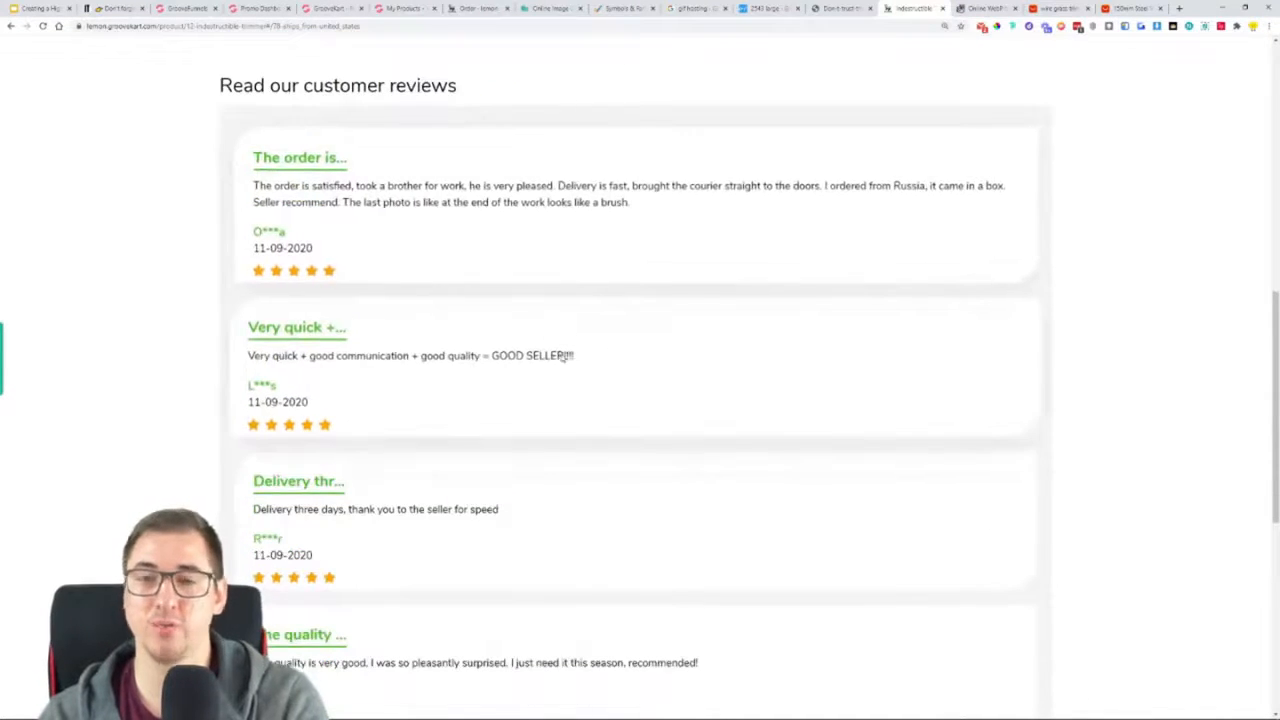
{"action": "scroll", "coordinate": [562, 365], "scroll_direction": "down", "scroll_amount": 1}
{"action": "scroll", "coordinate": [566, 376], "scroll_direction": "down", "scroll_amount": 2}
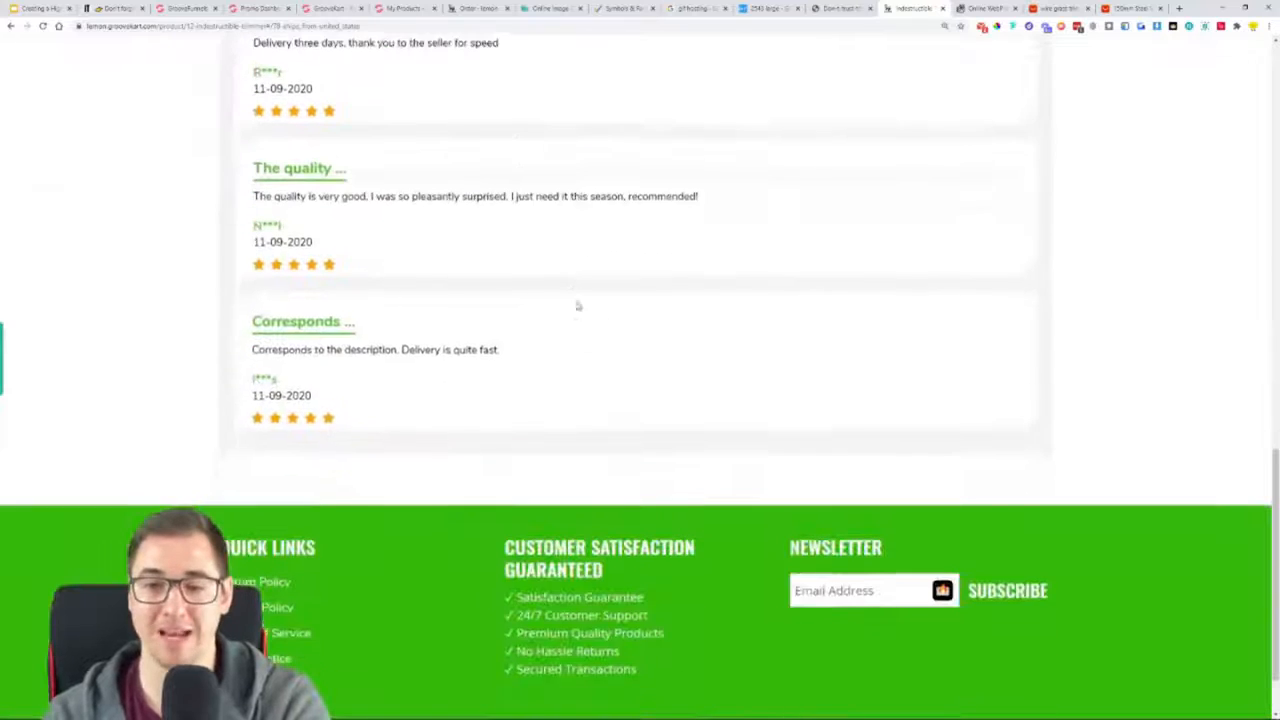
{"action": "scroll", "coordinate": [591, 200], "scroll_direction": "down", "scroll_amount": 1}
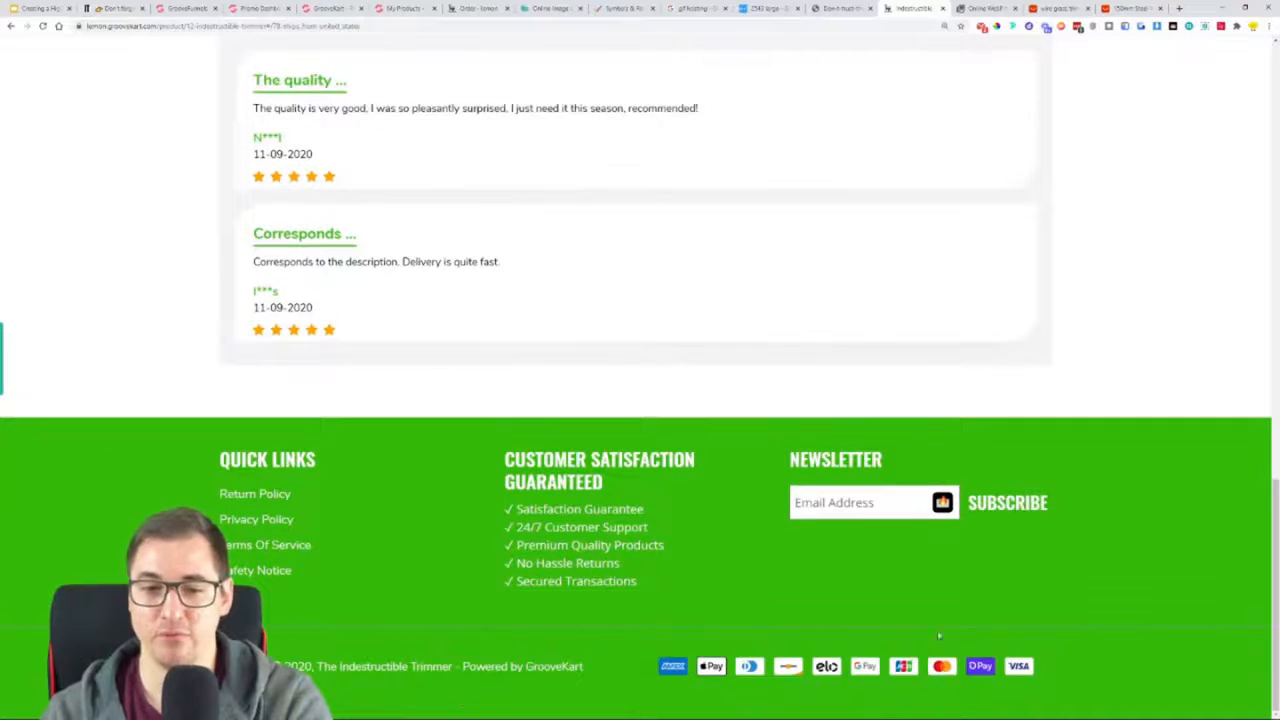
{"action": "scroll", "coordinate": [122, 494], "scroll_direction": "up", "scroll_amount": 15}
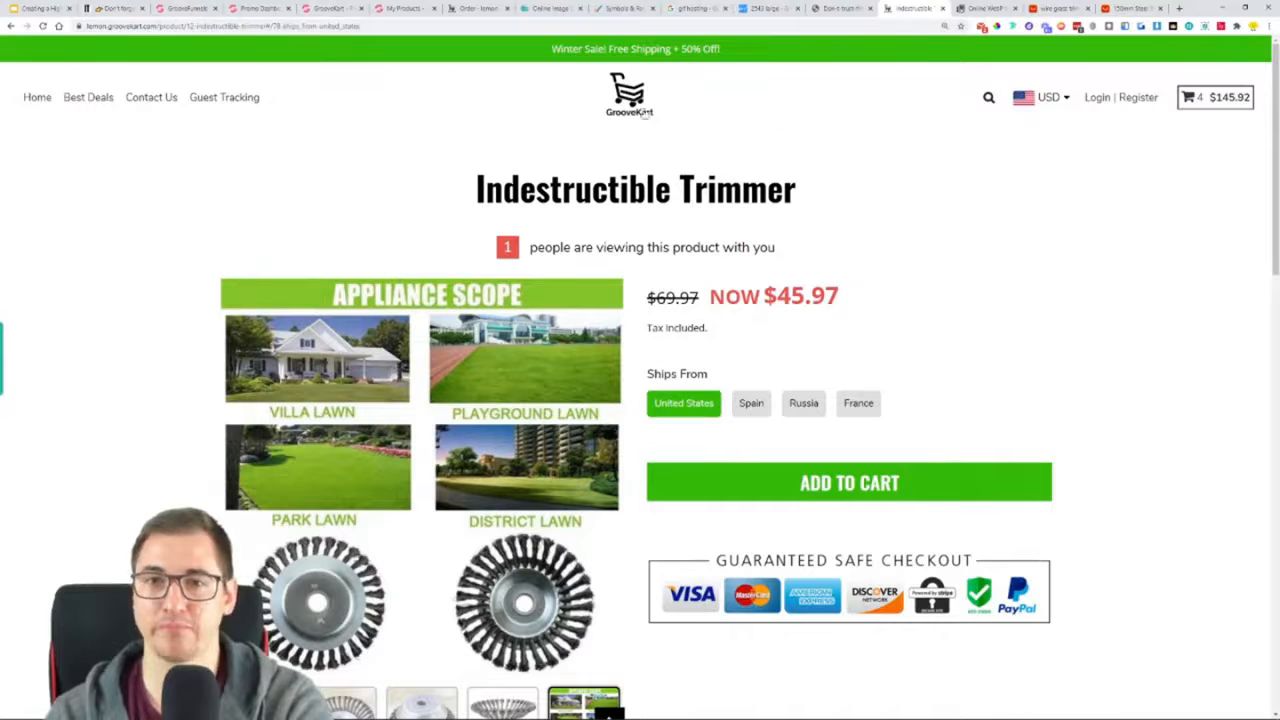
Leave the product editor and open the GrooveKart admin panel from the homepage builder
{"action": "left_click", "coordinate": [405, 8]}
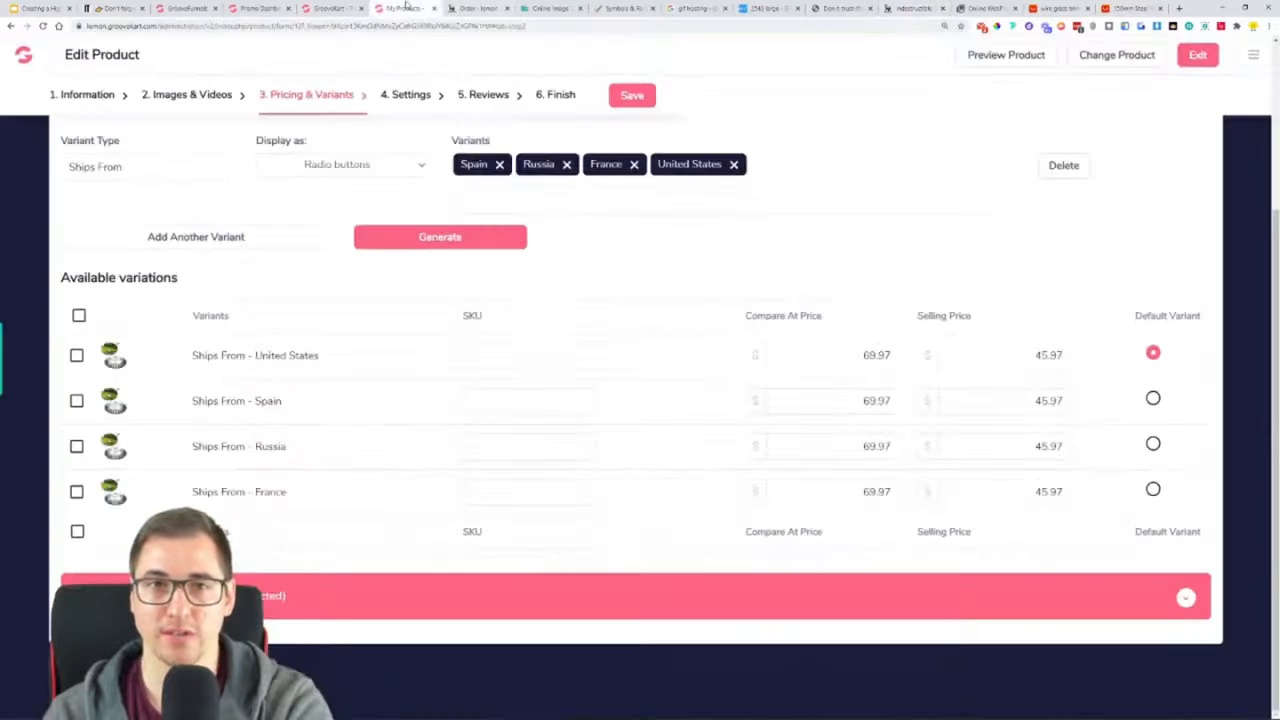
{"action": "left_click", "coordinate": [24, 58]}
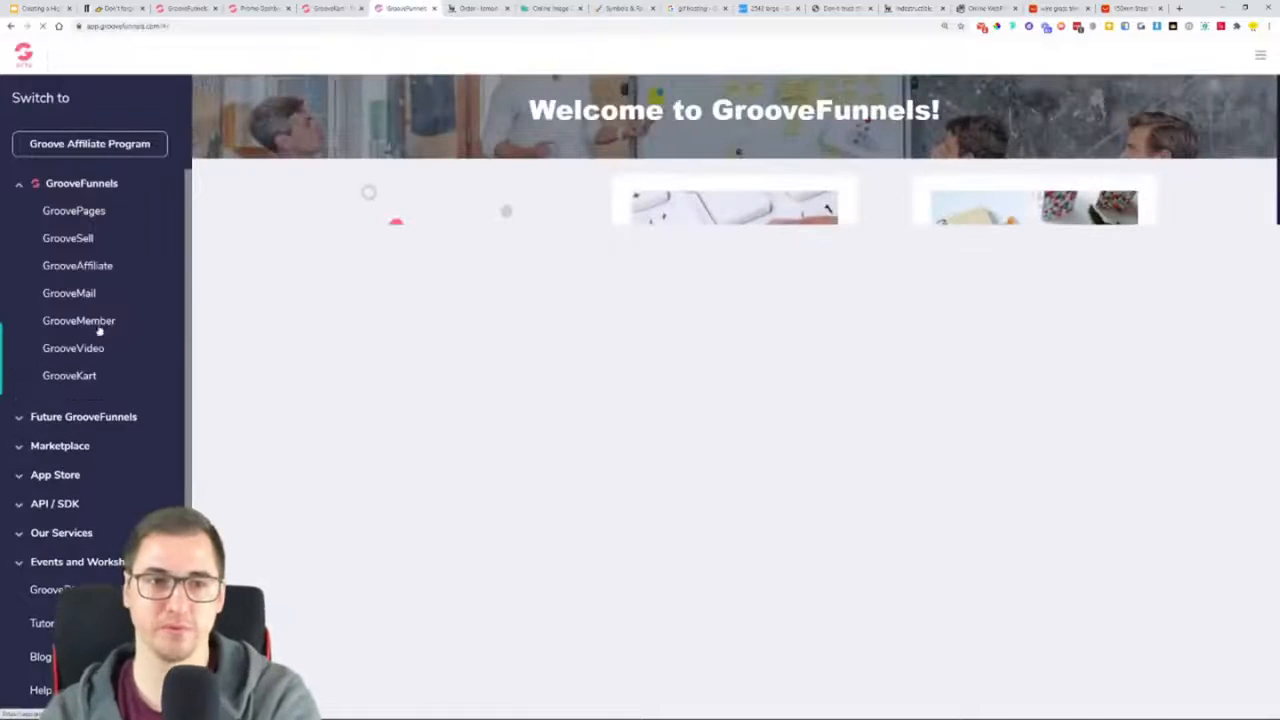
{"action": "left_click", "coordinate": [330, 8]}
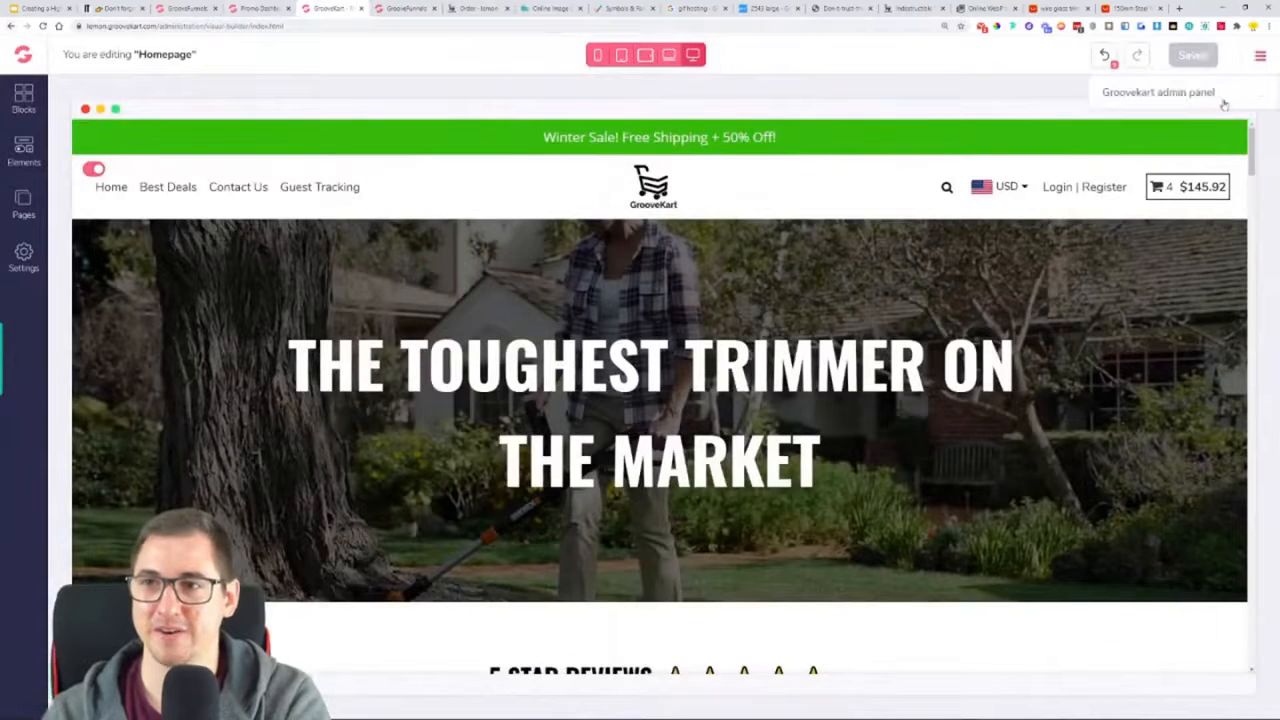
{"action": "left_click", "coordinate": [1160, 94]}
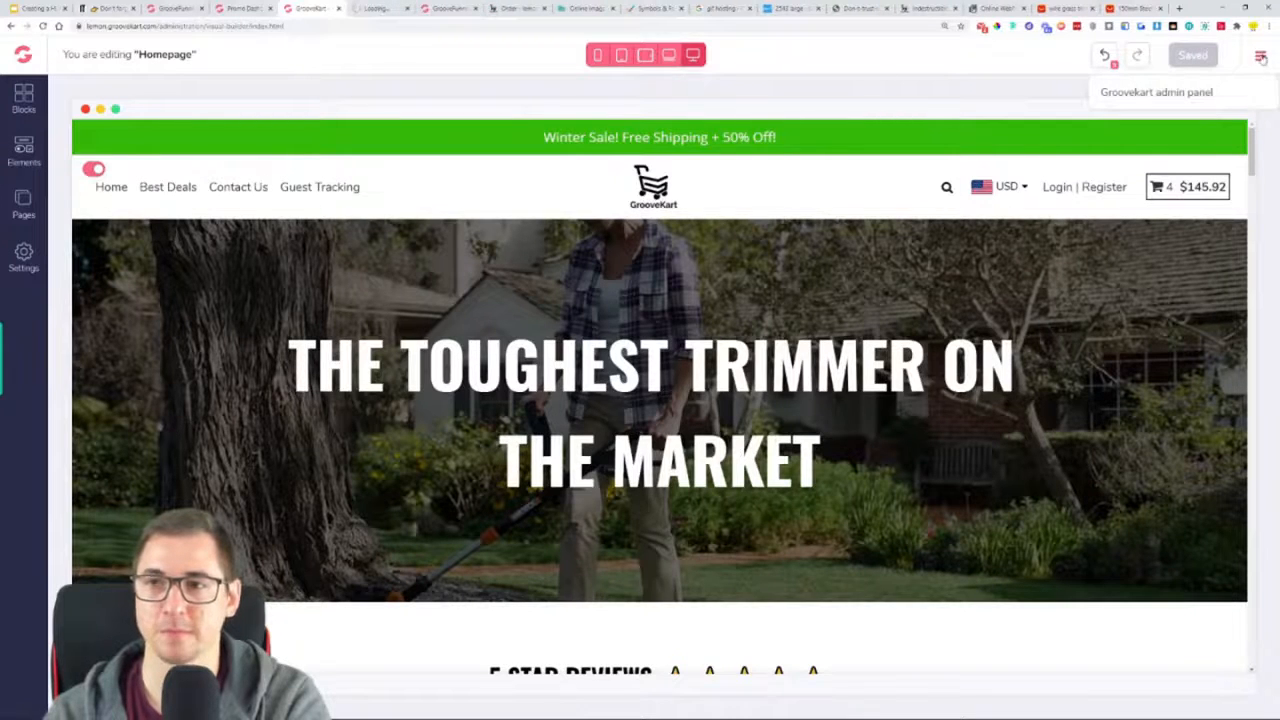
Close the unneeded browser tabs, including the supplier listings, WebP converter, GIF hosting search and symbols page
{"action": "left_click", "coordinate": [1094, 9]}
{"action": "left_click", "coordinate": [1093, 9]}
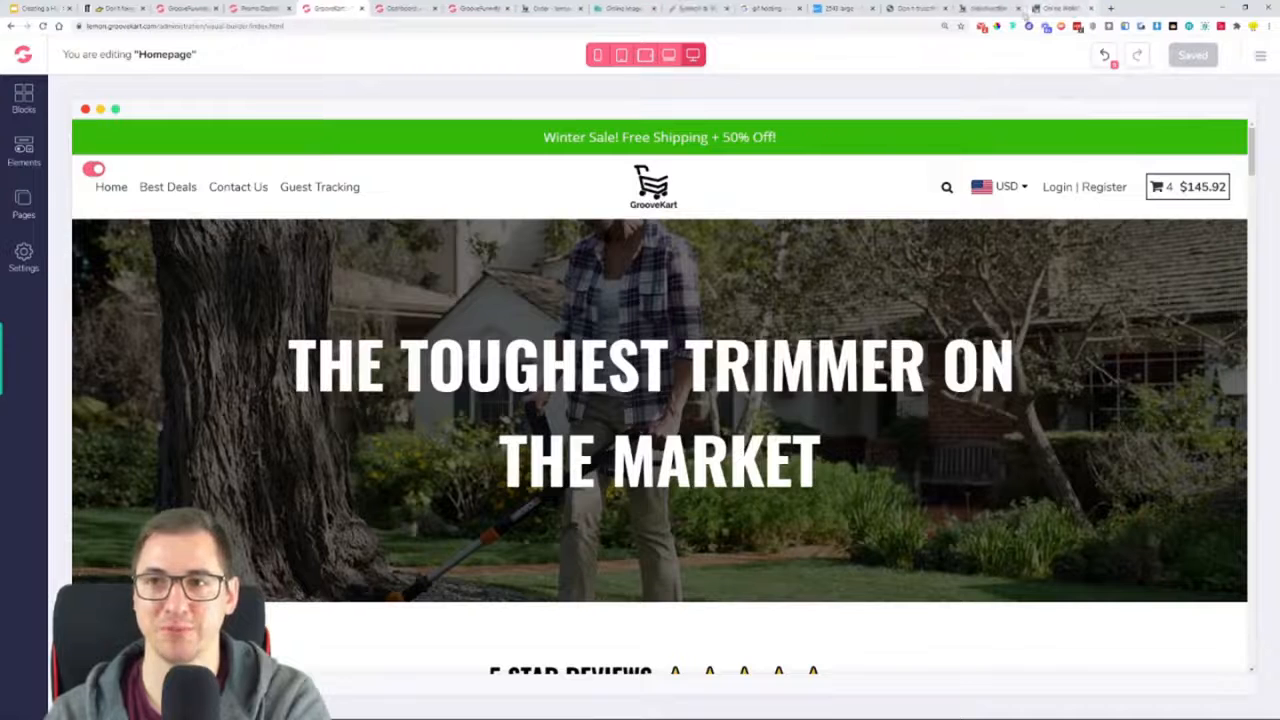
{"action": "left_click", "coordinate": [1090, 9]}
{"action": "left_click", "coordinate": [1014, 8]}
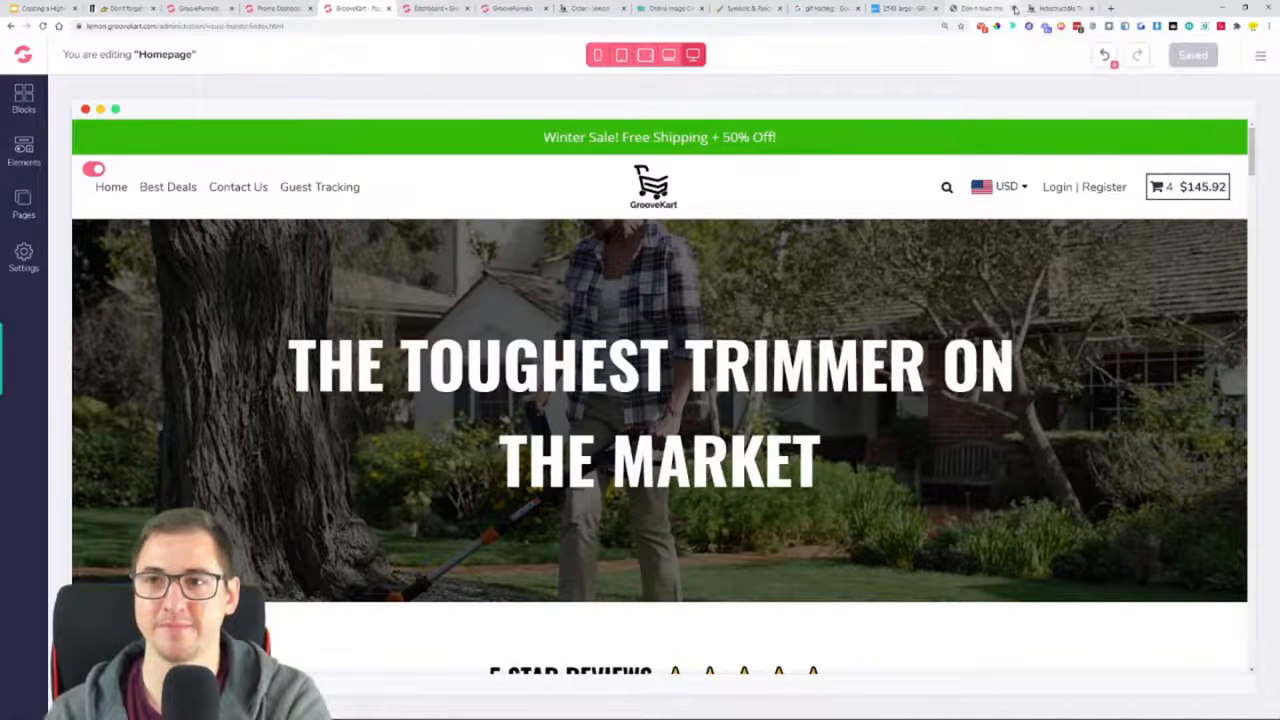
{"action": "left_click", "coordinate": [928, 9]}
{"action": "left_click", "coordinate": [933, 9]}
{"action": "left_click", "coordinate": [856, 9]}
{"action": "left_click", "coordinate": [779, 9]}
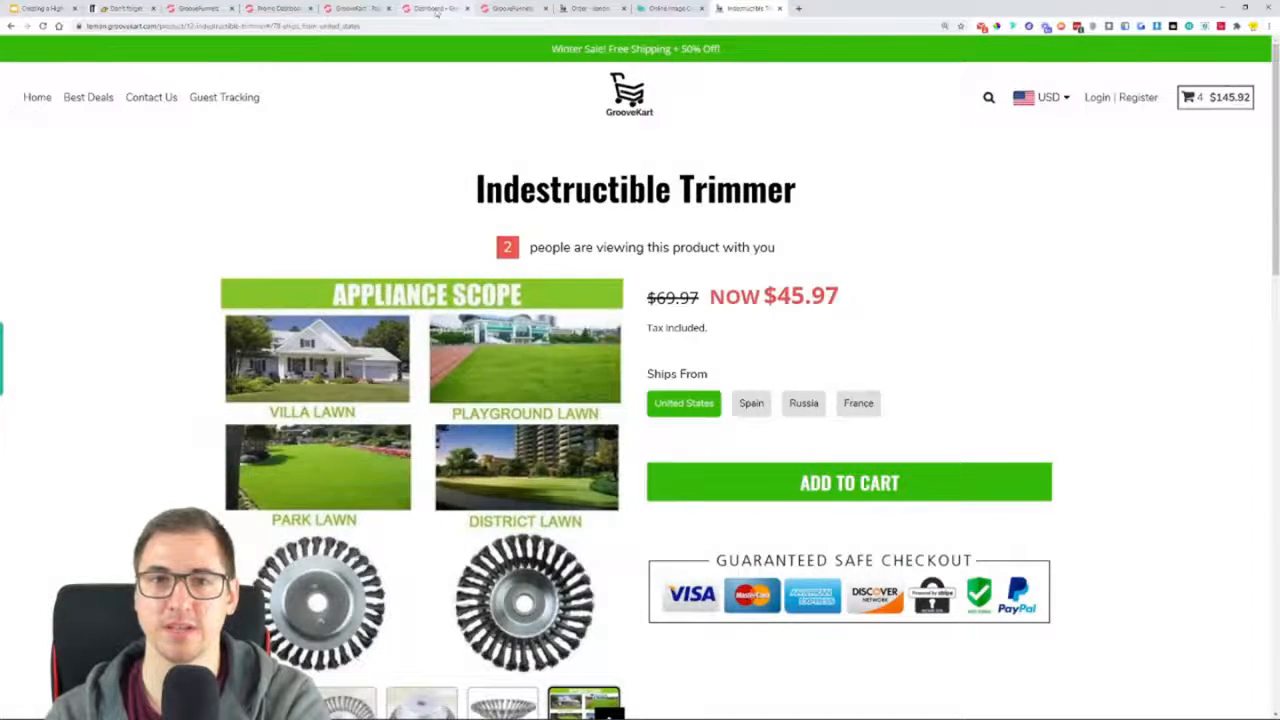
Switch to the GrooveKart admin dashboard and open the Store Information settings
{"action": "left_click", "coordinate": [440, 9]}
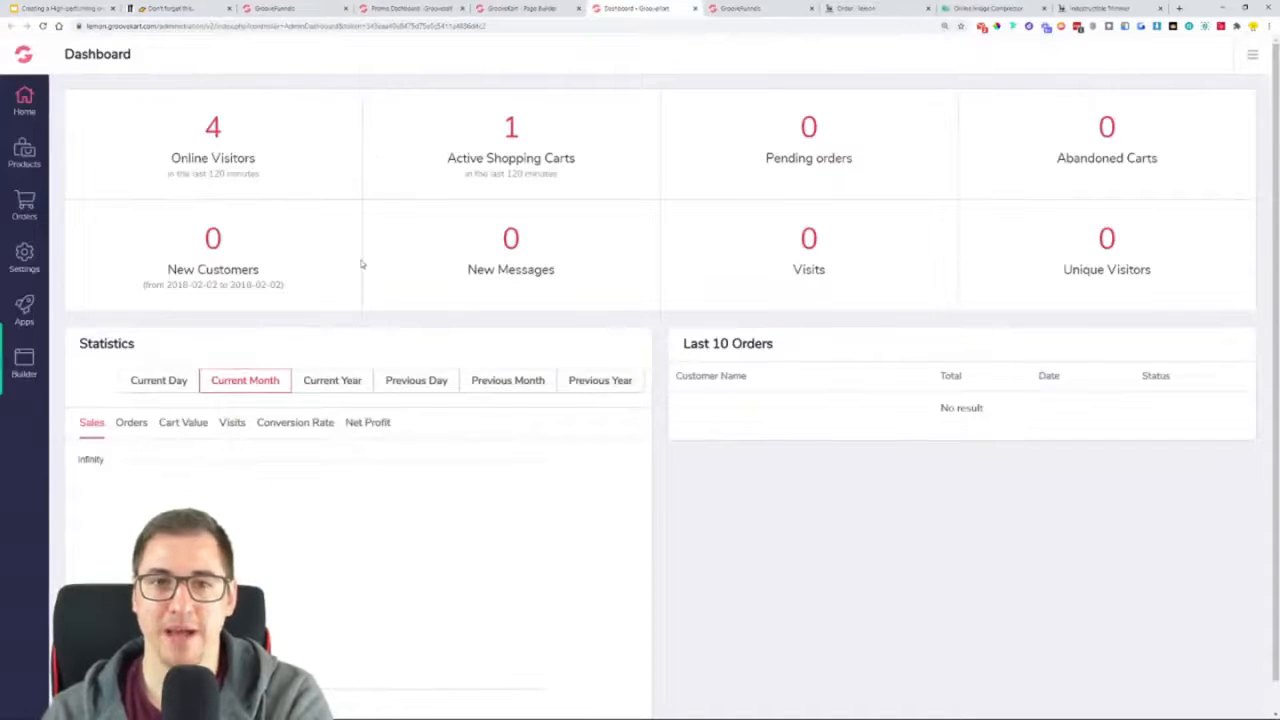
{"action": "left_click", "coordinate": [22, 262]}
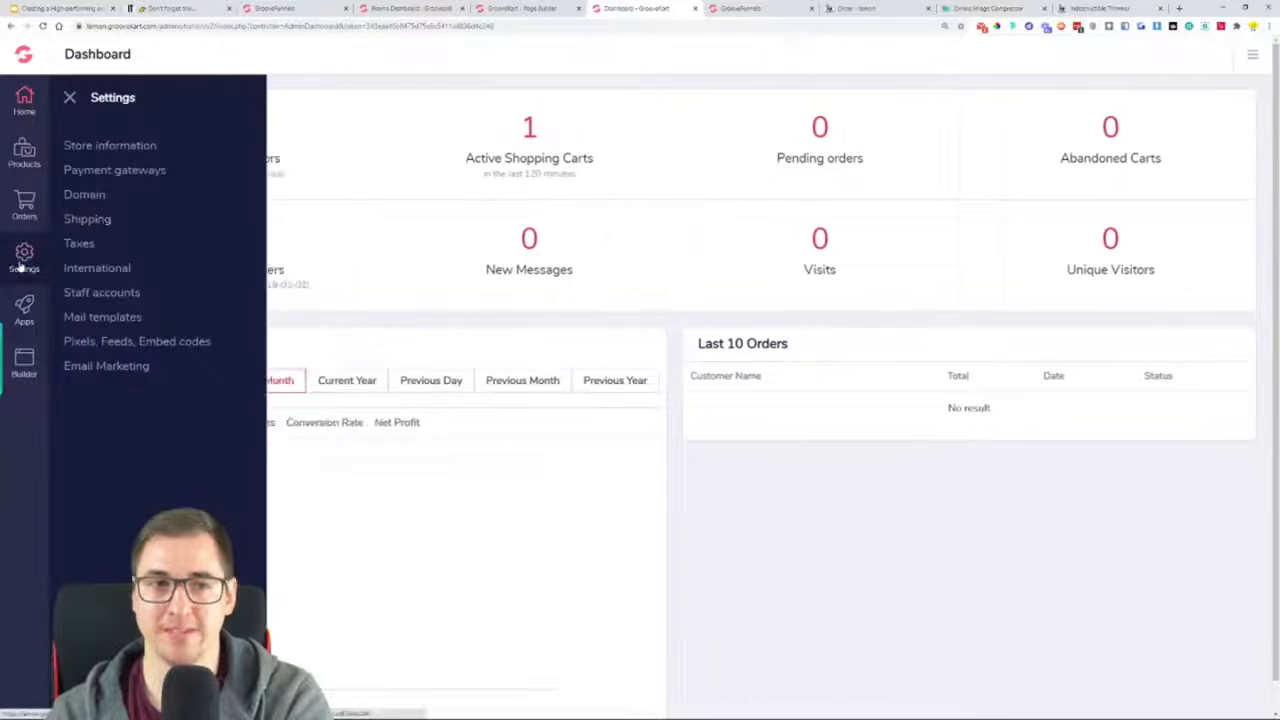
{"action": "left_click", "coordinate": [95, 150]}
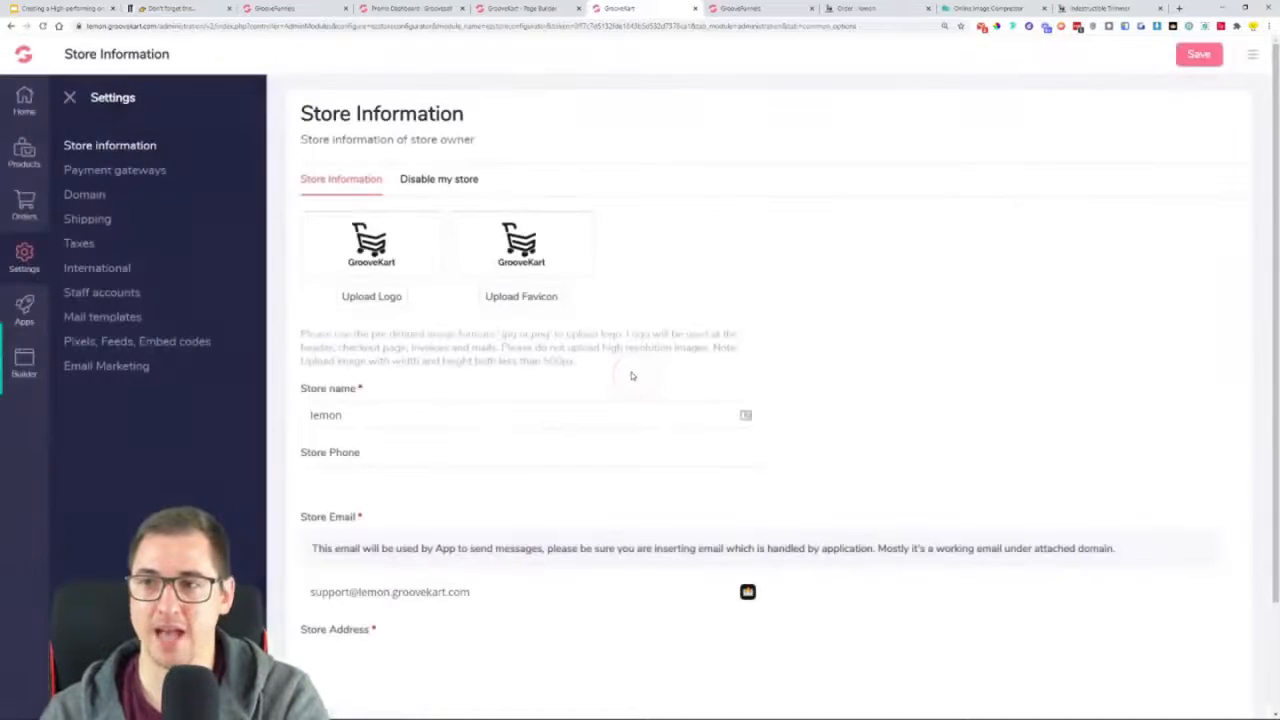
Upload the Indestructible Trimmer logo from the OneProductStore folder, extend the crop to the full logo width, and save the store information
{"action": "left_click", "coordinate": [398, 306]}
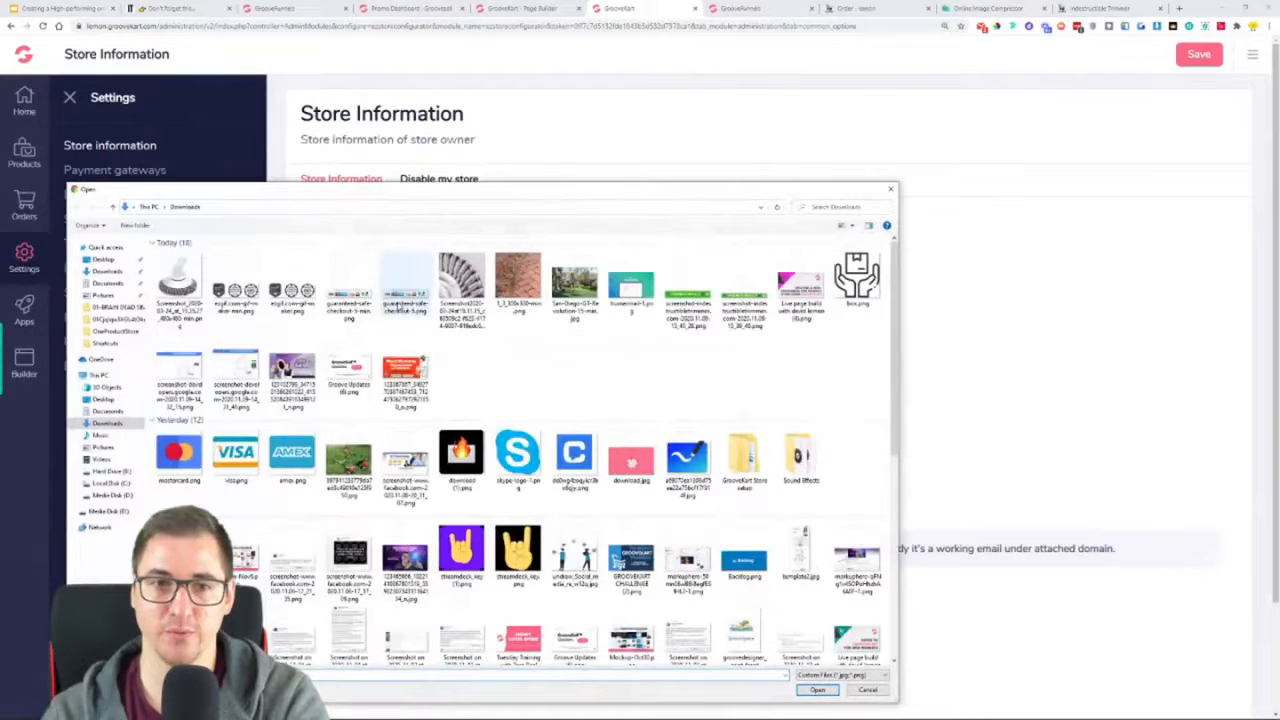
{"action": "left_click", "coordinate": [888, 191]}
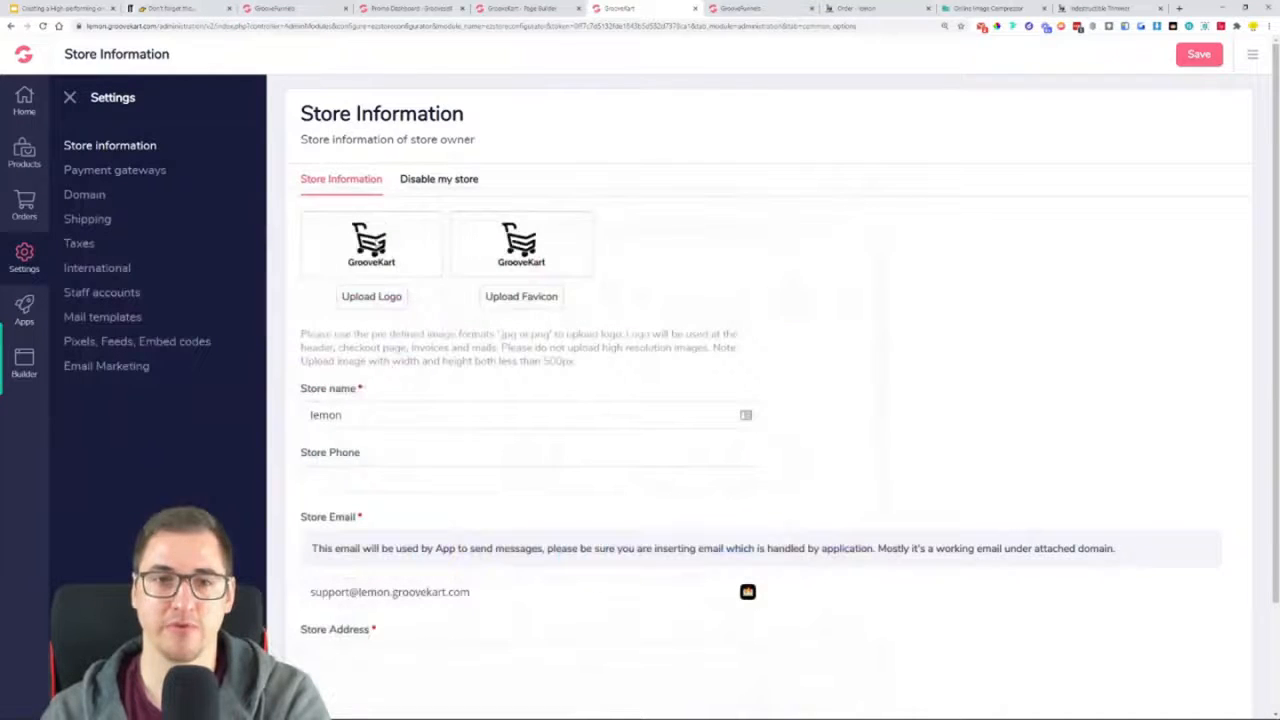
{"action": "left_click", "coordinate": [360, 302]}
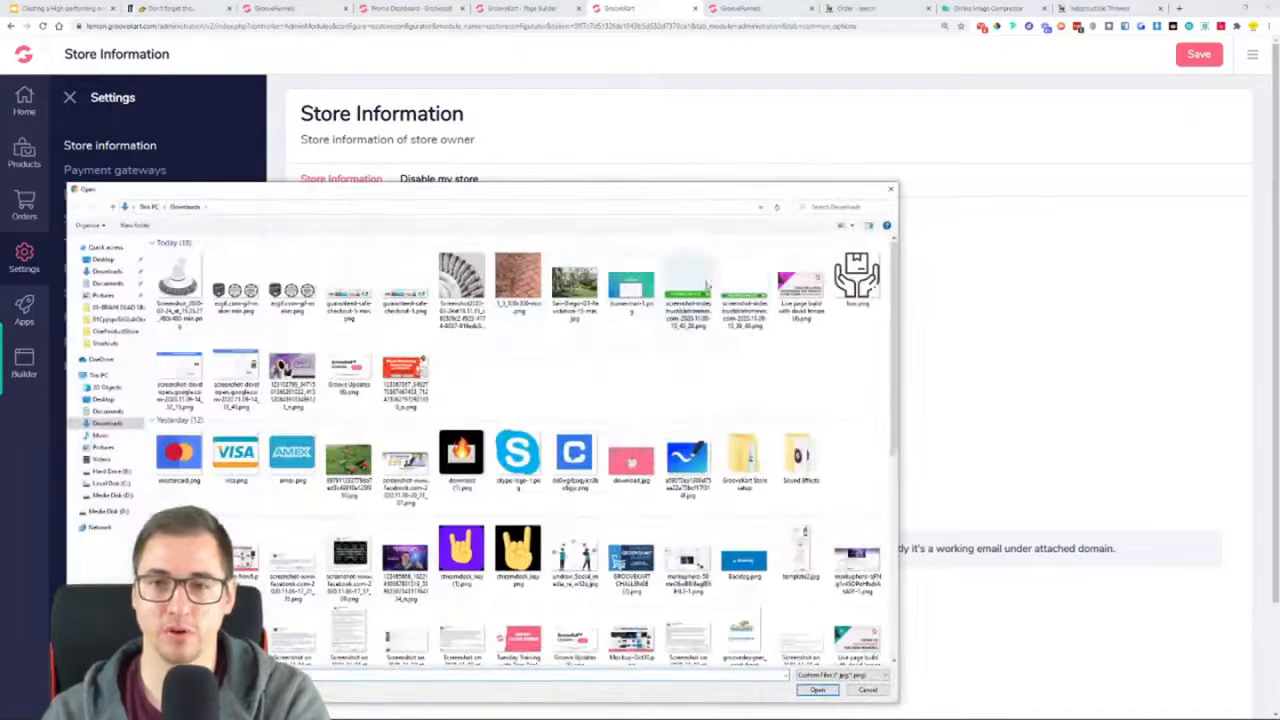
{"action": "double_click", "coordinate": [740, 462]}
{"action": "double_click", "coordinate": [195, 275]}
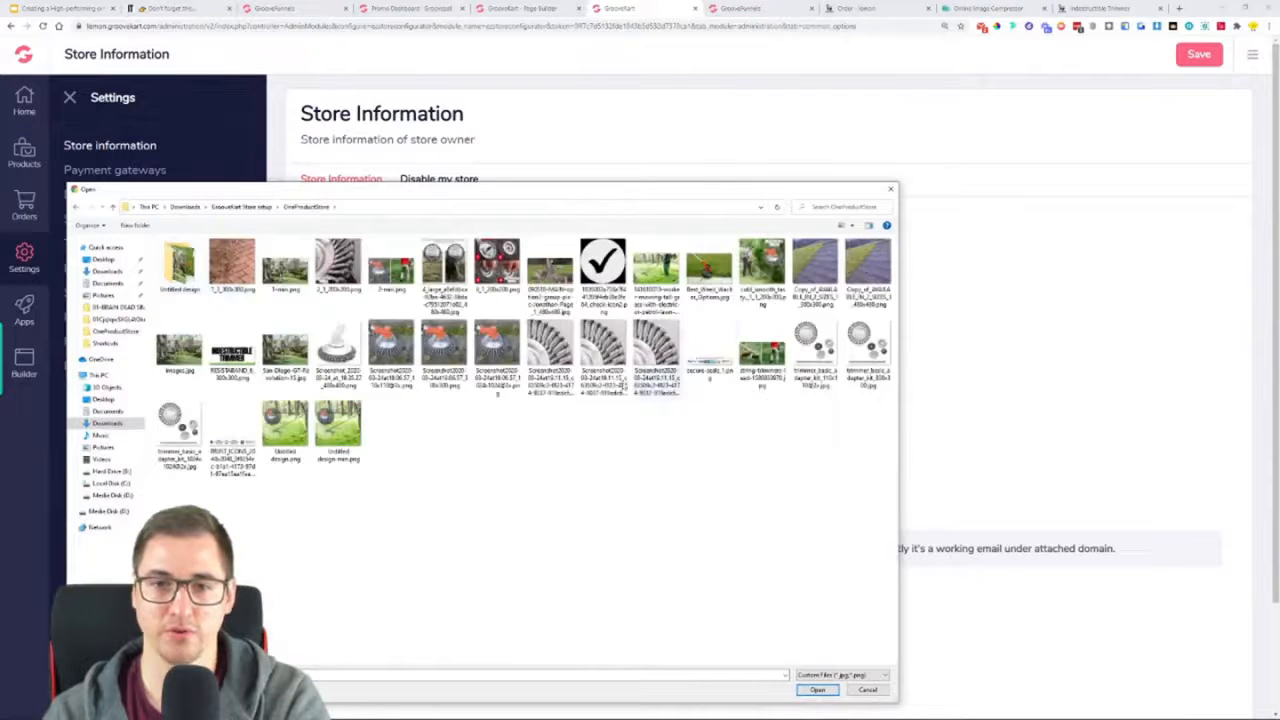
{"action": "double_click", "coordinate": [232, 350]}
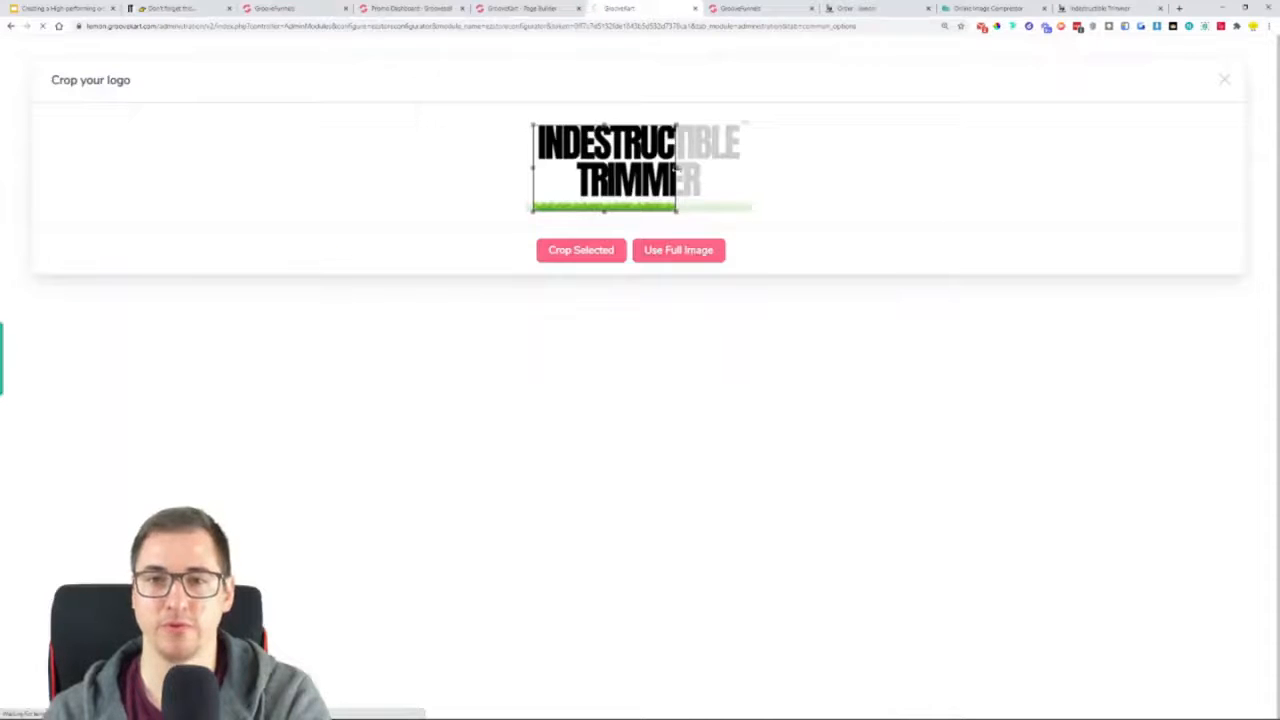
{"action": "left_click_drag", "start_coordinate": [677, 170], "coordinate": [799, 177]}
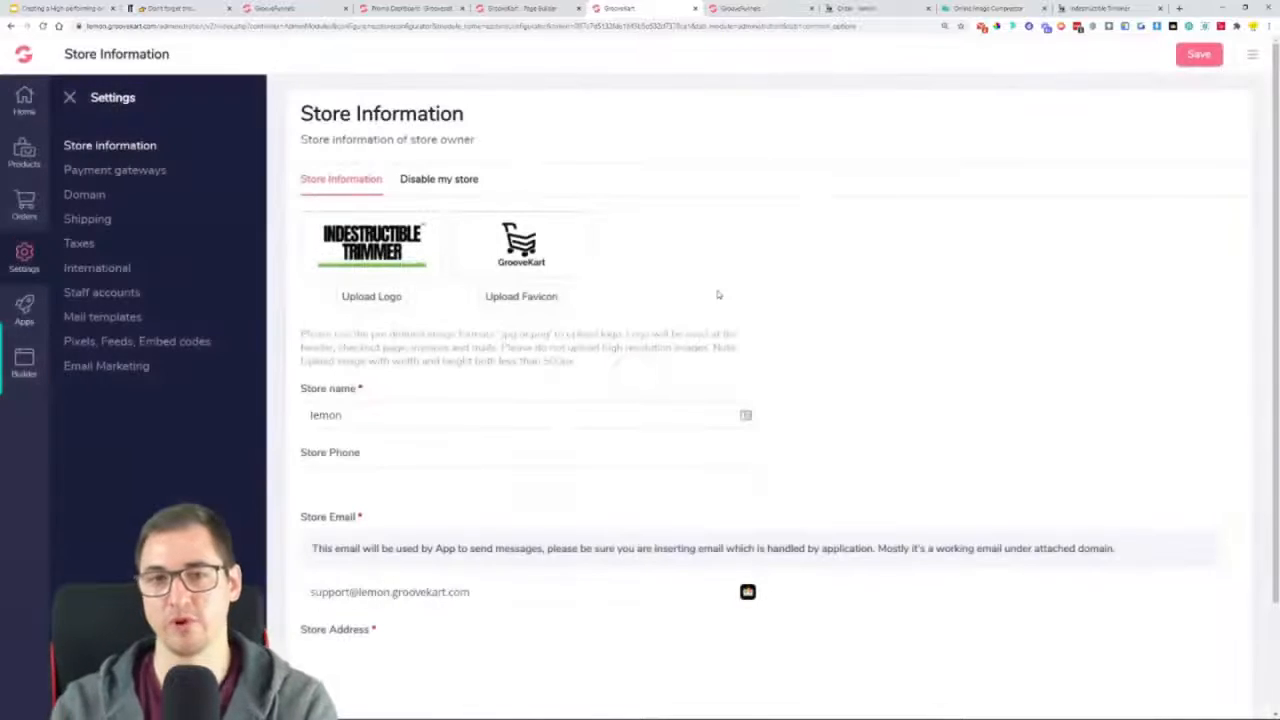
{"action": "left_click", "coordinate": [1200, 55]}
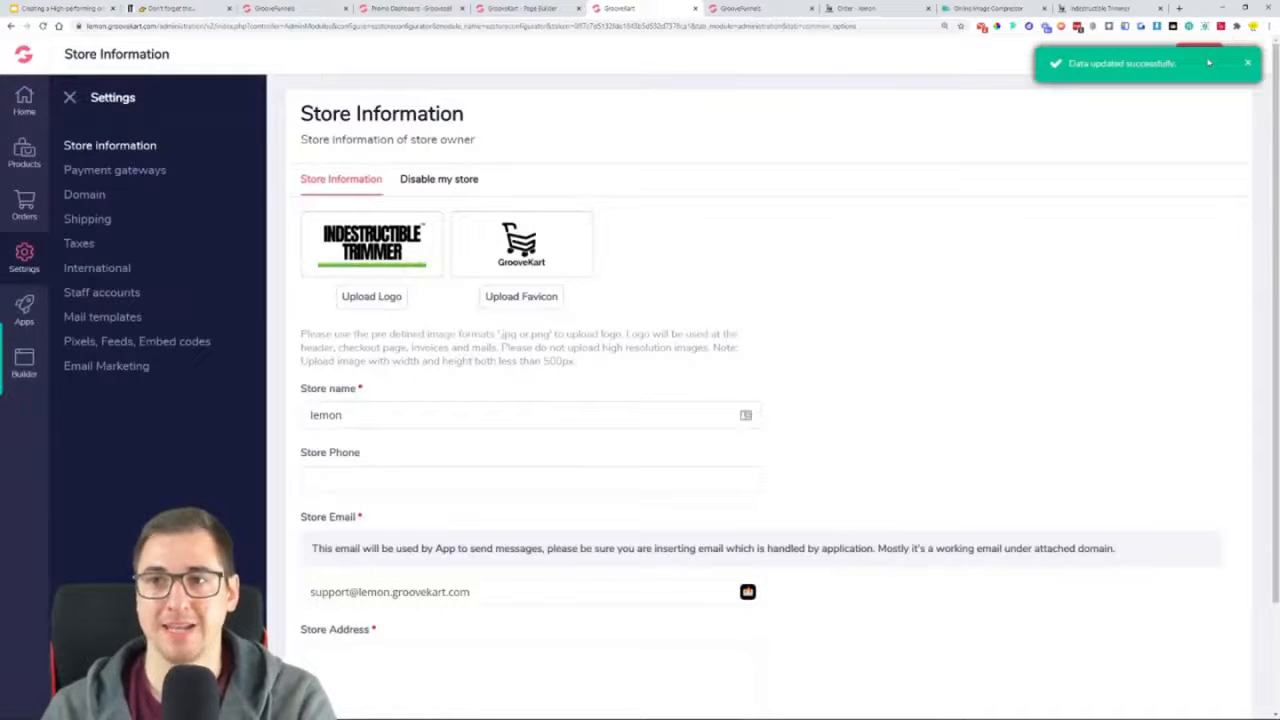
Reload the Indestructible Trimmer product page to load the new header logo, and close the order checkout tab
{"action": "left_click", "coordinate": [1090, 10]}
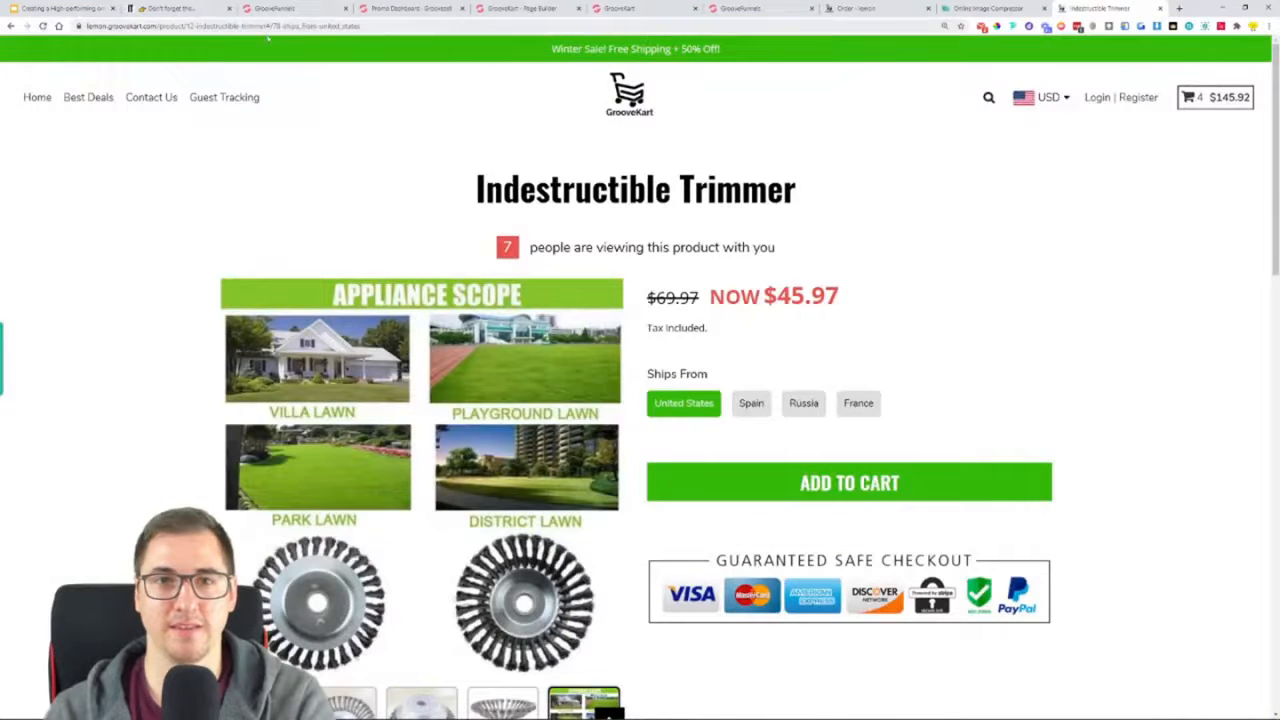
{"action": "left_click", "coordinate": [42, 26]}
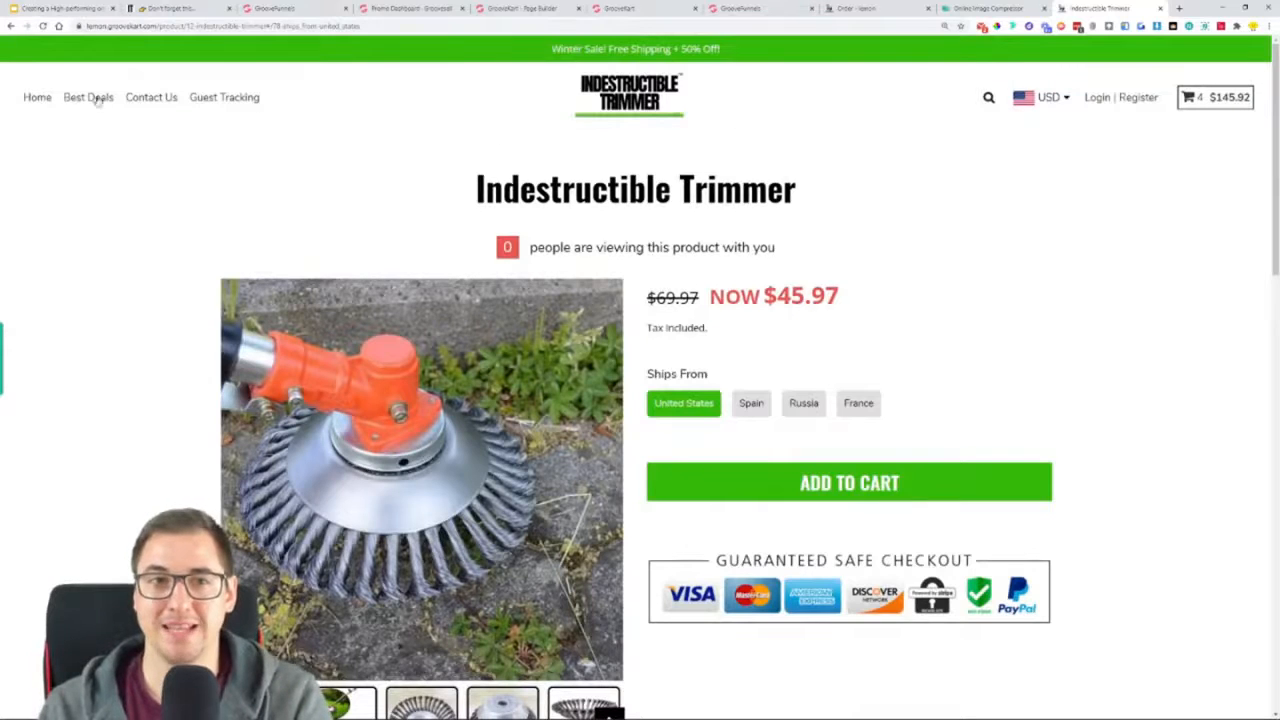
{"action": "left_click", "coordinate": [860, 8]}
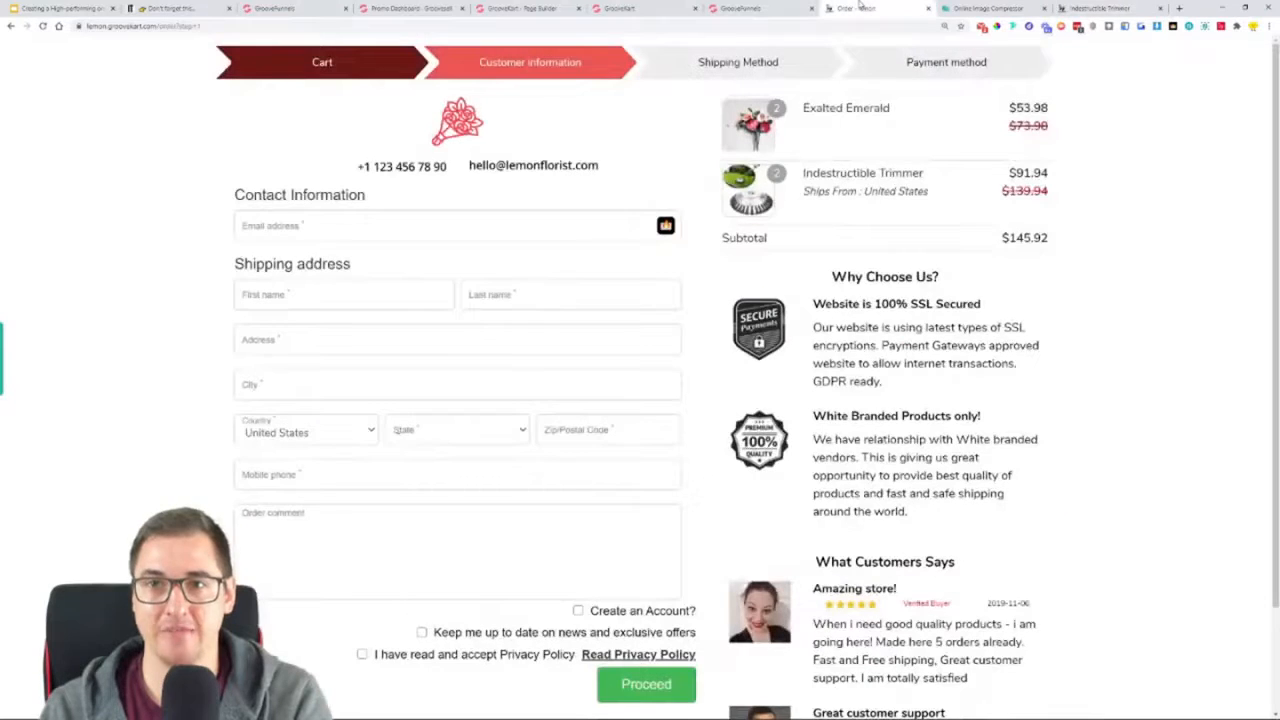
{"action": "left_click", "coordinate": [928, 8]}
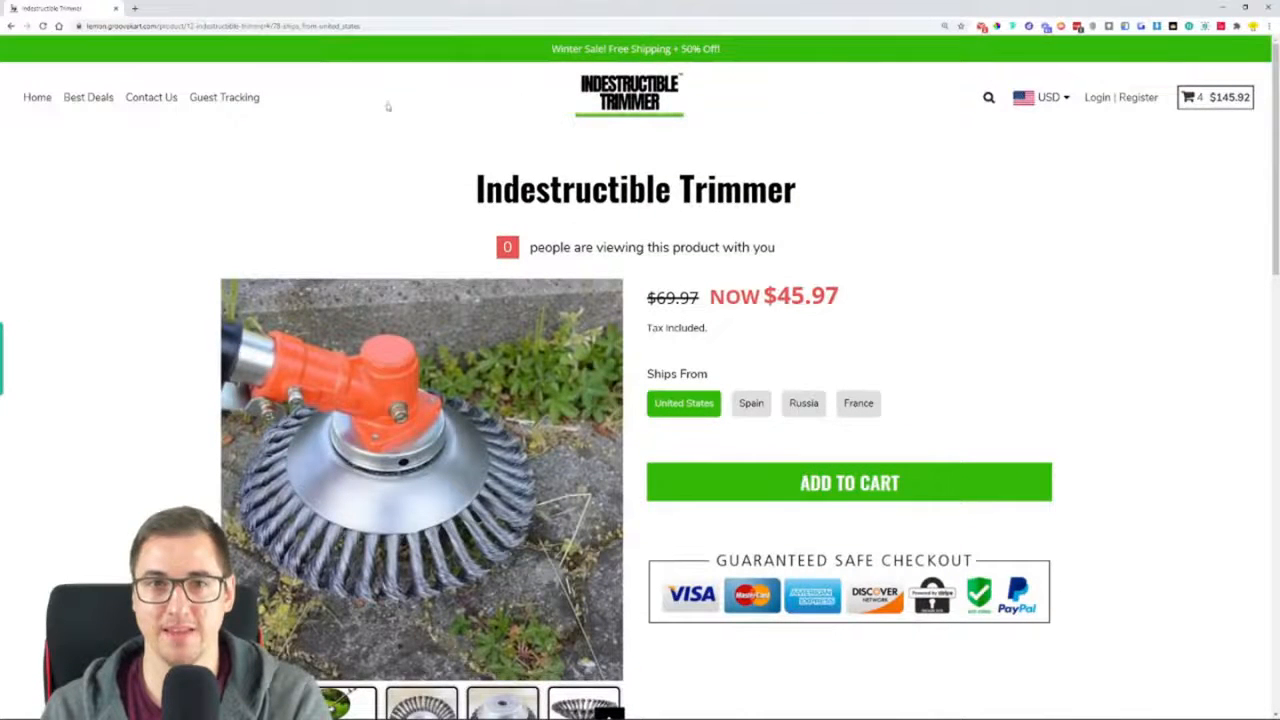
Open the store homepage through the header logo and review its sections down to the footer and back up
{"action": "left_click", "coordinate": [673, 97]}
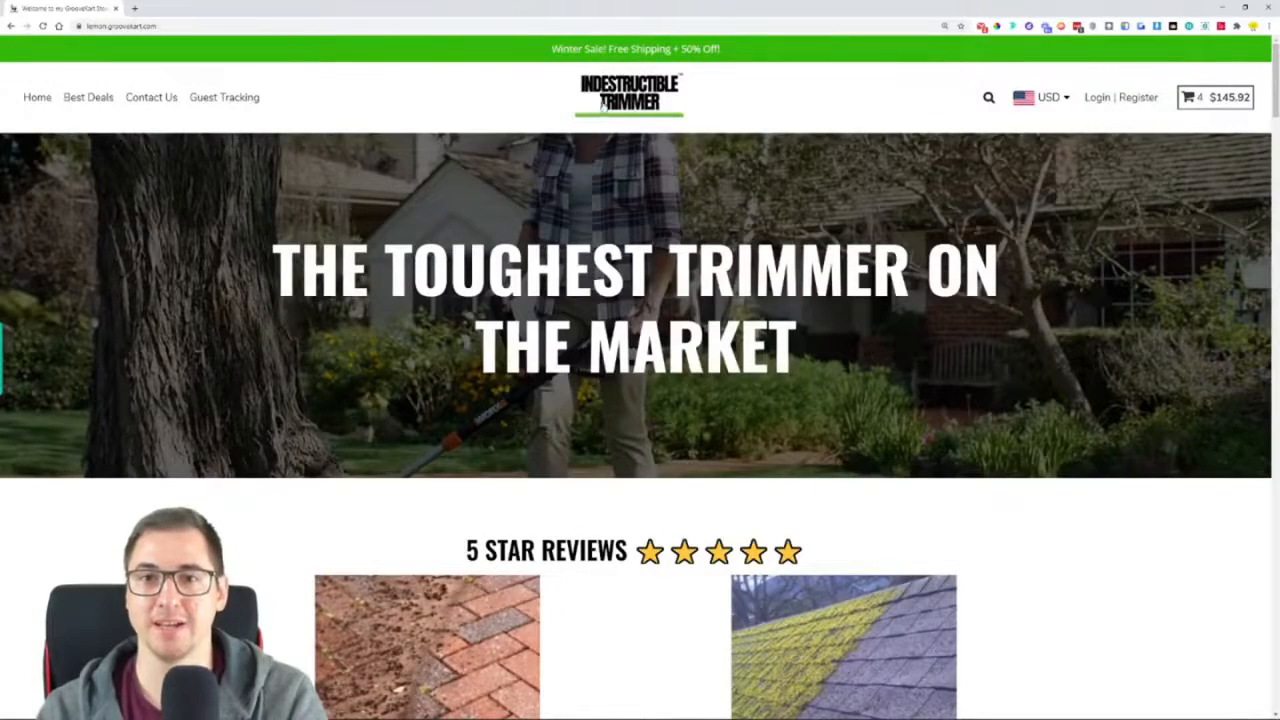
{"action": "scroll", "coordinate": [312, 220], "scroll_direction": "down", "scroll_amount": 8}
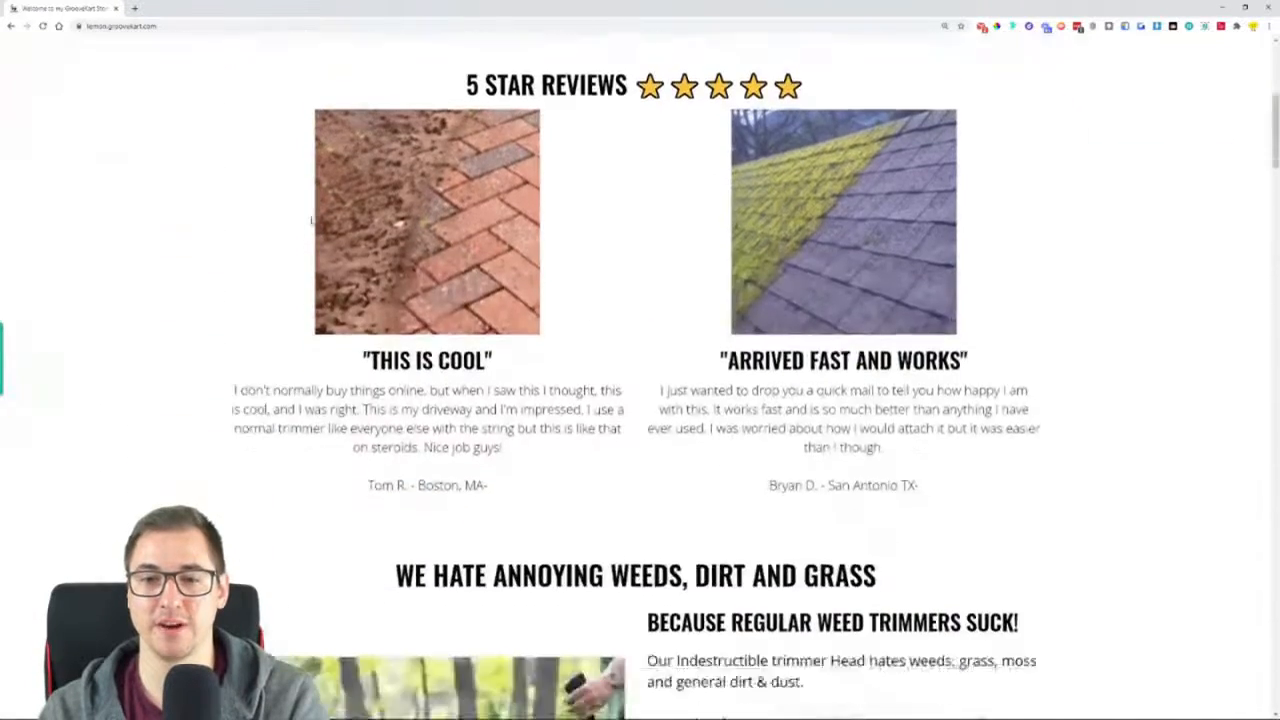
{"action": "scroll", "coordinate": [312, 220], "scroll_direction": "down", "scroll_amount": 6}
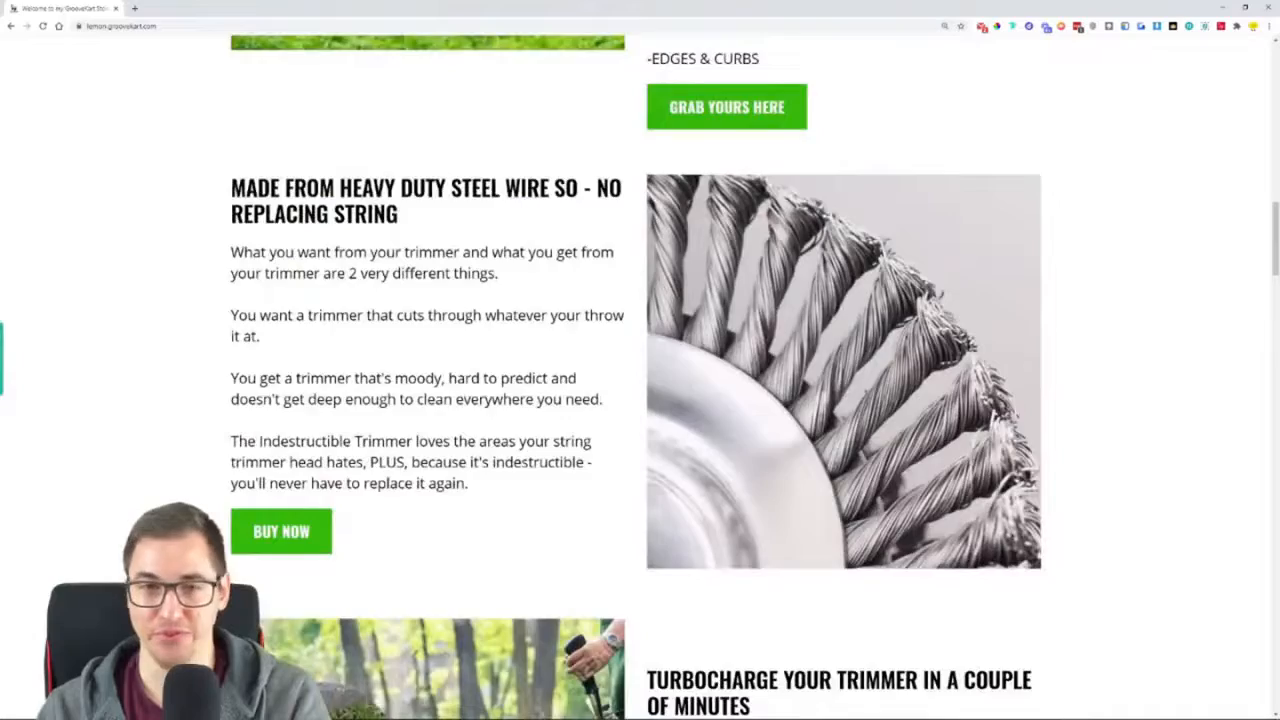
{"action": "scroll", "coordinate": [312, 220], "scroll_direction": "down", "scroll_amount": 4}
{"action": "scroll", "coordinate": [330, 255], "scroll_direction": "down", "scroll_amount": 16}
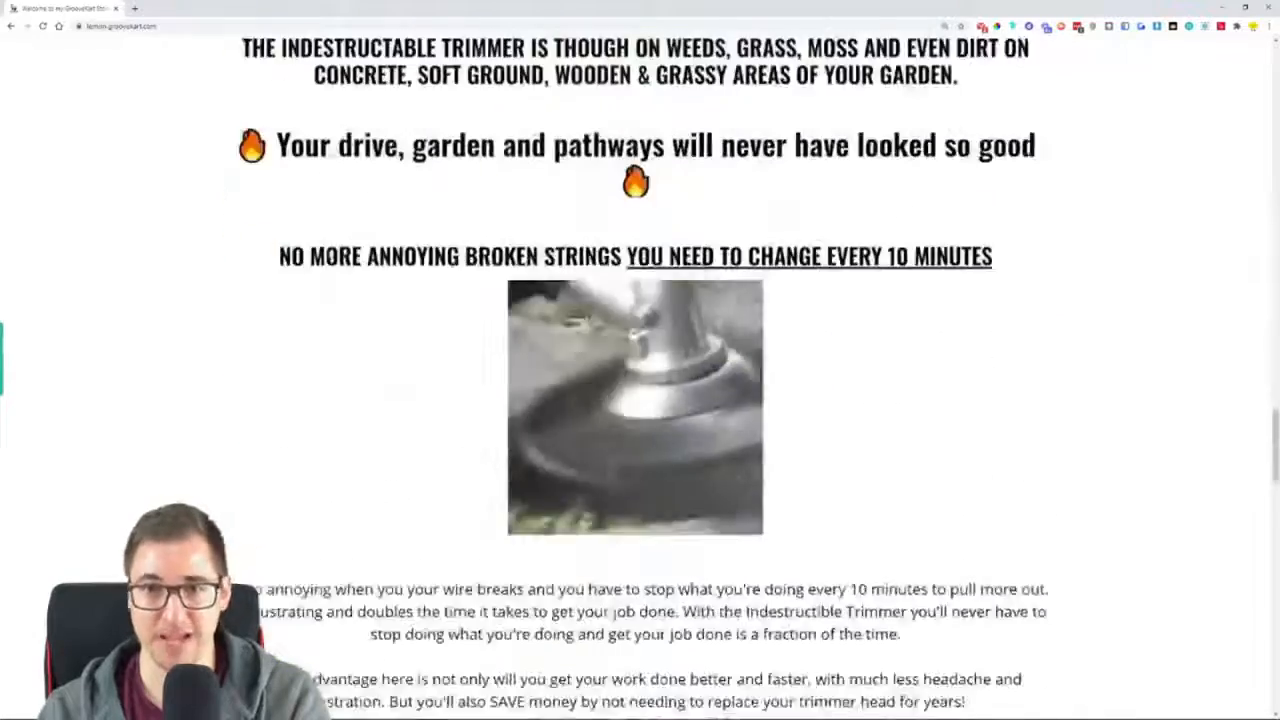
{"action": "scroll", "coordinate": [330, 255], "scroll_direction": "down", "scroll_amount": 15}
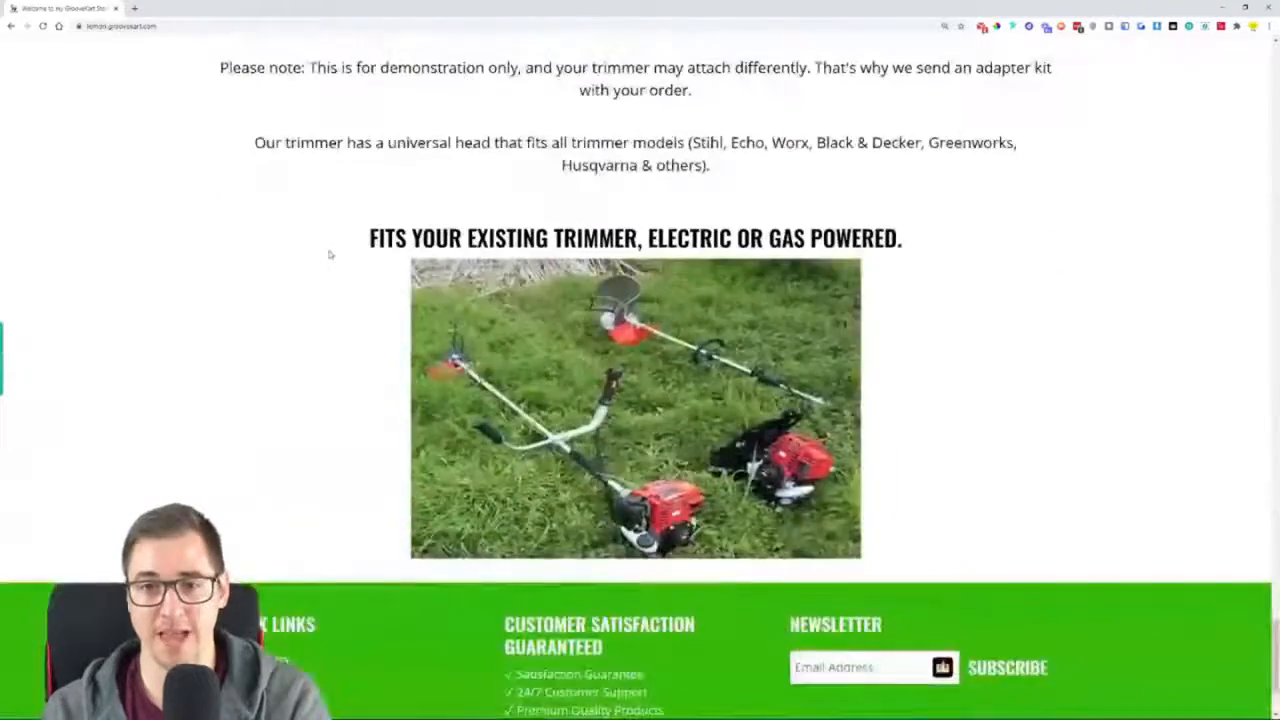
{"action": "scroll", "coordinate": [326, 237], "scroll_direction": "up", "scroll_amount": 20}
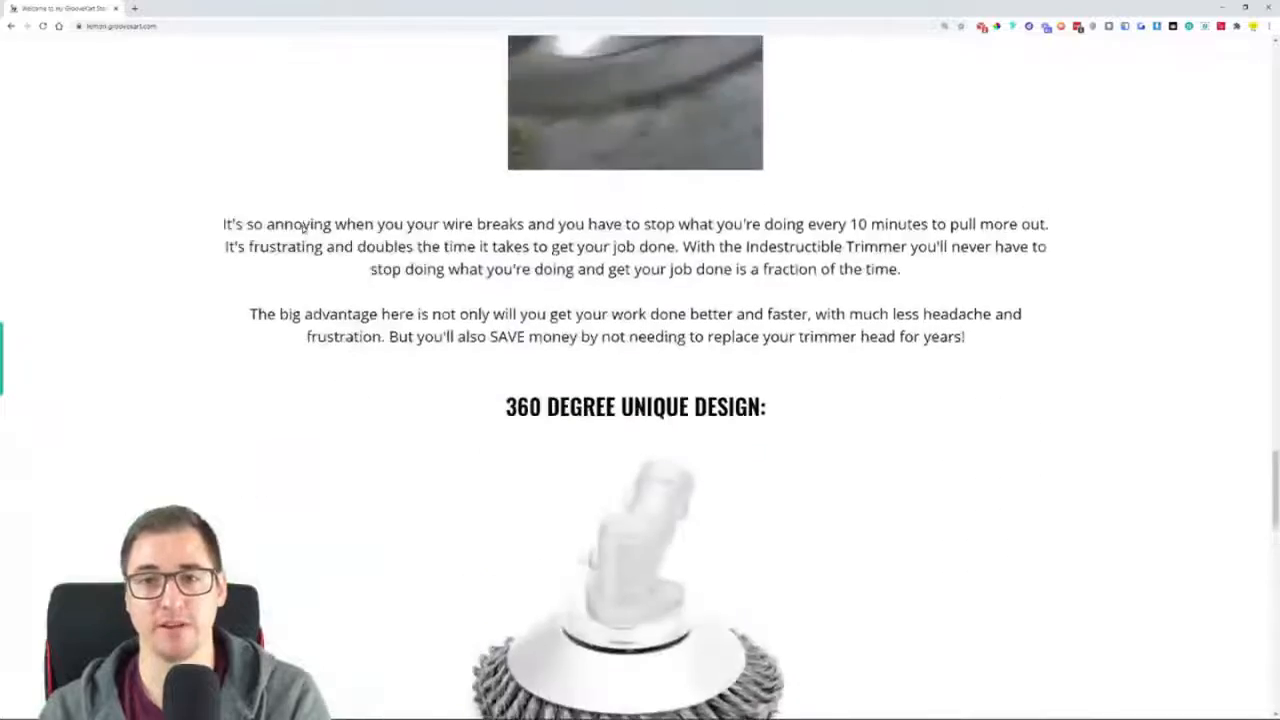
{"action": "scroll", "coordinate": [303, 229], "scroll_direction": "up", "scroll_amount": 15}
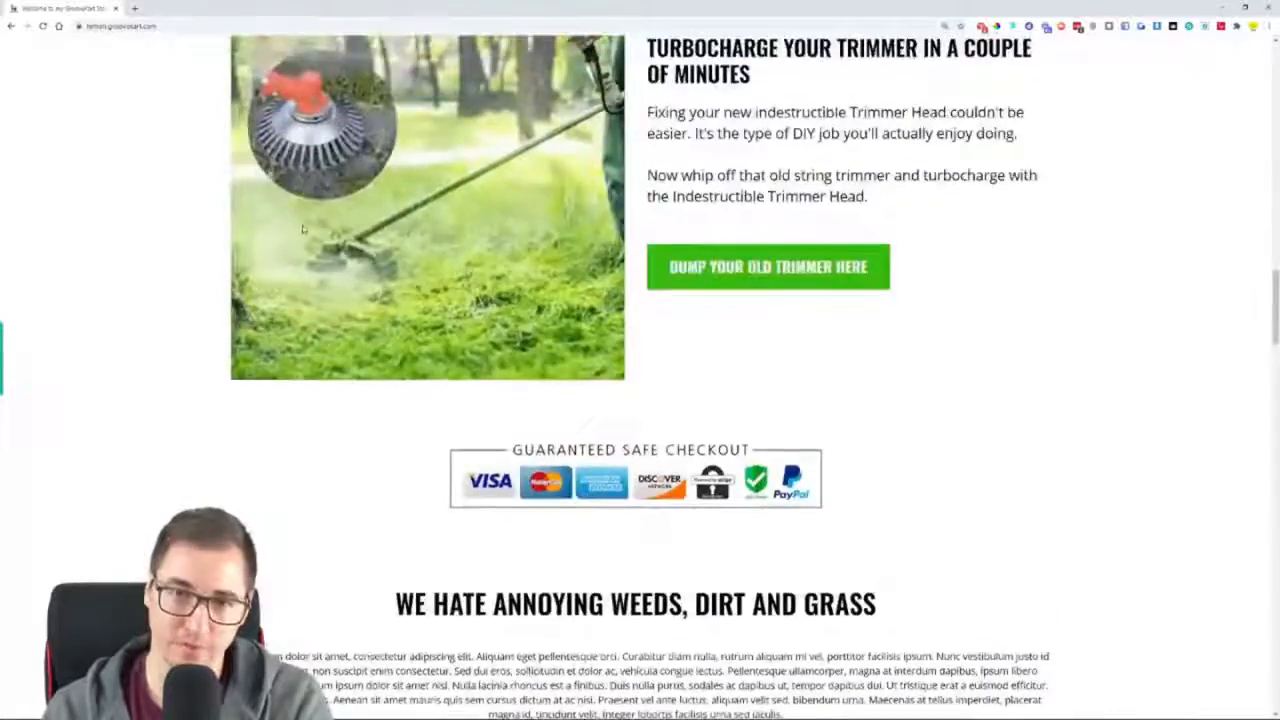
{"action": "scroll", "coordinate": [312, 236], "scroll_direction": "up", "scroll_amount": 8}
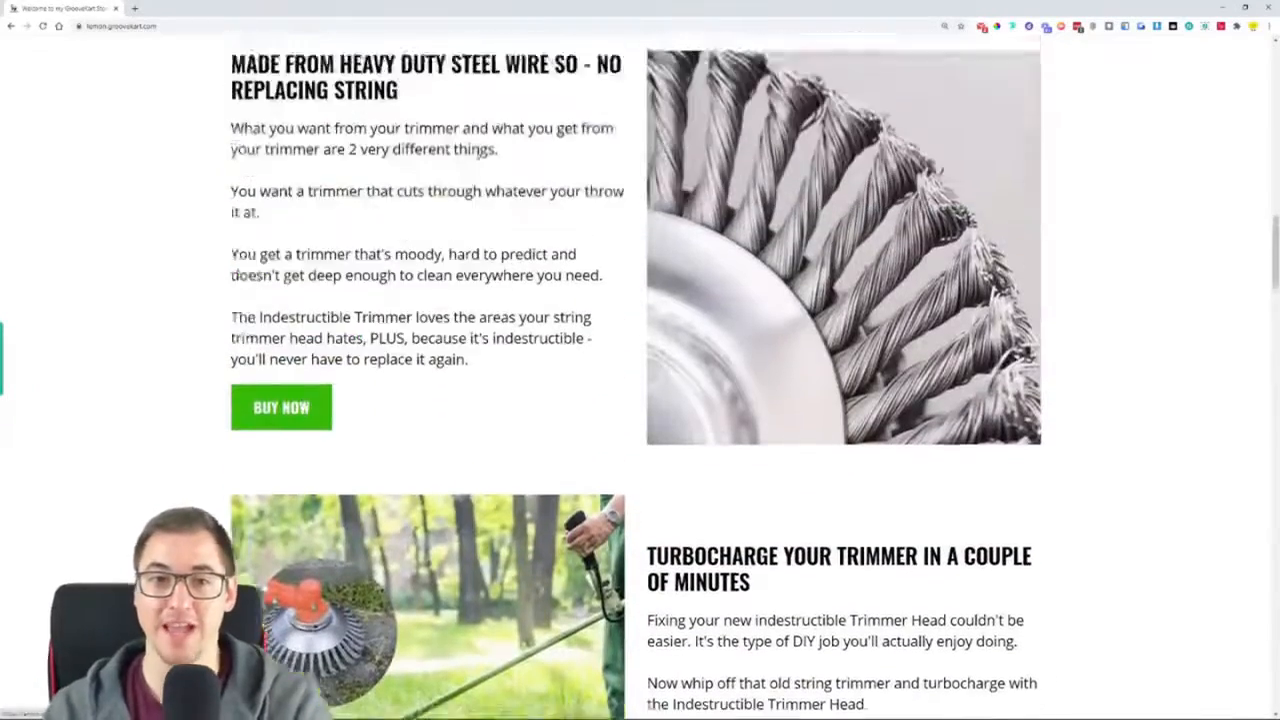
{"action": "scroll", "coordinate": [620, 450], "scroll_direction": "up", "scroll_amount": 10}
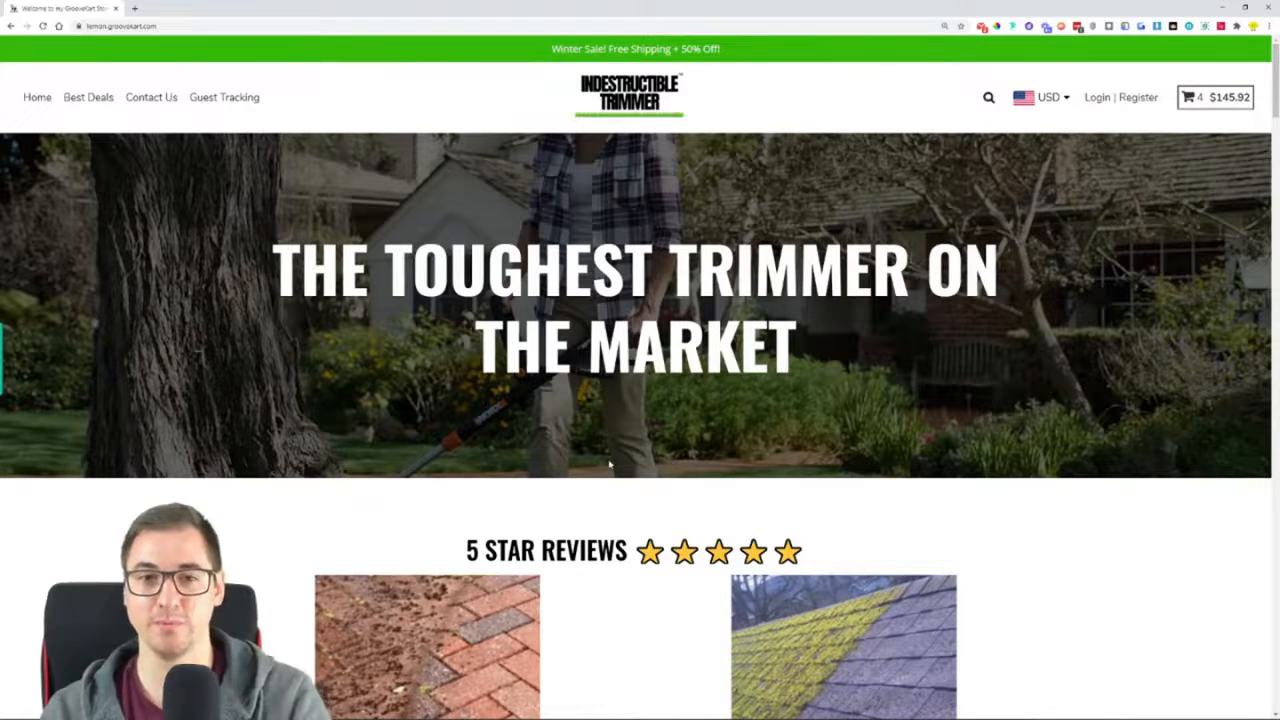
Review the homepage's reviews and weed-trimming sections, and test the product link of GRAB YOURS HERE
{"action": "scroll", "coordinate": [609, 467], "scroll_direction": "down", "scroll_amount": 2}
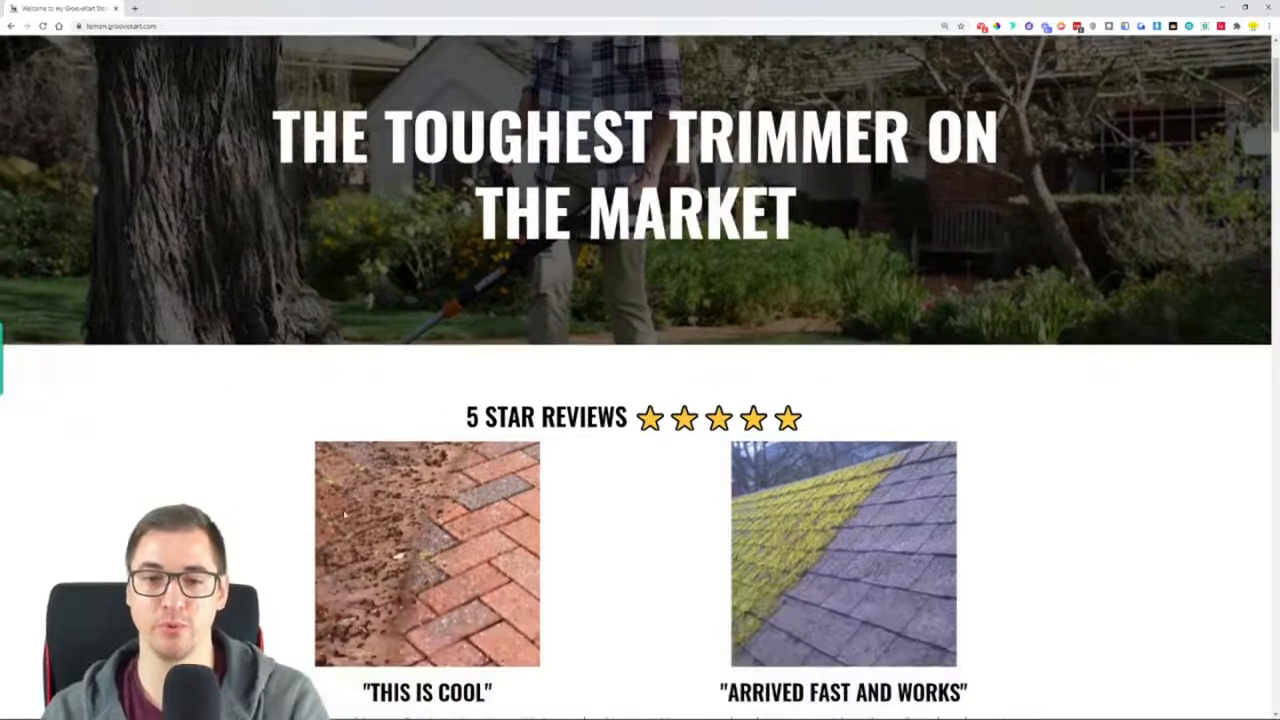
{"action": "scroll", "coordinate": [790, 116], "scroll_direction": "down", "scroll_amount": 8}
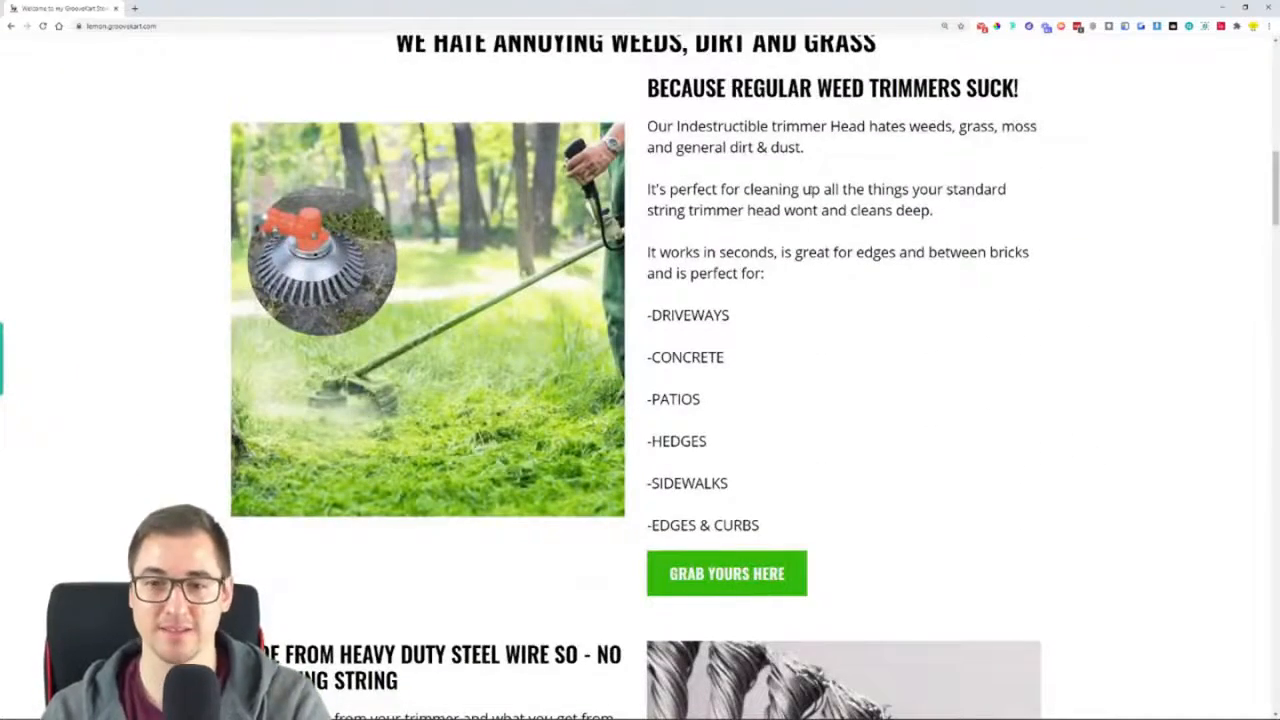
{"action": "scroll", "coordinate": [954, 280], "scroll_direction": "down", "scroll_amount": 3}
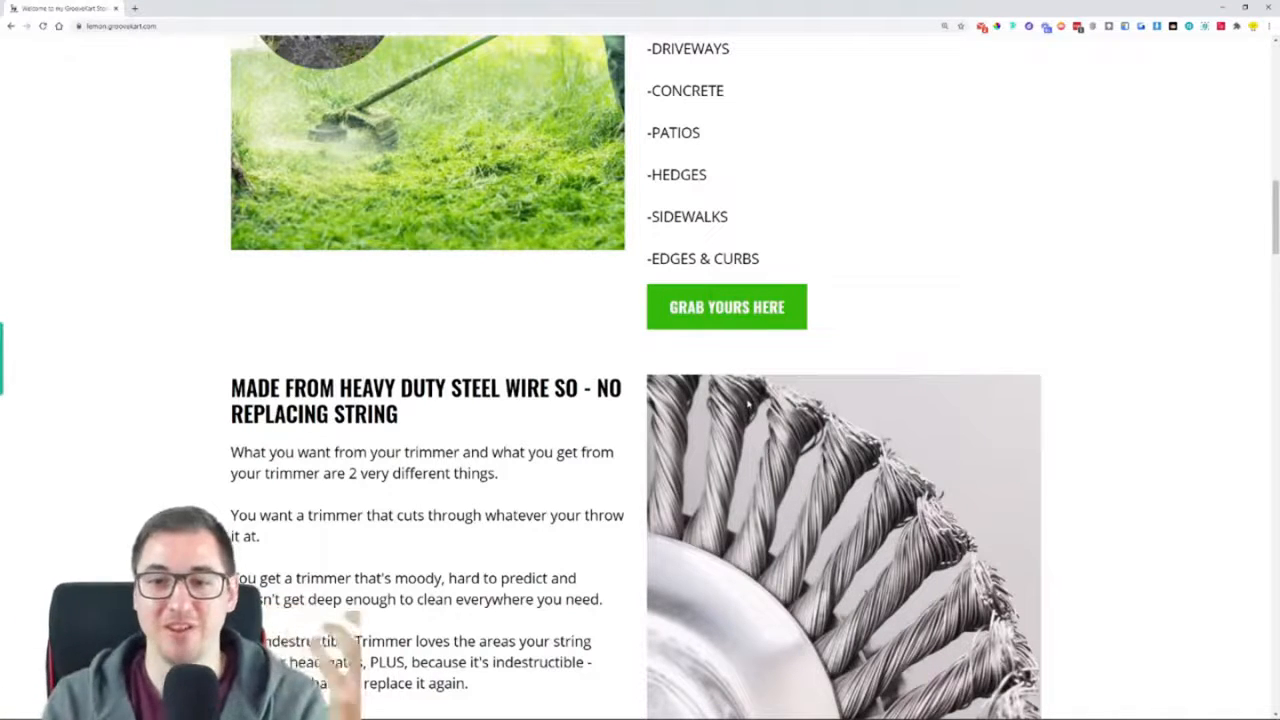
{"action": "left_click", "coordinate": [770, 314]}
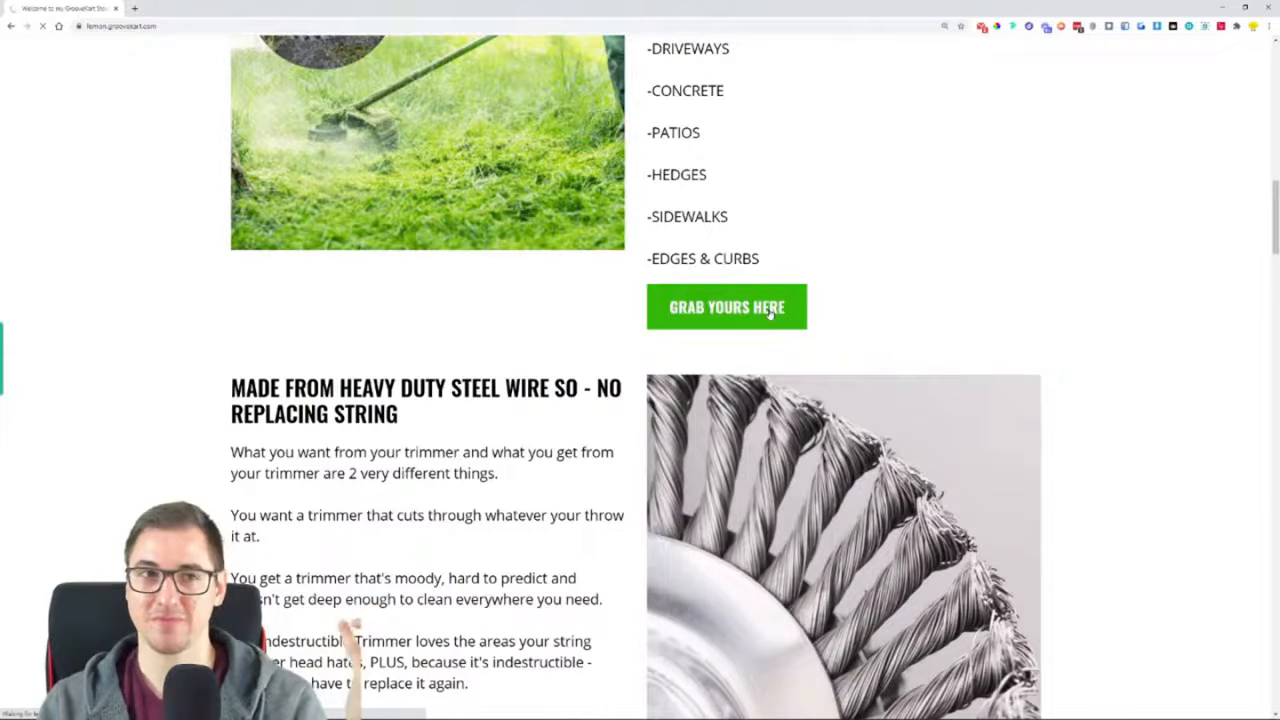
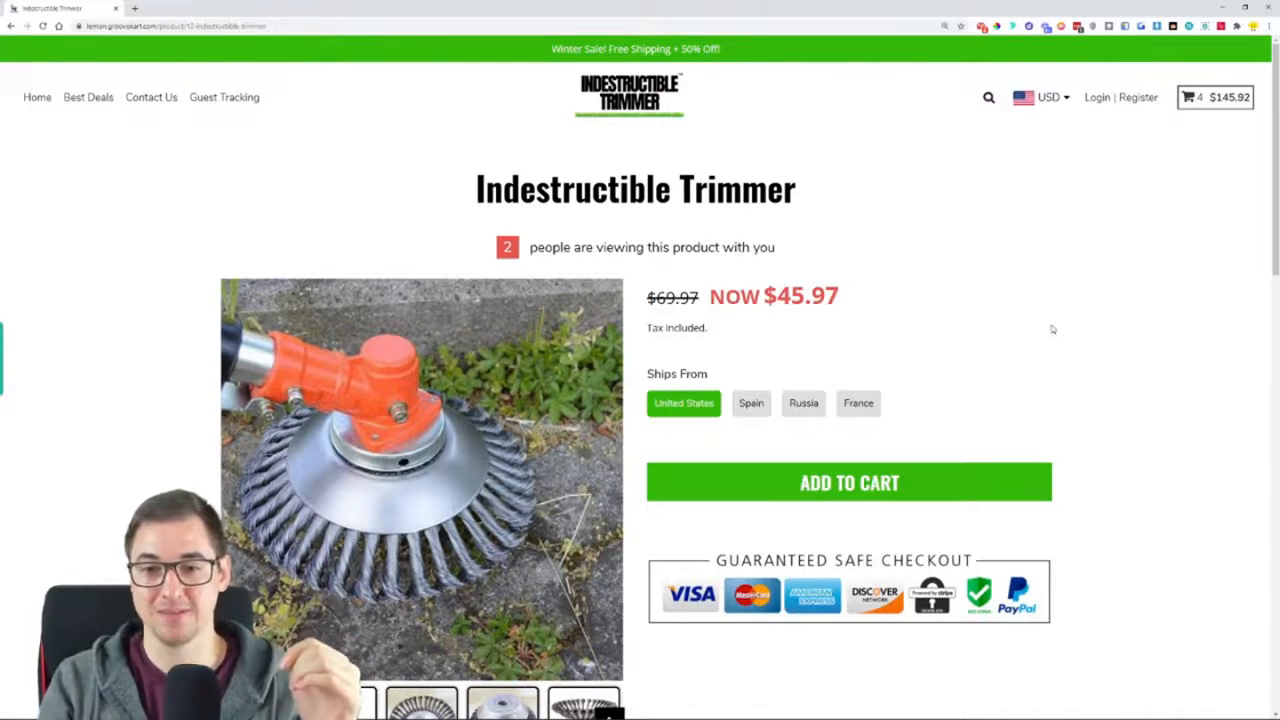
Review the Indestructible Trimmer product page from the price and checkout badges to the customer reviews and back up
{"action": "scroll", "coordinate": [1052, 329], "scroll_direction": "down", "scroll_amount": 3}
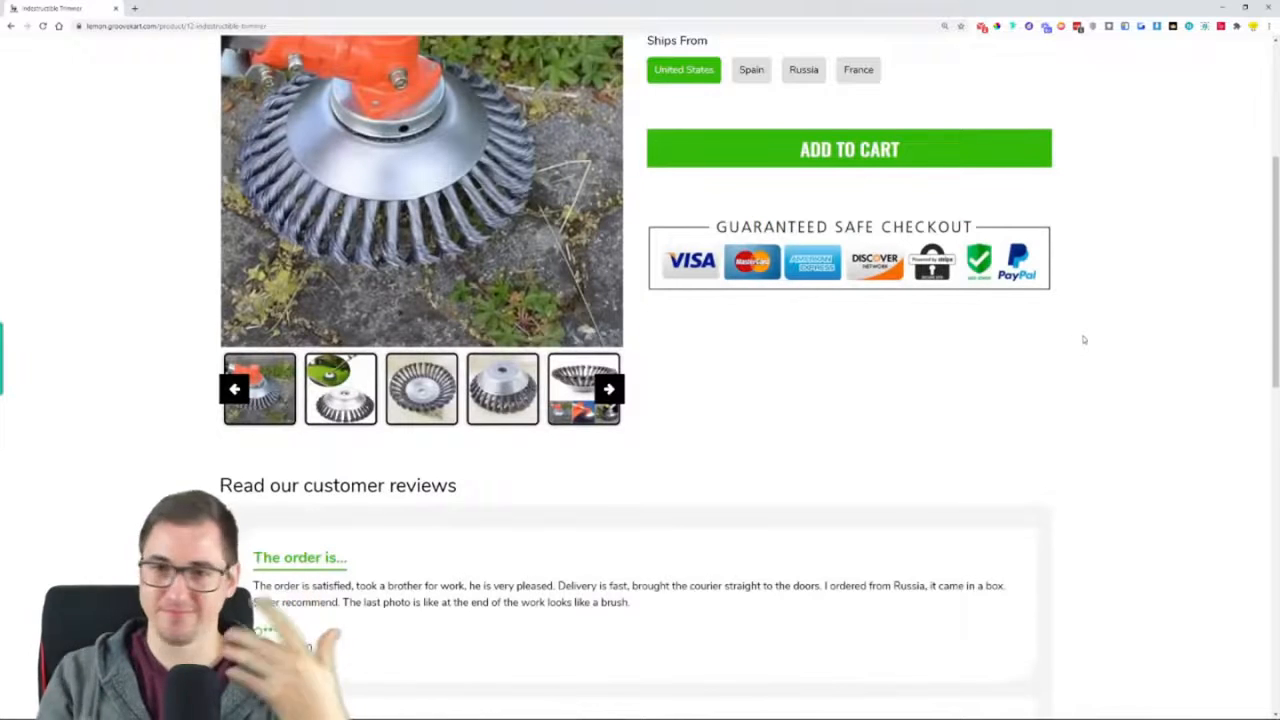
{"action": "scroll", "coordinate": [1054, 354], "scroll_direction": "down", "scroll_amount": 2}
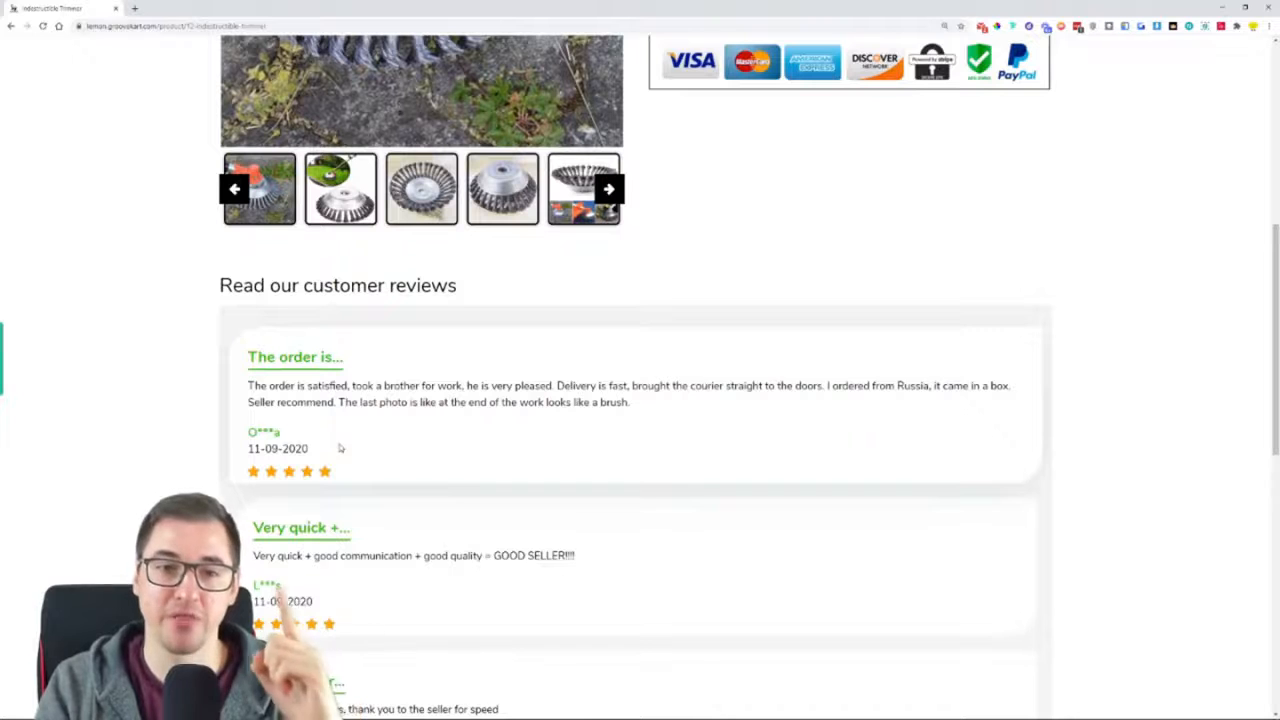
{"action": "scroll", "coordinate": [810, 321], "scroll_direction": "up", "scroll_amount": 2}
{"action": "scroll", "coordinate": [651, 371], "scroll_direction": "up", "scroll_amount": 2}
{"action": "scroll", "coordinate": [642, 365], "scroll_direction": "up", "scroll_amount": 2}
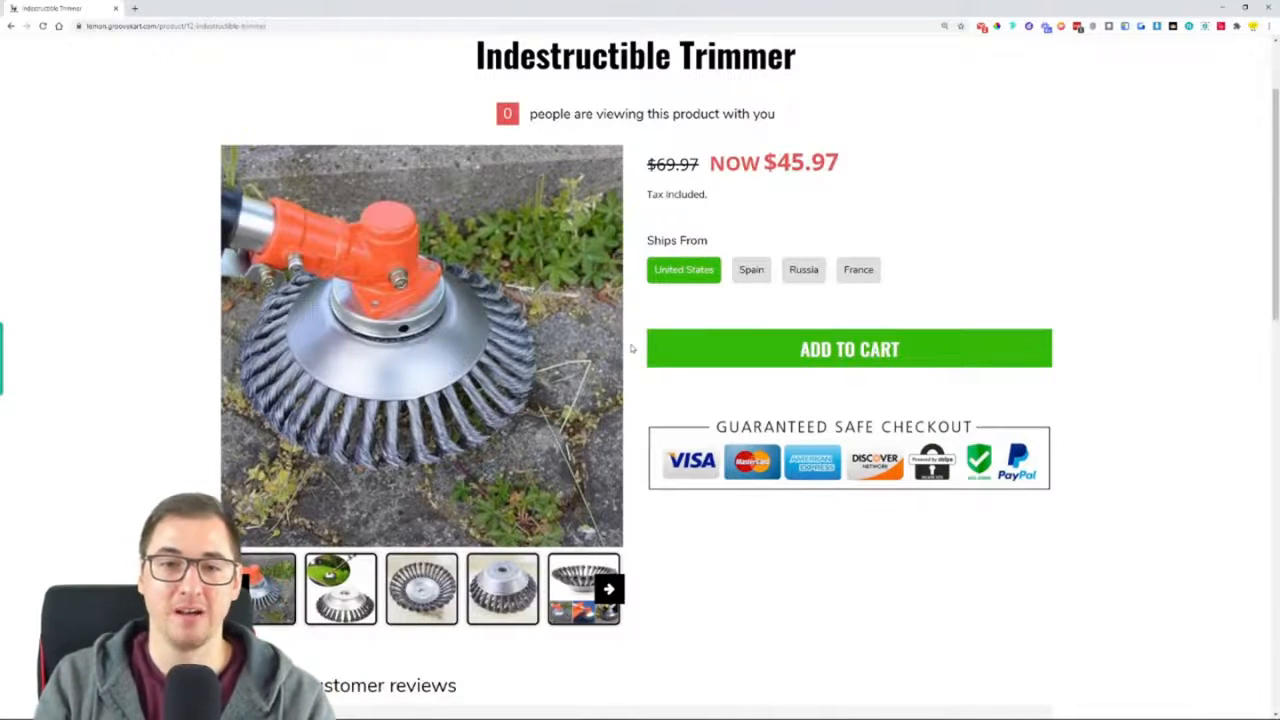
{"action": "scroll", "coordinate": [631, 348], "scroll_direction": "down", "scroll_amount": 3}
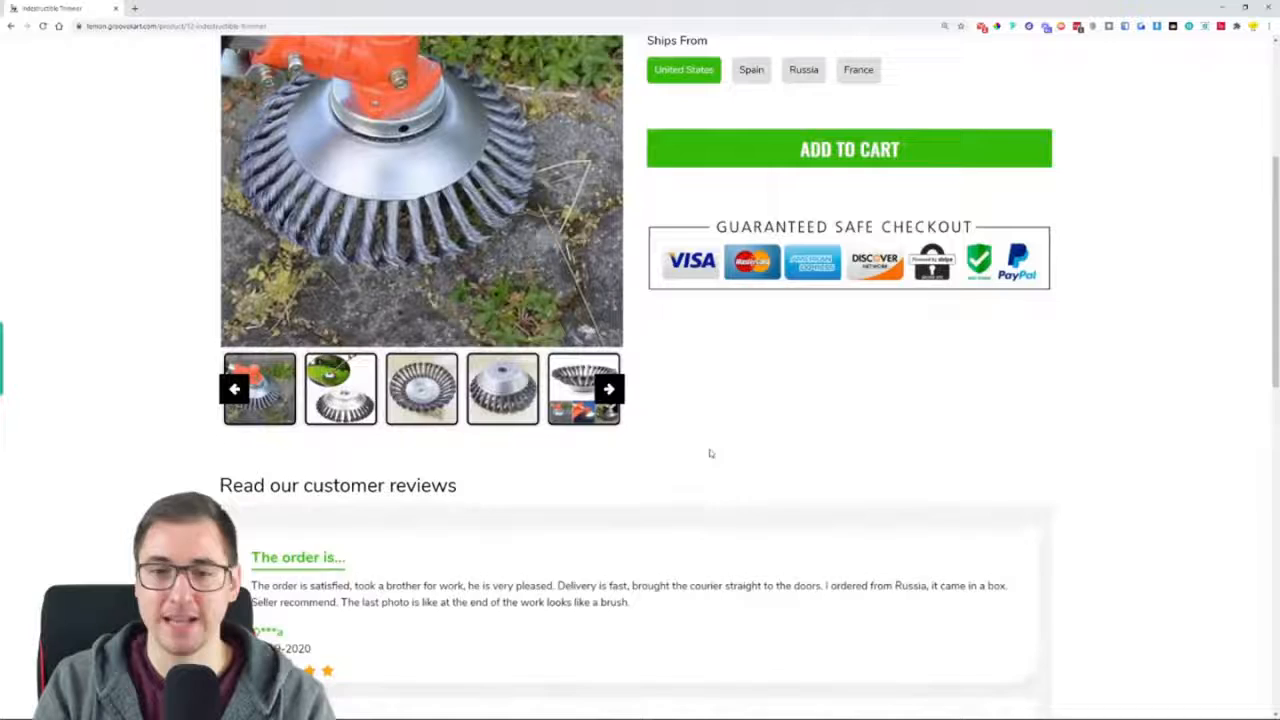
{"action": "scroll", "coordinate": [645, 350], "scroll_direction": "up", "scroll_amount": 2}
{"action": "scroll", "coordinate": [642, 332], "scroll_direction": "up", "scroll_amount": 1}
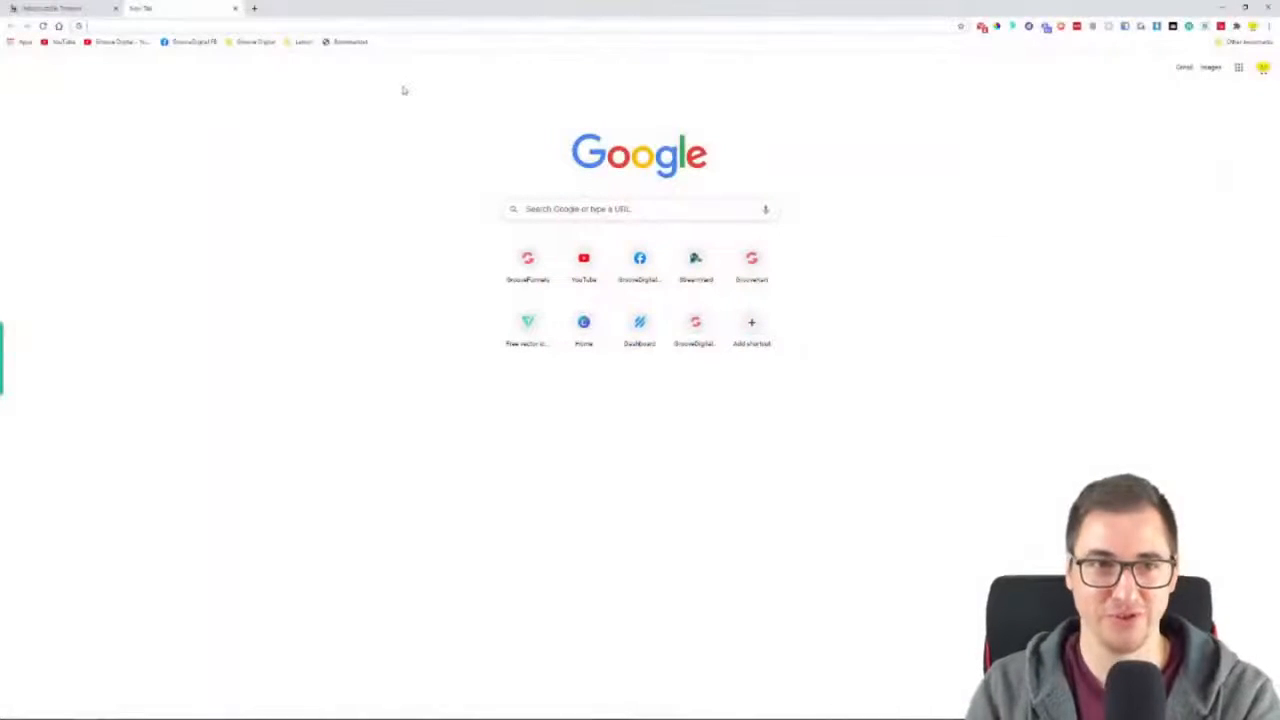
Start a 15-minute countdown by searching Google for "timer 15 min" in a new browser tab
{"action": "type", "text": "timer"}
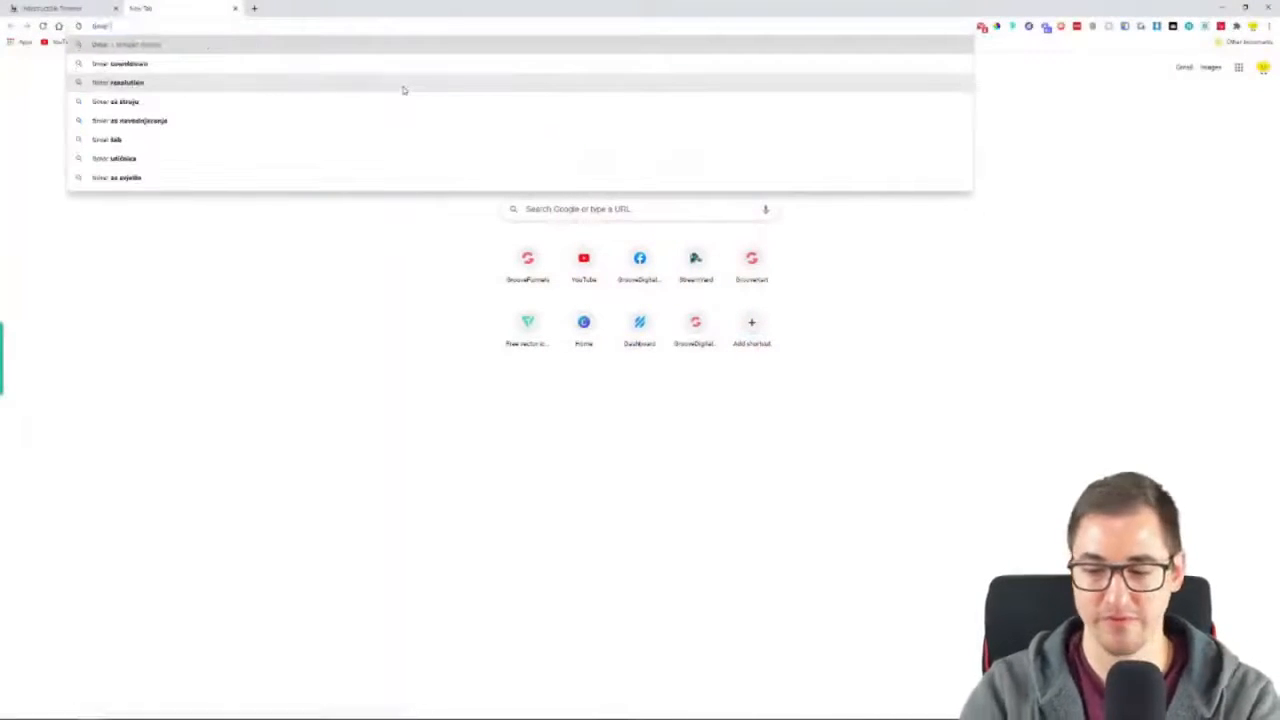
{"action": "type", "text": " 15 min"}
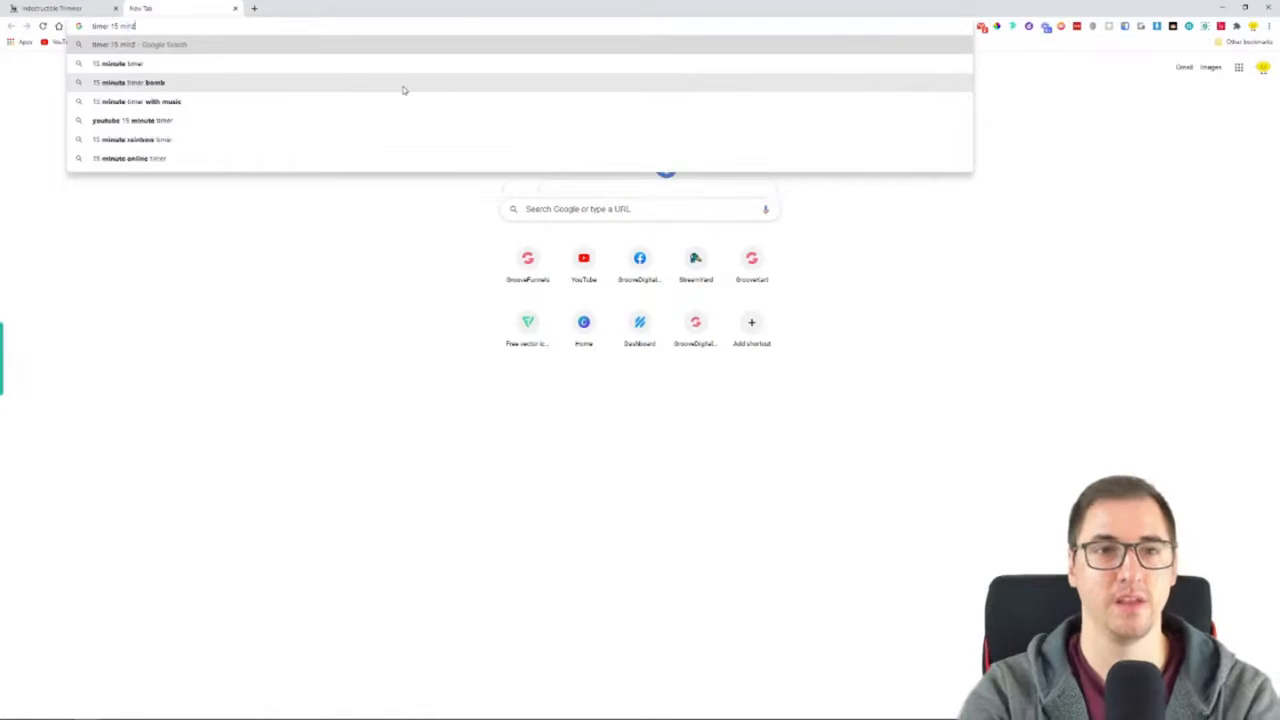
{"action": "key", "text": "Return"}
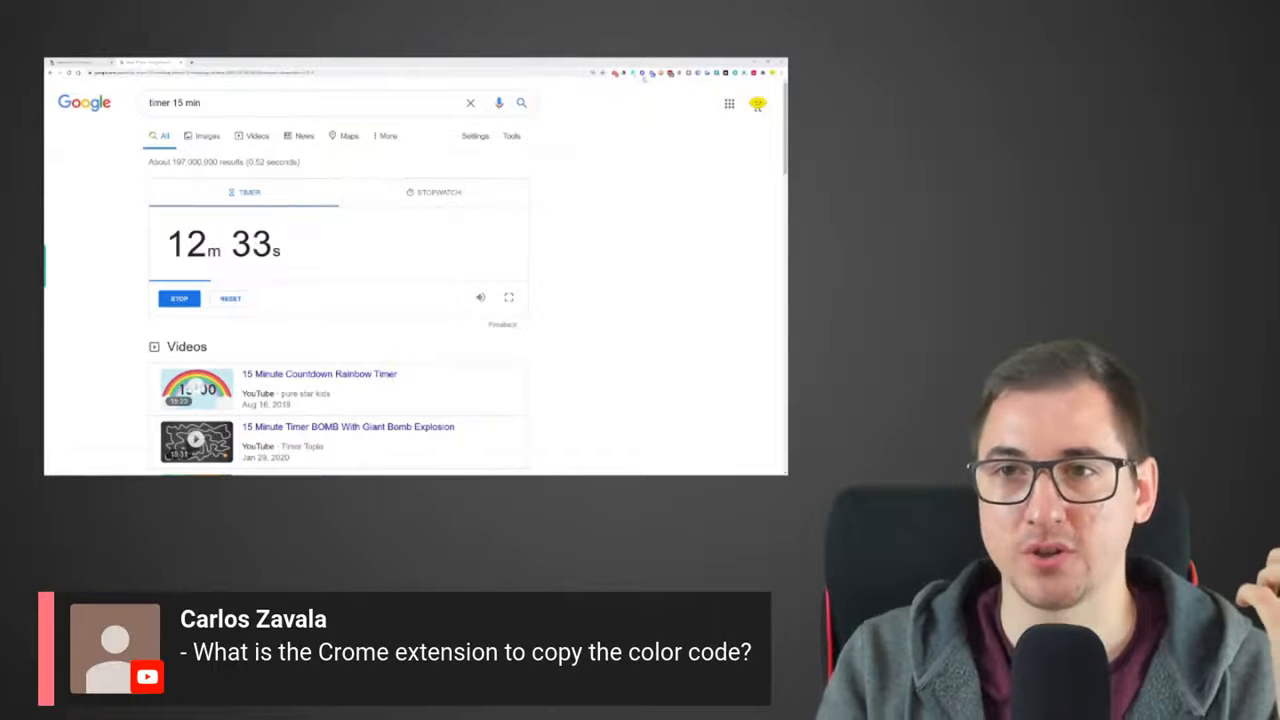
Show the ColorPick Eyedropper browser extension on the timer page and close it again
{"action": "left_click", "coordinate": [628, 74]}
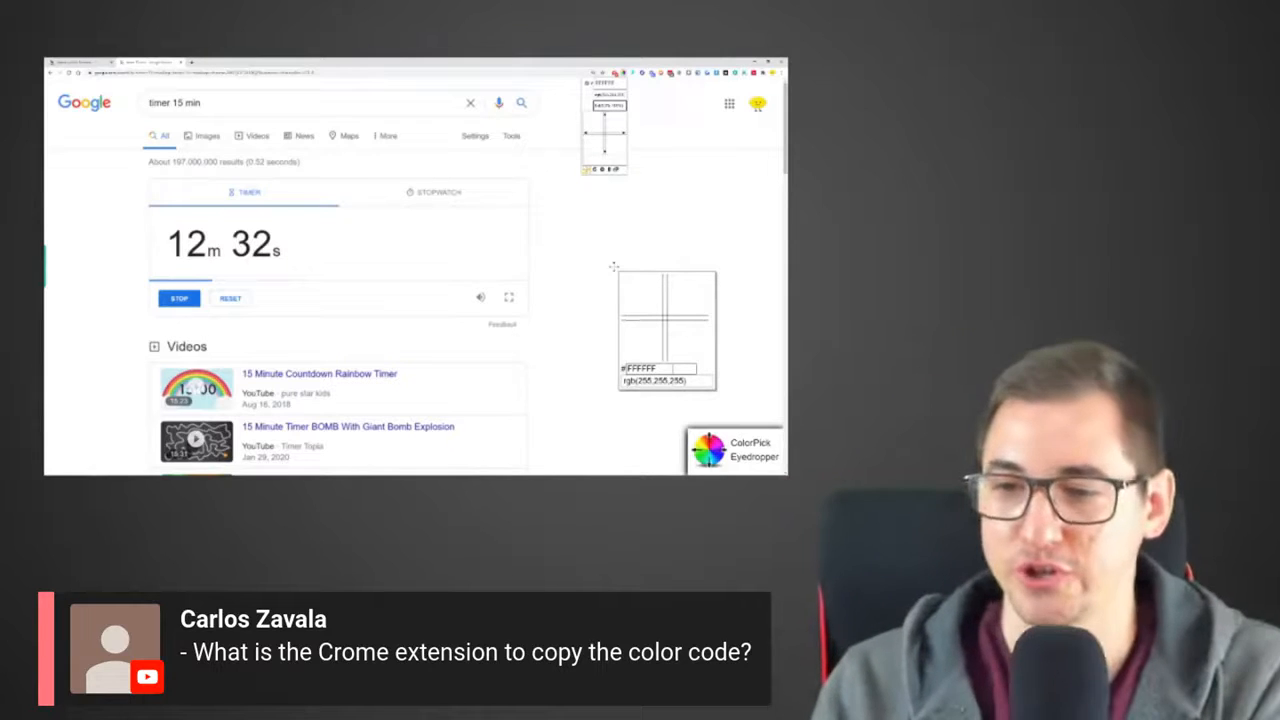
{"action": "left_click", "coordinate": [642, 94]}
{"action": "left_click", "coordinate": [625, 112]}
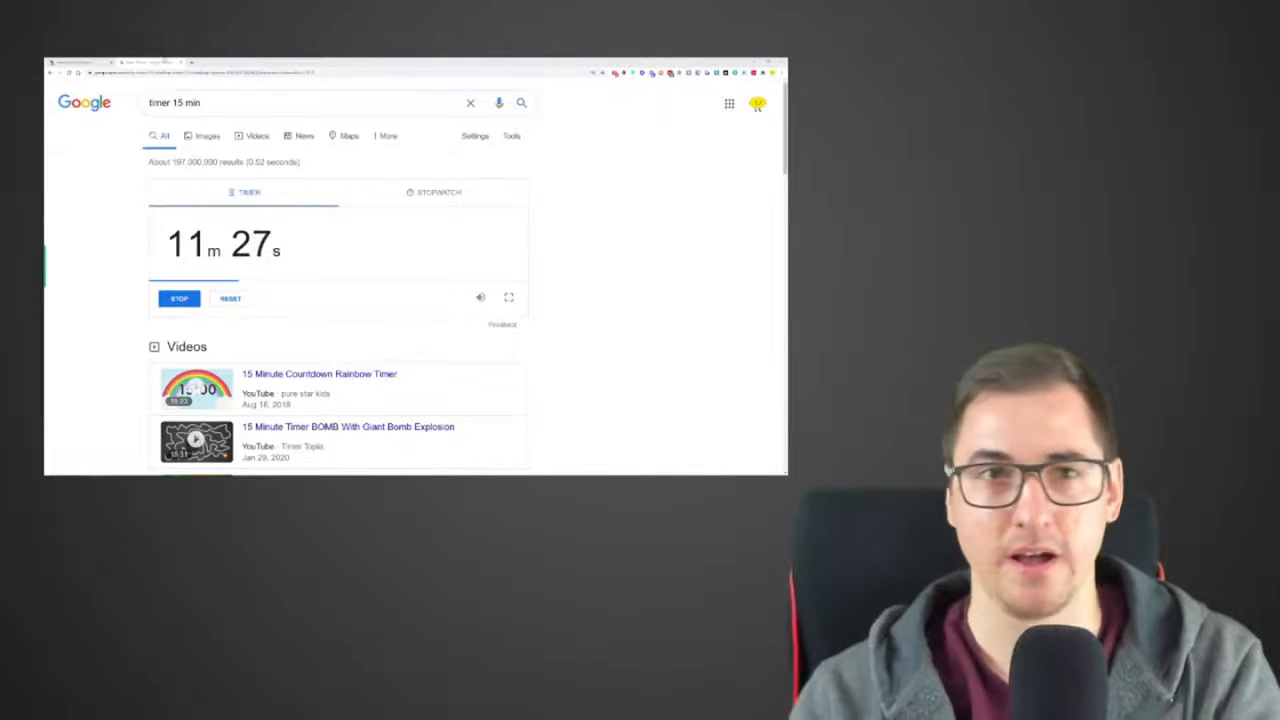
Return to the product page, open the store homepage through the header logo, and go to the store's admin login address
{"action": "left_click", "coordinate": [83, 62]}
{"action": "scroll", "coordinate": [190, 172], "scroll_direction": "up", "scroll_amount": 2}
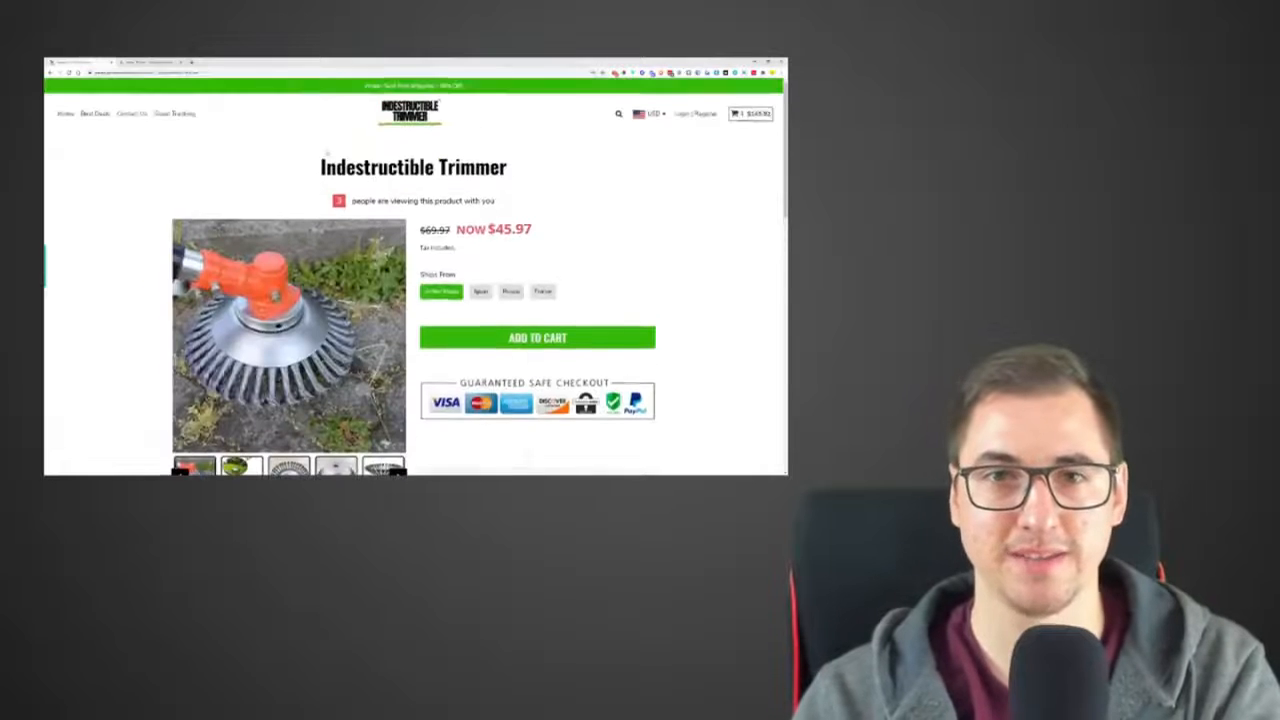
{"action": "left_click", "coordinate": [425, 113]}
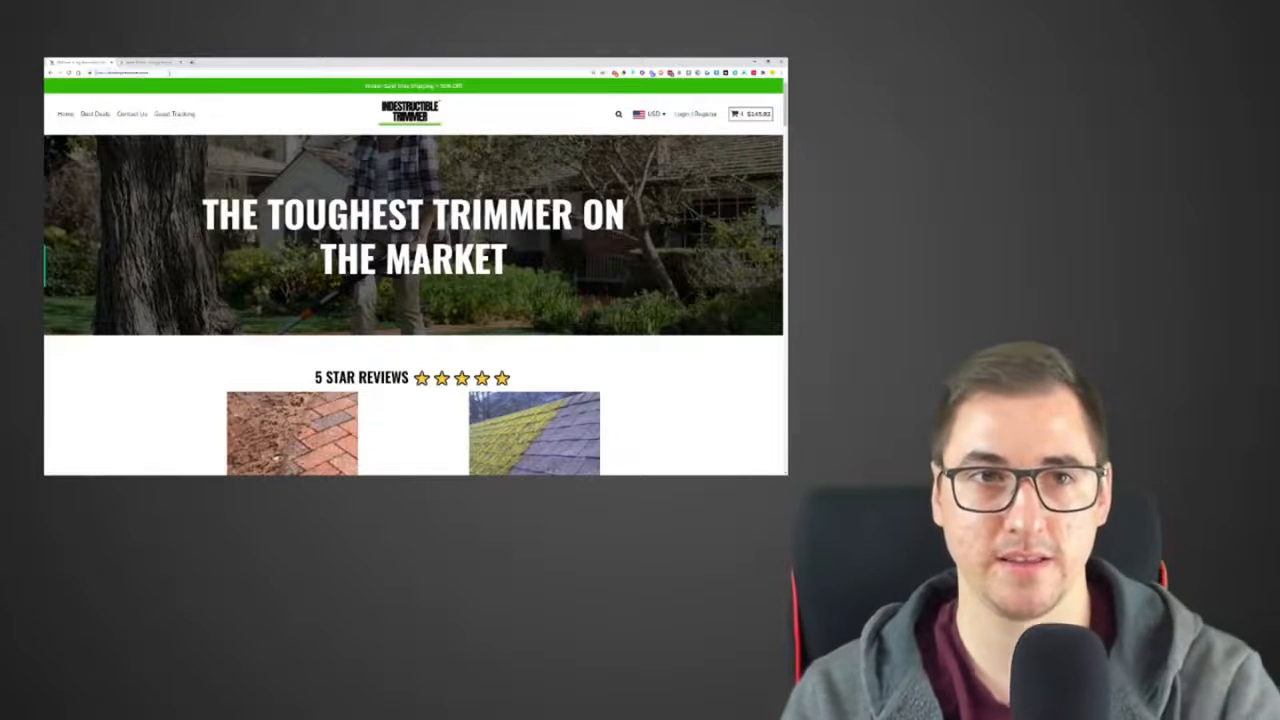
{"action": "left_click", "coordinate": [171, 74]}
{"action": "type", "text": "/ca"}
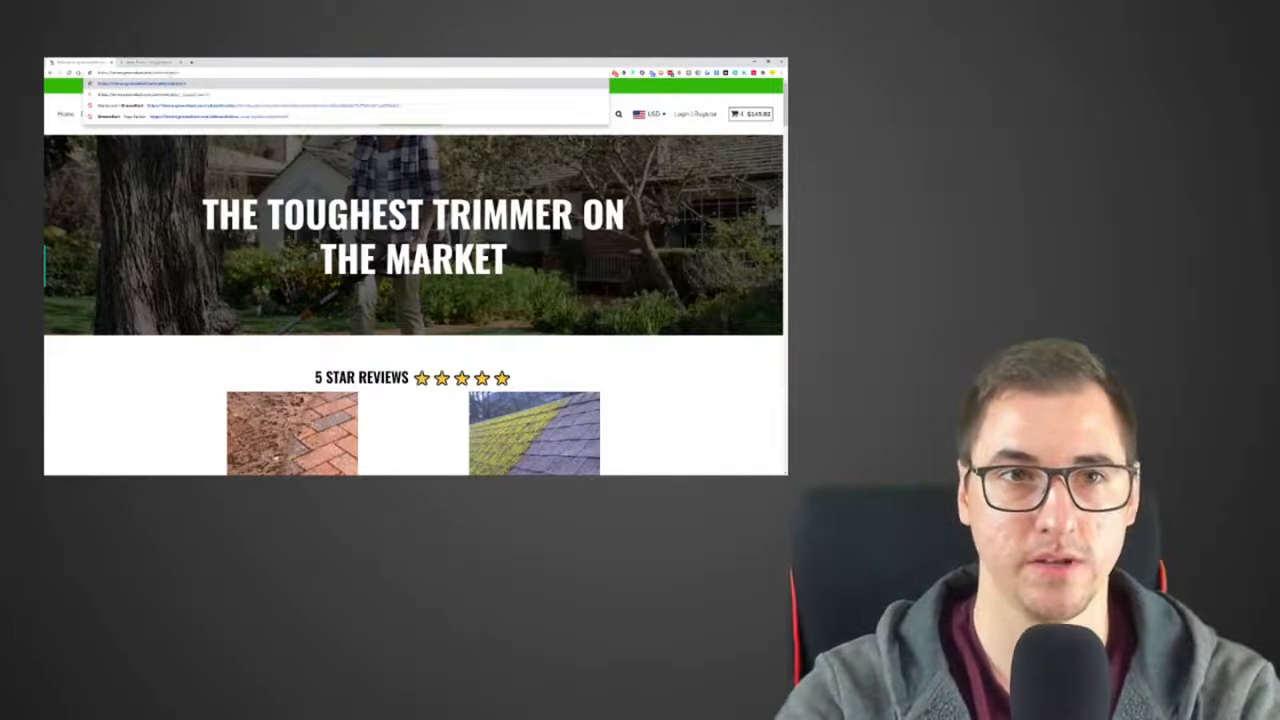
{"action": "key", "text": "Return"}
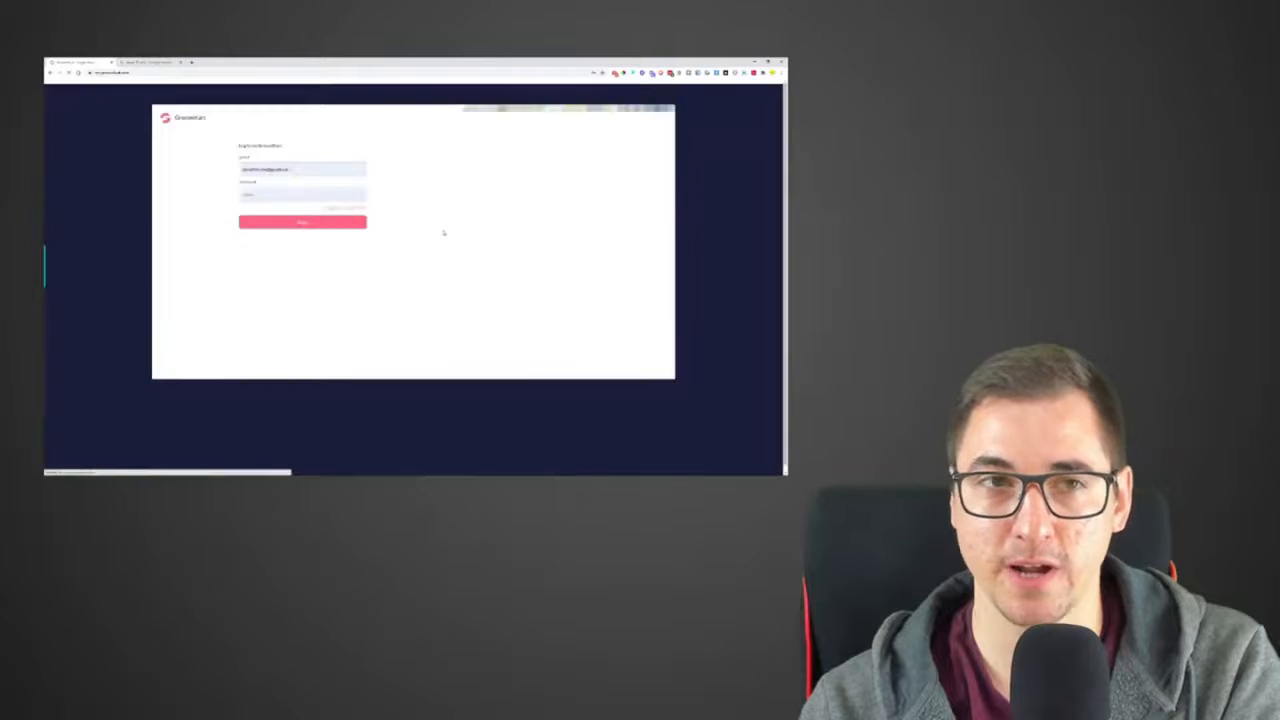
Try to log in to GrooveKart with the saved account e-mail and password
{"action": "left_click", "coordinate": [322, 172]}
{"action": "left_click", "coordinate": [322, 186]}
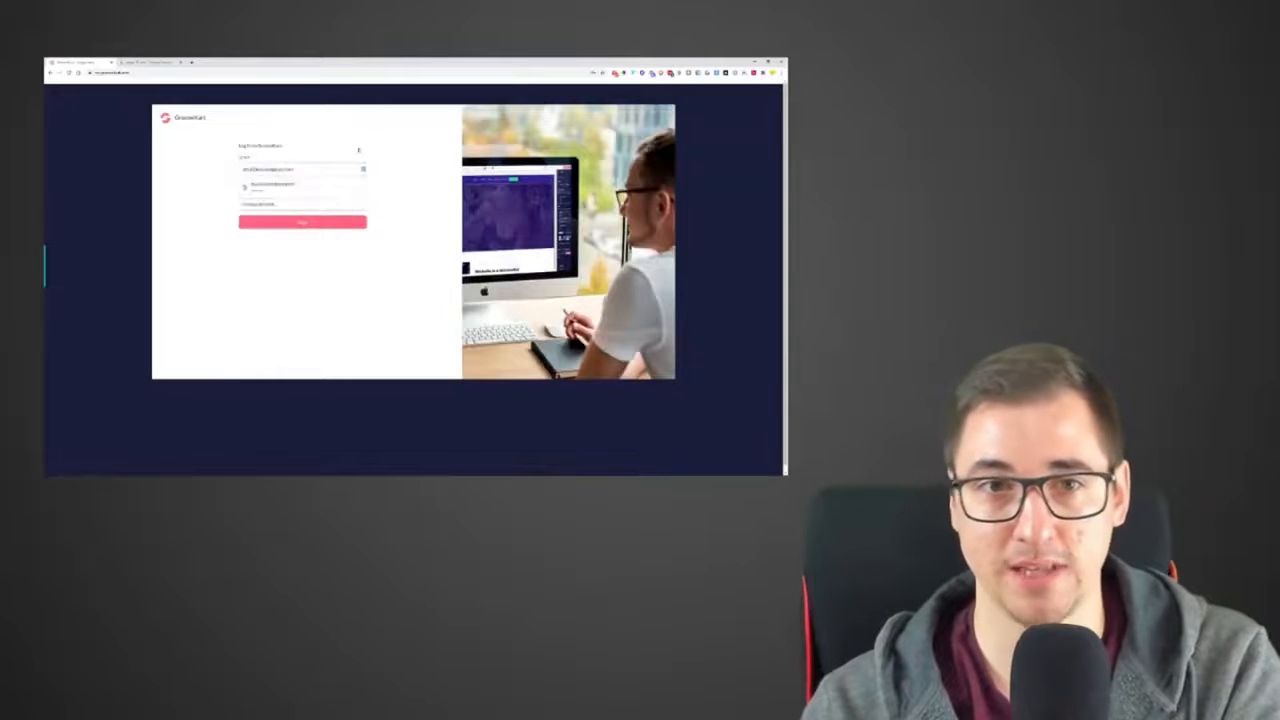
{"action": "left_click", "coordinate": [324, 223]}
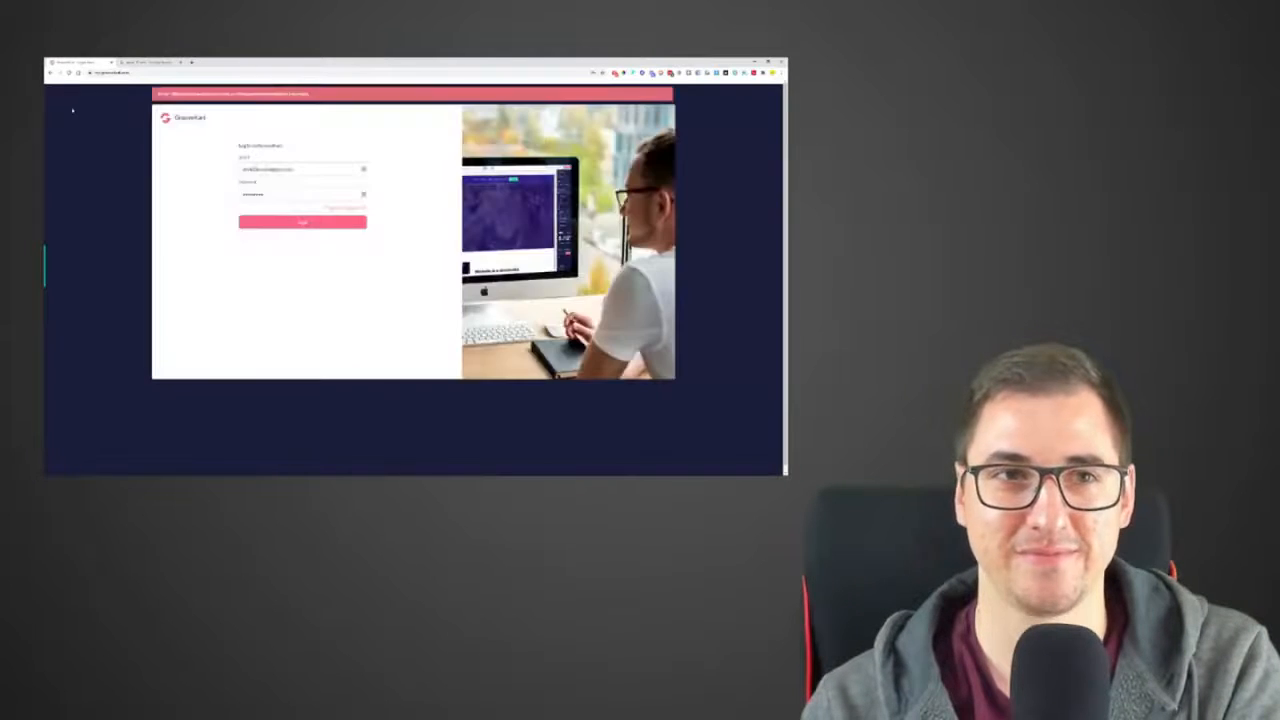
Leave the login page for the GrooveKart store list, enter the lemon store's back office, and open its Homepage in the page builder
{"action": "left_click", "coordinate": [52, 73]}
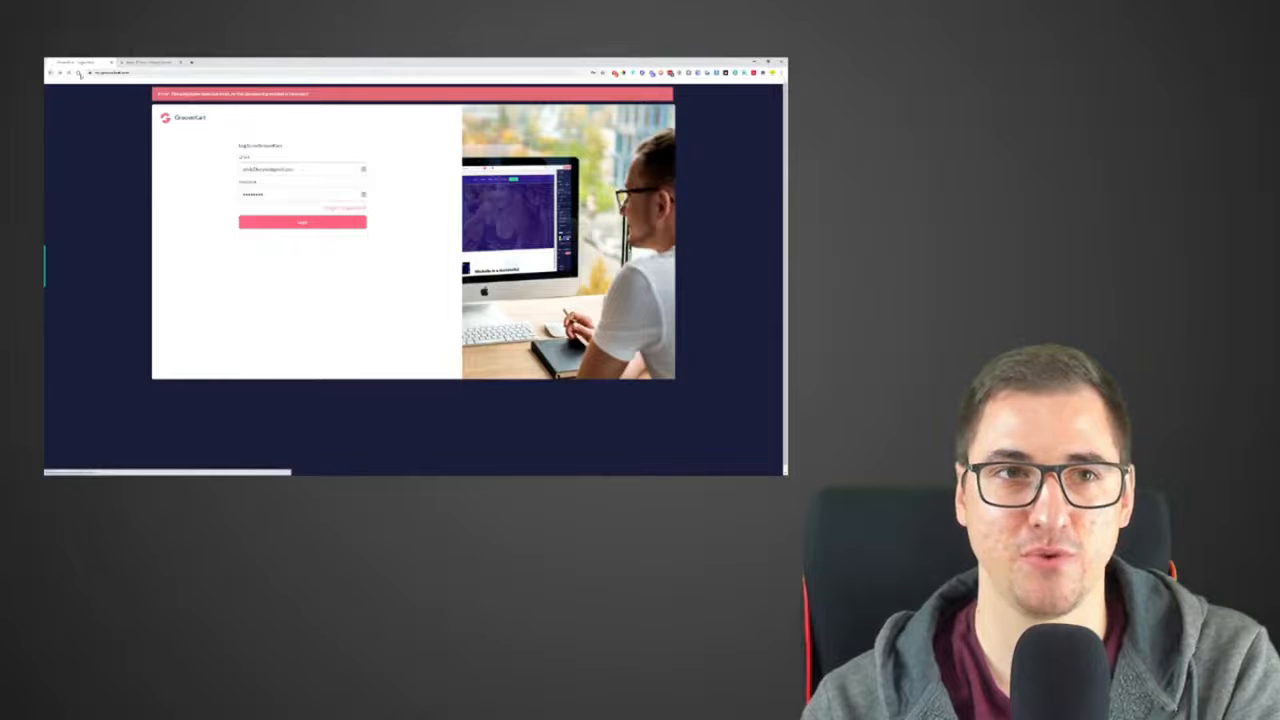
{"action": "left_click", "coordinate": [80, 75]}
{"action": "left_click", "coordinate": [340, 207]}
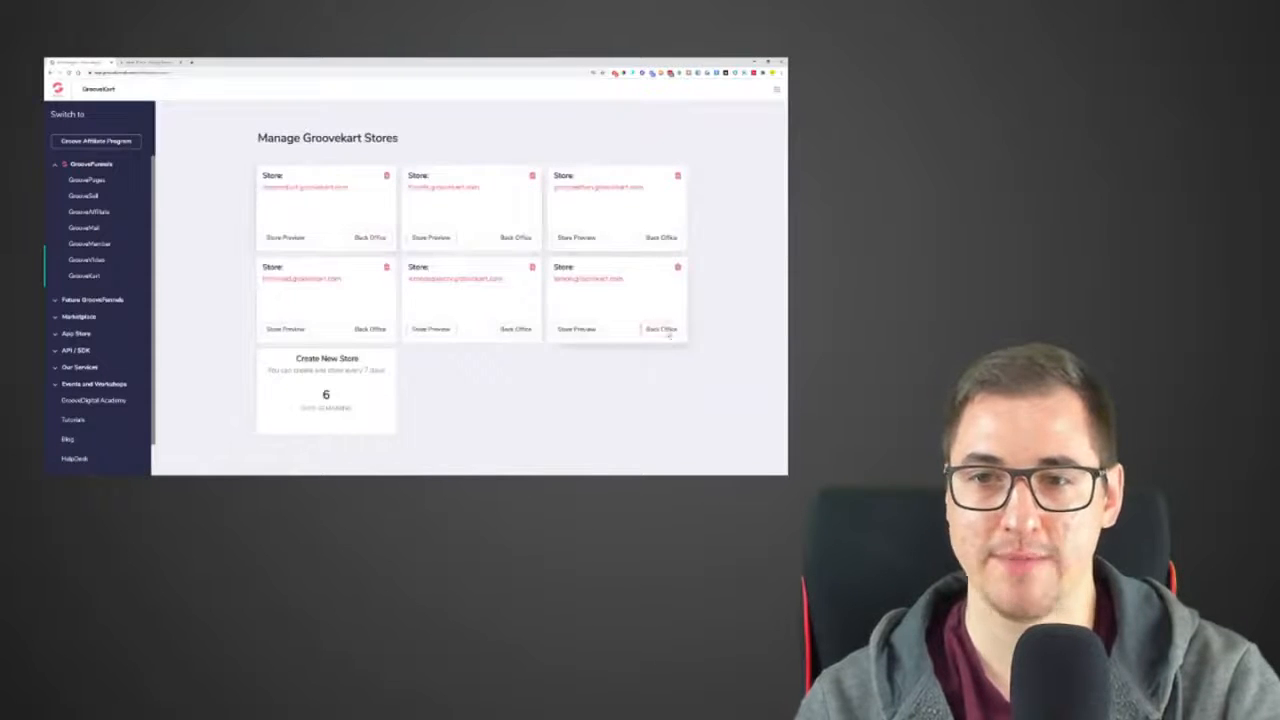
{"action": "left_click", "coordinate": [664, 330]}
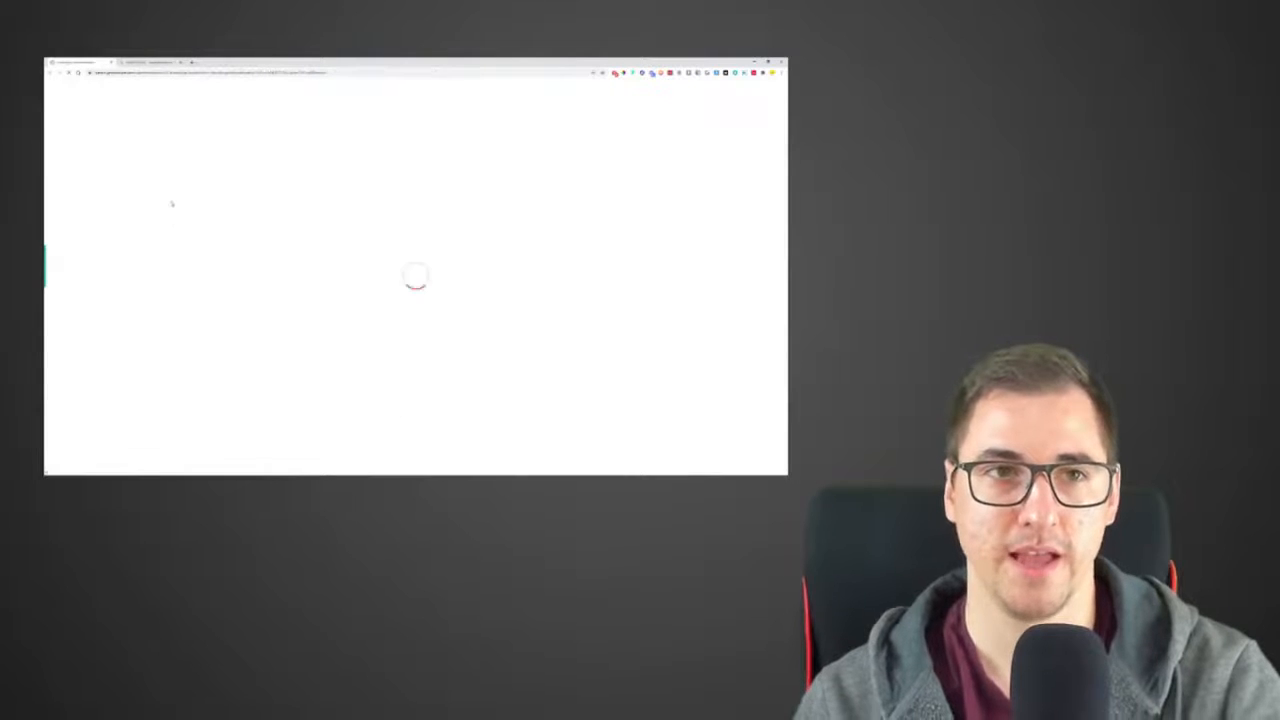
{"action": "left_click", "coordinate": [60, 269]}
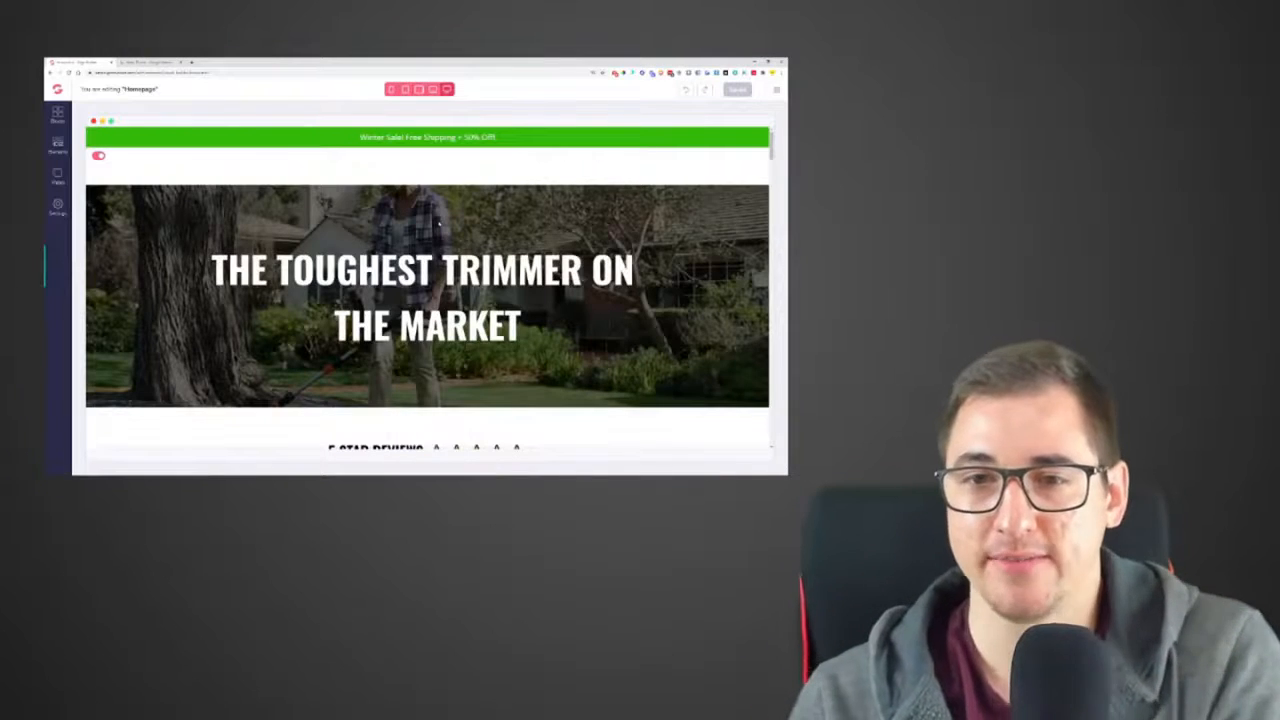
Increase the top and bottom padding of the headline THE TOUGHEST TRIMMER ON THE MARKET
{"action": "left_click", "coordinate": [438, 222]}
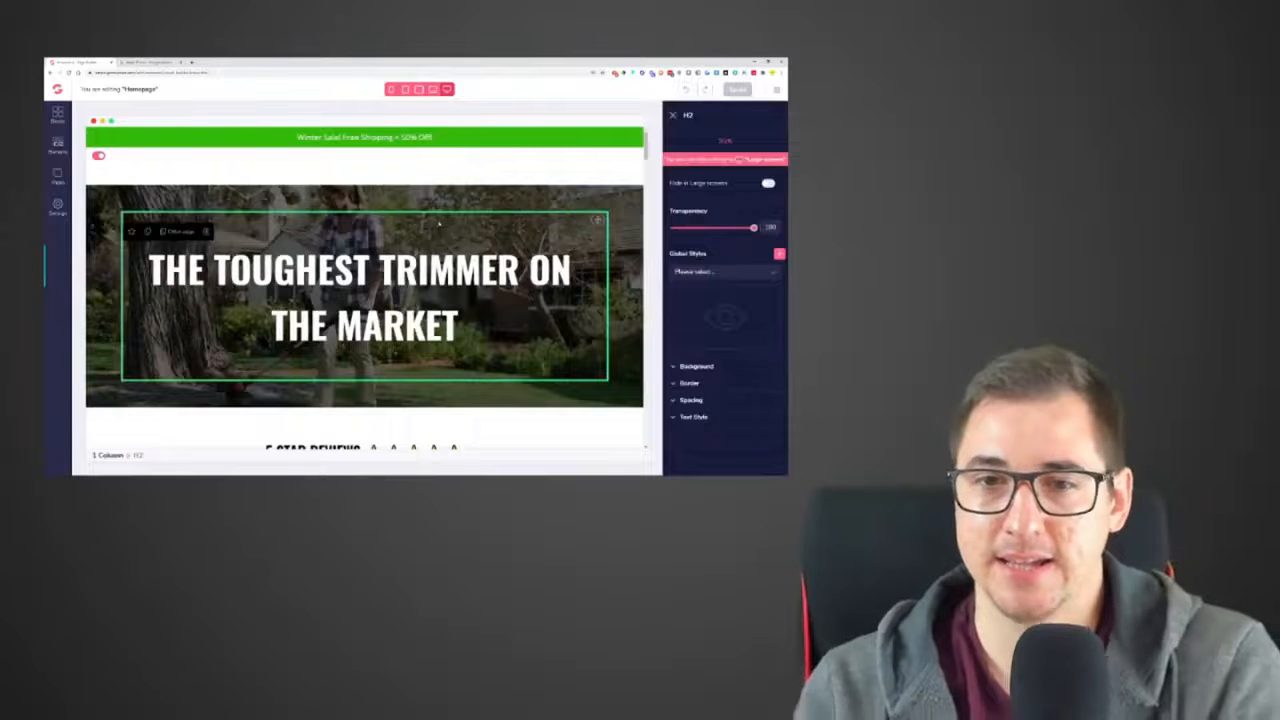
{"action": "left_click", "coordinate": [311, 198]}
{"action": "left_click", "coordinate": [691, 399]}
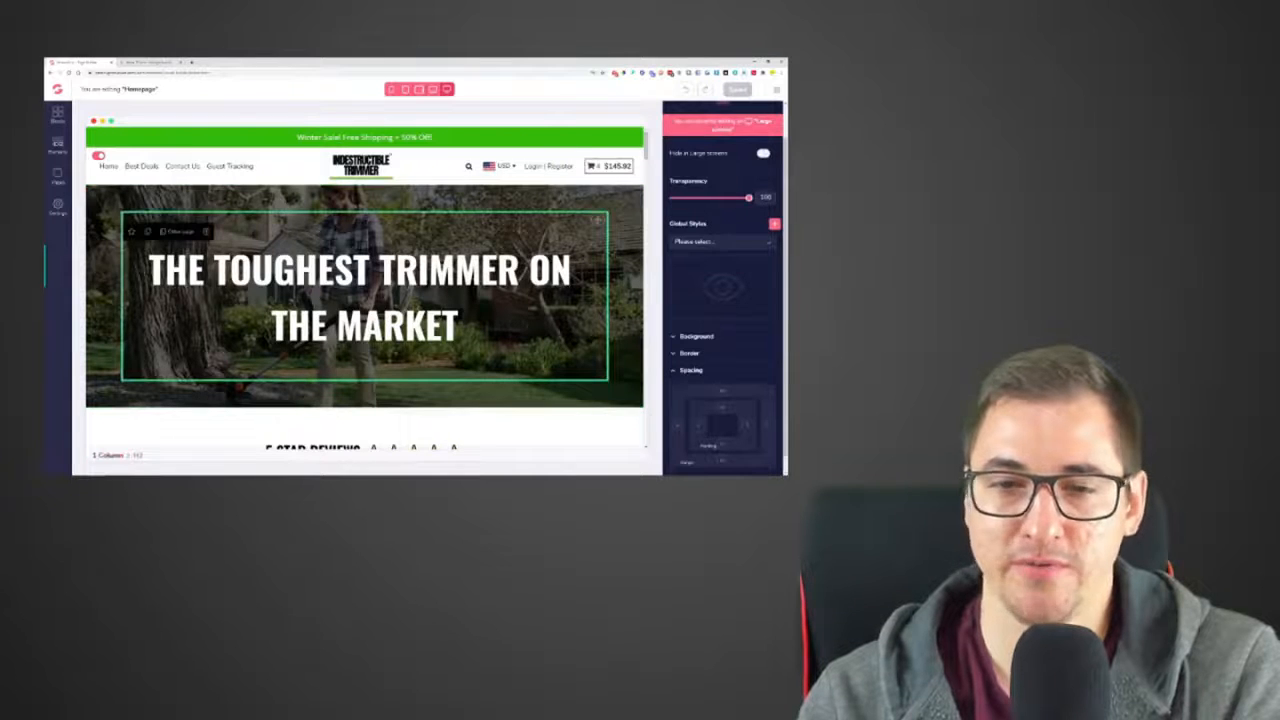
{"action": "left_click", "coordinate": [724, 446]}
{"action": "left_click_drag", "start_coordinate": [672, 444], "coordinate": [710, 445]}
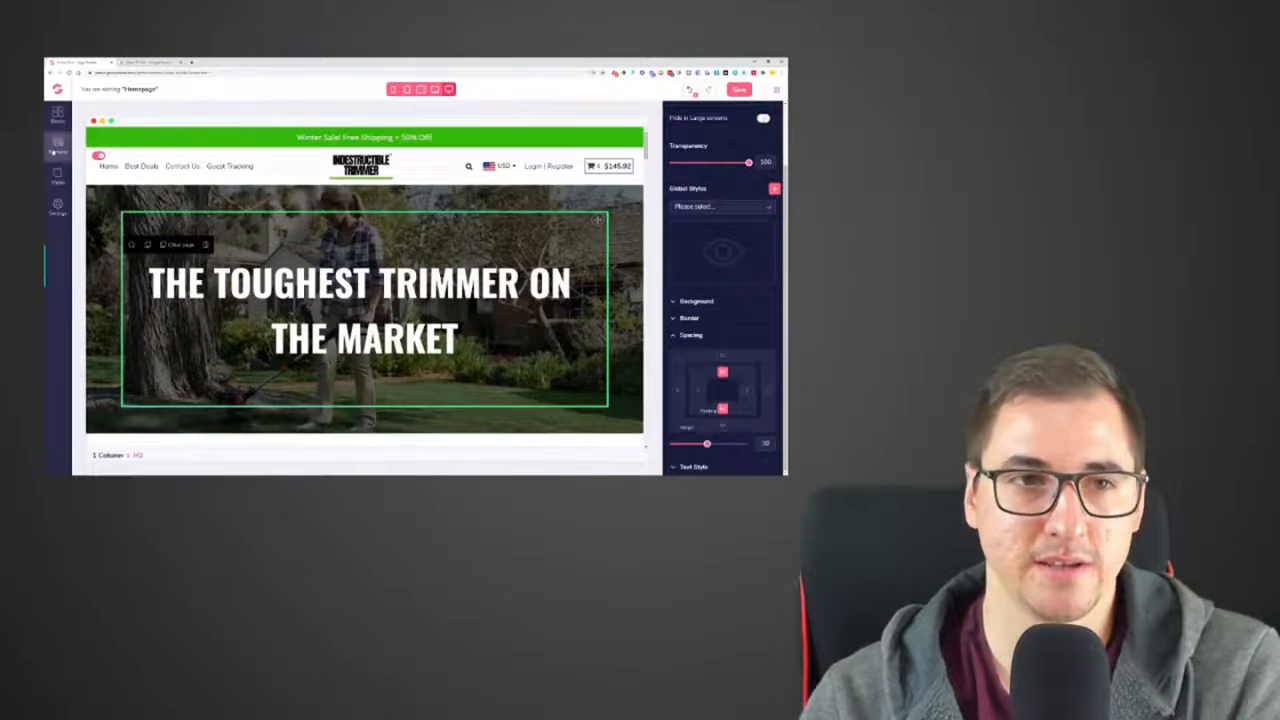
Insert an empty one-column row above and another below the hero headline, and save the homepage
{"action": "left_click", "coordinate": [57, 145]}
{"action": "left_click", "coordinate": [97, 164]}
{"action": "left_click_drag", "start_coordinate": [94, 195], "coordinate": [420, 238]}
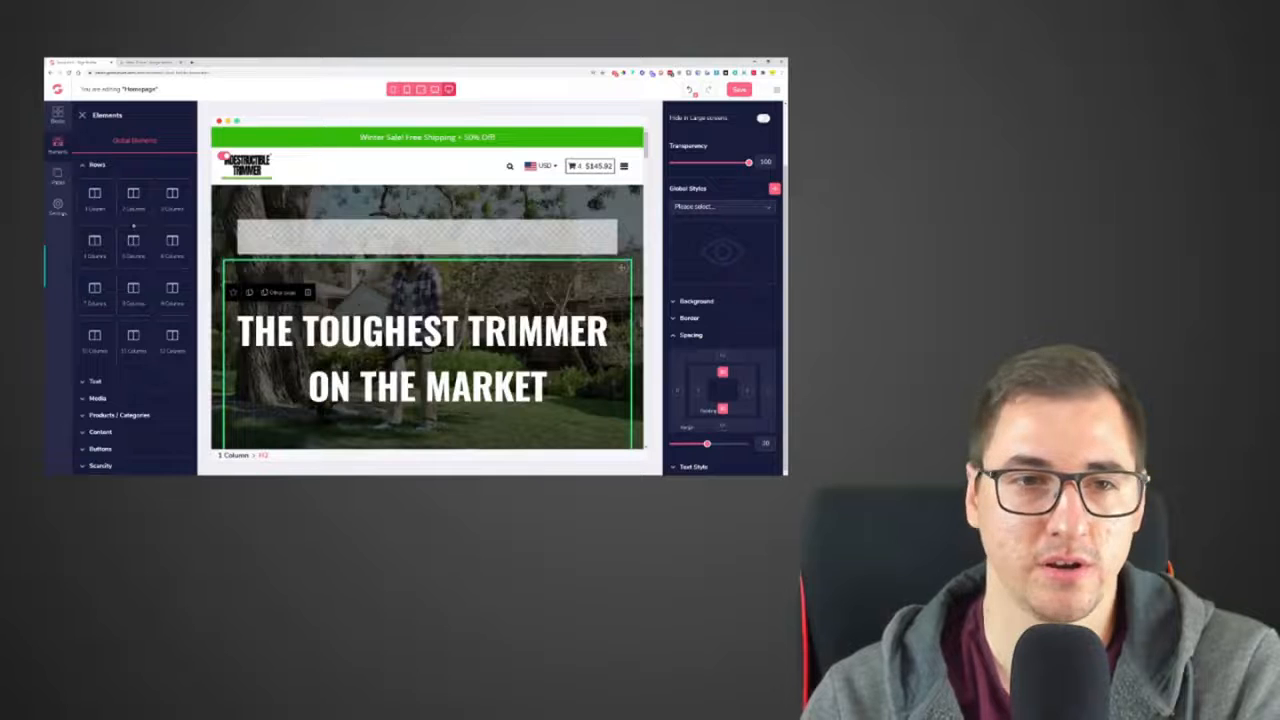
{"action": "left_click_drag", "start_coordinate": [95, 197], "coordinate": [420, 435]}
{"action": "scroll", "coordinate": [503, 257], "scroll_direction": "up", "scroll_amount": 1}
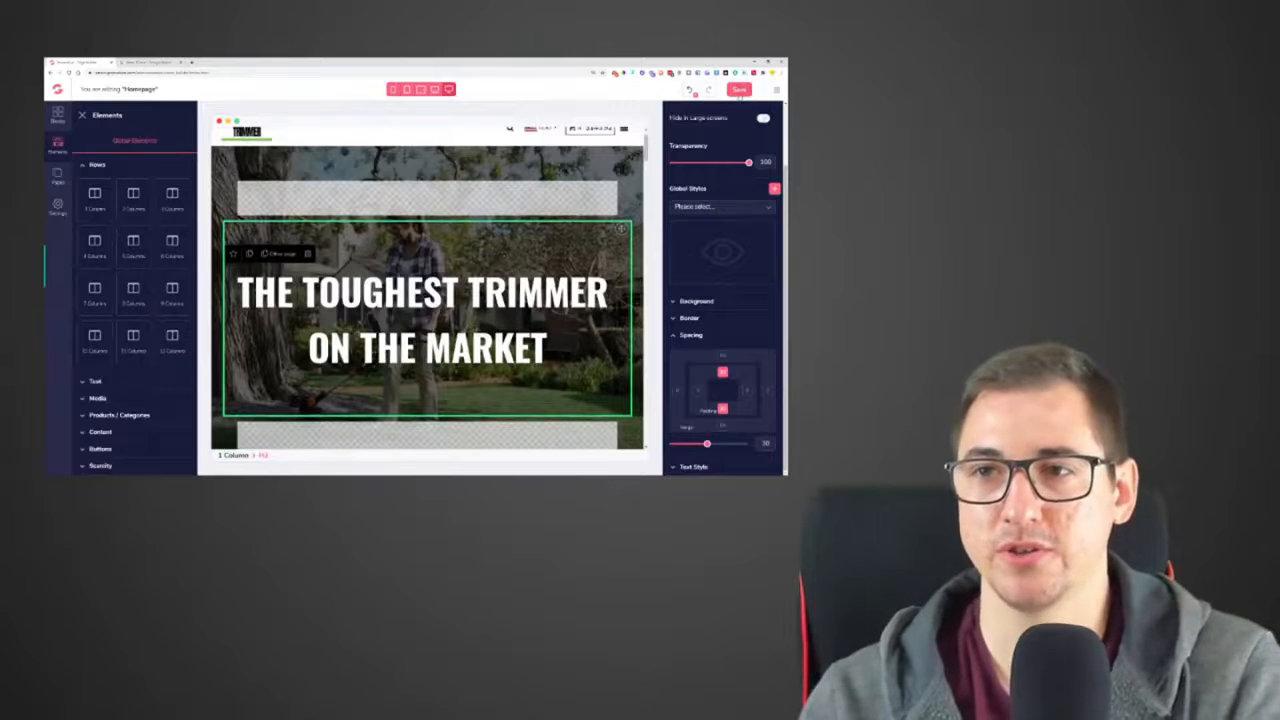
{"action": "left_click", "coordinate": [739, 90]}
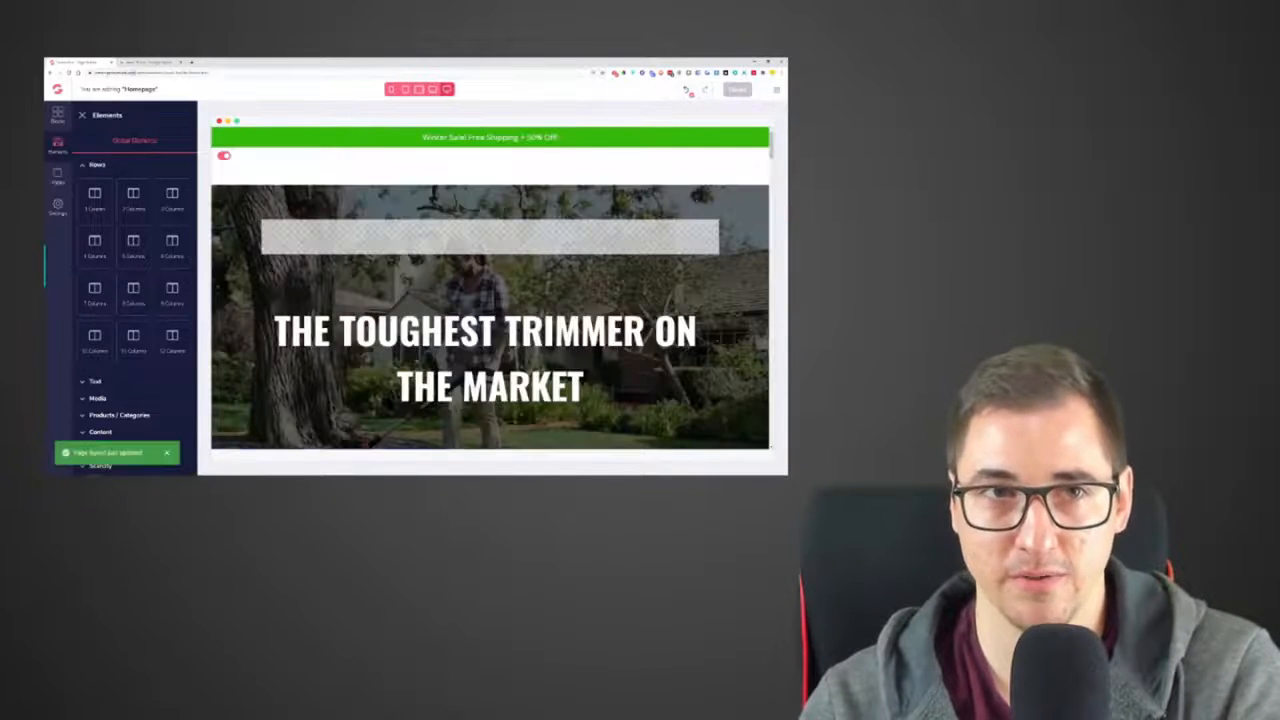
Copy the store's base address, open the live homepage in a new tab, and reload it to check the hero section
{"action": "right_click", "coordinate": [106, 73]}
{"action": "left_click", "coordinate": [135, 109]}
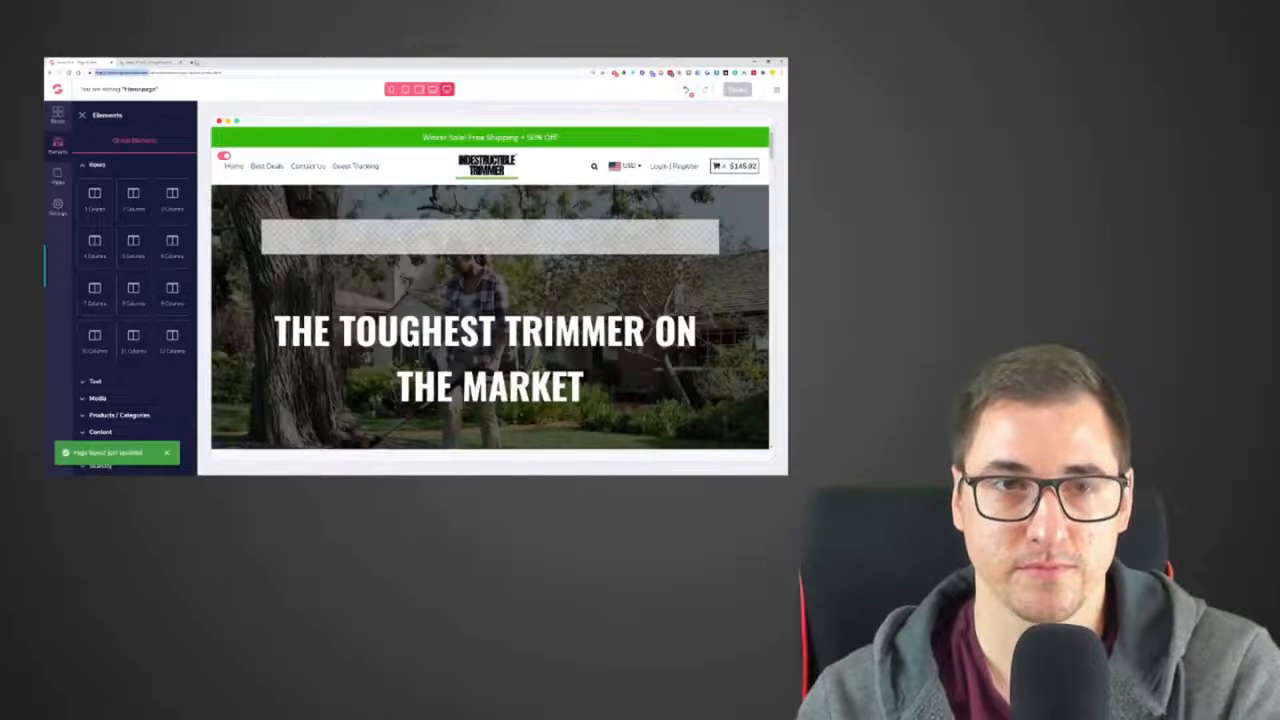
{"action": "left_click", "coordinate": [193, 62]}
{"action": "key", "text": "ctrl+v"}
{"action": "key", "text": "Return"}
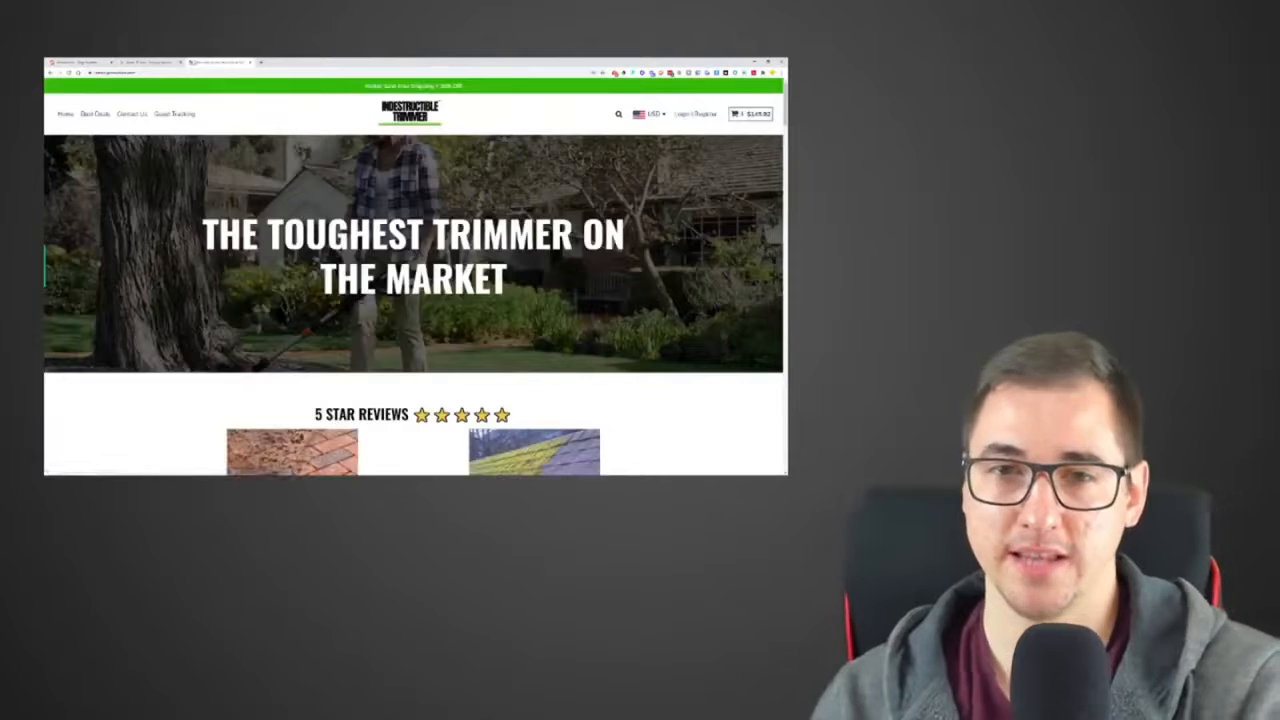
{"action": "left_click", "coordinate": [69, 73]}
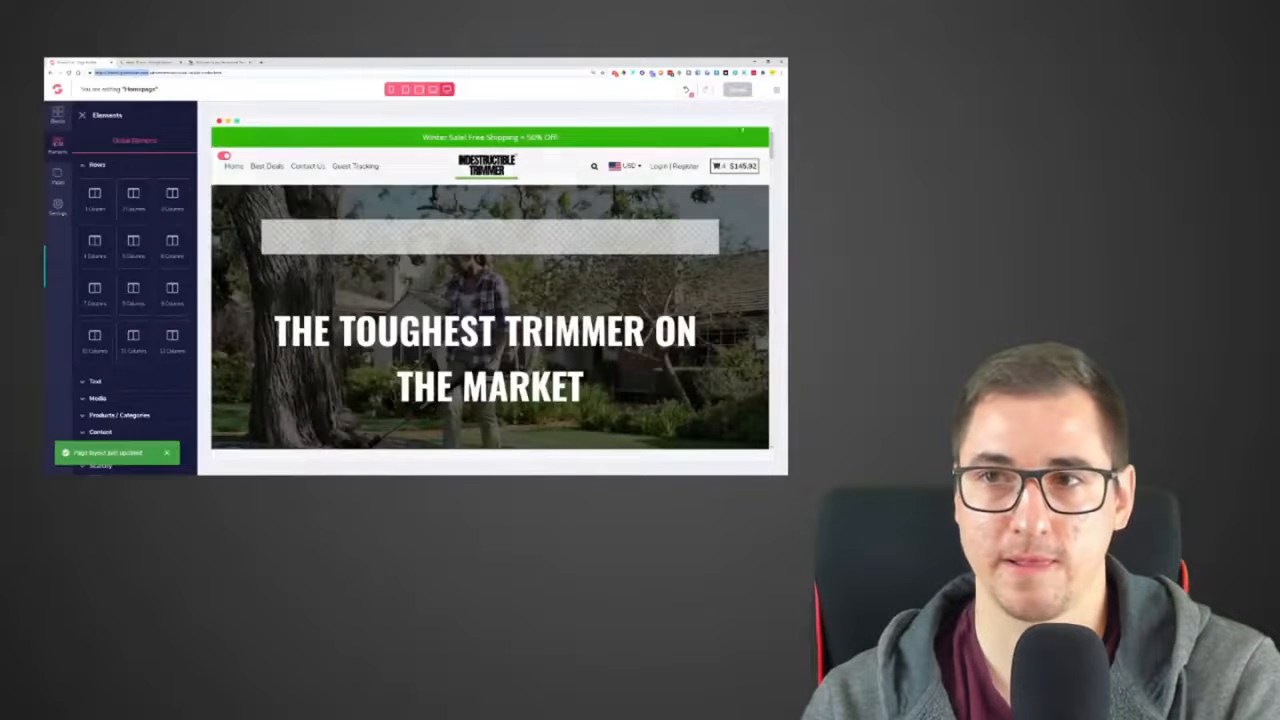
Delete and retype the final T of the hero headline, save the homepage again, and reload the live homepage
{"action": "left_click", "coordinate": [486, 346]}
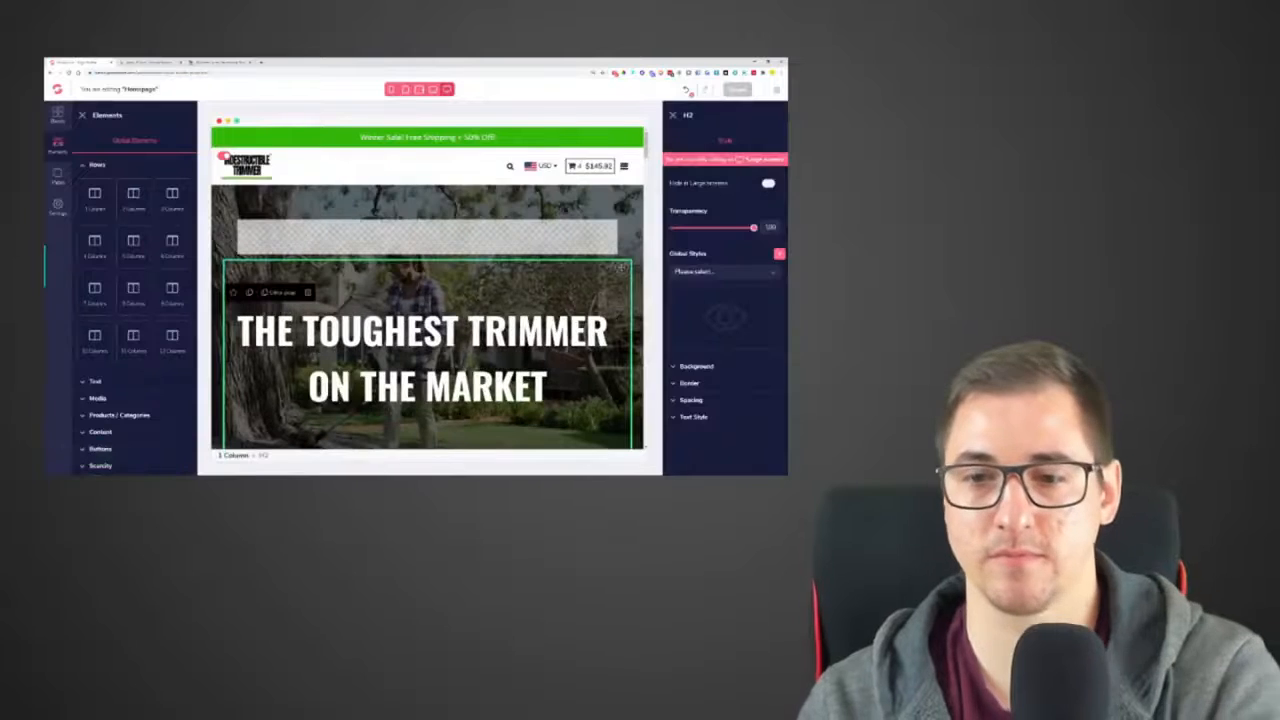
{"action": "key", "text": "BackSpace"}
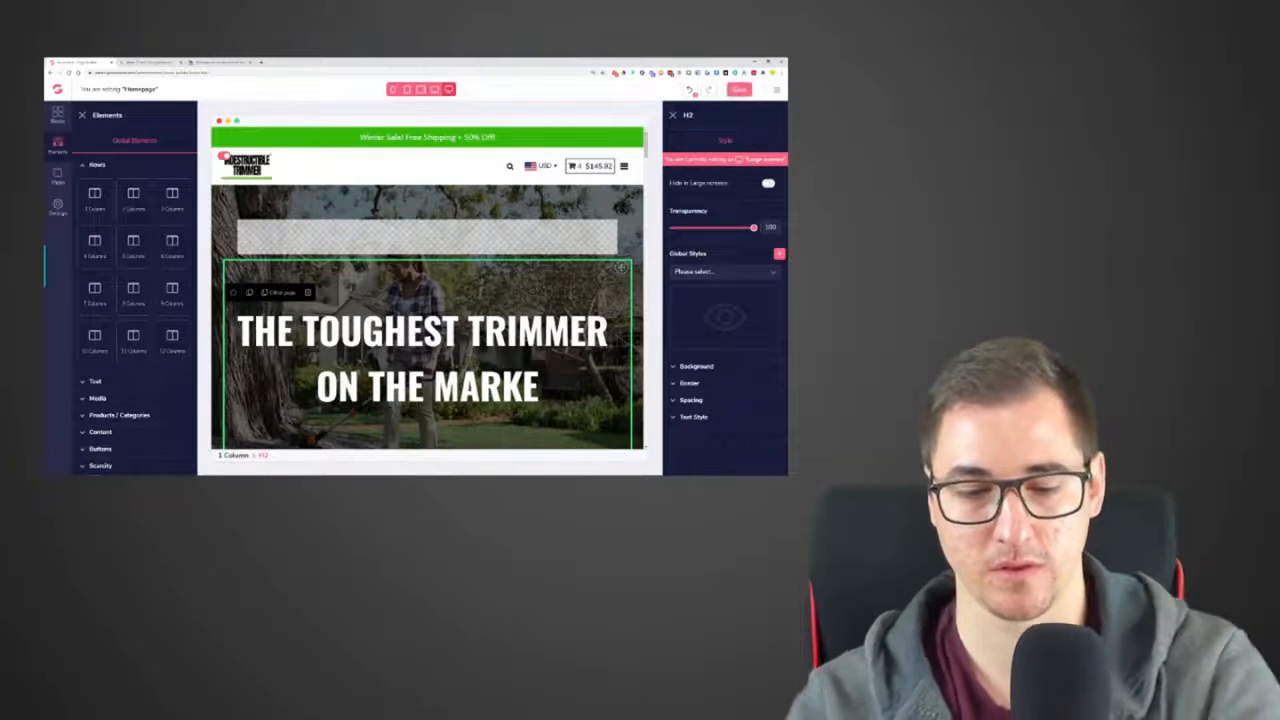
{"action": "type", "text": "T"}
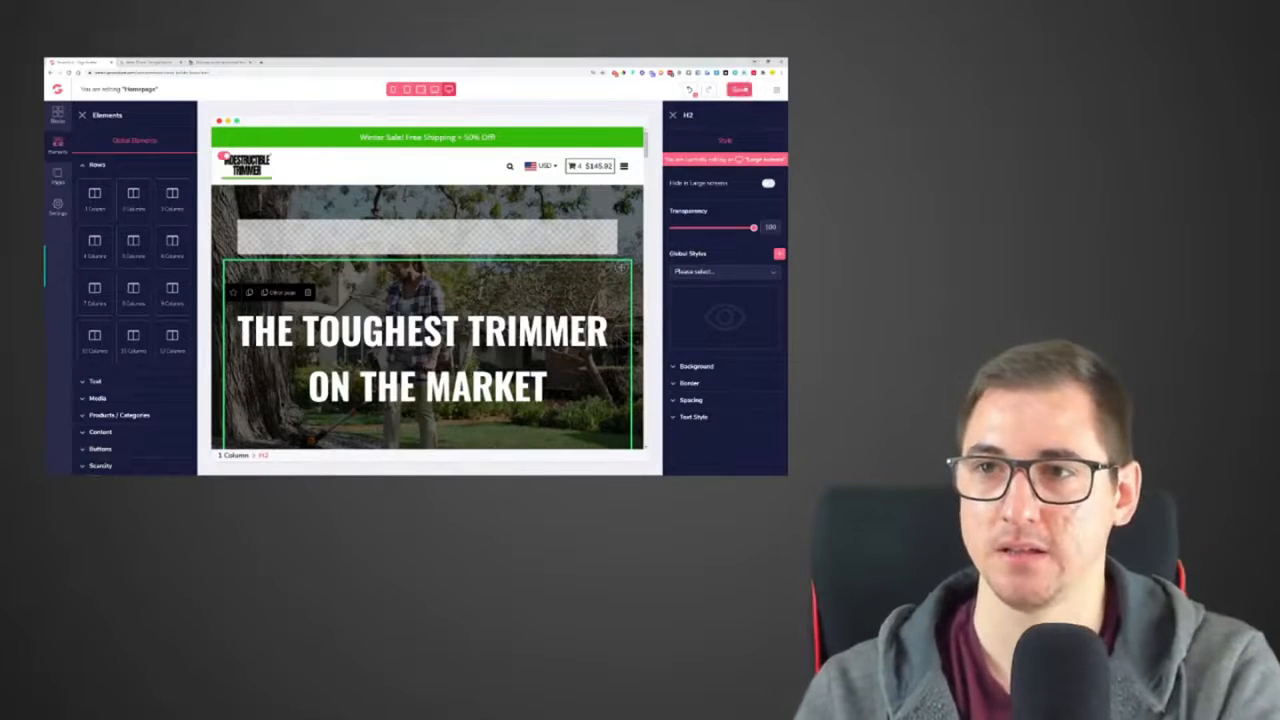
{"action": "left_click", "coordinate": [739, 90]}
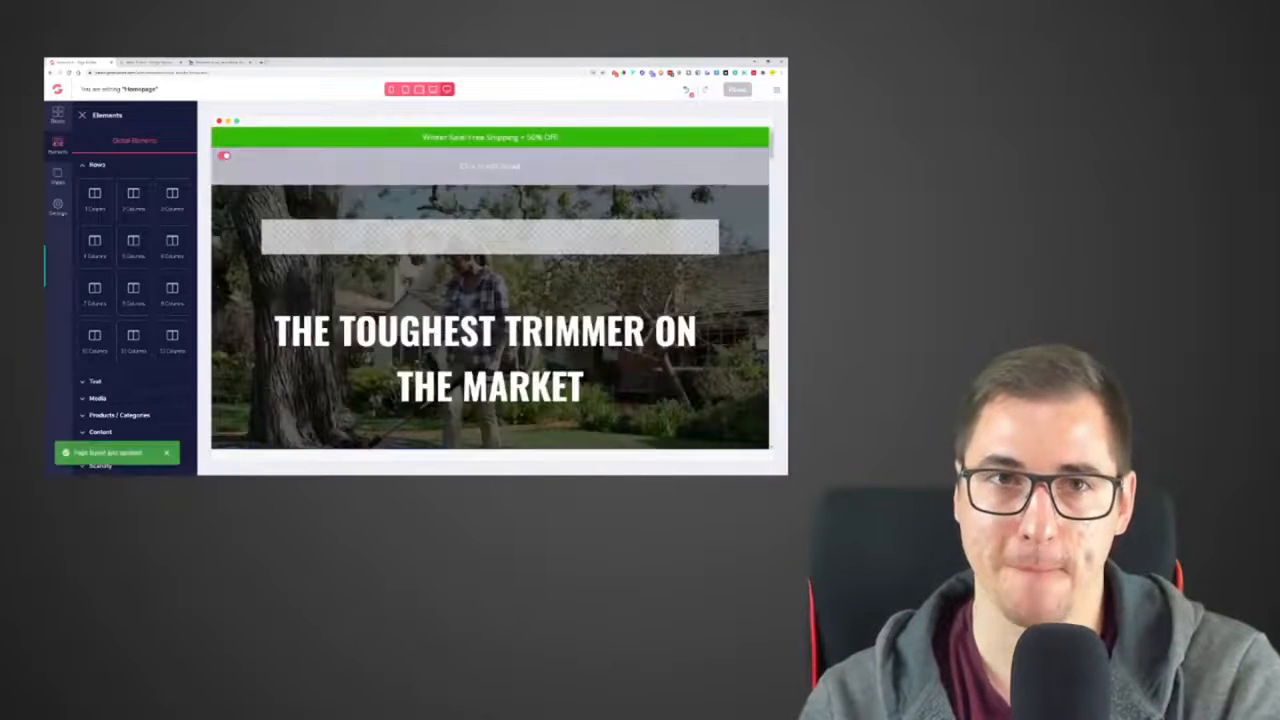
{"action": "left_click", "coordinate": [227, 63]}
{"action": "key", "text": "F5"}
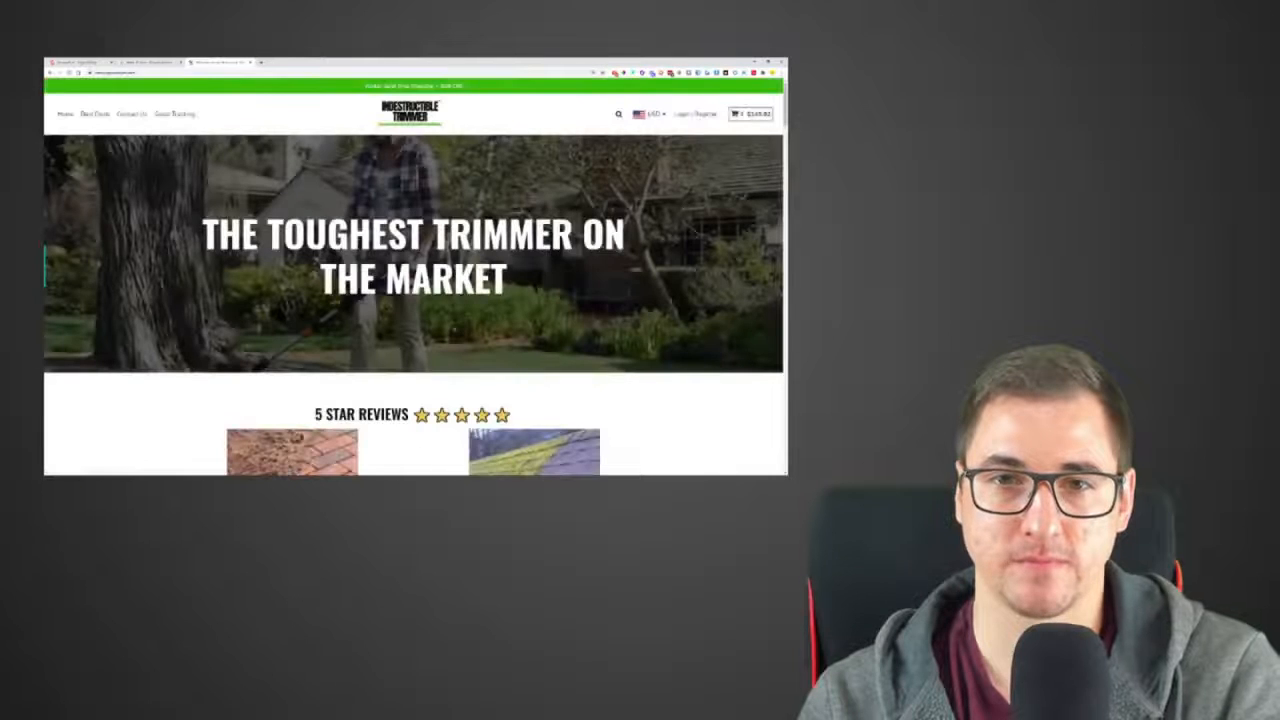
Set the top and bottom spacing of the empty row below the hero headline to 42, and save the homepage
{"action": "left_click", "coordinate": [78, 63]}
{"action": "scroll", "coordinate": [470, 290], "scroll_direction": "down", "scroll_amount": 4}
{"action": "left_click", "coordinate": [485, 318]}
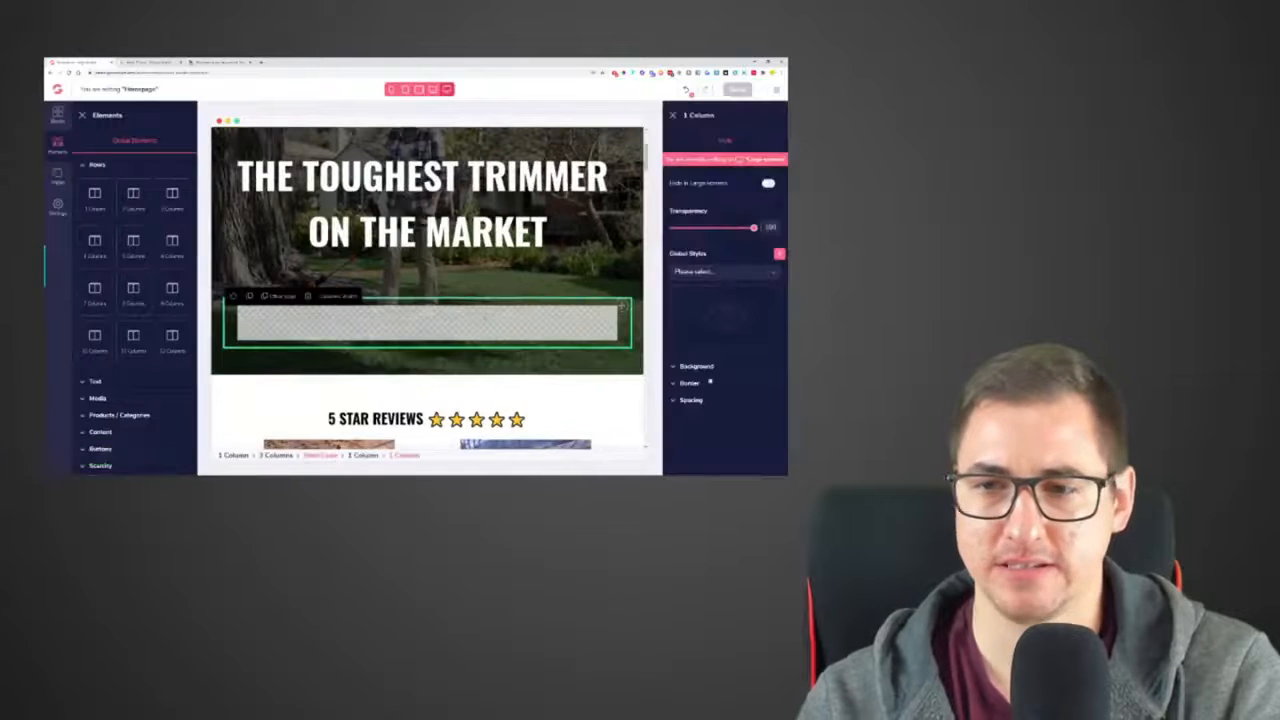
{"action": "scroll", "coordinate": [726, 415], "scroll_direction": "down", "scroll_amount": 2}
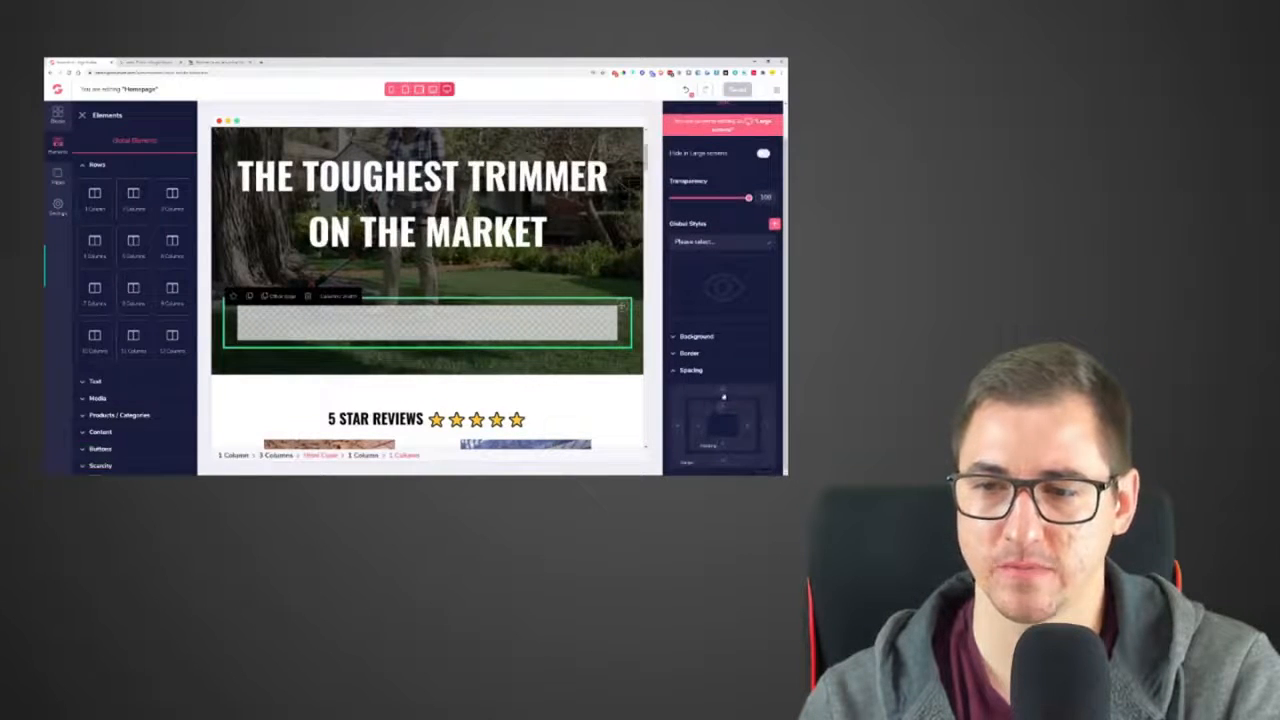
{"action": "left_click", "coordinate": [724, 463]}
{"action": "scroll", "coordinate": [724, 463], "scroll_direction": "down", "scroll_amount": 2}
{"action": "left_click_drag", "start_coordinate": [717, 451], "coordinate": [736, 454]}
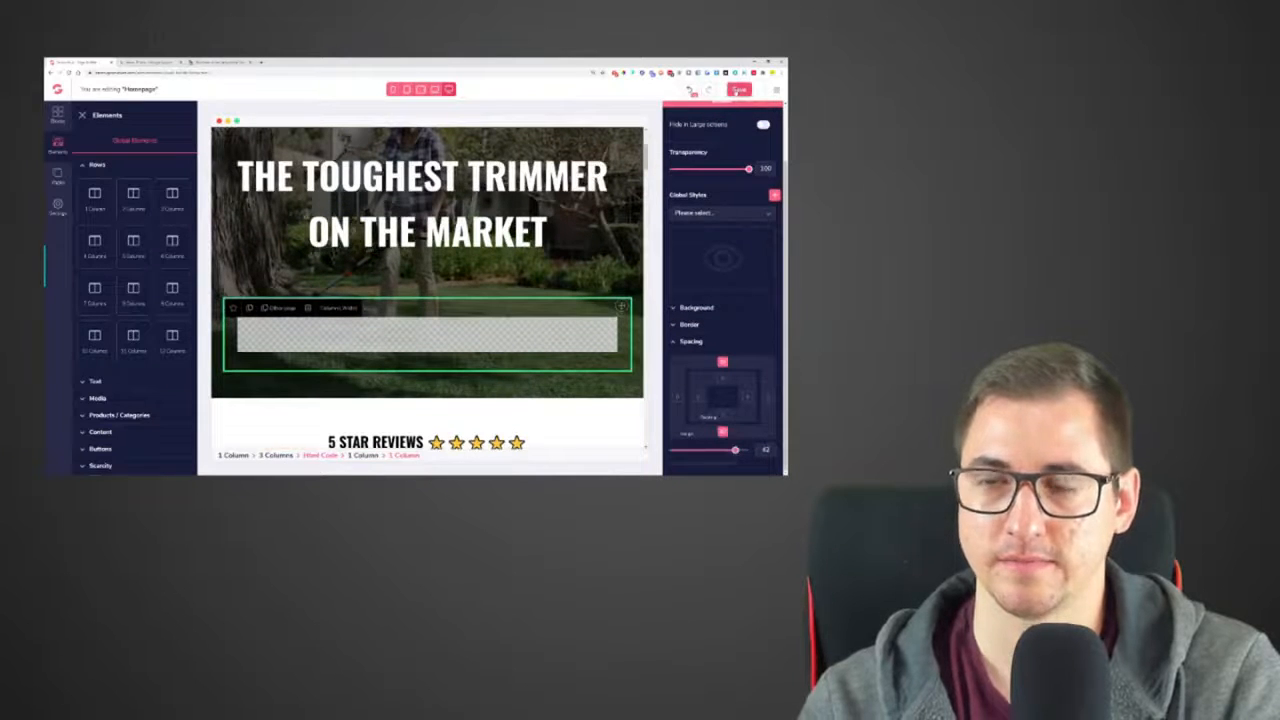
{"action": "left_click", "coordinate": [739, 89]}
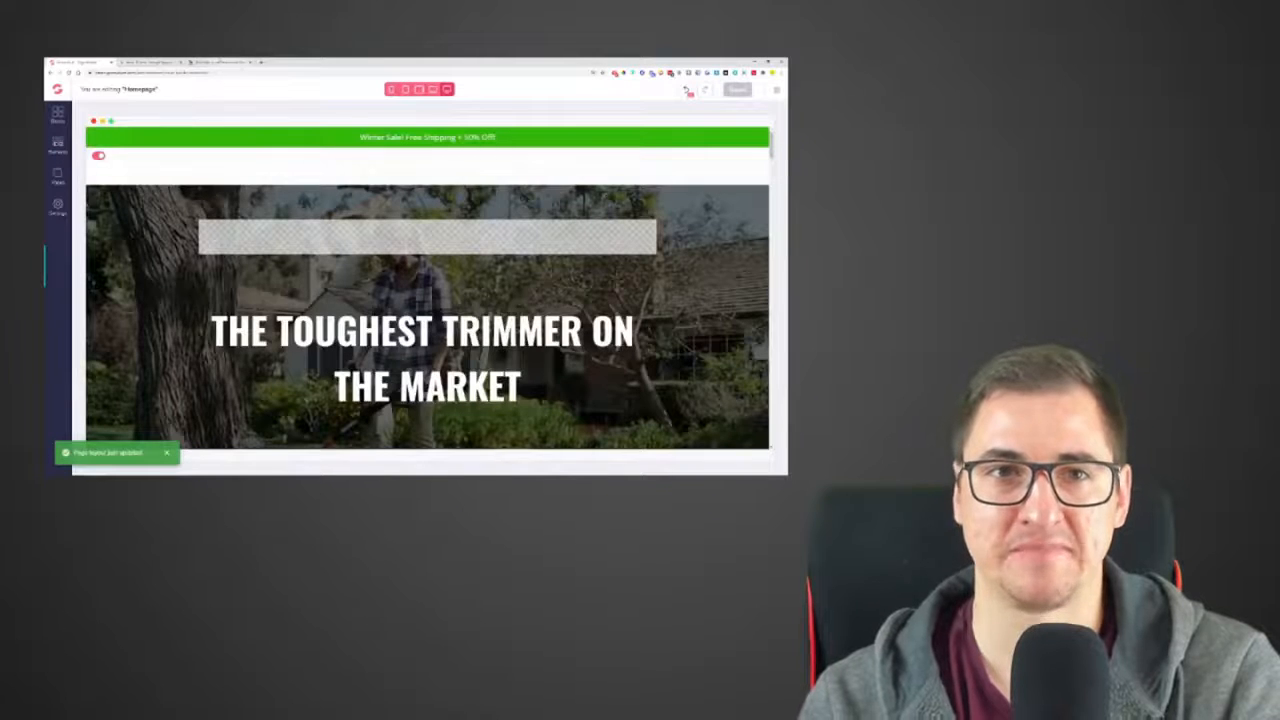
Reload the live homepage and examine its hero section at several browser zoom levels
{"action": "left_click", "coordinate": [219, 61]}
{"action": "left_click", "coordinate": [69, 73]}
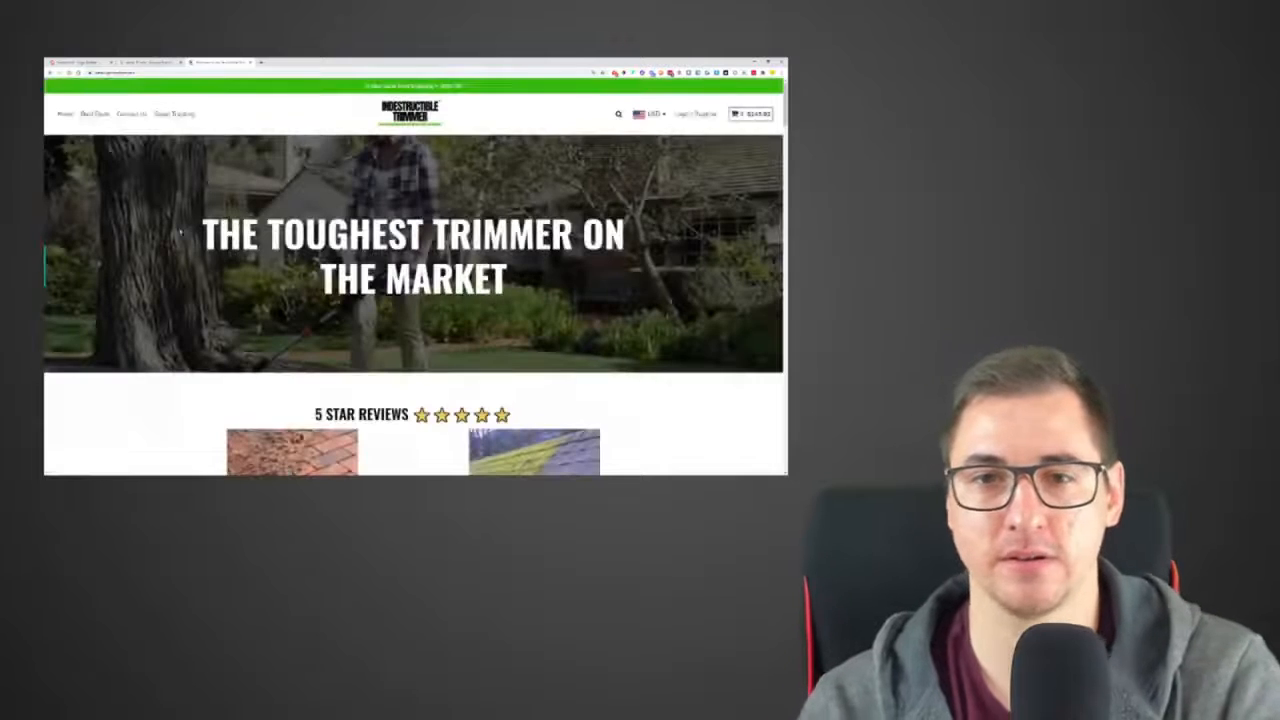
{"action": "key", "text": "ctrl+plus"}
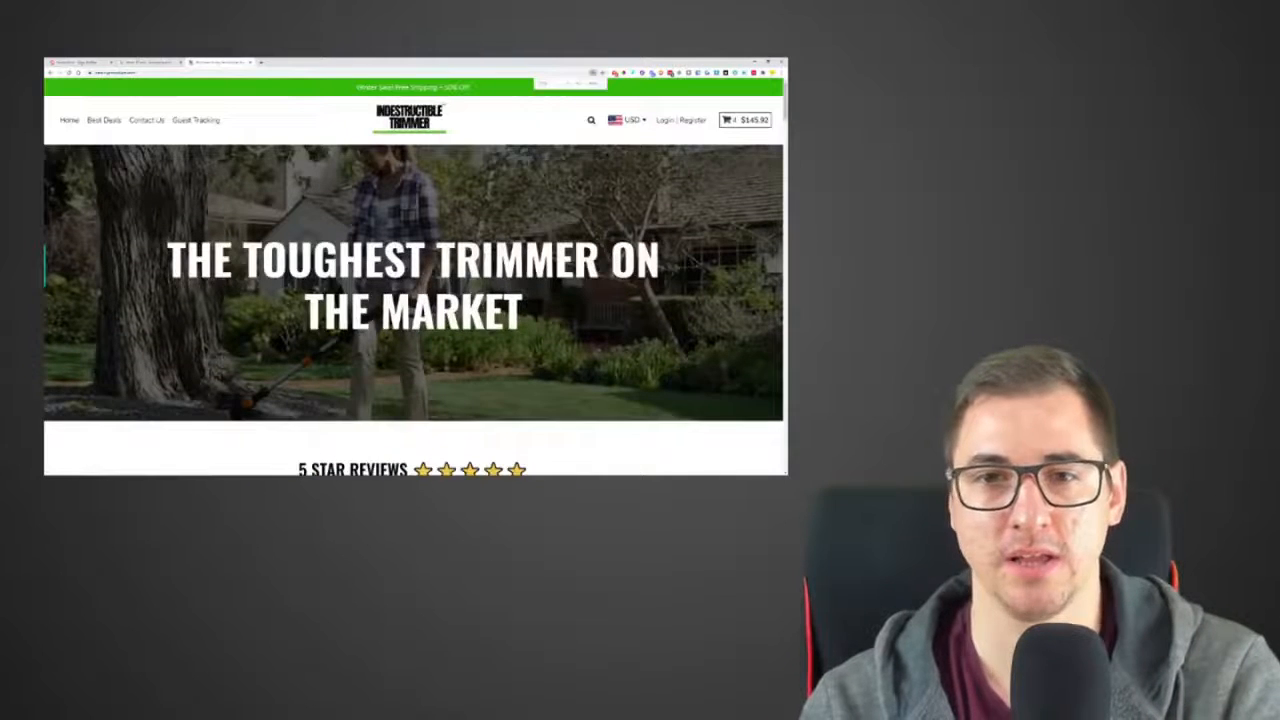
{"action": "key", "text": "ctrl+minus"}
{"action": "key", "text": "ctrl+minus"}
{"action": "key", "text": "ctrl+plus"}
{"action": "key", "text": "ctrl+plus"}
{"action": "key", "text": "ctrl+minus"}
{"action": "key", "text": "ctrl+minus"}
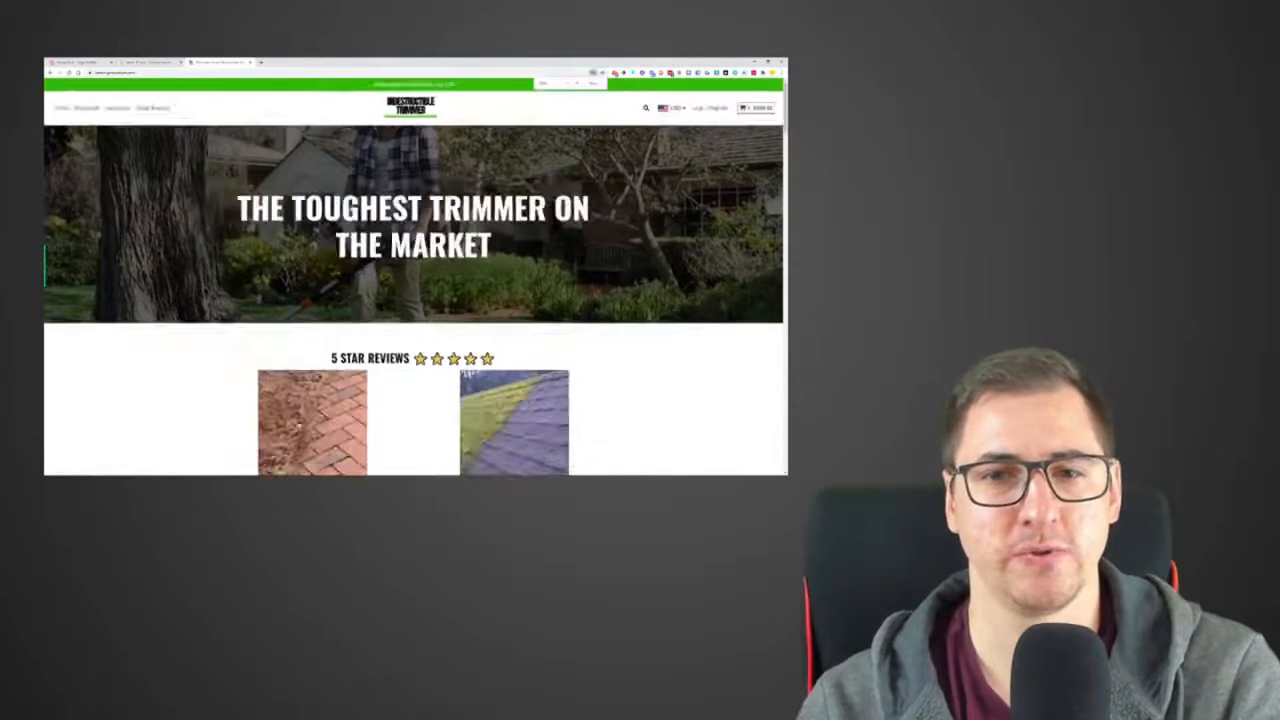
Examine the hero headline, the empty rows around it and the sections below in the homepage editor
{"action": "left_click", "coordinate": [148, 62]}
{"action": "left_click", "coordinate": [79, 61]}
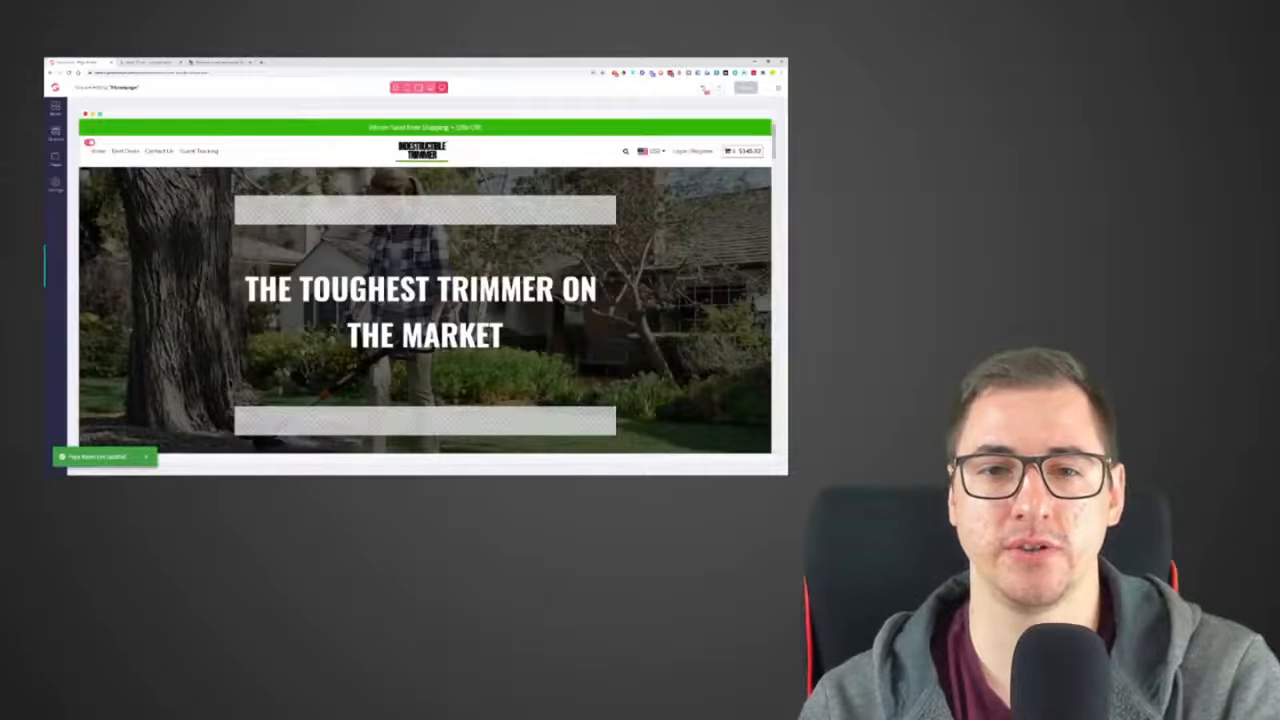
{"action": "left_click", "coordinate": [425, 311]}
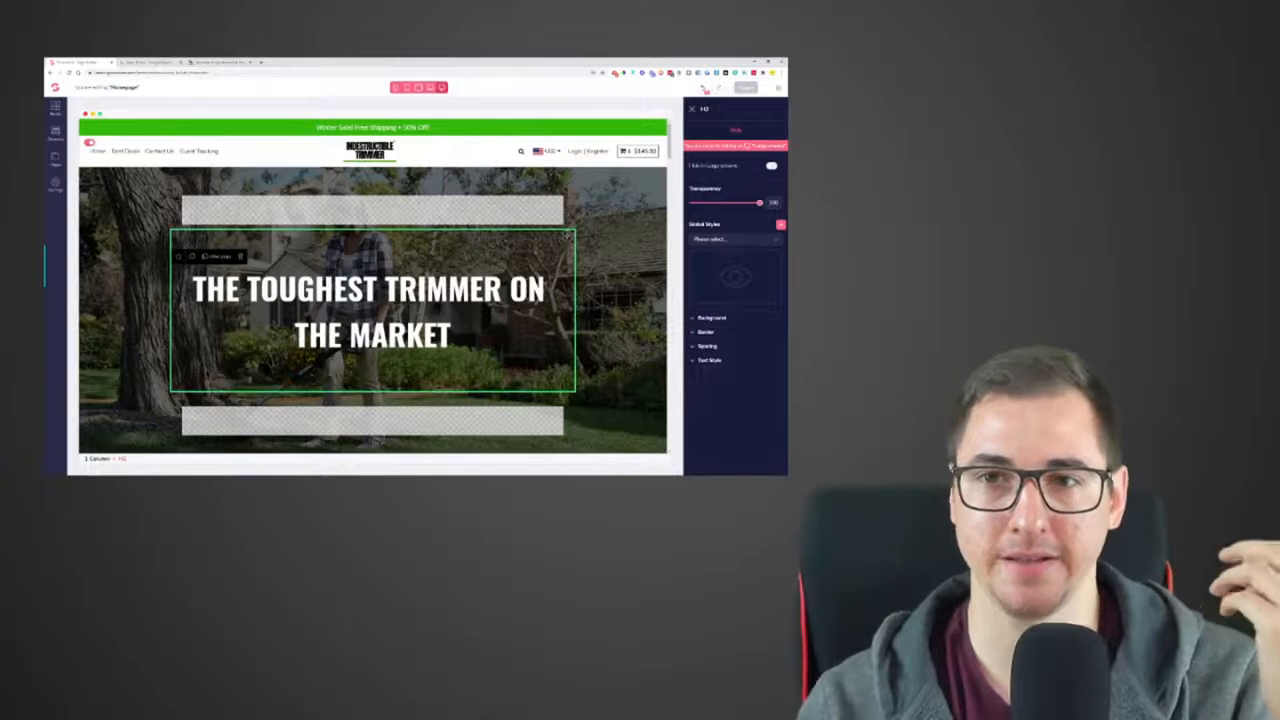
{"action": "scroll", "coordinate": [387, 370], "scroll_direction": "down", "scroll_amount": 2}
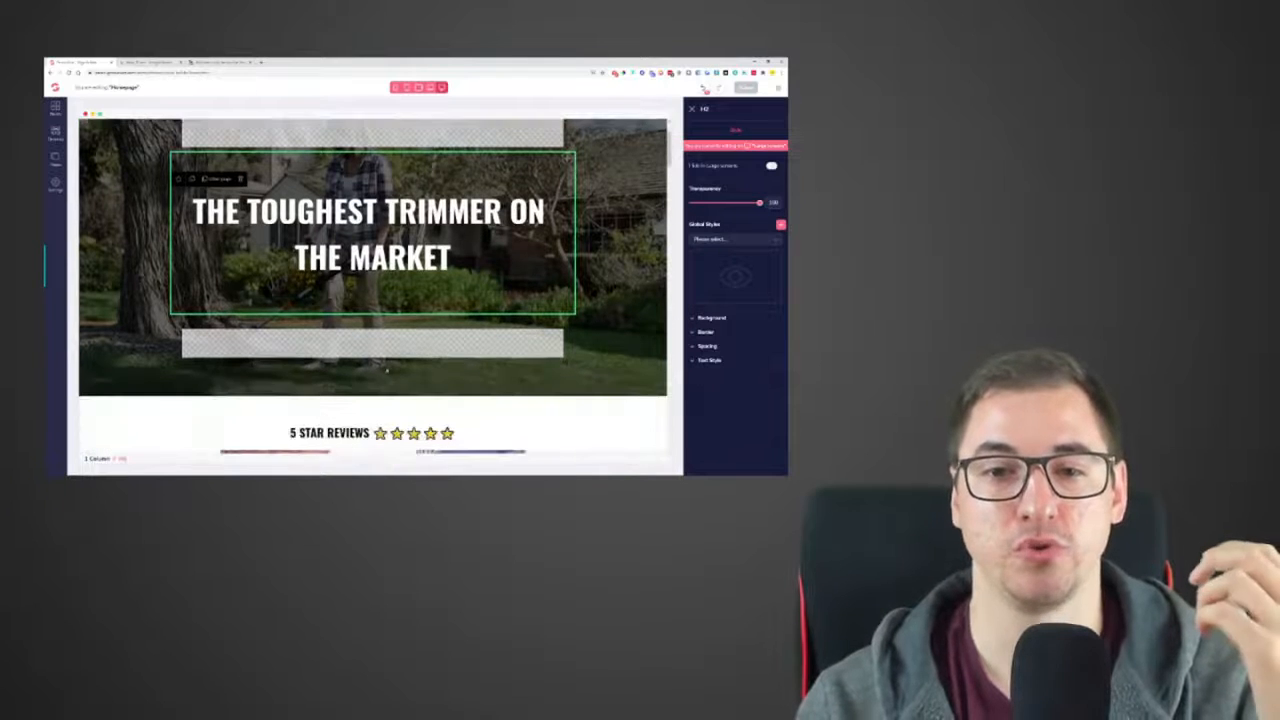
{"action": "left_click", "coordinate": [386, 348]}
{"action": "scroll", "coordinate": [386, 348], "scroll_direction": "up", "scroll_amount": 2}
{"action": "left_click", "coordinate": [373, 217]}
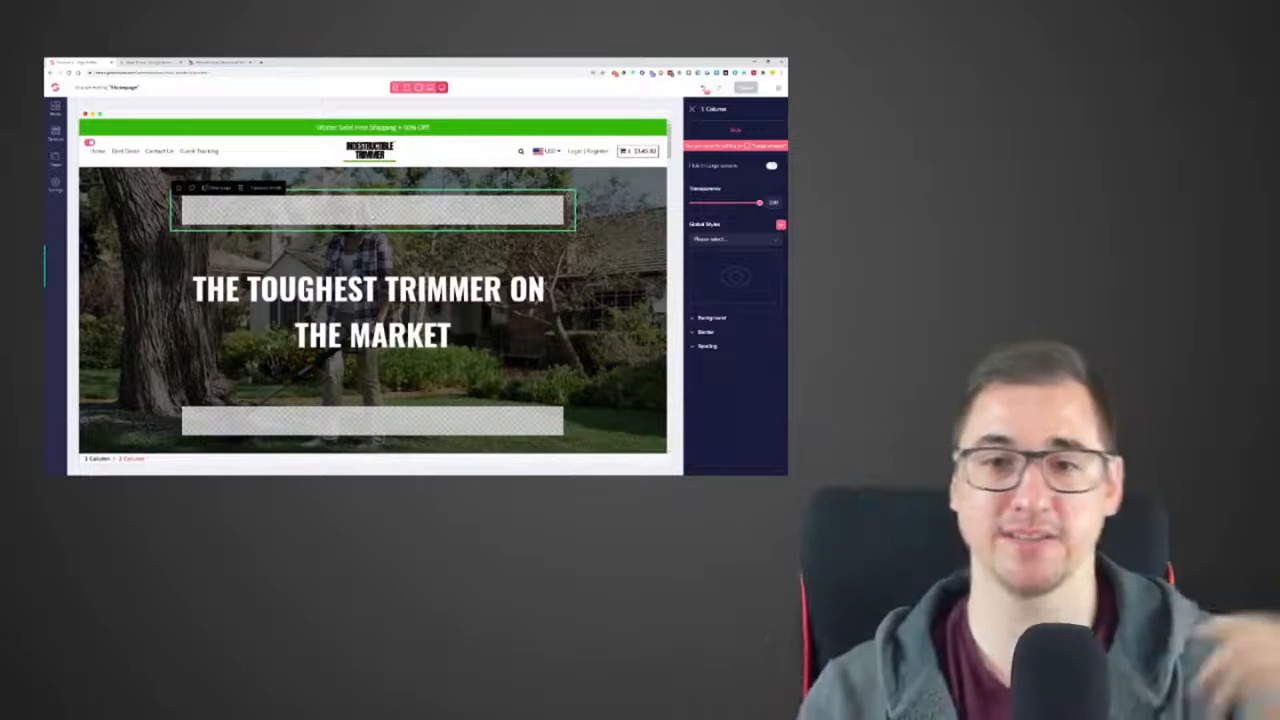
{"action": "scroll", "coordinate": [373, 290], "scroll_direction": "down", "scroll_amount": 1}
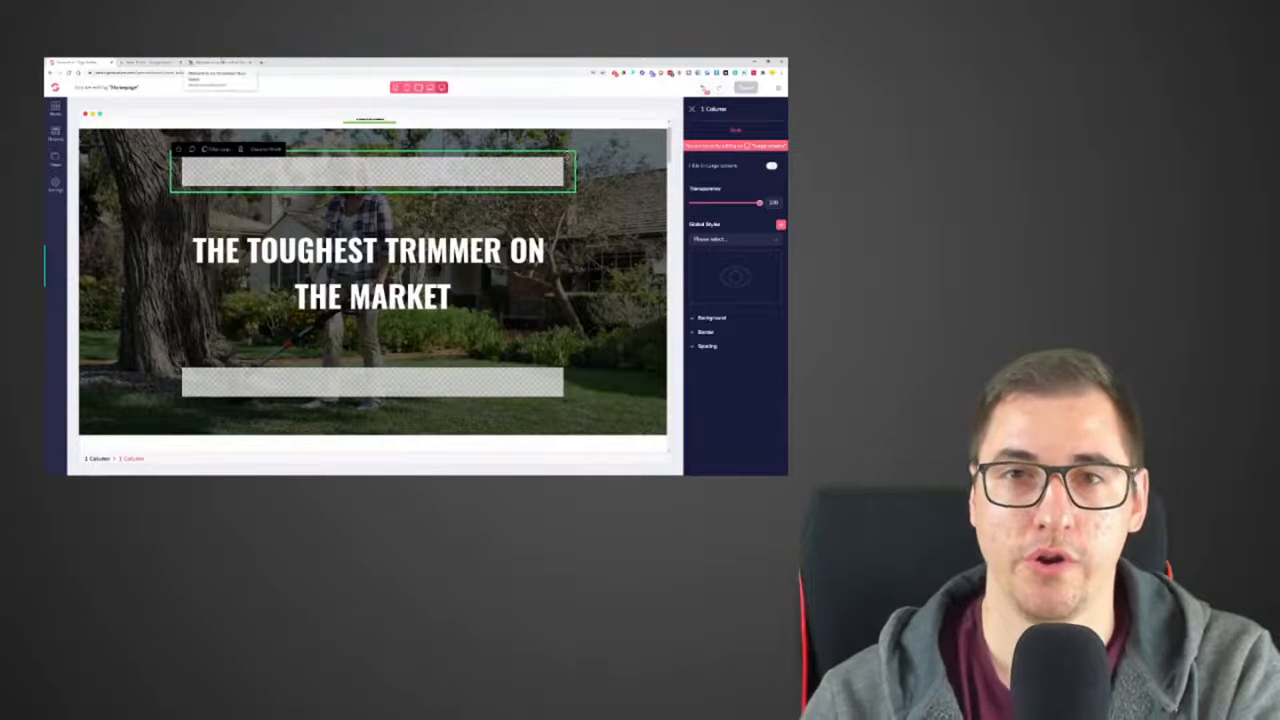
{"action": "scroll", "coordinate": [373, 290], "scroll_direction": "down", "scroll_amount": 10}
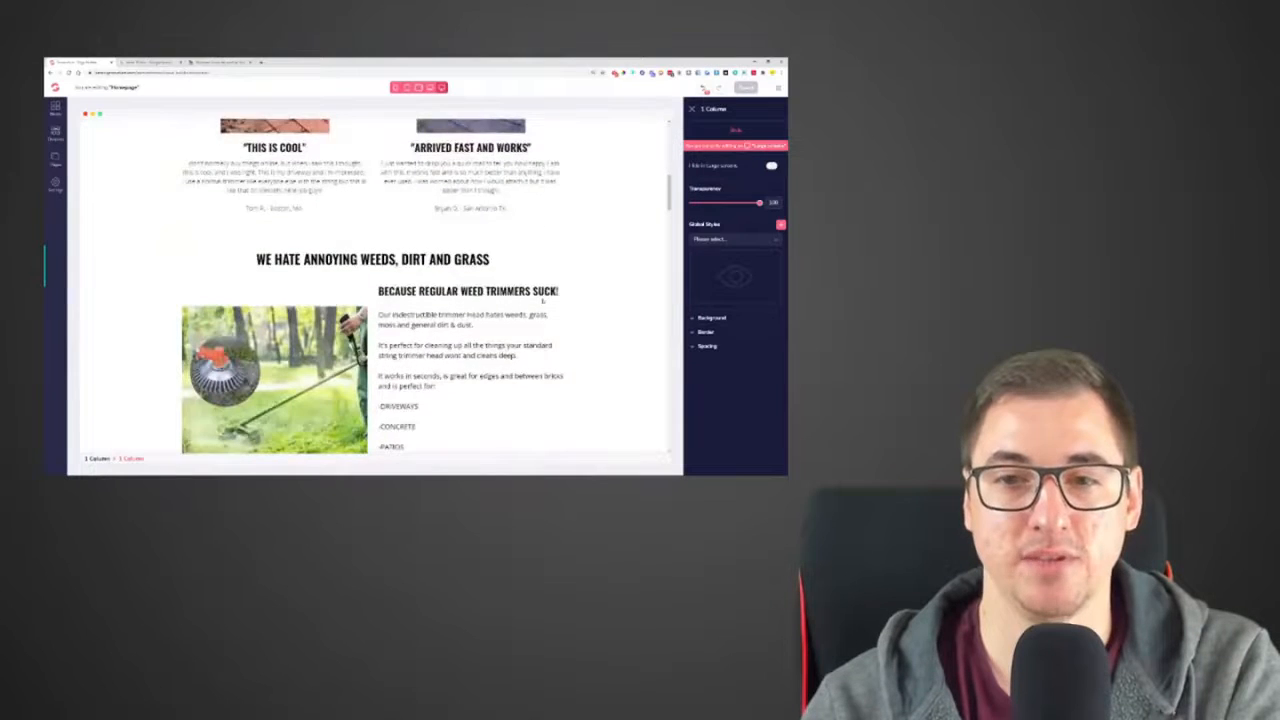
{"action": "scroll", "coordinate": [373, 290], "scroll_direction": "up", "scroll_amount": 12}
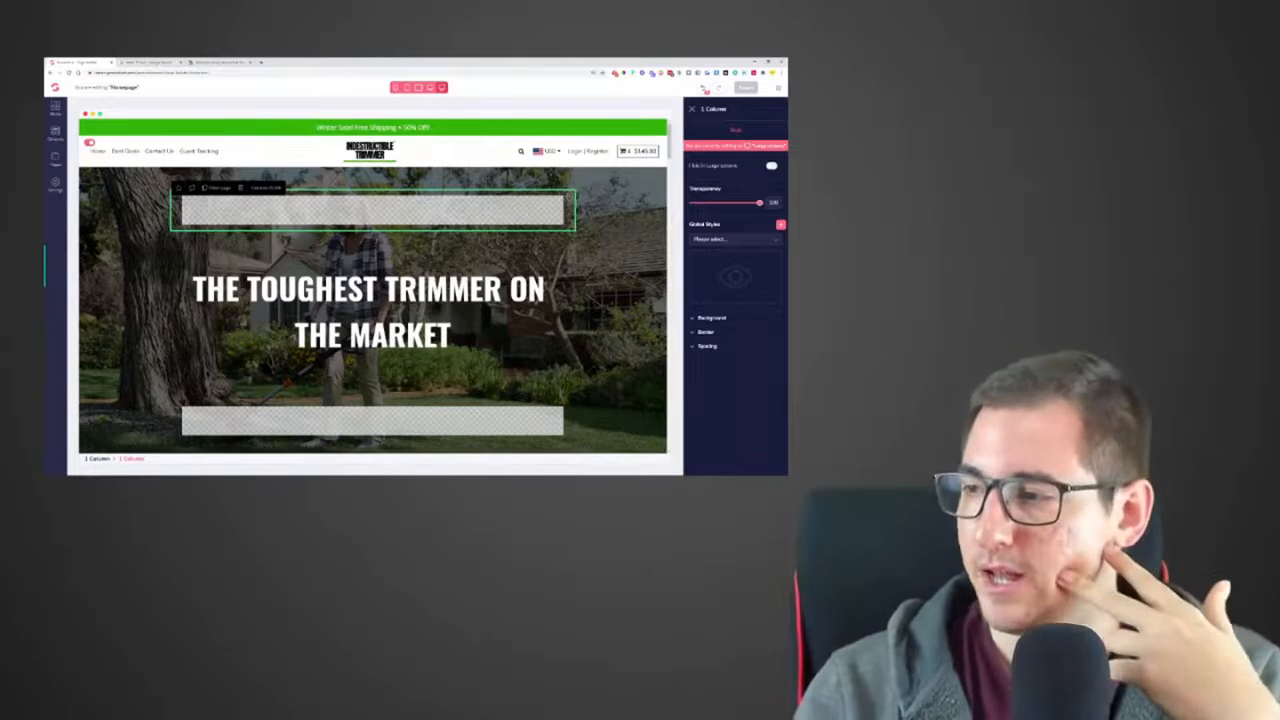
{"action": "key", "text": "ctrl+Tab"}
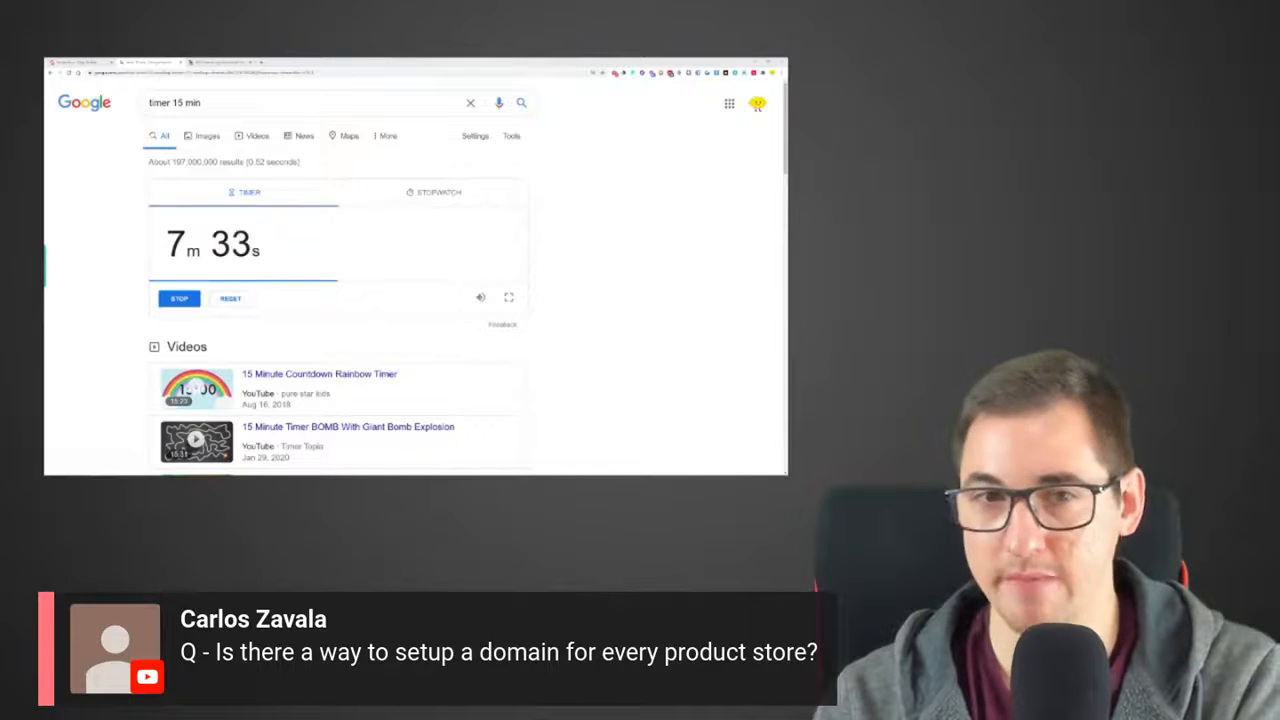
{"action": "left_click", "coordinate": [222, 63]}
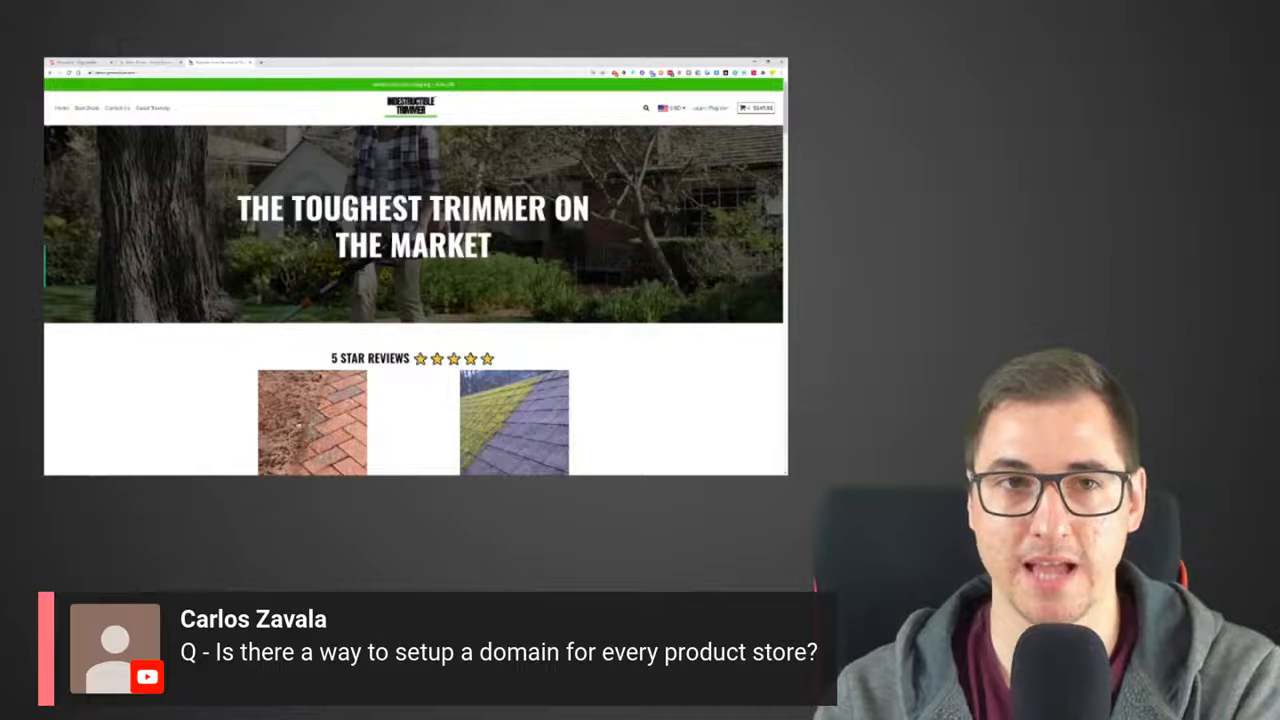
{"action": "left_click", "coordinate": [99, 62]}
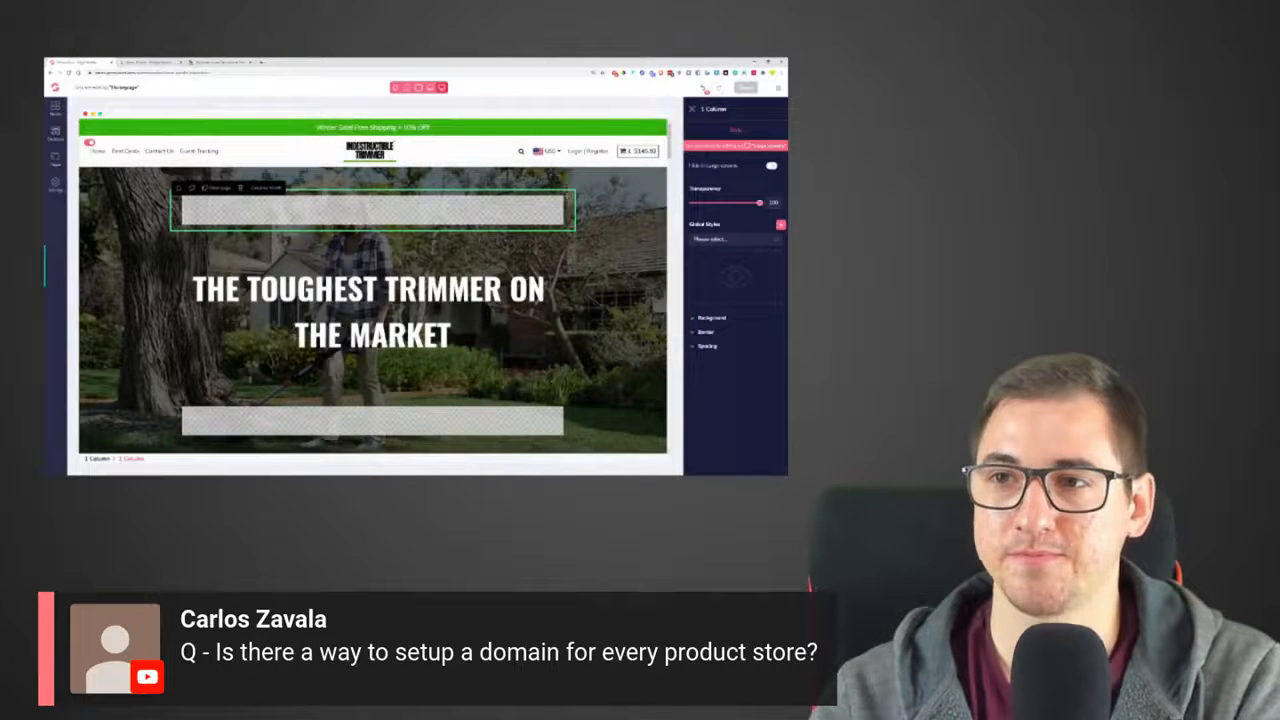
Leave the homepage editor, open the store's domain settings, and answer Yes to using an existing domain
{"action": "left_click", "coordinate": [777, 89]}
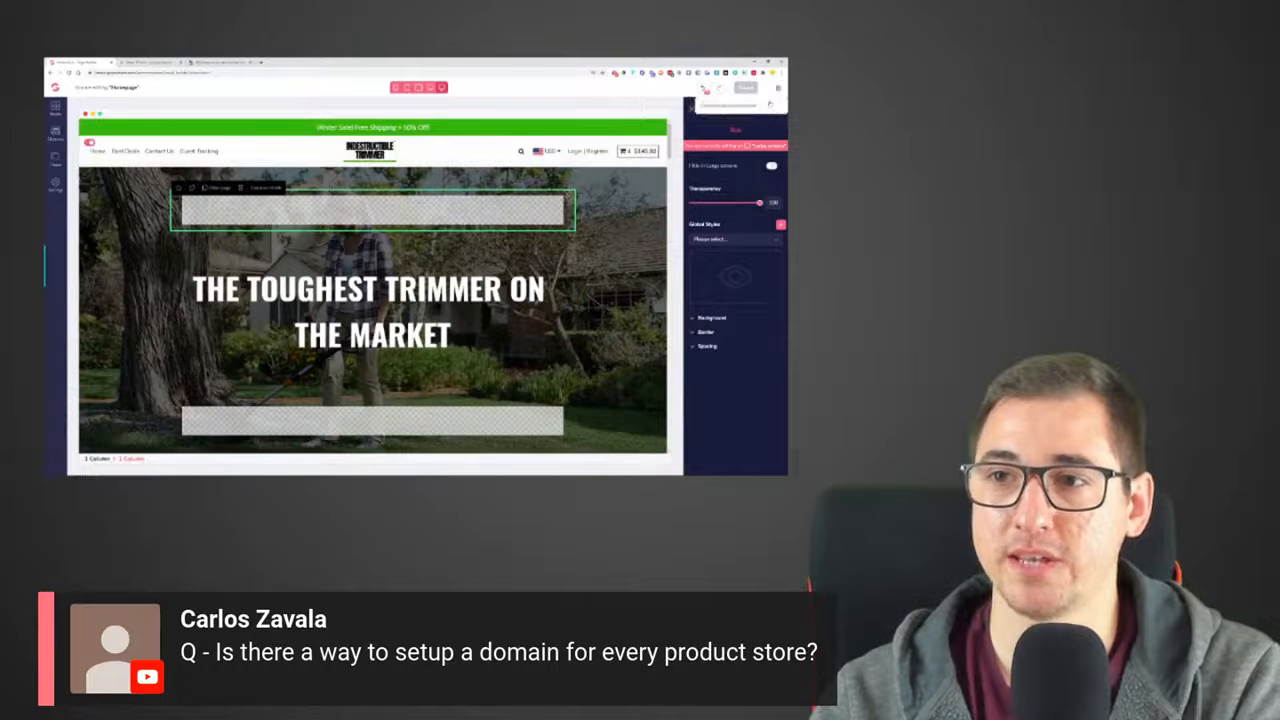
{"action": "left_click", "coordinate": [741, 106]}
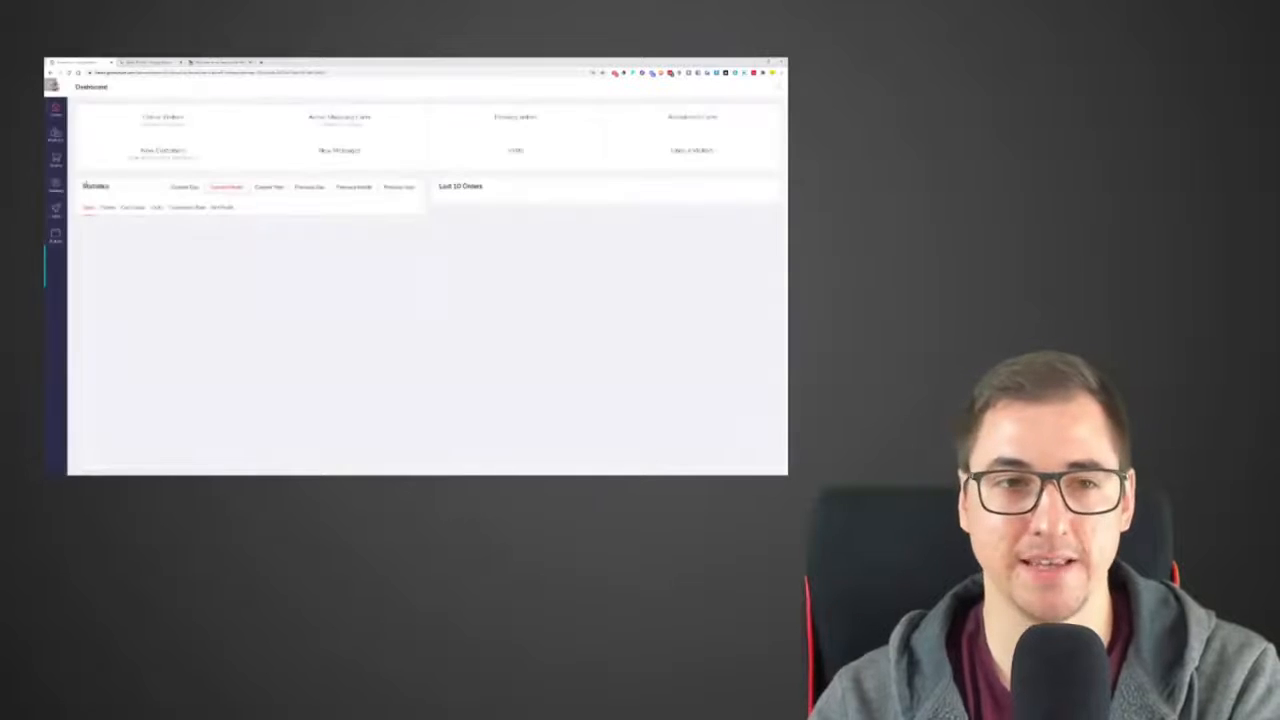
{"action": "left_click", "coordinate": [55, 184]}
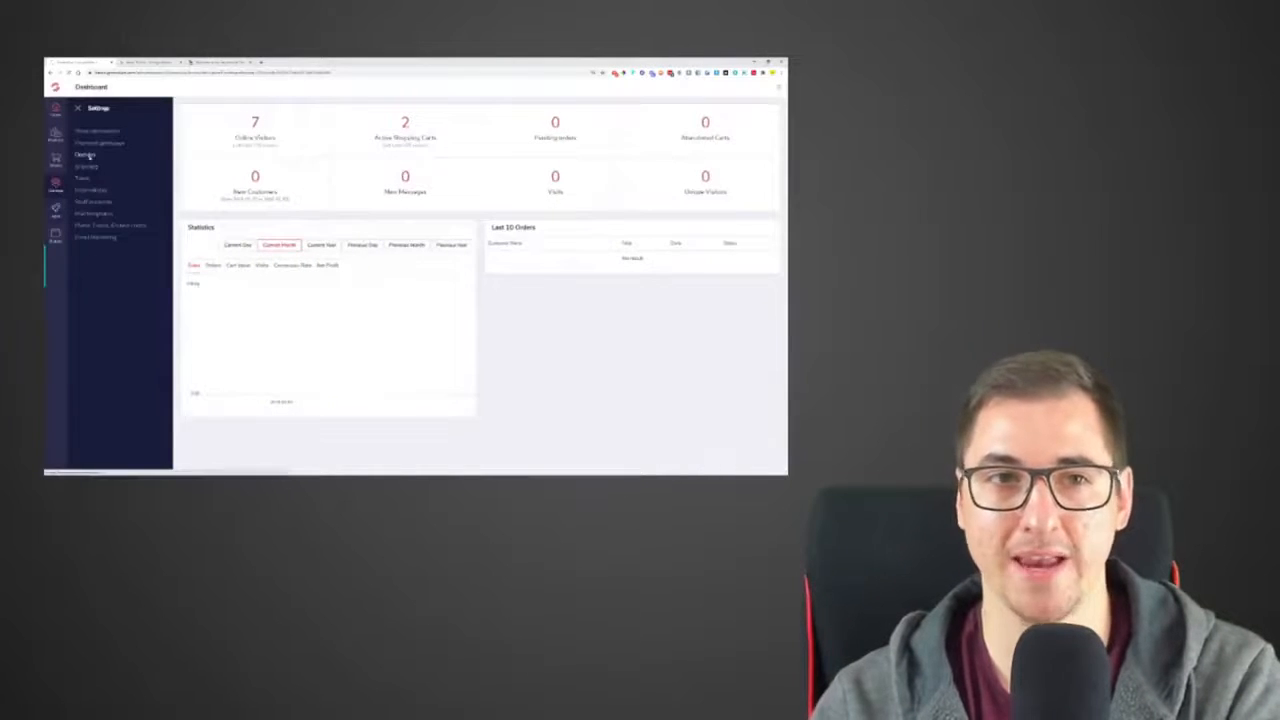
{"action": "left_click", "coordinate": [89, 157]}
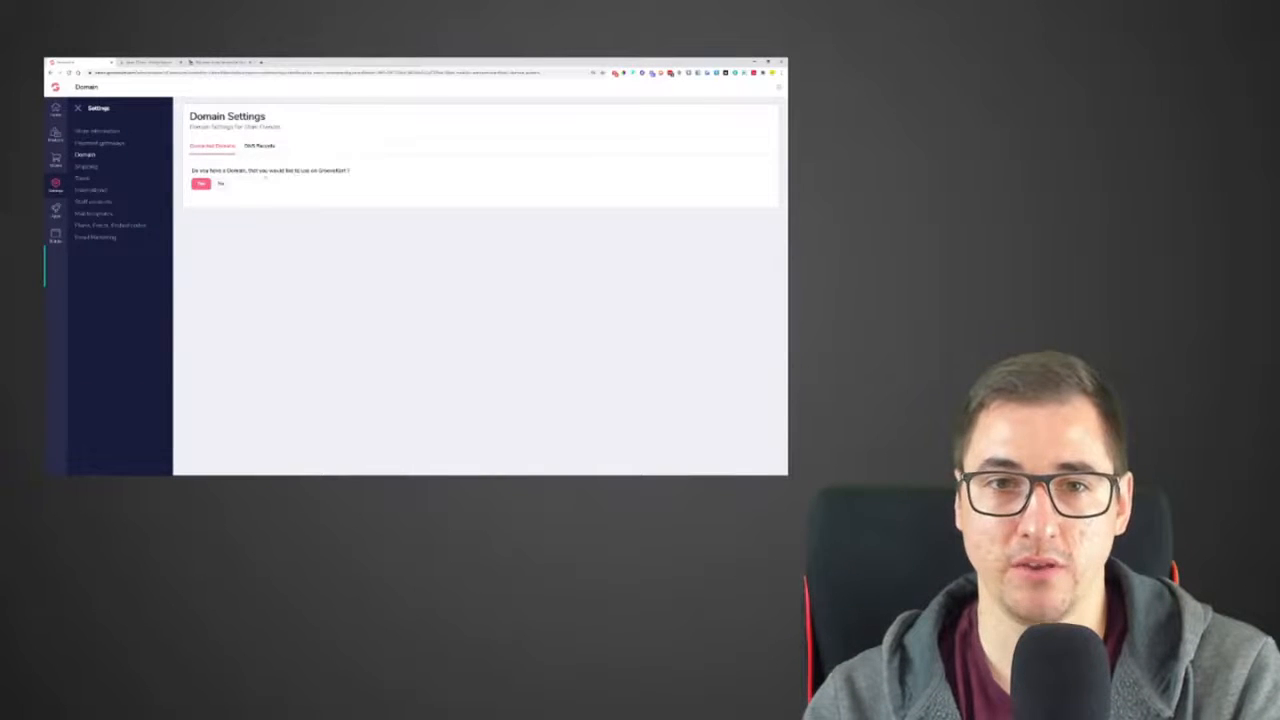
{"action": "left_click", "coordinate": [201, 184]}
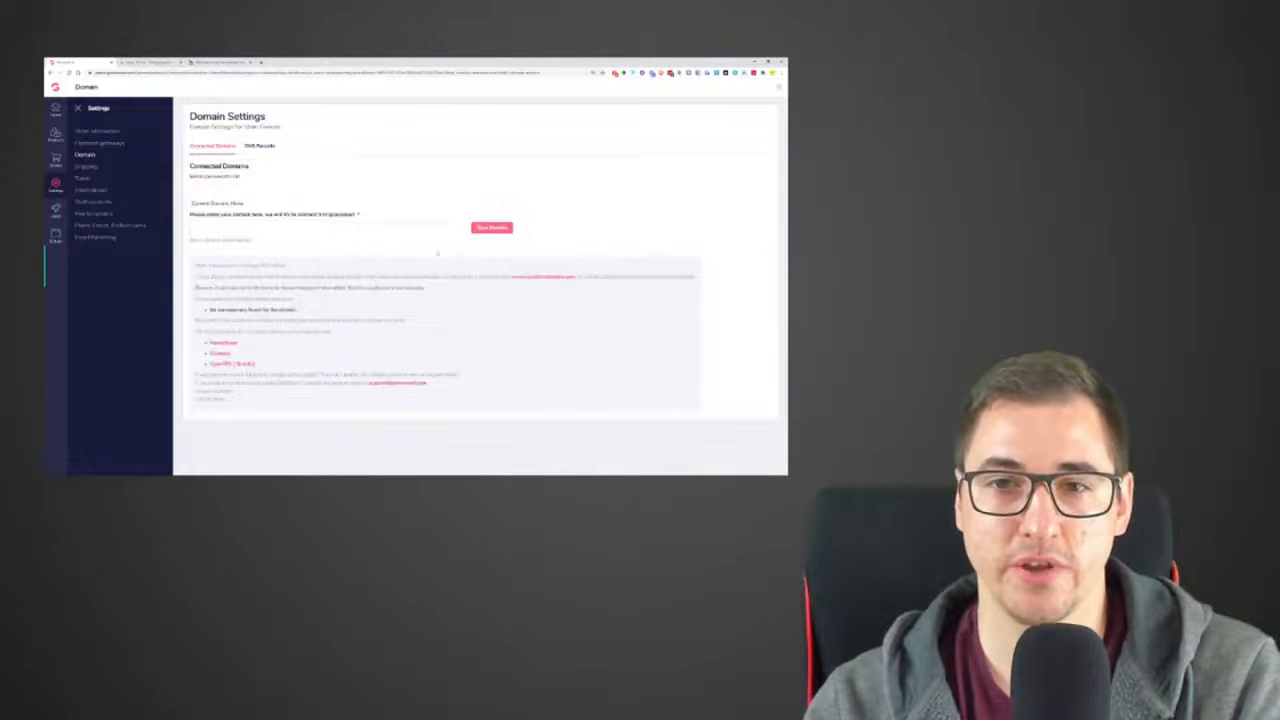
Check the DNS records section, save a custom domain for the store, and highlight the second nameserver listed for it
{"action": "left_click", "coordinate": [260, 148]}
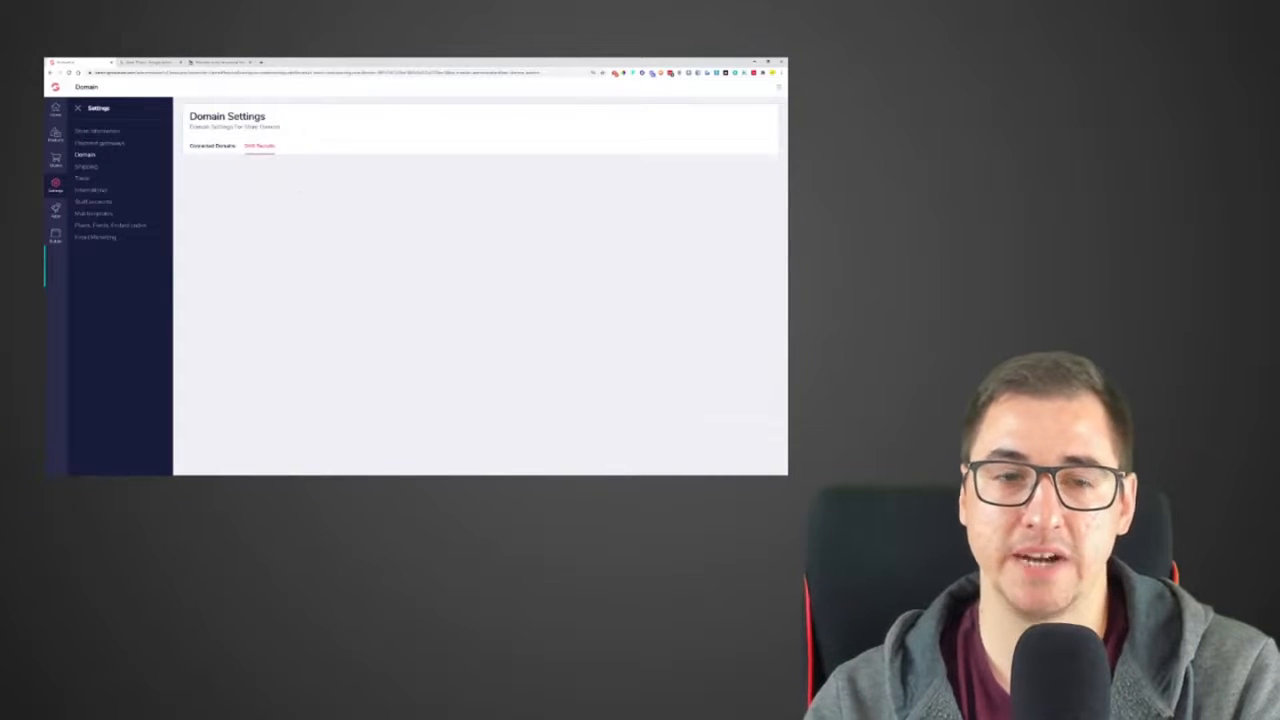
{"action": "left_click", "coordinate": [223, 149]}
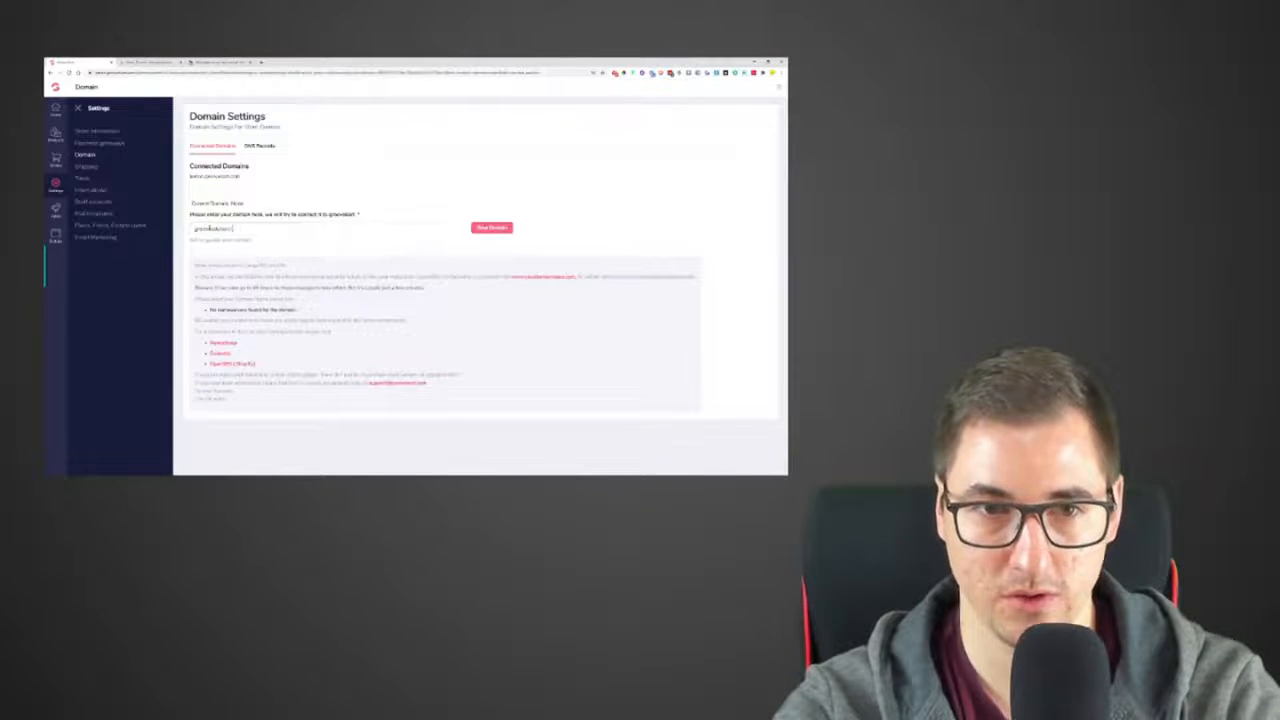
{"action": "left_click", "coordinate": [489, 228]}
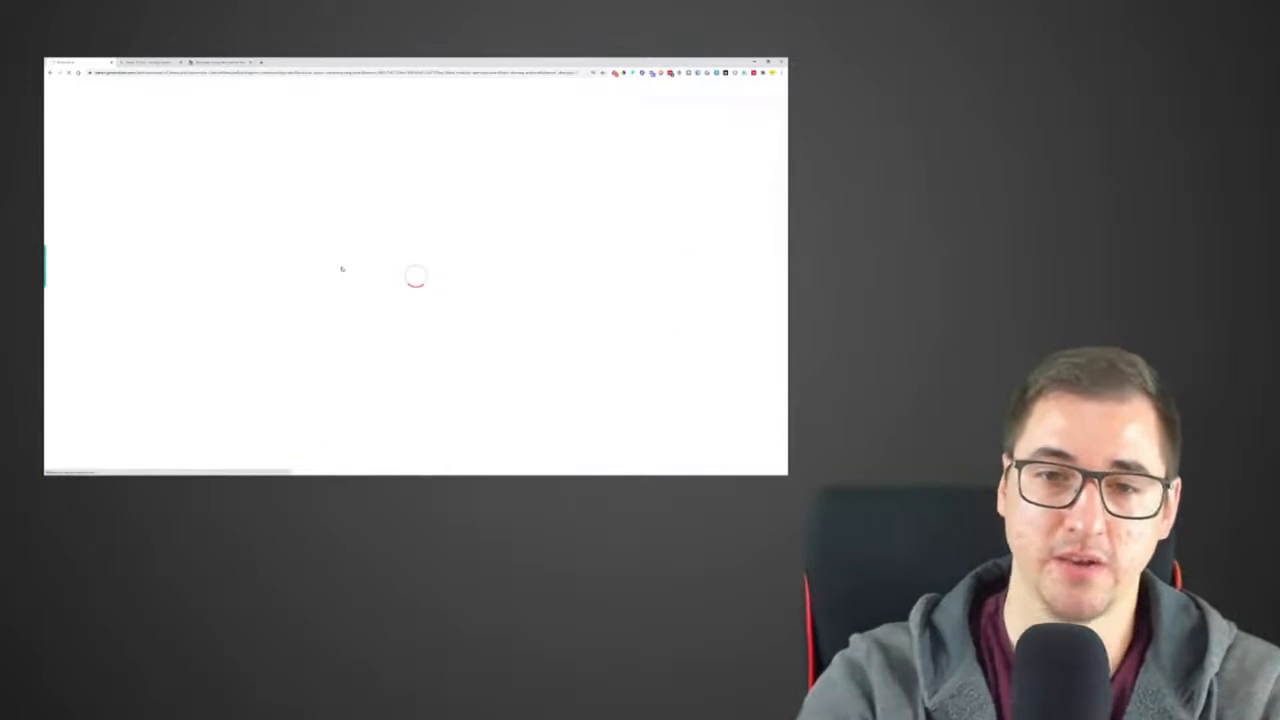
{"action": "left_click_drag", "start_coordinate": [266, 307], "coordinate": [198, 320]}
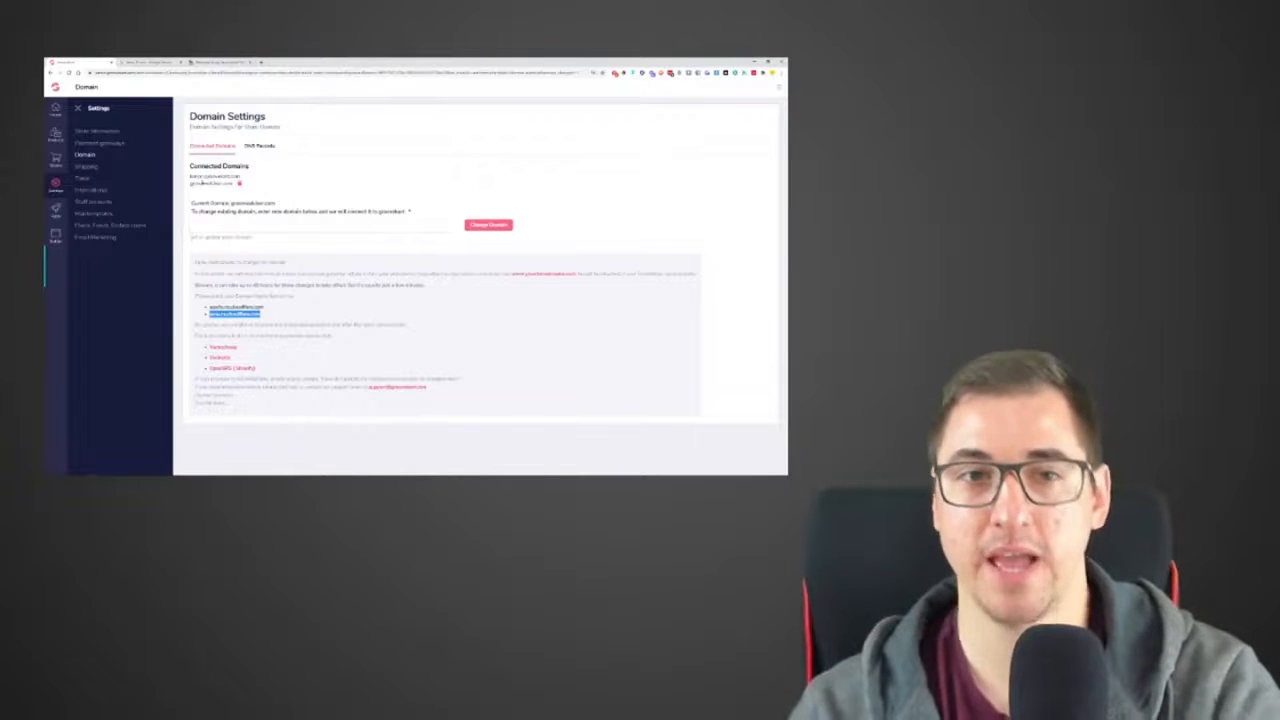
{"action": "left_click", "coordinate": [488, 224]}
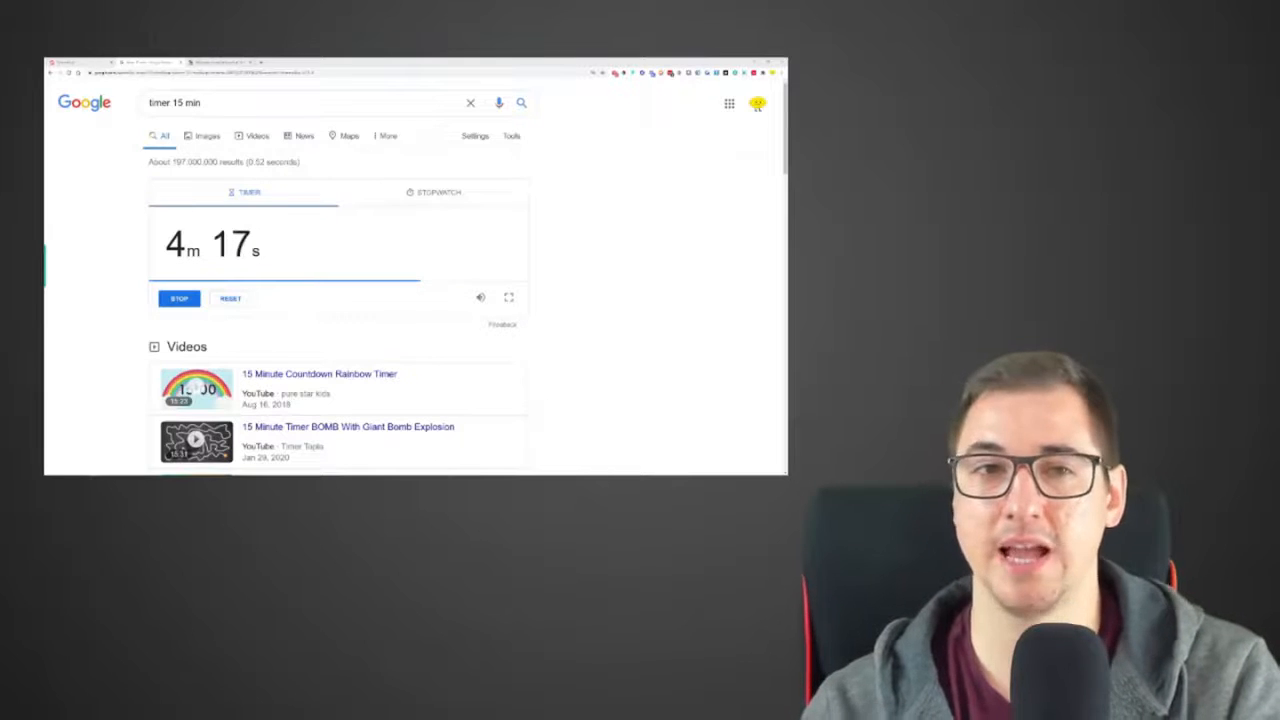
Open the Contact Us page of the live store and look over its contents
{"action": "left_click", "coordinate": [230, 63]}
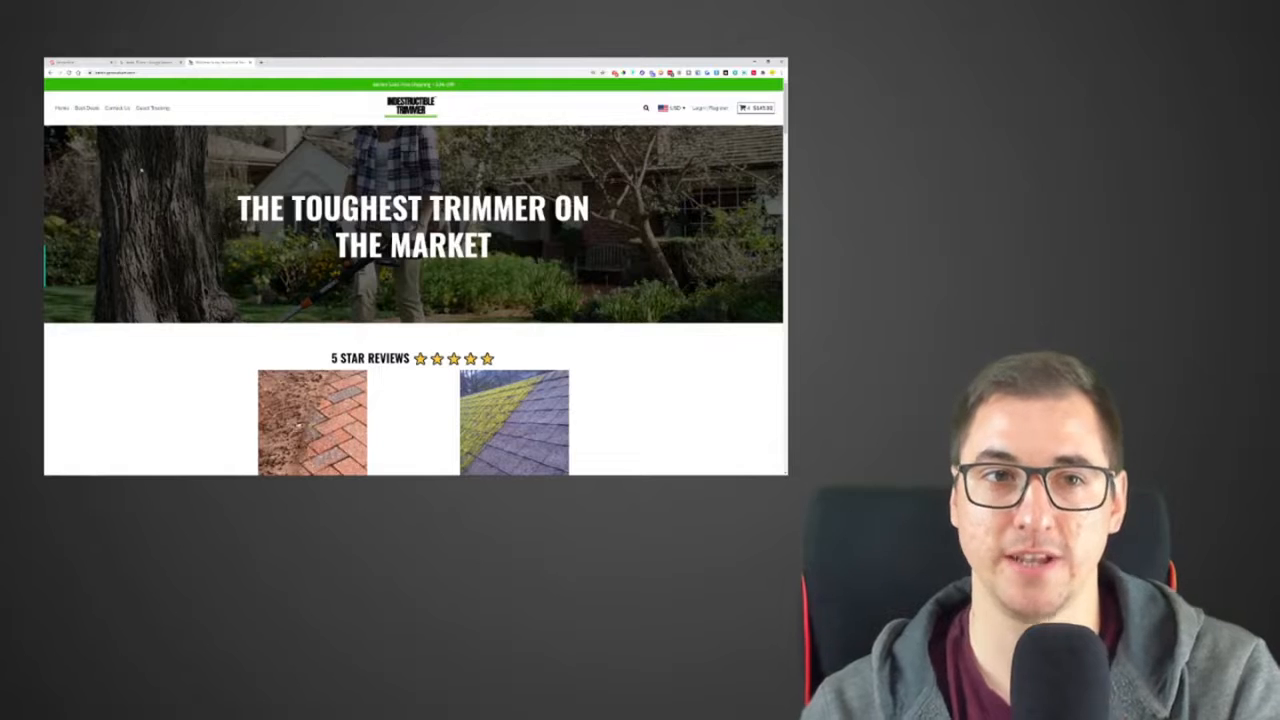
{"action": "left_click", "coordinate": [118, 108]}
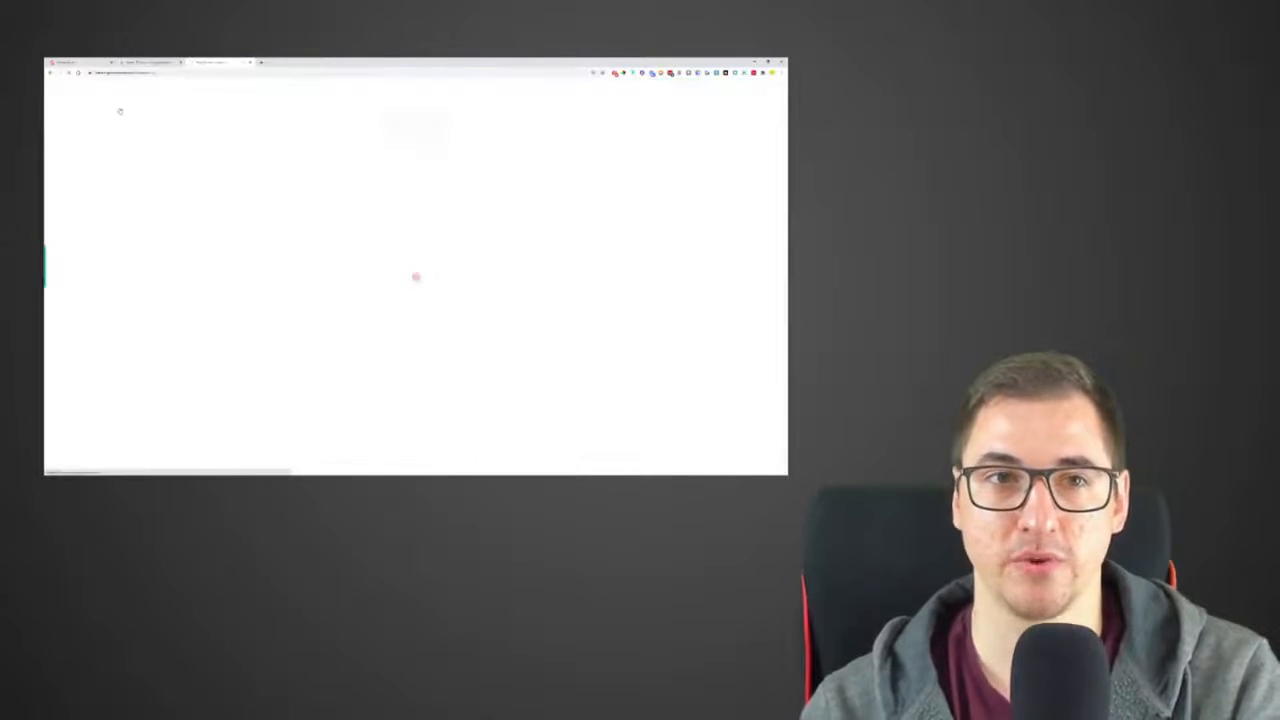
{"action": "left_click_drag", "start_coordinate": [348, 155], "coordinate": [500, 155]}
{"action": "left_click", "coordinate": [482, 155]}
{"action": "left_click_drag", "start_coordinate": [332, 154], "coordinate": [238, 198]}
{"action": "left_click", "coordinate": [238, 175]}
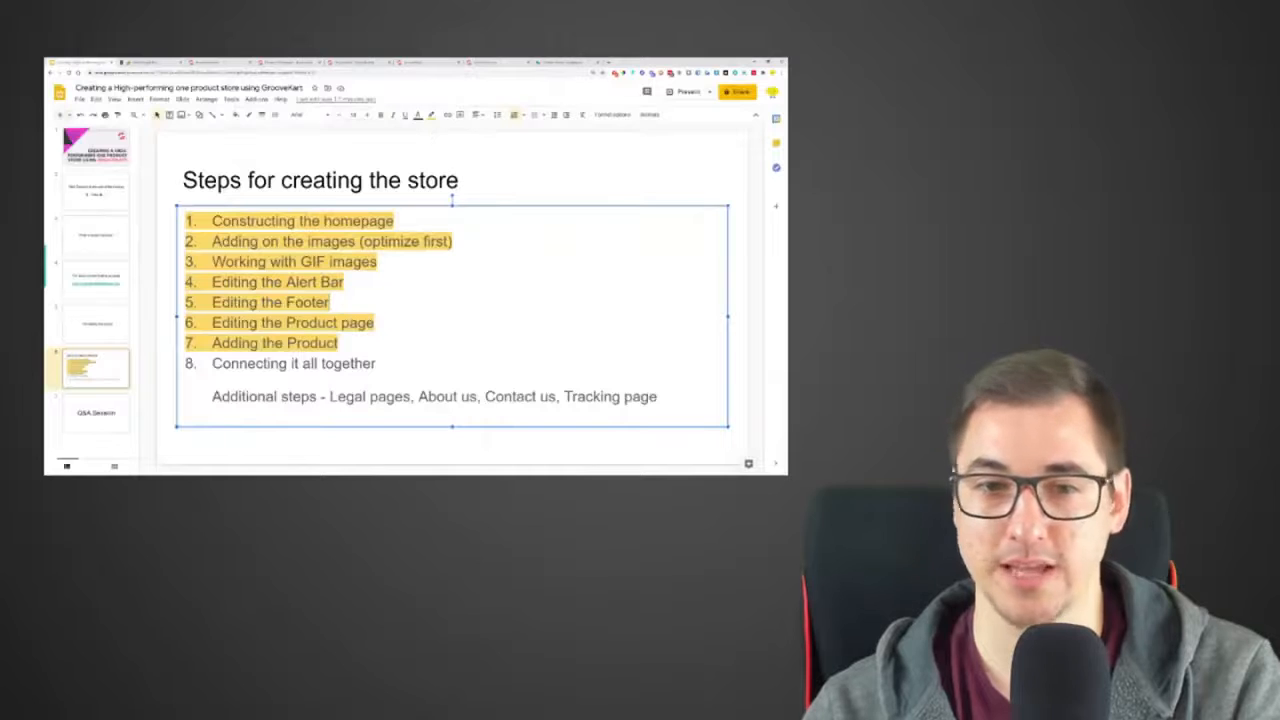
In the Google Slides presentation, highlight Connecting it all together in yellow on the Steps for creating the store slide
{"action": "left_click_drag", "start_coordinate": [212, 396], "coordinate": [662, 396]}
{"action": "left_click_drag", "start_coordinate": [376, 364], "coordinate": [212, 364]}
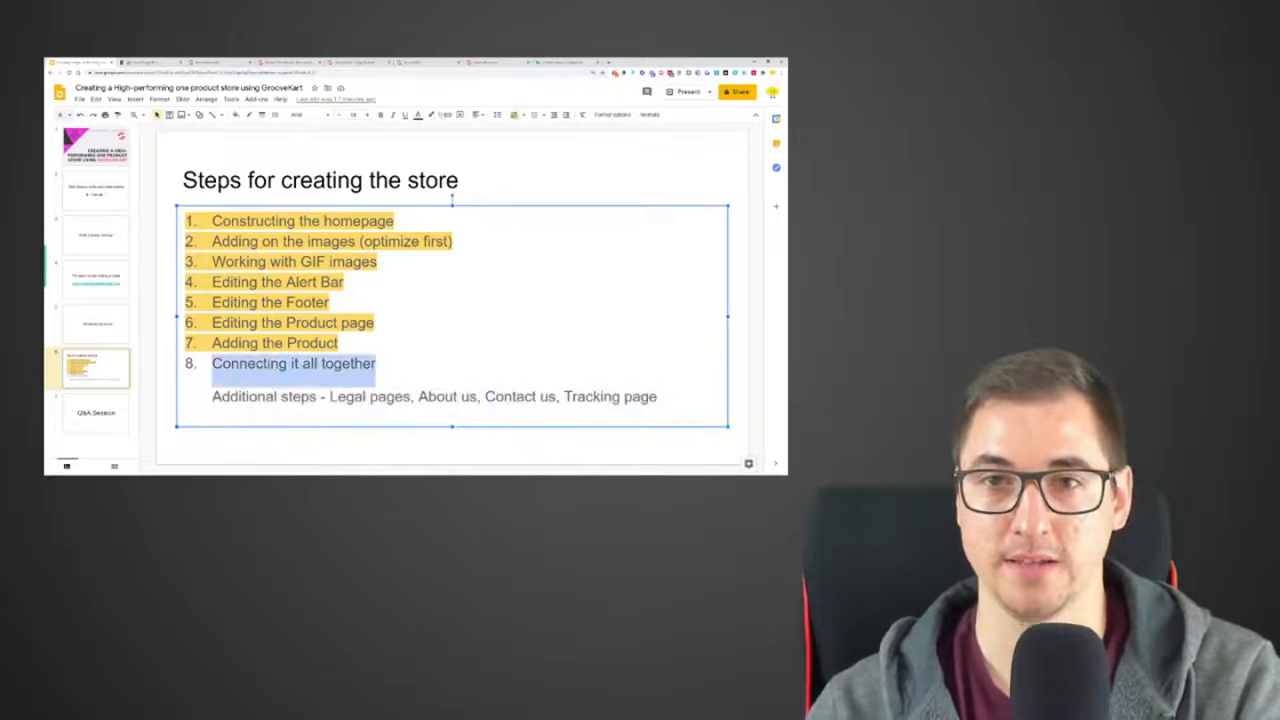
{"action": "left_click", "coordinate": [431, 115]}
{"action": "left_click", "coordinate": [466, 183]}
{"action": "double_click", "coordinate": [437, 303]}
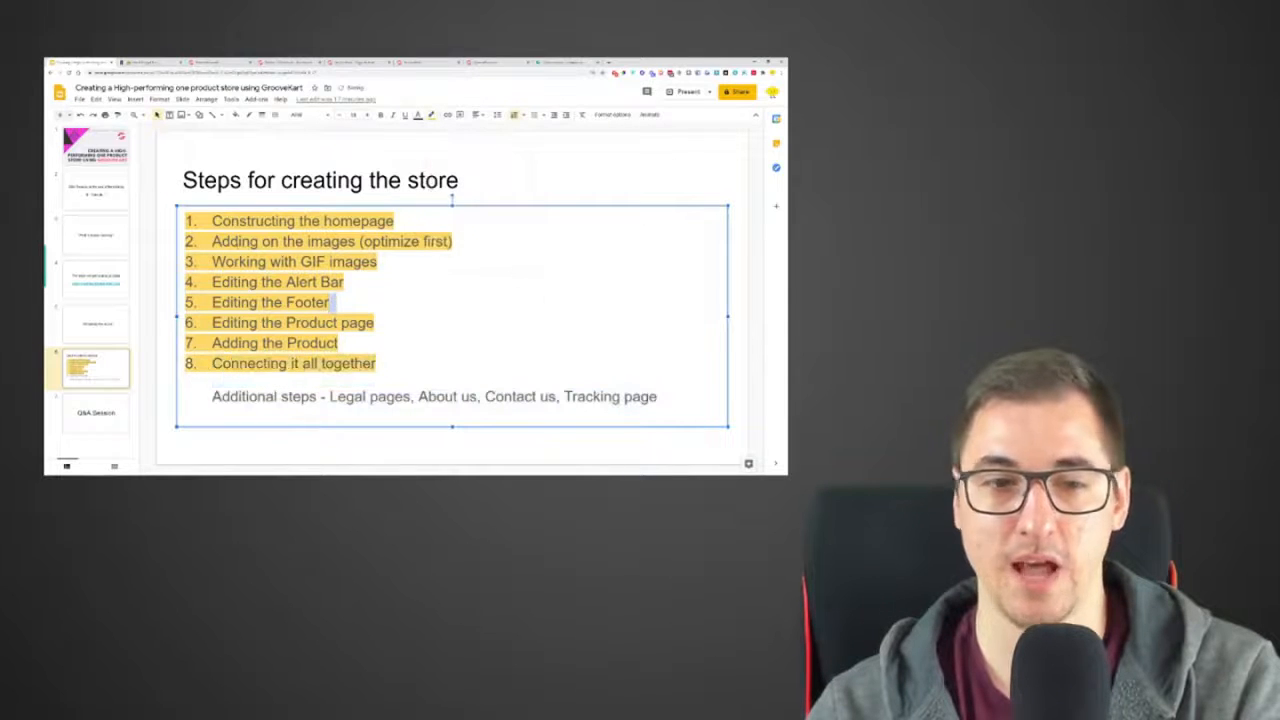
Show the Q&A Session slide, then switch to the browser window with the 15-minute timer and maximize it
{"action": "left_click", "coordinate": [98, 413]}
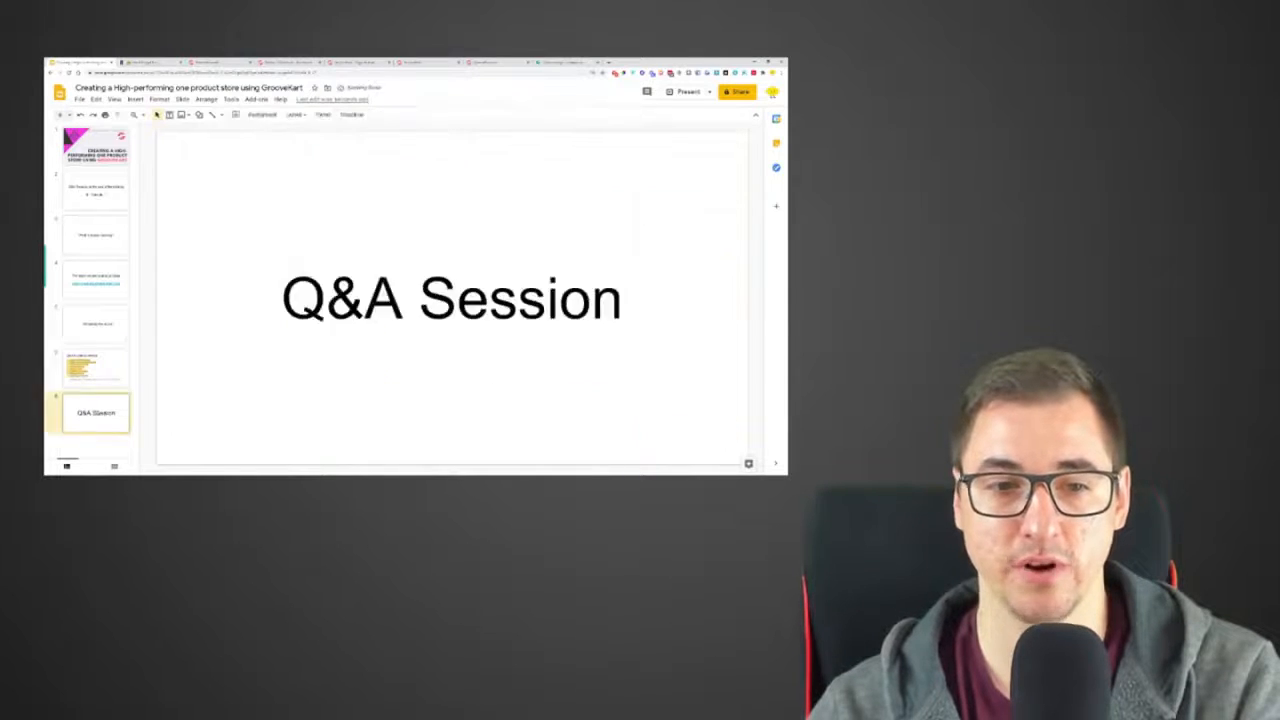
{"action": "mouse_move", "coordinate": [140, 473]}
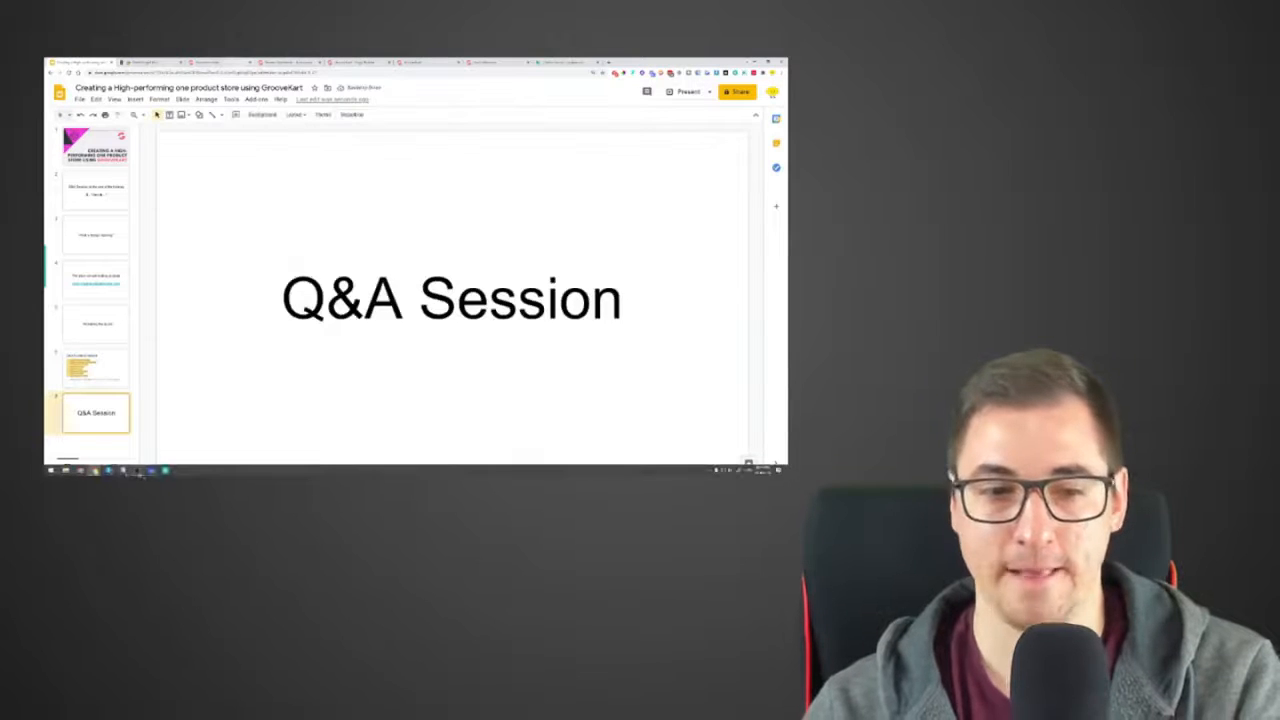
{"action": "mouse_move", "coordinate": [96, 470]}
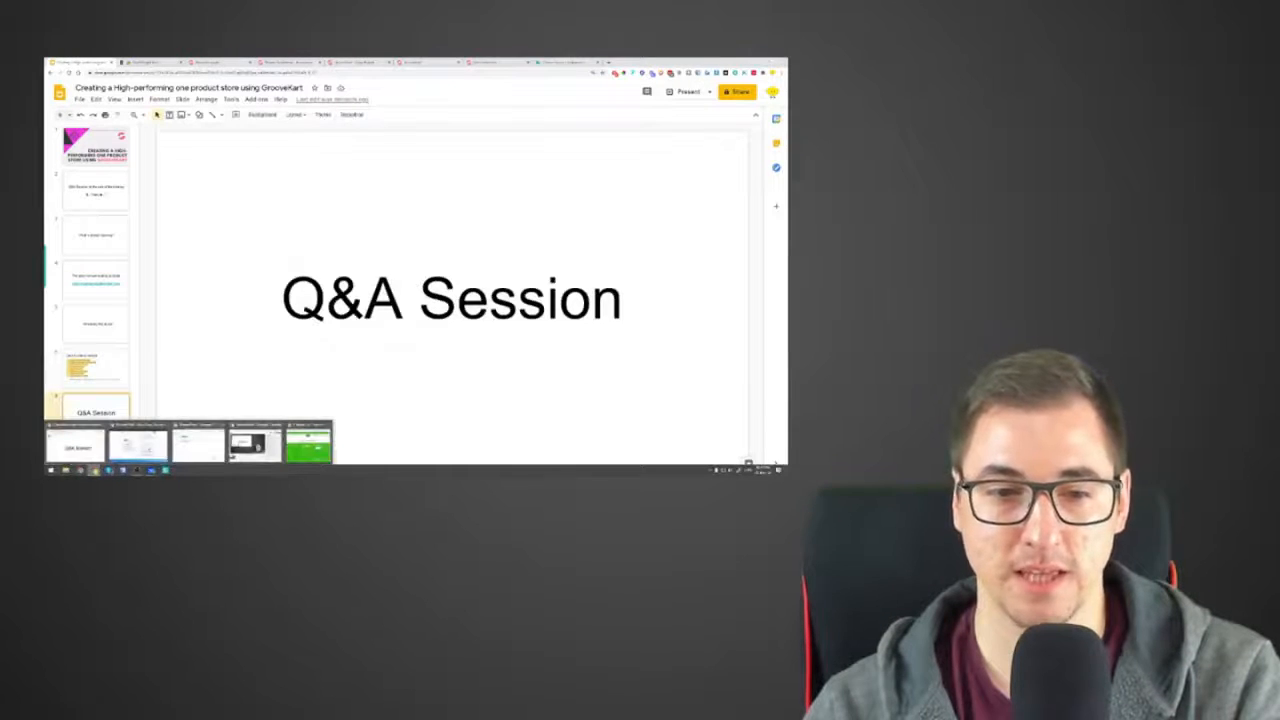
{"action": "mouse_move", "coordinate": [138, 446]}
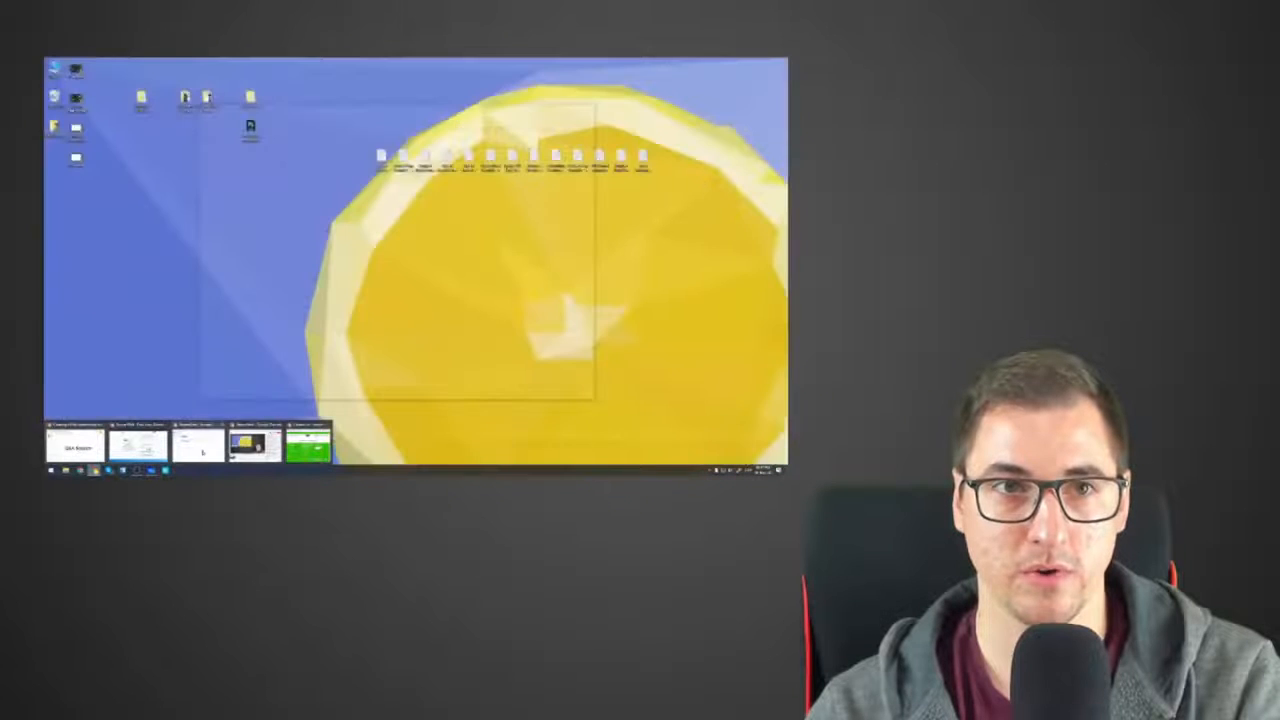
{"action": "left_click", "coordinate": [318, 448]}
{"action": "left_click", "coordinate": [310, 112]}
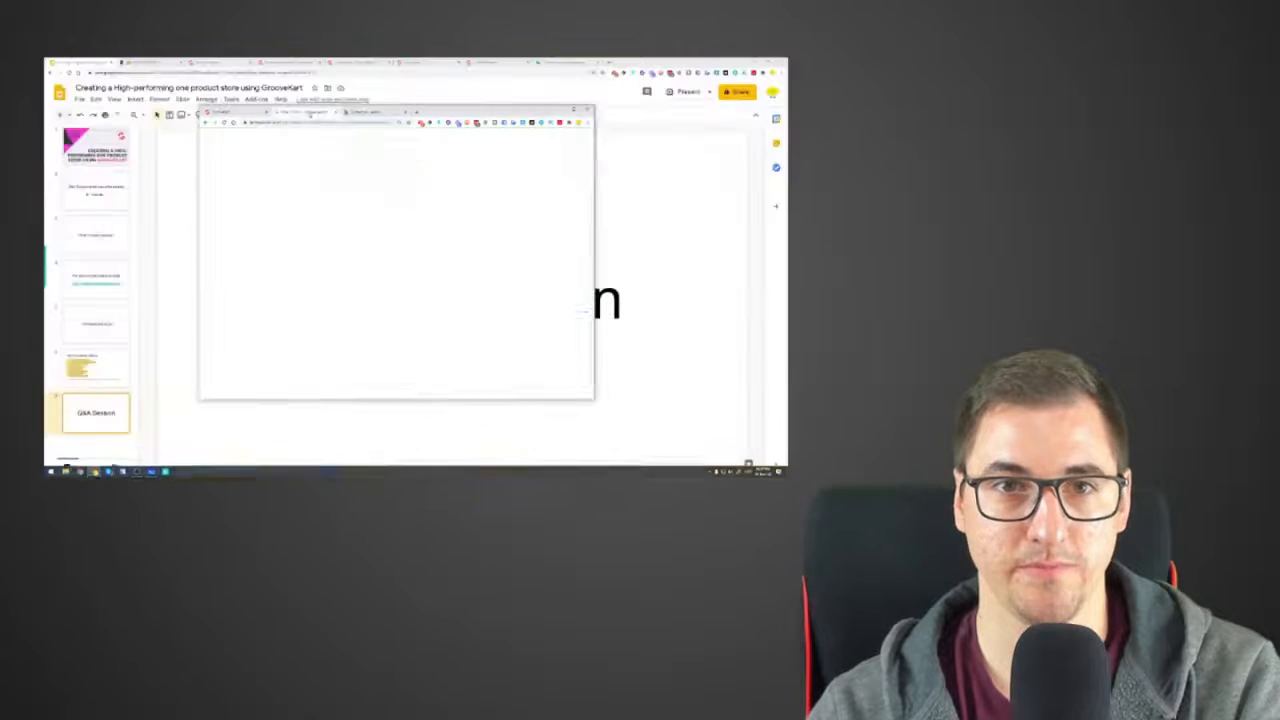
{"action": "left_click", "coordinate": [575, 111]}
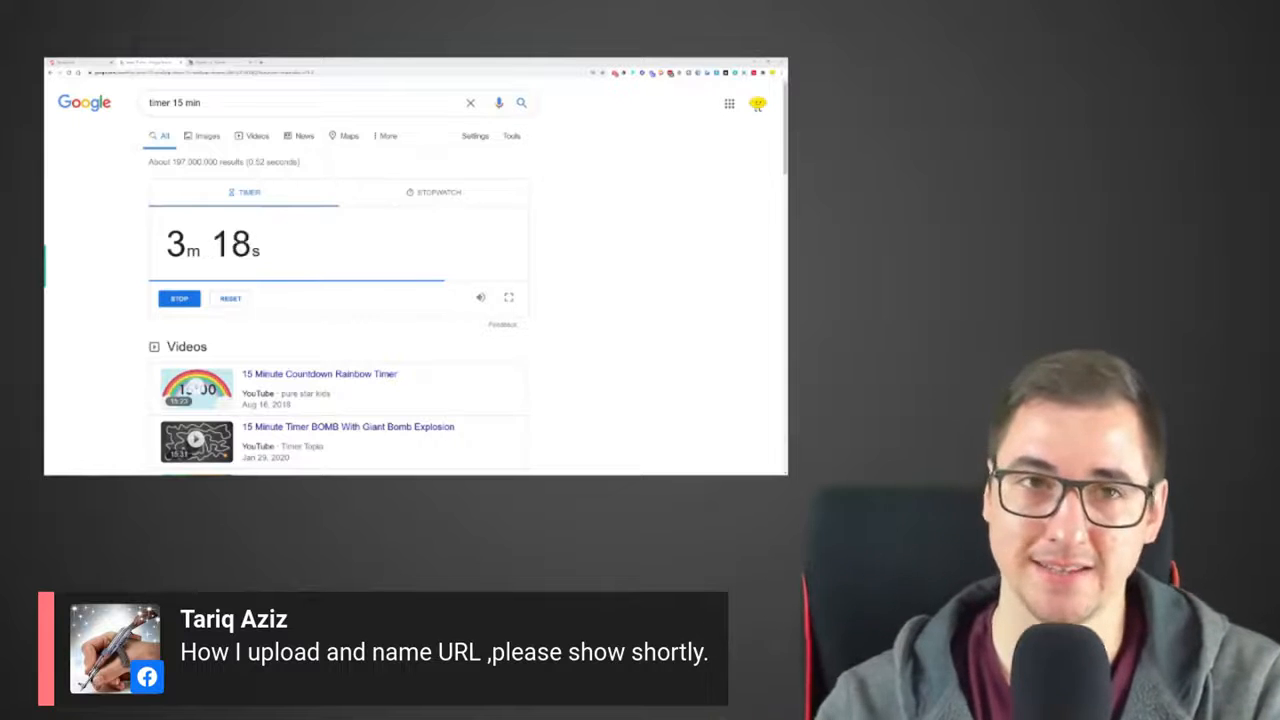
Return to the GrooveKart admin, open the store's product list, and preview the Indestructible Trimmer's product page
{"action": "left_click", "coordinate": [105, 61]}
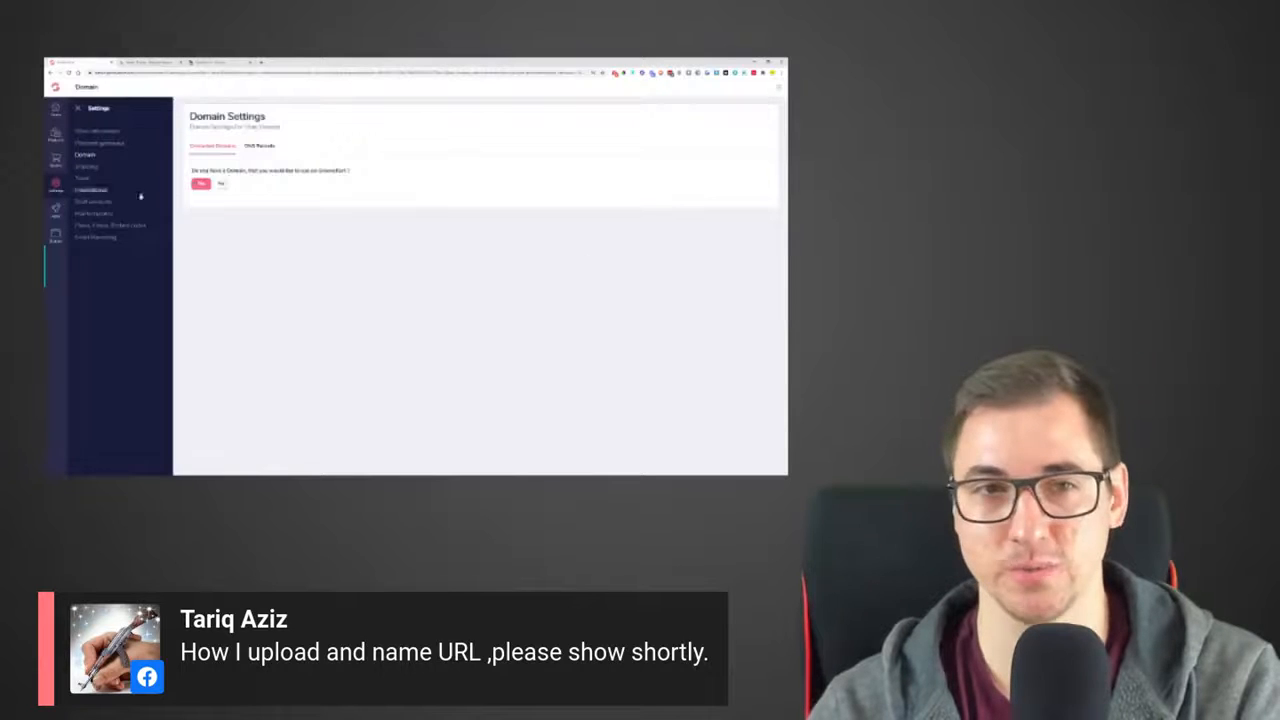
{"action": "left_click", "coordinate": [78, 110]}
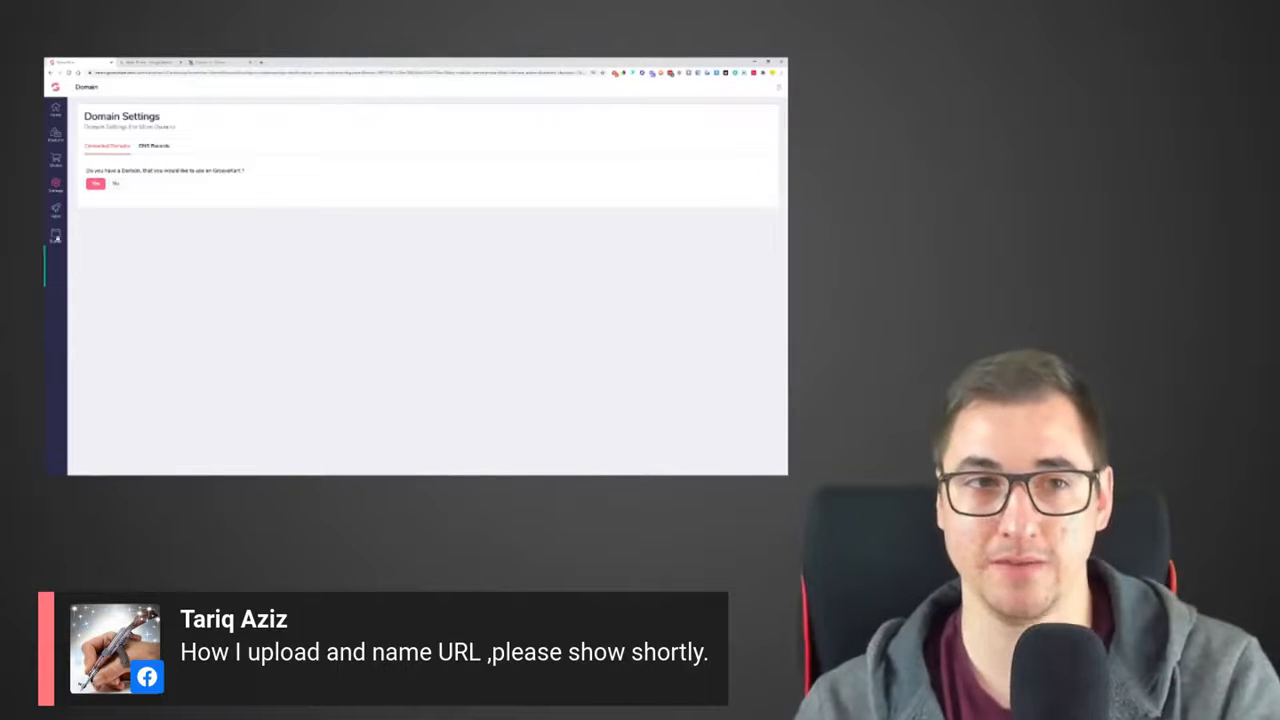
{"action": "left_click", "coordinate": [55, 135]}
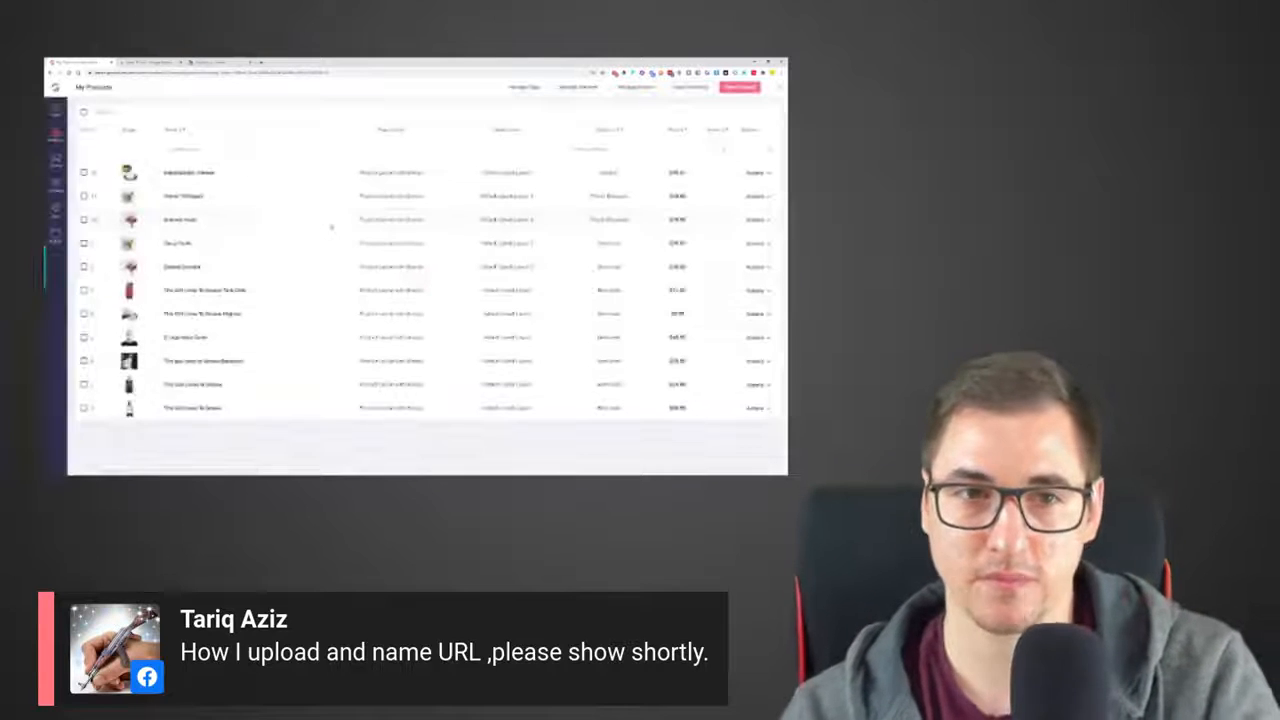
{"action": "left_click", "coordinate": [756, 173]}
{"action": "left_click", "coordinate": [745, 190]}
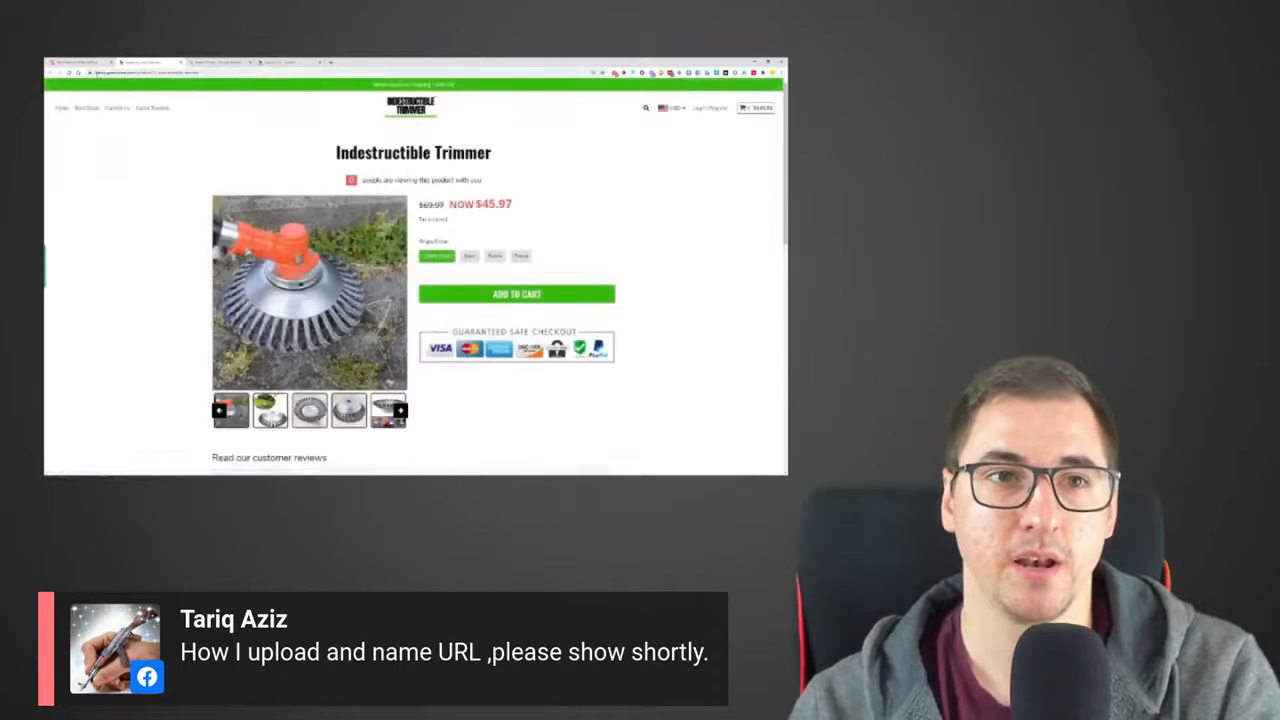
Highlight the product segment and the product-name segment in the web address of the Indestructible Trimmer page
{"action": "double_click", "coordinate": [141, 73]}
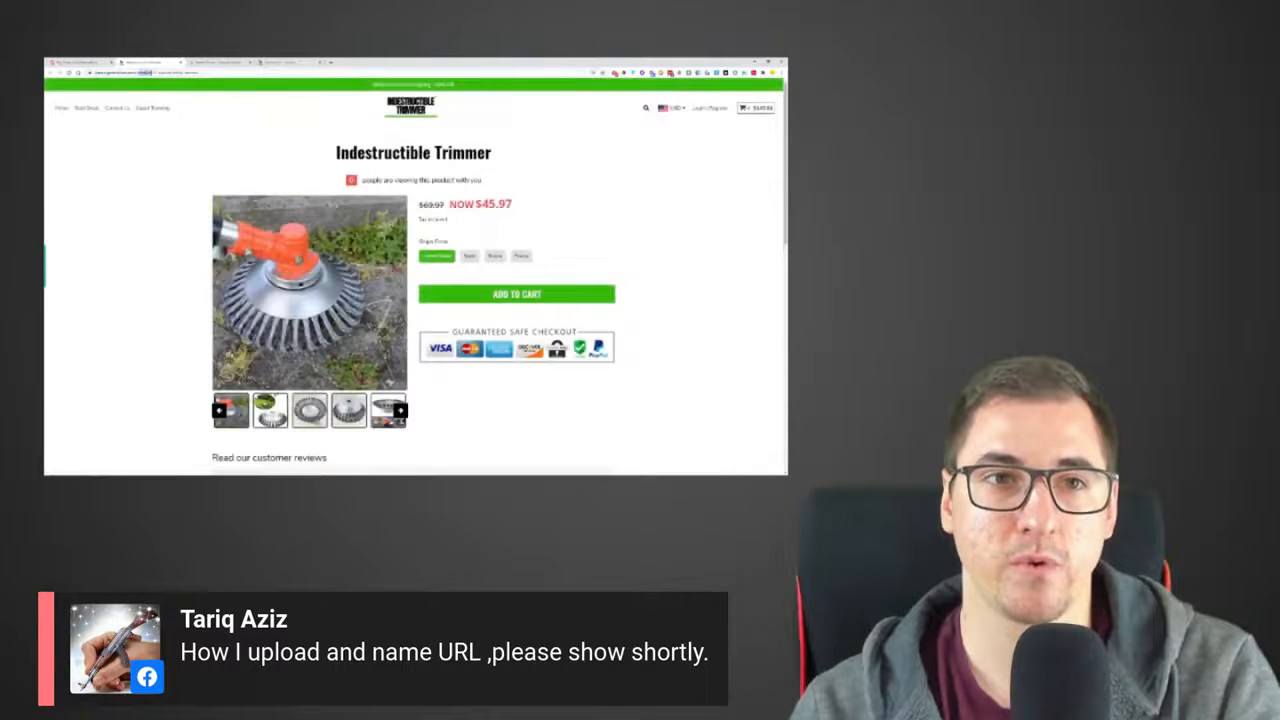
{"action": "left_click_drag", "start_coordinate": [171, 73], "coordinate": [212, 73]}
{"action": "left_click", "coordinate": [248, 123]}
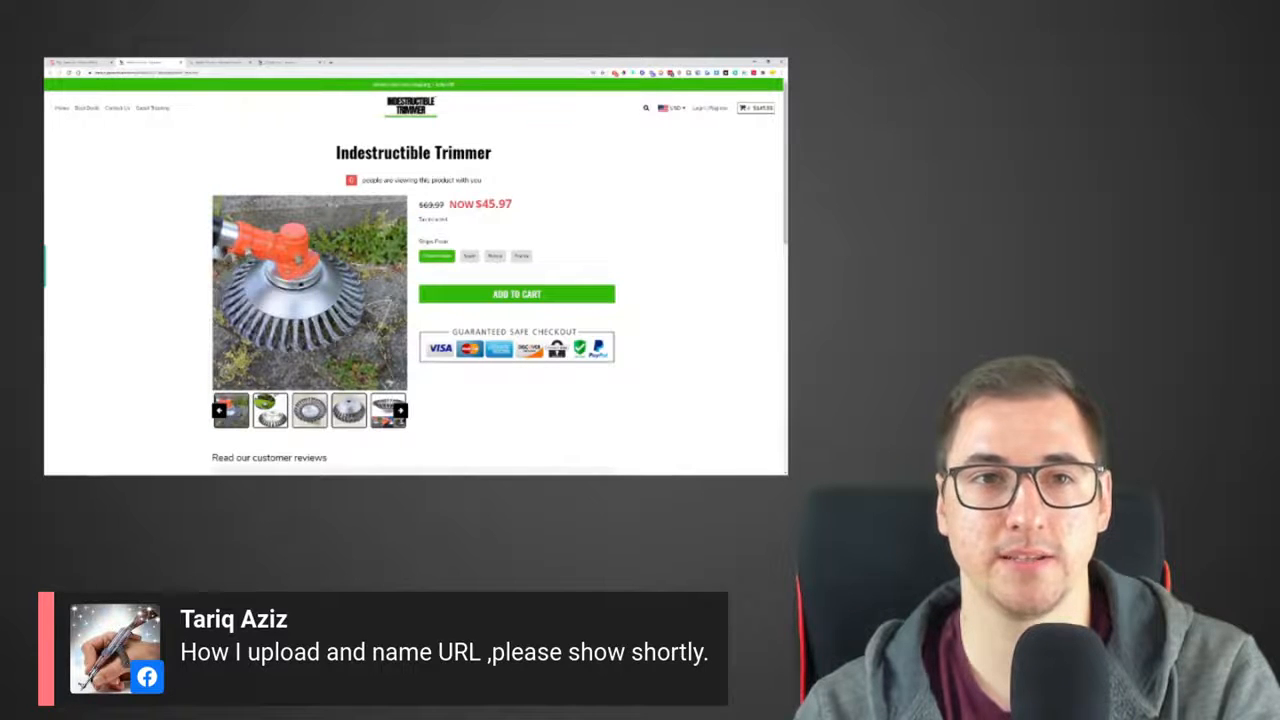
Check the remaining time on the 15-minute timer and return to the GrooveKart product list
{"action": "left_click", "coordinate": [82, 62]}
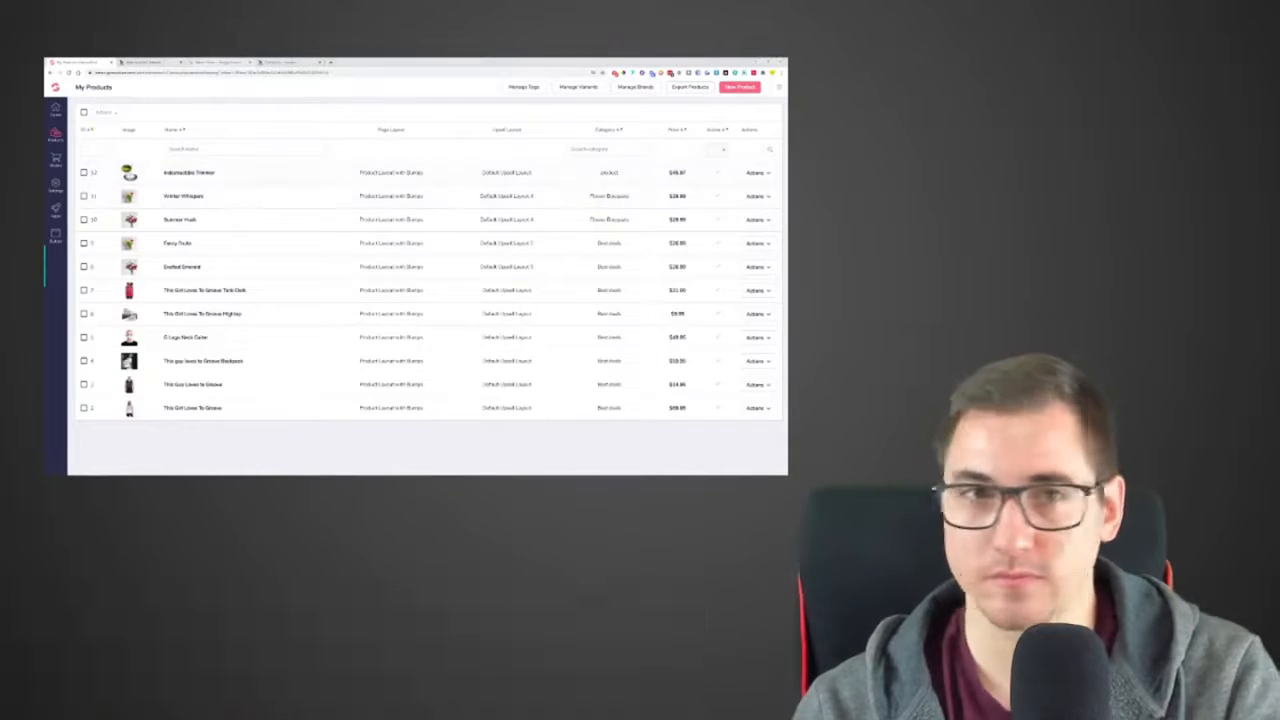
{"action": "left_click", "coordinate": [155, 62]}
{"action": "left_click", "coordinate": [220, 62]}
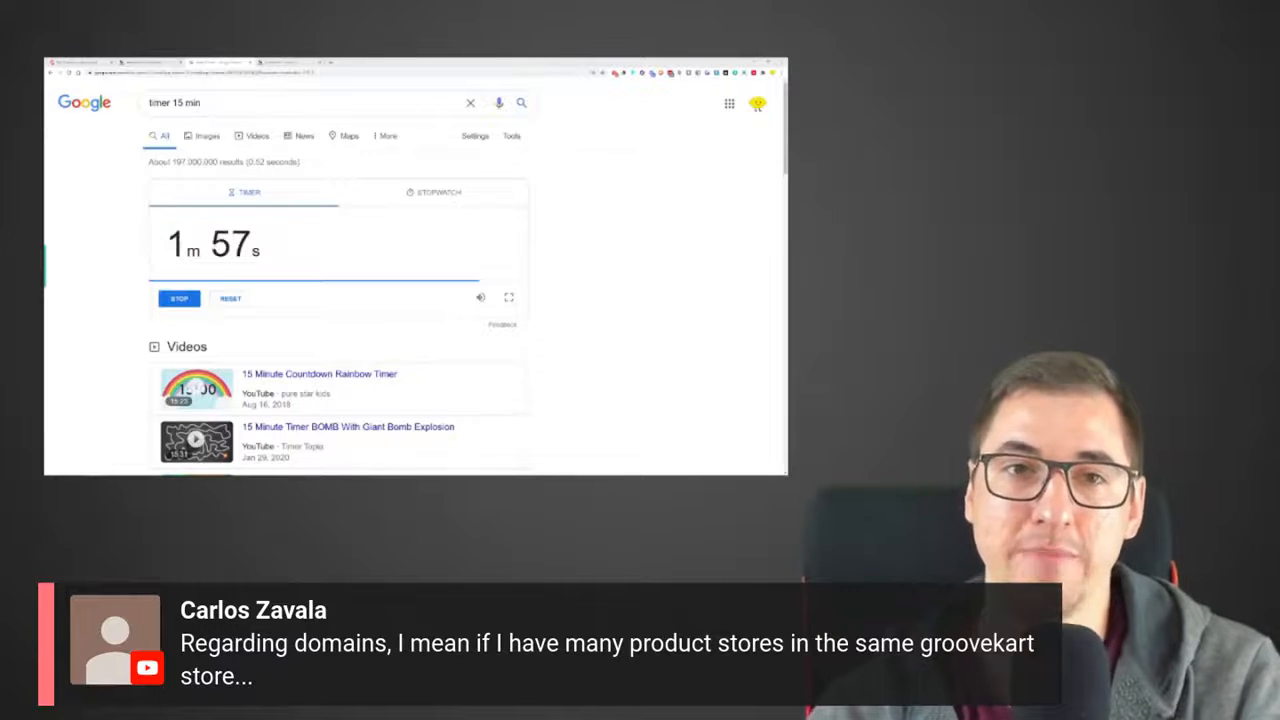
{"action": "key", "text": "ctrl+shift+Tab"}
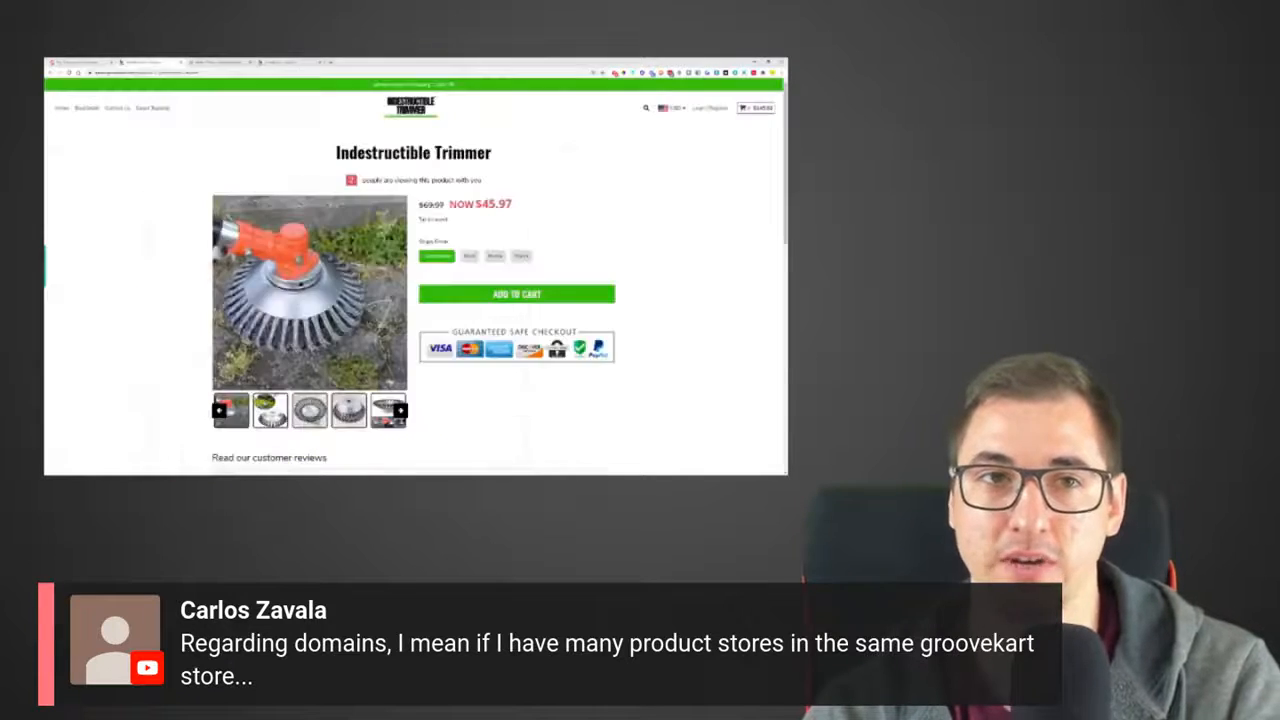
{"action": "key", "text": "ctrl+shift+Tab"}
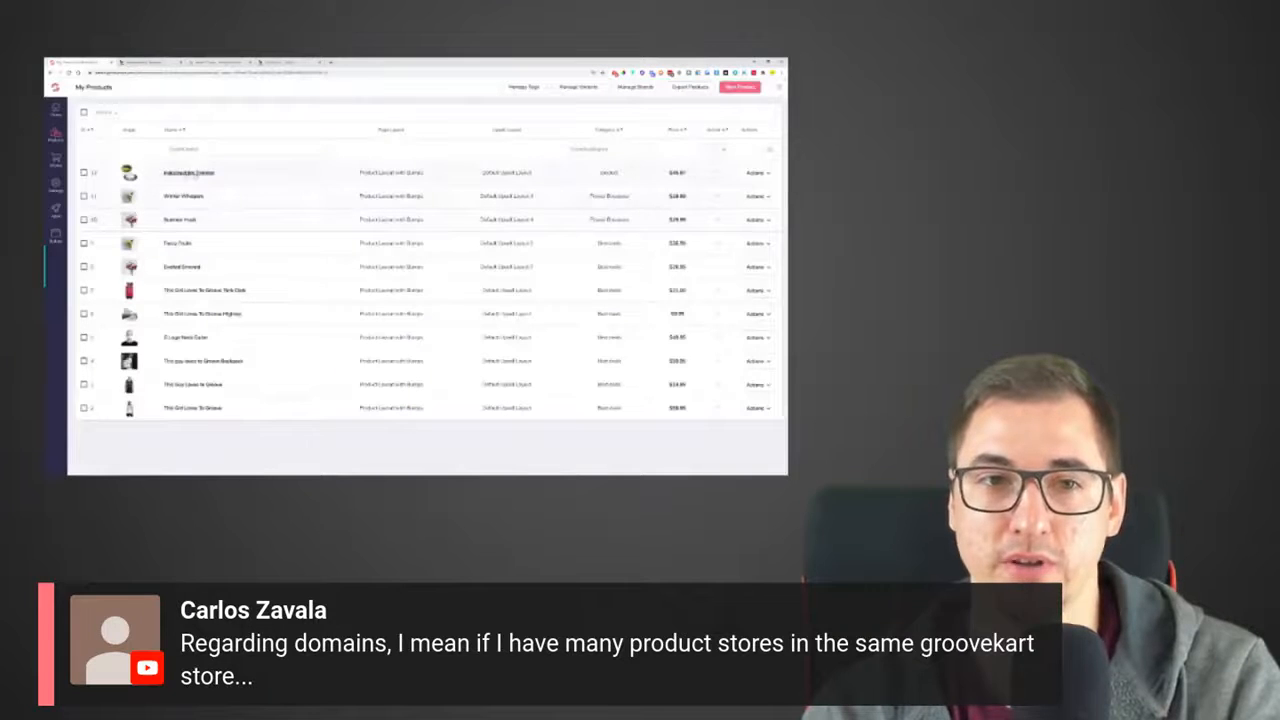
Open the Indestructible Trimmer for editing, reset its Friendly URL in the SEO settings, and save the product
{"action": "left_click", "coordinate": [767, 174]}
{"action": "left_click", "coordinate": [748, 197]}
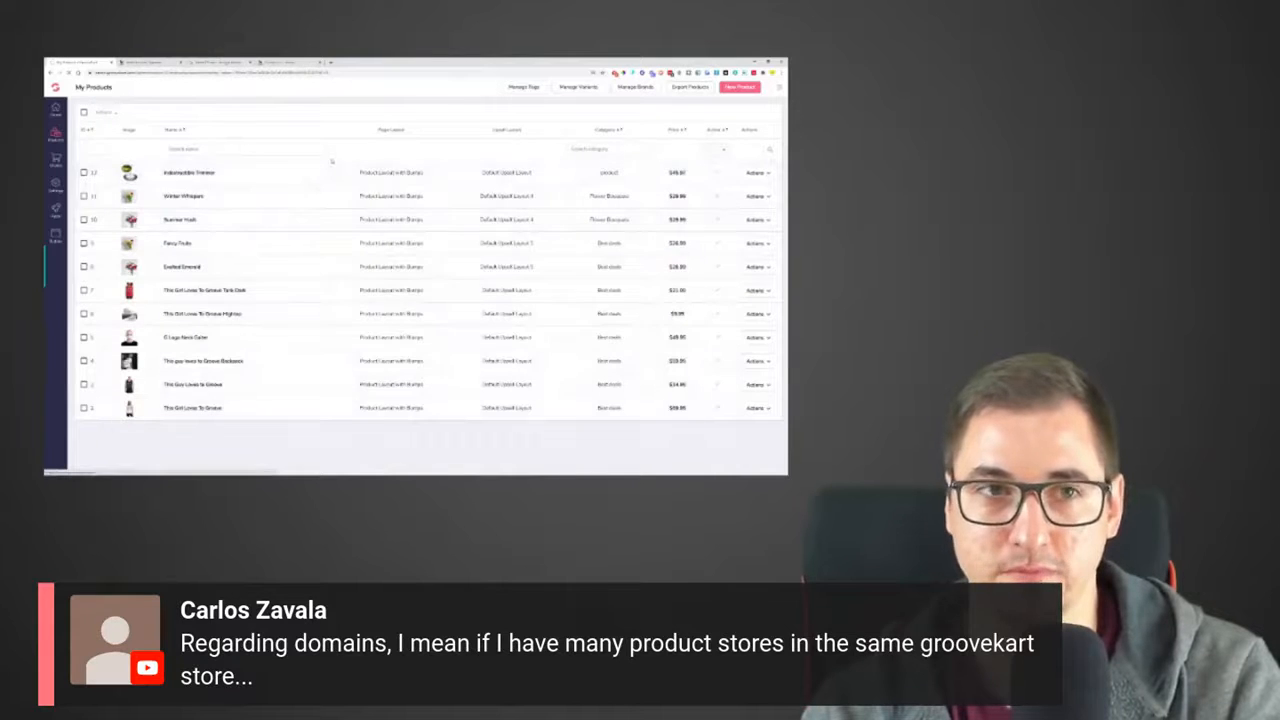
{"action": "left_click", "coordinate": [115, 172]}
{"action": "left_click", "coordinate": [141, 173]}
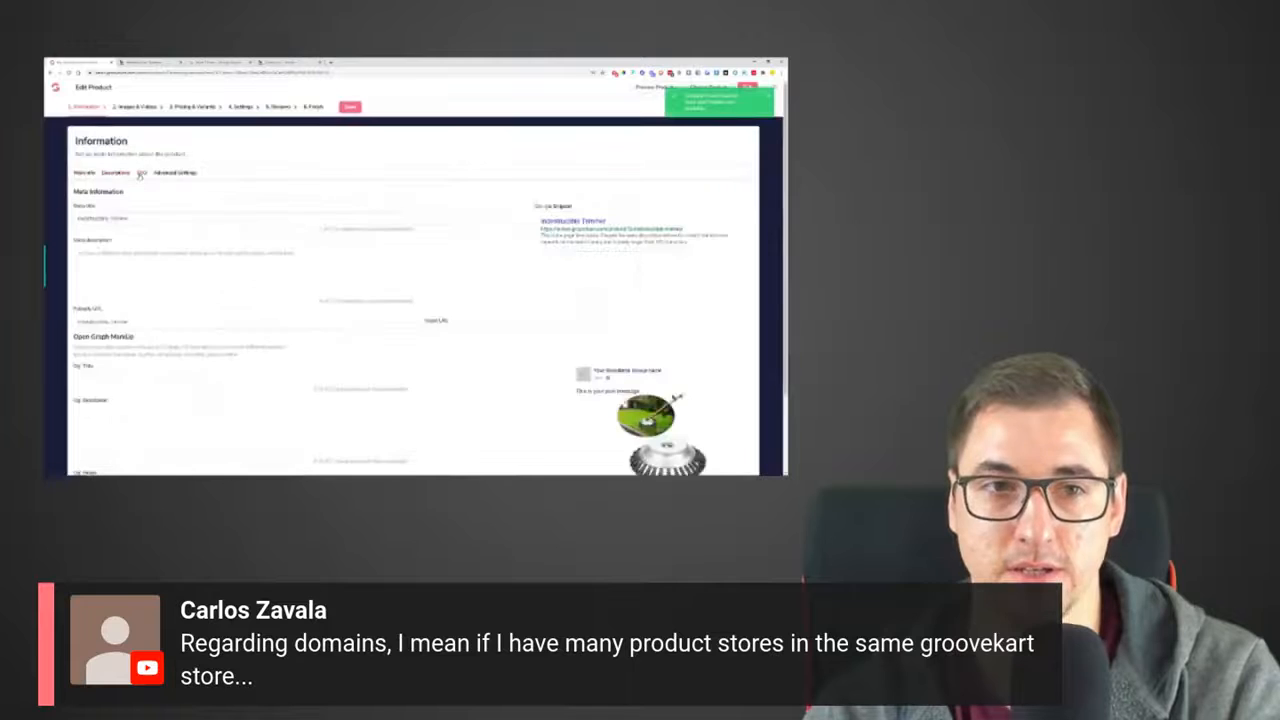
{"action": "left_click_drag", "start_coordinate": [132, 322], "coordinate": [74, 313]}
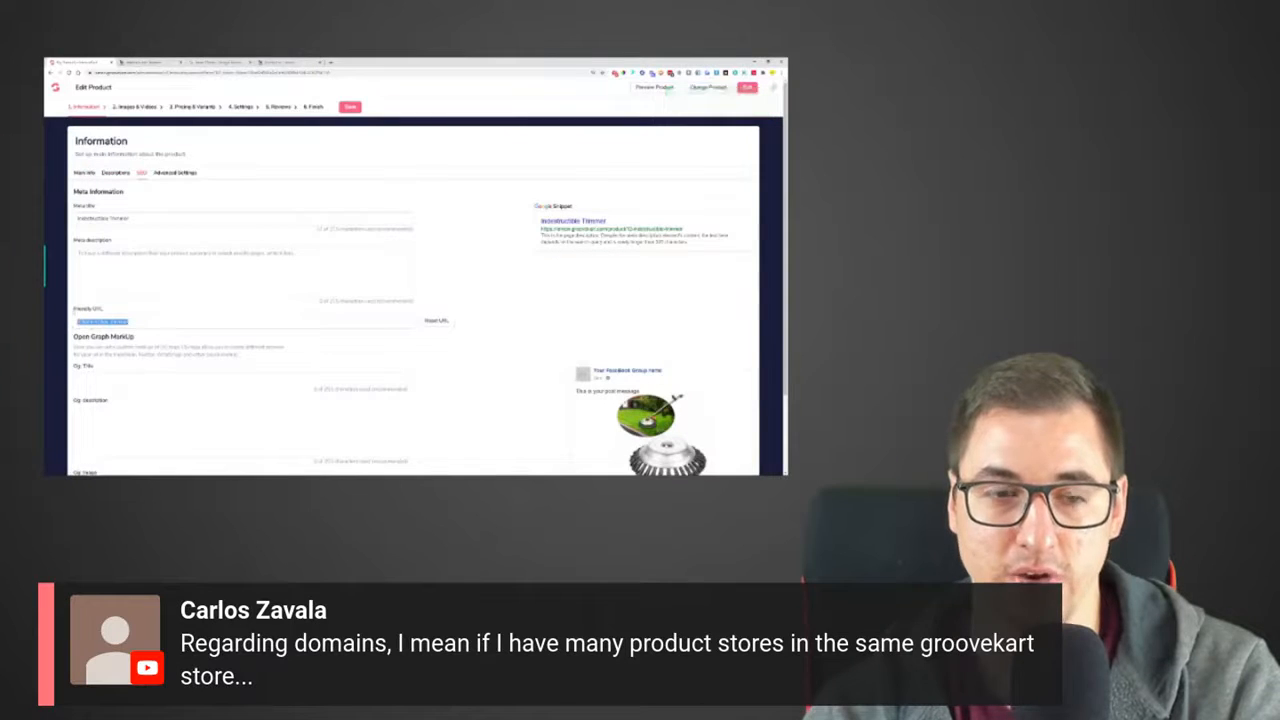
{"action": "left_click", "coordinate": [436, 320]}
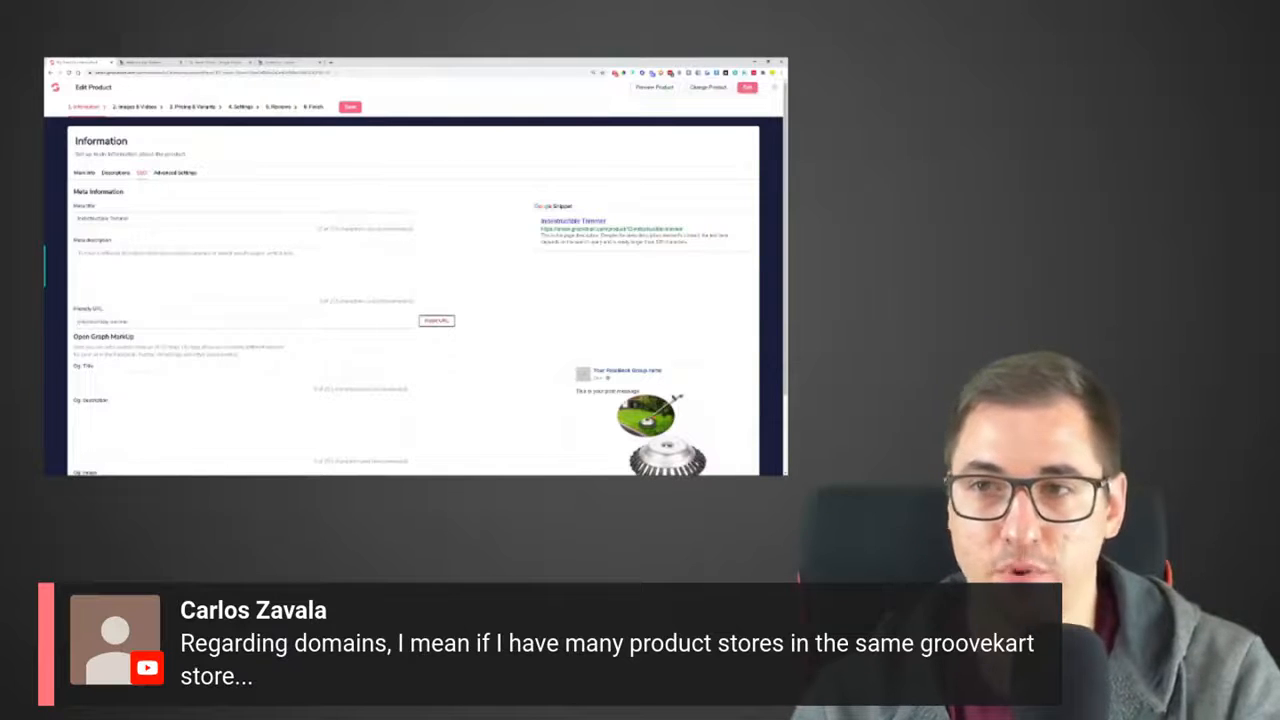
{"action": "left_click", "coordinate": [350, 107]}
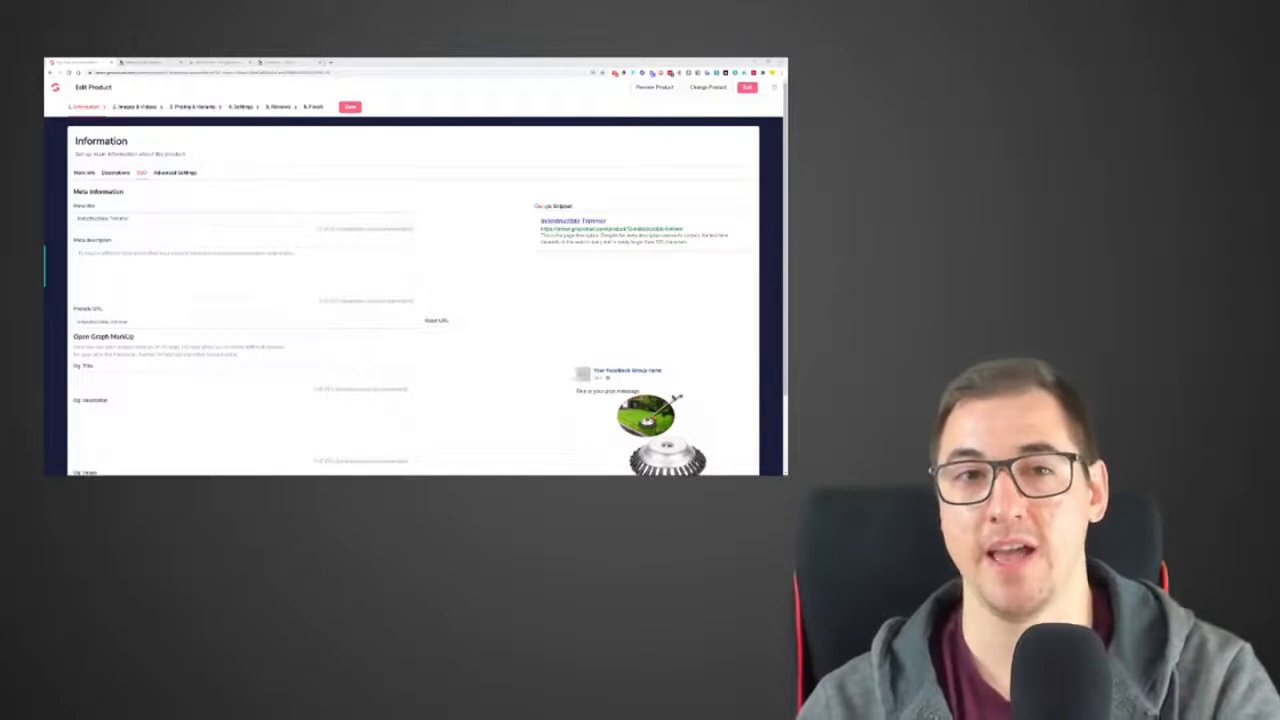
Check the timer once more, then open the Abandoned Carts page in the store's order management
{"action": "left_click", "coordinate": [222, 62]}
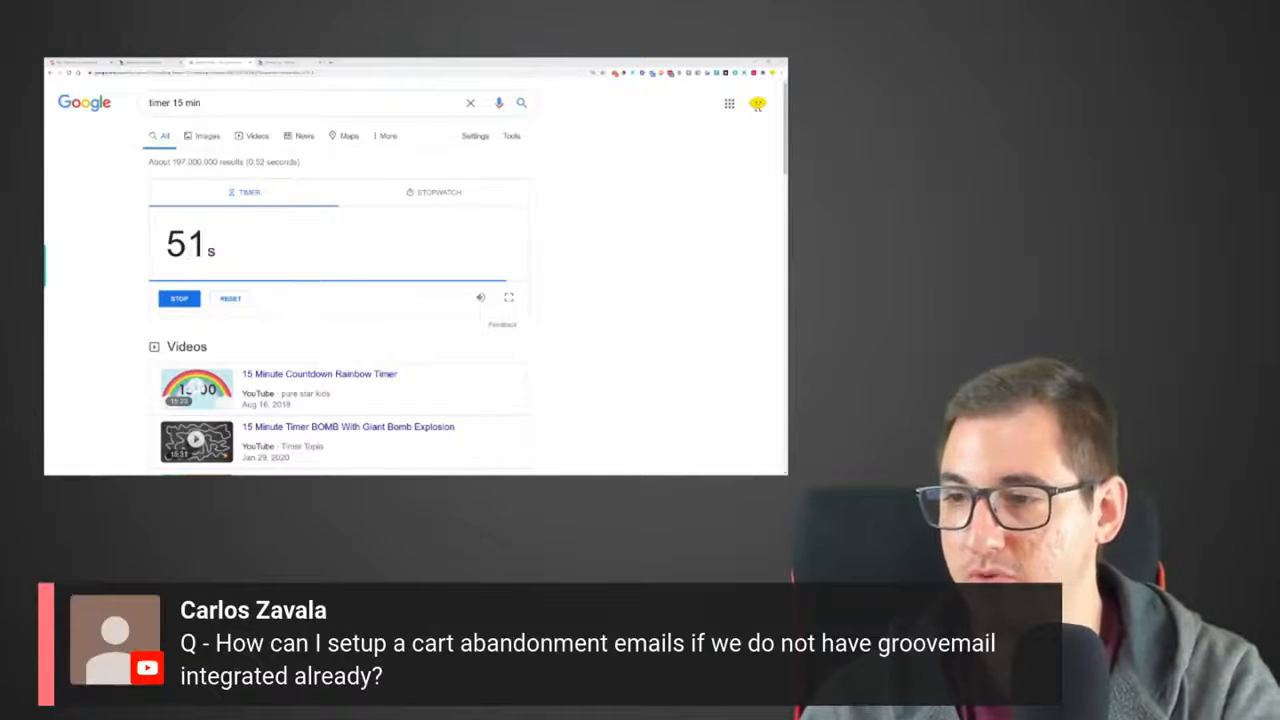
{"action": "left_click", "coordinate": [86, 63]}
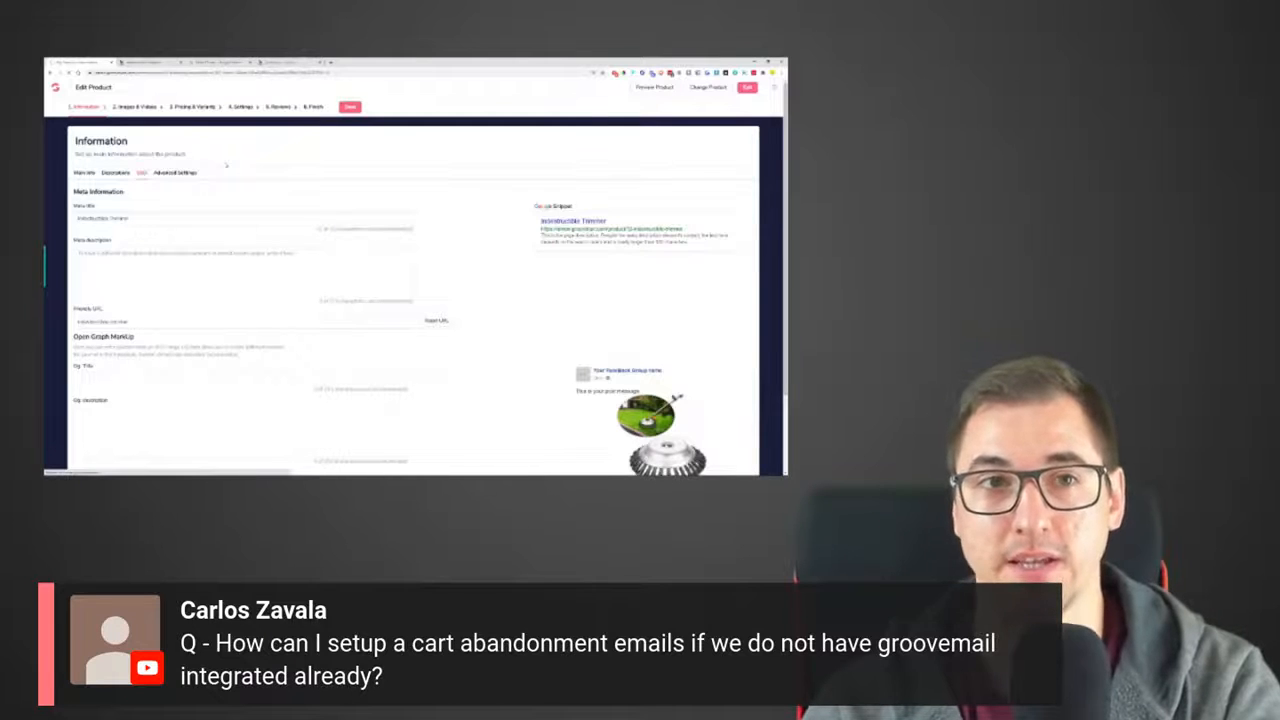
{"action": "left_click", "coordinate": [58, 164]}
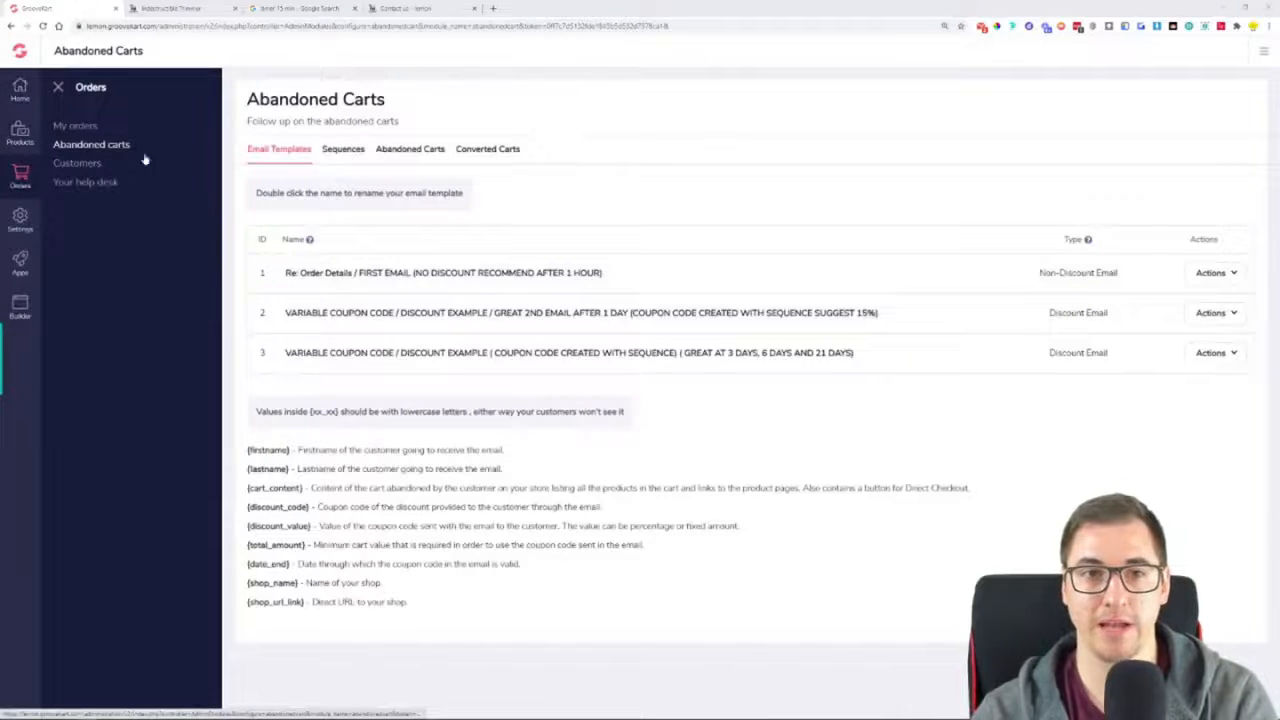
View the abandoned-cart email sequences and highlight the third reminder's type, discount value, coupon validity and delay
{"action": "left_click", "coordinate": [341, 156]}
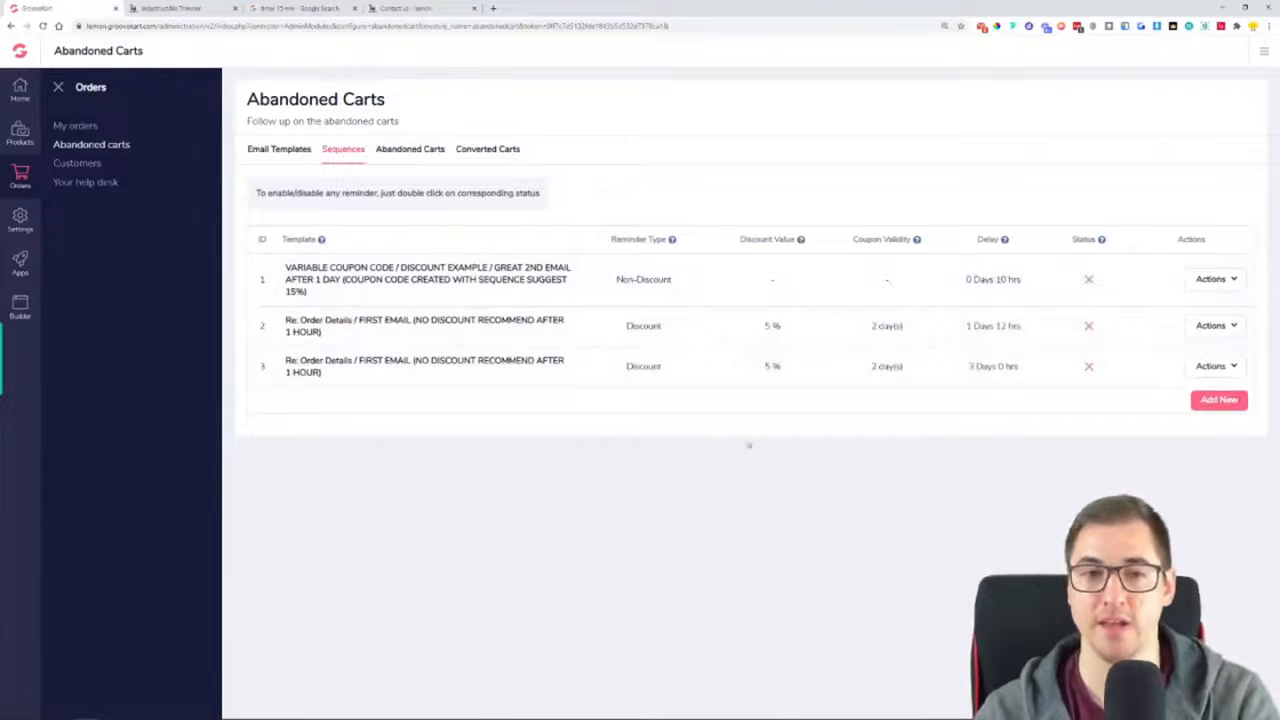
{"action": "left_click_drag", "start_coordinate": [622, 370], "coordinate": [936, 373]}
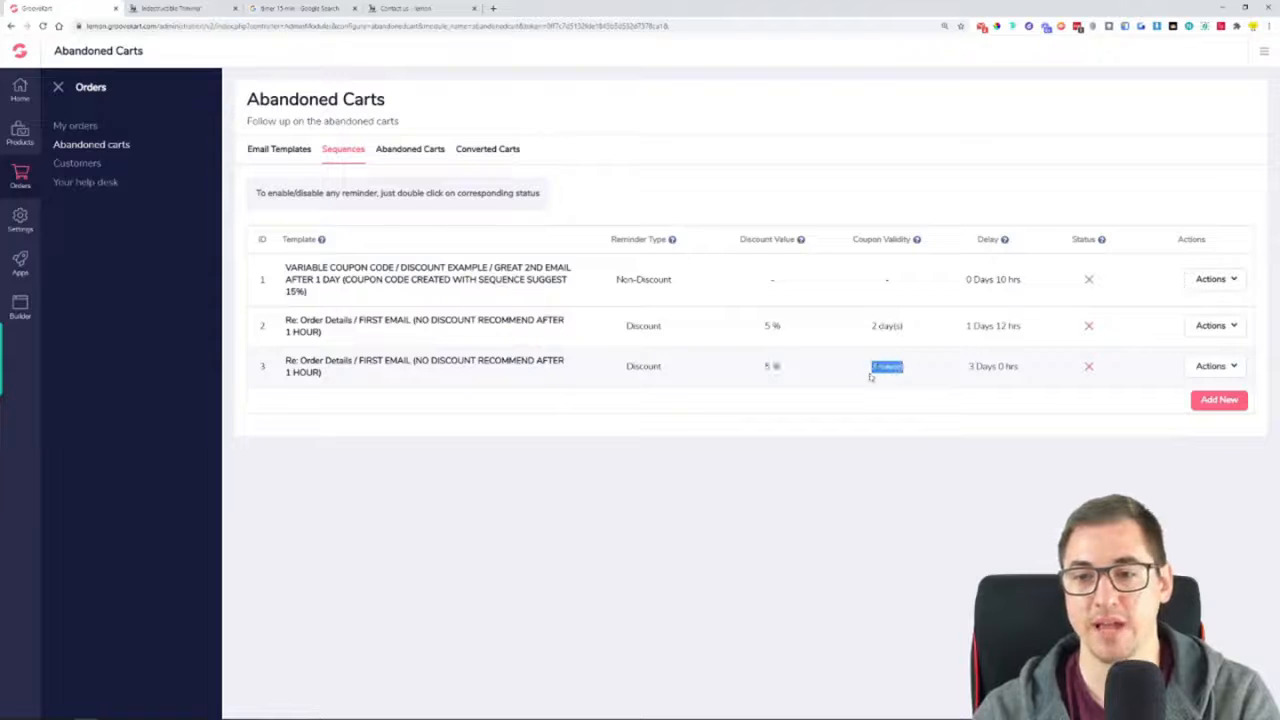
{"action": "left_click_drag", "start_coordinate": [967, 368], "coordinate": [1022, 372]}
Look through the list of abandoned carts, then revisit the email sequences and the email templates
{"action": "left_click", "coordinate": [405, 149]}
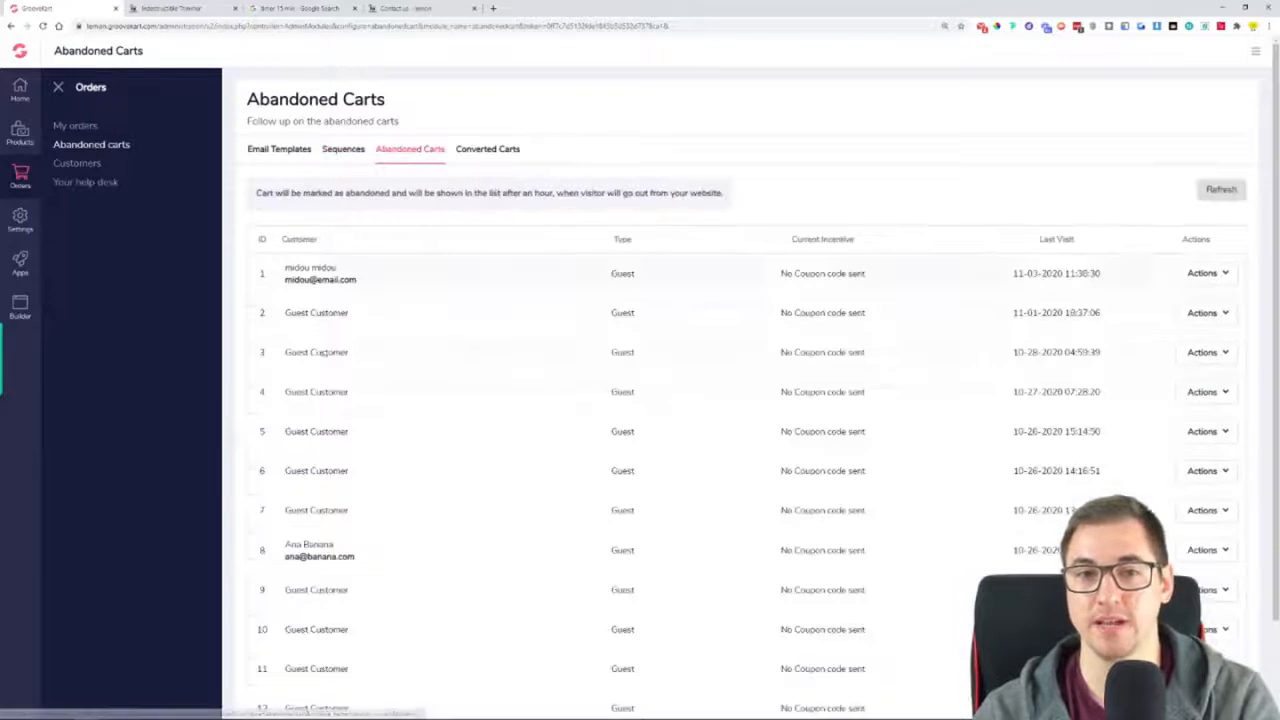
{"action": "scroll", "coordinate": [577, 447], "scroll_direction": "down", "scroll_amount": 2}
{"action": "scroll", "coordinate": [580, 491], "scroll_direction": "up", "scroll_amount": 2}
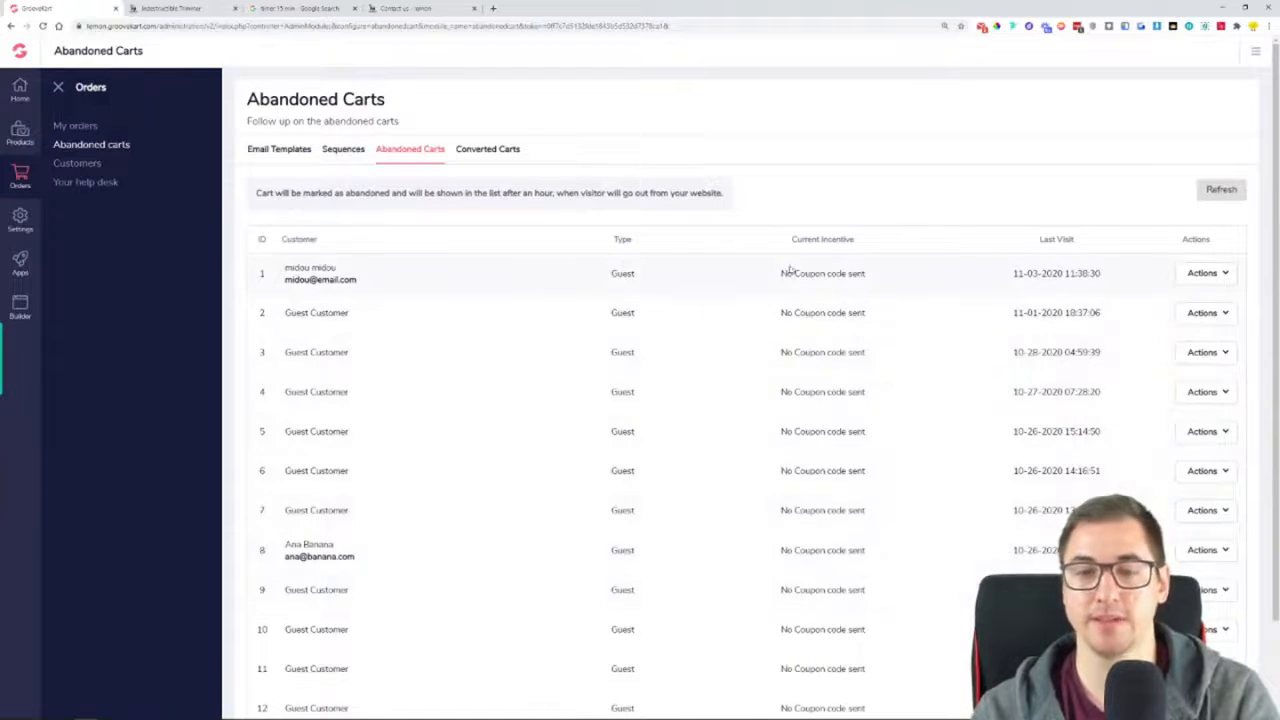
{"action": "left_click", "coordinate": [355, 156]}
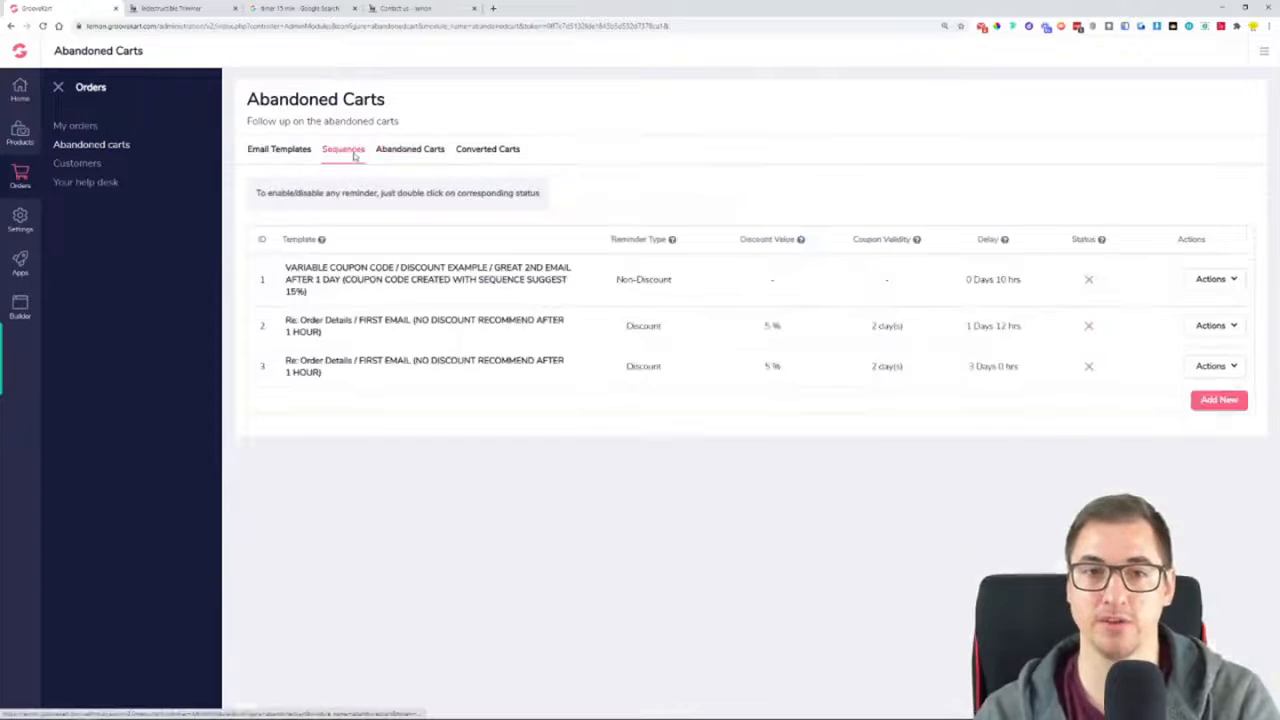
{"action": "left_click", "coordinate": [302, 155]}
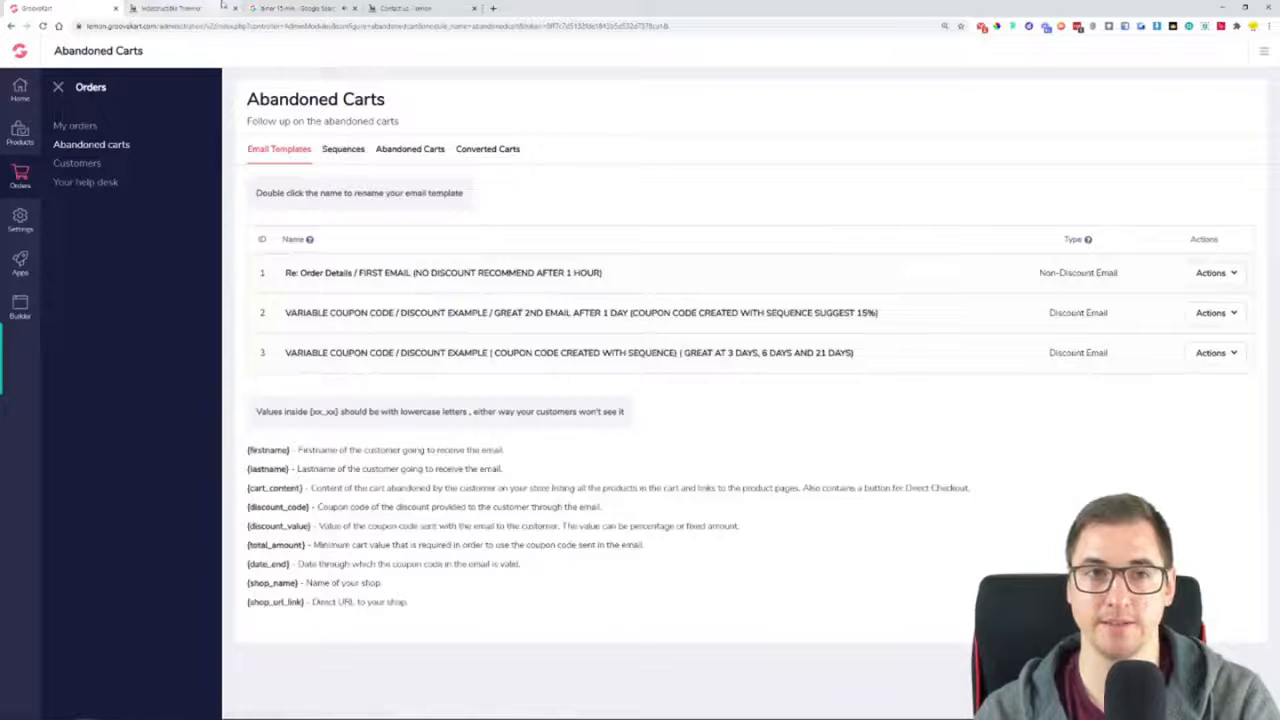
Dismiss the finished 15-minute timer and close its browser tab
{"action": "left_click", "coordinate": [300, 8]}
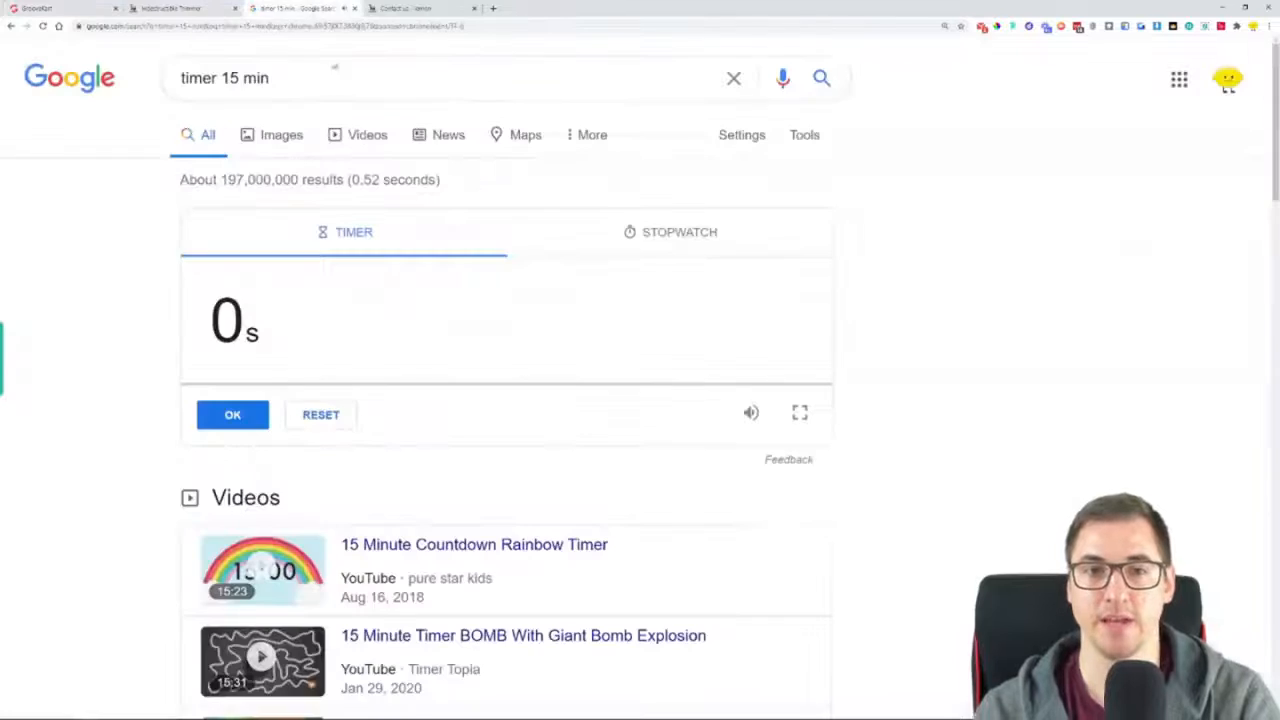
{"action": "left_click", "coordinate": [238, 424]}
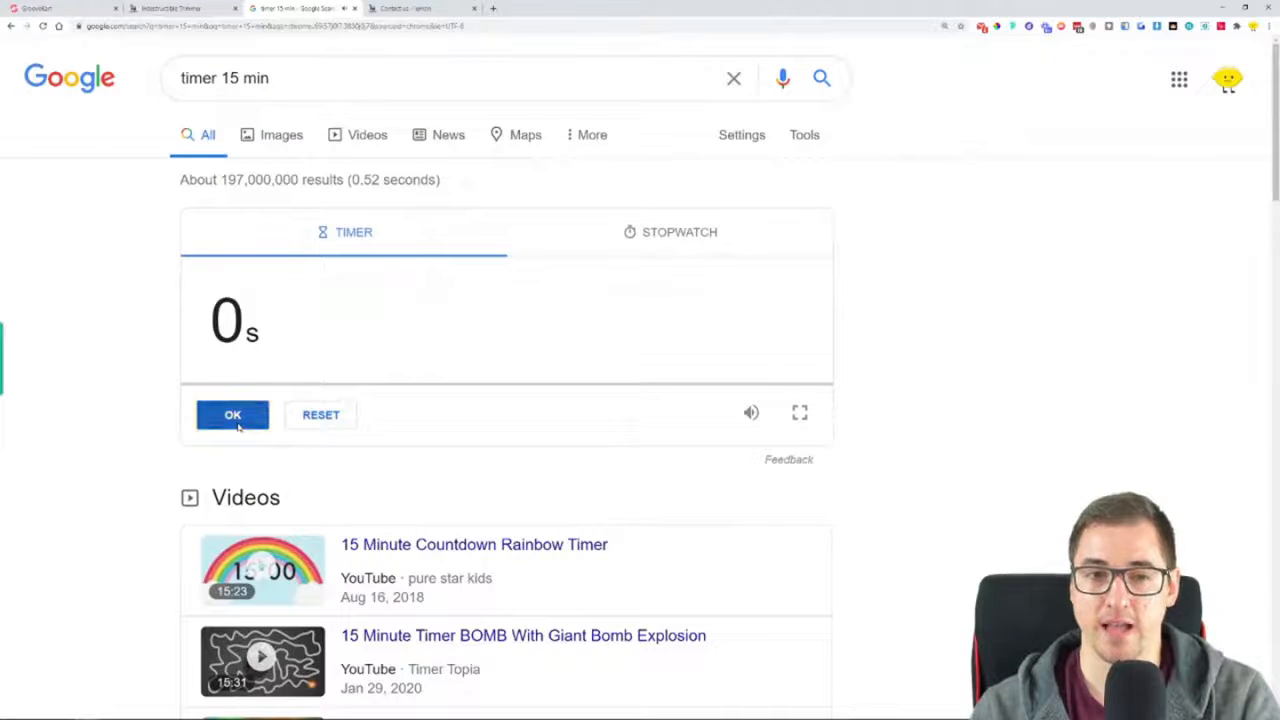
{"action": "left_click", "coordinate": [355, 8]}
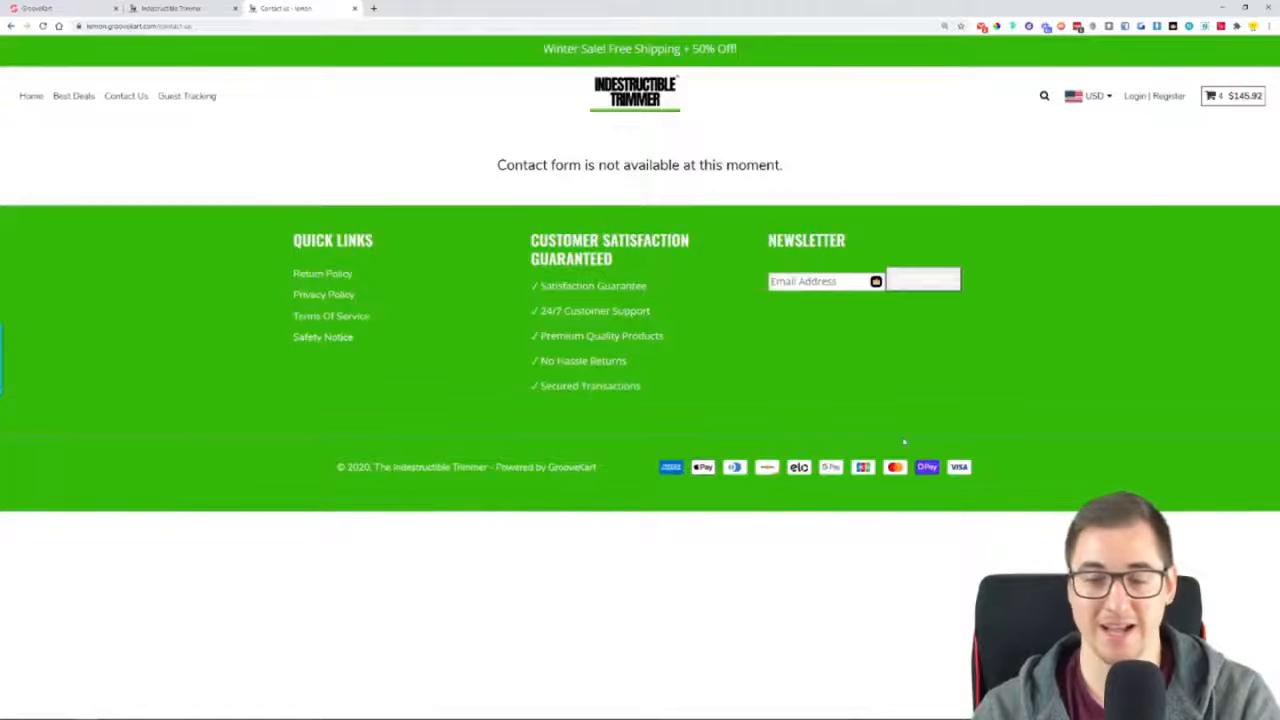